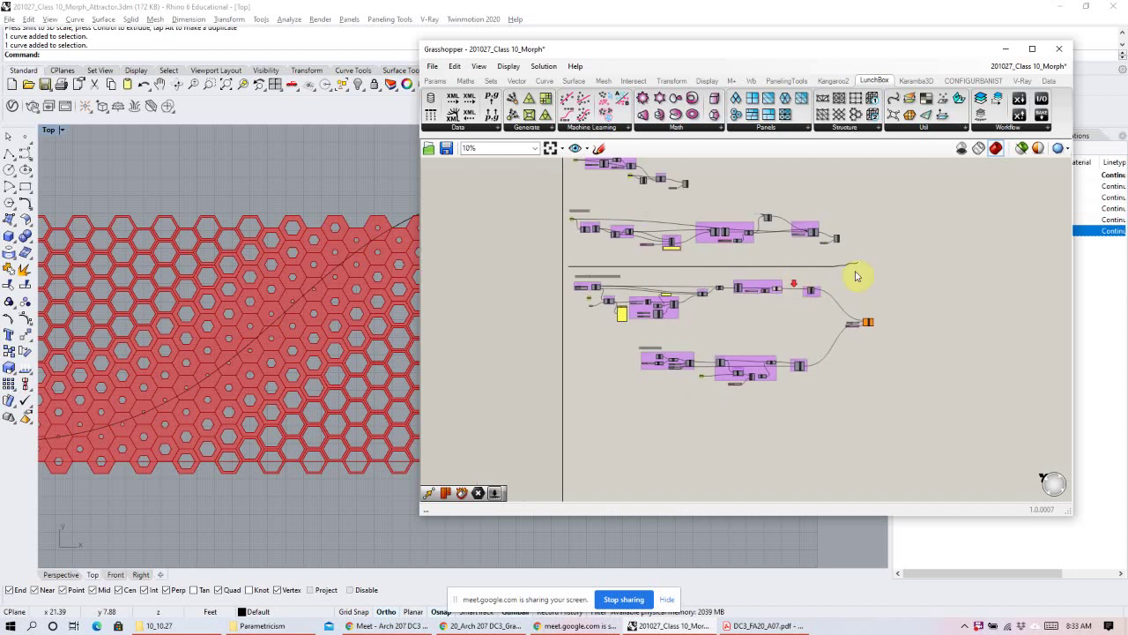
Turn off the preview of all components in the Attractor Points + Surface Morph and butterfly surface definitions.
{"action": "right_click_drag", "start_coordinate": [852, 285], "coordinate": [789, 372]}
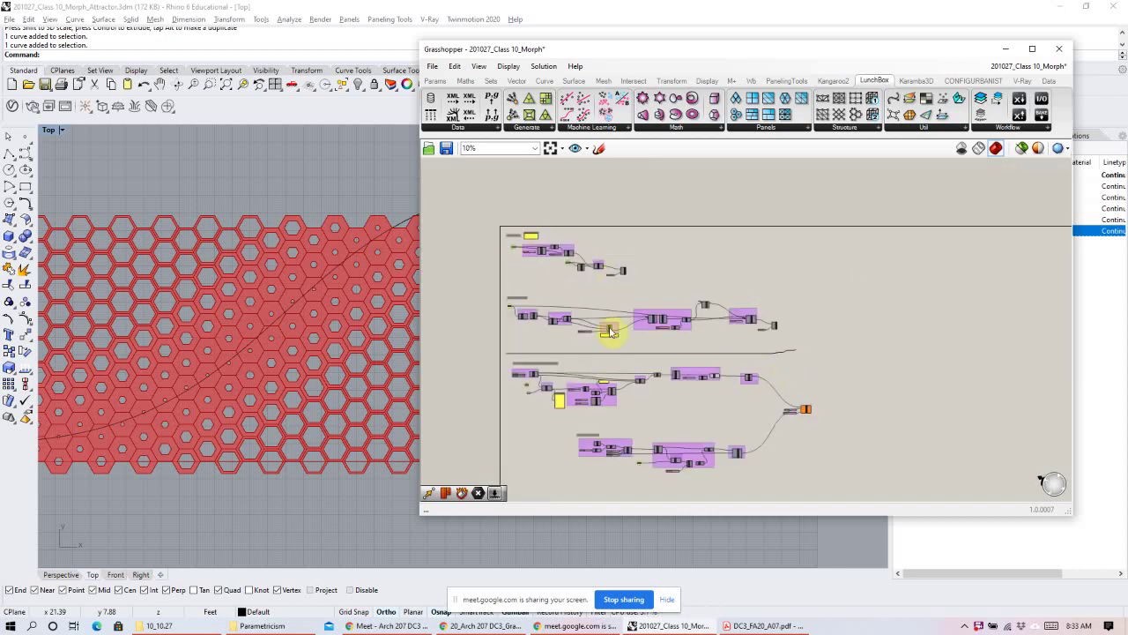
{"action": "left_click_drag", "start_coordinate": [882, 359], "coordinate": [503, 479]}
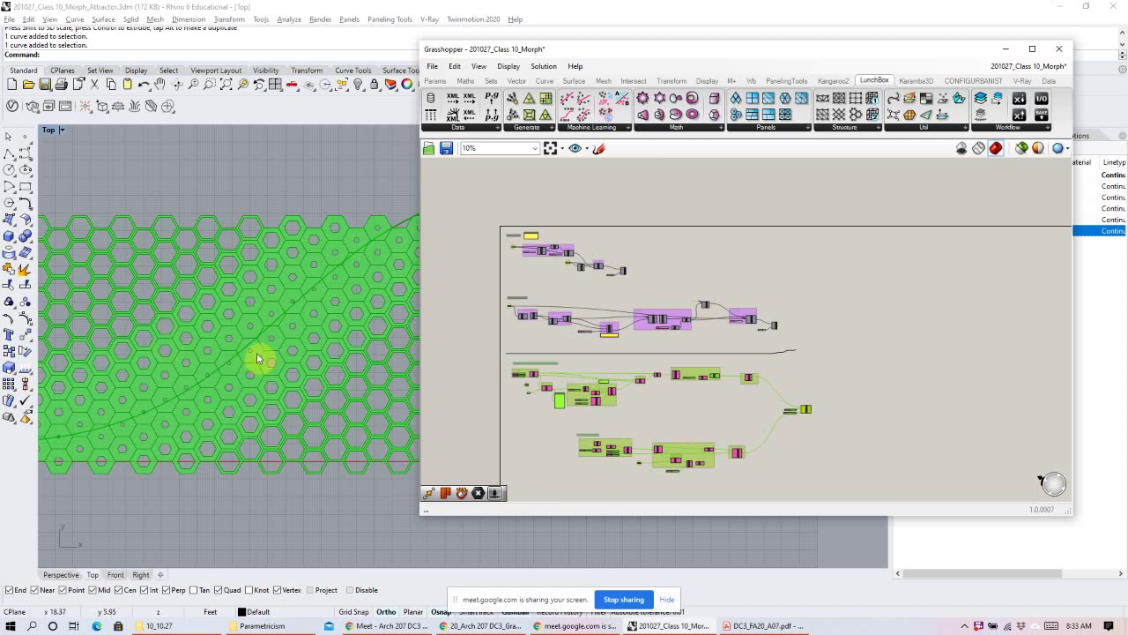
{"action": "scroll", "coordinate": [257, 357], "scroll_direction": "down", "scroll_amount": 5}
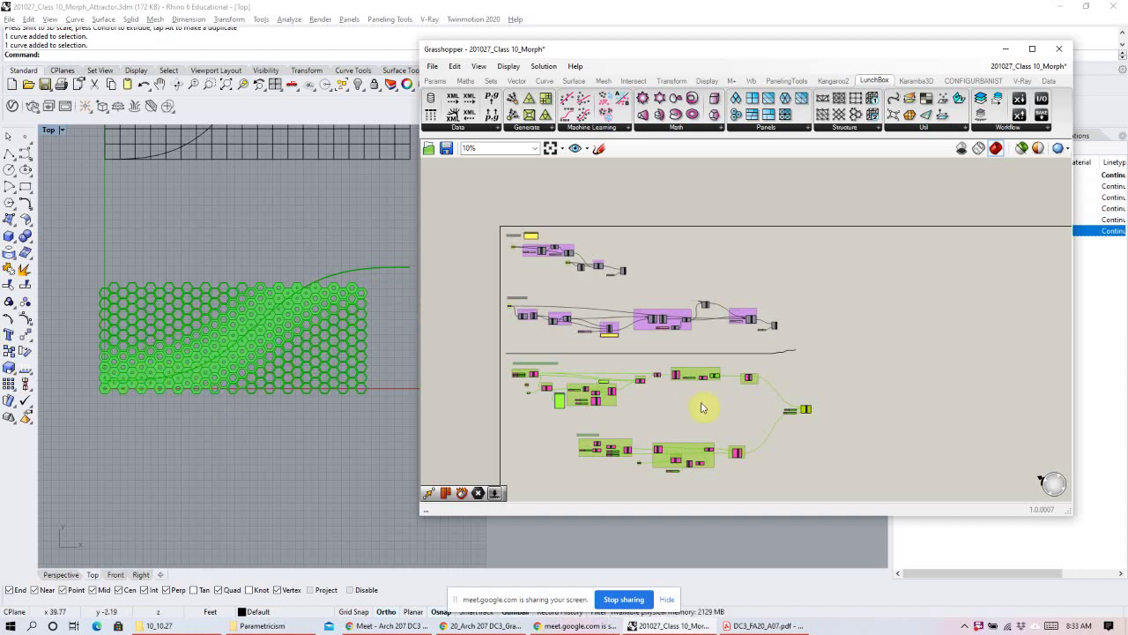
{"action": "right_click", "coordinate": [819, 372]}
{"action": "left_click", "coordinate": [851, 393]}
{"action": "left_click", "coordinate": [874, 317]}
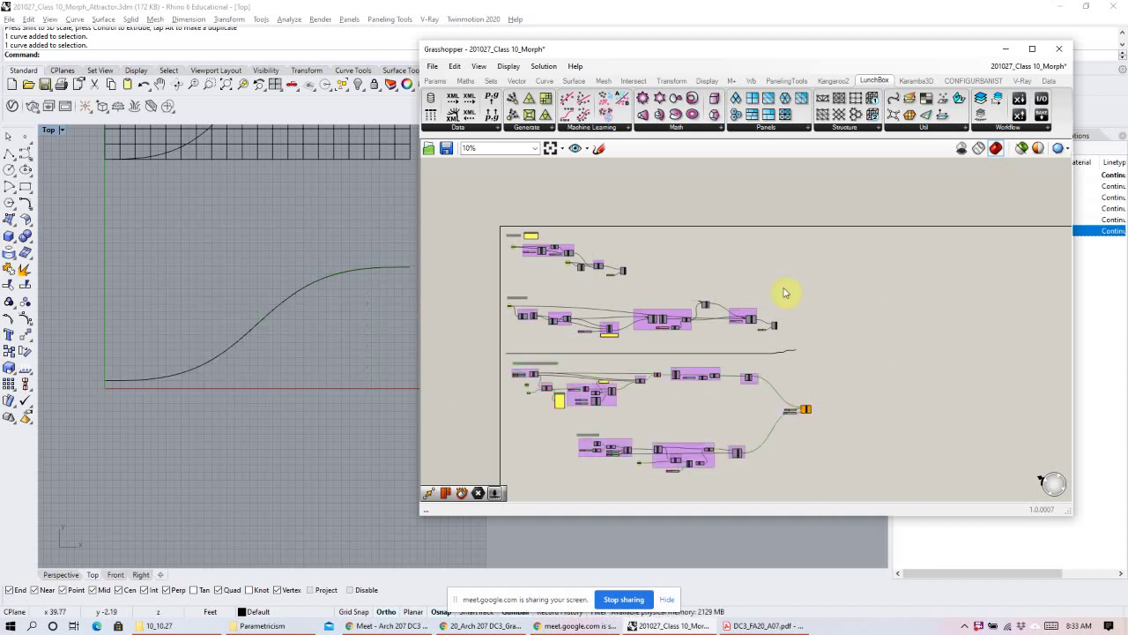
Hide the Grid layer in Rhino, and return to the Grasshopper definition.
{"action": "left_click", "coordinate": [1006, 48]}
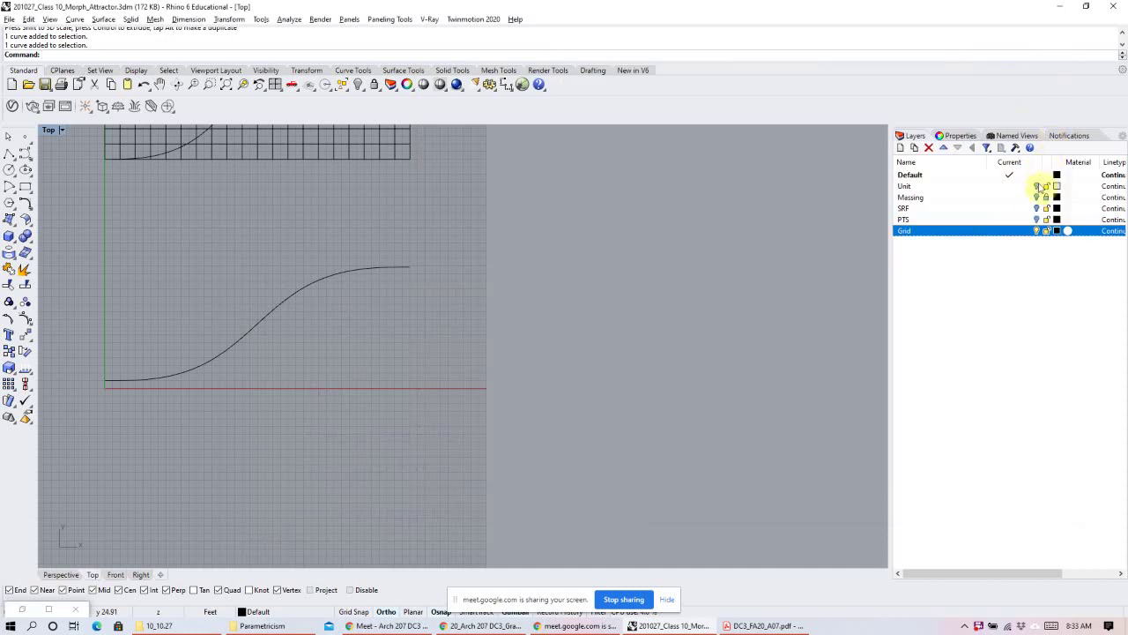
{"action": "left_click", "coordinate": [1036, 230]}
{"action": "left_click", "coordinate": [1000, 174]}
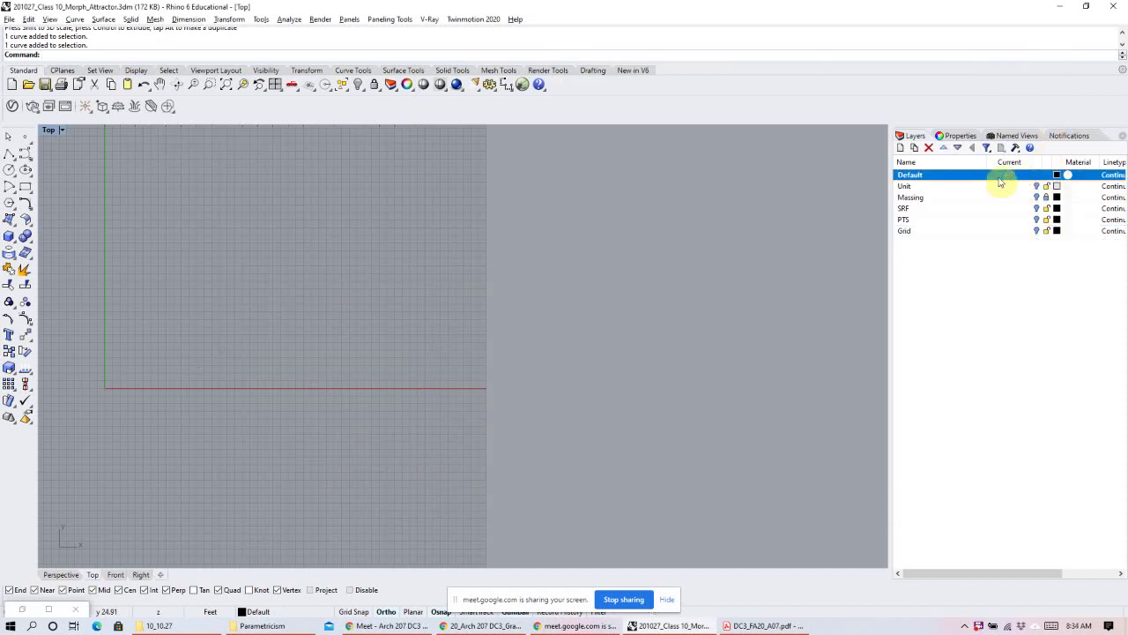
{"action": "double_click", "coordinate": [22, 609]}
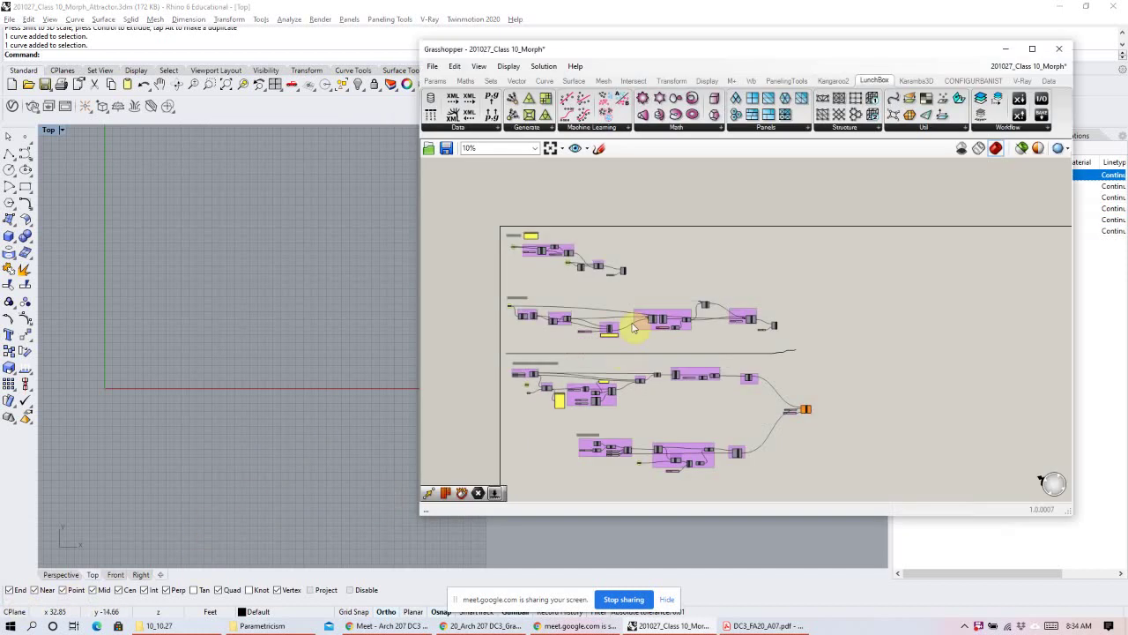
{"action": "scroll", "coordinate": [541, 298], "scroll_direction": "up", "scroll_amount": 4}
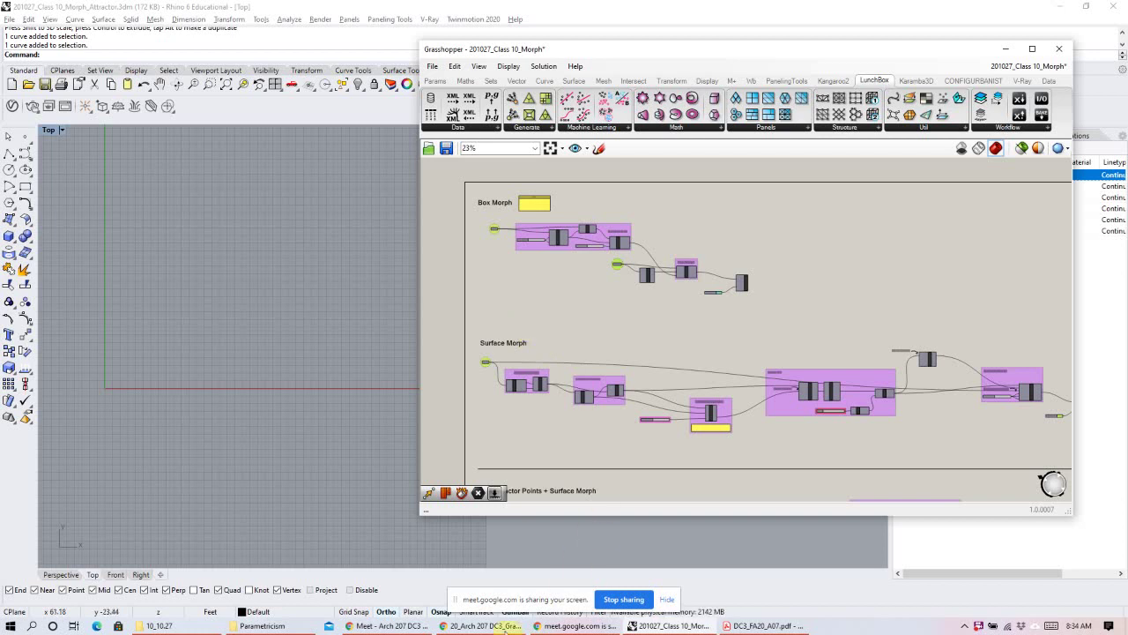
Switch to Chrome and examine the Museo Soumaya image results, also checking the reference photos in DC3_FA20_A07.pdf.
{"action": "left_click", "coordinate": [388, 626]}
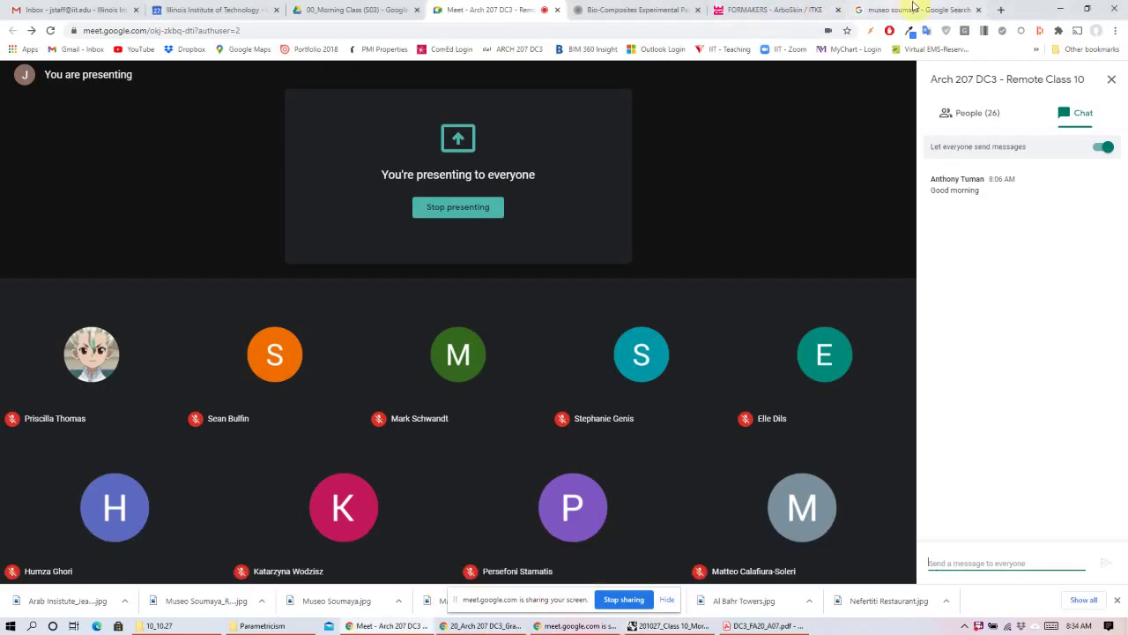
{"action": "left_click", "coordinate": [917, 10]}
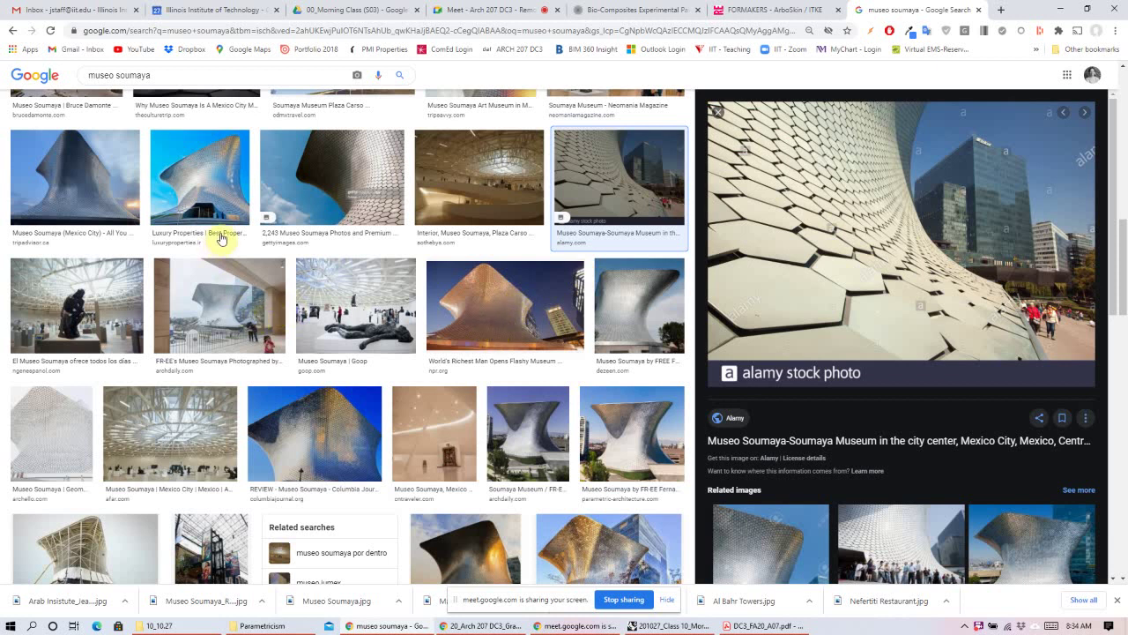
{"action": "scroll", "coordinate": [221, 234], "scroll_direction": "up", "scroll_amount": 3}
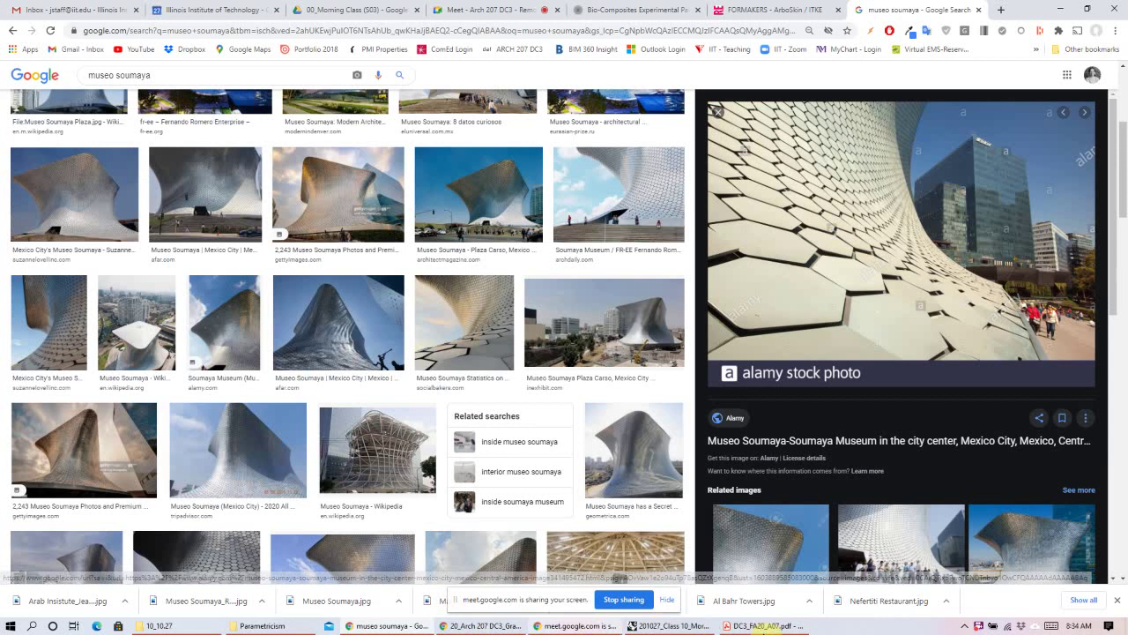
{"action": "left_click", "coordinate": [763, 625]}
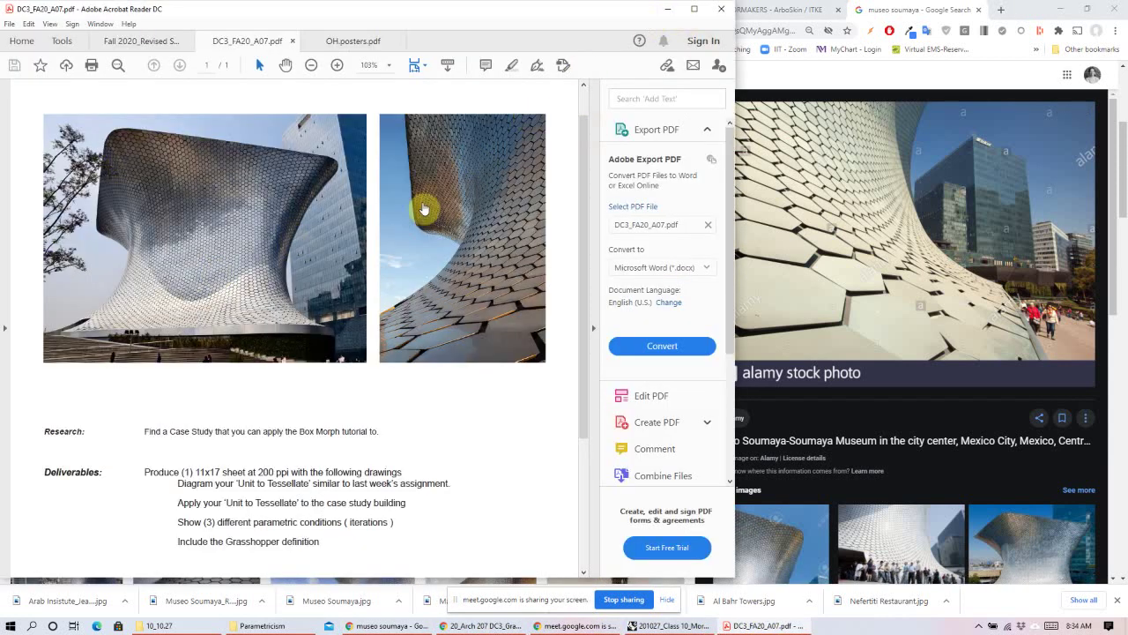
{"action": "key", "text": "alt+Tab"}
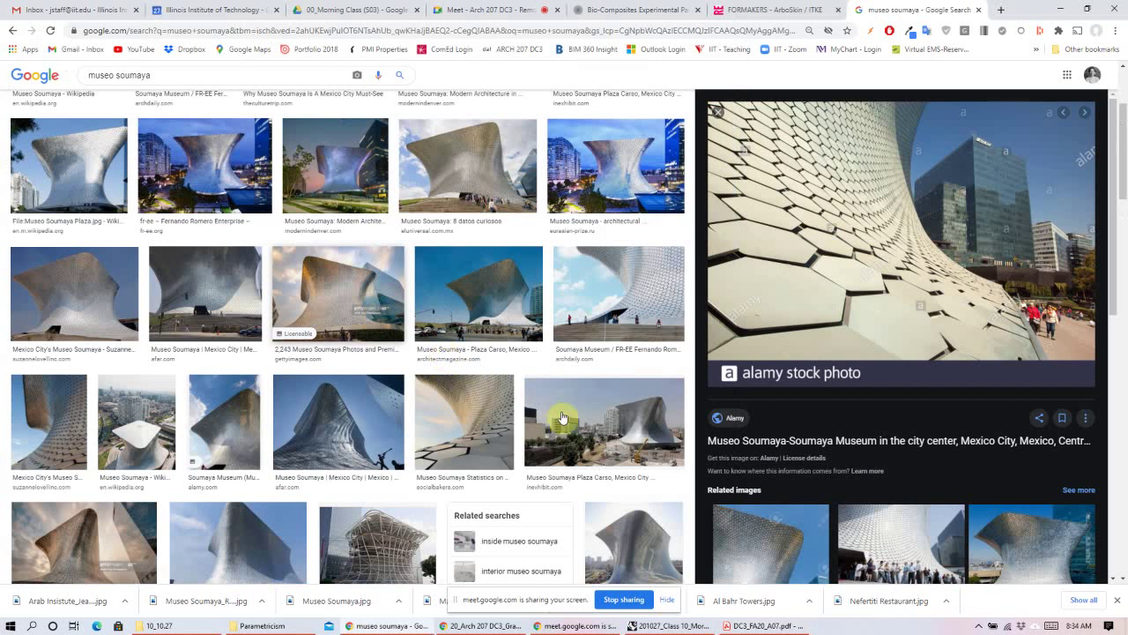
{"action": "scroll", "coordinate": [681, 304], "scroll_direction": "up", "scroll_amount": 1}
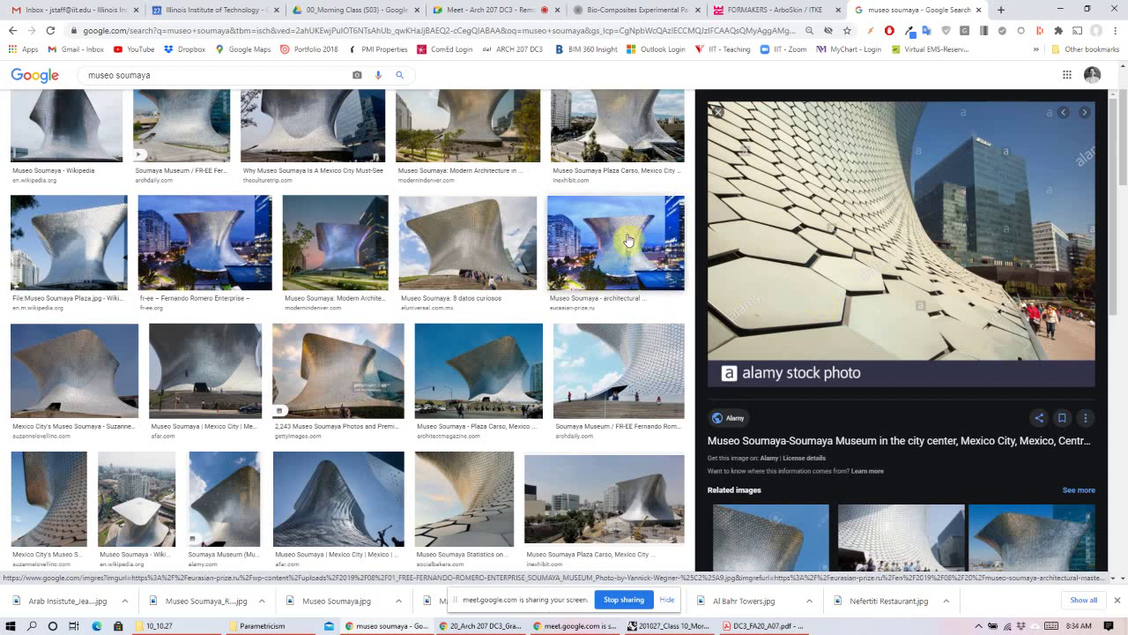
{"action": "left_click", "coordinate": [499, 261]}
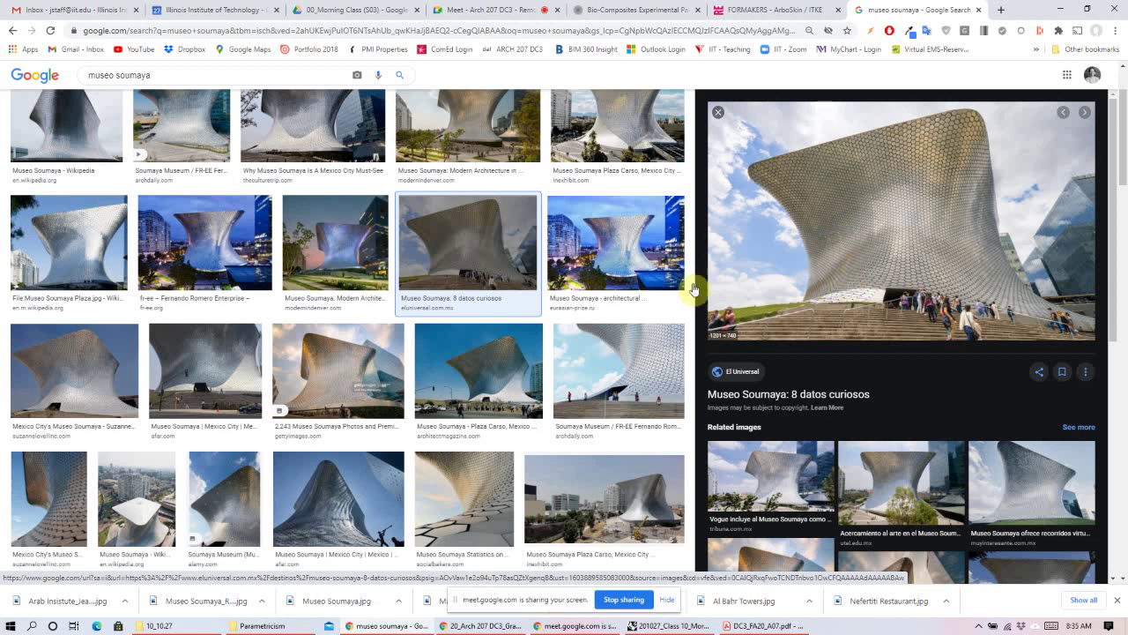
{"action": "scroll", "coordinate": [401, 402], "scroll_direction": "up", "scroll_amount": 1}
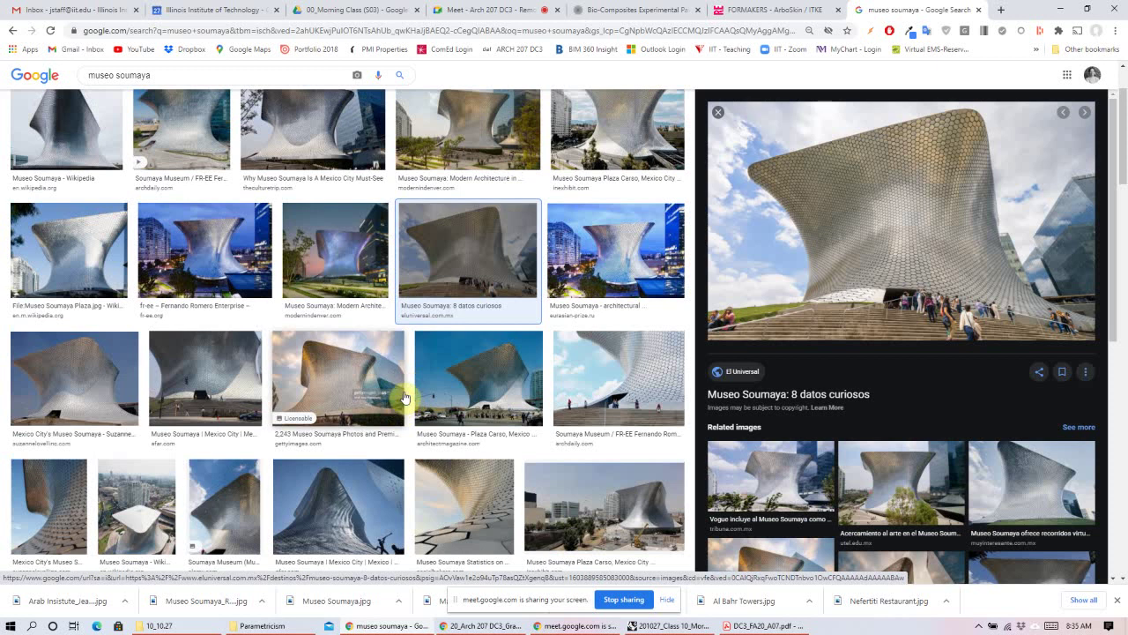
{"action": "scroll", "coordinate": [324, 361], "scroll_direction": "up", "scroll_amount": 2}
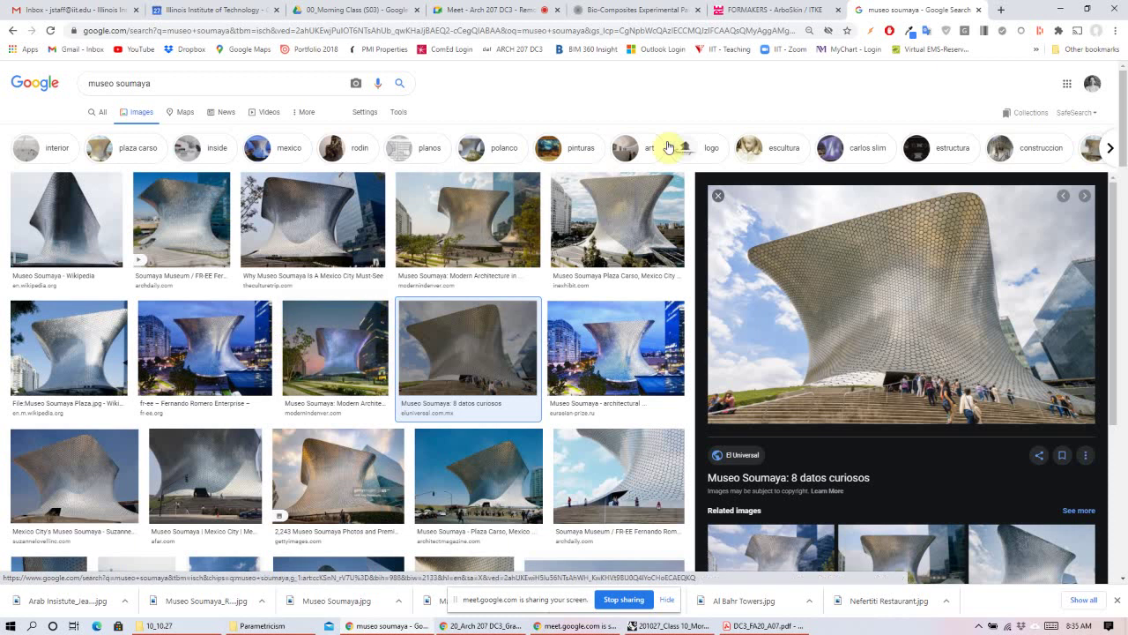
{"action": "left_click", "coordinate": [1061, 8]}
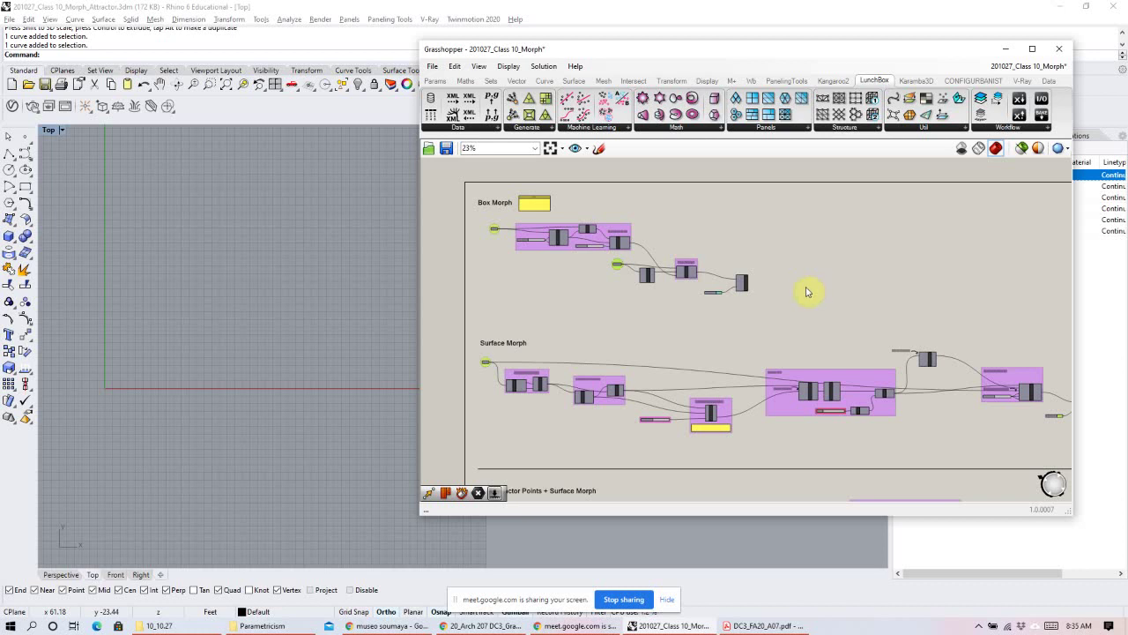
Turn on the preview of the Custom Preview component at the end of the Box Morph definition.
{"action": "scroll", "coordinate": [813, 292], "scroll_direction": "down", "scroll_amount": 3}
{"action": "right_click_drag", "start_coordinate": [855, 396], "coordinate": [935, 313]}
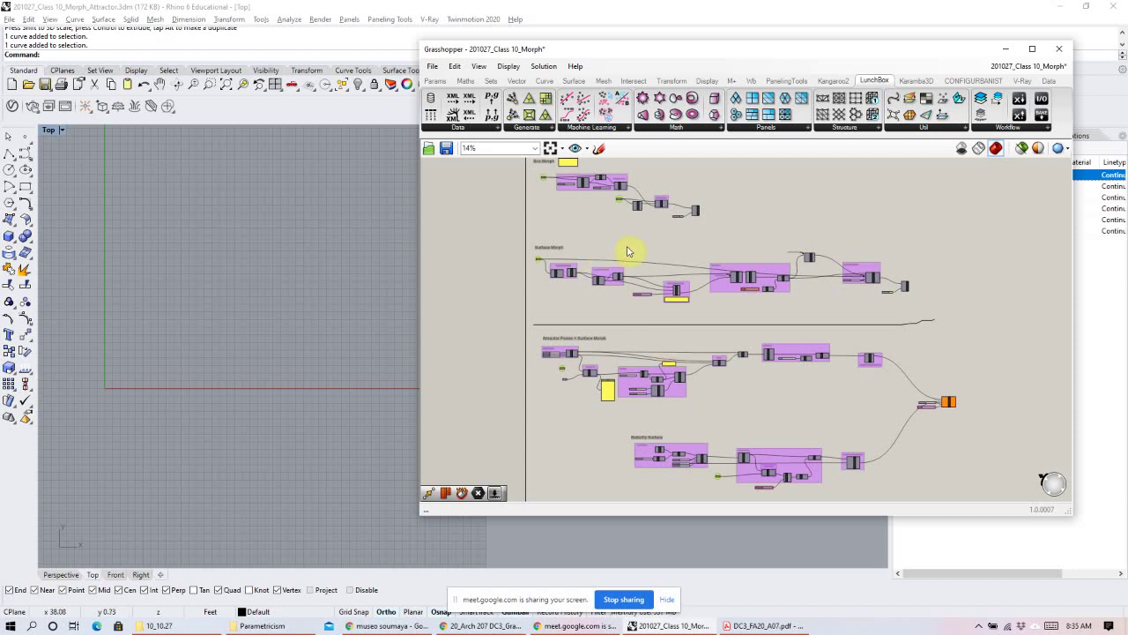
{"action": "right_click_drag", "start_coordinate": [600, 221], "coordinate": [612, 235]}
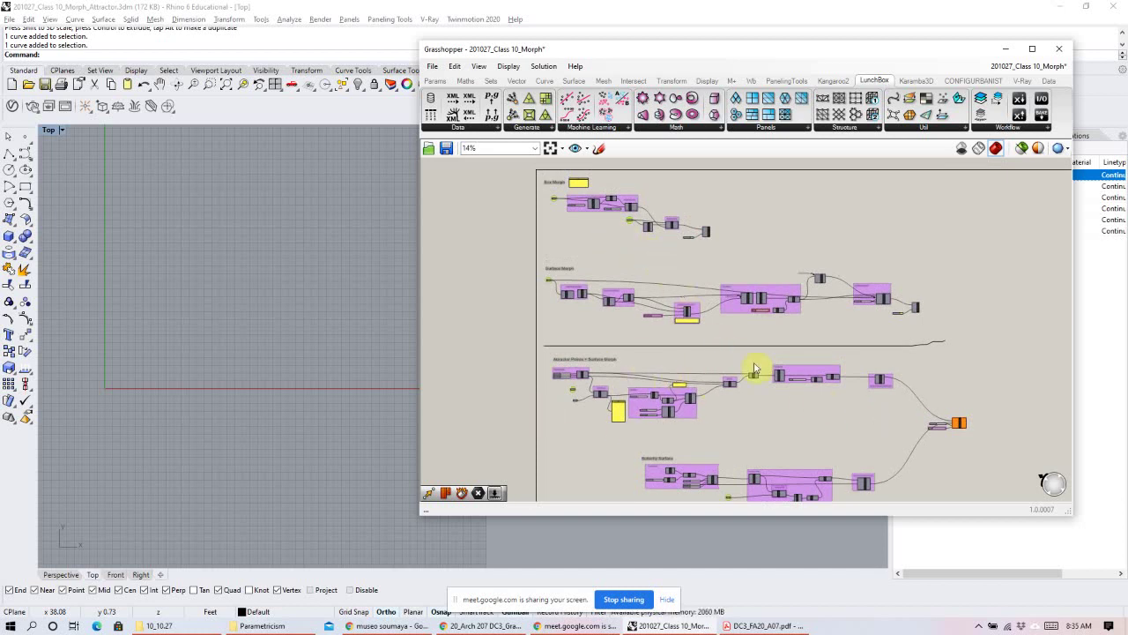
{"action": "scroll", "coordinate": [574, 215], "scroll_direction": "up", "scroll_amount": 5}
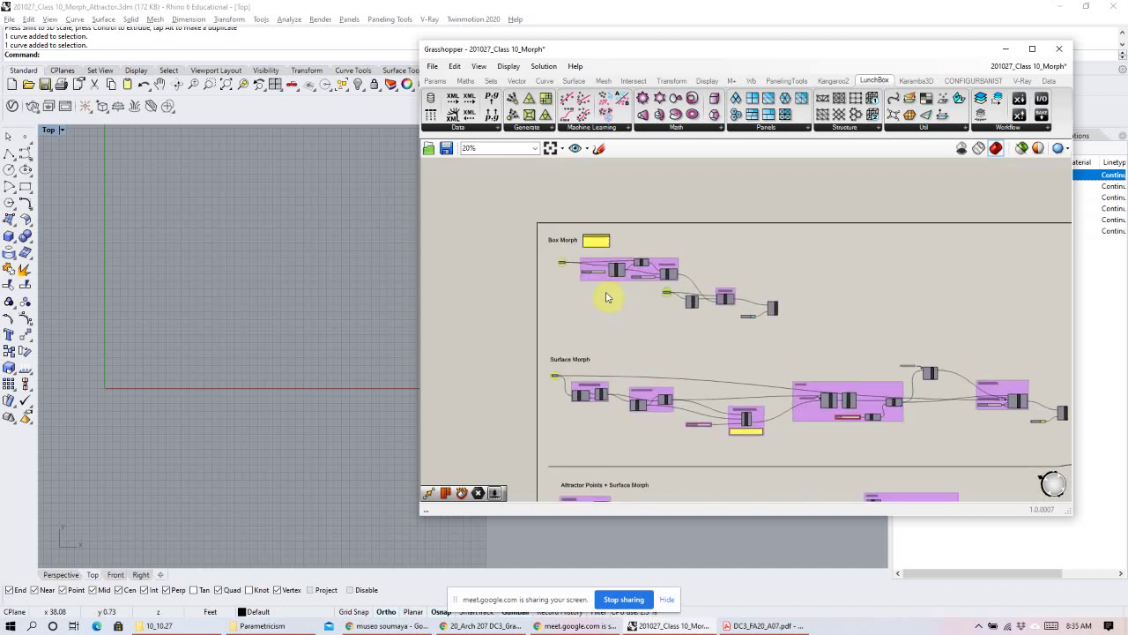
{"action": "scroll", "coordinate": [629, 259], "scroll_direction": "up", "scroll_amount": 3}
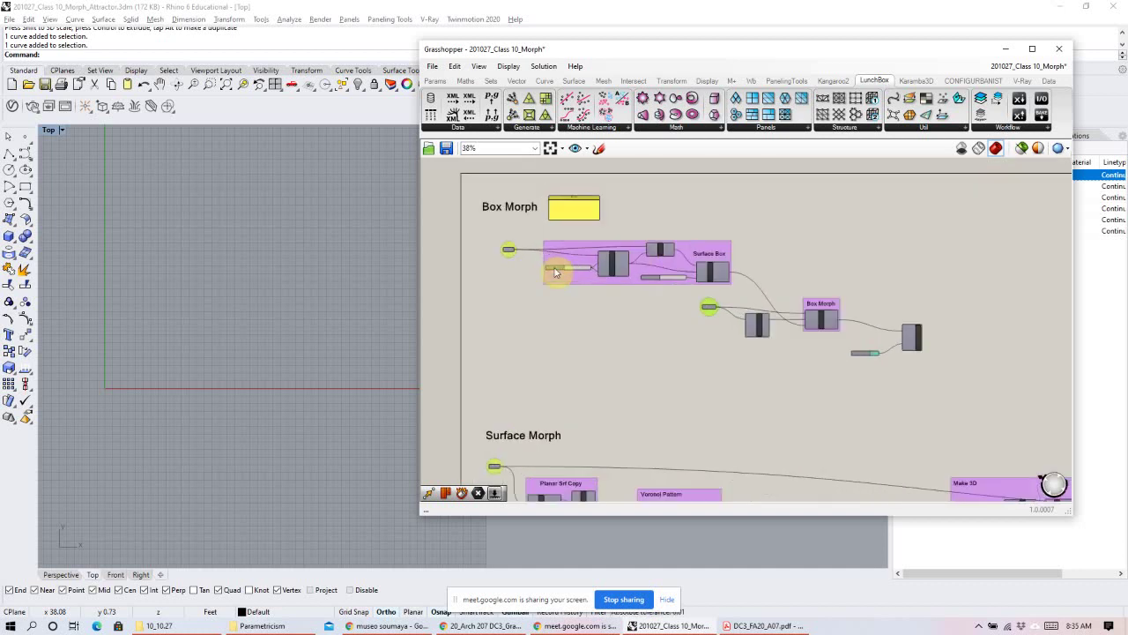
{"action": "scroll", "coordinate": [555, 282], "scroll_direction": "up", "scroll_amount": 3}
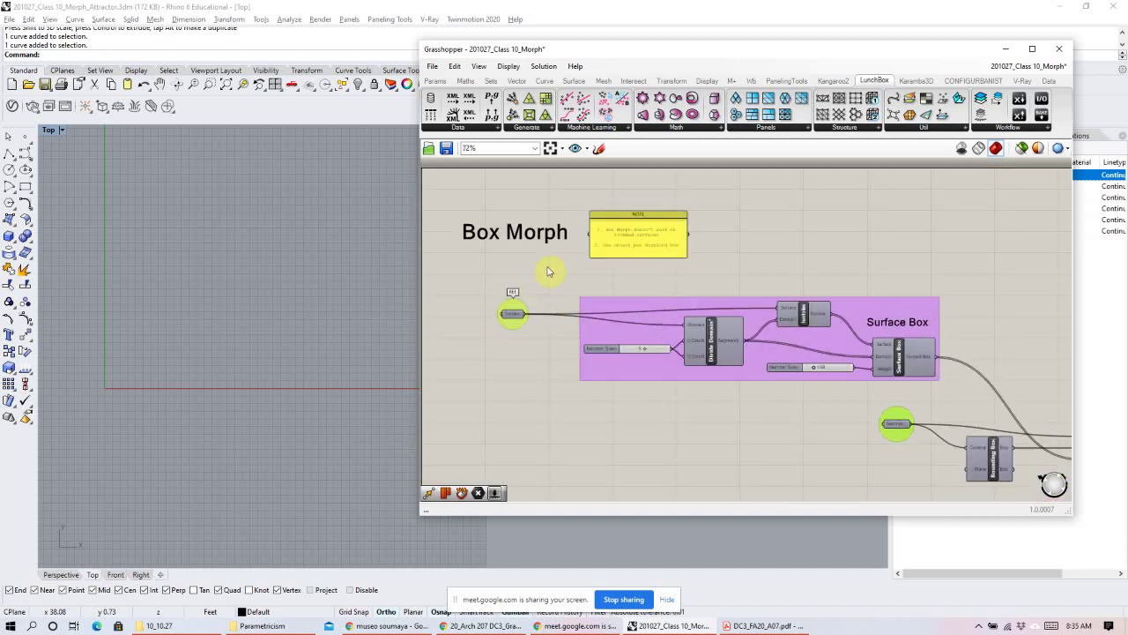
{"action": "scroll", "coordinate": [817, 274], "scroll_direction": "down", "scroll_amount": 4}
{"action": "scroll", "coordinate": [1008, 365], "scroll_direction": "up", "scroll_amount": 3}
{"action": "right_click_drag", "start_coordinate": [1008, 365], "coordinate": [968, 320]}
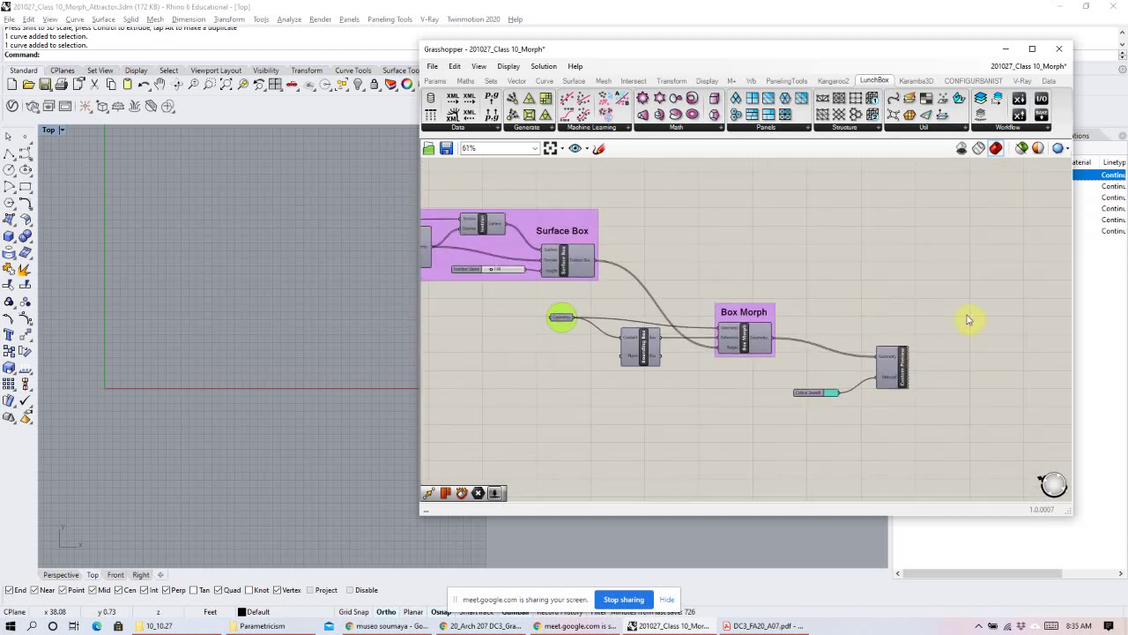
{"action": "right_click", "coordinate": [906, 367]}
{"action": "left_click", "coordinate": [923, 298]}
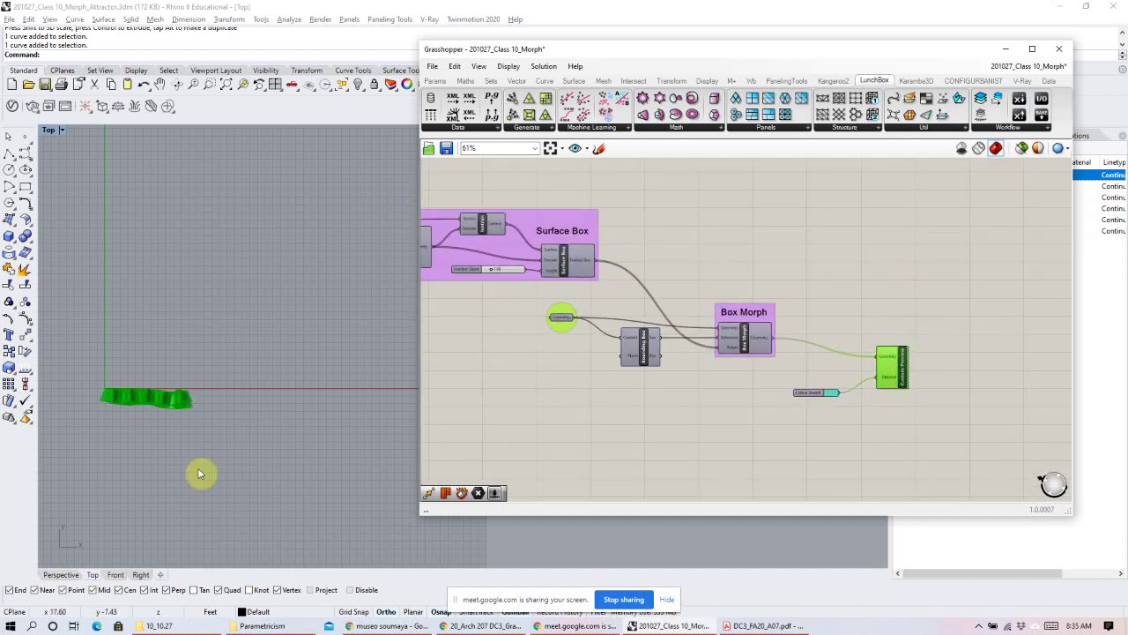
Switch to the Perspective view and examine the morphed panel from several angles.
{"action": "left_click", "coordinate": [56, 578]}
{"action": "right_click_drag", "start_coordinate": [299, 377], "coordinate": [285, 275]}
{"action": "scroll", "coordinate": [267, 351], "scroll_direction": "up", "scroll_amount": 3}
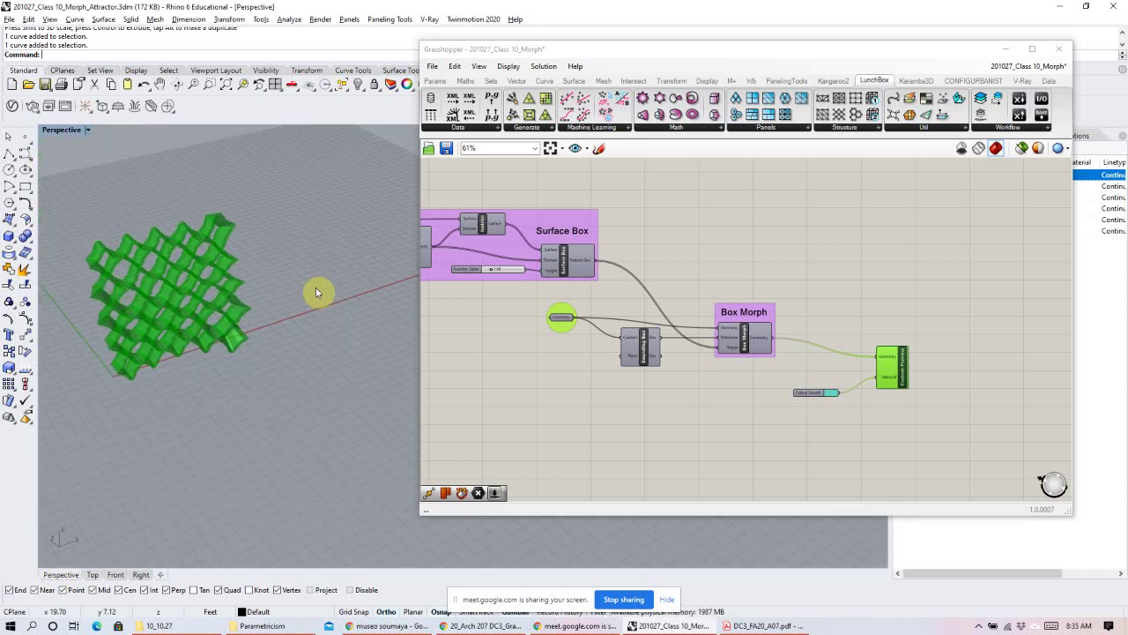
{"action": "right_click_drag", "start_coordinate": [329, 411], "coordinate": [320, 377]}
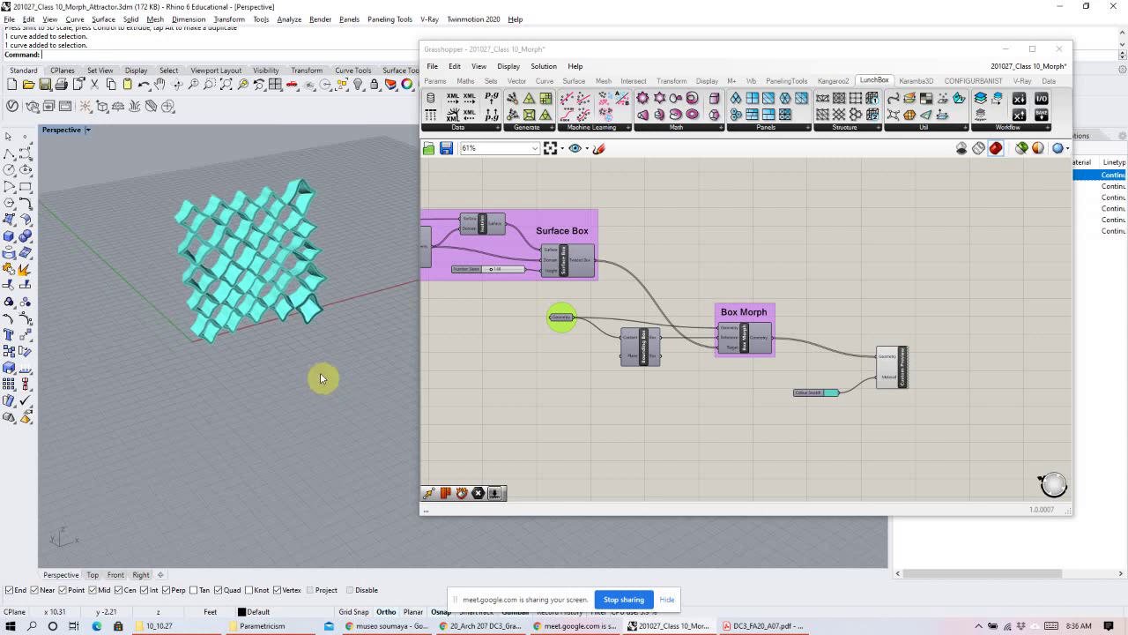
{"action": "right_click_drag", "start_coordinate": [302, 310], "coordinate": [321, 296]}
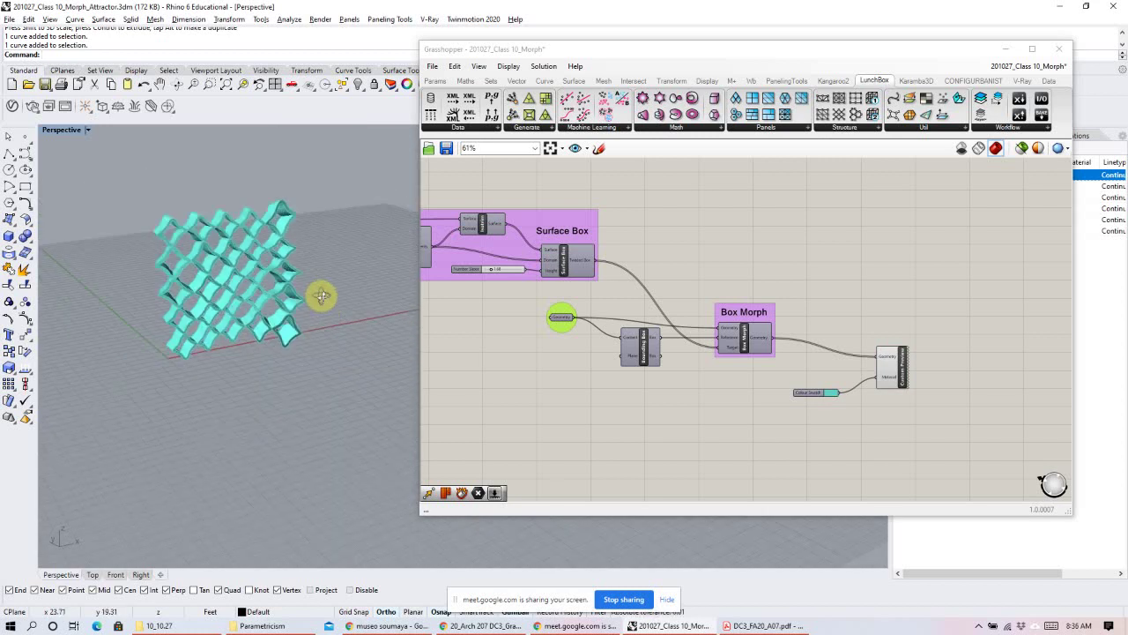
Turn on the preview of the Geometry parameter that feeds the Bounding Box and Box Morph components.
{"action": "right_click_drag", "start_coordinate": [703, 206], "coordinate": [808, 202]}
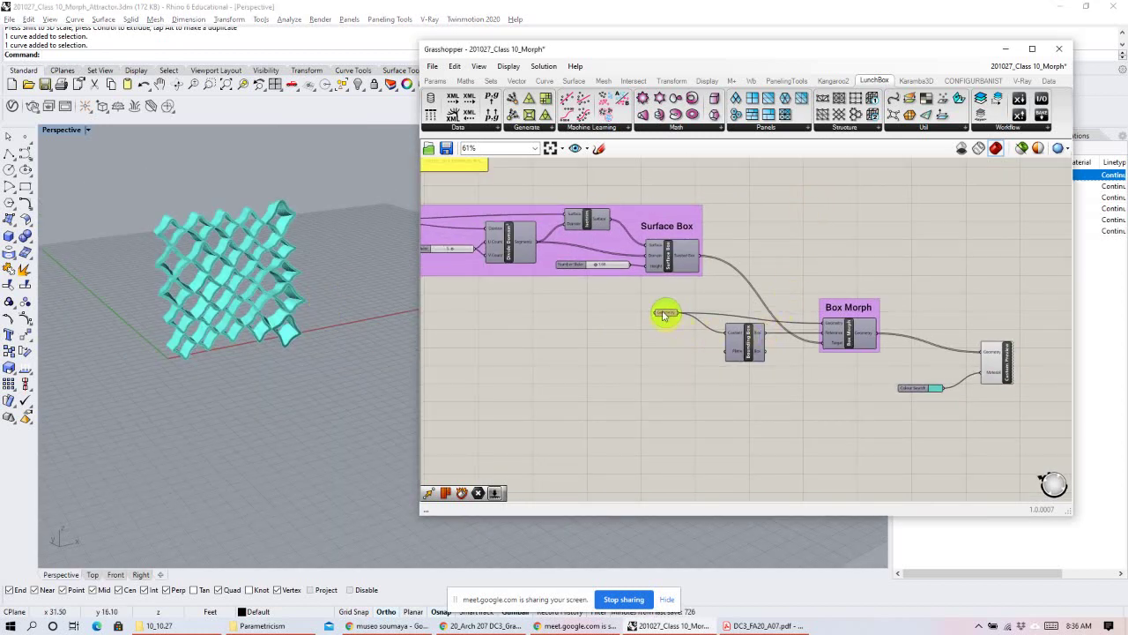
{"action": "right_click", "coordinate": [659, 358]}
{"action": "left_click", "coordinate": [675, 361]}
{"action": "left_click", "coordinate": [612, 371]}
Turn on the preview of the Surface parameter at the start of the Box Morph definition.
{"action": "right_click_drag", "start_coordinate": [540, 347], "coordinate": [750, 370]}
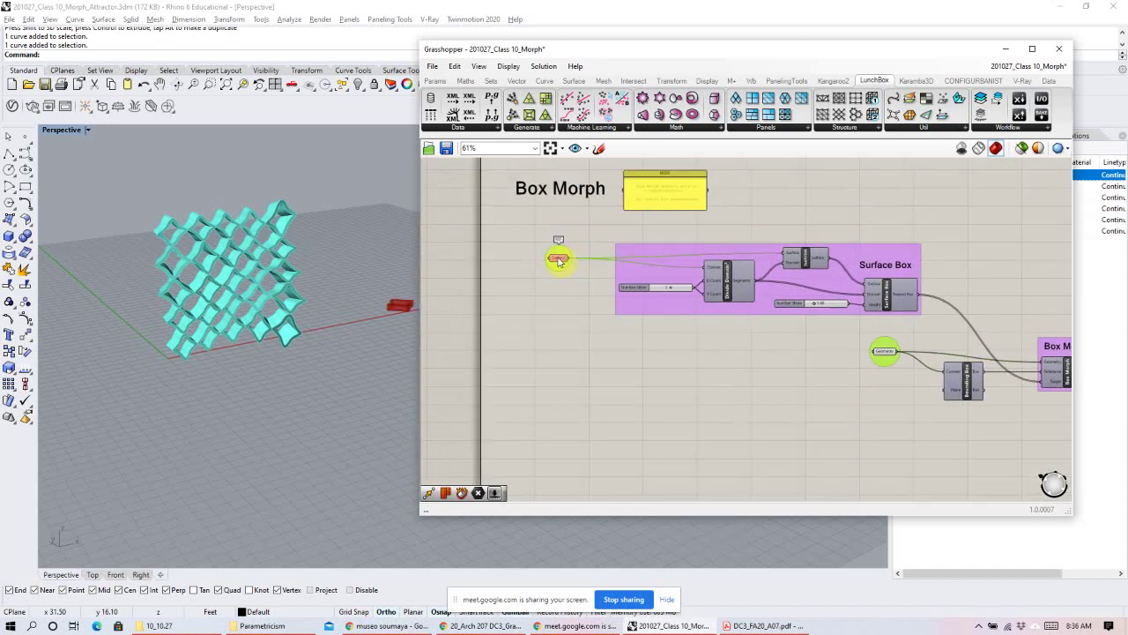
{"action": "right_click", "coordinate": [564, 323]}
{"action": "left_click", "coordinate": [578, 336]}
{"action": "left_click", "coordinate": [514, 357]}
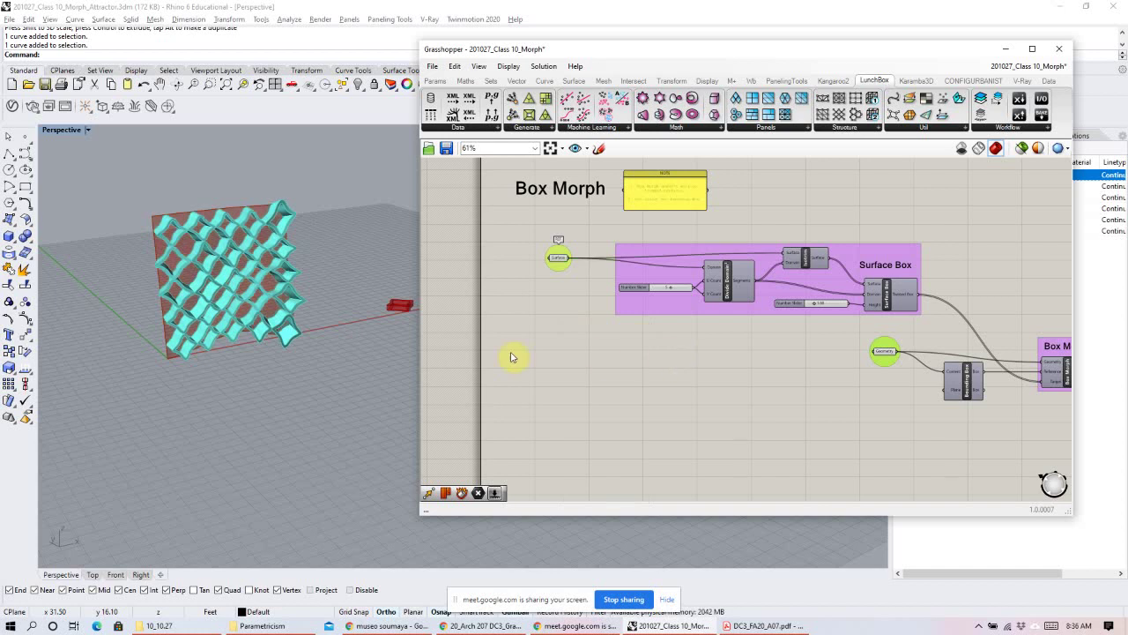
Examine how the morphed panel sits on the base surface, and inspect the separate unit geometry up close.
{"action": "right_click_drag", "start_coordinate": [342, 364], "coordinate": [202, 327]}
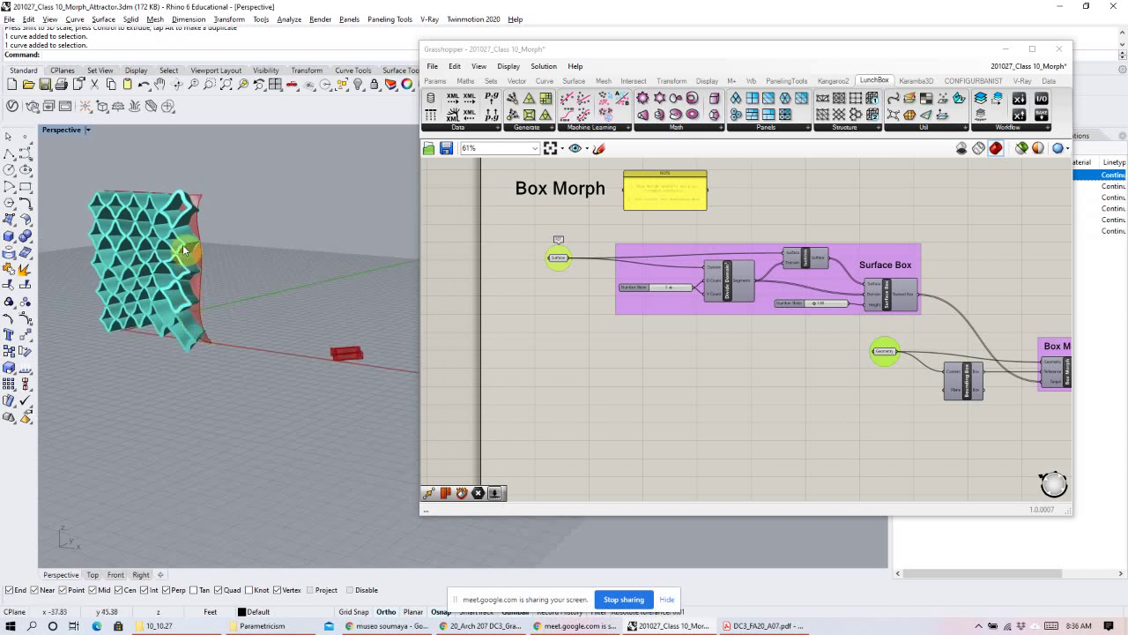
{"action": "right_click_drag", "start_coordinate": [196, 252], "coordinate": [206, 300]}
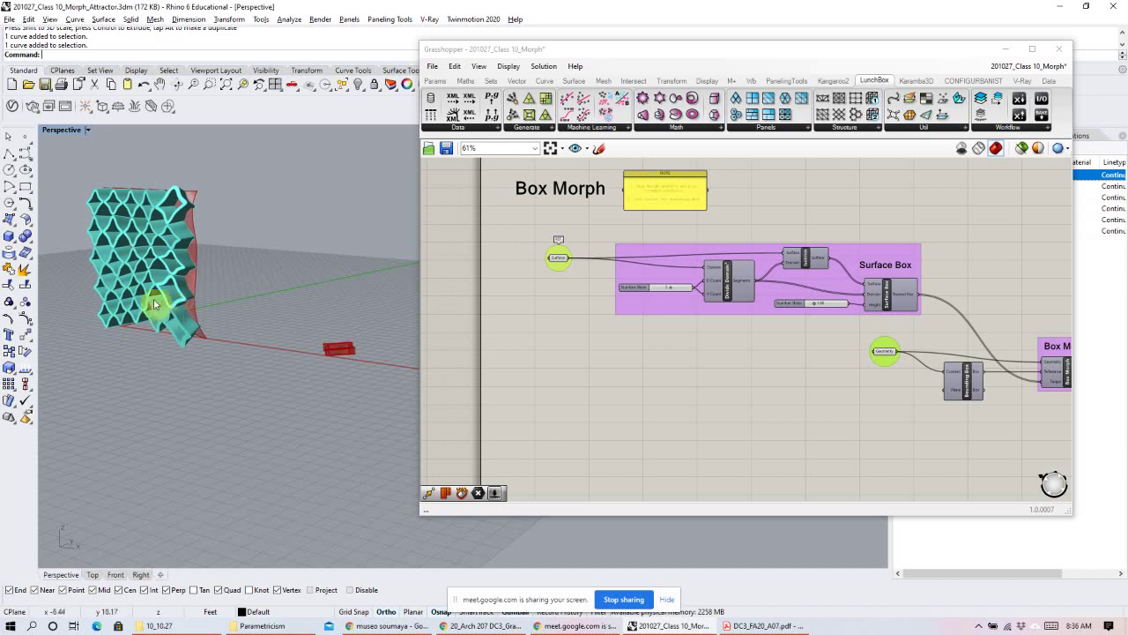
{"action": "scroll", "coordinate": [153, 305], "scroll_direction": "up", "scroll_amount": 2}
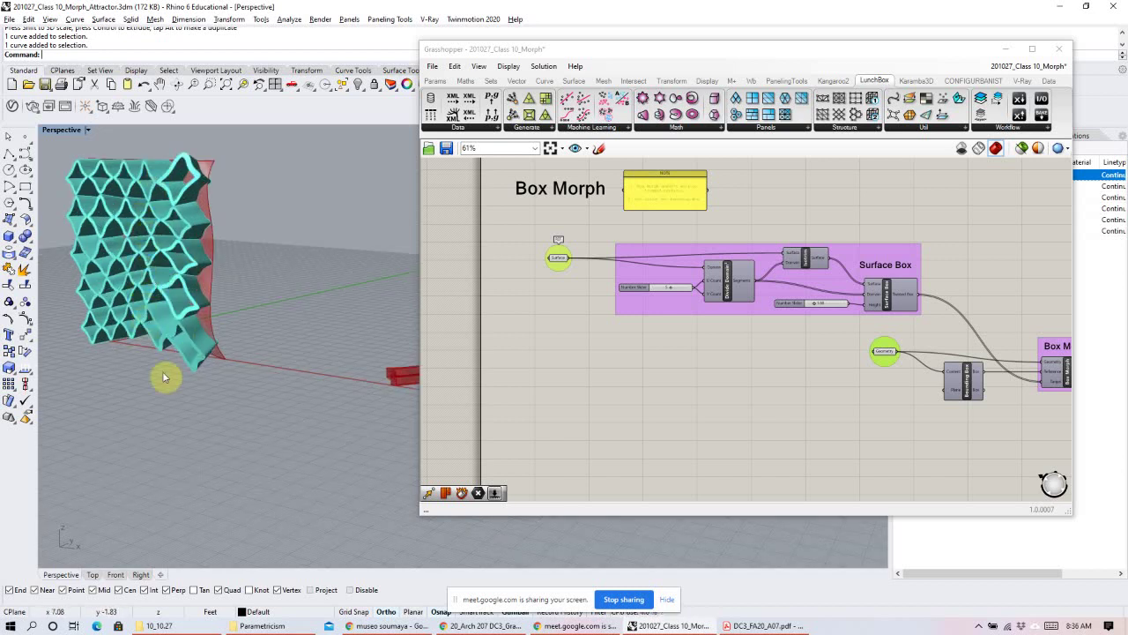
{"action": "scroll", "coordinate": [228, 309], "scroll_direction": "down", "scroll_amount": 2}
{"action": "right_click_drag", "start_coordinate": [228, 309], "coordinate": [255, 420]}
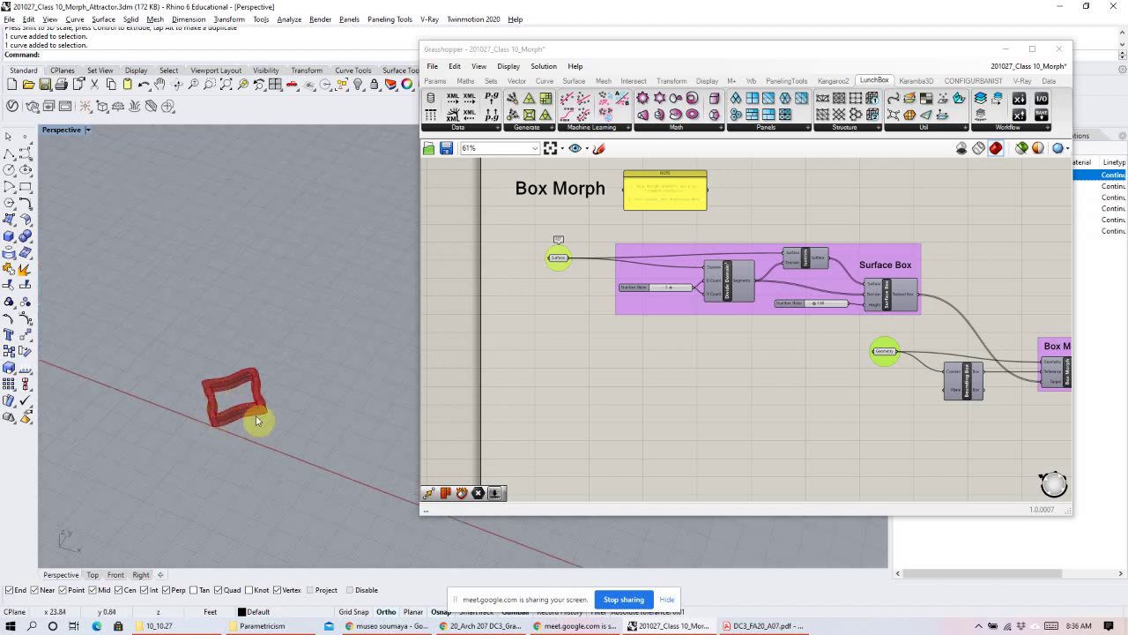
Examine the unit geometry beside the base surface and the morphed panel, from above and from a low angle.
{"action": "mouse_move", "coordinate": [204, 393]}
{"action": "left_mouse_down"}
{"action": "mouse_move", "coordinate": [261, 428]}
{"action": "mouse_move", "coordinate": [259, 365]}
{"action": "mouse_move", "coordinate": [225, 396]}
{"action": "mouse_move", "coordinate": [224, 418]}
{"action": "mouse_move", "coordinate": [202, 415]}
{"action": "mouse_move", "coordinate": [232, 398]}
{"action": "mouse_move", "coordinate": [167, 403]}
{"action": "mouse_move", "coordinate": [218, 336]}
{"action": "left_mouse_up"}
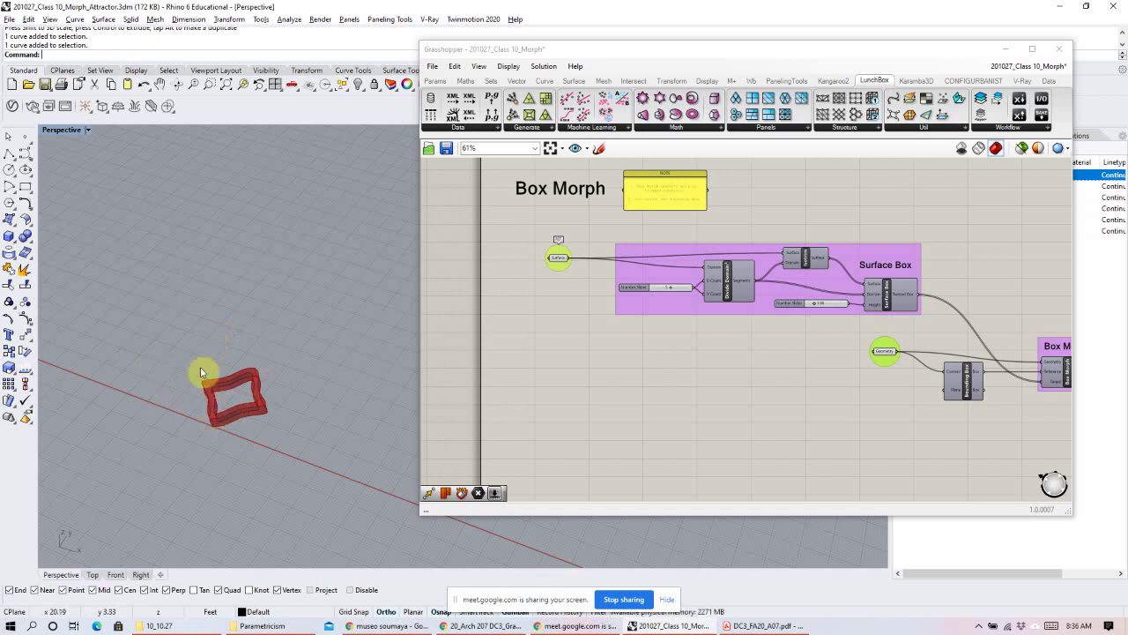
{"action": "mouse_move", "coordinate": [210, 388]}
{"action": "left_mouse_down"}
{"action": "mouse_move", "coordinate": [254, 414]}
{"action": "mouse_move", "coordinate": [263, 394]}
{"action": "mouse_move", "coordinate": [246, 378]}
{"action": "mouse_move", "coordinate": [219, 407]}
{"action": "mouse_move", "coordinate": [252, 416]}
{"action": "mouse_move", "coordinate": [260, 404]}
{"action": "mouse_move", "coordinate": [219, 420]}
{"action": "left_mouse_up"}
{"action": "right_click_drag", "start_coordinate": [219, 420], "coordinate": [297, 403], "text": "shift"}
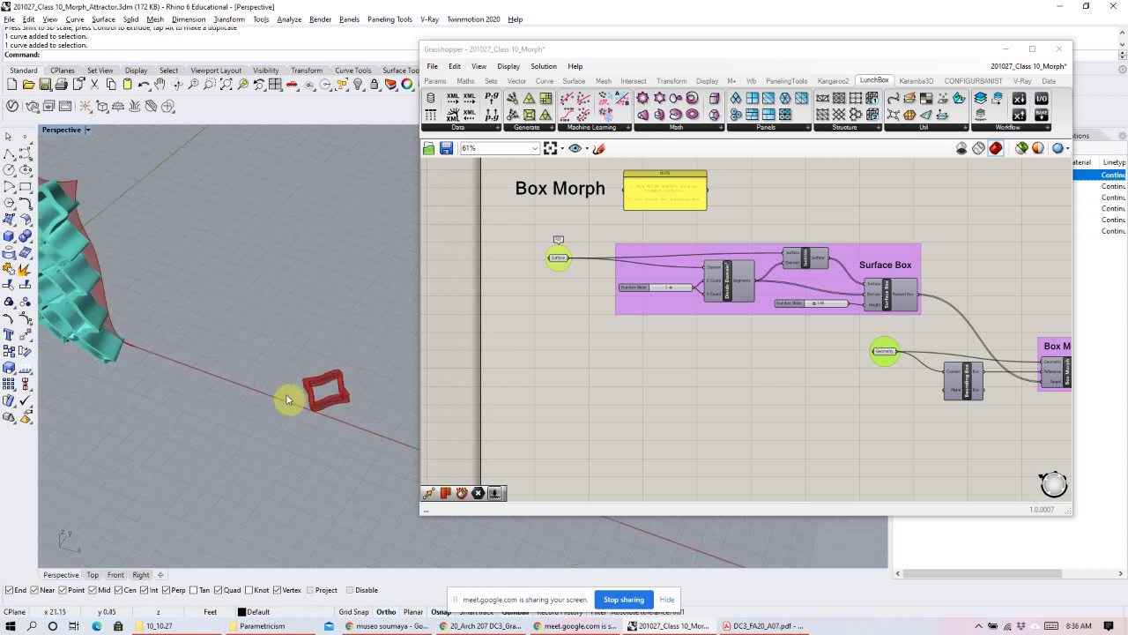
{"action": "right_click_drag", "start_coordinate": [190, 389], "coordinate": [226, 350]}
{"action": "right_click_drag", "start_coordinate": [293, 384], "coordinate": [246, 339]}
{"action": "left_click", "coordinate": [569, 257]}
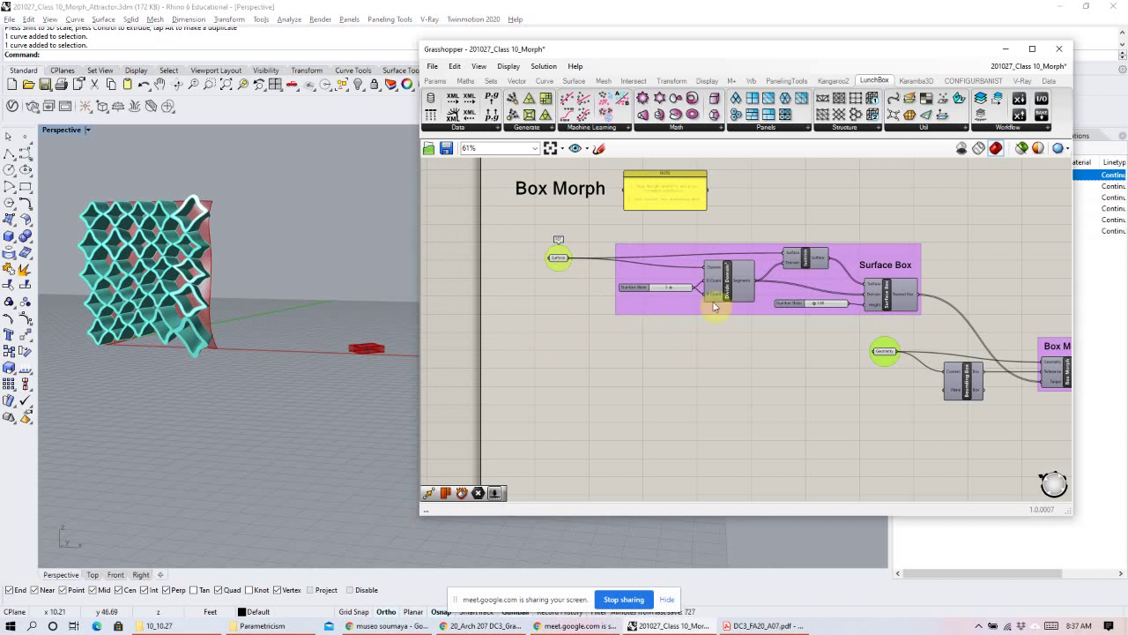
Narrow the Grasshopper window so that more of the Perspective viewport with the panel and the unit is uncovered.
{"action": "scroll", "coordinate": [668, 320], "scroll_direction": "down", "scroll_amount": 2}
{"action": "scroll", "coordinate": [631, 313], "scroll_direction": "down", "scroll_amount": 2}
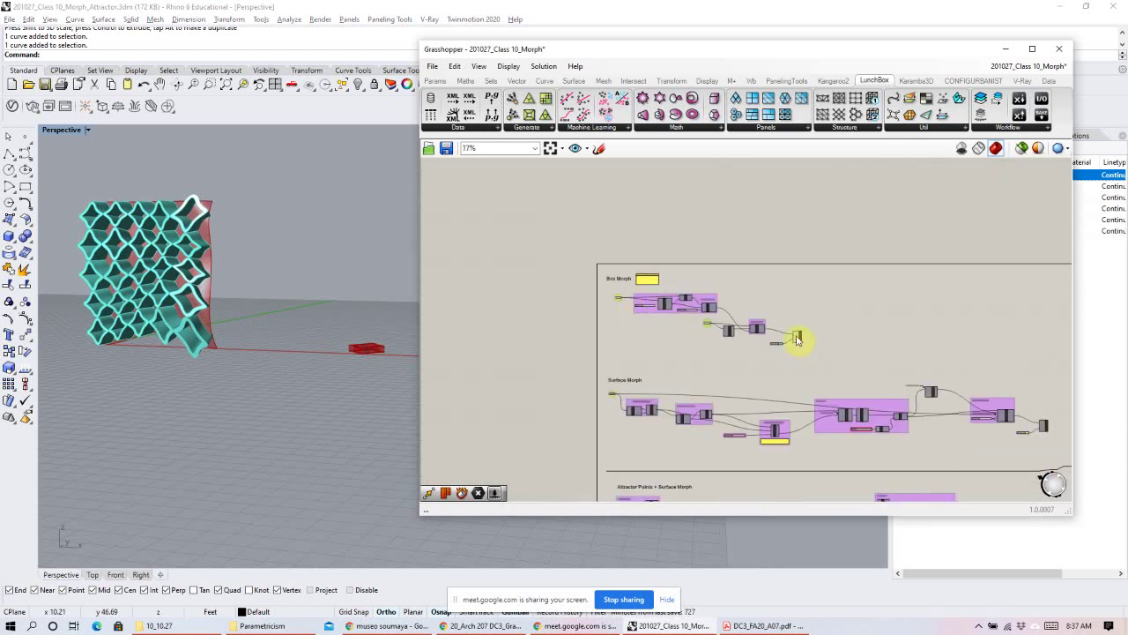
{"action": "scroll", "coordinate": [801, 335], "scroll_direction": "up", "scroll_amount": 1}
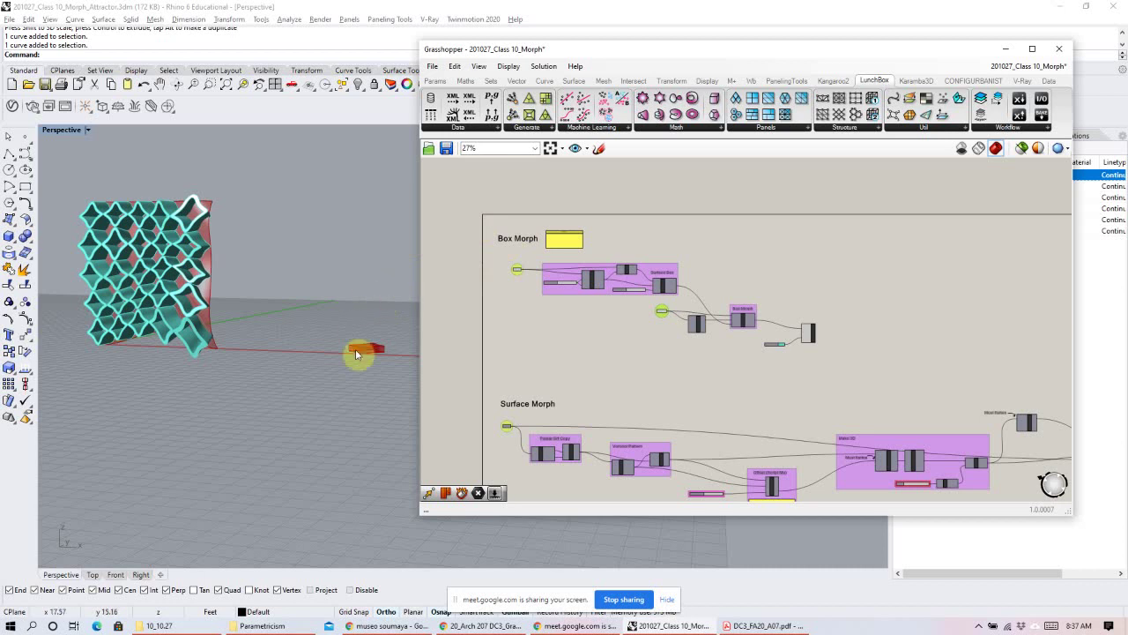
{"action": "right_click_drag", "start_coordinate": [522, 296], "coordinate": [574, 292]}
{"action": "scroll", "coordinate": [391, 344], "scroll_direction": "up", "scroll_amount": 2}
{"action": "right_click_drag", "start_coordinate": [390, 344], "coordinate": [240, 362], "text": "shift"}
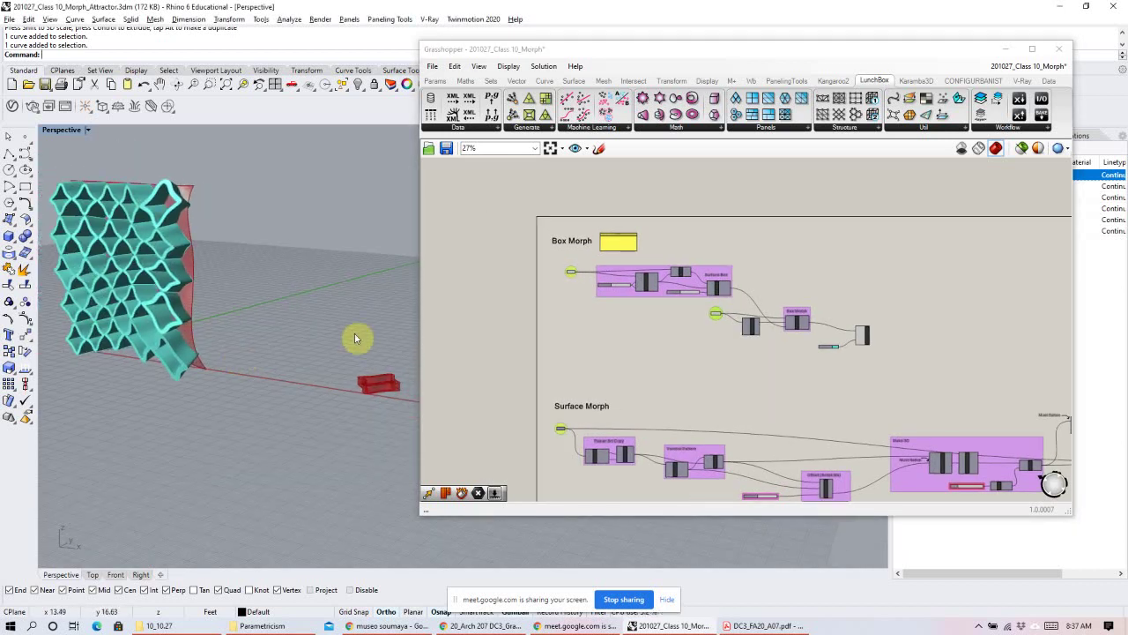
{"action": "left_click_drag", "start_coordinate": [423, 290], "coordinate": [553, 280]}
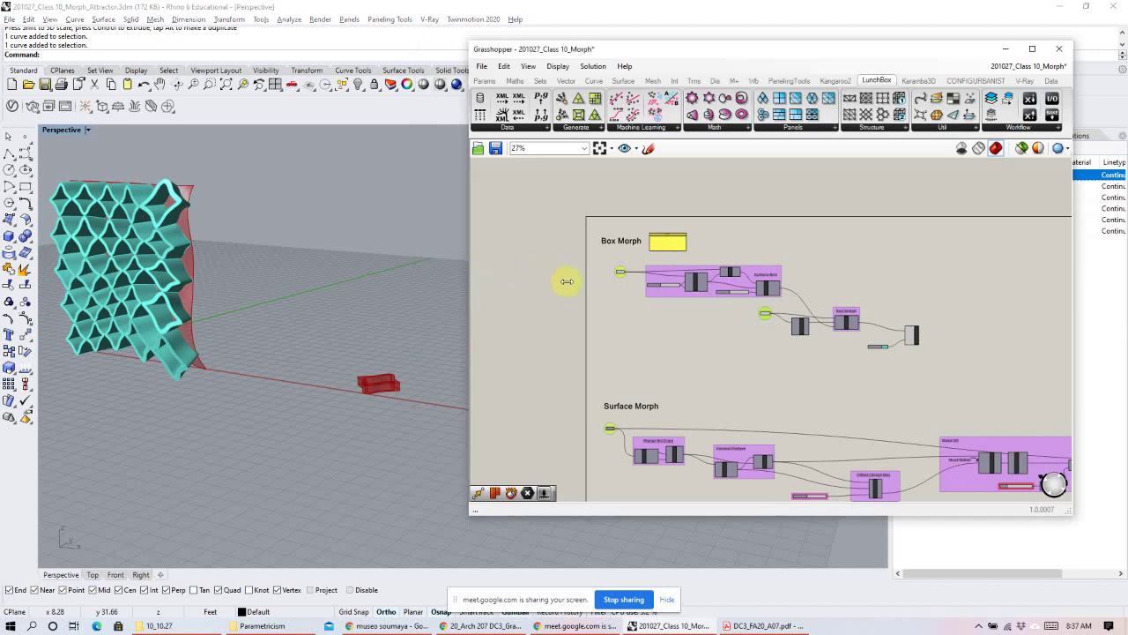
Select the Box Morph definition's Surface parameter and its Geometry parameter in turn to identify each one's object in the viewport.
{"action": "scroll", "coordinate": [661, 283], "scroll_direction": "up", "scroll_amount": 5}
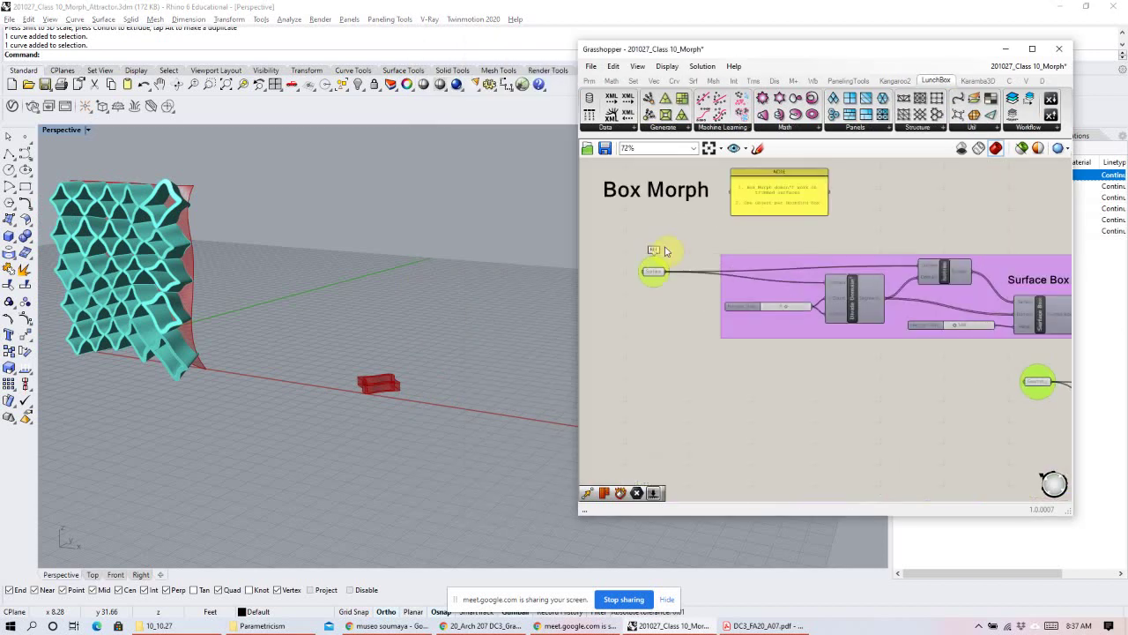
{"action": "left_click_drag", "start_coordinate": [642, 295], "coordinate": [628, 304]}
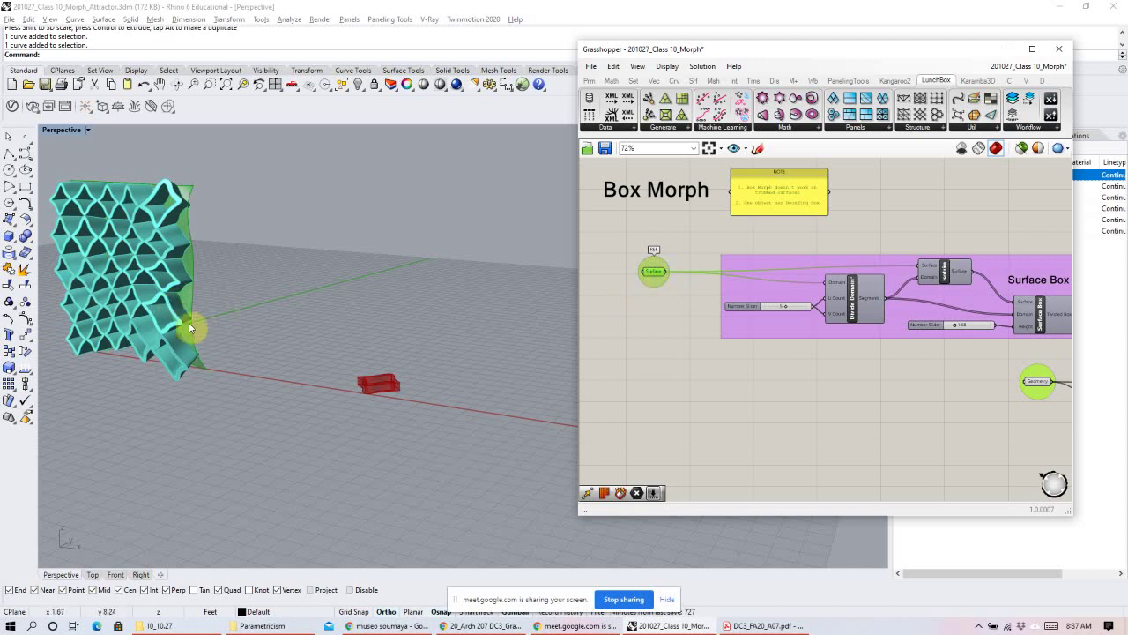
{"action": "right_click_drag", "start_coordinate": [915, 381], "coordinate": [772, 363]}
{"action": "left_click", "coordinate": [884, 363]}
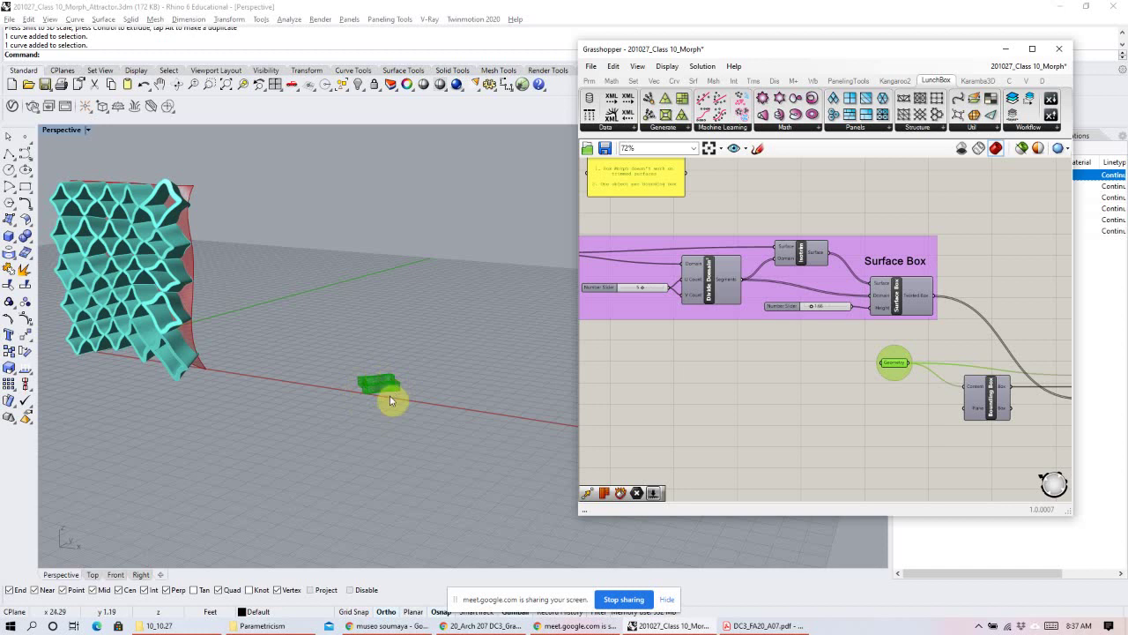
{"action": "right_click_drag", "start_coordinate": [194, 333], "coordinate": [312, 330]}
{"action": "left_click", "coordinate": [722, 345]}
{"action": "right_click_drag", "start_coordinate": [723, 345], "coordinate": [976, 112]}
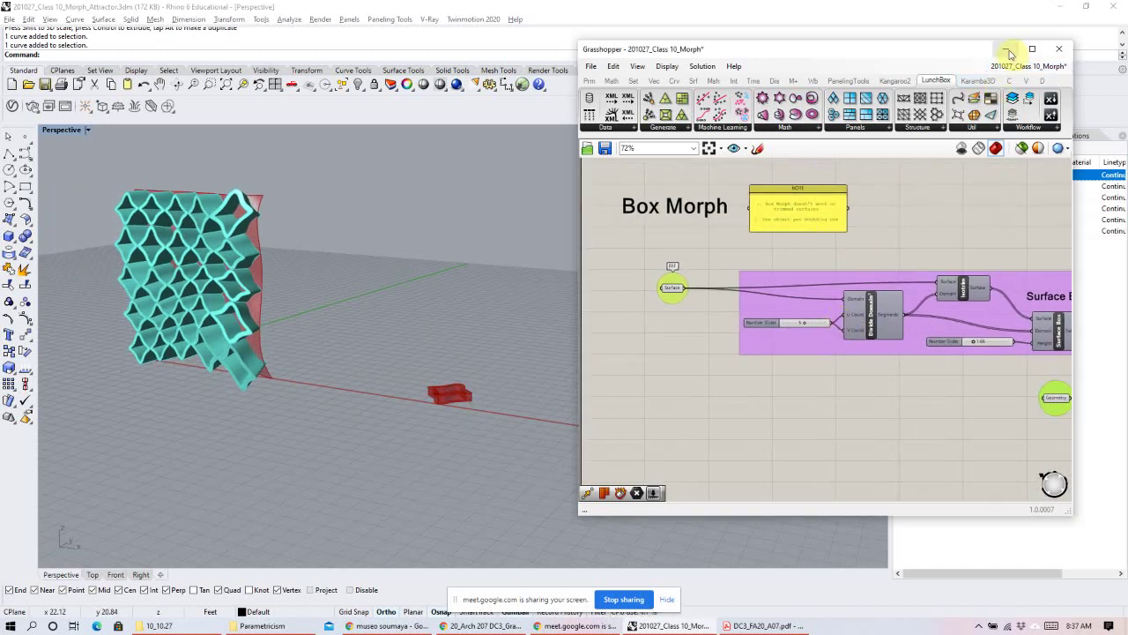
Turn off all Grasshopper preview geometry and minimize the Grasshopper window.
{"action": "left_click", "coordinate": [962, 149]}
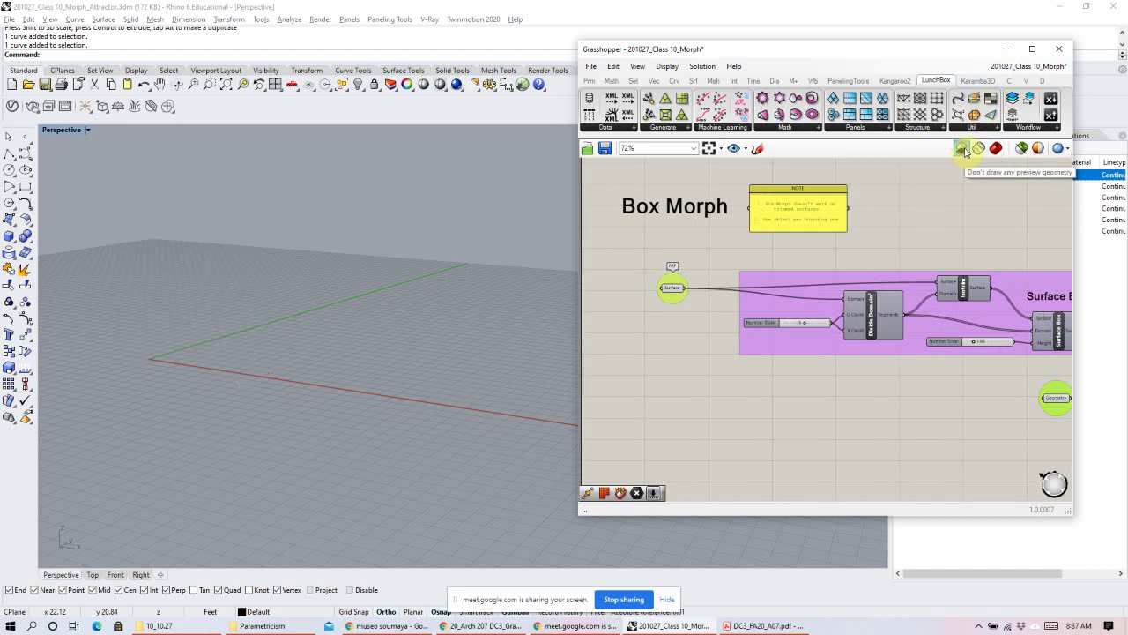
{"action": "left_click", "coordinate": [1010, 51]}
{"action": "right_click_drag", "start_coordinate": [403, 393], "coordinate": [464, 388]}
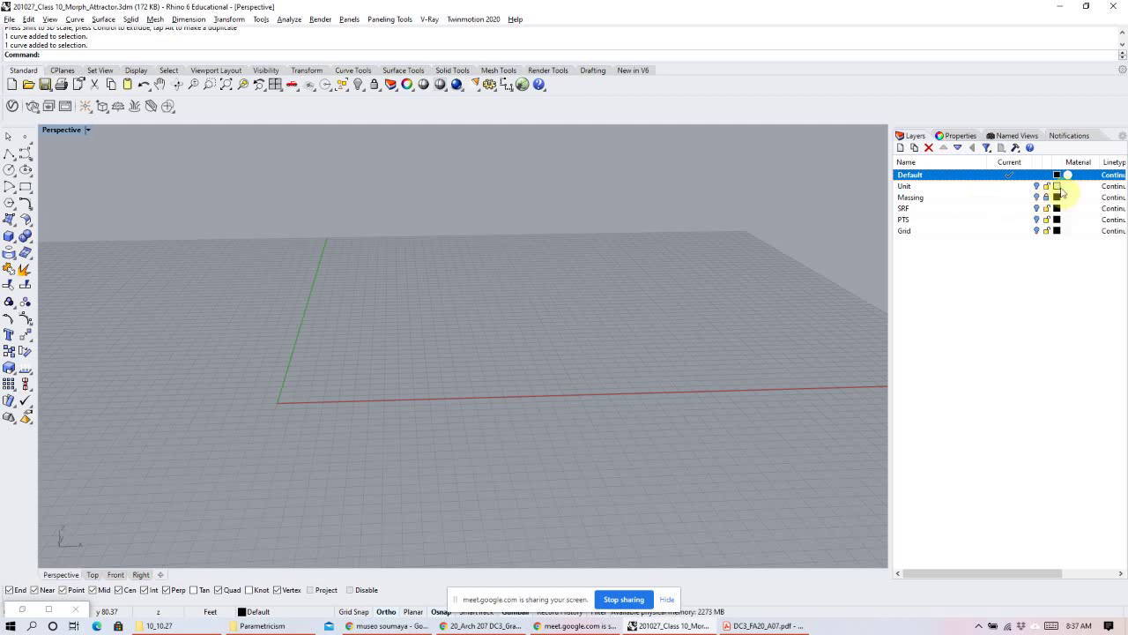
Turn on the Massing, Unit and SRF layers and view their geometry in the Perspective viewport.
{"action": "left_click", "coordinate": [1038, 198]}
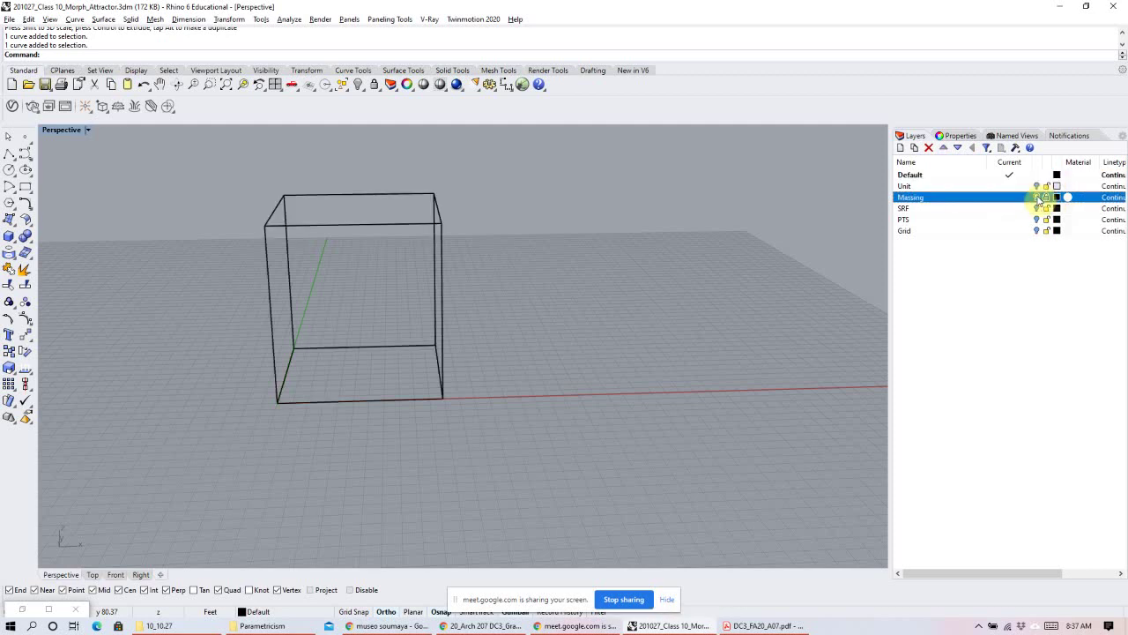
{"action": "right_click_drag", "start_coordinate": [764, 347], "coordinate": [723, 315]}
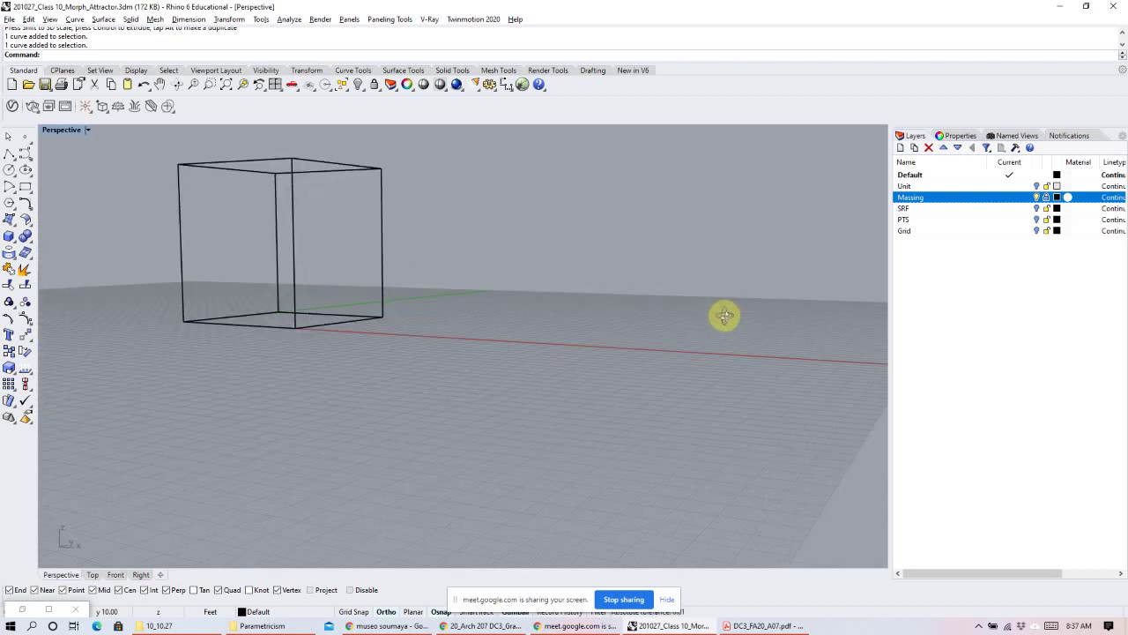
{"action": "left_click", "coordinate": [1038, 186]}
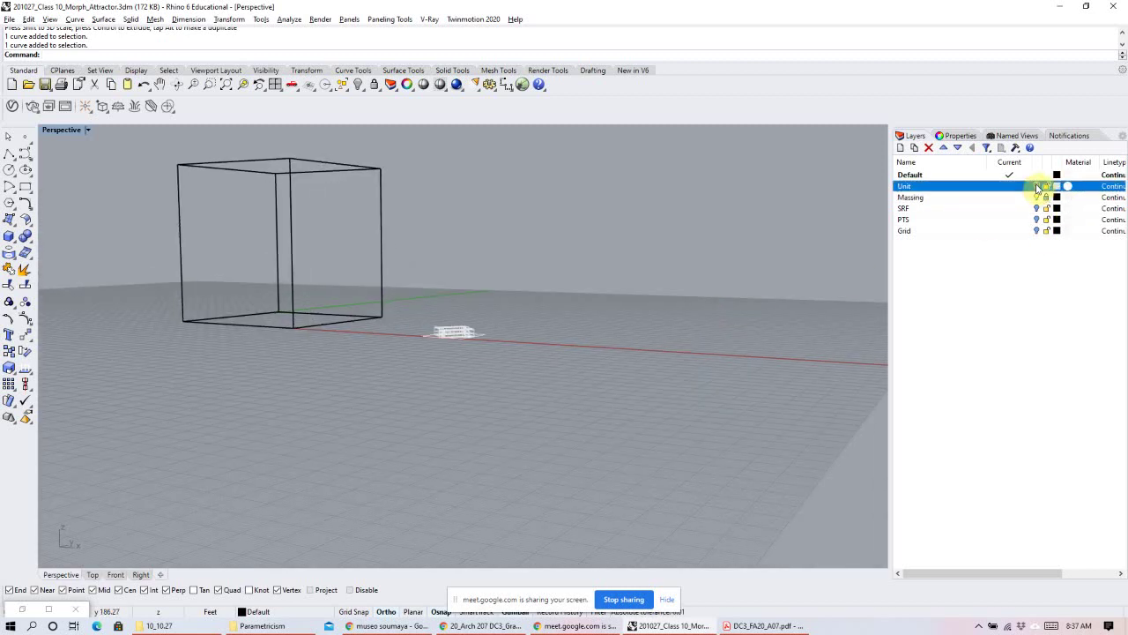
{"action": "right_click_drag", "start_coordinate": [433, 377], "coordinate": [547, 408]}
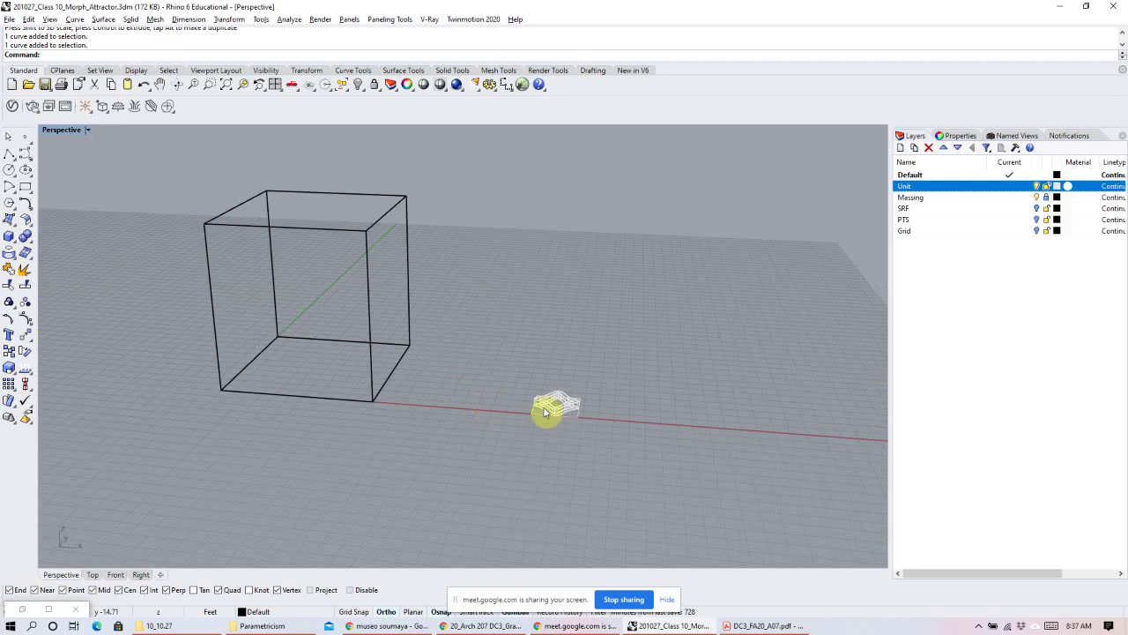
{"action": "left_click", "coordinate": [1038, 208]}
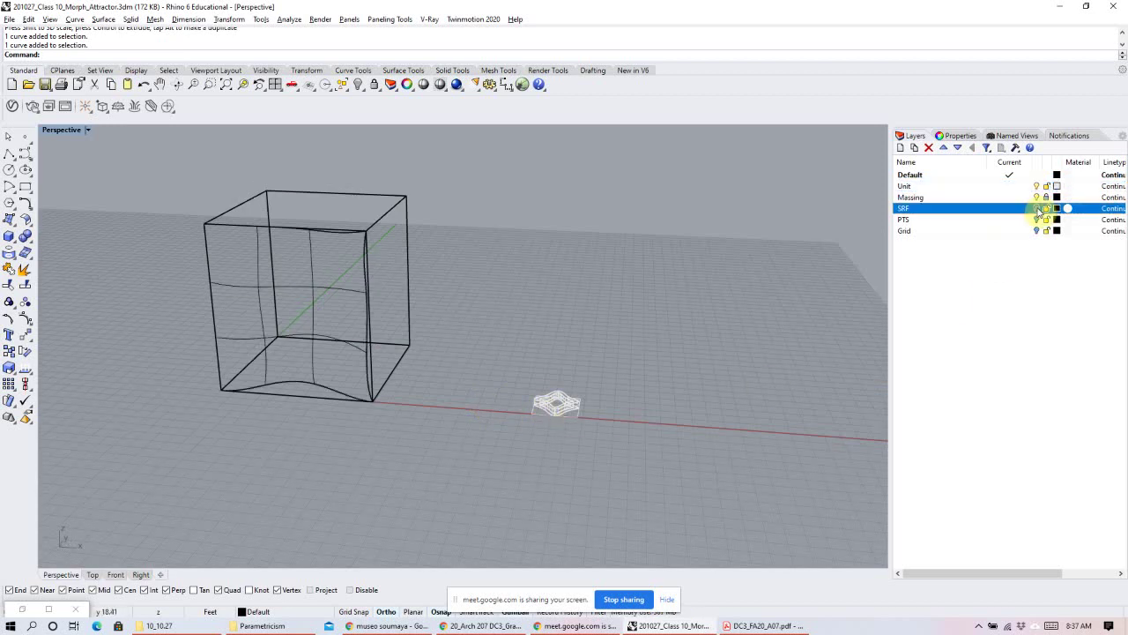
{"action": "right_click_drag", "start_coordinate": [414, 390], "coordinate": [375, 369]}
{"action": "scroll", "coordinate": [388, 280], "scroll_direction": "up", "scroll_amount": 3}
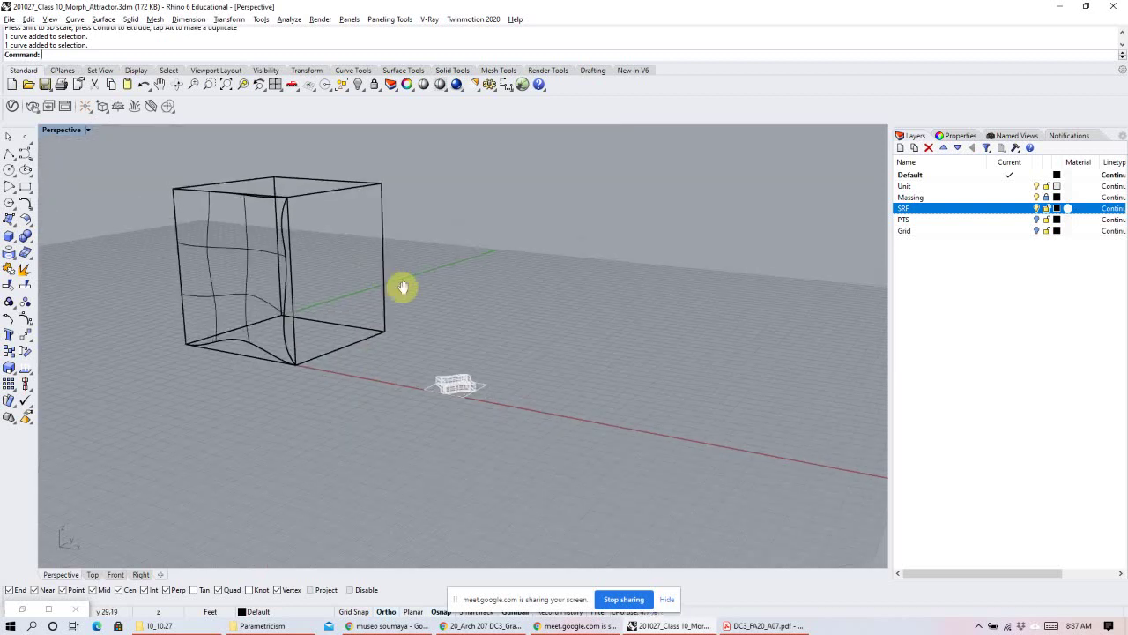
{"action": "right_click_drag", "start_coordinate": [436, 388], "coordinate": [643, 337]}
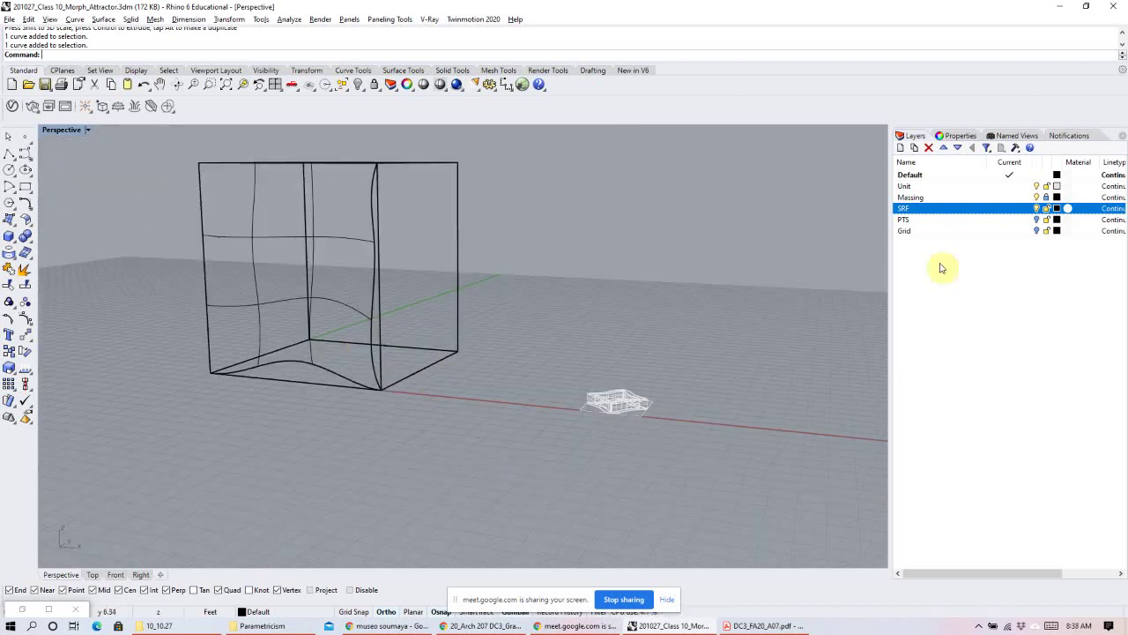
Hide the Unit layer, leaving the massing box and the curved surface in view.
{"action": "left_click", "coordinate": [1038, 186]}
{"action": "right_click_drag", "start_coordinate": [494, 280], "coordinate": [512, 350]}
{"action": "scroll", "coordinate": [402, 349], "scroll_direction": "up", "scroll_amount": 2}
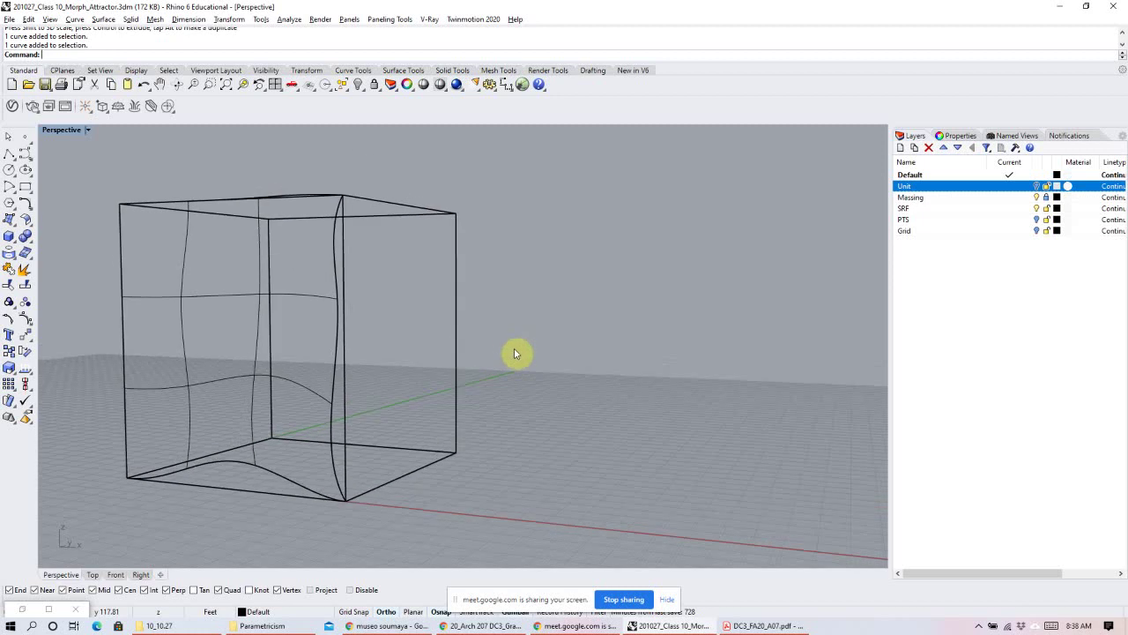
{"action": "right_click_drag", "start_coordinate": [368, 373], "coordinate": [408, 365]}
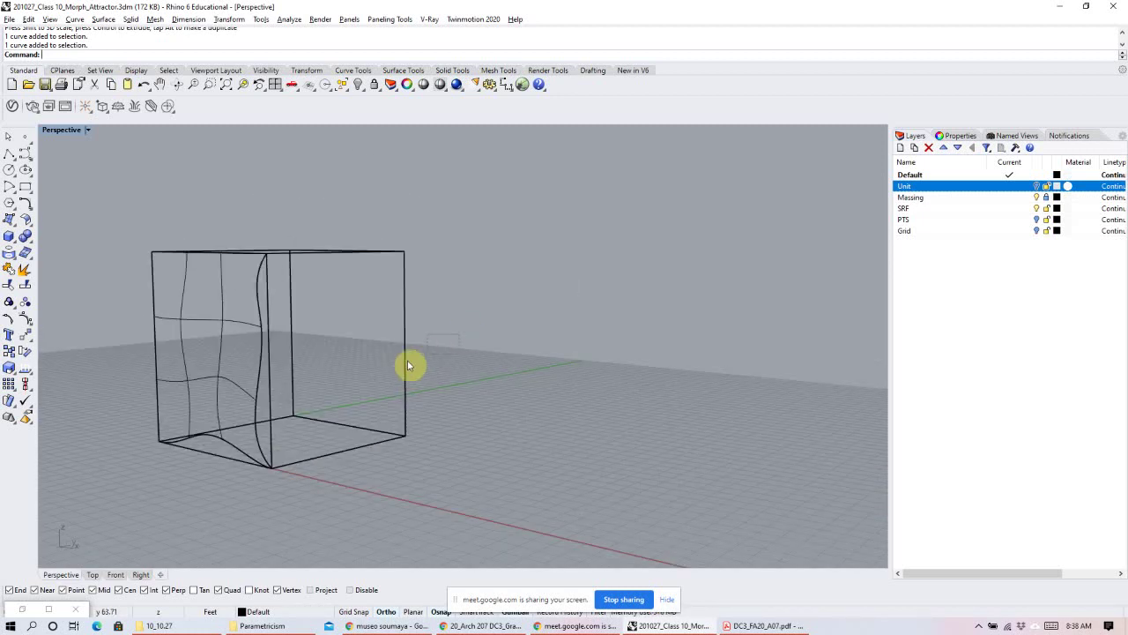
Set the Perspective viewport to the Ghosted display mode.
{"action": "left_click", "coordinate": [90, 130]}
{"action": "left_click", "coordinate": [86, 201]}
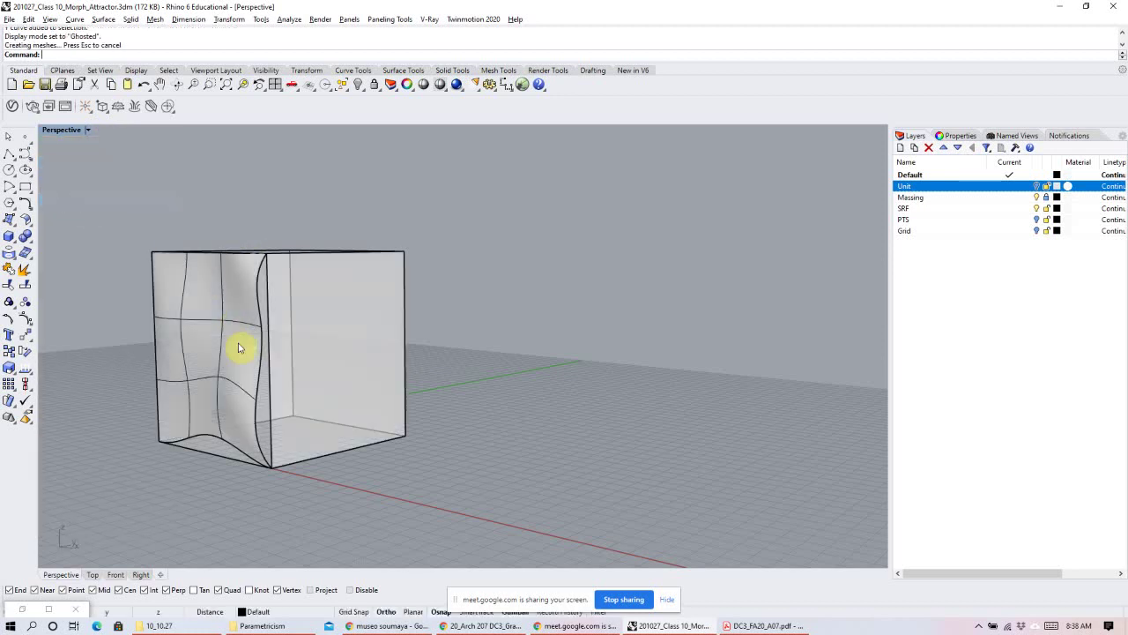
{"action": "right_click_drag", "start_coordinate": [330, 418], "coordinate": [351, 410]}
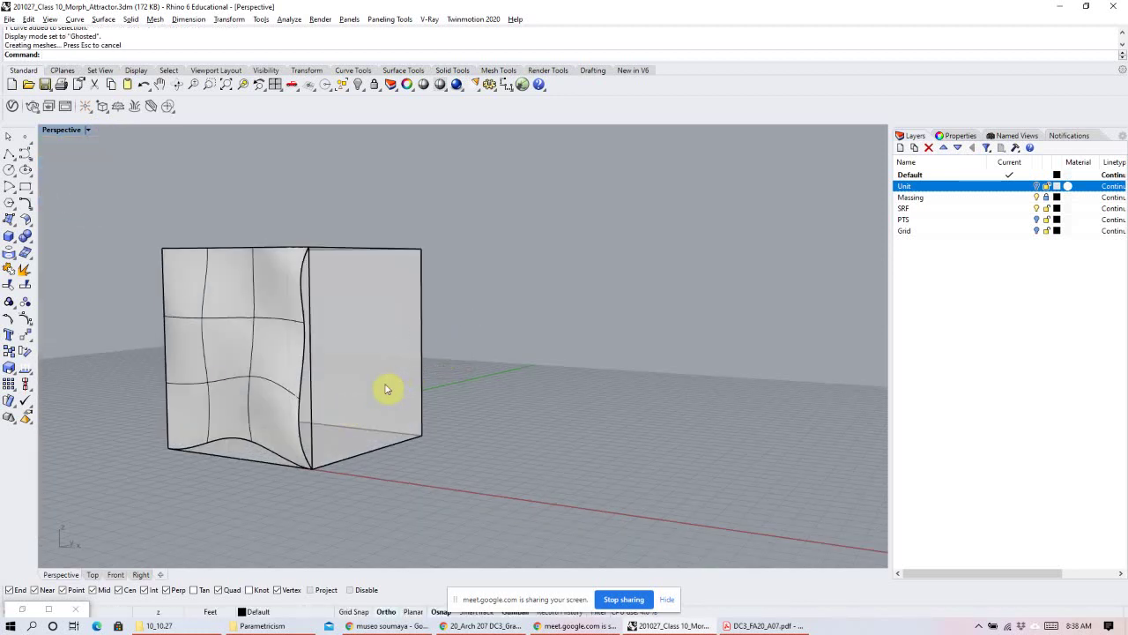
Make Massing the current layer, turn on Grid Snap and draw a box beside the existing one, about 11 ft deep and 11.7 ft high.
{"action": "left_click", "coordinate": [1009, 198]}
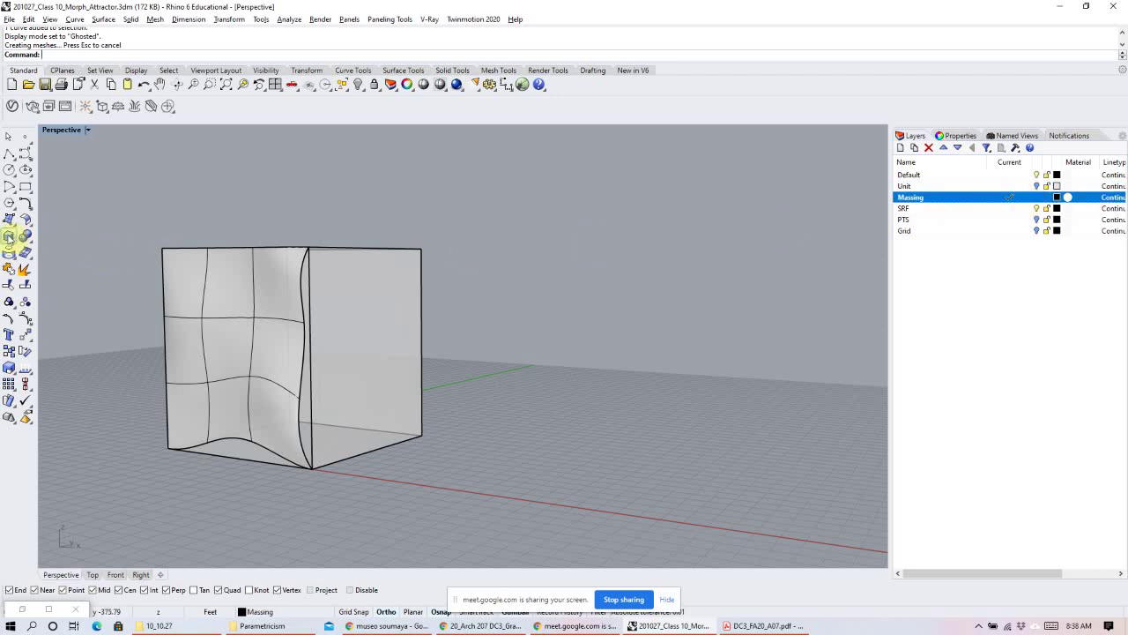
{"action": "left_click", "coordinate": [8, 236]}
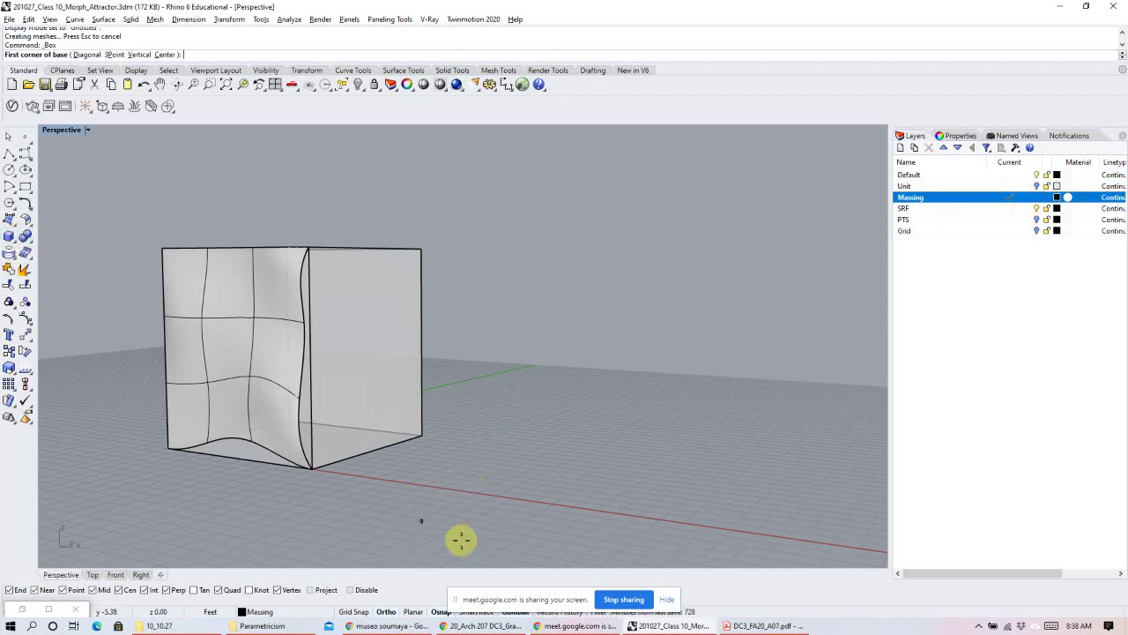
{"action": "left_click", "coordinate": [669, 601]}
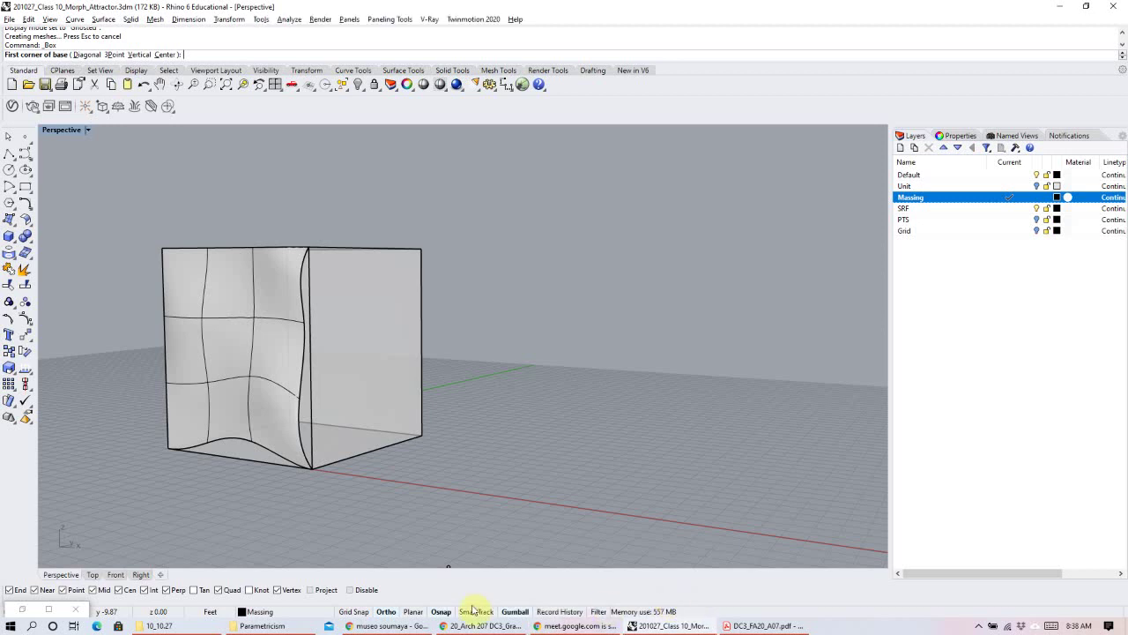
{"action": "left_click", "coordinate": [362, 612]}
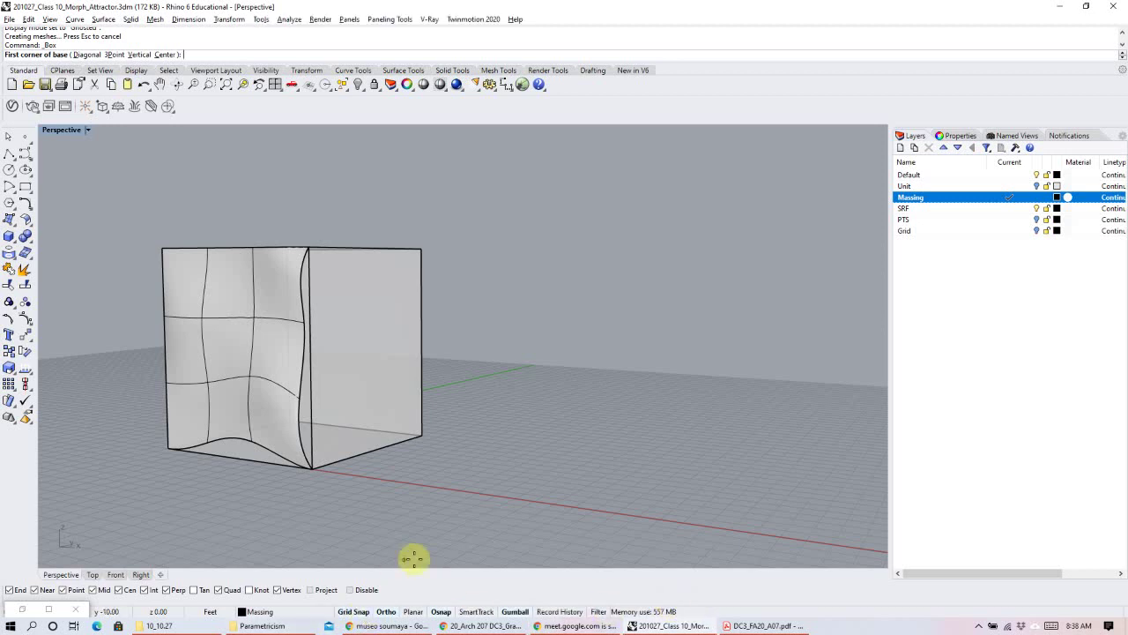
{"action": "scroll", "coordinate": [423, 542], "scroll_direction": "down", "scroll_amount": 2}
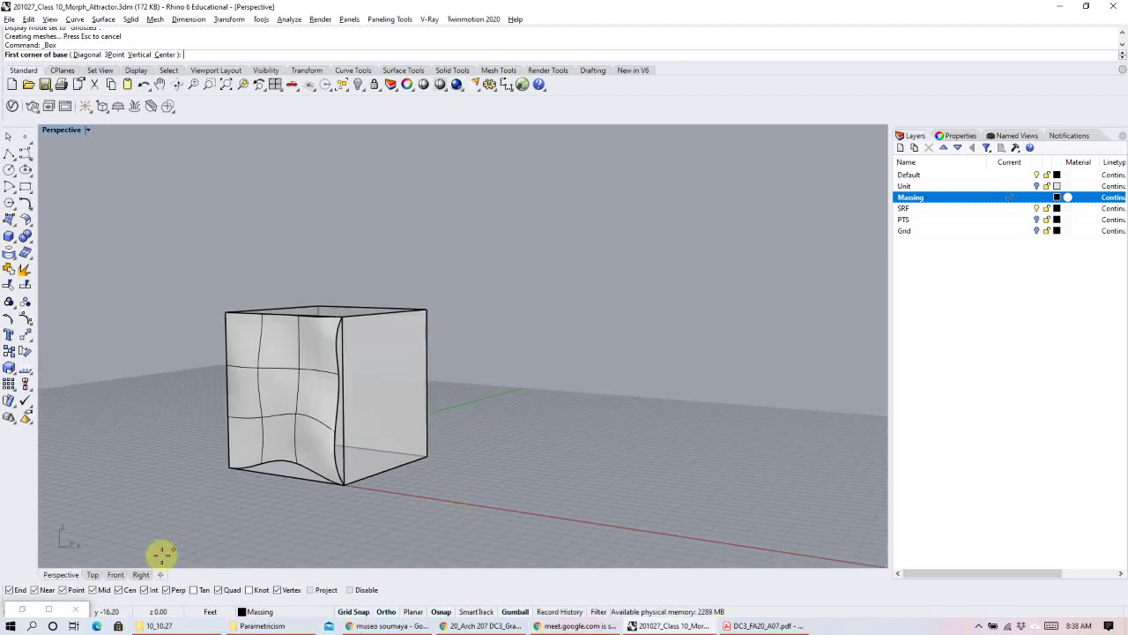
{"action": "left_click", "coordinate": [97, 573]}
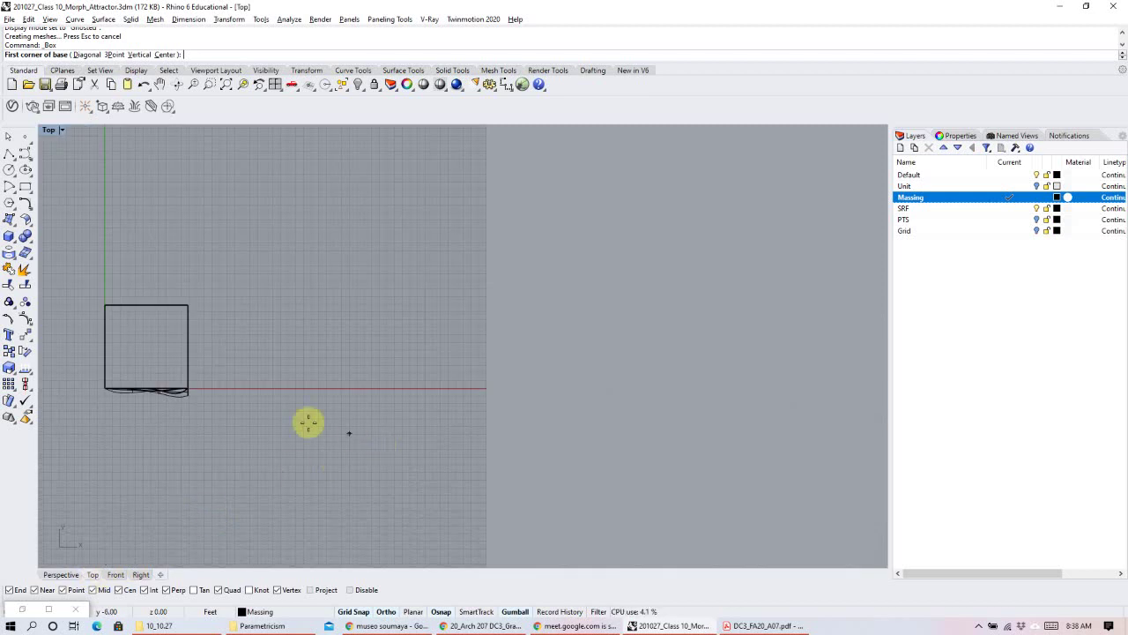
{"action": "left_click", "coordinate": [231, 387]}
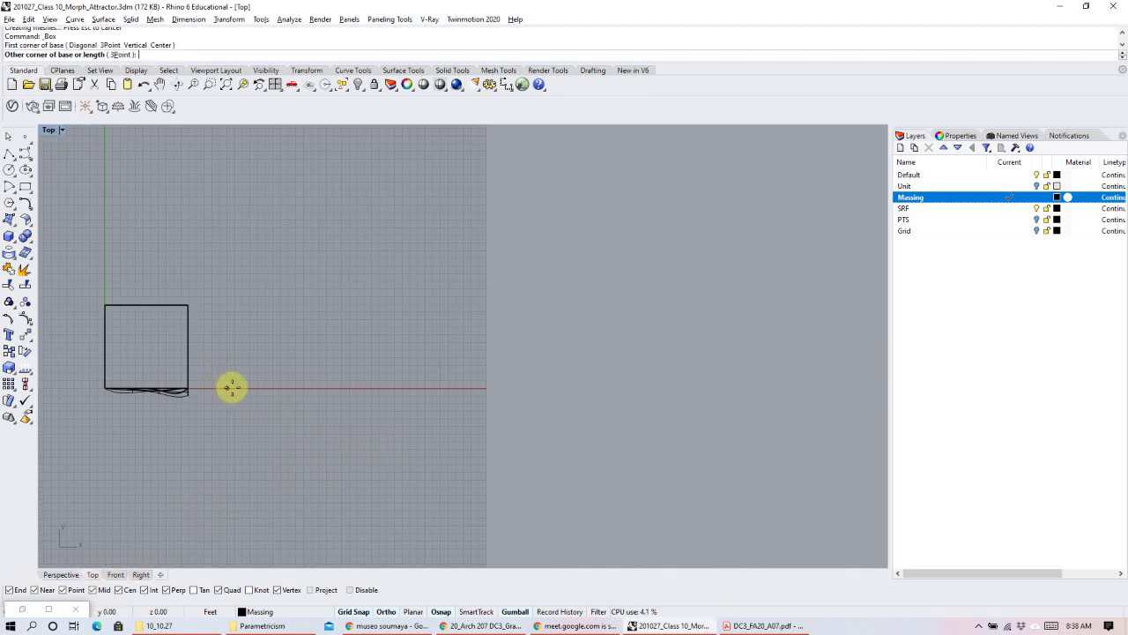
{"action": "left_click", "coordinate": [303, 305]}
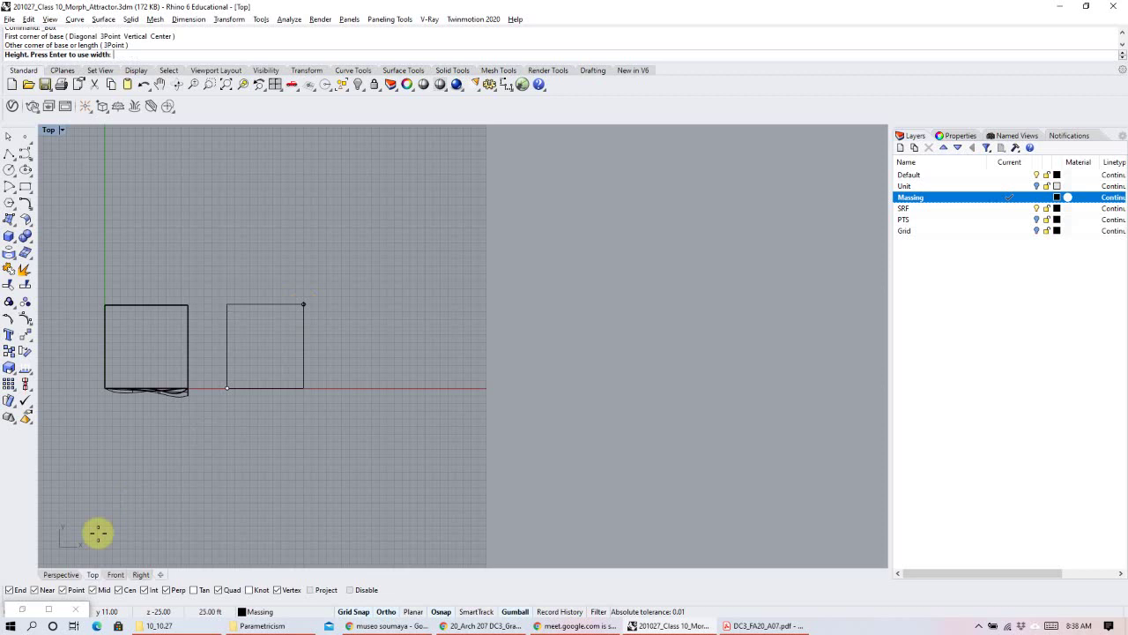
{"action": "left_click", "coordinate": [60, 574]}
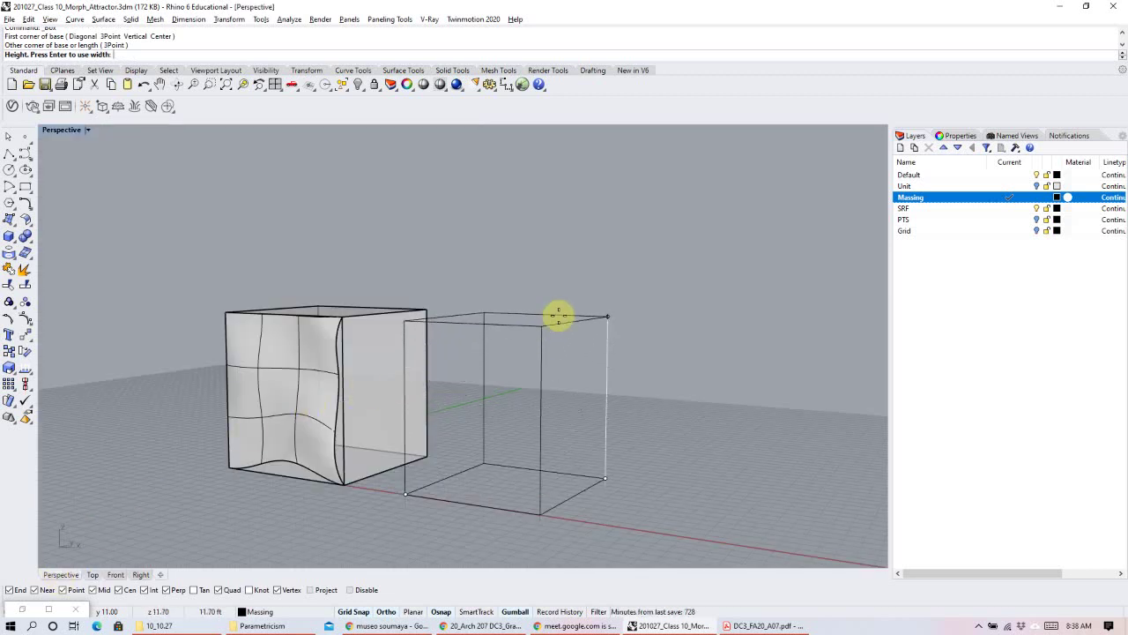
{"action": "left_click", "coordinate": [559, 316]}
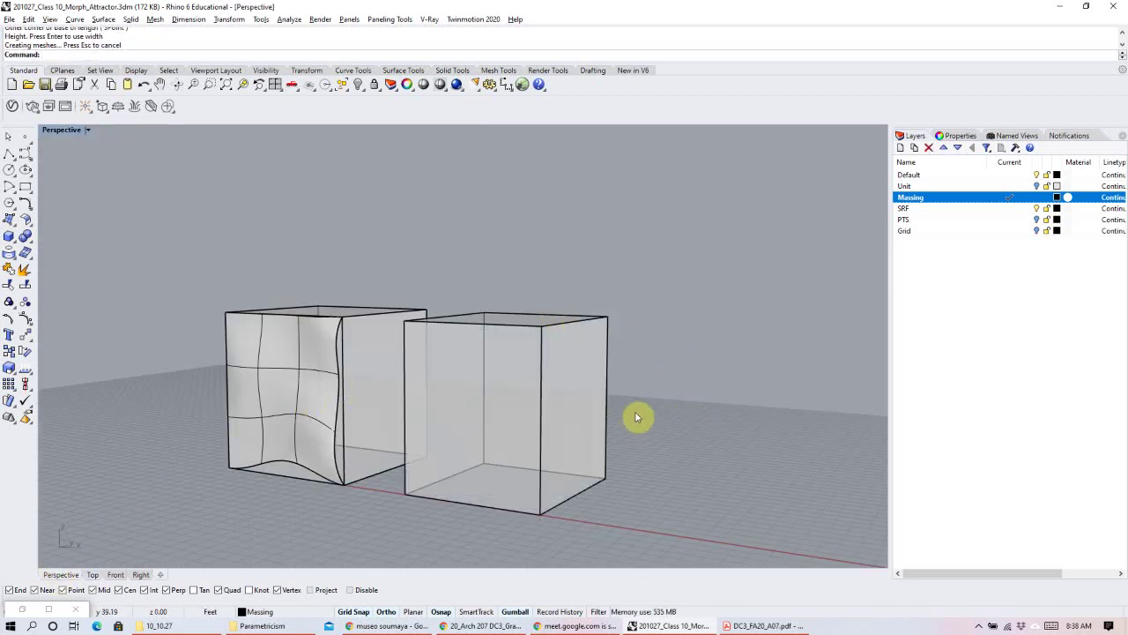
Move the new box along the X axis, farther away from the existing massing box.
{"action": "left_click", "coordinate": [601, 434]}
{"action": "left_click_drag", "start_coordinate": [555, 412], "coordinate": [725, 433]}
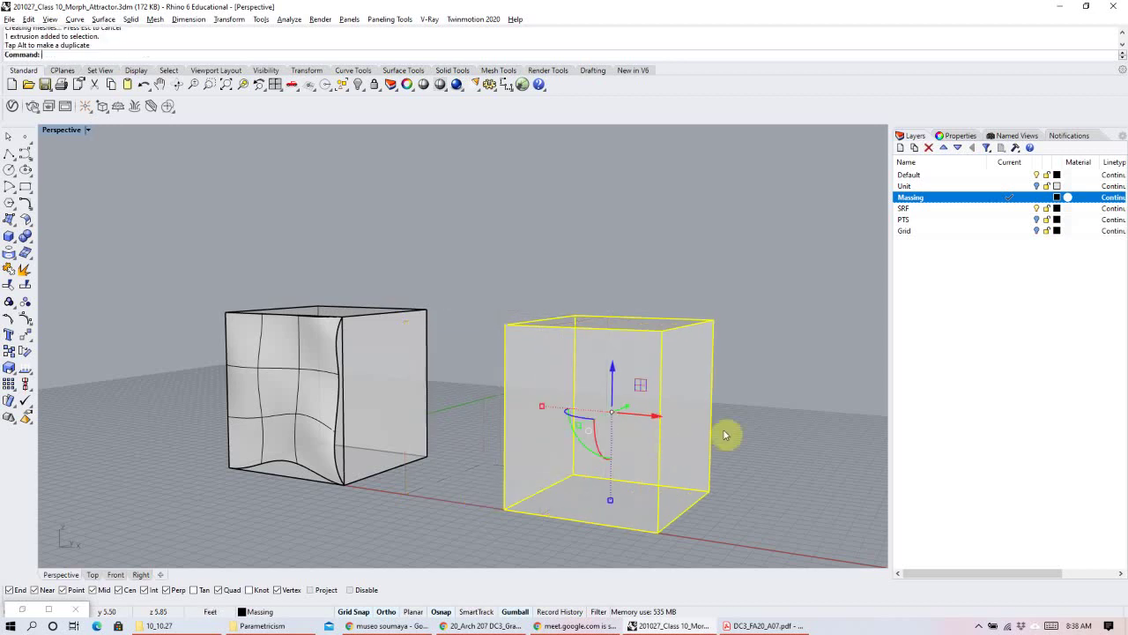
Extract a copy of the new box's front face with ExtractSrf, keeping the box intact.
{"action": "right_click_drag", "start_coordinate": [657, 529], "coordinate": [794, 305]}
{"action": "key", "text": "Escape"}
{"action": "right_click_drag", "start_coordinate": [592, 351], "coordinate": [722, 355]}
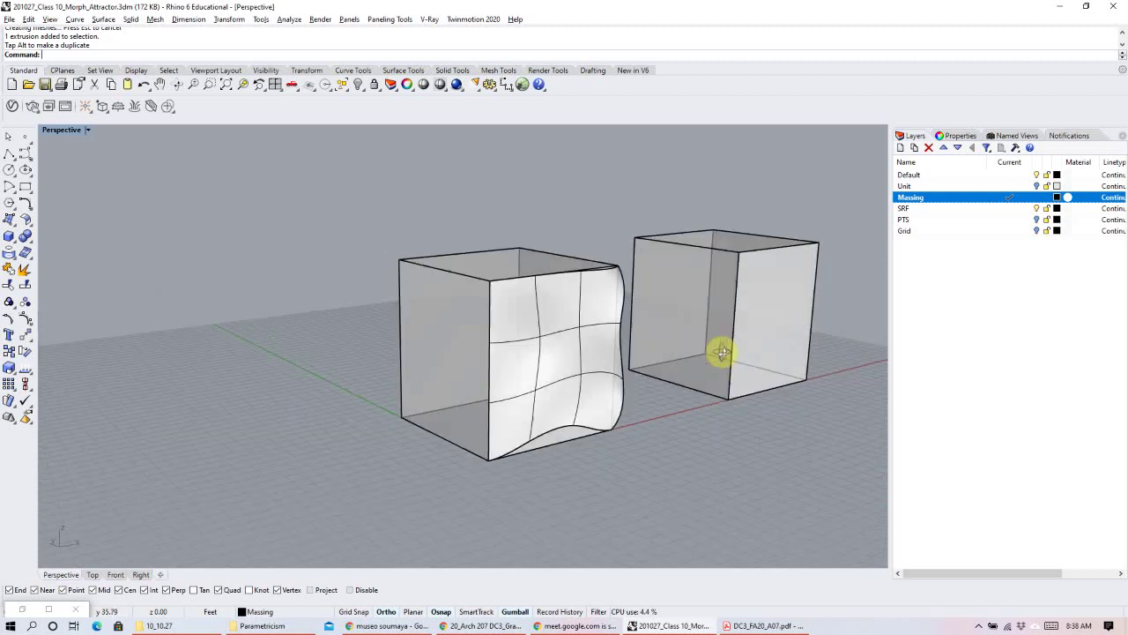
{"action": "right_click_drag", "start_coordinate": [552, 335], "coordinate": [768, 305]}
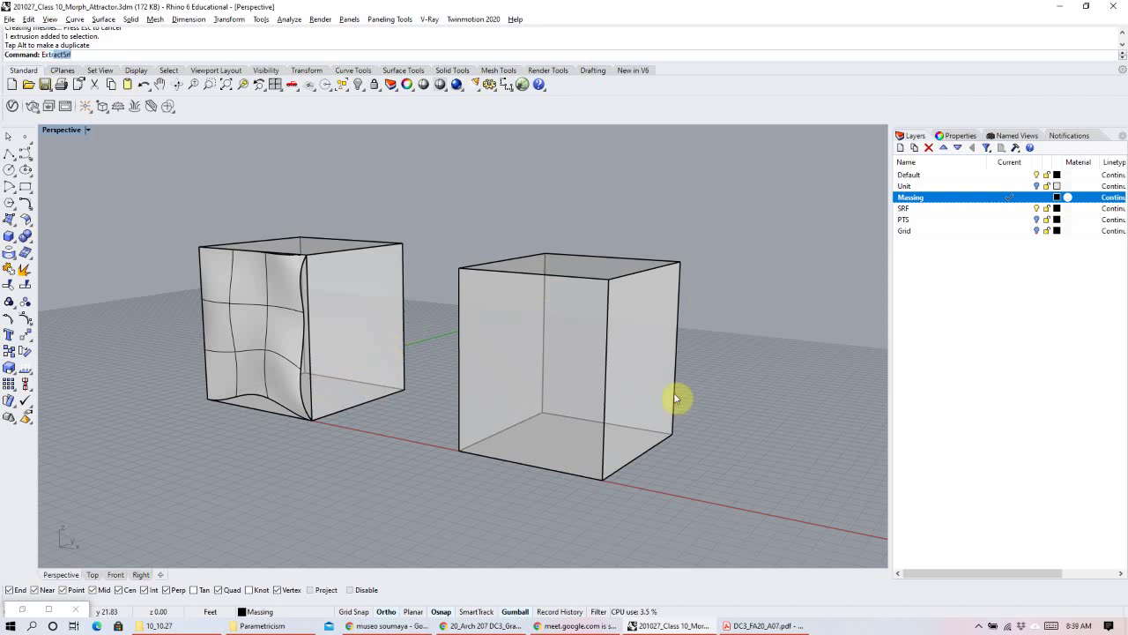
{"action": "key", "text": "Return"}
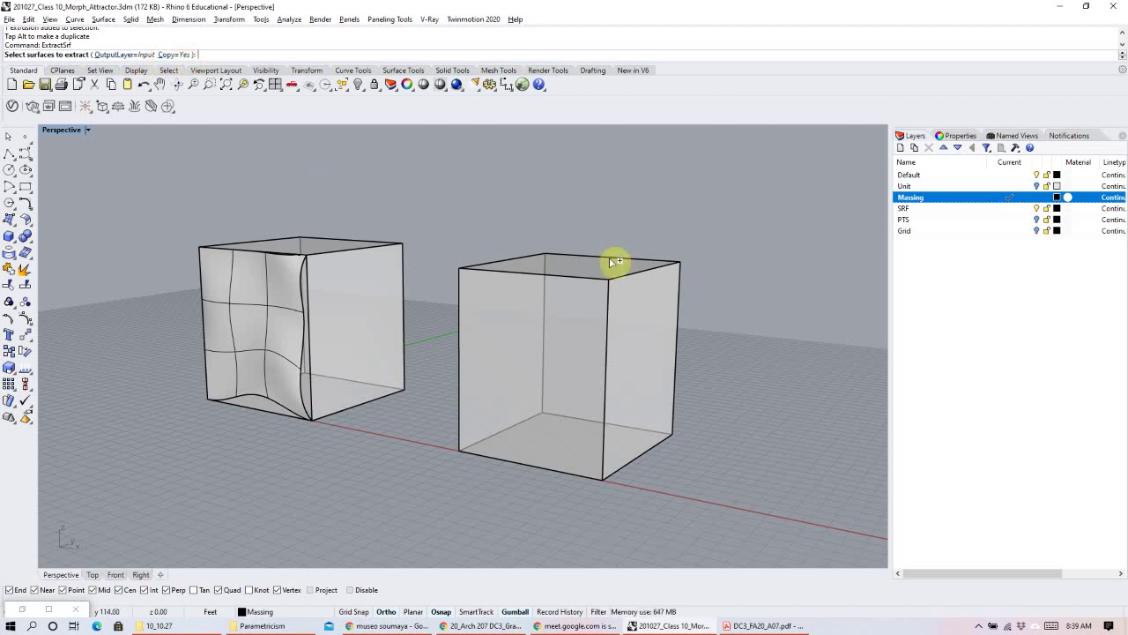
{"action": "left_click", "coordinate": [610, 394]}
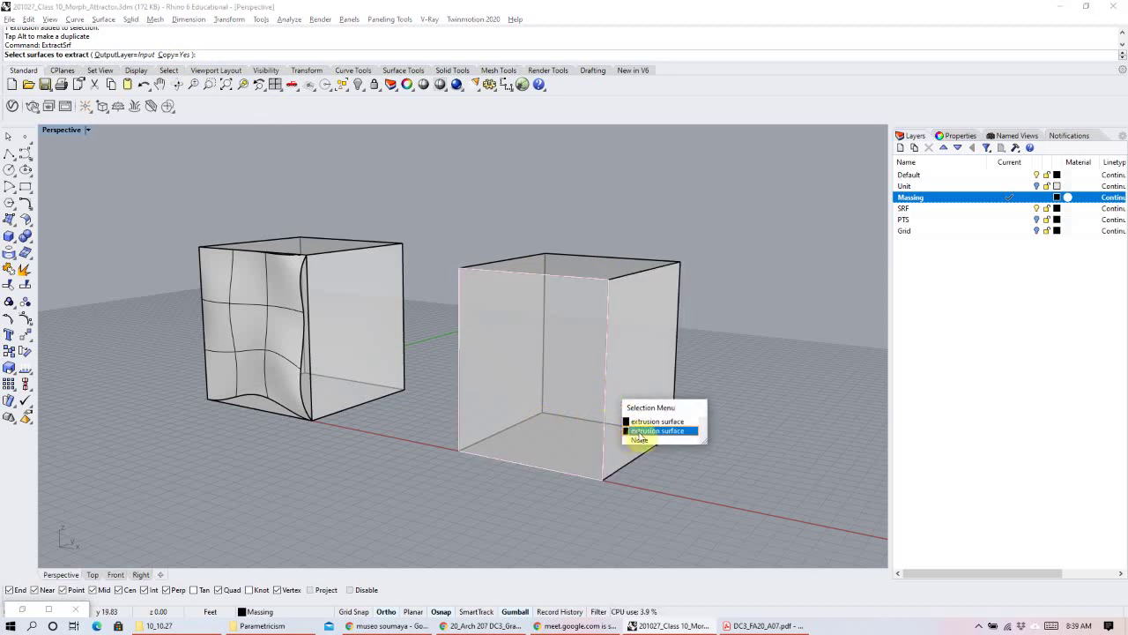
{"action": "left_click", "coordinate": [652, 431]}
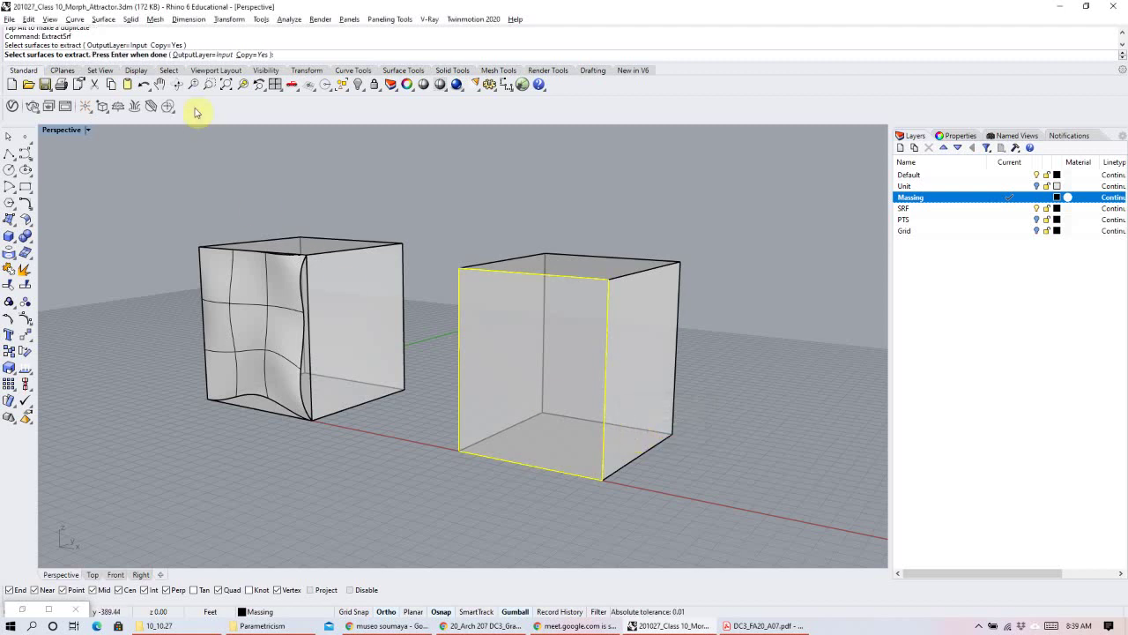
{"action": "key", "text": "Return"}
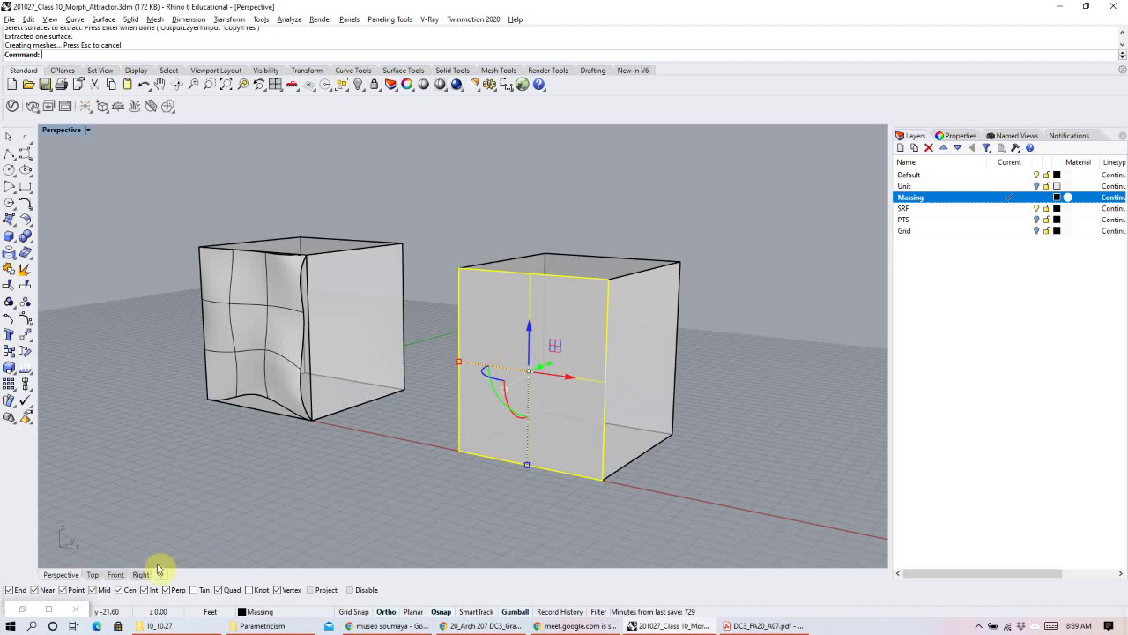
Try moving the extracted face along the X axis, away from the box, and undo the move.
{"action": "left_click", "coordinate": [570, 380]}
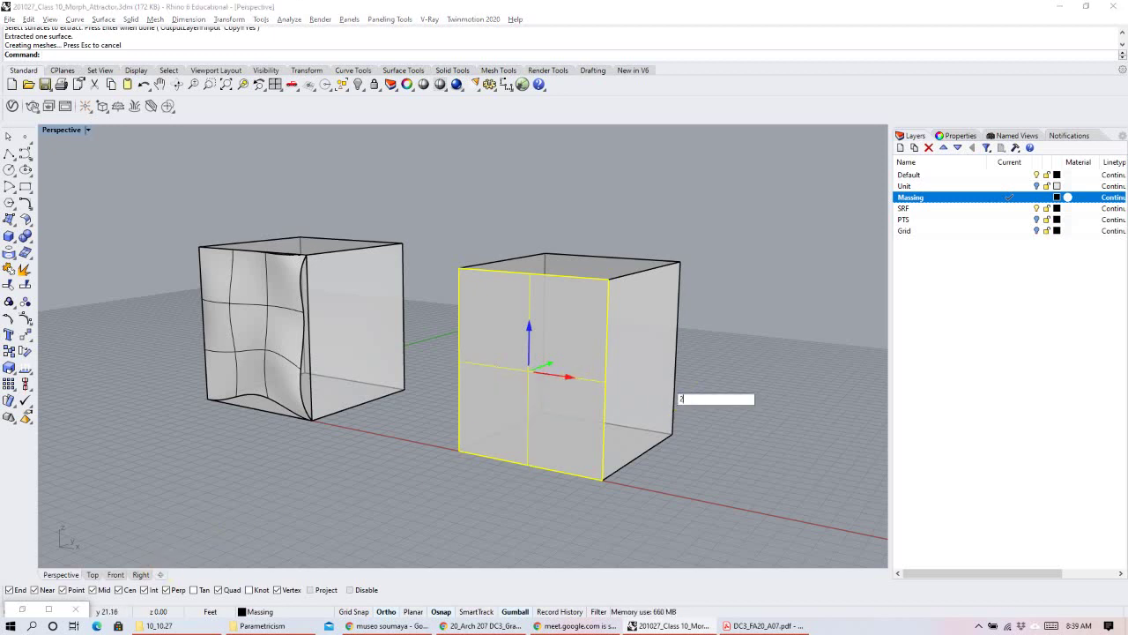
{"action": "type", "text": "2"}
{"action": "key", "text": "Return"}
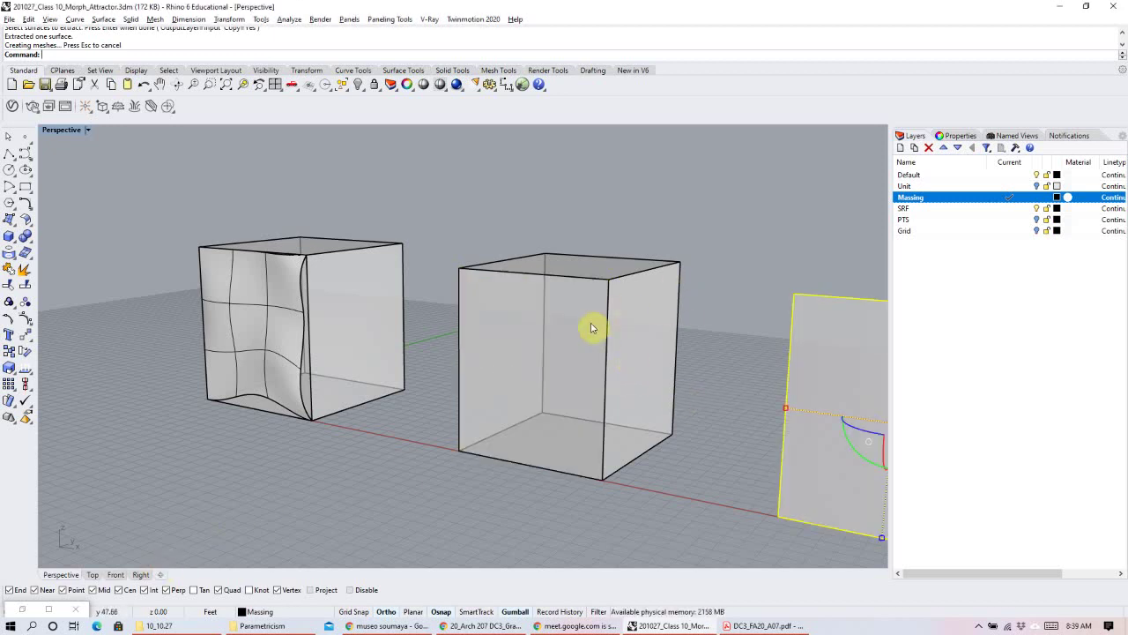
{"action": "left_click", "coordinate": [591, 328]}
{"action": "left_click", "coordinate": [696, 245]}
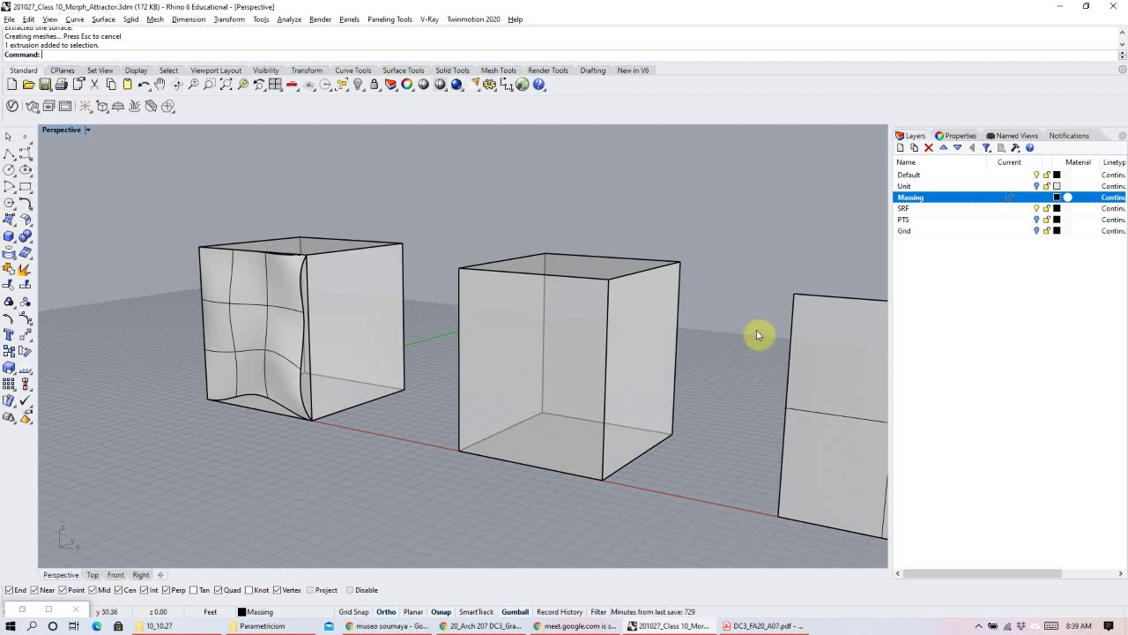
{"action": "left_click", "coordinate": [815, 322]}
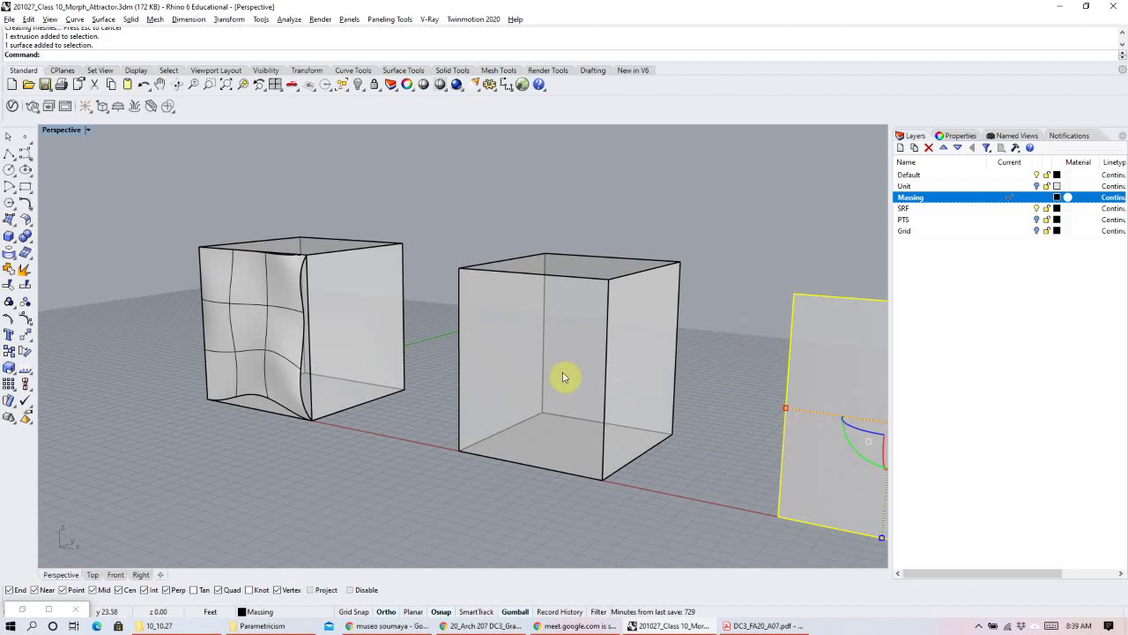
{"action": "key", "text": "ctrl+z"}
{"action": "left_click", "coordinate": [700, 305]}
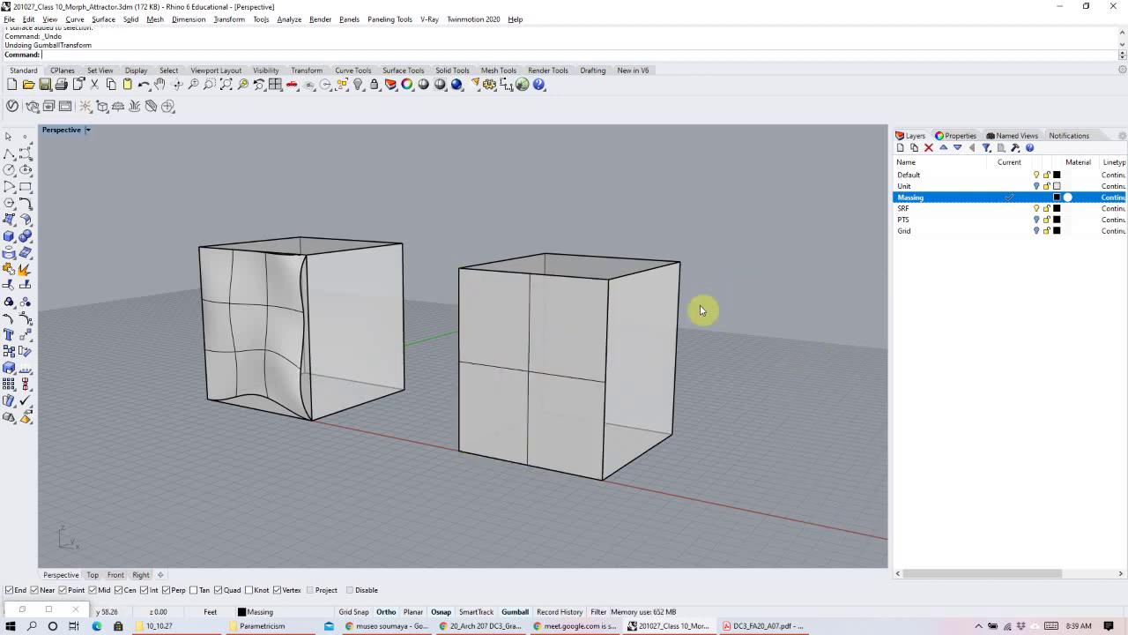
Assign the extracted front face to the SRF layer.
{"action": "left_click", "coordinate": [573, 389]}
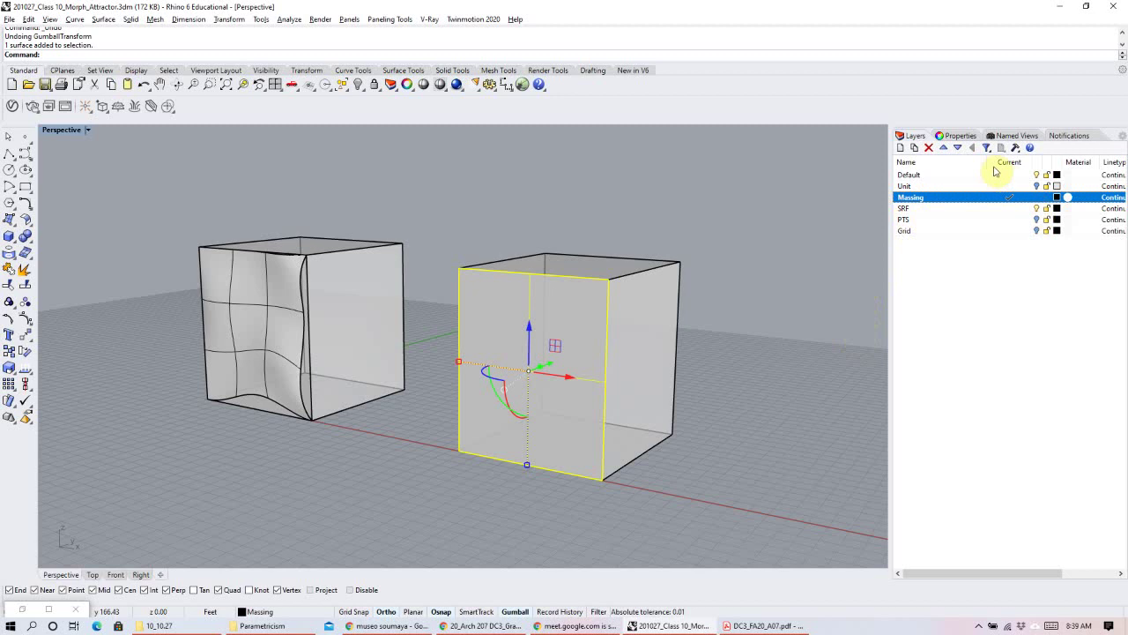
{"action": "left_click", "coordinate": [958, 134]}
{"action": "left_click", "coordinate": [1117, 210]}
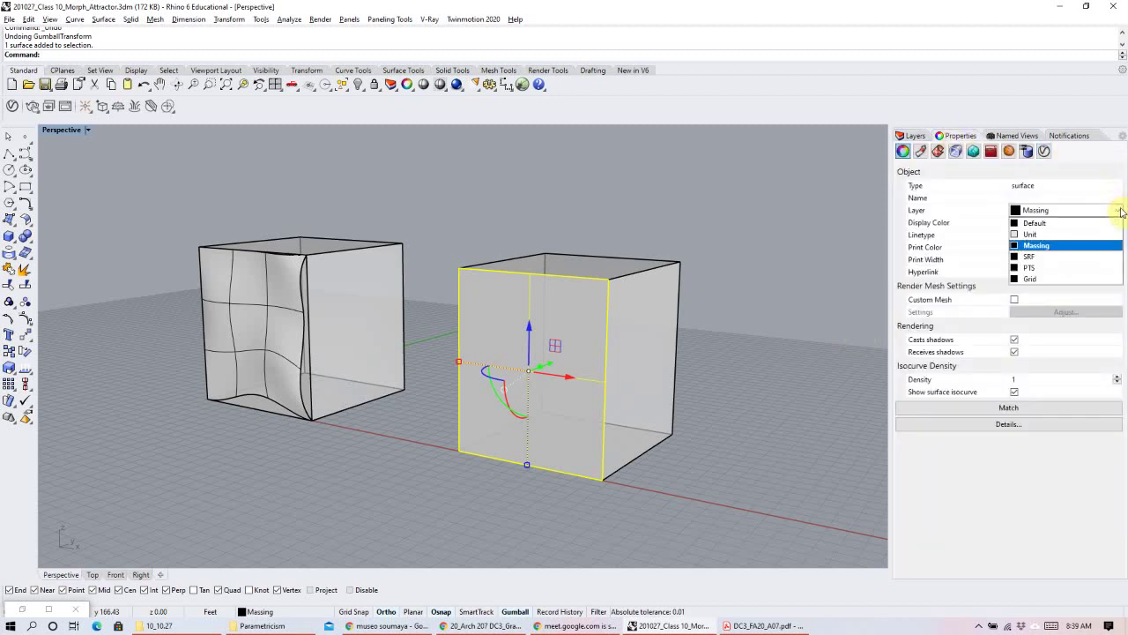
{"action": "left_click", "coordinate": [1045, 256]}
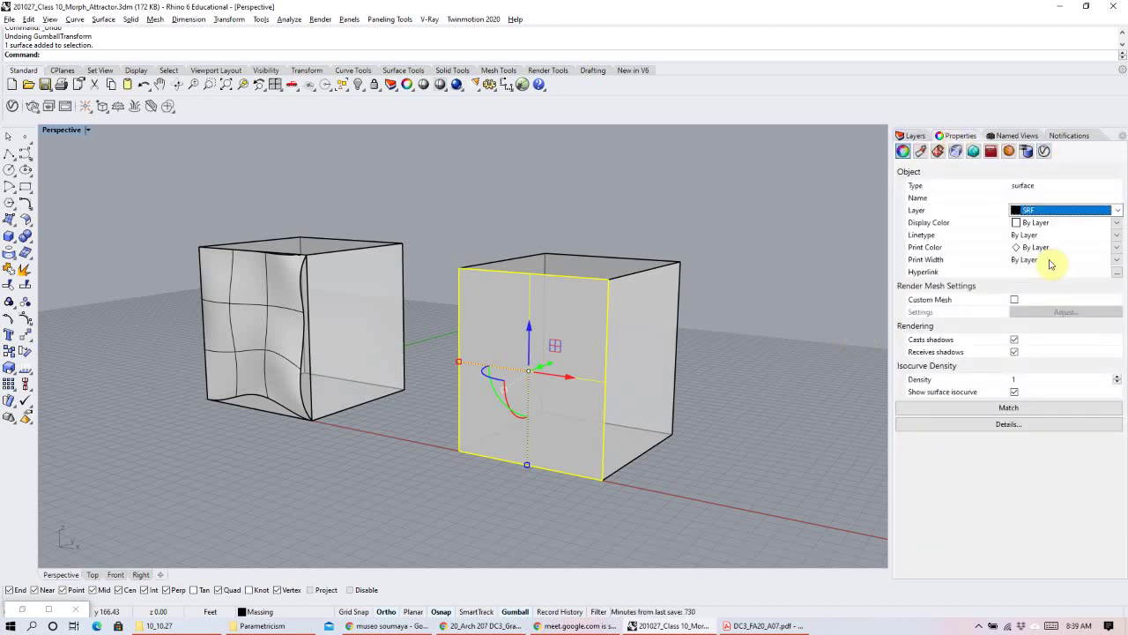
{"action": "left_click", "coordinate": [719, 231]}
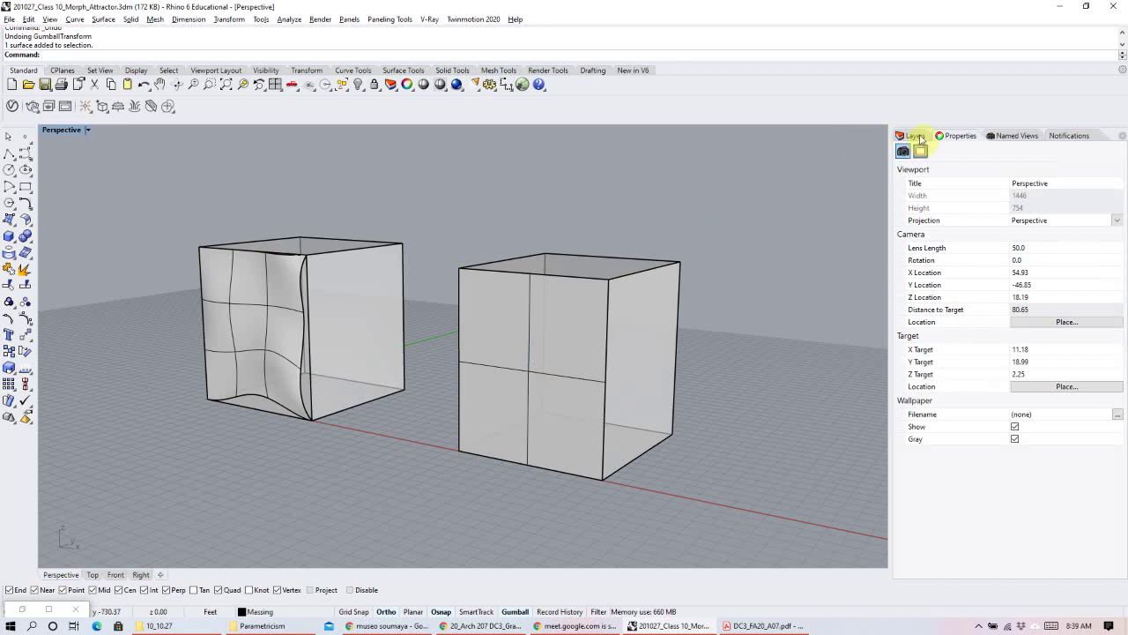
Recolor the SRF layer, trying Dark Gray before settling on Aquamarine.
{"action": "left_click", "coordinate": [912, 135]}
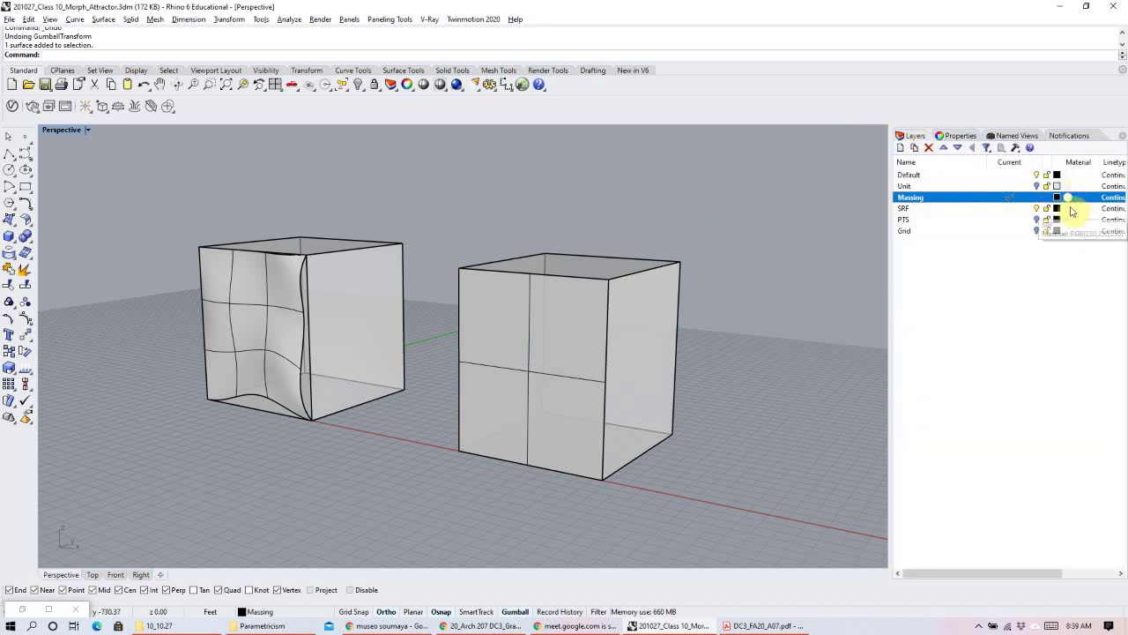
{"action": "left_click", "coordinate": [1057, 208]}
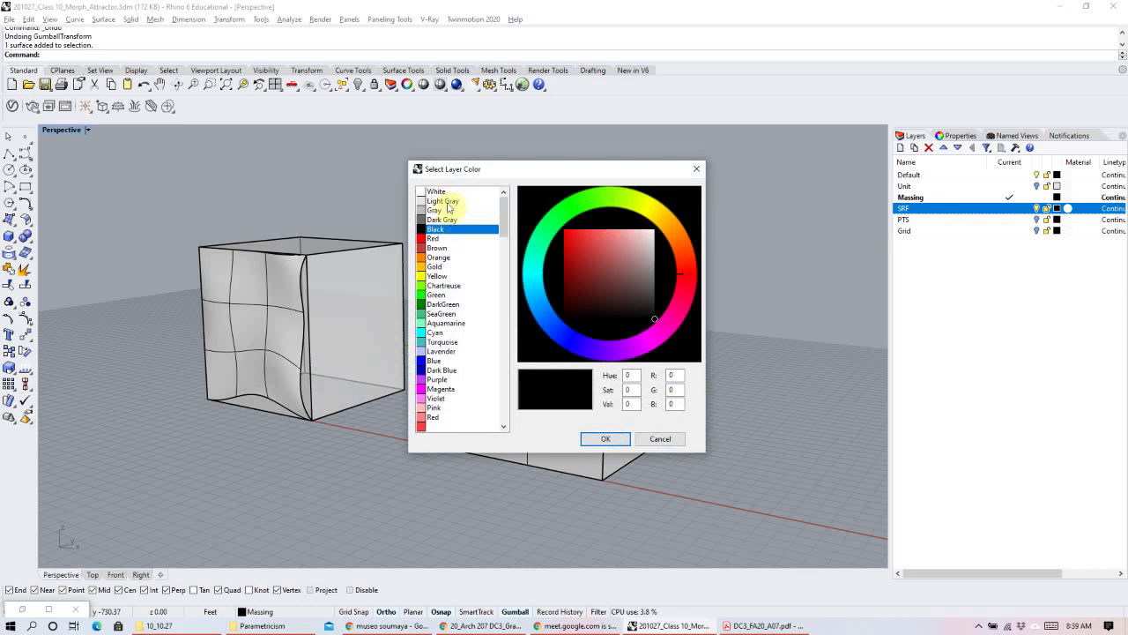
{"action": "left_click", "coordinate": [448, 210]}
{"action": "left_click", "coordinate": [447, 219]}
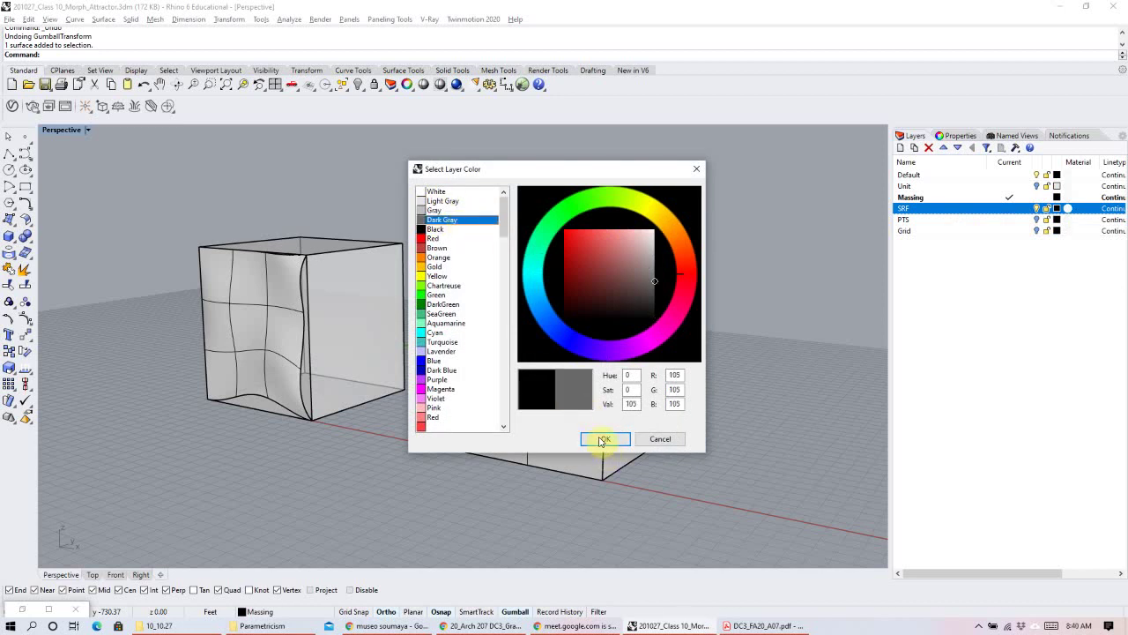
{"action": "left_click", "coordinate": [603, 441]}
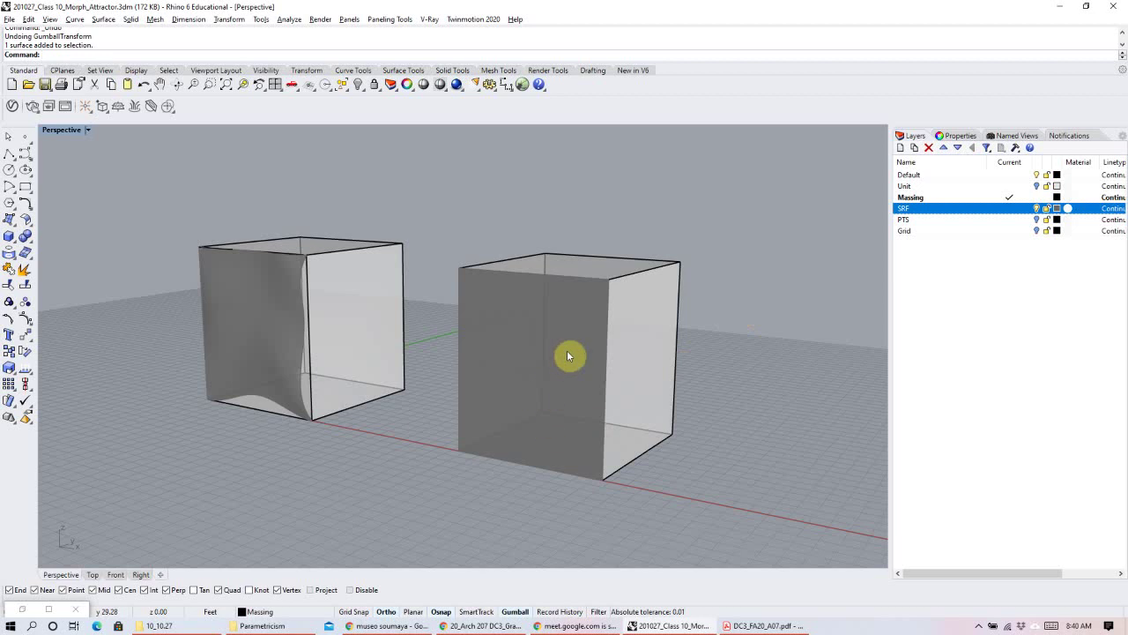
{"action": "left_click", "coordinate": [1060, 209]}
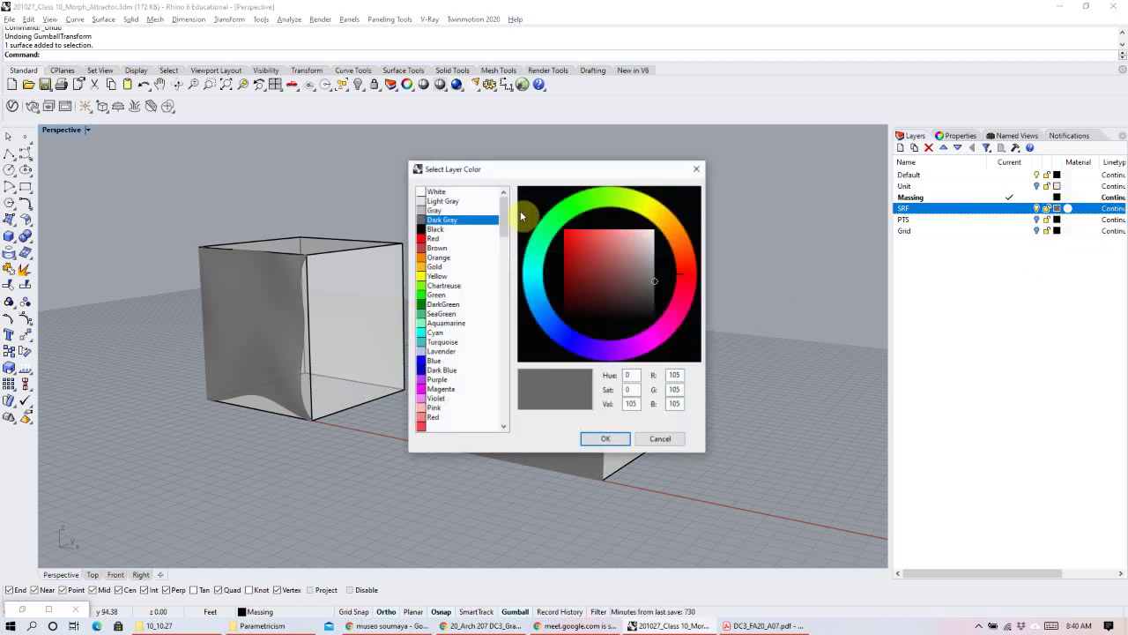
{"action": "left_click", "coordinate": [446, 322]}
{"action": "left_click", "coordinate": [603, 439]}
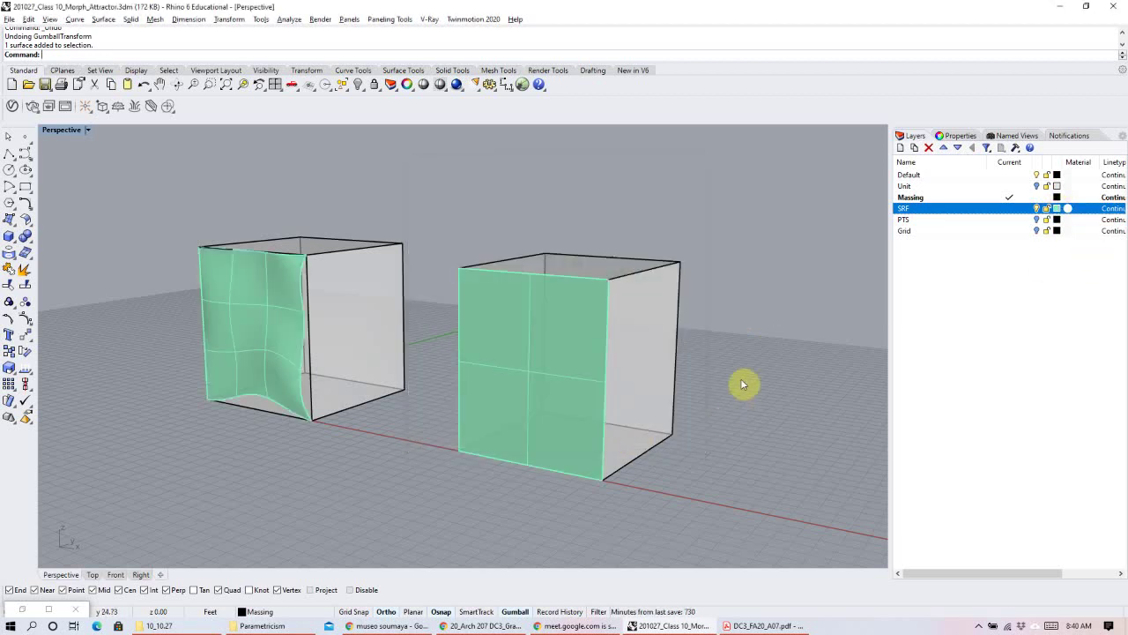
Rebuild the extracted face with 6 by 6 points at degree 3 and turn on its control points.
{"action": "left_click", "coordinate": [590, 382]}
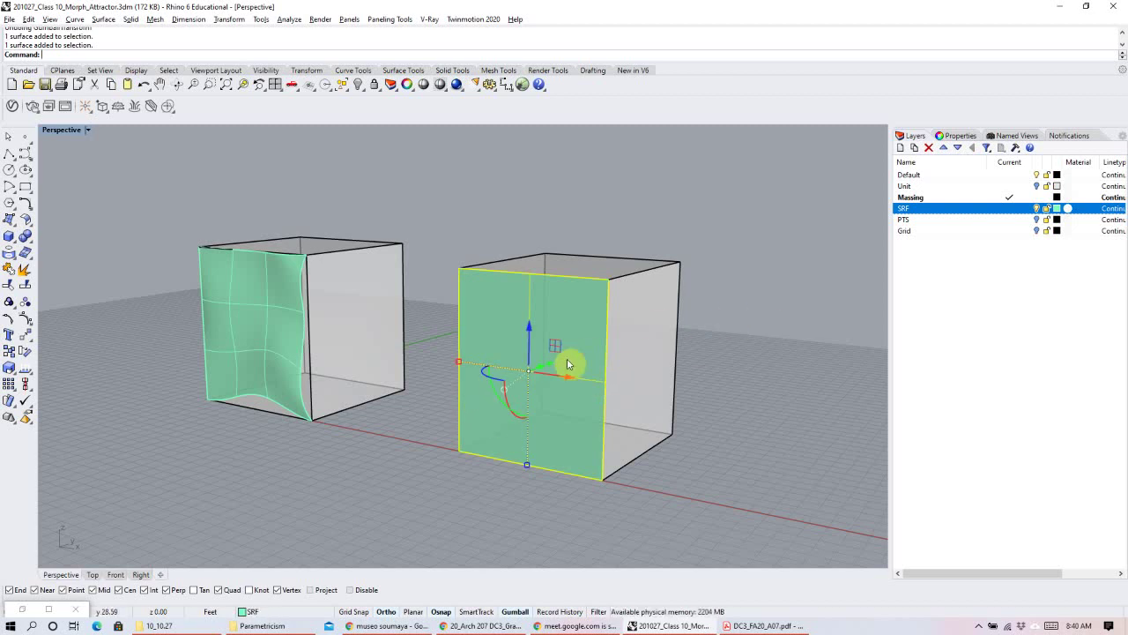
{"action": "type", "text": "Re"}
{"action": "key", "text": "Return"}
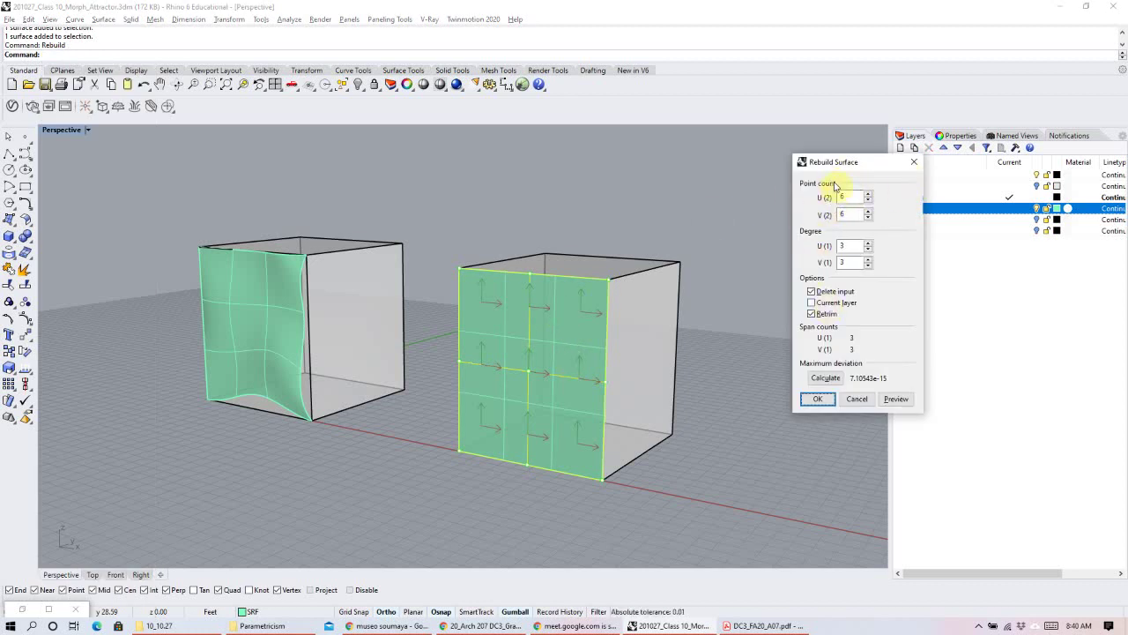
{"action": "left_click", "coordinate": [818, 400]}
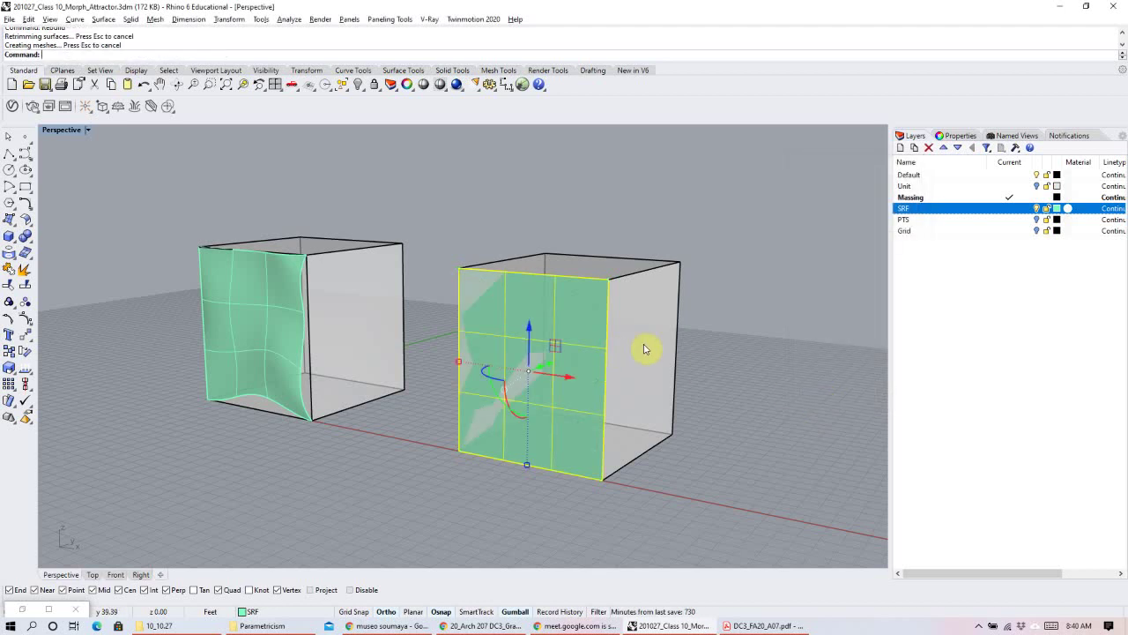
{"action": "key", "text": "Return"}
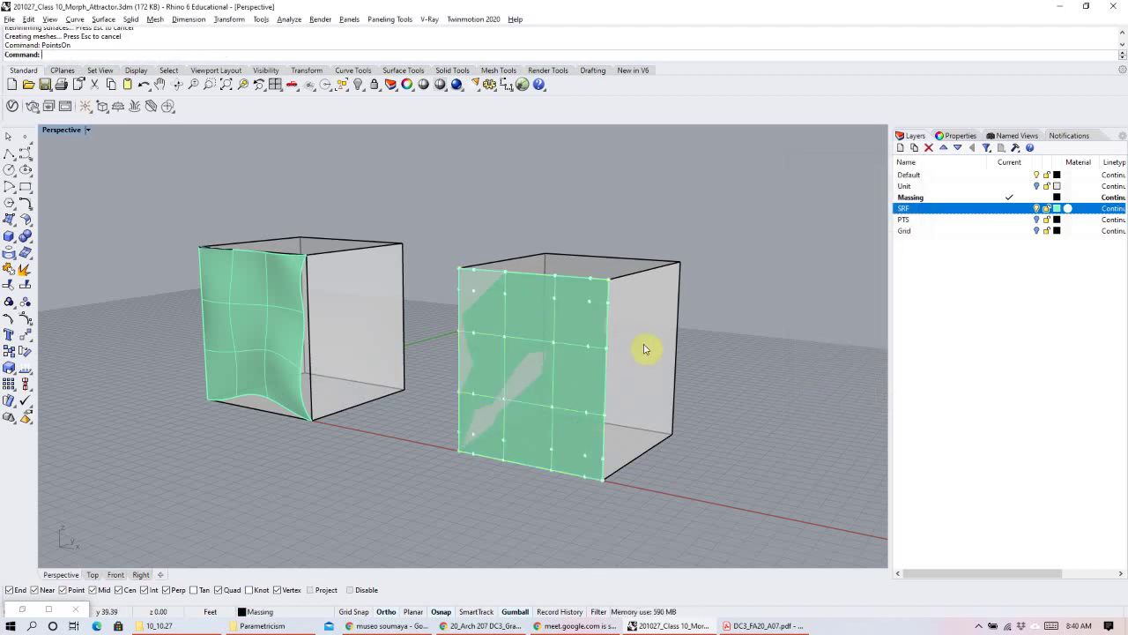
Make SRF the current layer and lock the Massing layer.
{"action": "left_click", "coordinate": [1016, 209]}
{"action": "left_click", "coordinate": [1045, 198]}
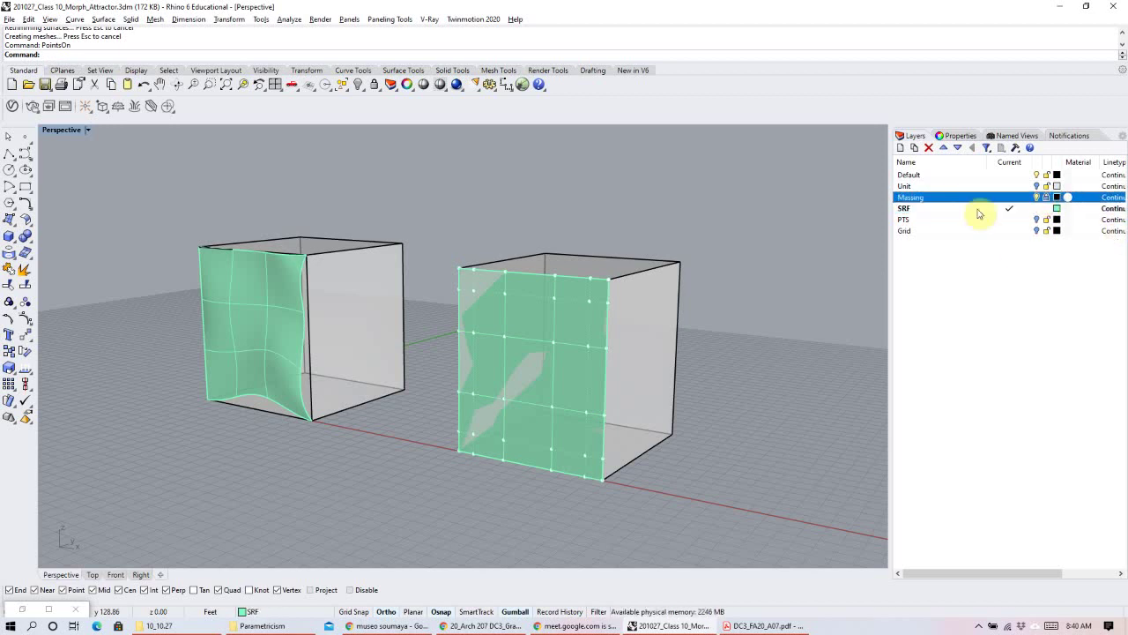
Select control points near the rebuilt surface's upper corner and bottom edge and move them along the Y axis to curve the surface.
{"action": "right_click_drag", "start_coordinate": [617, 344], "coordinate": [641, 344]}
{"action": "left_click_drag", "start_coordinate": [714, 250], "coordinate": [656, 333]}
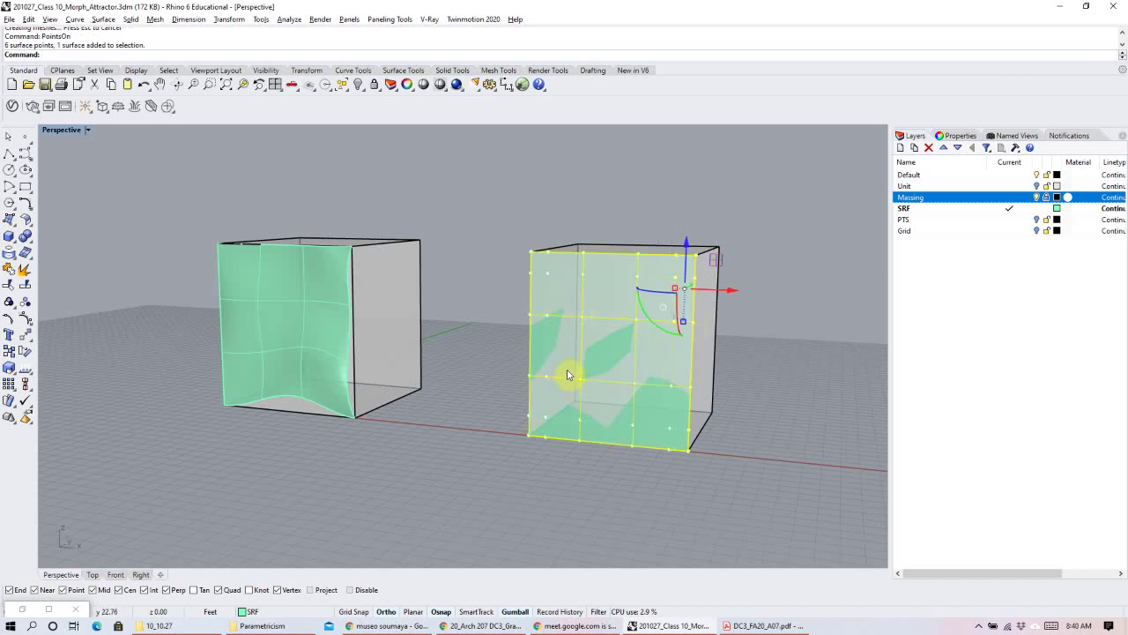
{"action": "left_click_drag", "start_coordinate": [565, 365], "coordinate": [774, 352]}
{"action": "key", "text": "ctrl+z"}
{"action": "right_click_drag", "start_coordinate": [773, 352], "coordinate": [589, 511]}
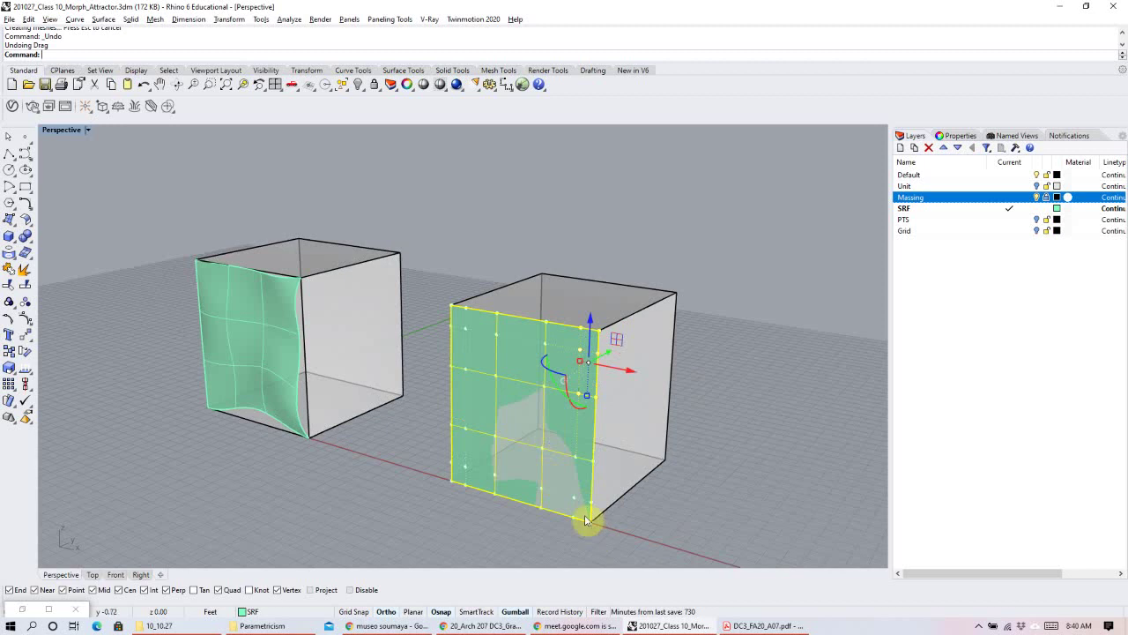
{"action": "left_click_drag", "start_coordinate": [534, 496], "coordinate": [493, 466], "text": "shift"}
{"action": "left_click", "coordinate": [466, 368], "text": "shift"}
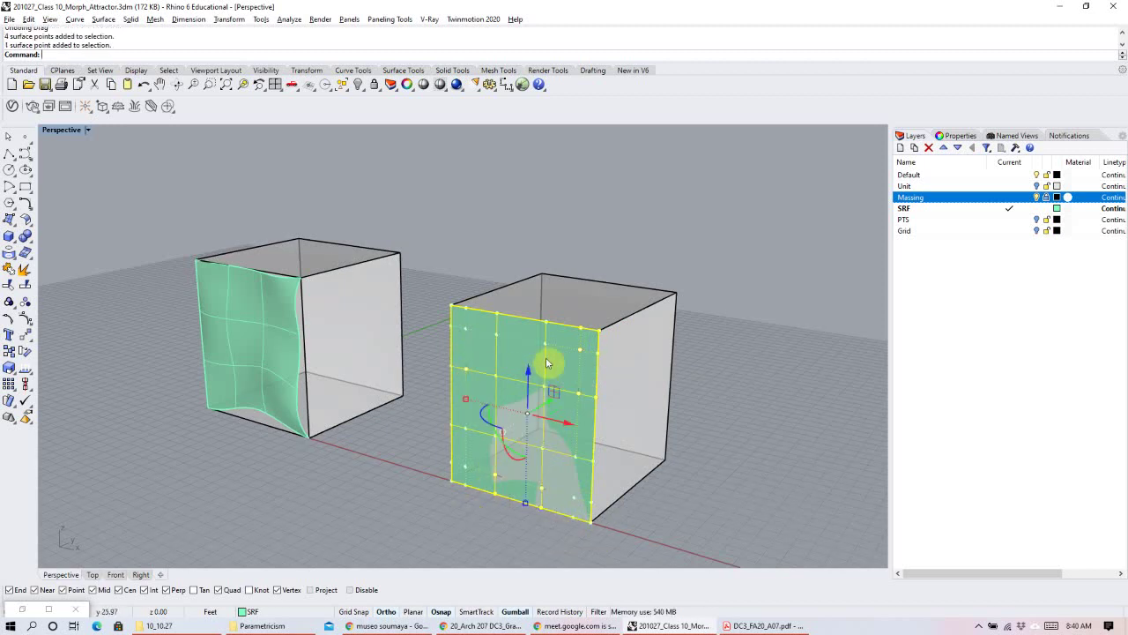
{"action": "left_click", "coordinate": [599, 335], "text": "ctrl"}
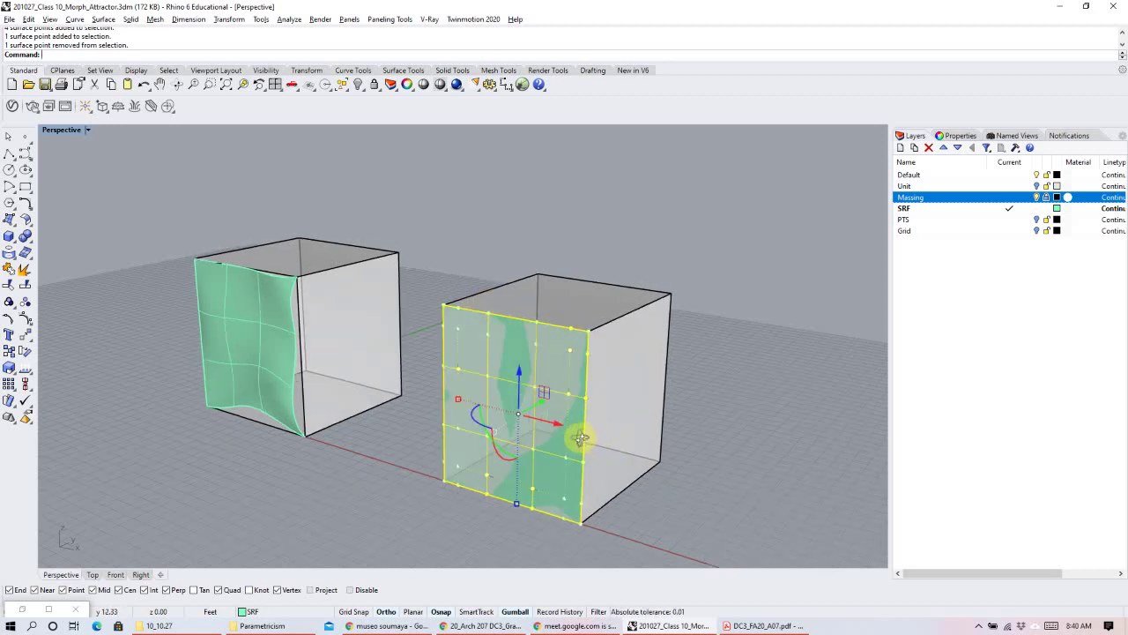
{"action": "right_click_drag", "start_coordinate": [579, 433], "coordinate": [516, 428]}
{"action": "mouse_move", "coordinate": [458, 415]}
{"action": "left_mouse_down"}
{"action": "mouse_move", "coordinate": [435, 423]}
{"action": "mouse_move", "coordinate": [451, 421]}
{"action": "left_mouse_up"}
Raise only the four control points around the middle of the surface's bottom edge and turn off the control points.
{"action": "right_click_drag", "start_coordinate": [504, 335], "coordinate": [622, 325]}
{"action": "left_click_drag", "start_coordinate": [622, 325], "coordinate": [578, 383], "text": "ctrl"}
{"action": "left_click", "coordinate": [474, 350], "text": "ctrl"}
{"action": "left_click_drag", "start_coordinate": [532, 445], "coordinate": [529, 410]}
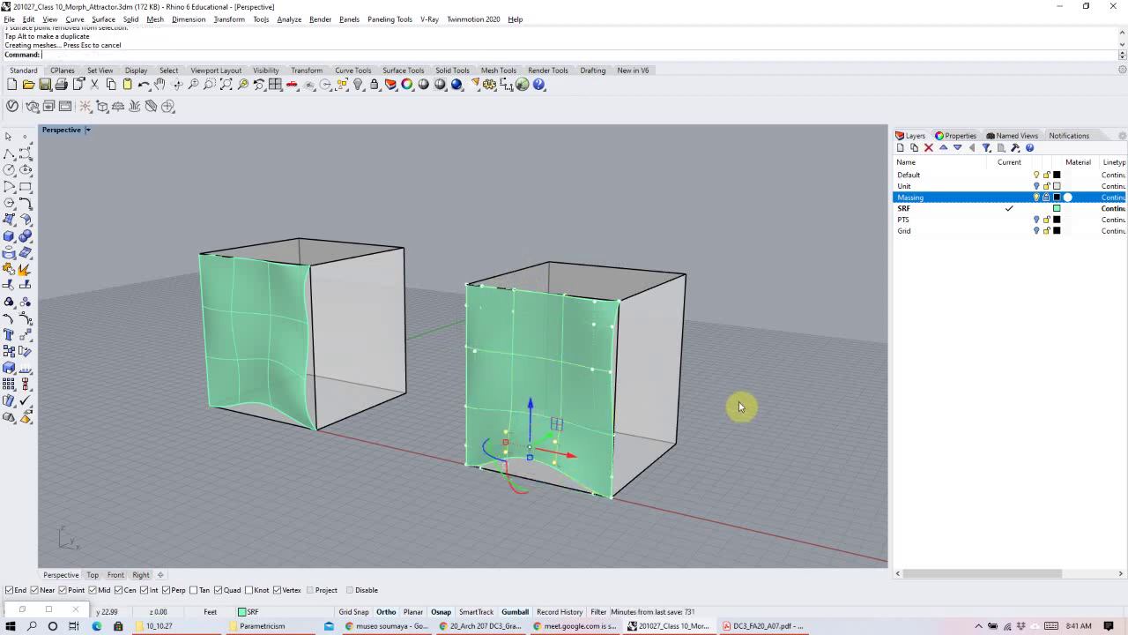
{"action": "right_click_drag", "start_coordinate": [617, 466], "coordinate": [568, 414], "text": "shift"}
{"action": "right_click_drag", "start_coordinate": [562, 456], "coordinate": [675, 403]}
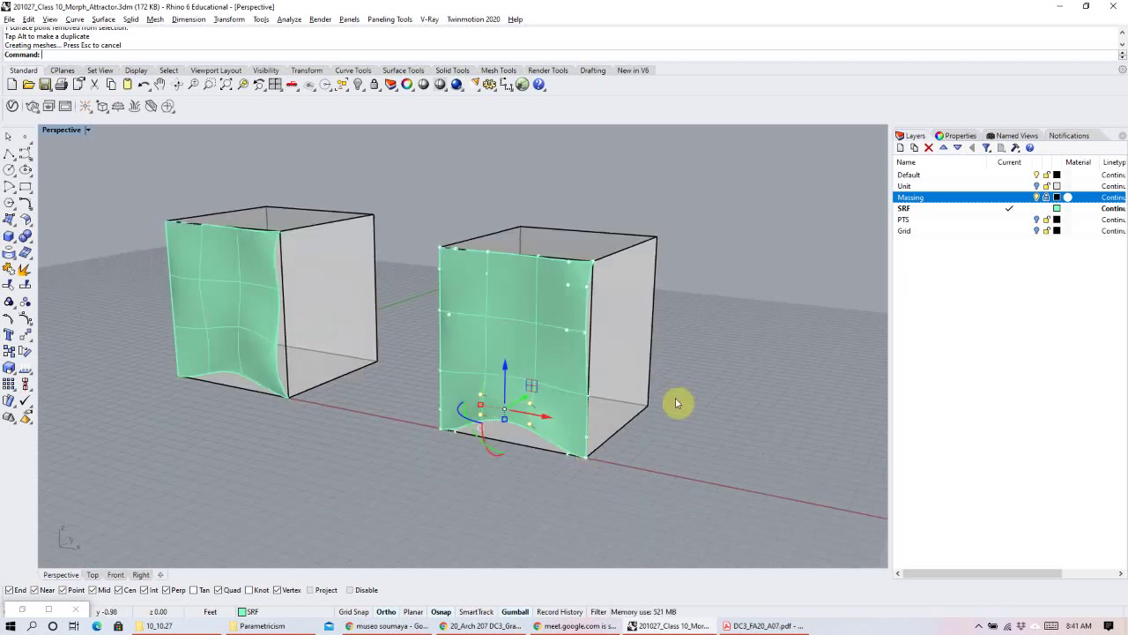
{"action": "key", "text": "Escape"}
{"action": "key", "text": "Escape"}
Check the curved surface against the original one and bring back the Grasshopper window with the Box Morph definition.
{"action": "right_click_drag", "start_coordinate": [541, 373], "coordinate": [531, 340]}
{"action": "right_click_drag", "start_coordinate": [481, 313], "coordinate": [680, 327]}
{"action": "left_click", "coordinate": [468, 338]}
{"action": "key", "text": "Escape"}
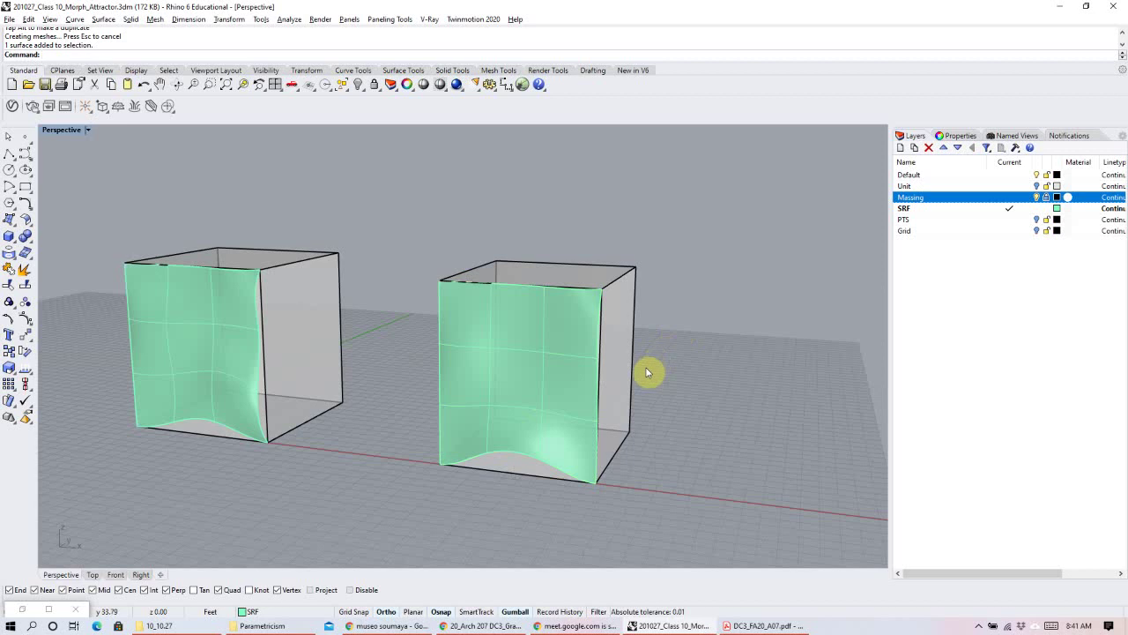
{"action": "right_click_drag", "start_coordinate": [569, 368], "coordinate": [518, 380]}
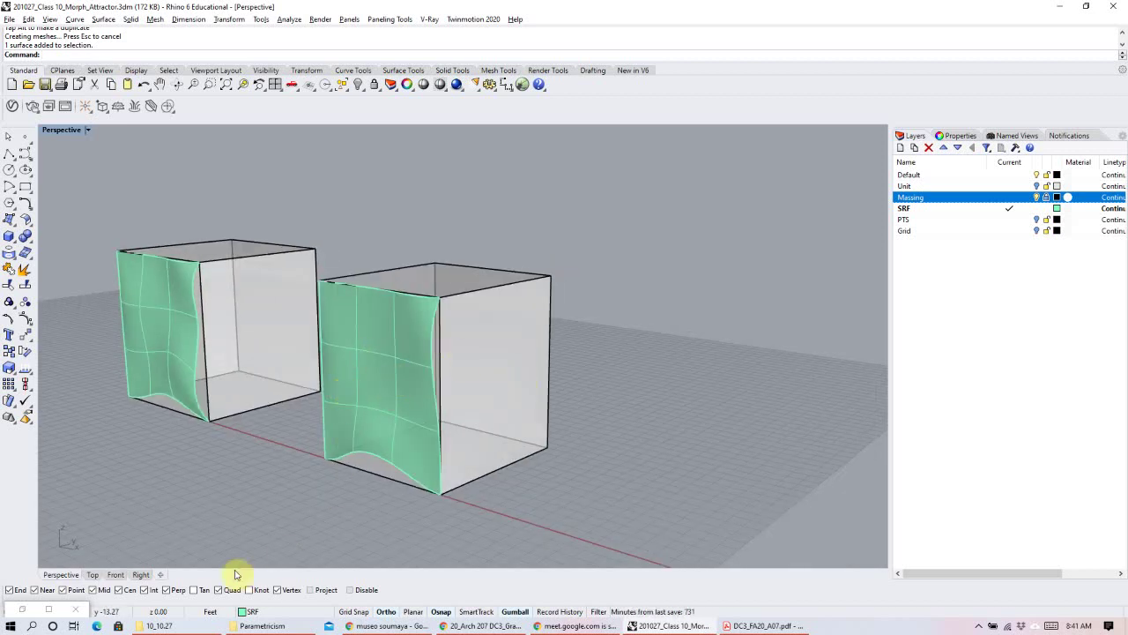
{"action": "left_click", "coordinate": [22, 609]}
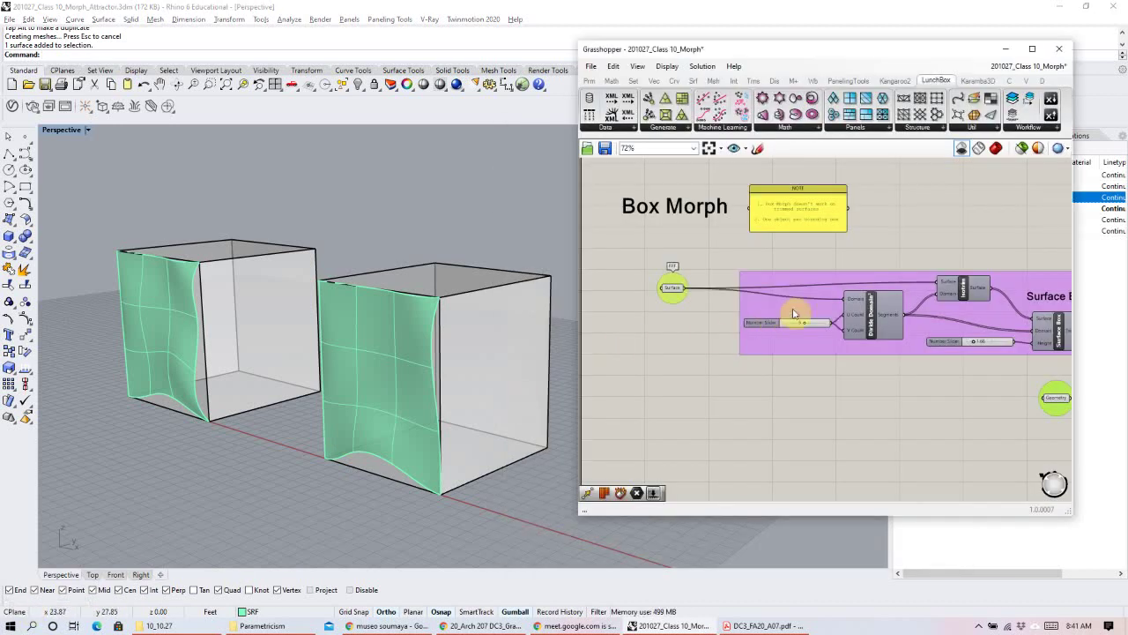
Add a Surface parameter to the empty canvas area above the Box Morph definition.
{"action": "right_click_drag", "start_coordinate": [820, 168], "coordinate": [726, 260]}
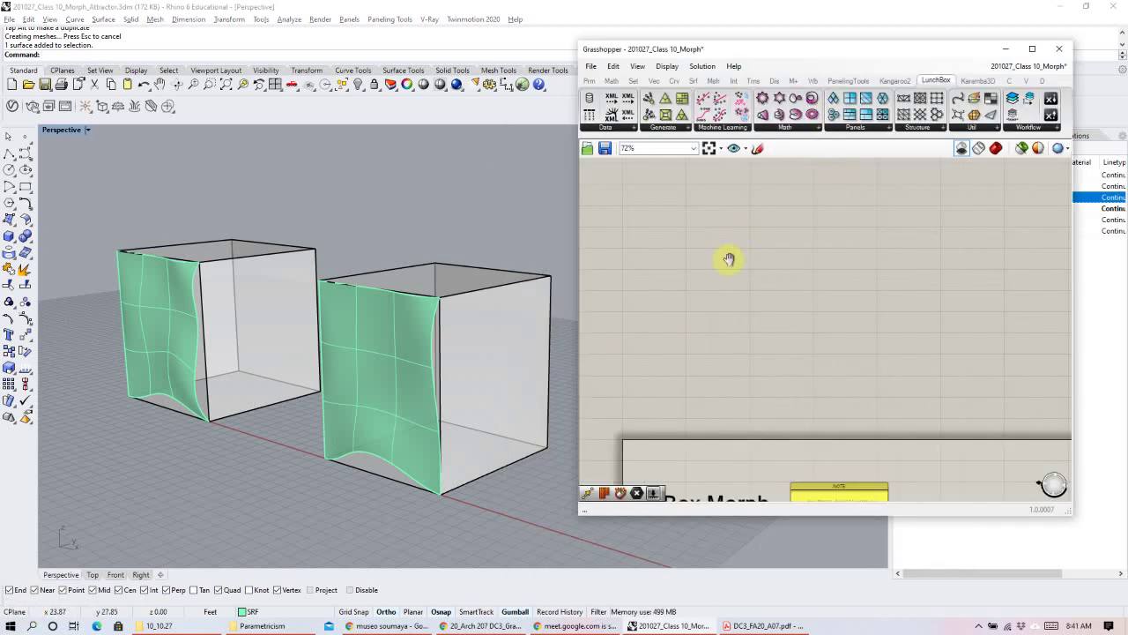
{"action": "double_click", "coordinate": [708, 269]}
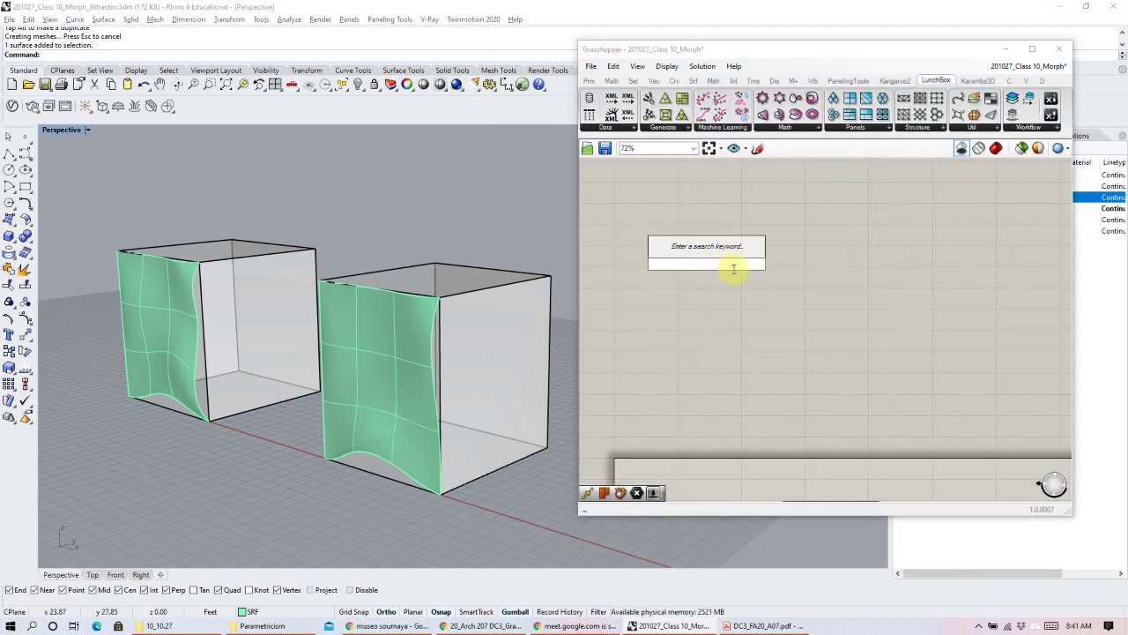
{"action": "type", "text": "srf"}
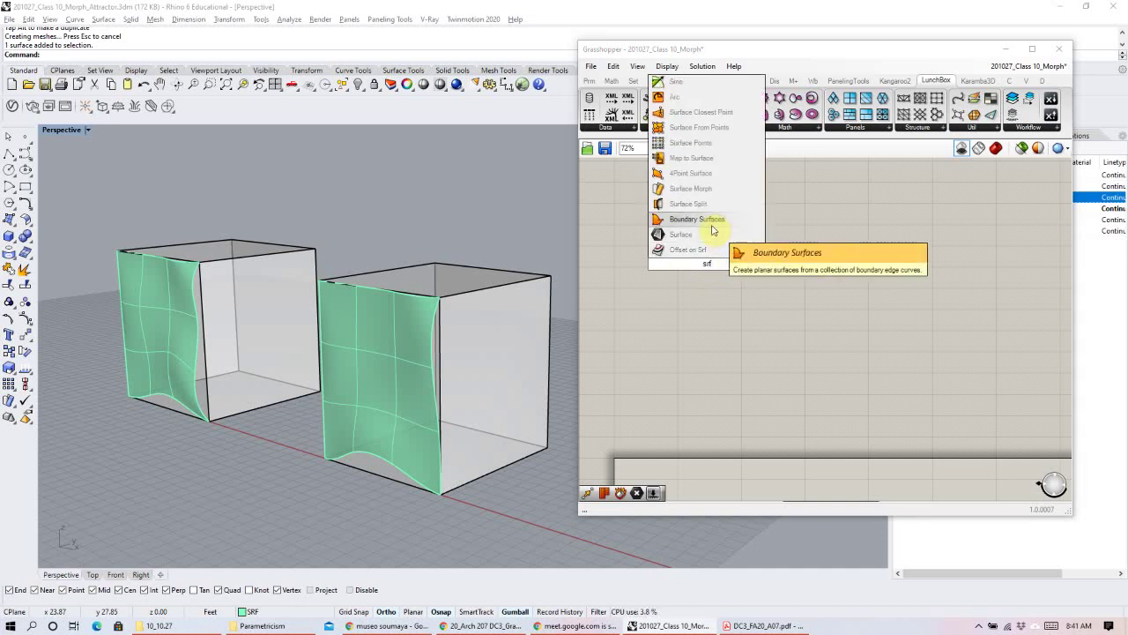
{"action": "left_click", "coordinate": [677, 234]}
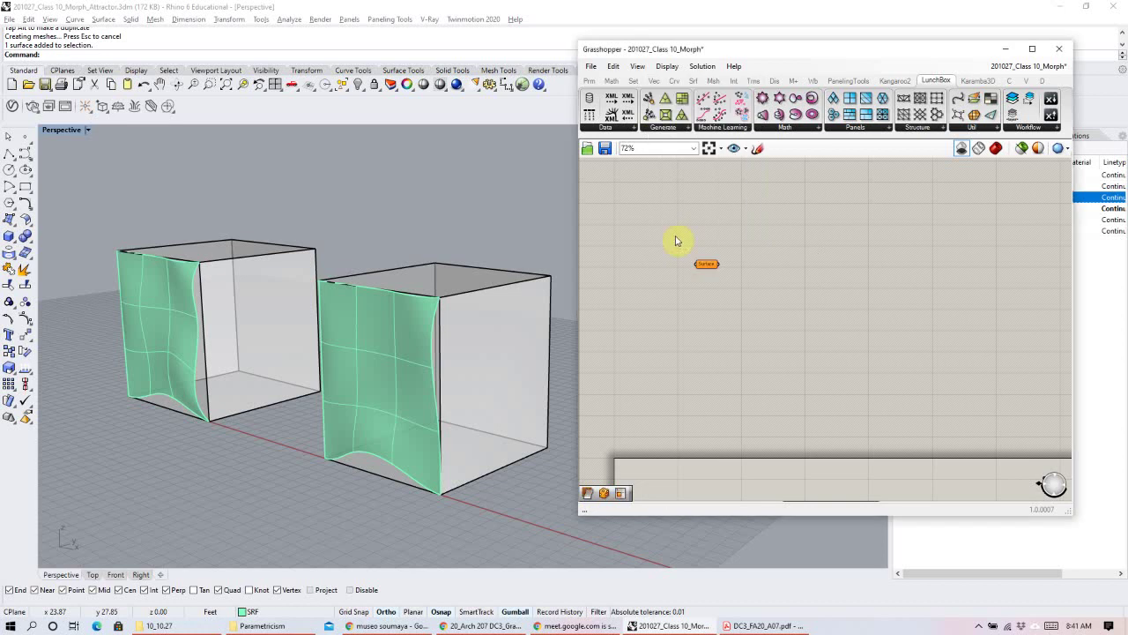
{"action": "left_click_drag", "start_coordinate": [702, 282], "coordinate": [694, 287]}
Reference the curved surface on the nearer cube in the new Surface parameter.
{"action": "right_click", "coordinate": [695, 287]}
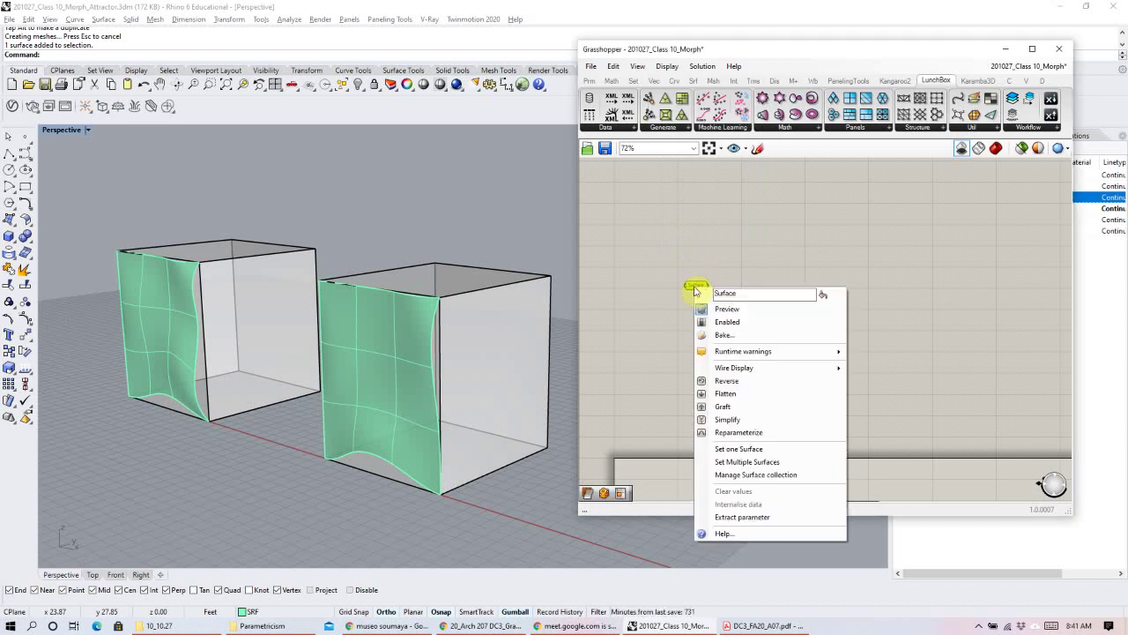
{"action": "left_click", "coordinate": [739, 450]}
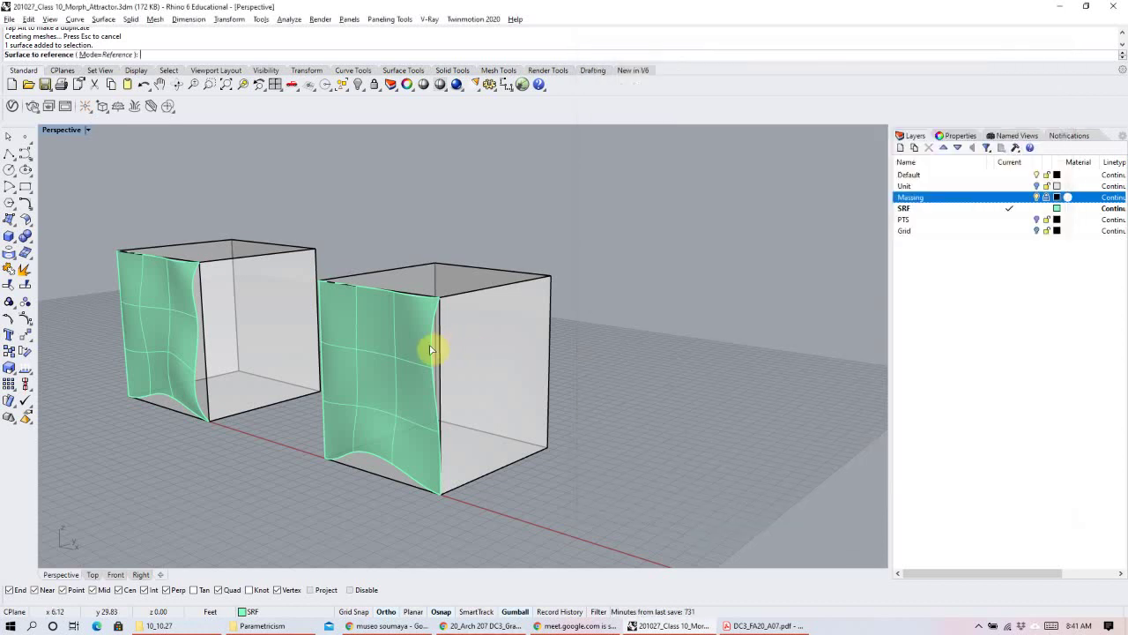
{"action": "left_click", "coordinate": [432, 353]}
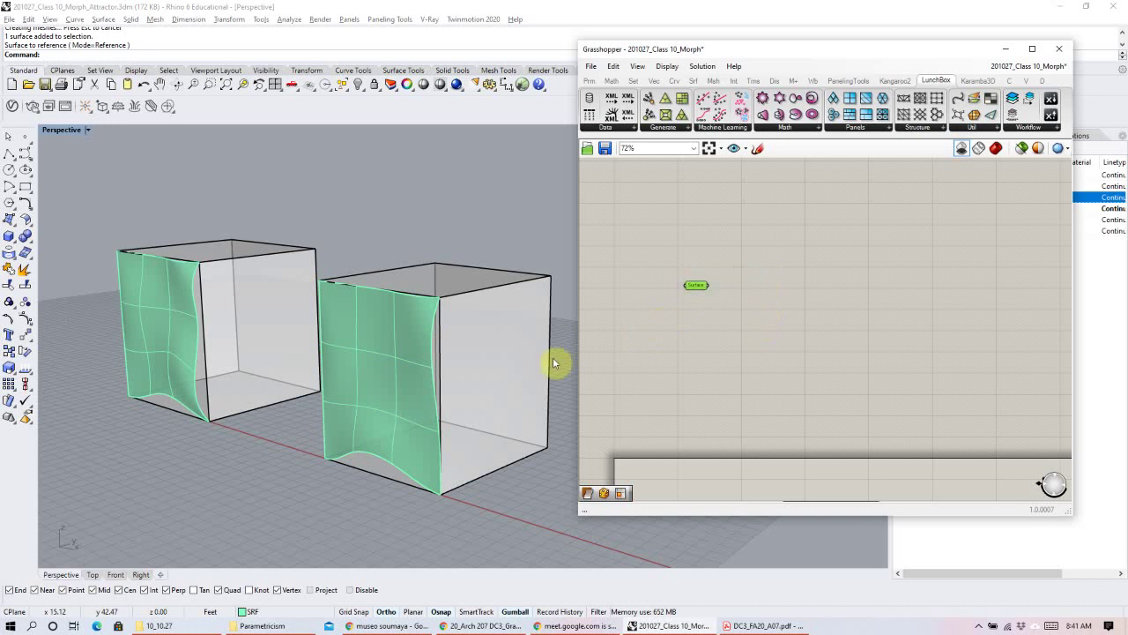
Switch to Rhino, make Default the current layer and hide the SRF layer.
{"action": "left_click", "coordinate": [1006, 49]}
{"action": "left_click", "coordinate": [1009, 175]}
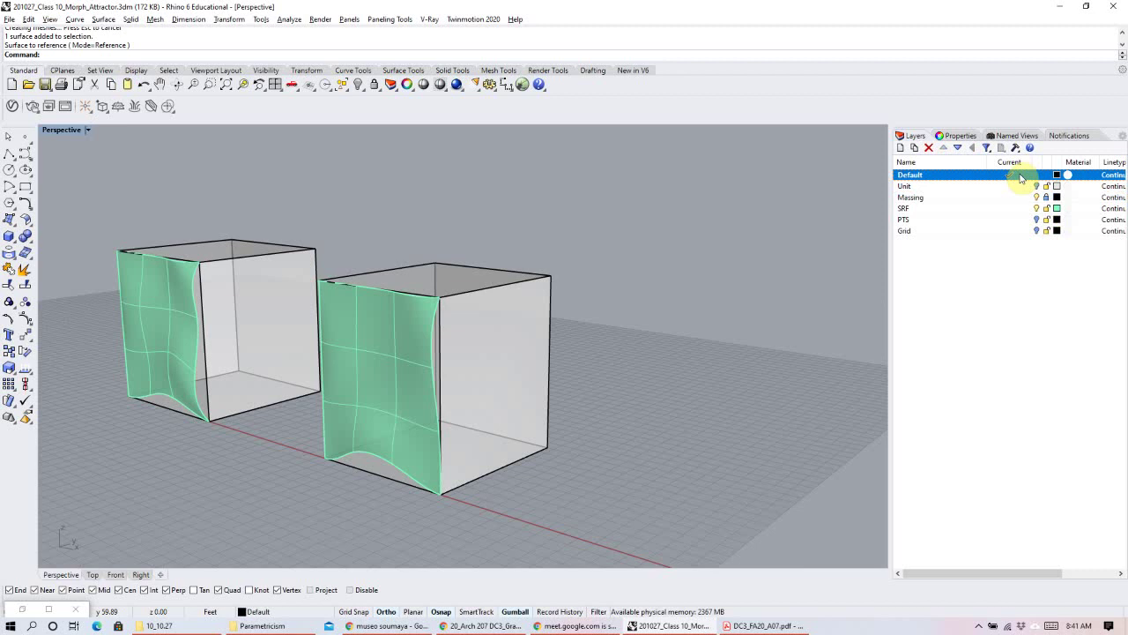
{"action": "left_click", "coordinate": [1037, 209]}
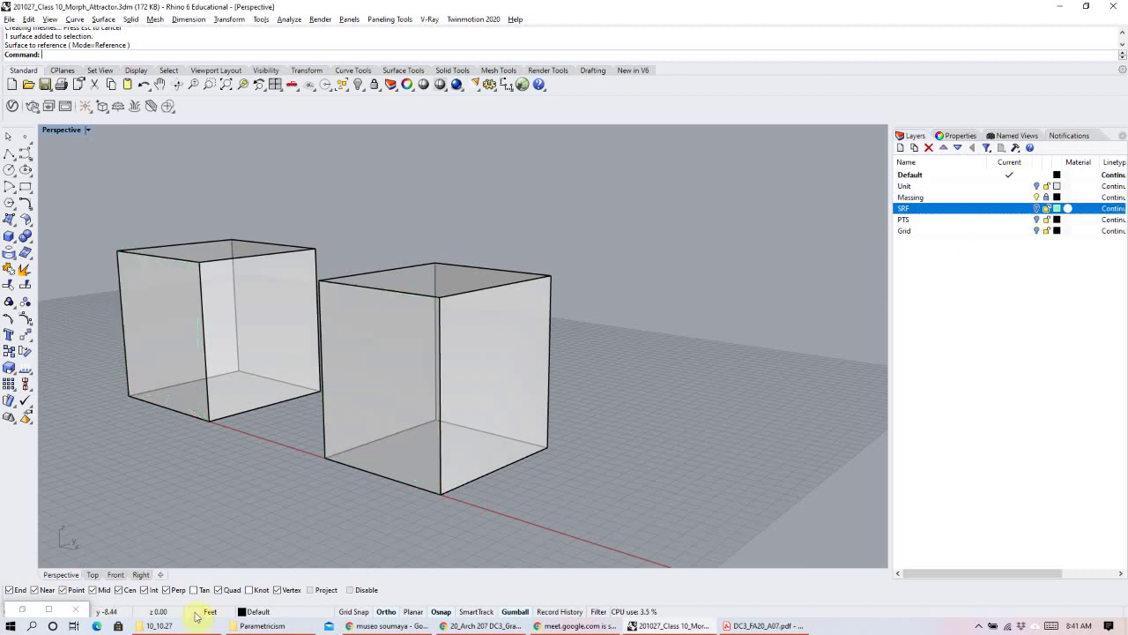
Switch to Grasshopper, turn on shaded preview and disable the preview of all the existing definitions below the new Surface parameter.
{"action": "left_click", "coordinate": [24, 610]}
{"action": "left_click", "coordinate": [995, 148]}
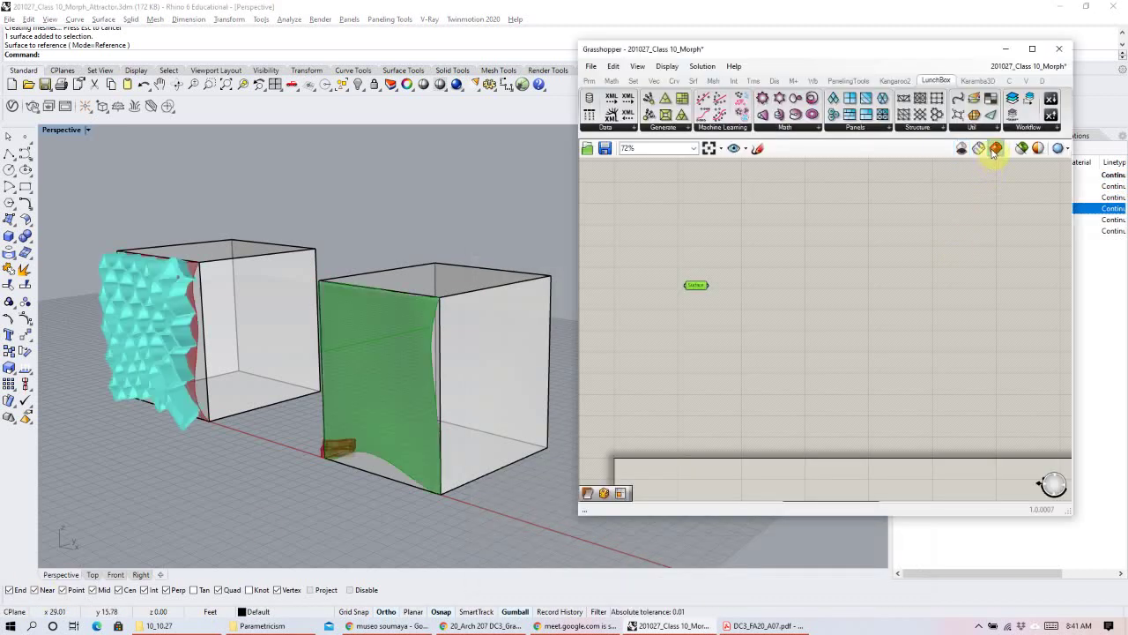
{"action": "right_click_drag", "start_coordinate": [350, 477], "coordinate": [379, 441]}
{"action": "left_click", "coordinate": [780, 275]}
{"action": "scroll", "coordinate": [781, 264], "scroll_direction": "down", "scroll_amount": 8}
{"action": "left_click_drag", "start_coordinate": [965, 301], "coordinate": [740, 363]}
{"action": "right_click", "coordinate": [912, 308]}
{"action": "left_click", "coordinate": [936, 320]}
{"action": "left_click", "coordinate": [888, 266]}
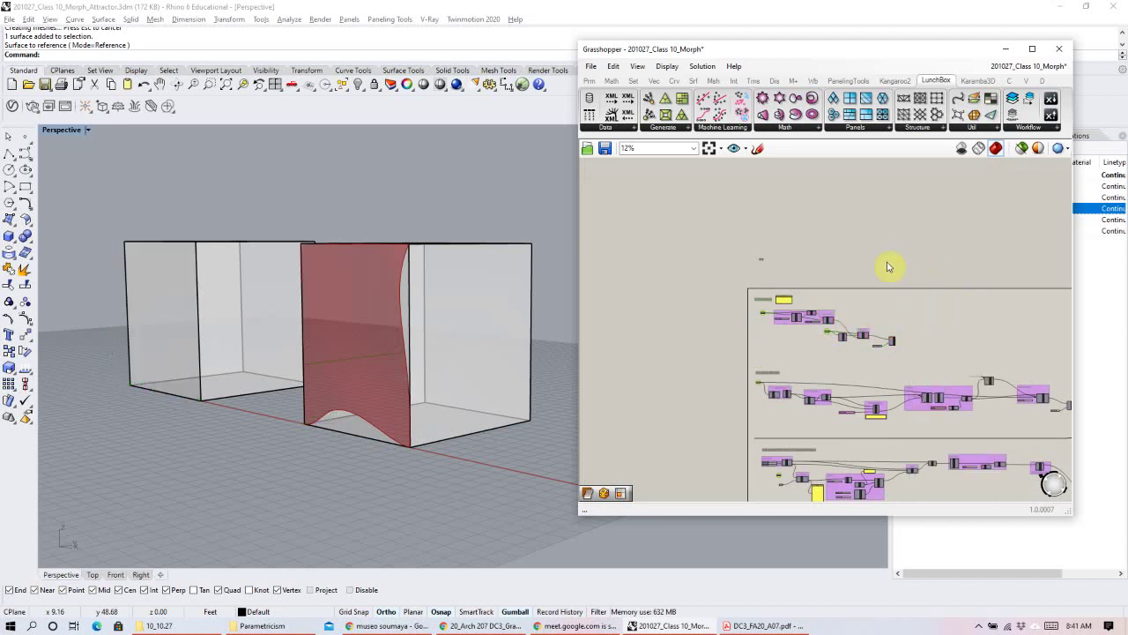
Group the new Surface parameter and set the group's shape to Blob outline.
{"action": "scroll", "coordinate": [758, 300], "scroll_direction": "up", "scroll_amount": 9}
{"action": "right_click_drag", "start_coordinate": [781, 176], "coordinate": [784, 317]}
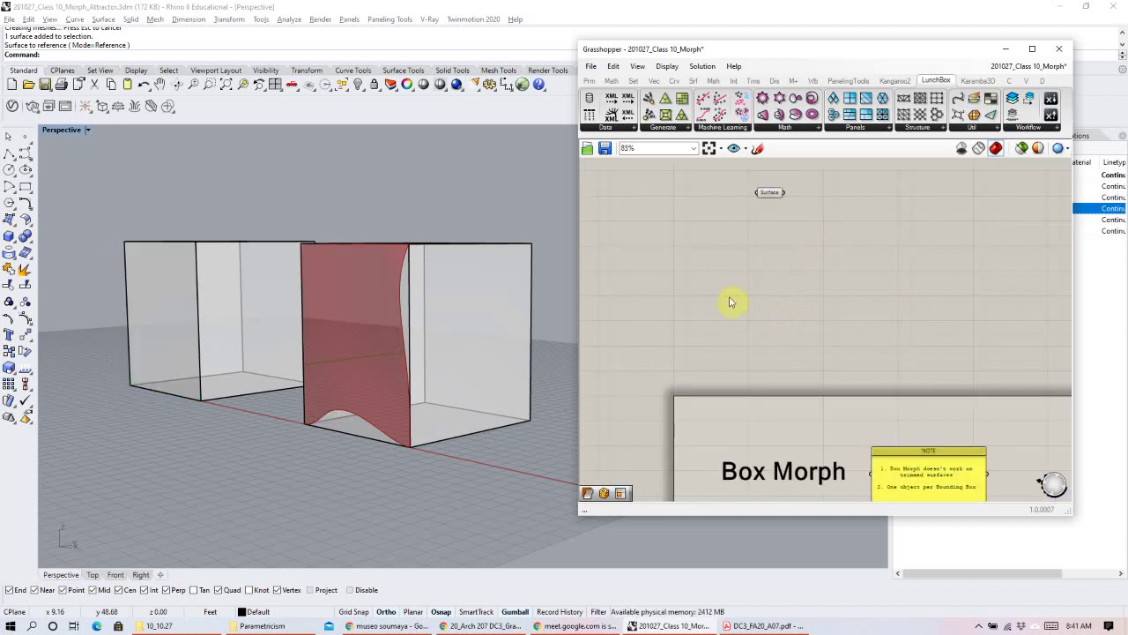
{"action": "mouse_move", "coordinate": [368, 371]}
{"action": "right_mouse_down"}
{"action": "mouse_move", "coordinate": [391, 365]}
{"action": "mouse_move", "coordinate": [382, 330]}
{"action": "mouse_move", "coordinate": [375, 370]}
{"action": "right_mouse_up"}
{"action": "left_click_drag", "start_coordinate": [818, 233], "coordinate": [713, 265]}
{"action": "scroll", "coordinate": [731, 250], "scroll_direction": "up", "scroll_amount": 1}
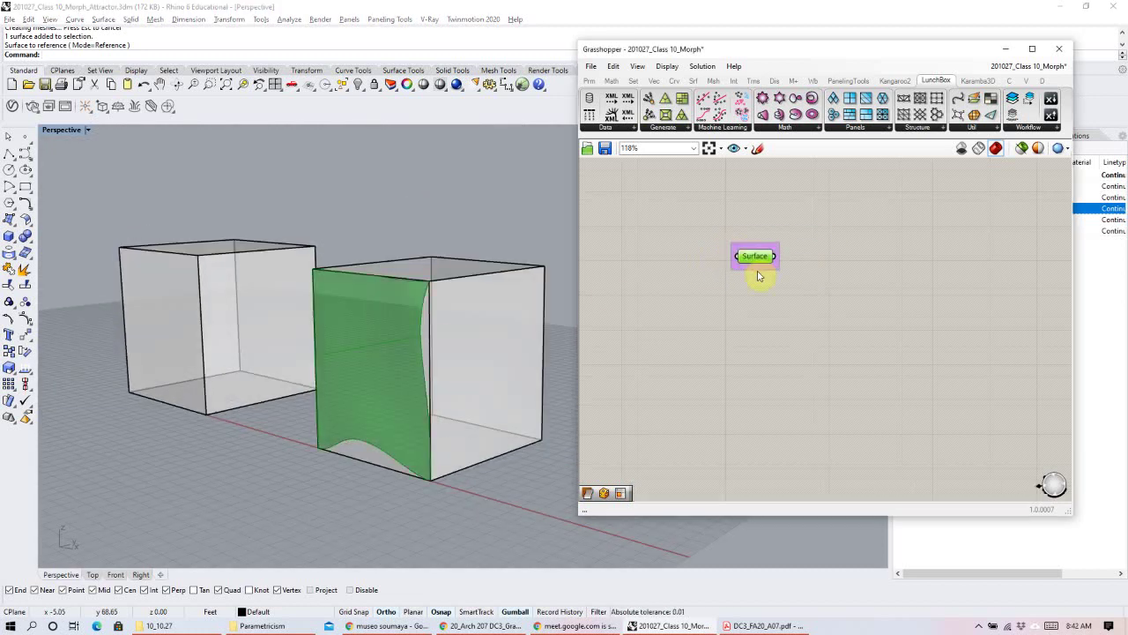
{"action": "right_click", "coordinate": [749, 258]}
{"action": "scroll", "coordinate": [795, 330], "scroll_direction": "up", "scroll_amount": 1}
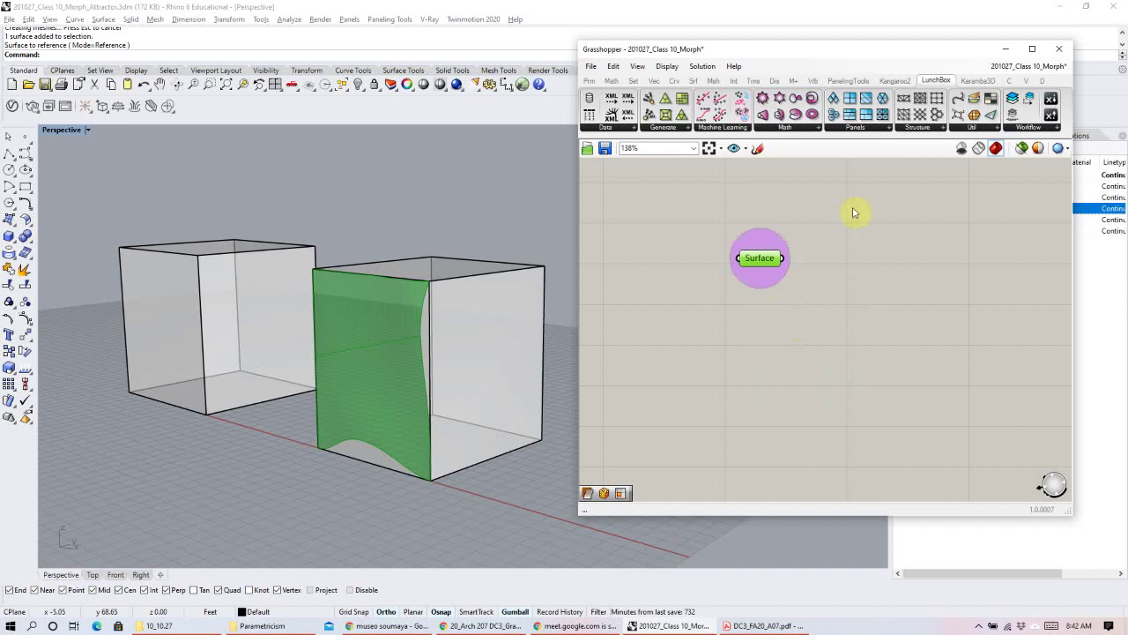
{"action": "left_click", "coordinate": [813, 212]}
Name the Surface parameter's group REF.
{"action": "right_click", "coordinate": [756, 236]}
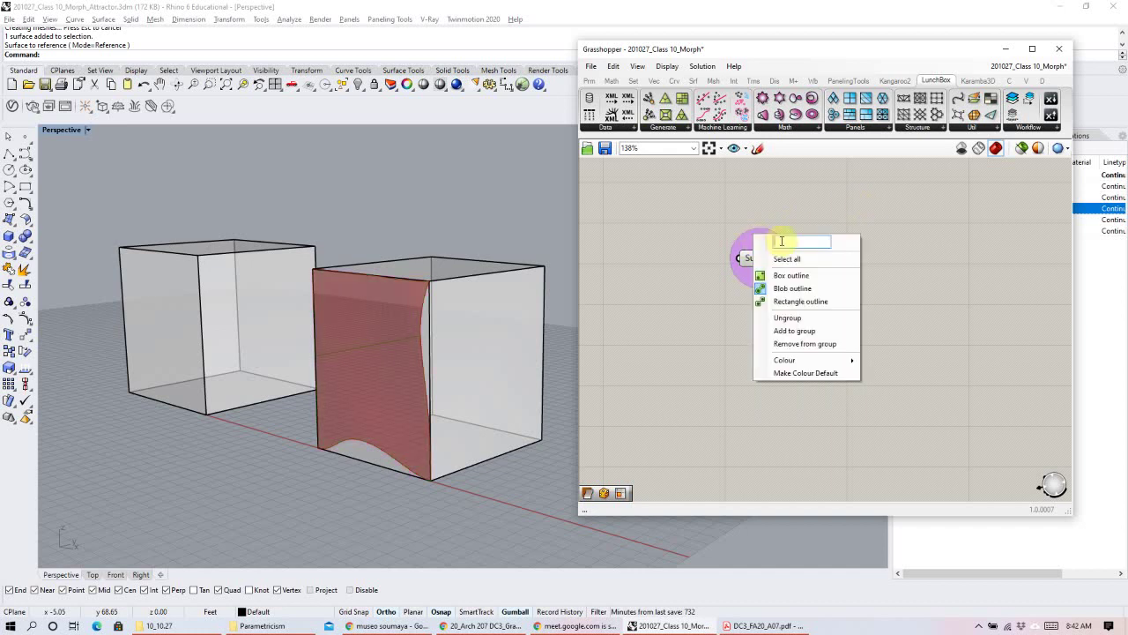
{"action": "type", "text": "REF"}
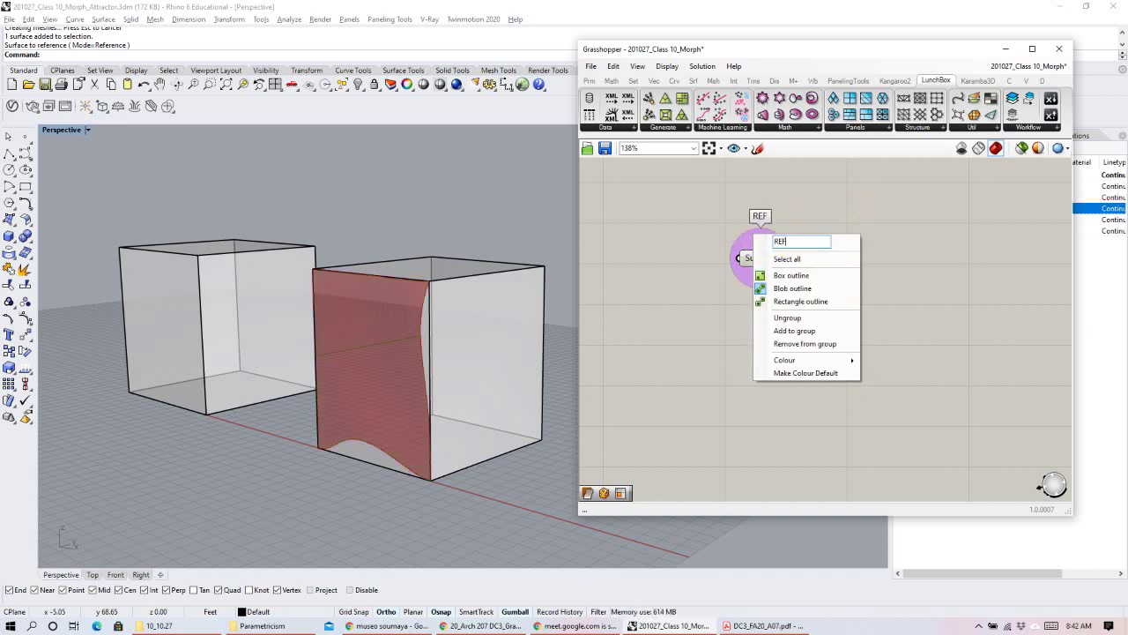
{"action": "key", "text": "Return"}
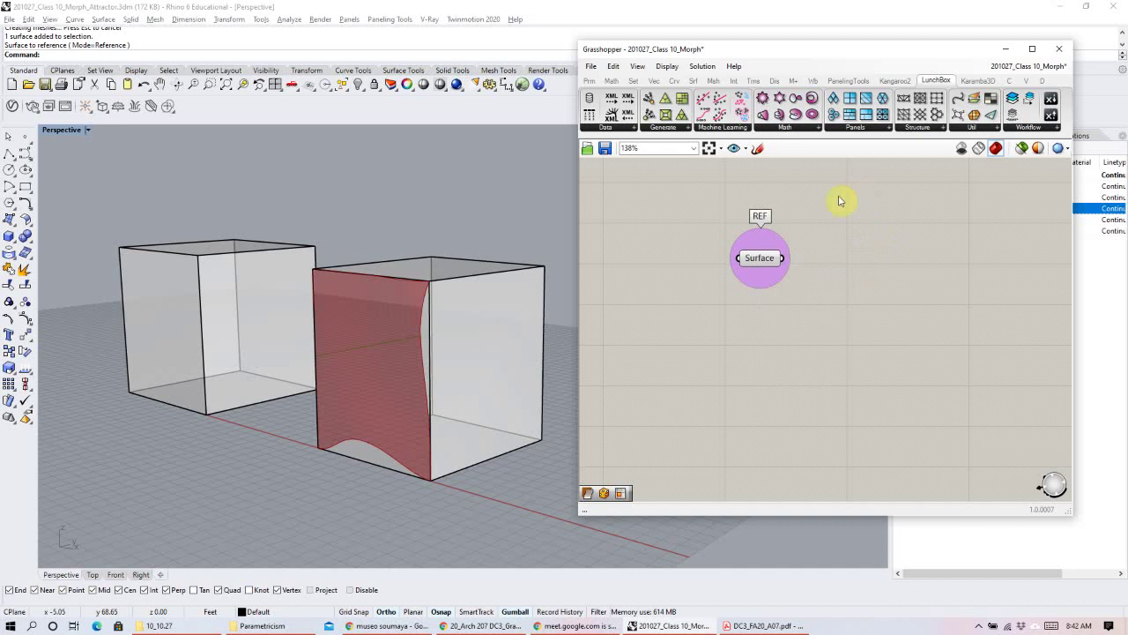
Change the colour of the REF group to lime green and place it above the Box Morph definition.
{"action": "right_click", "coordinate": [761, 278]}
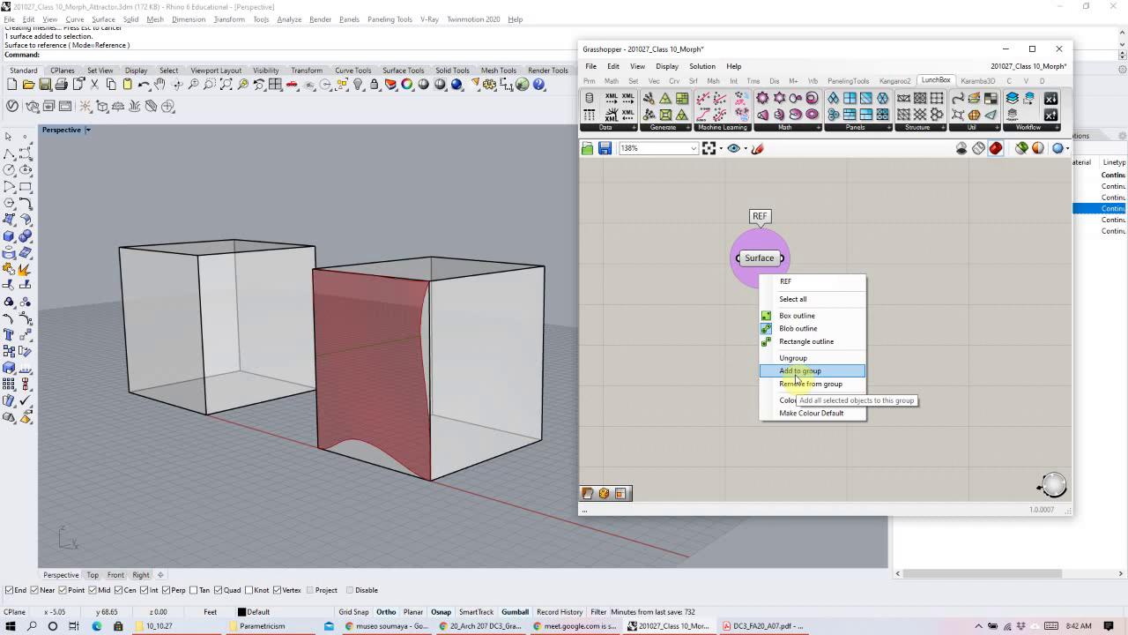
{"action": "mouse_move", "coordinate": [791, 399]}
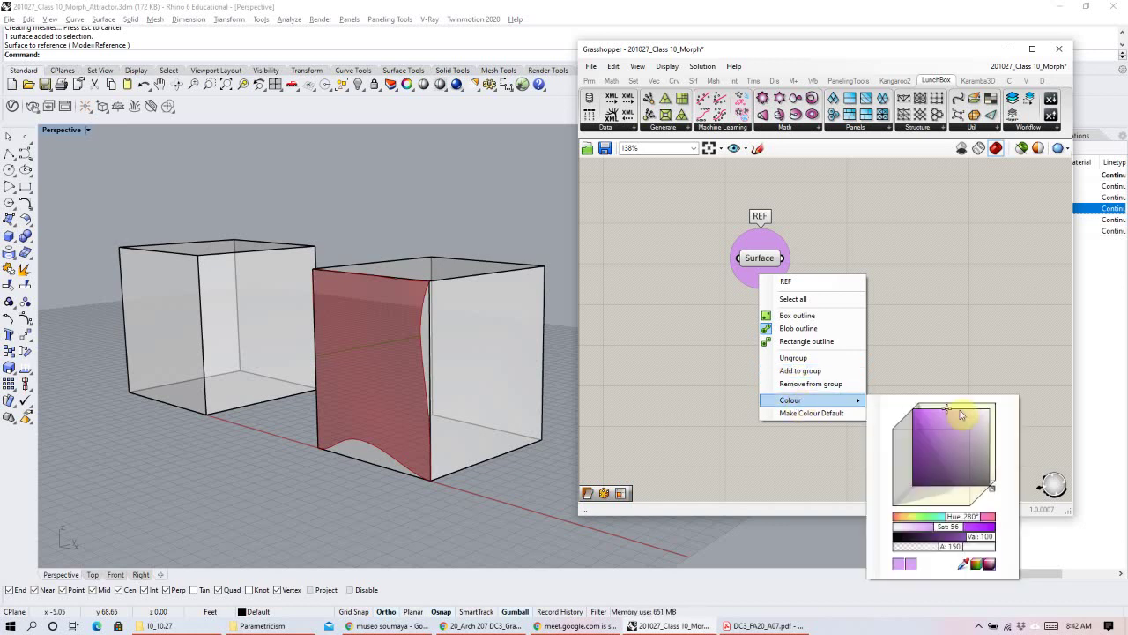
{"action": "left_click_drag", "start_coordinate": [950, 422], "coordinate": [927, 407]}
{"action": "mouse_move", "coordinate": [932, 512]}
{"action": "left_mouse_down"}
{"action": "mouse_move", "coordinate": [959, 518]}
{"action": "mouse_move", "coordinate": [913, 518]}
{"action": "left_mouse_up"}
{"action": "left_click", "coordinate": [931, 300]}
{"action": "left_click_drag", "start_coordinate": [767, 279], "coordinate": [717, 298]}
{"action": "scroll", "coordinate": [760, 289], "scroll_direction": "down", "scroll_amount": 3}
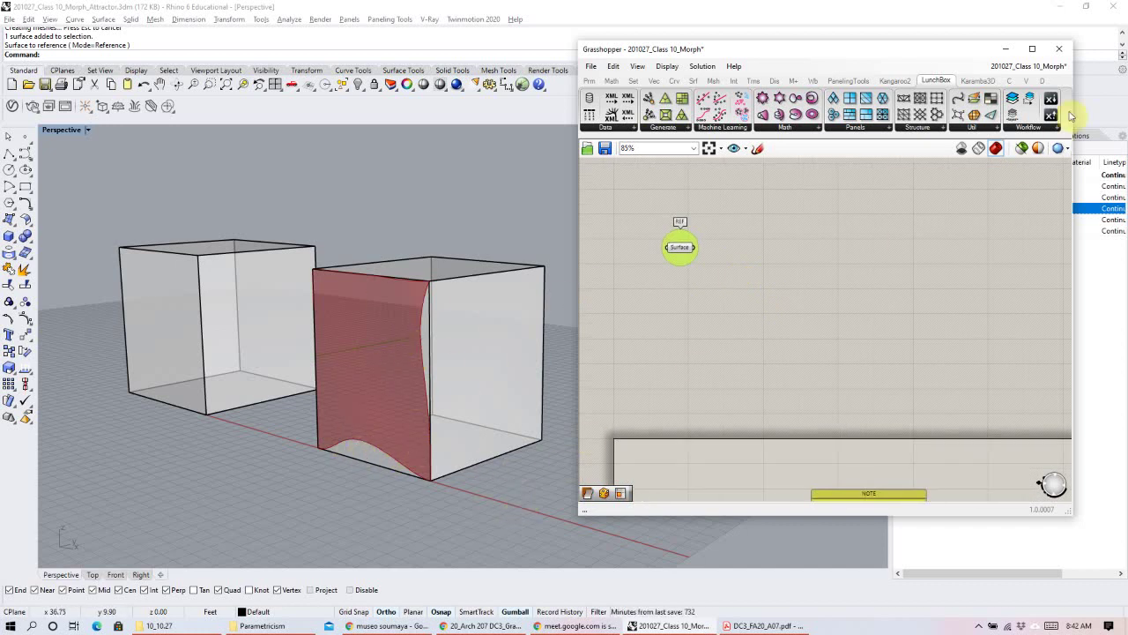
Switch to Rhino's Top view, show the Unit layer and make it current.
{"action": "left_click", "coordinate": [1006, 48]}
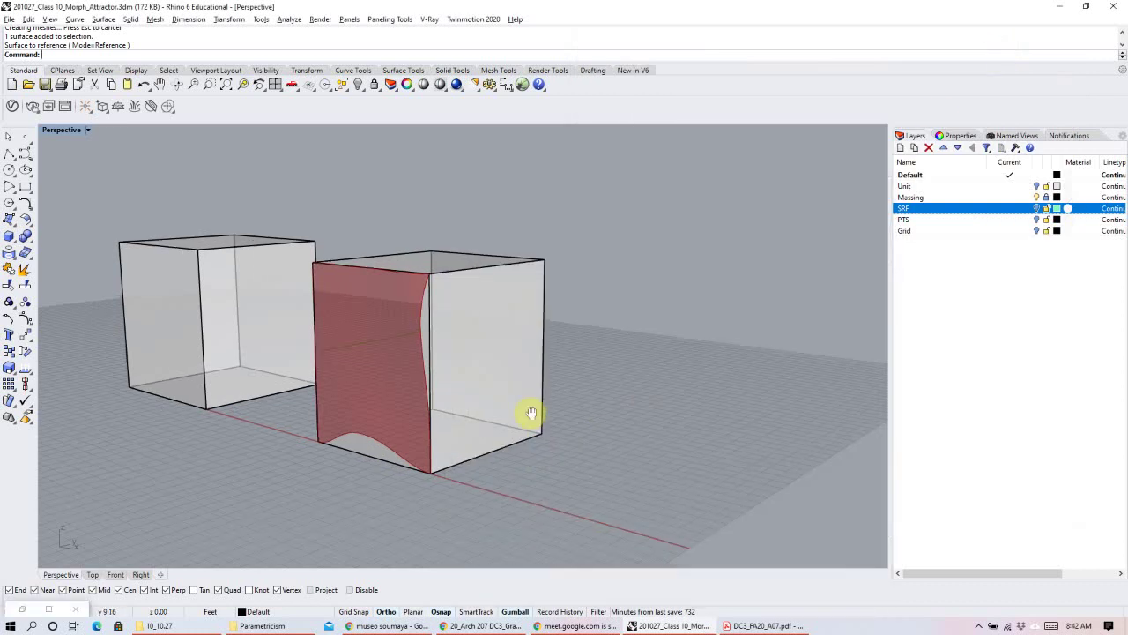
{"action": "right_click_drag", "start_coordinate": [535, 415], "coordinate": [234, 547]}
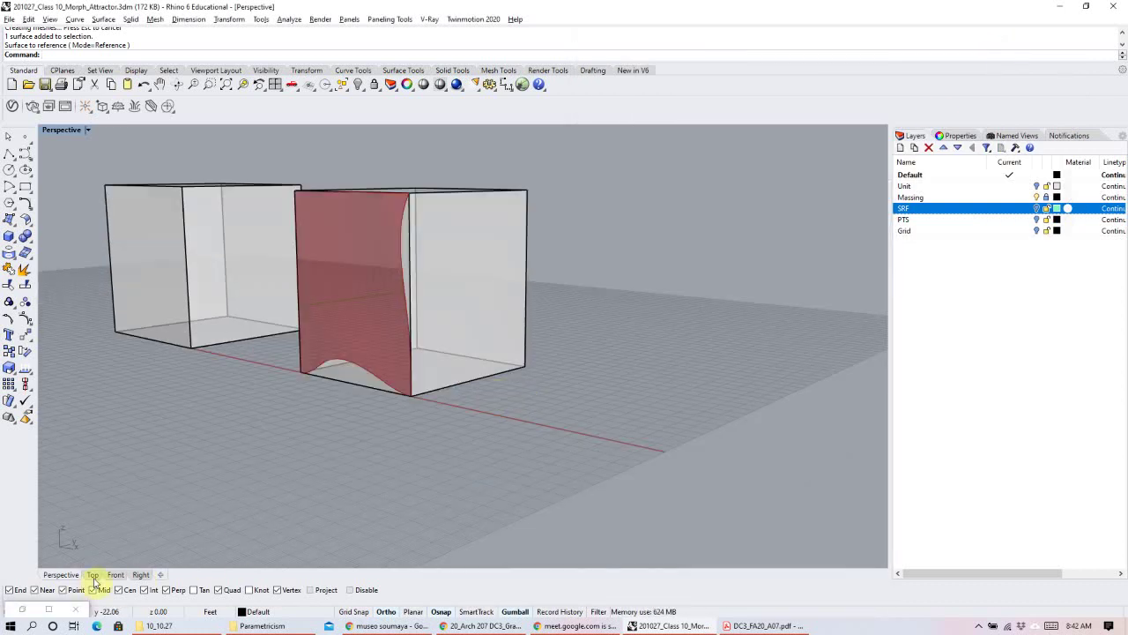
{"action": "left_click", "coordinate": [92, 576]}
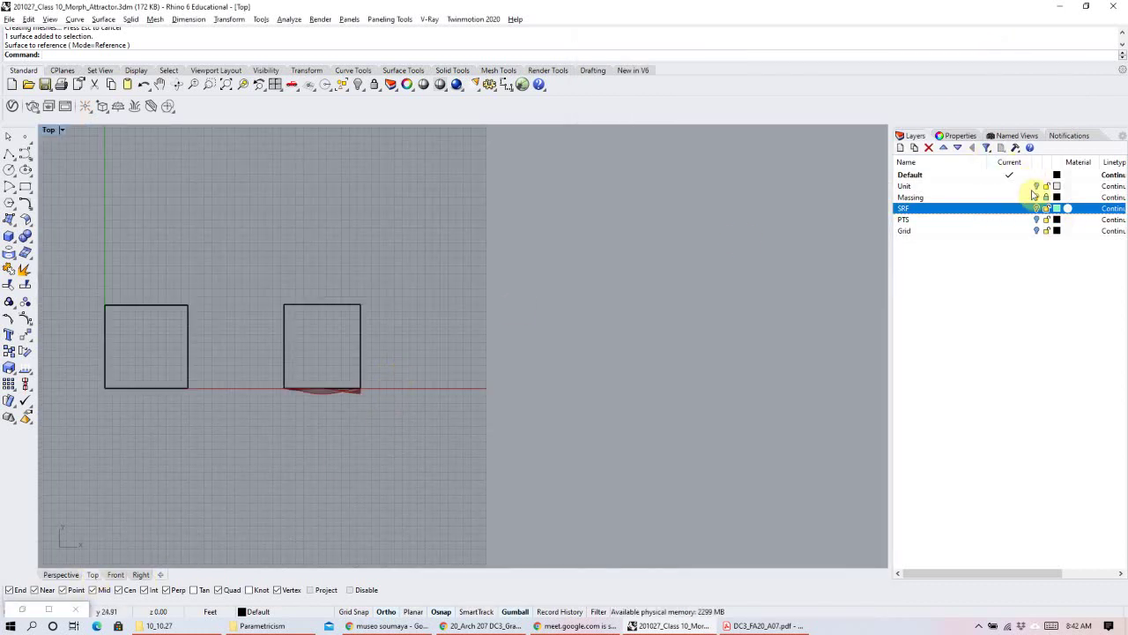
{"action": "double_click", "coordinate": [1033, 186]}
{"action": "scroll", "coordinate": [268, 395], "scroll_direction": "up", "scroll_amount": 2}
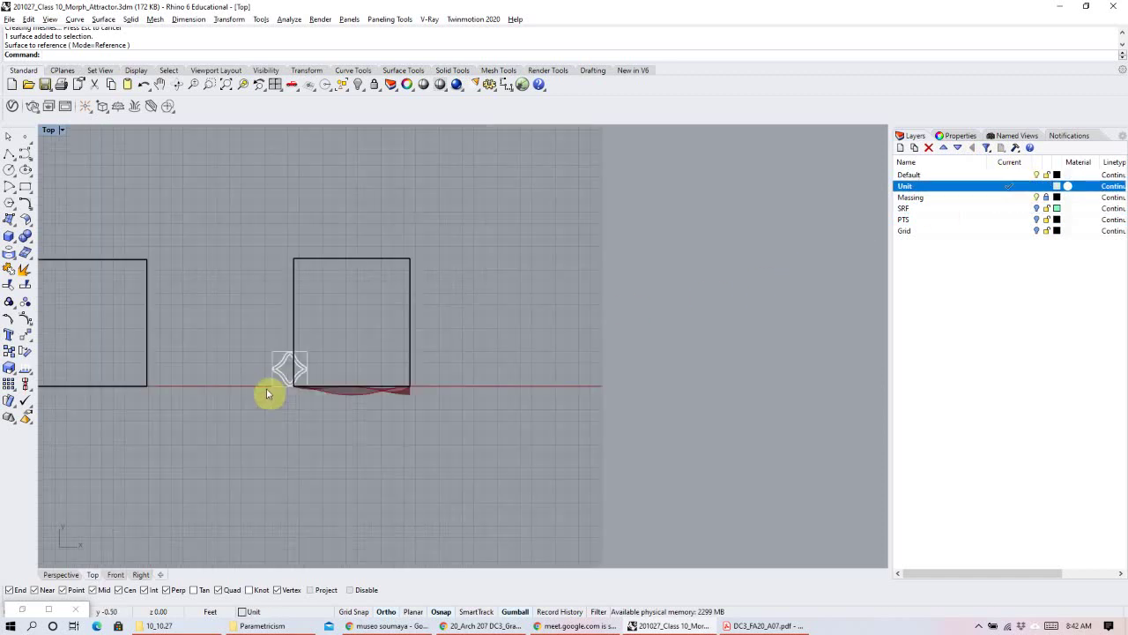
Move the existing diamond-shaped unit and its bounding square along the X axis into the gap between the two cubes.
{"action": "left_click_drag", "start_coordinate": [346, 322], "coordinate": [256, 405]}
{"action": "left_click_drag", "start_coordinate": [338, 369], "coordinate": [269, 379]}
{"action": "key", "text": "Escape"}
{"action": "right_click_drag", "start_coordinate": [277, 409], "coordinate": [497, 371]}
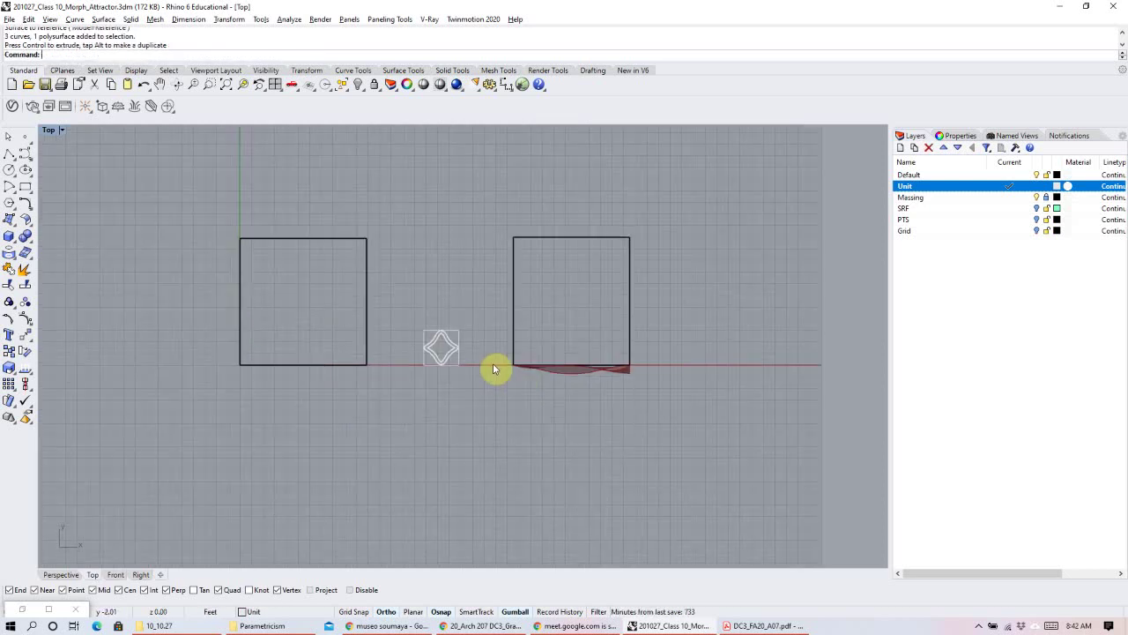
{"action": "scroll", "coordinate": [454, 353], "scroll_direction": "up", "scroll_amount": 5}
{"action": "scroll", "coordinate": [374, 357], "scroll_direction": "down", "scroll_amount": 5}
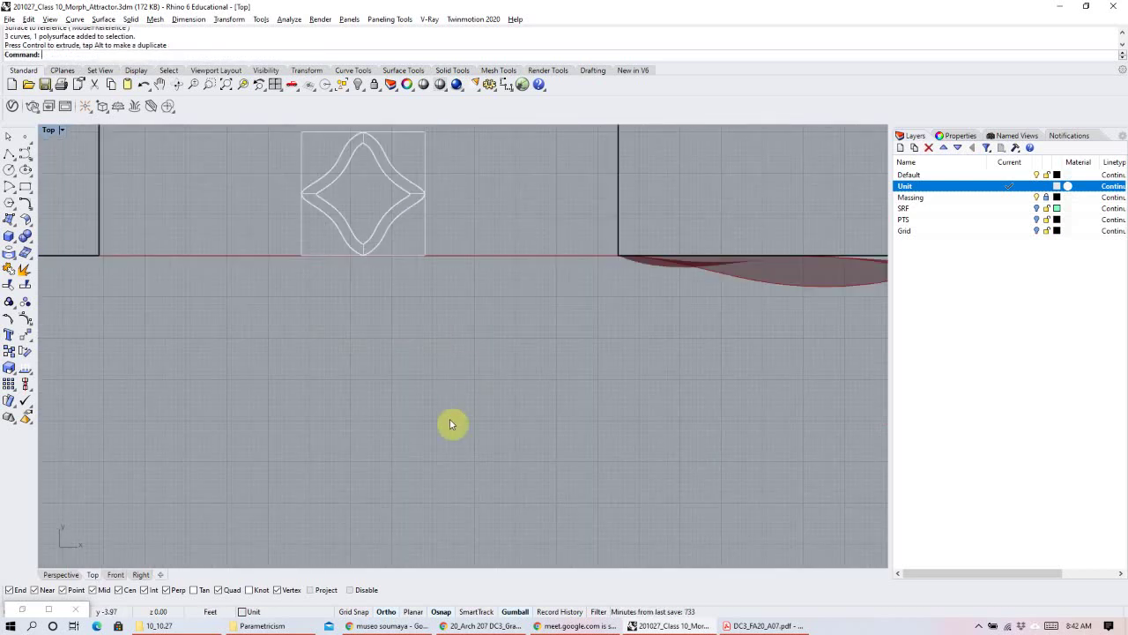
Turn on Grid Snap and draw a 3 by 3 foot square below the existing unit, with its upper edge at Y -2.
{"action": "left_click", "coordinate": [353, 611]}
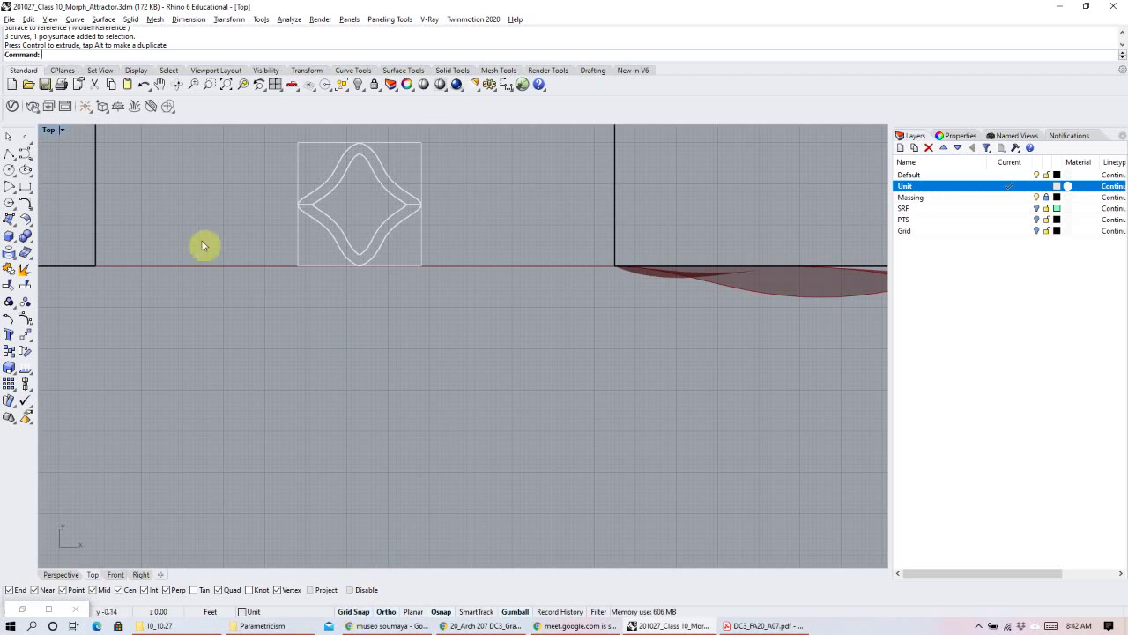
{"action": "left_click", "coordinate": [26, 188]}
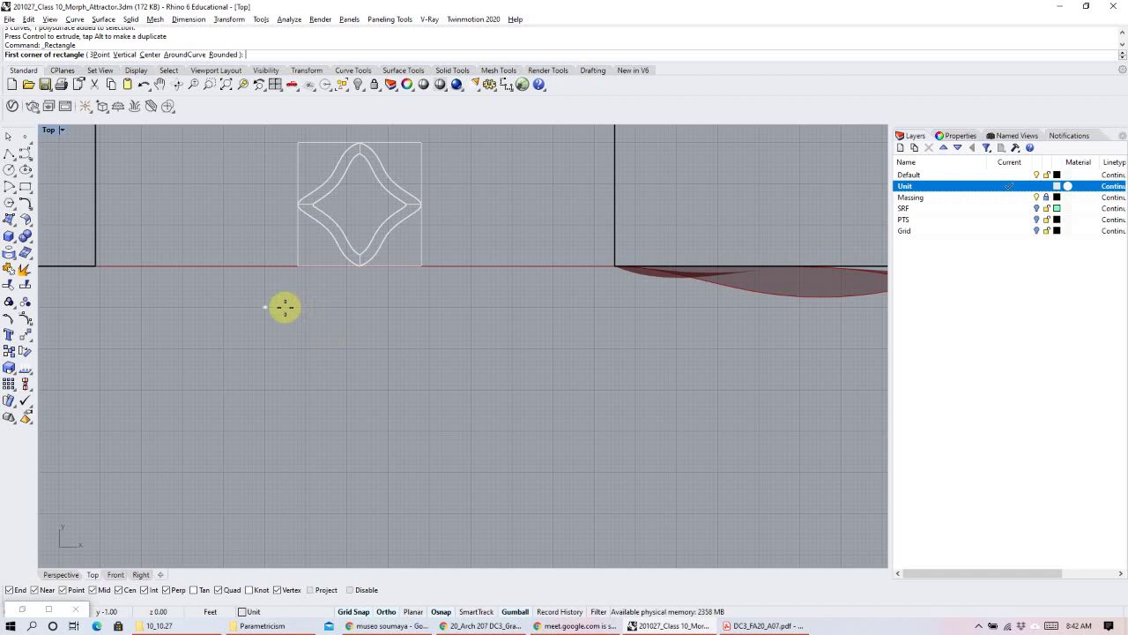
{"action": "left_click", "coordinate": [306, 348]}
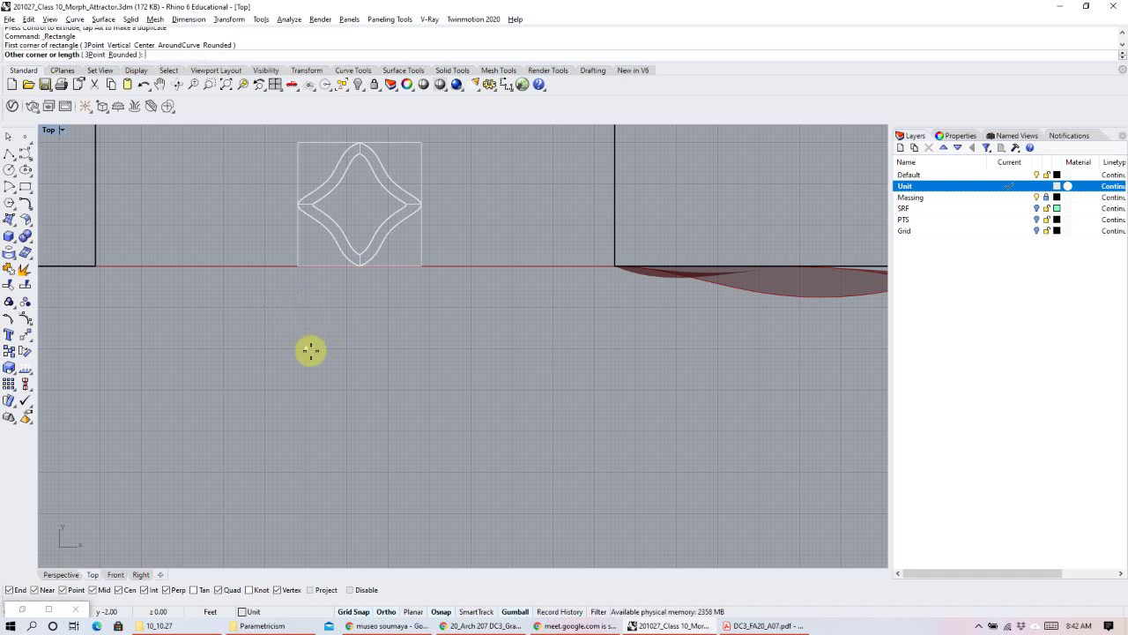
{"action": "left_click", "coordinate": [430, 476]}
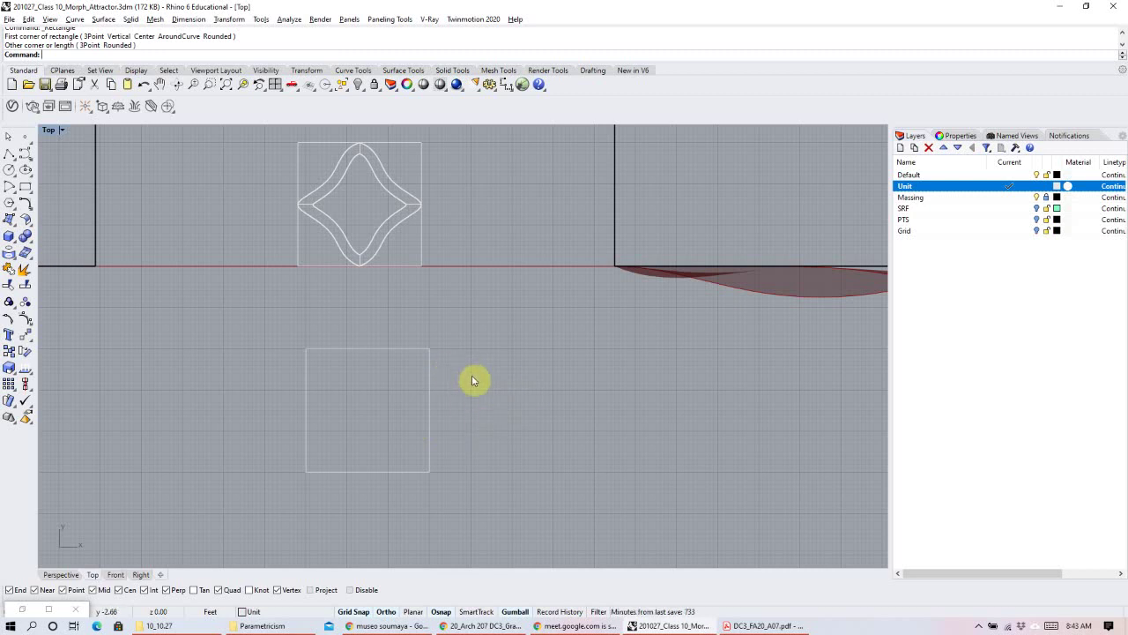
{"action": "left_click", "coordinate": [420, 350]}
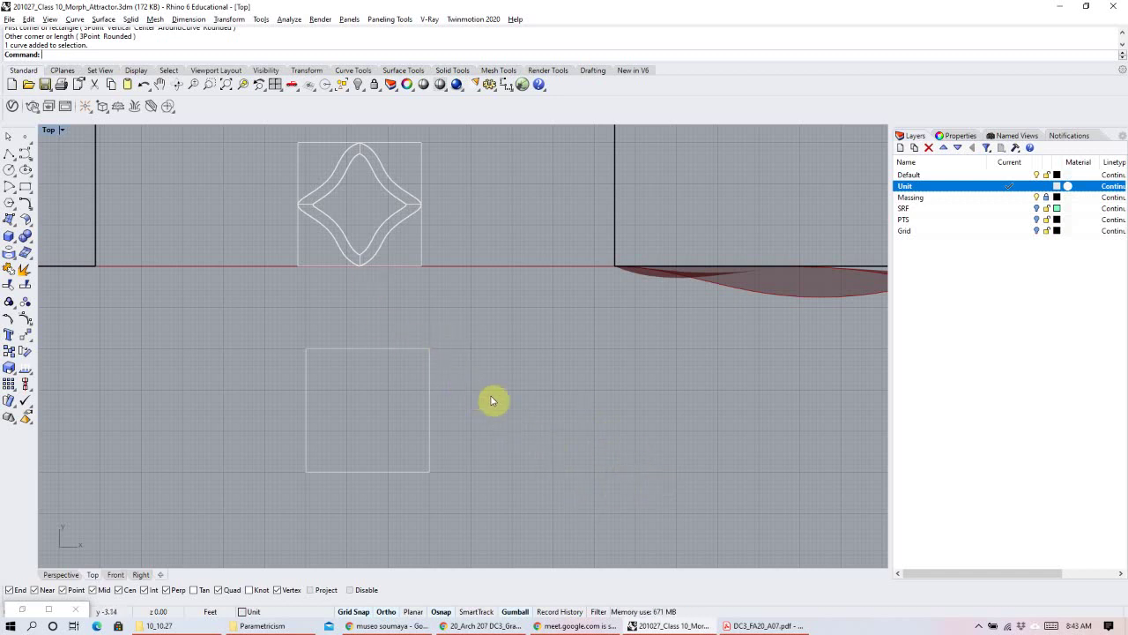
Start an interpolated curve at the midpoint of the new square's upper edge, turning off the Center object snap, Grid Snap and Ortho.
{"action": "scroll", "coordinate": [371, 440], "scroll_direction": "up", "scroll_amount": 4}
{"action": "scroll", "coordinate": [447, 270], "scroll_direction": "up", "scroll_amount": 2}
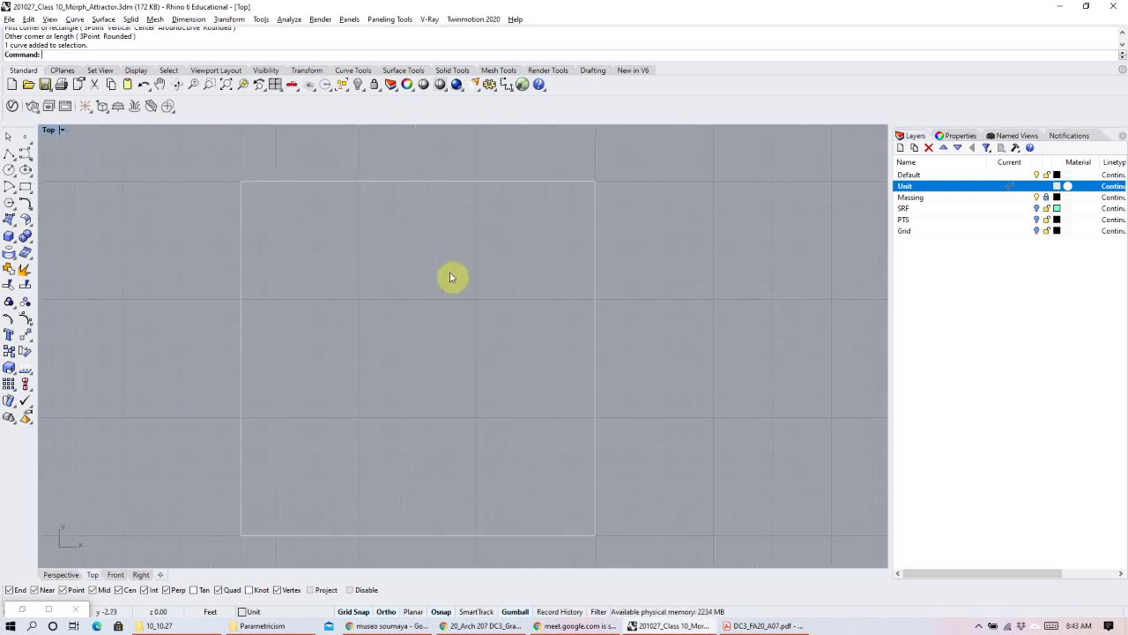
{"action": "left_click", "coordinate": [31, 161]}
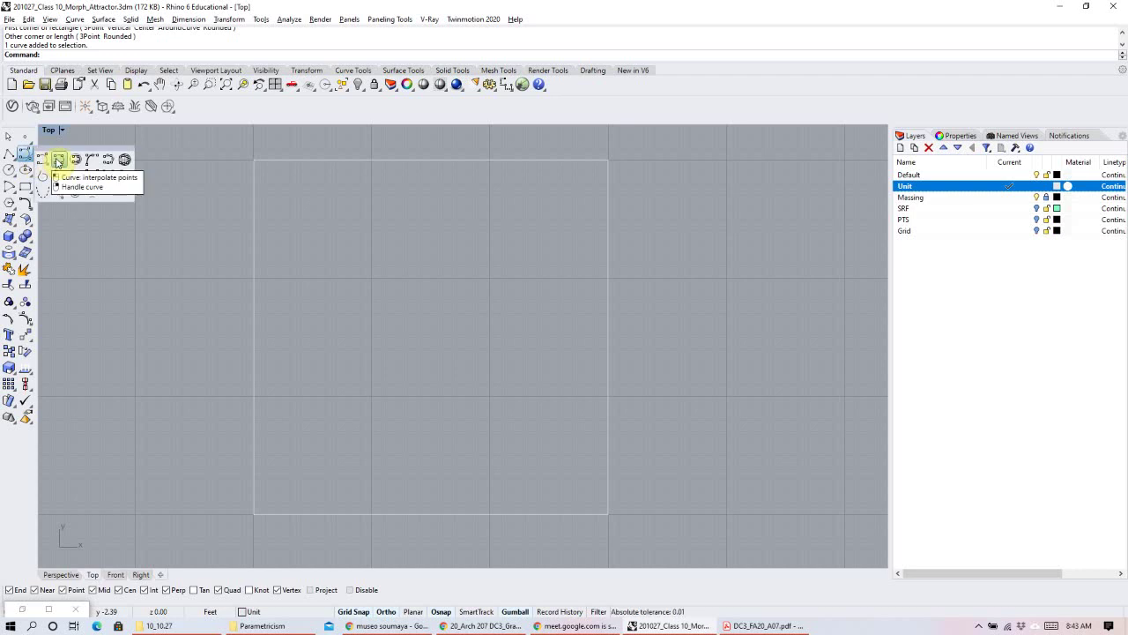
{"action": "left_click", "coordinate": [58, 163]}
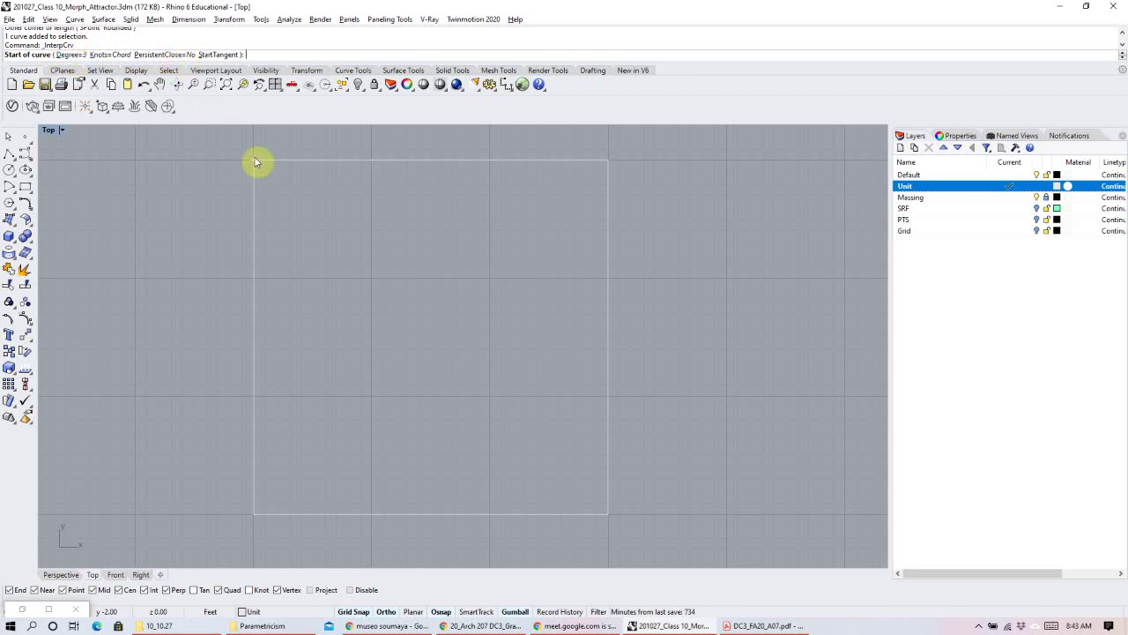
{"action": "left_click", "coordinate": [431, 336]}
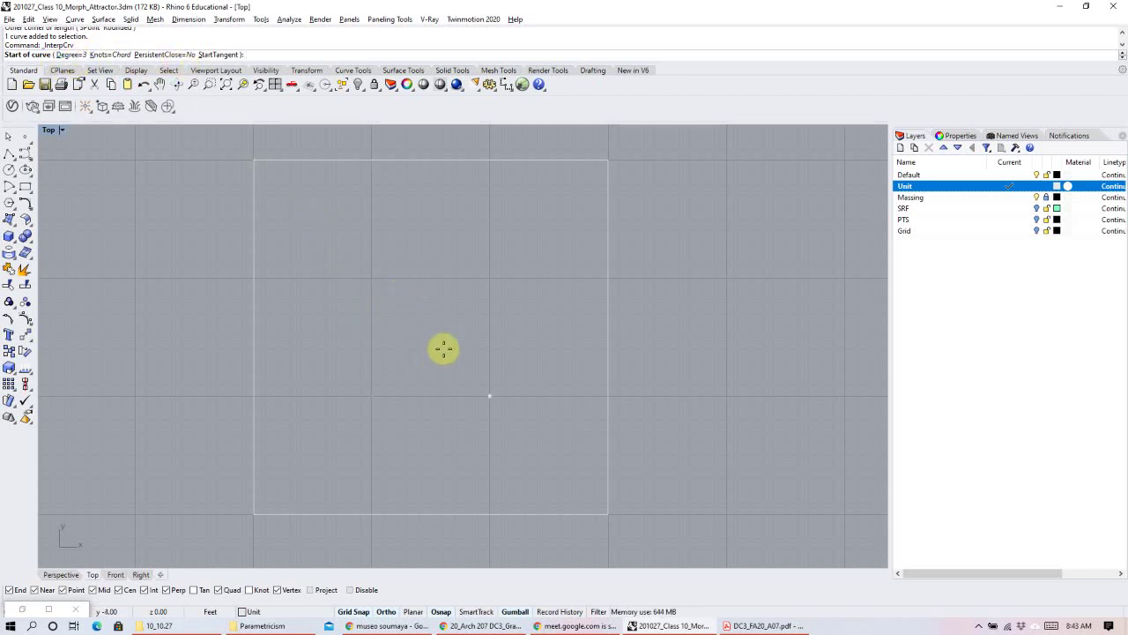
{"action": "left_click", "coordinate": [118, 590]}
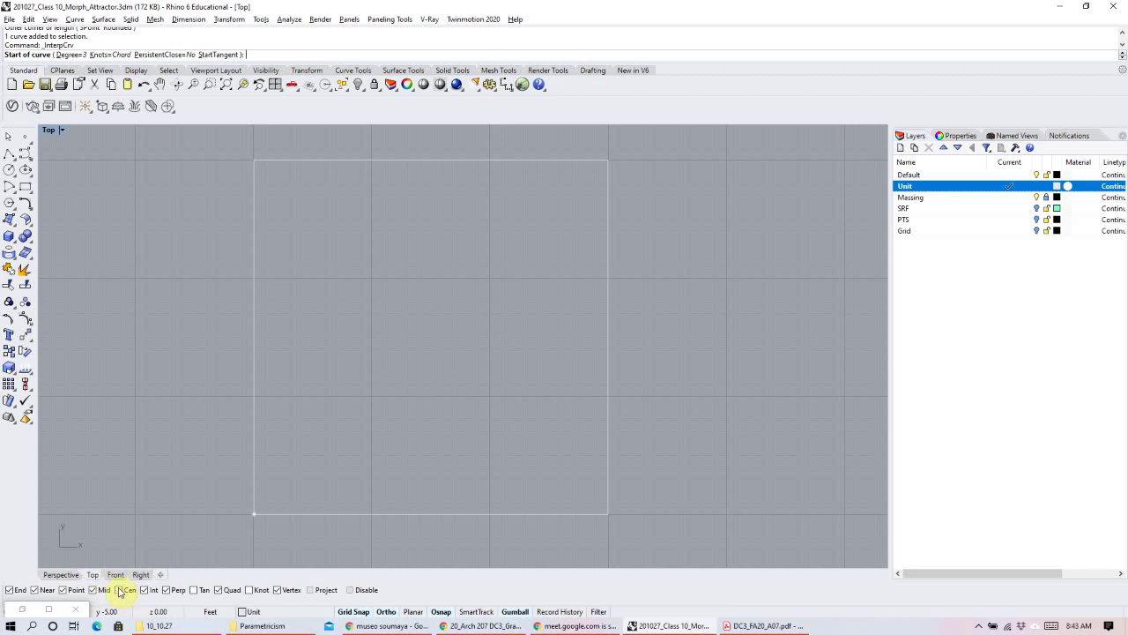
{"action": "left_click", "coordinate": [433, 158]}
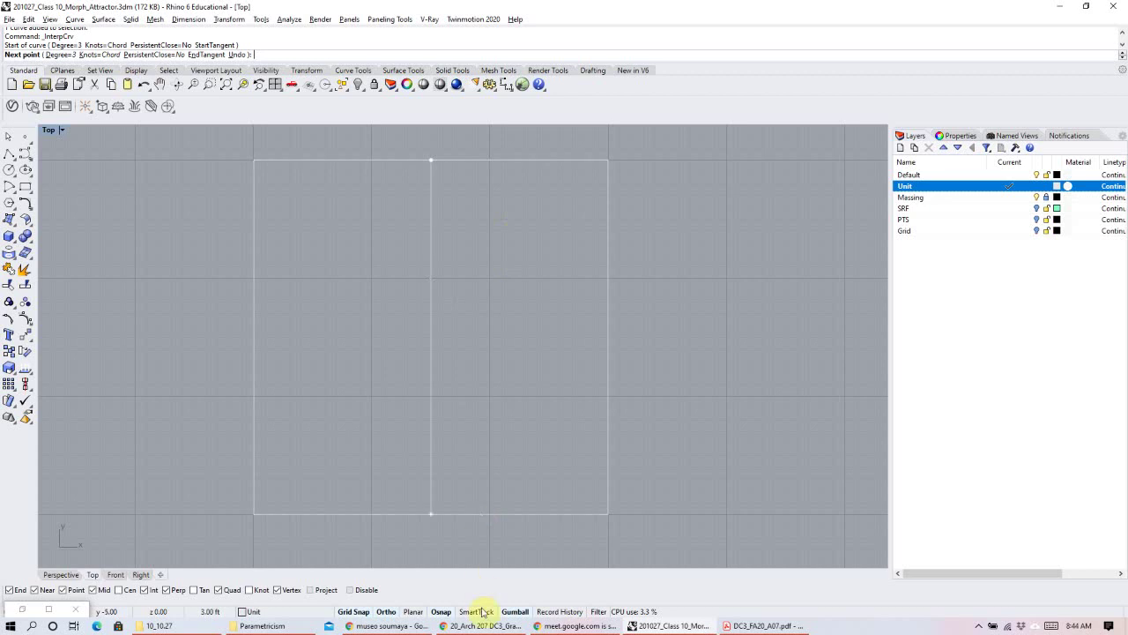
{"action": "key", "text": "F9"}
{"action": "key", "text": "F8"}
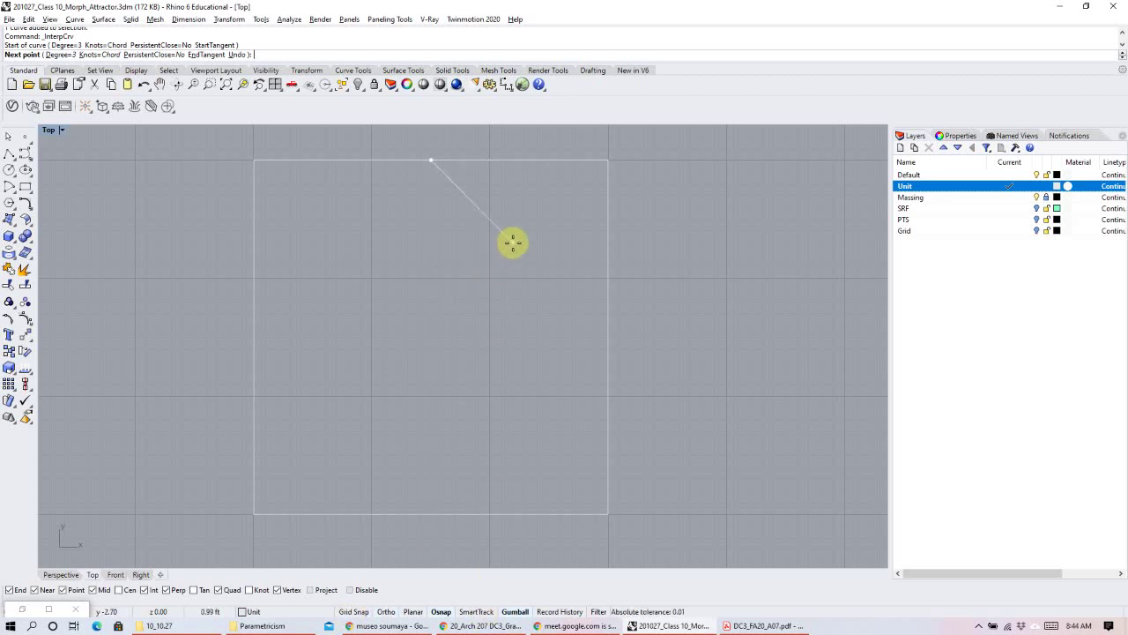
Run the curve inward, out to the midpoint of the square's right edge, and symmetrically back to the midpoint of its lower edge.
{"action": "left_click", "coordinate": [445, 555]}
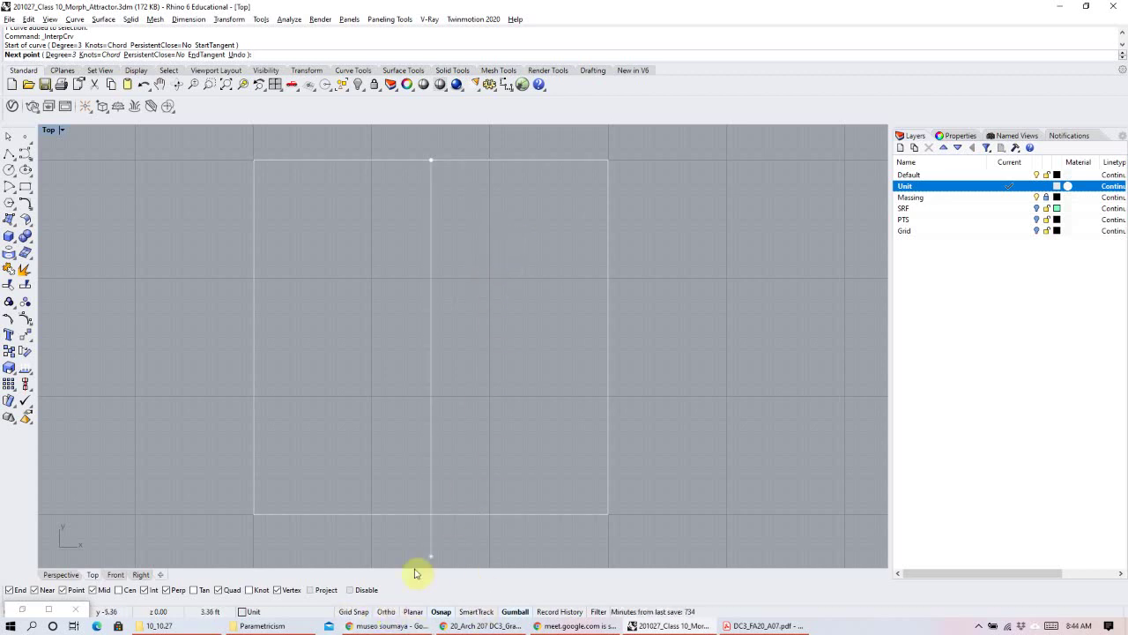
{"action": "left_click", "coordinate": [508, 256]}
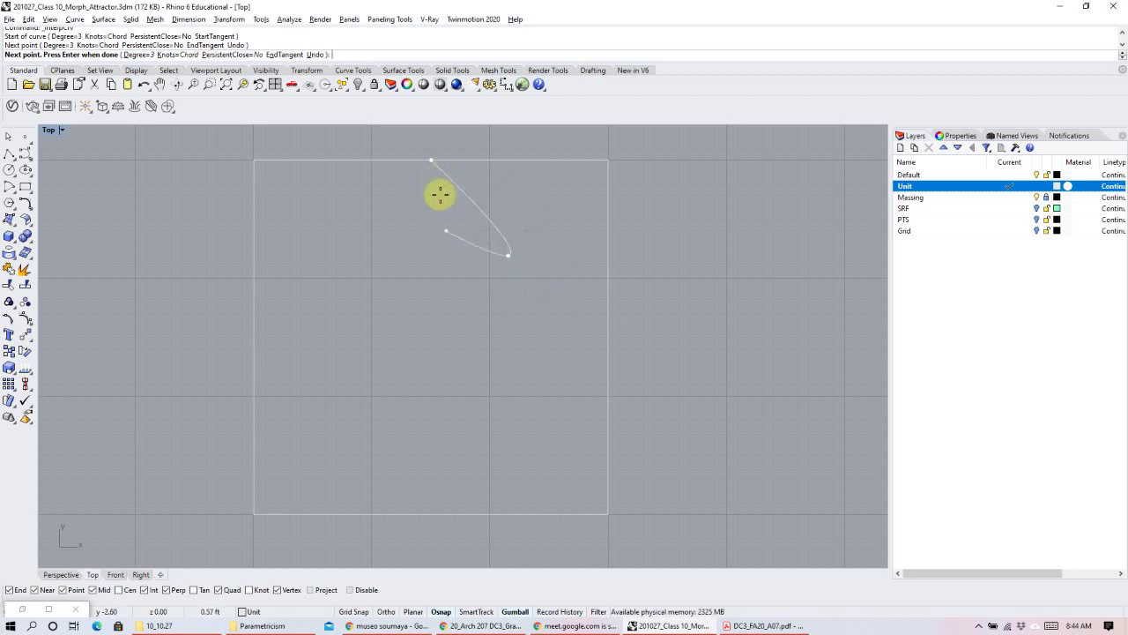
{"action": "left_click", "coordinate": [608, 337]}
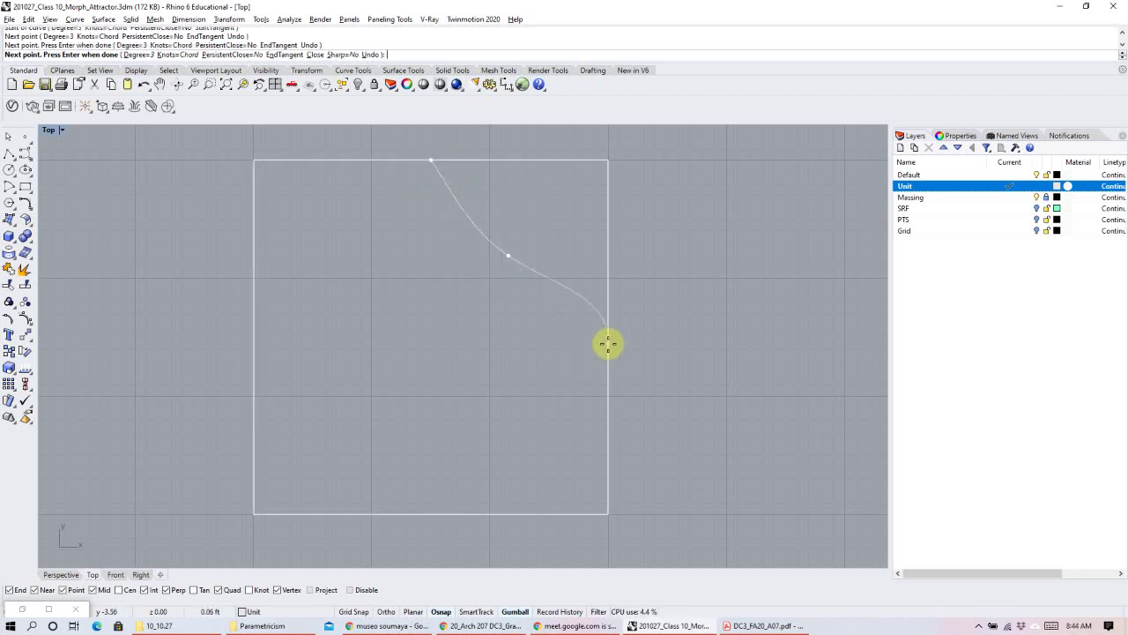
{"action": "left_click", "coordinate": [516, 418]}
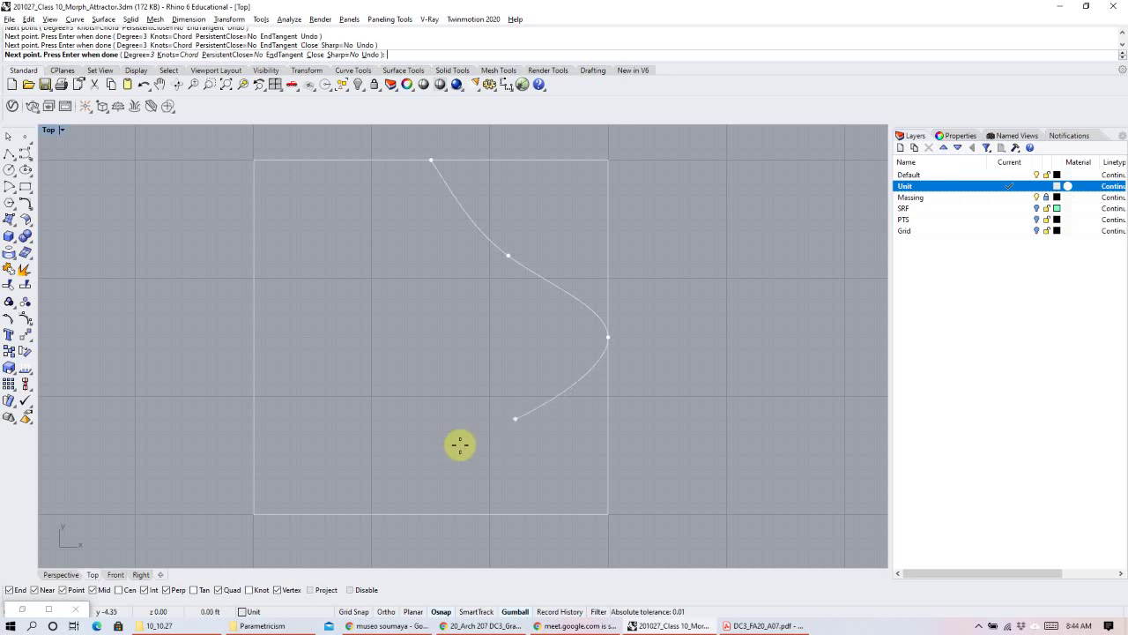
{"action": "left_click", "coordinate": [429, 515]}
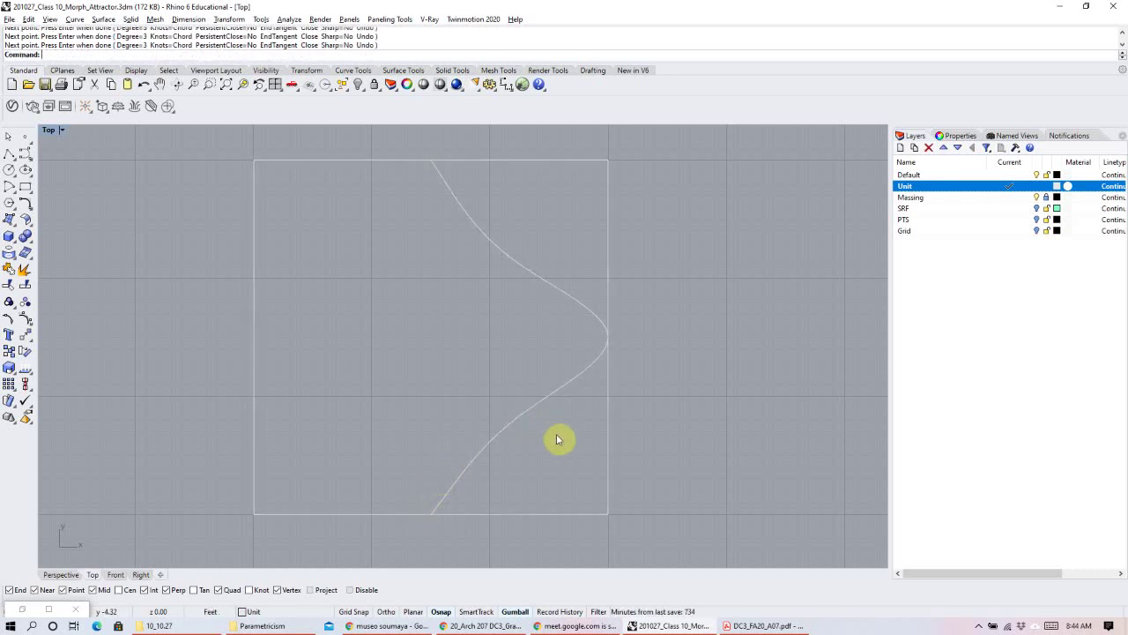
{"action": "key", "text": "Return"}
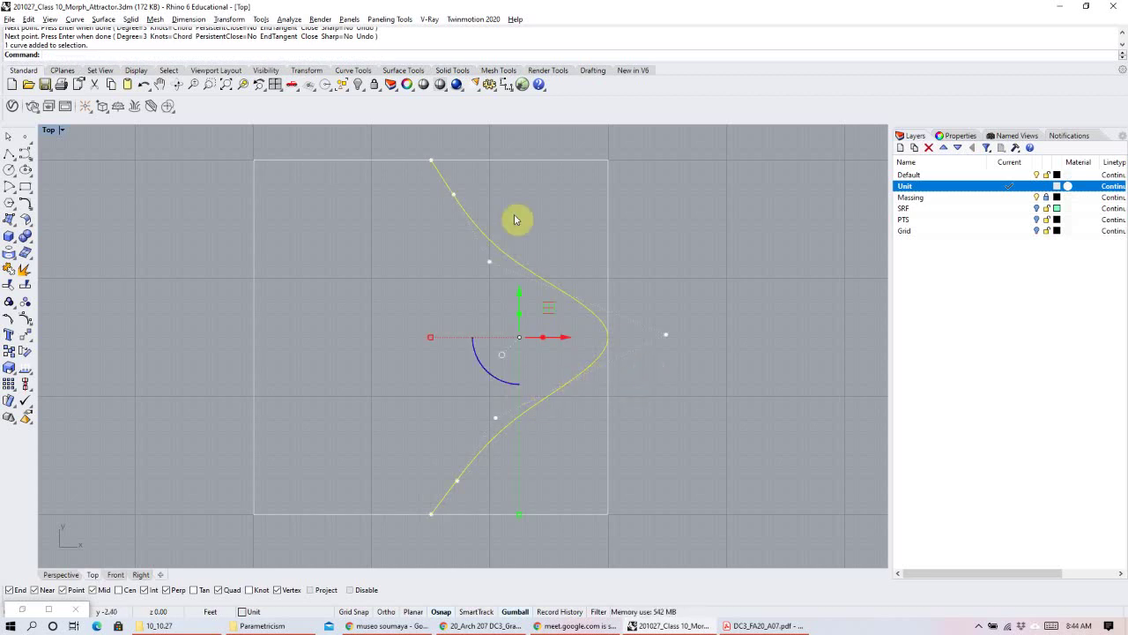
Shift the curve's second and second-to-last control points together slightly outward along the X axis to round both ends.
{"action": "left_click", "coordinate": [454, 195]}
{"action": "left_click", "coordinate": [458, 482], "text": "shift"}
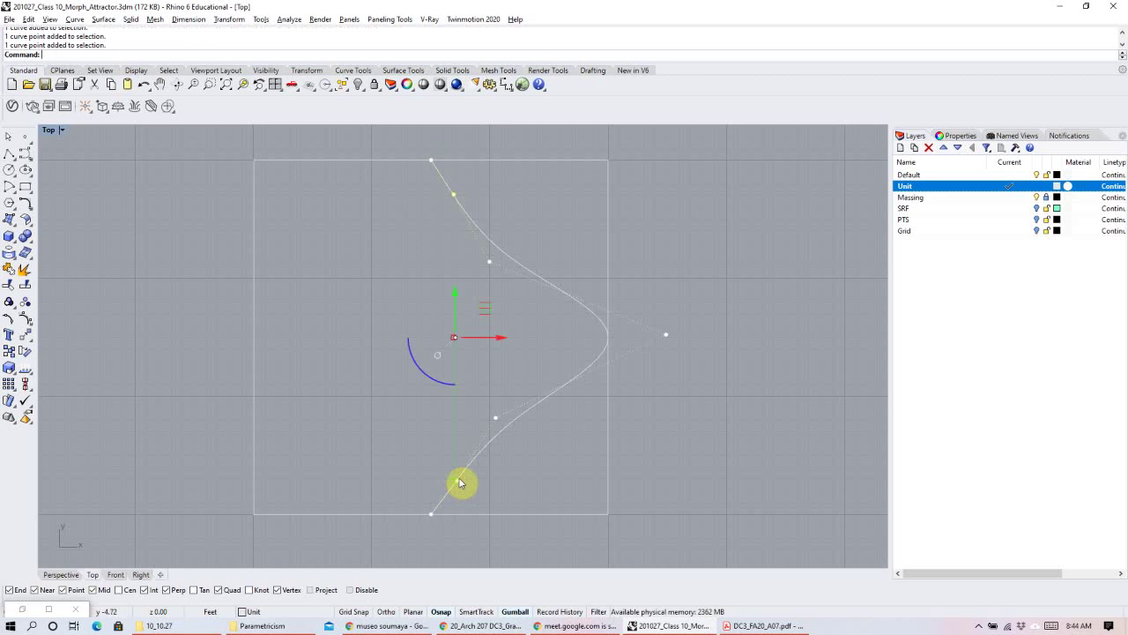
{"action": "left_click_drag", "start_coordinate": [505, 338], "coordinate": [529, 332]}
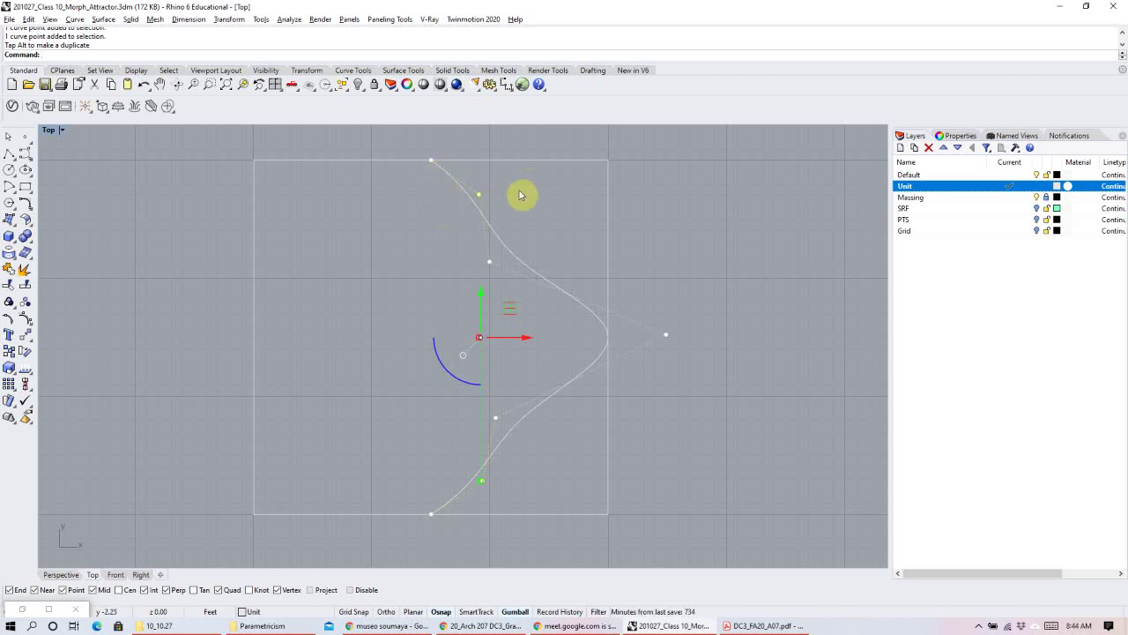
{"action": "key", "text": "Escape"}
Using the existing unit as reference, nudge the upper near-end control point up and the lower one down to flatten the curve's tips.
{"action": "scroll", "coordinate": [565, 242], "scroll_direction": "down", "scroll_amount": 3}
{"action": "right_click_drag", "start_coordinate": [565, 245], "coordinate": [573, 358]}
{"action": "scroll", "coordinate": [476, 144], "scroll_direction": "up", "scroll_amount": 4}
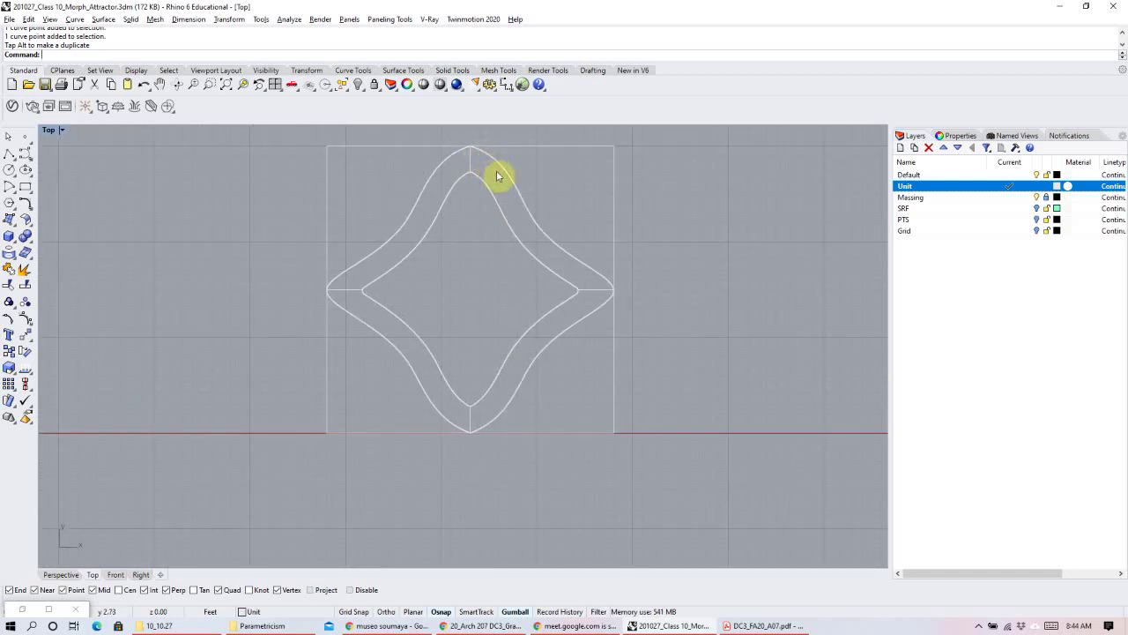
{"action": "right_click_drag", "start_coordinate": [517, 453], "coordinate": [519, 448]}
{"action": "key", "text": "Home"}
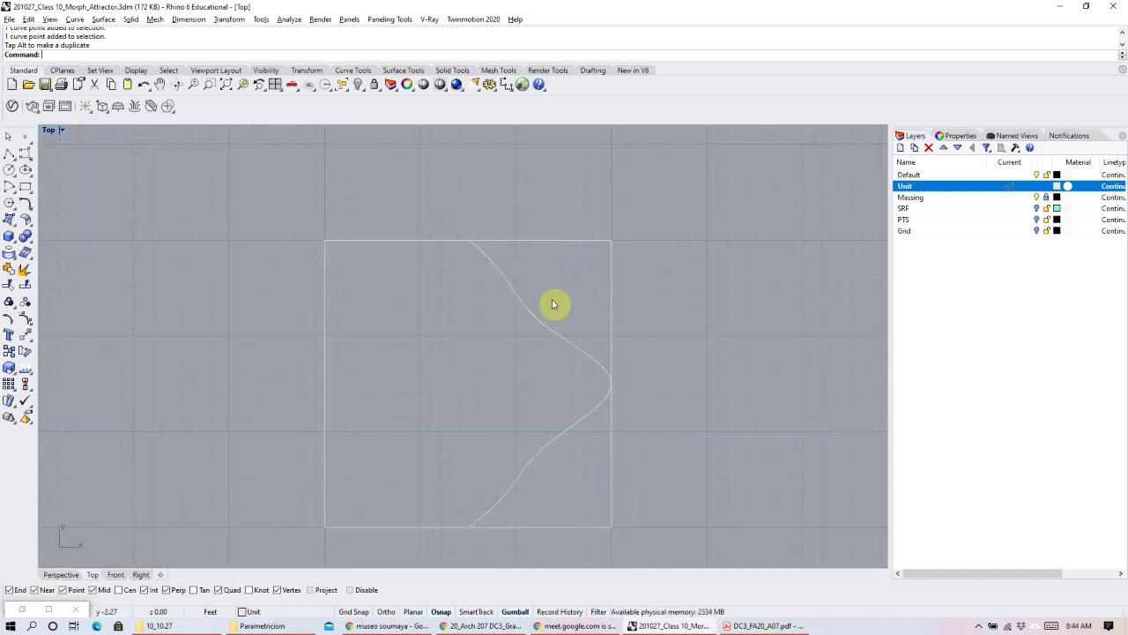
{"action": "left_click", "coordinate": [511, 267]}
{"action": "left_click", "coordinate": [509, 263]}
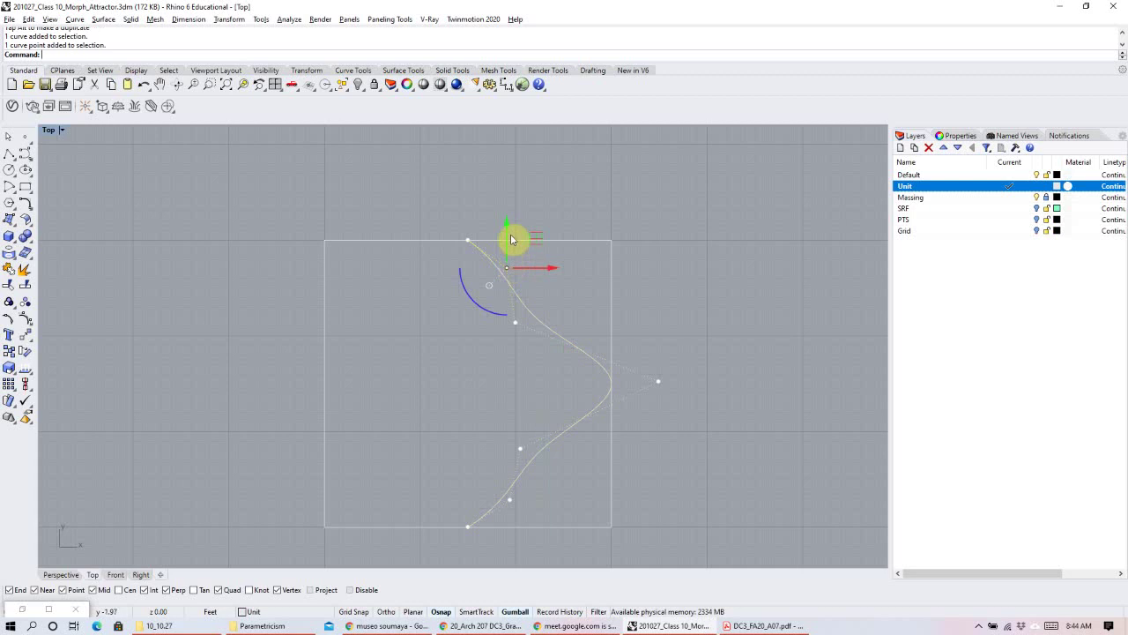
{"action": "key", "text": "Escape"}
{"action": "left_click", "coordinate": [511, 499]}
{"action": "left_click", "coordinate": [509, 500]}
{"action": "left_click_drag", "start_coordinate": [511, 456], "coordinate": [511, 468]}
{"action": "key", "text": "Escape"}
Mirror a copy of the curve about the square's vertical centre line.
{"action": "left_click", "coordinate": [544, 326]}
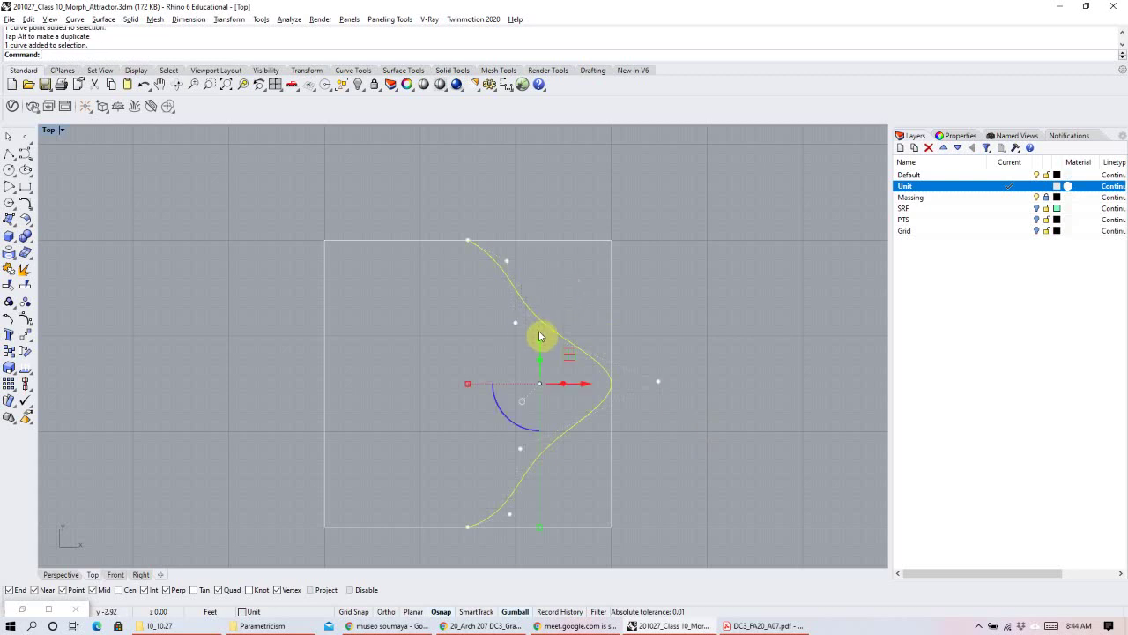
{"action": "key", "text": "Return"}
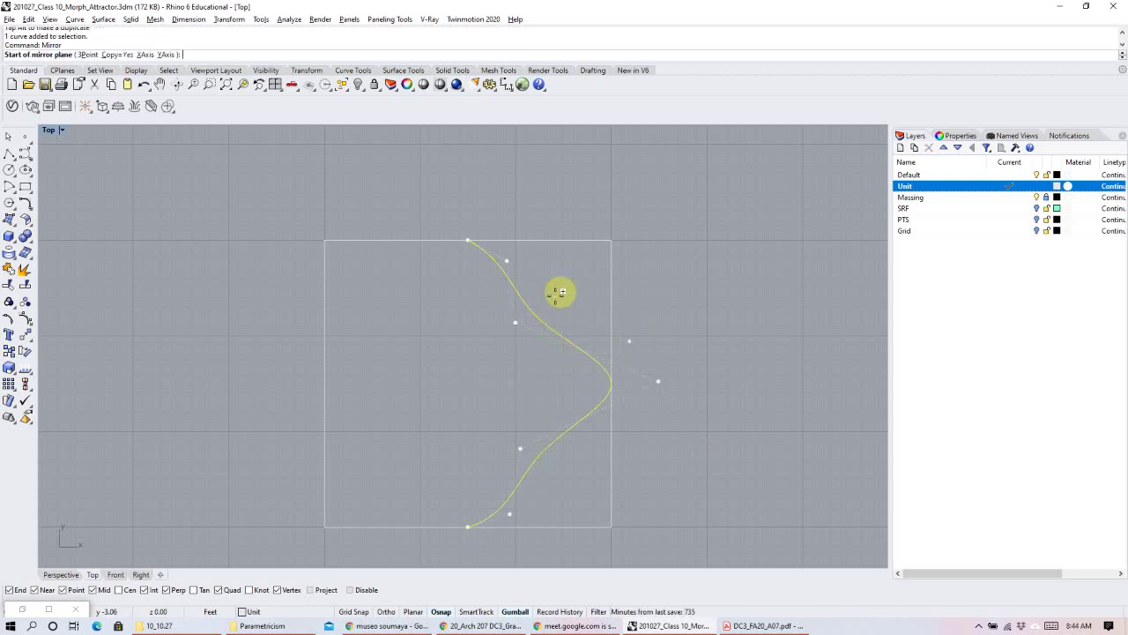
{"action": "left_click", "coordinate": [467, 239]}
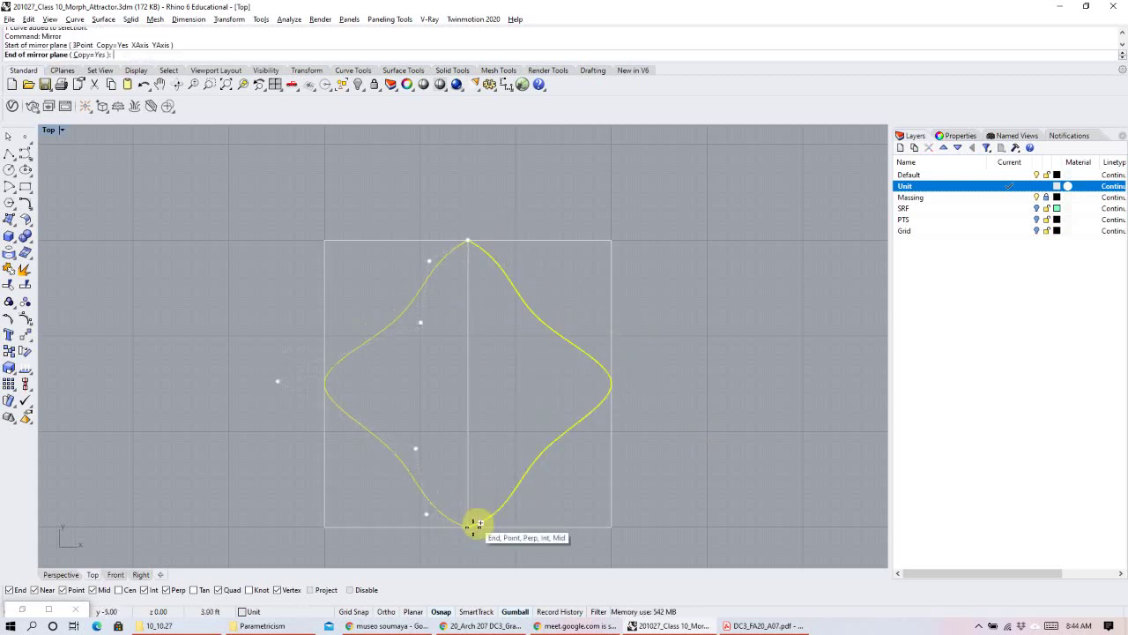
{"action": "left_click", "coordinate": [473, 527]}
Join the original and mirrored curves into one closed diamond-shaped curve.
{"action": "left_click_drag", "start_coordinate": [548, 267], "coordinate": [413, 351]}
{"action": "type", "text": "join"}
{"action": "key", "text": "Return"}
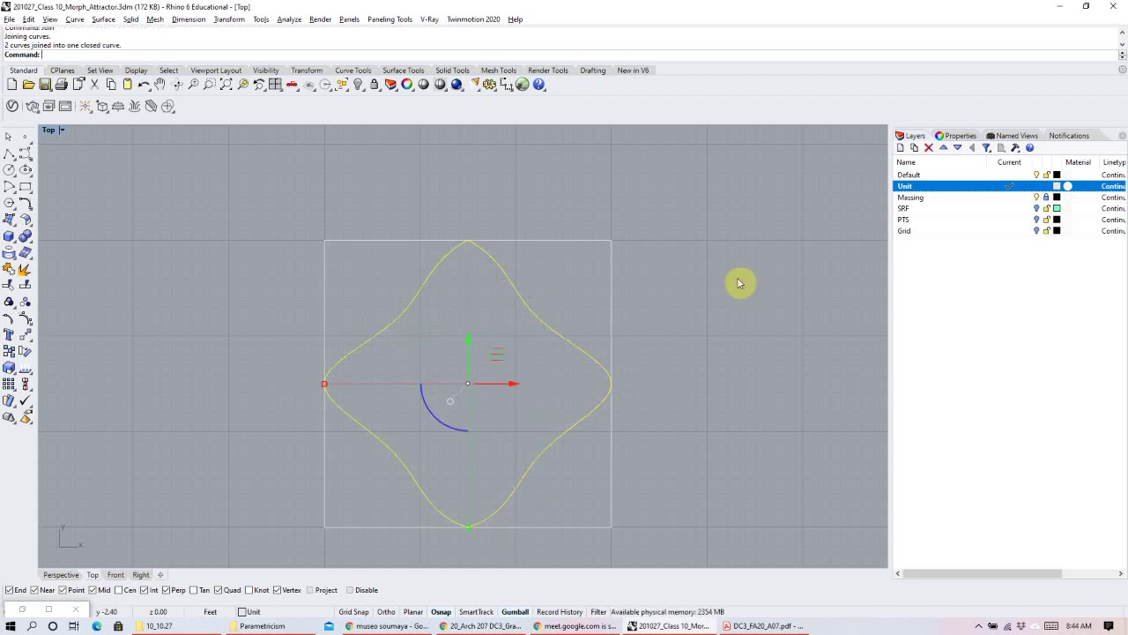
{"action": "right_click_drag", "start_coordinate": [779, 345], "coordinate": [715, 283]}
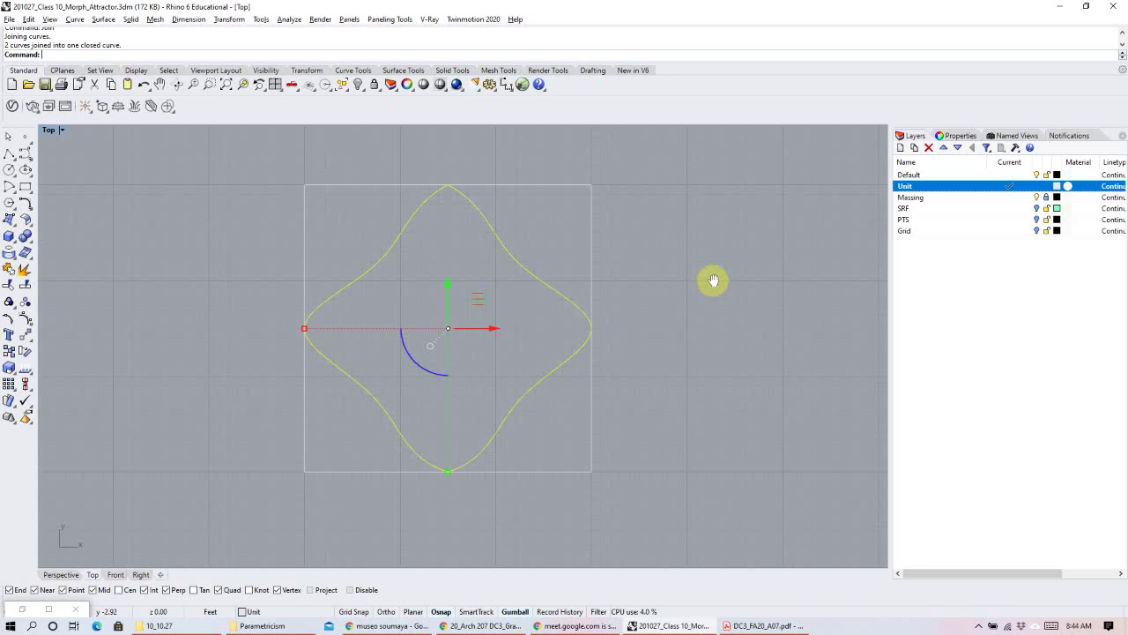
{"action": "left_click_drag", "start_coordinate": [531, 220], "coordinate": [400, 251]}
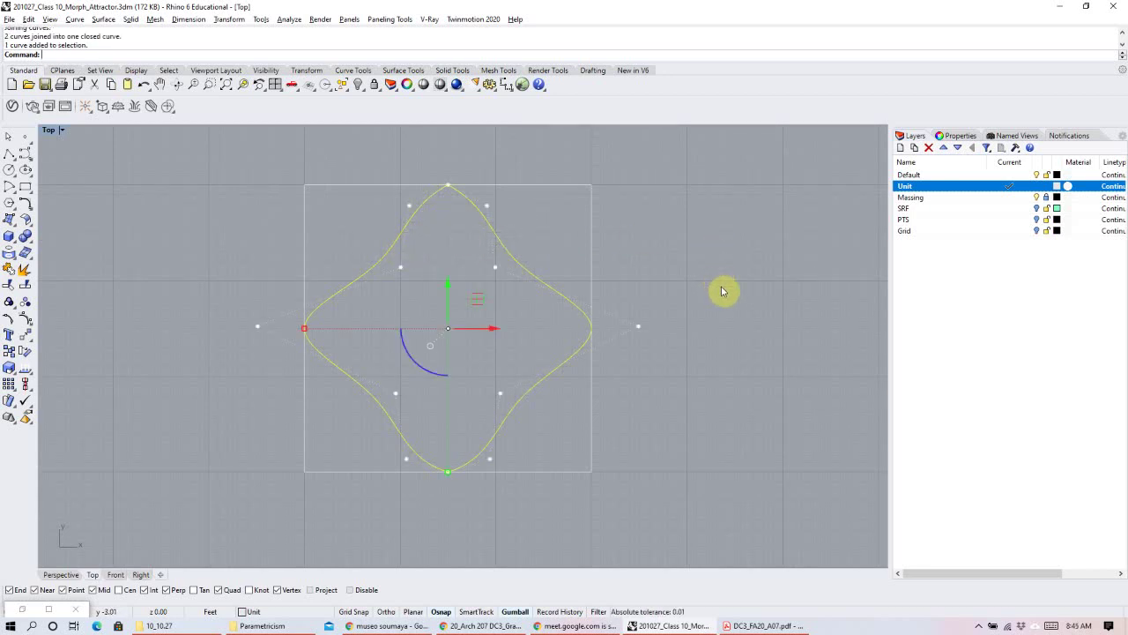
{"action": "left_click", "coordinate": [730, 308]}
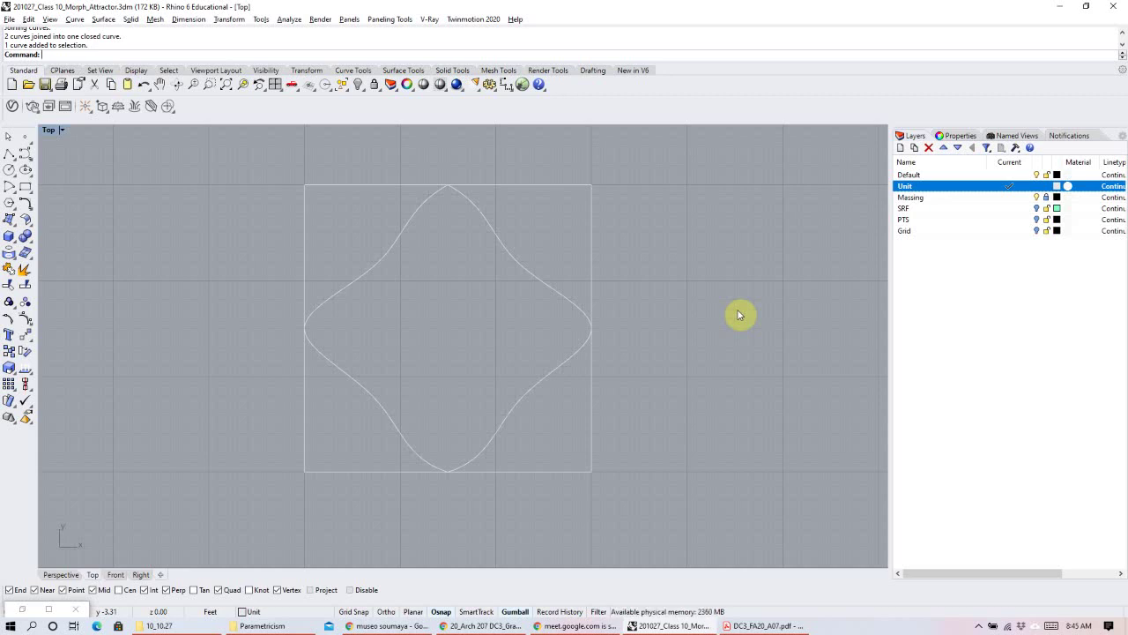
{"action": "left_click_drag", "start_coordinate": [521, 242], "coordinate": [365, 284]}
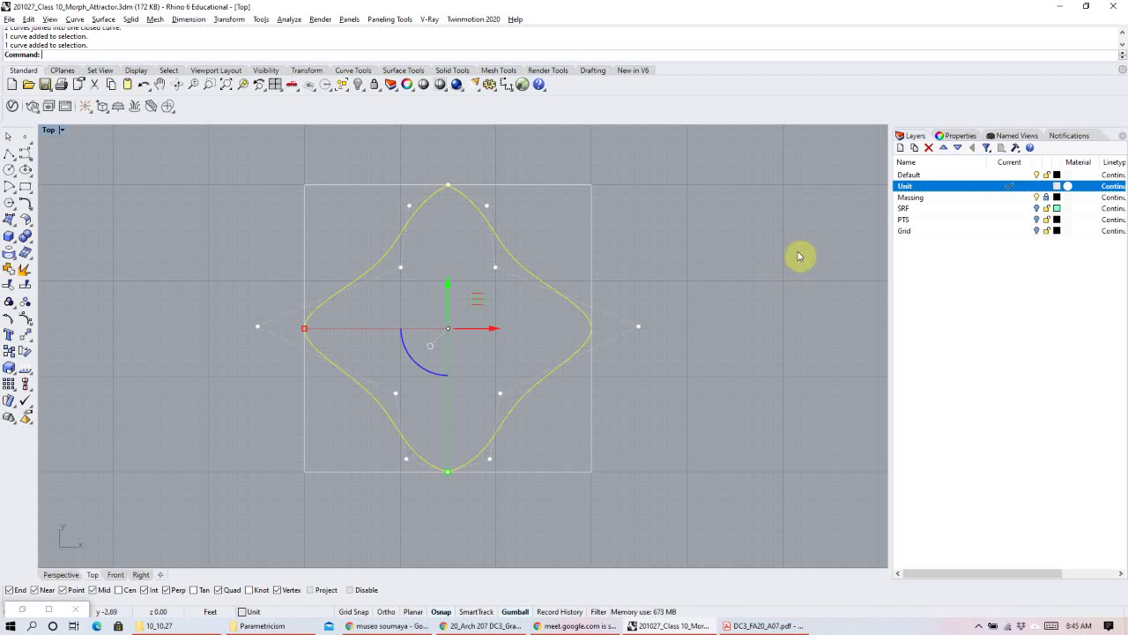
{"action": "left_click", "coordinate": [589, 191]}
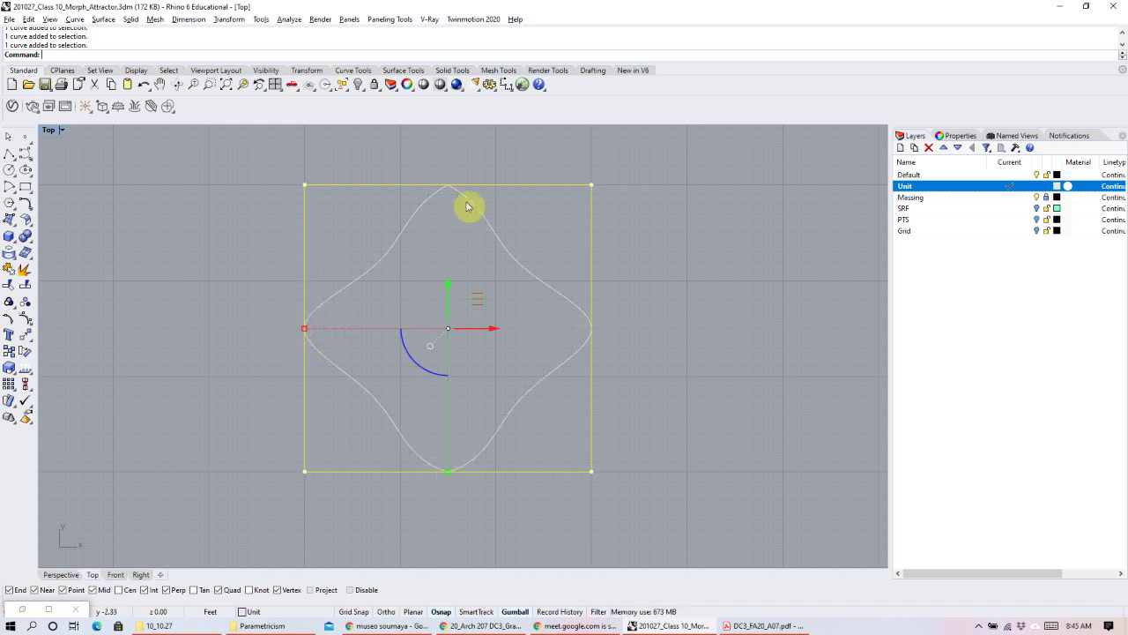
{"action": "left_click", "coordinate": [724, 338]}
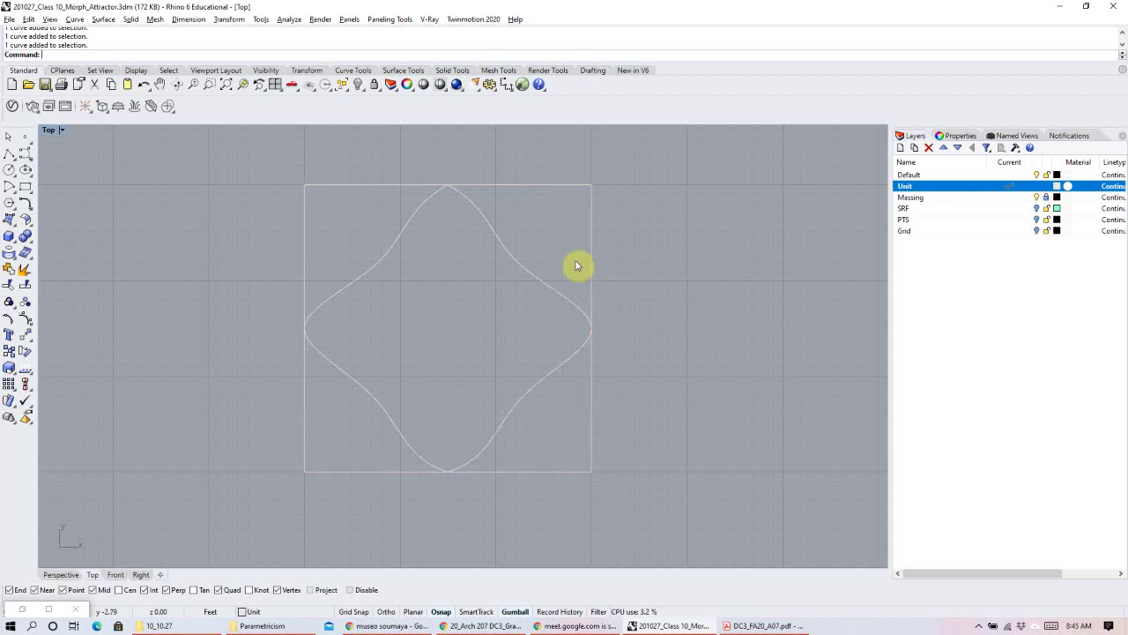
{"action": "left_click", "coordinate": [531, 275]}
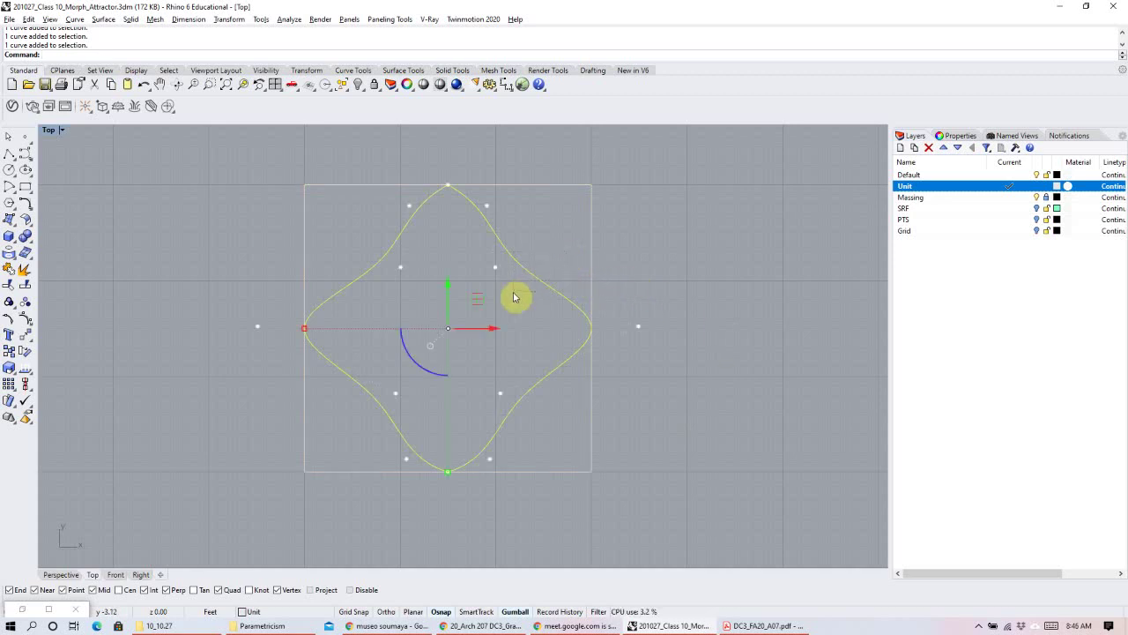
{"action": "key", "text": "Escape"}
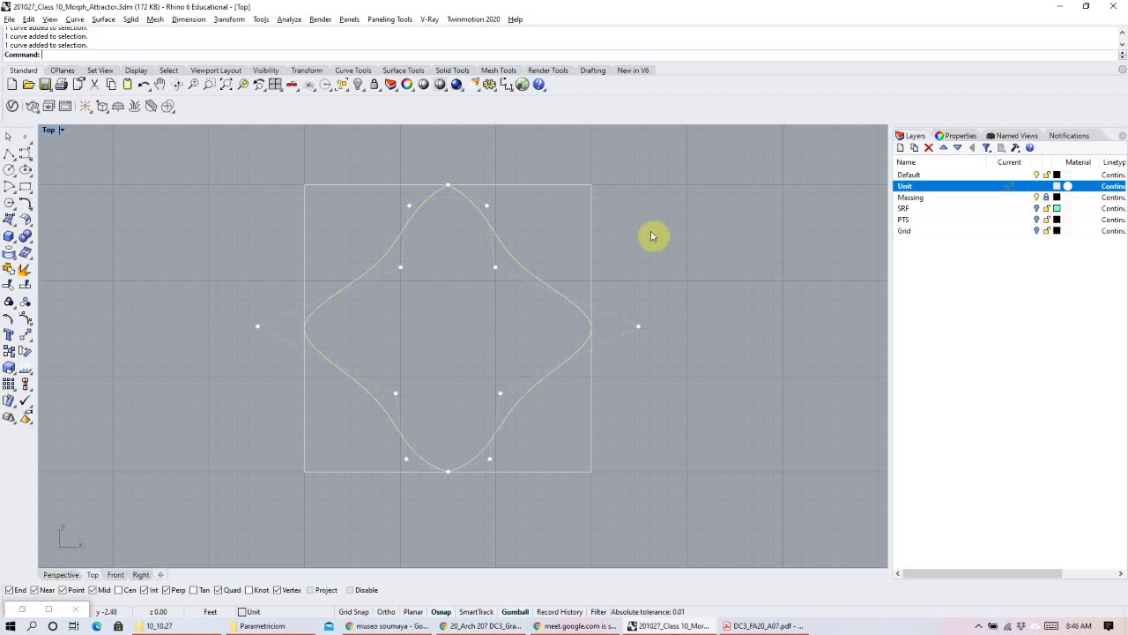
Delete the bounding square around the new diamond-shaped curve.
{"action": "key", "text": "Escape"}
{"action": "left_click", "coordinate": [590, 235]}
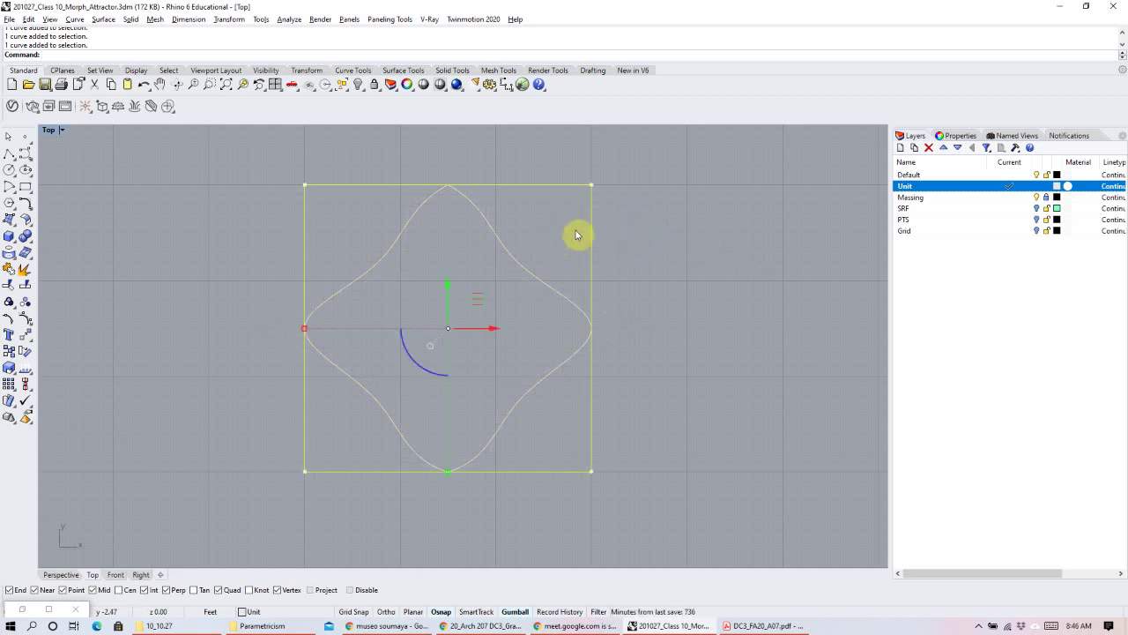
{"action": "key", "text": "Delete"}
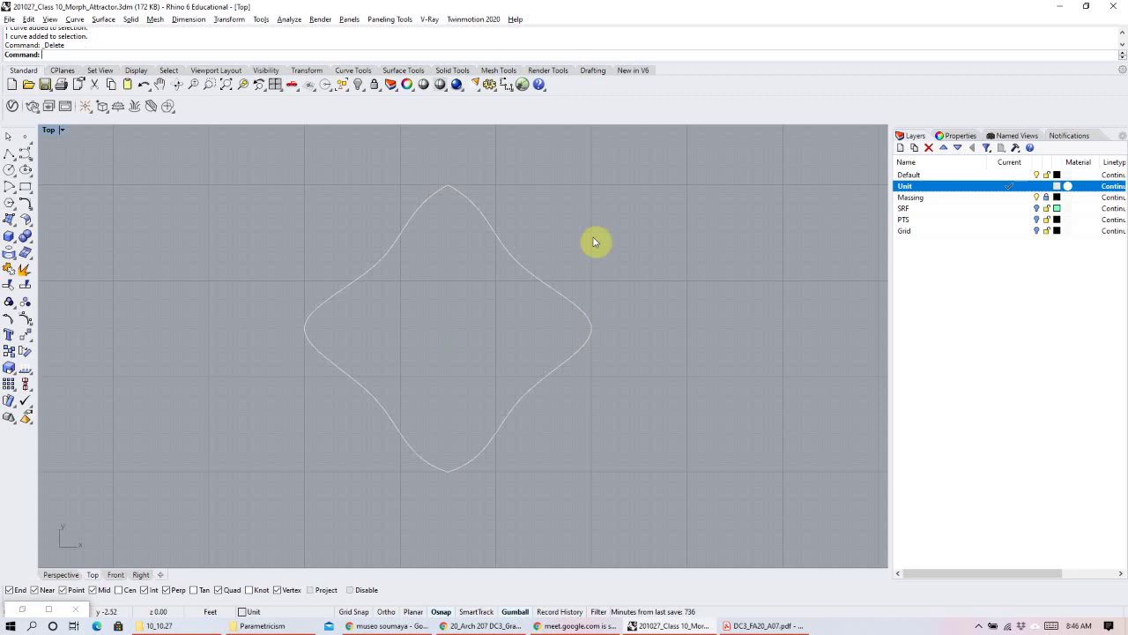
Offset the closed diamond-shaped curve inward by 0.25 feet with sharp corners.
{"action": "left_click_drag", "start_coordinate": [628, 259], "coordinate": [534, 326]}
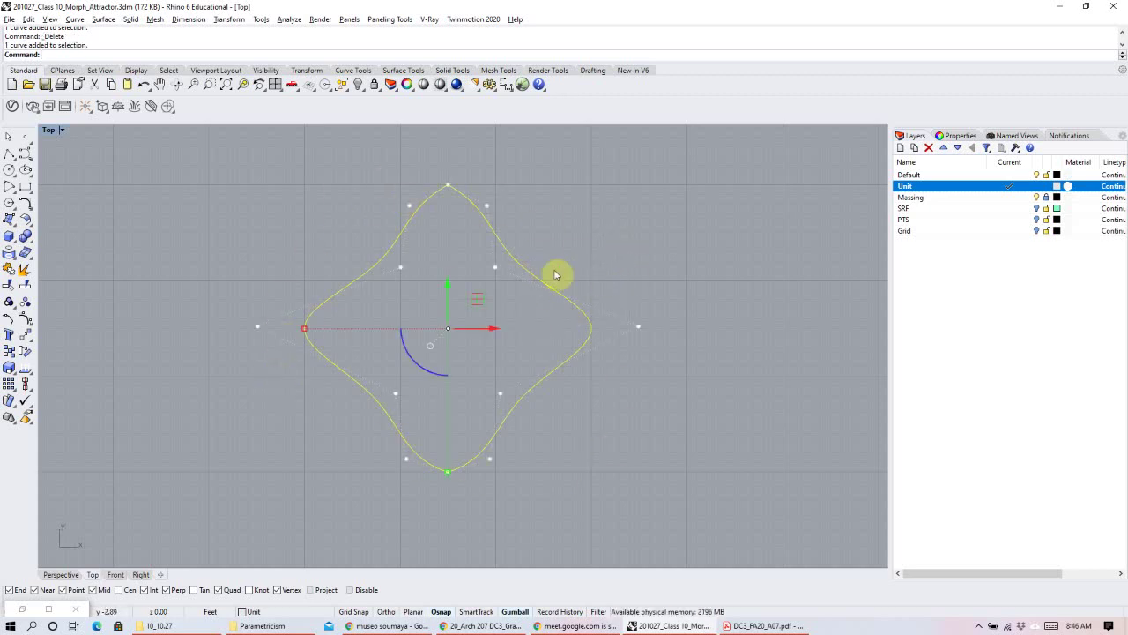
{"action": "right_click_drag", "start_coordinate": [625, 245], "coordinate": [617, 255]}
{"action": "key", "text": "Escape"}
{"action": "key", "text": "Escape"}
{"action": "left_click", "coordinate": [494, 263]}
{"action": "type", "text": "Offset"}
{"action": "key", "text": "Return"}
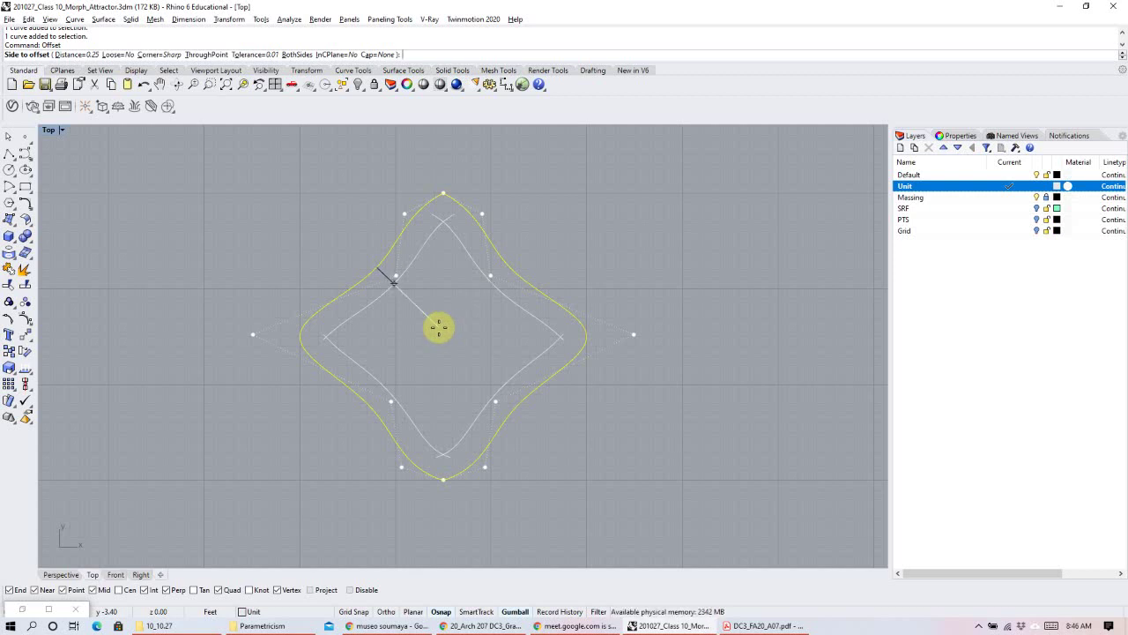
{"action": "left_click", "coordinate": [439, 327]}
{"action": "left_click", "coordinate": [623, 256]}
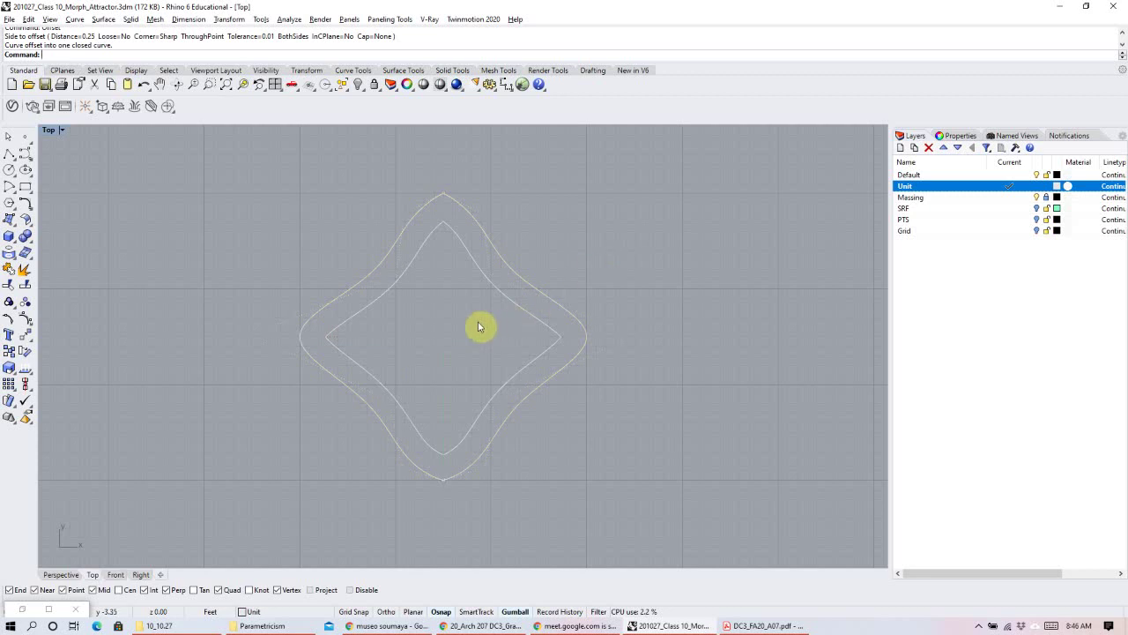
Try to fillet the top corner of the inner offset curve with a radius of 0.35 feet.
{"action": "scroll", "coordinate": [447, 272], "scroll_direction": "up", "scroll_amount": 3}
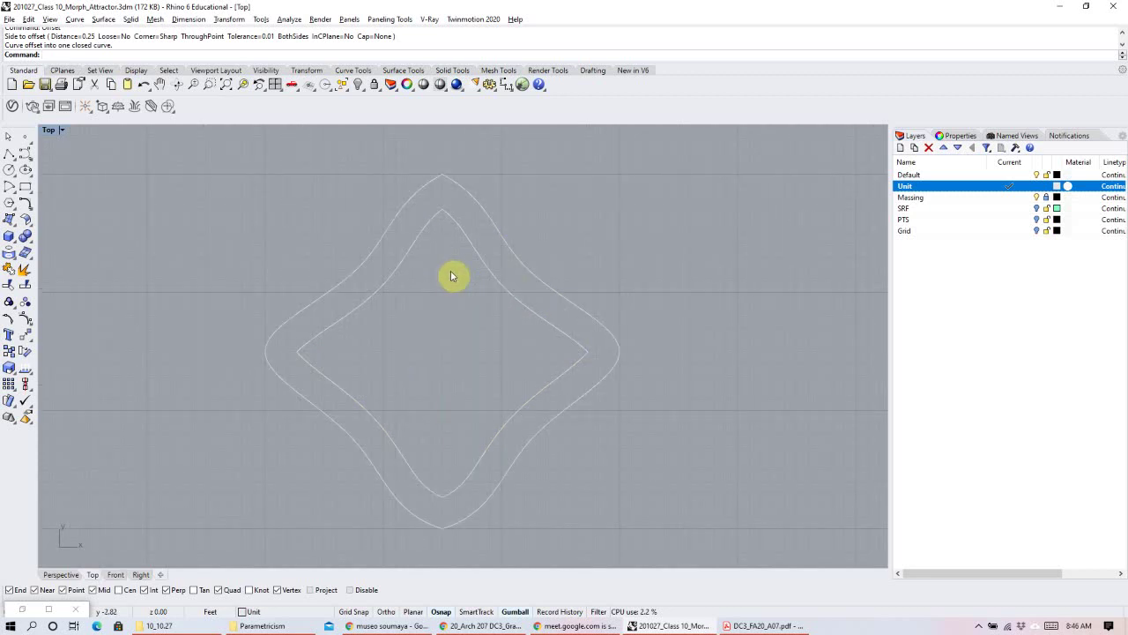
{"action": "left_click", "coordinate": [438, 204]}
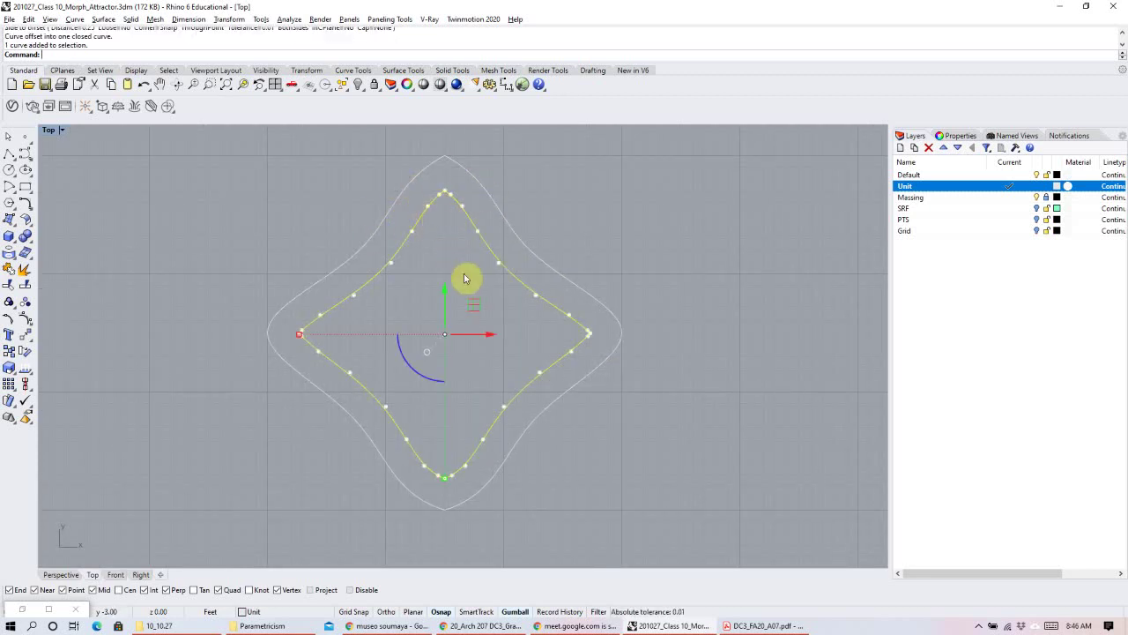
{"action": "left_click", "coordinate": [444, 182]}
{"action": "scroll", "coordinate": [446, 189], "scroll_direction": "up", "scroll_amount": 6}
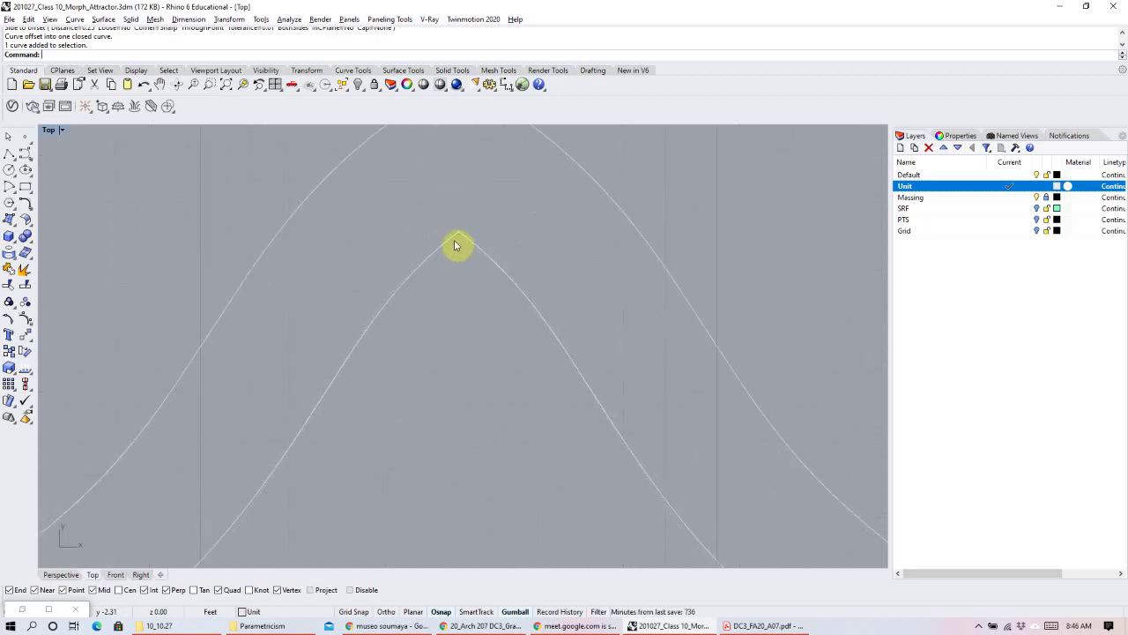
{"action": "scroll", "coordinate": [414, 238], "scroll_direction": "down", "scroll_amount": 5}
{"action": "scroll", "coordinate": [422, 352], "scroll_direction": "up", "scroll_amount": 2}
{"action": "scroll", "coordinate": [405, 231], "scroll_direction": "down", "scroll_amount": 2}
{"action": "type", "text": "fil"}
{"action": "right_click", "coordinate": [501, 208]}
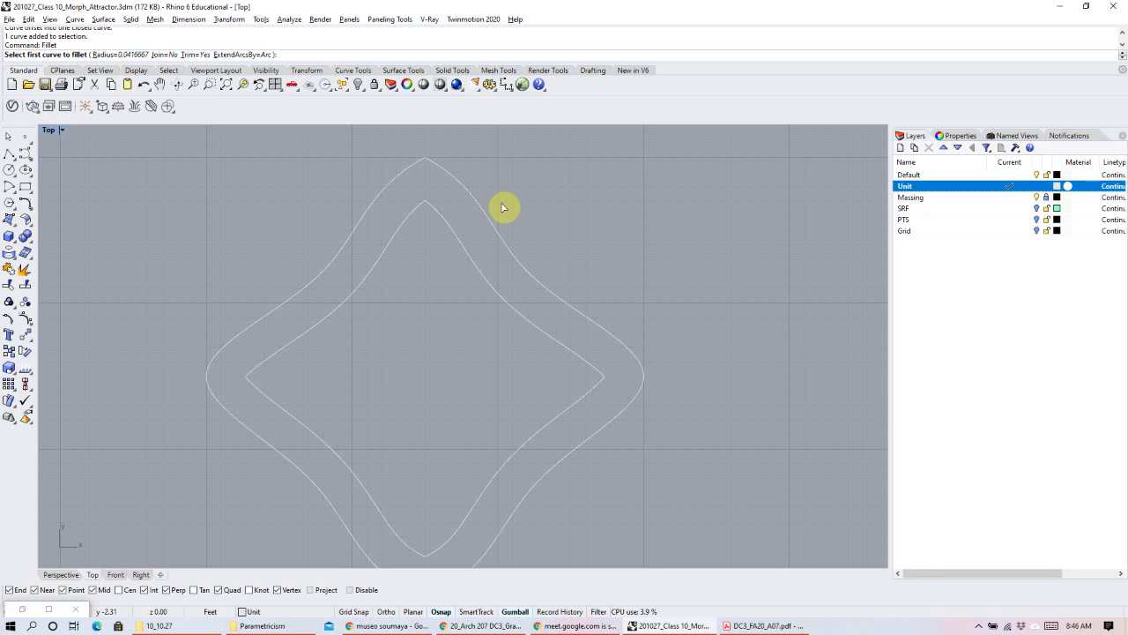
{"action": "type", "text": "r"}
{"action": "key", "text": "Return"}
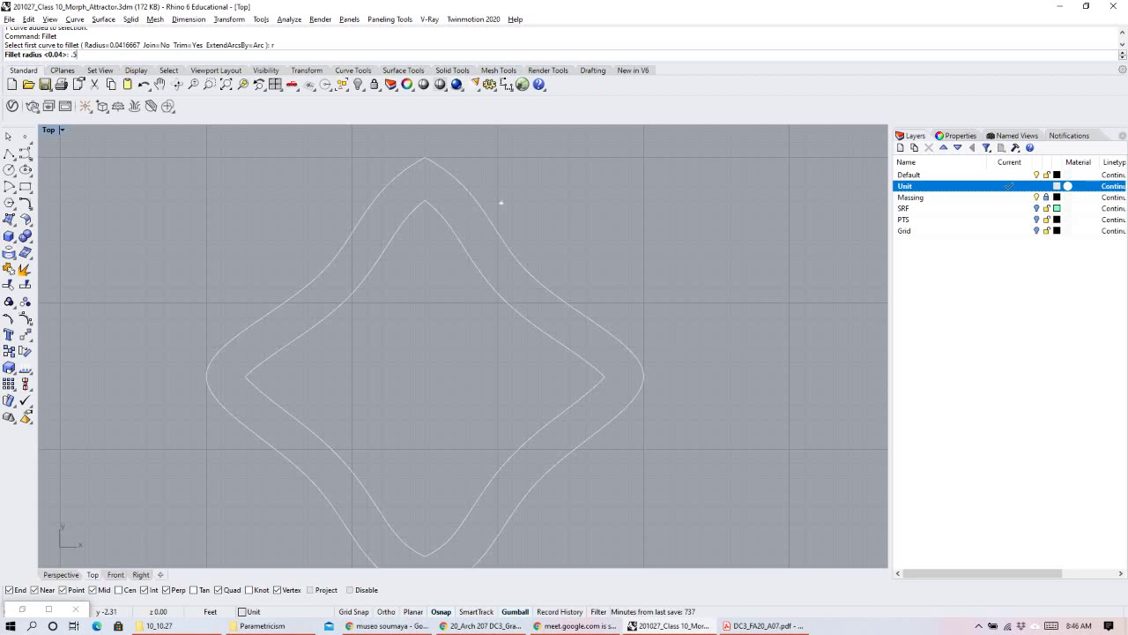
{"action": "key", "text": "BackSpace"}
{"action": "key", "text": "BackSpace"}
{"action": "type", "text": ".35"}
{"action": "right_click", "coordinate": [501, 206]}
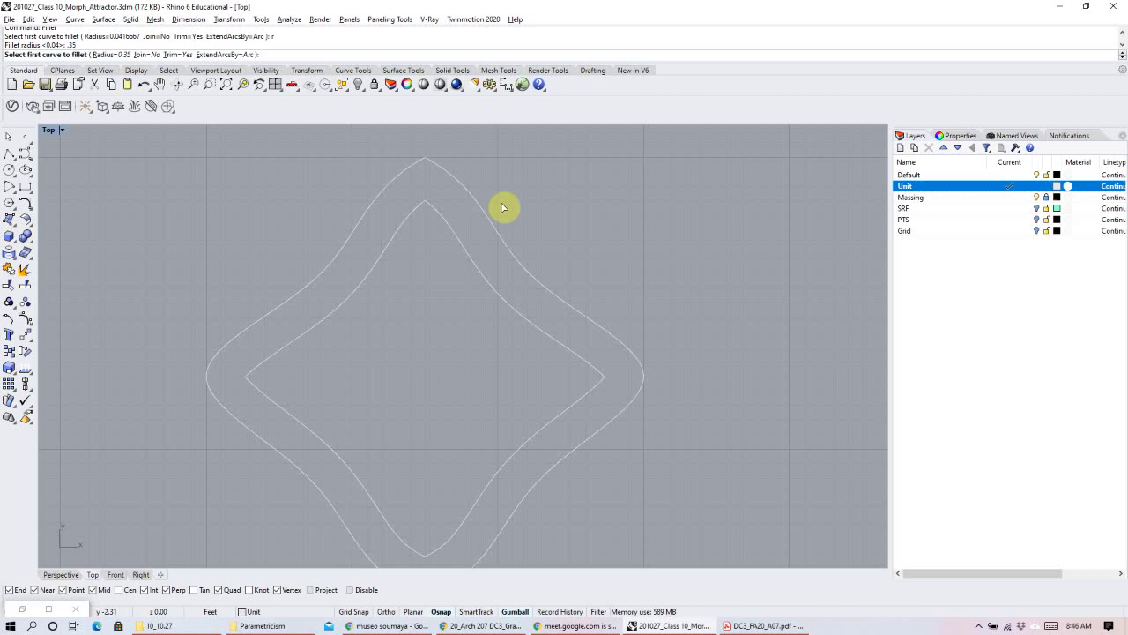
{"action": "left_click", "coordinate": [405, 226]}
{"action": "left_click", "coordinate": [450, 228]}
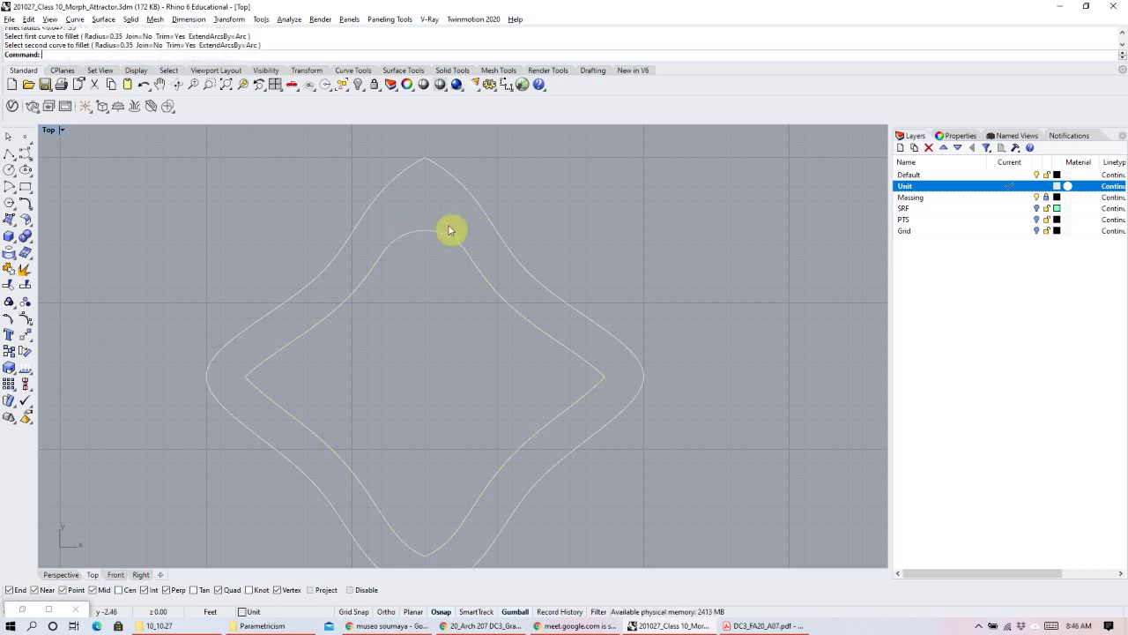
{"action": "key", "text": "ctrl+z"}
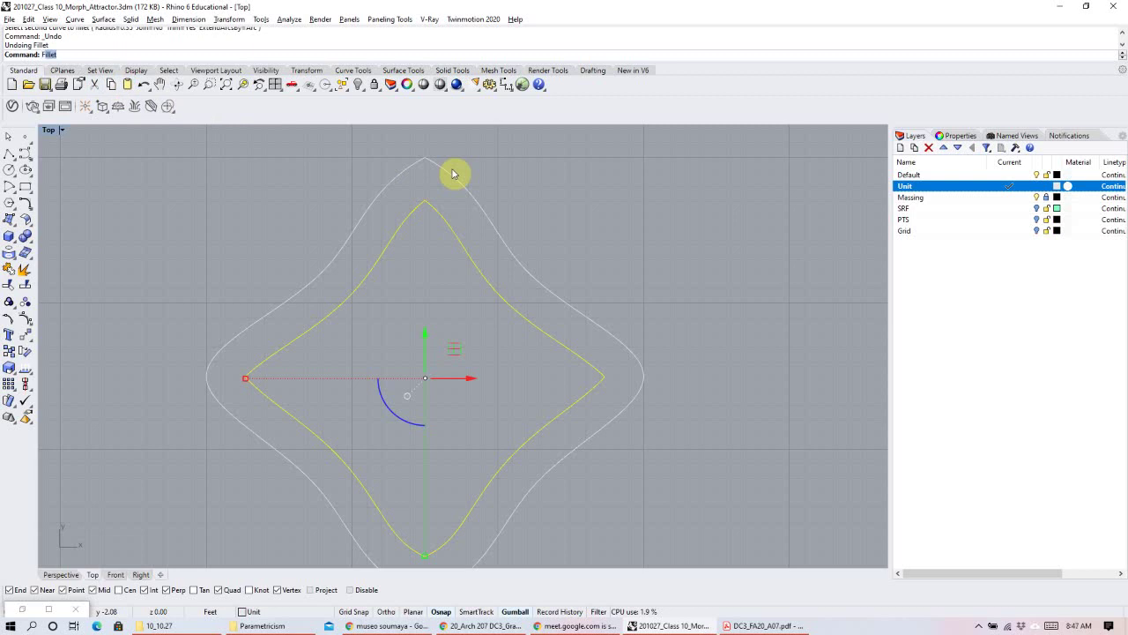
Fillet the top corner of the inner offset curve with a radius of 0.125 feet.
{"action": "left_click", "coordinate": [124, 55]}
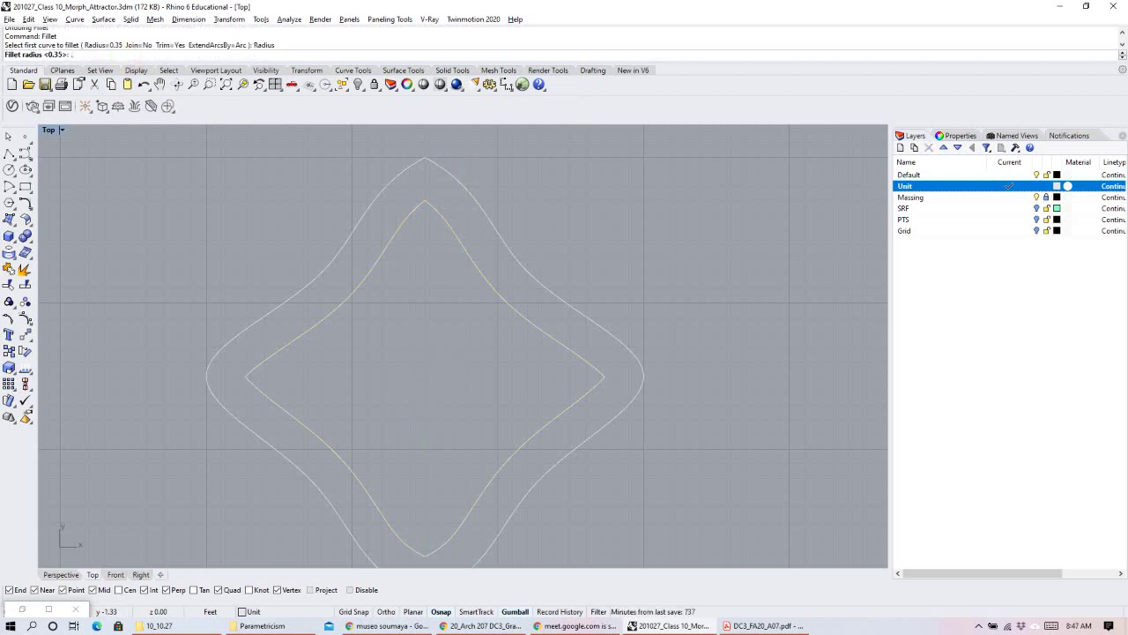
{"action": "key", "text": "Return"}
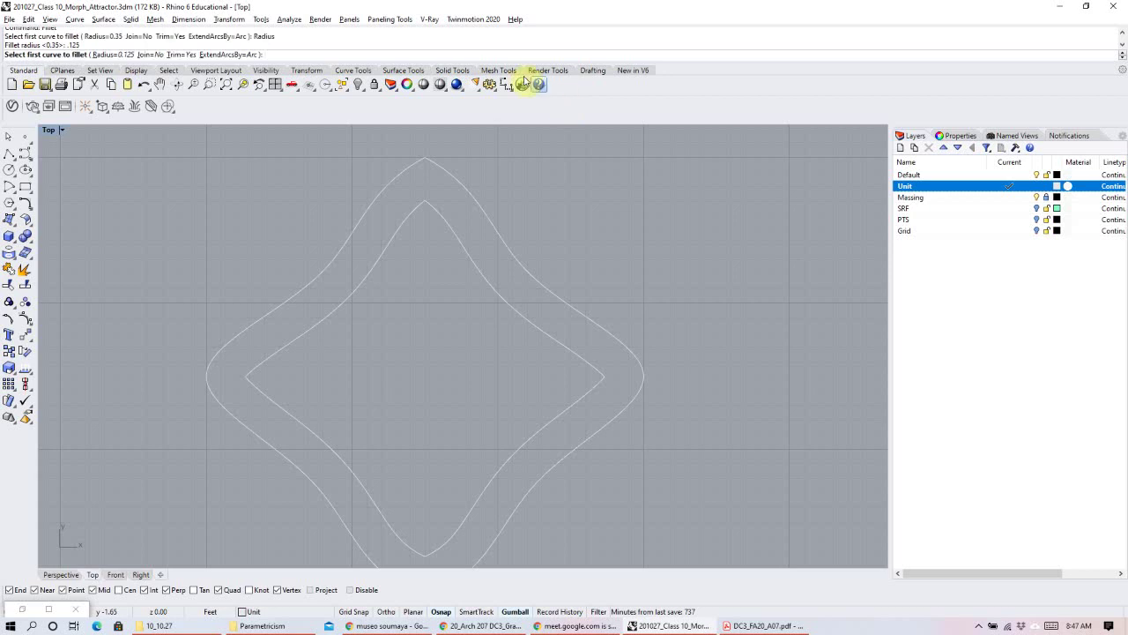
{"action": "left_click", "coordinate": [411, 212]}
{"action": "left_click", "coordinate": [439, 217]}
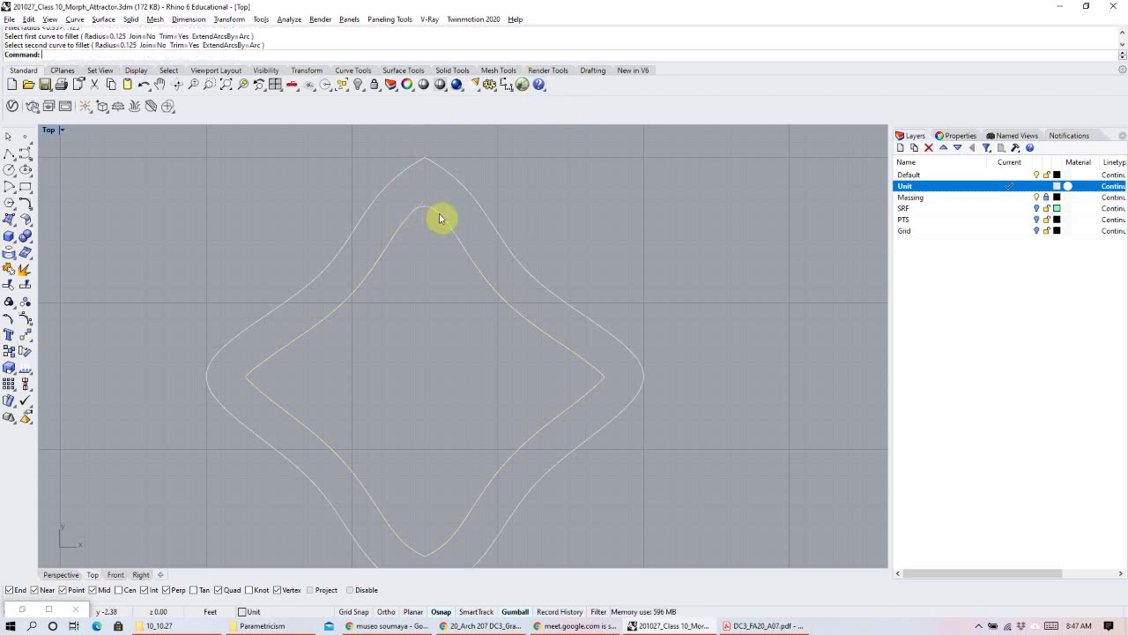
Fillet the right, bottom and left corners of the inner curve with the same 0.125-foot radius.
{"action": "key", "text": "Return"}
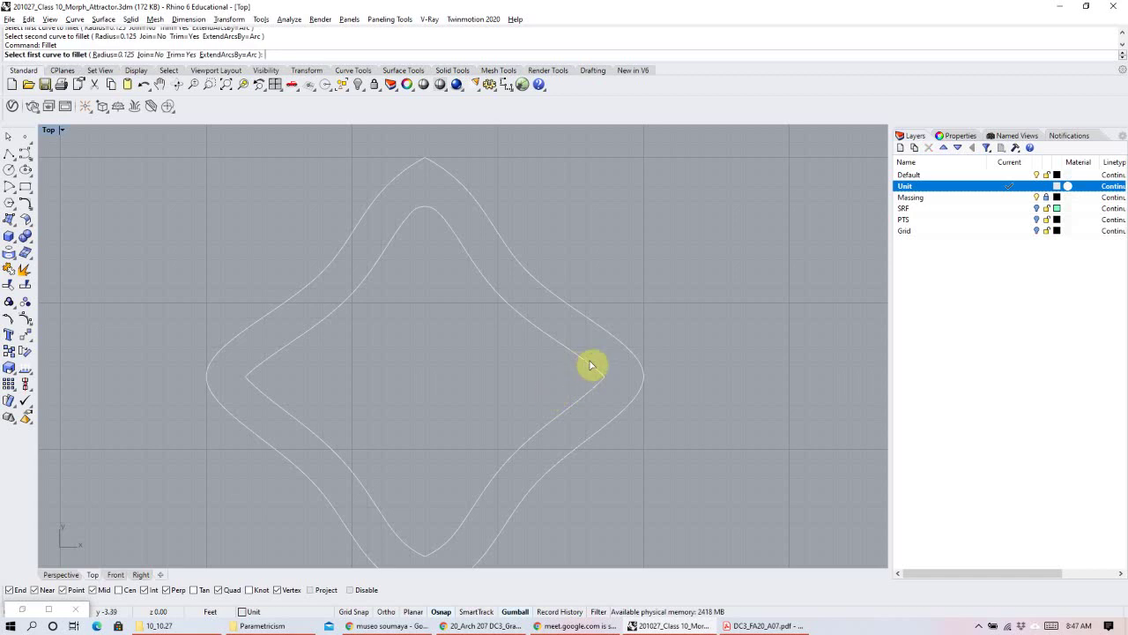
{"action": "left_click", "coordinate": [591, 365]}
{"action": "left_click", "coordinate": [589, 393]}
{"action": "right_click_drag", "start_coordinate": [534, 448], "coordinate": [549, 399]}
{"action": "key", "text": "Return"}
{"action": "left_click", "coordinate": [466, 491]}
{"action": "left_click", "coordinate": [429, 509]}
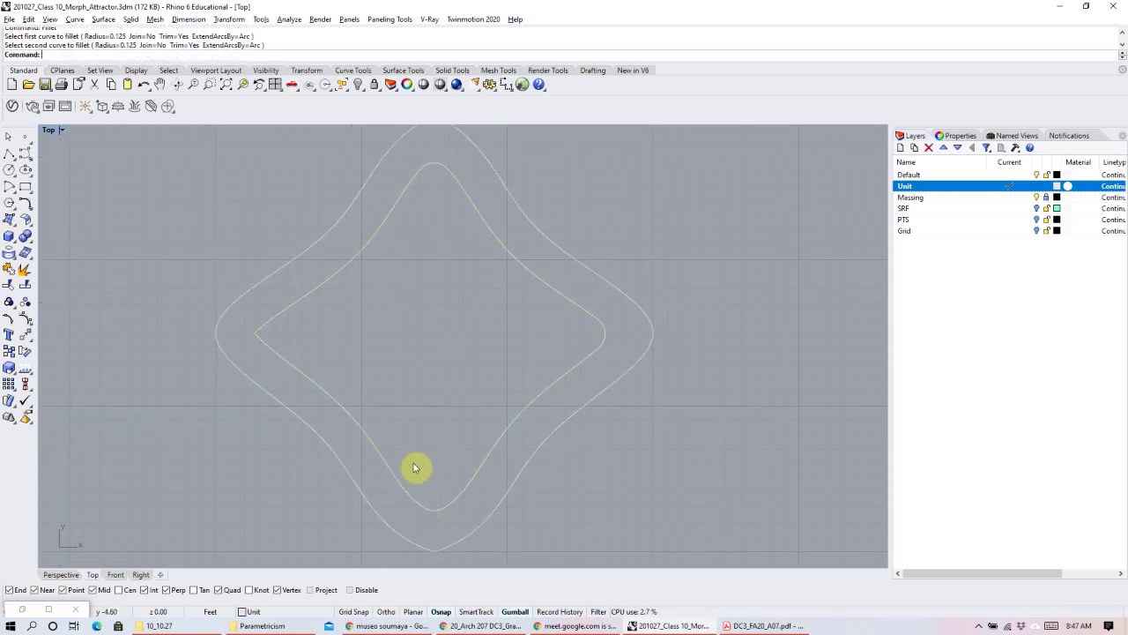
{"action": "key", "text": "Return"}
{"action": "left_click", "coordinate": [271, 351]}
{"action": "left_click", "coordinate": [269, 328]}
Fillet the outer diamond curve's top and bottom corners with the same 0.125-foot radius.
{"action": "scroll", "coordinate": [498, 304], "scroll_direction": "down", "scroll_amount": 3}
{"action": "scroll", "coordinate": [454, 207], "scroll_direction": "up", "scroll_amount": 3}
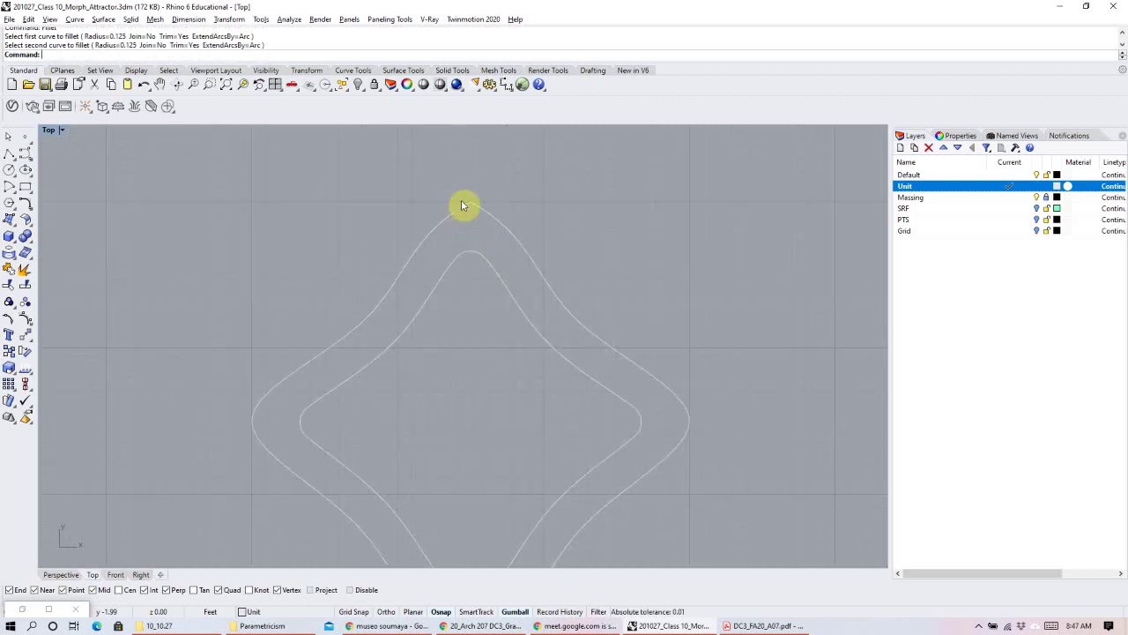
{"action": "right_click_drag", "start_coordinate": [653, 422], "coordinate": [625, 234]}
{"action": "key", "text": "Return"}
{"action": "left_click", "coordinate": [441, 490]}
{"action": "left_click", "coordinate": [459, 492]}
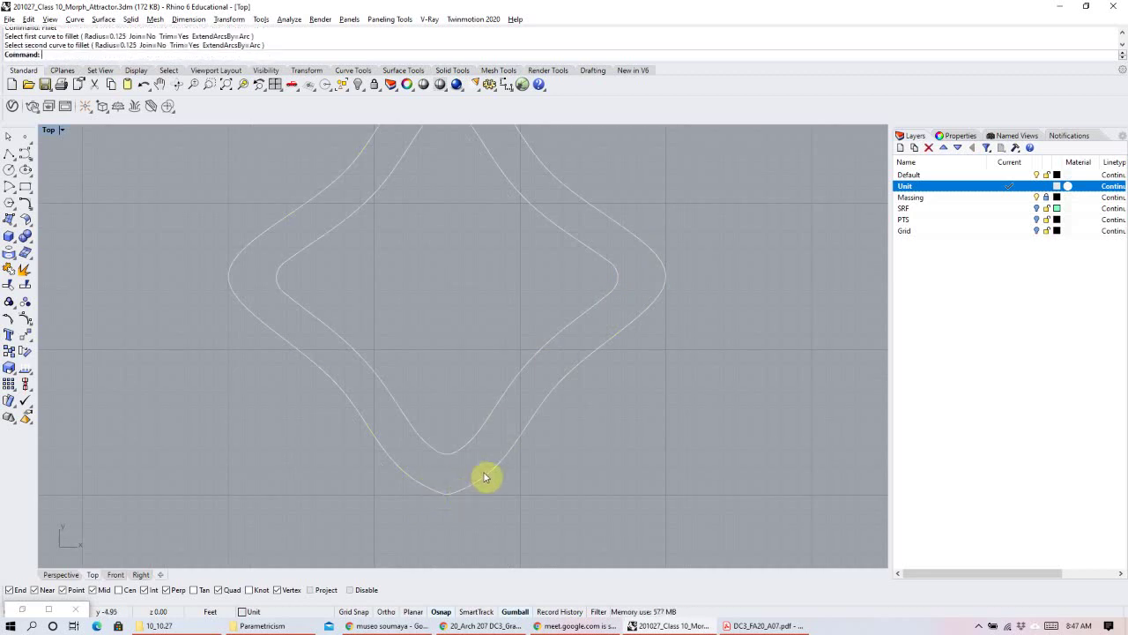
Select both diamond curves and check with the What command whether they are valid closed curves.
{"action": "scroll", "coordinate": [617, 379], "scroll_direction": "down", "scroll_amount": 4}
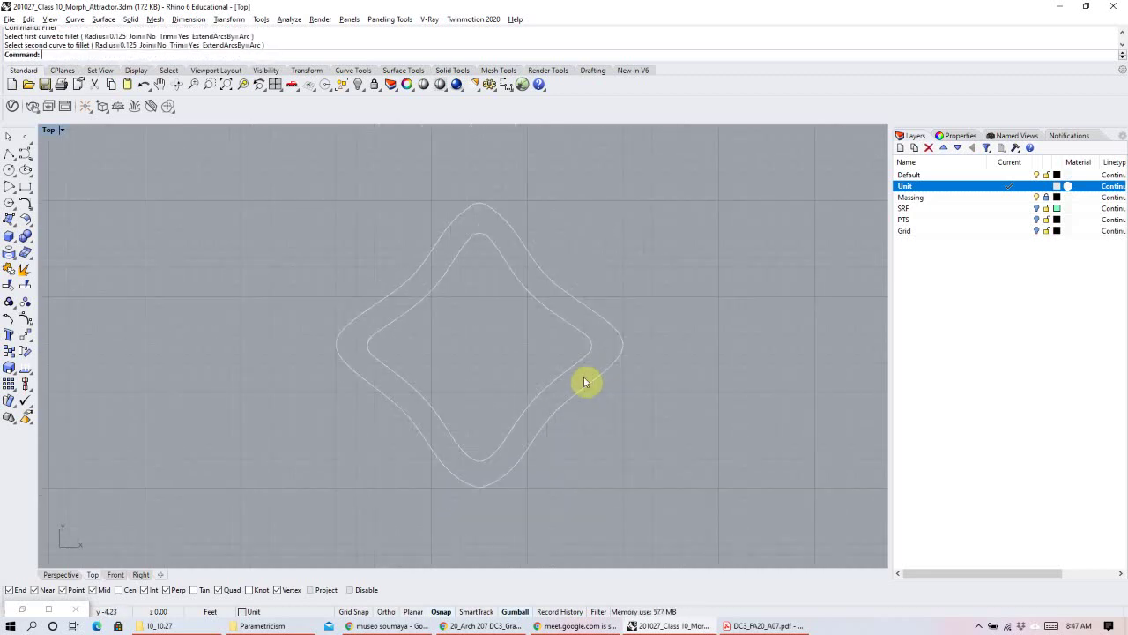
{"action": "scroll", "coordinate": [546, 291], "scroll_direction": "up", "scroll_amount": 2}
{"action": "key", "text": "ctrl+a"}
{"action": "scroll", "coordinate": [425, 315], "scroll_direction": "down", "scroll_amount": 1}
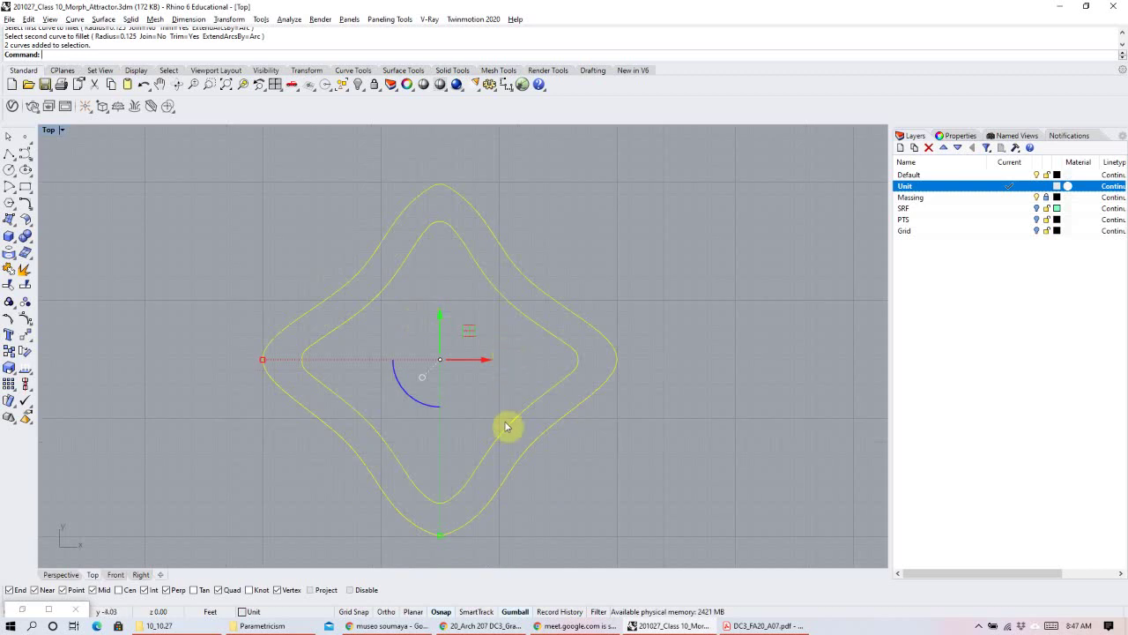
{"action": "left_click", "coordinate": [541, 284]}
{"action": "key", "text": "F10"}
{"action": "left_click", "coordinate": [653, 226]}
{"action": "left_click_drag", "start_coordinate": [650, 221], "coordinate": [503, 320]}
{"action": "type", "text": "Wha"}
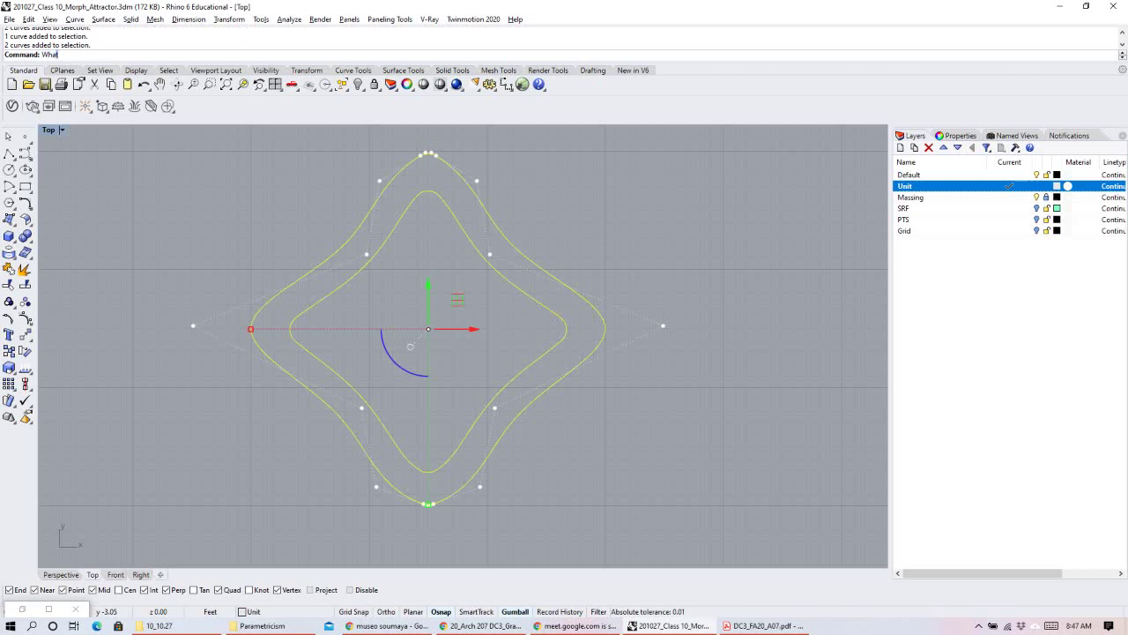
{"action": "key", "text": "Return"}
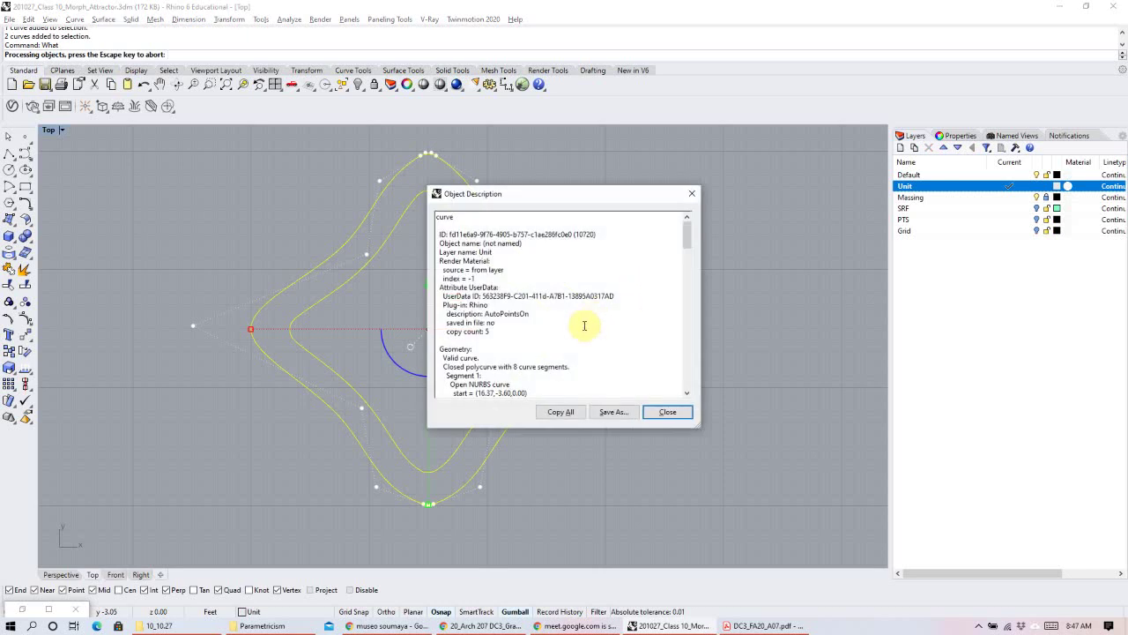
{"action": "scroll", "coordinate": [584, 326], "scroll_direction": "down", "scroll_amount": 1}
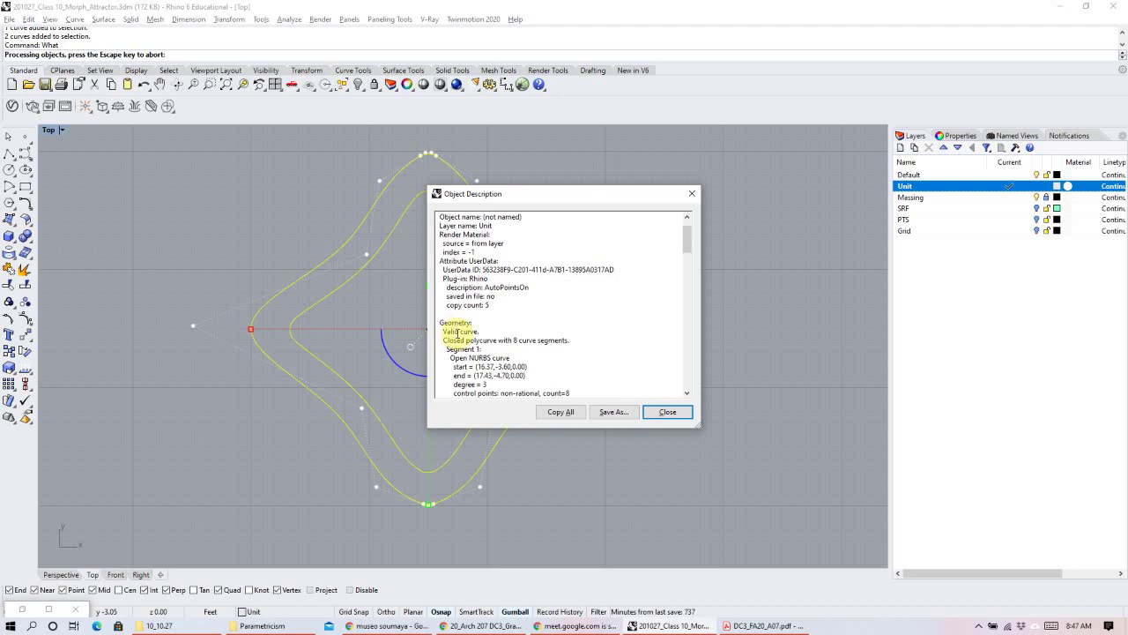
{"action": "left_click", "coordinate": [668, 412]}
Create a planar surface between the outer and inner diamond curves with PlanarSrf and view it in perspective.
{"action": "left_click", "coordinate": [620, 243]}
{"action": "left_click_drag", "start_coordinate": [617, 242], "coordinate": [469, 305]}
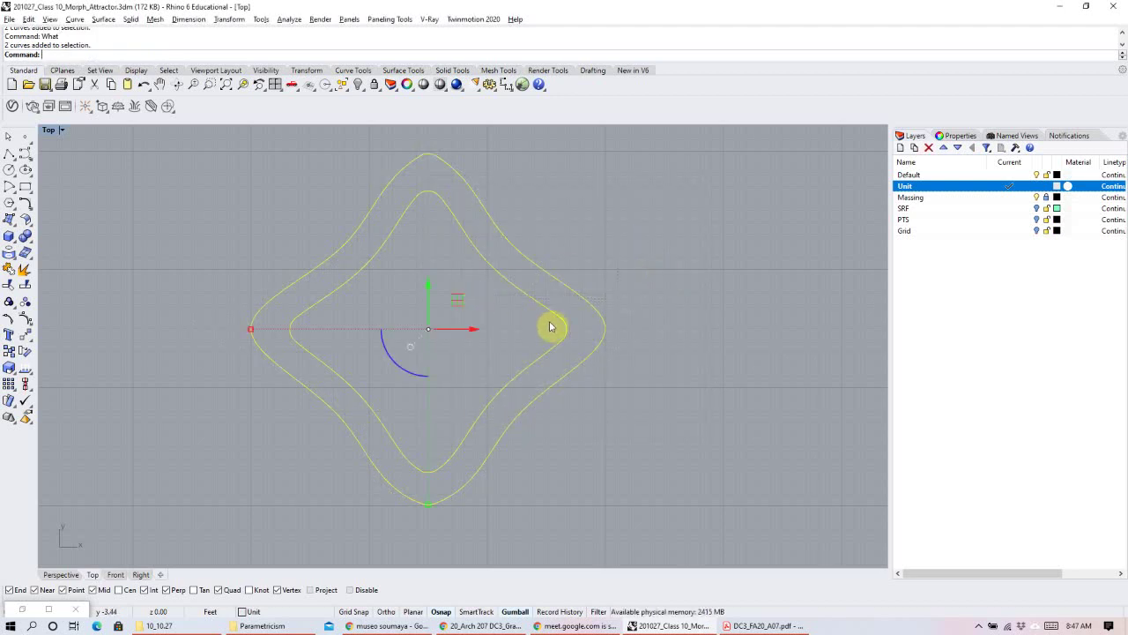
{"action": "key", "text": "Return"}
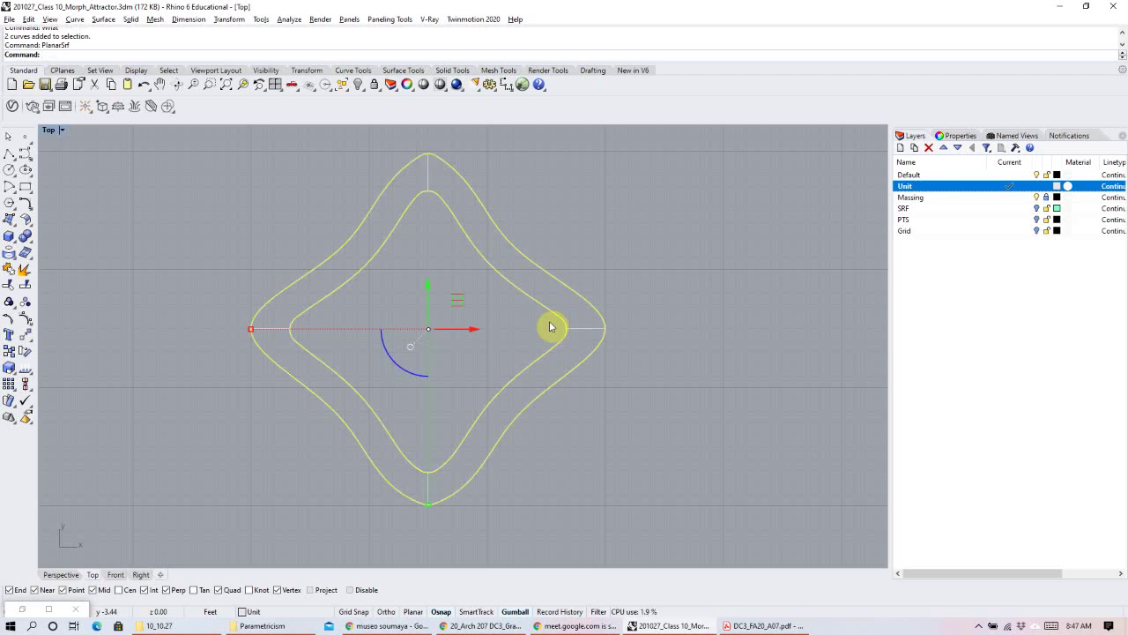
{"action": "left_click", "coordinate": [65, 574]}
{"action": "right_click_drag", "start_coordinate": [285, 433], "coordinate": [222, 488]}
{"action": "scroll", "coordinate": [264, 429], "scroll_direction": "up", "scroll_amount": 3}
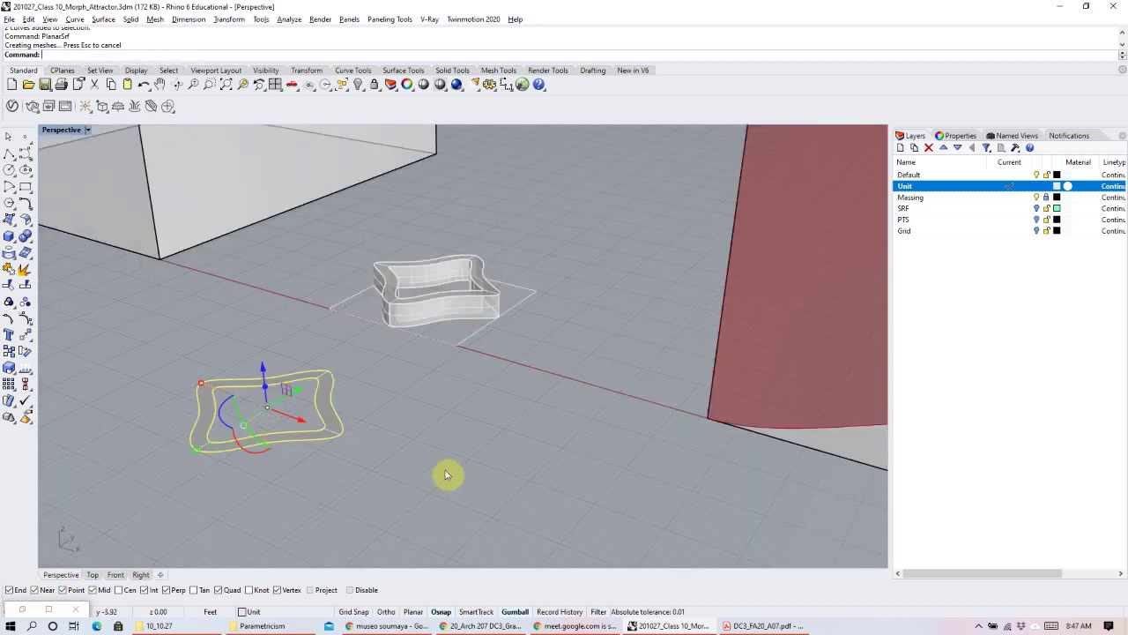
{"action": "scroll", "coordinate": [398, 446], "scroll_direction": "up", "scroll_amount": 4}
Try to extrude the ring-shaped planar surface upward about 0.4 feet with DeleteInput set to No.
{"action": "left_click", "coordinate": [399, 446]}
{"action": "right_click_drag", "start_coordinate": [400, 446], "coordinate": [479, 441], "text": "shift"}
{"action": "left_click", "coordinate": [421, 370]}
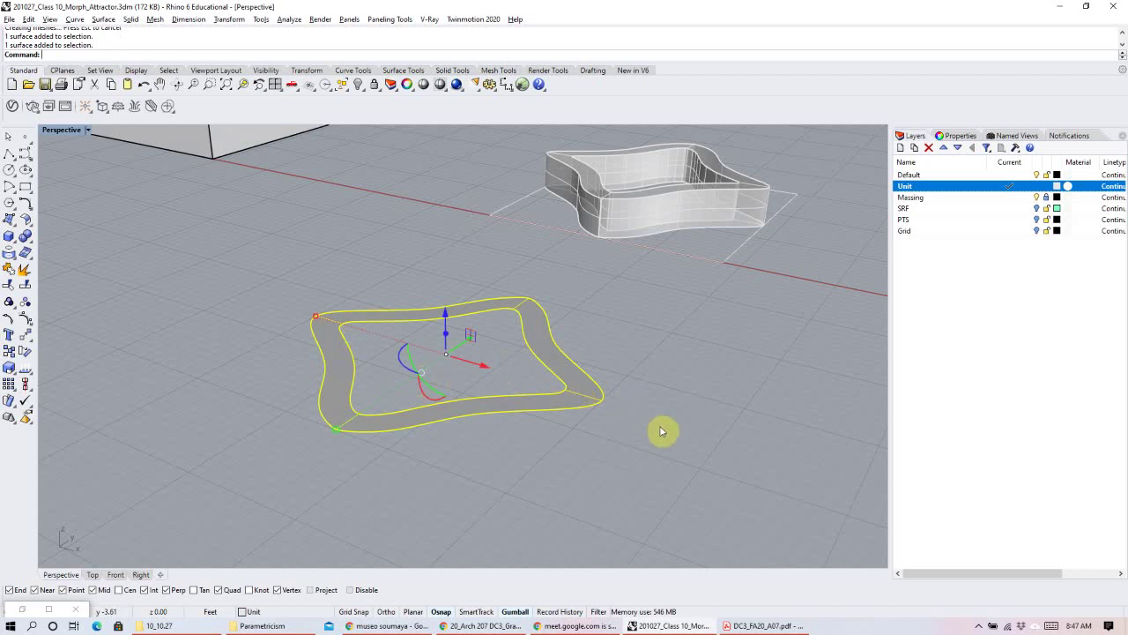
{"action": "type", "text": "xtr"}
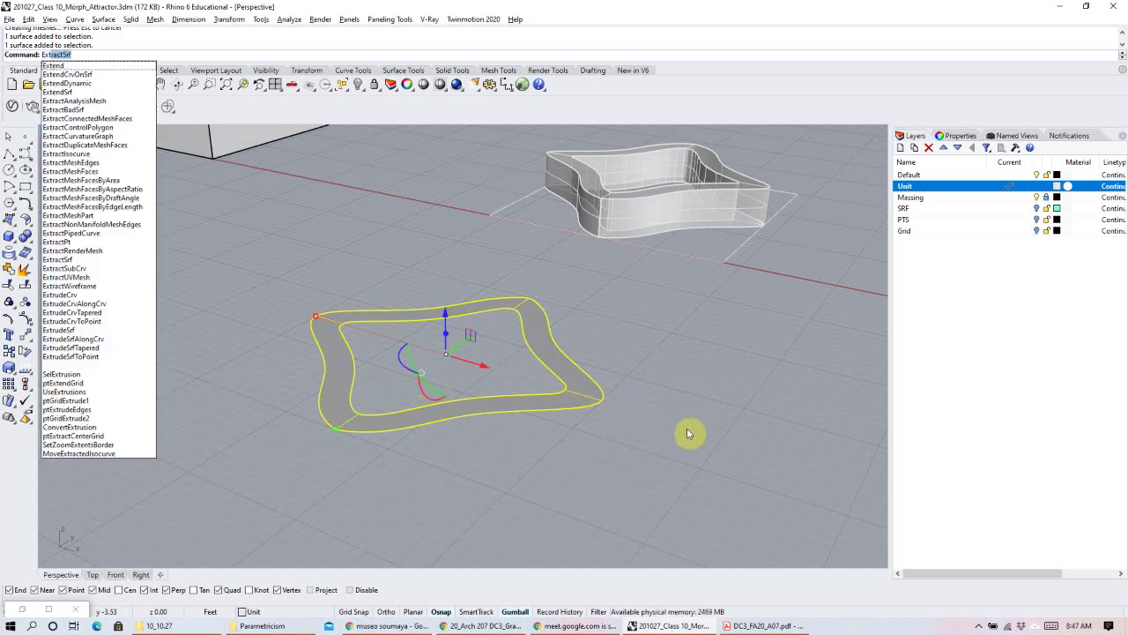
{"action": "type", "text": "ude"}
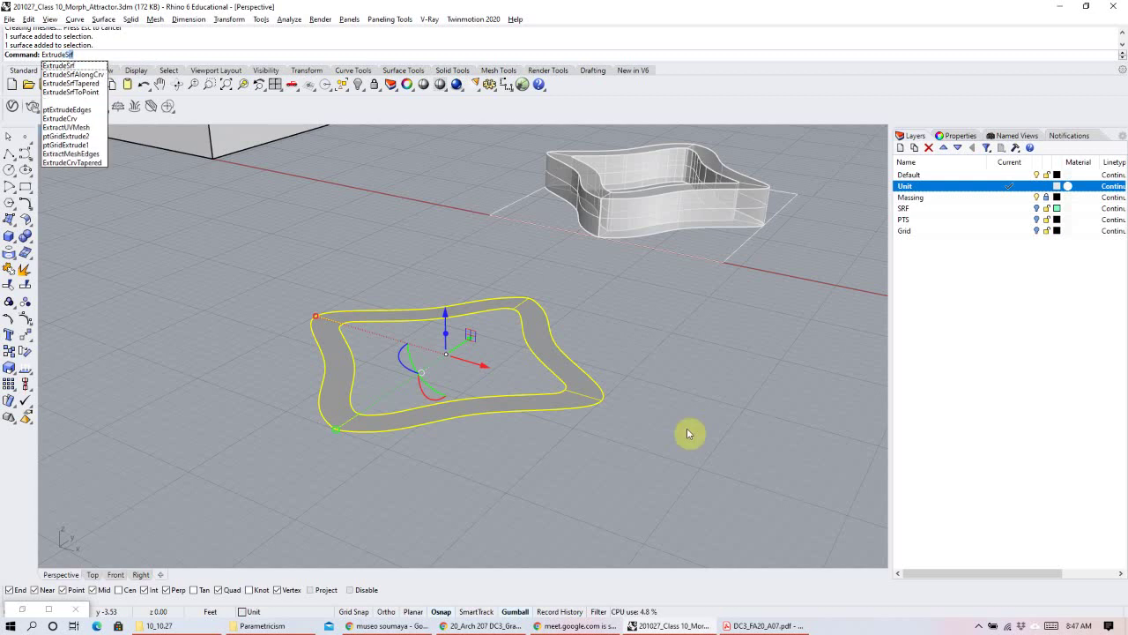
{"action": "key", "text": "Return"}
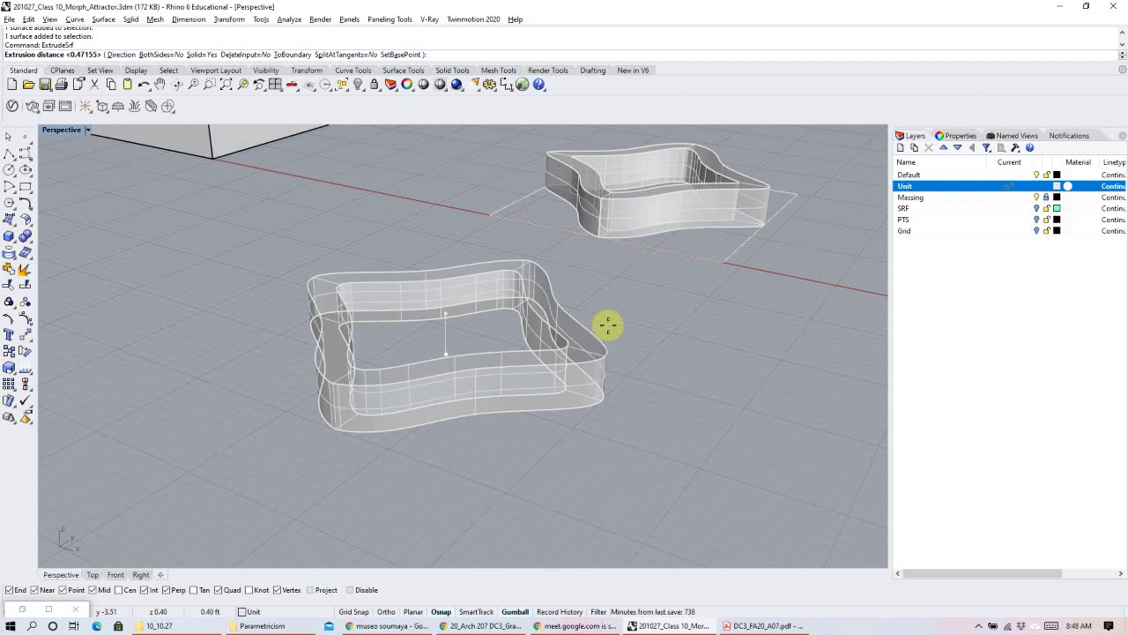
{"action": "left_click", "coordinate": [608, 326]}
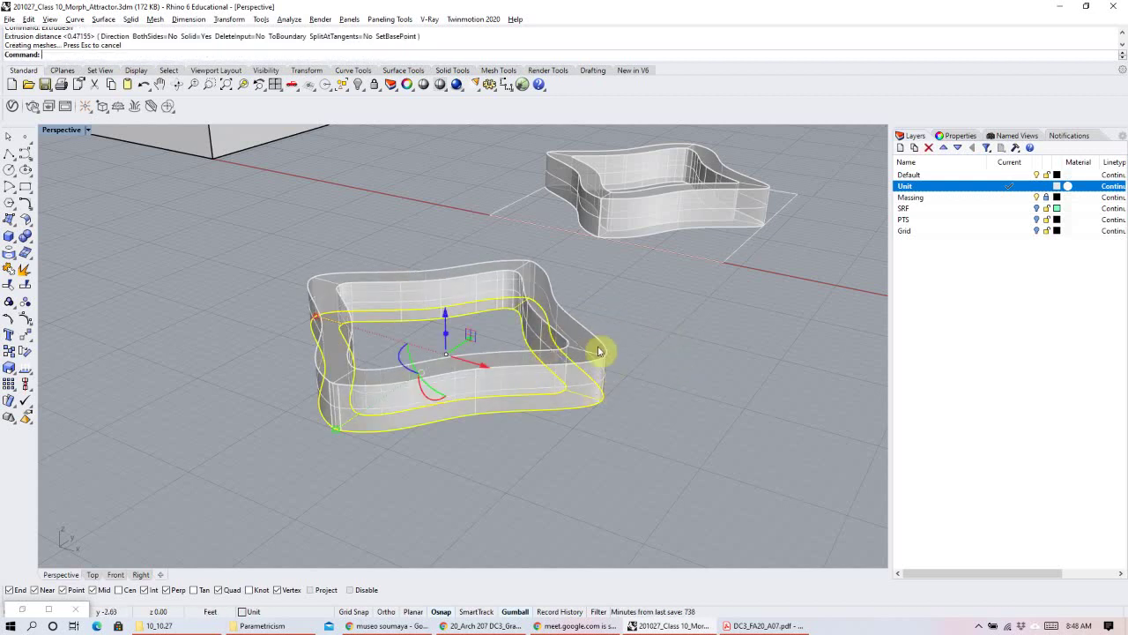
{"action": "left_click", "coordinate": [566, 346]}
{"action": "key", "text": "Escape"}
{"action": "key", "text": "ctrl+z"}
Extrude the ring-shaped planar surface upward about 0.4 feet as a solid with DeleteInput set to Yes, and check the resulting polysurface.
{"action": "left_click", "coordinate": [571, 394]}
{"action": "type", "text": "ExtrudeSrf"}
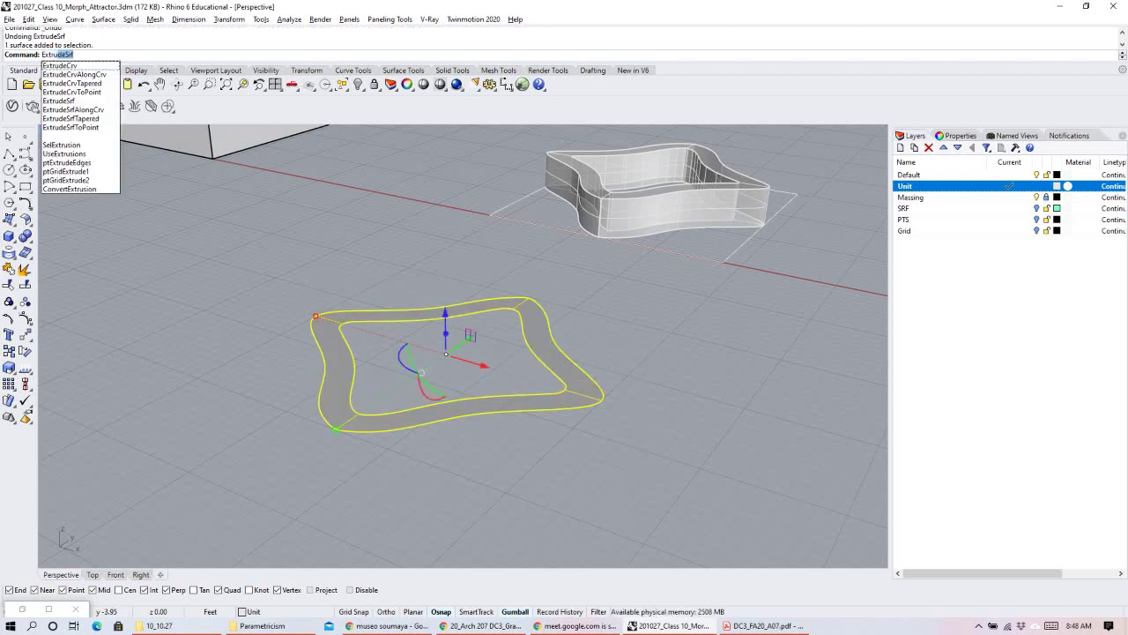
{"action": "key", "text": "Return"}
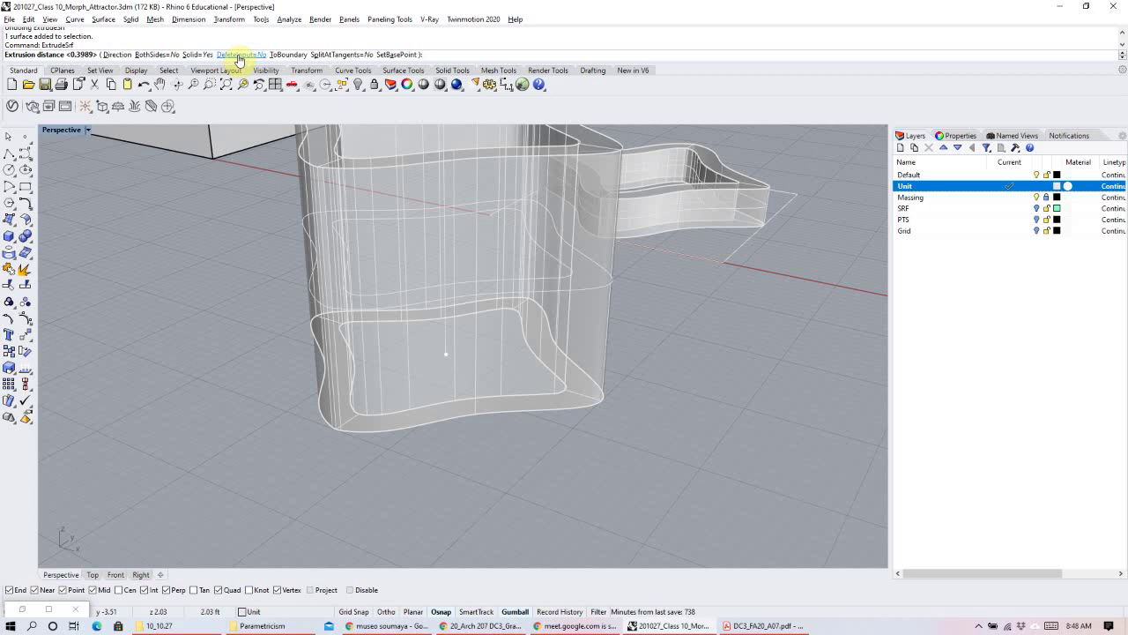
{"action": "left_click", "coordinate": [240, 55]}
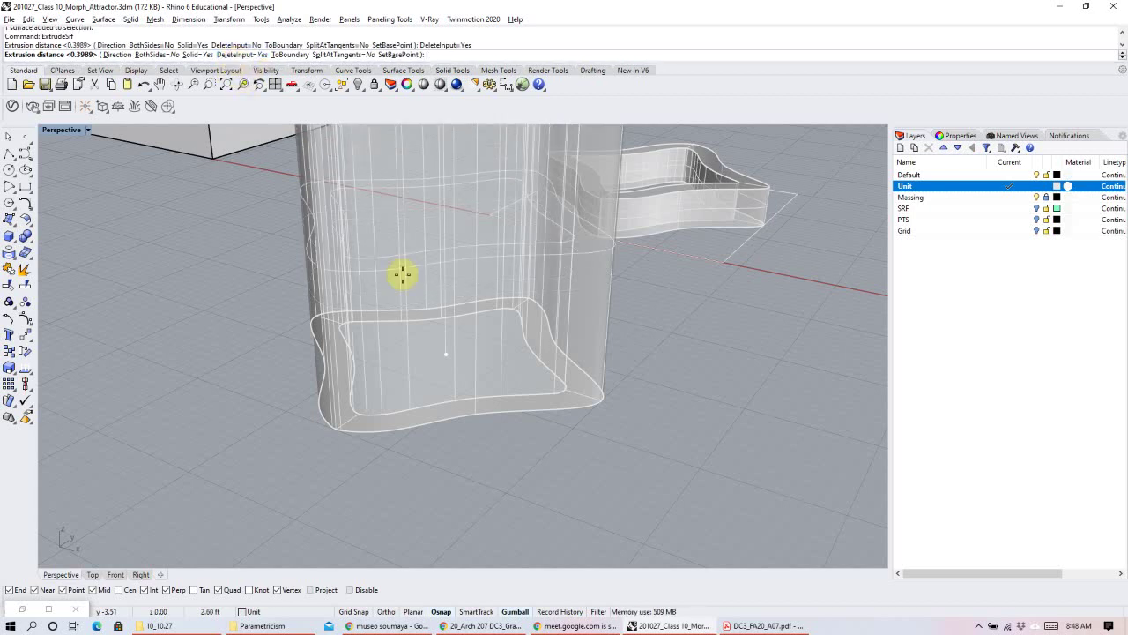
{"action": "left_click", "coordinate": [641, 333]}
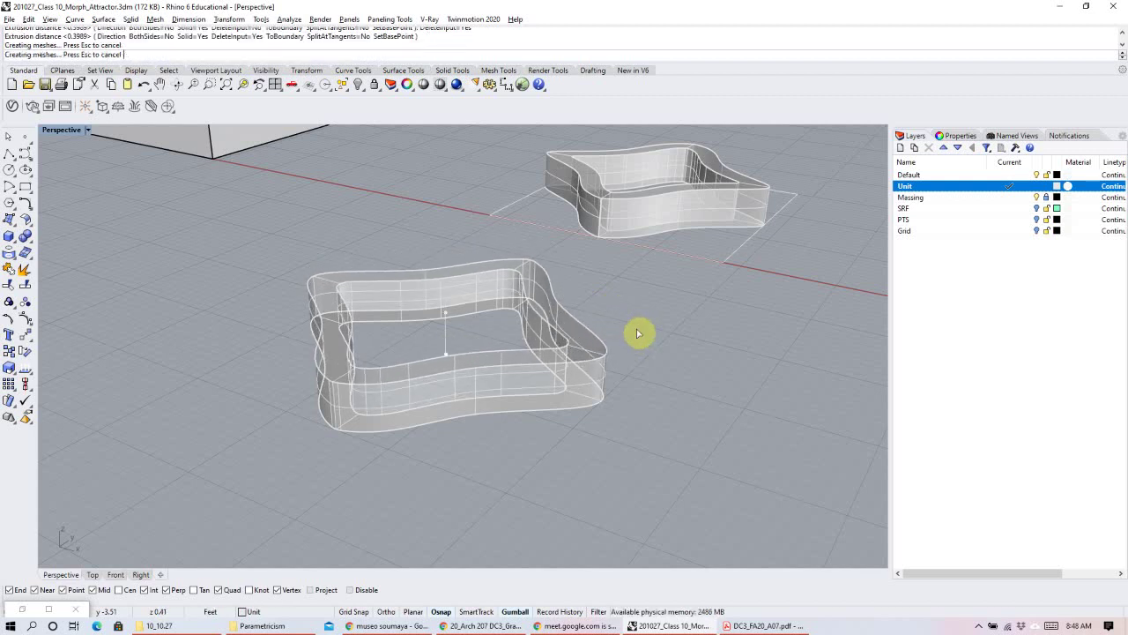
{"action": "left_click", "coordinate": [577, 375]}
{"action": "left_click", "coordinate": [523, 408]}
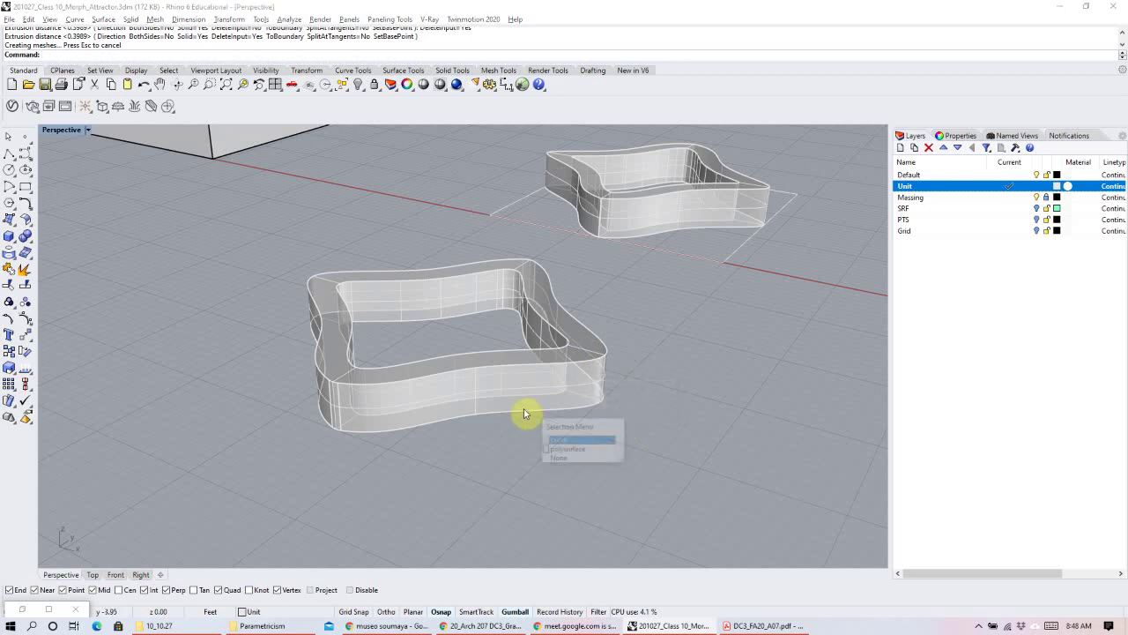
{"action": "left_click", "coordinate": [566, 448]}
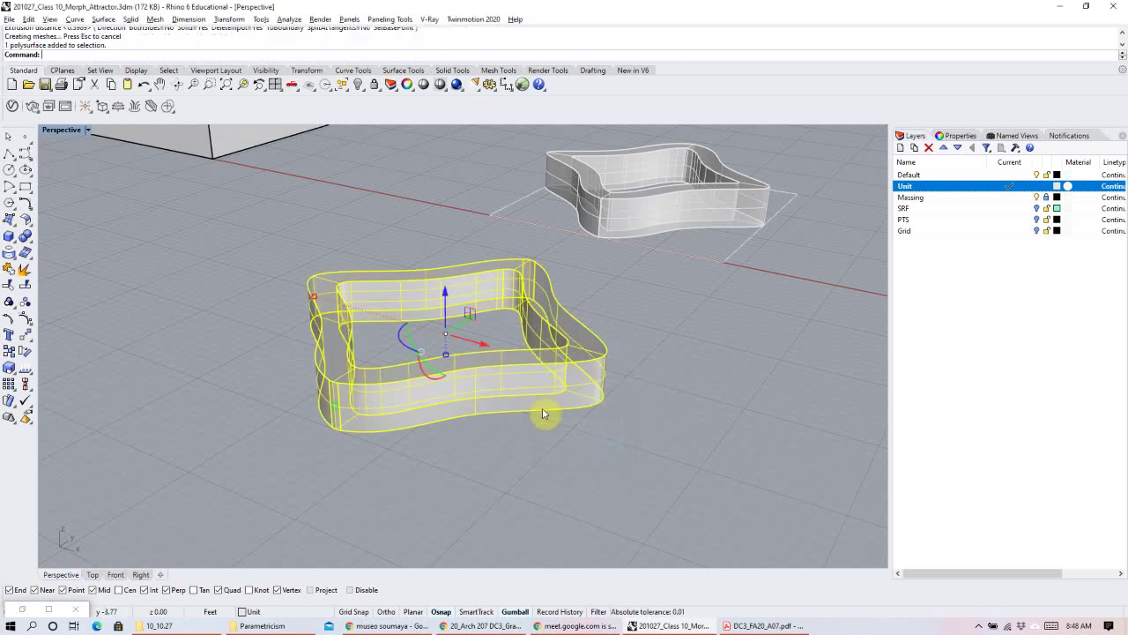
{"action": "left_click", "coordinate": [732, 408]}
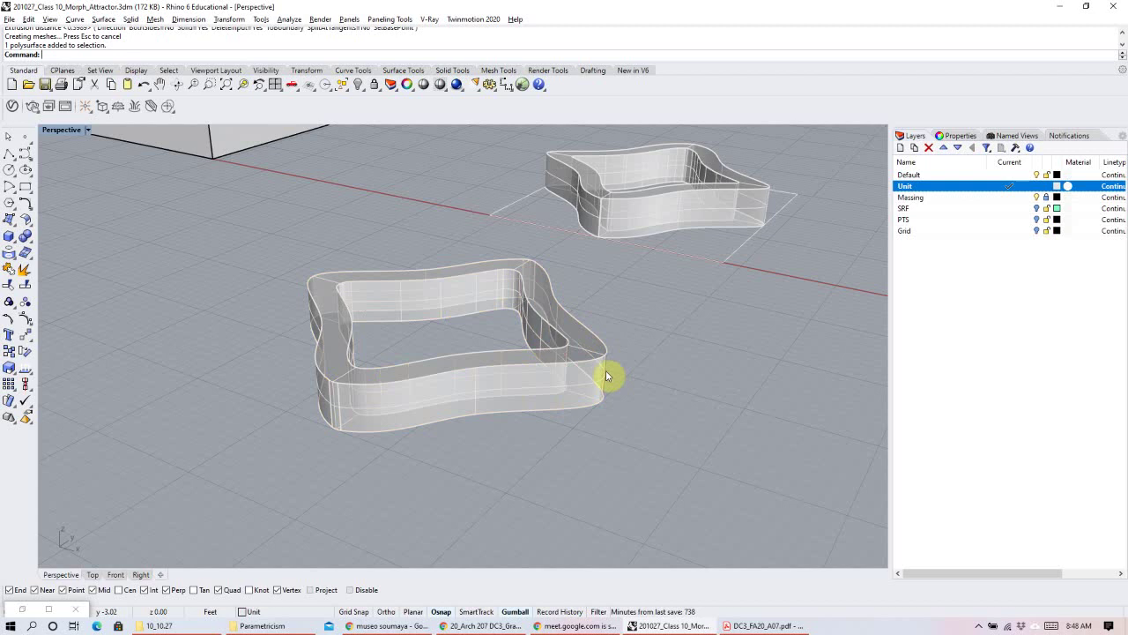
Select the freestanding extruded diamond-shaped ring and inspect the solid up close from different angles.
{"action": "left_click", "coordinate": [363, 390]}
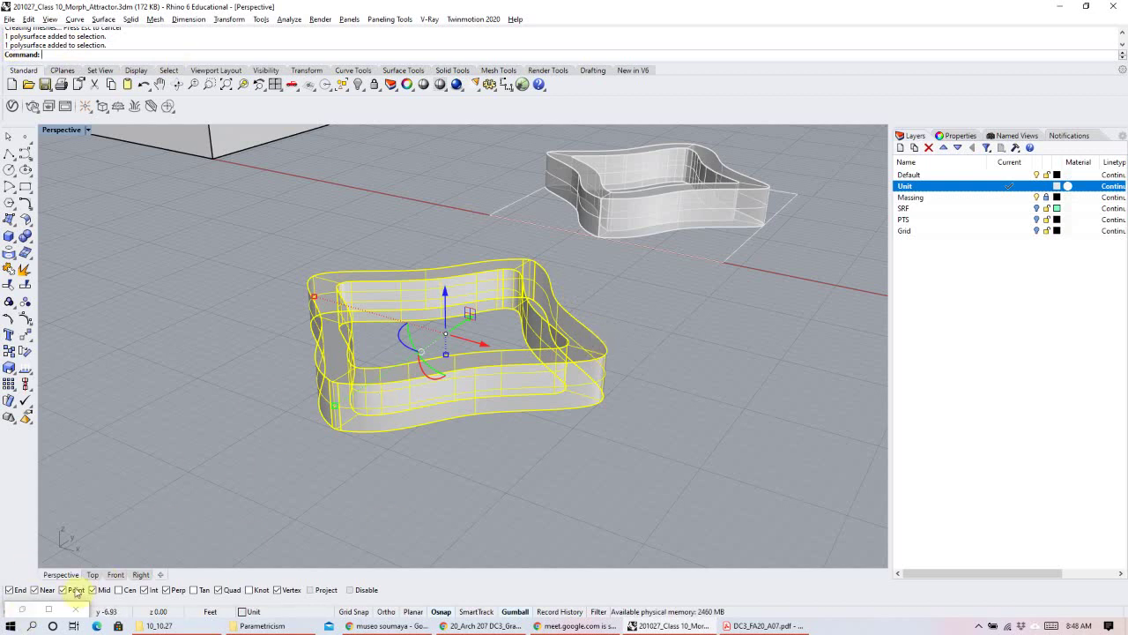
{"action": "scroll", "coordinate": [321, 371], "scroll_direction": "up", "scroll_amount": 8}
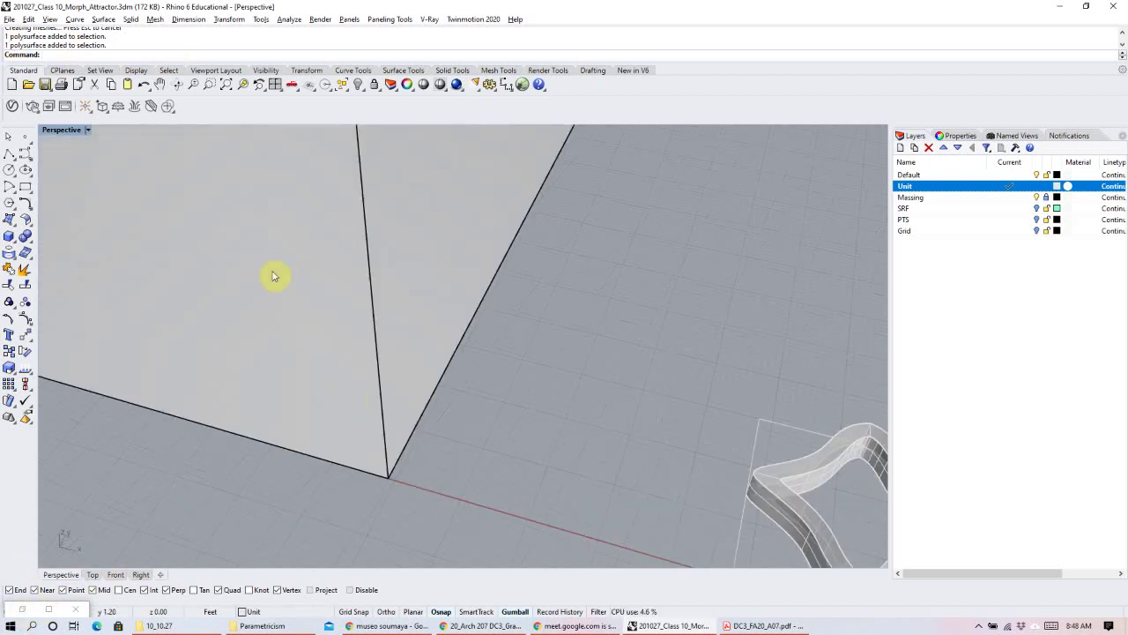
{"action": "scroll", "coordinate": [277, 277], "scroll_direction": "down", "scroll_amount": 4}
{"action": "left_click", "coordinate": [241, 84]}
{"action": "right_click_drag", "start_coordinate": [415, 411], "coordinate": [559, 429]}
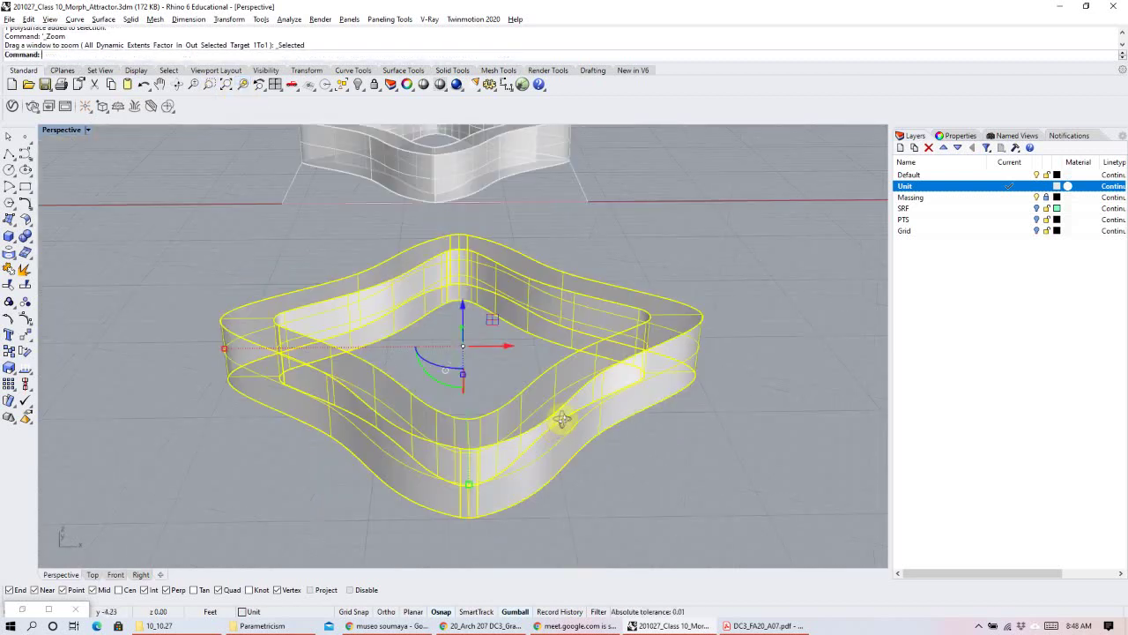
{"action": "scroll", "coordinate": [542, 476], "scroll_direction": "down", "scroll_amount": 2}
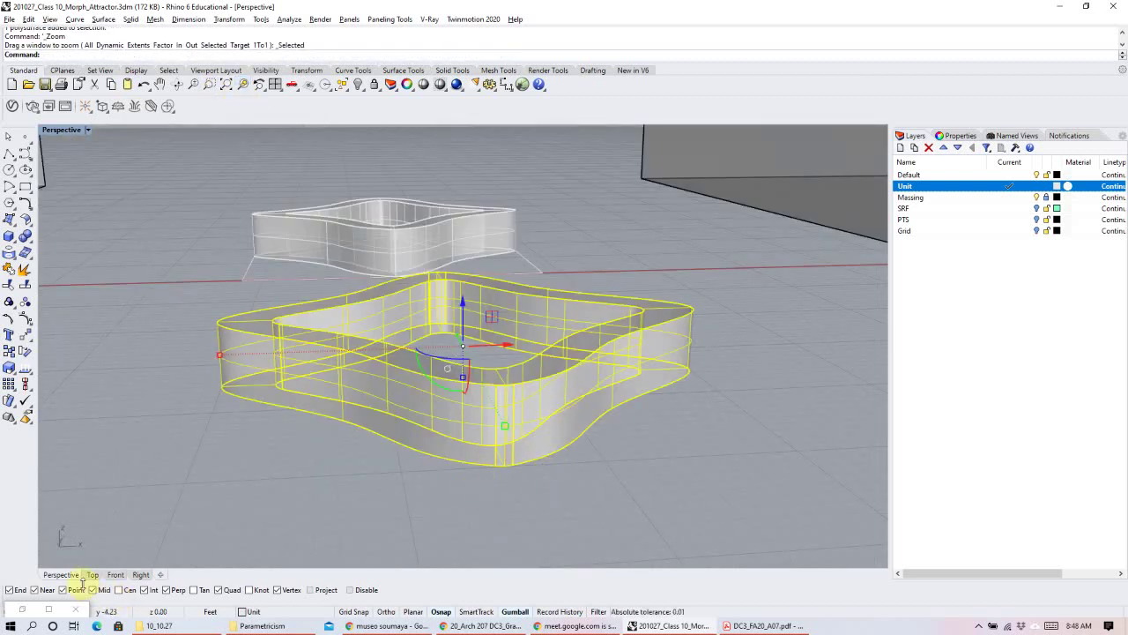
{"action": "key", "text": "Home"}
Switch to Grasshopper, add a Geometry parameter below the Surface parameter, and reference the extruded diamond-shaped ring in it.
{"action": "left_click", "coordinate": [39, 611]}
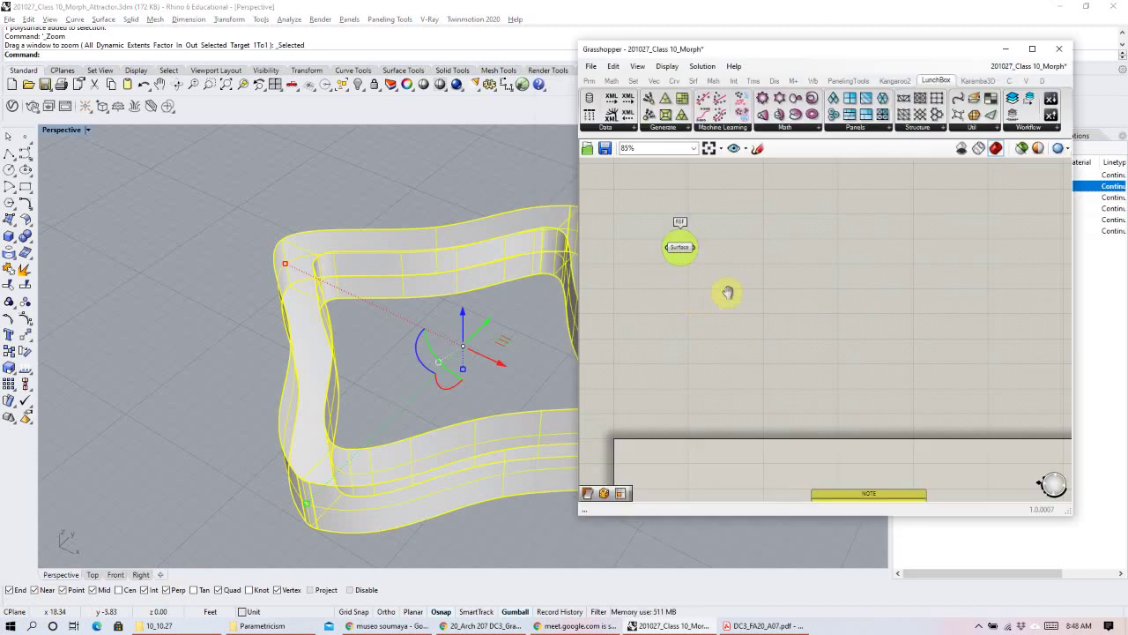
{"action": "right_click_drag", "start_coordinate": [727, 293], "coordinate": [748, 295]}
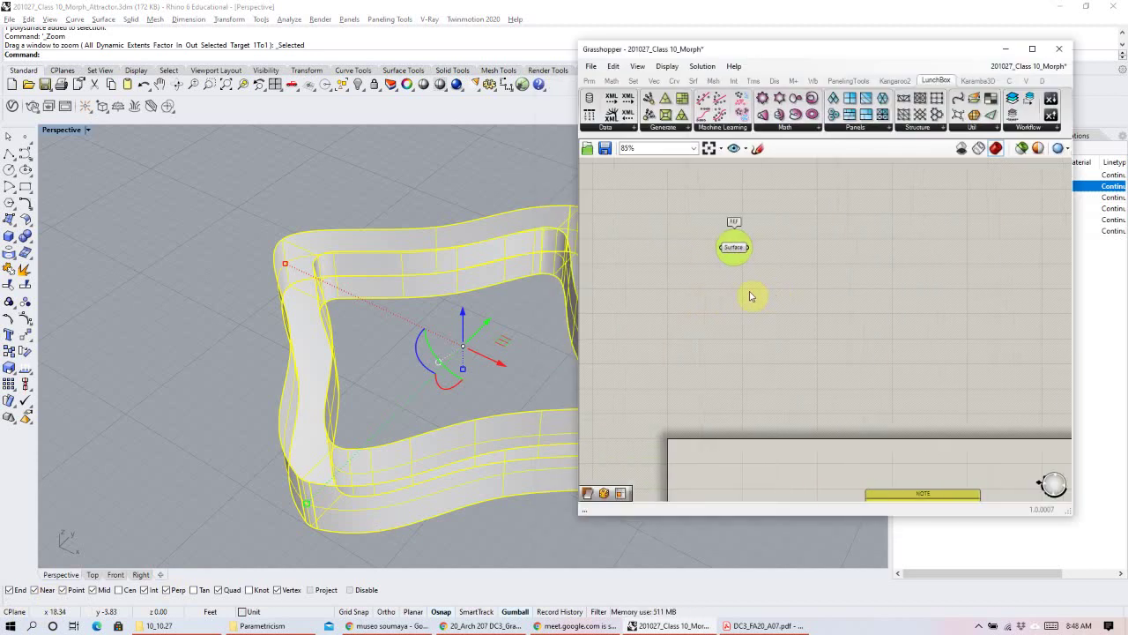
{"action": "scroll", "coordinate": [743, 317], "scroll_direction": "up", "scroll_amount": 1}
{"action": "double_click", "coordinate": [749, 314]}
{"action": "type", "text": "geometr"}
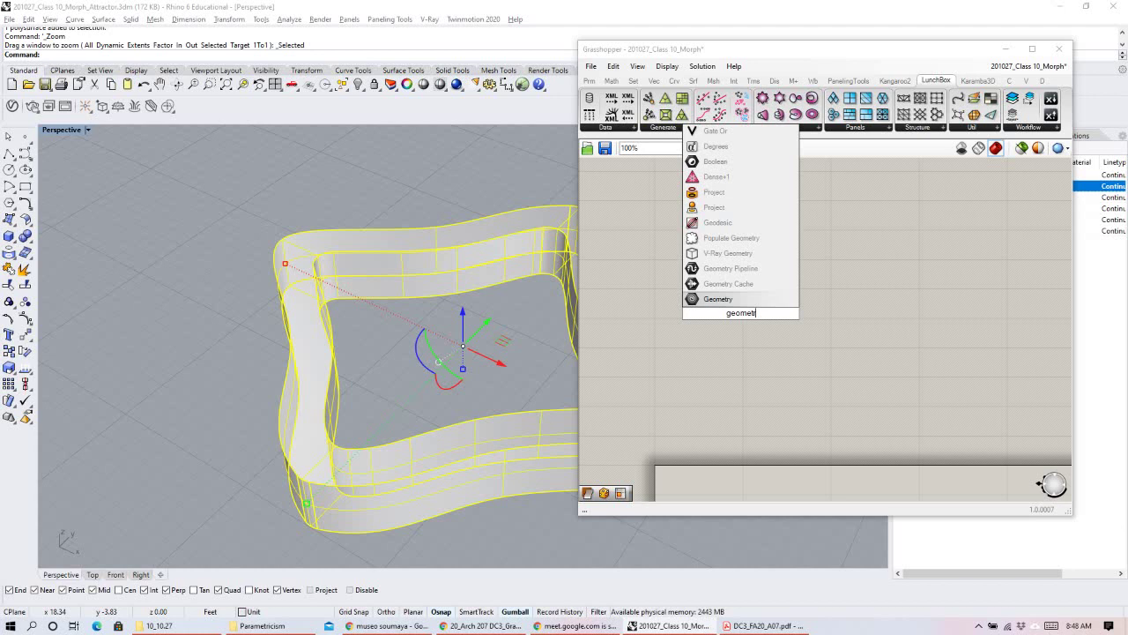
{"action": "left_click", "coordinate": [715, 299]}
{"action": "right_click", "coordinate": [737, 316]}
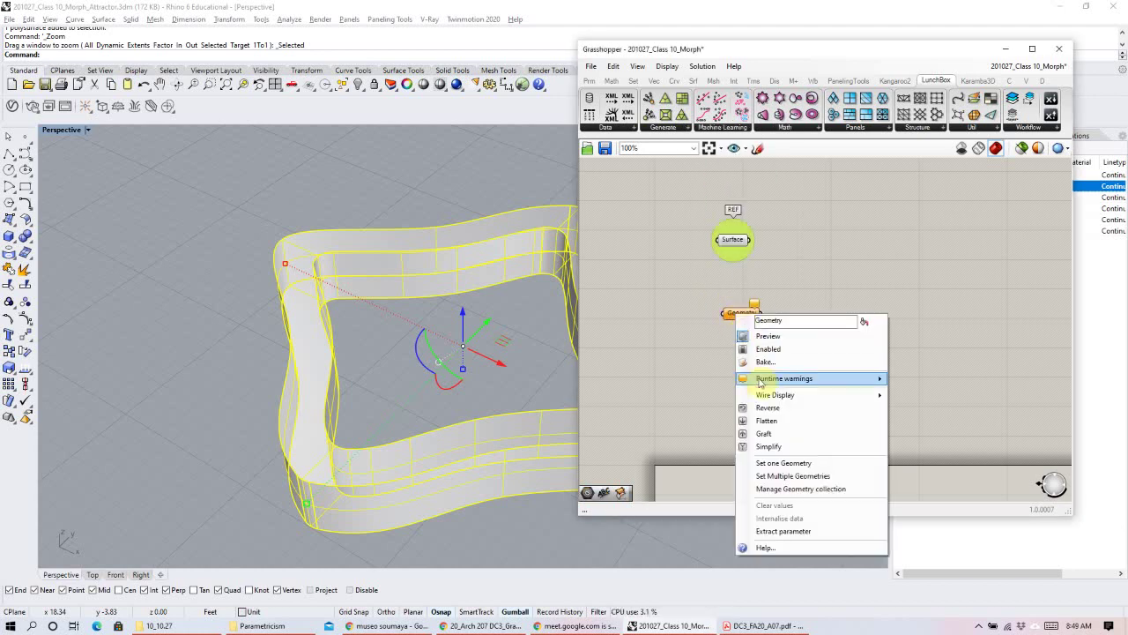
{"action": "left_click", "coordinate": [785, 463]}
{"action": "left_click", "coordinate": [479, 252]}
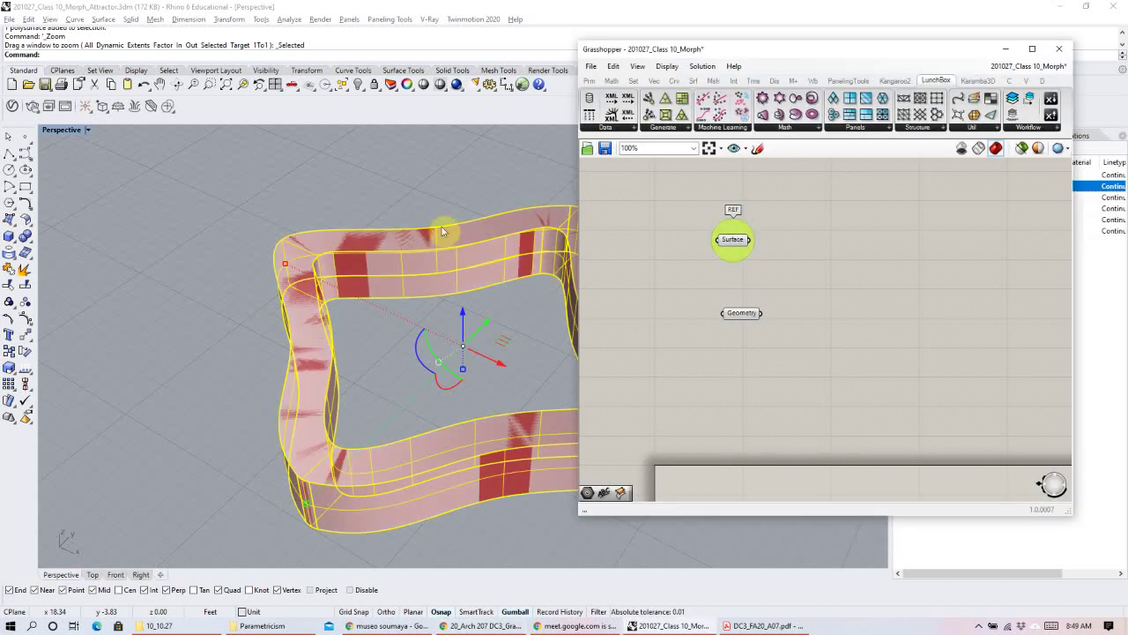
Group the Geometry parameter with a blob outline and recolour the group yellow.
{"action": "right_click_drag", "start_coordinate": [267, 306], "coordinate": [379, 346]}
{"action": "left_click_drag", "start_coordinate": [709, 330], "coordinate": [767, 322]}
{"action": "left_click", "coordinate": [752, 329]}
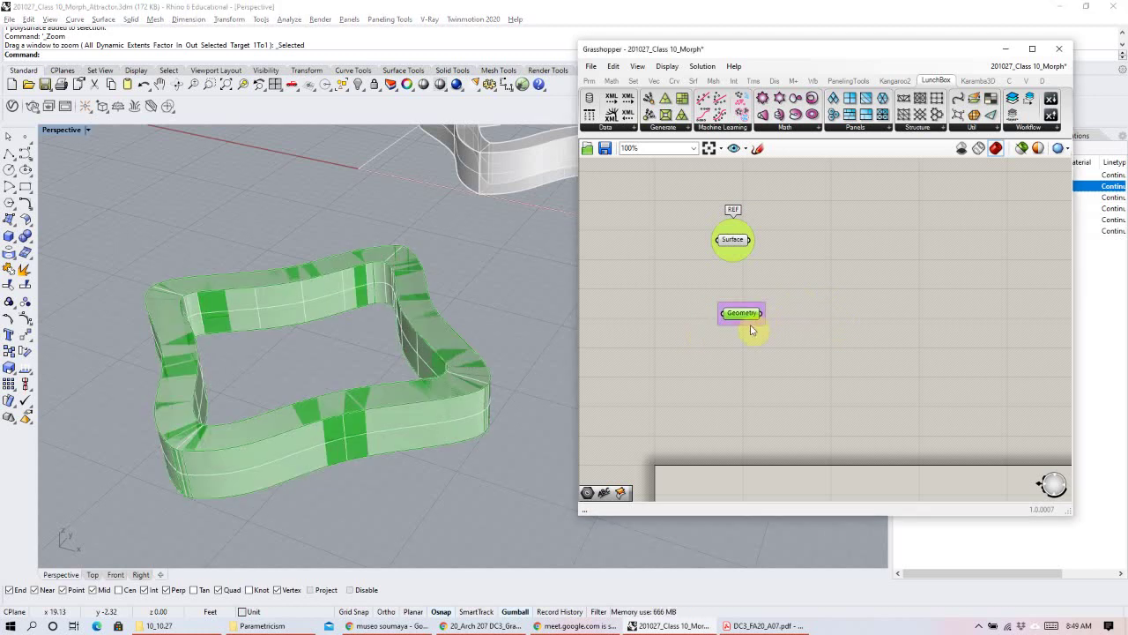
{"action": "right_click", "coordinate": [746, 328]}
{"action": "left_click", "coordinate": [776, 381]}
{"action": "right_click", "coordinate": [742, 333]}
{"action": "mouse_move", "coordinate": [794, 455]}
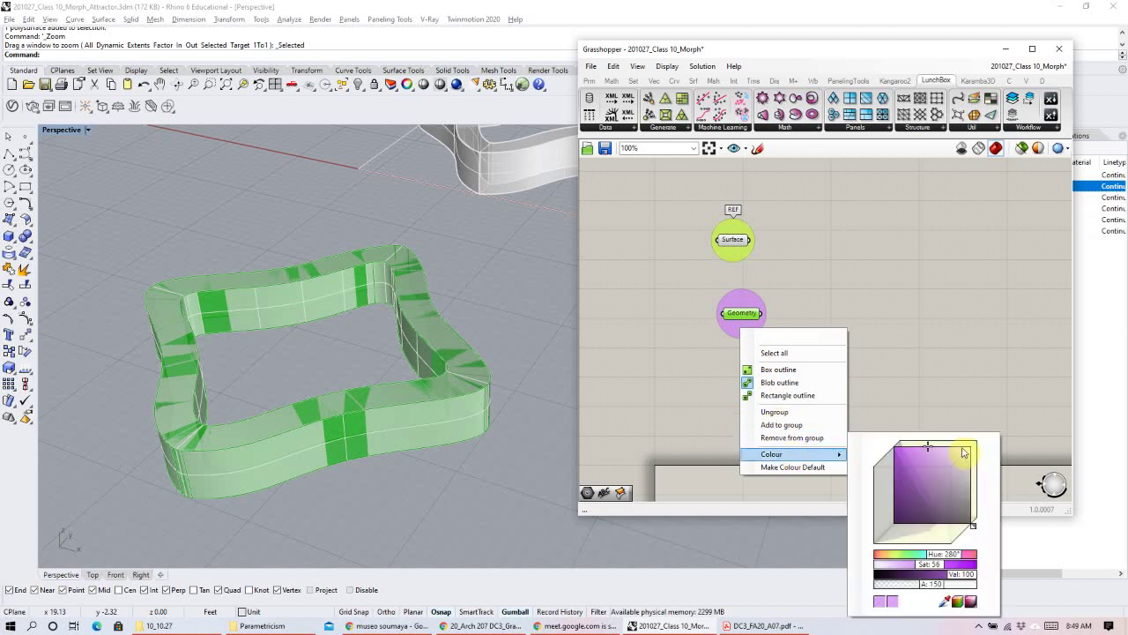
{"action": "left_click_drag", "start_coordinate": [945, 555], "coordinate": [909, 552]}
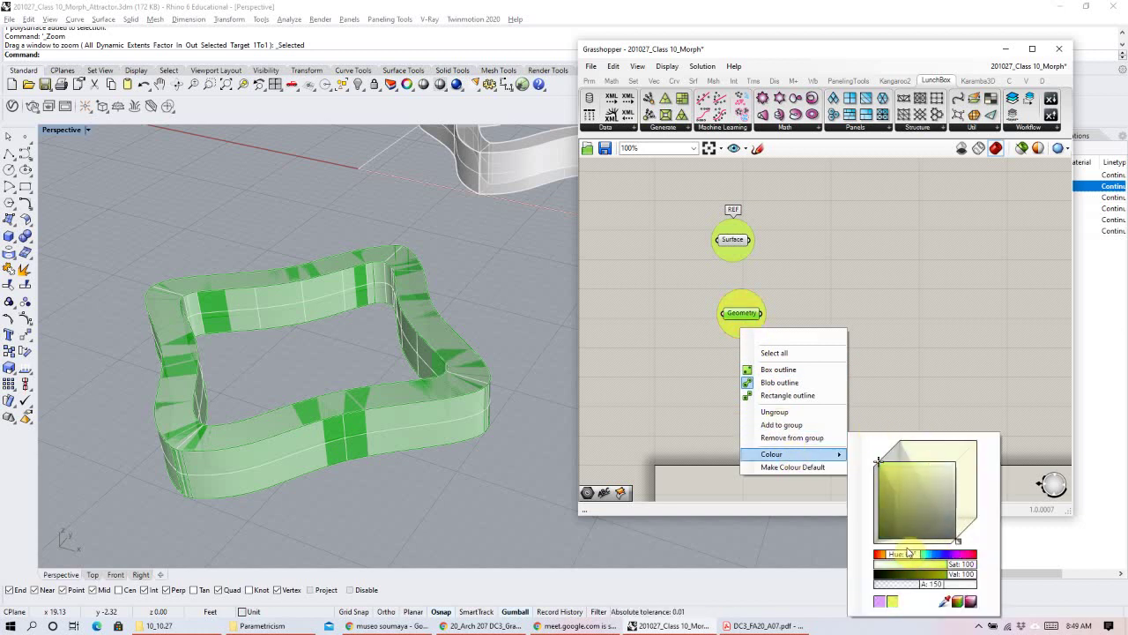
{"action": "left_click", "coordinate": [827, 259]}
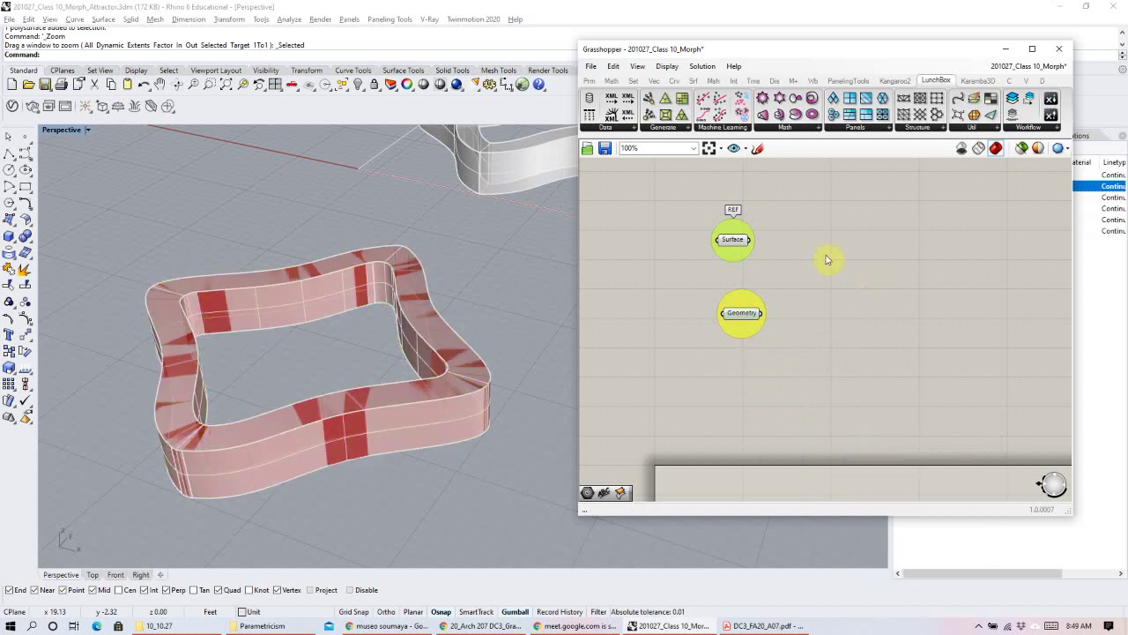
Copy the lime-green colour of the Surface parameter's group onto the Geometry parameter's group.
{"action": "right_click", "coordinate": [731, 263]}
{"action": "mouse_move", "coordinate": [780, 386]}
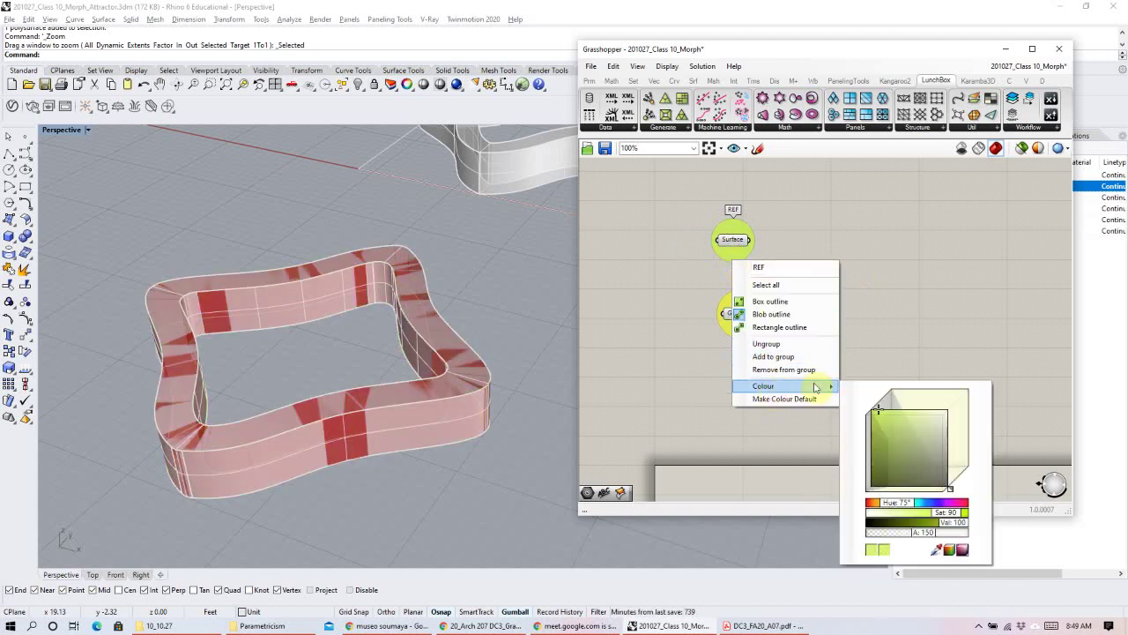
{"action": "left_click_drag", "start_coordinate": [883, 413], "coordinate": [853, 394]}
{"action": "left_click", "coordinate": [888, 280]}
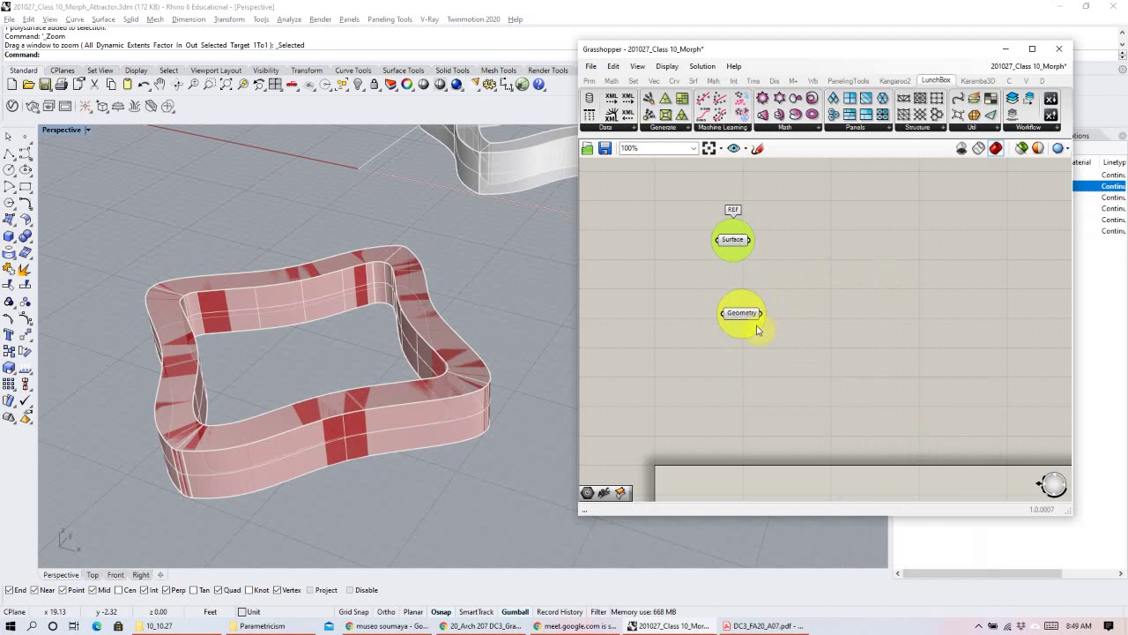
{"action": "right_click", "coordinate": [749, 326]}
{"action": "mouse_move", "coordinate": [793, 451]}
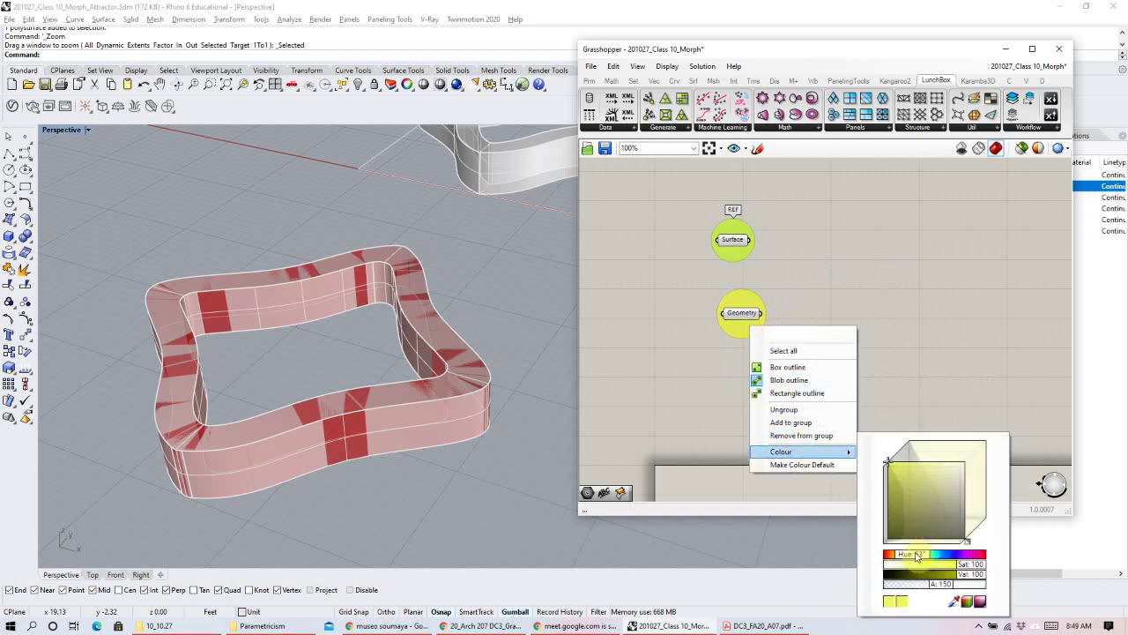
{"action": "left_click", "coordinate": [903, 328]}
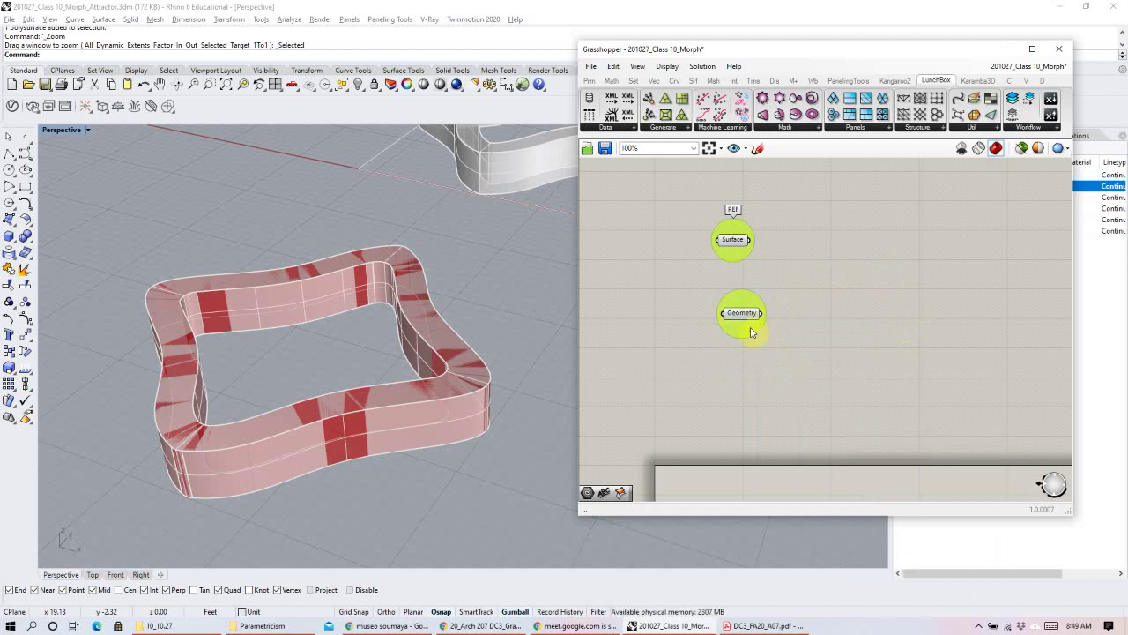
Label the Geometry parameter's group REF and position it directly beneath the Surface group with some spacing.
{"action": "right_click", "coordinate": [708, 282]}
{"action": "left_click", "coordinate": [730, 295]}
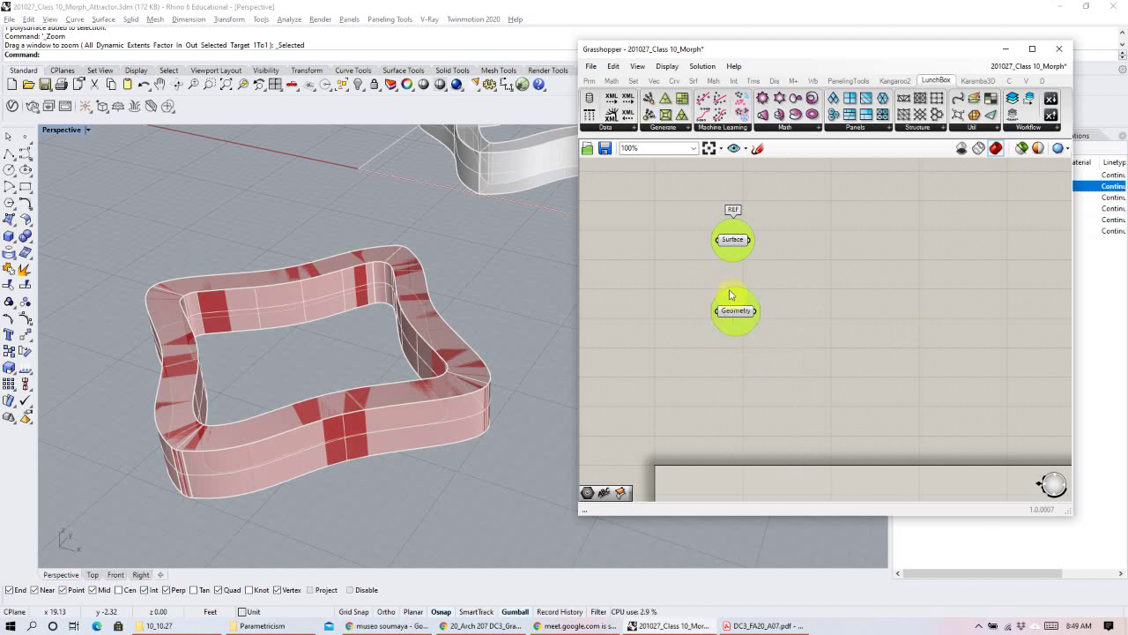
{"action": "right_click", "coordinate": [730, 294]}
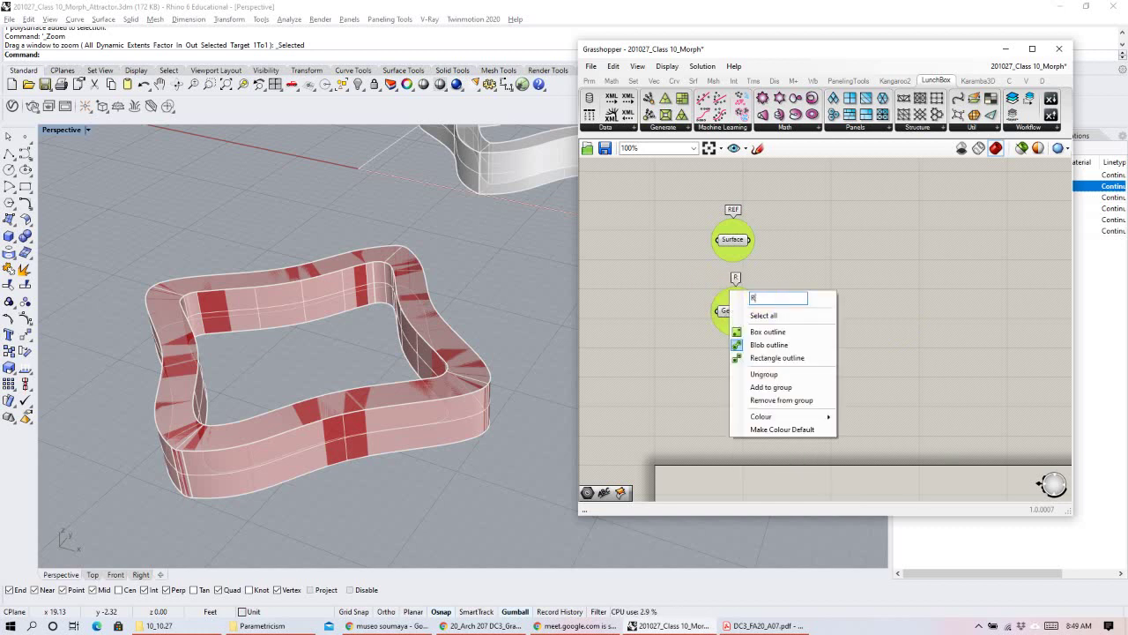
{"action": "left_click", "coordinate": [828, 261]}
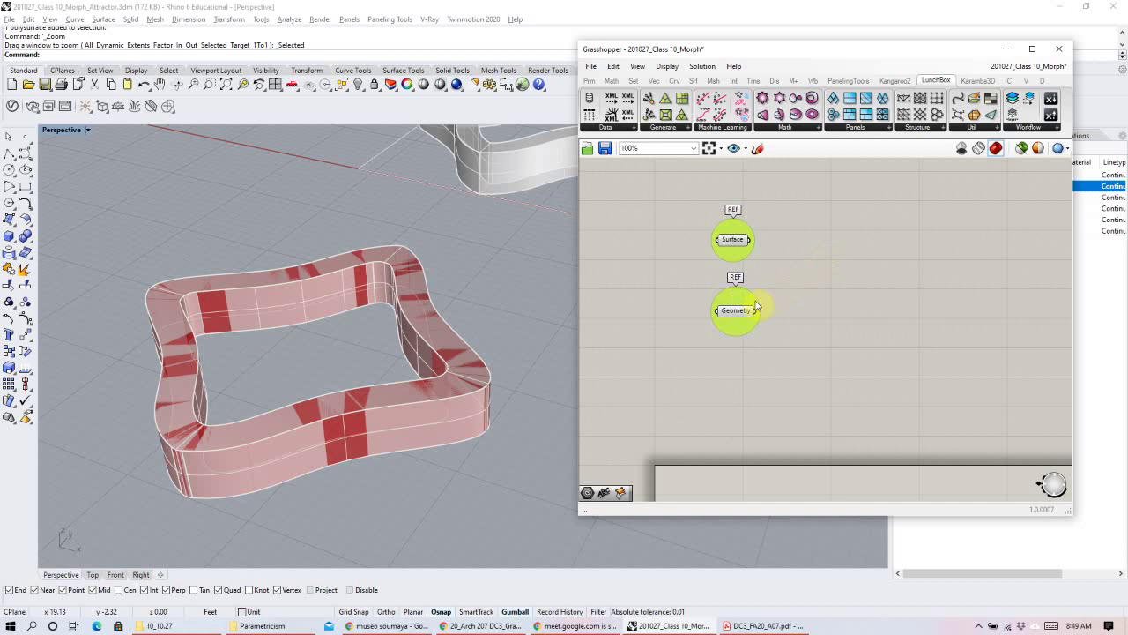
{"action": "left_click_drag", "start_coordinate": [747, 301], "coordinate": [745, 320]}
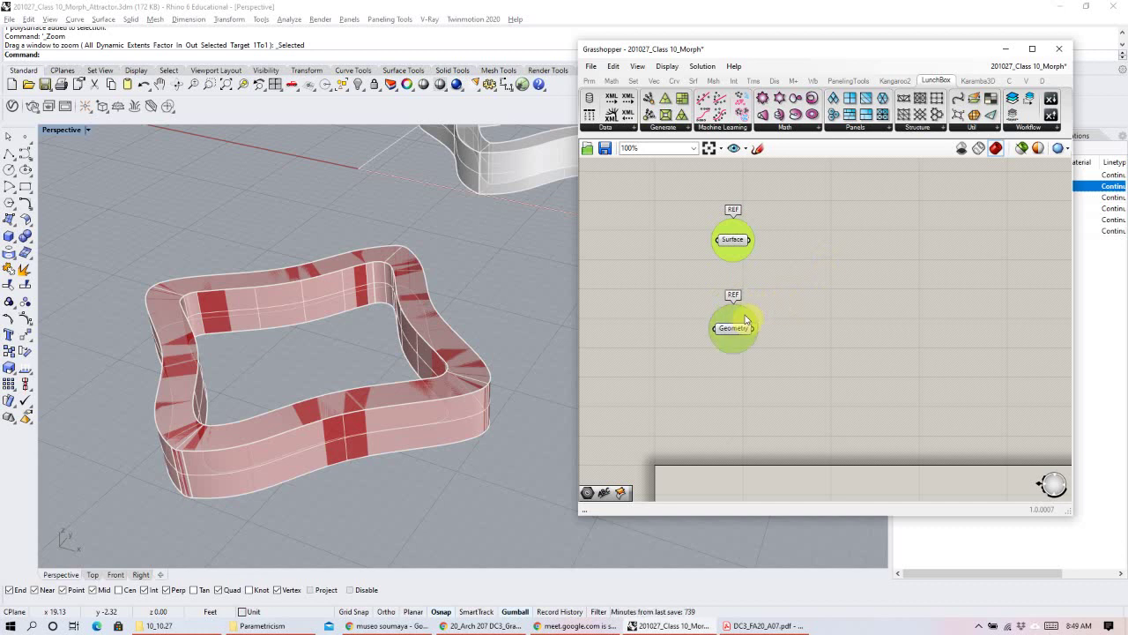
Return to Rhino, make Default the current layer, and turn off the Unit layer.
{"action": "left_click", "coordinate": [1003, 51]}
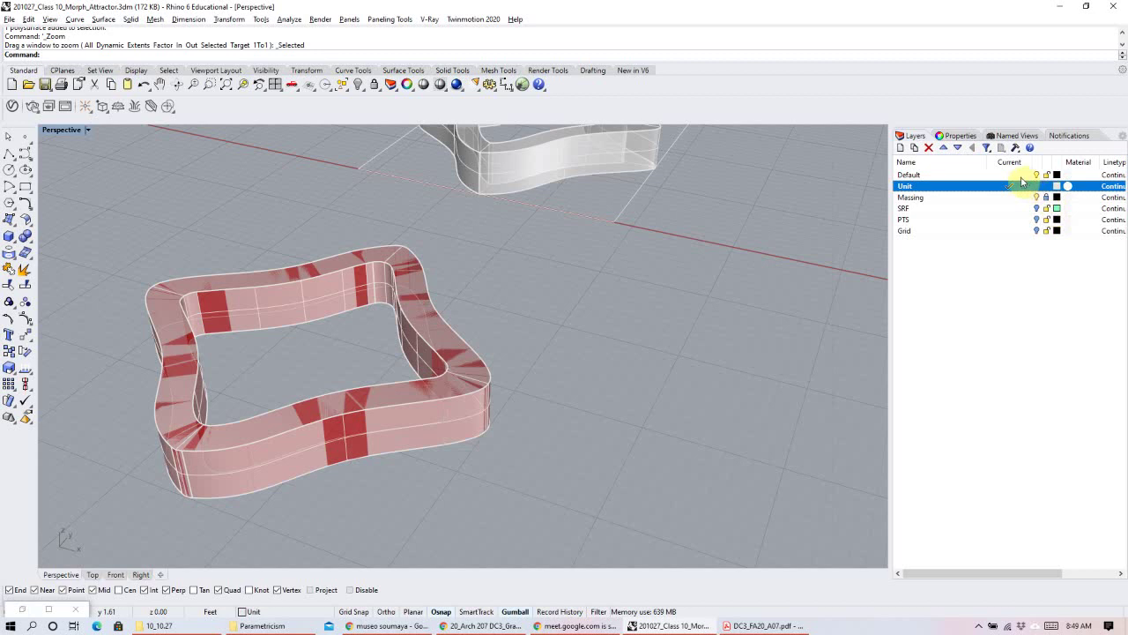
{"action": "left_click", "coordinate": [1025, 175]}
{"action": "left_click", "coordinate": [1038, 187]}
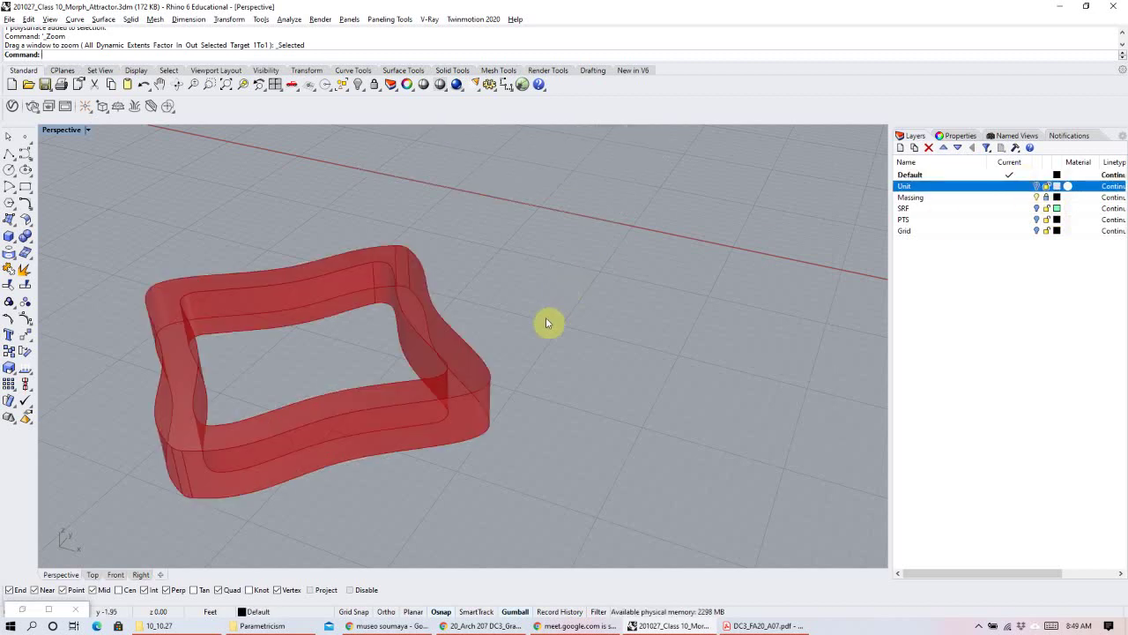
Unlock the Massing layer and hide the massing box that has no curved surface on its face.
{"action": "scroll", "coordinate": [439, 298], "scroll_direction": "down", "scroll_amount": 5}
{"action": "scroll", "coordinate": [444, 296], "scroll_direction": "down", "scroll_amount": 5}
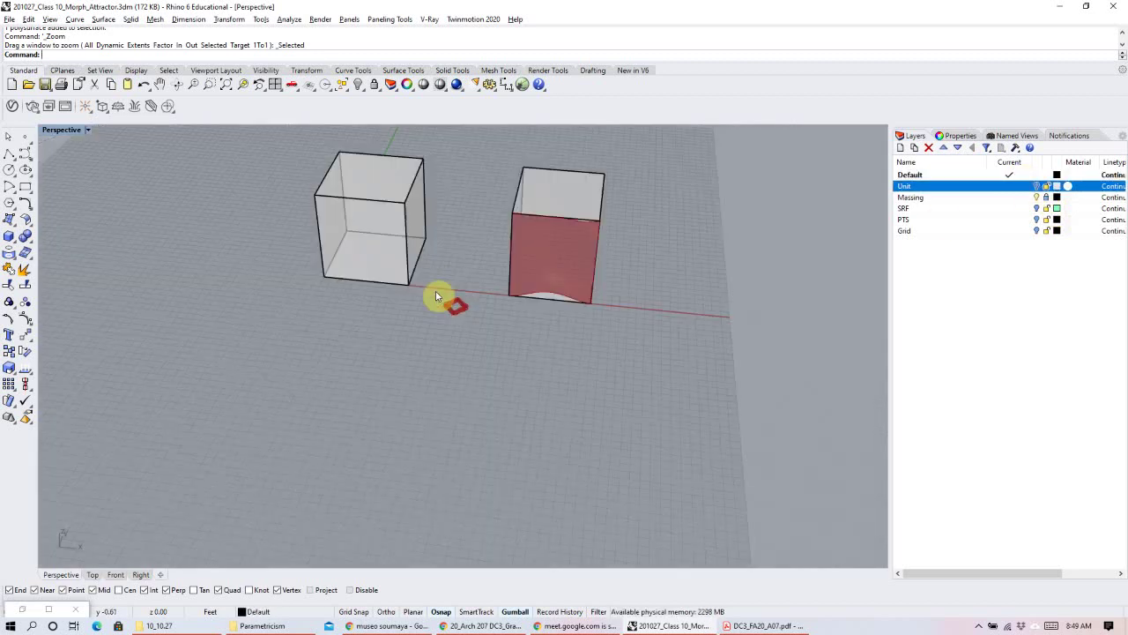
{"action": "right_click_drag", "start_coordinate": [448, 357], "coordinate": [492, 353]}
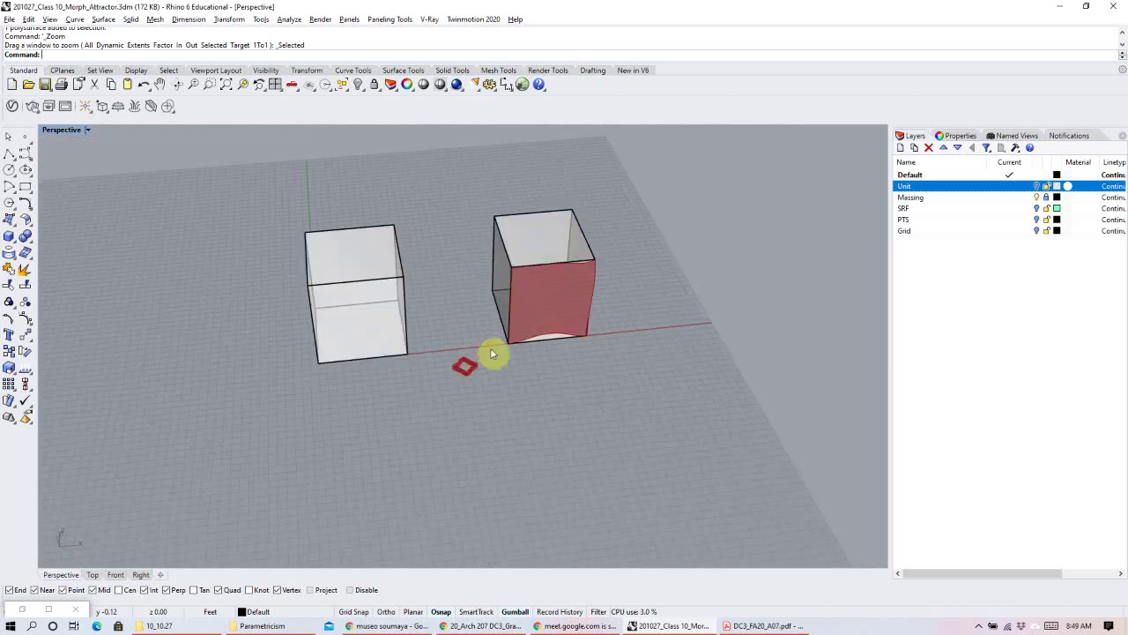
{"action": "scroll", "coordinate": [210, 284], "scroll_direction": "up", "scroll_amount": 3}
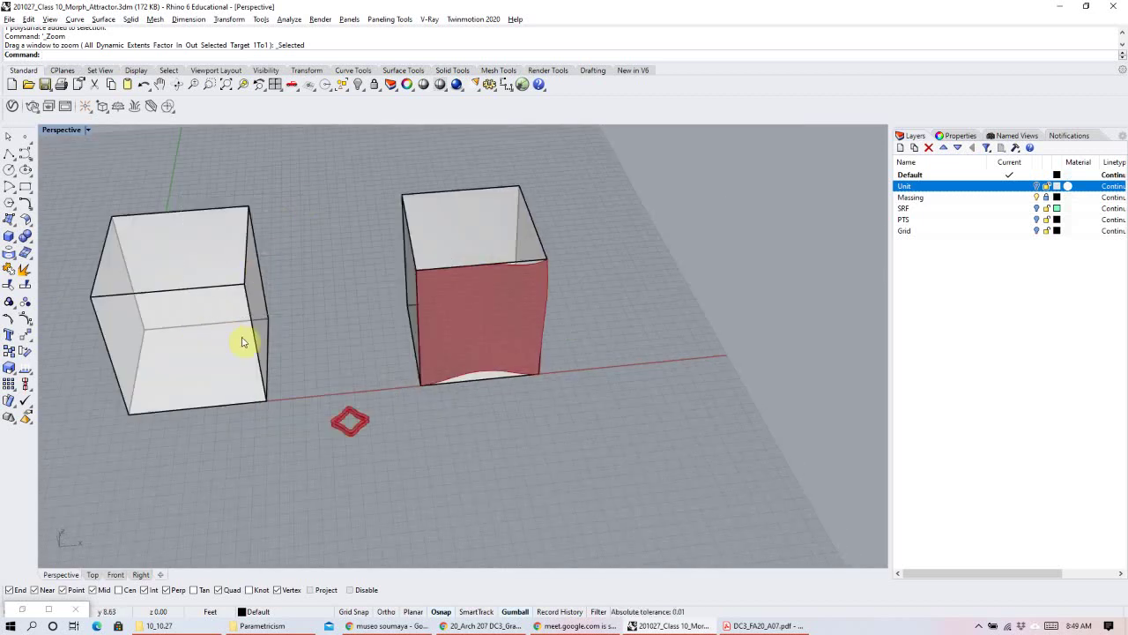
{"action": "left_click", "coordinate": [1046, 198]}
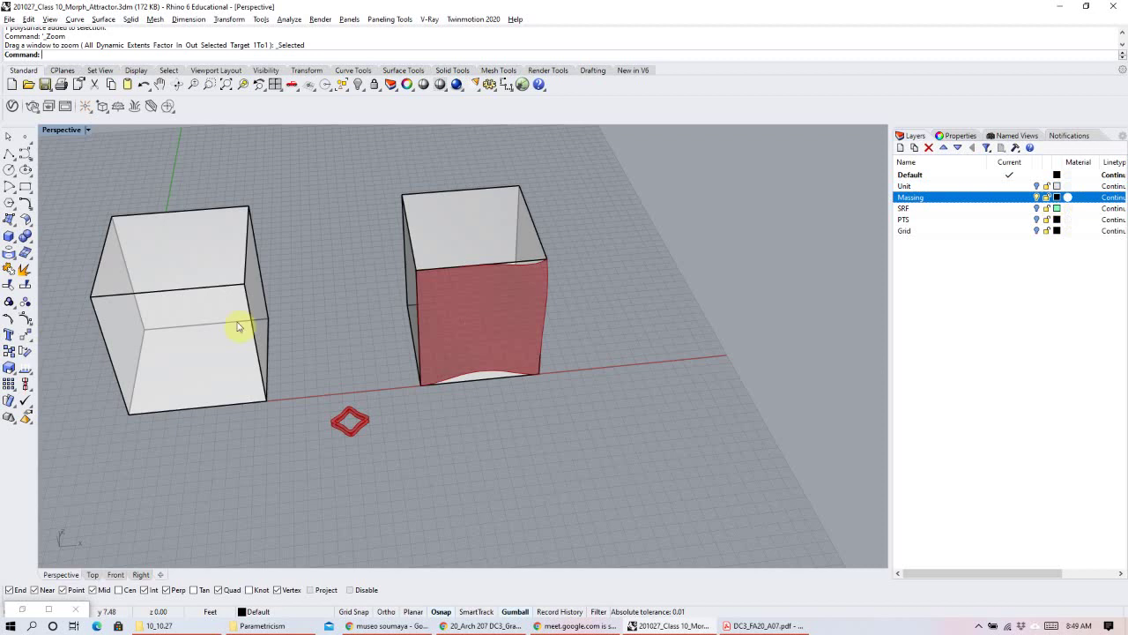
{"action": "left_click", "coordinate": [205, 297]}
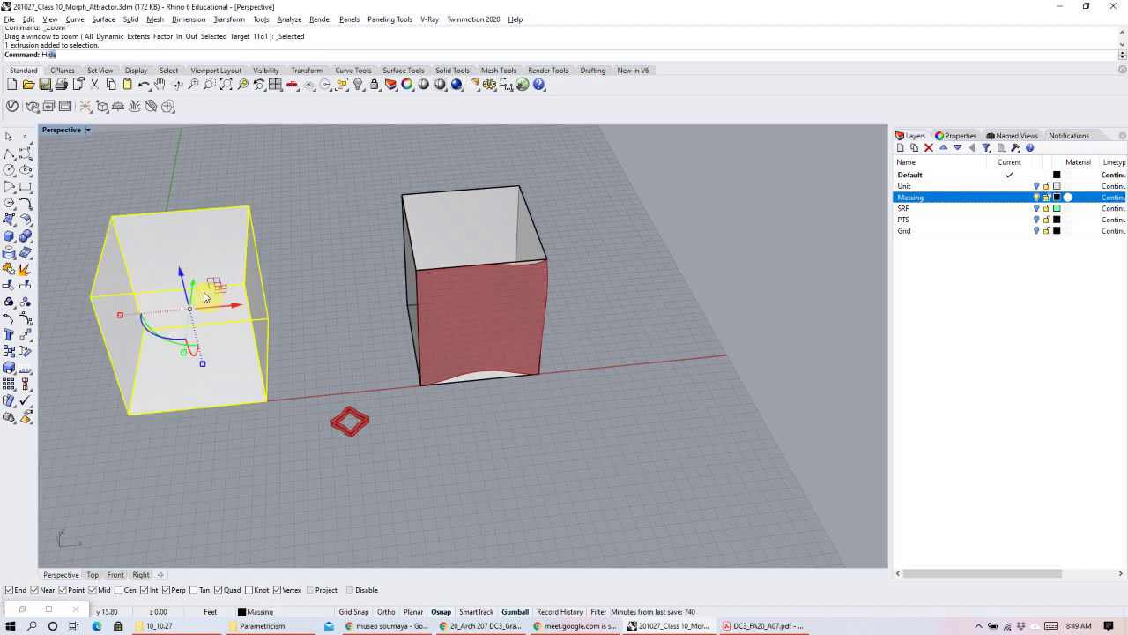
{"action": "key", "text": "Return"}
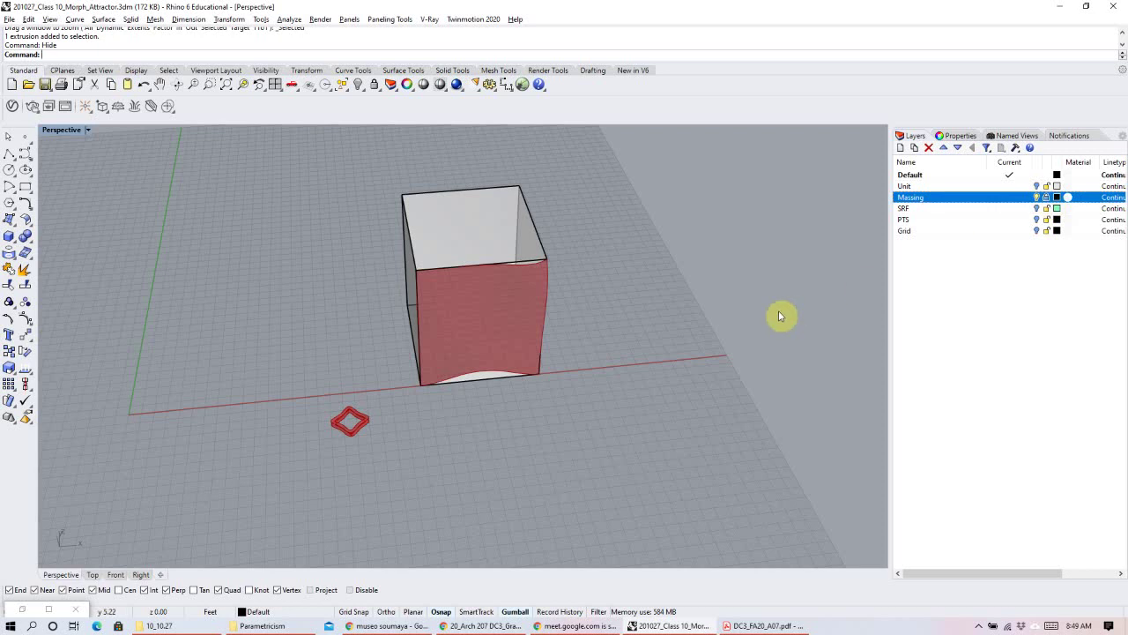
{"action": "right_click_drag", "start_coordinate": [473, 438], "coordinate": [549, 335]}
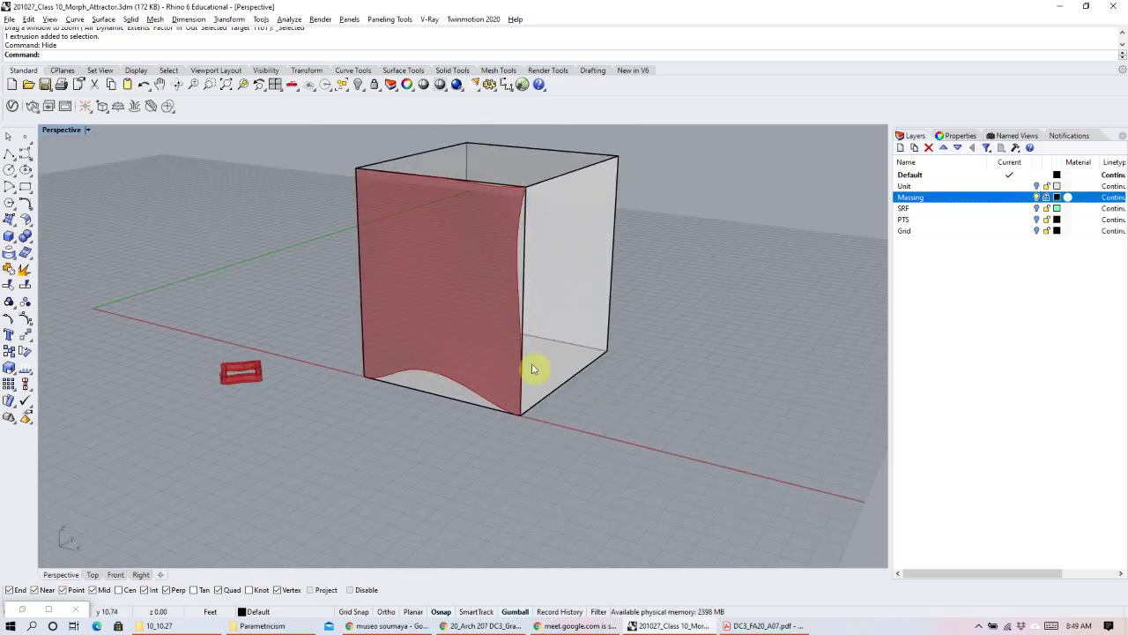
In Grasshopper, select the Surface and Geometry parameters to check which Rhino objects they reference, and compare with the Box Morph example below.
{"action": "left_click", "coordinate": [22, 608]}
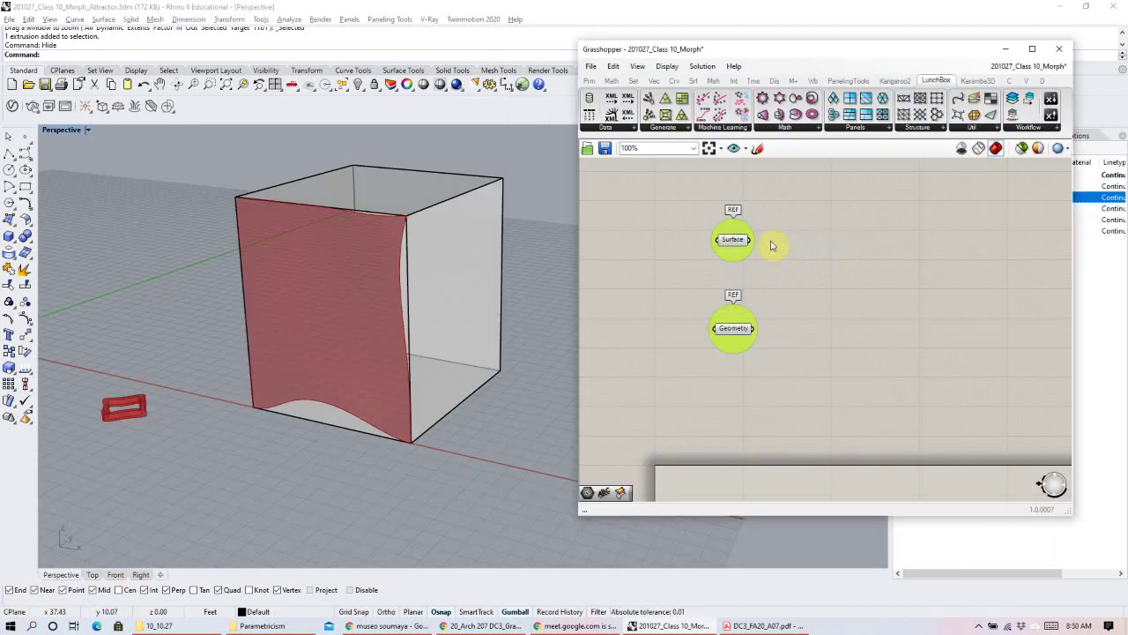
{"action": "left_click_drag", "start_coordinate": [778, 231], "coordinate": [675, 378]}
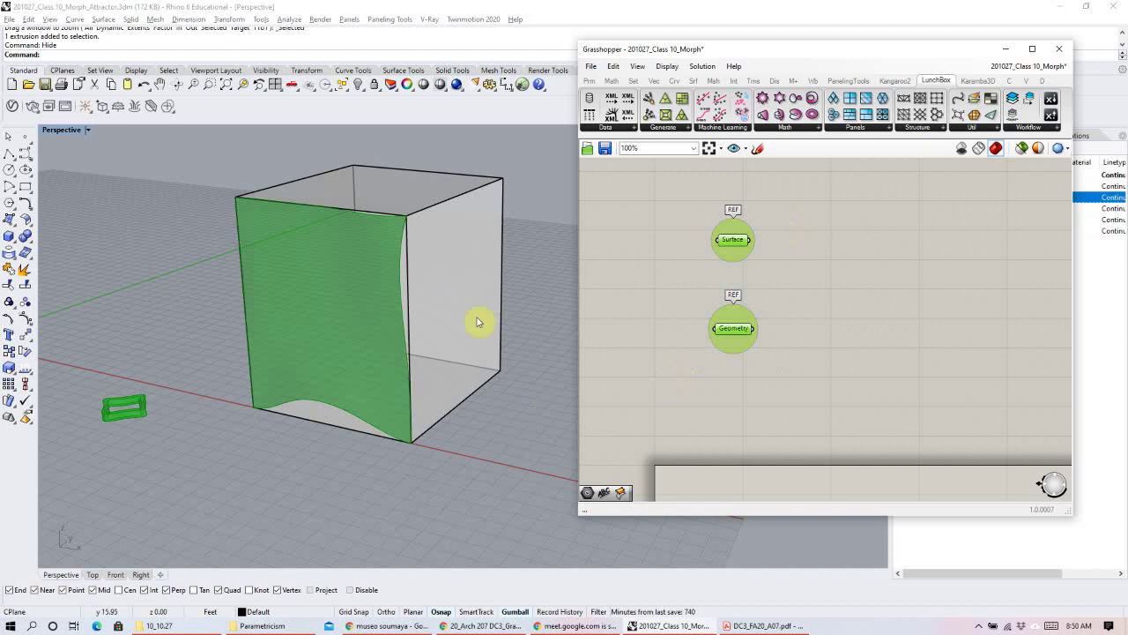
{"action": "left_click", "coordinate": [836, 261]}
{"action": "scroll", "coordinate": [836, 260], "scroll_direction": "down", "scroll_amount": 2}
{"action": "right_click_drag", "start_coordinate": [940, 343], "coordinate": [856, 269]}
{"action": "left_click_drag", "start_coordinate": [787, 176], "coordinate": [679, 205]}
{"action": "right_click_drag", "start_coordinate": [796, 233], "coordinate": [807, 252]}
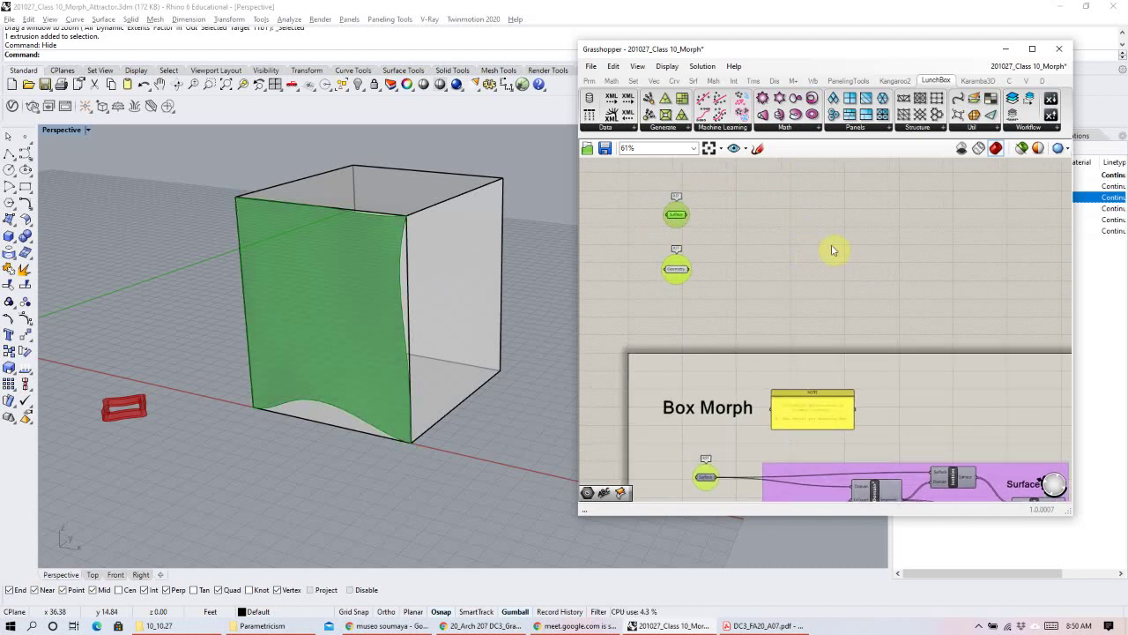
{"action": "left_click", "coordinate": [676, 193]}
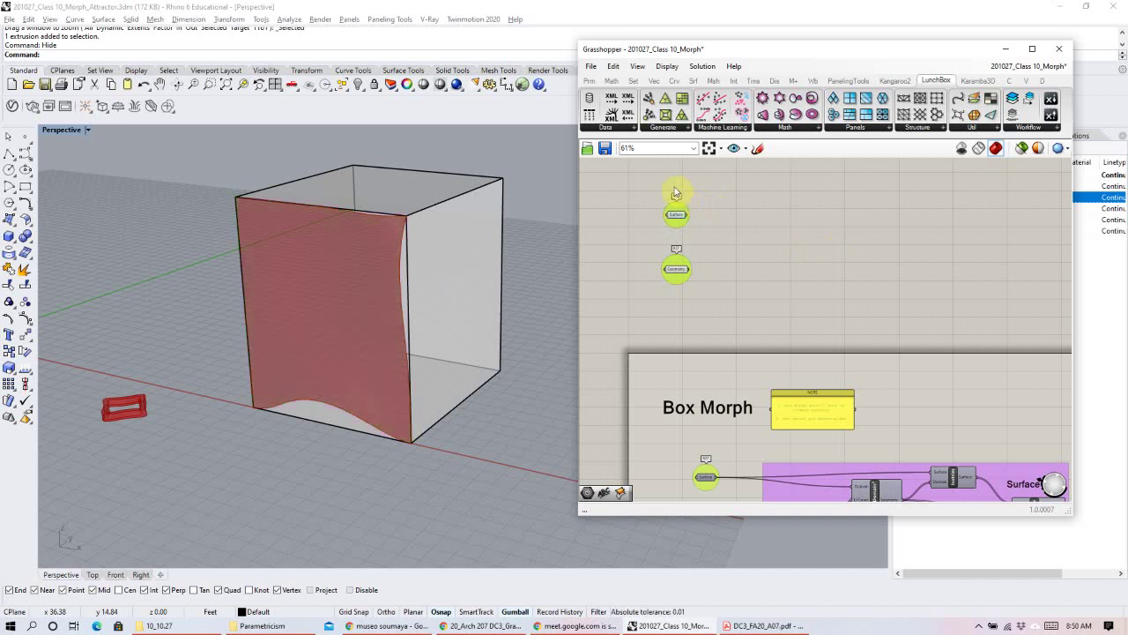
{"action": "scroll", "coordinate": [737, 209], "scroll_direction": "up", "scroll_amount": 5}
{"action": "right_click_drag", "start_coordinate": [756, 219], "coordinate": [835, 252]}
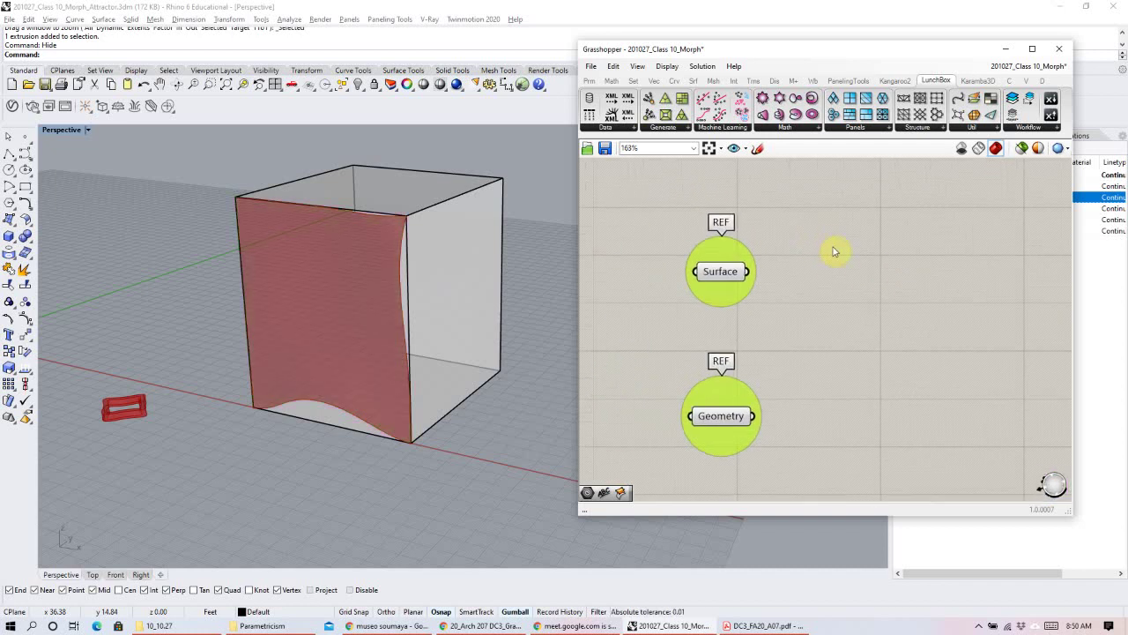
Add an Isotrim component and place it well to the right of the Surface parameter.
{"action": "double_click", "coordinate": [869, 273]}
{"action": "type", "text": "isotrim"}
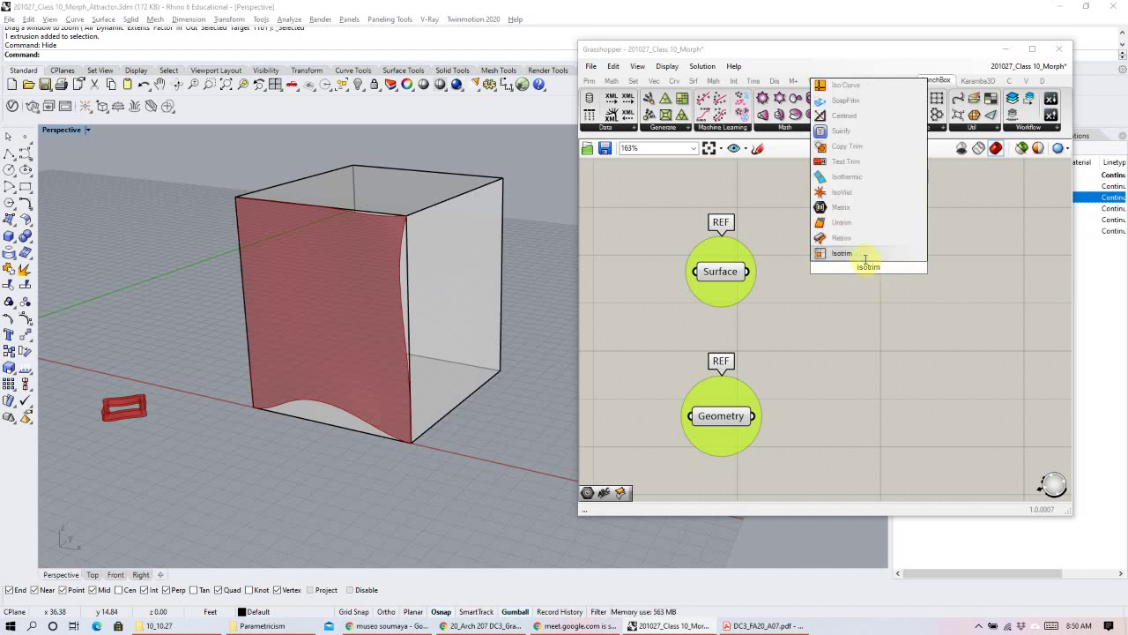
{"action": "left_click", "coordinate": [865, 256]}
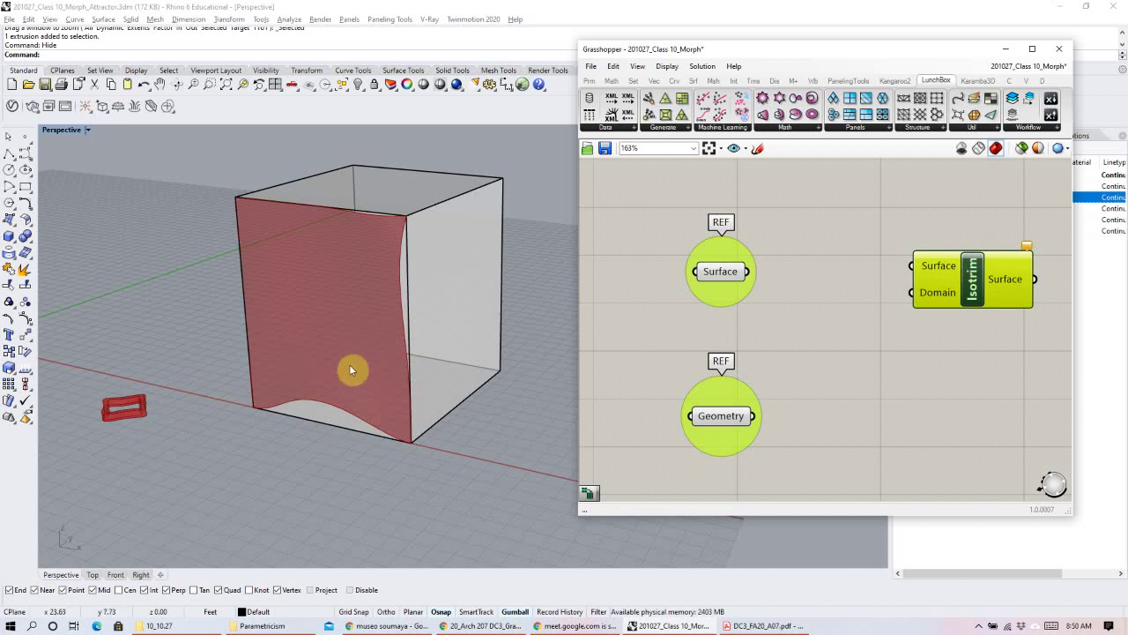
{"action": "right_click_drag", "start_coordinate": [835, 339], "coordinate": [732, 350]}
{"action": "left_click_drag", "start_coordinate": [860, 290], "coordinate": [971, 294]}
{"action": "left_click", "coordinate": [810, 291]}
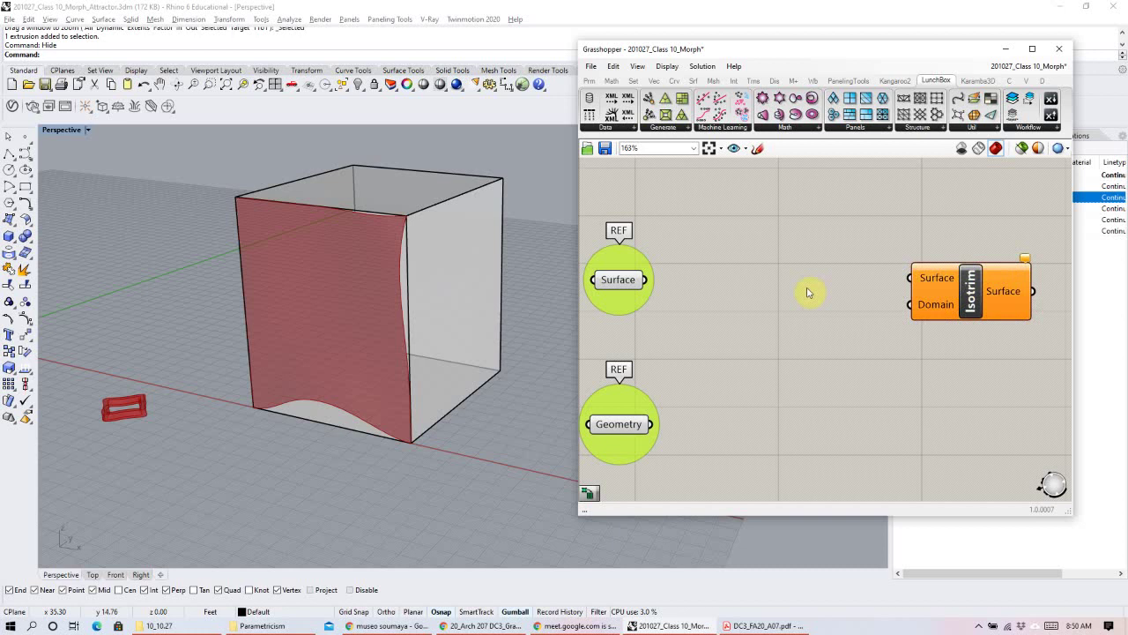
Add a Divide Domain² component and place it between the Surface parameter and Isotrim, slightly lower.
{"action": "double_click", "coordinate": [810, 292]}
{"action": "type", "text": "divid"}
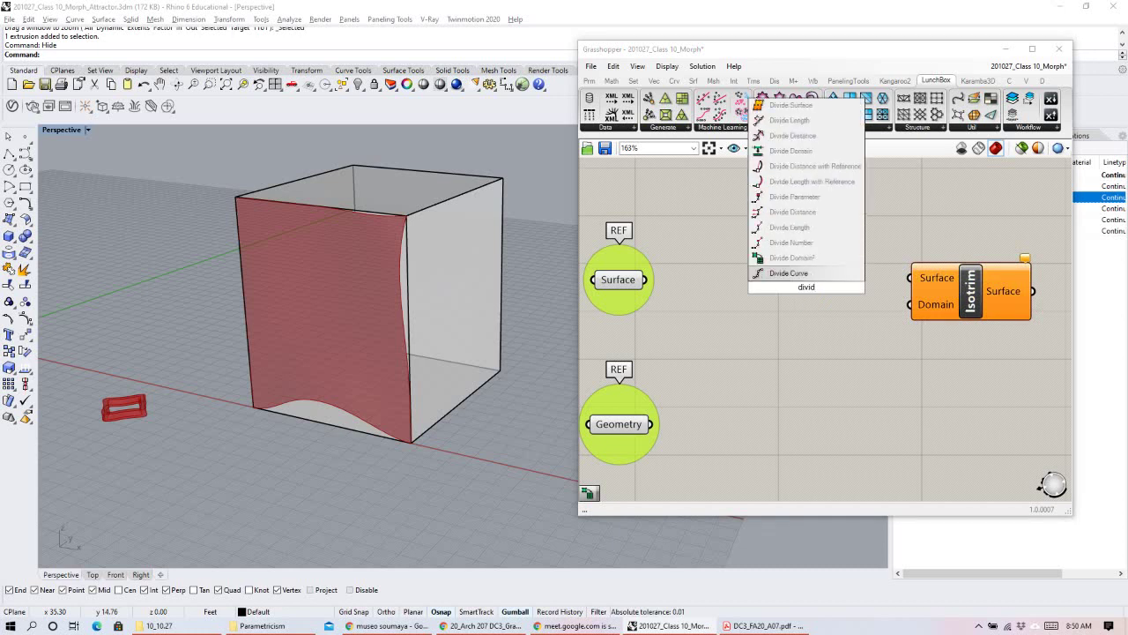
{"action": "left_click", "coordinate": [791, 258]}
{"action": "left_click_drag", "start_coordinate": [790, 260], "coordinate": [808, 334]}
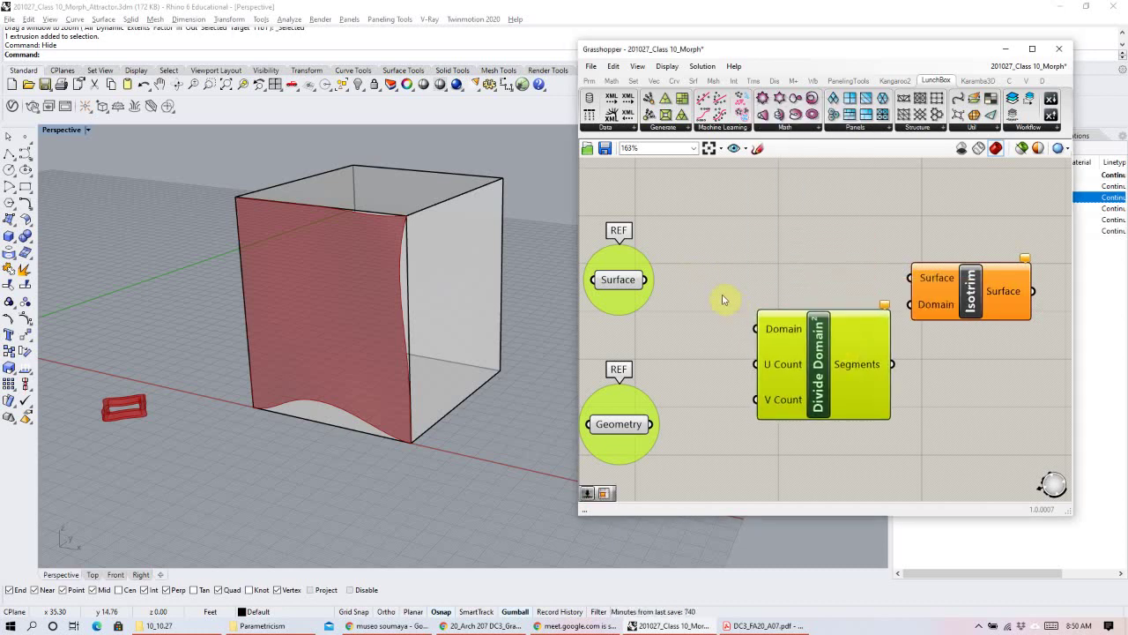
Wire the Surface parameter into Divide Domain²'s Domain and Isotrim's Surface, and the Segments output into Isotrim's Domain.
{"action": "left_click_drag", "start_coordinate": [649, 281], "coordinate": [757, 329]}
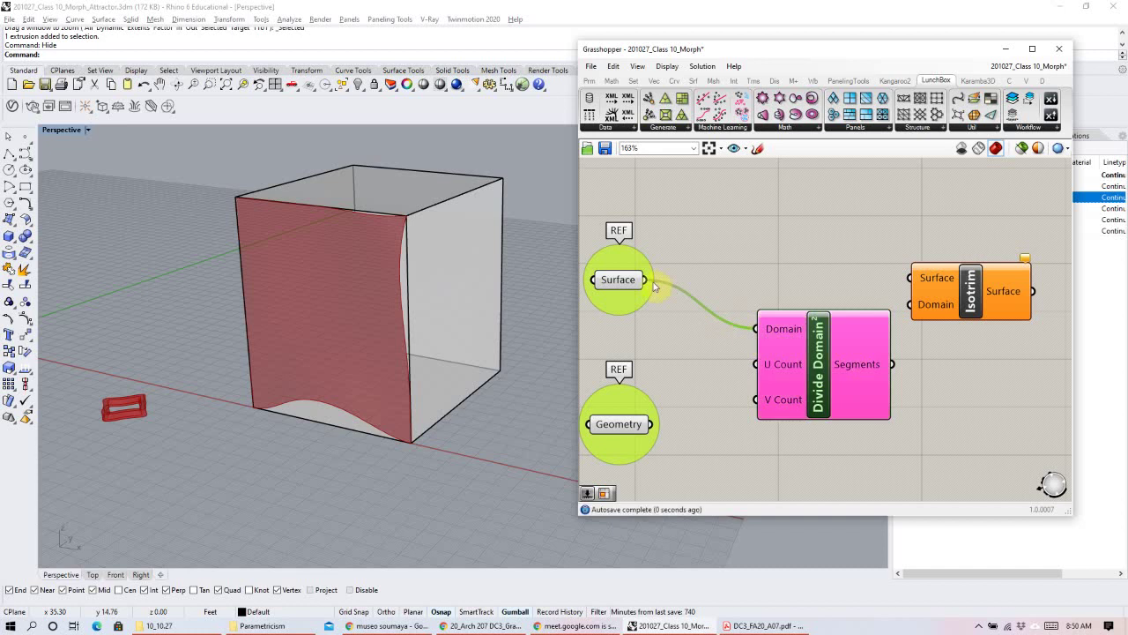
{"action": "left_click_drag", "start_coordinate": [650, 280], "coordinate": [911, 278]}
{"action": "left_click", "coordinate": [970, 300]}
{"action": "left_click_drag", "start_coordinate": [969, 299], "coordinate": [1020, 291]}
{"action": "left_click_drag", "start_coordinate": [854, 364], "coordinate": [962, 297]}
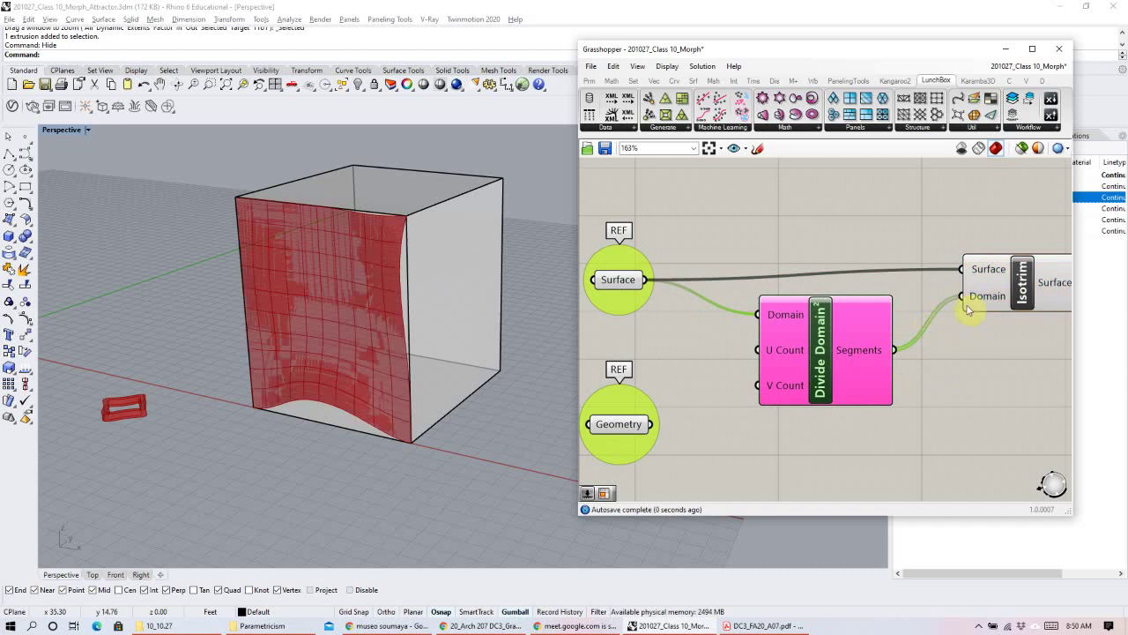
Space out the definition: move Geometry lower, shift Divide Domain² and Isotrim farther right, and level the Surface parameter with Isotrim's Surface input.
{"action": "scroll", "coordinate": [831, 278], "scroll_direction": "down", "scroll_amount": 3}
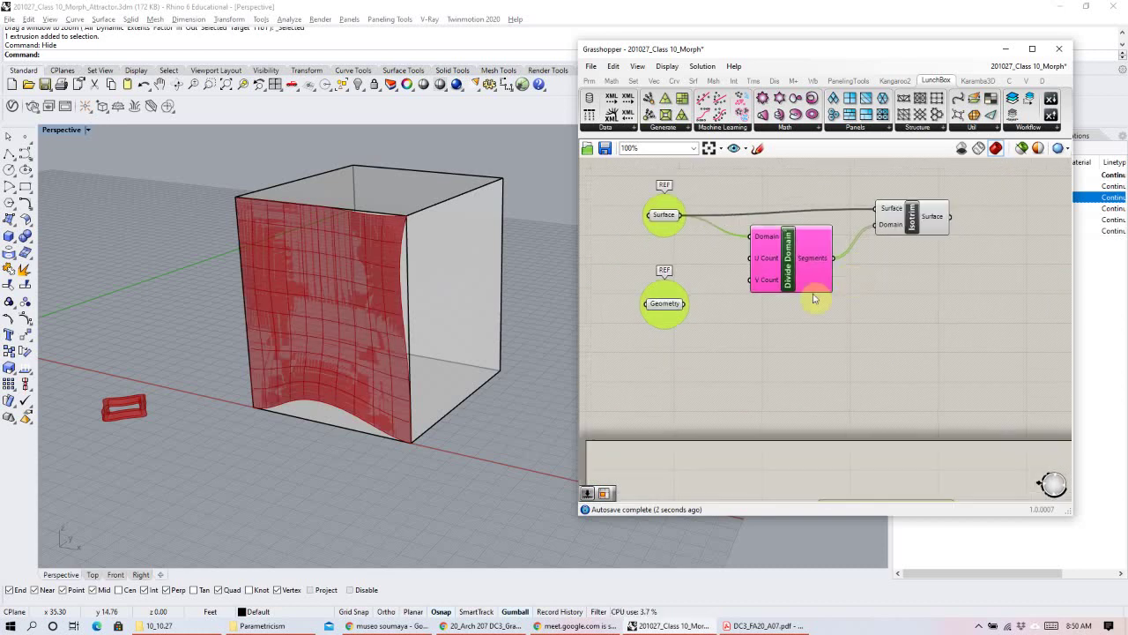
{"action": "scroll", "coordinate": [915, 275], "scroll_direction": "down", "scroll_amount": 1}
{"action": "left_click_drag", "start_coordinate": [910, 268], "coordinate": [629, 332]}
{"action": "left_click_drag", "start_coordinate": [804, 367], "coordinate": [800, 292]}
{"action": "left_click", "coordinate": [784, 247]}
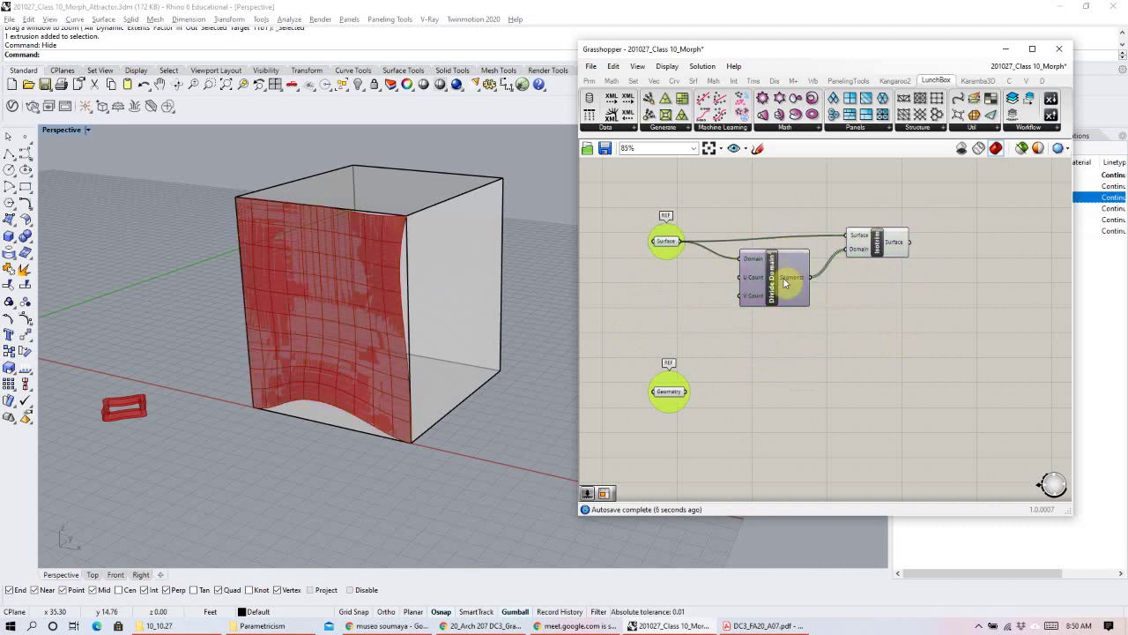
{"action": "mouse_move", "coordinate": [853, 268]}
{"action": "left_mouse_down"}
{"action": "mouse_move", "coordinate": [794, 284]}
{"action": "mouse_move", "coordinate": [841, 285]}
{"action": "left_mouse_up"}
{"action": "left_click", "coordinate": [904, 329]}
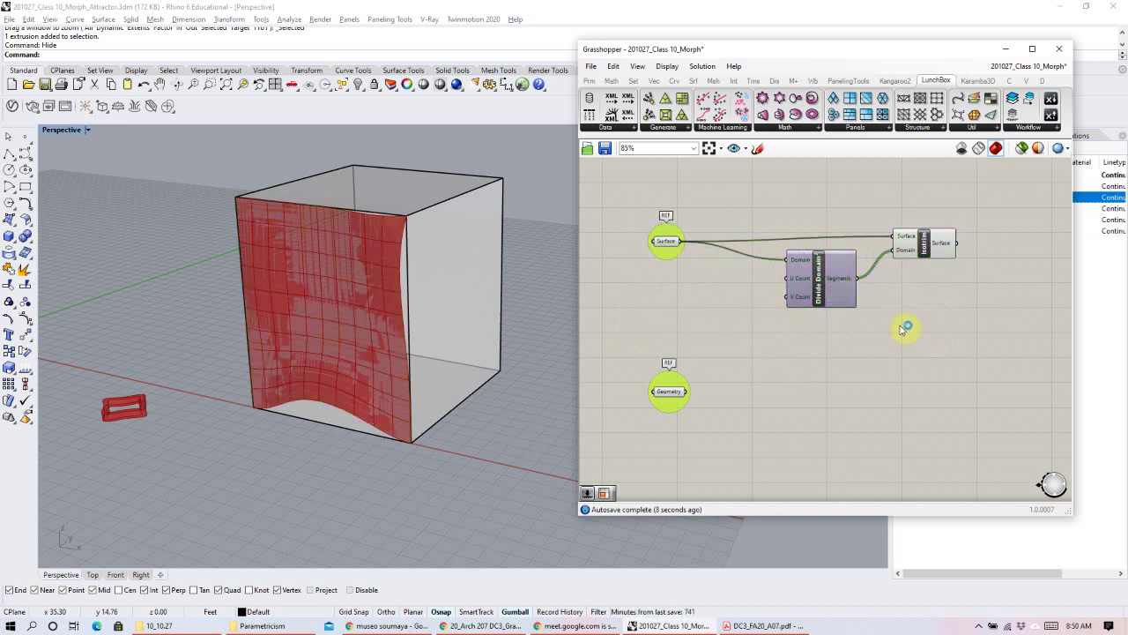
{"action": "left_click_drag", "start_coordinate": [670, 255], "coordinate": [666, 252]}
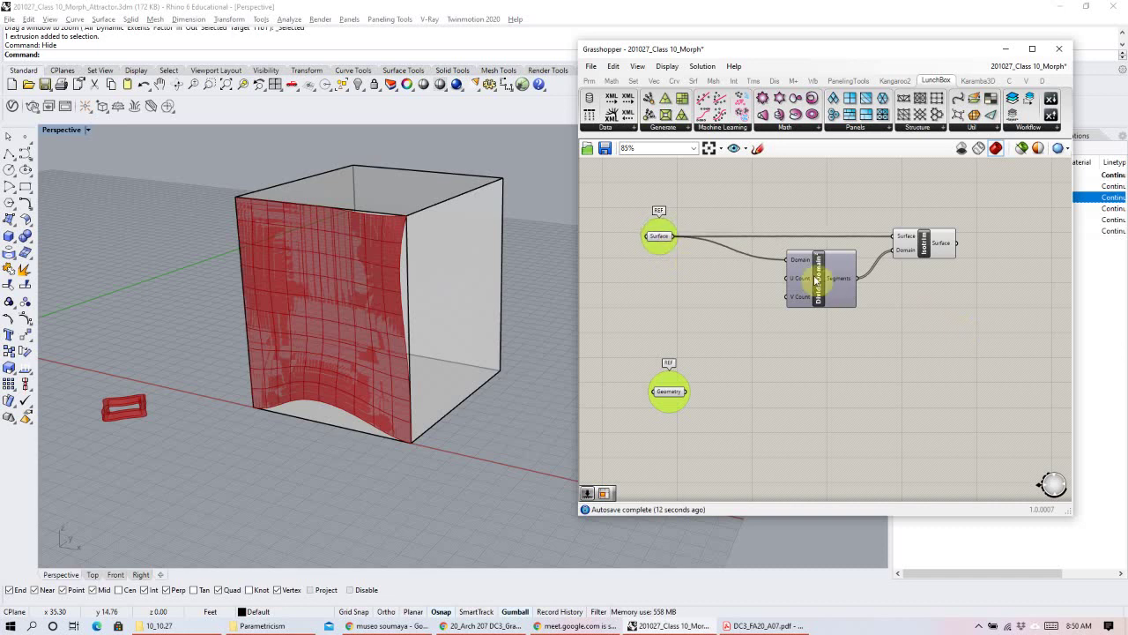
Add a number slider set to 5 and connect it to both the U Count and V Count of Divide Domain².
{"action": "scroll", "coordinate": [917, 359], "scroll_direction": "down", "scroll_amount": 2}
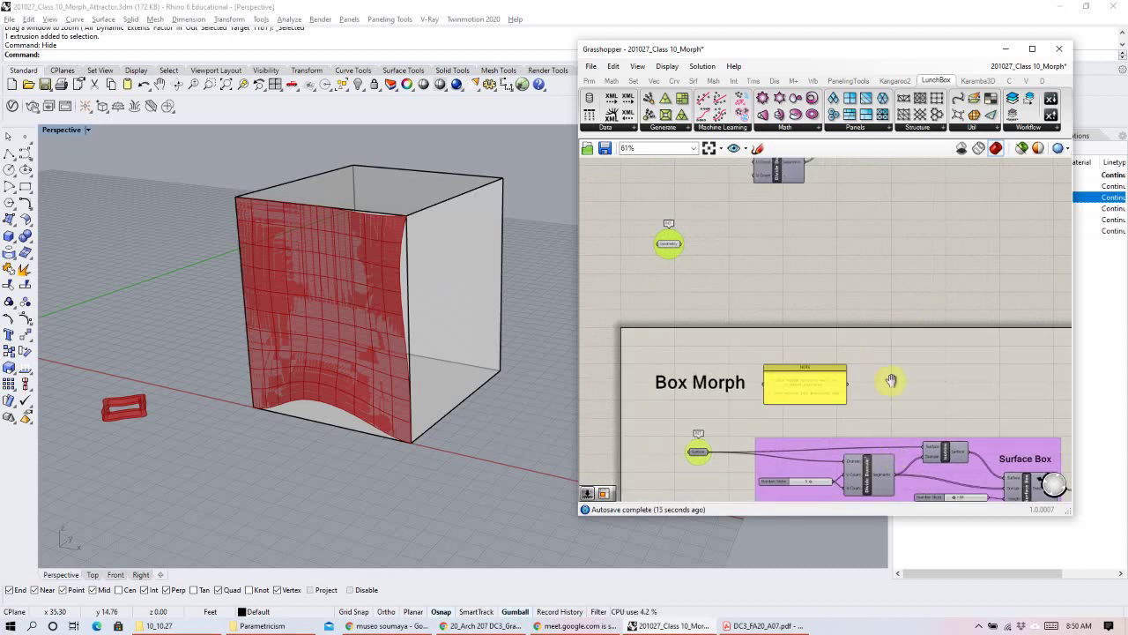
{"action": "scroll", "coordinate": [887, 383], "scroll_direction": "up", "scroll_amount": 2}
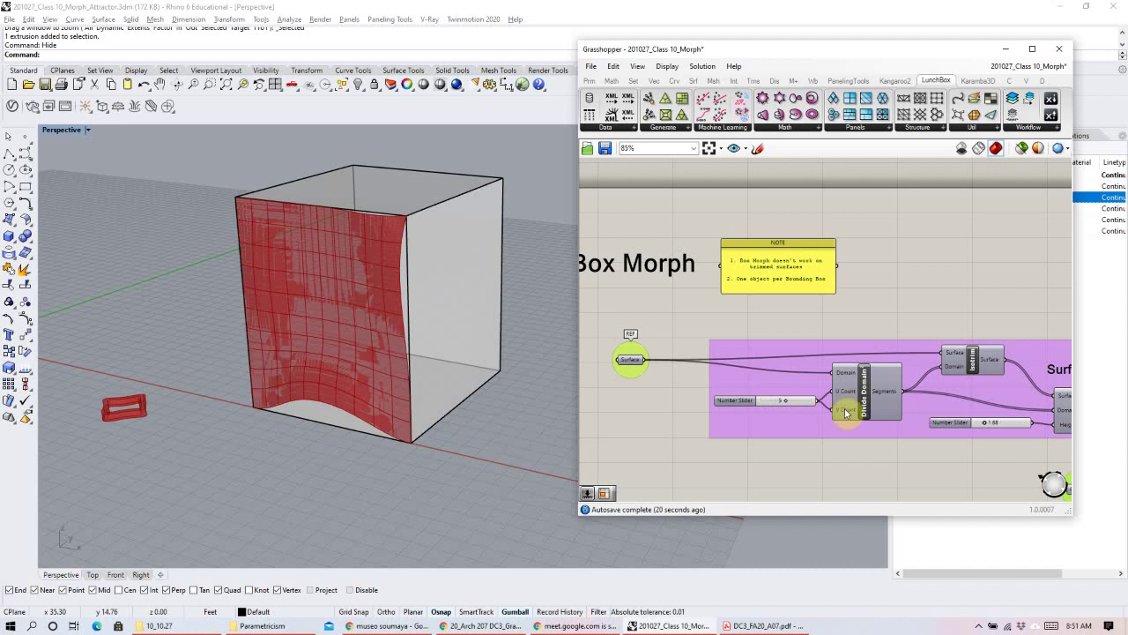
{"action": "mouse_move", "coordinate": [844, 413]}
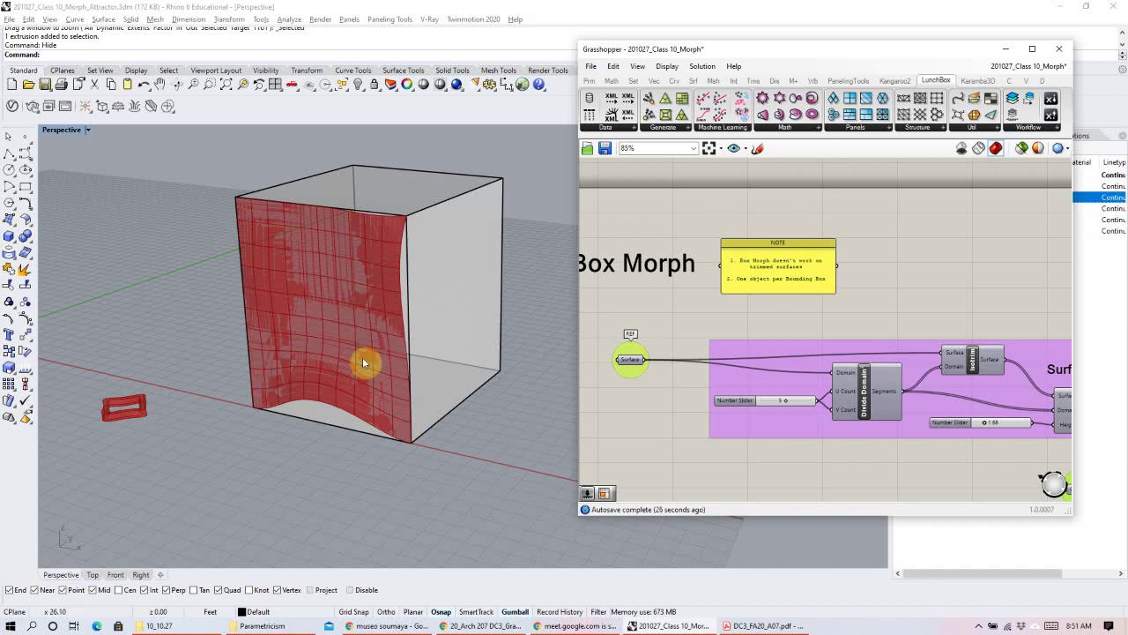
{"action": "scroll", "coordinate": [826, 290], "scroll_direction": "up", "scroll_amount": 5}
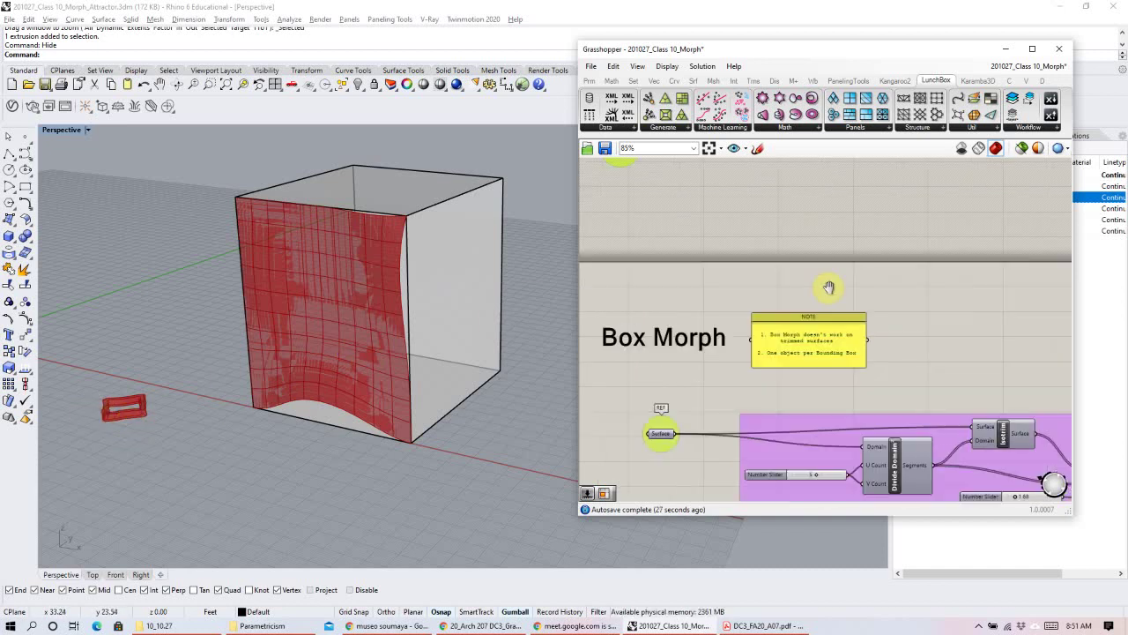
{"action": "scroll", "coordinate": [650, 248], "scroll_direction": "up", "scroll_amount": 1}
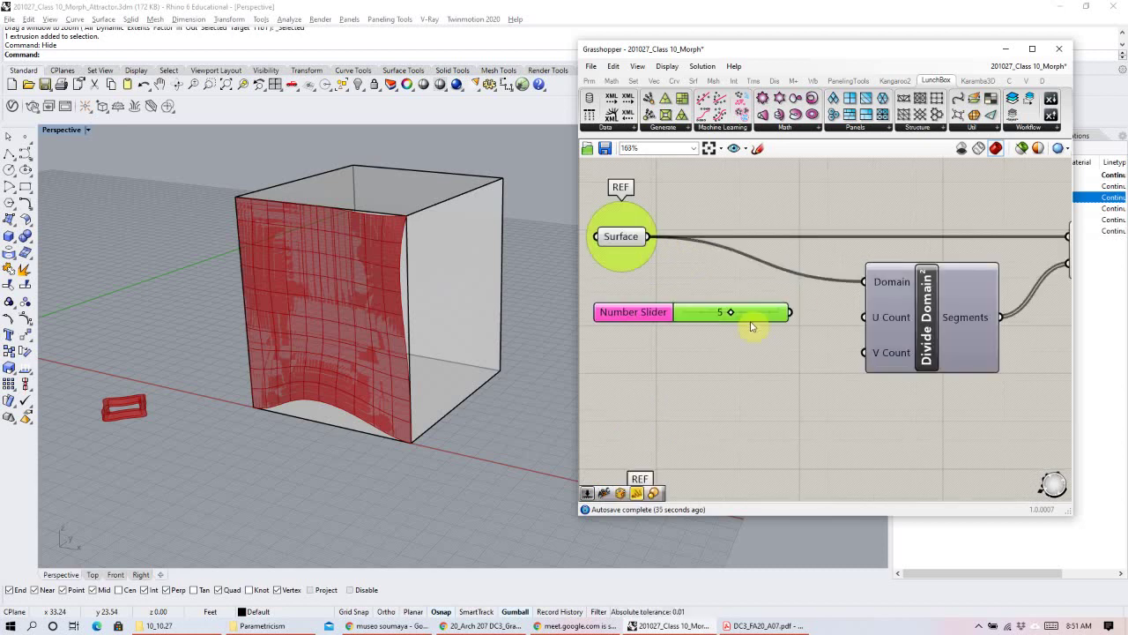
{"action": "scroll", "coordinate": [804, 331], "scroll_direction": "up", "scroll_amount": 3}
{"action": "left_click_drag", "start_coordinate": [807, 332], "coordinate": [864, 317]}
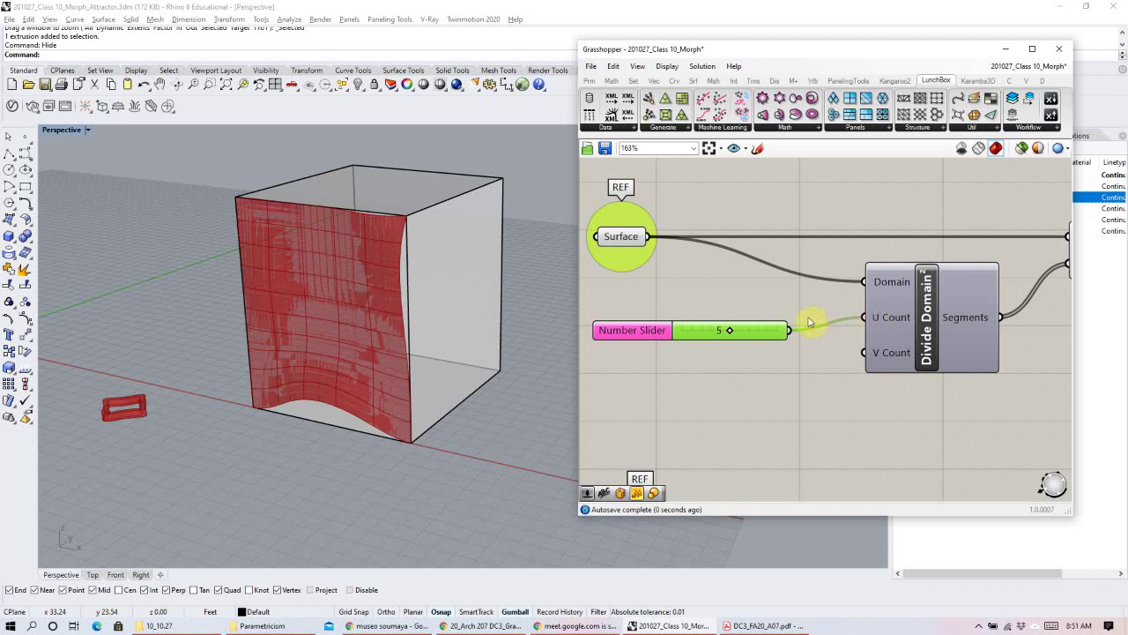
{"action": "left_click_drag", "start_coordinate": [794, 333], "coordinate": [862, 368]}
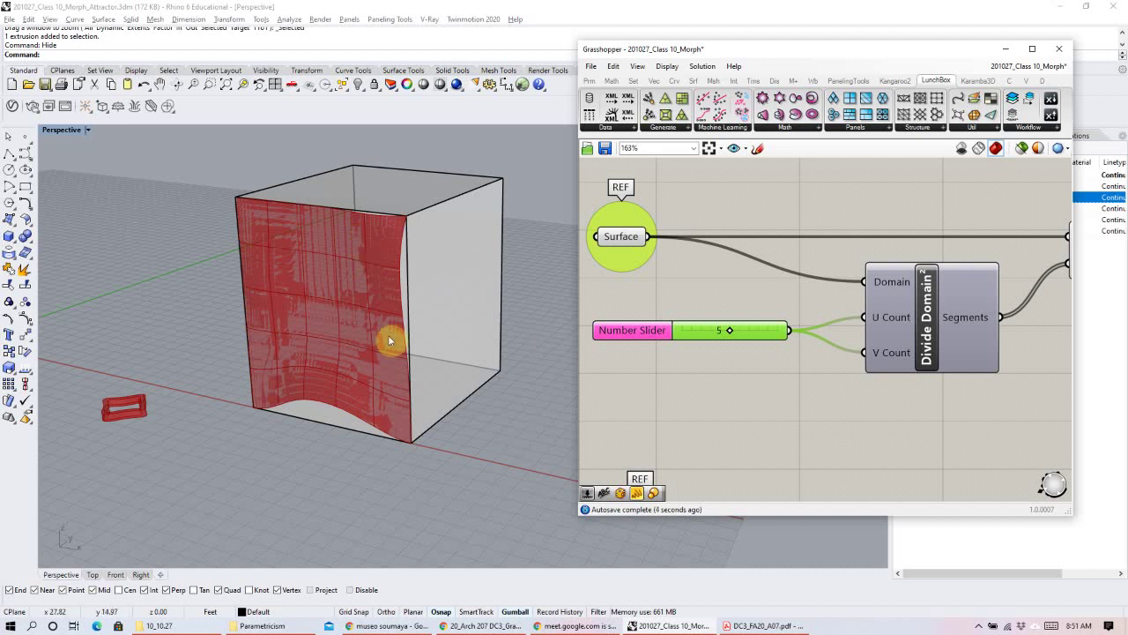
{"action": "mouse_move", "coordinate": [734, 333]}
{"action": "left_mouse_down"}
{"action": "mouse_move", "coordinate": [722, 332]}
{"action": "mouse_move", "coordinate": [736, 335]}
{"action": "left_mouse_up"}
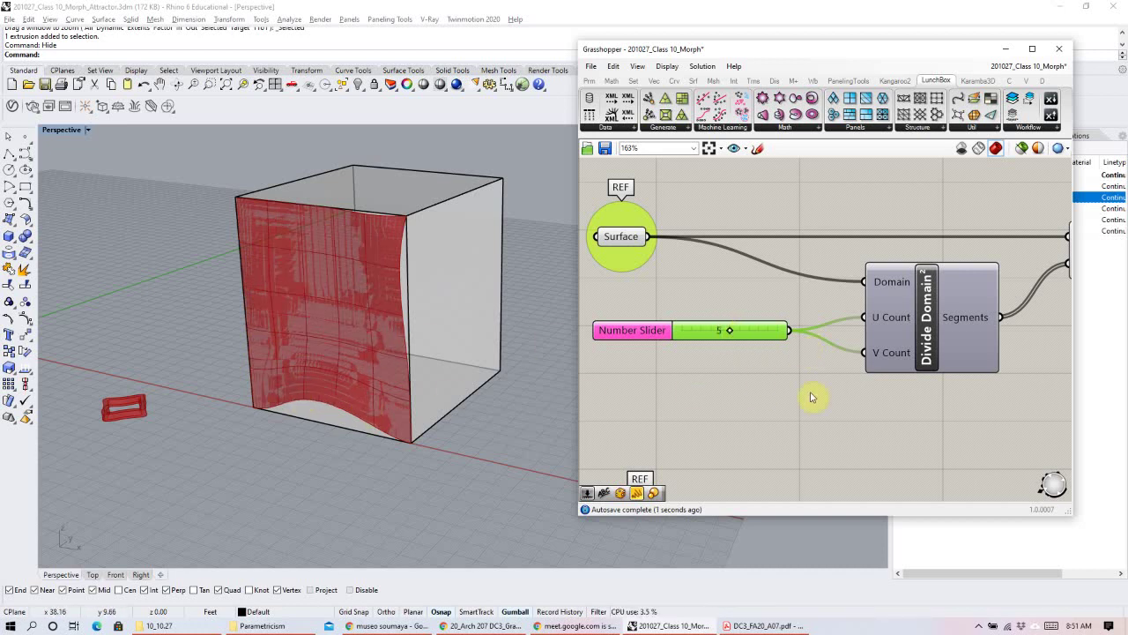
Move the number slider, Divide Domain² and Isotrim together farther right, away from the Surface parameter.
{"action": "scroll", "coordinate": [776, 310], "scroll_direction": "down", "scroll_amount": 3}
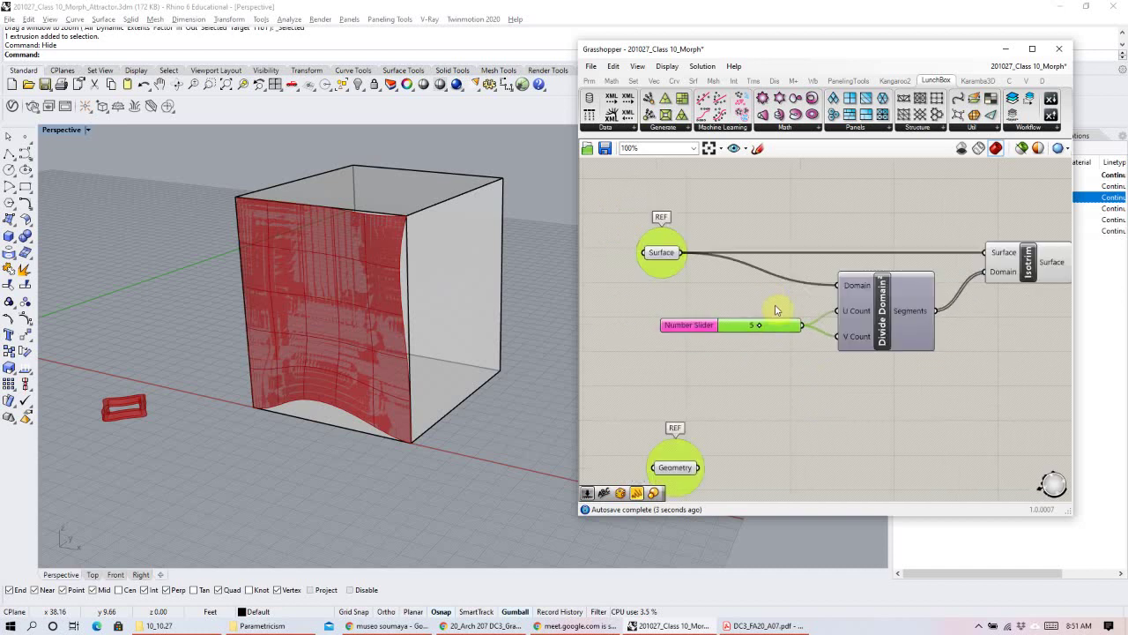
{"action": "left_click_drag", "start_coordinate": [893, 347], "coordinate": [663, 250]}
{"action": "left_click_drag", "start_coordinate": [755, 307], "coordinate": [849, 303]}
{"action": "left_click", "coordinate": [767, 388]}
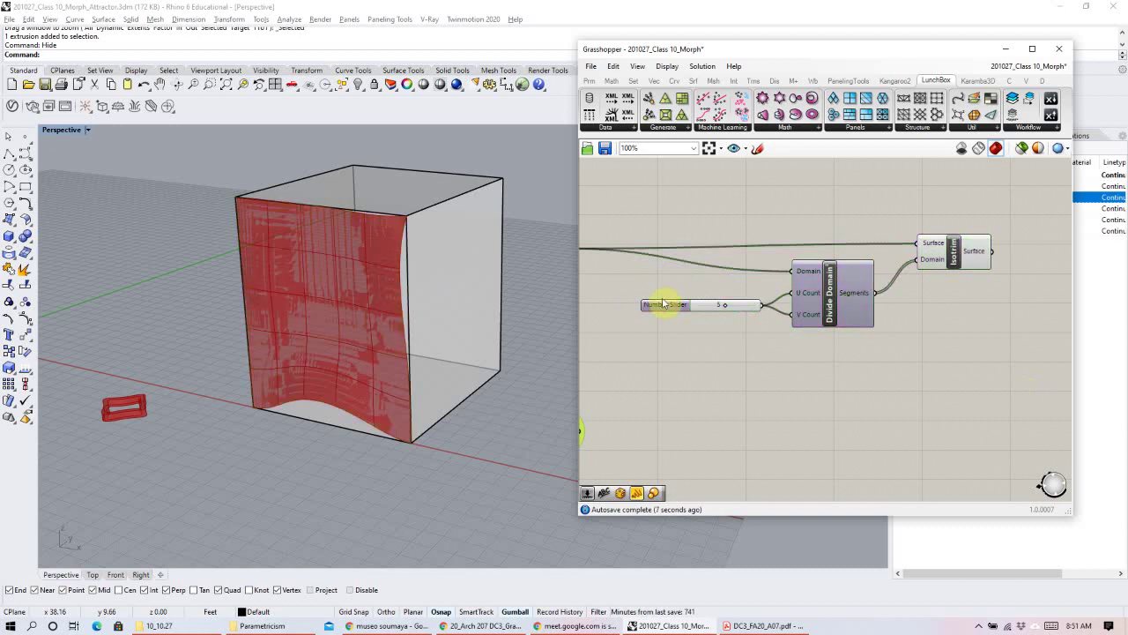
Add a Surface Box component to the lower right of Isotrim and feed Isotrim's Surface output into its Surface input.
{"action": "scroll", "coordinate": [819, 298], "scroll_direction": "down", "scroll_amount": 2}
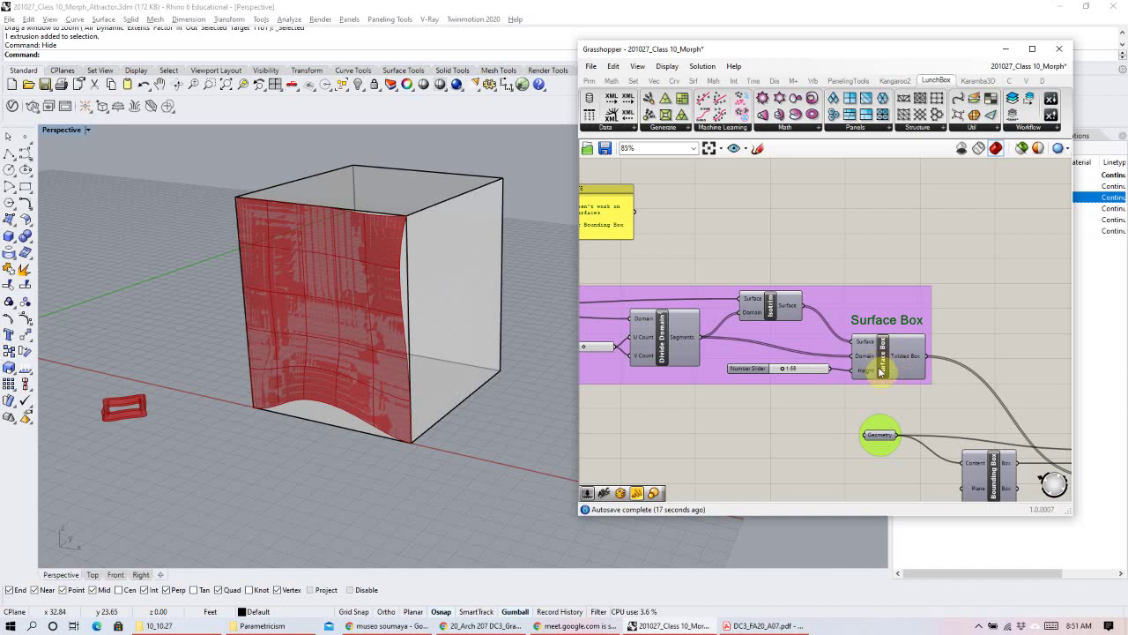
{"action": "scroll", "coordinate": [881, 291], "scroll_direction": "down", "scroll_amount": 2}
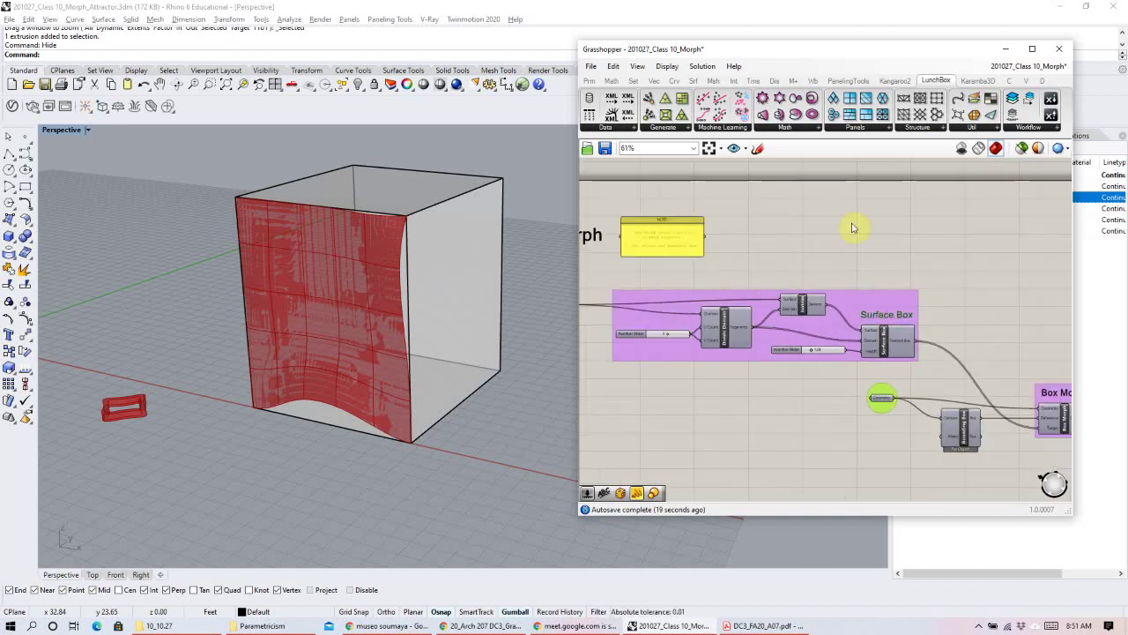
{"action": "right_click_drag", "start_coordinate": [881, 282], "coordinate": [893, 431]}
{"action": "scroll", "coordinate": [873, 199], "scroll_direction": "up", "scroll_amount": 3}
{"action": "double_click", "coordinate": [886, 205]}
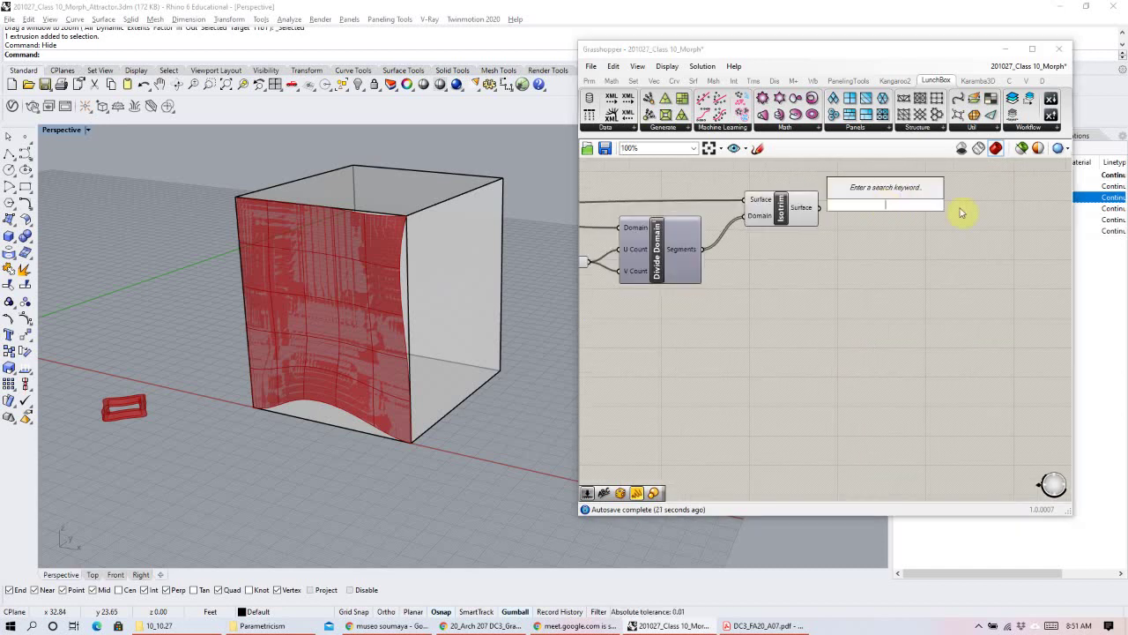
{"action": "type", "text": "surf"}
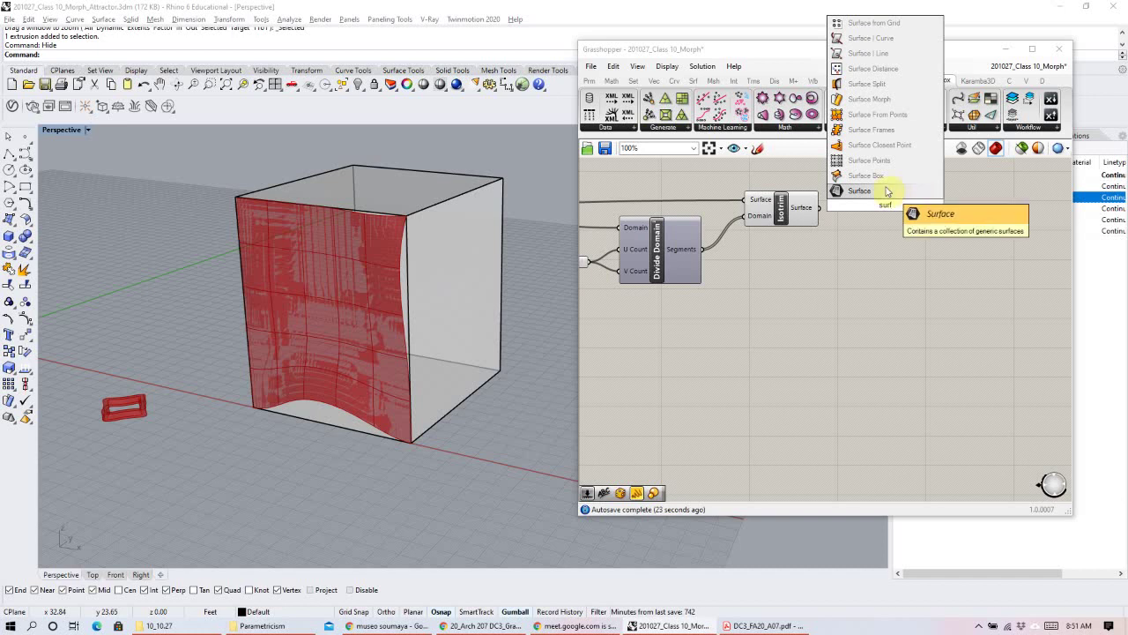
{"action": "key", "text": "Up"}
{"action": "key", "text": "Return"}
{"action": "left_click_drag", "start_coordinate": [819, 208], "coordinate": [868, 218]}
{"action": "left_click_drag", "start_coordinate": [899, 254], "coordinate": [924, 270]}
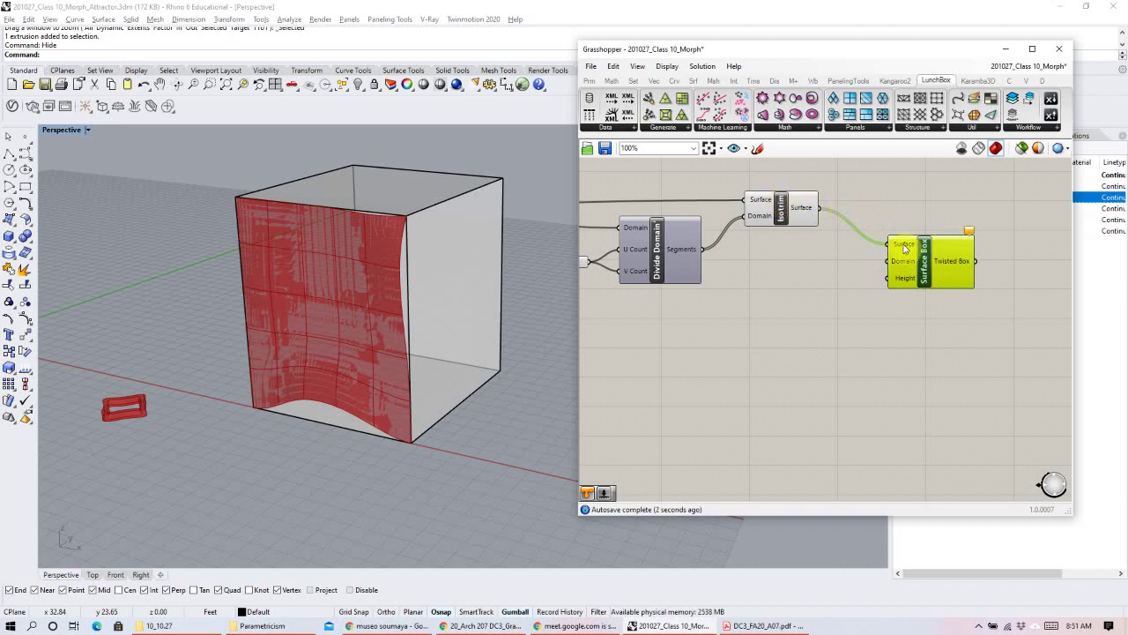
Connect the Segments output of Divide Domain² to Surface Box's Domain input.
{"action": "mouse_move", "coordinate": [905, 249]}
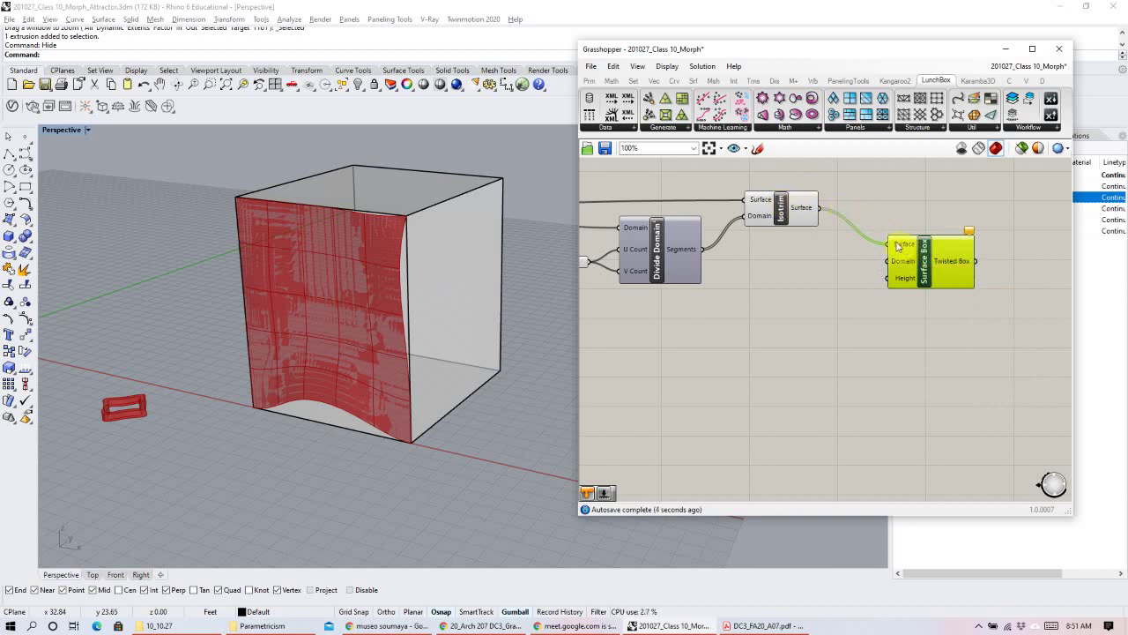
{"action": "left_click", "coordinate": [679, 253]}
{"action": "left_click_drag", "start_coordinate": [703, 250], "coordinate": [889, 261]}
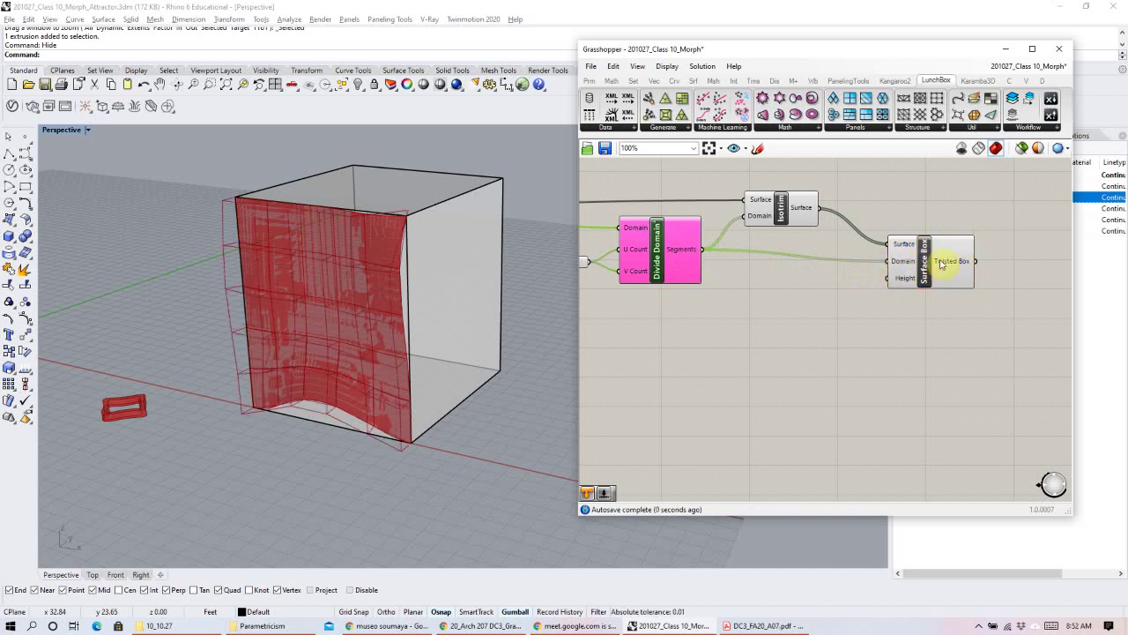
Inspect the twisted boxes on the curved surface from the side in Rhino, and compare the Surface Box component with the Box Morph example.
{"action": "right_click_drag", "start_coordinate": [257, 312], "coordinate": [327, 222]}
{"action": "scroll", "coordinate": [438, 244], "scroll_direction": "up", "scroll_amount": 3}
{"action": "right_click_drag", "start_coordinate": [439, 244], "coordinate": [537, 303]}
{"action": "right_click_drag", "start_coordinate": [295, 393], "coordinate": [345, 399]}
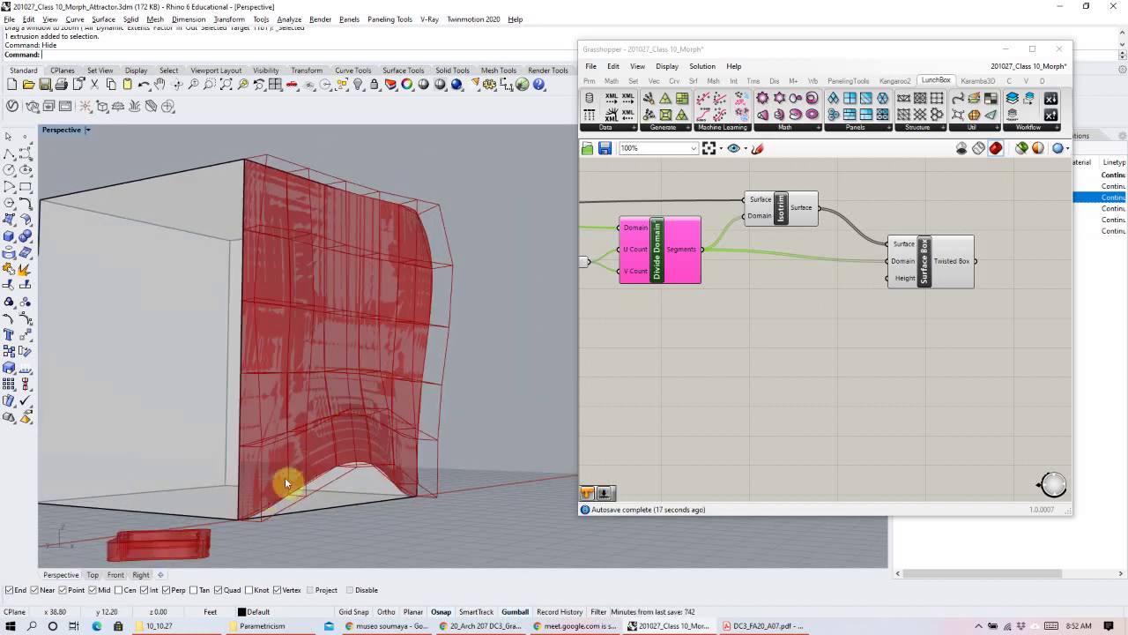
{"action": "scroll", "coordinate": [828, 304], "scroll_direction": "down", "scroll_amount": 5}
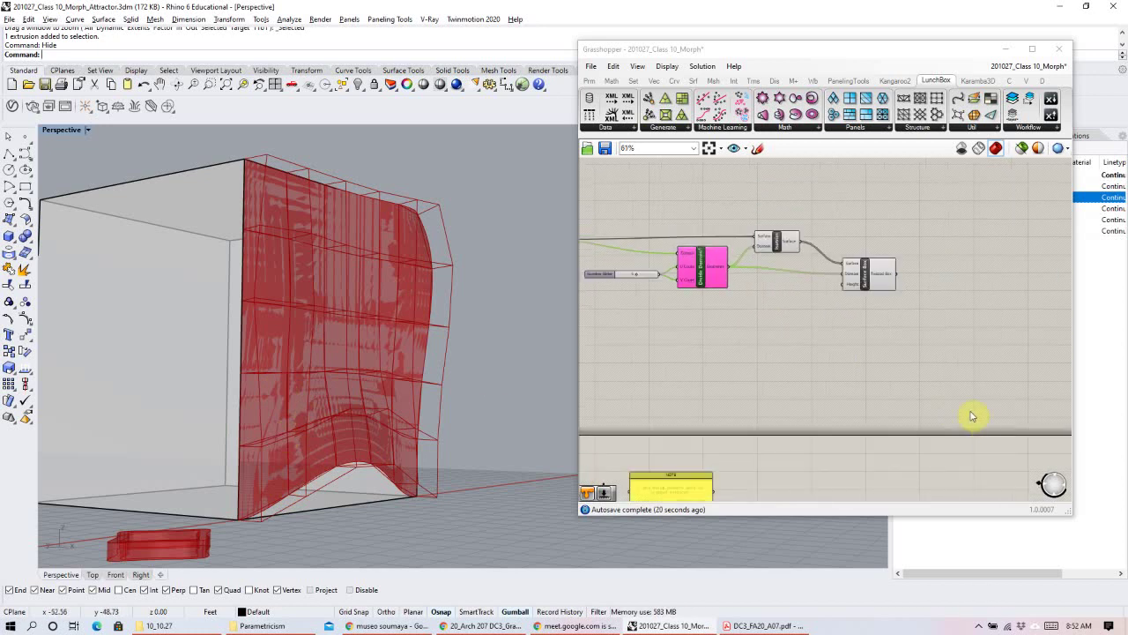
{"action": "right_click_drag", "start_coordinate": [890, 468], "coordinate": [850, 370]}
{"action": "scroll", "coordinate": [850, 379], "scroll_direction": "up", "scroll_amount": 4}
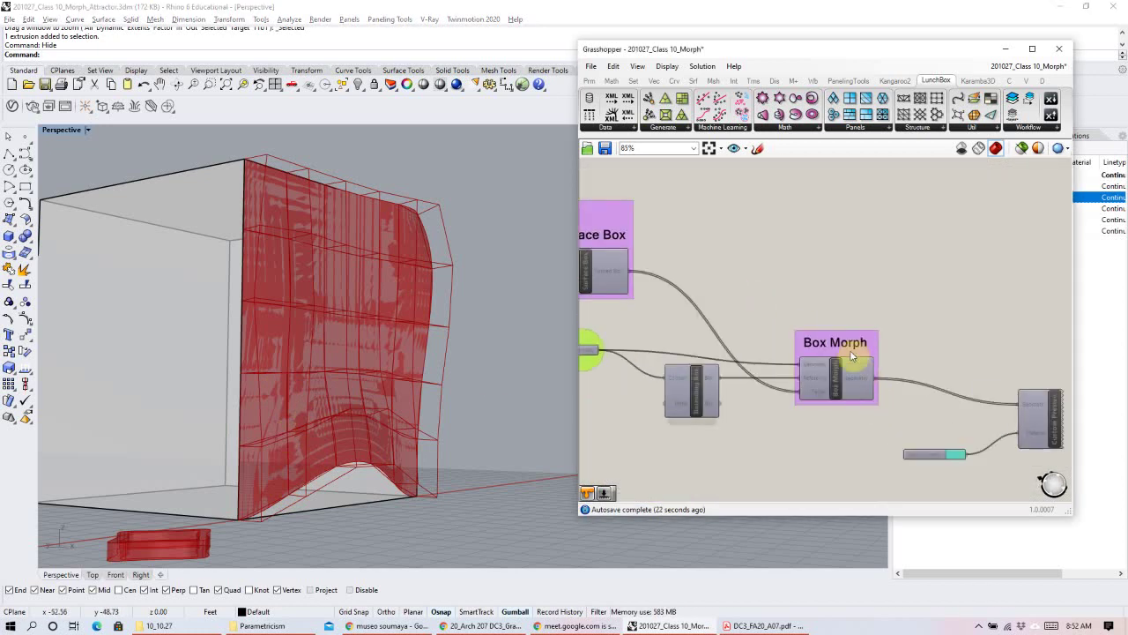
{"action": "scroll", "coordinate": [745, 362], "scroll_direction": "down", "scroll_amount": 2}
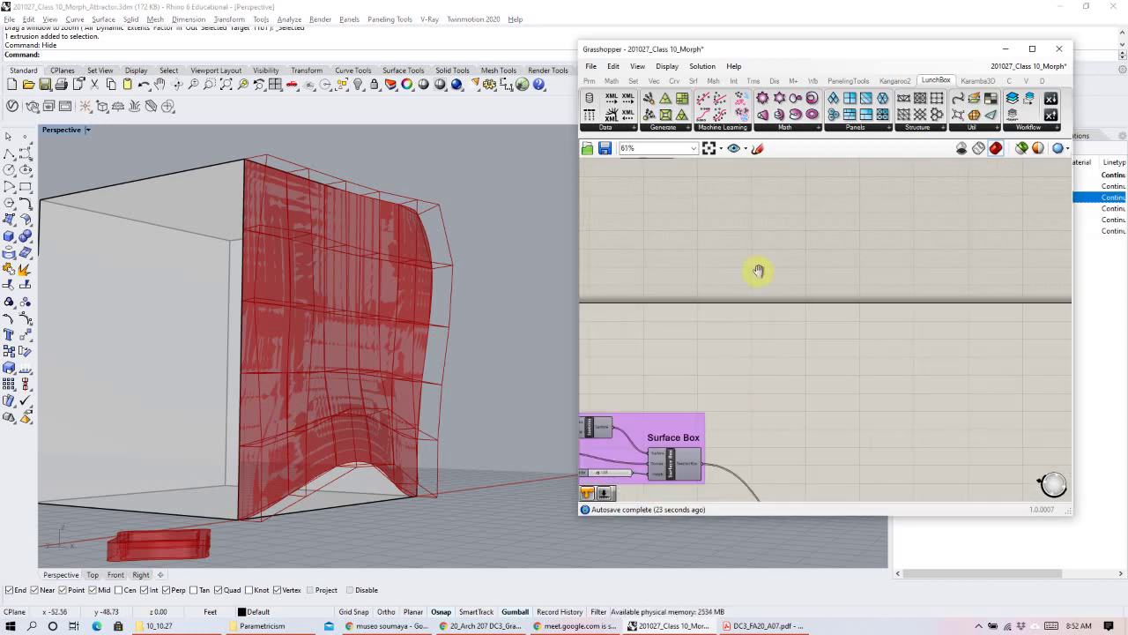
{"action": "scroll", "coordinate": [759, 272], "scroll_direction": "up", "scroll_amount": 3}
{"action": "left_click", "coordinate": [781, 322]}
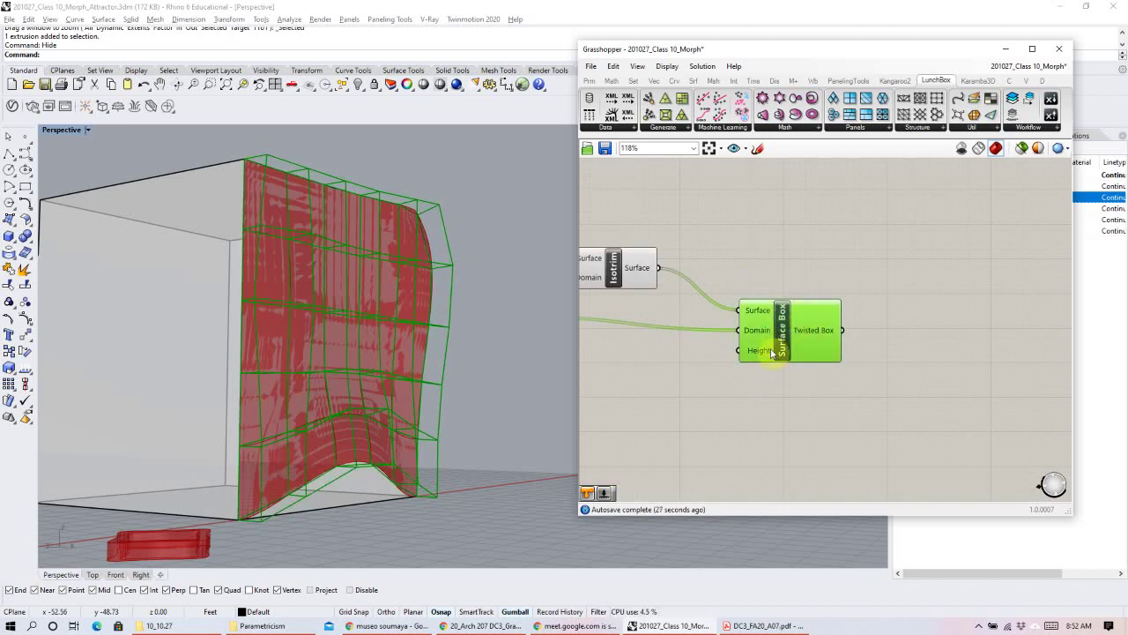
Add a number slider with the value 1.5 beside the Height input of Surface Box.
{"action": "right_click_drag", "start_coordinate": [805, 403], "coordinate": [991, 366]}
{"action": "double_click", "coordinate": [829, 364]}
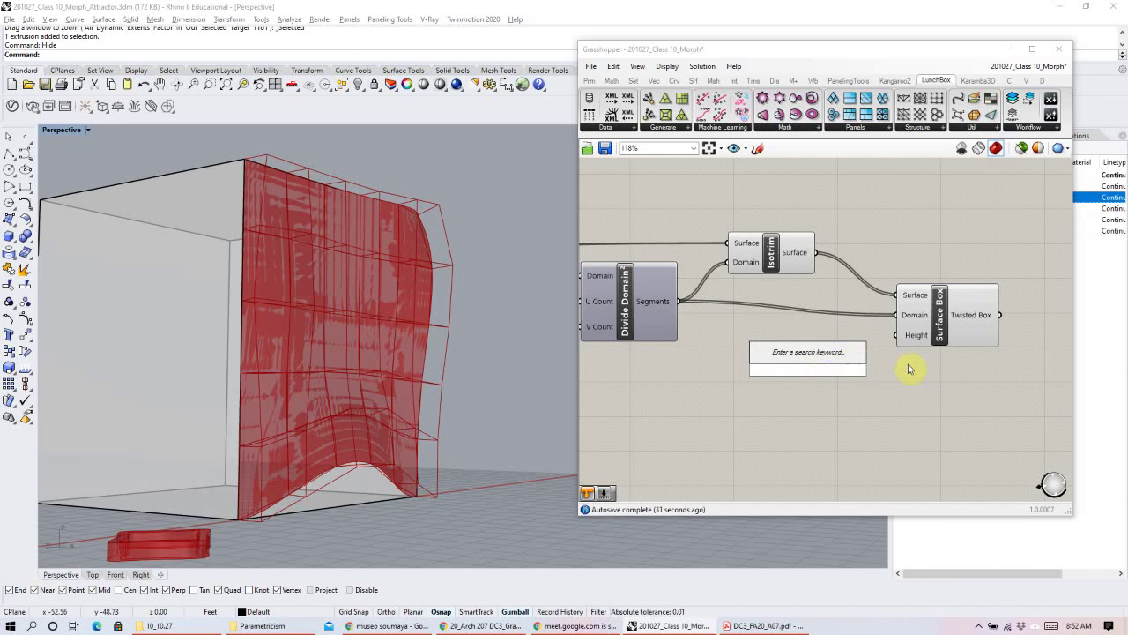
{"action": "type", "text": "1.5"}
{"action": "key", "text": "Return"}
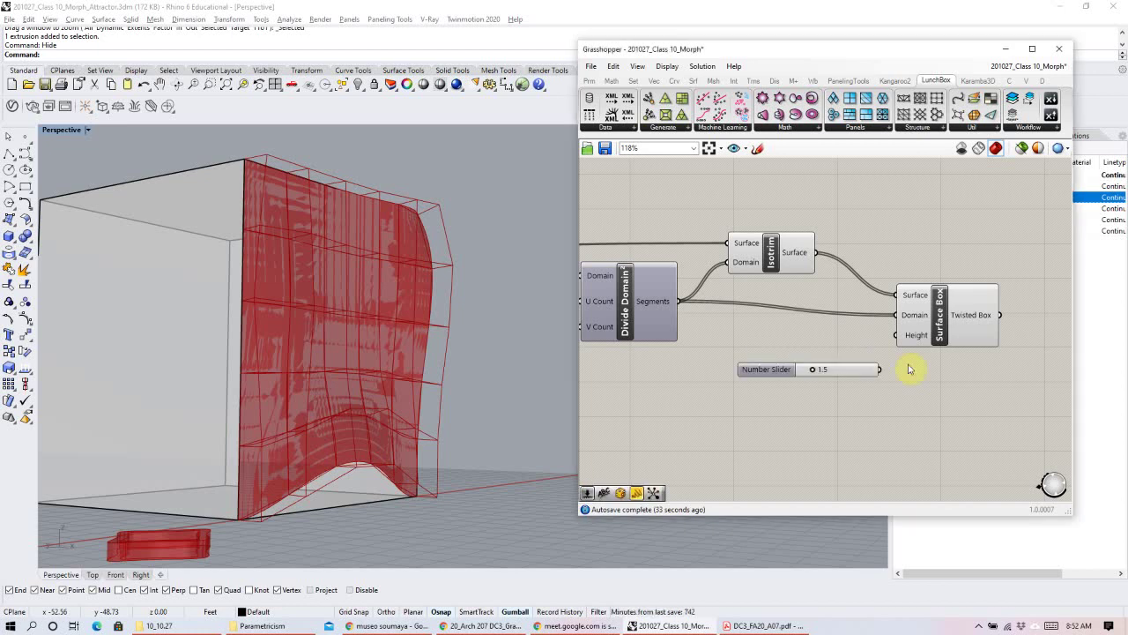
Connect the number slider to Surface Box's Height input and set the slider's precision to two decimal places.
{"action": "left_click_drag", "start_coordinate": [879, 369], "coordinate": [896, 335]}
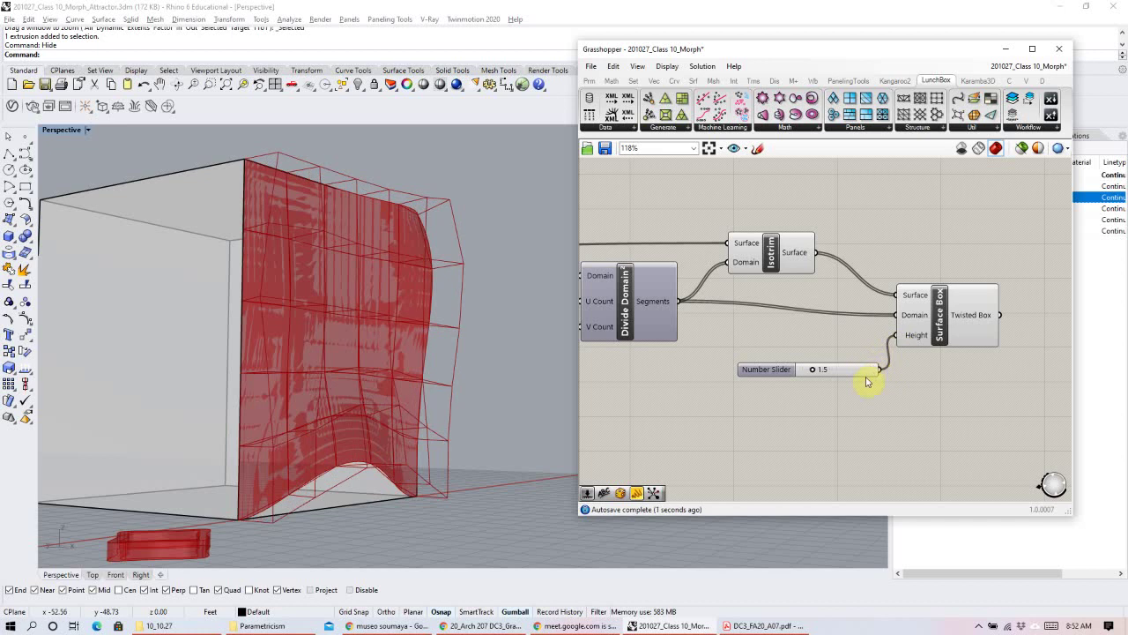
{"action": "left_click", "coordinate": [856, 371]}
{"action": "right_click", "coordinate": [853, 373]}
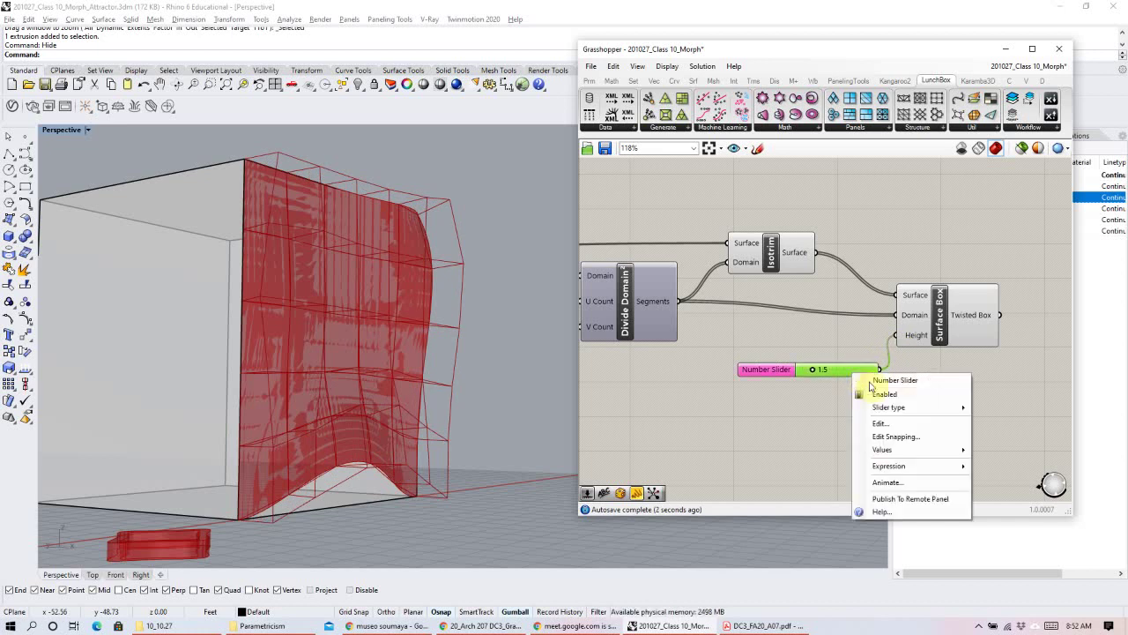
{"action": "left_click", "coordinate": [898, 426]}
{"action": "left_click", "coordinate": [903, 410]}
{"action": "left_click", "coordinate": [917, 539]}
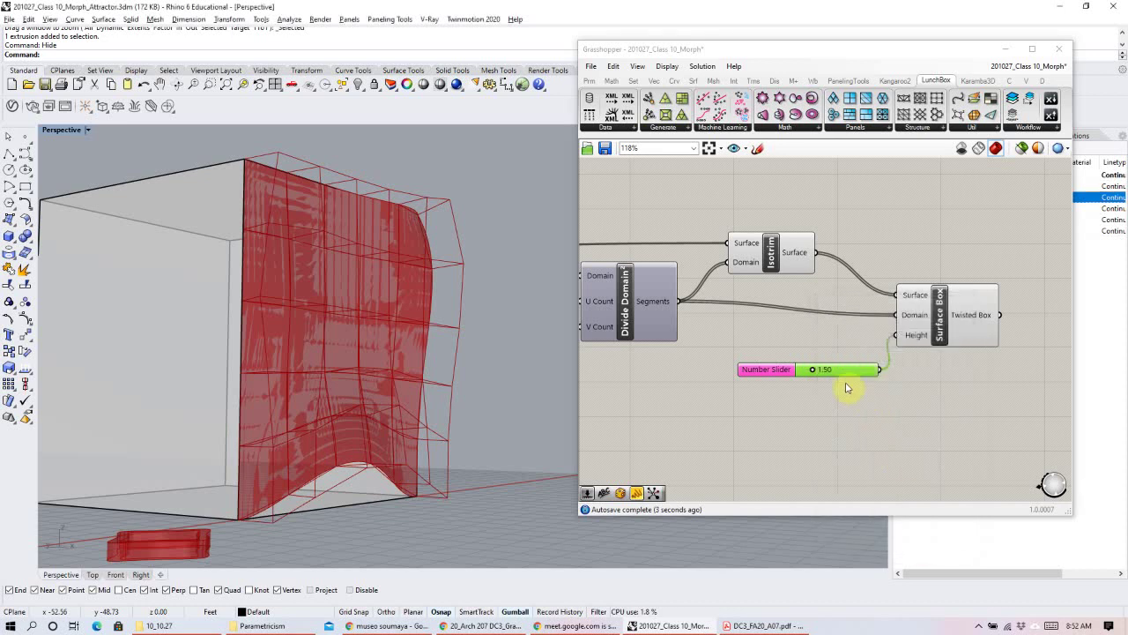
Set the slider feeding Surface Box's Height input to 1.29 and shift it slightly away from the component.
{"action": "scroll", "coordinate": [816, 379], "scroll_direction": "up", "scroll_amount": 3}
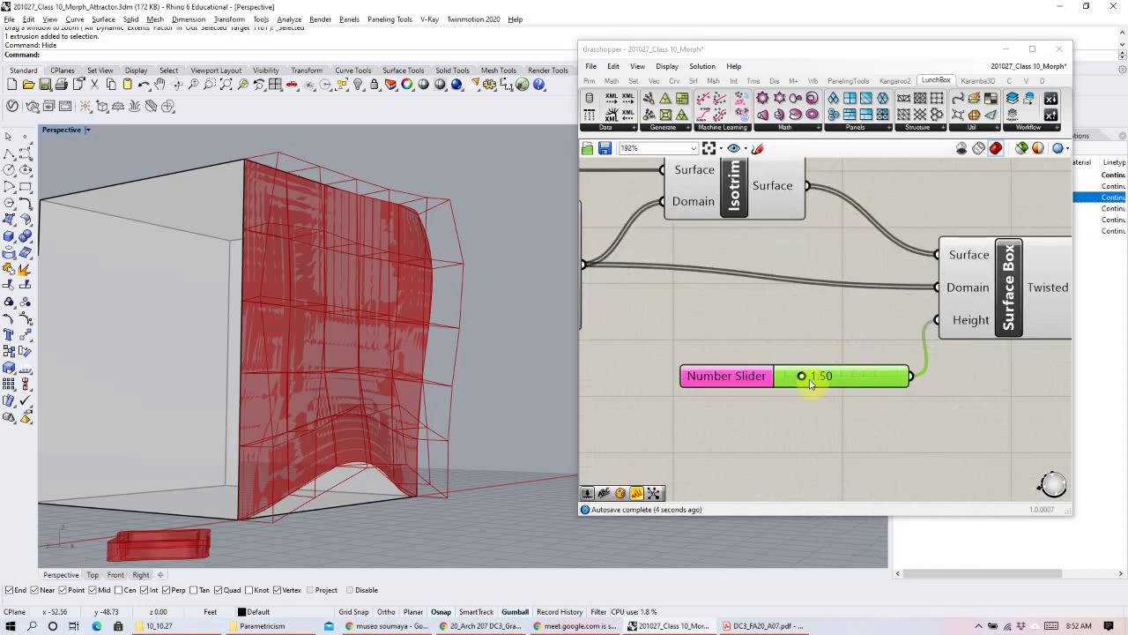
{"action": "left_click_drag", "start_coordinate": [811, 382], "coordinate": [747, 357]}
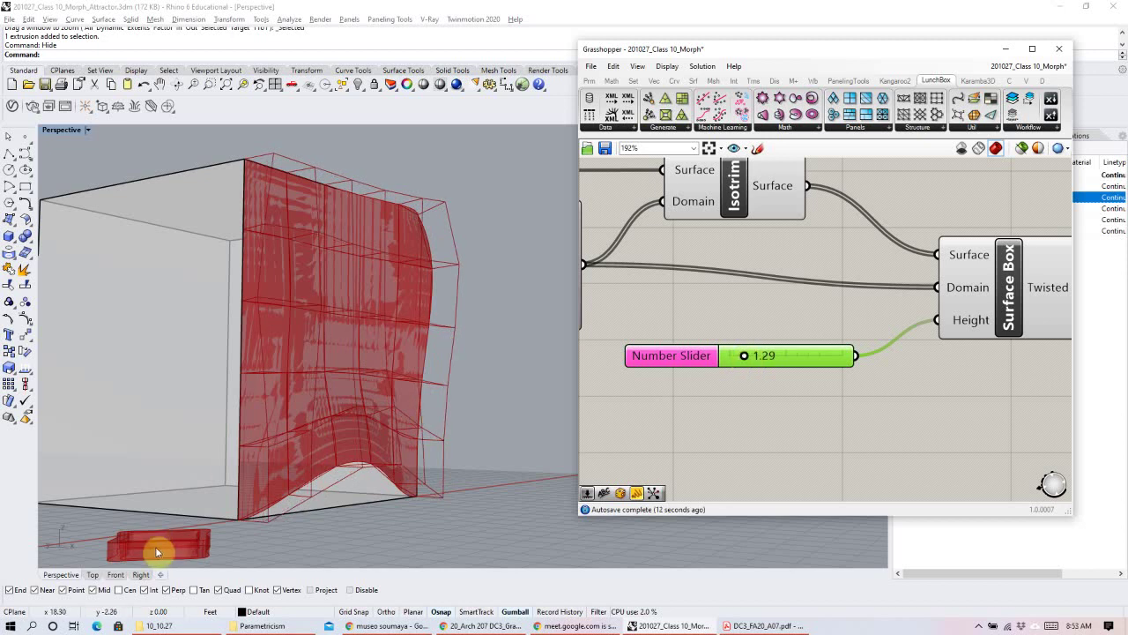
{"action": "left_click", "coordinate": [803, 388]}
{"action": "scroll", "coordinate": [804, 331], "scroll_direction": "down", "scroll_amount": 5}
{"action": "left_click", "coordinate": [804, 365]}
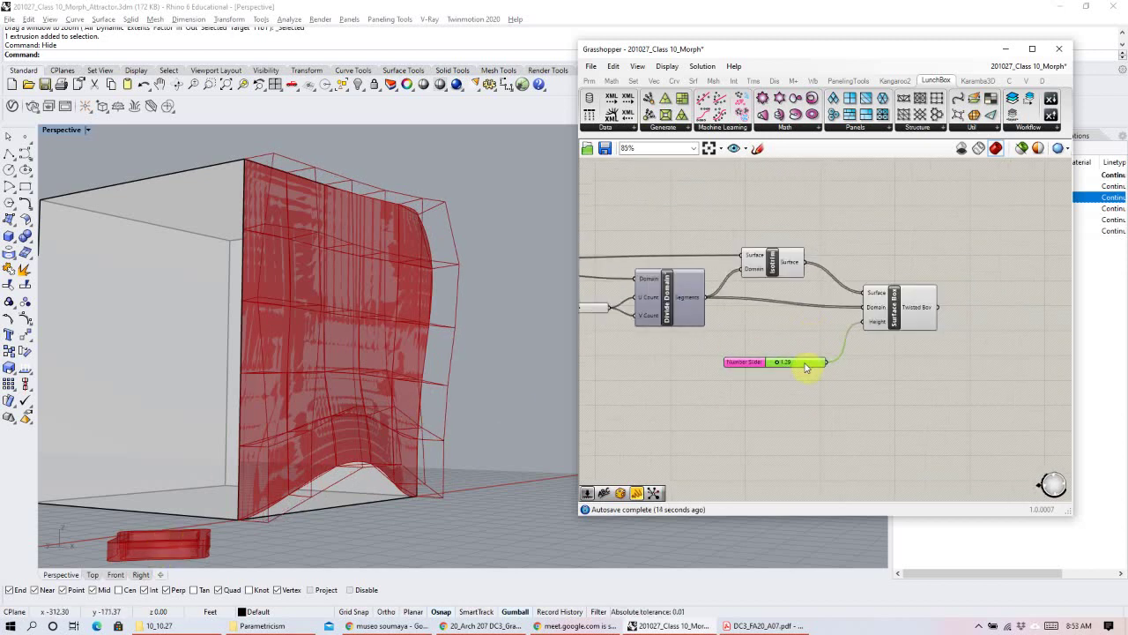
Rename the slider feeding Surface Box as Height, place it in its own group and position it below Divide Domain².
{"action": "right_click", "coordinate": [736, 368]}
{"action": "left_click_drag", "start_coordinate": [798, 375], "coordinate": [756, 375]}
{"action": "type", "text": "Height"}
{"action": "left_click", "coordinate": [902, 373]}
{"action": "left_click_drag", "start_coordinate": [816, 379], "coordinate": [783, 396]}
{"action": "right_click_drag", "start_coordinate": [806, 375], "coordinate": [911, 368]}
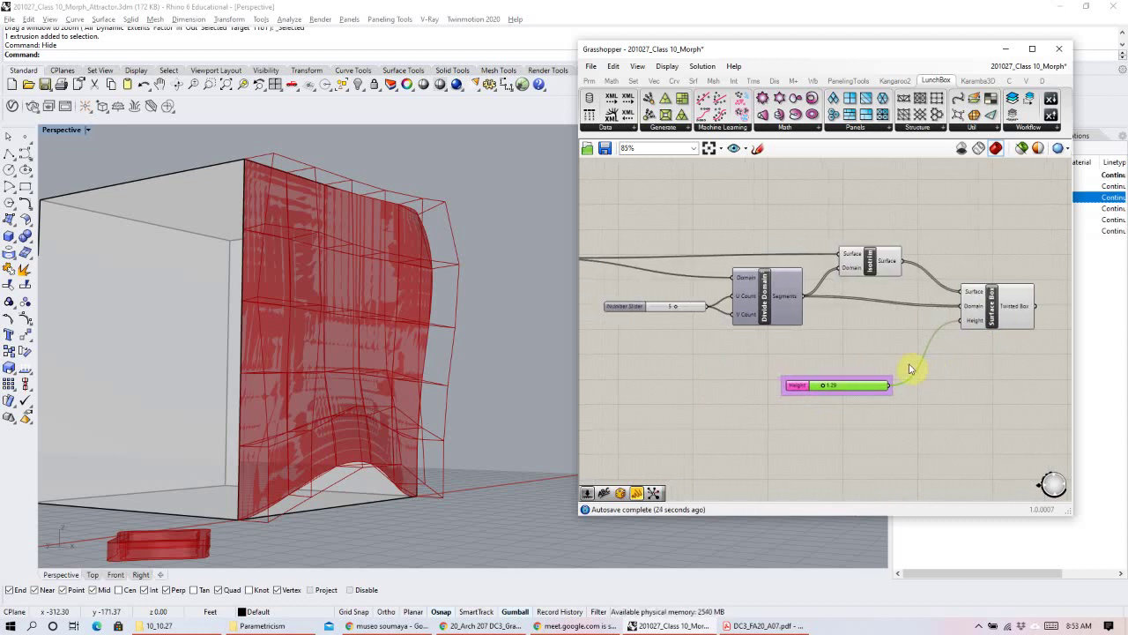
Group the U/V count slider, Divide Domain², Isotrim and Surface Box together, leaving the Height slider outside.
{"action": "scroll", "coordinate": [911, 368], "scroll_direction": "down", "scroll_amount": 1}
{"action": "left_click", "coordinate": [1005, 263]}
{"action": "left_click_drag", "start_coordinate": [1020, 226], "coordinate": [681, 345]}
{"action": "key", "text": "ctrl+g"}
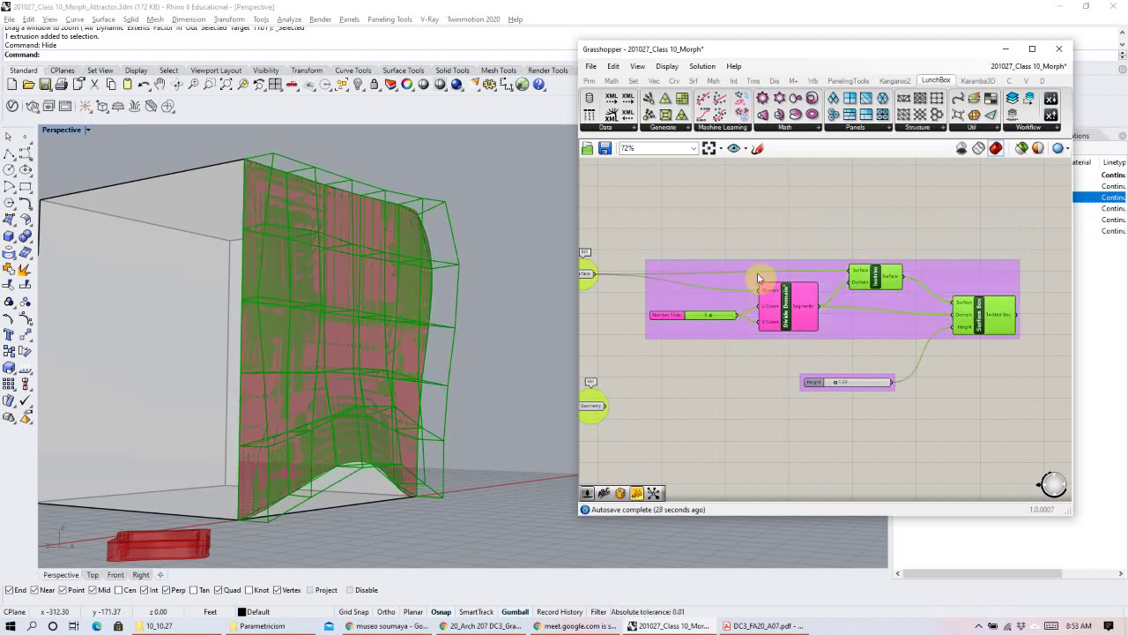
Add a Scribble note reading "Base Surface Box" above the group of surface subdivision components.
{"action": "left_click", "coordinate": [777, 228]}
{"action": "double_click", "coordinate": [763, 239]}
{"action": "type", "text": "scribble"}
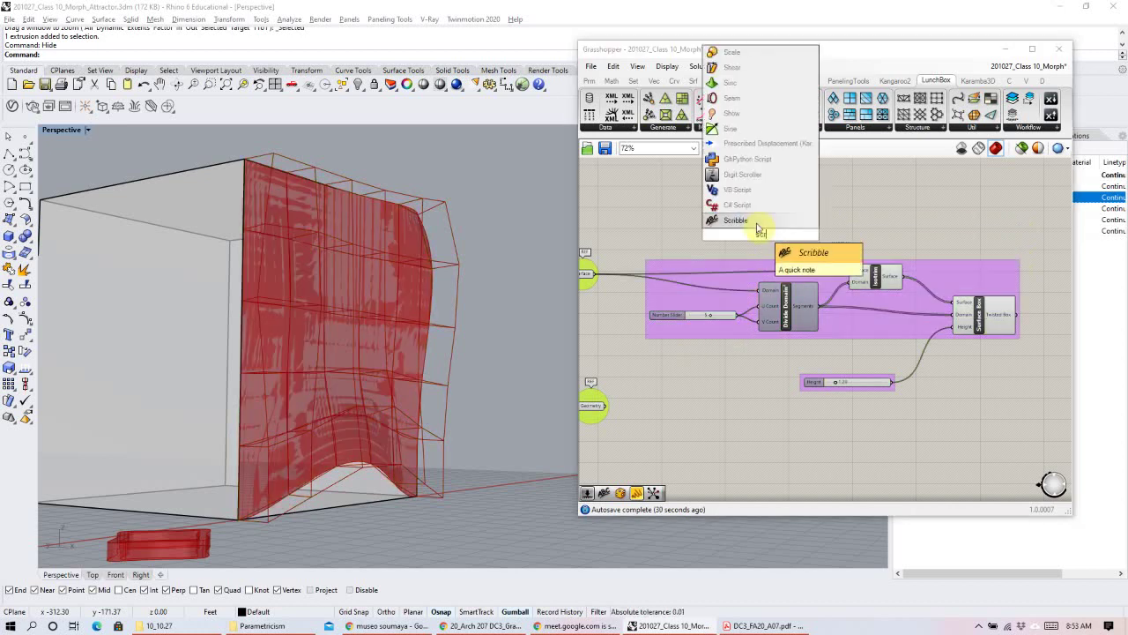
{"action": "left_click", "coordinate": [755, 227]}
{"action": "double_click", "coordinate": [748, 236]}
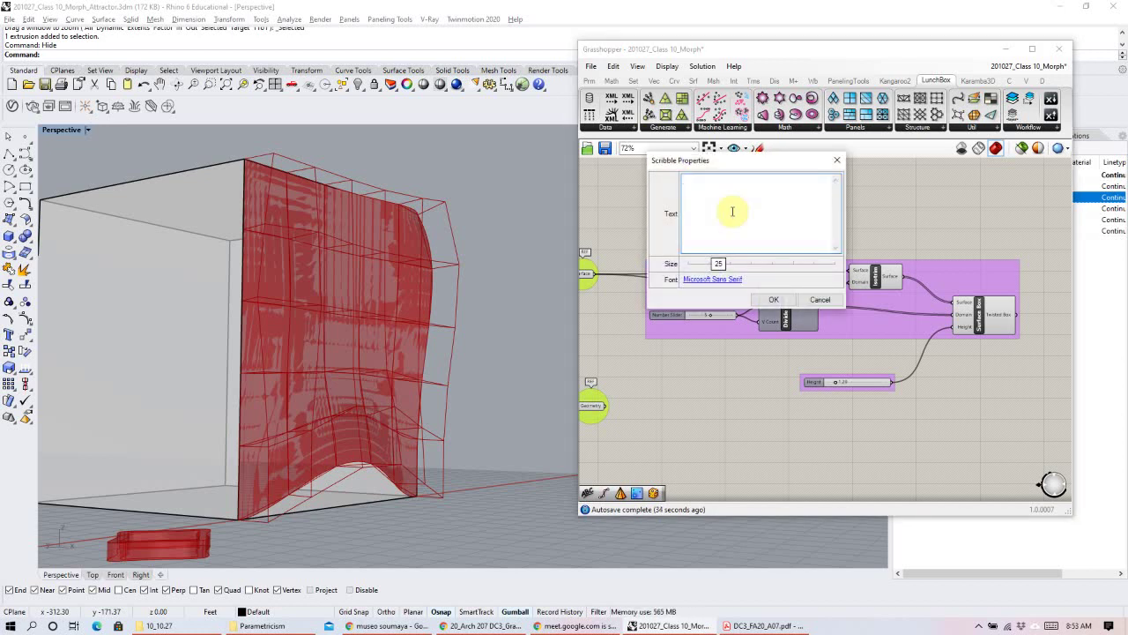
{"action": "type", "text": "Surface Box"}
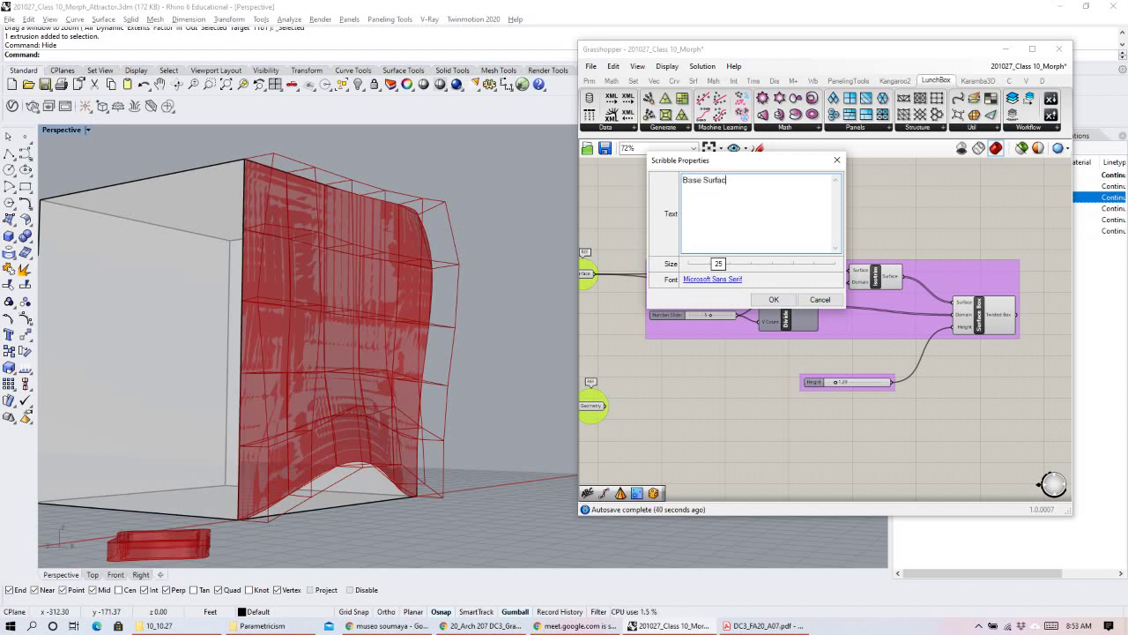
{"action": "left_click", "coordinate": [774, 300]}
Place the "Base Surface Box" note at the group's upper left corner and add it to the group.
{"action": "left_click_drag", "start_coordinate": [737, 254], "coordinate": [673, 272]}
{"action": "right_click", "coordinate": [679, 280]}
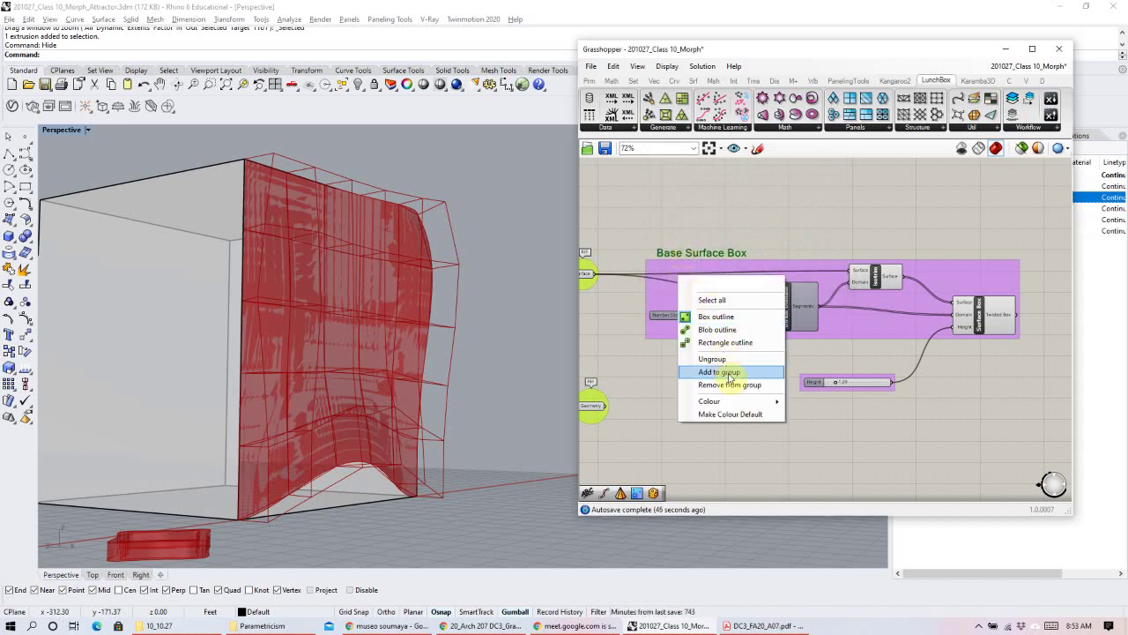
{"action": "left_click", "coordinate": [721, 371]}
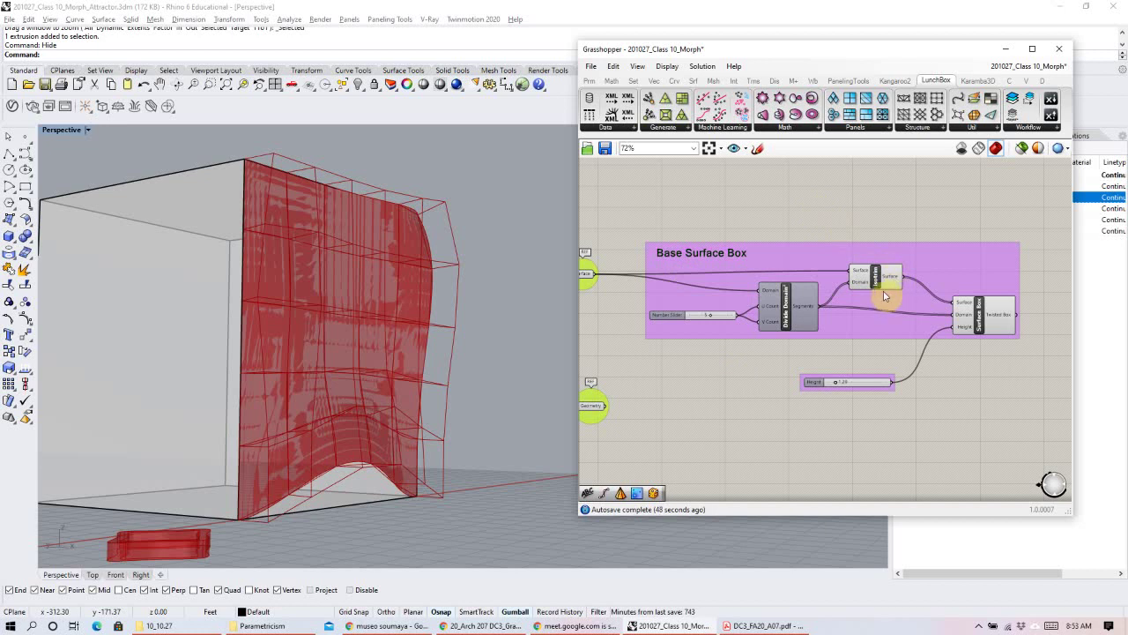
Widen the Grasshopper window to show the whole definition, and check the model units in Rhino.
{"action": "left_click_drag", "start_coordinate": [579, 195], "coordinate": [404, 179]}
{"action": "scroll", "coordinate": [698, 212], "scroll_direction": "up", "scroll_amount": 2}
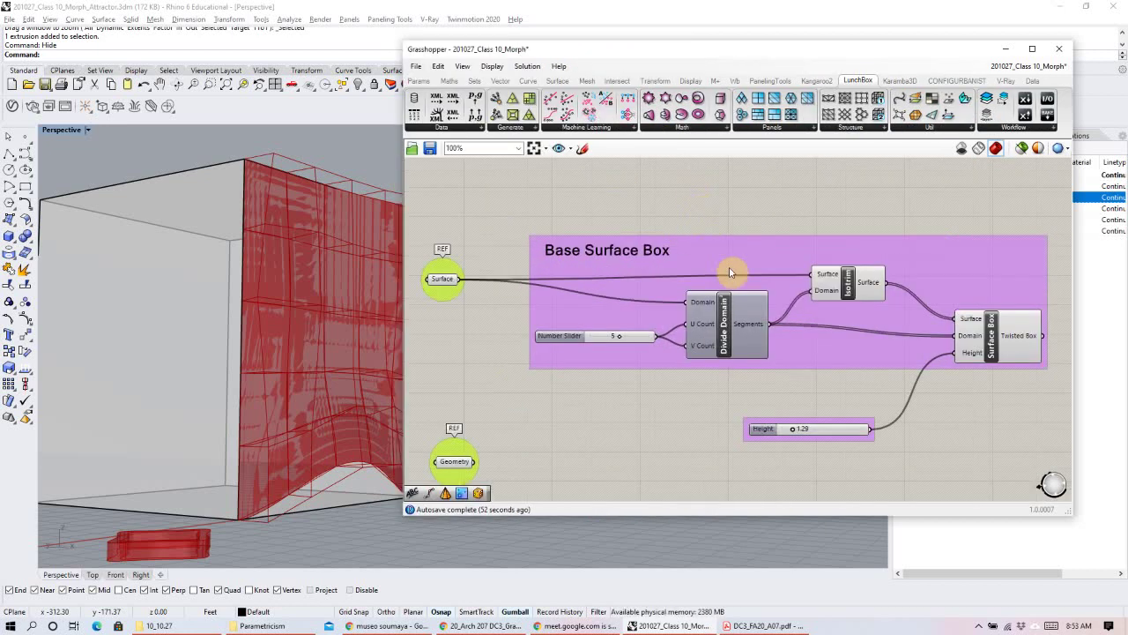
{"action": "right_click_drag", "start_coordinate": [731, 262], "coordinate": [731, 240]}
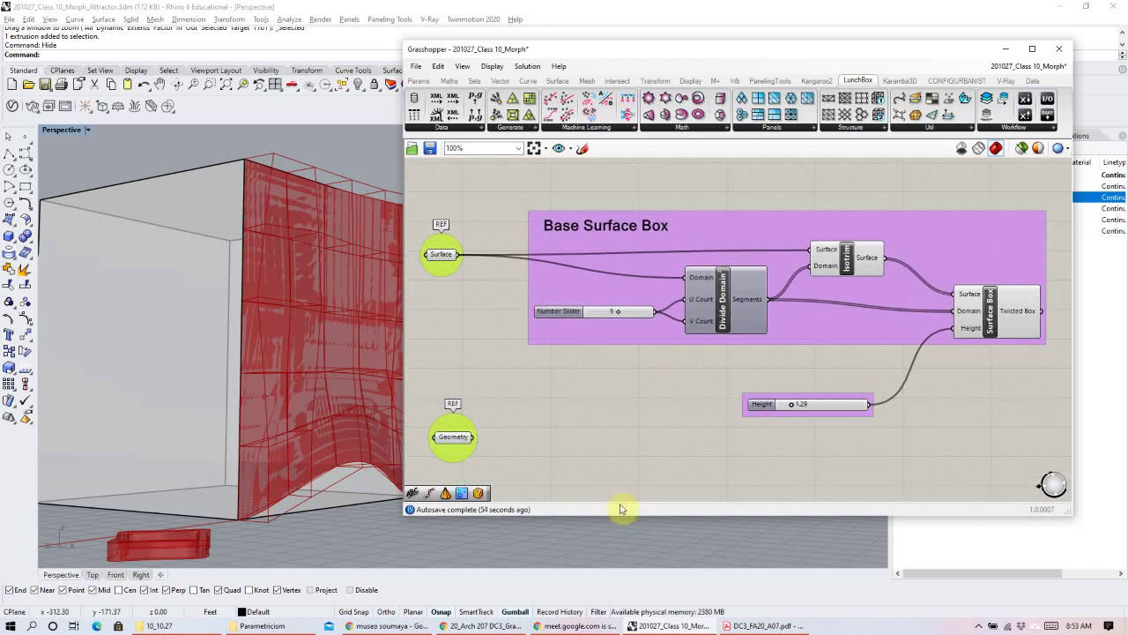
{"action": "left_click", "coordinate": [214, 612]}
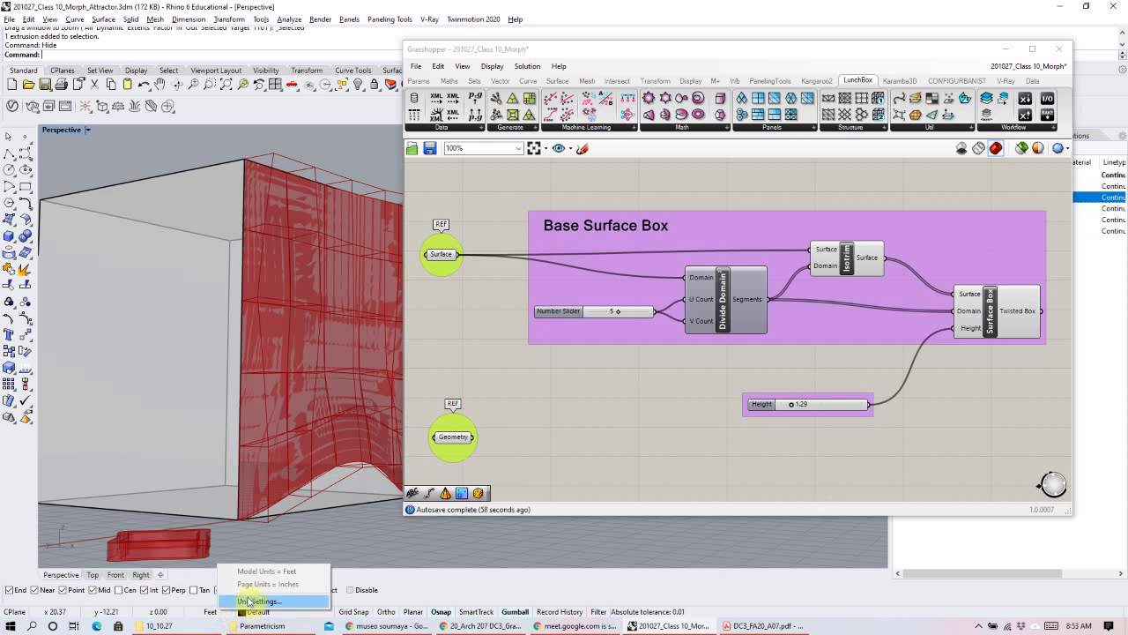
{"action": "left_click", "coordinate": [208, 613]}
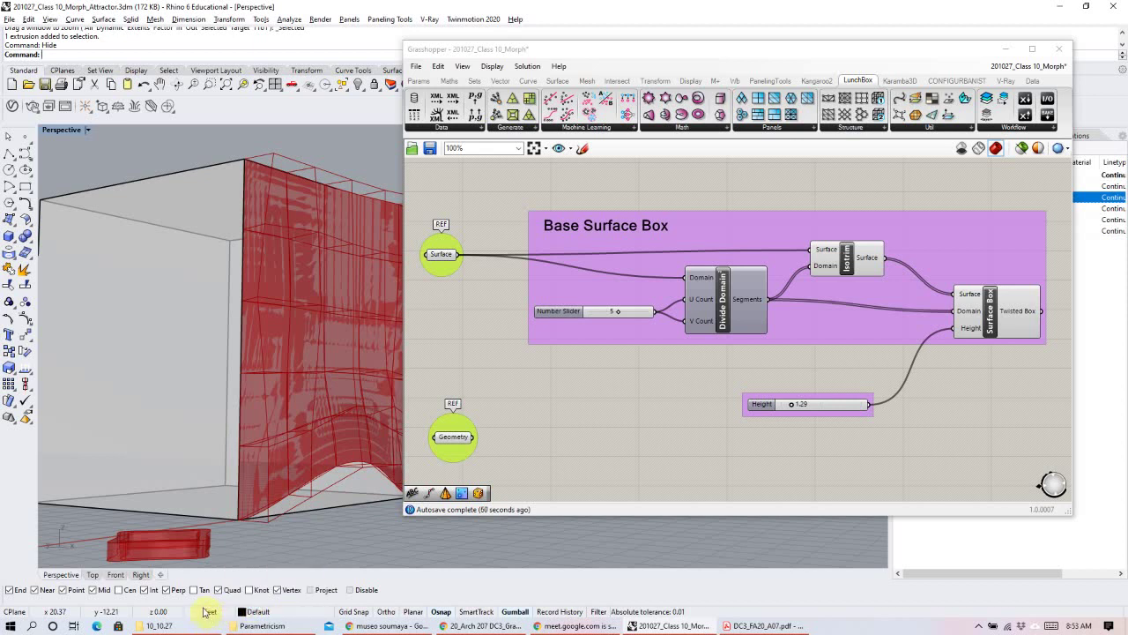
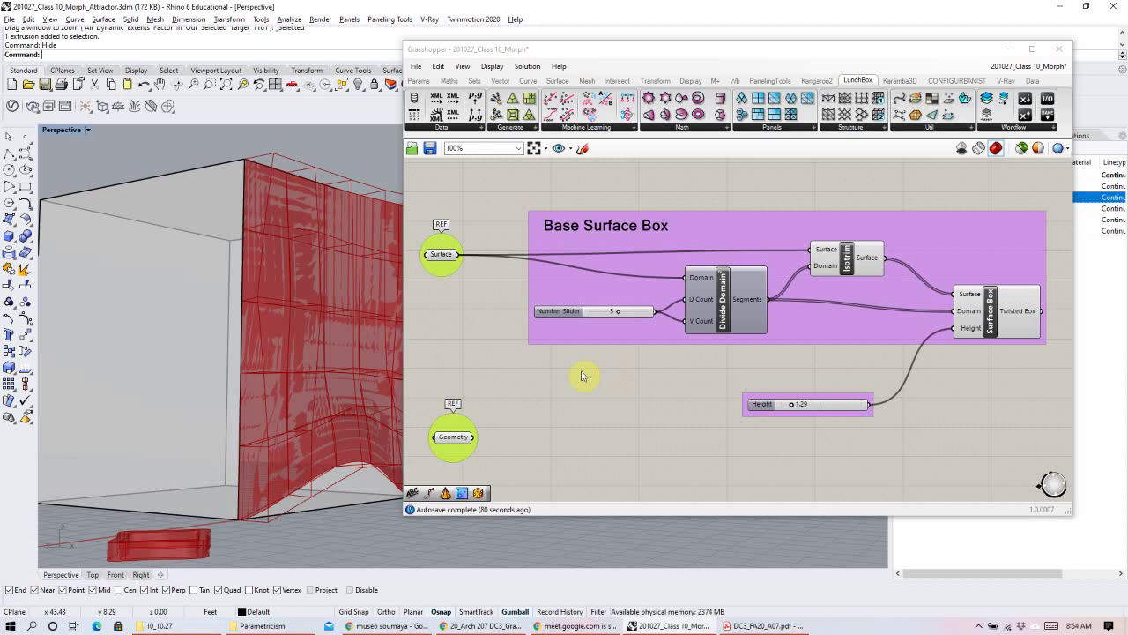
Examine how the referenced Surface, Divide Domain², its count slider and Isotrim work together to subdivide the curved surface.
{"action": "right_click_drag", "start_coordinate": [335, 403], "coordinate": [247, 396]}
{"action": "left_click", "coordinate": [726, 379]}
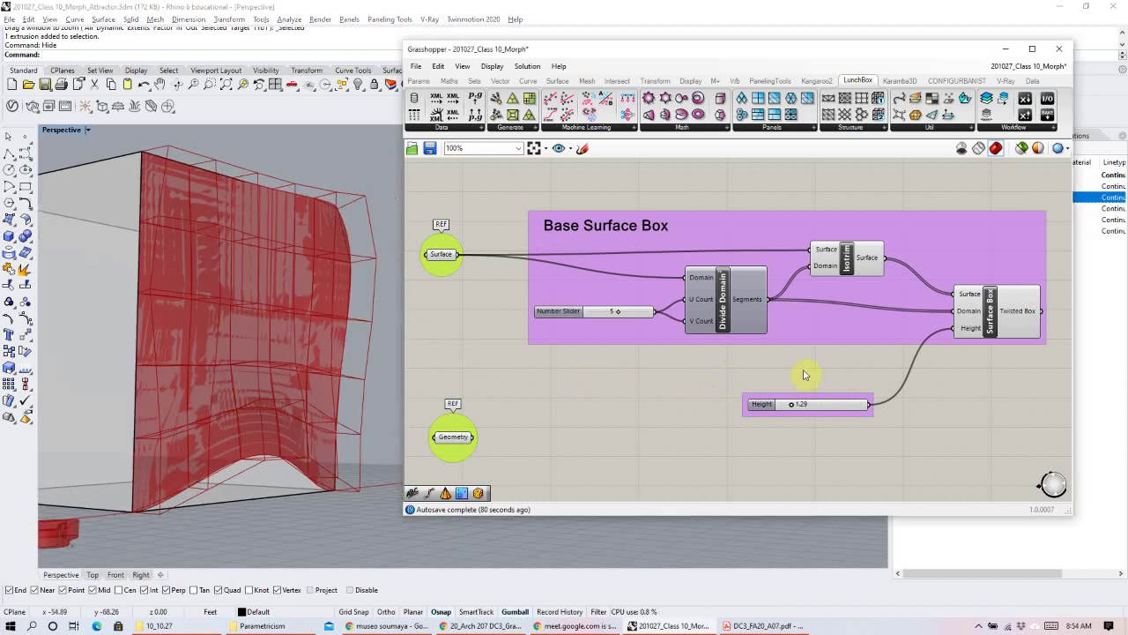
{"action": "left_click", "coordinate": [445, 260]}
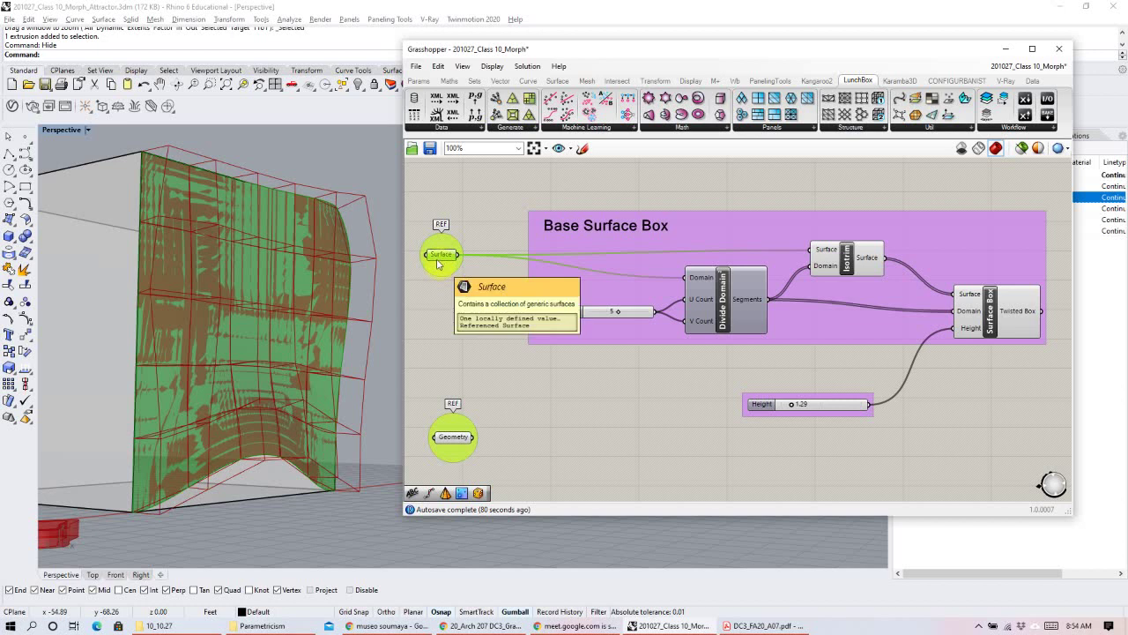
{"action": "left_click", "coordinate": [836, 256]}
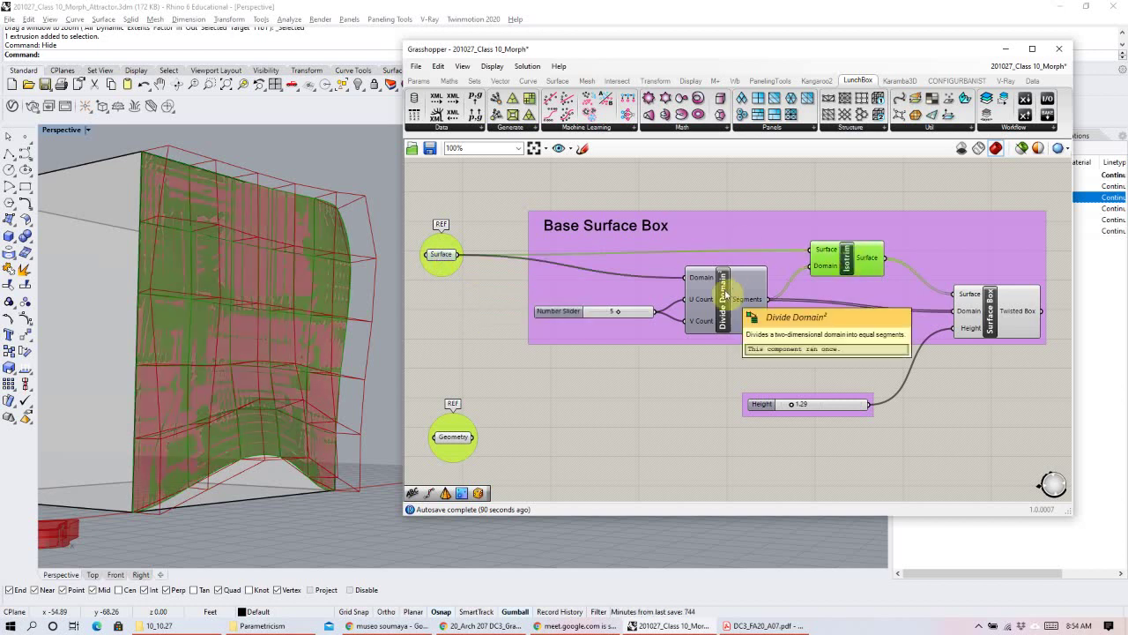
{"action": "left_click", "coordinate": [725, 296]}
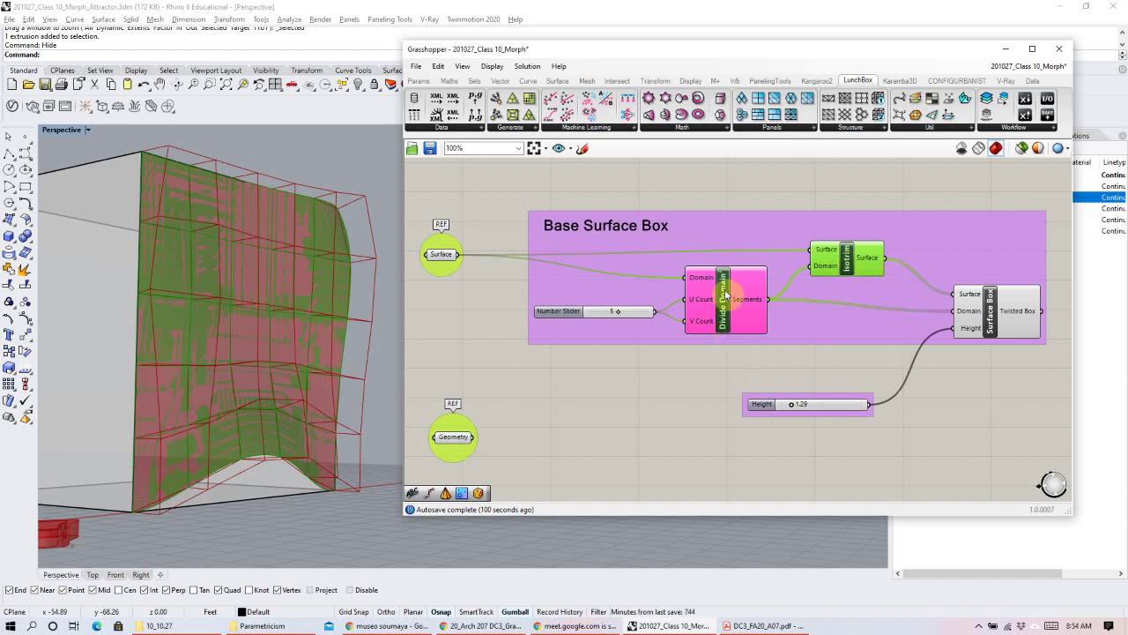
{"action": "left_click_drag", "start_coordinate": [696, 324], "coordinate": [619, 313]}
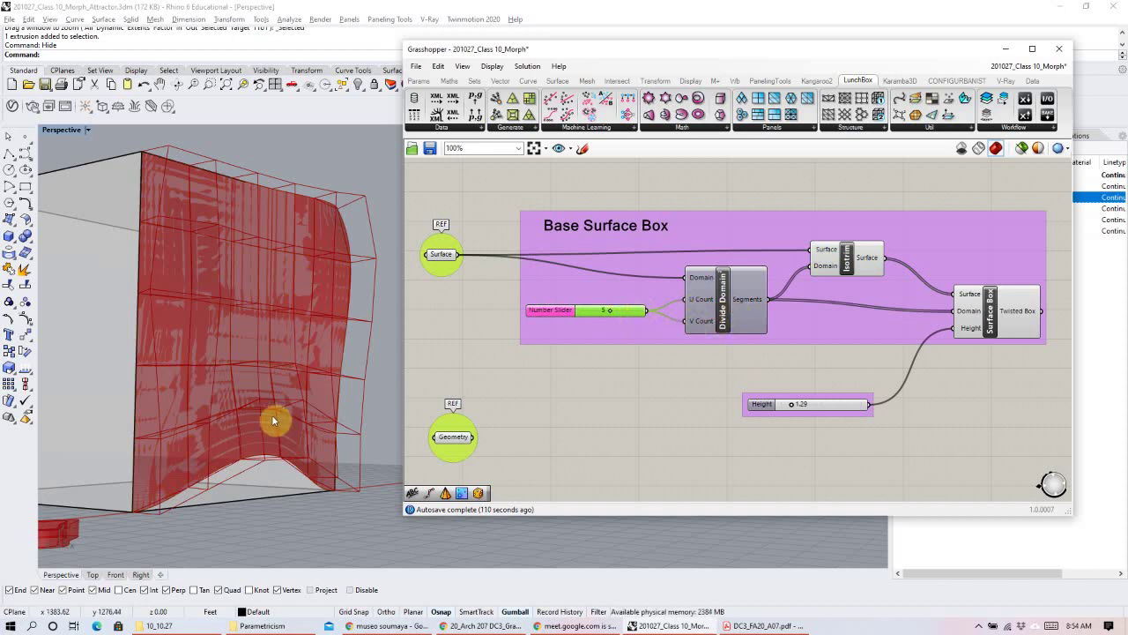
Compare the Isotrim subsurfaces with the Surface Box twisted boxes on the curved surface, and trace their Divide Domain² connections.
{"action": "scroll", "coordinate": [235, 321], "scroll_direction": "down", "scroll_amount": 5}
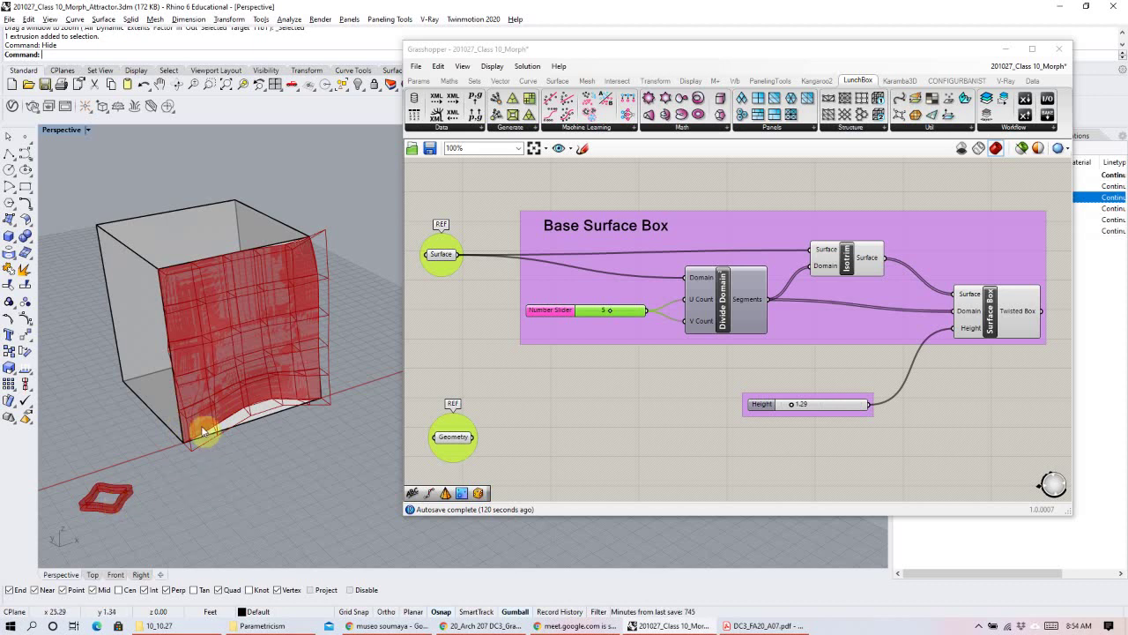
{"action": "right_click_drag", "start_coordinate": [920, 365], "coordinate": [835, 357]}
{"action": "left_click", "coordinate": [769, 250]}
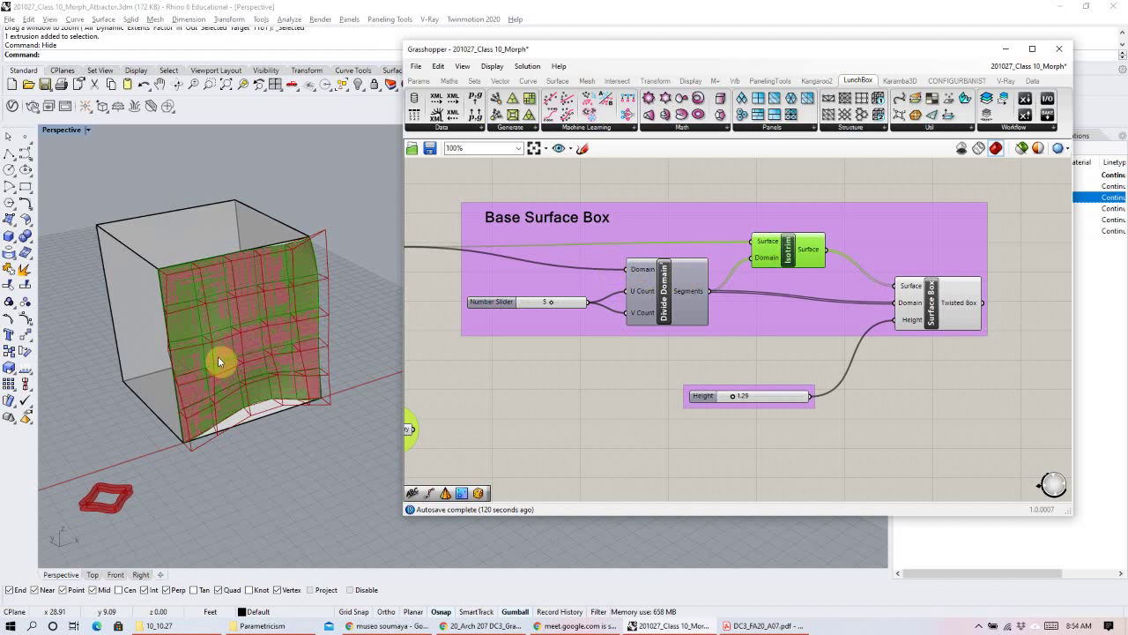
{"action": "left_click", "coordinate": [959, 316]}
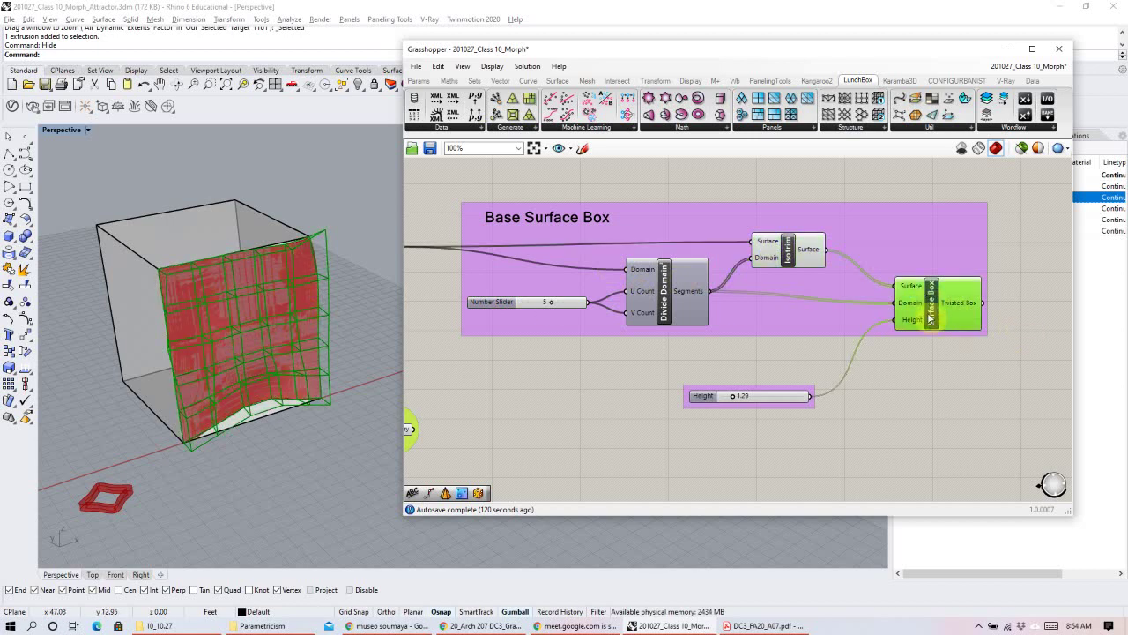
{"action": "right_click_drag", "start_coordinate": [944, 308], "coordinate": [940, 309]}
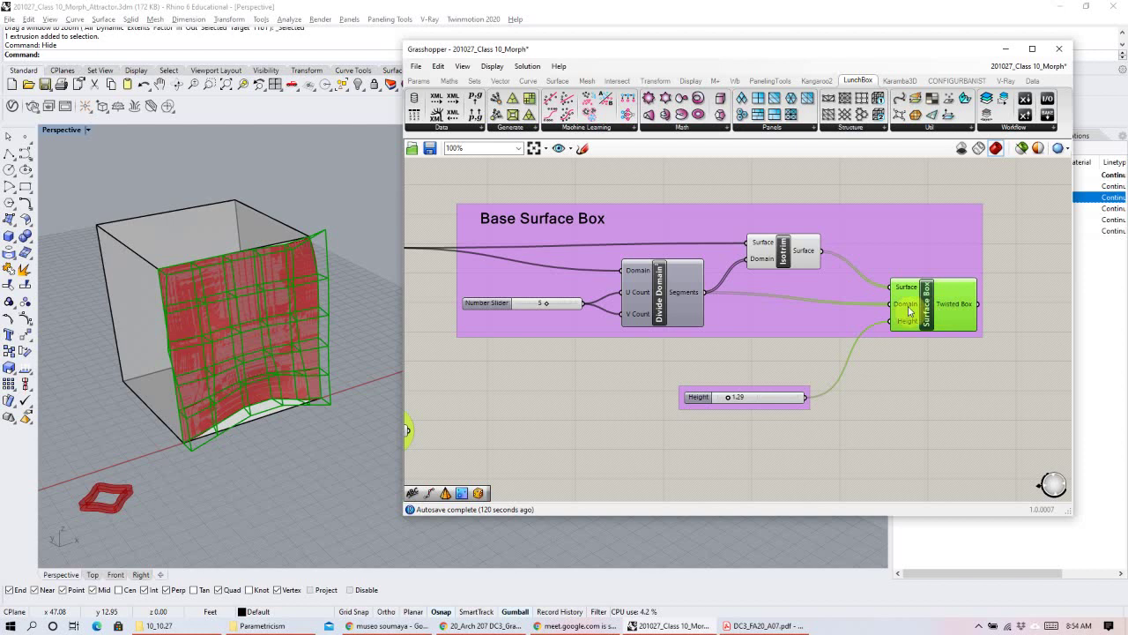
{"action": "right_click_drag", "start_coordinate": [909, 310], "coordinate": [892, 313]}
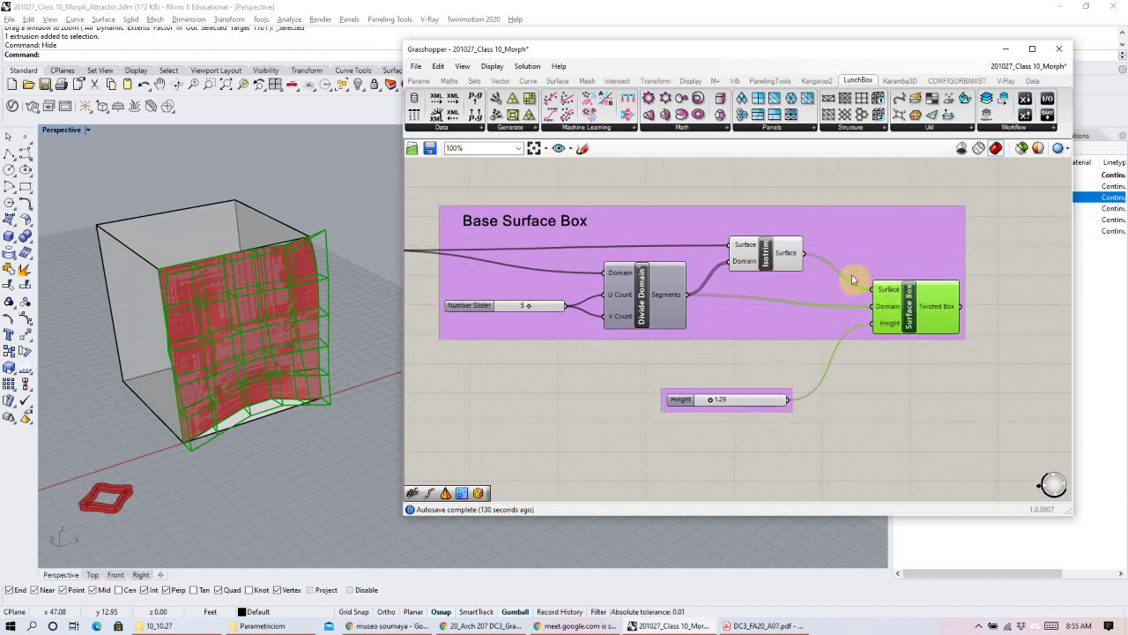
{"action": "left_click", "coordinate": [765, 255]}
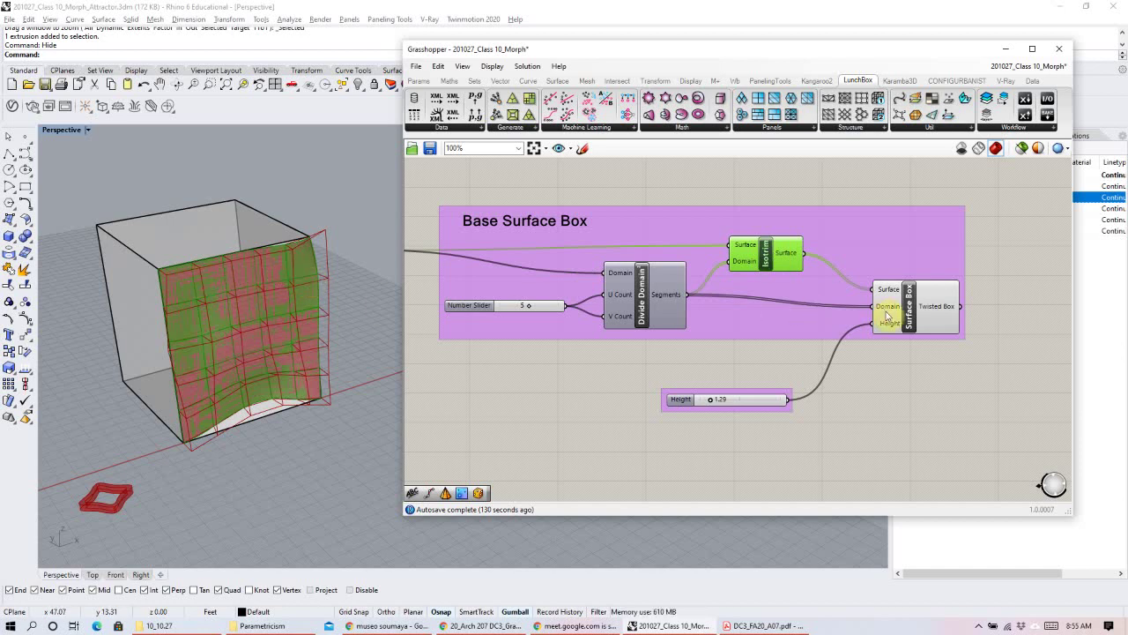
{"action": "left_click", "coordinate": [656, 297]}
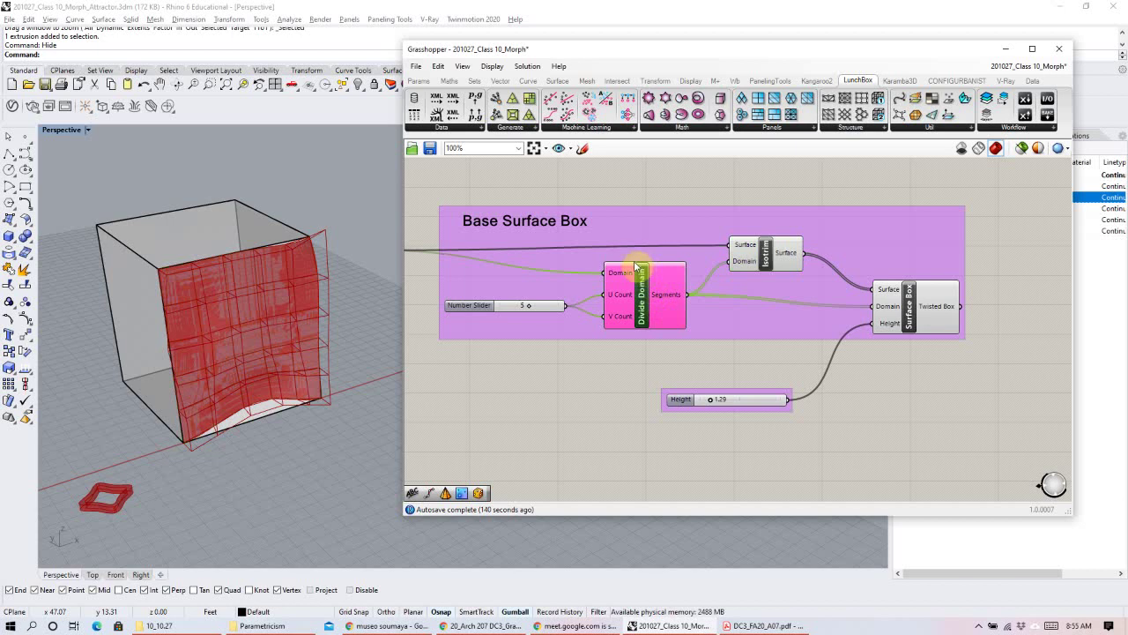
{"action": "left_click", "coordinate": [892, 324]}
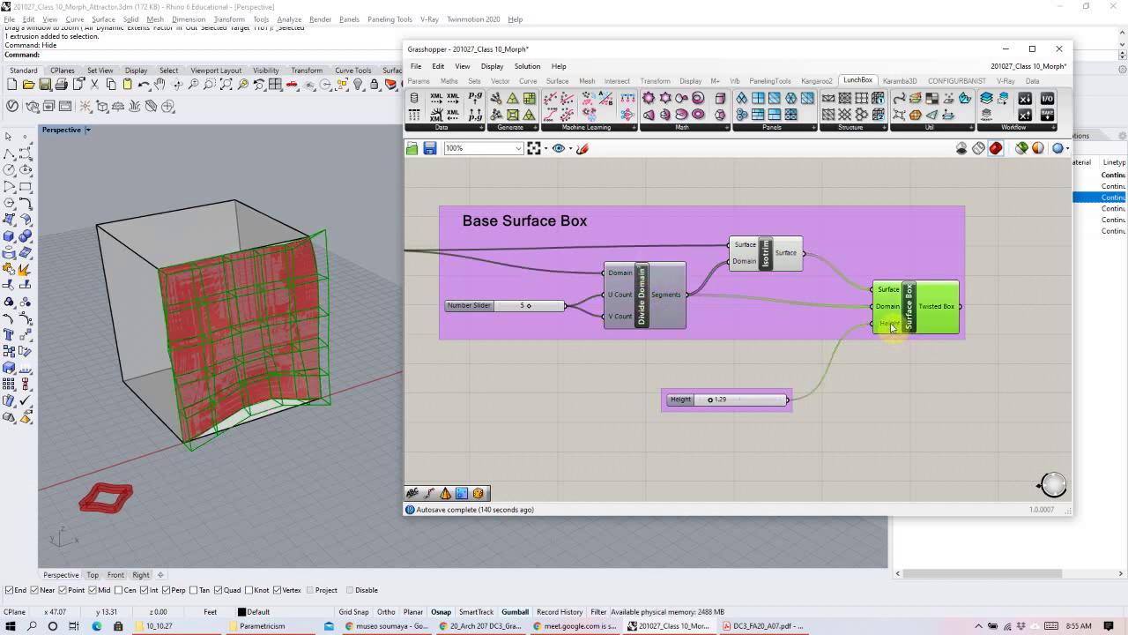
Move the Height slider closer beneath the Base Surface Box group and set it to 0.97.
{"action": "left_click_drag", "start_coordinate": [748, 398], "coordinate": [732, 377]}
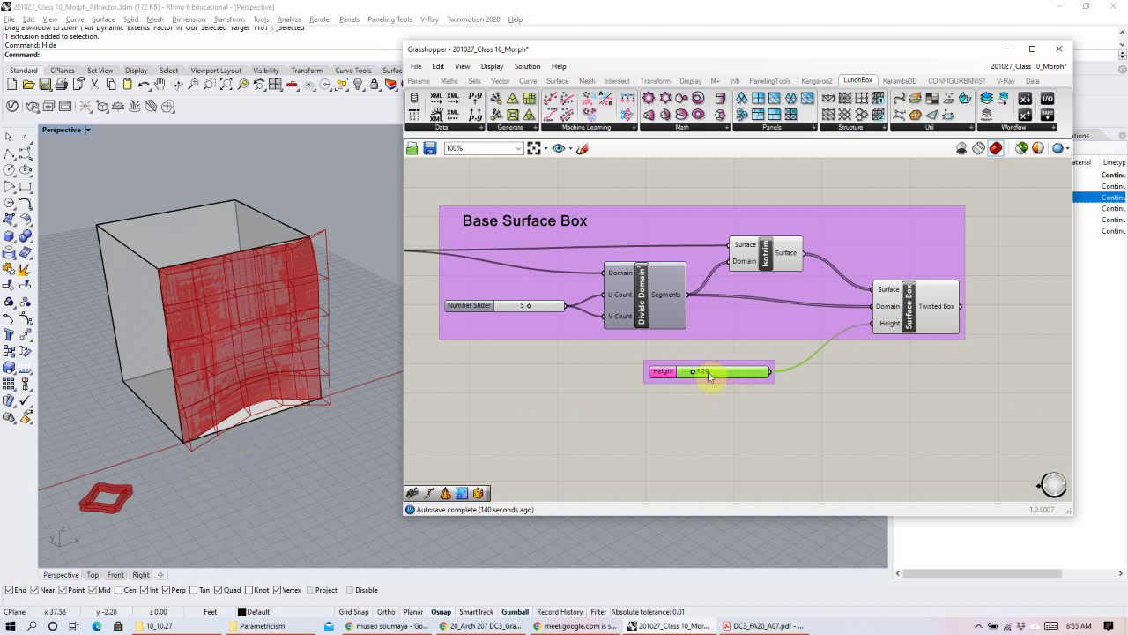
{"action": "scroll", "coordinate": [729, 371], "scroll_direction": "up", "scroll_amount": 5}
{"action": "mouse_move", "coordinate": [697, 371]}
{"action": "left_mouse_down"}
{"action": "mouse_move", "coordinate": [663, 368]}
{"action": "mouse_move", "coordinate": [683, 368]}
{"action": "left_mouse_up"}
{"action": "right_click_drag", "start_coordinate": [267, 372], "coordinate": [291, 352]}
{"action": "scroll", "coordinate": [758, 345], "scroll_direction": "down", "scroll_amount": 4}
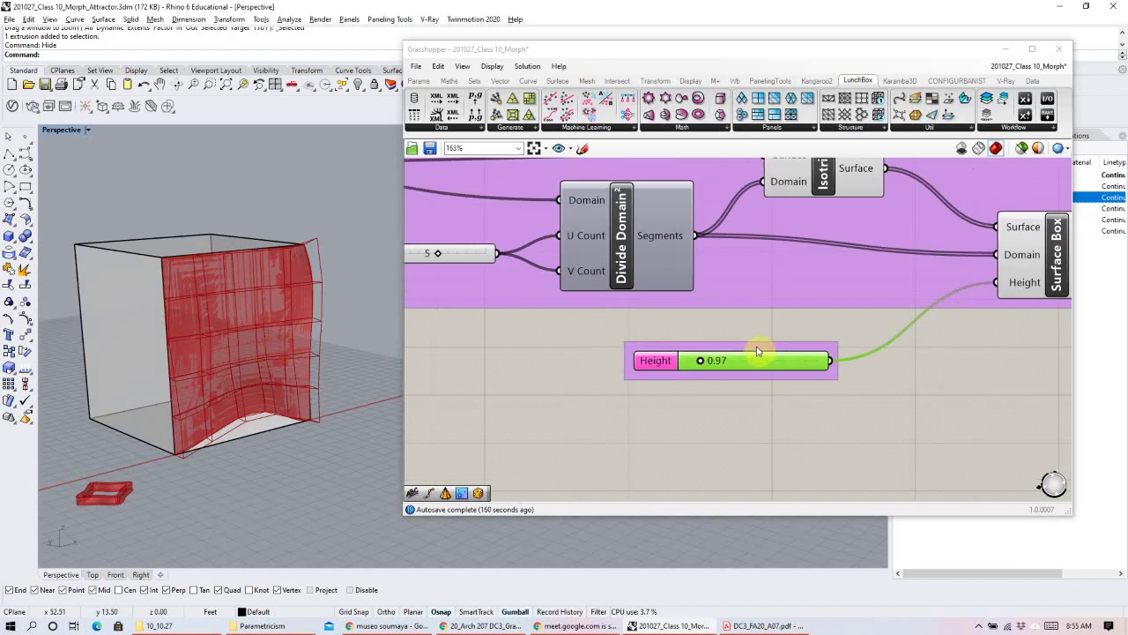
{"action": "right_click_drag", "start_coordinate": [886, 367], "coordinate": [888, 381]}
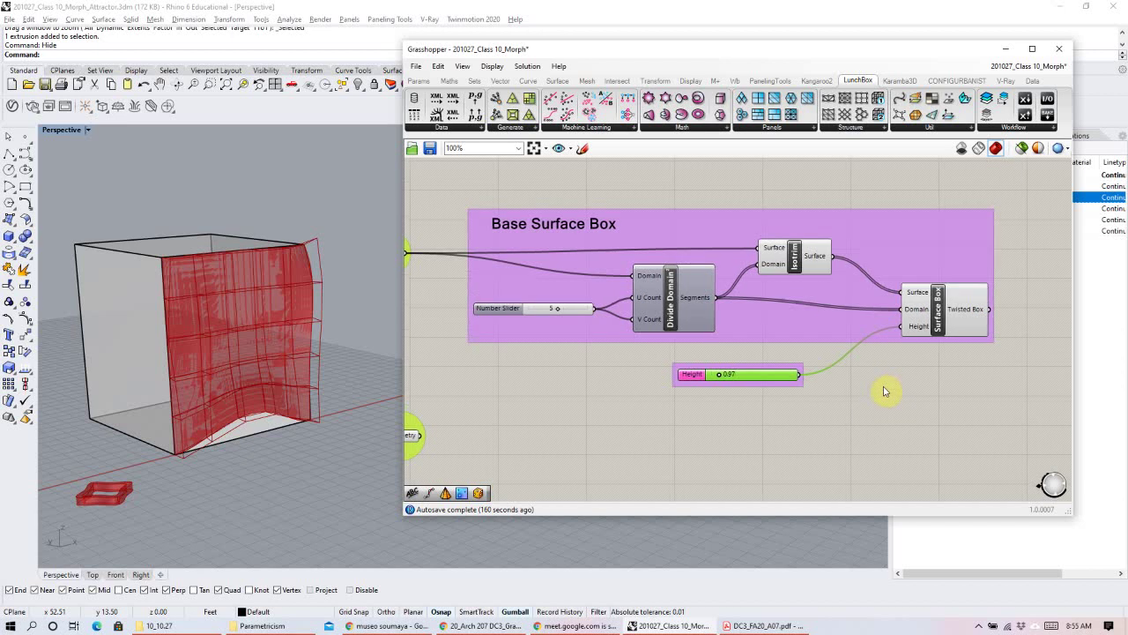
Move the grouped Geometry parameter further down, roughly in line beneath the Surface parameter.
{"action": "scroll", "coordinate": [889, 390], "scroll_direction": "down", "scroll_amount": 2}
{"action": "right_click_drag", "start_coordinate": [890, 442], "coordinate": [822, 376]}
{"action": "left_click_drag", "start_coordinate": [490, 351], "coordinate": [477, 398]}
{"action": "left_click", "coordinate": [694, 385]}
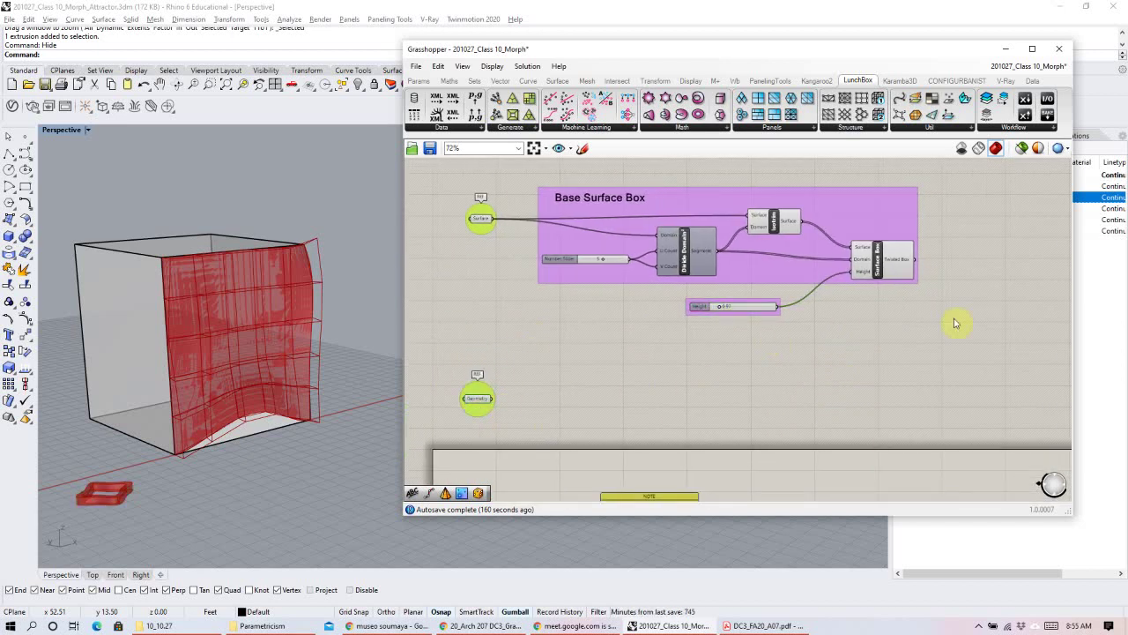
Examine how Surface Box, Geometry and Bounding Box connect to the Box Morph component in the finished example definition.
{"action": "right_click_drag", "start_coordinate": [915, 358], "coordinate": [860, 256]}
{"action": "scroll", "coordinate": [861, 256], "scroll_direction": "down", "scroll_amount": 2}
{"action": "right_click_drag", "start_coordinate": [893, 409], "coordinate": [863, 302]}
{"action": "scroll", "coordinate": [993, 398], "scroll_direction": "up", "scroll_amount": 2}
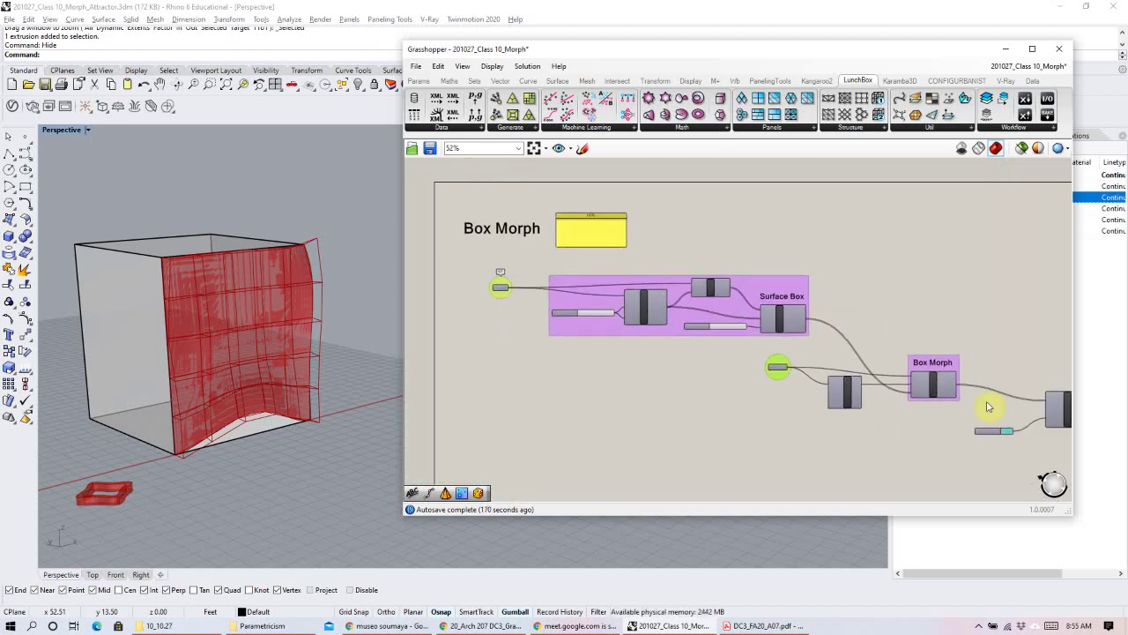
{"action": "right_click_drag", "start_coordinate": [819, 371], "coordinate": [754, 350]}
{"action": "left_click_drag", "start_coordinate": [736, 363], "coordinate": [579, 257]}
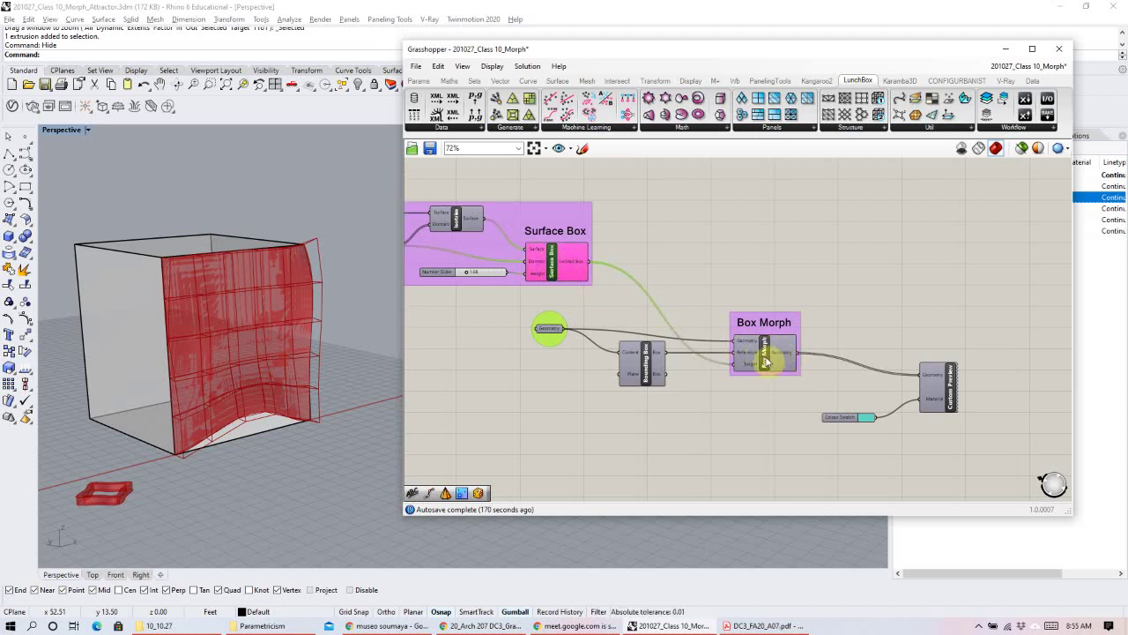
{"action": "scroll", "coordinate": [765, 356], "scroll_direction": "down", "scroll_amount": 2}
{"action": "scroll", "coordinate": [685, 448], "scroll_direction": "up", "scroll_amount": 4}
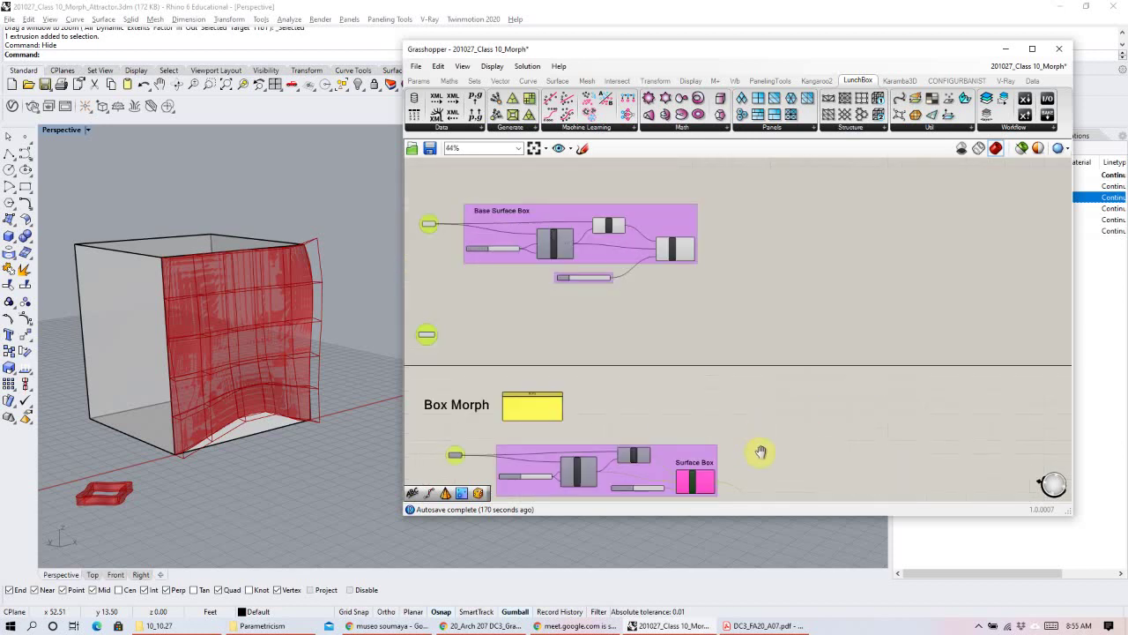
Add a Box Morph component beyond the Base Surface Box group, slightly lower than Surface Box.
{"action": "double_click", "coordinate": [792, 299]}
{"action": "type", "text": "b"}
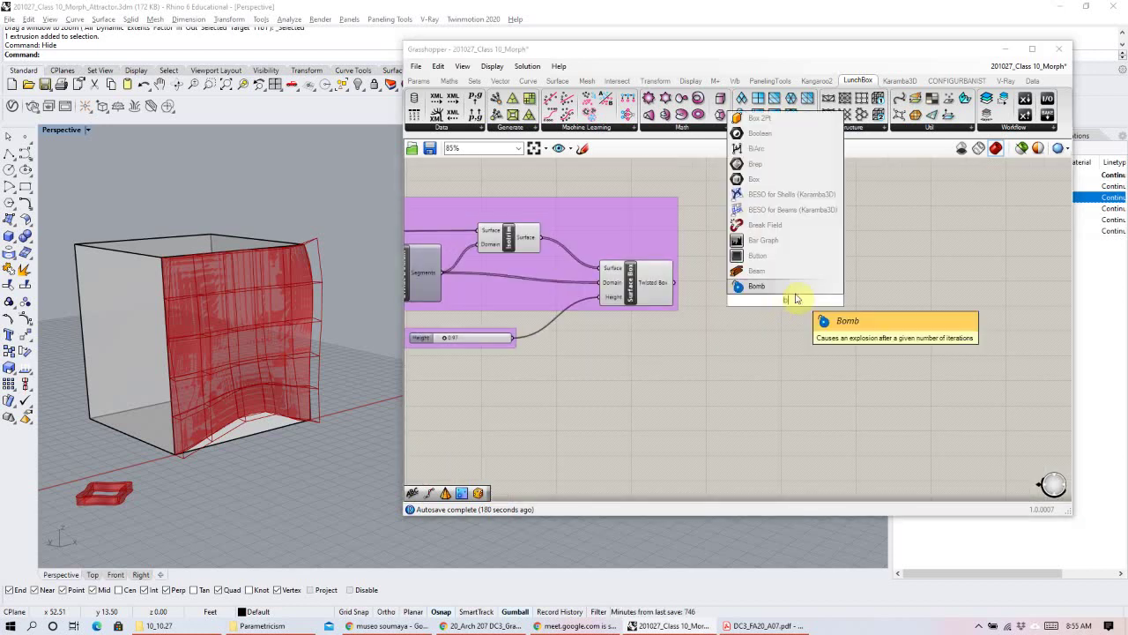
{"action": "type", "text": "ox morph"}
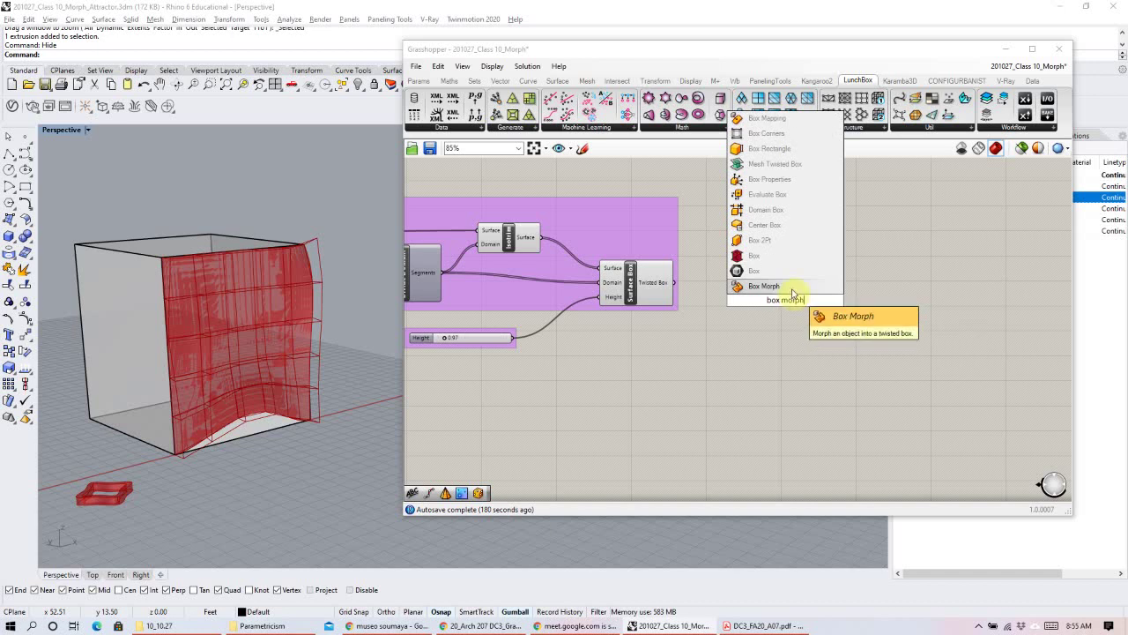
{"action": "key", "text": "Return"}
{"action": "left_click_drag", "start_coordinate": [780, 295], "coordinate": [833, 328]}
{"action": "scroll", "coordinate": [838, 348], "scroll_direction": "up", "scroll_amount": 2}
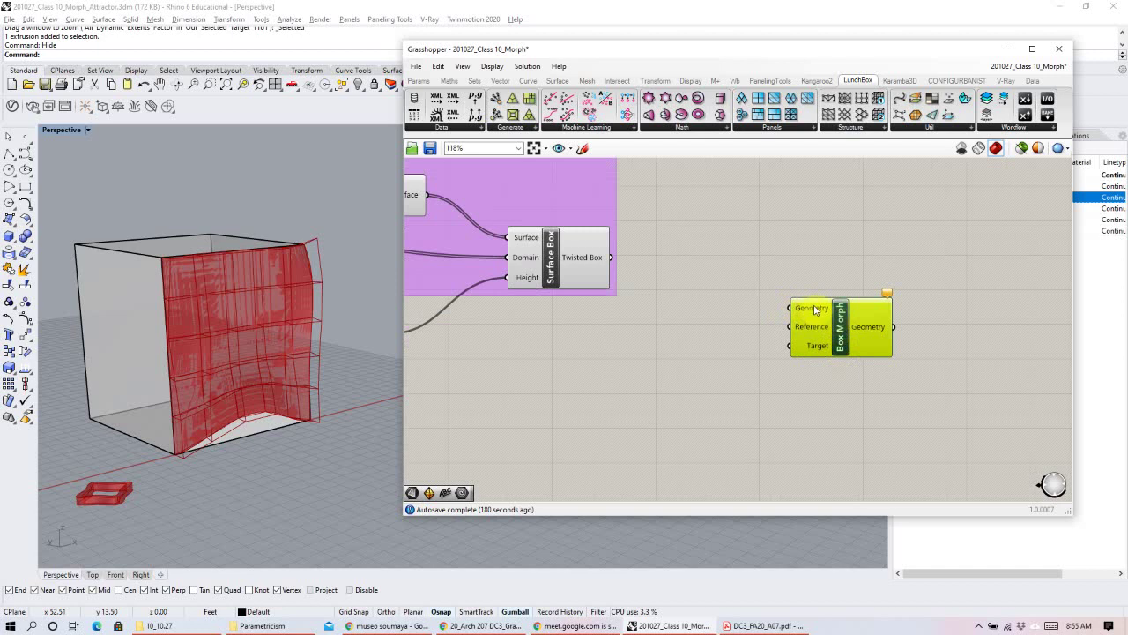
{"action": "scroll", "coordinate": [816, 309], "scroll_direction": "up", "scroll_amount": 1}
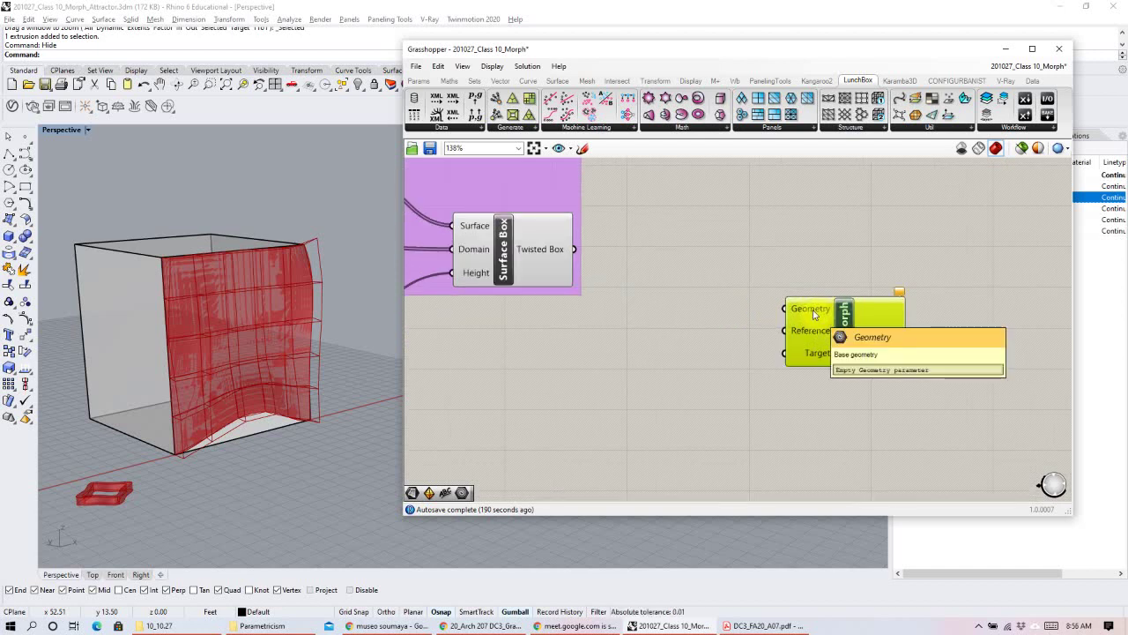
Move the grouped Geometry parameter beneath the Surface Box component and shift Box Morph slightly lower.
{"action": "left_click", "coordinate": [568, 261]}
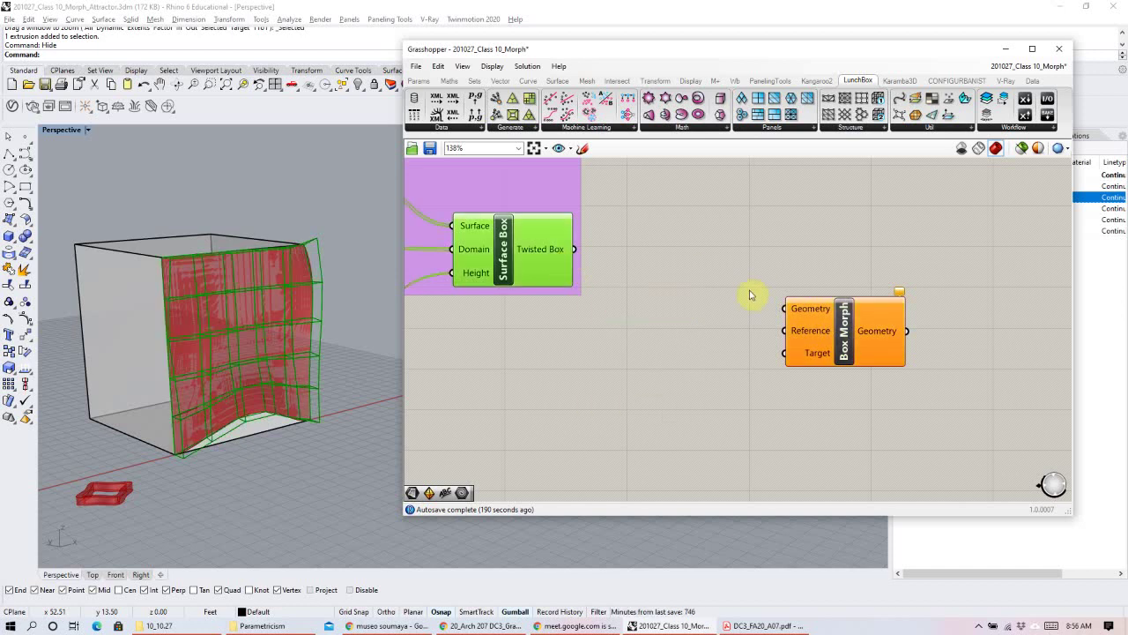
{"action": "scroll", "coordinate": [649, 330], "scroll_direction": "down", "scroll_amount": 4}
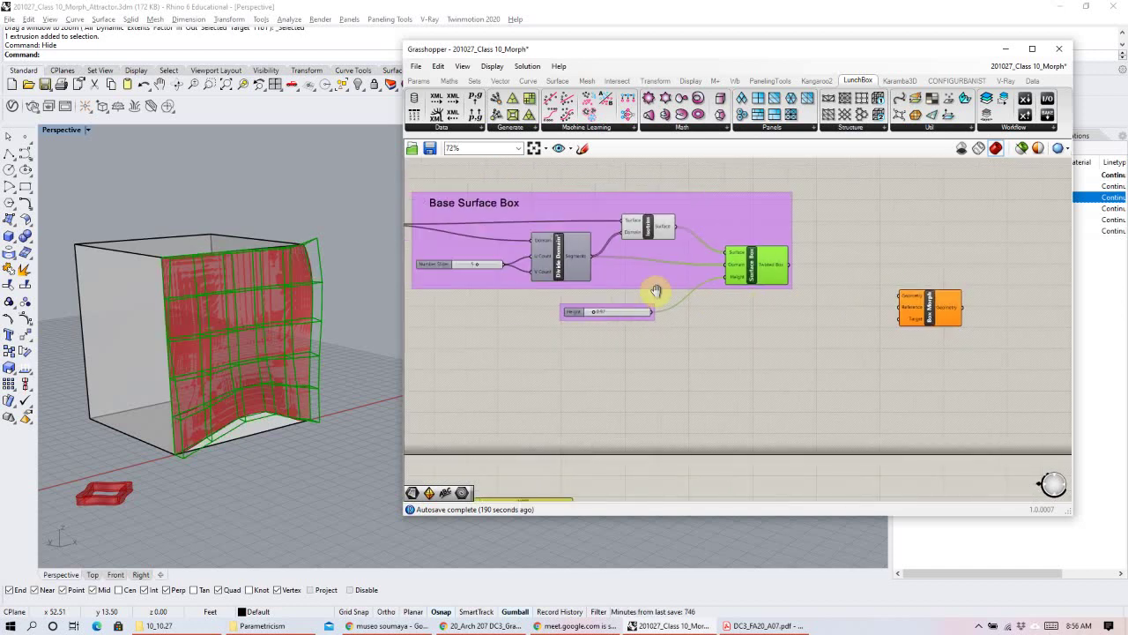
{"action": "right_click_drag", "start_coordinate": [657, 290], "coordinate": [689, 245]}
{"action": "left_click_drag", "start_coordinate": [451, 333], "coordinate": [829, 297]}
{"action": "right_click_drag", "start_coordinate": [854, 310], "coordinate": [748, 361]}
{"action": "scroll", "coordinate": [871, 339], "scroll_direction": "up", "scroll_amount": 2}
{"action": "left_click", "coordinate": [871, 339]}
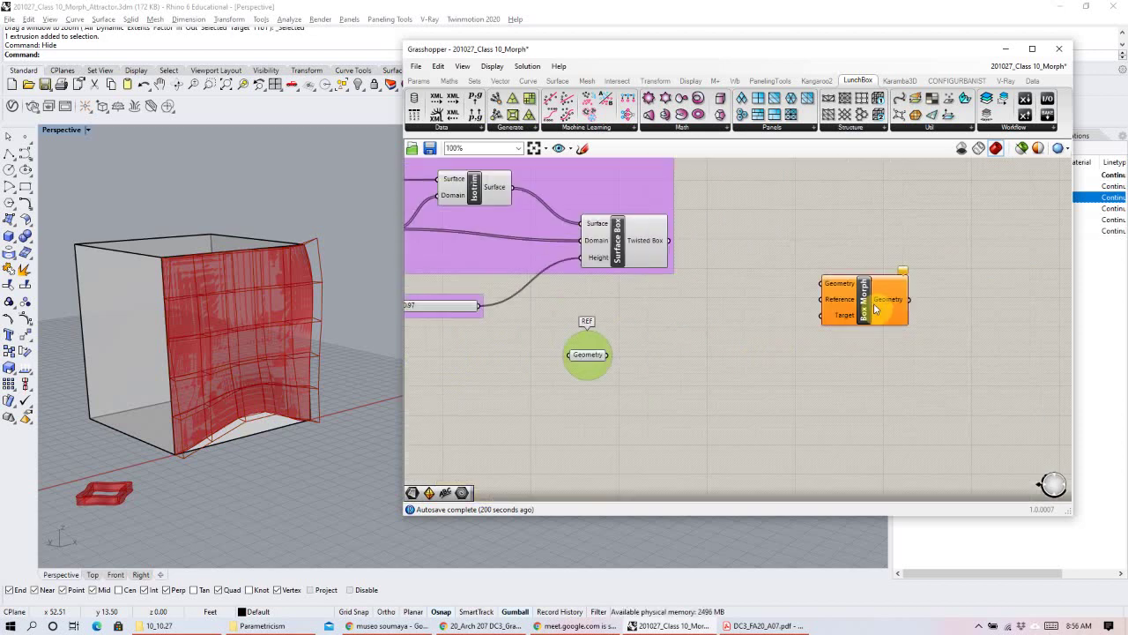
{"action": "left_click", "coordinate": [578, 374]}
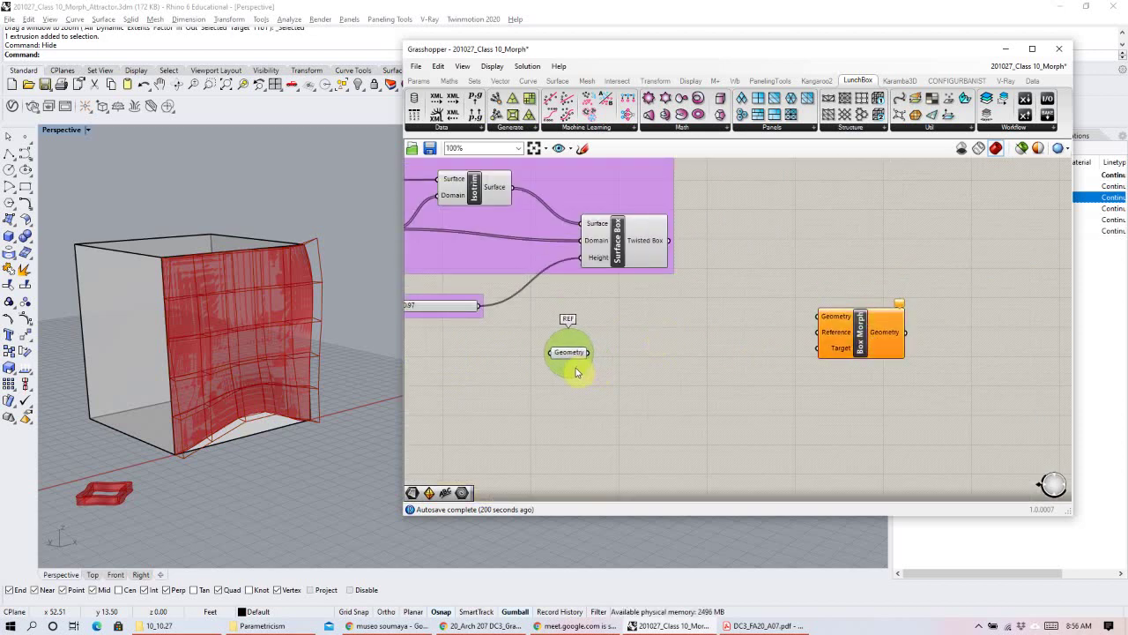
Inspect the Surface Box component's twisted boxes on the curved surface in relation to the Box Morph inputs.
{"action": "scroll", "coordinate": [681, 343], "scroll_direction": "down", "scroll_amount": 2}
{"action": "scroll", "coordinate": [681, 344], "scroll_direction": "down", "scroll_amount": 1}
{"action": "right_click_drag", "start_coordinate": [680, 344], "coordinate": [782, 327]}
{"action": "scroll", "coordinate": [739, 337], "scroll_direction": "up", "scroll_amount": 1}
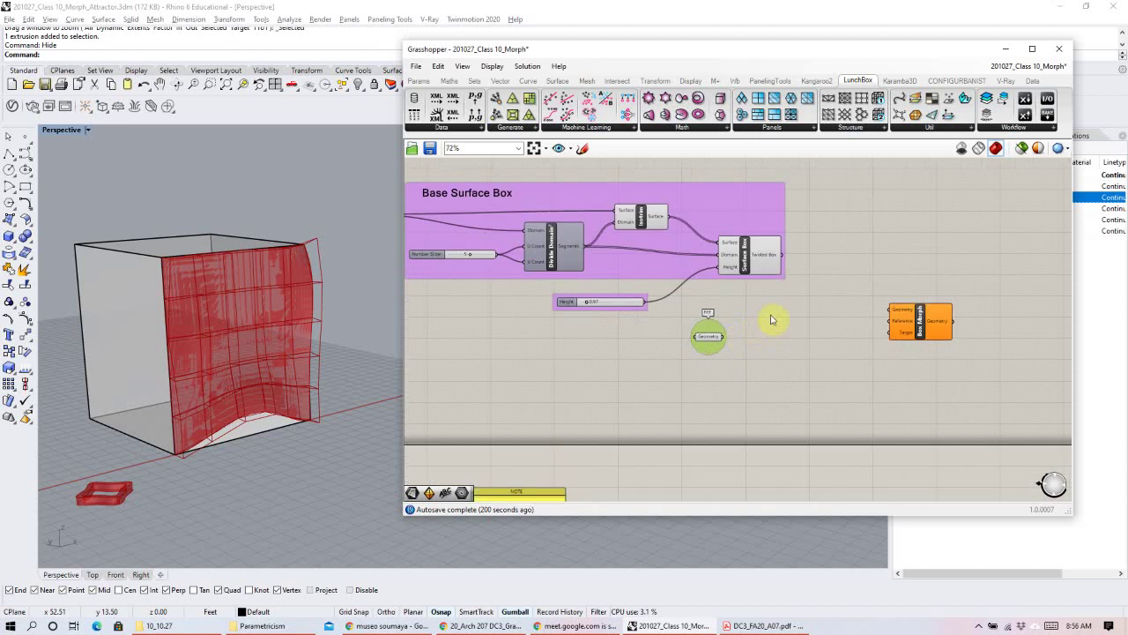
{"action": "left_click", "coordinate": [762, 263]}
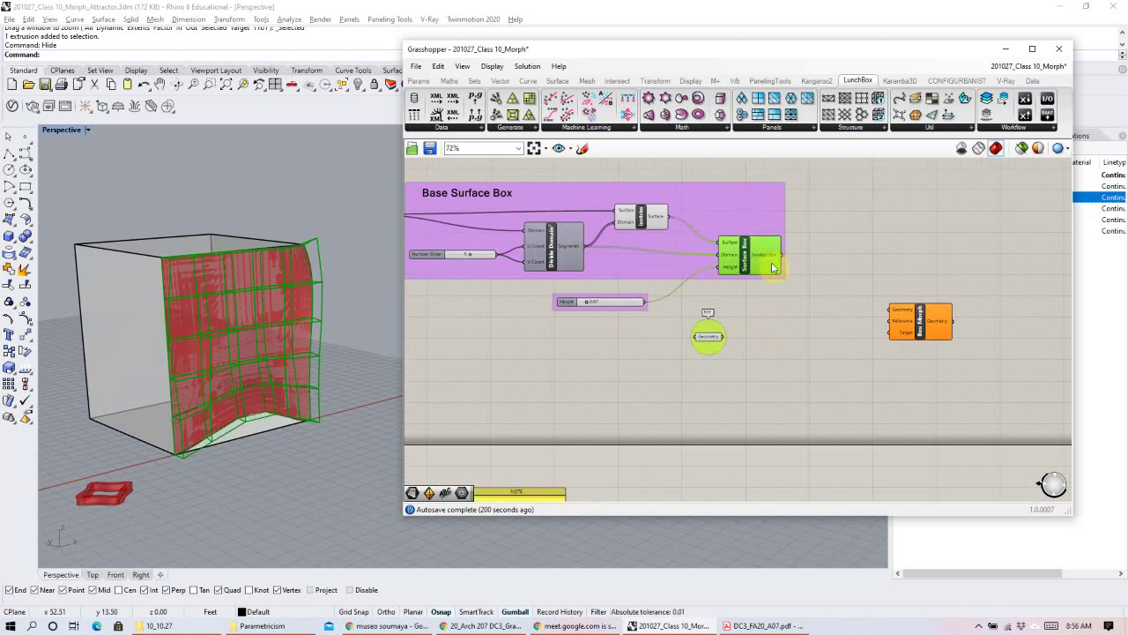
{"action": "left_click", "coordinate": [898, 243]}
{"action": "right_click_drag", "start_coordinate": [849, 351], "coordinate": [756, 332]}
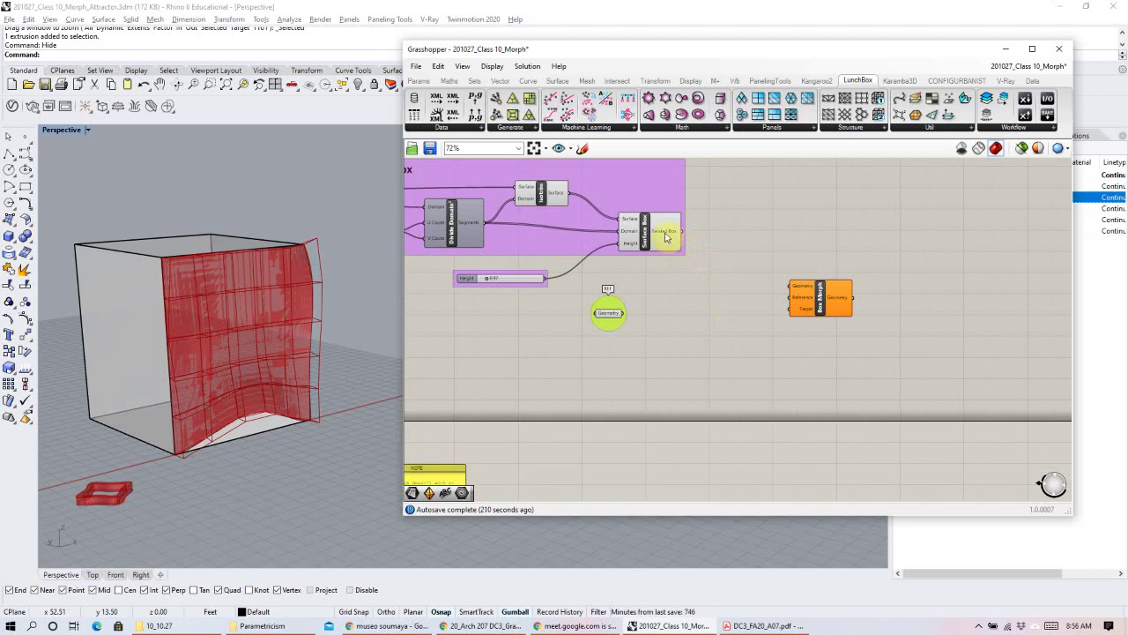
{"action": "scroll", "coordinate": [763, 287], "scroll_direction": "up", "scroll_amount": 1}
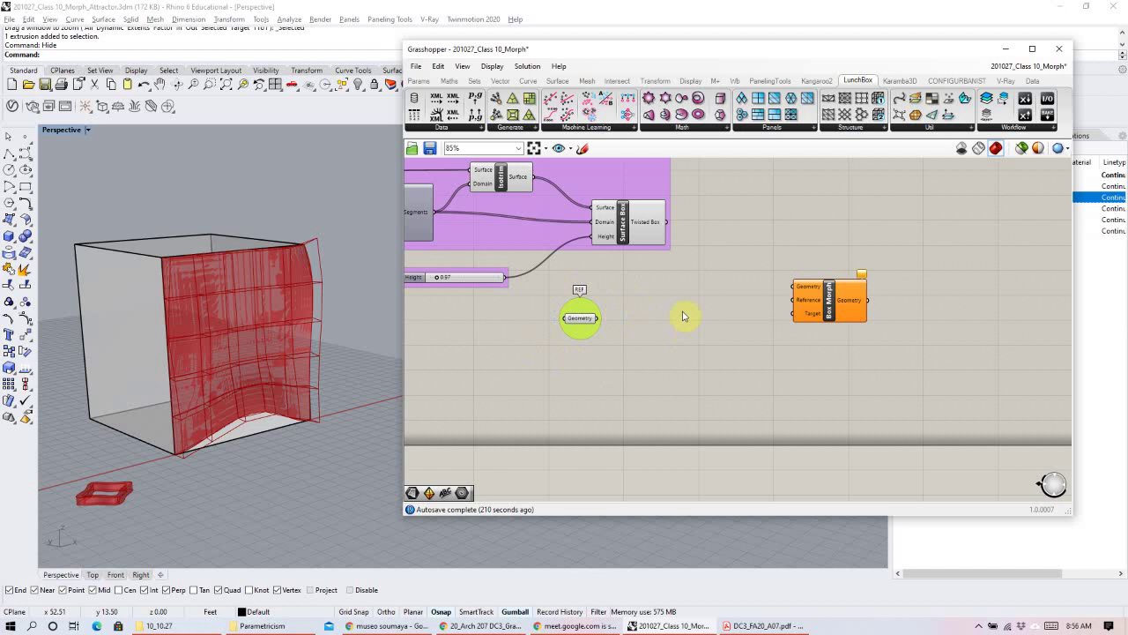
Add a Bounding Box component beside the Geometry parameter and wire Geometry into its Content input.
{"action": "left_click", "coordinate": [590, 320]}
{"action": "left_click", "coordinate": [665, 304]}
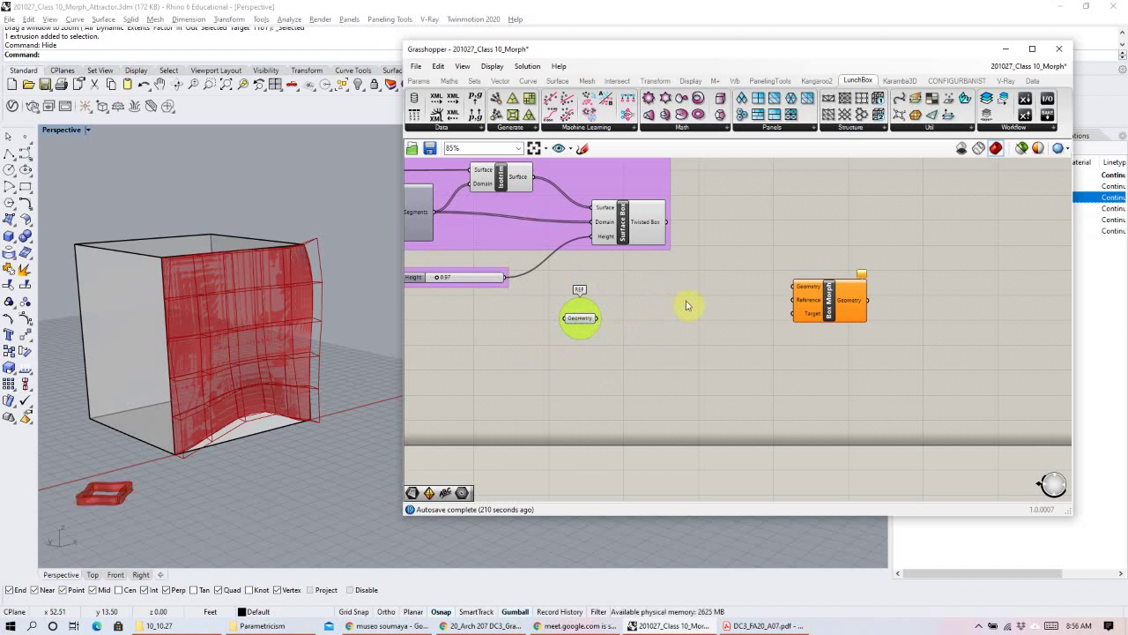
{"action": "double_click", "coordinate": [666, 306]}
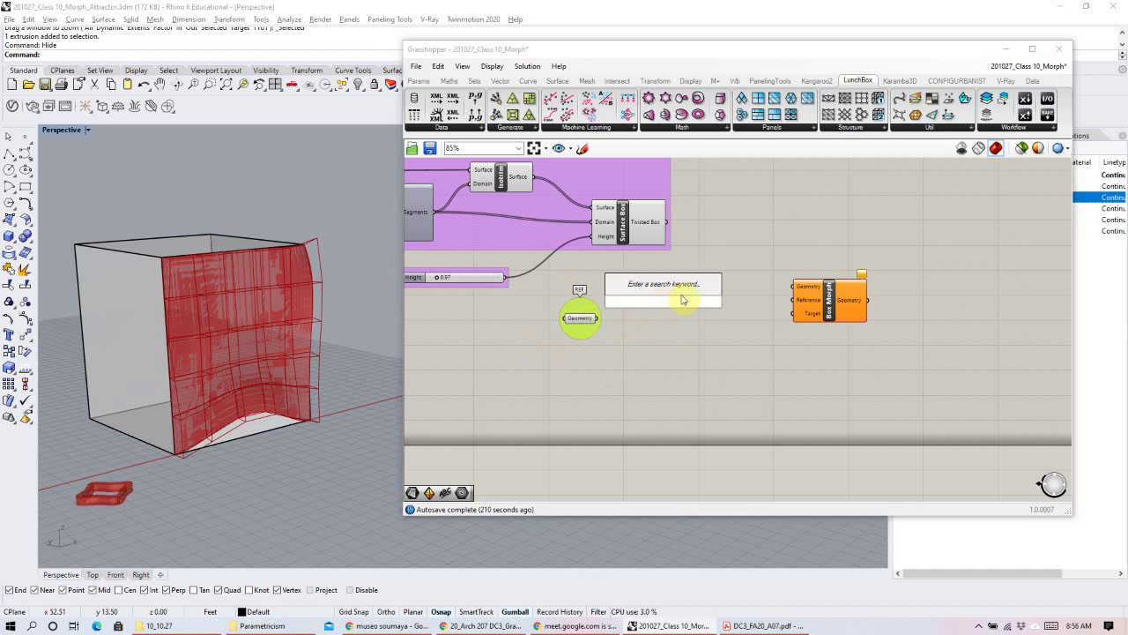
{"action": "type", "text": "bounding"}
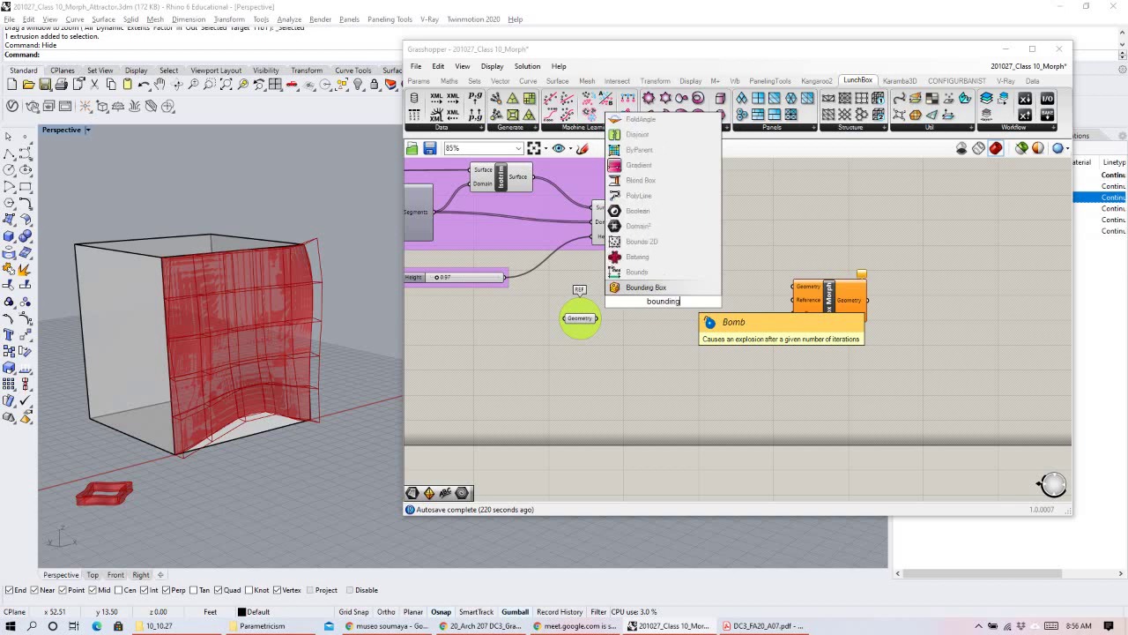
{"action": "left_click", "coordinate": [635, 288]}
{"action": "mouse_move", "coordinate": [636, 299]}
{"action": "left_mouse_down"}
{"action": "mouse_move", "coordinate": [655, 328]}
{"action": "mouse_move", "coordinate": [650, 318]}
{"action": "left_mouse_up"}
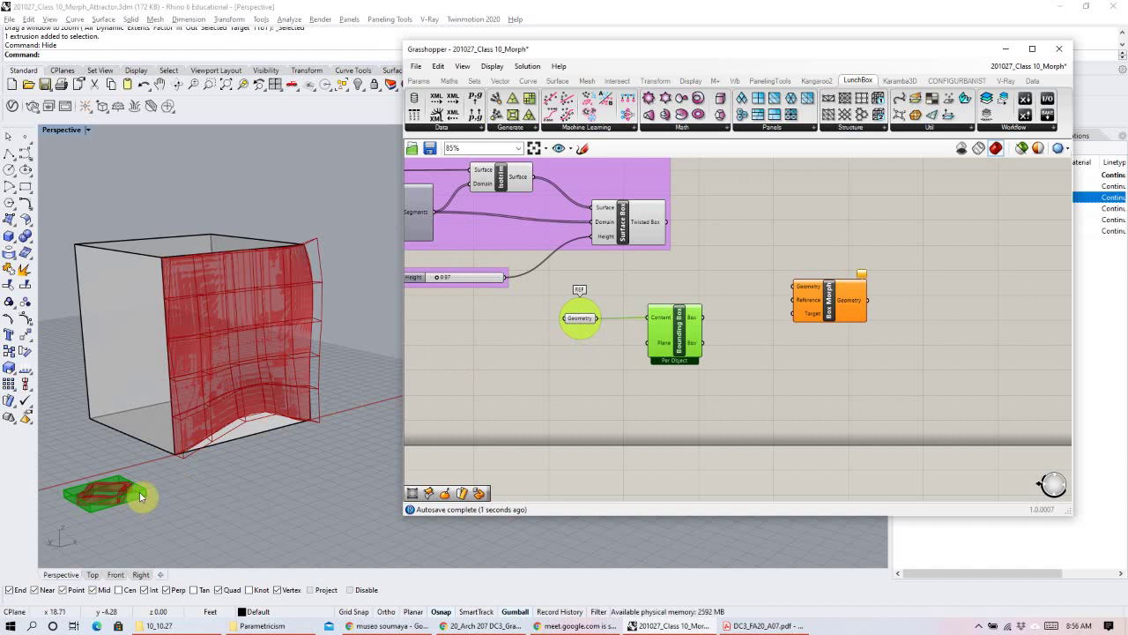
Examine how the bounding box encloses the diamond-shaped unit in the Perspective and Top views.
{"action": "scroll", "coordinate": [209, 396], "scroll_direction": "up", "scroll_amount": 3}
{"action": "scroll", "coordinate": [214, 445], "scroll_direction": "up", "scroll_amount": 3}
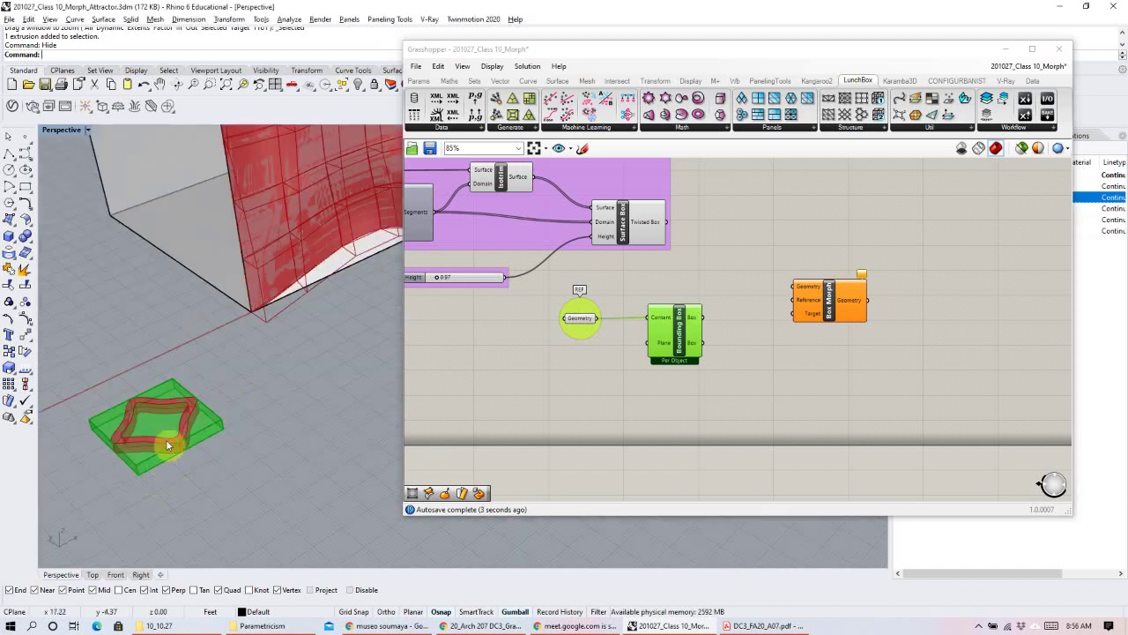
{"action": "scroll", "coordinate": [250, 318], "scroll_direction": "up", "scroll_amount": 3}
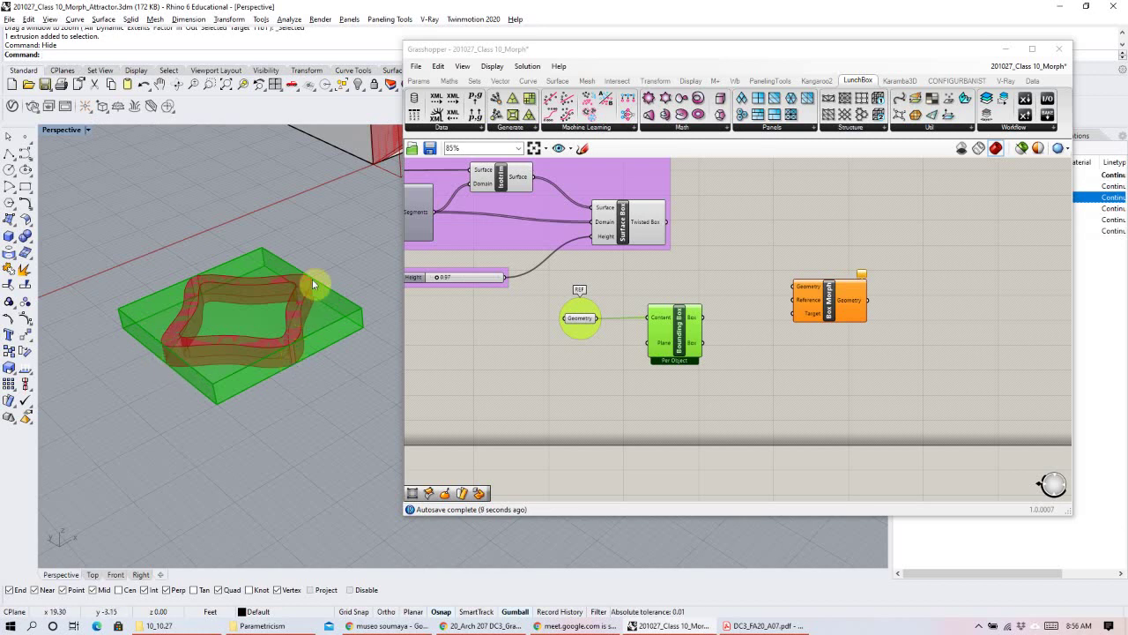
{"action": "left_click", "coordinate": [92, 574]}
{"action": "scroll", "coordinate": [240, 339], "scroll_direction": "down", "scroll_amount": 3}
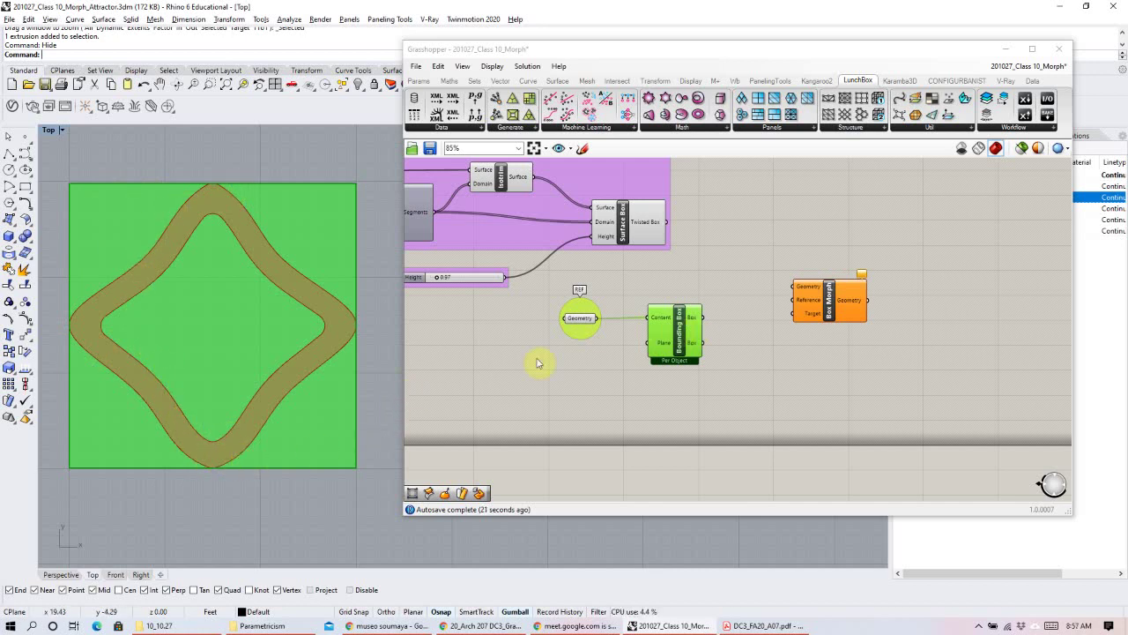
{"action": "left_click", "coordinate": [59, 575]}
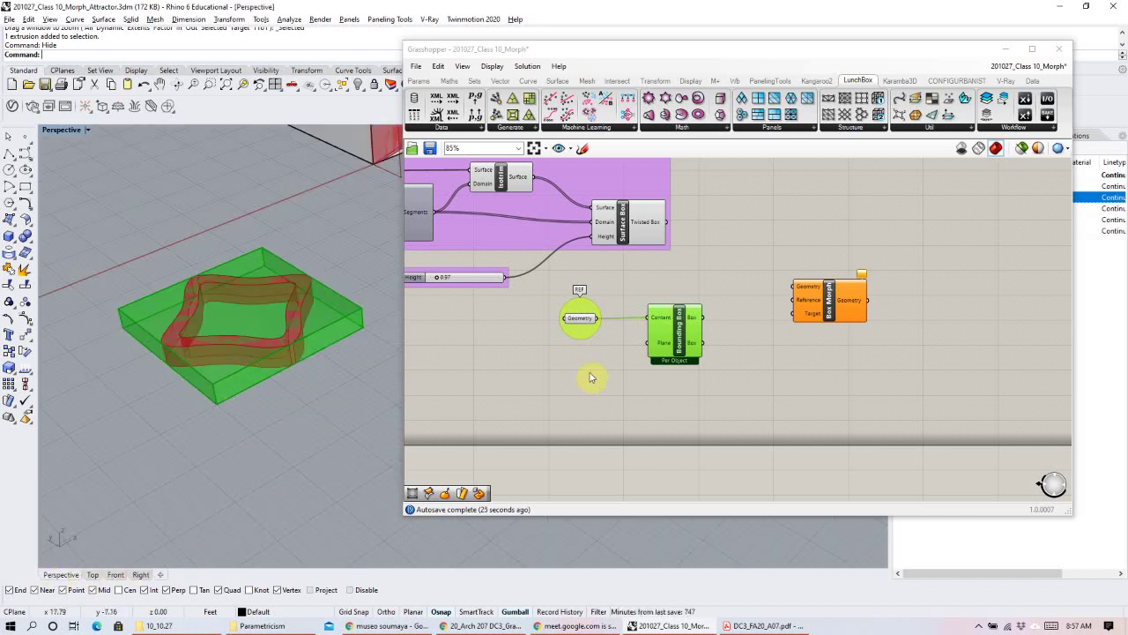
{"action": "left_click", "coordinate": [570, 391]}
{"action": "left_click", "coordinate": [681, 329]}
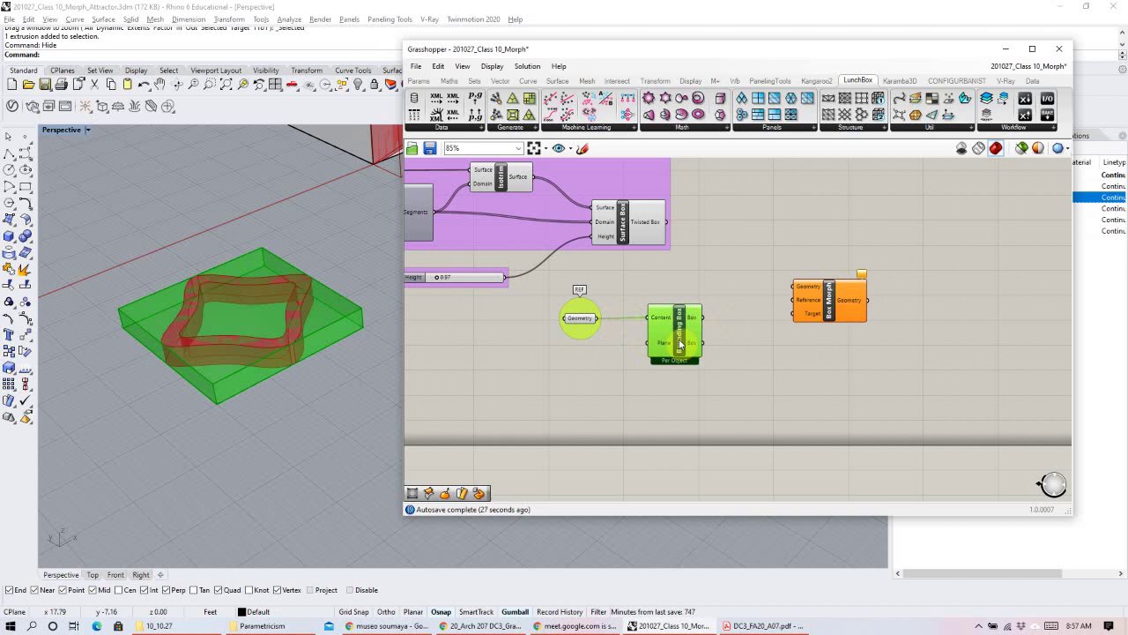
Reposition Box Morph and move Bounding Box slightly lower than the Geometry parameter to leave room for wires.
{"action": "right_click_drag", "start_coordinate": [855, 332], "coordinate": [820, 329]}
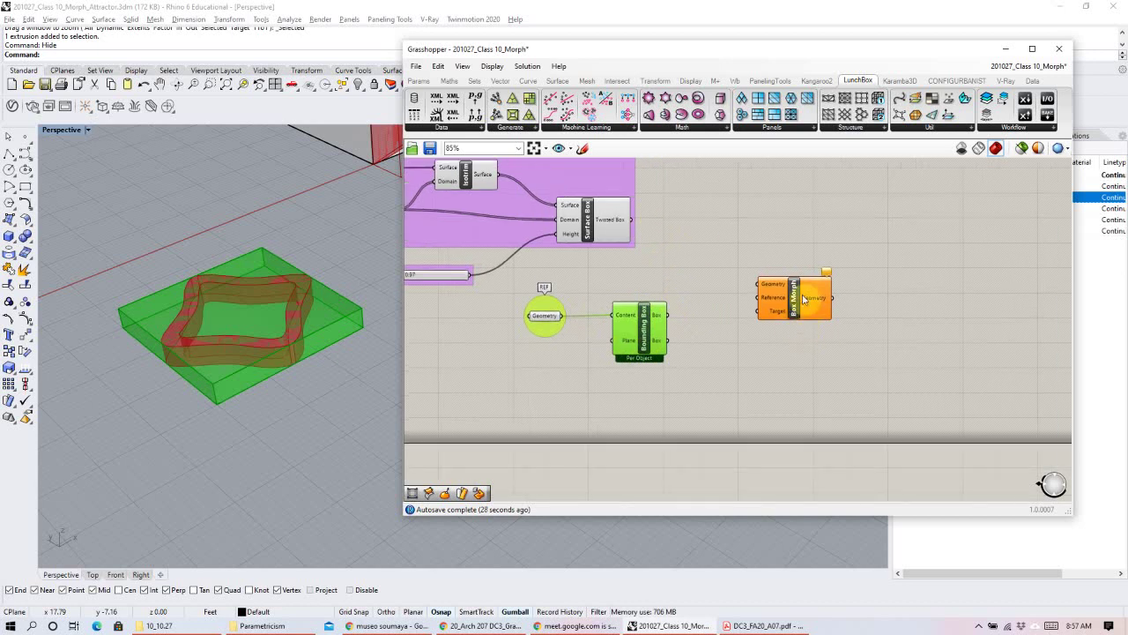
{"action": "left_click_drag", "start_coordinate": [816, 281], "coordinate": [826, 261]}
{"action": "left_click", "coordinate": [744, 298]}
{"action": "left_click_drag", "start_coordinate": [644, 324], "coordinate": [649, 341]}
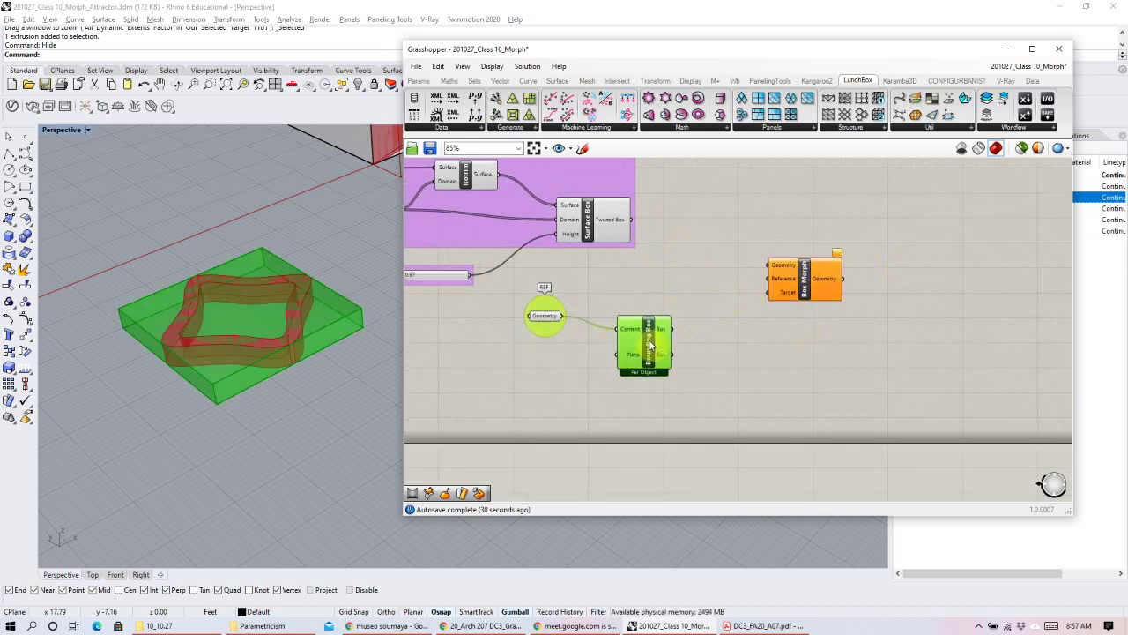
{"action": "left_click_drag", "start_coordinate": [808, 283], "coordinate": [796, 300]}
Wire the Geometry parameter into Box Morph's Geometry input and the Bounding Box's Box output into its Reference input.
{"action": "left_click_drag", "start_coordinate": [548, 318], "coordinate": [754, 283]}
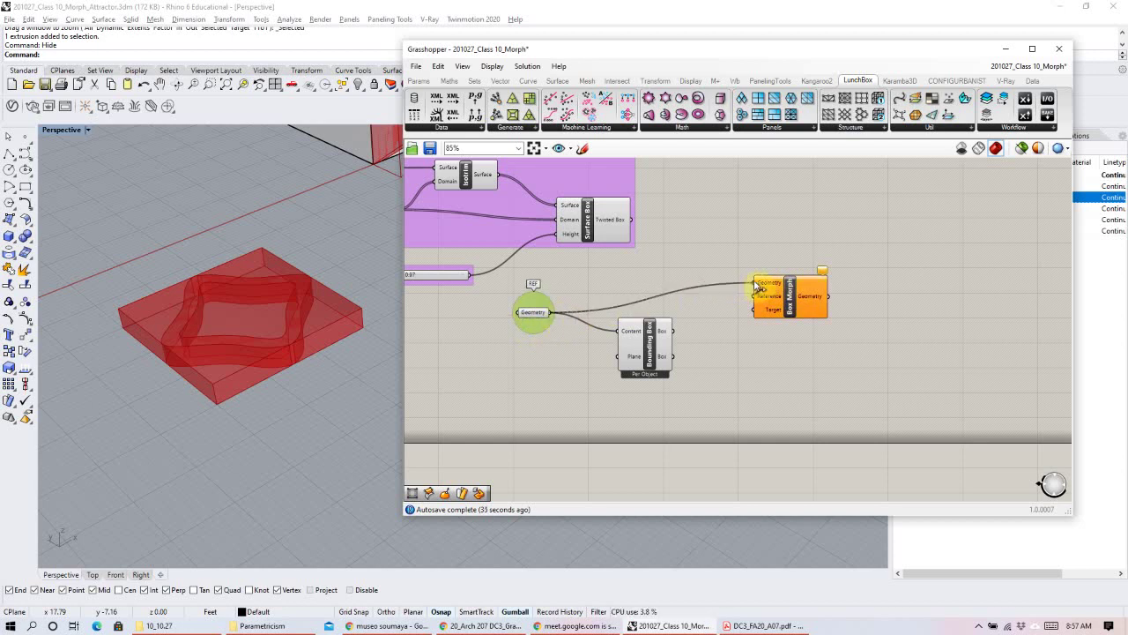
{"action": "left_click_drag", "start_coordinate": [565, 282], "coordinate": [532, 328]}
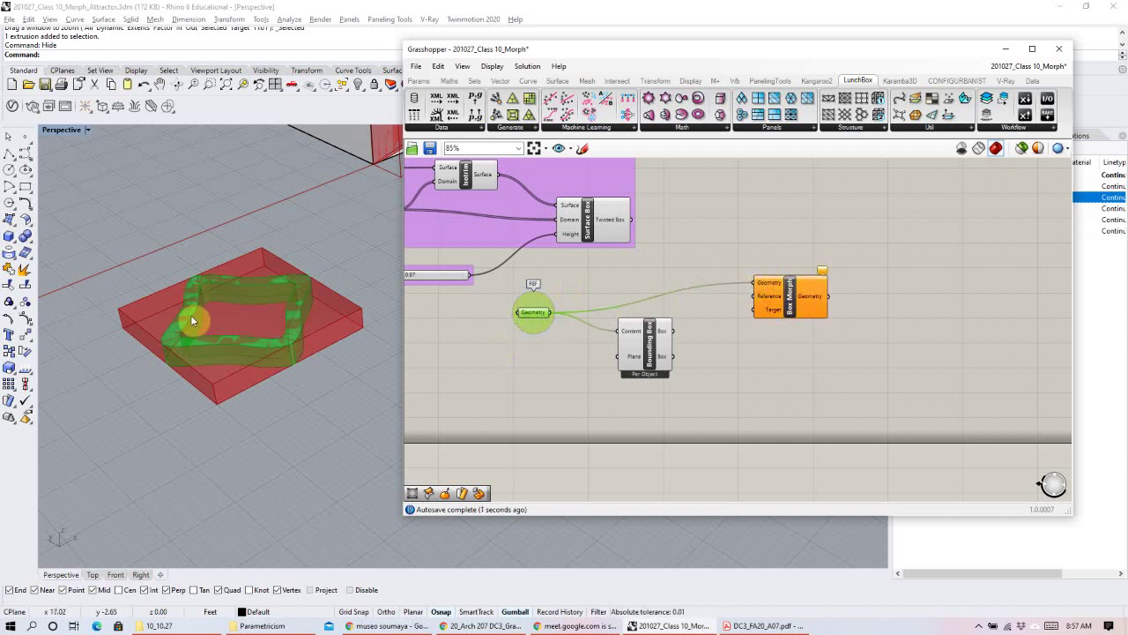
{"action": "left_click", "coordinate": [772, 289]}
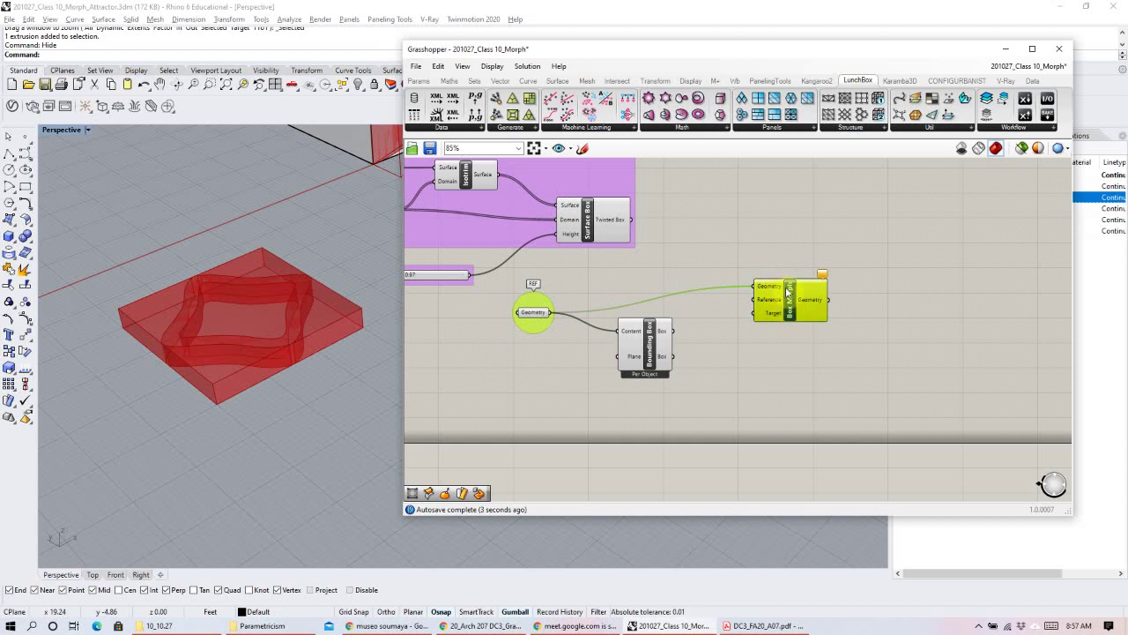
{"action": "mouse_move", "coordinate": [772, 293]}
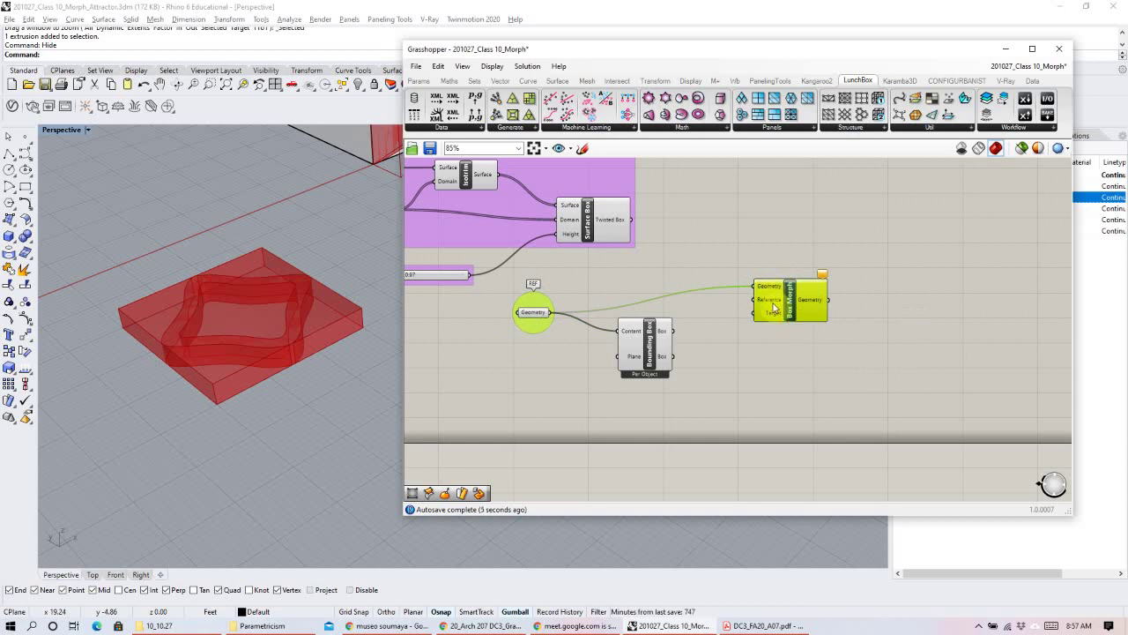
{"action": "left_click", "coordinate": [657, 334]}
{"action": "left_click_drag", "start_coordinate": [731, 319], "coordinate": [757, 299]}
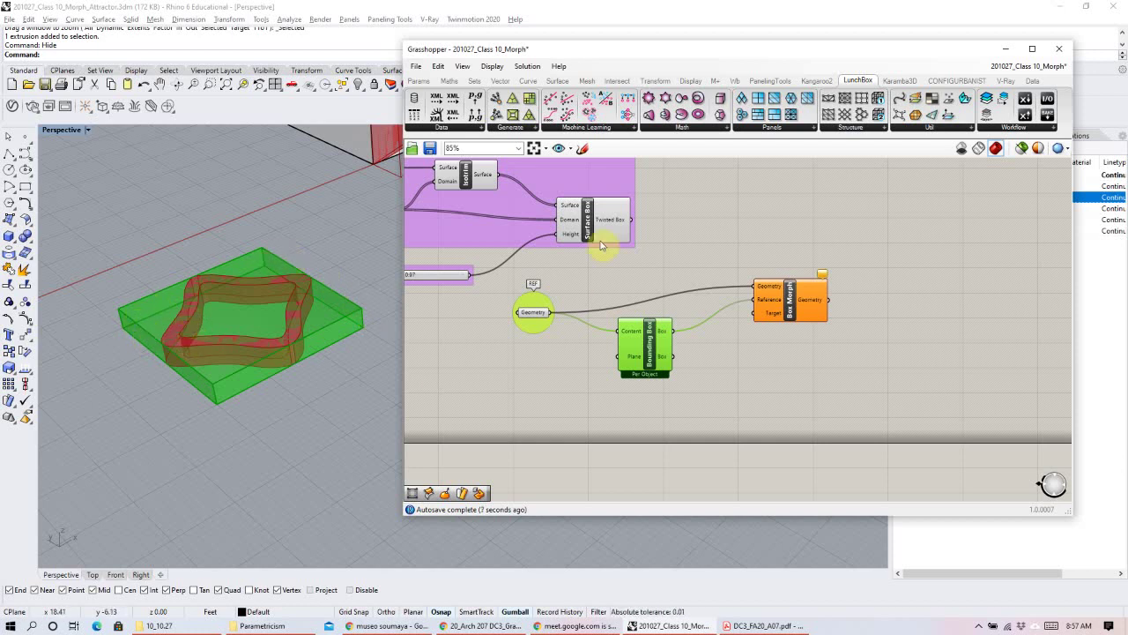
Connect Surface Box's Twisted Box output to Box Morph's Target input to morph the unit onto the curved surface.
{"action": "scroll", "coordinate": [241, 267], "scroll_direction": "down", "scroll_amount": 6}
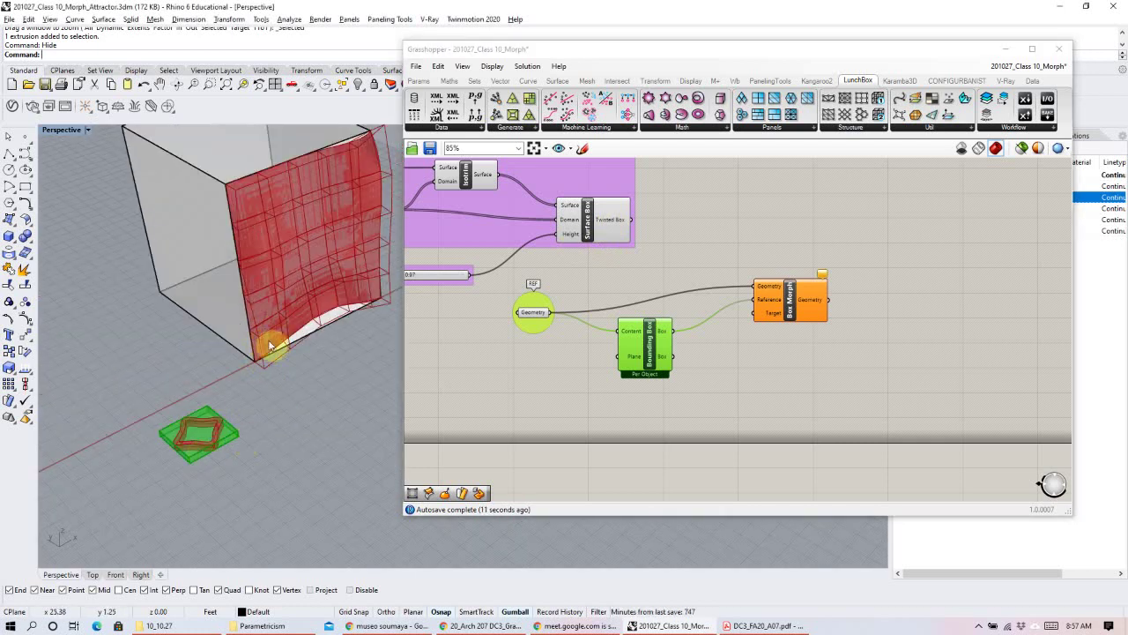
{"action": "left_click", "coordinate": [627, 228]}
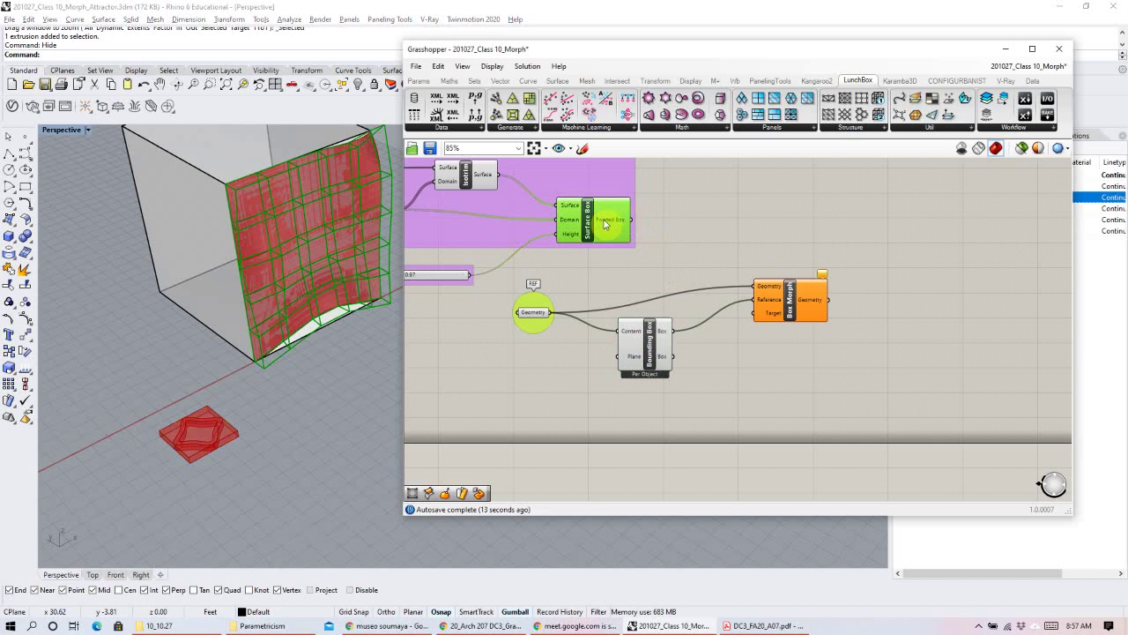
{"action": "left_click_drag", "start_coordinate": [633, 221], "coordinate": [755, 313]}
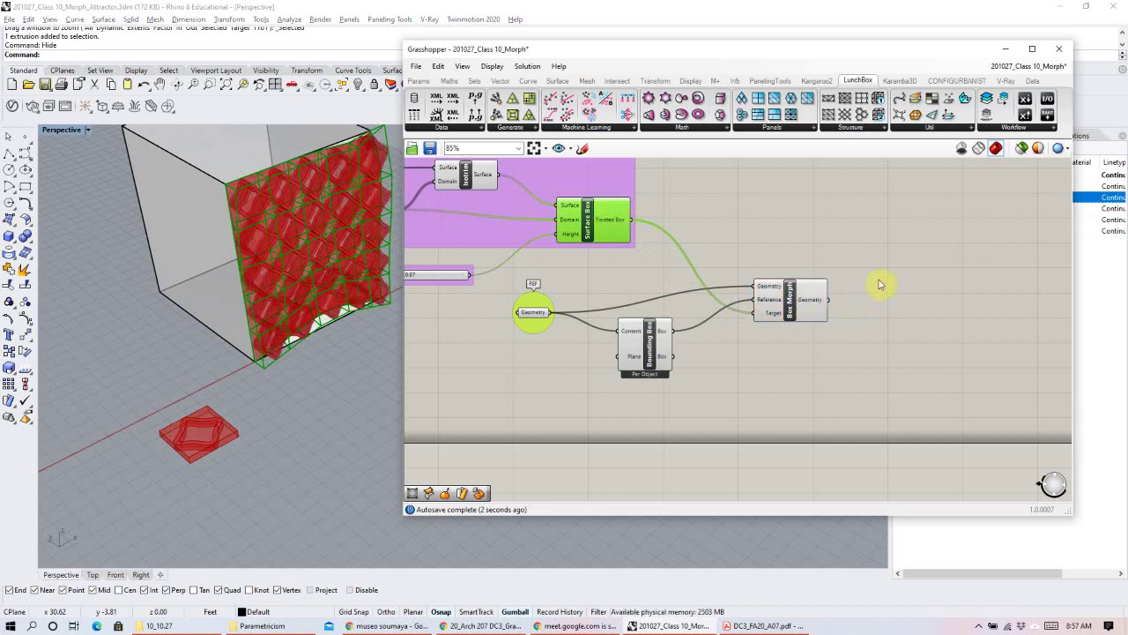
{"action": "right_click_drag", "start_coordinate": [705, 295], "coordinate": [797, 289]}
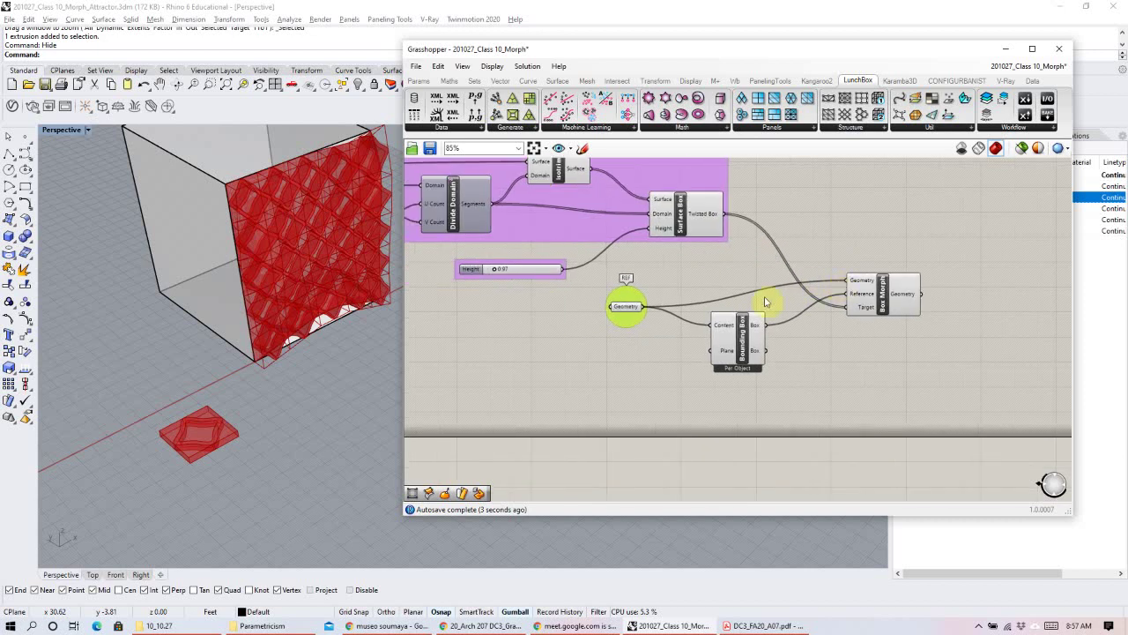
Highlight Box Morph, Surface Box and Bounding Box in turn to examine how the morphed units, twisted boxes and reference box correspond in the Perspective view.
{"action": "left_click", "coordinate": [884, 294]}
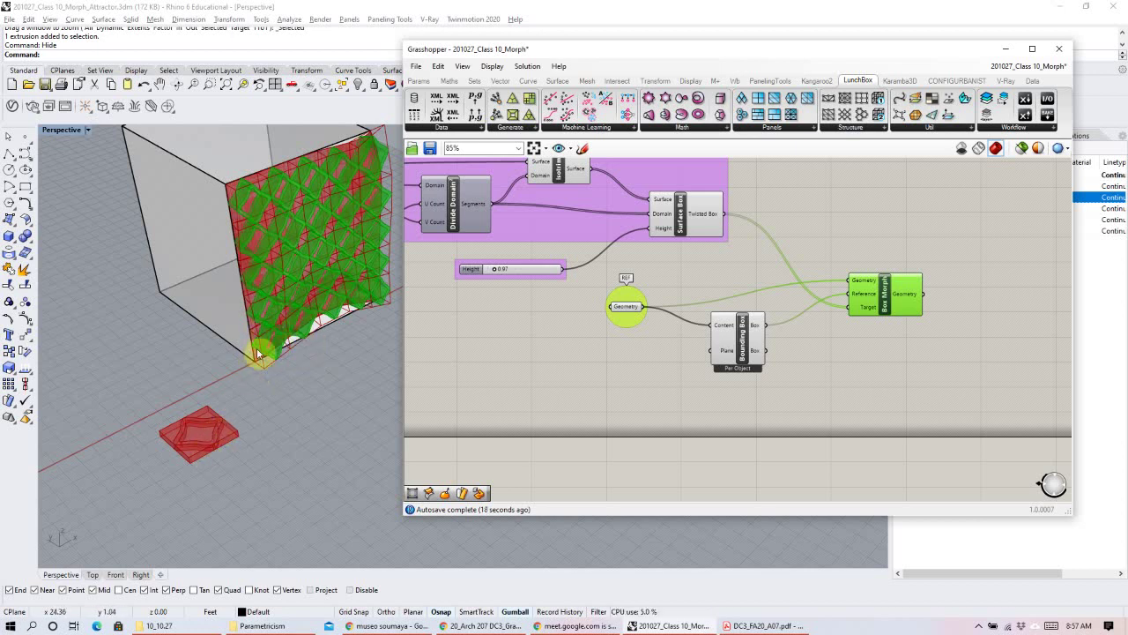
{"action": "right_click_drag", "start_coordinate": [642, 291], "coordinate": [716, 321]}
{"action": "left_click", "coordinate": [758, 253]}
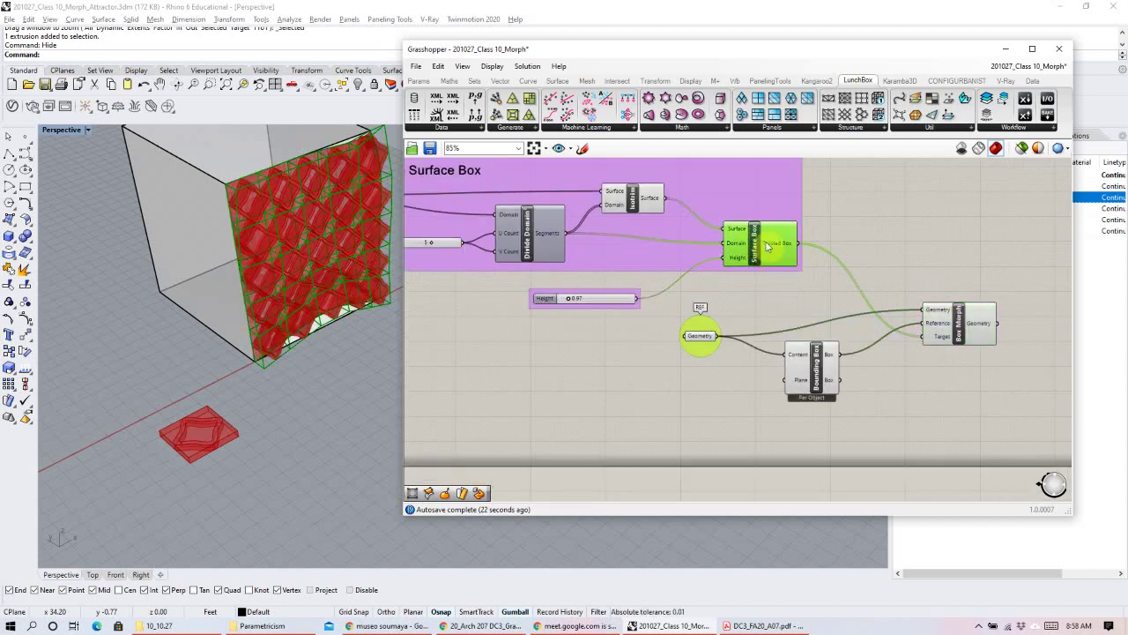
{"action": "left_click", "coordinate": [811, 371]}
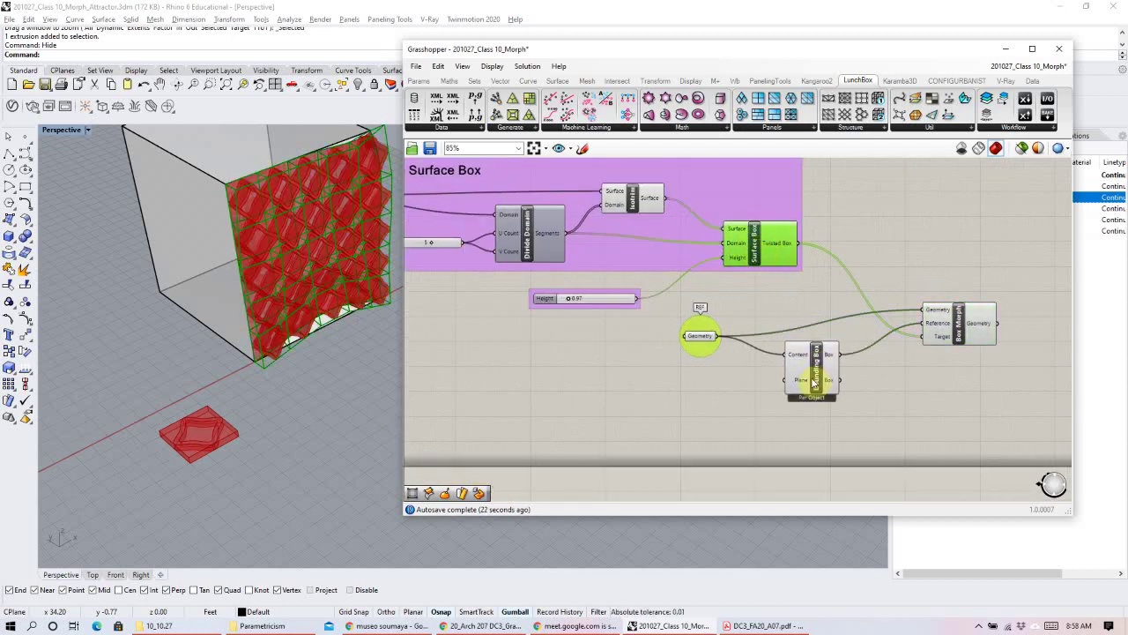
{"action": "left_click", "coordinate": [772, 246]}
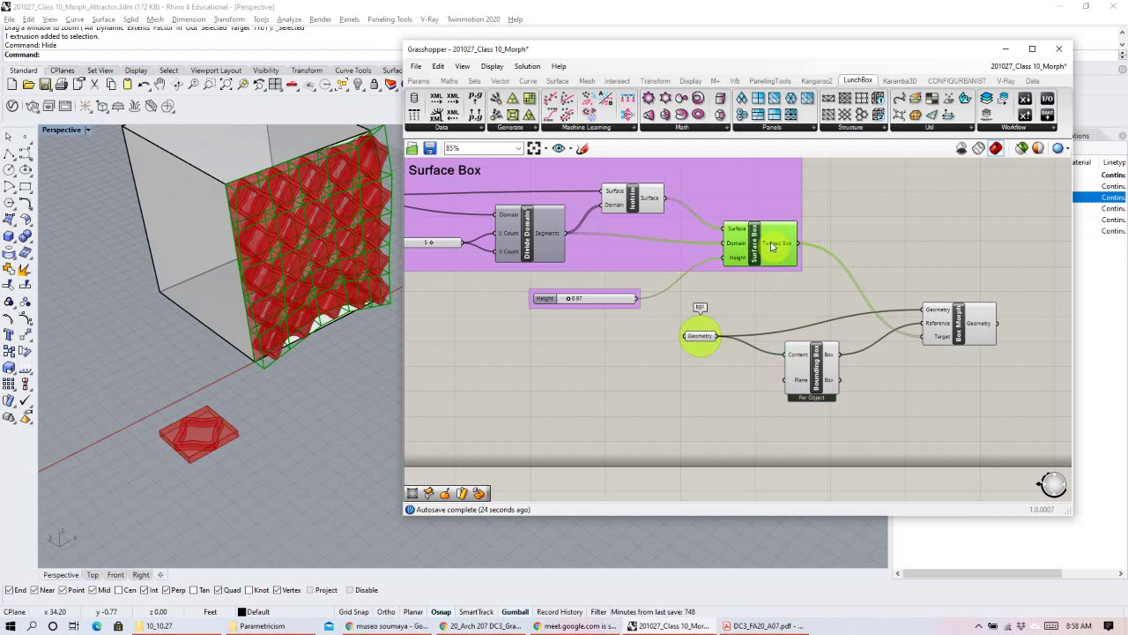
{"action": "left_click", "coordinate": [943, 314]}
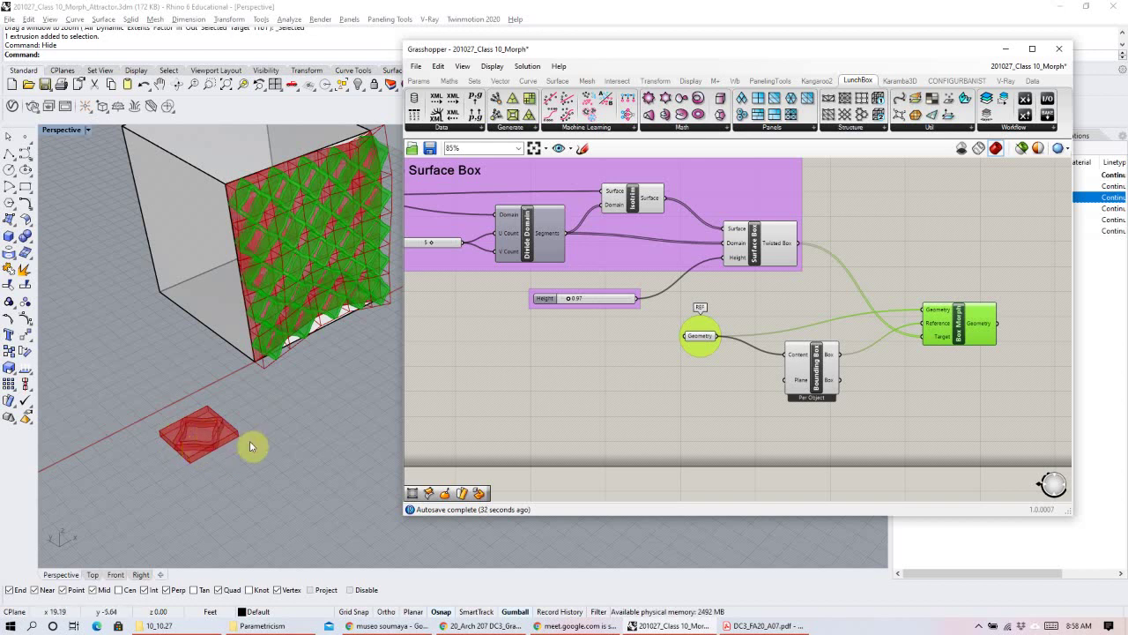
{"action": "left_click", "coordinate": [808, 374]}
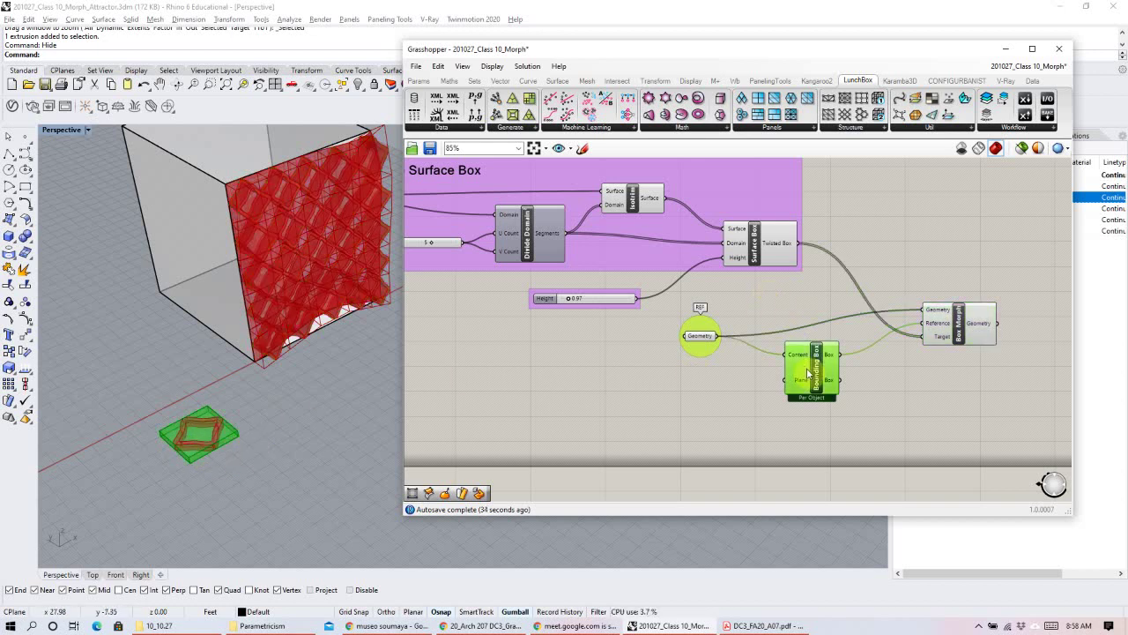
{"action": "left_click", "coordinate": [776, 258]}
{"action": "scroll", "coordinate": [675, 273], "scroll_direction": "down", "scroll_amount": 2}
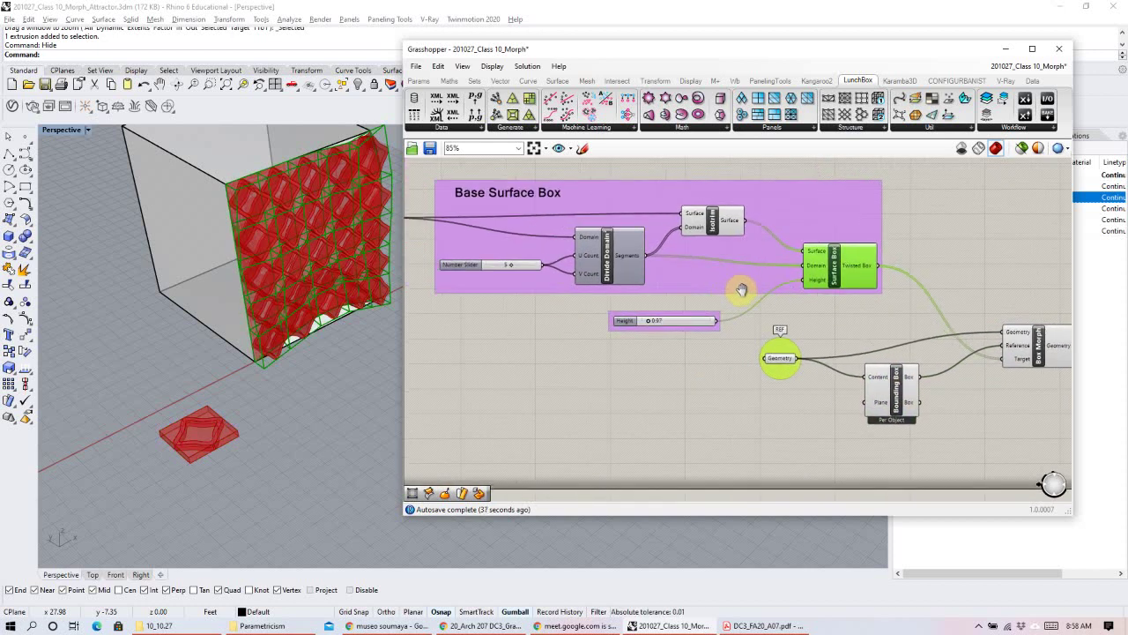
{"action": "scroll", "coordinate": [898, 182], "scroll_direction": "down", "scroll_amount": 2}
{"action": "left_click", "coordinate": [595, 332]}
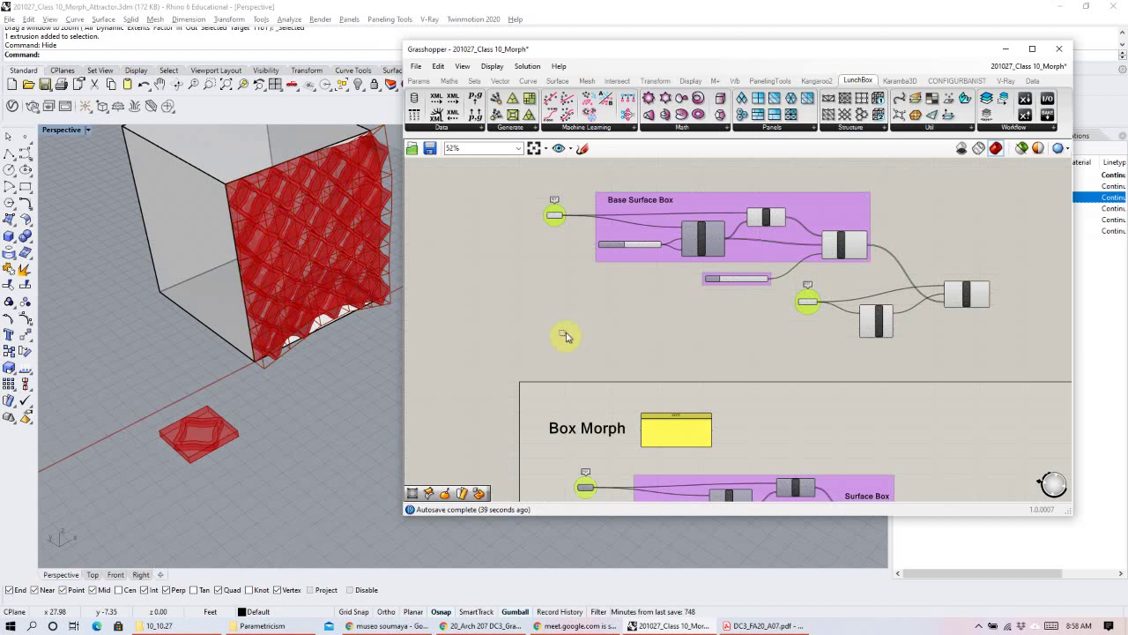
Turn off the preview of all the components upstream of Box Morph, from the Base Surface Box group to the Bounding Box.
{"action": "left_click_drag", "start_coordinate": [517, 348], "coordinate": [897, 206]}
{"action": "right_click", "coordinate": [896, 206]}
{"action": "left_click", "coordinate": [940, 217]}
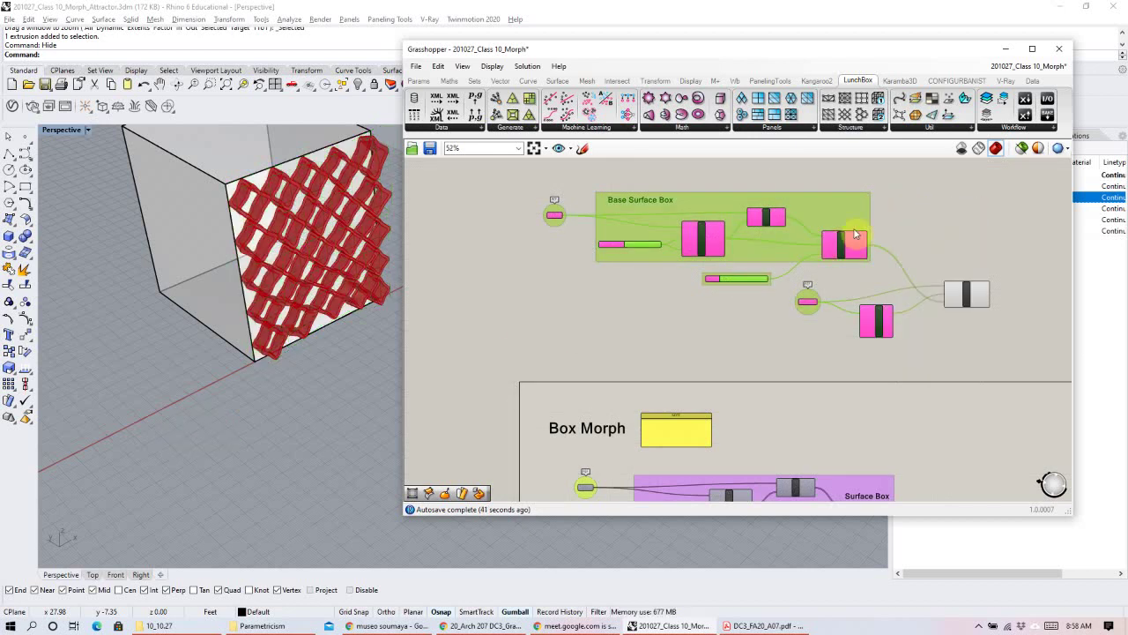
Examine the morphed panels on the box face and compare the Surface Box and Box Morph components that generate them.
{"action": "right_click_drag", "start_coordinate": [327, 280], "coordinate": [240, 276]}
{"action": "right_click_drag", "start_coordinate": [340, 264], "coordinate": [306, 248]}
{"action": "right_click_drag", "start_coordinate": [294, 308], "coordinate": [300, 300]}
{"action": "left_click", "coordinate": [918, 305]}
{"action": "left_click", "coordinate": [978, 291]}
{"action": "right_click_drag", "start_coordinate": [979, 291], "coordinate": [833, 293]}
{"action": "scroll", "coordinate": [833, 293], "scroll_direction": "up", "scroll_amount": 5}
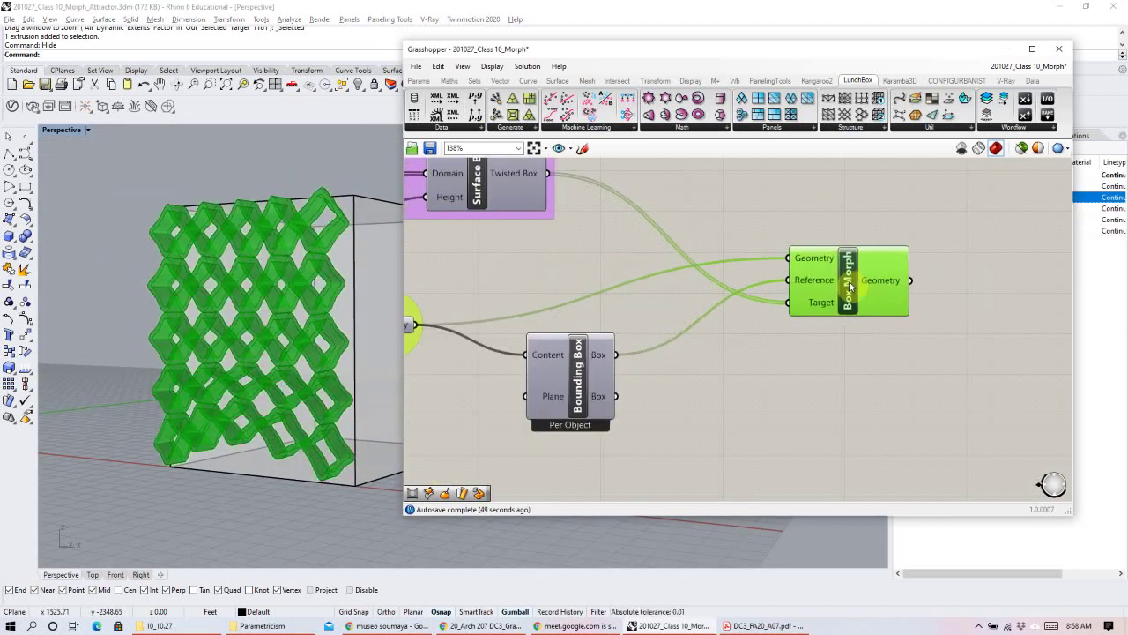
{"action": "scroll", "coordinate": [774, 297], "scroll_direction": "down", "scroll_amount": 3}
{"action": "right_click_drag", "start_coordinate": [773, 282], "coordinate": [931, 304]}
{"action": "right_click_drag", "start_coordinate": [252, 398], "coordinate": [189, 354]}
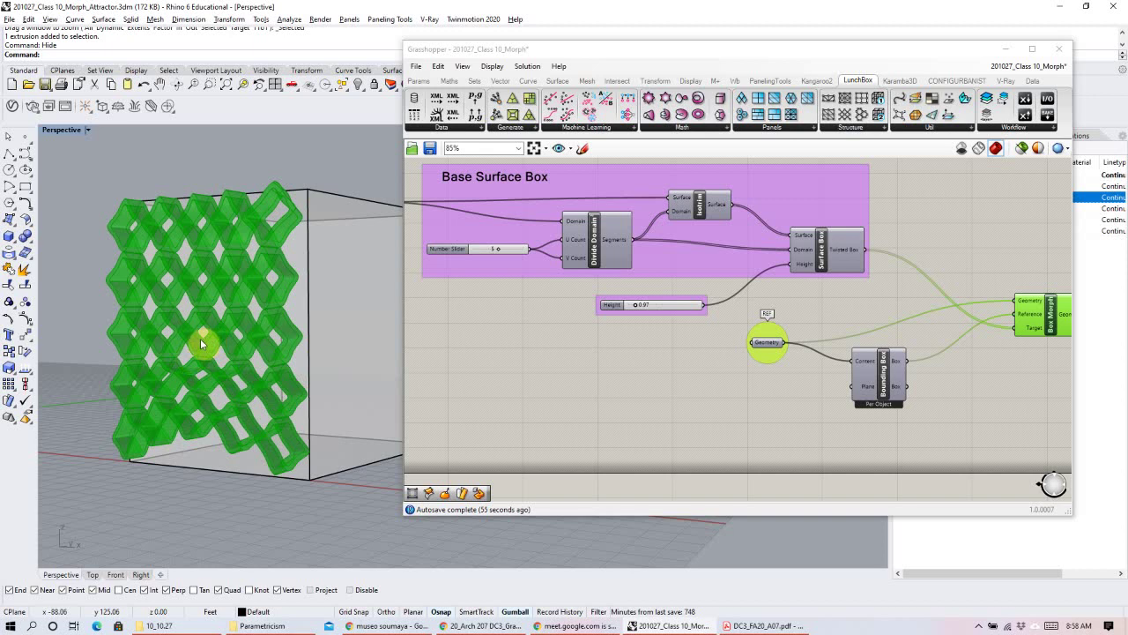
{"action": "left_click", "coordinate": [828, 262]}
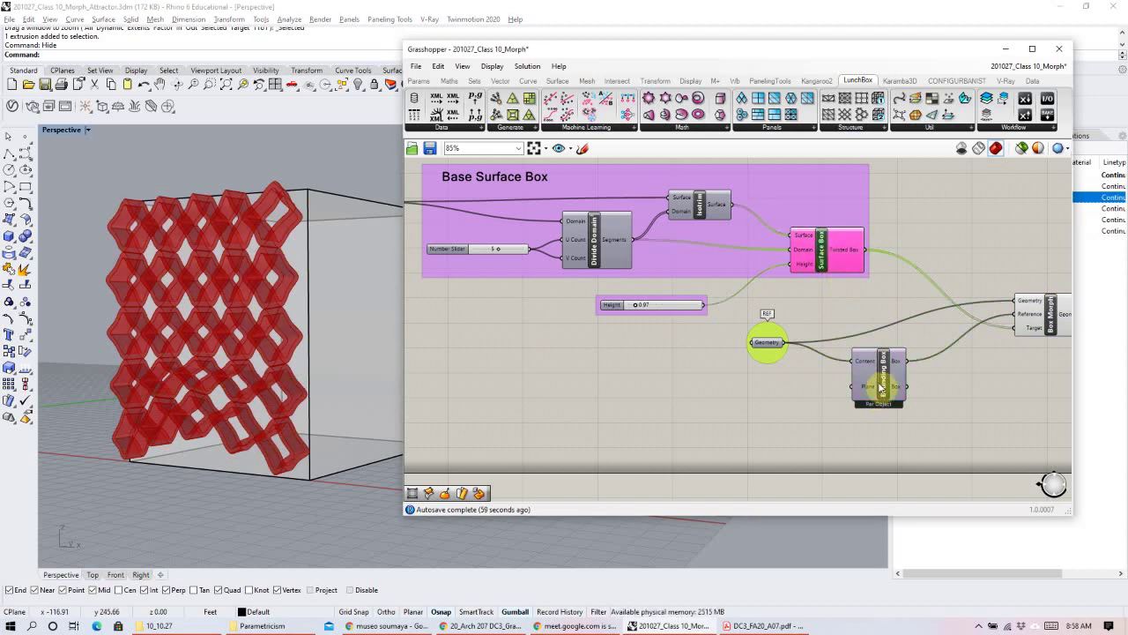
{"action": "left_click", "coordinate": [841, 254]}
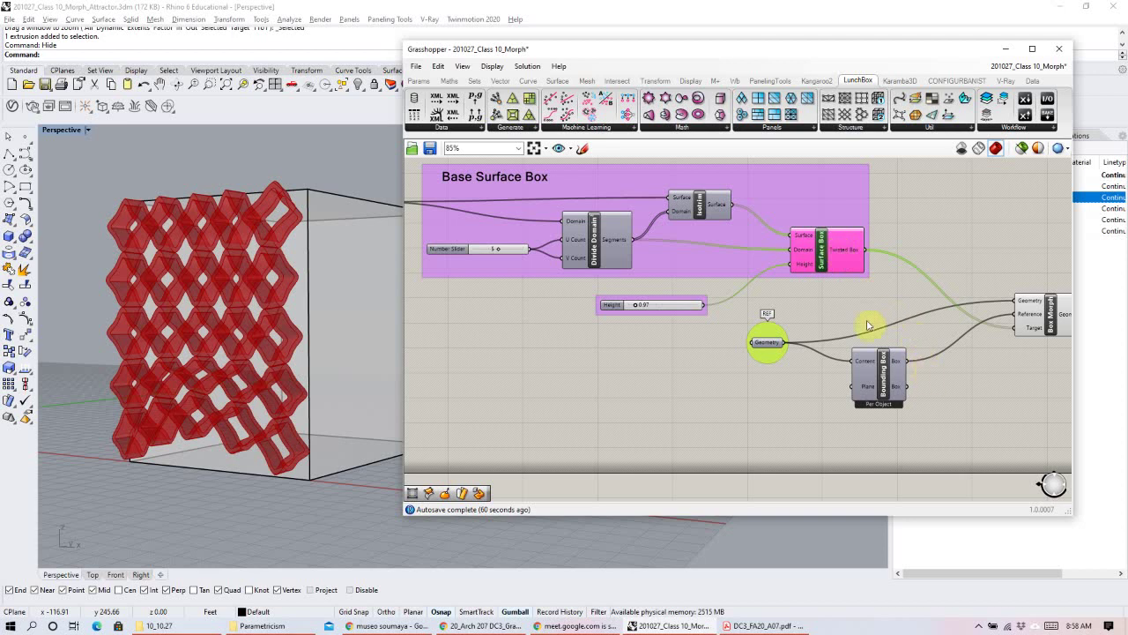
{"action": "left_click", "coordinate": [1049, 325]}
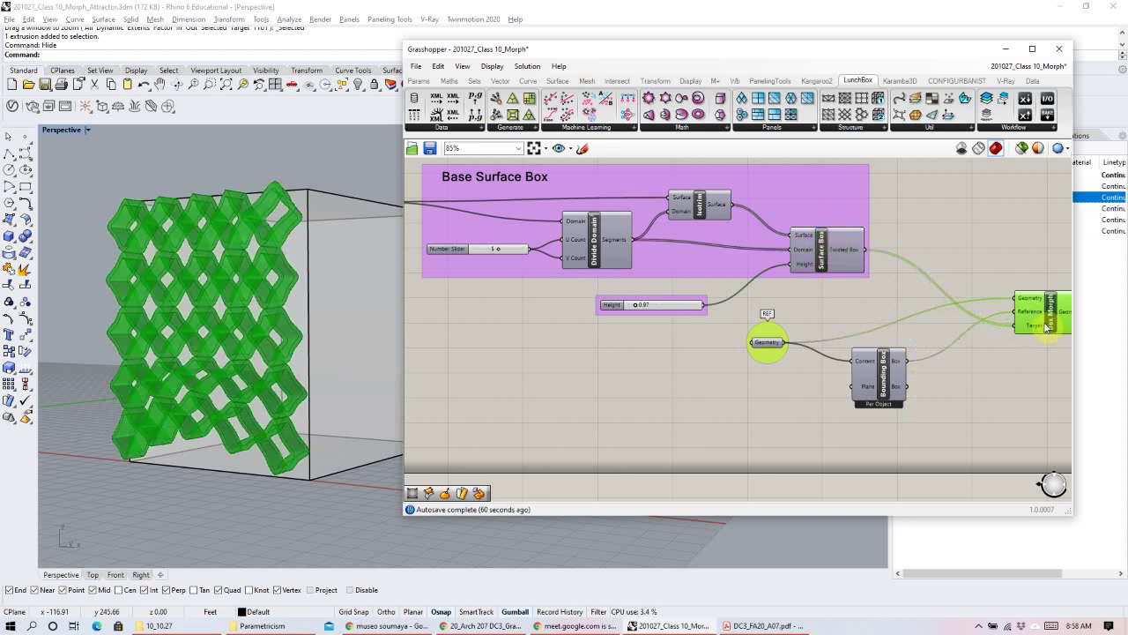
{"action": "scroll", "coordinate": [932, 304], "scroll_direction": "down", "scroll_amount": 1}
{"action": "scroll", "coordinate": [718, 282], "scroll_direction": "down", "scroll_amount": 1}
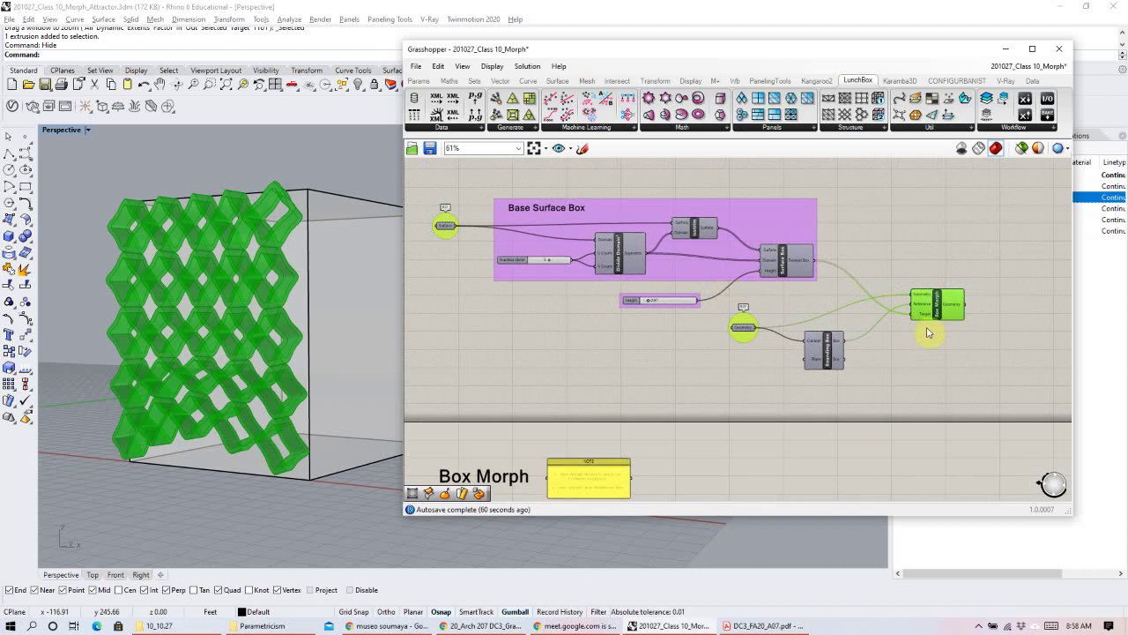
{"action": "right_click_drag", "start_coordinate": [925, 314], "coordinate": [742, 316]}
{"action": "left_click", "coordinate": [932, 293]}
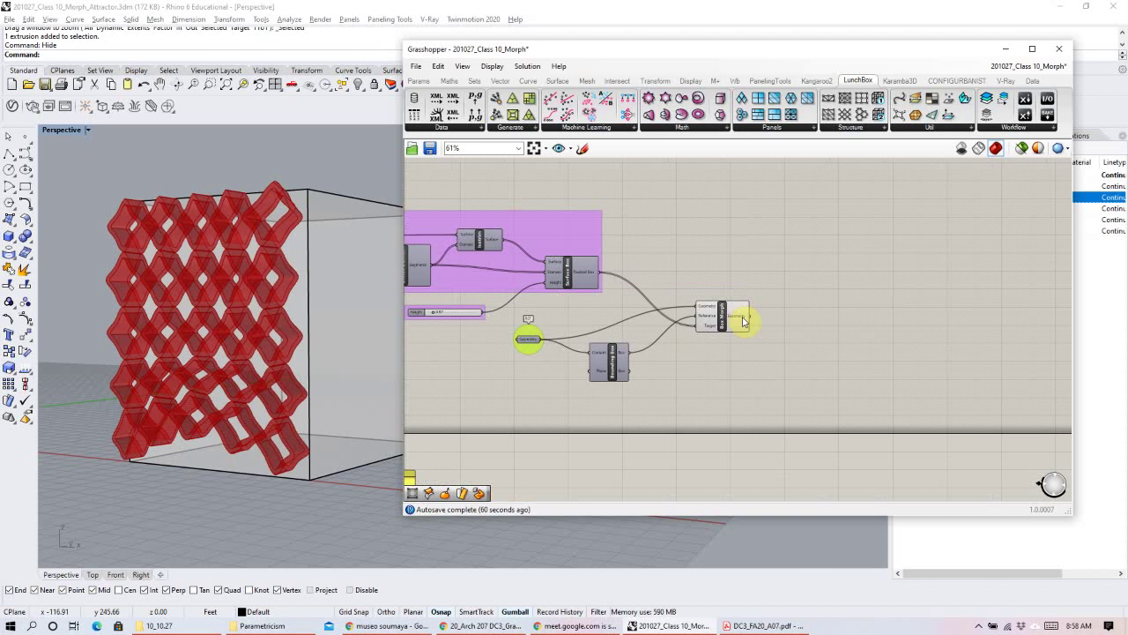
Add a Custom Preview component beside Box Morph and connect Box Morph's Geometry output to its Geometry input.
{"action": "scroll", "coordinate": [767, 312], "scroll_direction": "up", "scroll_amount": 4}
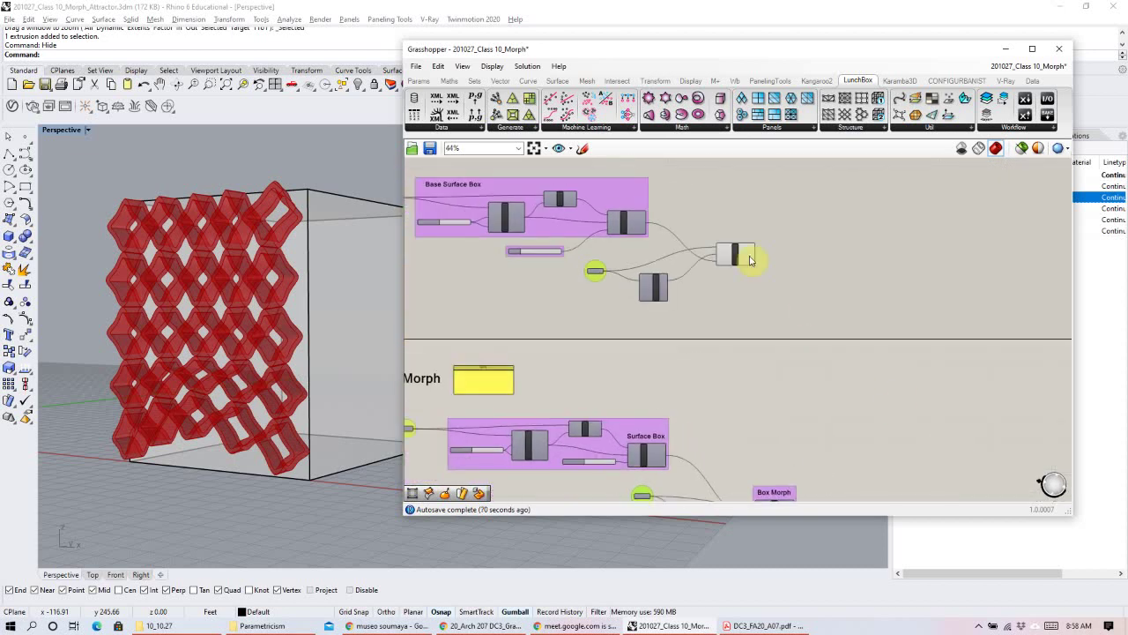
{"action": "double_click", "coordinate": [903, 324]}
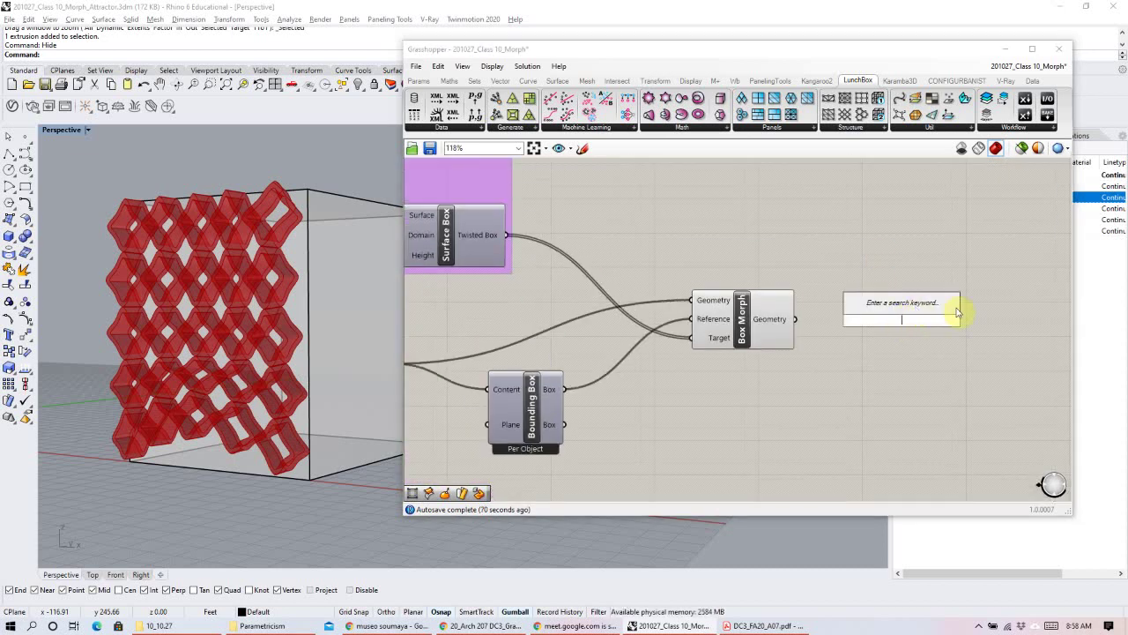
{"action": "type", "text": "custom"}
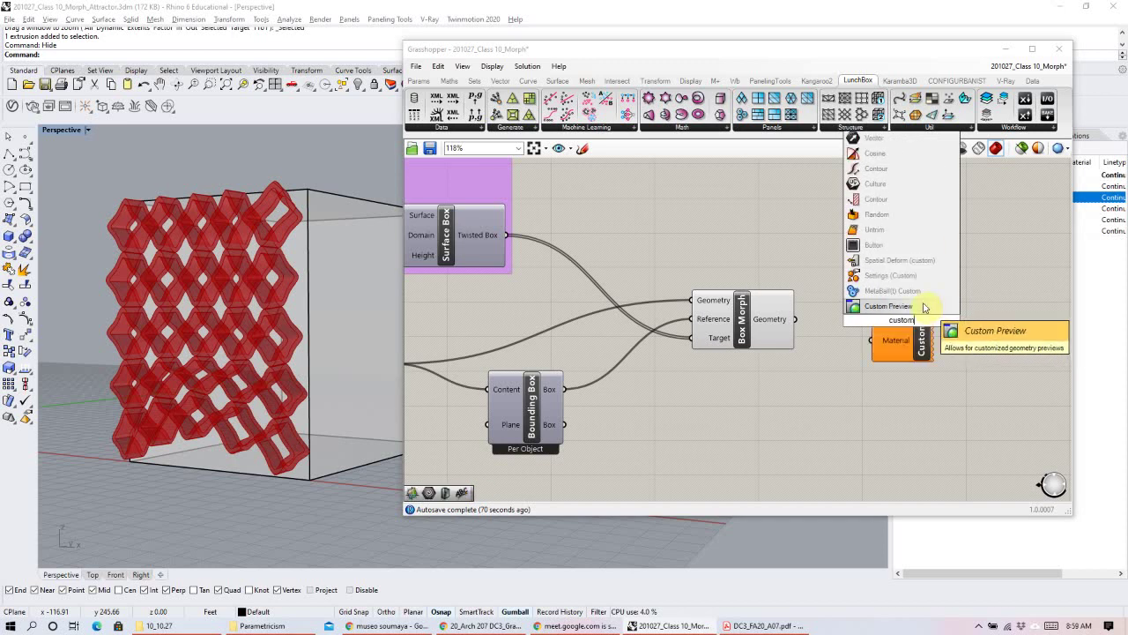
{"action": "left_click", "coordinate": [917, 306]}
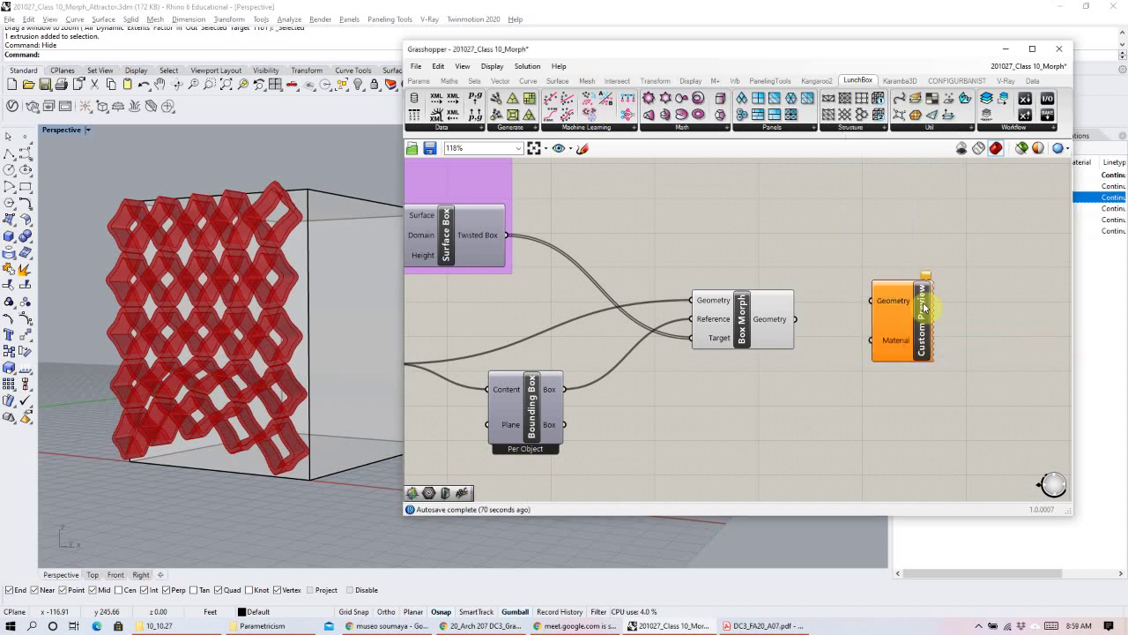
{"action": "left_click_drag", "start_coordinate": [915, 330], "coordinate": [975, 342]}
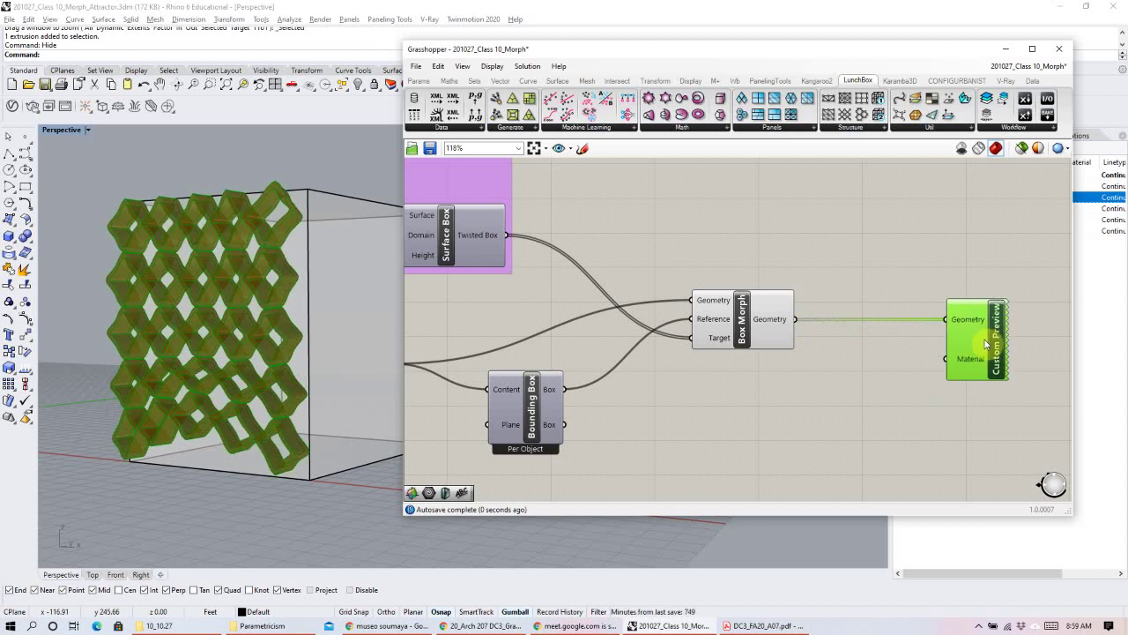
Add a Colour Swatch below the Box Morph output and connect it to the Custom Preview's Material input.
{"action": "double_click", "coordinate": [868, 416]}
{"action": "type", "text": "colo"}
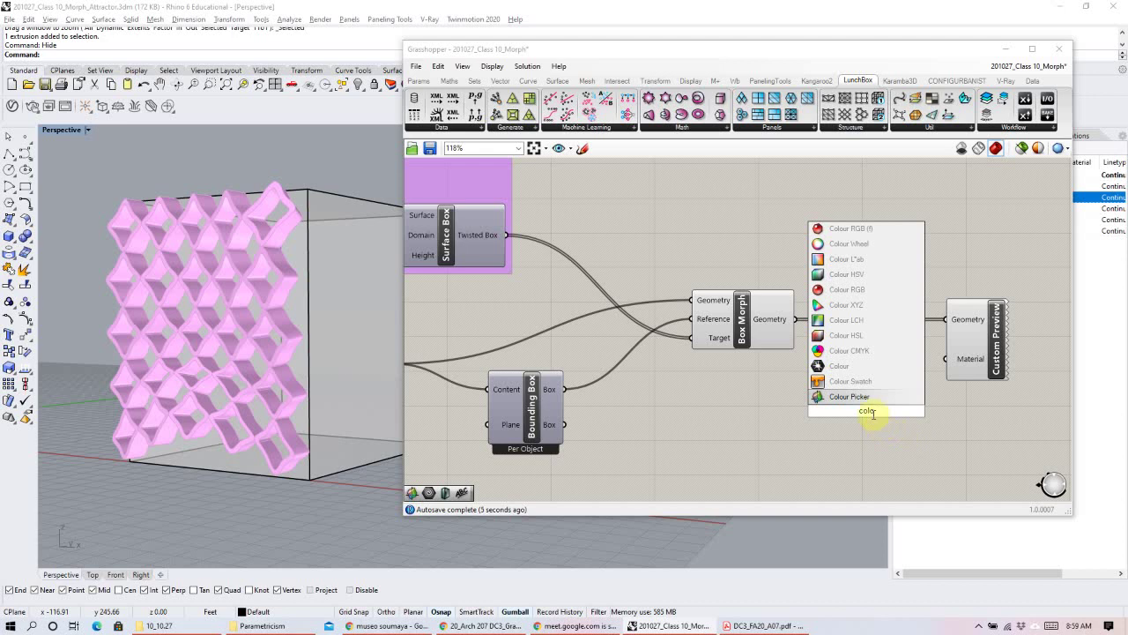
{"action": "left_click", "coordinate": [851, 381]}
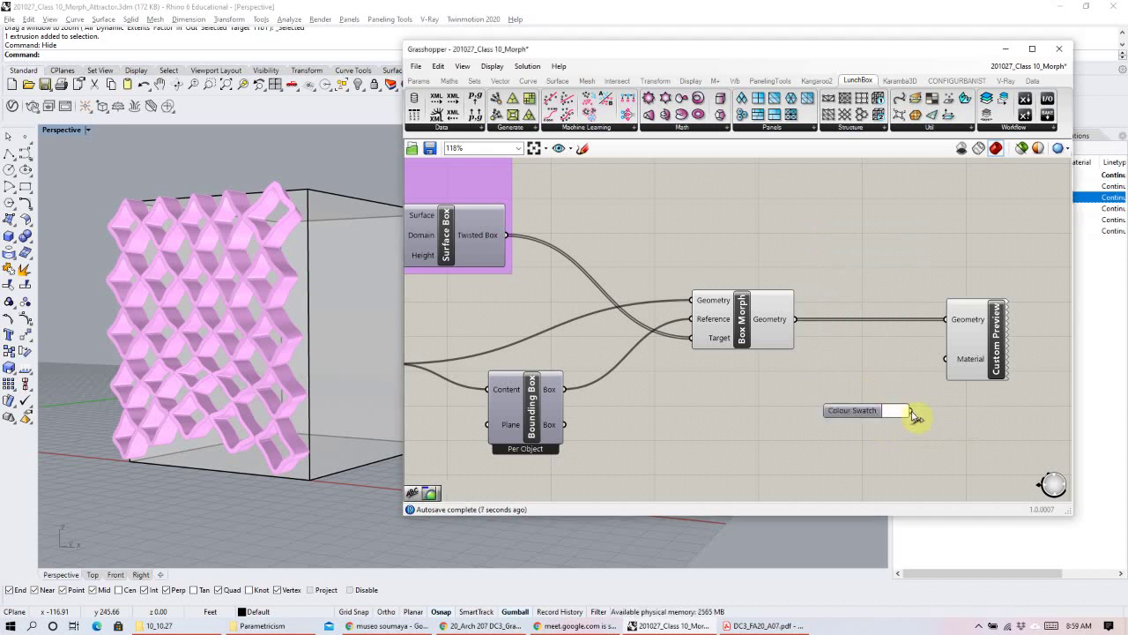
{"action": "left_click_drag", "start_coordinate": [856, 411], "coordinate": [823, 401]}
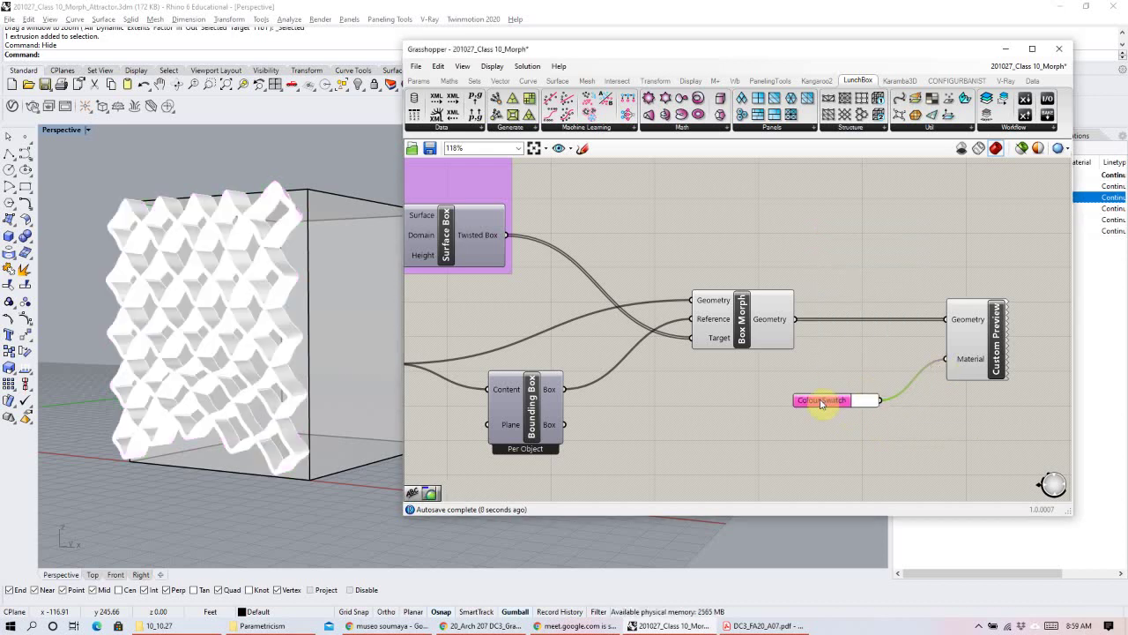
Set the Colour Swatch to a medium teal green for the morphed panels.
{"action": "left_click", "coordinate": [867, 404]}
{"action": "left_click_drag", "start_coordinate": [930, 449], "coordinate": [895, 435]}
{"action": "left_click_drag", "start_coordinate": [886, 523], "coordinate": [905, 526]}
{"action": "left_click_drag", "start_coordinate": [906, 436], "coordinate": [899, 467]}
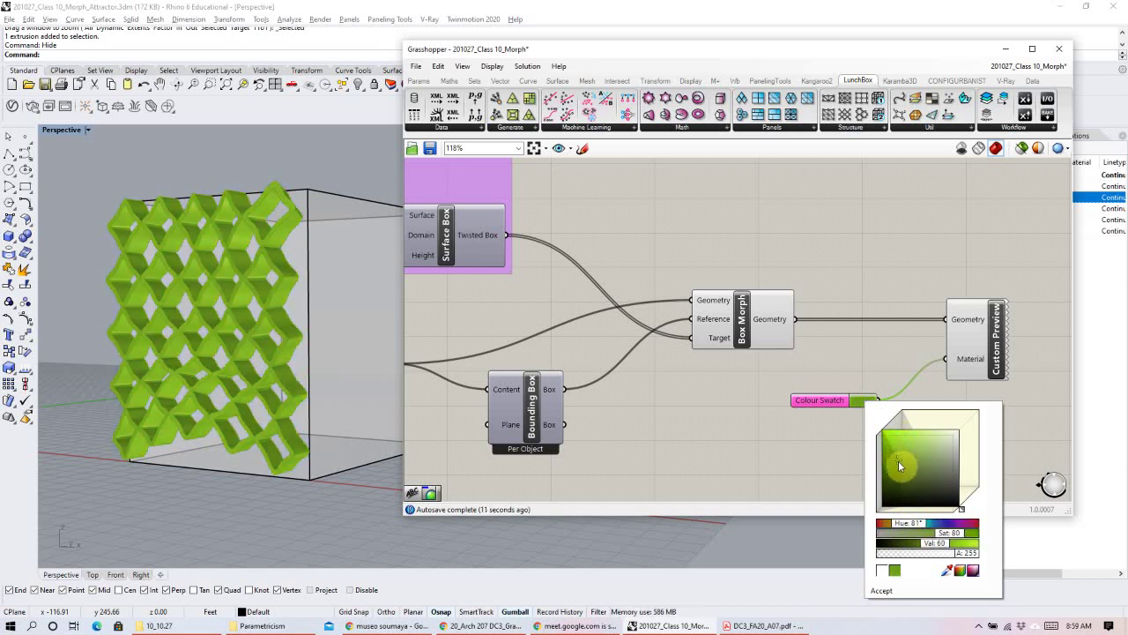
{"action": "left_click_drag", "start_coordinate": [912, 523], "coordinate": [930, 523]}
{"action": "left_click", "coordinate": [844, 267]}
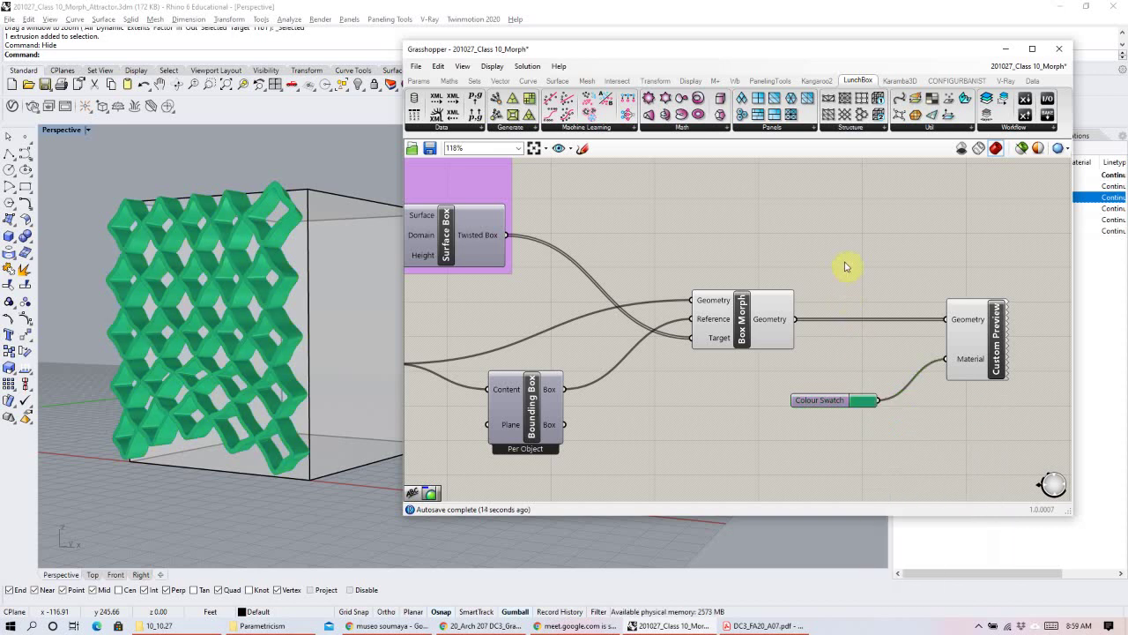
Inspect the coloured panels from several angles and read the note beside the Box Morph heading.
{"action": "right_click_drag", "start_coordinate": [183, 418], "coordinate": [335, 441]}
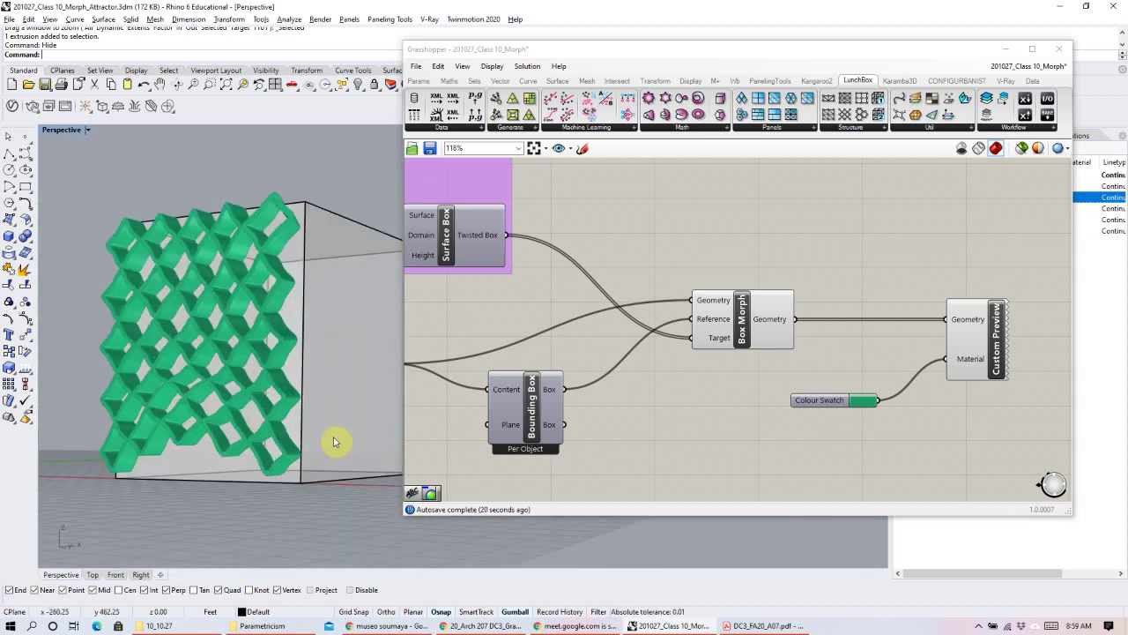
{"action": "mouse_move", "coordinate": [282, 395]}
{"action": "right_mouse_down"}
{"action": "mouse_move", "coordinate": [267, 392]}
{"action": "mouse_move", "coordinate": [291, 410]}
{"action": "right_mouse_up"}
{"action": "left_click", "coordinate": [863, 265]}
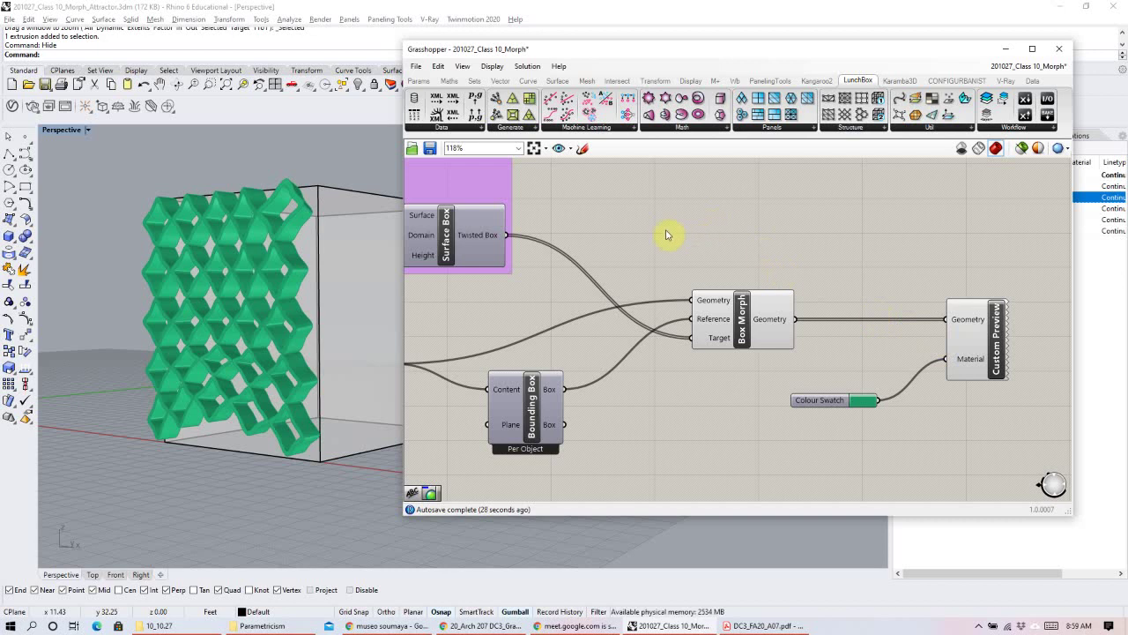
{"action": "right_click_drag", "start_coordinate": [677, 236], "coordinate": [727, 238]}
{"action": "scroll", "coordinate": [746, 248], "scroll_direction": "down", "scroll_amount": 3}
{"action": "right_click_drag", "start_coordinate": [586, 268], "coordinate": [791, 270]}
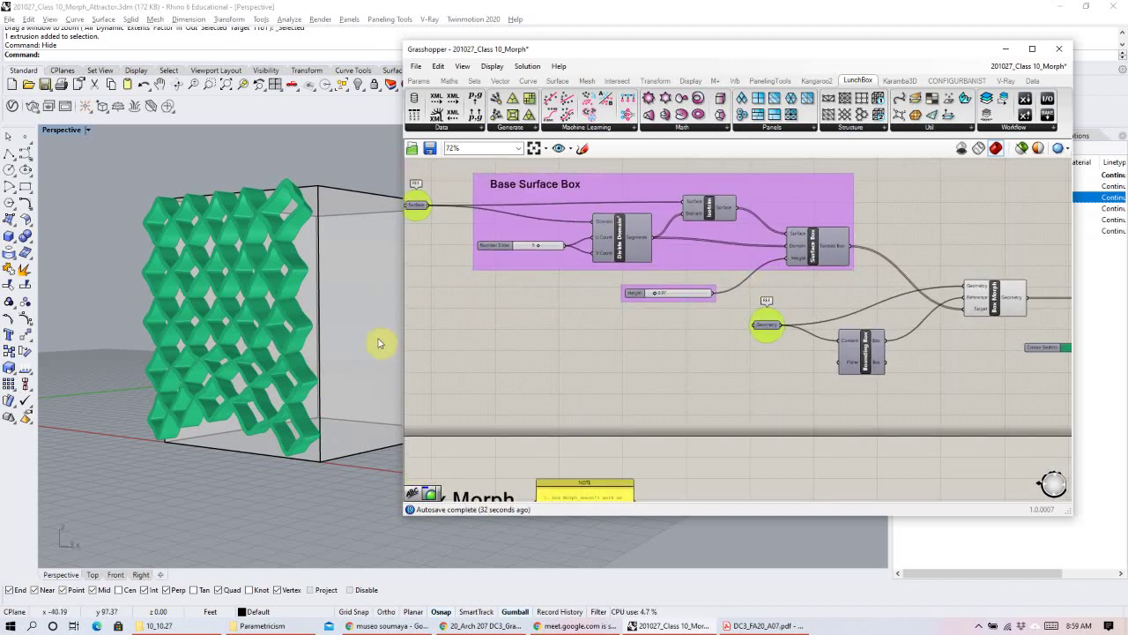
{"action": "right_click_drag", "start_coordinate": [717, 436], "coordinate": [737, 285]}
{"action": "scroll", "coordinate": [603, 282], "scroll_direction": "up", "scroll_amount": 2}
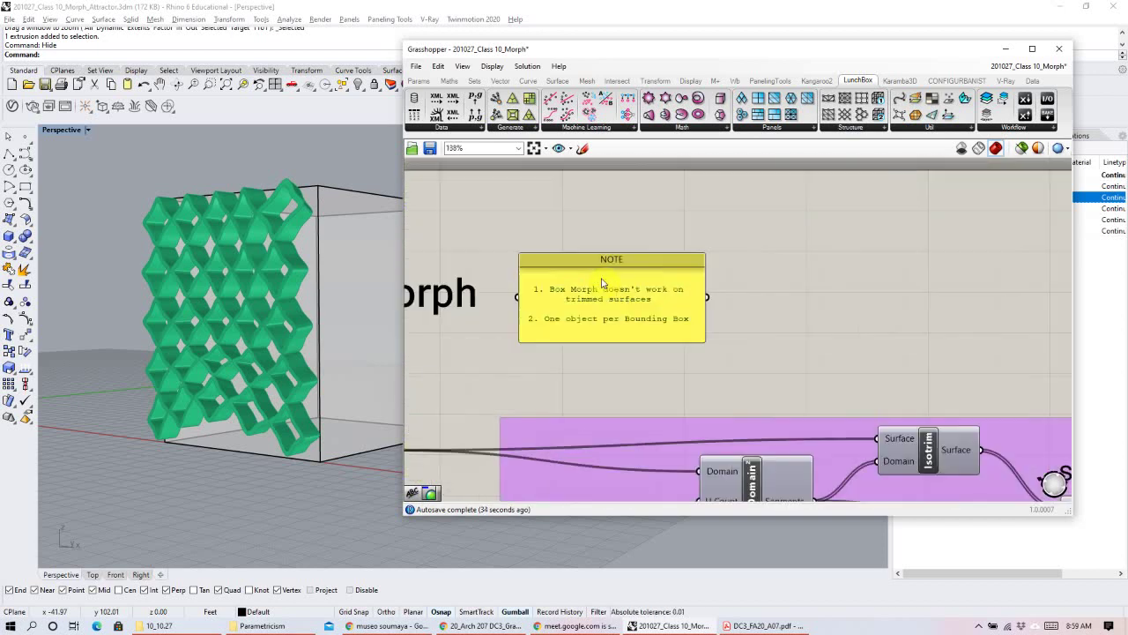
{"action": "scroll", "coordinate": [608, 265], "scroll_direction": "down", "scroll_amount": 1}
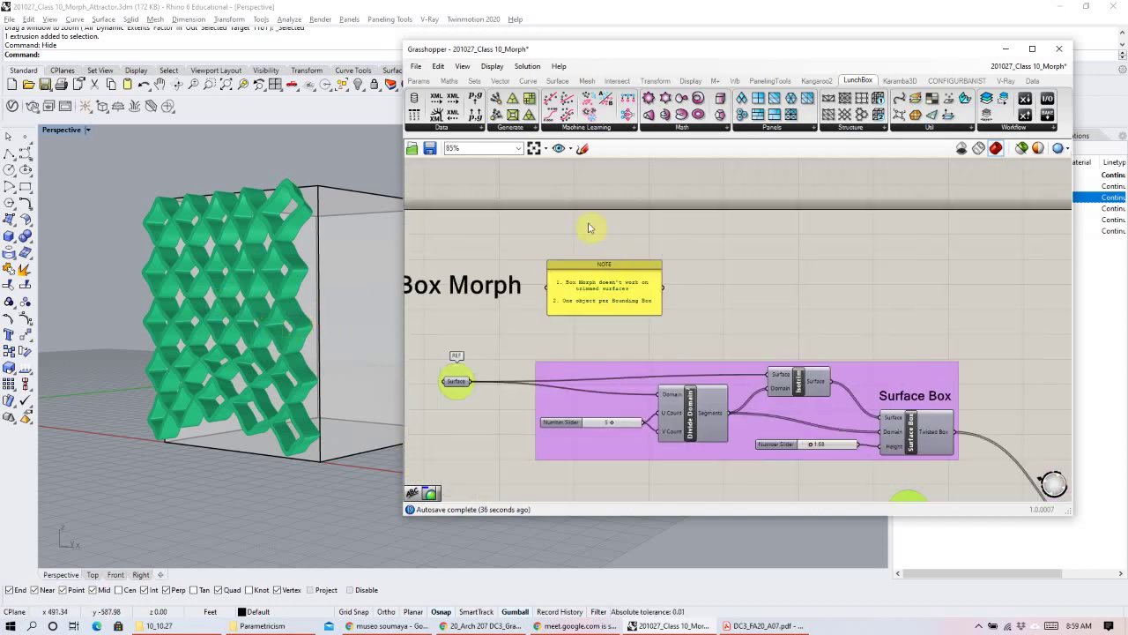
Turn on the preview of the referenced Surface parameter feeding the Base Surface Box group.
{"action": "right_click_drag", "start_coordinate": [609, 264], "coordinate": [685, 299]}
{"action": "scroll", "coordinate": [673, 305], "scroll_direction": "up", "scroll_amount": 4}
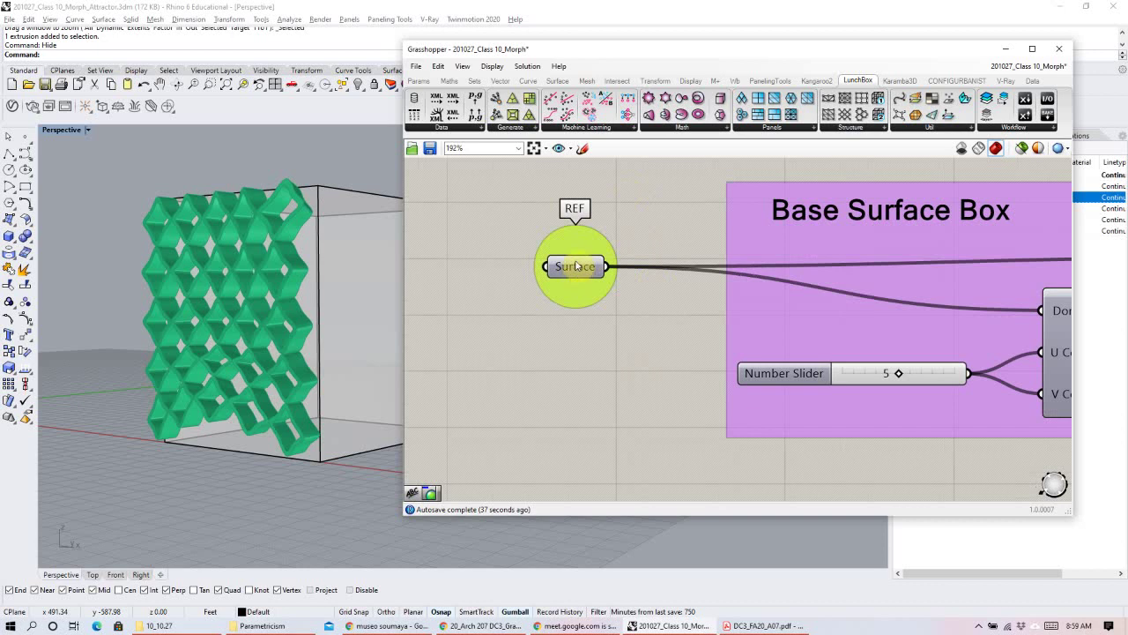
{"action": "left_click", "coordinate": [581, 266]}
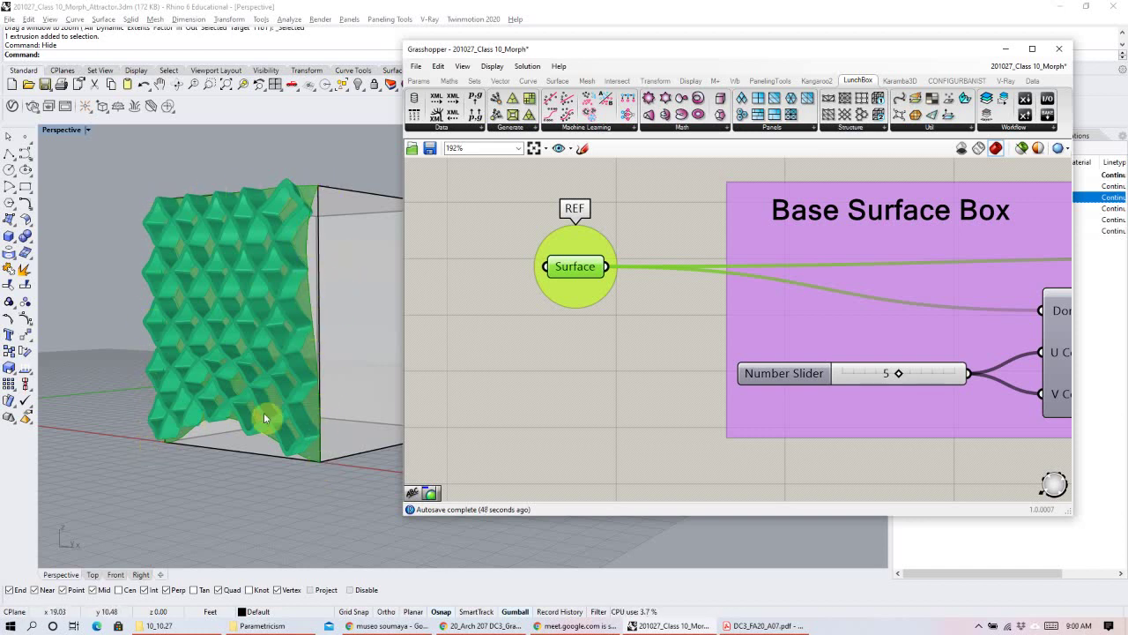
{"action": "left_click", "coordinate": [636, 331]}
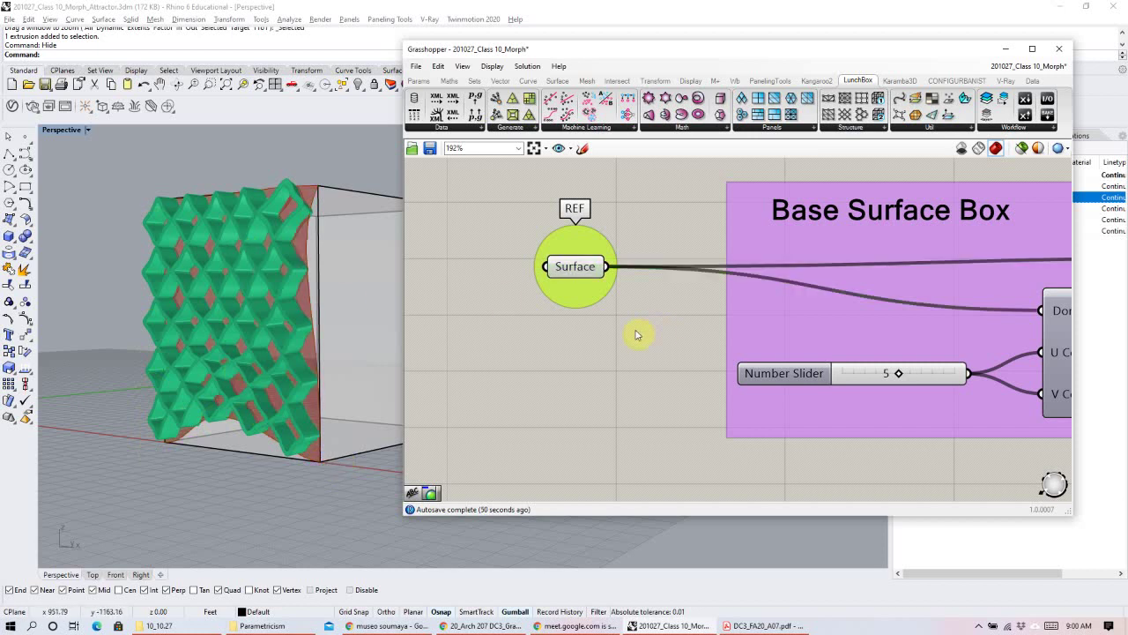
Examine how the referenced Geometry and its Bounding Box connect to the Box Morph inputs.
{"action": "scroll", "coordinate": [591, 290], "scroll_direction": "down", "scroll_amount": 3}
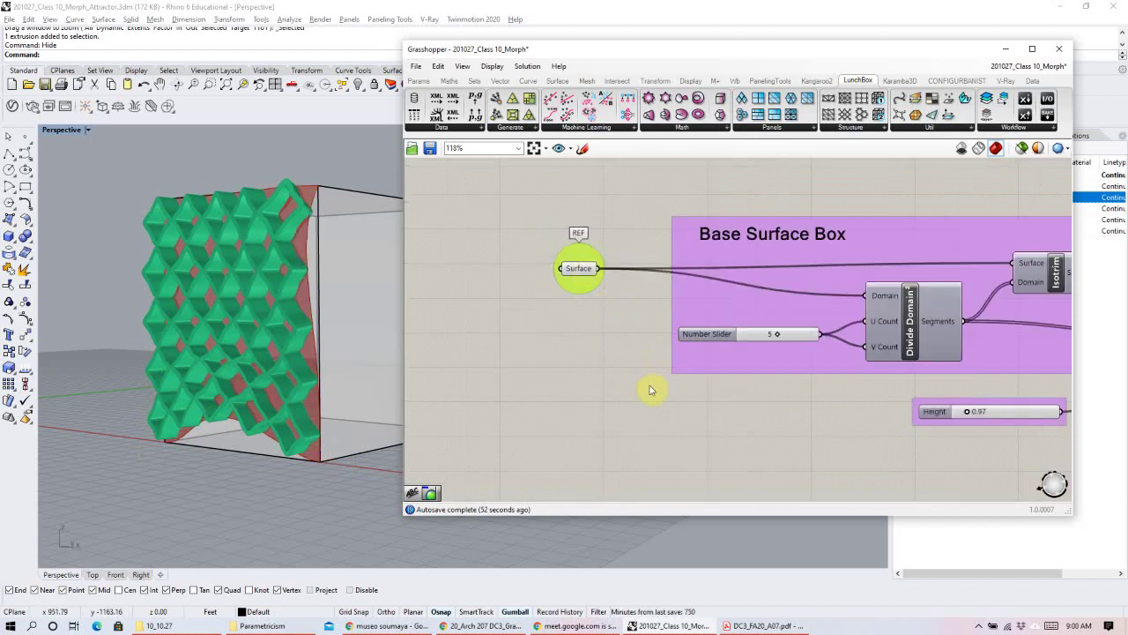
{"action": "scroll", "coordinate": [664, 420], "scroll_direction": "down", "scroll_amount": 2}
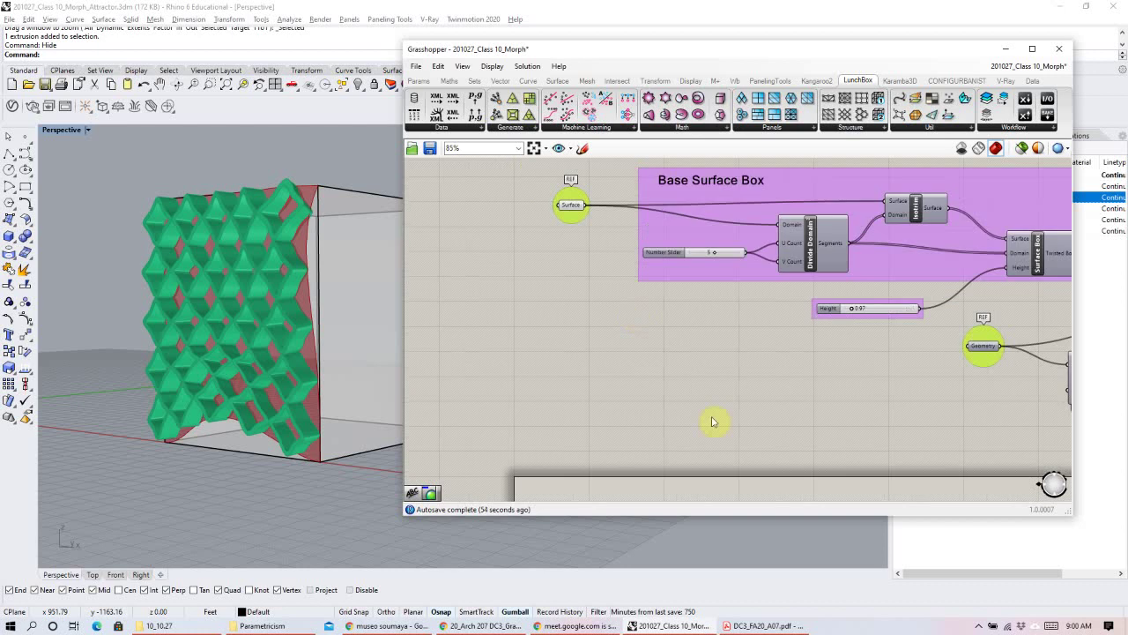
{"action": "right_click_drag", "start_coordinate": [757, 375], "coordinate": [657, 399]}
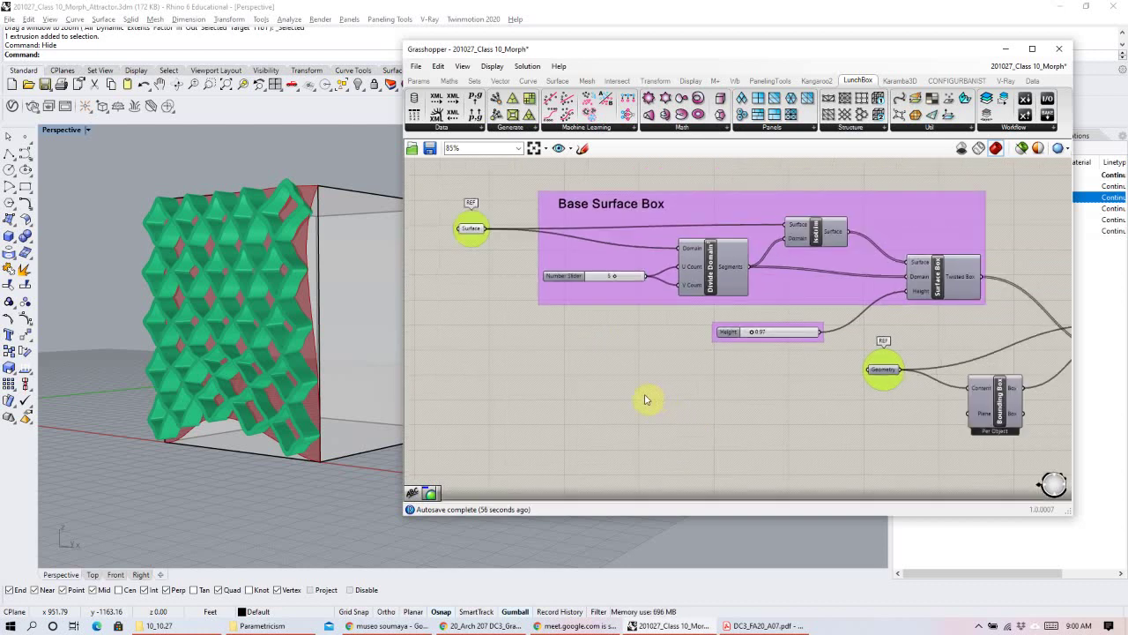
{"action": "right_click_drag", "start_coordinate": [911, 425], "coordinate": [730, 414]}
{"action": "left_click", "coordinate": [810, 397]}
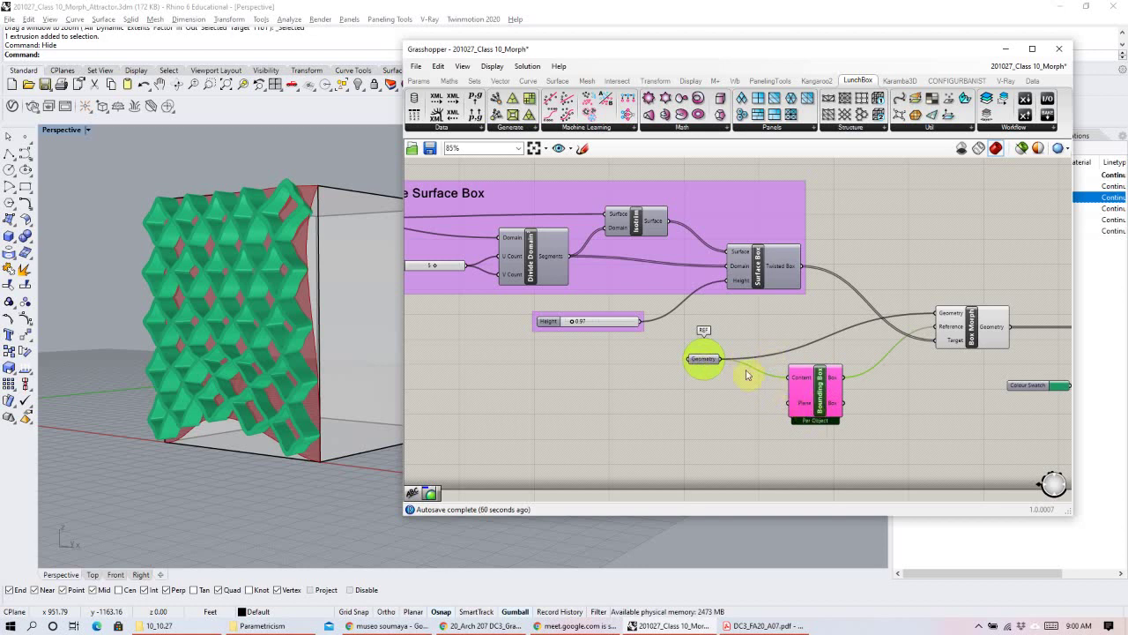
{"action": "left_click_drag", "start_coordinate": [748, 317], "coordinate": [683, 384]}
{"action": "left_click", "coordinate": [739, 400]}
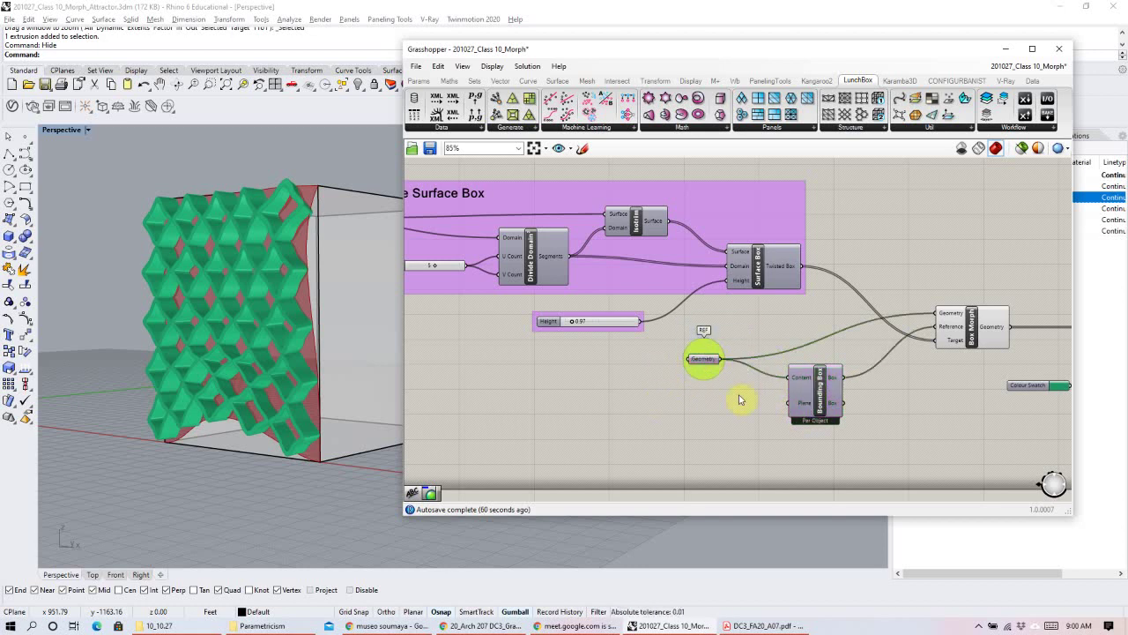
{"action": "left_click_drag", "start_coordinate": [848, 444], "coordinate": [686, 335]}
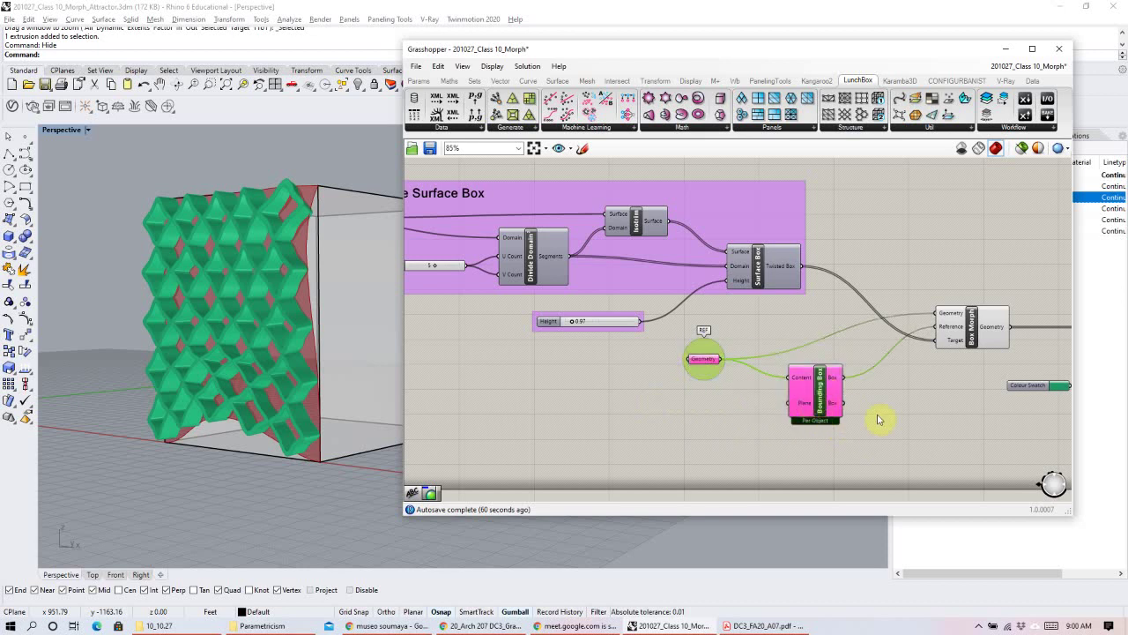
{"action": "right_click_drag", "start_coordinate": [876, 413], "coordinate": [844, 357]}
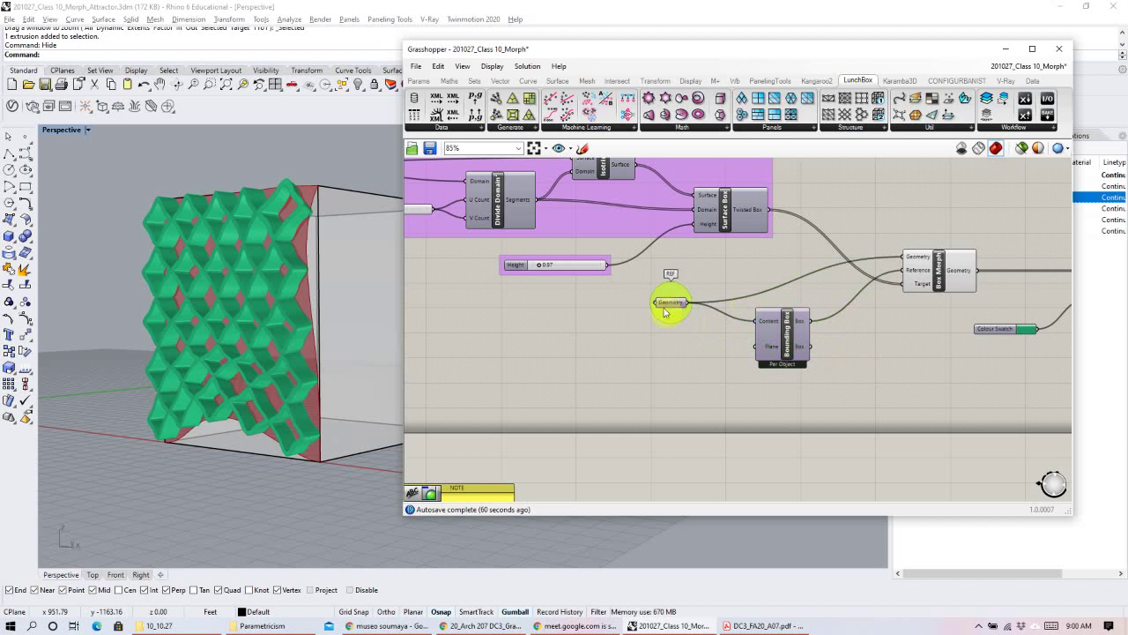
Move the referenced Geometry parameter slightly higher on the canvas, above the Bounding Box component.
{"action": "left_click_drag", "start_coordinate": [671, 303], "coordinate": [678, 281]}
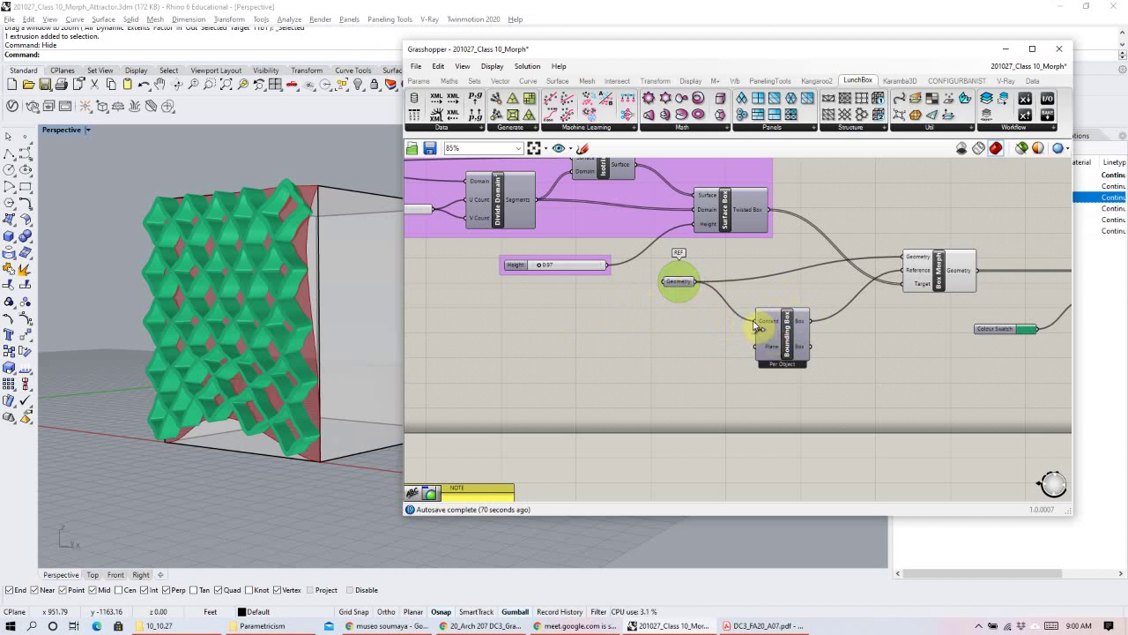
{"action": "mouse_move", "coordinate": [771, 329]}
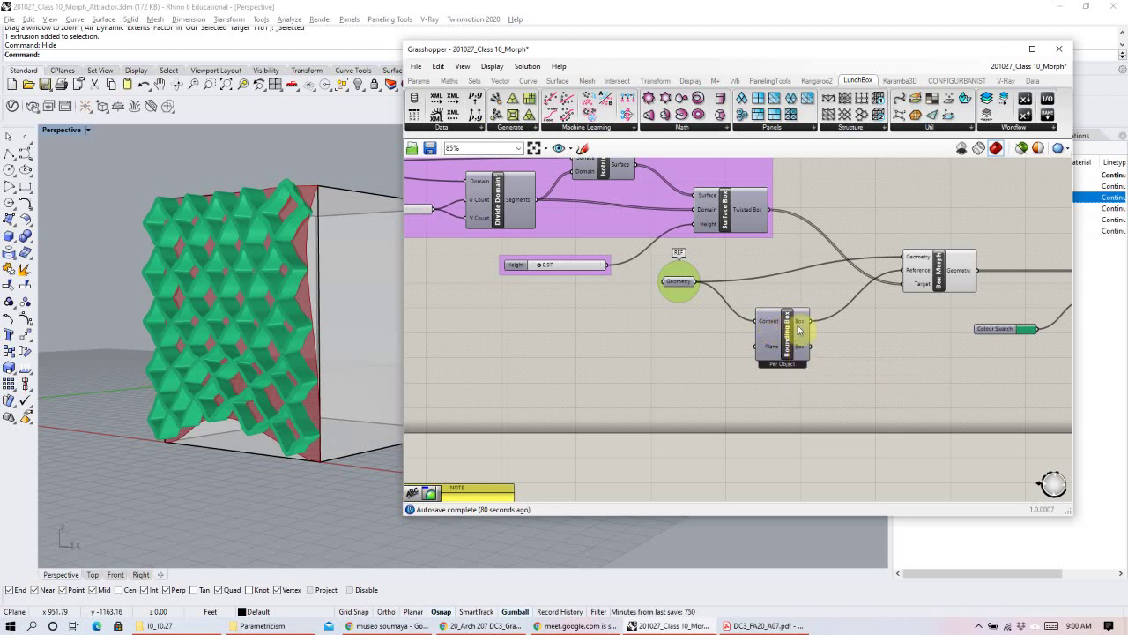
Reposition the Bounding Box component slightly lower and the referenced Geometry parameter slightly higher on the canvas.
{"action": "left_click_drag", "start_coordinate": [787, 334], "coordinate": [787, 342]}
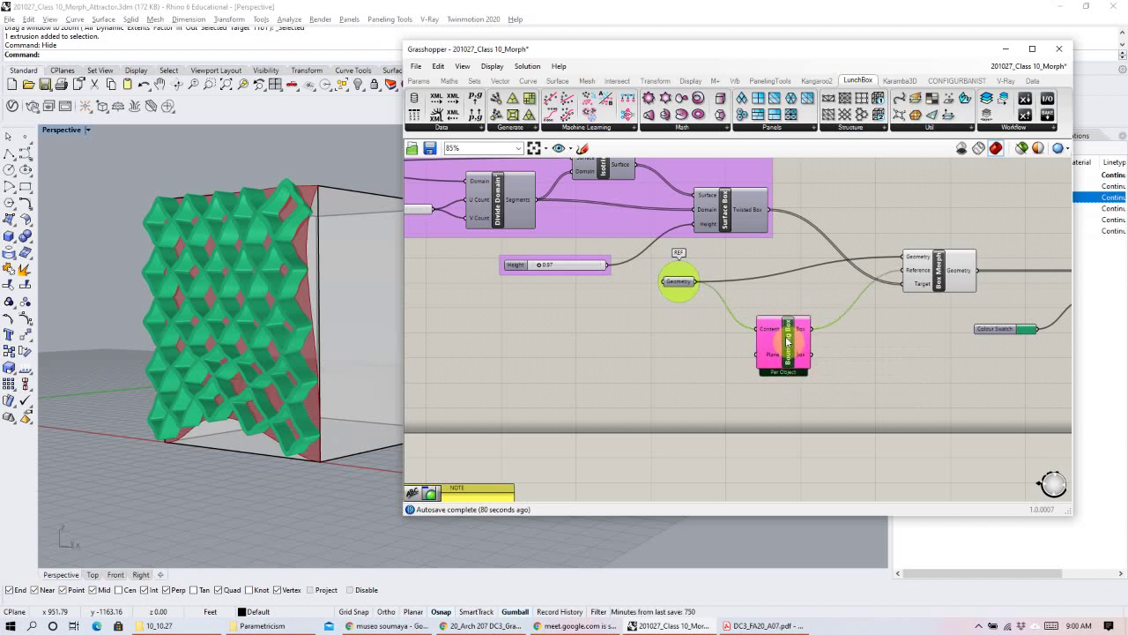
{"action": "left_click_drag", "start_coordinate": [680, 283], "coordinate": [683, 278]}
{"action": "left_click", "coordinate": [783, 339]}
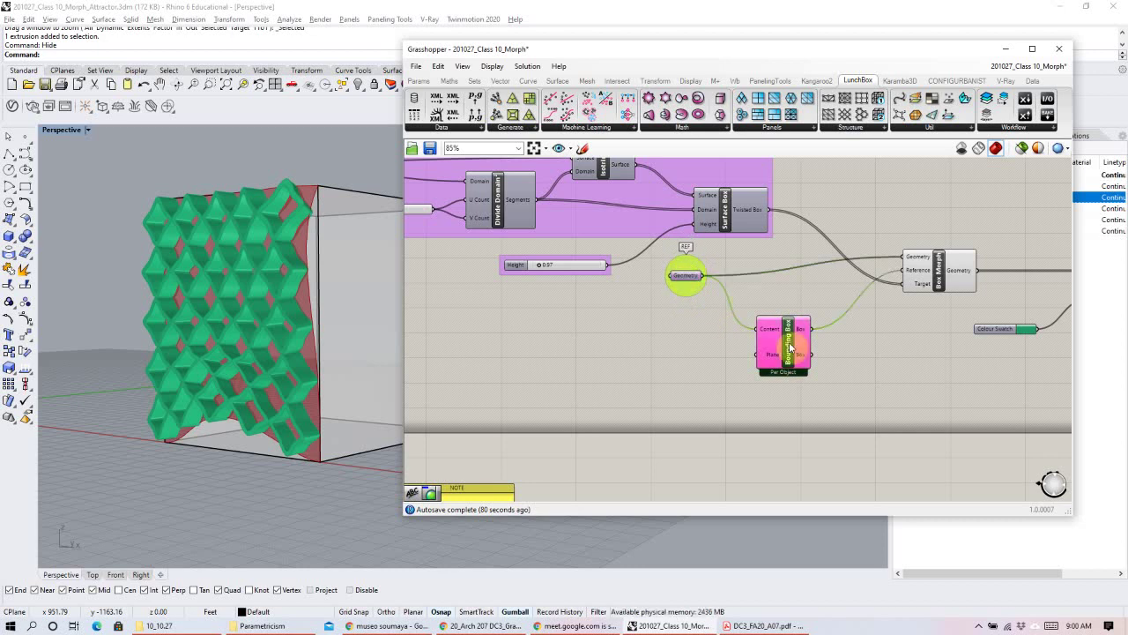
{"action": "left_click", "coordinate": [616, 346]}
Turn off the preview of all components upstream of the Custom Preview, leaving only the coloured panels displayed.
{"action": "scroll", "coordinate": [630, 379], "scroll_direction": "down", "scroll_amount": 3}
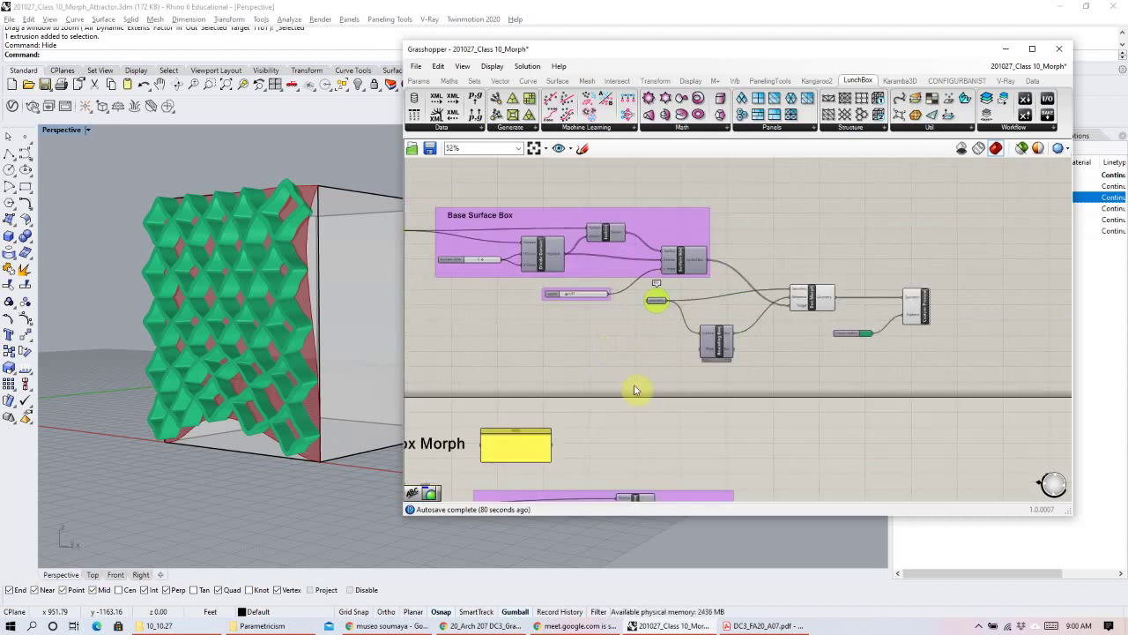
{"action": "right_click_drag", "start_coordinate": [691, 360], "coordinate": [690, 344]}
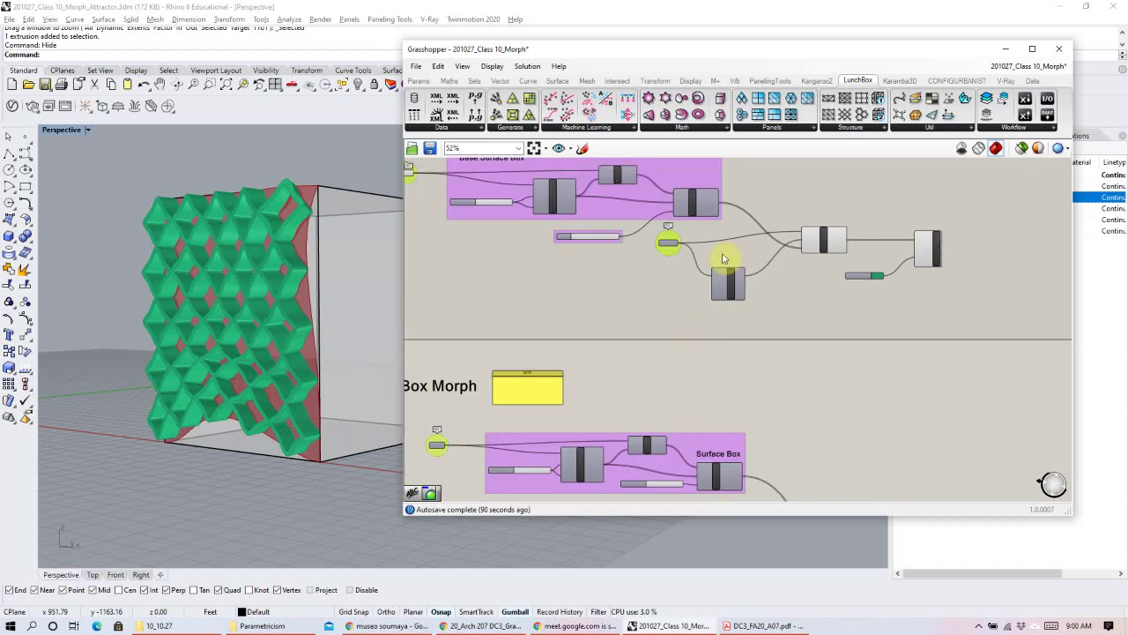
{"action": "scroll", "coordinate": [722, 257], "scroll_direction": "up", "scroll_amount": 3}
{"action": "left_click_drag", "start_coordinate": [947, 242], "coordinate": [412, 416]}
{"action": "right_click", "coordinate": [642, 188]}
{"action": "left_click", "coordinate": [665, 224]}
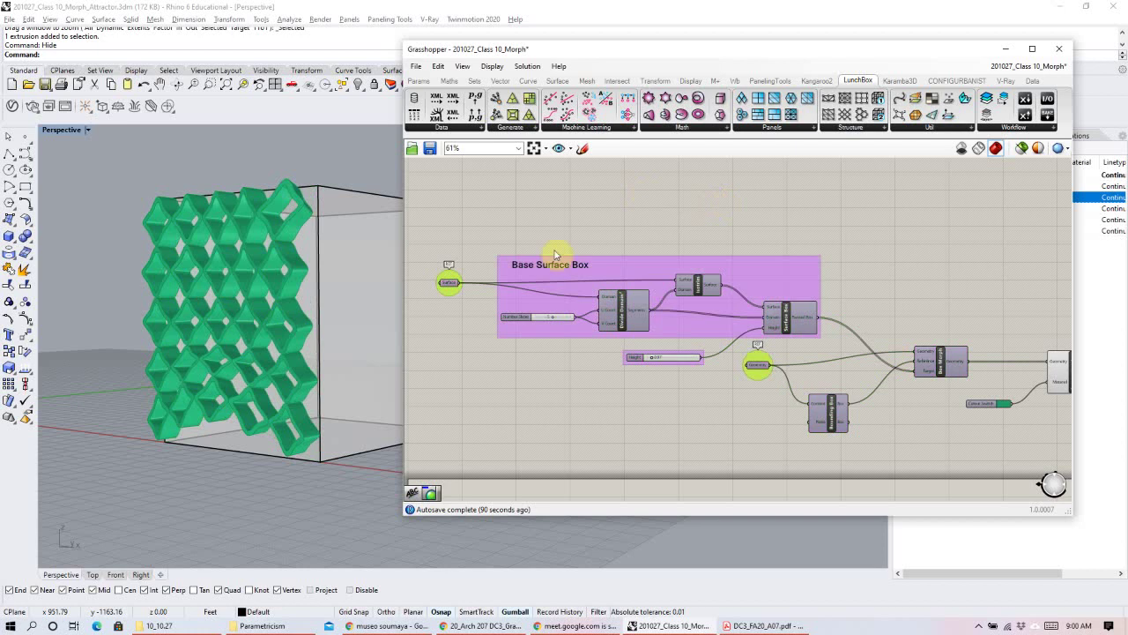
Compare the newly built definition with the labelled Box Morph example below it.
{"action": "scroll", "coordinate": [229, 382], "scroll_direction": "down", "scroll_amount": 3}
{"action": "right_click_drag", "start_coordinate": [945, 393], "coordinate": [921, 325]}
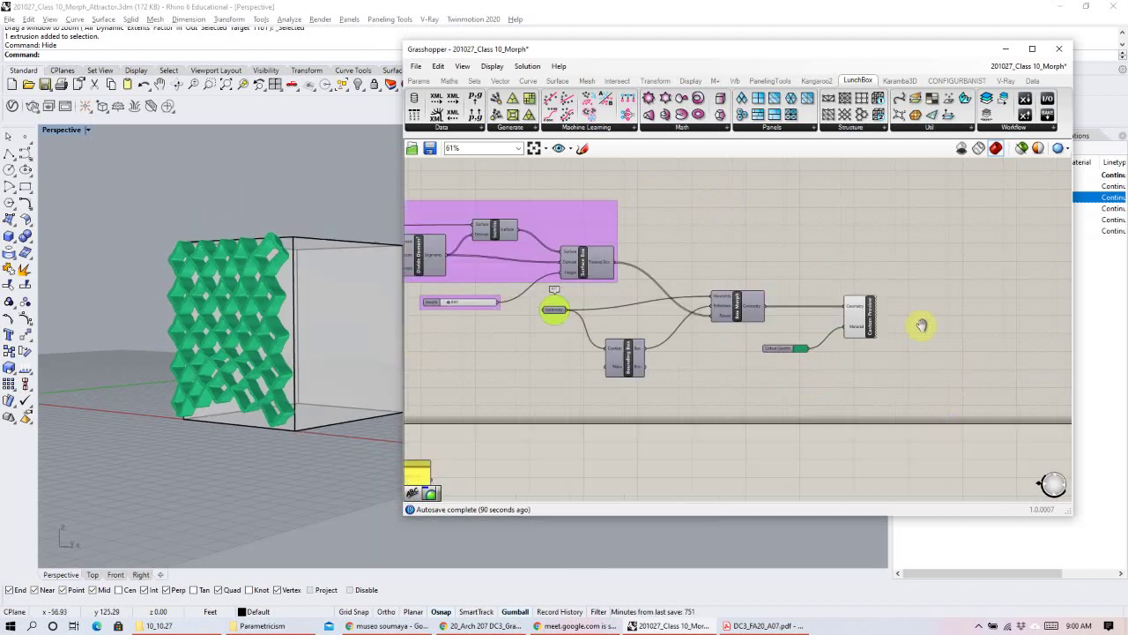
{"action": "scroll", "coordinate": [736, 274], "scroll_direction": "down", "scroll_amount": 3}
{"action": "right_click_drag", "start_coordinate": [743, 378], "coordinate": [817, 269]}
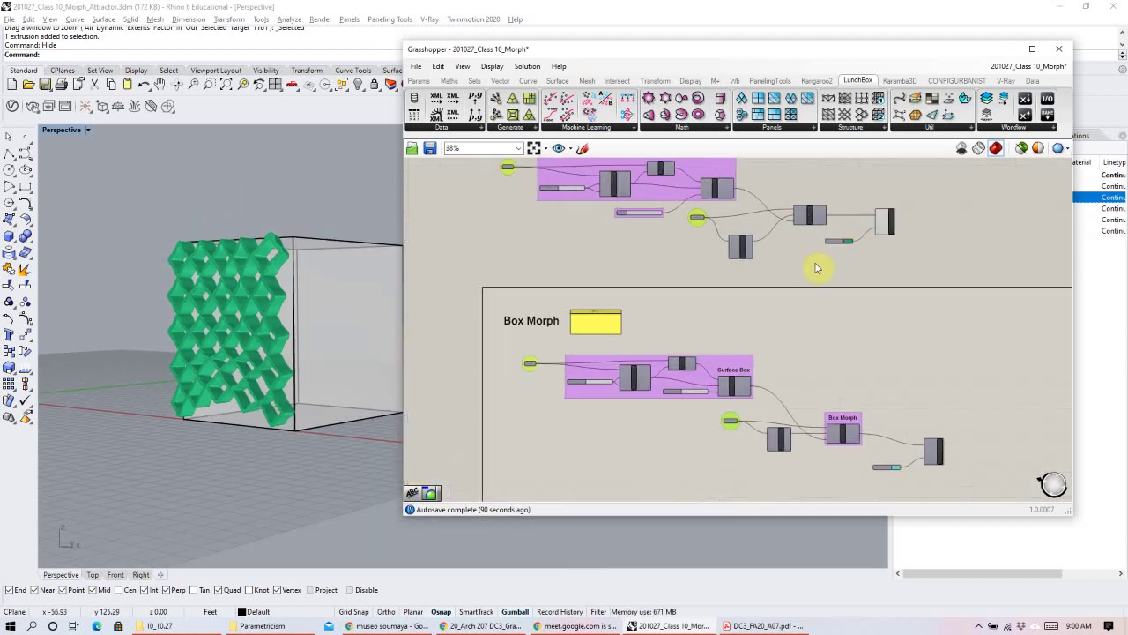
{"action": "right_click_drag", "start_coordinate": [805, 401], "coordinate": [672, 298]}
{"action": "scroll", "coordinate": [676, 286], "scroll_direction": "up", "scroll_amount": 2}
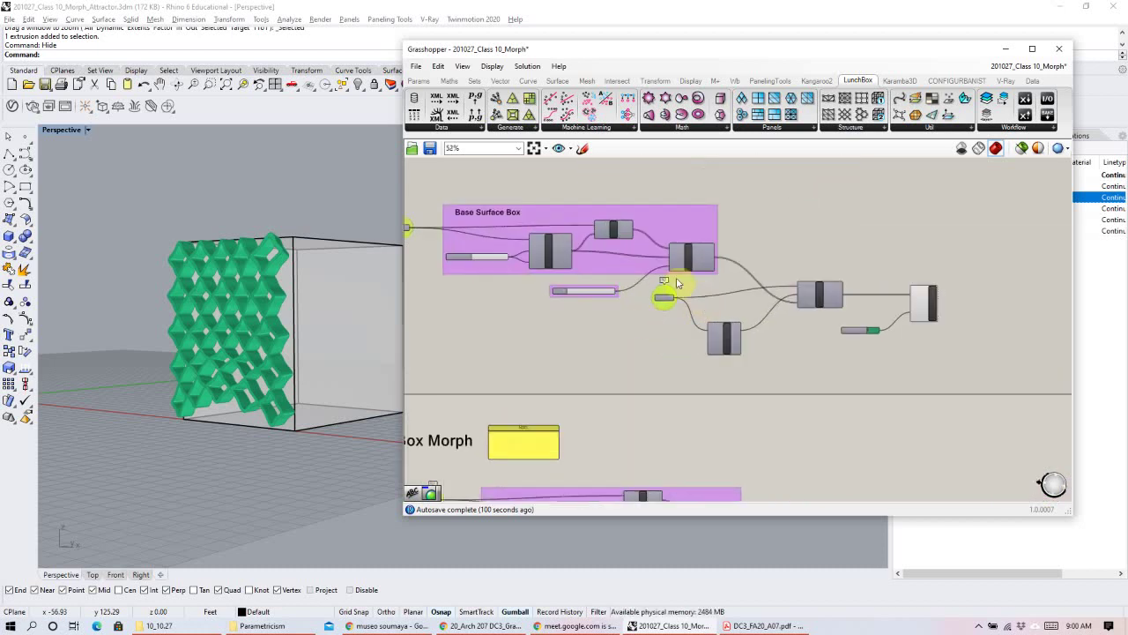
Widen the canvas window to fit the whole definition and recolour the Height slider's group green.
{"action": "scroll", "coordinate": [677, 282], "scroll_direction": "up", "scroll_amount": 1}
{"action": "left_click_drag", "start_coordinate": [403, 292], "coordinate": [192, 277]}
{"action": "scroll", "coordinate": [542, 347], "scroll_direction": "up", "scroll_amount": 1}
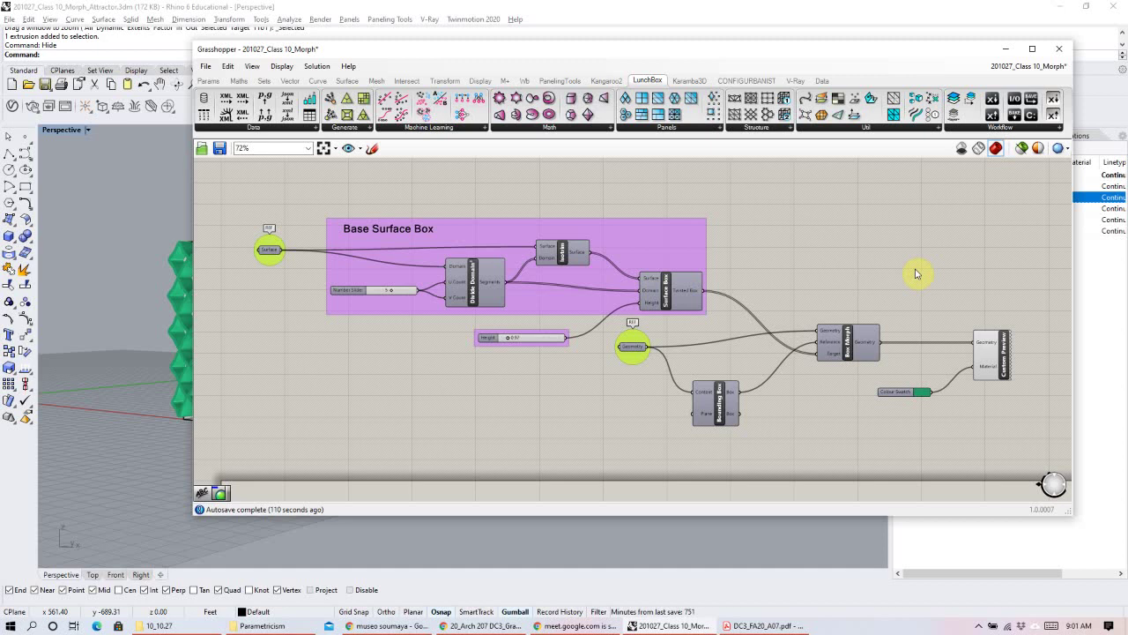
{"action": "right_click", "coordinate": [534, 343]}
{"action": "mouse_move", "coordinate": [590, 472]}
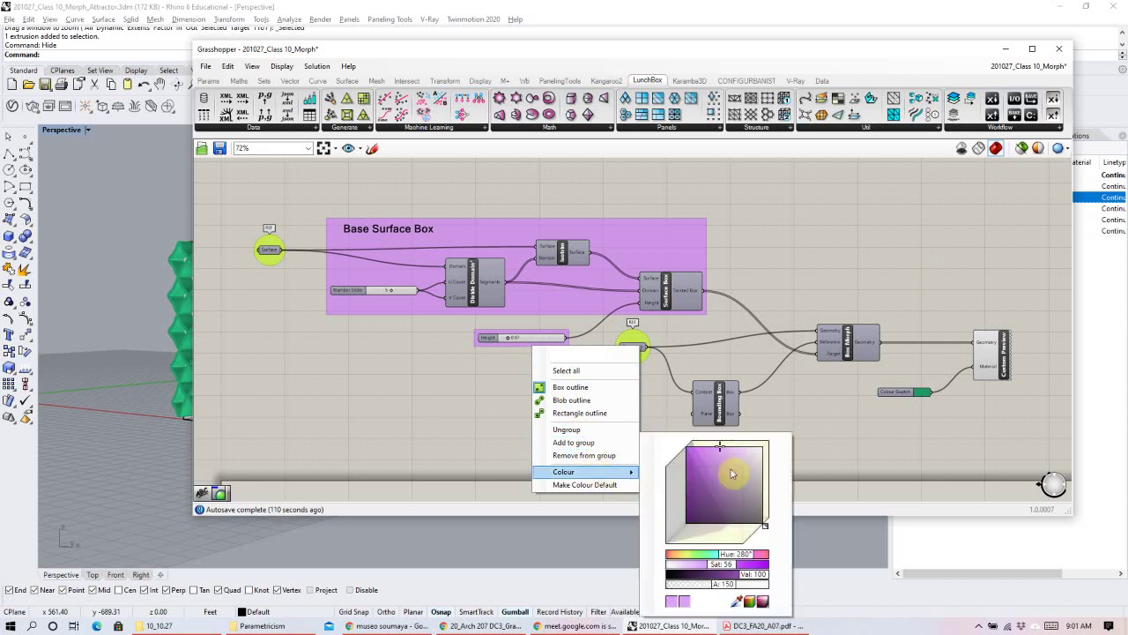
{"action": "left_click_drag", "start_coordinate": [745, 553], "coordinate": [710, 547]}
{"action": "left_click", "coordinate": [820, 231]}
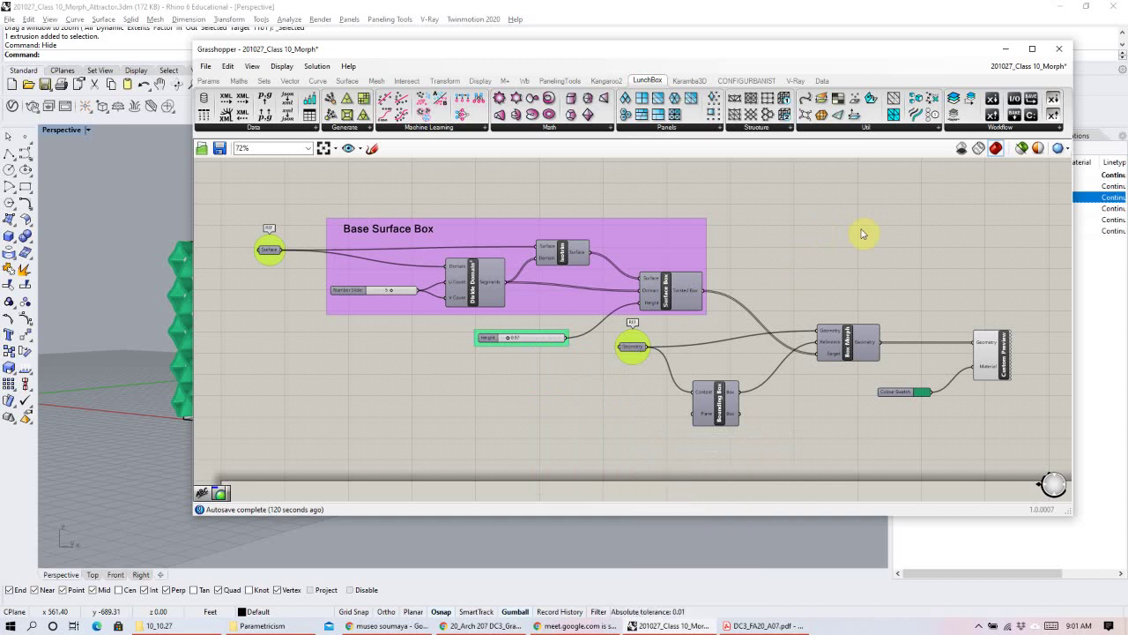
Review the roles and connections of the Surface, Geometry, Divide Domain², Isotrim, Surface Box, Bounding Box, Box Morph and Custom Preview components.
{"action": "left_click", "coordinate": [267, 251]}
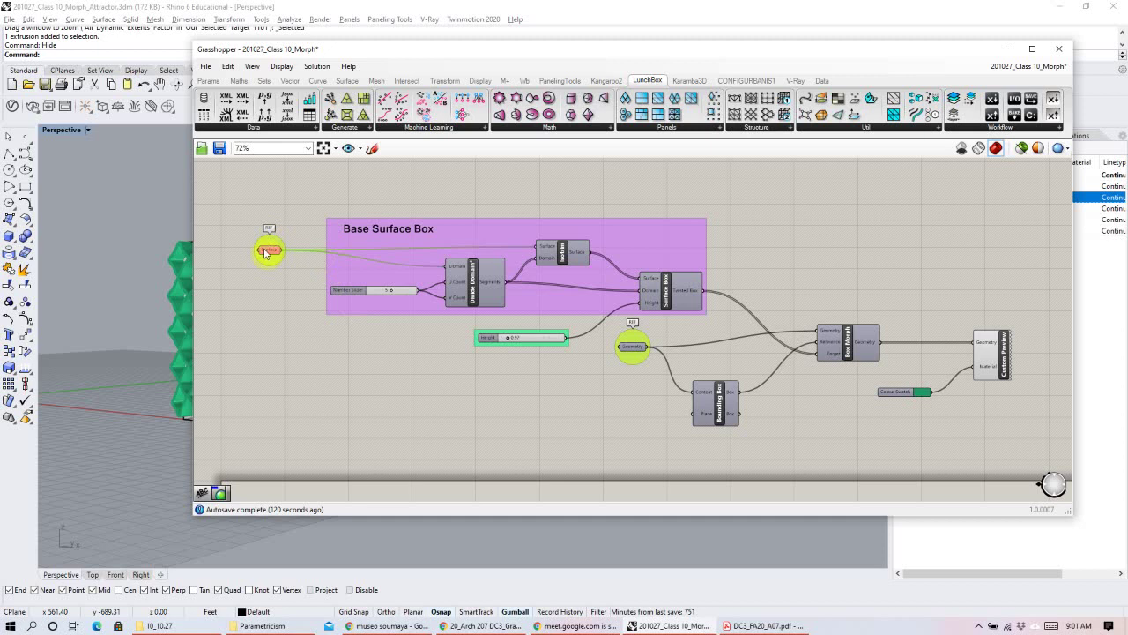
{"action": "left_click", "coordinate": [632, 347]}
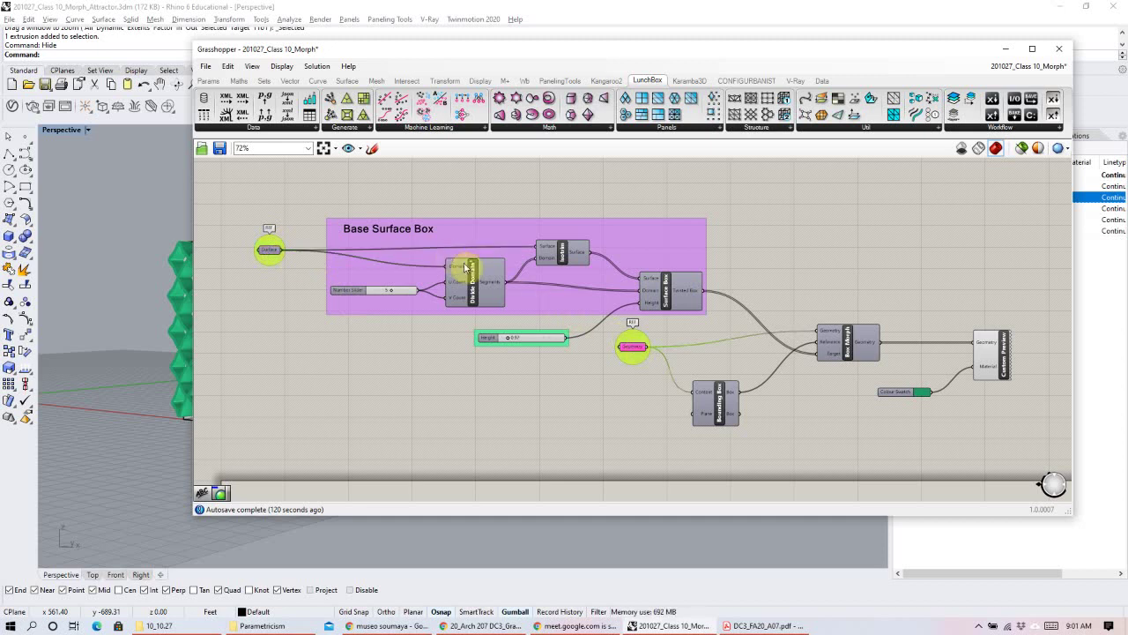
{"action": "left_click", "coordinate": [565, 255]}
{"action": "left_click", "coordinate": [480, 294]}
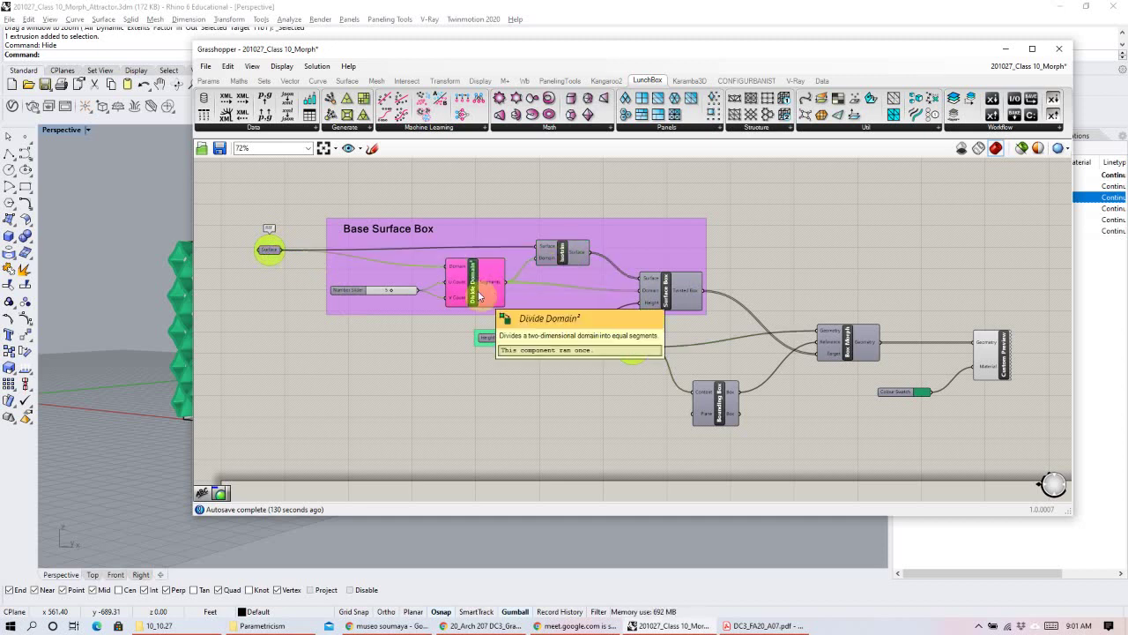
{"action": "left_click", "coordinate": [846, 354]}
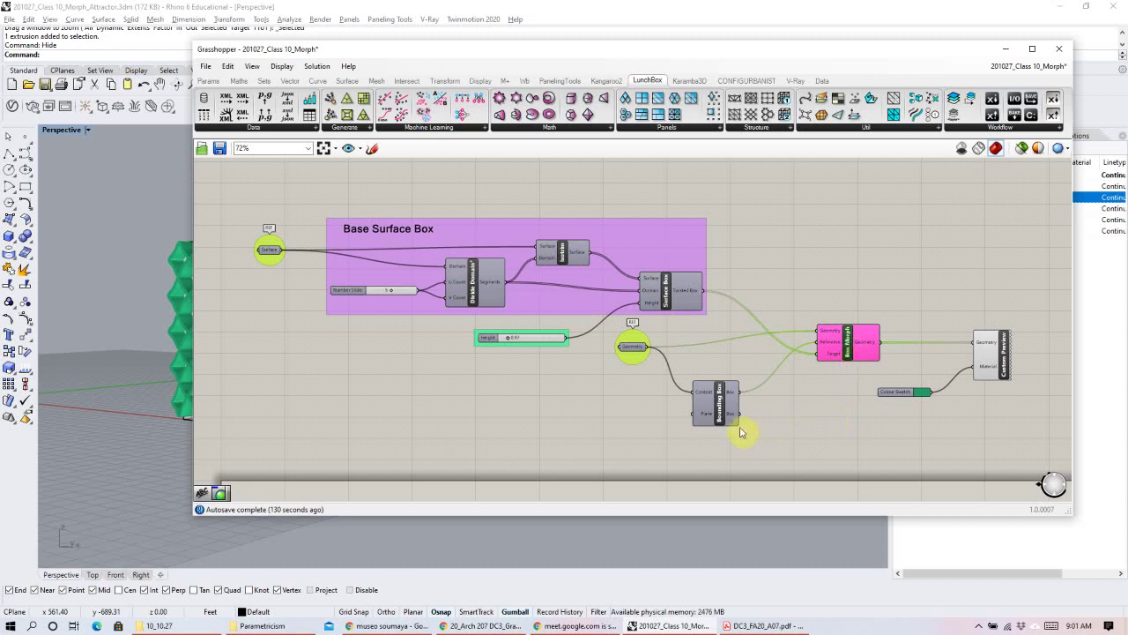
{"action": "left_click", "coordinate": [681, 284]}
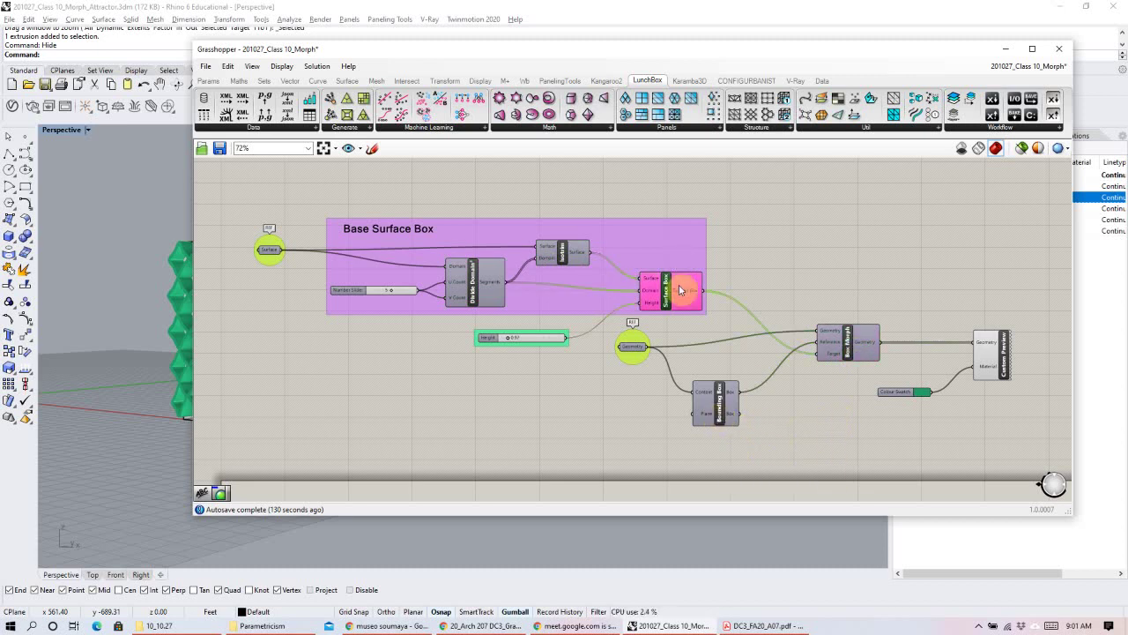
{"action": "left_click", "coordinate": [831, 337]}
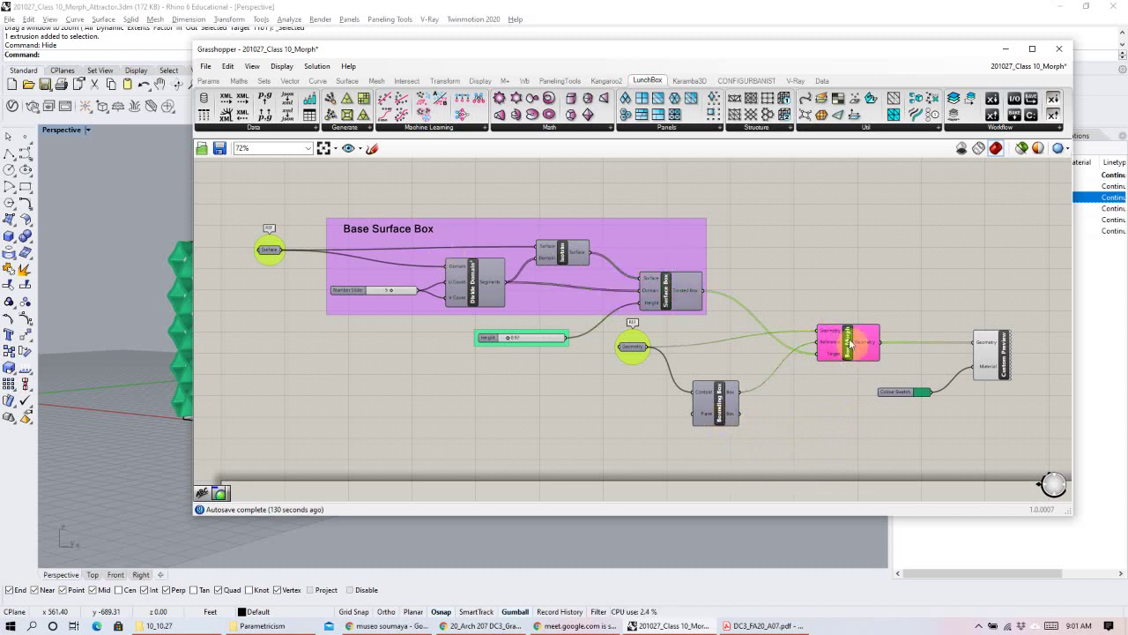
{"action": "left_click", "coordinate": [719, 419]}
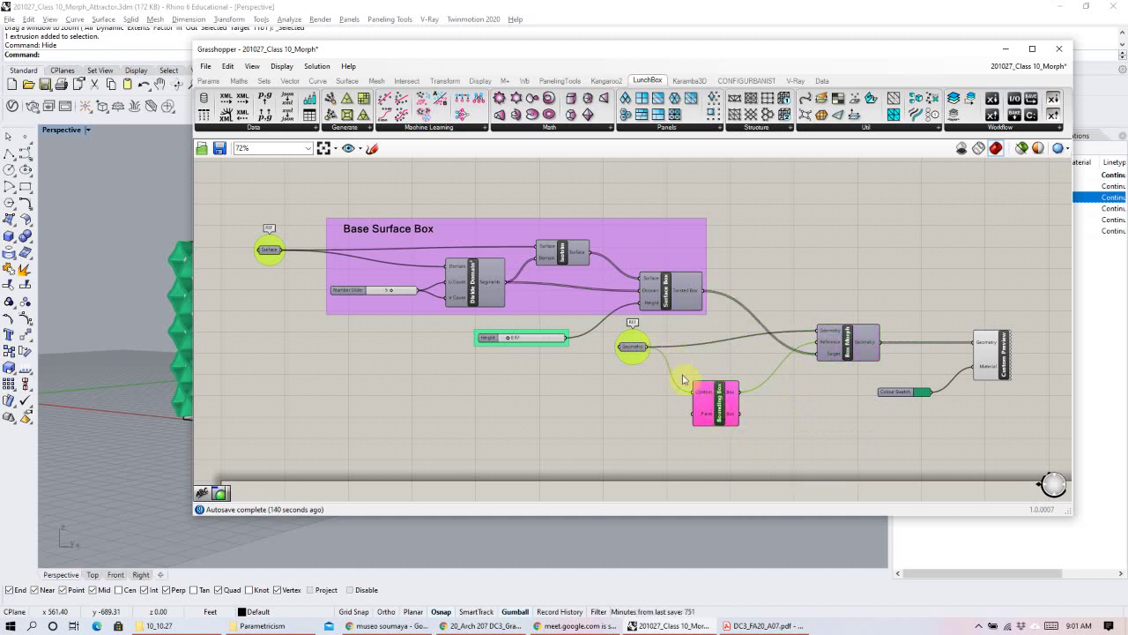
{"action": "left_click", "coordinate": [986, 367]}
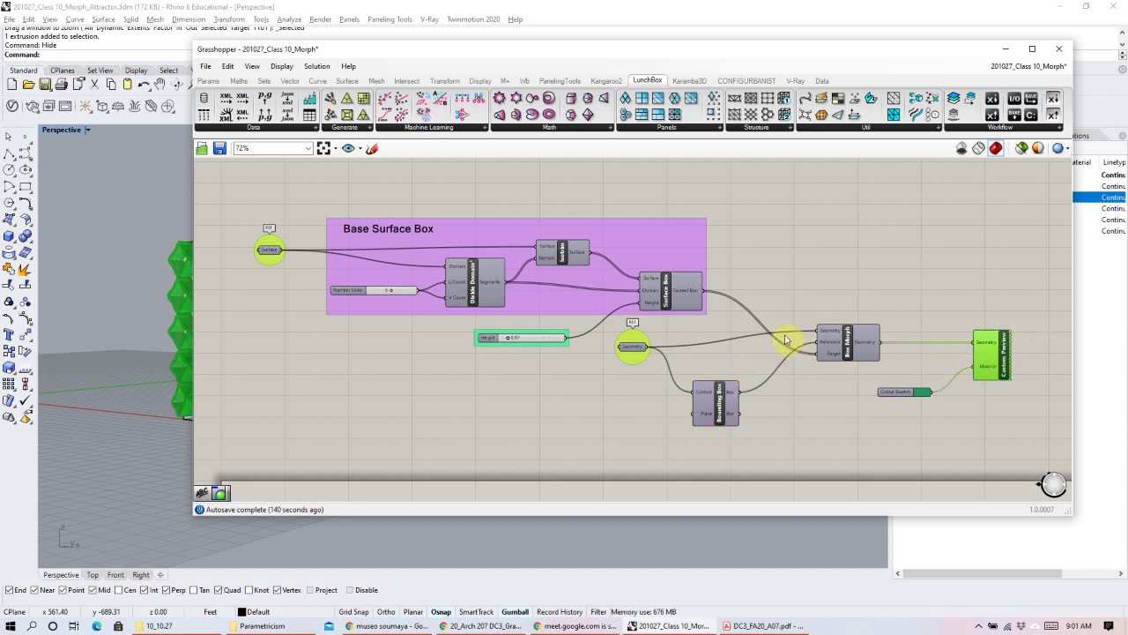
{"action": "left_click", "coordinate": [792, 414]}
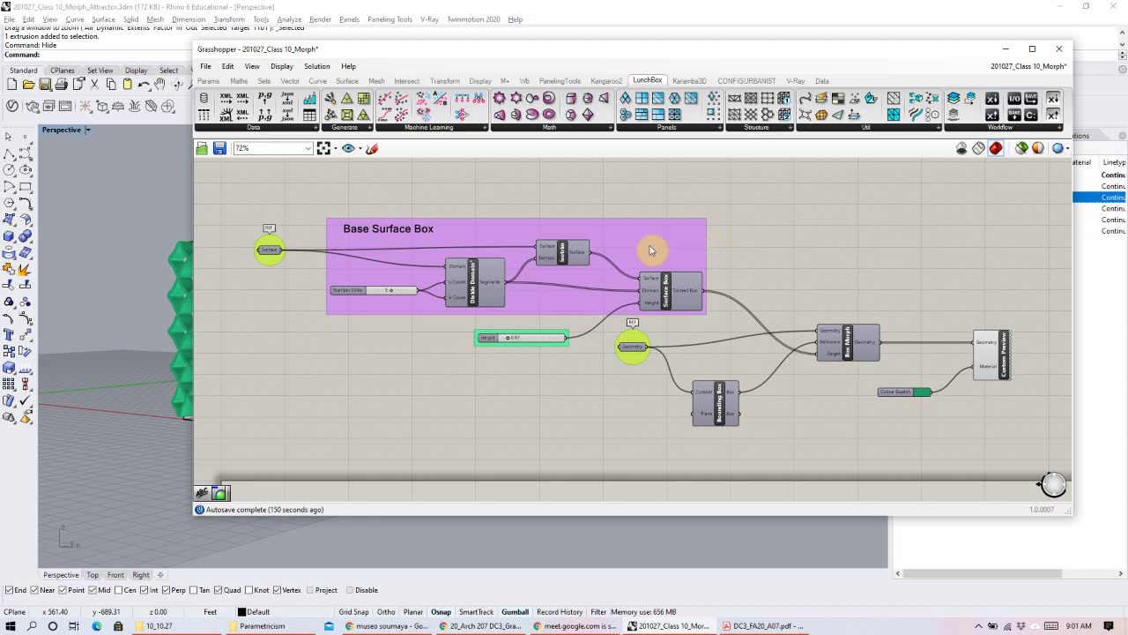
Narrow the canvas window so the coloured panels in the Perspective viewport are visible beside it.
{"action": "scroll", "coordinate": [353, 238], "scroll_direction": "down", "scroll_amount": 4}
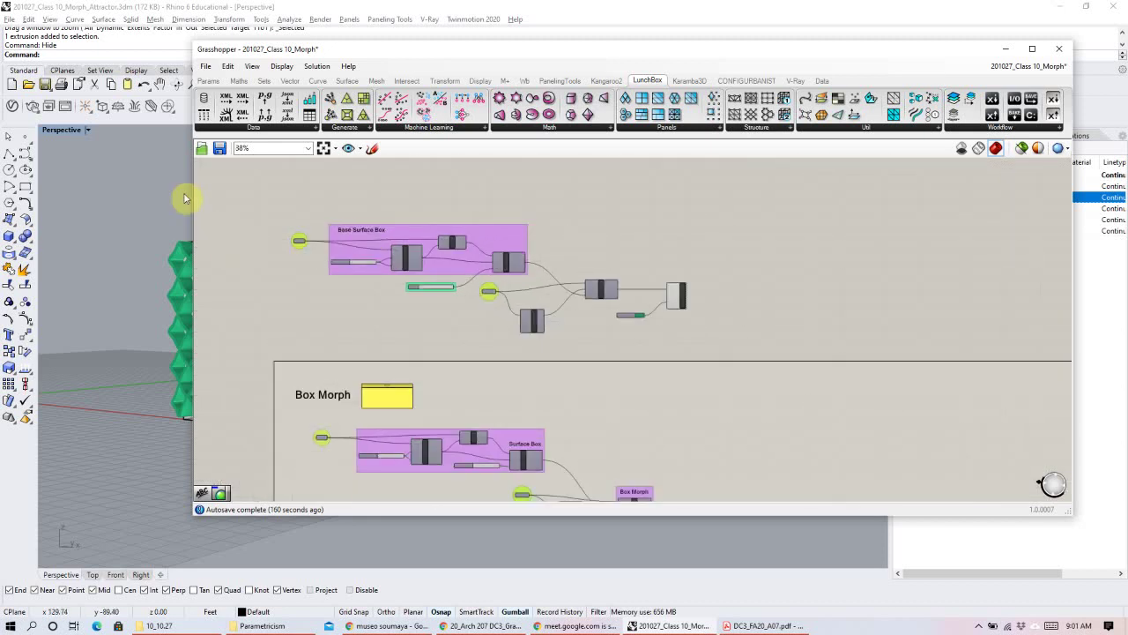
{"action": "left_click_drag", "start_coordinate": [191, 190], "coordinate": [441, 198]}
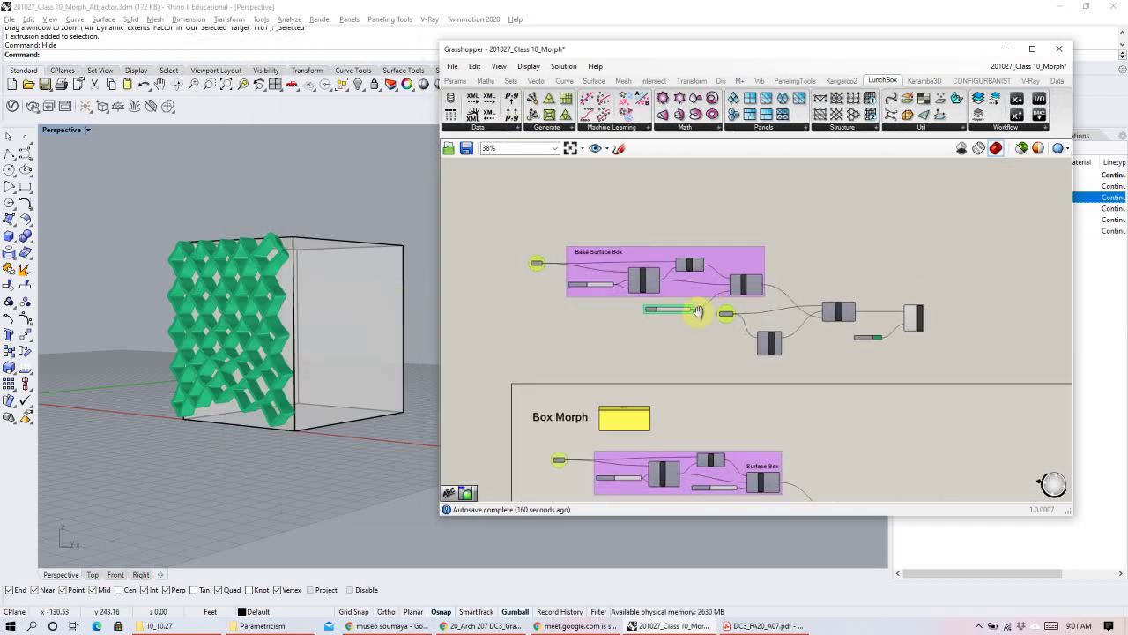
{"action": "scroll", "coordinate": [697, 310], "scroll_direction": "up", "scroll_amount": 3}
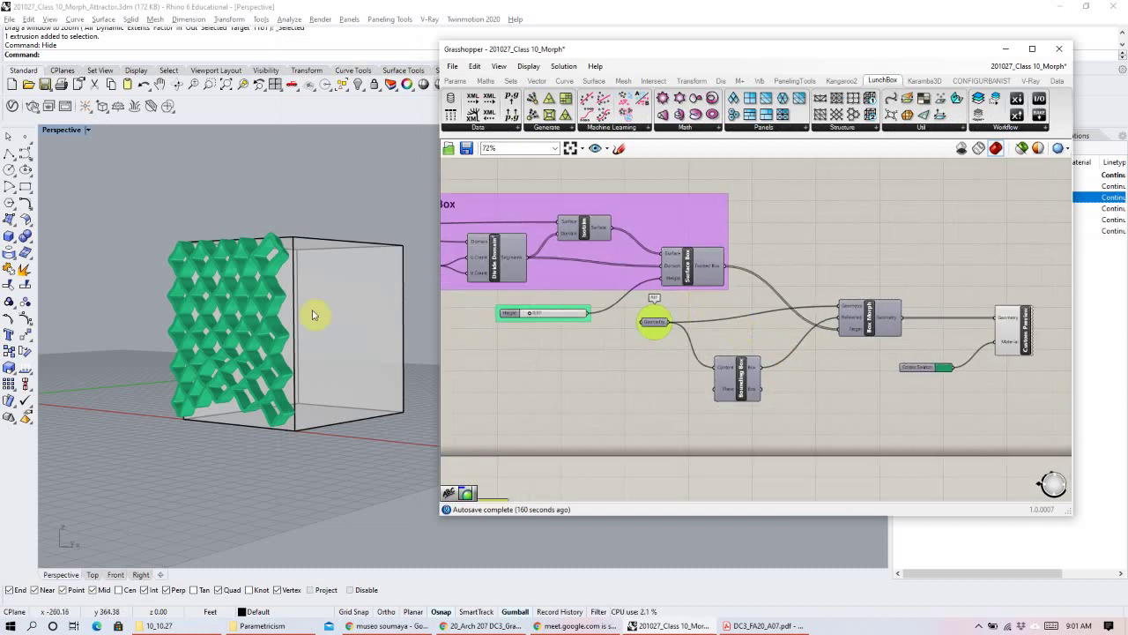
Turn off the preview of the entire newly built definition, from the referenced Surface through the Custom Preview.
{"action": "scroll", "coordinate": [657, 287], "scroll_direction": "down", "scroll_amount": 3}
{"action": "left_click_drag", "start_coordinate": [945, 177], "coordinate": [484, 315]}
{"action": "right_click", "coordinate": [914, 212]}
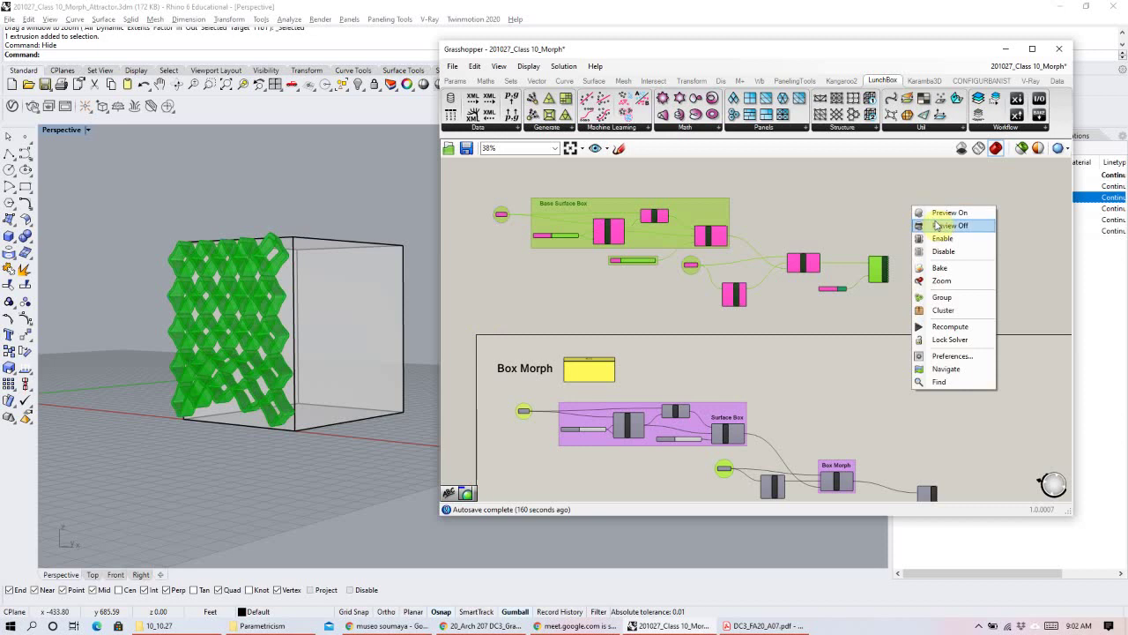
{"action": "left_click", "coordinate": [937, 226]}
{"action": "left_click", "coordinate": [748, 312]}
Turn on the preview of the referenced Surface parameter under the Surface Morph heading and bring its surface into view in Perspective.
{"action": "right_click_drag", "start_coordinate": [748, 312], "coordinate": [814, 215]}
{"action": "scroll", "coordinate": [615, 223], "scroll_direction": "up", "scroll_amount": 1}
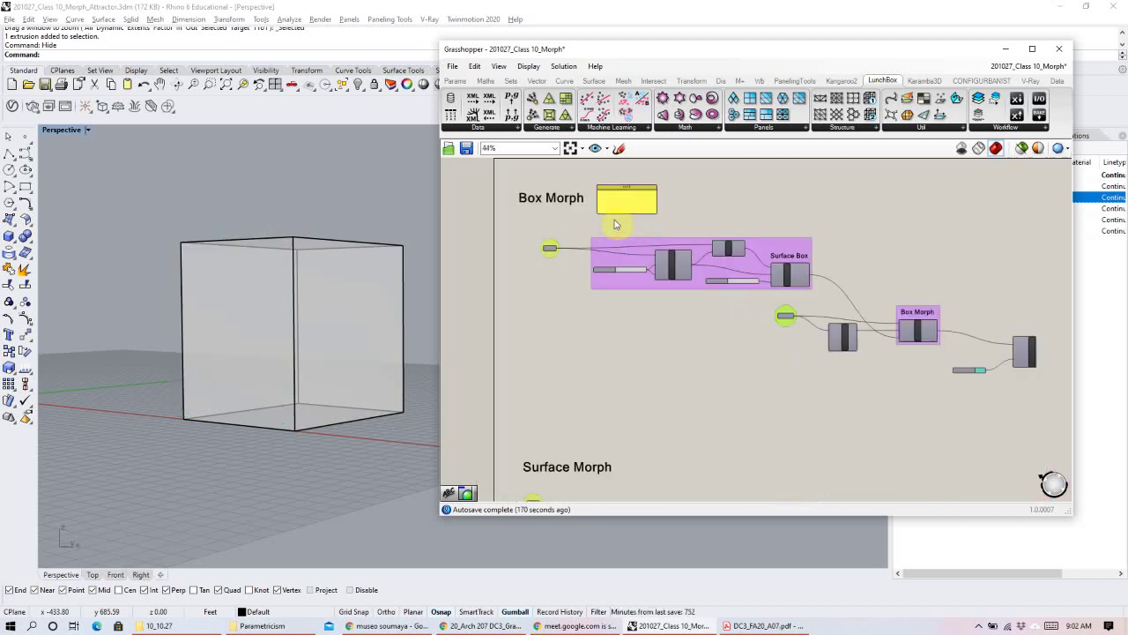
{"action": "scroll", "coordinate": [615, 219], "scroll_direction": "up", "scroll_amount": 3}
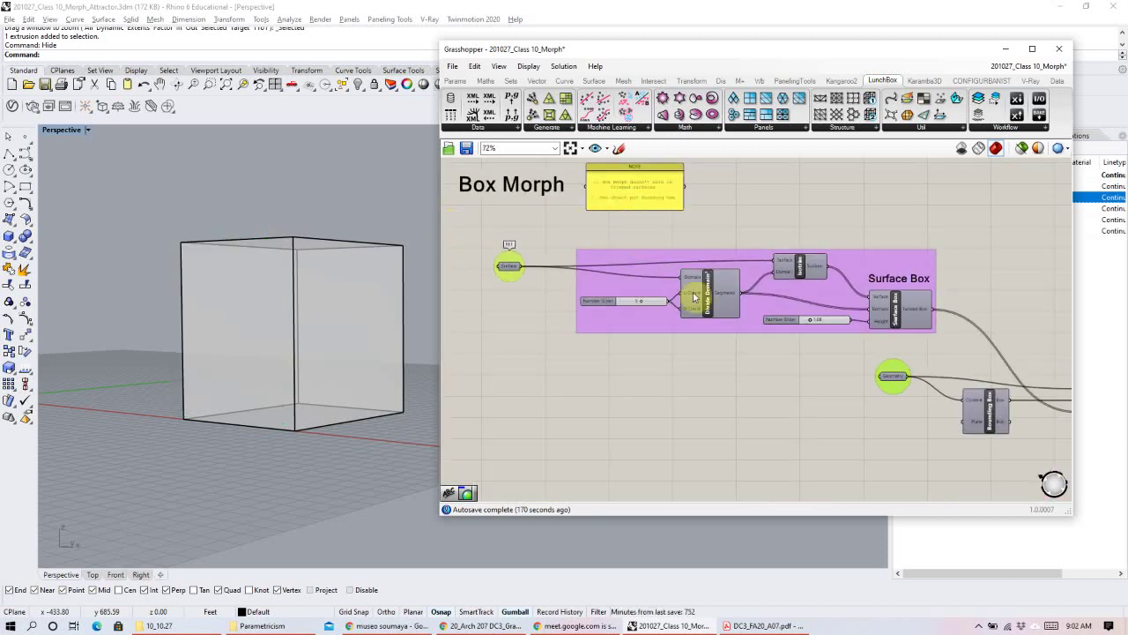
{"action": "scroll", "coordinate": [621, 278], "scroll_direction": "down", "scroll_amount": 3}
{"action": "scroll", "coordinate": [738, 262], "scroll_direction": "down", "scroll_amount": 5}
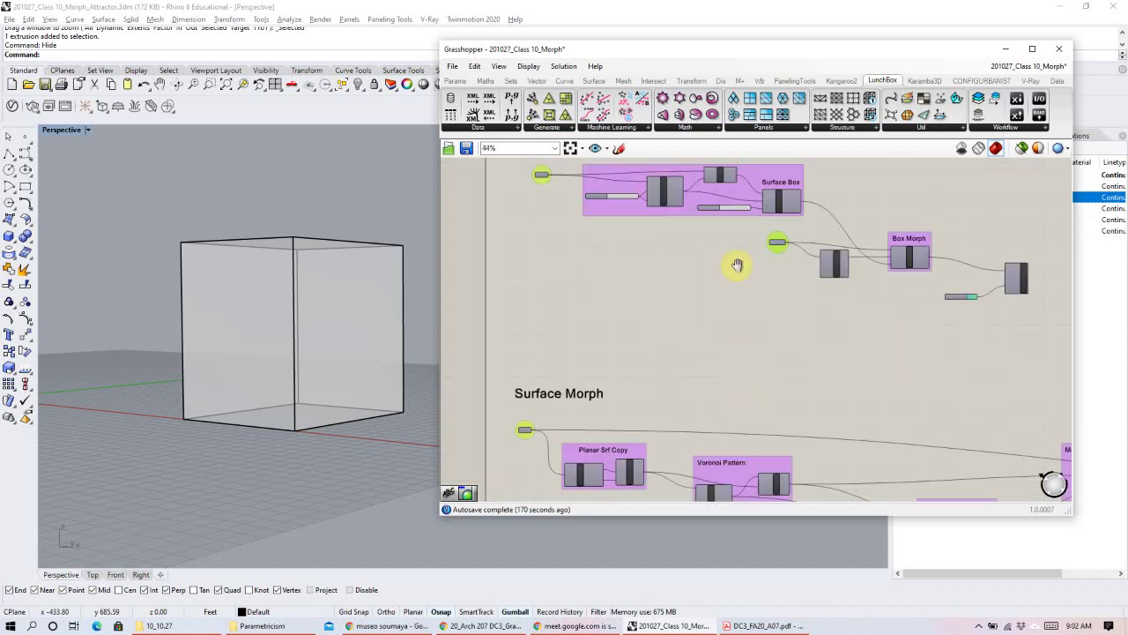
{"action": "scroll", "coordinate": [504, 201], "scroll_direction": "up", "scroll_amount": 3}
{"action": "right_click_drag", "start_coordinate": [596, 255], "coordinate": [610, 322]}
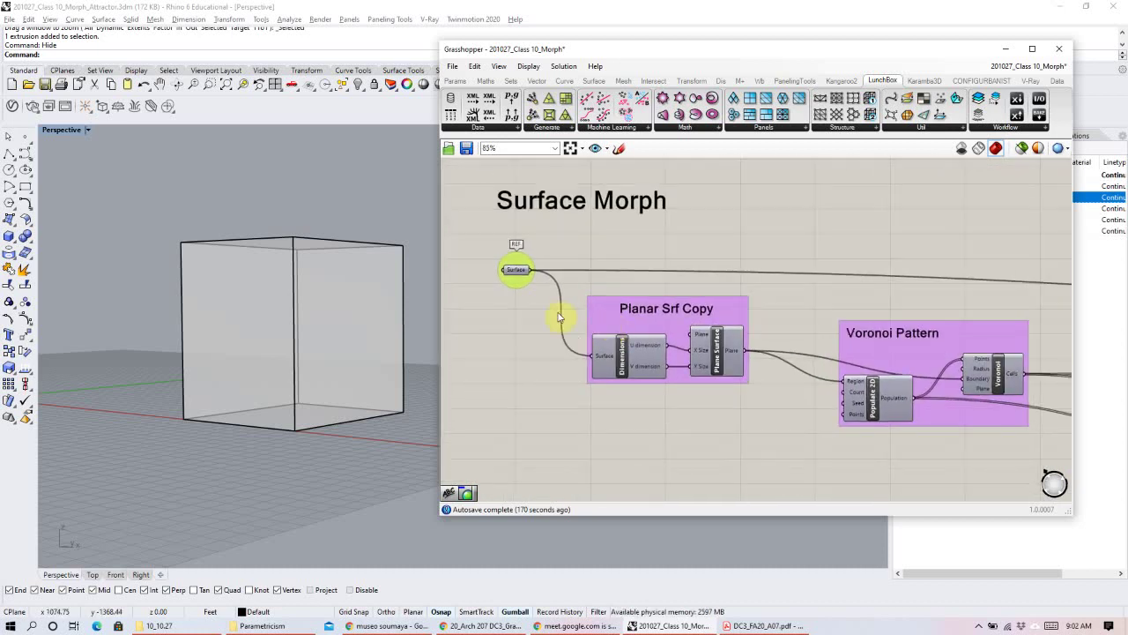
{"action": "left_click", "coordinate": [527, 264]}
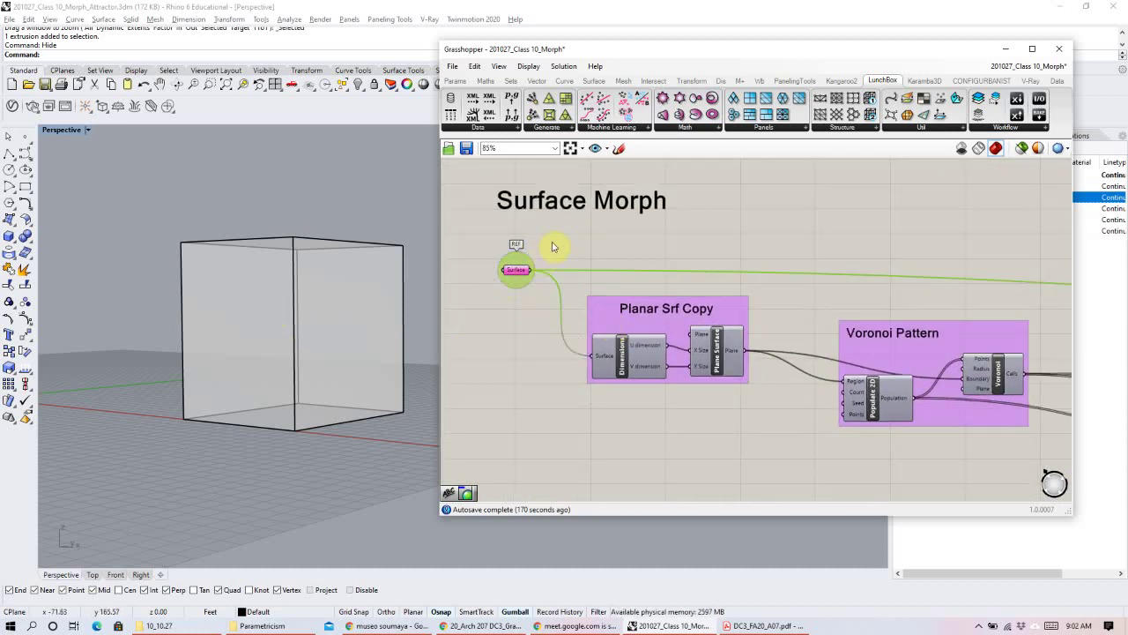
{"action": "right_click", "coordinate": [557, 231]}
{"action": "left_click", "coordinate": [577, 238]}
{"action": "scroll", "coordinate": [281, 309], "scroll_direction": "down", "scroll_amount": 3}
{"action": "right_click_drag", "start_coordinate": [184, 290], "coordinate": [432, 291]}
{"action": "left_click", "coordinate": [642, 245]}
Examine the Surface Morph example's groups, from Planar Srf Copy and Voronoi Pattern through Offset, Make 3D and Surface Morph.
{"action": "scroll", "coordinate": [642, 245], "scroll_direction": "down", "scroll_amount": 5}
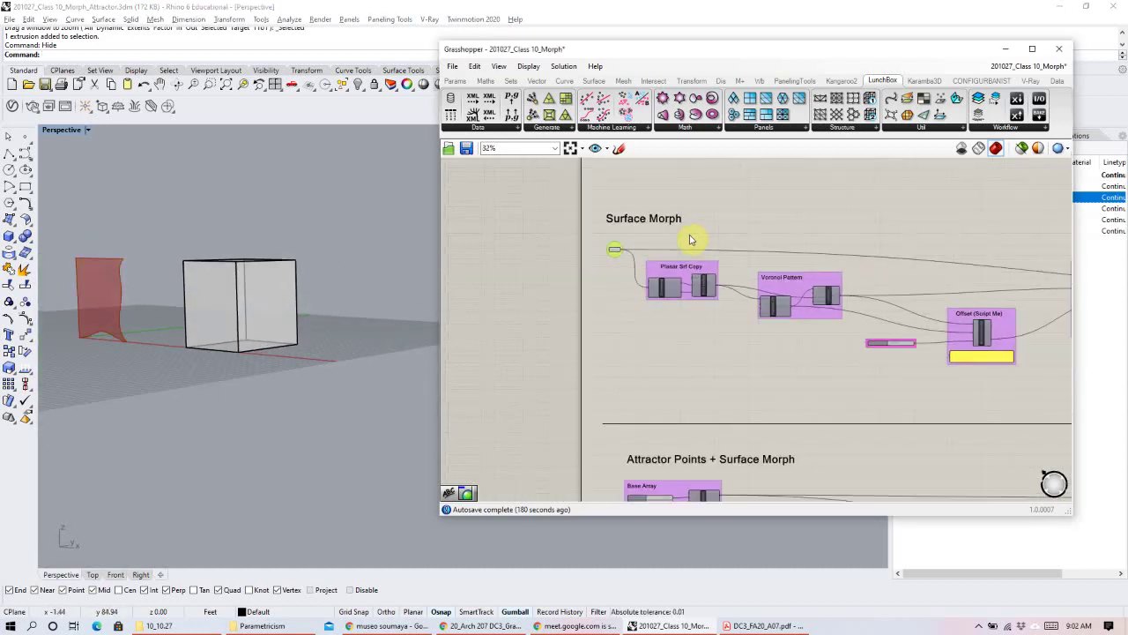
{"action": "scroll", "coordinate": [663, 313], "scroll_direction": "up", "scroll_amount": 2}
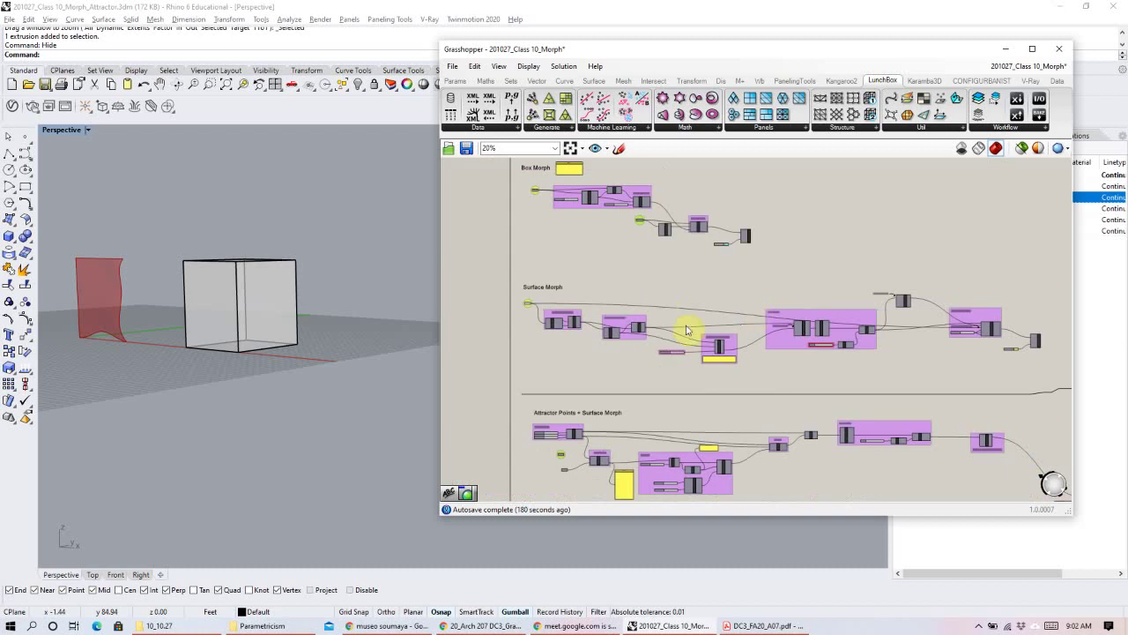
{"action": "scroll", "coordinate": [736, 303], "scroll_direction": "up", "scroll_amount": 3}
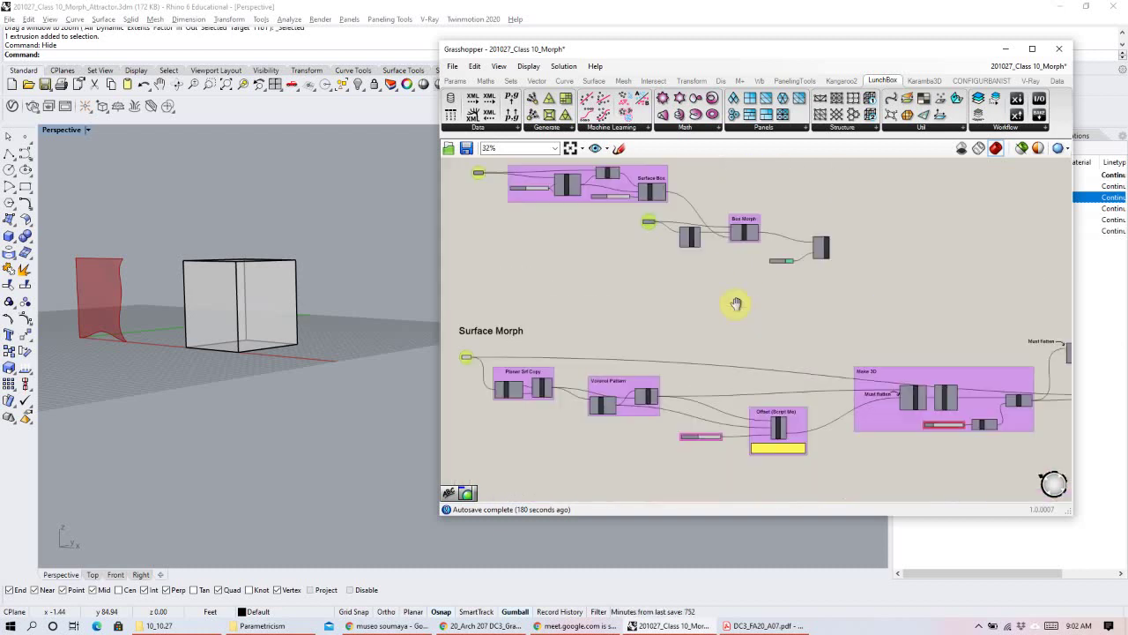
{"action": "scroll", "coordinate": [838, 335], "scroll_direction": "down", "scroll_amount": 3}
{"action": "scroll", "coordinate": [952, 360], "scroll_direction": "up", "scroll_amount": 1}
{"action": "right_click_drag", "start_coordinate": [952, 360], "coordinate": [731, 358]}
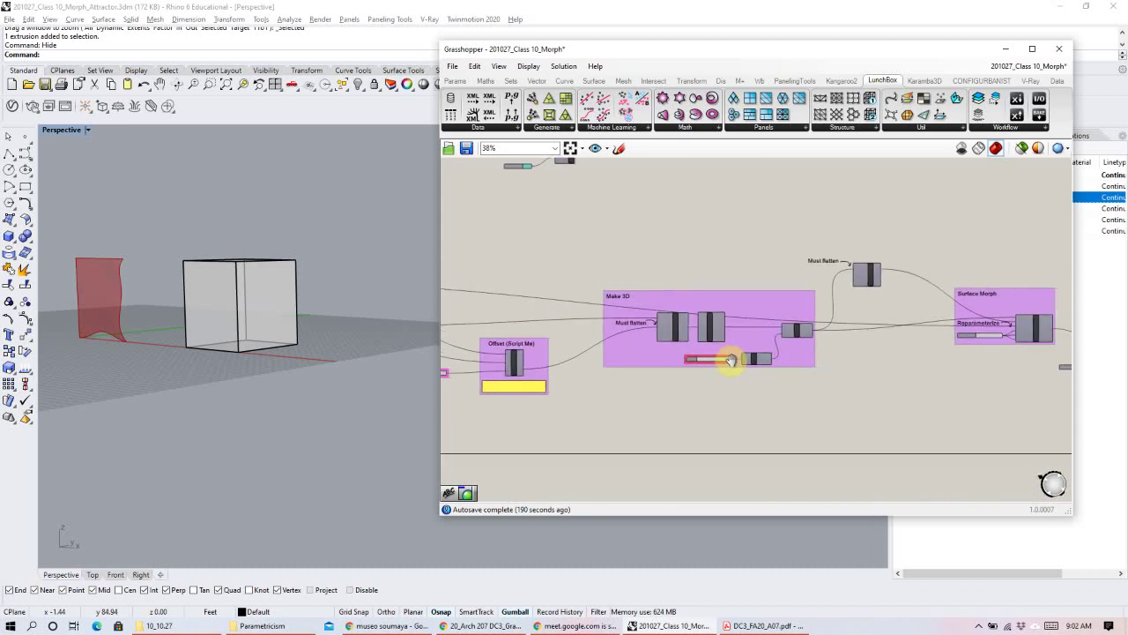
{"action": "scroll", "coordinate": [730, 358], "scroll_direction": "up", "scroll_amount": 1}
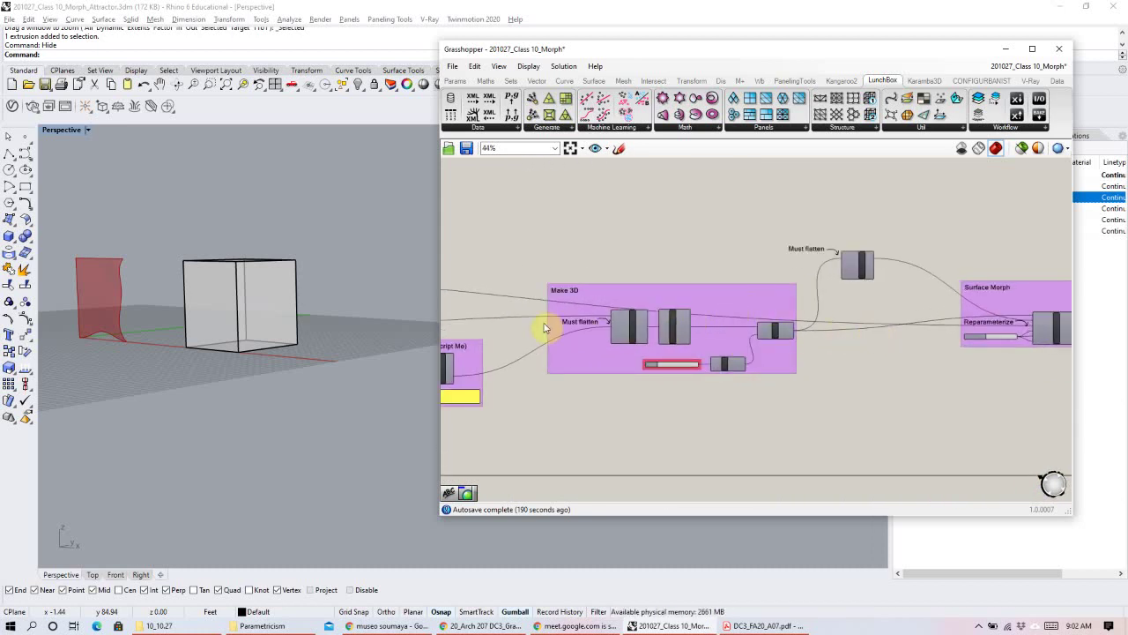
{"action": "right_click_drag", "start_coordinate": [539, 323], "coordinate": [713, 340]}
{"action": "right_click_drag", "start_coordinate": [503, 303], "coordinate": [459, 250]}
{"action": "right_click_drag", "start_coordinate": [999, 403], "coordinate": [727, 361]}
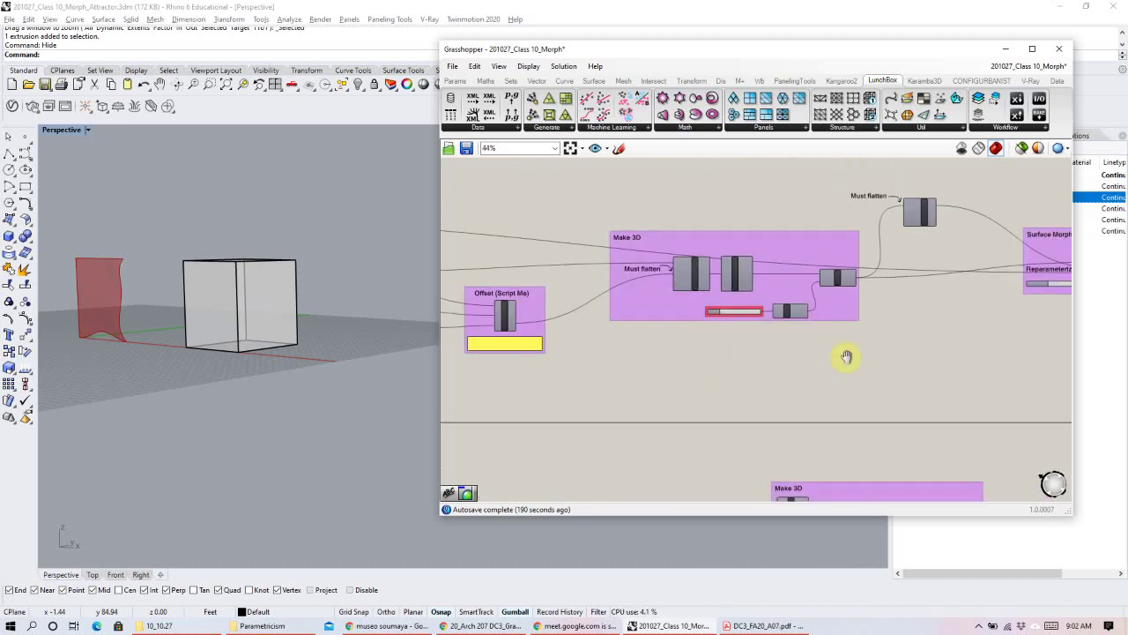
Turn on the preview of the Custom Preview ending the Surface Morph example and inspect the morphed Voronoi panel in Perspective from several angles.
{"action": "right_click_drag", "start_coordinate": [847, 357], "coordinate": [485, 372]}
{"action": "left_click_drag", "start_coordinate": [923, 277], "coordinate": [853, 344]}
{"action": "right_click", "coordinate": [892, 254]}
{"action": "left_click", "coordinate": [913, 264]}
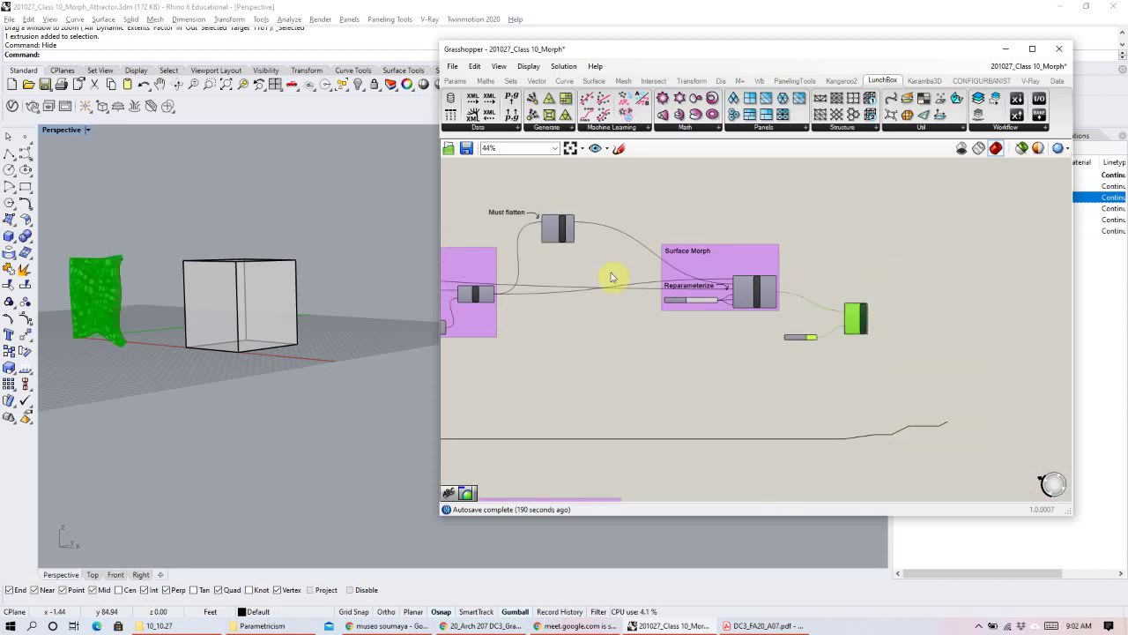
{"action": "scroll", "coordinate": [146, 270], "scroll_direction": "up", "scroll_amount": 6}
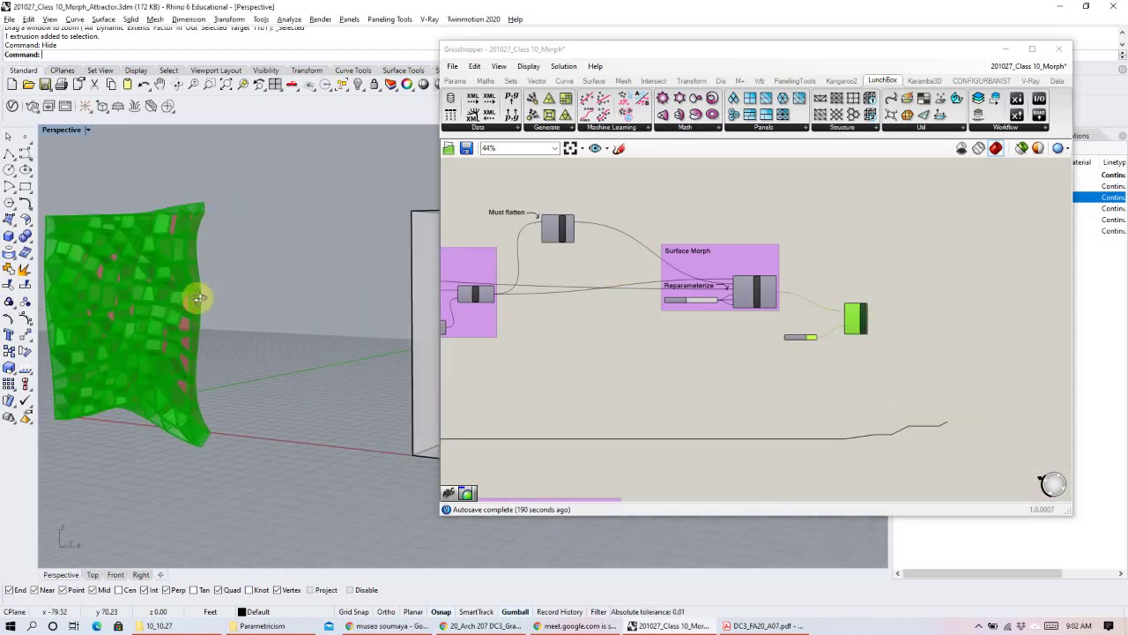
{"action": "left_click", "coordinate": [868, 235]}
{"action": "scroll", "coordinate": [108, 338], "scroll_direction": "up", "scroll_amount": 2}
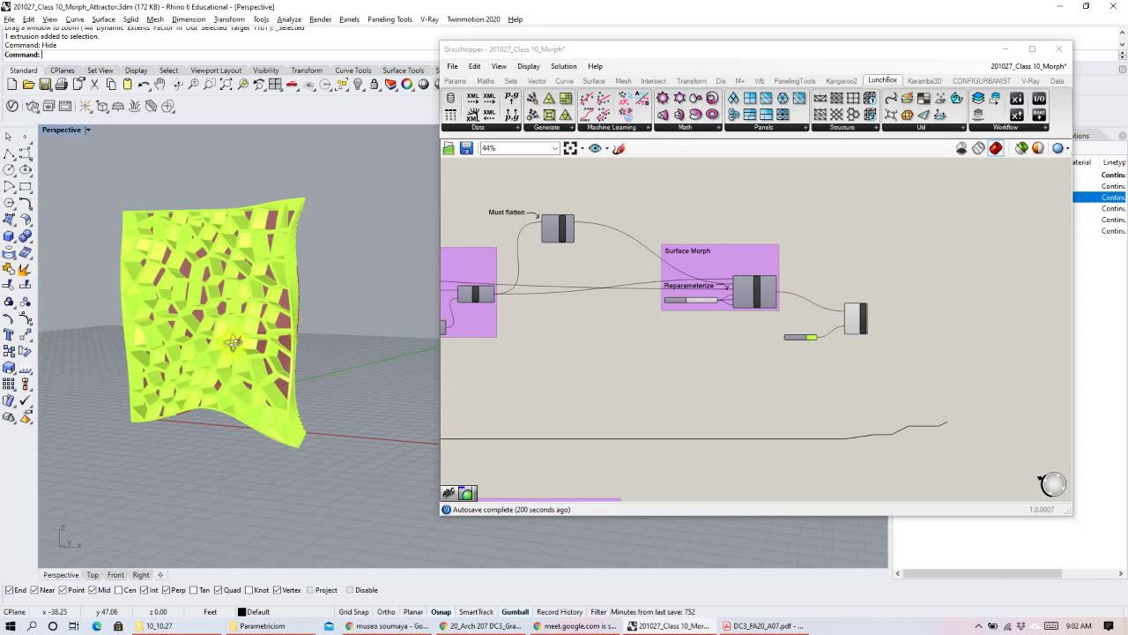
{"action": "scroll", "coordinate": [241, 334], "scroll_direction": "down", "scroll_amount": 8}
{"action": "scroll", "coordinate": [143, 339], "scroll_direction": "up", "scroll_amount": 4}
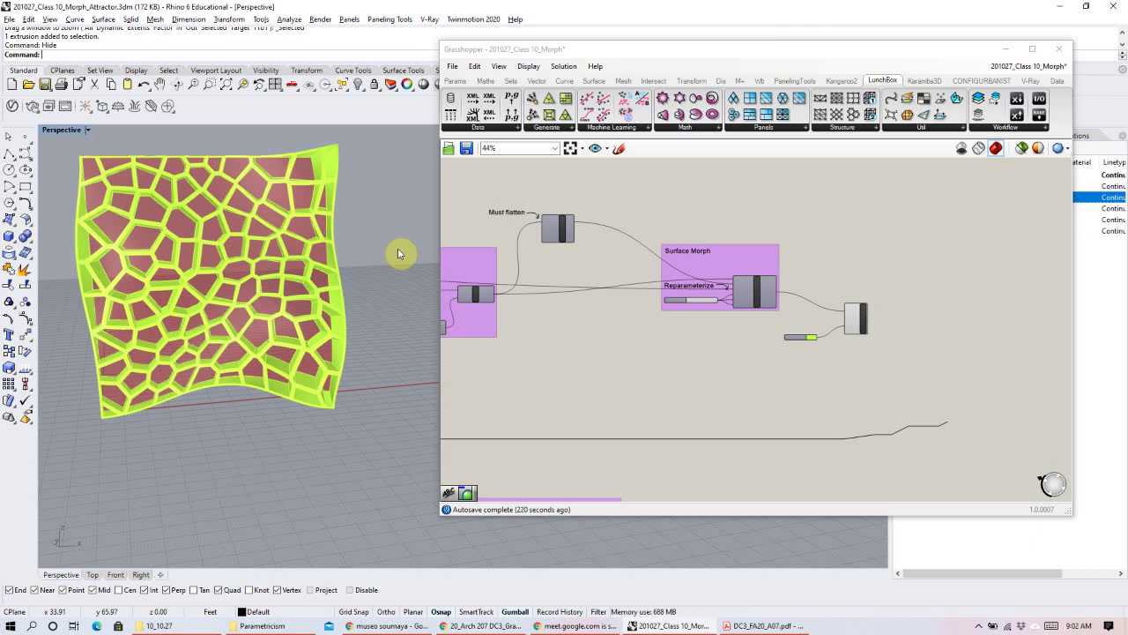
{"action": "right_click_drag", "start_coordinate": [232, 318], "coordinate": [291, 368]}
Trace the example back through Voronoi Pattern and Offset, and turn on the preview of the Extrude component in Make 3D.
{"action": "right_click_drag", "start_coordinate": [481, 317], "coordinate": [874, 338]}
{"action": "right_click_drag", "start_coordinate": [567, 296], "coordinate": [781, 282]}
{"action": "scroll", "coordinate": [738, 309], "scroll_direction": "up", "scroll_amount": 4}
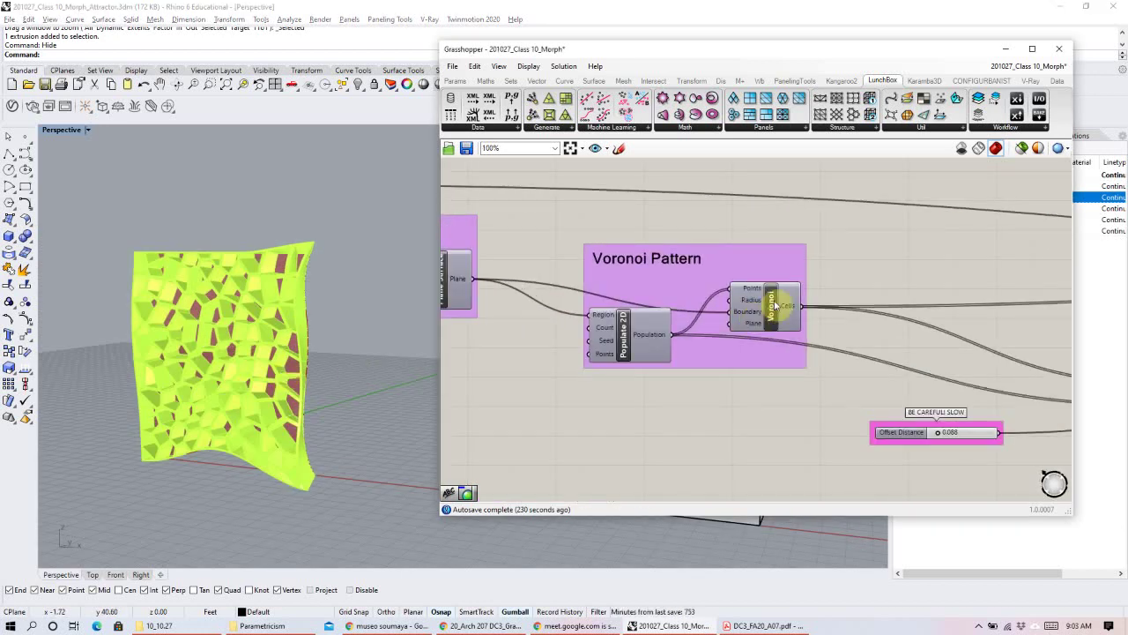
{"action": "scroll", "coordinate": [772, 304], "scroll_direction": "down", "scroll_amount": 4}
{"action": "scroll", "coordinate": [779, 373], "scroll_direction": "up", "scroll_amount": 2}
{"action": "right_click_drag", "start_coordinate": [778, 373], "coordinate": [694, 339]}
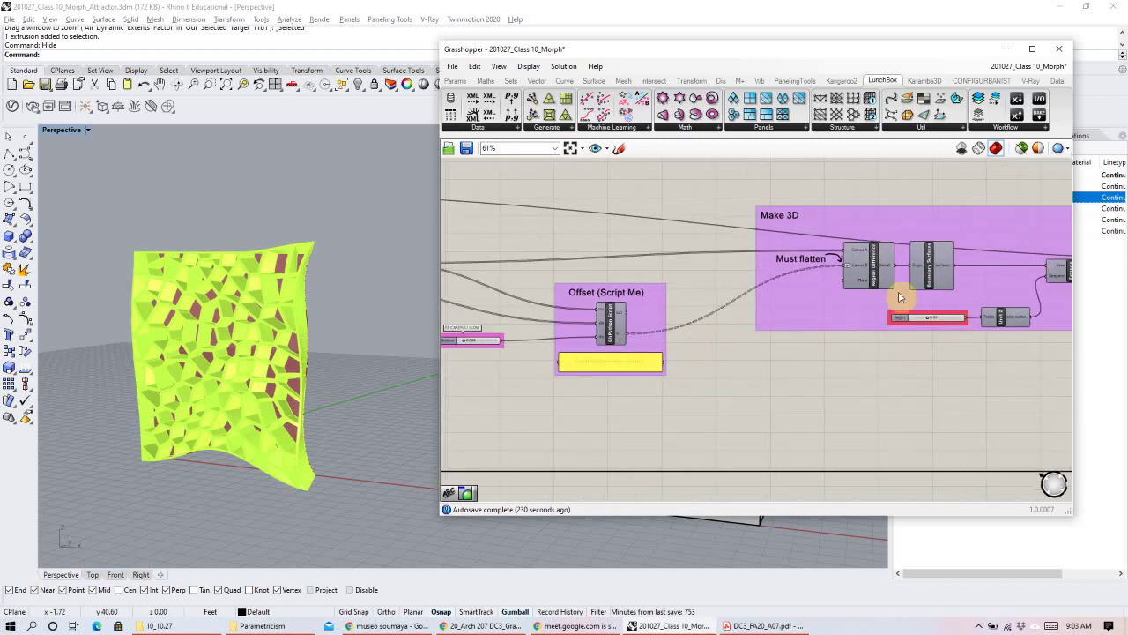
{"action": "right_click_drag", "start_coordinate": [862, 297], "coordinate": [720, 264]}
{"action": "right_click_drag", "start_coordinate": [831, 245], "coordinate": [801, 313]}
{"action": "left_click", "coordinate": [800, 313]}
{"action": "right_click", "coordinate": [799, 209]}
{"action": "left_click", "coordinate": [820, 231]}
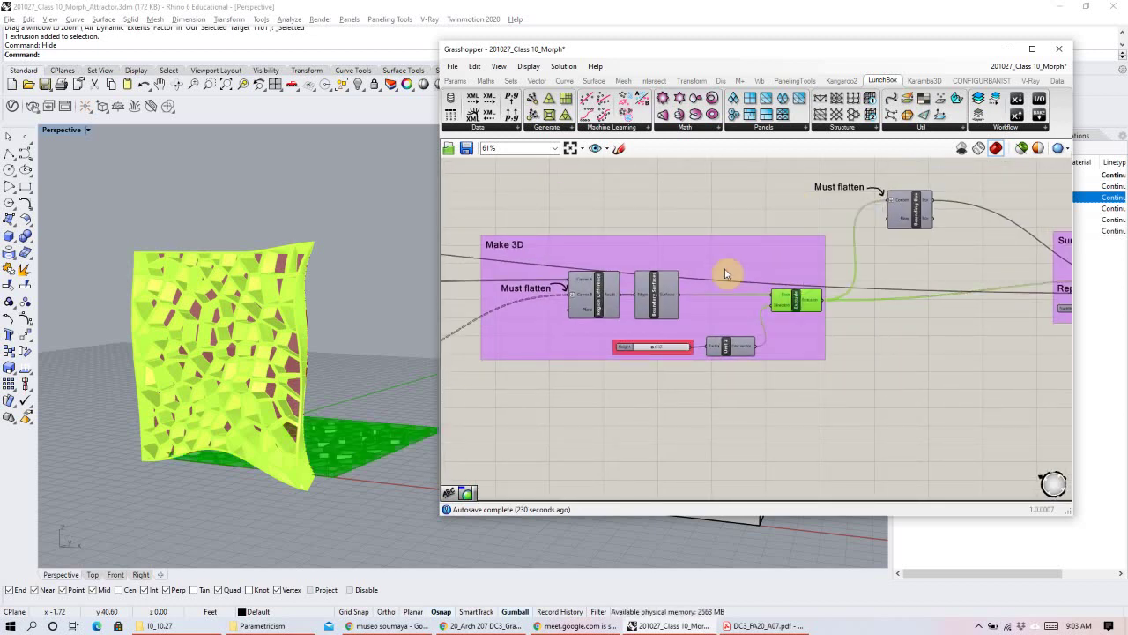
{"action": "mouse_move", "coordinate": [295, 410]}
{"action": "right_mouse_down"}
{"action": "mouse_move", "coordinate": [247, 461]}
{"action": "mouse_move", "coordinate": [344, 388]}
{"action": "mouse_move", "coordinate": [288, 420]}
{"action": "right_mouse_up"}
{"action": "left_click", "coordinate": [926, 408]}
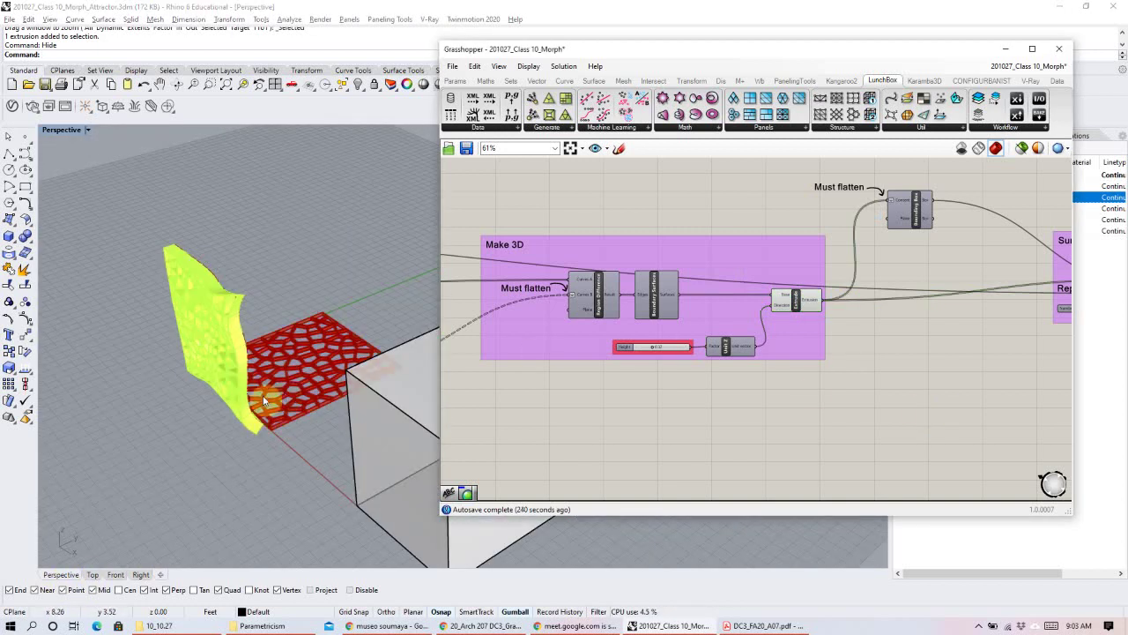
Hide the Massing layer with the canvas minimized, compare the flat Voronoi extrusion with the morphed panel, and restore the canvas.
{"action": "left_click", "coordinate": [1008, 53]}
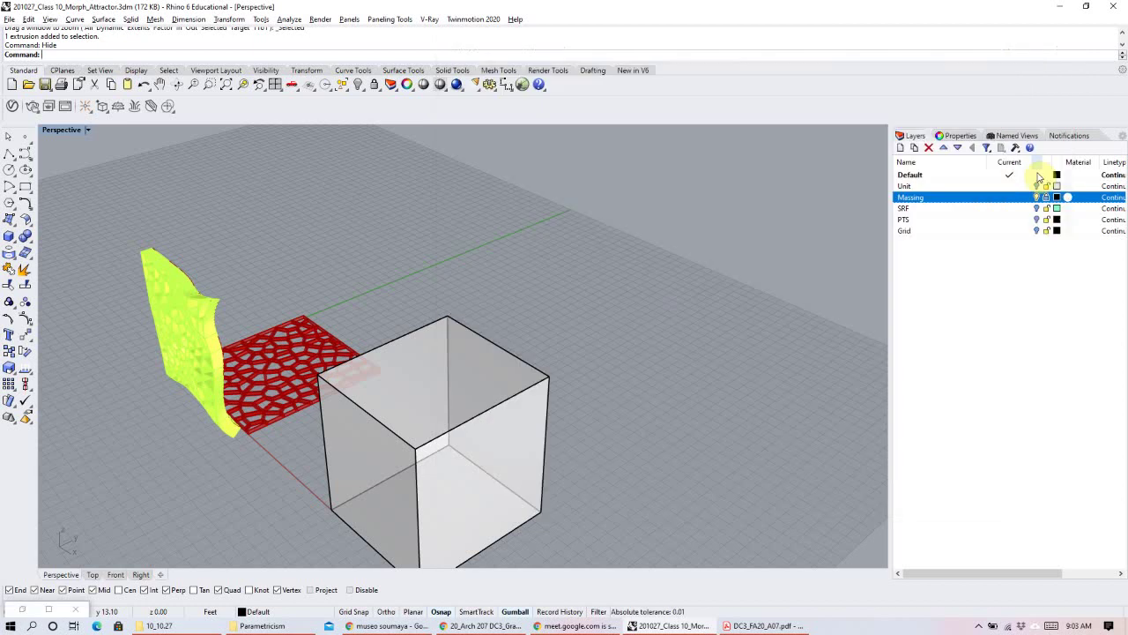
{"action": "left_click", "coordinate": [1037, 197]}
{"action": "scroll", "coordinate": [265, 425], "scroll_direction": "up", "scroll_amount": 5}
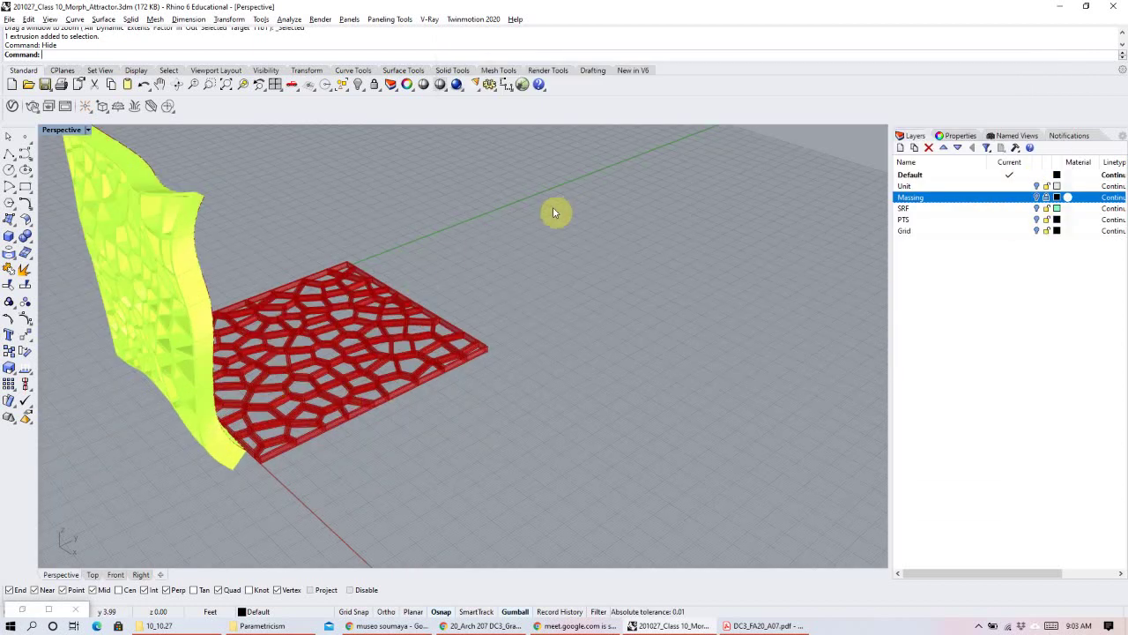
{"action": "right_click_drag", "start_coordinate": [572, 209], "coordinate": [600, 340]}
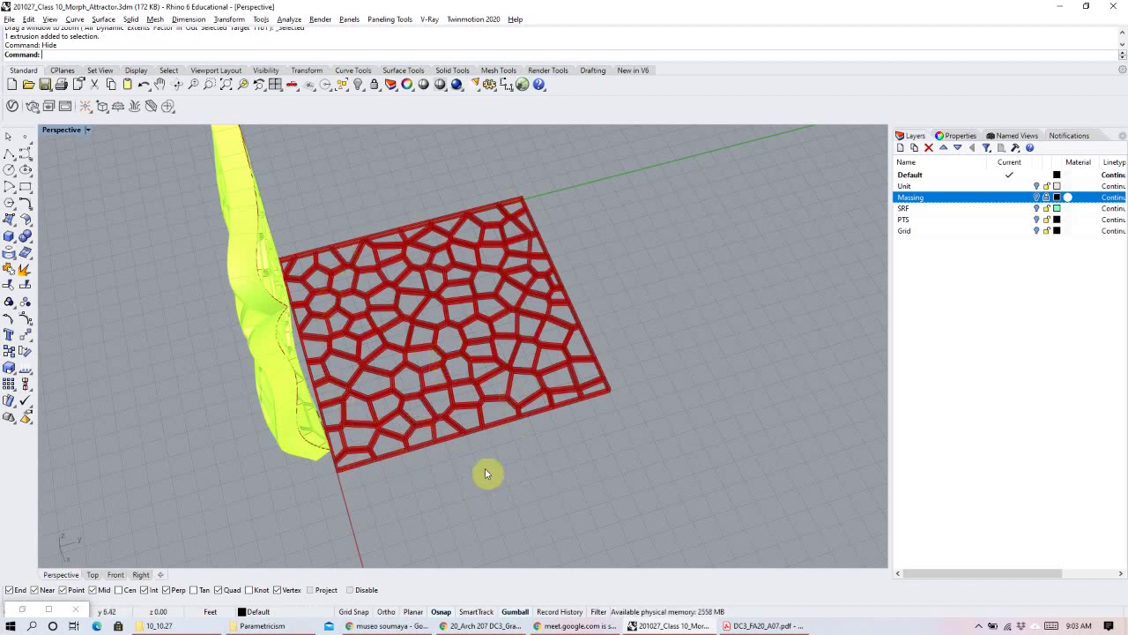
{"action": "scroll", "coordinate": [412, 320], "scroll_direction": "down", "scroll_amount": 3}
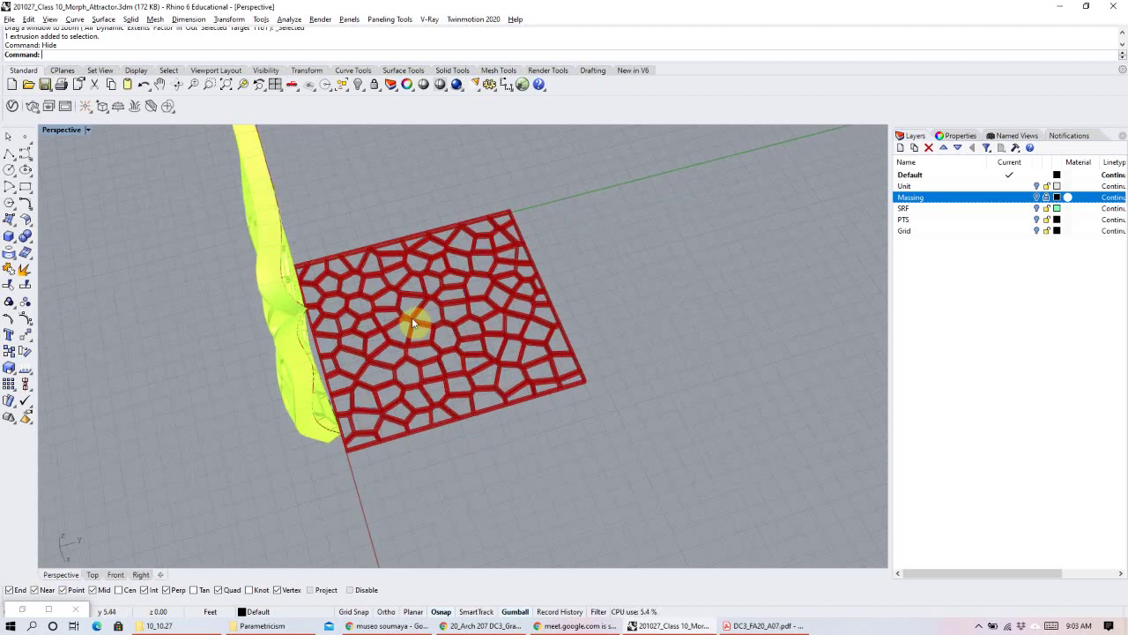
{"action": "right_click_drag", "start_coordinate": [492, 341], "coordinate": [349, 335]}
{"action": "scroll", "coordinate": [344, 399], "scroll_direction": "up", "scroll_amount": 3}
{"action": "right_click_drag", "start_coordinate": [209, 379], "coordinate": [291, 459]}
{"action": "scroll", "coordinate": [270, 386], "scroll_direction": "down", "scroll_amount": 1}
{"action": "left_click", "coordinate": [24, 611]}
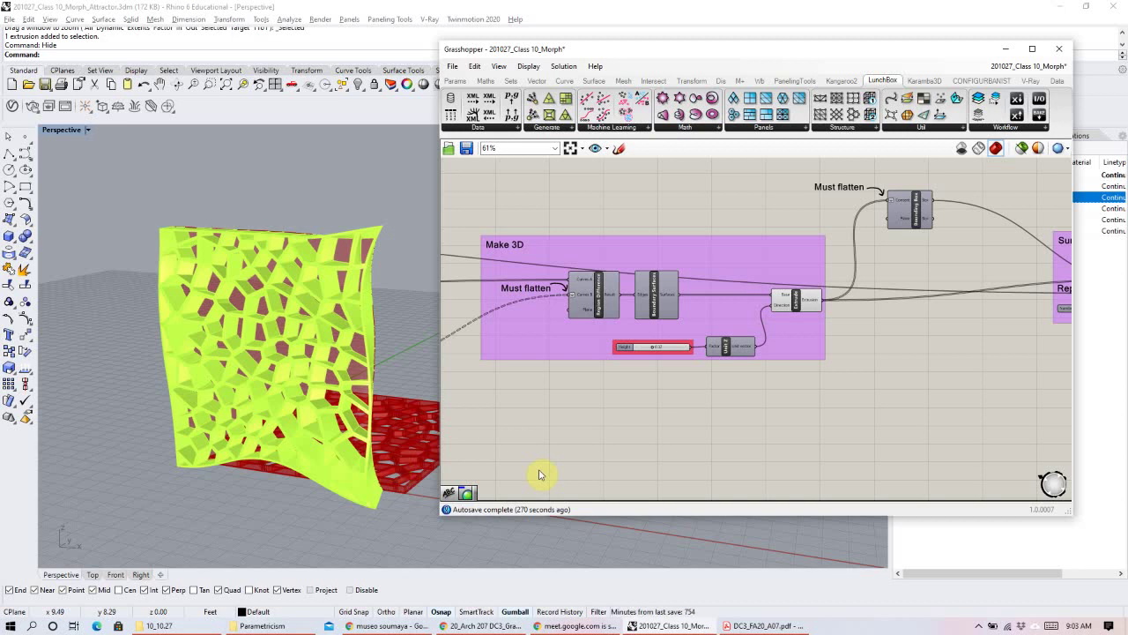
Turn off the preview of the Extrude component in the Make 3D group.
{"action": "scroll", "coordinate": [683, 280], "scroll_direction": "down", "scroll_amount": 4}
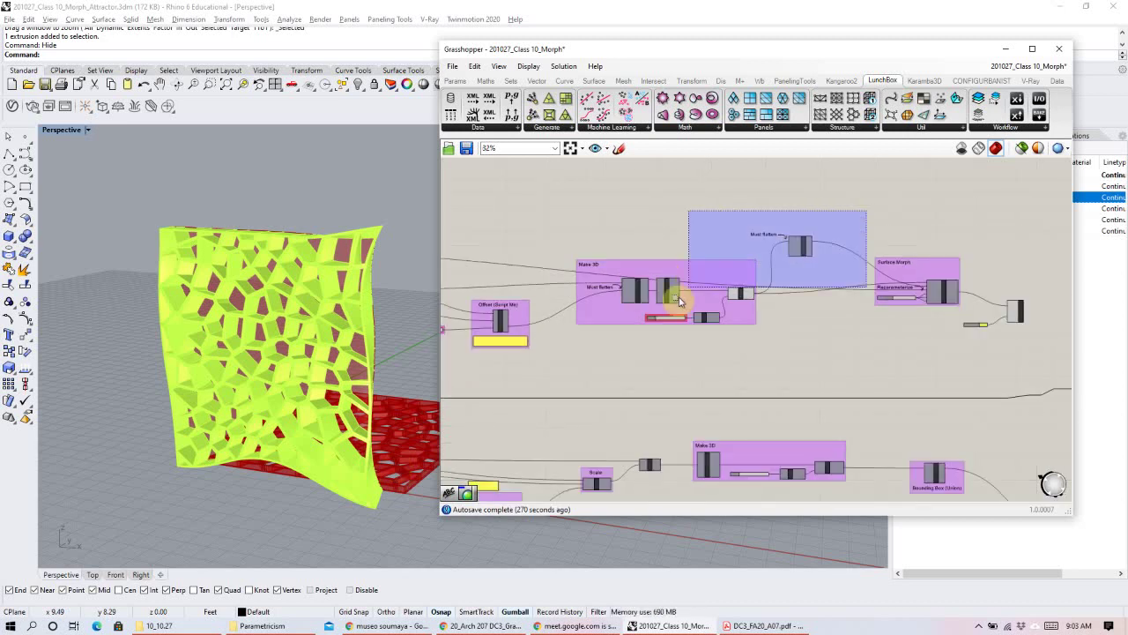
{"action": "left_click", "coordinate": [718, 269]}
{"action": "right_click", "coordinate": [694, 217]}
{"action": "left_click", "coordinate": [715, 222]}
{"action": "left_click", "coordinate": [608, 231]}
Highlight the referenced Surface parameter of the Surface Morph example and view its surface against the morphed panel in Perspective.
{"action": "right_click_drag", "start_coordinate": [564, 247], "coordinate": [789, 273]}
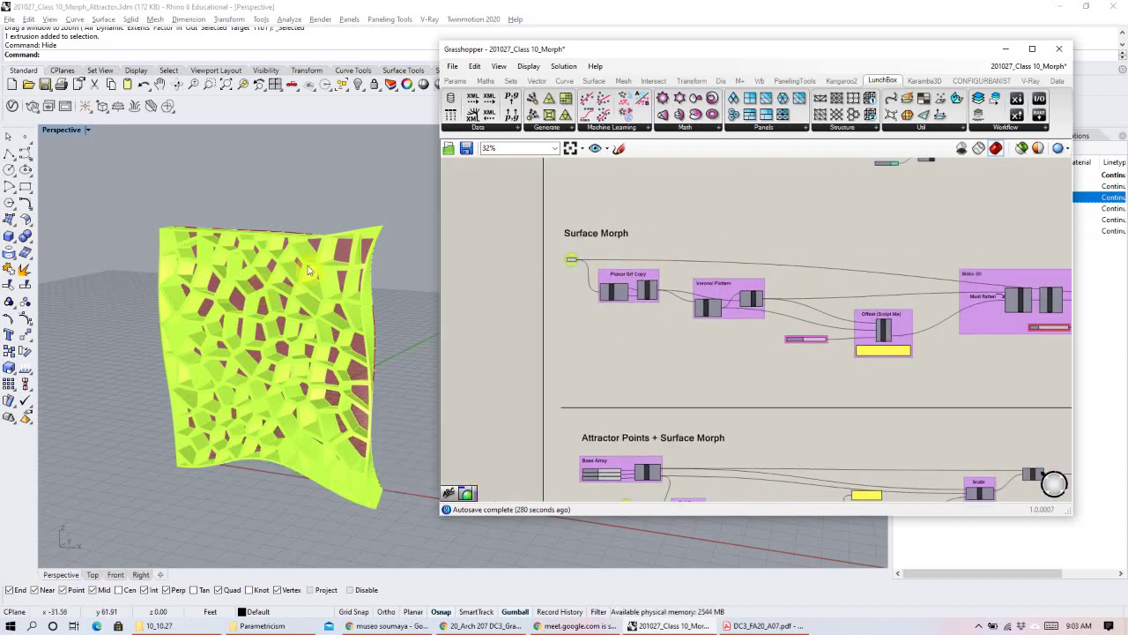
{"action": "left_click", "coordinate": [573, 260]}
{"action": "right_click_drag", "start_coordinate": [369, 395], "coordinate": [396, 373]}
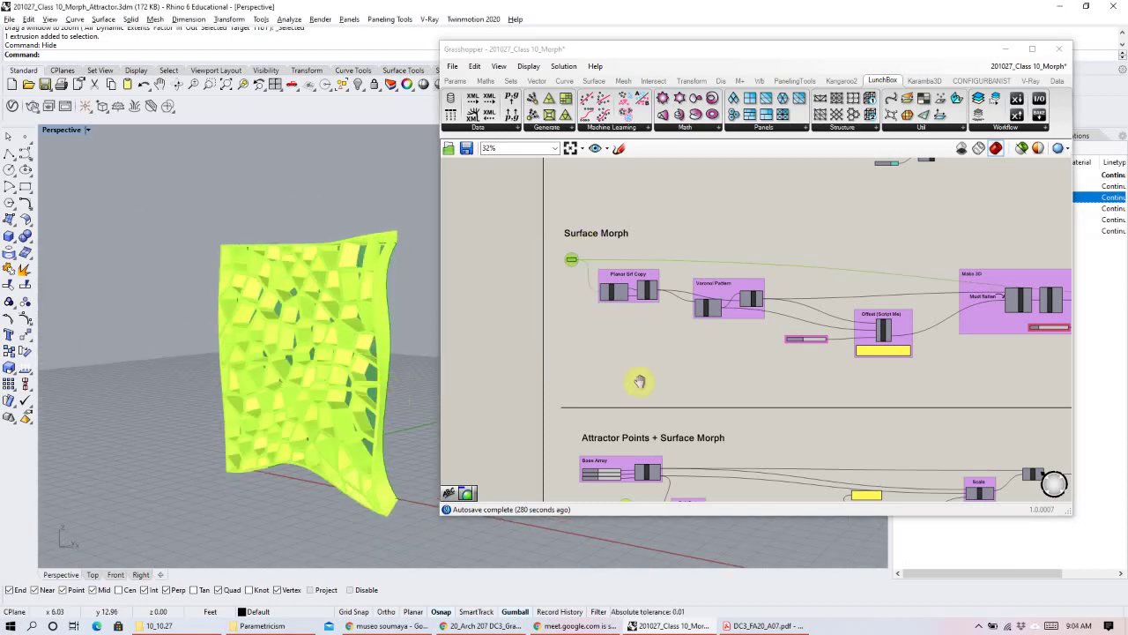
Turn off the preview of the Surface Morph group and its Custom Preview, leaving the referenced surface displayed.
{"action": "right_click_drag", "start_coordinate": [640, 381], "coordinate": [717, 357]}
{"action": "left_click_drag", "start_coordinate": [961, 261], "coordinate": [559, 365]}
{"action": "right_click", "coordinate": [949, 251]}
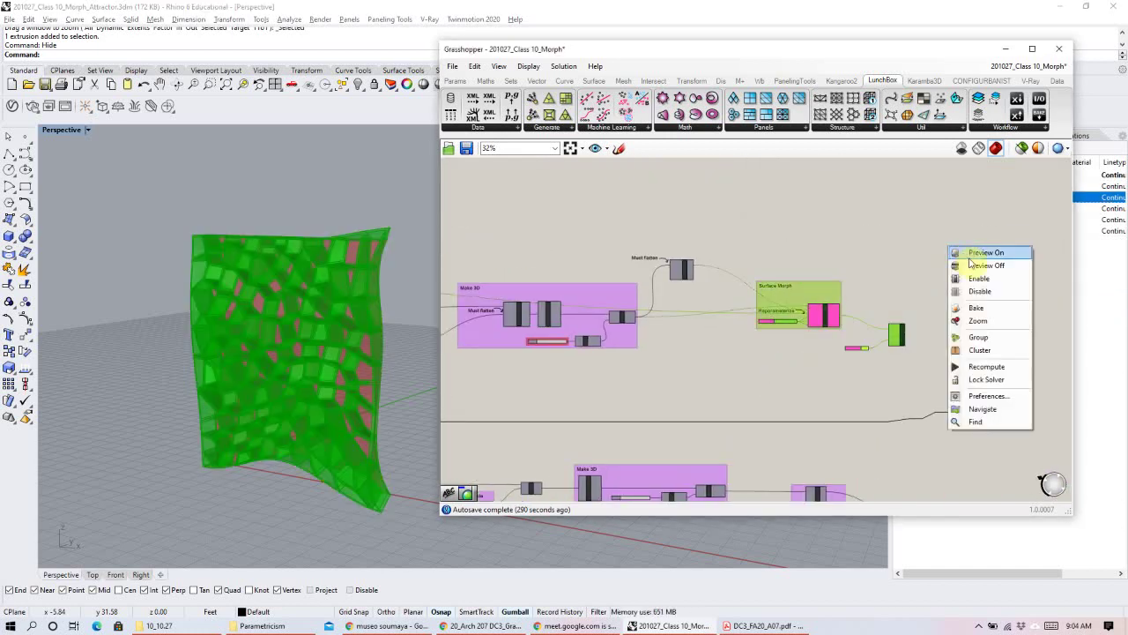
{"action": "left_click", "coordinate": [966, 257]}
{"action": "scroll", "coordinate": [868, 274], "scroll_direction": "down", "scroll_amount": 5}
{"action": "left_click_drag", "start_coordinate": [952, 389], "coordinate": [527, 219]}
{"action": "left_click_drag", "start_coordinate": [648, 276], "coordinate": [661, 378]}
{"action": "left_click", "coordinate": [605, 415]}
Duplicate the referenced Surface parameter with its REF label and place the copy in the empty area below Planar Srf Copy.
{"action": "scroll", "coordinate": [527, 379], "scroll_direction": "up", "scroll_amount": 5}
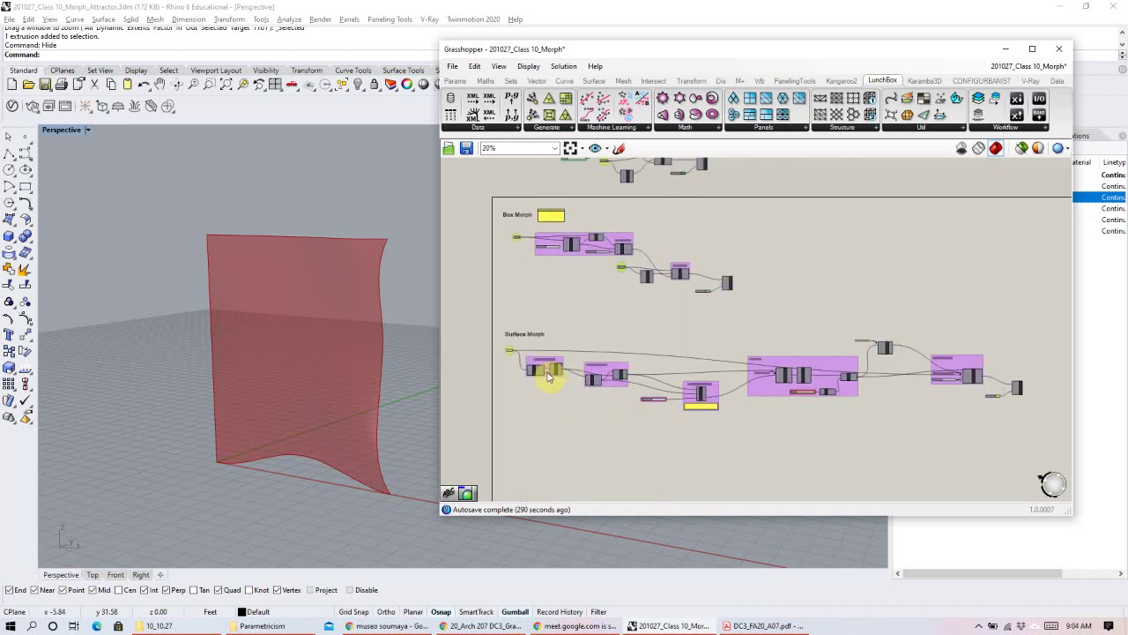
{"action": "scroll", "coordinate": [526, 379], "scroll_direction": "up", "scroll_amount": 5}
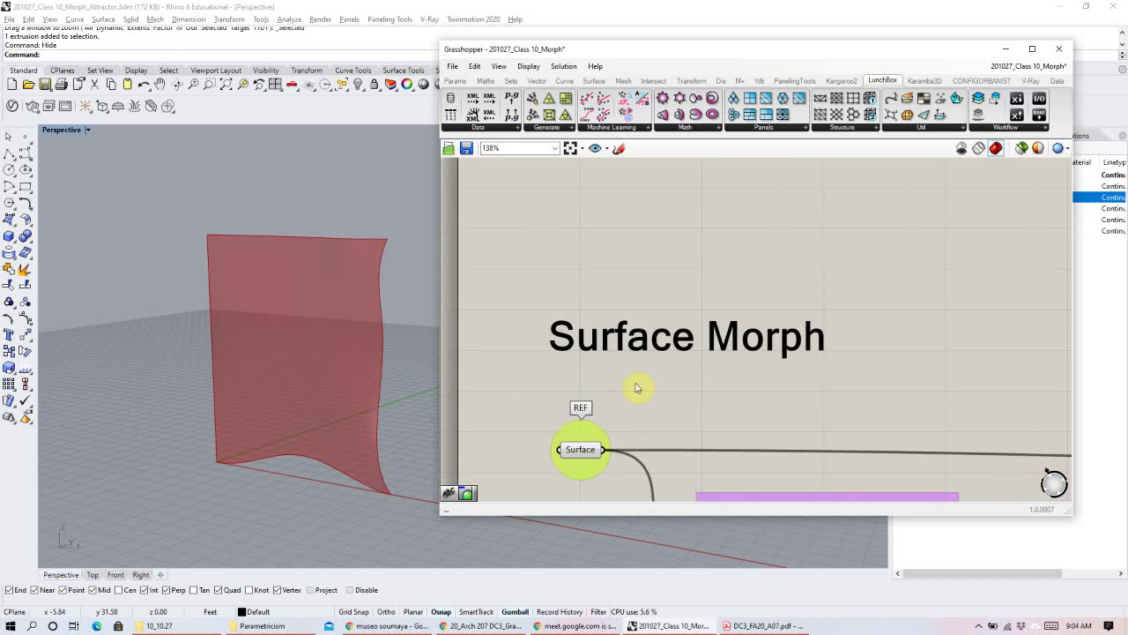
{"action": "left_click", "coordinate": [581, 449]}
{"action": "right_click_drag", "start_coordinate": [581, 449], "coordinate": [603, 365]}
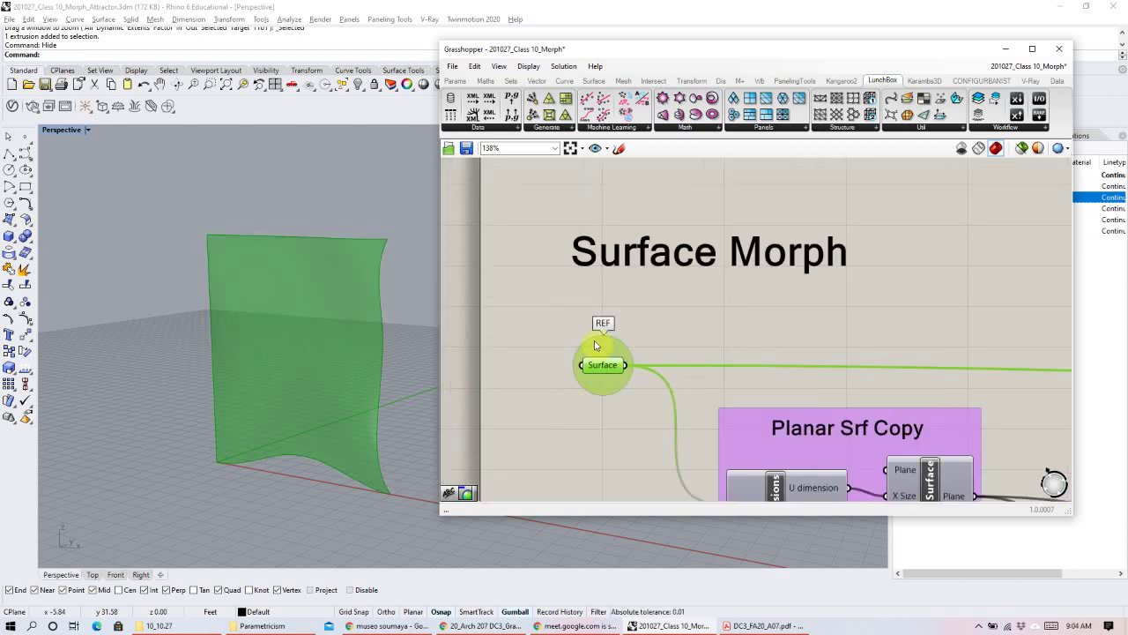
{"action": "scroll", "coordinate": [638, 331], "scroll_direction": "down", "scroll_amount": 3}
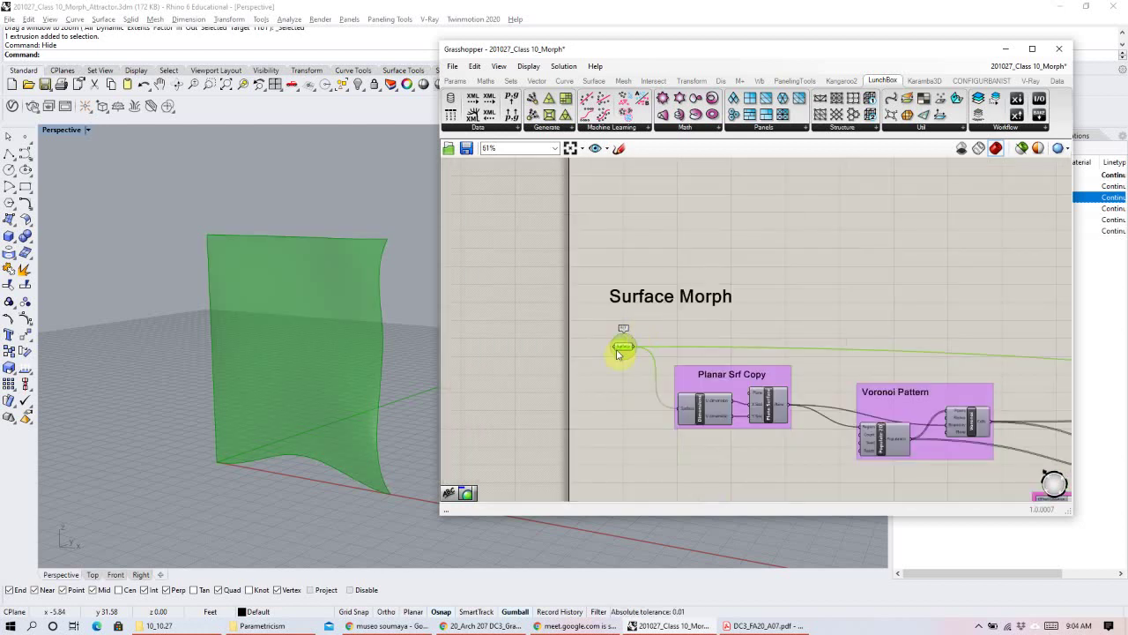
{"action": "left_click_drag", "start_coordinate": [622, 363], "coordinate": [612, 484], "text": "alt"}
{"action": "scroll", "coordinate": [619, 317], "scroll_direction": "up", "scroll_amount": 4}
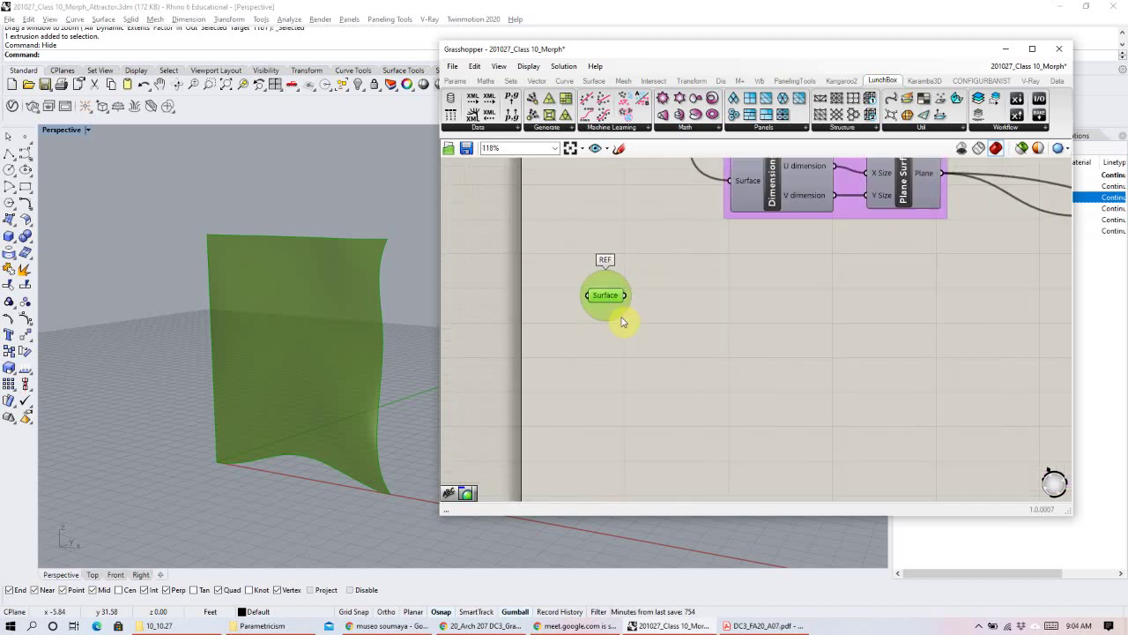
{"action": "left_click_drag", "start_coordinate": [609, 317], "coordinate": [612, 448]}
{"action": "right_click_drag", "start_coordinate": [394, 385], "coordinate": [287, 332], "text": "shift"}
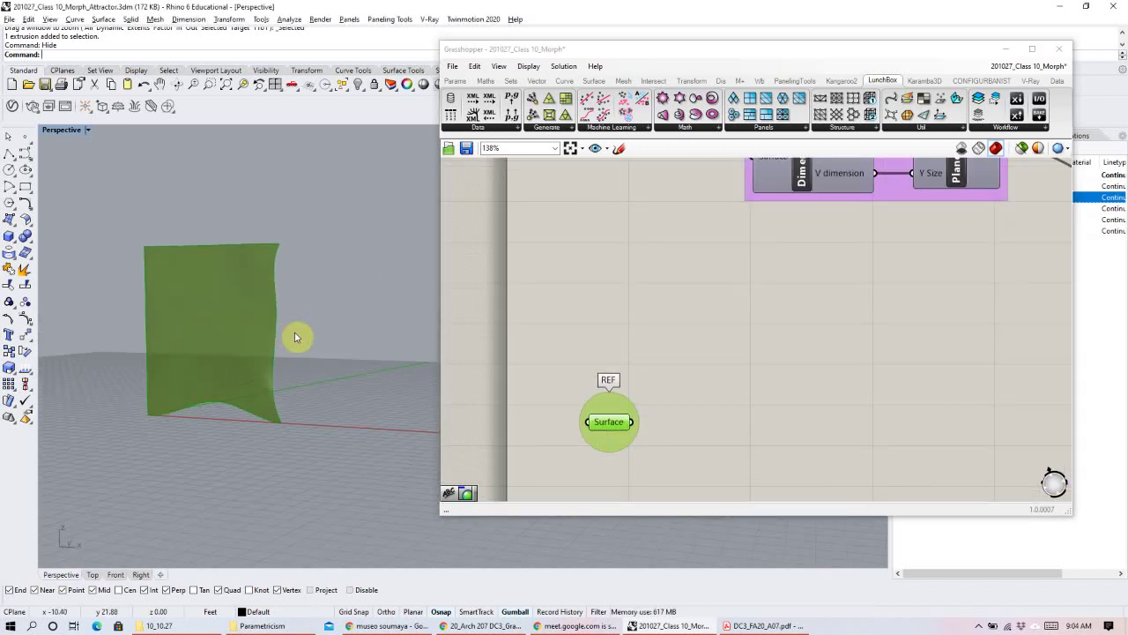
{"action": "left_click", "coordinate": [680, 308]}
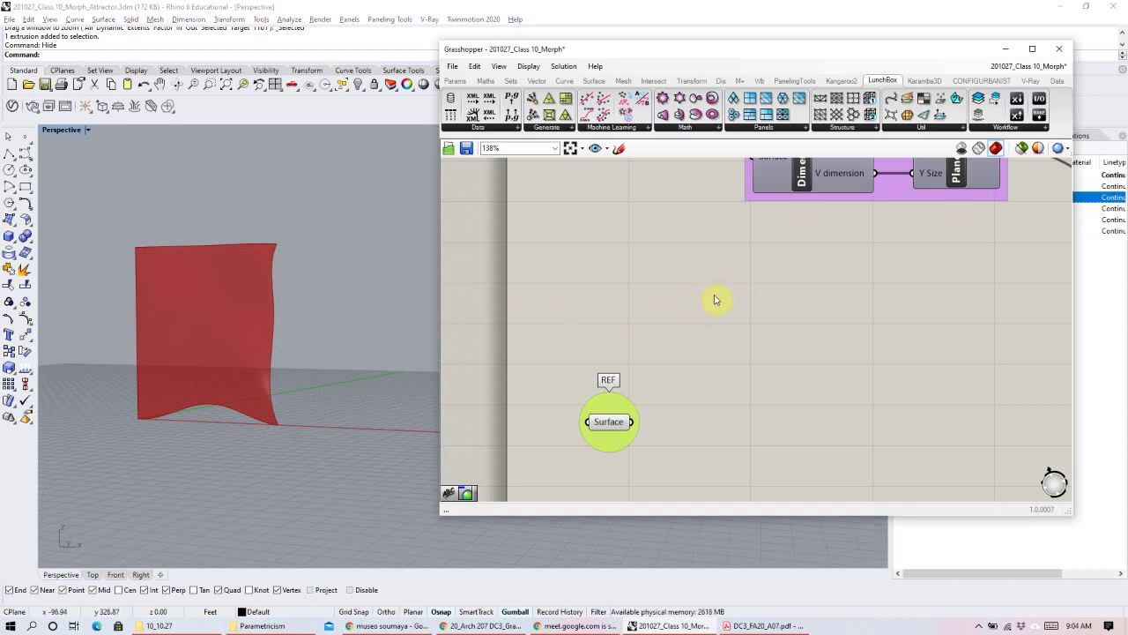
Turn off the preview of the original Surface parameter feeding the Planar Srf Copy group.
{"action": "scroll", "coordinate": [732, 290], "scroll_direction": "down", "scroll_amount": 2}
{"action": "mouse_move", "coordinate": [262, 387]}
{"action": "right_mouse_down"}
{"action": "mouse_move", "coordinate": [244, 408]}
{"action": "mouse_move", "coordinate": [248, 390]}
{"action": "mouse_move", "coordinate": [274, 379]}
{"action": "right_mouse_up"}
{"action": "right_click_drag", "start_coordinate": [676, 297], "coordinate": [679, 365]}
{"action": "scroll", "coordinate": [680, 365], "scroll_direction": "down", "scroll_amount": 1}
{"action": "left_click_drag", "start_coordinate": [726, 175], "coordinate": [630, 227]}
{"action": "right_click", "coordinate": [707, 198]}
{"action": "left_click", "coordinate": [733, 214]}
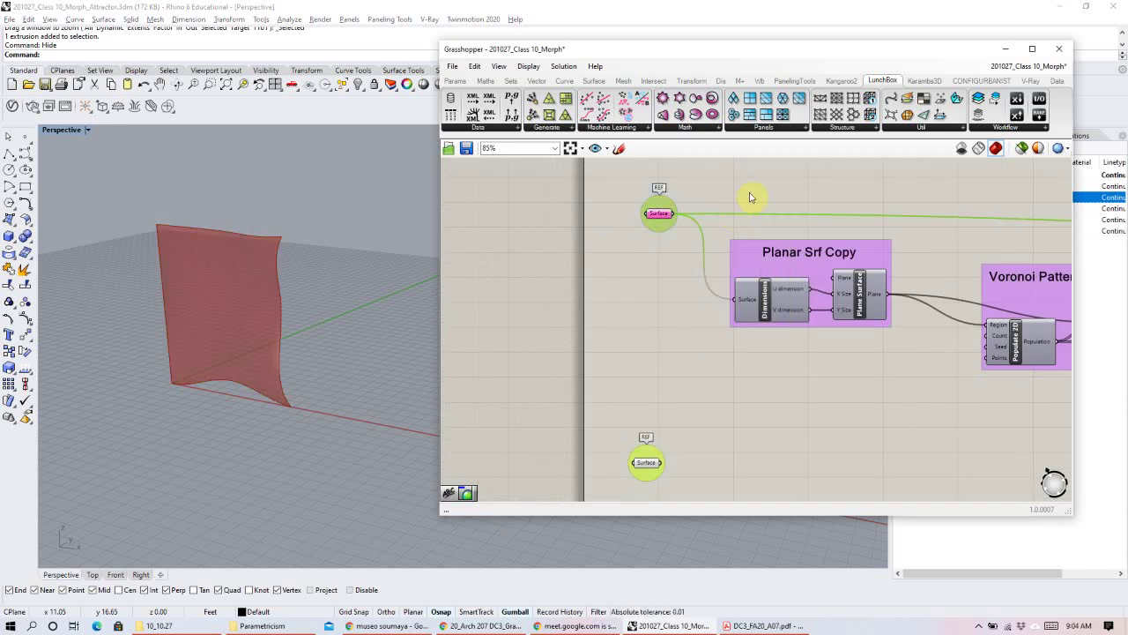
{"action": "left_click", "coordinate": [750, 199]}
Examine the copied Surface parameter alongside the Dimensions and Plane Surface components in Planar Srf Copy, including the V dimension output.
{"action": "right_click_drag", "start_coordinate": [829, 423], "coordinate": [755, 396]}
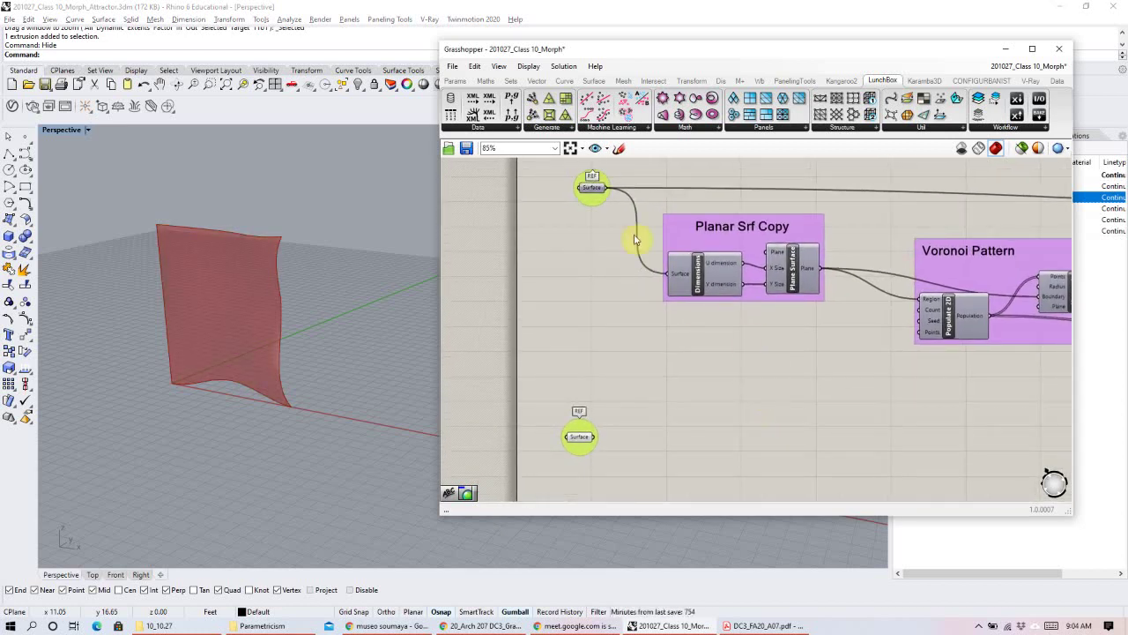
{"action": "left_click_drag", "start_coordinate": [623, 406], "coordinate": [567, 462]}
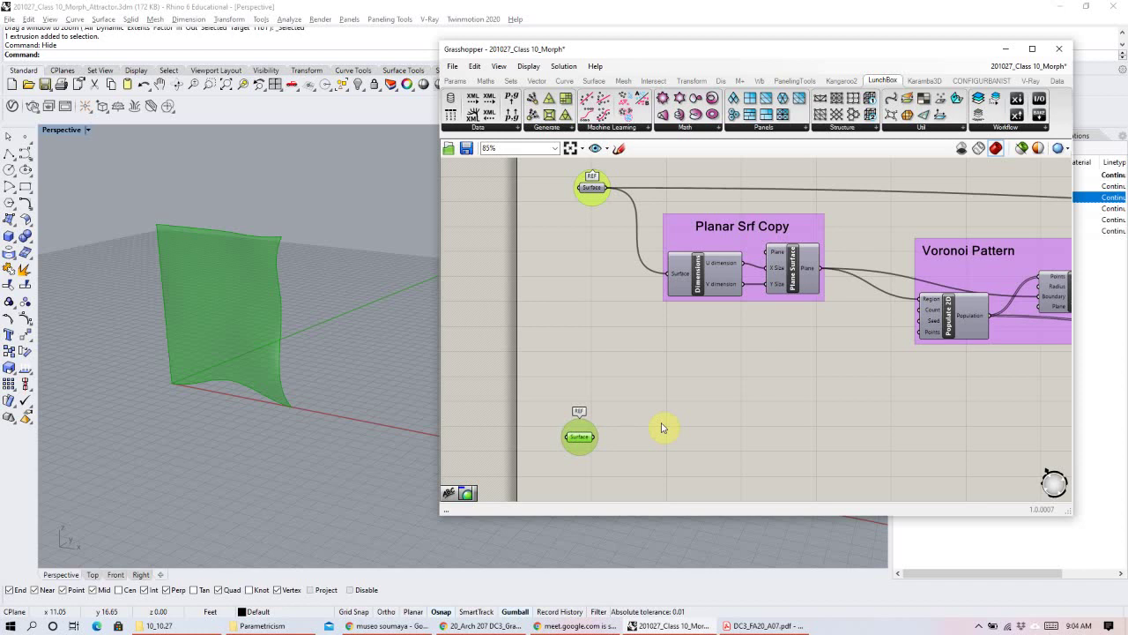
{"action": "left_click", "coordinate": [670, 409]}
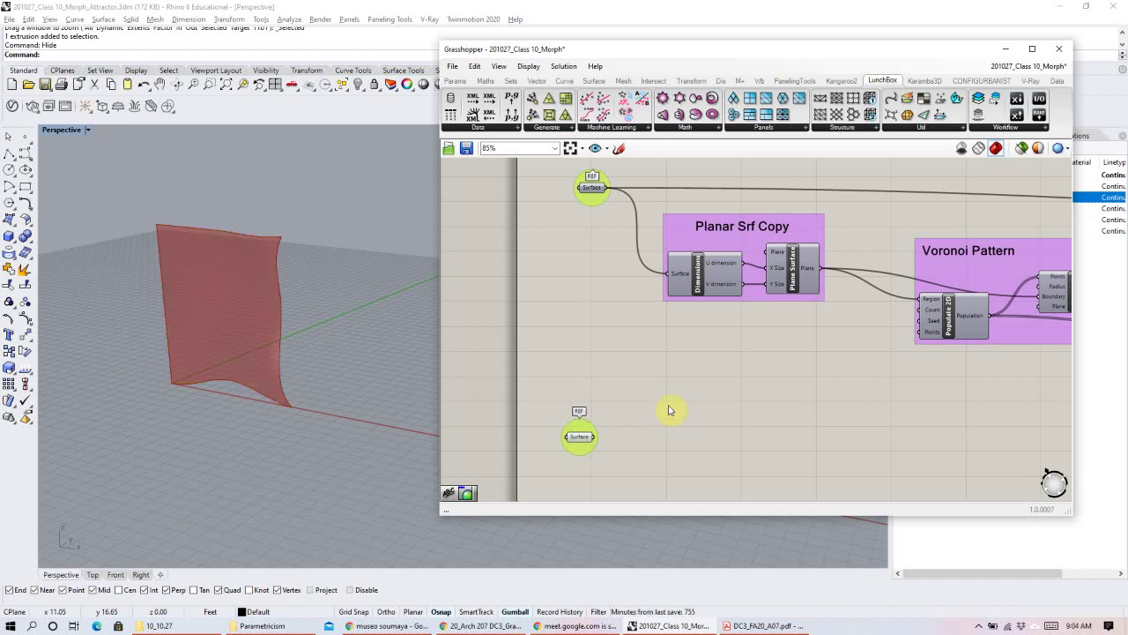
{"action": "left_click_drag", "start_coordinate": [596, 440], "coordinate": [608, 446]}
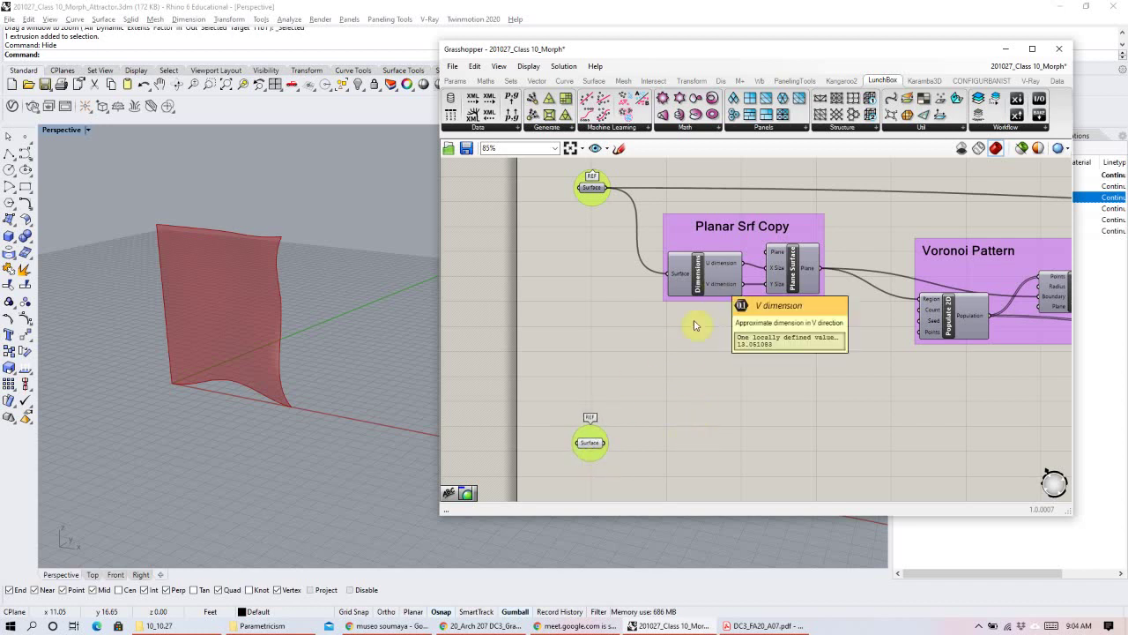
{"action": "left_click", "coordinate": [695, 271]}
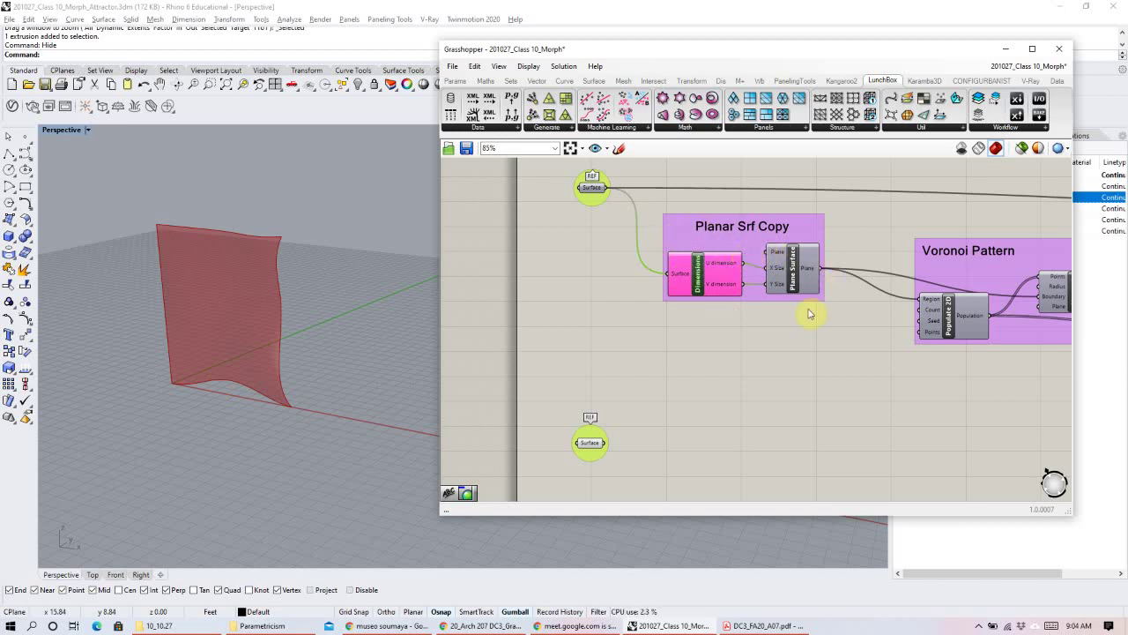
{"action": "left_click_drag", "start_coordinate": [754, 249], "coordinate": [761, 271]}
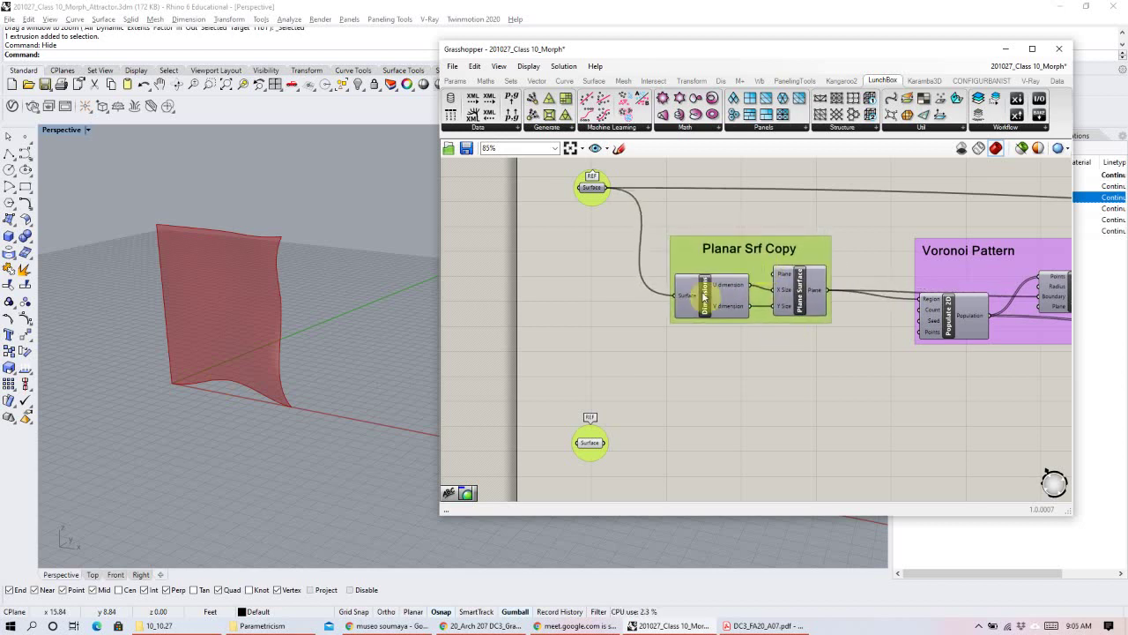
{"action": "left_click", "coordinate": [705, 297]}
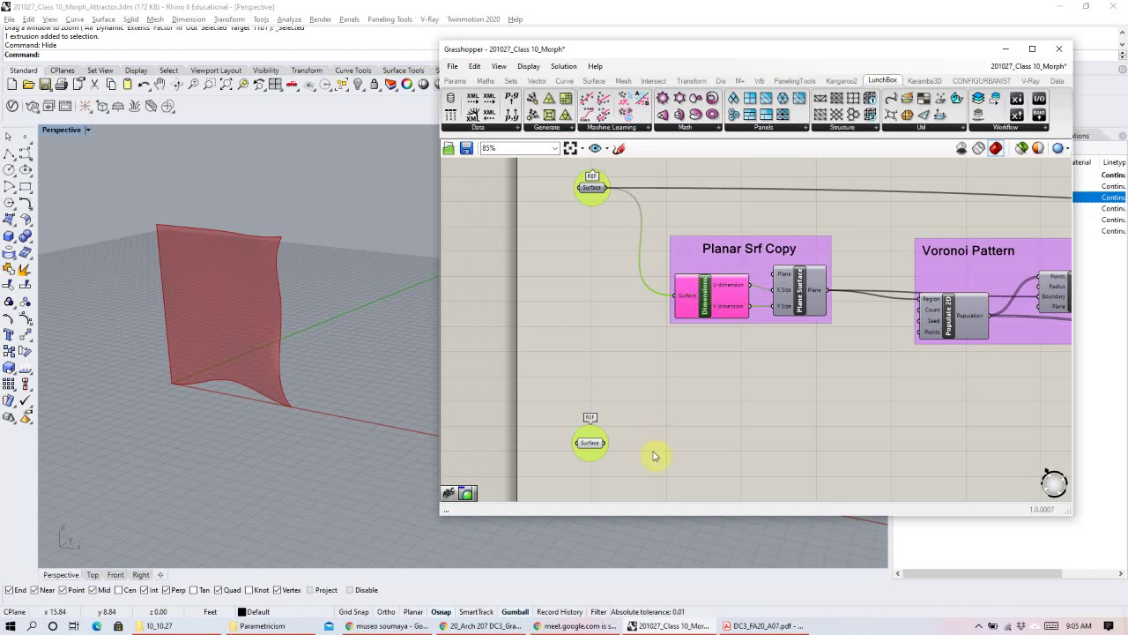
{"action": "left_click", "coordinate": [589, 445]}
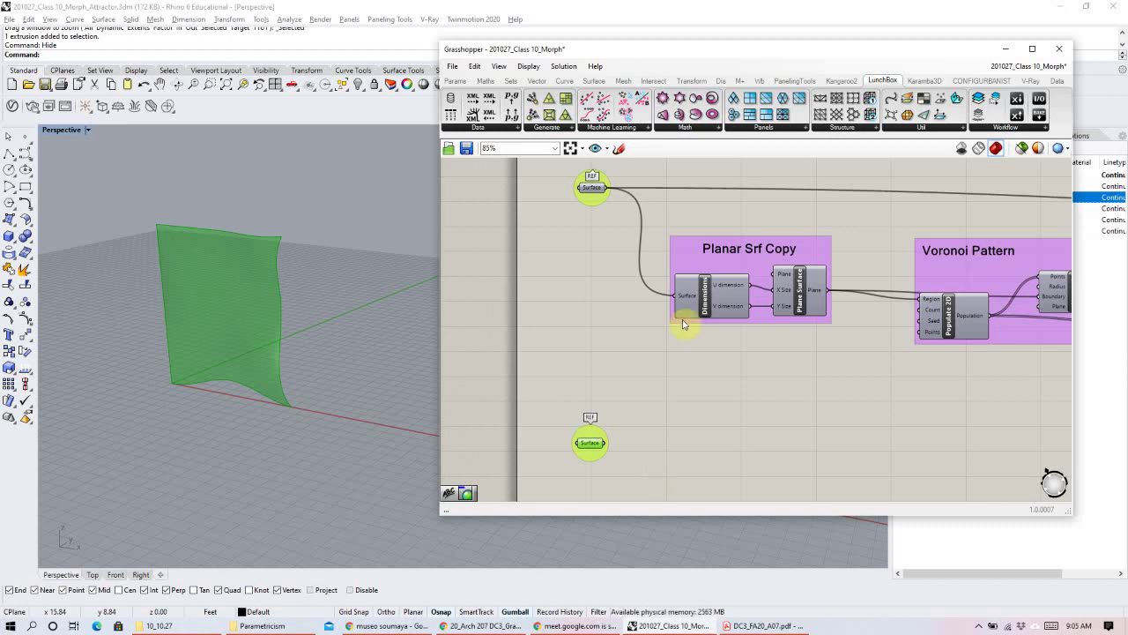
{"action": "left_click", "coordinate": [719, 303]}
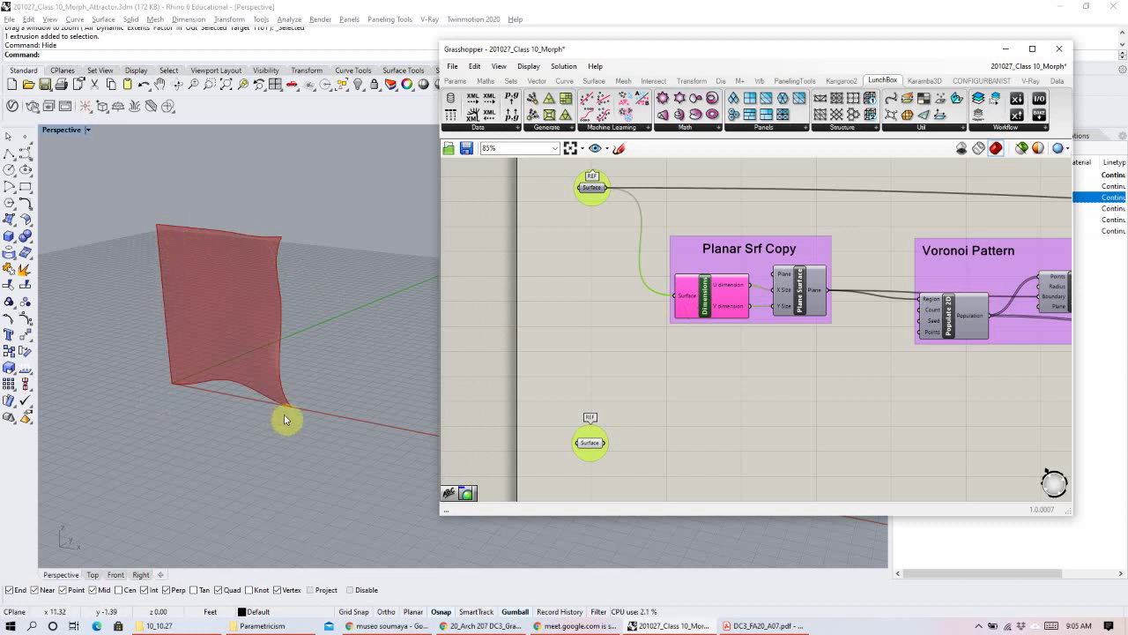
{"action": "left_click", "coordinate": [800, 291]}
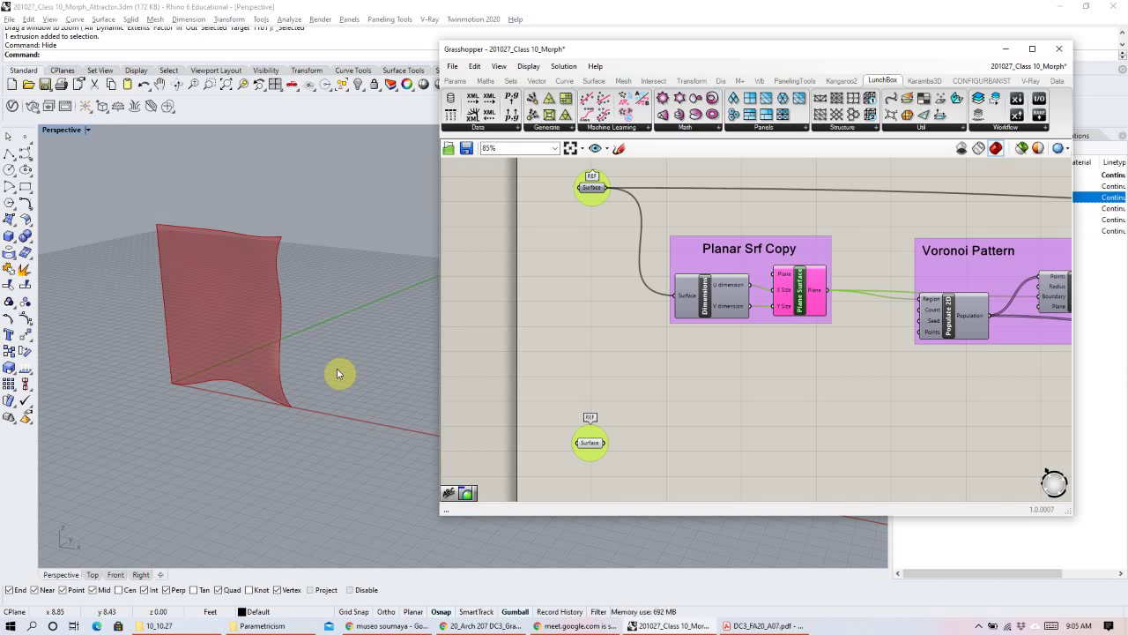
Add a Dimensions component beside the copied REF Surface parameter, matching the one in Planar Srf Copy.
{"action": "left_click", "coordinate": [745, 353]}
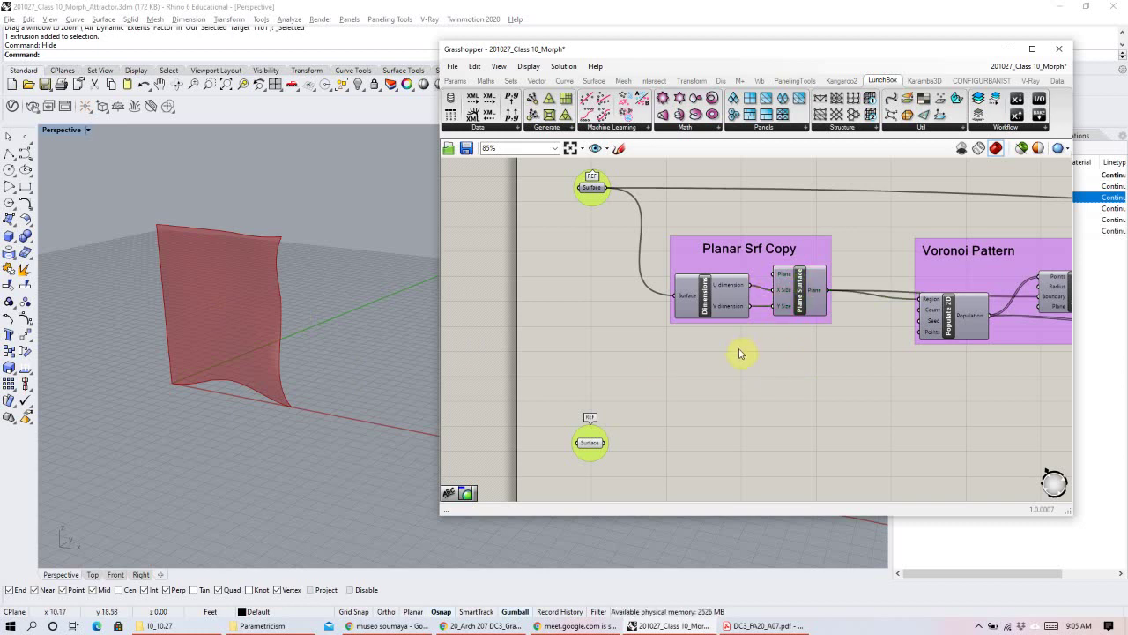
{"action": "left_click", "coordinate": [694, 302]}
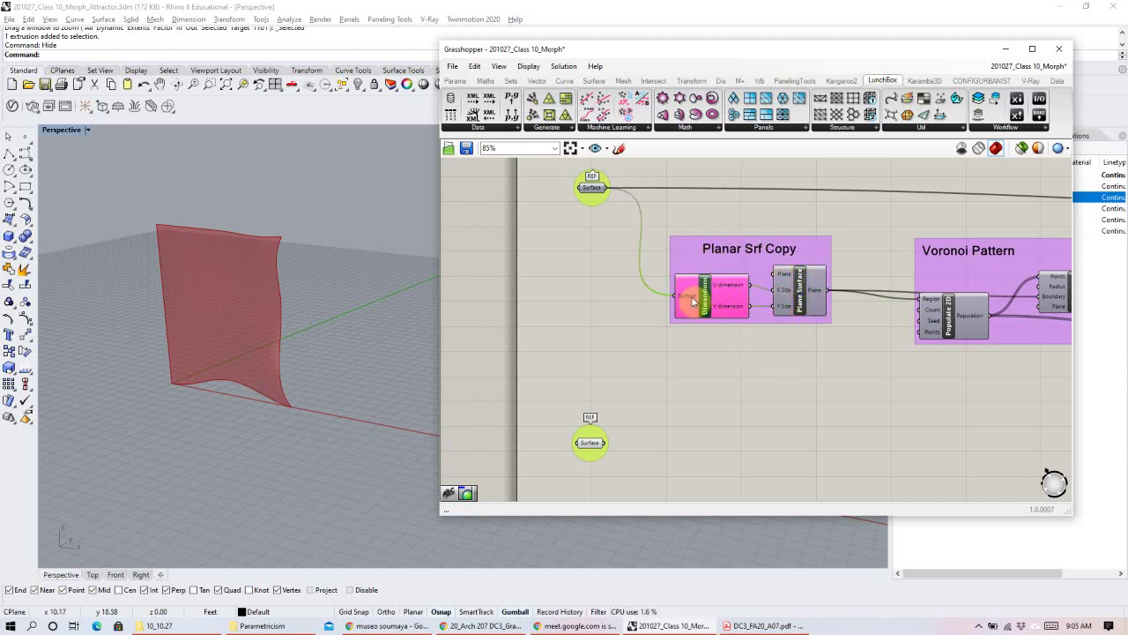
{"action": "double_click", "coordinate": [699, 461]}
{"action": "type", "text": "dimen"}
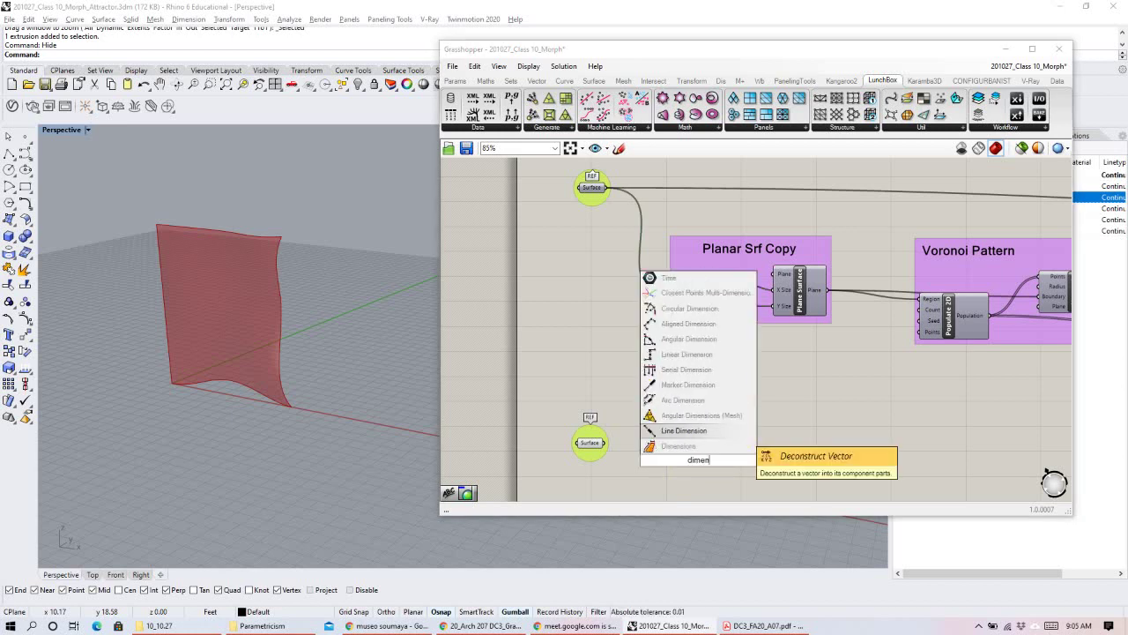
{"action": "left_click", "coordinate": [680, 449]}
{"action": "right_click_drag", "start_coordinate": [767, 441], "coordinate": [758, 353]}
{"action": "scroll", "coordinate": [714, 375], "scroll_direction": "up", "scroll_amount": 2}
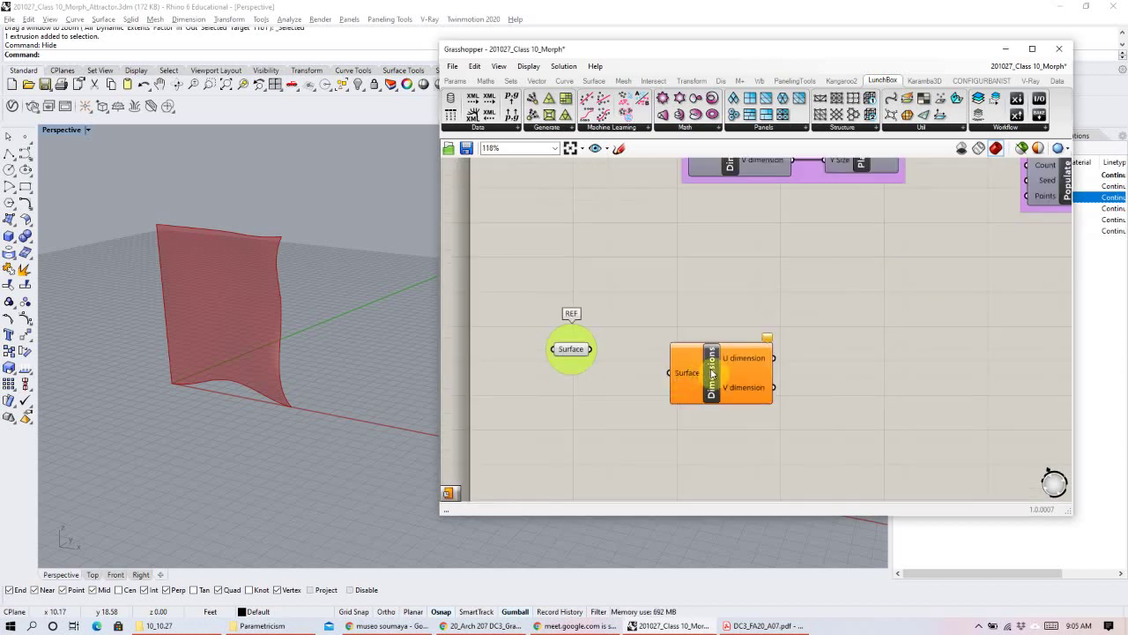
Connect the copied Surface parameter to the Dimensions component's Surface input and align the component level with the parameter.
{"action": "left_click", "coordinate": [714, 375]}
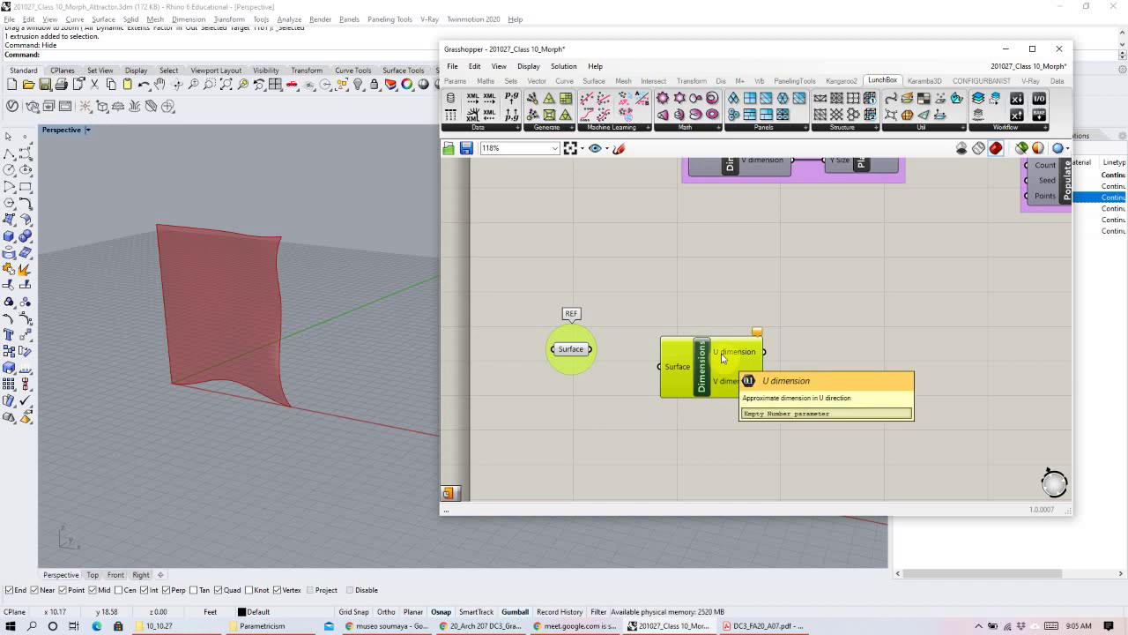
{"action": "left_click_drag", "start_coordinate": [591, 349], "coordinate": [713, 368]}
{"action": "mouse_move", "coordinate": [735, 347]}
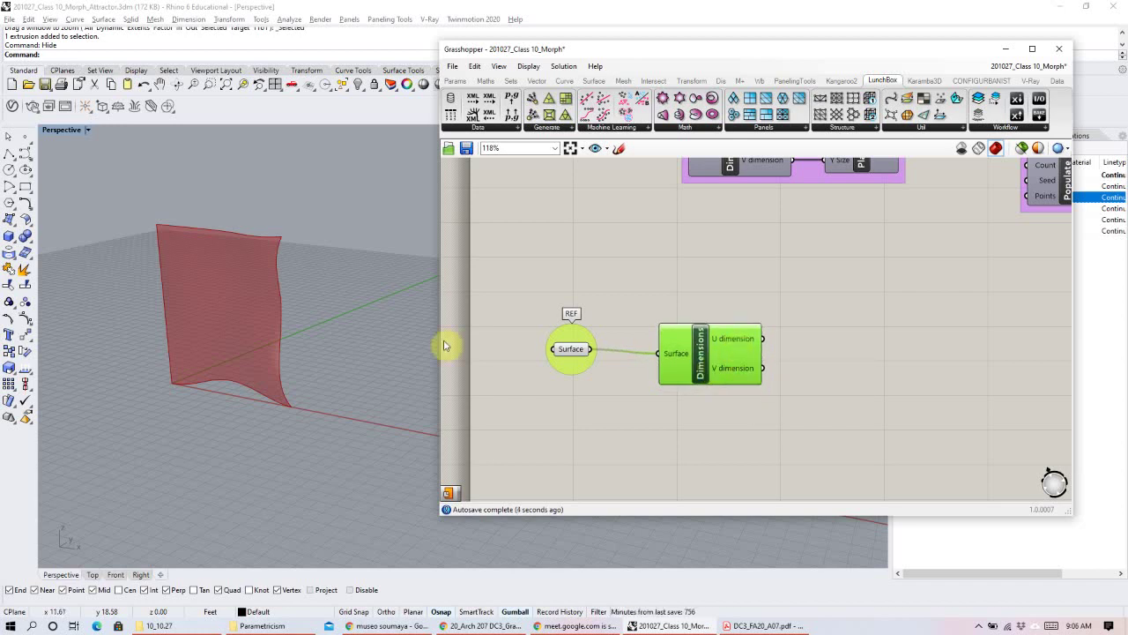
{"action": "mouse_move", "coordinate": [732, 377]}
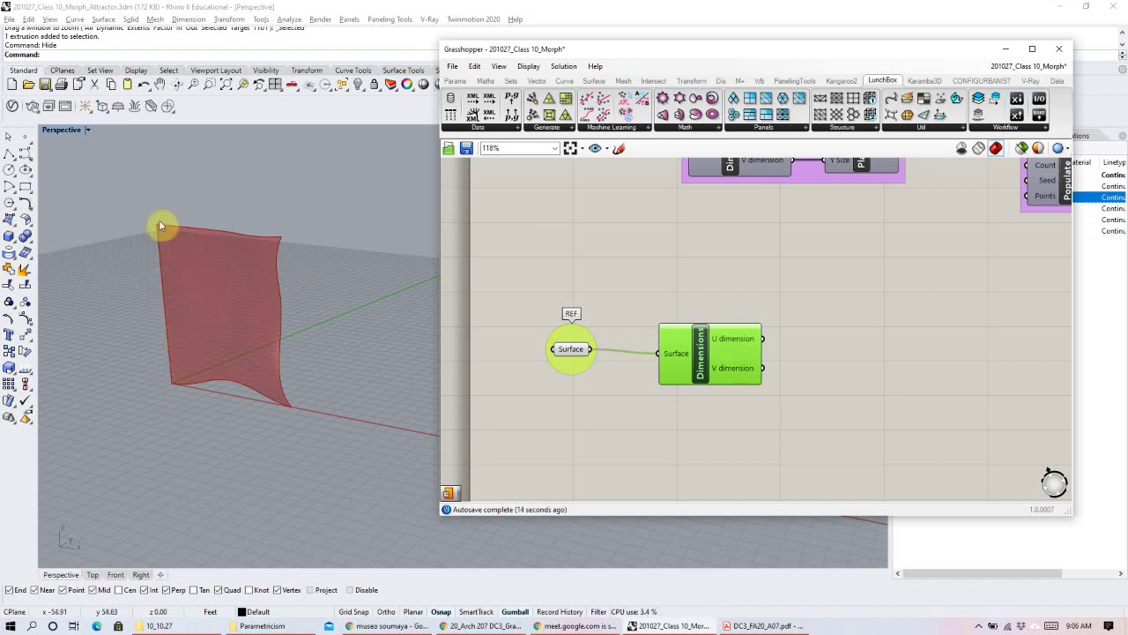
{"action": "left_click", "coordinate": [838, 308]}
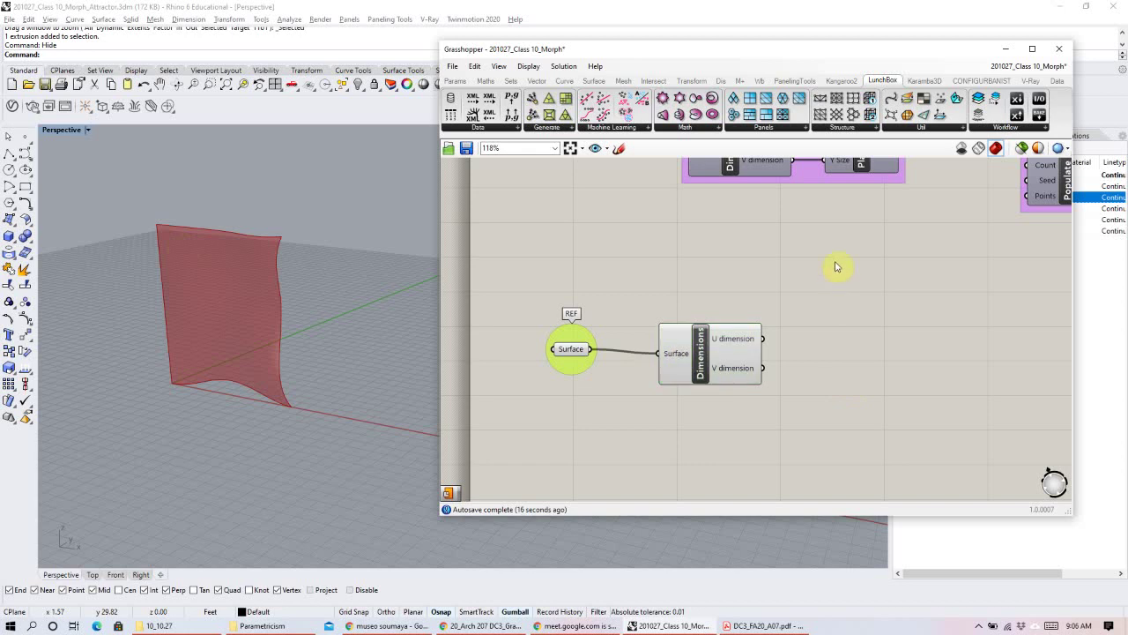
{"action": "scroll", "coordinate": [829, 269], "scroll_direction": "down", "scroll_amount": 2}
{"action": "scroll", "coordinate": [781, 297], "scroll_direction": "up", "scroll_amount": 3}
{"action": "left_click", "coordinate": [670, 355]}
{"action": "left_click_drag", "start_coordinate": [669, 355], "coordinate": [670, 360]}
{"action": "left_click", "coordinate": [855, 364]}
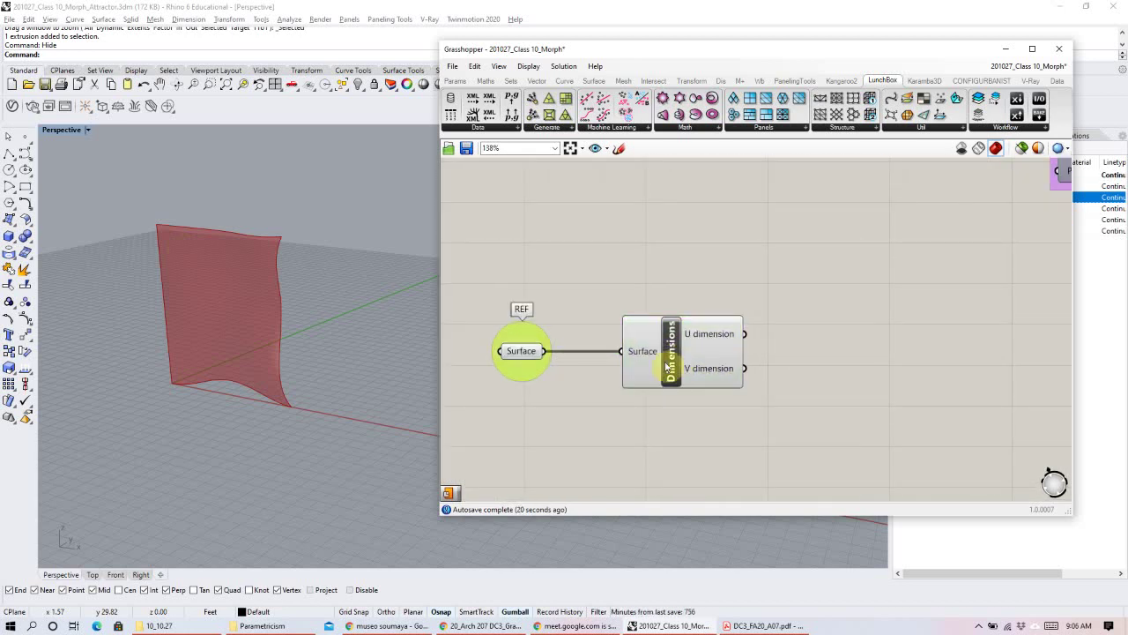
Add a Plane Surface component after Dimensions and view its default plane beside the curved surface.
{"action": "double_click", "coordinate": [897, 353]}
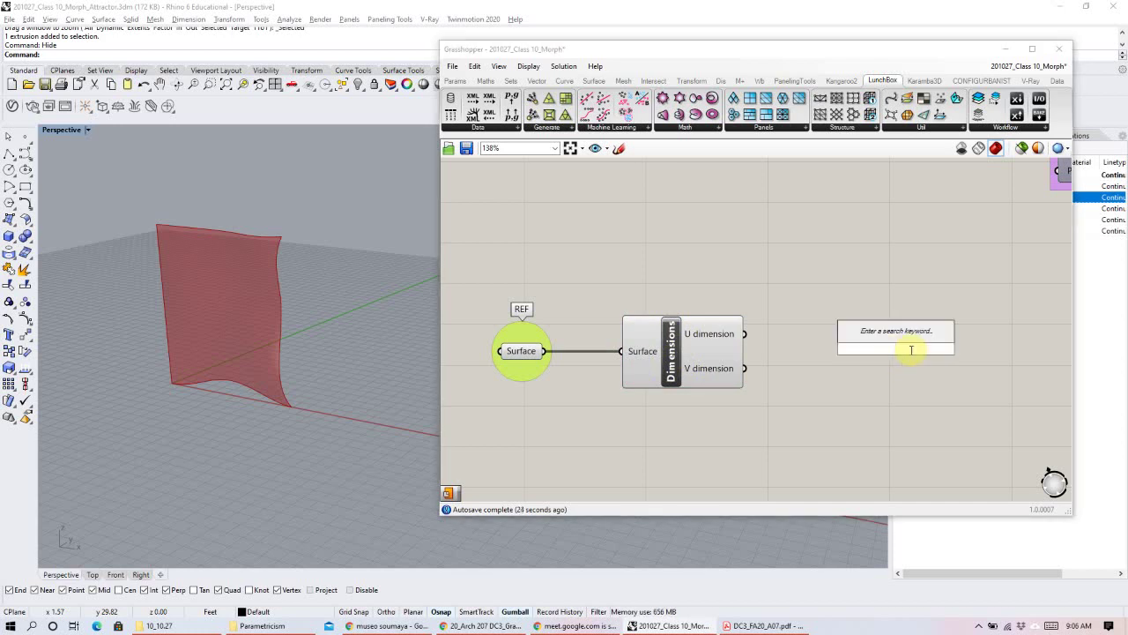
{"action": "type", "text": "pla"}
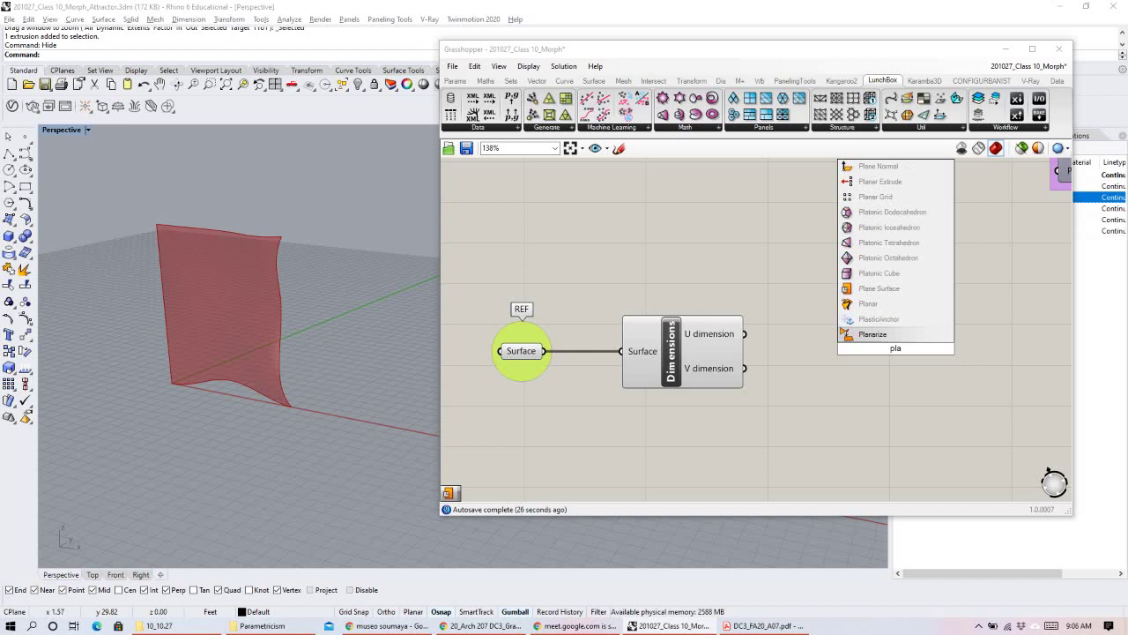
{"action": "left_click", "coordinate": [875, 293]}
{"action": "left_click_drag", "start_coordinate": [887, 344], "coordinate": [891, 372]}
{"action": "right_click_drag", "start_coordinate": [199, 391], "coordinate": [227, 360]}
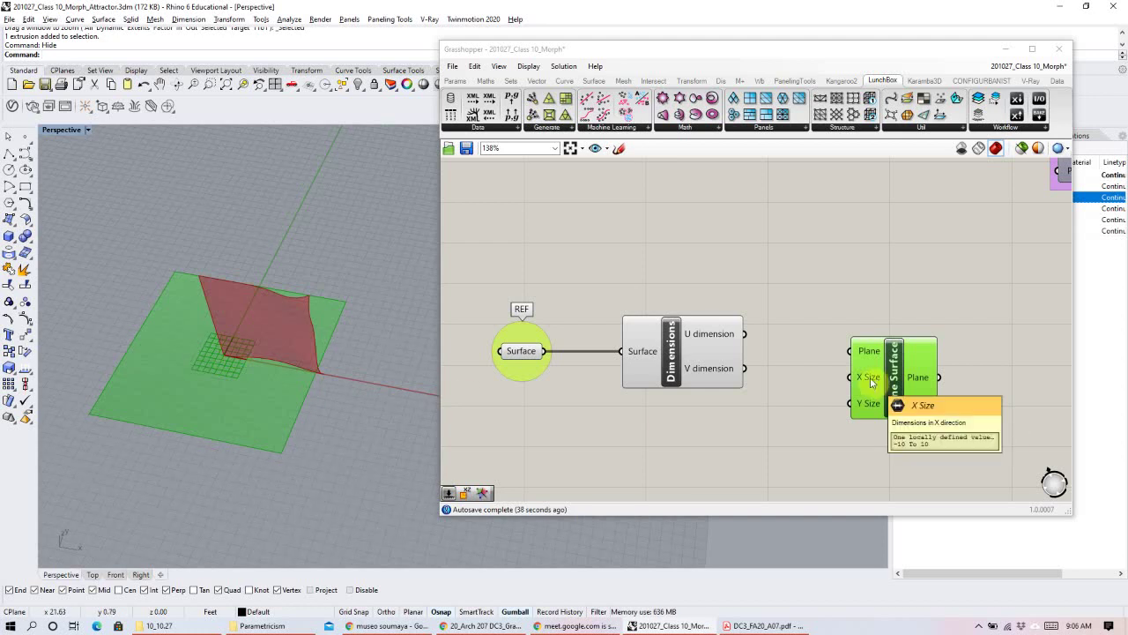
Connect U dimension to X Size and V dimension to Y Size of Plane Surface, then compare the plane with the curved surface.
{"action": "left_click_drag", "start_coordinate": [898, 383], "coordinate": [841, 344]}
{"action": "left_click_drag", "start_coordinate": [745, 334], "coordinate": [796, 340]}
{"action": "left_click_drag", "start_coordinate": [745, 368], "coordinate": [793, 364]}
{"action": "left_click", "coordinate": [278, 350]}
{"action": "right_click_drag", "start_coordinate": [279, 350], "coordinate": [281, 280]}
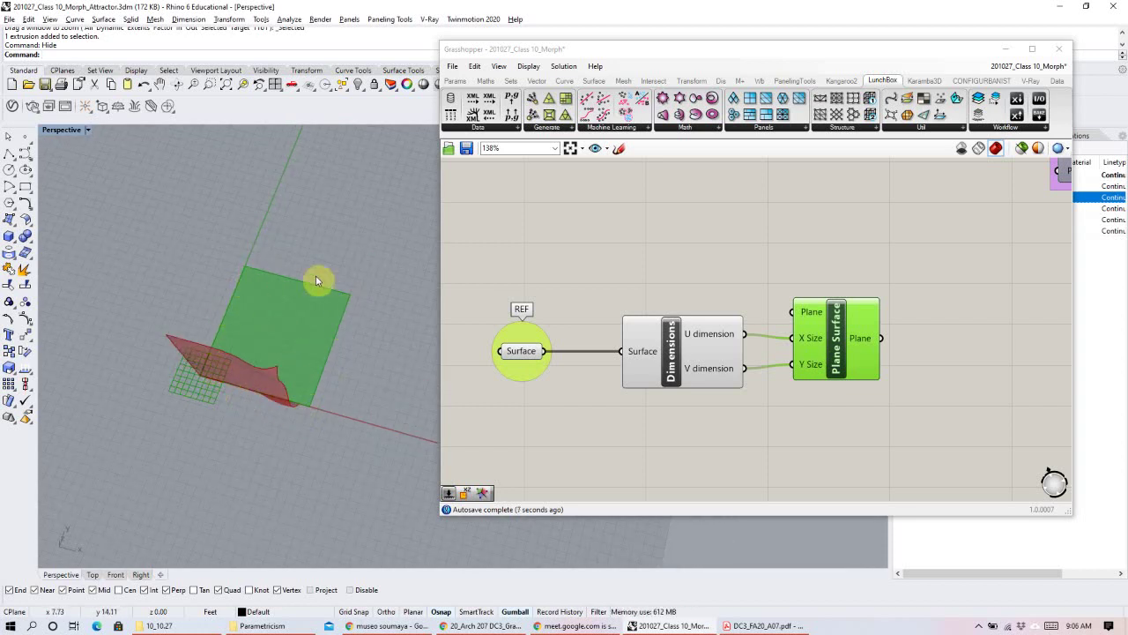
{"action": "right_click_drag", "start_coordinate": [259, 364], "coordinate": [279, 396]}
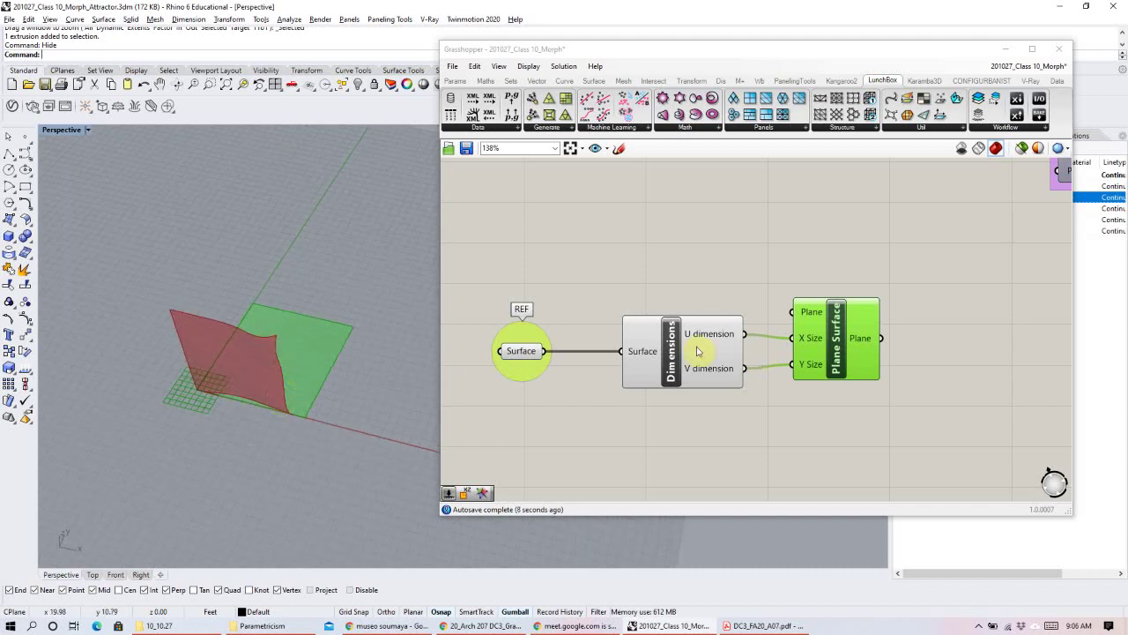
Move the new Dimensions and Plane Surface components together to a spot below the copied Surface parameter.
{"action": "left_click_drag", "start_coordinate": [862, 399], "coordinate": [689, 437]}
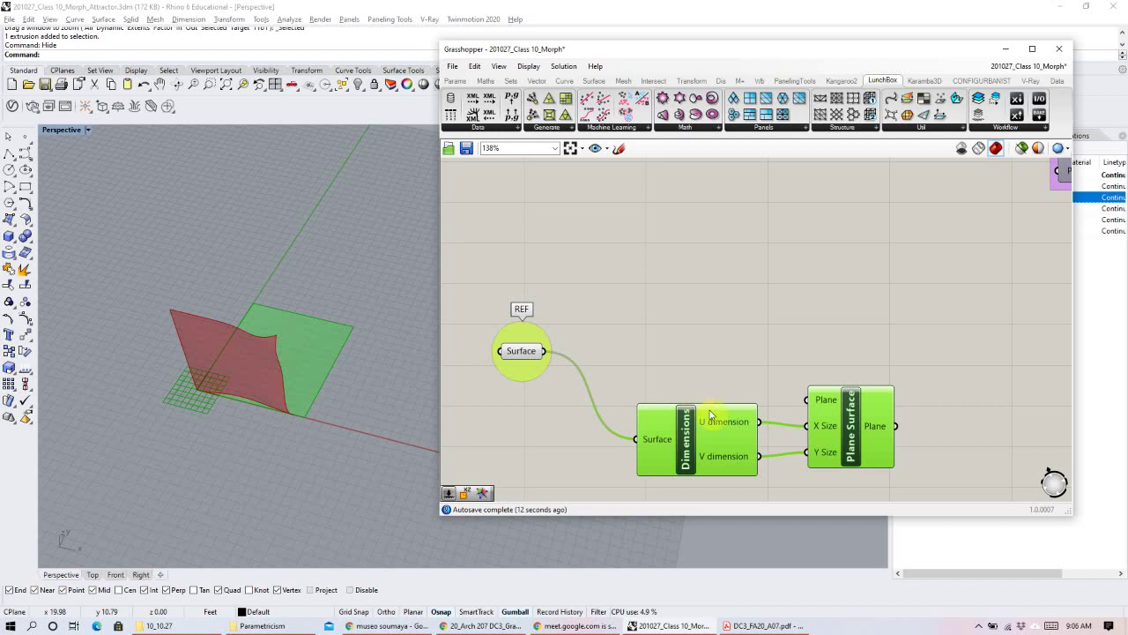
{"action": "mouse_move", "coordinate": [711, 414]}
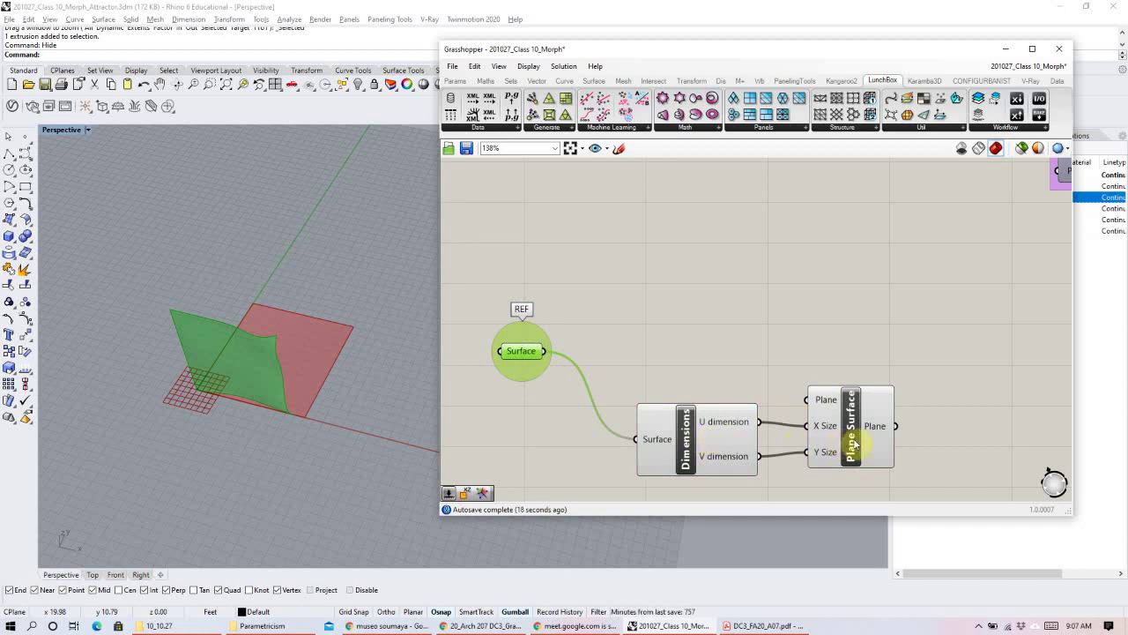
{"action": "left_click", "coordinate": [675, 370]}
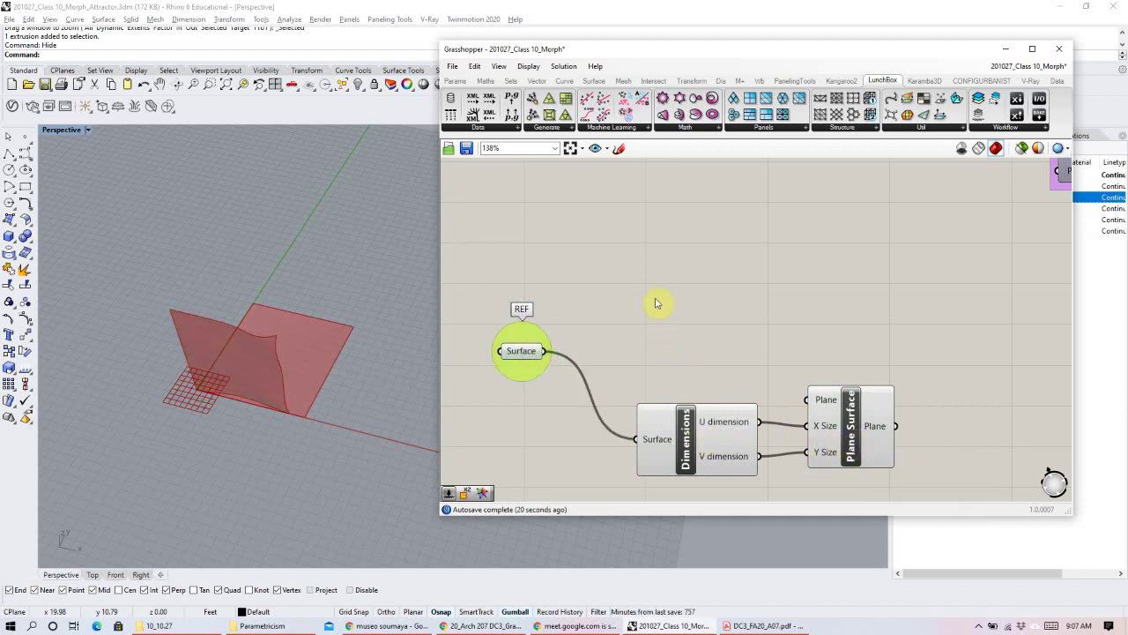
Add a Scribble label reading "Planar Surface" above the new Dimensions and Plane Surface components.
{"action": "scroll", "coordinate": [658, 302], "scroll_direction": "down", "scroll_amount": 3}
{"action": "right_click_drag", "start_coordinate": [748, 314], "coordinate": [723, 335]}
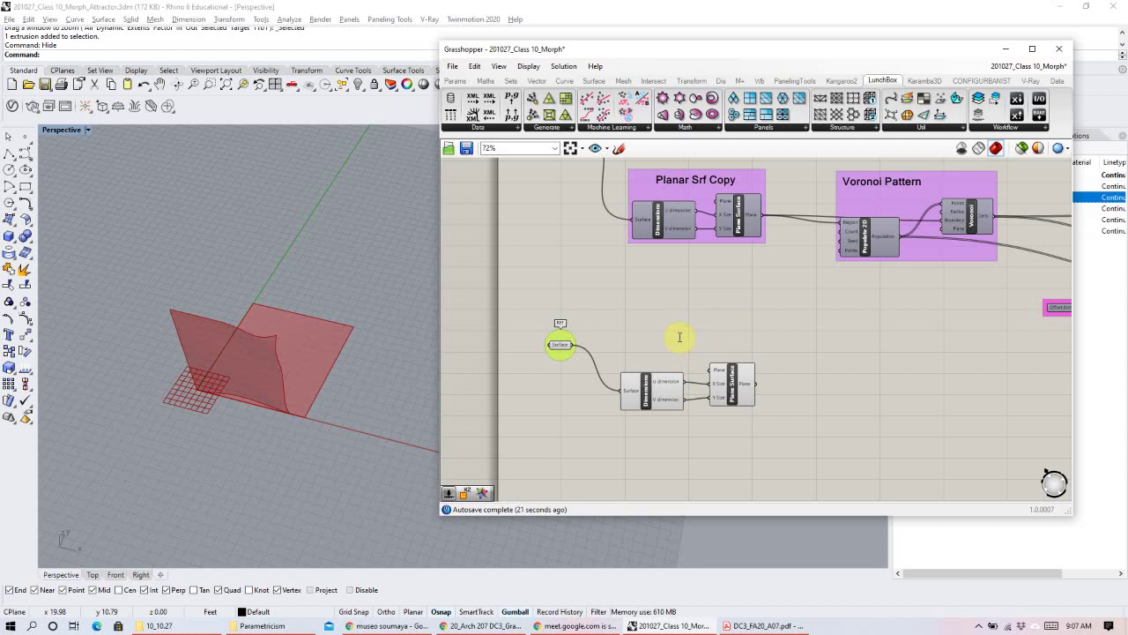
{"action": "scroll", "coordinate": [679, 336], "scroll_direction": "up", "scroll_amount": 2}
{"action": "double_click", "coordinate": [680, 337]}
{"action": "type", "text": "scr"}
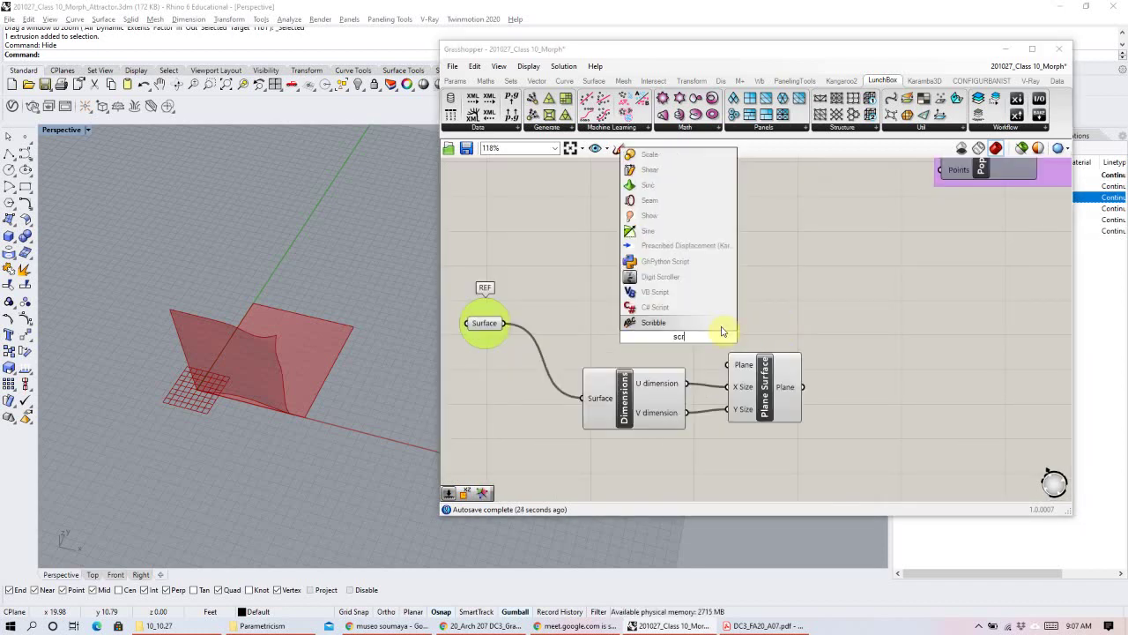
{"action": "key", "text": "Return"}
{"action": "double_click", "coordinate": [667, 334]}
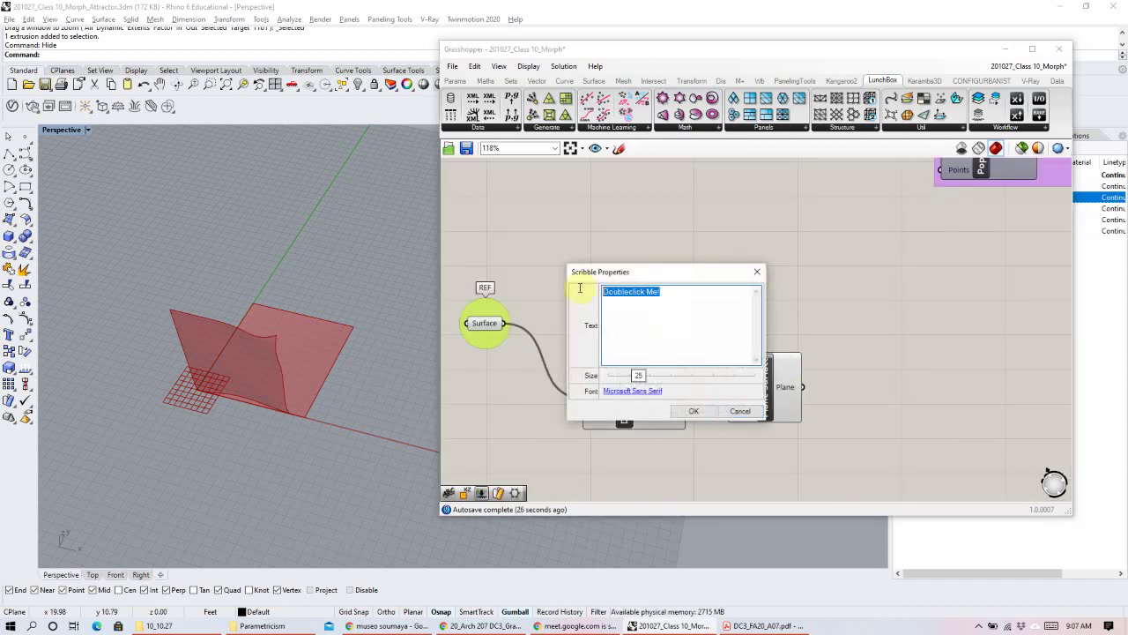
{"action": "type", "text": "Planar Surfa"}
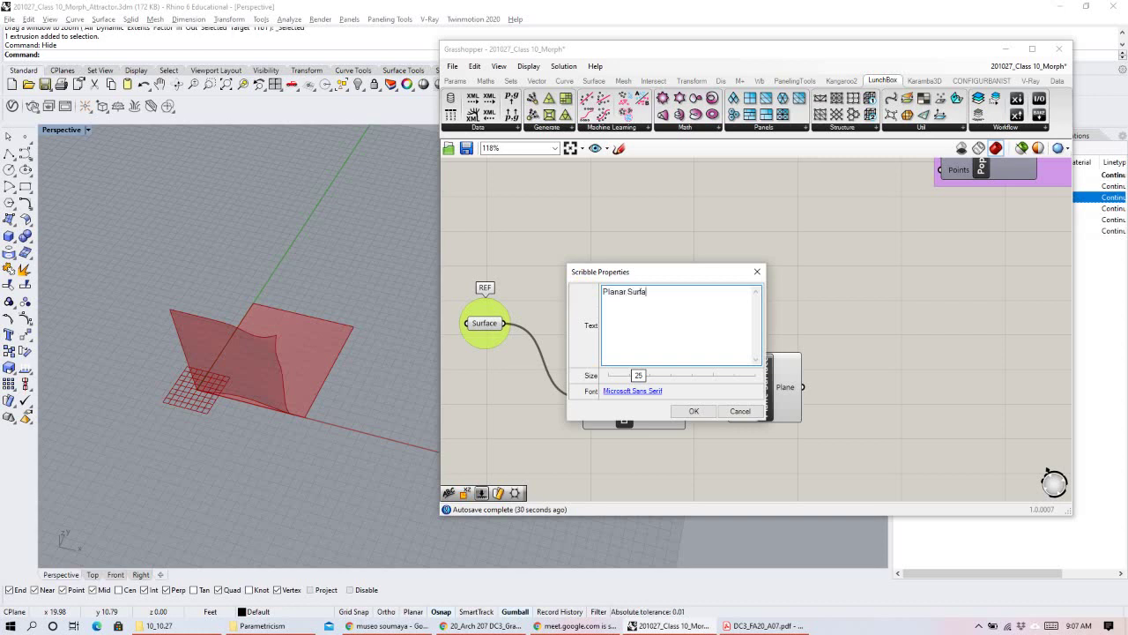
{"action": "left_click", "coordinate": [694, 411]}
Group the Planar Surface label with the new Dimensions and Plane Surface components, and reposition the group below the Surface parameter.
{"action": "left_click_drag", "start_coordinate": [675, 352], "coordinate": [654, 350]}
{"action": "left_click_drag", "start_coordinate": [809, 330], "coordinate": [578, 435]}
{"action": "key", "text": "ctrl+g"}
{"action": "left_click_drag", "start_coordinate": [691, 355], "coordinate": [713, 395]}
Turn off the preview of the copied REF Surface parameter and inspect the remaining planar surface in the viewport.
{"action": "left_click_drag", "start_coordinate": [535, 275], "coordinate": [467, 384]}
{"action": "left_click_drag", "start_coordinate": [525, 254], "coordinate": [466, 368]}
{"action": "right_click", "coordinate": [520, 275]}
{"action": "left_click", "coordinate": [548, 297]}
{"action": "left_click", "coordinate": [668, 287]}
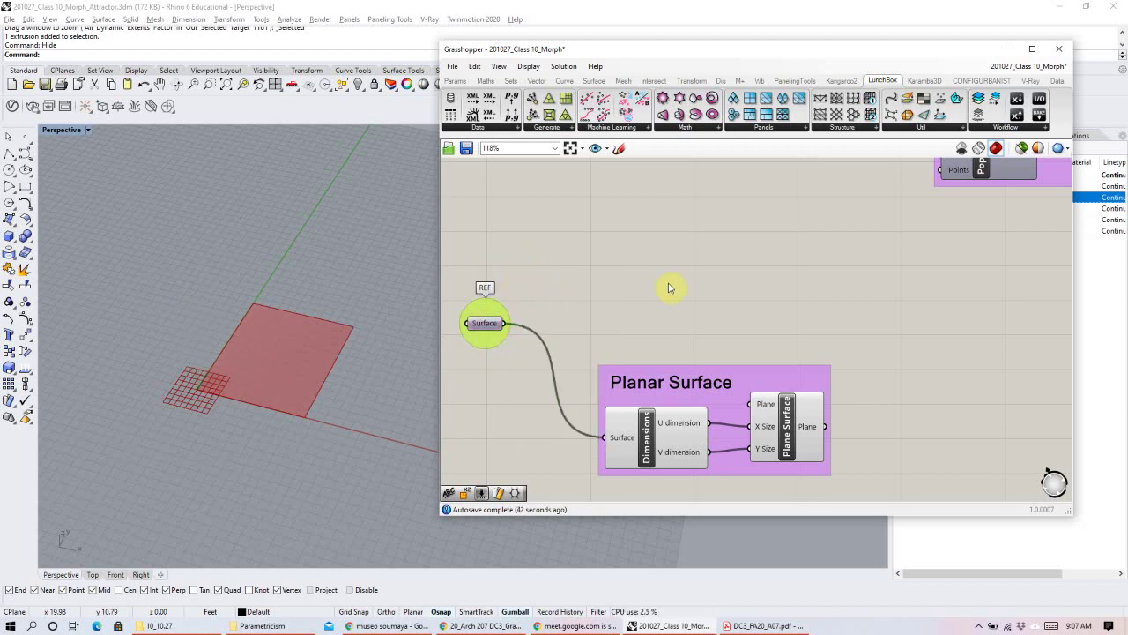
{"action": "left_click", "coordinate": [799, 441]}
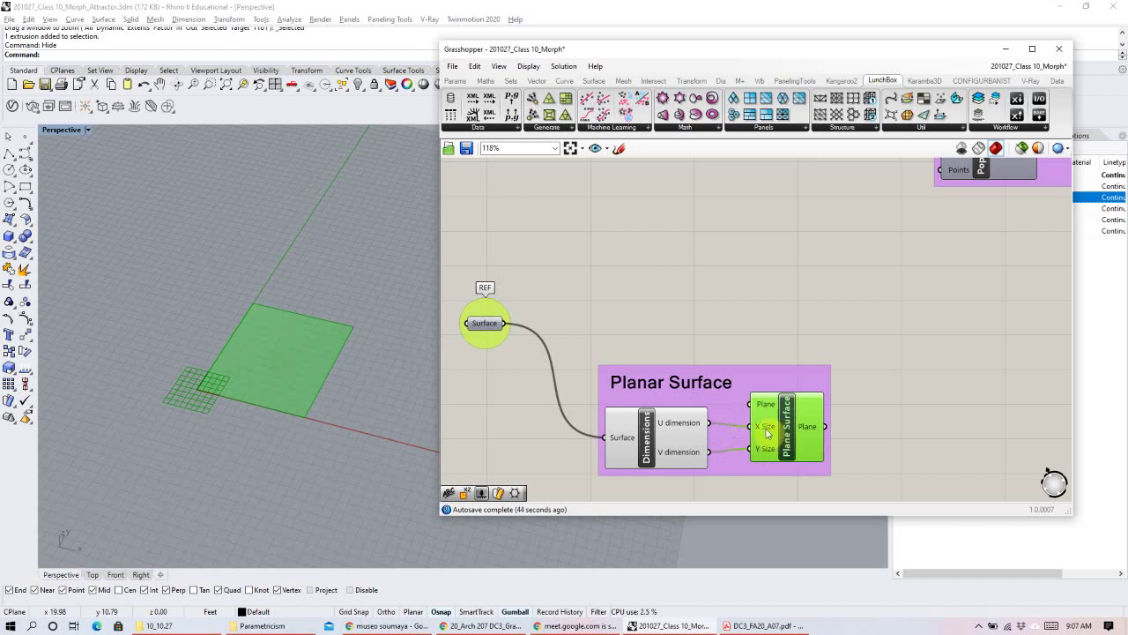
{"action": "right_click_drag", "start_coordinate": [297, 401], "coordinate": [310, 421]}
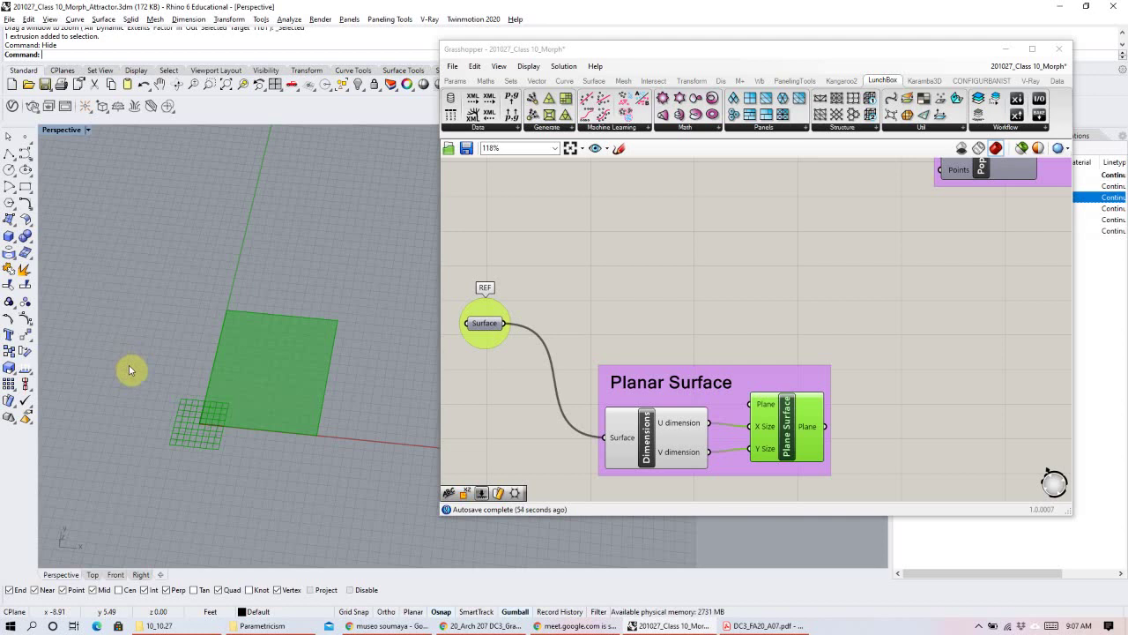
Space the Voronoi and Populate 2D components slightly apart in the original Voronoi Pattern group while examining how they are wired.
{"action": "right_click_drag", "start_coordinate": [930, 304], "coordinate": [753, 372]}
{"action": "scroll", "coordinate": [827, 331], "scroll_direction": "down", "scroll_amount": 2}
{"action": "left_click", "coordinate": [923, 218]}
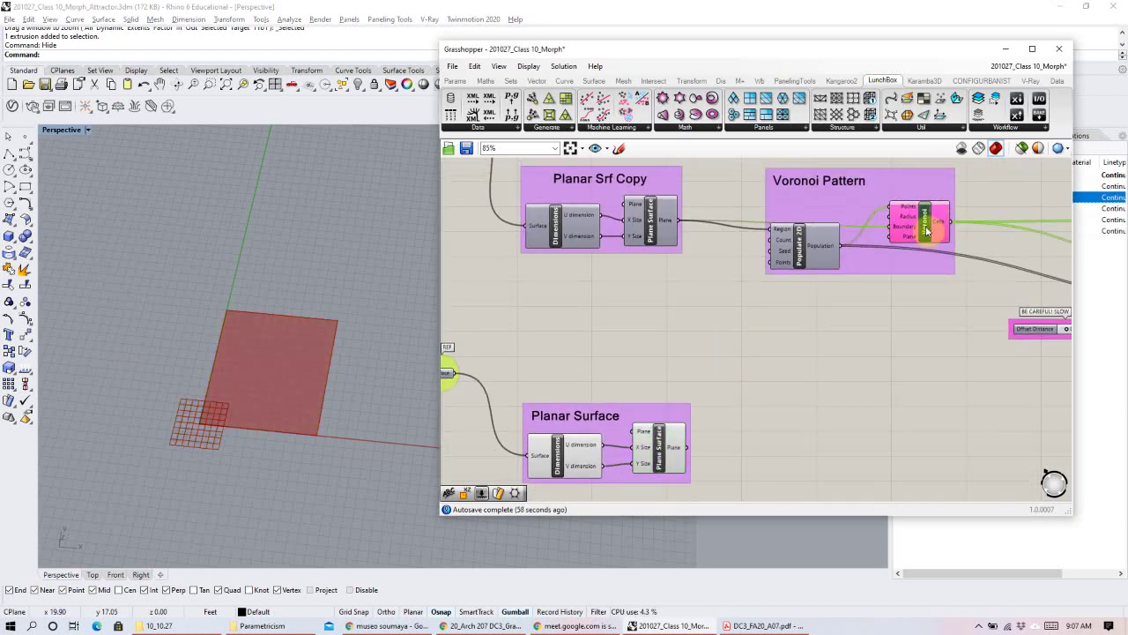
{"action": "left_click_drag", "start_coordinate": [923, 224], "coordinate": [918, 219]}
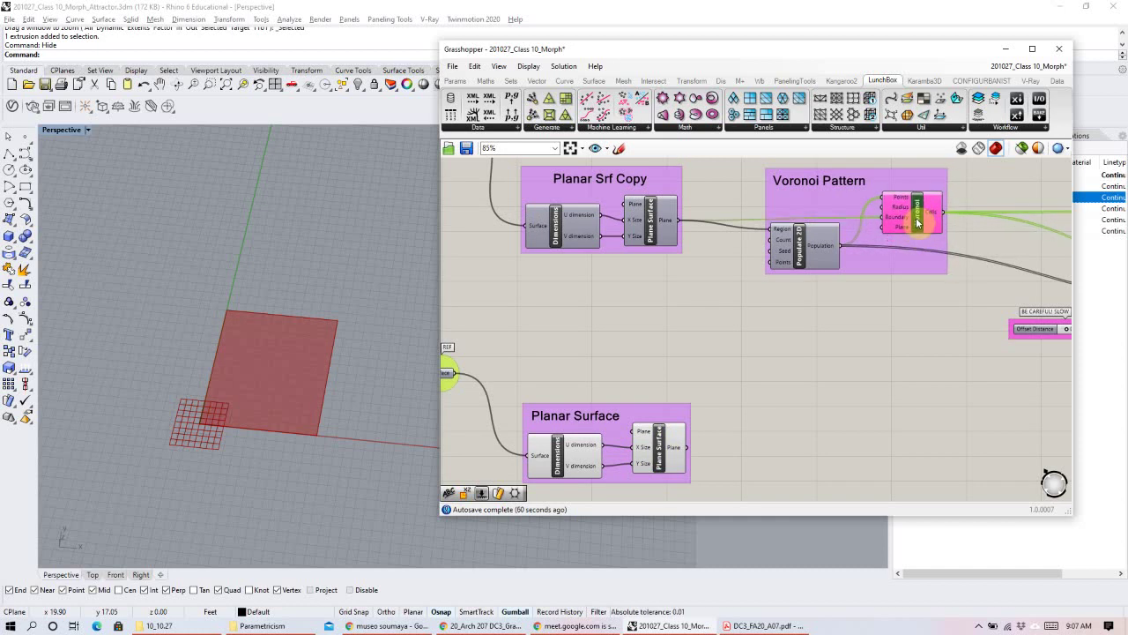
{"action": "left_click", "coordinate": [807, 258]}
{"action": "left_click_drag", "start_coordinate": [807, 257], "coordinate": [809, 270]}
{"action": "left_click", "coordinate": [917, 213]}
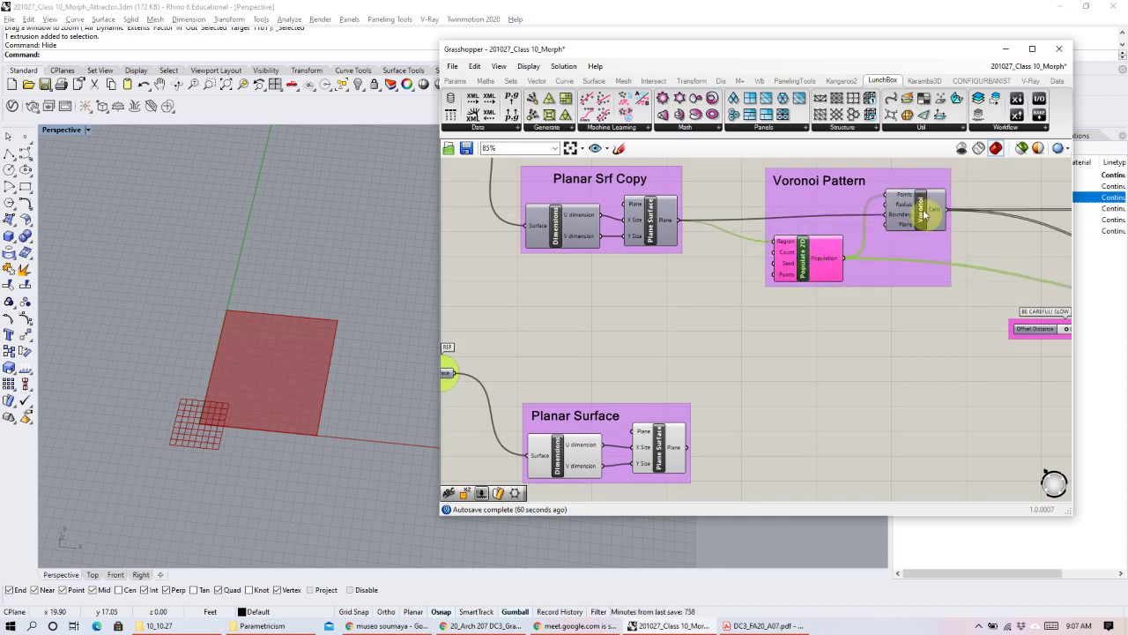
{"action": "left_click", "coordinate": [803, 263]}
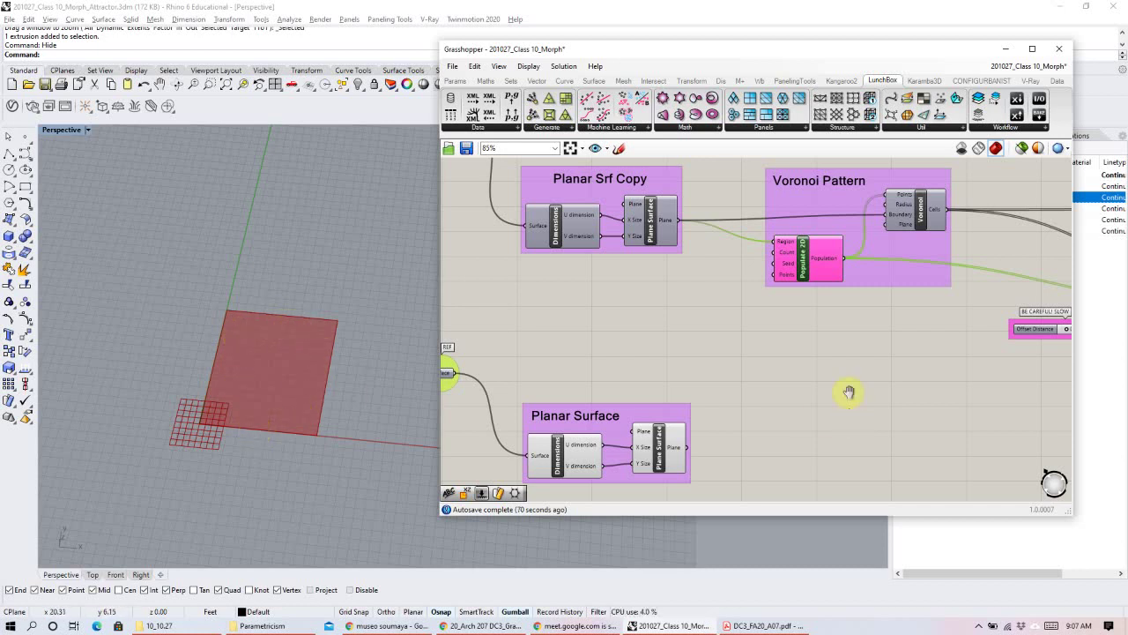
Add a Voronoi component in the empty area beyond the new Planar Surface group.
{"action": "right_click_drag", "start_coordinate": [849, 392], "coordinate": [860, 309]}
{"action": "right_click_drag", "start_coordinate": [748, 307], "coordinate": [792, 370]}
{"action": "double_click", "coordinate": [832, 356]}
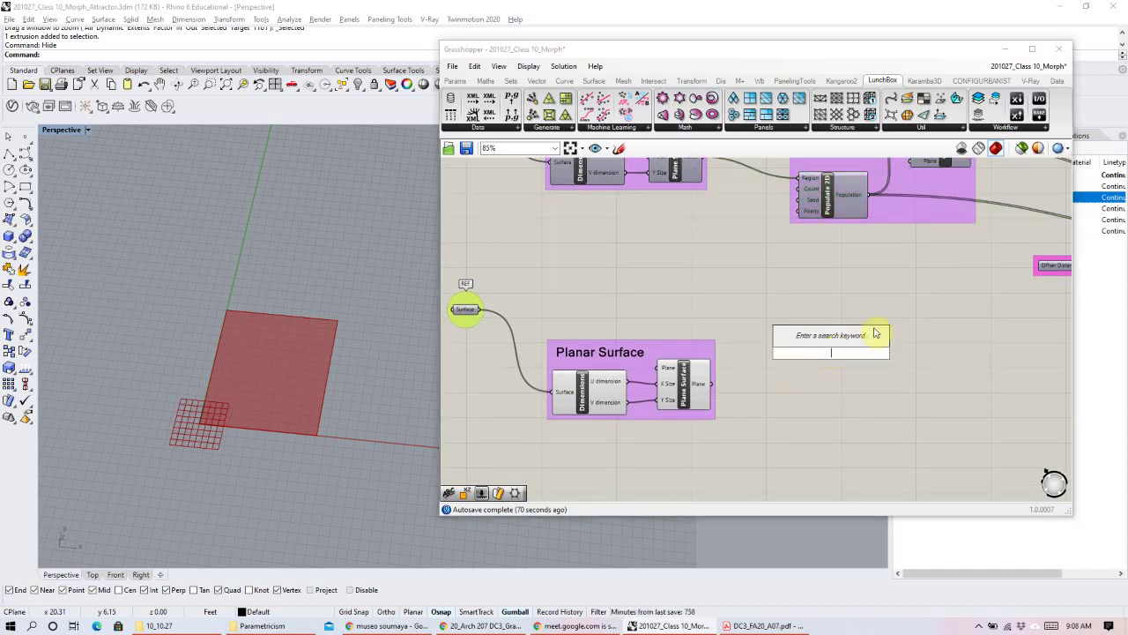
{"action": "type", "text": "vo"}
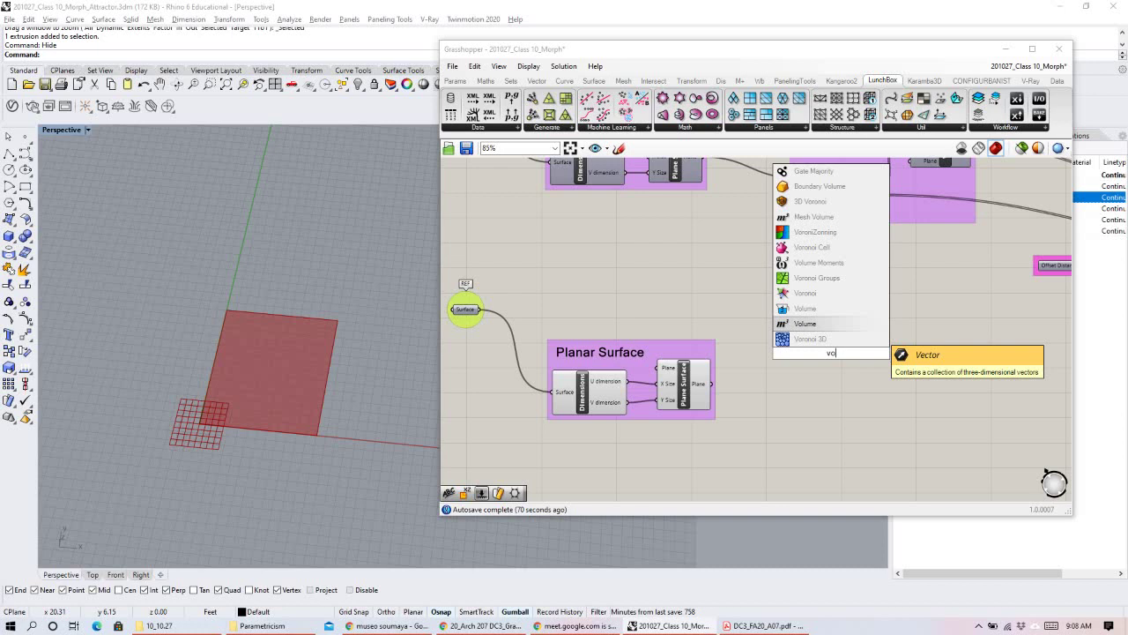
{"action": "left_click", "coordinate": [827, 294]}
{"action": "left_click", "coordinate": [895, 357]}
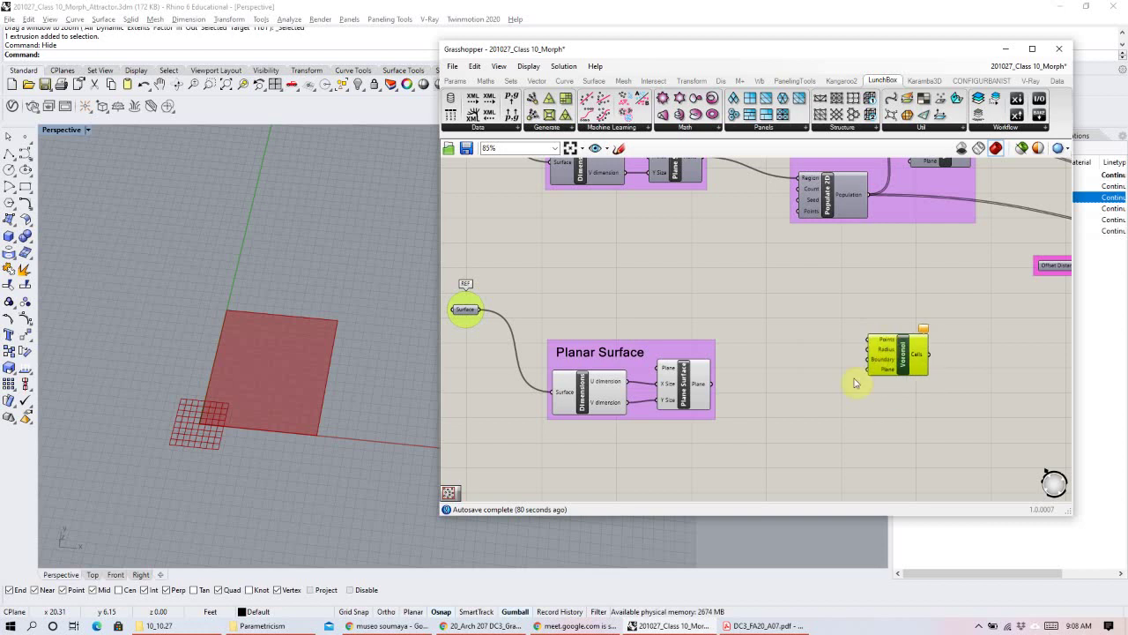
Add a Populate 2D component between the Planar Surface group and the new Voronoi component.
{"action": "right_click_drag", "start_coordinate": [854, 383], "coordinate": [888, 331]}
{"action": "scroll", "coordinate": [891, 324], "scroll_direction": "up", "scroll_amount": 2}
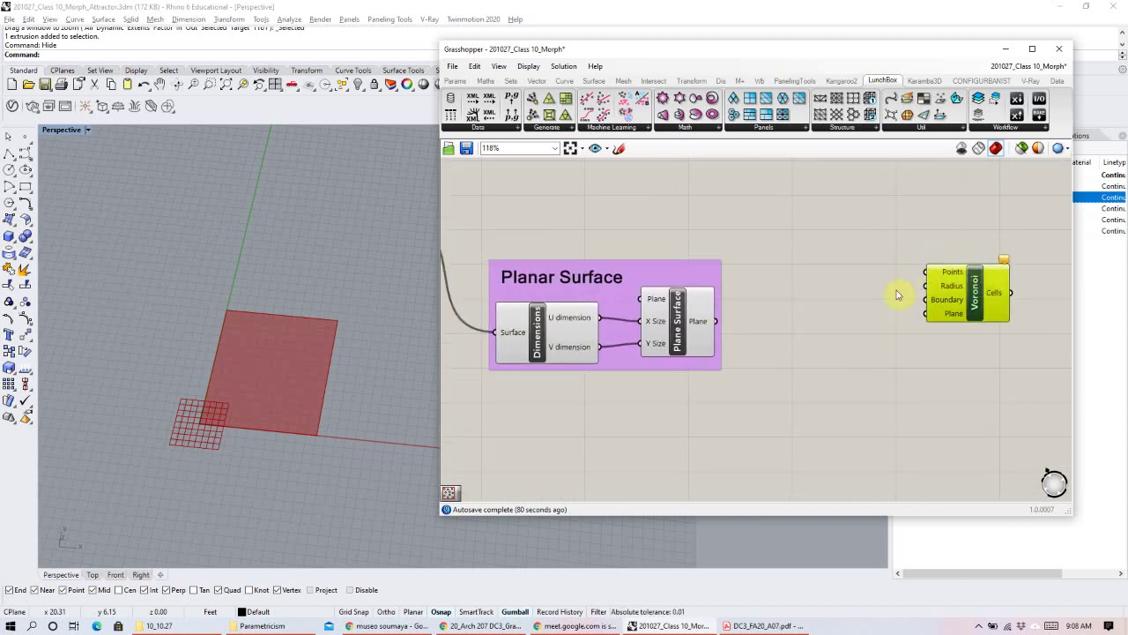
{"action": "double_click", "coordinate": [817, 322]}
{"action": "type", "text": "p"}
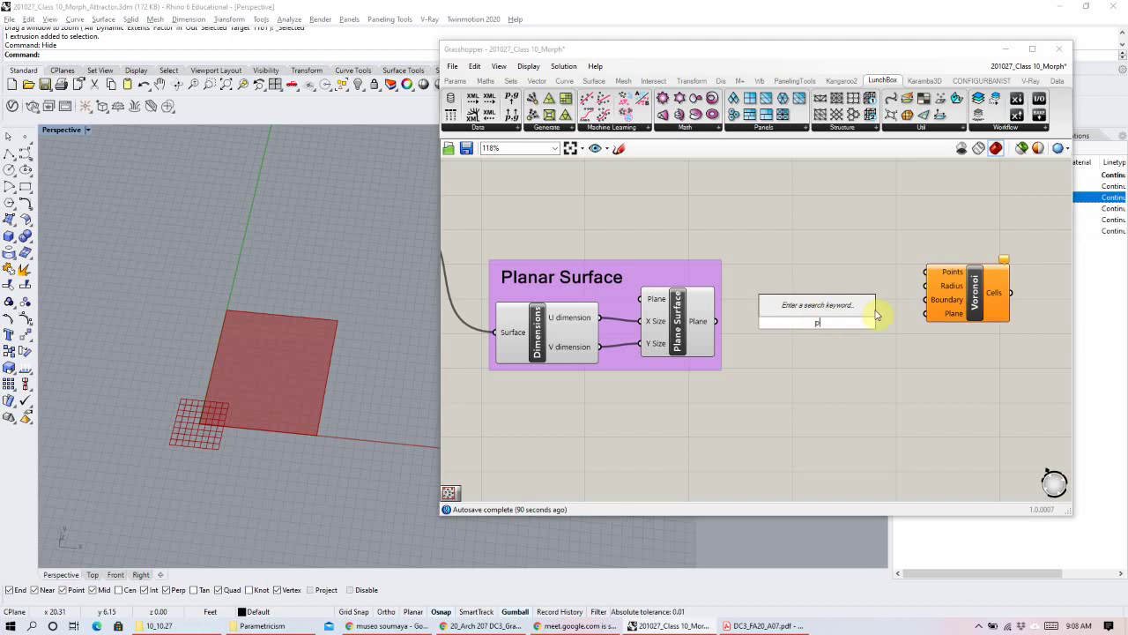
{"action": "type", "text": "op"}
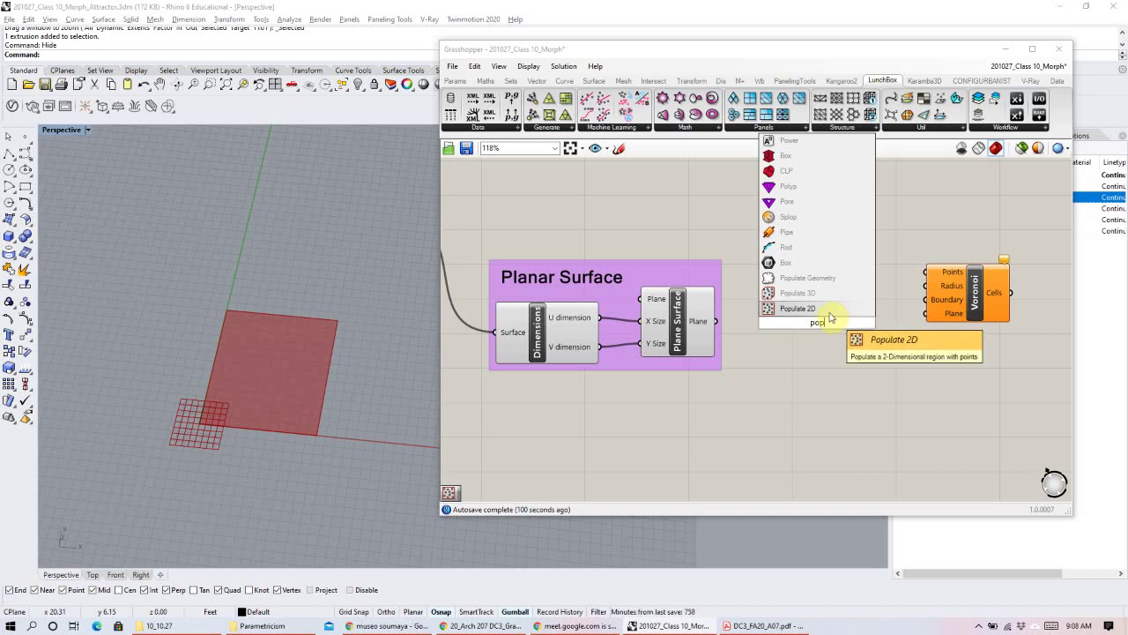
{"action": "left_click", "coordinate": [830, 315]}
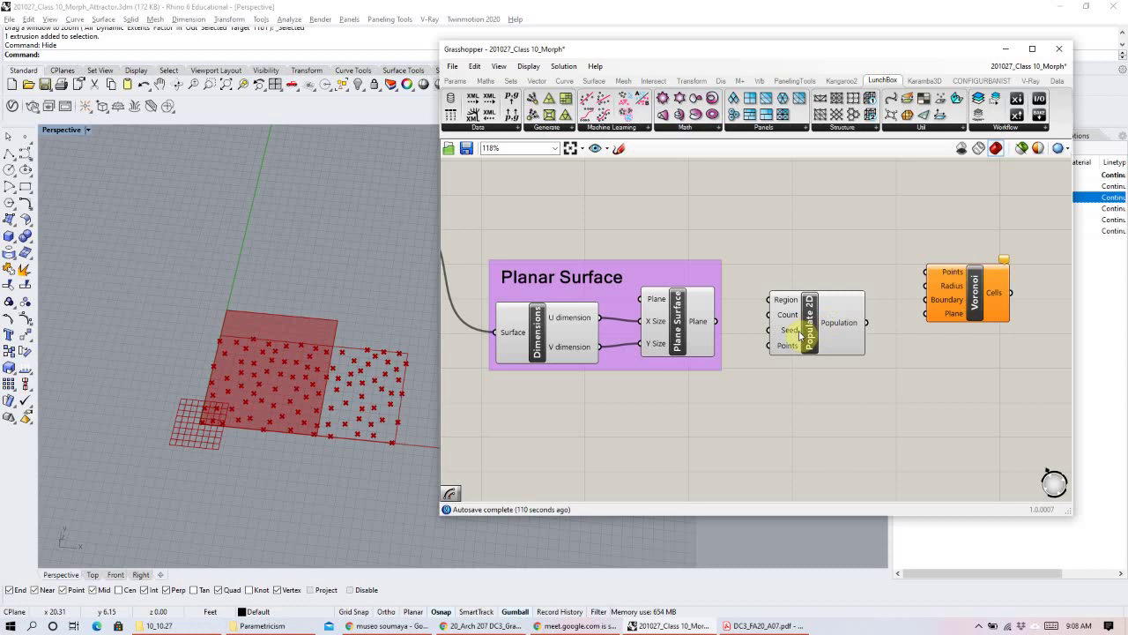
Look up the Voronoi and Populate 2D components in the component search.
{"action": "double_click", "coordinate": [847, 234]}
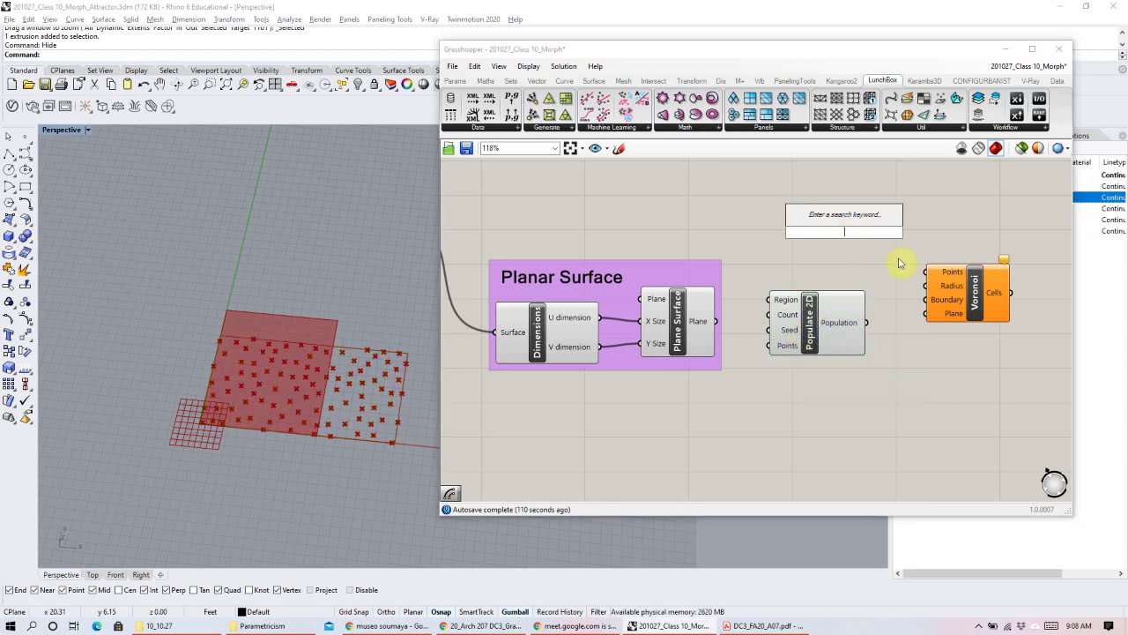
{"action": "type", "text": "c"}
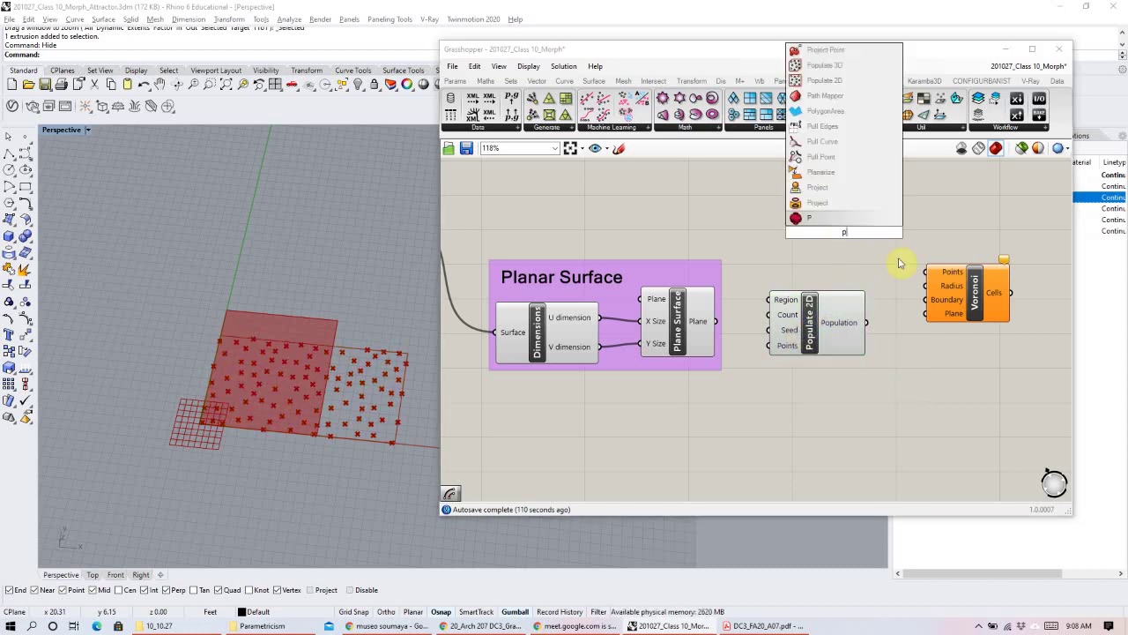
{"action": "key", "text": "BackSpace"}
{"action": "type", "text": "vor"}
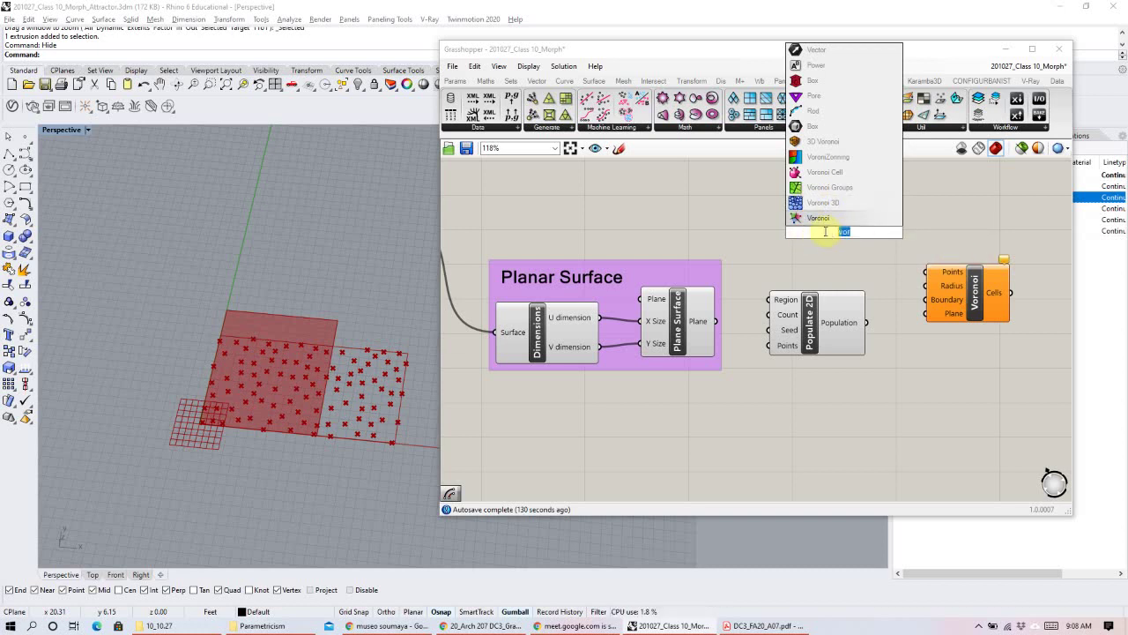
{"action": "type", "text": "pop"}
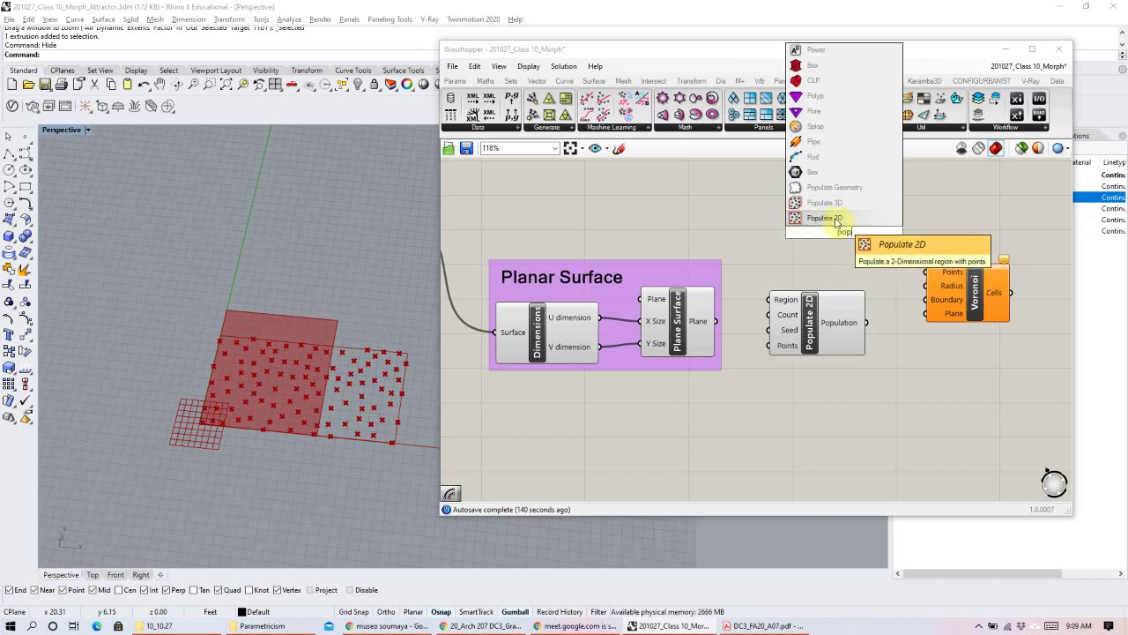
{"action": "left_click", "coordinate": [959, 212]}
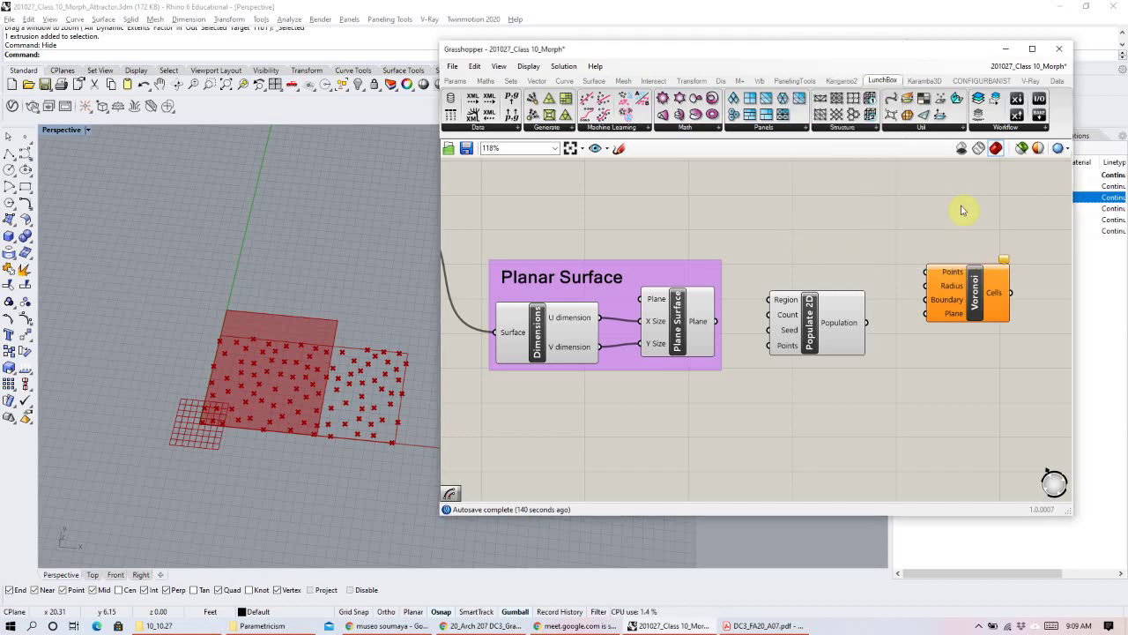
{"action": "double_click", "coordinate": [959, 211]}
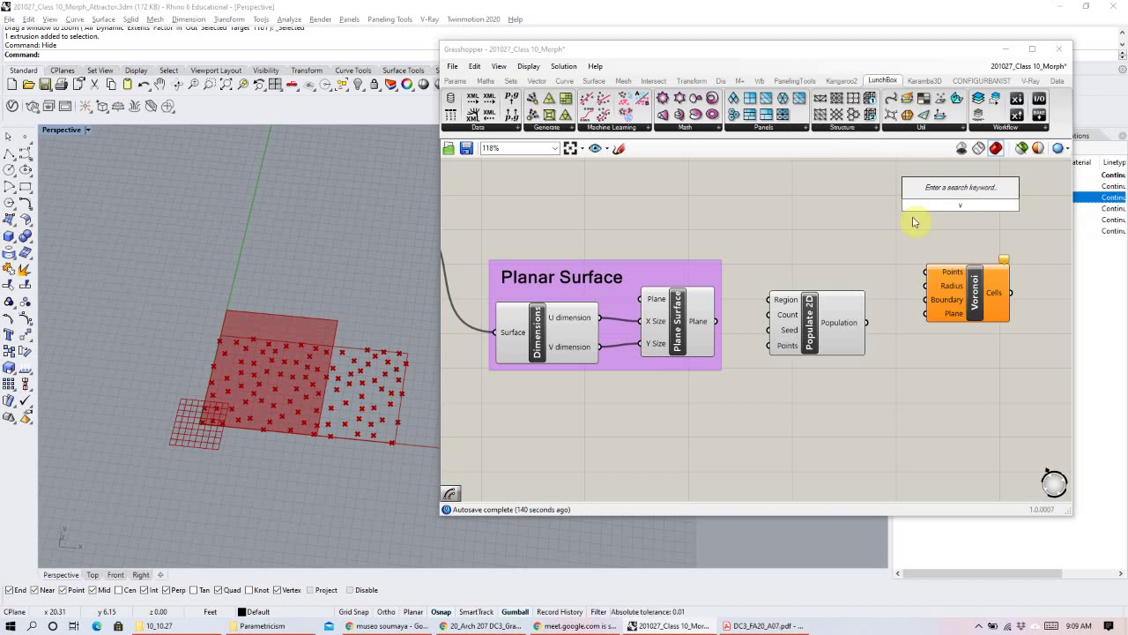
{"action": "type", "text": "voni"}
{"action": "key", "text": "BackSpace"}
{"action": "type", "text": "oro"}
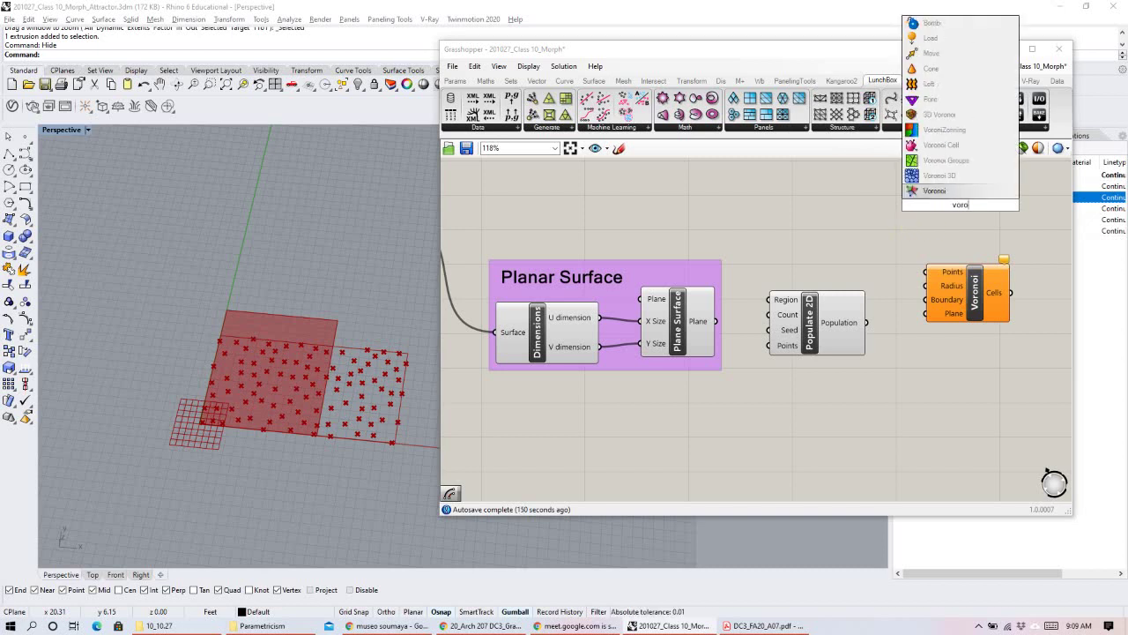
{"action": "left_click", "coordinate": [937, 191]}
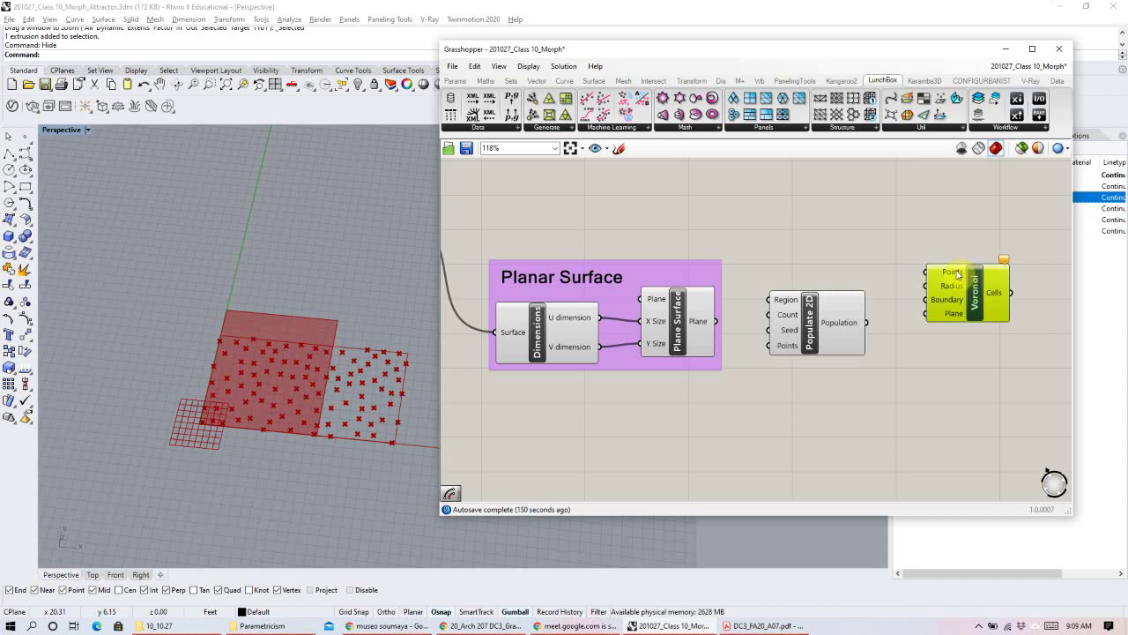
{"action": "left_click", "coordinate": [926, 232]}
{"action": "double_click", "coordinate": [926, 232]}
{"action": "type", "text": "voo"}
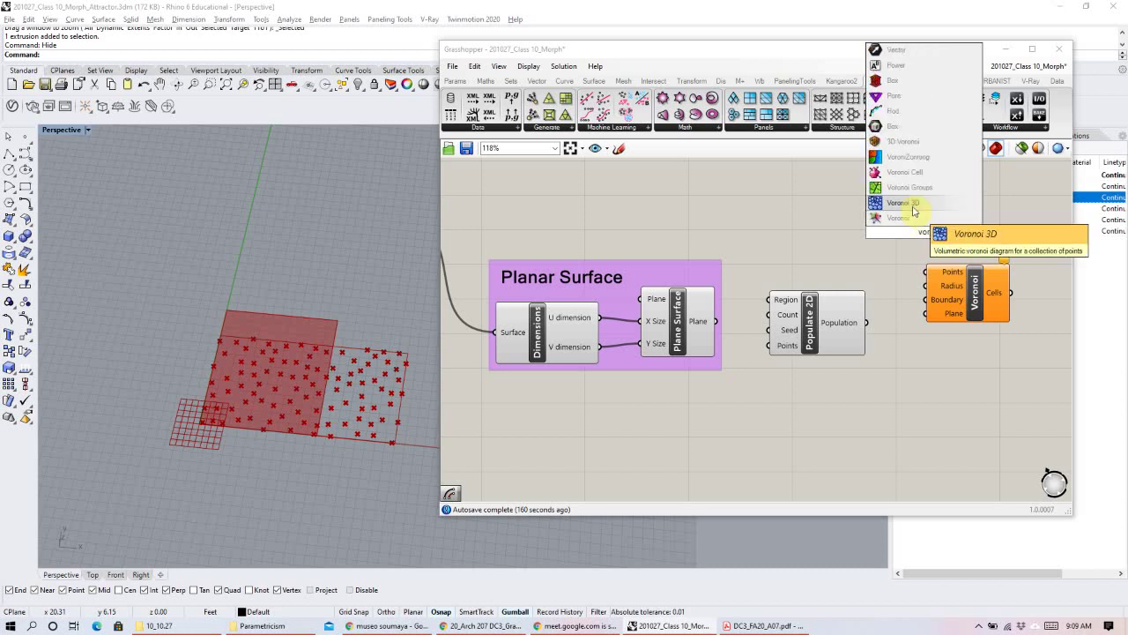
{"action": "left_click", "coordinate": [921, 218]}
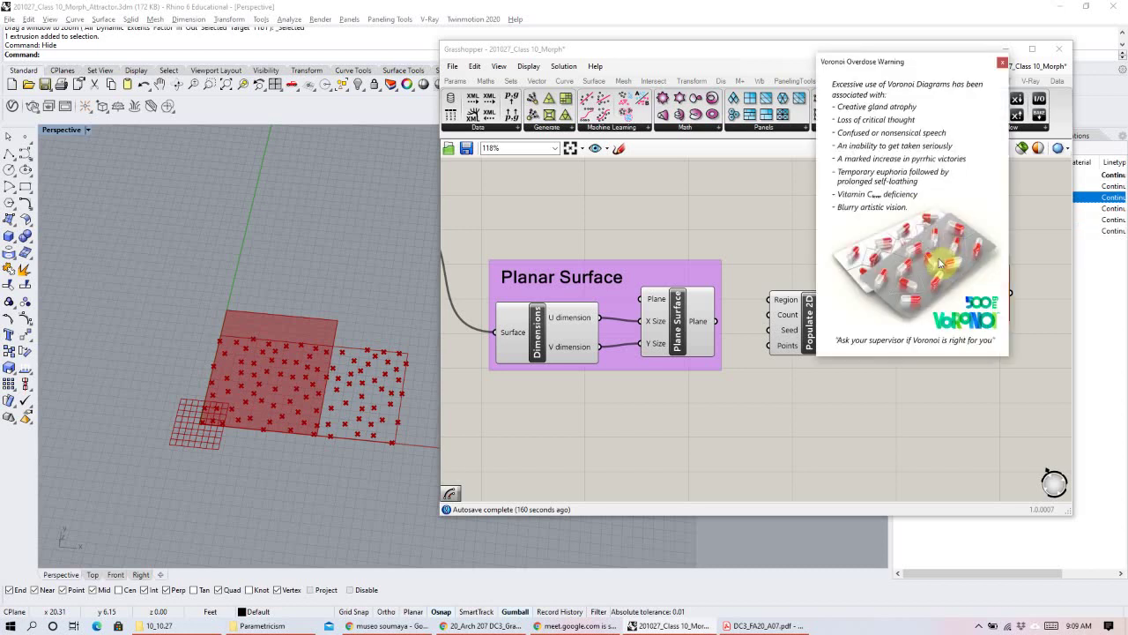
{"action": "left_click", "coordinate": [1002, 65]}
{"action": "left_click_drag", "start_coordinate": [926, 230], "coordinate": [907, 213]}
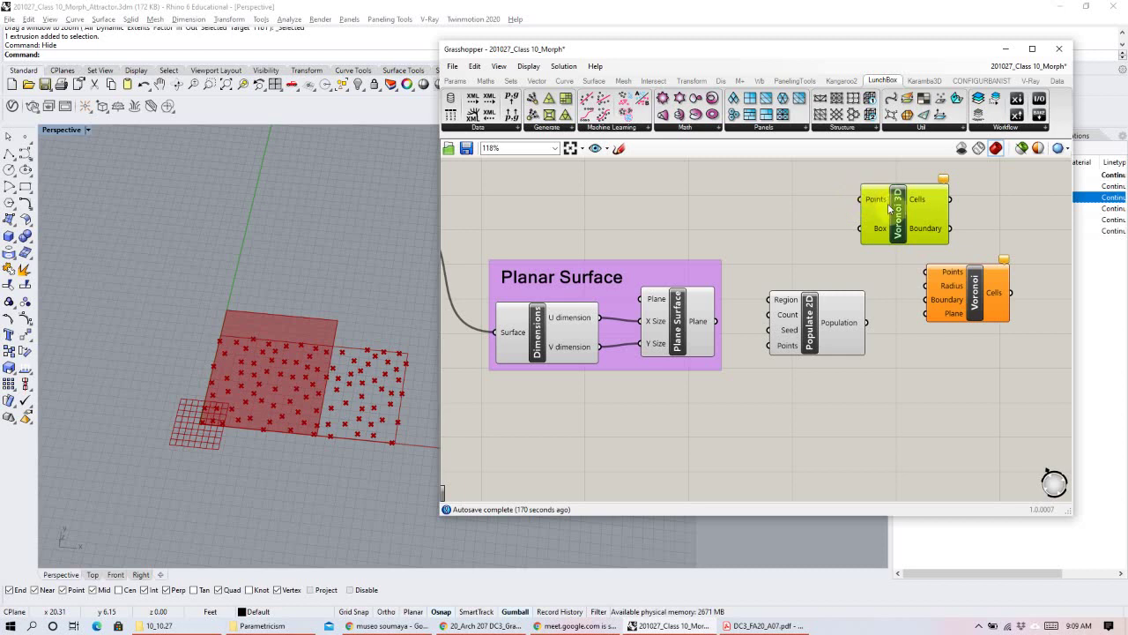
{"action": "key", "text": "Delete"}
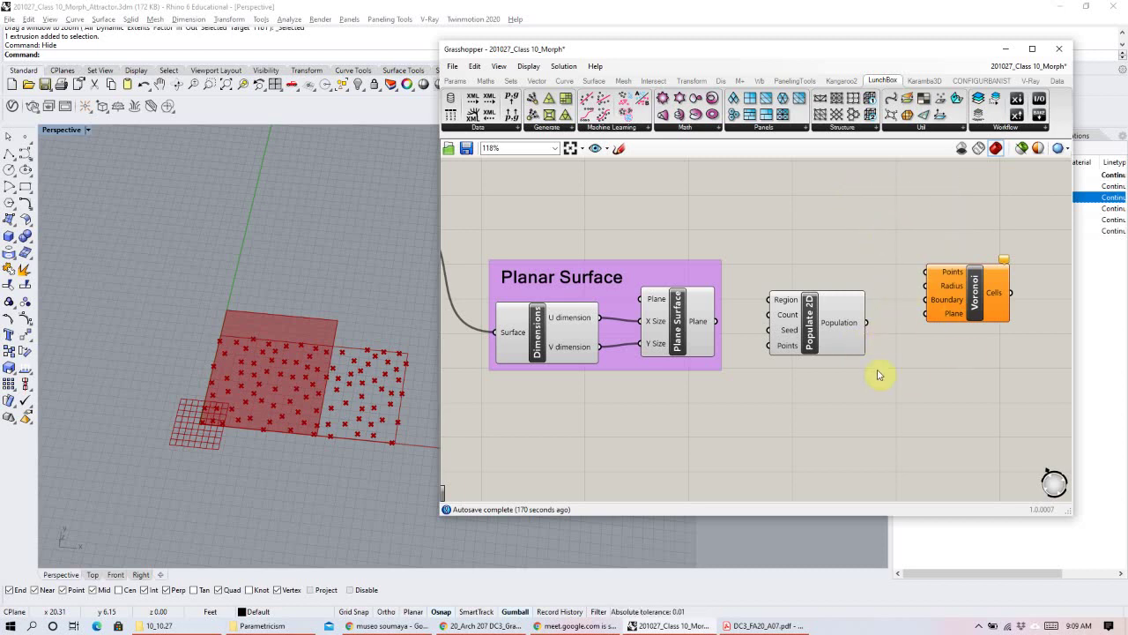
Arrange the new Populate 2D and Voronoi components with a gap between them, Populate 2D slightly lower.
{"action": "left_click_drag", "start_coordinate": [790, 342], "coordinate": [792, 381]}
{"action": "left_click_drag", "start_coordinate": [999, 294], "coordinate": [975, 321]}
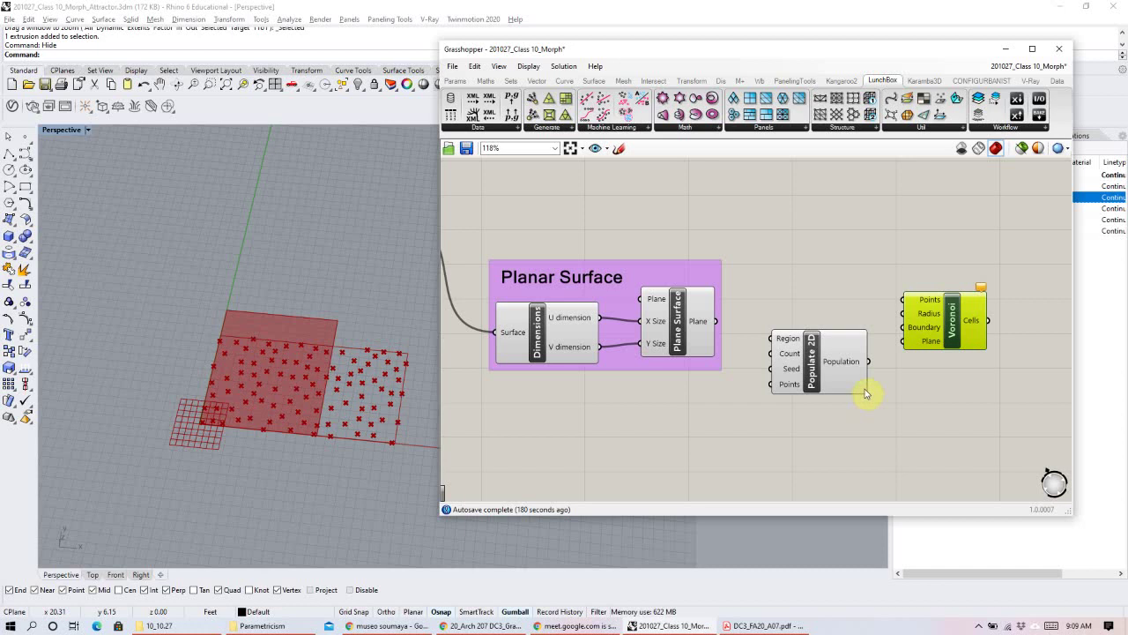
{"action": "left_click_drag", "start_coordinate": [830, 362], "coordinate": [842, 359]}
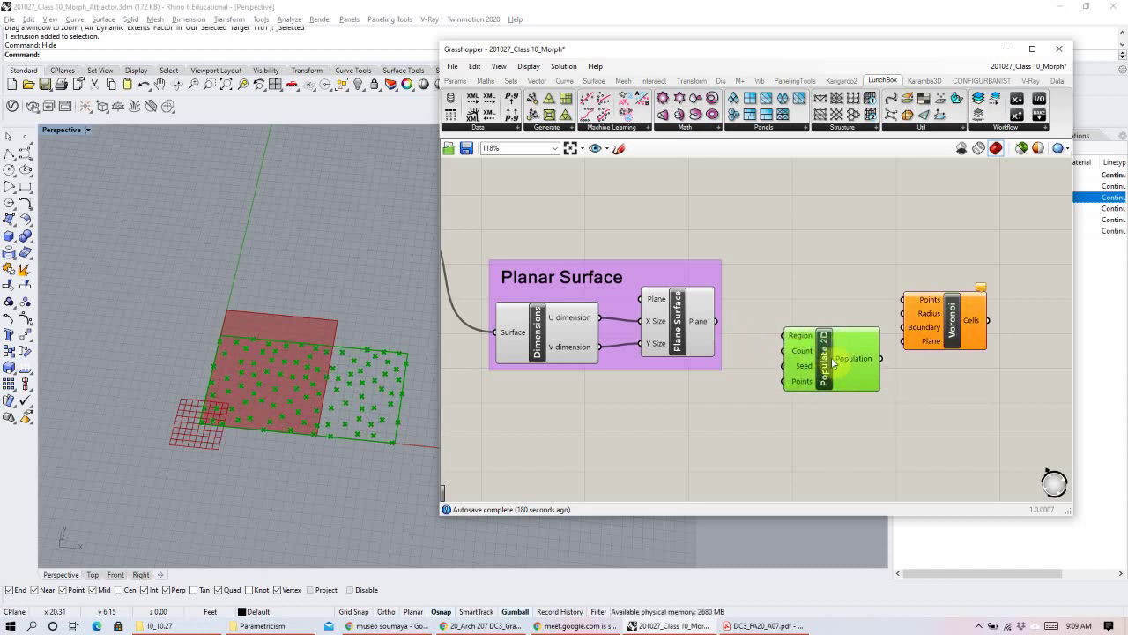
{"action": "left_click_drag", "start_coordinate": [953, 320], "coordinate": [971, 315]}
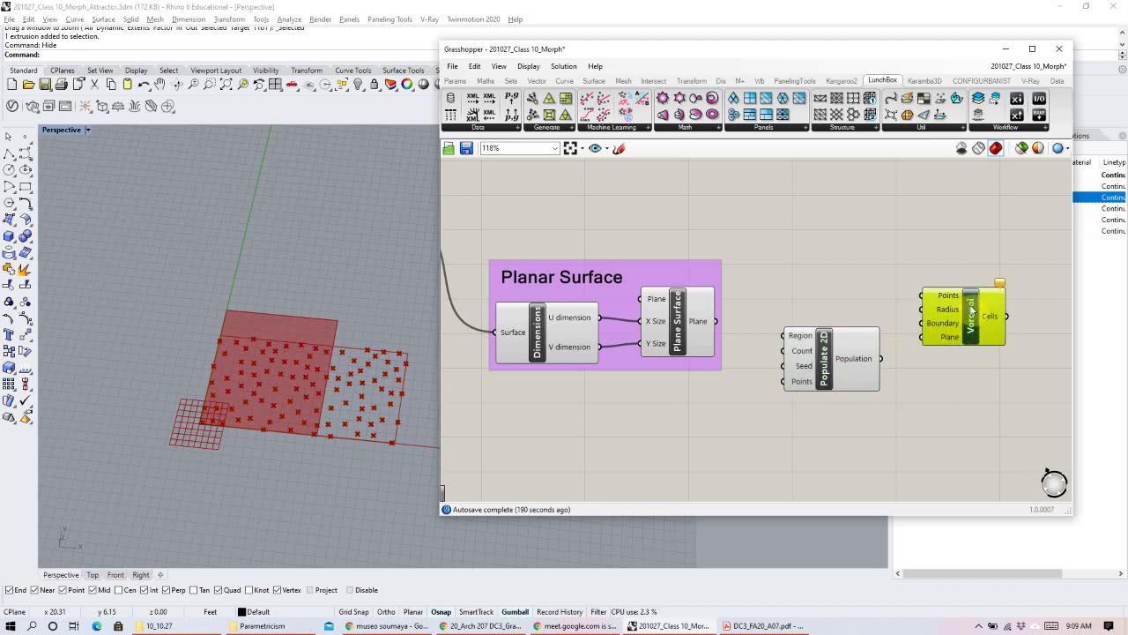
{"action": "left_click", "coordinate": [908, 345]}
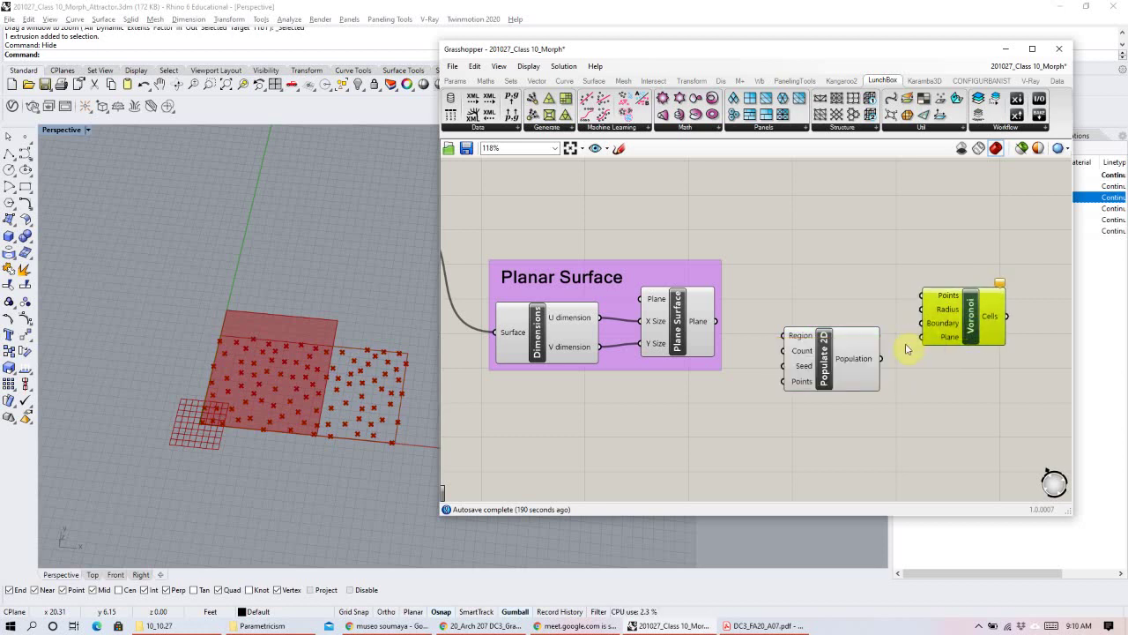
Connect Populate 2D's Population output to the Voronoi component's Points input and inspect the cells in the viewport.
{"action": "left_click_drag", "start_coordinate": [883, 357], "coordinate": [965, 310]}
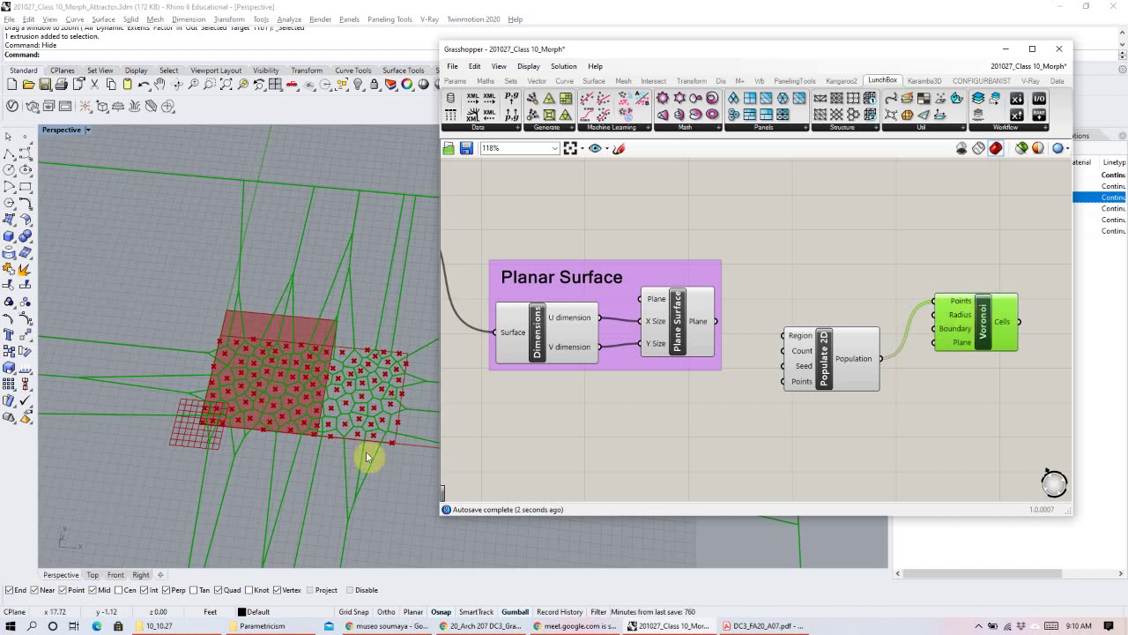
{"action": "scroll", "coordinate": [281, 390], "scroll_direction": "down", "scroll_amount": 4}
{"action": "scroll", "coordinate": [363, 400], "scroll_direction": "up", "scroll_amount": 3}
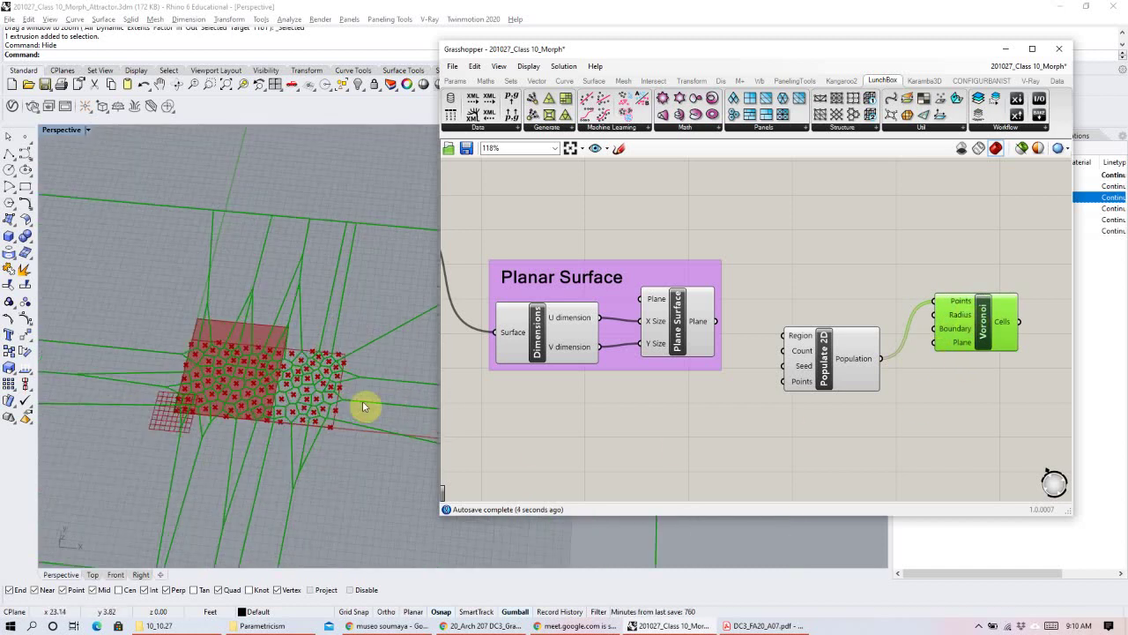
{"action": "left_click_drag", "start_coordinate": [986, 326], "coordinate": [1005, 331]}
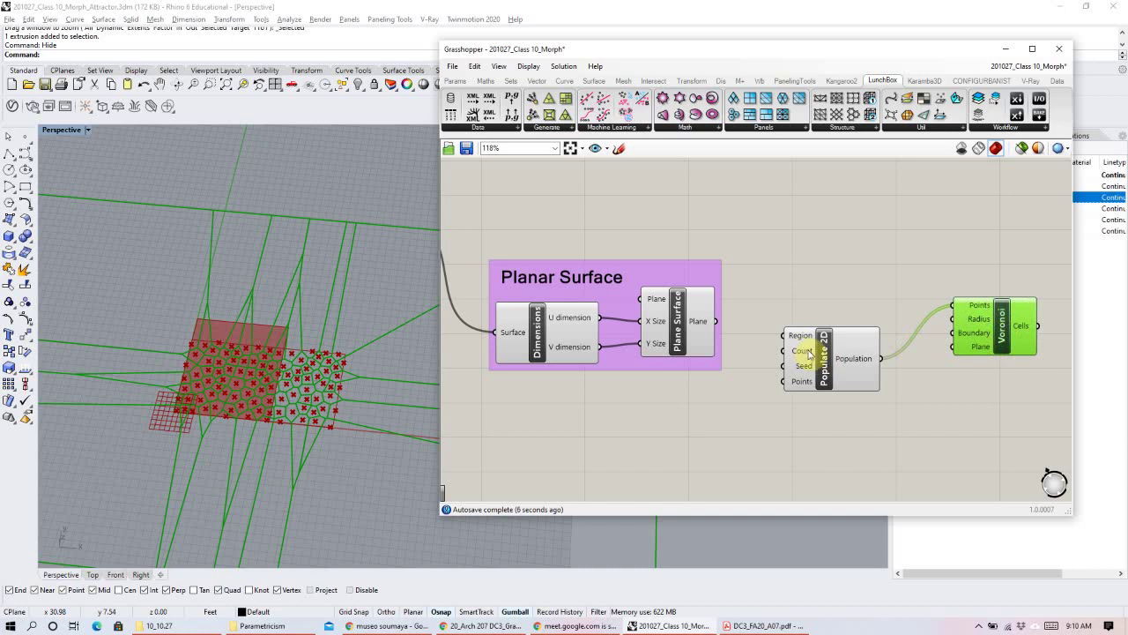
Connect the Plane Surface output to Populate 2D's Region input and check the points on the planar surface.
{"action": "left_click", "coordinate": [808, 352]}
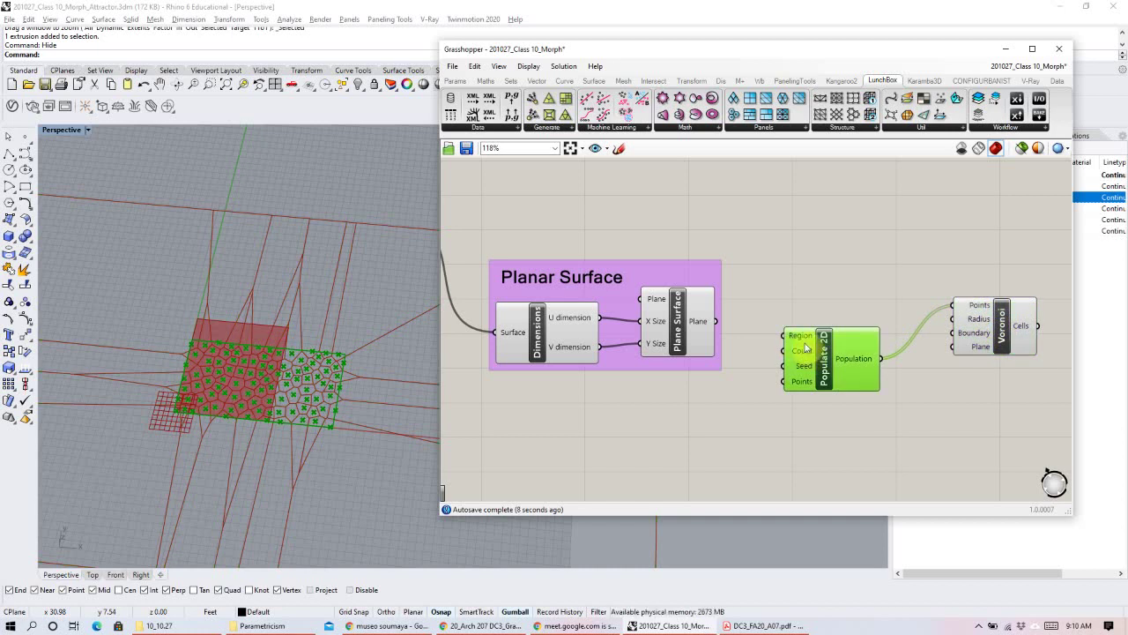
{"action": "left_click_drag", "start_coordinate": [732, 322], "coordinate": [783, 336]}
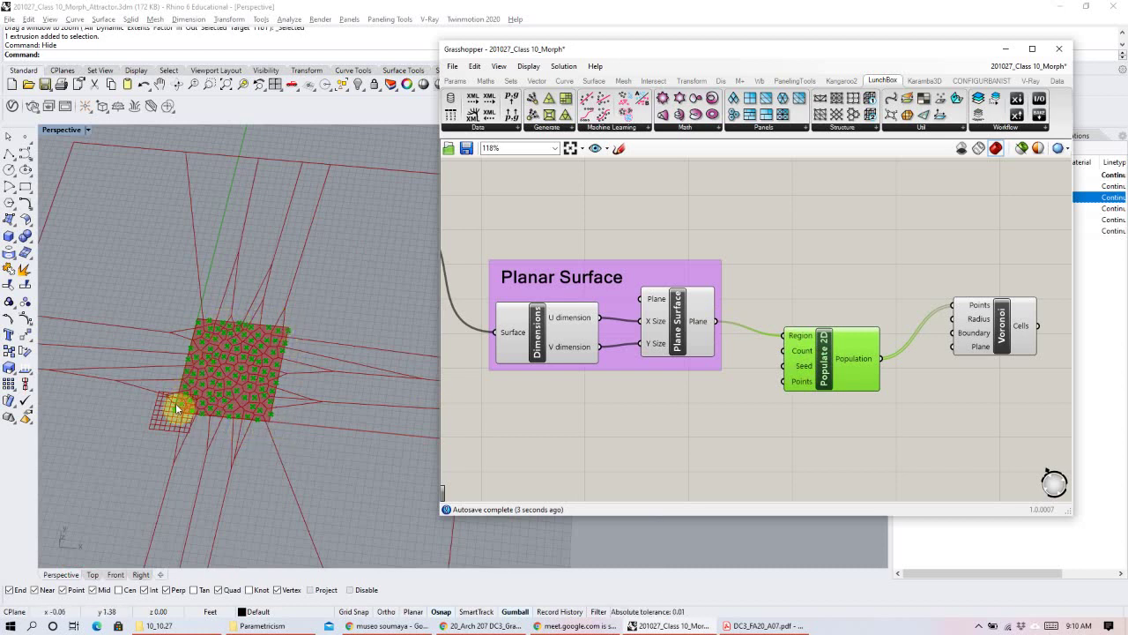
{"action": "scroll", "coordinate": [238, 388], "scroll_direction": "up", "scroll_amount": 2}
{"action": "scroll", "coordinate": [325, 416], "scroll_direction": "up", "scroll_amount": 2}
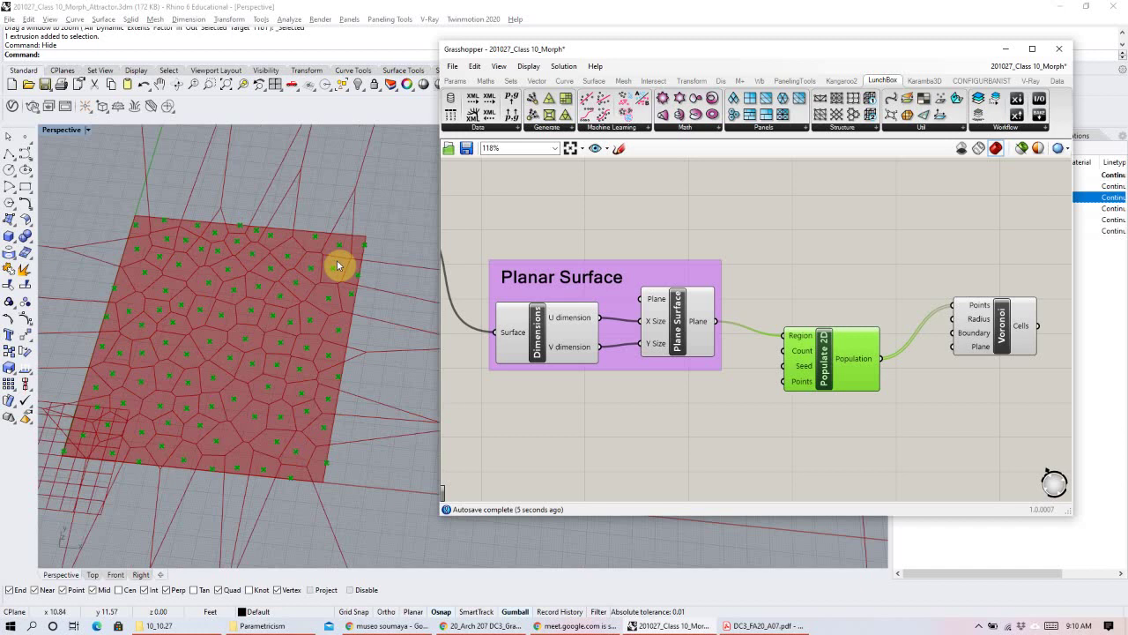
{"action": "scroll", "coordinate": [163, 404], "scroll_direction": "down", "scroll_amount": 3}
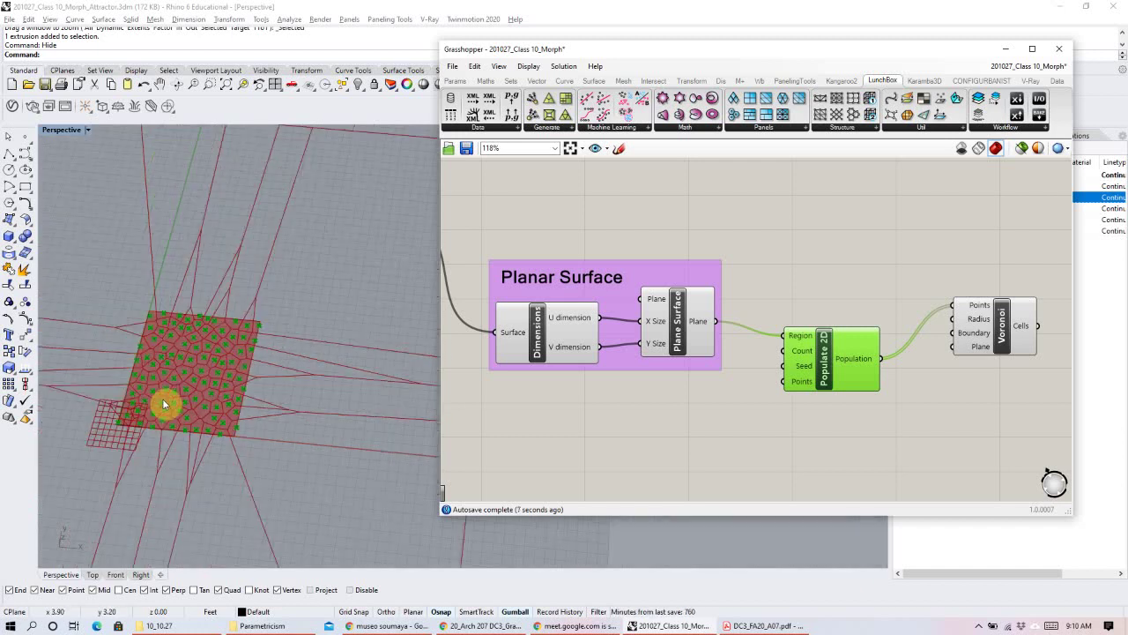
Connect the Plane Surface output to the Voronoi's Boundary input, move Populate 2D above that wire, and inspect the trimmed cells.
{"action": "left_click", "coordinate": [974, 333]}
{"action": "left_click_drag", "start_coordinate": [988, 326], "coordinate": [990, 325]}
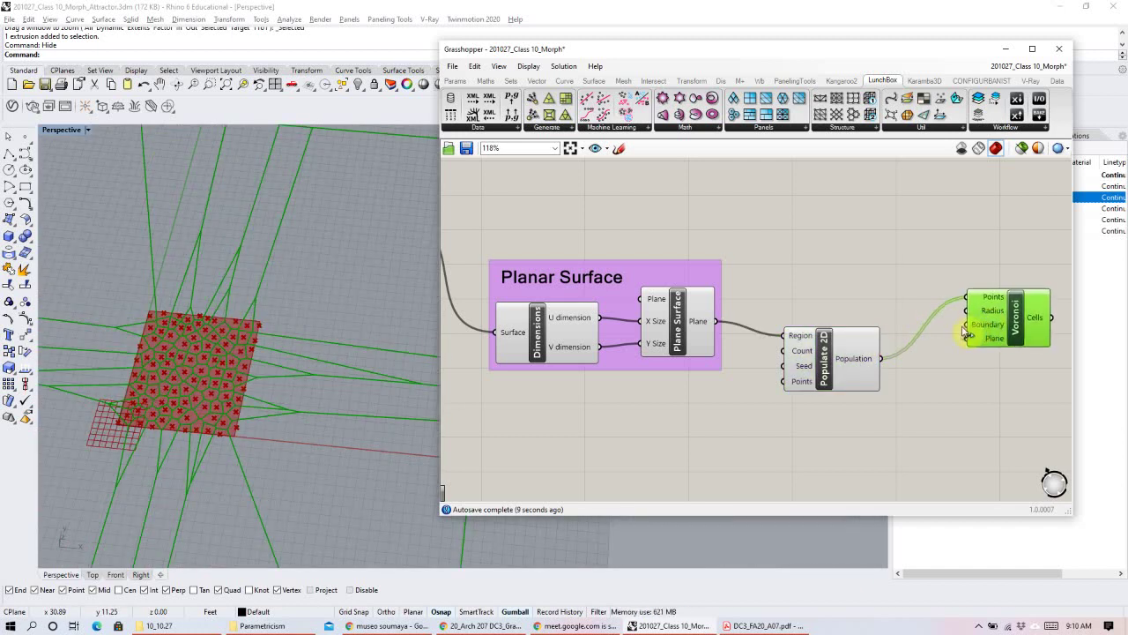
{"action": "left_click_drag", "start_coordinate": [730, 322], "coordinate": [967, 325]}
{"action": "left_click_drag", "start_coordinate": [825, 368], "coordinate": [842, 279]}
{"action": "left_click_drag", "start_coordinate": [1016, 319], "coordinate": [974, 328]}
{"action": "left_click", "coordinate": [916, 388]}
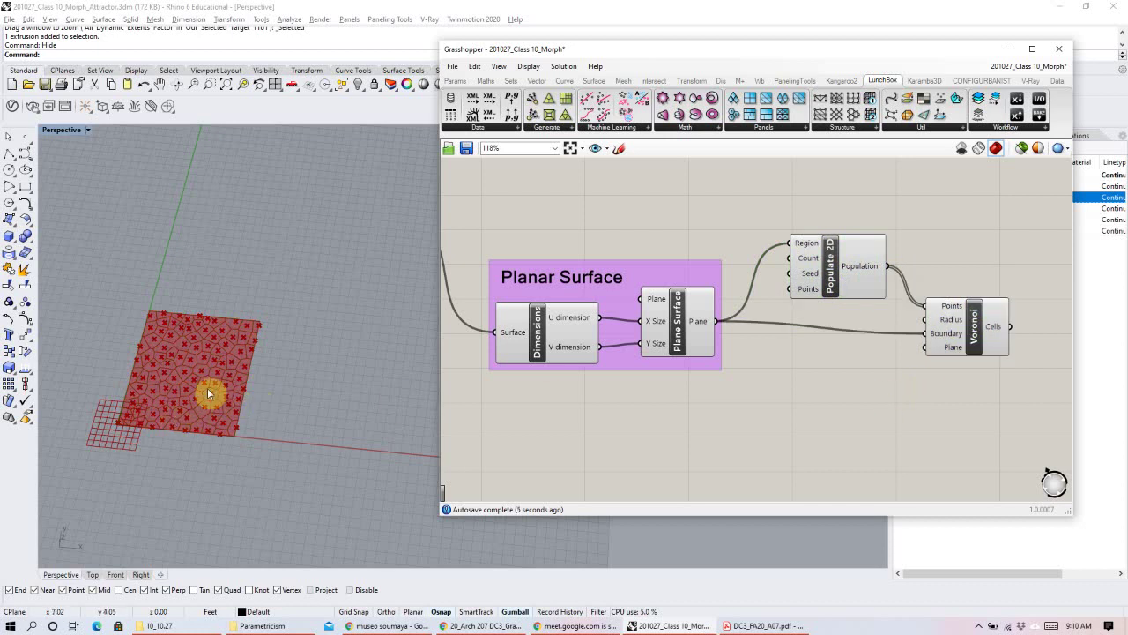
{"action": "scroll", "coordinate": [209, 396], "scroll_direction": "up", "scroll_amount": 6}
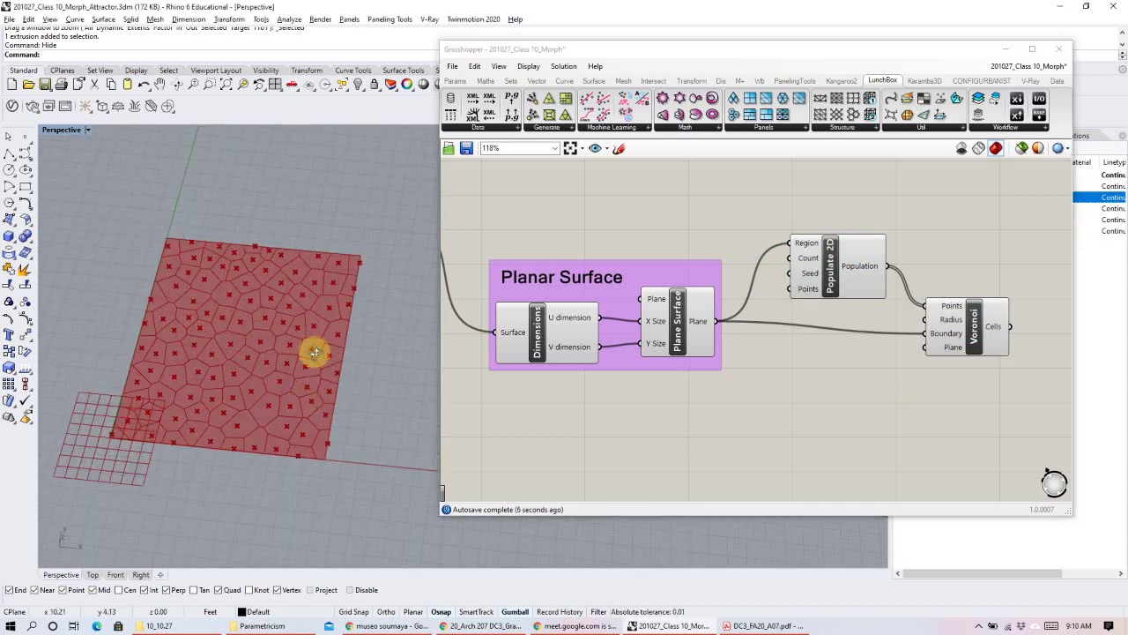
{"action": "left_click", "coordinate": [959, 333]}
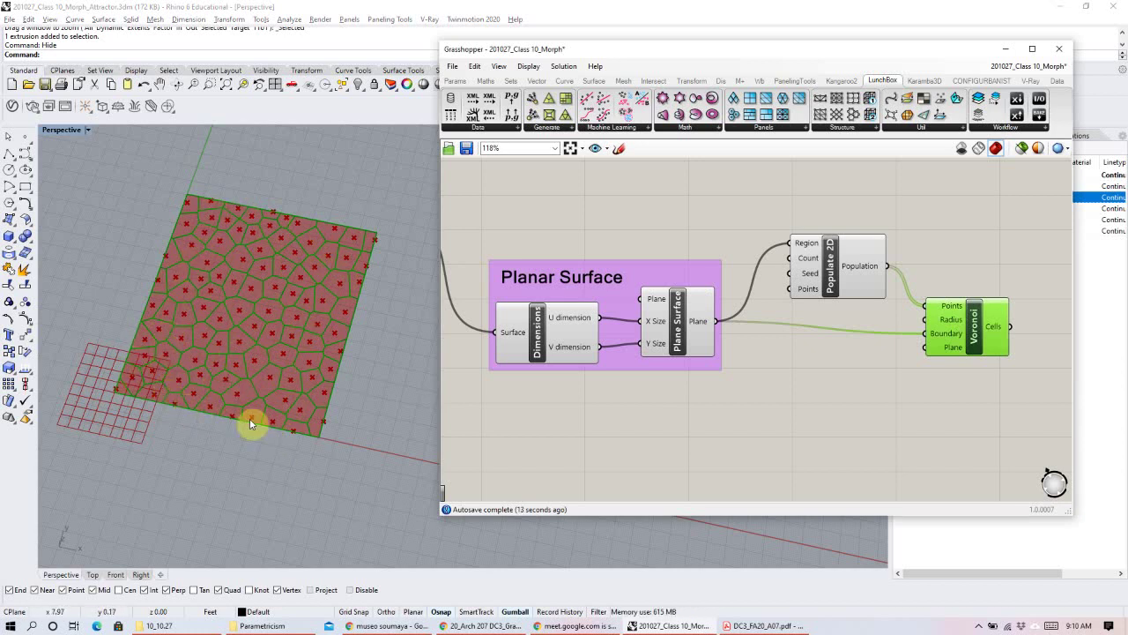
Reposition Populate 2D and Voronoi to leave free space for sliders ahead of Populate 2D's inputs.
{"action": "left_click_drag", "start_coordinate": [831, 270], "coordinate": [842, 231]}
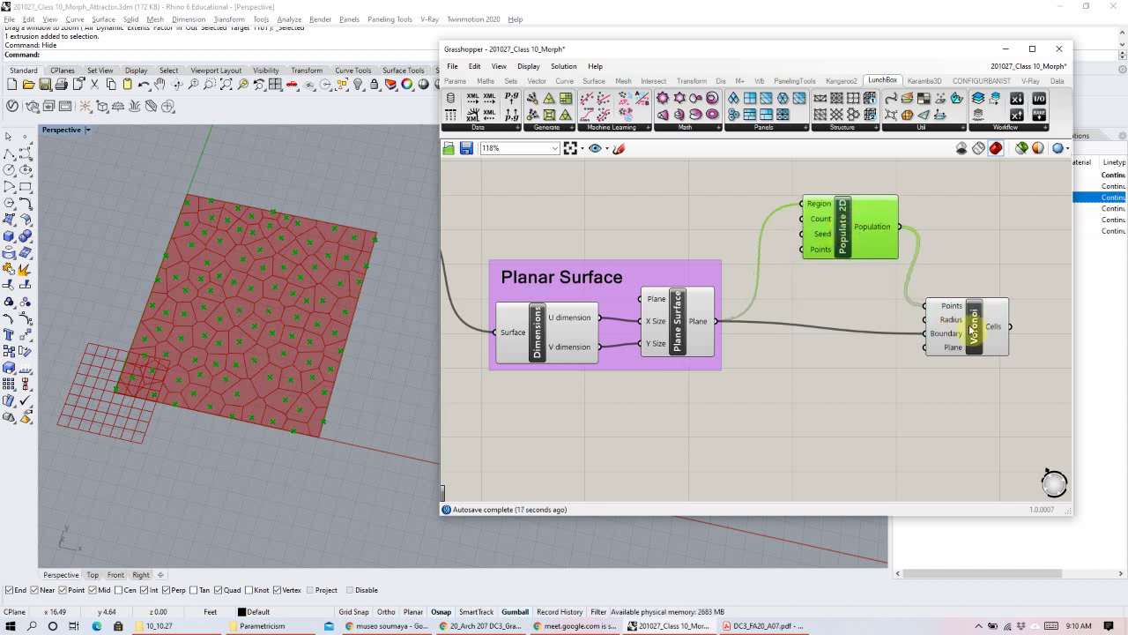
{"action": "right_click_drag", "start_coordinate": [952, 323], "coordinate": [870, 328]}
{"action": "left_click_drag", "start_coordinate": [870, 328], "coordinate": [935, 327]}
{"action": "left_click_drag", "start_coordinate": [716, 234], "coordinate": [754, 233]}
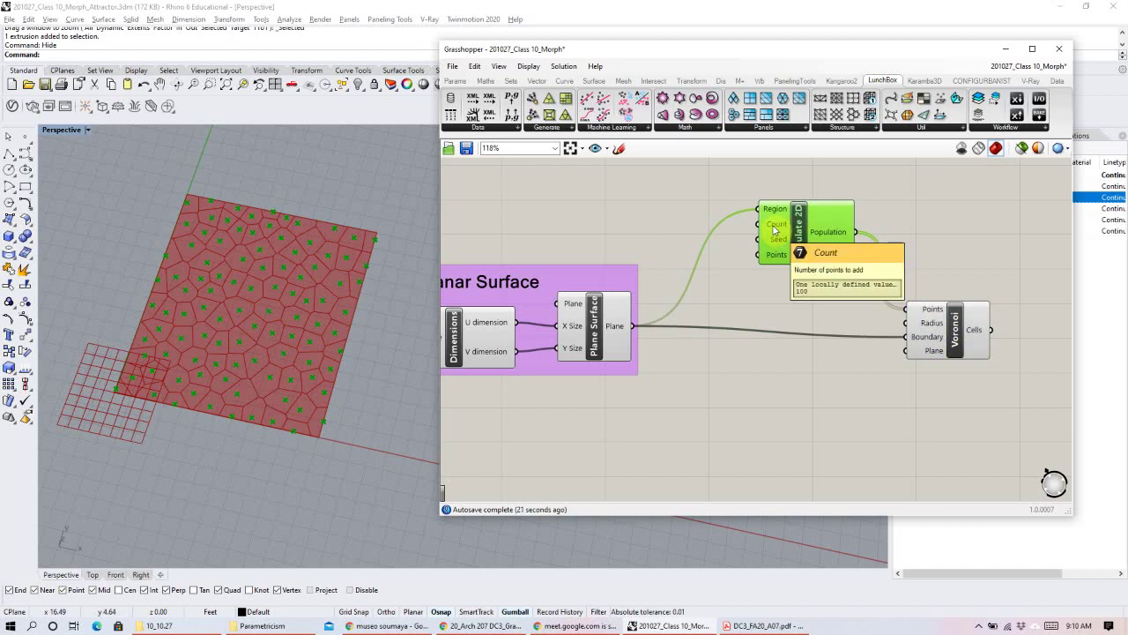
Add a number slider starting at 80, connect it to Populate 2D's Count input, and adjust it to 78.
{"action": "double_click", "coordinate": [641, 217]}
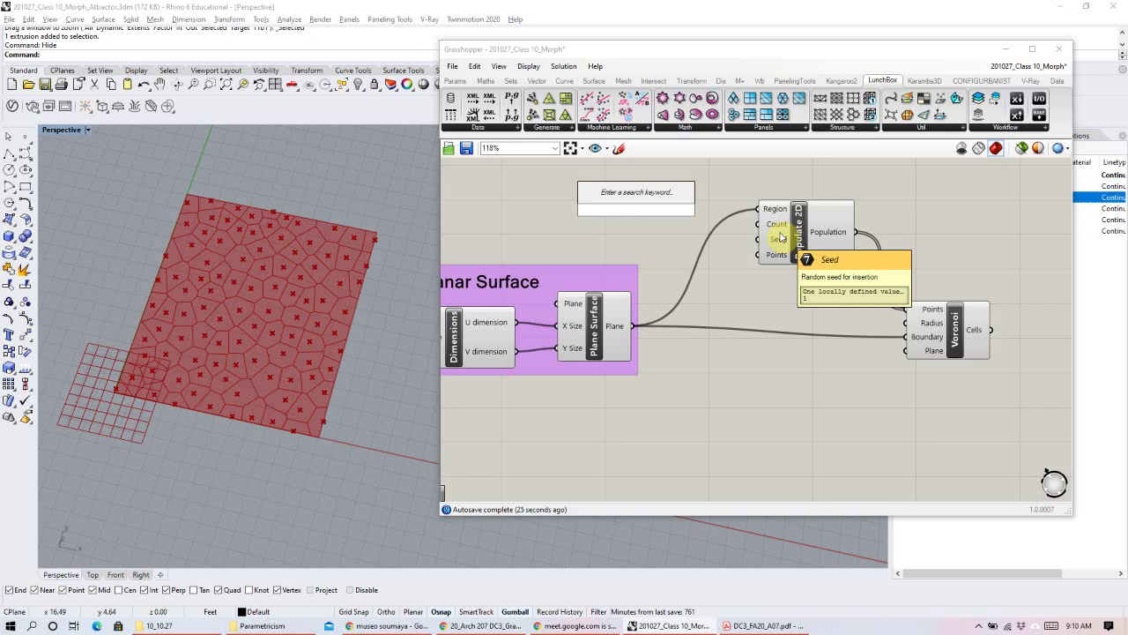
{"action": "type", "text": "80"}
{"action": "key", "text": "Return"}
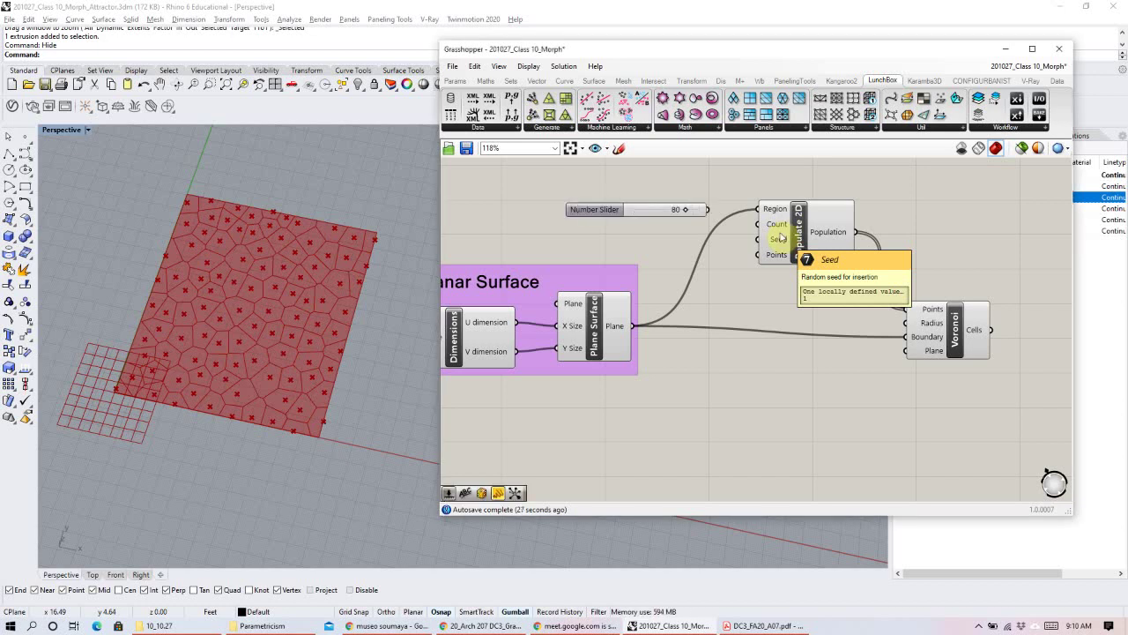
{"action": "left_click_drag", "start_coordinate": [709, 210], "coordinate": [759, 224]}
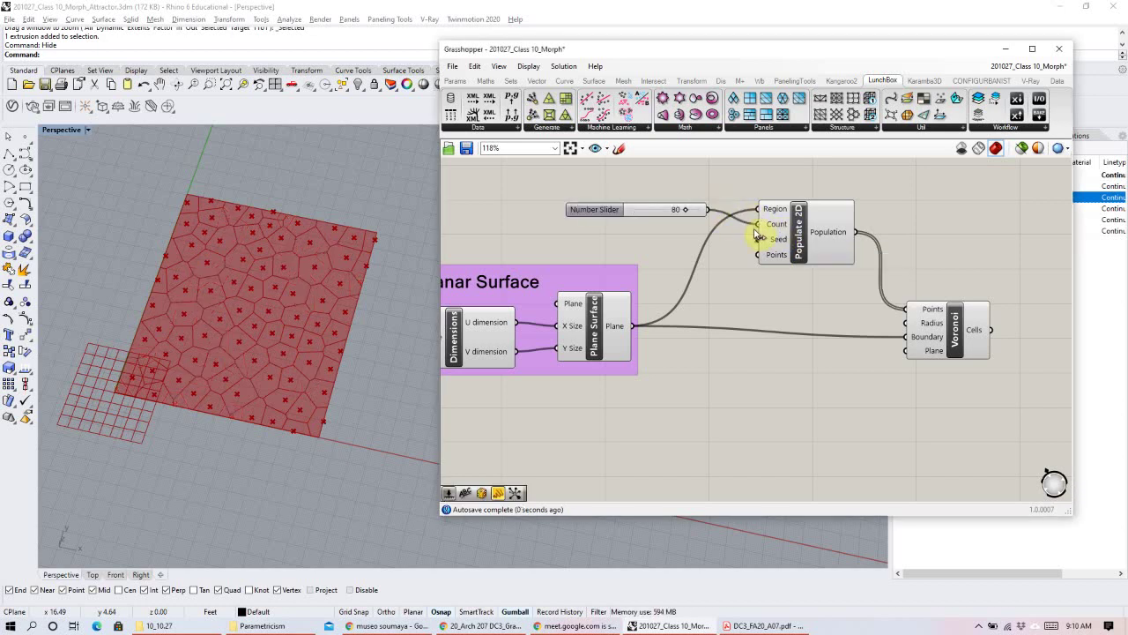
{"action": "mouse_move", "coordinate": [689, 213]}
{"action": "left_mouse_down"}
{"action": "mouse_move", "coordinate": [656, 211]}
{"action": "mouse_move", "coordinate": [683, 210]}
{"action": "left_mouse_up"}
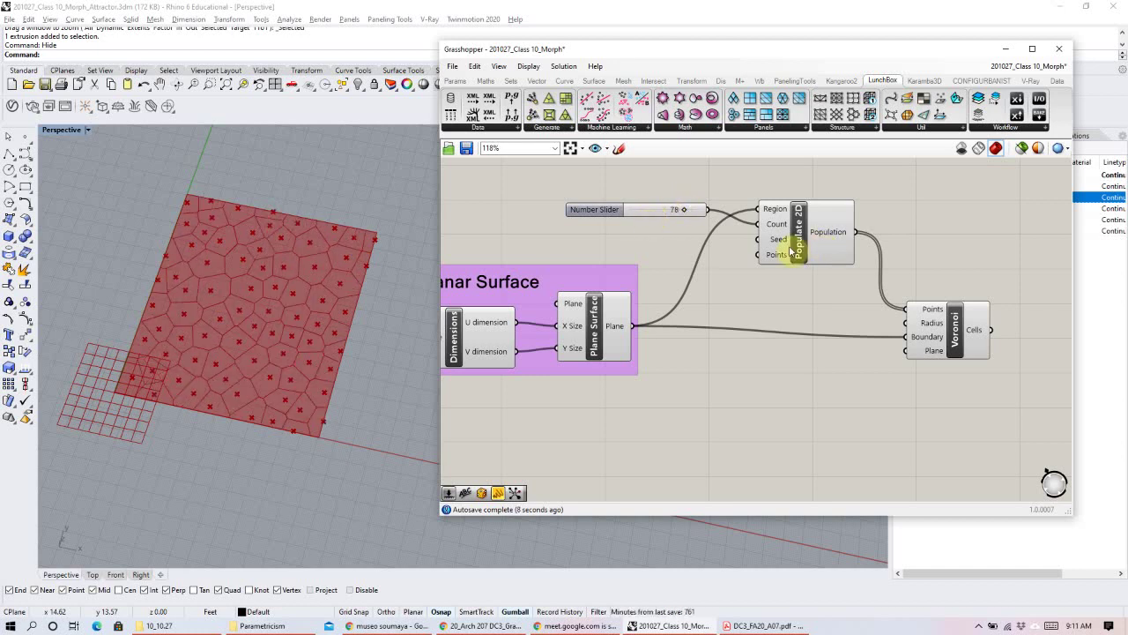
Add a number slider, connect it to Populate 2D's Seed input, and try several seeds before settling on 3.
{"action": "mouse_move", "coordinate": [780, 247]}
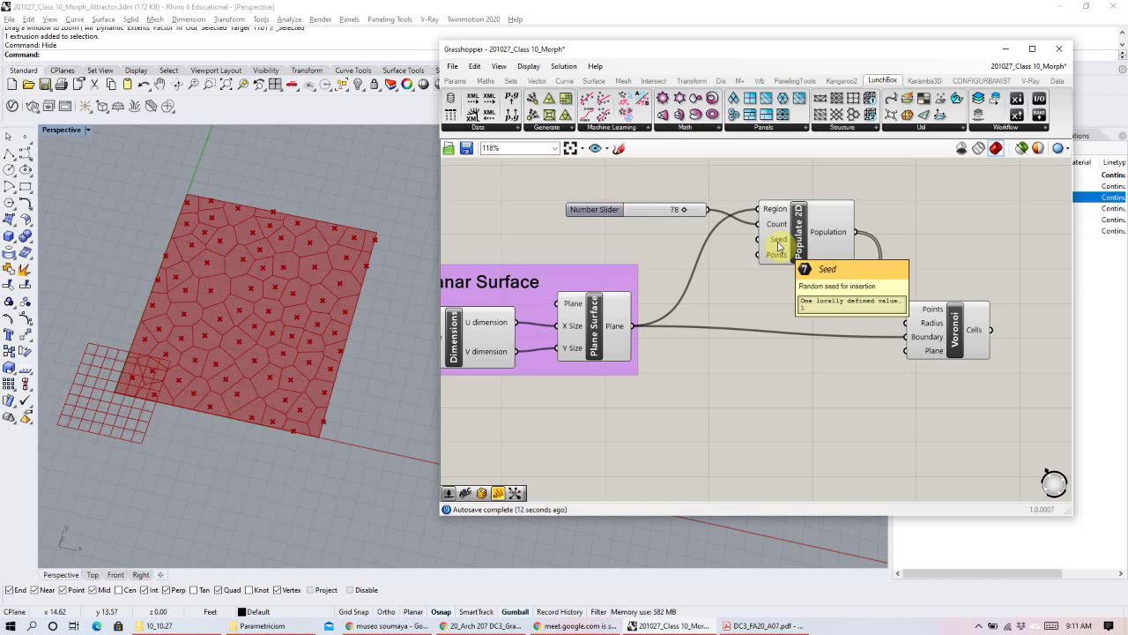
{"action": "double_click", "coordinate": [667, 246]}
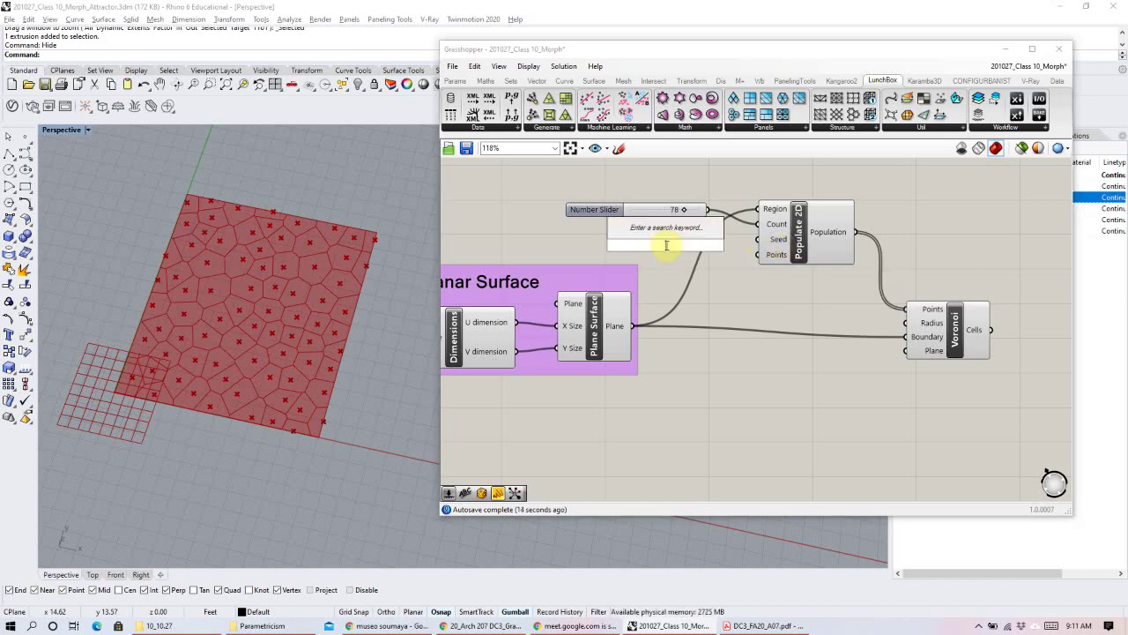
{"action": "type", "text": "3"}
{"action": "key", "text": "Return"}
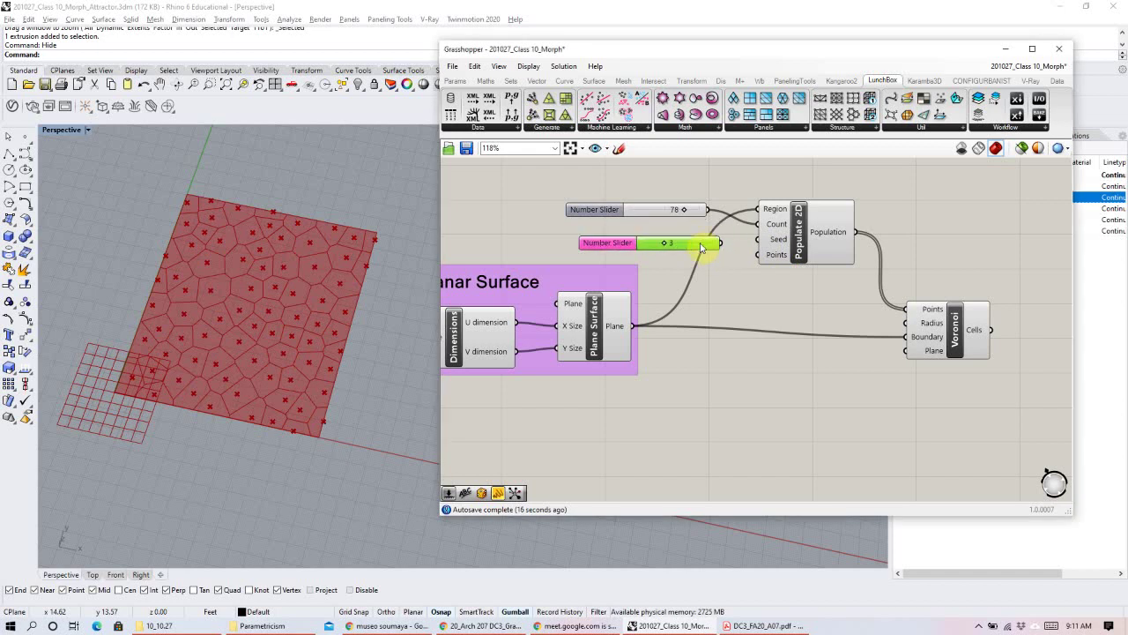
{"action": "left_click_drag", "start_coordinate": [710, 246], "coordinate": [758, 239]}
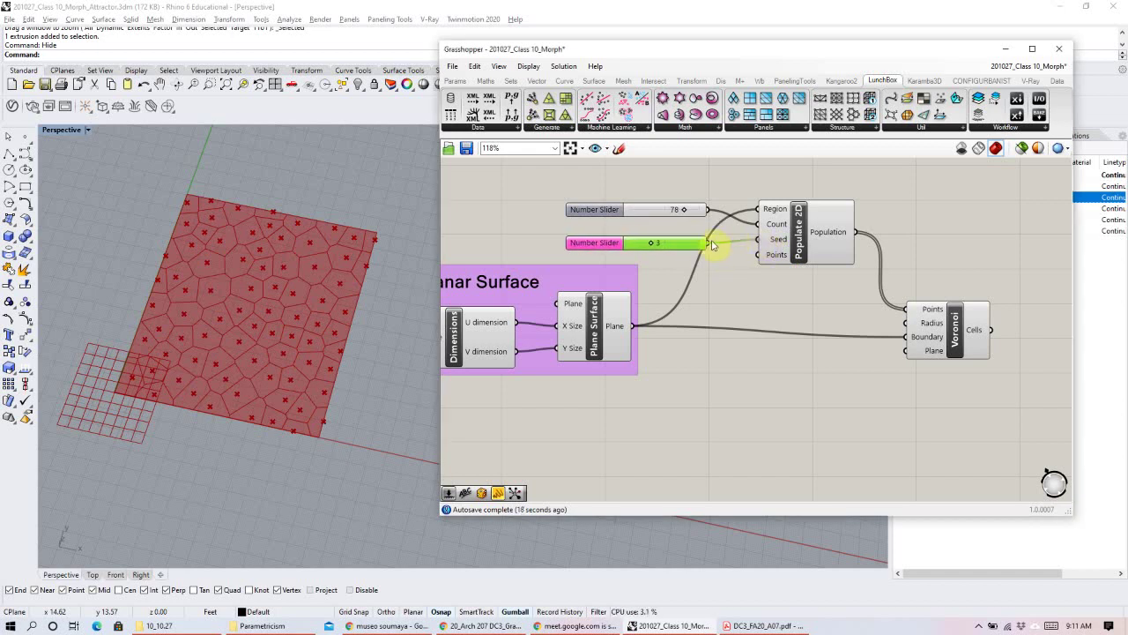
{"action": "left_click_drag", "start_coordinate": [650, 245], "coordinate": [670, 247]}
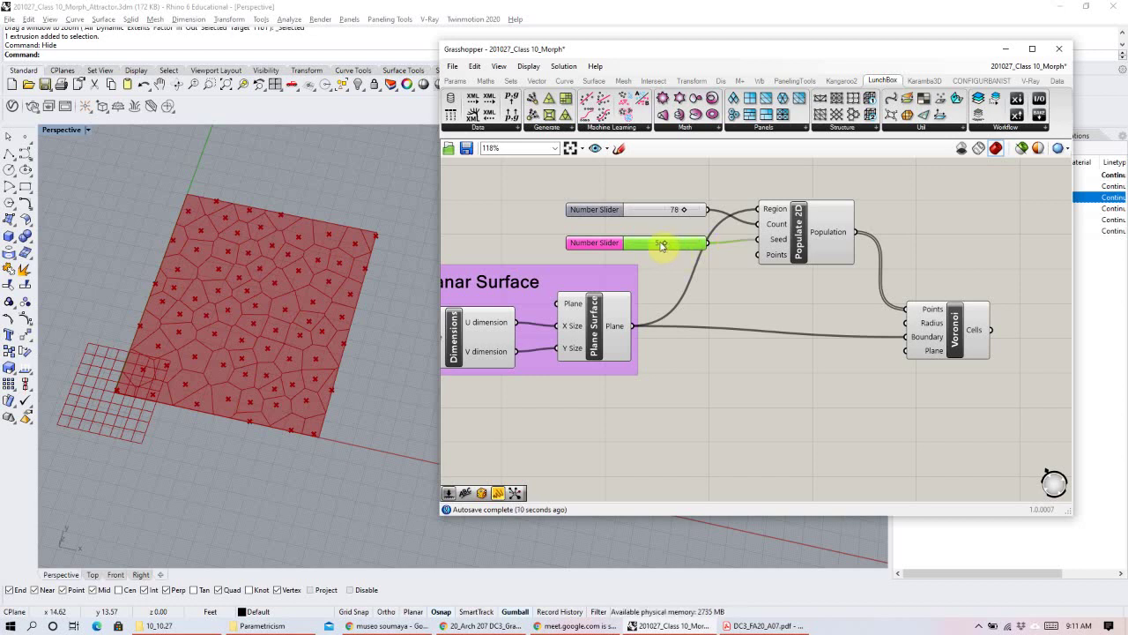
{"action": "left_click_drag", "start_coordinate": [665, 248], "coordinate": [692, 241]}
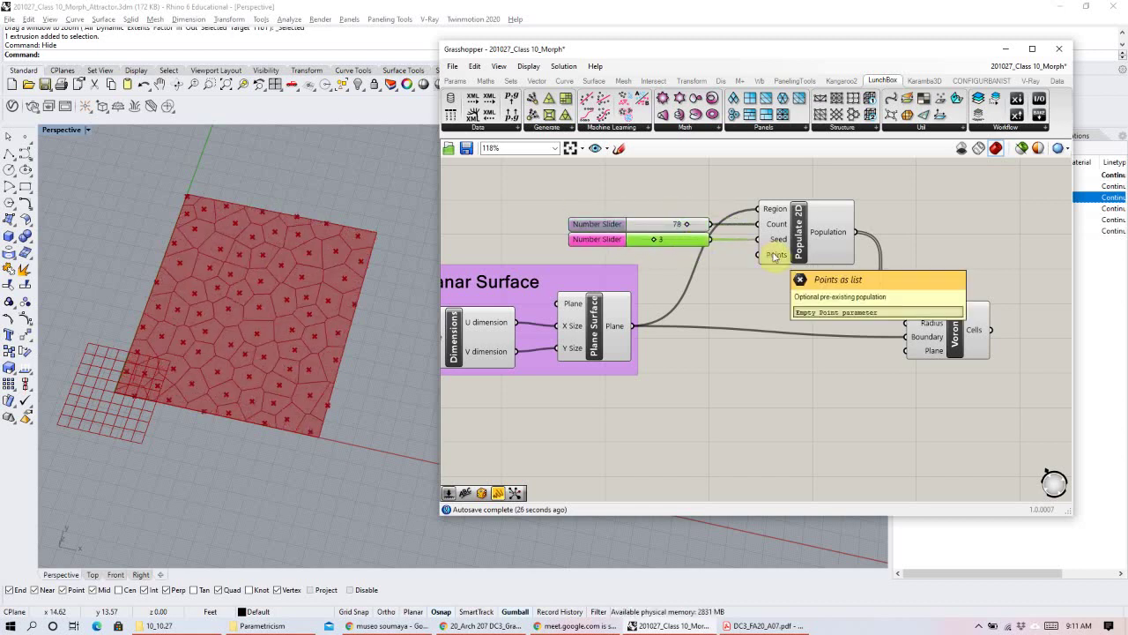
{"action": "left_click", "coordinate": [953, 227]}
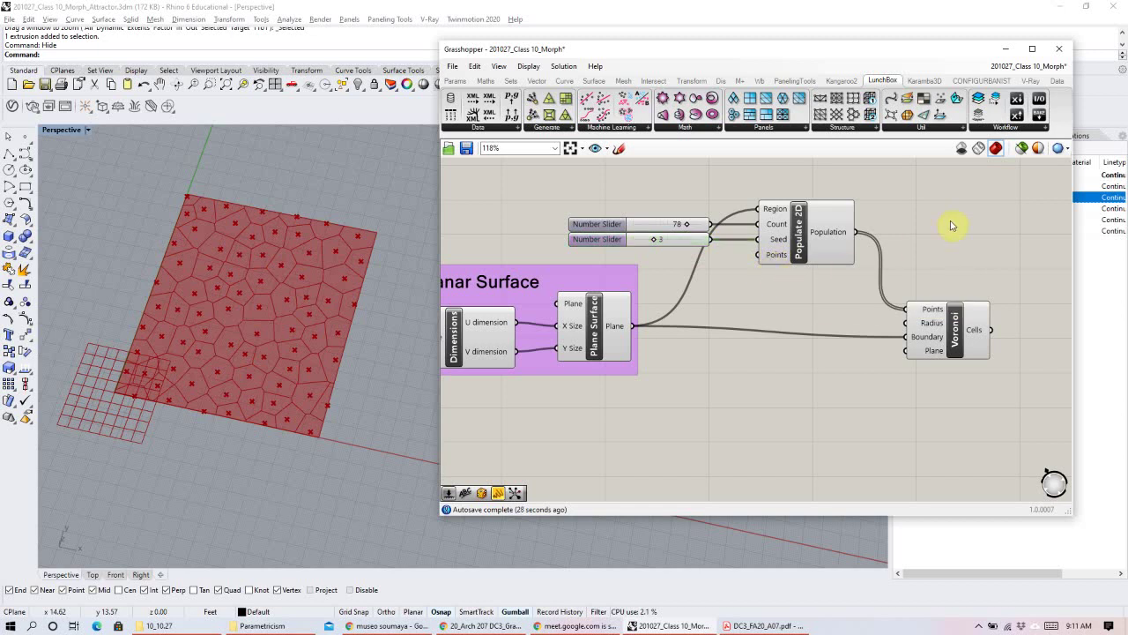
Reposition Populate 2D with its two sliders and the Voronoi component so they are spaced more neatly apart.
{"action": "right_click_drag", "start_coordinate": [873, 327], "coordinate": [795, 327]}
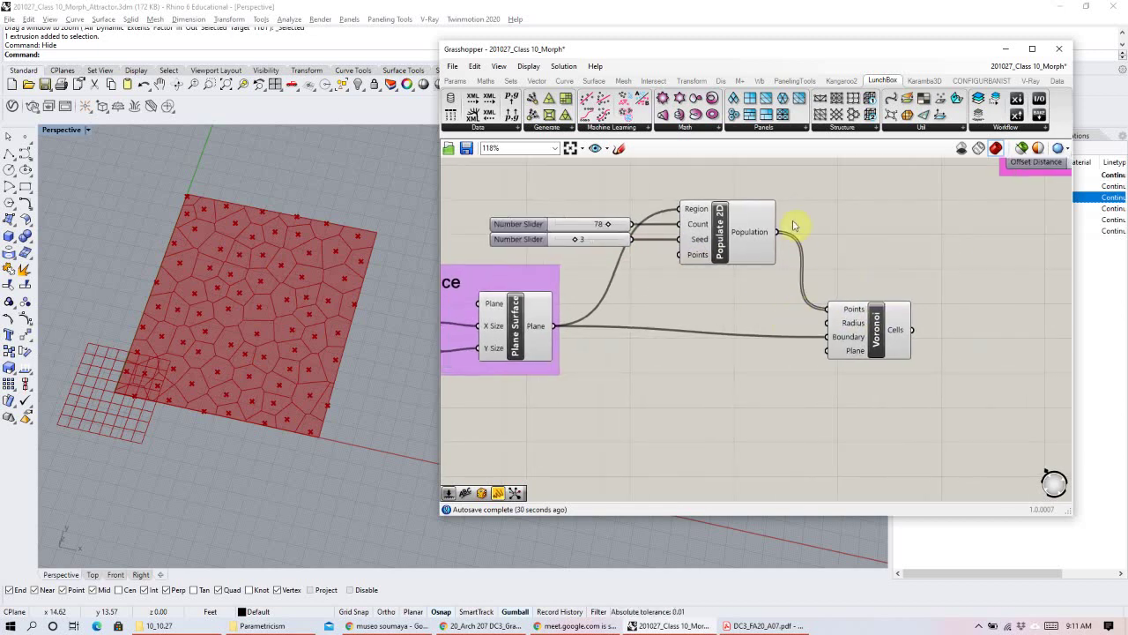
{"action": "scroll", "coordinate": [792, 226], "scroll_direction": "down", "scroll_amount": 1}
{"action": "left_click_drag", "start_coordinate": [801, 323], "coordinate": [860, 323]}
{"action": "left_click_drag", "start_coordinate": [741, 181], "coordinate": [546, 264]}
{"action": "left_click_drag", "start_coordinate": [654, 253], "coordinate": [766, 261]}
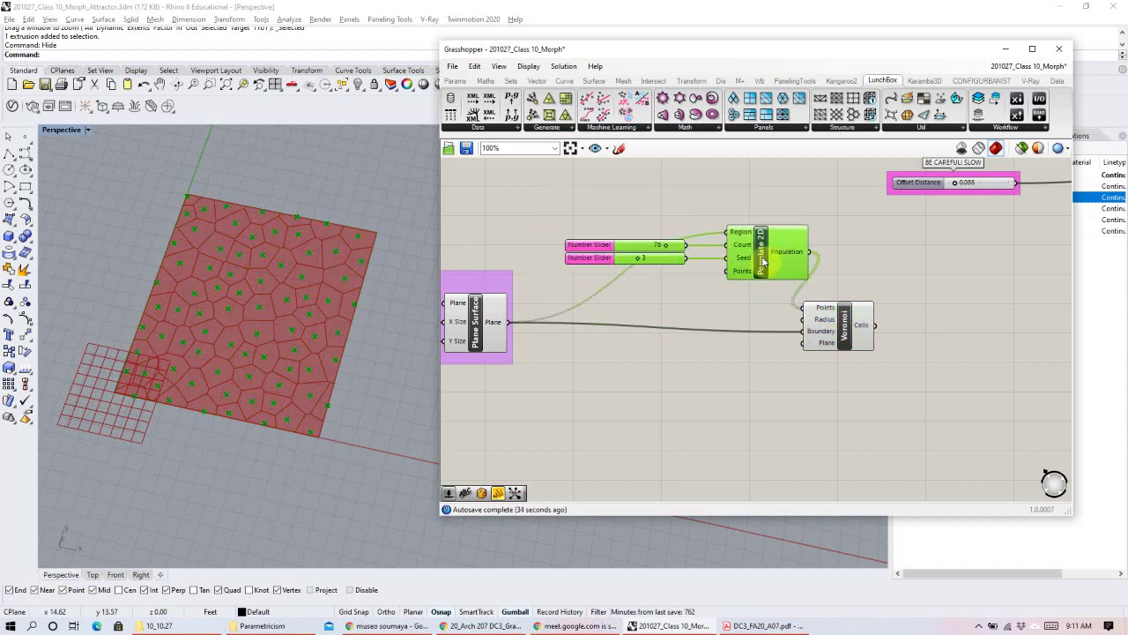
{"action": "left_click_drag", "start_coordinate": [848, 322], "coordinate": [883, 323]}
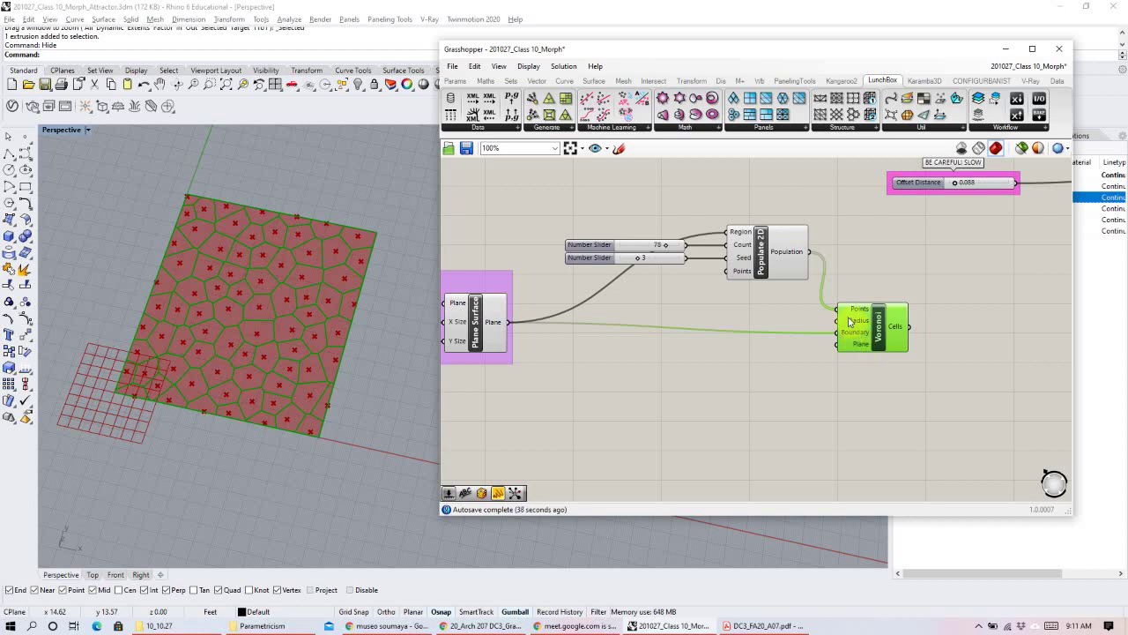
Group the two sliders, Populate 2D and Voronoi, and shift the group slightly away from the Planar Surface group.
{"action": "left_click", "coordinate": [800, 321]}
{"action": "left_click_drag", "start_coordinate": [909, 229], "coordinate": [652, 380]}
{"action": "key", "text": "ctrl+g"}
{"action": "left_click_drag", "start_coordinate": [693, 320], "coordinate": [710, 344]}
Add a Scribble above the new group and set its text to "Voronoi Pattern".
{"action": "left_click", "coordinate": [670, 217]}
{"action": "double_click", "coordinate": [667, 213]}
{"action": "type", "text": "sli"}
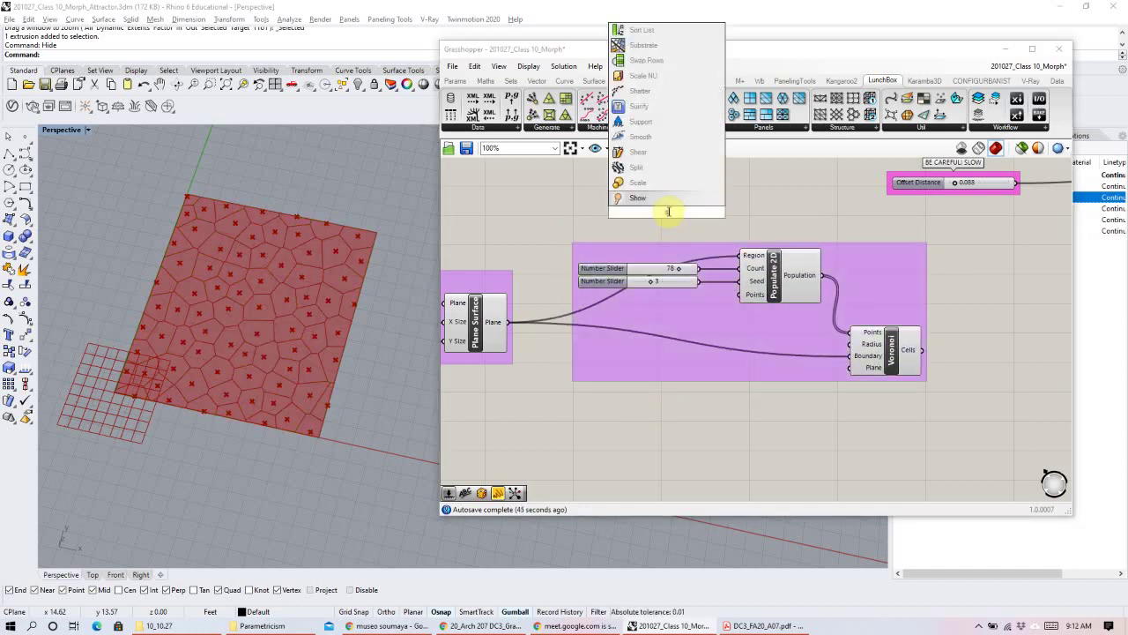
{"action": "key", "text": "Return"}
{"action": "double_click", "coordinate": [652, 214]}
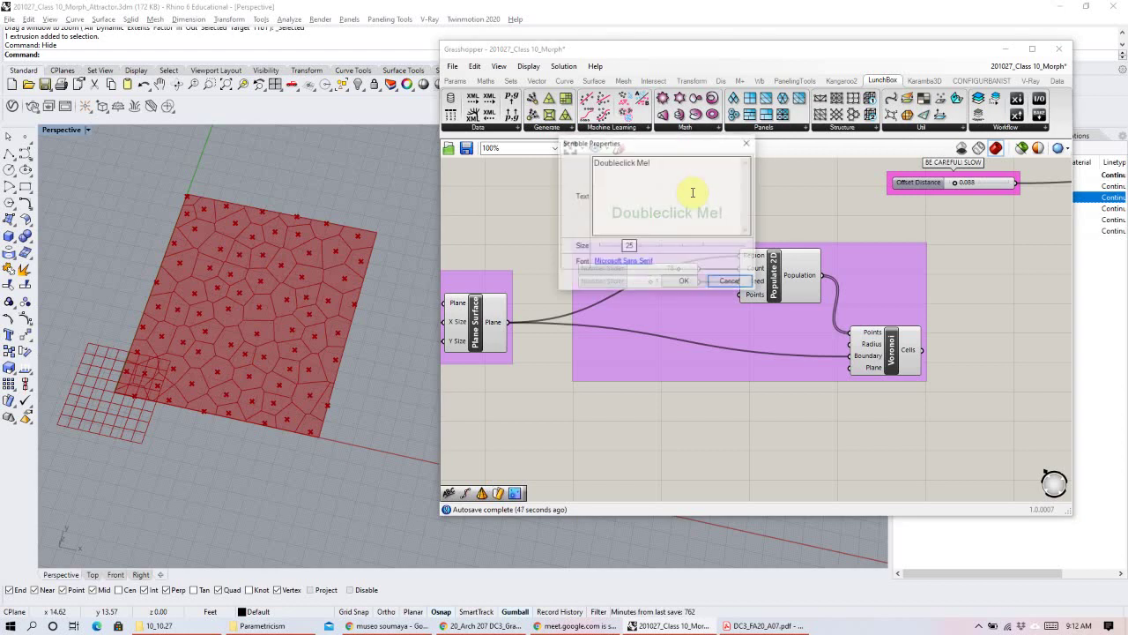
{"action": "left_click_drag", "start_coordinate": [699, 177], "coordinate": [564, 166]}
{"action": "key", "text": "BackSpace"}
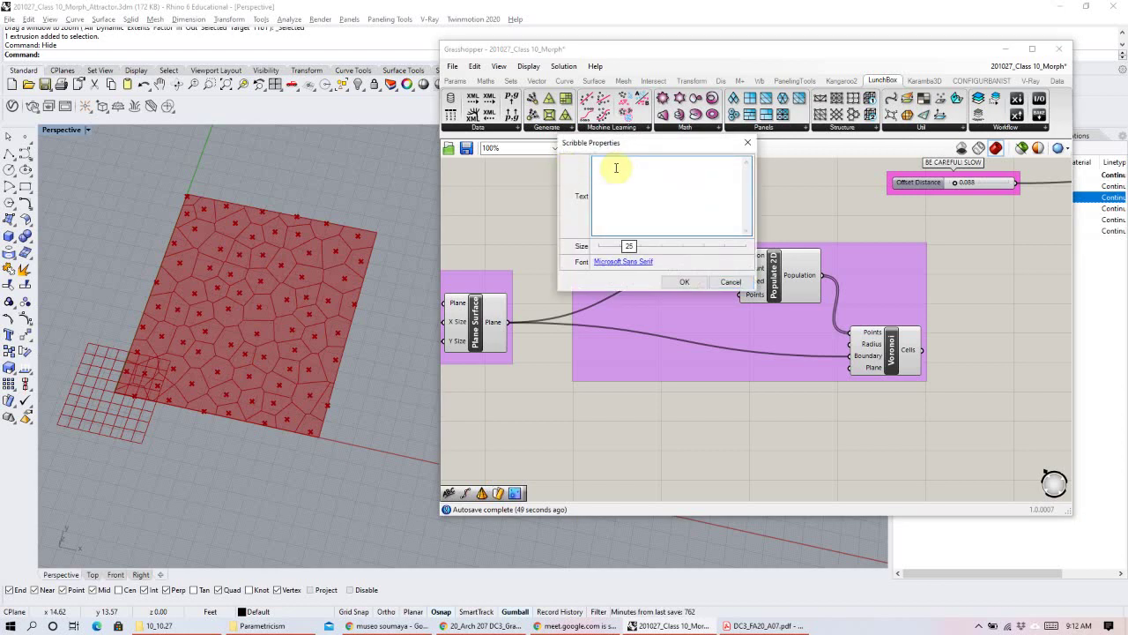
{"action": "type", "text": "Voron"}
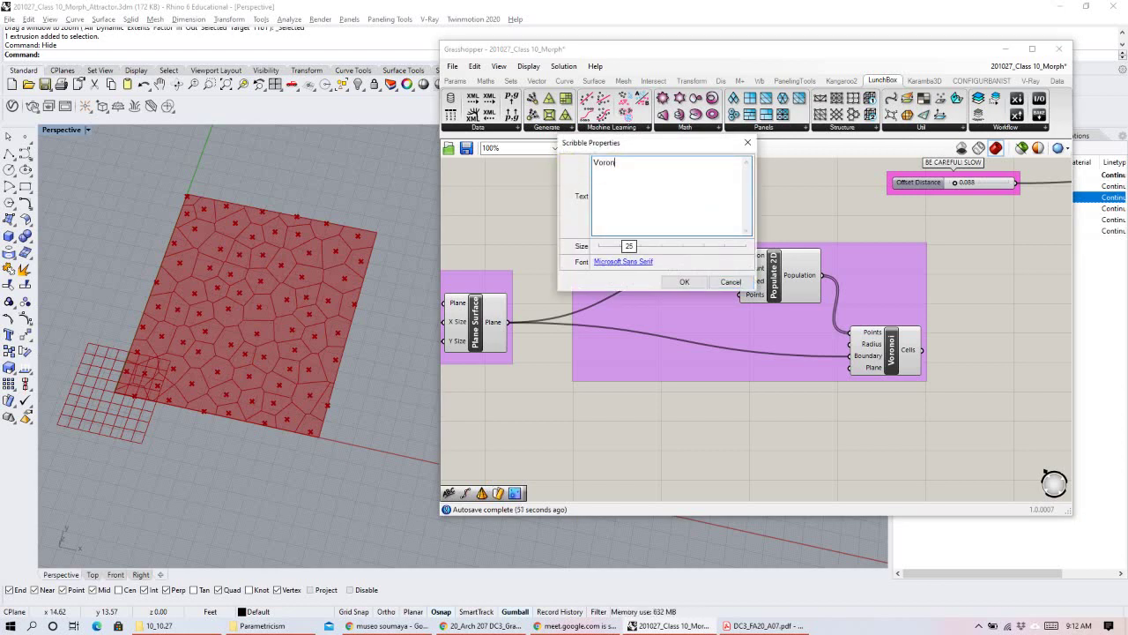
{"action": "type", "text": "oi Pattern"}
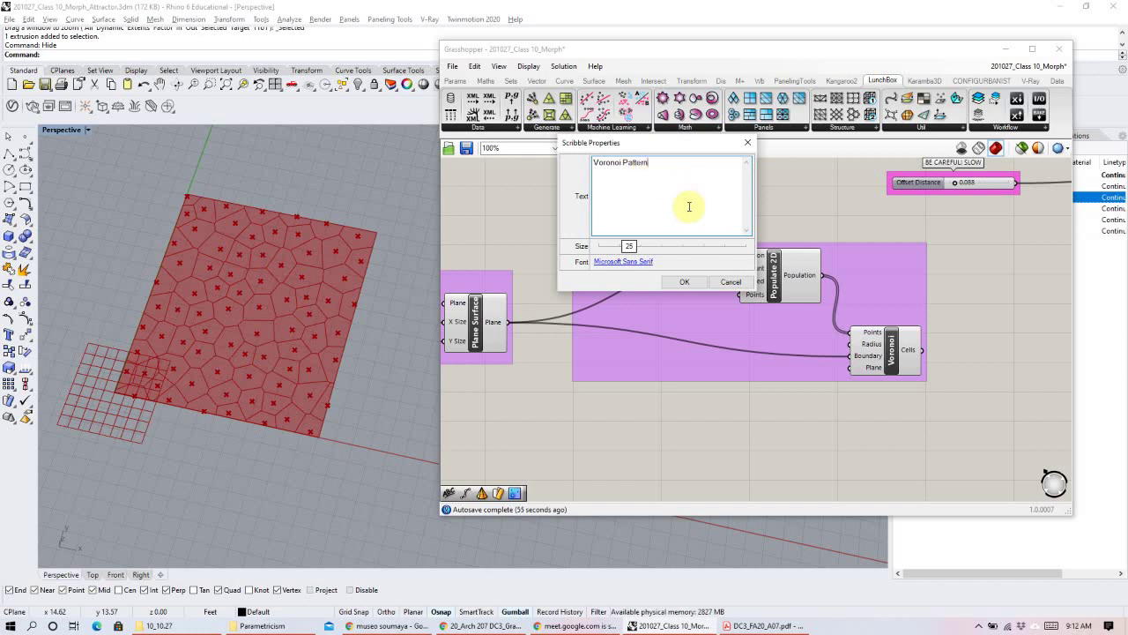
{"action": "left_click", "coordinate": [684, 282]}
Place the "Voronoi Pattern" label above the sliders and add it to the Voronoi group.
{"action": "left_click_drag", "start_coordinate": [671, 228], "coordinate": [638, 238]}
{"action": "right_click", "coordinate": [653, 255]}
{"action": "left_click", "coordinate": [706, 359]}
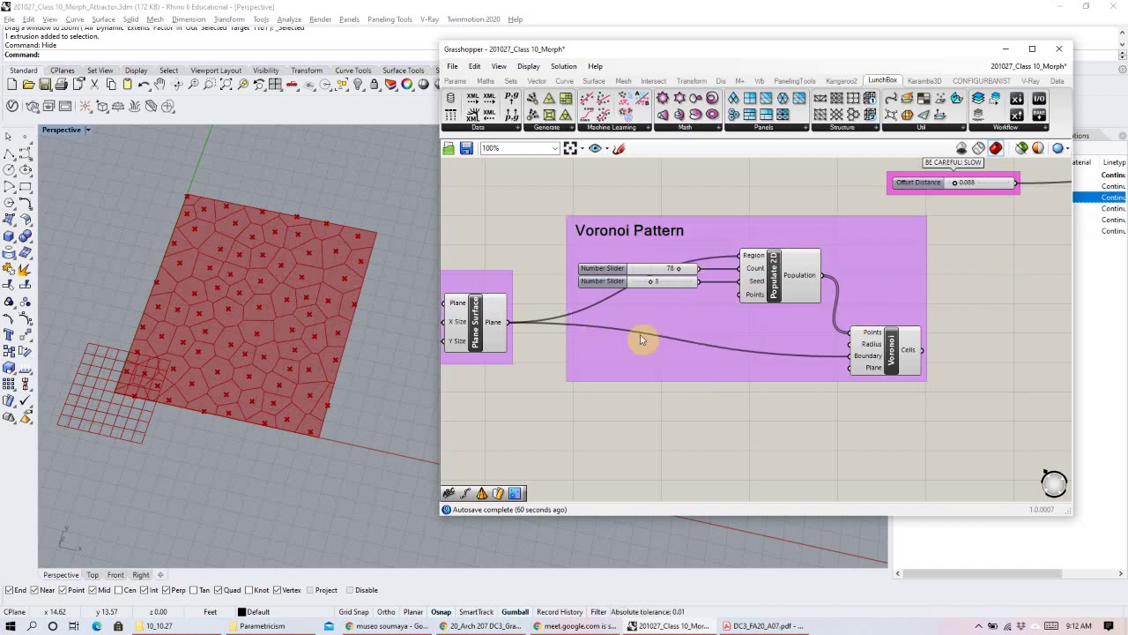
Move the Planar Surface and Voronoi Pattern groups further down, clear of the existing definition.
{"action": "scroll", "coordinate": [642, 329], "scroll_direction": "down", "scroll_amount": 2}
{"action": "left_click_drag", "start_coordinate": [1030, 402], "coordinate": [507, 225]}
{"action": "left_click_drag", "start_coordinate": [824, 336], "coordinate": [806, 395]}
{"action": "right_click_drag", "start_coordinate": [815, 344], "coordinate": [657, 317]}
{"action": "left_click_drag", "start_coordinate": [799, 316], "coordinate": [804, 316]}
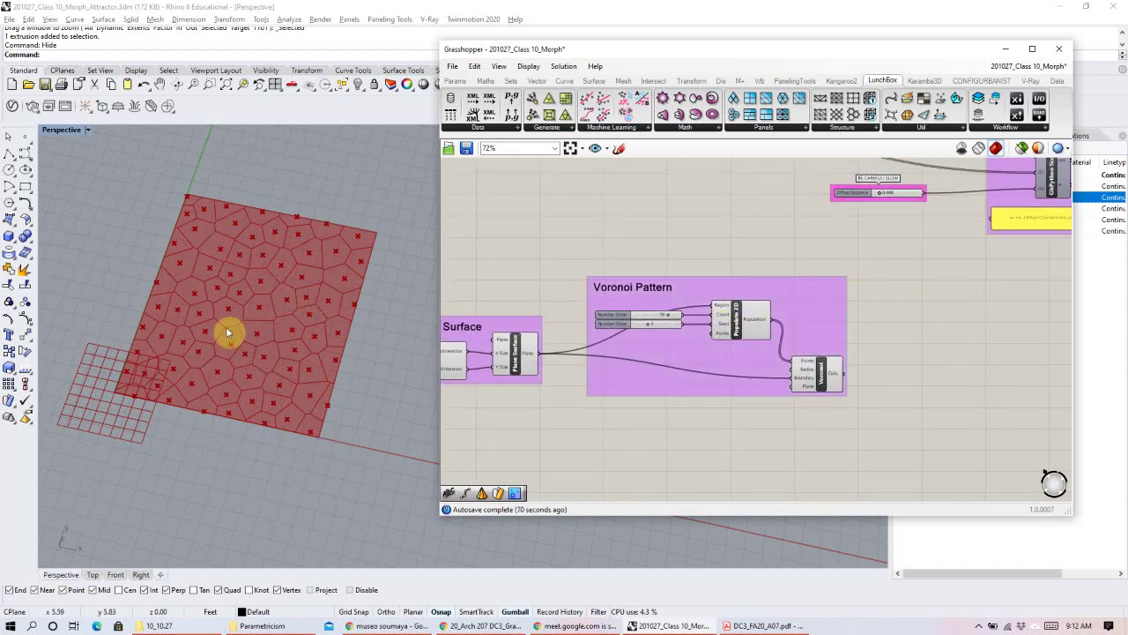
Add a List Item component, connect the Voronoi's Cells output to its List input, and check the single extracted cell.
{"action": "scroll", "coordinate": [226, 329], "scroll_direction": "up", "scroll_amount": 2}
{"action": "scroll", "coordinate": [229, 339], "scroll_direction": "up", "scroll_amount": 2}
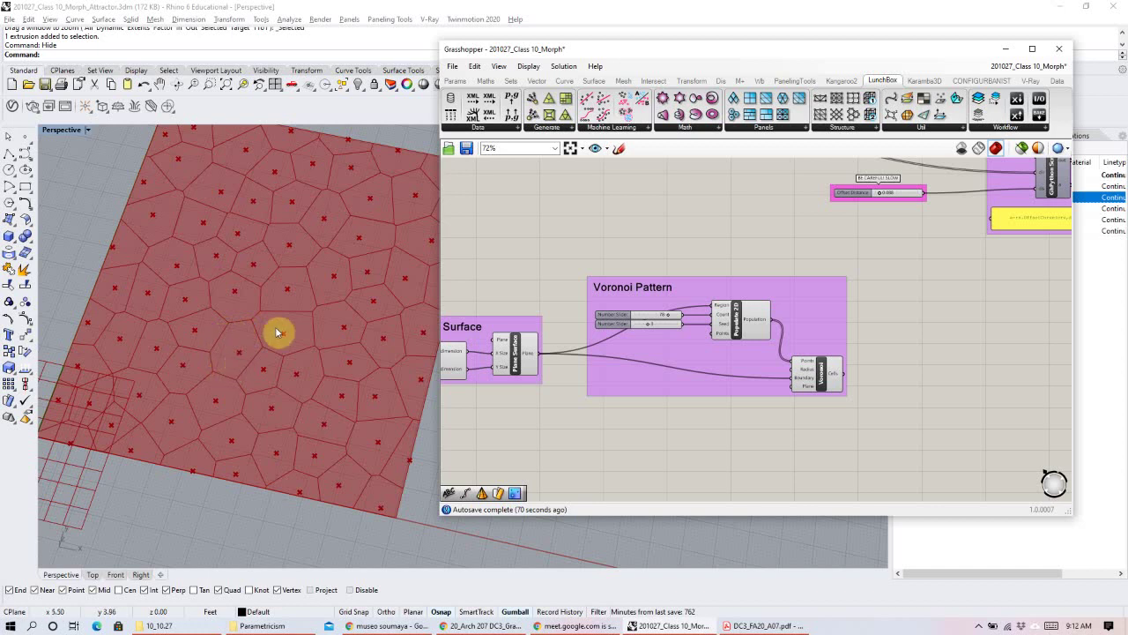
{"action": "double_click", "coordinate": [926, 374]}
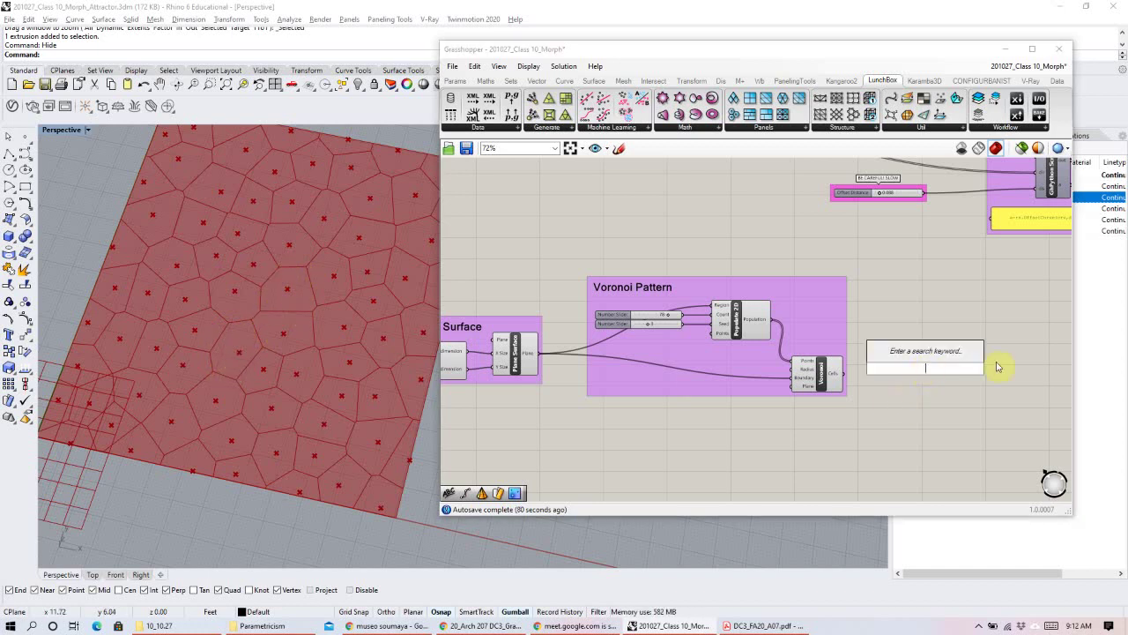
{"action": "type", "text": "list item"}
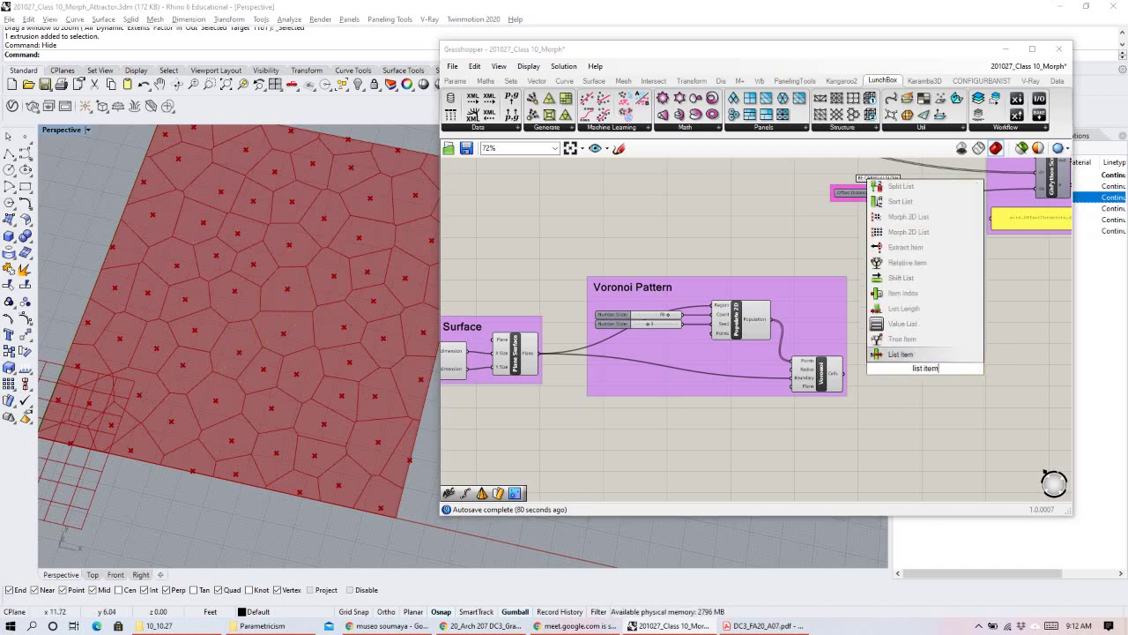
{"action": "left_click", "coordinate": [904, 353]}
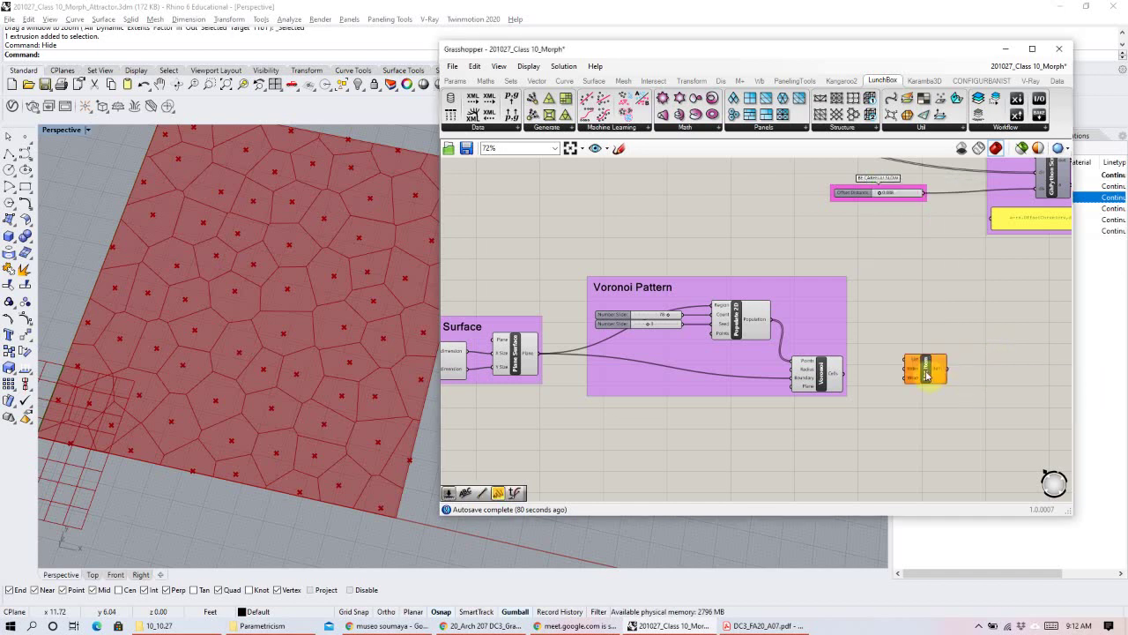
{"action": "left_click_drag", "start_coordinate": [846, 381], "coordinate": [919, 379]}
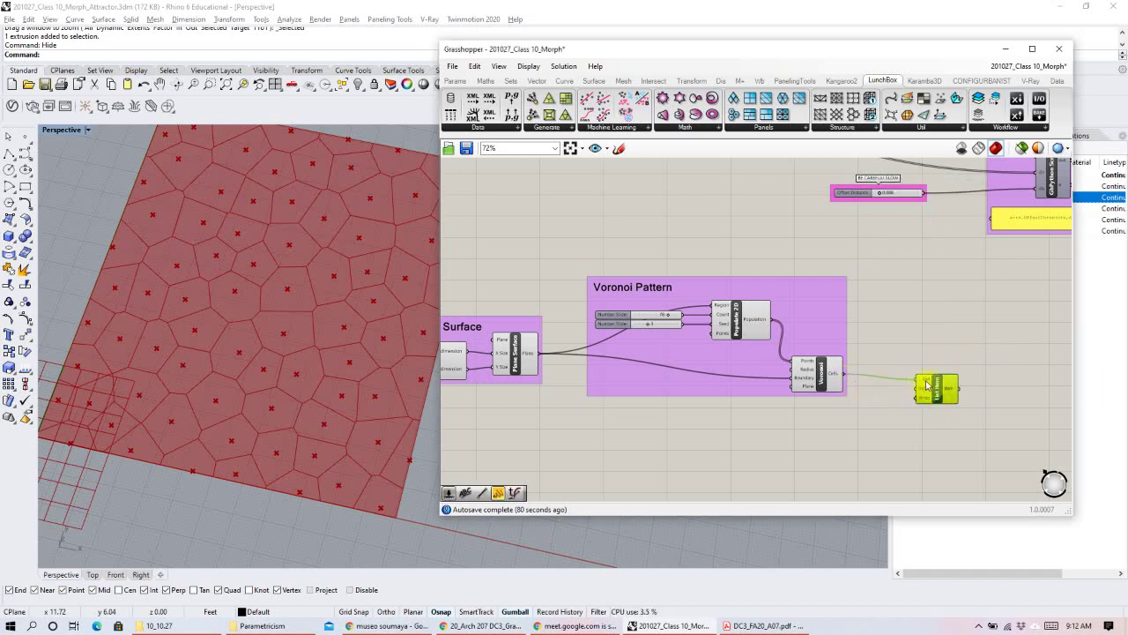
{"action": "right_click_drag", "start_coordinate": [347, 252], "coordinate": [340, 290]}
{"action": "right_click_drag", "start_coordinate": [370, 231], "coordinate": [301, 273]}
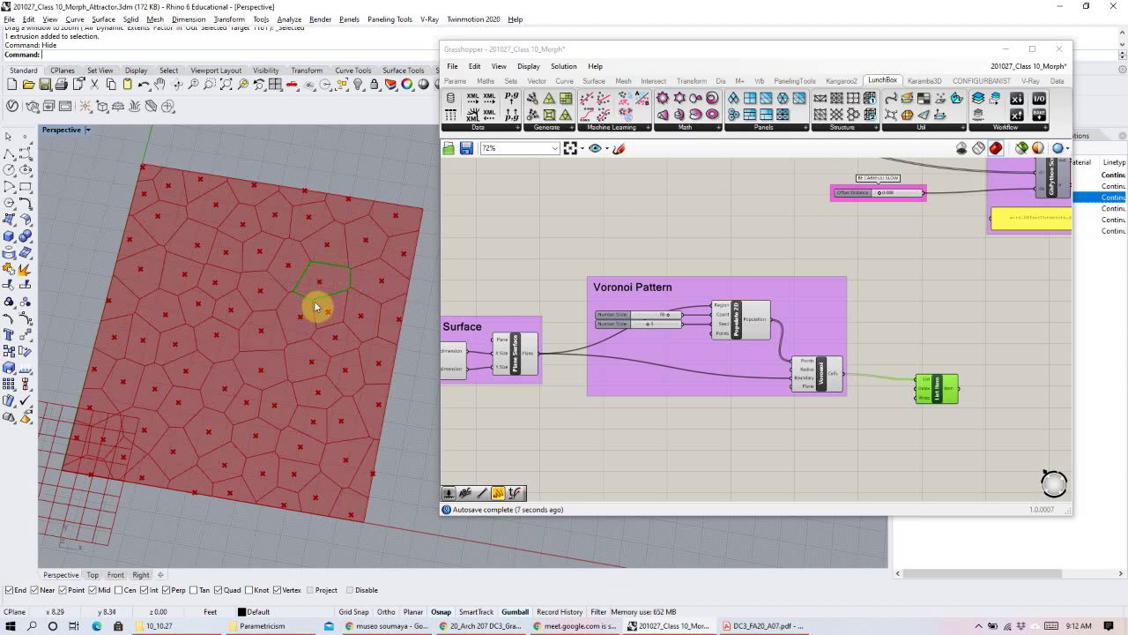
Temporarily preview the existing Extrude component and examine the offset frame around the Voronoi cells from several angles.
{"action": "right_click_drag", "start_coordinate": [932, 311], "coordinate": [765, 255]}
{"action": "scroll", "coordinate": [764, 255], "scroll_direction": "up", "scroll_amount": 1}
{"action": "left_click", "coordinate": [764, 255]}
{"action": "right_click", "coordinate": [856, 315]}
{"action": "left_click", "coordinate": [873, 321]}
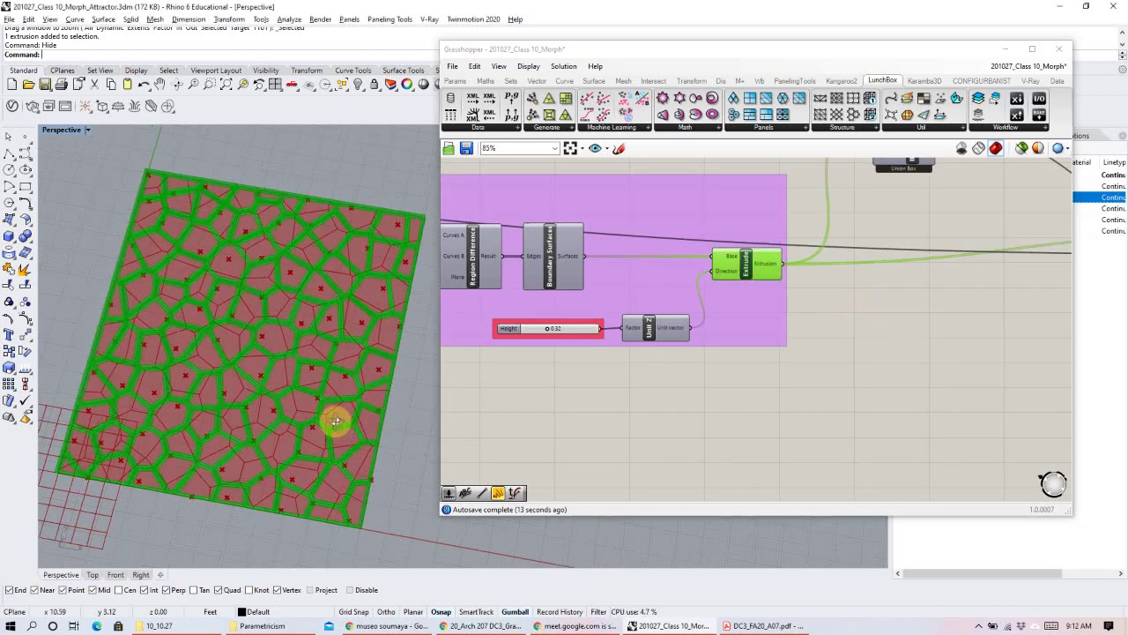
{"action": "scroll", "coordinate": [335, 427], "scroll_direction": "up", "scroll_amount": 2}
{"action": "scroll", "coordinate": [265, 414], "scroll_direction": "up", "scroll_amount": 3}
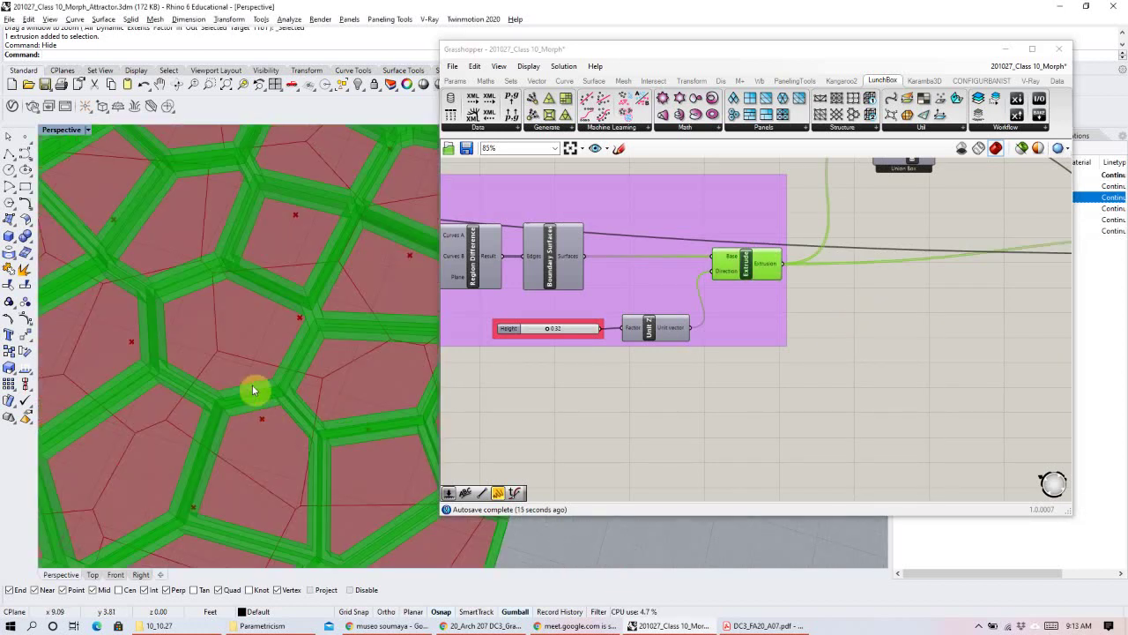
{"action": "scroll", "coordinate": [250, 397], "scroll_direction": "up", "scroll_amount": 2}
{"action": "right_click_drag", "start_coordinate": [234, 411], "coordinate": [242, 378]}
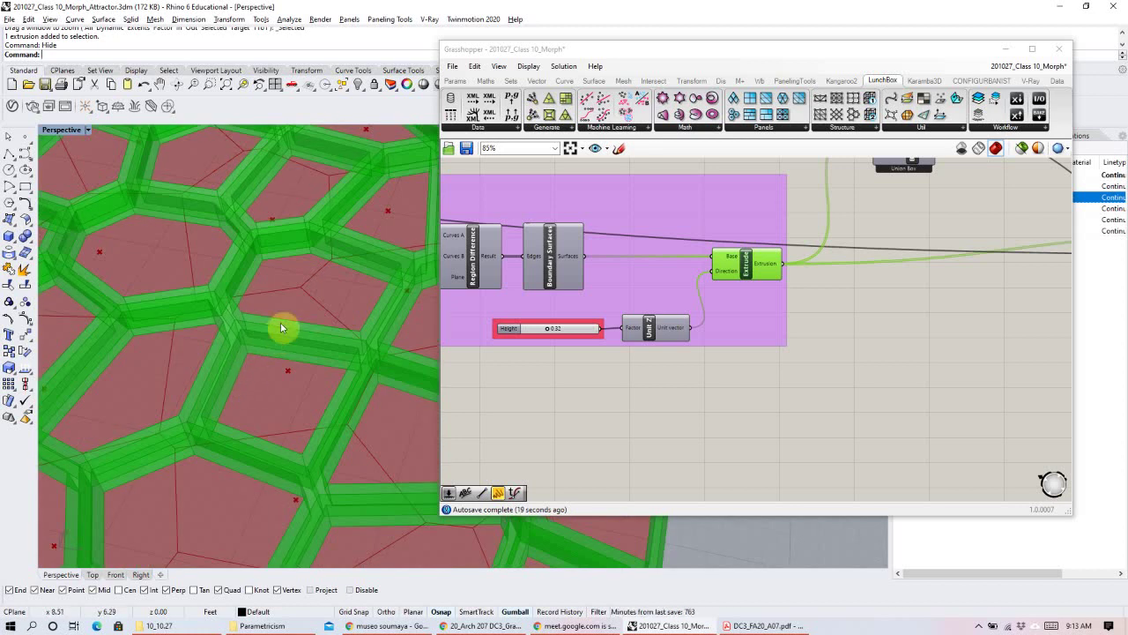
{"action": "scroll", "coordinate": [274, 337], "scroll_direction": "down", "scroll_amount": 5}
{"action": "right_click_drag", "start_coordinate": [297, 421], "coordinate": [335, 449]}
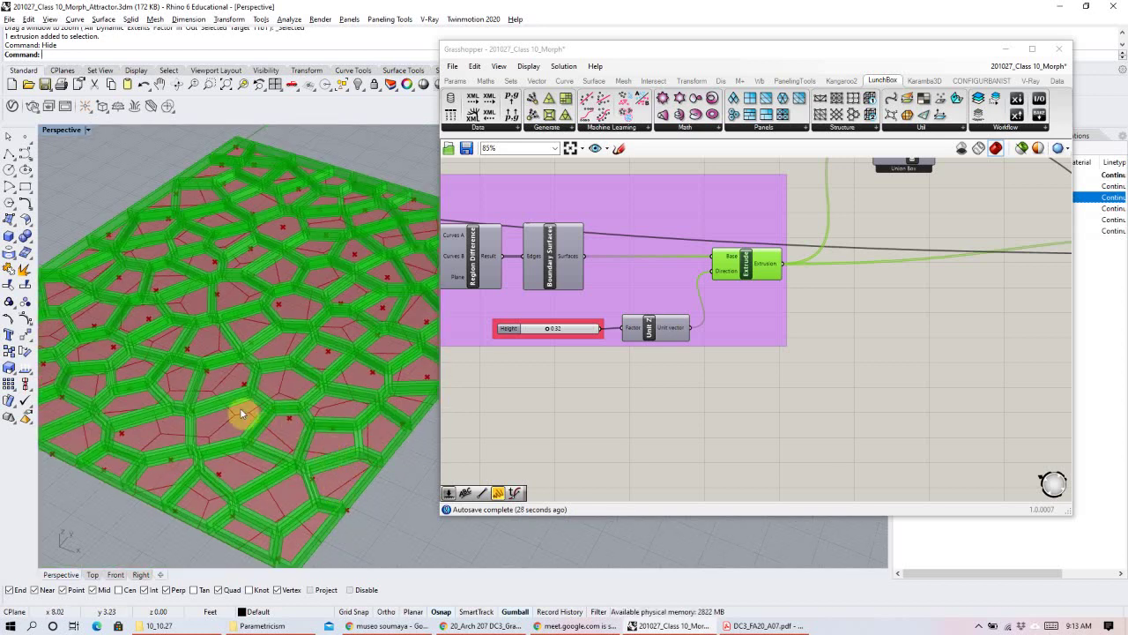
{"action": "scroll", "coordinate": [269, 386], "scroll_direction": "up", "scroll_amount": 3}
{"action": "scroll", "coordinate": [247, 414], "scroll_direction": "up", "scroll_amount": 2}
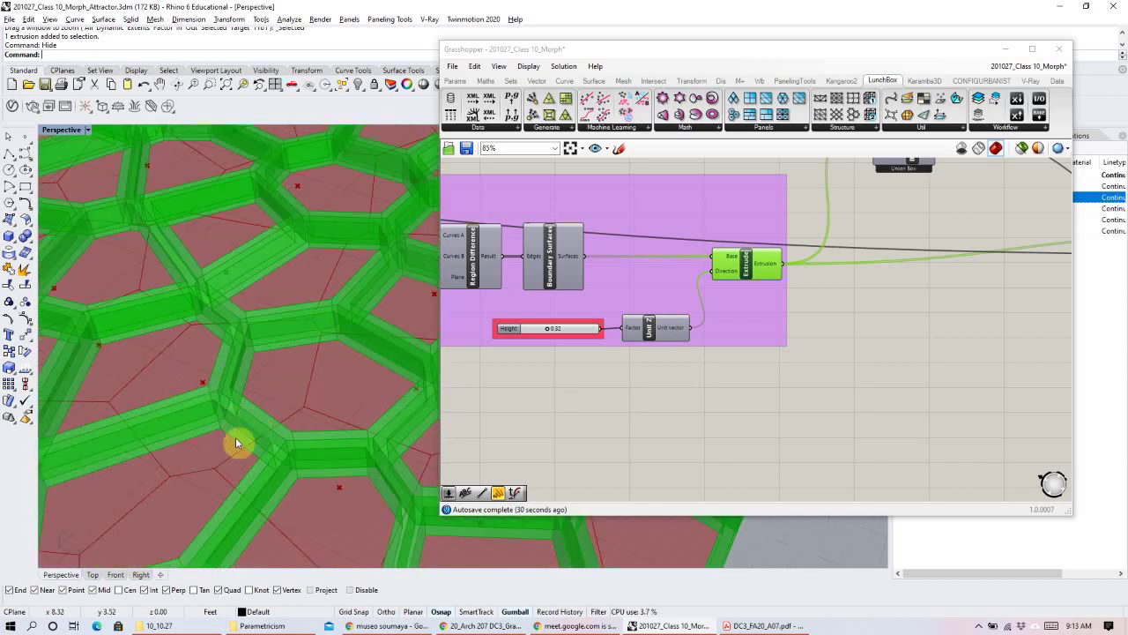
{"action": "scroll", "coordinate": [253, 409], "scroll_direction": "down", "scroll_amount": 5}
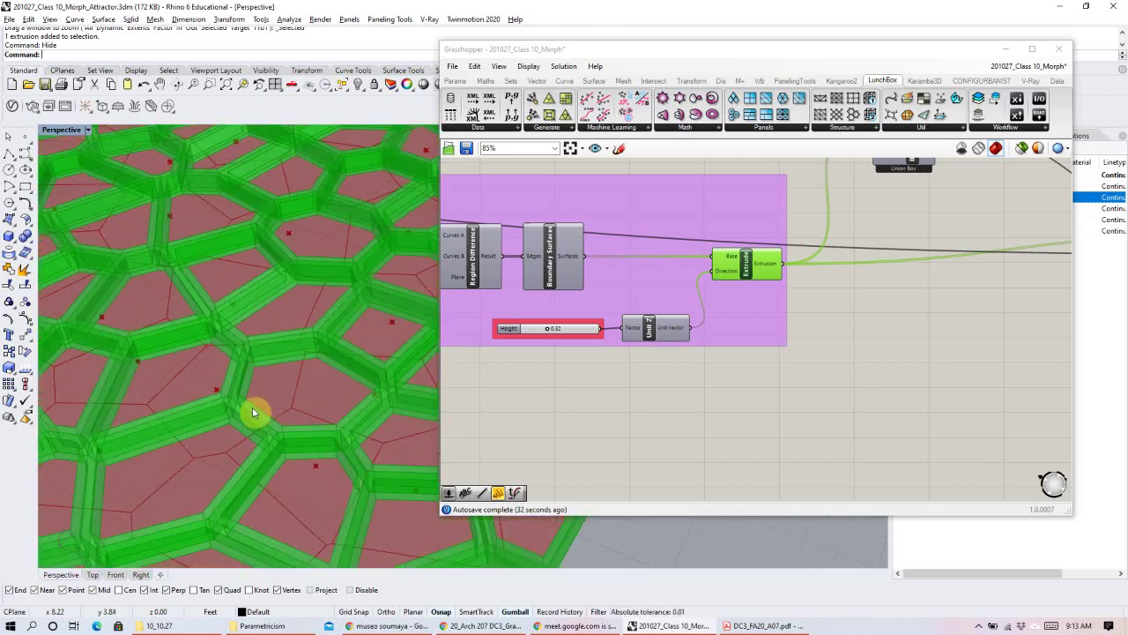
{"action": "scroll", "coordinate": [298, 502], "scroll_direction": "up", "scroll_amount": 2}
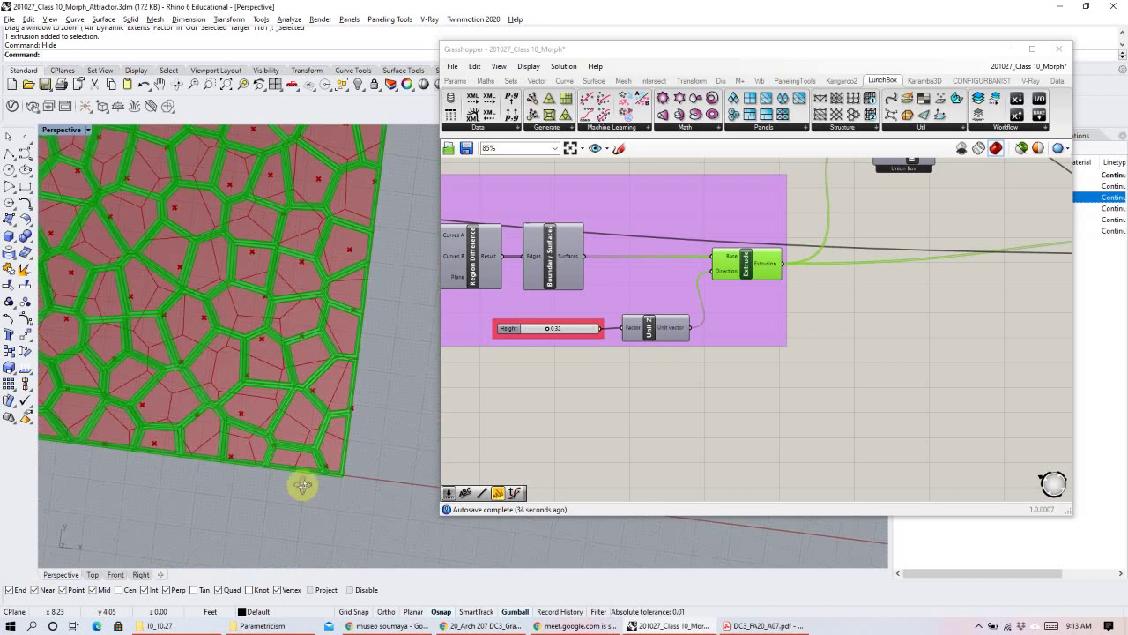
{"action": "scroll", "coordinate": [241, 320], "scroll_direction": "up", "scroll_amount": 2}
{"action": "scroll", "coordinate": [261, 335], "scroll_direction": "up", "scroll_amount": 2}
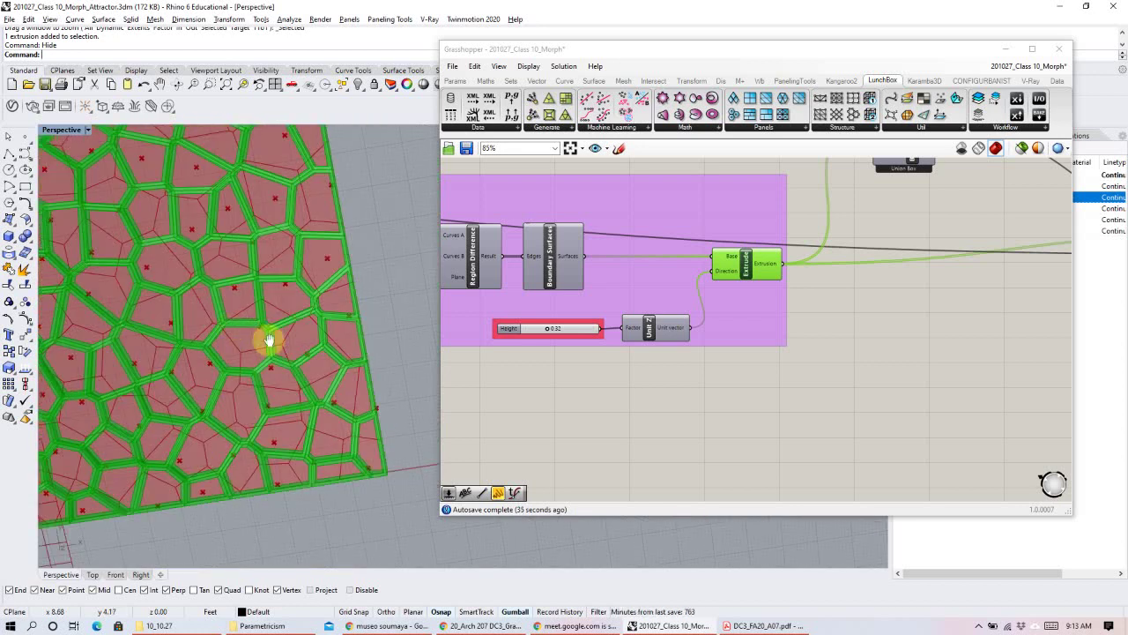
{"action": "mouse_move", "coordinate": [873, 228]}
{"action": "left_mouse_down"}
{"action": "mouse_move", "coordinate": [731, 294]}
{"action": "mouse_move", "coordinate": [888, 224]}
{"action": "left_mouse_up"}
{"action": "right_click", "coordinate": [887, 224]}
{"action": "left_click", "coordinate": [926, 240]}
Inspect the GhPython Script component in the Offset (Script Me) group, including its inputs and the OffsetCurve script note.
{"action": "scroll", "coordinate": [780, 272], "scroll_direction": "down", "scroll_amount": 3}
{"action": "right_click_drag", "start_coordinate": [616, 304], "coordinate": [801, 323]}
{"action": "scroll", "coordinate": [910, 274], "scroll_direction": "up", "scroll_amount": 3}
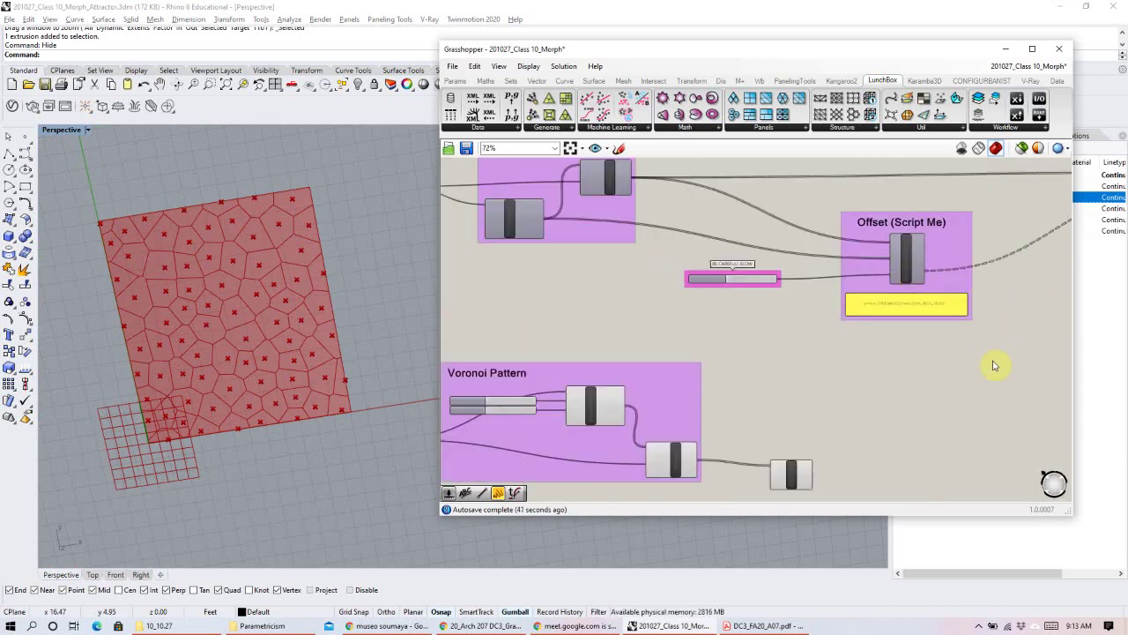
{"action": "scroll", "coordinate": [895, 356], "scroll_direction": "up", "scroll_amount": 2}
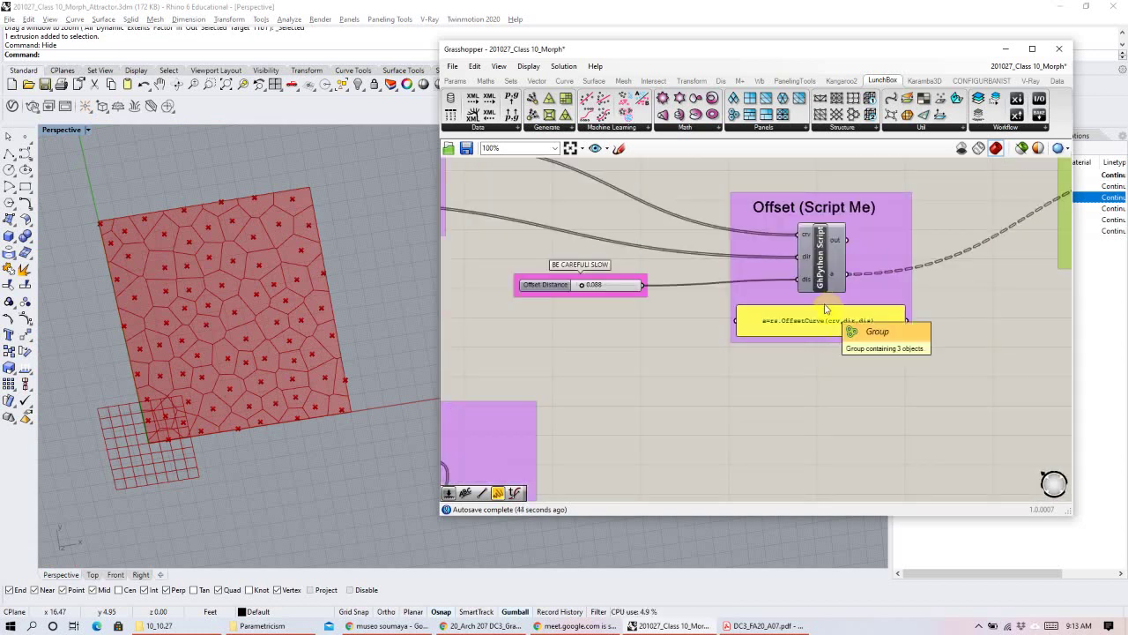
{"action": "left_click", "coordinate": [808, 240]}
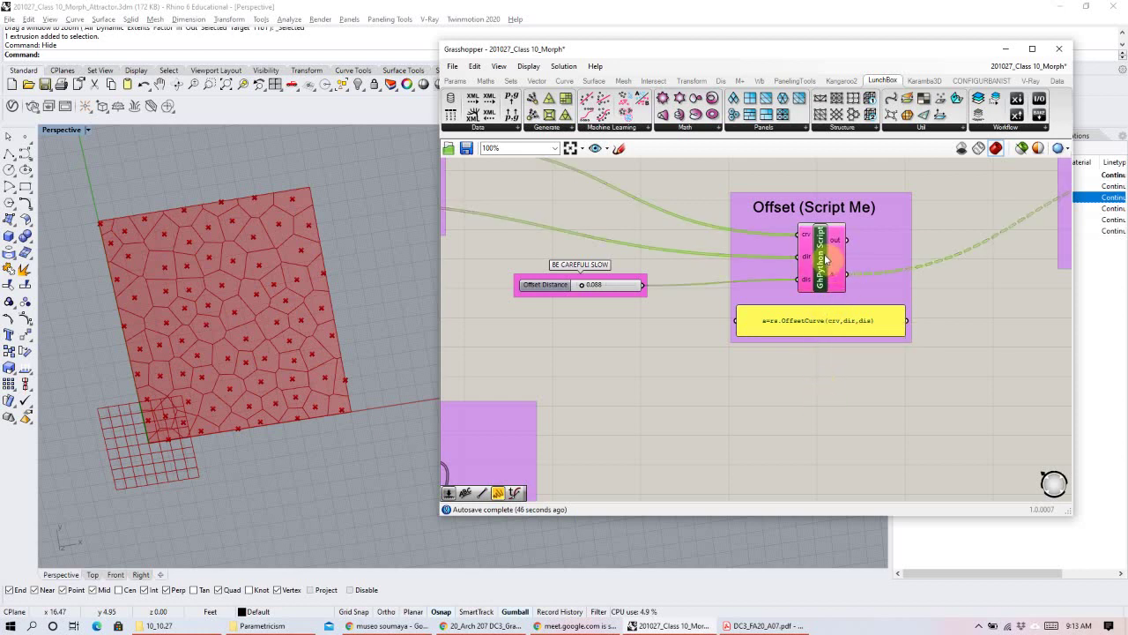
{"action": "right_click_drag", "start_coordinate": [252, 397], "coordinate": [229, 371]}
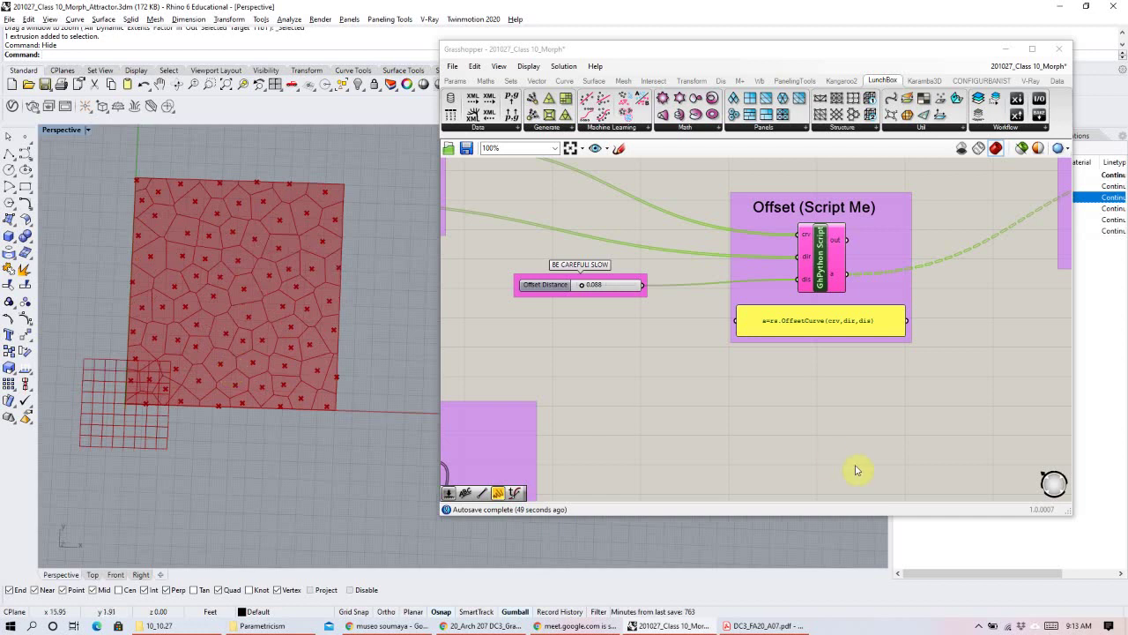
Add a new GhPython Script component to the canvas below the Offset (Script Me) group.
{"action": "right_click_drag", "start_coordinate": [857, 433], "coordinate": [870, 335]}
{"action": "scroll", "coordinate": [870, 330], "scroll_direction": "down", "scroll_amount": 3}
{"action": "mouse_move", "coordinate": [795, 331]}
{"action": "right_mouse_down"}
{"action": "mouse_move", "coordinate": [773, 378]}
{"action": "mouse_move", "coordinate": [788, 295]}
{"action": "mouse_move", "coordinate": [812, 332]}
{"action": "right_mouse_up"}
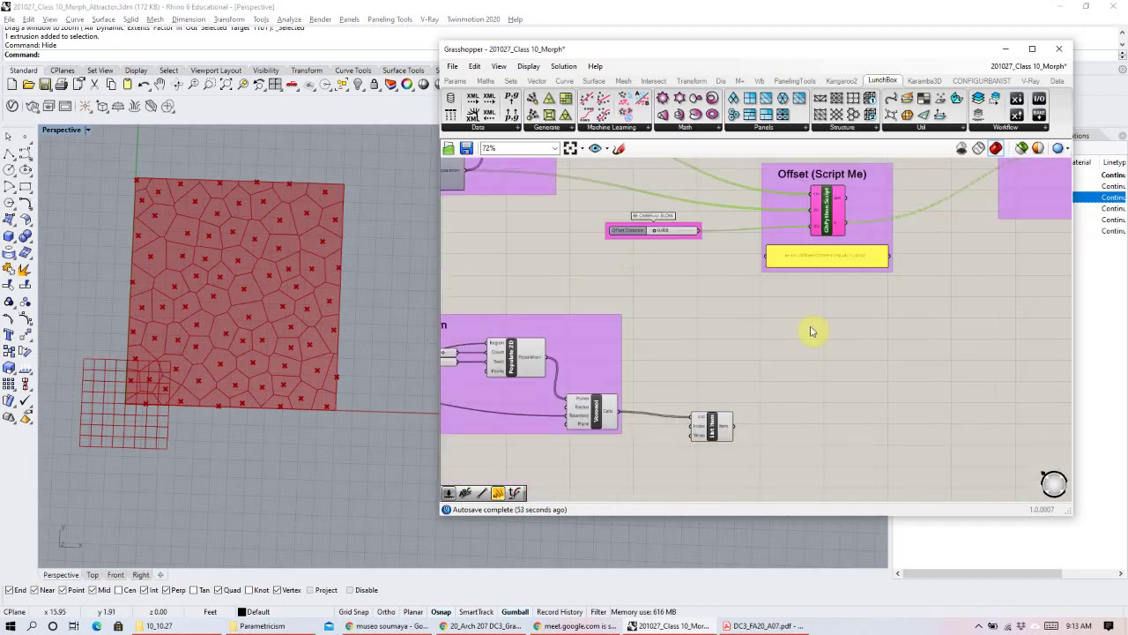
{"action": "double_click", "coordinate": [808, 342]}
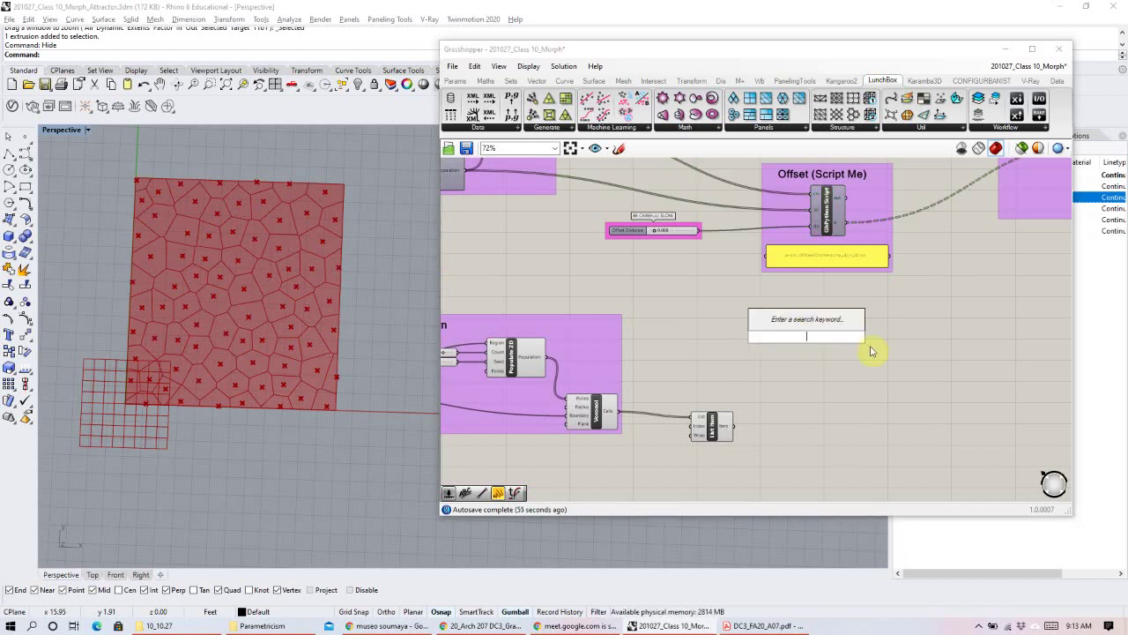
{"action": "type", "text": "P"}
{"action": "key", "text": "BackSpace"}
{"action": "type", "text": "g"}
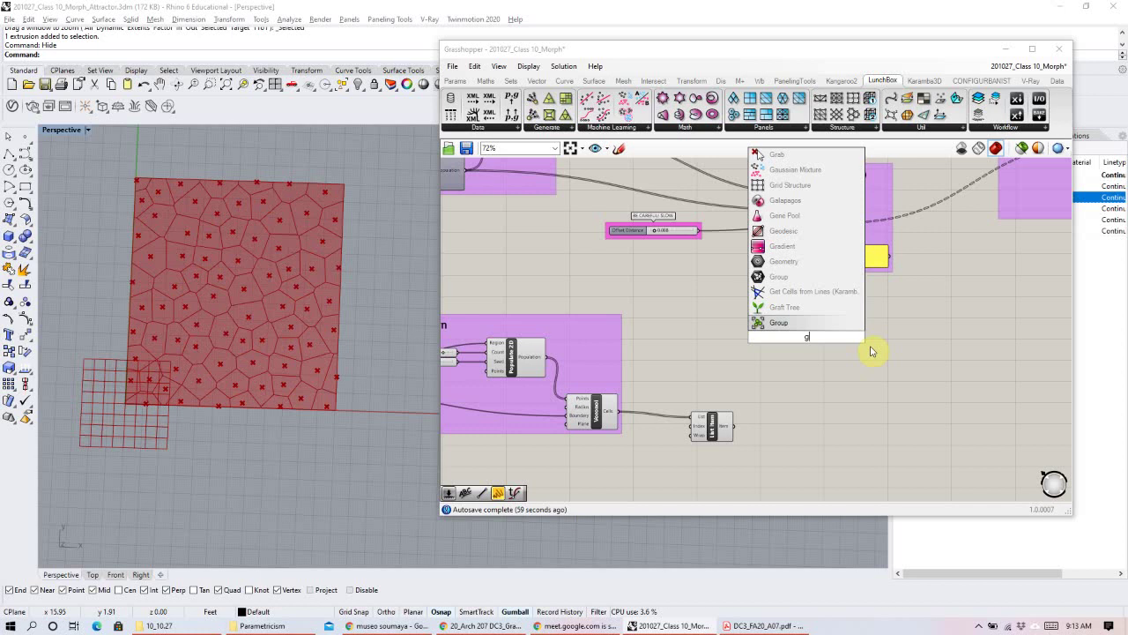
{"action": "key", "text": "BackSpace"}
{"action": "type", "text": "phy"}
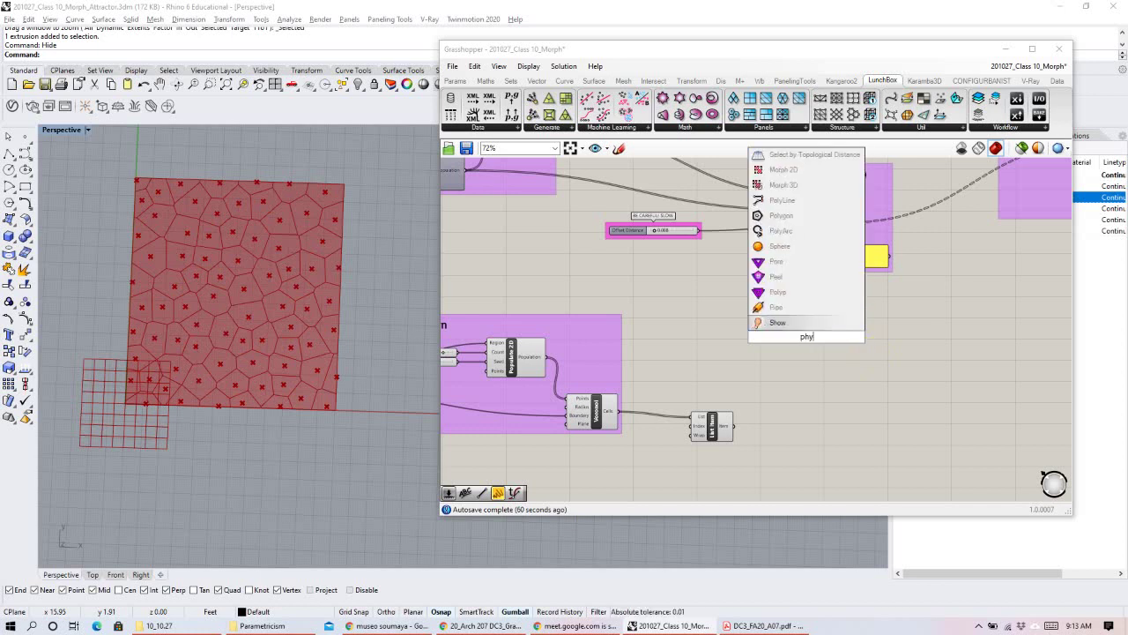
{"action": "key", "text": "BackSpace"}
{"action": "key", "text": "BackSpace"}
{"action": "type", "text": "yt"}
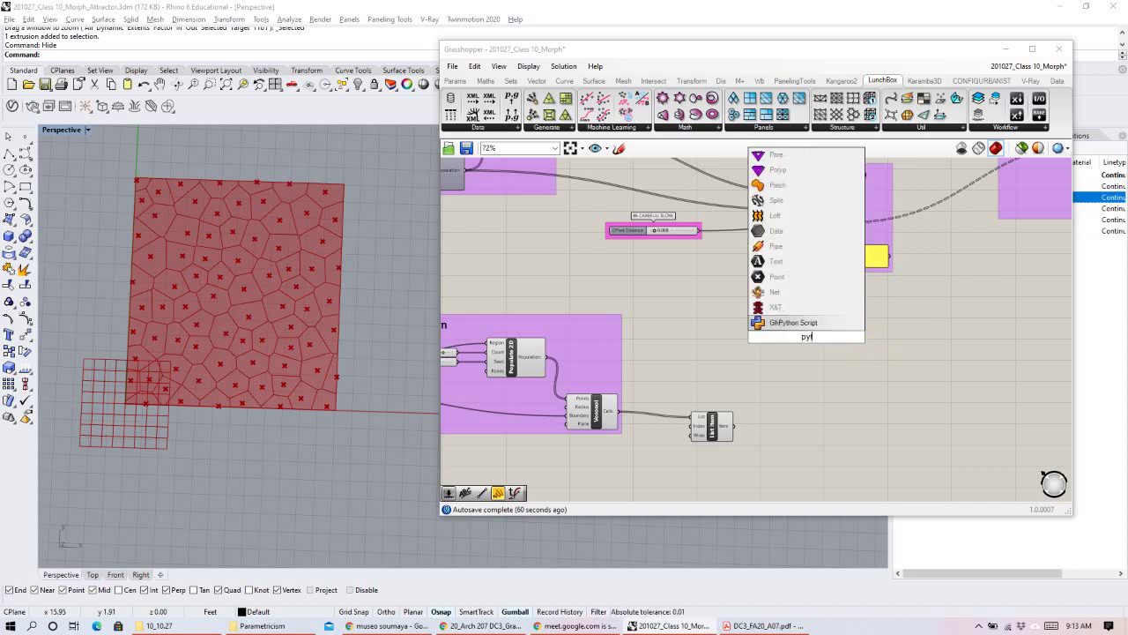
{"action": "left_click", "coordinate": [798, 322]}
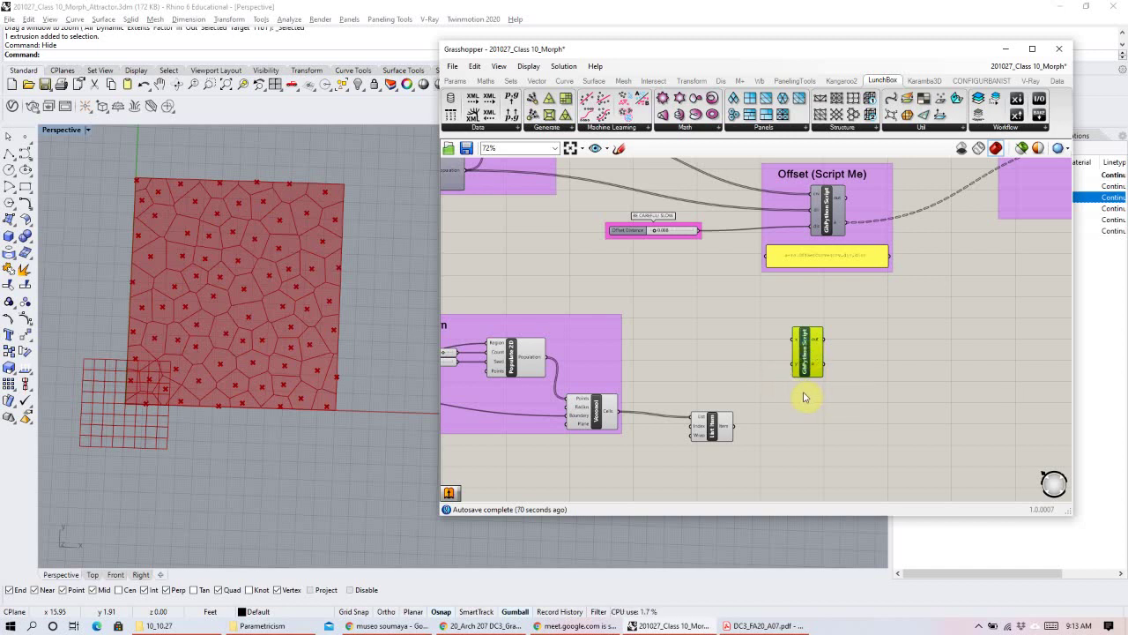
{"action": "double_click", "coordinate": [853, 357]}
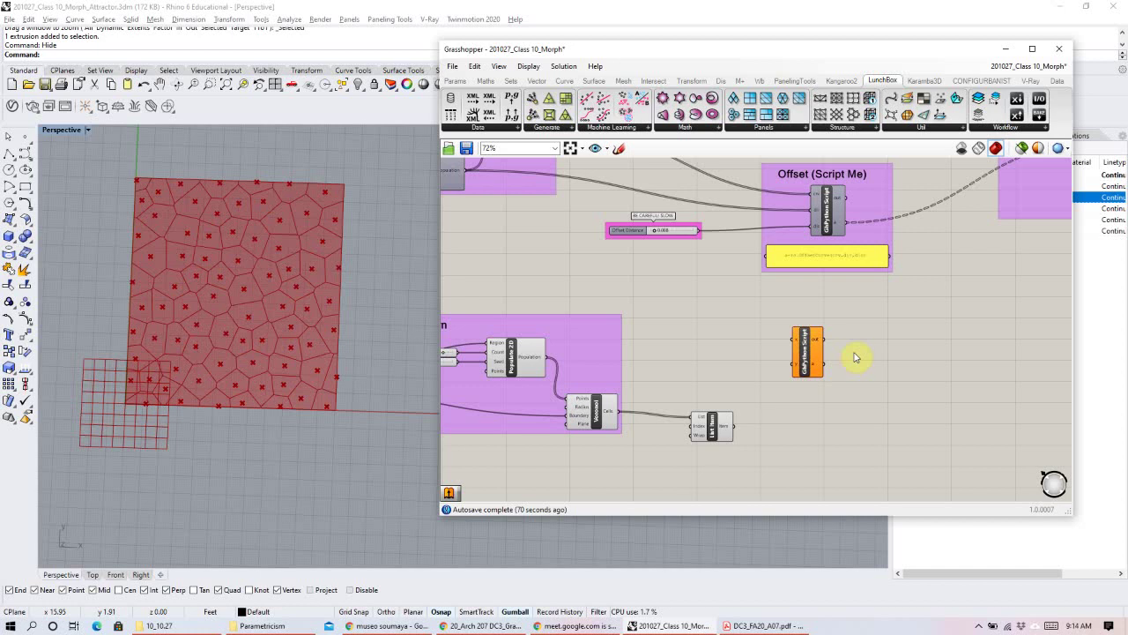
{"action": "type", "text": "pytho"}
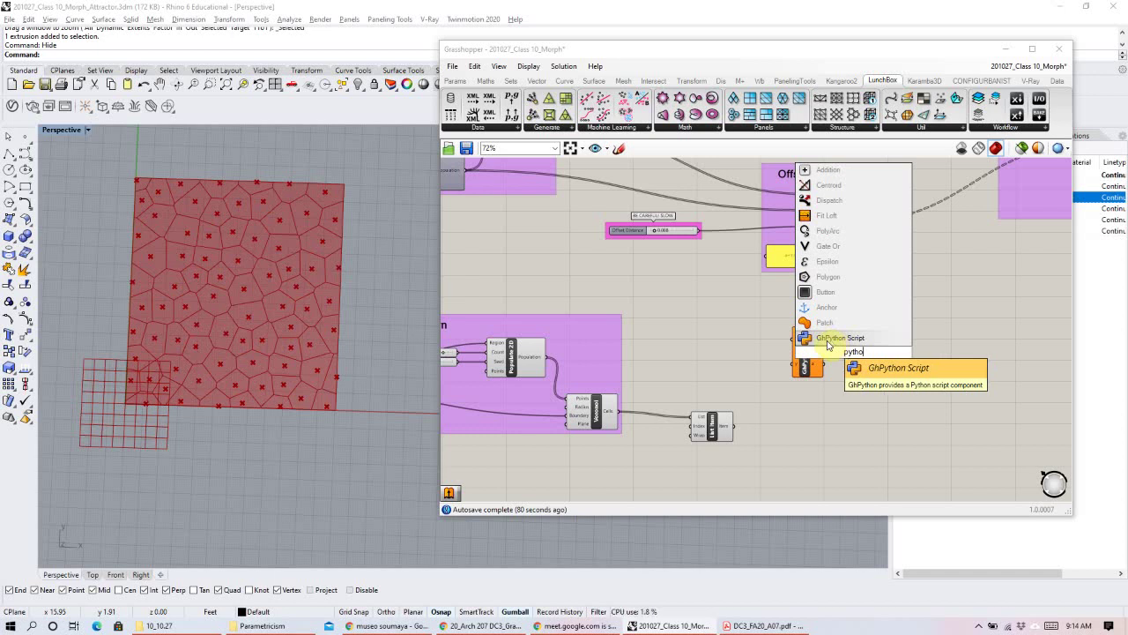
{"action": "left_click", "coordinate": [825, 339]}
{"action": "left_click_drag", "start_coordinate": [826, 351], "coordinate": [856, 355]}
{"action": "key", "text": "Delete"}
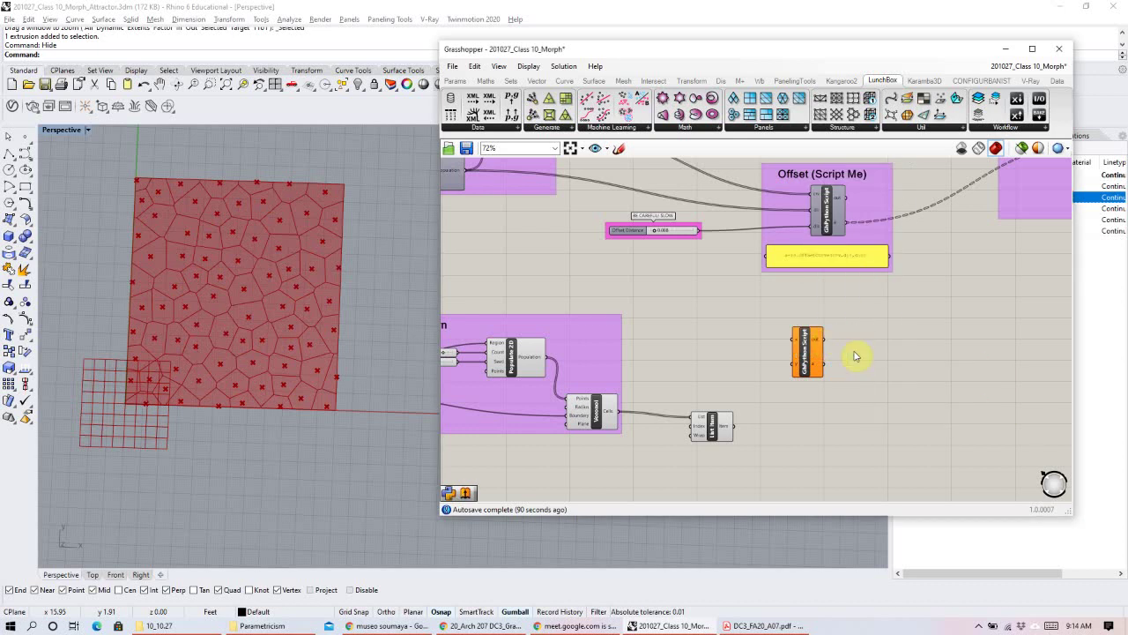
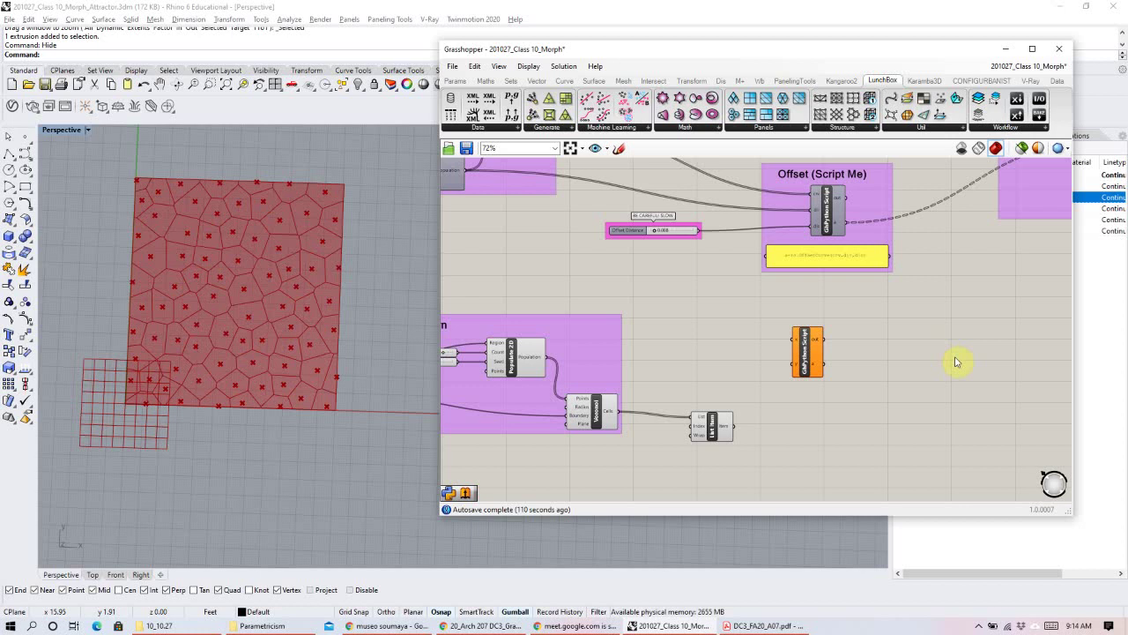
Add an Offset Curve component below the new GhPython Script component and look at its inputs.
{"action": "double_click", "coordinate": [887, 401]}
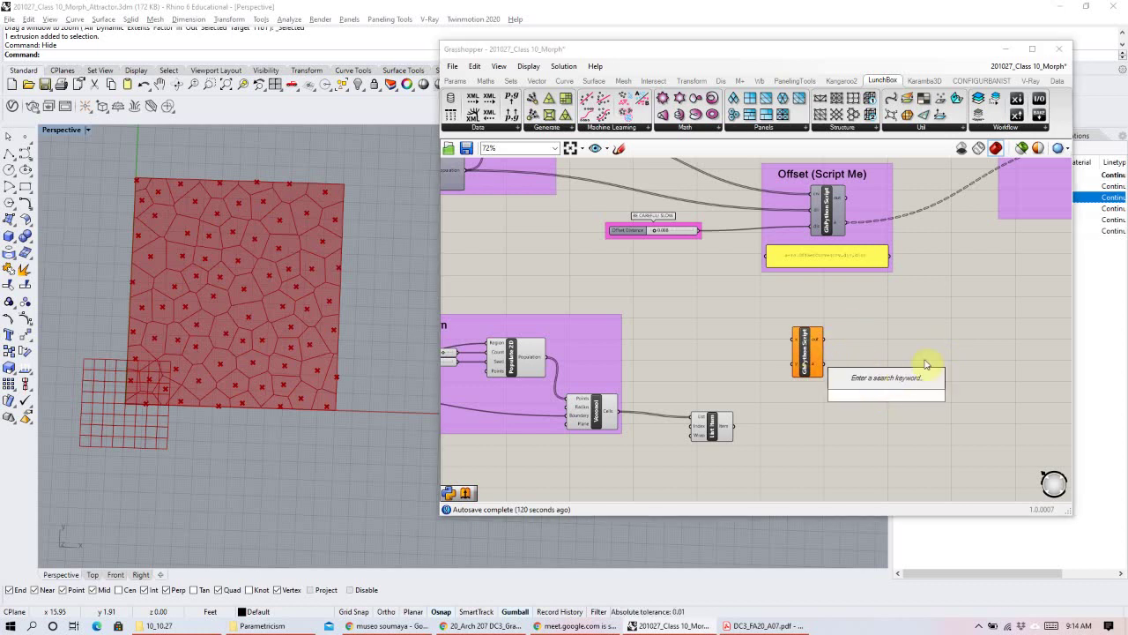
{"action": "type", "text": "oss"}
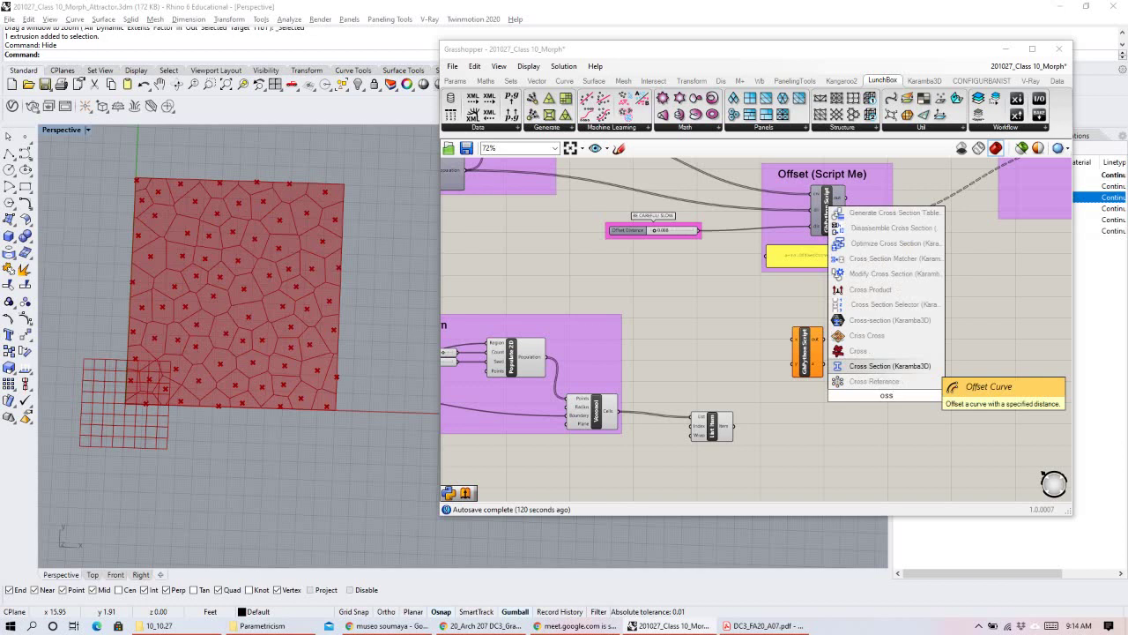
{"action": "key", "text": "BackSpace"}
{"action": "key", "text": "BackSpace"}
{"action": "type", "text": "f"}
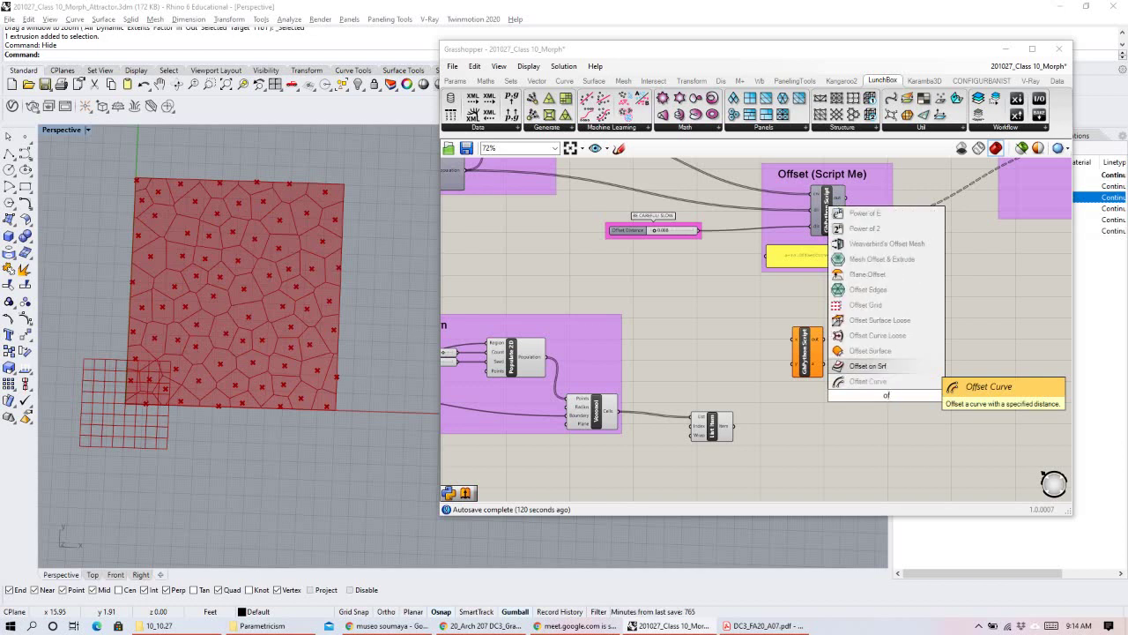
{"action": "left_click", "coordinate": [868, 381]}
{"action": "left_click_drag", "start_coordinate": [882, 401], "coordinate": [812, 427]}
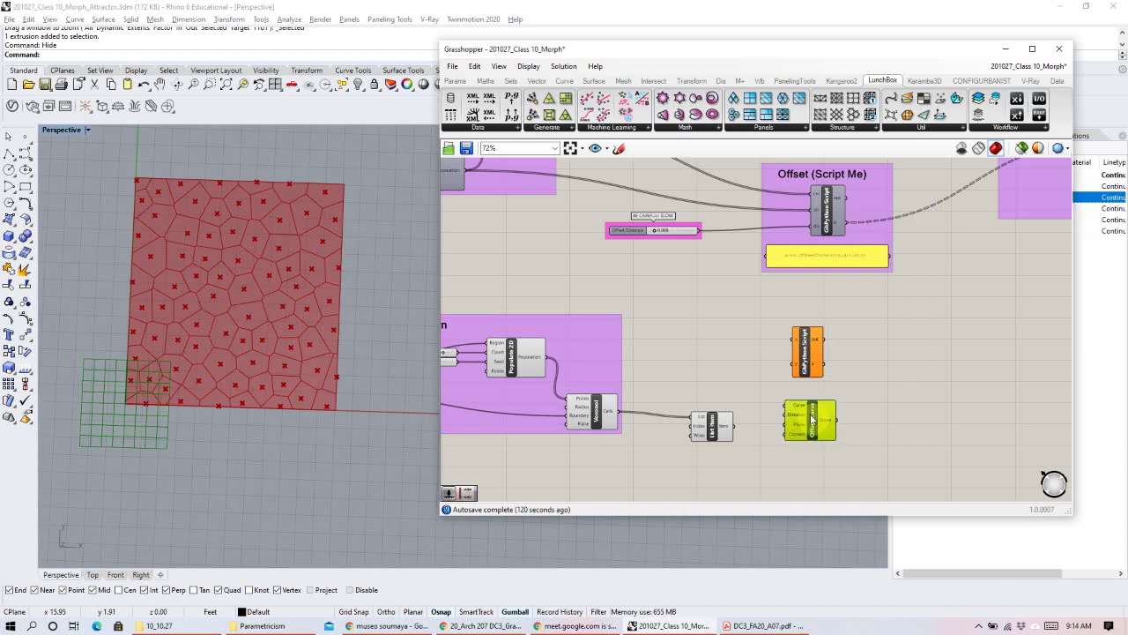
{"action": "scroll", "coordinate": [811, 427], "scroll_direction": "up", "scroll_amount": 3}
{"action": "right_click_drag", "start_coordinate": [811, 427], "coordinate": [893, 408]}
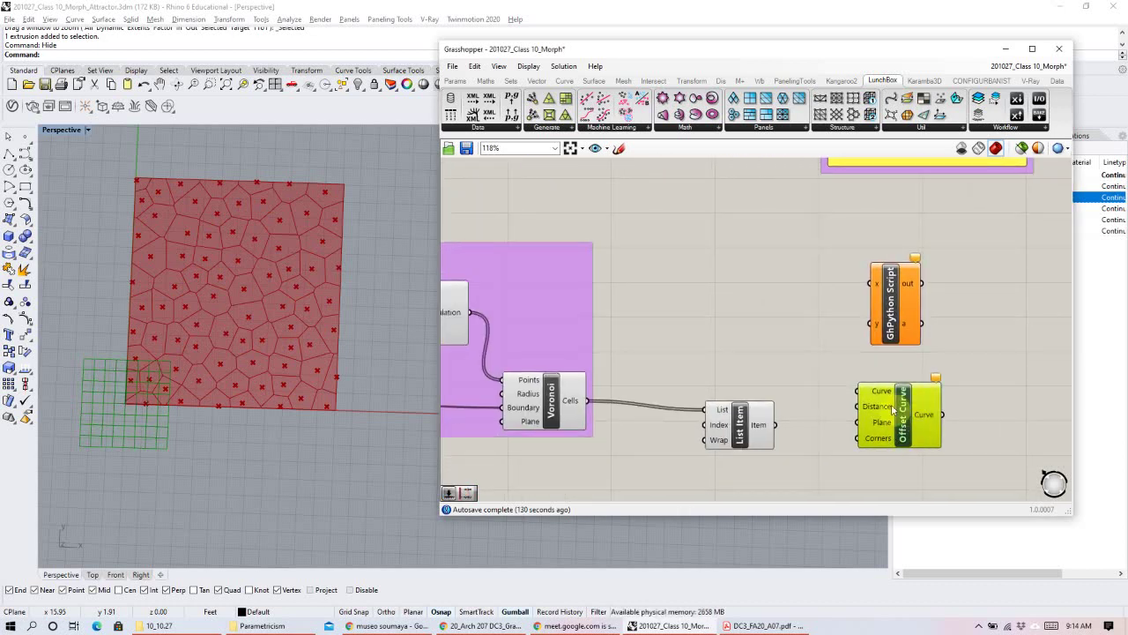
Delete the List Item component beside the Voronoi and the Offset Curve component.
{"action": "left_click_drag", "start_coordinate": [804, 385], "coordinate": [705, 447]}
{"action": "key", "text": "Delete"}
{"action": "left_click_drag", "start_coordinate": [863, 420], "coordinate": [854, 416]}
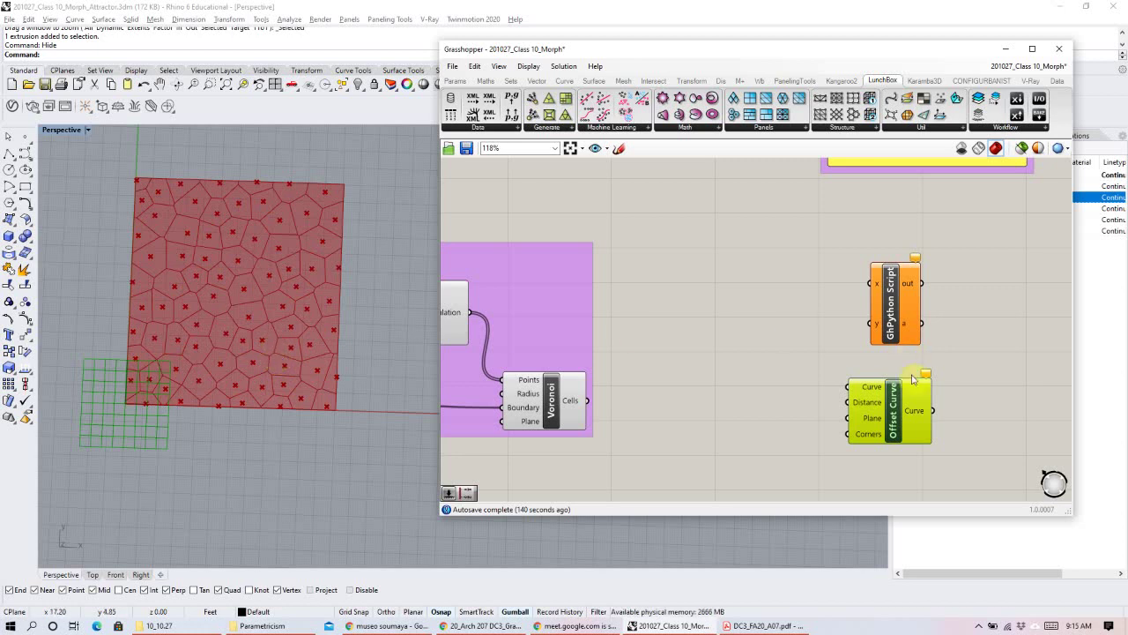
{"action": "right_click_drag", "start_coordinate": [915, 345], "coordinate": [942, 372]}
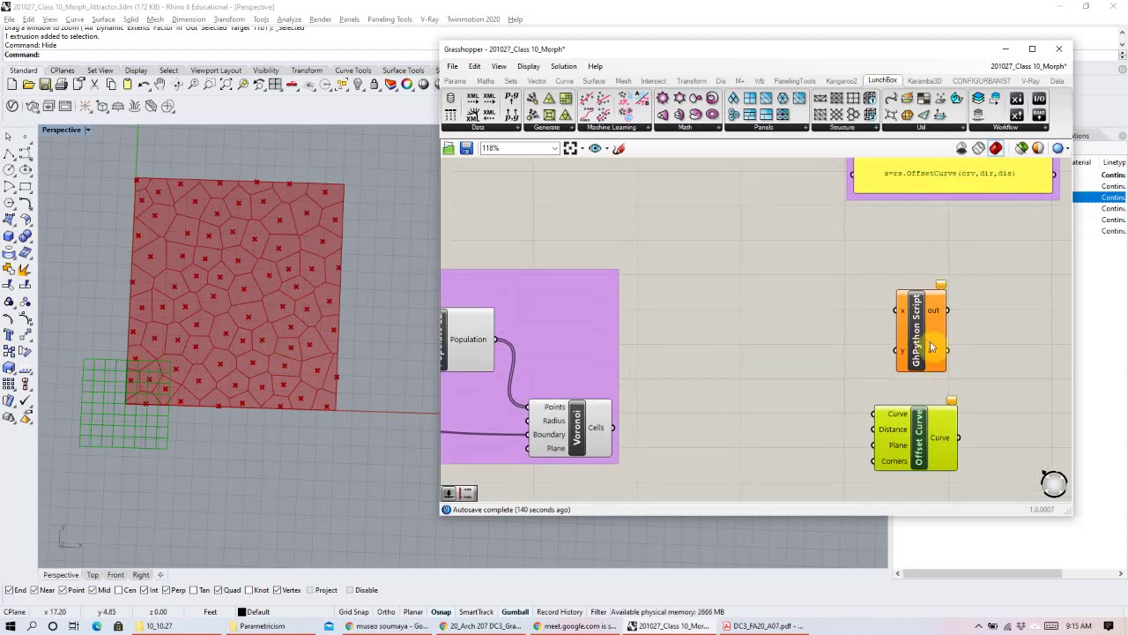
{"action": "key", "text": "Delete"}
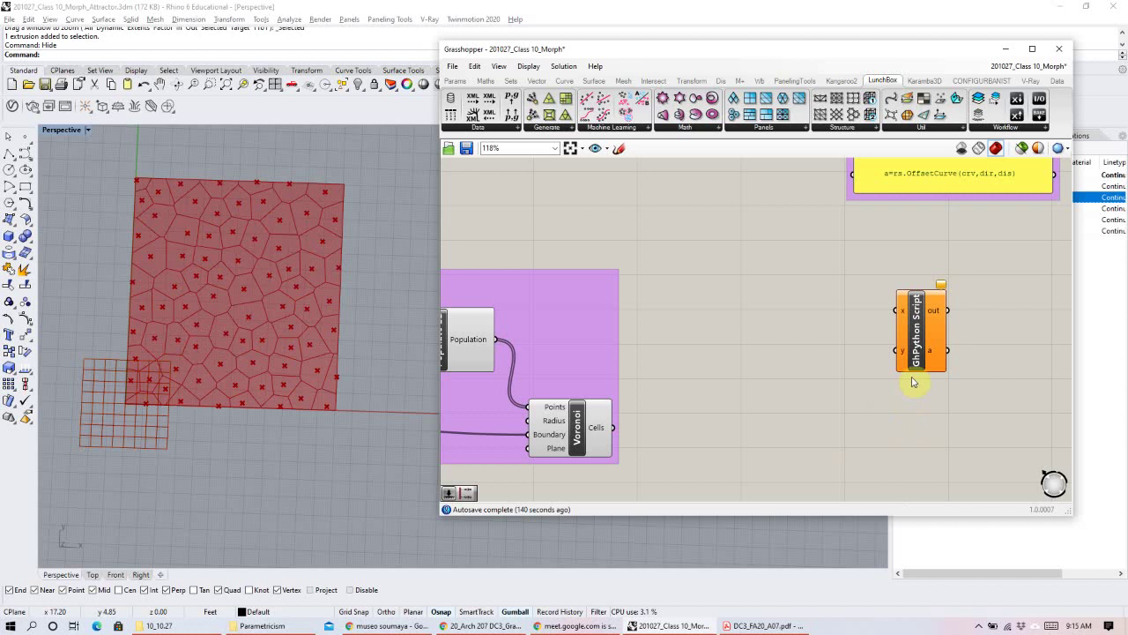
Place the new GhPython Script component directly under the OffsetCurve script note and widen the Grasshopper window.
{"action": "right_click_drag", "start_coordinate": [914, 378], "coordinate": [873, 393]}
{"action": "left_click_drag", "start_coordinate": [887, 350], "coordinate": [852, 401]}
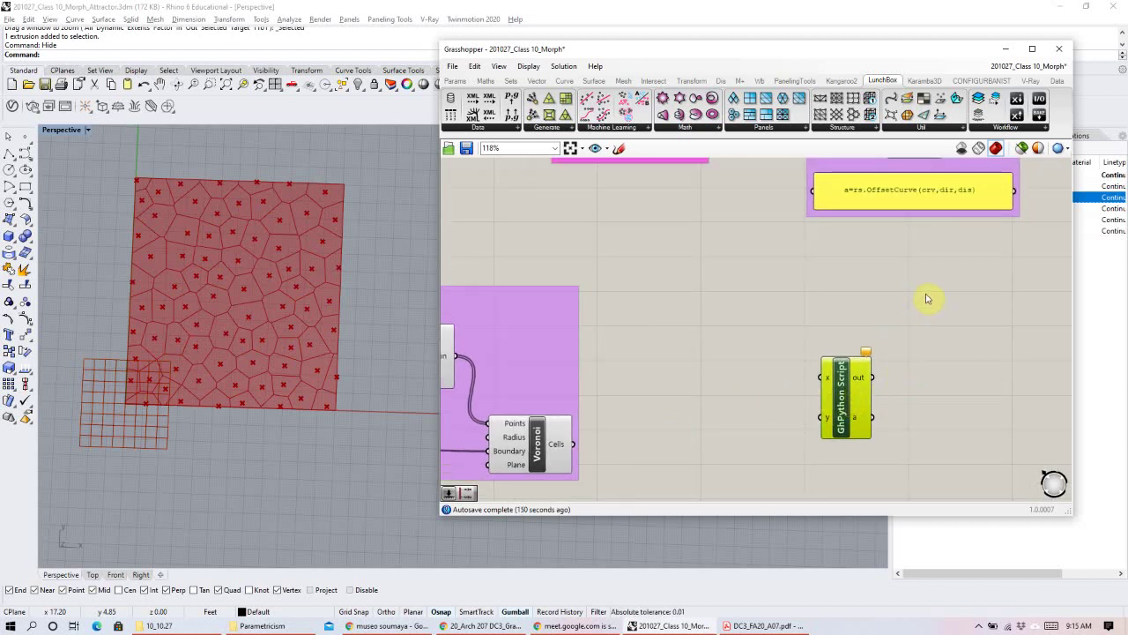
{"action": "scroll", "coordinate": [926, 298], "scroll_direction": "down", "scroll_amount": 2}
{"action": "left_click_drag", "start_coordinate": [783, 391], "coordinate": [824, 335]}
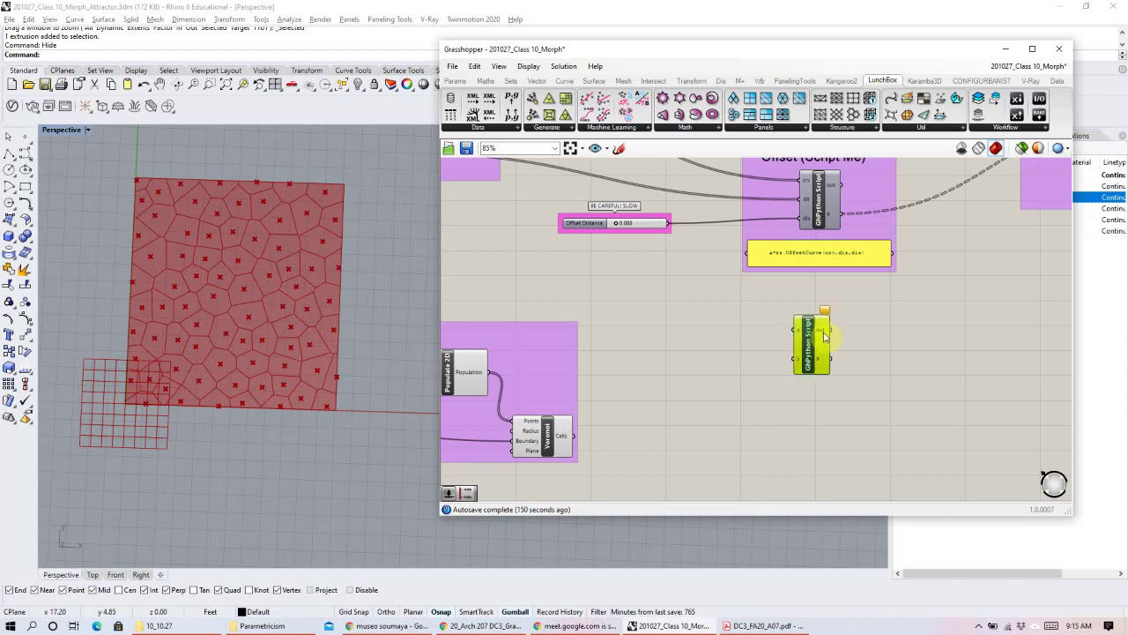
{"action": "scroll", "coordinate": [868, 344], "scroll_direction": "up", "scroll_amount": 1}
{"action": "scroll", "coordinate": [887, 364], "scroll_direction": "up", "scroll_amount": 1}
{"action": "right_click_drag", "start_coordinate": [889, 360], "coordinate": [809, 327]}
{"action": "left_click_drag", "start_coordinate": [435, 324], "coordinate": [316, 322]}
{"action": "right_click_drag", "start_coordinate": [799, 377], "coordinate": [844, 394]}
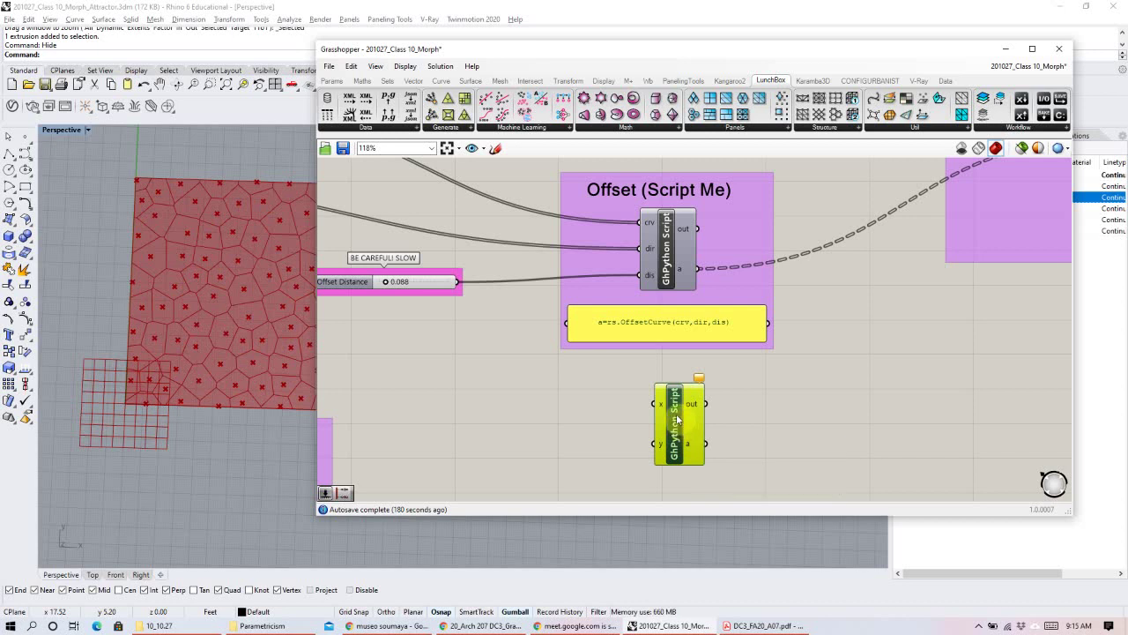
Examine the Region Difference inputs in the Make 3D group and compare the outputs of the existing and new GhPython Script components.
{"action": "right_click_drag", "start_coordinate": [1040, 228], "coordinate": [804, 359]}
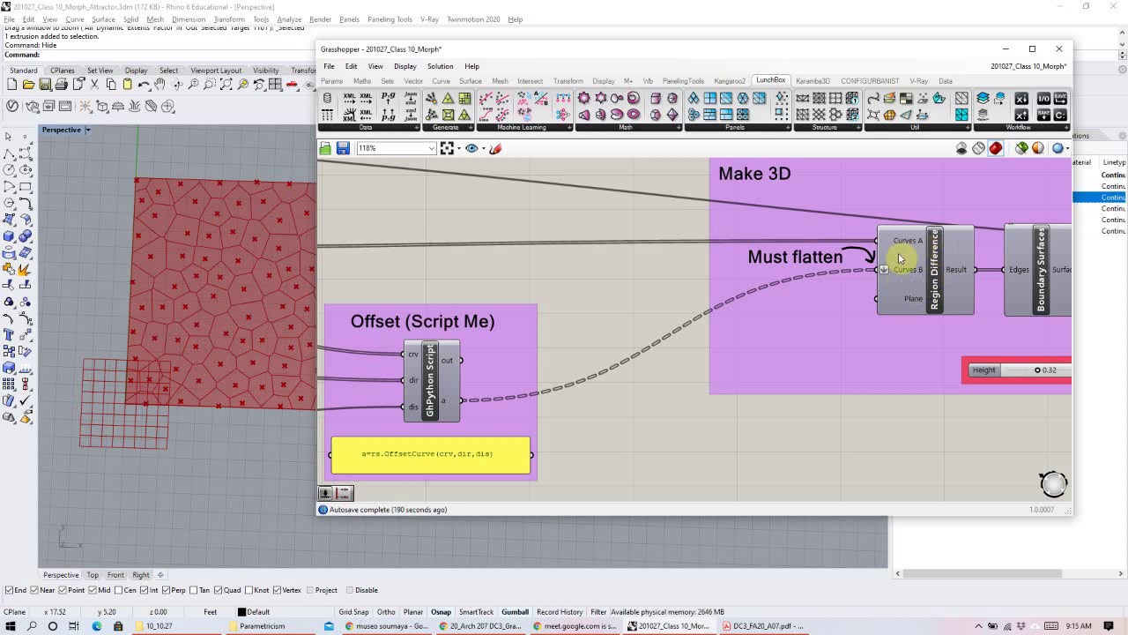
{"action": "mouse_move", "coordinate": [923, 254]}
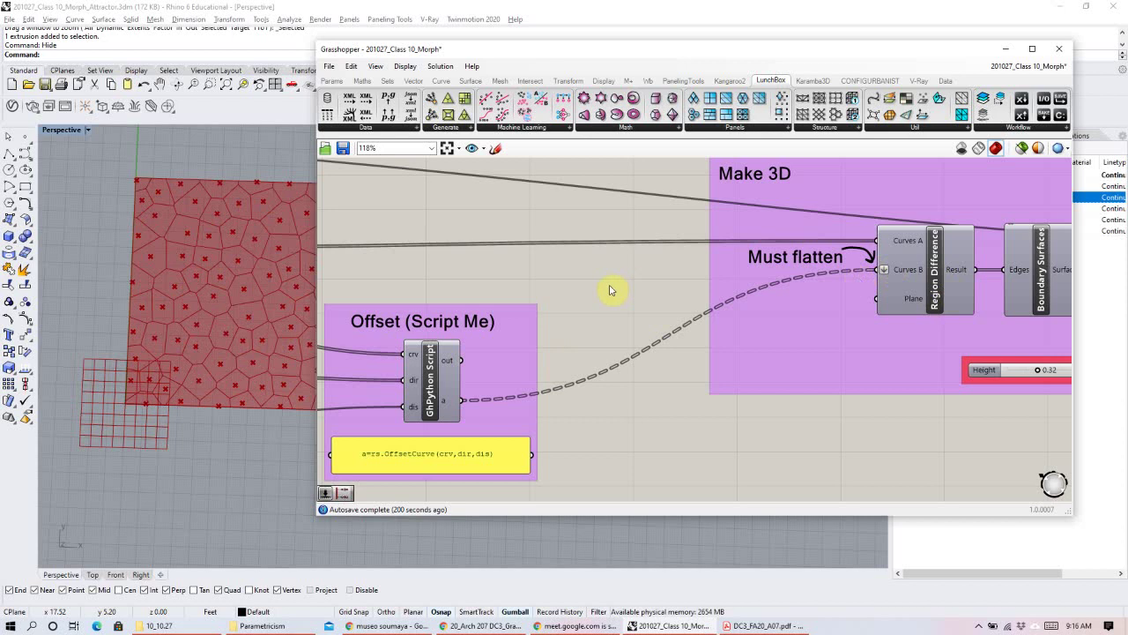
{"action": "scroll", "coordinate": [610, 289], "scroll_direction": "down", "scroll_amount": 1}
{"action": "right_click_drag", "start_coordinate": [662, 350], "coordinate": [710, 302]}
{"action": "scroll", "coordinate": [561, 398], "scroll_direction": "up", "scroll_amount": 1}
{"action": "right_click_drag", "start_coordinate": [485, 464], "coordinate": [631, 398]}
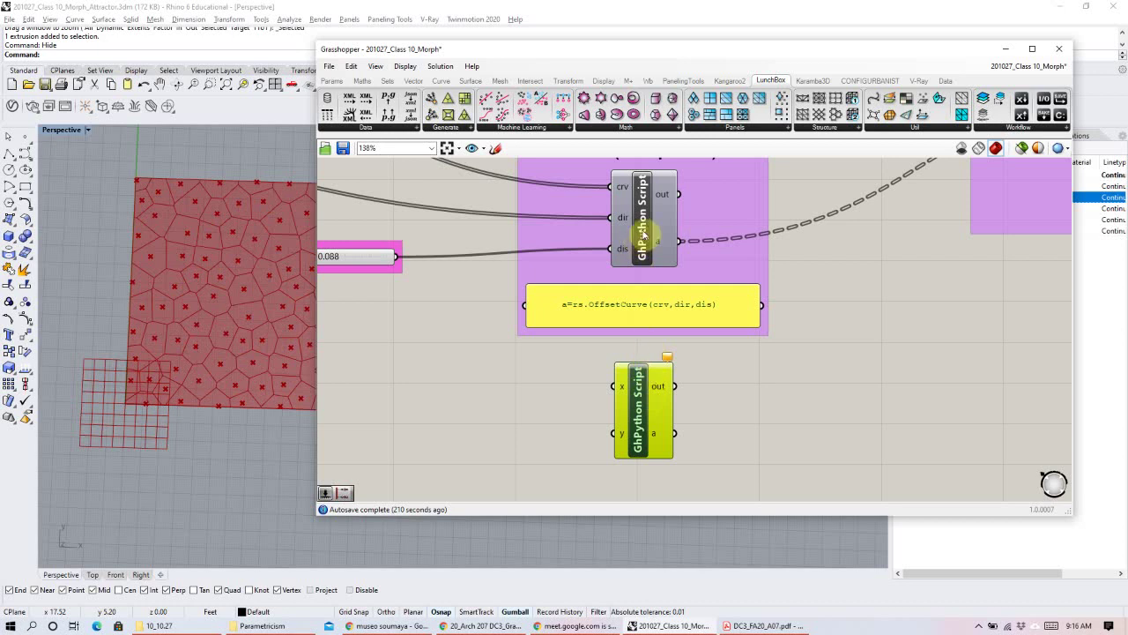
{"action": "scroll", "coordinate": [663, 242], "scroll_direction": "up", "scroll_amount": 1}
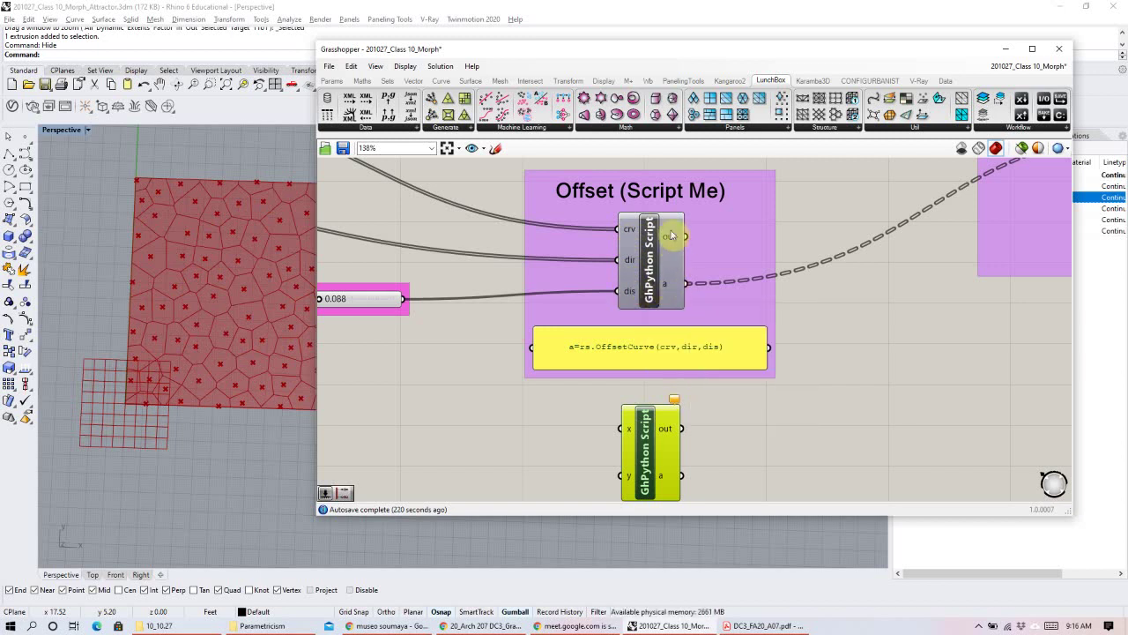
{"action": "mouse_move", "coordinate": [674, 244]}
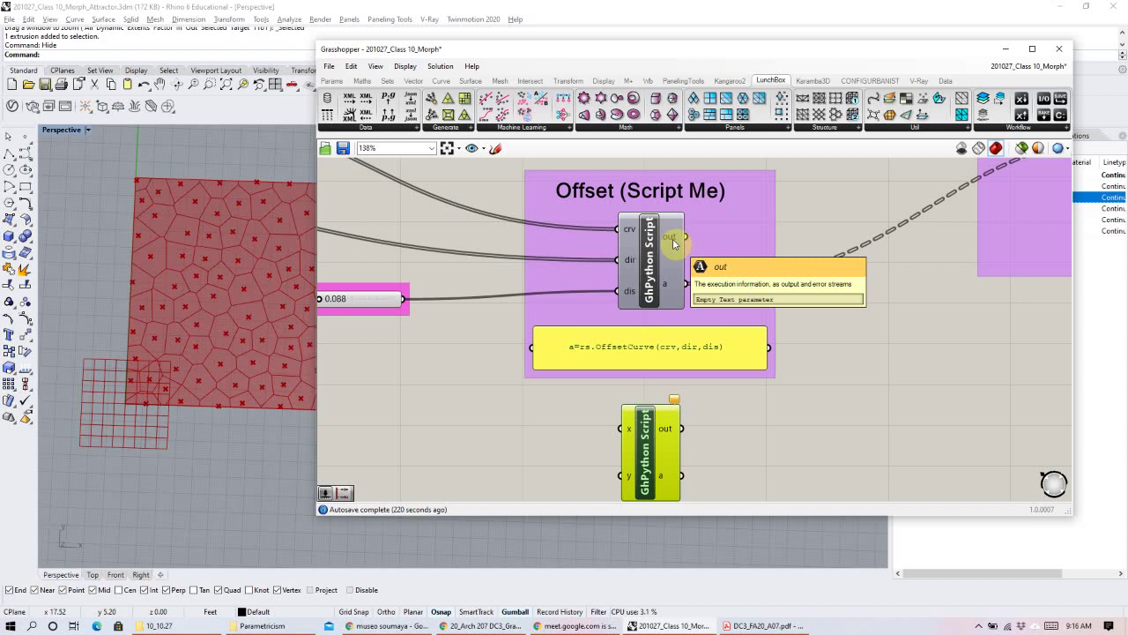
{"action": "mouse_move", "coordinate": [669, 285]}
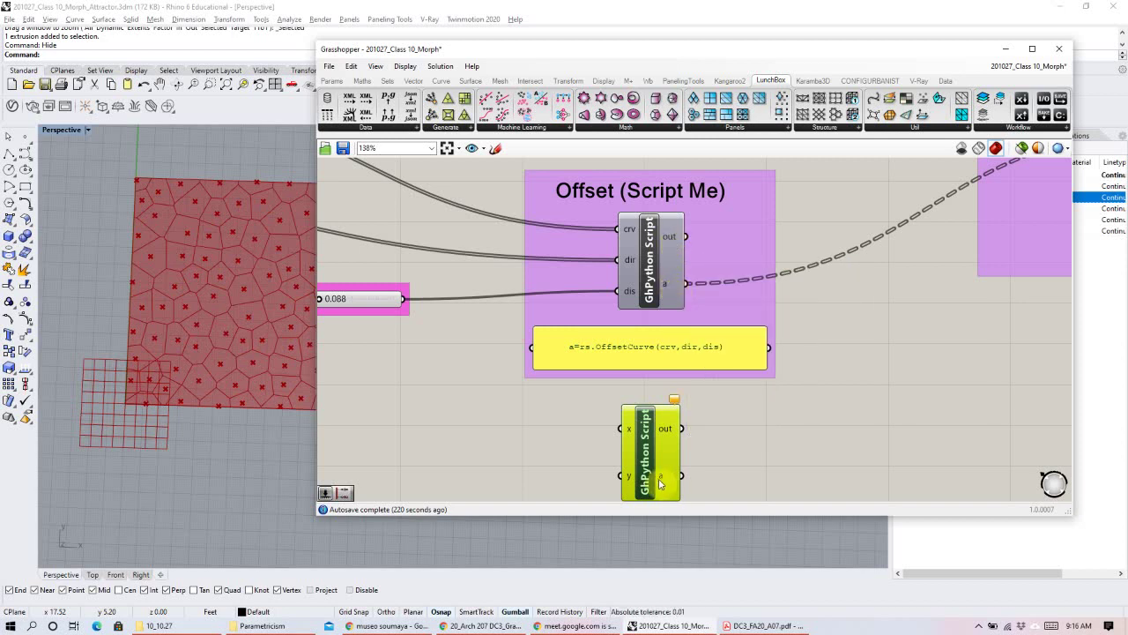
{"action": "mouse_move", "coordinate": [670, 484]}
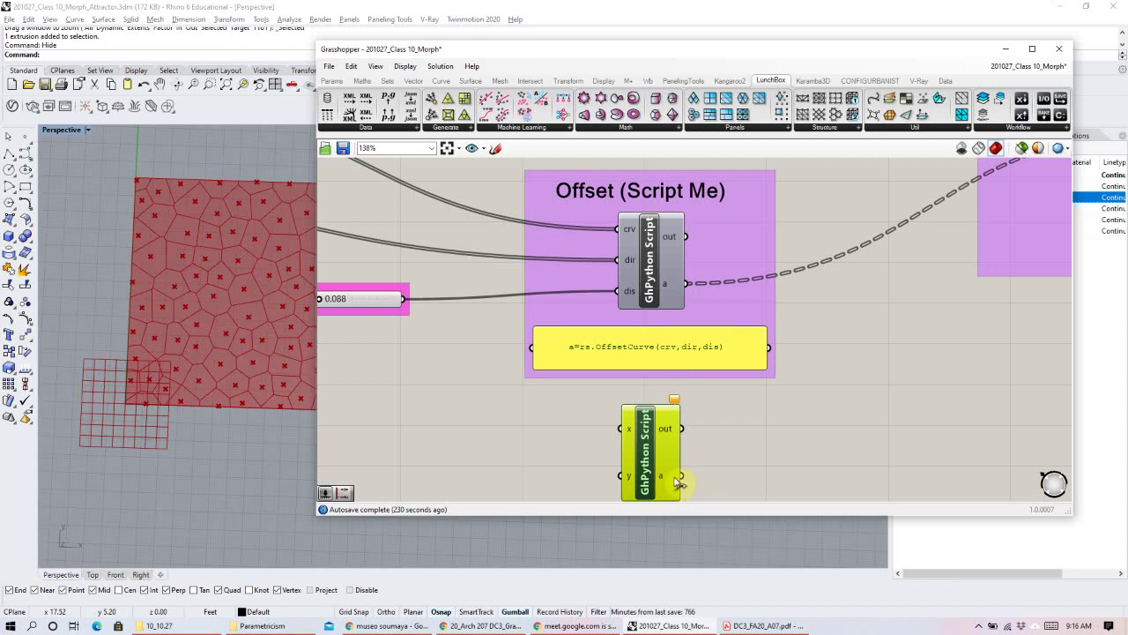
Add a third input to the new GhPython Script component and view the options of its x input.
{"action": "right_click_drag", "start_coordinate": [633, 453], "coordinate": [640, 425]}
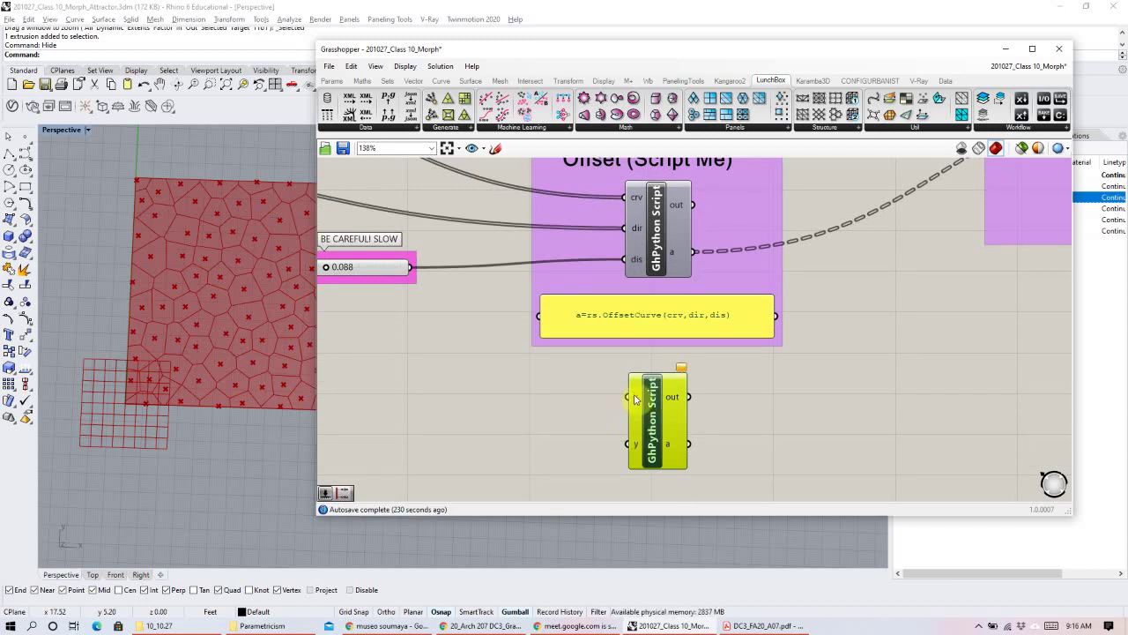
{"action": "scroll", "coordinate": [640, 467], "scroll_direction": "up", "scroll_amount": 6}
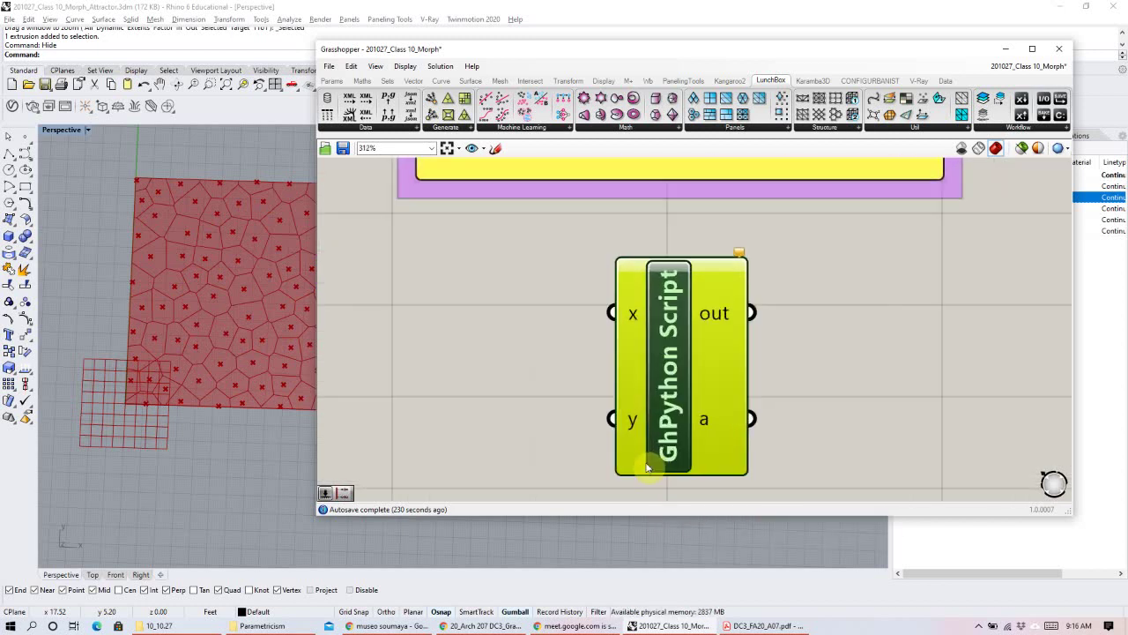
{"action": "left_click", "coordinate": [642, 476]}
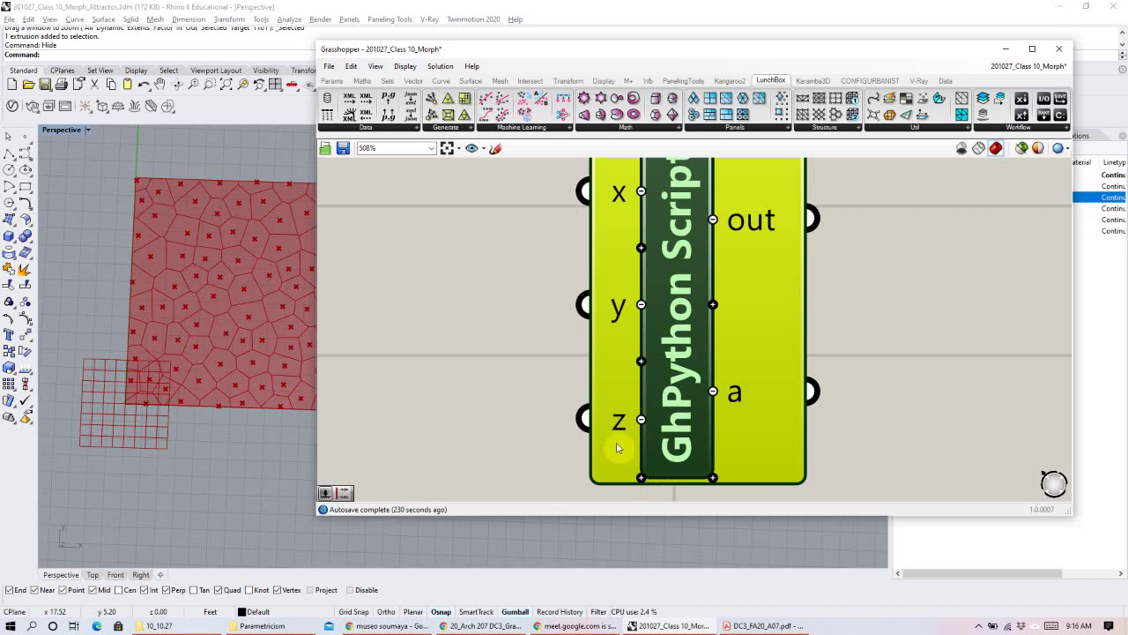
{"action": "scroll", "coordinate": [617, 441], "scroll_direction": "down", "scroll_amount": 3}
{"action": "scroll", "coordinate": [667, 326], "scroll_direction": "down", "scroll_amount": 3}
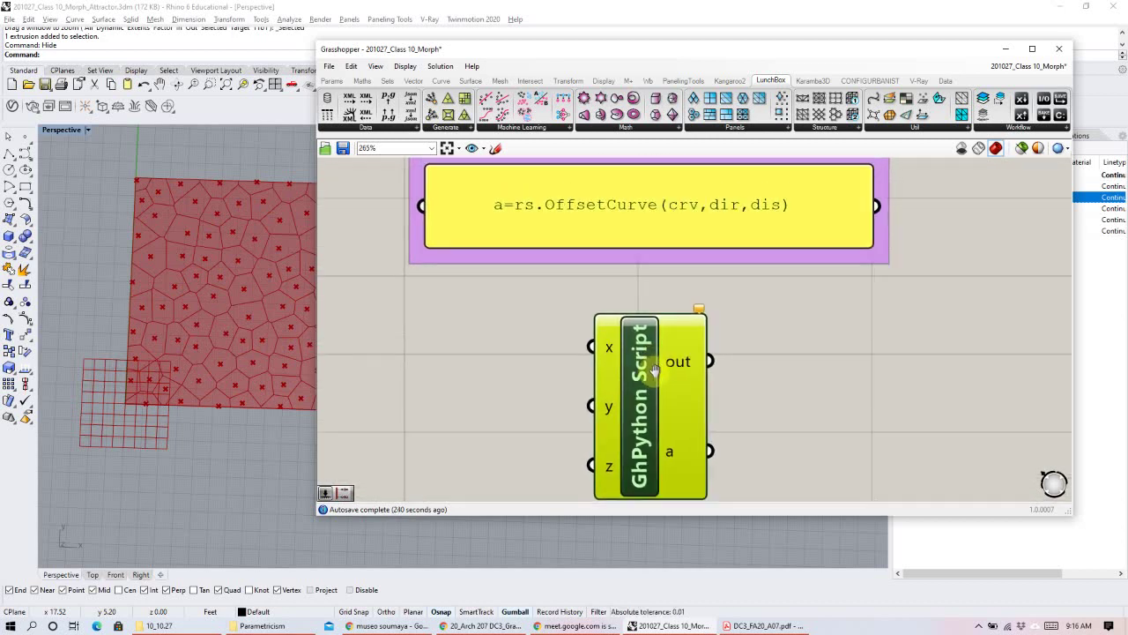
{"action": "scroll", "coordinate": [634, 431], "scroll_direction": "down", "scroll_amount": 1}
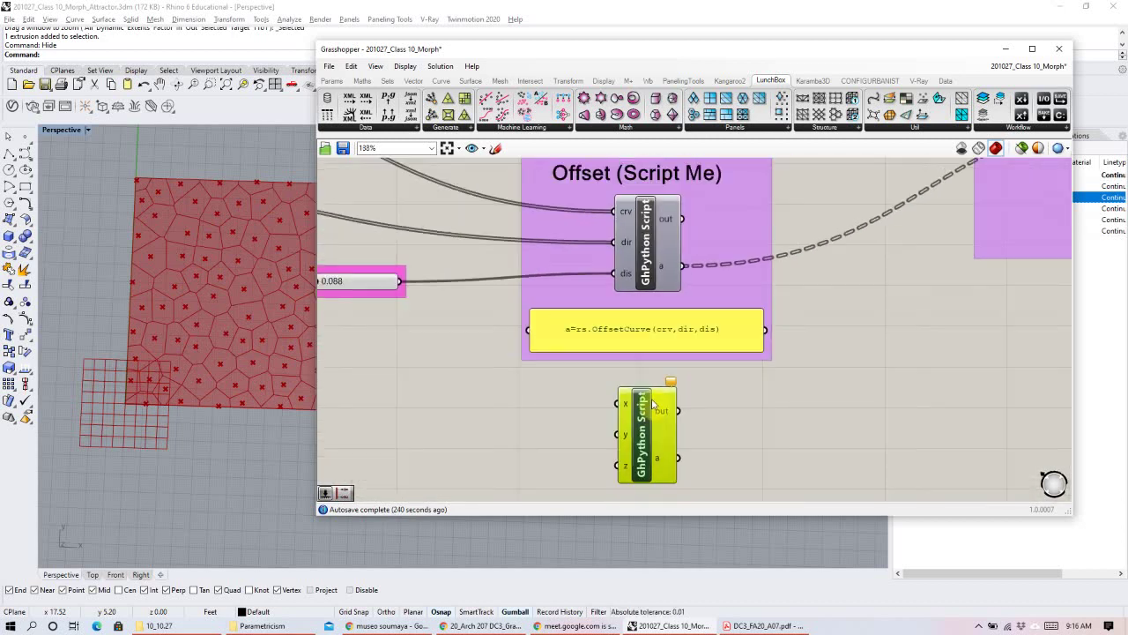
{"action": "right_click", "coordinate": [625, 388]}
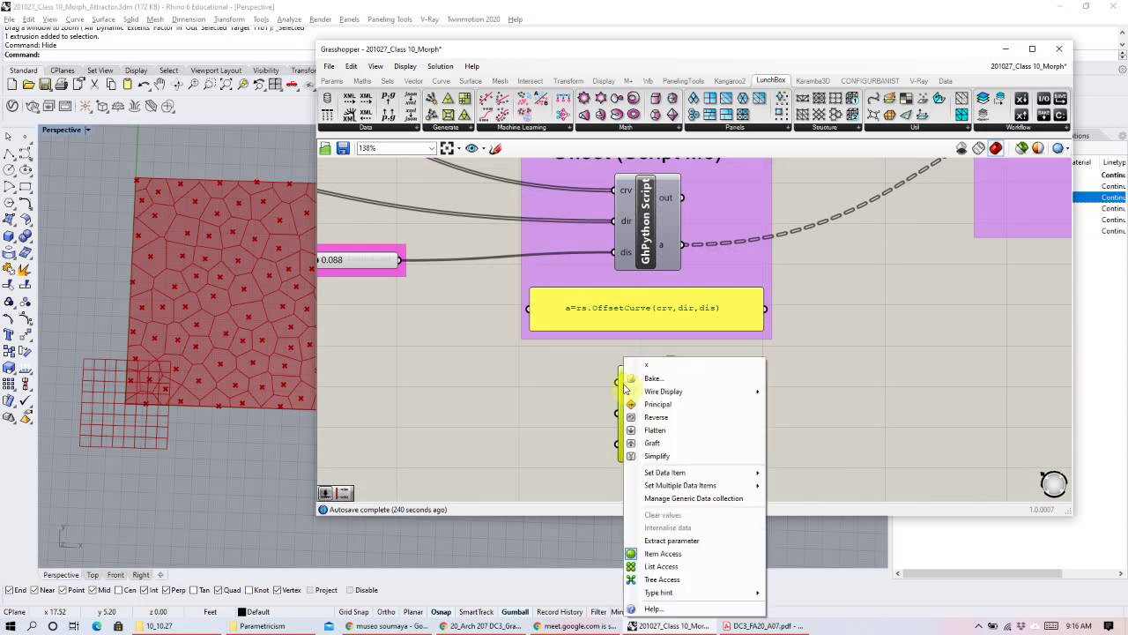
{"action": "key", "text": "Escape"}
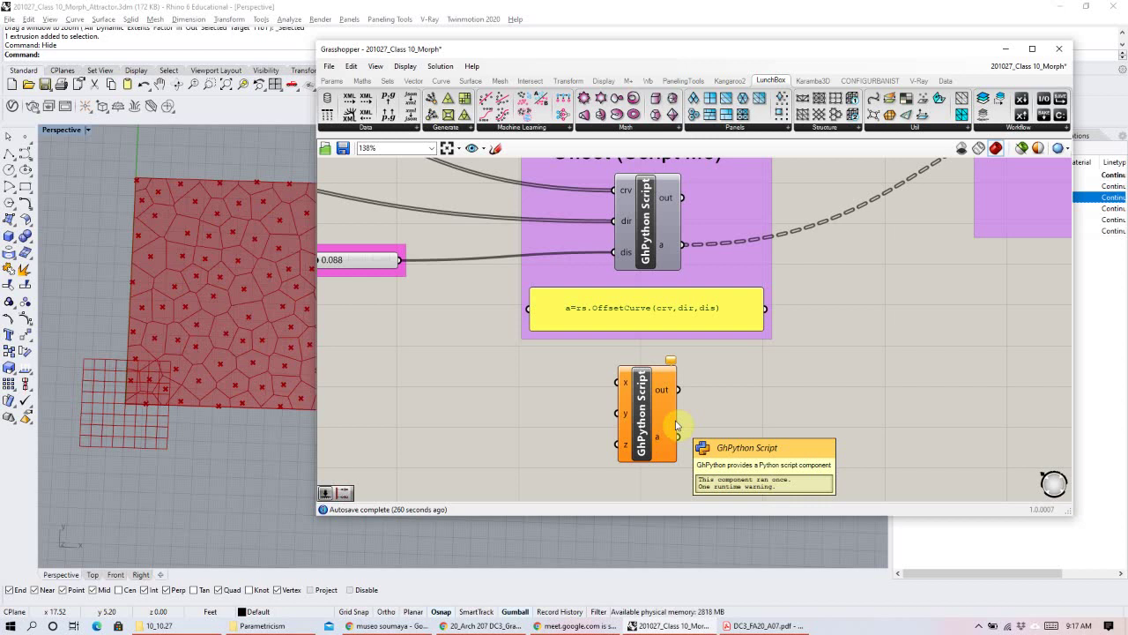
{"action": "right_click", "coordinate": [628, 386]}
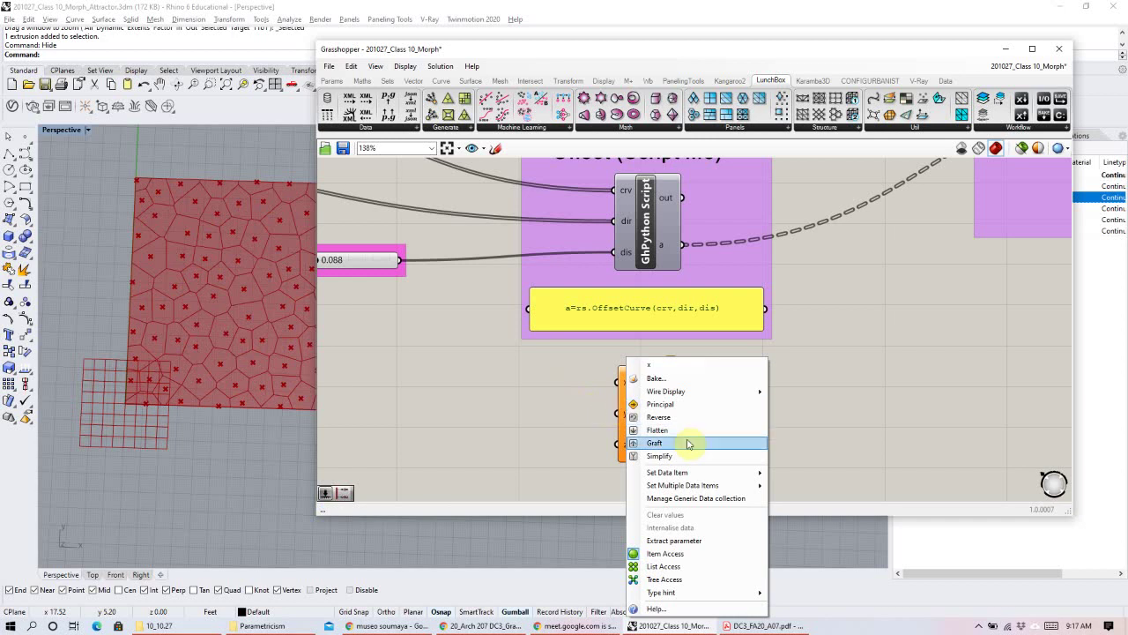
{"action": "mouse_move", "coordinate": [696, 479]}
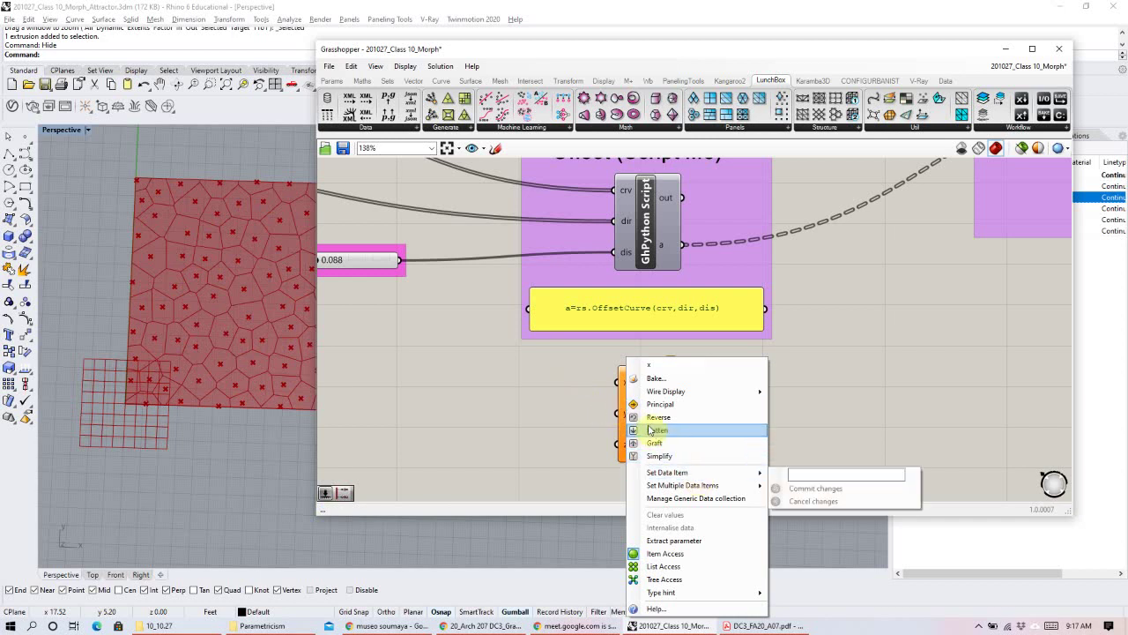
{"action": "key", "text": "BackSpace"}
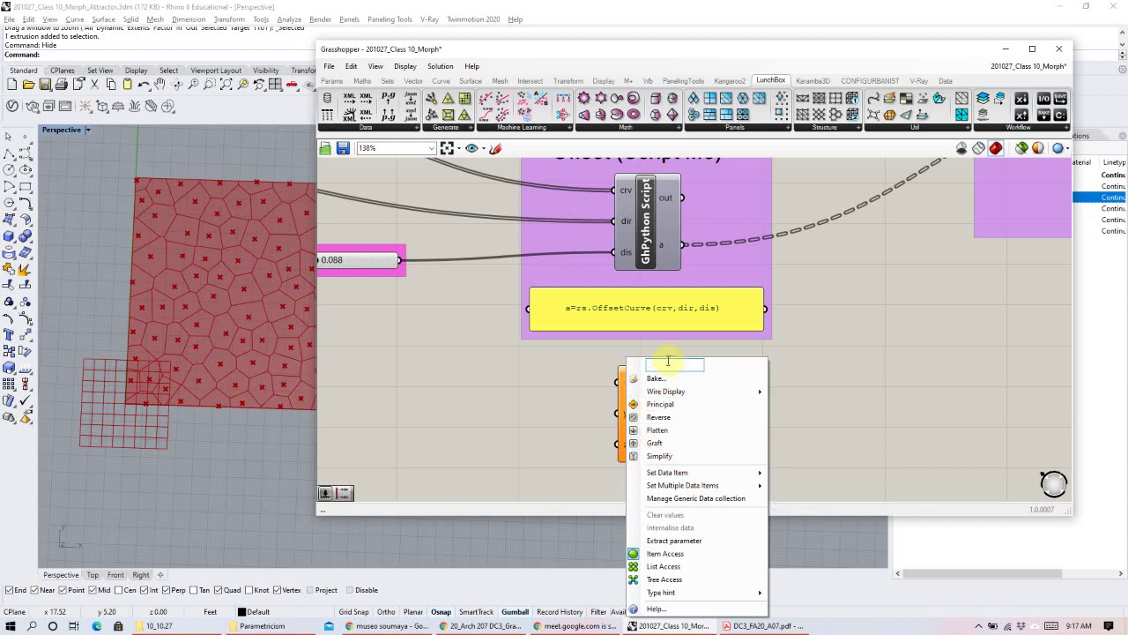
{"action": "left_click", "coordinate": [876, 366]}
Rename the x input of the new GhPython Script component as crv.
{"action": "mouse_move", "coordinate": [674, 421]}
{"action": "right_mouse_down"}
{"action": "mouse_move", "coordinate": [683, 397]}
{"action": "mouse_move", "coordinate": [675, 428]}
{"action": "right_mouse_up"}
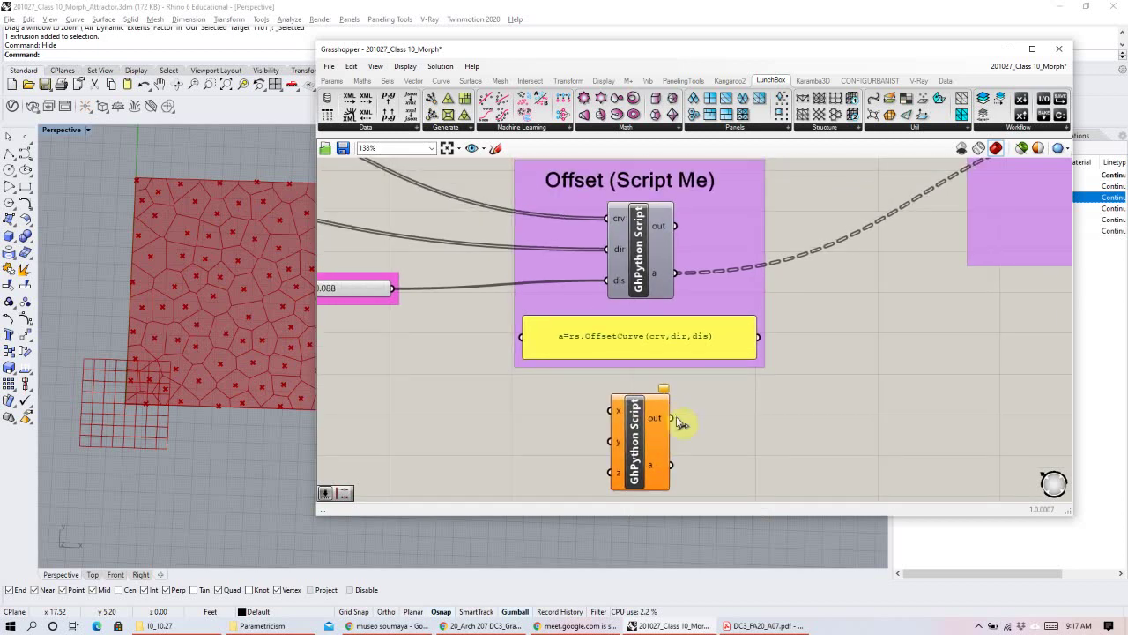
{"action": "right_click", "coordinate": [619, 414]}
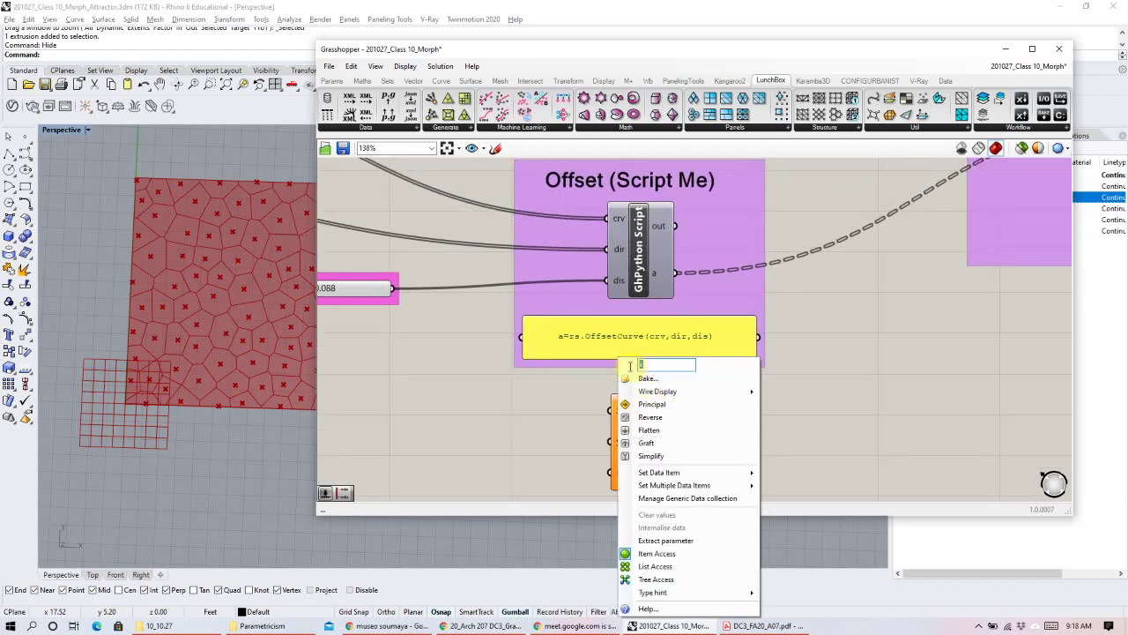
{"action": "type", "text": "crv"}
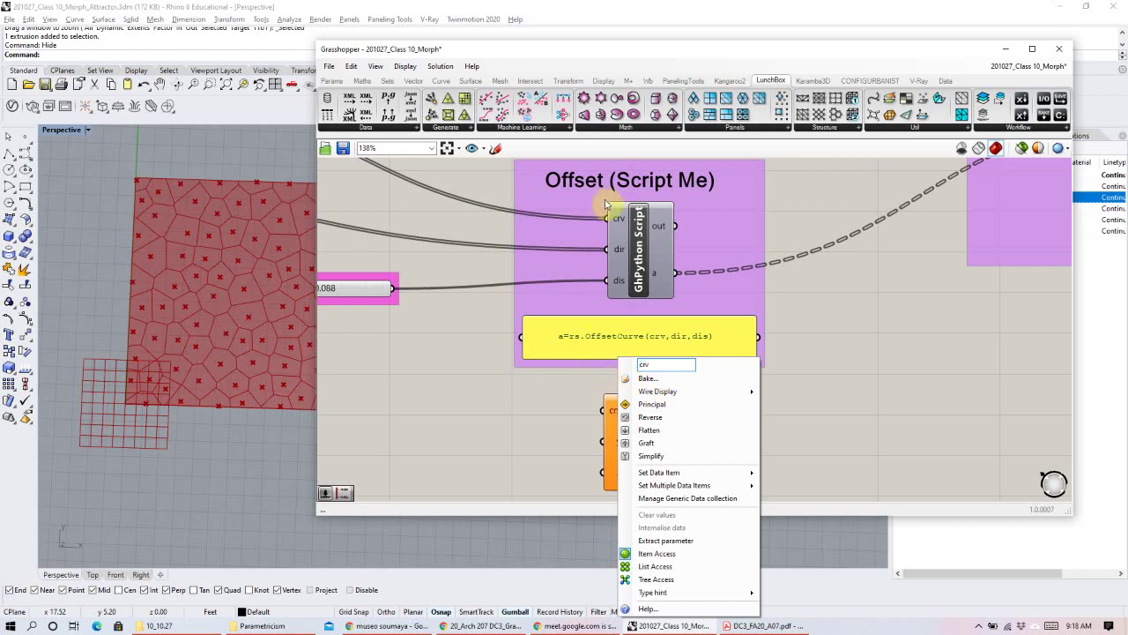
{"action": "left_click", "coordinate": [831, 365]}
Rename the new GhPython Script component's y input as dir and its z input as dis.
{"action": "right_click", "coordinate": [616, 445]}
{"action": "left_click", "coordinate": [639, 364]}
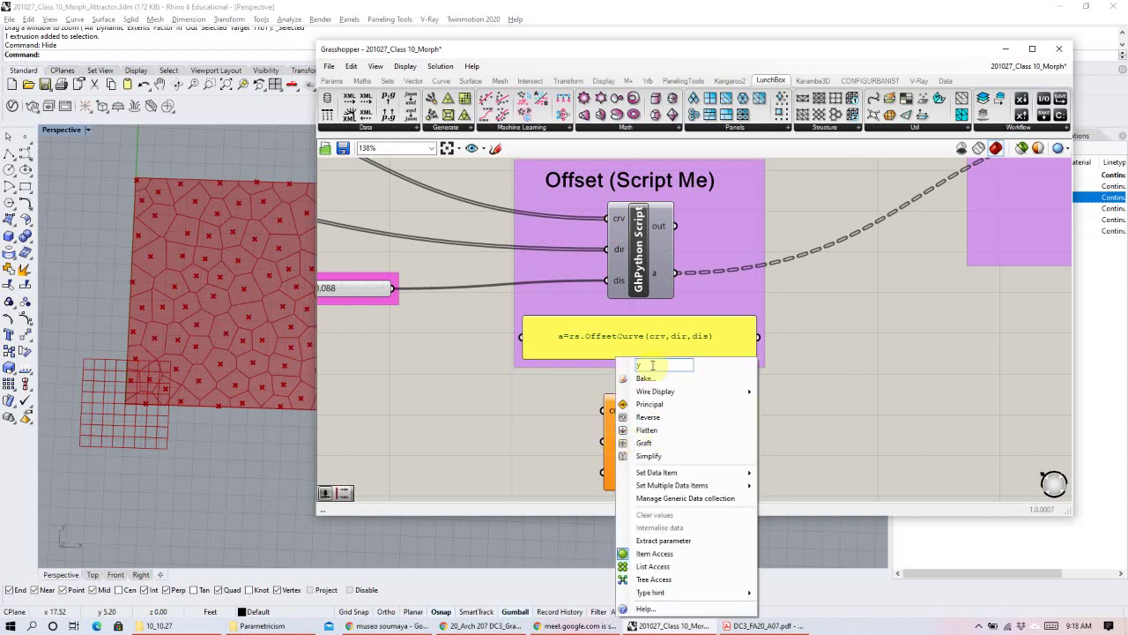
{"action": "type", "text": "dir"}
{"action": "left_click", "coordinate": [838, 354]}
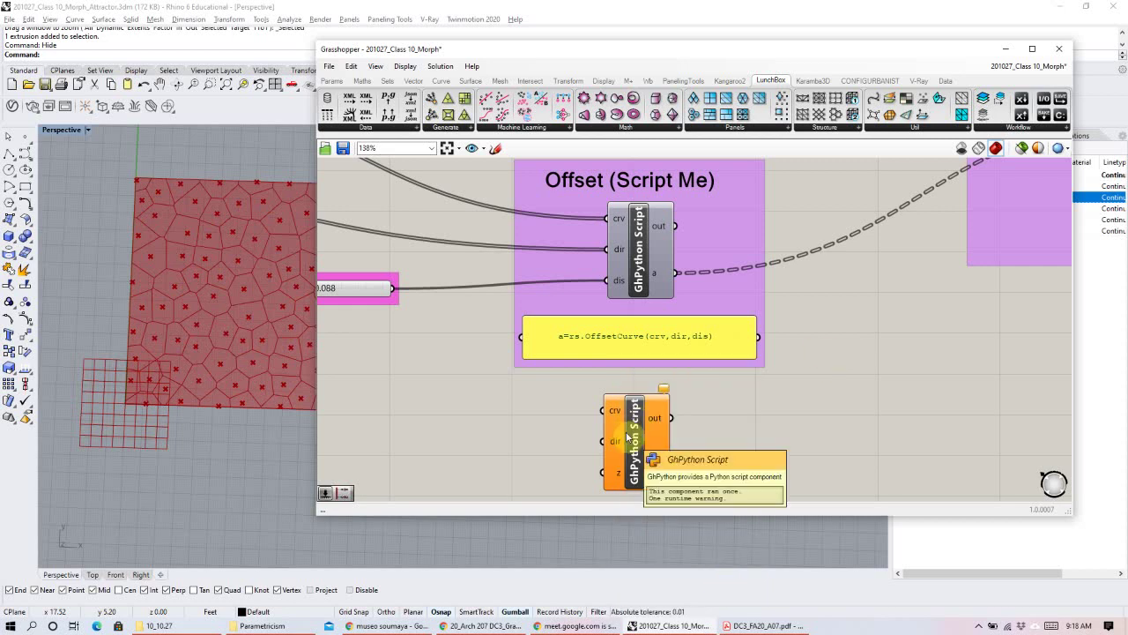
{"action": "right_click", "coordinate": [615, 474]}
{"action": "left_click", "coordinate": [627, 363]}
{"action": "type", "text": "dis"}
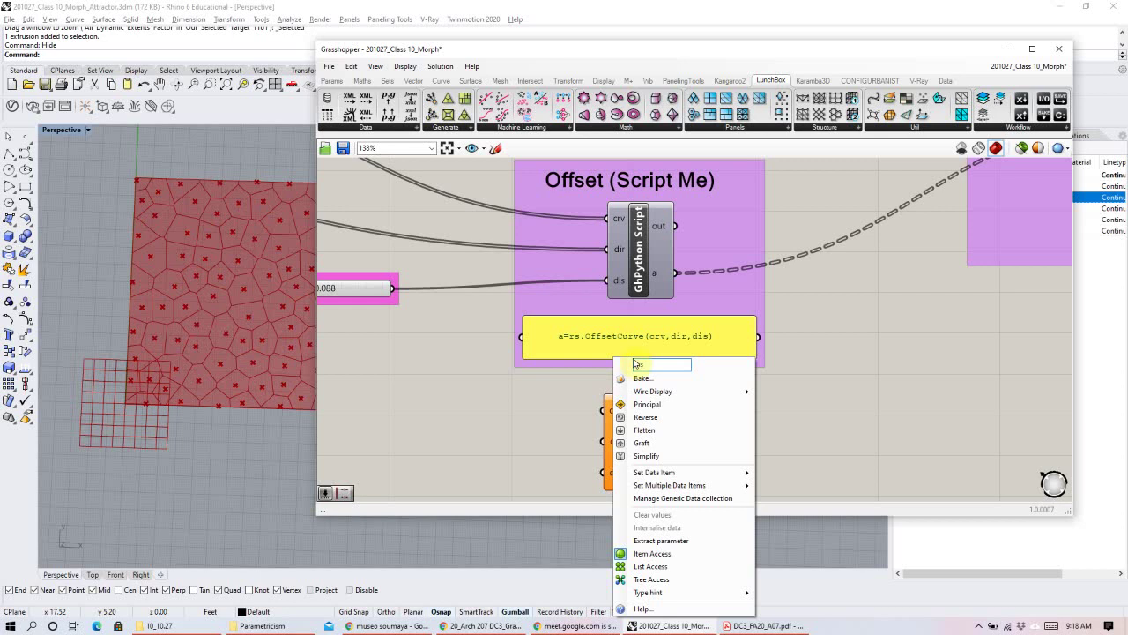
{"action": "left_click", "coordinate": [836, 365]}
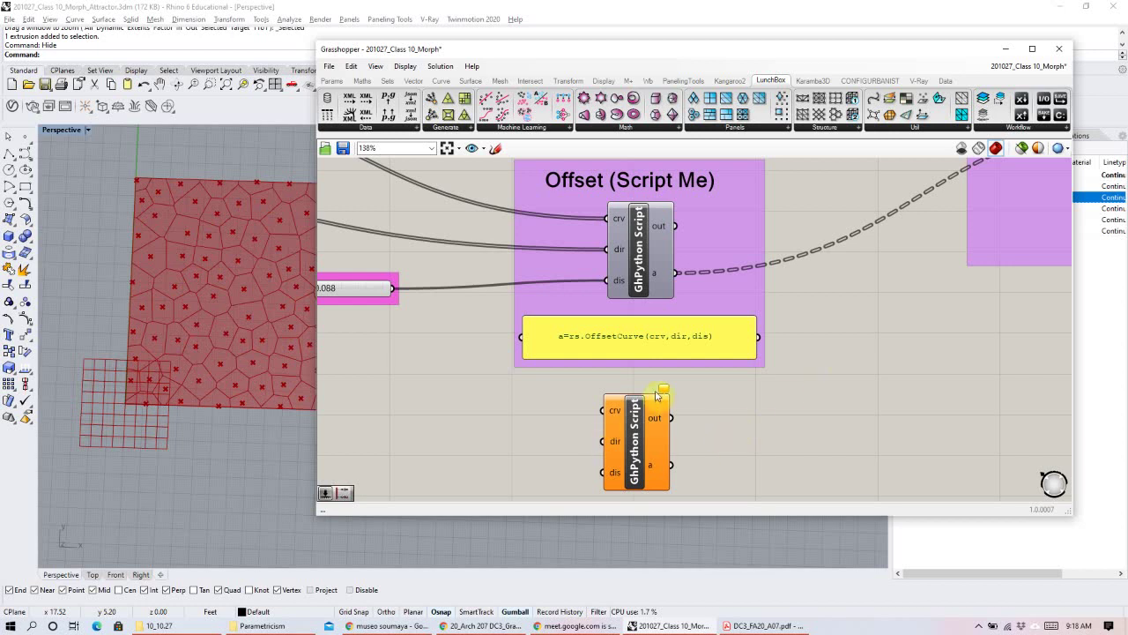
Open the new GhPython Script component's code editor and add two new lines below the rhinoscriptsyntax import.
{"action": "left_click", "coordinate": [632, 441]}
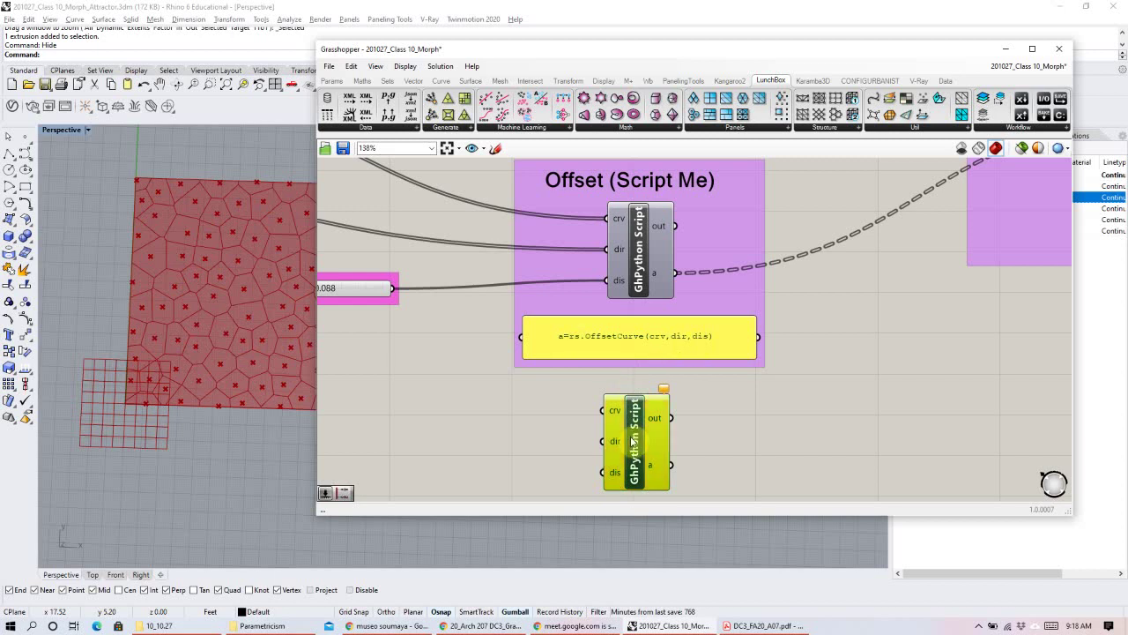
{"action": "double_click", "coordinate": [632, 441]}
{"action": "double_click", "coordinate": [626, 446]}
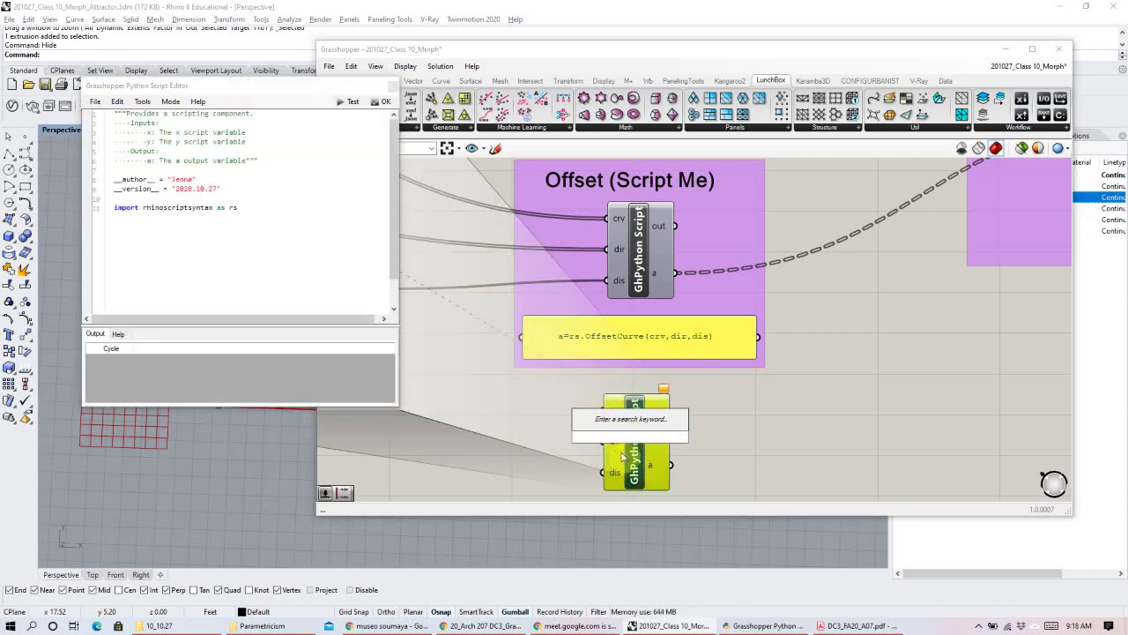
{"action": "left_click", "coordinate": [160, 90]}
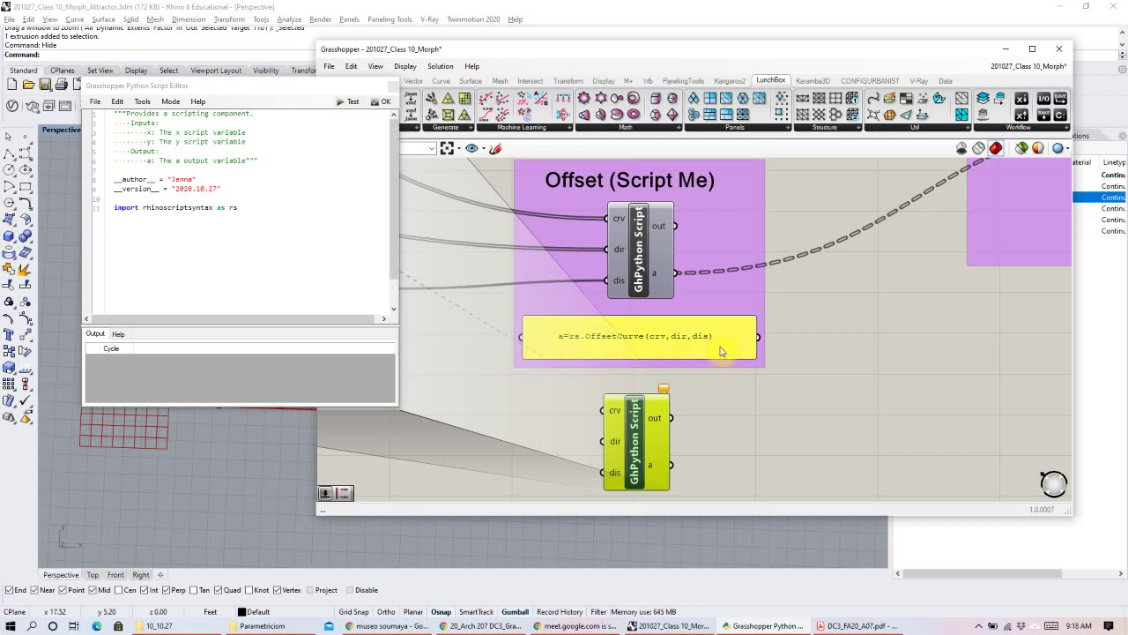
{"action": "left_click", "coordinate": [249, 215]}
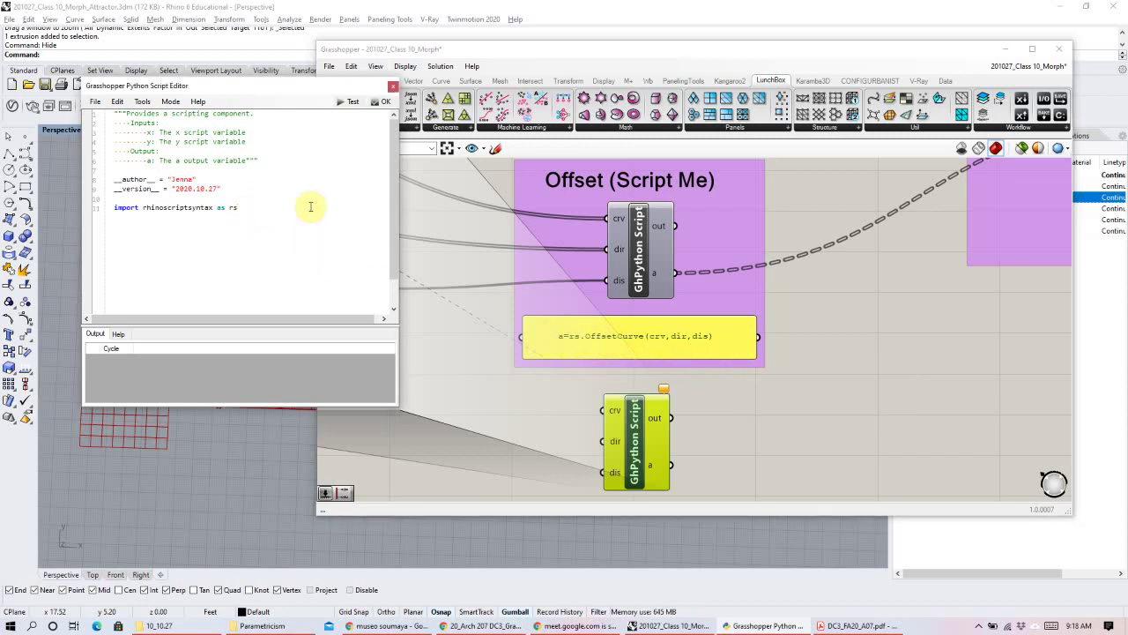
{"action": "key", "text": "Return"}
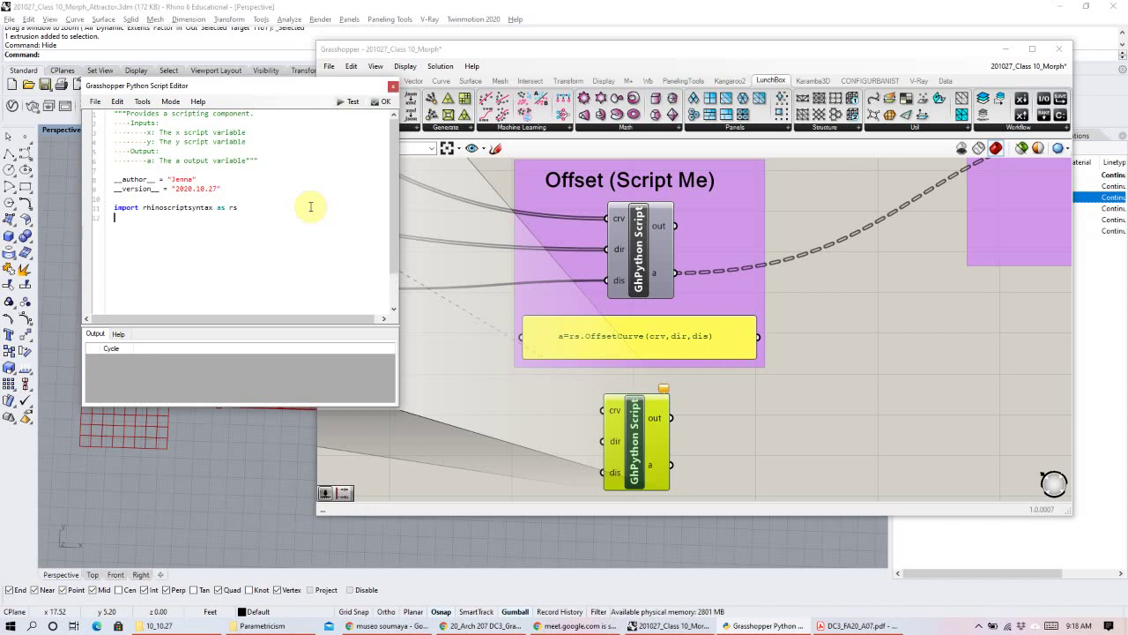
{"action": "key", "text": "Return"}
Write a=rs.offsetcurve on the new last line of the Python script.
{"action": "type", "text": "a=rs"}
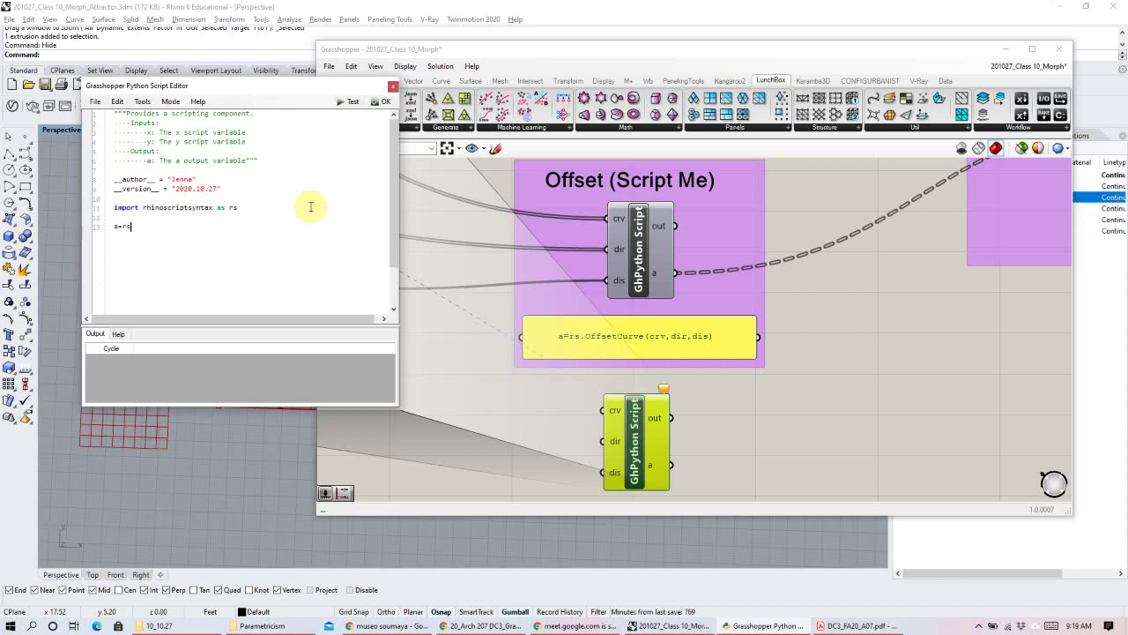
{"action": "type", "text": "."}
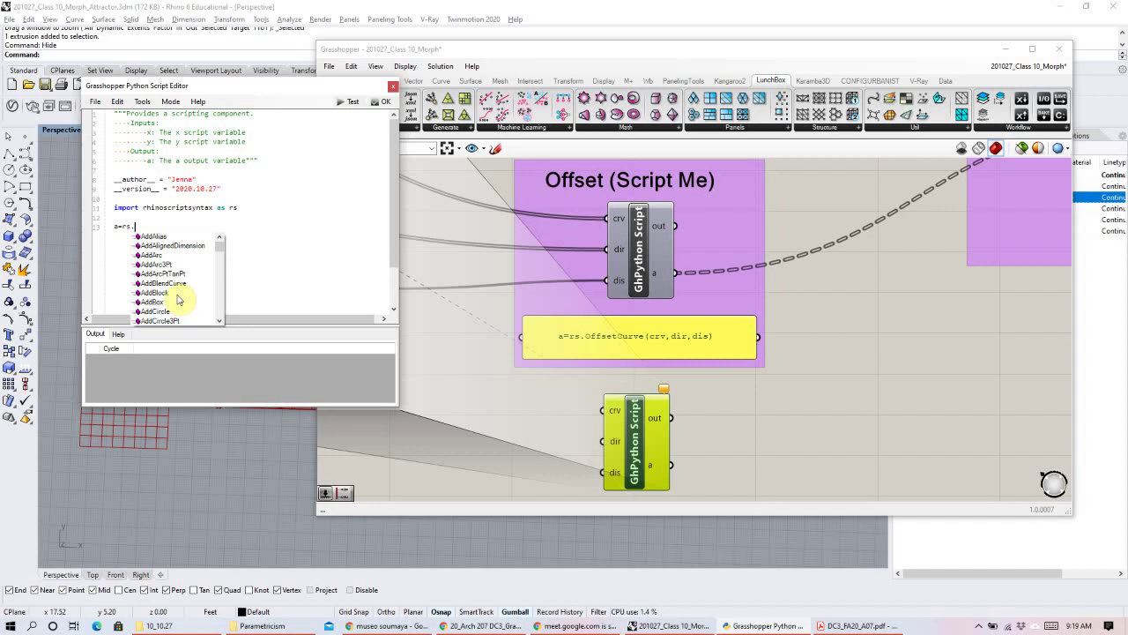
{"action": "type", "text": "off"}
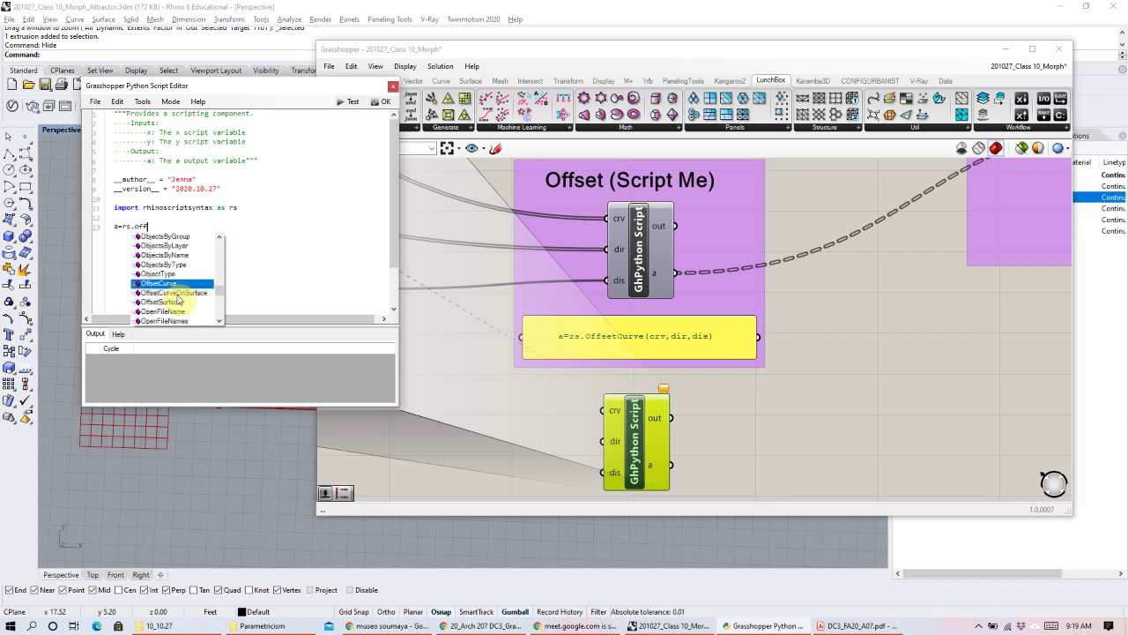
{"action": "type", "text": "set"}
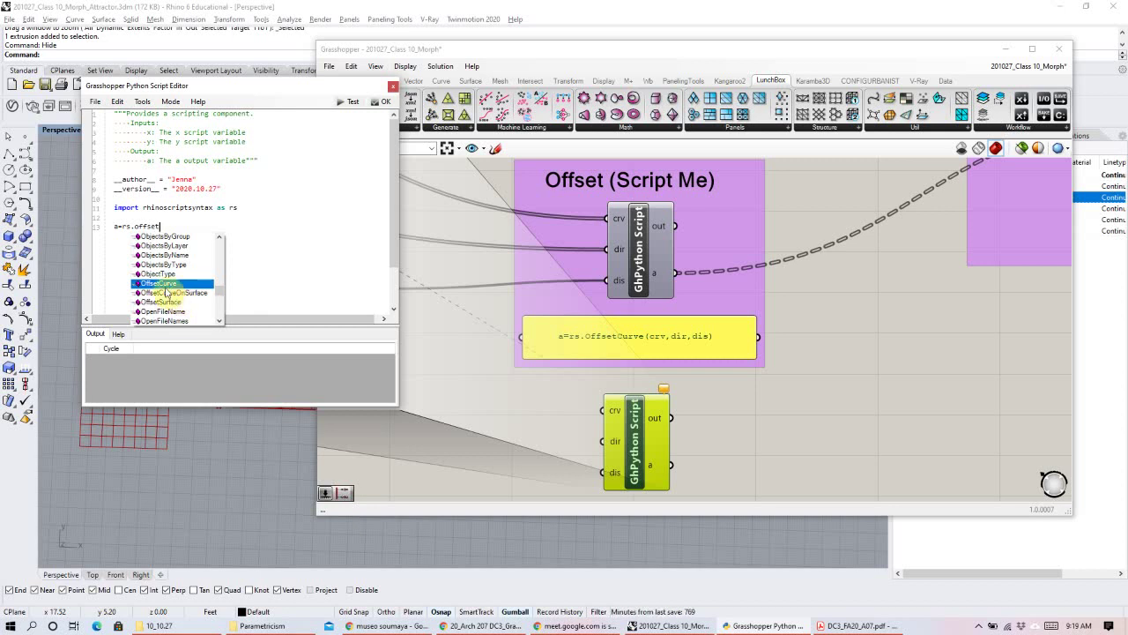
{"action": "type", "text": "curve"}
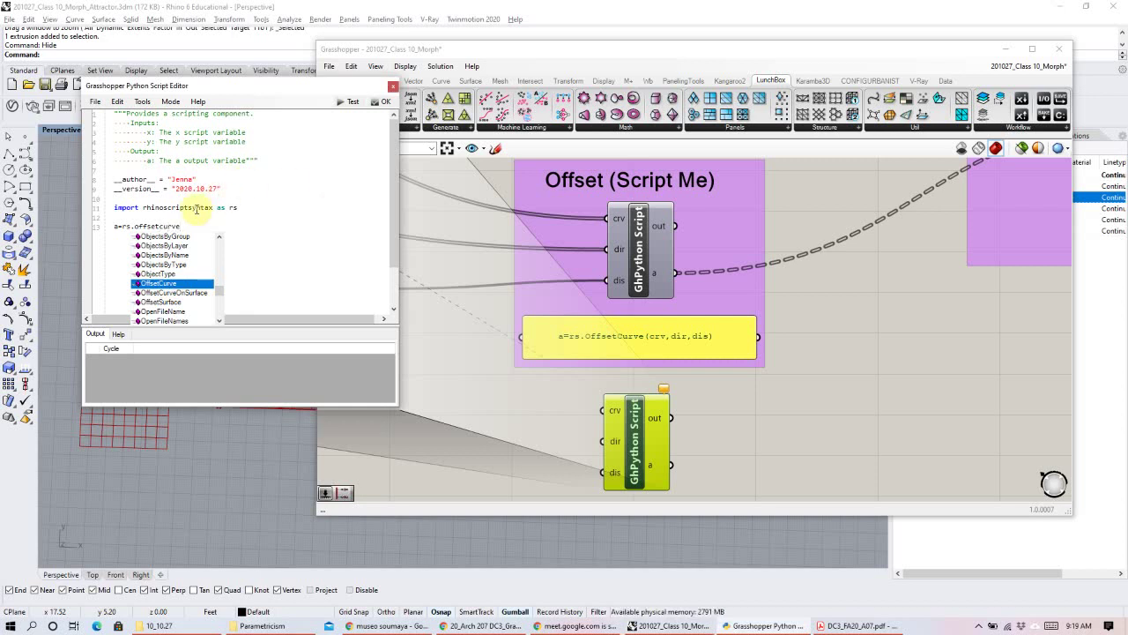
Correct the function name's capitalization in the script to OffsetCurve.
{"action": "left_click", "coordinate": [163, 227]}
{"action": "key", "text": "BackSpace"}
{"action": "type", "text": "C"}
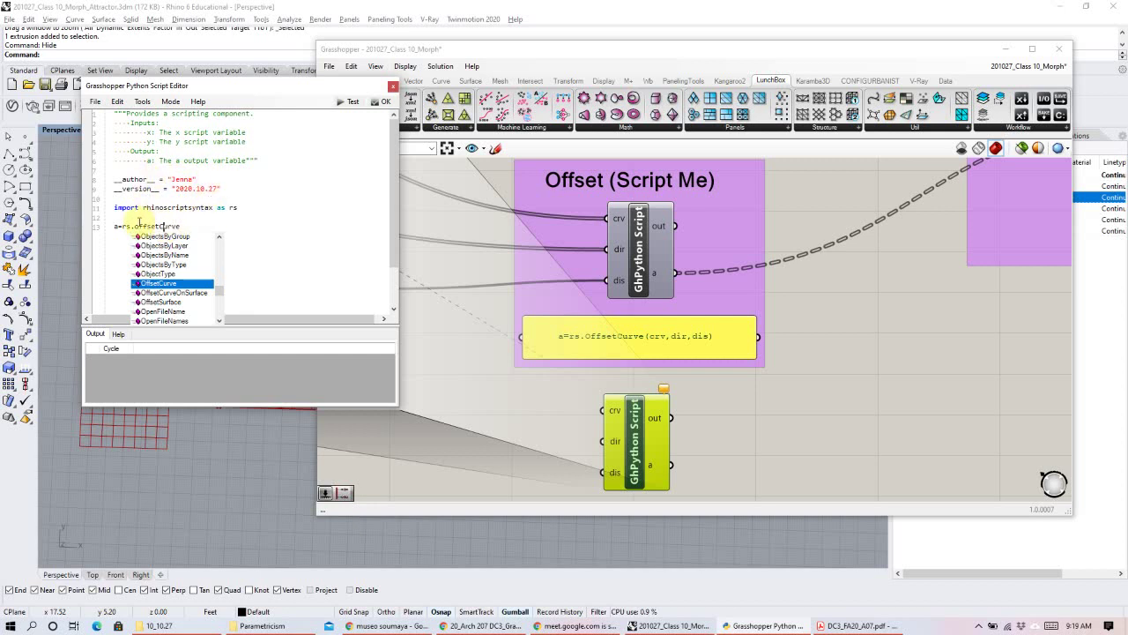
{"action": "key", "text": "Left"}
{"action": "key", "text": "Left"}
{"action": "key", "text": "Left"}
{"action": "key", "text": "Left"}
{"action": "key", "text": "Left"}
{"action": "key", "text": "Left"}
{"action": "key", "text": "BackSpace"}
{"action": "type", "text": "O"}
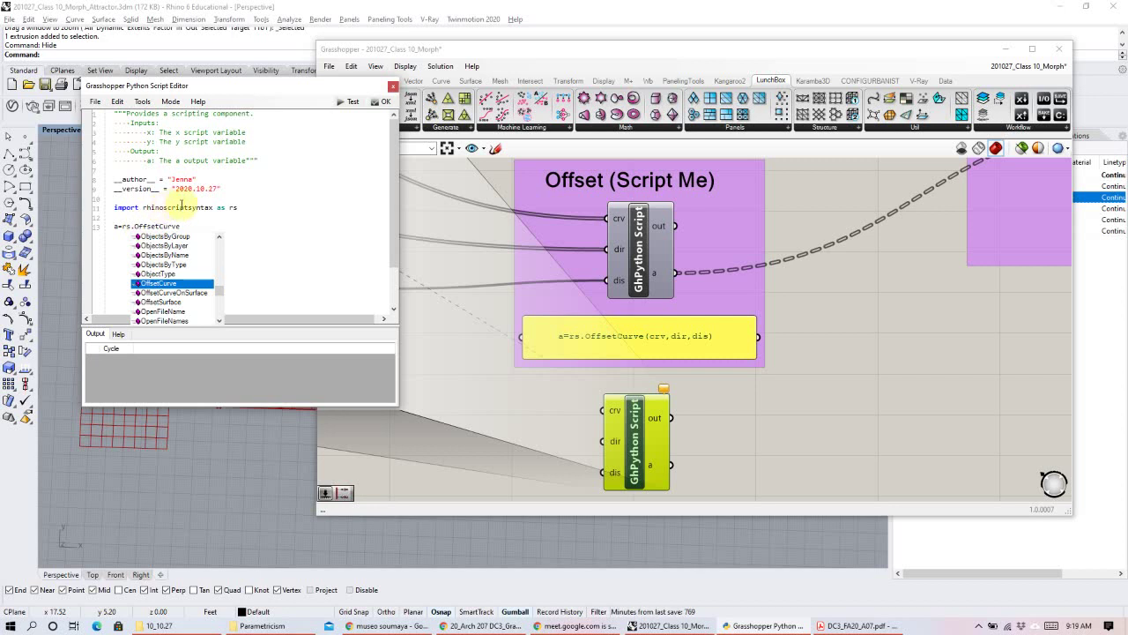
Complete the OffsetCurve call with the arguments (crv,dir,dis), then apply the script and close the editor.
{"action": "left_click", "coordinate": [198, 224]}
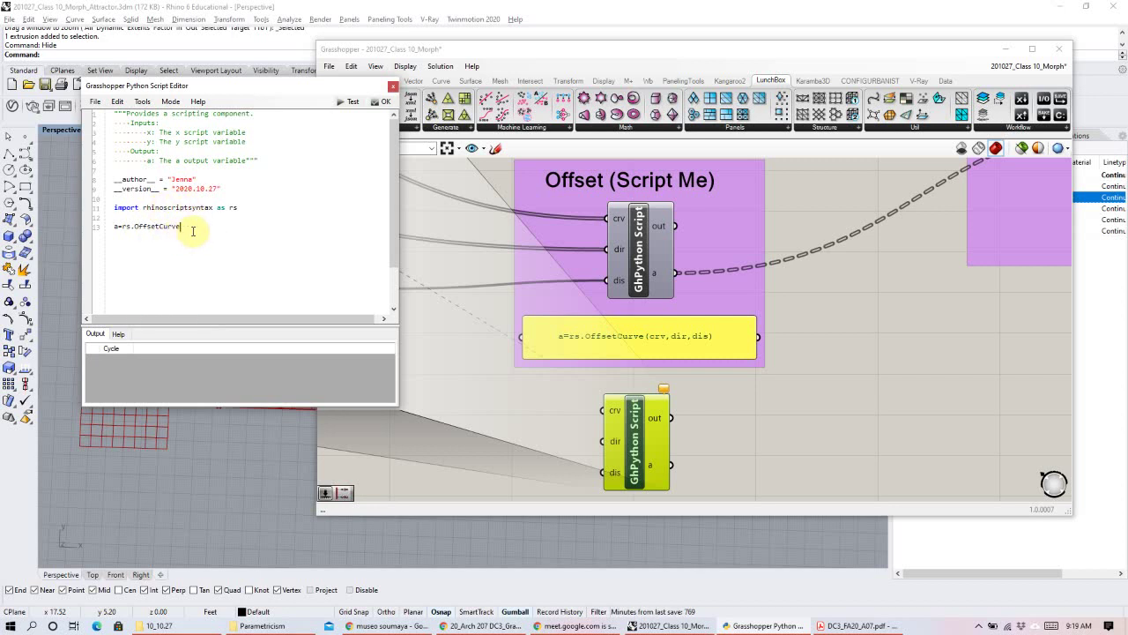
{"action": "type", "text": "("}
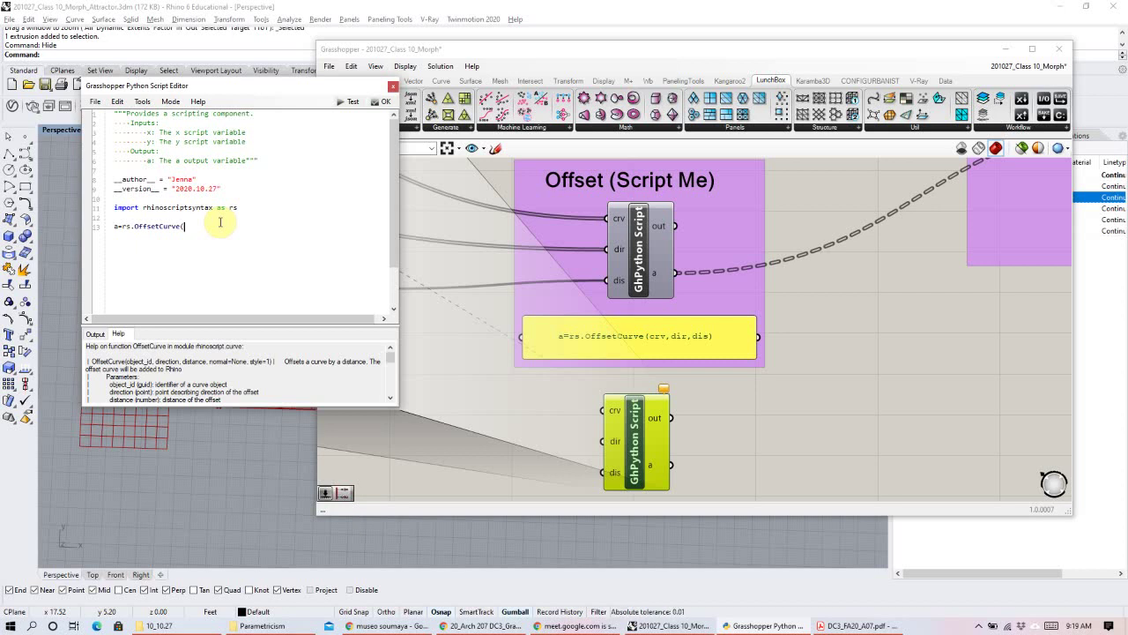
{"action": "type", "text": "crv,dir,dis"}
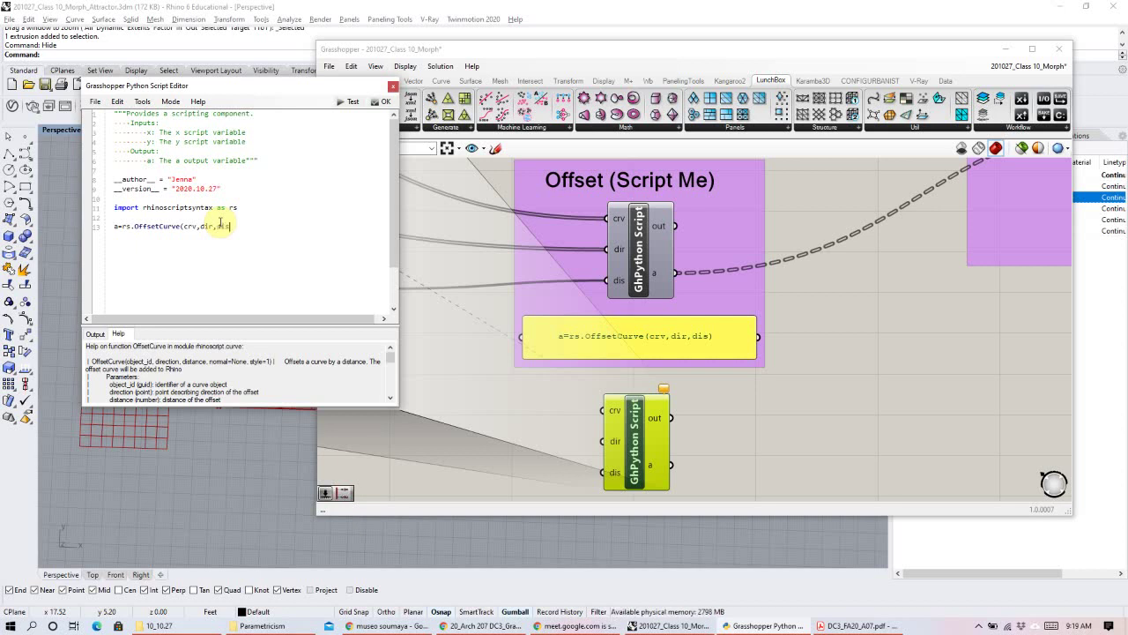
{"action": "type", "text": ")"}
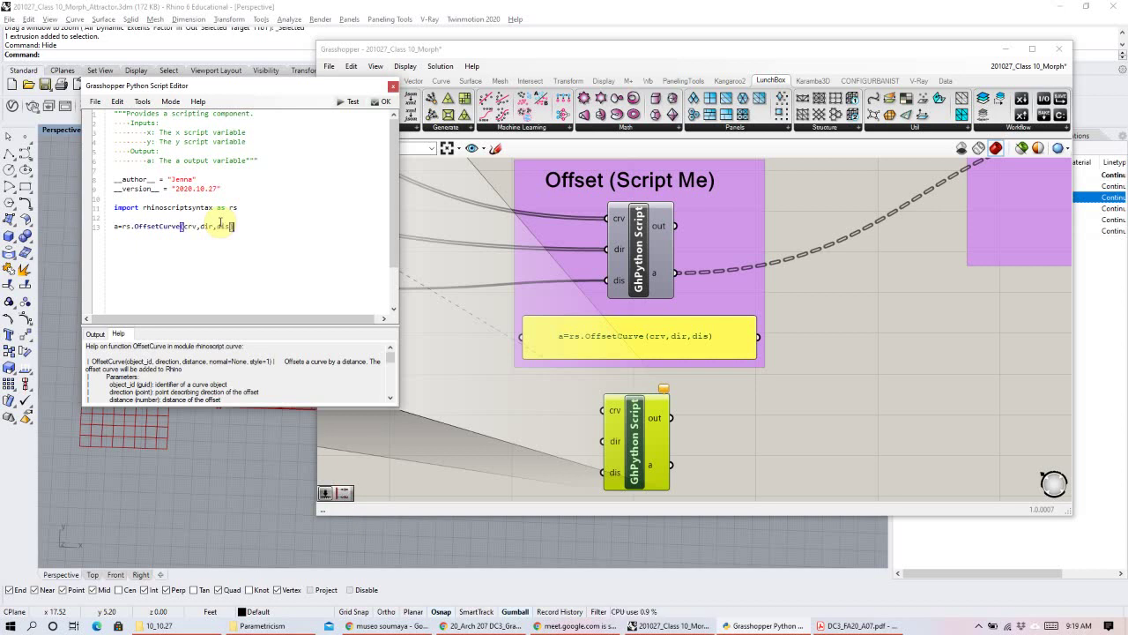
{"action": "left_click", "coordinate": [385, 104]}
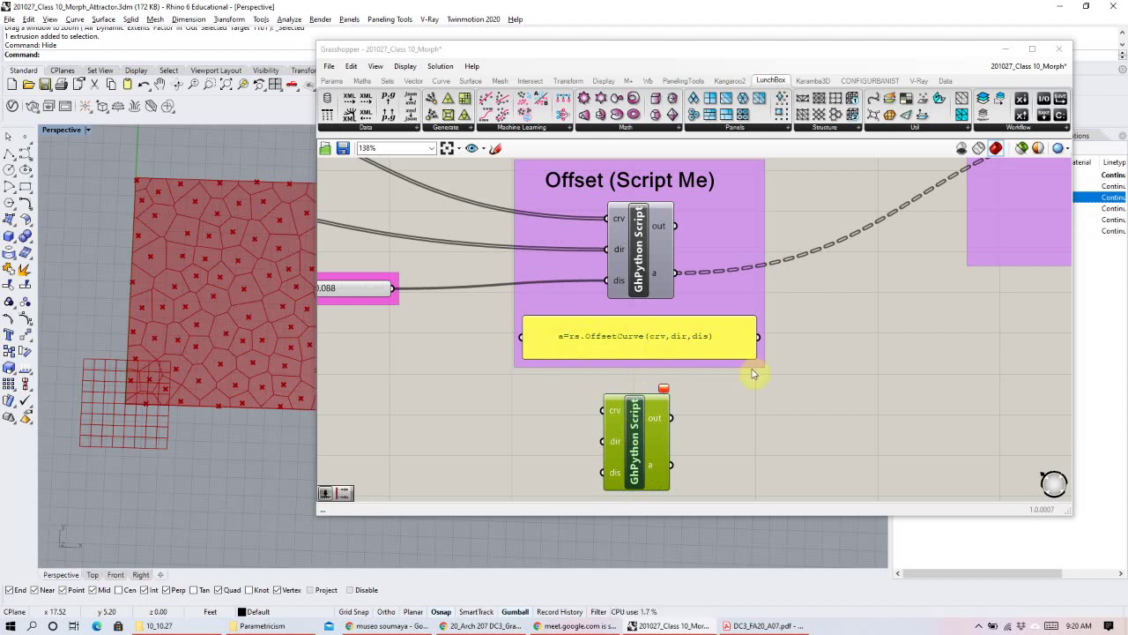
Move the new GhPython Script component down and connect the Voronoi Cells to crv and the Populate 2D Population to dir.
{"action": "right_click_drag", "start_coordinate": [842, 425], "coordinate": [935, 427]}
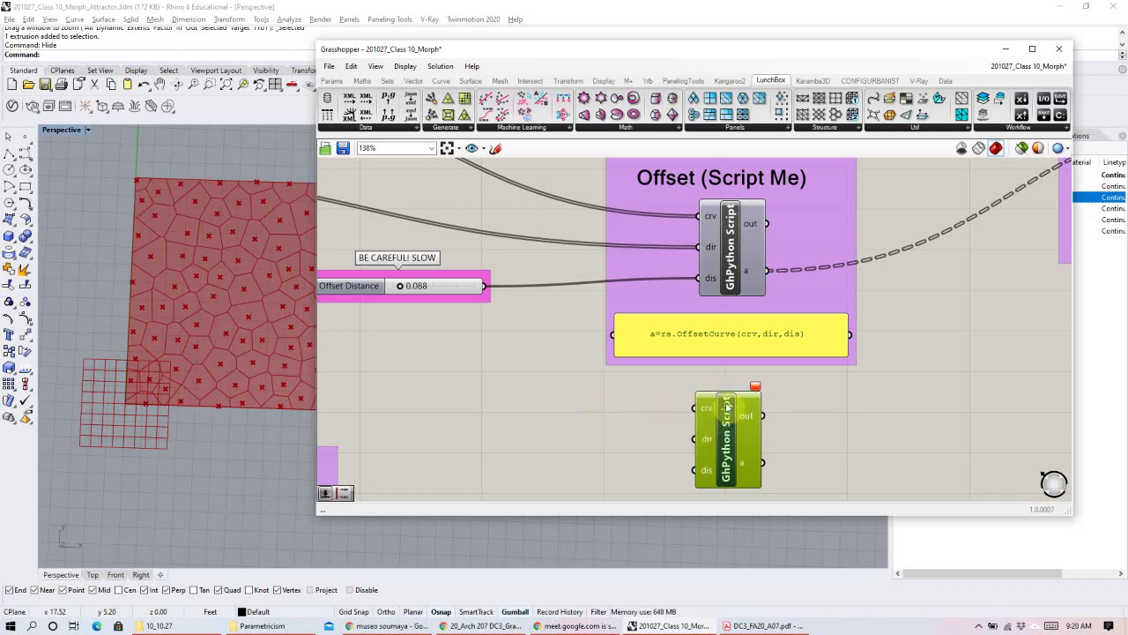
{"action": "scroll", "coordinate": [683, 402], "scroll_direction": "down", "scroll_amount": 2}
{"action": "right_click_drag", "start_coordinate": [743, 405], "coordinate": [811, 302]}
{"action": "left_click_drag", "start_coordinate": [876, 337], "coordinate": [886, 405]}
{"action": "left_click", "coordinate": [555, 467]}
{"action": "left_click_drag", "start_coordinate": [592, 471], "coordinate": [871, 371]}
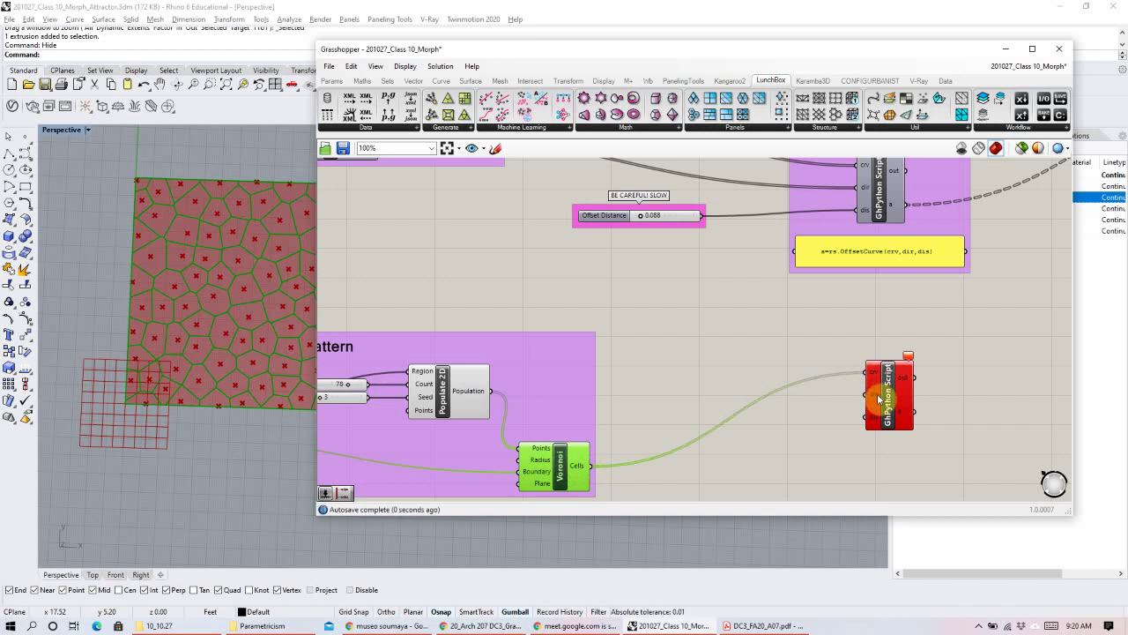
{"action": "left_click", "coordinate": [472, 403]}
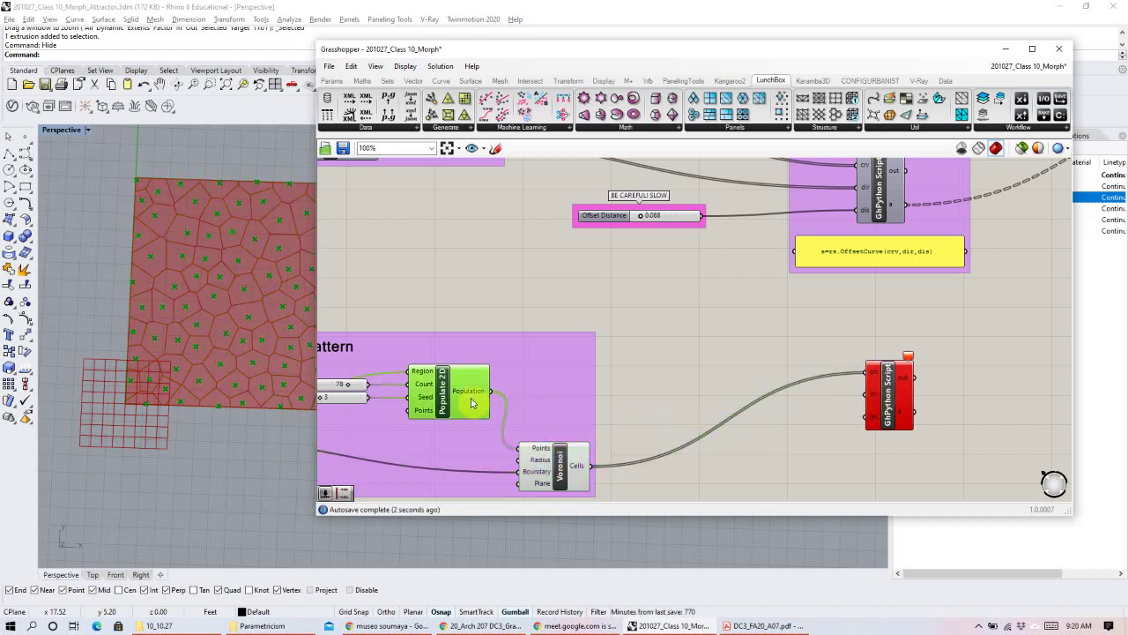
{"action": "left_click_drag", "start_coordinate": [495, 398], "coordinate": [868, 403]}
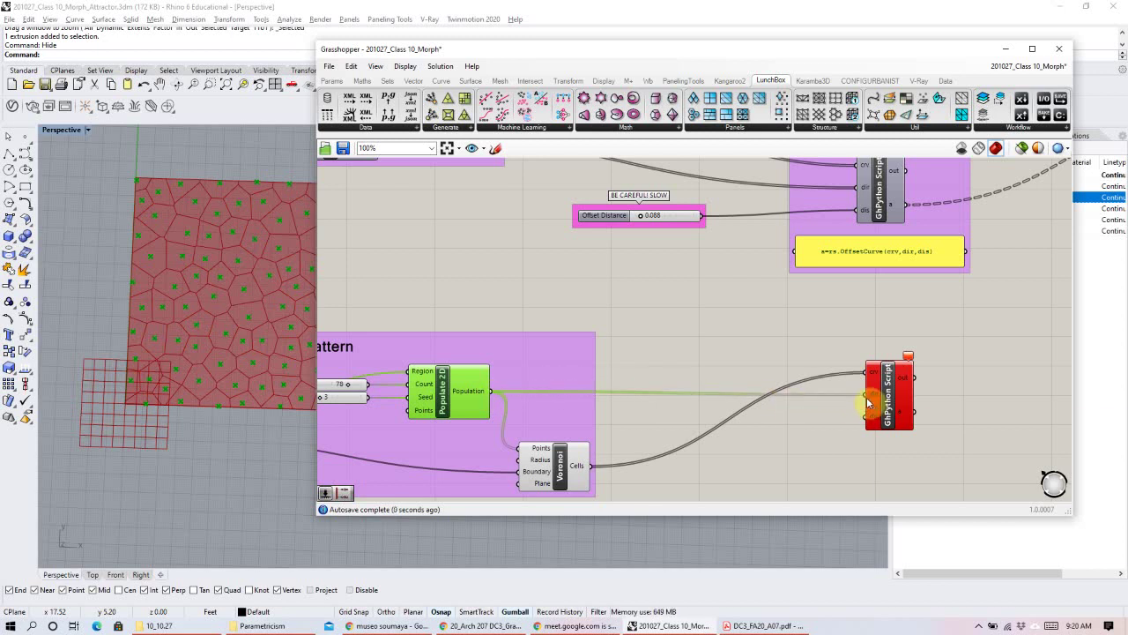
Examine the Offset Distance slider feeding the existing script's dis input and the sliders in the Make 3D and Surface Morph groups.
{"action": "right_click_drag", "start_coordinate": [870, 428], "coordinate": [782, 445]}
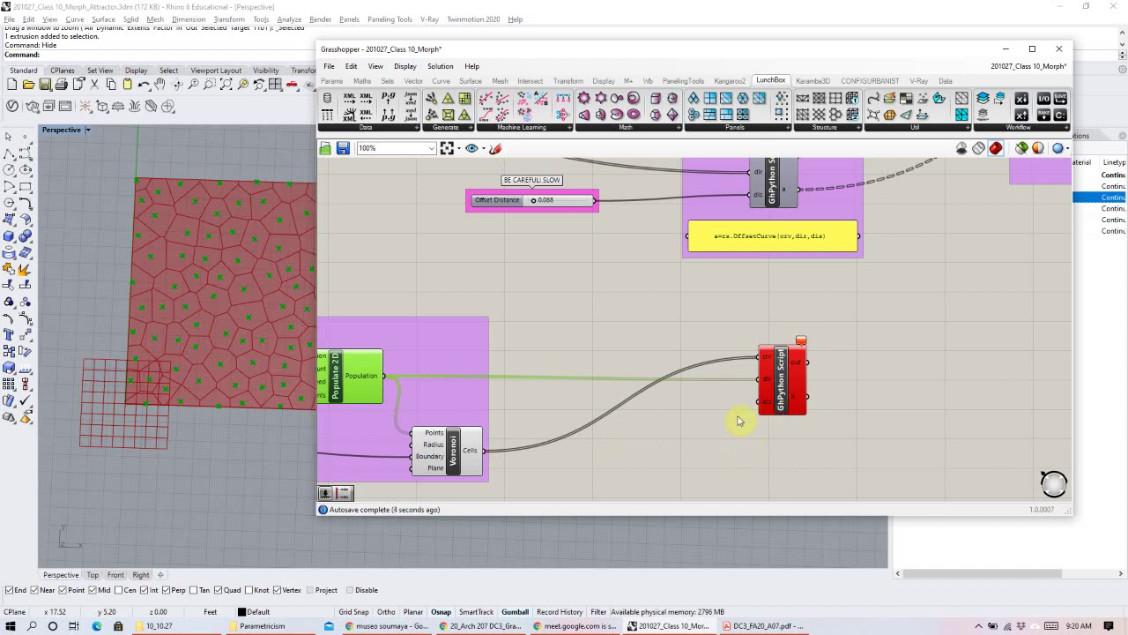
{"action": "right_click_drag", "start_coordinate": [668, 312], "coordinate": [656, 333]}
{"action": "scroll", "coordinate": [521, 252], "scroll_direction": "up", "scroll_amount": 3}
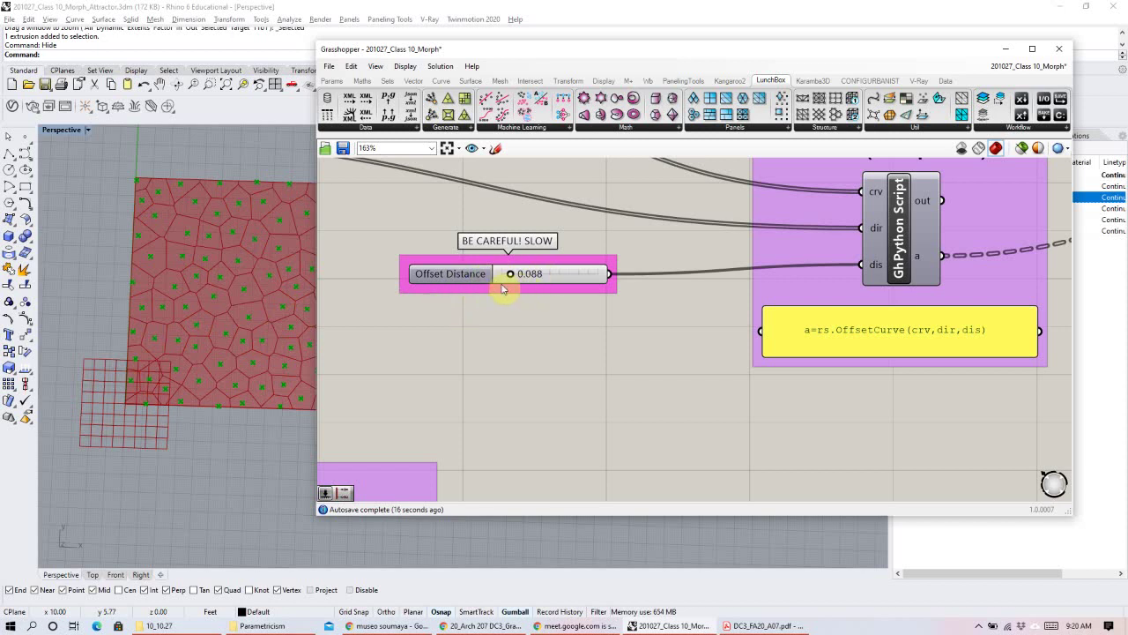
{"action": "scroll", "coordinate": [518, 287], "scroll_direction": "down", "scroll_amount": 5}
{"action": "right_click_drag", "start_coordinate": [970, 259], "coordinate": [681, 322]}
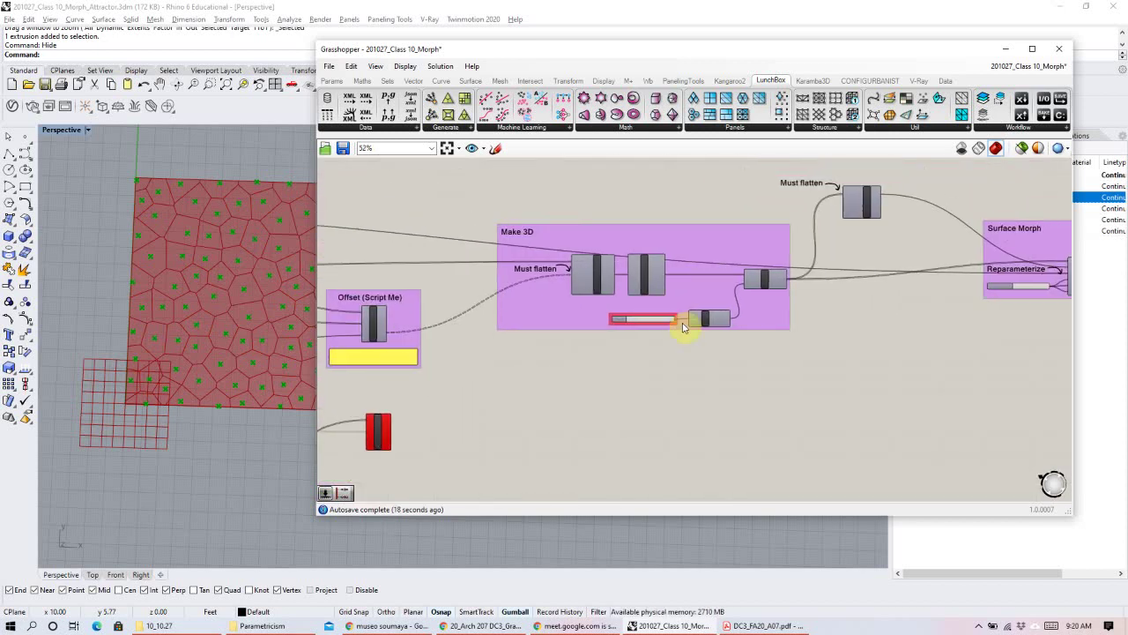
{"action": "right_click_drag", "start_coordinate": [887, 292], "coordinate": [577, 320]}
{"action": "scroll", "coordinate": [517, 347], "scroll_direction": "up", "scroll_amount": 3}
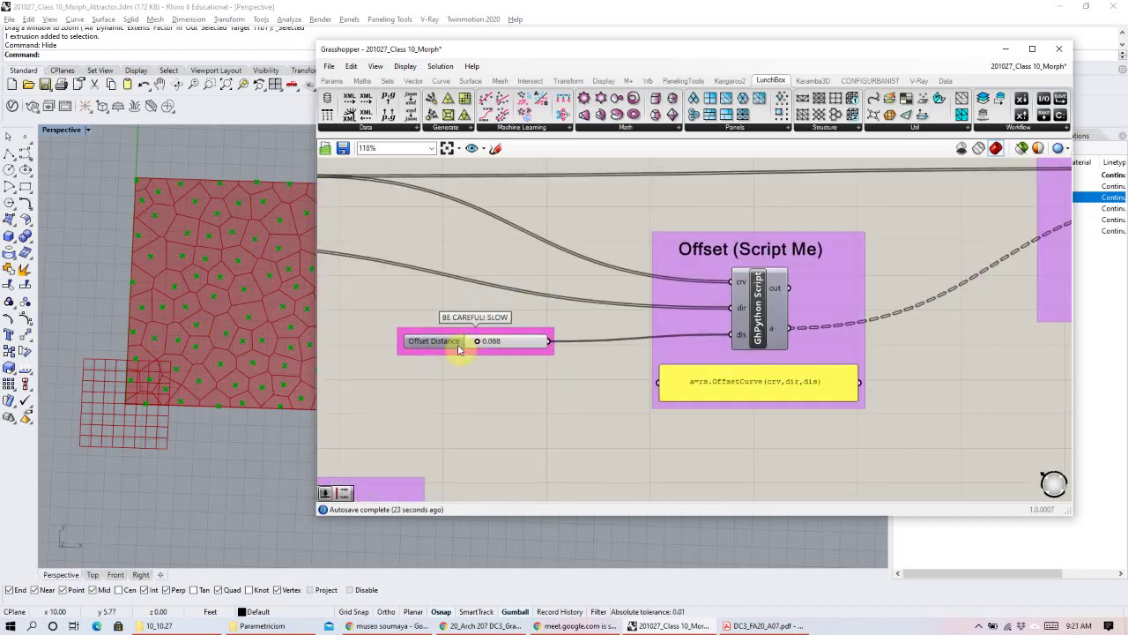
Add a number slider set to 0.100 and connect it to the new GhPython Script's dis input.
{"action": "right_click_drag", "start_coordinate": [634, 425], "coordinate": [637, 302]}
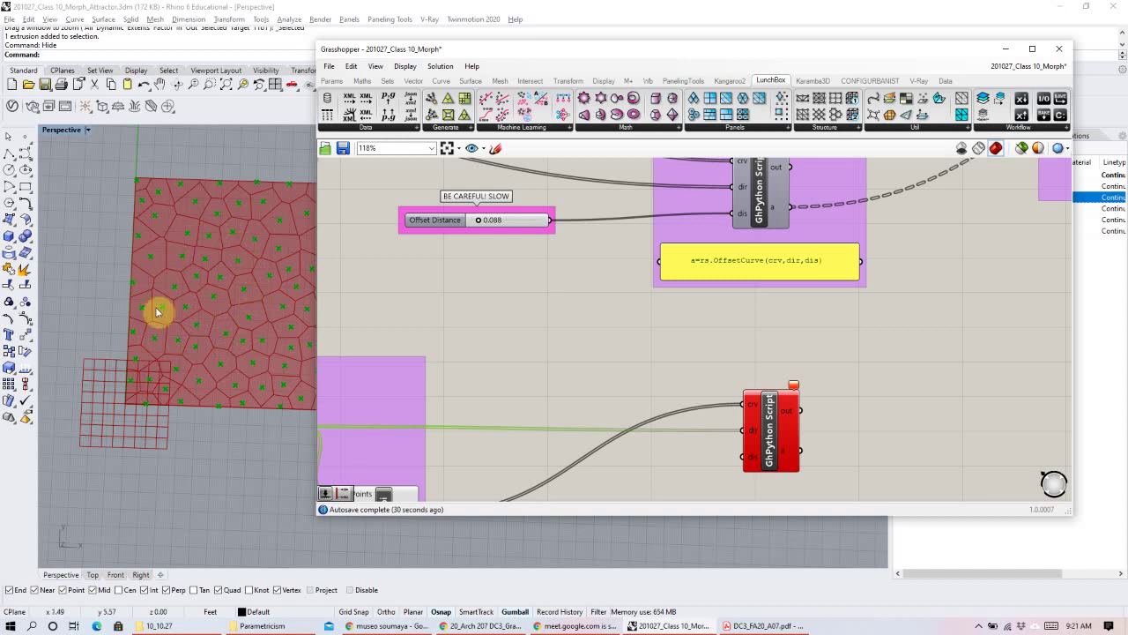
{"action": "right_click_drag", "start_coordinate": [655, 353], "coordinate": [649, 277]}
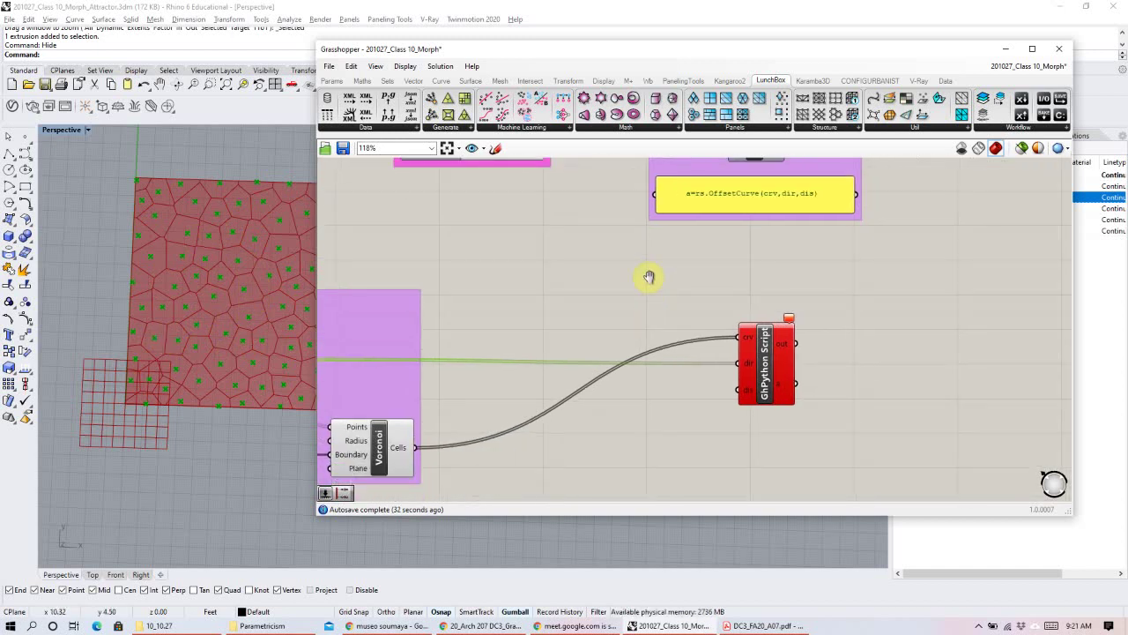
{"action": "scroll", "coordinate": [711, 406], "scroll_direction": "up", "scroll_amount": 2}
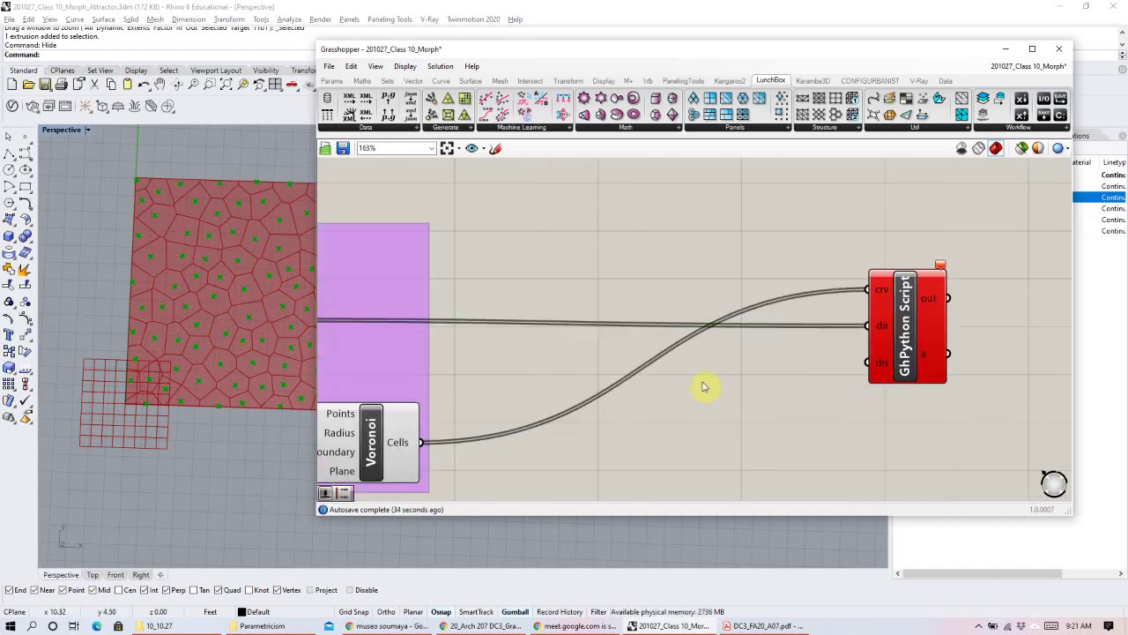
{"action": "double_click", "coordinate": [706, 385]}
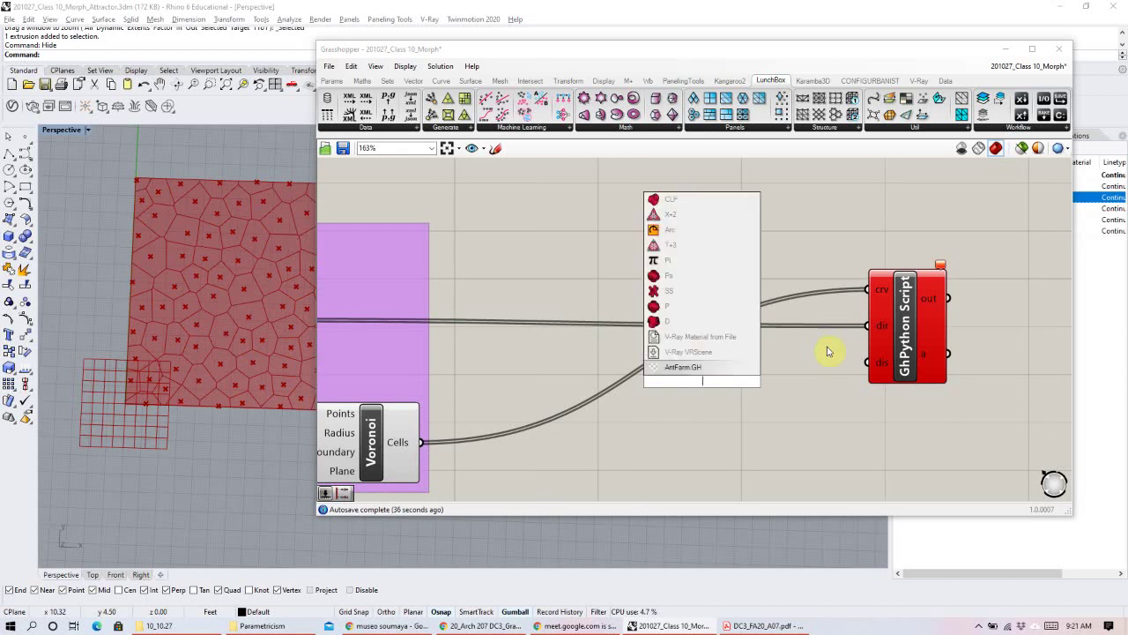
{"action": "scroll", "coordinate": [617, 212], "scroll_direction": "down", "scroll_amount": 3}
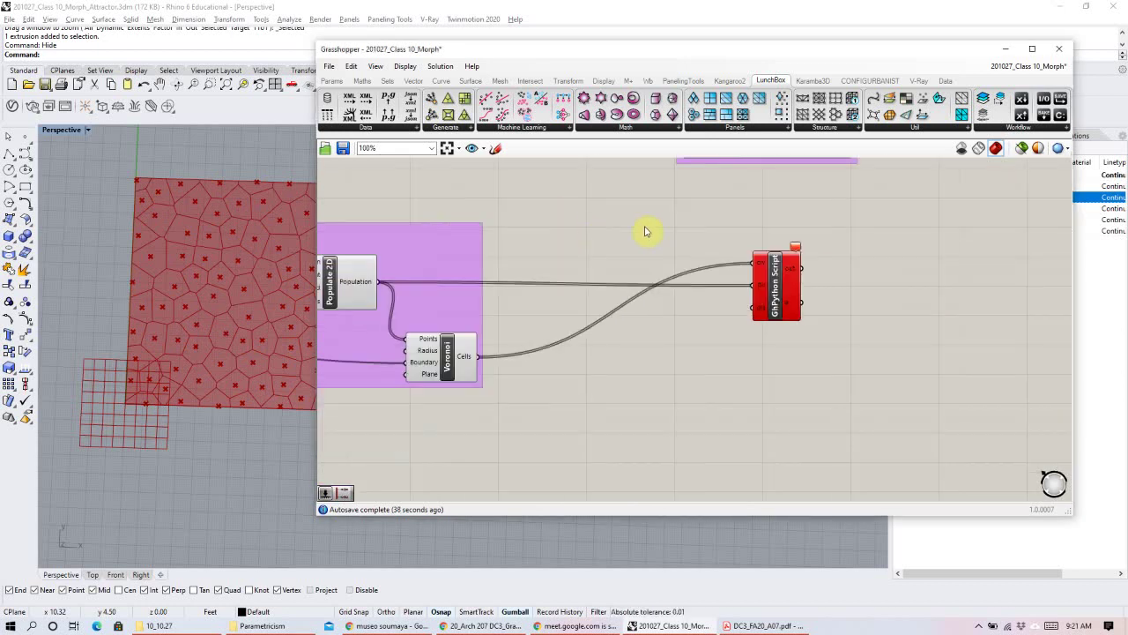
{"action": "right_click_drag", "start_coordinate": [647, 229], "coordinate": [642, 302]}
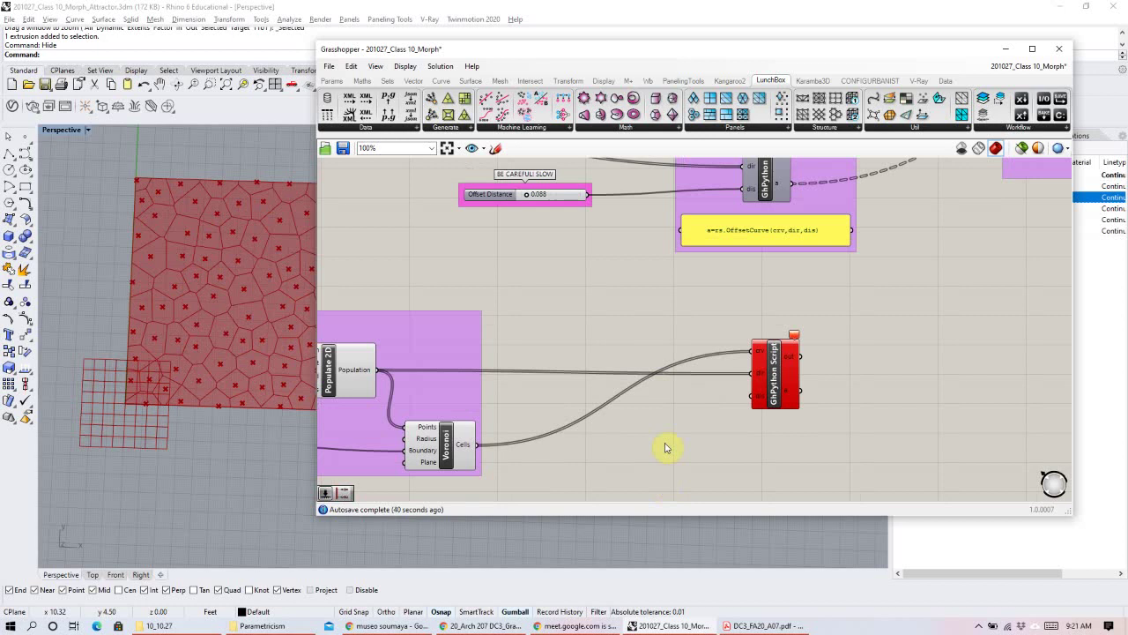
{"action": "double_click", "coordinate": [665, 434]}
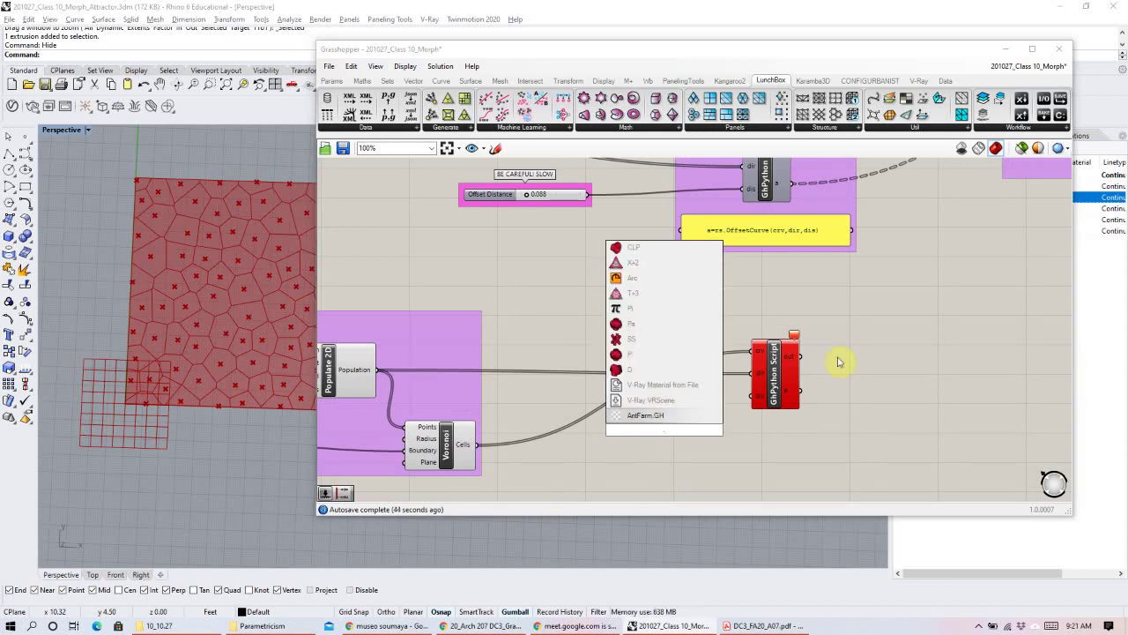
{"action": "type", "text": ".1"}
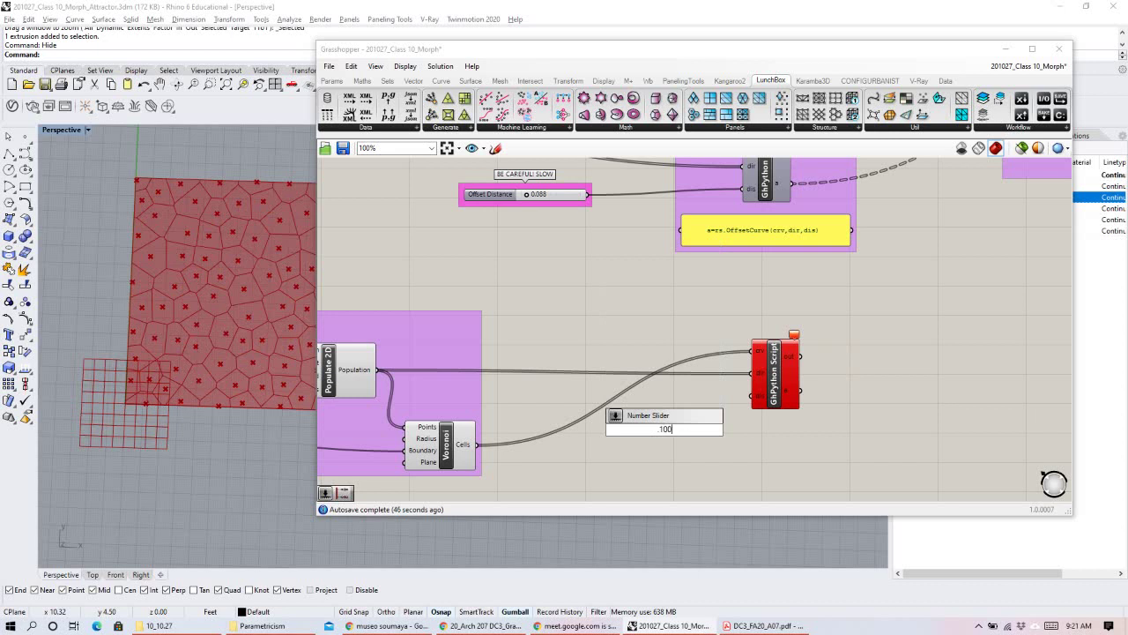
{"action": "type", "text": "00"}
{"action": "key", "text": "Return"}
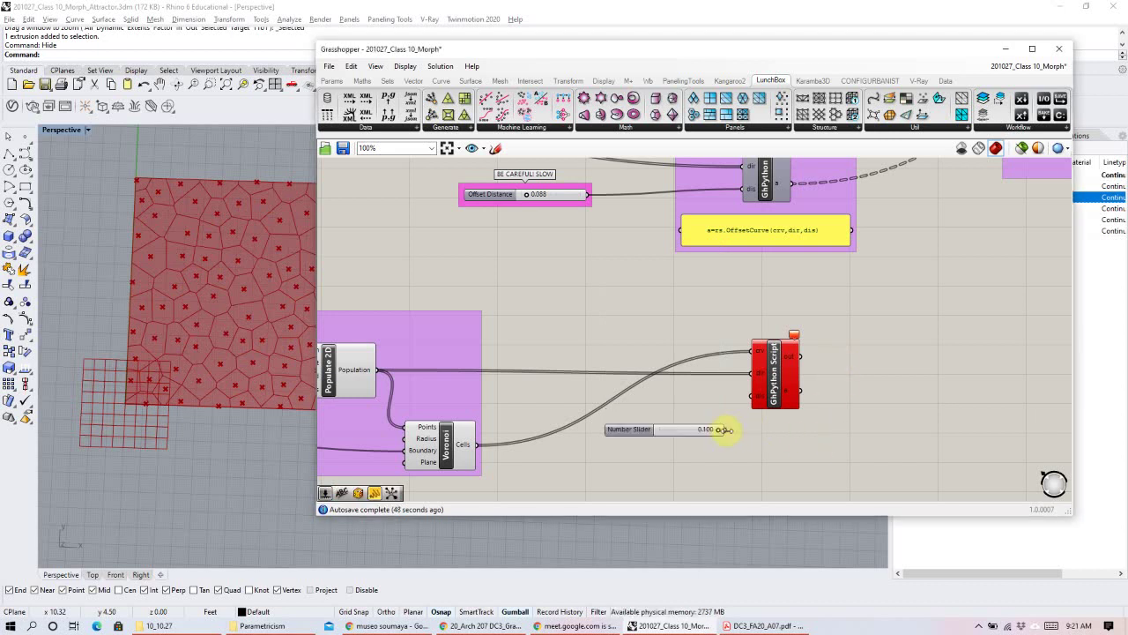
{"action": "left_click_drag", "start_coordinate": [744, 399], "coordinate": [749, 408]}
{"action": "left_click_drag", "start_coordinate": [678, 431], "coordinate": [685, 400]}
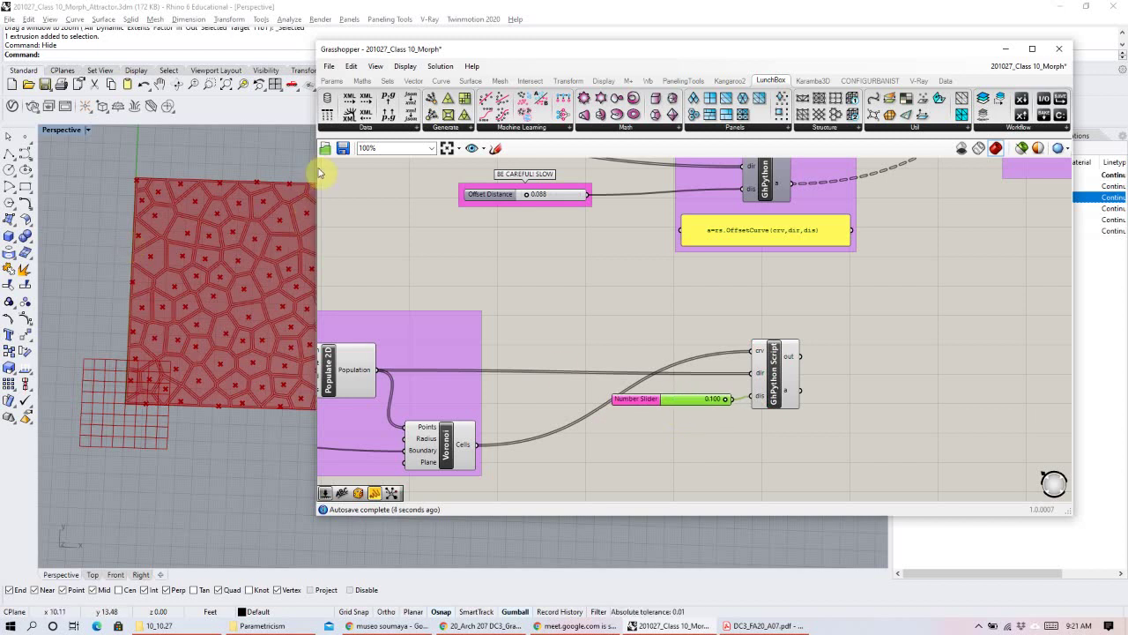
Narrow the Grasshopper window and examine the new script's offset curves up close in the Rhino viewport.
{"action": "left_click_drag", "start_coordinate": [315, 167], "coordinate": [469, 183]}
{"action": "right_click_drag", "start_coordinate": [852, 352], "coordinate": [802, 320]}
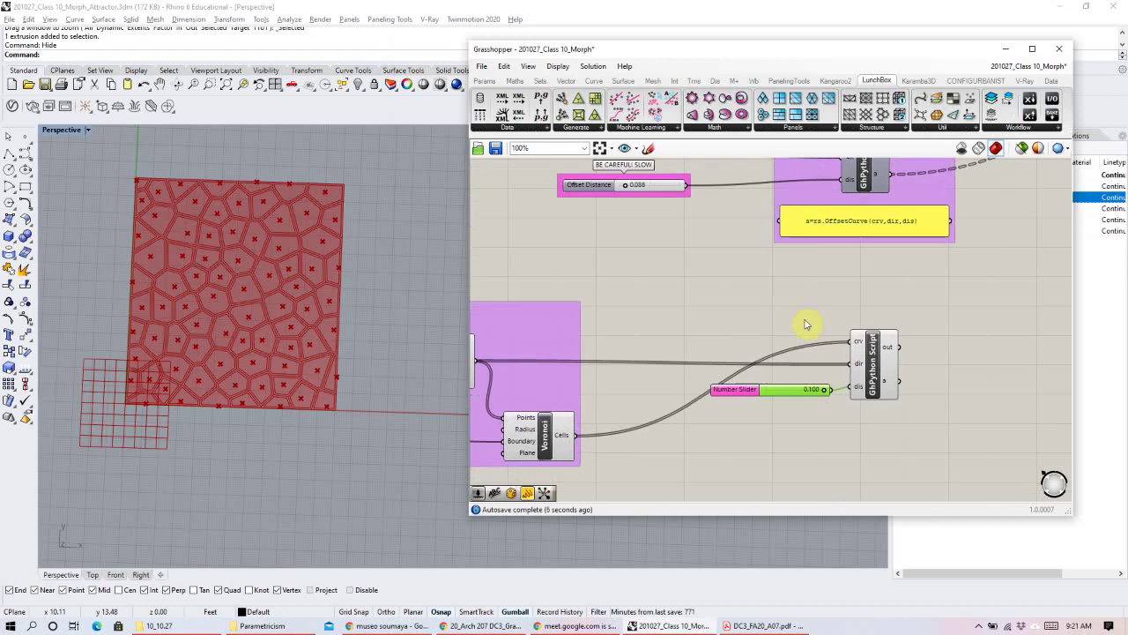
{"action": "scroll", "coordinate": [317, 335], "scroll_direction": "up", "scroll_amount": 4}
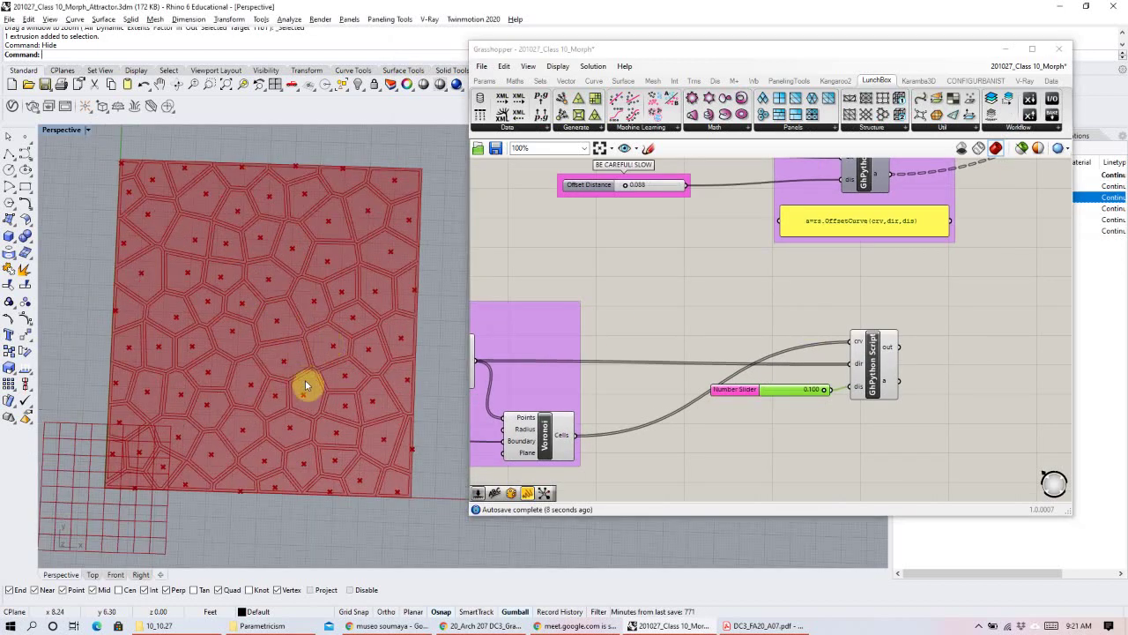
{"action": "right_click_drag", "start_coordinate": [322, 392], "coordinate": [312, 396]}
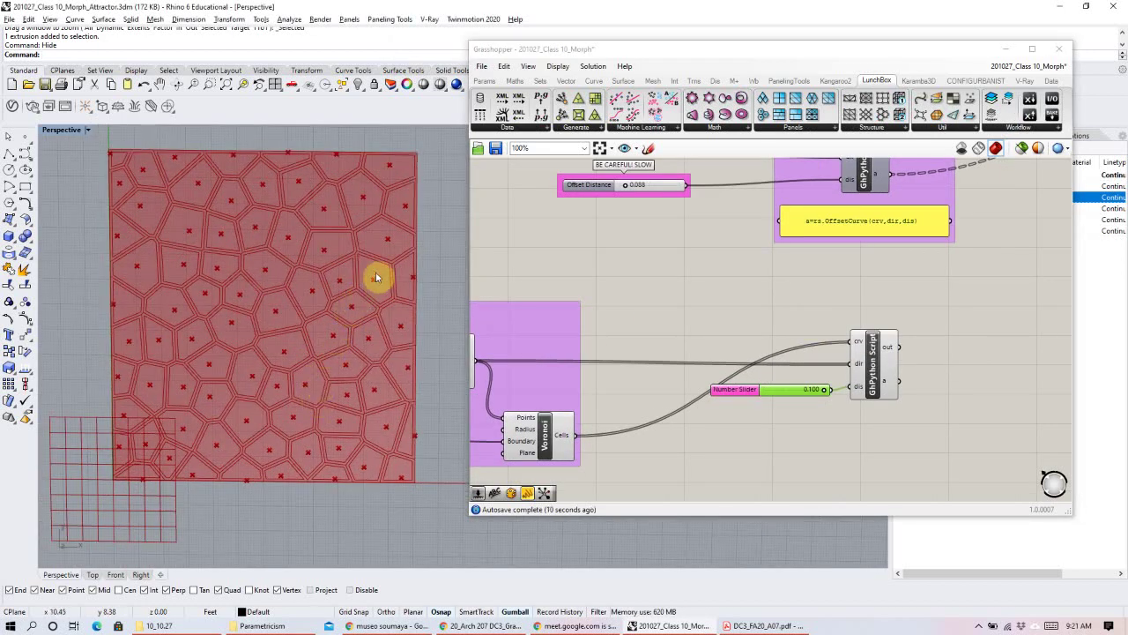
{"action": "scroll", "coordinate": [341, 177], "scroll_direction": "up", "scroll_amount": 5}
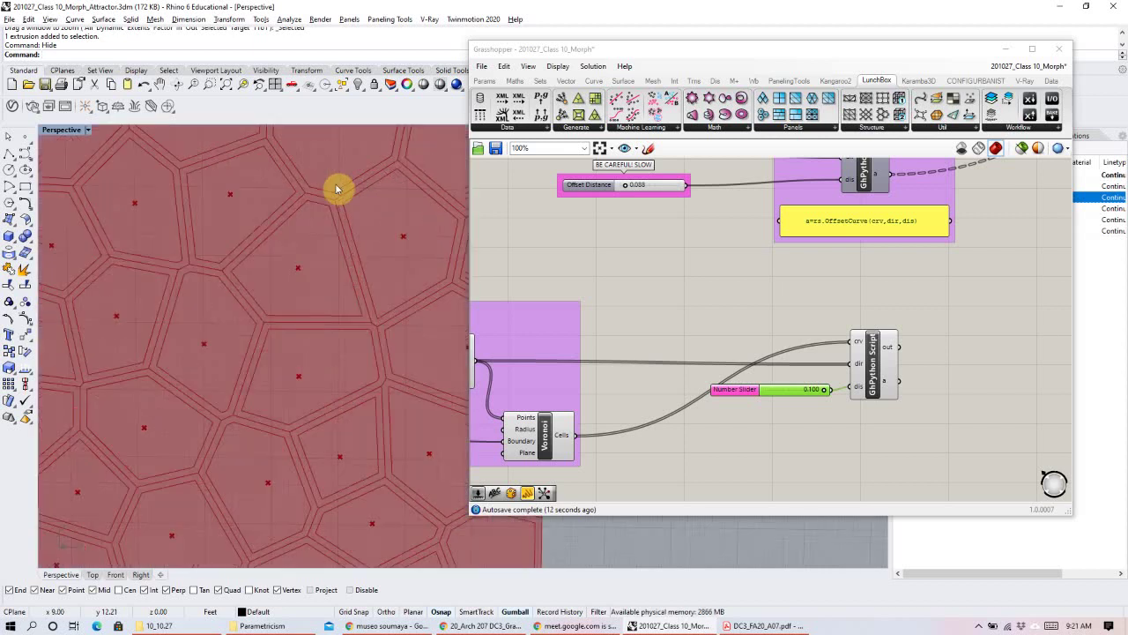
{"action": "left_click", "coordinate": [878, 368]}
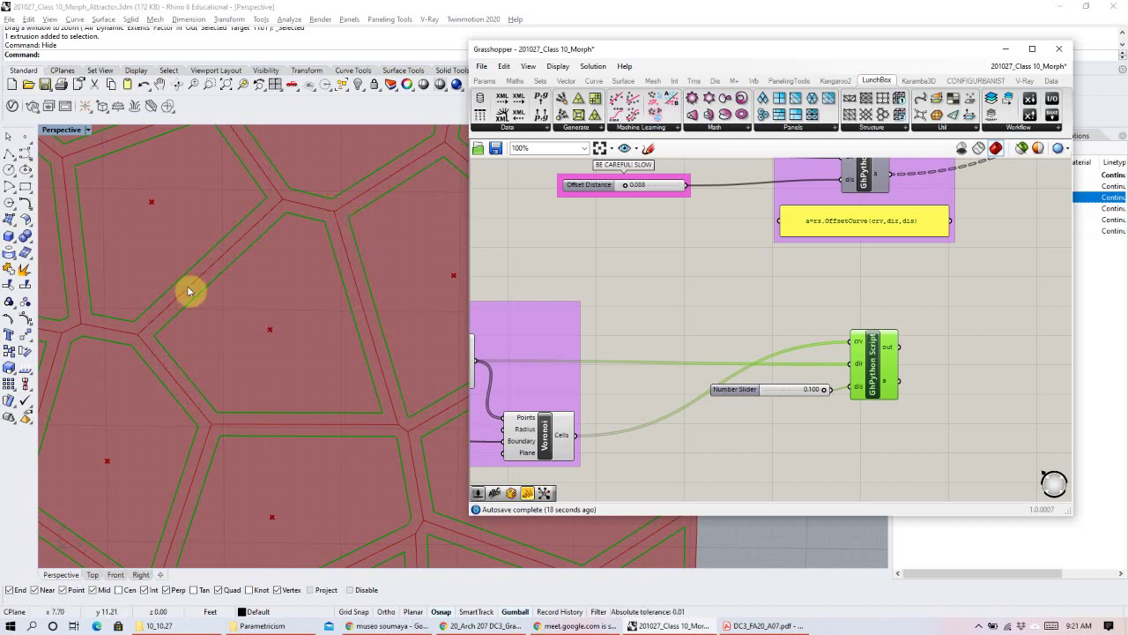
{"action": "scroll", "coordinate": [256, 270], "scroll_direction": "down", "scroll_amount": 1}
{"action": "scroll", "coordinate": [256, 269], "scroll_direction": "down", "scroll_amount": 5}
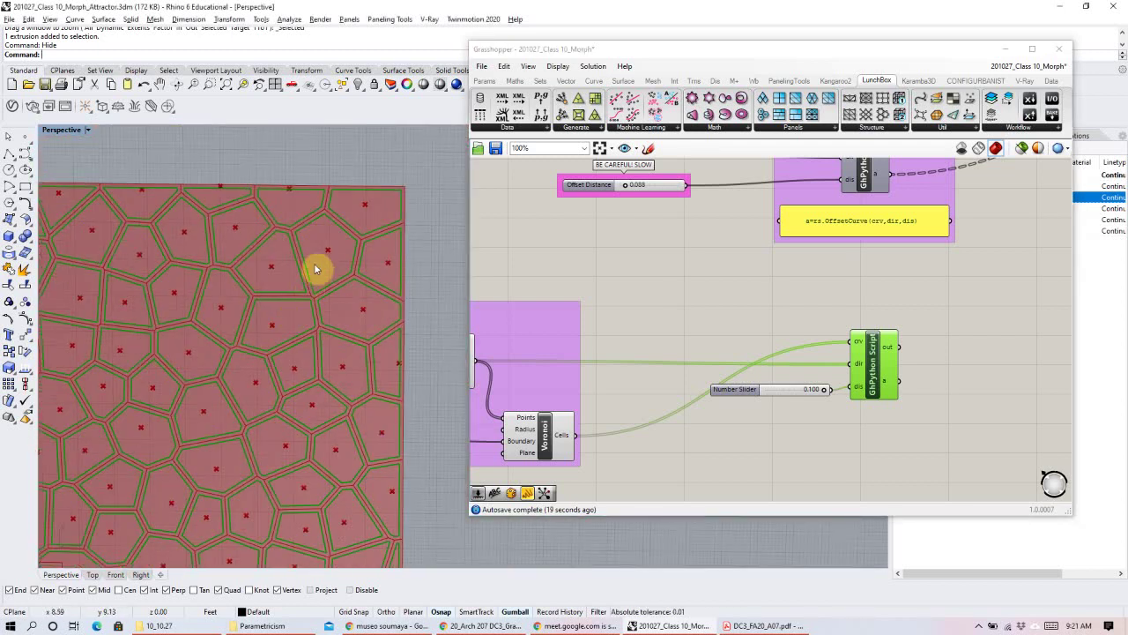
Compare the Voronoi component's cells with the new GhPython Script's offset curves in the Rhino viewport.
{"action": "left_click", "coordinate": [826, 310]}
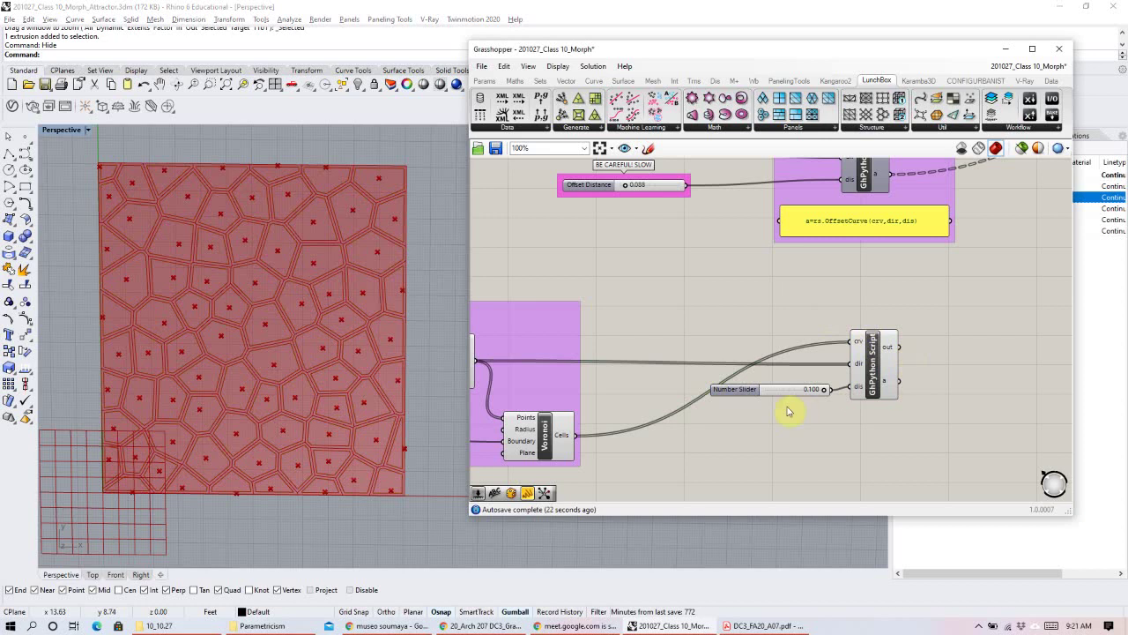
{"action": "left_click", "coordinate": [845, 353]}
{"action": "right_click_drag", "start_coordinate": [529, 347], "coordinate": [684, 414]}
{"action": "left_click", "coordinate": [684, 415]}
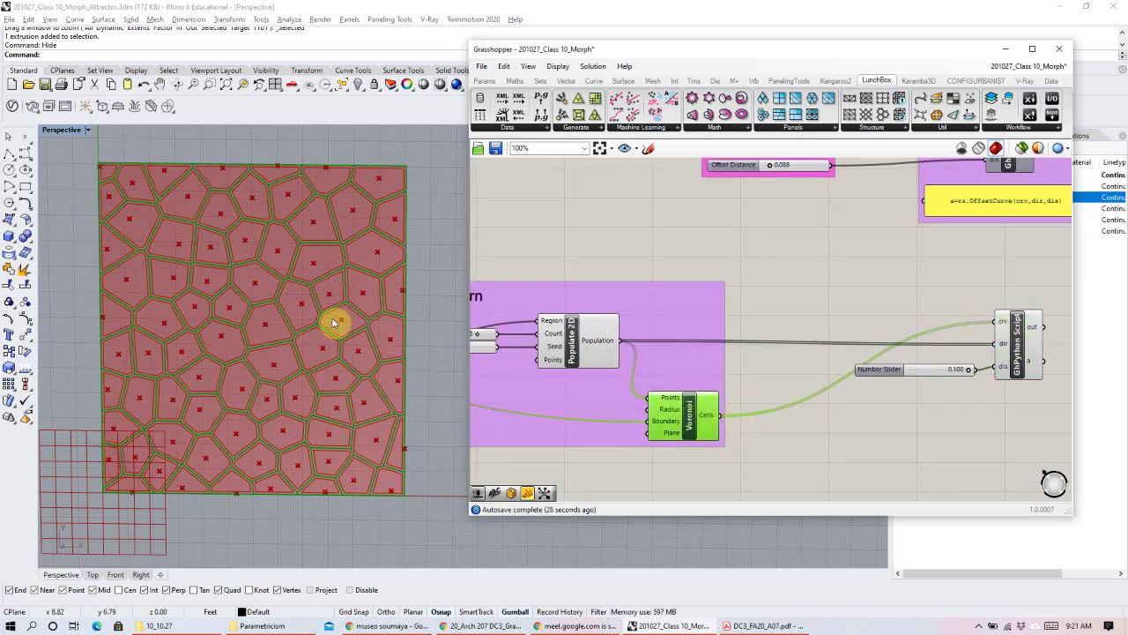
{"action": "left_click", "coordinate": [778, 264]}
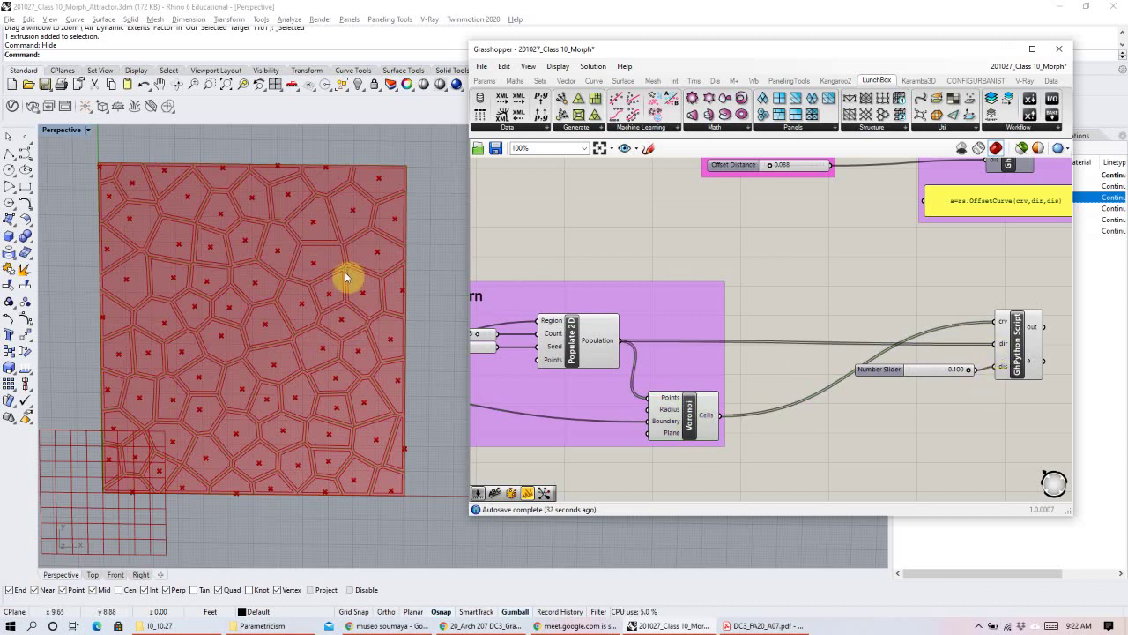
{"action": "left_click", "coordinate": [1012, 379]}
{"action": "scroll", "coordinate": [351, 310], "scroll_direction": "up", "scroll_amount": 5}
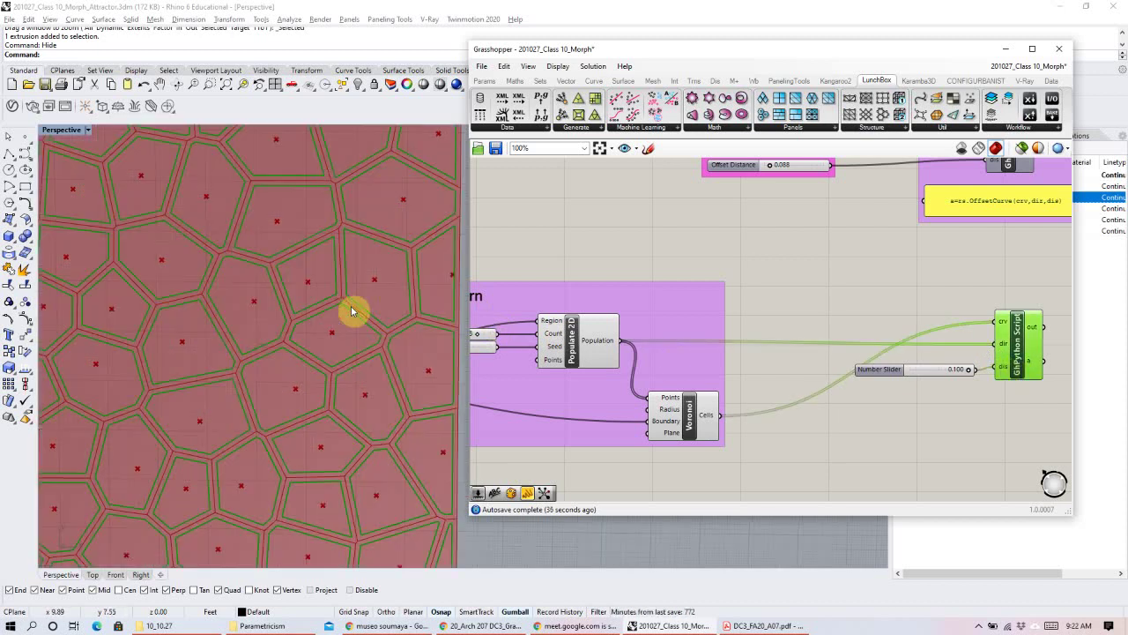
{"action": "scroll", "coordinate": [361, 319], "scroll_direction": "up", "scroll_amount": 4}
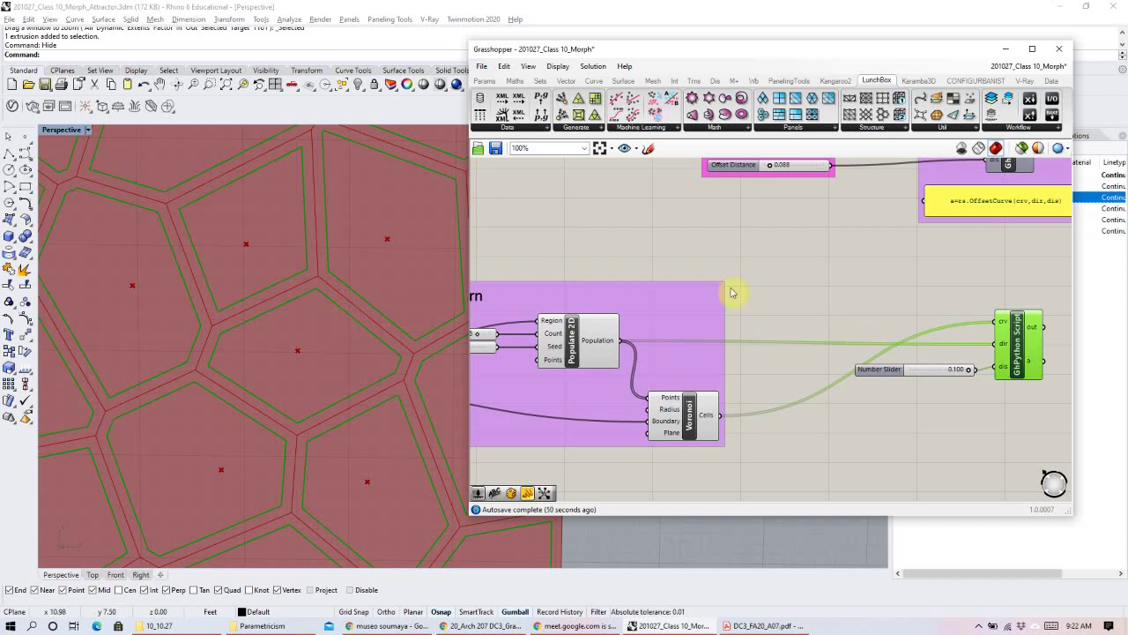
Add a Scribble note reading "Offset (Script Me)" above the new GhPython Script component.
{"action": "scroll", "coordinate": [732, 293], "scroll_direction": "down", "scroll_amount": 3}
{"action": "right_click_drag", "start_coordinate": [937, 323], "coordinate": [810, 399]}
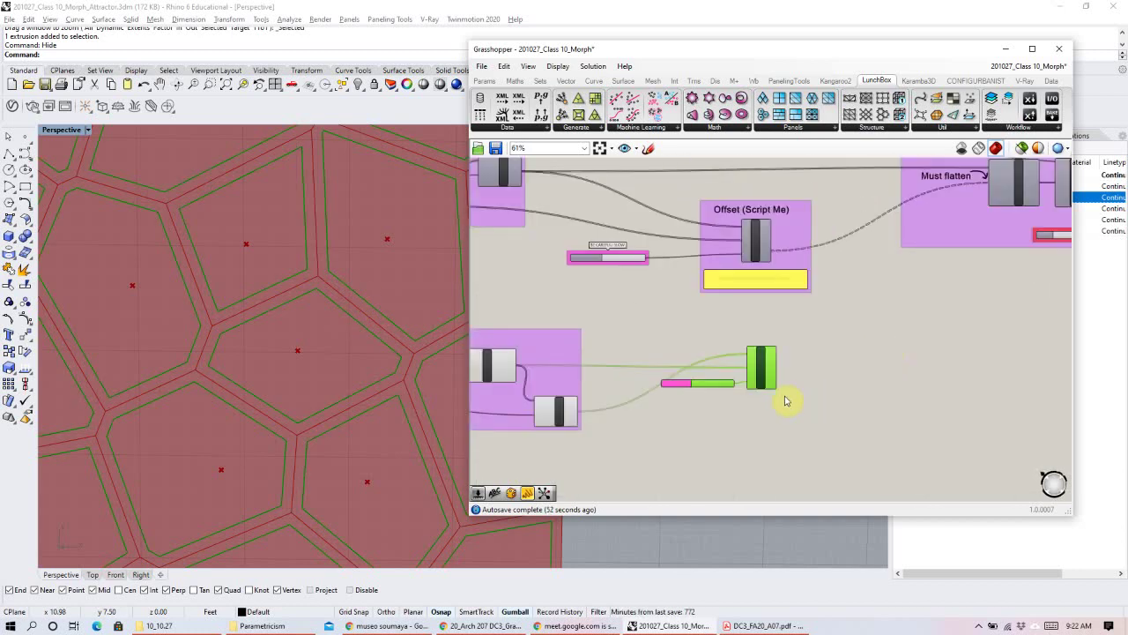
{"action": "scroll", "coordinate": [732, 374], "scroll_direction": "up", "scroll_amount": 3}
{"action": "right_click_drag", "start_coordinate": [830, 342], "coordinate": [916, 338]}
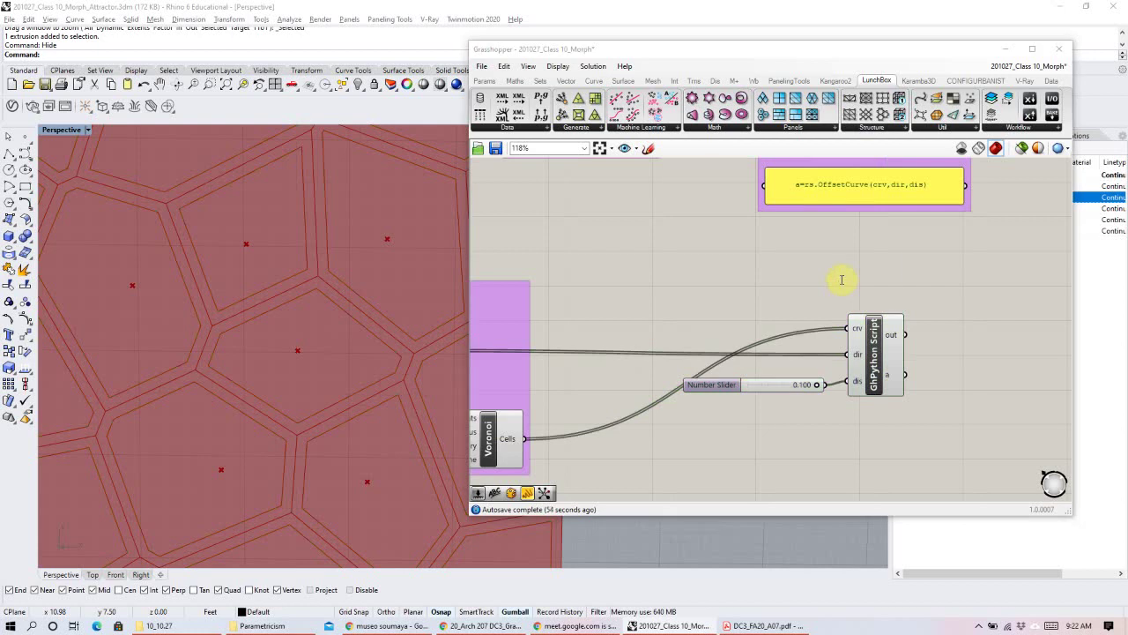
{"action": "double_click", "coordinate": [842, 281]}
{"action": "type", "text": "scr"}
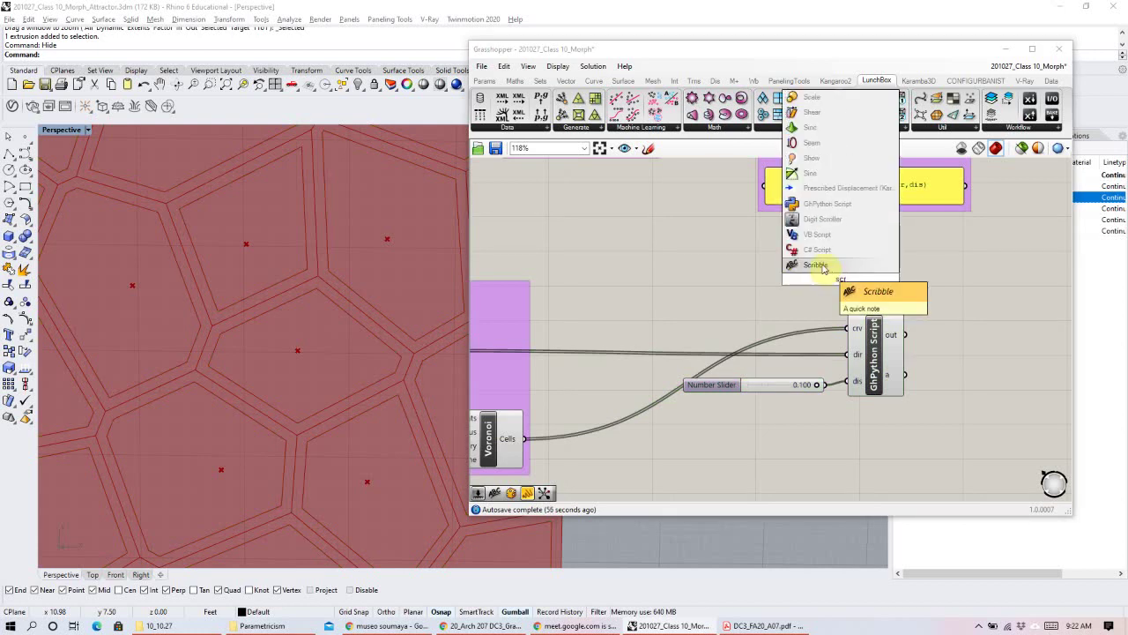
{"action": "key", "text": "Return"}
{"action": "left_click_drag", "start_coordinate": [842, 292], "coordinate": [850, 291]}
{"action": "double_click", "coordinate": [844, 288]}
{"action": "type", "text": "Offset (ScriptMe"}
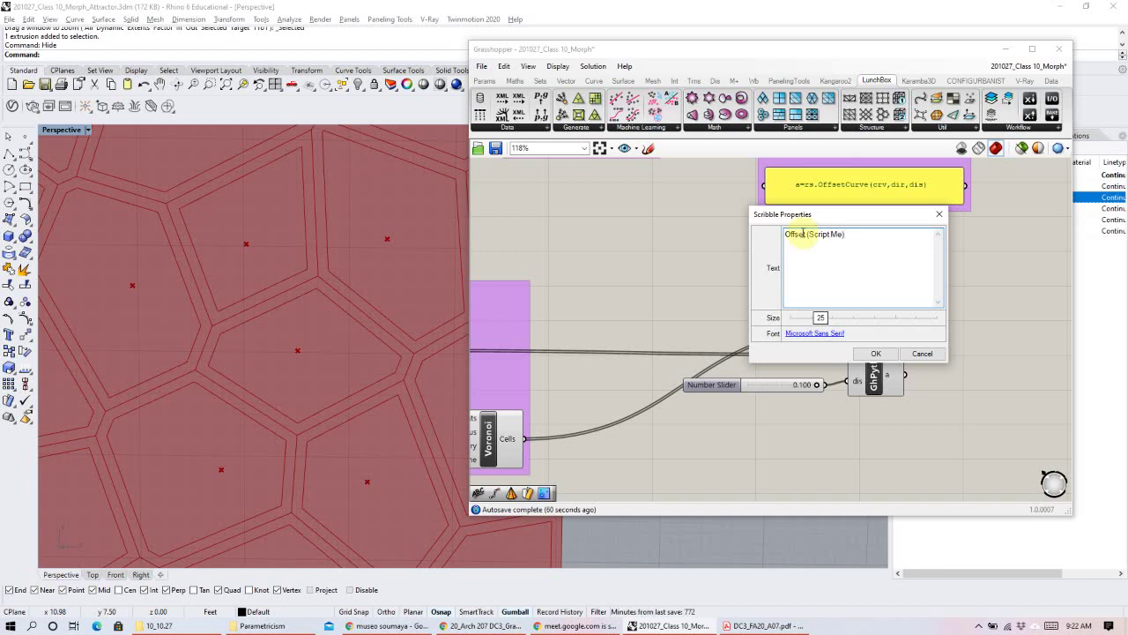
{"action": "left_click", "coordinate": [874, 352]}
Rename the number slider feeding the dis input to Distance.
{"action": "left_click_drag", "start_coordinate": [994, 266], "coordinate": [925, 319]}
{"action": "left_click", "coordinate": [799, 383]}
{"action": "right_click", "coordinate": [798, 383]}
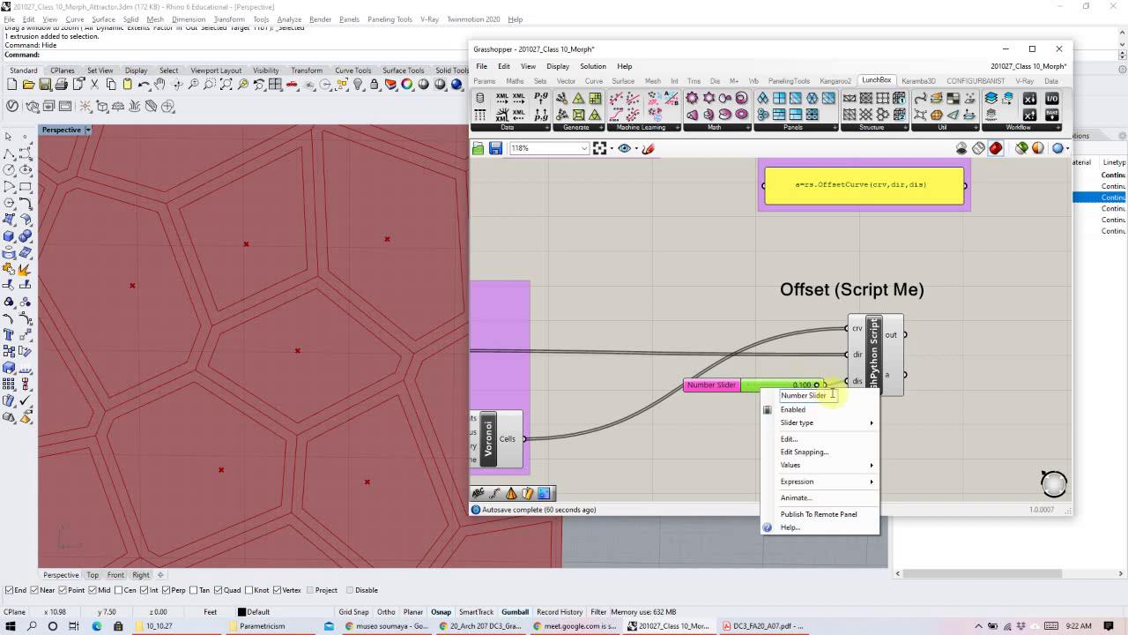
{"action": "type", "text": "Distance"}
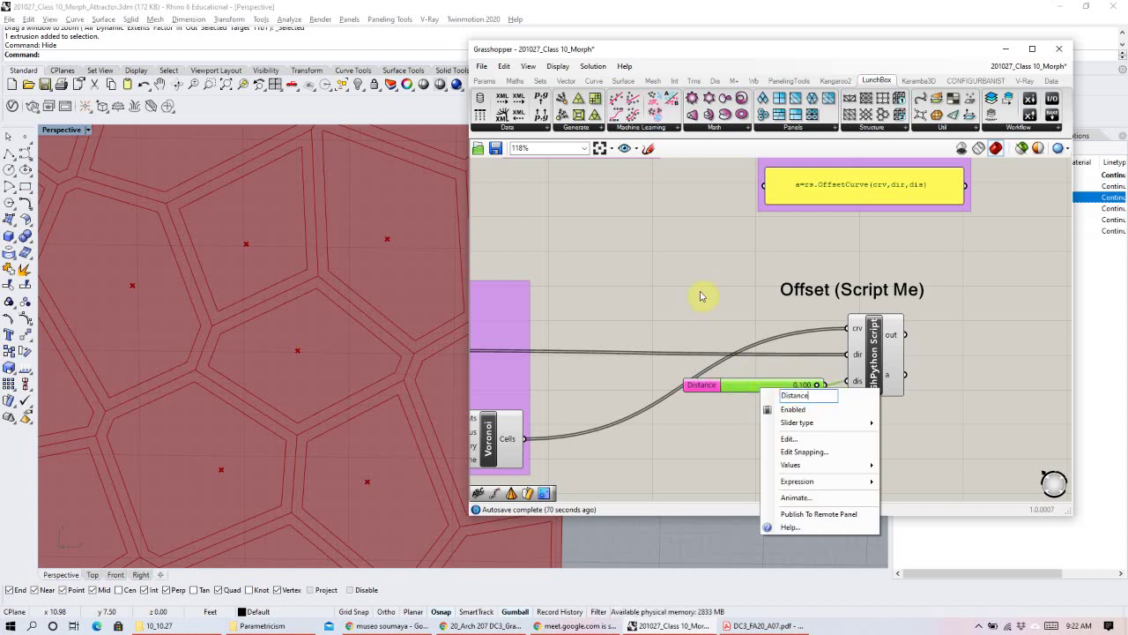
{"action": "left_click", "coordinate": [715, 363]}
Group the Distance slider, name the group "BEWARE - SLOW" and move it lower beside the script component.
{"action": "left_click_drag", "start_coordinate": [746, 391], "coordinate": [736, 390]}
{"action": "right_click", "coordinate": [750, 390]}
{"action": "left_click", "coordinate": [942, 396]}
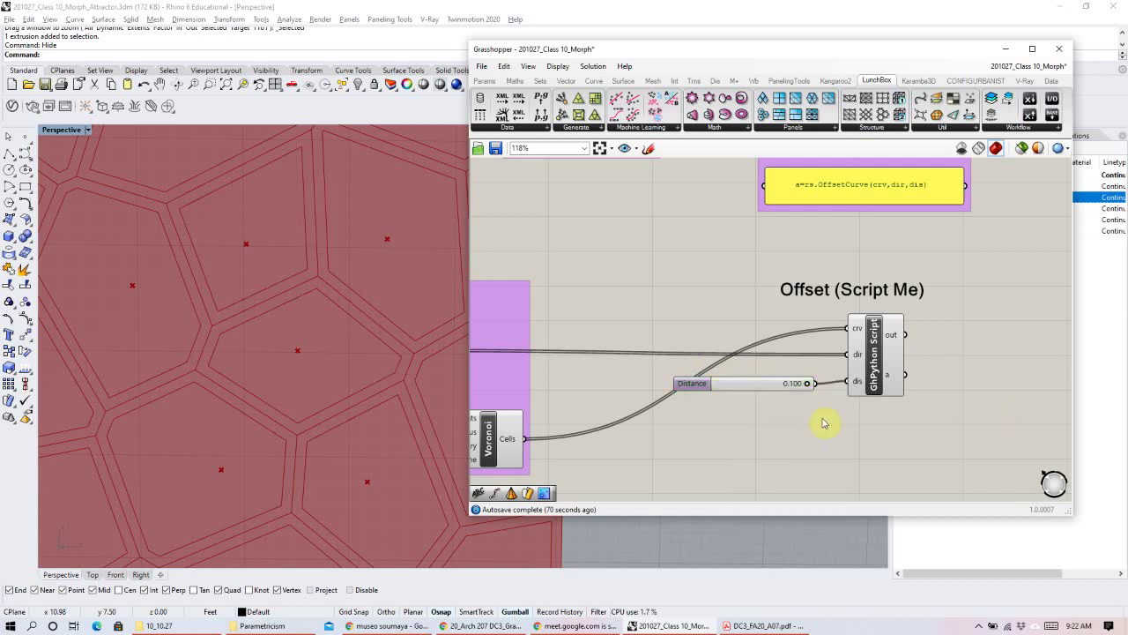
{"action": "left_click", "coordinate": [755, 381]}
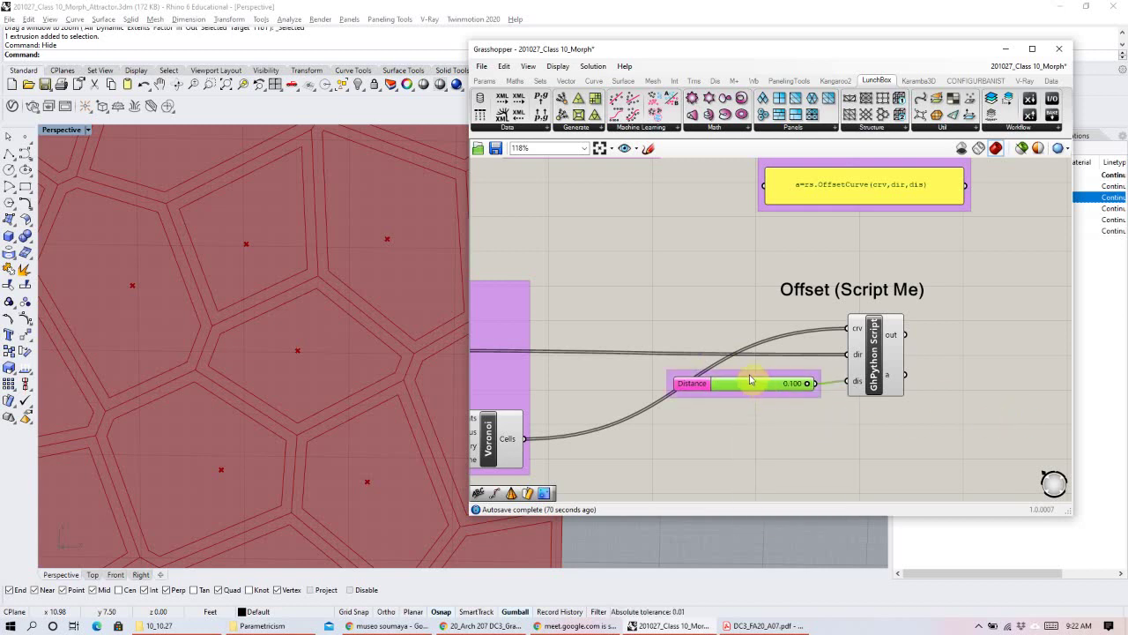
{"action": "right_click", "coordinate": [751, 379]}
{"action": "type", "text": "BEWARE - SLOW"}
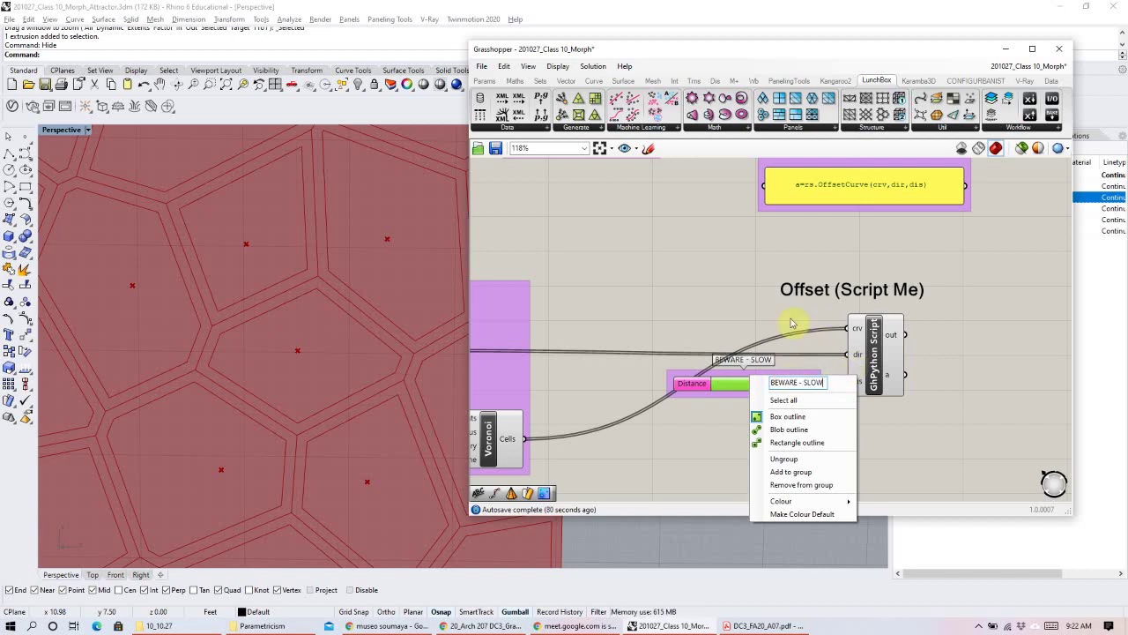
{"action": "key", "text": "Return"}
{"action": "left_click_drag", "start_coordinate": [788, 400], "coordinate": [776, 435]}
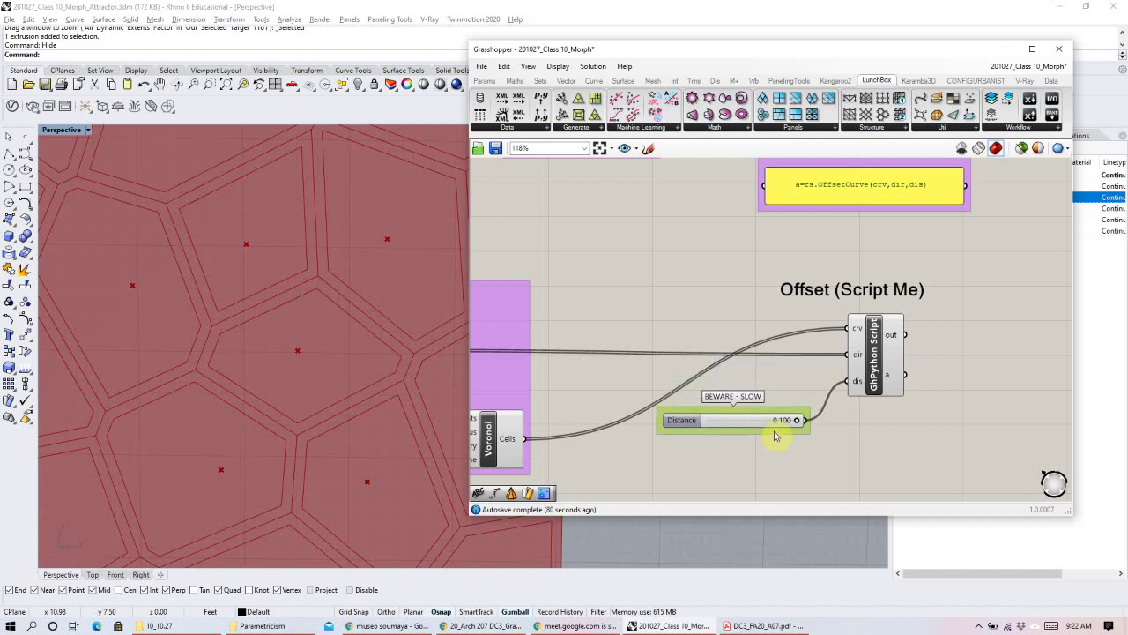
Group the new GhPython Script component with its "Offset (Script Me)" note.
{"action": "left_click", "coordinate": [880, 357]}
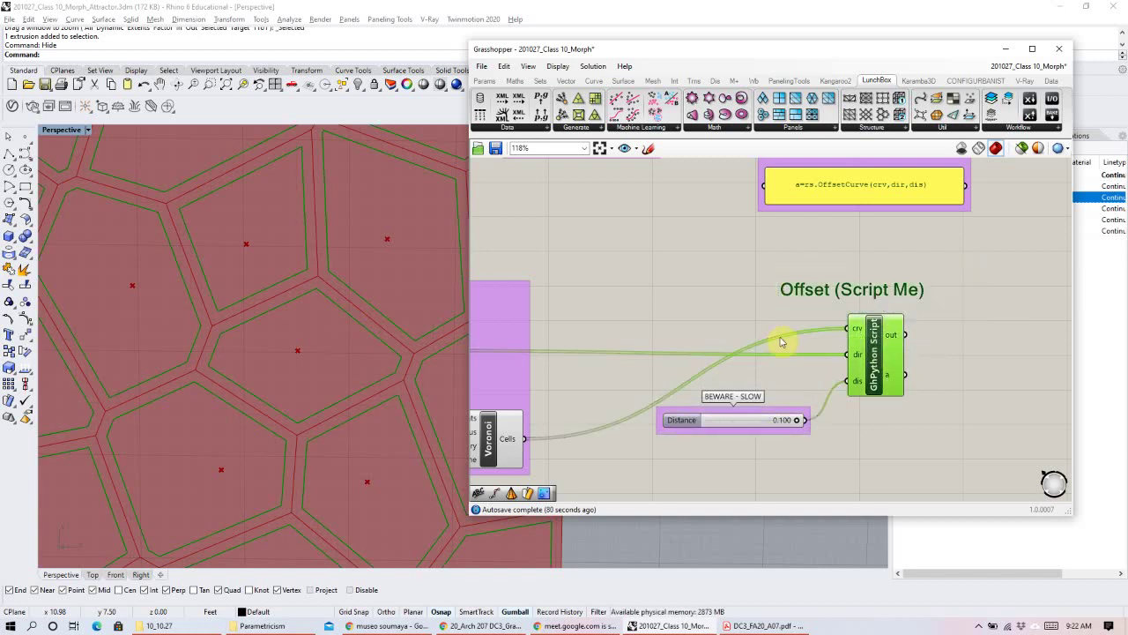
{"action": "key", "text": "ctrl+g"}
{"action": "left_click", "coordinate": [793, 448]}
Move the Distance slider group farther from the script group and change the group's colour to teal green.
{"action": "left_click_drag", "start_coordinate": [748, 436], "coordinate": [706, 455]}
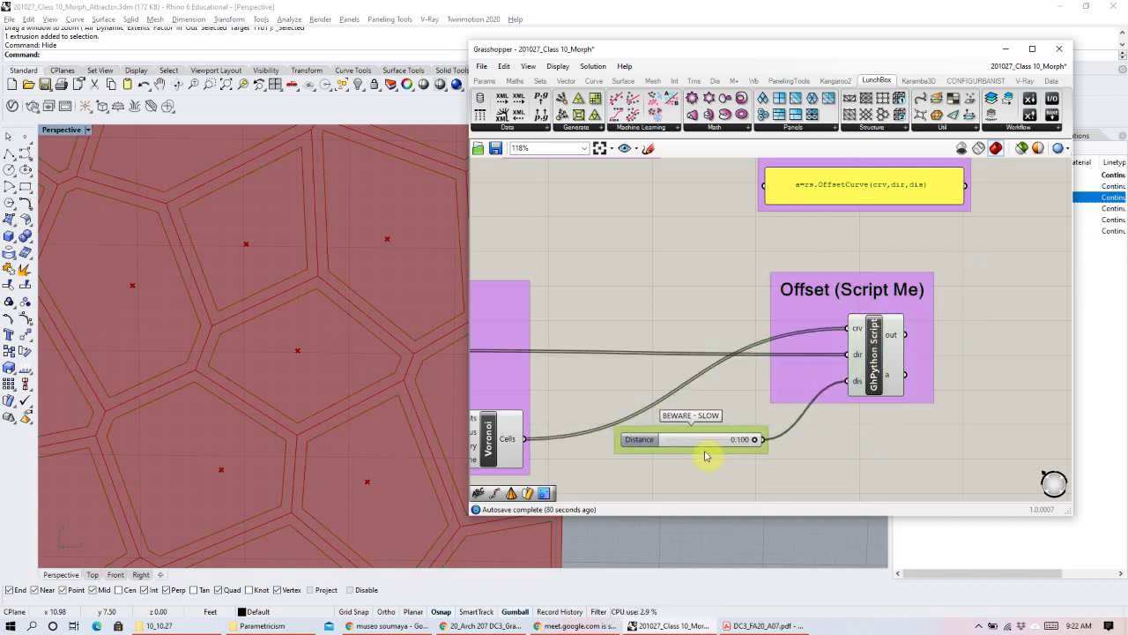
{"action": "right_click", "coordinate": [704, 454]}
{"action": "mouse_move", "coordinate": [773, 577]}
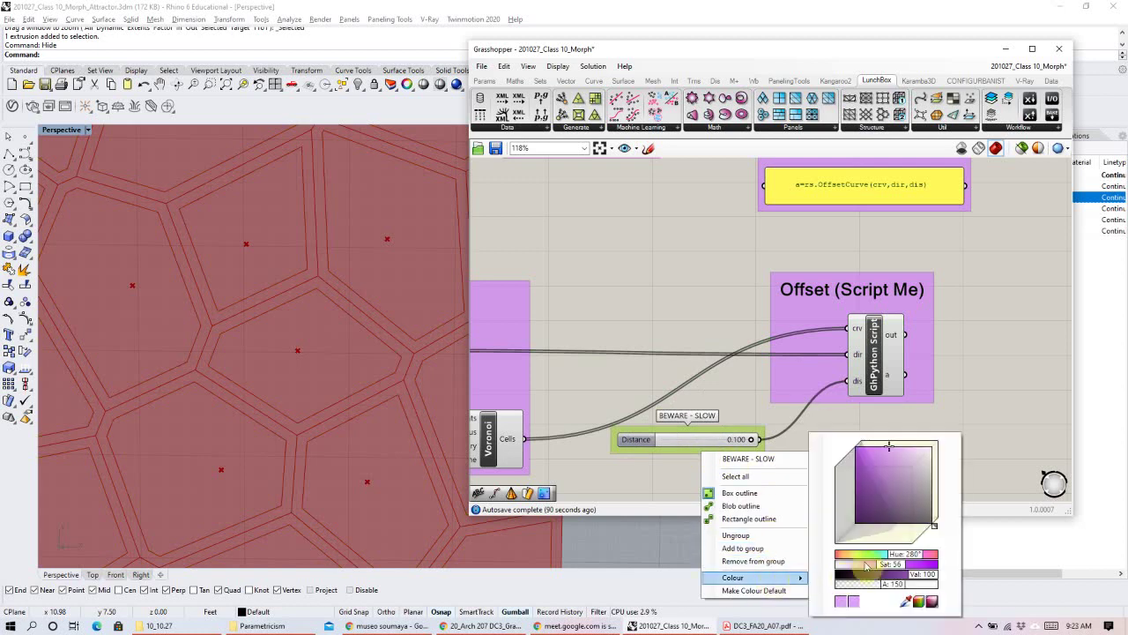
{"action": "left_click", "coordinate": [906, 554]}
{"action": "left_click_drag", "start_coordinate": [889, 494], "coordinate": [832, 447]}
{"action": "left_click_drag", "start_coordinate": [899, 555], "coordinate": [888, 555]}
{"action": "left_click", "coordinate": [964, 412]}
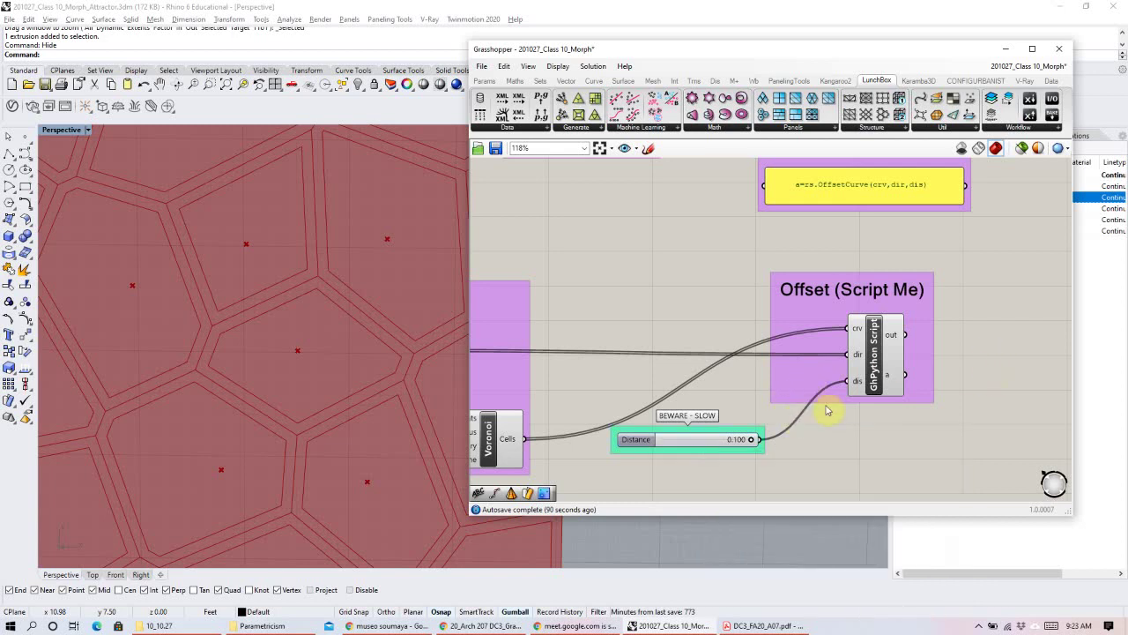
Turn off the preview of the Planar Surface and Voronoi Pattern components that feed the new offset script.
{"action": "scroll", "coordinate": [882, 326], "scroll_direction": "down", "scroll_amount": 4}
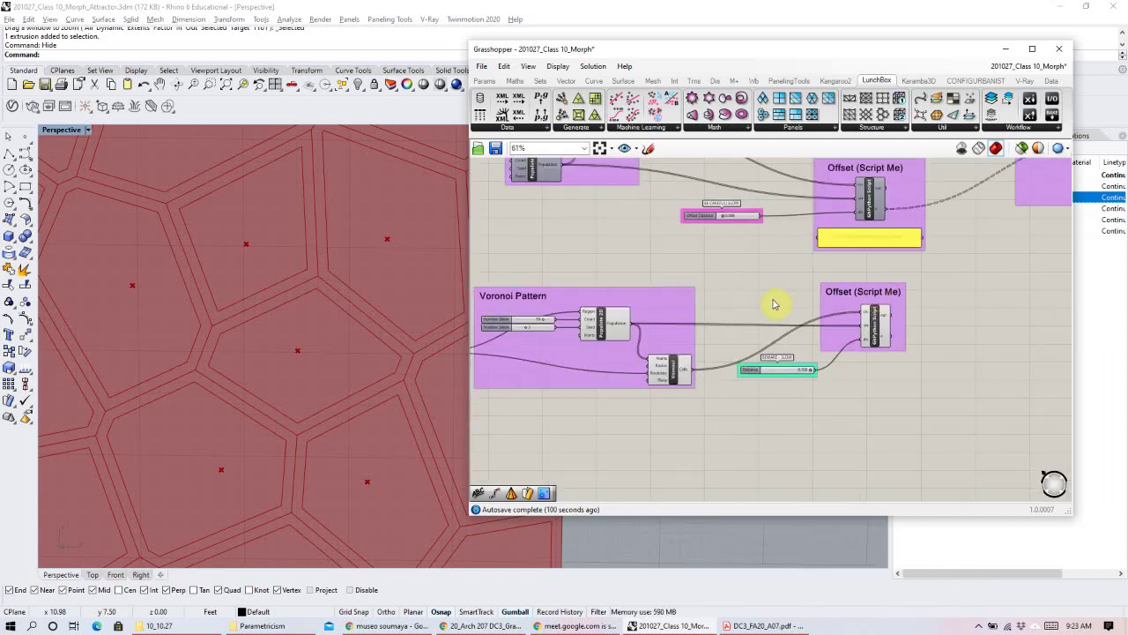
{"action": "scroll", "coordinate": [877, 337], "scroll_direction": "down", "scroll_amount": 3}
{"action": "left_click_drag", "start_coordinate": [937, 276], "coordinate": [560, 378]}
{"action": "right_click", "coordinate": [699, 269]}
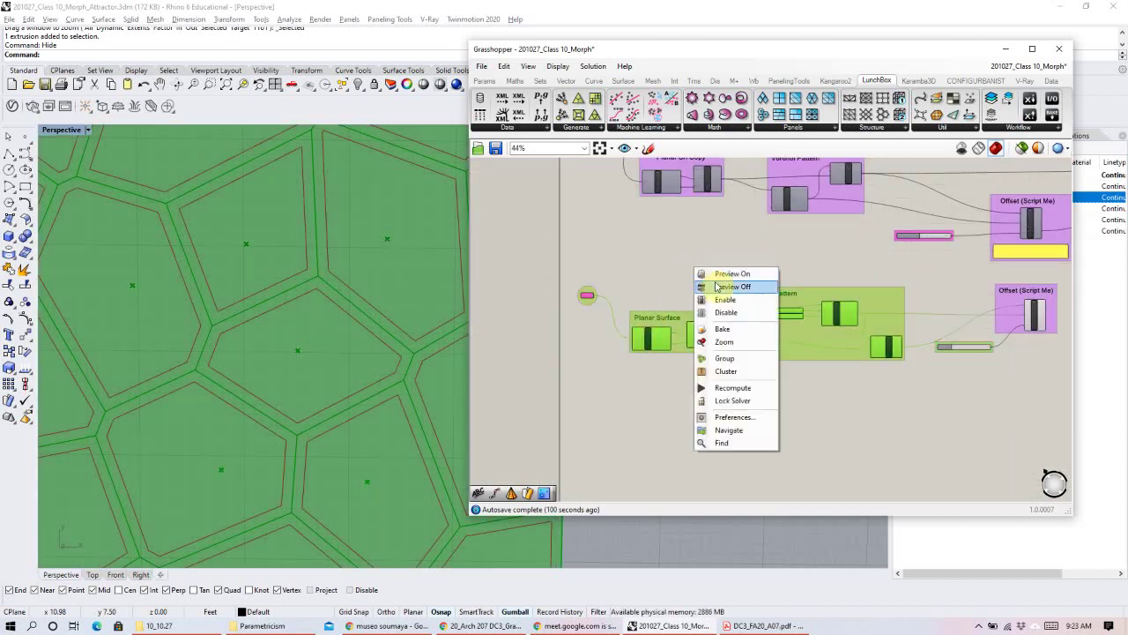
{"action": "left_click", "coordinate": [725, 284]}
Examine the new GhPython script's offset cells across the whole planar surface.
{"action": "left_click", "coordinate": [996, 342]}
{"action": "left_click", "coordinate": [1005, 328]}
{"action": "right_click_drag", "start_coordinate": [799, 338], "coordinate": [692, 352]}
{"action": "scroll", "coordinate": [225, 350], "scroll_direction": "down", "scroll_amount": 3}
{"action": "scroll", "coordinate": [211, 350], "scroll_direction": "down", "scroll_amount": 5}
{"action": "right_click_drag", "start_coordinate": [212, 350], "coordinate": [274, 447]}
{"action": "right_click_drag", "start_coordinate": [274, 447], "coordinate": [333, 385], "text": "shift"}
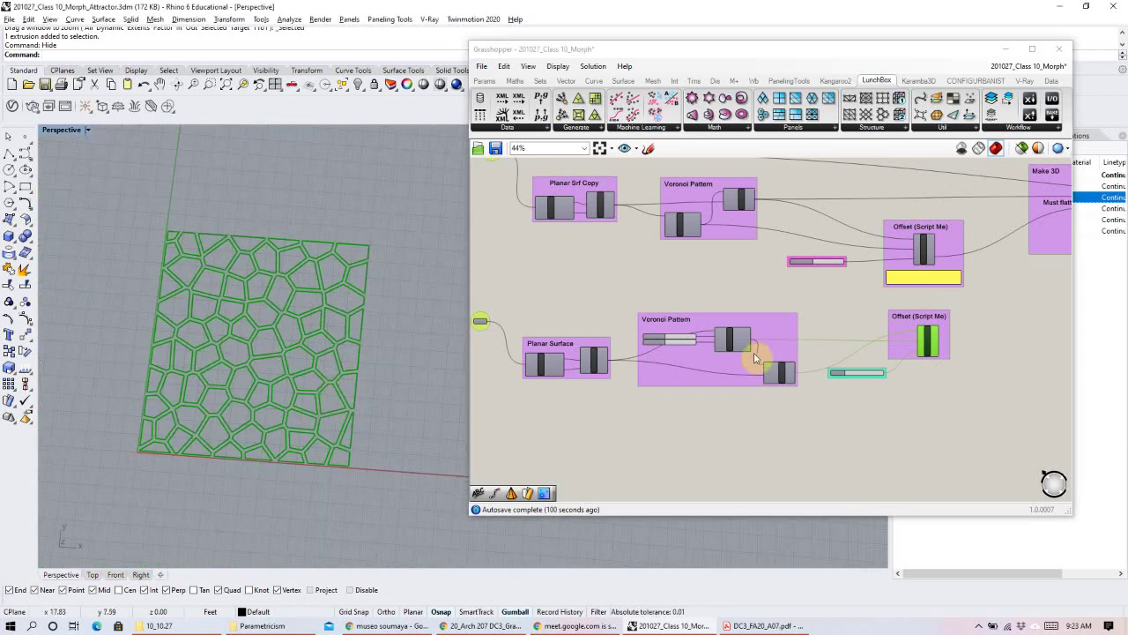
Move the new Offset (Script Me) group and its Distance slider group farther from the Voronoi Pattern group.
{"action": "scroll", "coordinate": [952, 365], "scroll_direction": "up", "scroll_amount": 2}
{"action": "right_click_drag", "start_coordinate": [952, 365], "coordinate": [812, 383]}
{"action": "scroll", "coordinate": [812, 383], "scroll_direction": "up", "scroll_amount": 2}
{"action": "left_click_drag", "start_coordinate": [709, 329], "coordinate": [816, 337]}
{"action": "left_click_drag", "start_coordinate": [625, 418], "coordinate": [713, 408]}
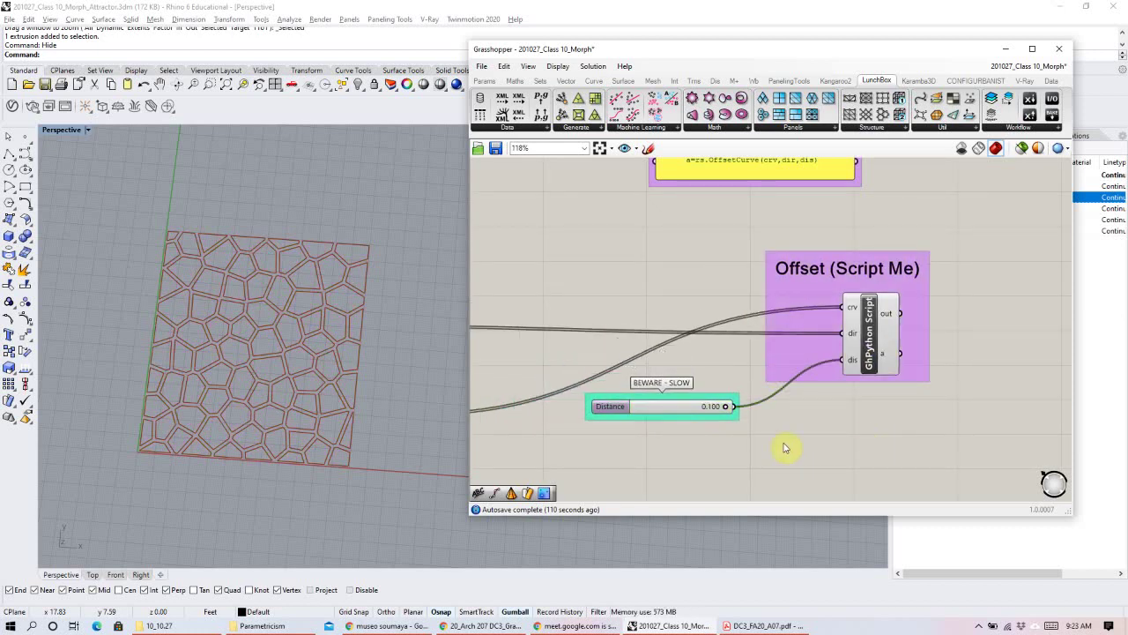
Add a standard Offset Curve component below the Distance slider group to compare with the script.
{"action": "scroll", "coordinate": [852, 361], "scroll_direction": "down", "scroll_amount": 1}
{"action": "right_click_drag", "start_coordinate": [852, 360], "coordinate": [762, 380]}
{"action": "double_click", "coordinate": [763, 390]}
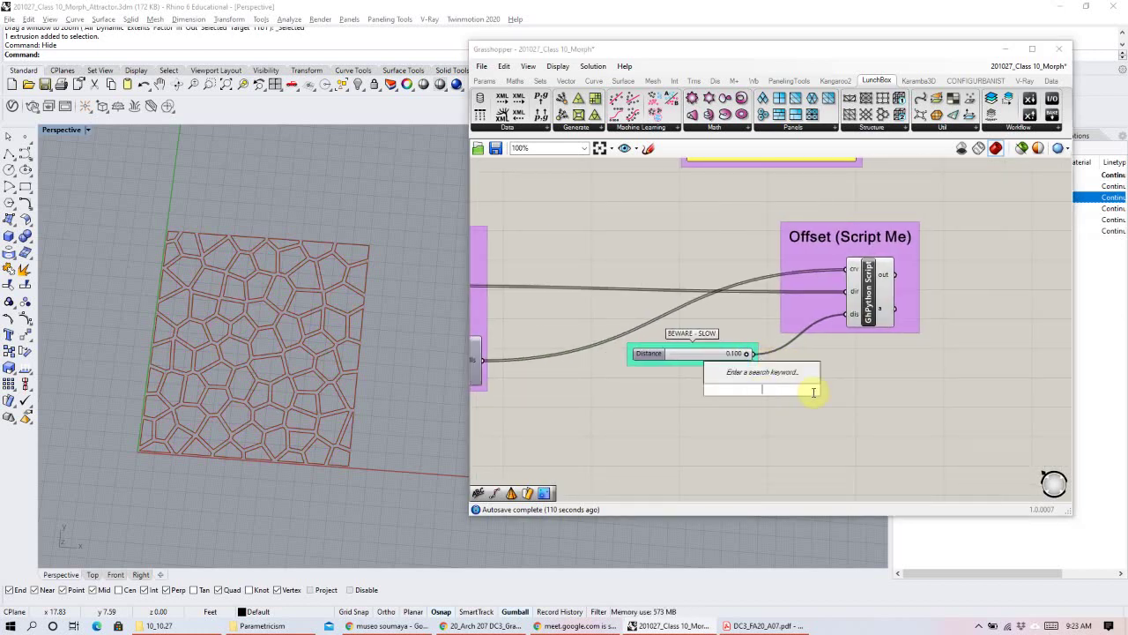
{"action": "type", "text": "of"}
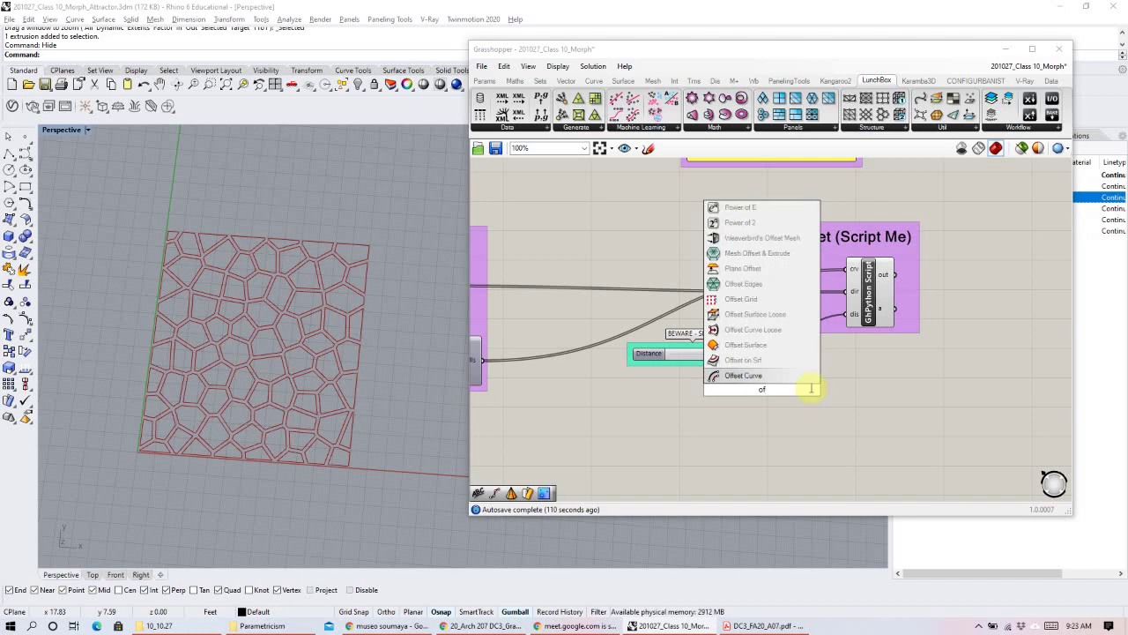
{"action": "key", "text": "Return"}
{"action": "left_click_drag", "start_coordinate": [757, 393], "coordinate": [777, 431]}
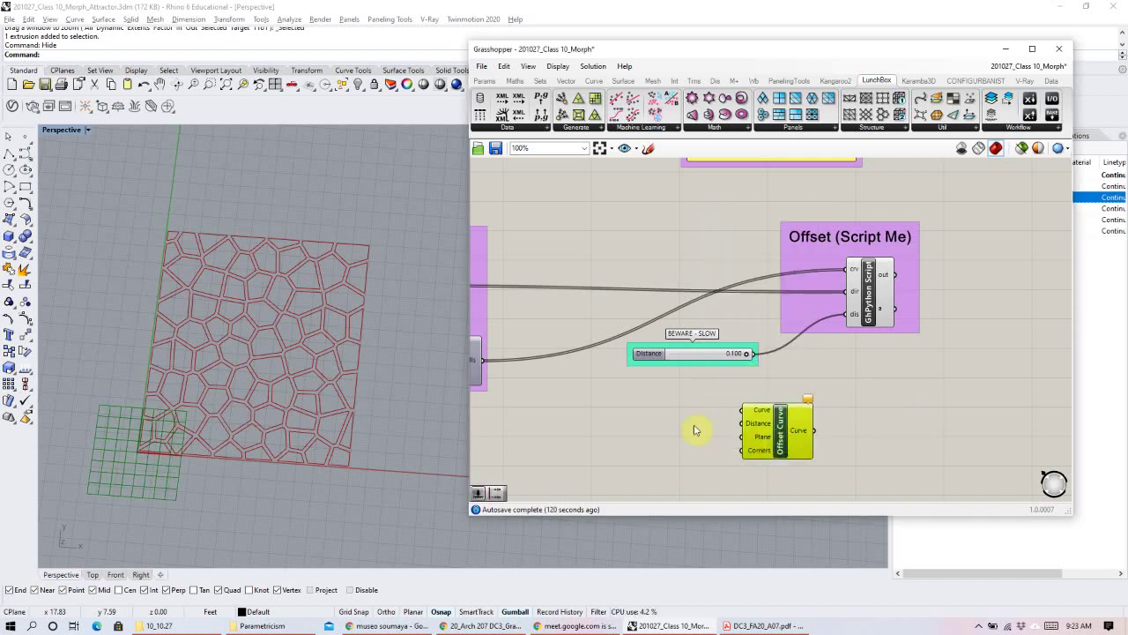
Wire the Voronoi Cells output to Offset Curve's Curve input and the Distance slider to its Distance input.
{"action": "right_click_drag", "start_coordinate": [694, 430], "coordinate": [851, 390]}
{"action": "left_click_drag", "start_coordinate": [582, 344], "coordinate": [835, 390]}
{"action": "left_click_drag", "start_coordinate": [892, 433], "coordinate": [929, 435]}
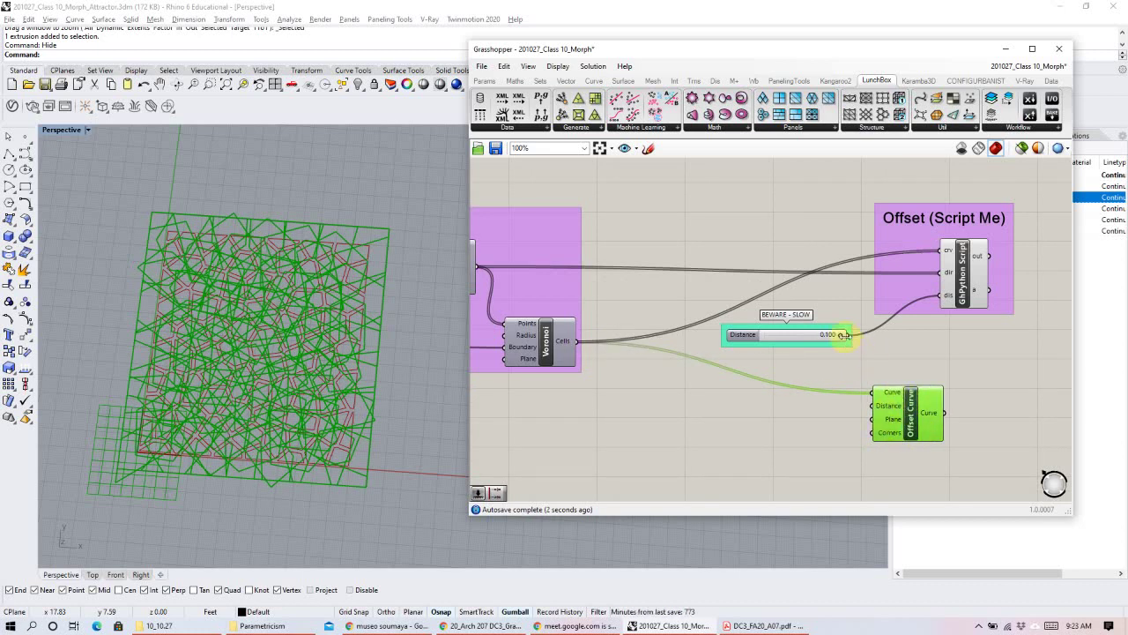
{"action": "left_click_drag", "start_coordinate": [842, 335], "coordinate": [873, 406]}
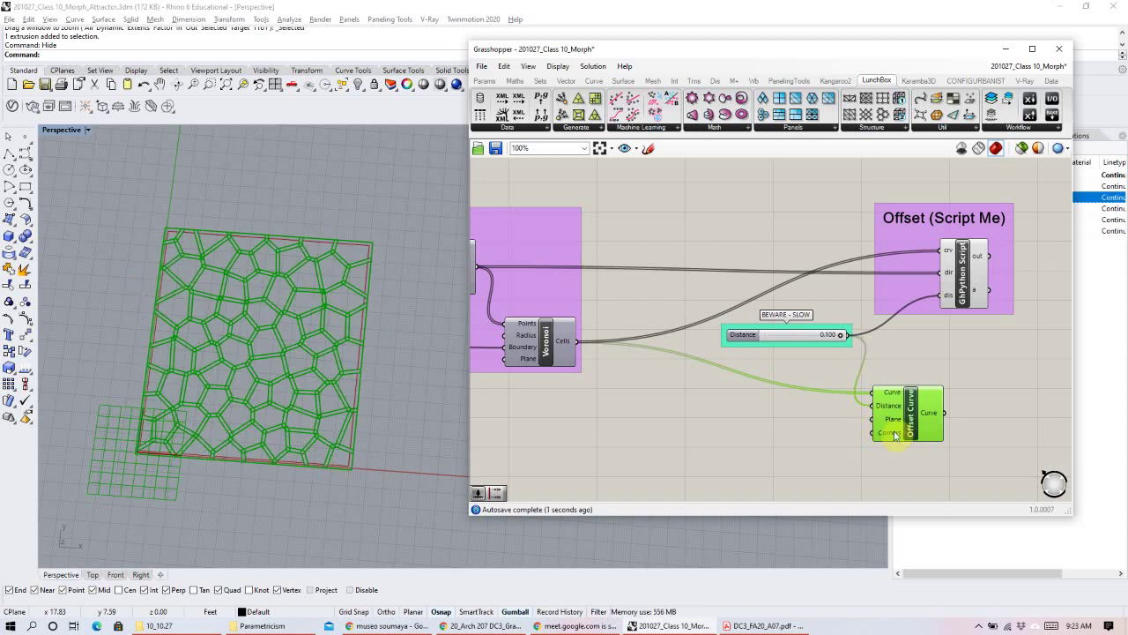
{"action": "scroll", "coordinate": [254, 328], "scroll_direction": "up", "scroll_amount": 6}
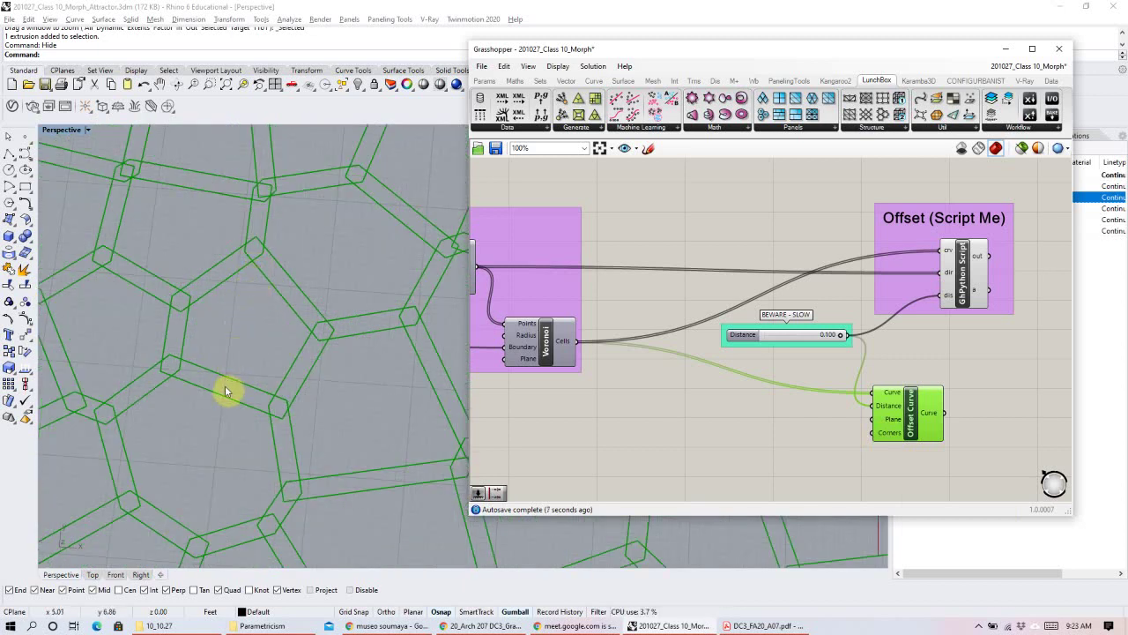
{"action": "scroll", "coordinate": [282, 273], "scroll_direction": "up", "scroll_amount": 3}
{"action": "scroll", "coordinate": [274, 276], "scroll_direction": "down", "scroll_amount": 6}
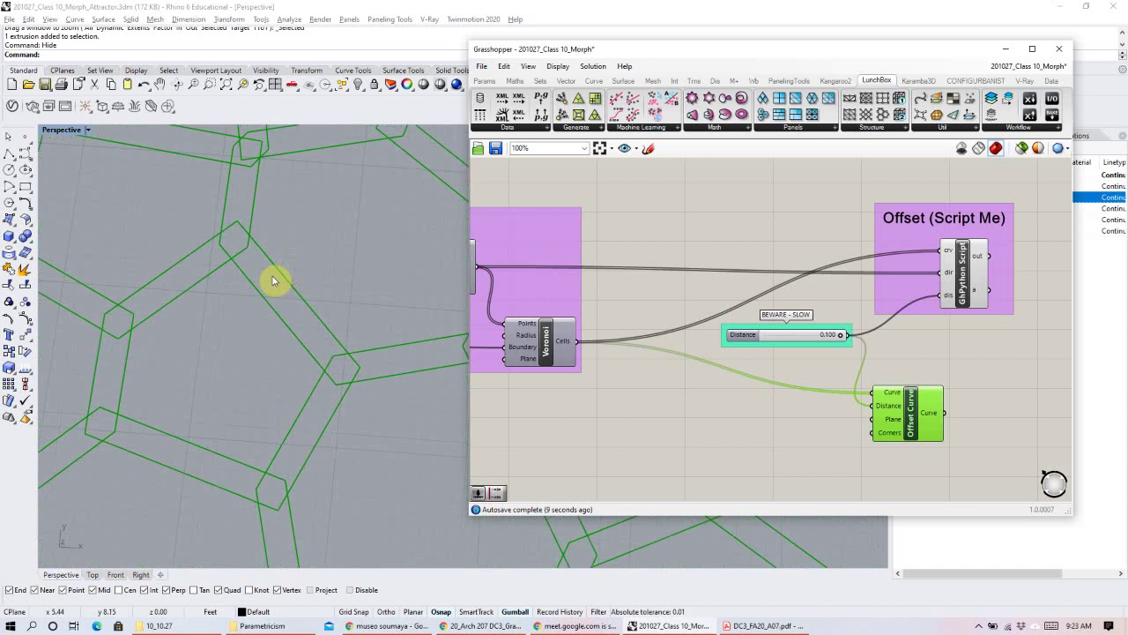
Turn on the Voronoi component's preview and compare its cells with the Offset Curve result.
{"action": "left_click", "coordinate": [571, 342]}
{"action": "right_click", "coordinate": [609, 303]}
{"action": "left_click", "coordinate": [622, 300]}
{"action": "scroll", "coordinate": [328, 313], "scroll_direction": "up", "scroll_amount": 3}
{"action": "scroll", "coordinate": [315, 319], "scroll_direction": "up", "scroll_amount": 3}
{"action": "left_click", "coordinate": [924, 424]}
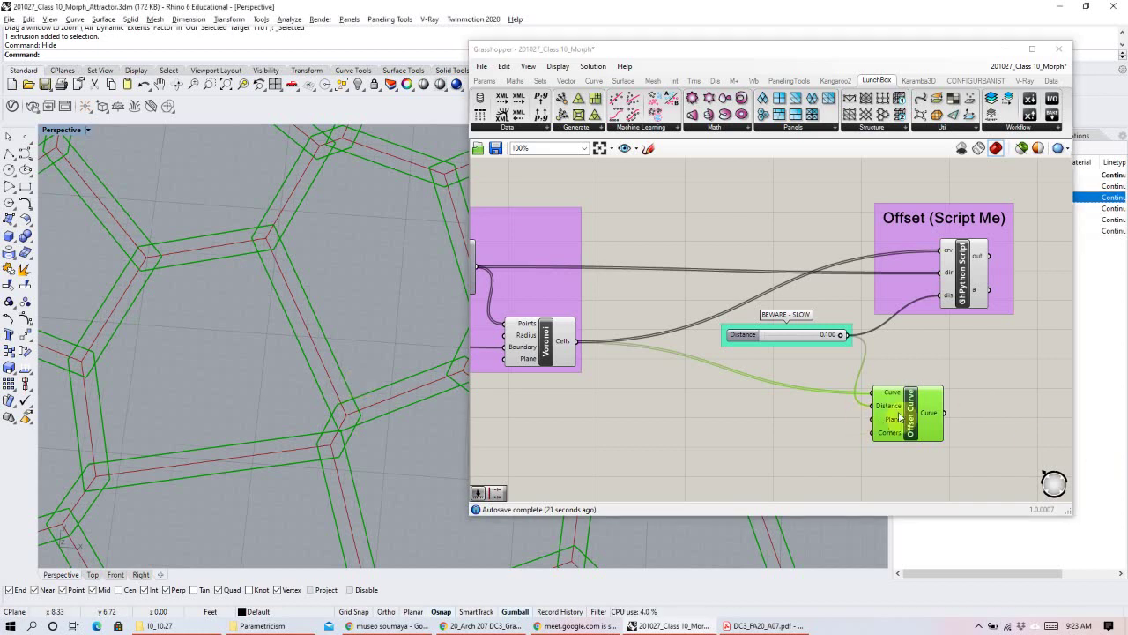
{"action": "mouse_move", "coordinate": [883, 433]}
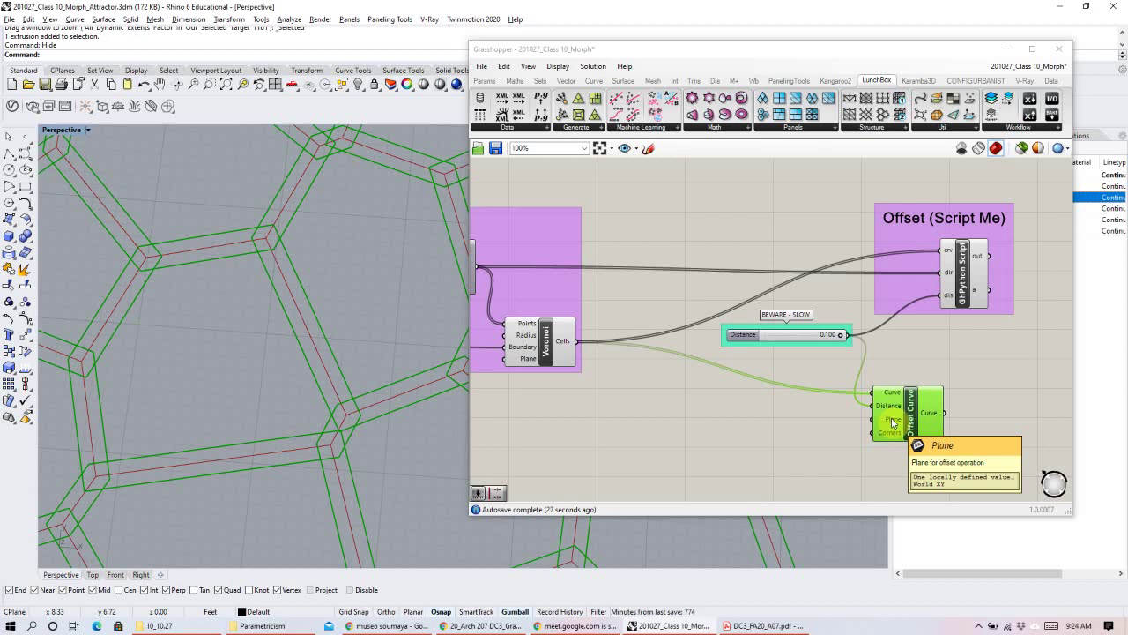
Delete the comparison Offset Curve component.
{"action": "left_click", "coordinate": [976, 397]}
{"action": "left_click", "coordinate": [914, 427]}
{"action": "key", "text": "Delete"}
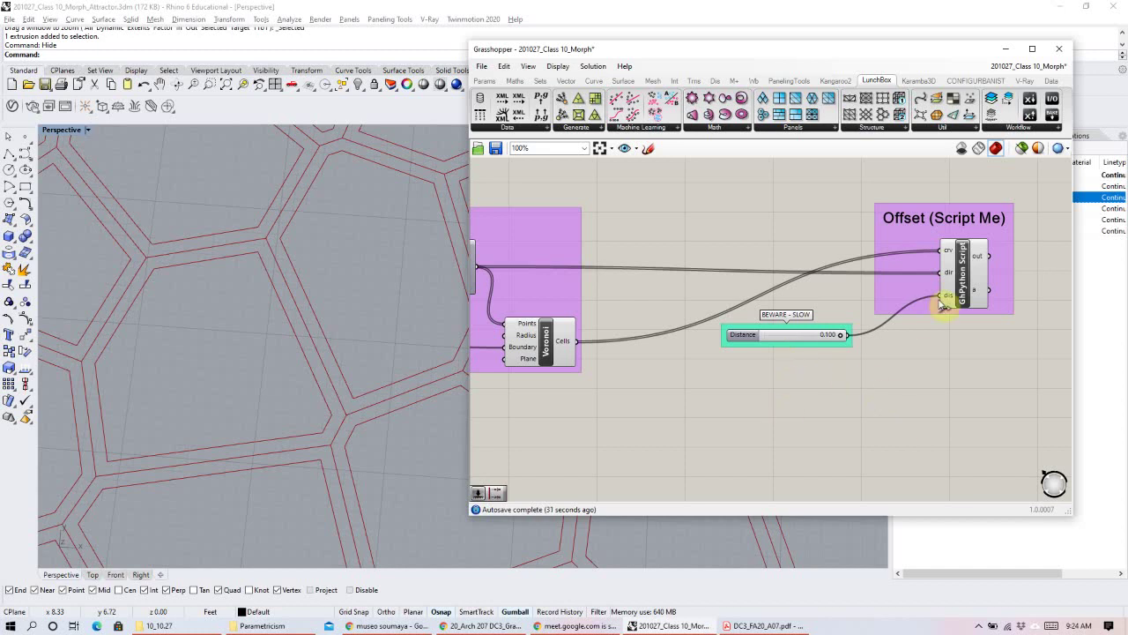
Compare the GhPython script's offset curves with the original Voronoi cells in the viewport.
{"action": "left_click", "coordinate": [952, 270]}
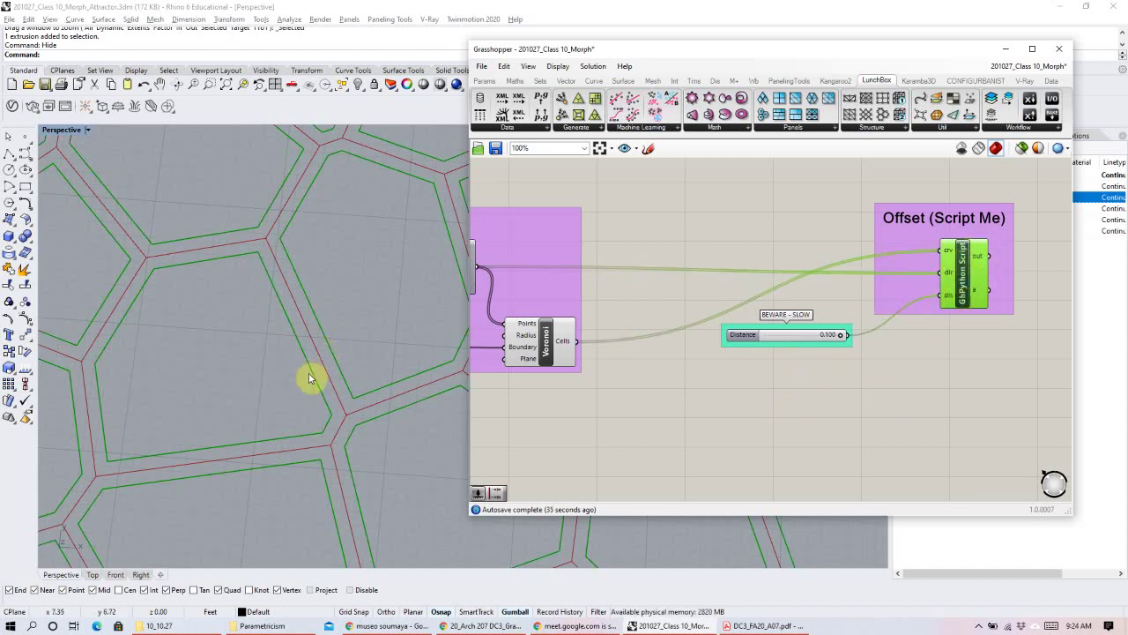
{"action": "scroll", "coordinate": [299, 333], "scroll_direction": "down", "scroll_amount": 5}
{"action": "scroll", "coordinate": [298, 330], "scroll_direction": "down", "scroll_amount": 5}
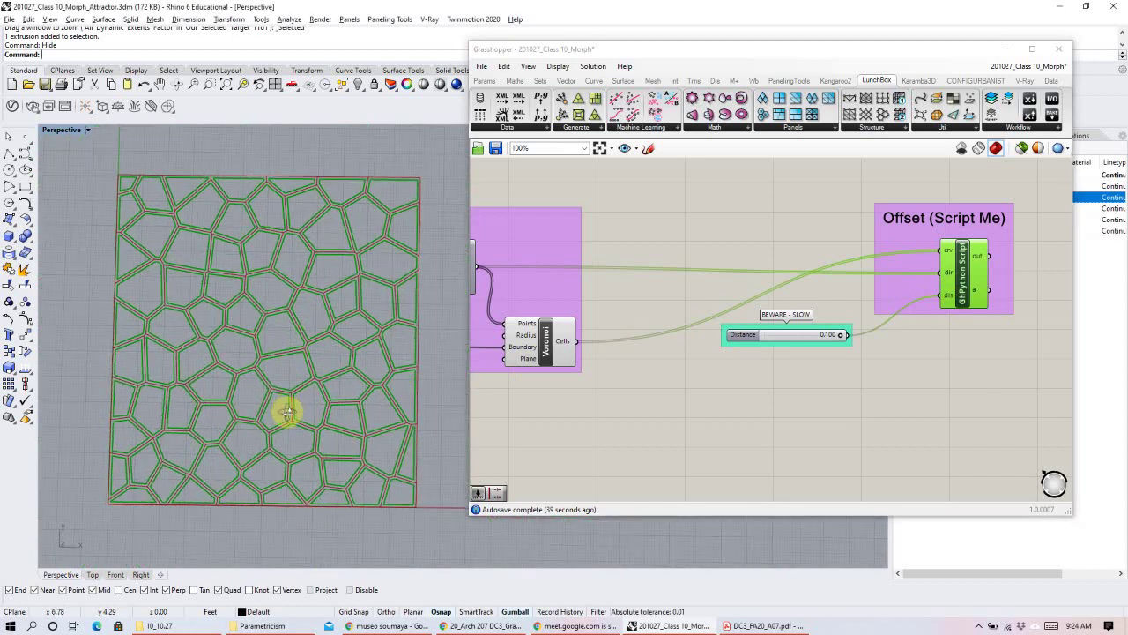
{"action": "left_click", "coordinate": [906, 382]}
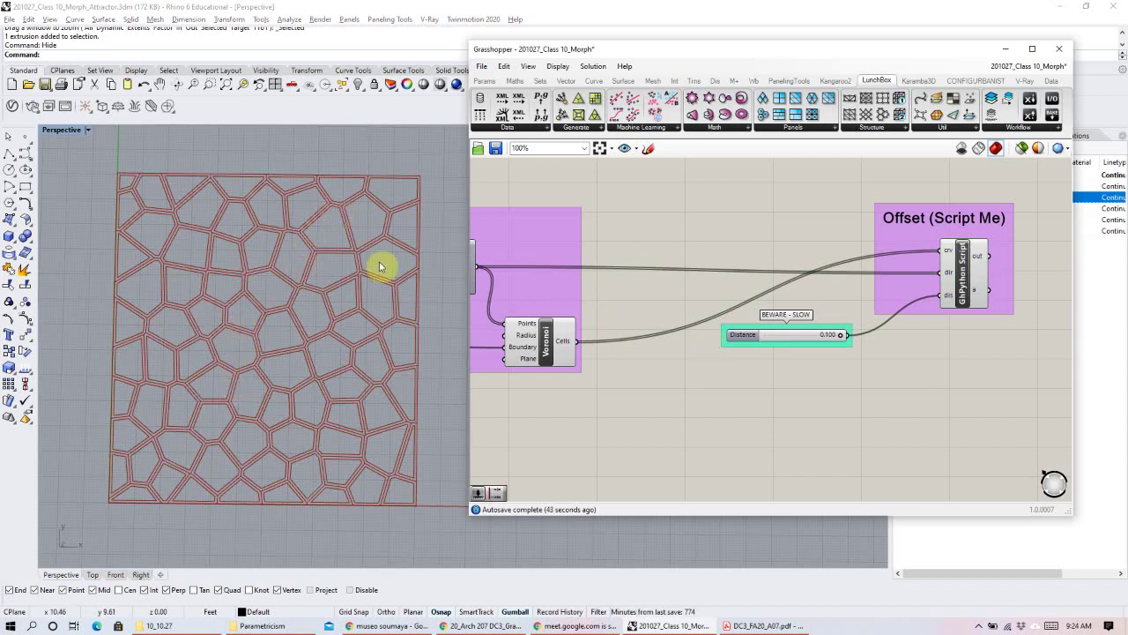
Turn off the preview of the Voronoi Pattern group so only the script's offset curves display.
{"action": "scroll", "coordinate": [747, 309], "scroll_direction": "down", "scroll_amount": 4}
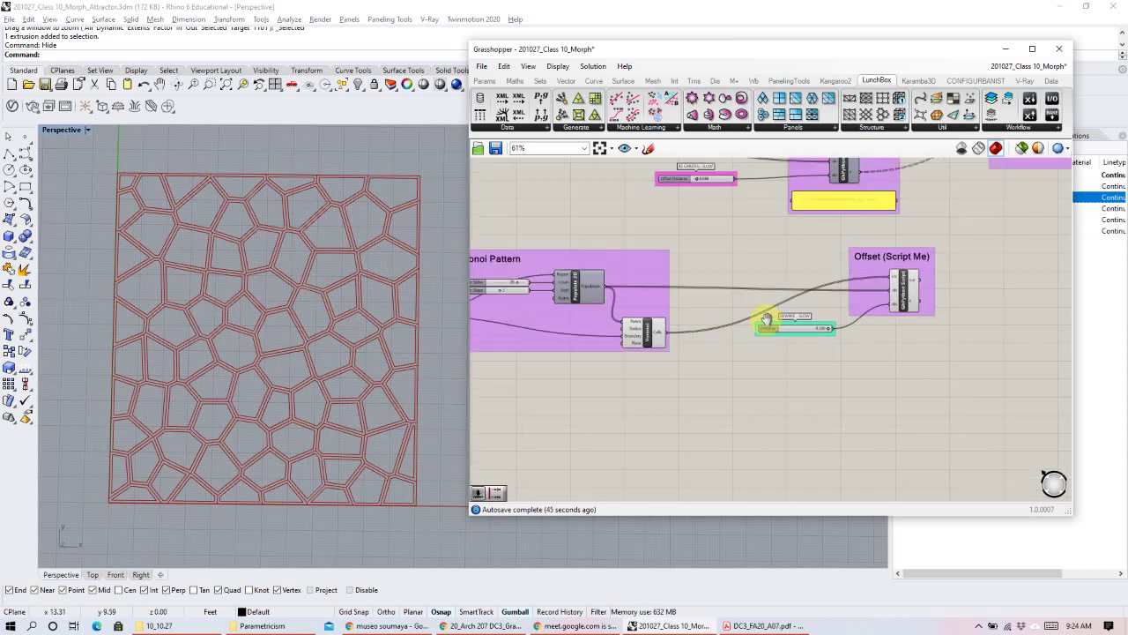
{"action": "left_click_drag", "start_coordinate": [751, 388], "coordinate": [604, 231]}
{"action": "right_click", "coordinate": [629, 220]}
{"action": "left_click", "coordinate": [712, 232]}
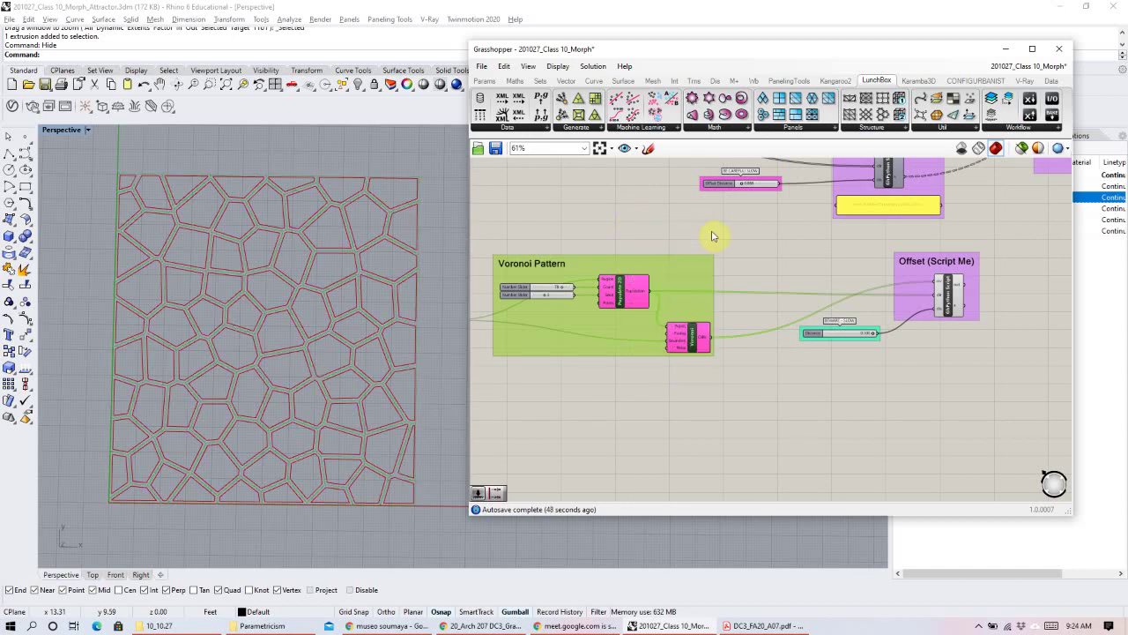
{"action": "scroll", "coordinate": [952, 251], "scroll_direction": "down", "scroll_amount": 4}
{"action": "left_click", "coordinate": [781, 308]}
{"action": "left_click", "coordinate": [873, 349]}
{"action": "scroll", "coordinate": [813, 356], "scroll_direction": "up", "scroll_amount": 5}
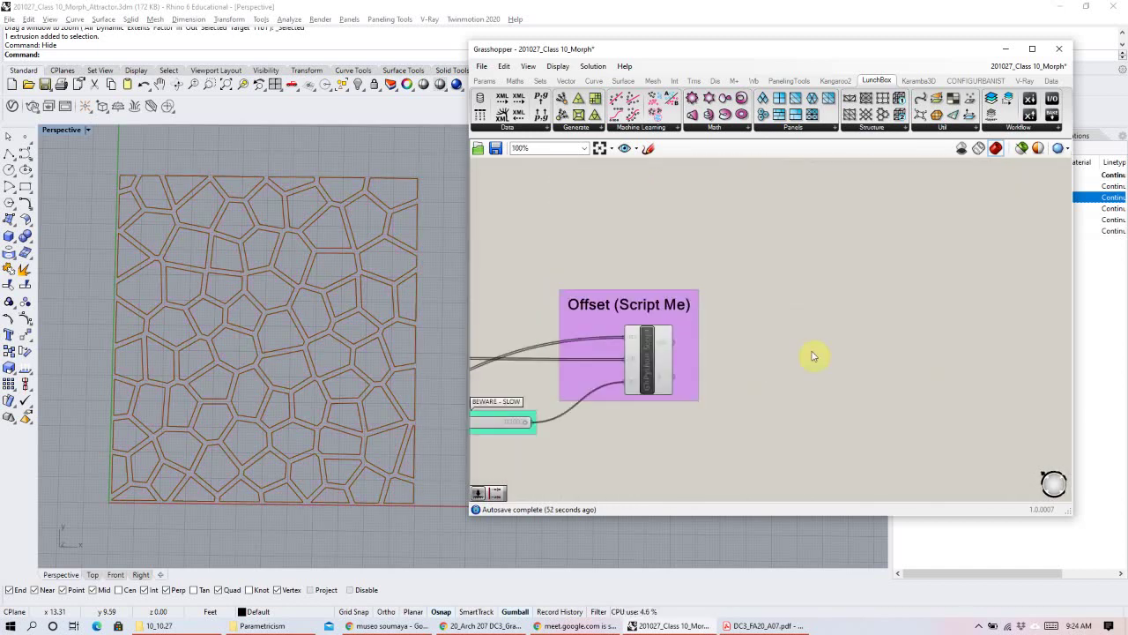
{"action": "scroll", "coordinate": [814, 357], "scroll_direction": "up", "scroll_amount": 1}
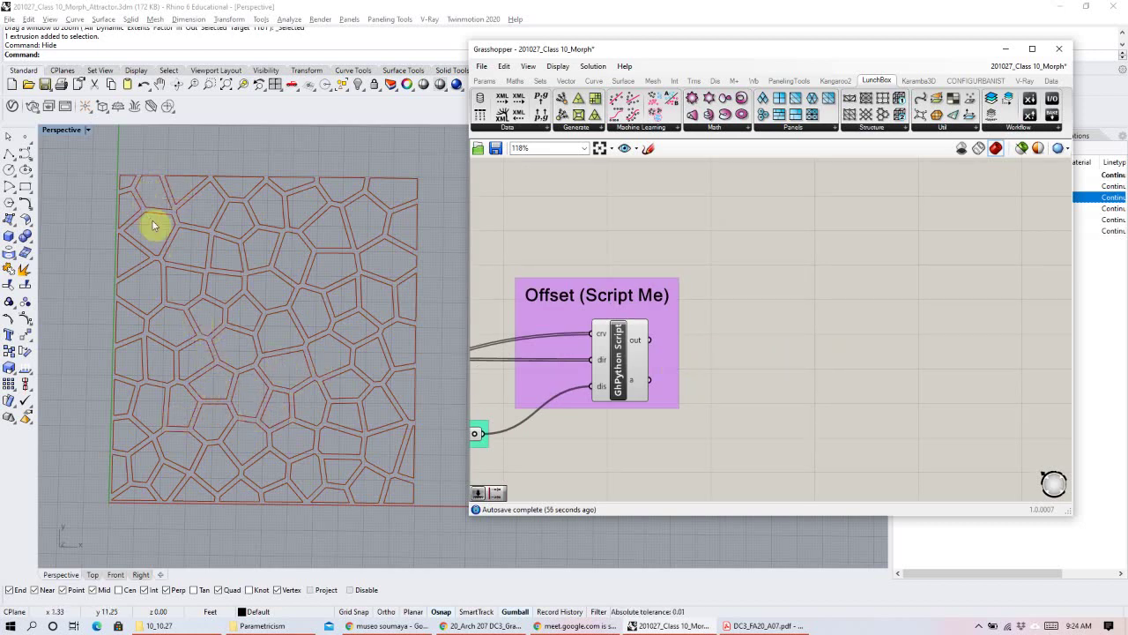
Turn on the preview of the Boundary Surfaces component in the existing Make 3D group.
{"action": "scroll", "coordinate": [774, 255], "scroll_direction": "down", "scroll_amount": 4}
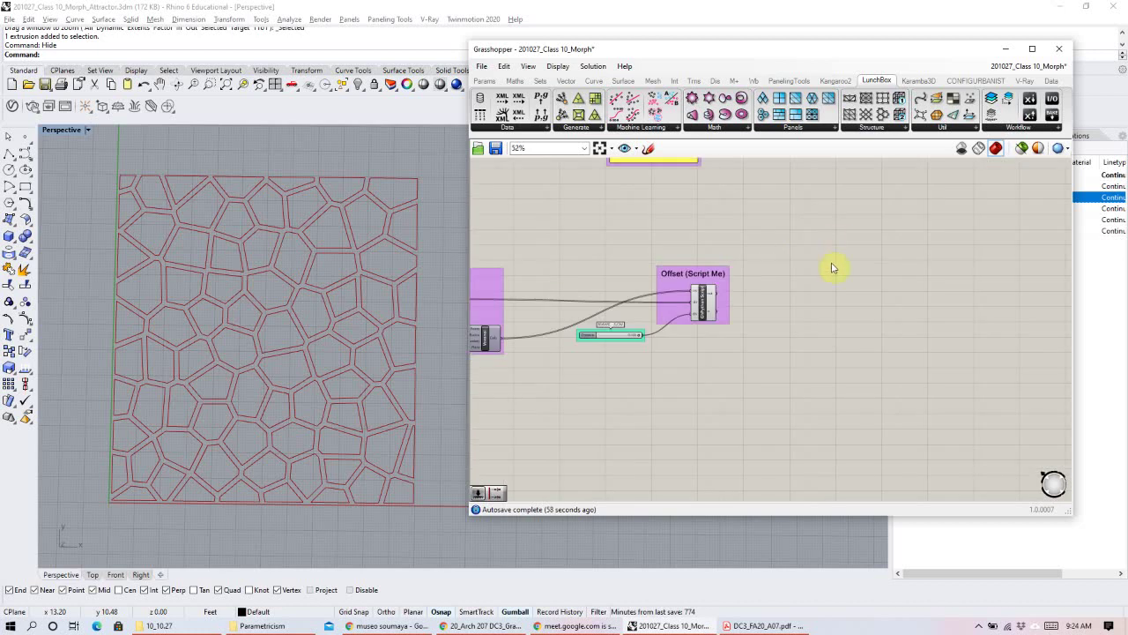
{"action": "right_click_drag", "start_coordinate": [831, 264], "coordinate": [801, 397]}
{"action": "scroll", "coordinate": [804, 231], "scroll_direction": "up", "scroll_amount": 5}
{"action": "left_click", "coordinate": [802, 232]}
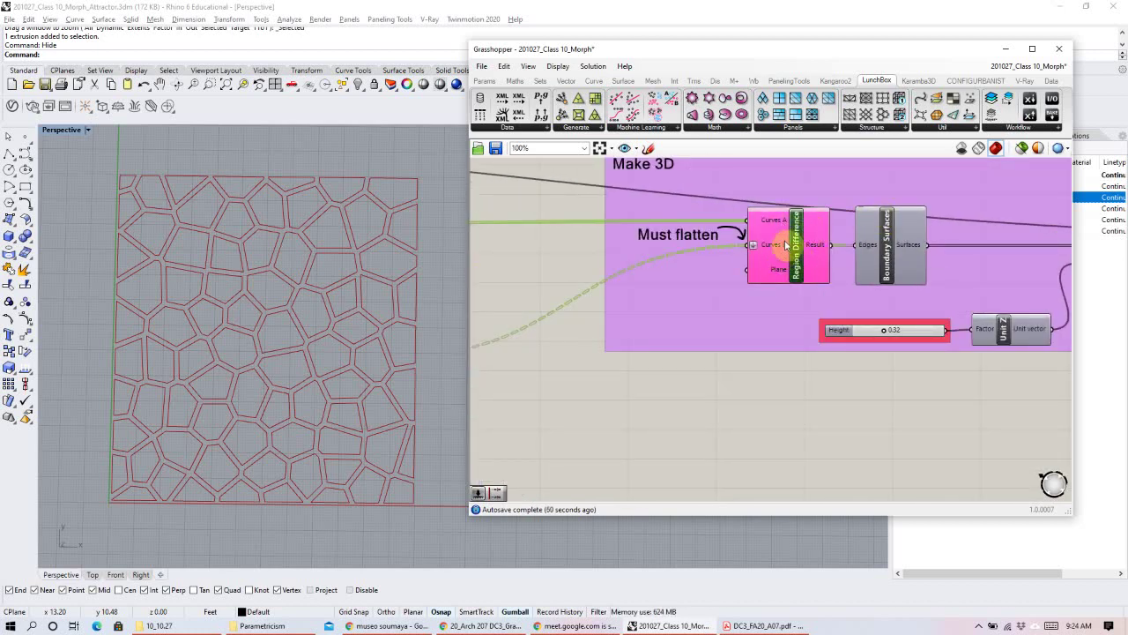
{"action": "scroll", "coordinate": [798, 243], "scroll_direction": "down", "scroll_amount": 3}
{"action": "scroll", "coordinate": [776, 244], "scroll_direction": "up", "scroll_amount": 1}
{"action": "right_click_drag", "start_coordinate": [775, 241], "coordinate": [756, 248]}
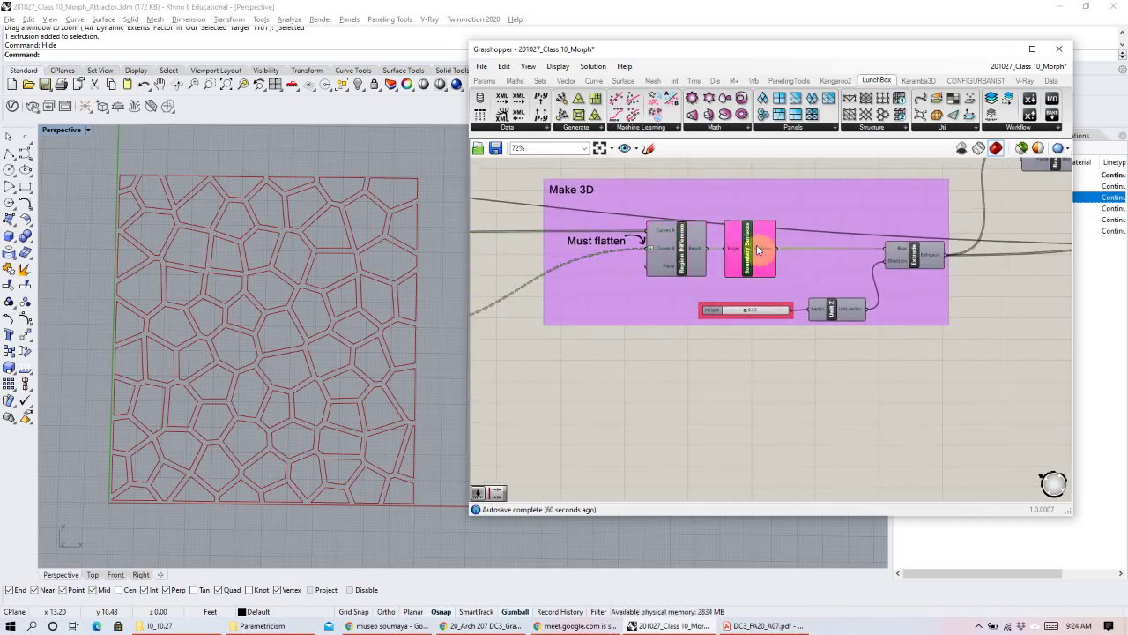
{"action": "left_click", "coordinate": [756, 249]}
{"action": "right_click", "coordinate": [814, 356]}
{"action": "left_click", "coordinate": [848, 362]}
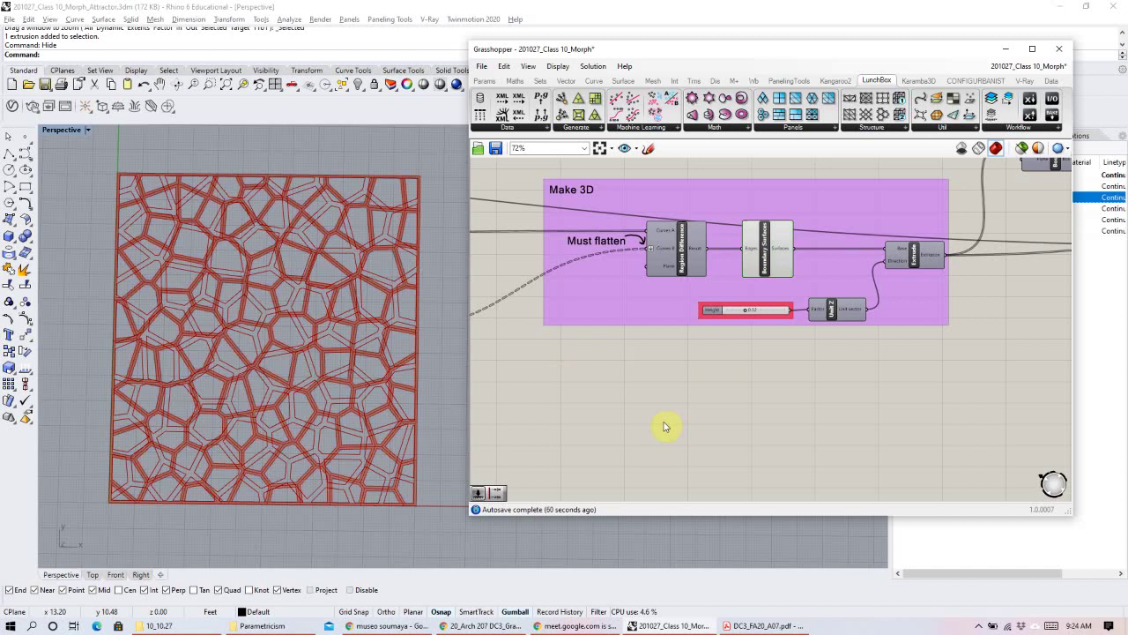
Examine the example's frame surfaces and the Region Difference component in the Make 3D group.
{"action": "left_click", "coordinate": [665, 428]}
{"action": "scroll", "coordinate": [688, 355], "scroll_direction": "down", "scroll_amount": 3}
{"action": "scroll", "coordinate": [276, 320], "scroll_direction": "up", "scroll_amount": 5}
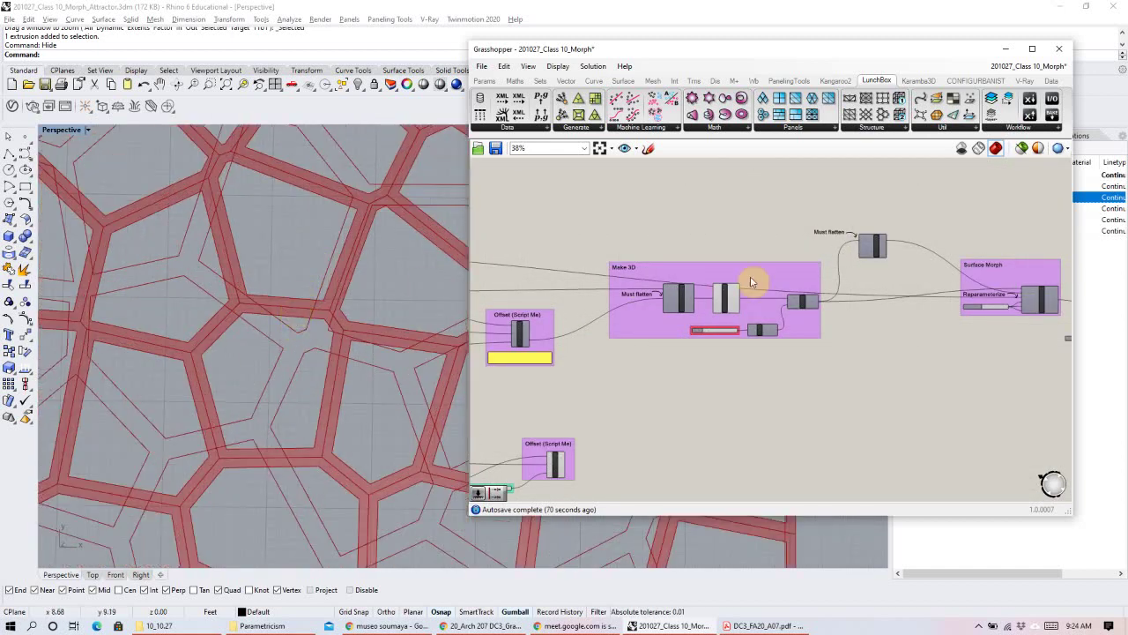
{"action": "right_click_drag", "start_coordinate": [627, 313], "coordinate": [706, 305]}
{"action": "scroll", "coordinate": [841, 283], "scroll_direction": "up", "scroll_amount": 3}
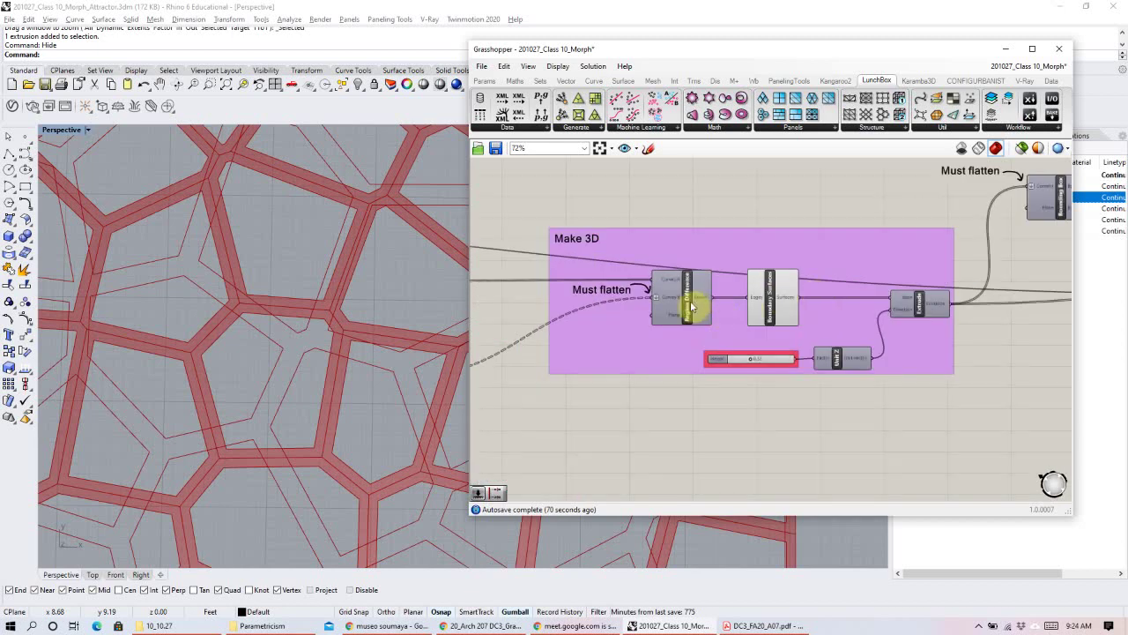
{"action": "left_click", "coordinate": [694, 300]}
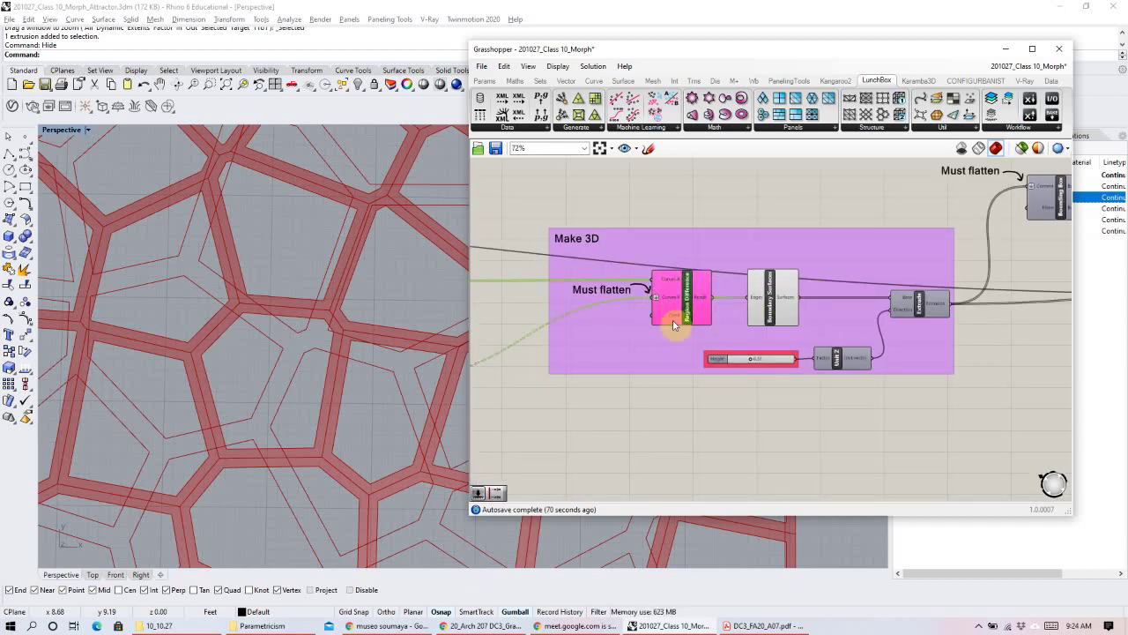
Trace the example's Voronoi cells and offset script output into the two curve inputs of Region Difference.
{"action": "right_click_drag", "start_coordinate": [594, 319], "coordinate": [841, 304]}
{"action": "scroll", "coordinate": [721, 291], "scroll_direction": "down", "scroll_amount": 3}
{"action": "scroll", "coordinate": [631, 300], "scroll_direction": "up", "scroll_amount": 3}
{"action": "left_click", "coordinate": [508, 260]}
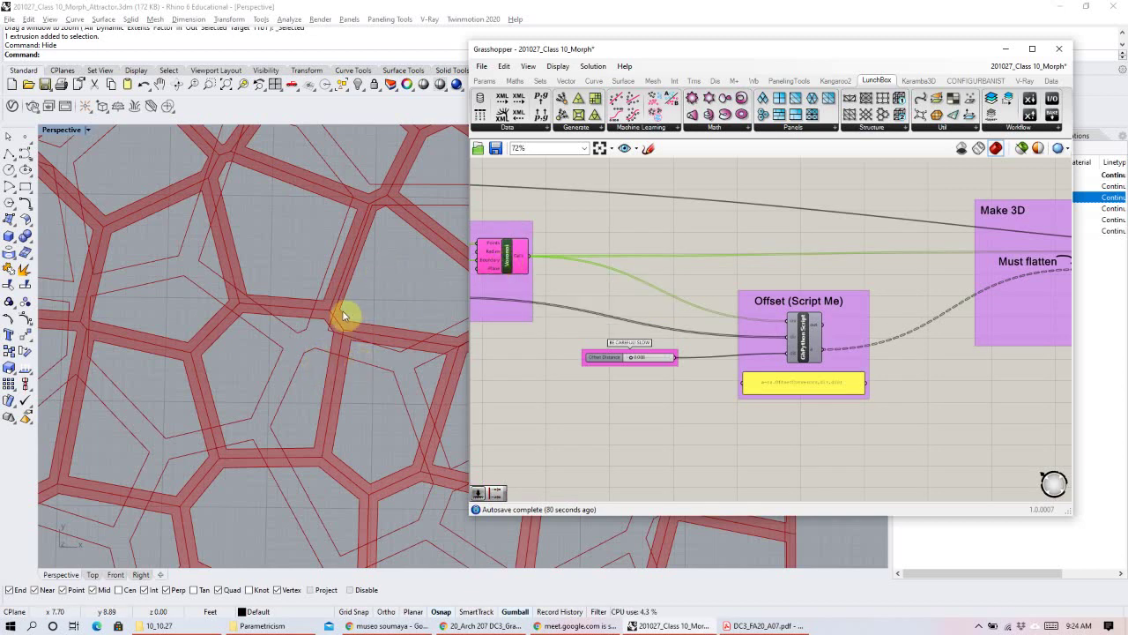
{"action": "scroll", "coordinate": [809, 249], "scroll_direction": "down", "scroll_amount": 3}
{"action": "scroll", "coordinate": [794, 282], "scroll_direction": "up", "scroll_amount": 4}
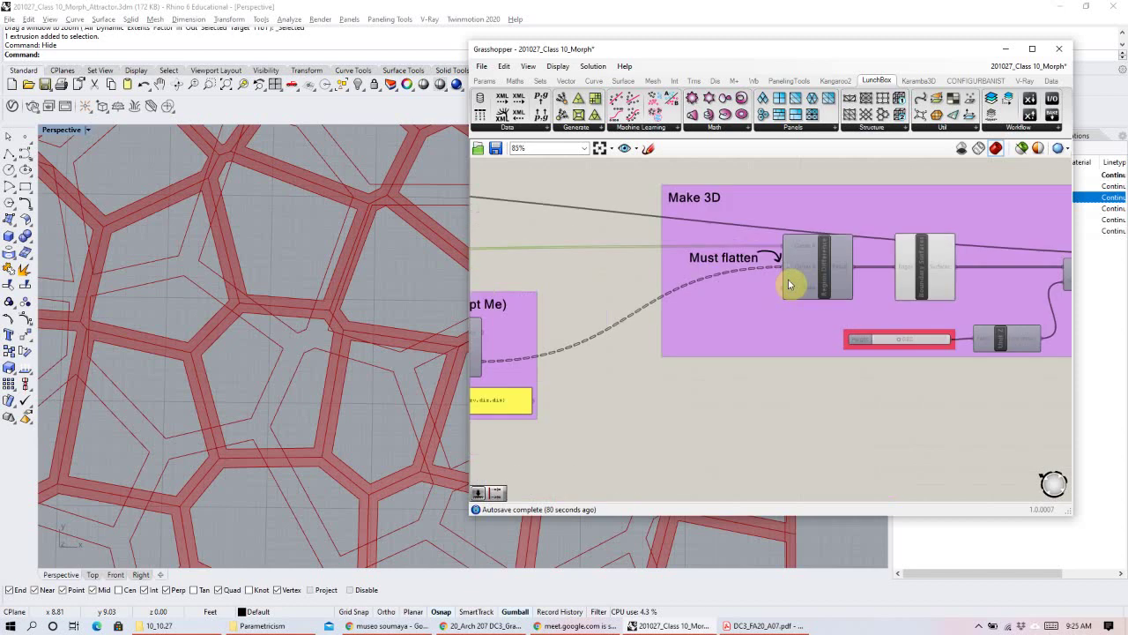
{"action": "scroll", "coordinate": [812, 364], "scroll_direction": "down", "scroll_amount": 1}
{"action": "scroll", "coordinate": [779, 297], "scroll_direction": "up", "scroll_amount": 4}
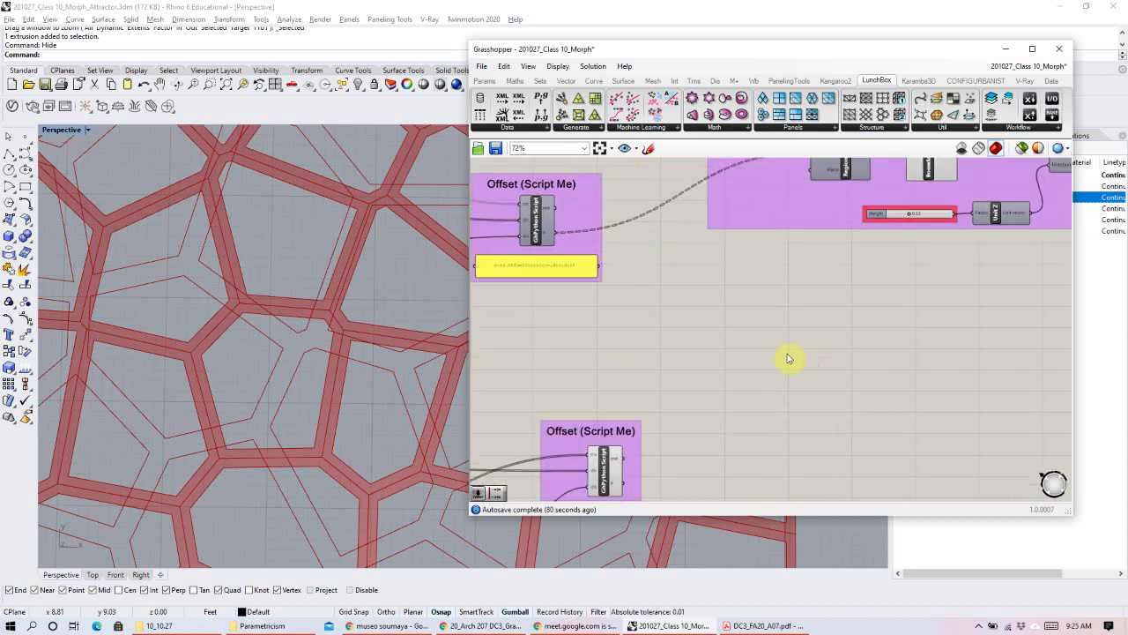
Turn off the preview of the Boundary Surfaces component in the Make 3D group.
{"action": "scroll", "coordinate": [832, 345], "scroll_direction": "down", "scroll_amount": 3}
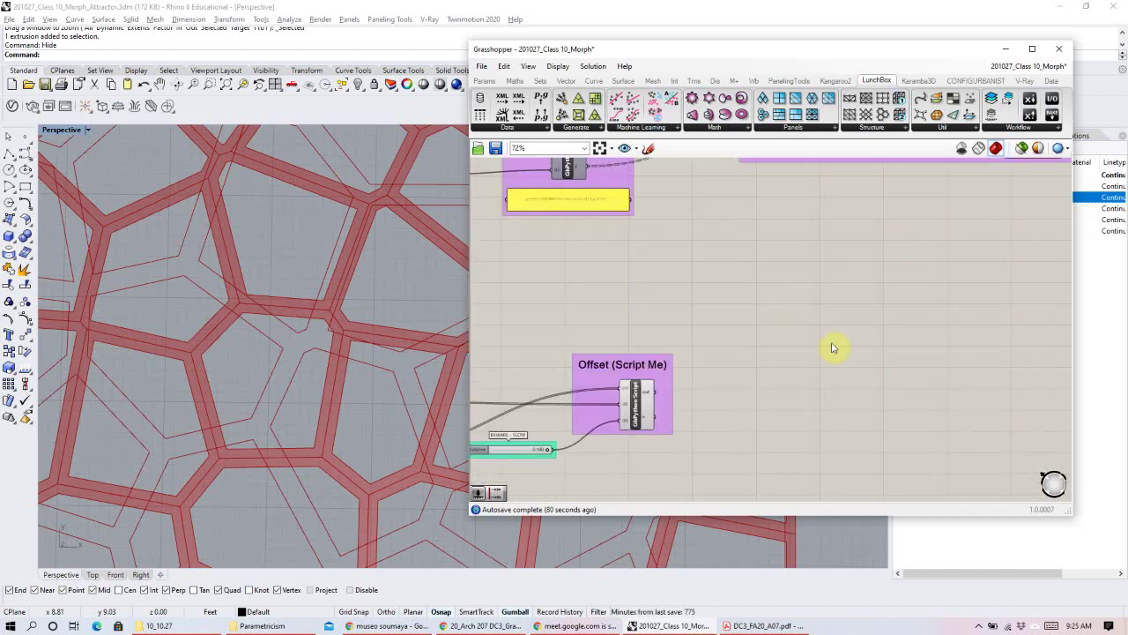
{"action": "scroll", "coordinate": [899, 194], "scroll_direction": "up", "scroll_amount": 1}
{"action": "left_click", "coordinate": [899, 194]}
{"action": "right_click", "coordinate": [912, 269]}
{"action": "left_click", "coordinate": [932, 290]}
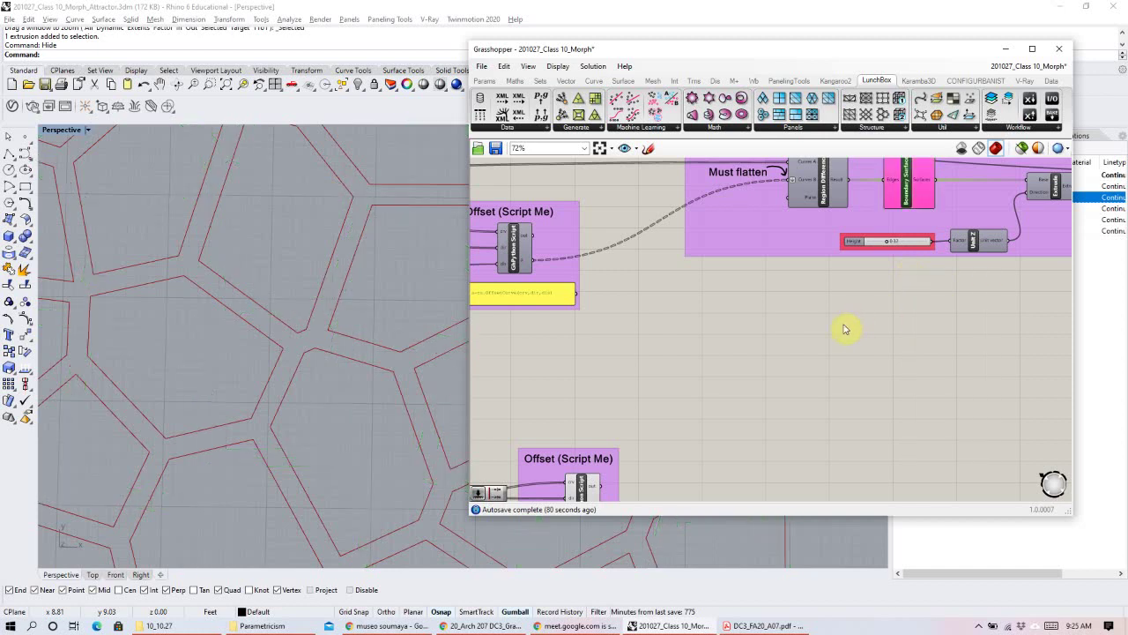
Add a Region Difference component to the canvas beside the new Offset (Script Me) group's GhPython Script.
{"action": "right_click_drag", "start_coordinate": [751, 414], "coordinate": [803, 308]}
{"action": "scroll", "coordinate": [702, 386], "scroll_direction": "up", "scroll_amount": 4}
{"action": "double_click", "coordinate": [800, 377]}
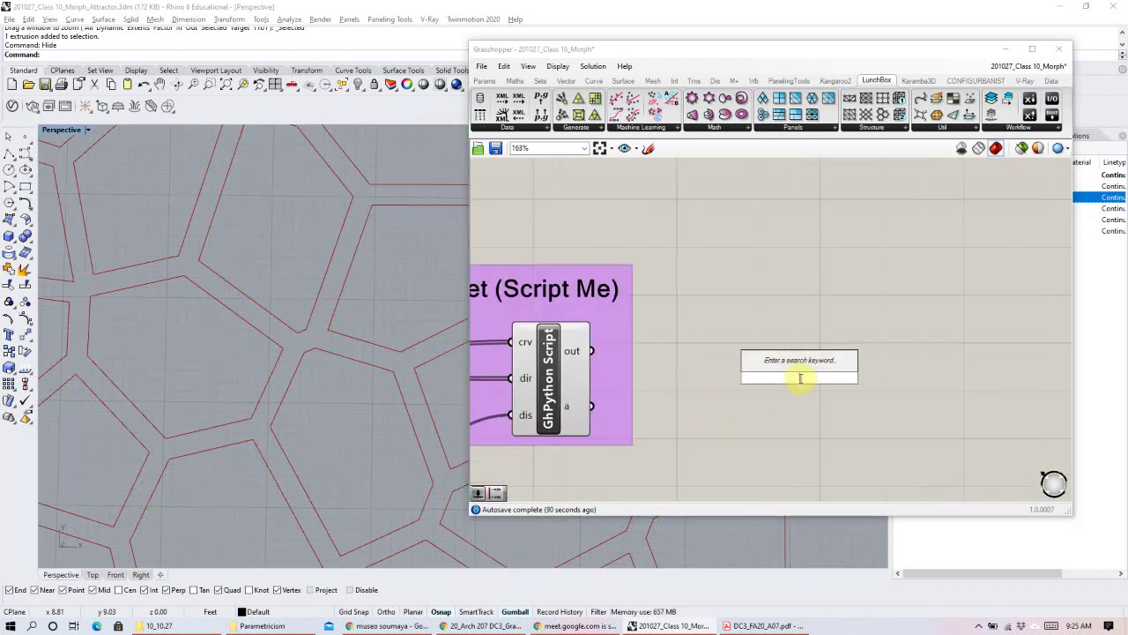
{"action": "type", "text": "region di"}
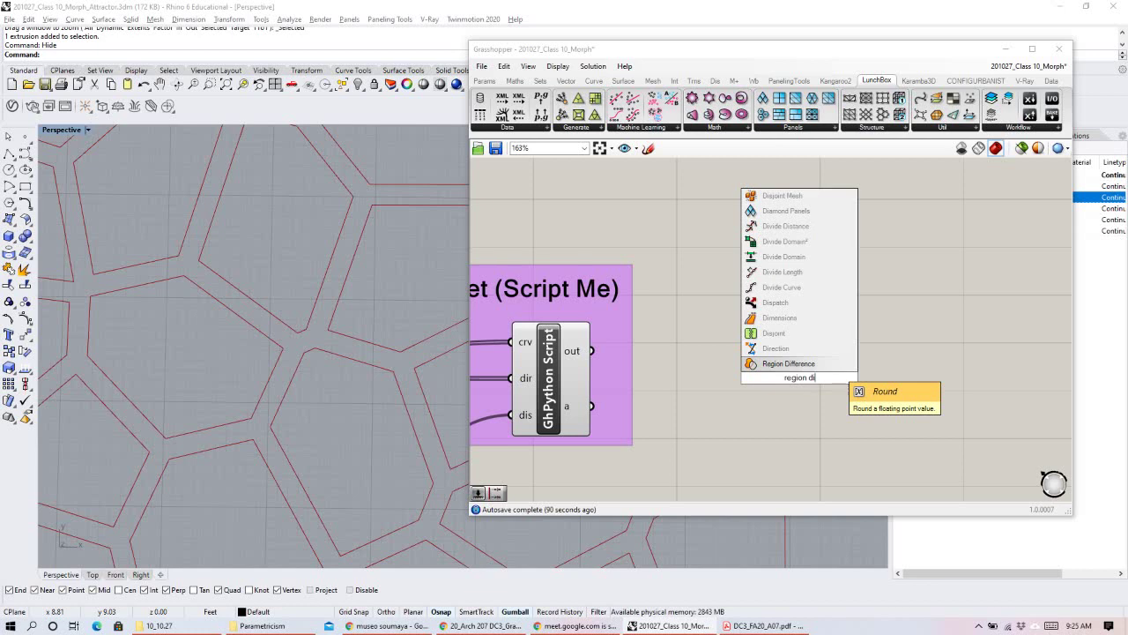
{"action": "left_click", "coordinate": [815, 362]}
{"action": "left_click_drag", "start_coordinate": [811, 360], "coordinate": [888, 285]}
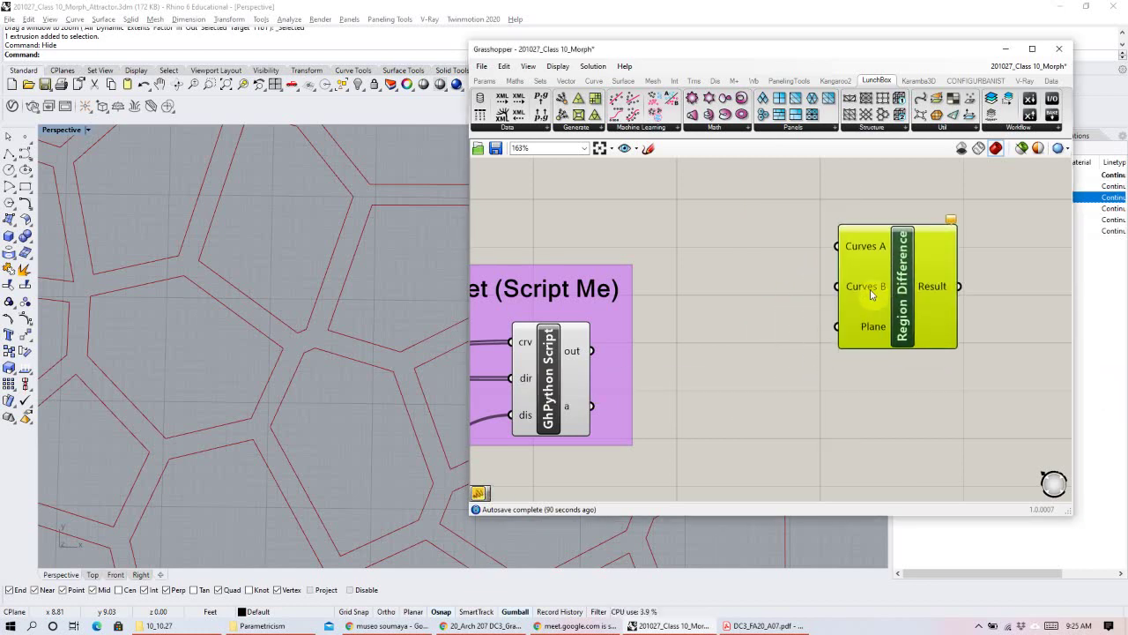
Connect the Voronoi component's Cells output to the Curves A input of the new Region Difference and shift the component slightly.
{"action": "scroll", "coordinate": [319, 338], "scroll_direction": "down", "scroll_amount": 5}
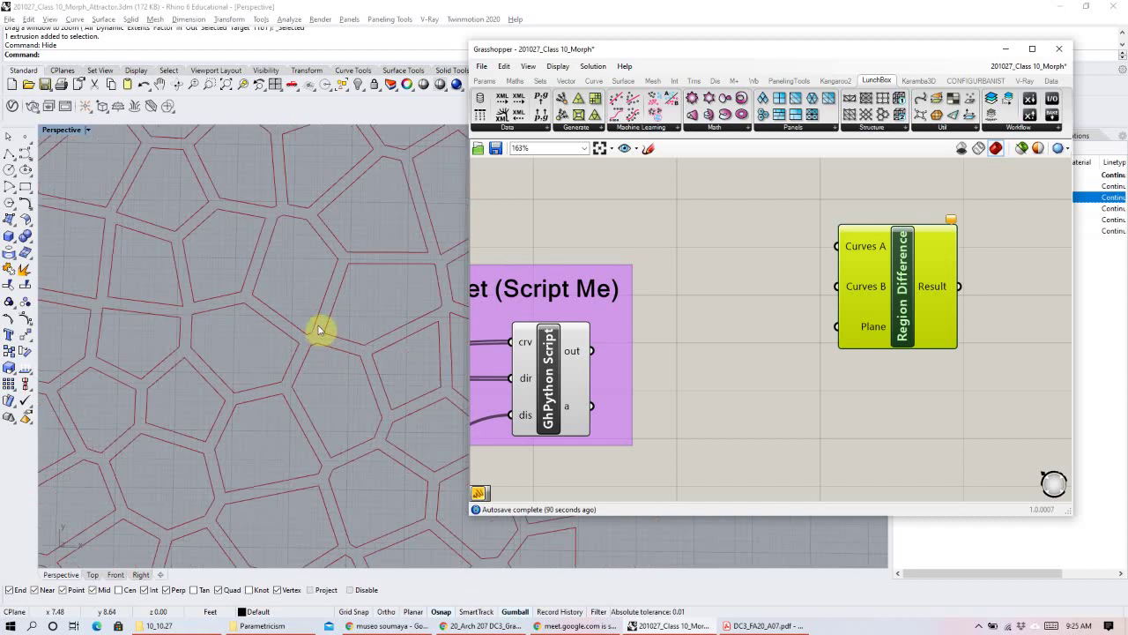
{"action": "right_click_drag", "start_coordinate": [295, 431], "coordinate": [287, 353], "text": "shift"}
{"action": "left_click", "coordinate": [871, 269]}
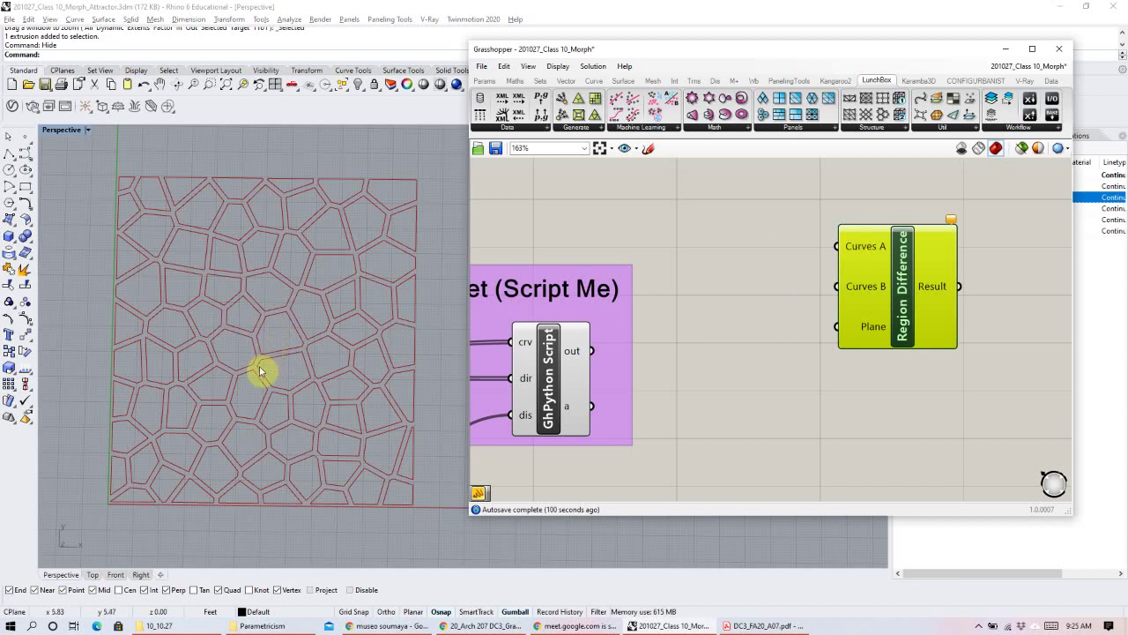
{"action": "scroll", "coordinate": [723, 322], "scroll_direction": "down", "scroll_amount": 3}
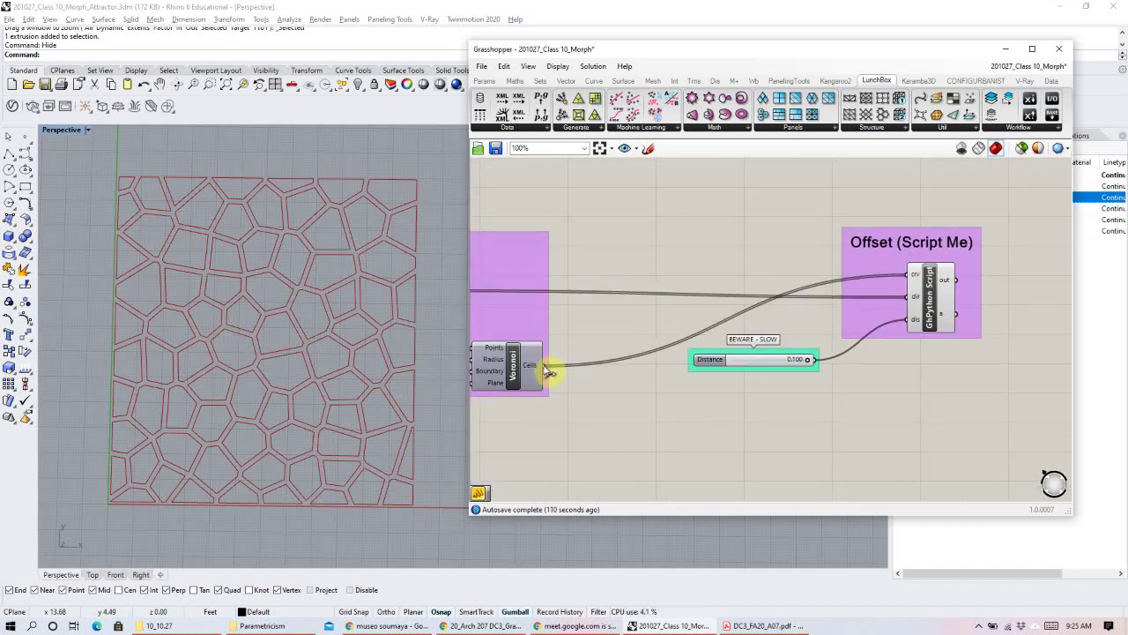
{"action": "scroll", "coordinate": [556, 405], "scroll_direction": "down", "scroll_amount": 4}
{"action": "scroll", "coordinate": [842, 329], "scroll_direction": "up", "scroll_amount": 4}
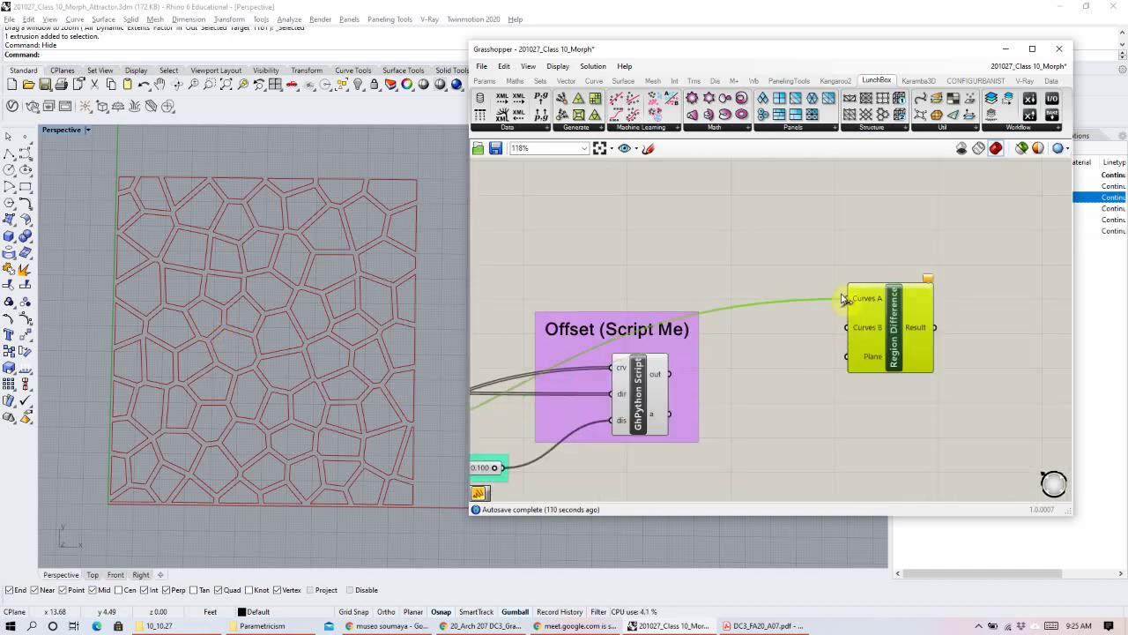
{"action": "left_click_drag", "start_coordinate": [869, 328], "coordinate": [892, 318]}
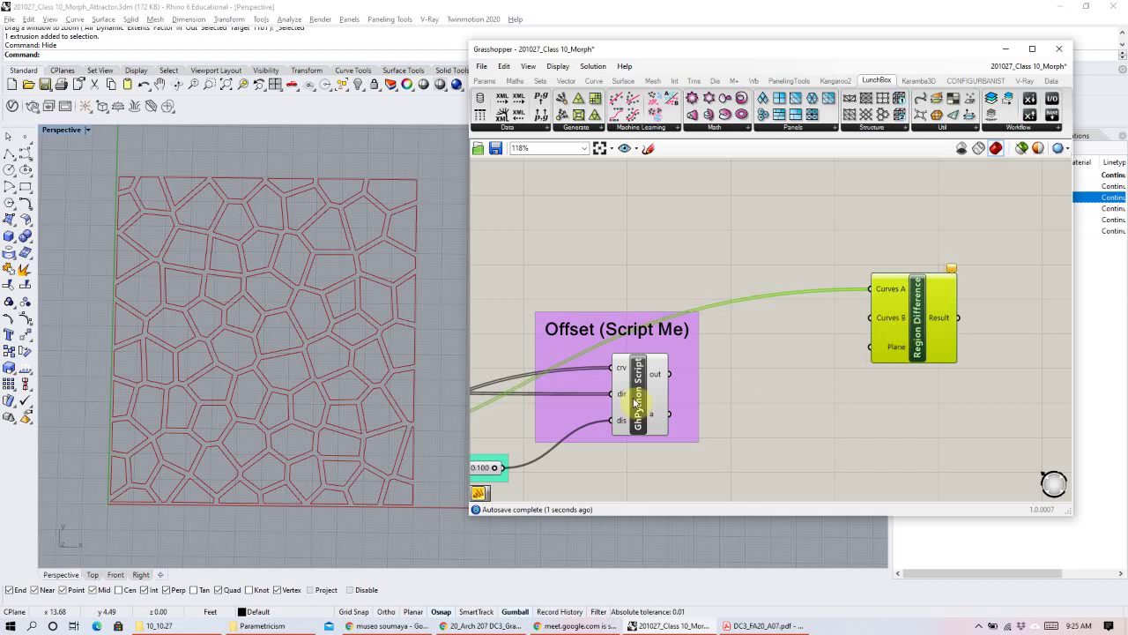
Connect the offset Python script's a output to the Curves B input of Region Difference.
{"action": "left_click", "coordinate": [645, 421]}
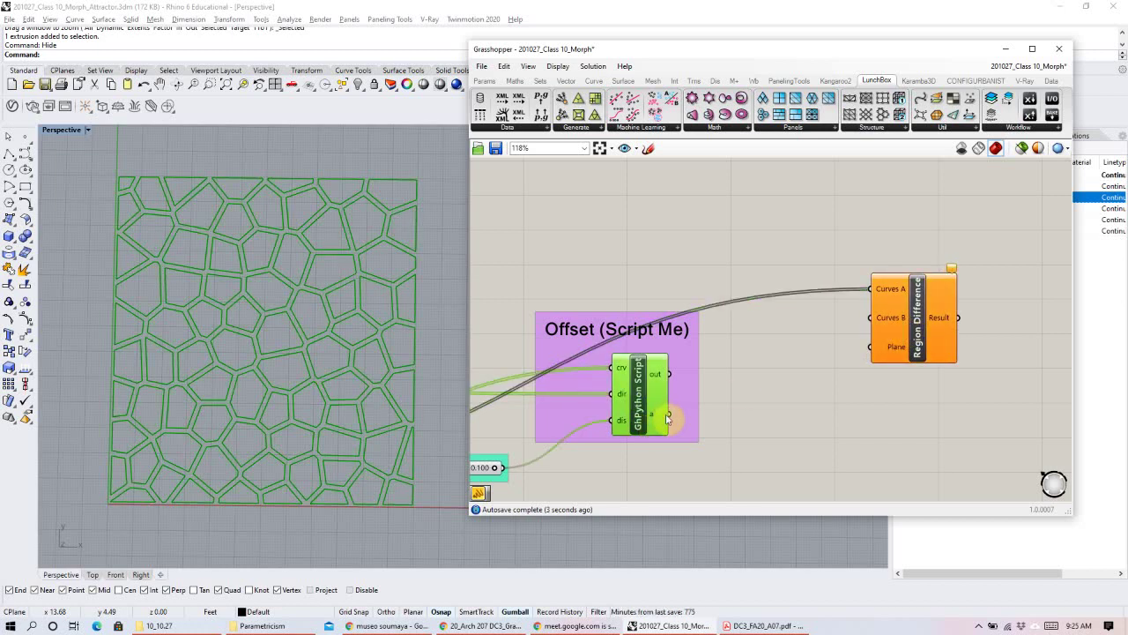
{"action": "left_click_drag", "start_coordinate": [741, 399], "coordinate": [873, 328]}
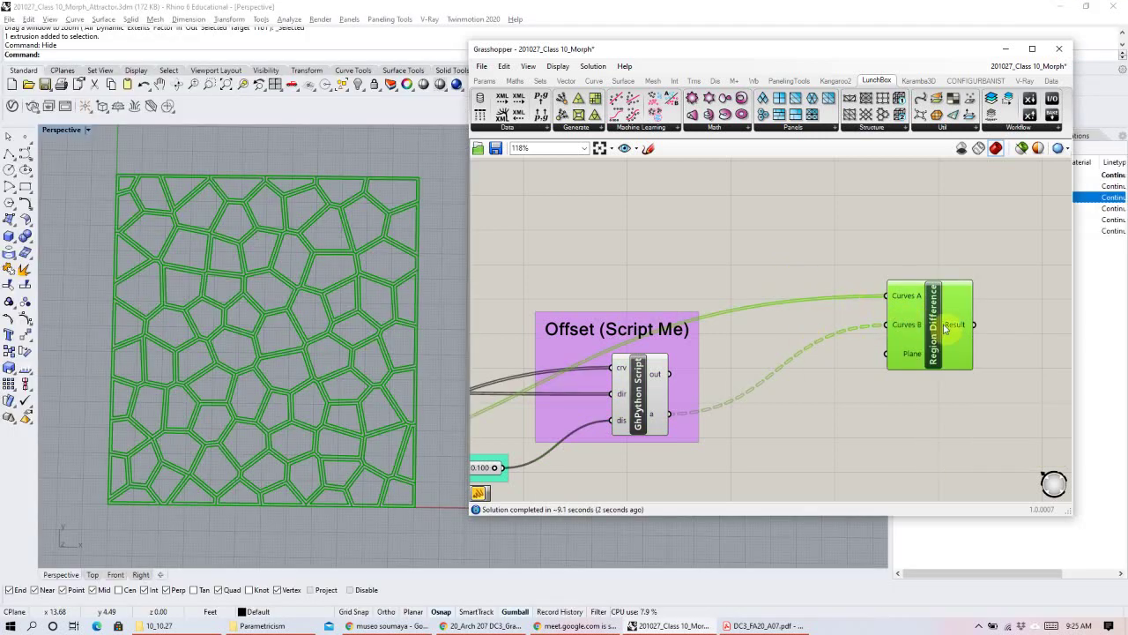
Examine the Curves B input of Region Difference in the finished Make 3D group and compare it with the new component.
{"action": "scroll", "coordinate": [763, 302], "scroll_direction": "down", "scroll_amount": 3}
{"action": "right_click_drag", "start_coordinate": [841, 262], "coordinate": [816, 327]}
{"action": "scroll", "coordinate": [832, 183], "scroll_direction": "up", "scroll_amount": 2}
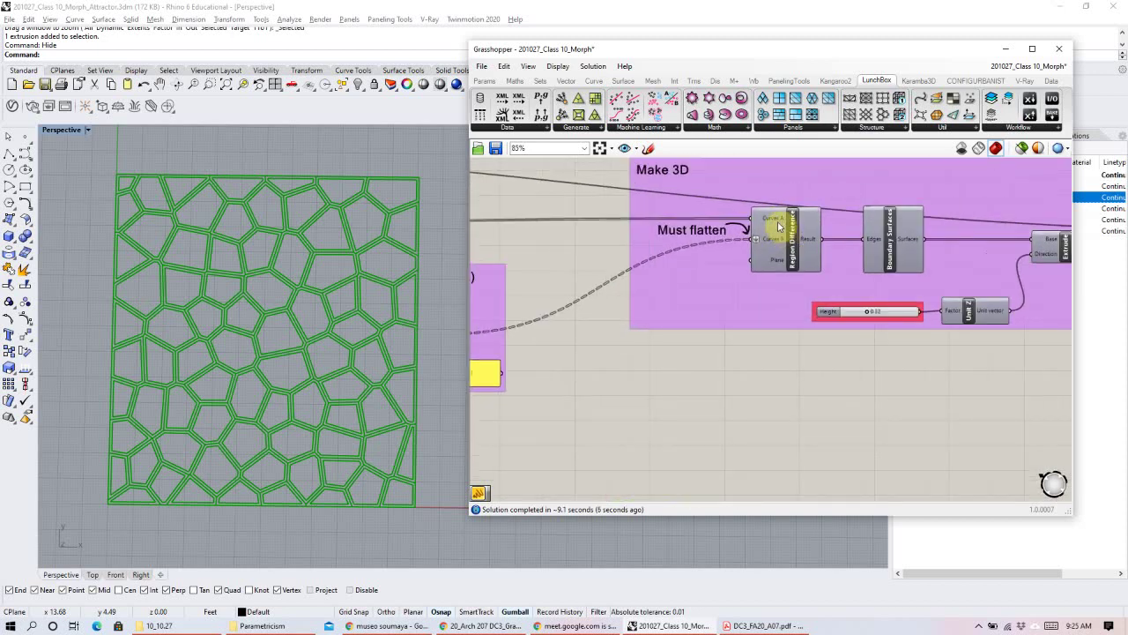
{"action": "mouse_move", "coordinate": [778, 234]}
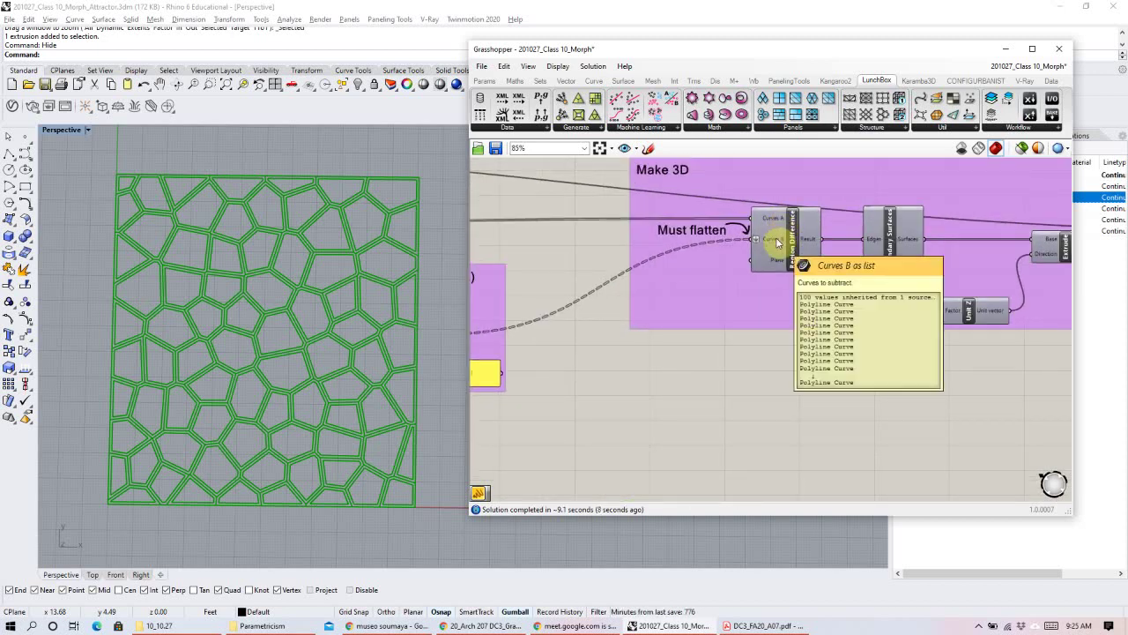
{"action": "scroll", "coordinate": [793, 255], "scroll_direction": "down", "scroll_amount": 2}
{"action": "right_click_drag", "start_coordinate": [811, 285], "coordinate": [906, 223]}
{"action": "left_click_drag", "start_coordinate": [904, 355], "coordinate": [924, 349]}
{"action": "left_click", "coordinate": [835, 306]}
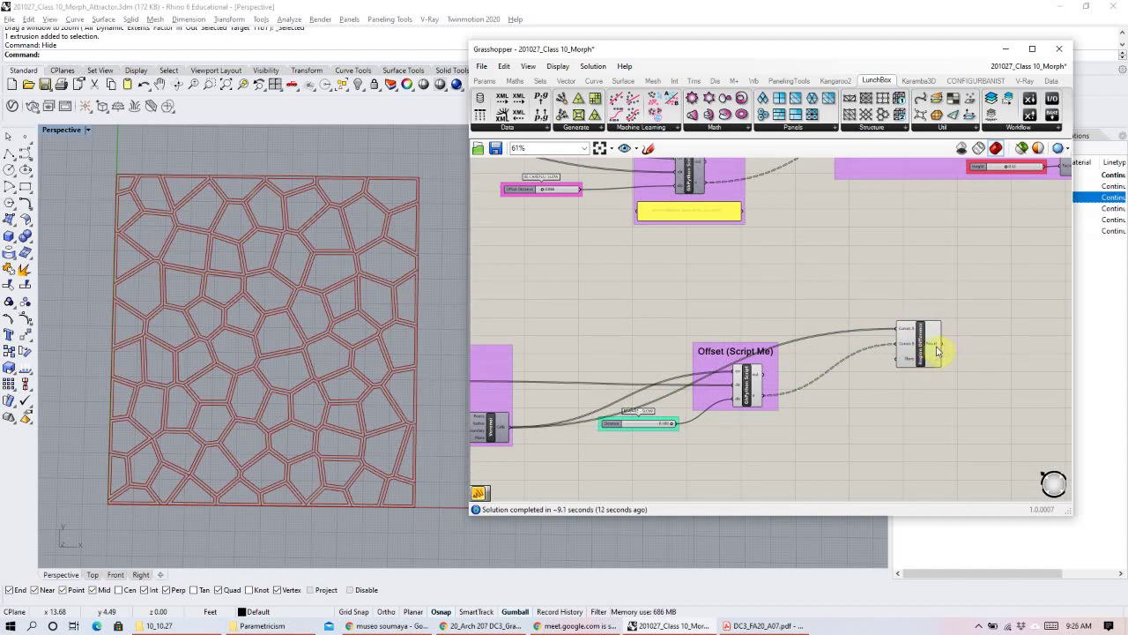
{"action": "left_click", "coordinate": [926, 348]}
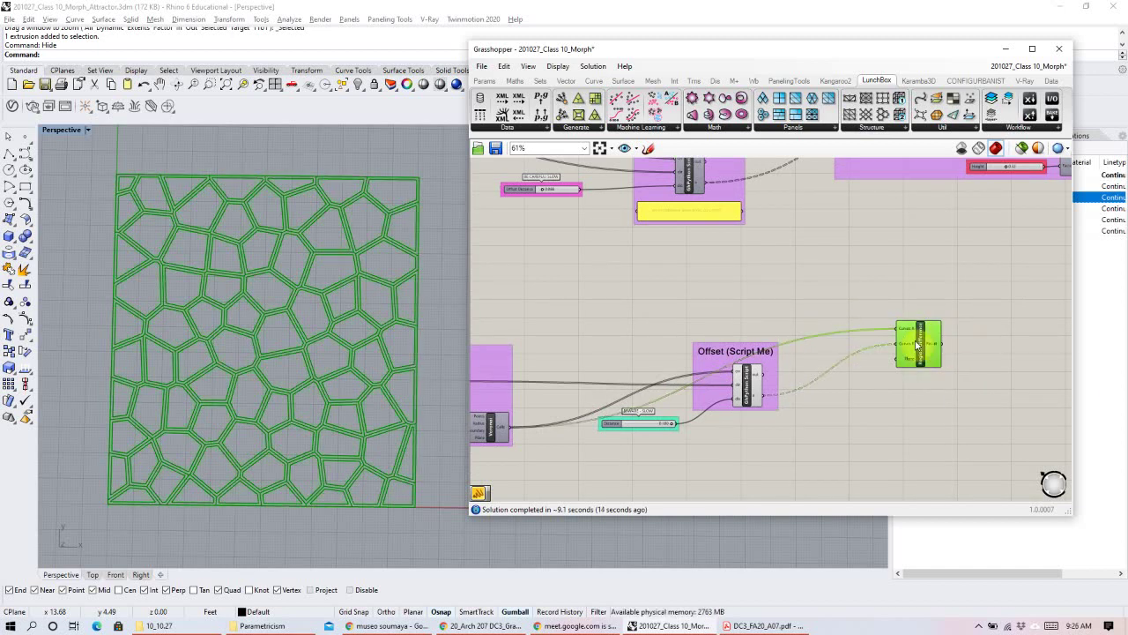
{"action": "left_click", "coordinate": [811, 309]}
Add a Panel above the offset script and connect the script's a output to it.
{"action": "double_click", "coordinate": [798, 286]}
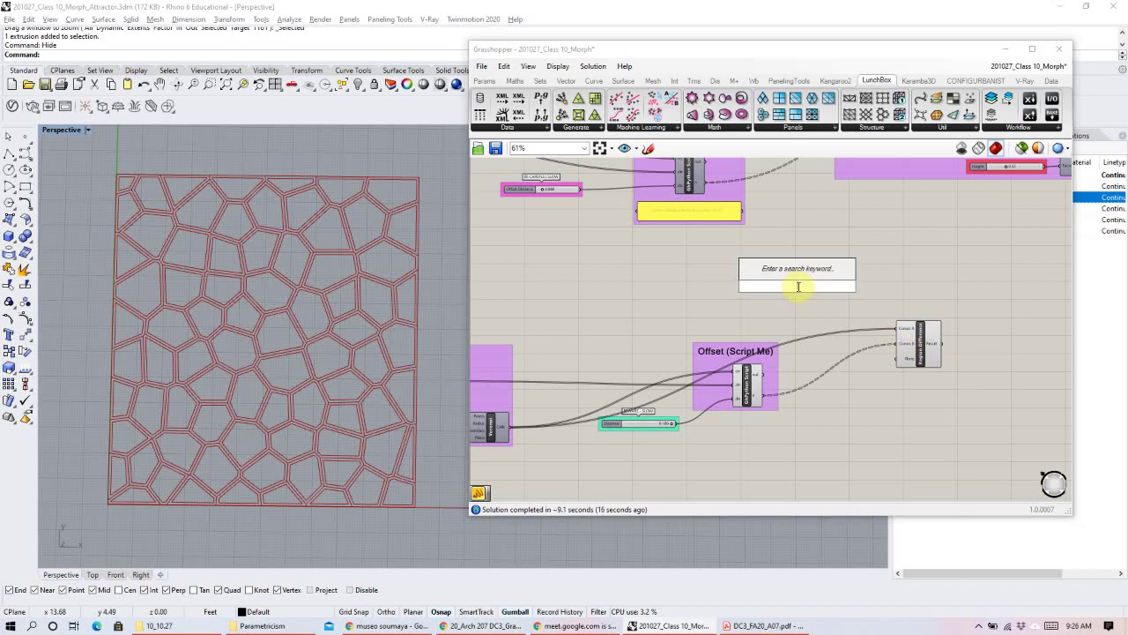
{"action": "type", "text": "panel"}
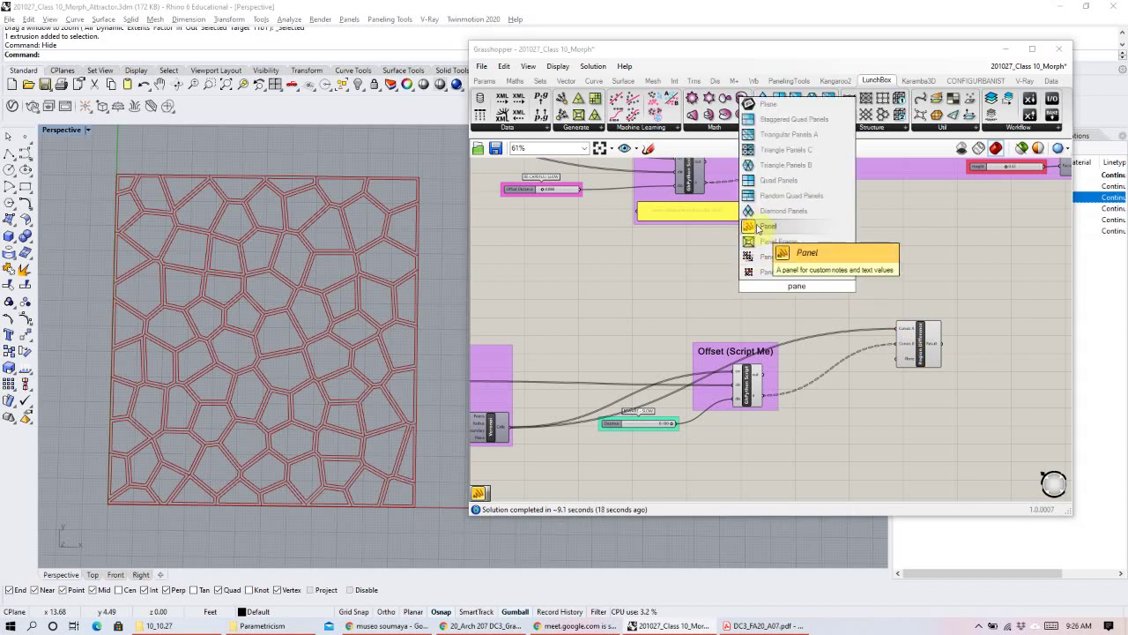
{"action": "left_click", "coordinate": [789, 250]}
{"action": "scroll", "coordinate": [809, 365], "scroll_direction": "up", "scroll_amount": 2}
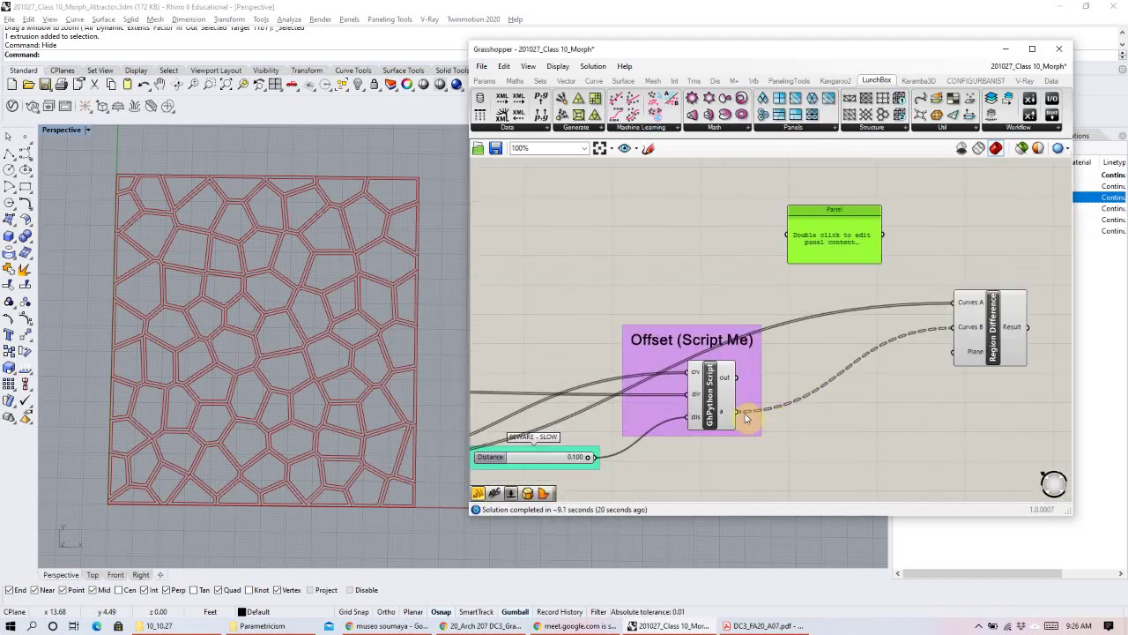
{"action": "left_click_drag", "start_coordinate": [738, 411], "coordinate": [790, 234]}
Duplicate the panel beside the offset script and feed it from the Voronoi component's Cells output.
{"action": "right_click_drag", "start_coordinate": [867, 287], "coordinate": [1016, 284]}
{"action": "left_click_drag", "start_coordinate": [970, 247], "coordinate": [622, 317]}
{"action": "right_click_drag", "start_coordinate": [622, 318], "coordinate": [775, 273]}
{"action": "left_click_drag", "start_coordinate": [624, 419], "coordinate": [751, 265]}
{"action": "right_click_drag", "start_coordinate": [750, 265], "coordinate": [640, 251]}
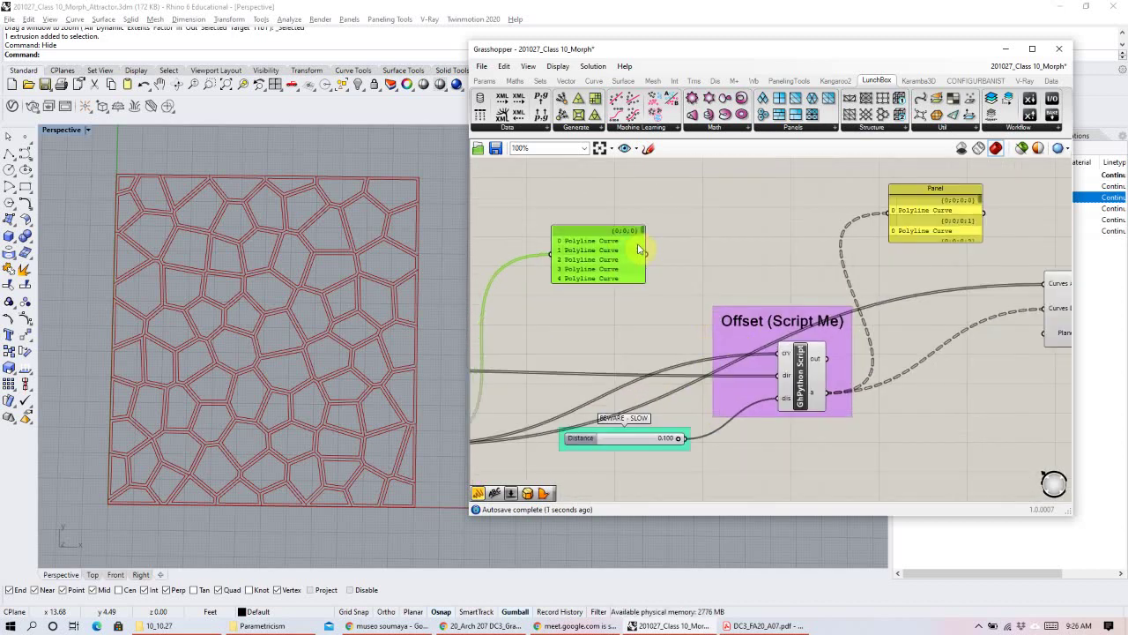
Widen the Grasshopper window and compare the Voronoi cell curves with the script's offset curves and their panel lists.
{"action": "right_click_drag", "start_coordinate": [650, 360], "coordinate": [751, 329]}
{"action": "right_click_drag", "start_coordinate": [663, 337], "coordinate": [666, 343]}
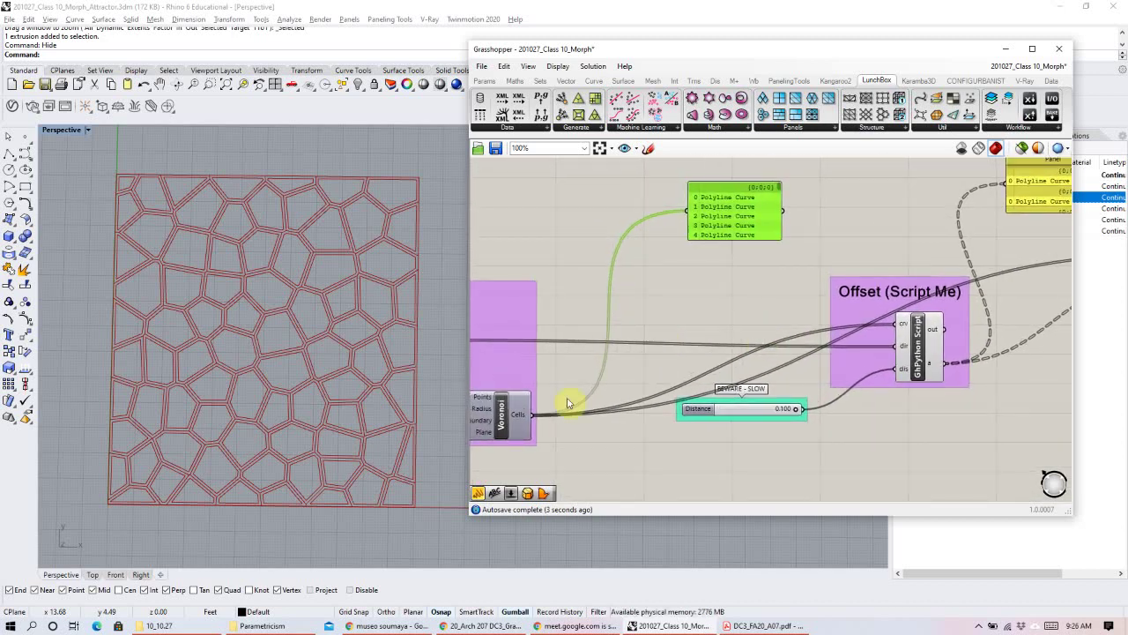
{"action": "left_click_drag", "start_coordinate": [467, 262], "coordinate": [269, 256]}
{"action": "left_click", "coordinate": [399, 418]}
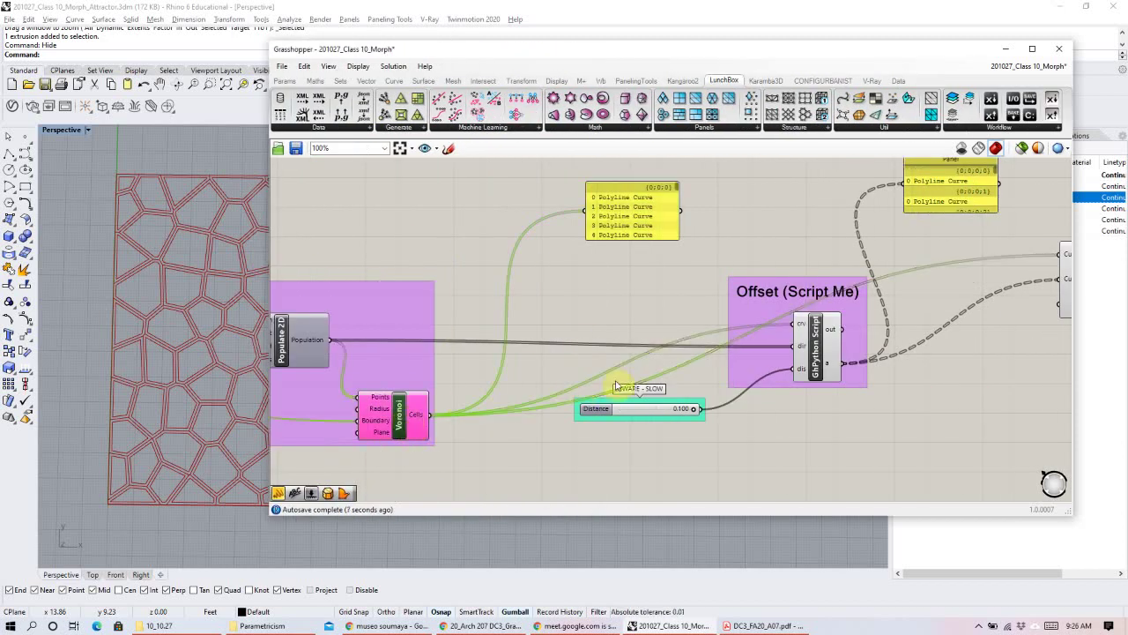
{"action": "scroll", "coordinate": [617, 386], "scroll_direction": "down", "scroll_amount": 2}
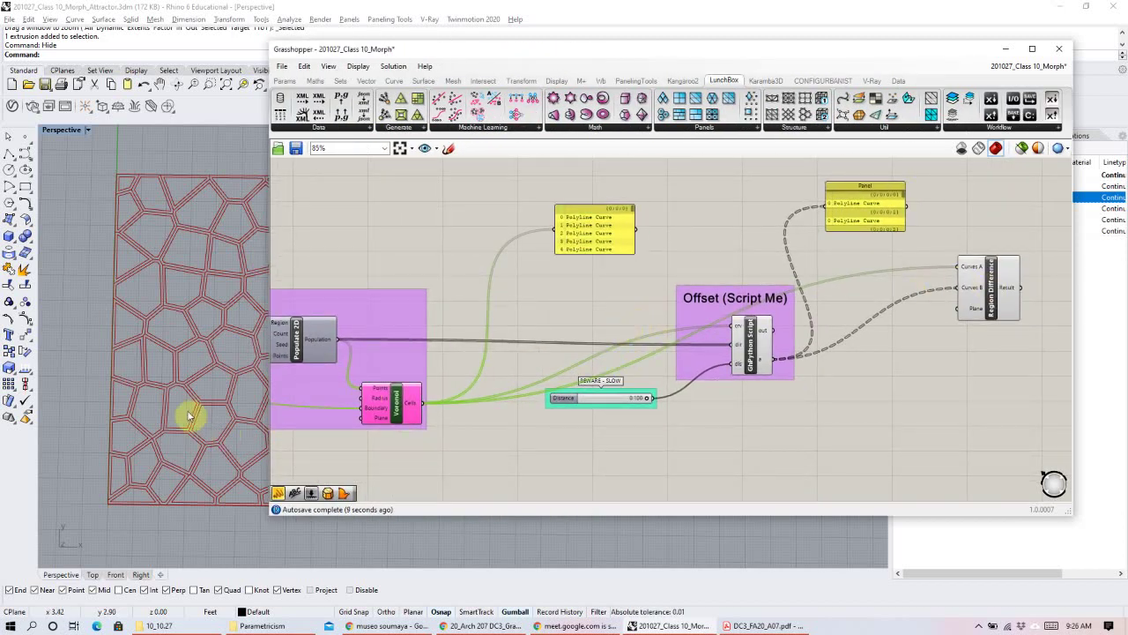
{"action": "left_click", "coordinate": [752, 351]}
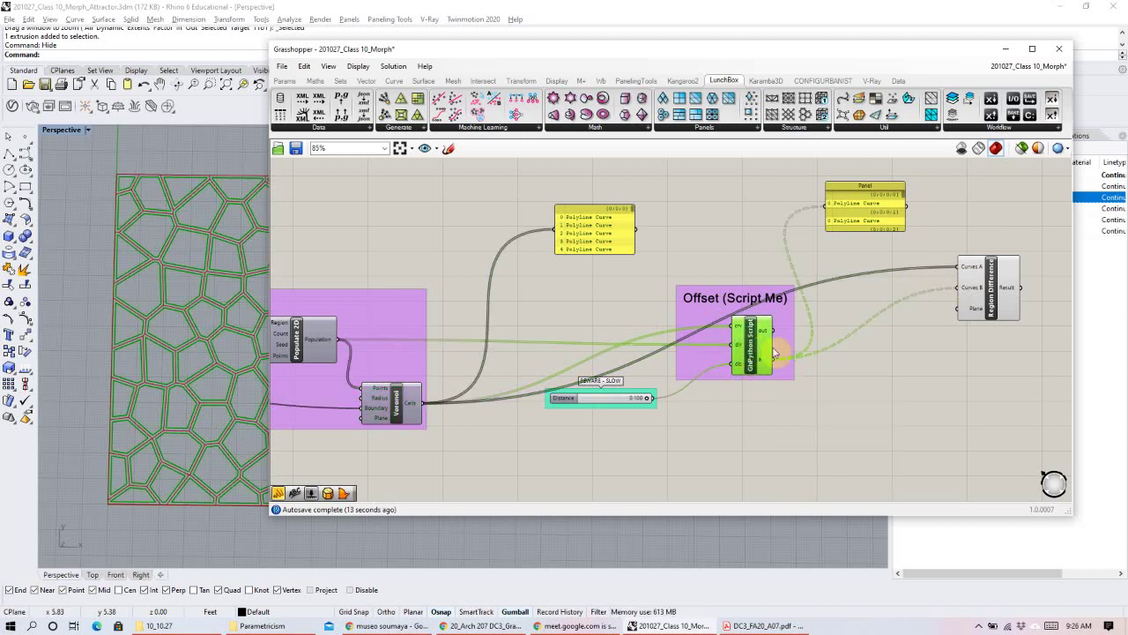
{"action": "left_click", "coordinate": [587, 243]}
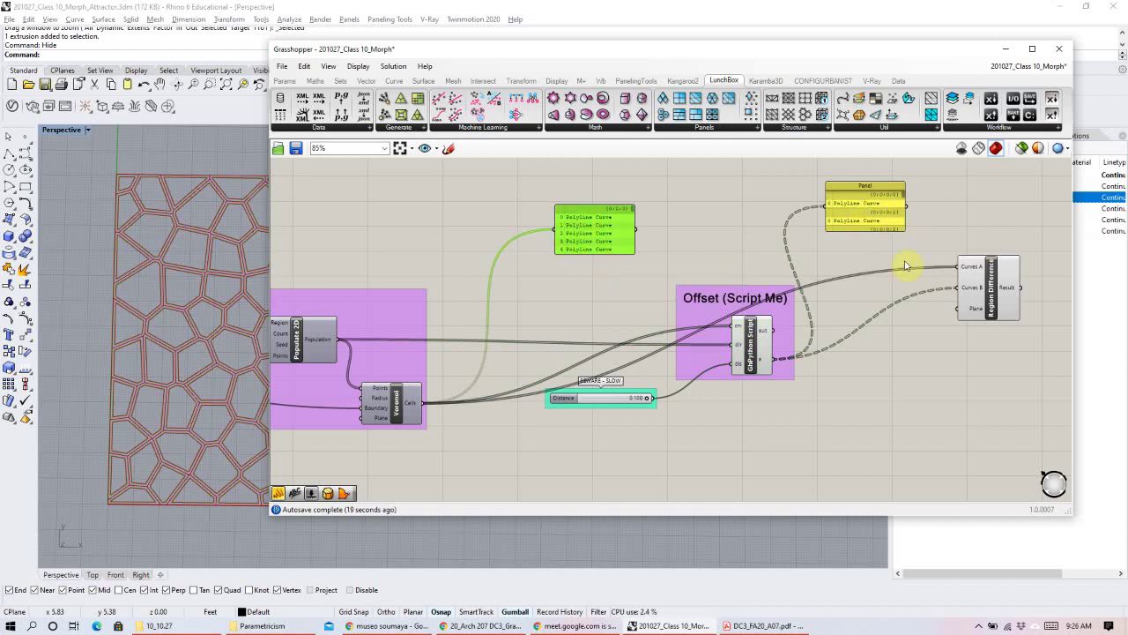
Flatten the Curves B input of Region Difference and check its data.
{"action": "right_click", "coordinate": [971, 289]}
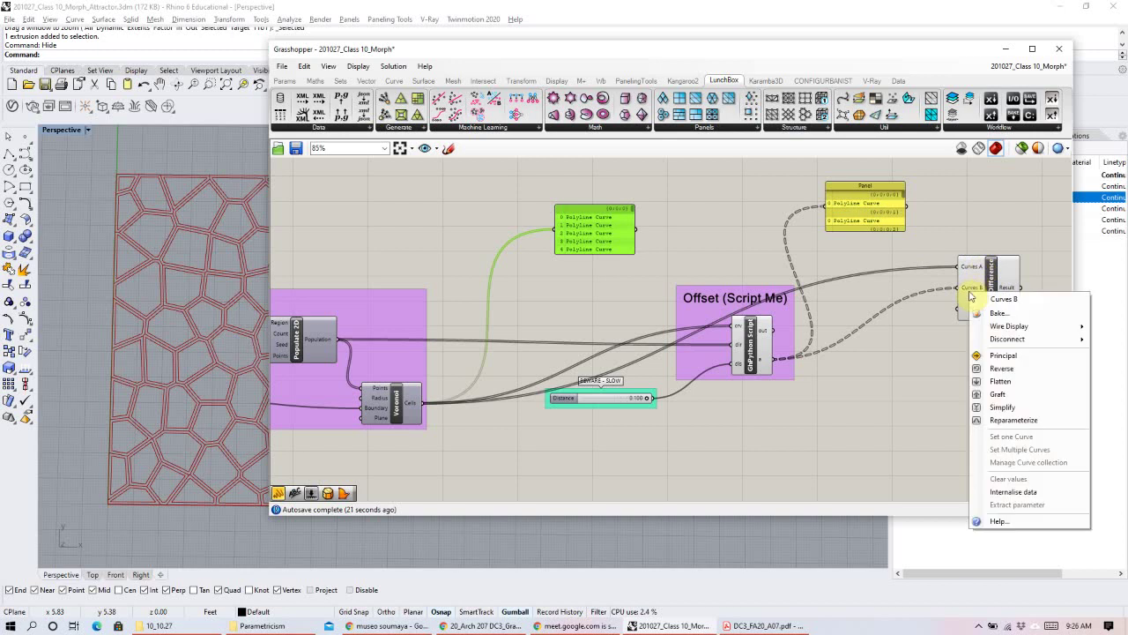
{"action": "left_click", "coordinate": [1002, 385]}
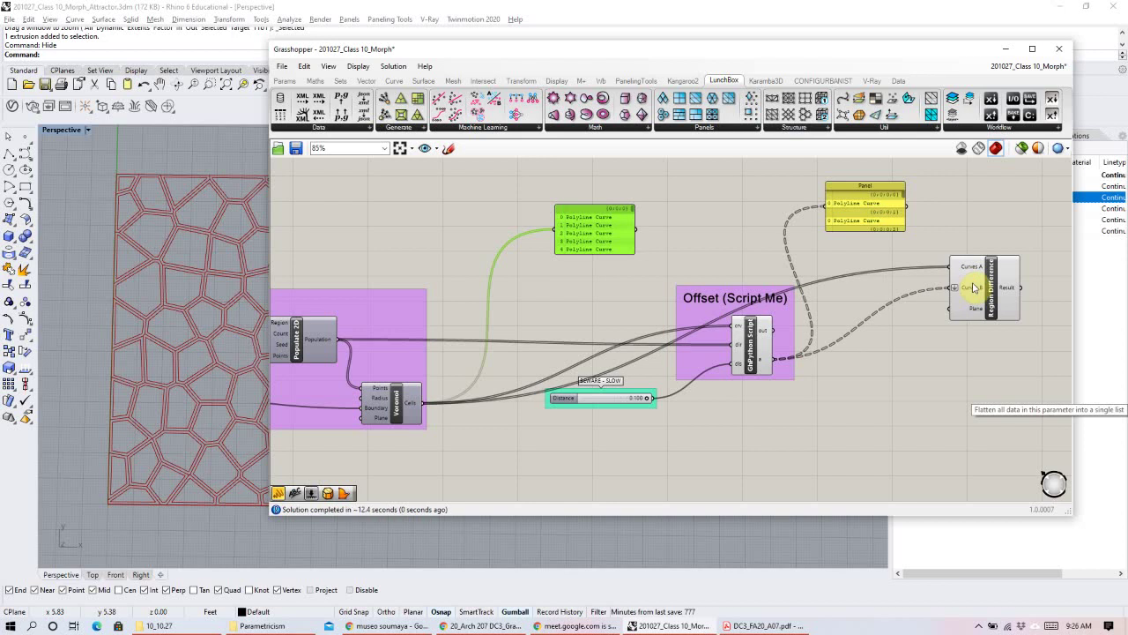
{"action": "mouse_move", "coordinate": [973, 289]}
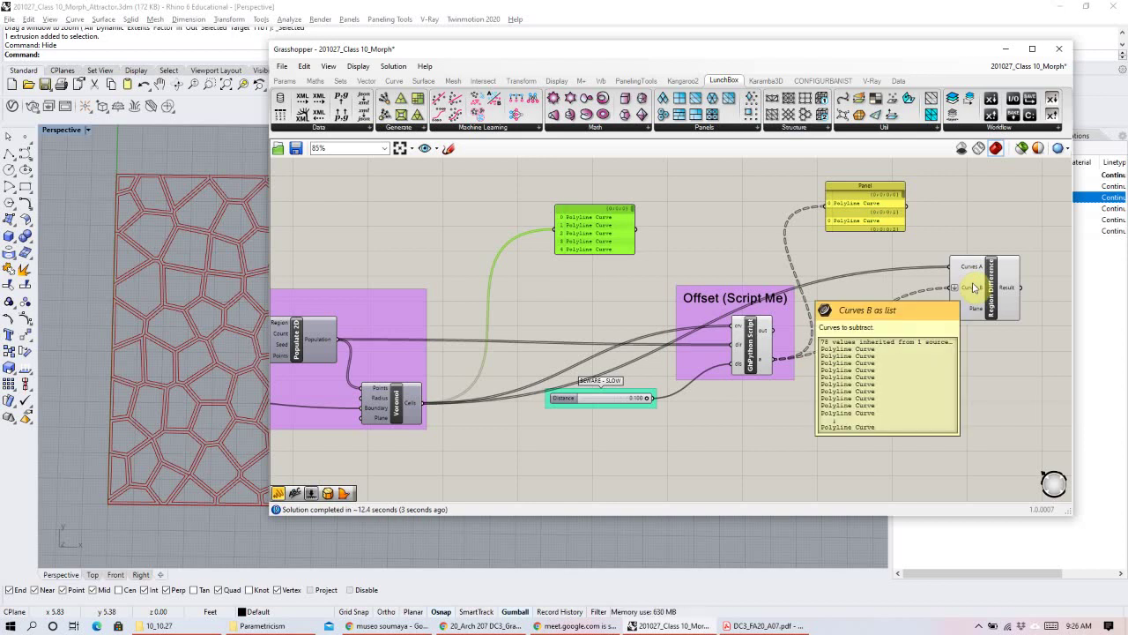
Flatten the offset script's a output and enlarge both panels to compare their curve lists.
{"action": "mouse_move", "coordinate": [764, 362]}
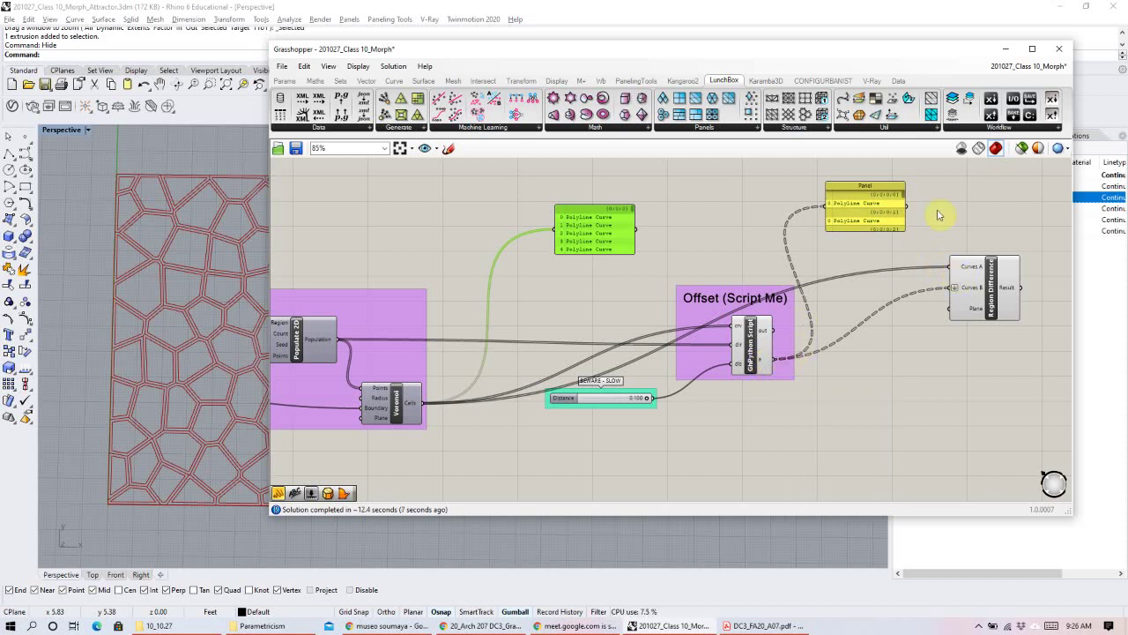
{"action": "left_click_drag", "start_coordinate": [940, 200], "coordinate": [601, 227]}
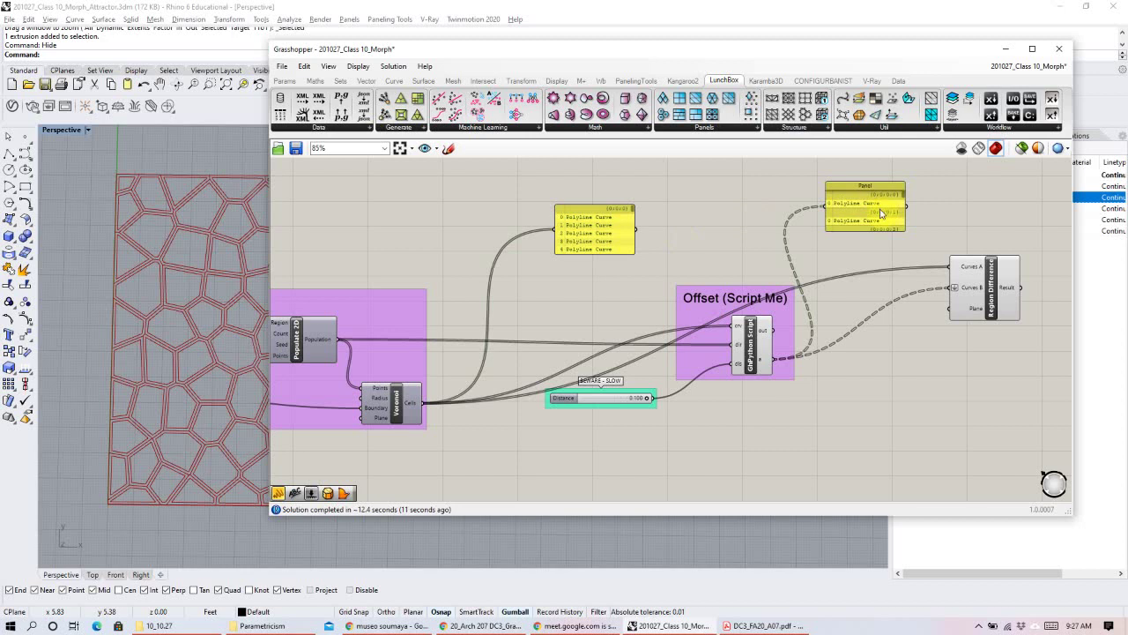
{"action": "right_click_drag", "start_coordinate": [806, 344], "coordinate": [712, 372]}
{"action": "right_click", "coordinate": [672, 386]}
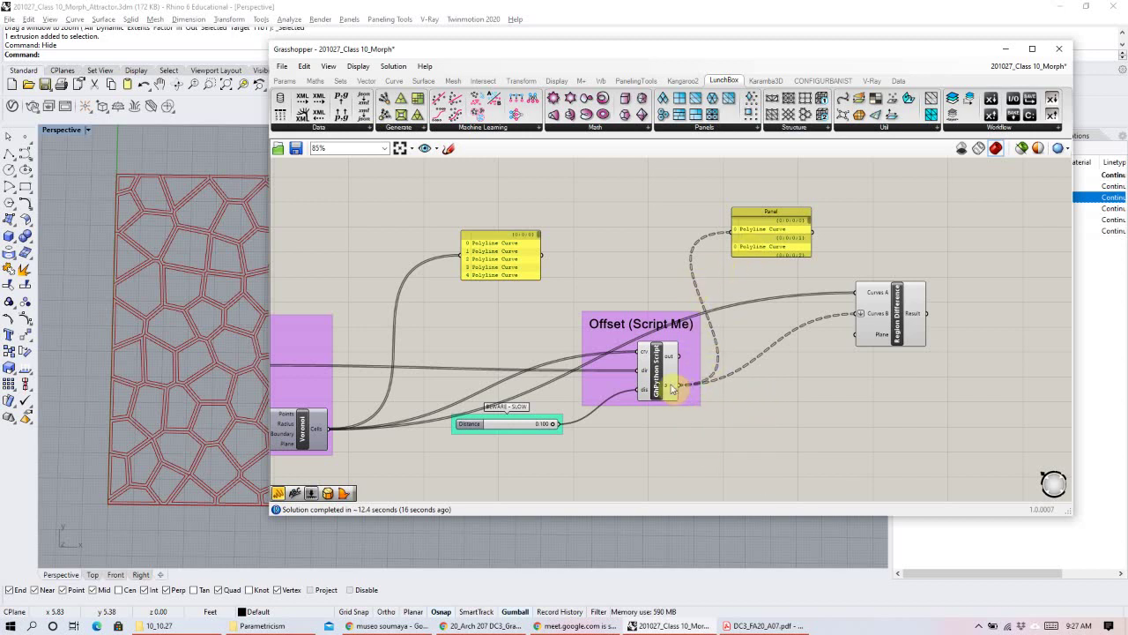
{"action": "left_click_drag", "start_coordinate": [672, 388], "coordinate": [760, 240]}
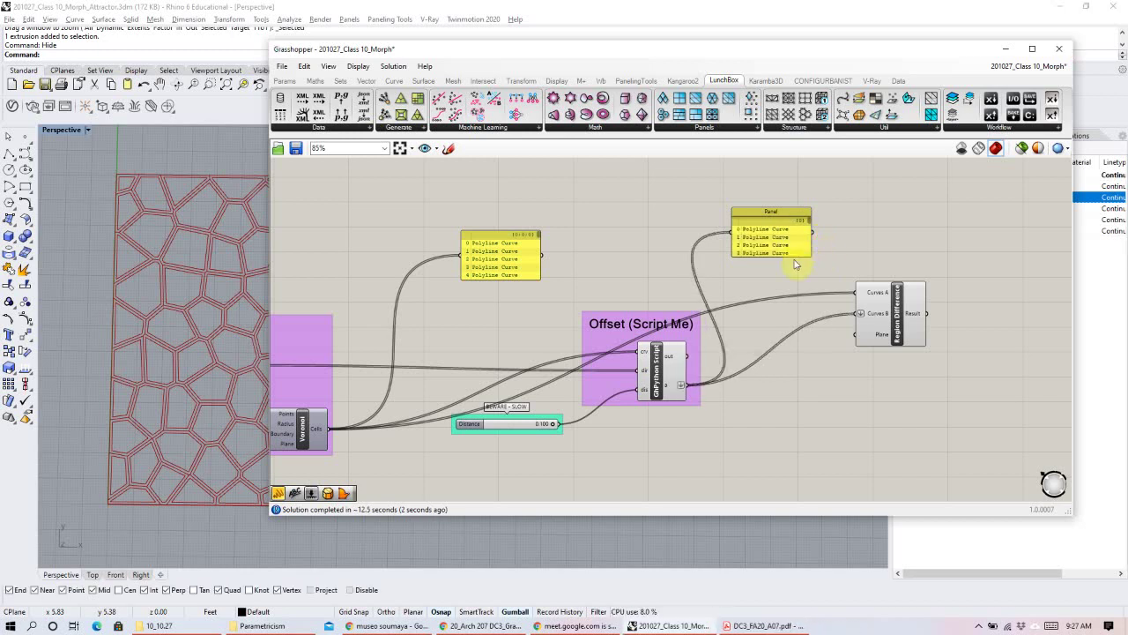
{"action": "left_click_drag", "start_coordinate": [793, 263], "coordinate": [771, 272]}
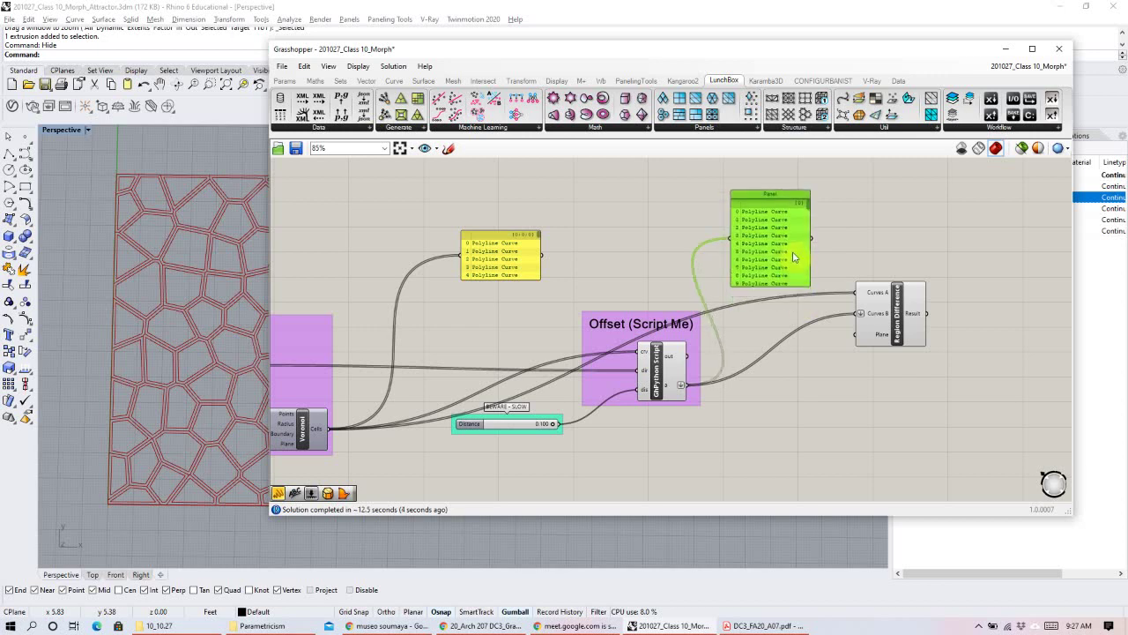
{"action": "left_click_drag", "start_coordinate": [489, 263], "coordinate": [510, 297]}
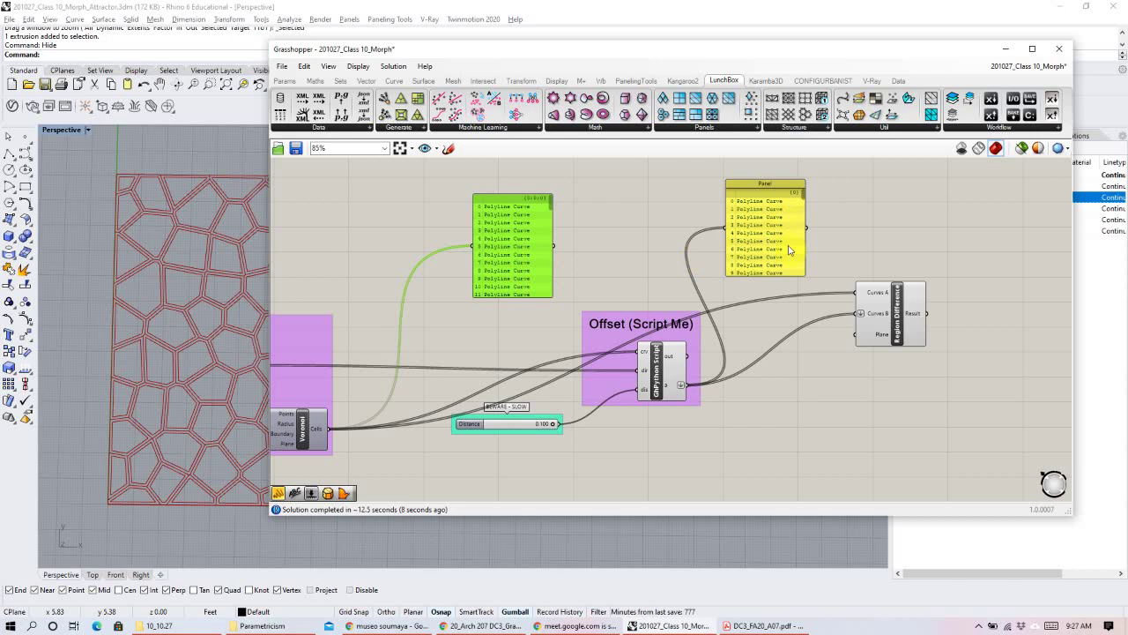
Remove the flatten from the Curves B input of Region Difference.
{"action": "right_click", "coordinate": [880, 317]}
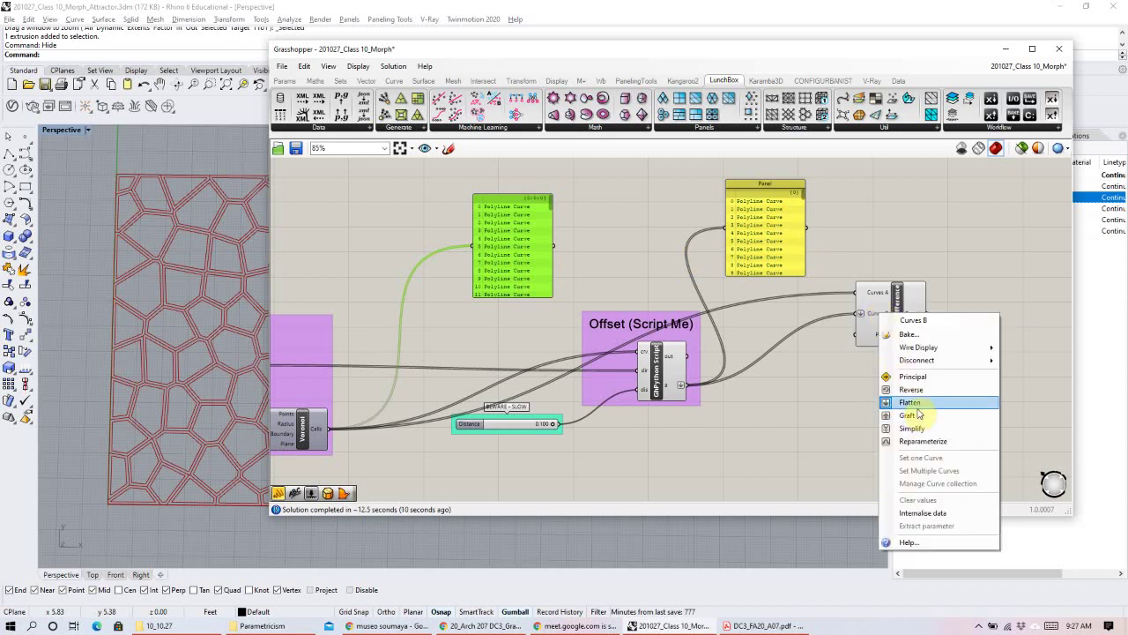
{"action": "left_click", "coordinate": [917, 411]}
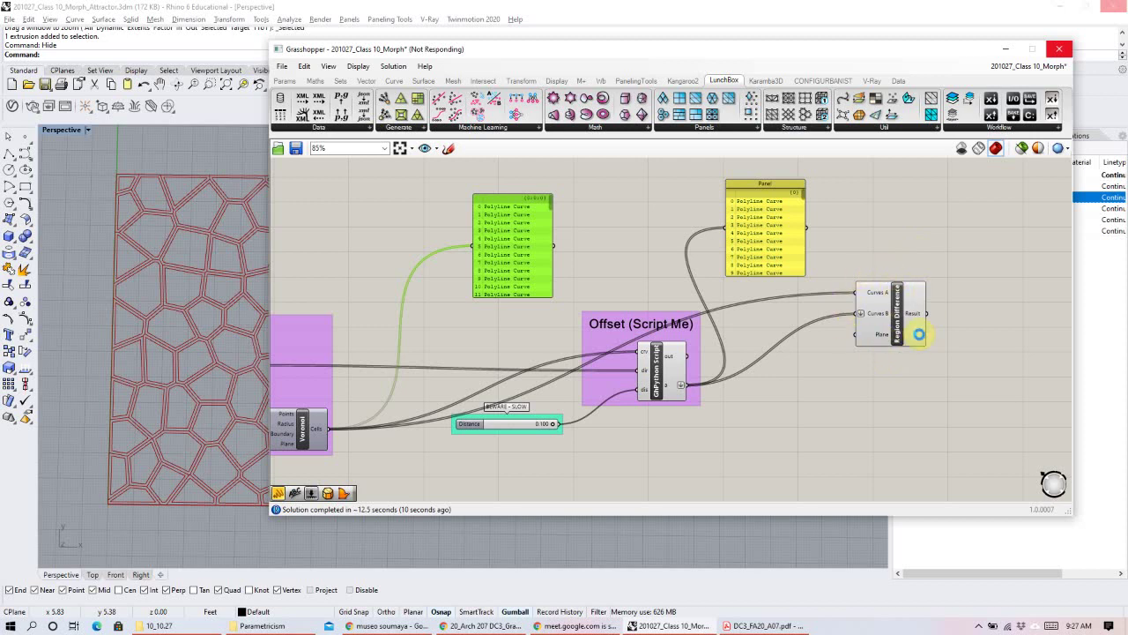
{"action": "mouse_move", "coordinate": [919, 339]}
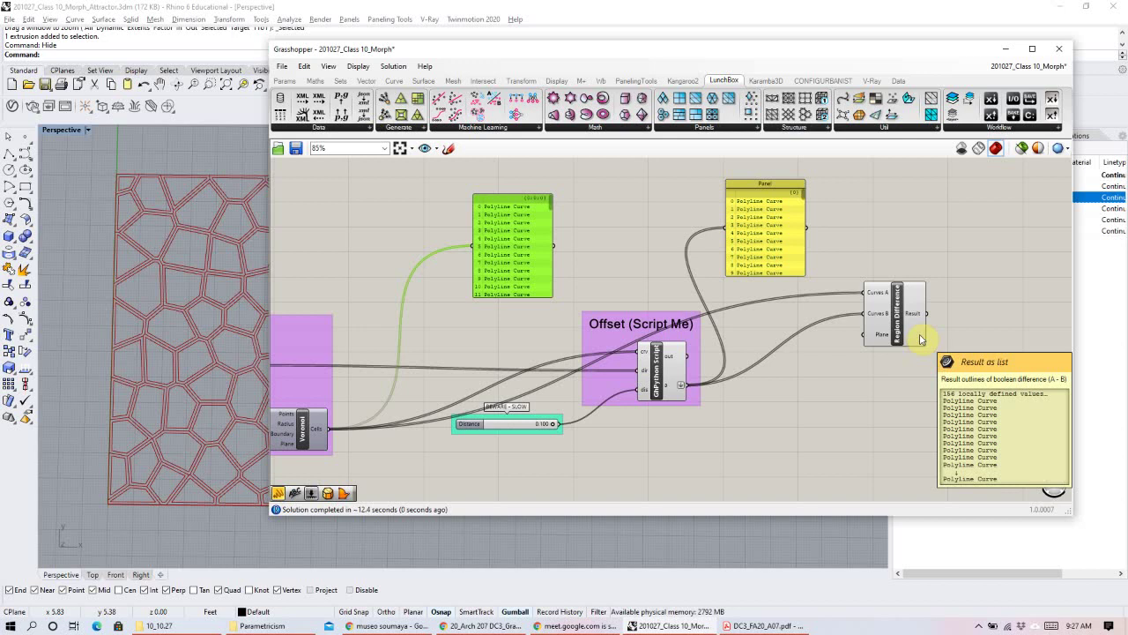
Add a Boundary Surfaces component and connect the Region Difference Result to its Edges input.
{"action": "left_click", "coordinate": [894, 232]}
{"action": "right_click_drag", "start_coordinate": [963, 311], "coordinate": [796, 323]}
{"action": "left_click", "coordinate": [754, 328]}
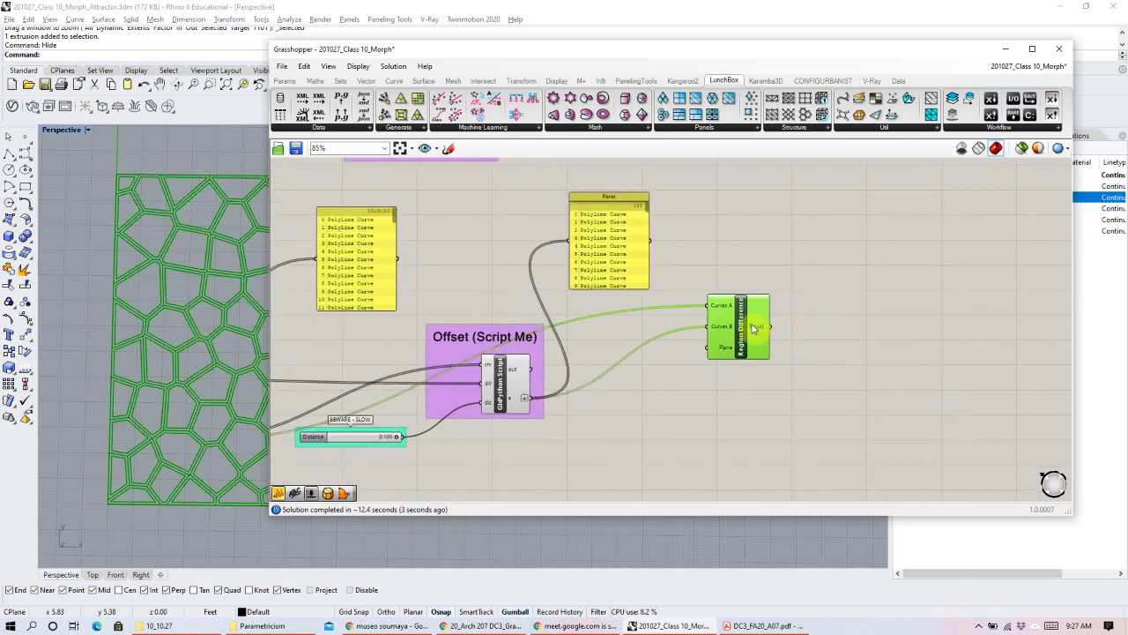
{"action": "double_click", "coordinate": [868, 327]}
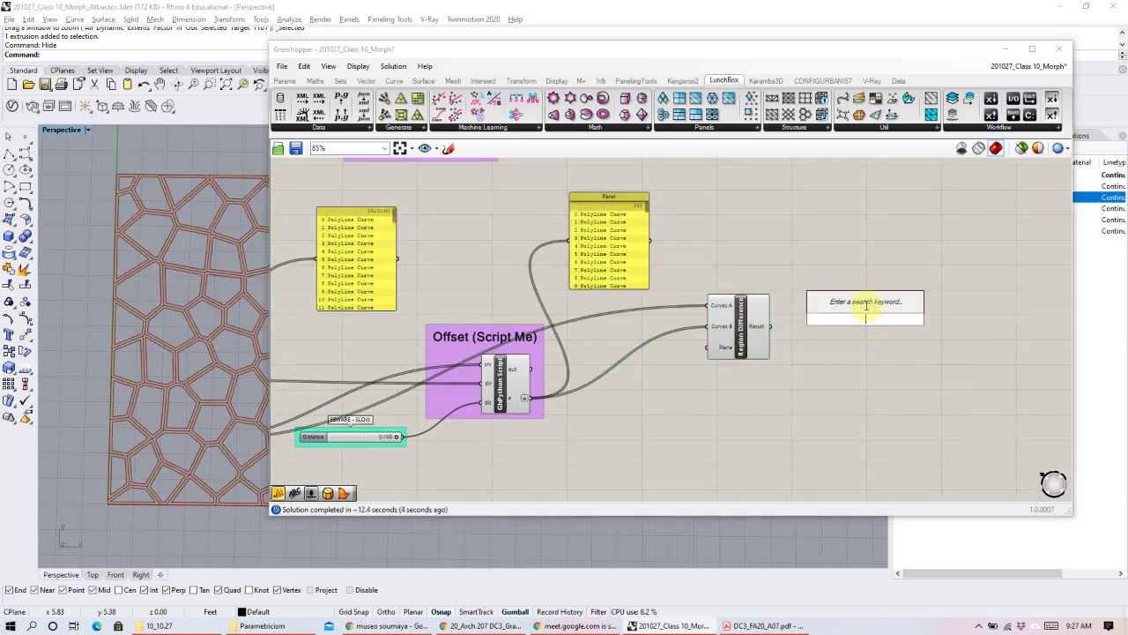
{"action": "type", "text": "bound"}
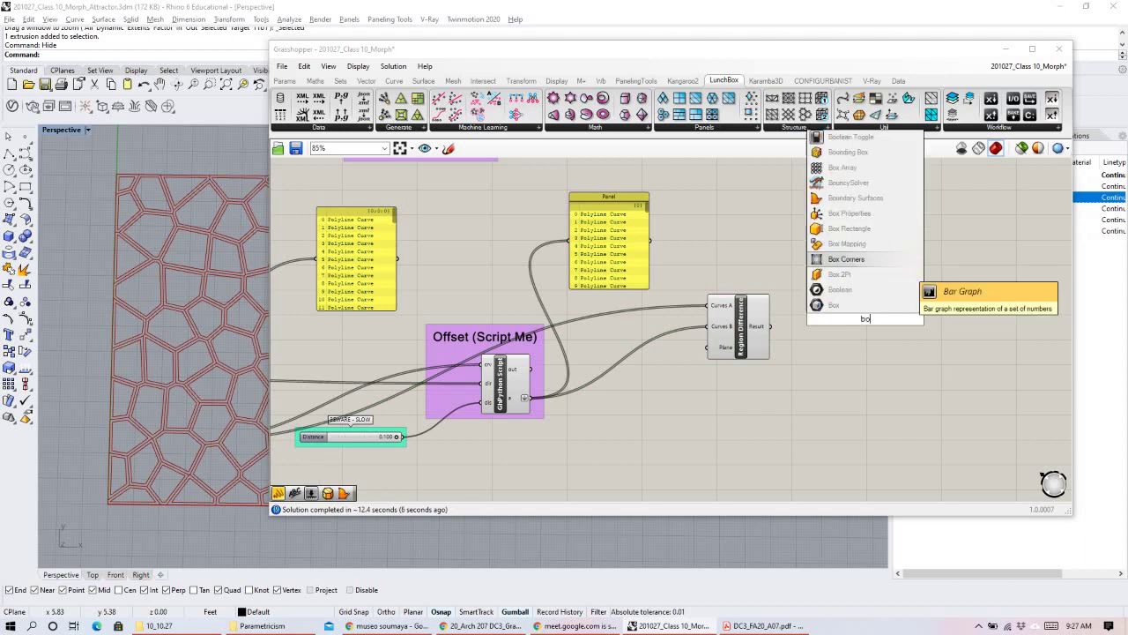
{"action": "key", "text": "Down"}
{"action": "key", "text": "Down"}
{"action": "key", "text": "Down"}
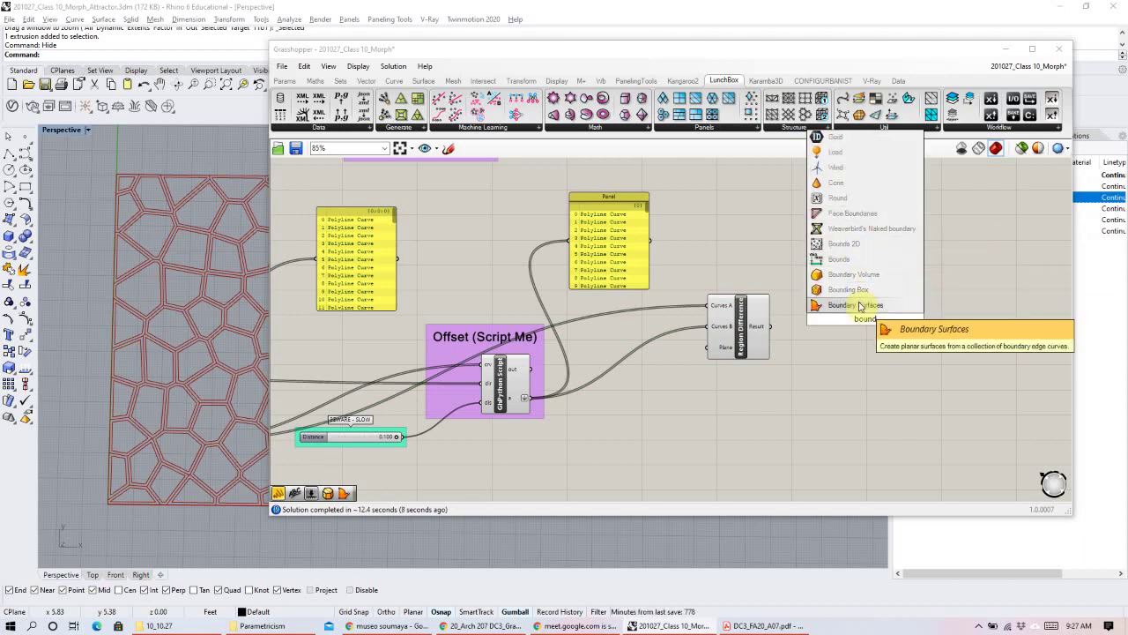
{"action": "key", "text": "Return"}
{"action": "left_click_drag", "start_coordinate": [850, 322], "coordinate": [878, 337]}
{"action": "left_click_drag", "start_coordinate": [772, 326], "coordinate": [874, 344]}
Turn off the previews of Region Difference and the upstream components that feed Boundary Surfaces.
{"action": "scroll", "coordinate": [599, 388], "scroll_direction": "down", "scroll_amount": 2}
{"action": "right_click_drag", "start_coordinate": [600, 388], "coordinate": [675, 385]}
{"action": "left_click", "coordinate": [696, 375]}
{"action": "left_click_drag", "start_coordinate": [697, 375], "coordinate": [580, 352]}
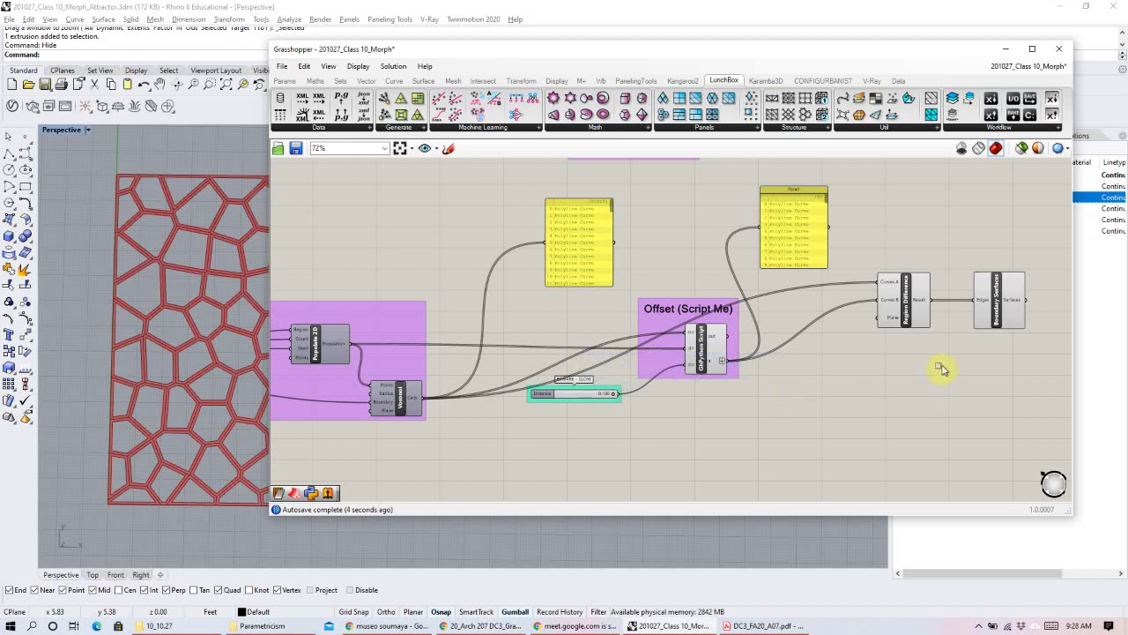
{"action": "left_click_drag", "start_coordinate": [959, 403], "coordinate": [887, 275]}
{"action": "right_click", "coordinate": [909, 221]}
{"action": "left_click", "coordinate": [936, 238]}
{"action": "left_click", "coordinate": [874, 339]}
{"action": "left_click_drag", "start_coordinate": [753, 388], "coordinate": [676, 232]}
{"action": "right_click", "coordinate": [675, 231]}
{"action": "left_click", "coordinate": [705, 254]}
Select Boundary Surfaces, narrow the Grasshopper window and examine the resulting surfaces up close in the Perspective viewport.
{"action": "left_click", "coordinate": [998, 300]}
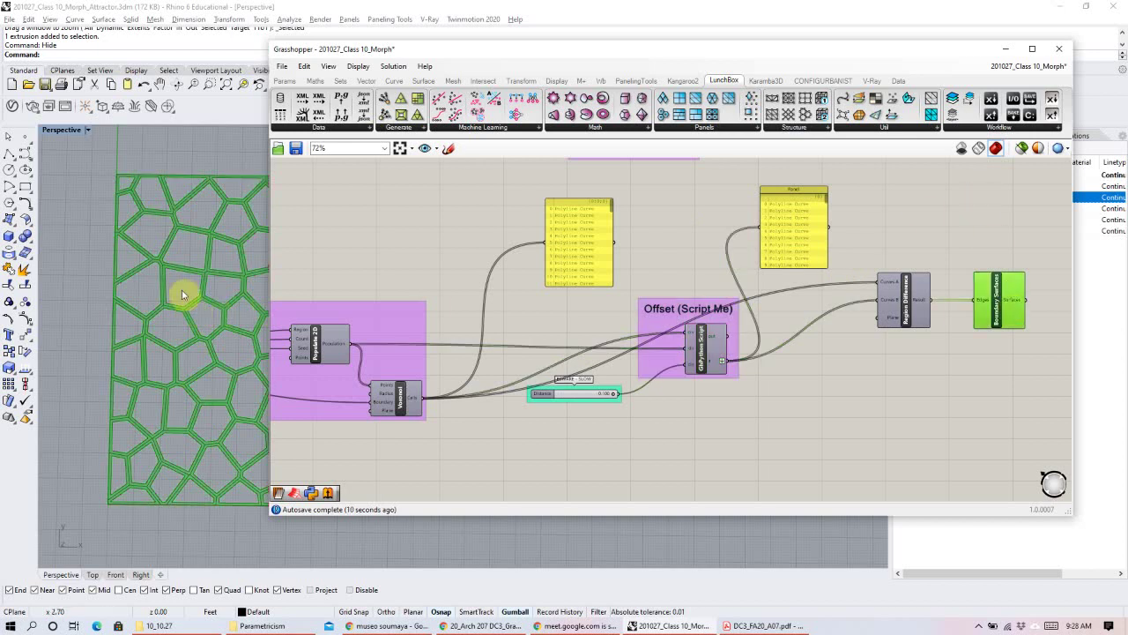
{"action": "scroll", "coordinate": [141, 260], "scroll_direction": "up", "scroll_amount": 5}
{"action": "left_click_drag", "start_coordinate": [273, 192], "coordinate": [517, 194]}
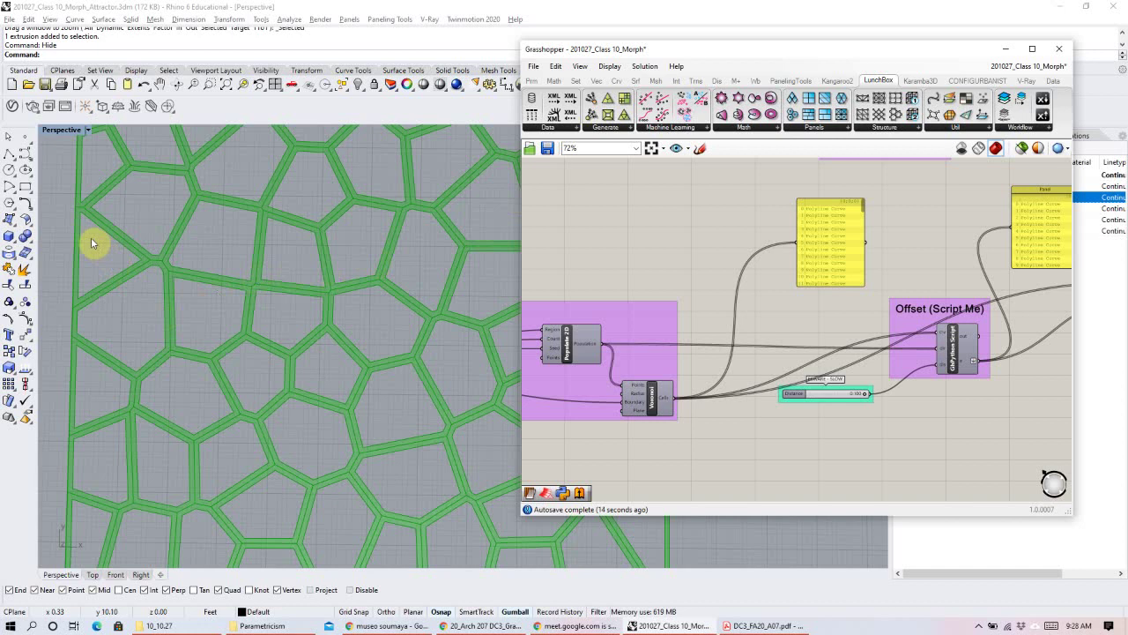
{"action": "scroll", "coordinate": [70, 284], "scroll_direction": "up", "scroll_amount": 4}
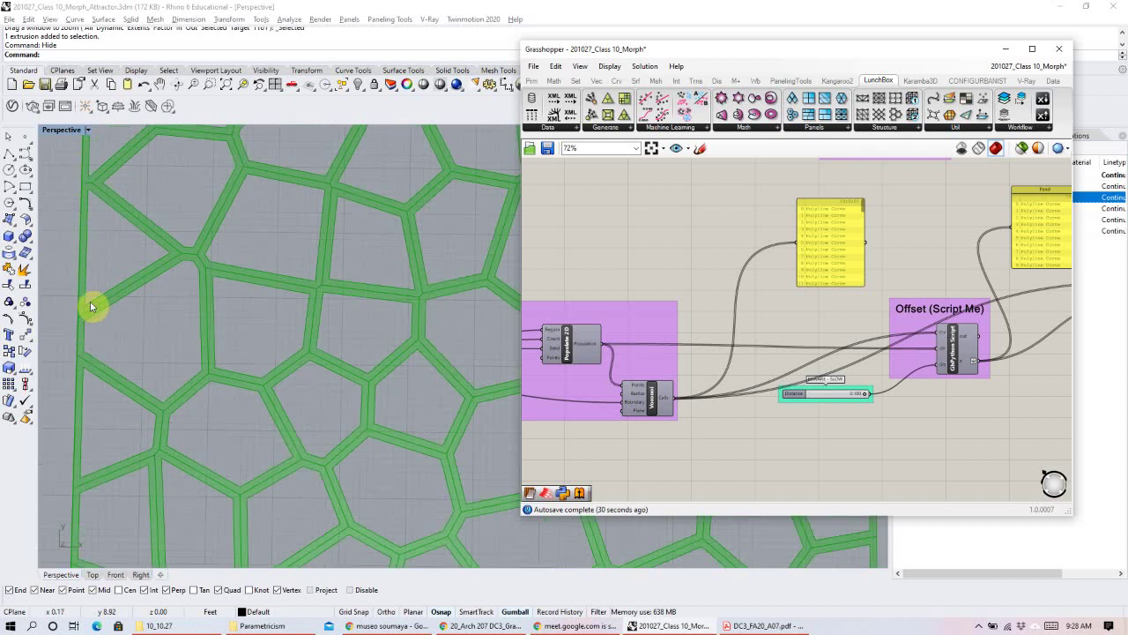
Examine the boundary surfaces across the whole Voronoi grid in the Perspective viewport, up close and from an angle.
{"action": "scroll", "coordinate": [90, 306], "scroll_direction": "down", "scroll_amount": 5}
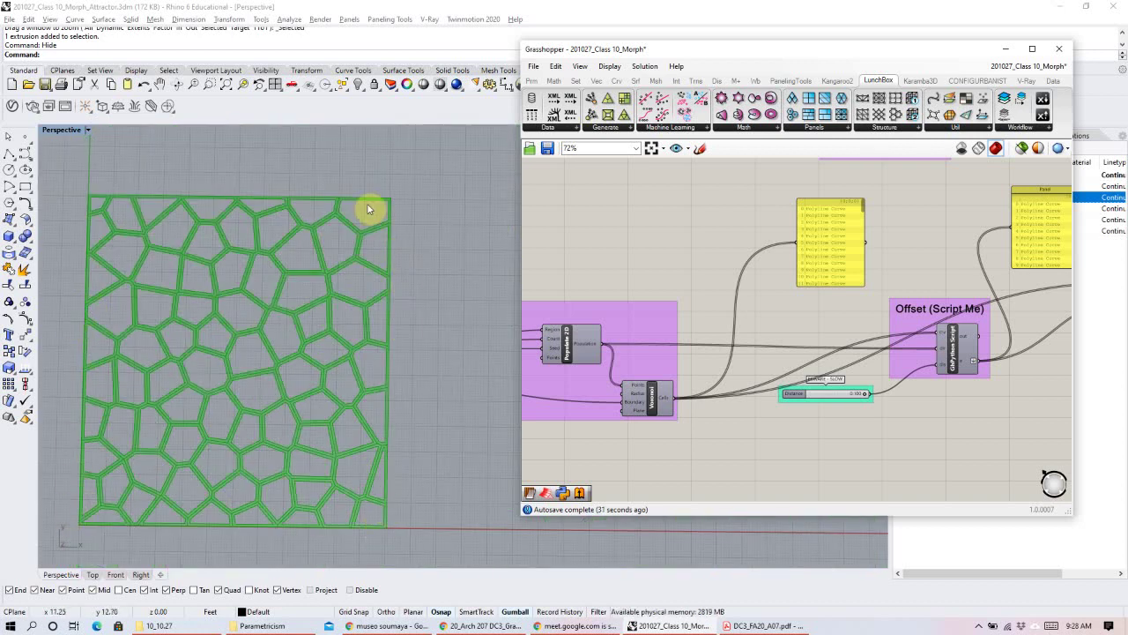
{"action": "scroll", "coordinate": [348, 219], "scroll_direction": "up", "scroll_amount": 5}
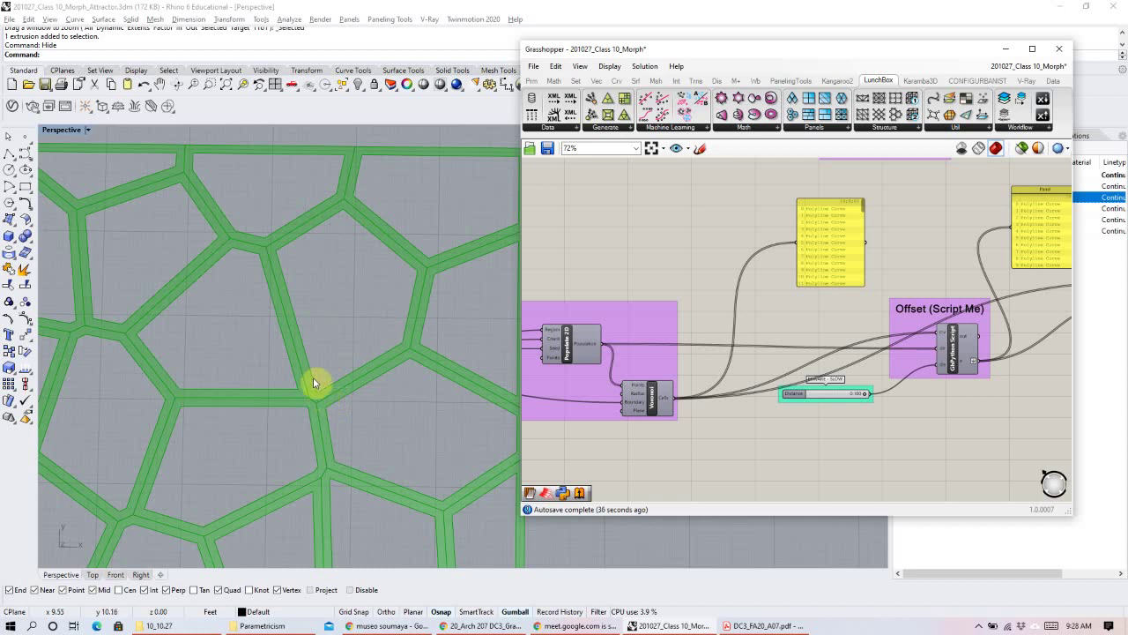
{"action": "scroll", "coordinate": [821, 320], "scroll_direction": "down", "scroll_amount": 3}
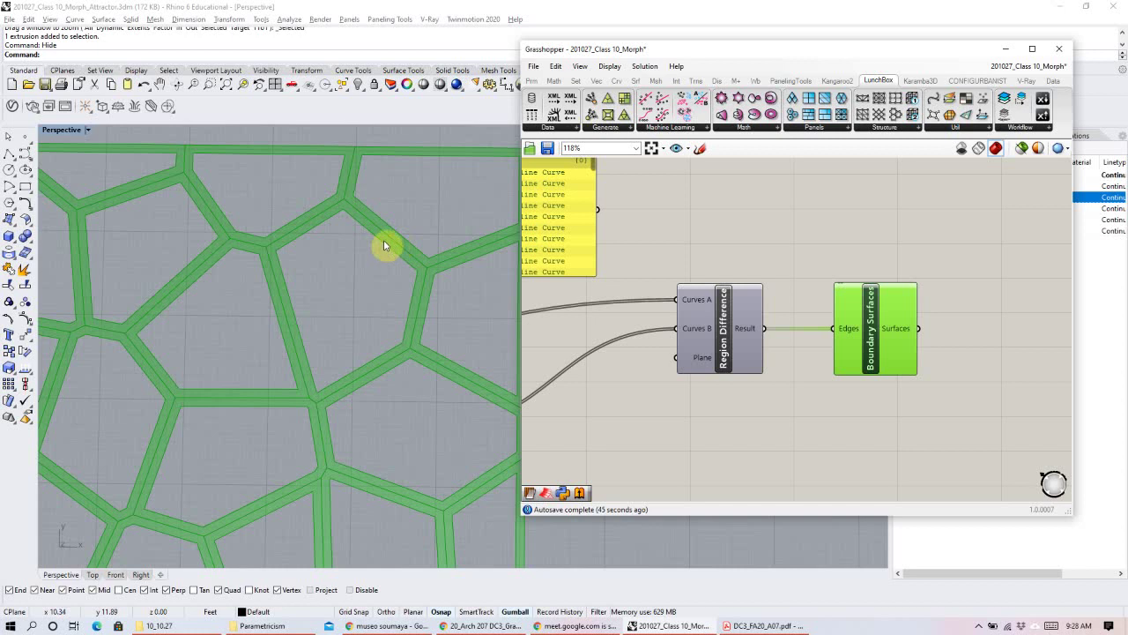
{"action": "scroll", "coordinate": [252, 348], "scroll_direction": "down", "scroll_amount": 5}
{"action": "right_click_drag", "start_coordinate": [344, 357], "coordinate": [400, 402]}
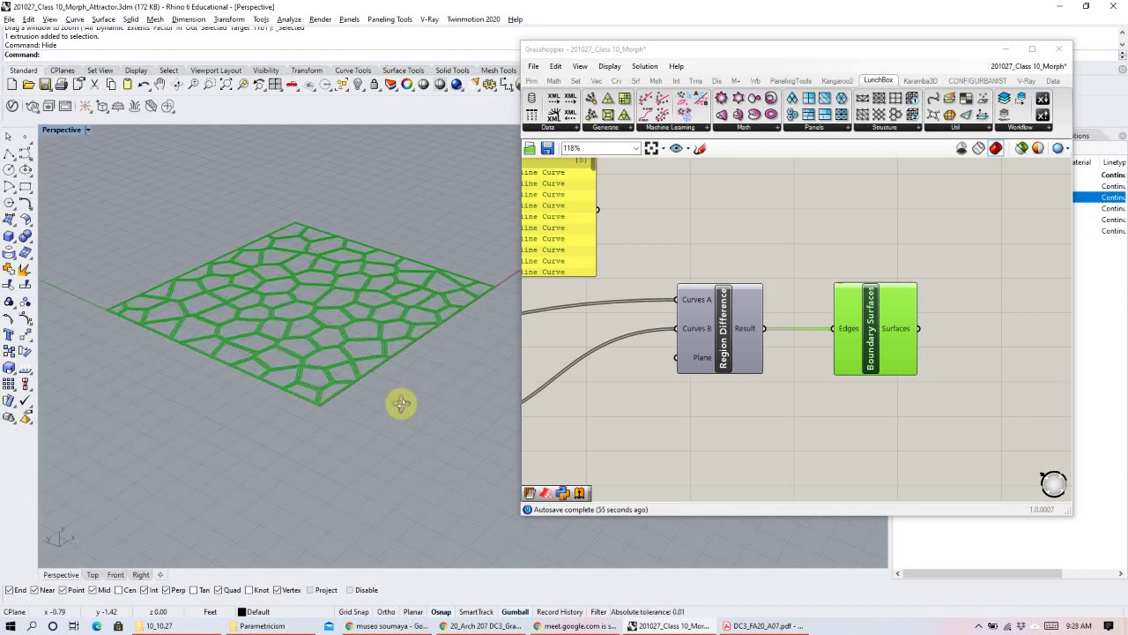
Add an Extrude component and connect the Boundary Surfaces output to its Base input.
{"action": "left_click", "coordinate": [702, 248]}
{"action": "right_click_drag", "start_coordinate": [907, 310], "coordinate": [870, 316]}
{"action": "left_click", "coordinate": [712, 328]}
{"action": "left_click", "coordinate": [894, 329]}
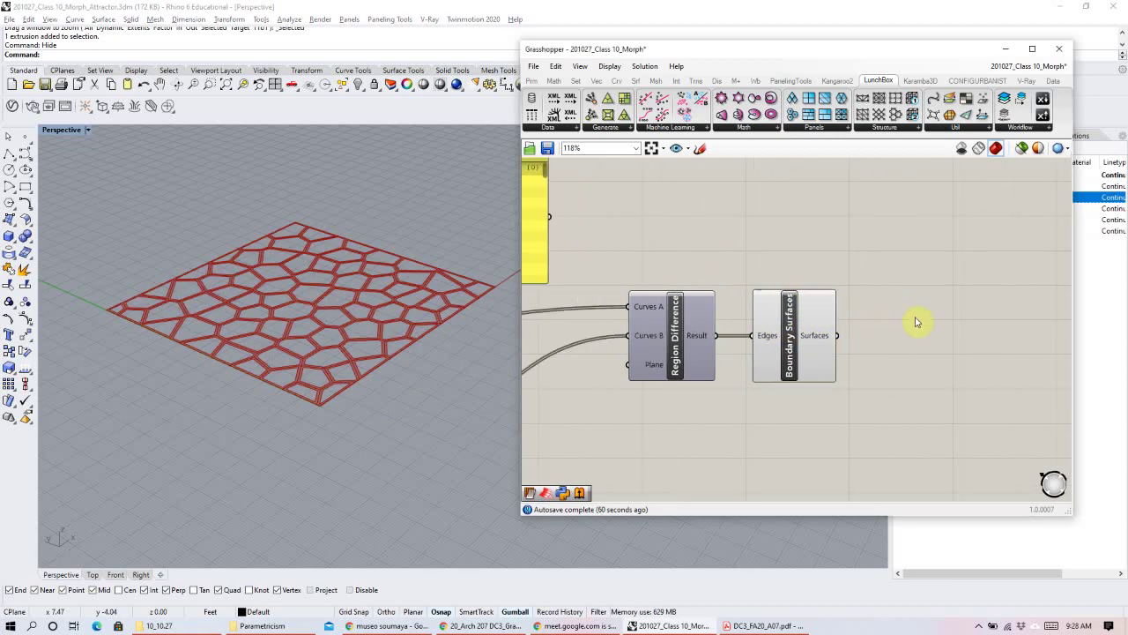
{"action": "double_click", "coordinate": [915, 322]}
{"action": "type", "text": "extr"}
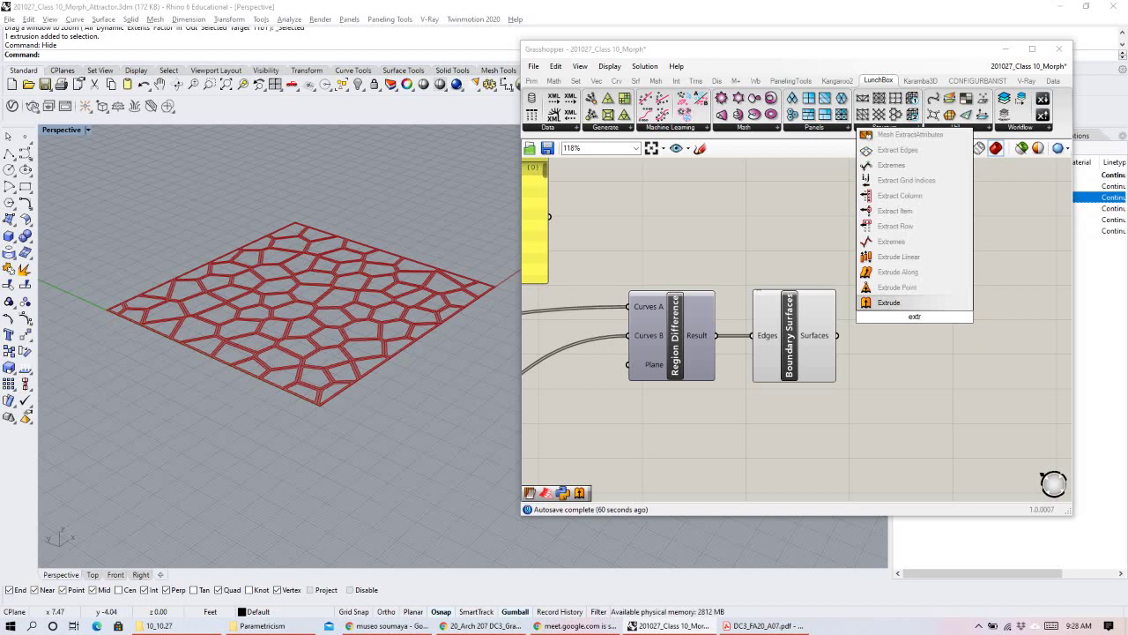
{"action": "left_click", "coordinate": [917, 302]}
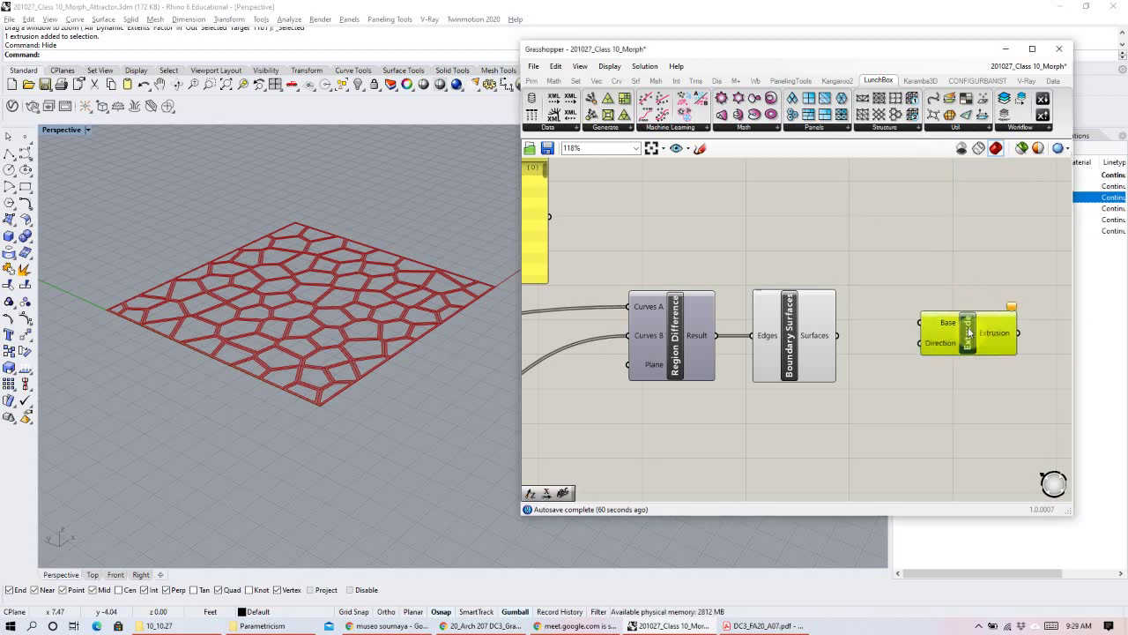
{"action": "left_click_drag", "start_coordinate": [844, 337], "coordinate": [979, 371]}
Add a Unit Z component, connect it to the Extrude Direction input and inspect the extruded pattern from several angles.
{"action": "double_click", "coordinate": [868, 423]}
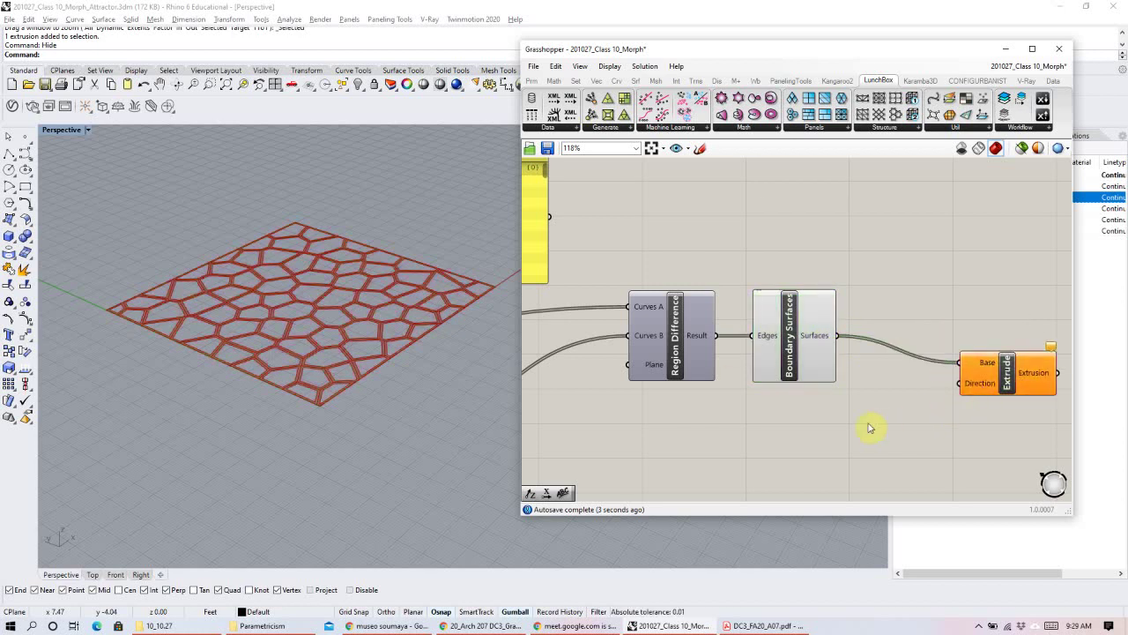
{"action": "type", "text": "z"}
{"action": "left_click", "coordinate": [842, 408]}
{"action": "left_click_drag", "start_coordinate": [916, 422], "coordinate": [951, 394]}
{"action": "right_click_drag", "start_coordinate": [990, 386], "coordinate": [957, 352]}
{"action": "left_click", "coordinate": [459, 380]}
{"action": "right_click_drag", "start_coordinate": [429, 347], "coordinate": [424, 202]}
{"action": "right_click_drag", "start_coordinate": [418, 309], "coordinate": [411, 408]}
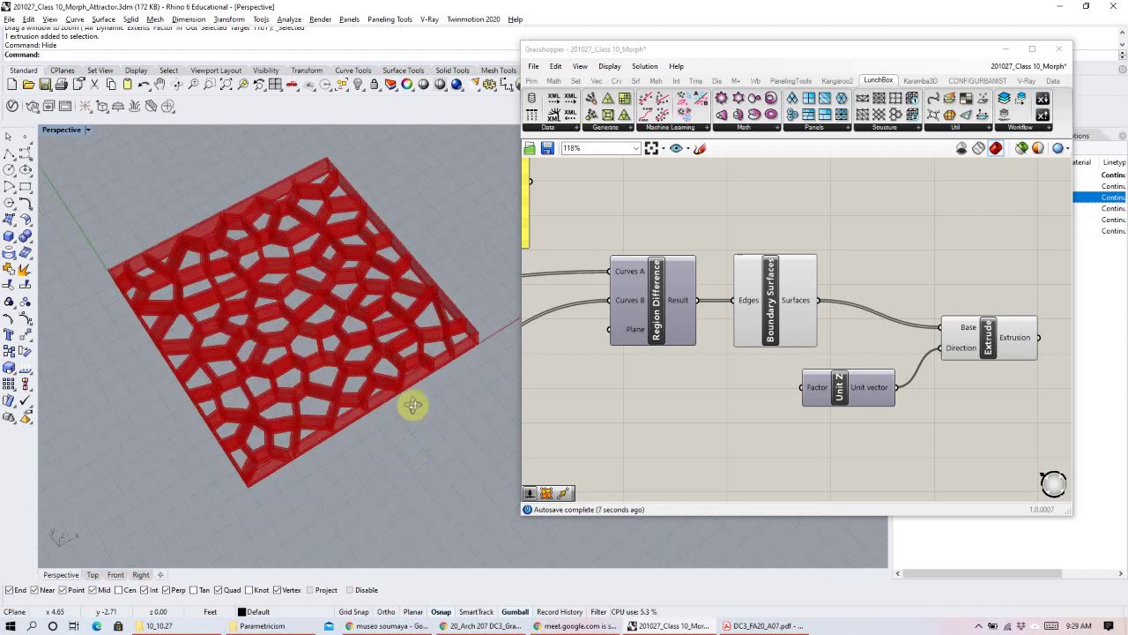
{"action": "right_click_drag", "start_coordinate": [389, 312], "coordinate": [378, 340]}
{"action": "scroll", "coordinate": [377, 340], "scroll_direction": "up", "scroll_amount": 2}
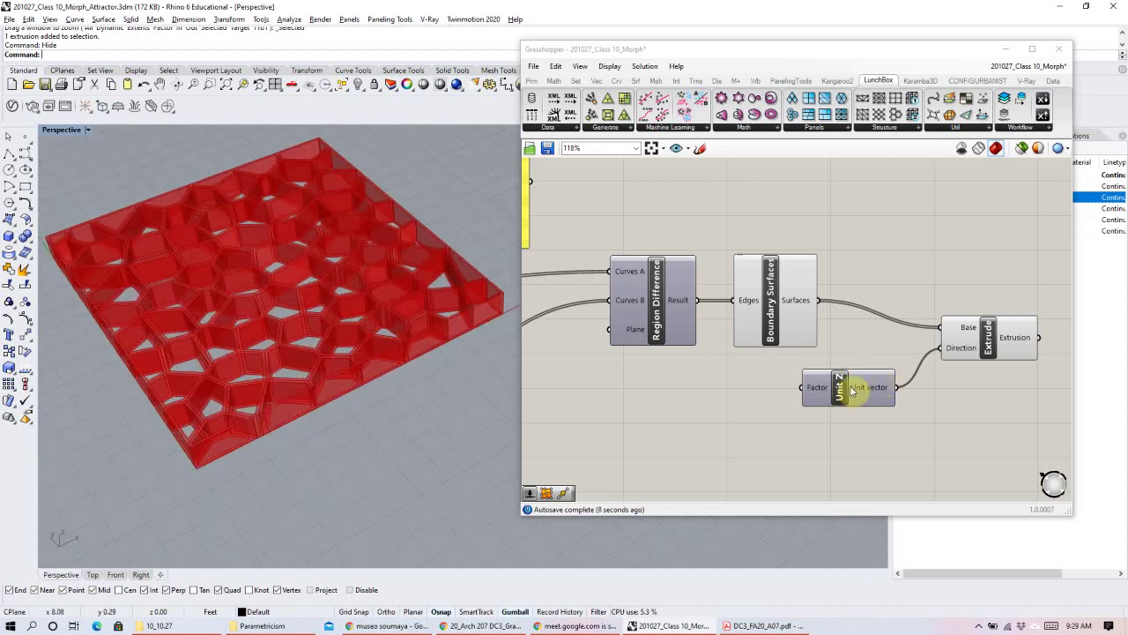
Connect a new 0.55 number slider to the Unit Z Factor input and adjust it to 0.62.
{"action": "double_click", "coordinate": [752, 387]}
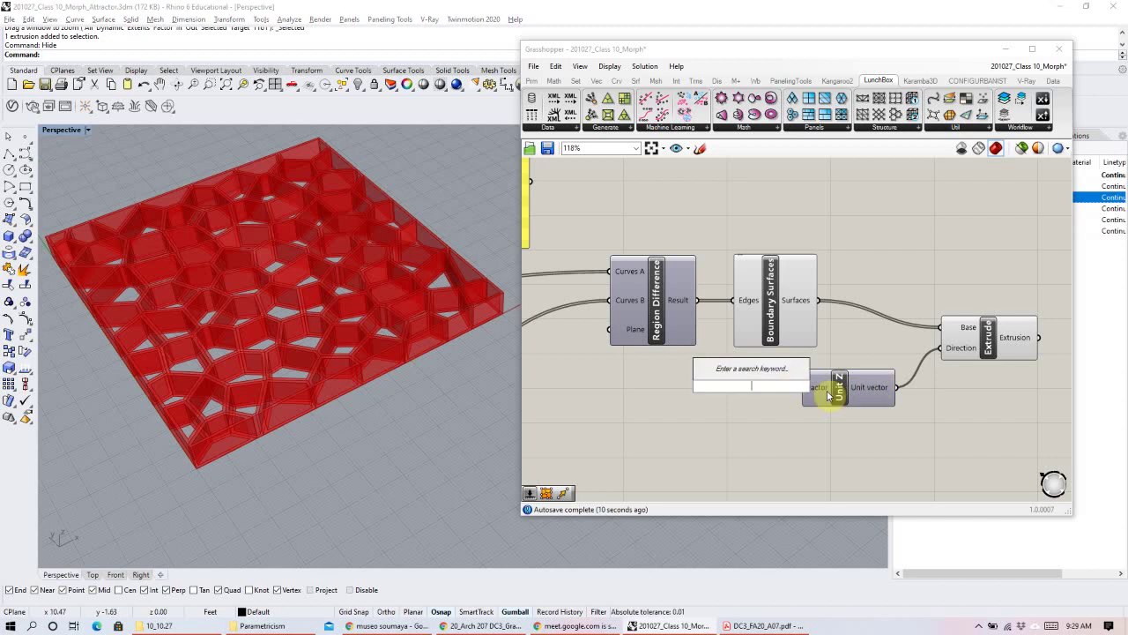
{"action": "double_click", "coordinate": [684, 382]}
{"action": "type", "text": "0.55"}
{"action": "key", "text": "Return"}
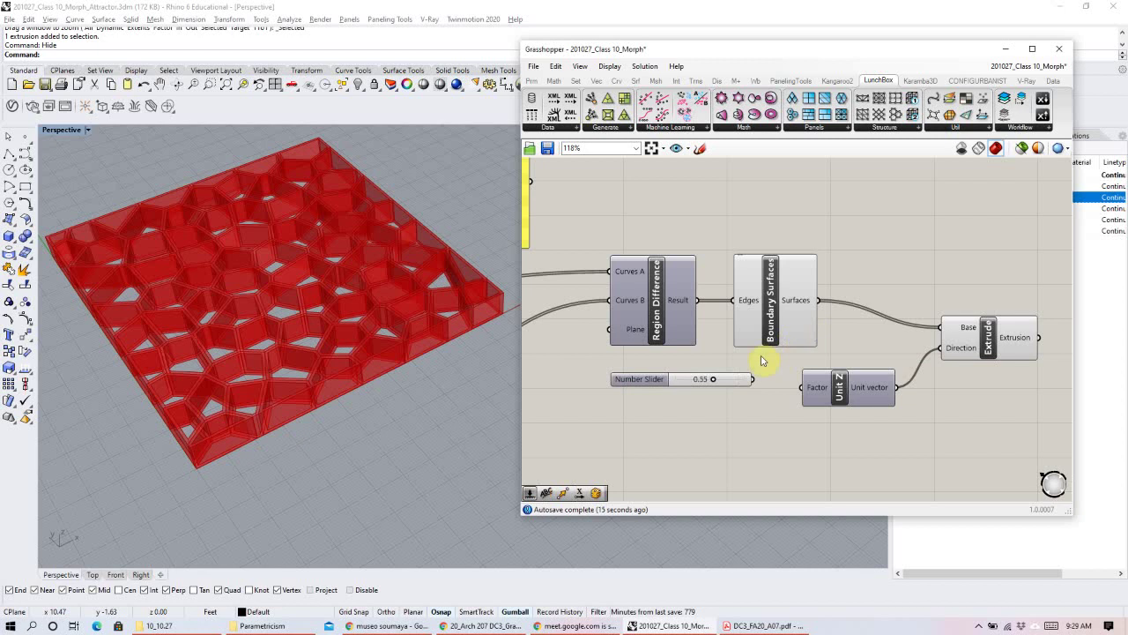
{"action": "mouse_move", "coordinate": [754, 379]}
{"action": "left_mouse_down"}
{"action": "mouse_move", "coordinate": [801, 387]}
{"action": "mouse_move", "coordinate": [738, 385]}
{"action": "mouse_move", "coordinate": [759, 392]}
{"action": "mouse_move", "coordinate": [755, 400]}
{"action": "mouse_move", "coordinate": [728, 390]}
{"action": "mouse_move", "coordinate": [746, 391]}
{"action": "left_mouse_up"}
{"action": "scroll", "coordinate": [871, 258], "scroll_direction": "down", "scroll_amount": 5}
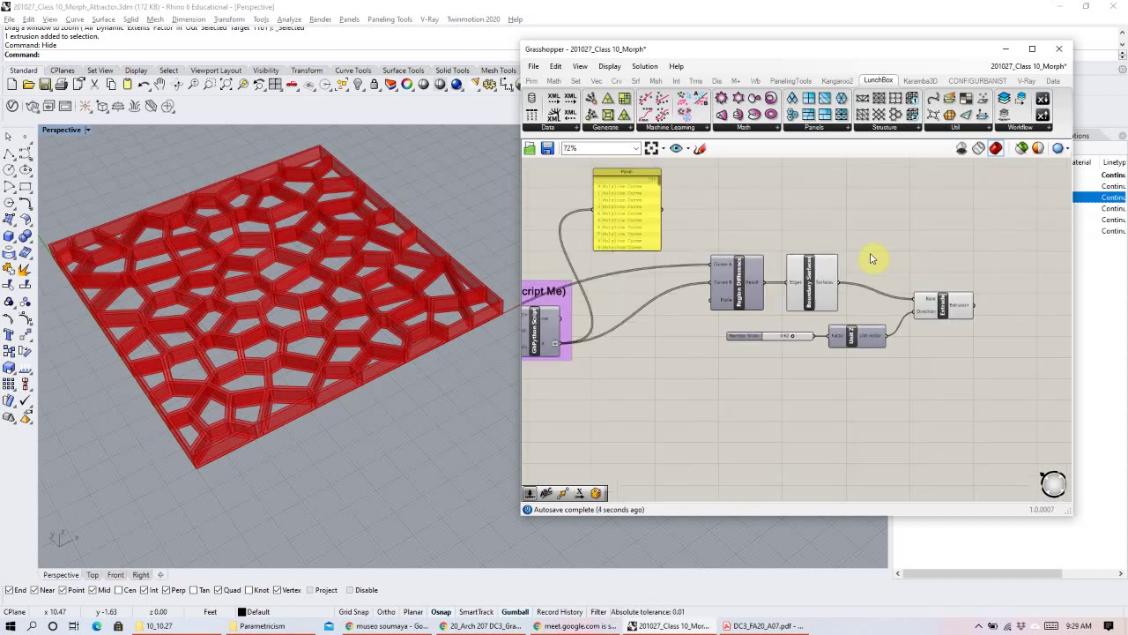
Move the two curve-list panels slightly apart, away from the Offset (Script Me) group.
{"action": "right_click_drag", "start_coordinate": [275, 336], "coordinate": [309, 346]}
{"action": "right_click_drag", "start_coordinate": [642, 241], "coordinate": [775, 250]}
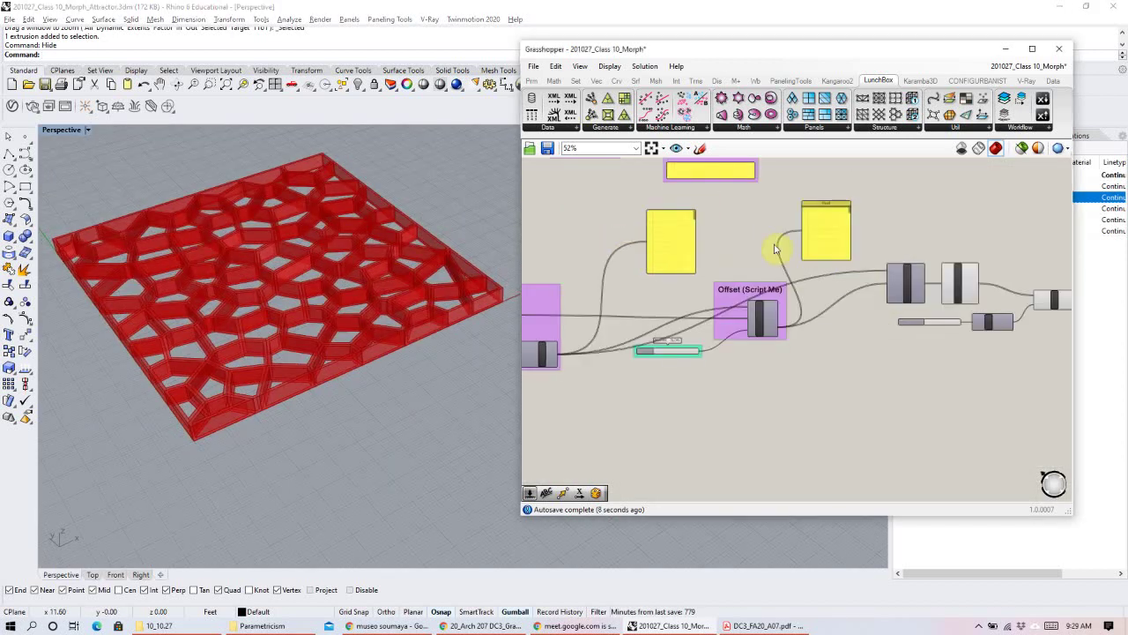
{"action": "left_click_drag", "start_coordinate": [826, 245], "coordinate": [862, 245]}
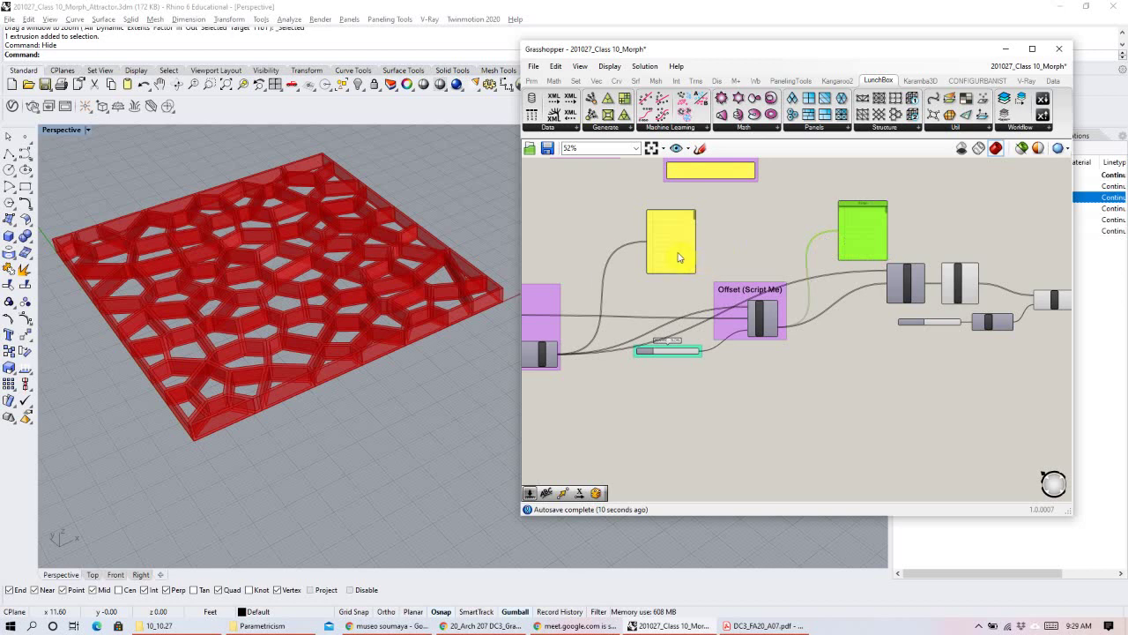
{"action": "left_click_drag", "start_coordinate": [678, 258], "coordinate": [662, 253]}
{"action": "left_click", "coordinate": [796, 222]}
Select the entire lower row of the definition and move it slightly down, away from the upper row.
{"action": "scroll", "coordinate": [1013, 317], "scroll_direction": "down", "scroll_amount": 4}
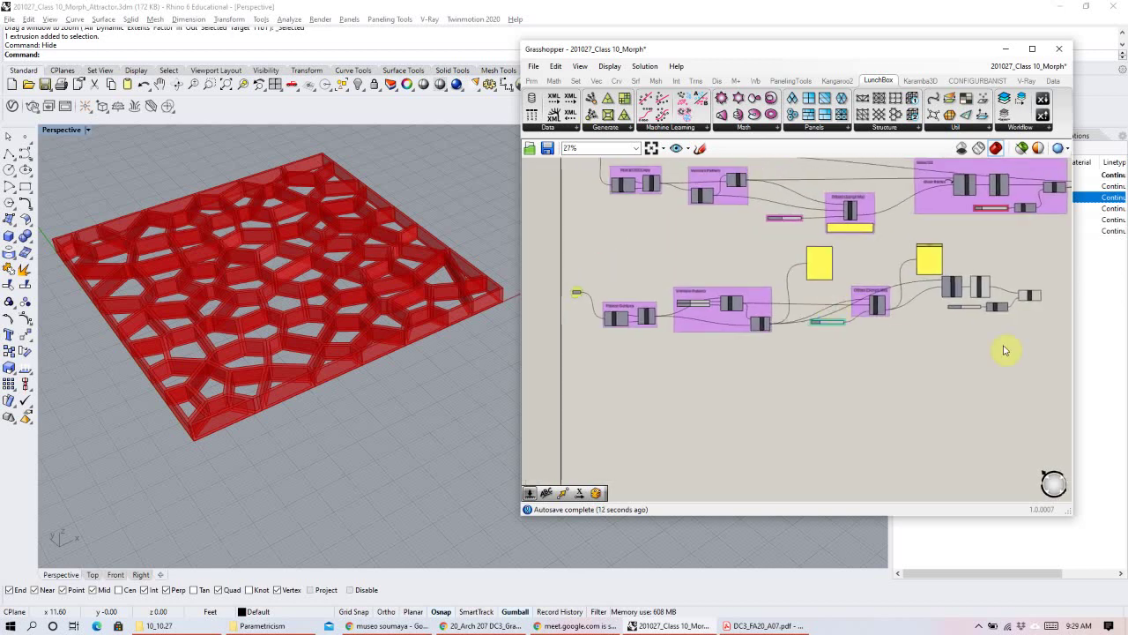
{"action": "left_click_drag", "start_coordinate": [1055, 350], "coordinate": [574, 254]}
{"action": "left_click_drag", "start_coordinate": [683, 245], "coordinate": [688, 268]}
{"action": "left_click", "coordinate": [580, 324]}
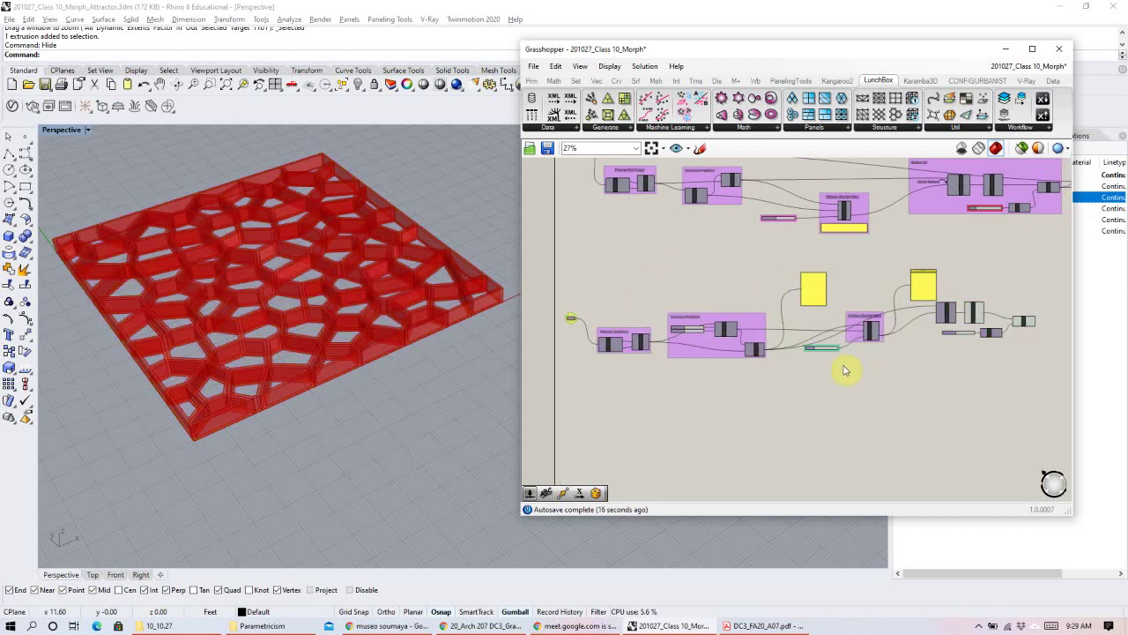
Widen the Grasshopper window and highlight Region Difference and Boundary Surfaces in turn to review their roles.
{"action": "scroll", "coordinate": [845, 352], "scroll_direction": "up", "scroll_amount": 5}
{"action": "right_click_drag", "start_coordinate": [843, 312], "coordinate": [850, 310]}
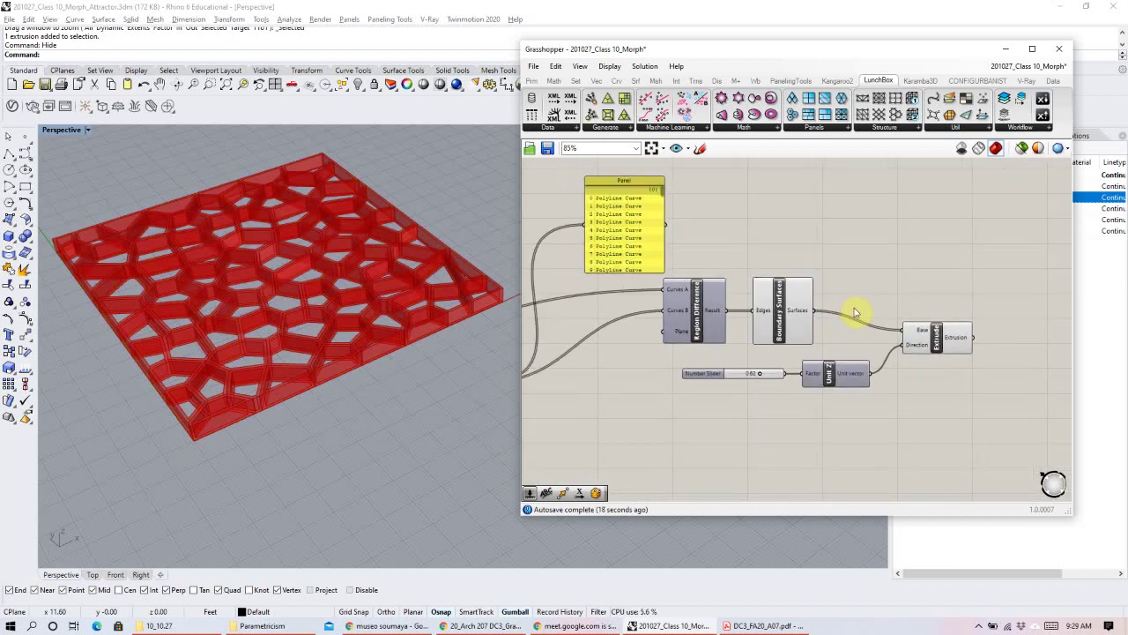
{"action": "right_click_drag", "start_coordinate": [771, 318], "coordinate": [832, 308]}
{"action": "left_click_drag", "start_coordinate": [522, 221], "coordinate": [384, 207]}
{"action": "right_click_drag", "start_coordinate": [513, 213], "coordinate": [591, 235]}
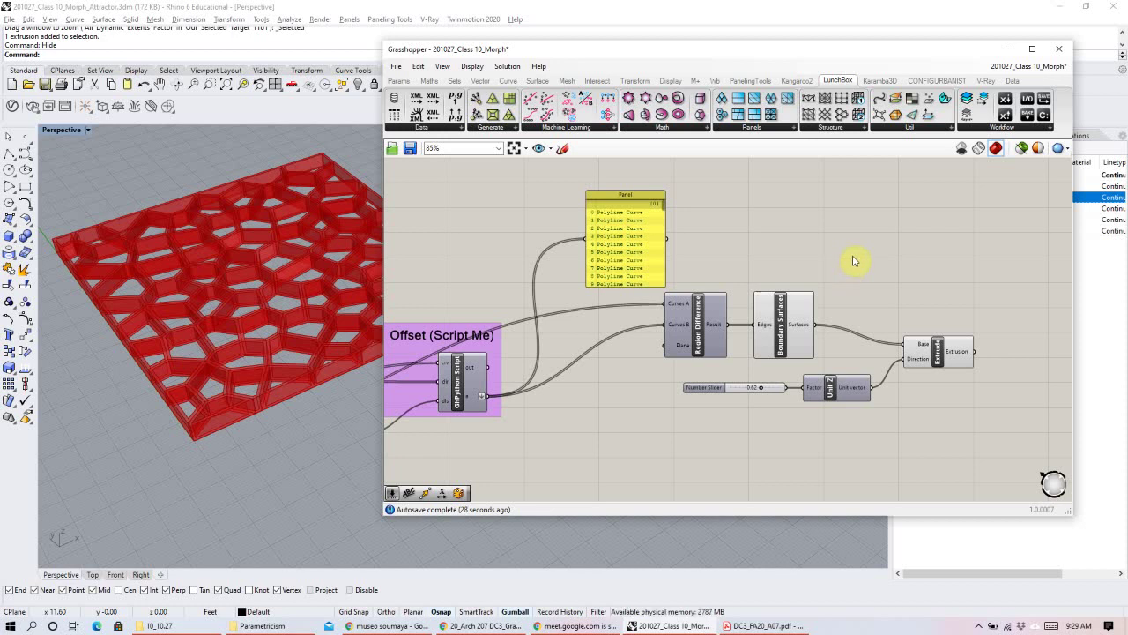
{"action": "left_click", "coordinate": [698, 333]}
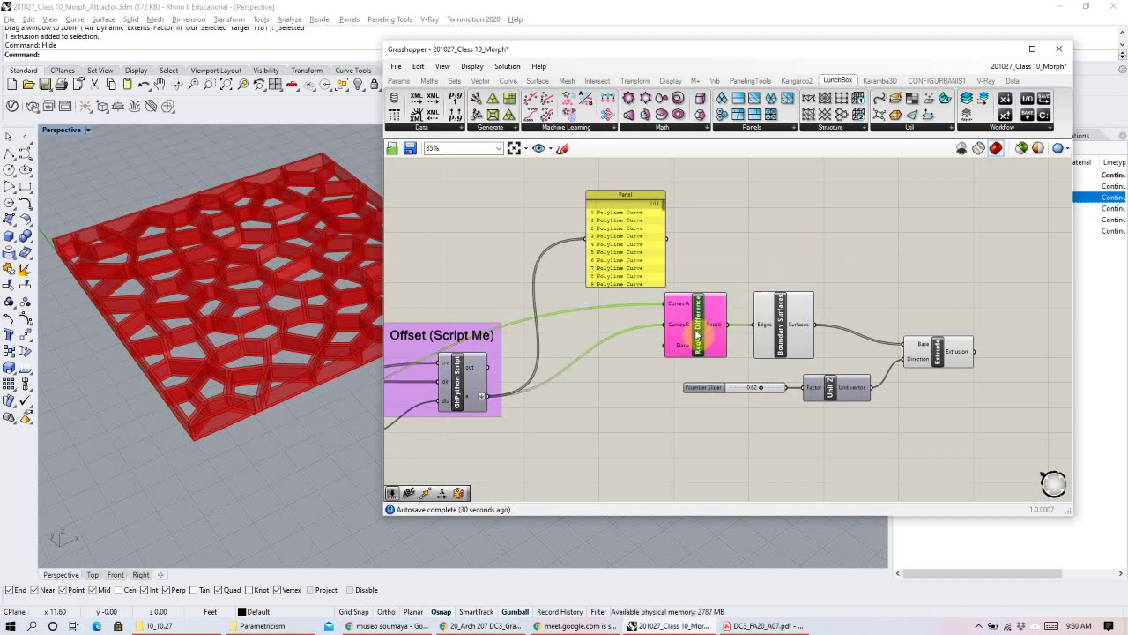
{"action": "left_click", "coordinate": [789, 329]}
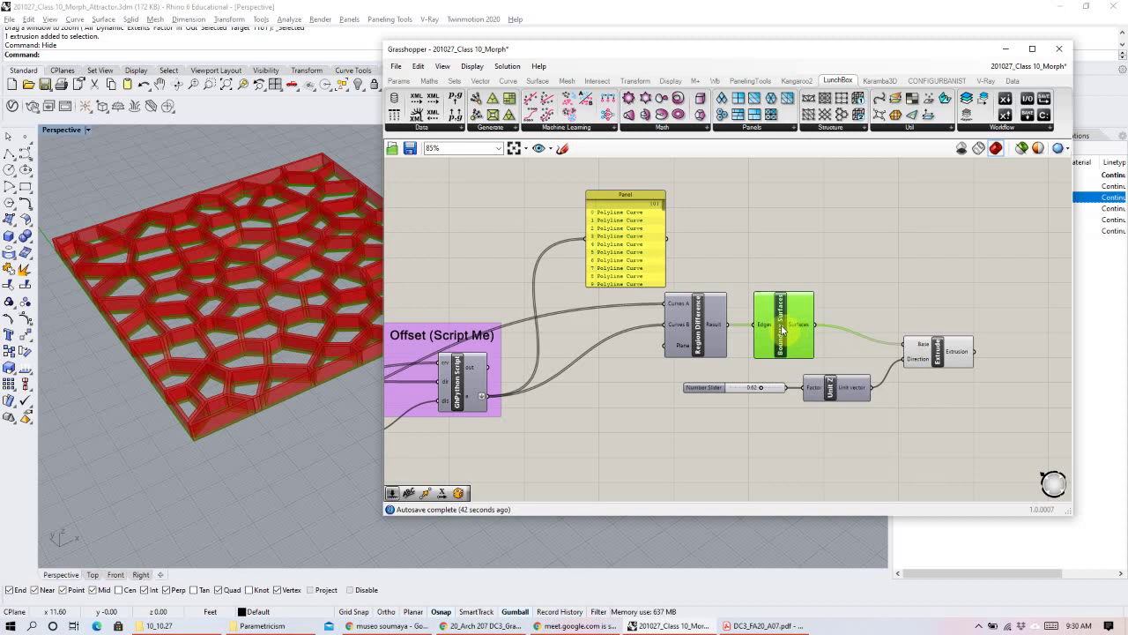
Switch the Rhino viewport to the Top view and frame the Voronoi pattern beside the Grasshopper window.
{"action": "left_click", "coordinate": [92, 573]}
{"action": "scroll", "coordinate": [231, 298], "scroll_direction": "down", "scroll_amount": 5}
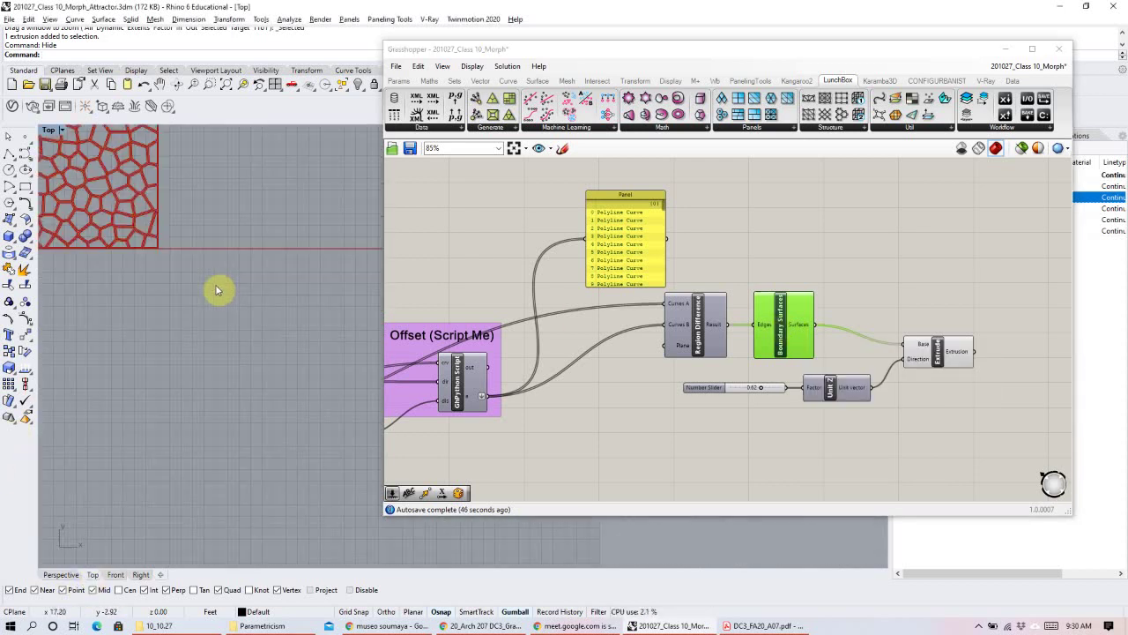
{"action": "scroll", "coordinate": [168, 272], "scroll_direction": "up", "scroll_amount": 2}
{"action": "right_click_drag", "start_coordinate": [168, 271], "coordinate": [293, 243]}
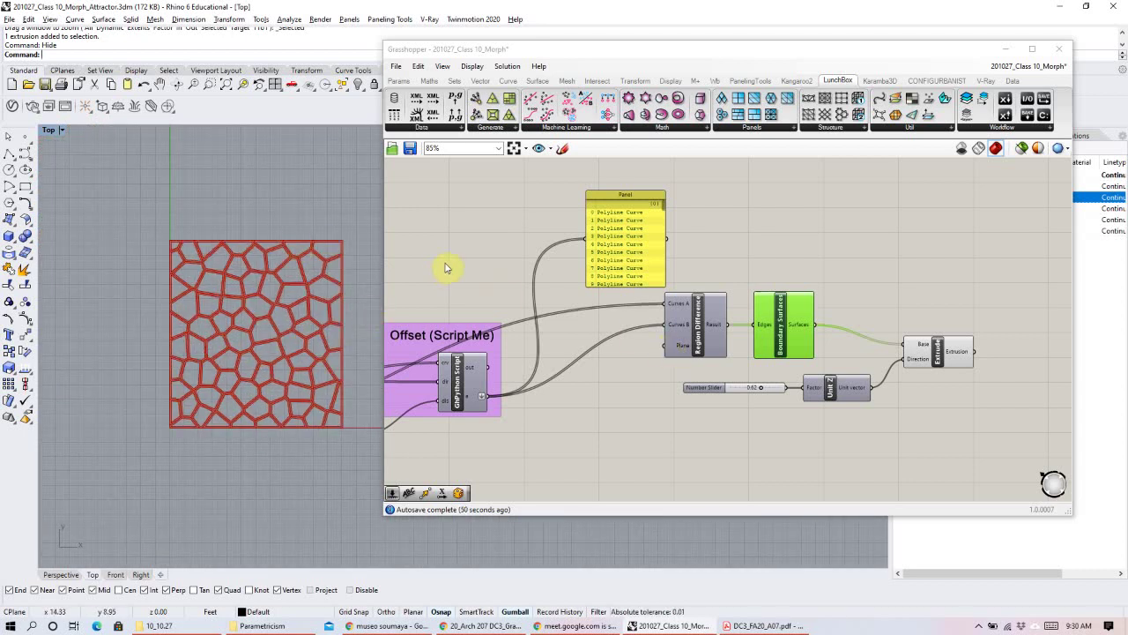
Select Region Difference, widen the Grasshopper window further and inspect the data entering its Curves inputs.
{"action": "left_click", "coordinate": [705, 342]}
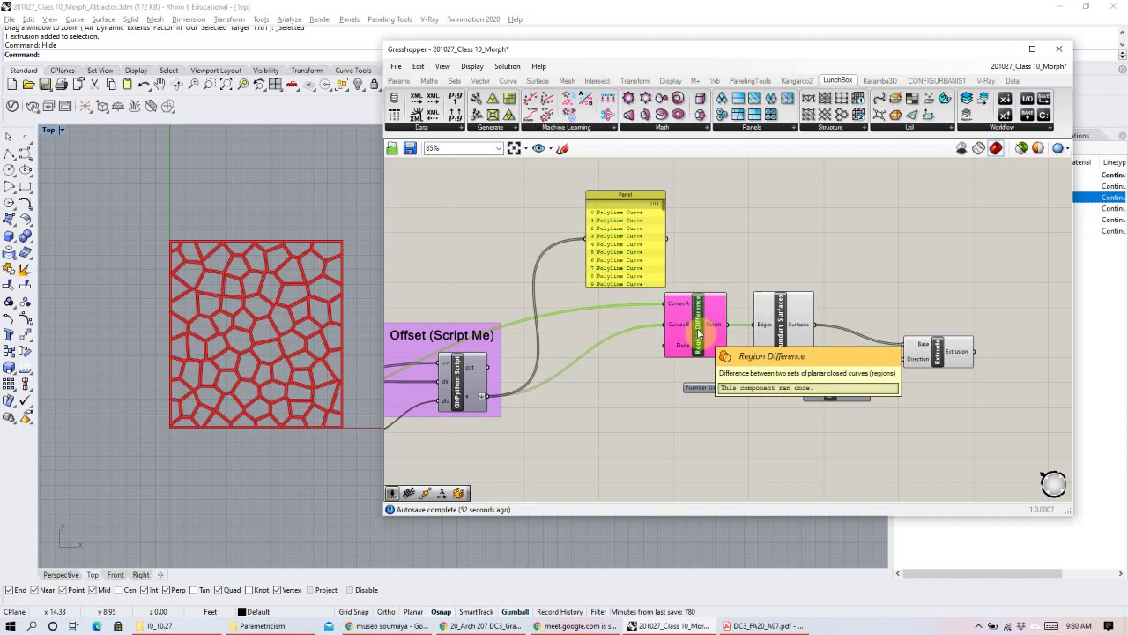
{"action": "right_click_drag", "start_coordinate": [700, 333], "coordinate": [800, 323]}
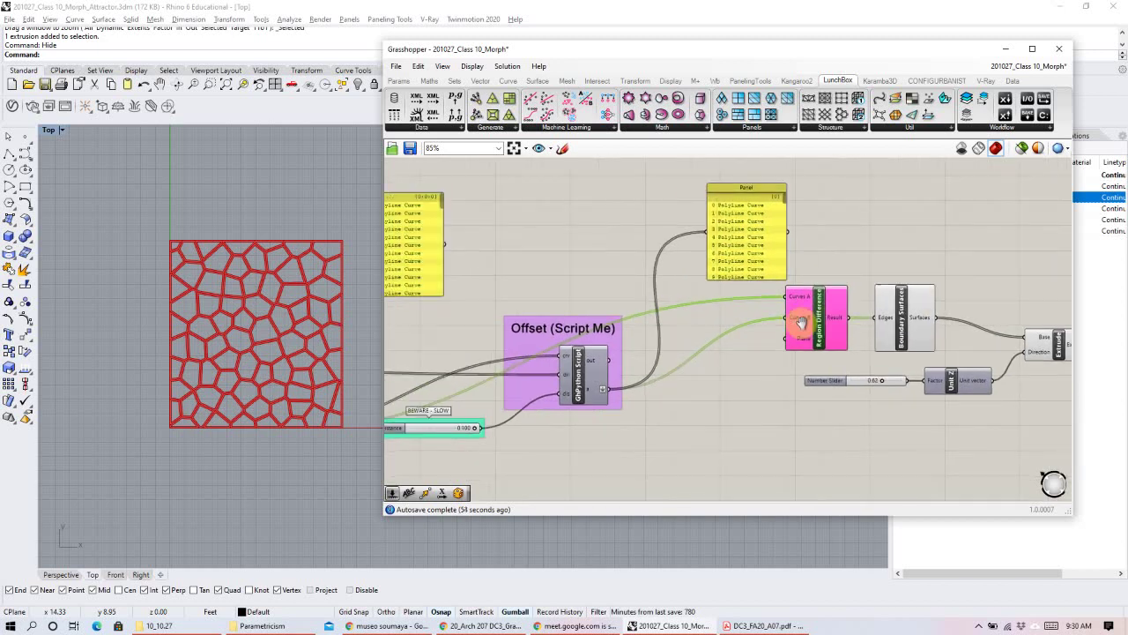
{"action": "left_click_drag", "start_coordinate": [384, 302], "coordinate": [352, 302]}
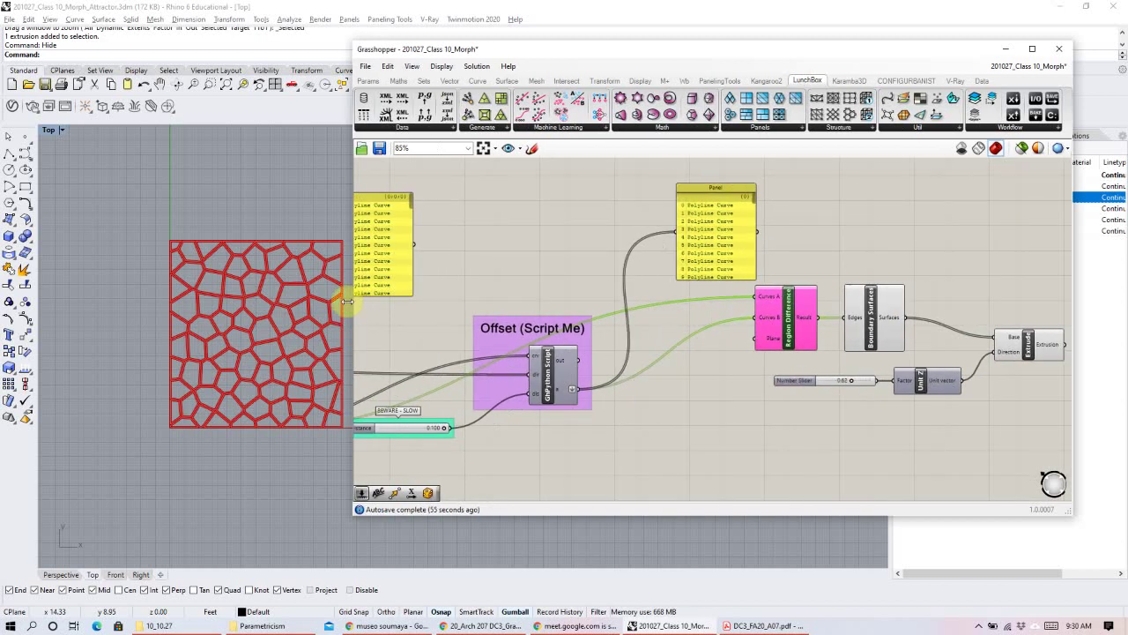
{"action": "right_click_drag", "start_coordinate": [512, 312], "coordinate": [554, 296]}
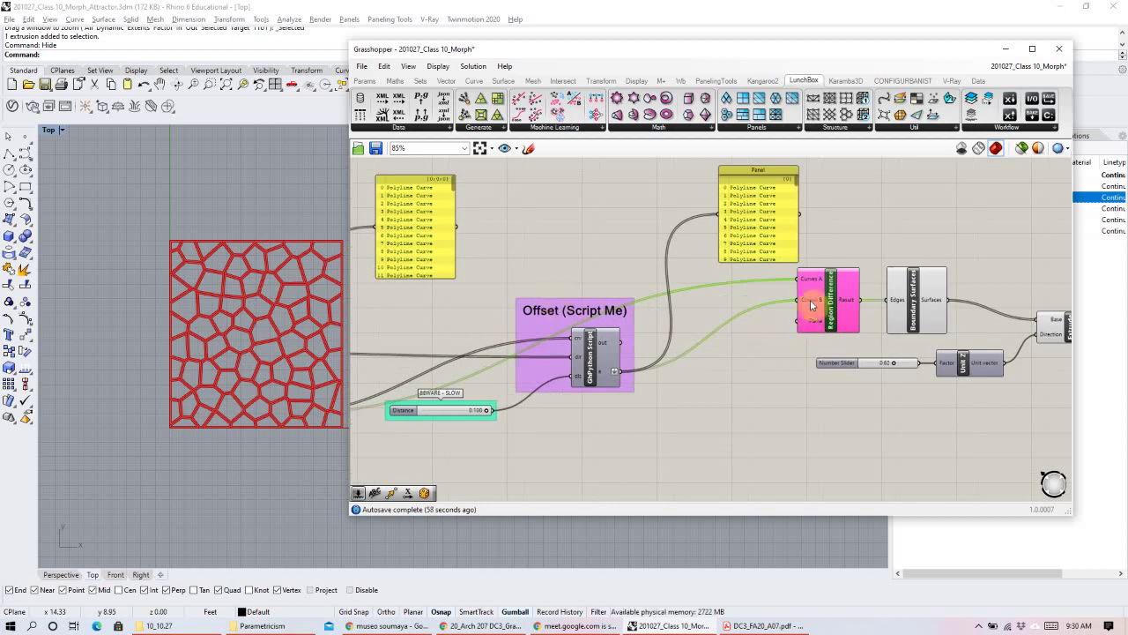
{"action": "mouse_move", "coordinate": [812, 287]}
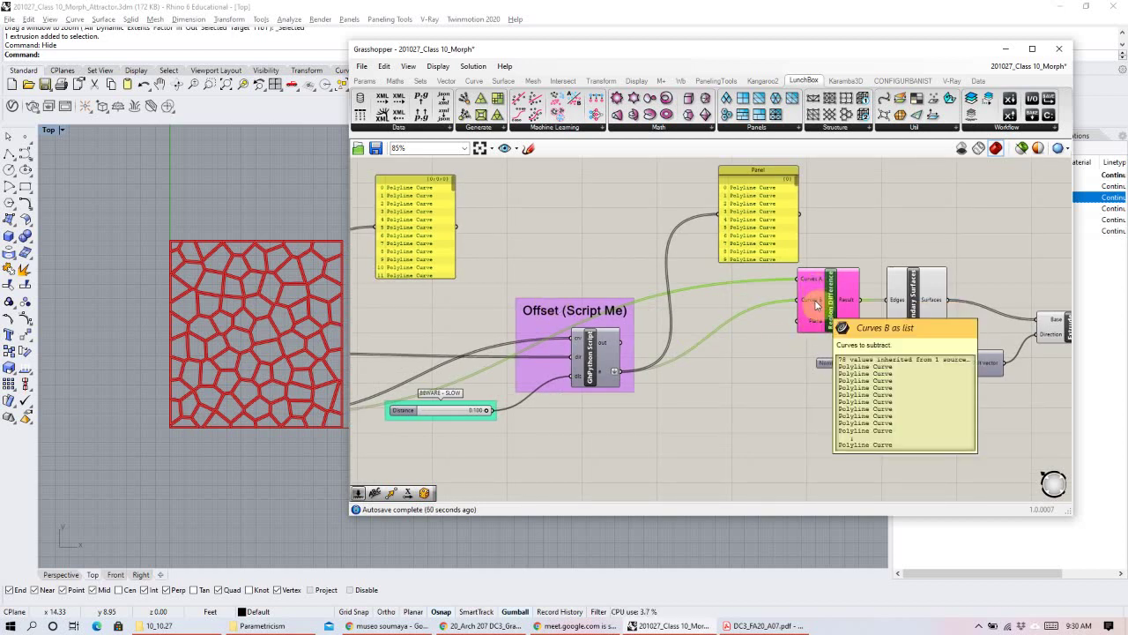
Highlight the Voronoi connections and move the Offset (Script Me) group slightly down to separate the wires.
{"action": "right_click_drag", "start_coordinate": [560, 351], "coordinate": [752, 338]}
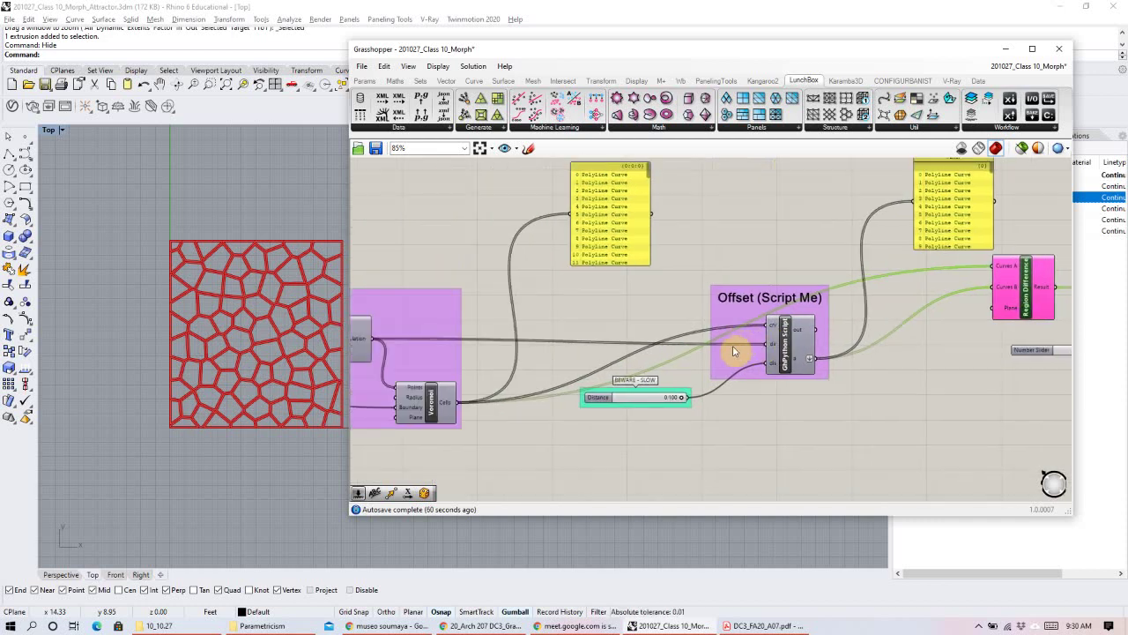
{"action": "left_click", "coordinate": [430, 404]}
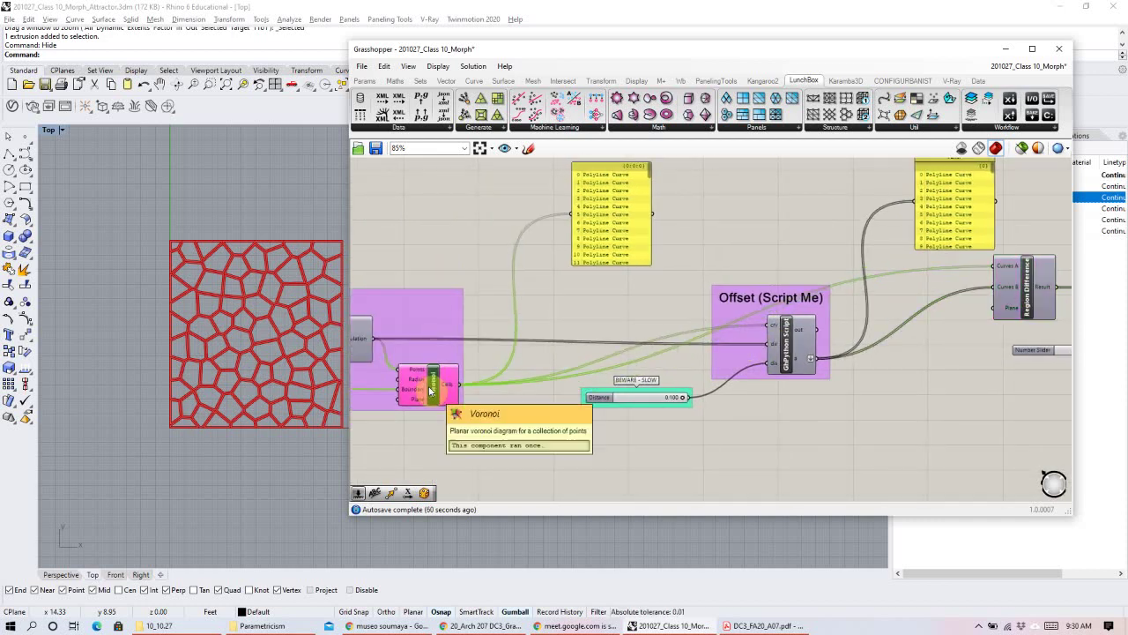
{"action": "left_click_drag", "start_coordinate": [746, 369], "coordinate": [748, 398]}
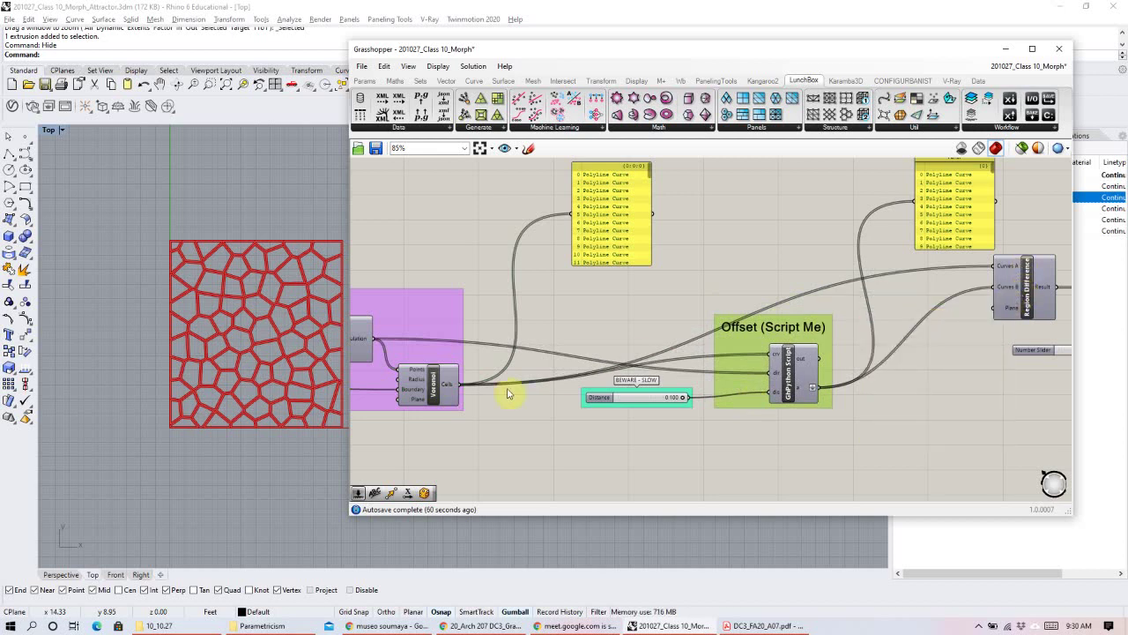
Trace the Voronoi cells and the offset script output to their panels and the Region Difference inputs.
{"action": "left_click", "coordinate": [426, 390]}
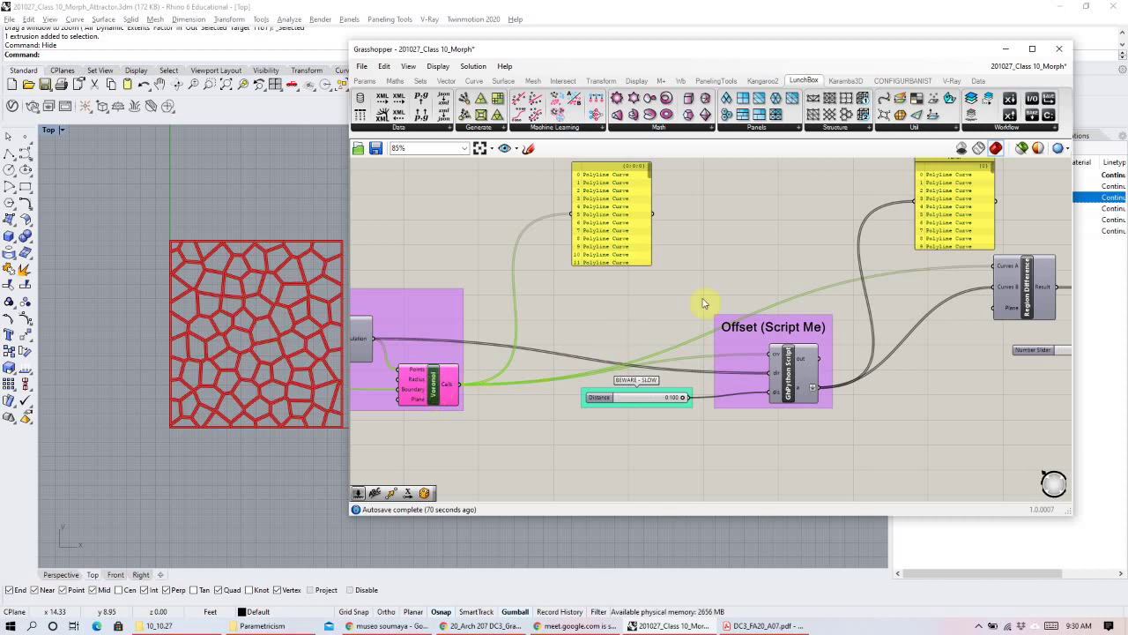
{"action": "right_click_drag", "start_coordinate": [625, 323], "coordinate": [608, 332]}
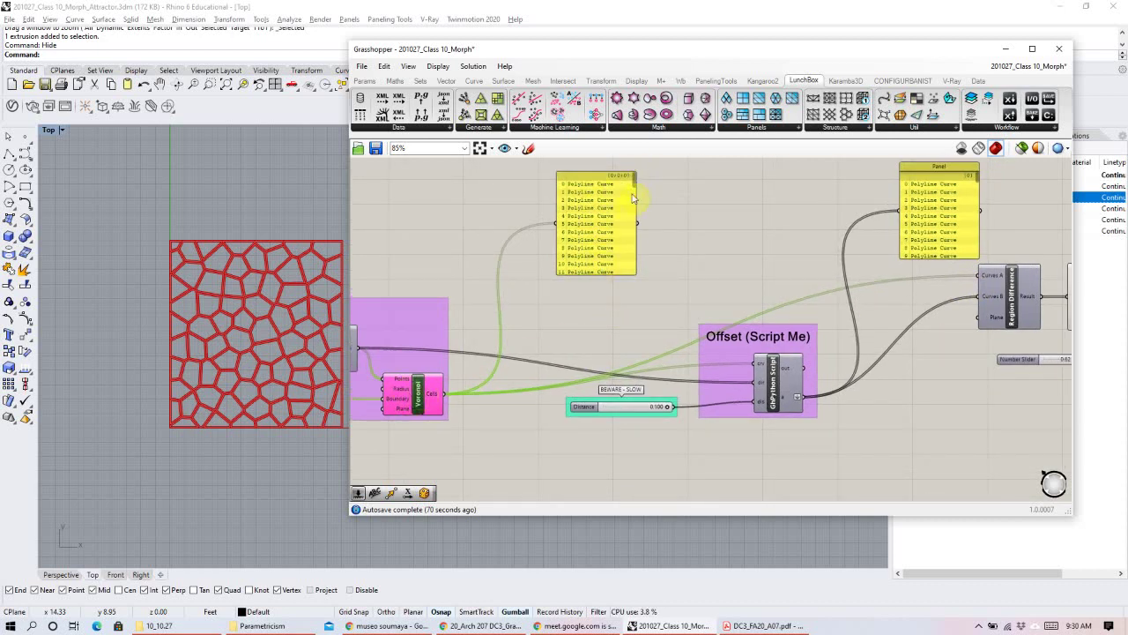
{"action": "mouse_move", "coordinate": [634, 185]}
{"action": "left_mouse_down"}
{"action": "mouse_move", "coordinate": [646, 269]}
{"action": "mouse_move", "coordinate": [654, 177]}
{"action": "left_mouse_up"}
{"action": "left_click", "coordinate": [793, 388]}
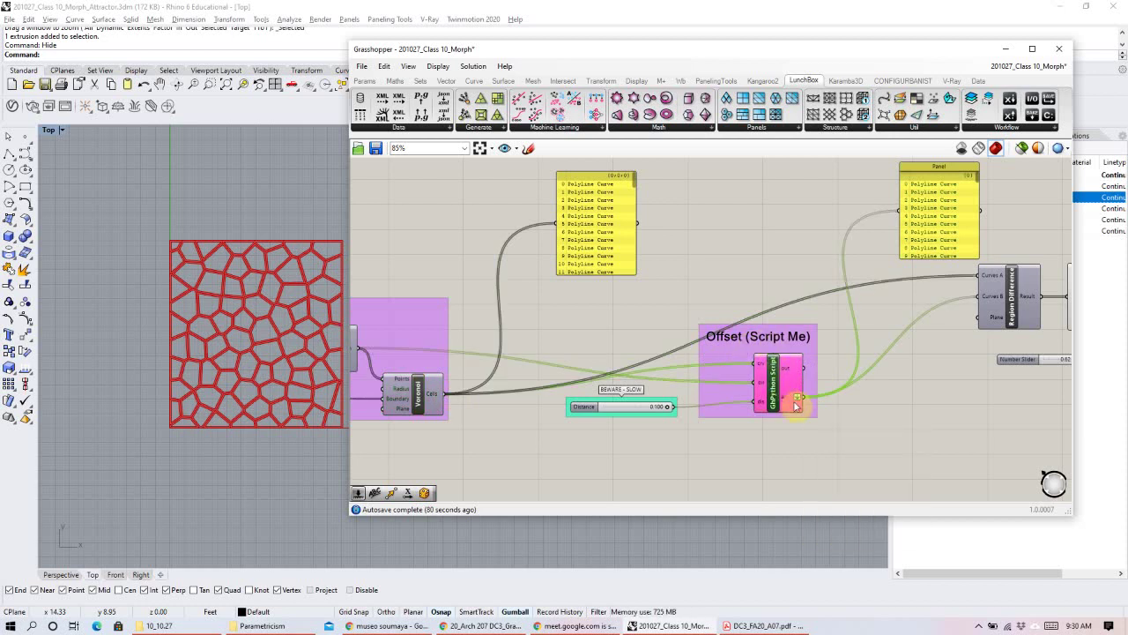
{"action": "mouse_move", "coordinate": [793, 395]}
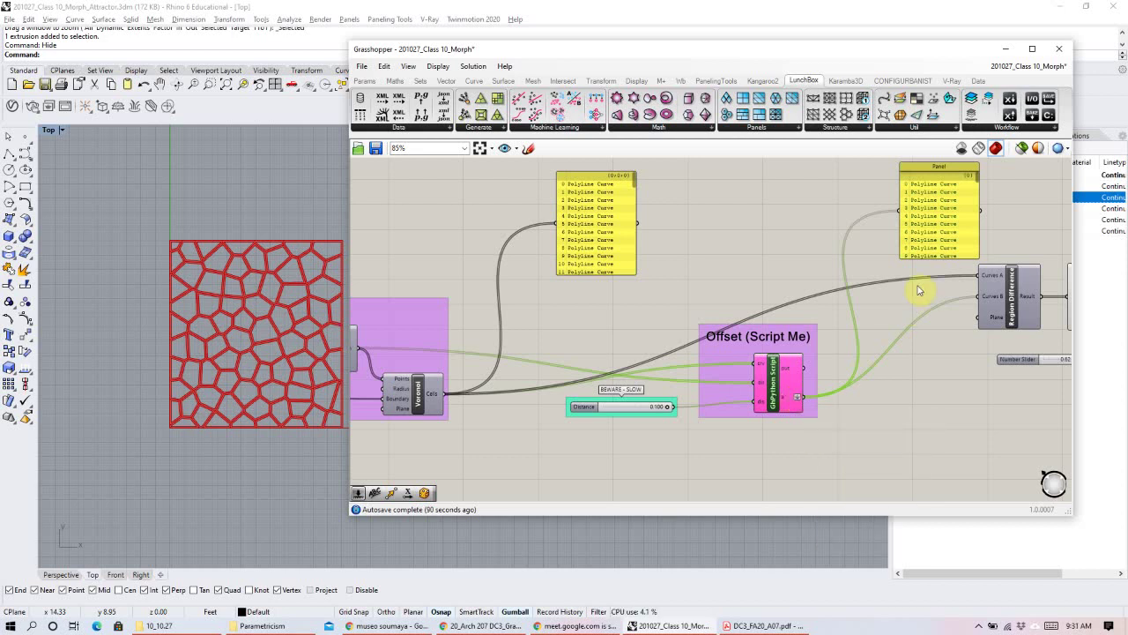
Shift the offset output panel away from Region Difference, then compare both curve panels and highlight Region Difference's input wires.
{"action": "left_click_drag", "start_coordinate": [932, 208], "coordinate": [900, 207]}
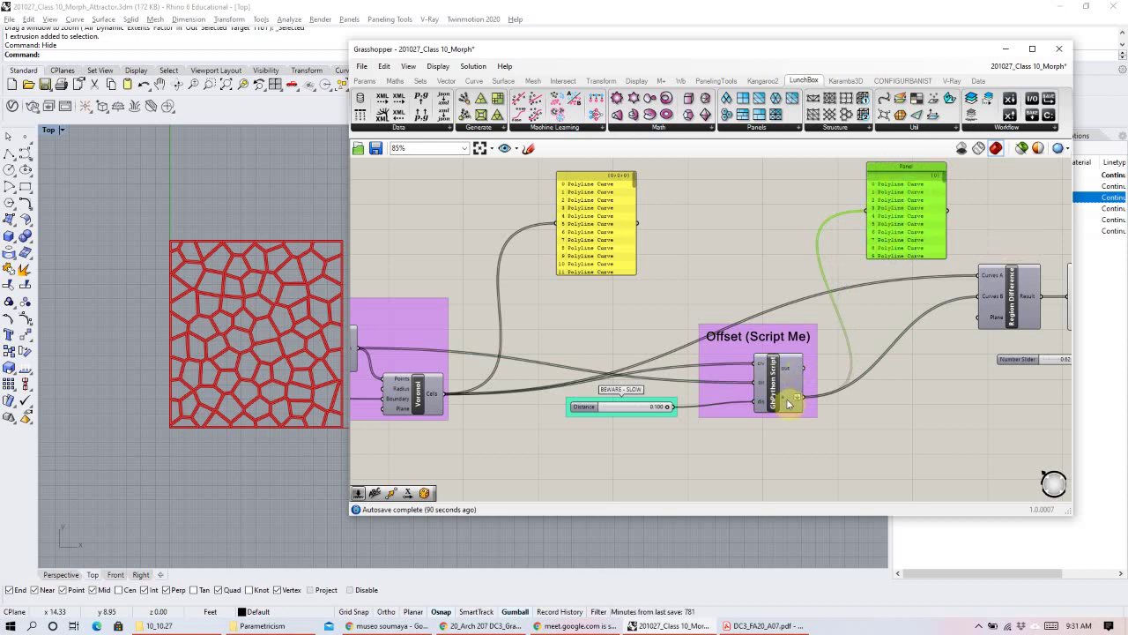
{"action": "left_click", "coordinate": [582, 209]}
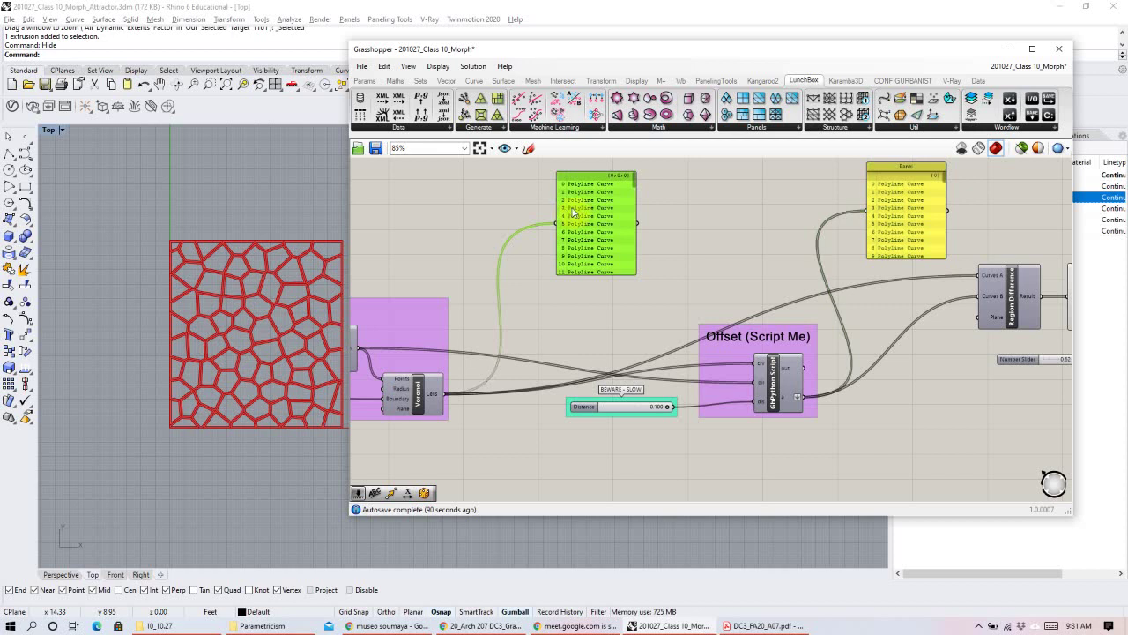
{"action": "left_click", "coordinate": [930, 206]}
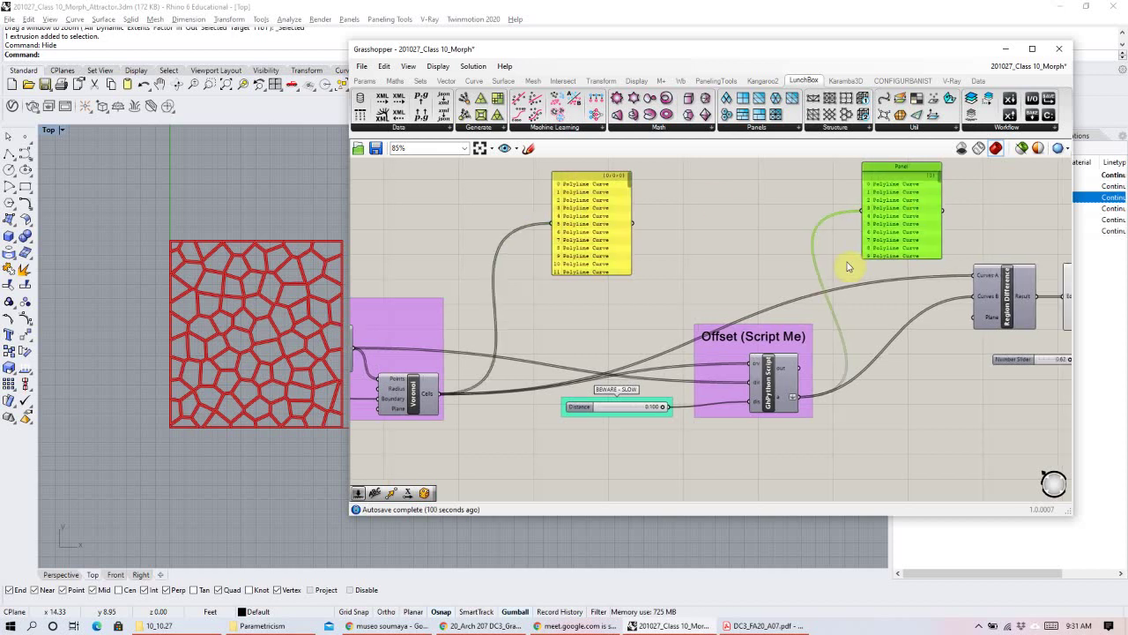
{"action": "right_click_drag", "start_coordinate": [860, 264], "coordinate": [740, 259]}
{"action": "left_click", "coordinate": [901, 321]}
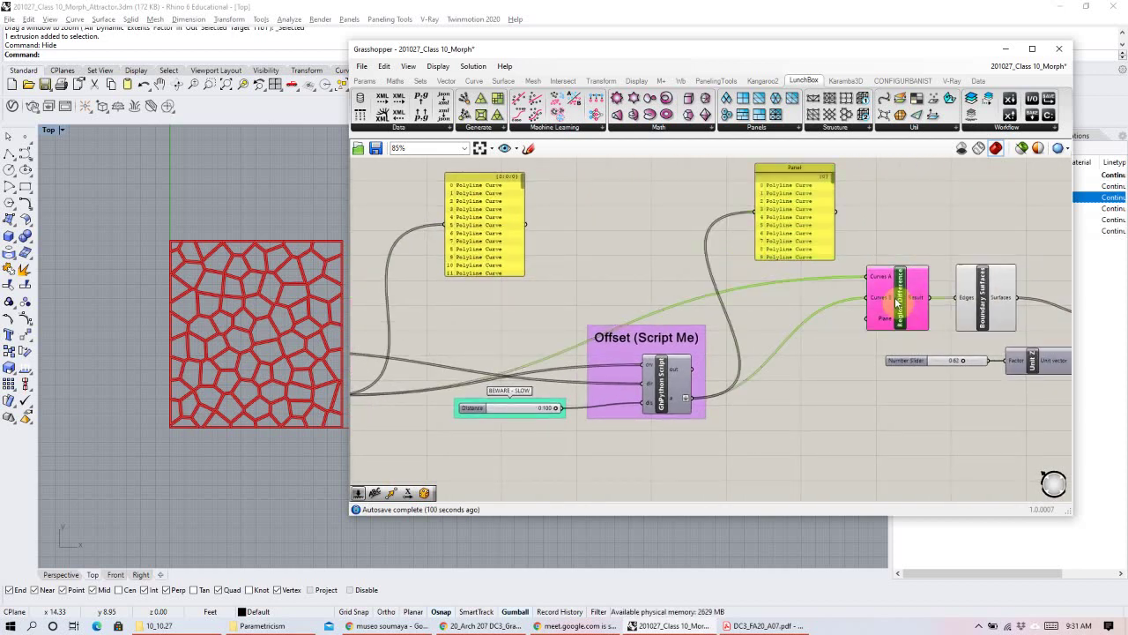
{"action": "right_click_drag", "start_coordinate": [973, 300], "coordinate": [819, 280]}
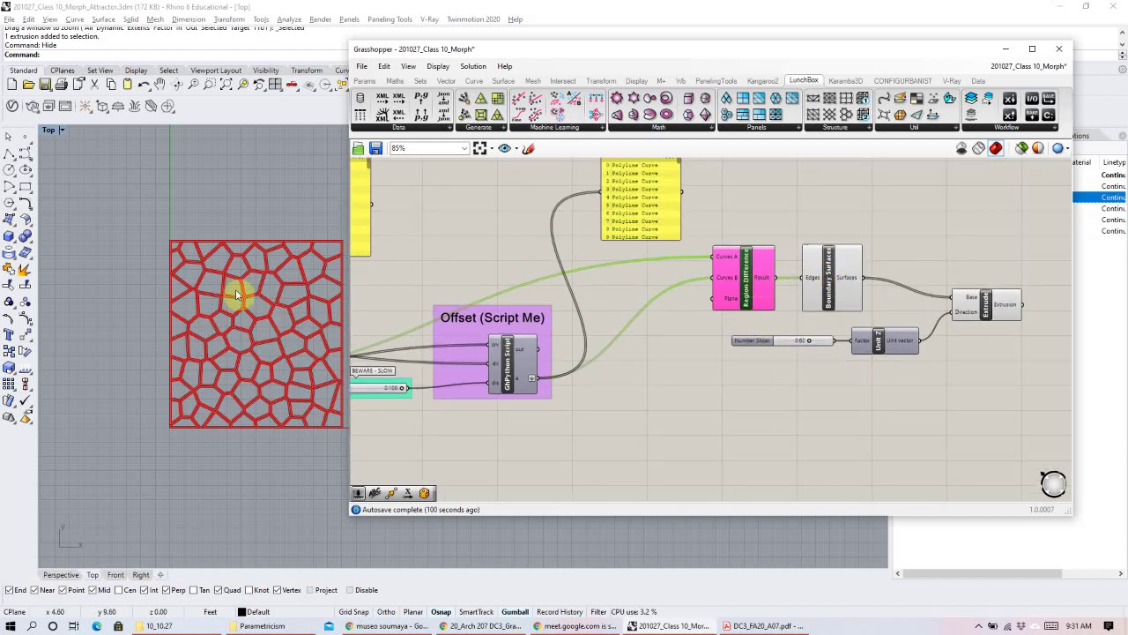
Zoom in on the Voronoi pattern in the Top viewport and examine the strips between the cells and their offsets.
{"action": "scroll", "coordinate": [229, 287], "scroll_direction": "up", "scroll_amount": 10}
{"action": "scroll", "coordinate": [207, 254], "scroll_direction": "up", "scroll_amount": 3}
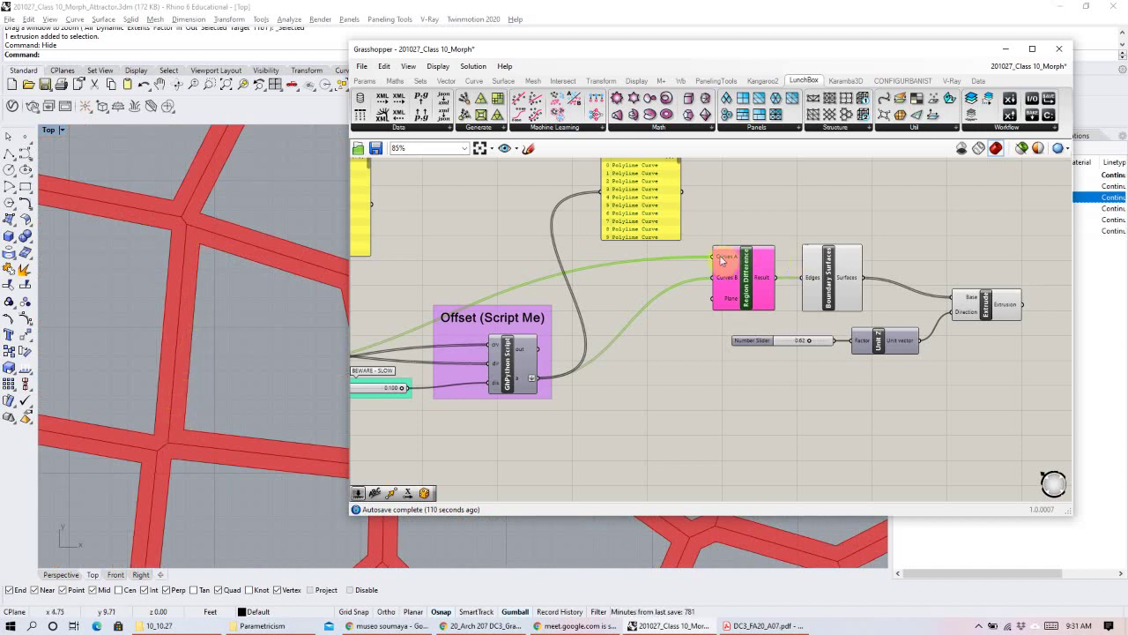
{"action": "left_click", "coordinate": [183, 243]}
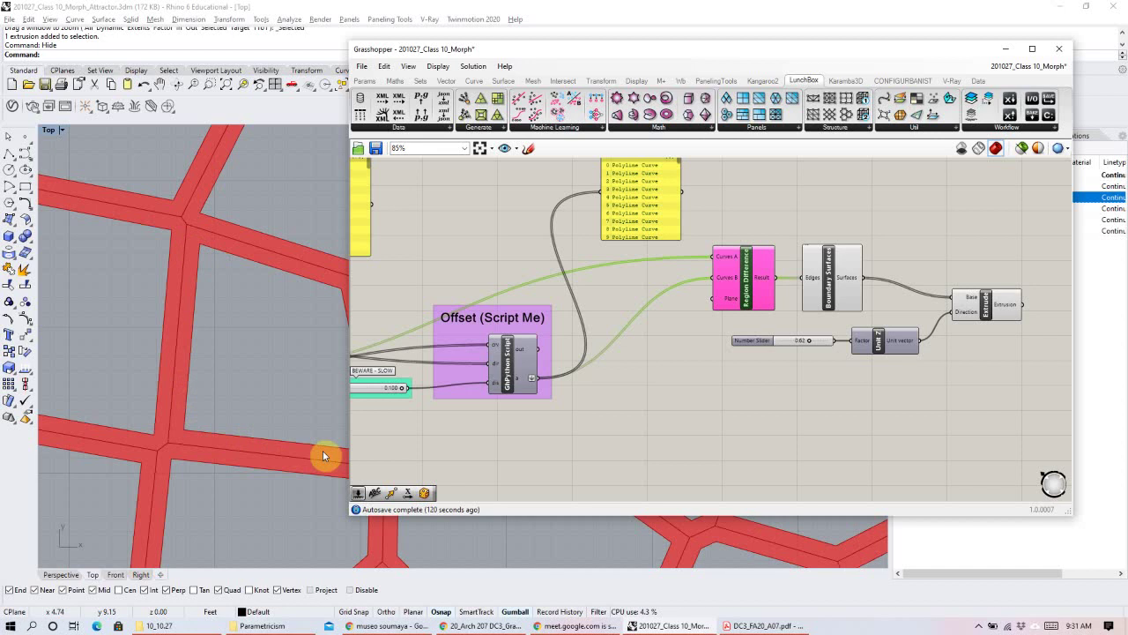
{"action": "left_click", "coordinate": [680, 377]}
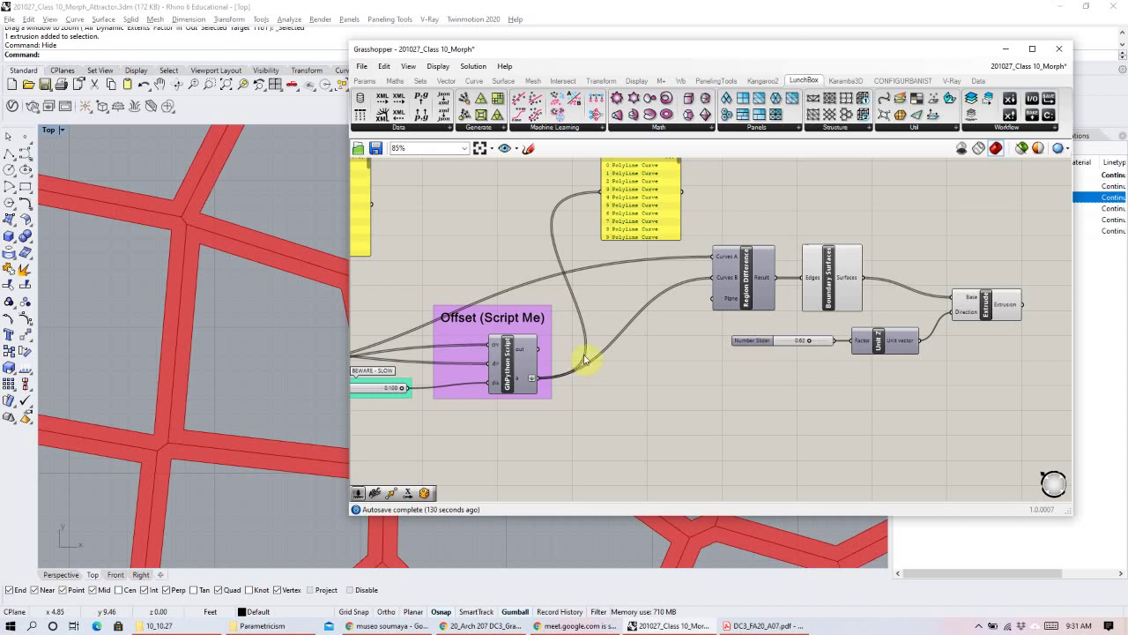
{"action": "right_click_drag", "start_coordinate": [554, 317], "coordinate": [649, 325]}
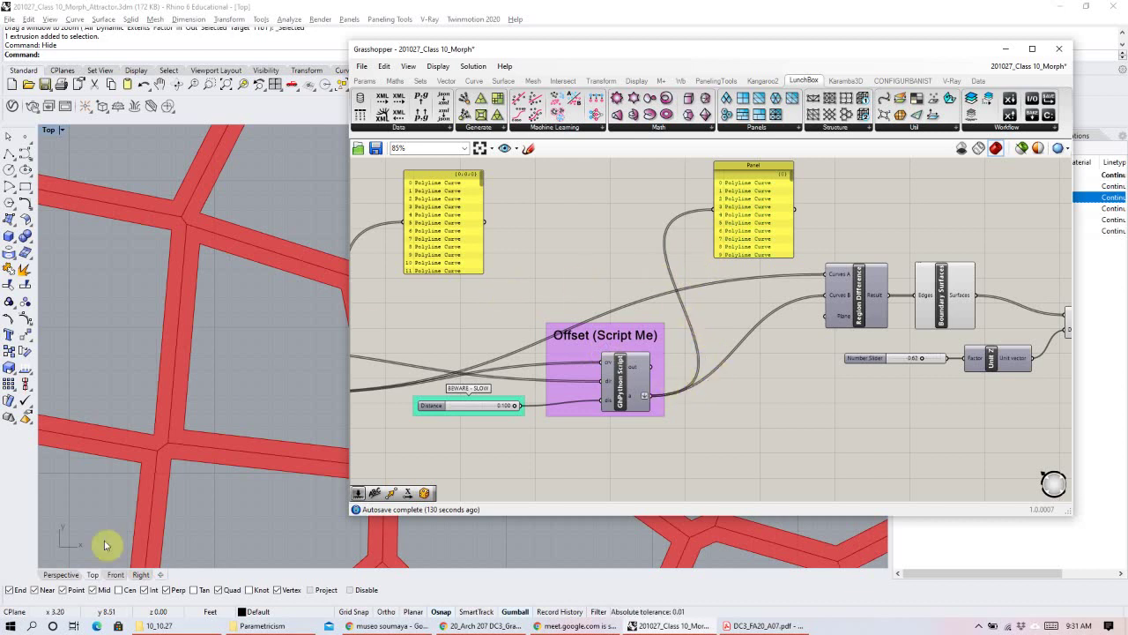
Switch the Rhino viewport to Perspective and compare the Voronoi cells panel with the offset output panel.
{"action": "left_click", "coordinate": [67, 574]}
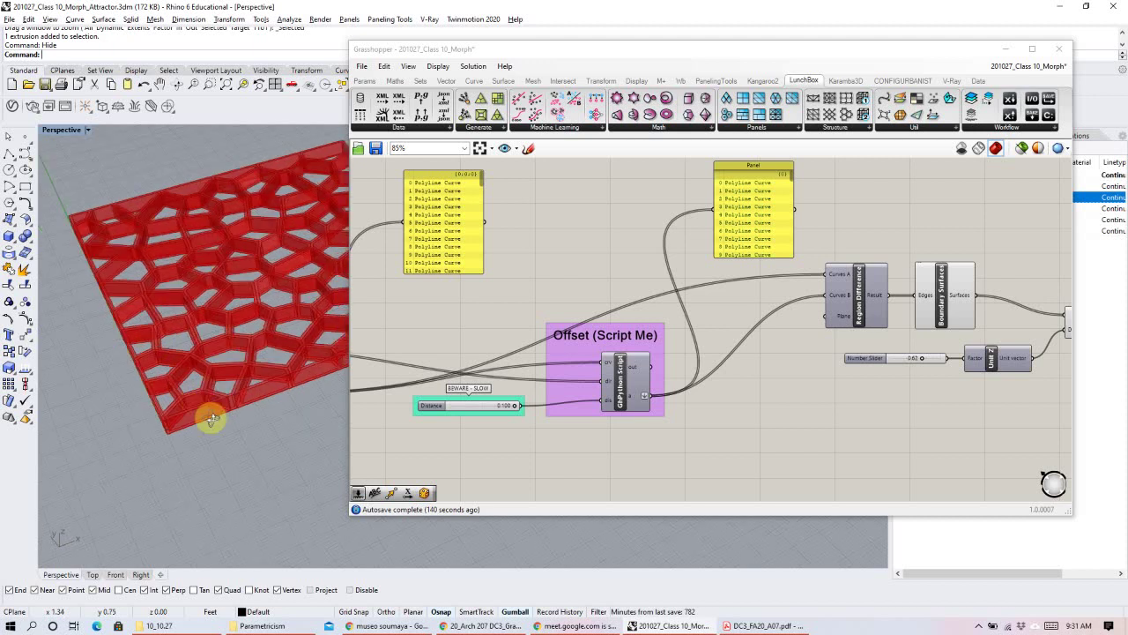
{"action": "left_click", "coordinate": [432, 227]}
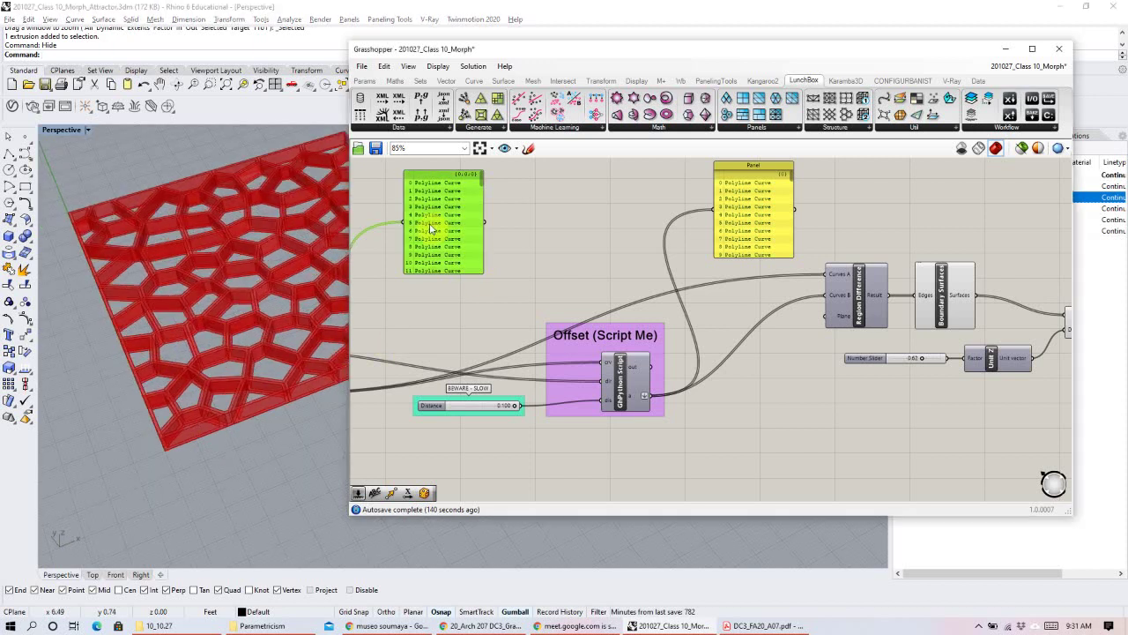
{"action": "left_click", "coordinate": [740, 230]}
{"action": "left_click", "coordinate": [739, 461]}
Duplicate the GhPython Script component below the Offset (Script Me) group and remove Flatten from the copy's output a.
{"action": "left_click", "coordinate": [631, 398]}
{"action": "left_click_drag", "start_coordinate": [633, 397], "coordinate": [637, 487], "text": "alt"}
{"action": "right_click_drag", "start_coordinate": [689, 430], "coordinate": [693, 349]}
{"action": "right_click", "coordinate": [652, 397]}
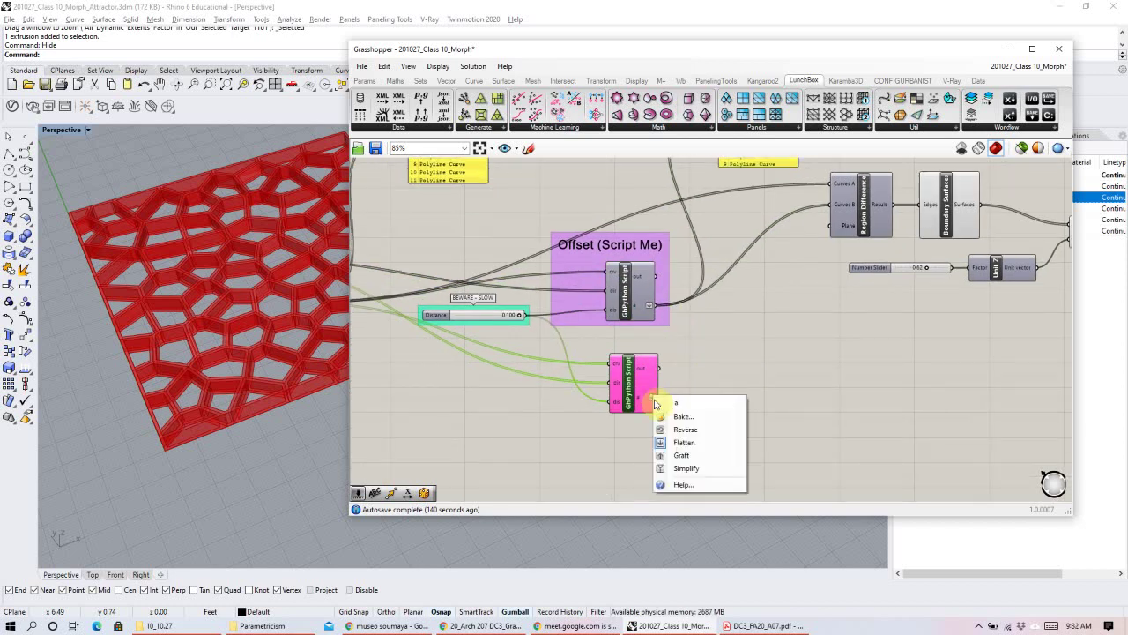
{"action": "left_click", "coordinate": [685, 443]}
Copy the offset output panel beside the duplicated script, connect it to the copy's output a and make it taller.
{"action": "scroll", "coordinate": [539, 487], "scroll_direction": "down", "scroll_amount": 2}
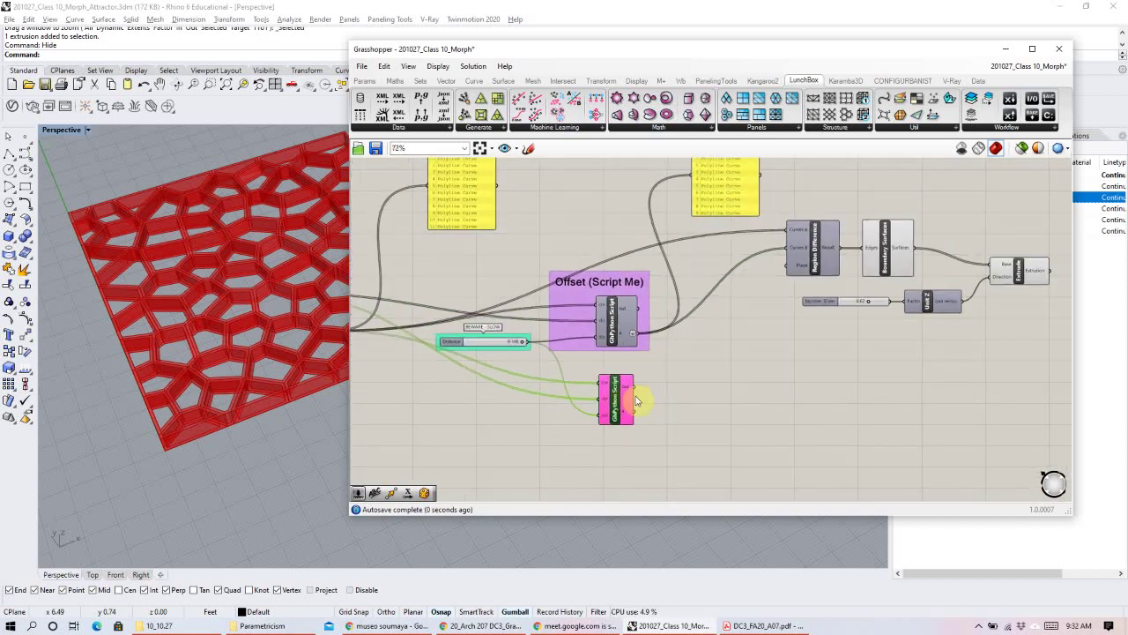
{"action": "left_click", "coordinate": [745, 192]}
{"action": "left_click_drag", "start_coordinate": [739, 192], "coordinate": [746, 439], "text": "alt"}
{"action": "left_click_drag", "start_coordinate": [629, 423], "coordinate": [696, 446]}
{"action": "left_click_drag", "start_coordinate": [737, 403], "coordinate": [736, 336]}
{"action": "right_click_drag", "start_coordinate": [753, 312], "coordinate": [741, 343]}
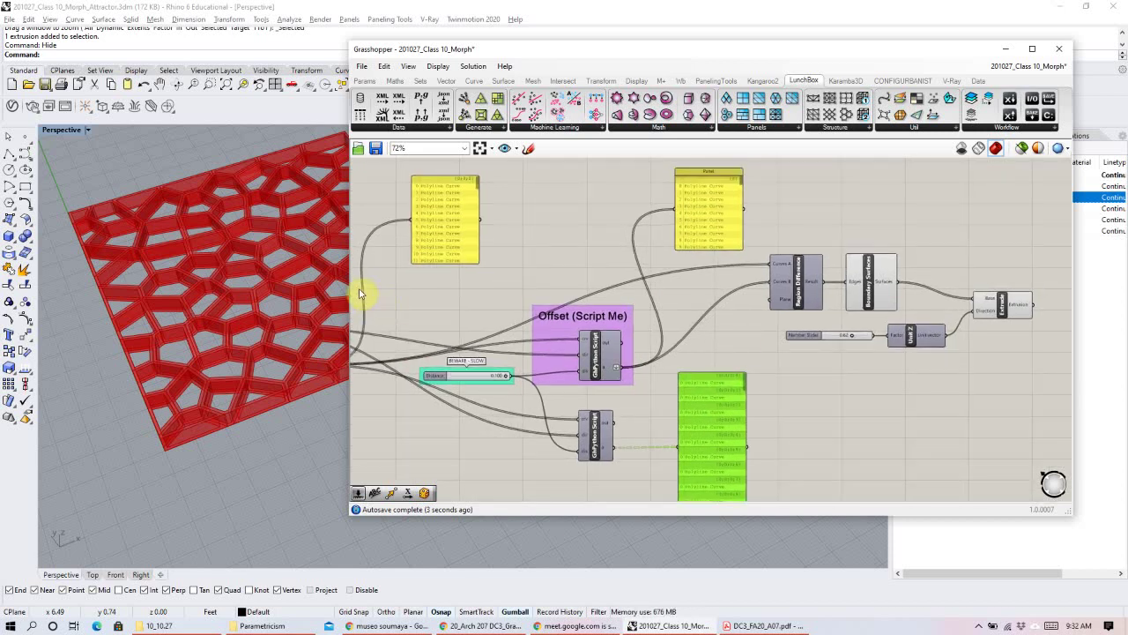
Enlarge the Grasshopper window in width and height, and compare the Voronoi cells panel with the unflattened script output.
{"action": "left_click_drag", "start_coordinate": [351, 287], "coordinate": [158, 273]}
{"action": "left_click_drag", "start_coordinate": [587, 518], "coordinate": [585, 590]}
{"action": "right_click_drag", "start_coordinate": [605, 335], "coordinate": [616, 381]}
{"action": "right_click_drag", "start_coordinate": [537, 371], "coordinate": [592, 196]}
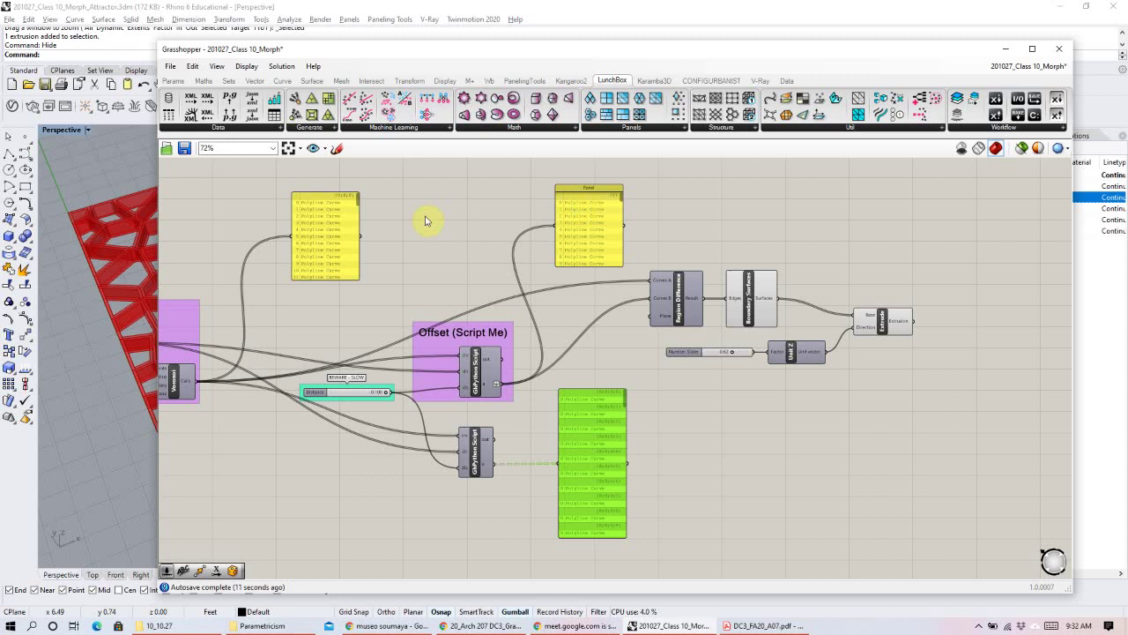
{"action": "left_click", "coordinate": [343, 231]}
{"action": "right_click_drag", "start_coordinate": [393, 299], "coordinate": [462, 290]}
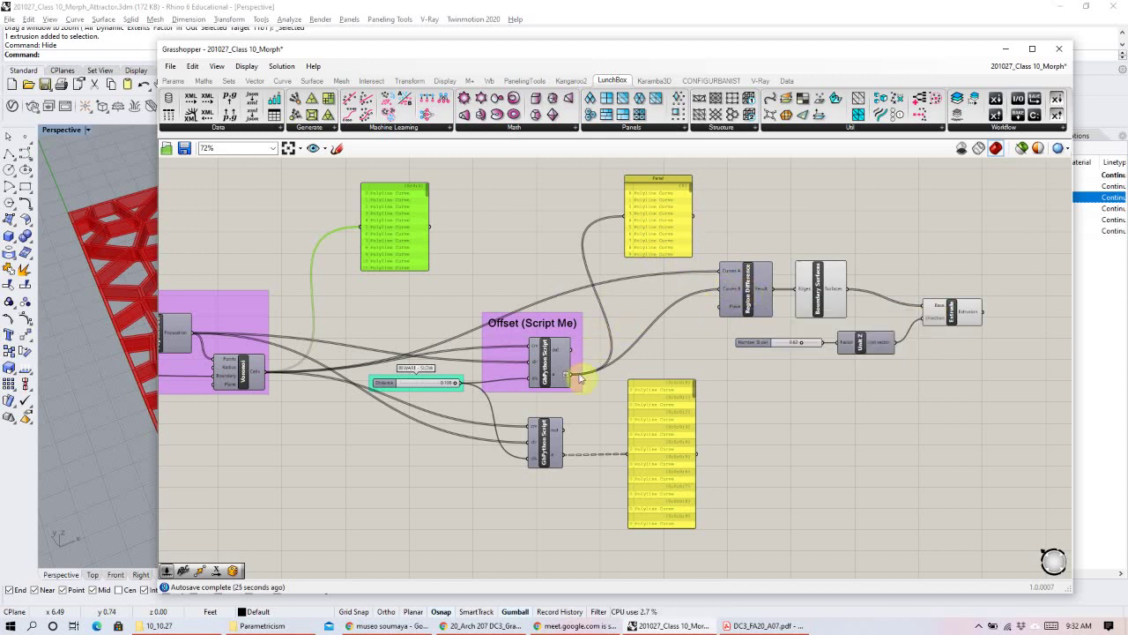
Nudge the duplicated GhPython Script closer to the original and flatten its output a.
{"action": "scroll", "coordinate": [617, 437], "scroll_direction": "up", "scroll_amount": 2}
{"action": "left_click", "coordinate": [539, 443]}
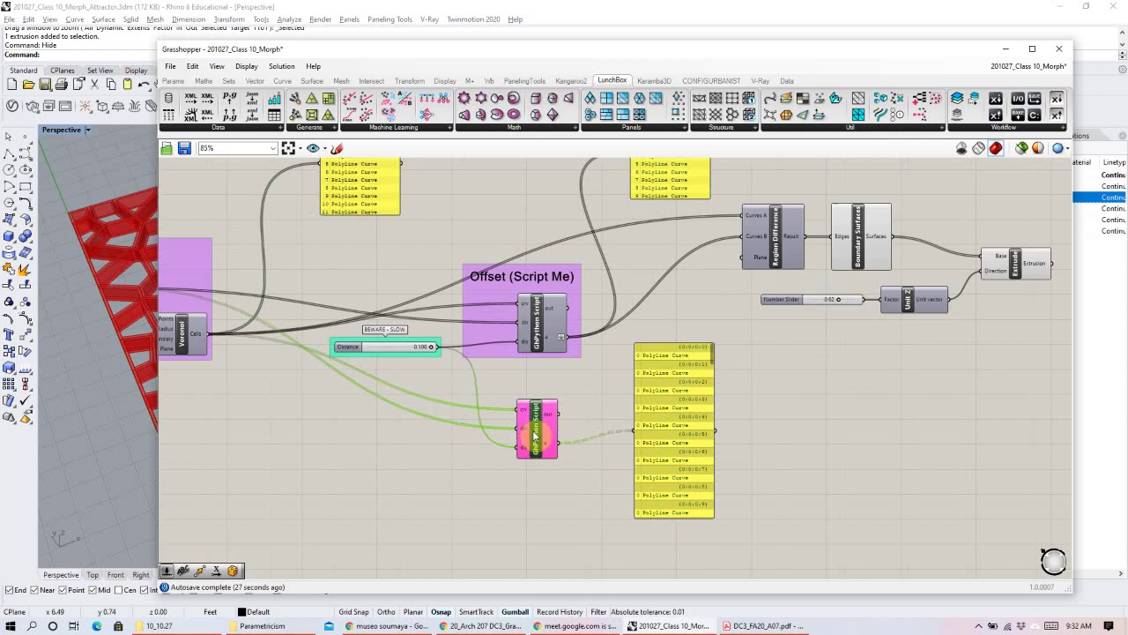
{"action": "left_click_drag", "start_coordinate": [537, 420], "coordinate": [540, 415]}
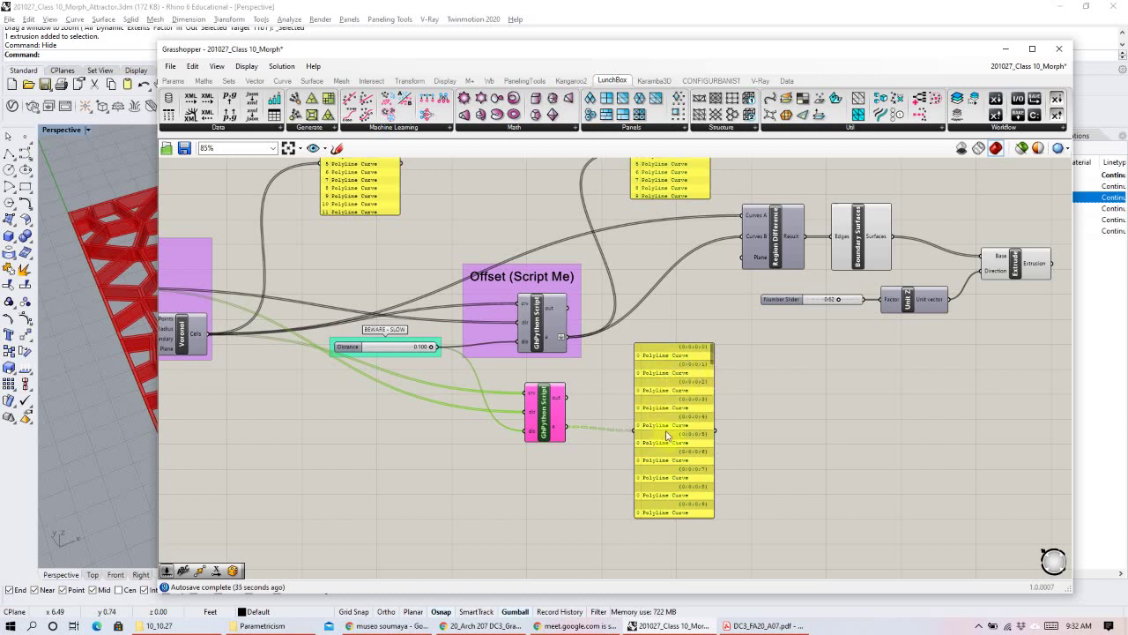
{"action": "right_click_drag", "start_coordinate": [701, 395], "coordinate": [760, 477]}
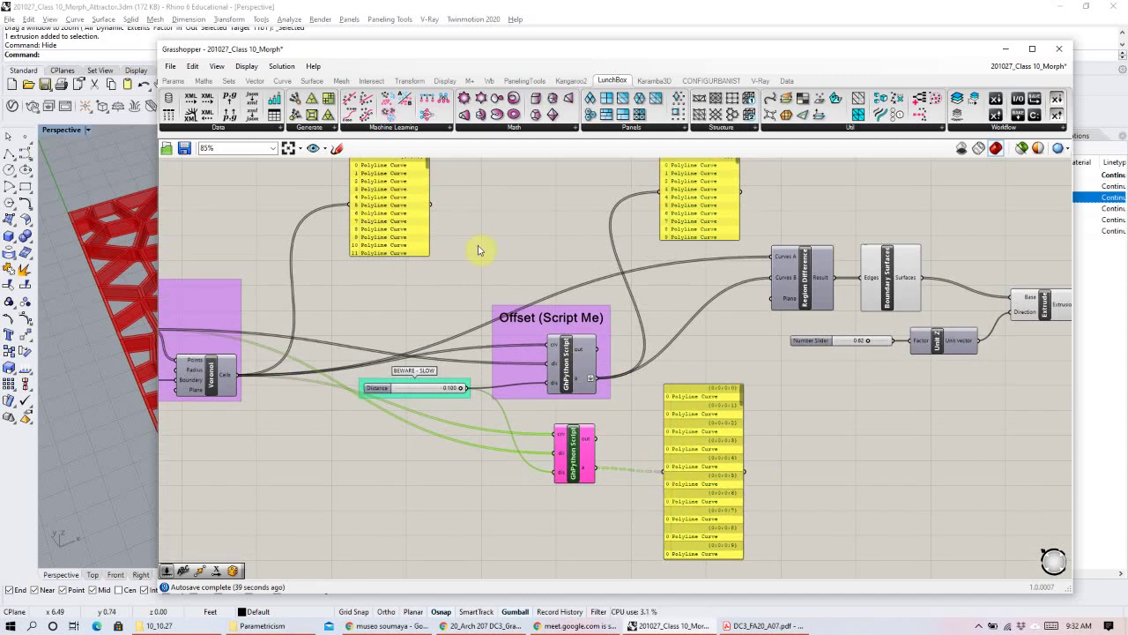
{"action": "right_click_drag", "start_coordinate": [723, 454], "coordinate": [726, 477]}
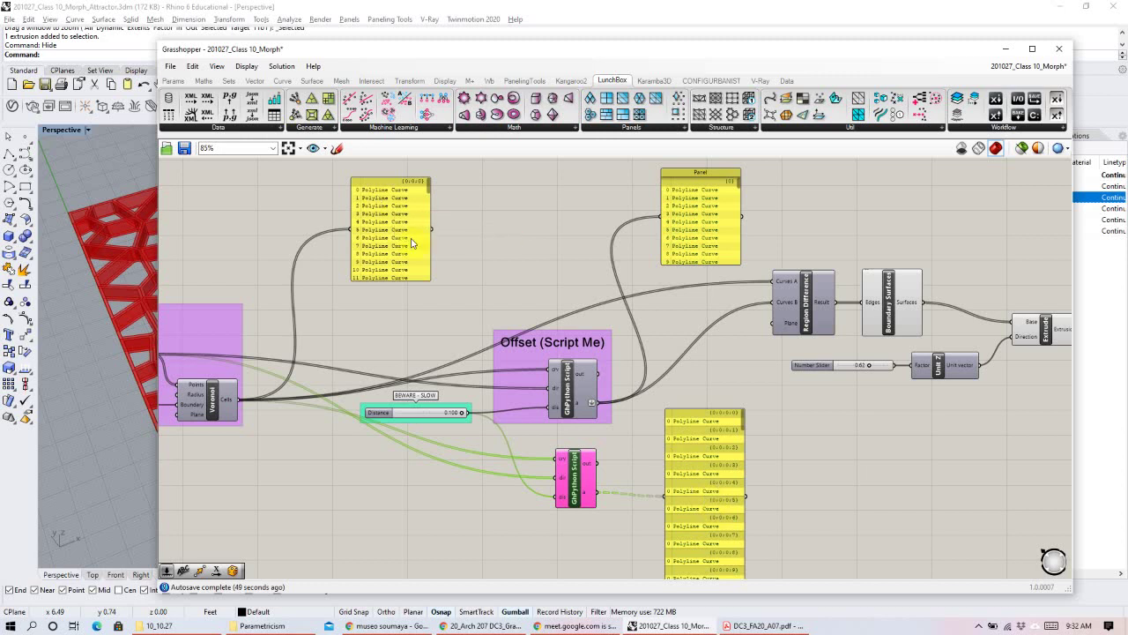
{"action": "right_click", "coordinate": [589, 494]}
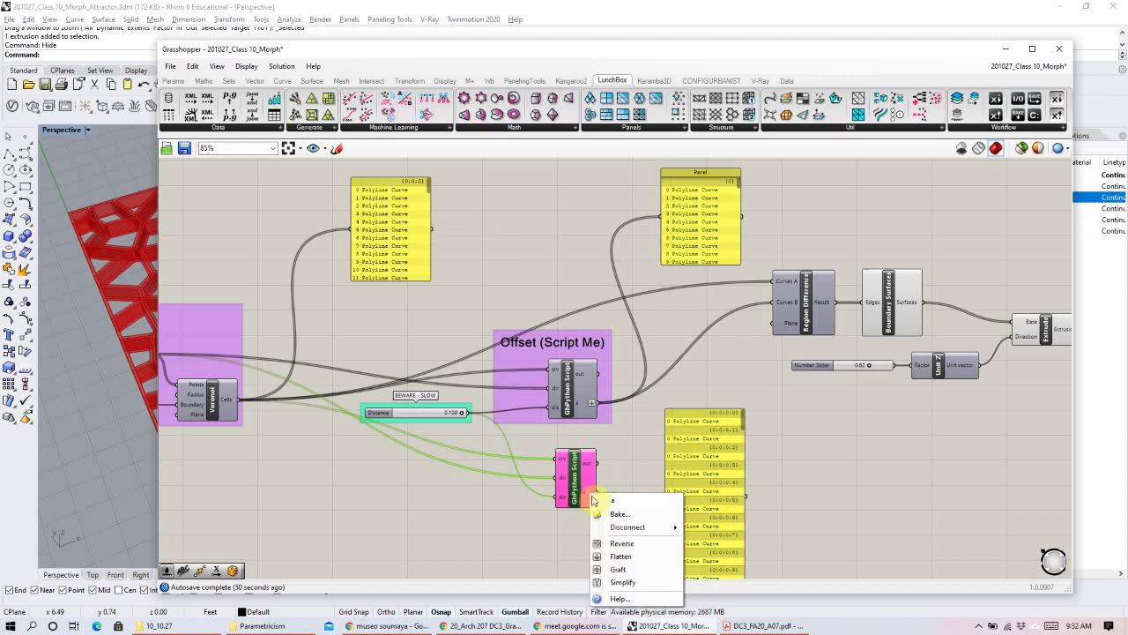
{"action": "left_click", "coordinate": [621, 557]}
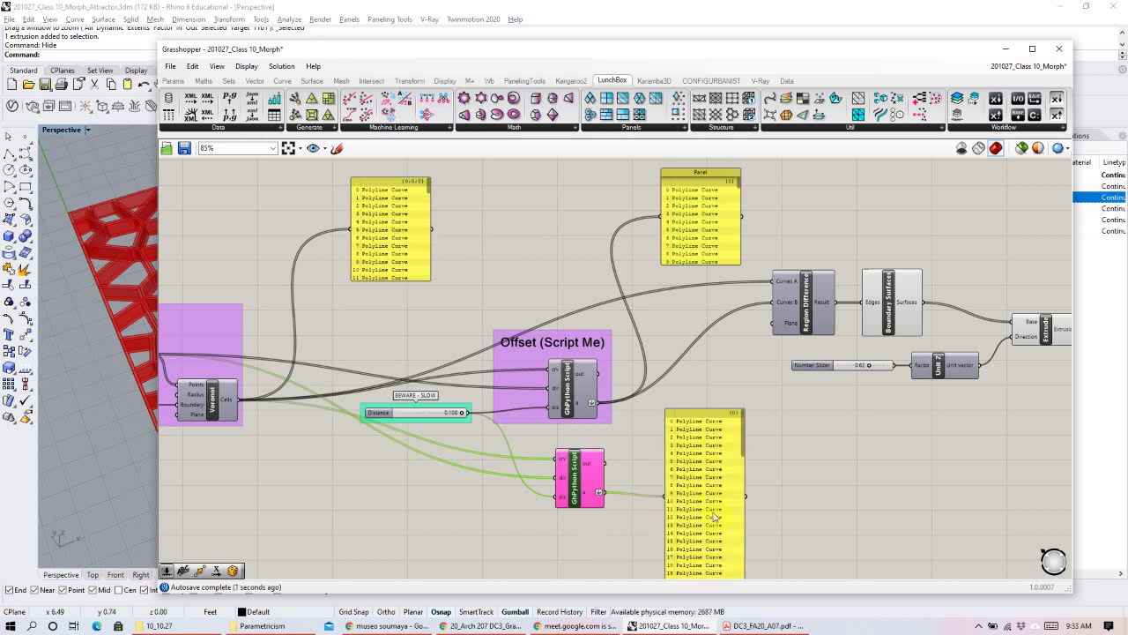
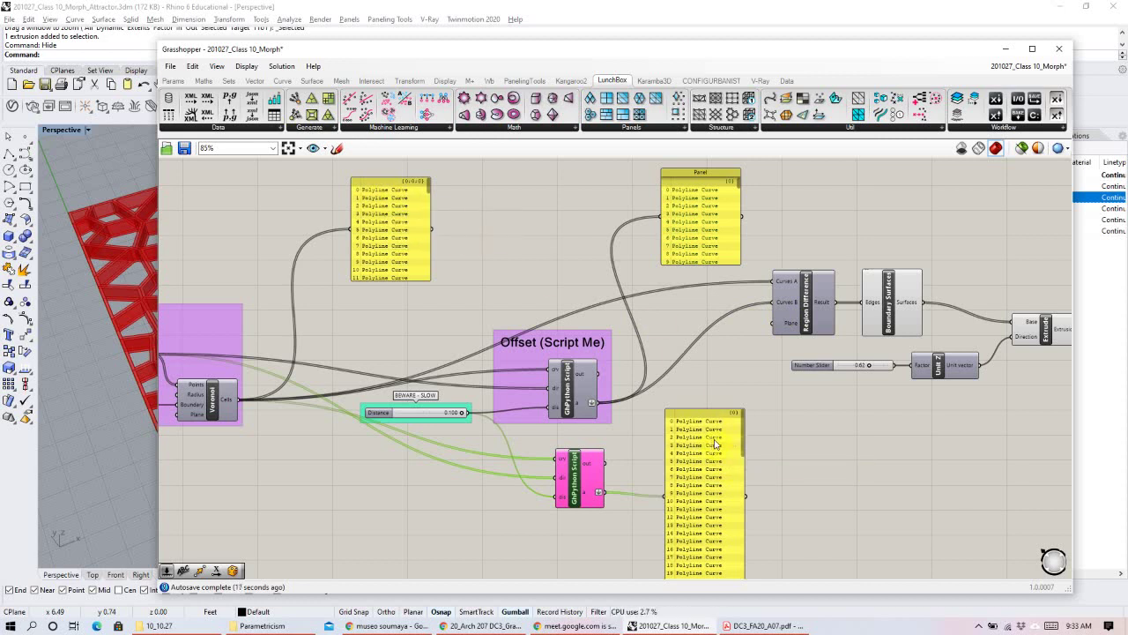
Delete the duplicated GhPython Script together with its connected panel.
{"action": "left_click_drag", "start_coordinate": [848, 474], "coordinate": [719, 492]}
{"action": "left_click", "coordinate": [795, 483]}
{"action": "left_click_drag", "start_coordinate": [793, 481], "coordinate": [577, 521]}
{"action": "key", "text": "Delete"}
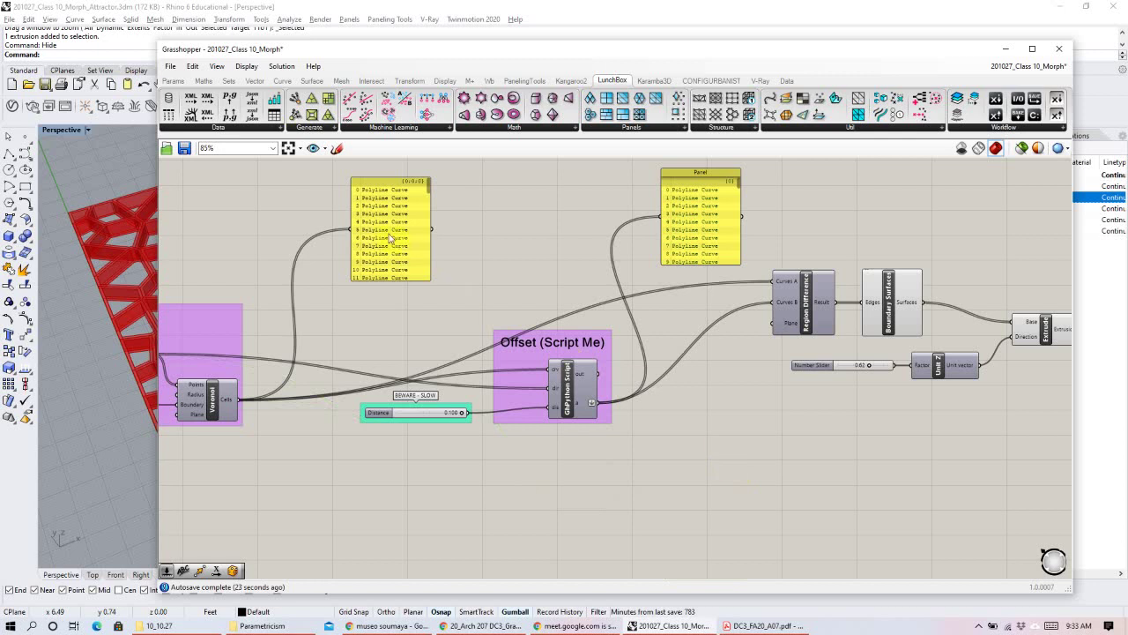
Move the offset output panel below the wires and align Region Difference and Boundary Surfaces in a straight row.
{"action": "left_click_drag", "start_coordinate": [705, 212], "coordinate": [700, 470]}
{"action": "left_click", "coordinate": [811, 295]}
{"action": "left_click_drag", "start_coordinate": [812, 292], "coordinate": [808, 290]}
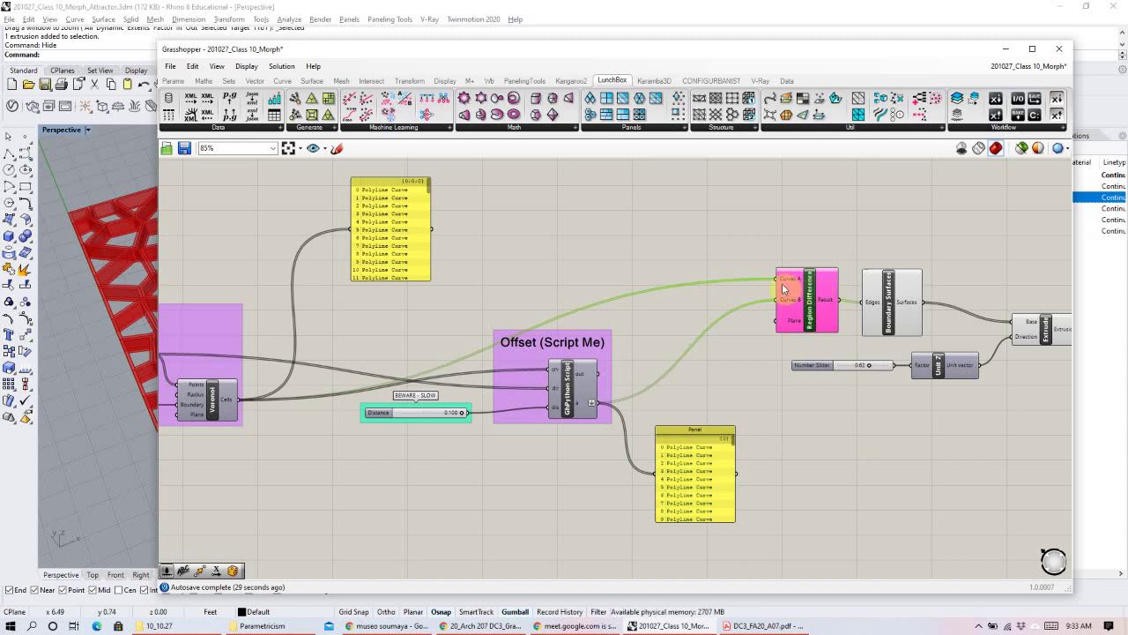
{"action": "right_click_drag", "start_coordinate": [858, 321], "coordinate": [644, 309]}
{"action": "left_click", "coordinate": [692, 296]}
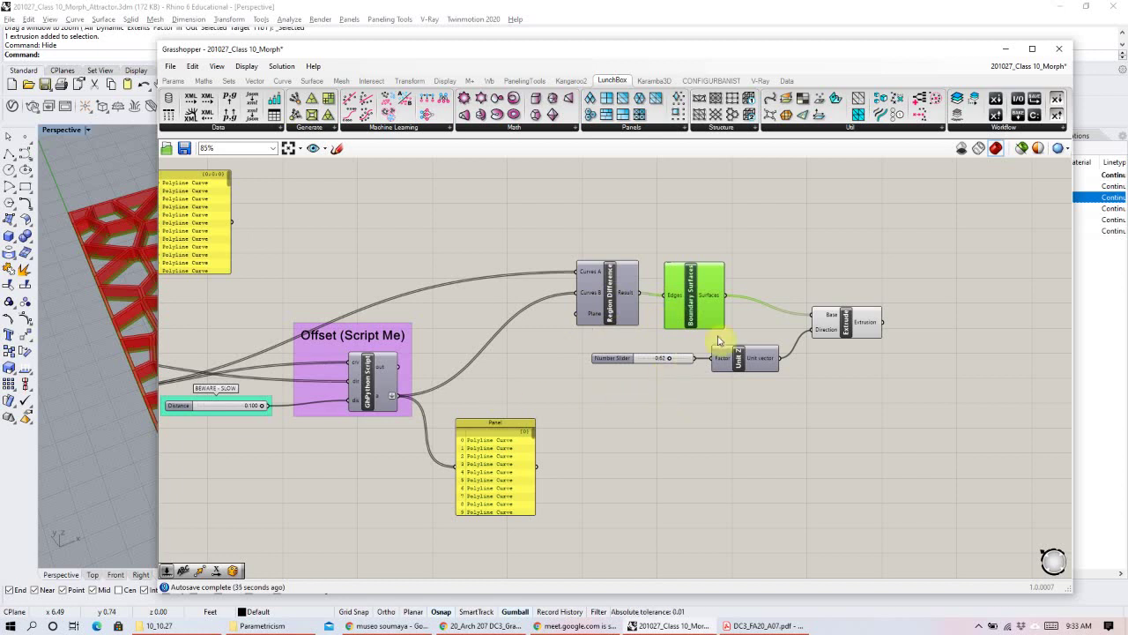
{"action": "left_click_drag", "start_coordinate": [694, 308], "coordinate": [700, 306]}
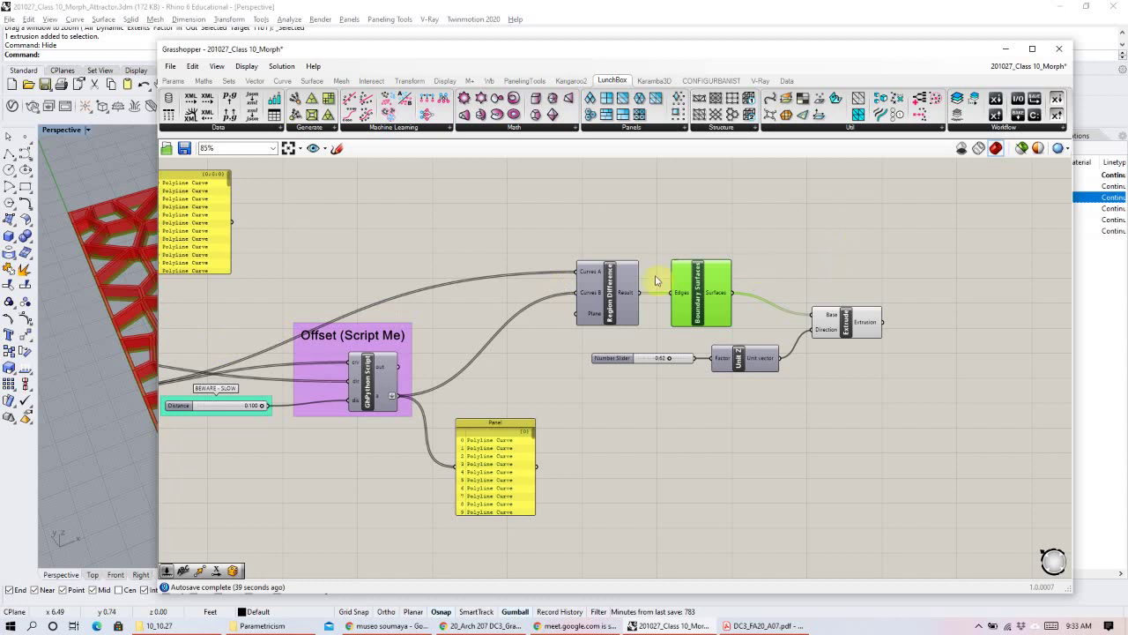
Turn off the preview of the Region Difference and Boundary Surfaces components.
{"action": "left_click_drag", "start_coordinate": [737, 247], "coordinate": [573, 313]}
{"action": "right_click", "coordinate": [731, 221]}
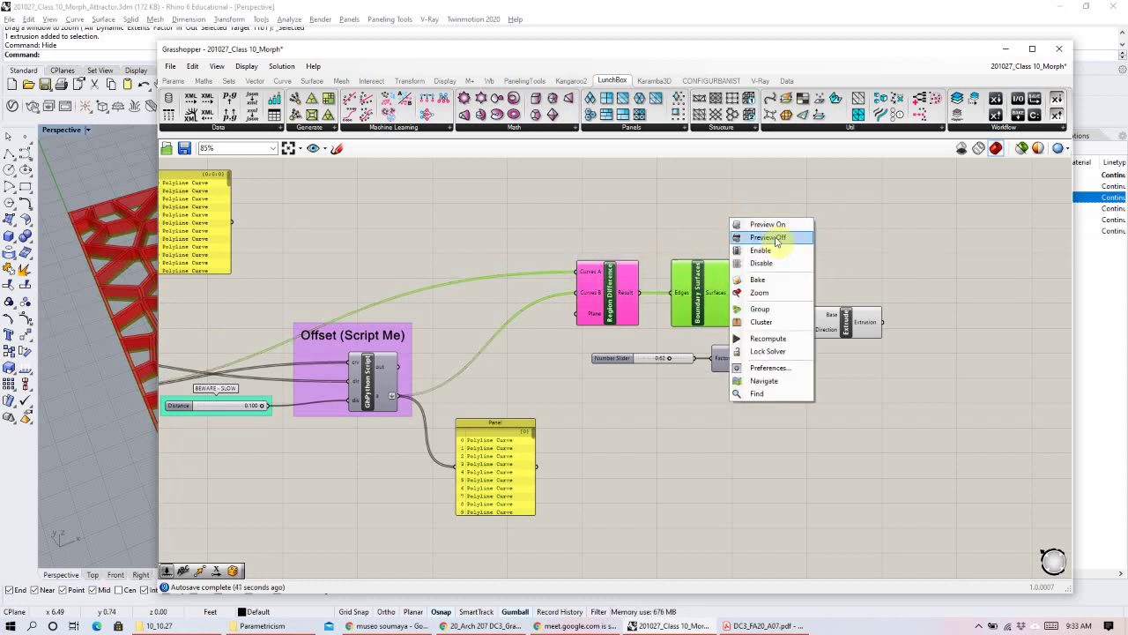
{"action": "left_click", "coordinate": [776, 239]}
Narrow the Grasshopper window and select Extrude to inspect the extruded Voronoi pattern in the Perspective viewport.
{"action": "left_click_drag", "start_coordinate": [156, 306], "coordinate": [318, 306]}
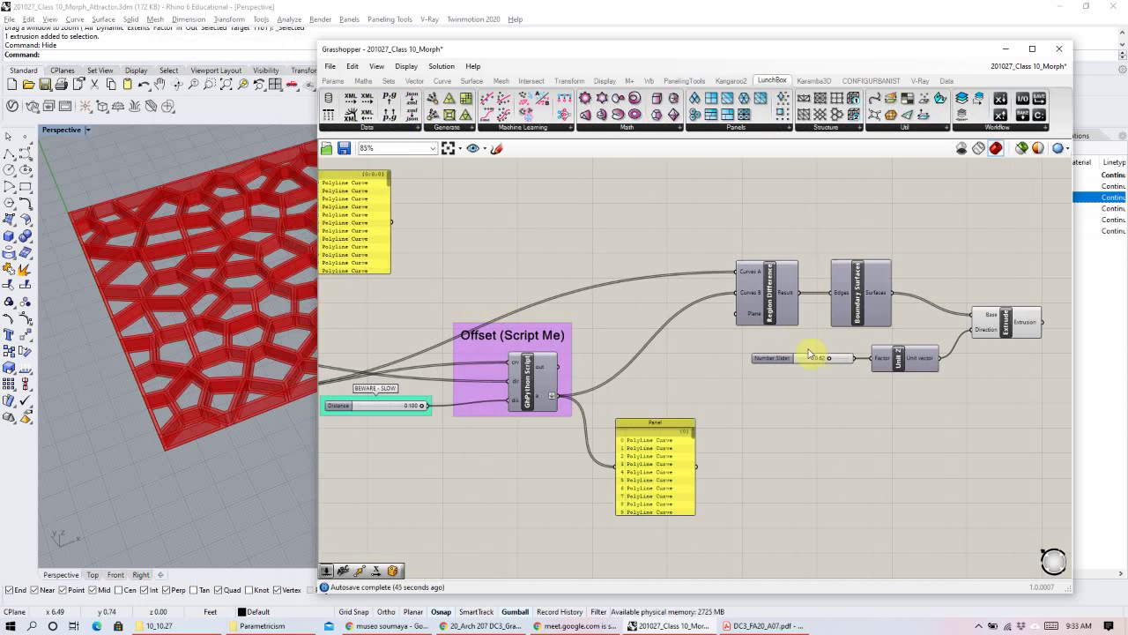
{"action": "right_click_drag", "start_coordinate": [810, 354], "coordinate": [582, 344]}
{"action": "left_click", "coordinate": [776, 311]}
{"action": "right_click_drag", "start_coordinate": [213, 405], "coordinate": [214, 428]}
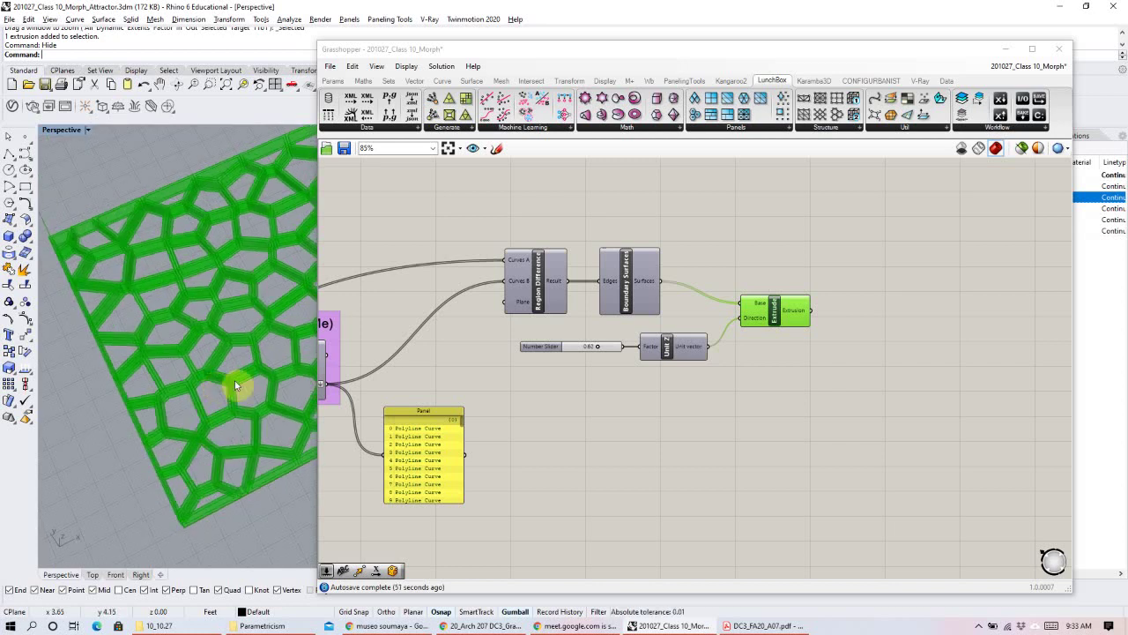
{"action": "left_click", "coordinate": [880, 350]}
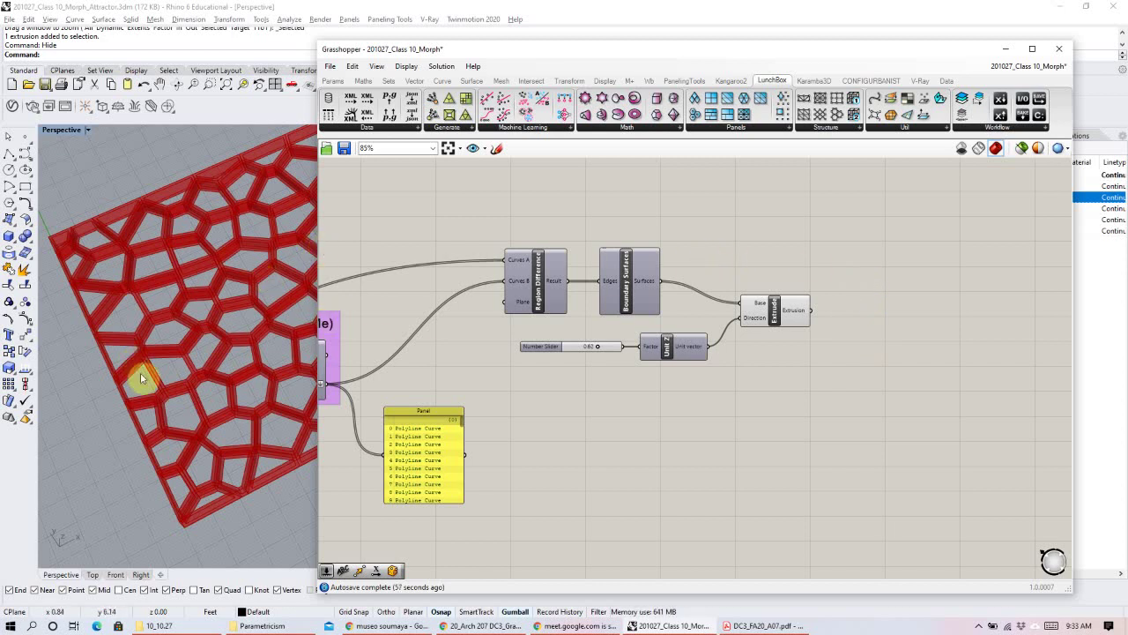
Narrow the Grasshopper window further, turn on the preview of the parameter feeding Planar Surface and inspect its curved surface against the pattern.
{"action": "left_click_drag", "start_coordinate": [318, 223], "coordinate": [552, 229]}
{"action": "scroll", "coordinate": [688, 305], "scroll_direction": "down", "scroll_amount": 4}
{"action": "scroll", "coordinate": [605, 270], "scroll_direction": "up", "scroll_amount": 2}
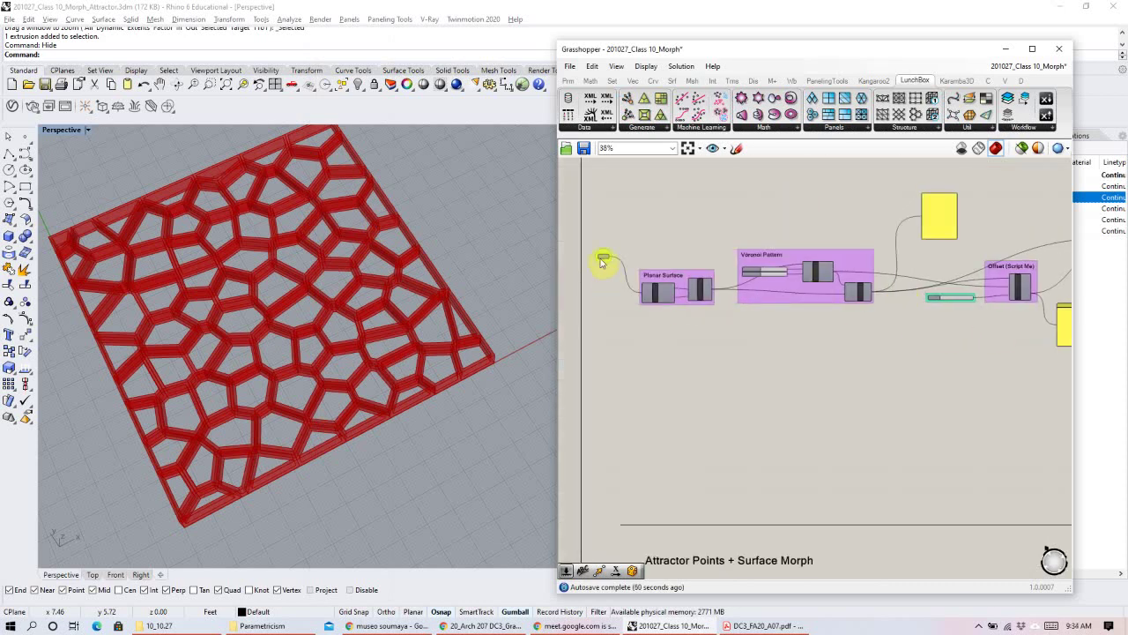
{"action": "right_click", "coordinate": [622, 245]}
{"action": "left_click", "coordinate": [670, 248]}
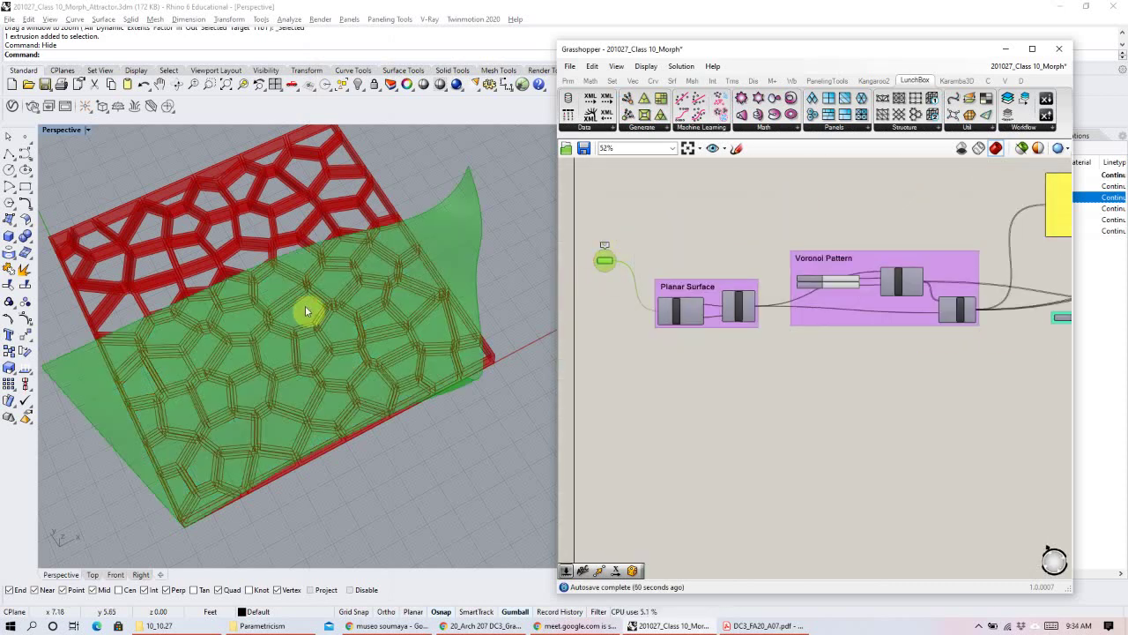
{"action": "scroll", "coordinate": [308, 309], "scroll_direction": "down", "scroll_amount": 3}
{"action": "right_click_drag", "start_coordinate": [445, 225], "coordinate": [343, 405]}
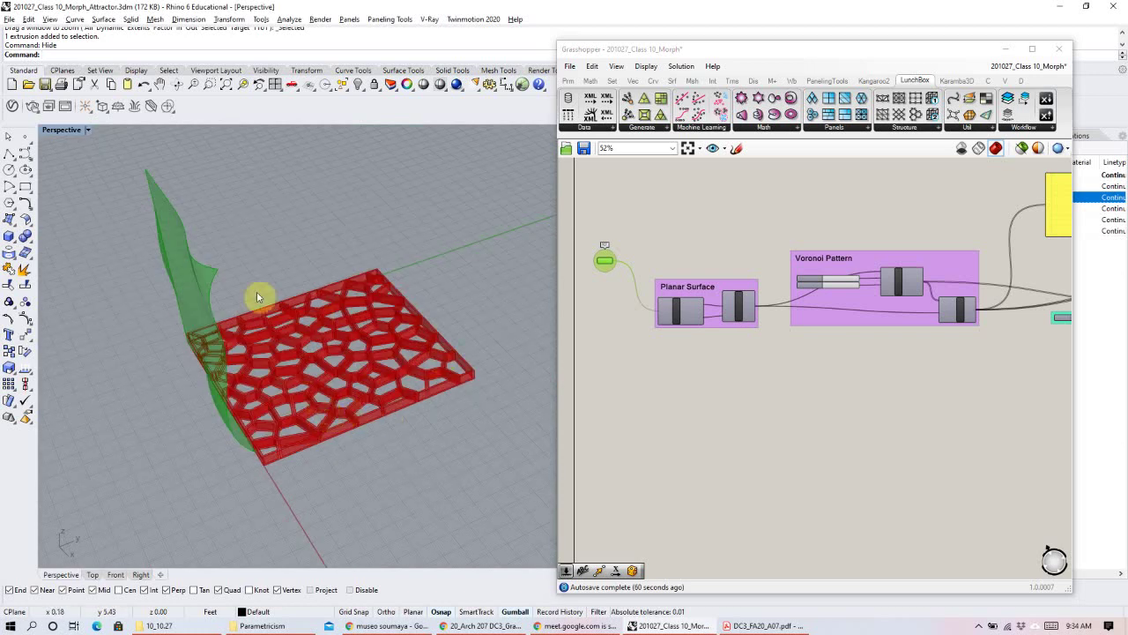
{"action": "right_click_drag", "start_coordinate": [199, 264], "coordinate": [468, 320]}
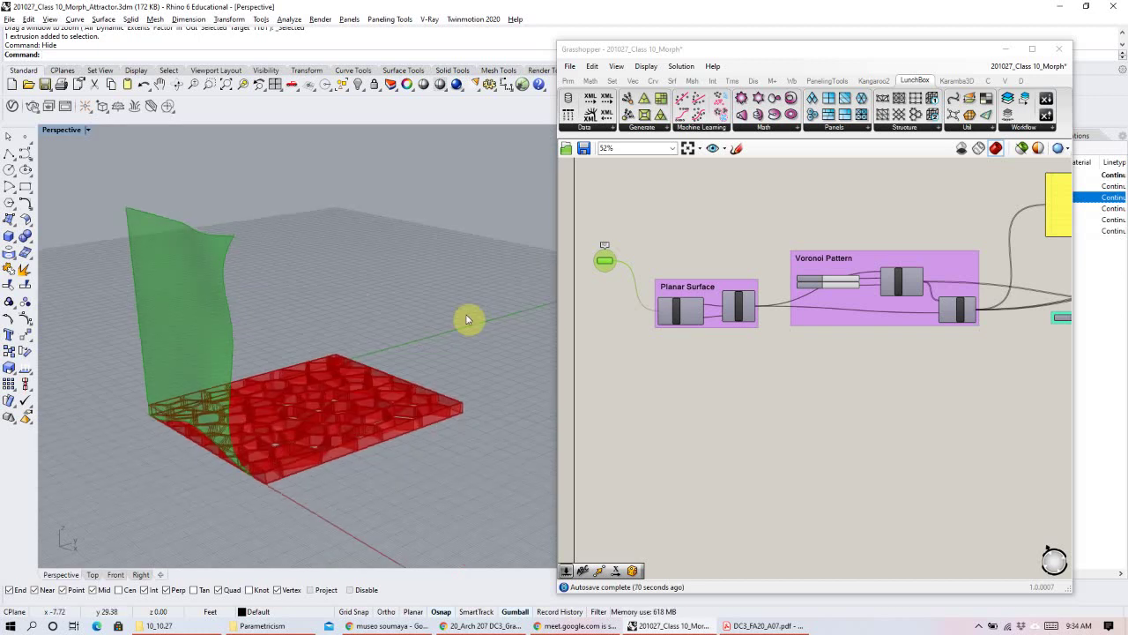
Select the Surface Morph component in the finished example definition and examine its input connections.
{"action": "left_click", "coordinate": [803, 423]}
{"action": "scroll", "coordinate": [678, 339], "scroll_direction": "down", "scroll_amount": 1}
{"action": "scroll", "coordinate": [678, 338], "scroll_direction": "down", "scroll_amount": 3}
{"action": "right_click_drag", "start_coordinate": [990, 285], "coordinate": [896, 339]}
{"action": "scroll", "coordinate": [896, 339], "scroll_direction": "up", "scroll_amount": 4}
{"action": "right_click_drag", "start_coordinate": [870, 294], "coordinate": [652, 284]}
{"action": "left_click", "coordinate": [945, 321]}
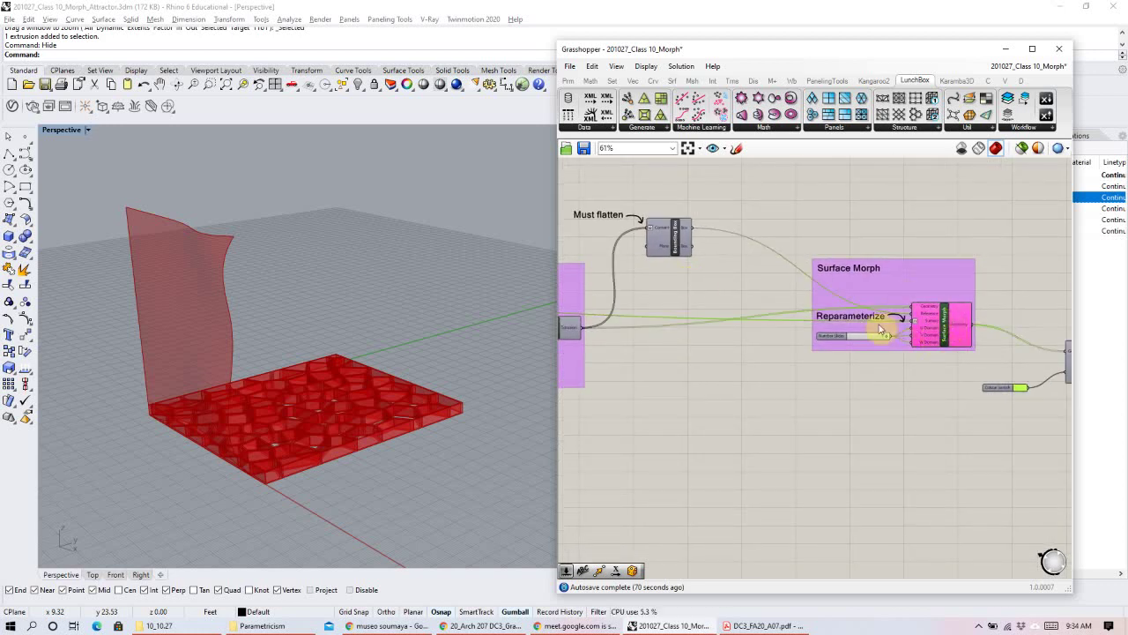
{"action": "scroll", "coordinate": [779, 297], "scroll_direction": "down", "scroll_amount": 2}
{"action": "right_click_drag", "start_coordinate": [665, 406], "coordinate": [806, 326]}
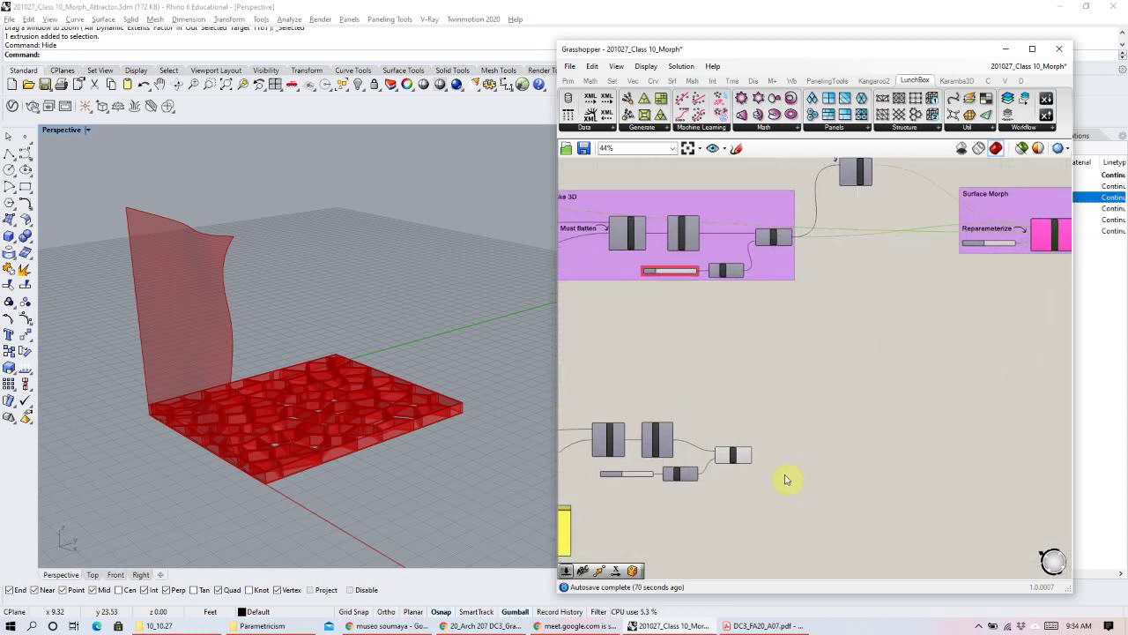
Add a Surface Morph component beyond the Extrude component of the new definition.
{"action": "right_click_drag", "start_coordinate": [776, 463], "coordinate": [647, 433]}
{"action": "scroll", "coordinate": [884, 397], "scroll_direction": "up", "scroll_amount": 3}
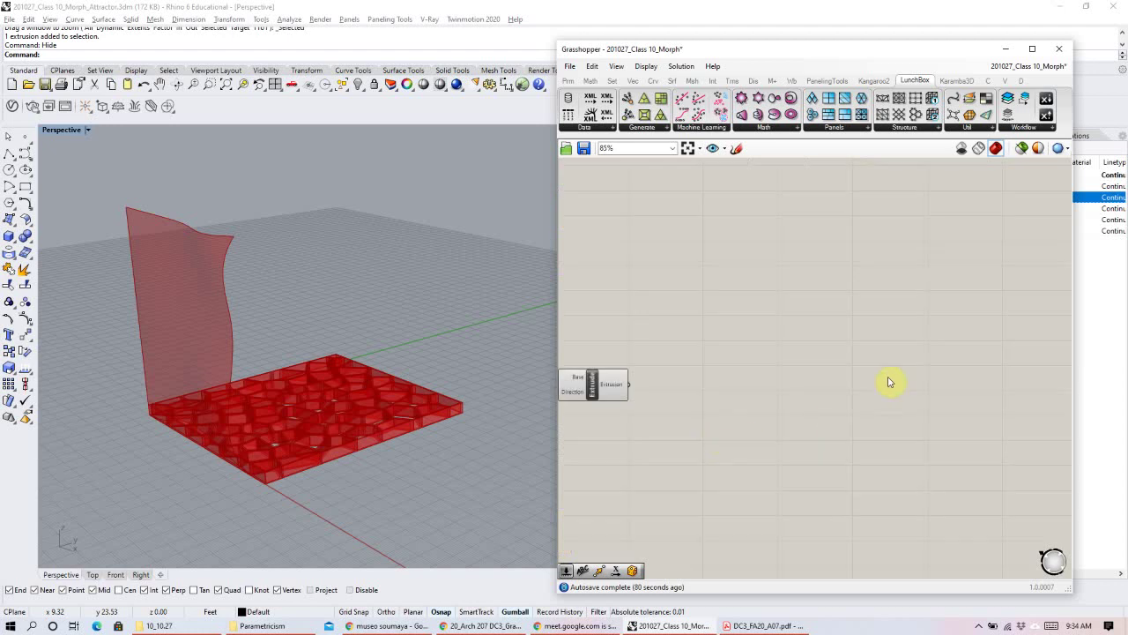
{"action": "double_click", "coordinate": [886, 377]}
{"action": "type", "text": "surfac"}
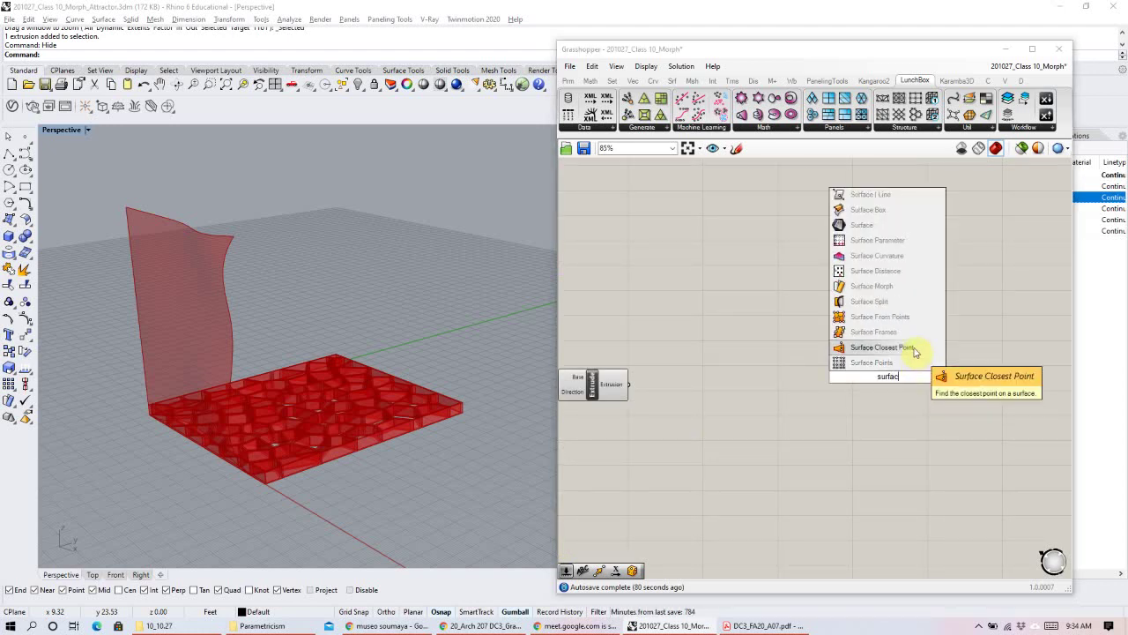
{"action": "left_click", "coordinate": [892, 287]}
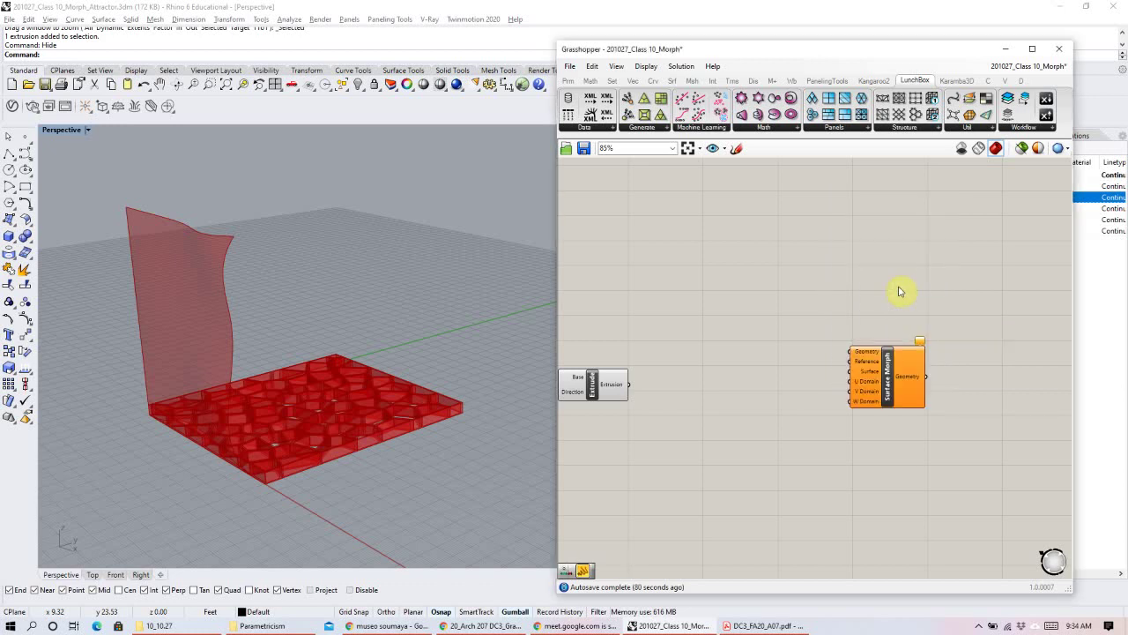
{"action": "right_click_drag", "start_coordinate": [860, 384], "coordinate": [914, 307]}
{"action": "left_click", "coordinate": [914, 308]}
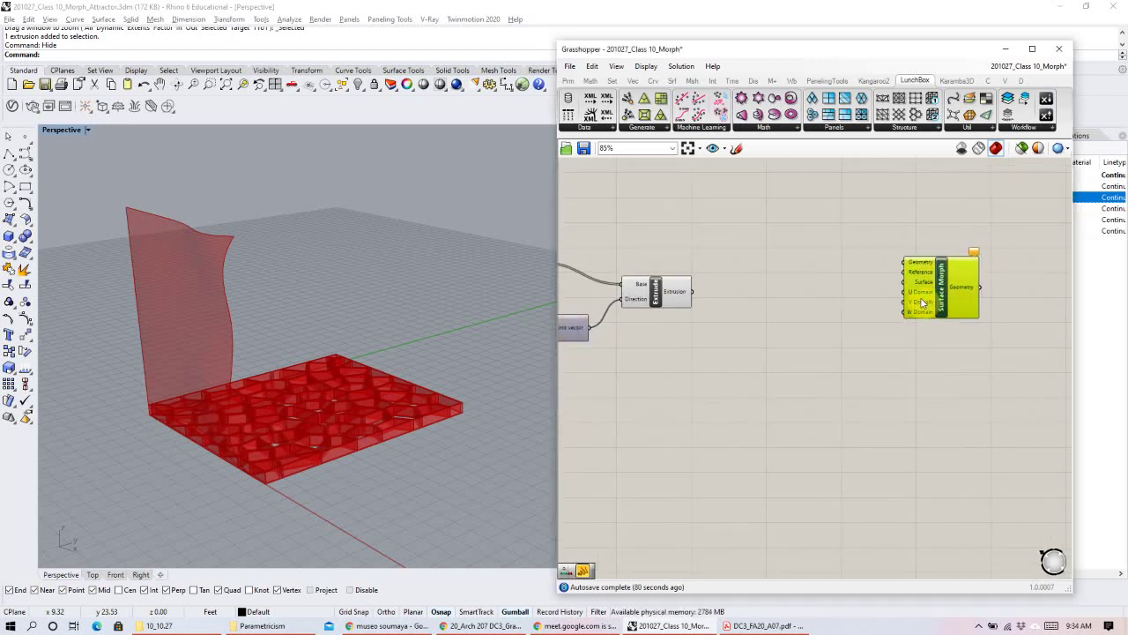
Review the Surface Morph inputs, wire the Extrusion output into Geometry, and move Surface Morph slightly farther from Extrude.
{"action": "scroll", "coordinate": [932, 294], "scroll_direction": "up", "scroll_amount": 3}
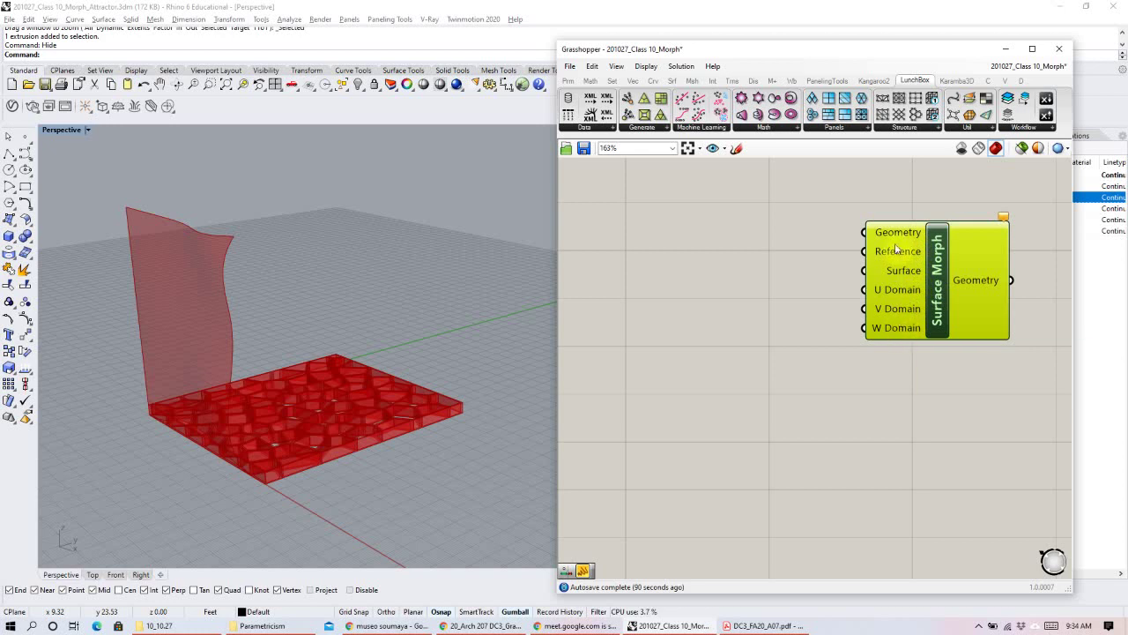
{"action": "mouse_move", "coordinate": [892, 235]}
{"action": "mouse_move", "coordinate": [886, 277]}
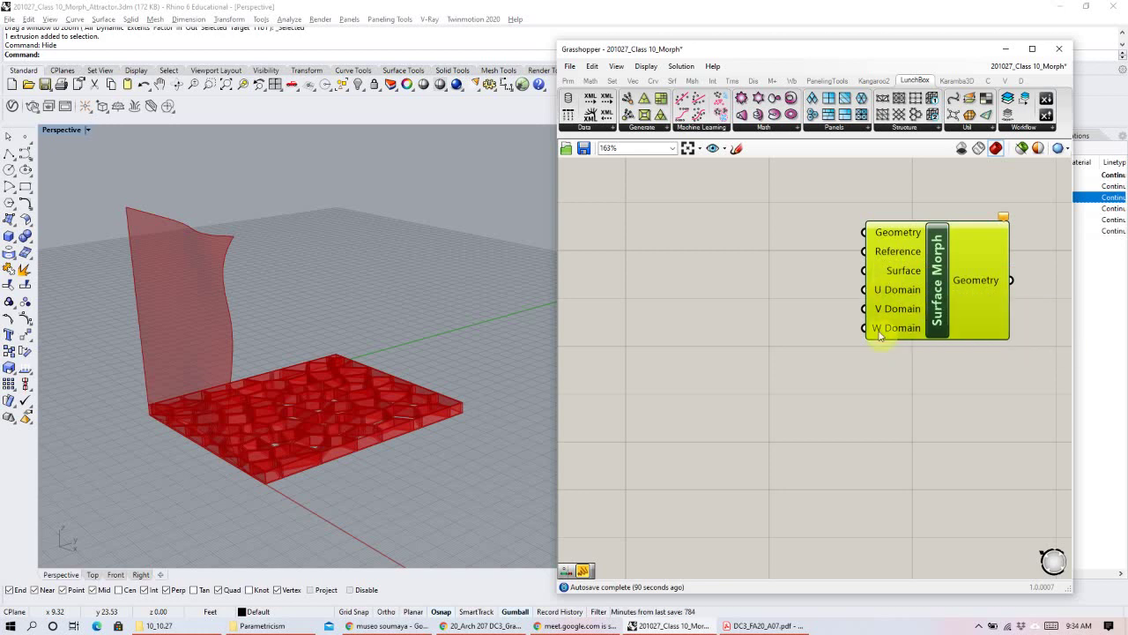
{"action": "mouse_move", "coordinate": [880, 336]}
{"action": "scroll", "coordinate": [878, 333], "scroll_direction": "down", "scroll_amount": 3}
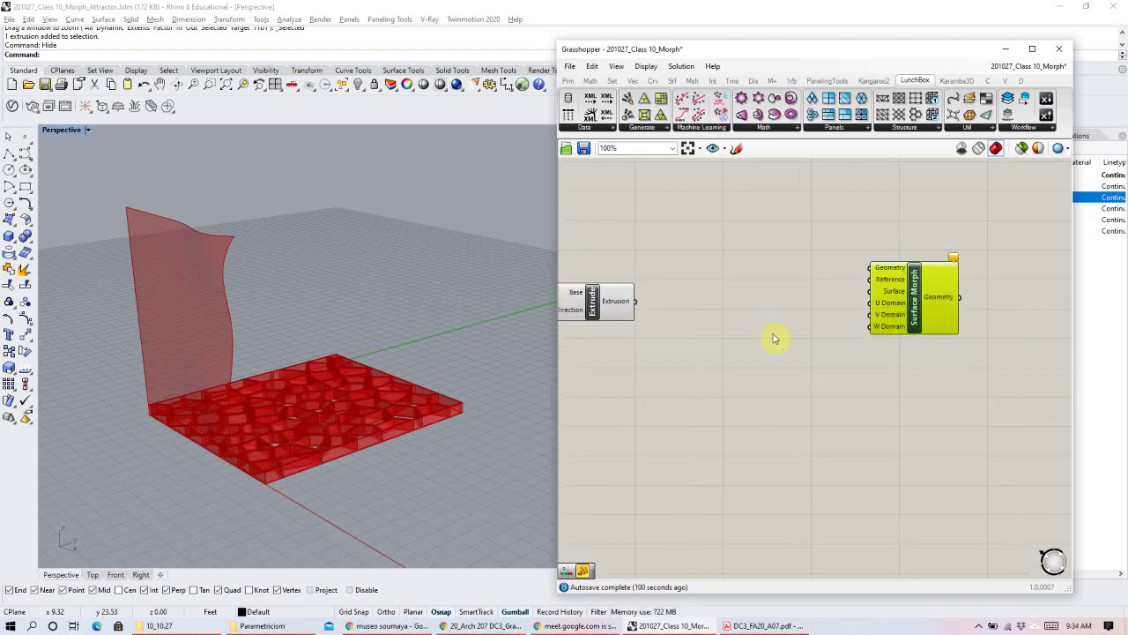
{"action": "right_click_drag", "start_coordinate": [731, 343], "coordinate": [817, 341]}
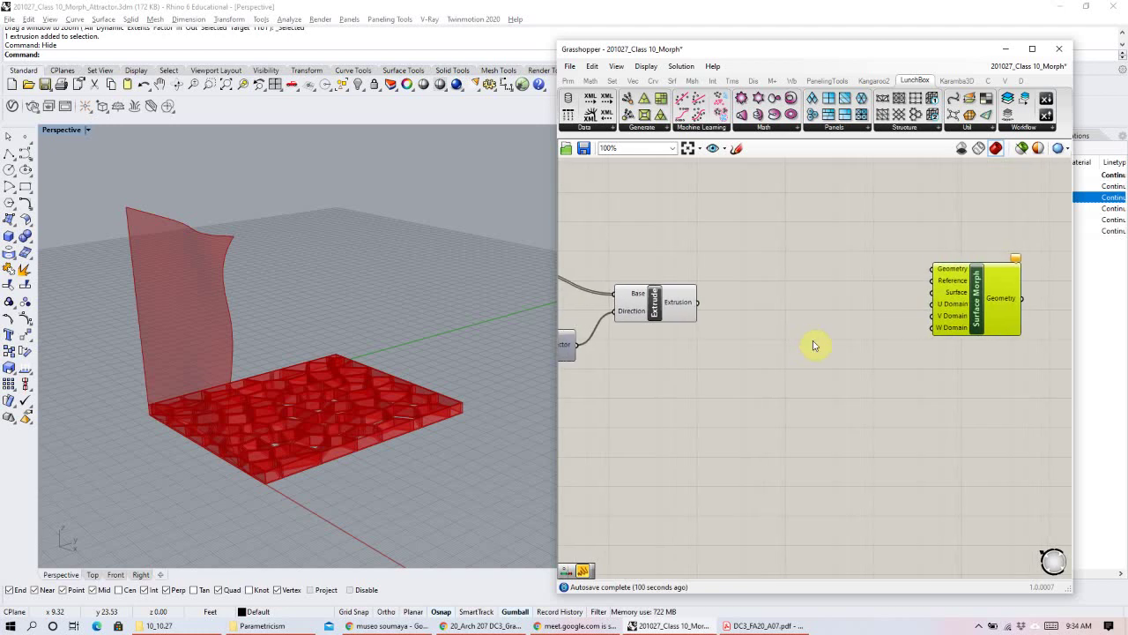
{"action": "left_click", "coordinate": [641, 304]}
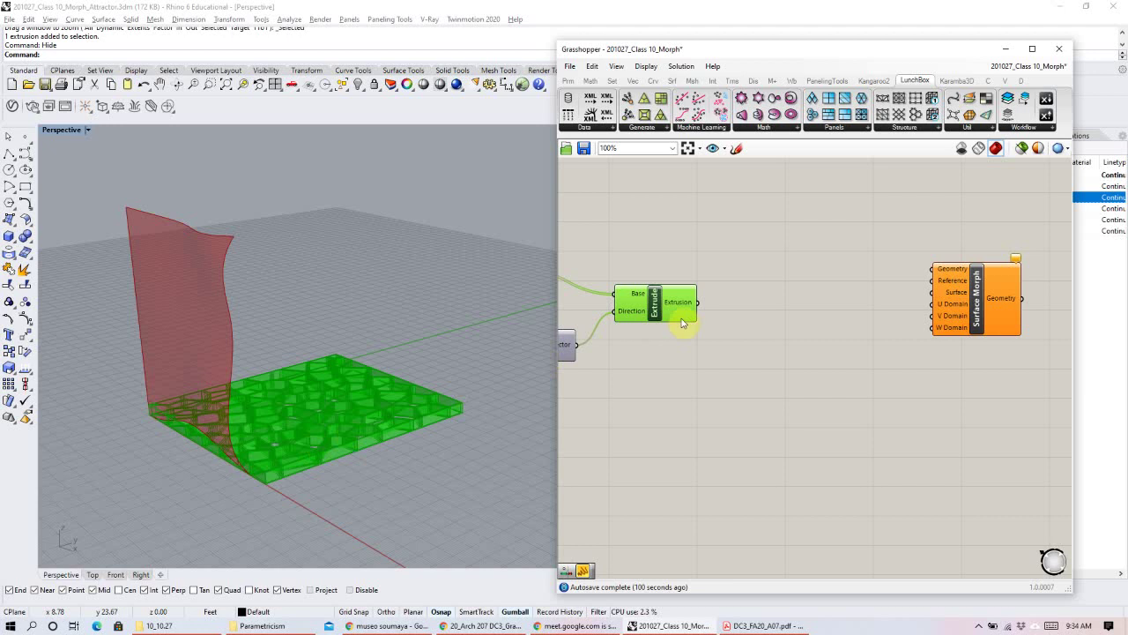
{"action": "left_click_drag", "start_coordinate": [828, 298], "coordinate": [934, 269]}
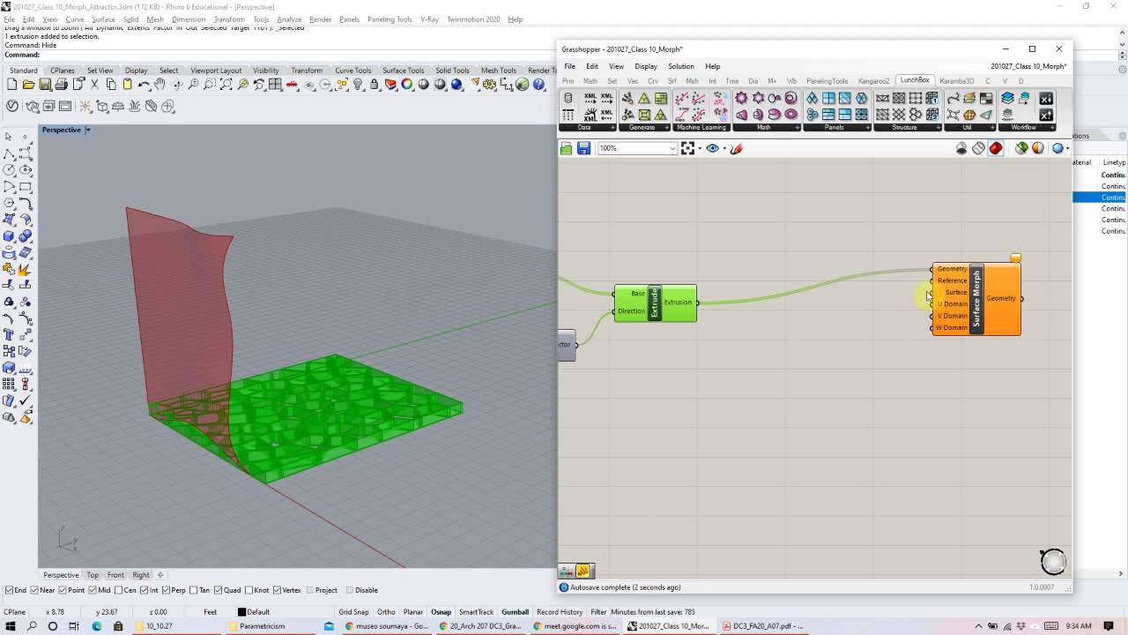
{"action": "left_click_drag", "start_coordinate": [953, 300], "coordinate": [976, 306]}
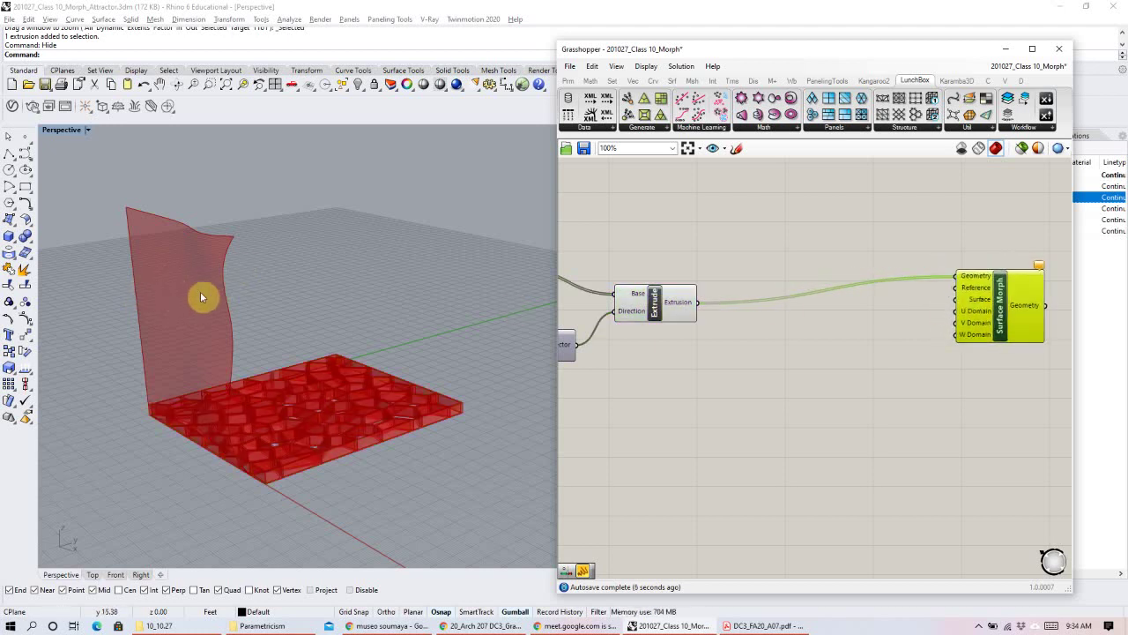
Add a Surface parameter above the Planar Surface group and wire the output of the REF surface parameter into it.
{"action": "scroll", "coordinate": [808, 331], "scroll_direction": "down", "scroll_amount": 5}
{"action": "right_click_drag", "start_coordinate": [808, 330], "coordinate": [873, 353]}
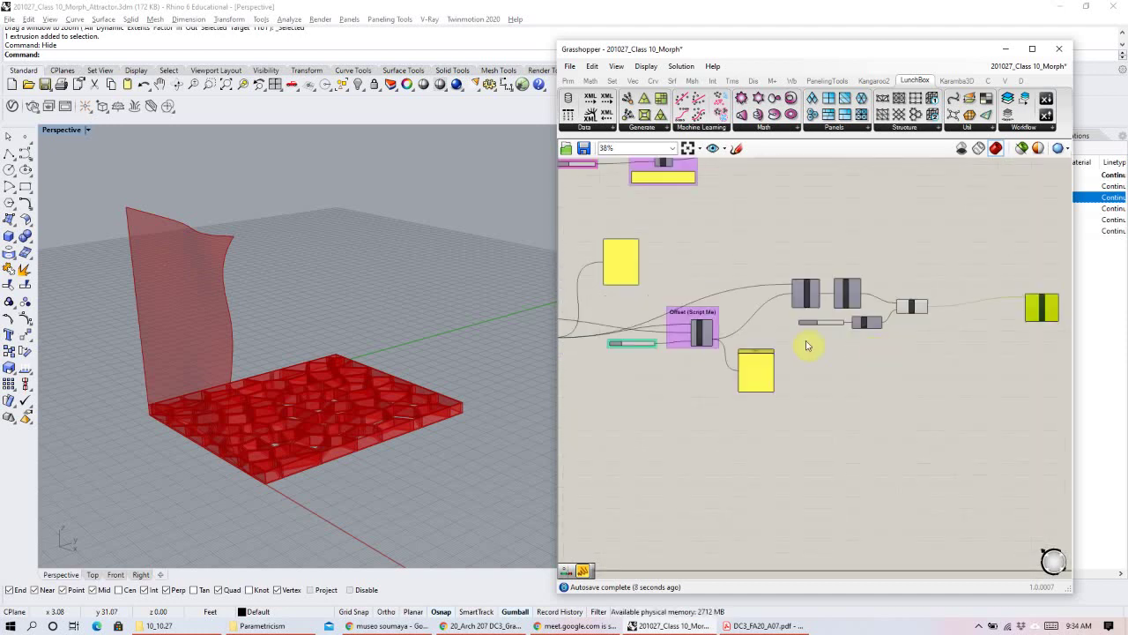
{"action": "right_click_drag", "start_coordinate": [573, 314], "coordinate": [788, 312]}
{"action": "right_click_drag", "start_coordinate": [657, 316], "coordinate": [767, 317]}
{"action": "scroll", "coordinate": [612, 293], "scroll_direction": "up", "scroll_amount": 5}
{"action": "left_click_drag", "start_coordinate": [639, 342], "coordinate": [610, 322]}
{"action": "scroll", "coordinate": [640, 362], "scroll_direction": "down", "scroll_amount": 2}
{"action": "scroll", "coordinate": [610, 322], "scroll_direction": "up", "scroll_amount": 2}
{"action": "left_click", "coordinate": [624, 328]}
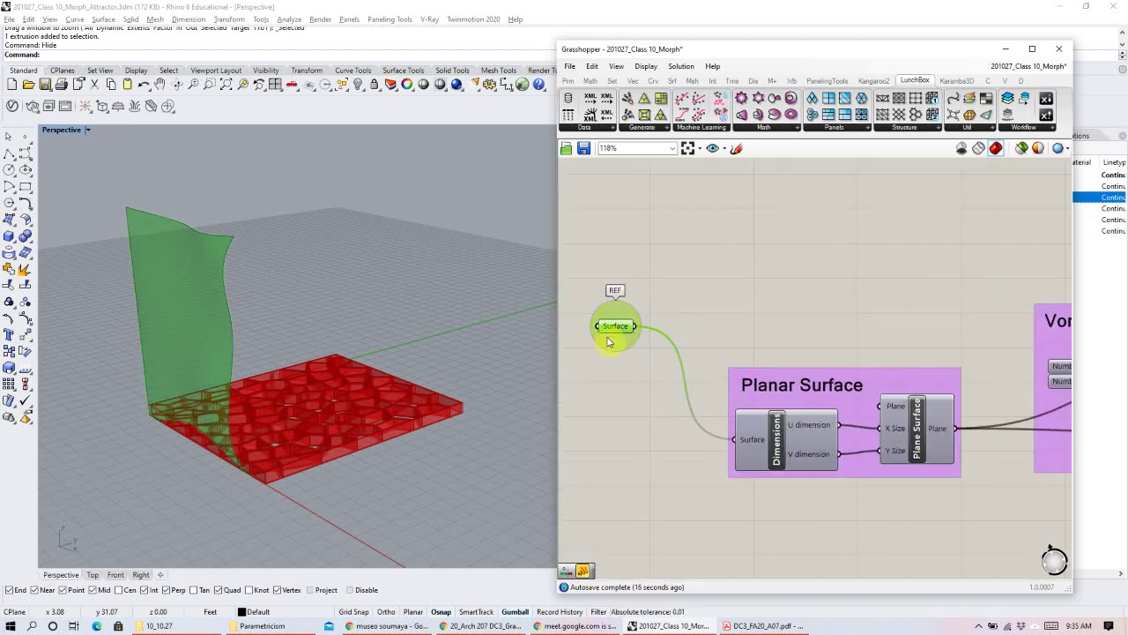
{"action": "double_click", "coordinate": [676, 291]}
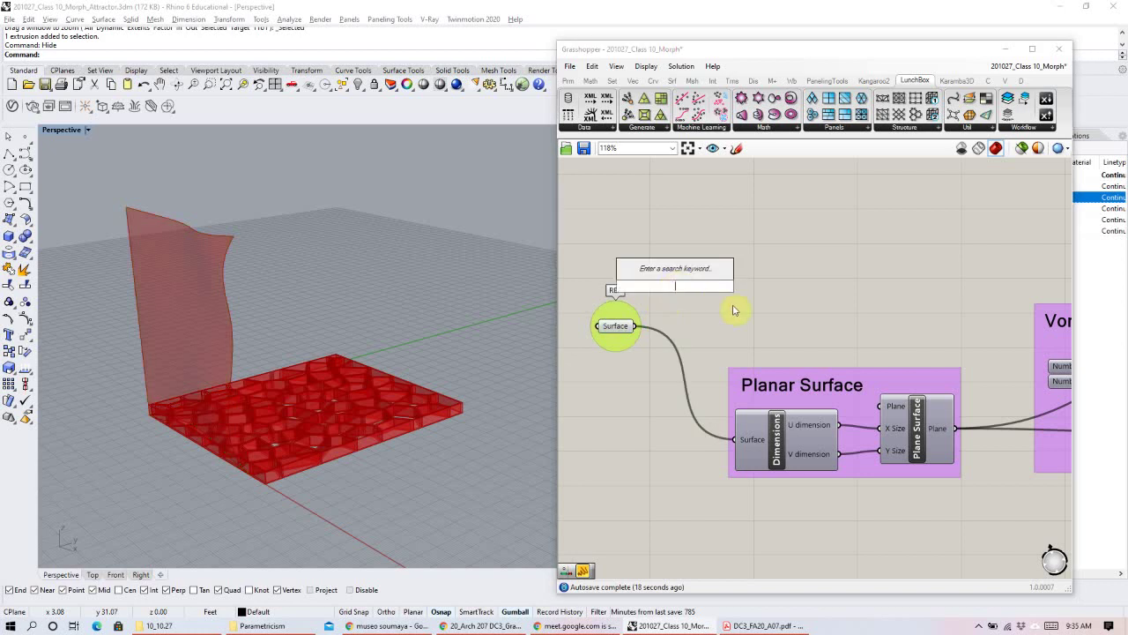
{"action": "type", "text": "surf"}
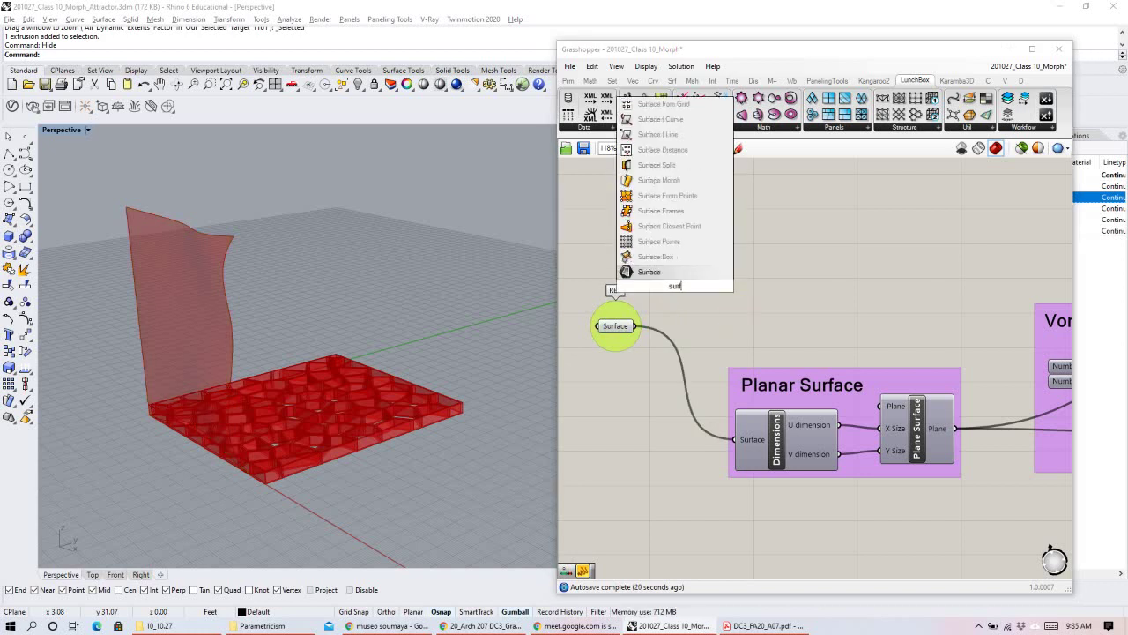
{"action": "key", "text": "Return"}
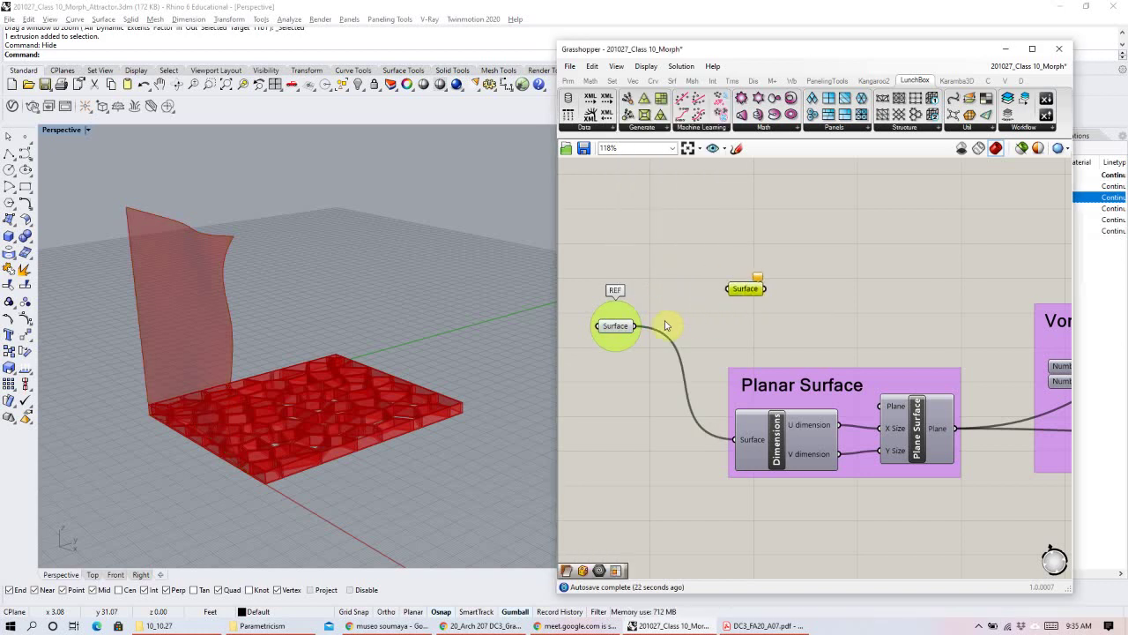
{"action": "left_click_drag", "start_coordinate": [683, 319], "coordinate": [719, 304]}
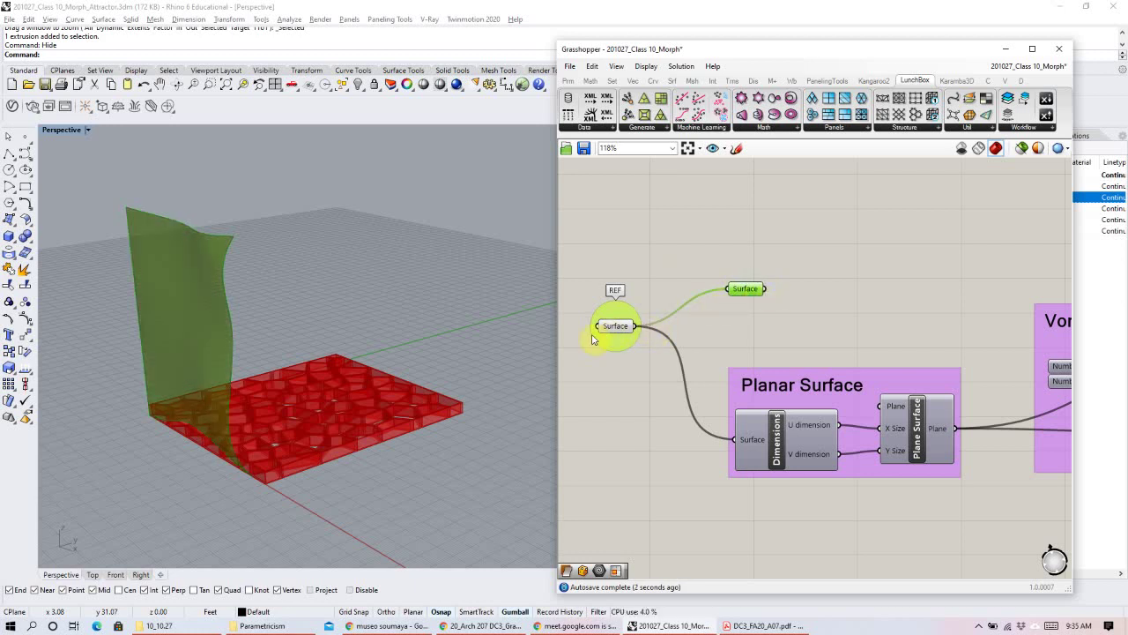
Turn off the preview of the original REF surface parameter.
{"action": "left_click_drag", "start_coordinate": [654, 261], "coordinate": [608, 346]}
{"action": "right_click", "coordinate": [731, 272]}
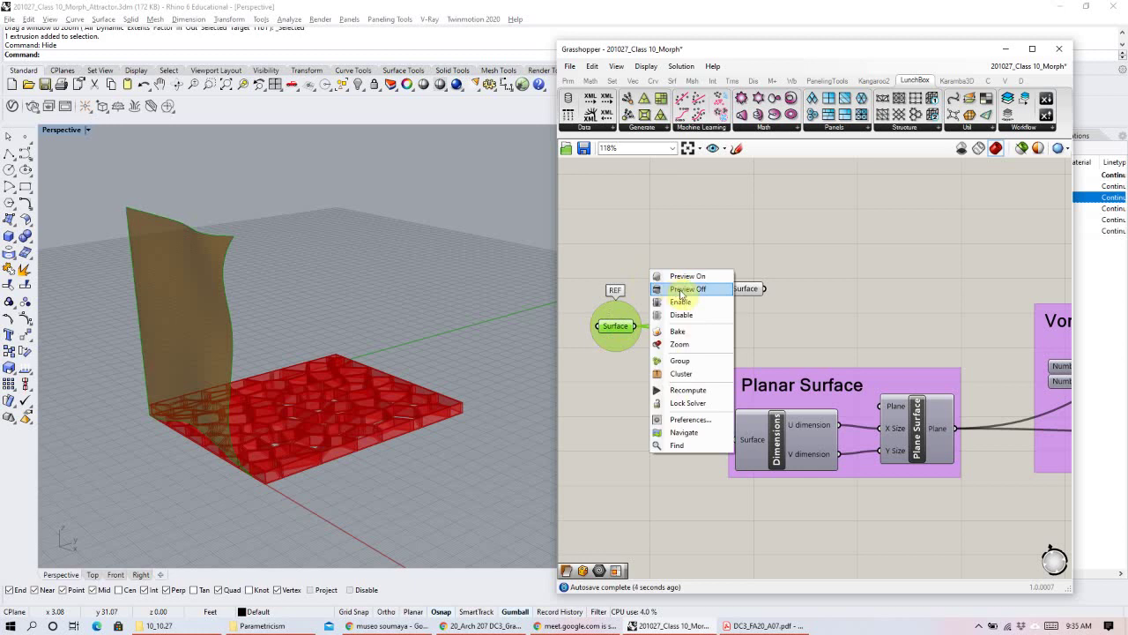
{"action": "left_click", "coordinate": [764, 292]}
Move the new Surface parameter beside Surface Morph and wire it into the Surface input.
{"action": "left_click", "coordinate": [743, 294]}
{"action": "scroll", "coordinate": [719, 348], "scroll_direction": "down", "scroll_amount": 4}
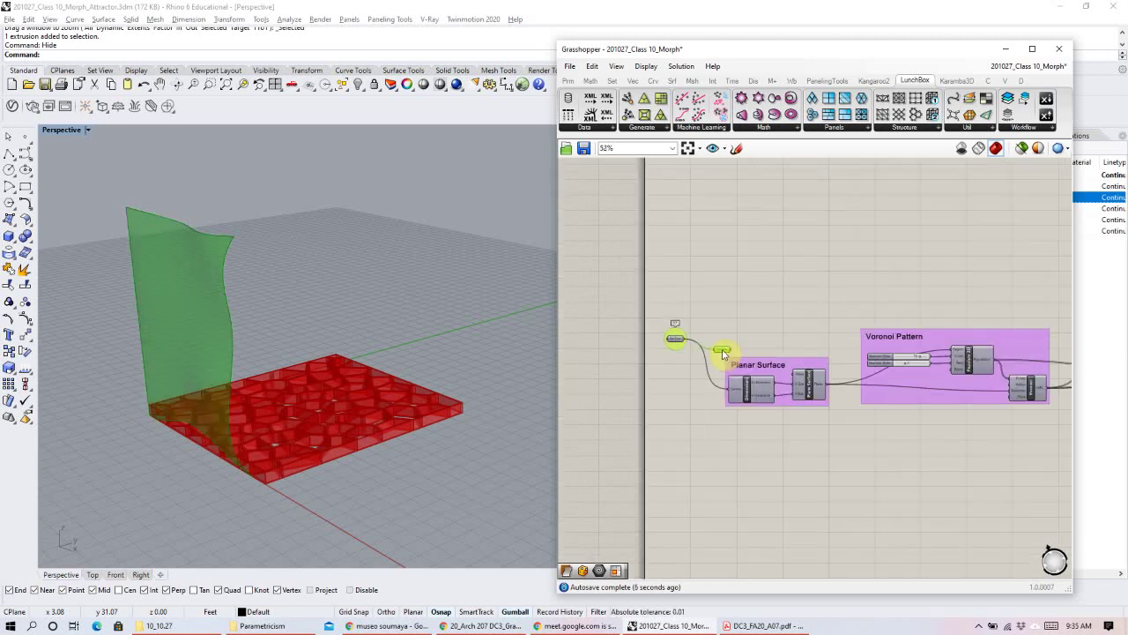
{"action": "scroll", "coordinate": [1065, 371], "scroll_direction": "down", "scroll_amount": 4}
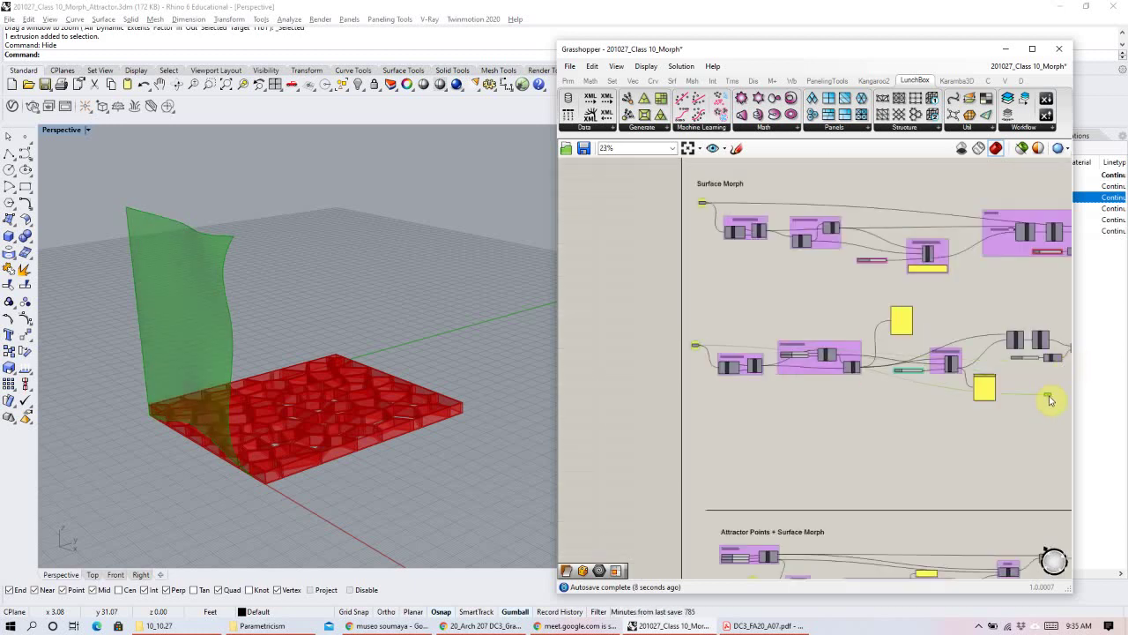
{"action": "scroll", "coordinate": [788, 438], "scroll_direction": "up", "scroll_amount": 5}
{"action": "left_click_drag", "start_coordinate": [708, 490], "coordinate": [844, 382]}
{"action": "scroll", "coordinate": [970, 366], "scroll_direction": "up", "scroll_amount": 5}
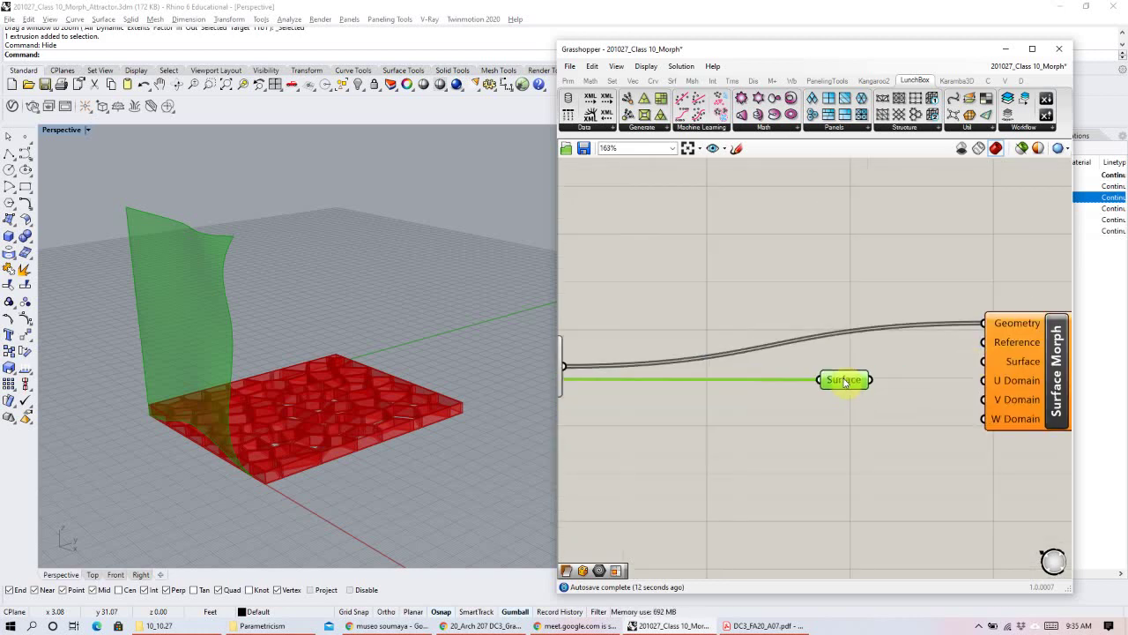
{"action": "left_click_drag", "start_coordinate": [873, 381], "coordinate": [985, 363]}
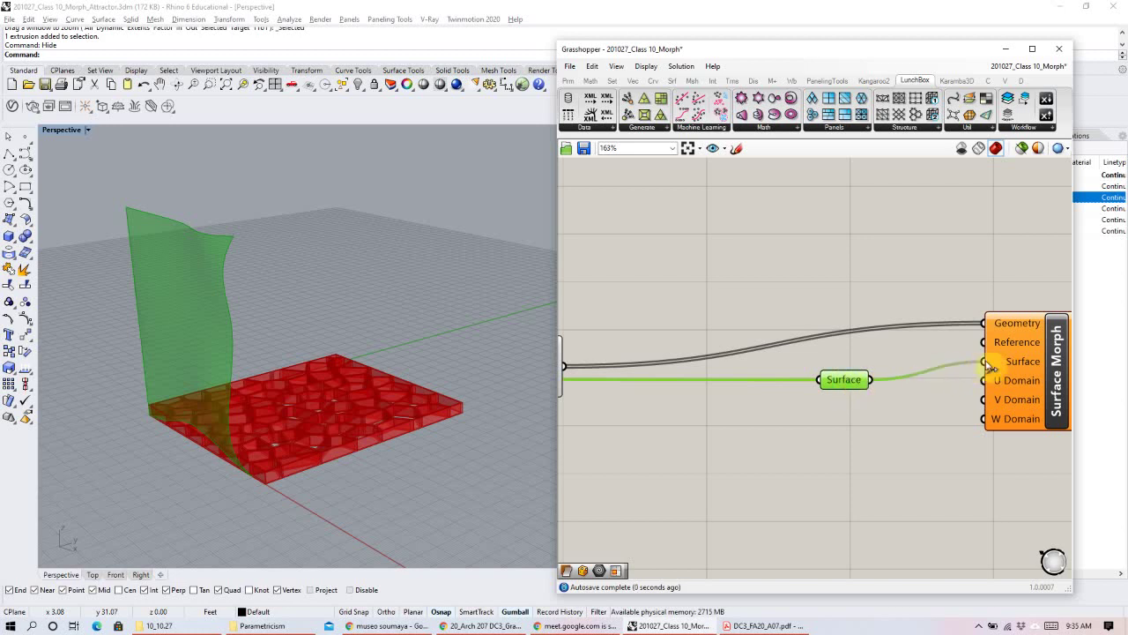
Set the Surface parameter's wire display to Hidden and align the parameter with the Surface input of Surface Morph.
{"action": "left_click", "coordinate": [835, 385]}
{"action": "right_click", "coordinate": [829, 382]}
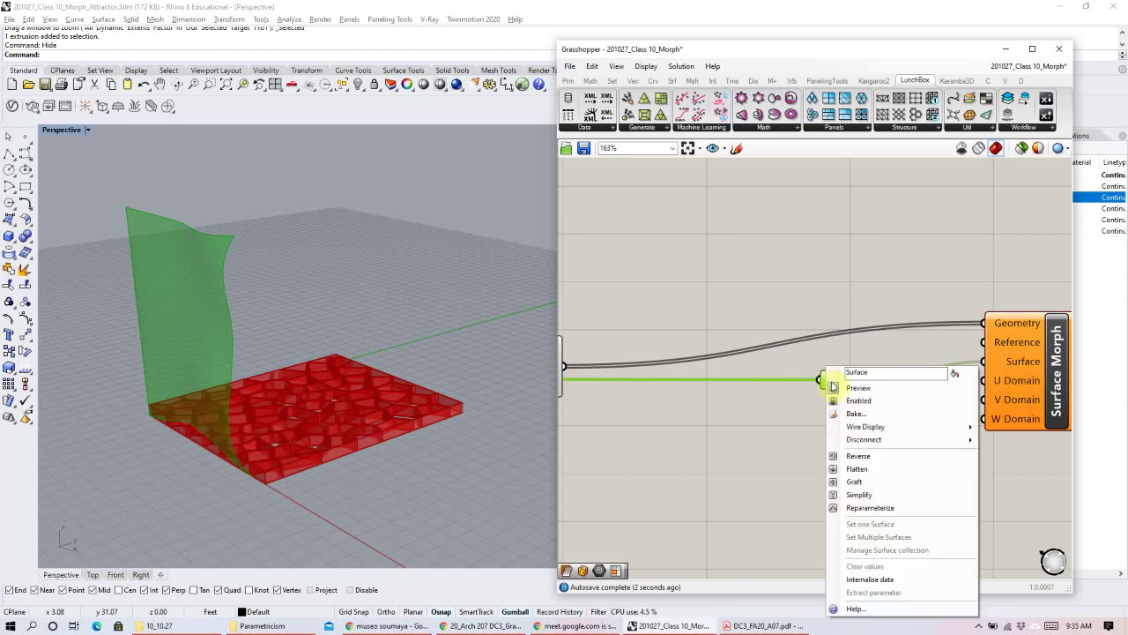
{"action": "mouse_move", "coordinate": [900, 433]}
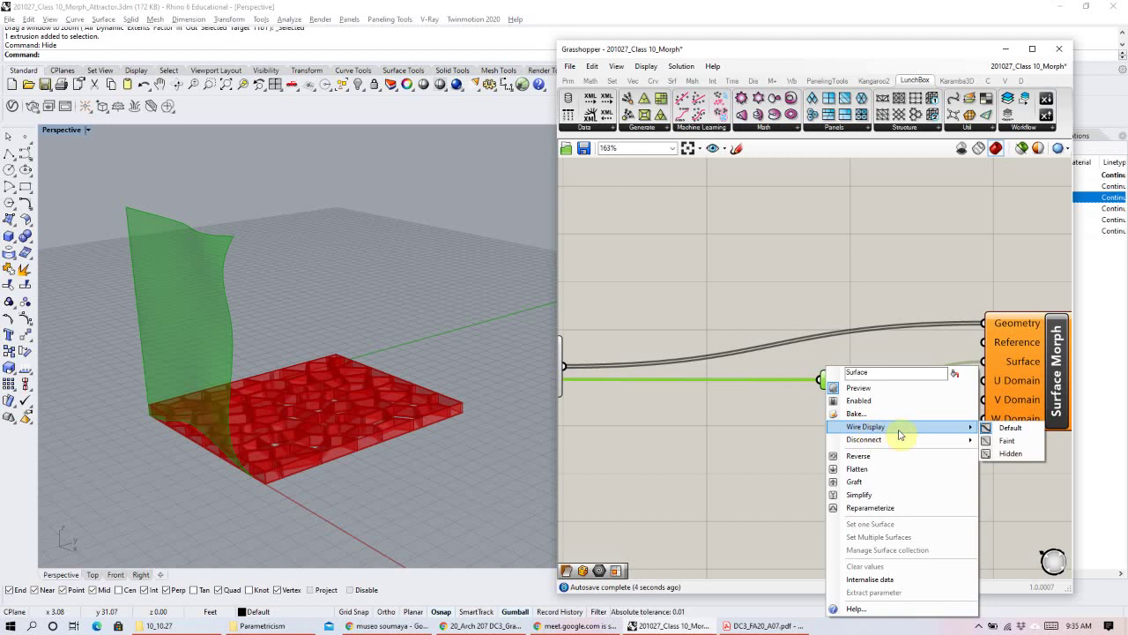
{"action": "left_click", "coordinate": [1007, 455]}
{"action": "left_click_drag", "start_coordinate": [845, 380], "coordinate": [921, 363]}
{"action": "left_click", "coordinate": [889, 429]}
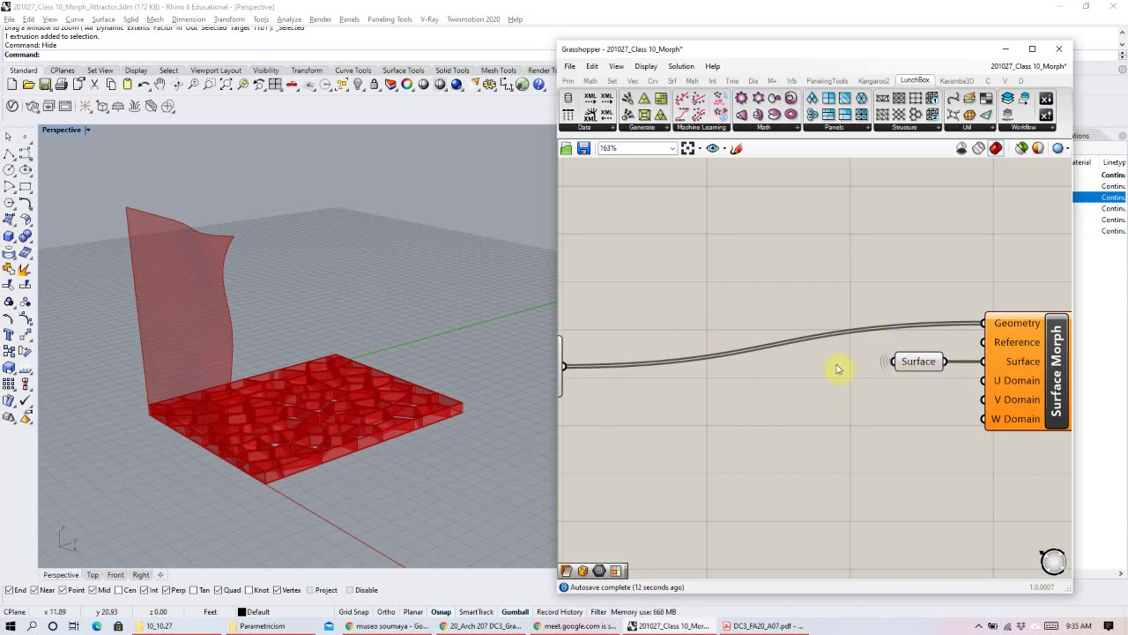
Group the Surface parameter on its own, shift it away from Surface Morph, and name the group REF.
{"action": "scroll", "coordinate": [837, 368], "scroll_direction": "down", "scroll_amount": 5}
{"action": "right_click_drag", "start_coordinate": [844, 358], "coordinate": [1025, 346]}
{"action": "scroll", "coordinate": [880, 338], "scroll_direction": "up", "scroll_amount": 5}
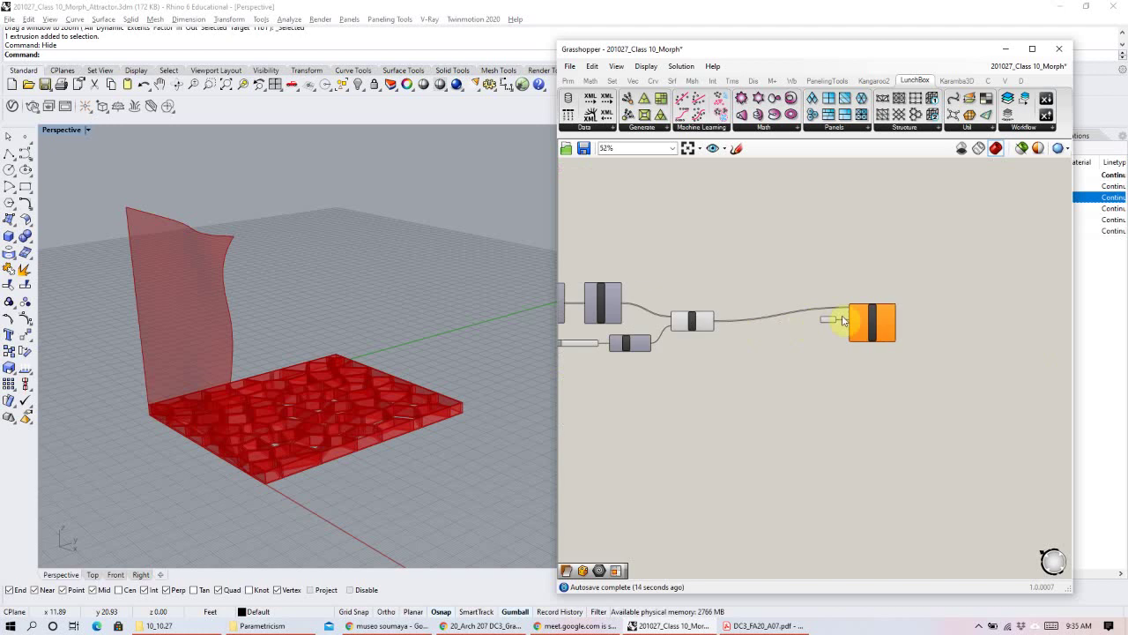
{"action": "left_click", "coordinate": [789, 324]}
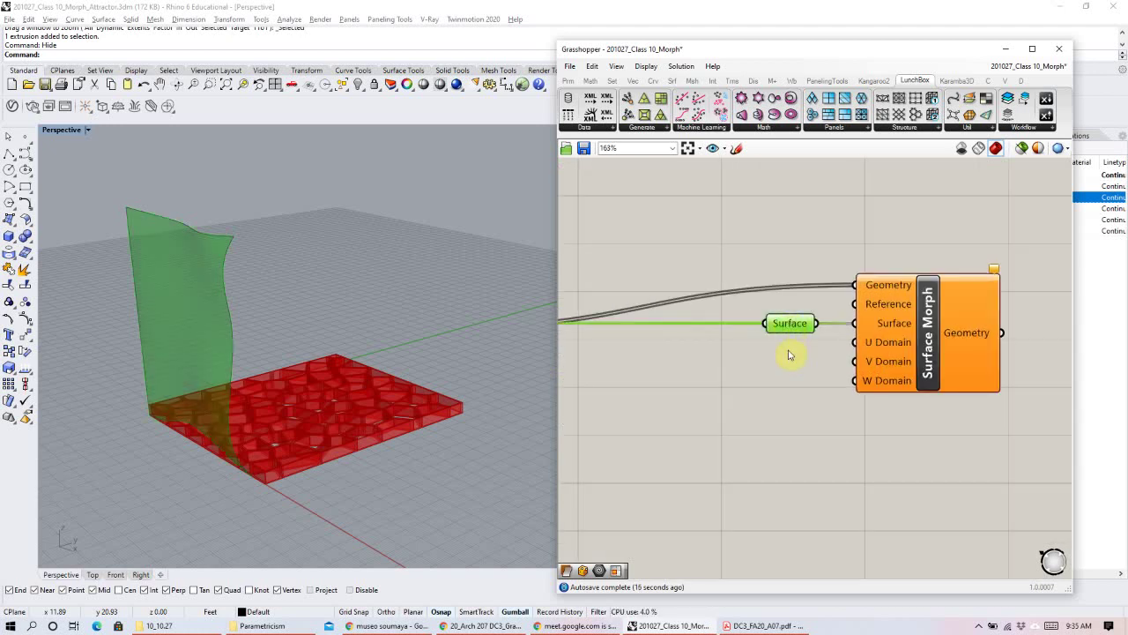
{"action": "key", "text": "ctrl+g"}
{"action": "left_click", "coordinate": [799, 367]}
{"action": "left_click_drag", "start_coordinate": [789, 346], "coordinate": [747, 347]}
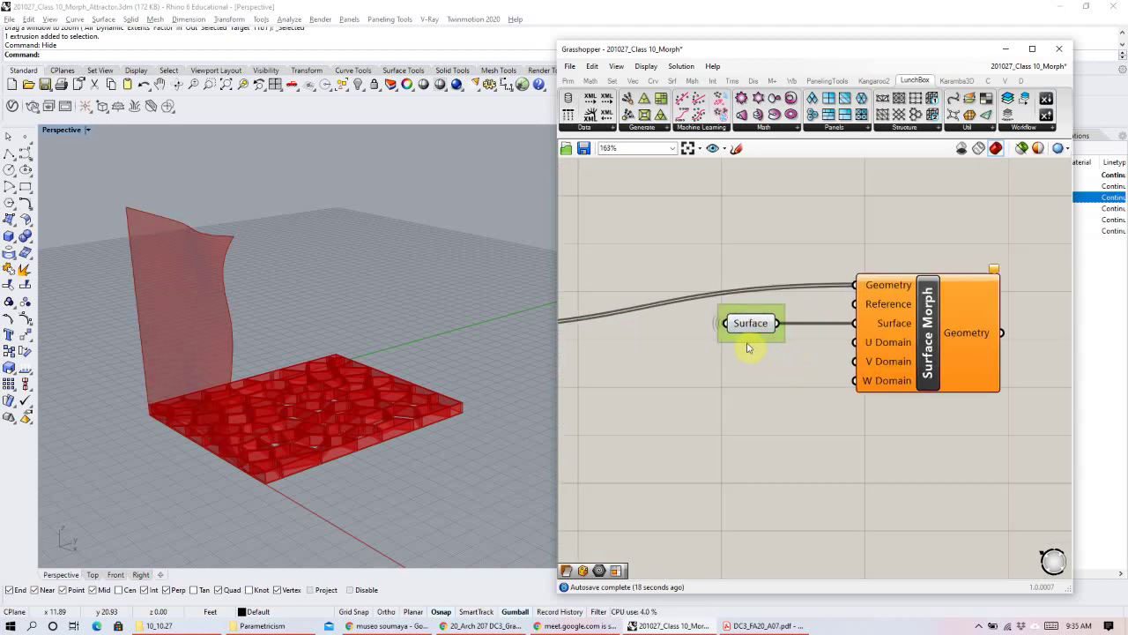
{"action": "right_click", "coordinate": [747, 347]}
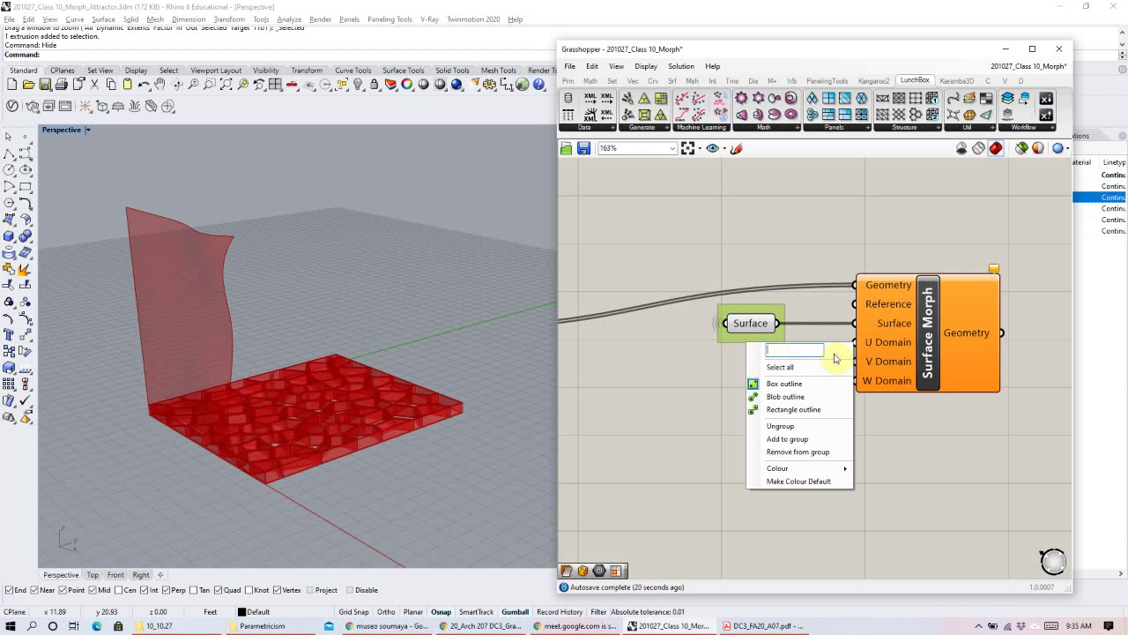
{"action": "key", "text": "Return"}
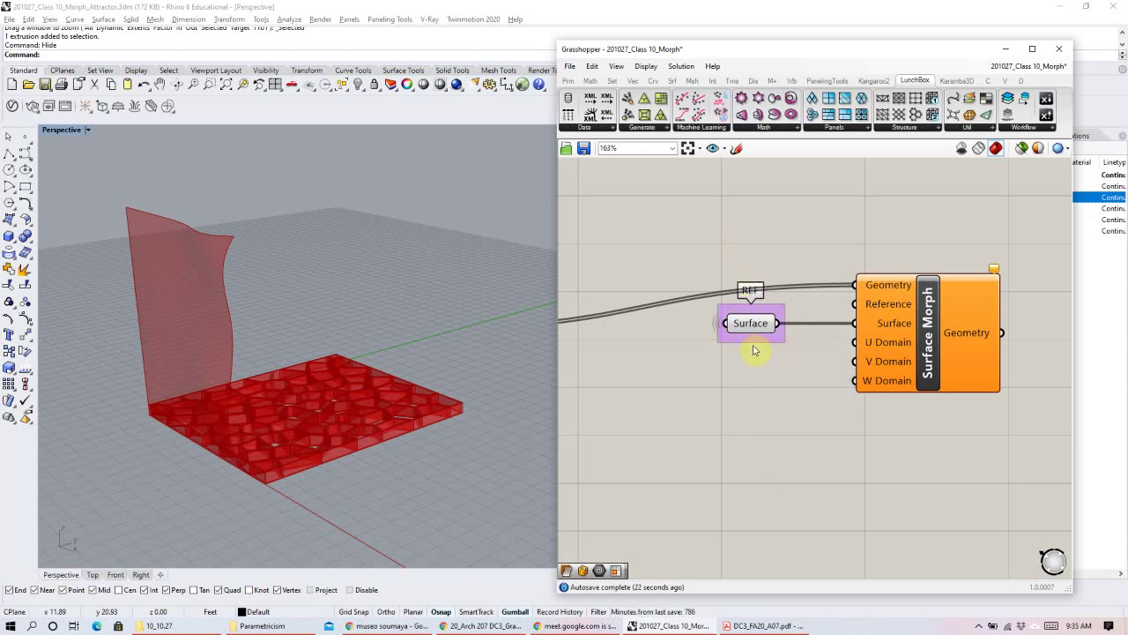
Offset the REF group with the Surface parameter from Surface Morph and recolour the group red.
{"action": "left_click_drag", "start_coordinate": [760, 341], "coordinate": [740, 361]}
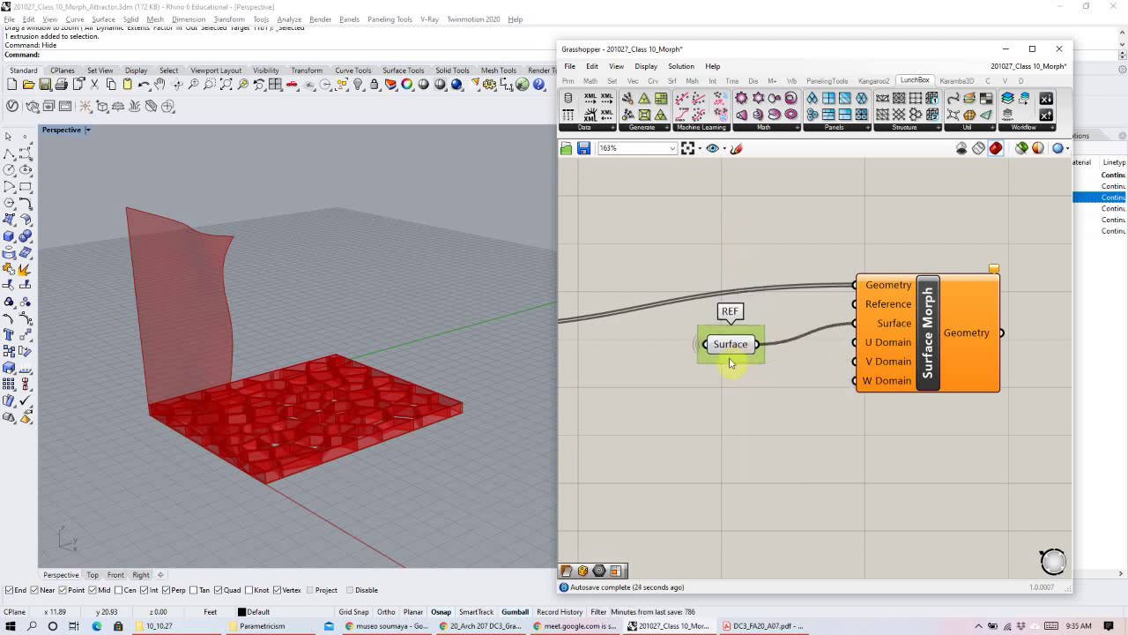
{"action": "right_click_drag", "start_coordinate": [785, 375], "coordinate": [861, 347]}
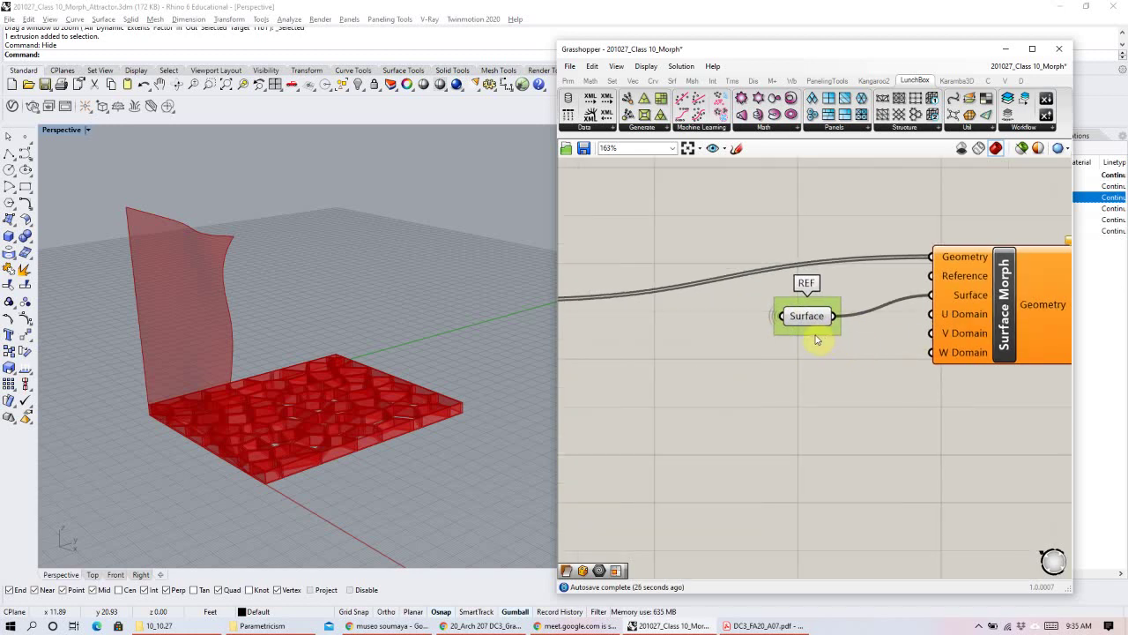
{"action": "right_click", "coordinate": [816, 339]}
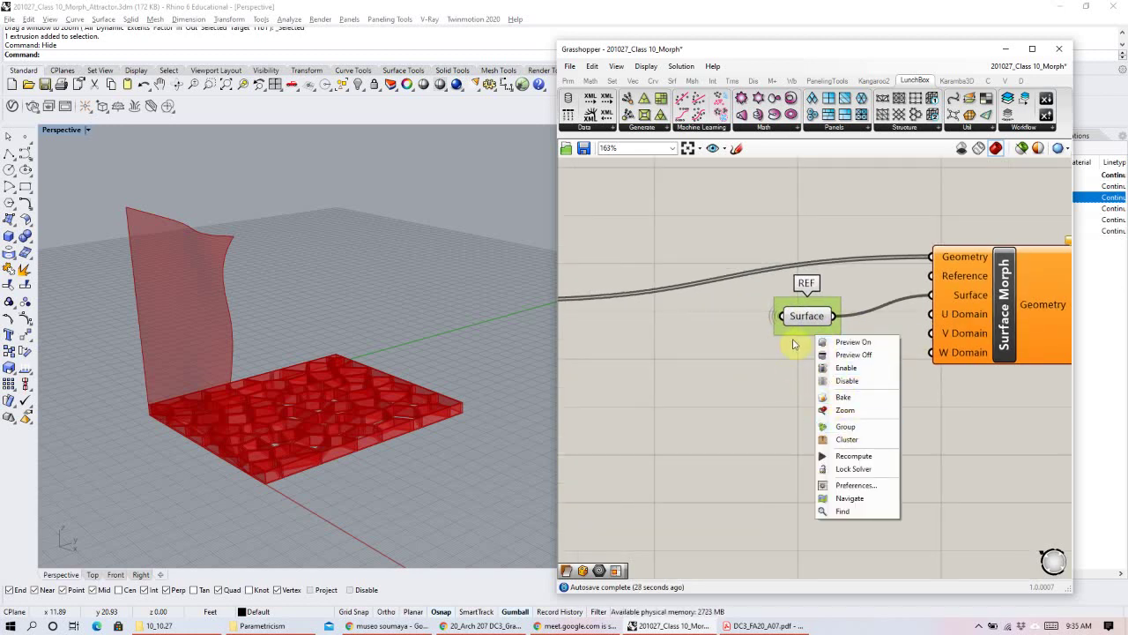
{"action": "left_click", "coordinate": [804, 335]}
{"action": "right_click", "coordinate": [805, 333]}
{"action": "mouse_move", "coordinate": [877, 459]}
{"action": "left_click_drag", "start_coordinate": [951, 468], "coordinate": [963, 447]}
{"action": "left_click_drag", "start_coordinate": [1013, 556], "coordinate": [955, 552]}
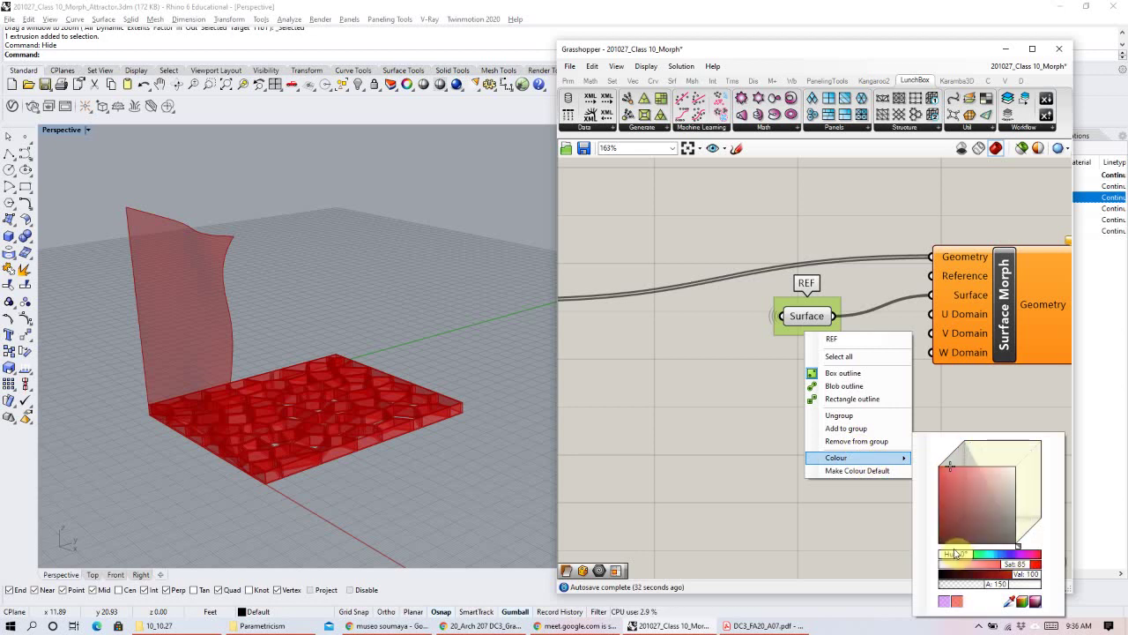
{"action": "left_click_drag", "start_coordinate": [950, 469], "coordinate": [927, 455]}
{"action": "left_click", "coordinate": [731, 386]}
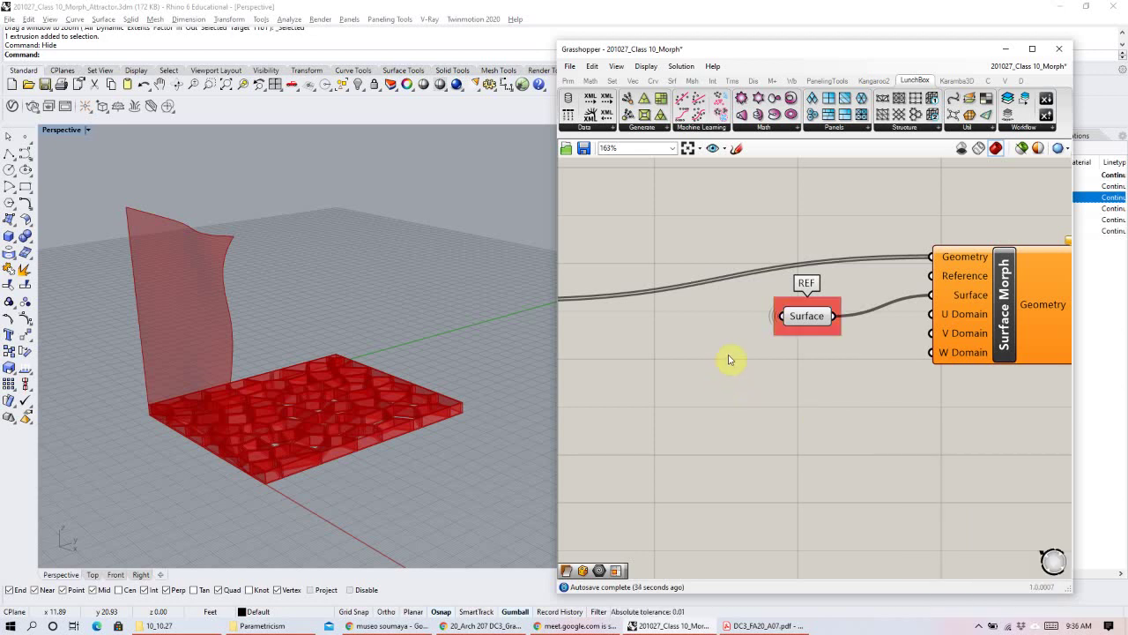
Align the Extrude component with the Geometry input of Surface Morph so their connecting wire runs straight.
{"action": "scroll", "coordinate": [729, 361], "scroll_direction": "down", "scroll_amount": 2}
{"action": "left_click", "coordinate": [802, 327]}
{"action": "left_click", "coordinate": [739, 392]}
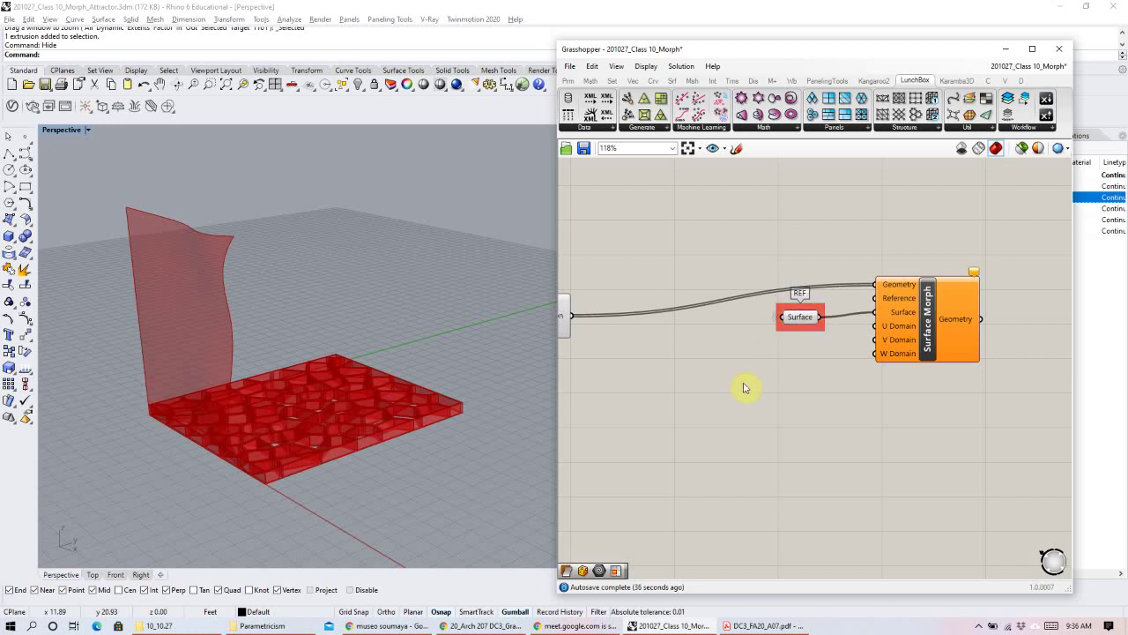
{"action": "right_click_drag", "start_coordinate": [622, 335], "coordinate": [761, 332]}
{"action": "left_click_drag", "start_coordinate": [703, 321], "coordinate": [705, 306]}
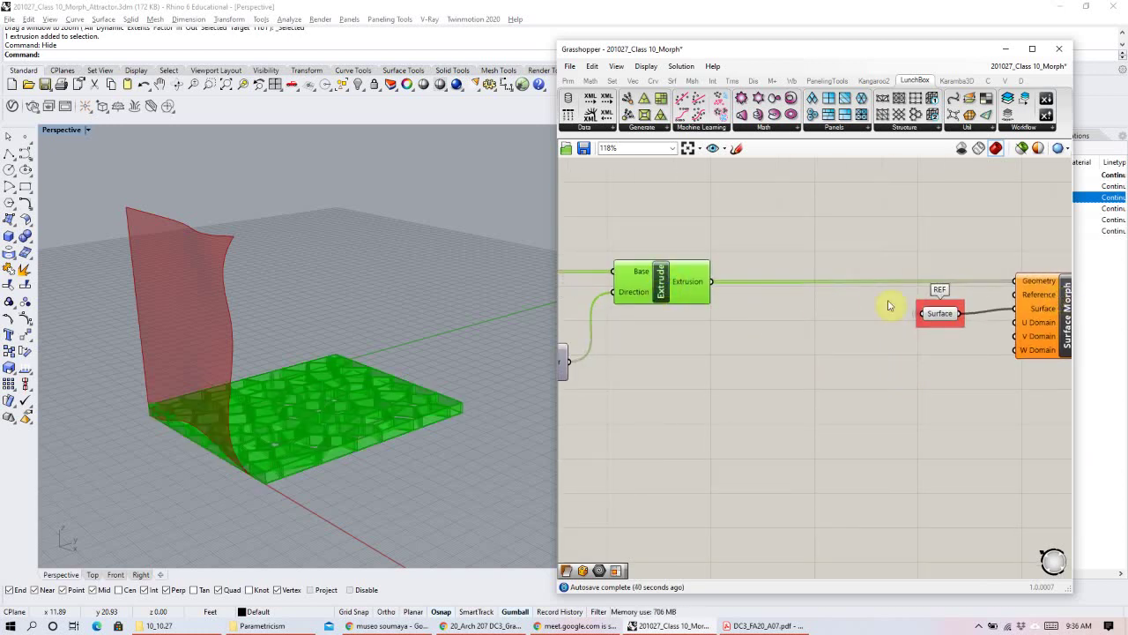
Review the geometry and surface feeding Surface Morph, and examine how the finished example uses Bounding Box for the Reference input.
{"action": "left_click", "coordinate": [941, 314]}
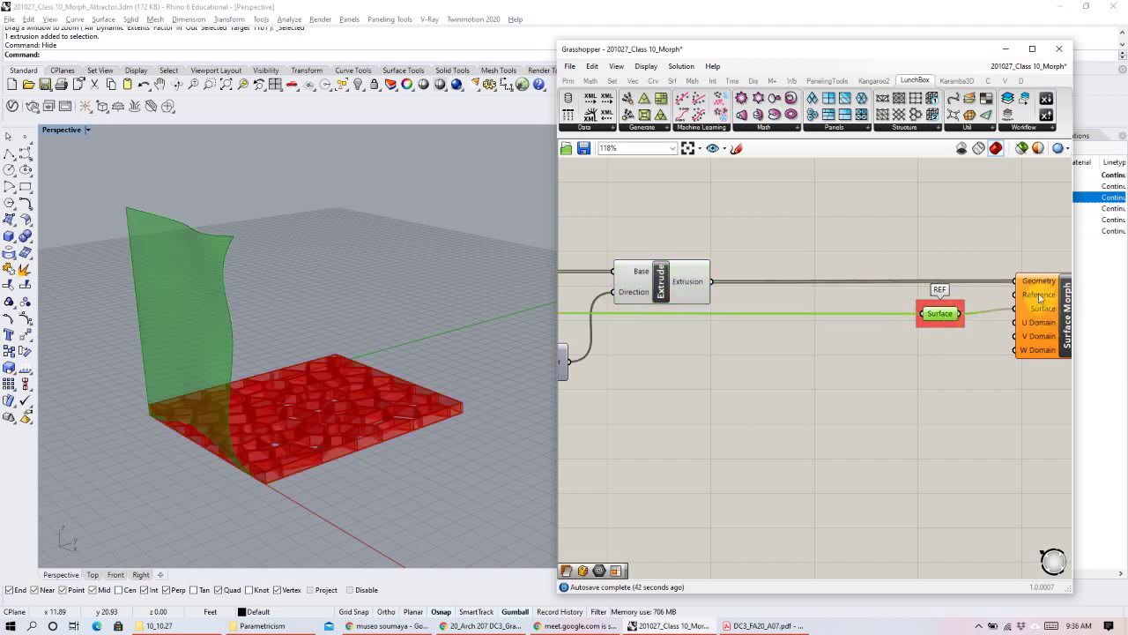
{"action": "left_click", "coordinate": [1020, 301]}
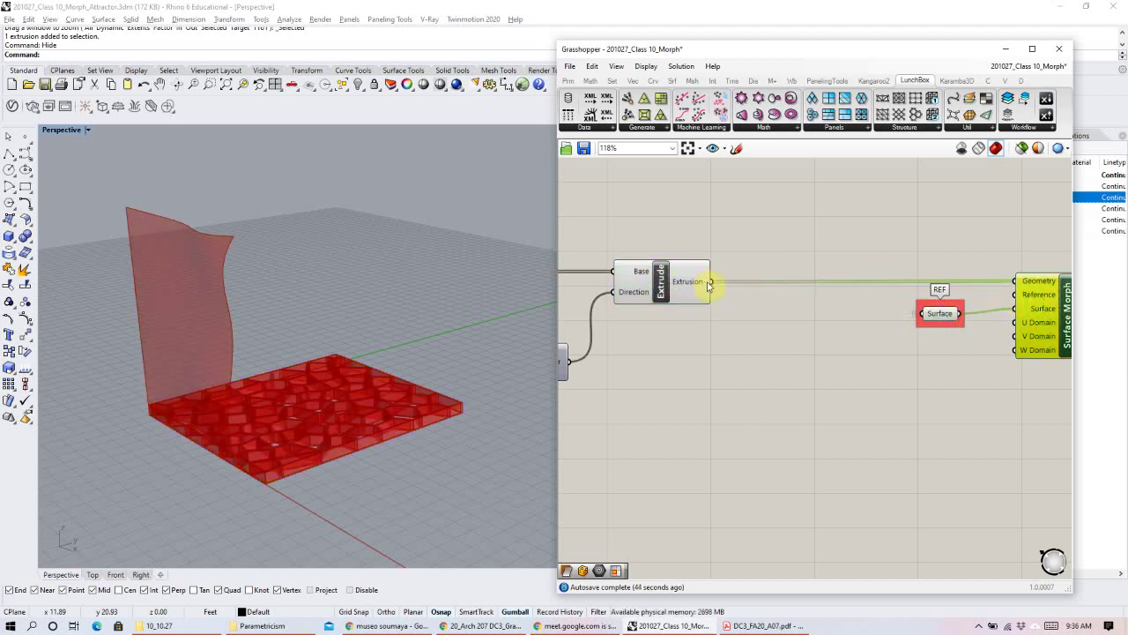
{"action": "scroll", "coordinate": [705, 319], "scroll_direction": "down", "scroll_amount": 5}
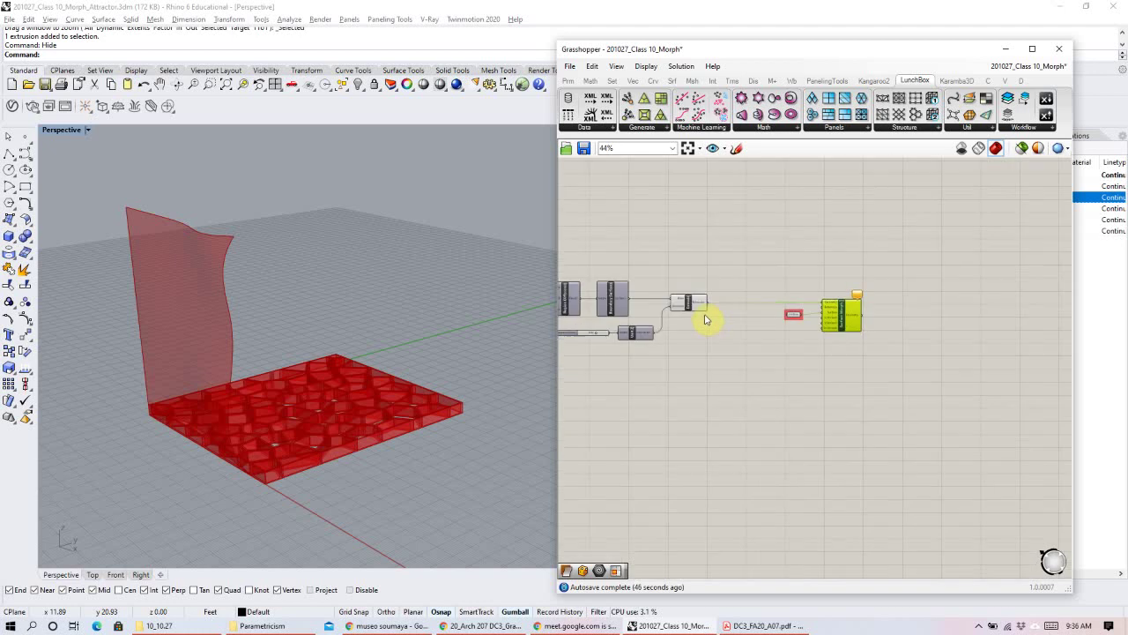
{"action": "right_click_drag", "start_coordinate": [792, 262], "coordinate": [852, 415]}
{"action": "scroll", "coordinate": [741, 292], "scroll_direction": "up", "scroll_amount": 3}
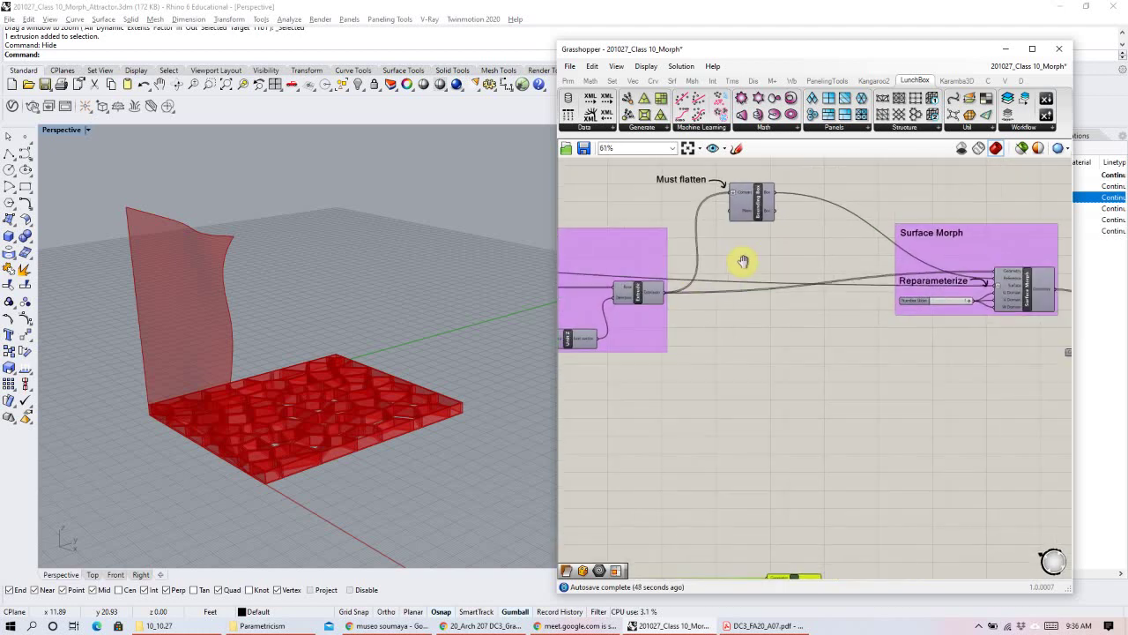
{"action": "scroll", "coordinate": [741, 230], "scroll_direction": "up", "scroll_amount": 1}
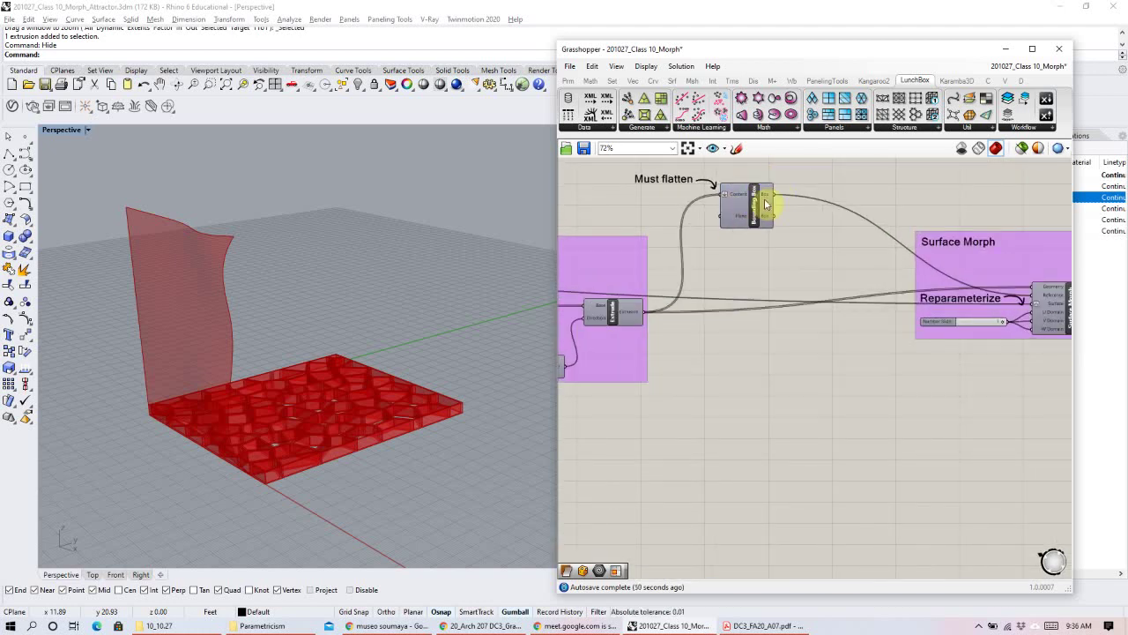
{"action": "right_click_drag", "start_coordinate": [767, 415], "coordinate": [773, 260]}
{"action": "scroll", "coordinate": [688, 408], "scroll_direction": "up", "scroll_amount": 3}
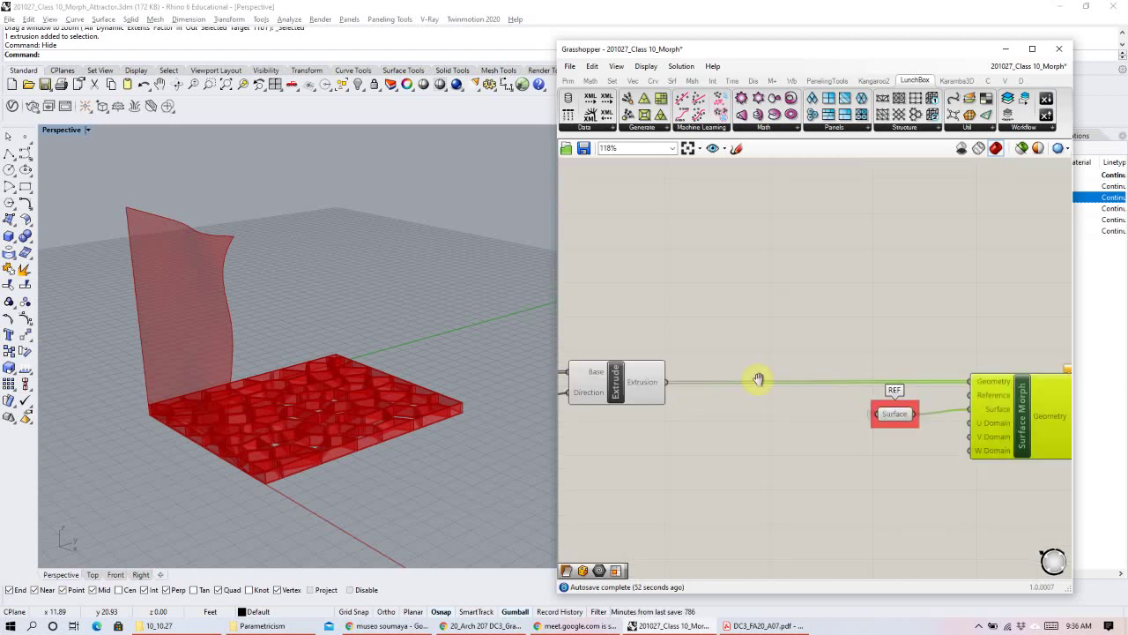
{"action": "scroll", "coordinate": [758, 379], "scroll_direction": "up", "scroll_amount": 1}
{"action": "right_click_drag", "start_coordinate": [758, 379], "coordinate": [879, 344]}
{"action": "left_click", "coordinate": [714, 345]}
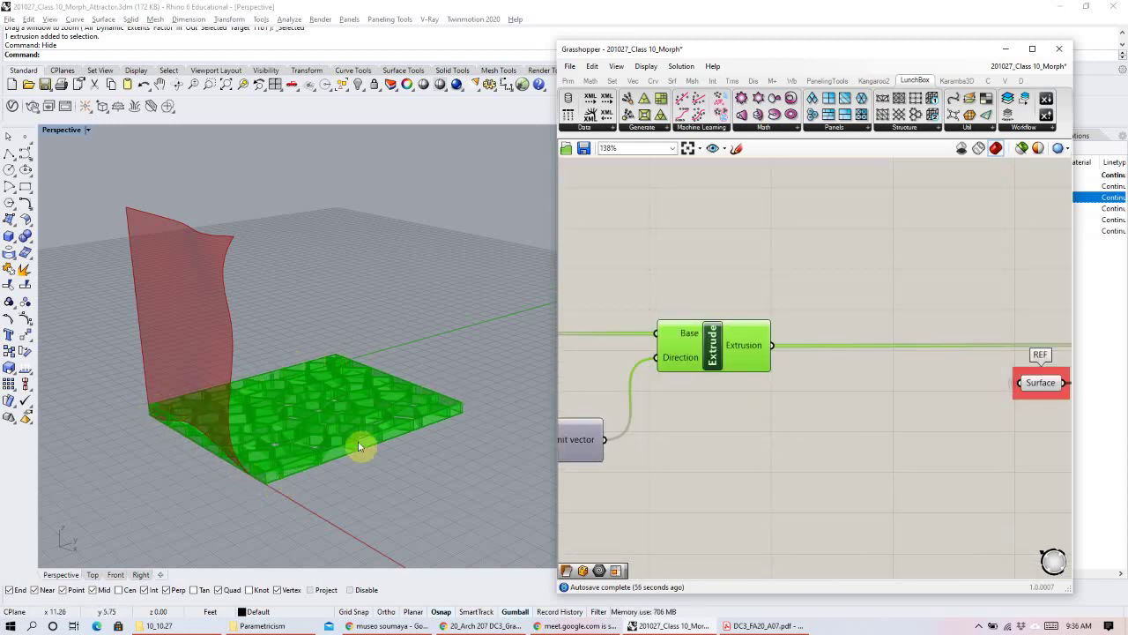
Add a Bounding Box component and place it above the wire between Extrude and Surface Morph.
{"action": "double_click", "coordinate": [827, 291]}
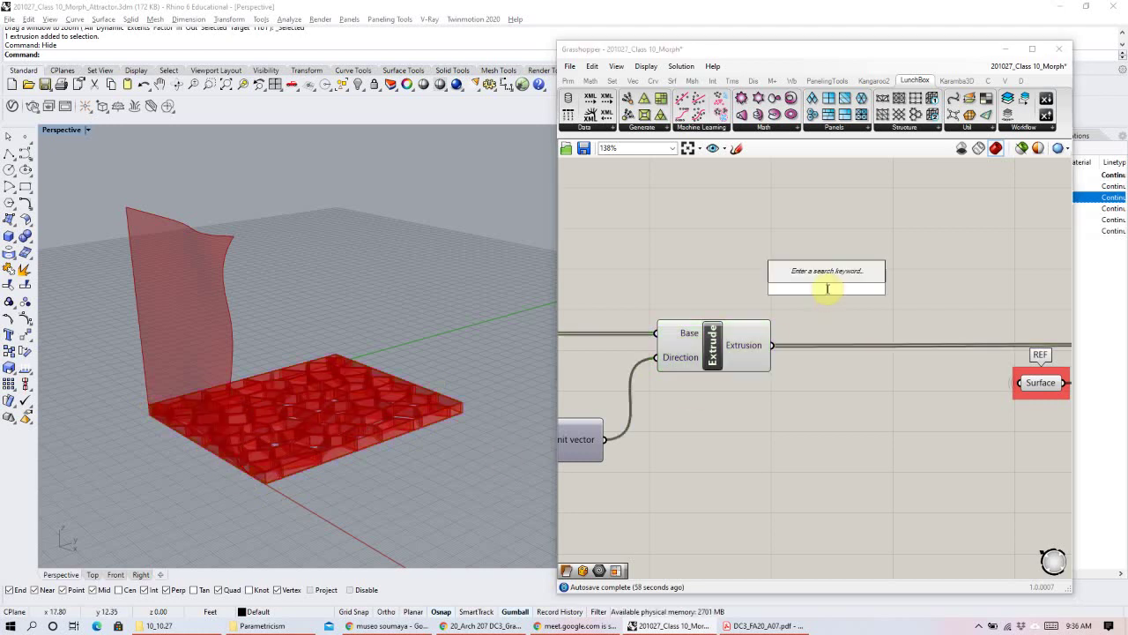
{"action": "type", "text": "boundin"}
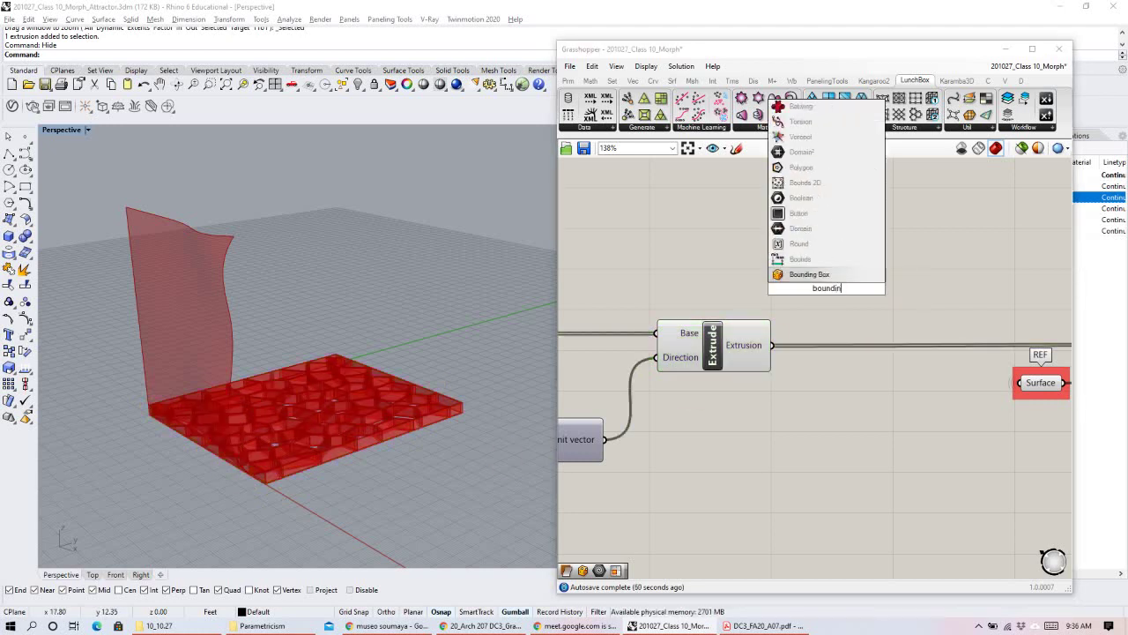
{"action": "type", "text": "g box"}
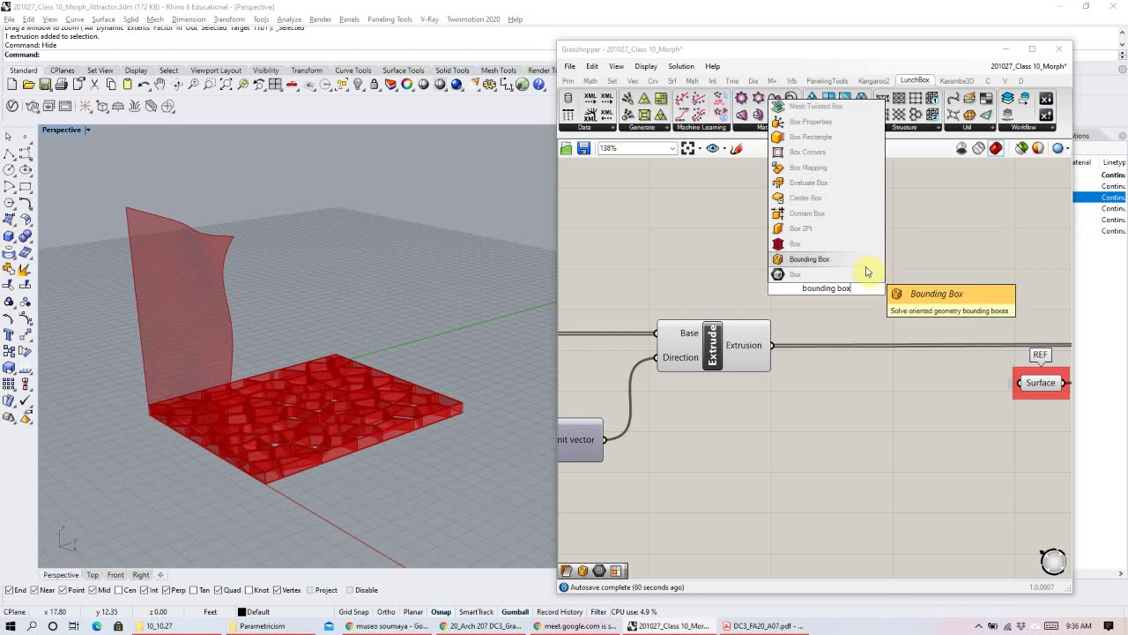
{"action": "left_click", "coordinate": [836, 261]}
{"action": "left_click_drag", "start_coordinate": [834, 265], "coordinate": [896, 217]}
{"action": "right_click_drag", "start_coordinate": [917, 291], "coordinate": [837, 286]}
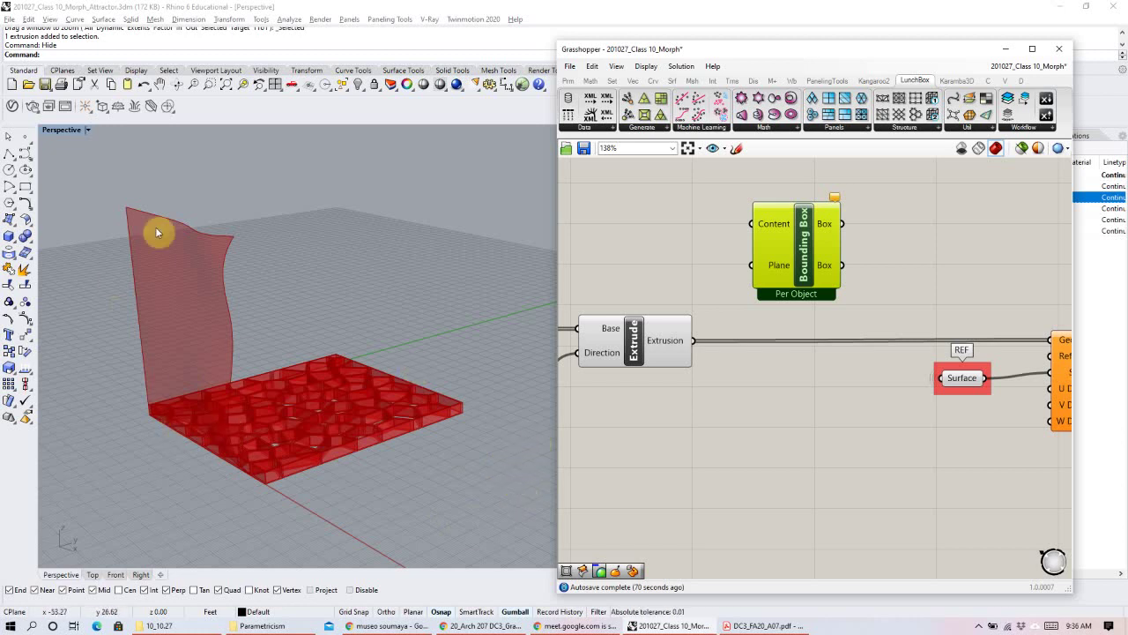
{"action": "left_click", "coordinate": [802, 300]}
{"action": "right_click", "coordinate": [801, 298]}
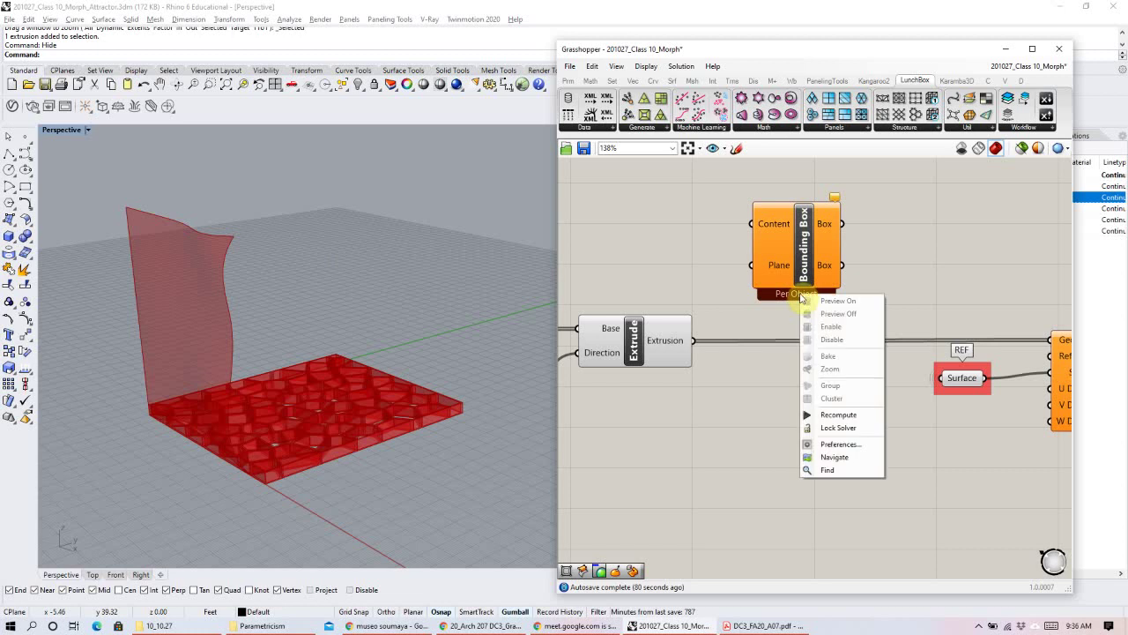
{"action": "left_click", "coordinate": [797, 297]}
{"action": "double_click", "coordinate": [795, 291]}
{"action": "left_click", "coordinate": [796, 277]}
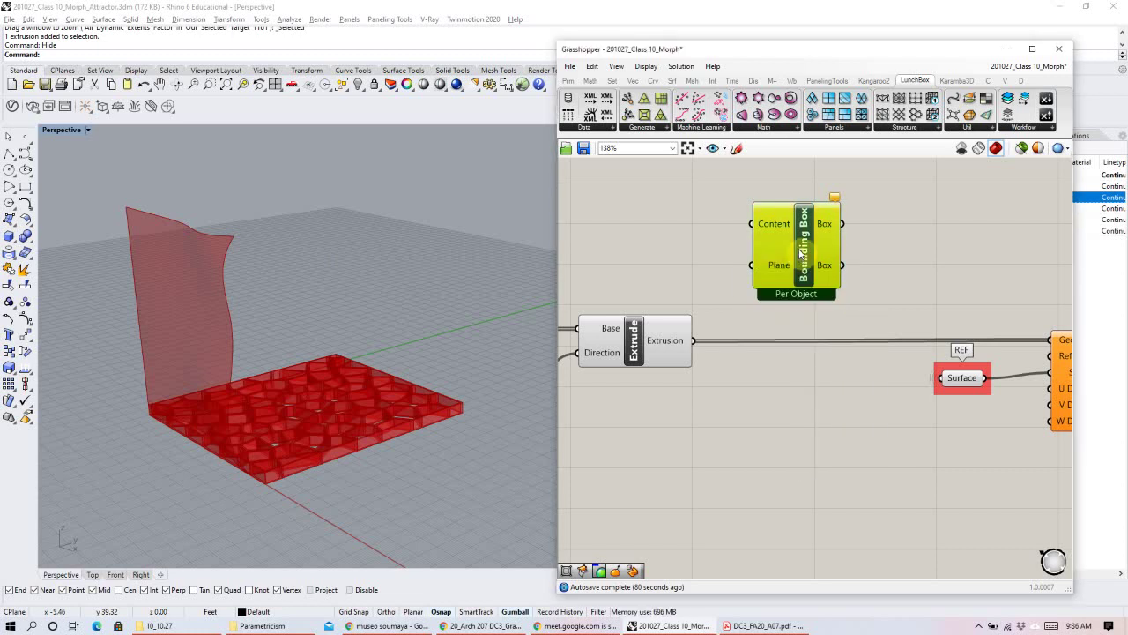
{"action": "double_click", "coordinate": [799, 248]}
{"action": "left_click", "coordinate": [811, 234]}
{"action": "left_click", "coordinate": [804, 256]}
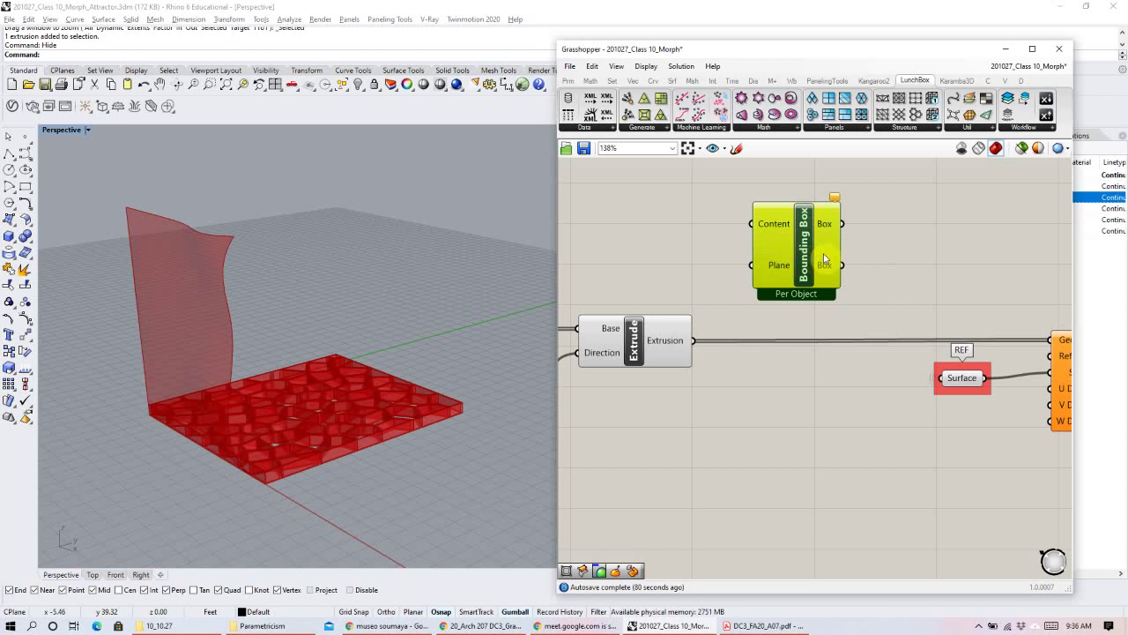
{"action": "double_click", "coordinate": [798, 225]}
{"action": "left_click", "coordinate": [805, 278]}
{"action": "left_click", "coordinate": [805, 300]}
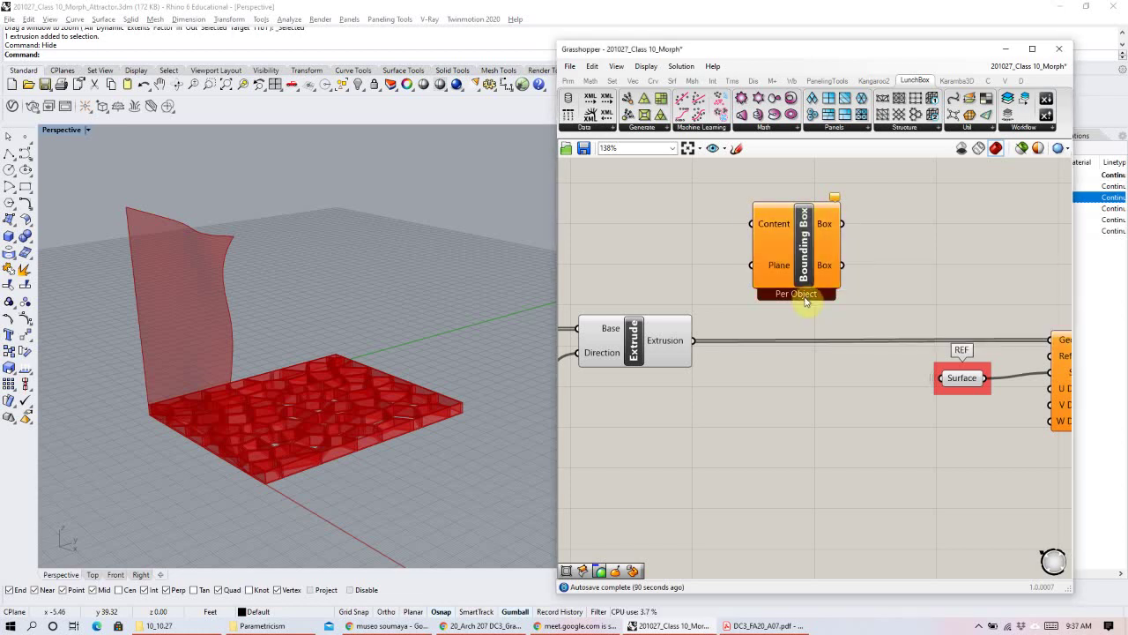
{"action": "left_click", "coordinate": [802, 251]}
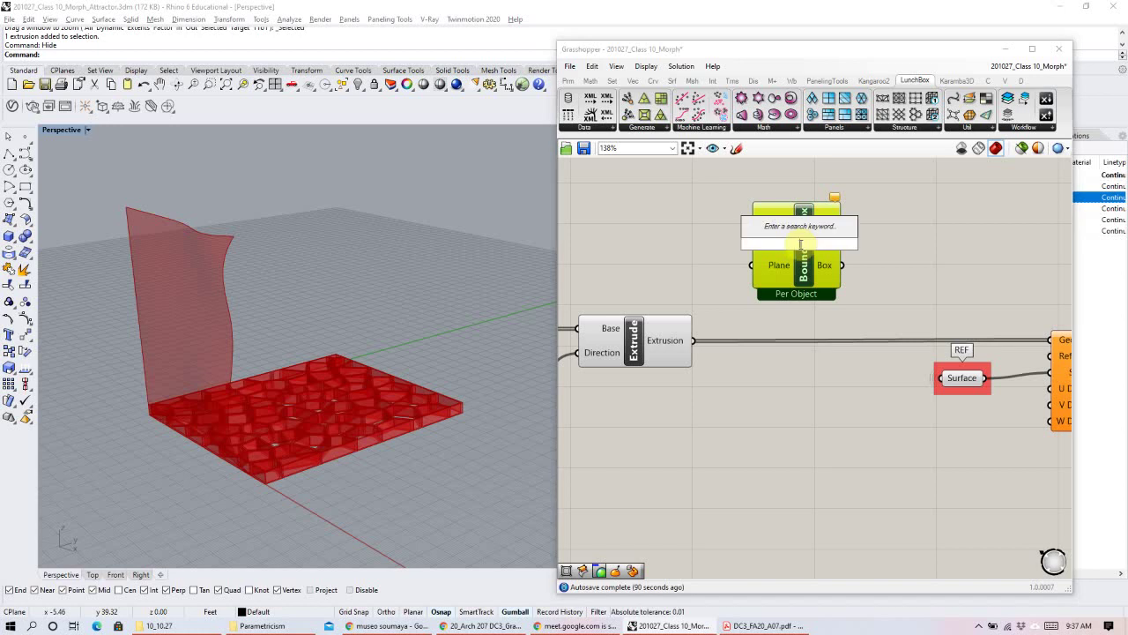
{"action": "right_click", "coordinate": [805, 260]}
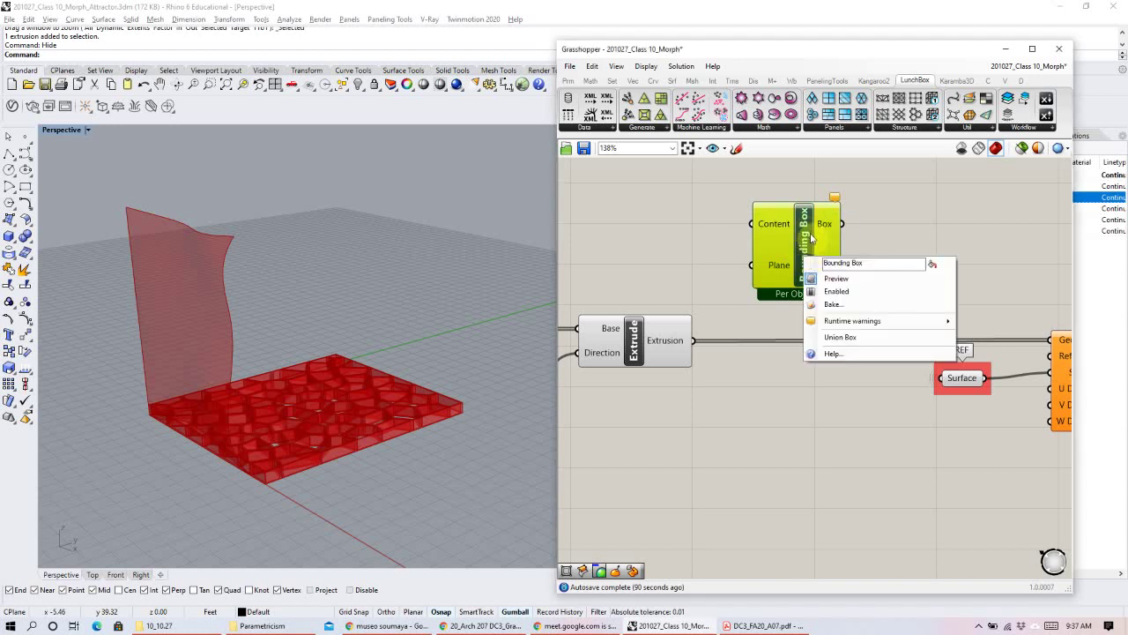
{"action": "left_click", "coordinate": [817, 256]}
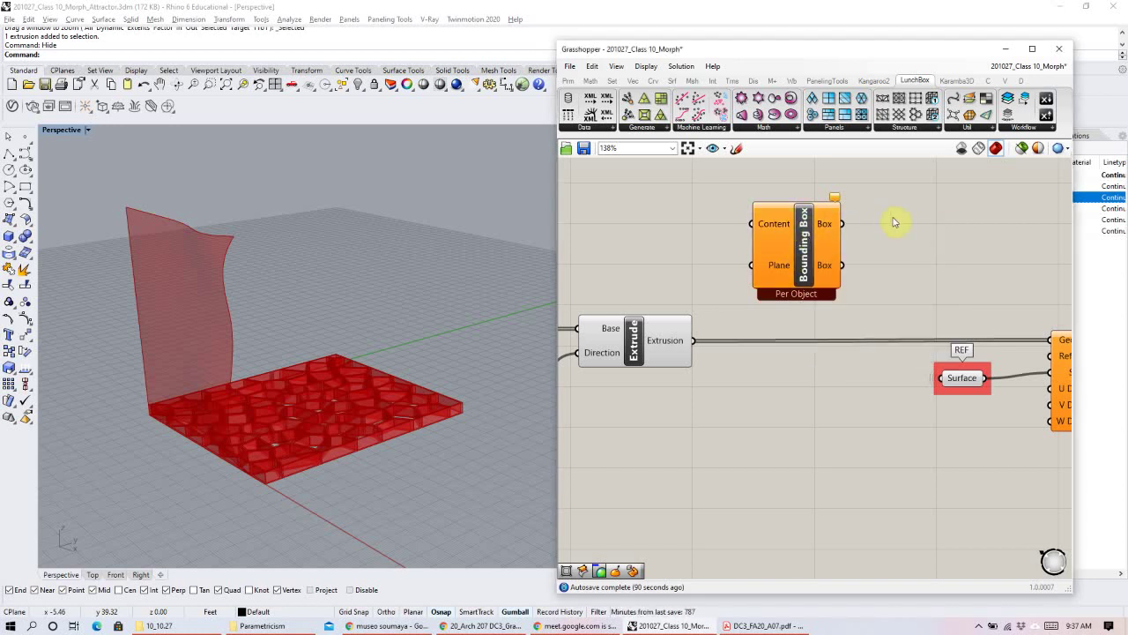
Switch Bounding Box to Union Box mode, flatten its Content input, and shift the component further from Extrude.
{"action": "right_click", "coordinate": [808, 250]}
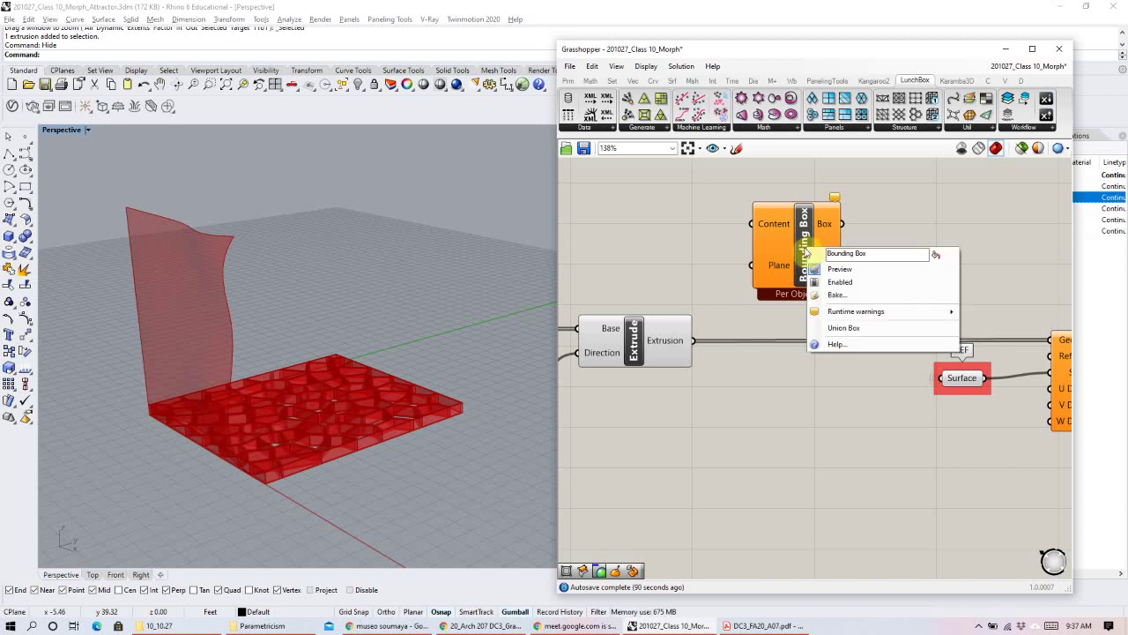
{"action": "left_click", "coordinate": [825, 330]}
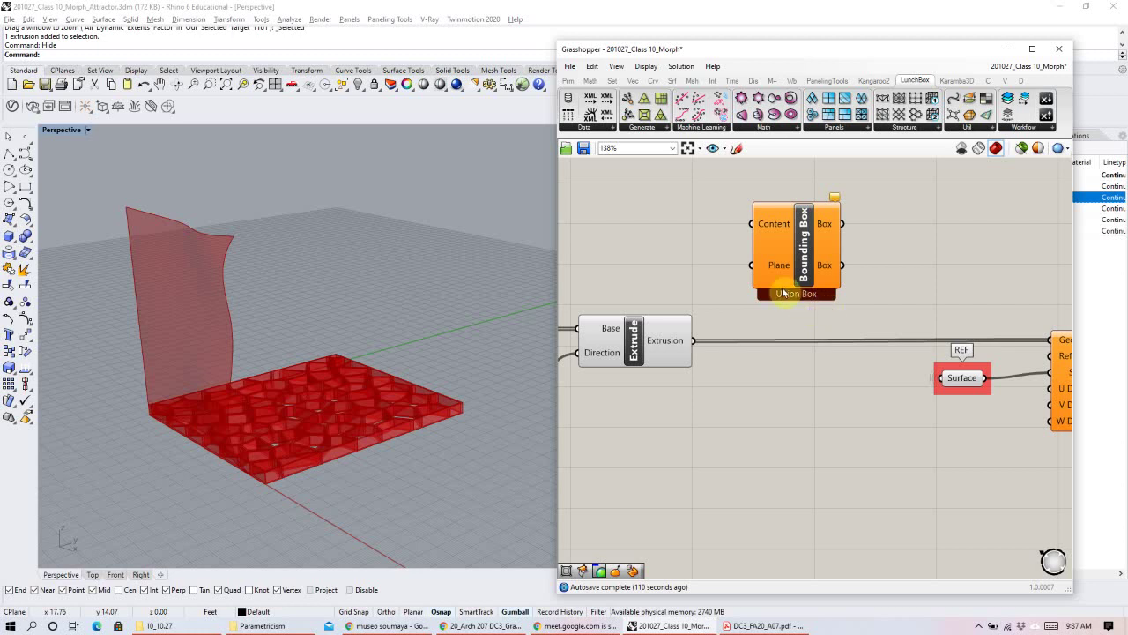
{"action": "left_click_drag", "start_coordinate": [777, 236], "coordinate": [810, 230]}
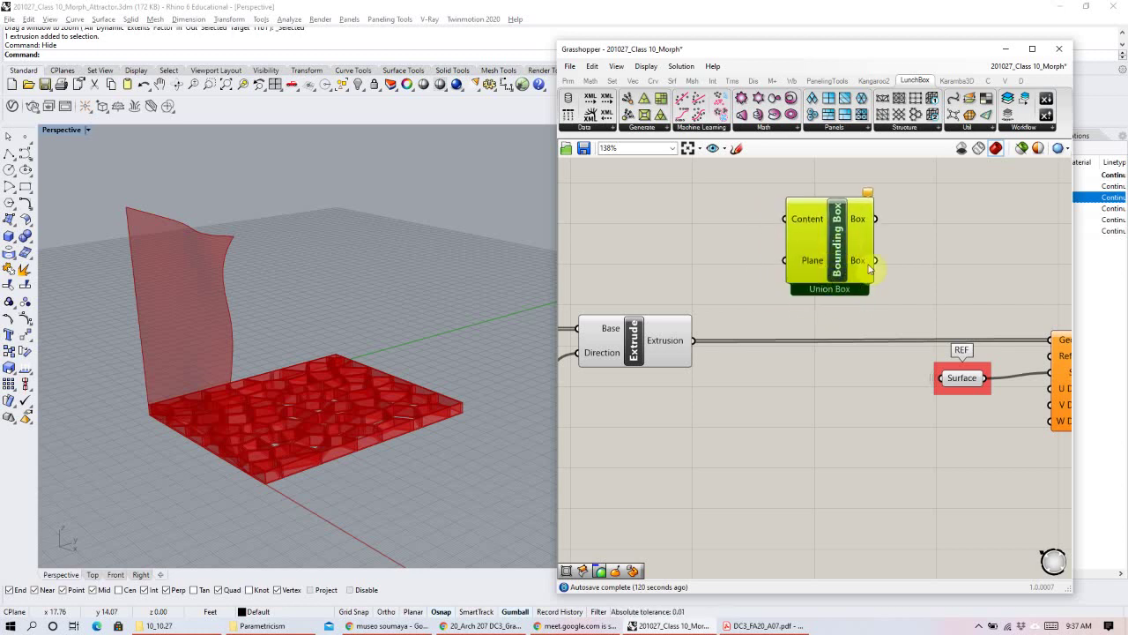
{"action": "right_click", "coordinate": [805, 220]}
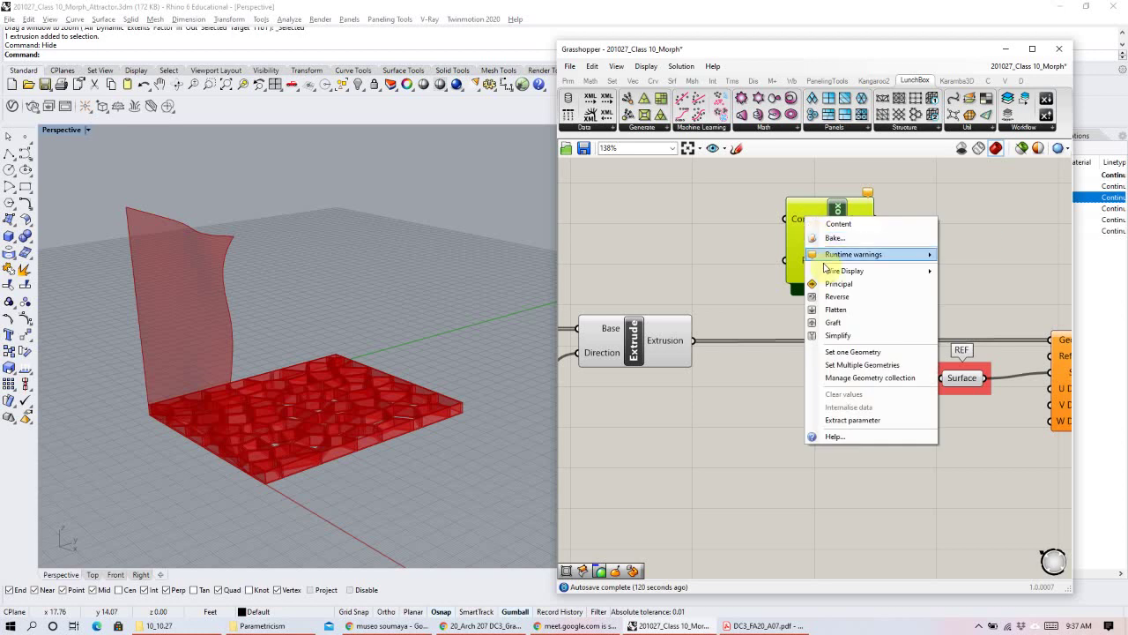
{"action": "left_click", "coordinate": [852, 310]}
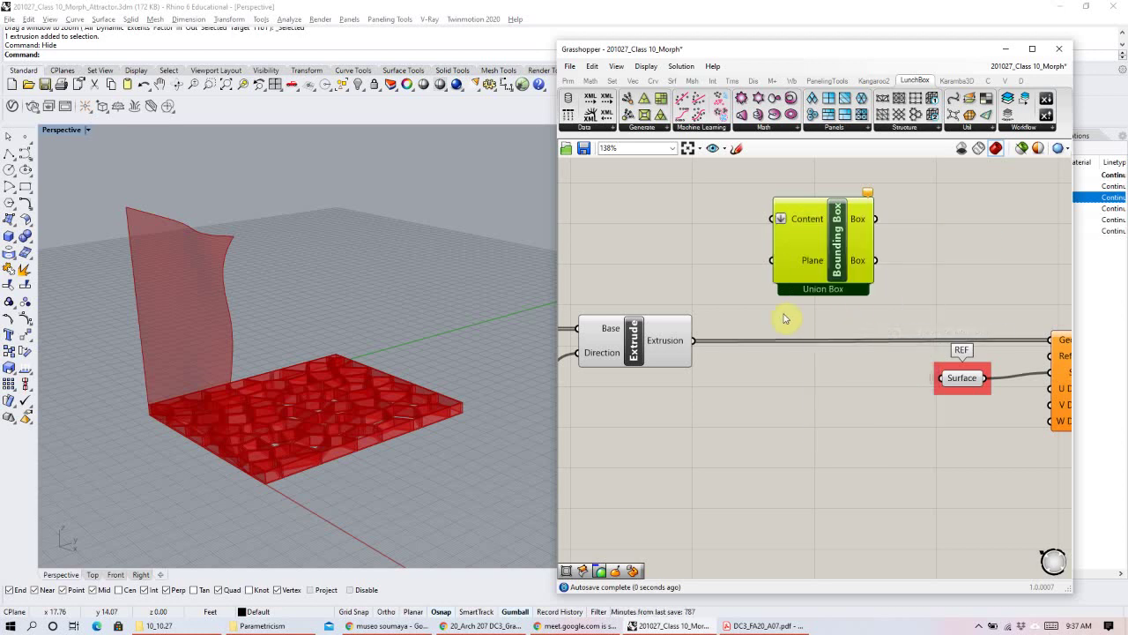
{"action": "left_click_drag", "start_coordinate": [799, 213], "coordinate": [816, 213]}
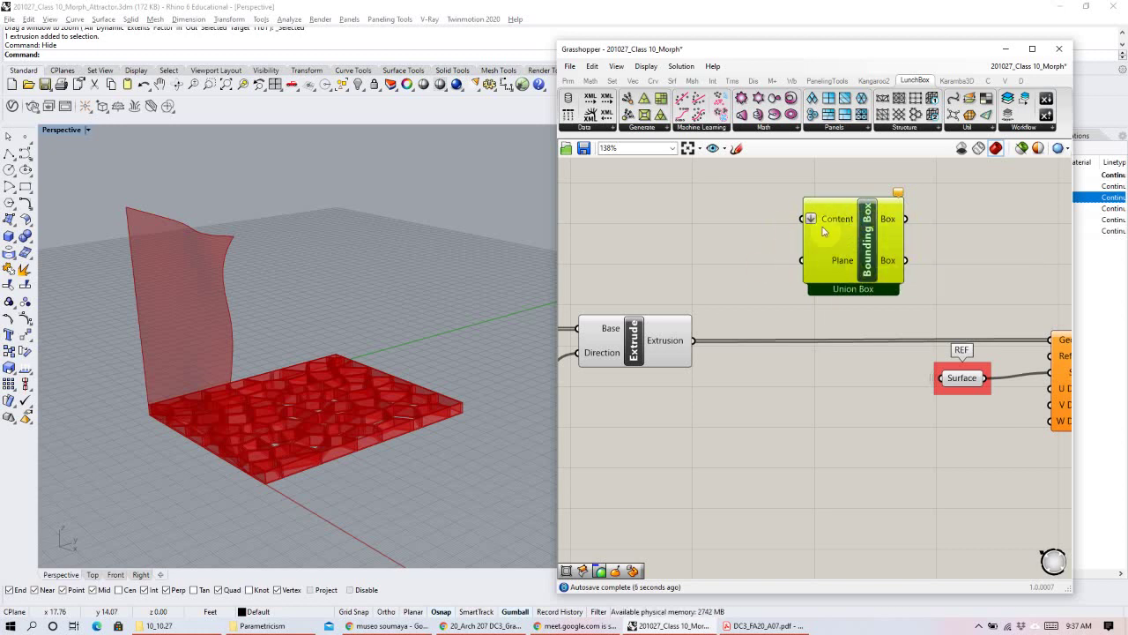
Wire the Extrusion output of Extrude into the Content input of Bounding Box.
{"action": "left_click", "coordinate": [660, 343]}
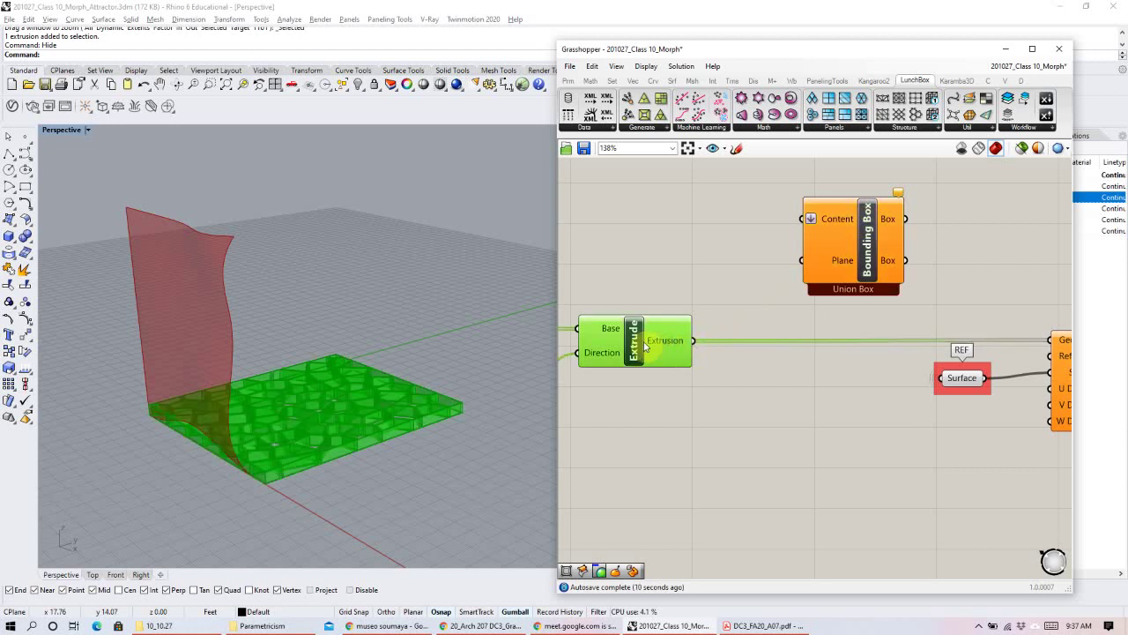
{"action": "left_click_drag", "start_coordinate": [693, 340], "coordinate": [797, 222]}
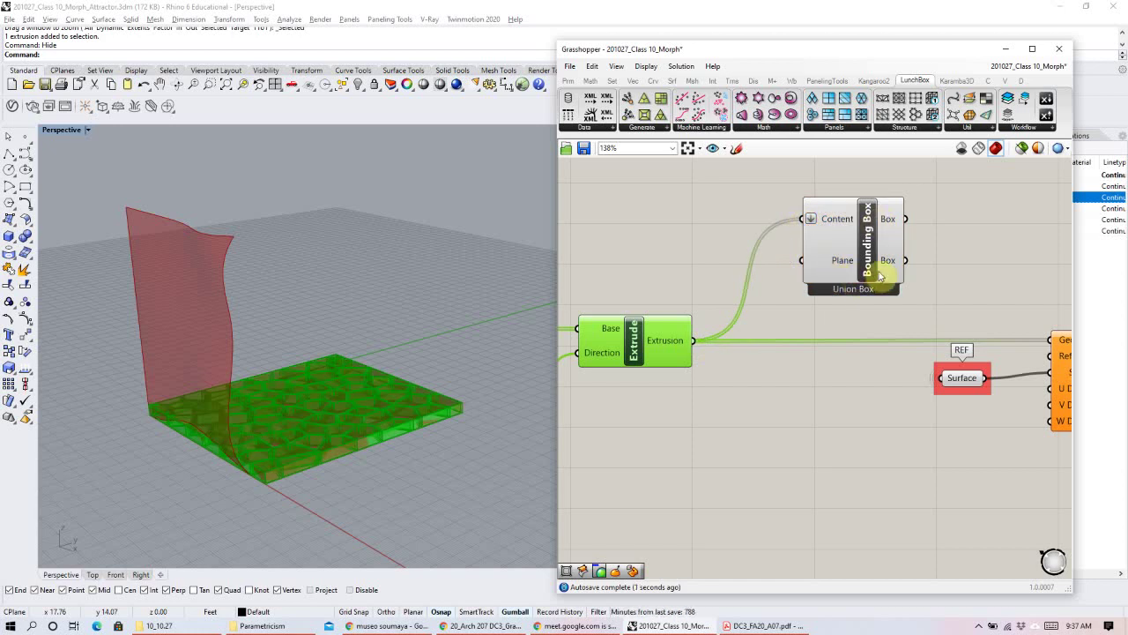
{"action": "right_click_drag", "start_coordinate": [945, 285], "coordinate": [910, 287]}
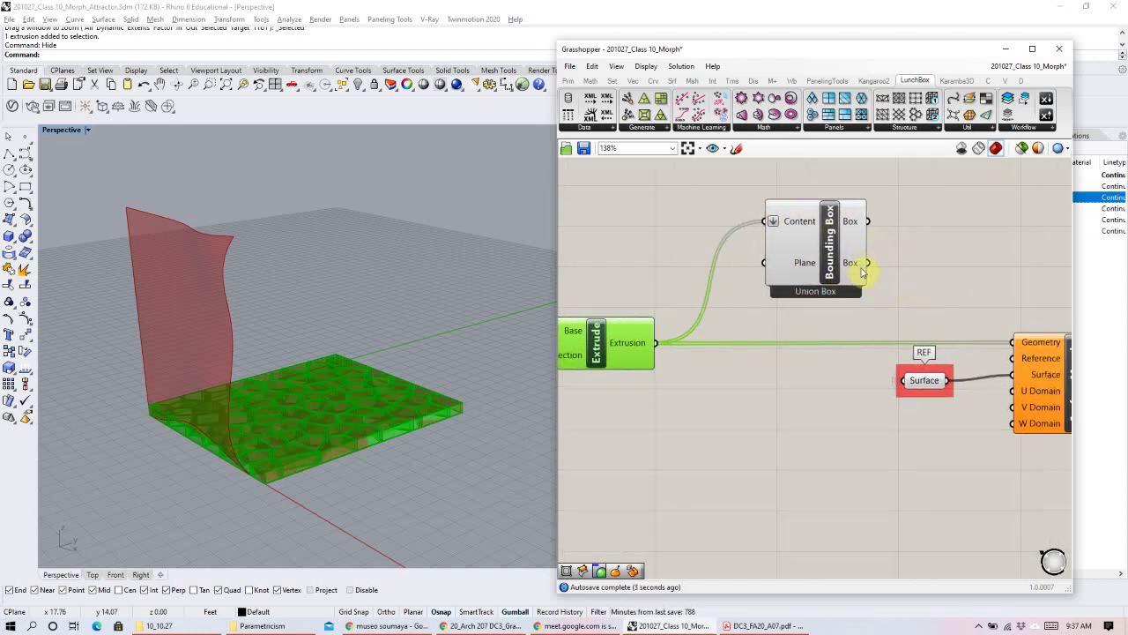
{"action": "scroll", "coordinate": [862, 272], "scroll_direction": "down", "scroll_amount": 4}
{"action": "right_click_drag", "start_coordinate": [817, 239], "coordinate": [803, 257]}
{"action": "scroll", "coordinate": [803, 258], "scroll_direction": "up", "scroll_amount": 3}
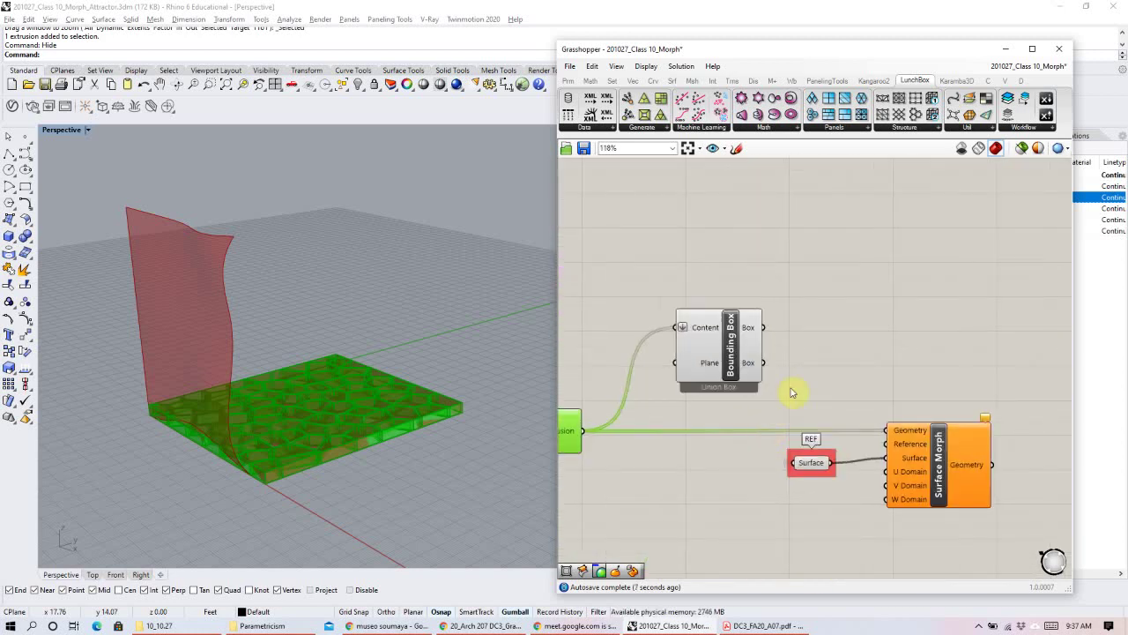
Wire the upper Box output of Bounding Box into the Reference input of Surface Morph and reposition Bounding Box slightly.
{"action": "left_click", "coordinate": [802, 247]}
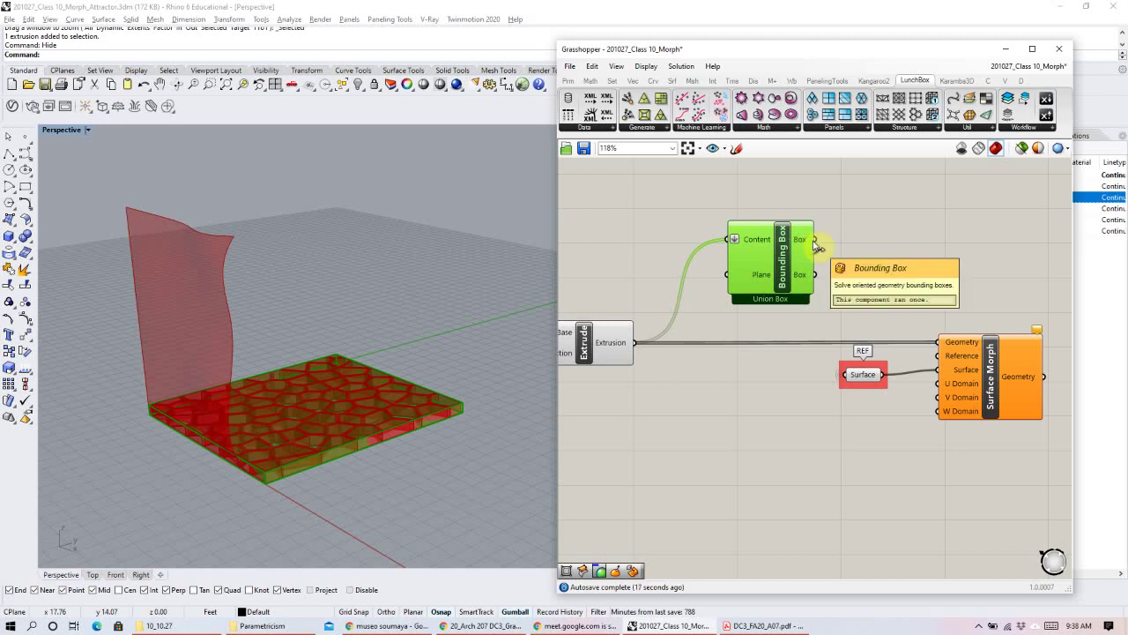
{"action": "left_click_drag", "start_coordinate": [809, 242], "coordinate": [936, 356]}
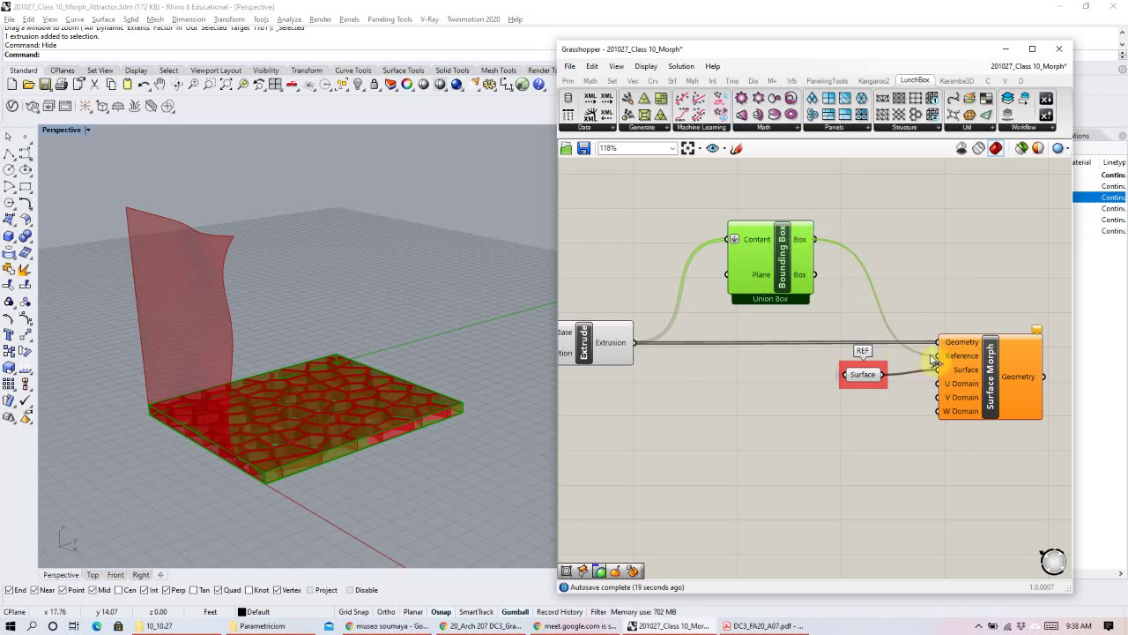
{"action": "left_click", "coordinate": [905, 233]}
{"action": "mouse_move", "coordinate": [763, 256]}
{"action": "left_mouse_down"}
{"action": "mouse_move", "coordinate": [747, 266]}
{"action": "mouse_move", "coordinate": [776, 255]}
{"action": "left_mouse_up"}
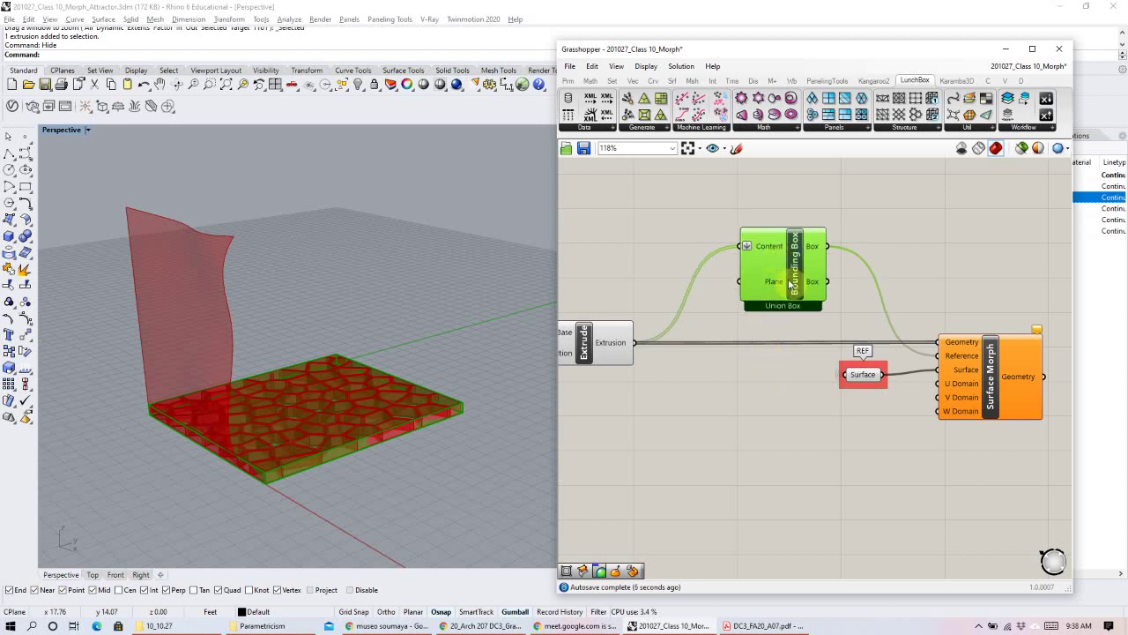
{"action": "left_click", "coordinate": [961, 275]}
Widen the Grasshopper window and align the referenced Surface parameter with the Surface input of Surface Morph.
{"action": "left_click_drag", "start_coordinate": [557, 233], "coordinate": [443, 220]}
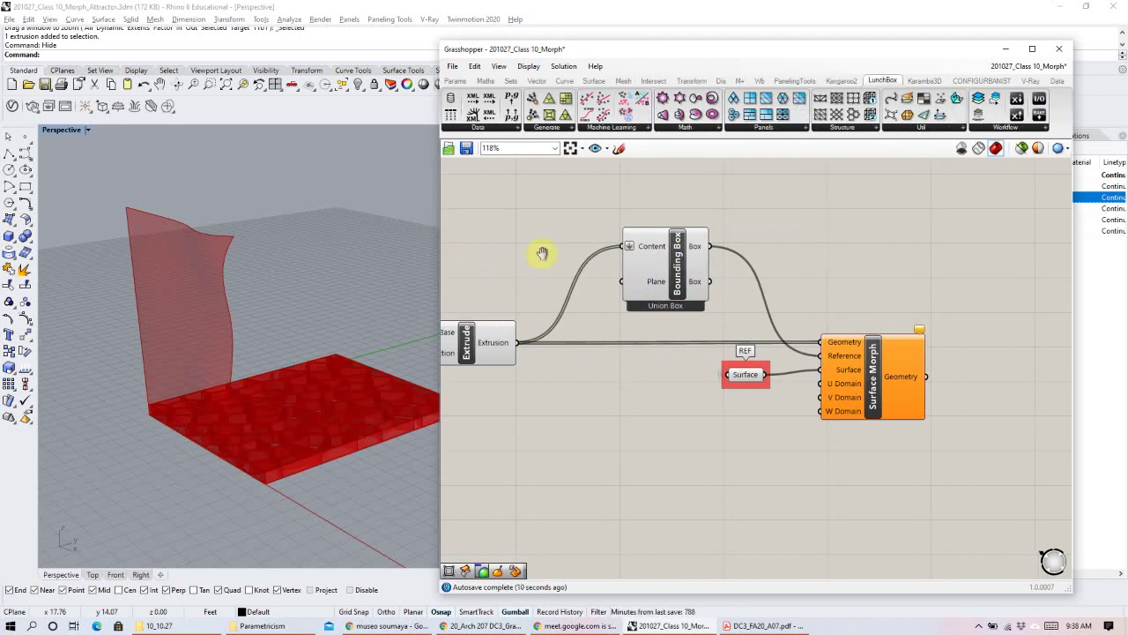
{"action": "right_click_drag", "start_coordinate": [536, 252], "coordinate": [631, 261]}
{"action": "left_click", "coordinate": [839, 387]}
{"action": "left_click_drag", "start_coordinate": [839, 386], "coordinate": [821, 381]}
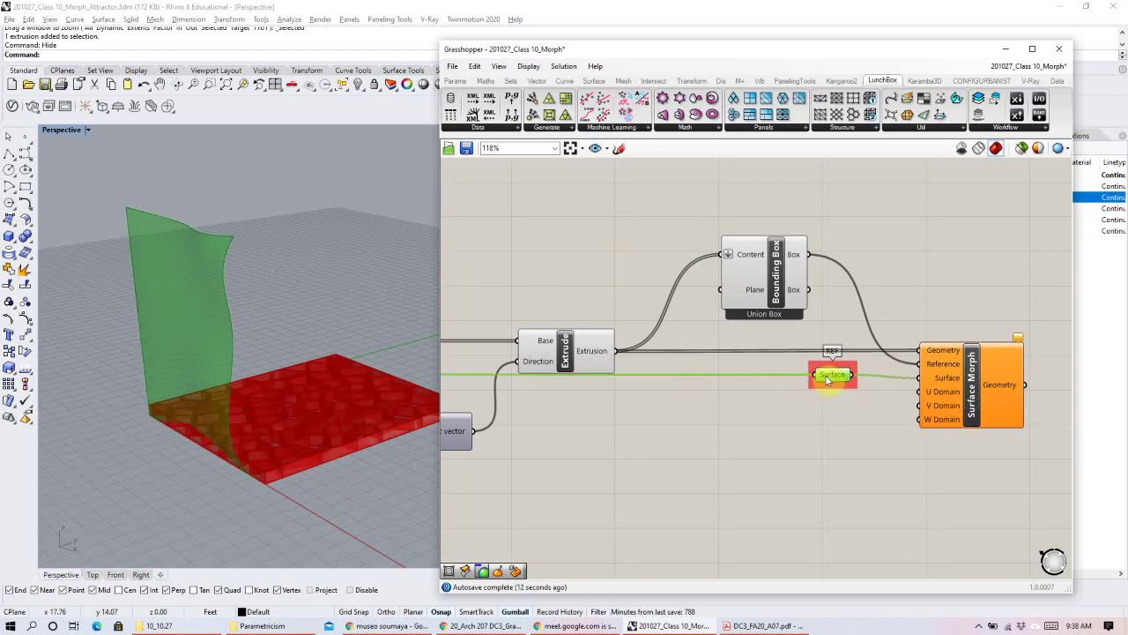
{"action": "left_click", "coordinate": [891, 414]}
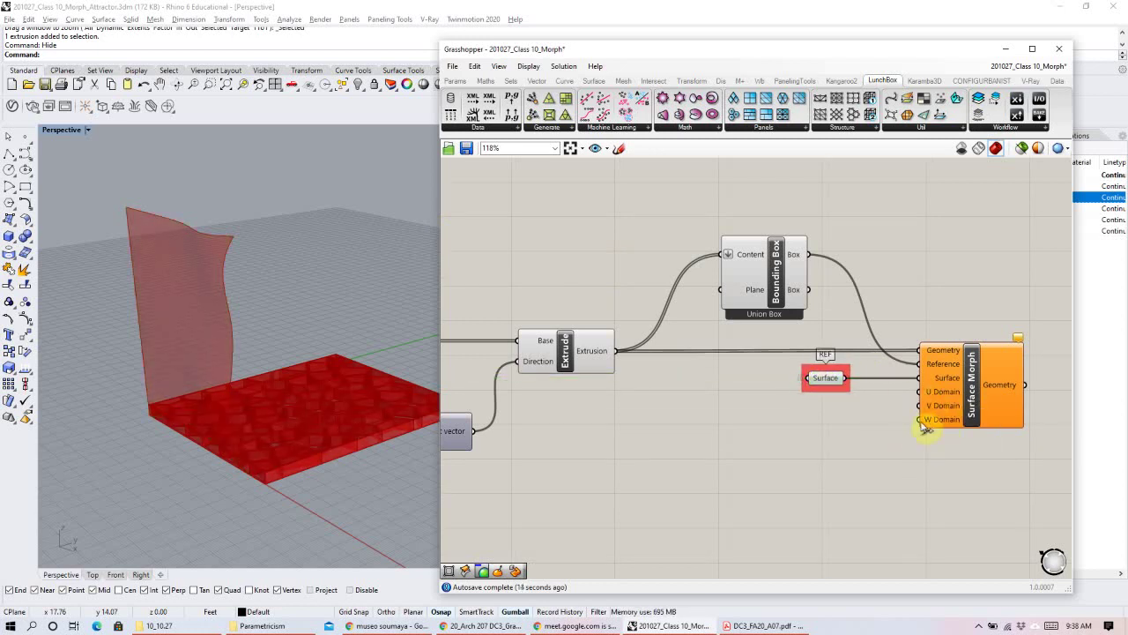
Add a Number Slider set to 1 and wire it into the U, V and W Domain inputs of Surface Morph.
{"action": "scroll", "coordinate": [924, 426], "scroll_direction": "up", "scroll_amount": 3}
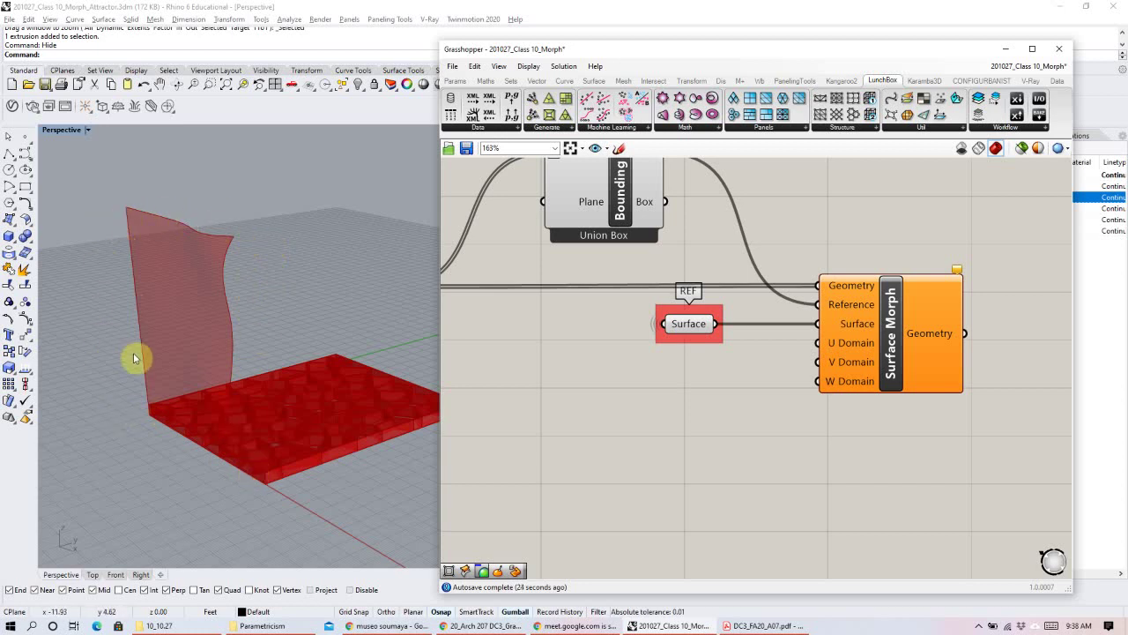
{"action": "double_click", "coordinate": [695, 374]}
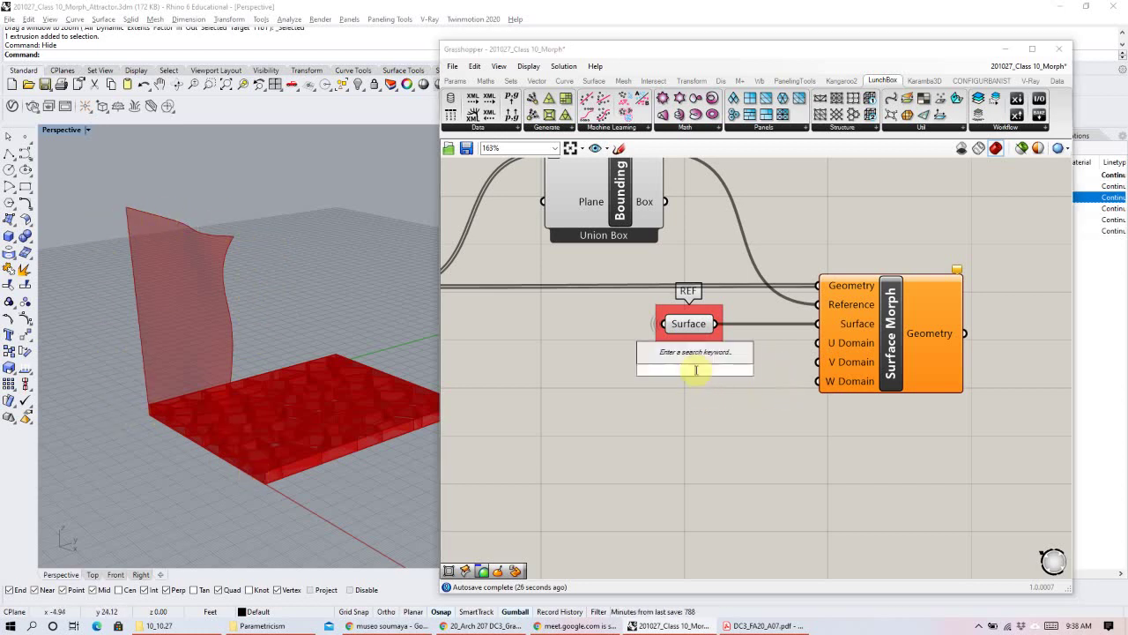
{"action": "type", "text": "1"}
{"action": "key", "text": "Return"}
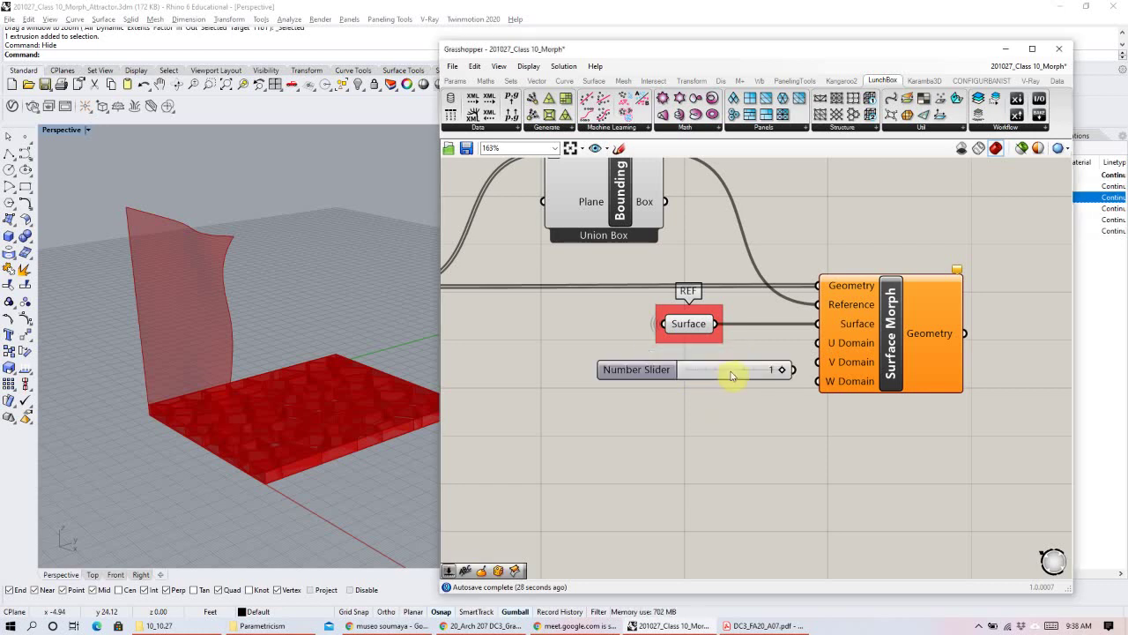
{"action": "left_click_drag", "start_coordinate": [739, 370], "coordinate": [818, 342]}
{"action": "left_click_drag", "start_coordinate": [739, 370], "coordinate": [818, 381]}
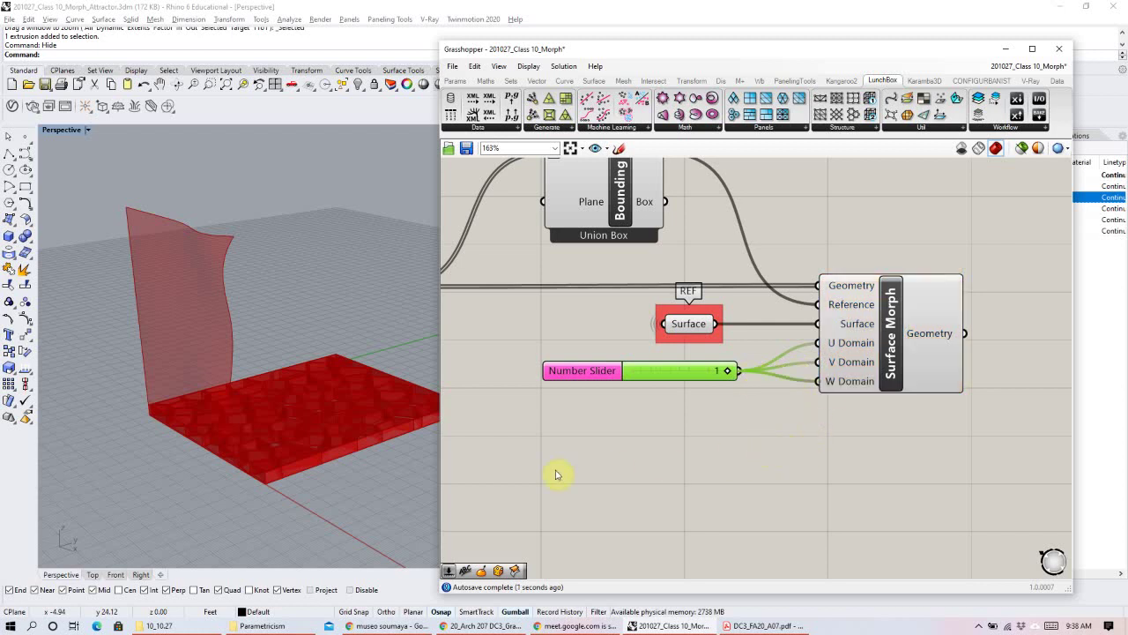
Examine the morphed geometry at the surface's corner and check how the finished example treats the Surface input of Surface Morph.
{"action": "scroll", "coordinate": [130, 429], "scroll_direction": "up", "scroll_amount": 5}
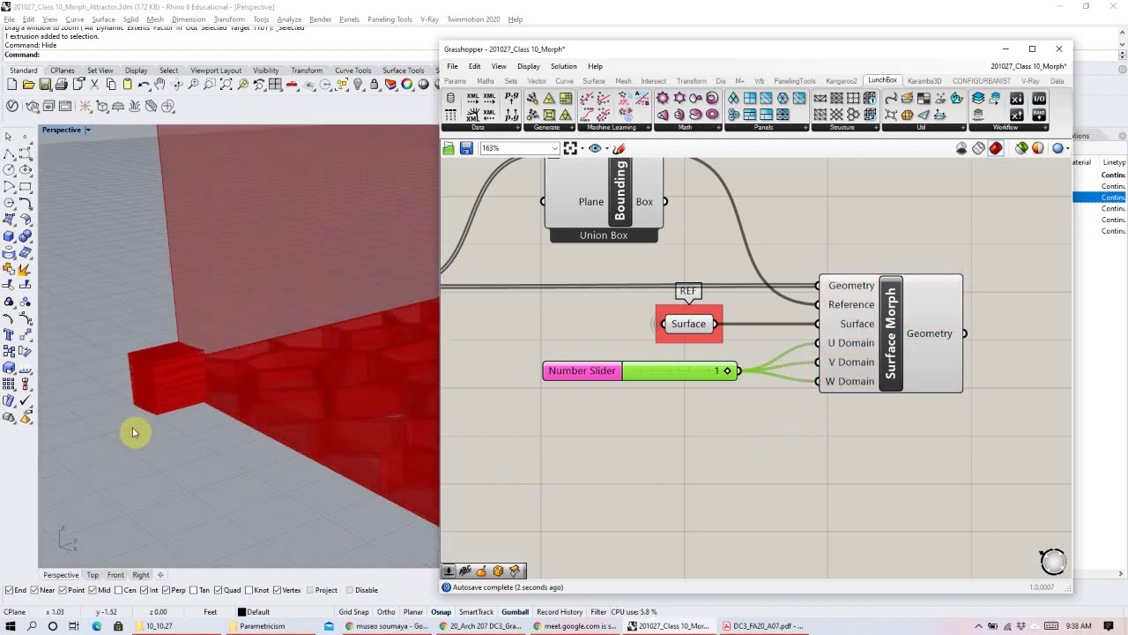
{"action": "scroll", "coordinate": [205, 386], "scroll_direction": "up", "scroll_amount": 1}
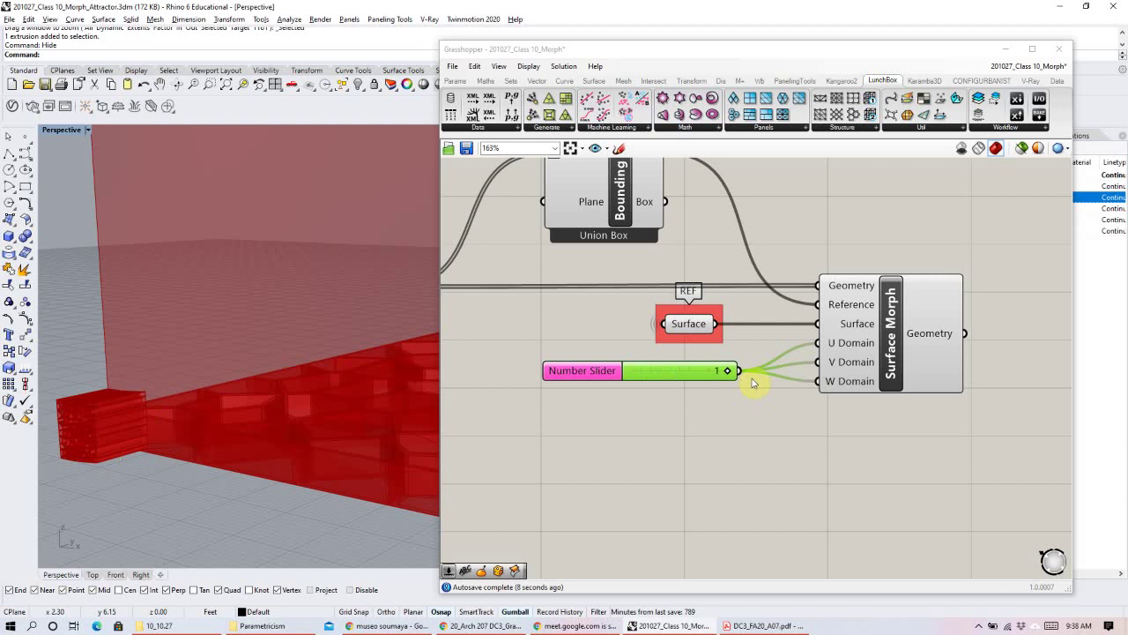
{"action": "right_click_drag", "start_coordinate": [104, 428], "coordinate": [173, 366]}
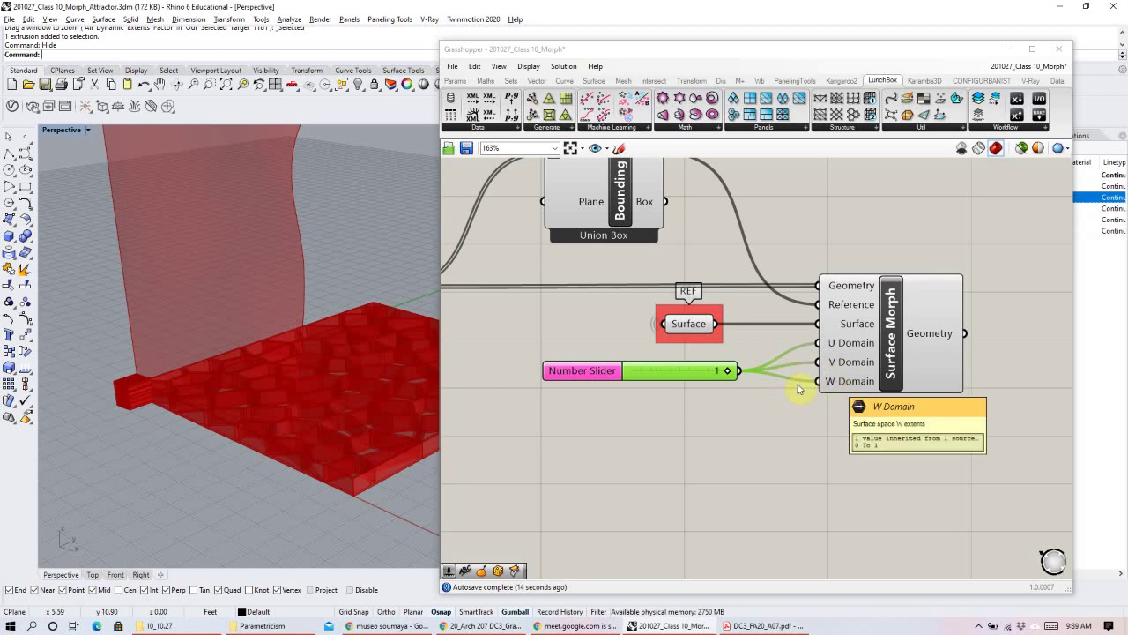
{"action": "scroll", "coordinate": [212, 311], "scroll_direction": "down", "scroll_amount": 2}
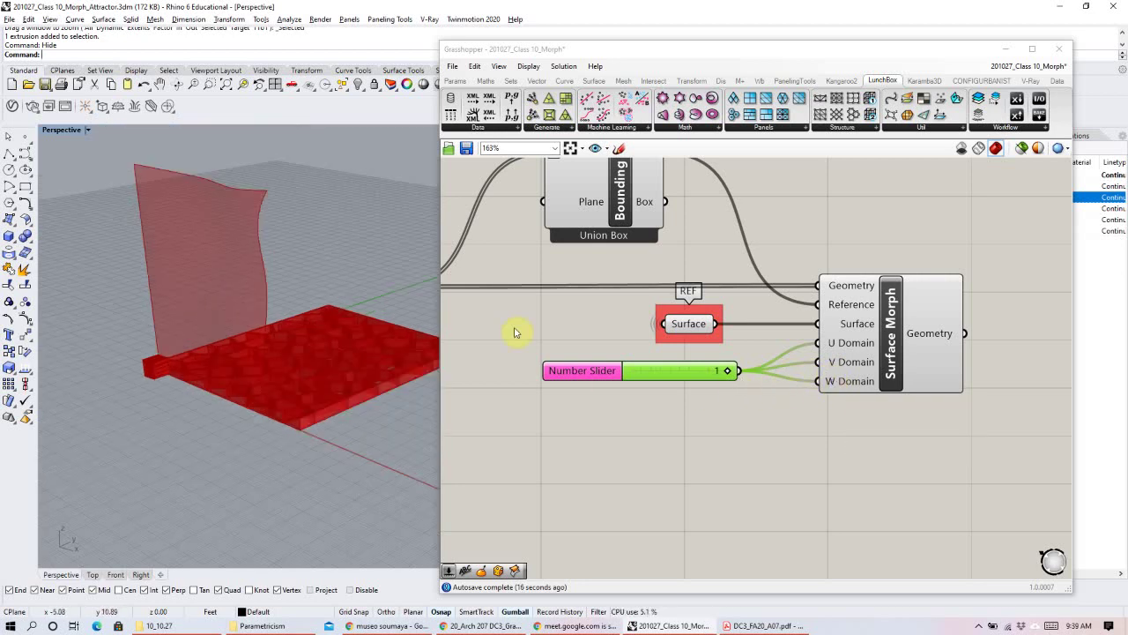
{"action": "scroll", "coordinate": [756, 335], "scroll_direction": "down", "scroll_amount": 5}
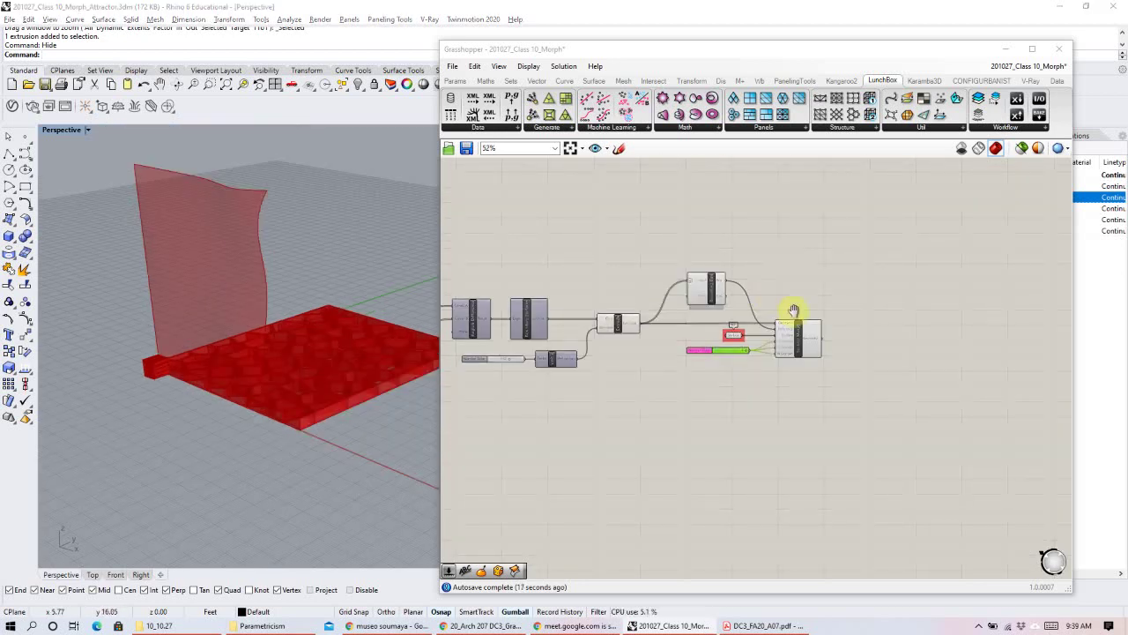
{"action": "scroll", "coordinate": [793, 310], "scroll_direction": "up", "scroll_amount": 3}
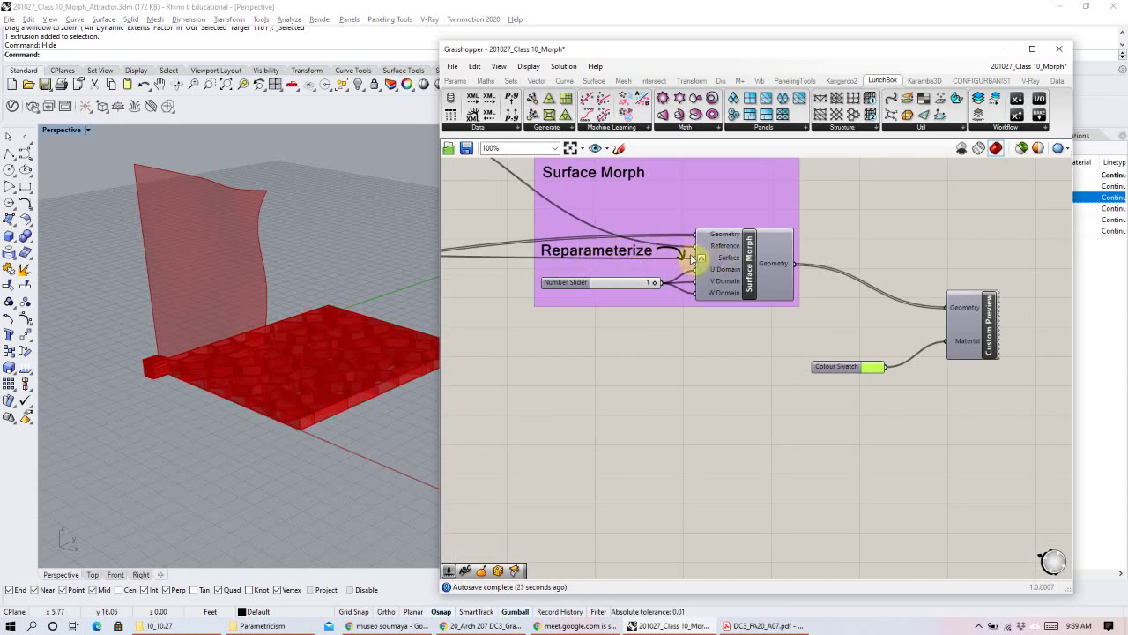
{"action": "scroll", "coordinate": [564, 429], "scroll_direction": "down", "scroll_amount": 3}
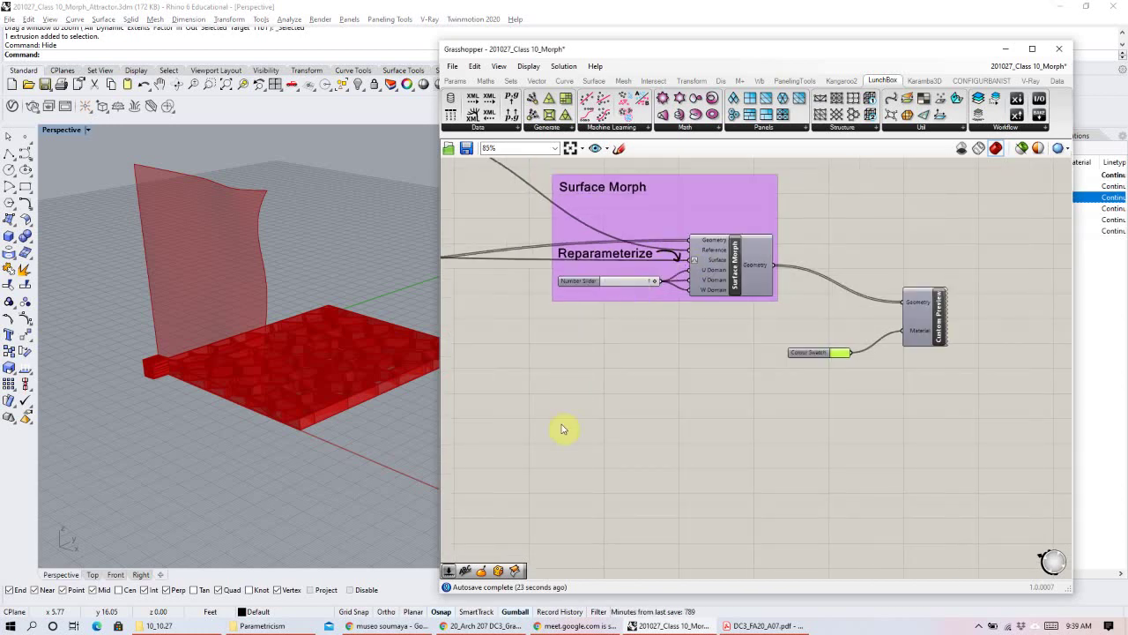
{"action": "scroll", "coordinate": [643, 447], "scroll_direction": "up", "scroll_amount": 5}
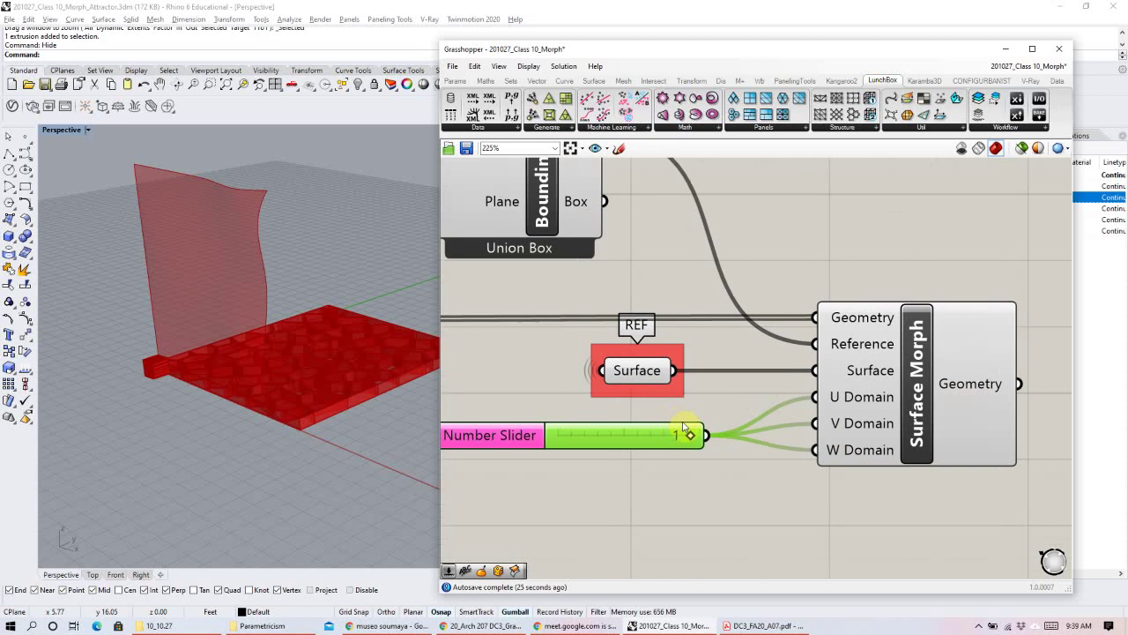
Reparameterize the Surface input of Surface Morph and inspect the morphed pattern on the curved surface.
{"action": "left_click", "coordinate": [637, 374]}
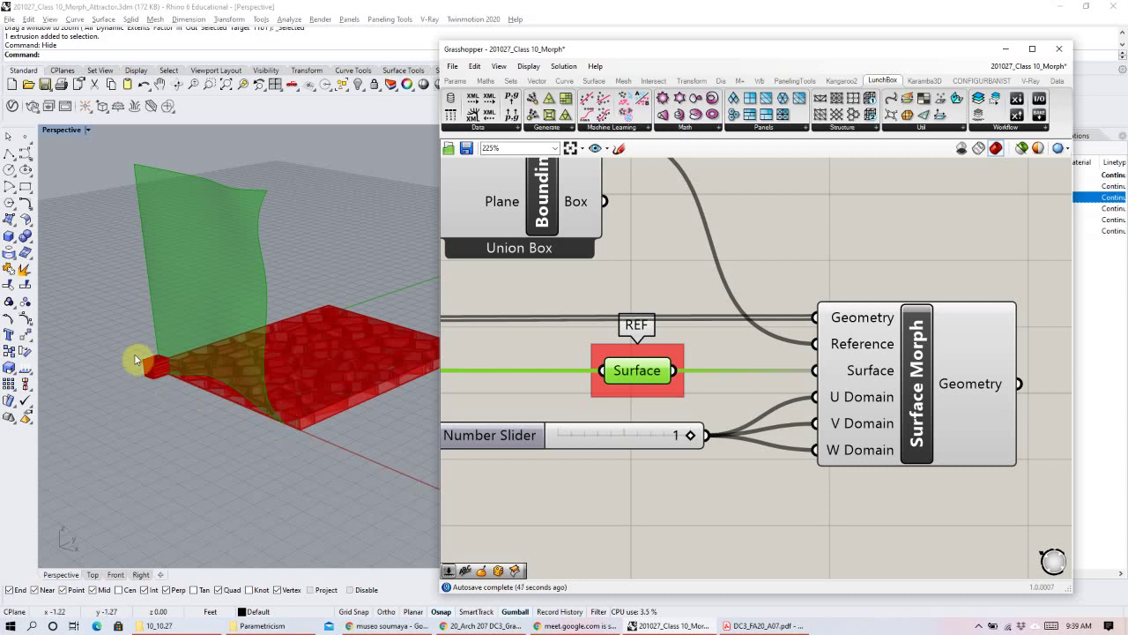
{"action": "right_click", "coordinate": [844, 372]}
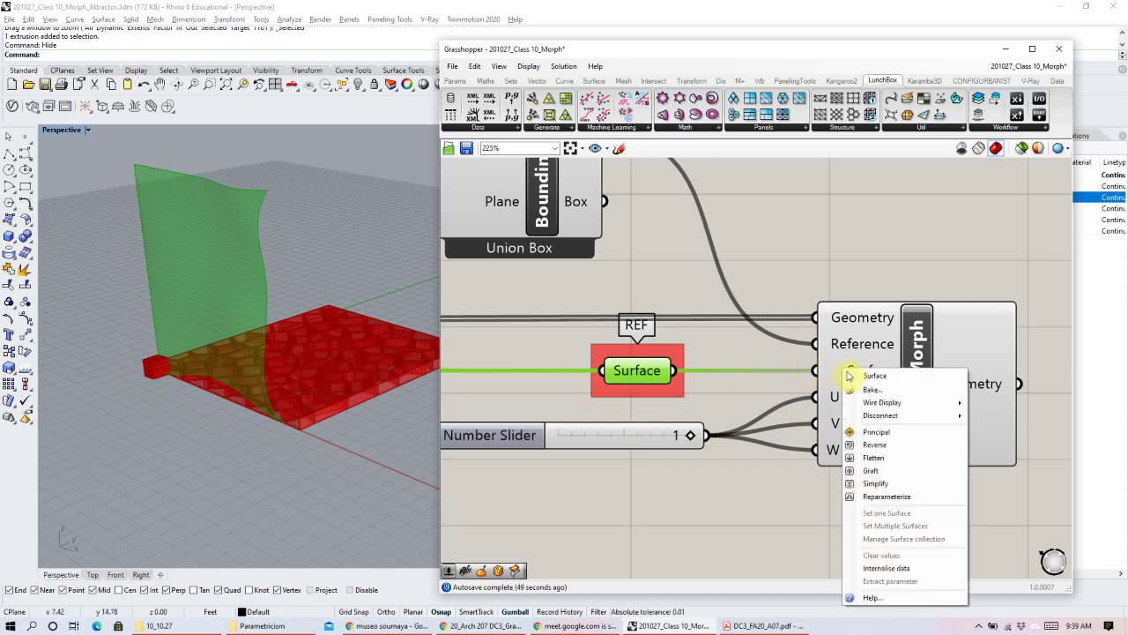
{"action": "left_click", "coordinate": [881, 499]}
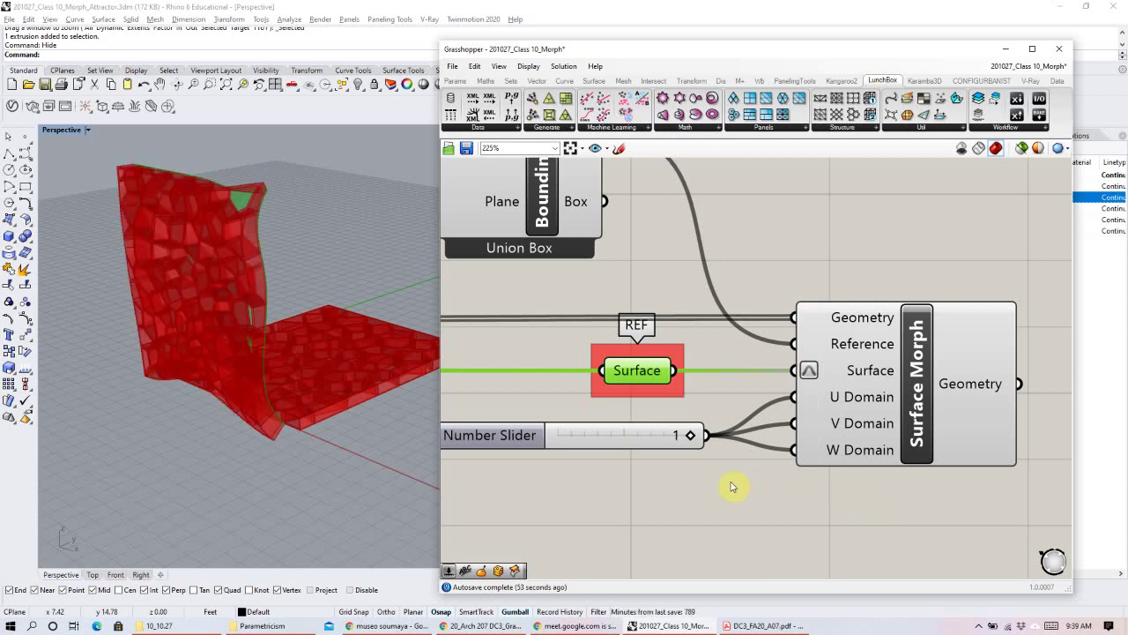
{"action": "right_click_drag", "start_coordinate": [169, 350], "coordinate": [190, 340]}
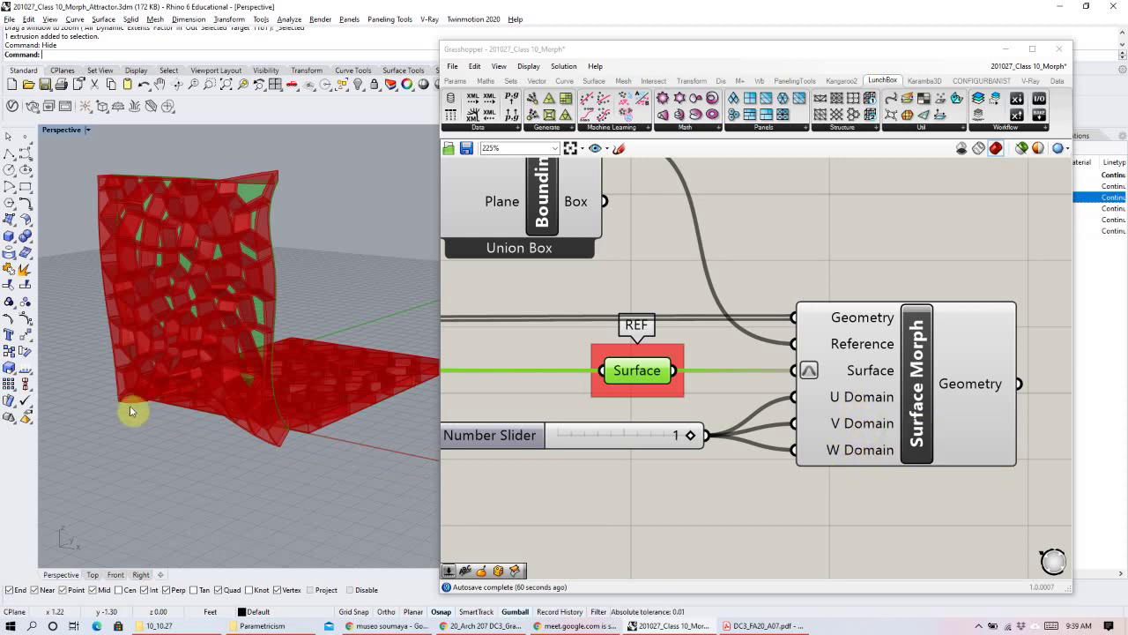
{"action": "right_click_drag", "start_coordinate": [252, 429], "coordinate": [115, 415]}
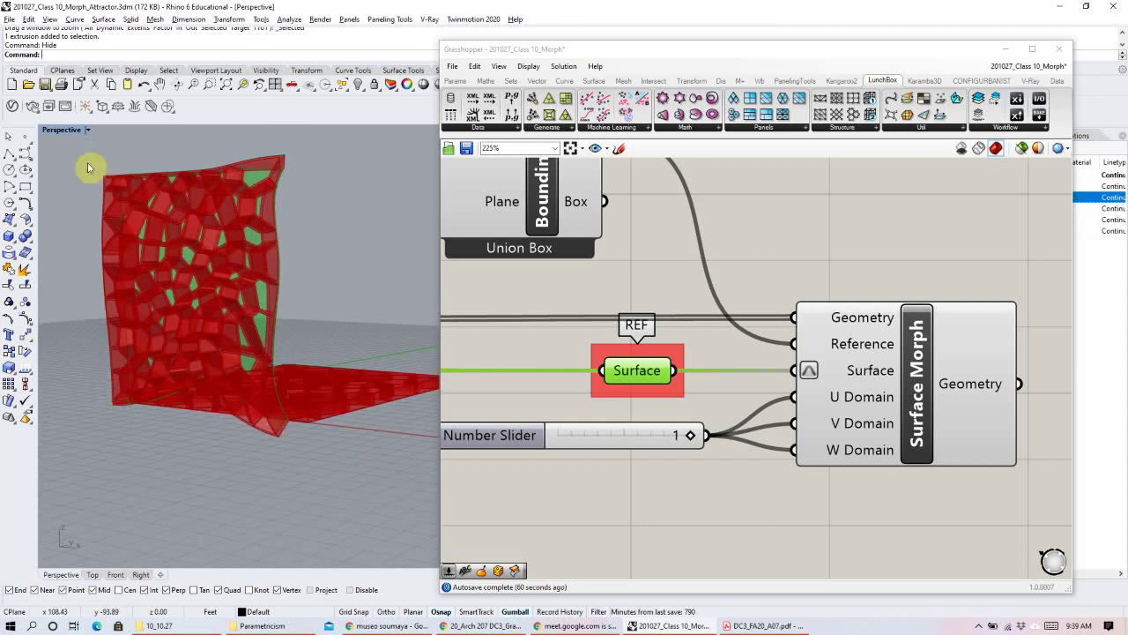
Line up the domain Number Slider with the V Domain input and check the depth of the morphed pattern.
{"action": "mouse_move", "coordinate": [617, 443]}
{"action": "left_mouse_down"}
{"action": "mouse_move", "coordinate": [585, 441]}
{"action": "mouse_move", "coordinate": [609, 432]}
{"action": "left_mouse_up"}
{"action": "left_click_drag", "start_coordinate": [775, 429], "coordinate": [794, 449]}
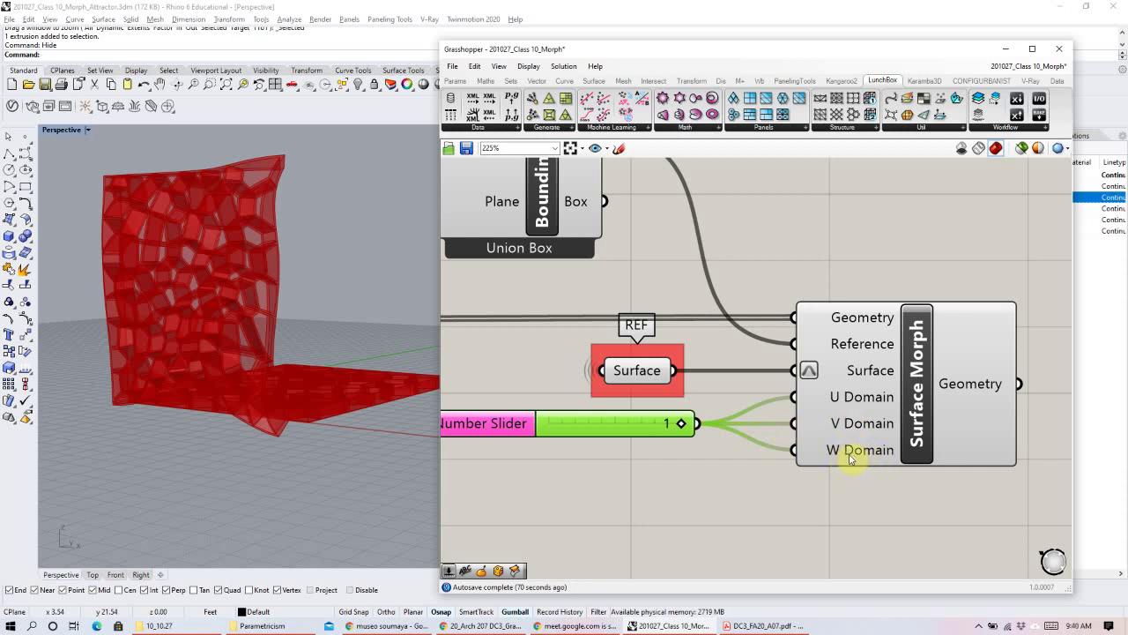
{"action": "mouse_move", "coordinate": [839, 455]}
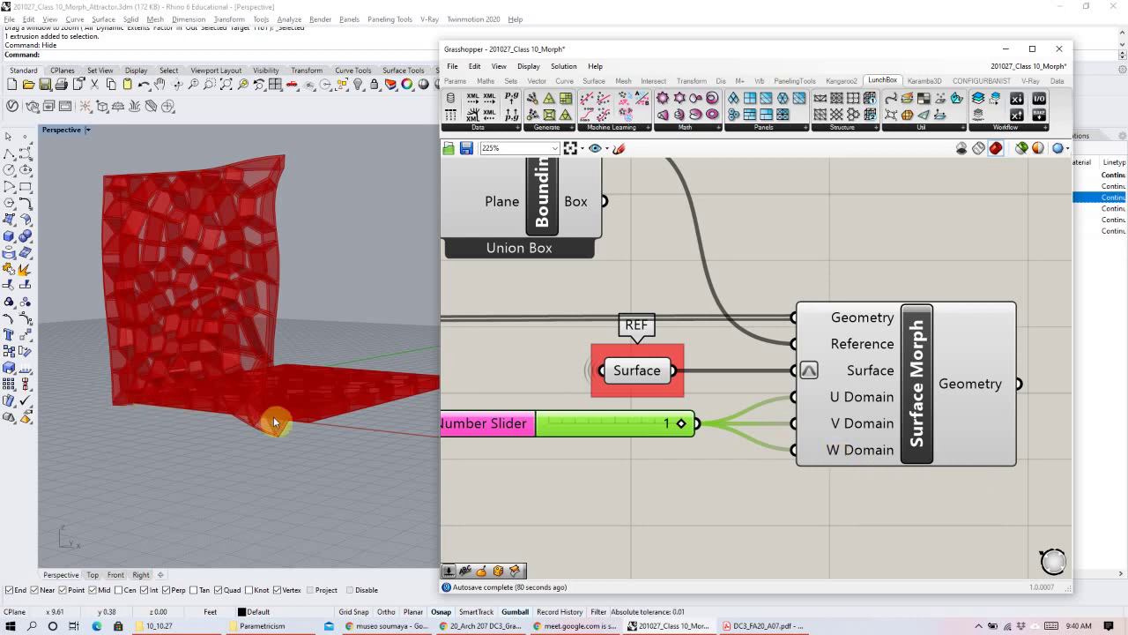
{"action": "right_click_drag", "start_coordinate": [216, 277], "coordinate": [159, 276]}
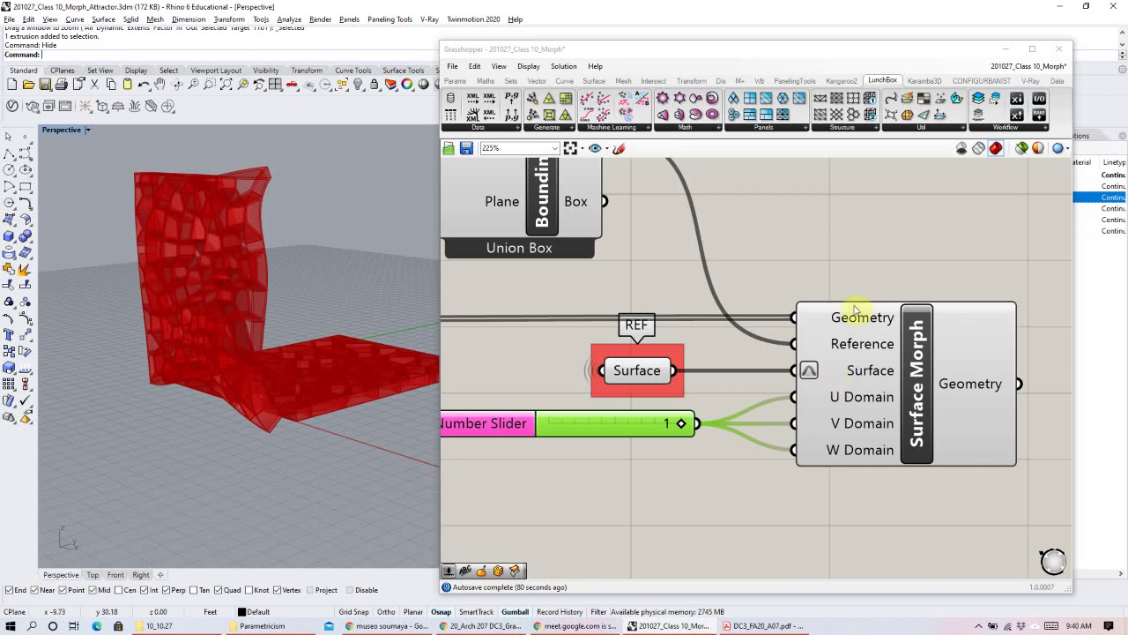
Add a second Number Slider set to 1.25, wire it into W Domain in place of the first, and position it beneath that slider.
{"action": "right_click_drag", "start_coordinate": [737, 463], "coordinate": [801, 403]}
{"action": "left_click", "coordinate": [735, 424]}
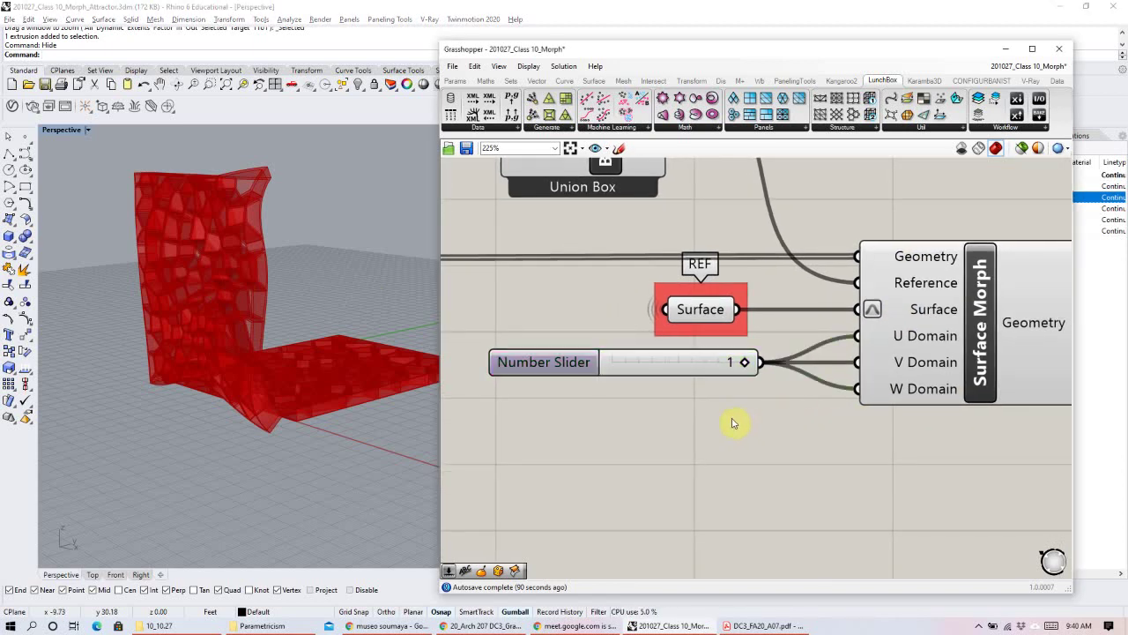
{"action": "double_click", "coordinate": [731, 423]}
{"action": "type", "text": "1.25"}
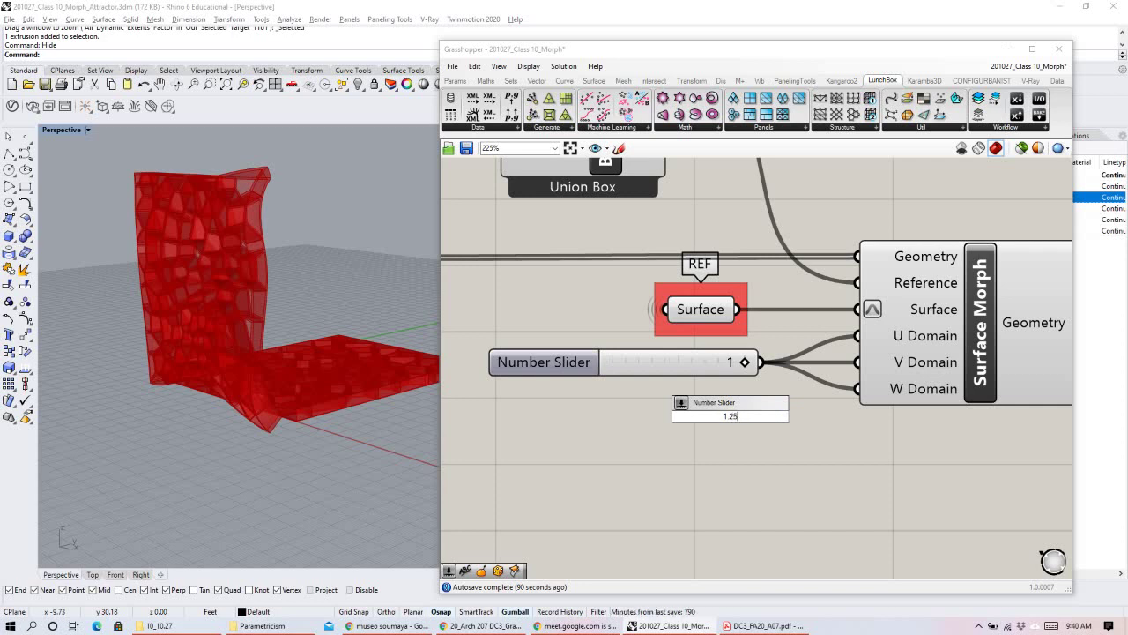
{"action": "key", "text": "Return"}
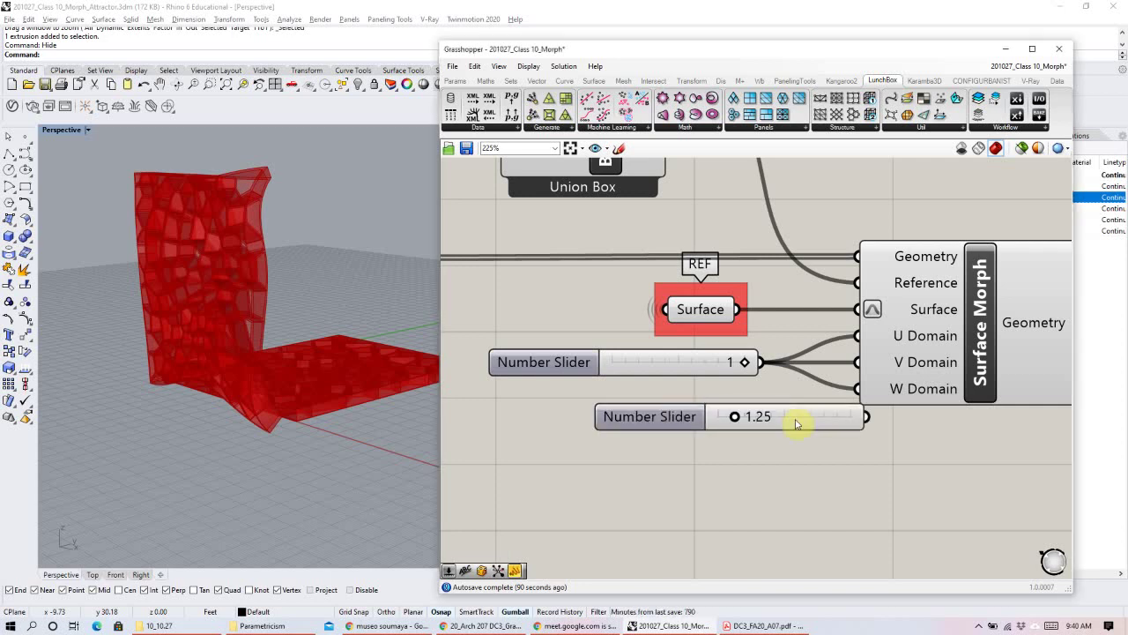
{"action": "left_click_drag", "start_coordinate": [796, 420], "coordinate": [823, 412]}
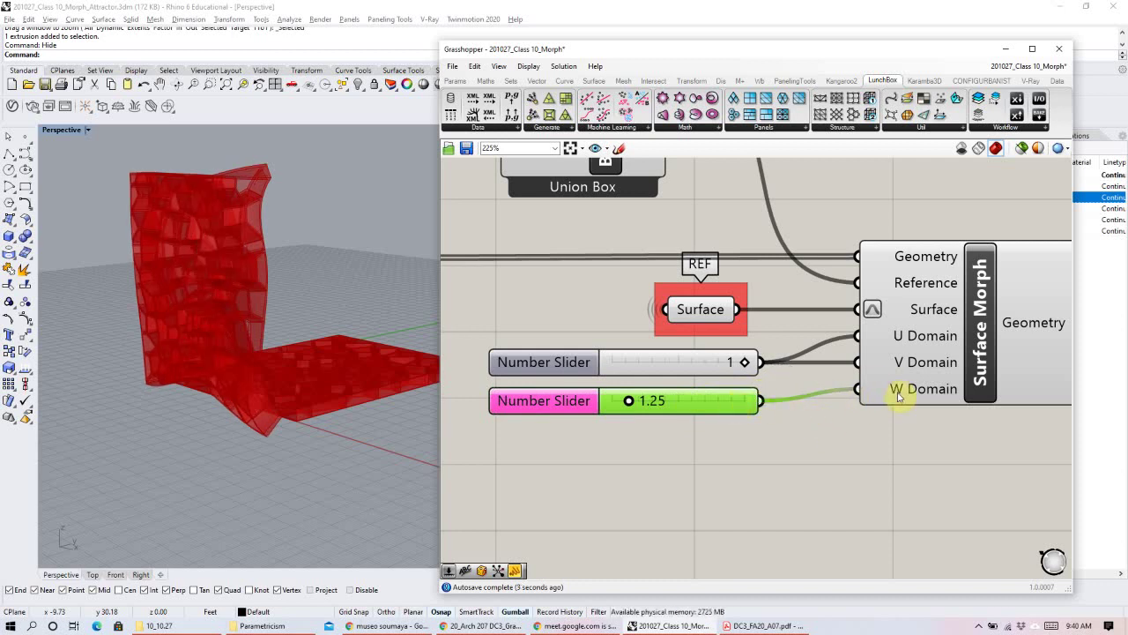
{"action": "left_click_drag", "start_coordinate": [716, 402], "coordinate": [725, 412]}
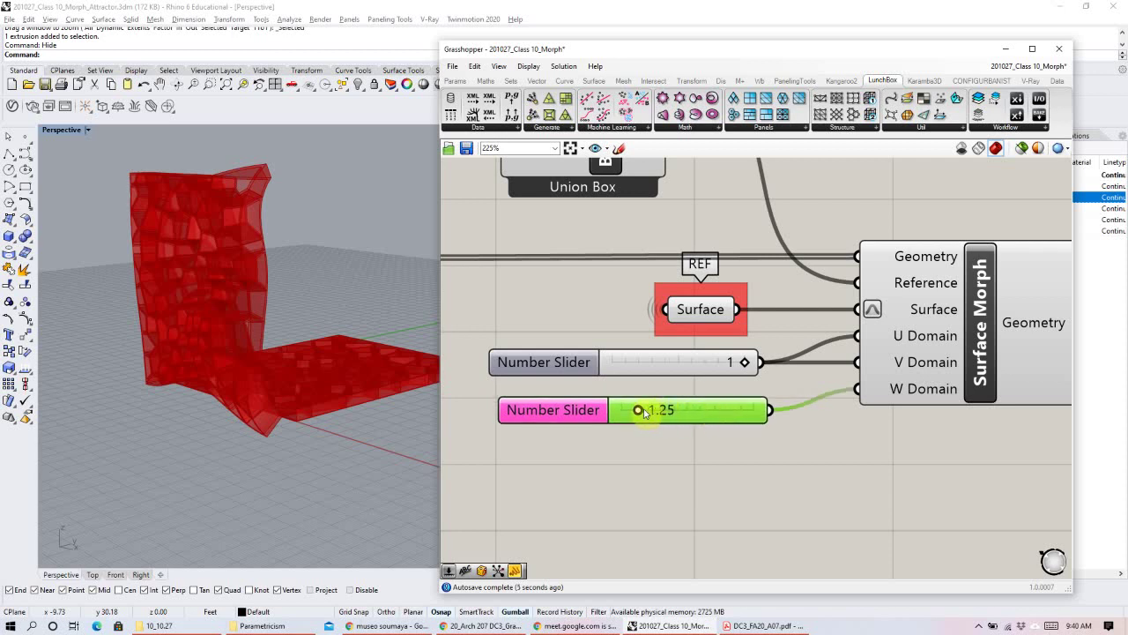
Try larger W Domain values, inspect the morphed pattern's thickness, and settle the slider at 0.81.
{"action": "left_click_drag", "start_coordinate": [638, 412], "coordinate": [659, 415]}
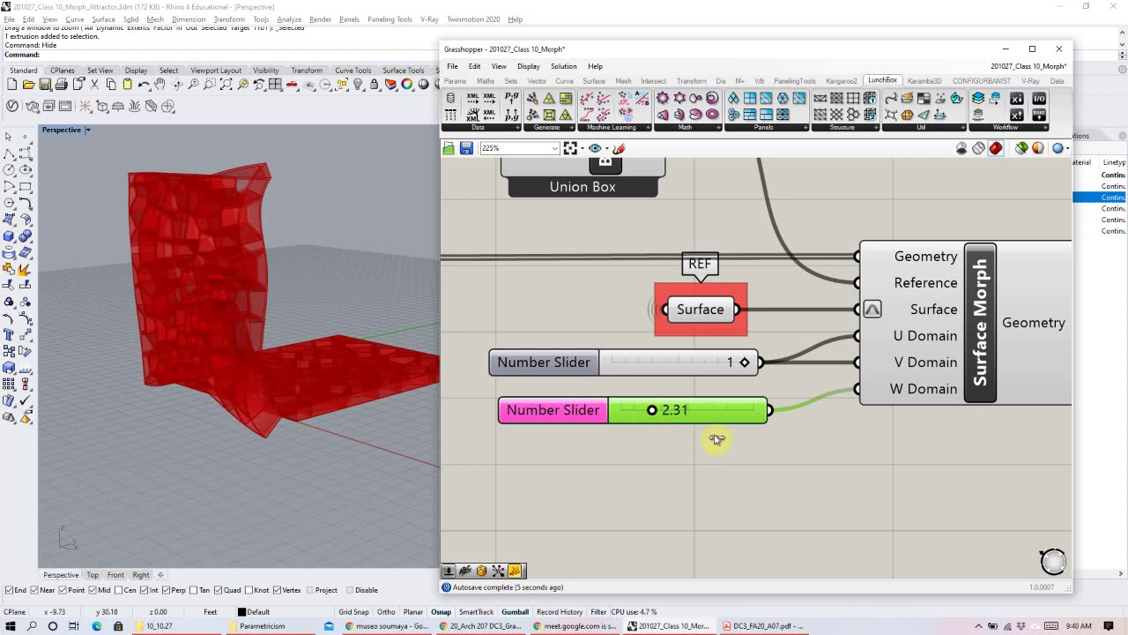
{"action": "key", "text": "ctrl+z"}
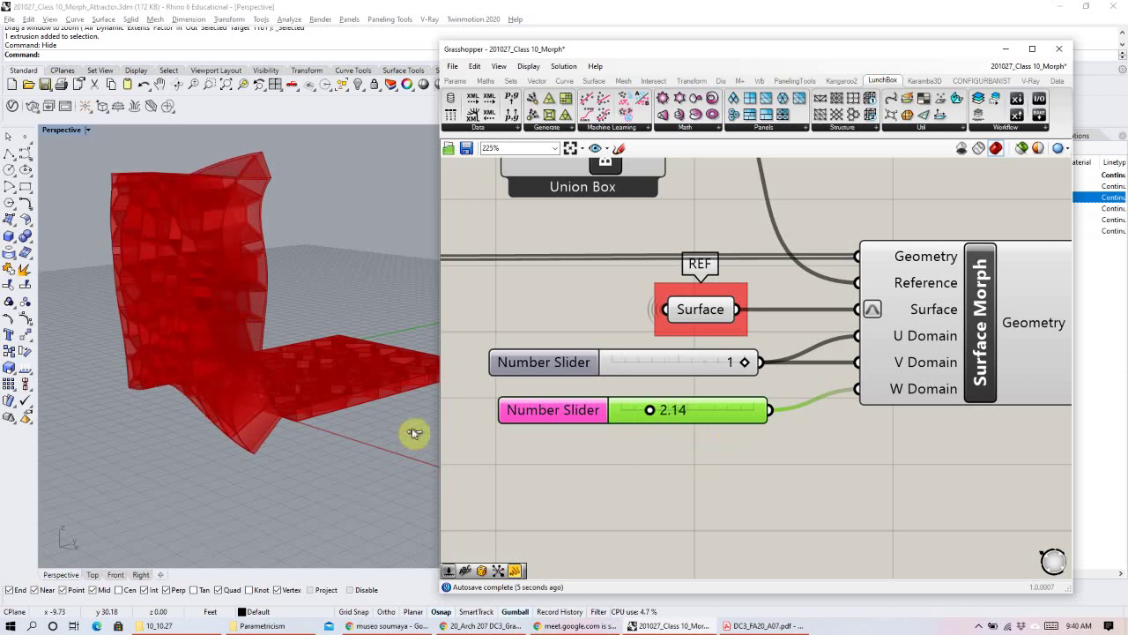
{"action": "left_click", "coordinate": [680, 491]}
{"action": "right_click_drag", "start_coordinate": [271, 420], "coordinate": [310, 428]}
{"action": "right_click_drag", "start_coordinate": [202, 385], "coordinate": [311, 431]}
{"action": "left_click", "coordinate": [650, 410]}
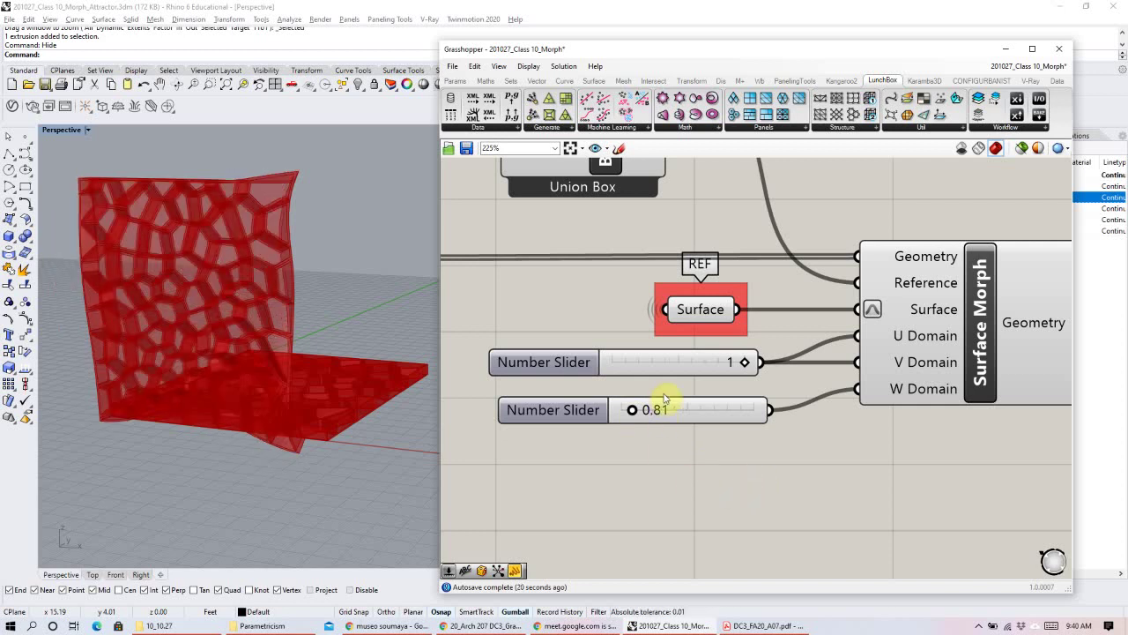
{"action": "scroll", "coordinate": [708, 328], "scroll_direction": "down", "scroll_amount": 3}
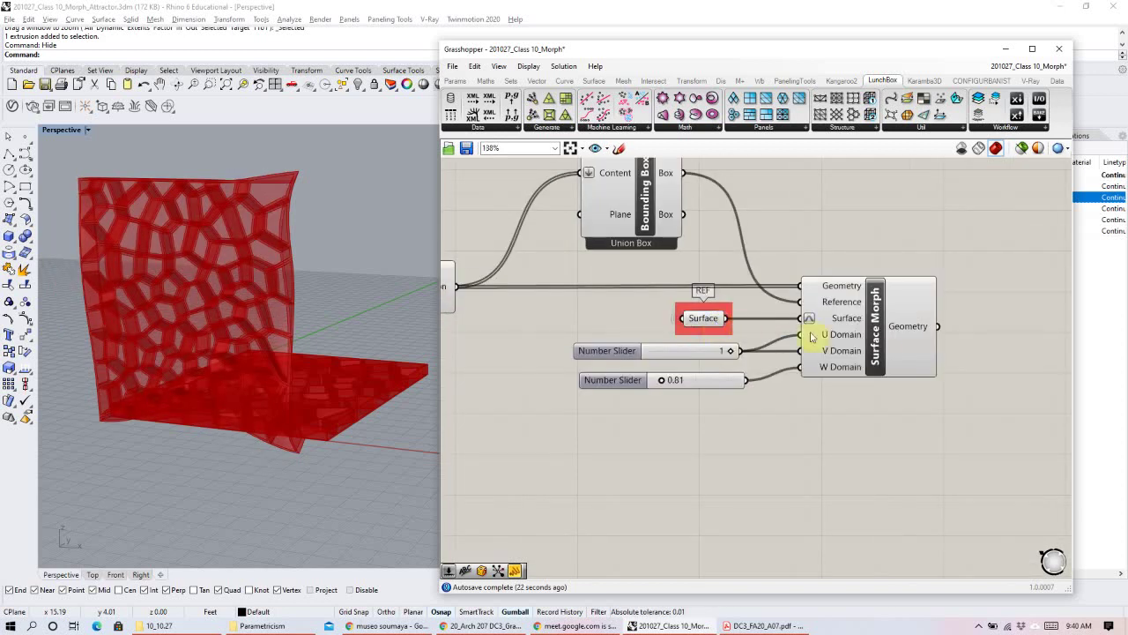
Line up the two domain Number Sliders with each other beneath the Surface parameter, beside the domain inputs of Surface Morph.
{"action": "left_click", "coordinate": [913, 363]}
{"action": "left_click", "coordinate": [705, 319]}
{"action": "scroll", "coordinate": [705, 322], "scroll_direction": "up", "scroll_amount": 2}
{"action": "left_click_drag", "start_coordinate": [694, 360], "coordinate": [752, 366]}
{"action": "left_click_drag", "start_coordinate": [712, 402], "coordinate": [762, 396]}
{"action": "left_click", "coordinate": [649, 410]}
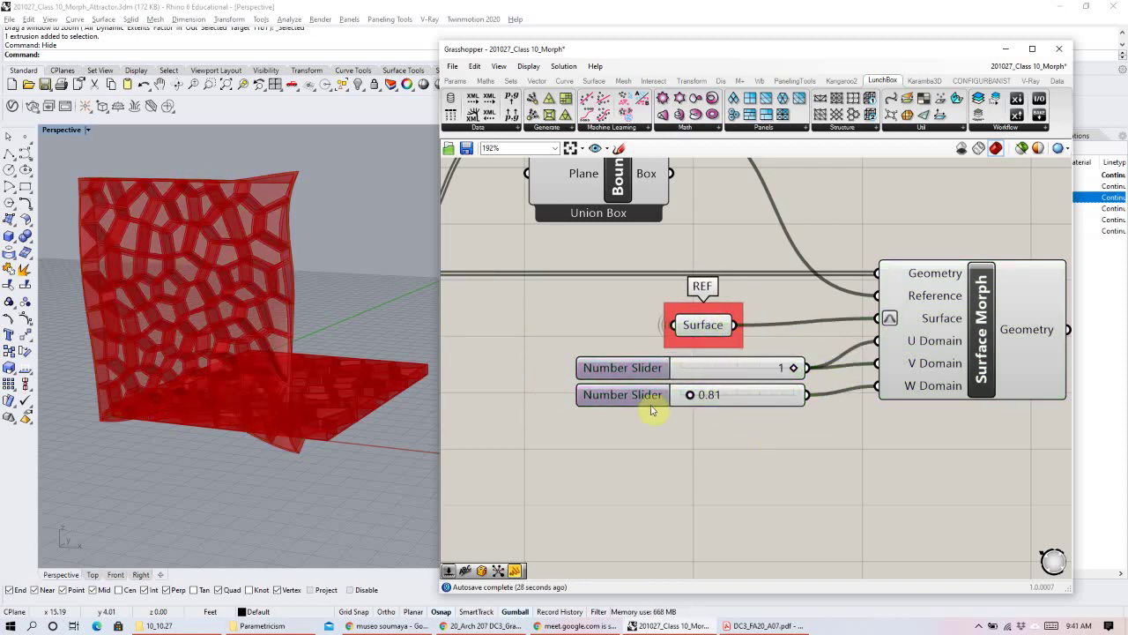
Rename the W Domain slider "Height" and the slider feeding U and V Domain "0 to 1 Domain".
{"action": "right_click", "coordinate": [642, 397]}
{"action": "type", "text": "Height"}
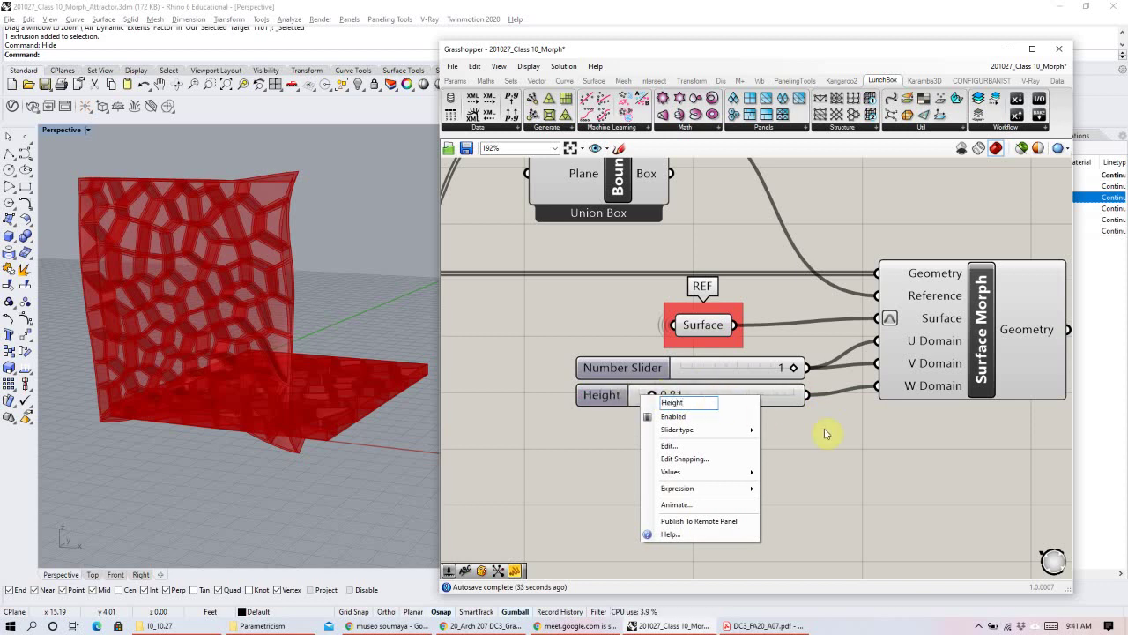
{"action": "key", "text": "Return"}
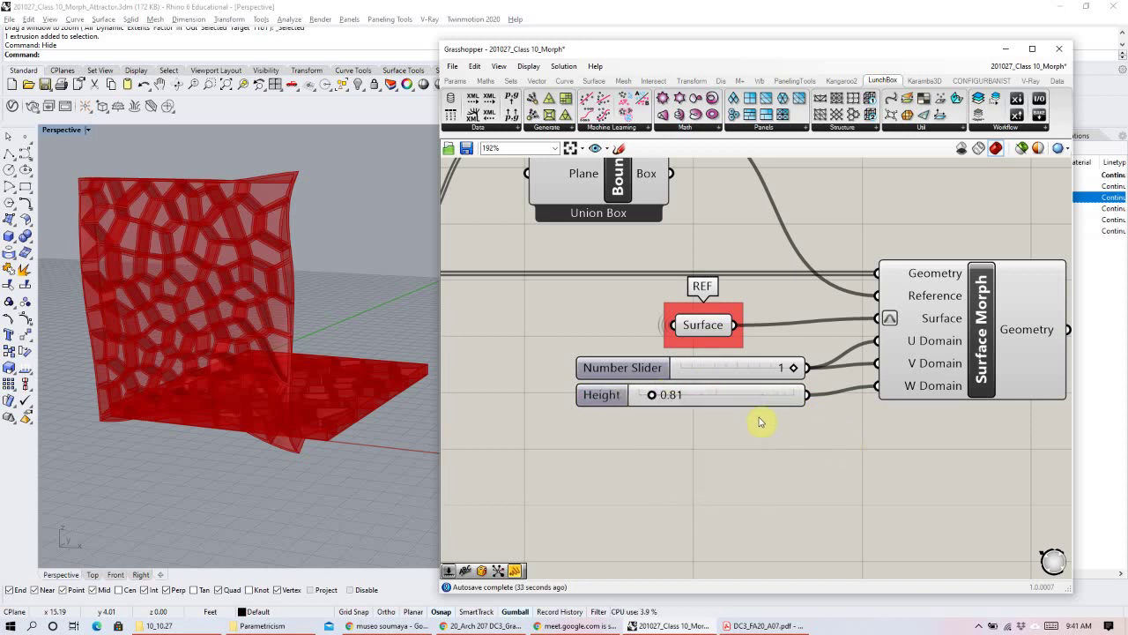
{"action": "right_click", "coordinate": [634, 368]}
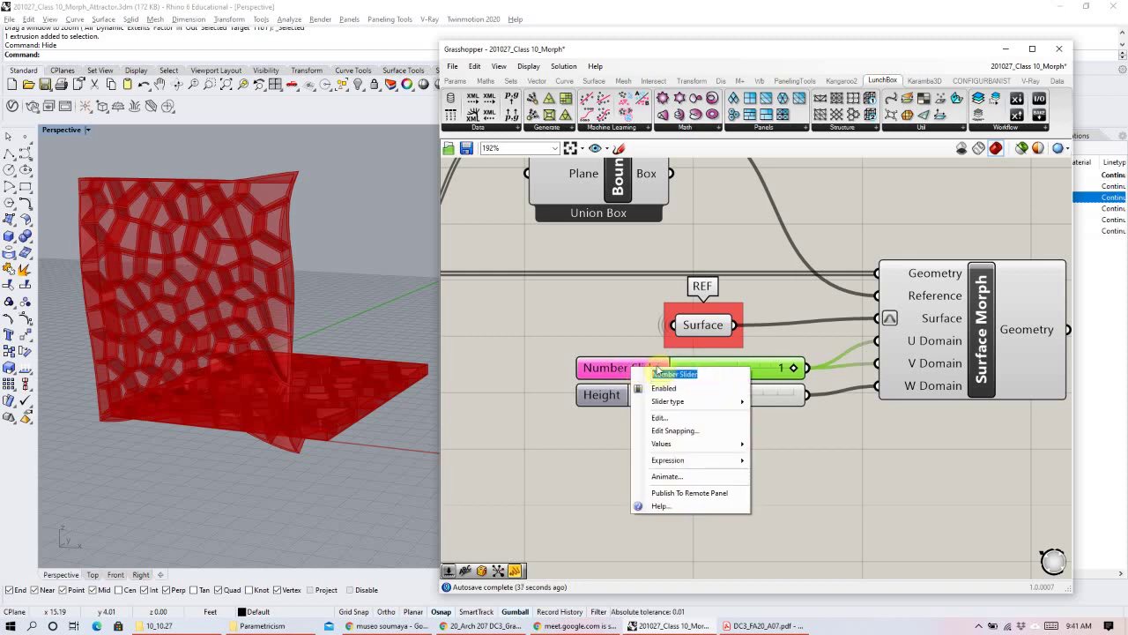
{"action": "type", "text": "0"}
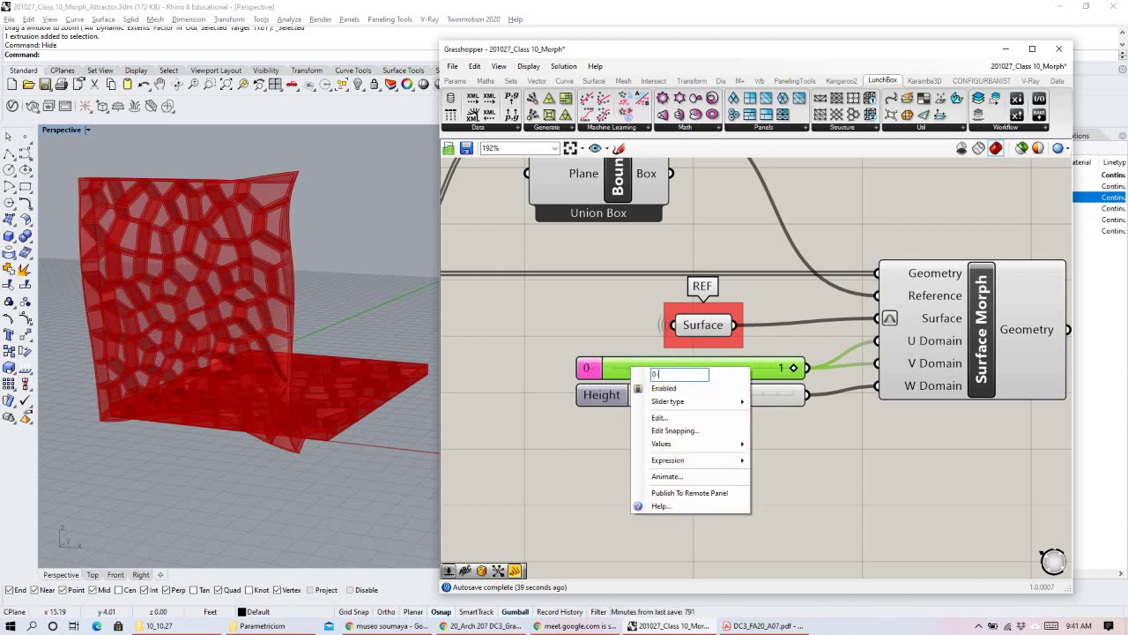
{"action": "type", "text": " to 1 Domain"}
{"action": "left_click", "coordinate": [838, 432]}
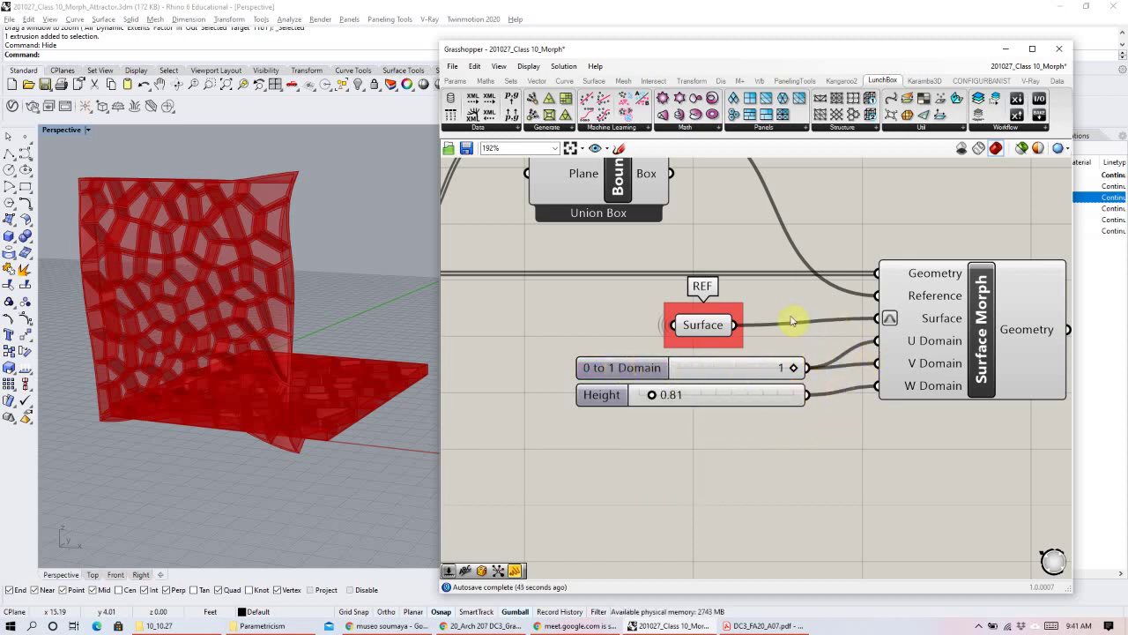
Turn off the preview of the components upstream of Surface Morph, including the extruded pattern and its bounding box.
{"action": "scroll", "coordinate": [732, 300], "scroll_direction": "down", "scroll_amount": 3}
{"action": "right_click_drag", "start_coordinate": [632, 298], "coordinate": [852, 351]}
{"action": "scroll", "coordinate": [641, 313], "scroll_direction": "down", "scroll_amount": 1}
{"action": "scroll", "coordinate": [729, 359], "scroll_direction": "down", "scroll_amount": 4}
{"action": "left_click_drag", "start_coordinate": [986, 210], "coordinate": [783, 291]}
{"action": "right_click", "coordinate": [798, 159]}
{"action": "left_click", "coordinate": [829, 184]}
{"action": "left_click", "coordinate": [655, 283]}
{"action": "scroll", "coordinate": [660, 320], "scroll_direction": "down", "scroll_amount": 3}
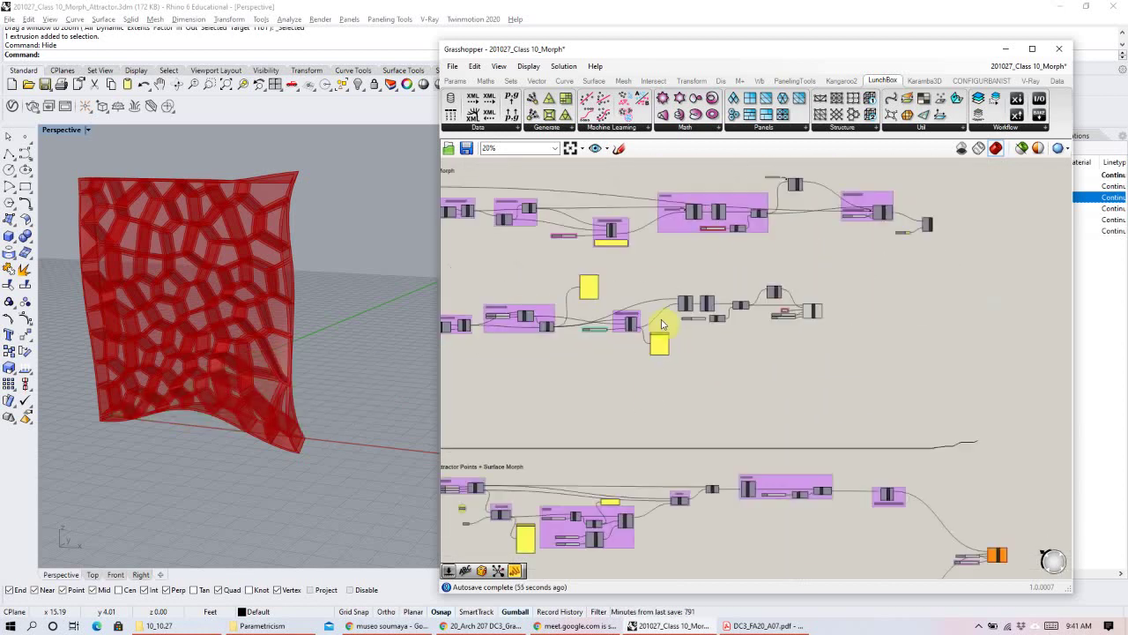
{"action": "left_click_drag", "start_coordinate": [696, 354], "coordinate": [638, 258]}
{"action": "right_click", "coordinate": [640, 257]}
{"action": "left_click", "coordinate": [679, 278]}
Turn off the preview of the referenced Surface parameter and inspect the openings of the morphed pattern.
{"action": "right_click_drag", "start_coordinate": [957, 364], "coordinate": [816, 367]}
{"action": "scroll", "coordinate": [816, 366], "scroll_direction": "up", "scroll_amount": 5}
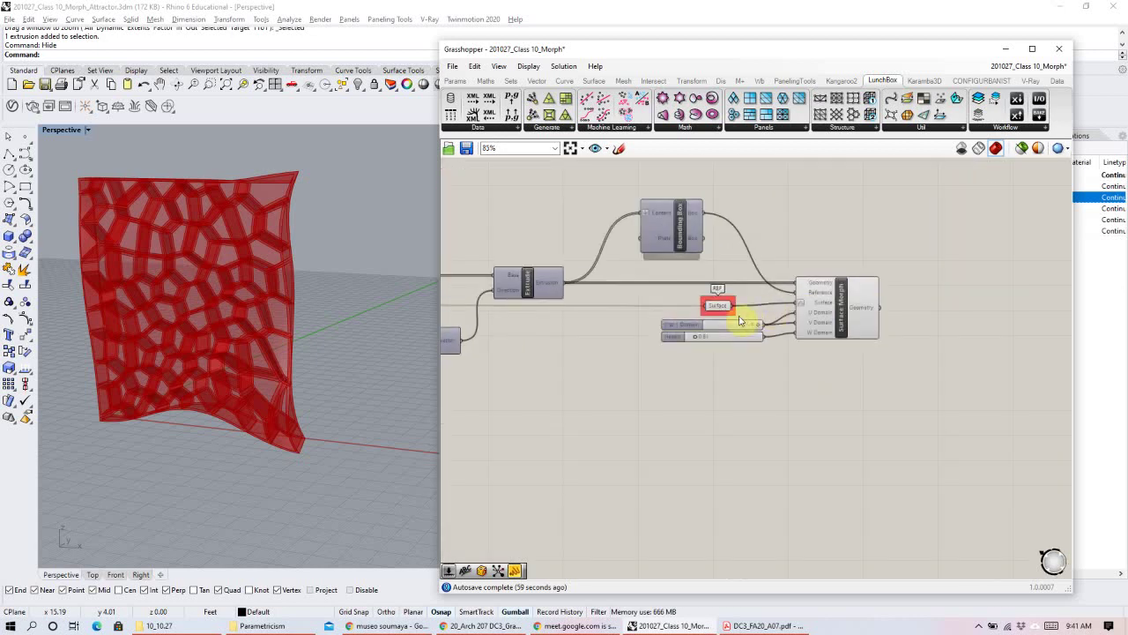
{"action": "scroll", "coordinate": [765, 284], "scroll_direction": "up", "scroll_amount": 3}
{"action": "right_click", "coordinate": [728, 296]}
{"action": "left_click", "coordinate": [779, 294]}
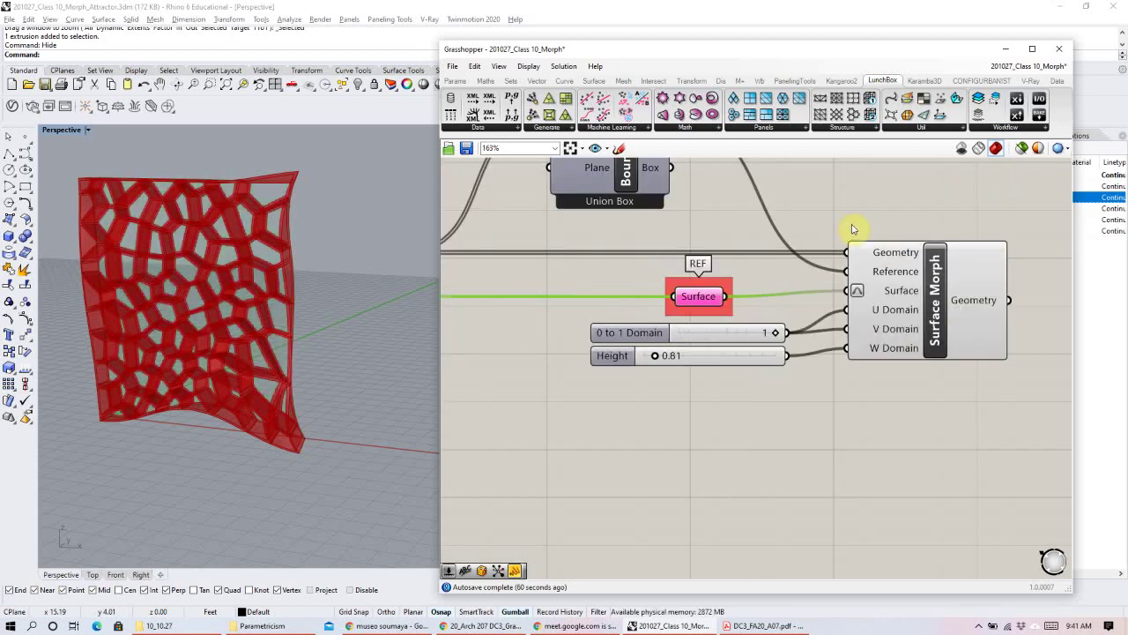
{"action": "right_click_drag", "start_coordinate": [284, 335], "coordinate": [284, 382]}
{"action": "left_click", "coordinate": [679, 474]}
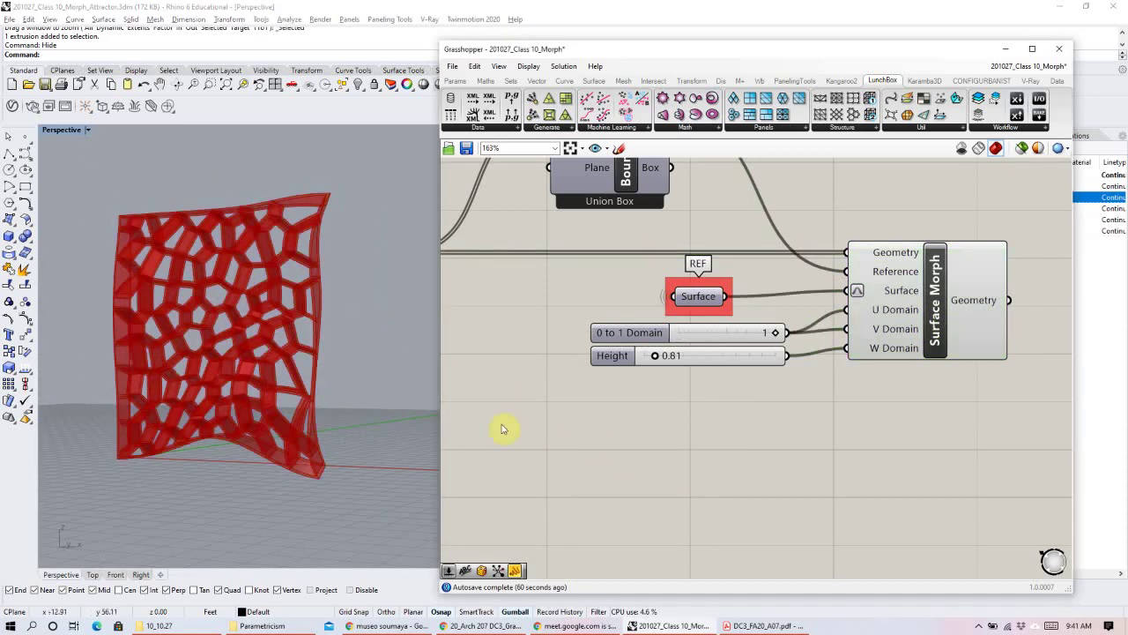
{"action": "right_click_drag", "start_coordinate": [388, 401], "coordinate": [353, 406]}
{"action": "scroll", "coordinate": [751, 363], "scroll_direction": "down", "scroll_amount": 3}
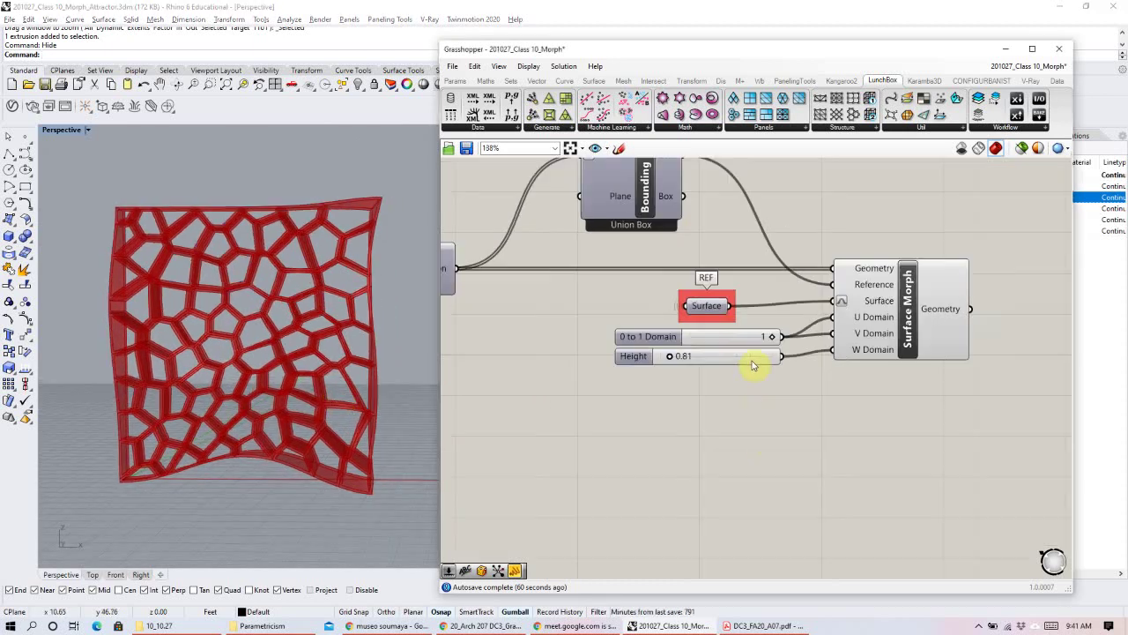
Copy the Custom Preview and its lime Colour Swatch from the upper definition to the area beside the new Surface Morph.
{"action": "scroll", "coordinate": [882, 348], "scroll_direction": "down", "scroll_amount": 2}
{"action": "scroll", "coordinate": [814, 353], "scroll_direction": "up", "scroll_amount": 2}
{"action": "scroll", "coordinate": [852, 340], "scroll_direction": "down", "scroll_amount": 1}
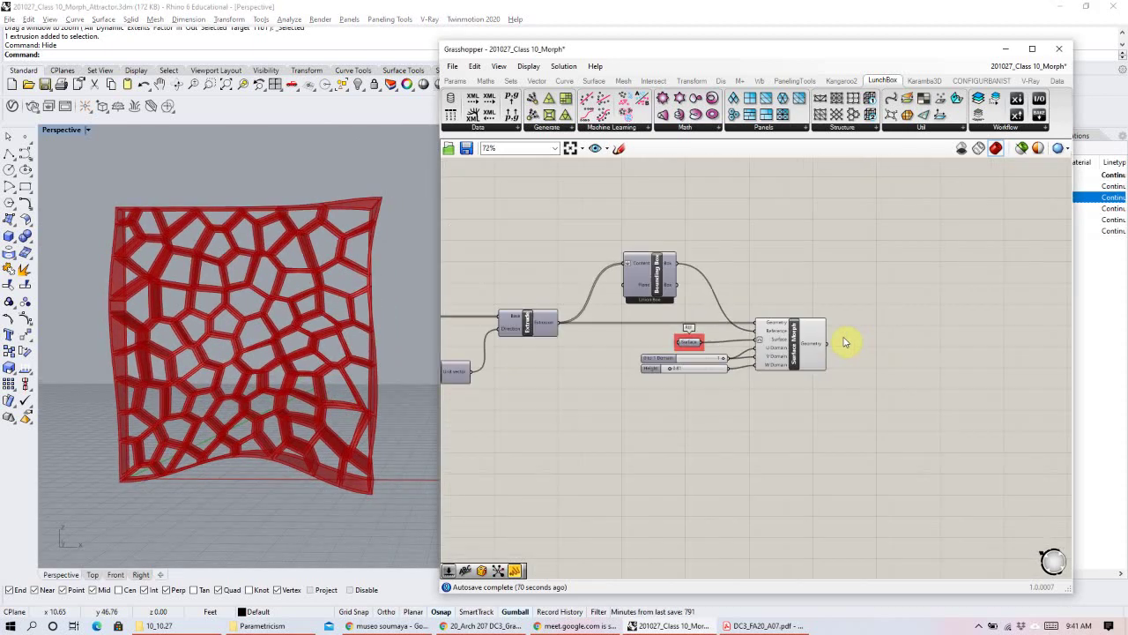
{"action": "right_click_drag", "start_coordinate": [852, 341], "coordinate": [844, 381]}
{"action": "scroll", "coordinate": [832, 352], "scroll_direction": "down", "scroll_amount": 2}
{"action": "left_click_drag", "start_coordinate": [965, 236], "coordinate": [763, 450]}
{"action": "scroll", "coordinate": [709, 465], "scroll_direction": "up", "scroll_amount": 3}
{"action": "right_click_drag", "start_coordinate": [710, 464], "coordinate": [719, 405]}
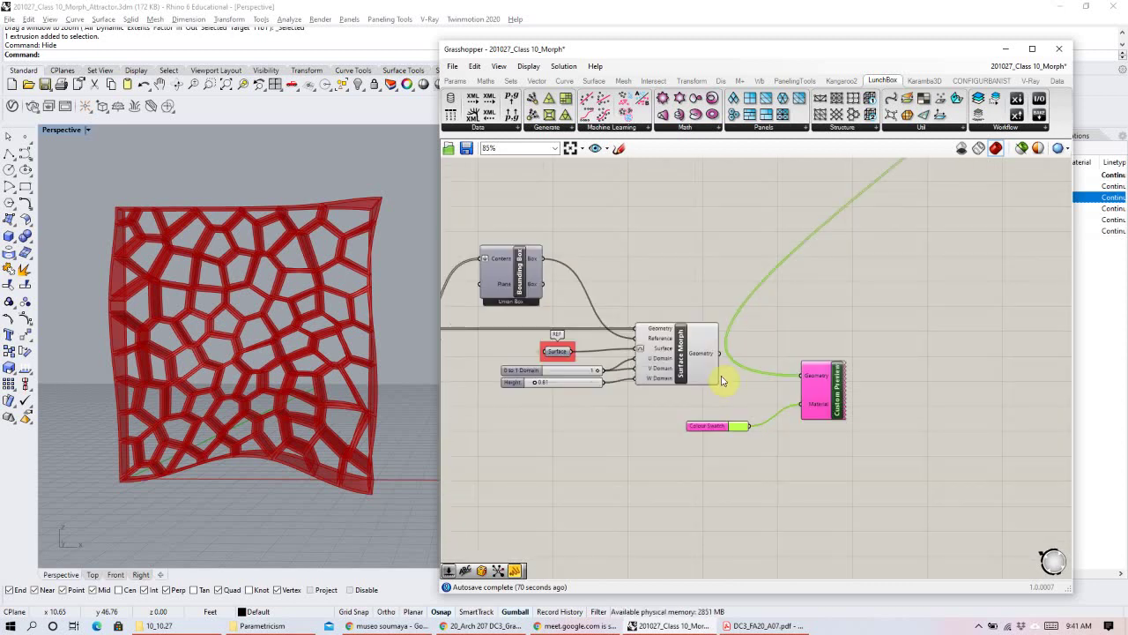
Wire Surface Morph's Geometry output into the copied Custom Preview and turn off Surface Morph's own preview.
{"action": "scroll", "coordinate": [720, 392], "scroll_direction": "up", "scroll_amount": 1}
{"action": "right_click", "coordinate": [879, 313]}
{"action": "left_click", "coordinate": [904, 321]}
{"action": "left_click", "coordinate": [625, 298]}
{"action": "right_click", "coordinate": [676, 266]}
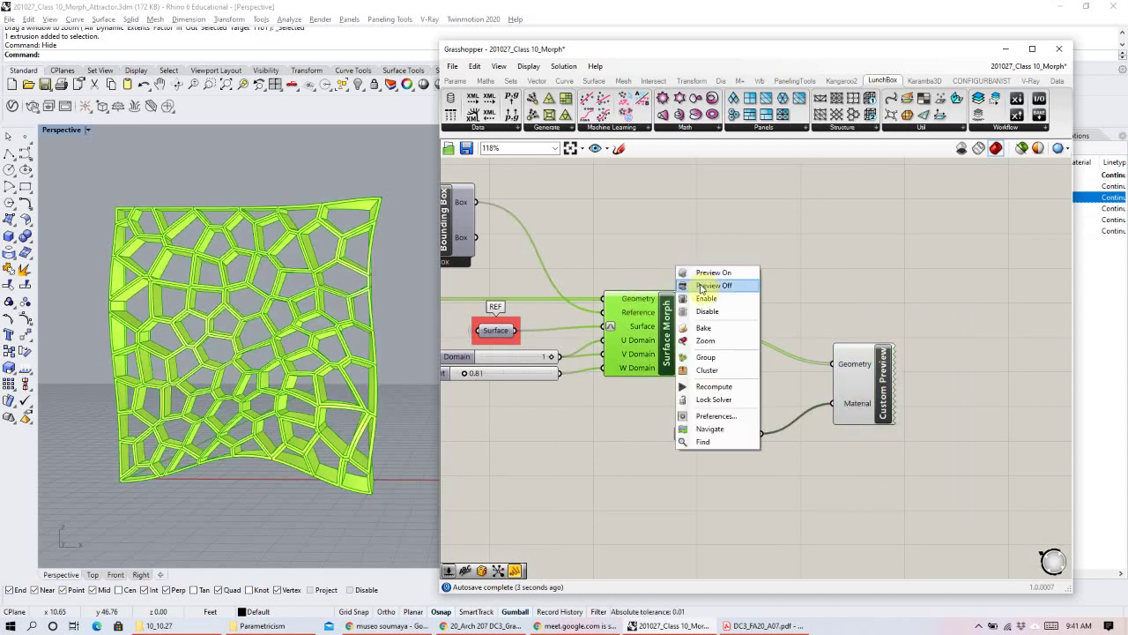
{"action": "left_click", "coordinate": [702, 285]}
{"action": "left_click", "coordinate": [786, 265]}
{"action": "left_click_drag", "start_coordinate": [842, 405], "coordinate": [876, 388]}
{"action": "left_click", "coordinate": [517, 285]}
Set the Perspective viewport's display mode to Arctic to view the coloured pattern.
{"action": "left_click", "coordinate": [280, 381]}
{"action": "right_click_drag", "start_coordinate": [280, 380], "coordinate": [268, 368]}
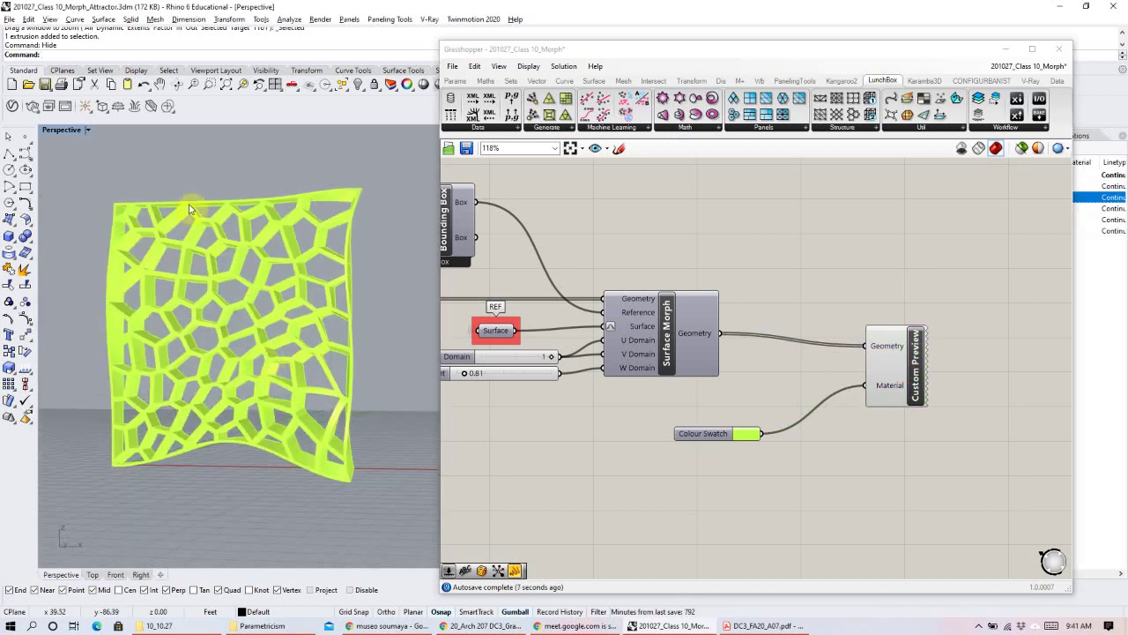
{"action": "left_click", "coordinate": [87, 130]}
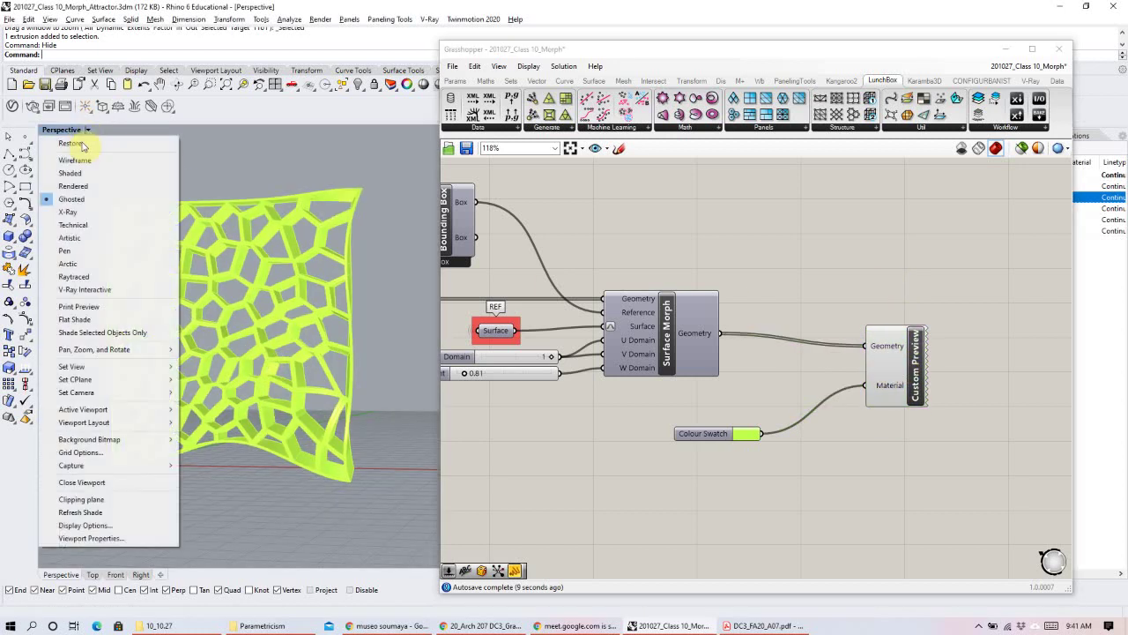
{"action": "left_click", "coordinate": [86, 264]}
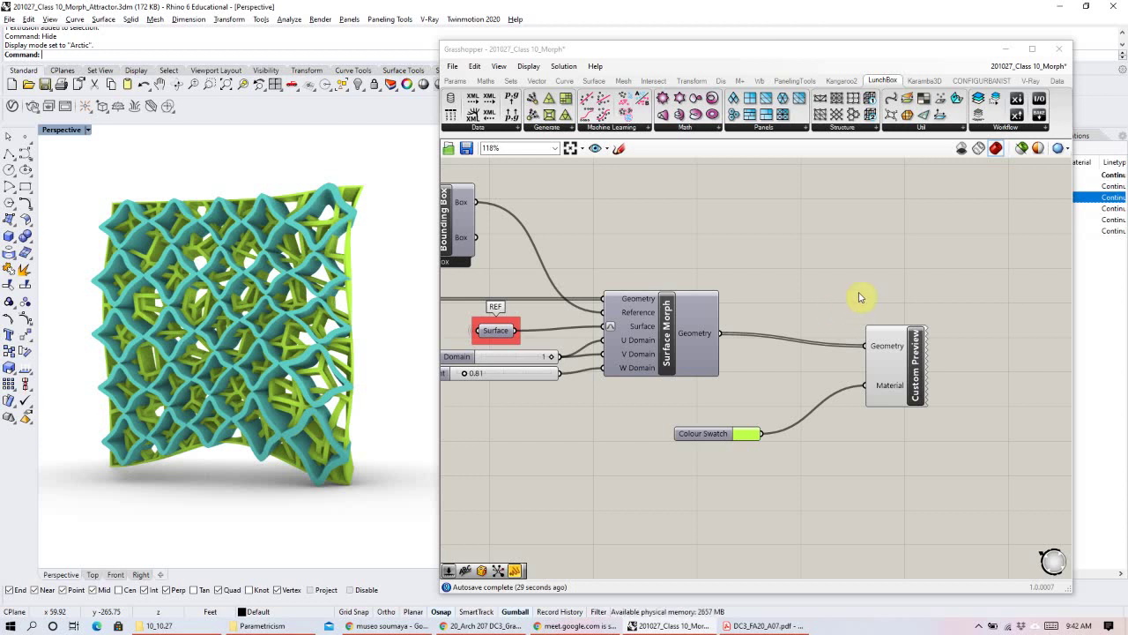
Disconnect the Geometry wire from the Custom Preview beside the grouped Surface Morph of the earlier definition.
{"action": "scroll", "coordinate": [860, 297], "scroll_direction": "down", "scroll_amount": 8}
{"action": "scroll", "coordinate": [840, 263], "scroll_direction": "up", "scroll_amount": 8}
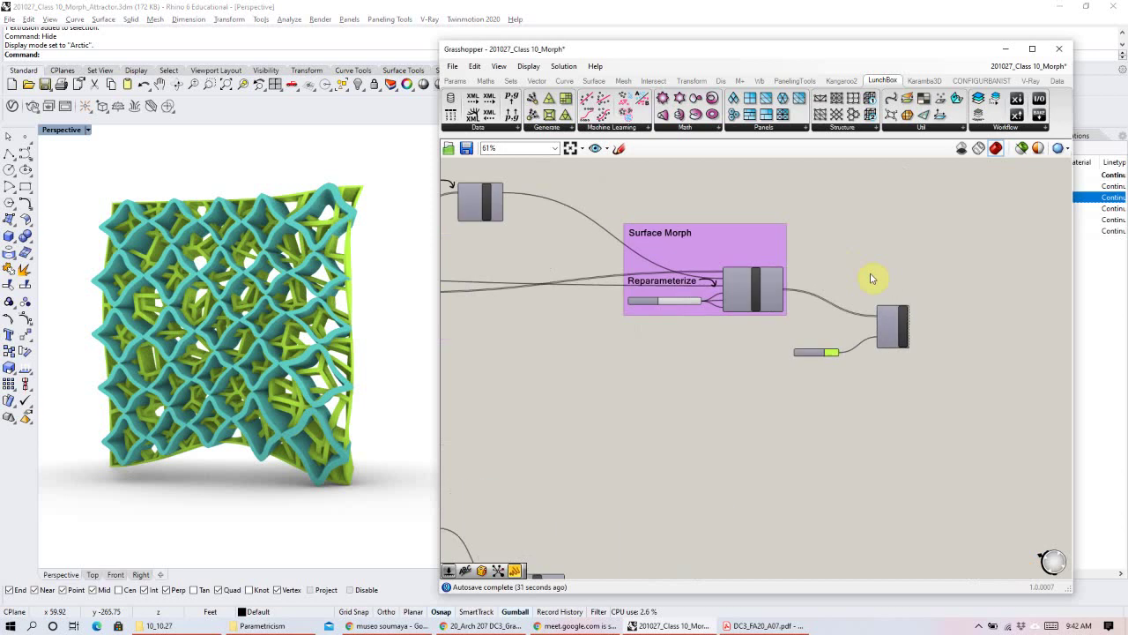
{"action": "right_click", "coordinate": [890, 320]}
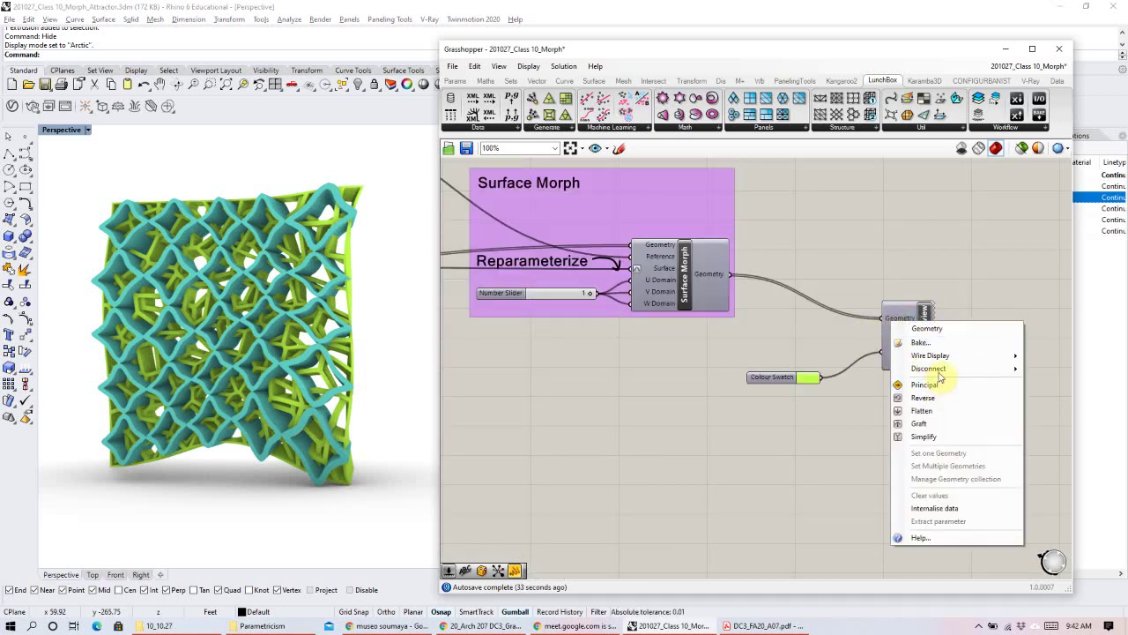
{"action": "mouse_move", "coordinate": [917, 368]}
{"action": "left_click", "coordinate": [793, 372]}
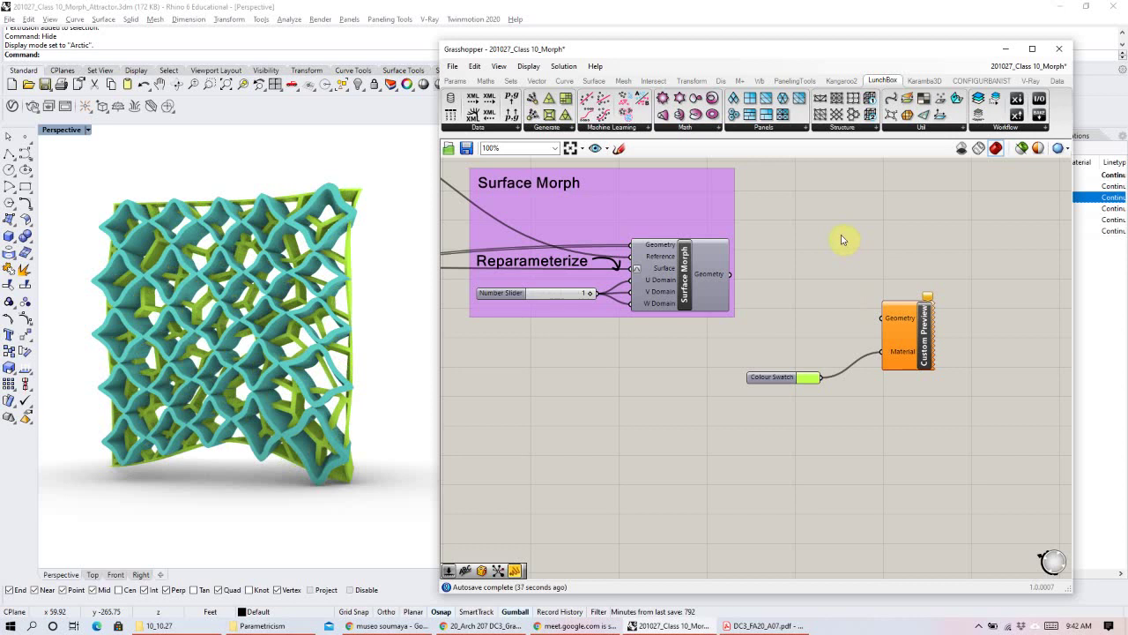
Disconnect the grouped Box Morph's Geometry output from the Custom Preview with the turquoise Colour Swatch.
{"action": "scroll", "coordinate": [714, 265], "scroll_direction": "down", "scroll_amount": 5}
{"action": "right_click_drag", "start_coordinate": [767, 332], "coordinate": [621, 353]}
{"action": "scroll", "coordinate": [621, 352], "scroll_direction": "up", "scroll_amount": 3}
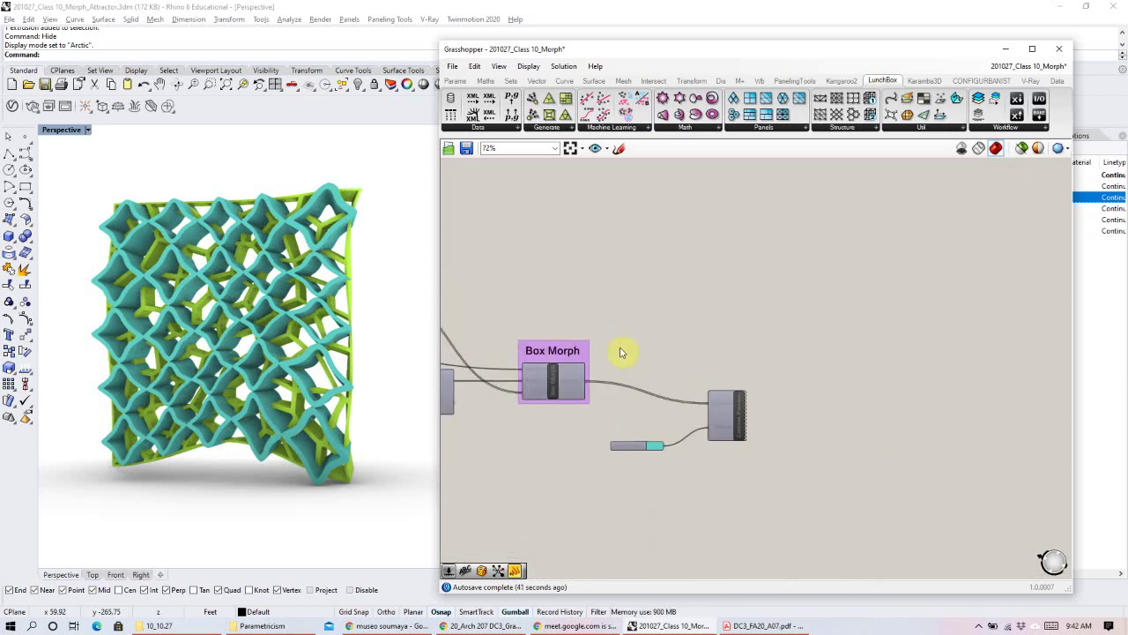
{"action": "scroll", "coordinate": [574, 378], "scroll_direction": "up", "scroll_amount": 3}
{"action": "right_click", "coordinate": [552, 370]}
{"action": "mouse_move", "coordinate": [589, 401]}
{"action": "left_click", "coordinate": [687, 403]}
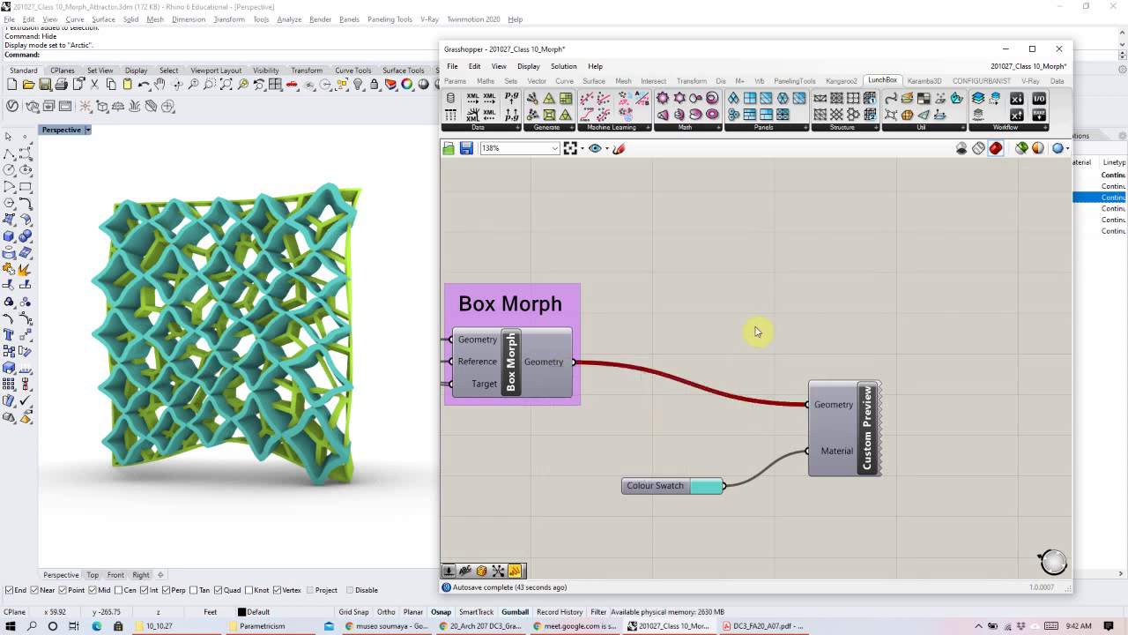
Disconnect the other Box Morph's Geometry output from the Custom Preview with the green Colour Swatch.
{"action": "scroll", "coordinate": [740, 328], "scroll_direction": "down", "scroll_amount": 5}
{"action": "right_click_drag", "start_coordinate": [738, 325], "coordinate": [662, 361]}
{"action": "scroll", "coordinate": [662, 356], "scroll_direction": "up", "scroll_amount": 4}
{"action": "right_click", "coordinate": [647, 253]}
{"action": "right_click", "coordinate": [739, 204]}
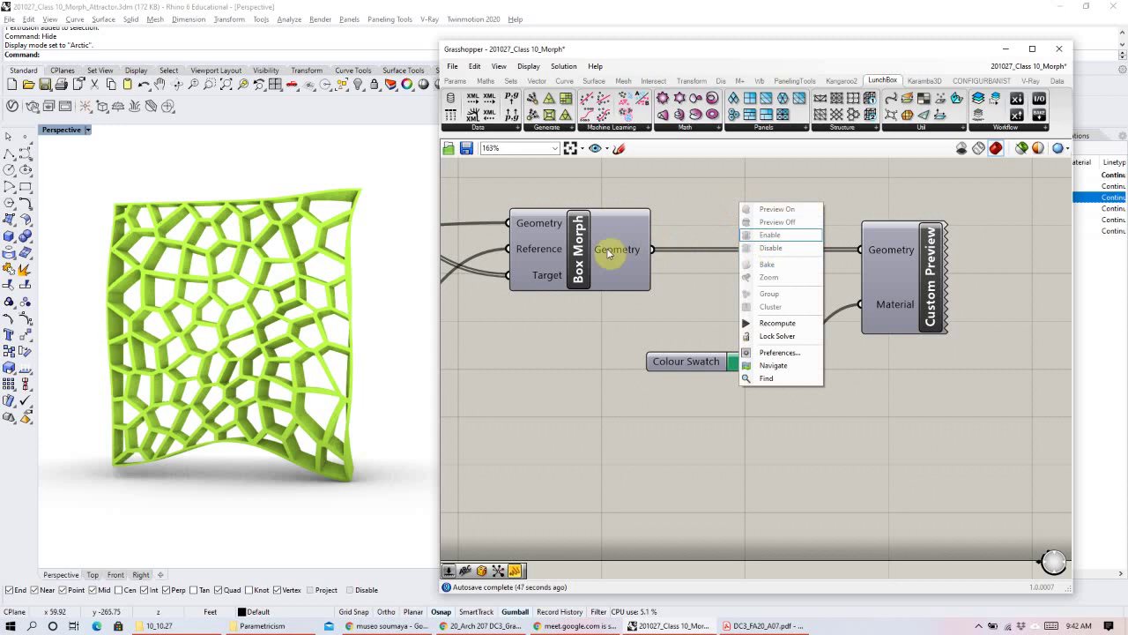
{"action": "left_click", "coordinate": [639, 249]}
{"action": "right_click", "coordinate": [636, 256]}
{"action": "mouse_move", "coordinate": [684, 290]}
{"action": "left_click", "coordinate": [745, 295]}
Inspect the remaining Voronoi pattern, minimize Grasshopper, and turn on the SRF layer in Rhino.
{"action": "scroll", "coordinate": [242, 317], "scroll_direction": "down", "scroll_amount": 3}
{"action": "right_click_drag", "start_coordinate": [242, 317], "coordinate": [277, 333]}
{"action": "scroll", "coordinate": [348, 378], "scroll_direction": "up", "scroll_amount": 3}
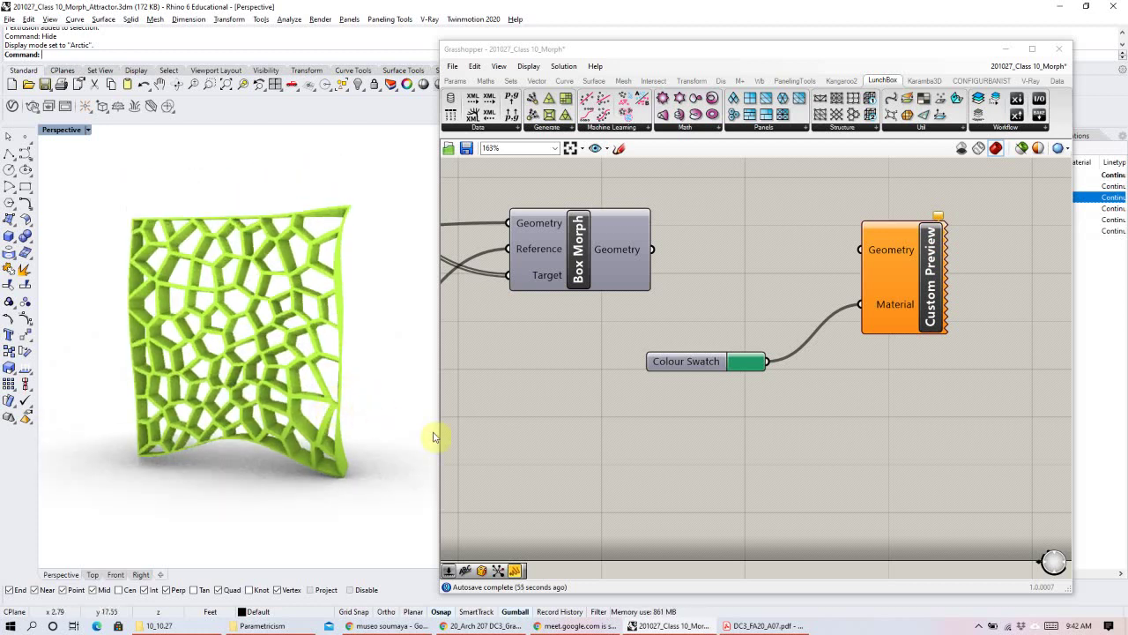
{"action": "mouse_move", "coordinate": [418, 432]}
{"action": "right_mouse_down"}
{"action": "mouse_move", "coordinate": [383, 428]}
{"action": "mouse_move", "coordinate": [402, 427]}
{"action": "right_mouse_up"}
{"action": "right_click_drag", "start_coordinate": [696, 429], "coordinate": [813, 420]}
{"action": "left_click", "coordinate": [1005, 54]}
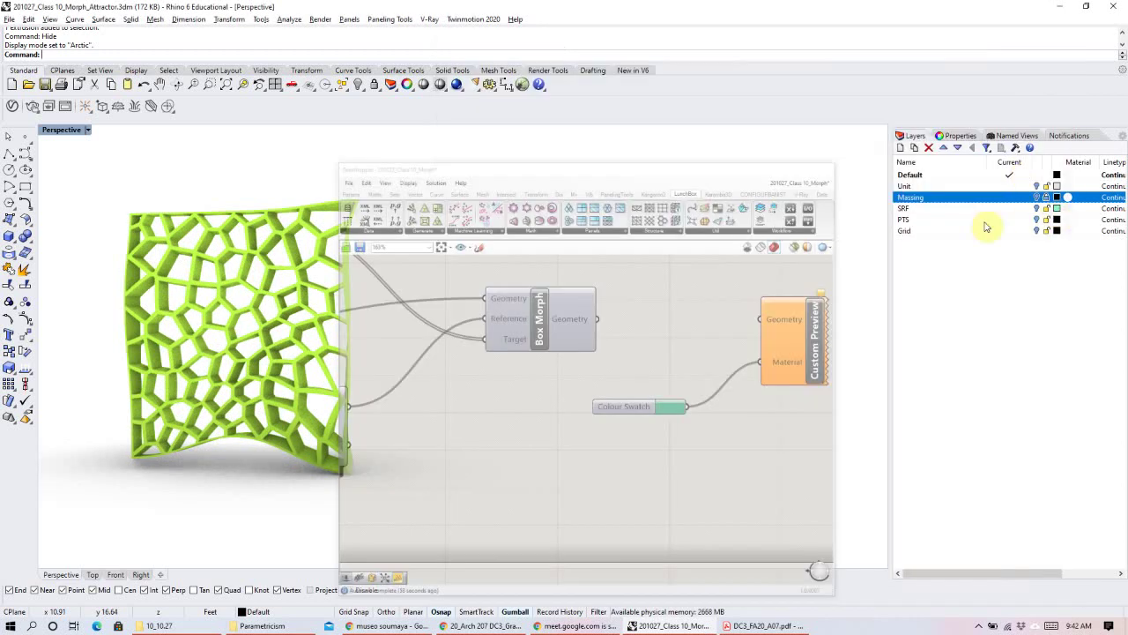
{"action": "left_click", "coordinate": [1037, 208]}
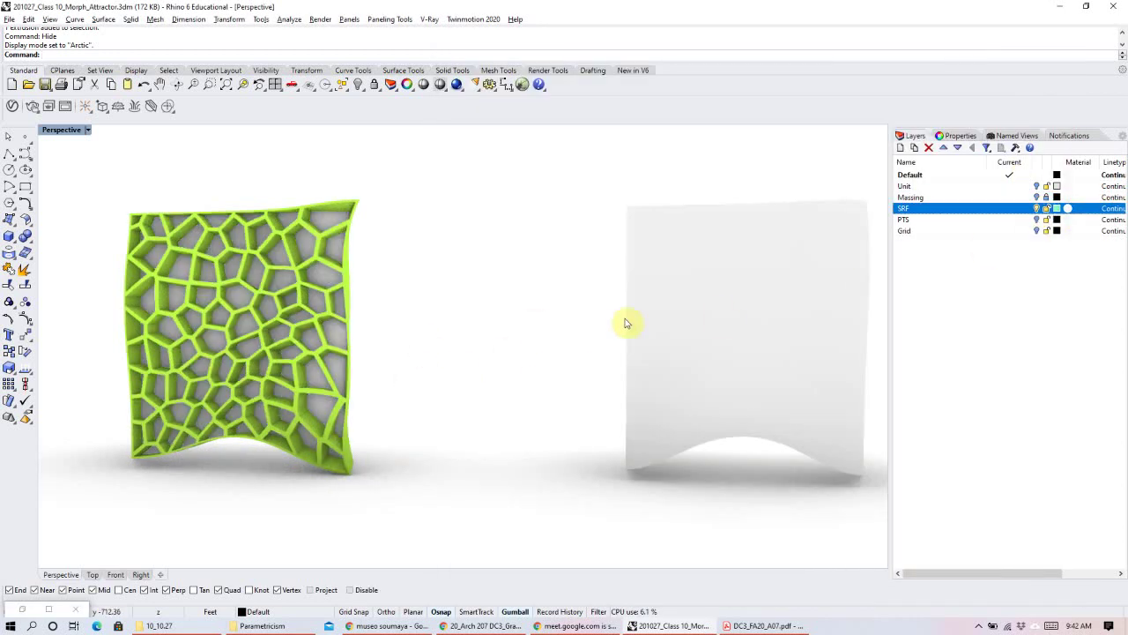
Select the curved surface behind the Voronoi pattern and turn on its control points.
{"action": "left_click", "coordinate": [335, 340]}
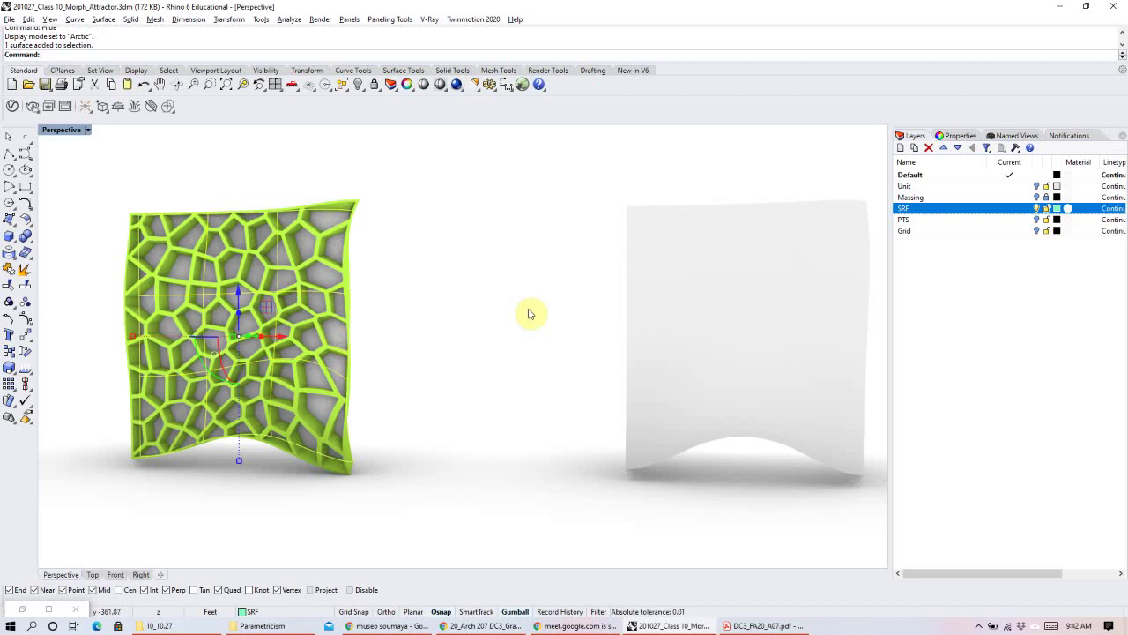
{"action": "type", "text": "Points"}
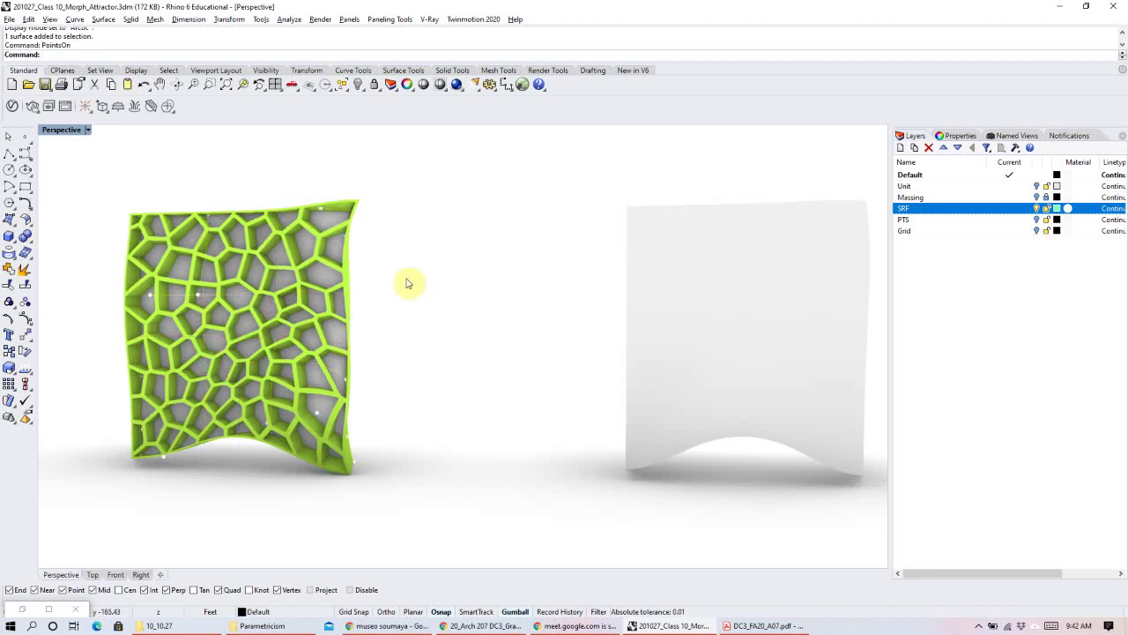
{"action": "key", "text": "Return"}
Raise the control point on the surface's upper edge vertically and inspect the updated Voronoi pattern.
{"action": "left_click", "coordinate": [321, 209]}
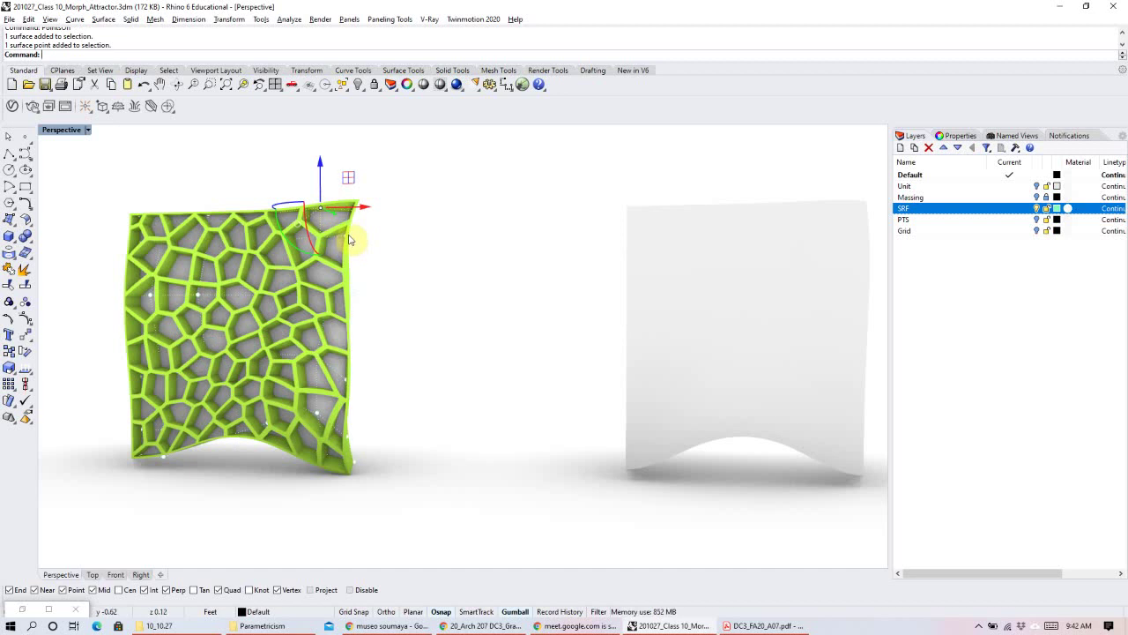
{"action": "left_click_drag", "start_coordinate": [394, 237], "coordinate": [353, 247]}
{"action": "mouse_move", "coordinate": [352, 247]}
{"action": "right_mouse_down"}
{"action": "mouse_move", "coordinate": [367, 285]}
{"action": "mouse_move", "coordinate": [341, 238]}
{"action": "right_mouse_up"}
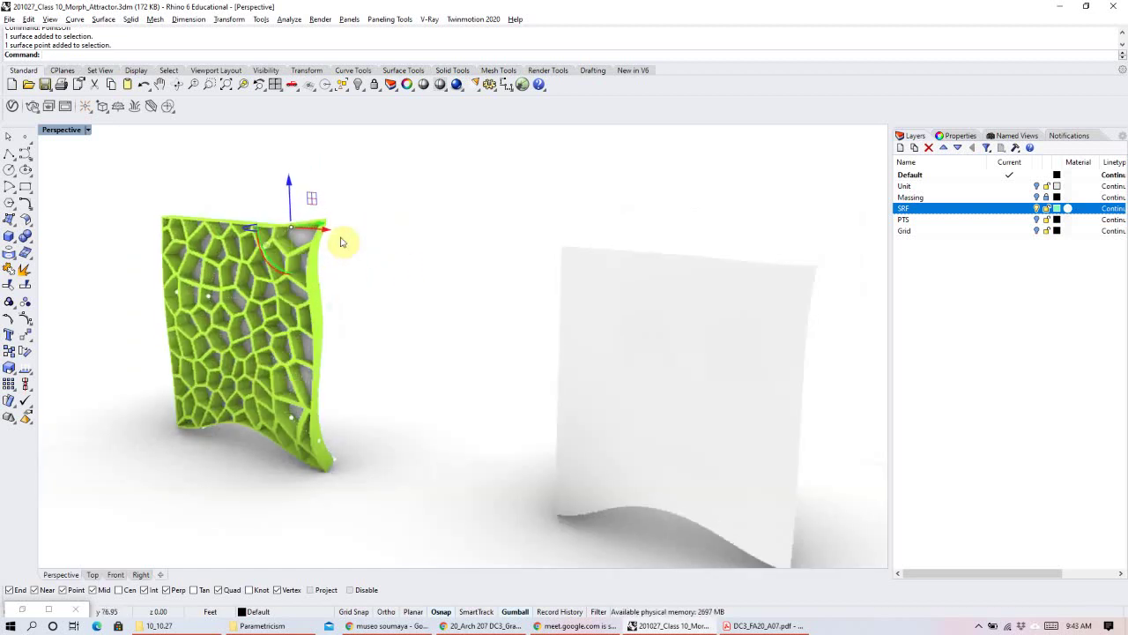
{"action": "left_click_drag", "start_coordinate": [290, 189], "coordinate": [335, 234]}
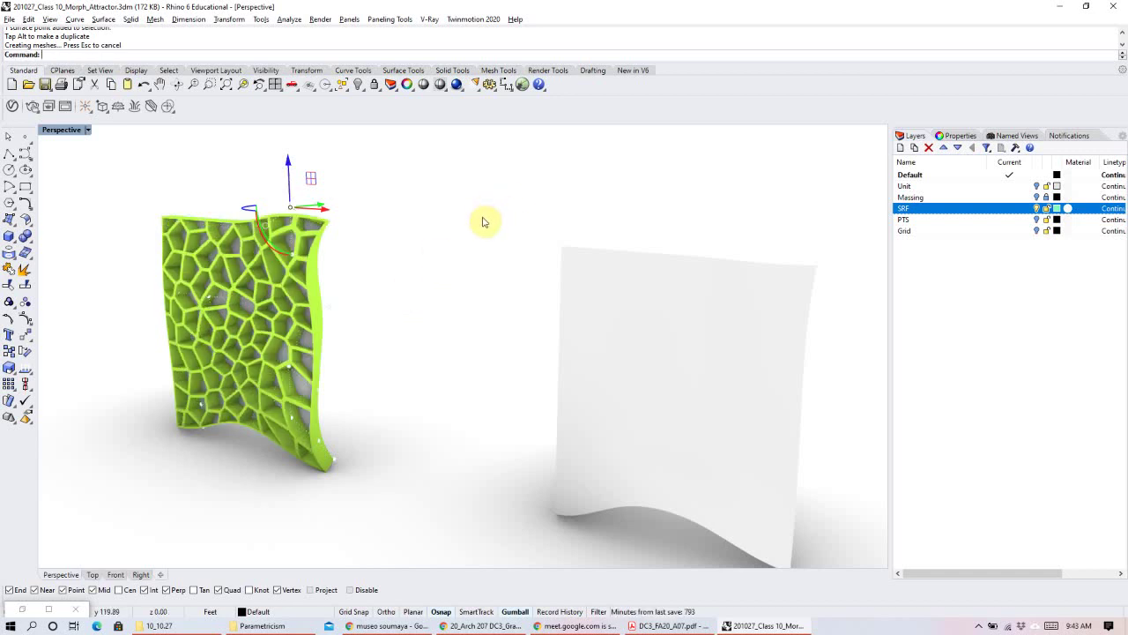
{"action": "right_click_drag", "start_coordinate": [383, 352], "coordinate": [534, 333]}
{"action": "right_click_drag", "start_coordinate": [411, 344], "coordinate": [411, 329]}
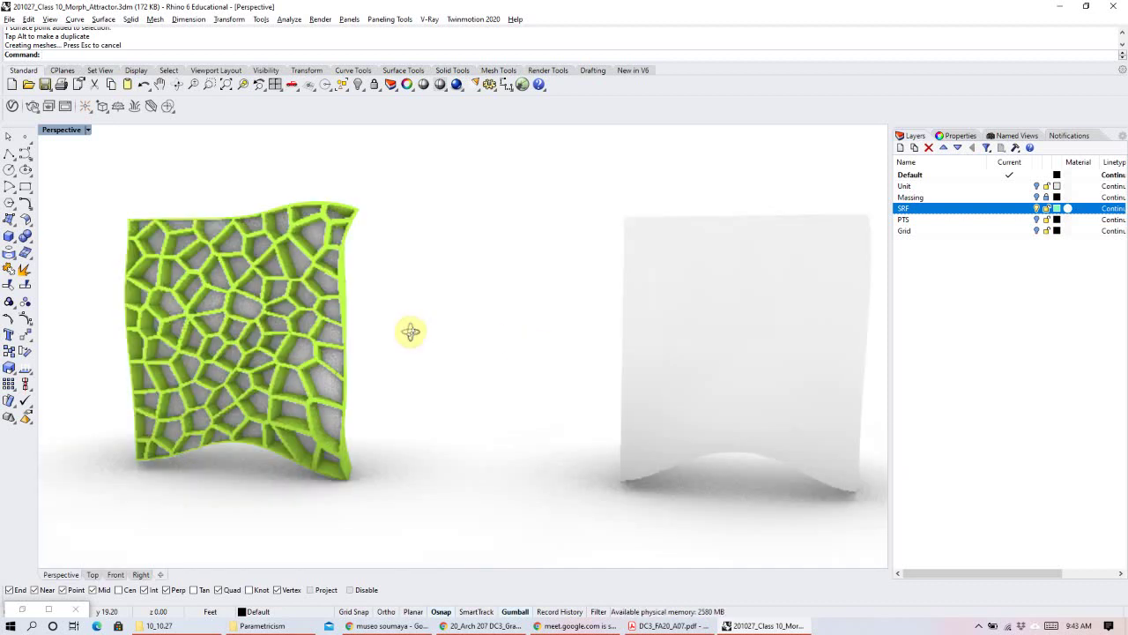
Reopen Grasshopper and examine the unlabelled Voronoi Surface Morph chain against the labelled definition above it.
{"action": "left_click", "coordinate": [28, 616]}
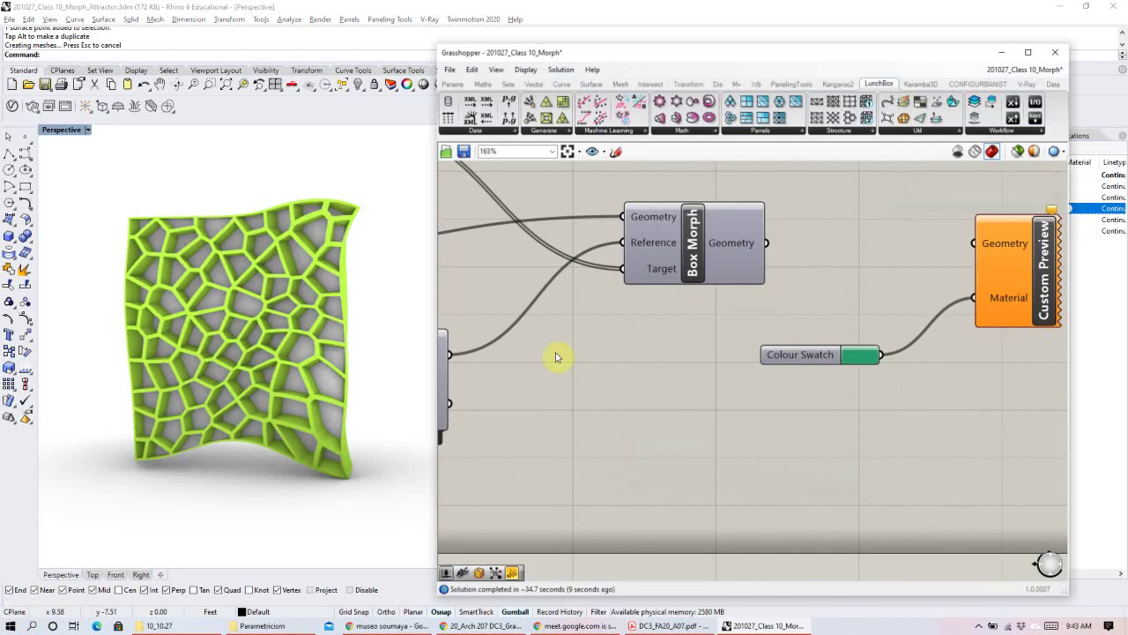
{"action": "scroll", "coordinate": [652, 317], "scroll_direction": "down", "scroll_amount": 5}
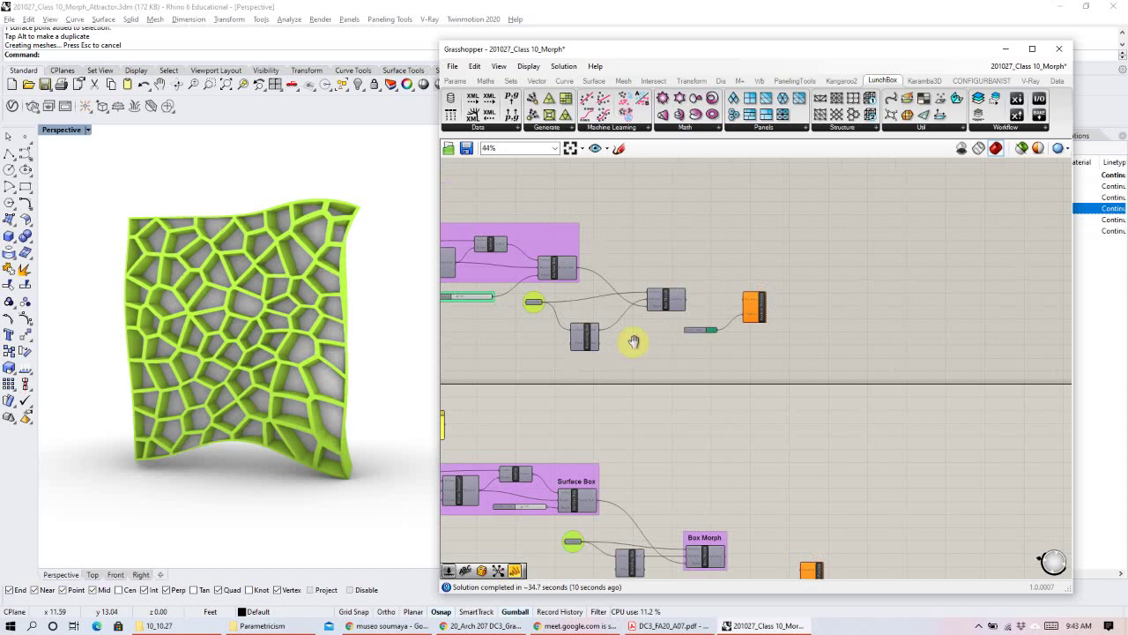
{"action": "scroll", "coordinate": [634, 342], "scroll_direction": "down", "scroll_amount": 3}
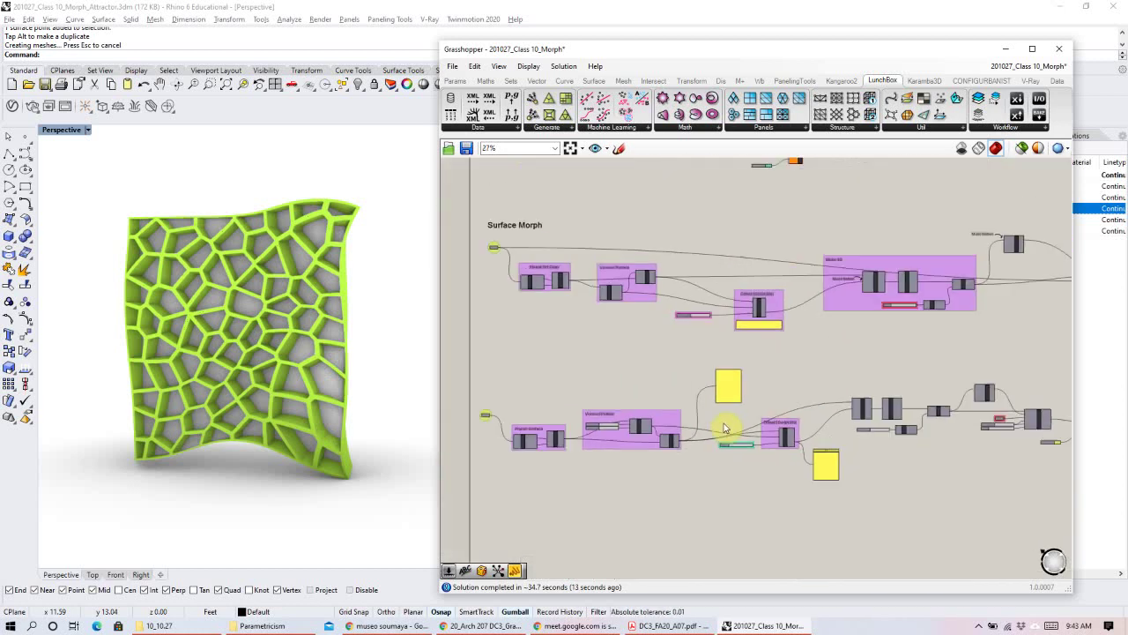
{"action": "right_click_drag", "start_coordinate": [724, 429], "coordinate": [564, 432]}
{"action": "right_click_drag", "start_coordinate": [650, 459], "coordinate": [919, 378]}
{"action": "scroll", "coordinate": [1014, 361], "scroll_direction": "up", "scroll_amount": 4}
{"action": "scroll", "coordinate": [1021, 362], "scroll_direction": "up", "scroll_amount": 1}
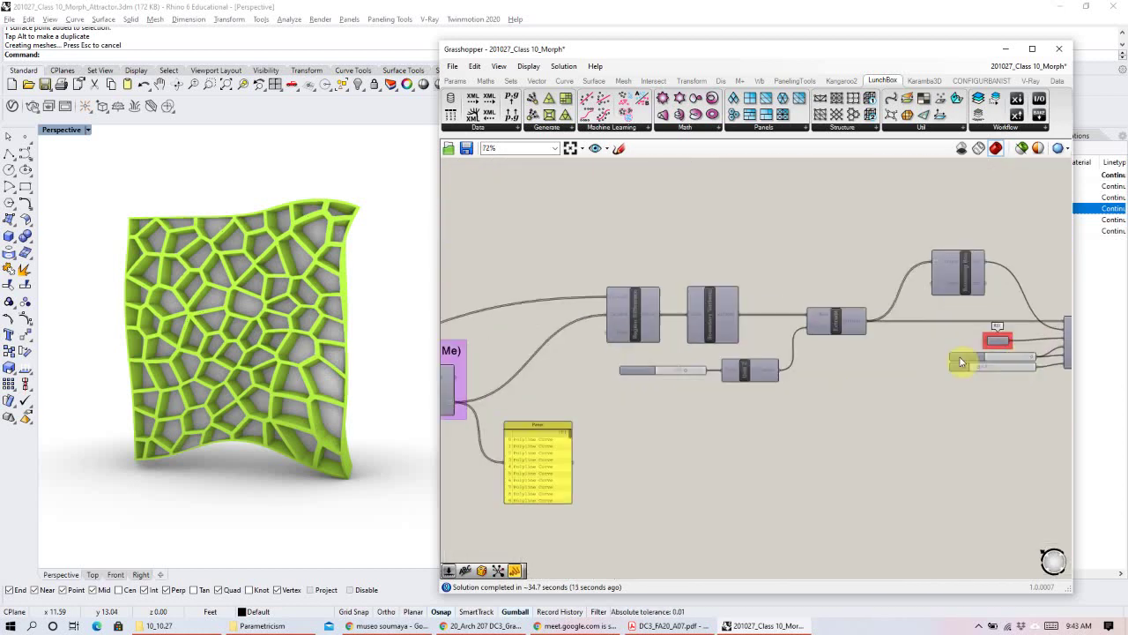
{"action": "right_click_drag", "start_coordinate": [856, 393], "coordinate": [802, 427]}
{"action": "scroll", "coordinate": [803, 427], "scroll_direction": "up", "scroll_amount": 2}
{"action": "scroll", "coordinate": [802, 427], "scroll_direction": "down", "scroll_amount": 2}
{"action": "scroll", "coordinate": [675, 370], "scroll_direction": "down", "scroll_amount": 2}
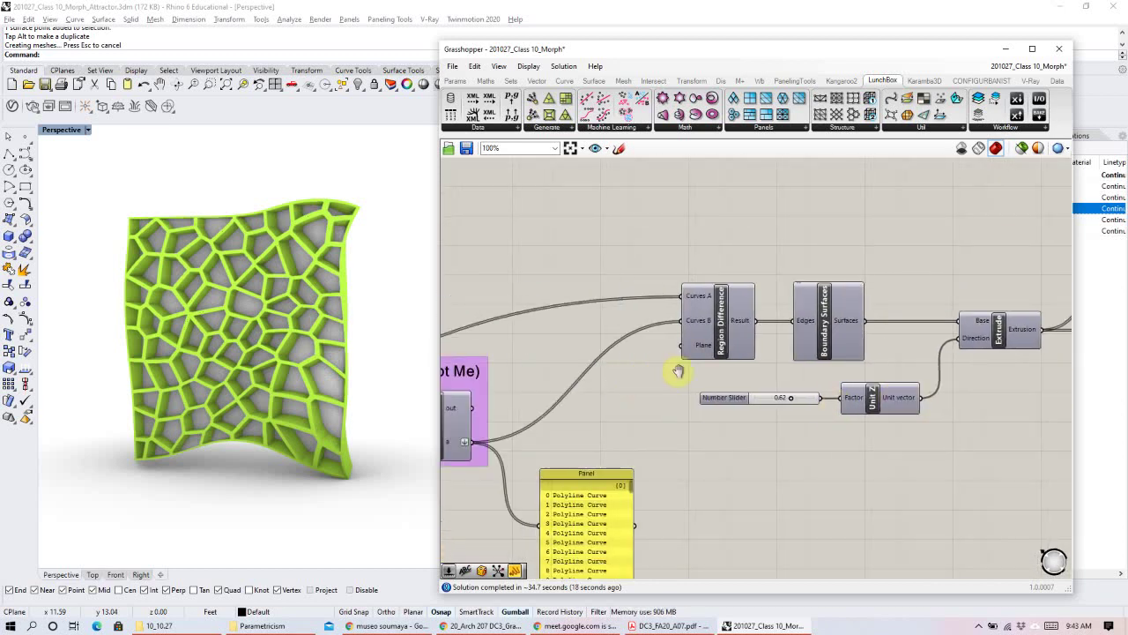
{"action": "scroll", "coordinate": [794, 362], "scroll_direction": "down", "scroll_amount": 3}
{"action": "scroll", "coordinate": [802, 397], "scroll_direction": "up", "scroll_amount": 3}
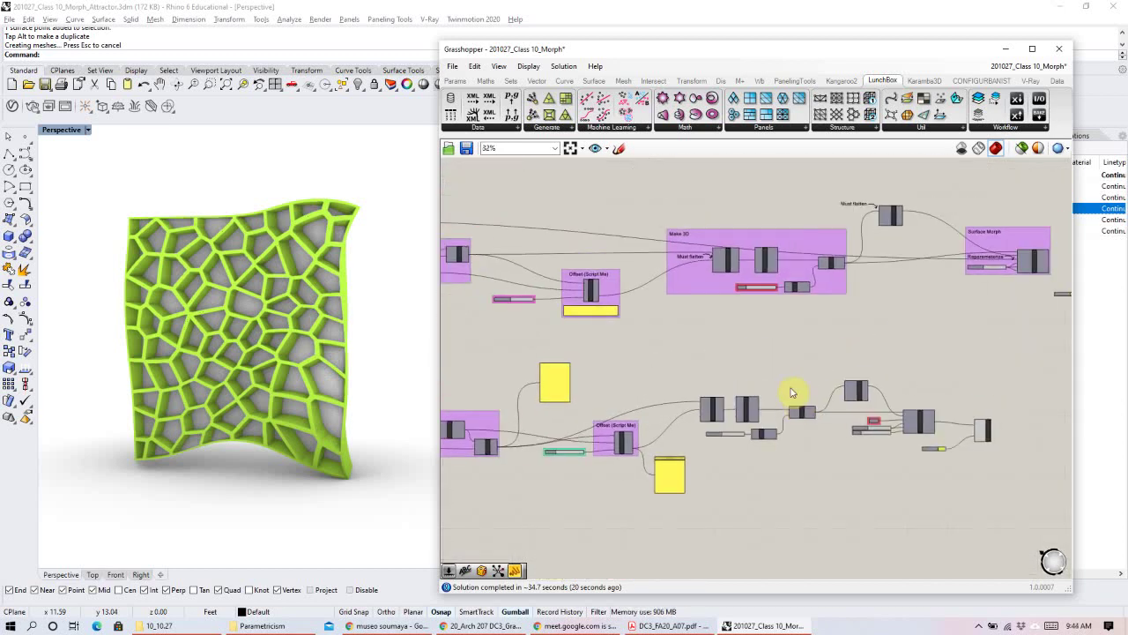
{"action": "right_click_drag", "start_coordinate": [810, 421], "coordinate": [604, 214]}
{"action": "scroll", "coordinate": [644, 235], "scroll_direction": "up", "scroll_amount": 2}
{"action": "scroll", "coordinate": [670, 221], "scroll_direction": "down", "scroll_amount": 2}
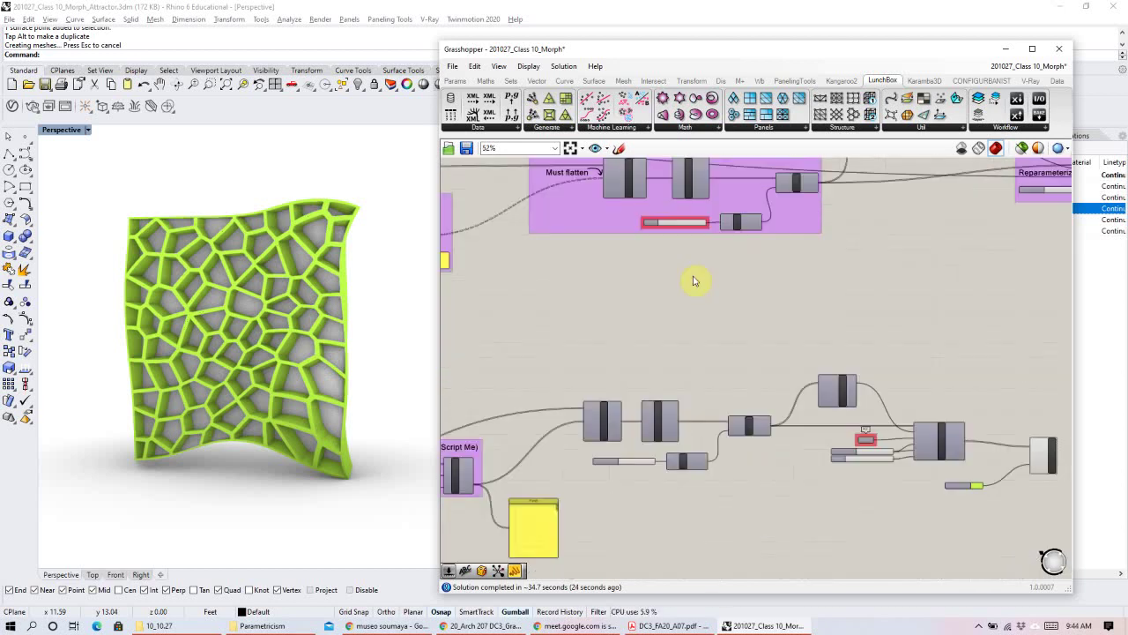
Move the Bounding Box, Surface Morph and preview components further away from the Extrude component.
{"action": "scroll", "coordinate": [744, 383], "scroll_direction": "up", "scroll_amount": 1}
{"action": "right_click_drag", "start_coordinate": [863, 421], "coordinate": [848, 448]}
{"action": "left_click_drag", "start_coordinate": [964, 323], "coordinate": [692, 453]}
Add a Scribble note reading "Make 3D" and place it above the Region Difference component.
{"action": "scroll", "coordinate": [786, 396], "scroll_direction": "up", "scroll_amount": 2}
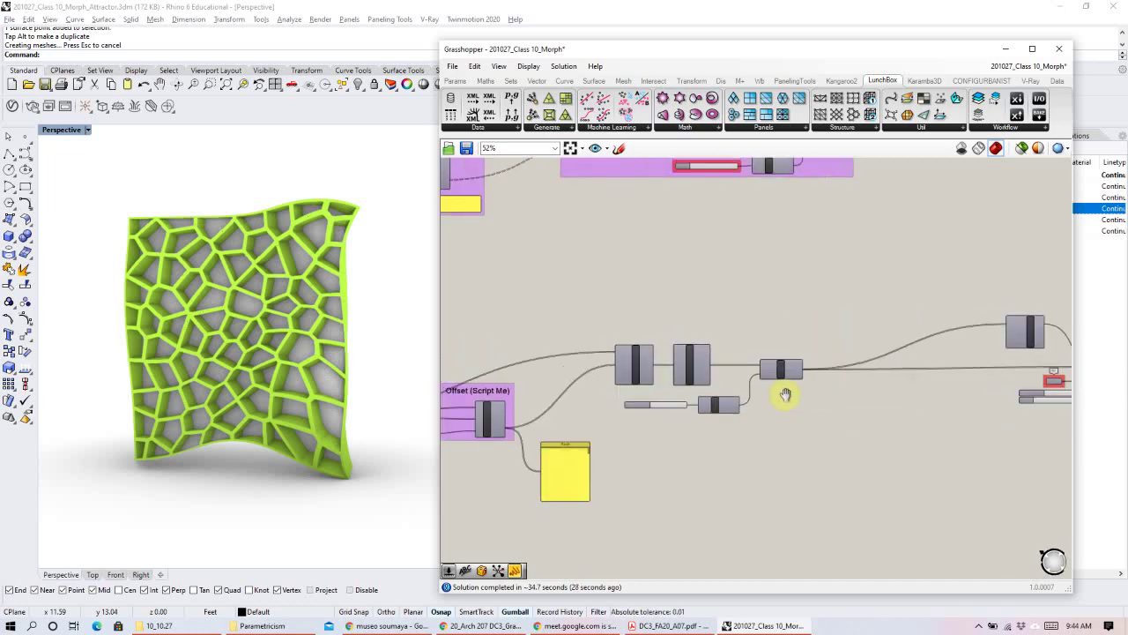
{"action": "scroll", "coordinate": [776, 302], "scroll_direction": "up", "scroll_amount": 2}
{"action": "double_click", "coordinate": [776, 297]}
{"action": "type", "text": "scribble"}
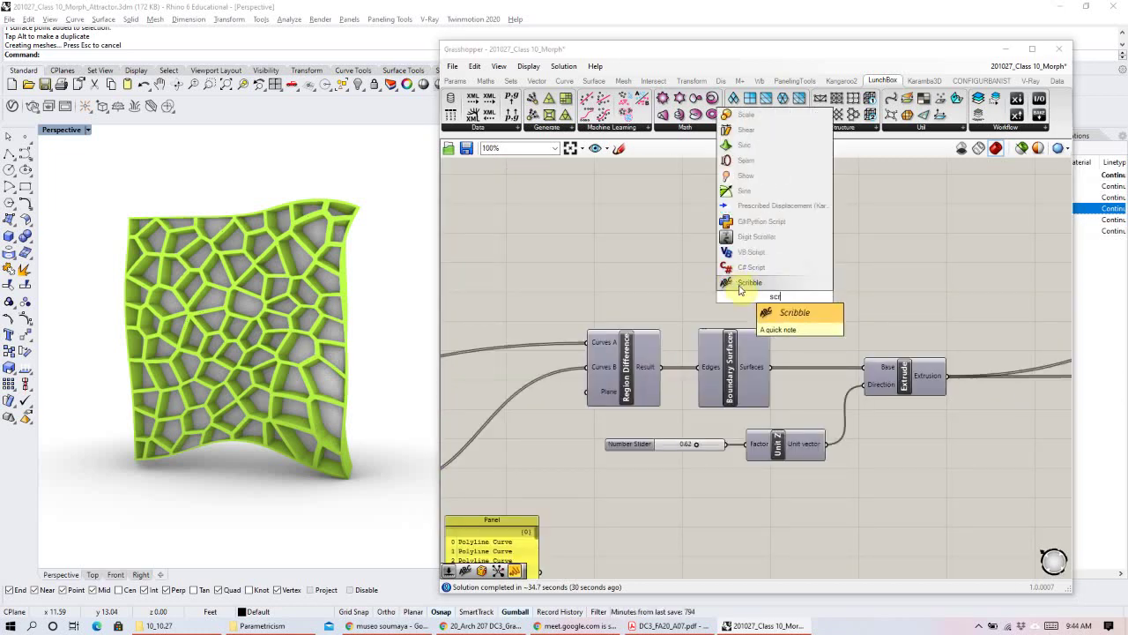
{"action": "key", "text": "Return"}
{"action": "double_click", "coordinate": [776, 297]}
{"action": "left_click_drag", "start_coordinate": [707, 246], "coordinate": [765, 247]}
{"action": "type", "text": "Make 3D"}
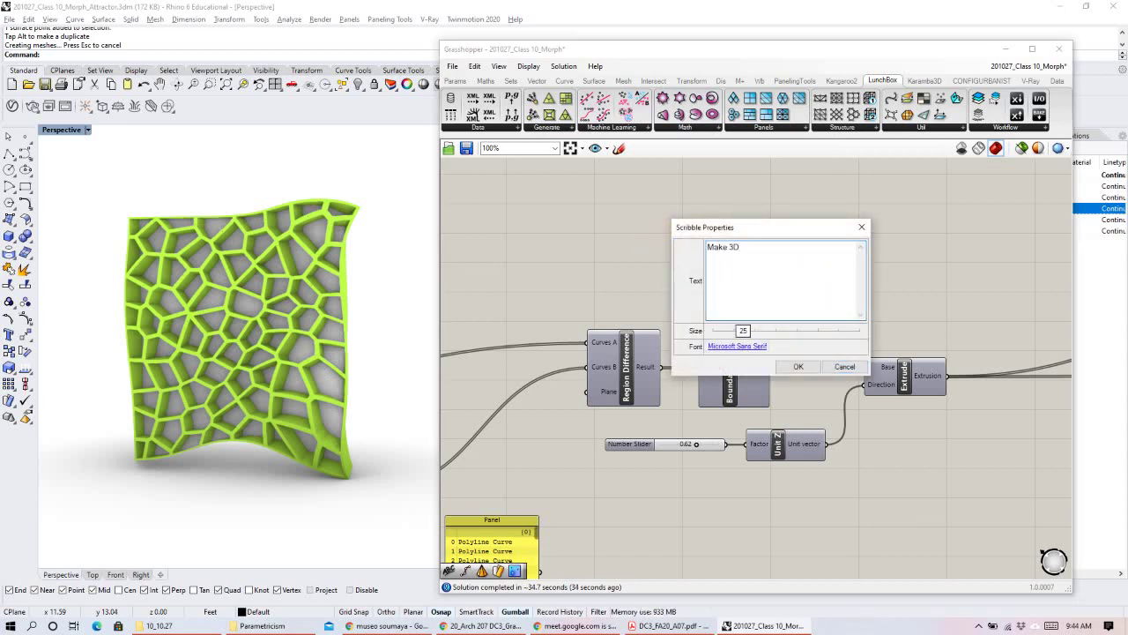
{"action": "left_click", "coordinate": [798, 367]}
{"action": "left_click_drag", "start_coordinate": [767, 307], "coordinate": [648, 310]}
Group the Make 3D note with the Region Difference, Boundary Surfaces, Number Slider, Unit Z and Extrude components.
{"action": "mouse_move", "coordinate": [937, 282]}
{"action": "left_mouse_down"}
{"action": "mouse_move", "coordinate": [597, 456]}
{"action": "mouse_move", "coordinate": [567, 488]}
{"action": "left_mouse_up"}
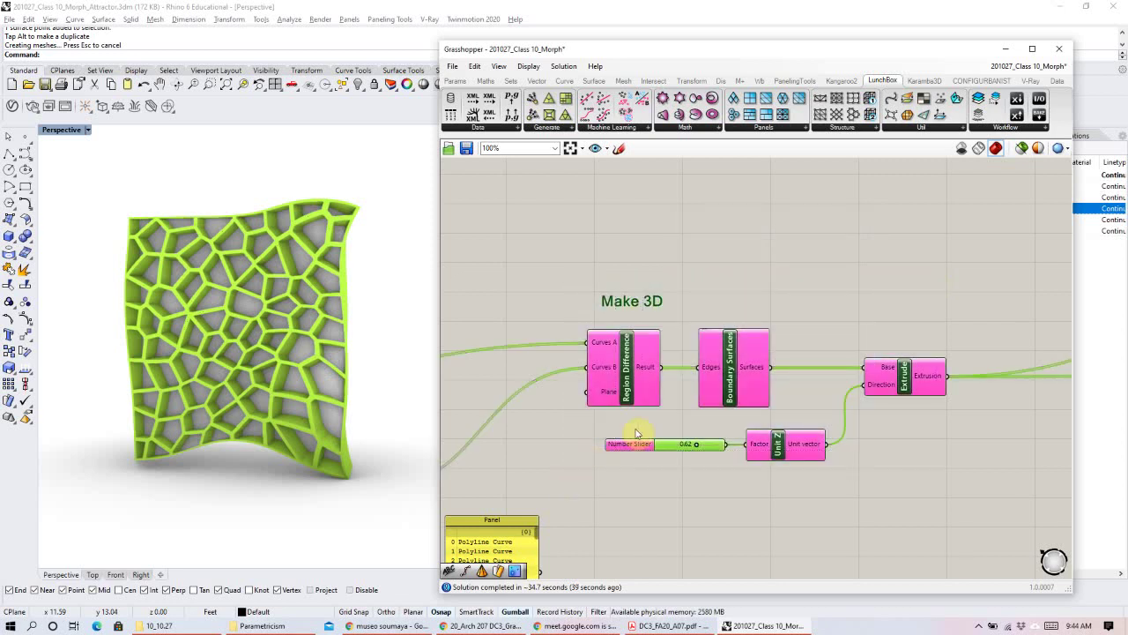
{"action": "key", "text": "ctrl+g"}
{"action": "left_click", "coordinate": [723, 247]}
Rearrange the Bounding Box and Surface Morph components so they line up after the Make 3D group.
{"action": "scroll", "coordinate": [639, 304], "scroll_direction": "down", "scroll_amount": 3}
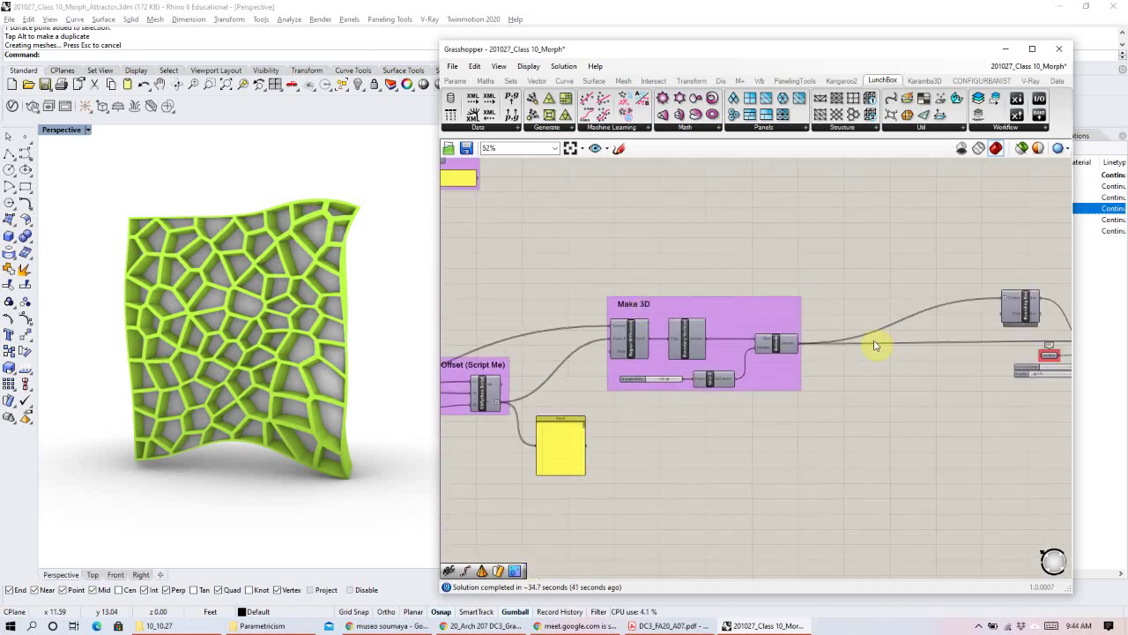
{"action": "right_click_drag", "start_coordinate": [887, 343], "coordinate": [629, 348]}
{"action": "scroll", "coordinate": [869, 385], "scroll_direction": "up", "scroll_amount": 2}
{"action": "left_click_drag", "start_coordinate": [756, 284], "coordinate": [645, 356]}
{"action": "left_click_drag", "start_coordinate": [914, 358], "coordinate": [914, 344]}
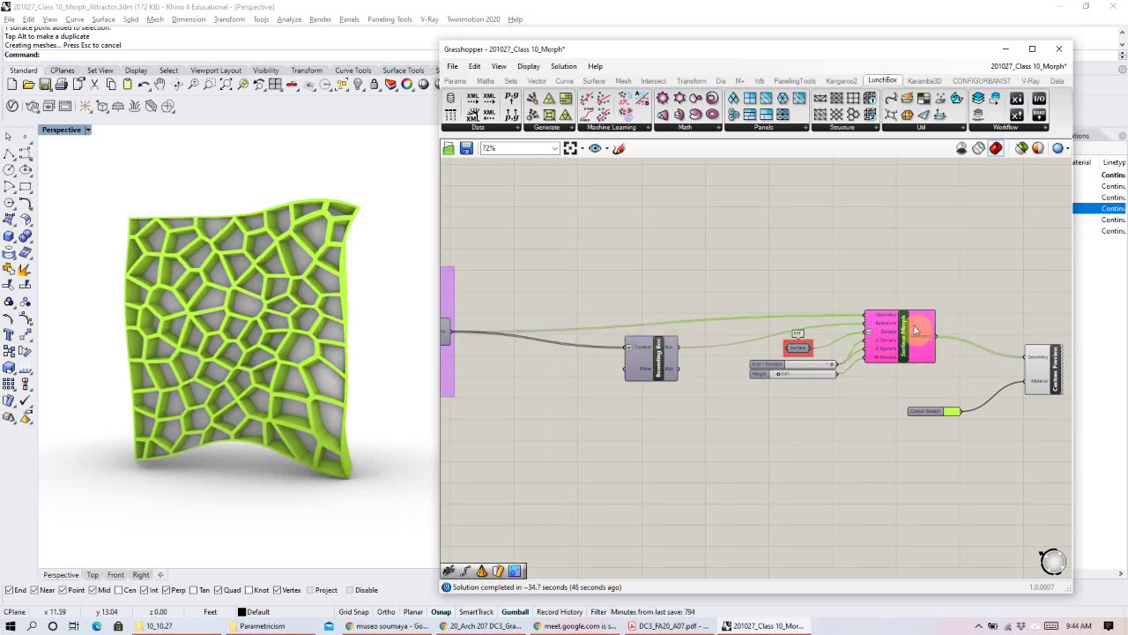
Add a Scribble note reading "Surface Morph" and place it above the Surface Morph component.
{"action": "right_click_drag", "start_coordinate": [922, 353], "coordinate": [732, 355]}
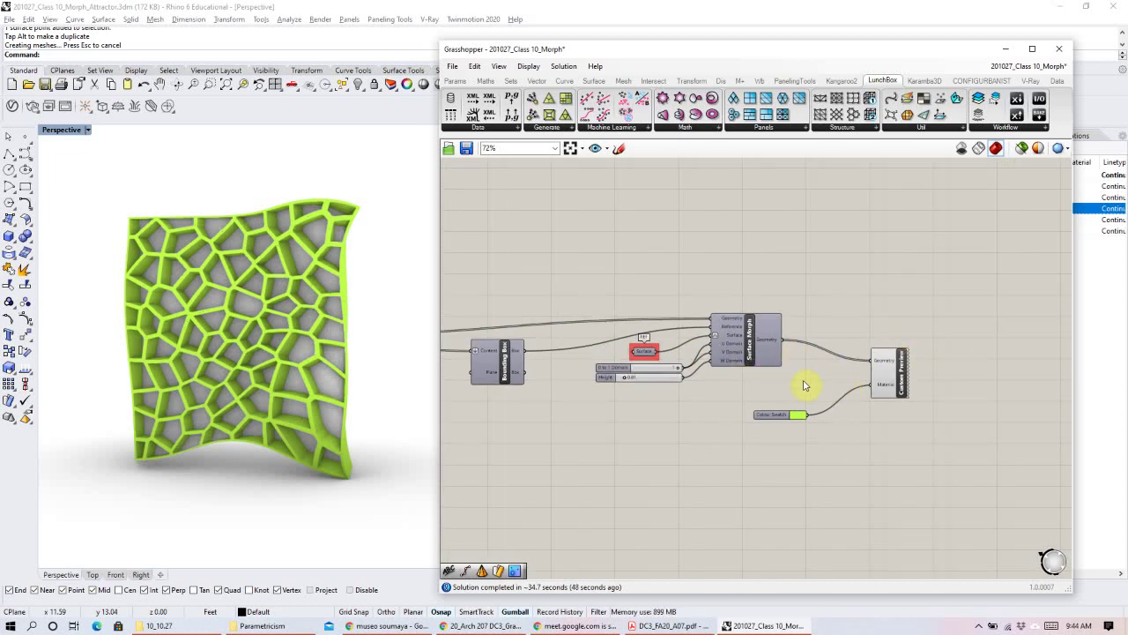
{"action": "right_click", "coordinate": [774, 259]}
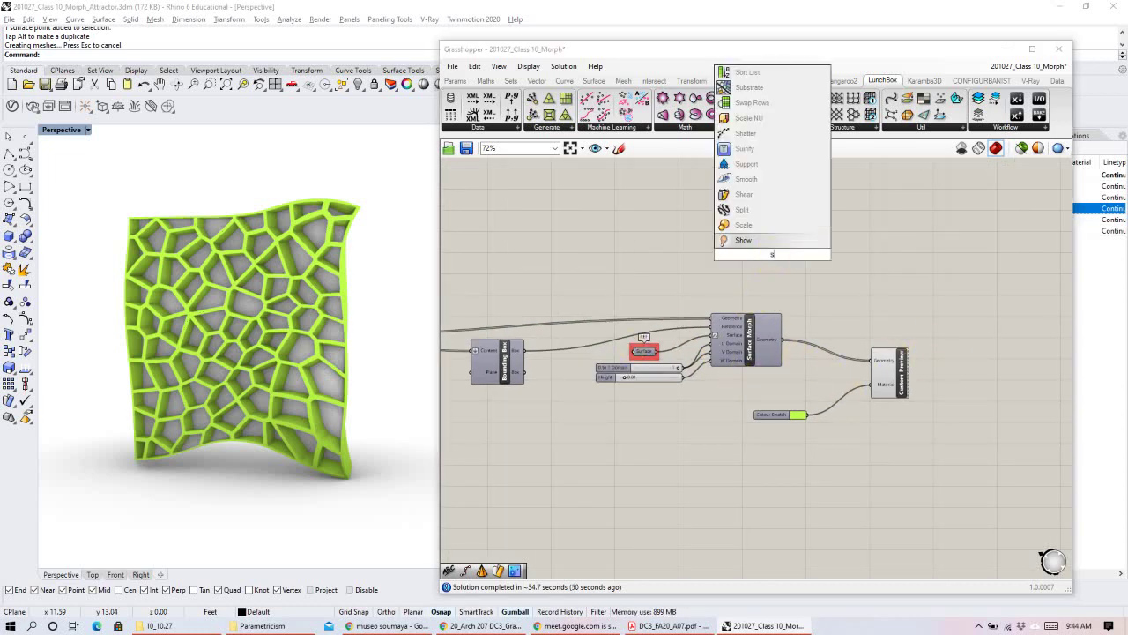
{"action": "left_click", "coordinate": [752, 251]}
{"action": "double_click", "coordinate": [765, 257]}
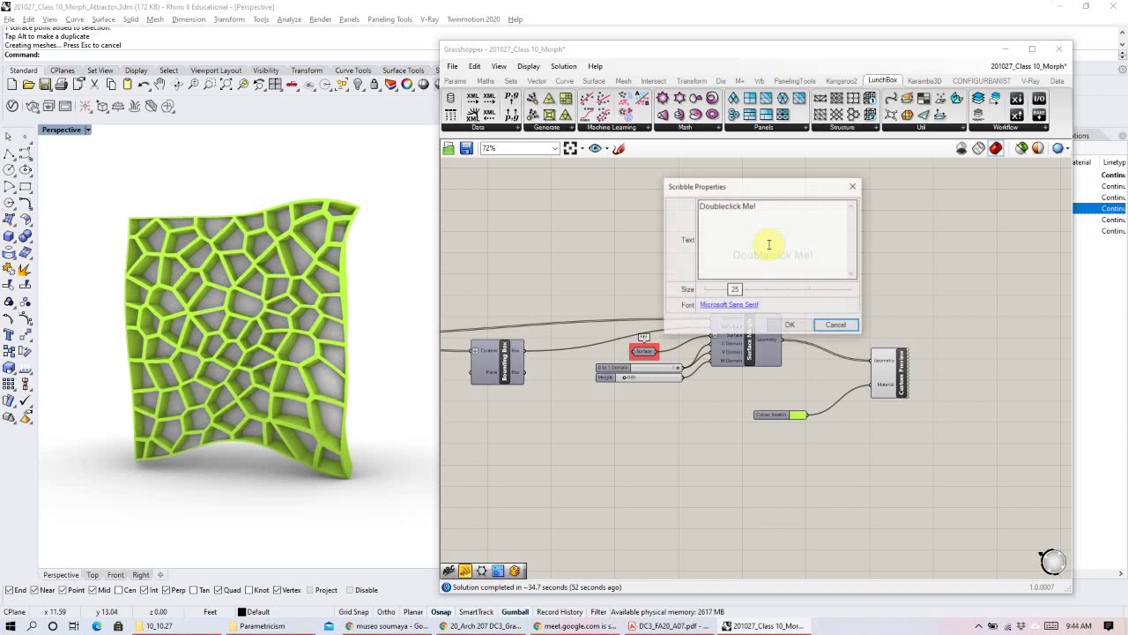
{"action": "type", "text": "Surface Morph"}
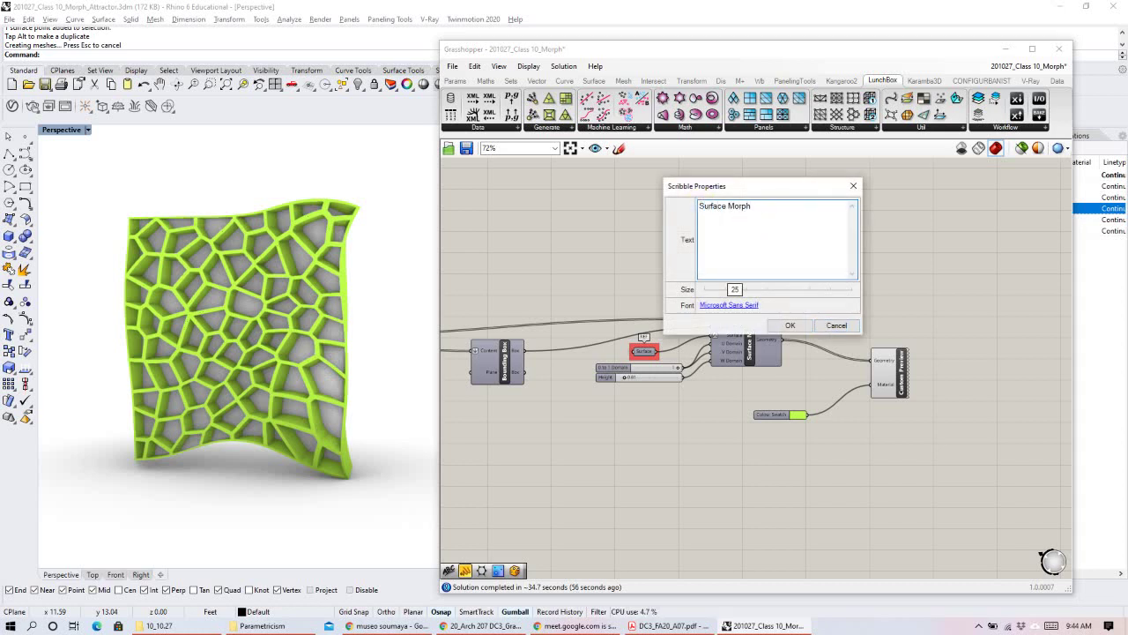
{"action": "left_click", "coordinate": [790, 324]}
{"action": "mouse_move", "coordinate": [750, 280]}
{"action": "left_mouse_down"}
{"action": "mouse_move", "coordinate": [706, 297]}
{"action": "mouse_move", "coordinate": [713, 310]}
{"action": "left_mouse_up"}
Group the Surface Morph note with the Surface Morph component, its Surface parameter and its two sliders.
{"action": "mouse_move", "coordinate": [799, 278]}
{"action": "left_mouse_down"}
{"action": "mouse_move", "coordinate": [605, 373]}
{"action": "mouse_move", "coordinate": [617, 388]}
{"action": "left_mouse_up"}
{"action": "key", "text": "ctrl+g"}
{"action": "left_click", "coordinate": [957, 389]}
Move the Colour Swatch close to the Custom Preview and shift both into line with the Surface Morph output.
{"action": "left_click_drag", "start_coordinate": [775, 420], "coordinate": [829, 391]}
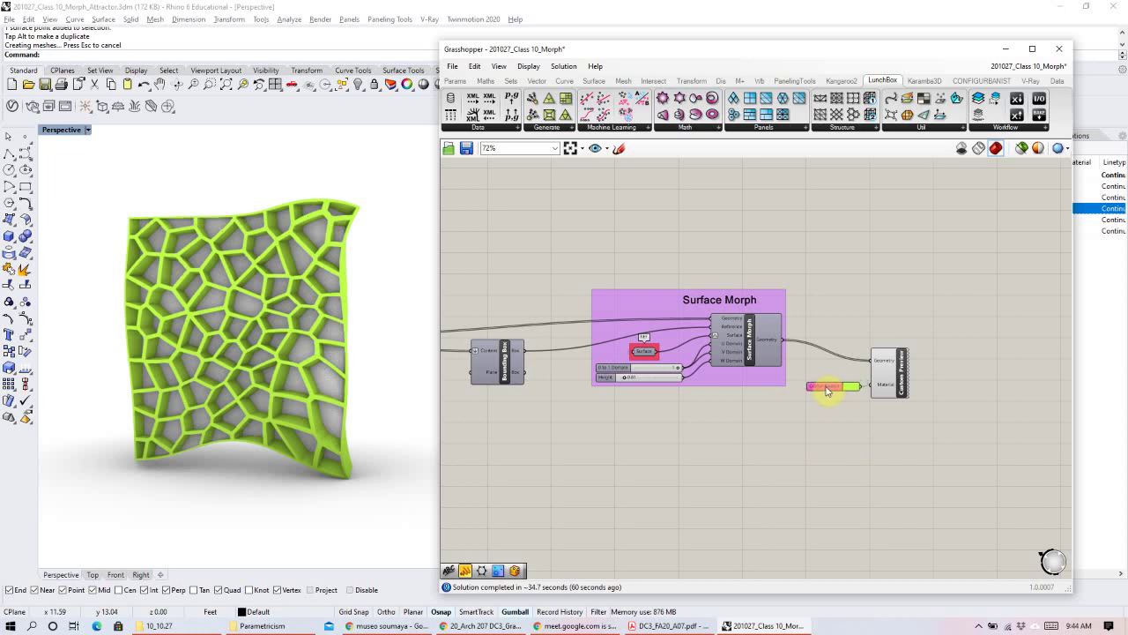
{"action": "left_click", "coordinate": [900, 374], "text": "shift"}
{"action": "left_click_drag", "start_coordinate": [901, 374], "coordinate": [911, 356]}
{"action": "left_click", "coordinate": [788, 387]}
{"action": "right_click_drag", "start_coordinate": [581, 353], "coordinate": [722, 360]}
Minimize Grasshopper, make Default the current Rhino layer, and turn off the Unit and SRF layers.
{"action": "left_click", "coordinate": [1006, 48]}
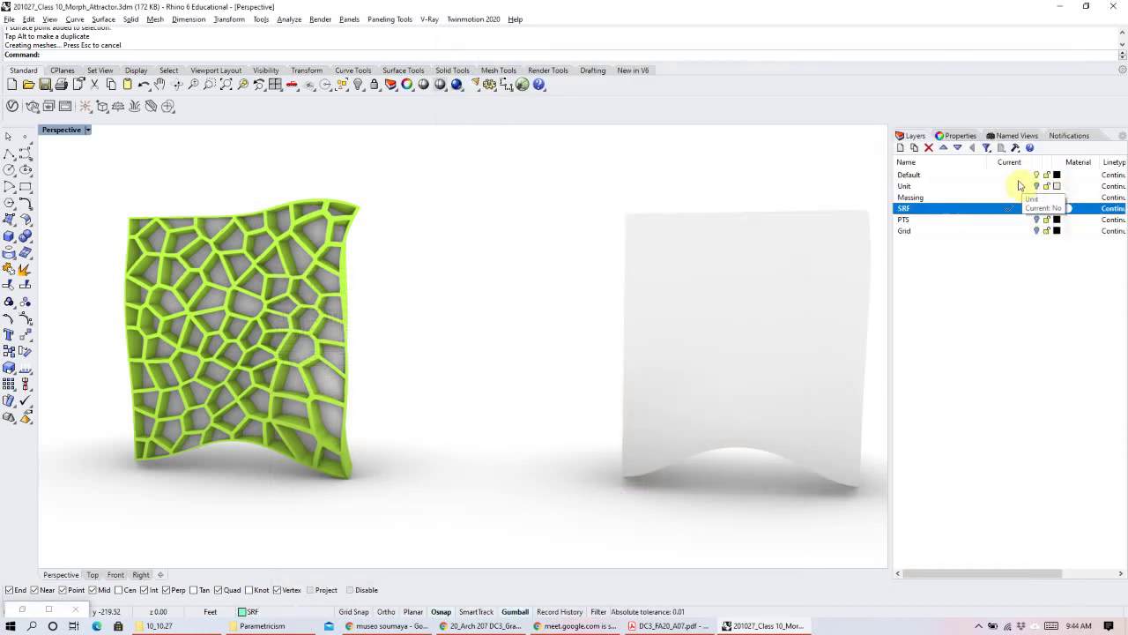
{"action": "left_click", "coordinate": [1019, 184]}
{"action": "left_click", "coordinate": [1012, 175]}
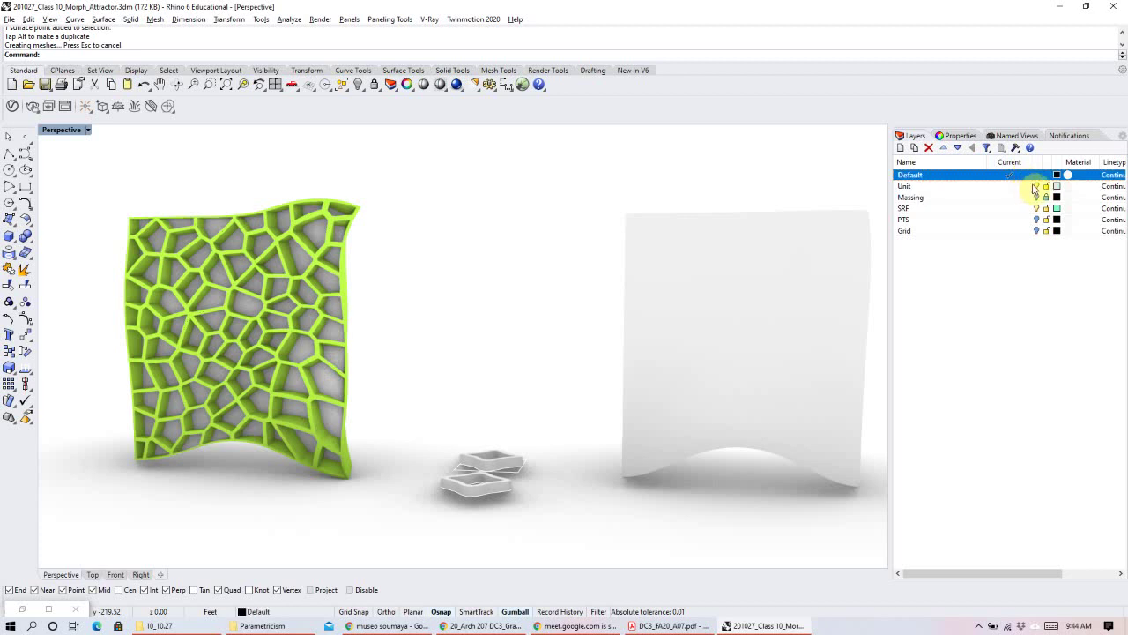
{"action": "left_click", "coordinate": [1037, 186]}
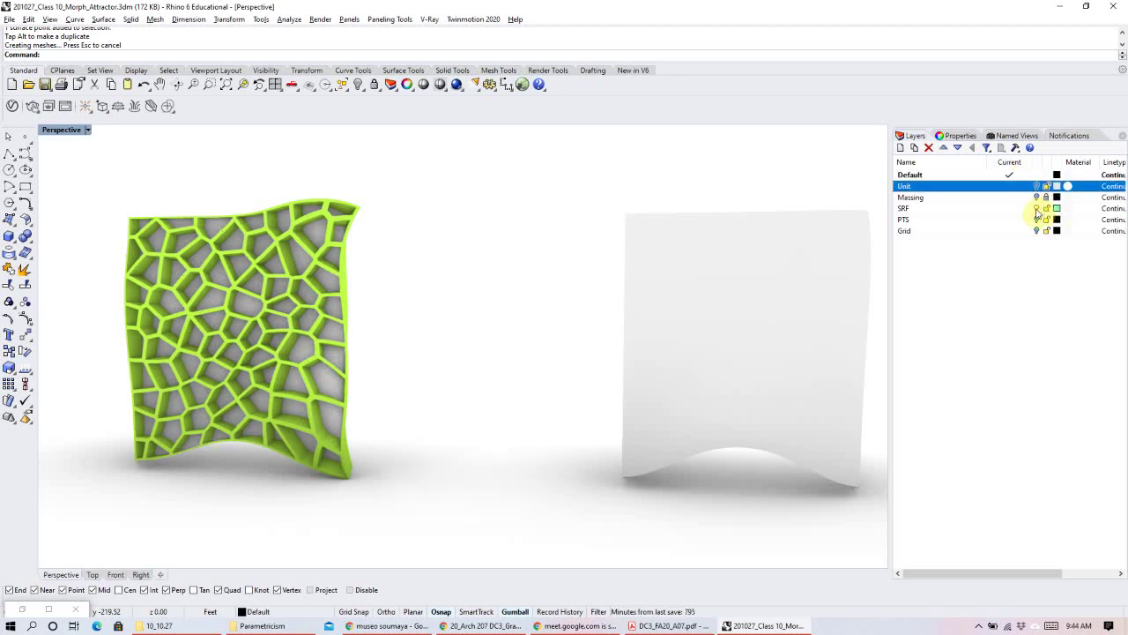
{"action": "left_click", "coordinate": [1038, 209]}
Return to Grasshopper, save the definition, and nudge the Surface Morph group and Custom Preview into alignment.
{"action": "left_click", "coordinate": [22, 610]}
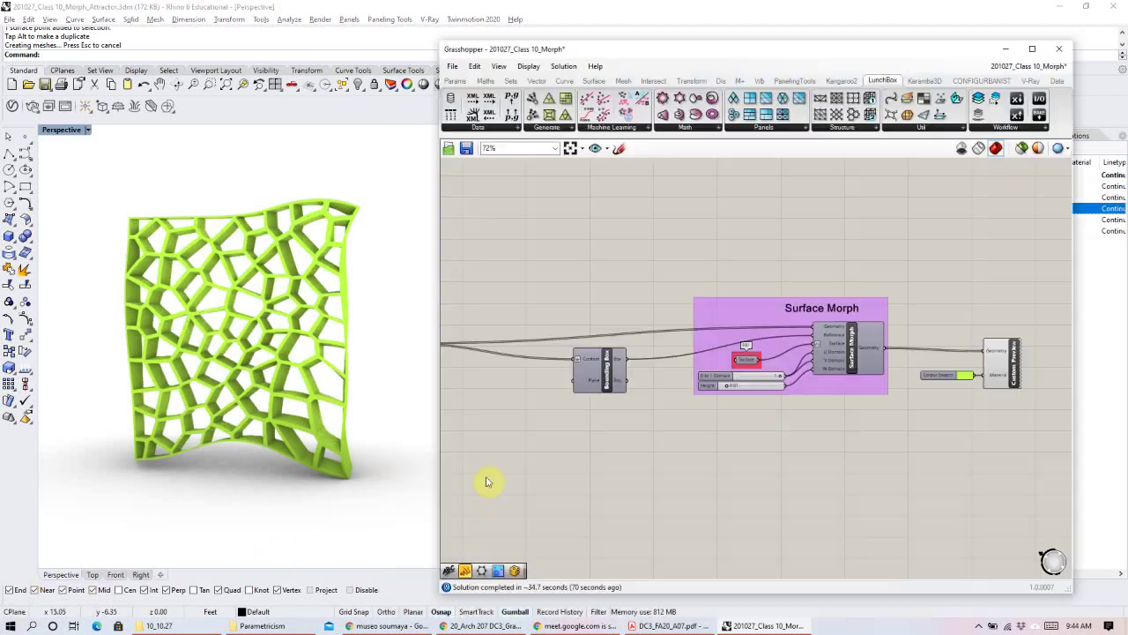
{"action": "left_click", "coordinate": [466, 150]}
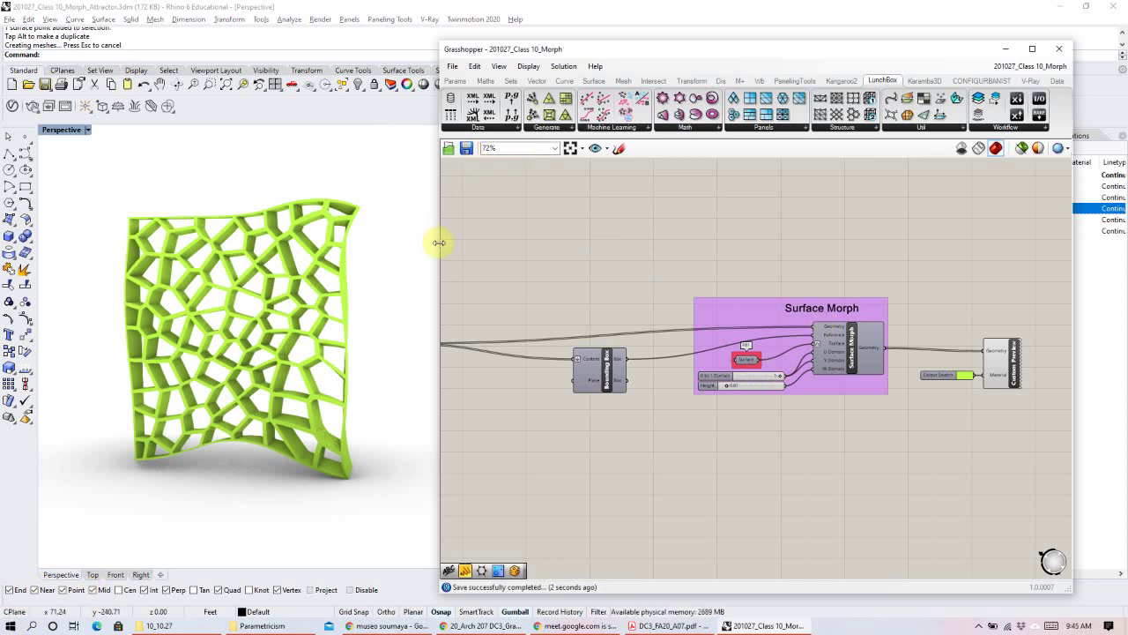
{"action": "left_click_drag", "start_coordinate": [836, 381], "coordinate": [836, 389]}
{"action": "left_click_drag", "start_coordinate": [995, 363], "coordinate": [996, 363]}
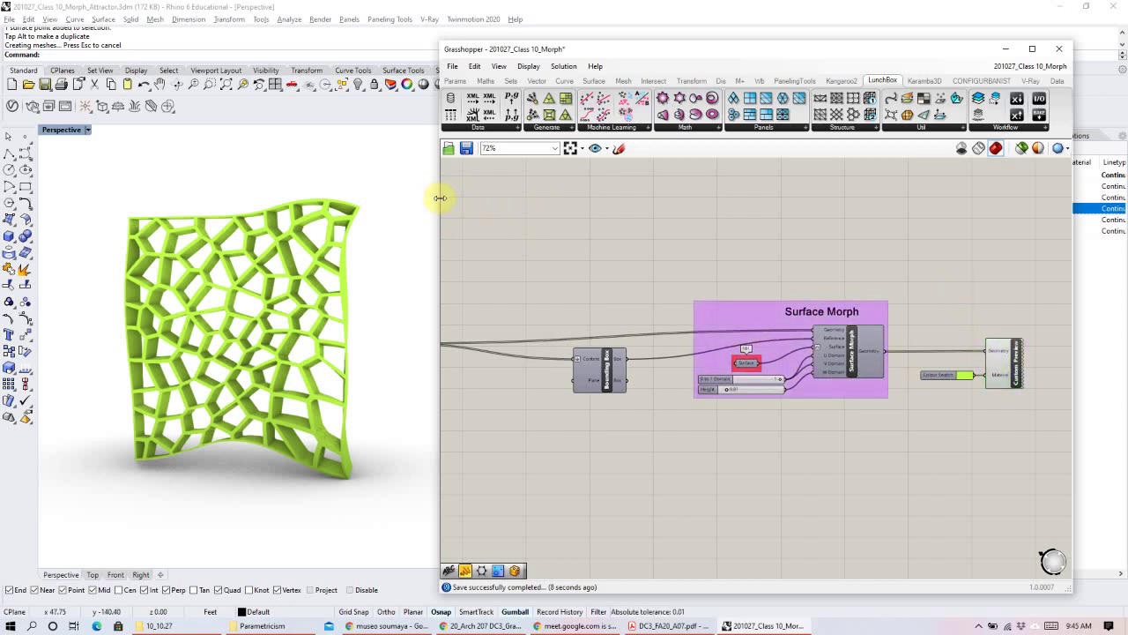
Widen the Grasshopper window and move the Extrude component closer to Boundary Surfaces in the Make 3D group.
{"action": "left_click_drag", "start_coordinate": [441, 204], "coordinate": [261, 203]}
{"action": "right_click_drag", "start_coordinate": [467, 232], "coordinate": [638, 306]}
{"action": "left_click", "coordinate": [479, 280]}
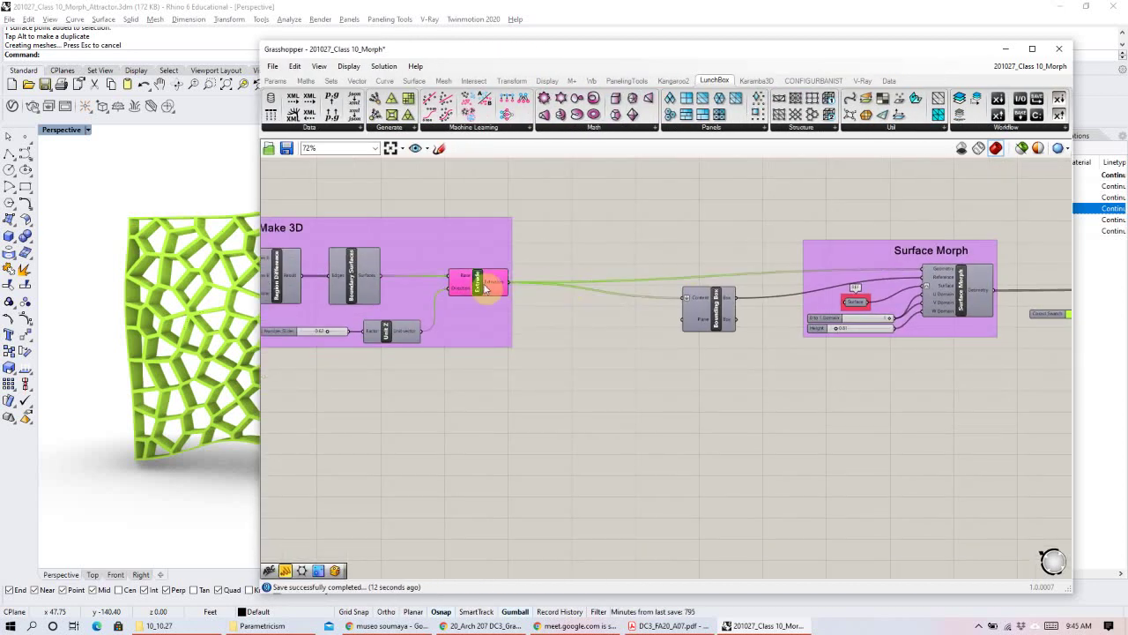
{"action": "left_click_drag", "start_coordinate": [478, 281], "coordinate": [470, 281]}
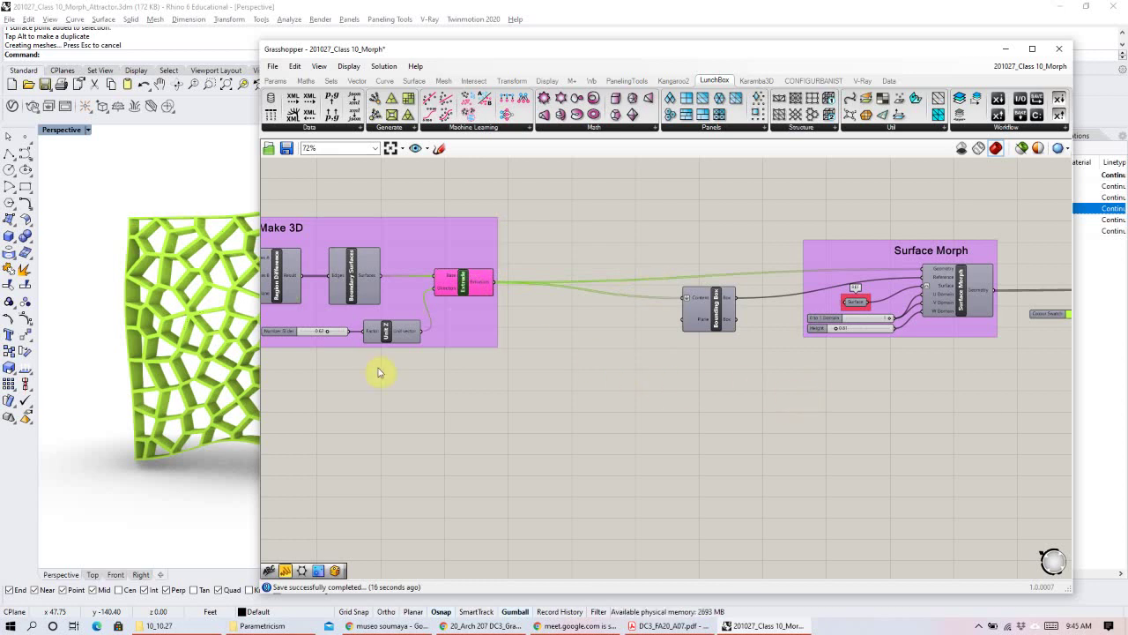
Move the Bounding Box, Surface Morph group and preview components closer to the Make 3D group.
{"action": "right_click_drag", "start_coordinate": [383, 373], "coordinate": [584, 371]}
{"action": "scroll", "coordinate": [550, 336], "scroll_direction": "down", "scroll_amount": 3}
{"action": "left_click_drag", "start_coordinate": [1014, 283], "coordinate": [716, 335]}
{"action": "left_click_drag", "start_coordinate": [804, 306], "coordinate": [729, 312]}
{"action": "left_click", "coordinate": [773, 433]}
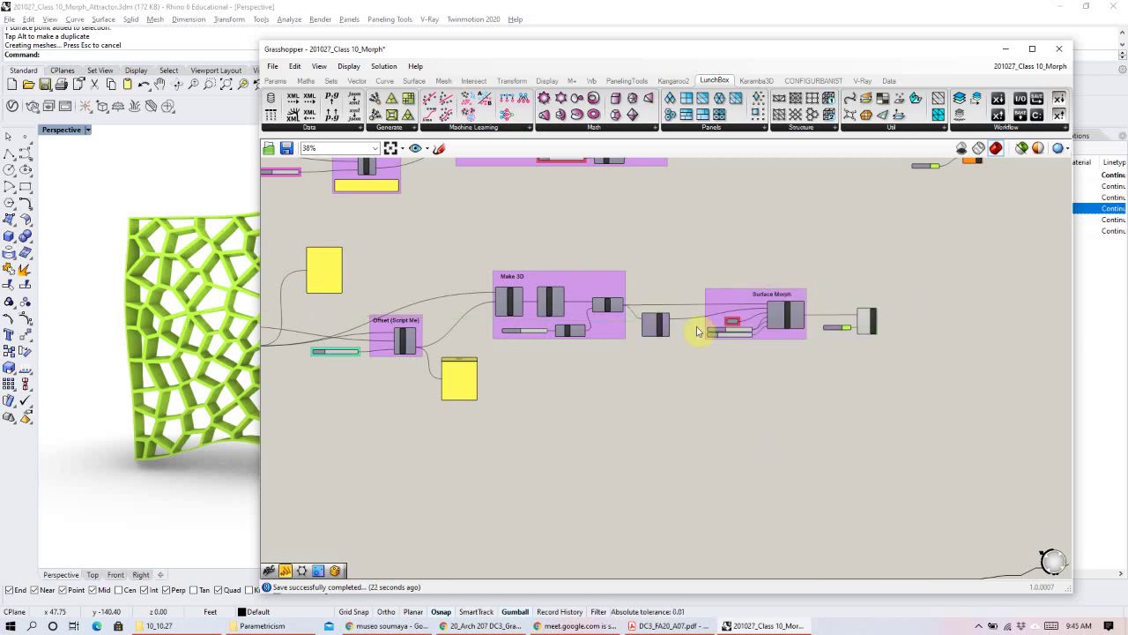
Examine the Surface Morph chain and the Attractor Points + Surface Morph and Butterfly Surface definitions, including the Remap and Scale groups.
{"action": "scroll", "coordinate": [697, 331], "scroll_direction": "up", "scroll_amount": 4}
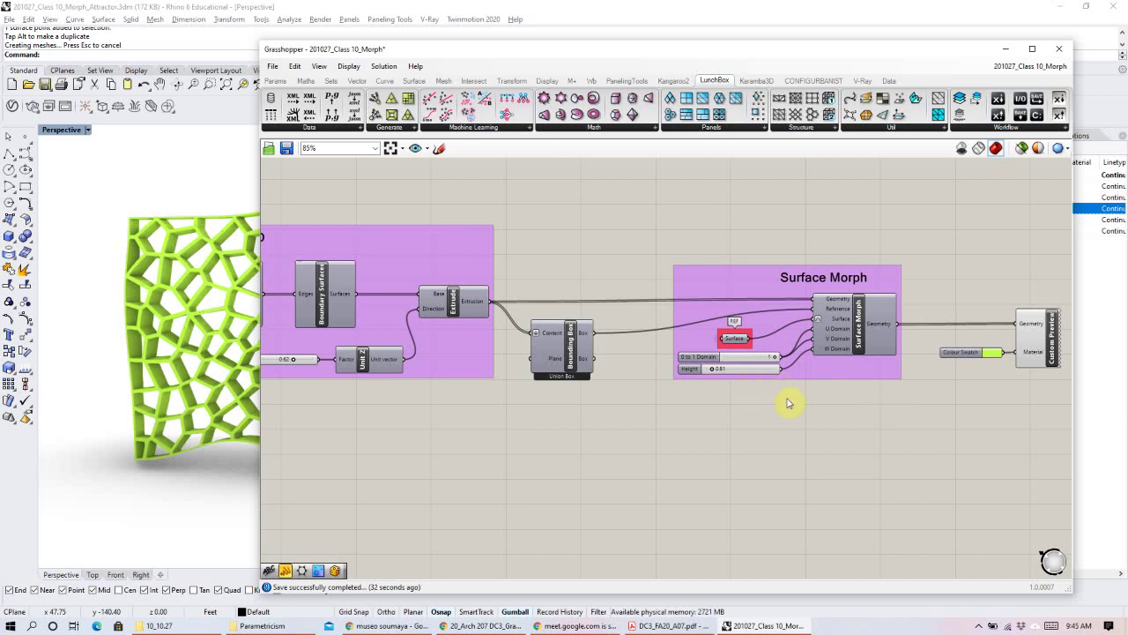
{"action": "scroll", "coordinate": [789, 398], "scroll_direction": "down", "scroll_amount": 5}
{"action": "right_click_drag", "start_coordinate": [768, 373], "coordinate": [444, 253]}
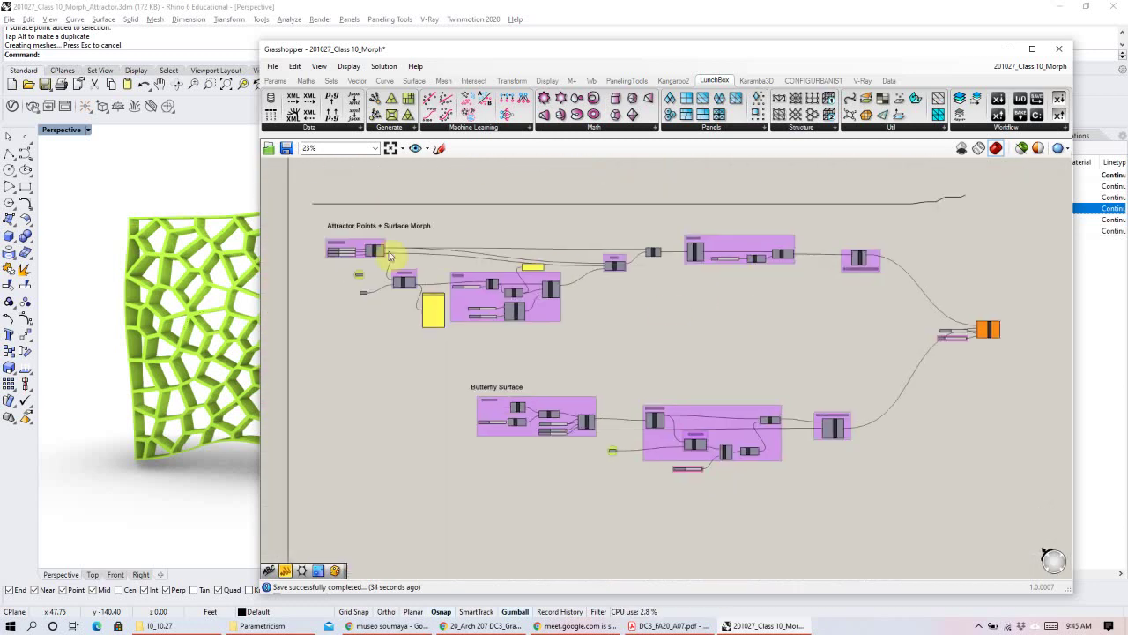
{"action": "left_click_drag", "start_coordinate": [892, 501], "coordinate": [397, 350]}
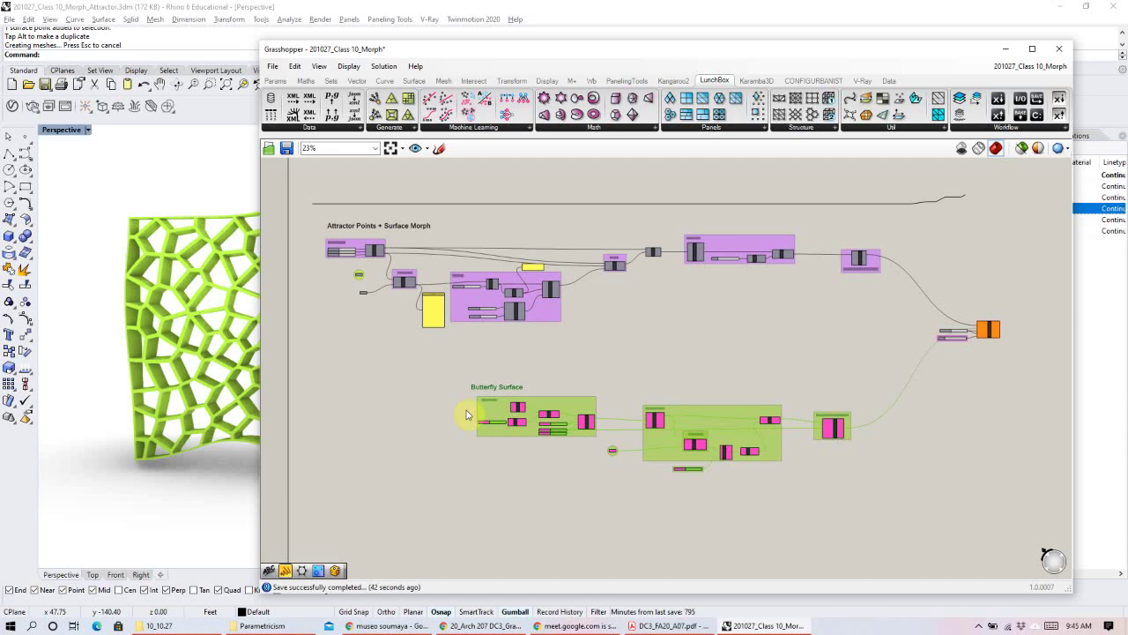
{"action": "left_click", "coordinate": [641, 358]}
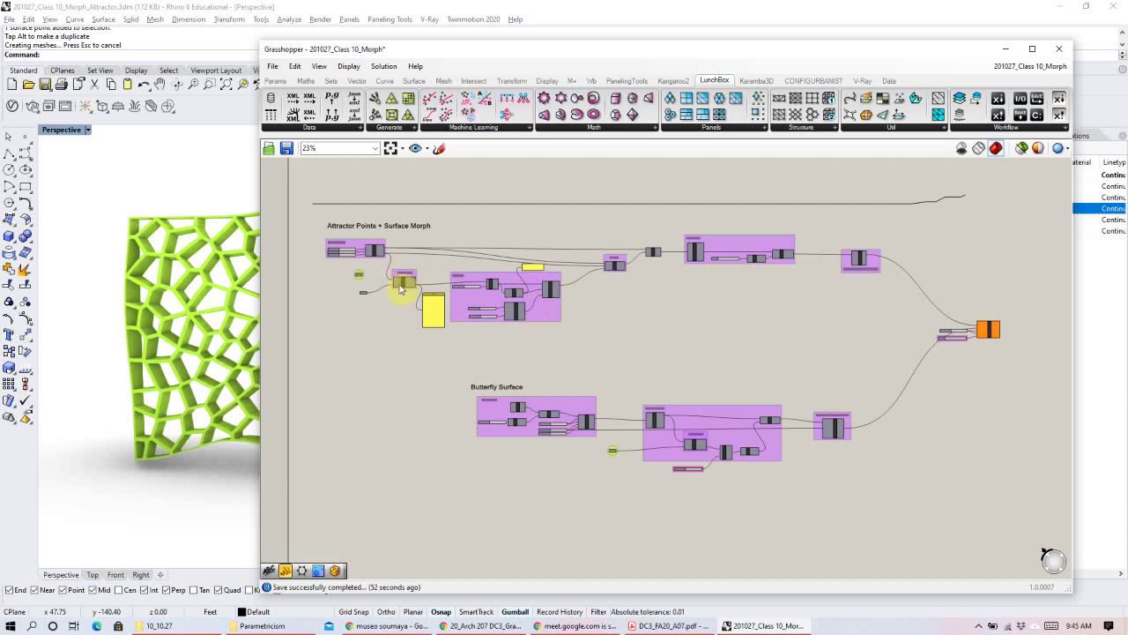
{"action": "scroll", "coordinate": [533, 267], "scroll_direction": "up", "scroll_amount": 5}
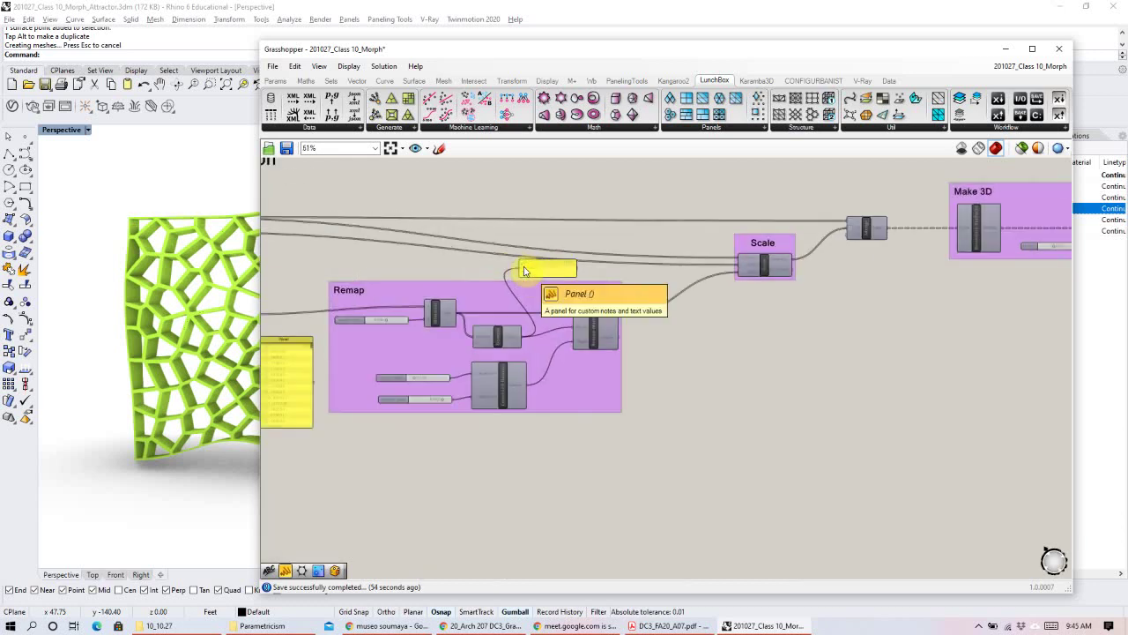
{"action": "scroll", "coordinate": [546, 269], "scroll_direction": "up", "scroll_amount": 2}
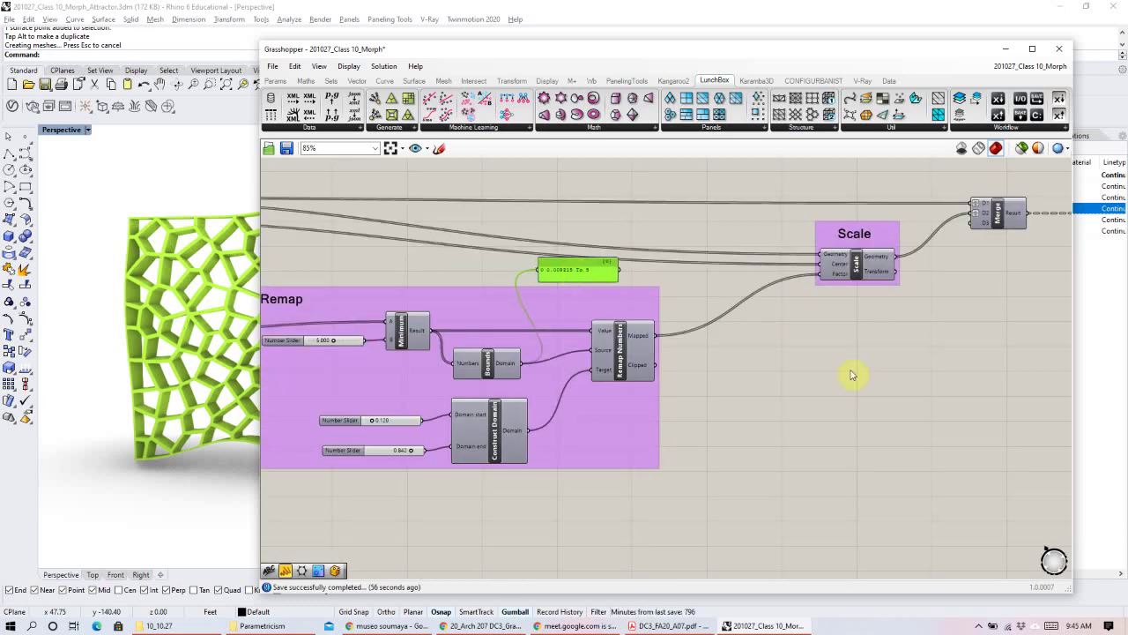
{"action": "left_click", "coordinate": [867, 283]}
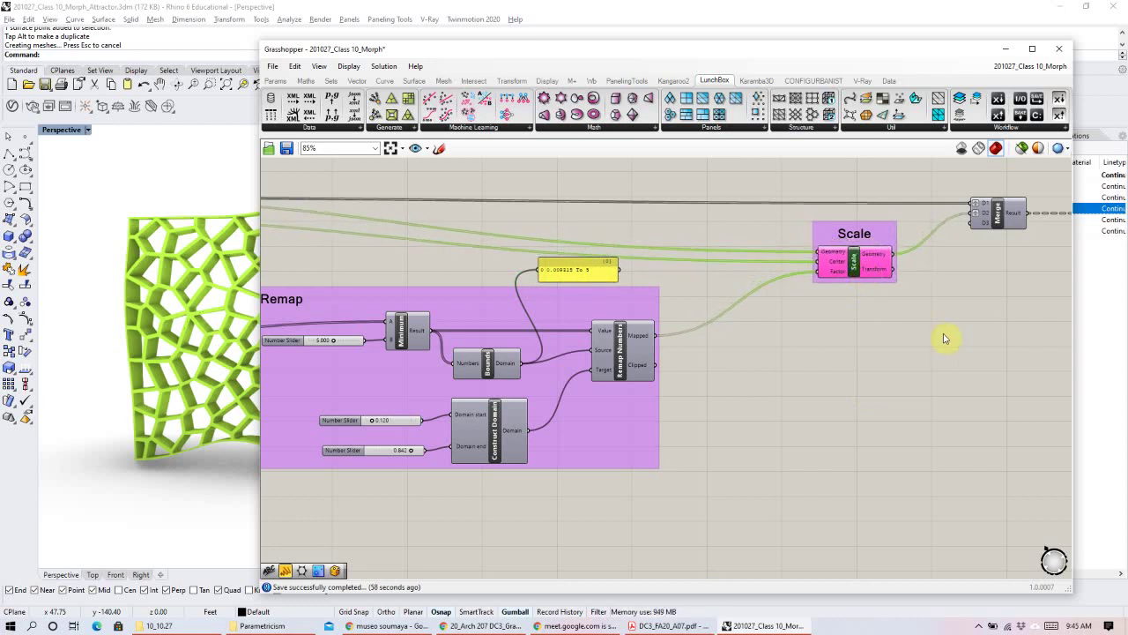
{"action": "left_click", "coordinate": [944, 335]}
{"action": "scroll", "coordinate": [700, 293], "scroll_direction": "down", "scroll_amount": 4}
{"action": "scroll", "coordinate": [700, 292], "scroll_direction": "down", "scroll_amount": 4}
{"action": "right_click_drag", "start_coordinate": [725, 326], "coordinate": [681, 402]}
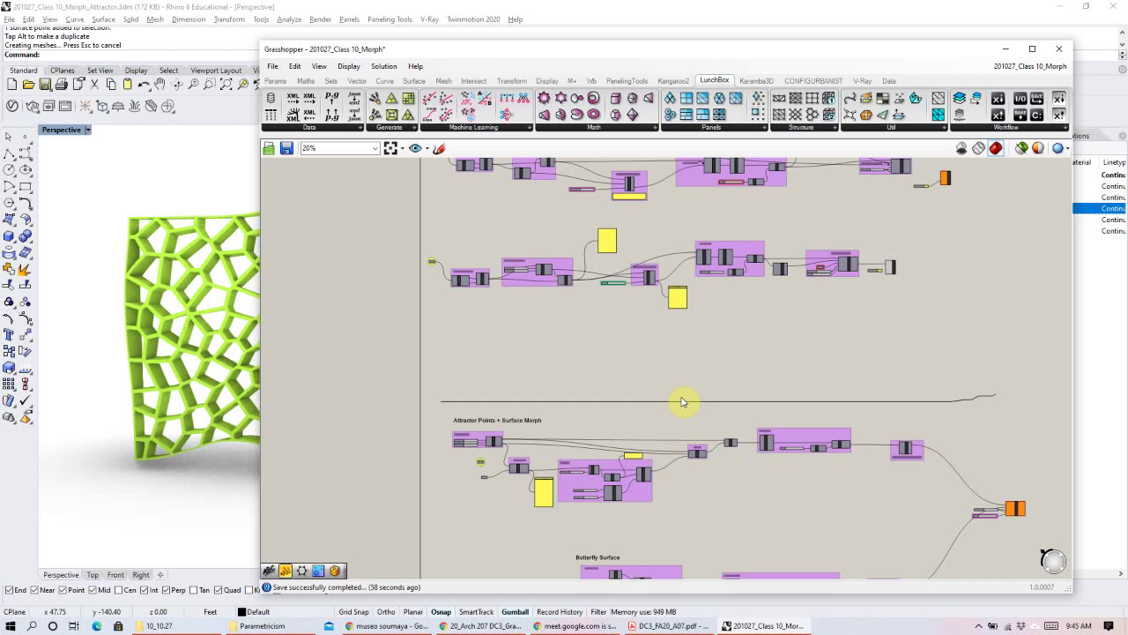
Widen the Grasshopper window and nudge the Bounding Box component up and toward the Surface Morph group.
{"action": "left_click_drag", "start_coordinate": [257, 172], "coordinate": [40, 153]}
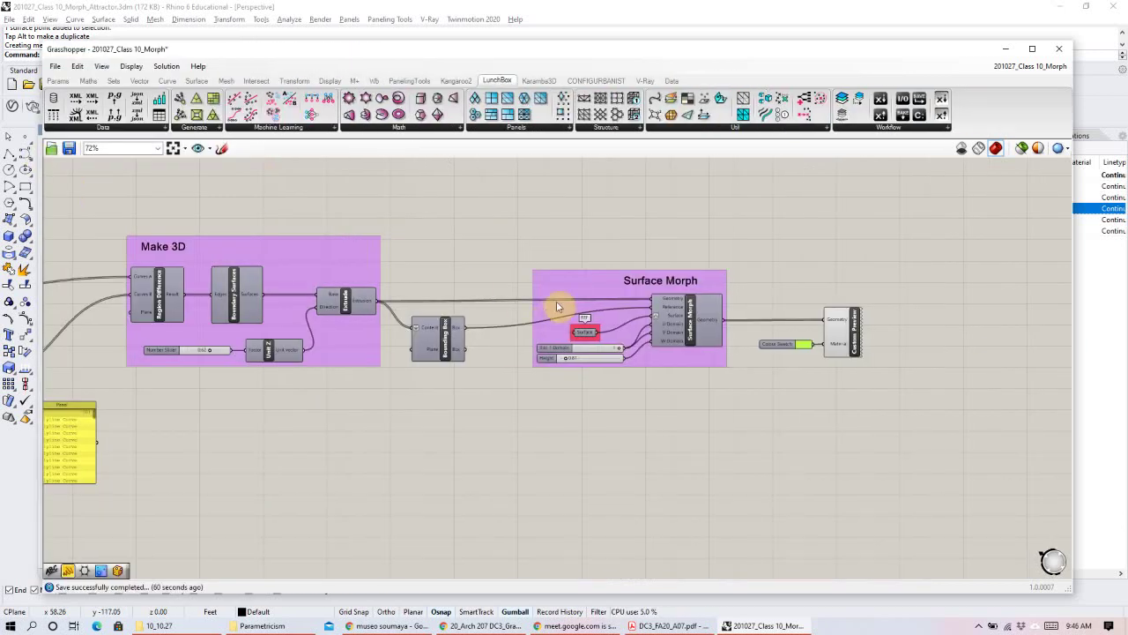
{"action": "scroll", "coordinate": [558, 295], "scroll_direction": "up", "scroll_amount": 1}
{"action": "right_click_drag", "start_coordinate": [558, 295], "coordinate": [639, 314]}
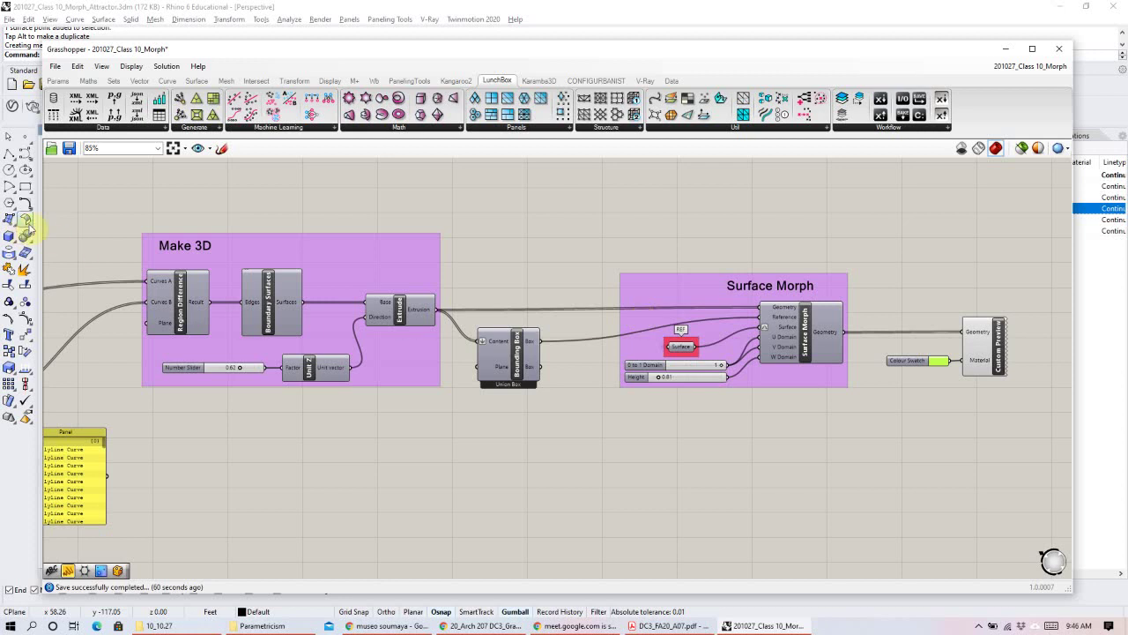
{"action": "left_click_drag", "start_coordinate": [512, 350], "coordinate": [545, 339]}
Nudge the Offset (Script Me) group down and place a copy of the a=rs.OffsetCurve(crv,dir,dis) panel beneath it.
{"action": "scroll", "coordinate": [203, 412], "scroll_direction": "down", "scroll_amount": 2}
{"action": "right_click_drag", "start_coordinate": [326, 393], "coordinate": [467, 376]}
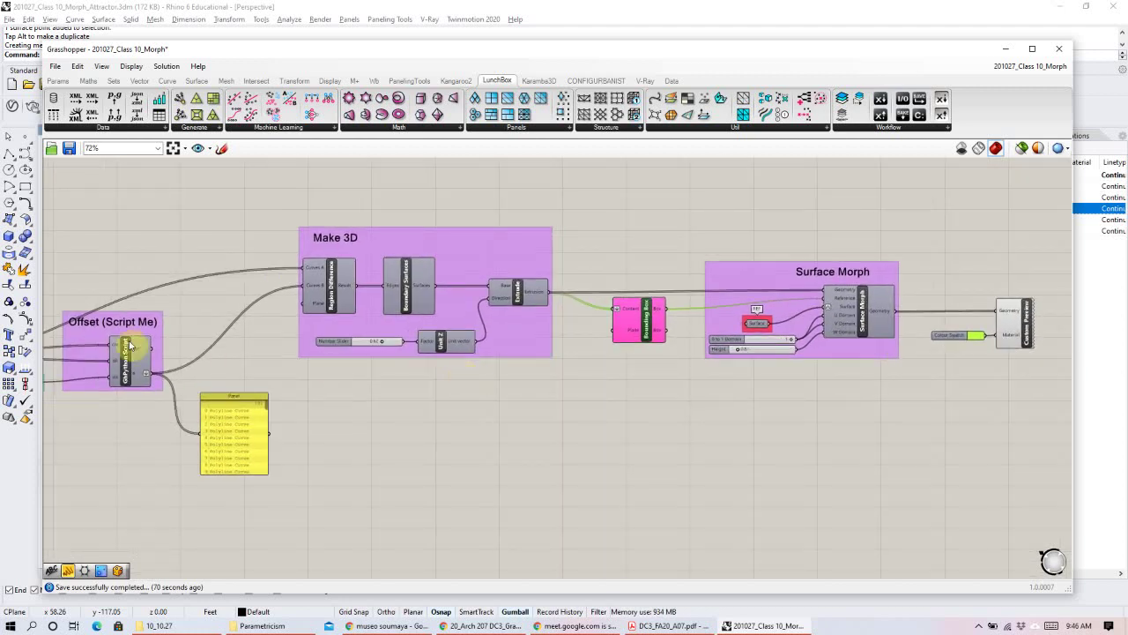
{"action": "left_click_drag", "start_coordinate": [147, 335], "coordinate": [147, 347]}
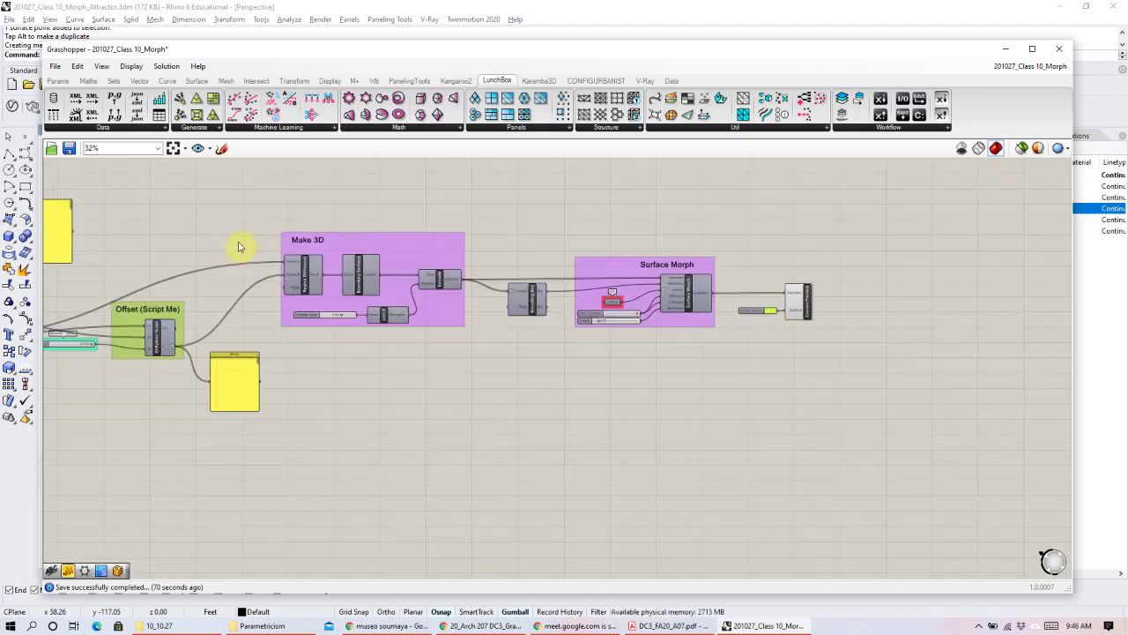
{"action": "right_click_drag", "start_coordinate": [239, 244], "coordinate": [206, 290]}
{"action": "scroll", "coordinate": [207, 290], "scroll_direction": "down", "scroll_amount": 1}
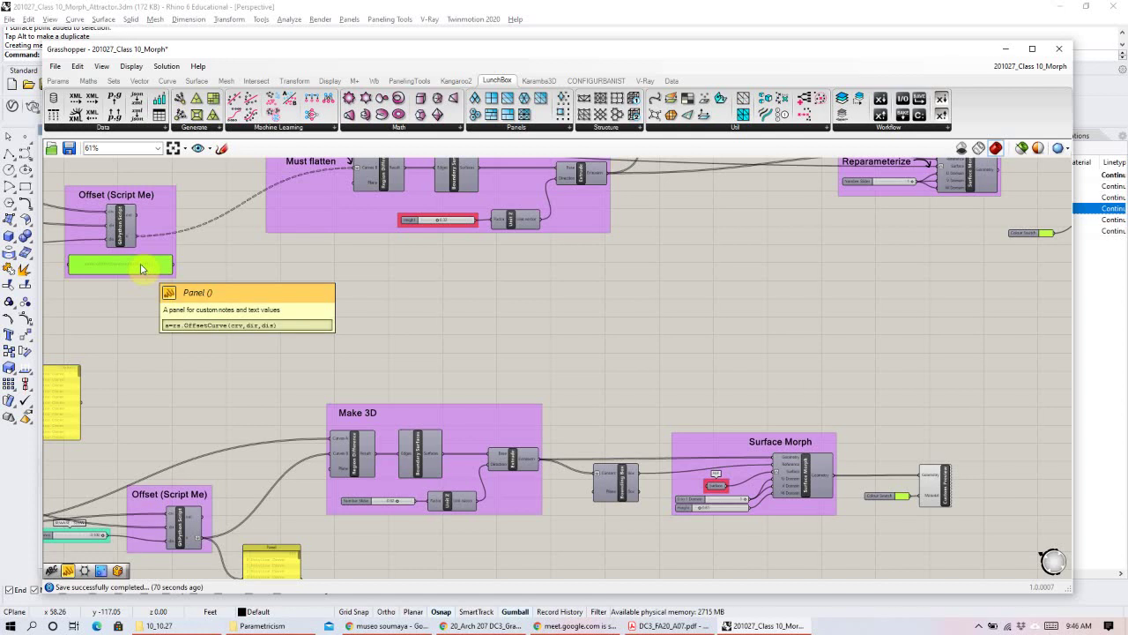
{"action": "scroll", "coordinate": [188, 551], "scroll_direction": "up", "scroll_amount": 1}
{"action": "left_click", "coordinate": [188, 563]}
{"action": "right_click_drag", "start_coordinate": [188, 565], "coordinate": [260, 427]}
{"action": "scroll", "coordinate": [289, 421], "scroll_direction": "up", "scroll_amount": 1}
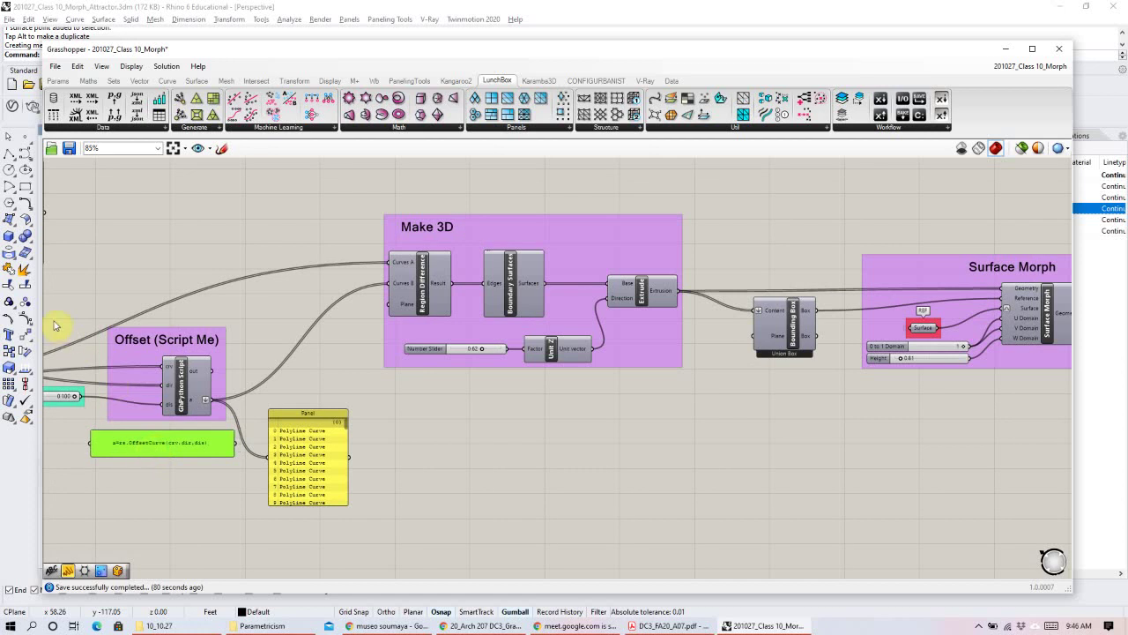
Extend the Grasshopper window to the screen's edge, bring the whole morph chain into view and clear the selection.
{"action": "left_click_drag", "start_coordinate": [40, 310], "coordinate": [1, 309]}
{"action": "scroll", "coordinate": [168, 353], "scroll_direction": "down", "scroll_amount": 2}
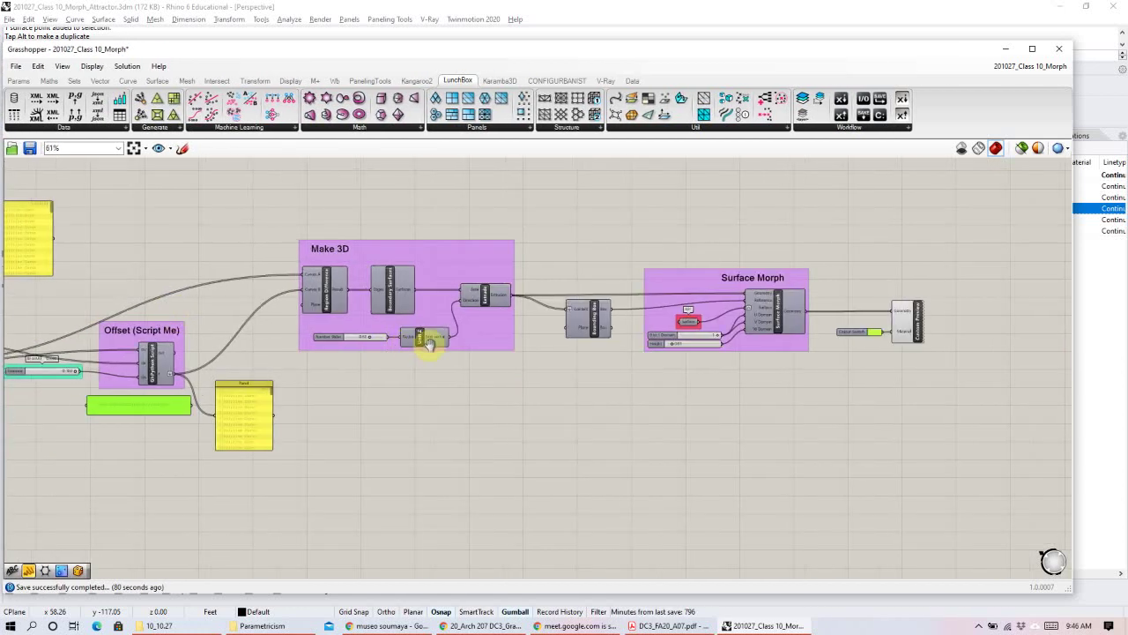
{"action": "scroll", "coordinate": [423, 344], "scroll_direction": "up", "scroll_amount": 1}
{"action": "right_click_drag", "start_coordinate": [462, 372], "coordinate": [441, 374]}
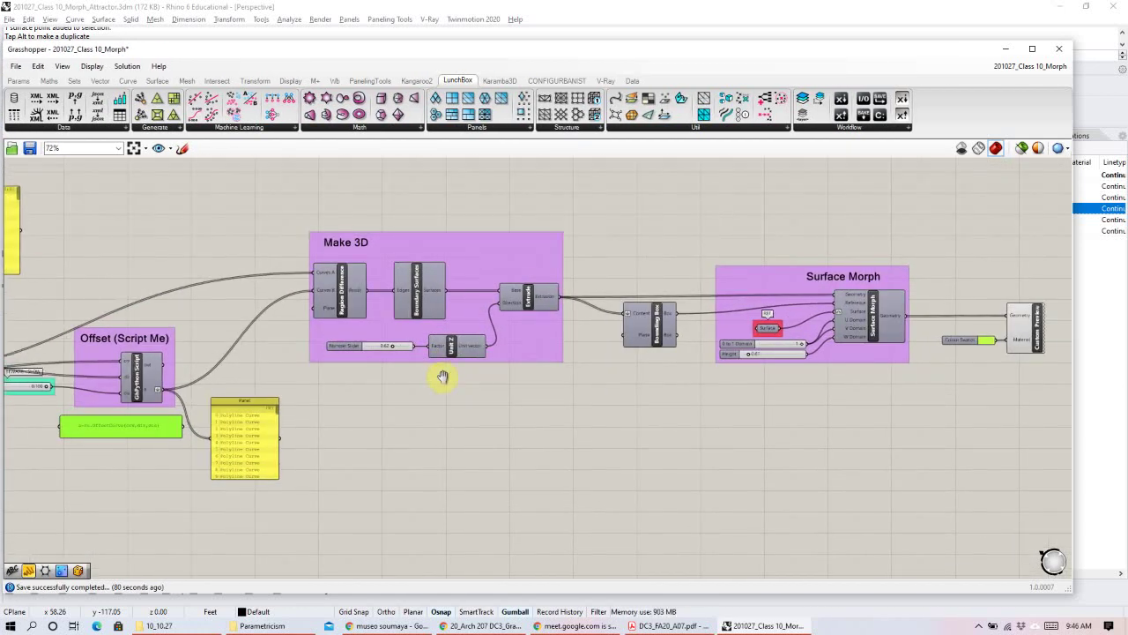
{"action": "left_click", "coordinate": [714, 448]}
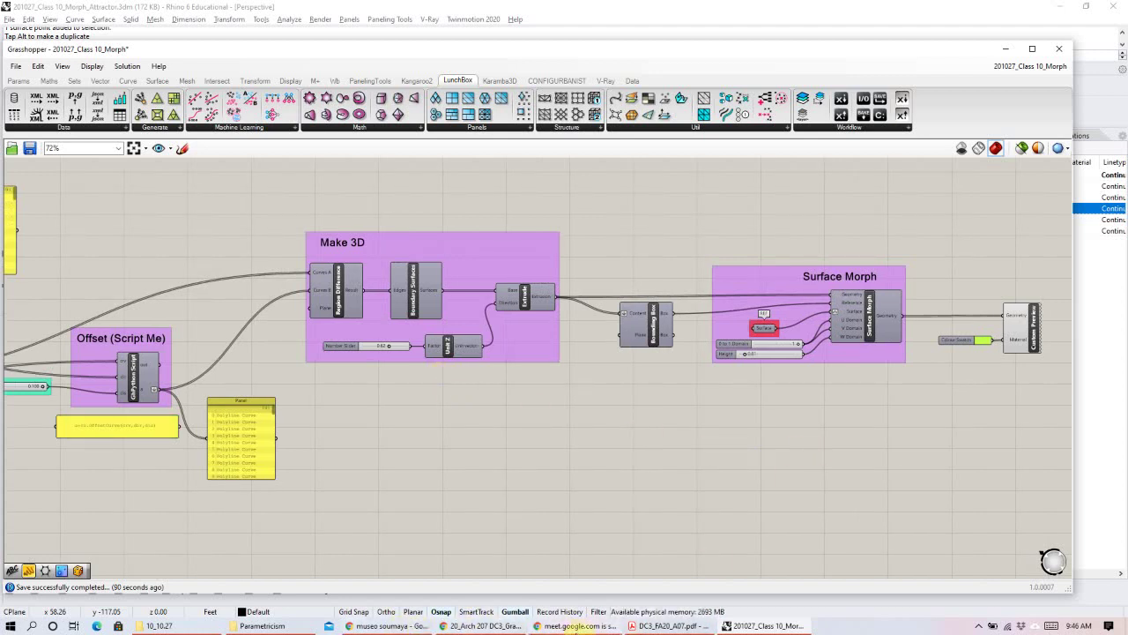
Switch to the Google Meet call, turn off the camera and microphone, and return to Grasshopper.
{"action": "left_click", "coordinate": [563, 629]}
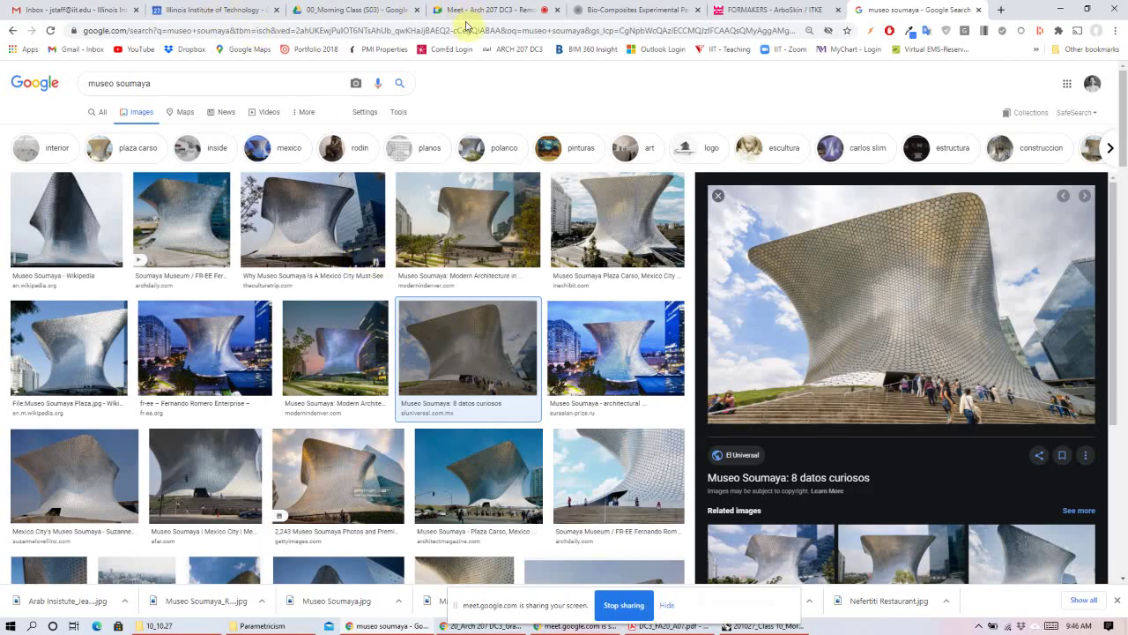
{"action": "key", "text": "ctrl+4"}
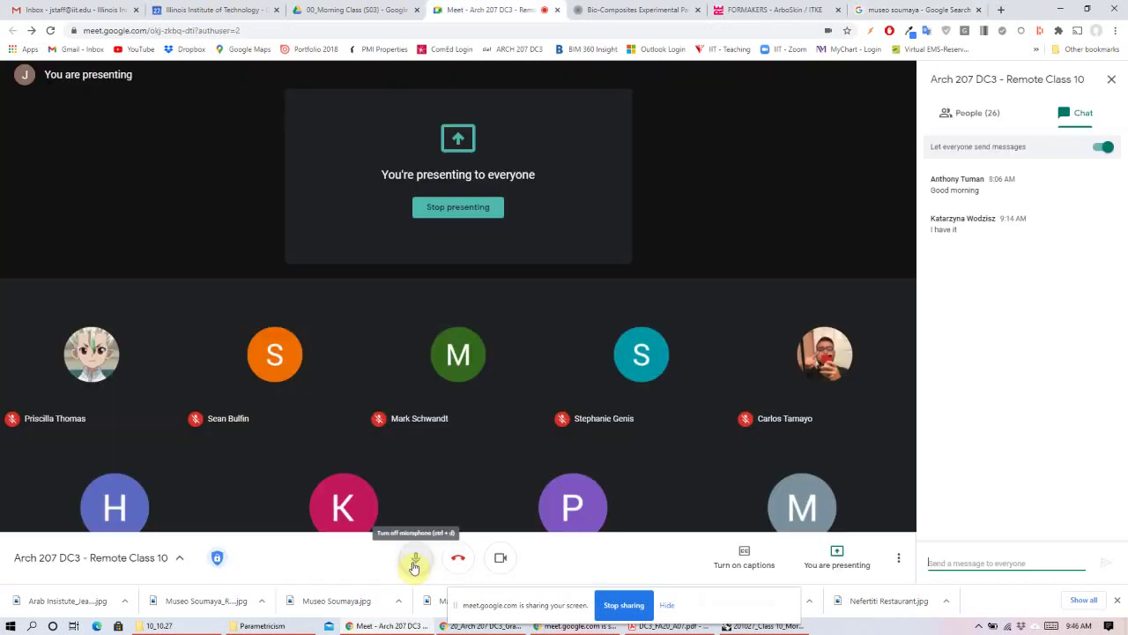
{"action": "left_click", "coordinate": [500, 561]}
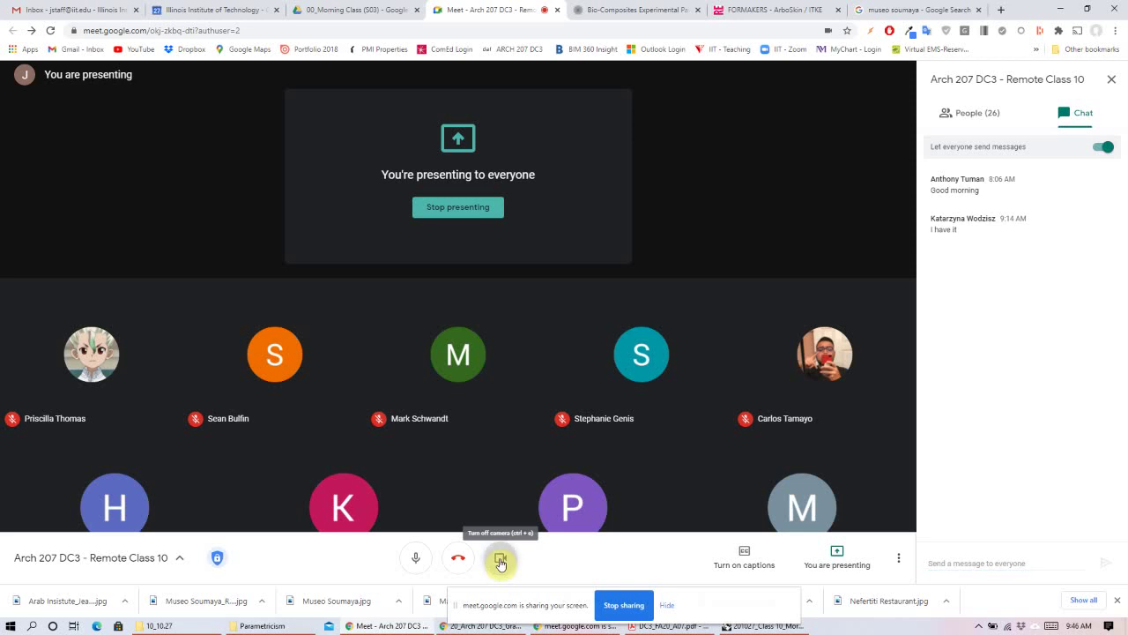
{"action": "left_click", "coordinate": [500, 561]}
{"action": "left_click", "coordinate": [416, 557]}
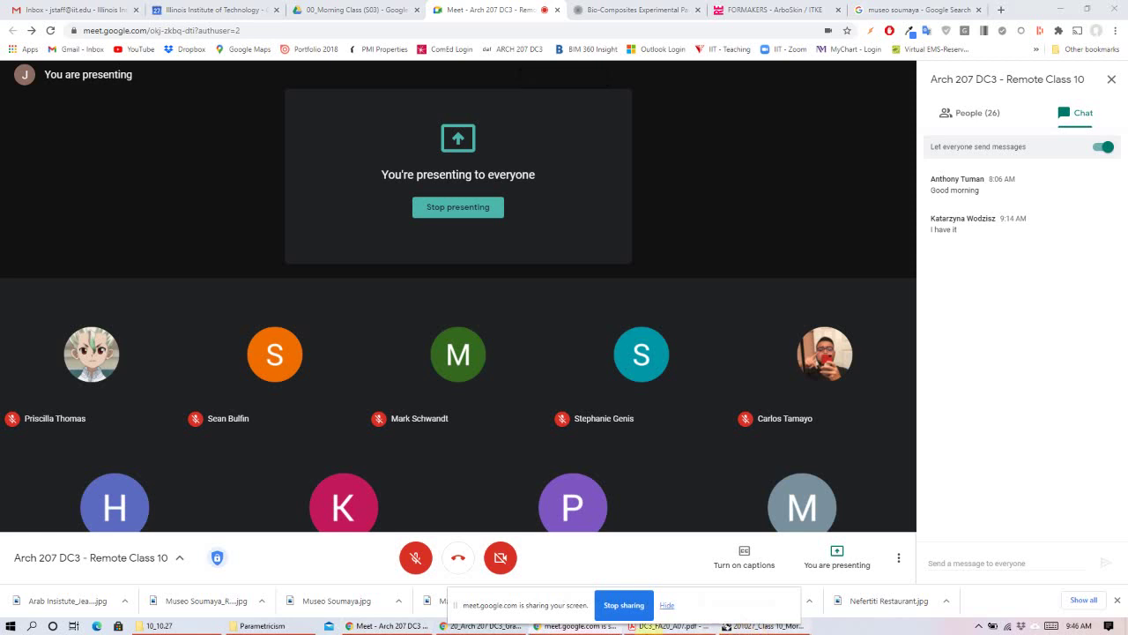
{"action": "left_click", "coordinate": [1065, 11]}
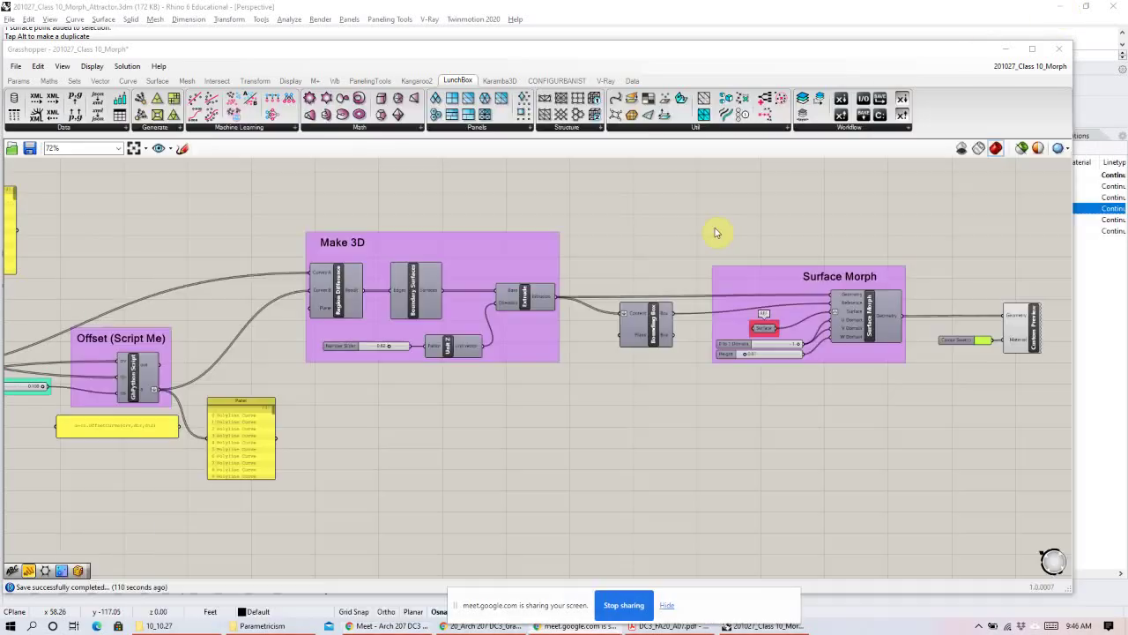
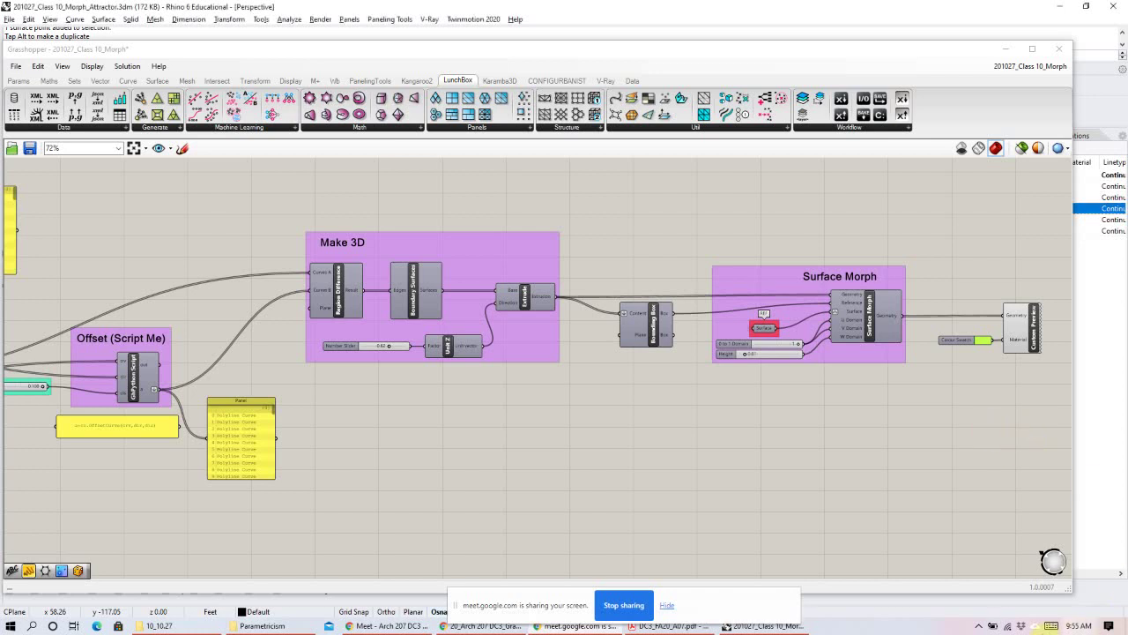
Turn the Google Meet microphone and camera back on, adjust the volume, and return to the Surface Morph component in Grasshopper.
{"action": "left_click", "coordinate": [329, 628]}
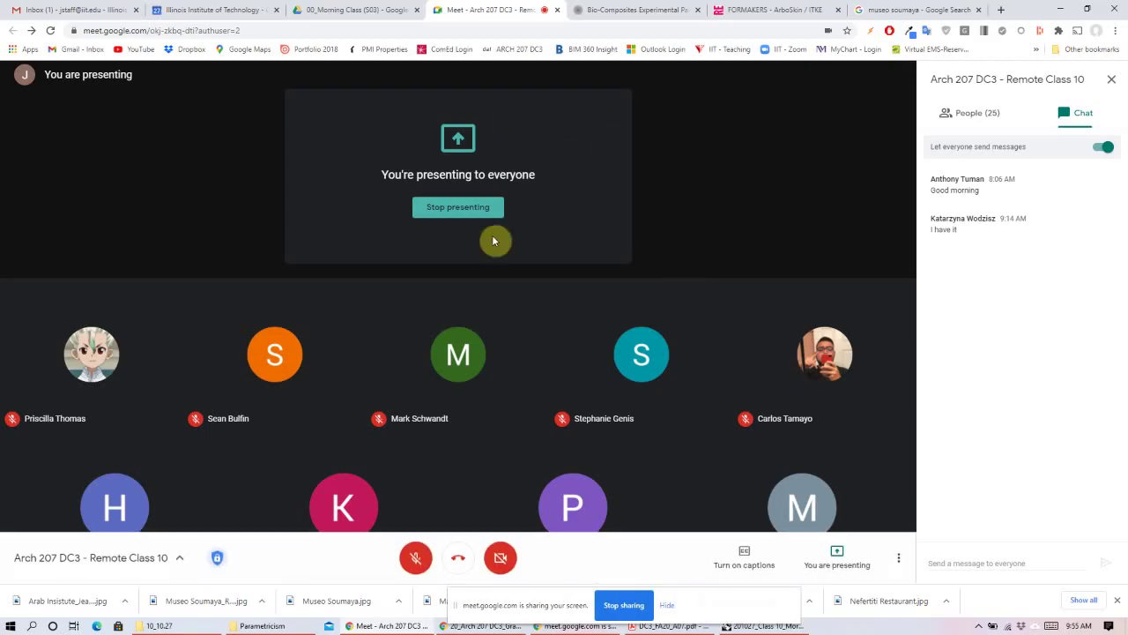
{"action": "left_click", "coordinate": [416, 557]}
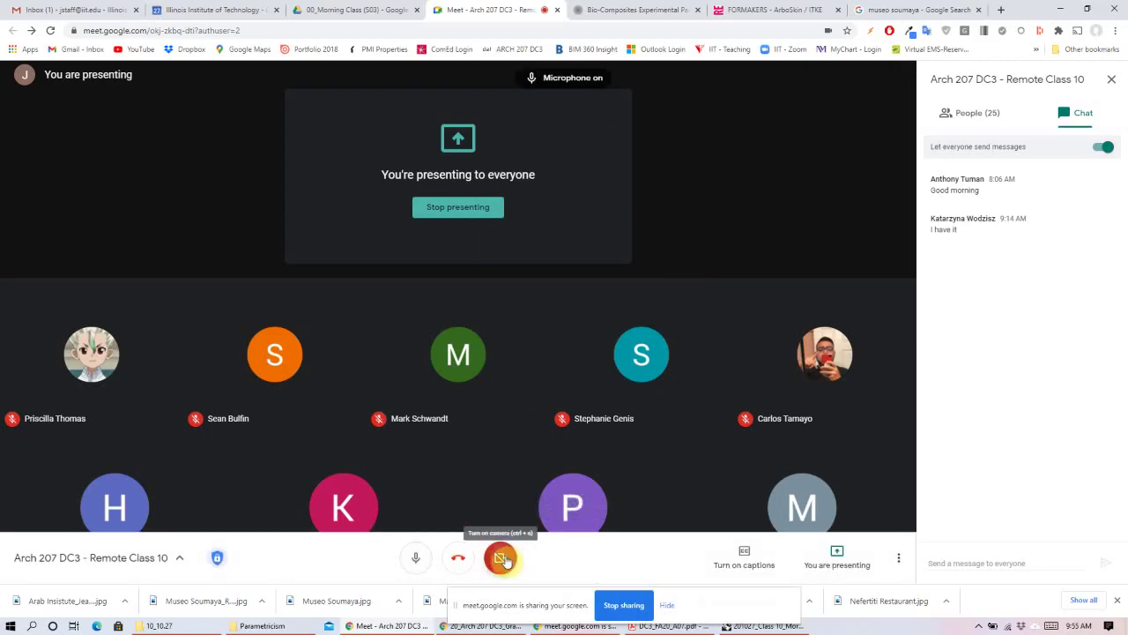
{"action": "left_click", "coordinate": [500, 557]}
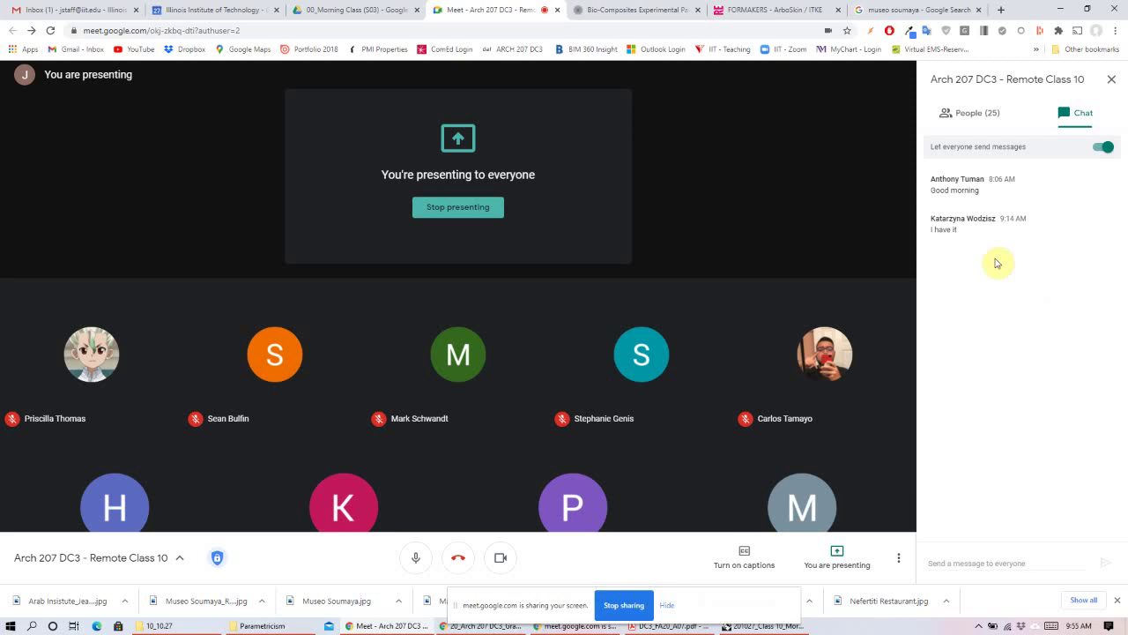
{"action": "key", "text": "XF86AudioLowerVolume"}
{"action": "key", "text": "XF86AudioLowerVolume"}
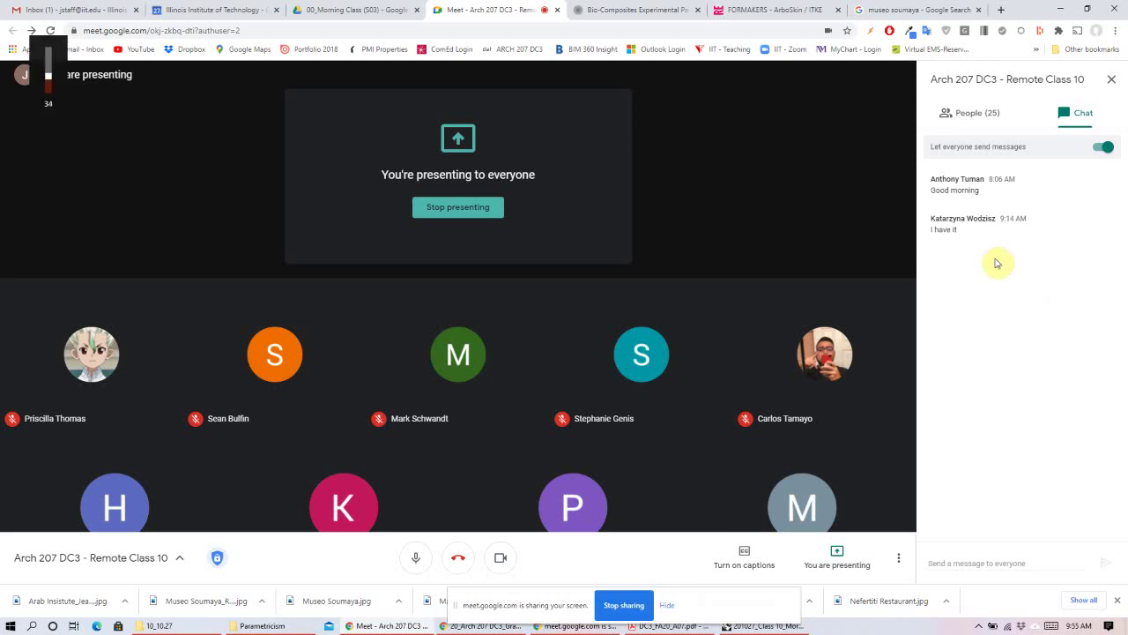
{"action": "key", "text": "XF86AudioRaiseVolume"}
{"action": "key", "text": "XF86AudioRaiseVolume"}
{"action": "key", "text": "XF86AudioRaiseVolume"}
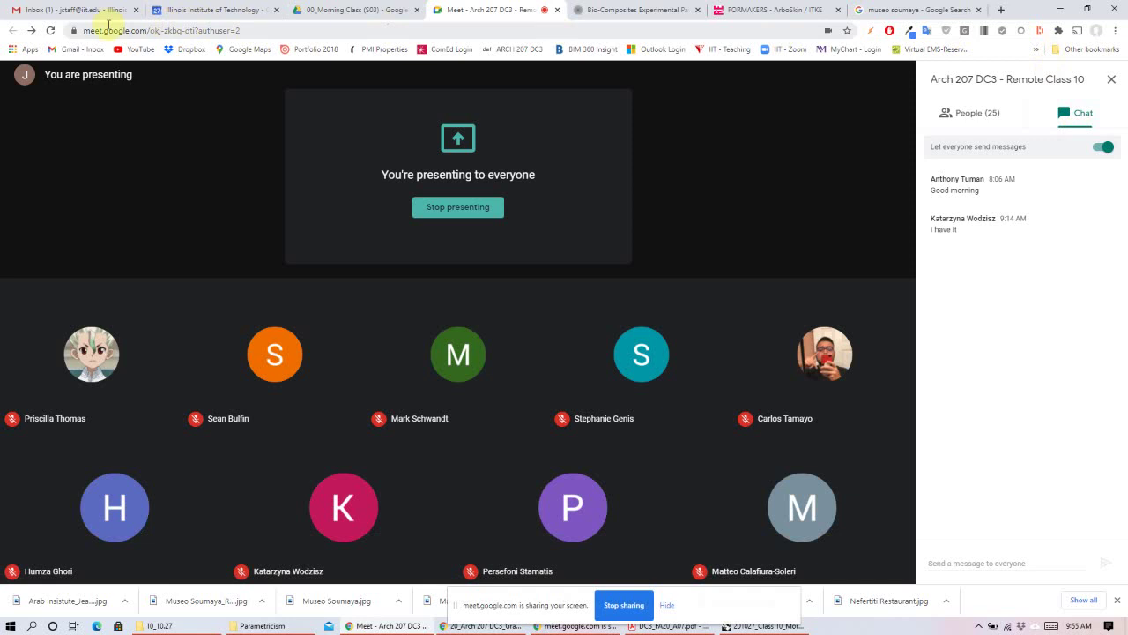
{"action": "left_click", "coordinate": [1061, 9]}
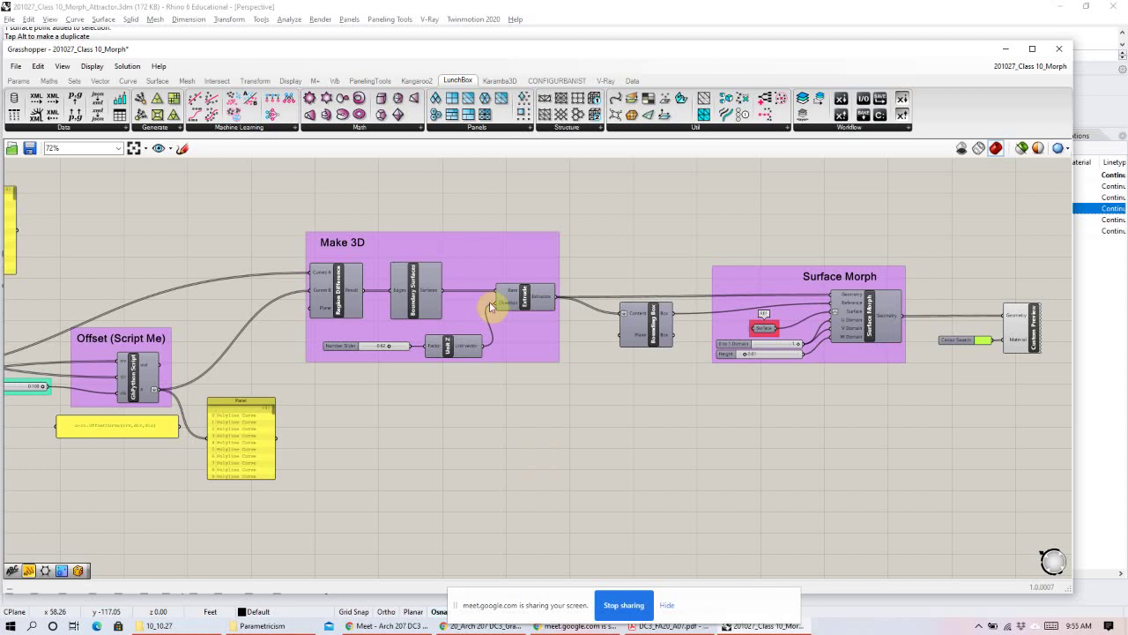
{"action": "left_click", "coordinate": [871, 330]}
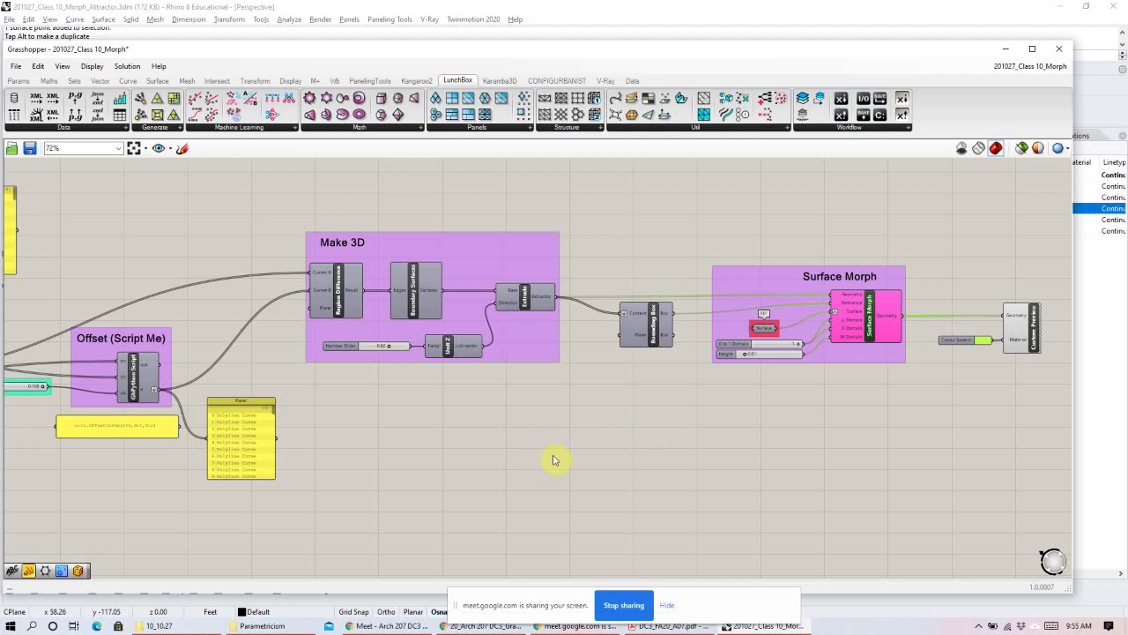
Check the Google Meet participant list and the chat messages, and return to Grasshopper.
{"action": "left_click", "coordinate": [394, 625]}
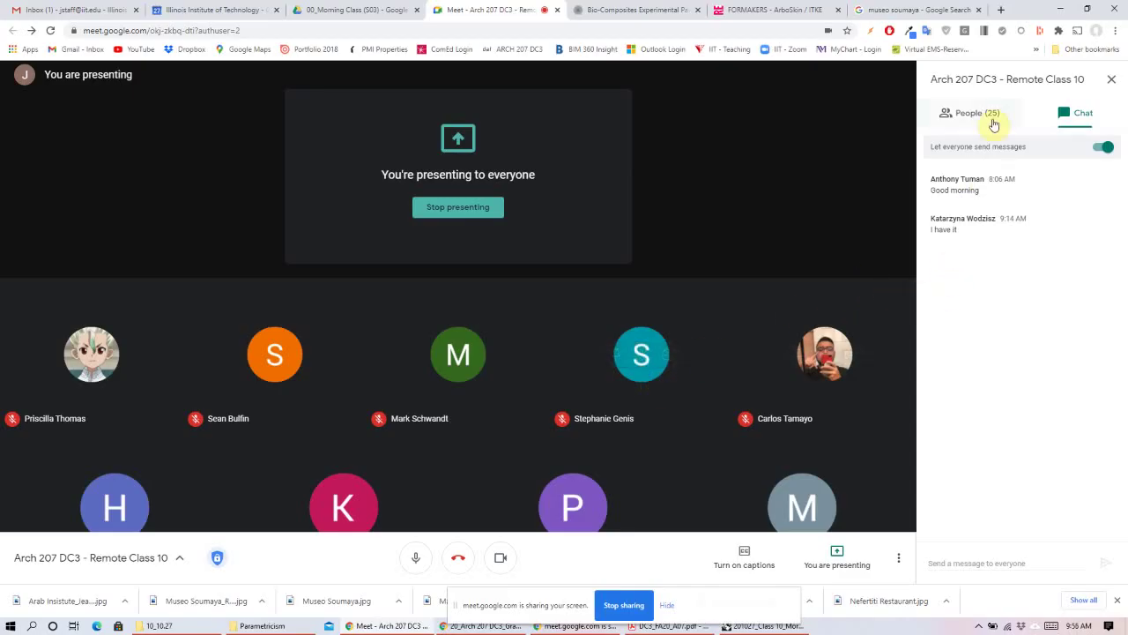
{"action": "left_click", "coordinate": [993, 124]}
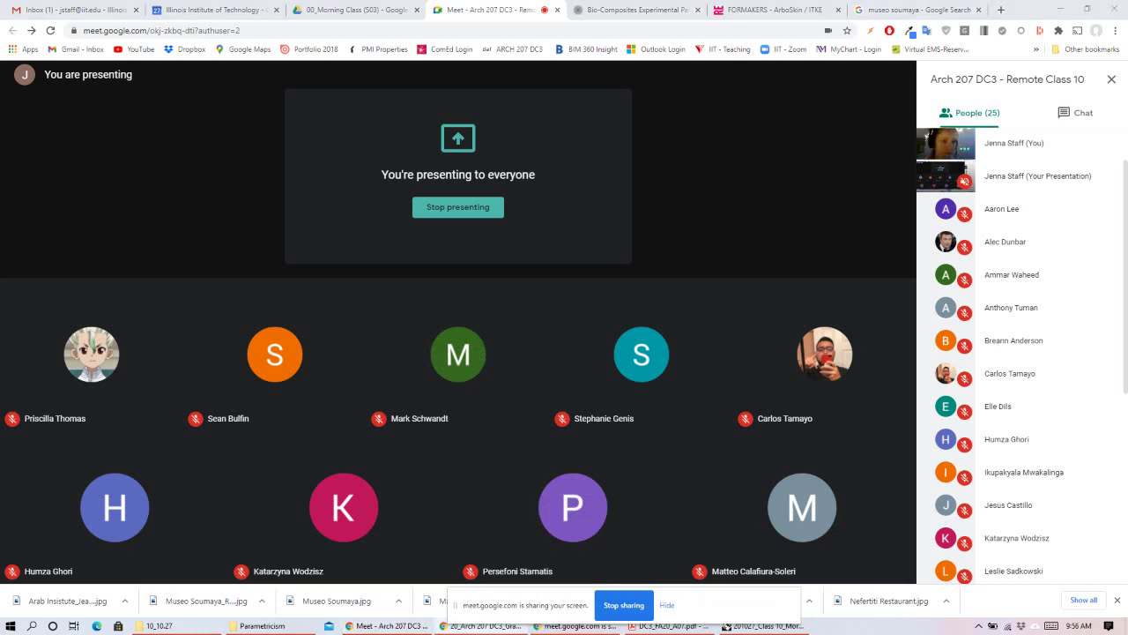
{"action": "scroll", "coordinate": [1063, 401], "scroll_direction": "down", "scroll_amount": 3}
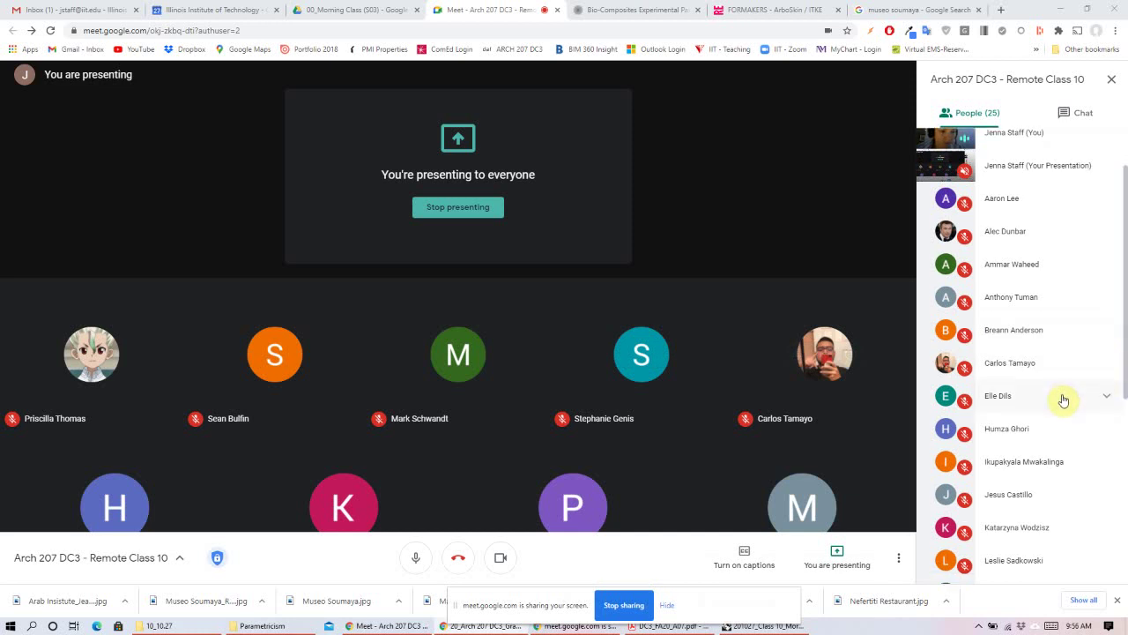
{"action": "scroll", "coordinate": [1063, 407], "scroll_direction": "down", "scroll_amount": 3}
{"action": "scroll", "coordinate": [1065, 414], "scroll_direction": "down", "scroll_amount": 3}
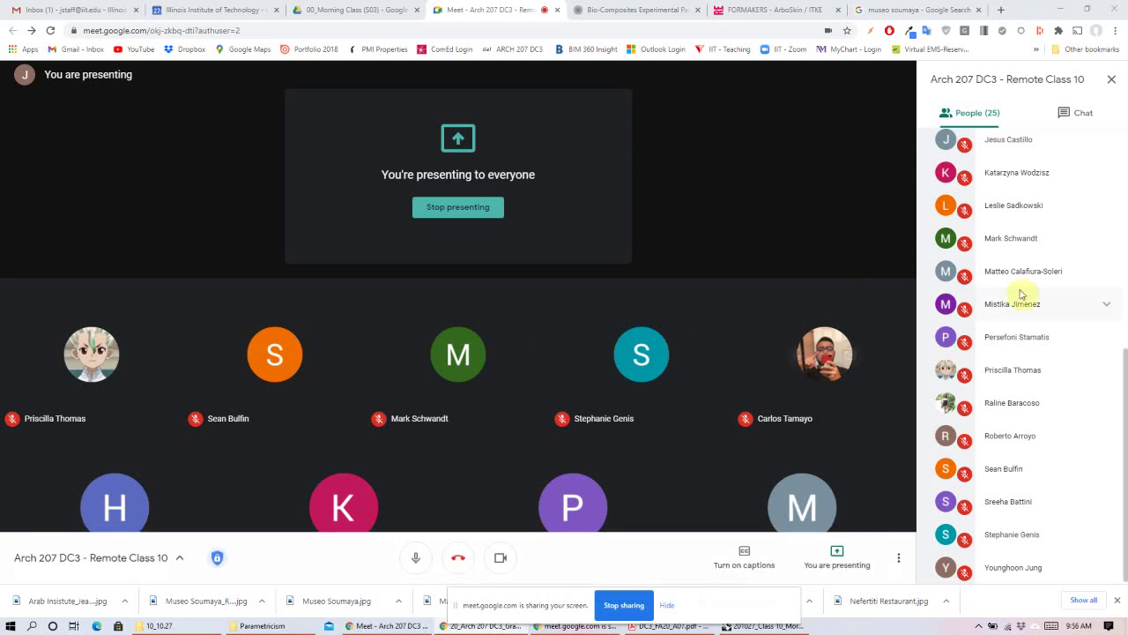
{"action": "scroll", "coordinate": [1041, 294], "scroll_direction": "up", "scroll_amount": 3}
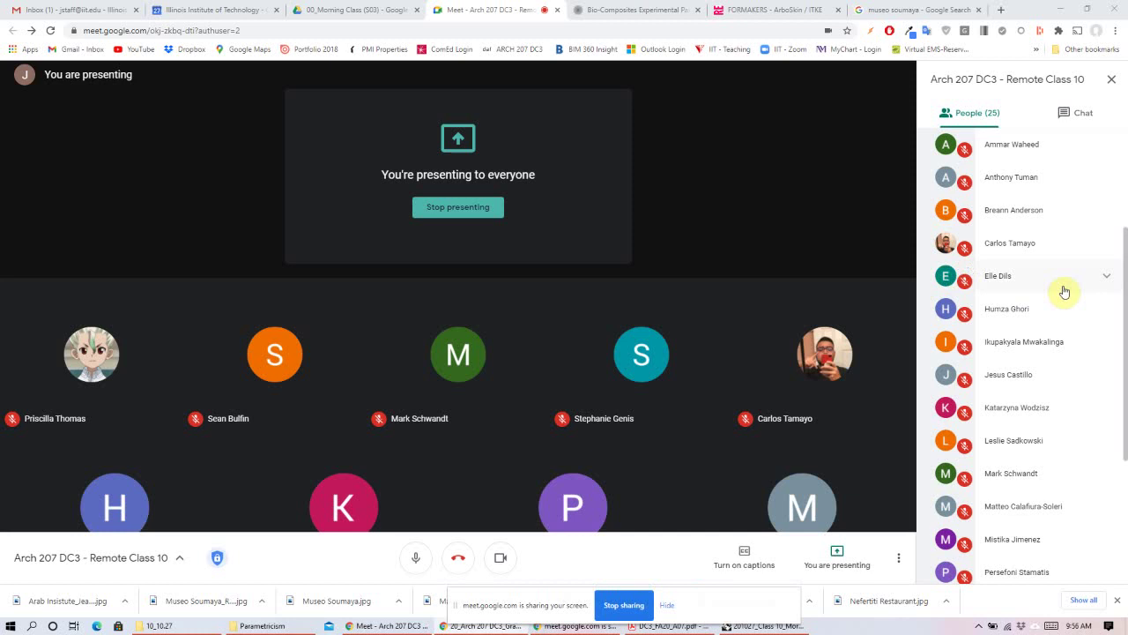
{"action": "scroll", "coordinate": [1063, 277], "scroll_direction": "up", "scroll_amount": 4}
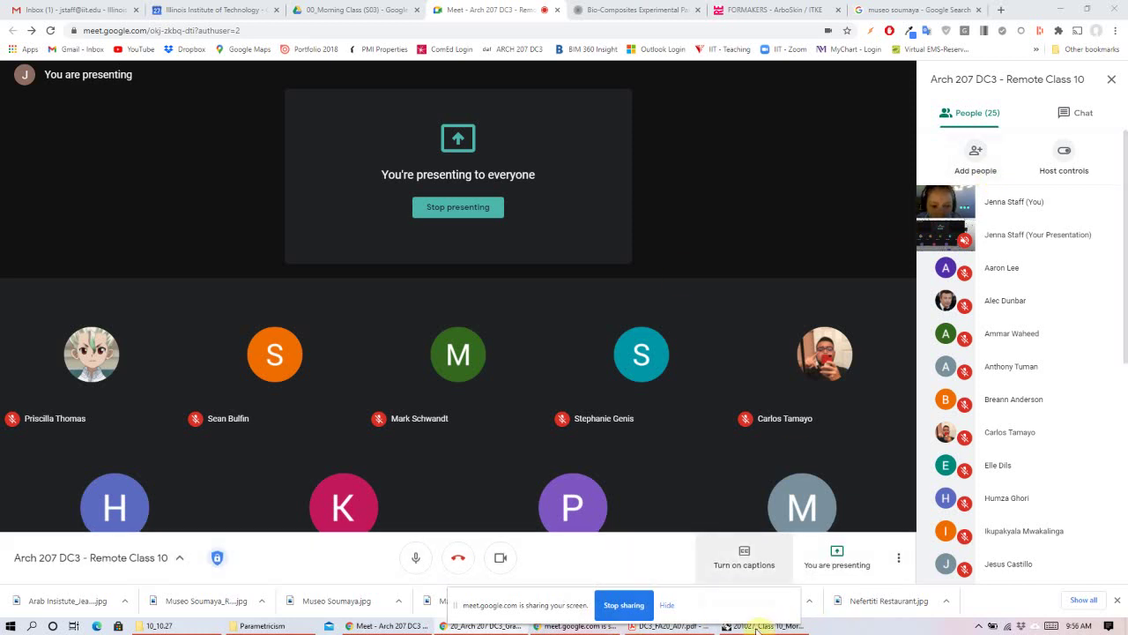
{"action": "left_click", "coordinate": [1077, 115]}
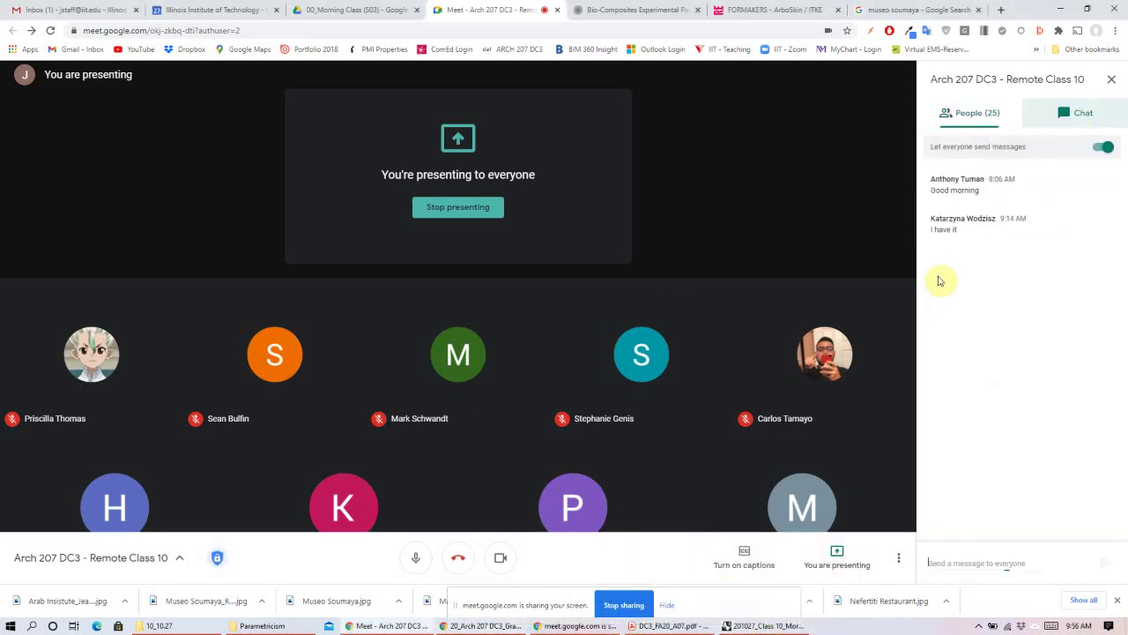
{"action": "left_click", "coordinate": [1061, 11]}
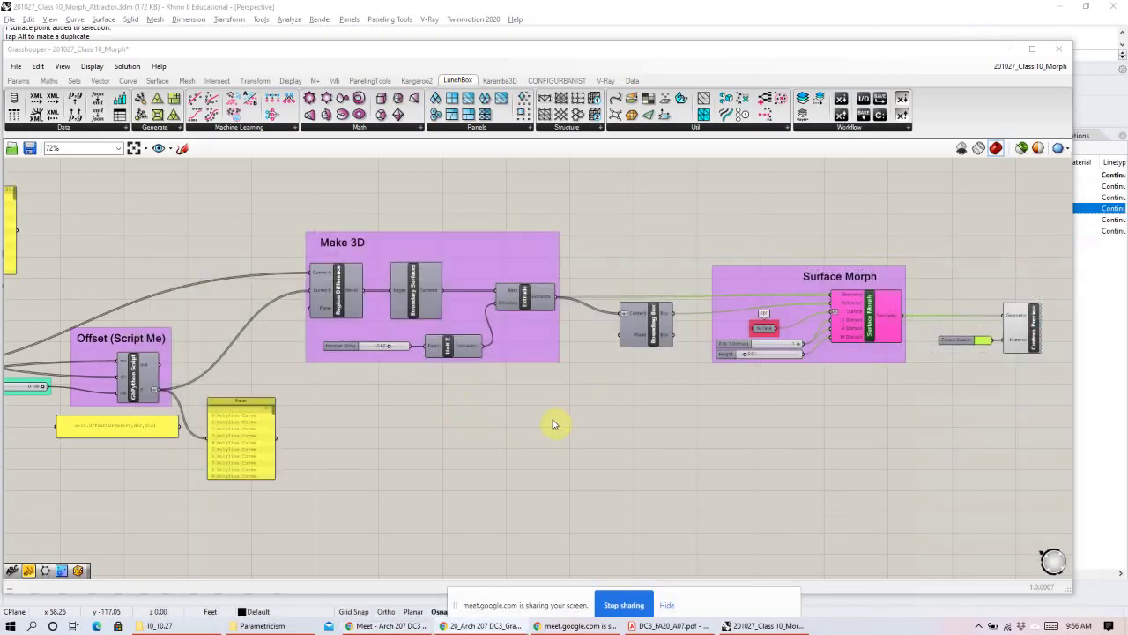
Select the complete lower Surface Morph definition, clear the selection, and look over the Attractor Points + Surface Morph definition.
{"action": "scroll", "coordinate": [561, 397], "scroll_direction": "down", "scroll_amount": 4}
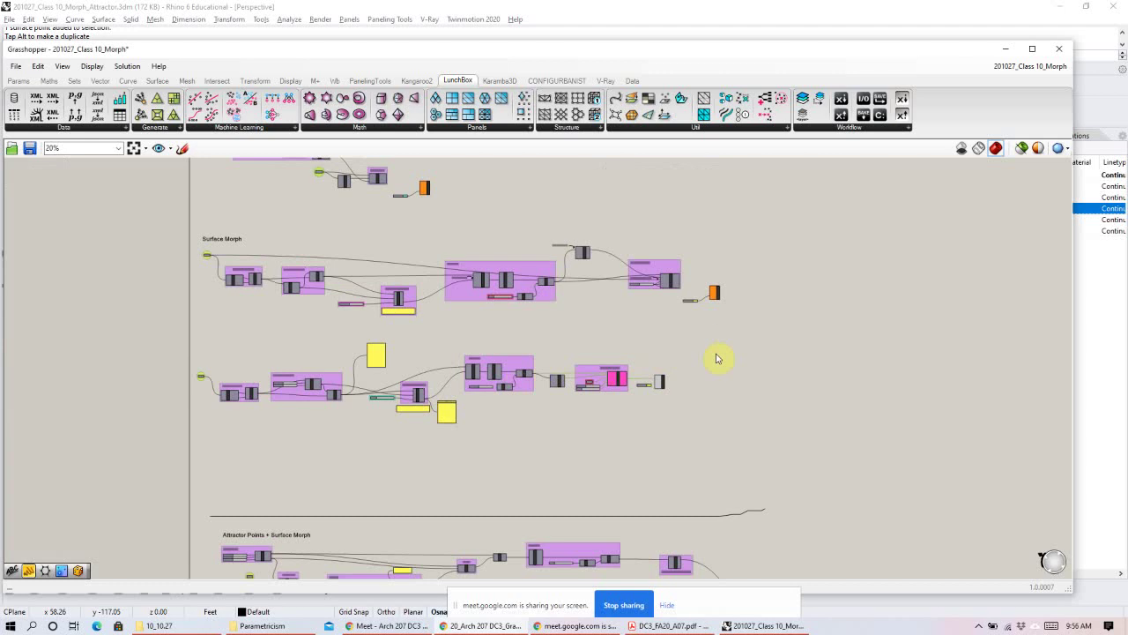
{"action": "left_click_drag", "start_coordinate": [751, 321], "coordinate": [186, 463]}
{"action": "right_click", "coordinate": [692, 325]}
{"action": "left_click", "coordinate": [719, 343]}
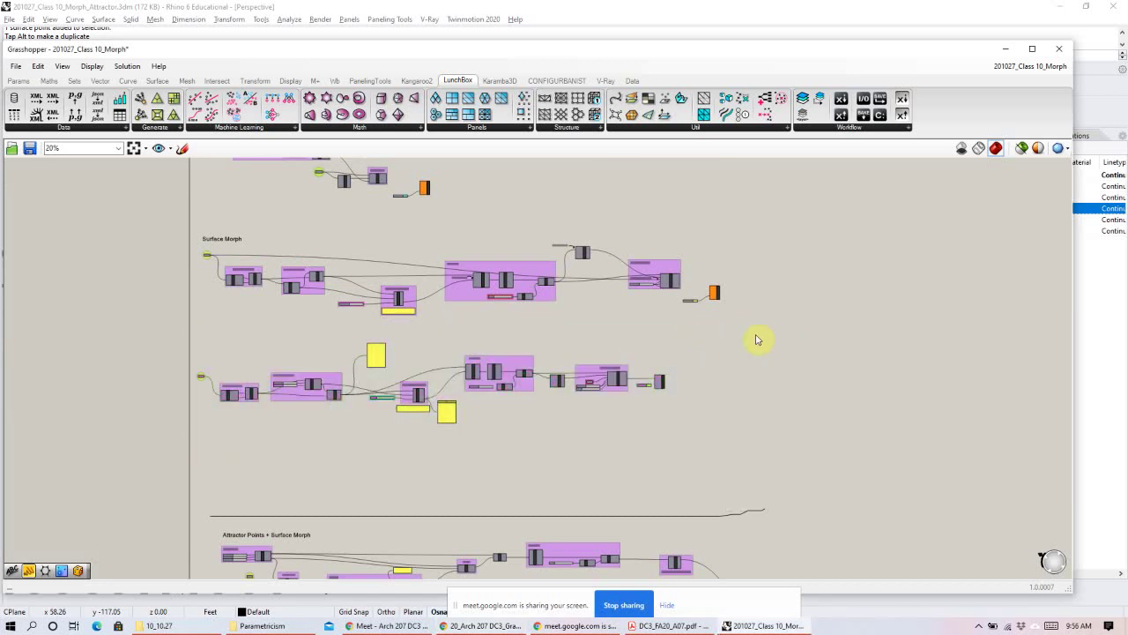
{"action": "scroll", "coordinate": [469, 389], "scroll_direction": "down", "scroll_amount": 3}
{"action": "right_click_drag", "start_coordinate": [481, 439], "coordinate": [506, 358]}
{"action": "scroll", "coordinate": [512, 423], "scroll_direction": "up", "scroll_amount": 4}
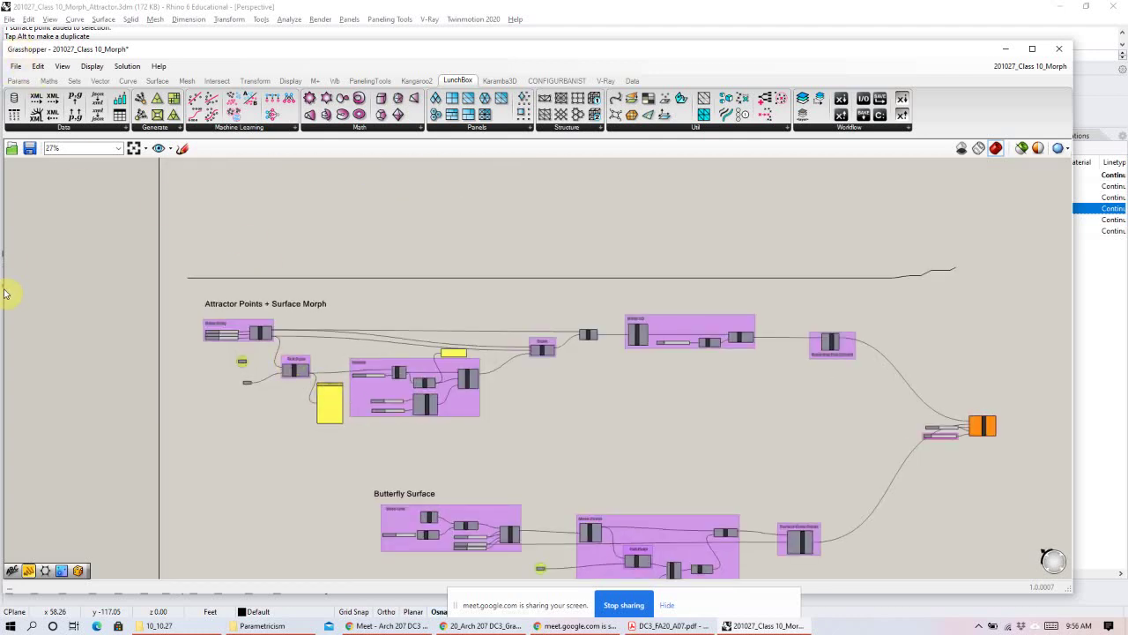
Narrow the Grasshopper window to reveal the Rhino viewport and disconnect the Surface Morph geometry from the Custom Preview component.
{"action": "left_click_drag", "start_coordinate": [4, 293], "coordinate": [471, 296]}
{"action": "scroll", "coordinate": [764, 259], "scroll_direction": "down", "scroll_amount": 4}
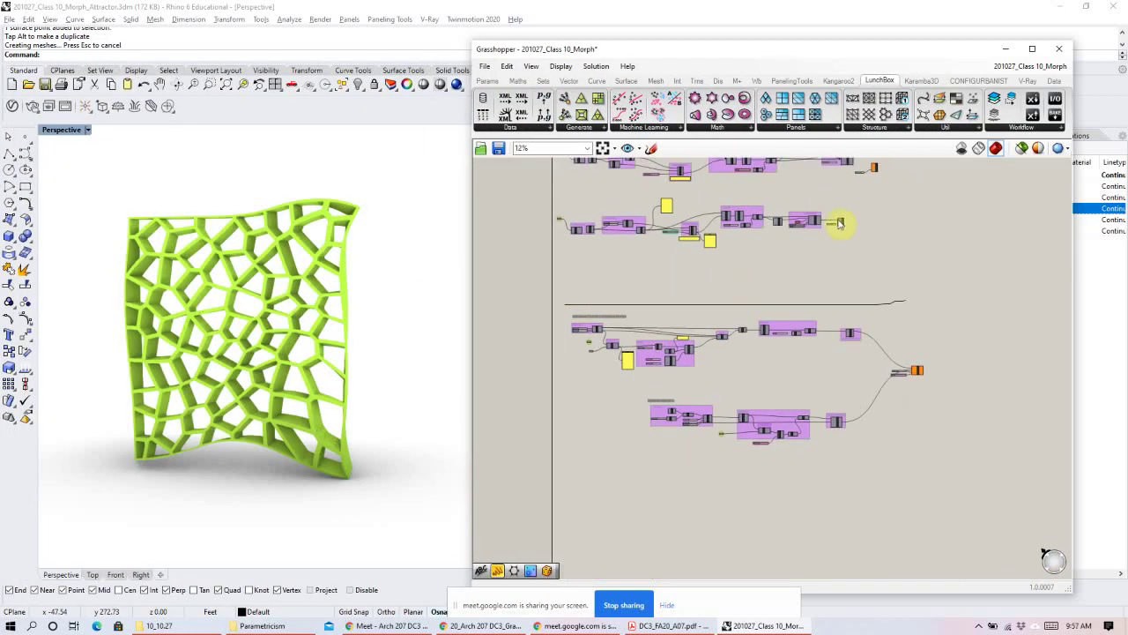
{"action": "scroll", "coordinate": [819, 232], "scroll_direction": "up", "scroll_amount": 10}
{"action": "right_click", "coordinate": [843, 244]}
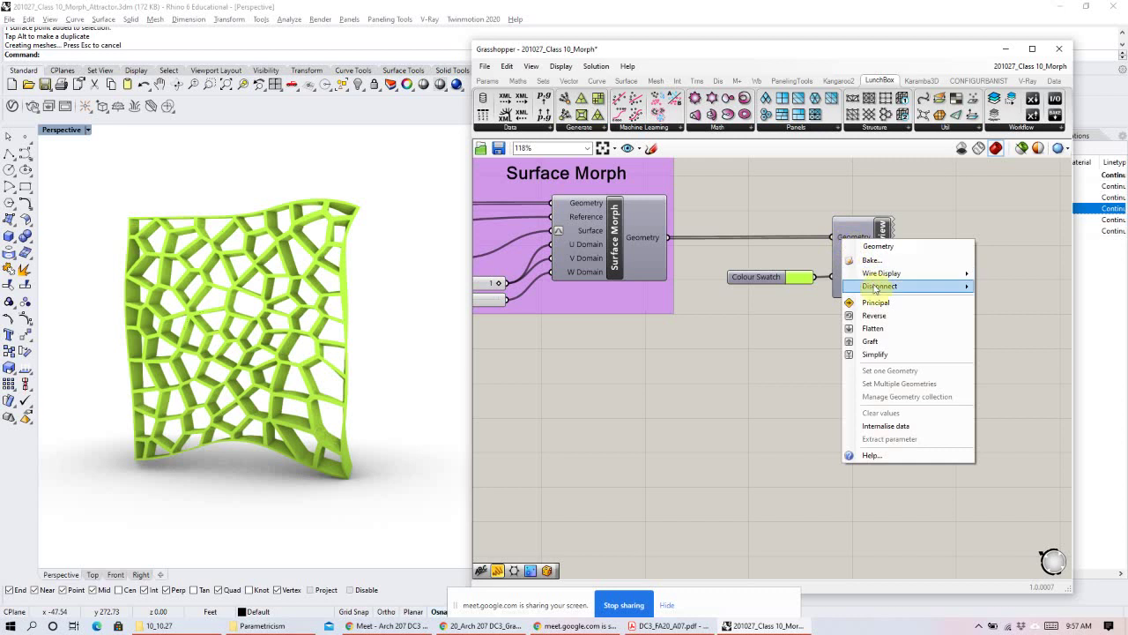
{"action": "mouse_move", "coordinate": [899, 269]}
{"action": "mouse_move", "coordinate": [881, 286]}
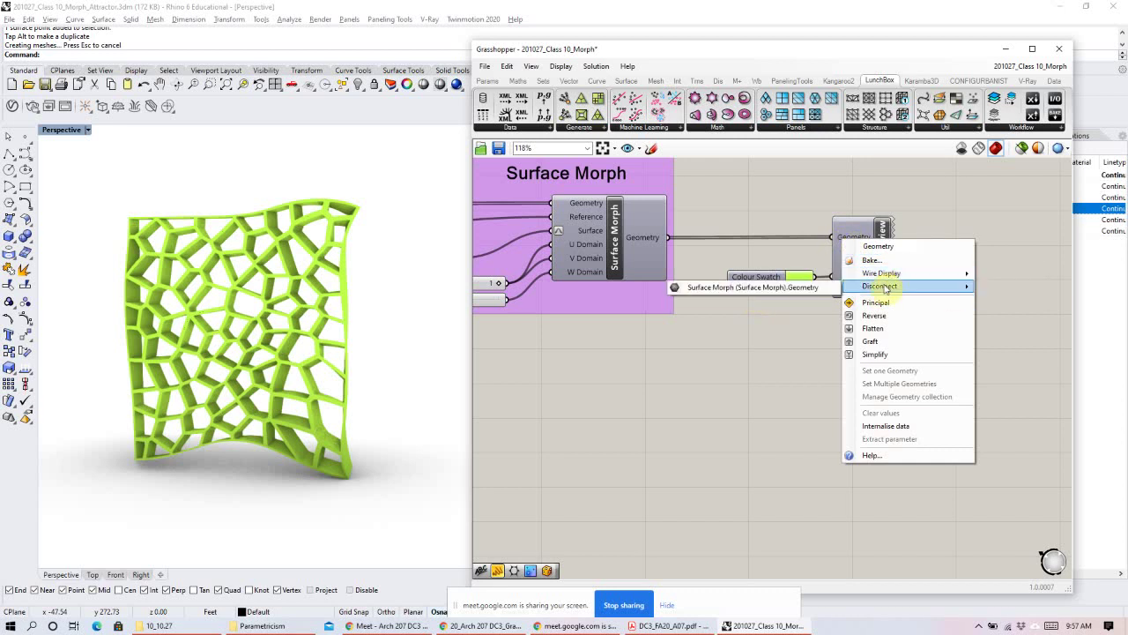
{"action": "left_click", "coordinate": [758, 286]}
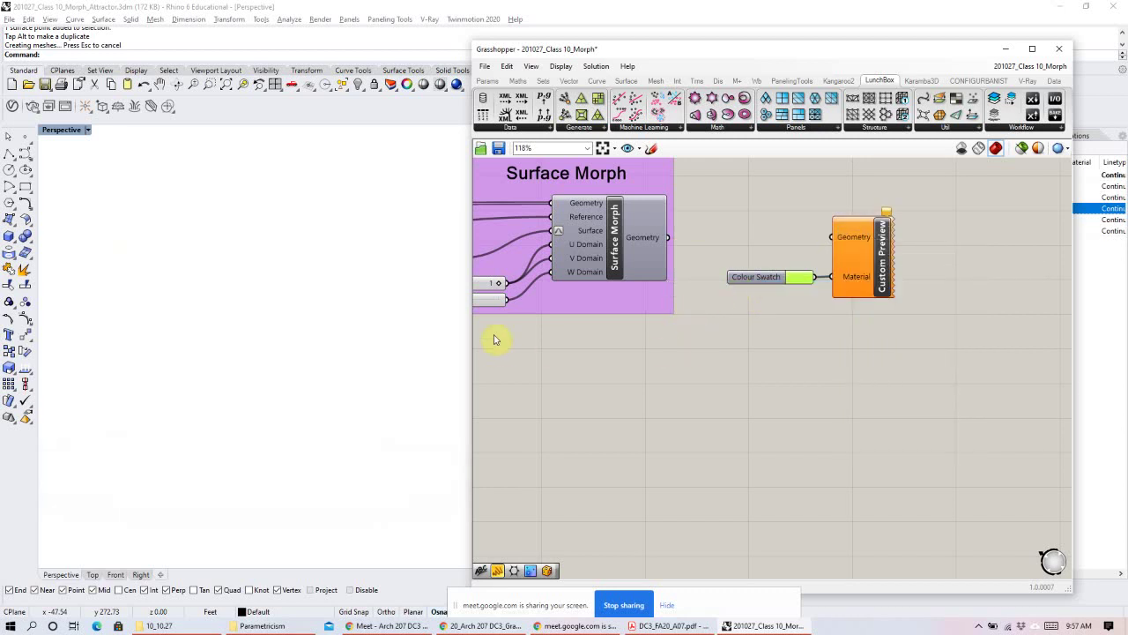
In the Attractor Points + Surface Morph definition, connect the Point parameter to Pull Point's Geometry input alongside the existing curve.
{"action": "scroll", "coordinate": [732, 326], "scroll_direction": "down", "scroll_amount": 5}
{"action": "scroll", "coordinate": [632, 424], "scroll_direction": "up", "scroll_amount": 5}
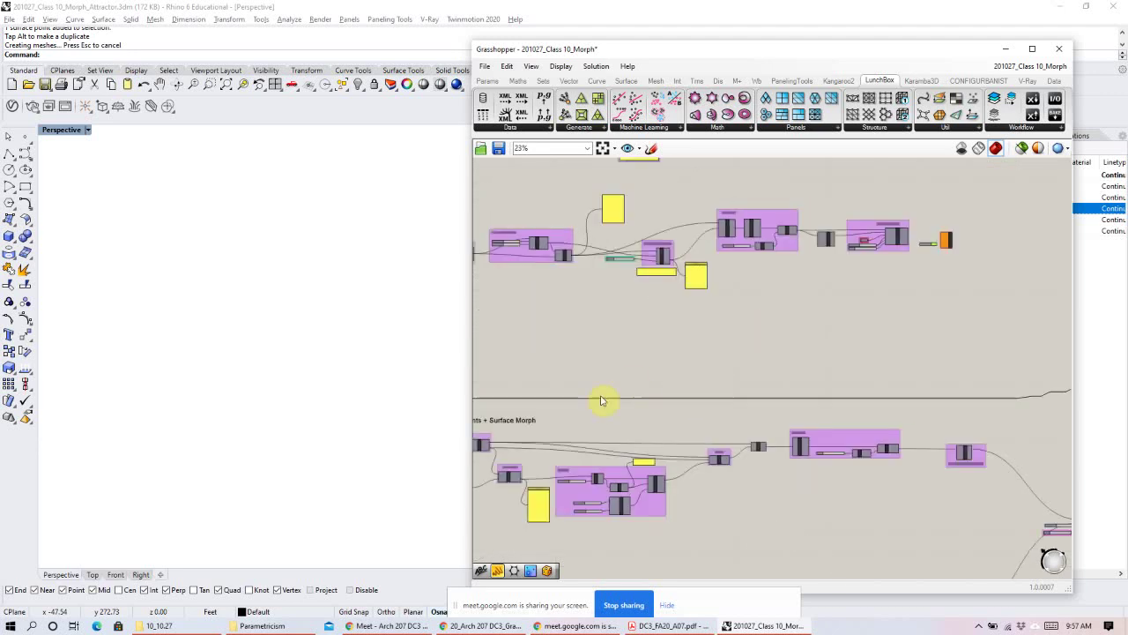
{"action": "scroll", "coordinate": [583, 368], "scroll_direction": "up", "scroll_amount": 3}
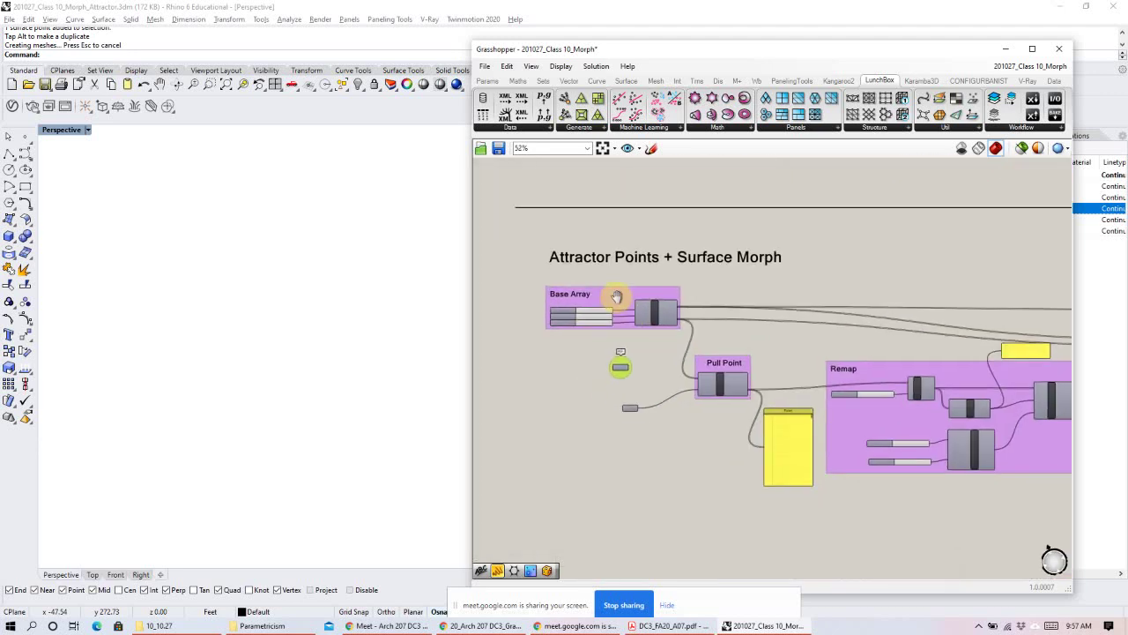
{"action": "right_click_drag", "start_coordinate": [711, 295], "coordinate": [726, 275]}
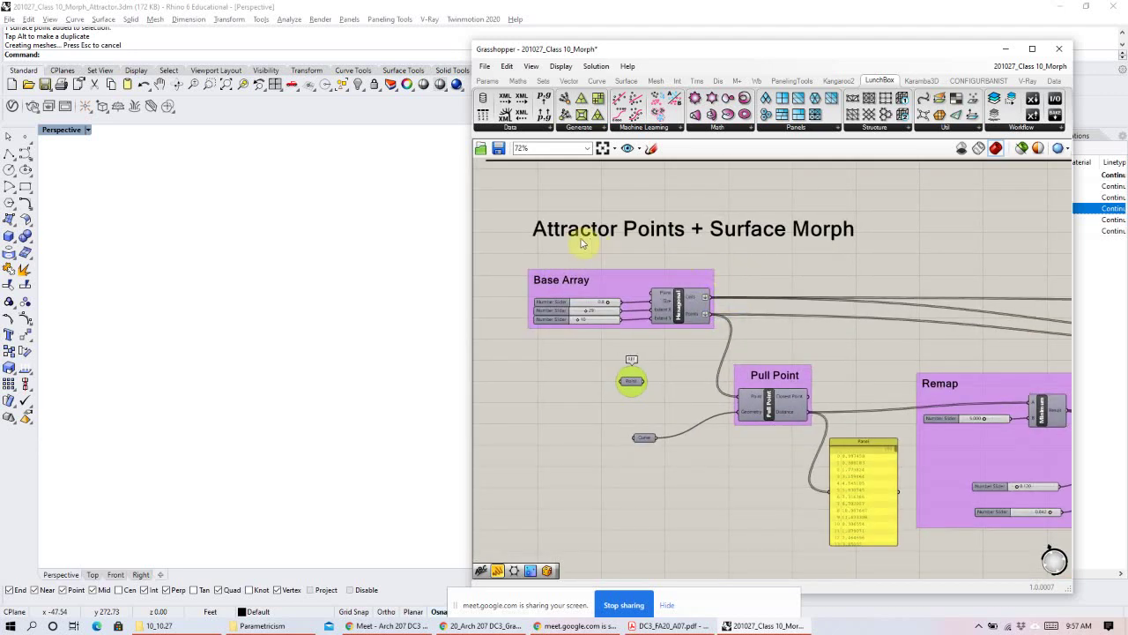
{"action": "scroll", "coordinate": [679, 280], "scroll_direction": "down", "scroll_amount": 2}
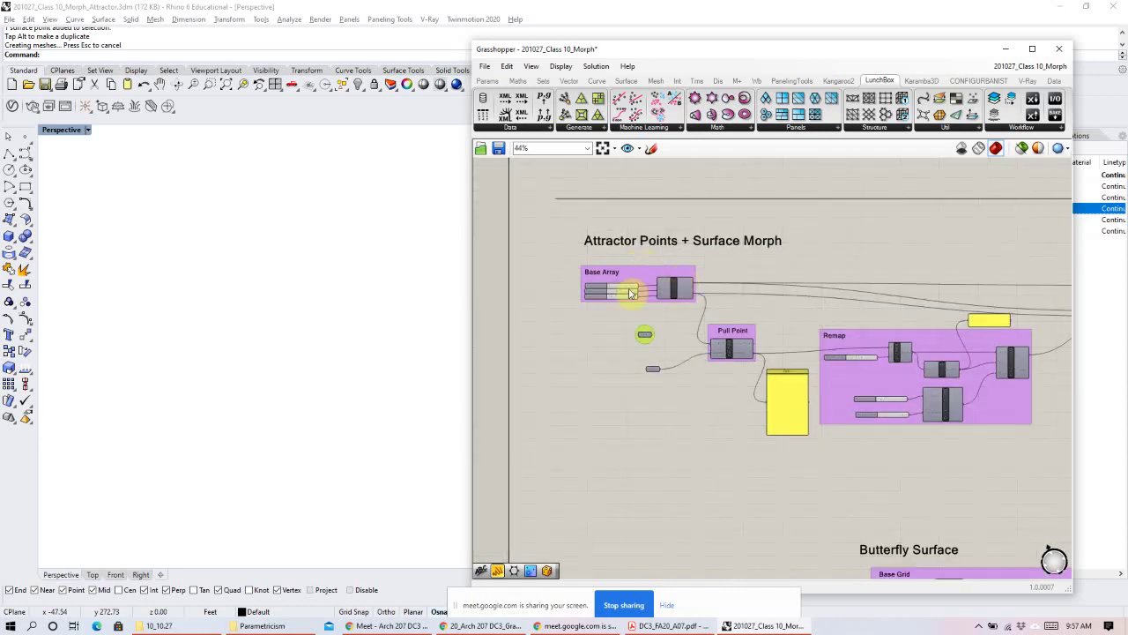
{"action": "scroll", "coordinate": [675, 332], "scroll_direction": "up", "scroll_amount": 4}
{"action": "left_click_drag", "start_coordinate": [623, 346], "coordinate": [757, 389], "text": "shift"}
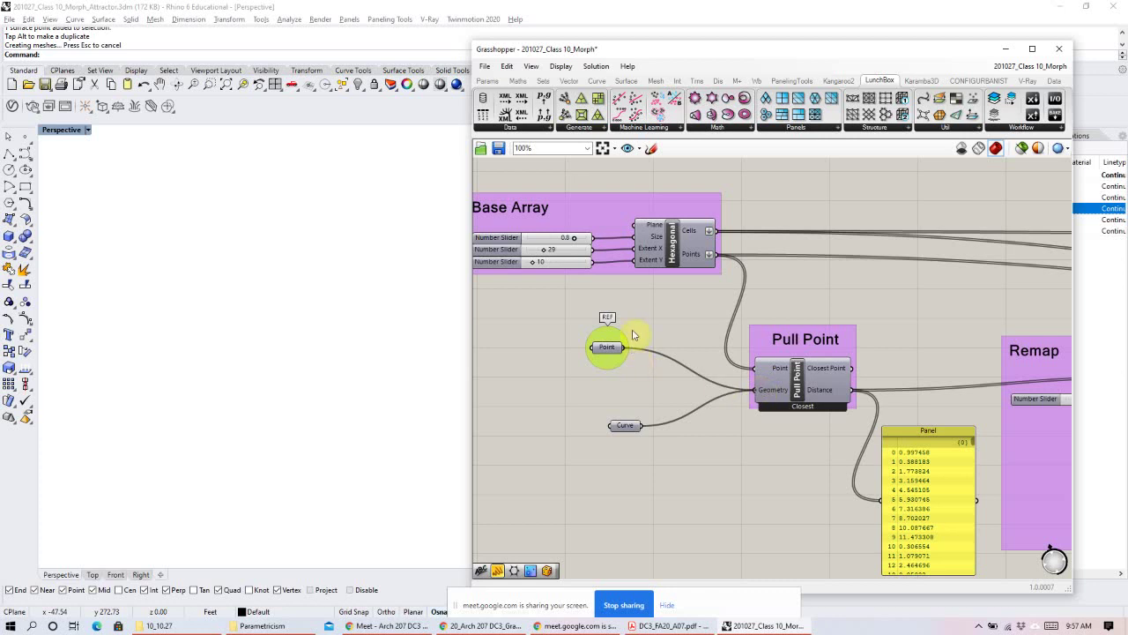
Turn on the preview of the Extrude component in the Make 3D group.
{"action": "scroll", "coordinate": [635, 346], "scroll_direction": "down", "scroll_amount": 5}
{"action": "scroll", "coordinate": [902, 361], "scroll_direction": "down", "scroll_amount": 2}
{"action": "right_click_drag", "start_coordinate": [901, 361], "coordinate": [806, 335]}
{"action": "scroll", "coordinate": [826, 335], "scroll_direction": "up", "scroll_amount": 4}
{"action": "left_click", "coordinate": [685, 335]}
{"action": "right_click", "coordinate": [763, 300]}
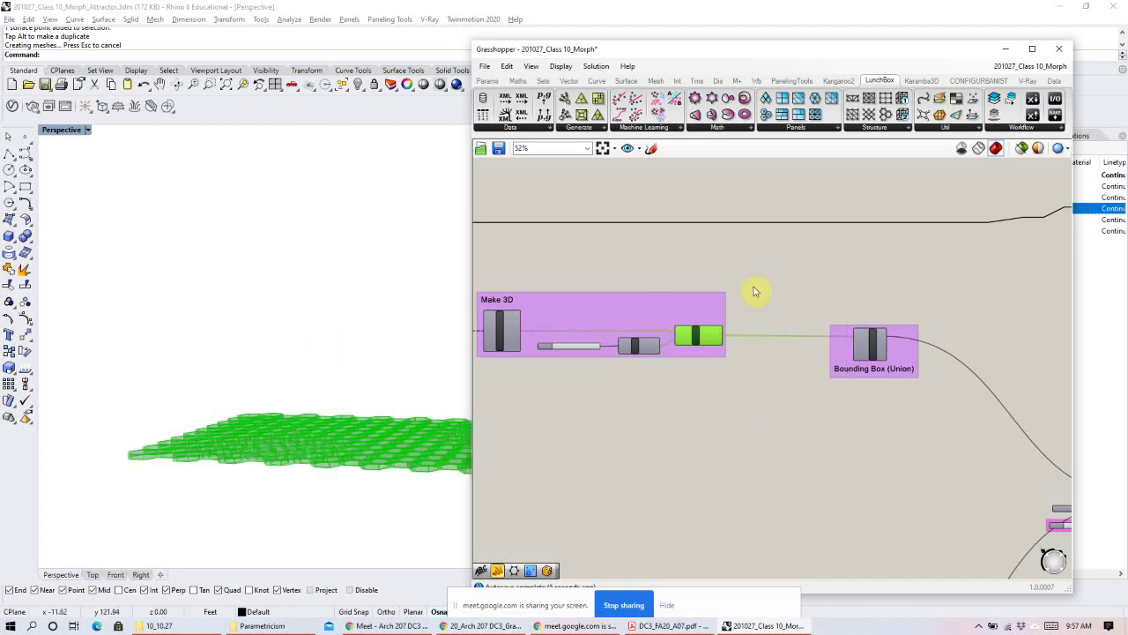
Switch the Rhino viewport to the Top view, frame the whole hexagonal pattern, and resize the Grasshopper window beside it.
{"action": "left_click", "coordinate": [95, 575]}
{"action": "scroll", "coordinate": [207, 327], "scroll_direction": "down", "scroll_amount": 5}
{"action": "scroll", "coordinate": [264, 394], "scroll_direction": "up", "scroll_amount": 2}
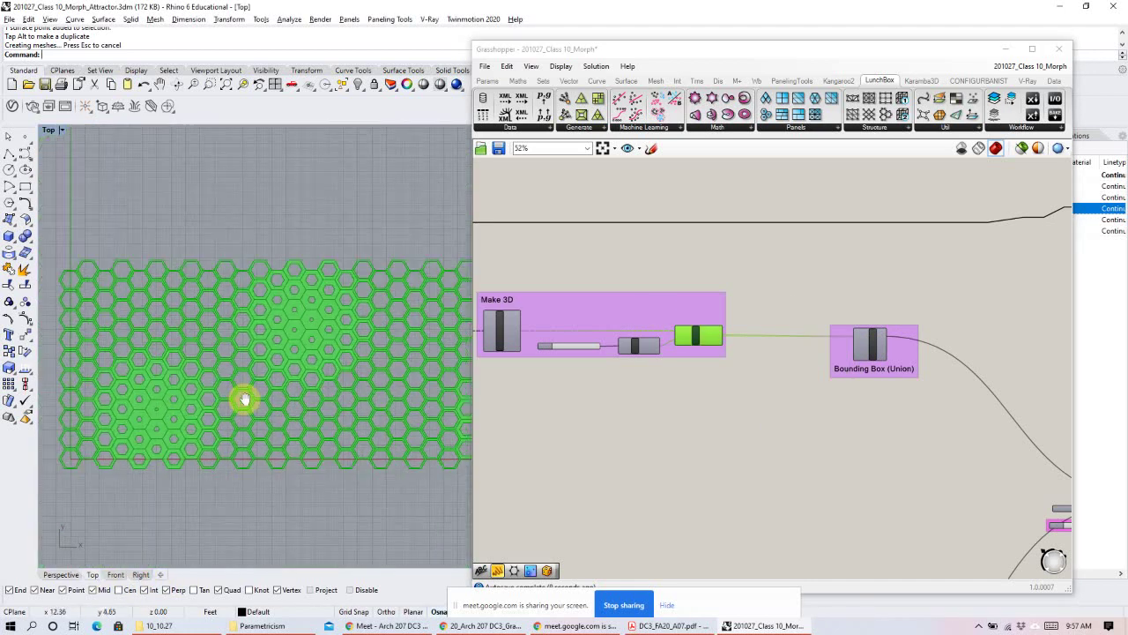
{"action": "scroll", "coordinate": [238, 379], "scroll_direction": "down", "scroll_amount": 4}
{"action": "right_click_drag", "start_coordinate": [268, 393], "coordinate": [266, 370]}
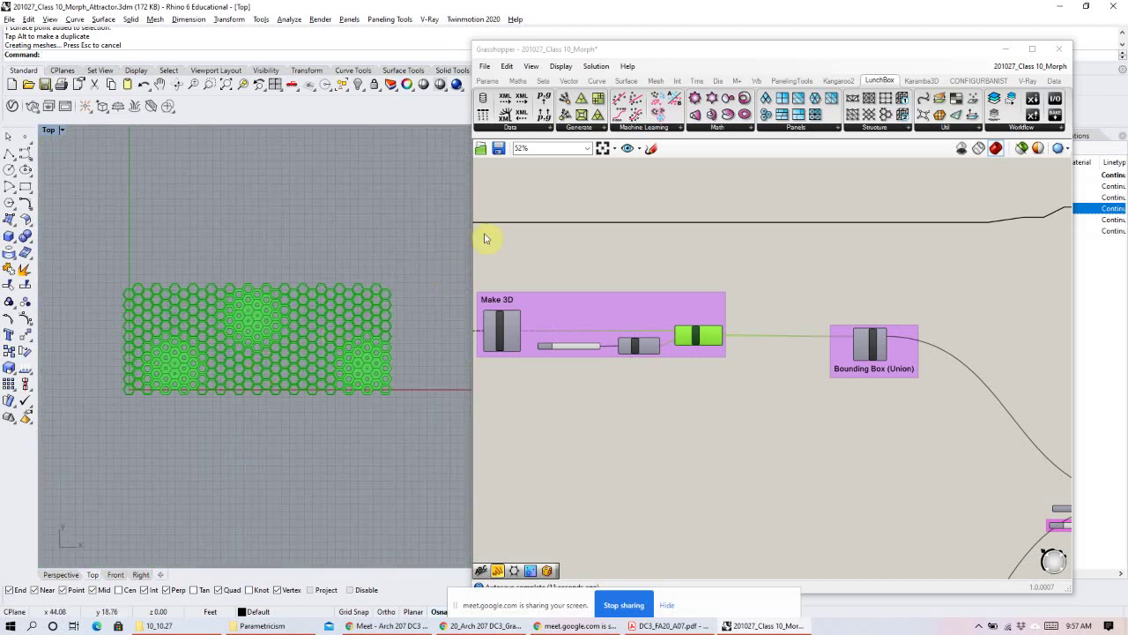
{"action": "left_click_drag", "start_coordinate": [472, 239], "coordinate": [612, 236]}
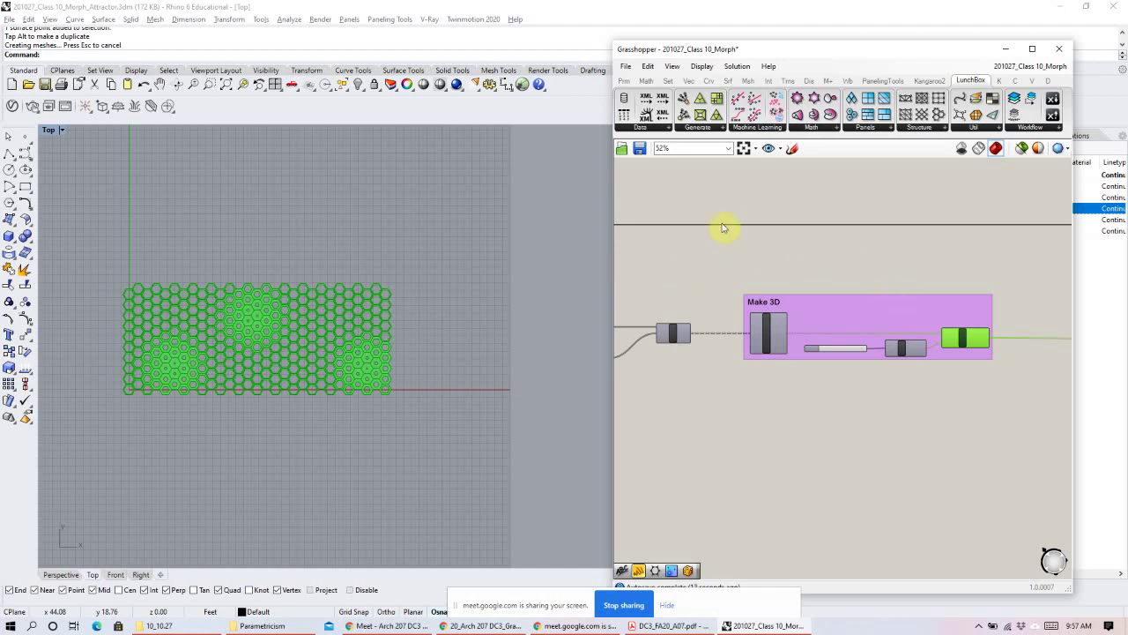
{"action": "left_click_drag", "start_coordinate": [610, 261], "coordinate": [541, 257]}
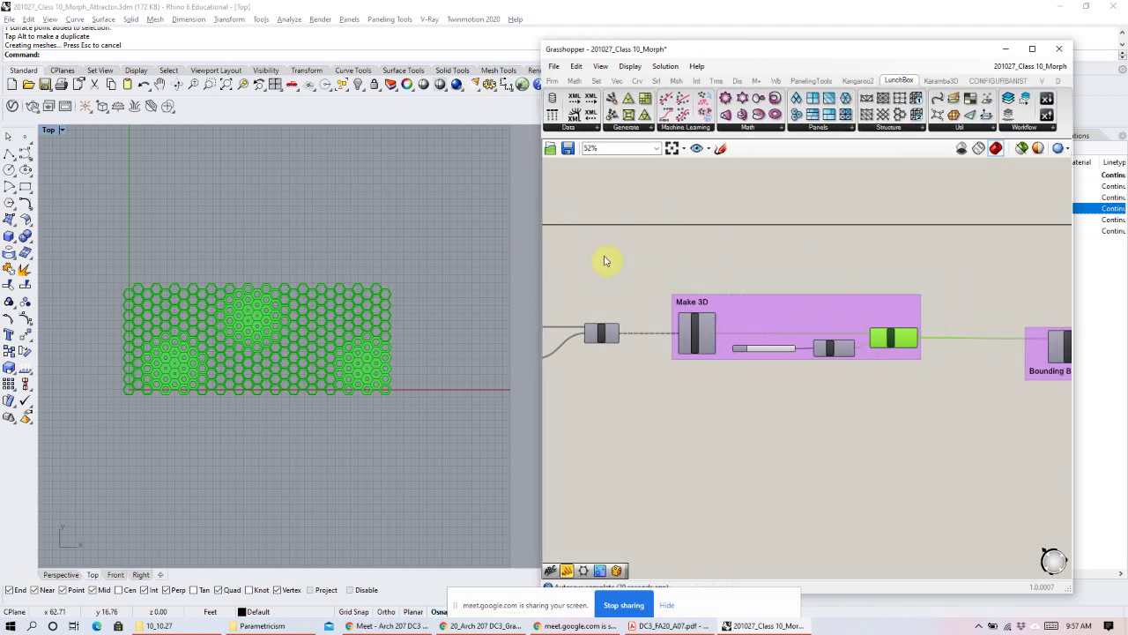
{"action": "left_click", "coordinate": [619, 261]}
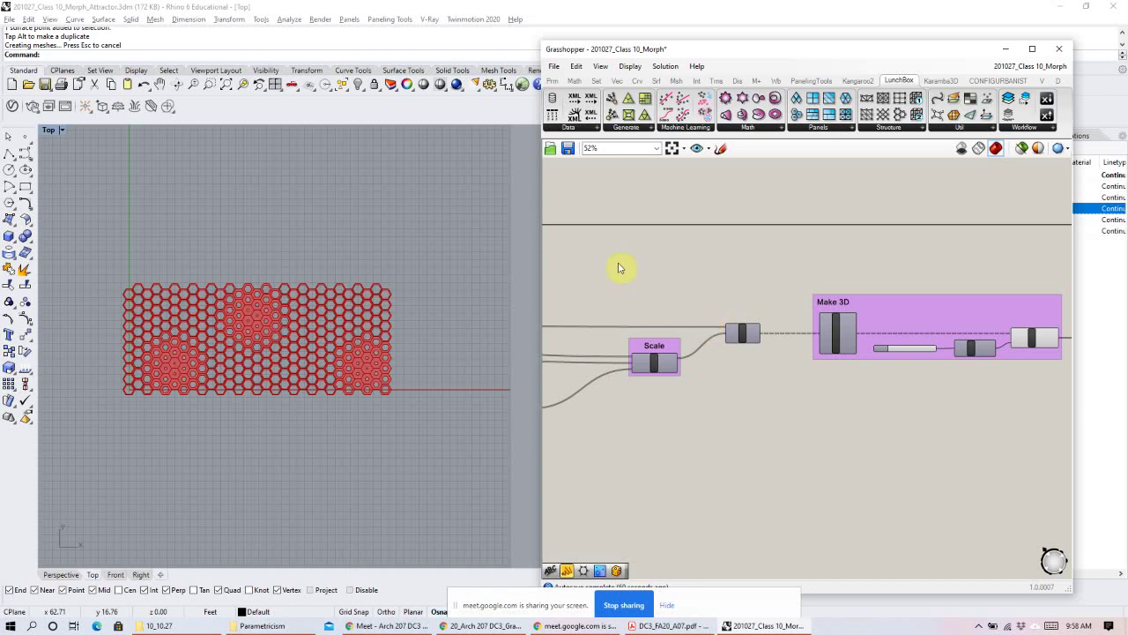
Examine the Base Array group at the start of the Attractor Points definition and the available Vector grid components.
{"action": "right_click_drag", "start_coordinate": [617, 264], "coordinate": [811, 237]}
{"action": "right_click_drag", "start_coordinate": [646, 255], "coordinate": [805, 245]}
{"action": "scroll", "coordinate": [647, 267], "scroll_direction": "down", "scroll_amount": 2}
{"action": "right_click_drag", "start_coordinate": [647, 267], "coordinate": [670, 288]}
{"action": "scroll", "coordinate": [670, 287], "scroll_direction": "up", "scroll_amount": 1}
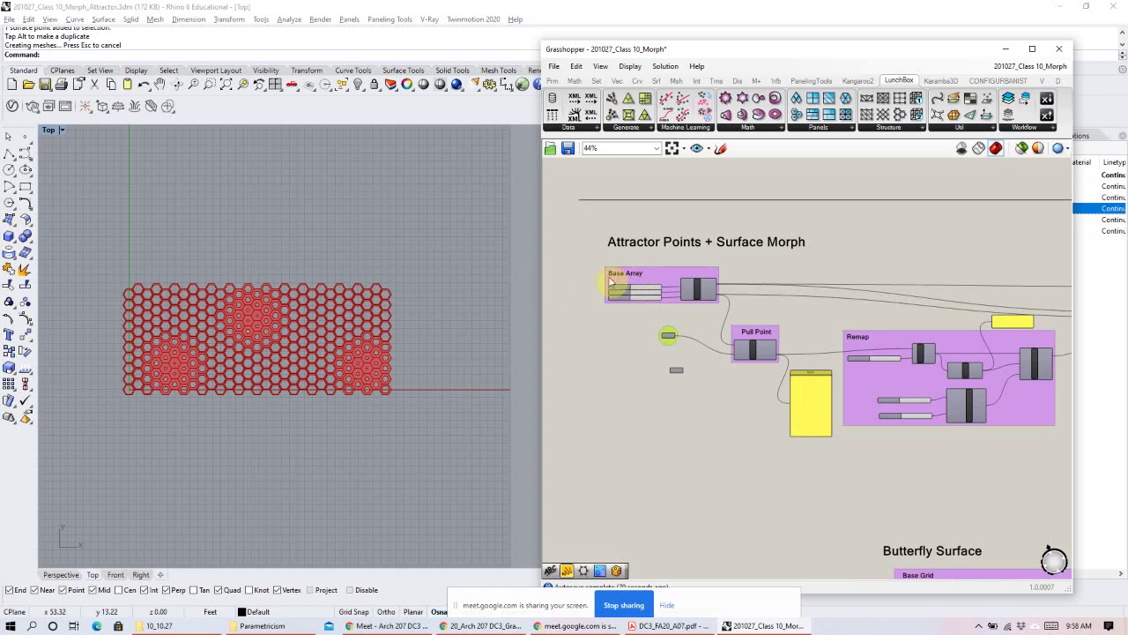
{"action": "scroll", "coordinate": [649, 290], "scroll_direction": "up", "scroll_amount": 2}
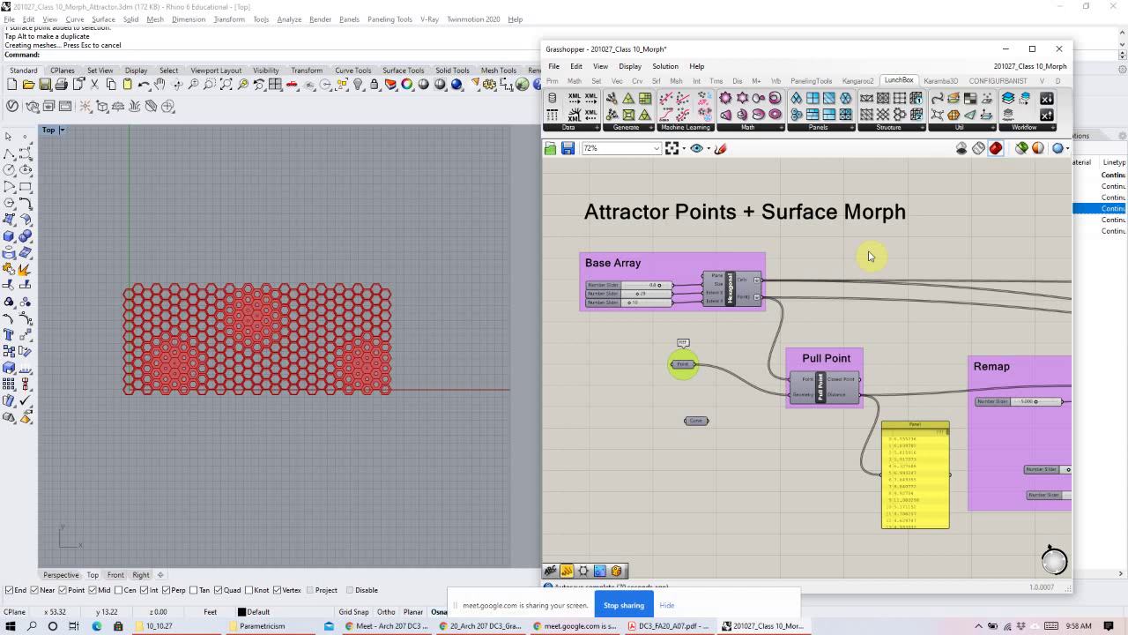
{"action": "left_click", "coordinate": [636, 80]}
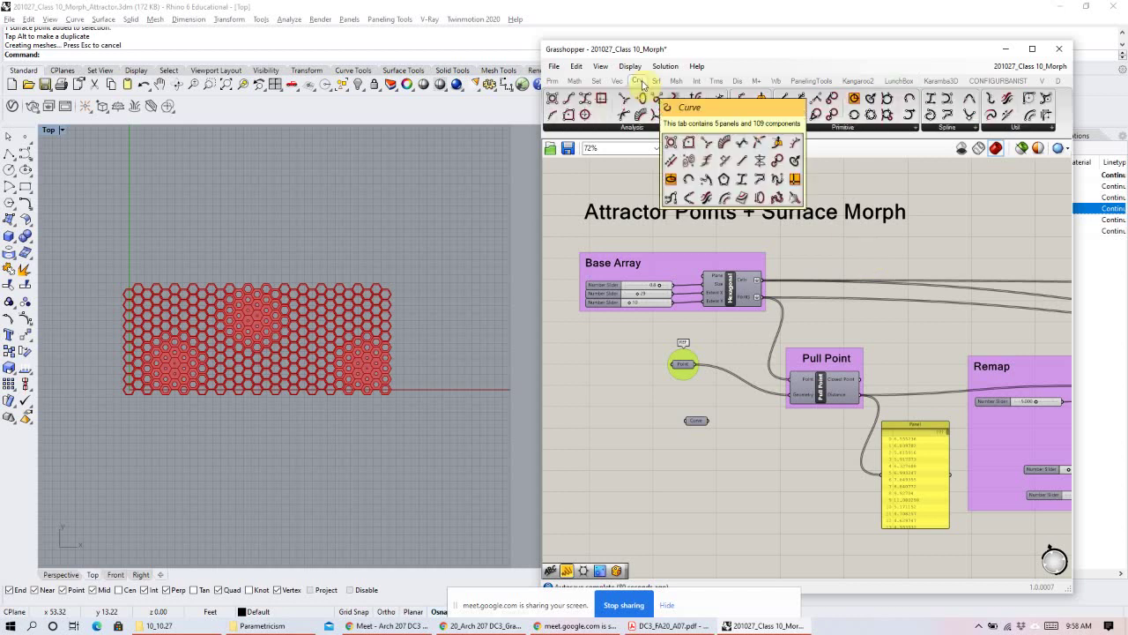
{"action": "left_click", "coordinate": [619, 82]}
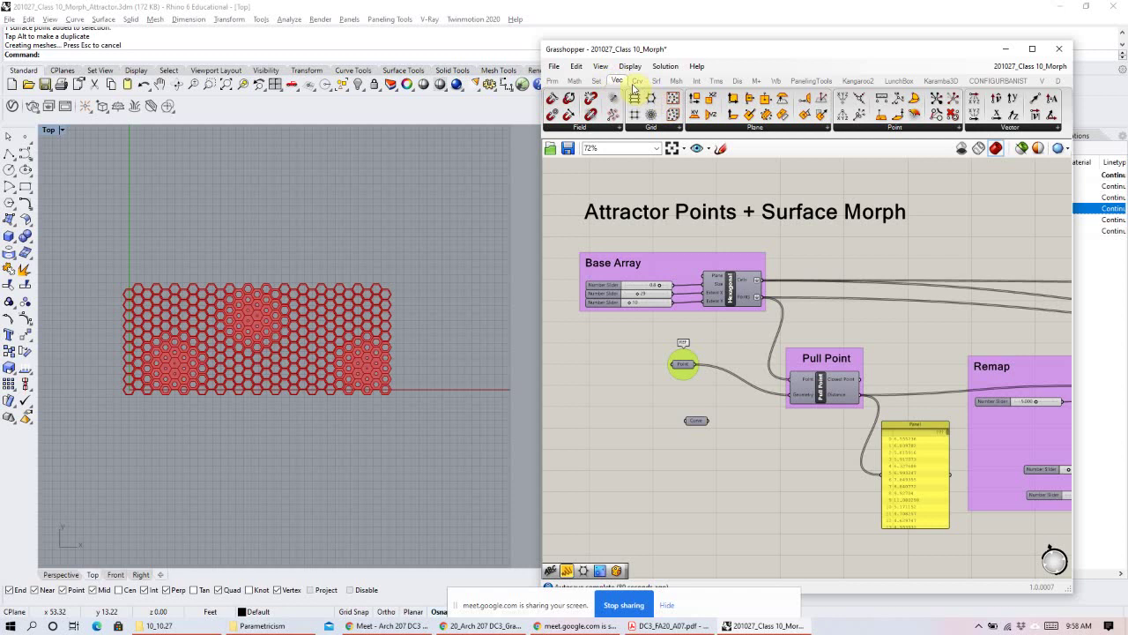
{"action": "left_click", "coordinate": [652, 129]}
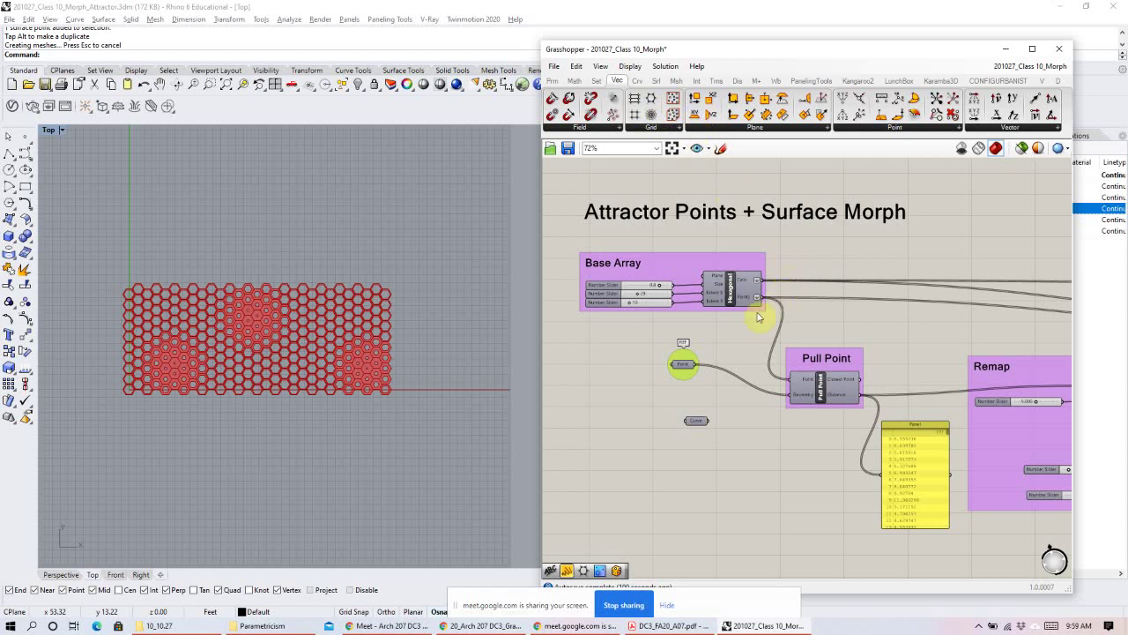
Turn on the preview of the Hexagonal grid component in the Base Array group.
{"action": "right_click_drag", "start_coordinate": [704, 285], "coordinate": [784, 261]}
{"action": "right_click", "coordinate": [866, 244]}
{"action": "left_click", "coordinate": [809, 264]}
Turn off the extruded pattern's preview and frame the base hexagonal grid in the Top view.
{"action": "scroll", "coordinate": [749, 266], "scroll_direction": "down", "scroll_amount": 5}
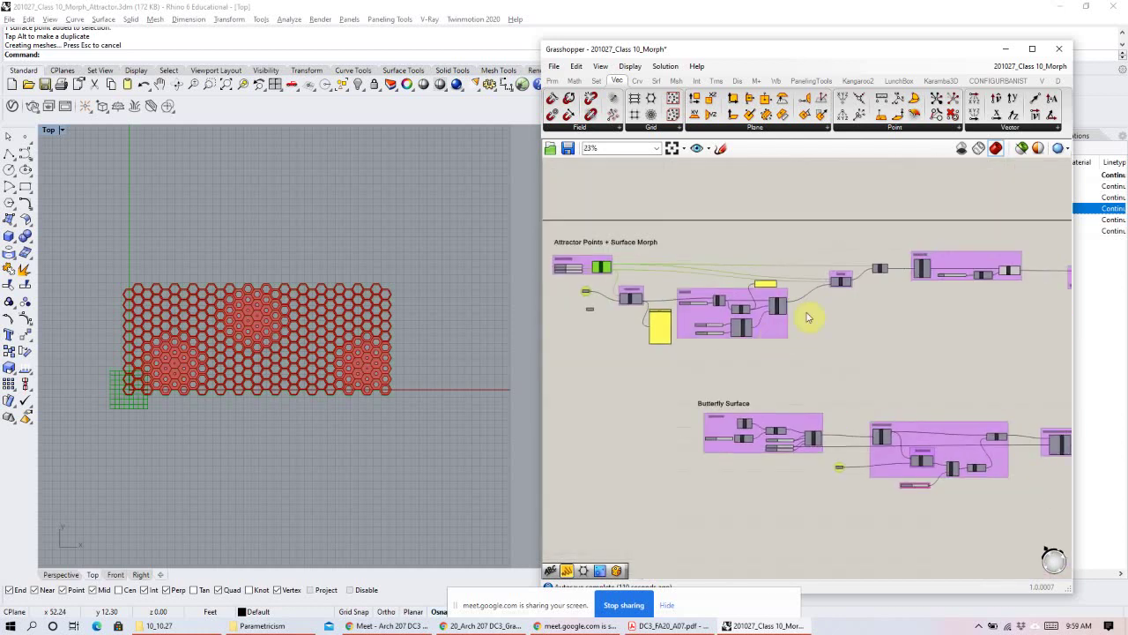
{"action": "left_click_drag", "start_coordinate": [1036, 233], "coordinate": [670, 357]}
{"action": "right_click", "coordinate": [767, 237]}
{"action": "left_click", "coordinate": [801, 254]}
{"action": "right_click_drag", "start_coordinate": [554, 286], "coordinate": [681, 275]}
{"action": "scroll", "coordinate": [681, 275], "scroll_direction": "up", "scroll_amount": 5}
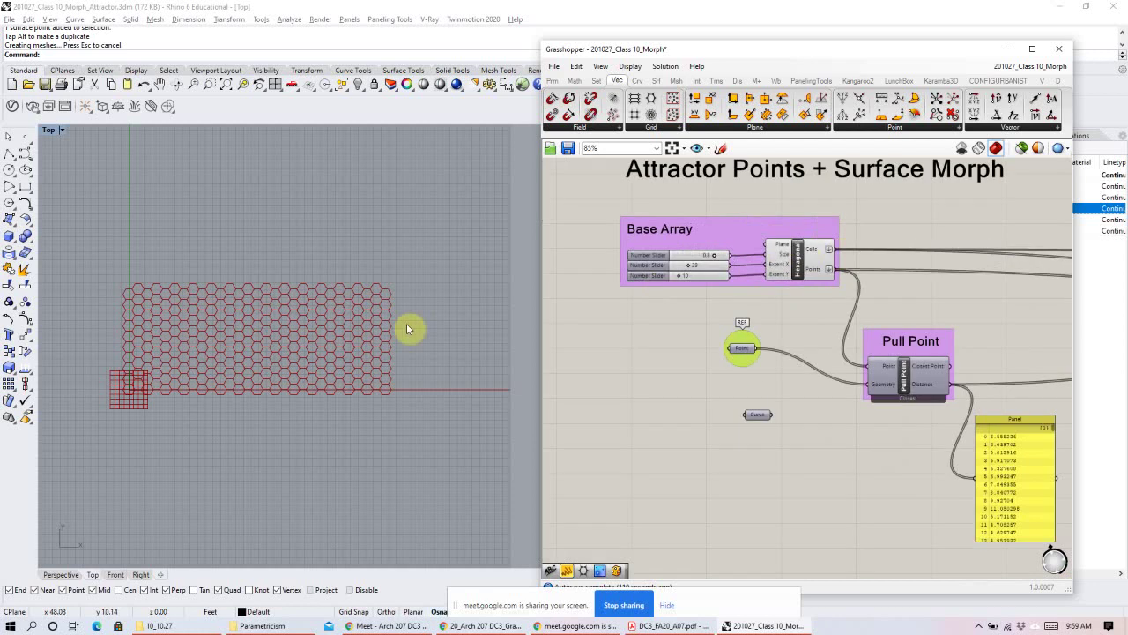
{"action": "scroll", "coordinate": [243, 341], "scroll_direction": "up", "scroll_amount": 4}
{"action": "right_click_drag", "start_coordinate": [254, 344], "coordinate": [132, 373]}
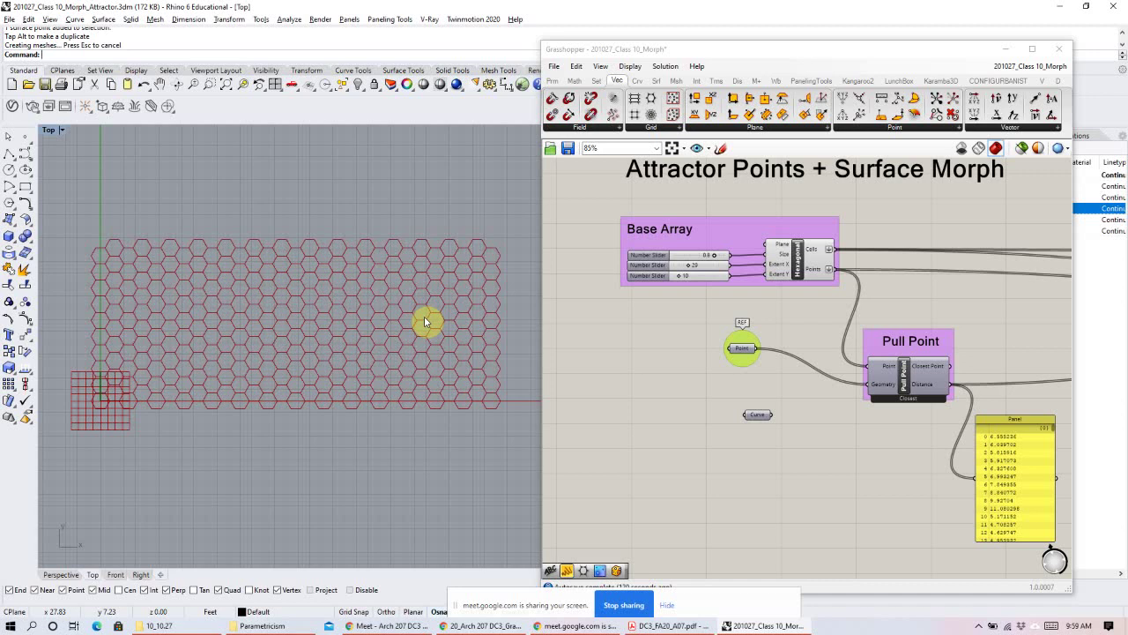
Turn on the preview of the referenced Point parameter that holds the attractor points.
{"action": "left_click_drag", "start_coordinate": [776, 302], "coordinate": [702, 390]}
{"action": "right_click", "coordinate": [777, 319]}
{"action": "left_click", "coordinate": [801, 325]}
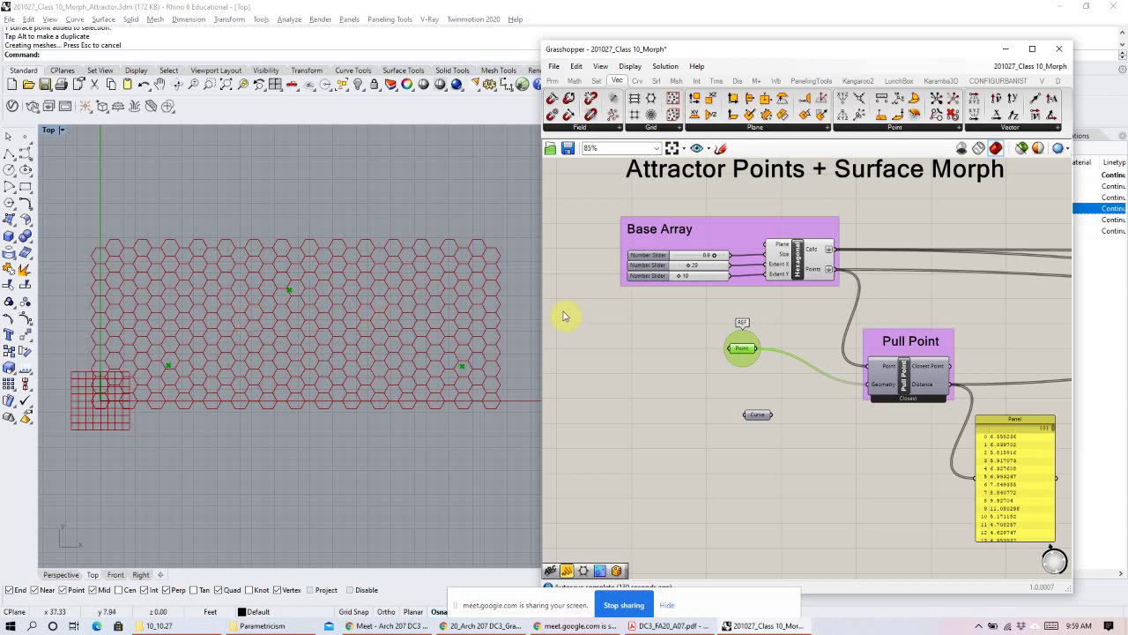
Preview the Make 3D Extrude component again and examine the hexagon openings around the attractor points up close.
{"action": "scroll", "coordinate": [619, 312], "scroll_direction": "down", "scroll_amount": 4}
{"action": "right_click_drag", "start_coordinate": [1005, 363], "coordinate": [771, 357]}
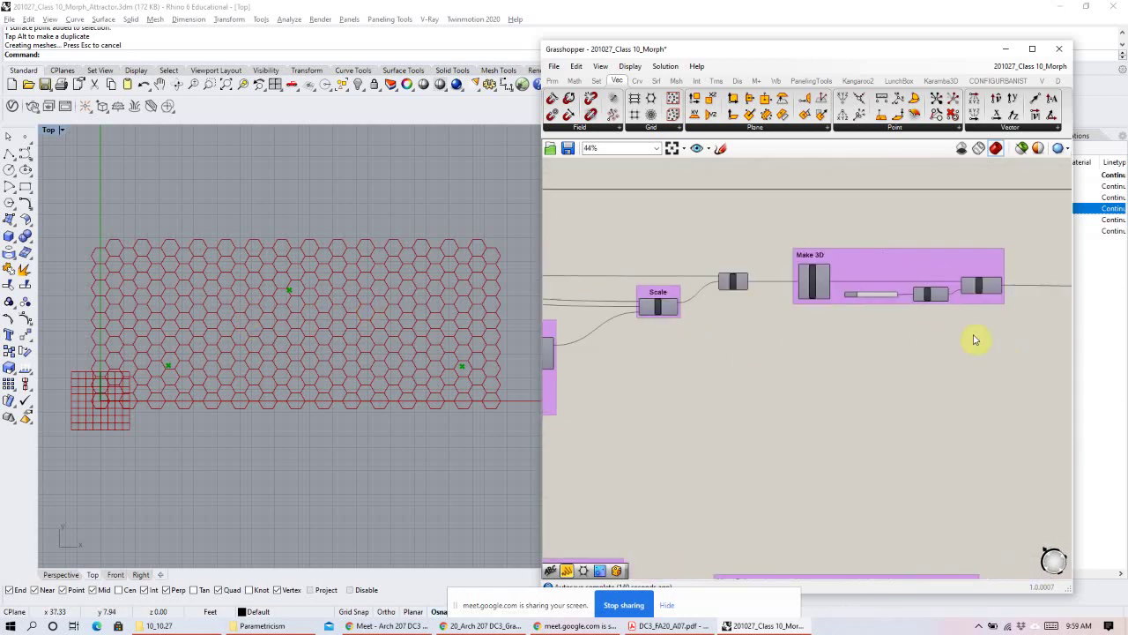
{"action": "right_click_drag", "start_coordinate": [975, 341], "coordinate": [751, 345]}
{"action": "scroll", "coordinate": [784, 295], "scroll_direction": "up", "scroll_amount": 3}
{"action": "left_click", "coordinate": [753, 290]}
{"action": "right_click", "coordinate": [812, 238]}
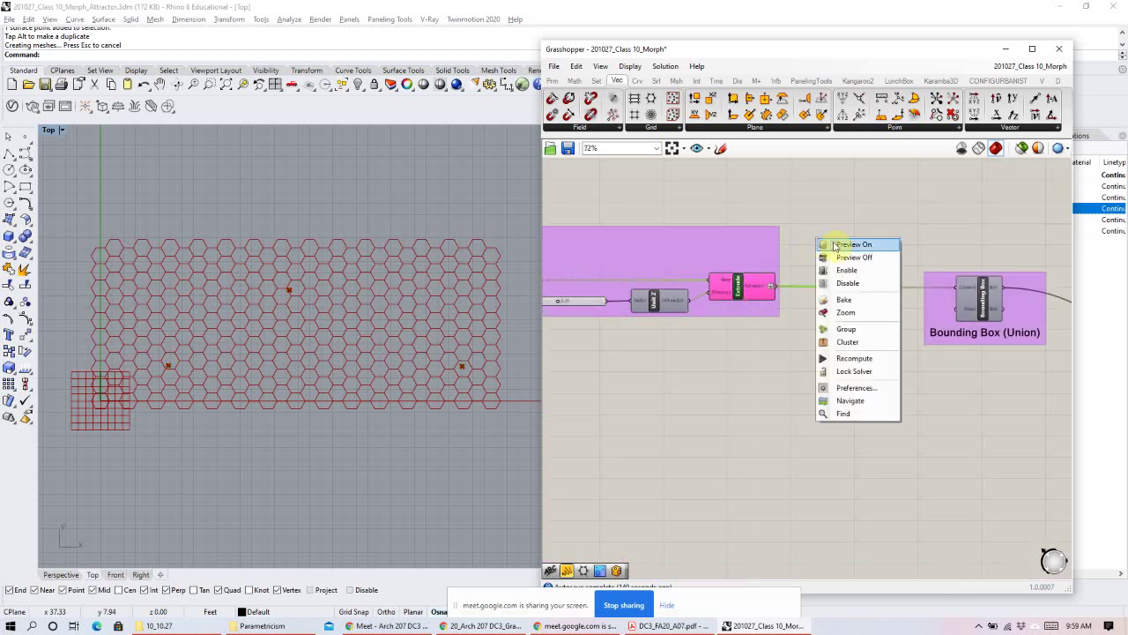
{"action": "left_click", "coordinate": [833, 261]}
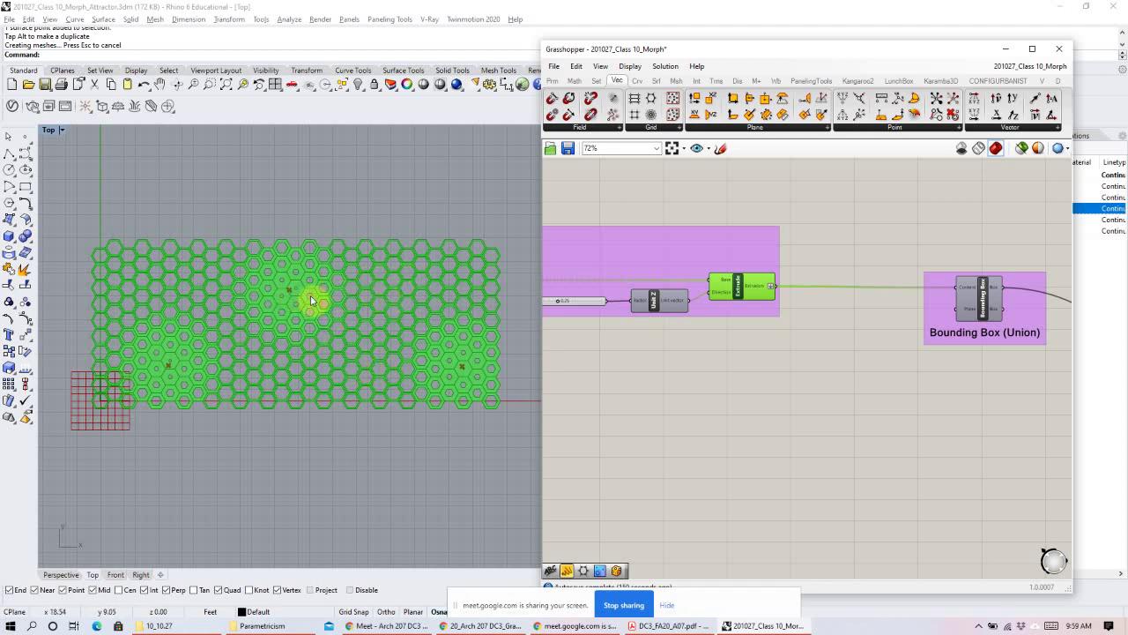
{"action": "scroll", "coordinate": [344, 296], "scroll_direction": "up", "scroll_amount": 6}
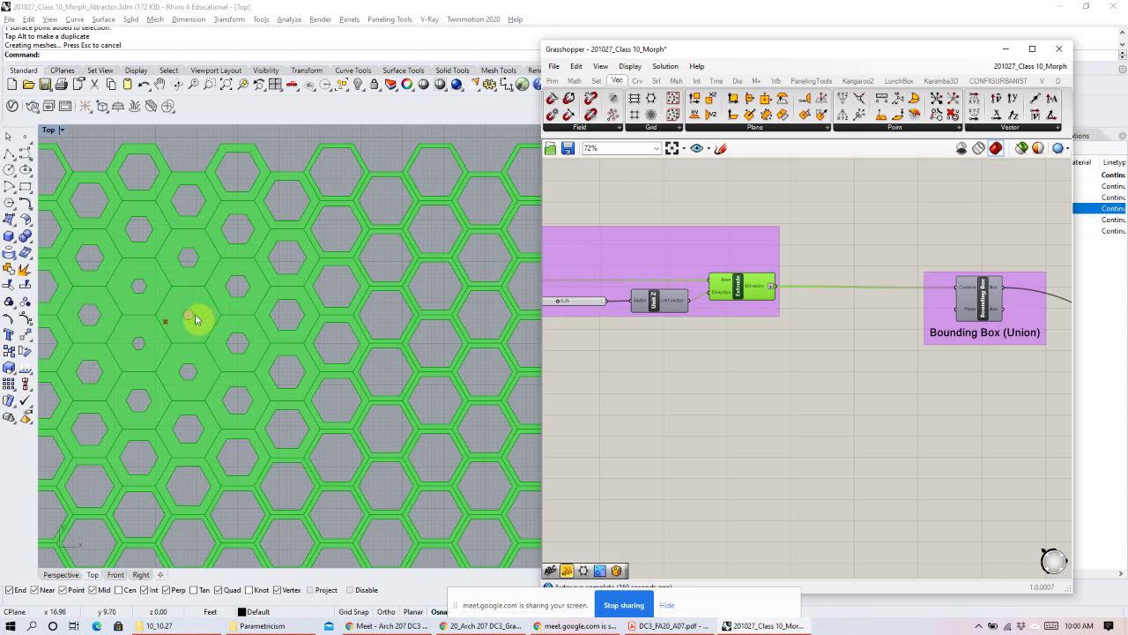
{"action": "left_click_drag", "start_coordinate": [195, 315], "coordinate": [173, 324]}
{"action": "scroll", "coordinate": [202, 367], "scroll_direction": "down", "scroll_amount": 6}
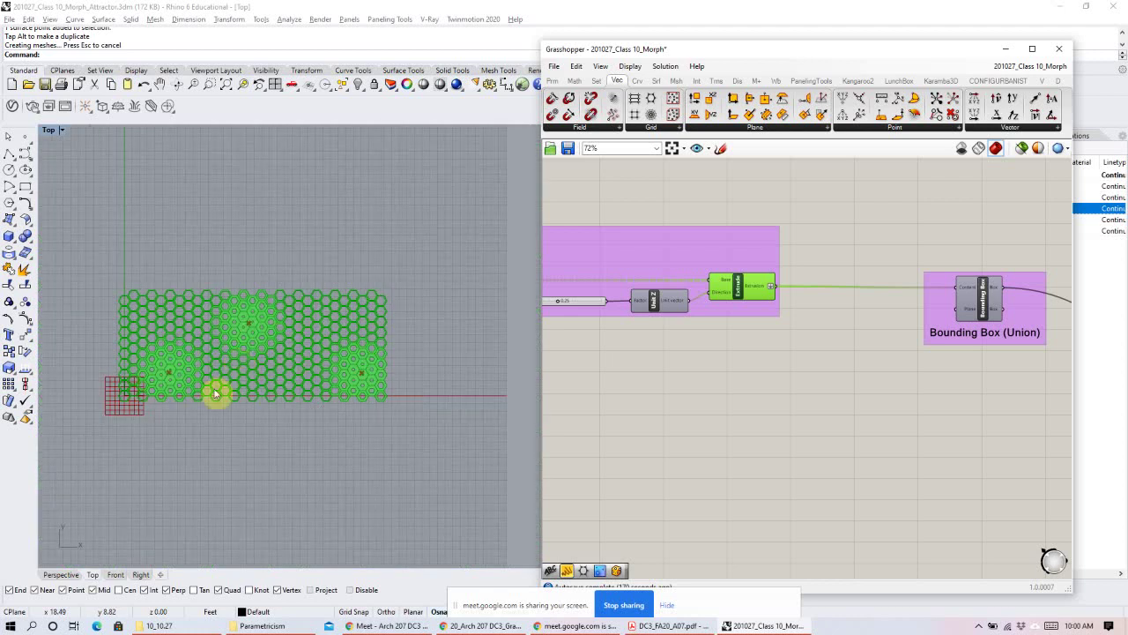
{"action": "scroll", "coordinate": [191, 354], "scroll_direction": "up", "scroll_amount": 1}
Hide the Extrude component's preview so only the base grid and attractor points are displayed.
{"action": "left_click", "coordinate": [719, 303]}
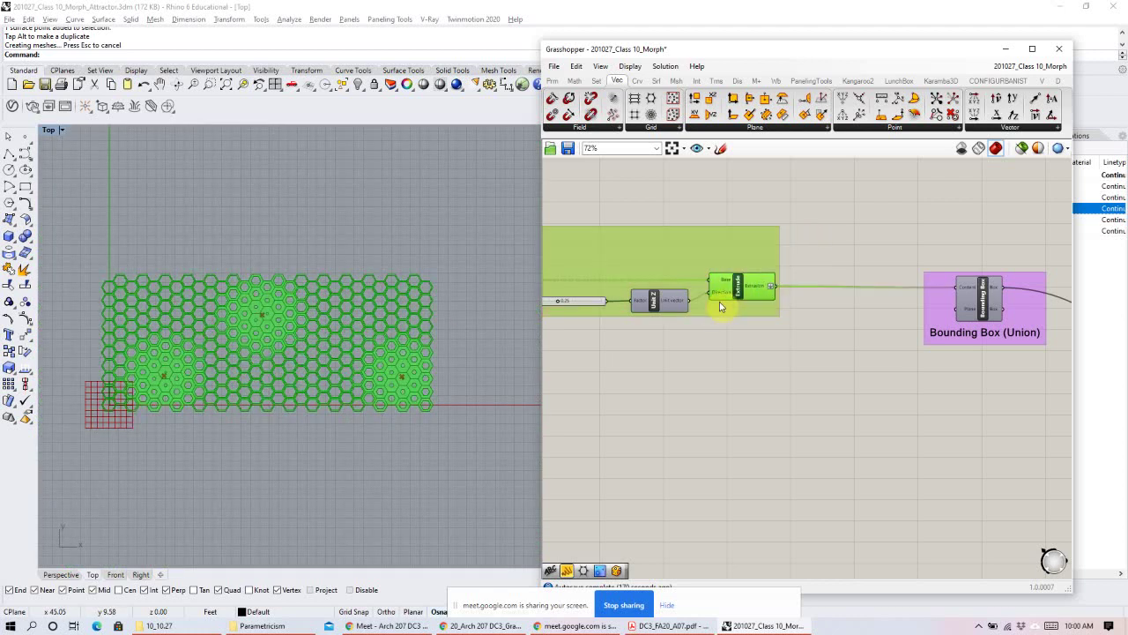
{"action": "right_click", "coordinate": [850, 221]}
{"action": "left_click", "coordinate": [874, 237]}
Place a second, unconnected Hexagonal grid component above the Attractor Points + Surface Morph title.
{"action": "scroll", "coordinate": [653, 252], "scroll_direction": "down", "scroll_amount": 3}
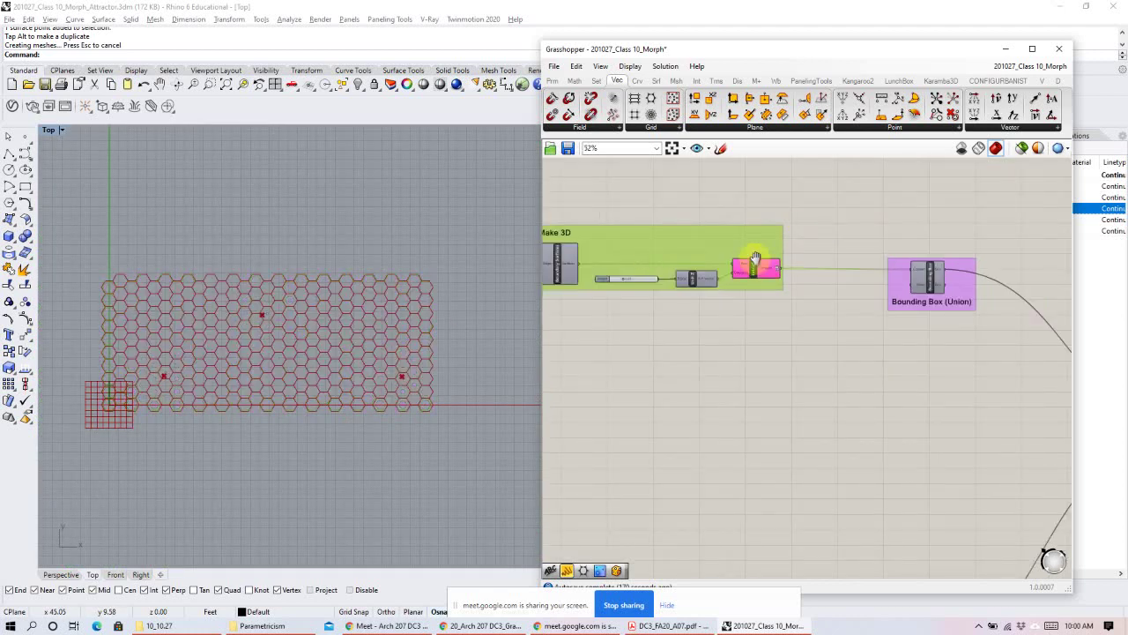
{"action": "right_click_drag", "start_coordinate": [712, 267], "coordinate": [974, 264]}
{"action": "right_click_drag", "start_coordinate": [635, 291], "coordinate": [932, 284]}
{"action": "right_click_drag", "start_coordinate": [561, 284], "coordinate": [731, 277]}
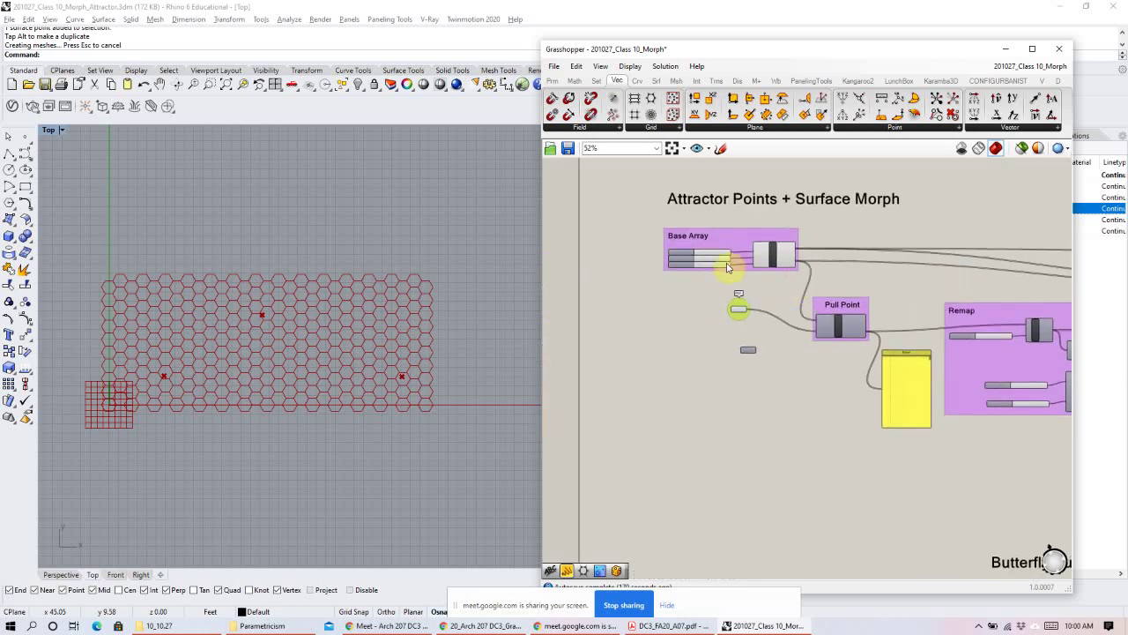
{"action": "scroll", "coordinate": [737, 267], "scroll_direction": "up", "scroll_amount": 4}
{"action": "right_click_drag", "start_coordinate": [848, 221], "coordinate": [849, 302]}
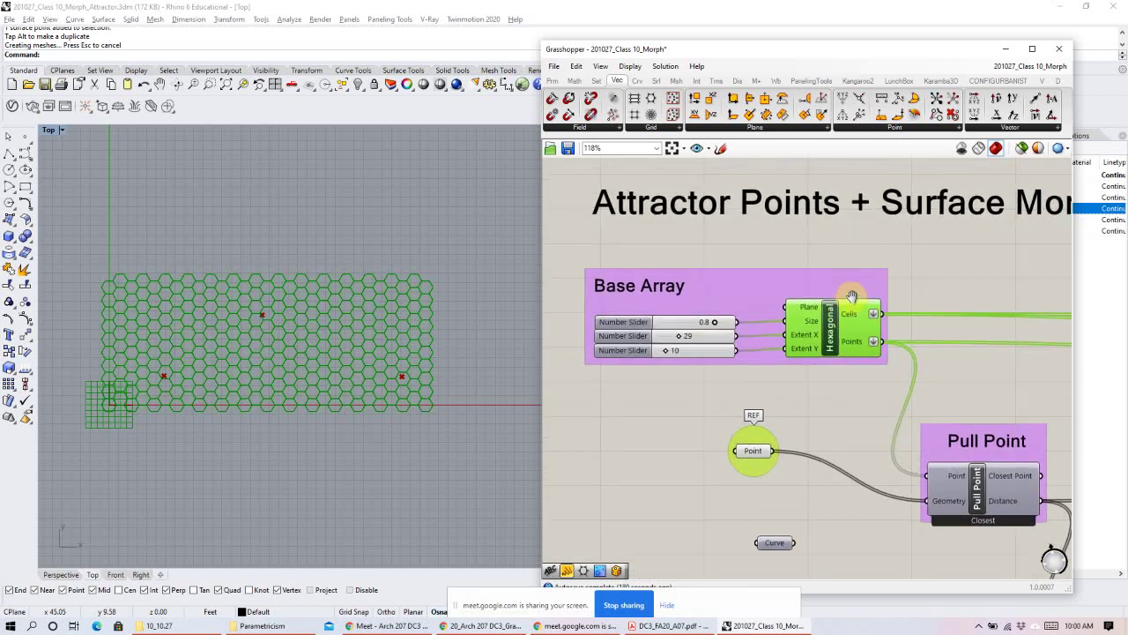
{"action": "left_click", "coordinate": [650, 131]}
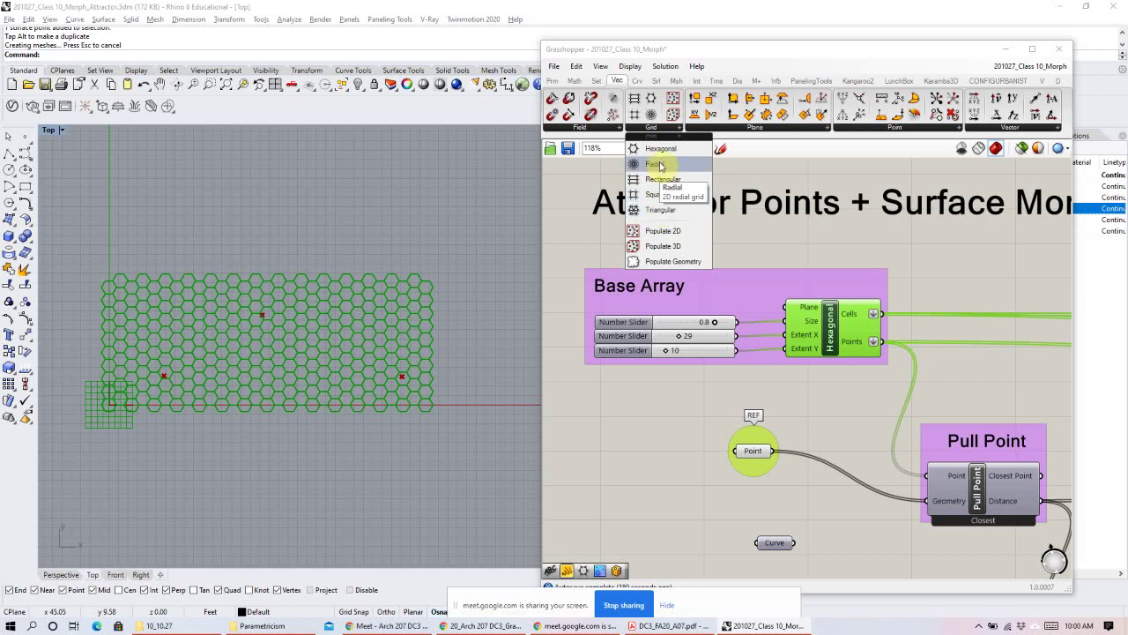
{"action": "left_click_drag", "start_coordinate": [827, 327], "coordinate": [848, 269], "text": "alt"}
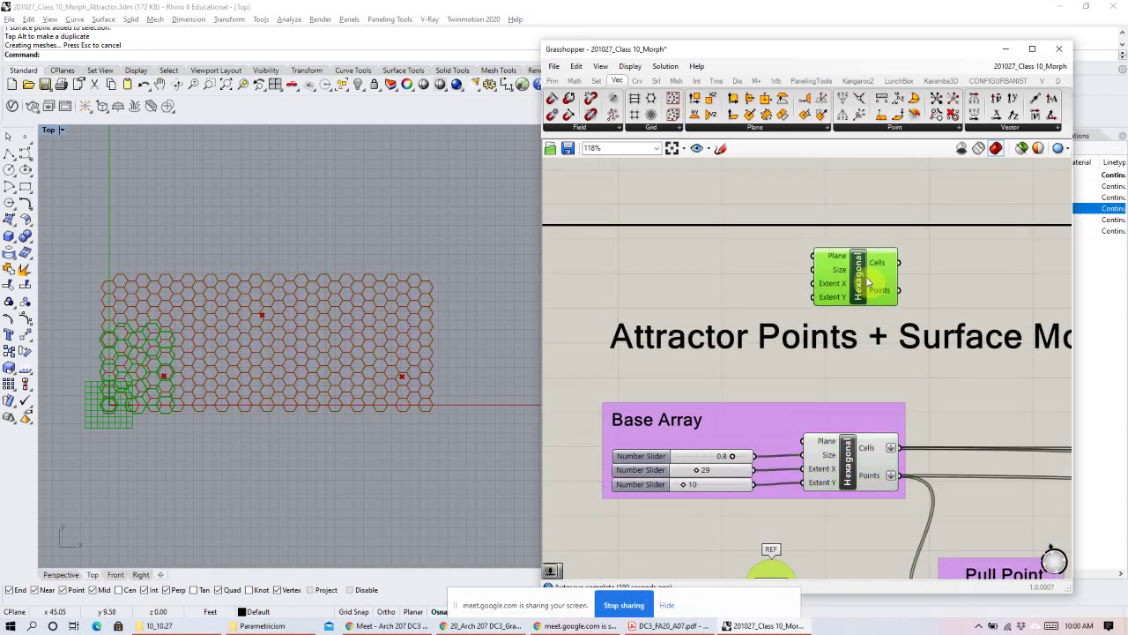
Move the horizontal divider line upward to open more space above the Attractor Points + Surface Morph title.
{"action": "scroll", "coordinate": [781, 275], "scroll_direction": "down", "scroll_amount": 5}
{"action": "left_click", "coordinate": [819, 252]}
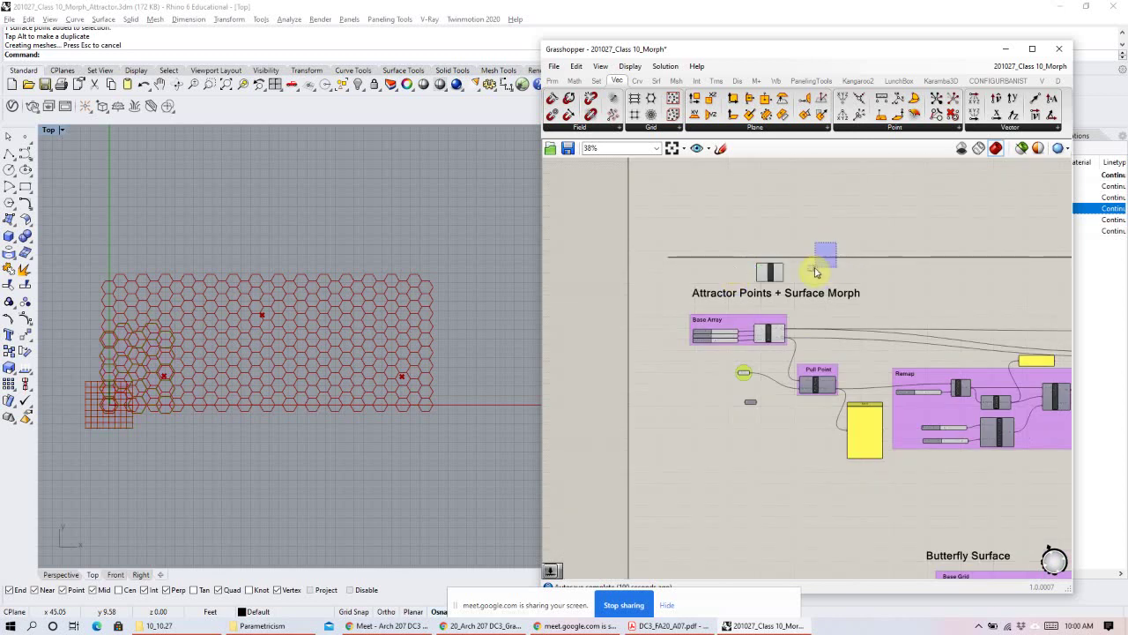
{"action": "scroll", "coordinate": [795, 266], "scroll_direction": "up", "scroll_amount": 3}
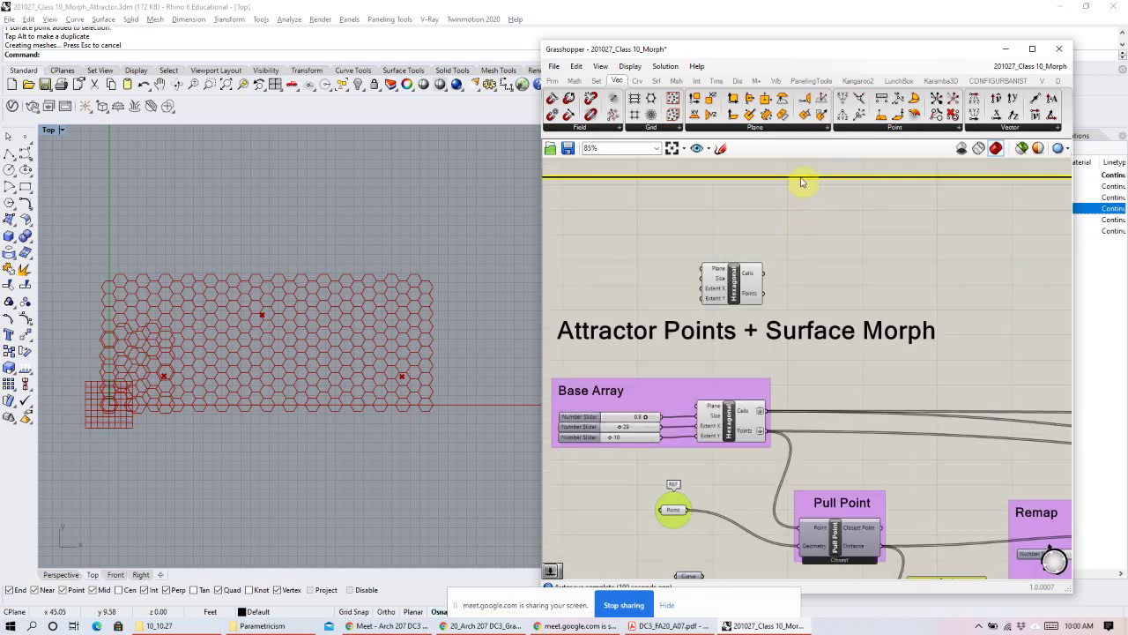
Select the attractor definition's components and groups and move them down, away from the Attractor Points + Surface Morph title.
{"action": "left_click", "coordinate": [754, 264]}
{"action": "scroll", "coordinate": [723, 256], "scroll_direction": "down", "scroll_amount": 5}
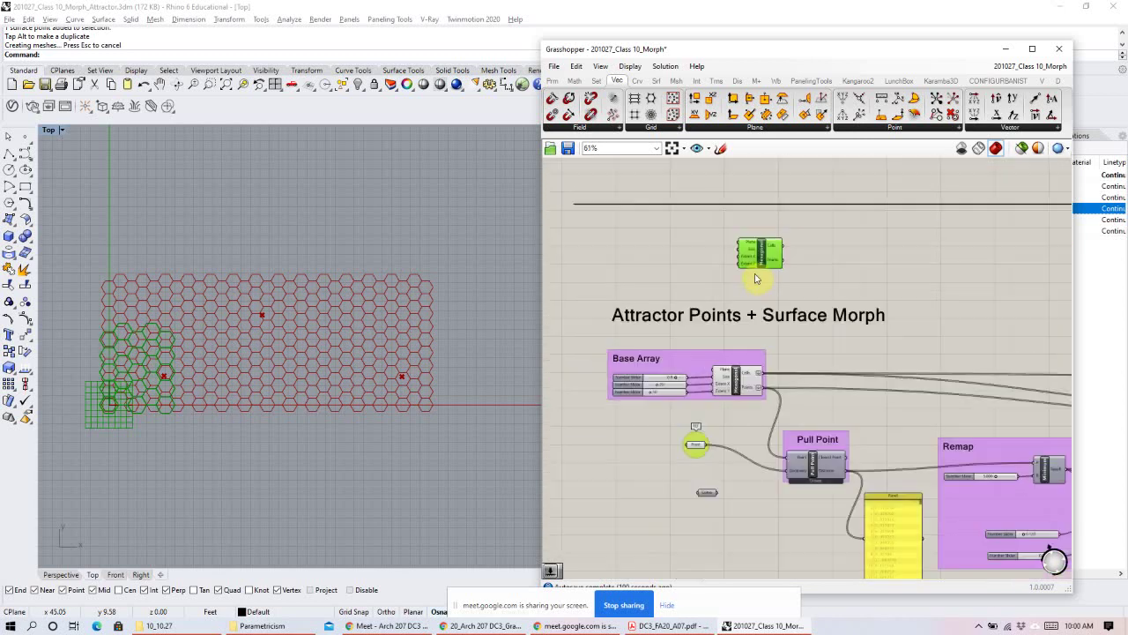
{"action": "scroll", "coordinate": [706, 253], "scroll_direction": "down", "scroll_amount": 1}
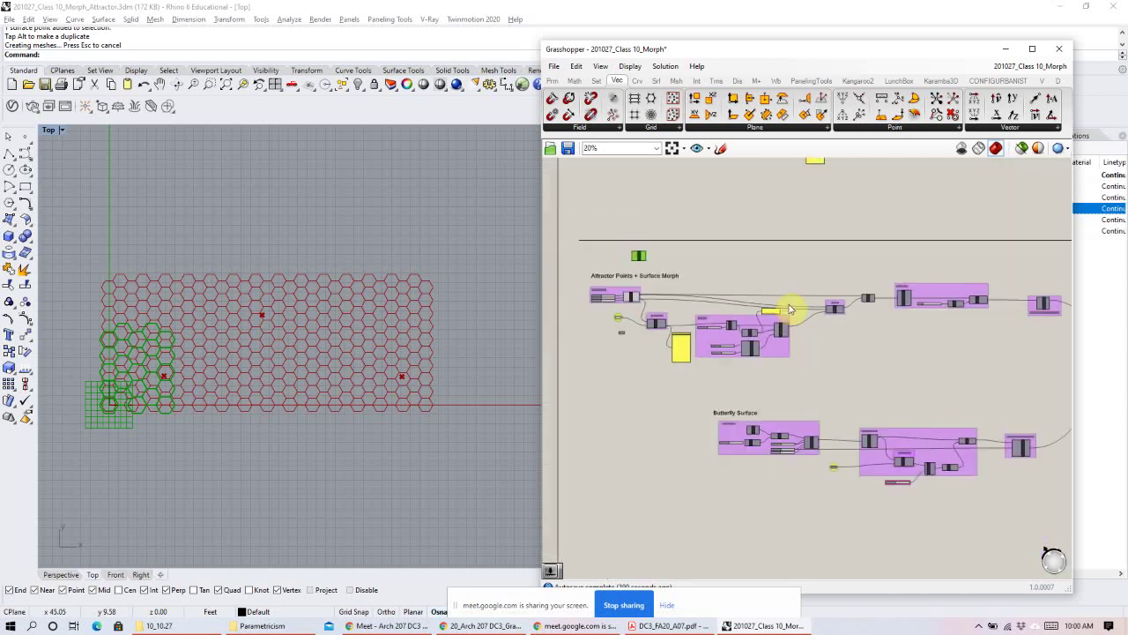
{"action": "scroll", "coordinate": [851, 335], "scroll_direction": "down", "scroll_amount": 1}
{"action": "left_click_drag", "start_coordinate": [977, 437], "coordinate": [585, 297]}
{"action": "left_click", "coordinate": [593, 280]}
{"action": "scroll", "coordinate": [641, 295], "scroll_direction": "up", "scroll_amount": 3}
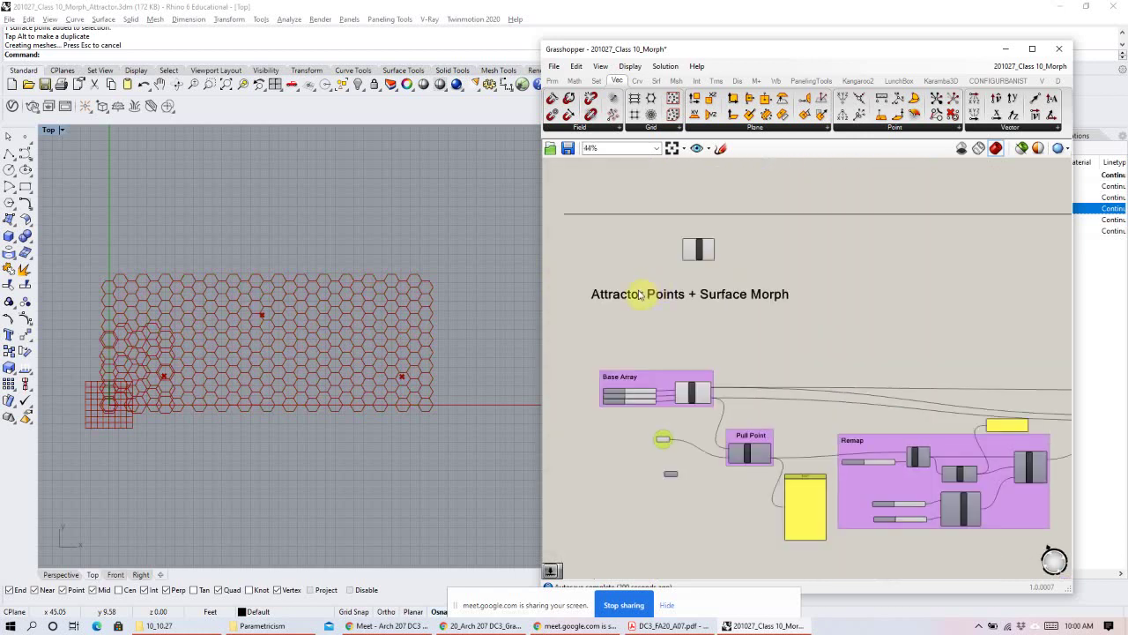
Move the Attractor Points + Surface Morph title directly beneath the divider line and reposition the spare Hexagonal component above Base Array.
{"action": "left_click_drag", "start_coordinate": [698, 251], "coordinate": [822, 320]}
{"action": "left_click_drag", "start_coordinate": [711, 292], "coordinate": [702, 233]}
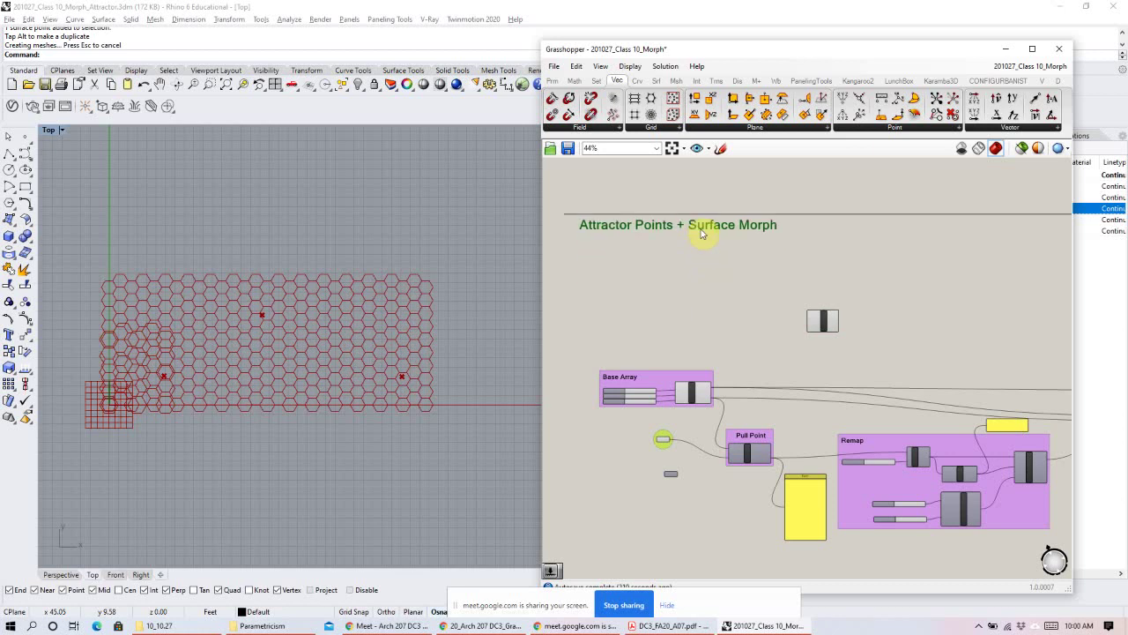
{"action": "left_click_drag", "start_coordinate": [817, 329], "coordinate": [680, 297]}
{"action": "scroll", "coordinate": [800, 268], "scroll_direction": "up", "scroll_amount": 4}
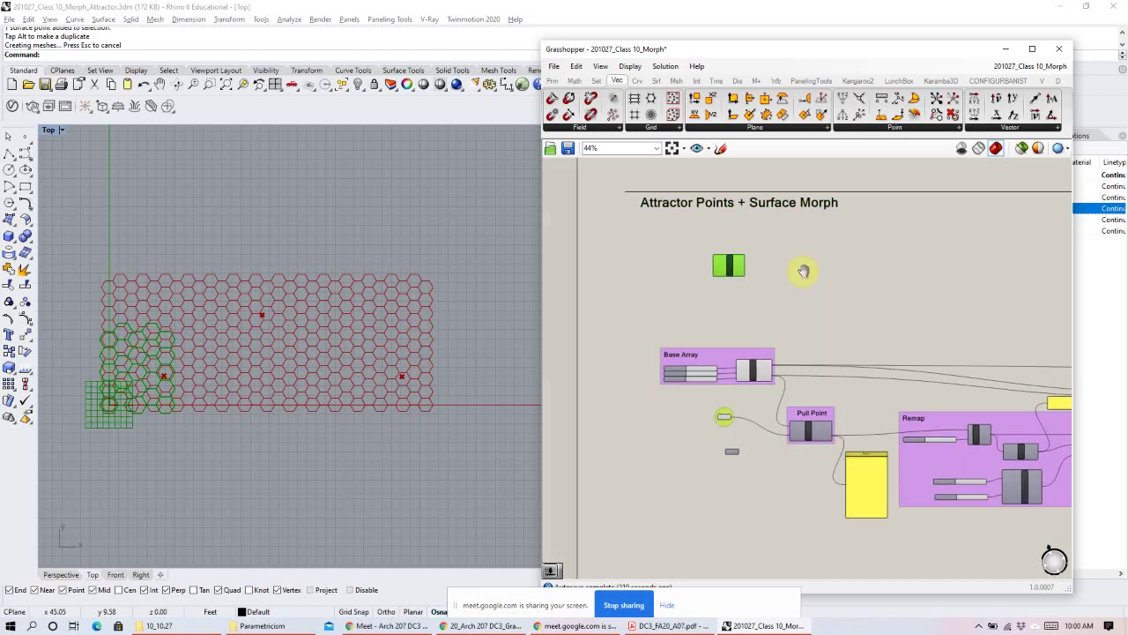
{"action": "right_click_drag", "start_coordinate": [799, 342], "coordinate": [792, 356]}
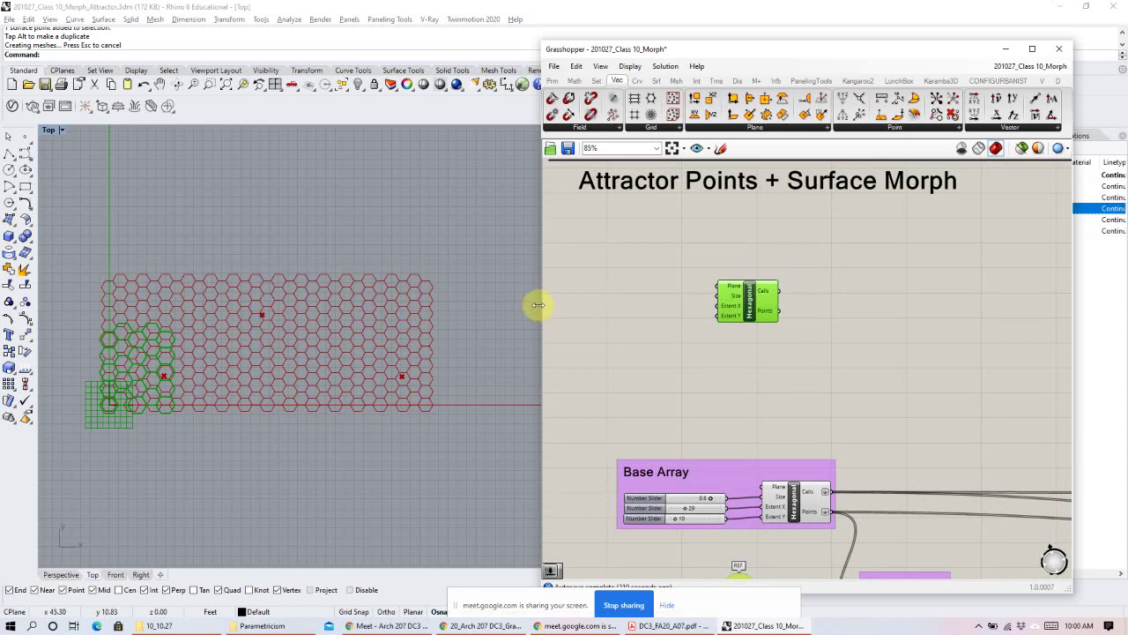
Widen the Grasshopper window and shift the unconnected Hexagonal component slightly within the cleared space.
{"action": "left_click_drag", "start_coordinate": [538, 305], "coordinate": [480, 304]}
{"action": "left_click", "coordinate": [603, 333]}
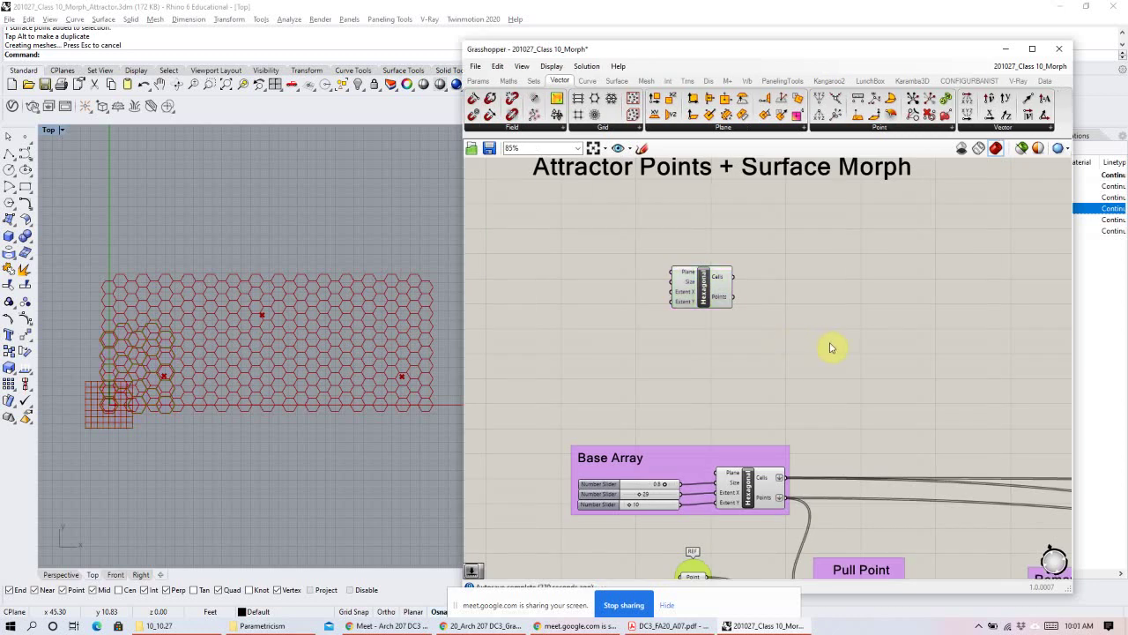
{"action": "left_click_drag", "start_coordinate": [688, 271], "coordinate": [666, 280]}
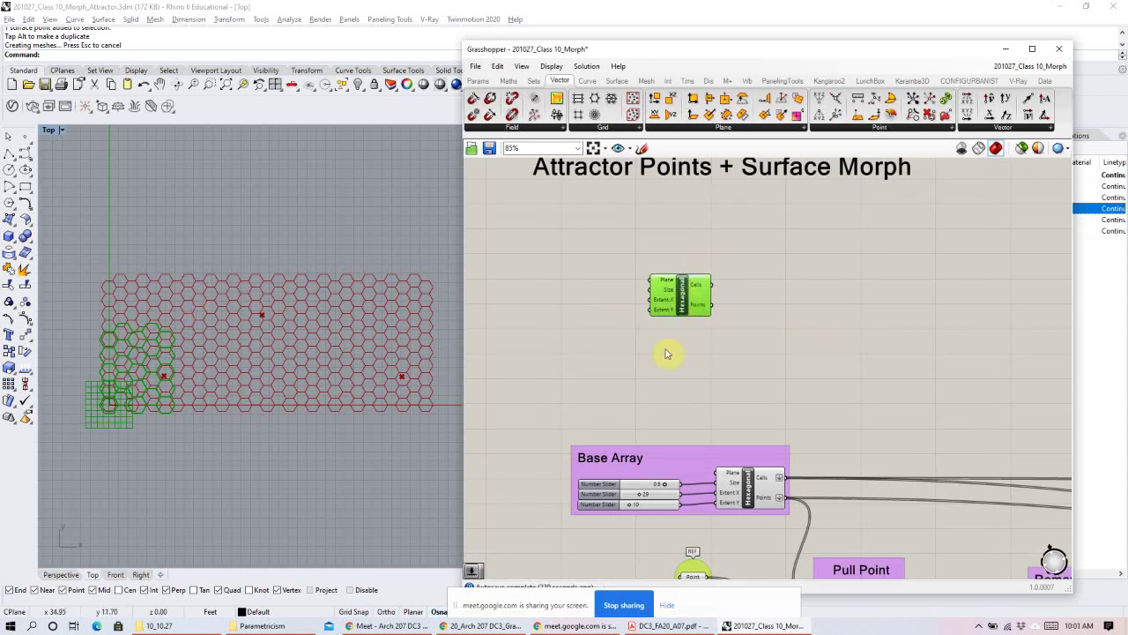
Turn off the preview of the Base Array's Hexagonal grid and examine the unconnected Hexagonal component's default grid and inputs.
{"action": "left_click", "coordinate": [804, 436]}
{"action": "left_click_drag", "start_coordinate": [804, 435], "coordinate": [701, 513]}
{"action": "right_click", "coordinate": [751, 485]}
{"action": "left_click", "coordinate": [771, 413]}
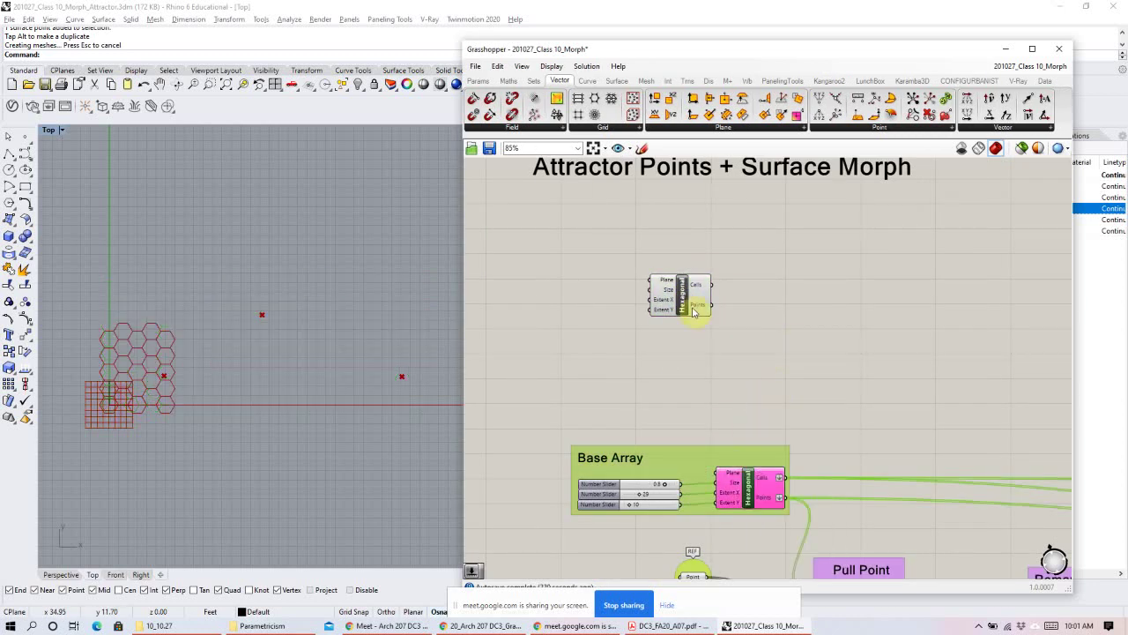
{"action": "scroll", "coordinate": [136, 378], "scroll_direction": "up", "scroll_amount": 3}
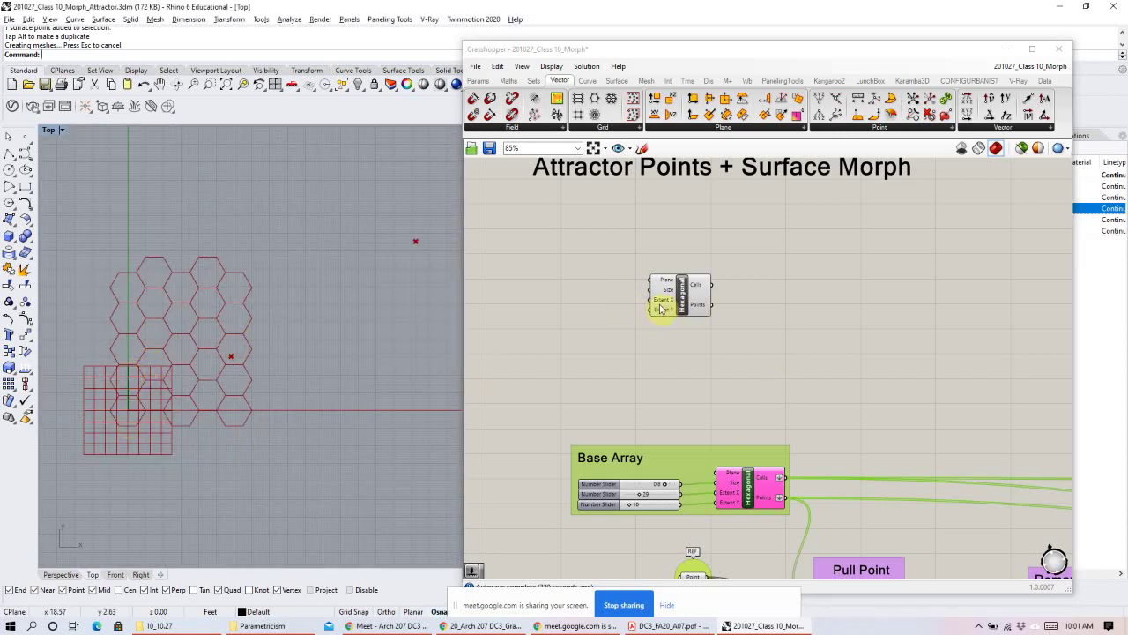
{"action": "mouse_move", "coordinate": [661, 302]}
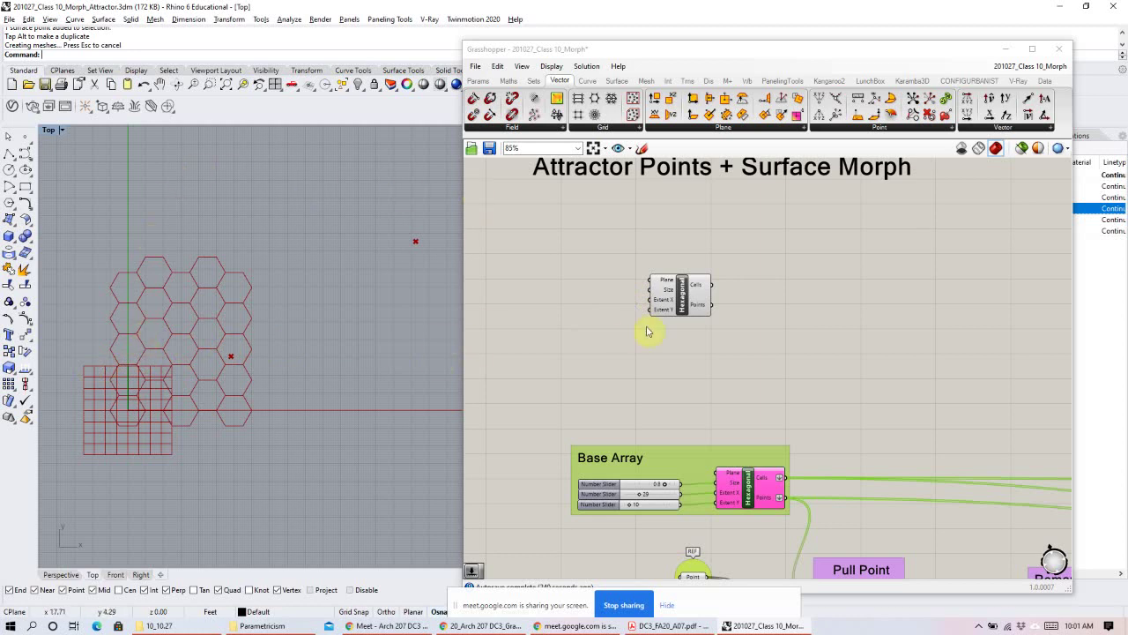
Add a number slider connected to the Size input of the new Hexagonal grid and set it to 0.7.
{"action": "scroll", "coordinate": [608, 274], "scroll_direction": "up", "scroll_amount": 2}
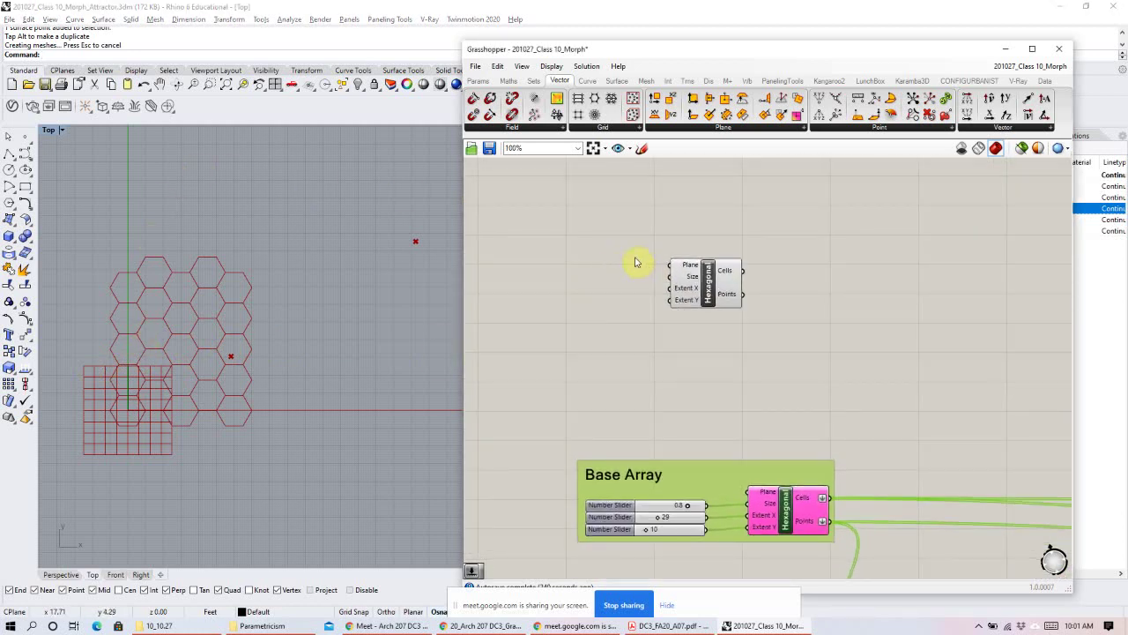
{"action": "double_click", "coordinate": [586, 263]}
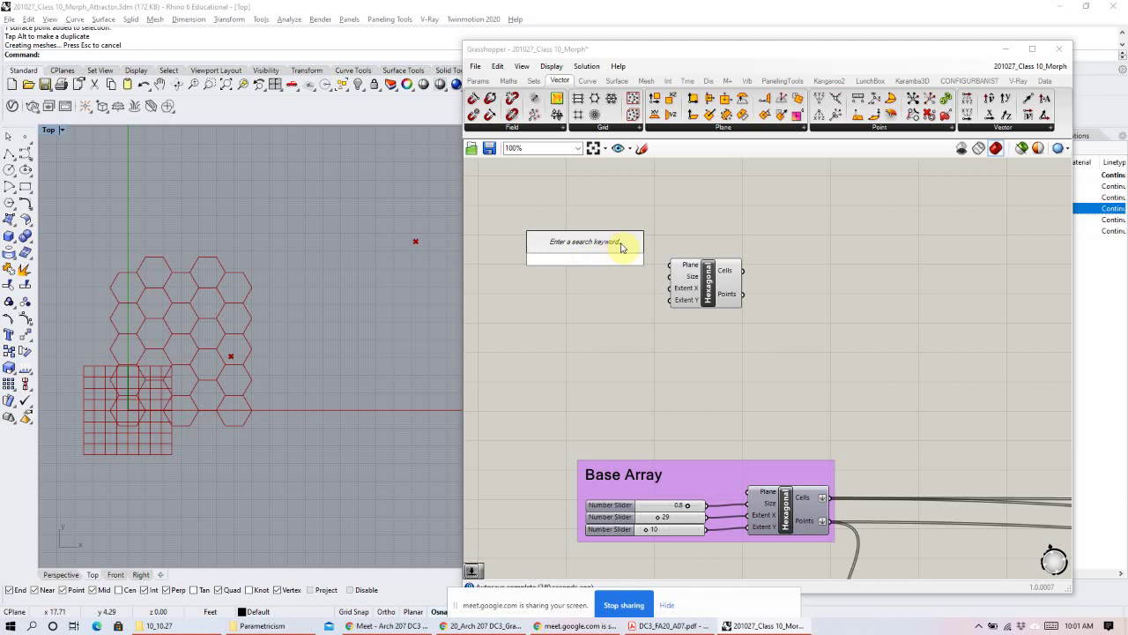
{"action": "type", "text": "8"}
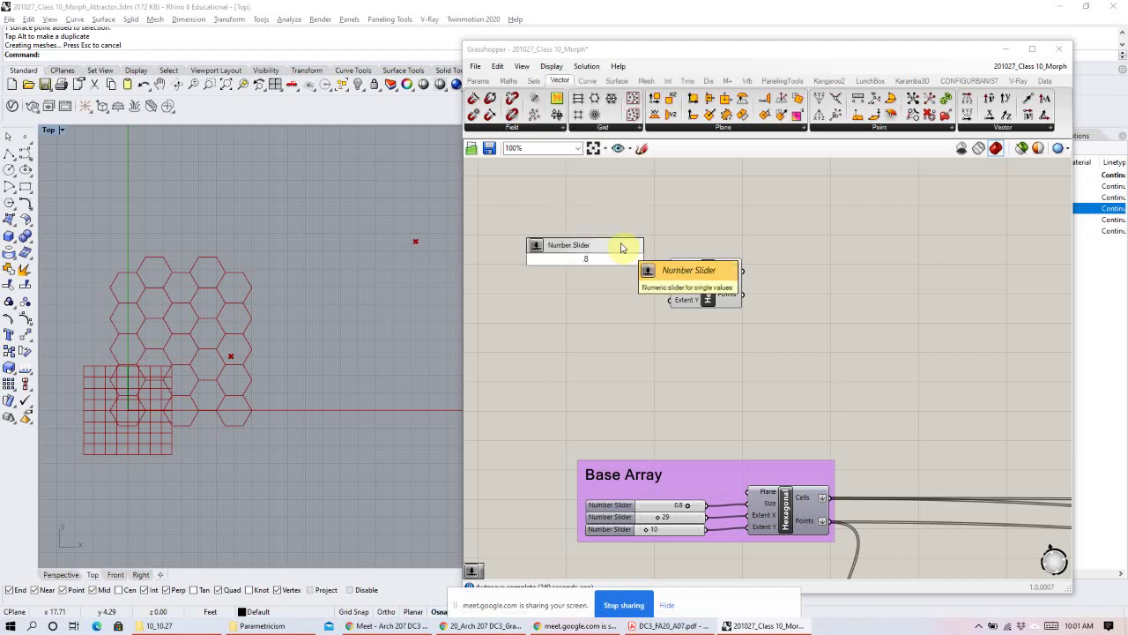
{"action": "key", "text": "Return"}
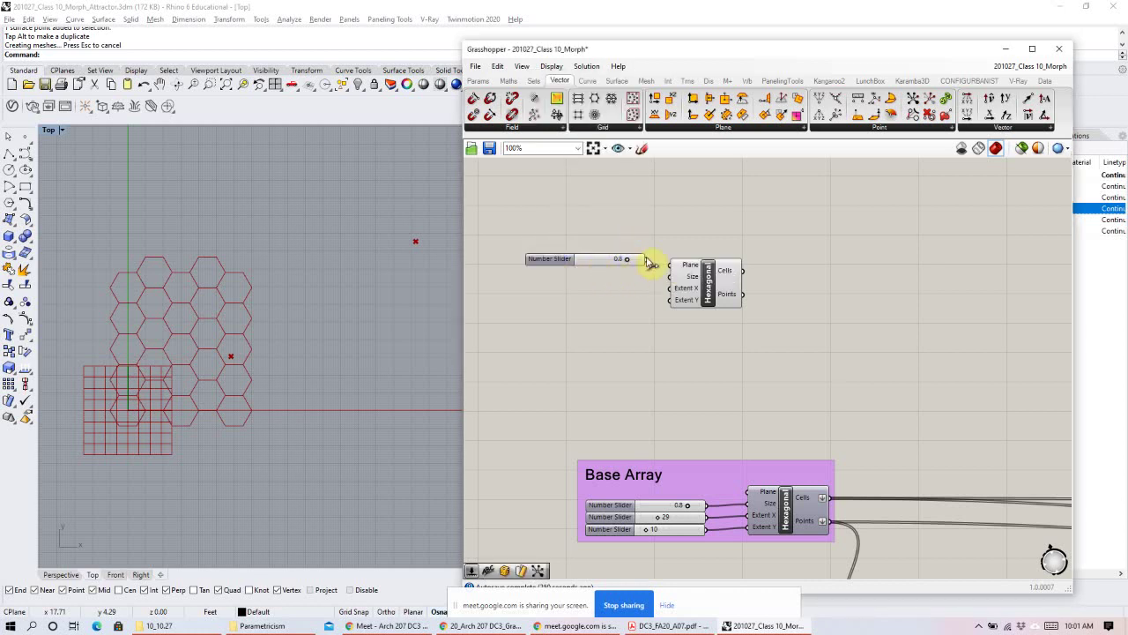
{"action": "left_click_drag", "start_coordinate": [672, 278], "coordinate": [670, 277]}
{"action": "left_click_drag", "start_coordinate": [596, 259], "coordinate": [597, 278]}
{"action": "left_click", "coordinate": [604, 348]}
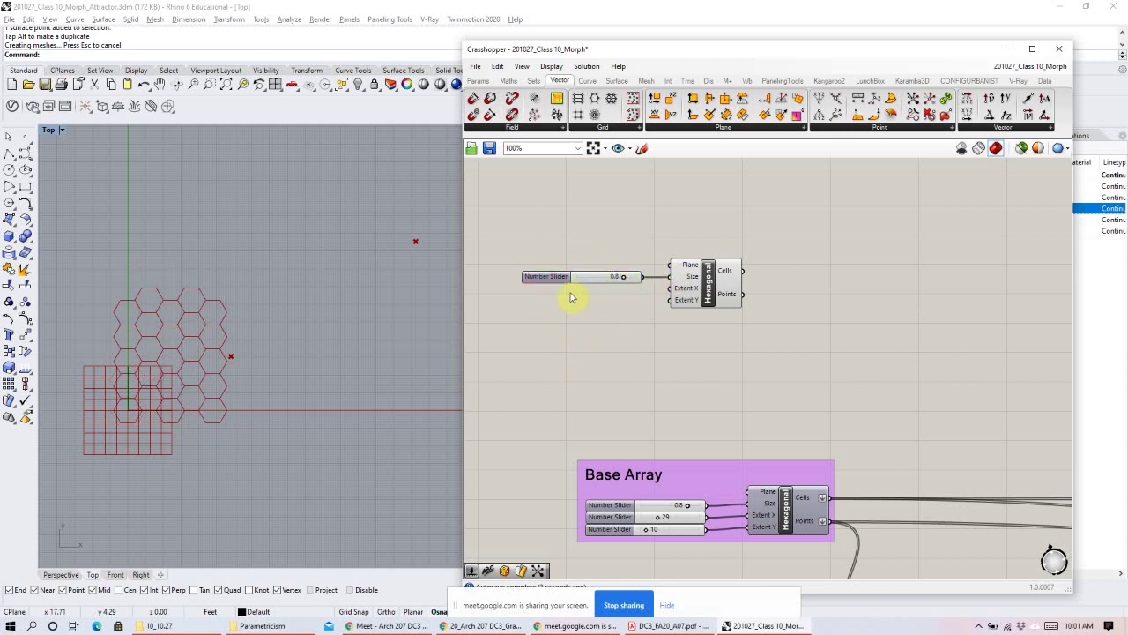
{"action": "mouse_move", "coordinate": [623, 280]}
{"action": "left_mouse_down"}
{"action": "mouse_move", "coordinate": [605, 282]}
{"action": "mouse_move", "coordinate": [633, 282]}
{"action": "mouse_move", "coordinate": [617, 282]}
{"action": "left_mouse_up"}
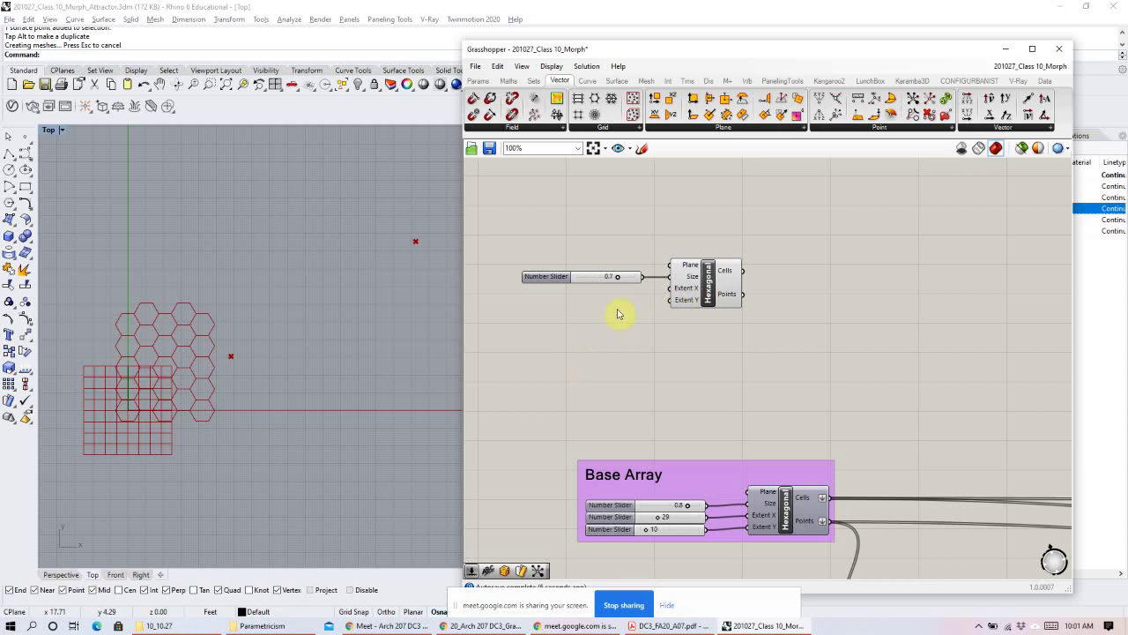
Add a number slider with value 30 and connect it to the Hexagonal grid's Extent X input.
{"action": "scroll", "coordinate": [235, 373], "scroll_direction": "down", "scroll_amount": 4}
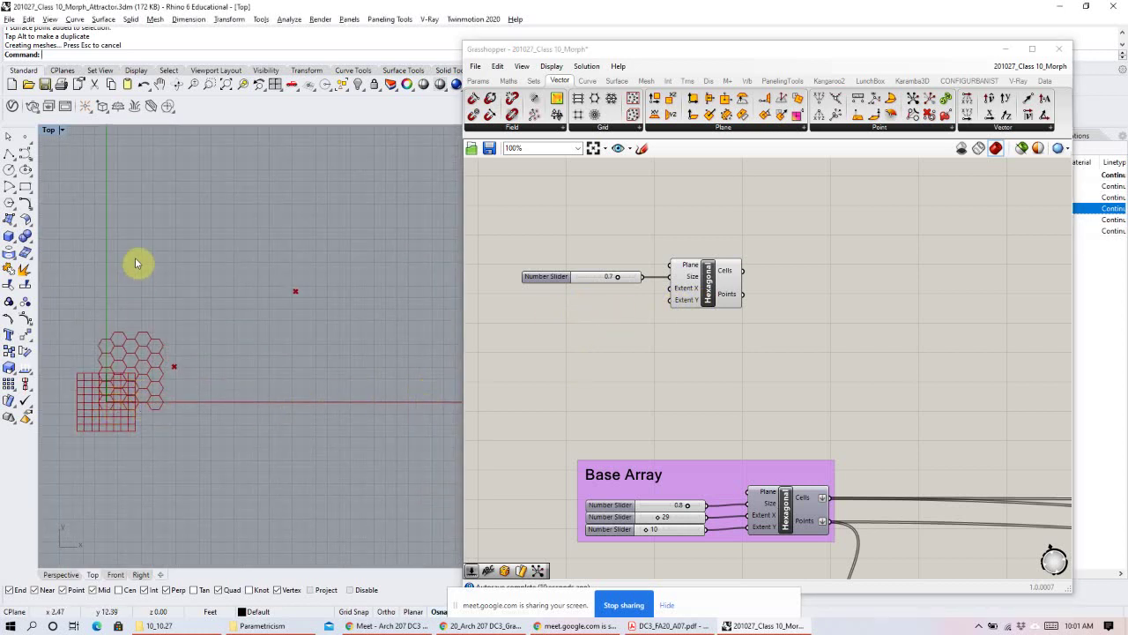
{"action": "double_click", "coordinate": [651, 306]}
{"action": "type", "text": "3"}
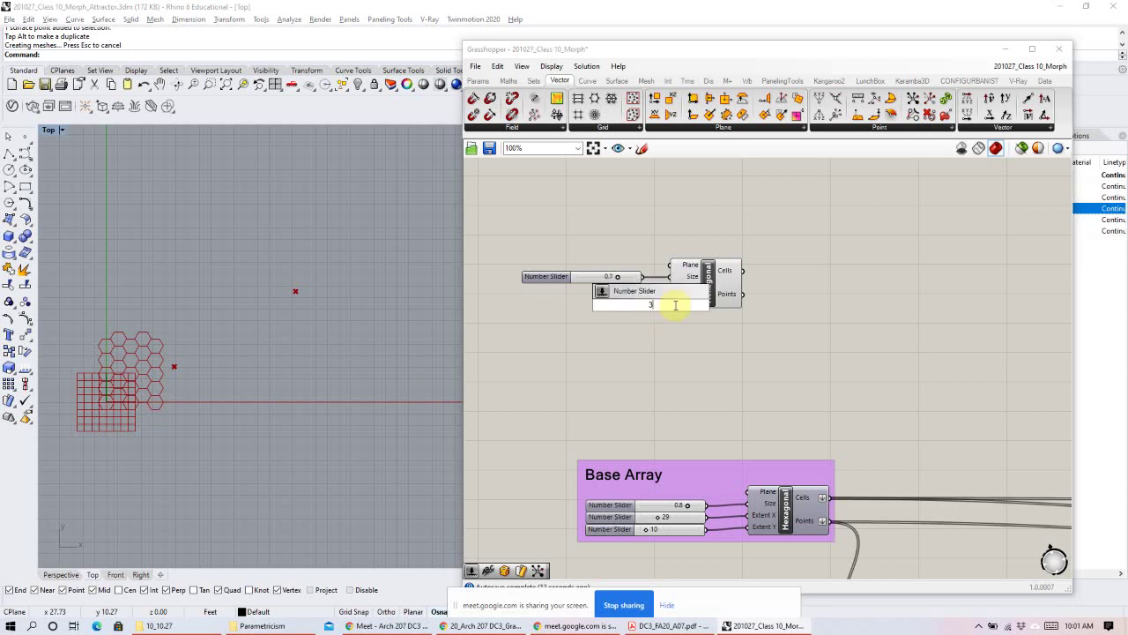
{"action": "key", "text": "Return"}
{"action": "left_click_drag", "start_coordinate": [675, 313], "coordinate": [671, 289]}
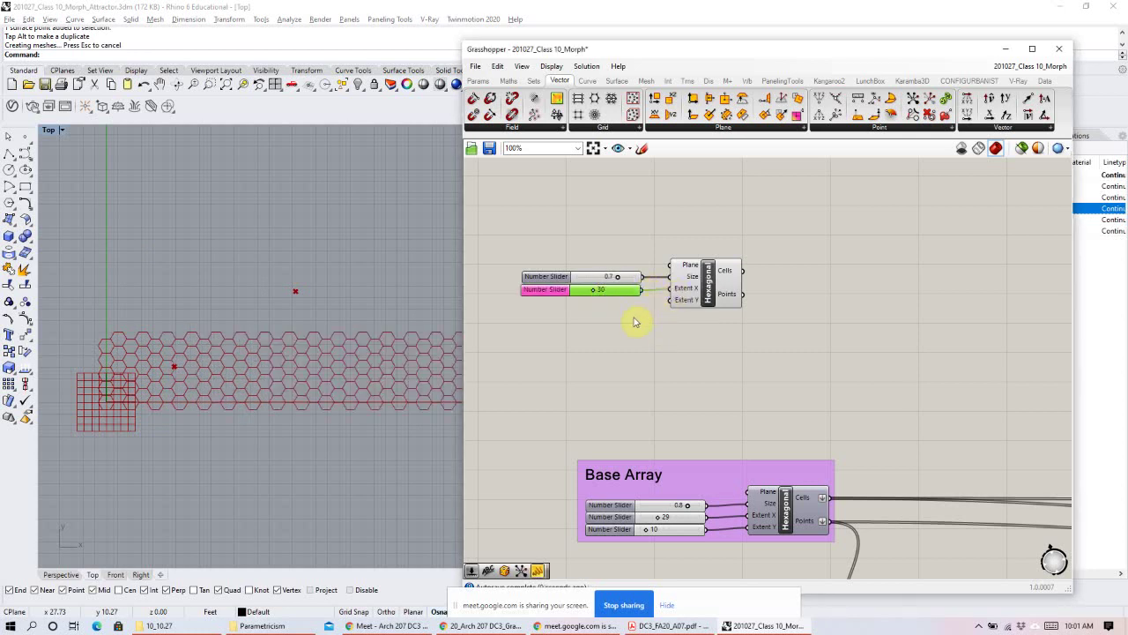
{"action": "left_click", "coordinate": [617, 334]}
Add a number slider with value 12, connect it to the Extent Y input, and line it up beneath the other two sliders.
{"action": "double_click", "coordinate": [573, 335]}
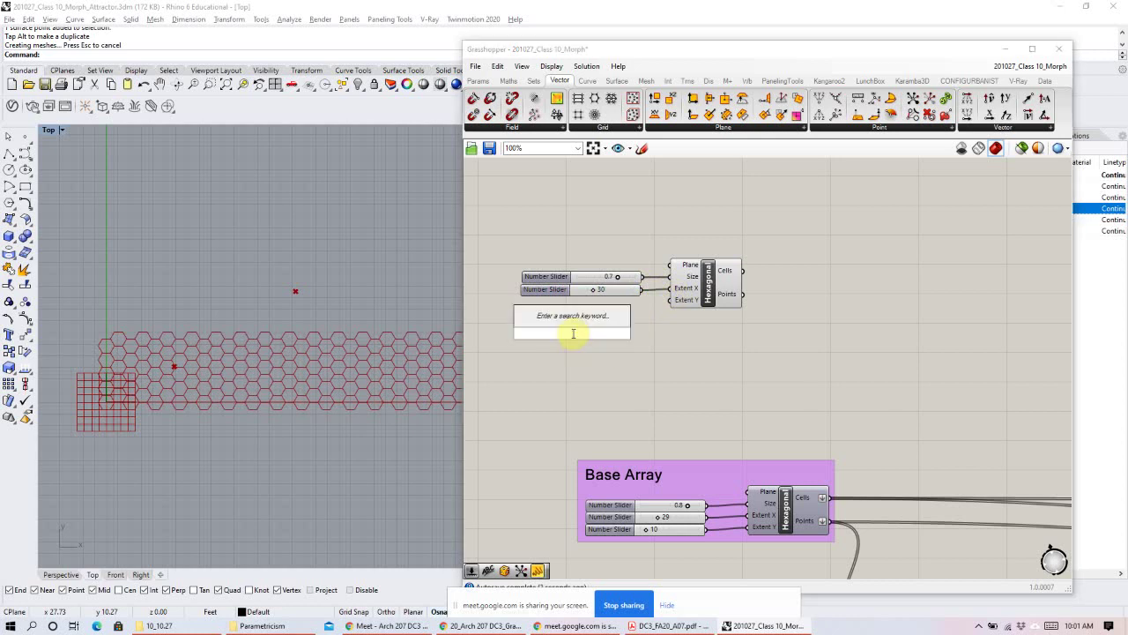
{"action": "type", "text": "num"}
{"action": "key", "text": "Return"}
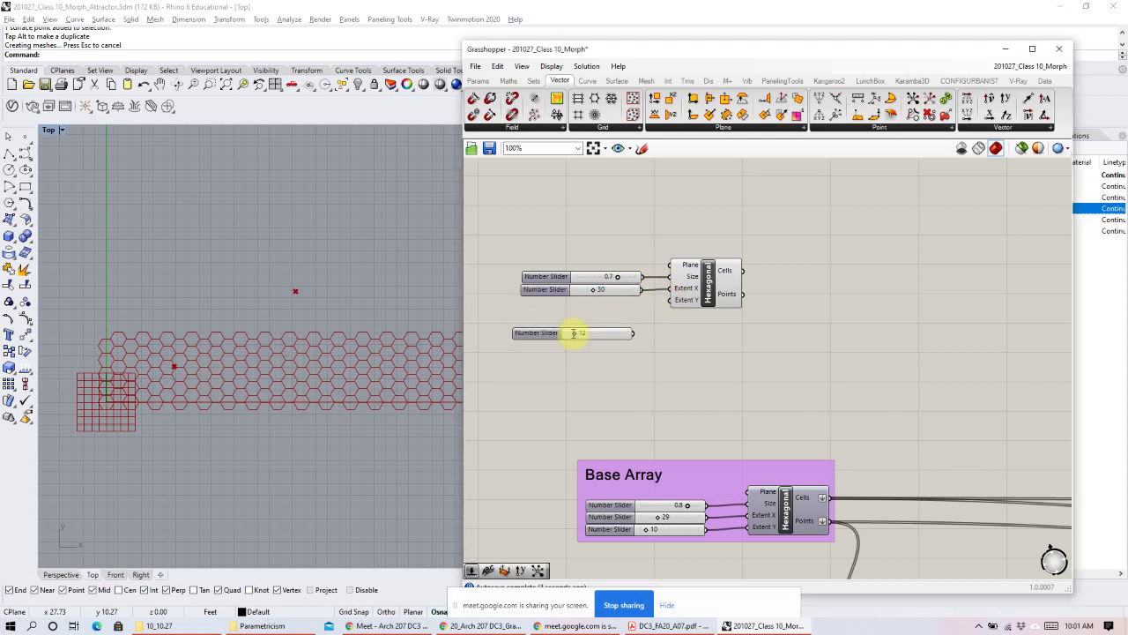
{"action": "left_click_drag", "start_coordinate": [667, 310], "coordinate": [670, 299]}
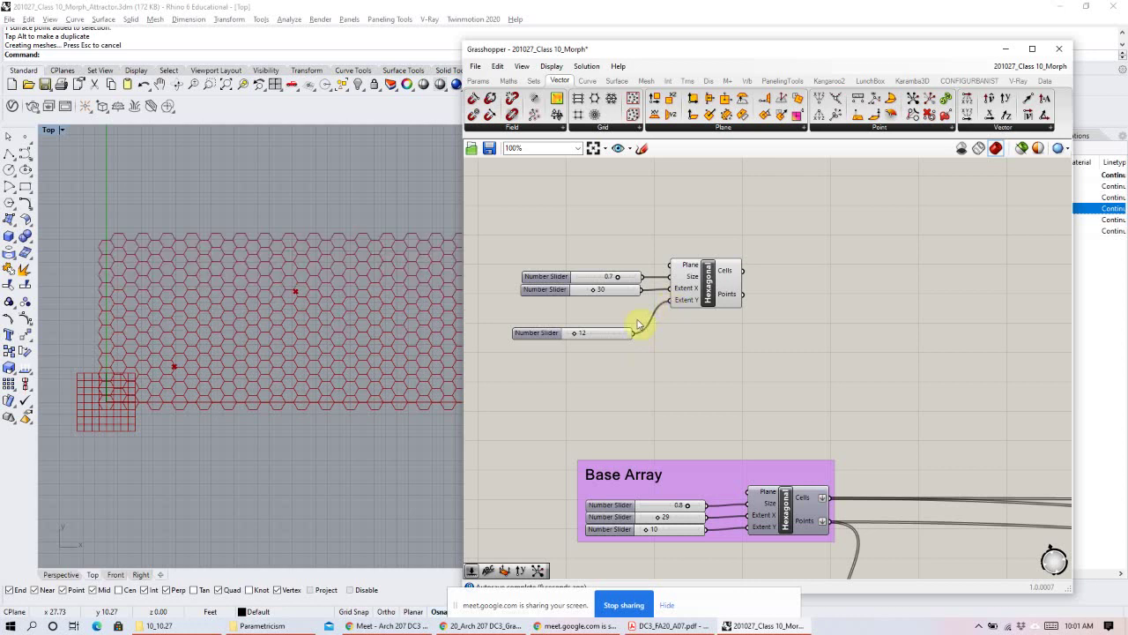
{"action": "left_click_drag", "start_coordinate": [608, 337], "coordinate": [585, 307]}
{"action": "left_click", "coordinate": [708, 297]}
{"action": "left_click_drag", "start_coordinate": [839, 242], "coordinate": [569, 323]}
{"action": "left_click", "coordinate": [789, 301]}
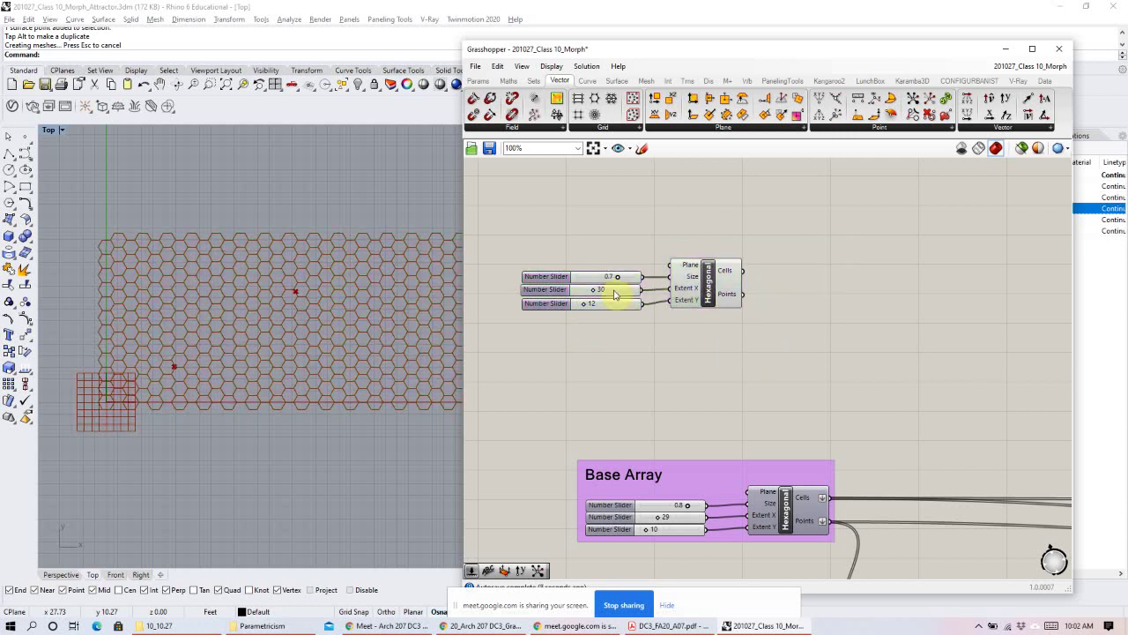
{"action": "scroll", "coordinate": [97, 323], "scroll_direction": "down", "scroll_amount": 3}
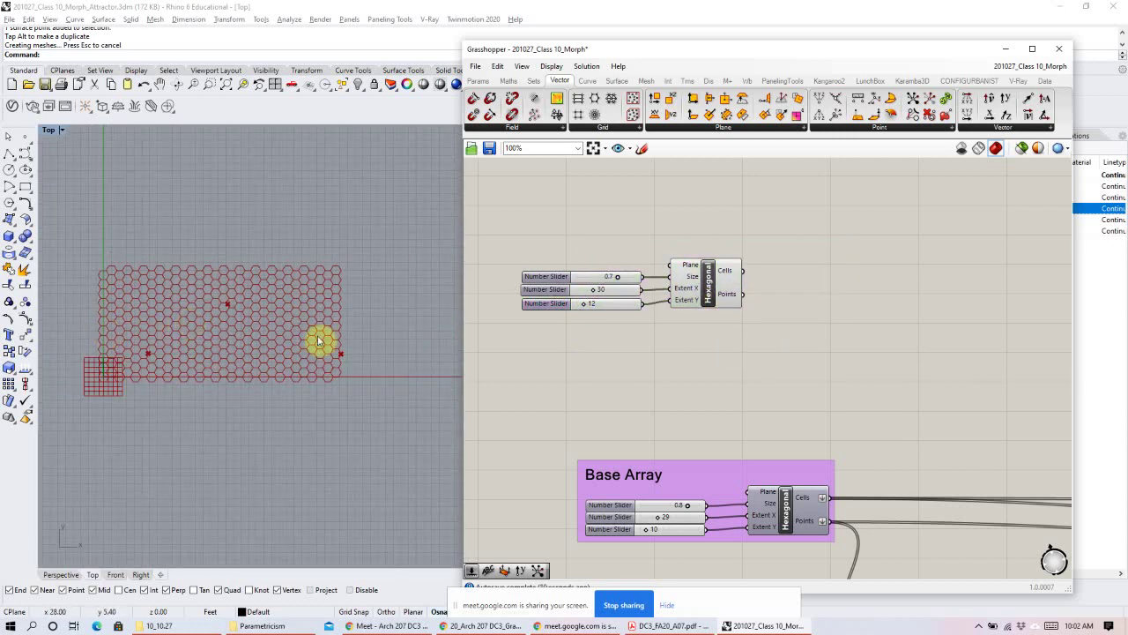
Add a scribble reading "Base Array" above the new number sliders.
{"action": "double_click", "coordinate": [614, 213]}
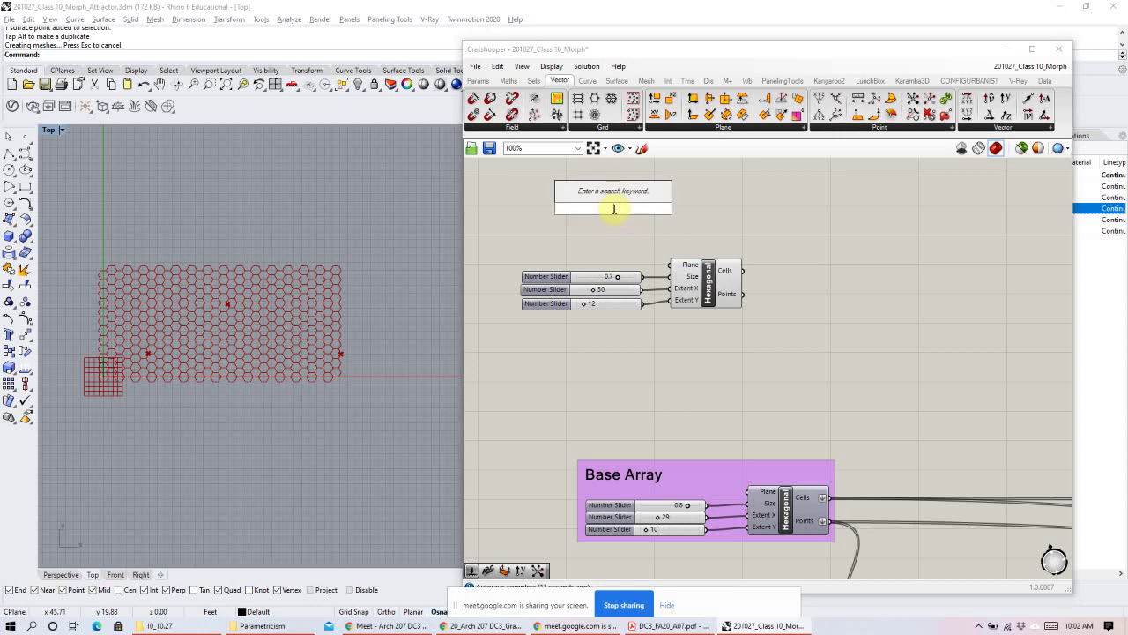
{"action": "type", "text": "scribble"}
{"action": "left_click", "coordinate": [600, 208]}
{"action": "left_click_drag", "start_coordinate": [600, 208], "coordinate": [586, 226]}
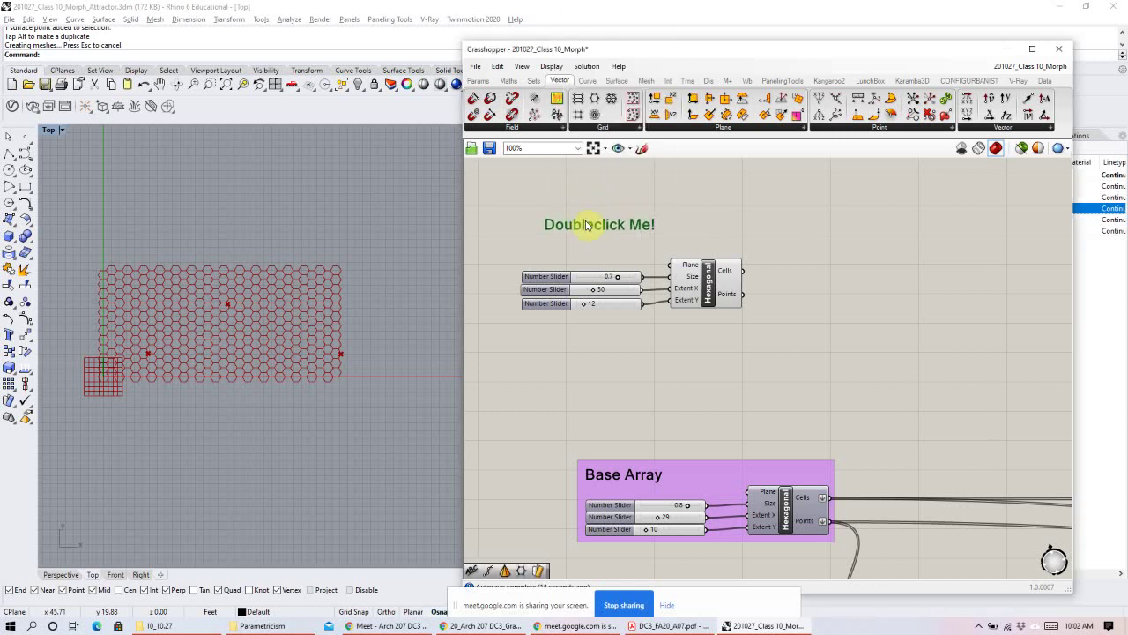
{"action": "double_click", "coordinate": [584, 228]}
{"action": "key", "text": "ctrl+a"}
{"action": "type", "text": "B"}
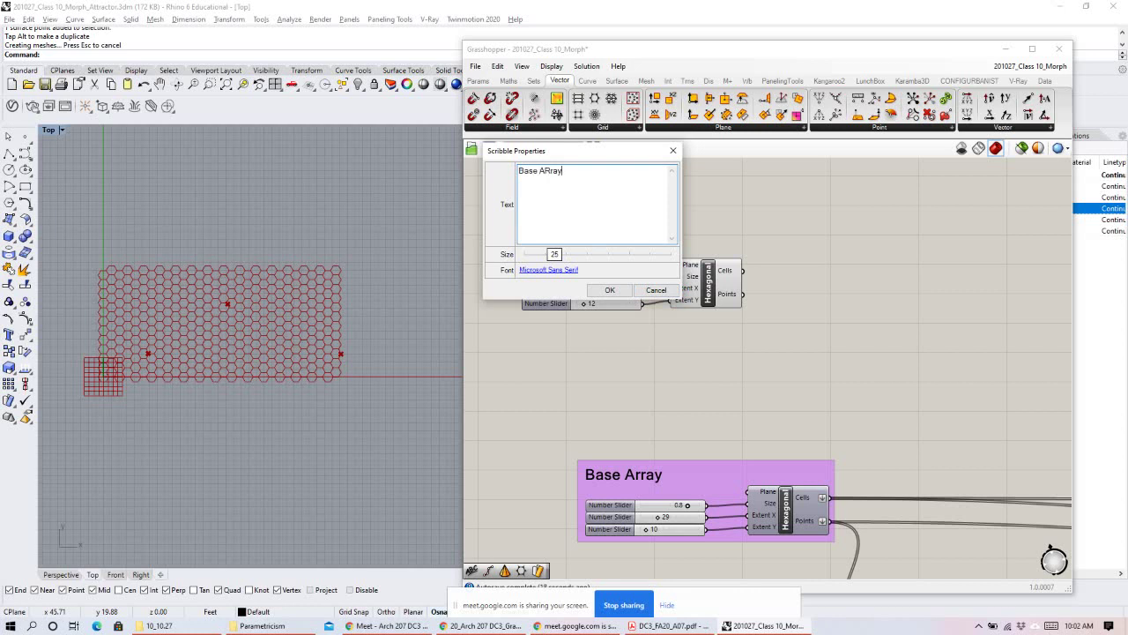
{"action": "left_click", "coordinate": [608, 290]}
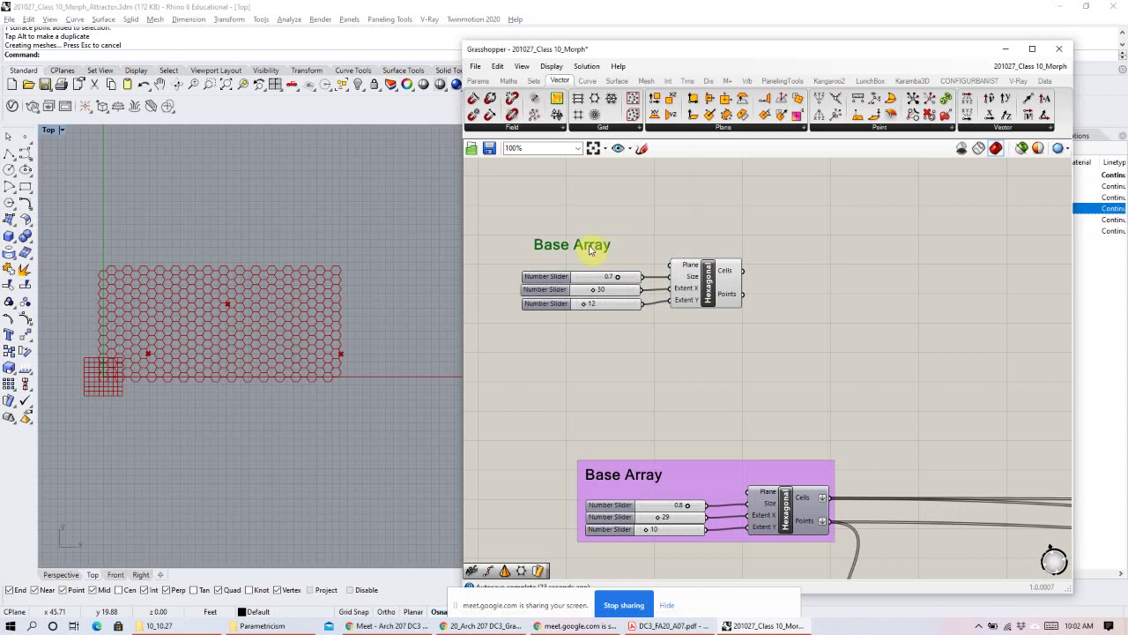
Group the Base Array scribble, the three sliders and the Hexagonal grid component.
{"action": "left_click_drag", "start_coordinate": [766, 236], "coordinate": [534, 344]}
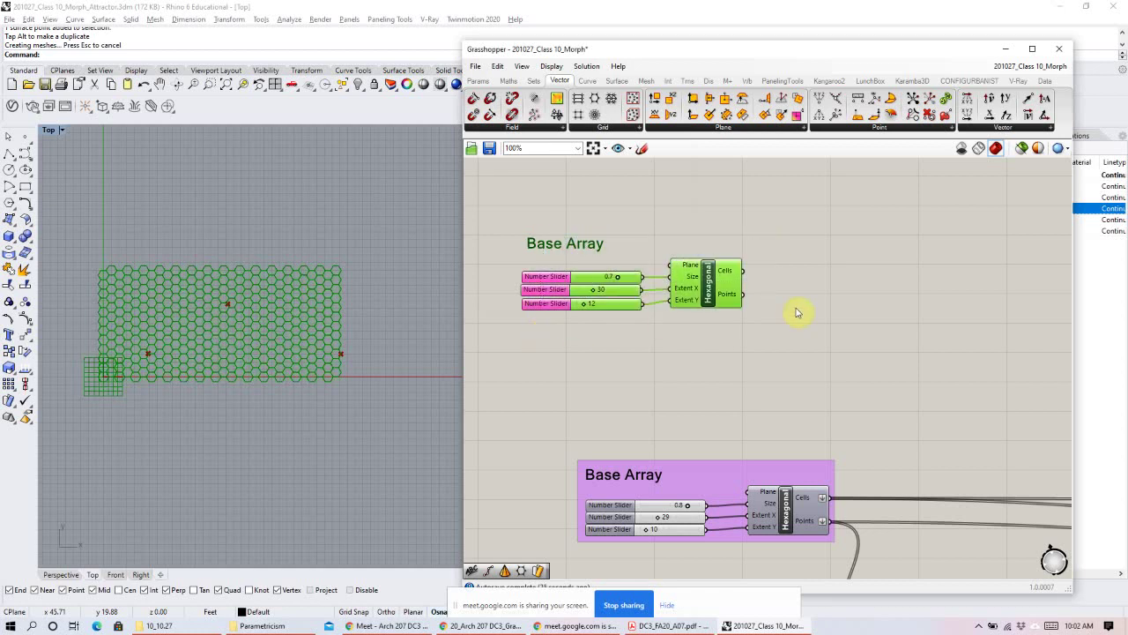
{"action": "key", "text": "ctrl+g"}
{"action": "left_click", "coordinate": [827, 297]}
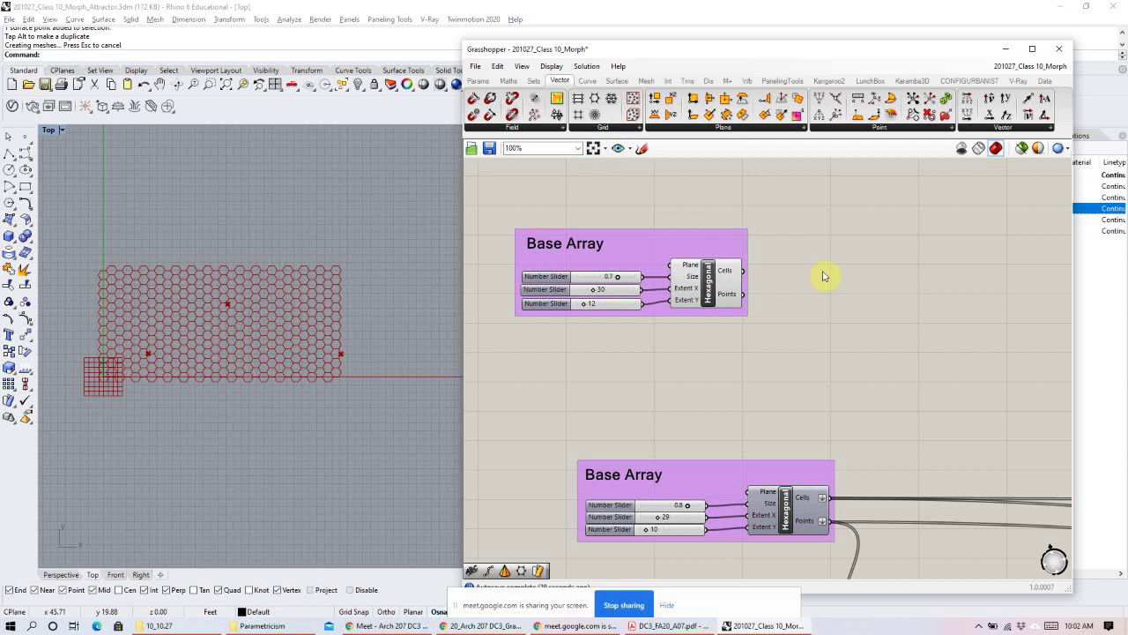
Add a Panel beside the new Base Array group and connect the Hexagonal grid's Cells output to it.
{"action": "double_click", "coordinate": [823, 276]}
{"action": "type", "text": "pane"}
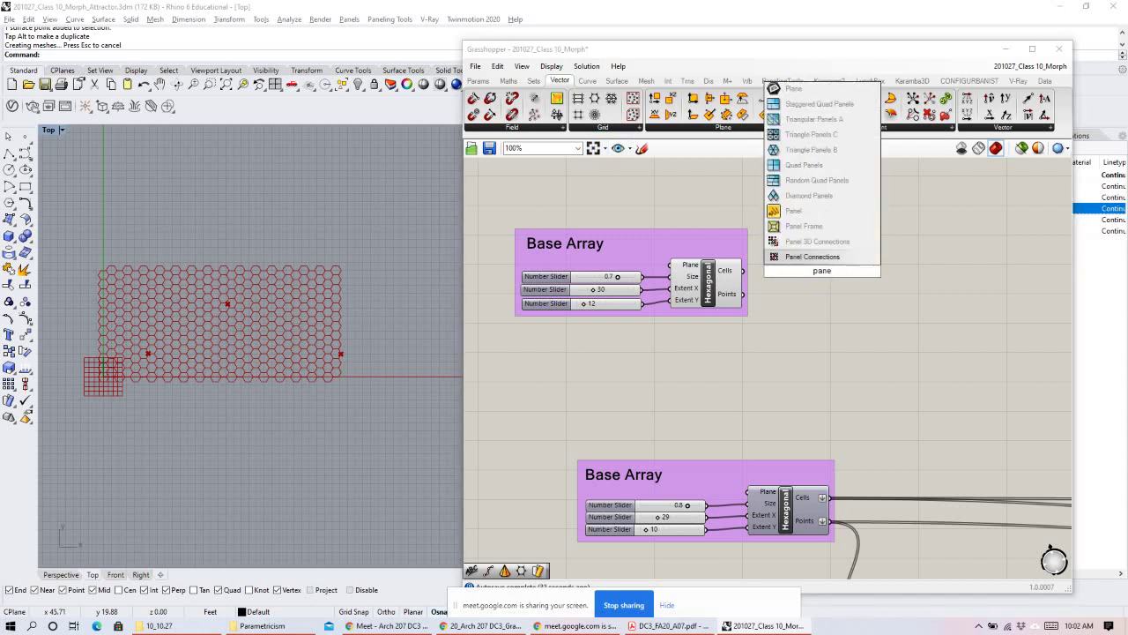
{"action": "left_click", "coordinate": [807, 211]}
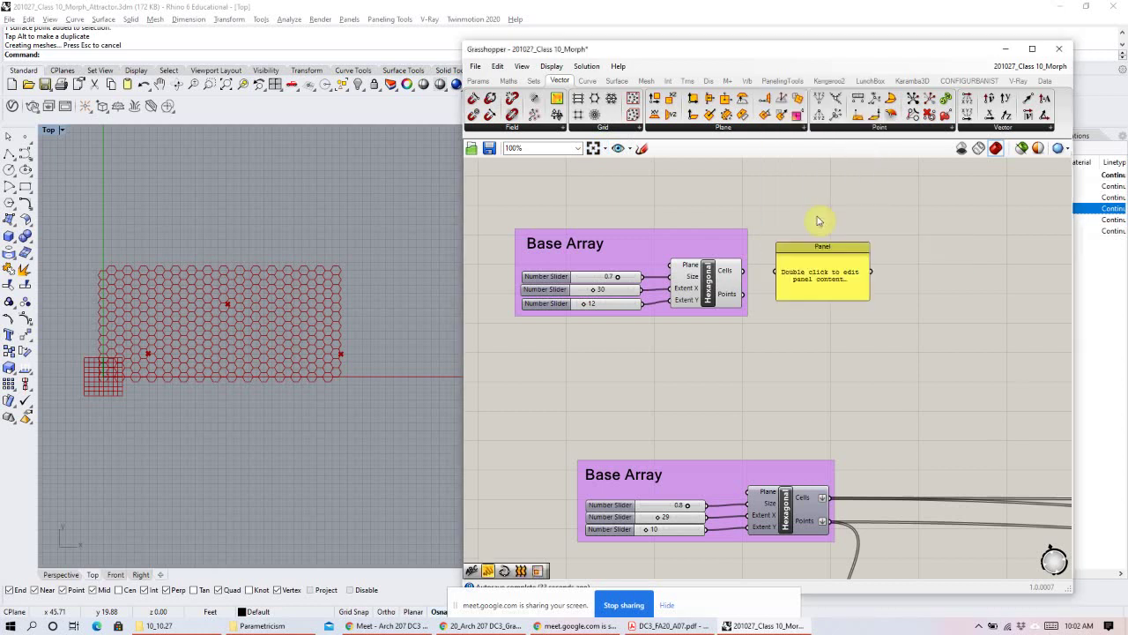
{"action": "left_click", "coordinate": [733, 277]}
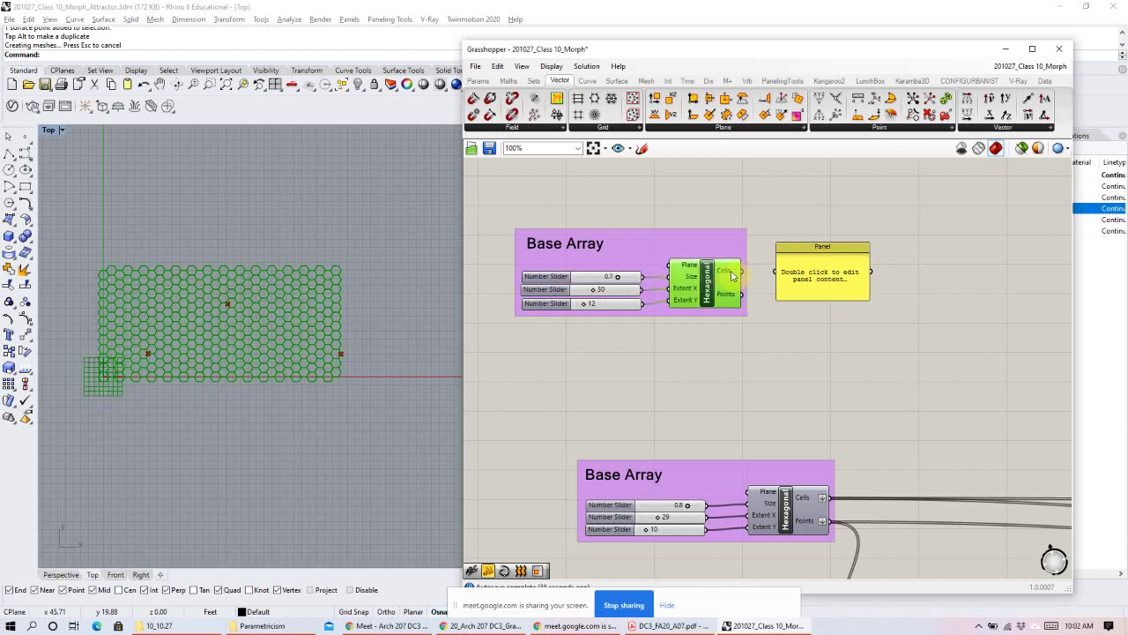
{"action": "left_click_drag", "start_coordinate": [770, 277], "coordinate": [775, 273]}
Enlarge the panel, move it farther from the group, and feed it from the Hexagonal grid's Points output instead.
{"action": "left_click_drag", "start_coordinate": [853, 300], "coordinate": [889, 403]}
{"action": "left_click_drag", "start_coordinate": [852, 338], "coordinate": [908, 321]}
{"action": "mouse_move", "coordinate": [952, 191]}
{"action": "left_mouse_down"}
{"action": "mouse_move", "coordinate": [954, 245]}
{"action": "mouse_move", "coordinate": [951, 206]}
{"action": "left_mouse_up"}
{"action": "left_click_drag", "start_coordinate": [742, 293], "coordinate": [861, 285]}
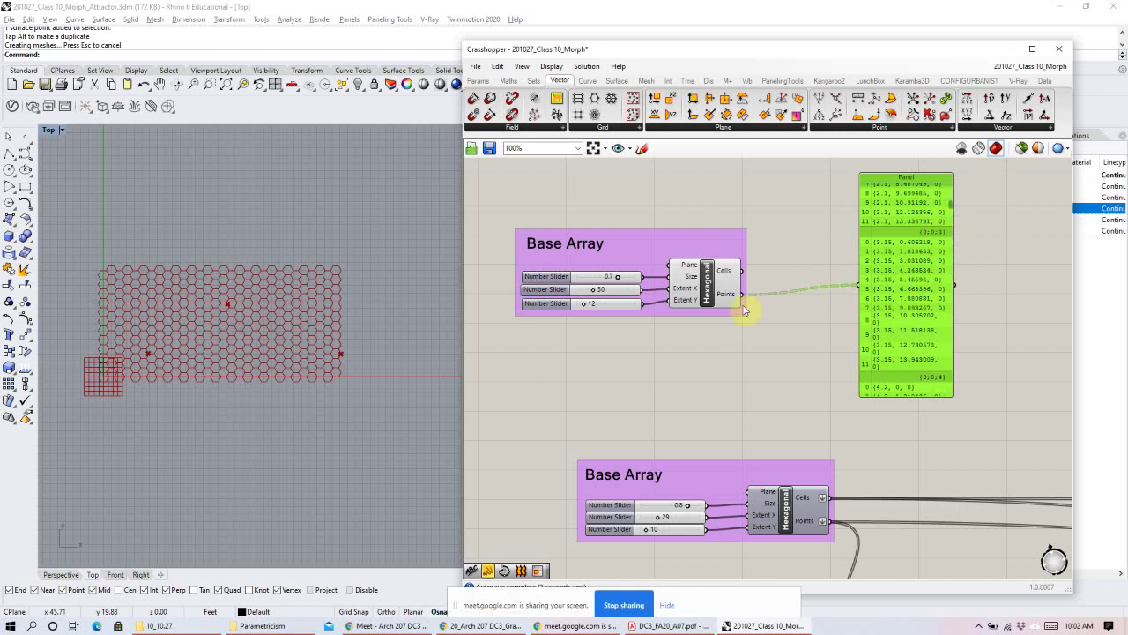
Flatten both the Cells and Points outputs of the new Hexagonal grid.
{"action": "right_click", "coordinate": [731, 273]}
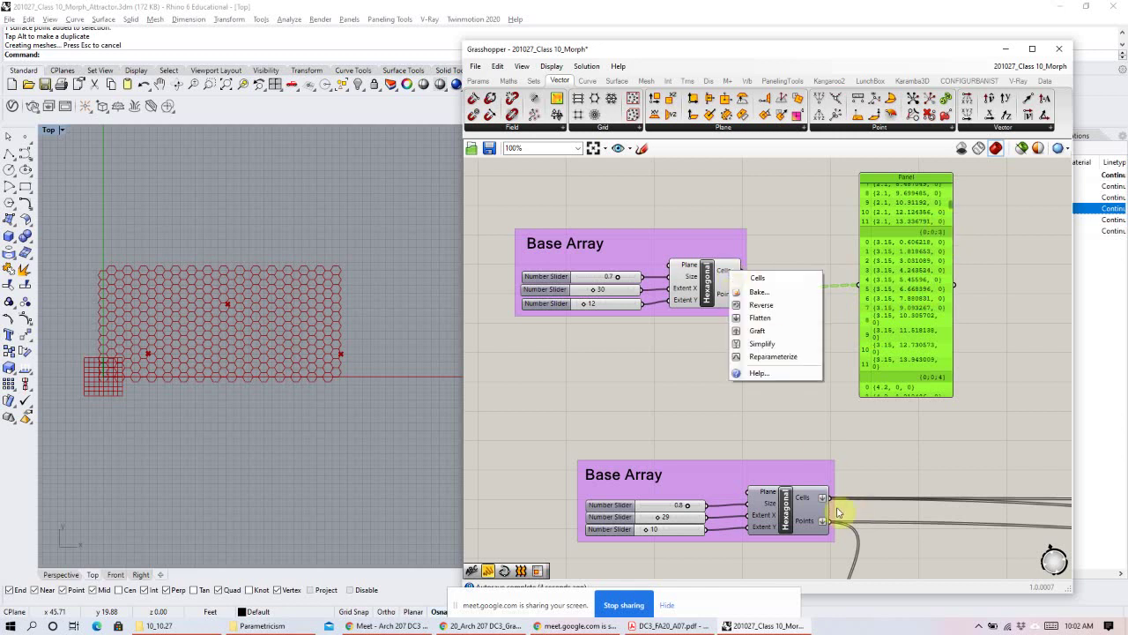
{"action": "right_click", "coordinate": [731, 275]}
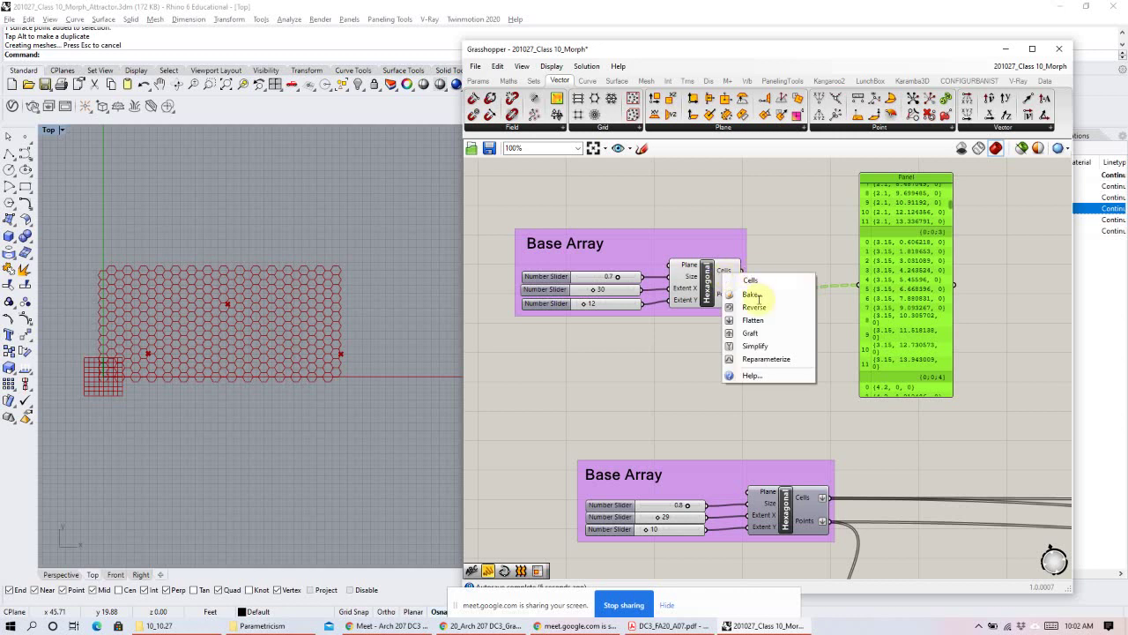
{"action": "left_click", "coordinate": [760, 317]}
{"action": "right_click", "coordinate": [734, 296]}
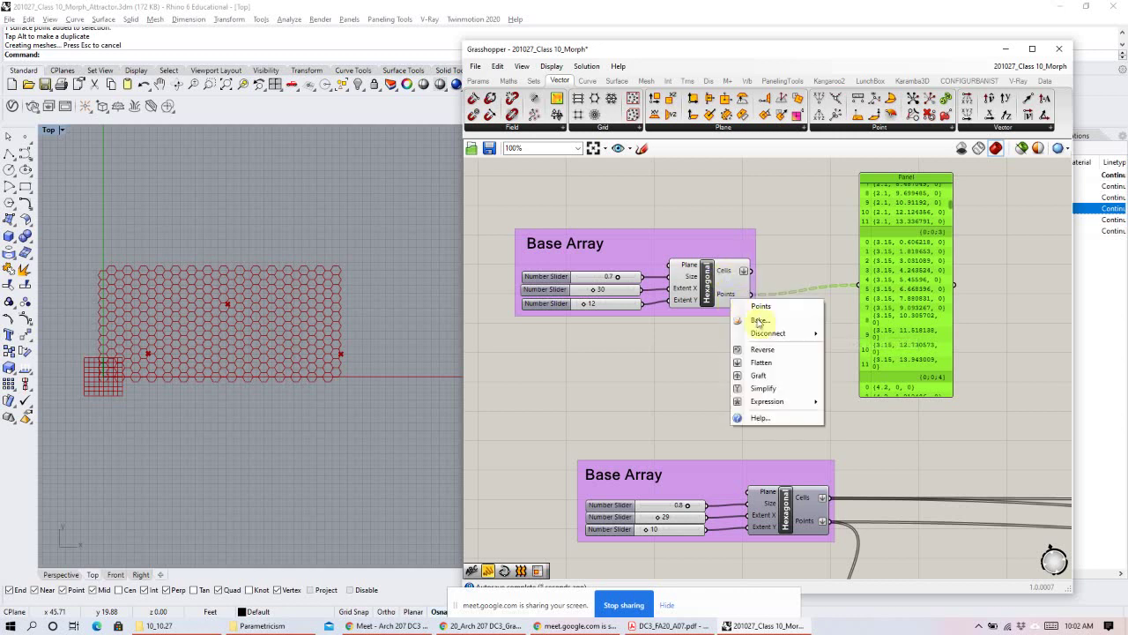
{"action": "left_click", "coordinate": [762, 362]}
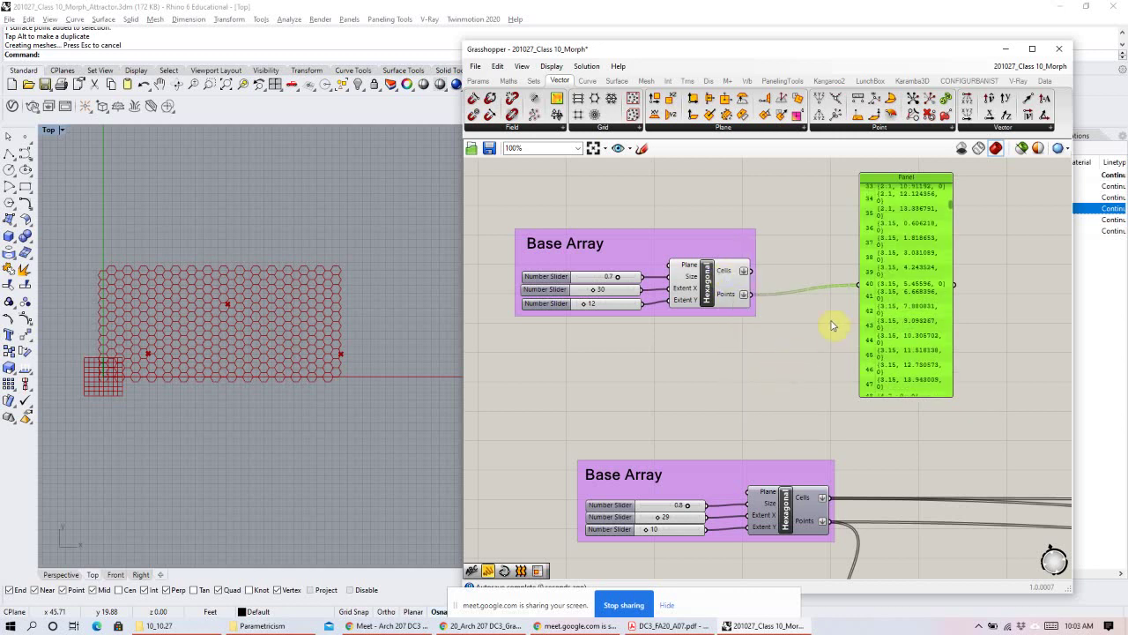
Examine the flattened lists in the panel, switching its source to Cells and back to Points.
{"action": "scroll", "coordinate": [950, 209], "scroll_direction": "down", "scroll_amount": 20}
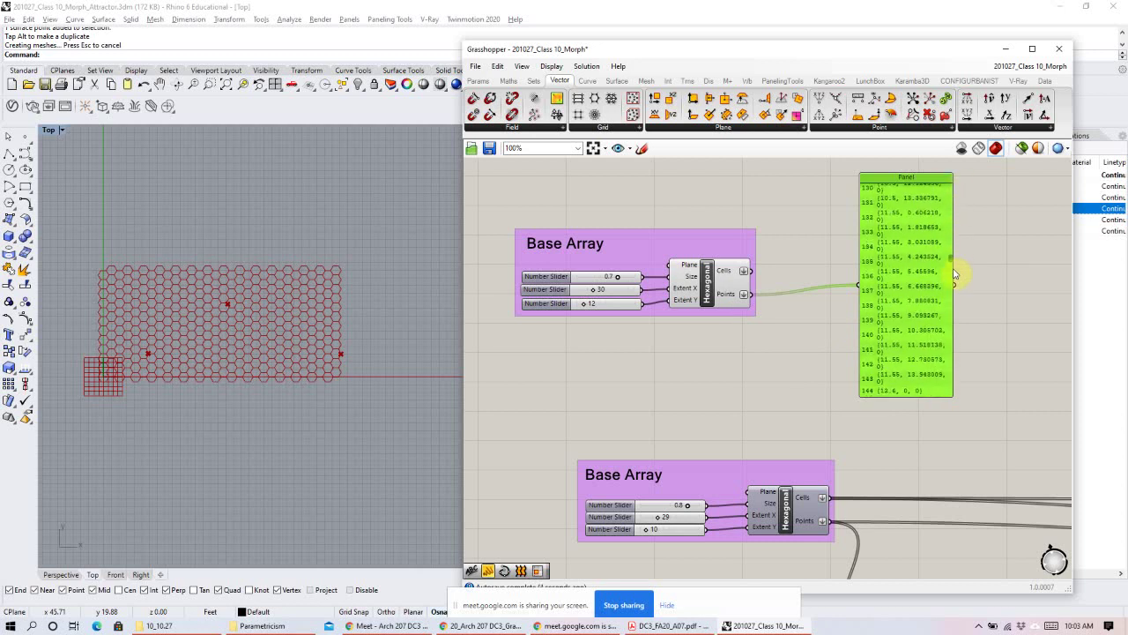
{"action": "scroll", "coordinate": [954, 275], "scroll_direction": "down", "scroll_amount": 6}
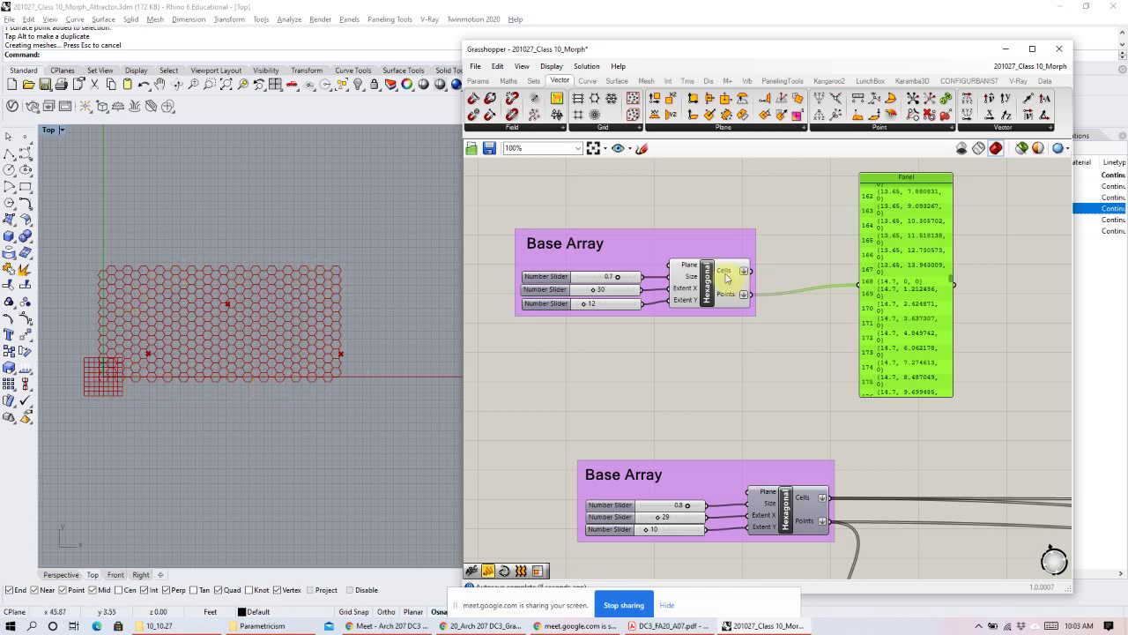
{"action": "left_click_drag", "start_coordinate": [749, 274], "coordinate": [859, 285]}
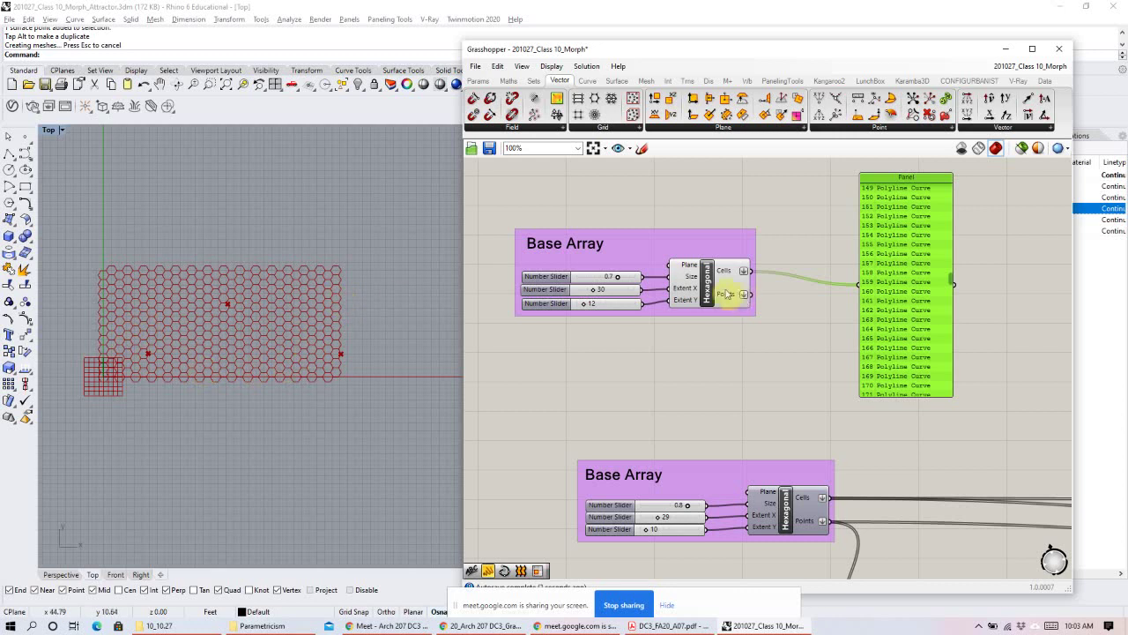
{"action": "left_click_drag", "start_coordinate": [749, 296], "coordinate": [859, 284]}
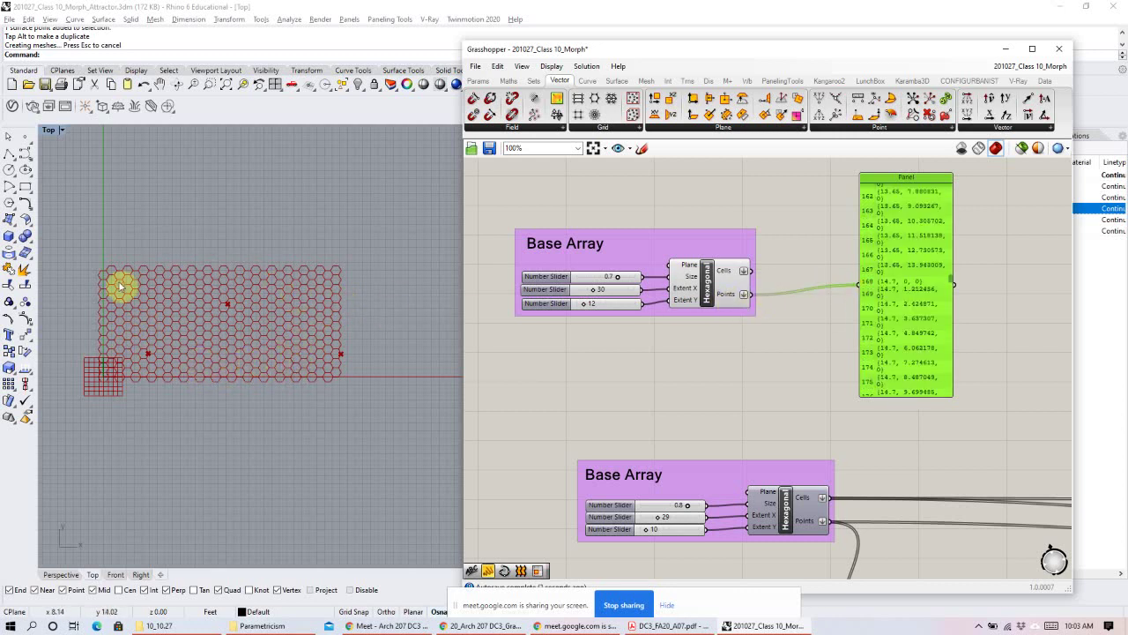
Move the panel farther away from the new Base Array group to free space between them.
{"action": "left_click", "coordinate": [739, 331]}
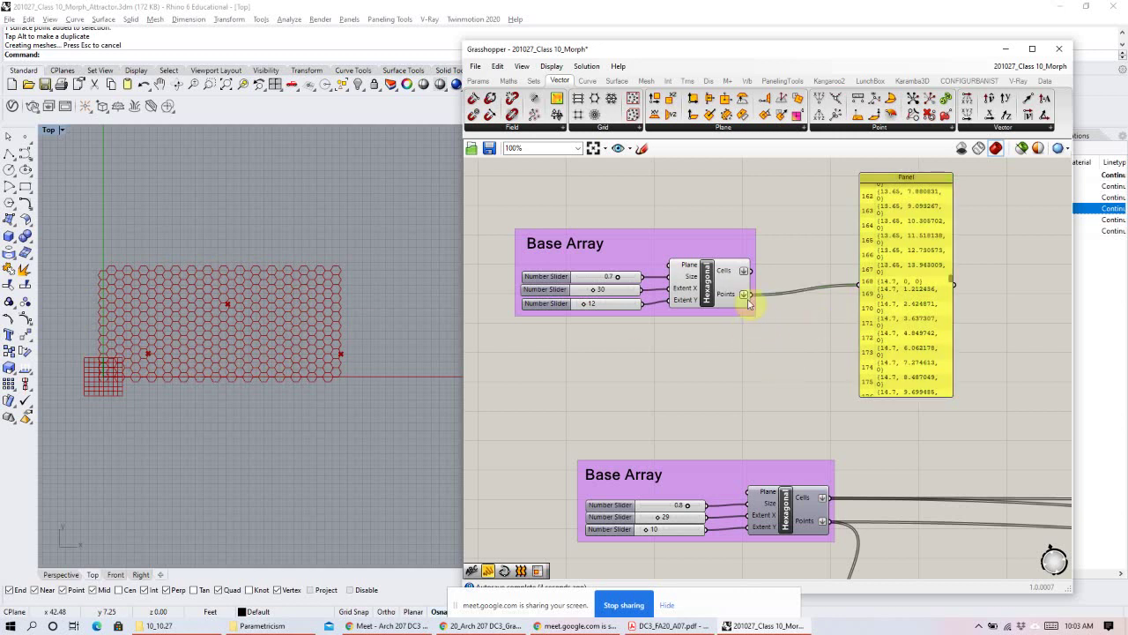
{"action": "right_click_drag", "start_coordinate": [802, 306], "coordinate": [770, 283]}
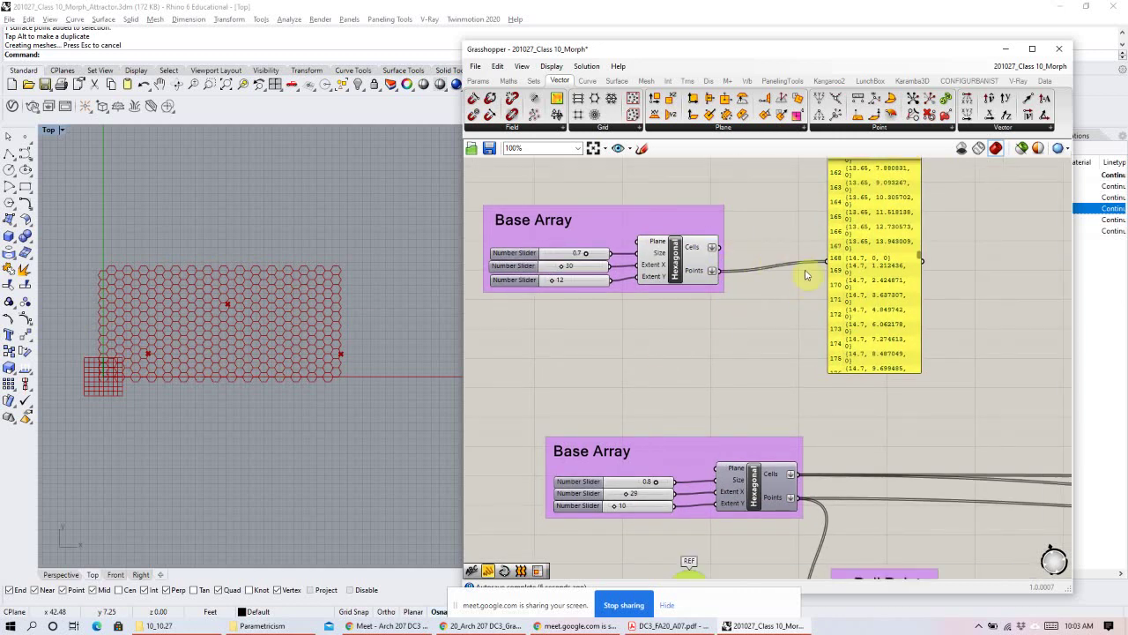
{"action": "left_click_drag", "start_coordinate": [893, 293], "coordinate": [962, 310]}
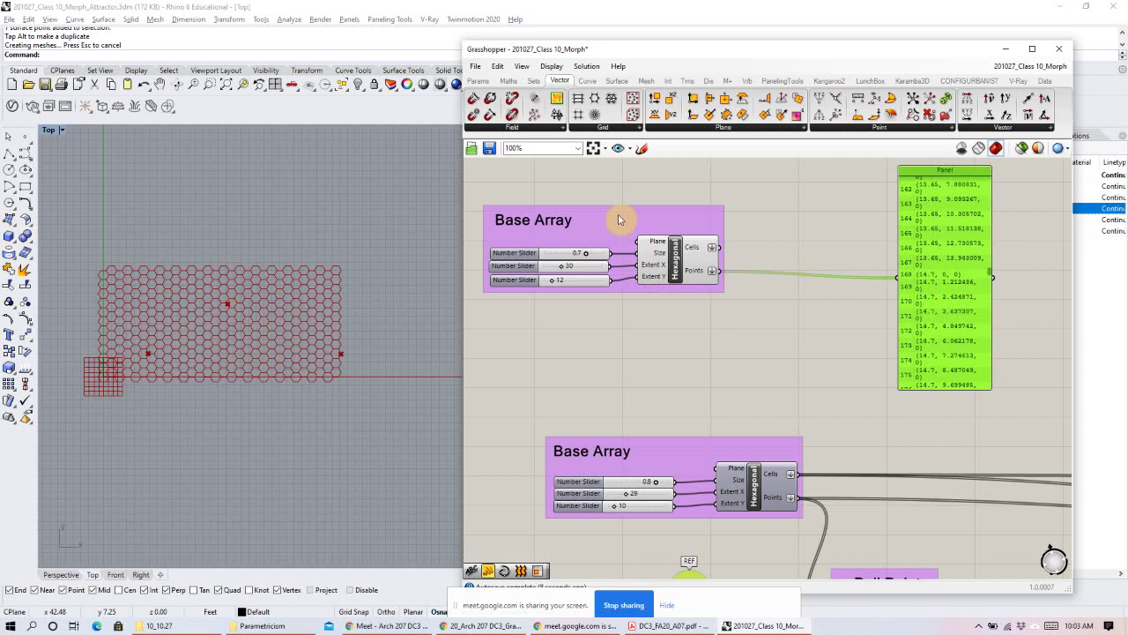
Delete the panel fed by the new Hexagonal grid and shift the new Base Array group slightly upward.
{"action": "scroll", "coordinate": [640, 291], "scroll_direction": "down", "scroll_amount": 3}
{"action": "right_click_drag", "start_coordinate": [711, 358], "coordinate": [724, 298]}
{"action": "scroll", "coordinate": [592, 242], "scroll_direction": "up", "scroll_amount": 3}
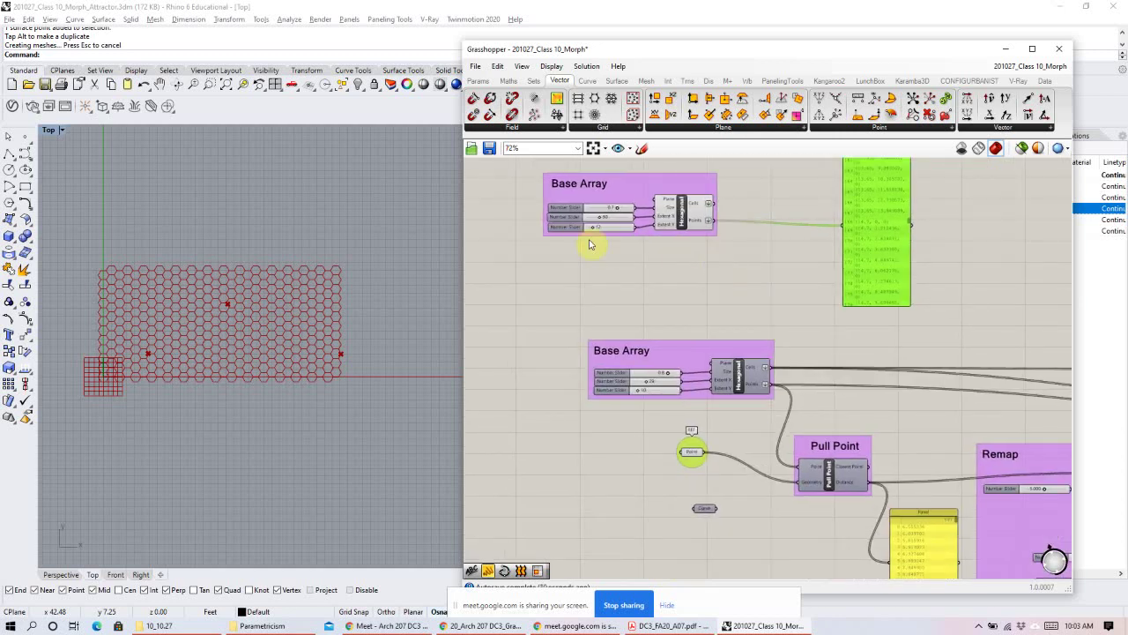
{"action": "right_click_drag", "start_coordinate": [660, 232], "coordinate": [672, 283]}
{"action": "key", "text": "Delete"}
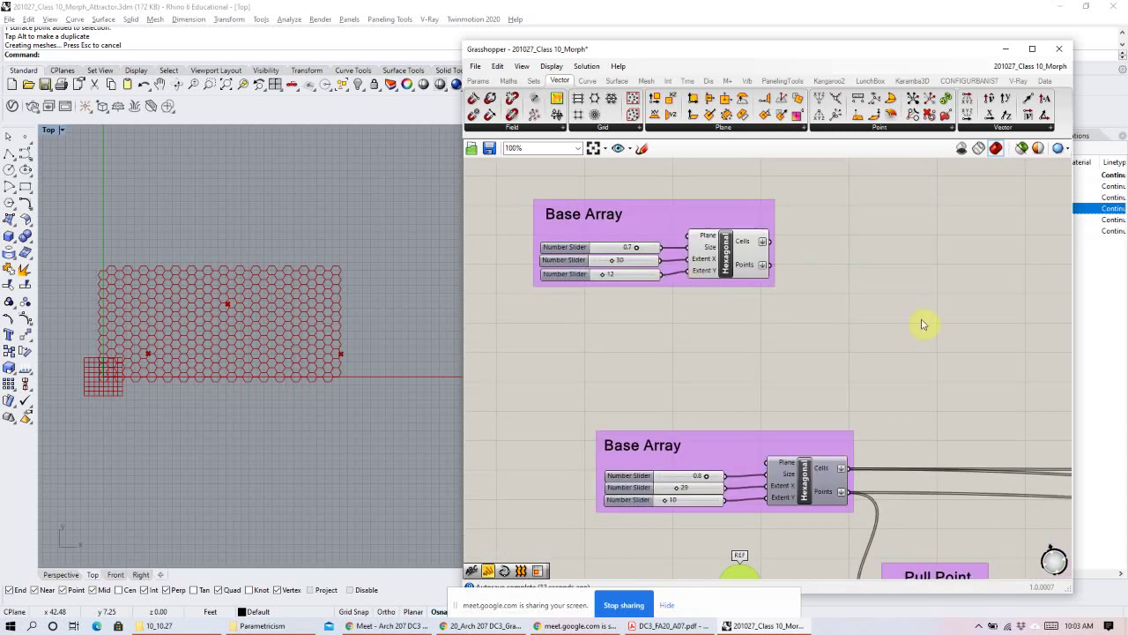
{"action": "left_click_drag", "start_coordinate": [668, 240], "coordinate": [661, 217]}
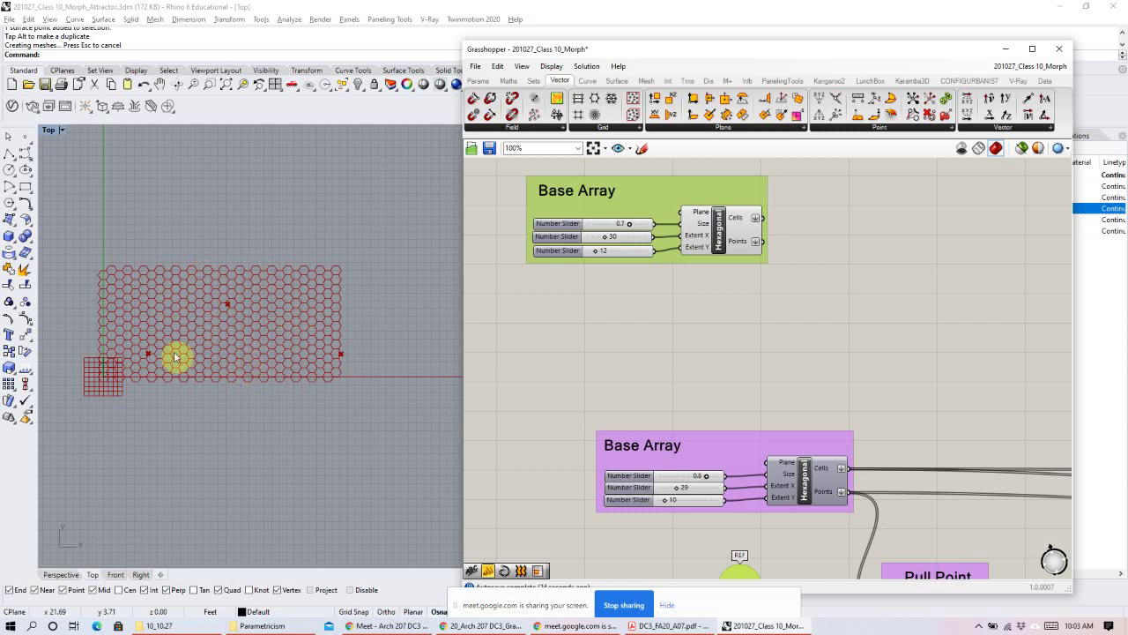
{"action": "left_click", "coordinate": [988, 277]}
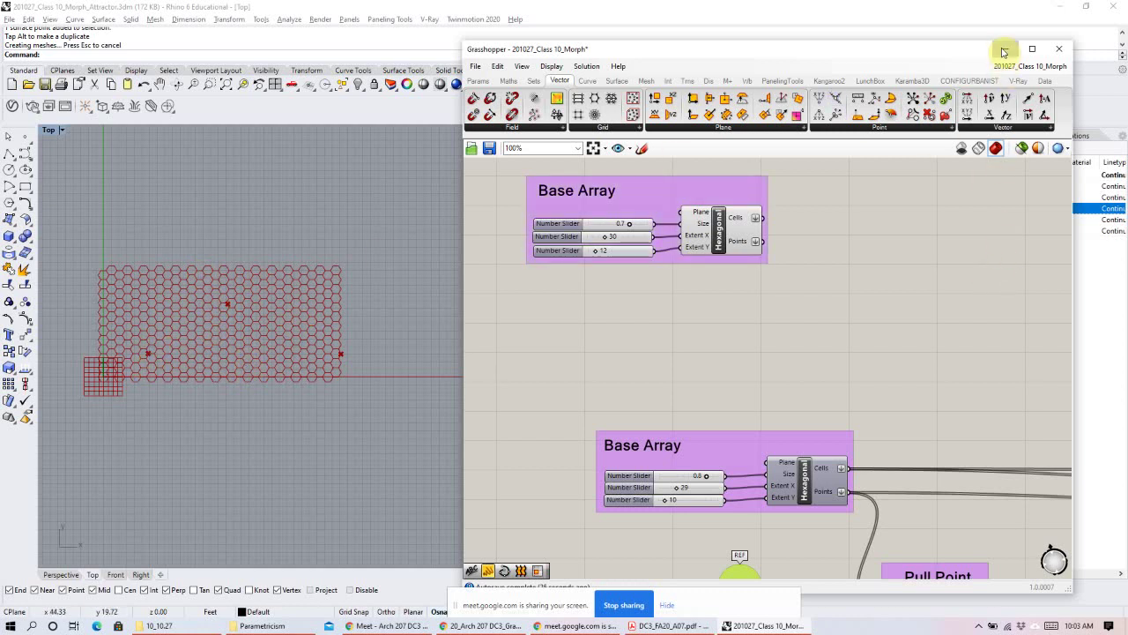
In Rhino, turn on the PTS layer and delete its three existing points.
{"action": "left_click", "coordinate": [1003, 51]}
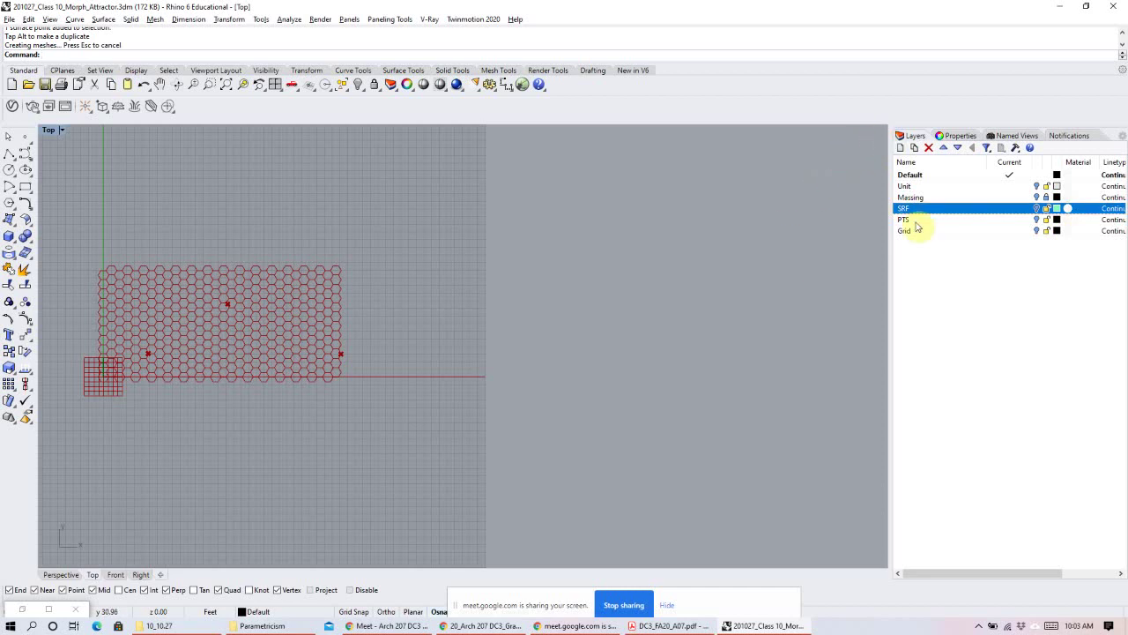
{"action": "left_click", "coordinate": [1038, 219]}
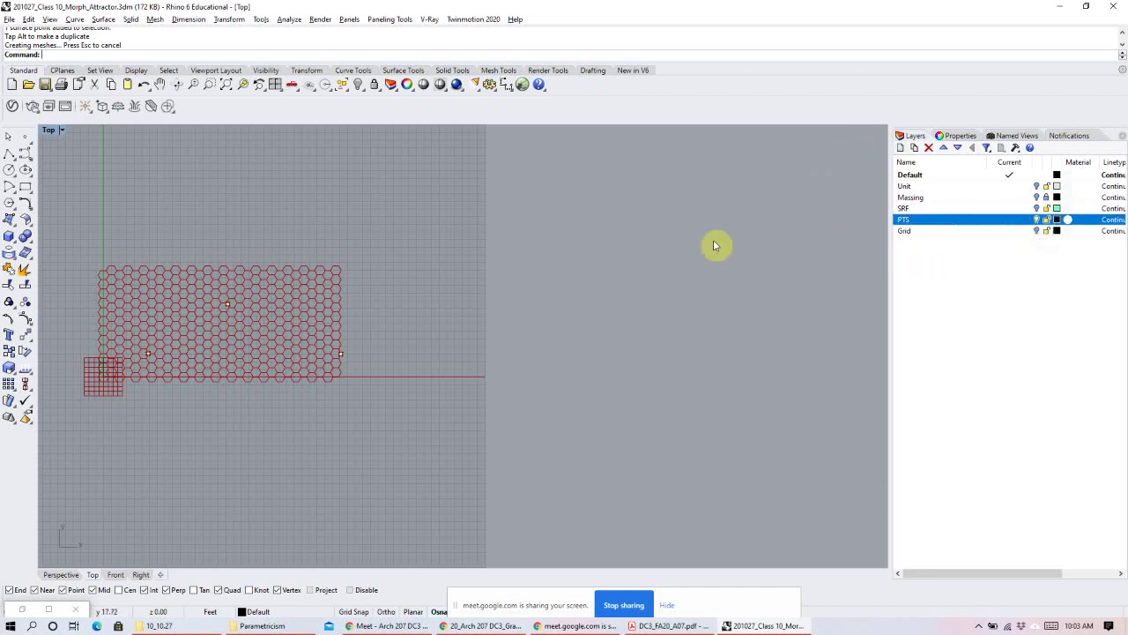
{"action": "left_click_drag", "start_coordinate": [129, 364], "coordinate": [420, 300]}
{"action": "key", "text": "Delete"}
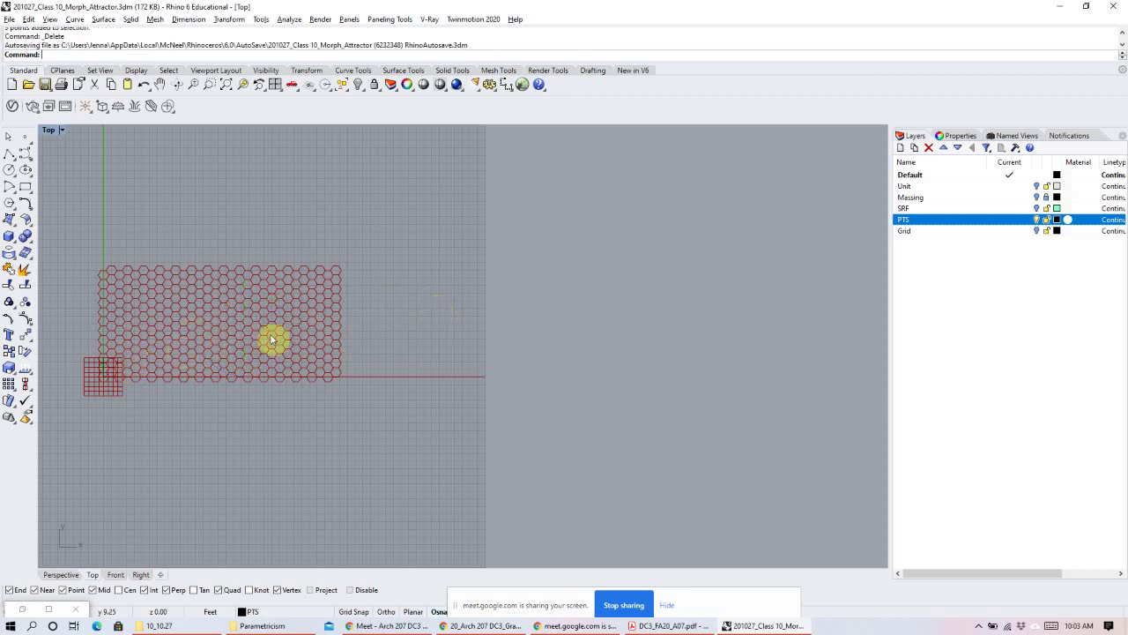
Make PTS the current layer and place three scattered points over the hexagonal grid: upper left, lower middle and right.
{"action": "scroll", "coordinate": [224, 340], "scroll_direction": "up", "scroll_amount": 5}
{"action": "right_click_drag", "start_coordinate": [404, 349], "coordinate": [444, 390]}
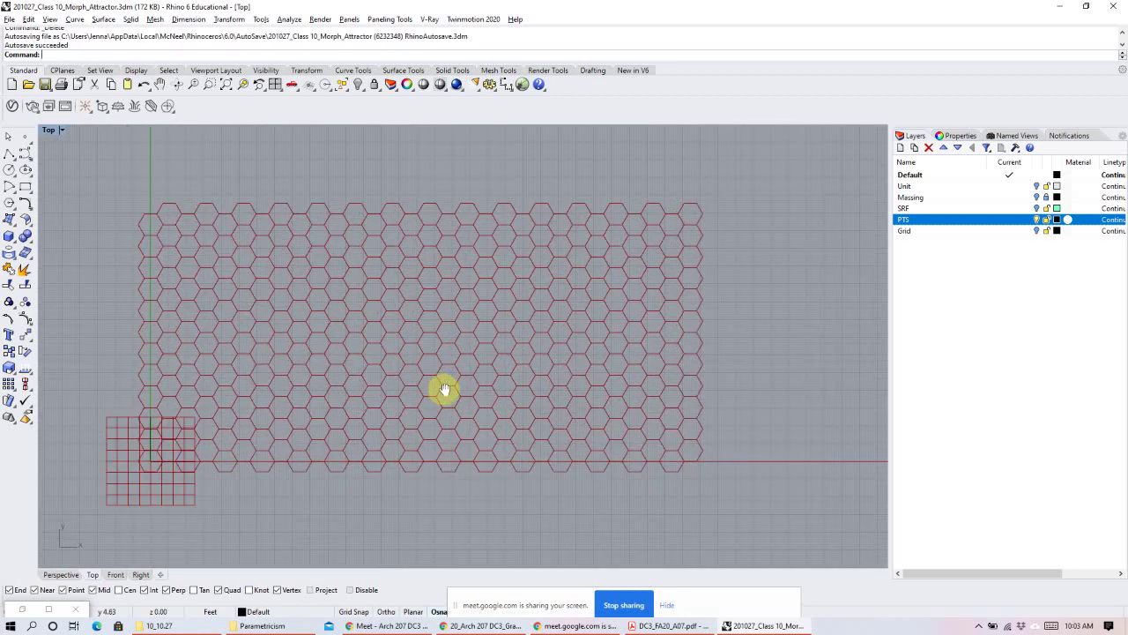
{"action": "left_click", "coordinate": [1014, 221]}
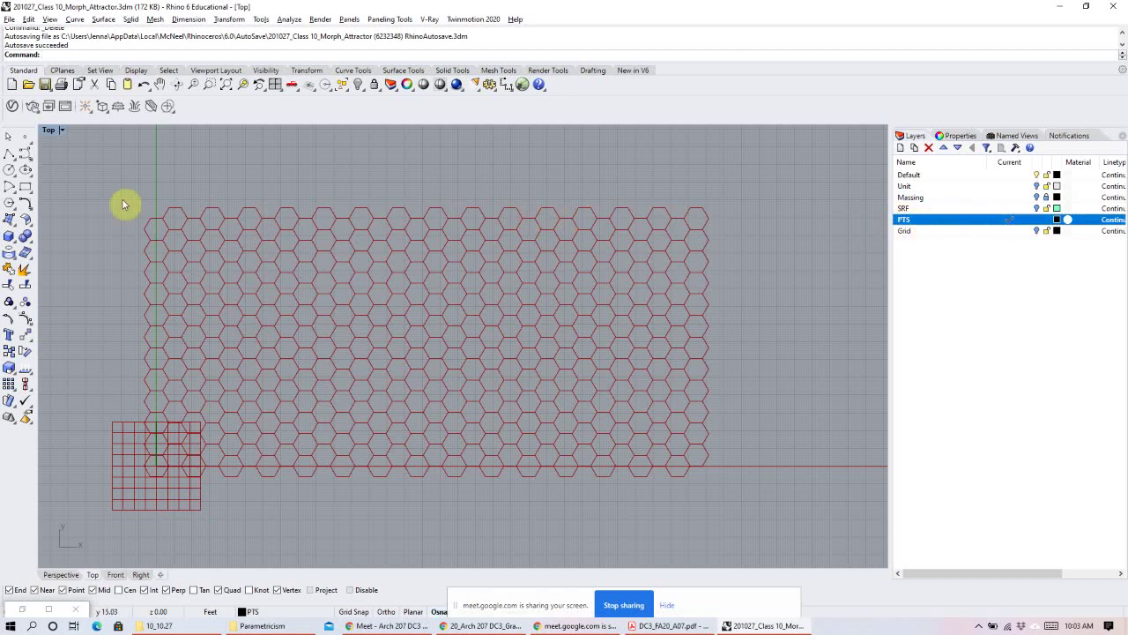
{"action": "left_click", "coordinate": [26, 142]}
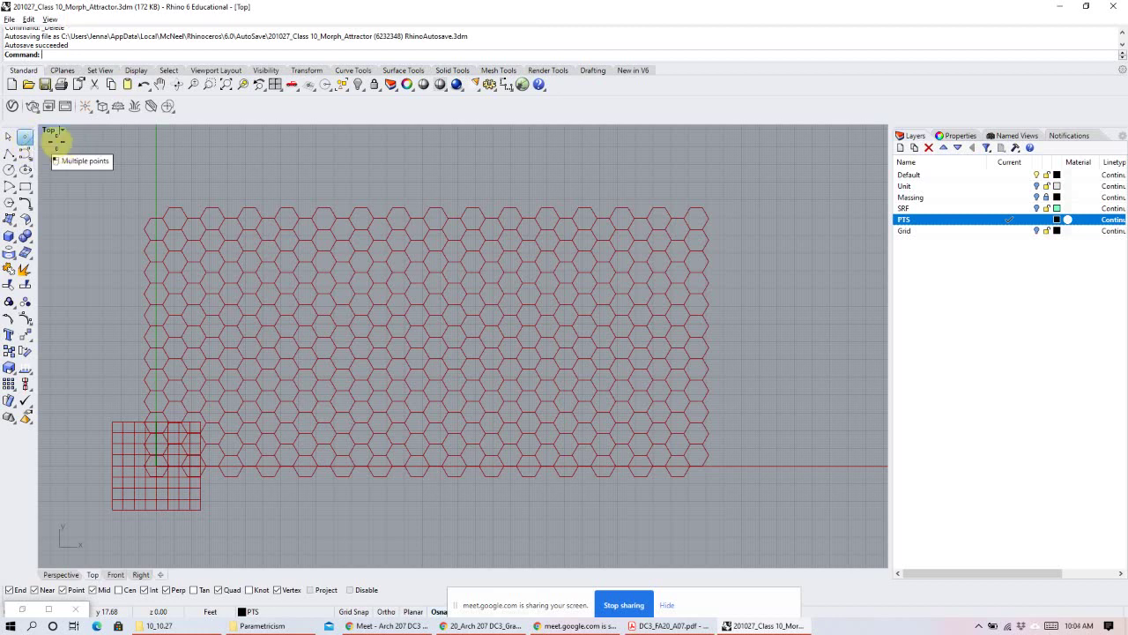
{"action": "left_click", "coordinate": [57, 146]}
{"action": "left_click", "coordinate": [219, 254]}
{"action": "left_click", "coordinate": [369, 425]}
{"action": "left_click", "coordinate": [624, 299]}
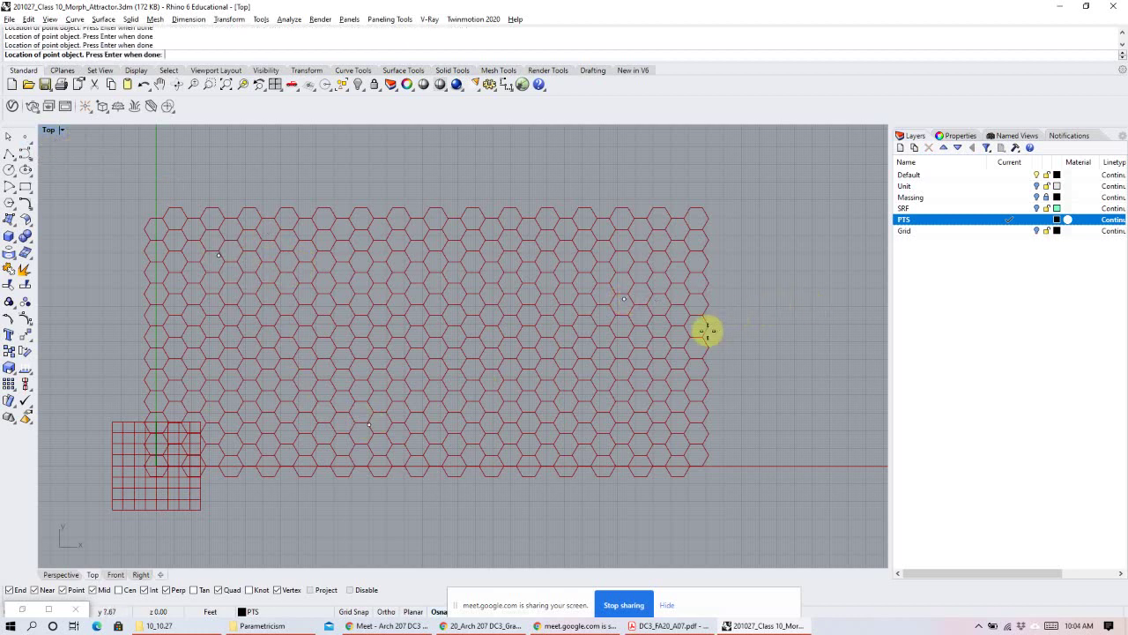
{"action": "key", "text": "Return"}
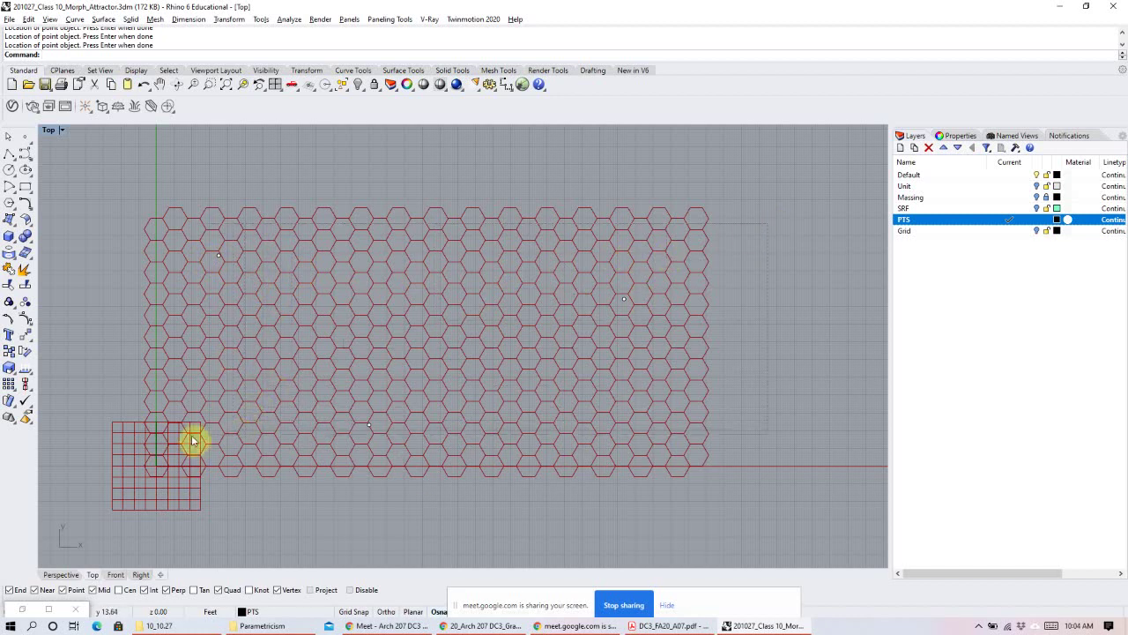
Select all three new points on the hexagonal grid in the Top view.
{"action": "key", "text": "ctrl+a"}
{"action": "left_click", "coordinate": [780, 266]}
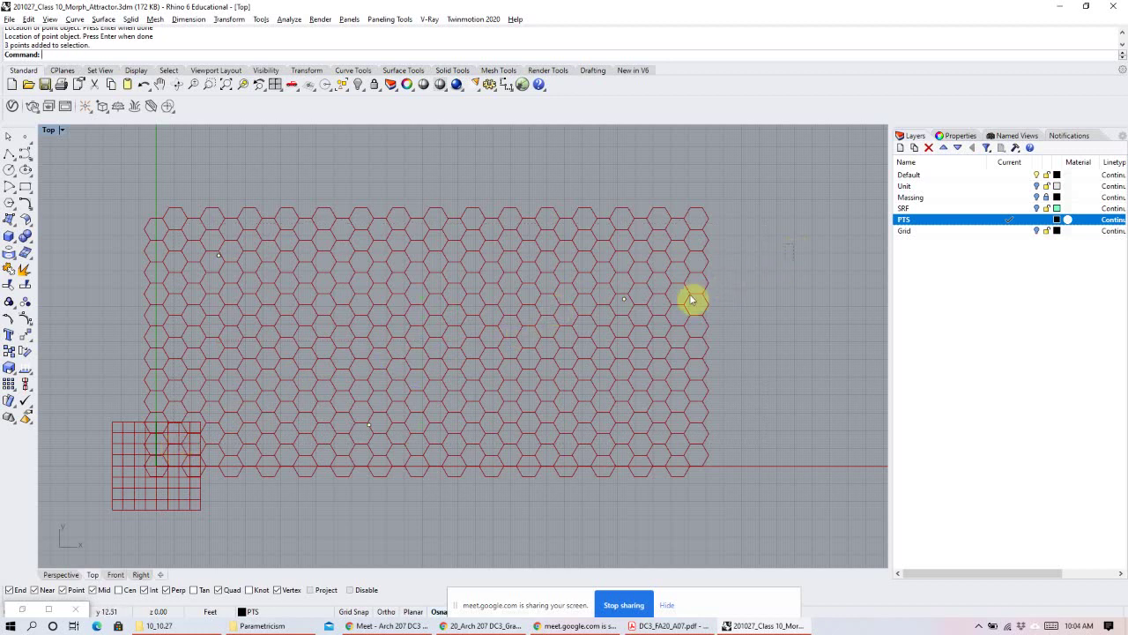
{"action": "left_click", "coordinate": [624, 298]}
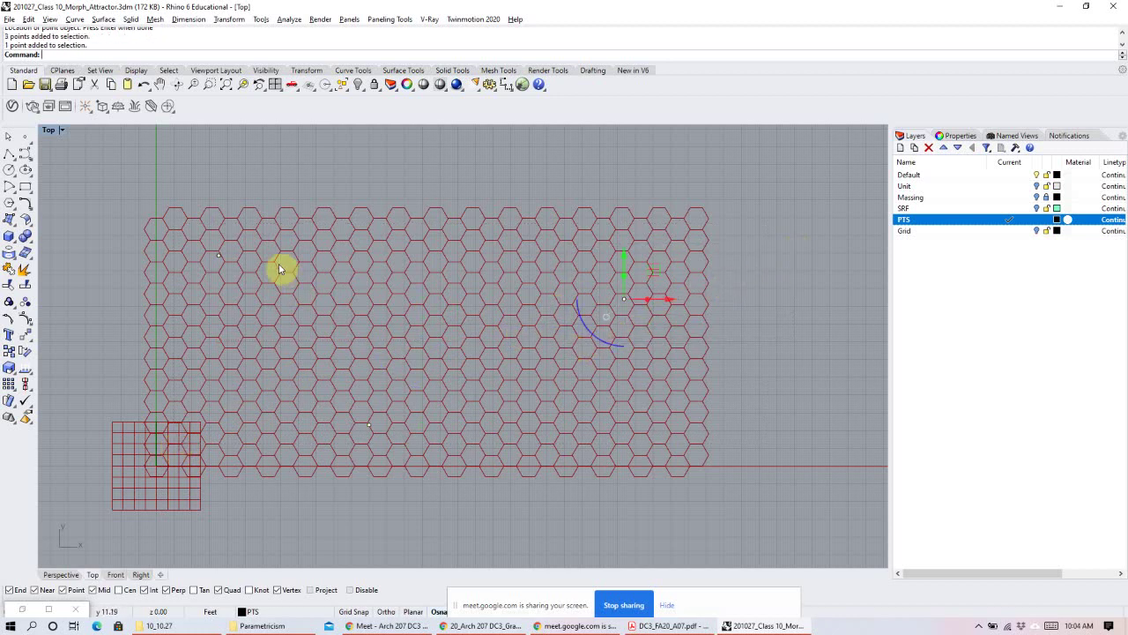
{"action": "left_click", "coordinate": [219, 256]}
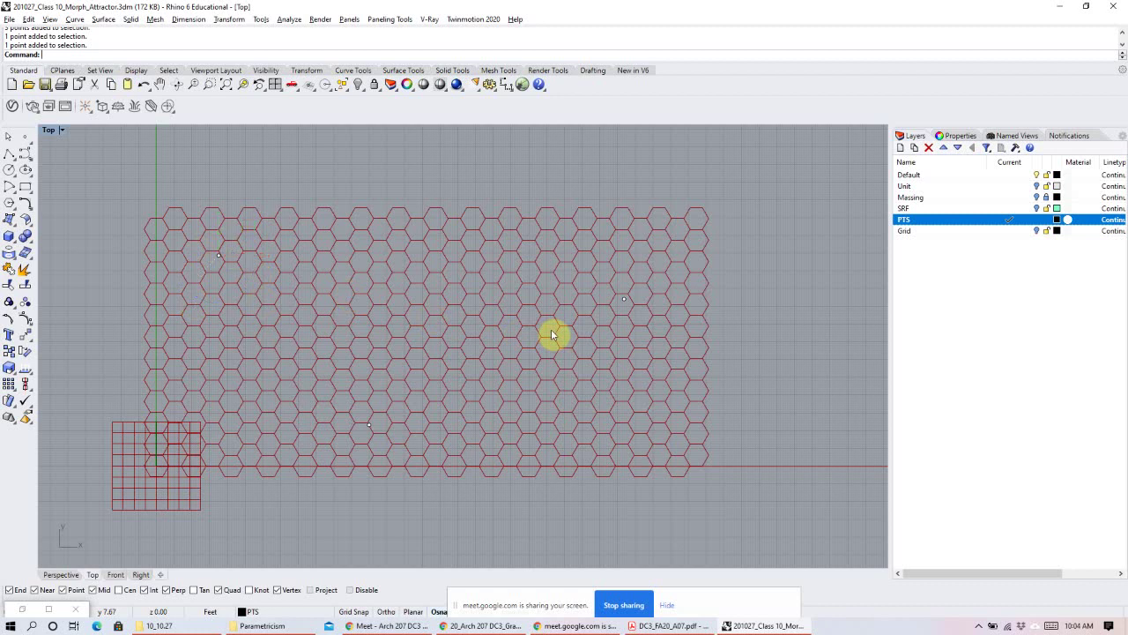
{"action": "left_click_drag", "start_coordinate": [664, 244], "coordinate": [203, 500]}
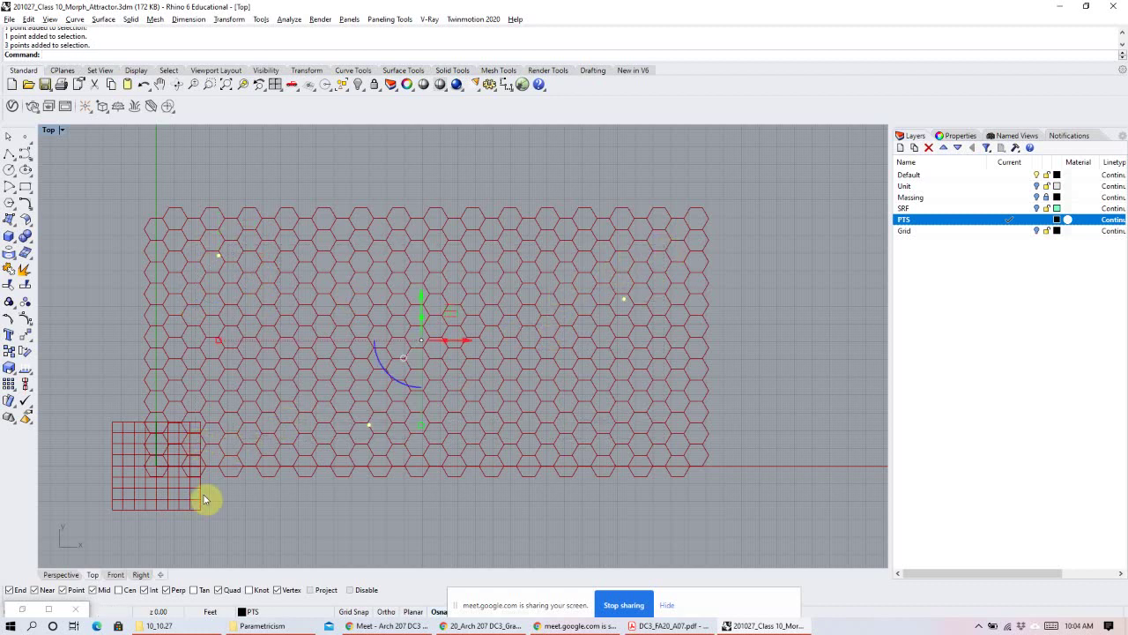
Switch back to Grasshopper and add a Point parameter below the new Base Array group.
{"action": "left_click", "coordinate": [22, 609]}
{"action": "right_click_drag", "start_coordinate": [705, 337], "coordinate": [738, 302]}
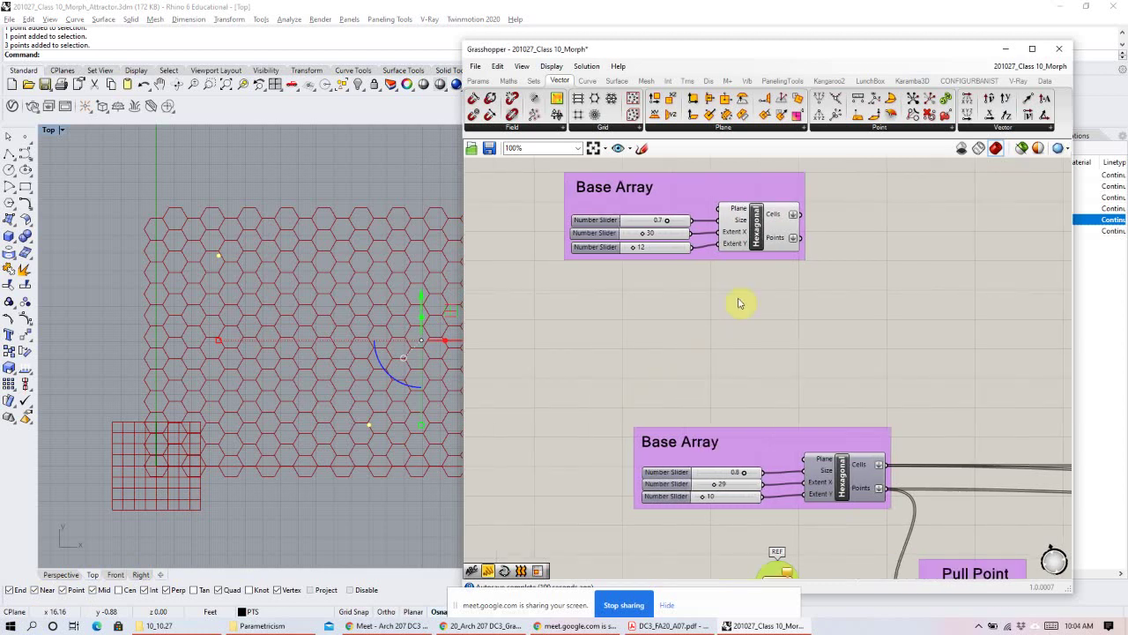
{"action": "double_click", "coordinate": [714, 310]}
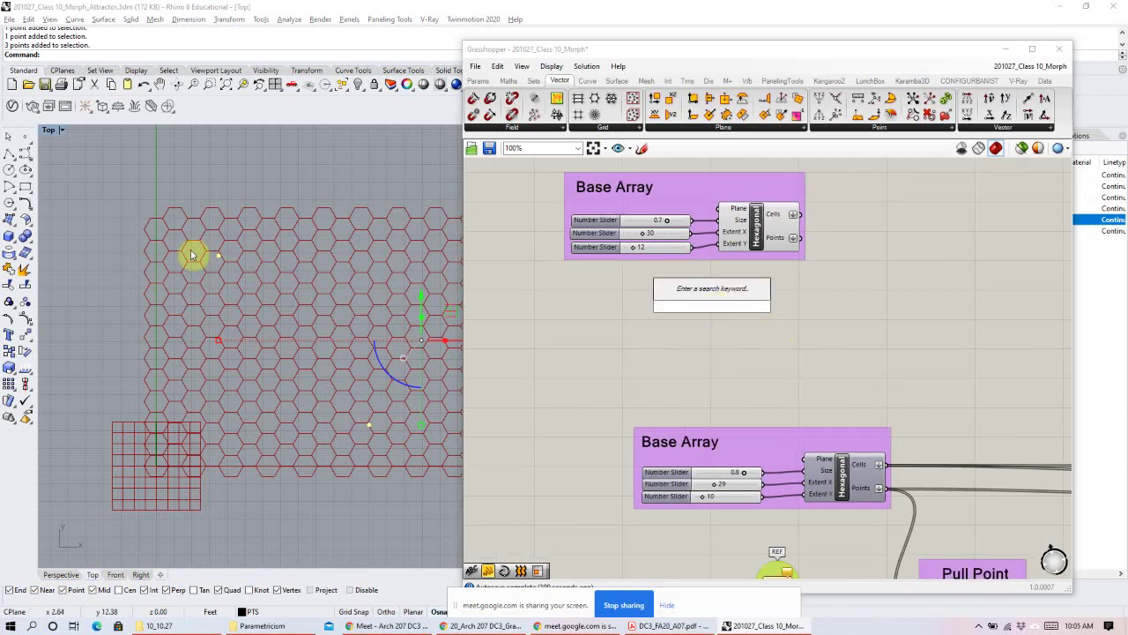
{"action": "scroll", "coordinate": [264, 401], "scroll_direction": "down", "scroll_amount": 3}
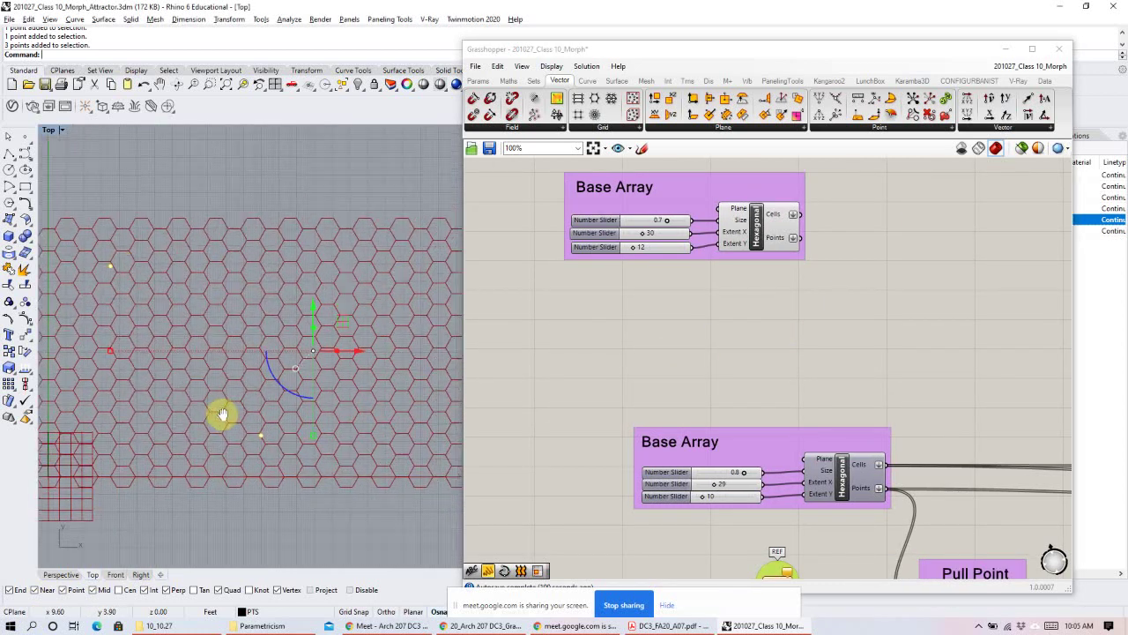
{"action": "right_click_drag", "start_coordinate": [370, 342], "coordinate": [323, 340]}
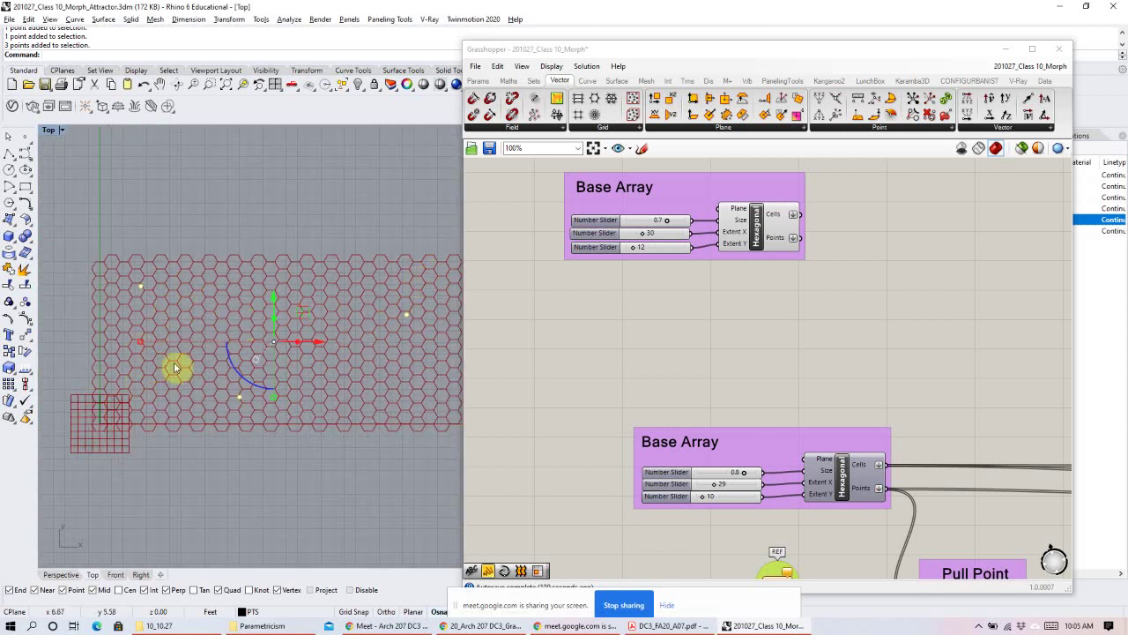
{"action": "double_click", "coordinate": [650, 313]}
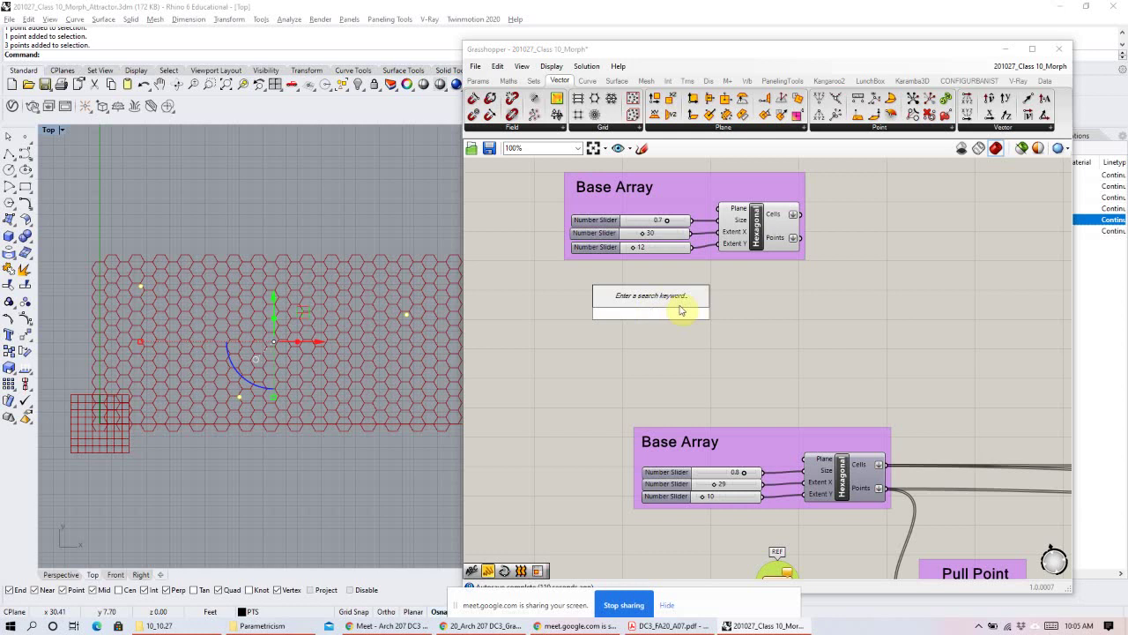
{"action": "type", "text": "point"}
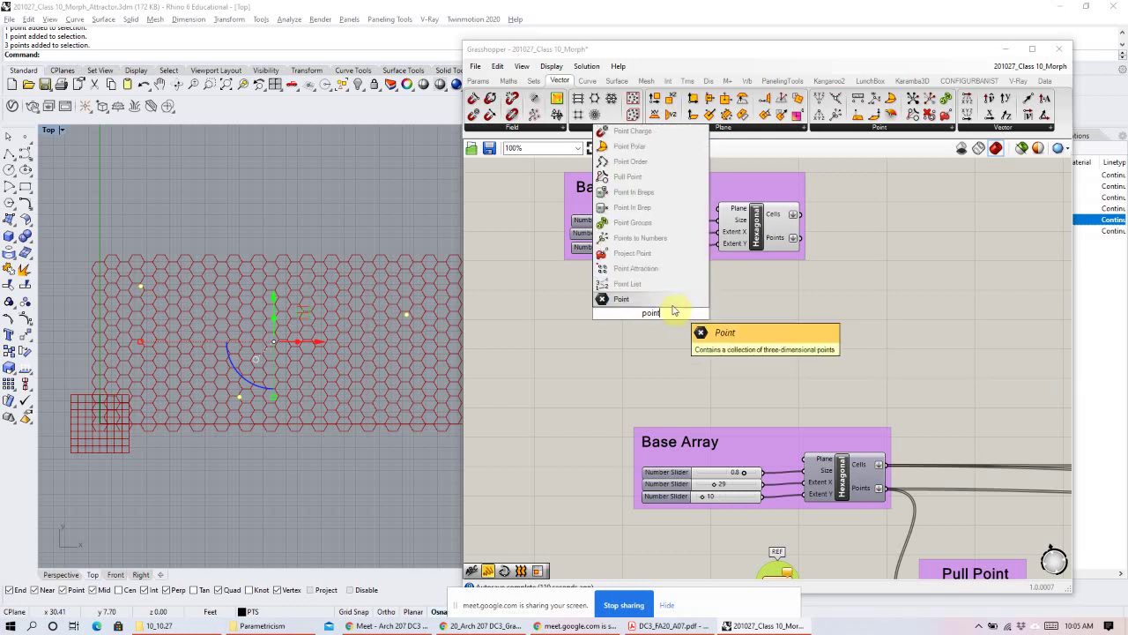
{"action": "left_click", "coordinate": [628, 302]}
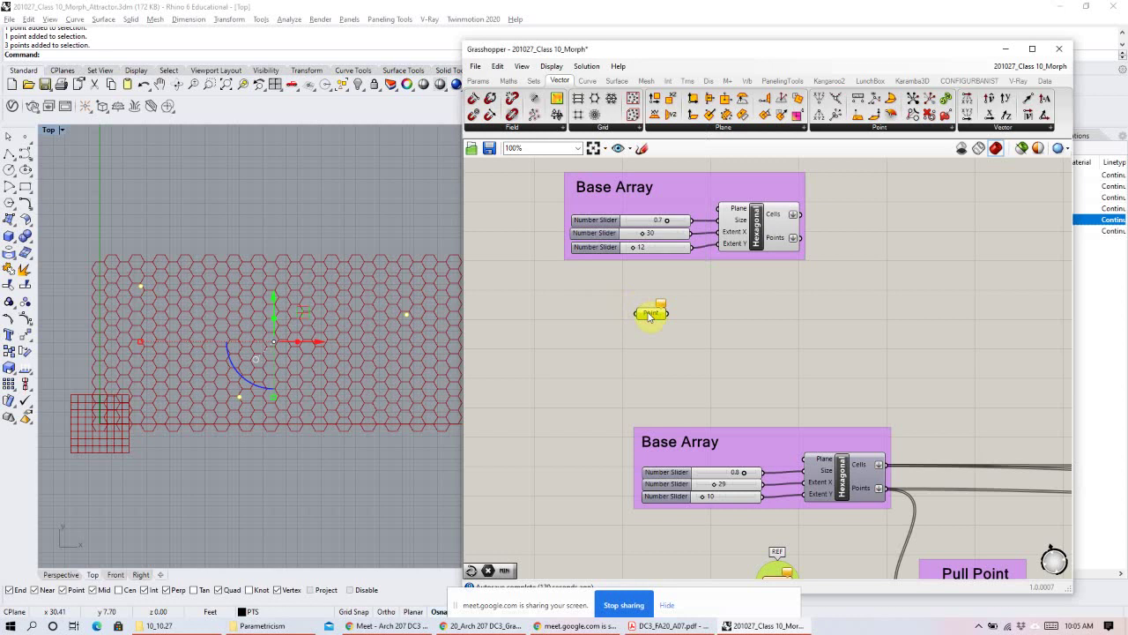
Reference the three selected Rhino points in the Point parameter as multiple points.
{"action": "right_click", "coordinate": [649, 316]}
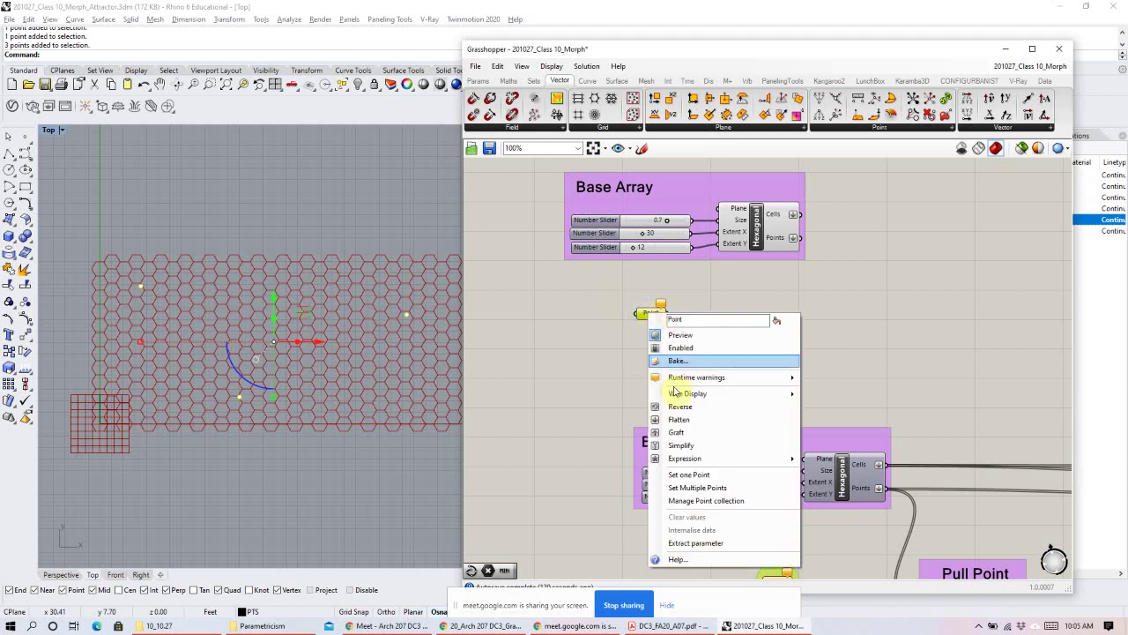
{"action": "left_click", "coordinate": [693, 486]}
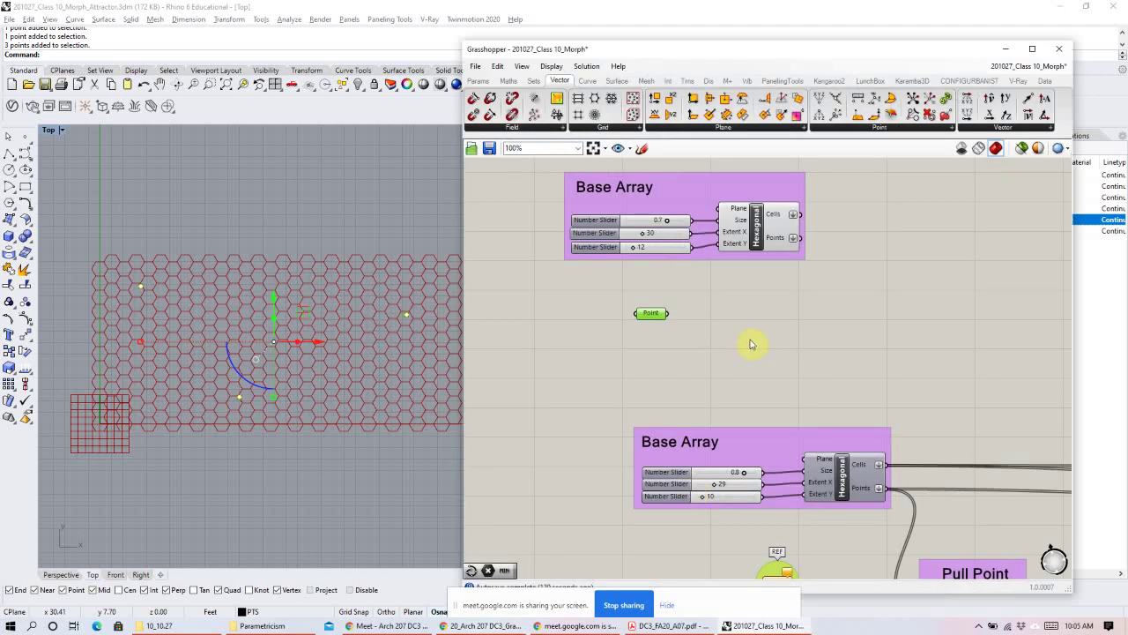
{"action": "left_click", "coordinate": [322, 237]}
{"action": "key", "text": "Return"}
Move the rightmost point along X toward the middle of the grid and undo the last gumball move.
{"action": "left_click", "coordinate": [407, 314]}
{"action": "left_click_drag", "start_coordinate": [441, 316], "coordinate": [402, 315]}
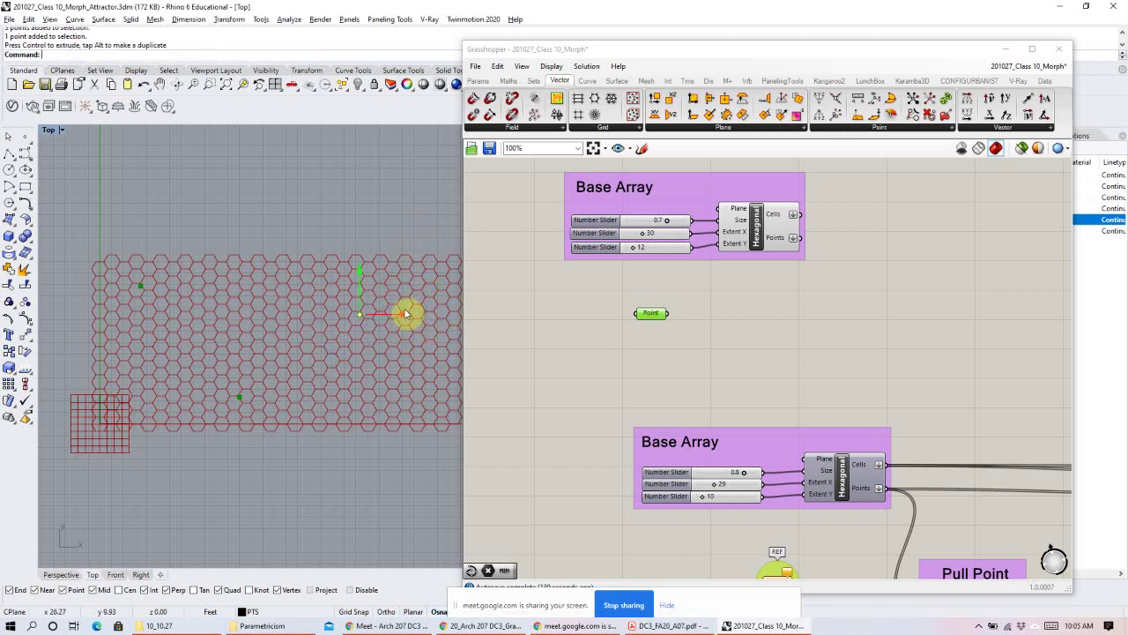
{"action": "left_click", "coordinate": [388, 222]}
{"action": "key", "text": "ctrl+z"}
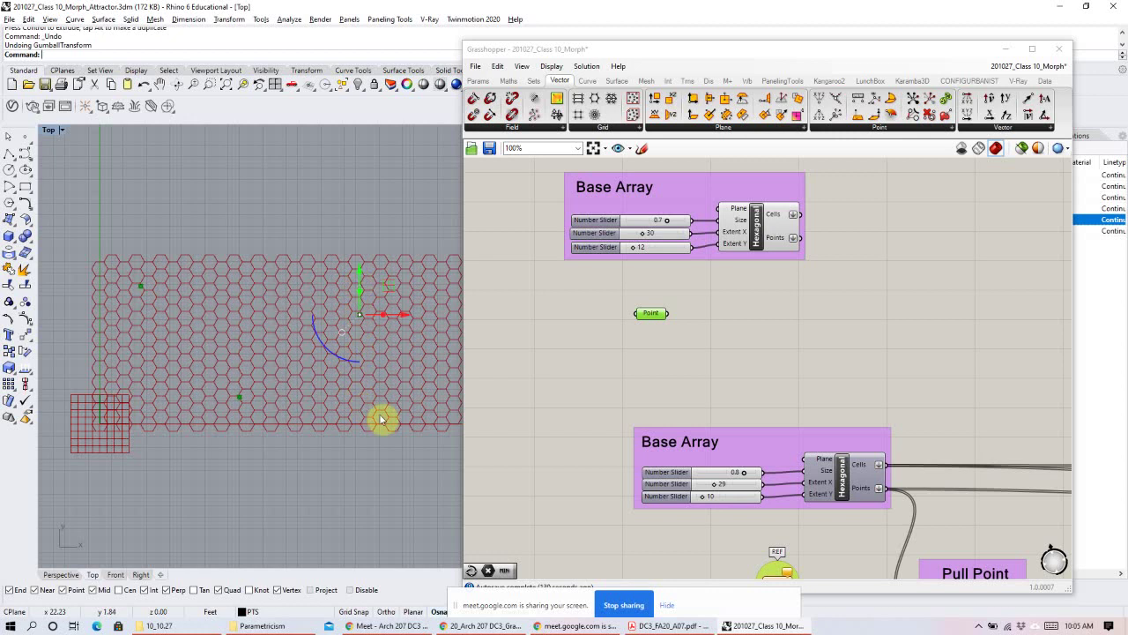
Nudge the lower attractor point slightly along X, away from the grid's origin.
{"action": "left_click", "coordinate": [241, 399]}
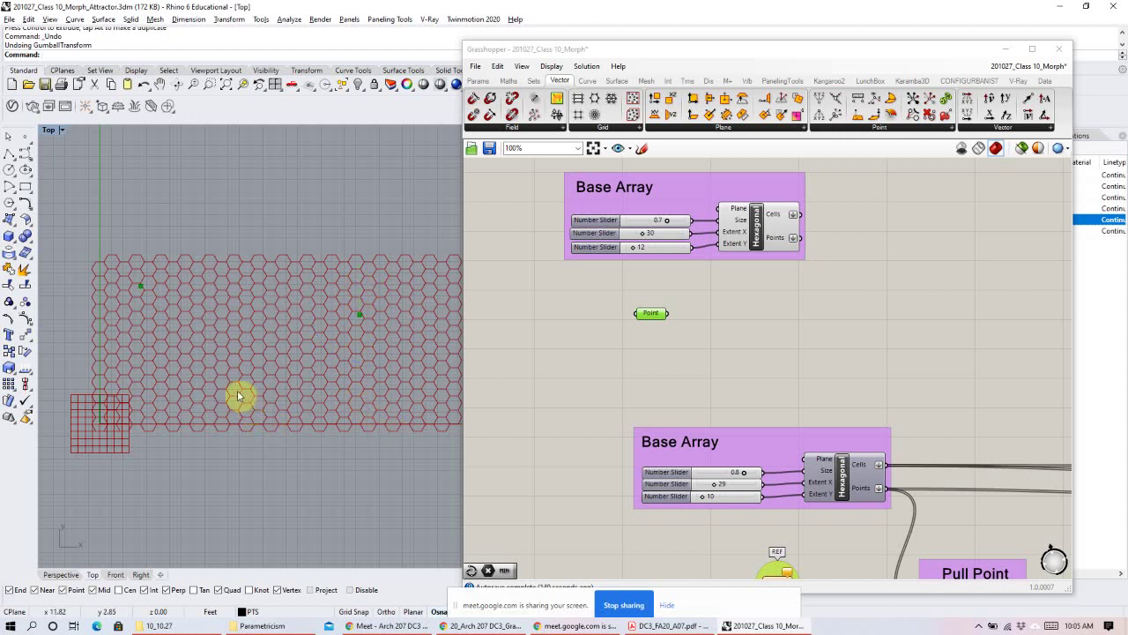
{"action": "mouse_move", "coordinate": [282, 398]}
{"action": "left_mouse_down"}
{"action": "mouse_move", "coordinate": [391, 398]}
{"action": "mouse_move", "coordinate": [291, 399]}
{"action": "left_mouse_up"}
{"action": "left_click", "coordinate": [283, 332]}
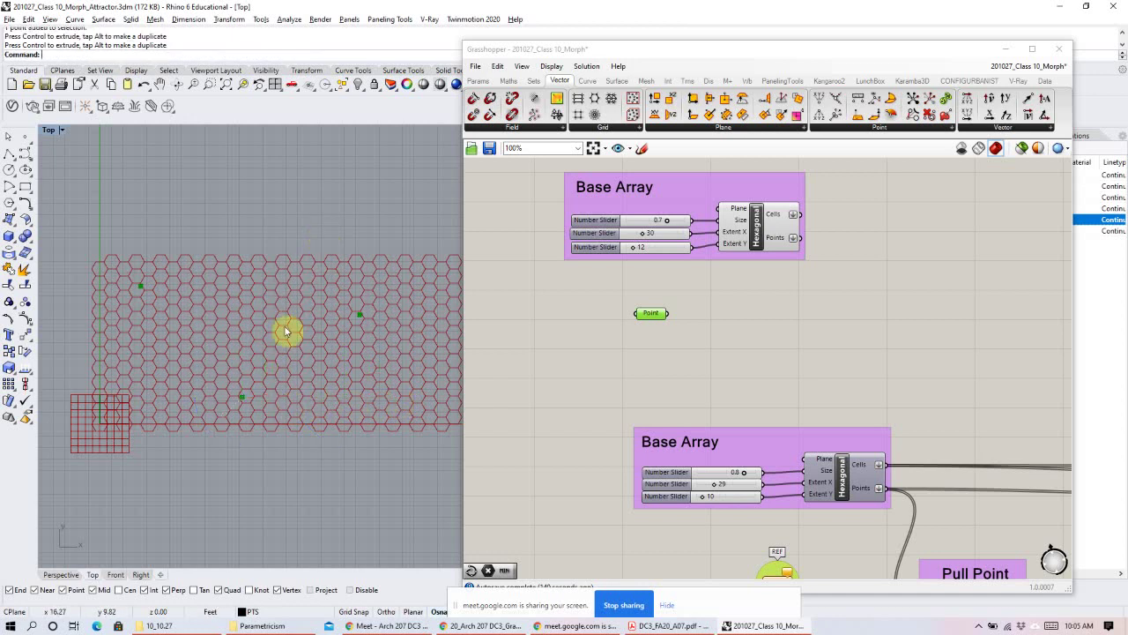
Move the upper-left point inward and down, and shift the rightmost point back outward along X.
{"action": "left_click", "coordinate": [145, 288]}
{"action": "left_click_drag", "start_coordinate": [149, 252], "coordinate": [220, 308]}
{"action": "left_click", "coordinate": [169, 352]}
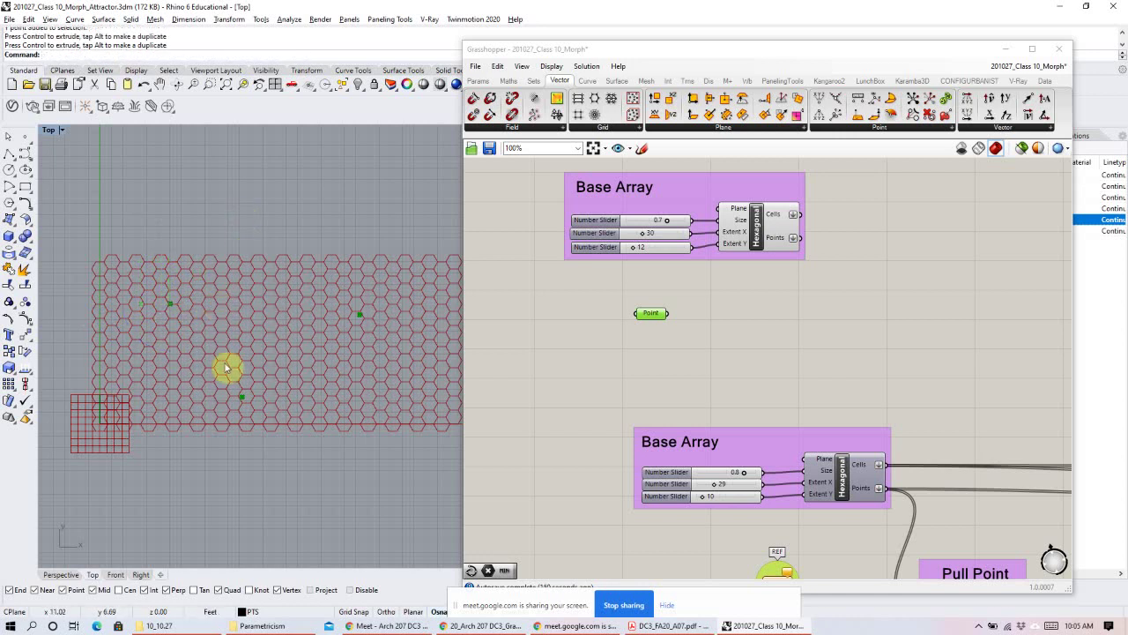
{"action": "left_click", "coordinate": [360, 313]}
{"action": "left_click_drag", "start_coordinate": [399, 325], "coordinate": [432, 324]}
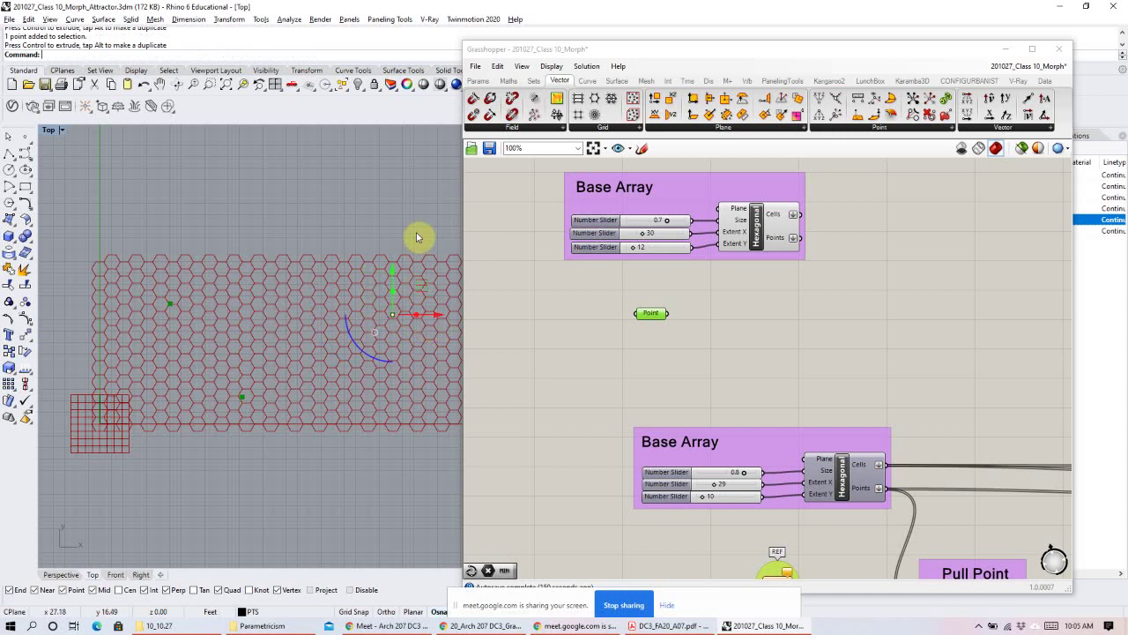
Group the Point parameter and give the group a blob outline.
{"action": "right_click", "coordinate": [654, 307]}
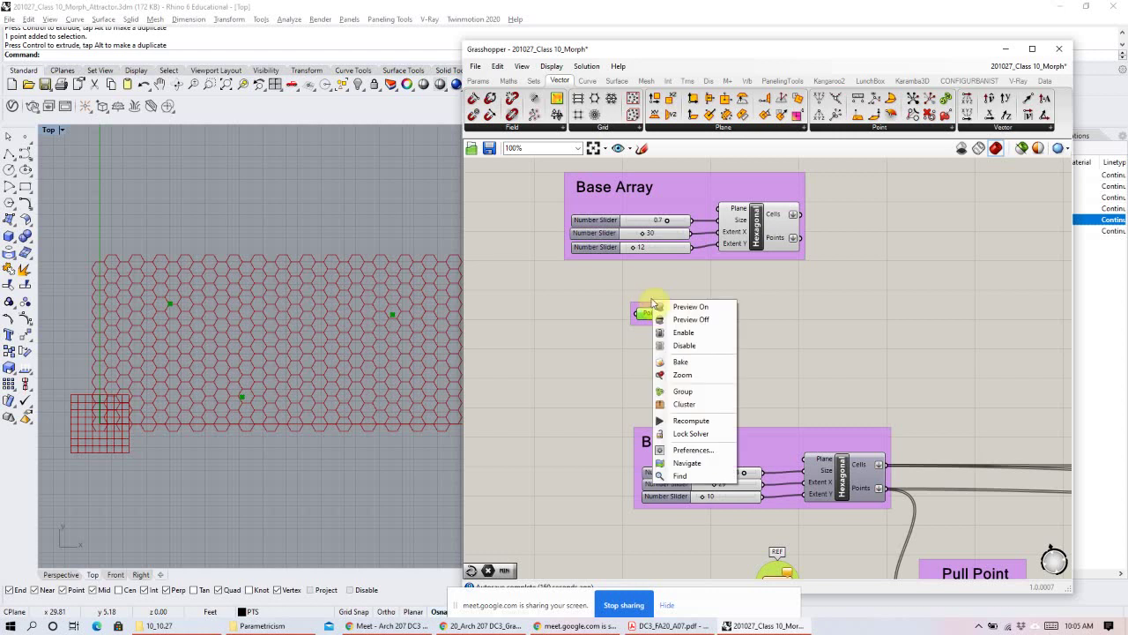
{"action": "left_click", "coordinate": [683, 391]}
{"action": "right_click", "coordinate": [657, 311]}
{"action": "left_click", "coordinate": [689, 358]}
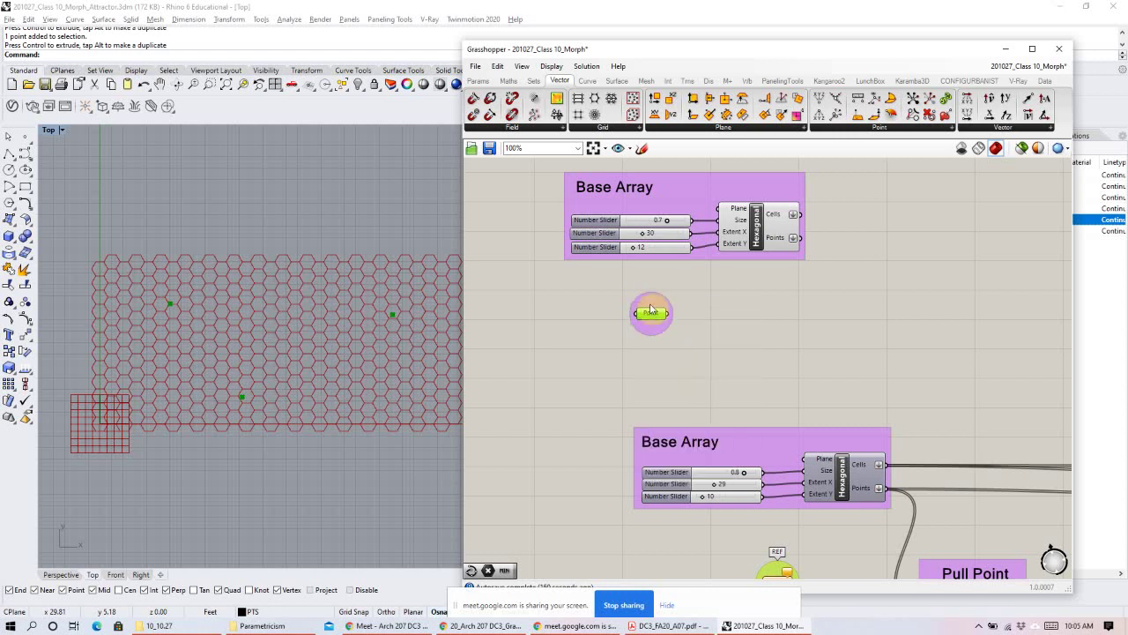
Colour the Point group lime green with hue 81°, saturation 100 and value 100.
{"action": "right_click", "coordinate": [660, 310]}
{"action": "mouse_move", "coordinate": [711, 430]}
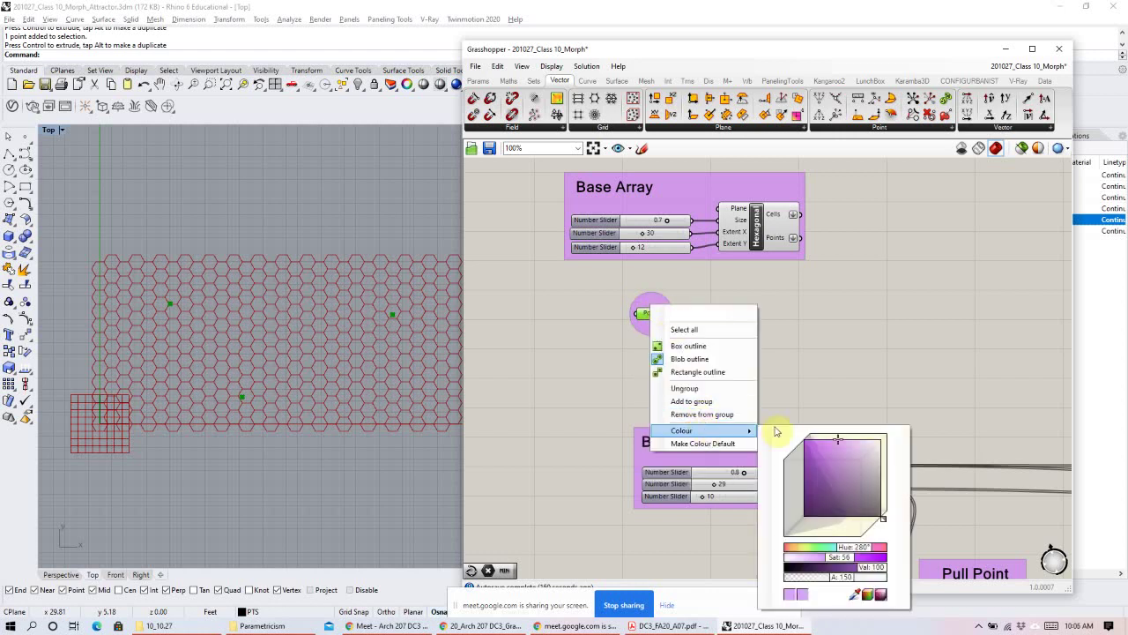
{"action": "left_click_drag", "start_coordinate": [836, 443], "coordinate": [818, 439]}
{"action": "left_click_drag", "start_coordinate": [862, 555], "coordinate": [815, 553]}
{"action": "left_click_drag", "start_coordinate": [814, 468], "coordinate": [791, 452]}
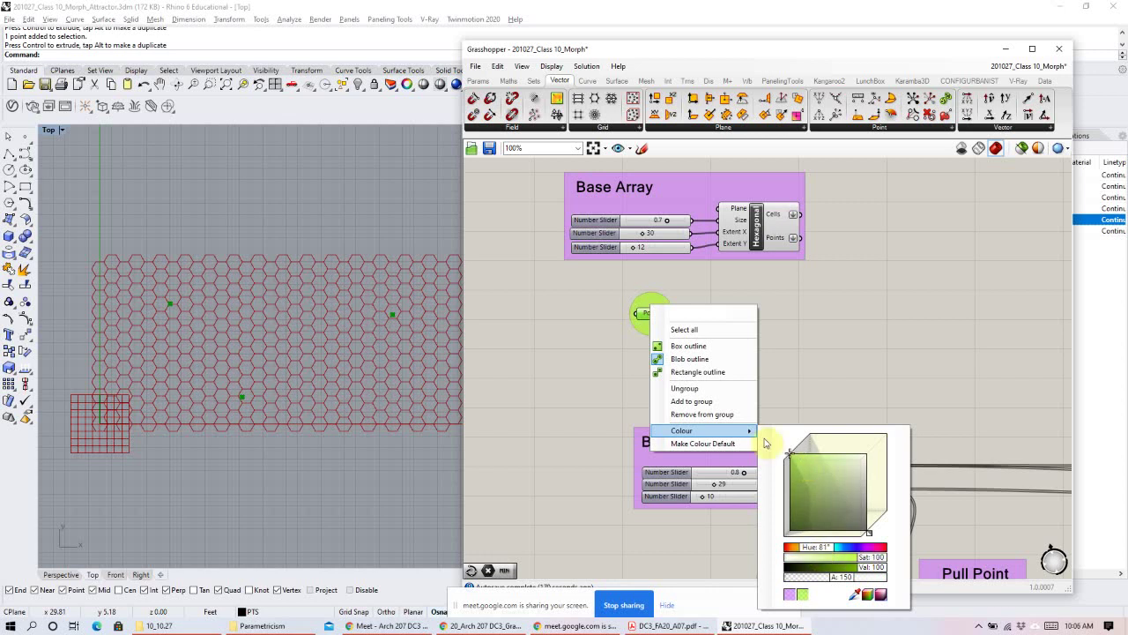
Name the lime green group around the new Point parameter REF.
{"action": "left_click", "coordinate": [793, 311]}
{"action": "right_click", "coordinate": [654, 304]}
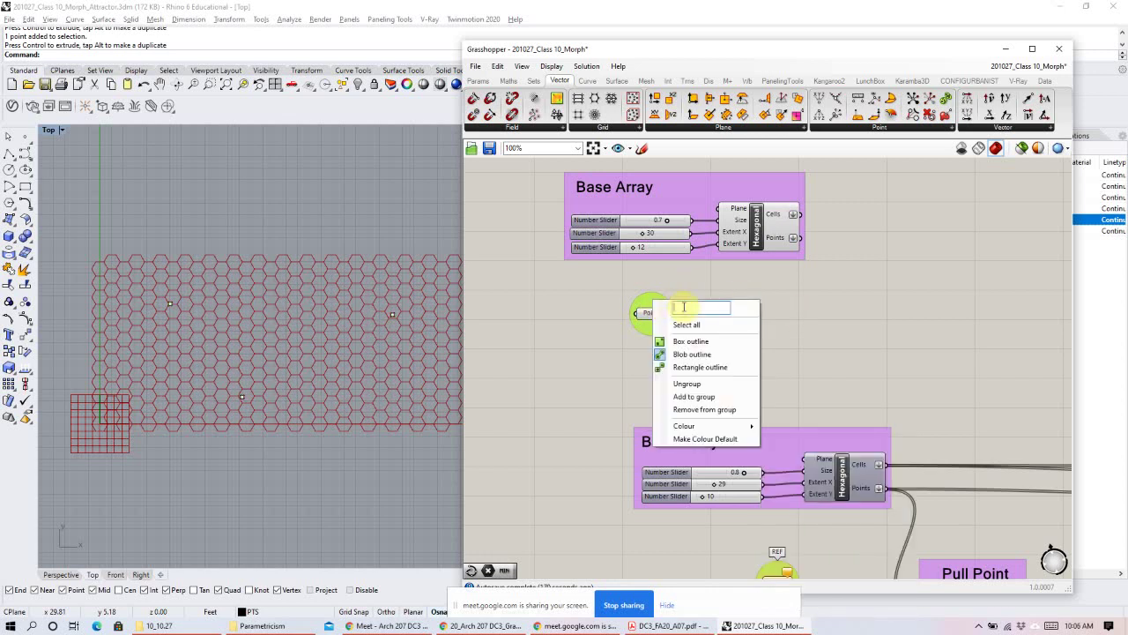
{"action": "type", "text": "REF"}
{"action": "key", "text": "Return"}
Reference the attractor points in the older definition's Point parameter as multiple points, and move its REF group down level with Pull Point's geometry input.
{"action": "scroll", "coordinate": [846, 353], "scroll_direction": "down", "scroll_amount": 3}
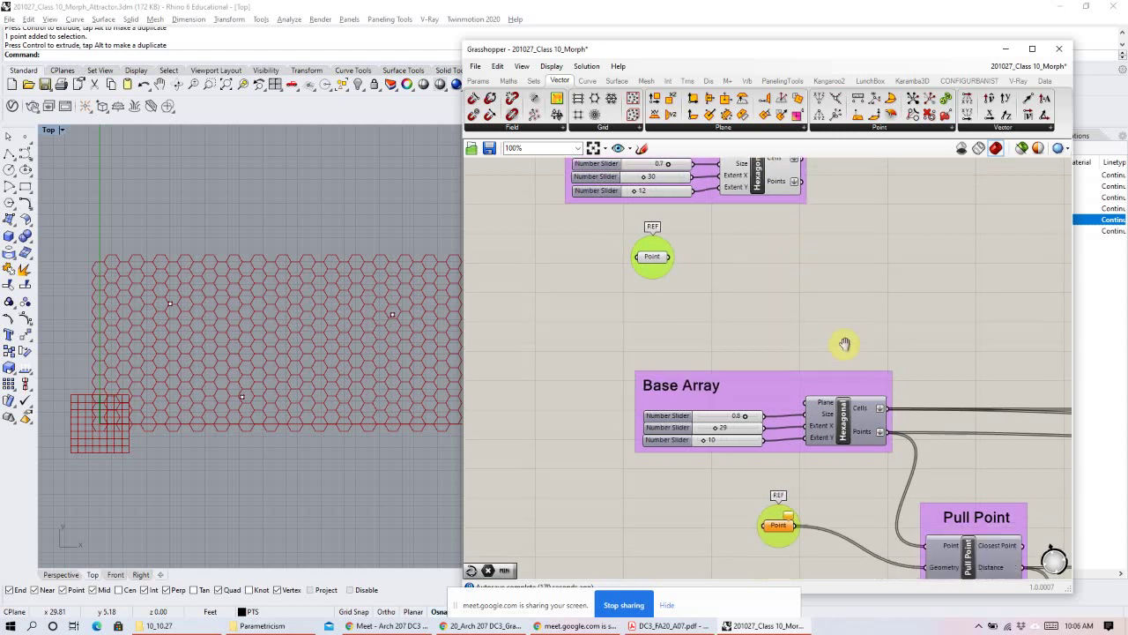
{"action": "right_click", "coordinate": [785, 505]}
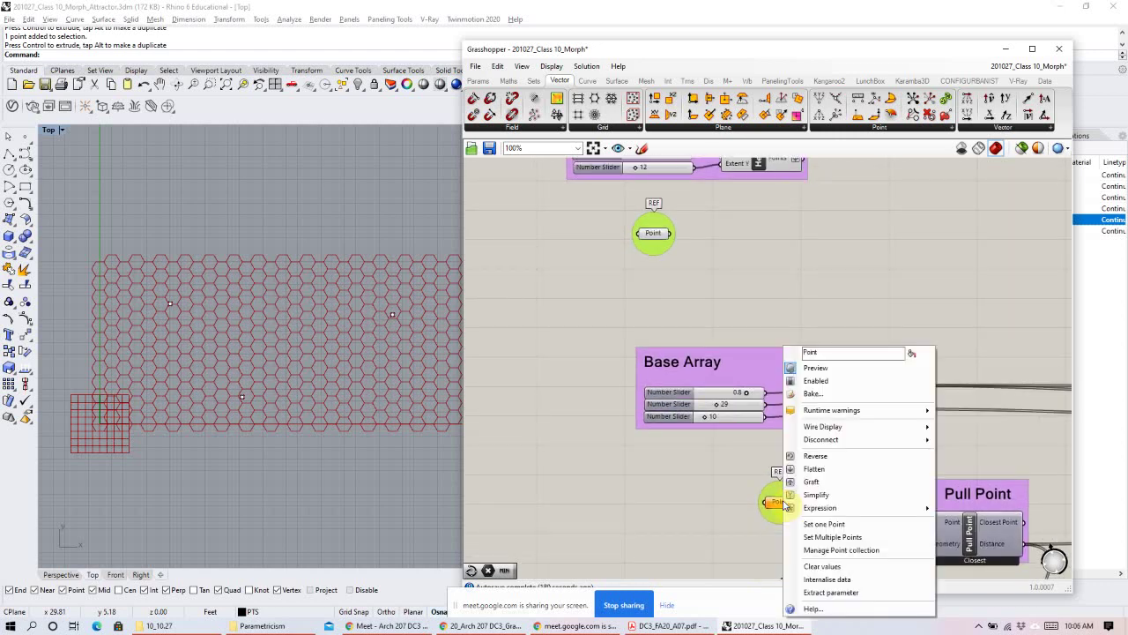
{"action": "left_click", "coordinate": [829, 535]}
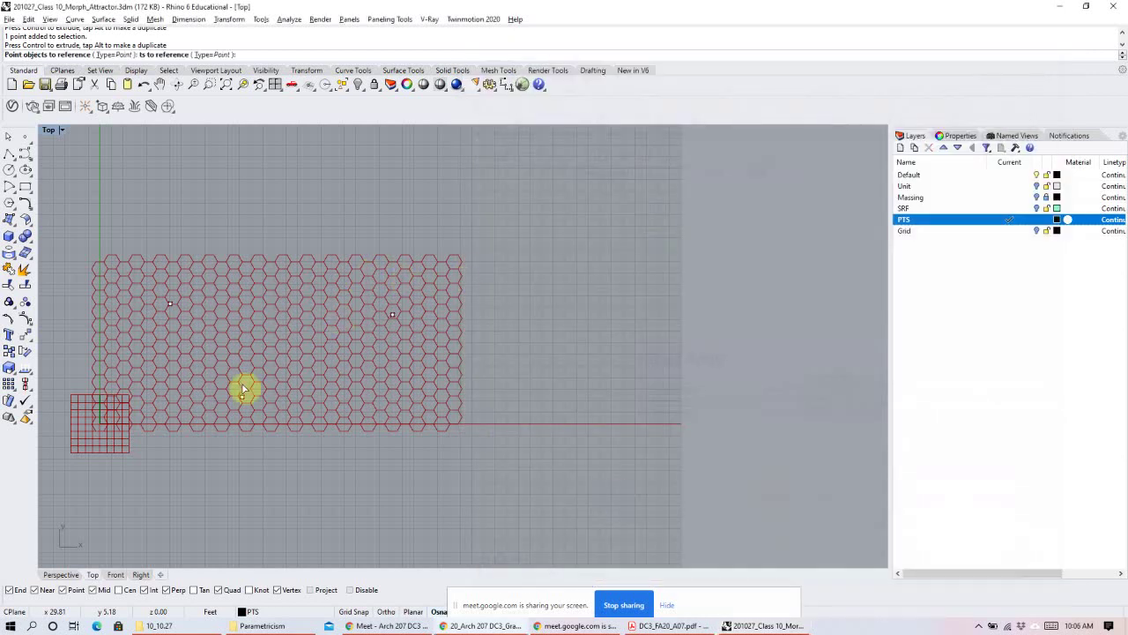
{"action": "key", "text": "Return"}
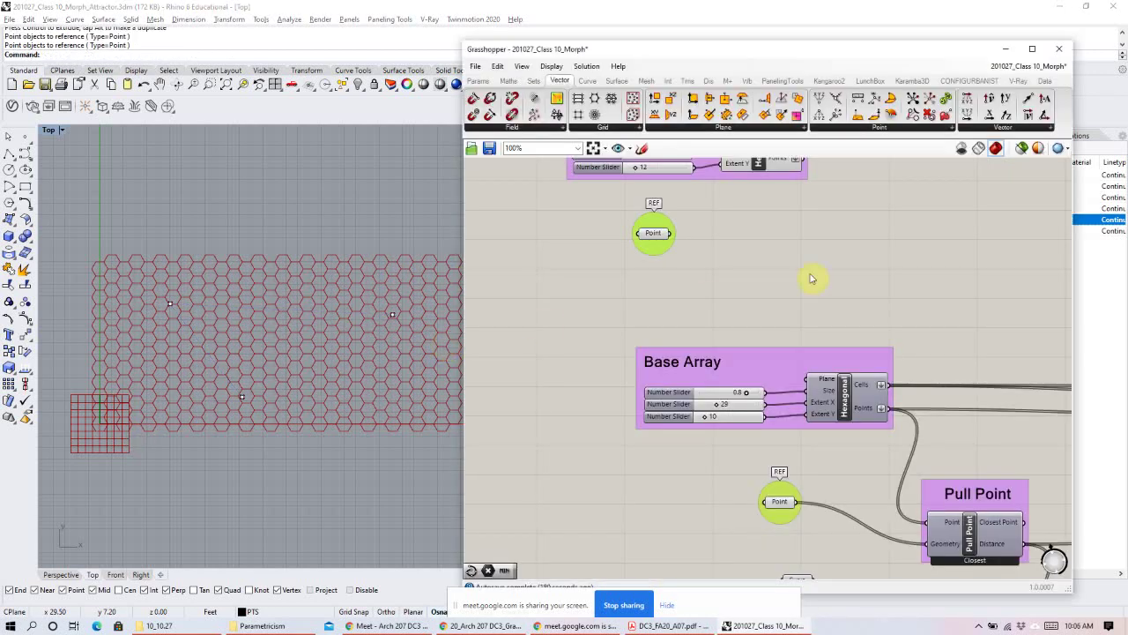
{"action": "left_click_drag", "start_coordinate": [791, 515], "coordinate": [811, 556]}
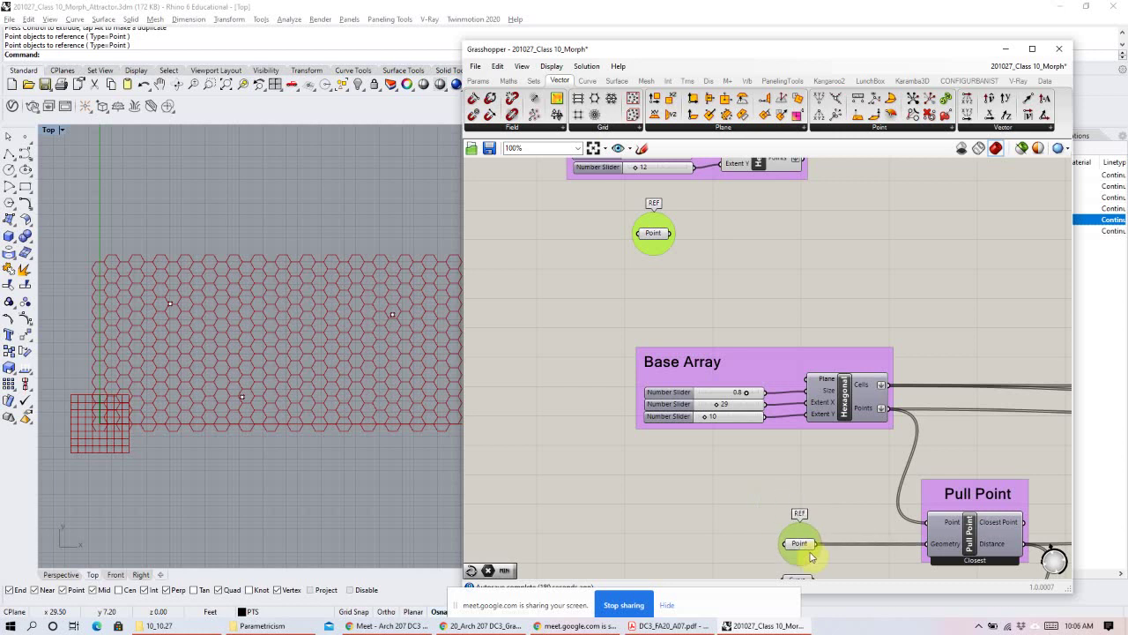
Widen the Grasshopper window slightly and highlight the new hexagonal grid and the new REF Point parameter.
{"action": "right_click_drag", "start_coordinate": [718, 320], "coordinate": [706, 423]}
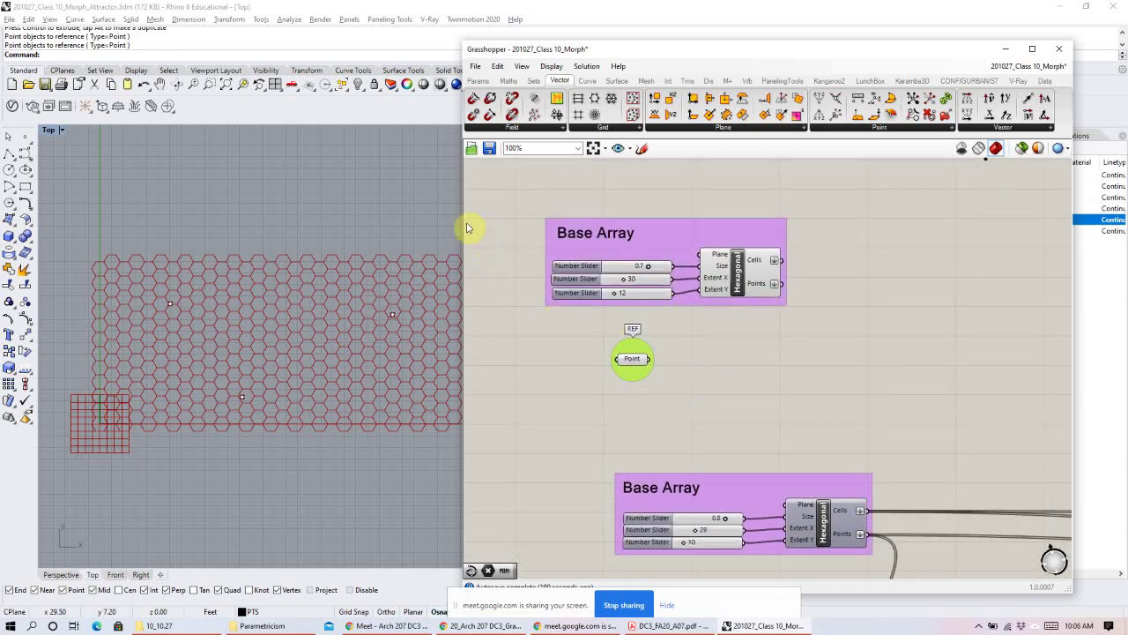
{"action": "left_click_drag", "start_coordinate": [459, 219], "coordinate": [451, 217]}
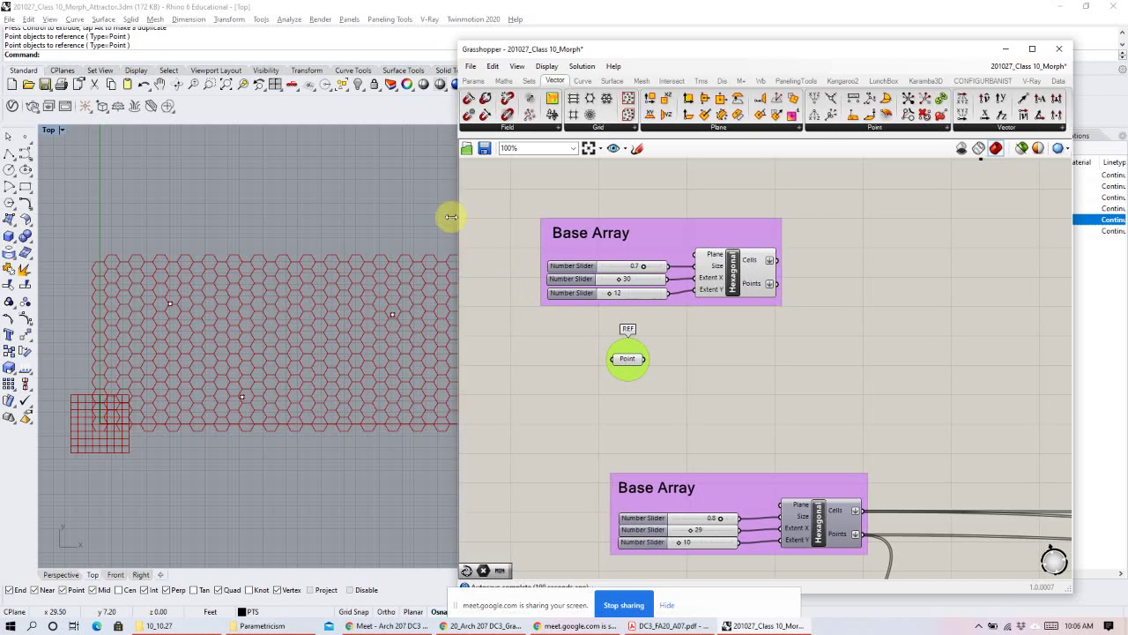
{"action": "left_click", "coordinate": [714, 275]}
{"action": "left_click", "coordinate": [624, 357]}
Examine the older attractor definition from its Base Array through Pull Point and Remap to Scale.
{"action": "scroll", "coordinate": [718, 327], "scroll_direction": "down", "scroll_amount": 3}
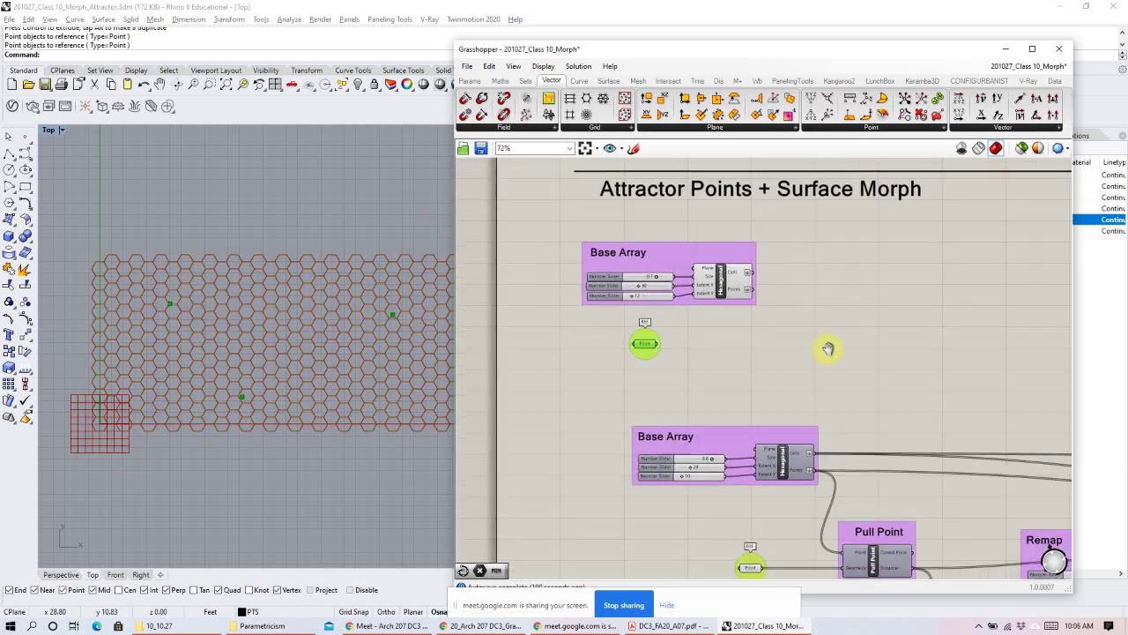
{"action": "right_click_drag", "start_coordinate": [828, 347], "coordinate": [792, 330]}
{"action": "scroll", "coordinate": [778, 352], "scroll_direction": "down", "scroll_amount": 2}
{"action": "right_click_drag", "start_coordinate": [976, 466], "coordinate": [859, 270]}
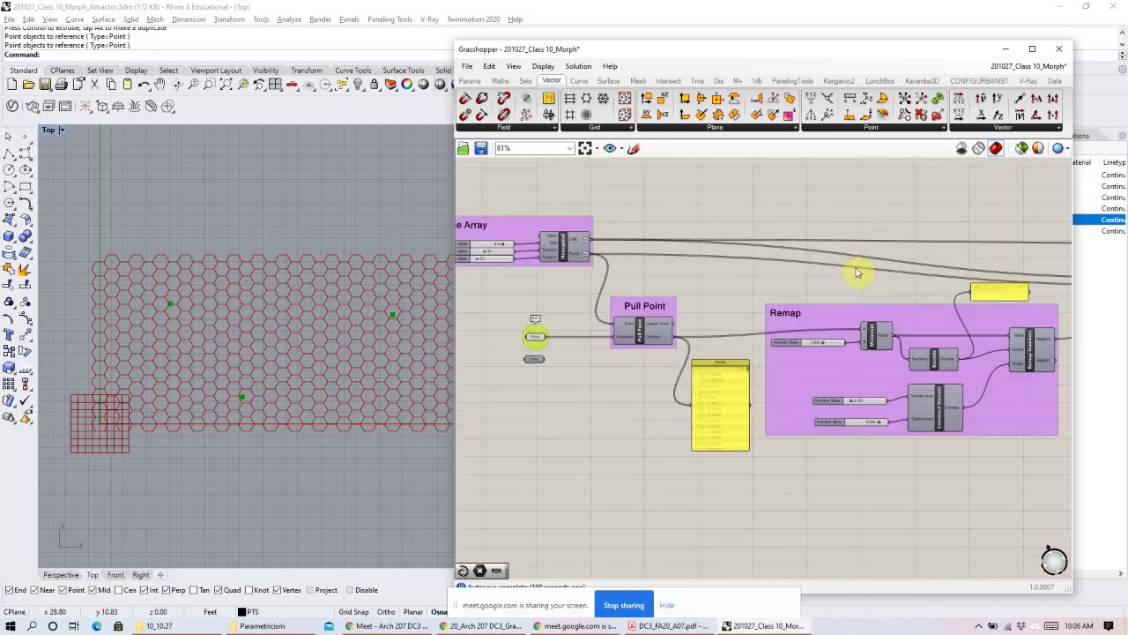
{"action": "scroll", "coordinate": [863, 308], "scroll_direction": "down", "scroll_amount": 1}
{"action": "right_click_drag", "start_coordinate": [960, 337], "coordinate": [831, 320]}
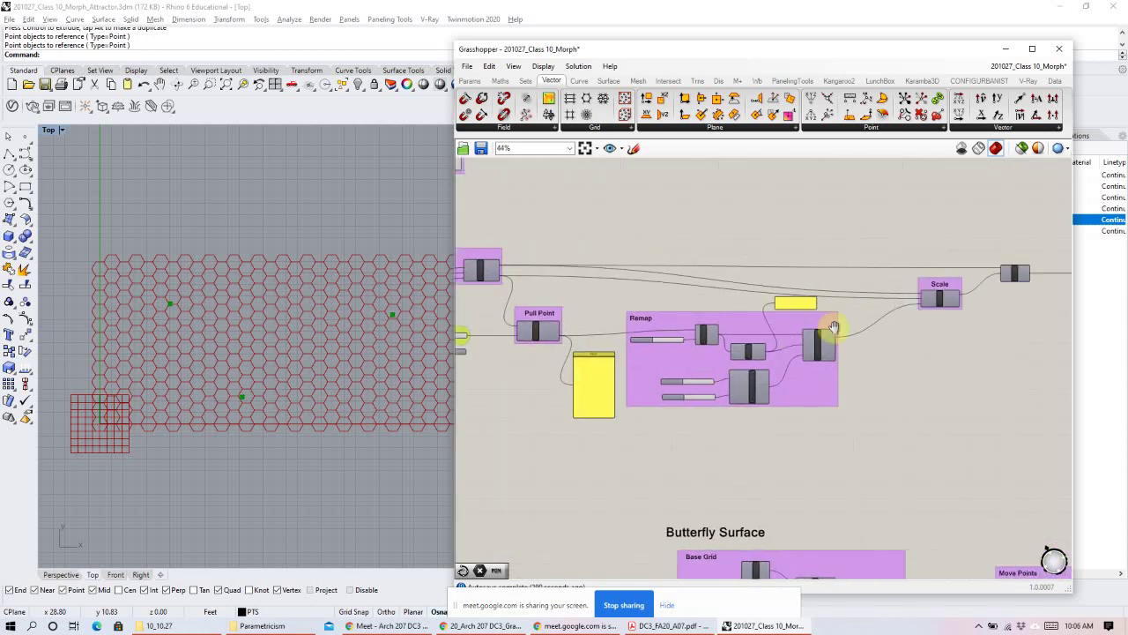
{"action": "scroll", "coordinate": [958, 297], "scroll_direction": "up", "scroll_amount": 2}
{"action": "scroll", "coordinate": [920, 313], "scroll_direction": "down", "scroll_amount": 2}
{"action": "right_click_drag", "start_coordinate": [715, 340], "coordinate": [796, 308]}
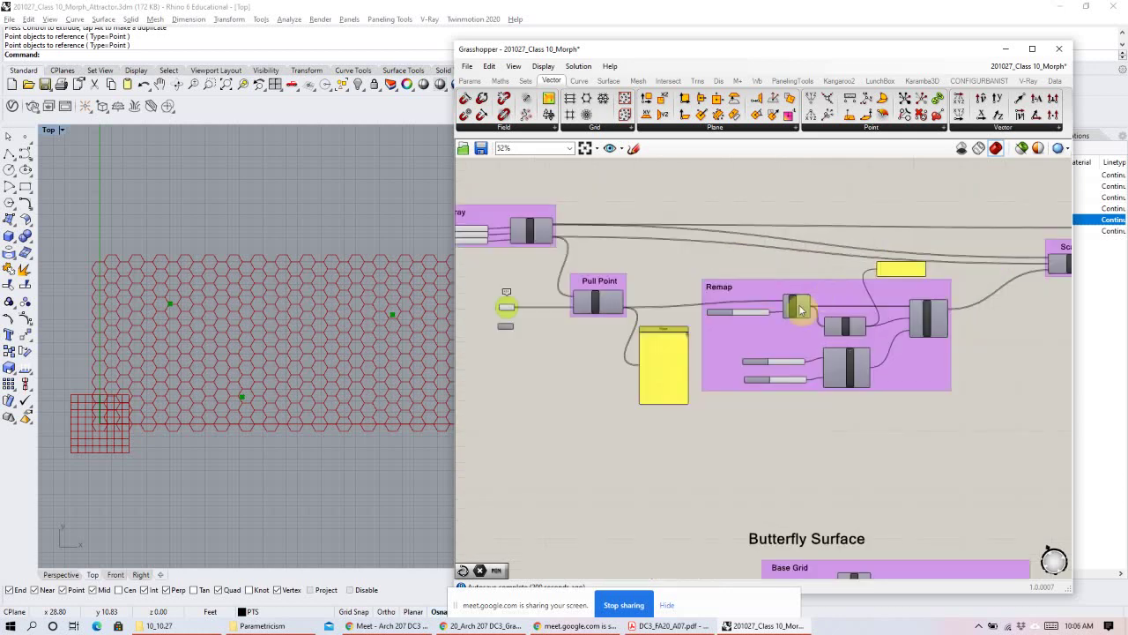
Inspect the Pull Point component and the grid points and REF attractor points wired into it.
{"action": "scroll", "coordinate": [687, 324], "scroll_direction": "up", "scroll_amount": 2}
{"action": "right_click_drag", "start_coordinate": [682, 328], "coordinate": [699, 363]}
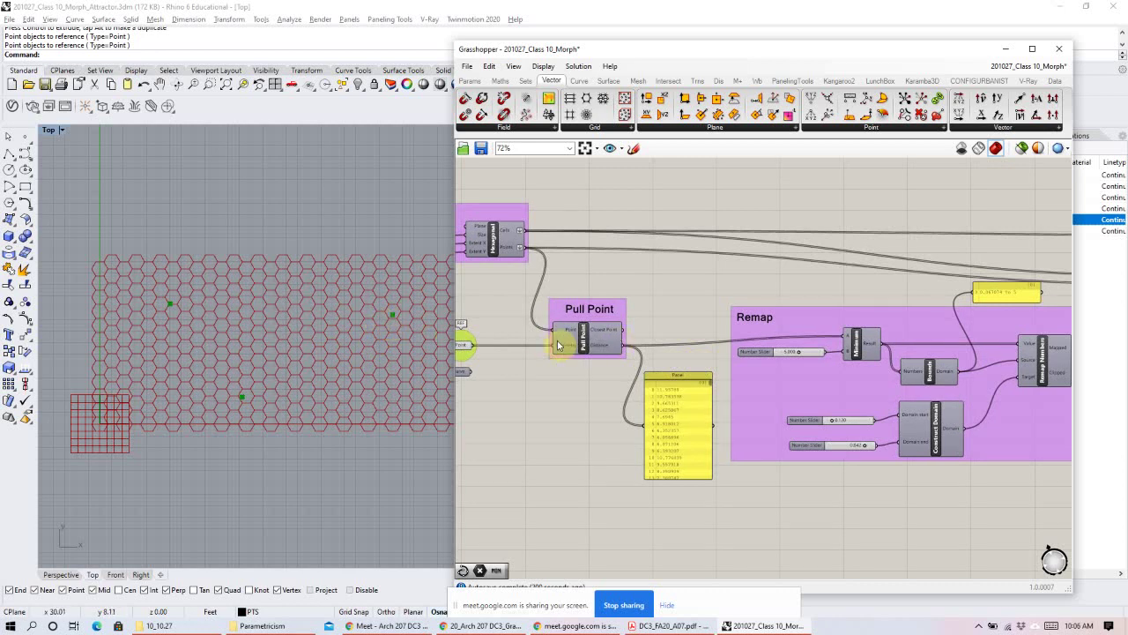
{"action": "scroll", "coordinate": [617, 339], "scroll_direction": "up", "scroll_amount": 2}
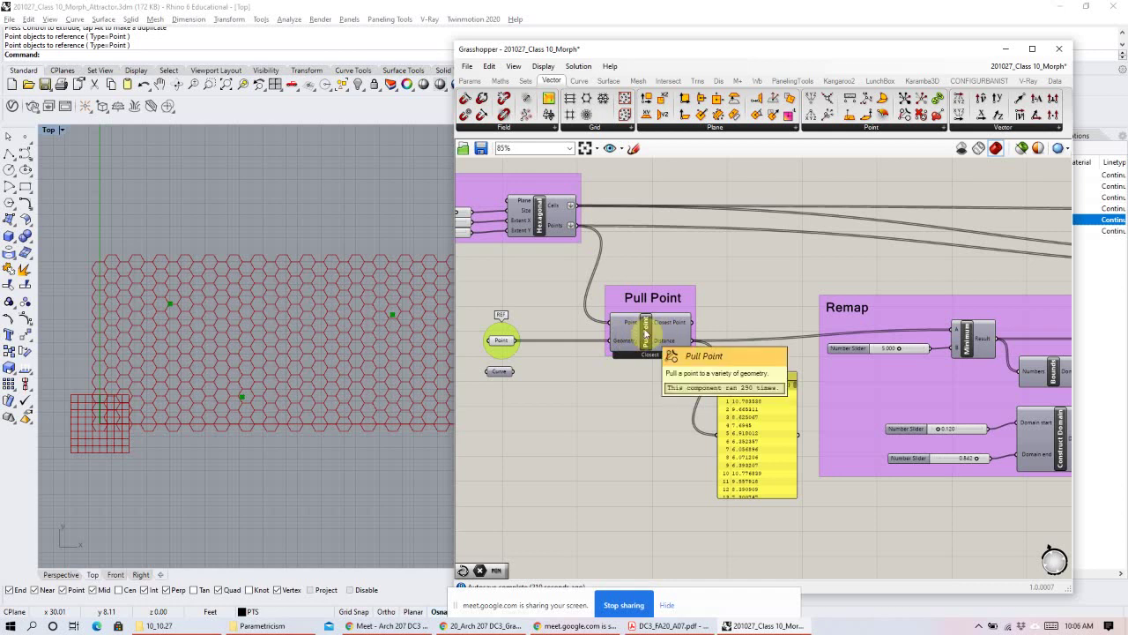
{"action": "scroll", "coordinate": [652, 333], "scroll_direction": "down", "scroll_amount": 3}
{"action": "right_click_drag", "start_coordinate": [856, 330], "coordinate": [829, 319]}
{"action": "scroll", "coordinate": [978, 281], "scroll_direction": "up", "scroll_amount": 4}
{"action": "scroll", "coordinate": [979, 281], "scroll_direction": "down", "scroll_amount": 3}
{"action": "scroll", "coordinate": [756, 373], "scroll_direction": "up", "scroll_amount": 4}
{"action": "right_click_drag", "start_coordinate": [755, 373], "coordinate": [801, 402]}
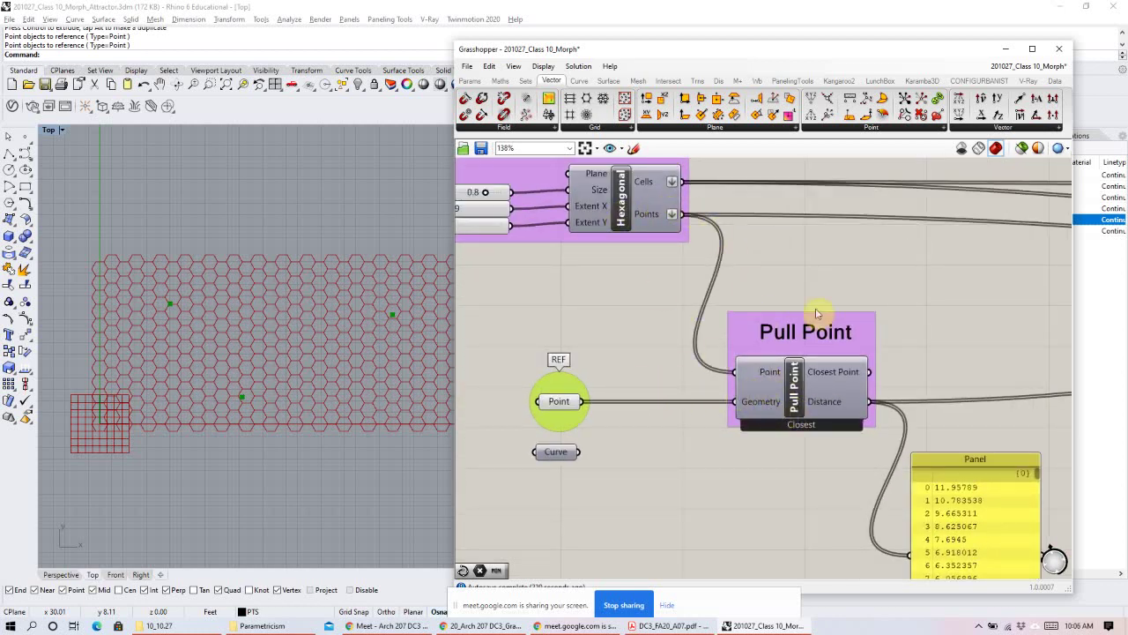
Add a Point parameter and connect the older hexagonal grid's Points output to it to preview the cell centres.
{"action": "left_click", "coordinate": [636, 191]}
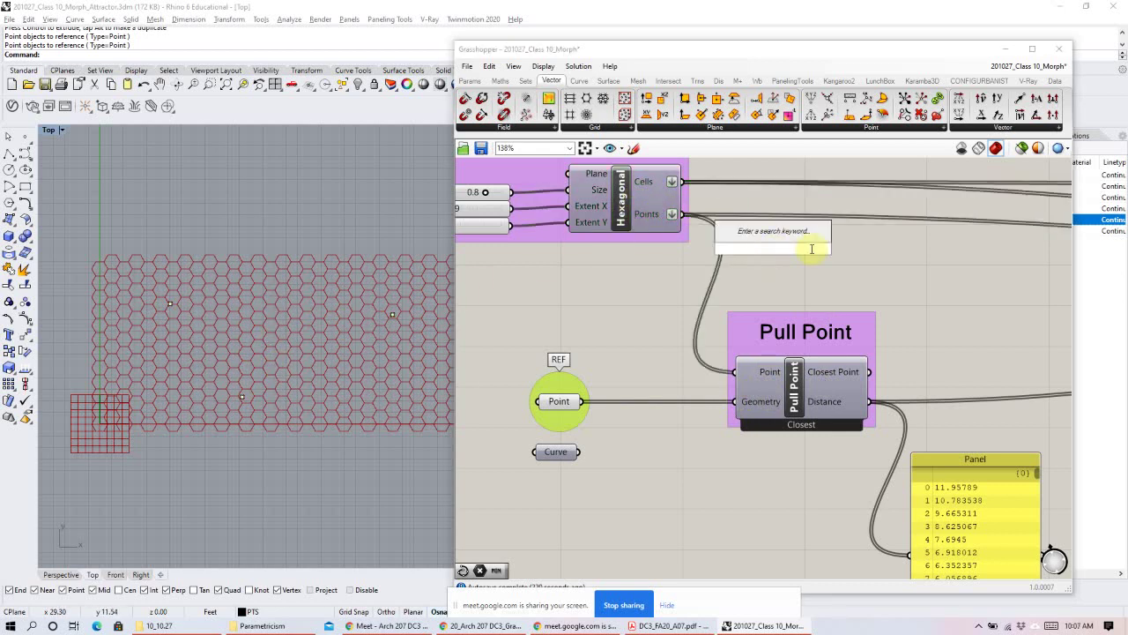
{"action": "type", "text": "point"}
{"action": "left_click", "coordinate": [772, 238]}
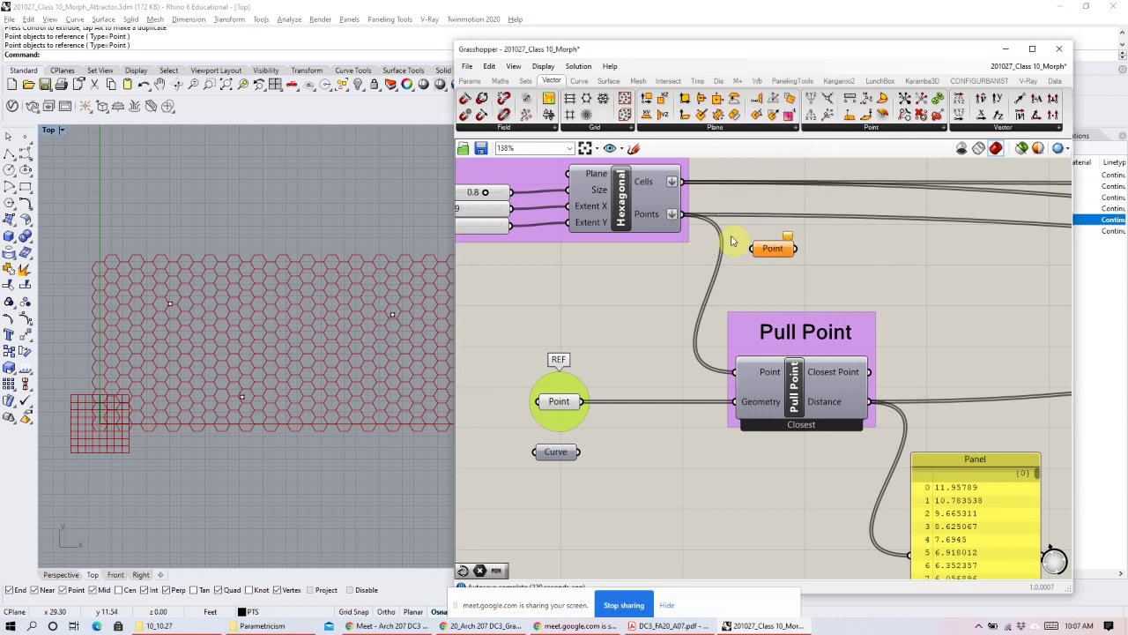
{"action": "left_click_drag", "start_coordinate": [688, 218], "coordinate": [819, 243]}
{"action": "scroll", "coordinate": [124, 270], "scroll_direction": "up", "scroll_amount": 3}
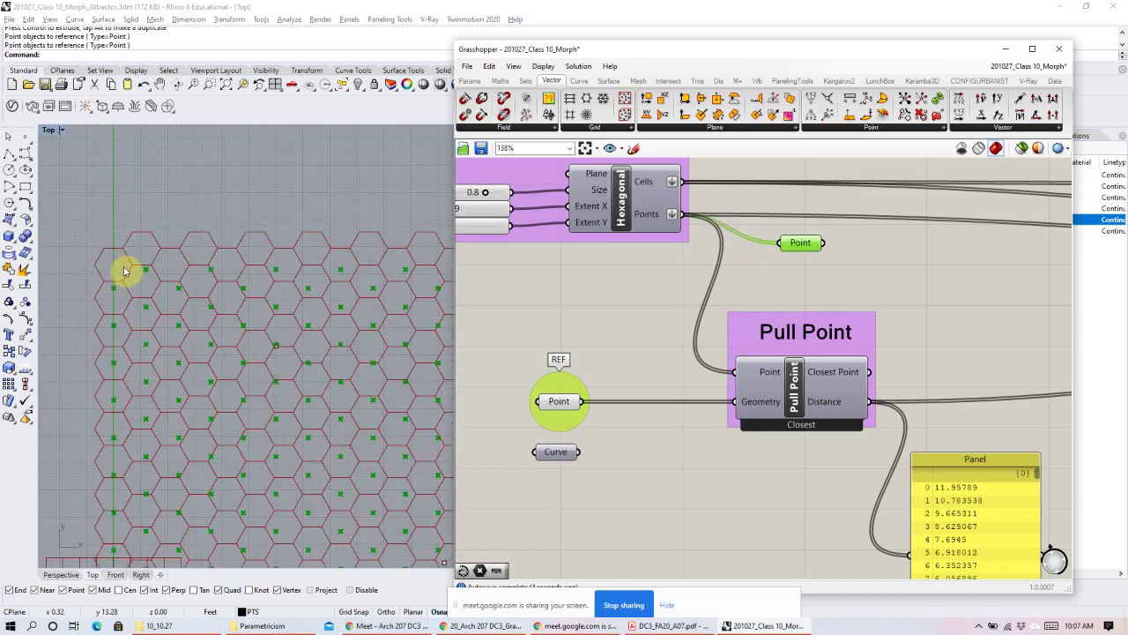
{"action": "scroll", "coordinate": [236, 281], "scroll_direction": "down", "scroll_amount": 3}
{"action": "scroll", "coordinate": [899, 358], "scroll_direction": "down", "scroll_amount": 3}
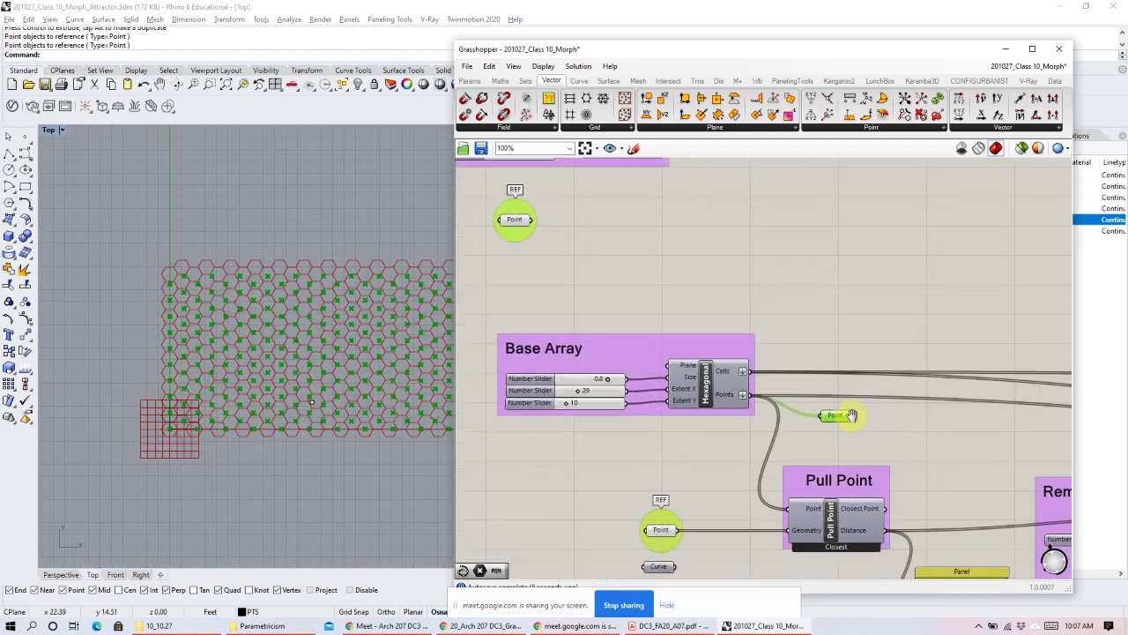
Move the added Point parameter beside the new Base Array and feed it from the new hexagonal grid's Points output.
{"action": "right_click_drag", "start_coordinate": [852, 359], "coordinate": [861, 501]}
{"action": "left_click_drag", "start_coordinate": [844, 535], "coordinate": [747, 264]}
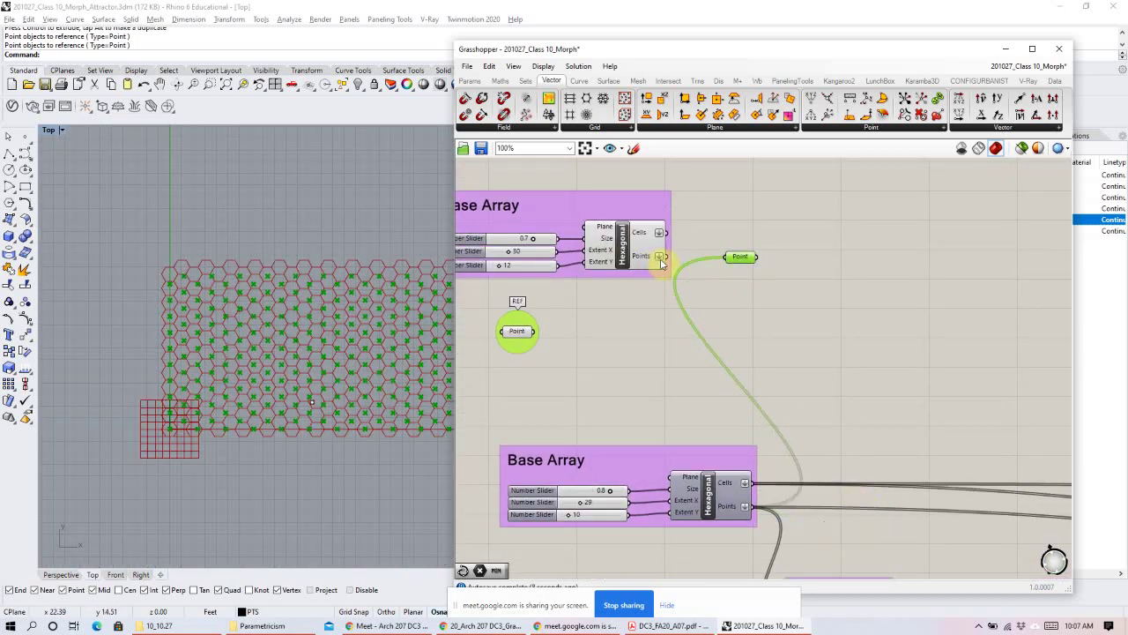
{"action": "scroll", "coordinate": [156, 216], "scroll_direction": "up", "scroll_amount": 5}
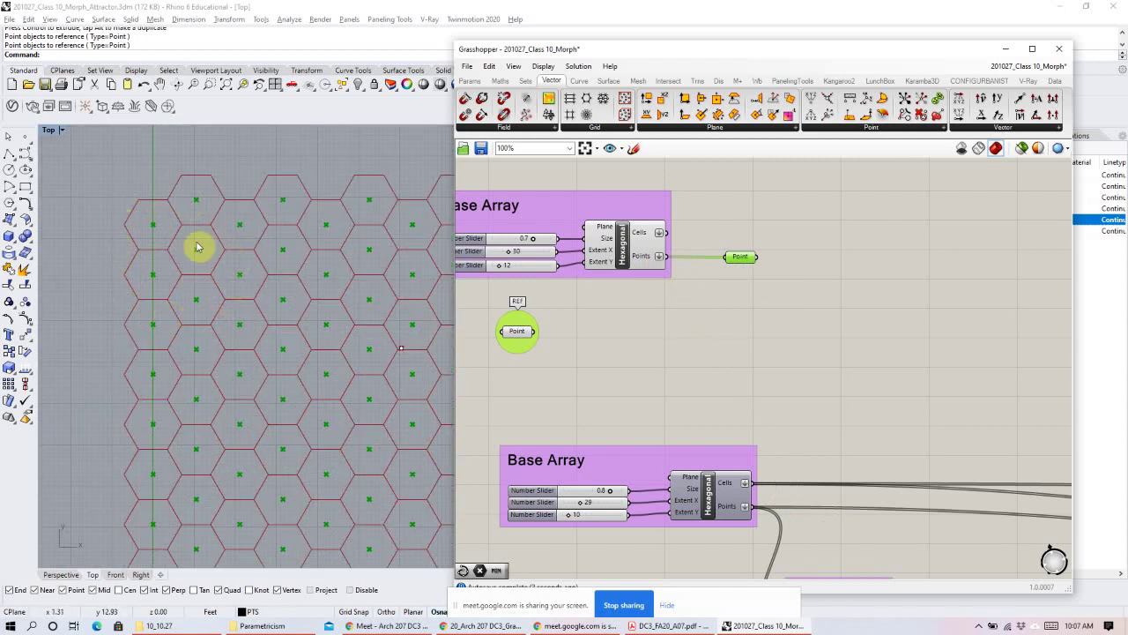
{"action": "scroll", "coordinate": [773, 279], "scroll_direction": "down", "scroll_amount": 4}
Highlight the Pull Point component, the cell-centre Point parameter and the older REF attractor Point parameter to compare their geometry.
{"action": "right_click_drag", "start_coordinate": [750, 314], "coordinate": [724, 281]}
{"action": "scroll", "coordinate": [732, 353], "scroll_direction": "up", "scroll_amount": 2}
{"action": "left_click", "coordinate": [772, 455]}
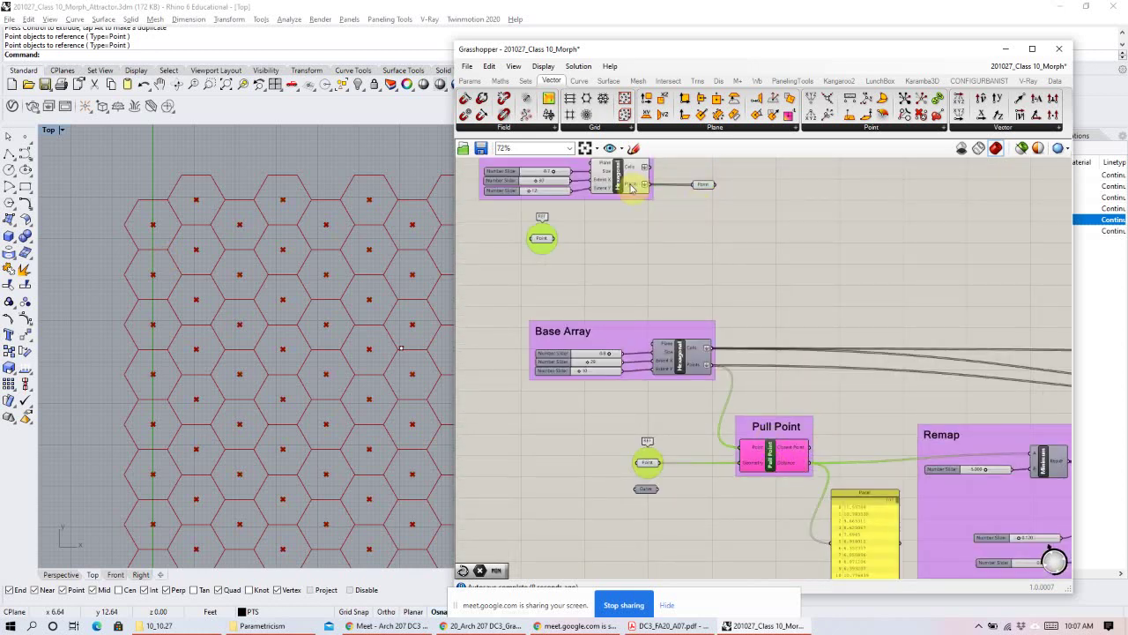
{"action": "left_click", "coordinate": [703, 184]}
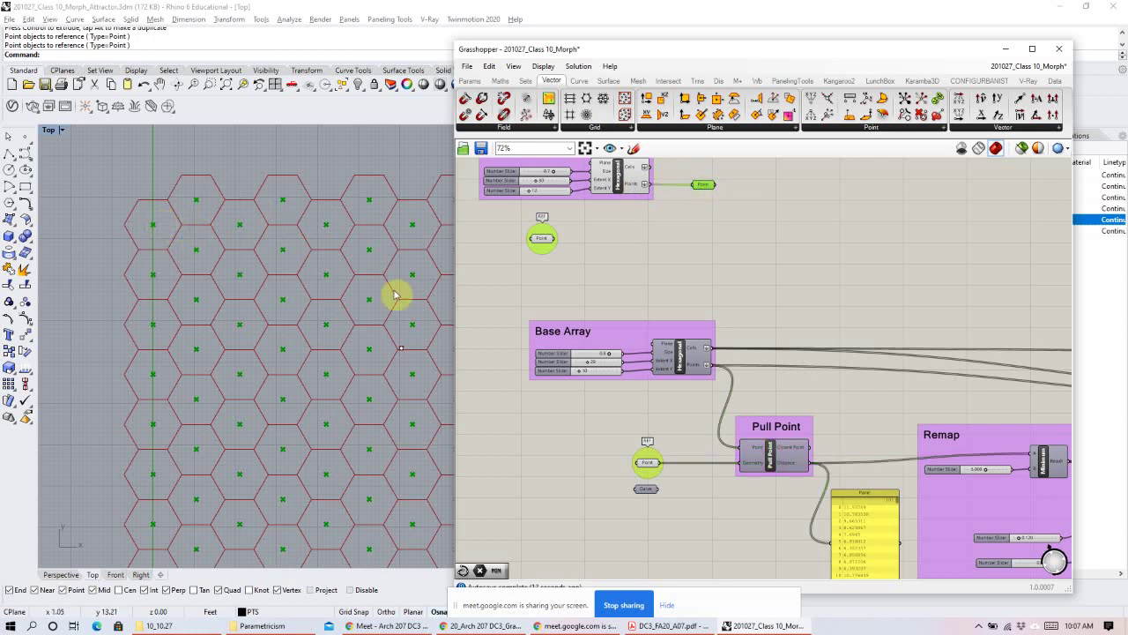
{"action": "left_click_drag", "start_coordinate": [675, 442], "coordinate": [622, 474]}
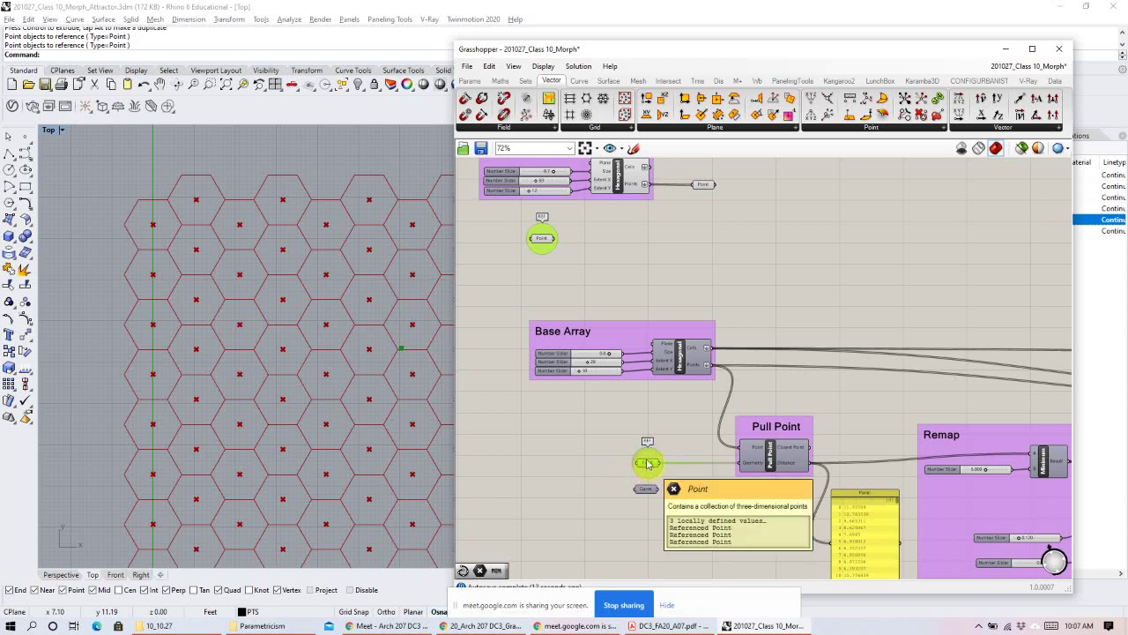
{"action": "mouse_move", "coordinate": [647, 465]}
{"action": "left_mouse_down"}
{"action": "mouse_move", "coordinate": [651, 450]}
{"action": "mouse_move", "coordinate": [653, 466]}
{"action": "left_mouse_up"}
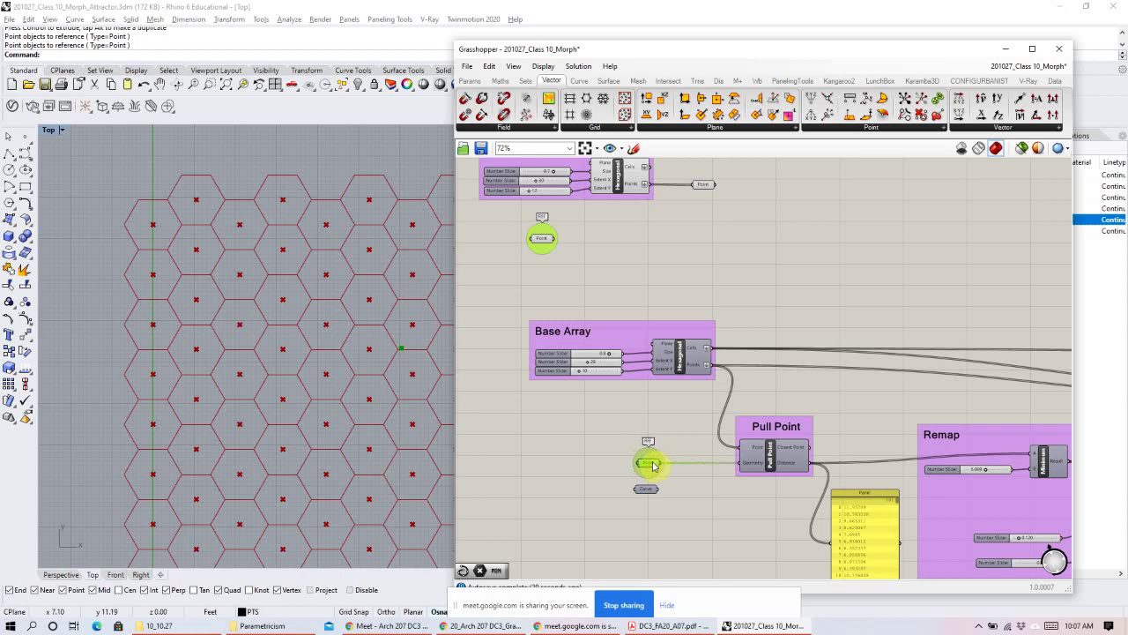
{"action": "left_click", "coordinate": [818, 268]}
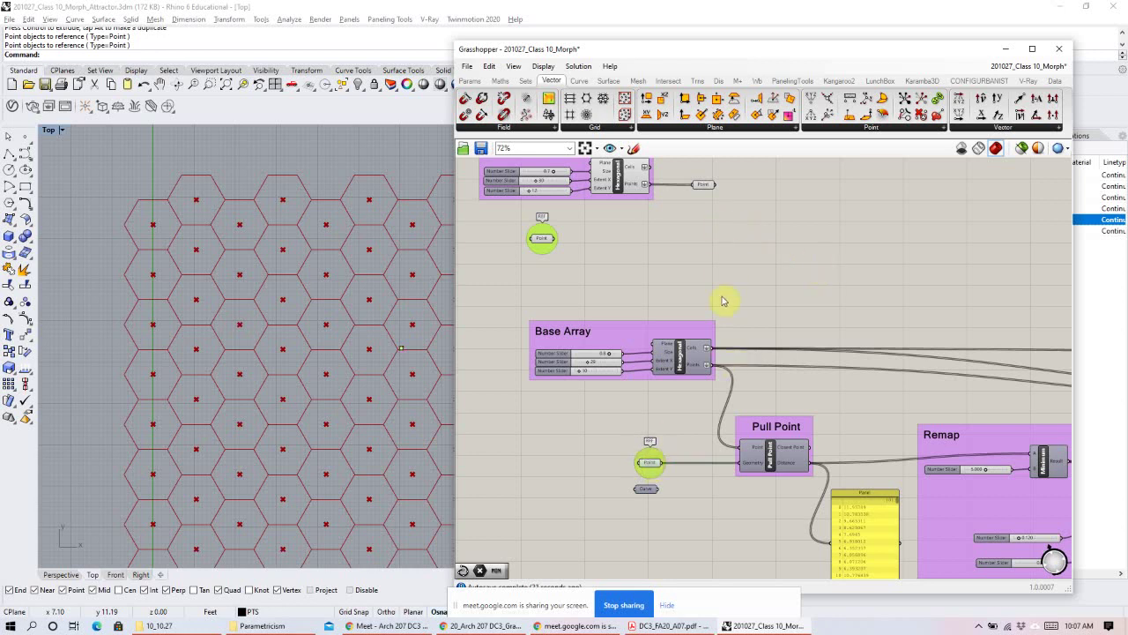
Examine how Pull Point's distances between the cell centres and the attractor point feed the Minimum component in Remap.
{"action": "right_click_drag", "start_coordinate": [818, 470], "coordinate": [636, 351]}
{"action": "left_click", "coordinate": [586, 375]}
{"action": "left_click", "coordinate": [806, 367]}
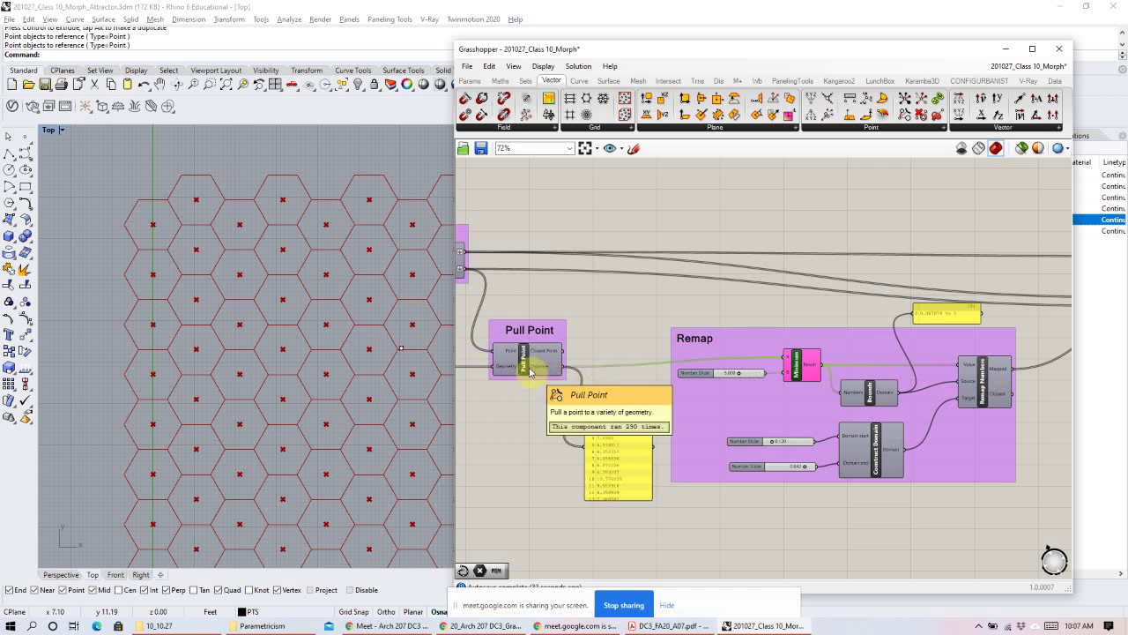
{"action": "right_click_drag", "start_coordinate": [530, 372], "coordinate": [696, 386]}
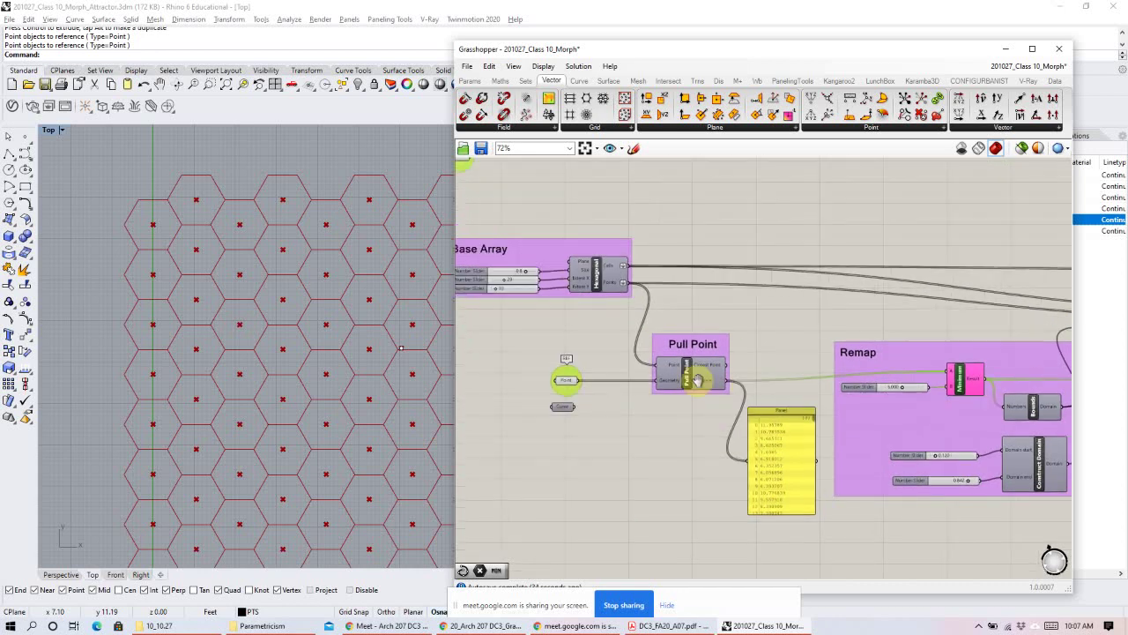
{"action": "left_click", "coordinate": [326, 277]}
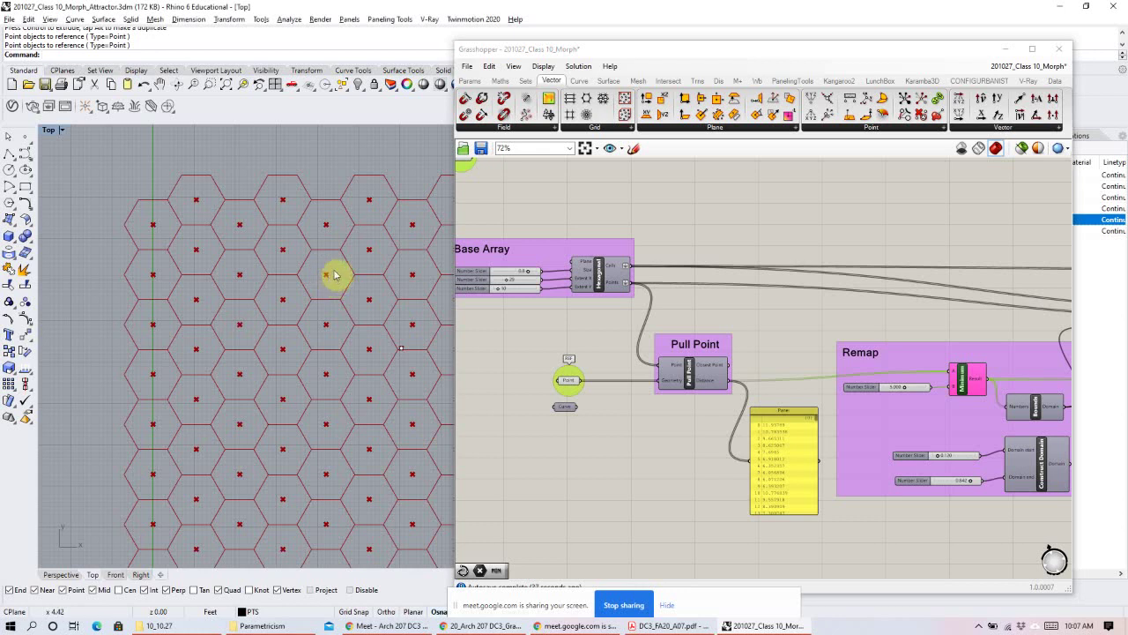
{"action": "left_click", "coordinate": [401, 349]}
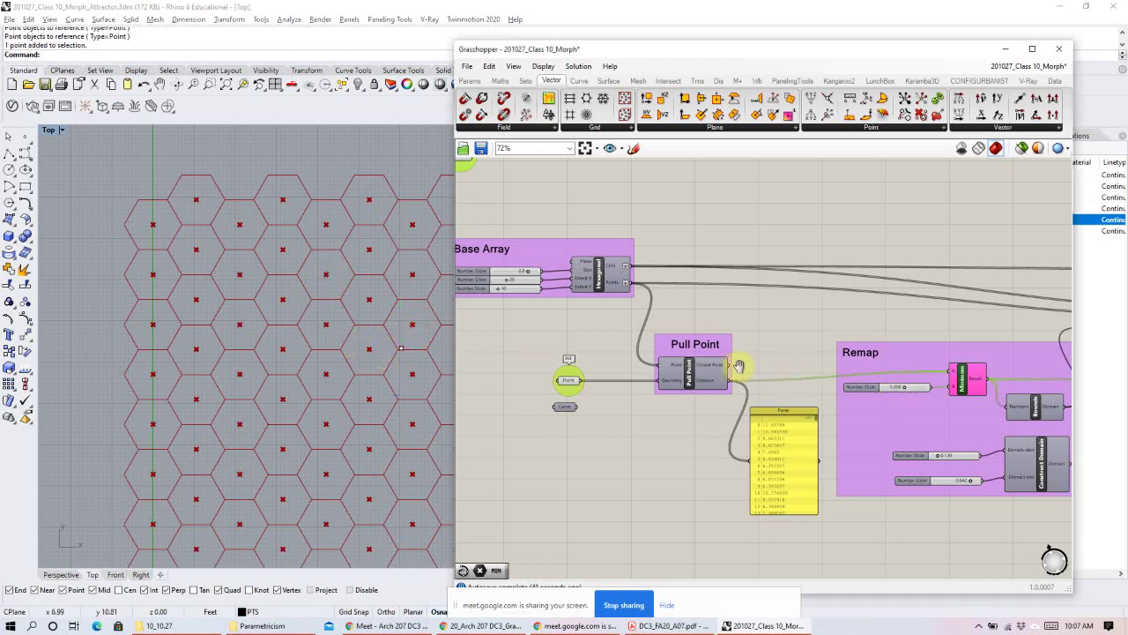
{"action": "right_click_drag", "start_coordinate": [739, 366], "coordinate": [781, 360]}
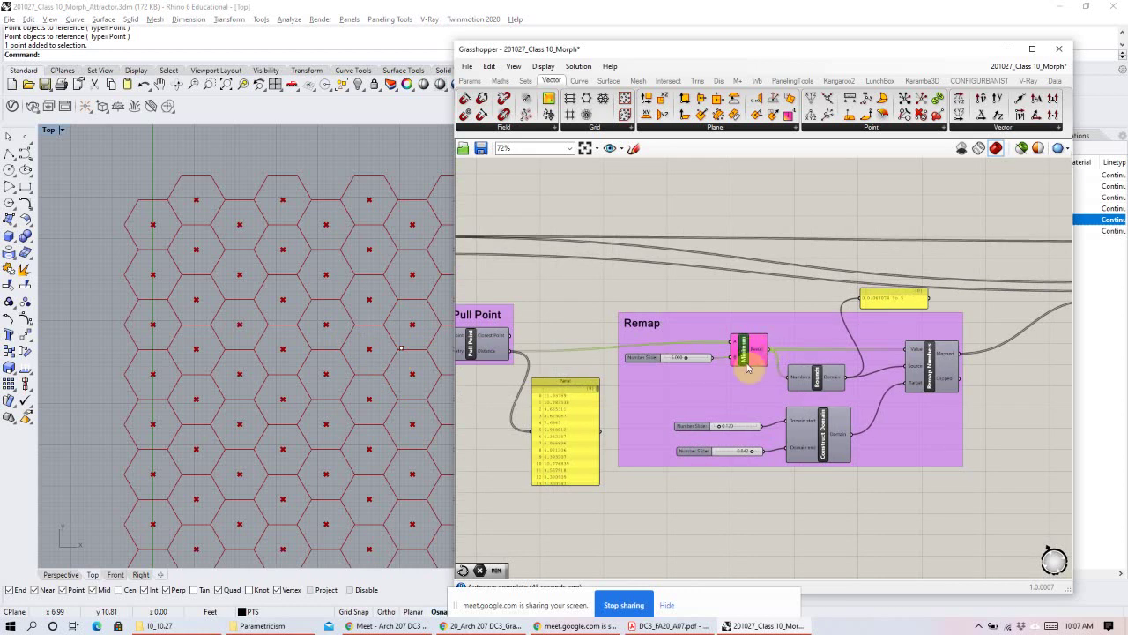
Review the older definition's Remap group and follow its output through Scale and Merge to Make 3D.
{"action": "mouse_move", "coordinate": [812, 377]}
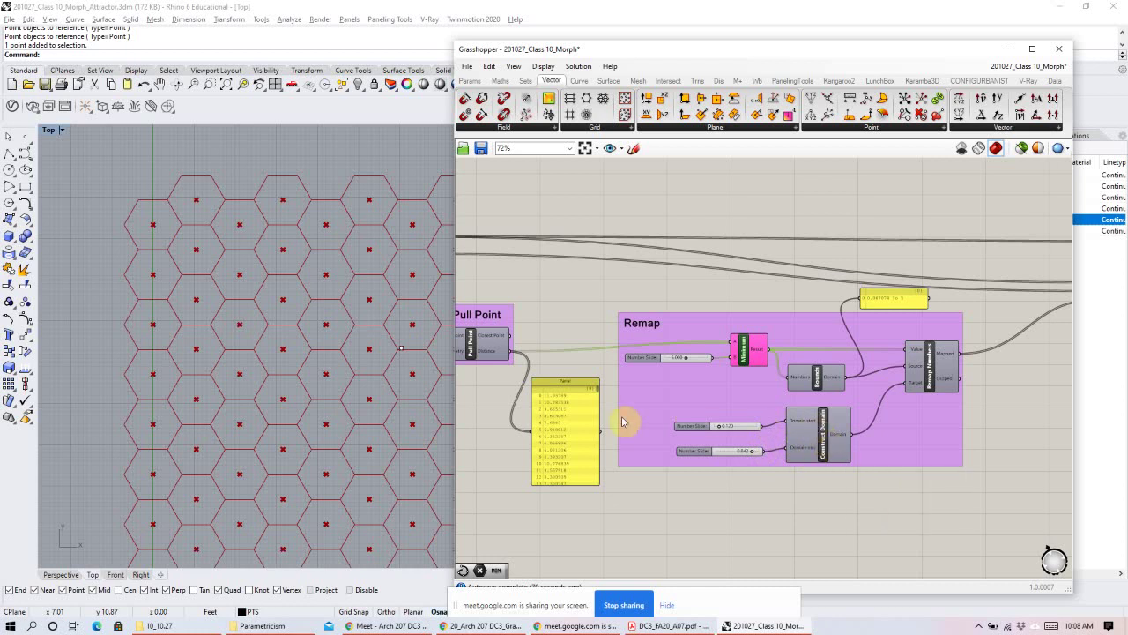
{"action": "right_click_drag", "start_coordinate": [640, 396], "coordinate": [721, 404]}
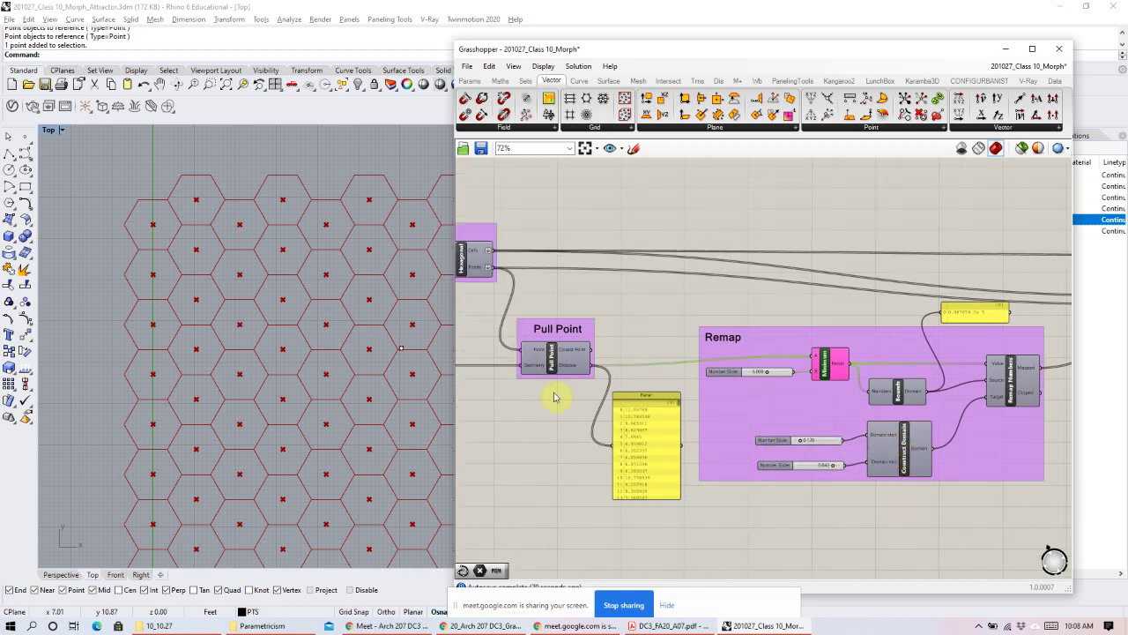
{"action": "right_click_drag", "start_coordinate": [969, 399], "coordinate": [676, 390]}
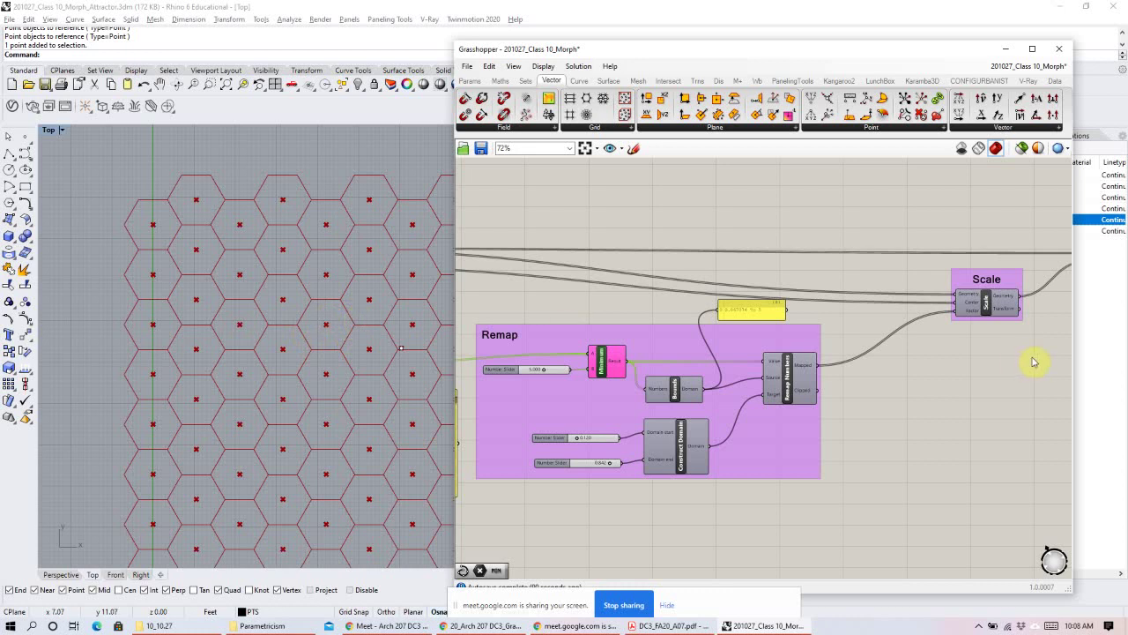
{"action": "right_click_drag", "start_coordinate": [981, 353], "coordinate": [831, 351]}
{"action": "mouse_move", "coordinate": [1003, 335]}
{"action": "right_mouse_down"}
{"action": "mouse_move", "coordinate": [811, 353]}
{"action": "mouse_move", "coordinate": [937, 344]}
{"action": "mouse_move", "coordinate": [765, 326]}
{"action": "right_mouse_up"}
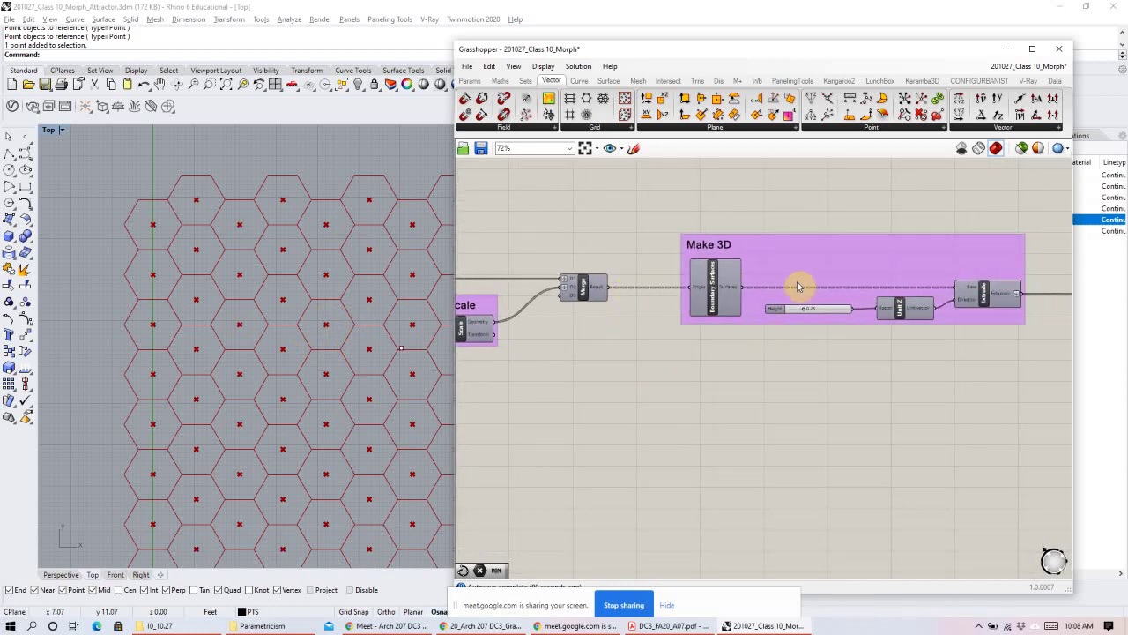
Trace the older definition back from Make 3D through Scale and Remap Numbers to Pull Point.
{"action": "right_click_drag", "start_coordinate": [531, 302], "coordinate": [791, 297]}
{"action": "left_click", "coordinate": [728, 321]}
{"action": "right_click_drag", "start_coordinate": [632, 367], "coordinate": [960, 321]}
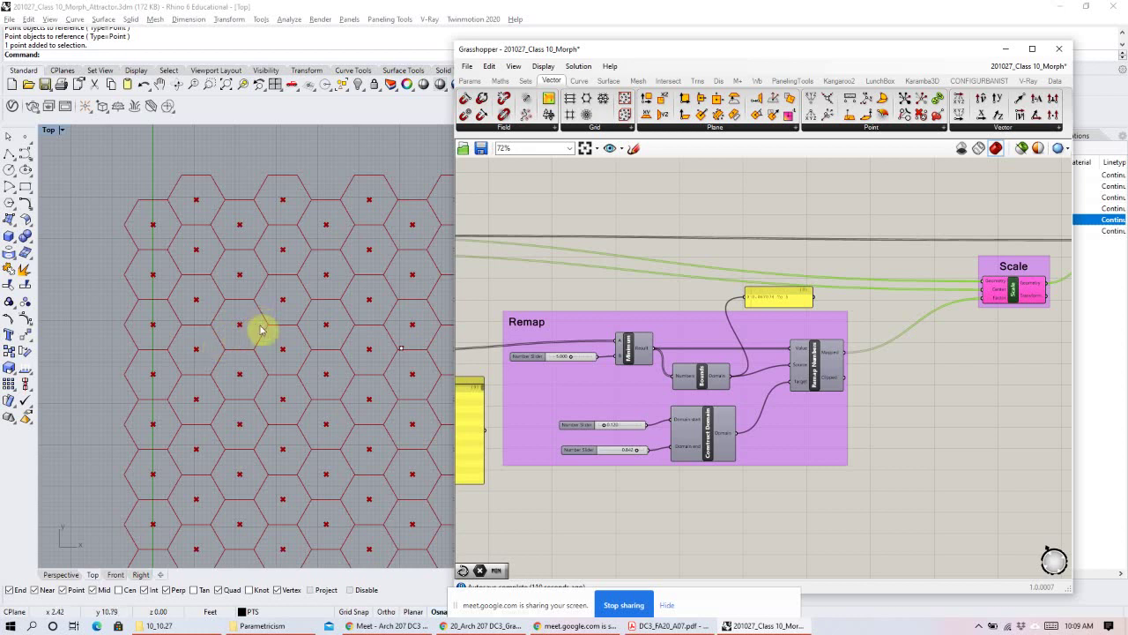
{"action": "left_click", "coordinate": [836, 350]}
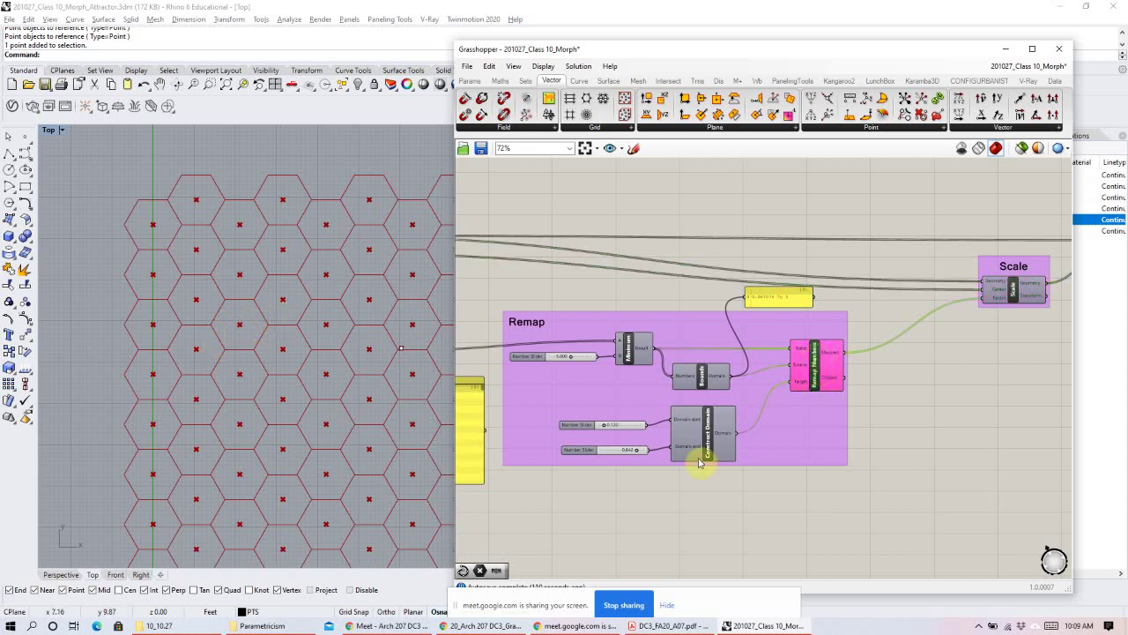
{"action": "right_click_drag", "start_coordinate": [749, 420], "coordinate": [912, 410]}
{"action": "right_click_drag", "start_coordinate": [660, 413], "coordinate": [798, 369]}
{"action": "right_click_drag", "start_coordinate": [651, 303], "coordinate": [784, 296]}
Delete the Point parameter fed by the Points output of the new Base Array's hexagonal grid.
{"action": "right_click_drag", "start_coordinate": [693, 255], "coordinate": [692, 357]}
{"action": "right_click_drag", "start_coordinate": [743, 292], "coordinate": [707, 302]}
{"action": "left_click_drag", "start_coordinate": [729, 209], "coordinate": [684, 242]}
{"action": "left_click_drag", "start_coordinate": [756, 176], "coordinate": [685, 251]}
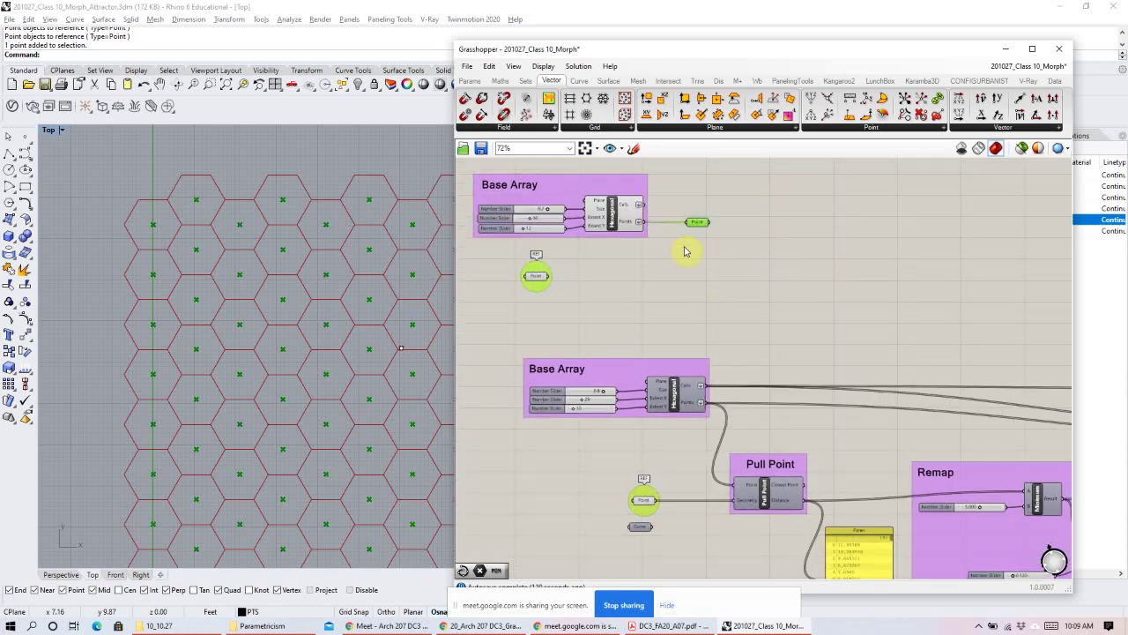
{"action": "key", "text": "Delete"}
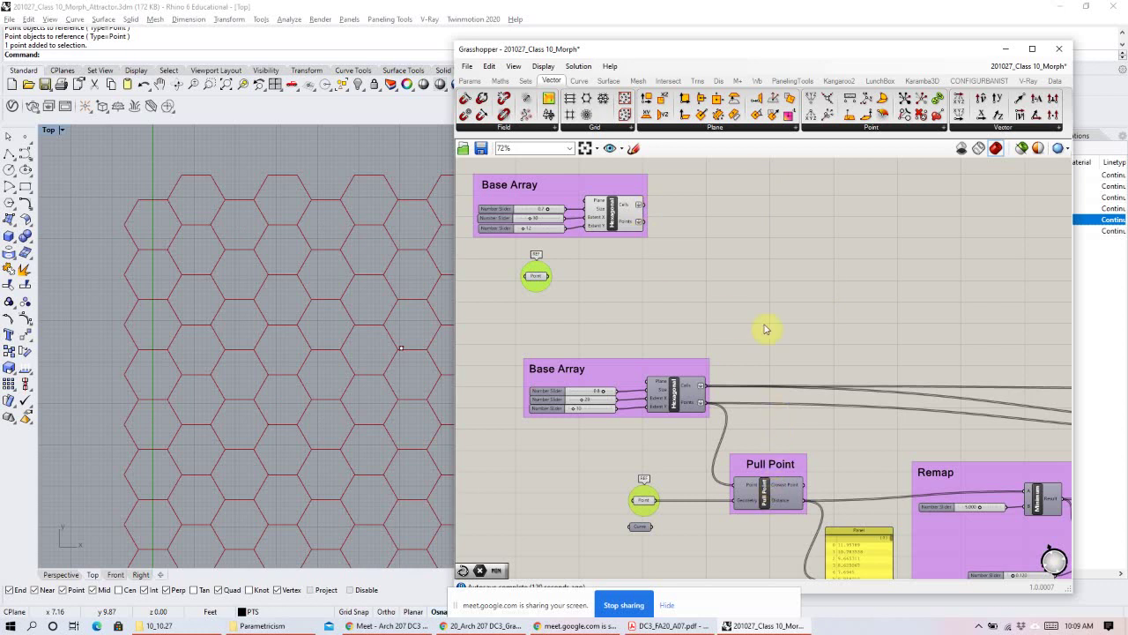
Add a Pull Point component beside the new Base Array and feed its Point input from the hexagonal grid's Points output.
{"action": "scroll", "coordinate": [701, 229], "scroll_direction": "up", "scroll_amount": 5}
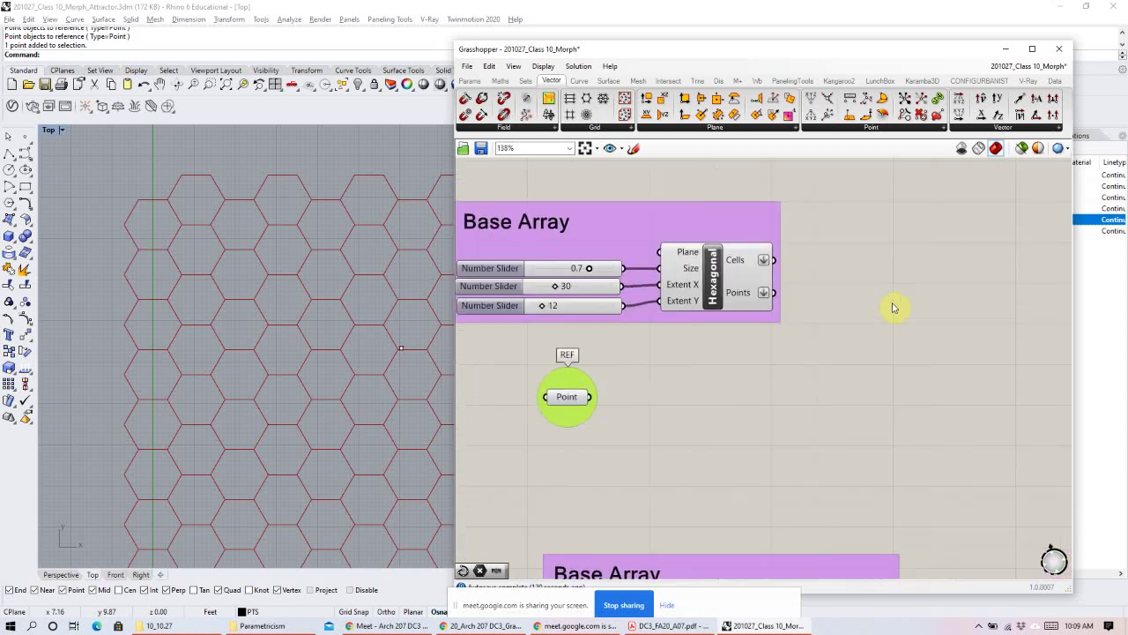
{"action": "double_click", "coordinate": [897, 303]}
{"action": "type", "text": "pull"}
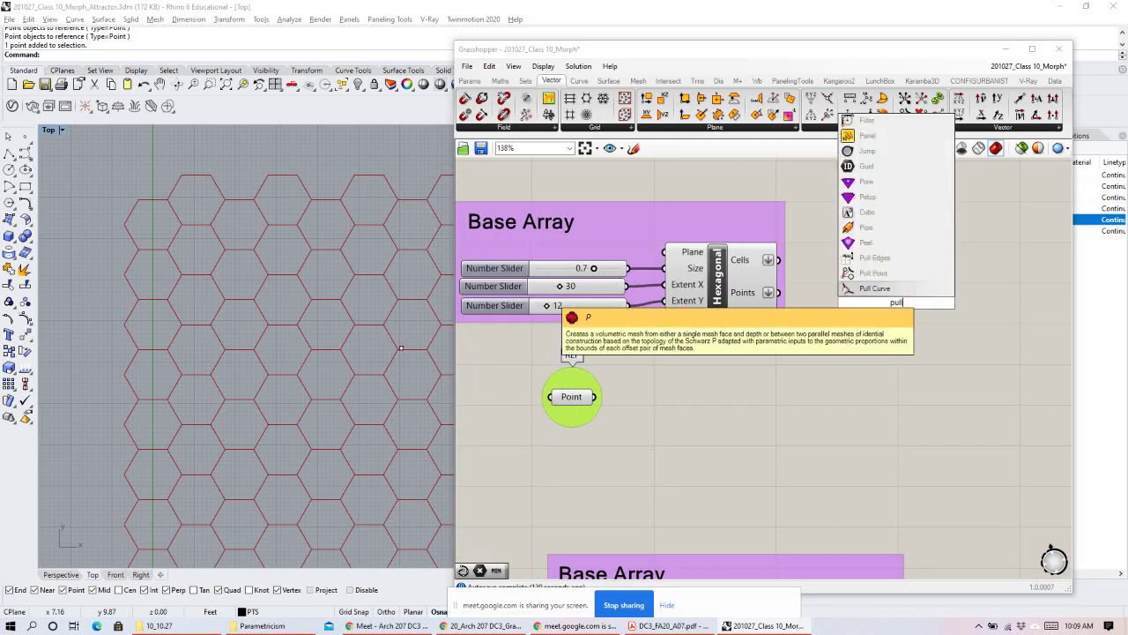
{"action": "left_click", "coordinate": [868, 278]}
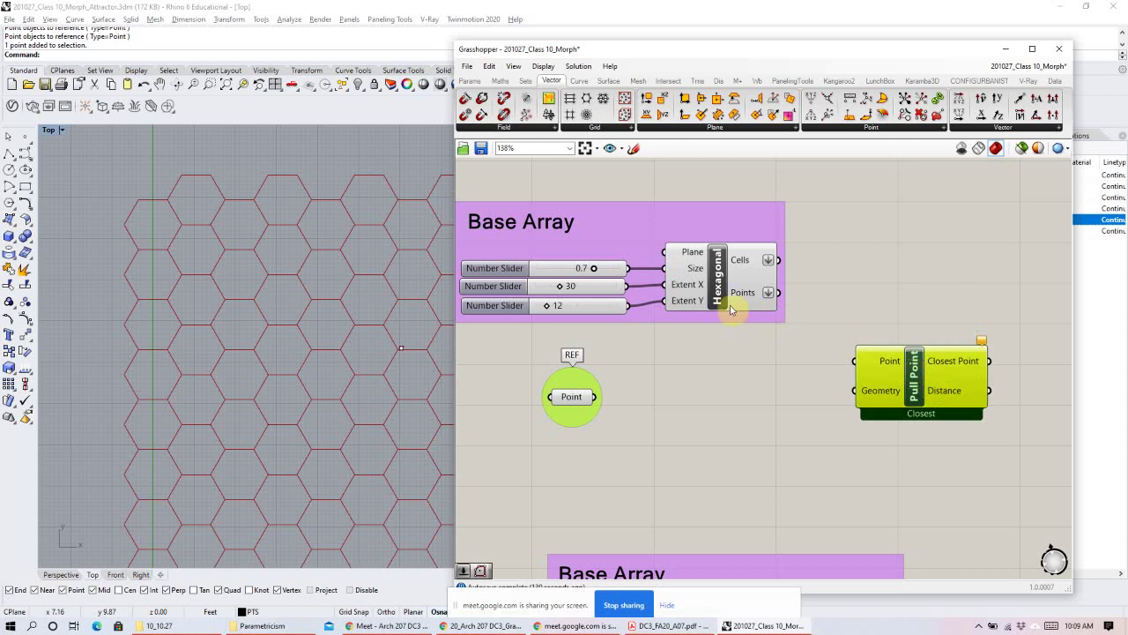
{"action": "left_click_drag", "start_coordinate": [873, 329], "coordinate": [892, 424]}
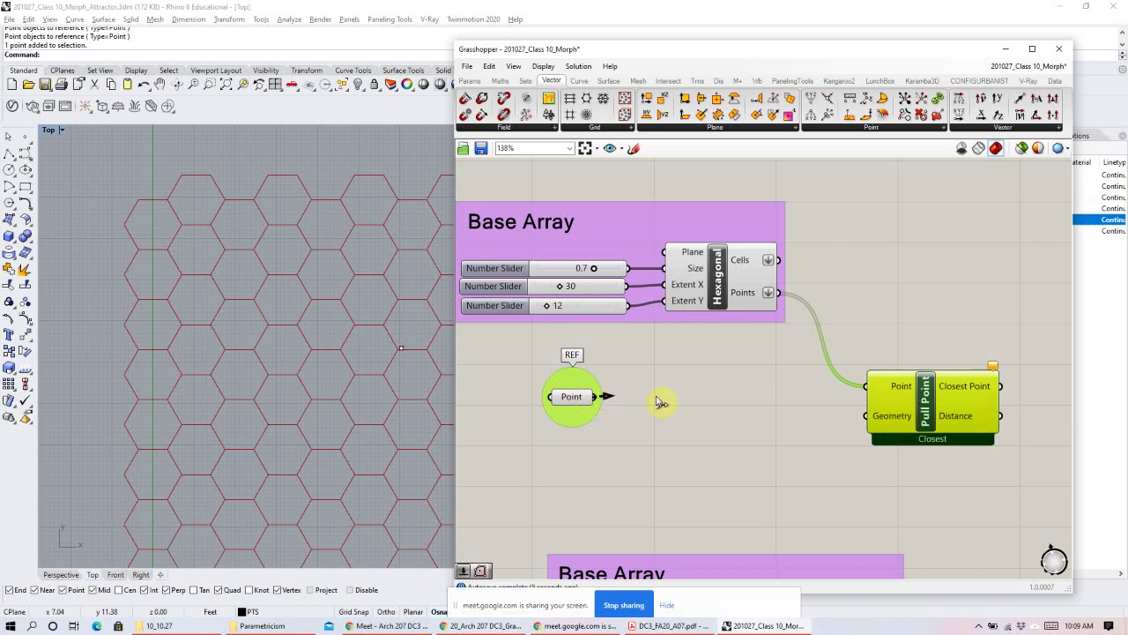
Feed the new Pull Point's Geometry input from the REF attractor Point parameter and tidy the placement of both components.
{"action": "left_click_drag", "start_coordinate": [661, 403], "coordinate": [867, 415]}
{"action": "left_click_drag", "start_coordinate": [569, 416], "coordinate": [568, 433]}
{"action": "scroll", "coordinate": [272, 343], "scroll_direction": "down", "scroll_amount": 5}
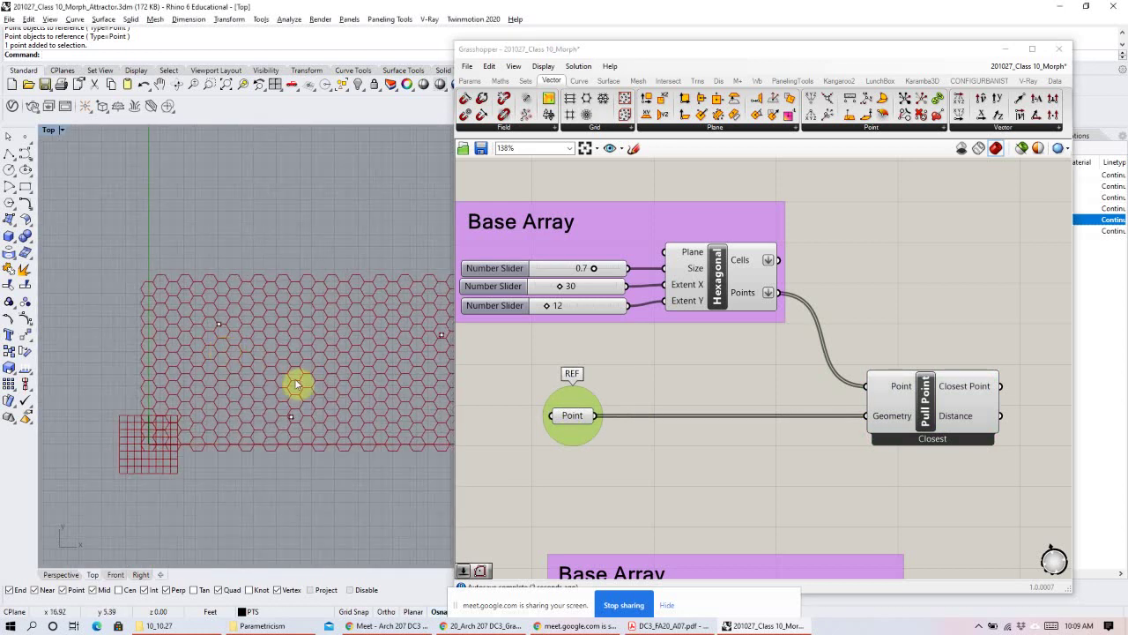
{"action": "left_click_drag", "start_coordinate": [921, 428], "coordinate": [895, 427]}
Add a Panel to the new Pull Point's Distance output to read the distances, and delete the panel after reading.
{"action": "right_click_drag", "start_coordinate": [944, 425], "coordinate": [710, 318]}
{"action": "scroll", "coordinate": [811, 365], "scroll_direction": "down", "scroll_amount": 3}
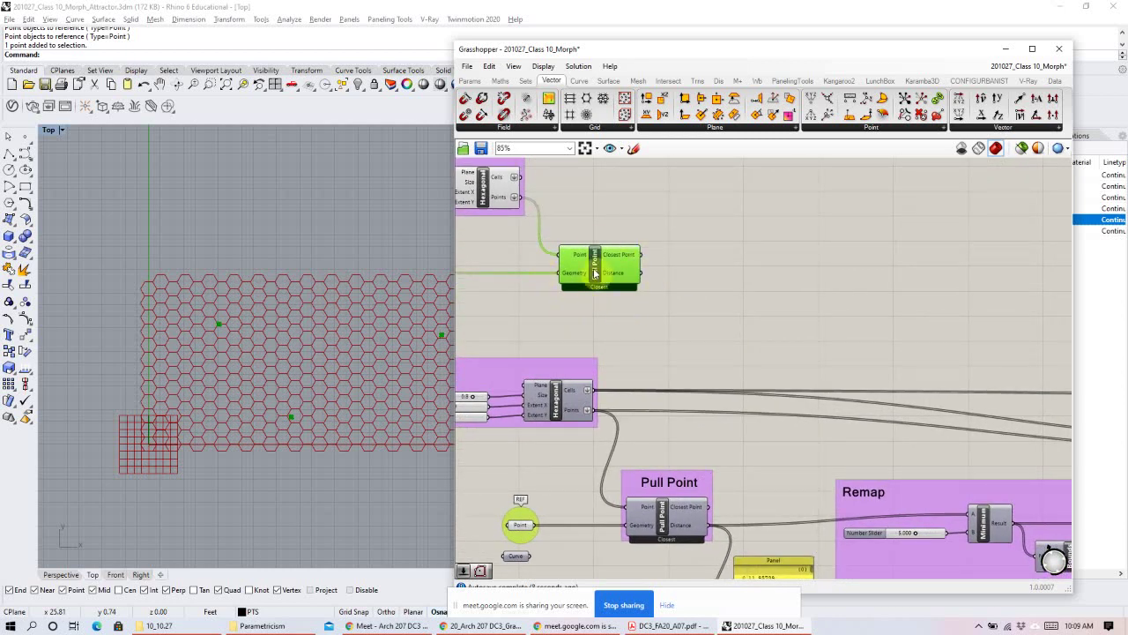
{"action": "left_click", "coordinate": [672, 256]}
{"action": "scroll", "coordinate": [662, 254], "scroll_direction": "up", "scroll_amount": 2}
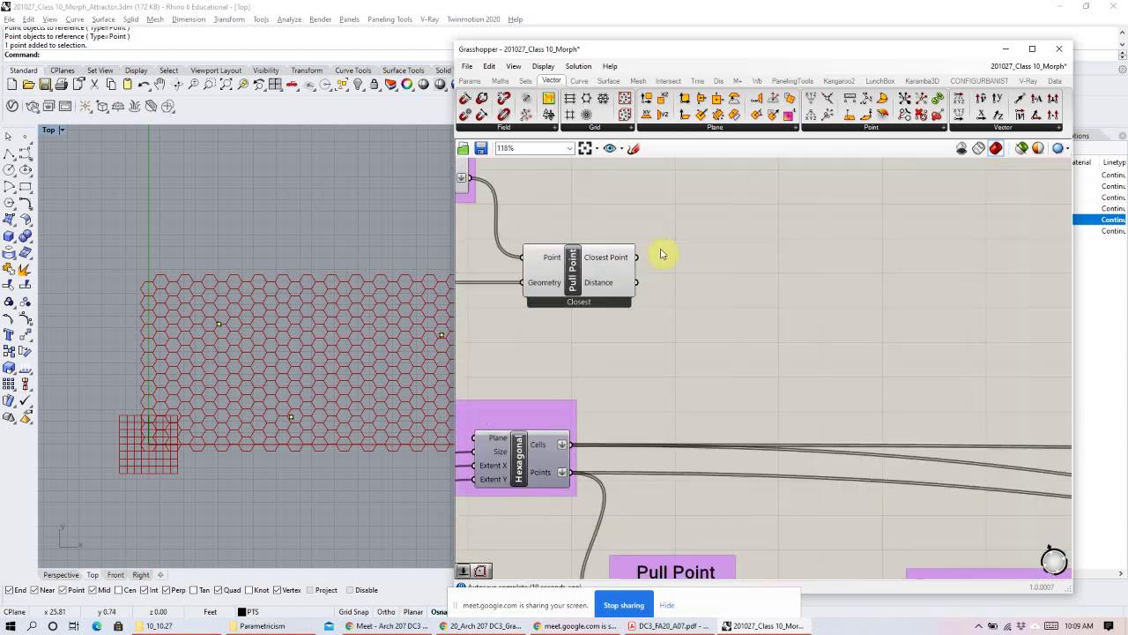
{"action": "double_click", "coordinate": [739, 255]}
{"action": "type", "text": "panel"}
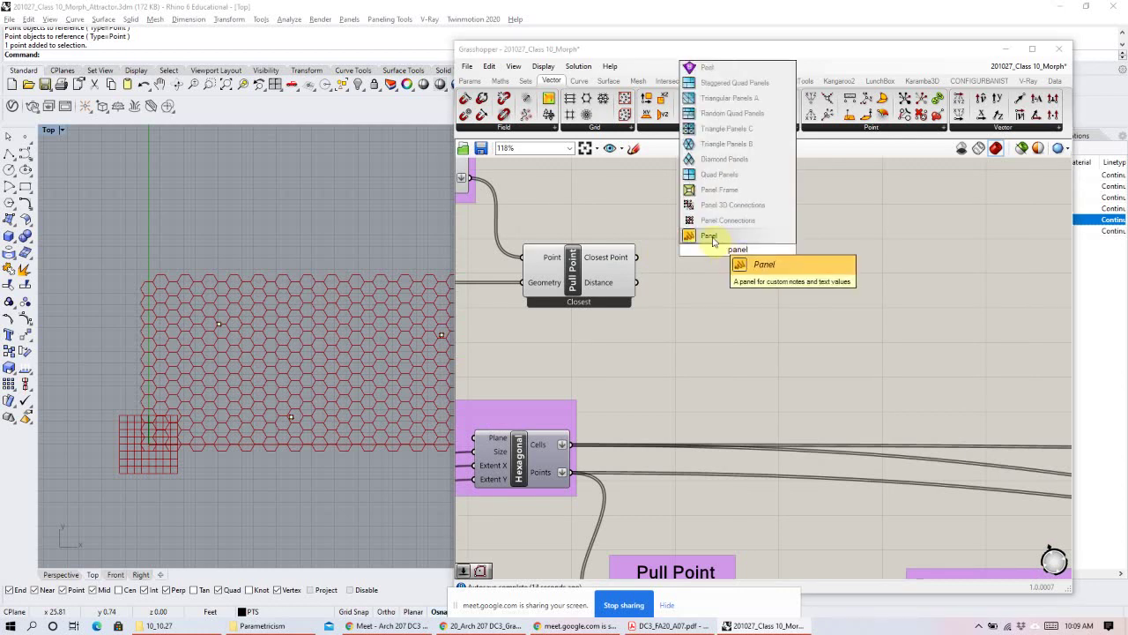
{"action": "left_click", "coordinate": [709, 235]}
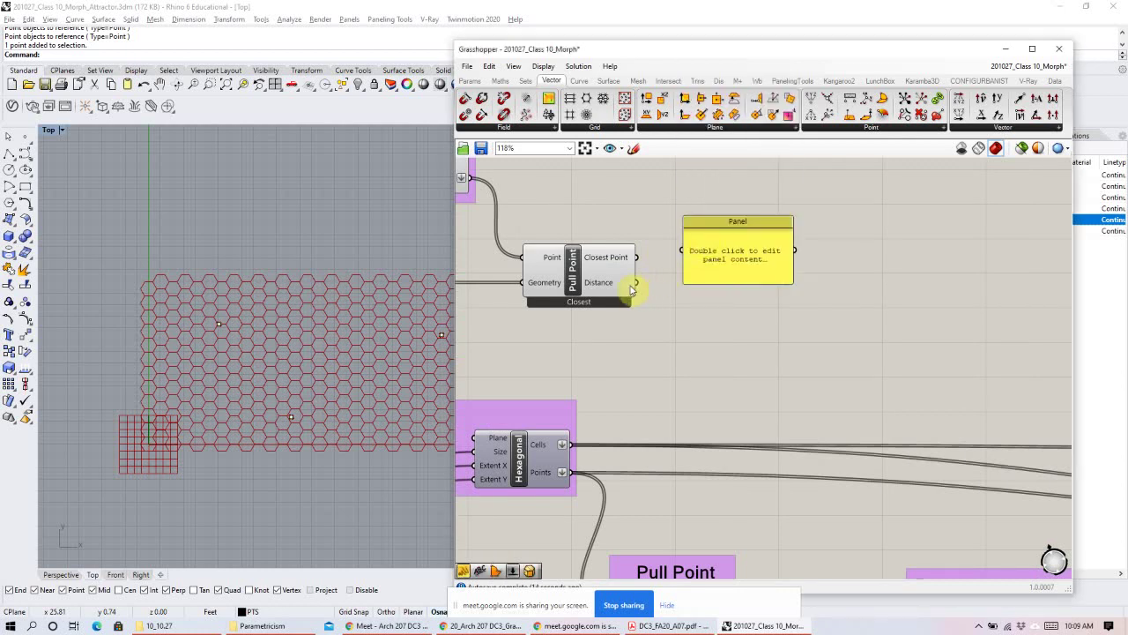
{"action": "left_click_drag", "start_coordinate": [684, 256], "coordinate": [723, 438]}
{"action": "left_click_drag", "start_coordinate": [699, 327], "coordinate": [756, 308]}
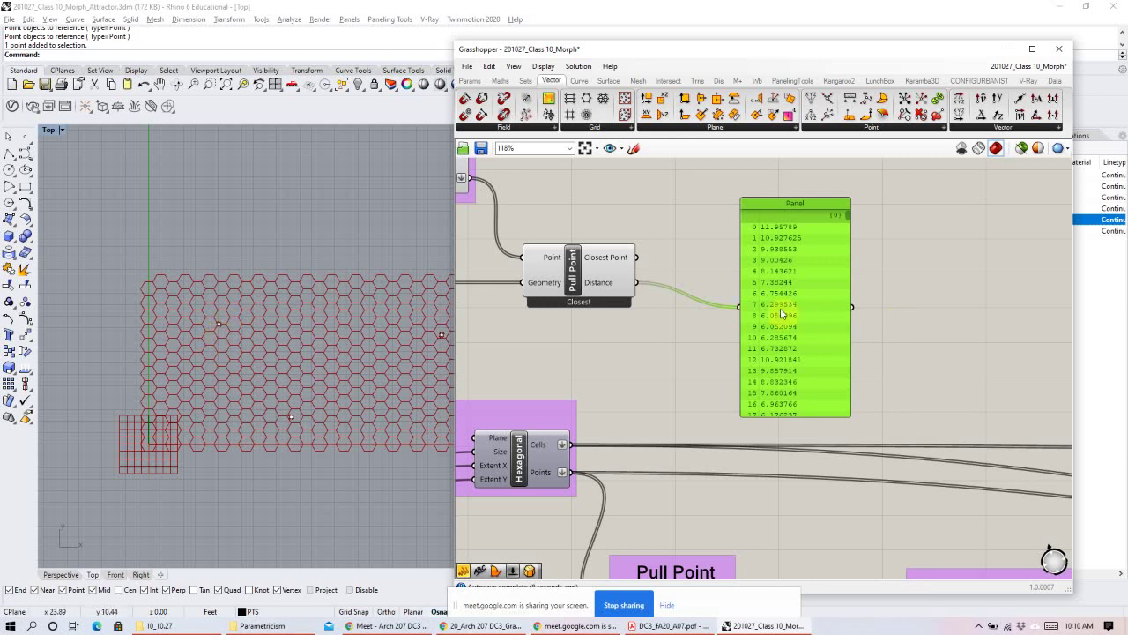
{"action": "left_click_drag", "start_coordinate": [750, 313], "coordinate": [789, 306]}
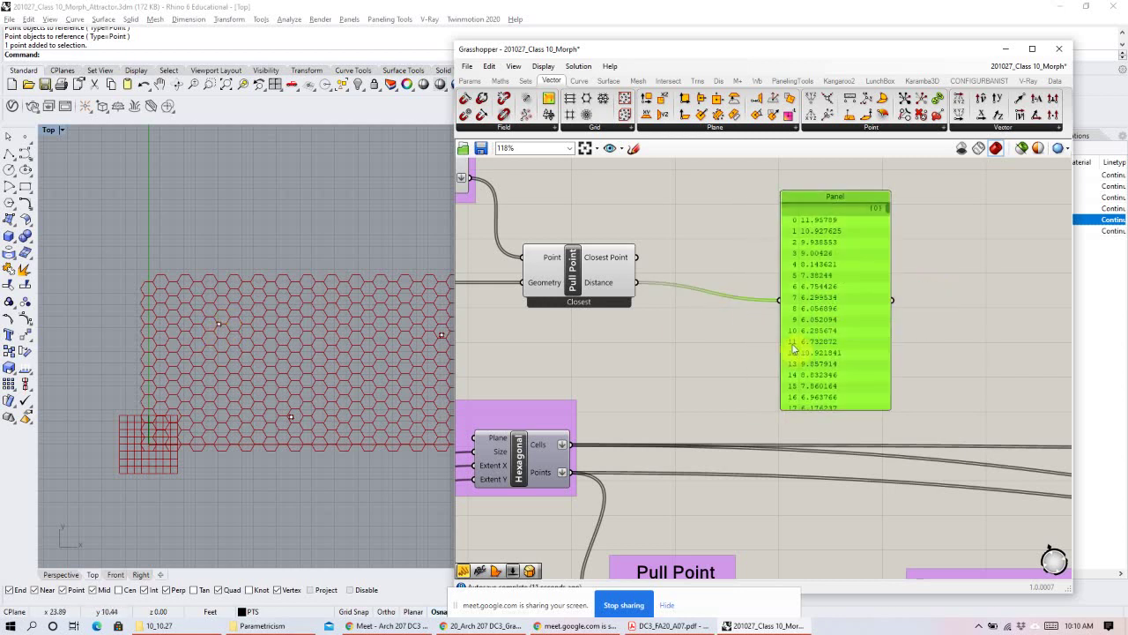
{"action": "key", "text": "Delete"}
Examine the new Pull Point's distance list once more in an enlarged temporary Panel, and remove that panel.
{"action": "scroll", "coordinate": [670, 278], "scroll_direction": "down", "scroll_amount": 4}
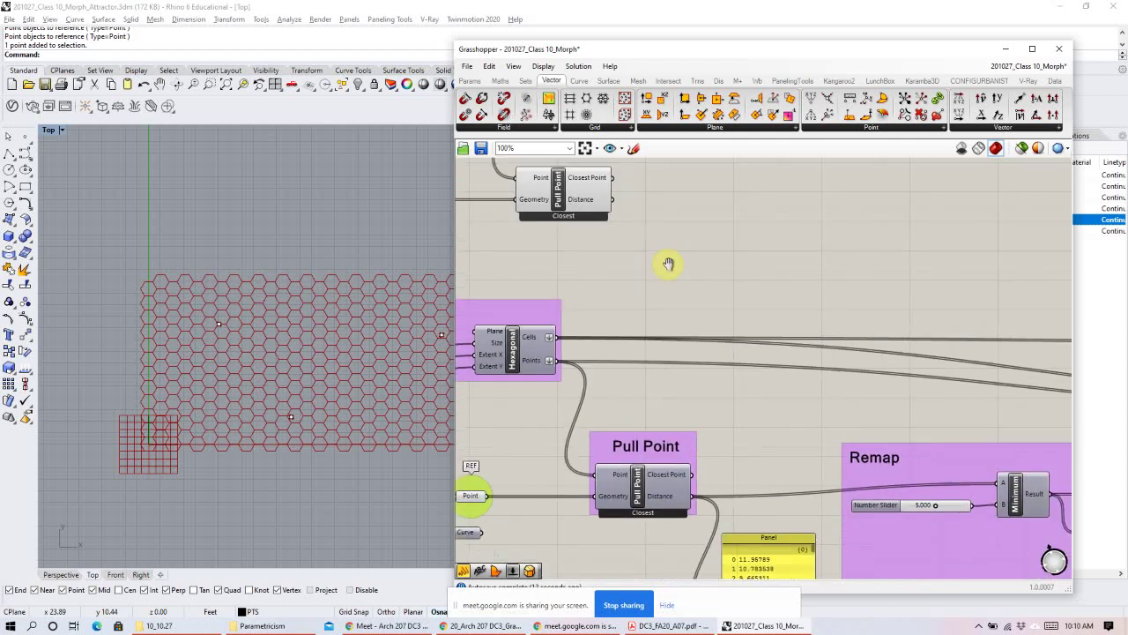
{"action": "right_click_drag", "start_coordinate": [714, 309], "coordinate": [734, 288]}
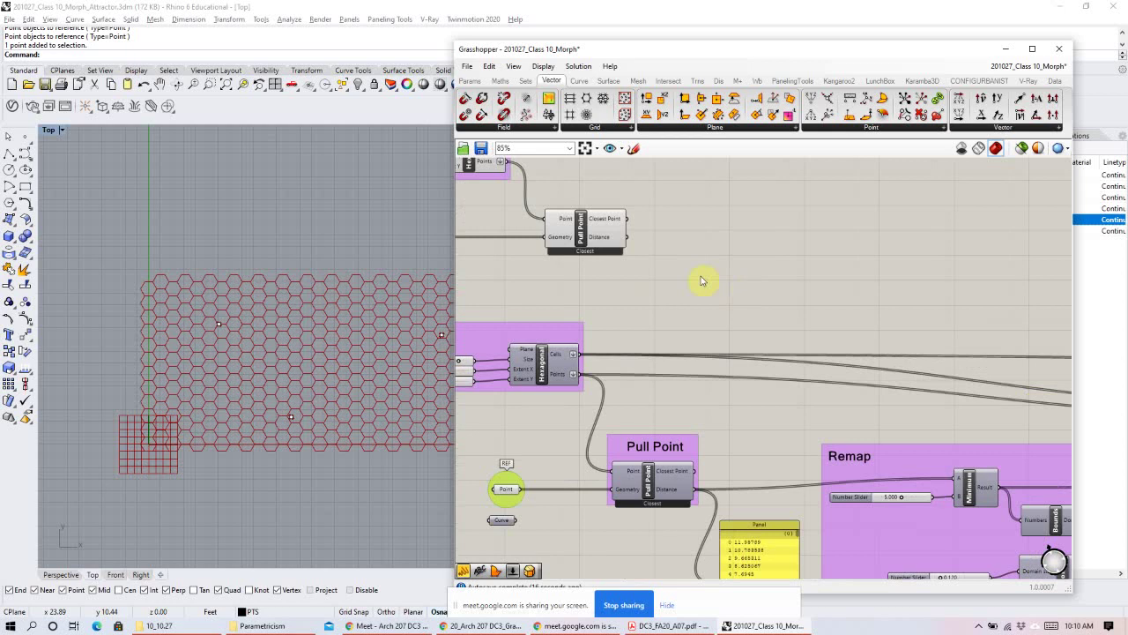
{"action": "scroll", "coordinate": [701, 280], "scroll_direction": "up", "scroll_amount": 4}
{"action": "left_click", "coordinate": [644, 256]}
{"action": "mouse_move", "coordinate": [653, 250]}
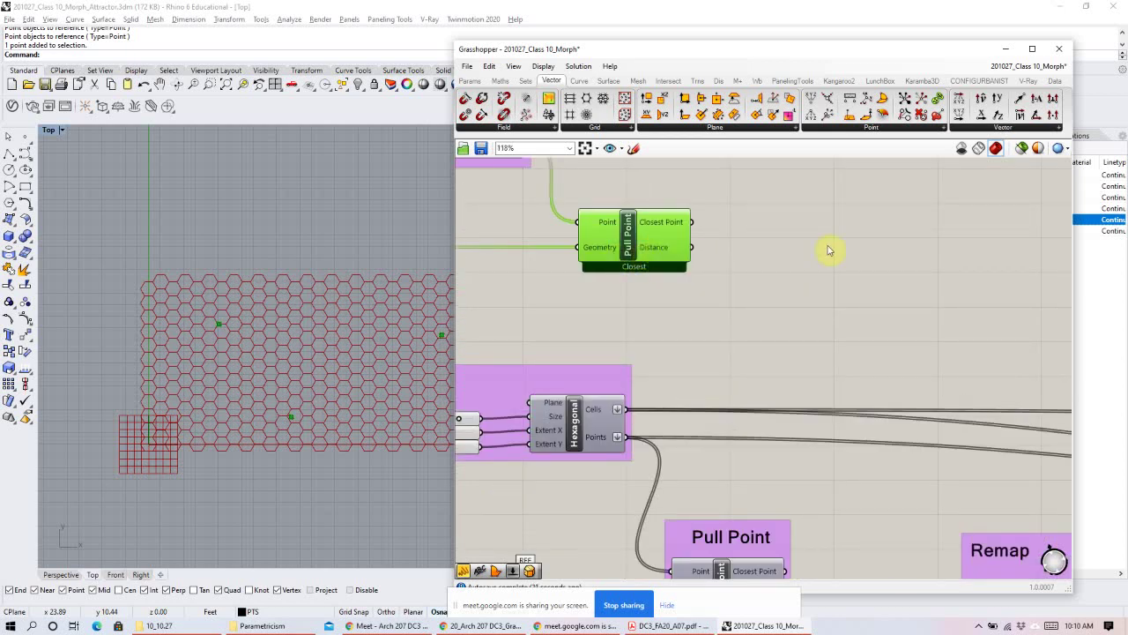
{"action": "left_click_drag", "start_coordinate": [468, 572], "coordinate": [801, 295]}
{"action": "left_click_drag", "start_coordinate": [863, 459], "coordinate": [865, 507]}
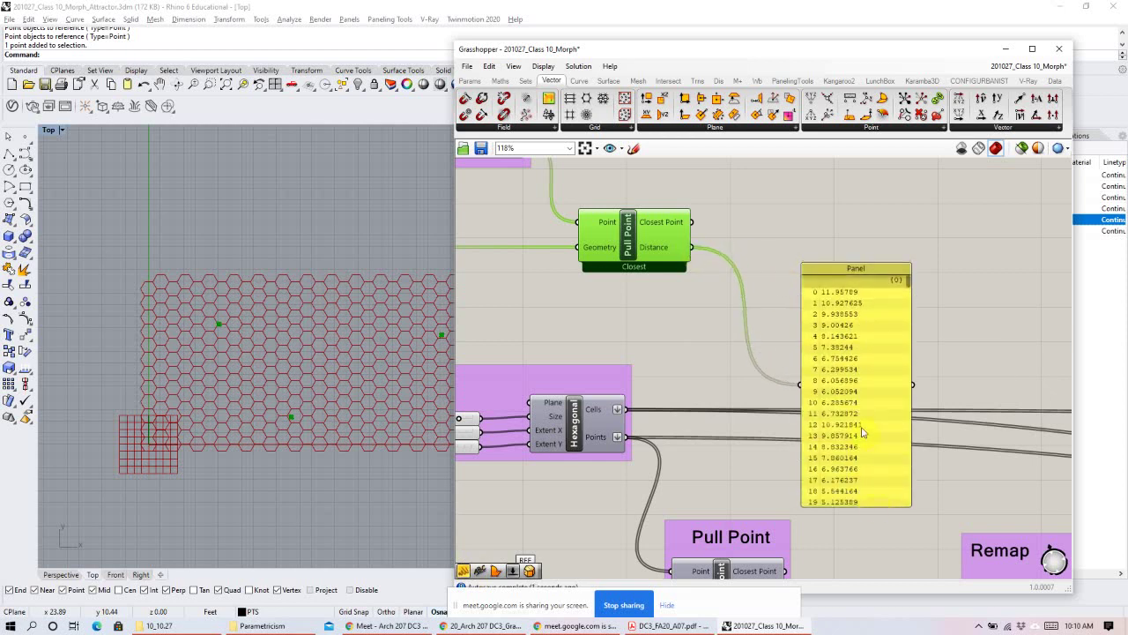
{"action": "left_click_drag", "start_coordinate": [859, 436], "coordinate": [854, 375]}
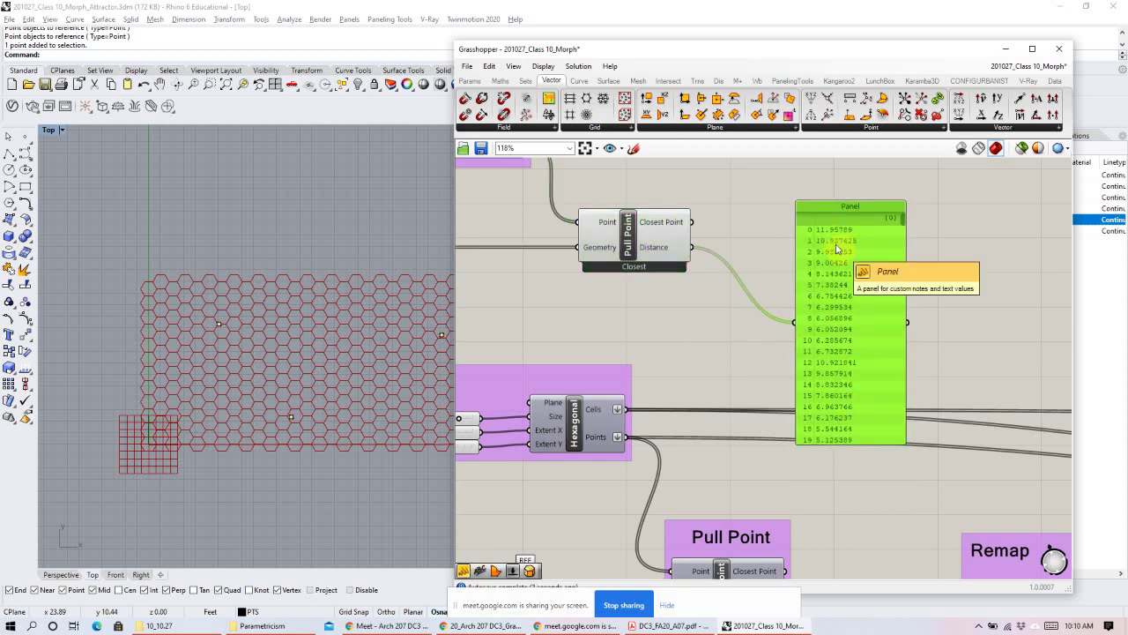
{"action": "key", "text": "Delete"}
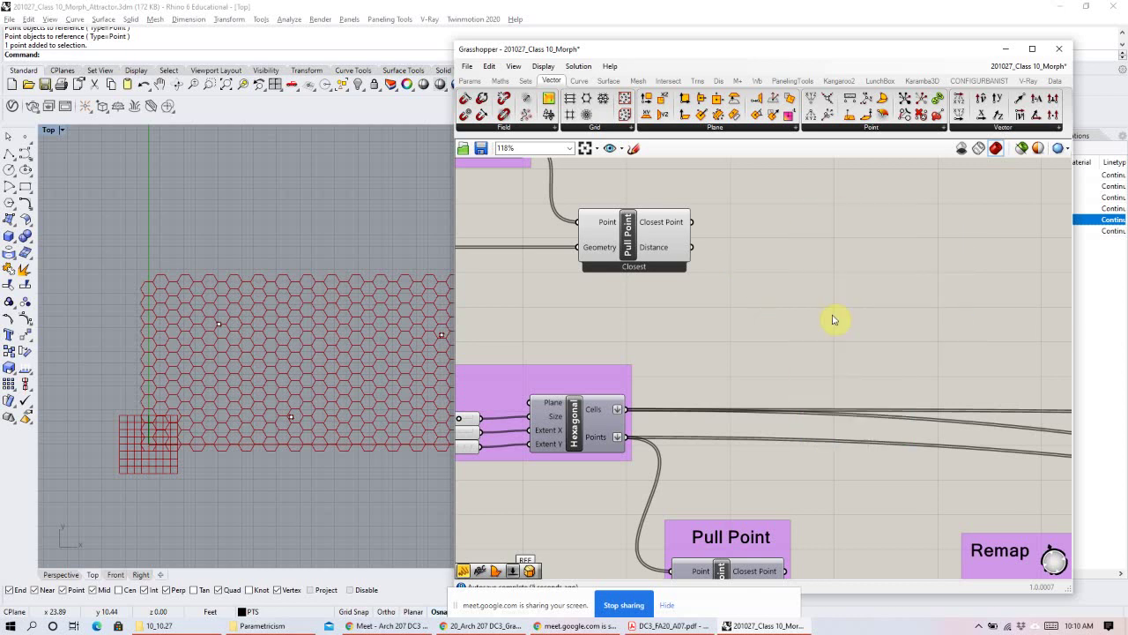
Add a Minimum component after the new Pull Point and wire the Distance output into its A input.
{"action": "double_click", "coordinate": [835, 320]}
{"action": "type", "text": "mini"}
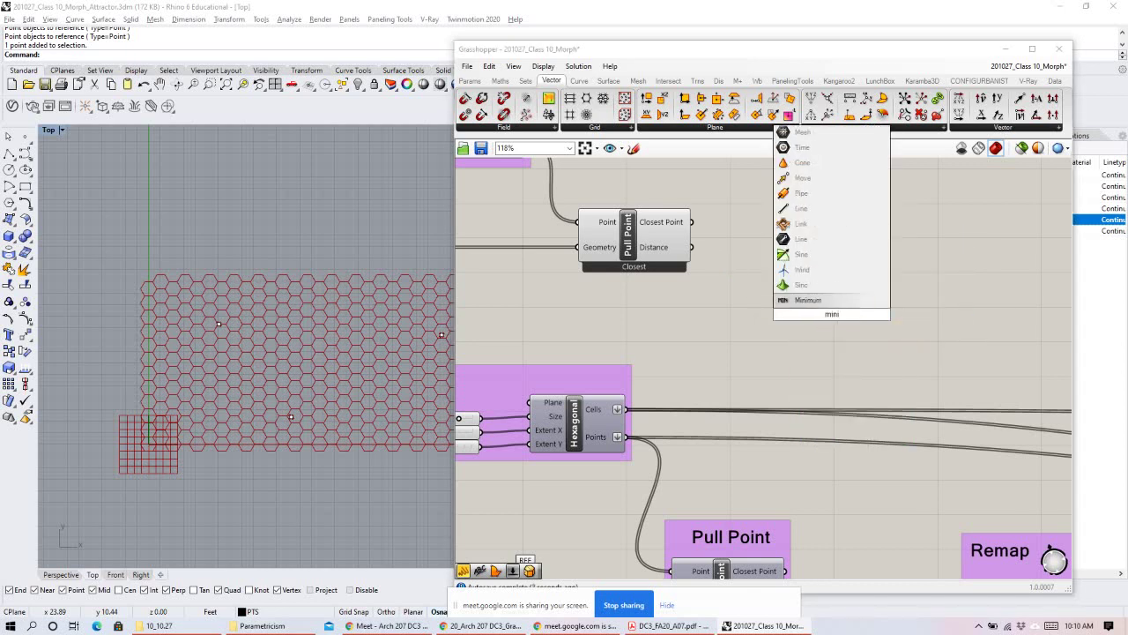
{"action": "left_click", "coordinate": [833, 300]}
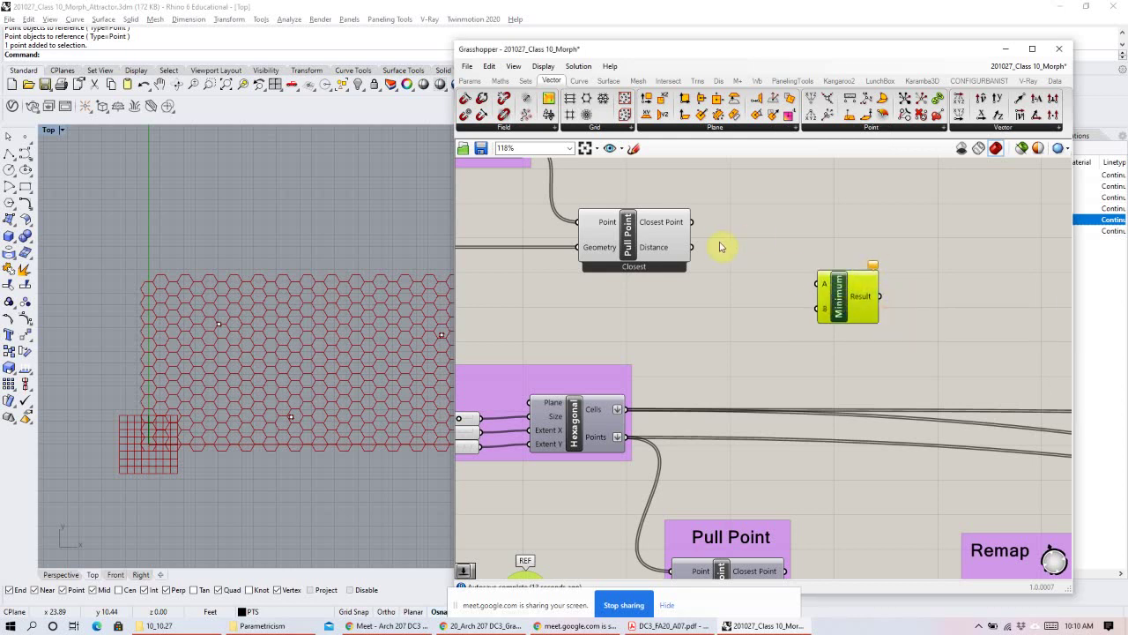
{"action": "left_click", "coordinate": [692, 248]}
{"action": "scroll", "coordinate": [718, 332], "scroll_direction": "down", "scroll_amount": 2}
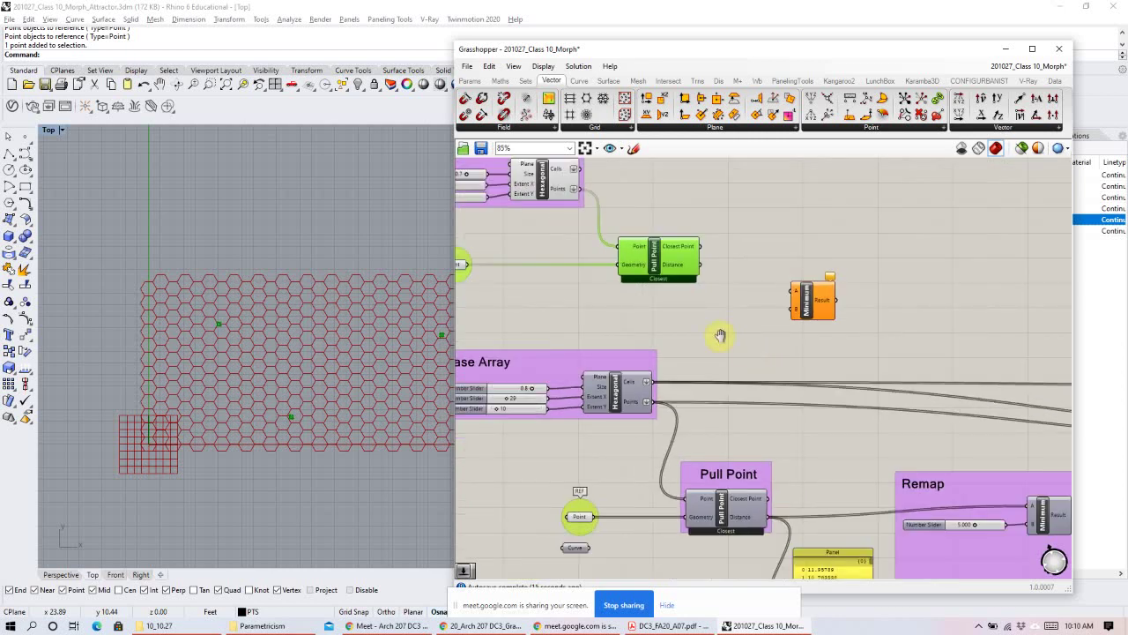
{"action": "left_click_drag", "start_coordinate": [606, 244], "coordinate": [701, 268]}
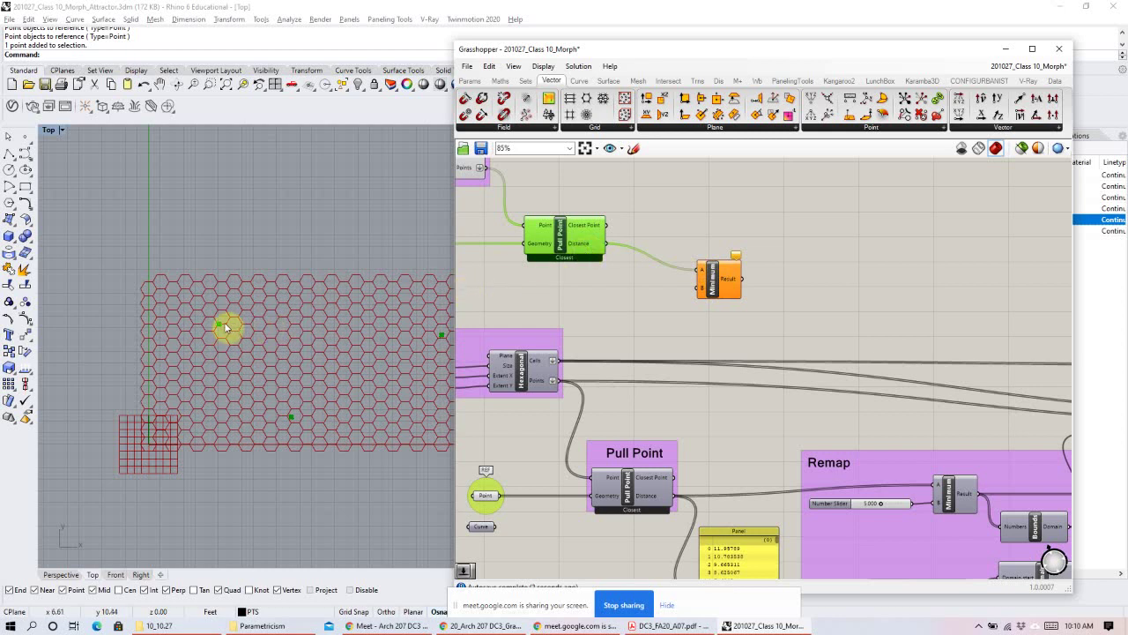
Add a number slider set to 5, wire it into the new Minimum's B input and inspect the Result output.
{"action": "scroll", "coordinate": [226, 328], "scroll_direction": "up", "scroll_amount": 5}
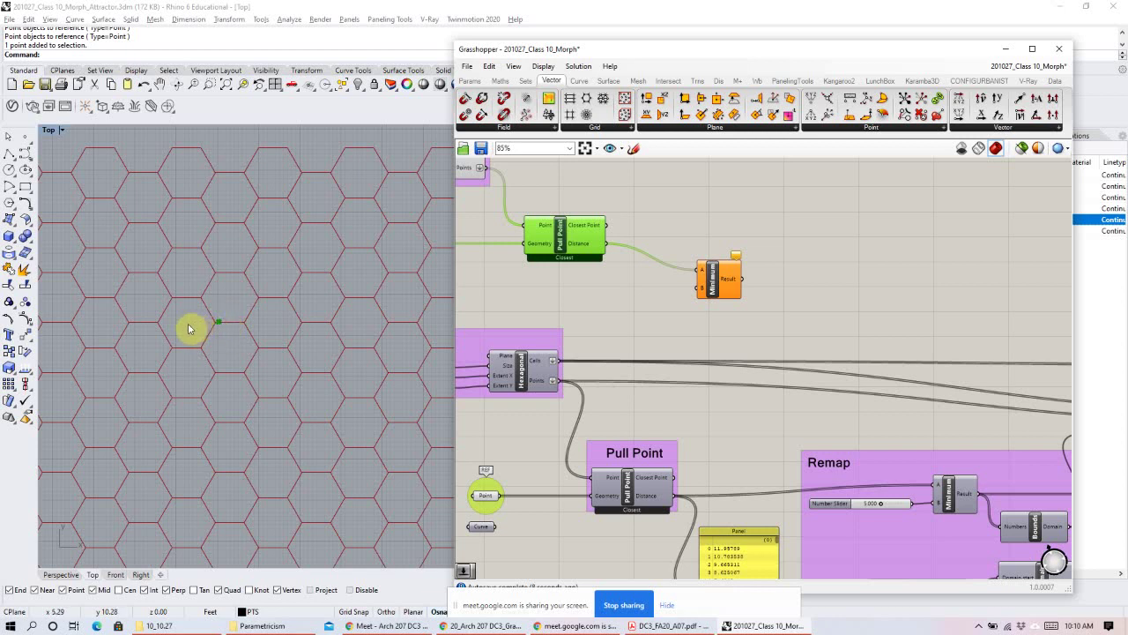
{"action": "scroll", "coordinate": [315, 295], "scroll_direction": "down", "scroll_amount": 3}
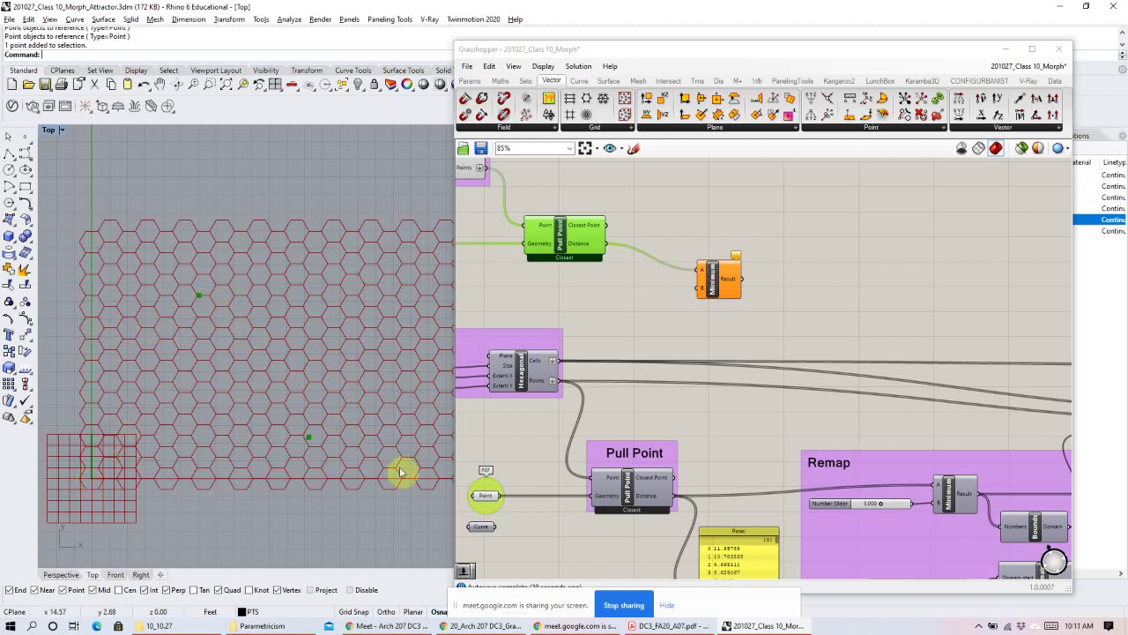
{"action": "left_click", "coordinate": [643, 292]}
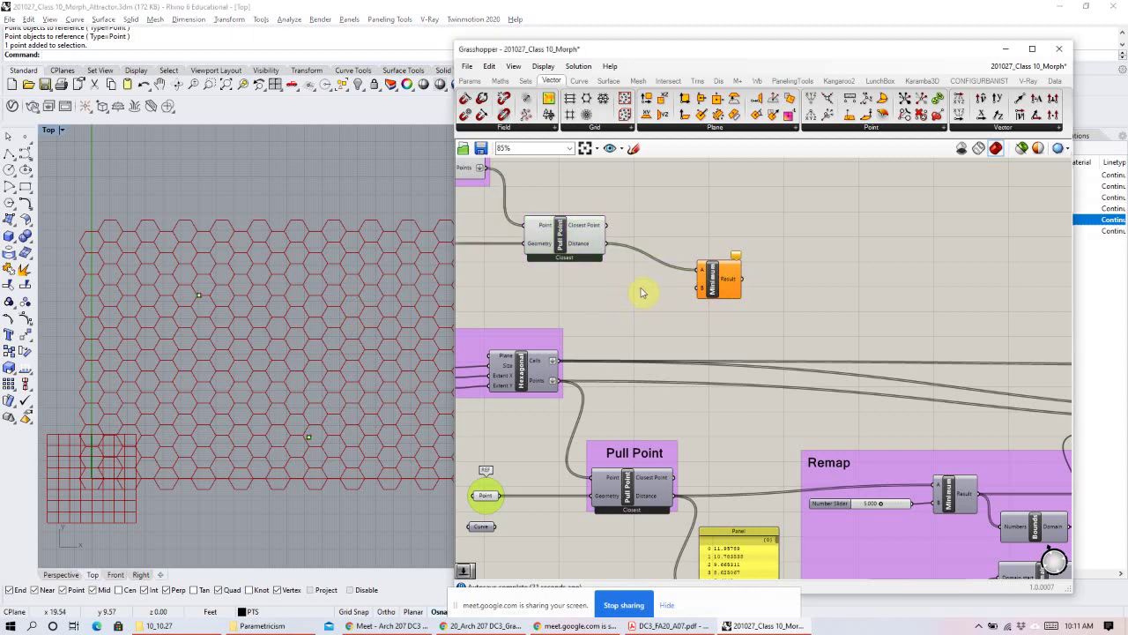
{"action": "left_click_drag", "start_coordinate": [718, 282], "coordinate": [728, 264]}
{"action": "left_click", "coordinate": [675, 279]}
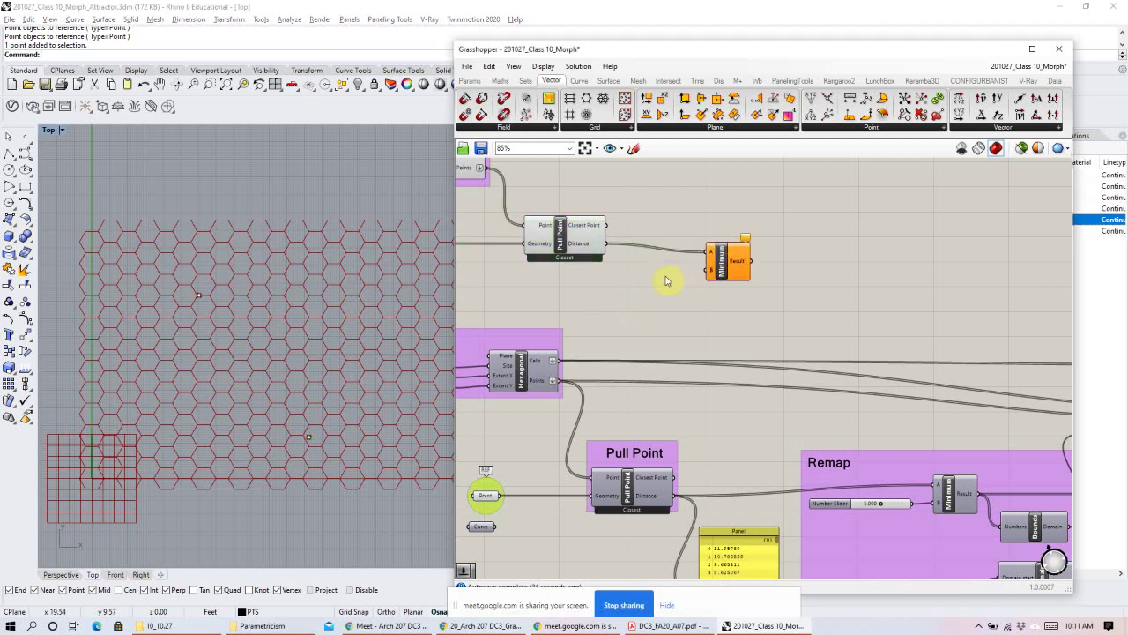
{"action": "double_click", "coordinate": [666, 281]}
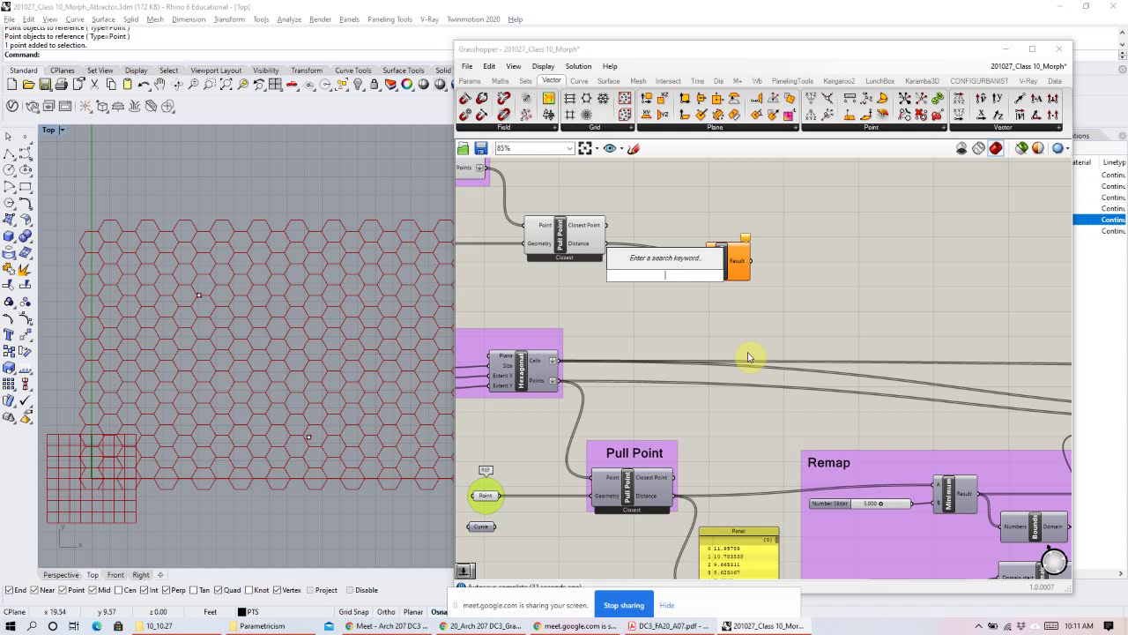
{"action": "type", "text": "5"}
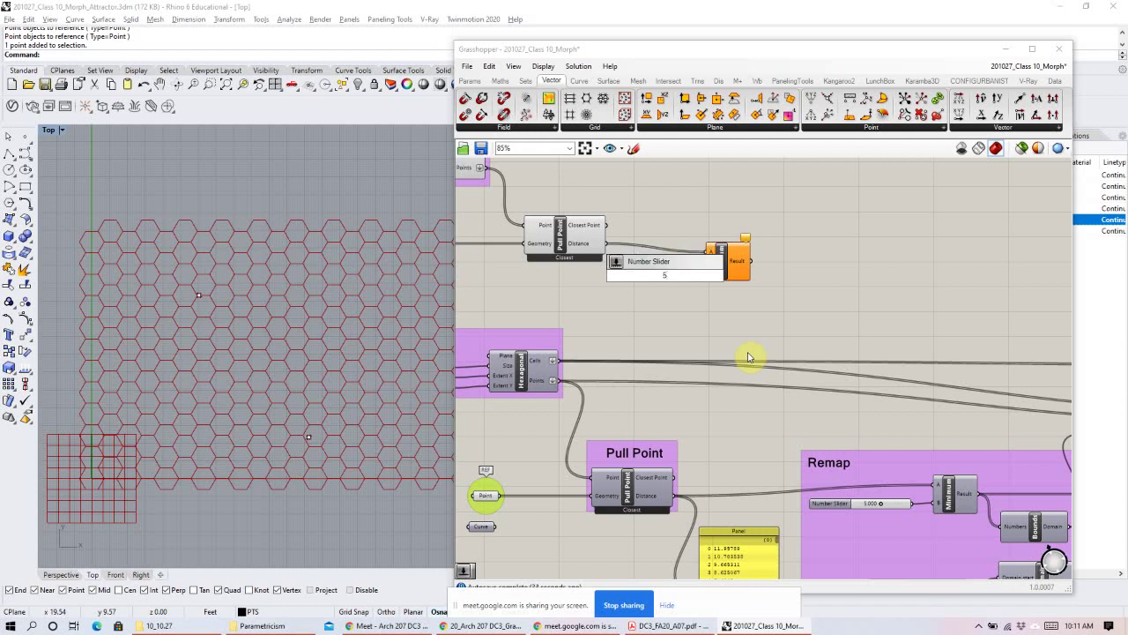
{"action": "key", "text": "Return"}
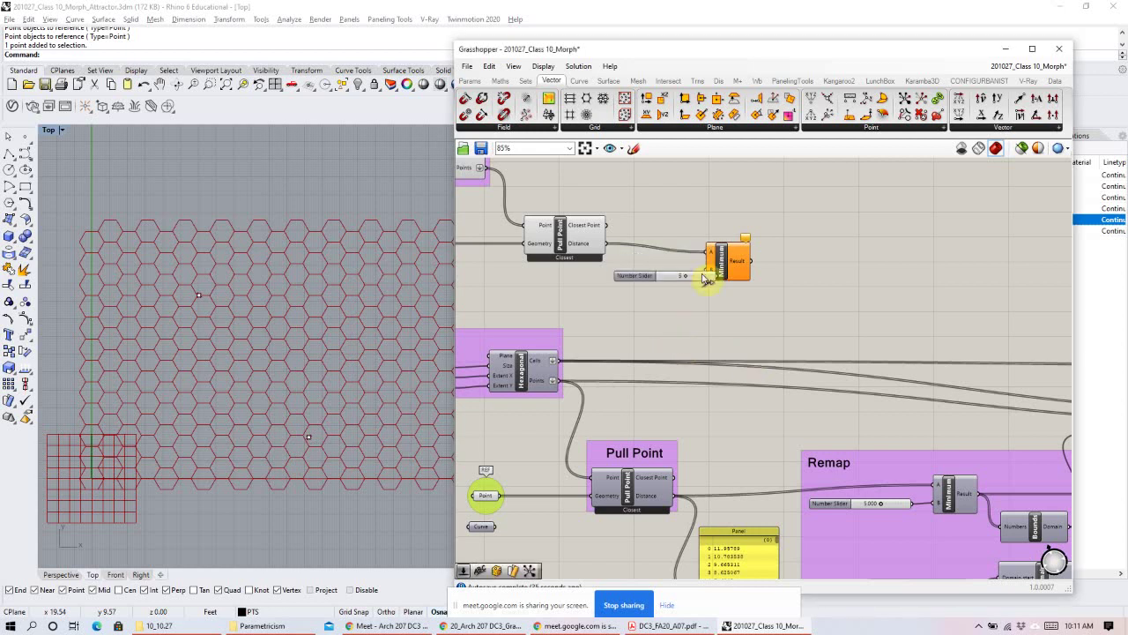
{"action": "left_click_drag", "start_coordinate": [684, 284], "coordinate": [712, 271]}
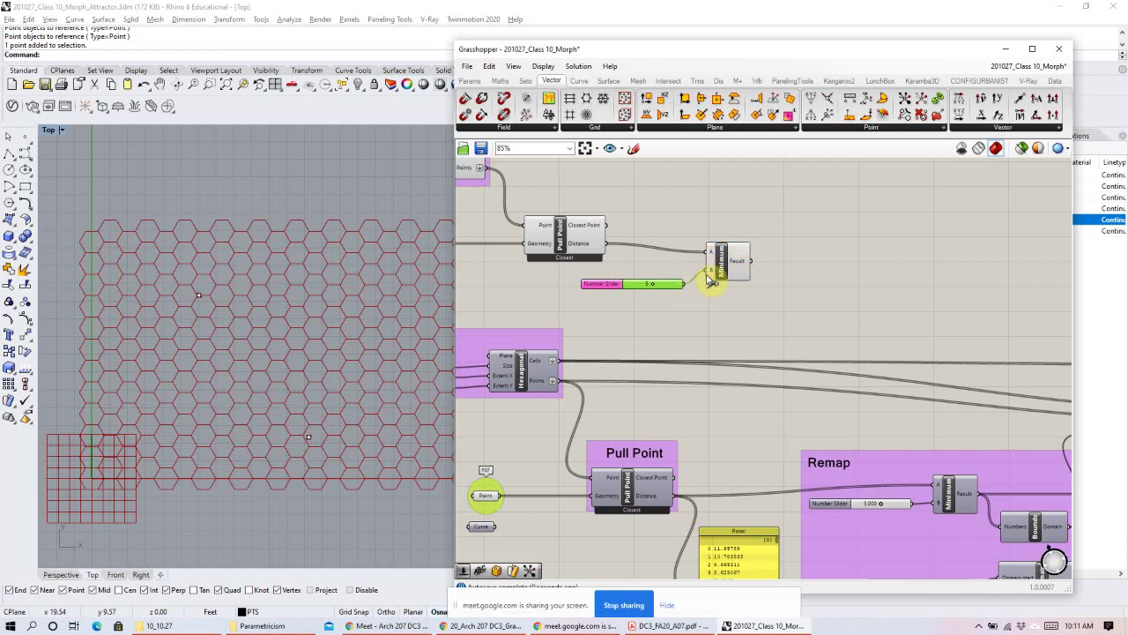
{"action": "left_click", "coordinate": [723, 276]}
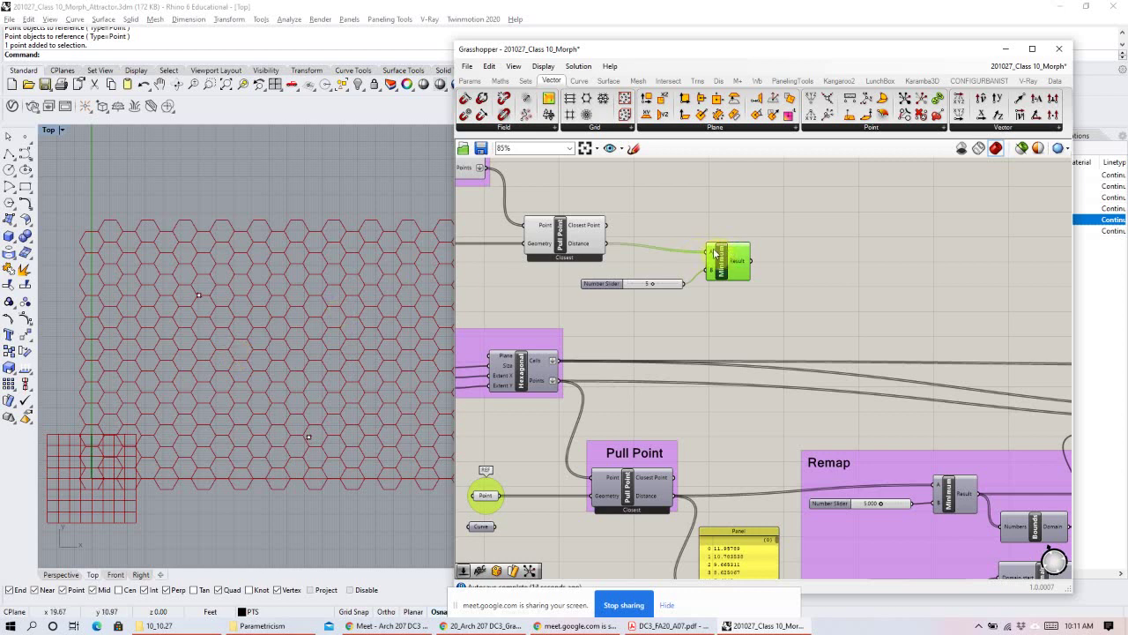
{"action": "mouse_move", "coordinate": [740, 262]}
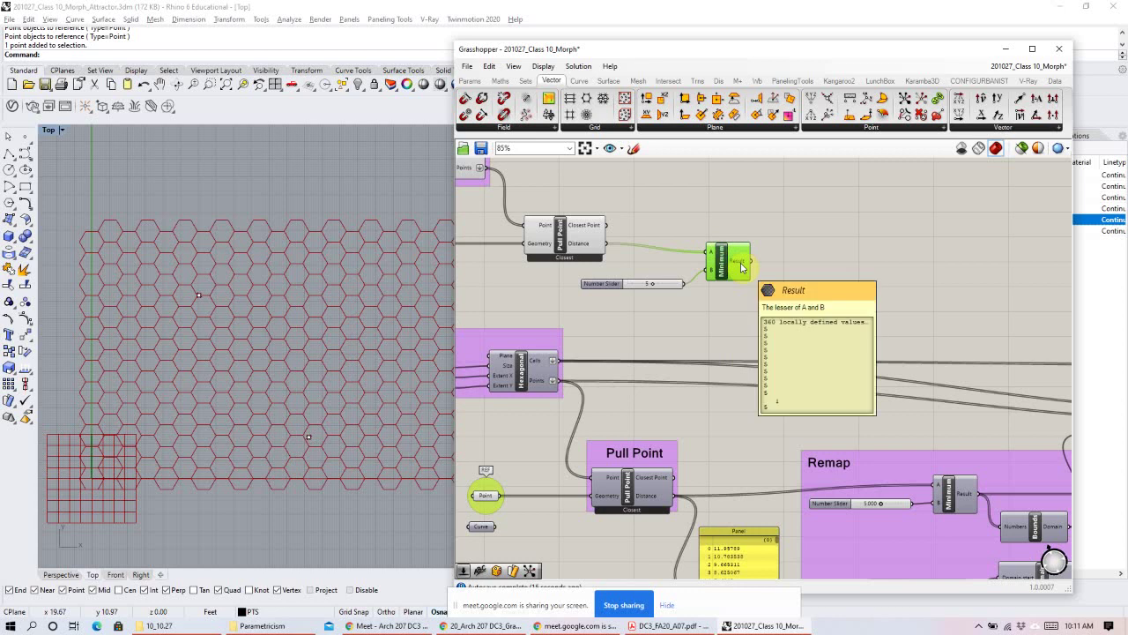
Add an enlarged Panel to the new Minimum's Result output and read through the capped distances.
{"action": "double_click", "coordinate": [801, 240]}
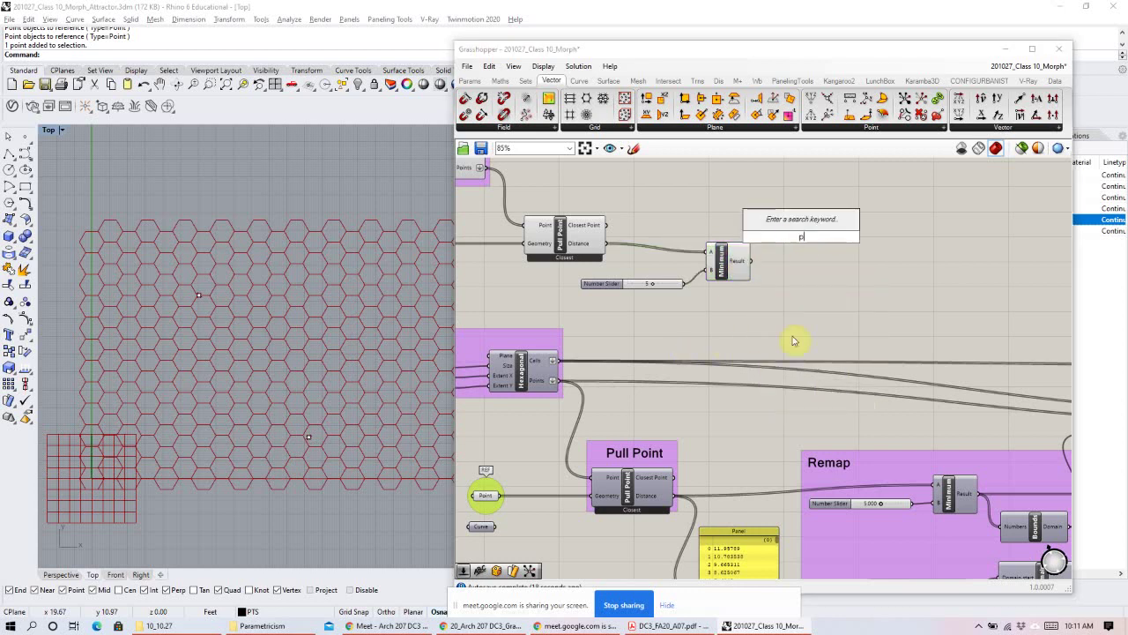
{"action": "type", "text": "panel"}
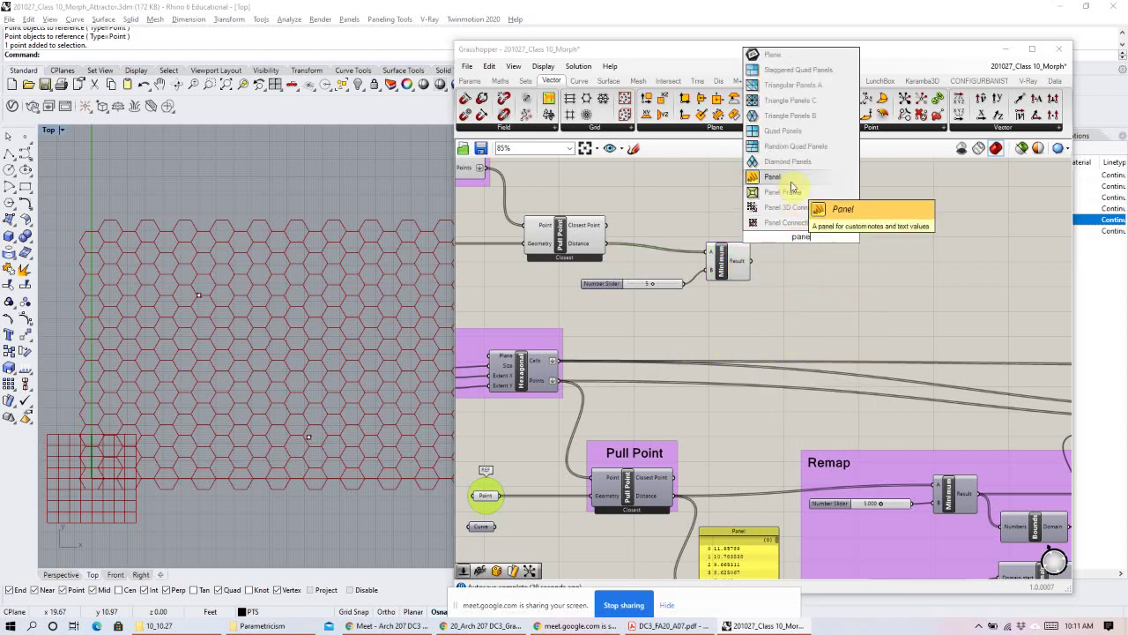
{"action": "left_click", "coordinate": [772, 176]}
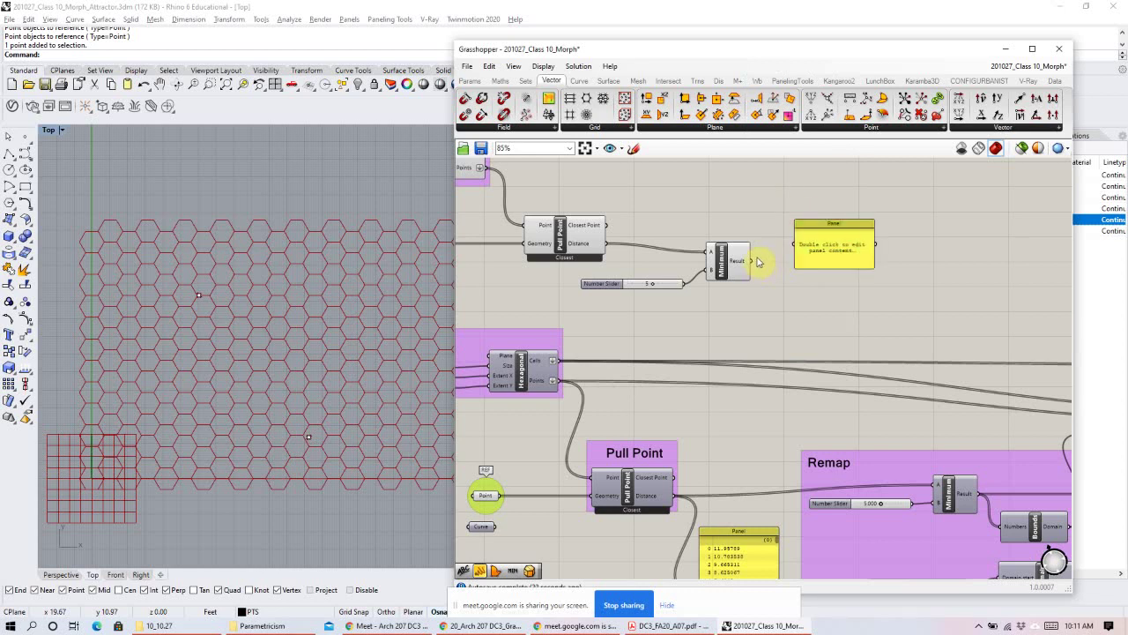
{"action": "left_click_drag", "start_coordinate": [751, 261], "coordinate": [822, 411]}
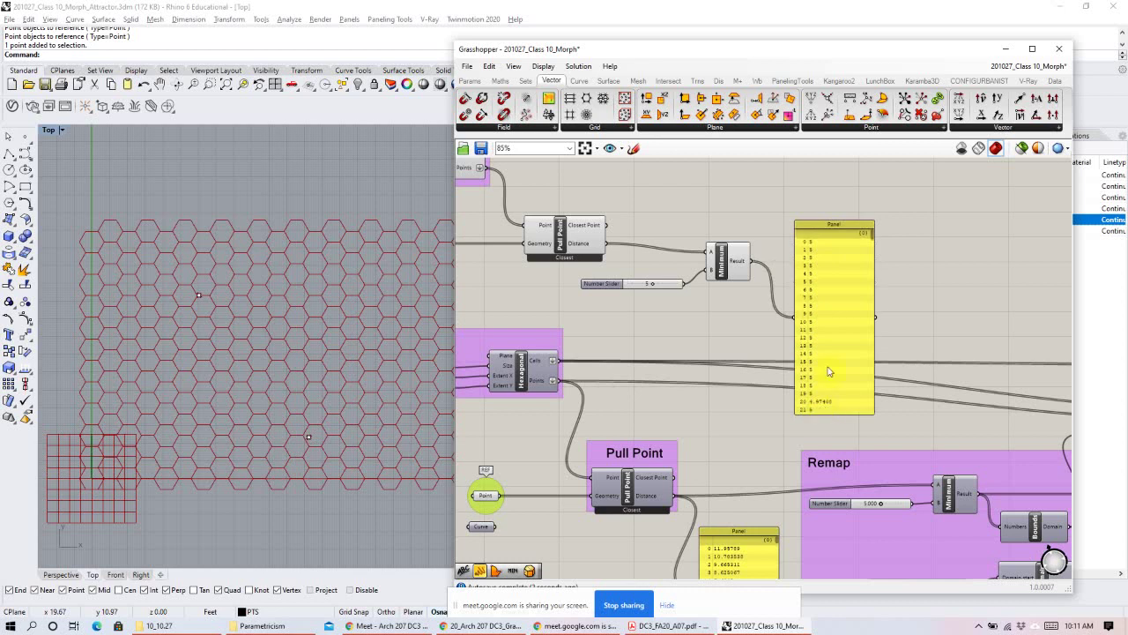
{"action": "left_click_drag", "start_coordinate": [871, 239], "coordinate": [877, 269]}
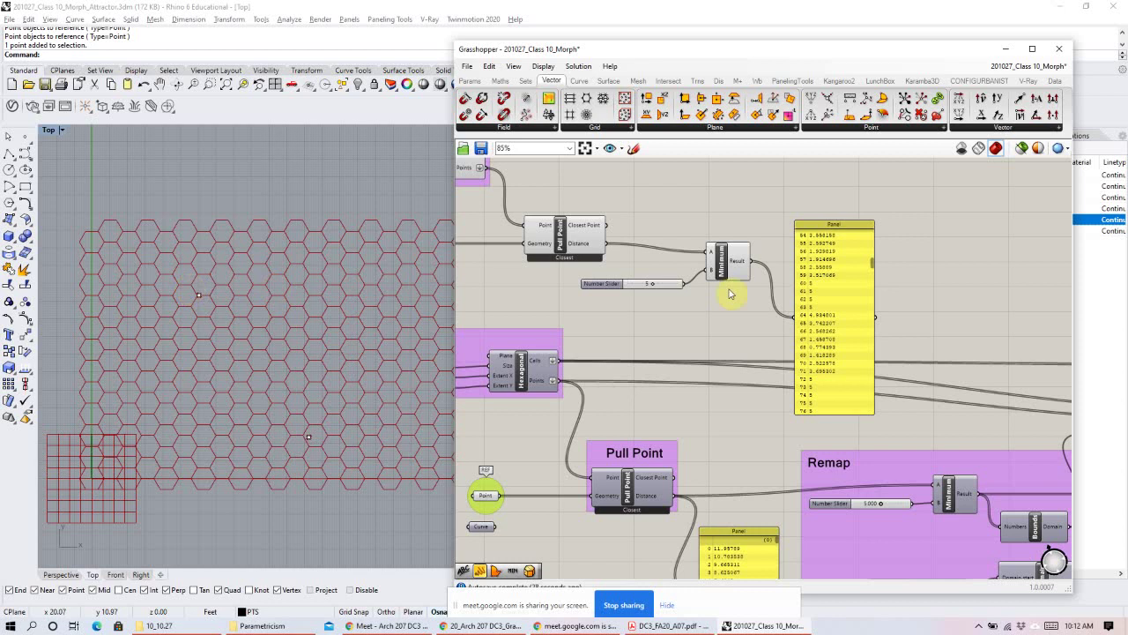
{"action": "left_click", "coordinate": [833, 330]}
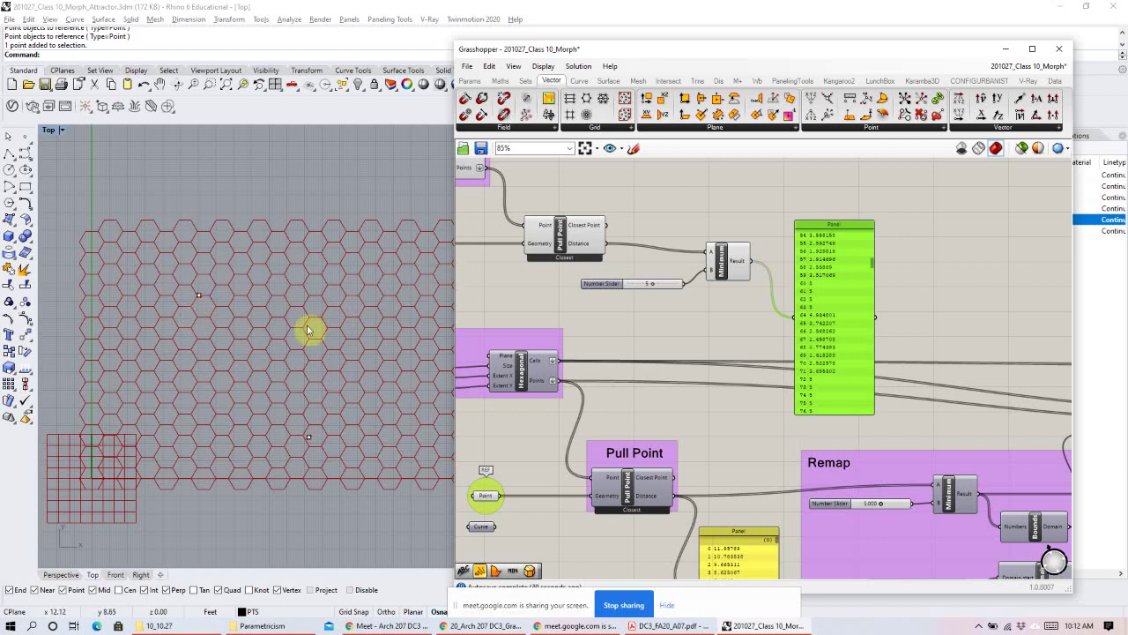
Try the new Minimum's B slider at 7 and at 4, and delete the Panel on the Result output.
{"action": "left_click", "coordinate": [653, 286]}
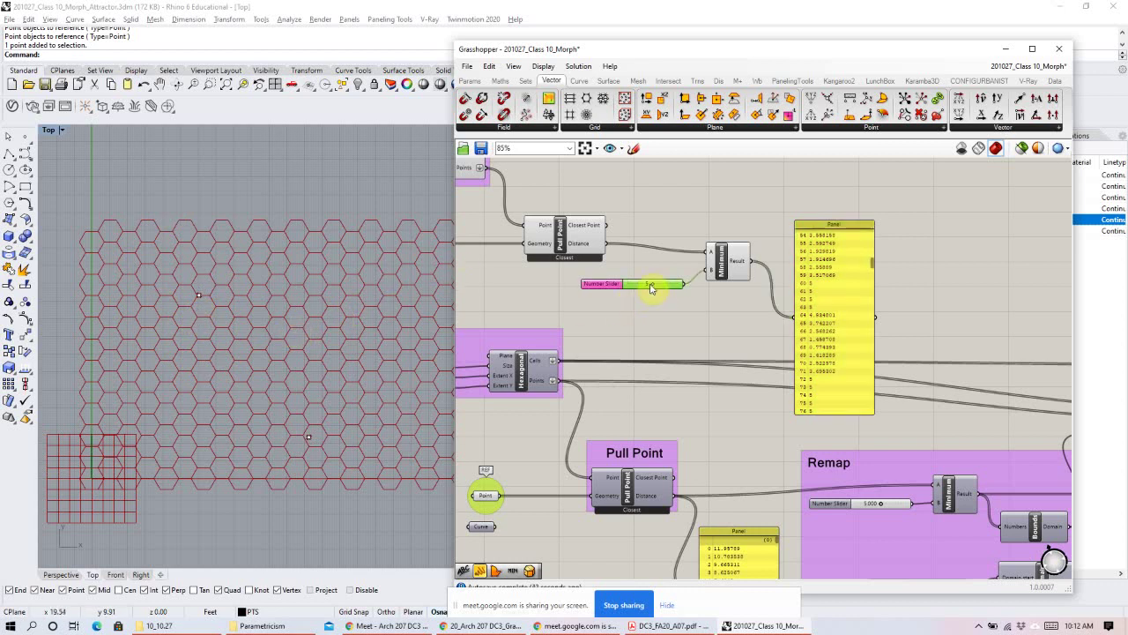
{"action": "left_click_drag", "start_coordinate": [657, 287], "coordinate": [664, 286]}
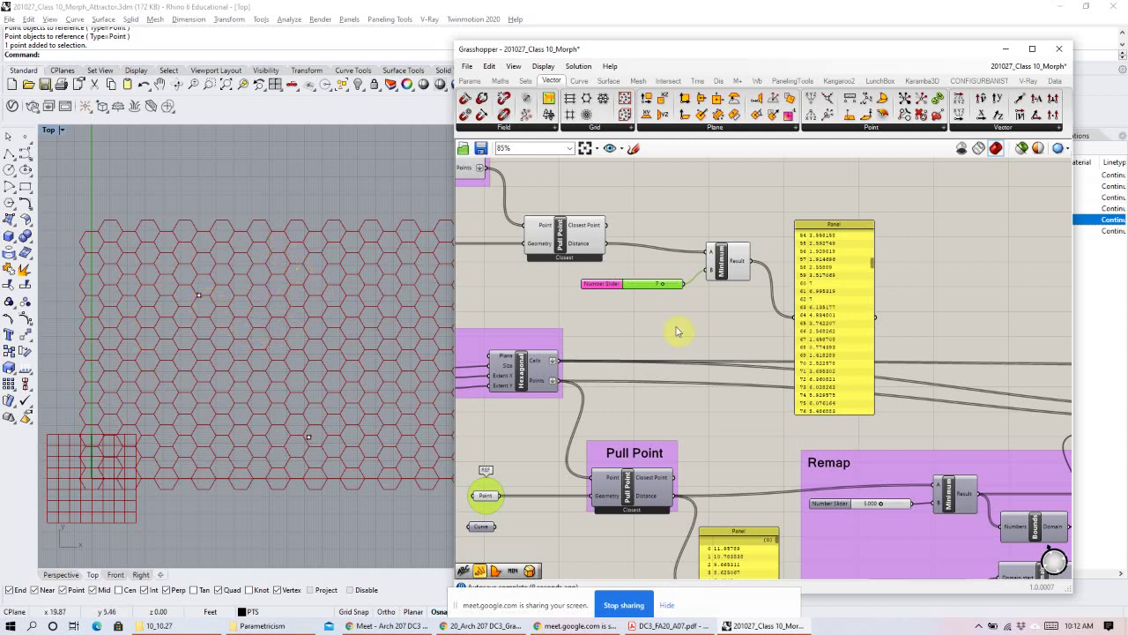
{"action": "left_click_drag", "start_coordinate": [665, 287], "coordinate": [651, 285]}
{"action": "left_click_drag", "start_coordinate": [833, 364], "coordinate": [884, 316]}
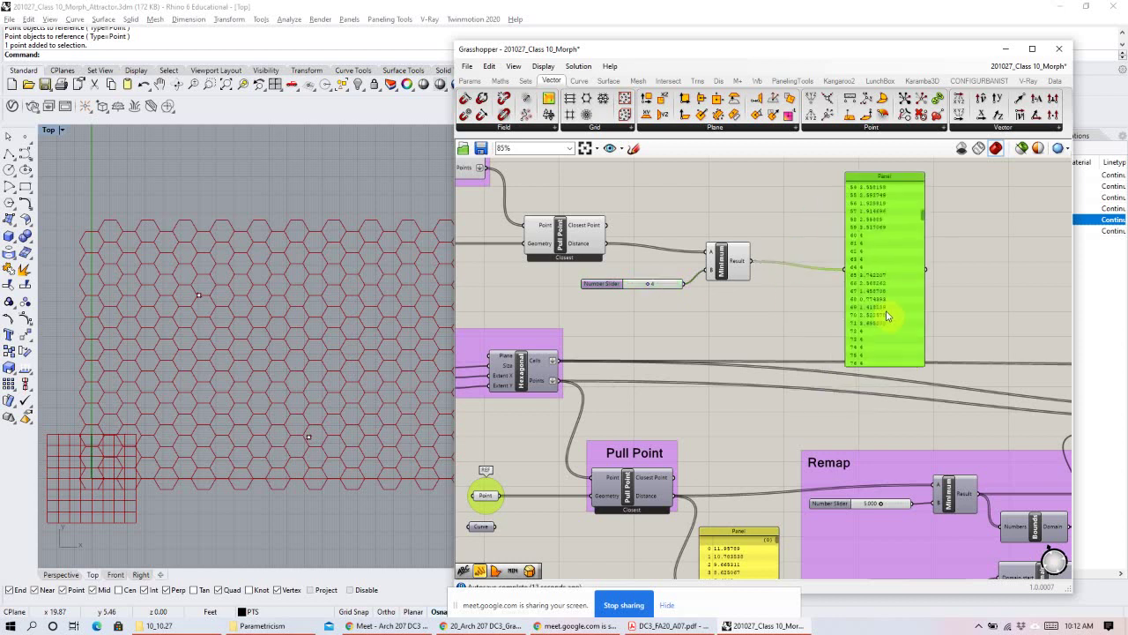
{"action": "key", "text": "Delete"}
Move the new Minimum component and its number slider farther away from the Pull Point.
{"action": "left_click_drag", "start_coordinate": [732, 265], "coordinate": [811, 256]}
{"action": "left_click_drag", "start_coordinate": [672, 285], "coordinate": [761, 265]}
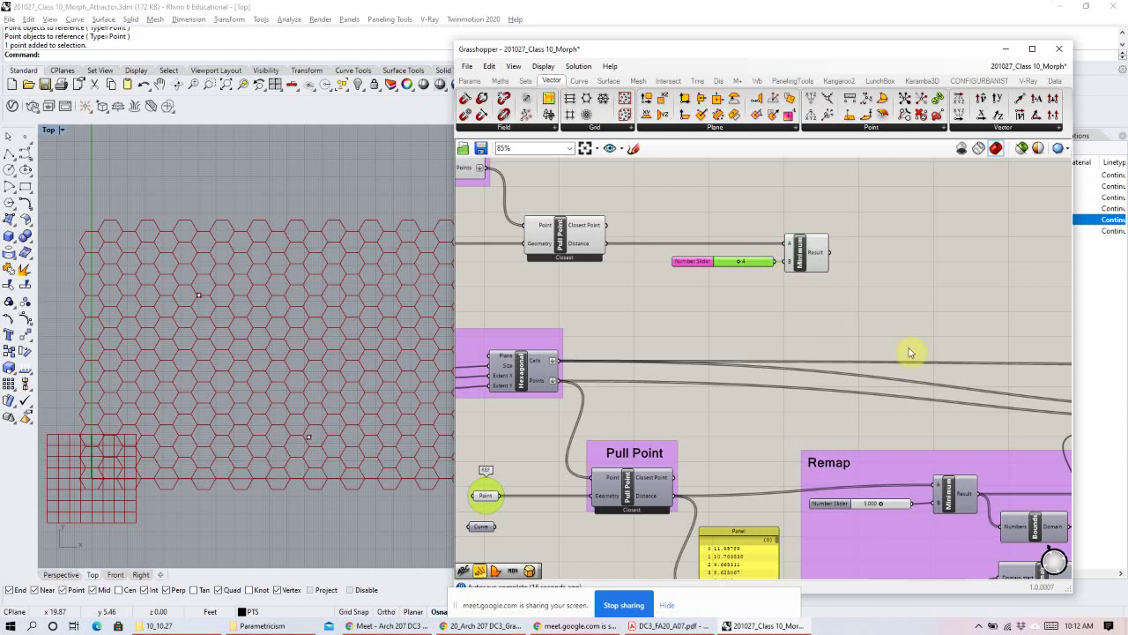
{"action": "right_click_drag", "start_coordinate": [842, 332], "coordinate": [693, 323]}
{"action": "left_click_drag", "start_coordinate": [659, 256], "coordinate": [668, 257]}
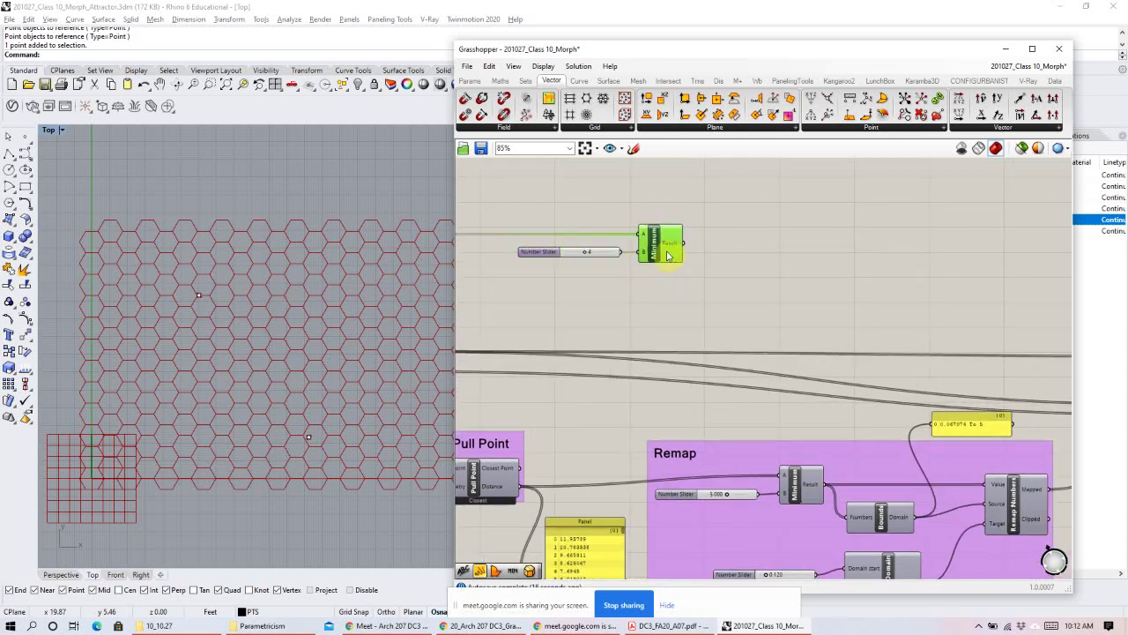
Add a Bounds component after the new Minimum and wire the Result output into its Numbers input.
{"action": "double_click", "coordinate": [745, 240]}
{"action": "type", "text": "bound"}
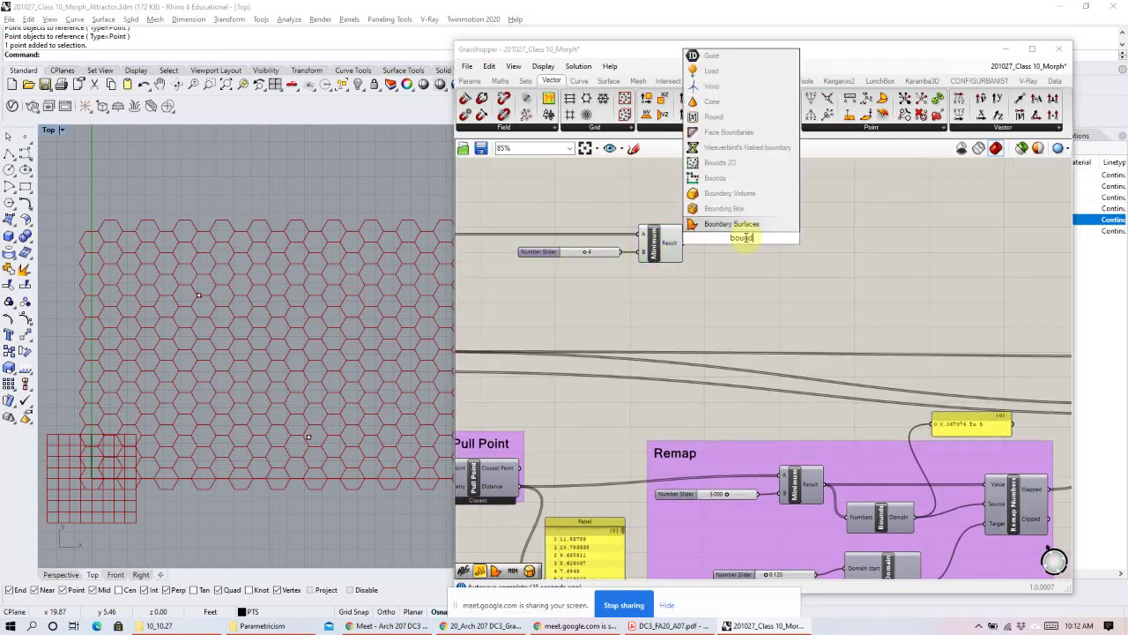
{"action": "left_click", "coordinate": [726, 180]}
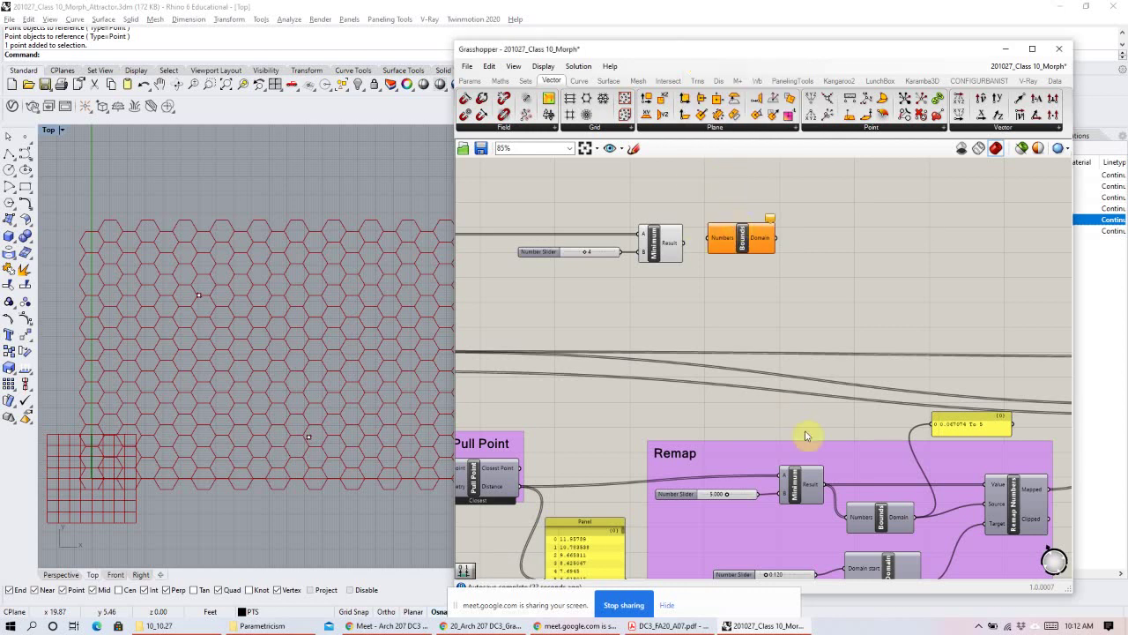
{"action": "left_click", "coordinate": [678, 236]}
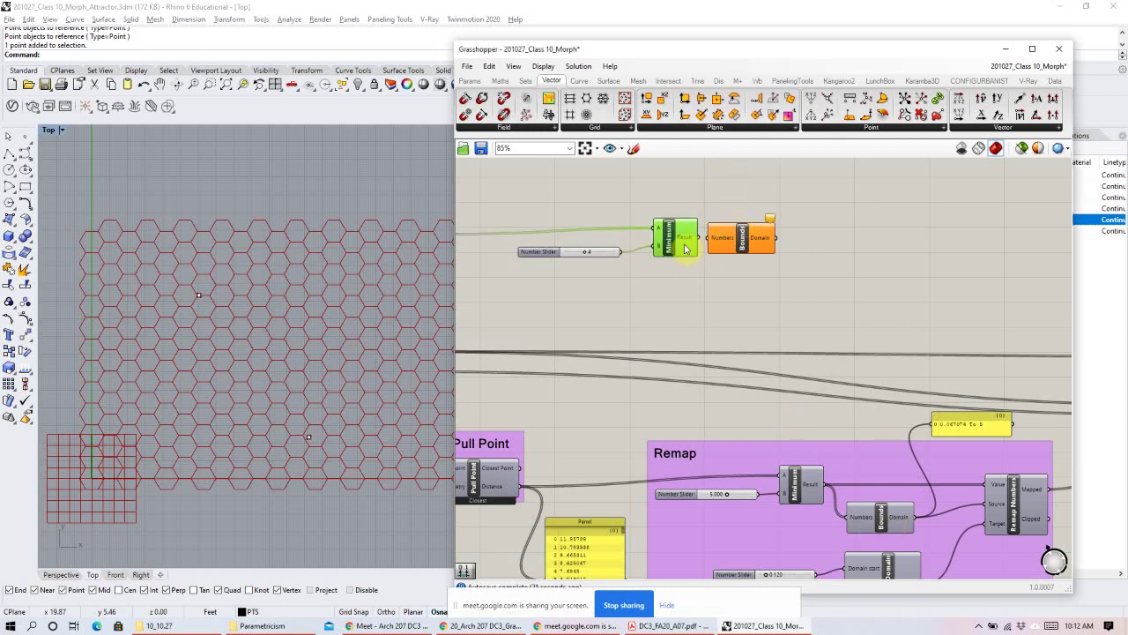
{"action": "left_click_drag", "start_coordinate": [692, 240], "coordinate": [747, 247]}
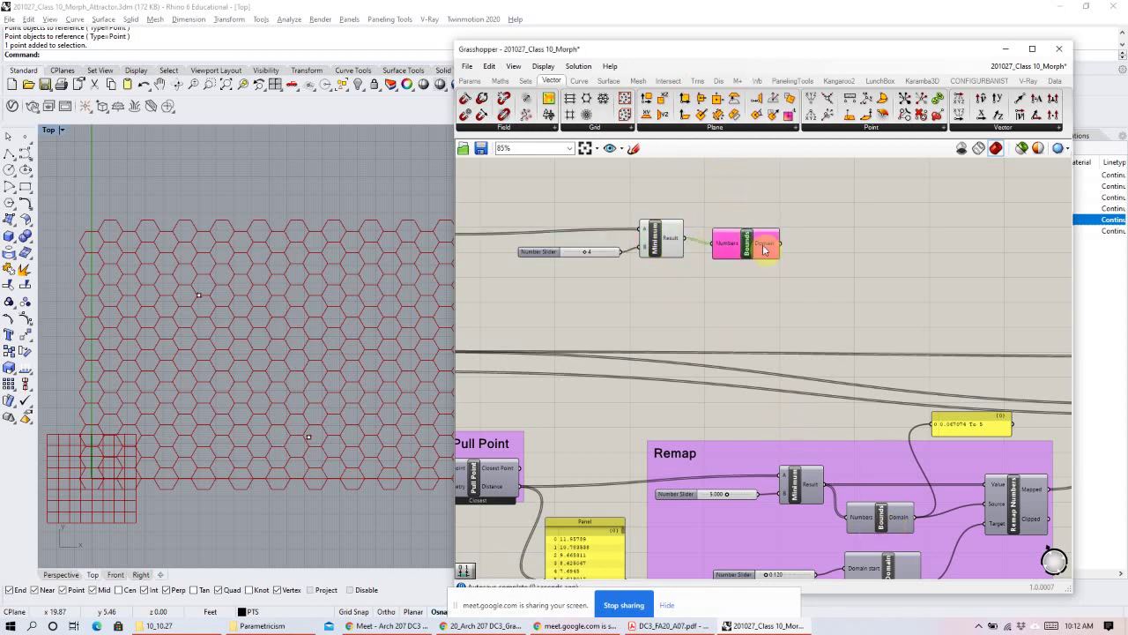
Add a Panel to the new Bounds component's Domain output and read the domain.
{"action": "double_click", "coordinate": [942, 212]}
{"action": "type", "text": "pan"}
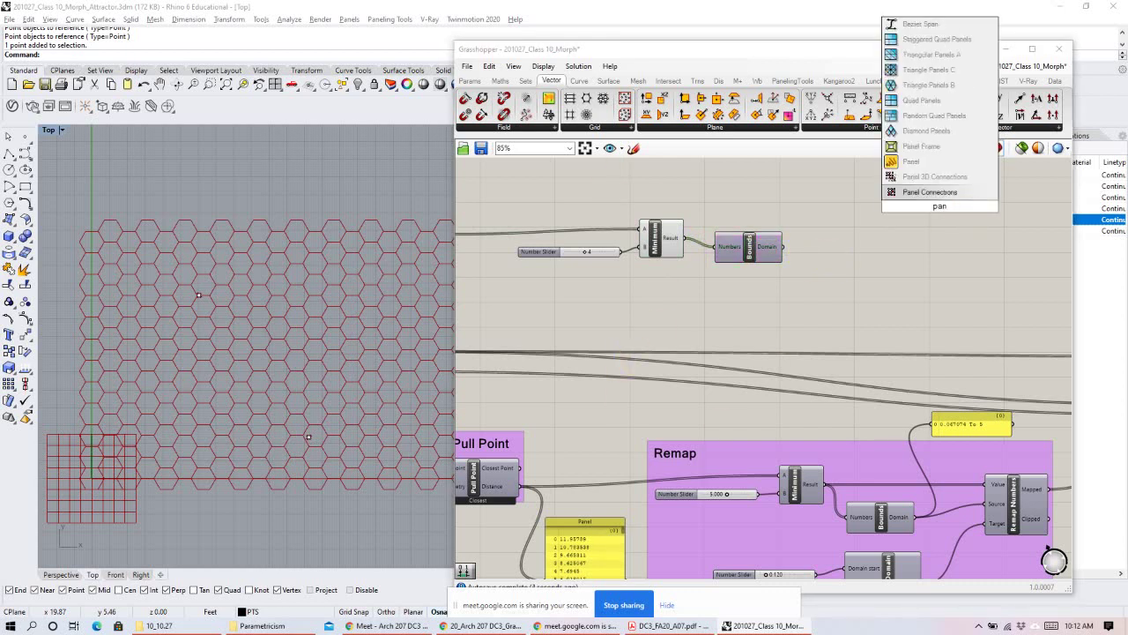
{"action": "left_click", "coordinate": [911, 161]}
{"action": "left_click_drag", "start_coordinate": [939, 190], "coordinate": [846, 219]}
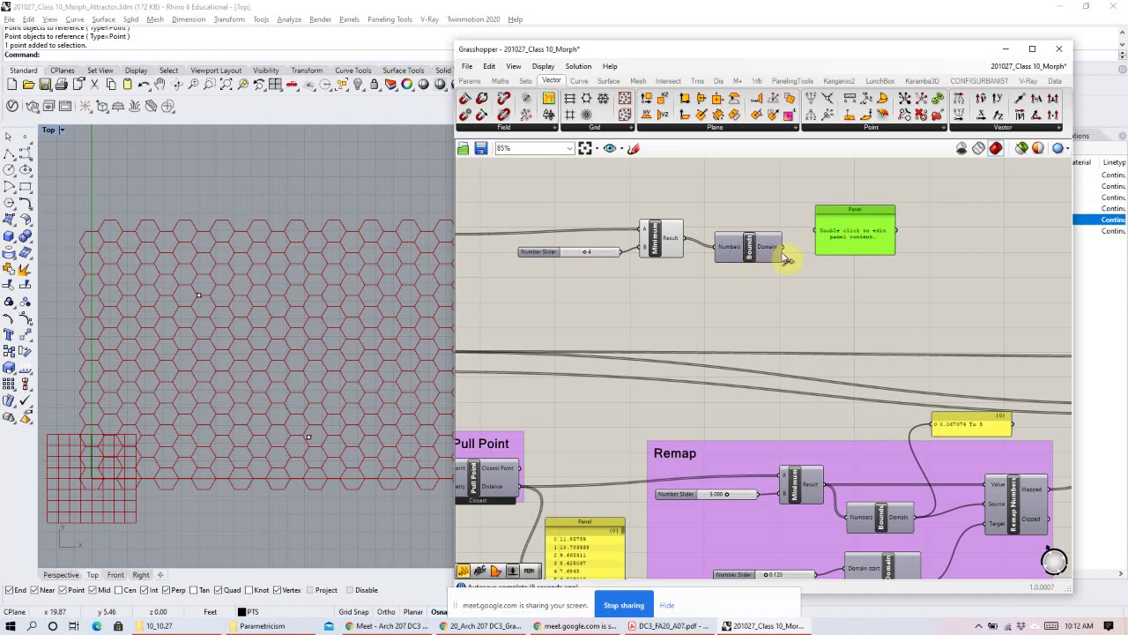
{"action": "left_click_drag", "start_coordinate": [783, 255], "coordinate": [817, 230]}
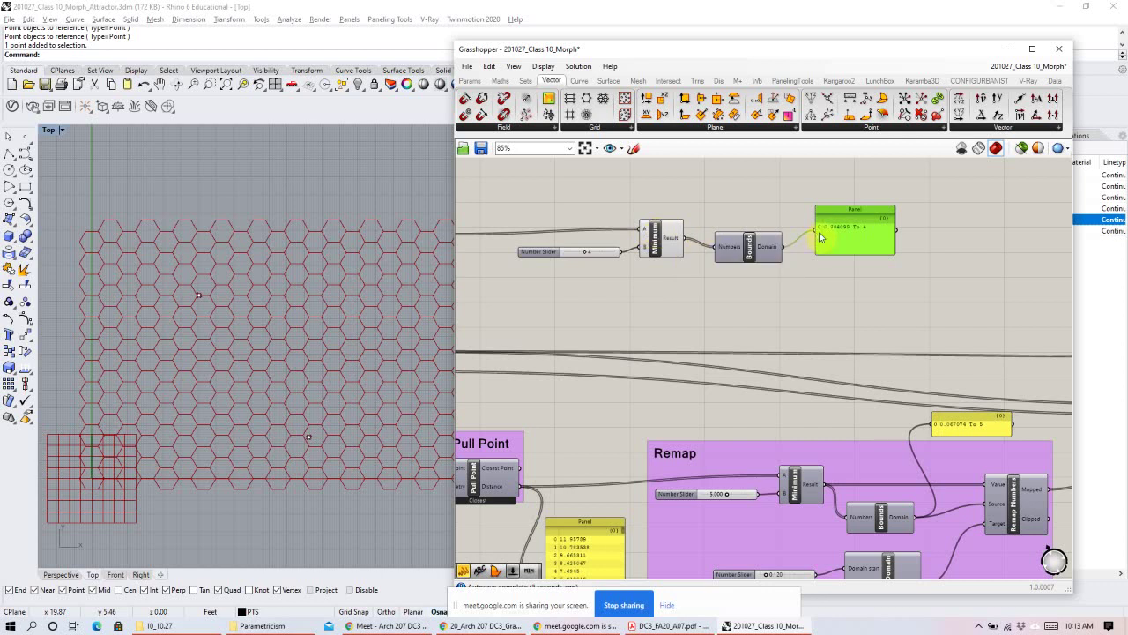
{"action": "scroll", "coordinate": [750, 243], "scroll_direction": "up", "scroll_amount": 1}
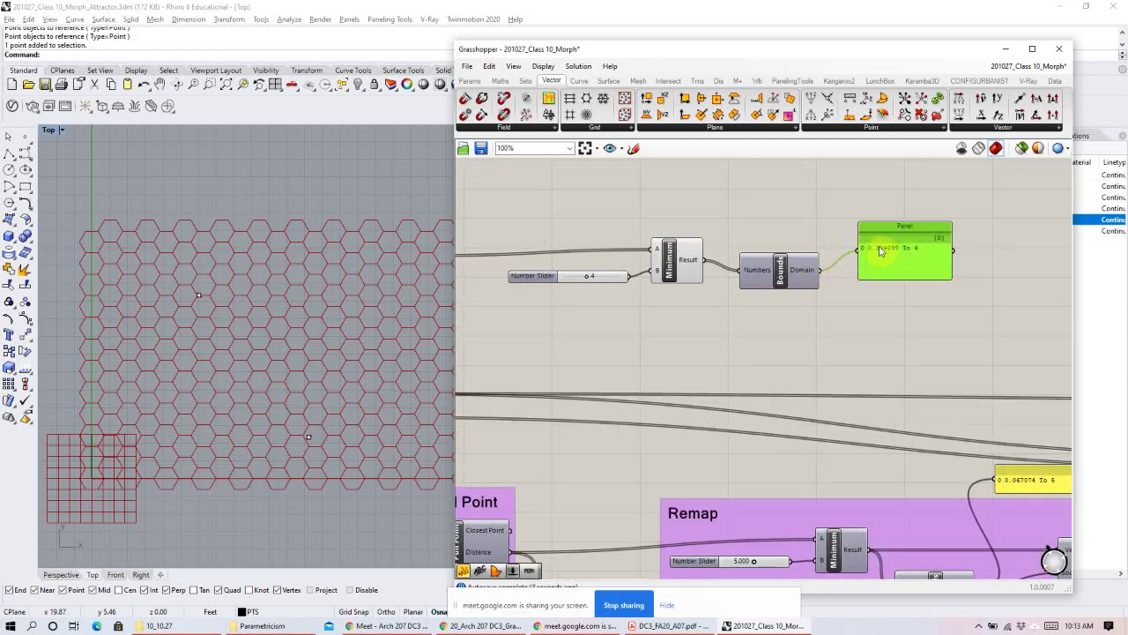
Set the new Minimum's B slider to 5, check the domain and delete the Panel after Bounds.
{"action": "left_click", "coordinate": [591, 279]}
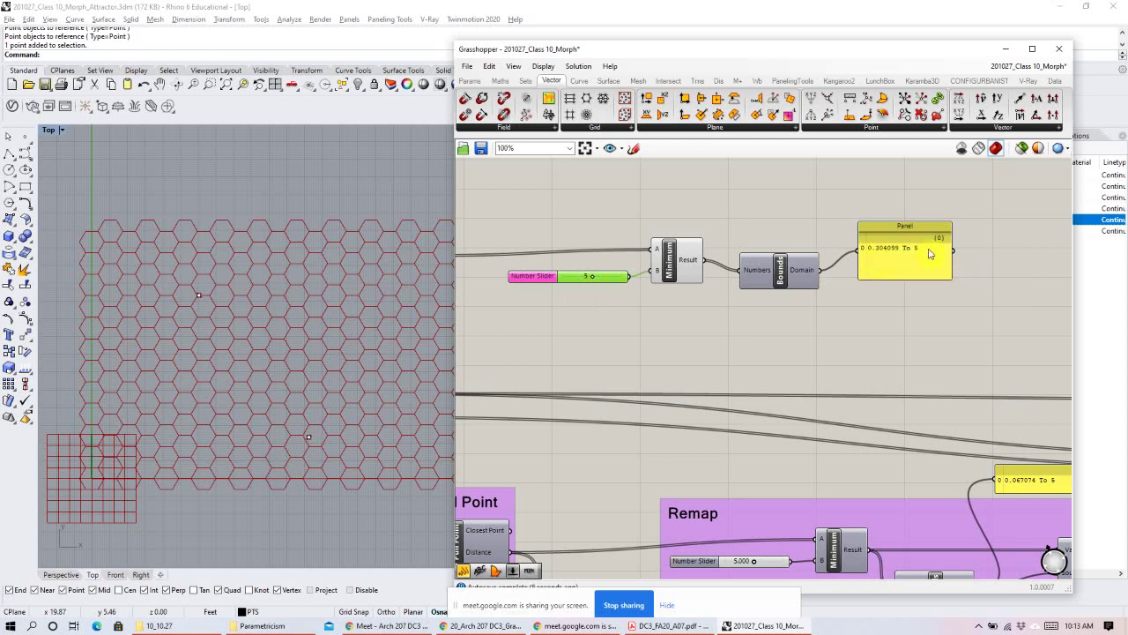
{"action": "left_click", "coordinate": [888, 285]}
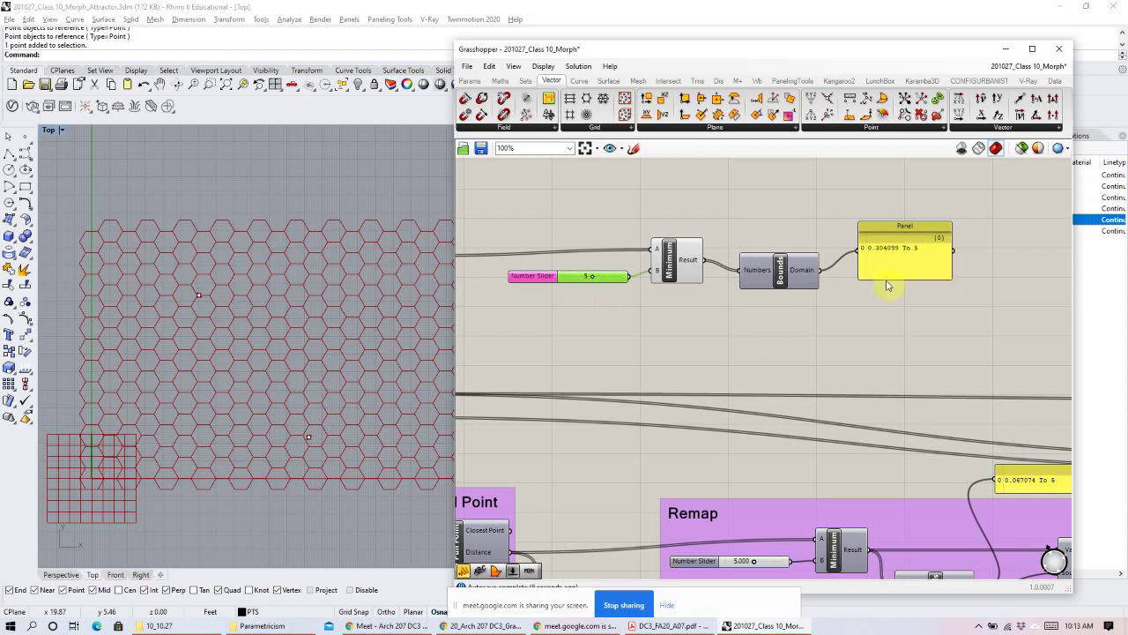
{"action": "left_click", "coordinate": [941, 311]}
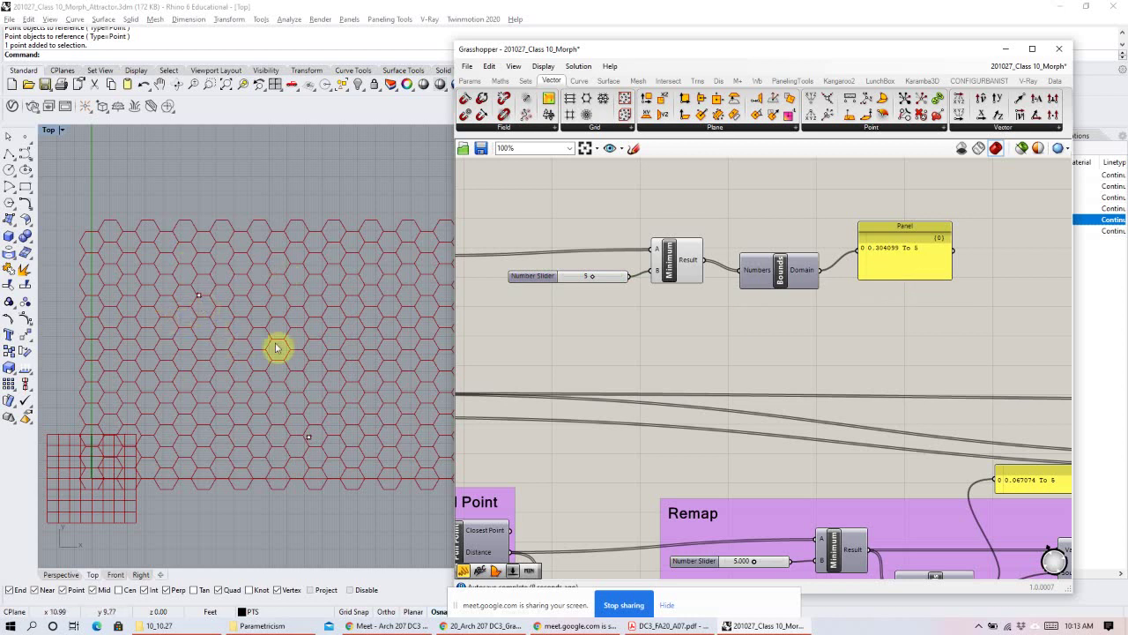
{"action": "left_click", "coordinate": [863, 258]}
{"action": "key", "text": "Delete"}
Line up the new Bounds component with the Minimum and add a Remap Numbers component after it.
{"action": "right_click_drag", "start_coordinate": [944, 337], "coordinate": [876, 265]}
{"action": "left_click_drag", "start_coordinate": [765, 246], "coordinate": [762, 234]}
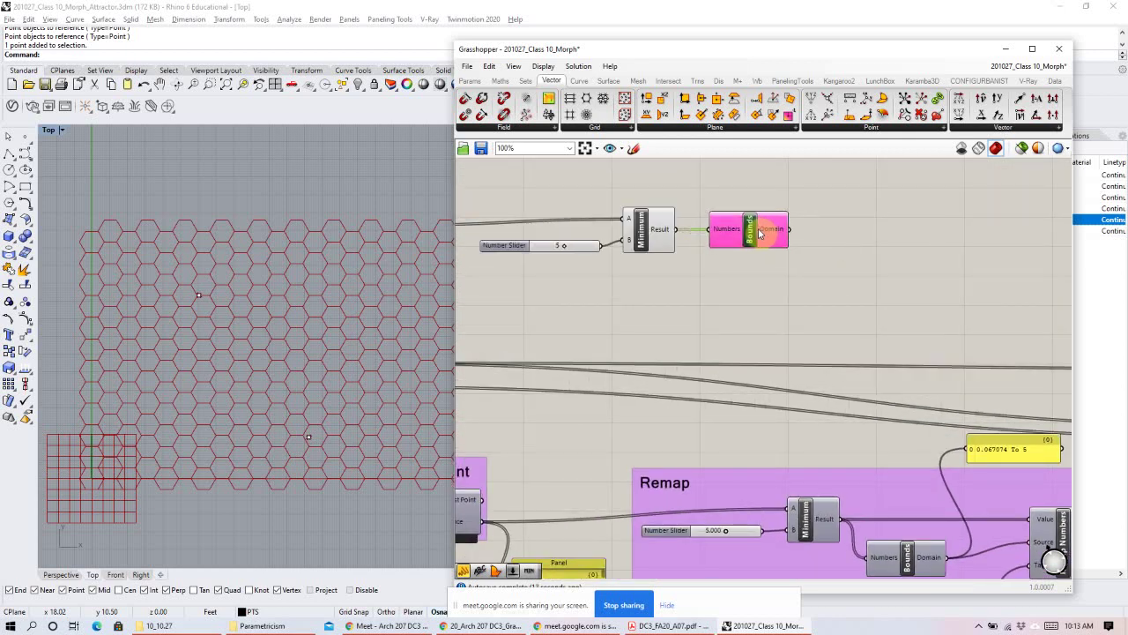
{"action": "double_click", "coordinate": [875, 217]}
{"action": "type", "text": "rem"}
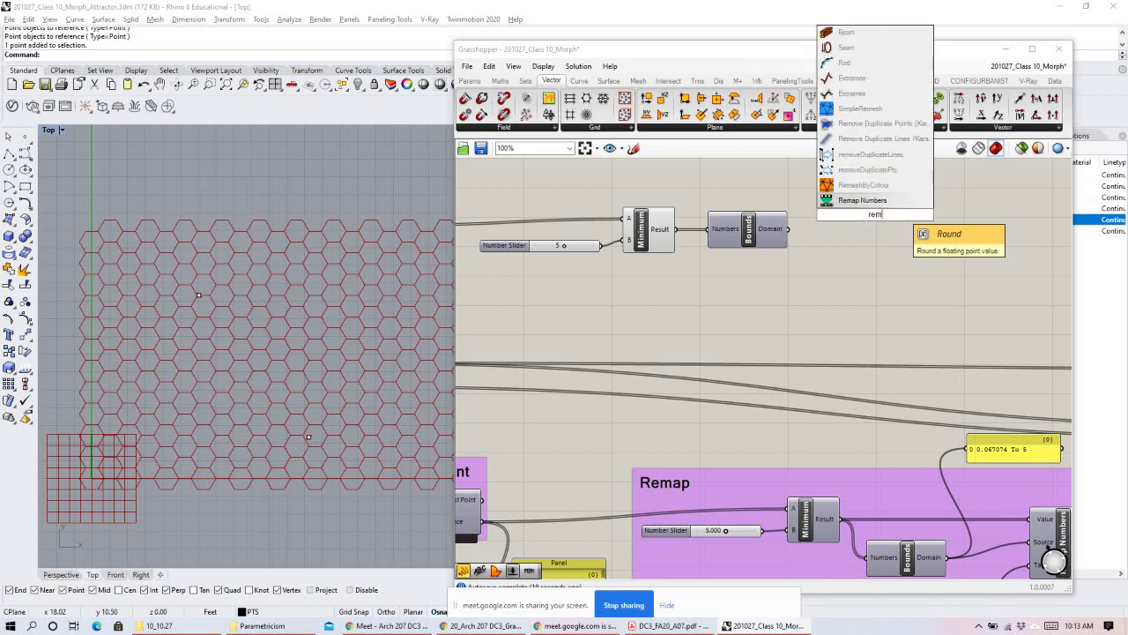
{"action": "left_click", "coordinate": [883, 201]}
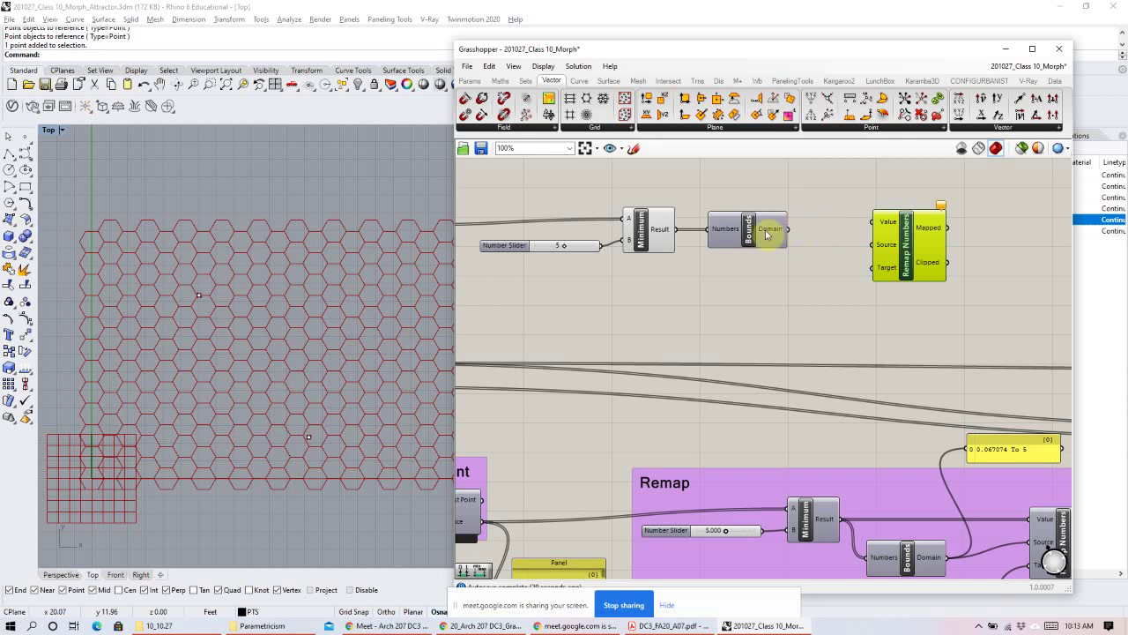
Wire the Minimum's Result into the new Remap Numbers' Value input and the Bounds Domain into its Source input.
{"action": "left_click_drag", "start_coordinate": [750, 239], "coordinate": [756, 260]}
{"action": "left_click_drag", "start_coordinate": [653, 232], "coordinate": [869, 222]}
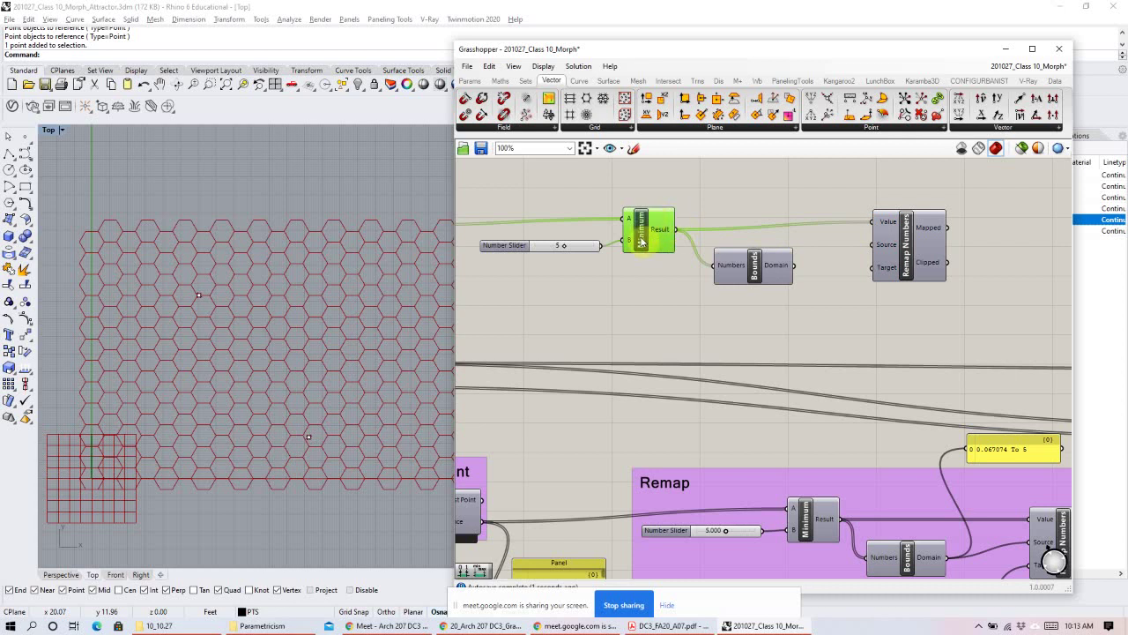
{"action": "mouse_move", "coordinate": [757, 275]}
{"action": "left_mouse_down"}
{"action": "mouse_move", "coordinate": [769, 270]}
{"action": "mouse_move", "coordinate": [751, 272]}
{"action": "left_mouse_up"}
{"action": "left_click_drag", "start_coordinate": [902, 248], "coordinate": [921, 254]}
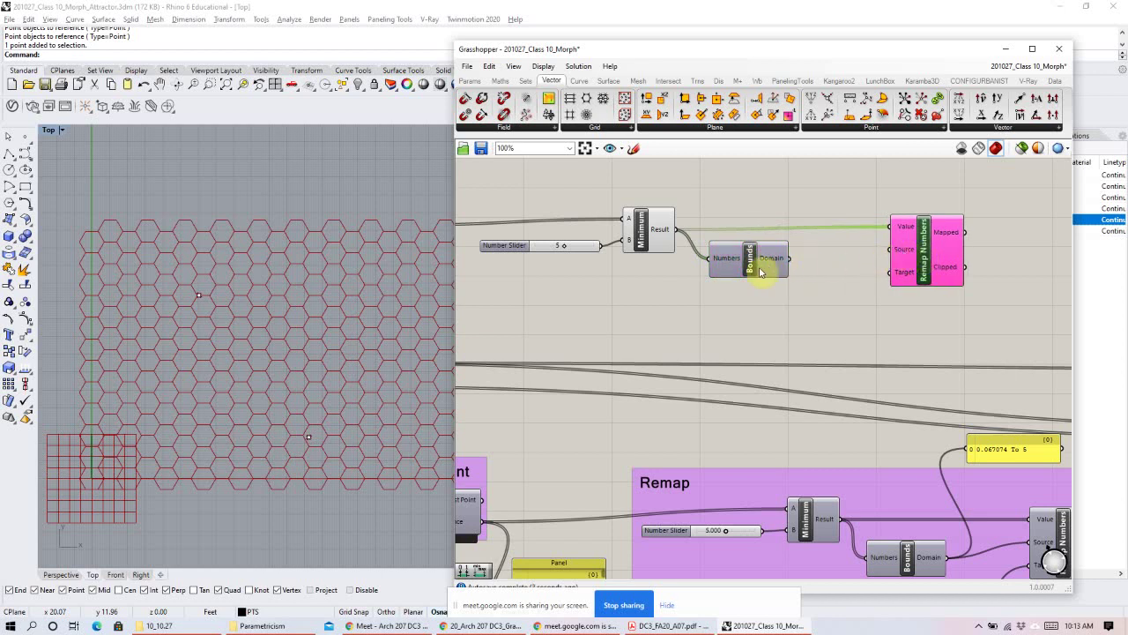
{"action": "left_click_drag", "start_coordinate": [789, 257], "coordinate": [888, 250]}
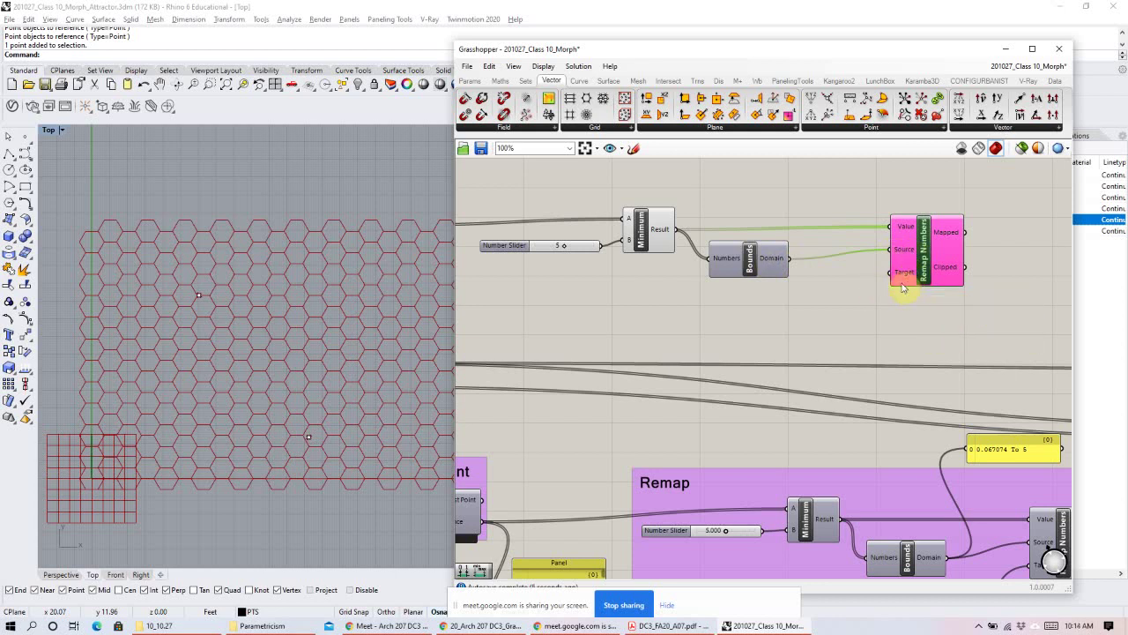
Move the Minimum, Bounds and Remap Numbers group up, and add a Construct Domain component below Bounds wired into the Target input.
{"action": "right_click_drag", "start_coordinate": [821, 318], "coordinate": [828, 346]}
{"action": "left_click_drag", "start_coordinate": [917, 269], "coordinate": [494, 313]}
{"action": "left_click_drag", "start_coordinate": [682, 255], "coordinate": [682, 228]}
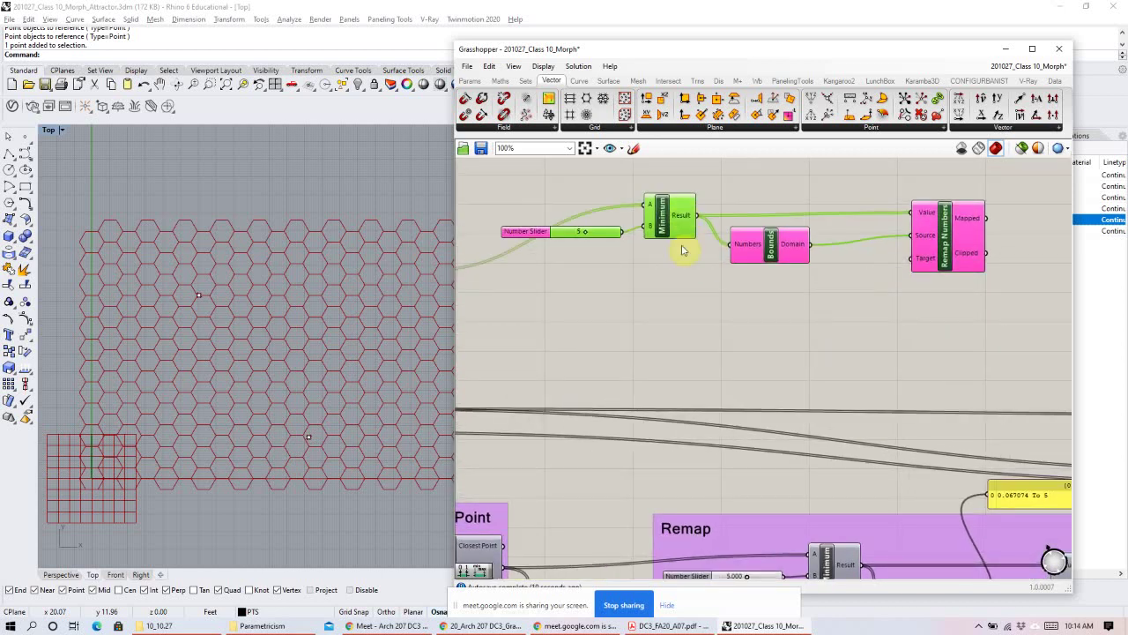
{"action": "double_click", "coordinate": [685, 291]}
{"action": "type", "text": "construct domain"}
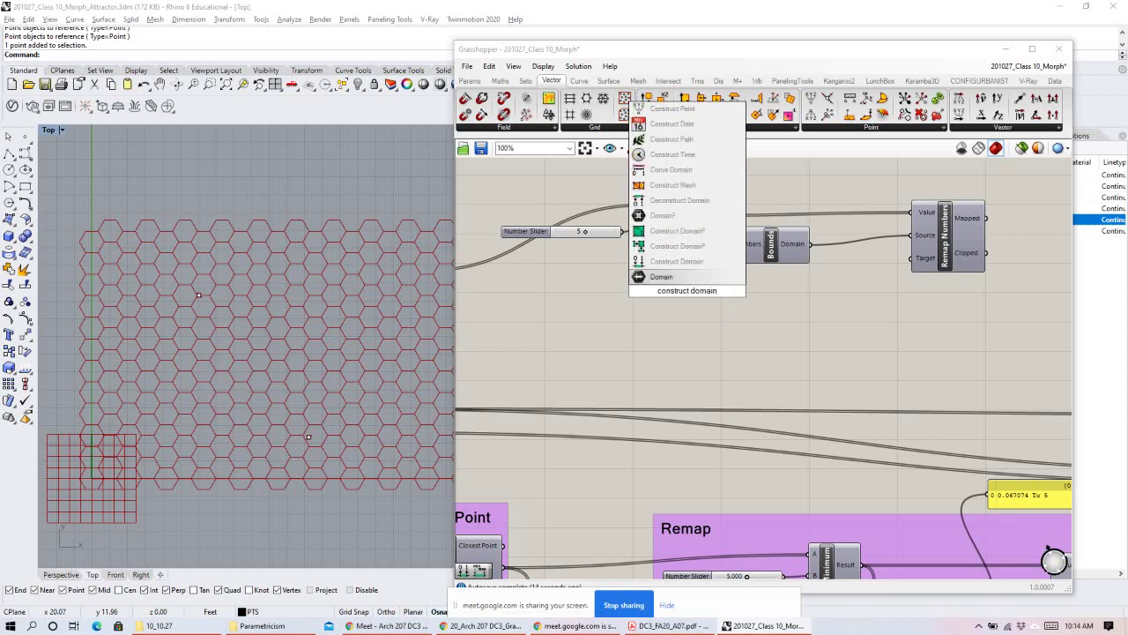
{"action": "left_click", "coordinate": [680, 261]}
{"action": "left_click_drag", "start_coordinate": [693, 297], "coordinate": [913, 259]}
{"action": "left_click", "coordinate": [864, 327]}
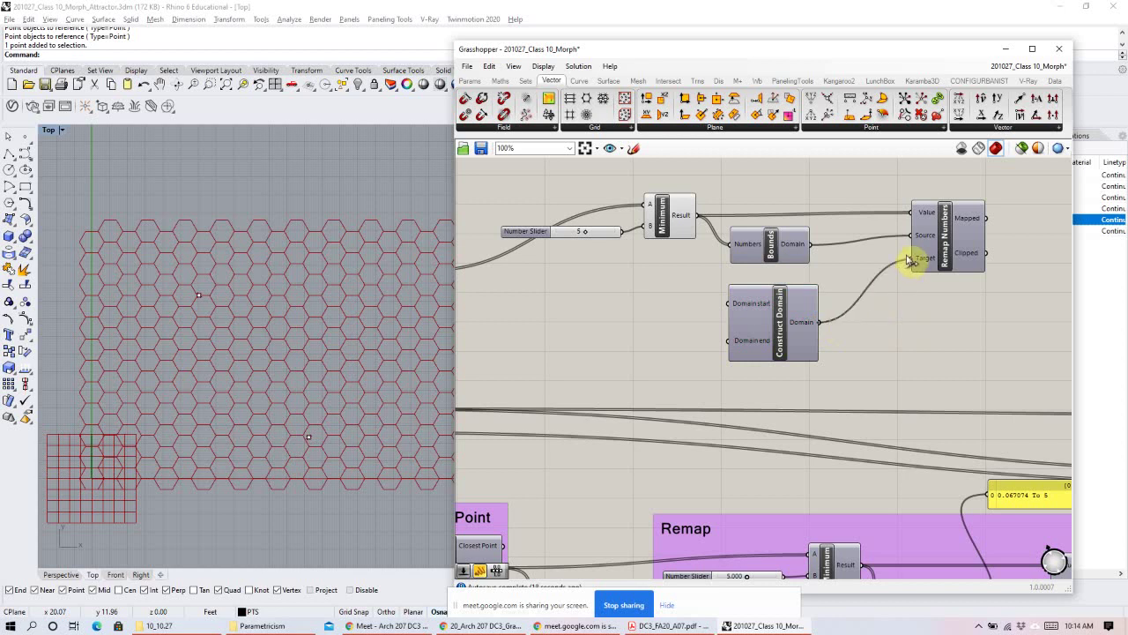
{"action": "left_click_drag", "start_coordinate": [776, 323], "coordinate": [779, 342]}
{"action": "double_click", "coordinate": [672, 325]}
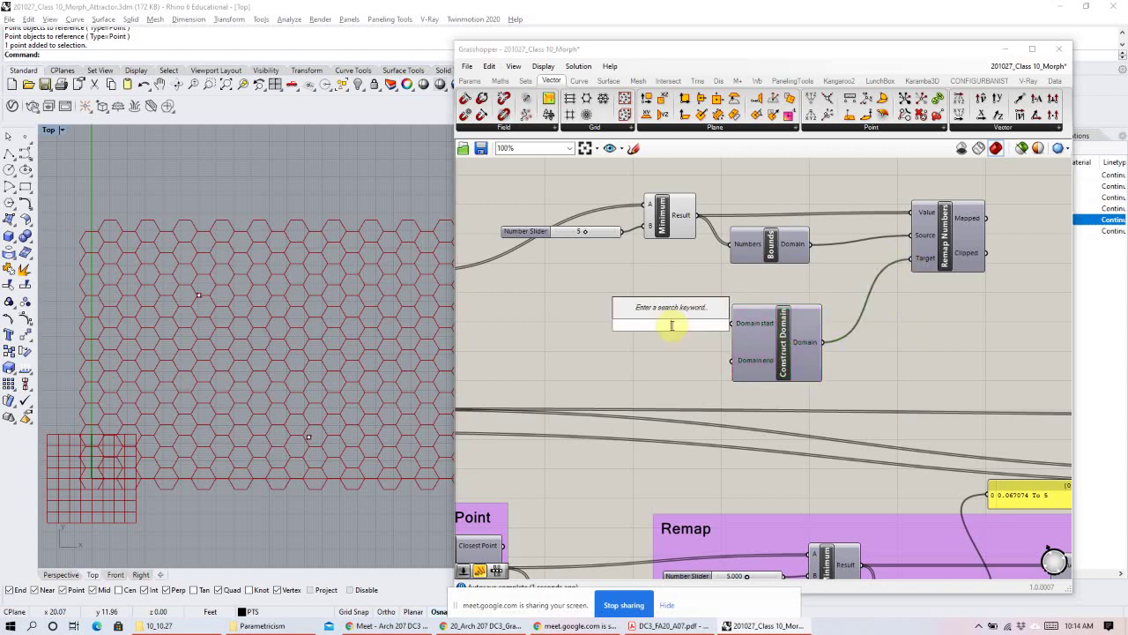
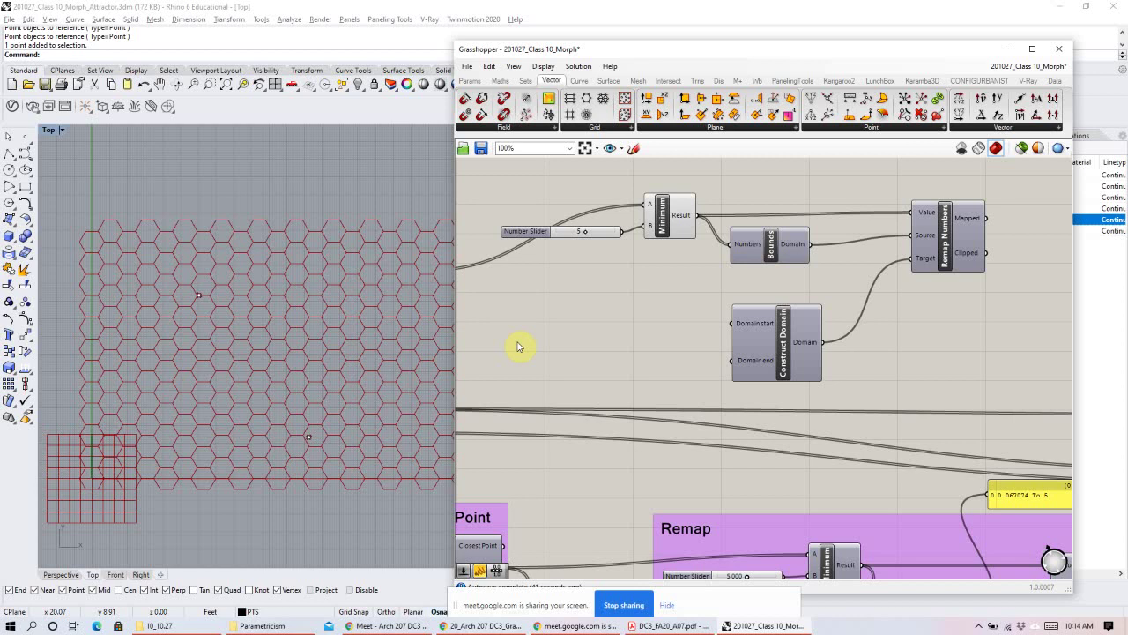
{"action": "double_click", "coordinate": [644, 342]}
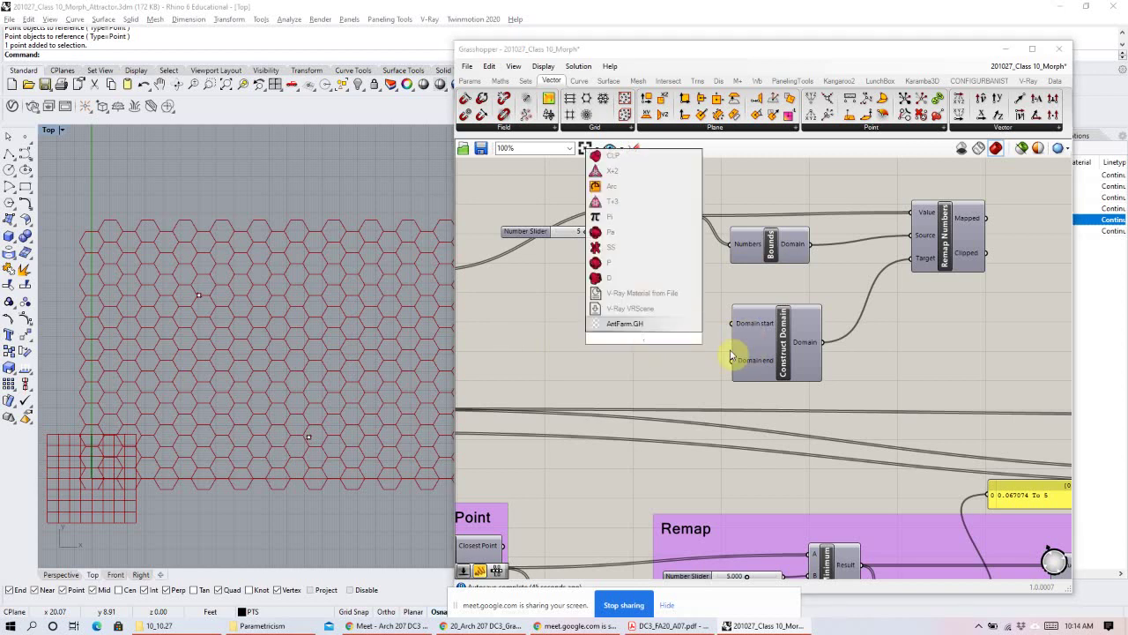
{"action": "type", "text": ".1"}
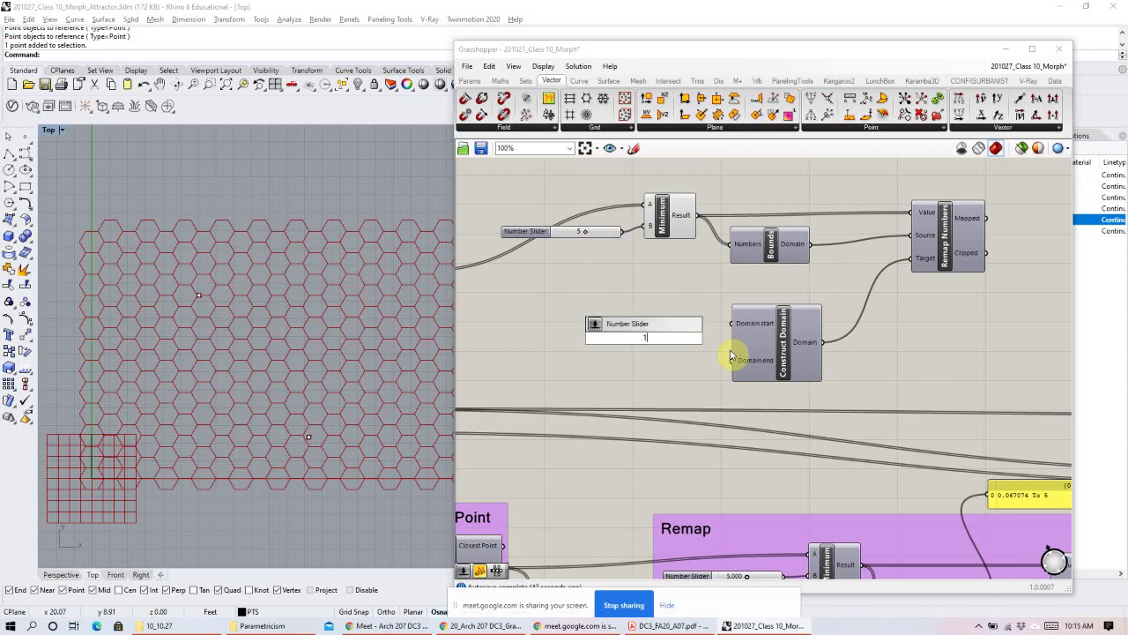
{"action": "type", "text": "00"}
{"action": "key", "text": "Return"}
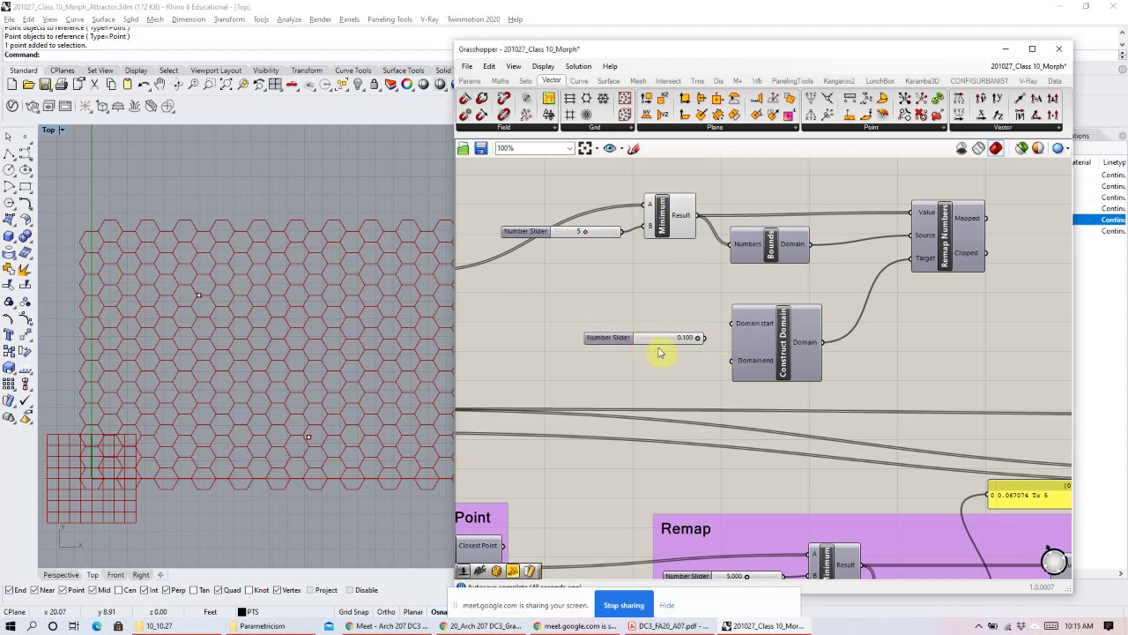
{"action": "left_click_drag", "start_coordinate": [659, 342], "coordinate": [653, 324]}
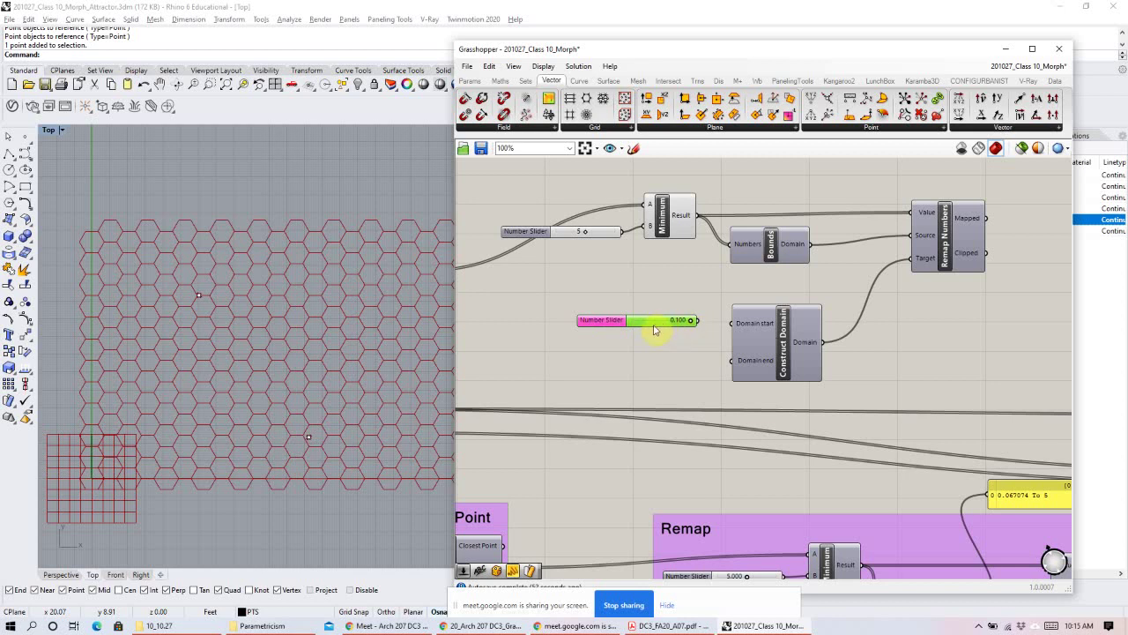
{"action": "key", "text": "Delete"}
Add two 0.125 number sliders and wire them into the new Construct Domain's Domain start and Domain end inputs.
{"action": "double_click", "coordinate": [635, 337]}
{"action": "type", "text": "1"}
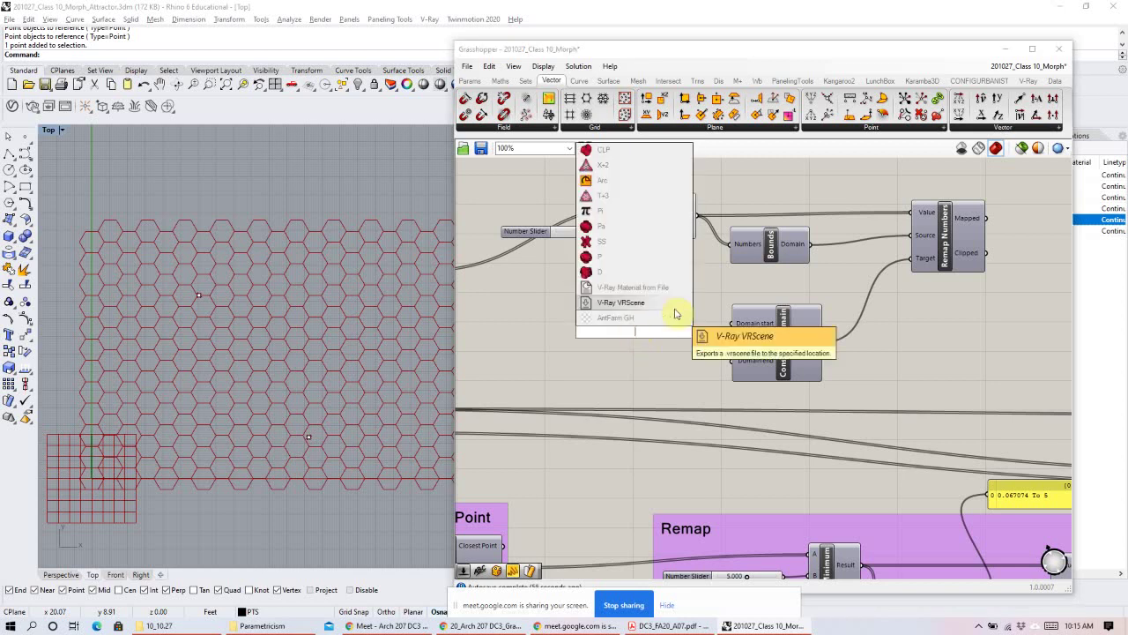
{"action": "type", "text": "25"}
{"action": "key", "text": "Return"}
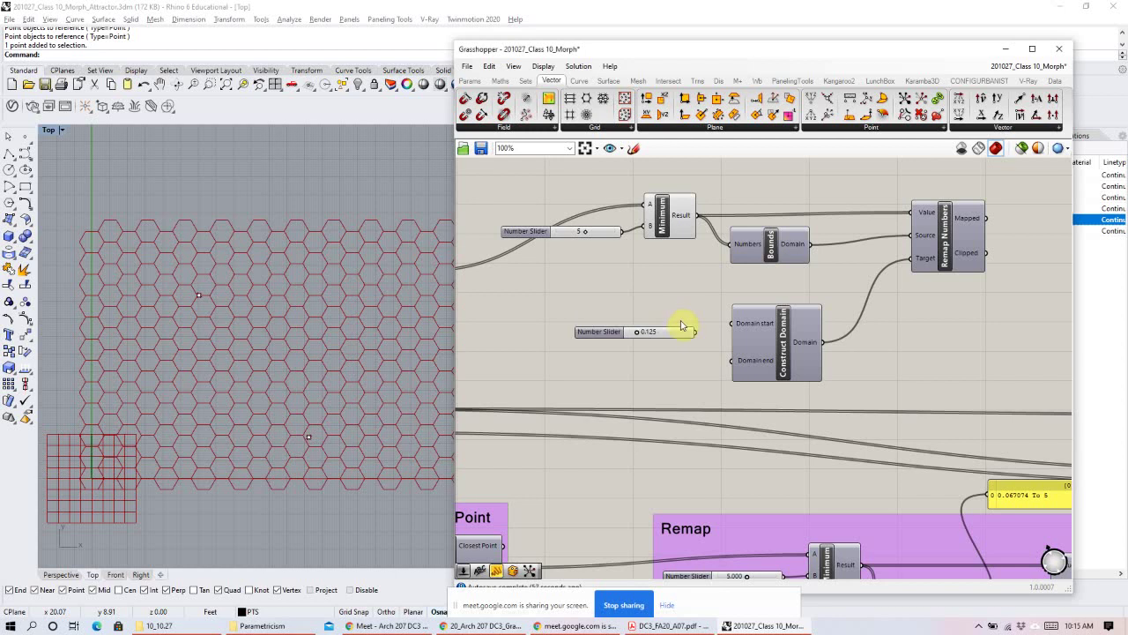
{"action": "left_click_drag", "start_coordinate": [680, 331], "coordinate": [733, 364]}
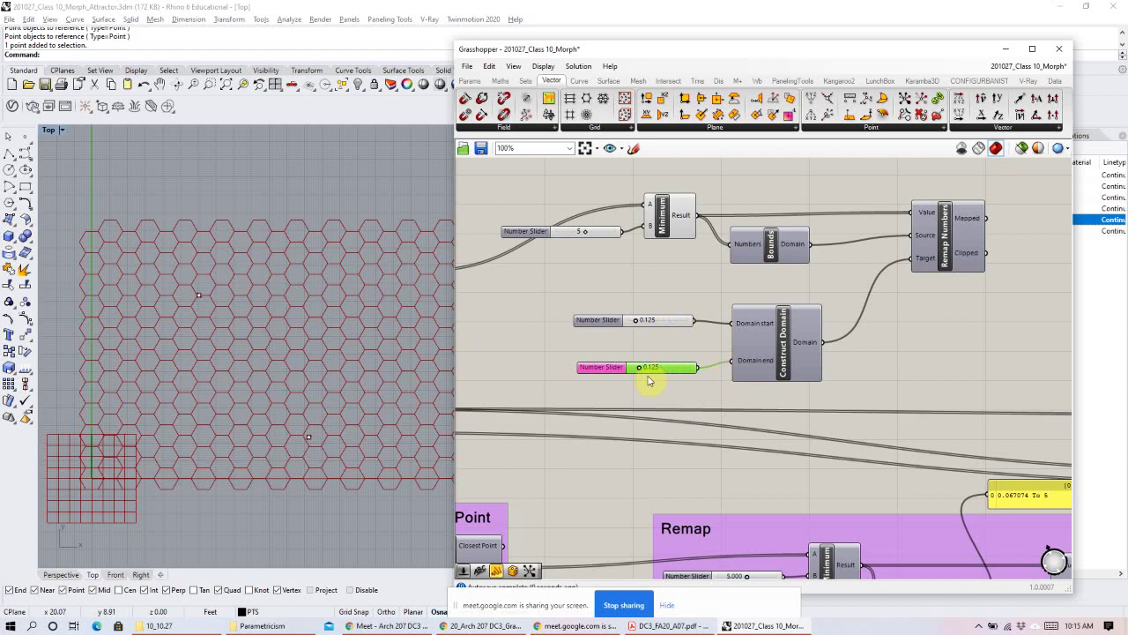
Set the Domain end slider to 0.925 and line both sliders up with their Construct Domain inputs.
{"action": "left_click_drag", "start_coordinate": [640, 369], "coordinate": [681, 370]}
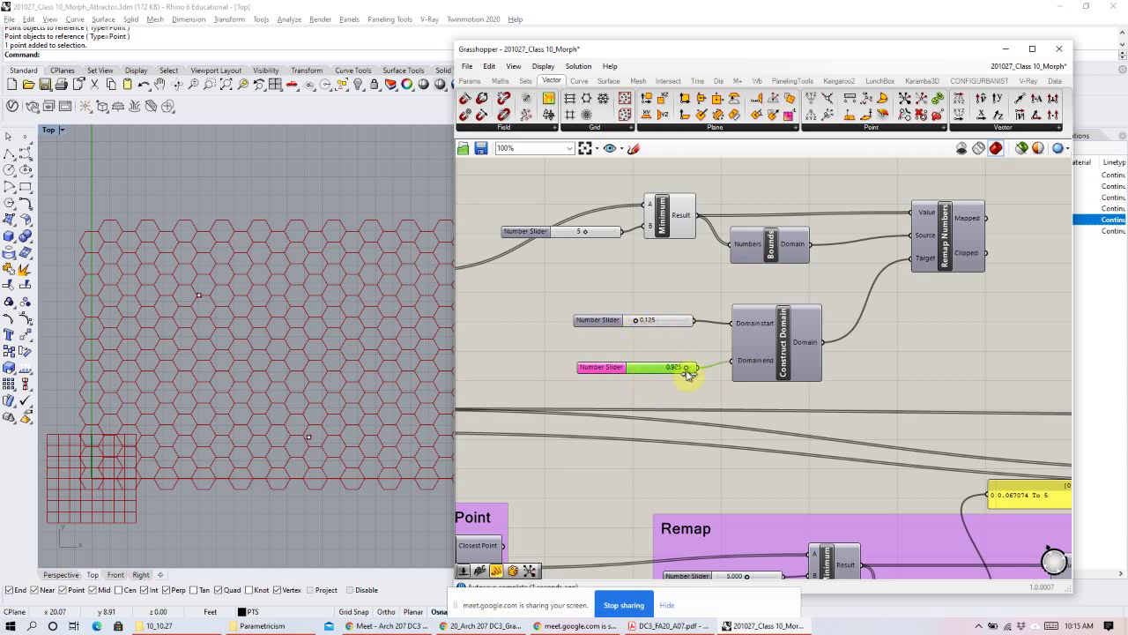
{"action": "left_click_drag", "start_coordinate": [633, 372], "coordinate": [634, 365]}
{"action": "left_click_drag", "start_coordinate": [671, 330], "coordinate": [671, 332]}
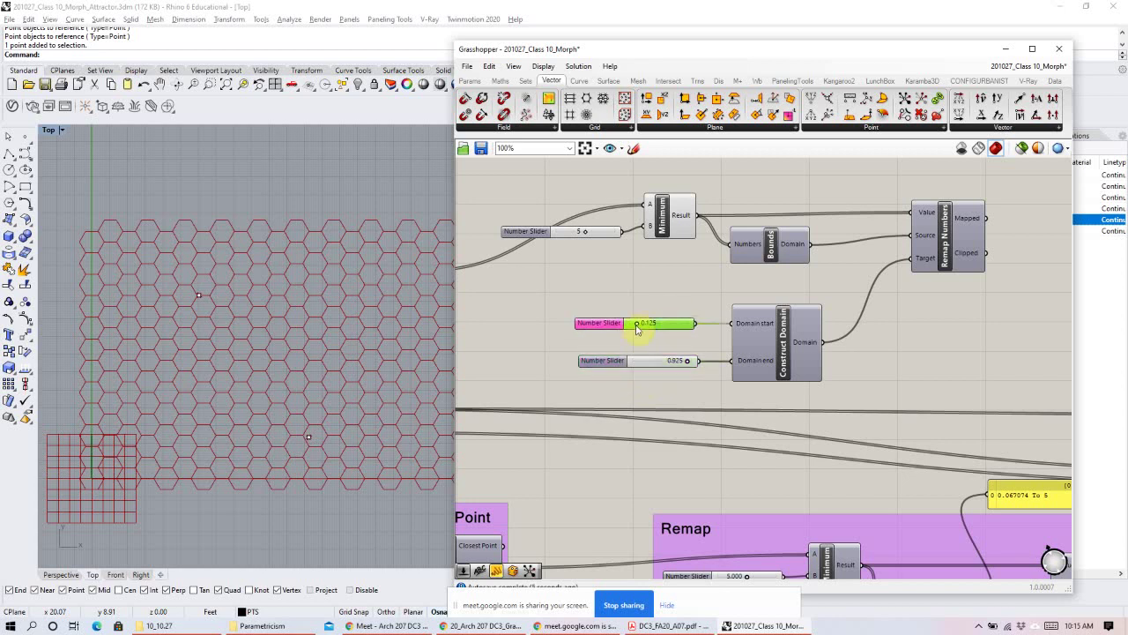
{"action": "left_click", "coordinate": [875, 357]}
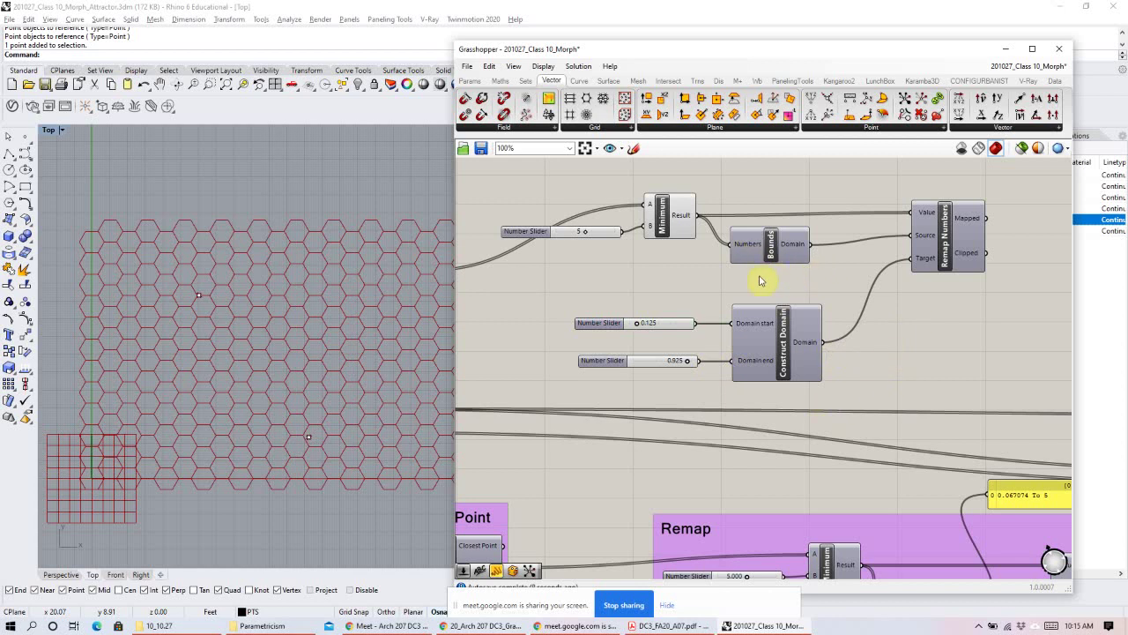
Add a Panel above the new Bounds component and wire the Bounds Domain output into it.
{"action": "scroll", "coordinate": [737, 288], "scroll_direction": "down", "scroll_amount": 2}
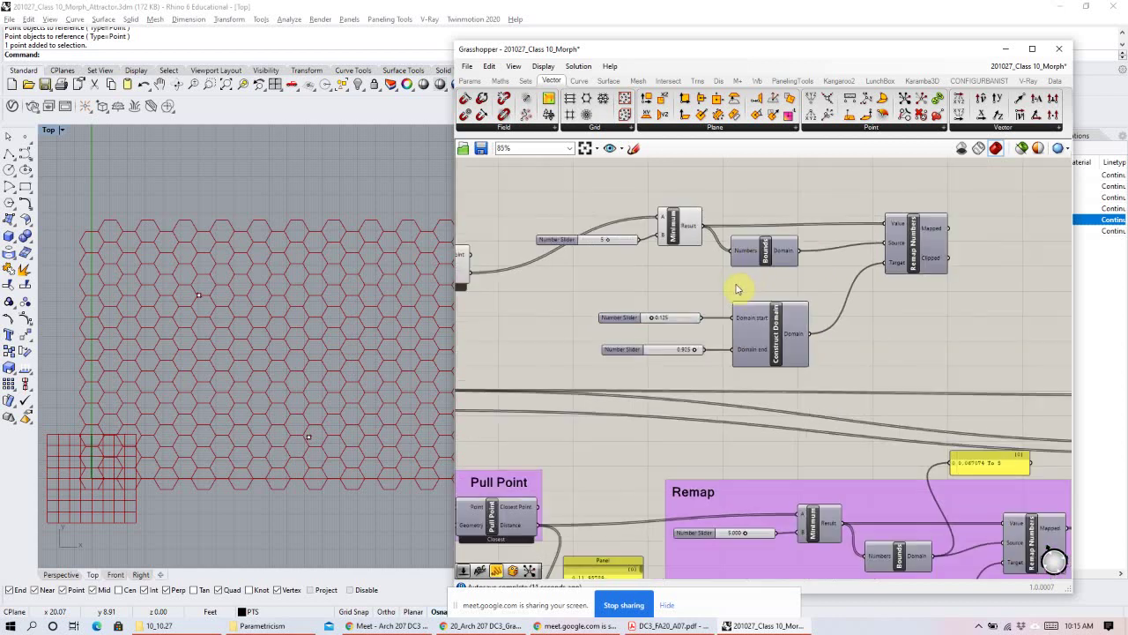
{"action": "right_click_drag", "start_coordinate": [810, 286], "coordinate": [744, 238]}
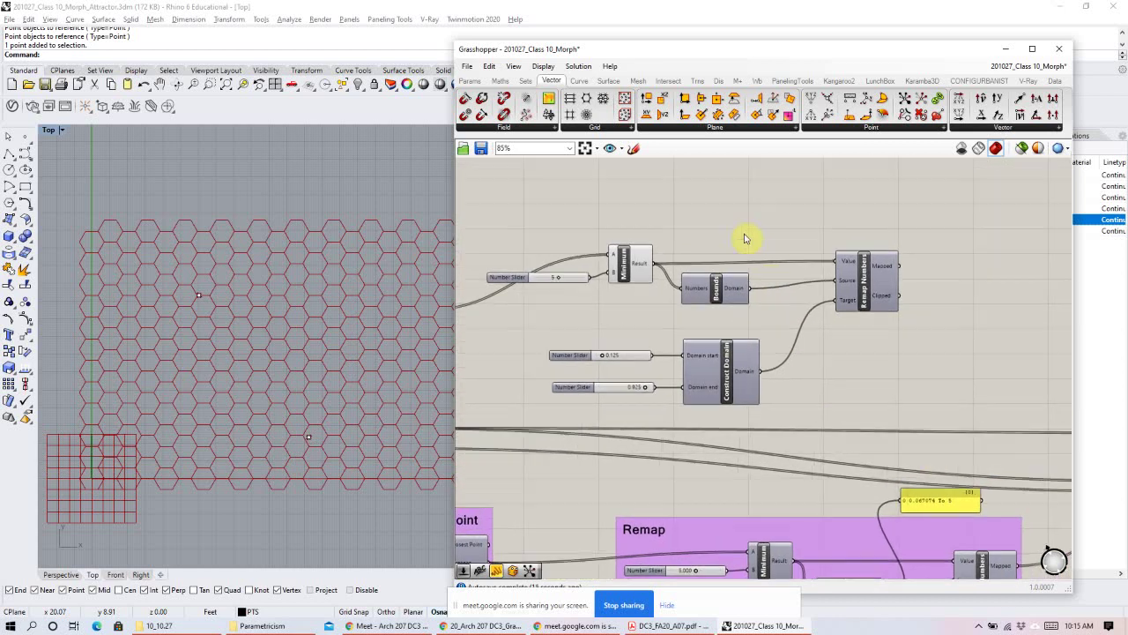
{"action": "double_click", "coordinate": [744, 237]}
{"action": "type", "text": "pan"}
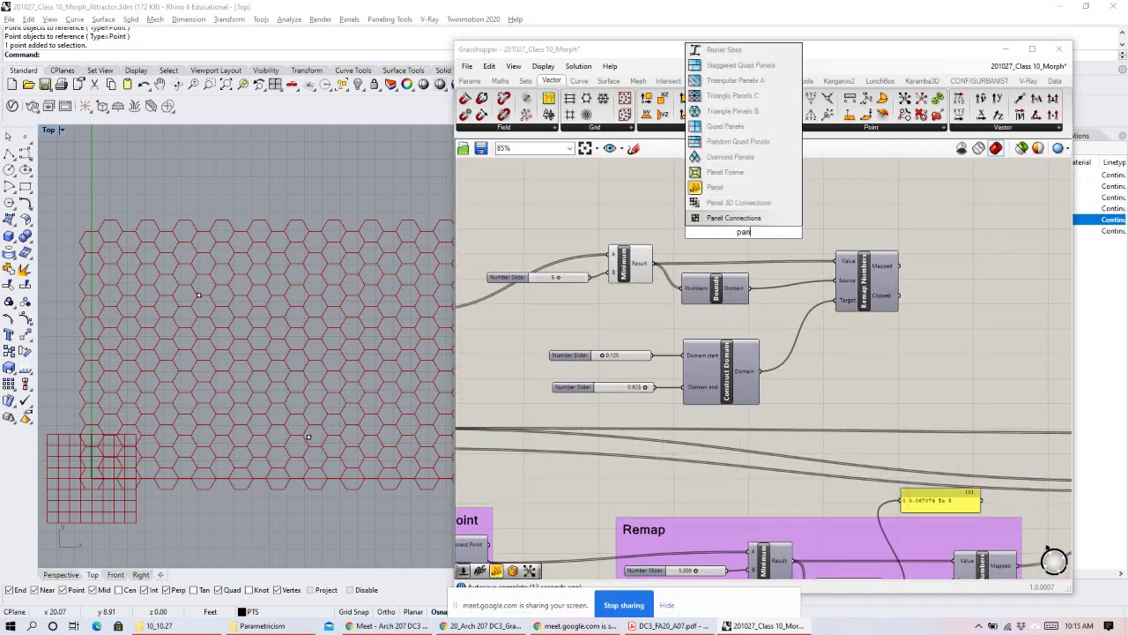
{"action": "left_click", "coordinate": [740, 187]}
{"action": "left_click_drag", "start_coordinate": [749, 221], "coordinate": [780, 192]}
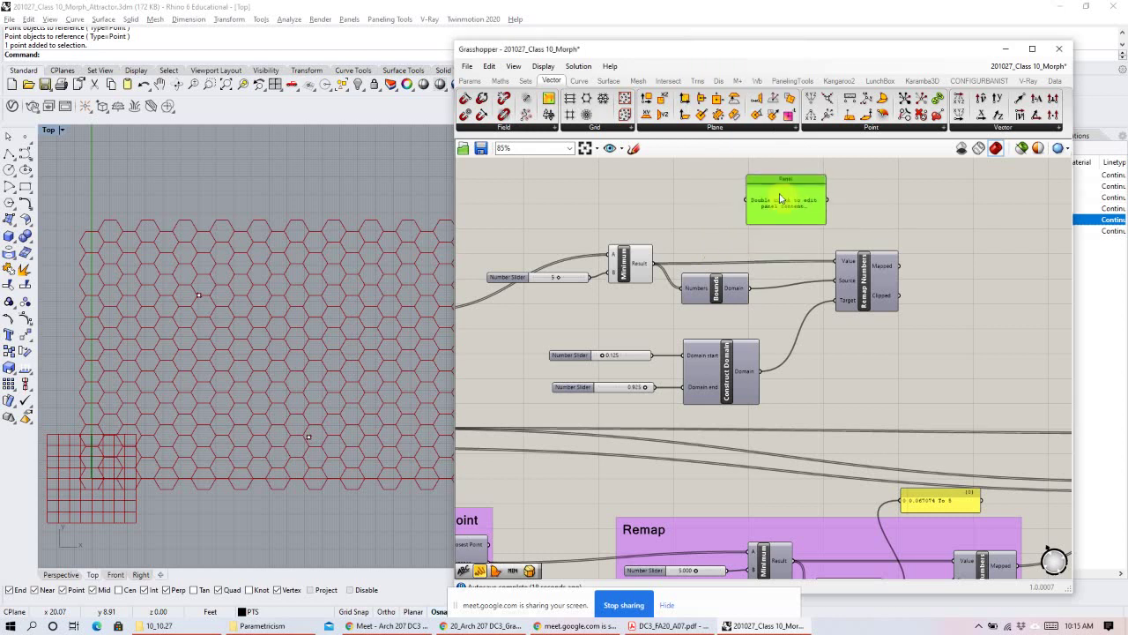
{"action": "left_click_drag", "start_coordinate": [754, 293], "coordinate": [796, 214]}
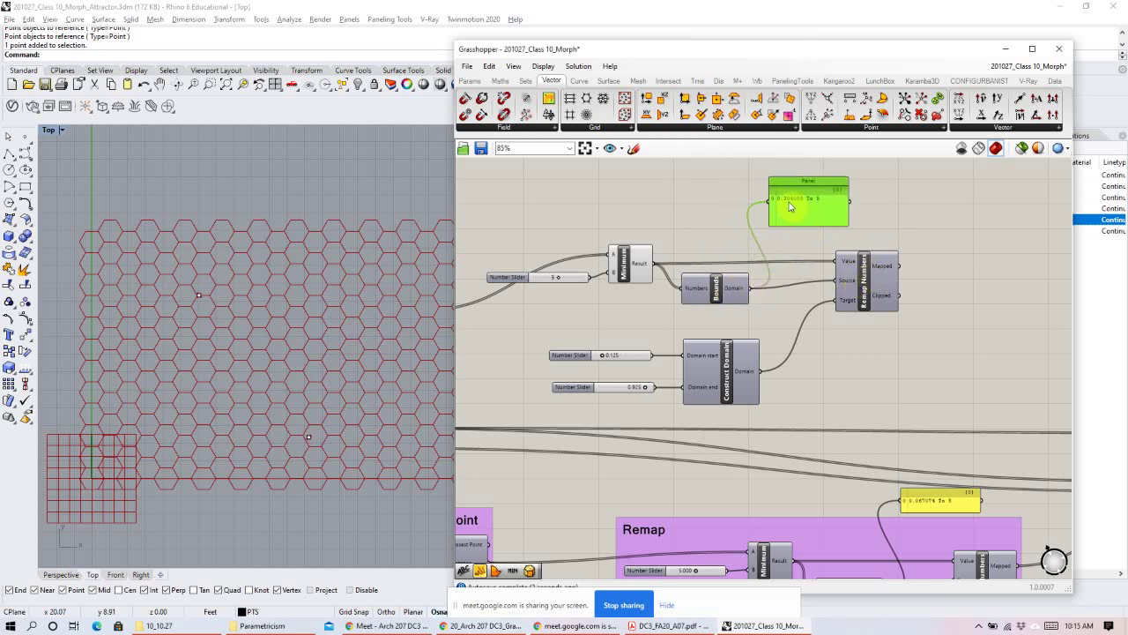
Place a copy of the Panel beside Construct Domain, fed by its Domain output, and shift the Bounds Panel slightly.
{"action": "left_click_drag", "start_coordinate": [819, 222], "coordinate": [811, 388]}
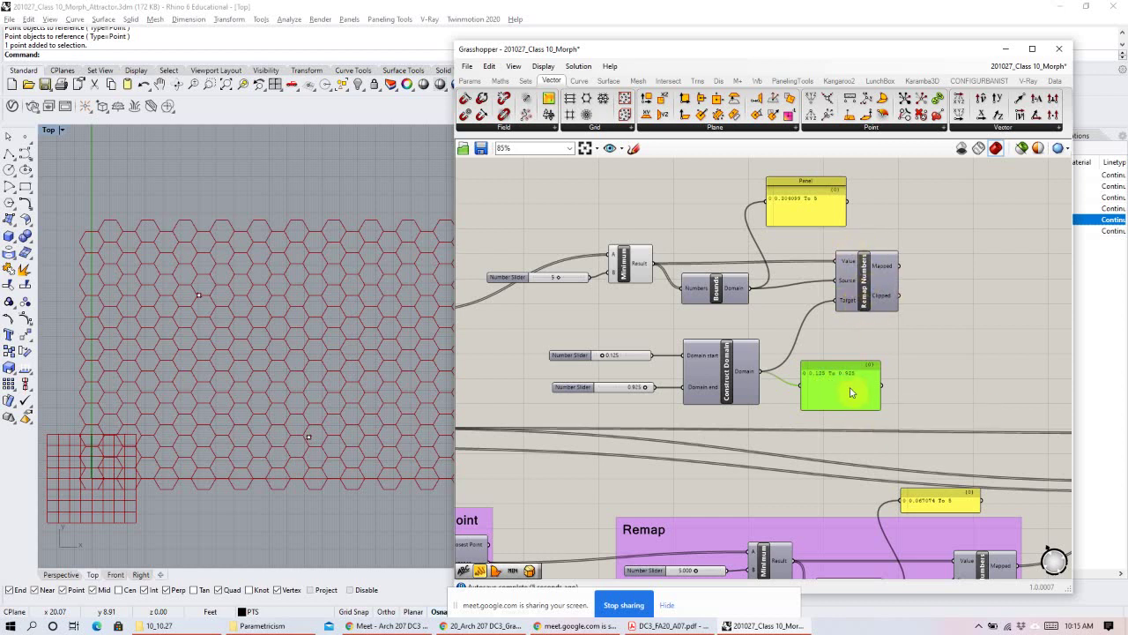
{"action": "left_click_drag", "start_coordinate": [818, 209], "coordinate": [836, 207]}
{"action": "left_click", "coordinate": [873, 370]}
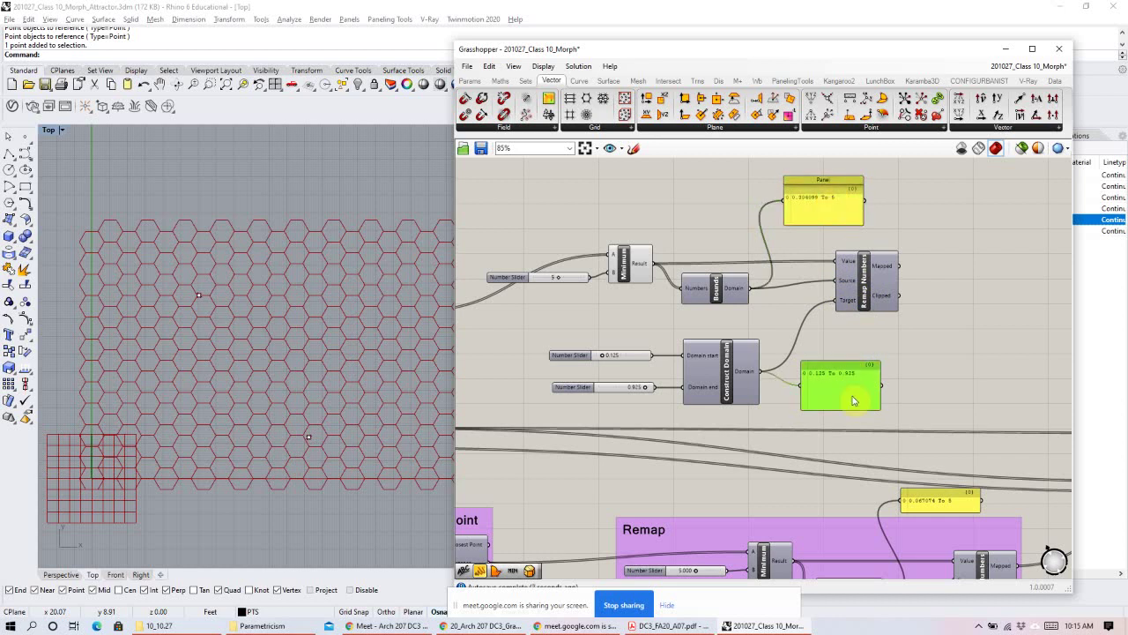
Examine the Remap Numbers' Mapped values in an enlarged temporary Panel, then delete that Panel.
{"action": "left_click_drag", "start_coordinate": [841, 395], "coordinate": [989, 290], "text": "alt"}
{"action": "left_click_drag", "start_coordinate": [899, 266], "coordinate": [979, 432]}
{"action": "right_click_drag", "start_coordinate": [980, 432], "coordinate": [915, 295]}
{"action": "left_click_drag", "start_coordinate": [914, 295], "coordinate": [915, 322]}
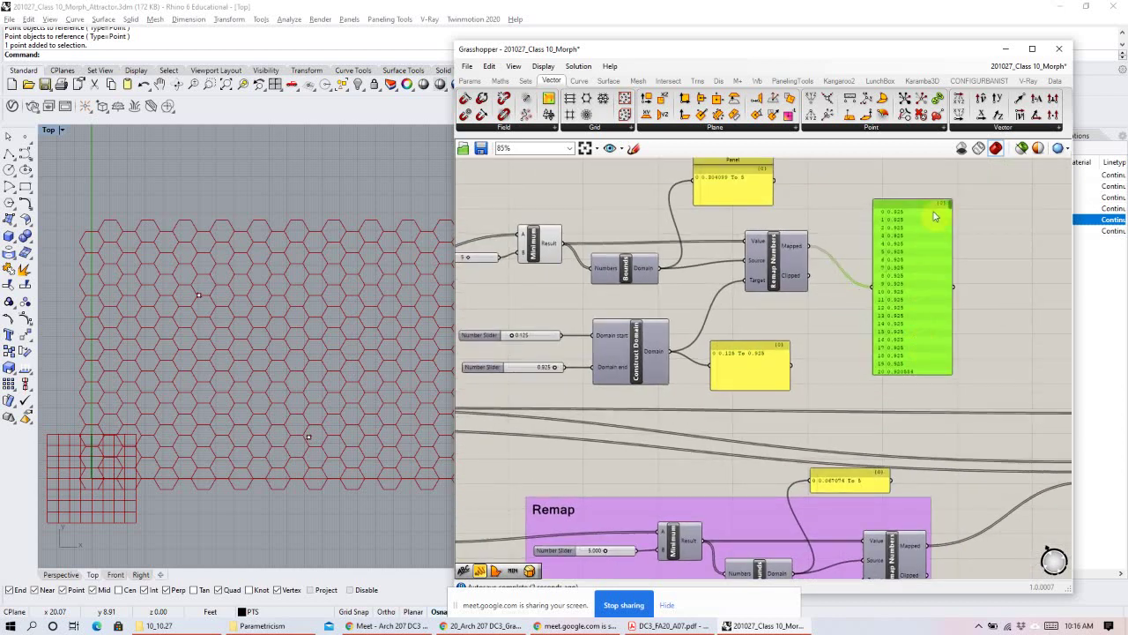
{"action": "left_click_drag", "start_coordinate": [950, 210], "coordinate": [963, 275]}
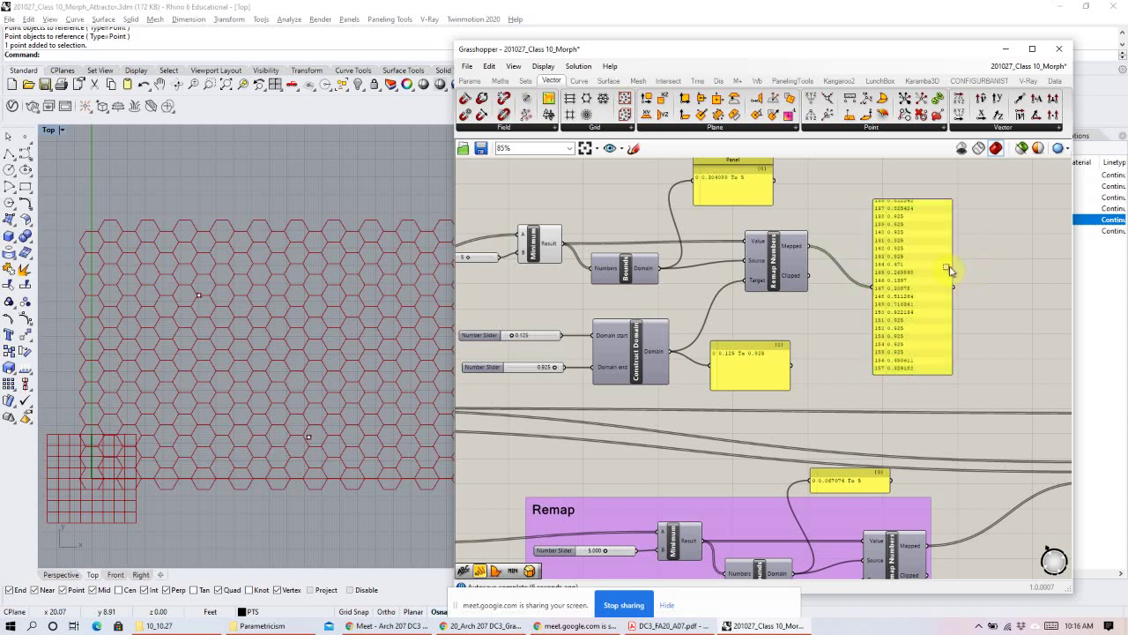
{"action": "key", "text": "Delete"}
Nudge the Bounds Panel into place and widen the Grasshopper window over the Rhino viewport.
{"action": "right_click_drag", "start_coordinate": [806, 285], "coordinate": [854, 336]}
{"action": "left_click_drag", "start_coordinate": [792, 267], "coordinate": [811, 270]}
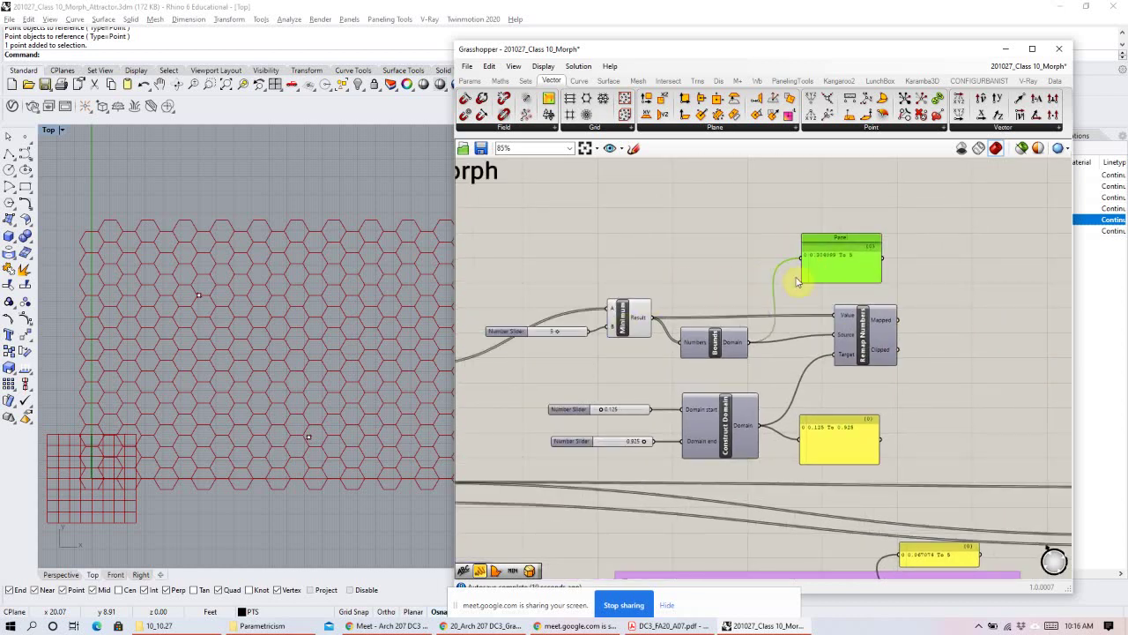
{"action": "scroll", "coordinate": [796, 283], "scroll_direction": "down", "scroll_amount": 2}
{"action": "right_click_drag", "start_coordinate": [521, 353], "coordinate": [629, 310]}
{"action": "left_click_drag", "start_coordinate": [629, 309], "coordinate": [634, 259]}
{"action": "left_click", "coordinate": [632, 315]}
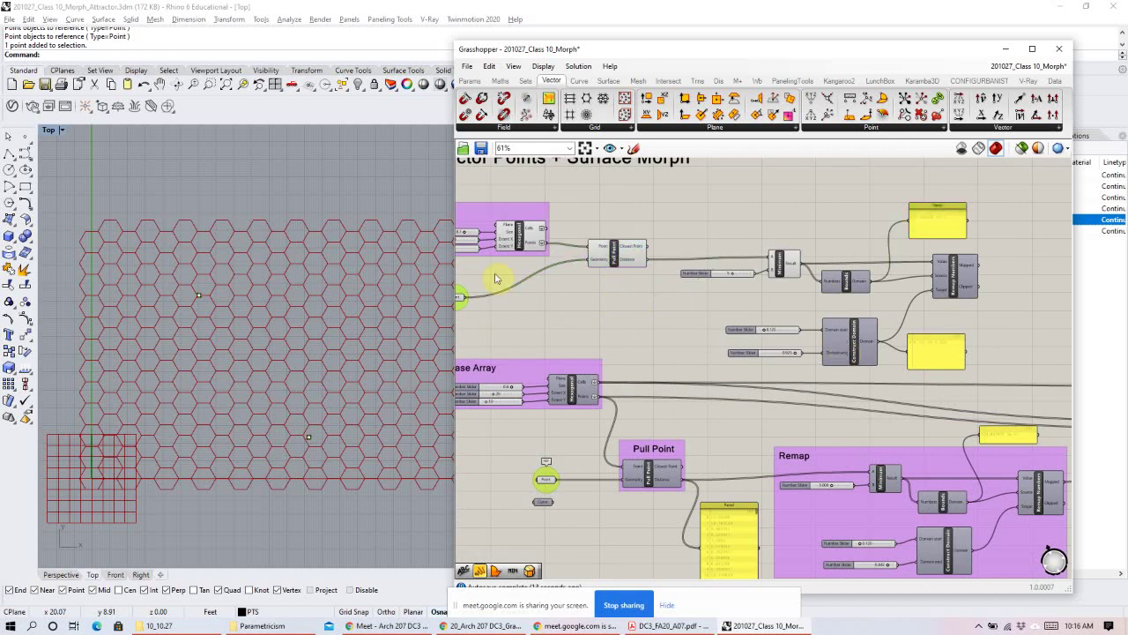
{"action": "left_click_drag", "start_coordinate": [456, 179], "coordinate": [318, 164]}
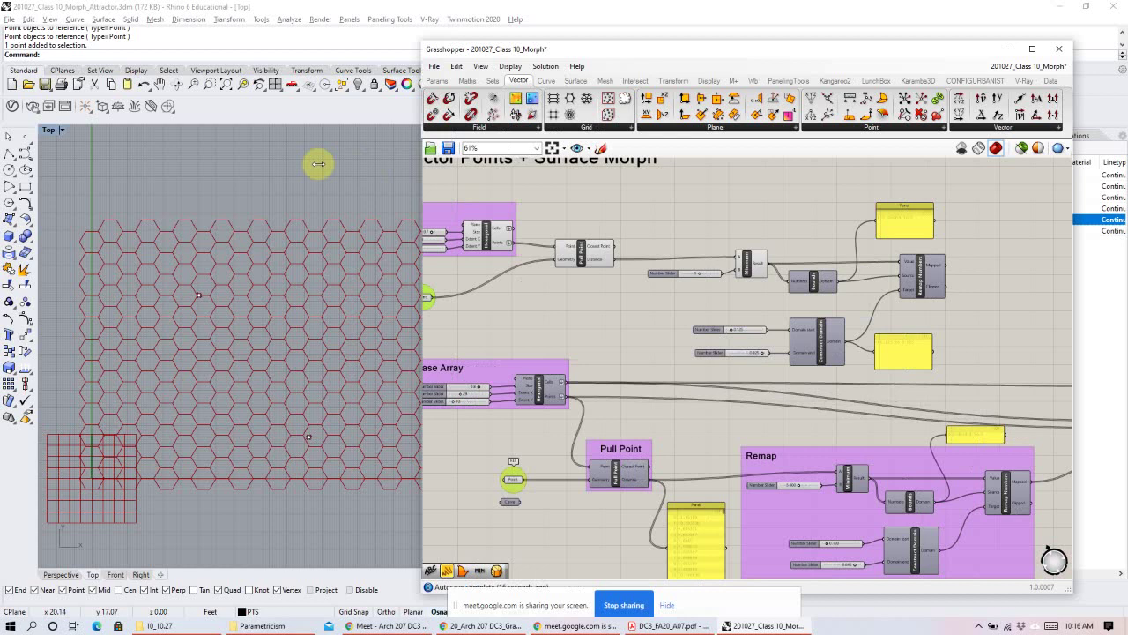
Add a Scale component beyond the new Remap Numbers, using the older chain's Scale as reference.
{"action": "scroll", "coordinate": [455, 260], "scroll_direction": "up", "scroll_amount": 1}
{"action": "right_click_drag", "start_coordinate": [455, 260], "coordinate": [541, 279]}
{"action": "right_click_drag", "start_coordinate": [803, 314], "coordinate": [640, 302]}
{"action": "right_click_drag", "start_coordinate": [873, 299], "coordinate": [755, 280]}
{"action": "right_click_drag", "start_coordinate": [852, 281], "coordinate": [831, 361]}
{"action": "left_click", "coordinate": [989, 498]}
{"action": "left_click", "coordinate": [781, 351]}
{"action": "double_click", "coordinate": [779, 319]}
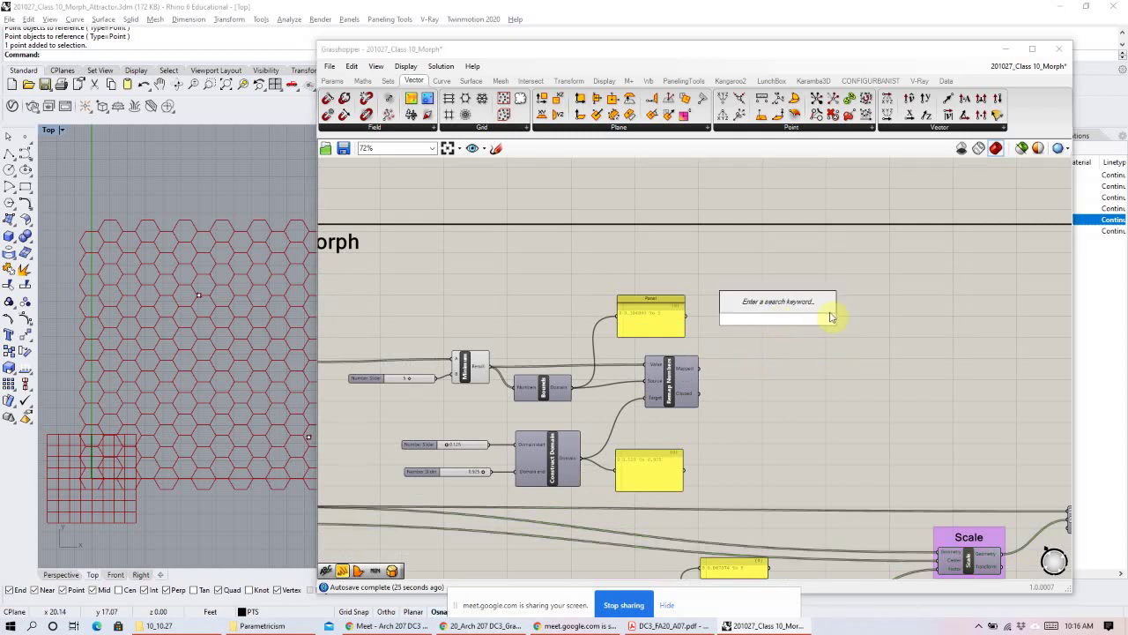
{"action": "type", "text": "scale"}
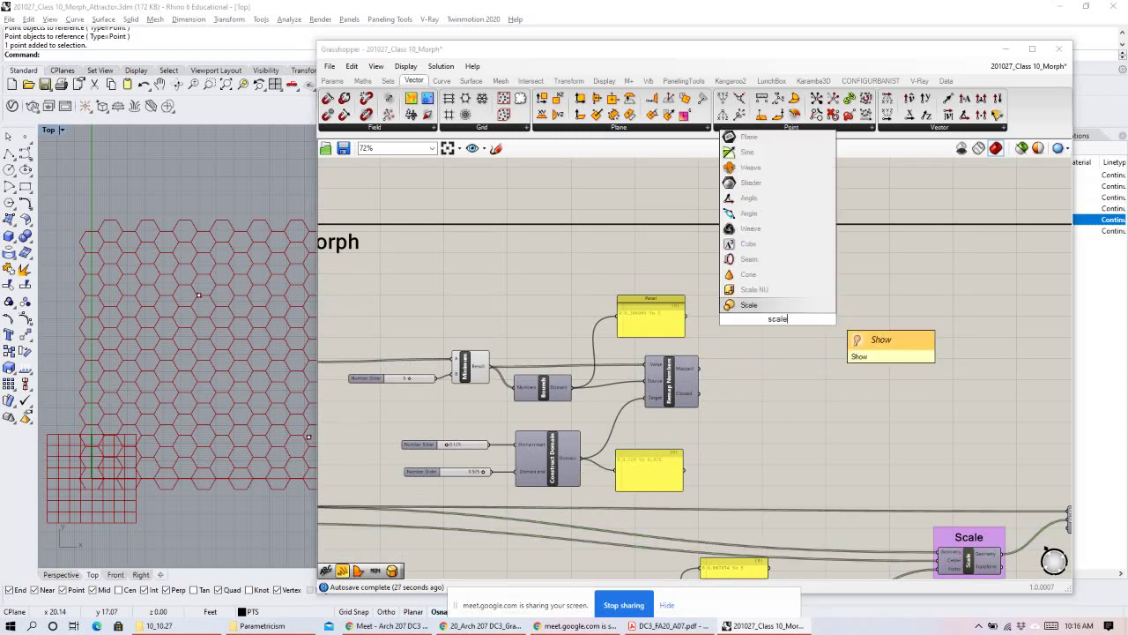
{"action": "left_click", "coordinate": [746, 305]}
{"action": "right_click_drag", "start_coordinate": [731, 323], "coordinate": [941, 326]}
{"action": "left_click_drag", "start_coordinate": [942, 327], "coordinate": [965, 328]}
Wire the new hexagonal array's Points into Scale's Center, its Cells into Geometry, and the Remap Numbers' Mapped output into Factor.
{"action": "scroll", "coordinate": [923, 369], "scroll_direction": "down", "scroll_amount": 4}
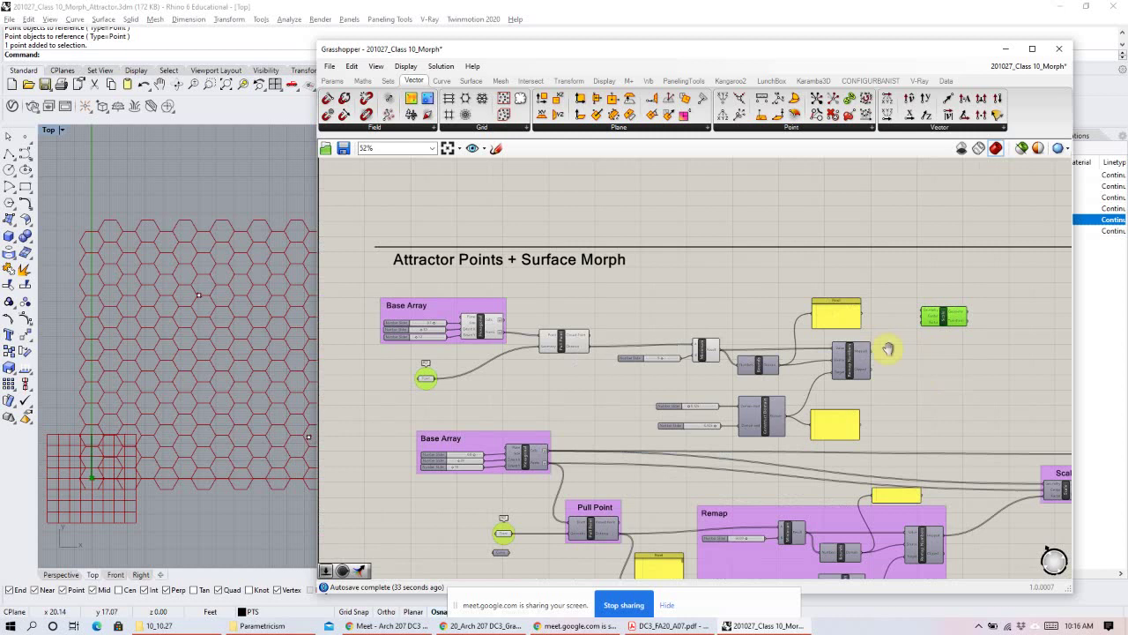
{"action": "scroll", "coordinate": [688, 494], "scroll_direction": "up", "scroll_amount": 4}
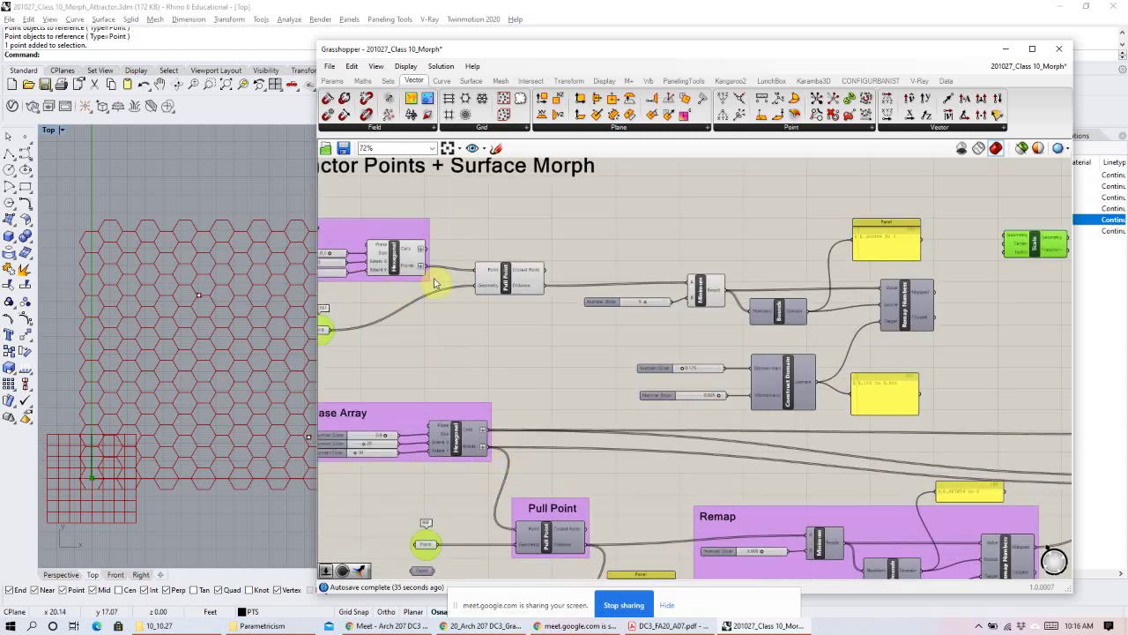
{"action": "right_click_drag", "start_coordinate": [446, 266], "coordinate": [426, 273]}
{"action": "left_click_drag", "start_coordinate": [403, 273], "coordinate": [988, 252]}
{"action": "left_click_drag", "start_coordinate": [402, 256], "coordinate": [988, 244]}
{"action": "left_click_drag", "start_coordinate": [916, 298], "coordinate": [1009, 216]}
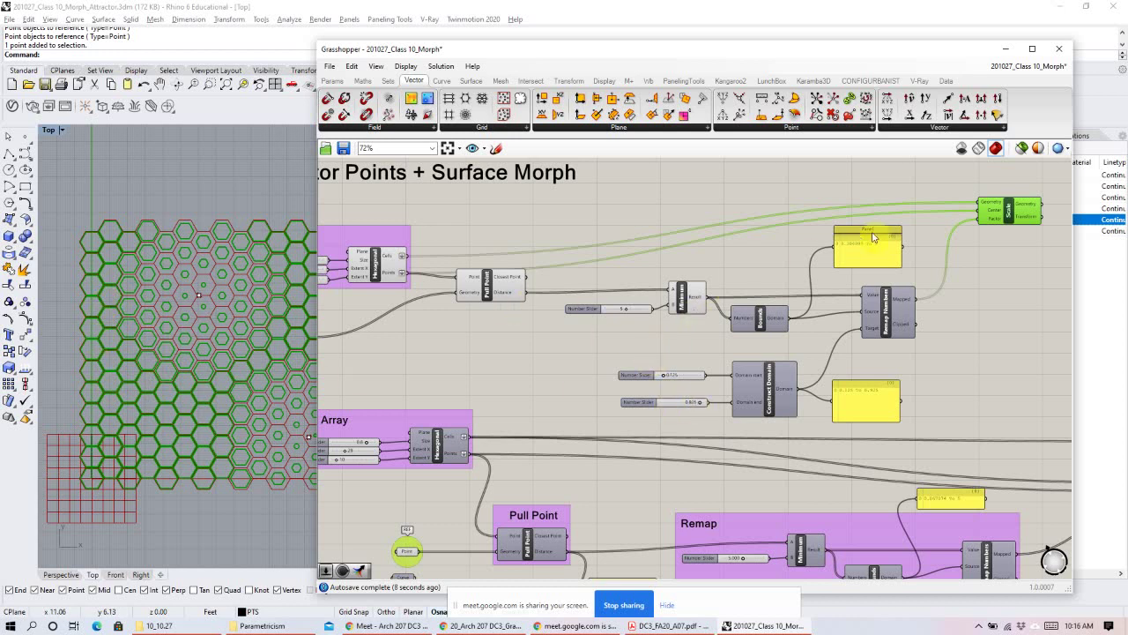
Shrink the Bounds and Construct Domain Panels to compact one-value boxes beside their components.
{"action": "left_click_drag", "start_coordinate": [875, 251], "coordinate": [848, 270]}
{"action": "left_click", "coordinate": [872, 419]}
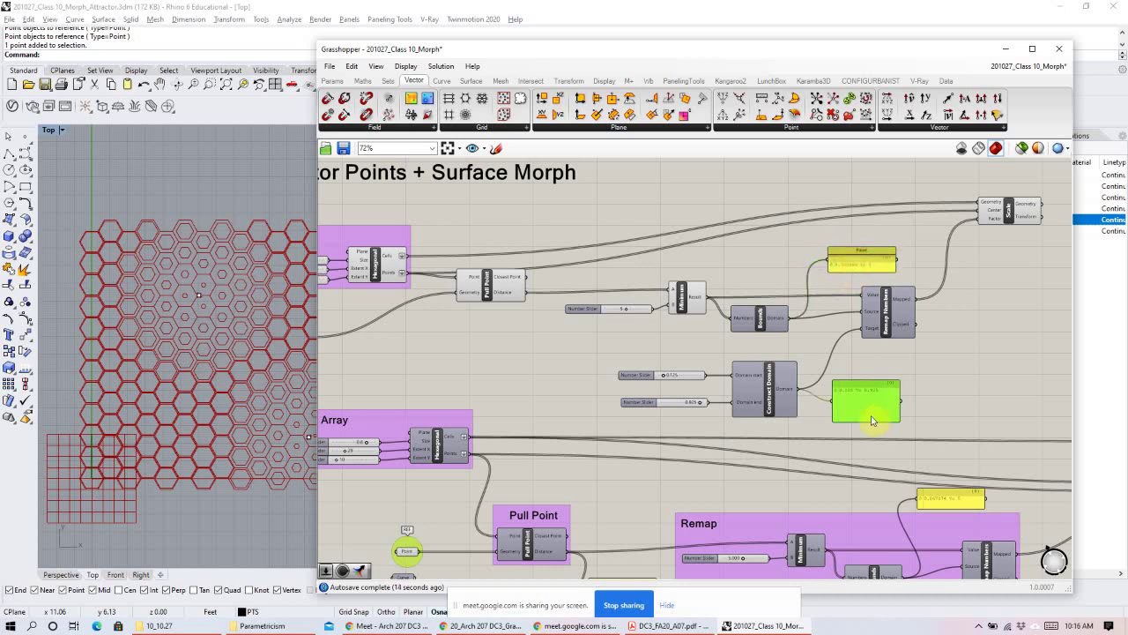
{"action": "left_click_drag", "start_coordinate": [855, 422], "coordinate": [857, 409]}
{"action": "left_click", "coordinate": [936, 386]}
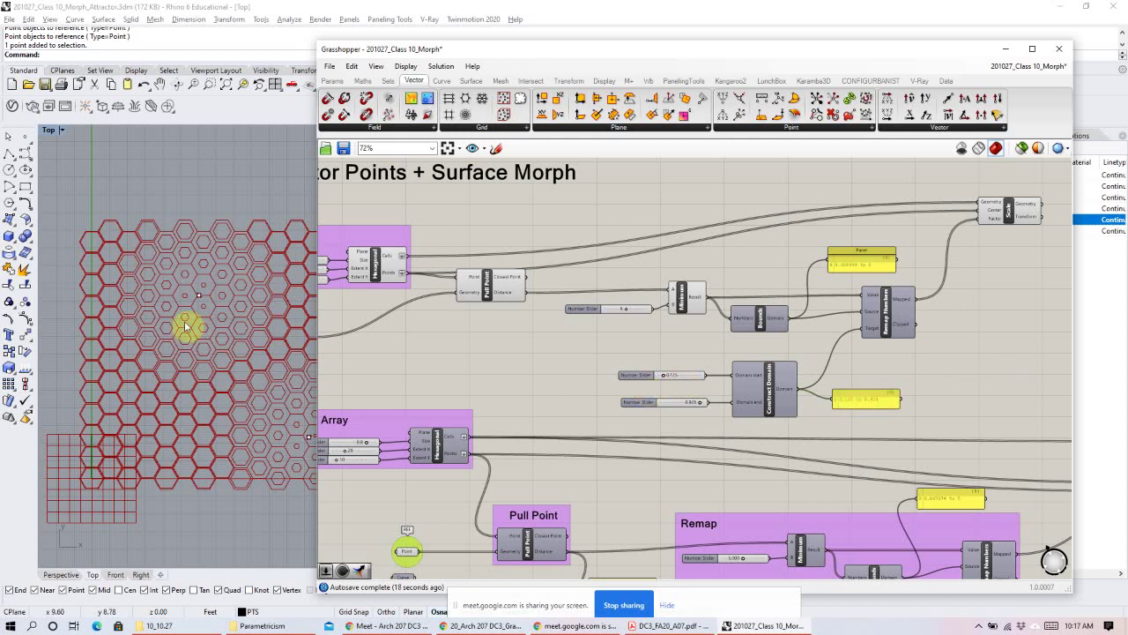
Inspect the scaled hexagons around the attractor points and set the new Minimum's B slider to 10.
{"action": "scroll", "coordinate": [148, 273], "scroll_direction": "up", "scroll_amount": 1}
{"action": "right_click_drag", "start_coordinate": [379, 320], "coordinate": [468, 340]}
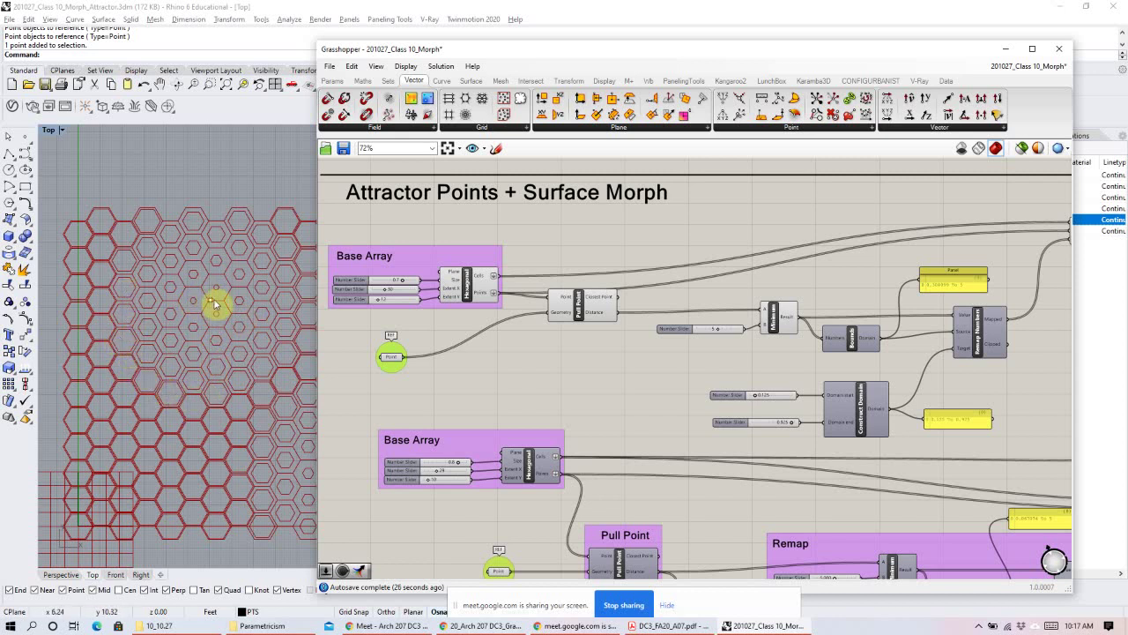
{"action": "scroll", "coordinate": [722, 328], "scroll_direction": "up", "scroll_amount": 3}
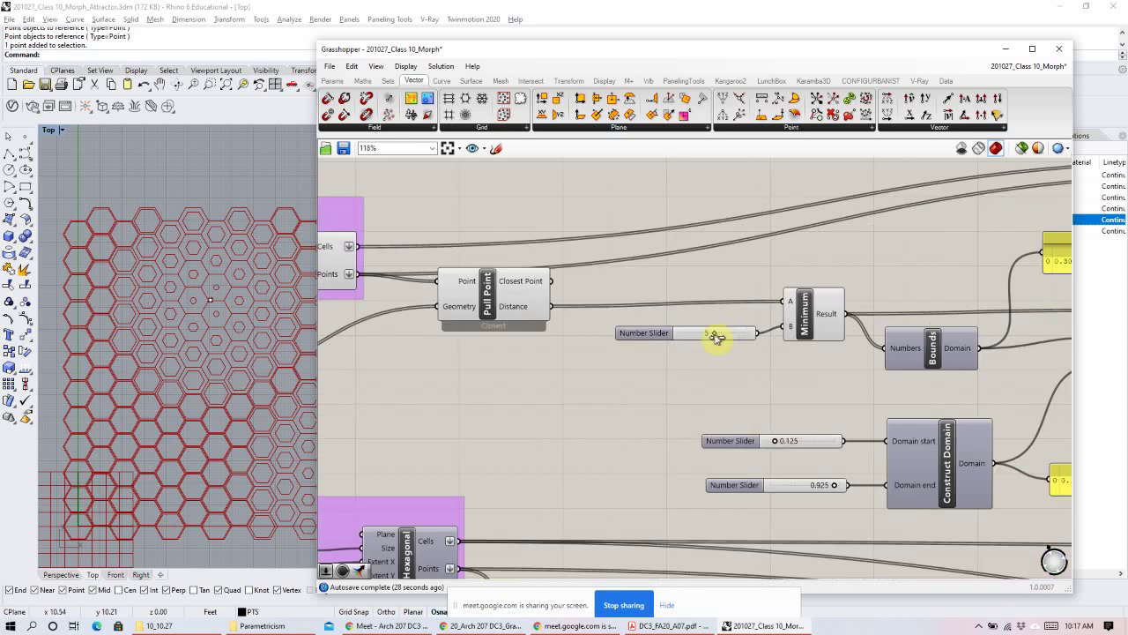
{"action": "left_click", "coordinate": [712, 337]}
{"action": "left_click_drag", "start_coordinate": [715, 336], "coordinate": [721, 339]}
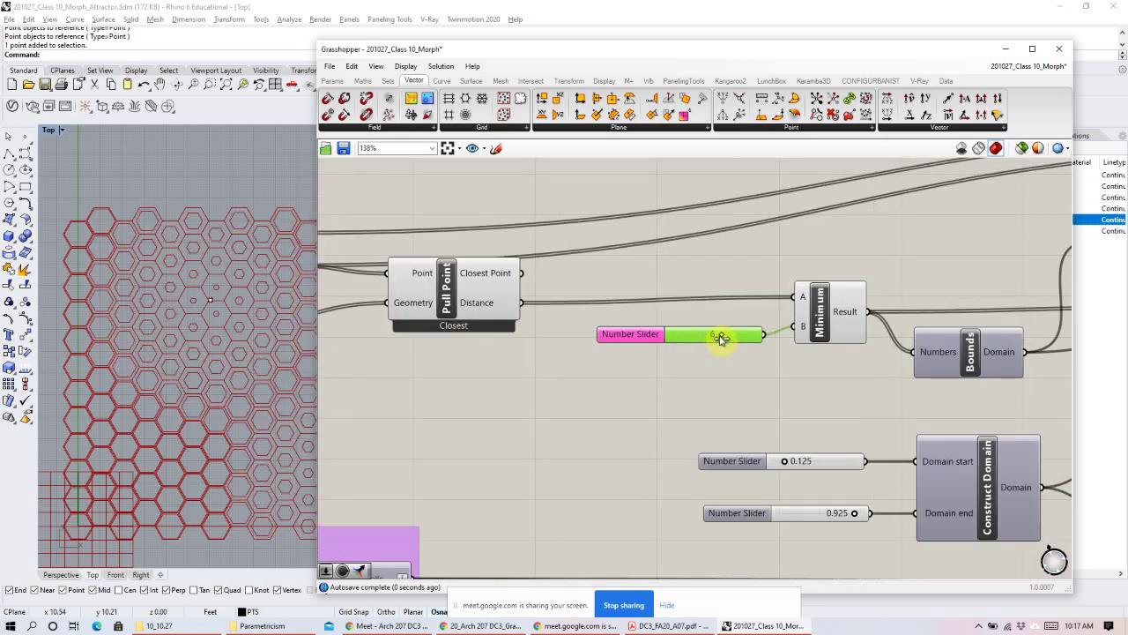
{"action": "left_click_drag", "start_coordinate": [723, 339], "coordinate": [752, 348]}
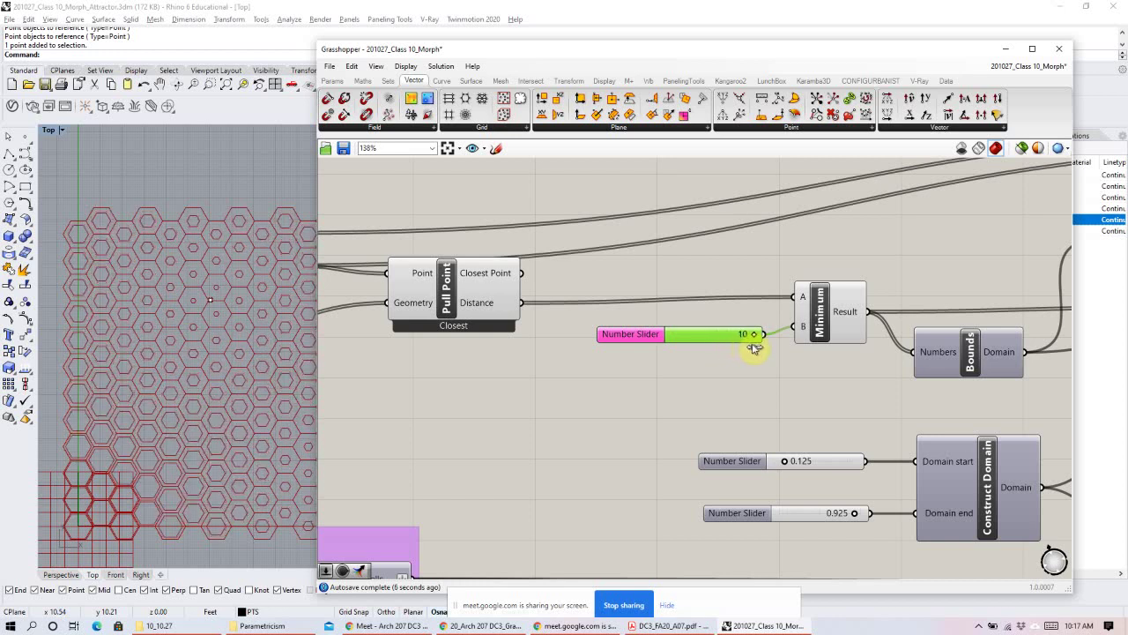
Lower the slider feeding the new Minimum's B input to 6.
{"action": "scroll", "coordinate": [264, 246], "scroll_direction": "down", "scroll_amount": 3}
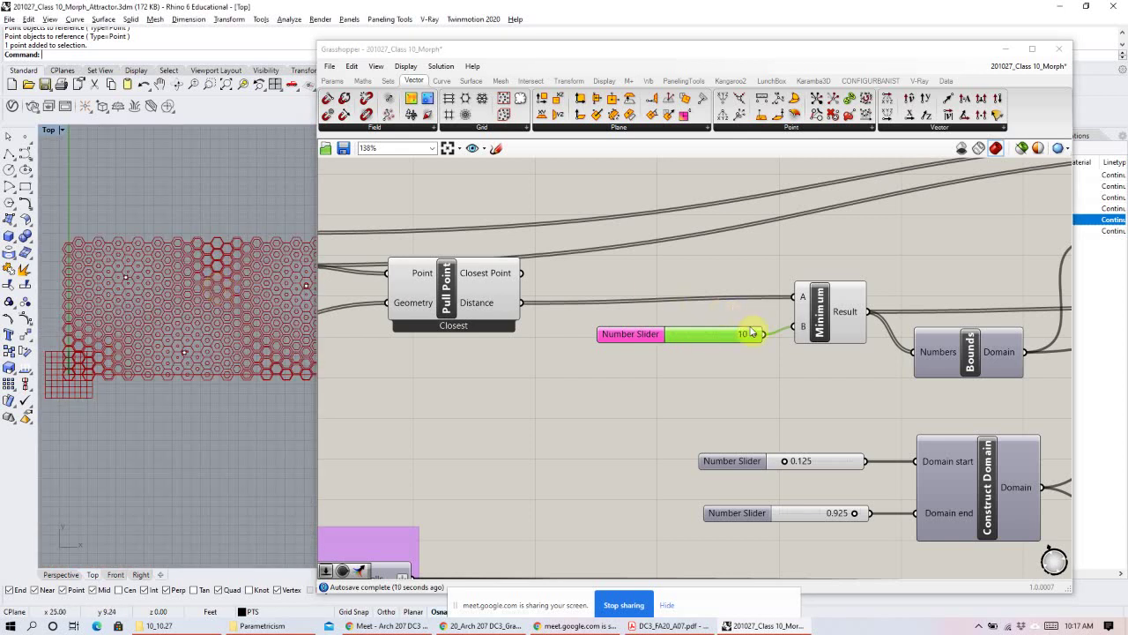
{"action": "left_click_drag", "start_coordinate": [754, 337], "coordinate": [724, 333]}
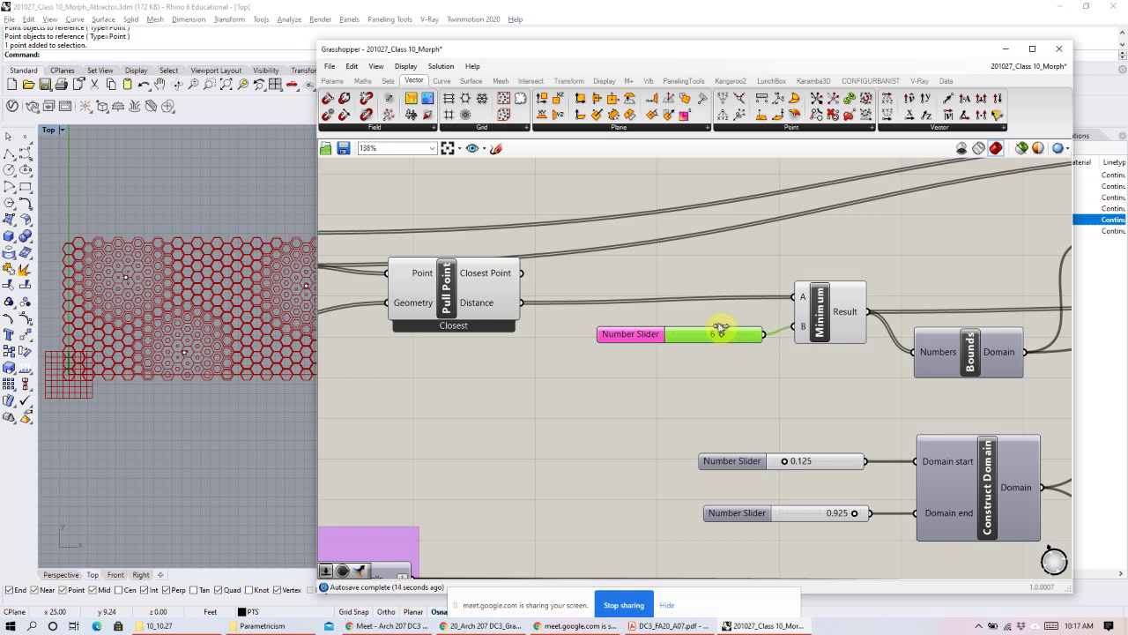
{"action": "mouse_move", "coordinate": [720, 335]}
{"action": "left_mouse_down"}
{"action": "mouse_move", "coordinate": [685, 320]}
{"action": "mouse_move", "coordinate": [716, 333]}
{"action": "left_mouse_up"}
Check the Minimum and Pull Point components, then narrow the Grasshopper window to expose more of the Rhino viewport.
{"action": "scroll", "coordinate": [646, 282], "scroll_direction": "down", "scroll_amount": 3}
{"action": "left_click", "coordinate": [776, 309]}
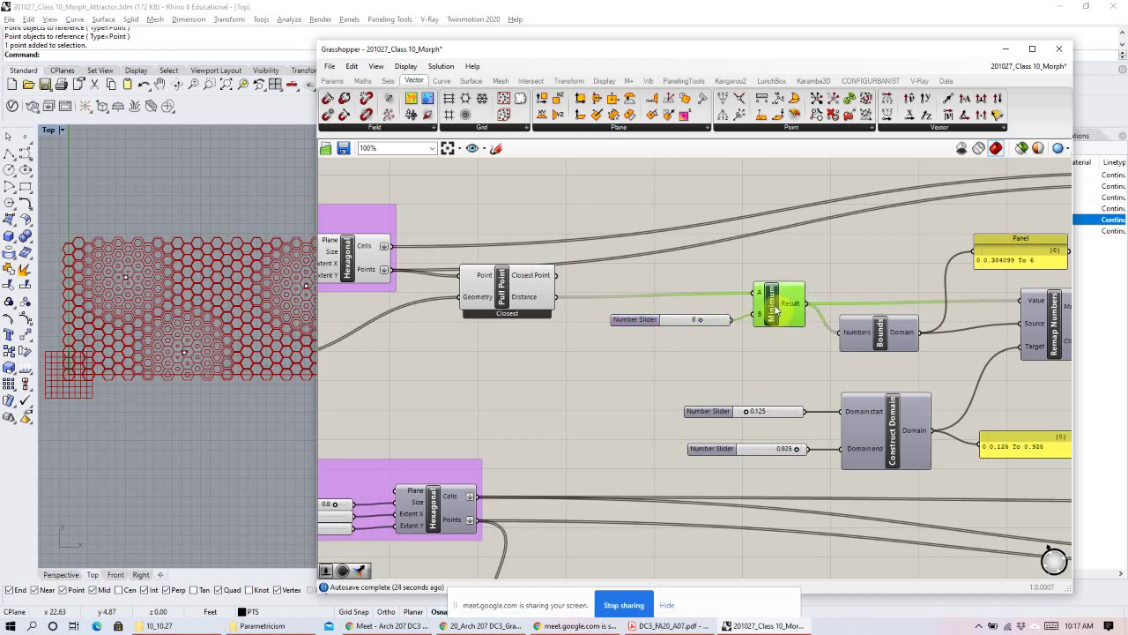
{"action": "left_click_drag", "start_coordinate": [515, 291], "coordinate": [534, 291]}
{"action": "right_click_drag", "start_coordinate": [706, 362], "coordinate": [693, 261]}
{"action": "scroll", "coordinate": [875, 317], "scroll_direction": "up", "scroll_amount": 2}
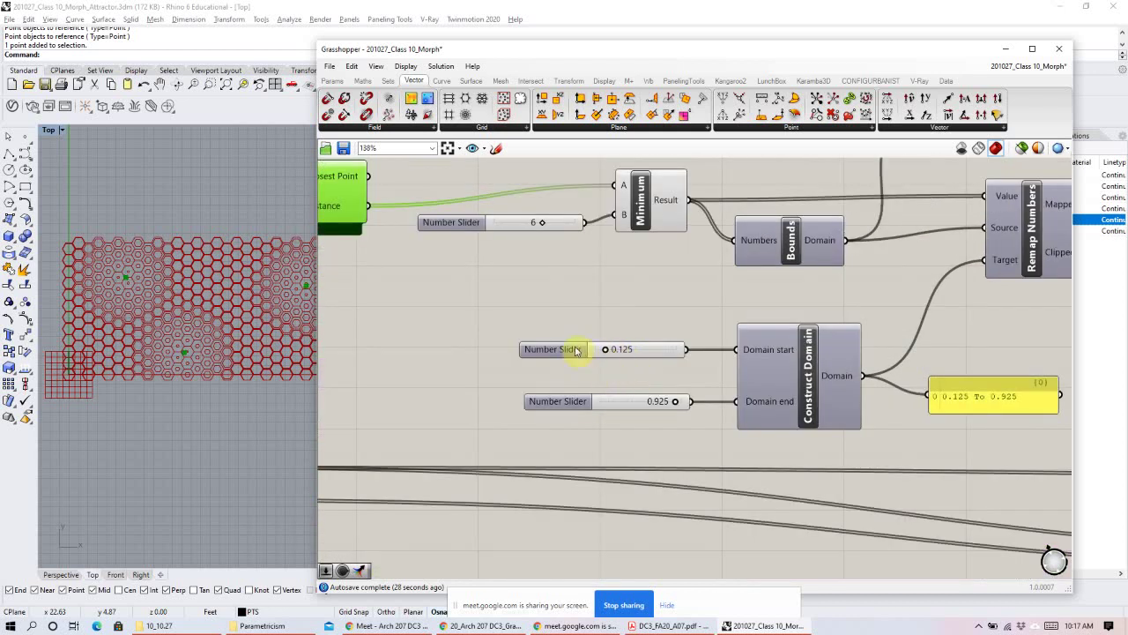
{"action": "scroll", "coordinate": [150, 271], "scroll_direction": "up", "scroll_amount": 3}
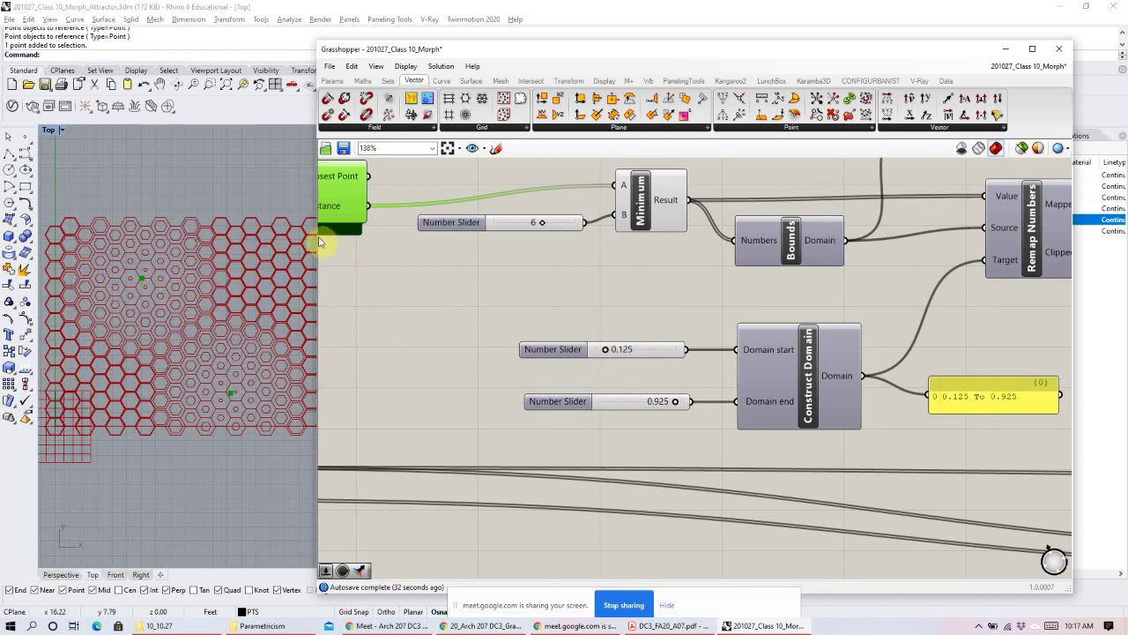
{"action": "left_click_drag", "start_coordinate": [319, 243], "coordinate": [403, 244]}
Lower the Construct Domain's Domain start slider to 0.000 and examine the hexagons around the attractor points.
{"action": "left_click", "coordinate": [714, 354]}
{"action": "left_click_drag", "start_coordinate": [692, 350], "coordinate": [685, 349]}
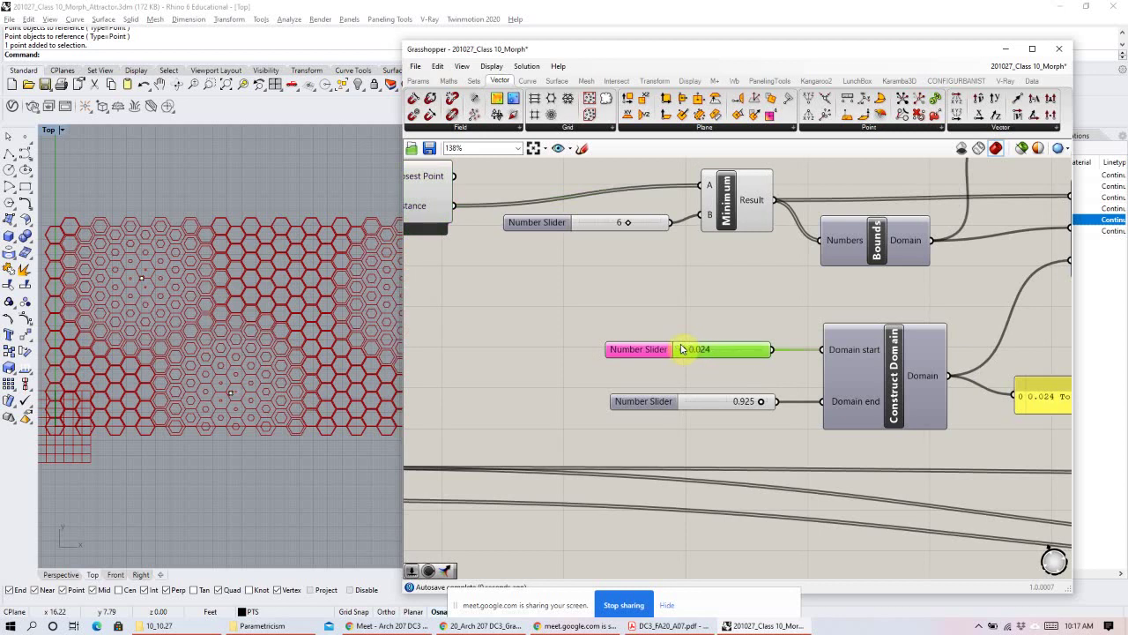
{"action": "scroll", "coordinate": [118, 277], "scroll_direction": "up", "scroll_amount": 3}
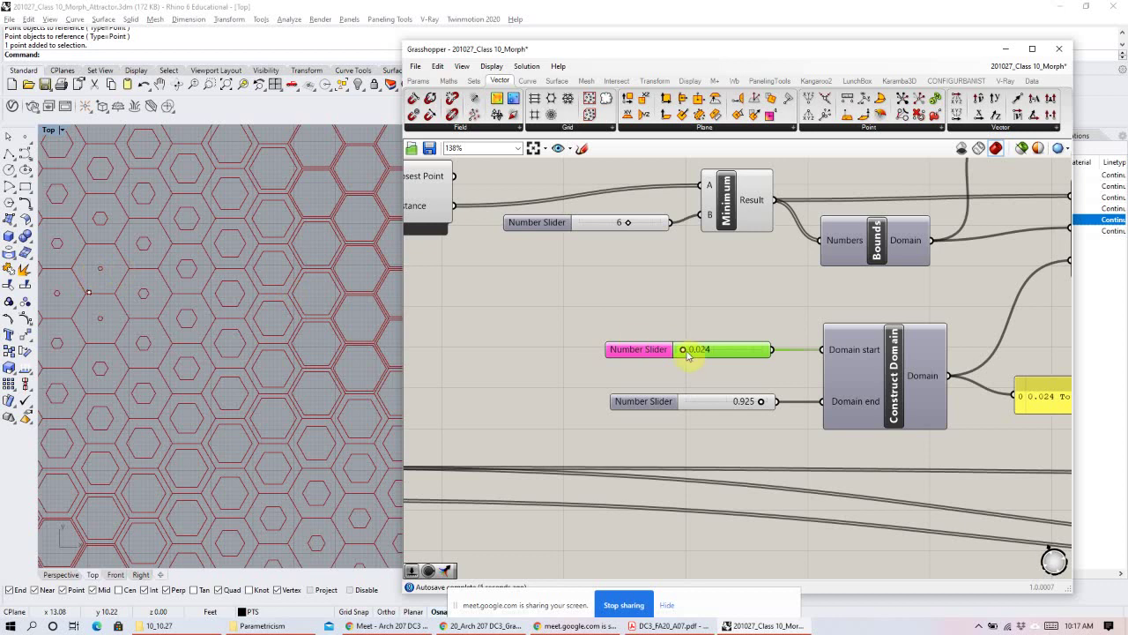
{"action": "left_click_drag", "start_coordinate": [686, 352], "coordinate": [679, 352]}
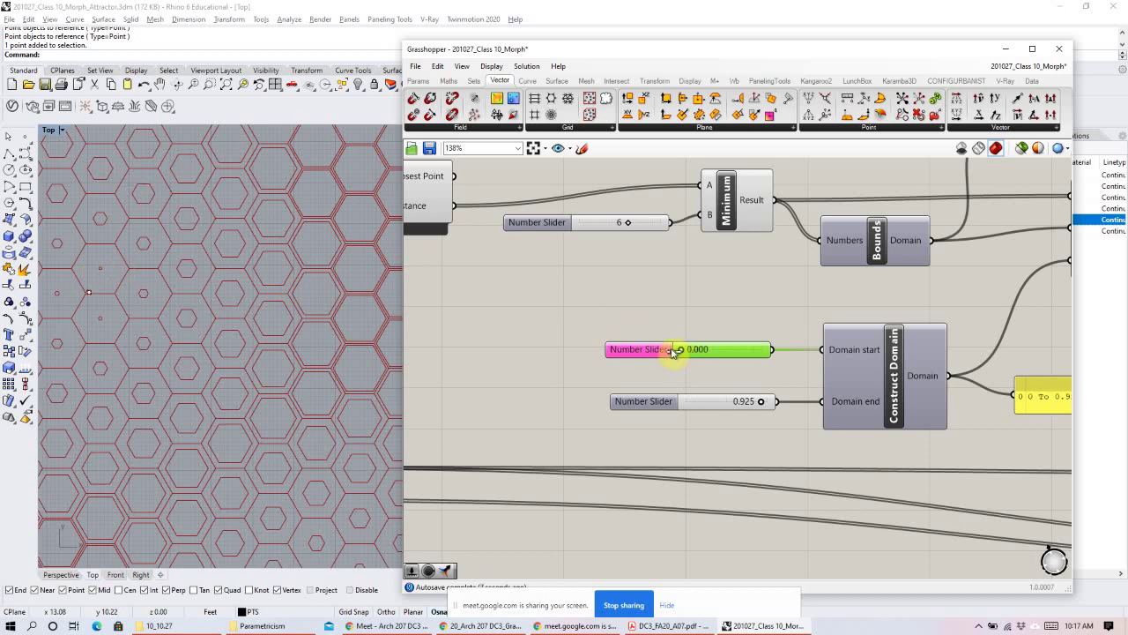
{"action": "scroll", "coordinate": [132, 289], "scroll_direction": "down", "scroll_amount": 4}
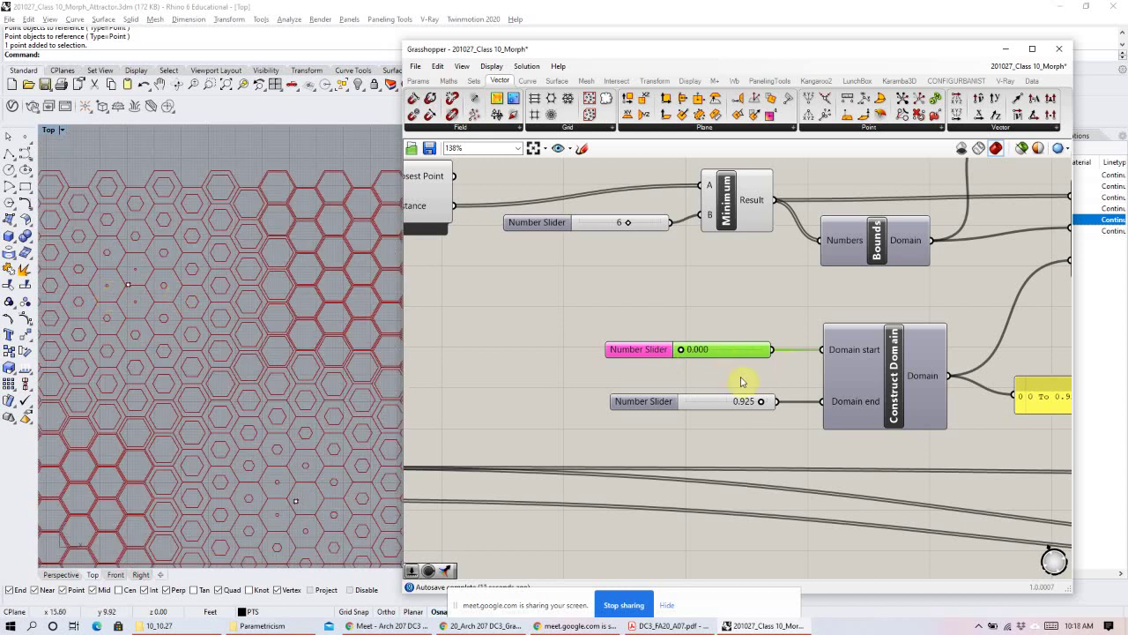
Raise the Domain end slider to 1.000 and examine how the hexagons away from the attractor points are scaled.
{"action": "left_click_drag", "start_coordinate": [764, 406], "coordinate": [773, 406]}
{"action": "scroll", "coordinate": [257, 317], "scroll_direction": "down", "scroll_amount": 5}
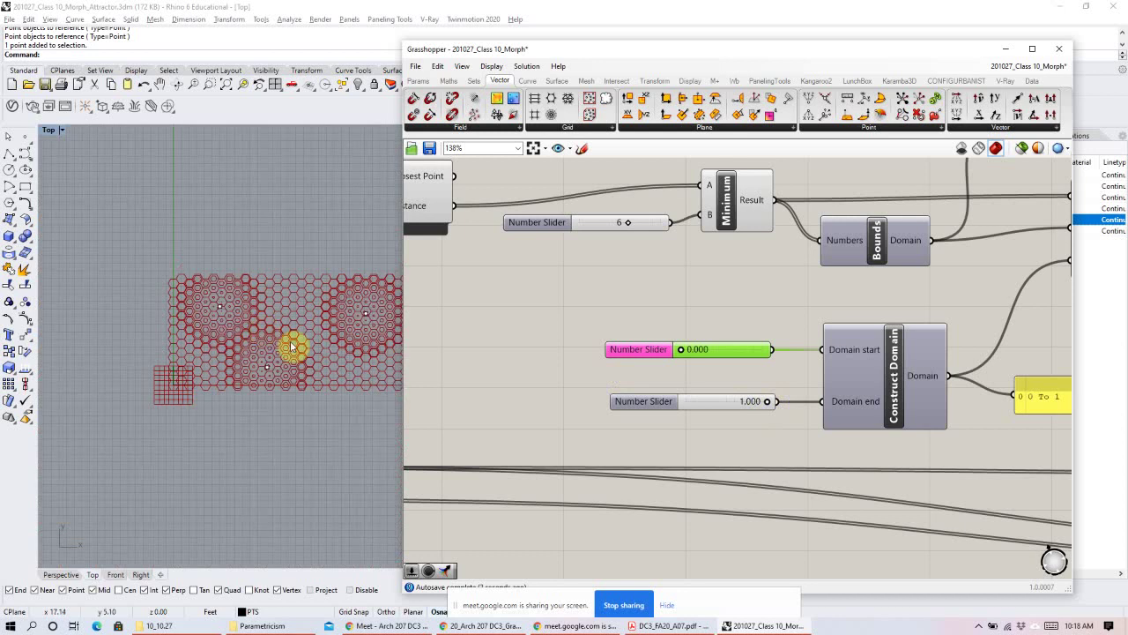
{"action": "right_click_drag", "start_coordinate": [179, 342], "coordinate": [228, 342]}
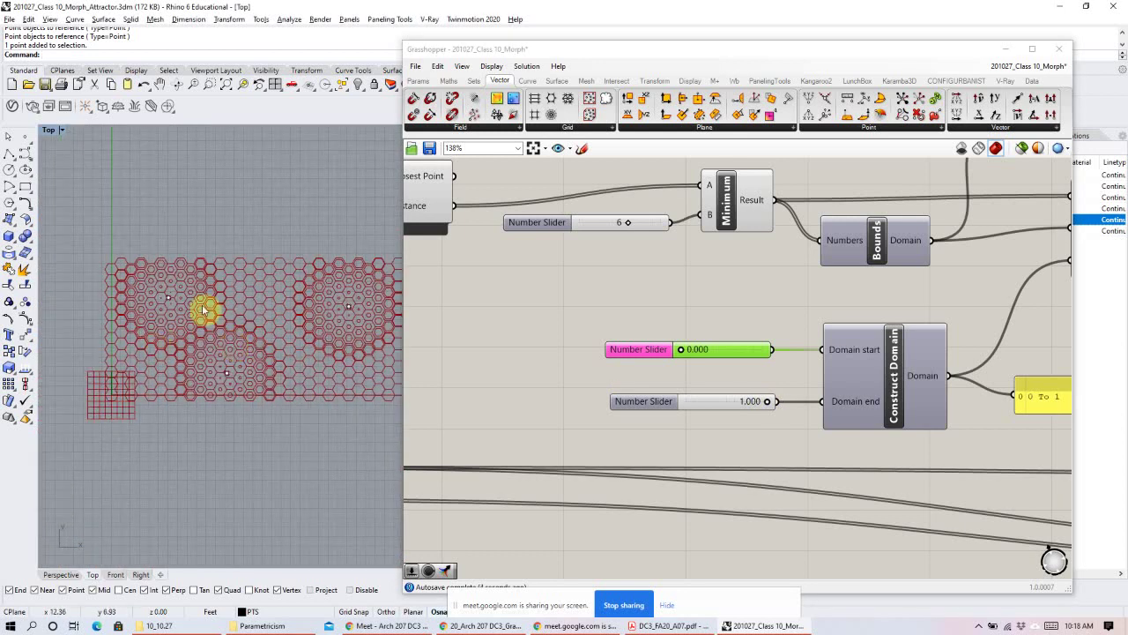
{"action": "scroll", "coordinate": [309, 397], "scroll_direction": "up", "scroll_amount": 5}
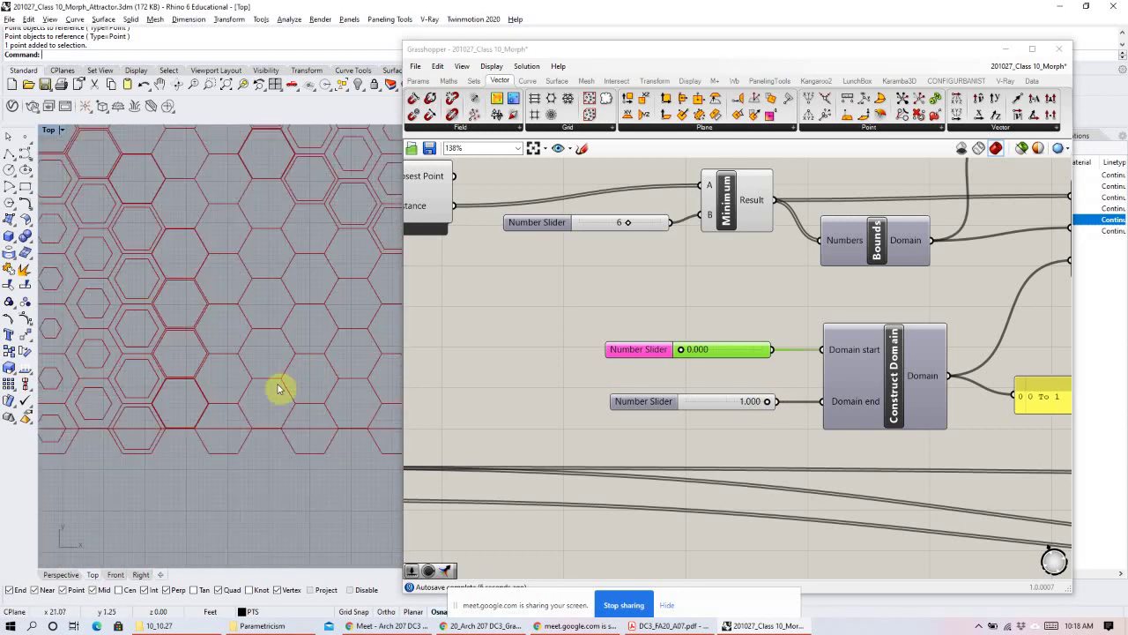
{"action": "scroll", "coordinate": [238, 305], "scroll_direction": "down", "scroll_amount": 5}
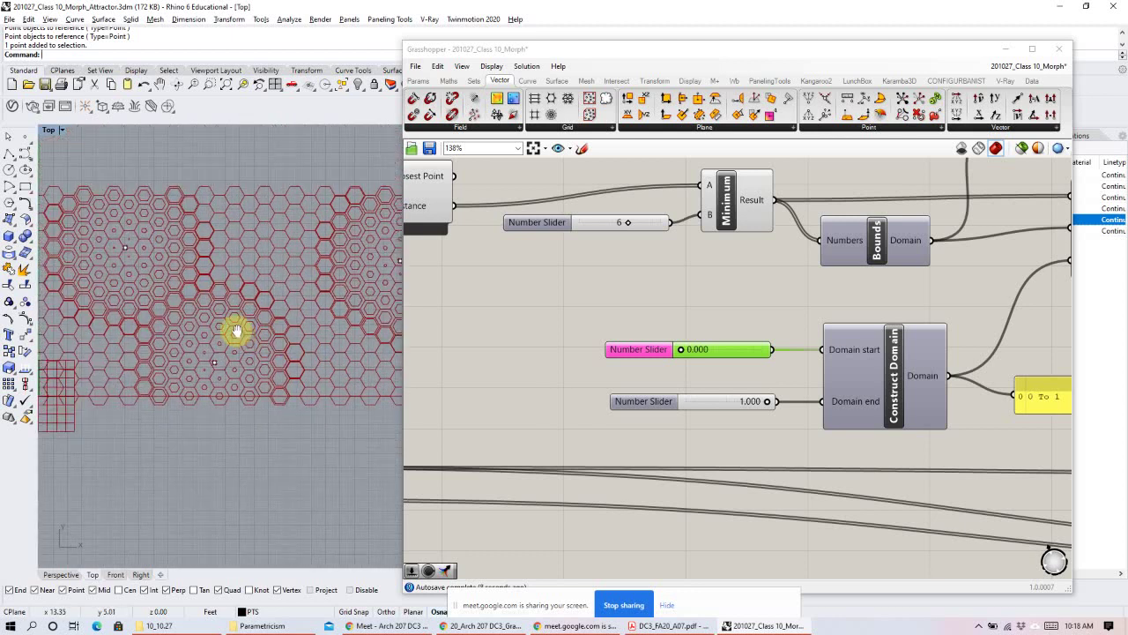
Compare the hexagon spacing with Domain end at 0.870 and at 1.000.
{"action": "left_click_drag", "start_coordinate": [769, 401], "coordinate": [756, 403]}
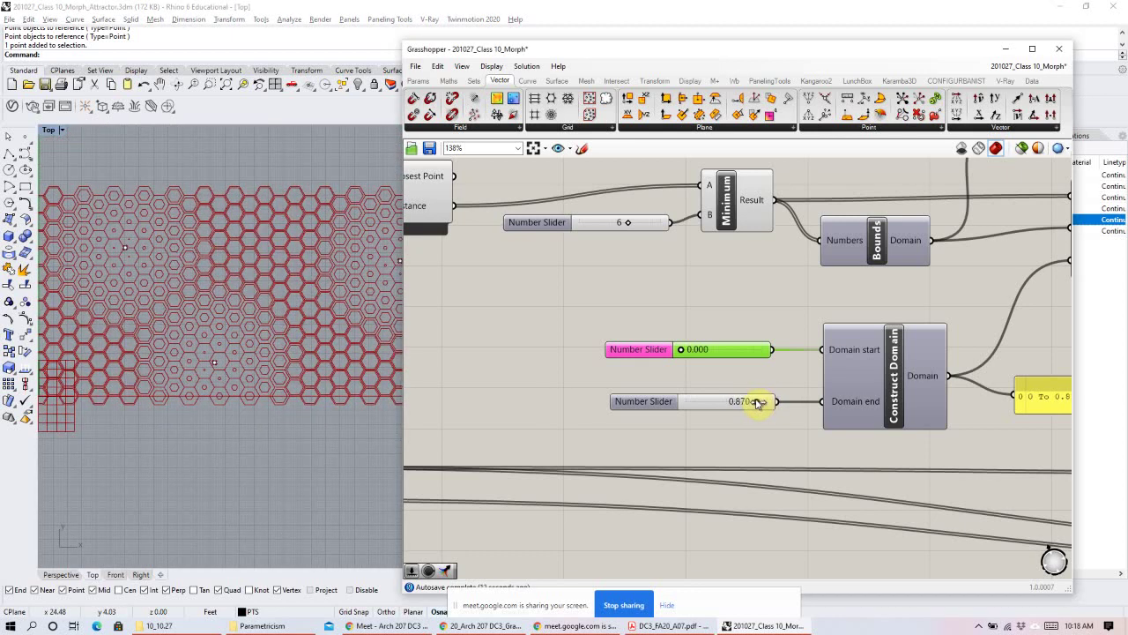
{"action": "scroll", "coordinate": [219, 254], "scroll_direction": "up", "scroll_amount": 5}
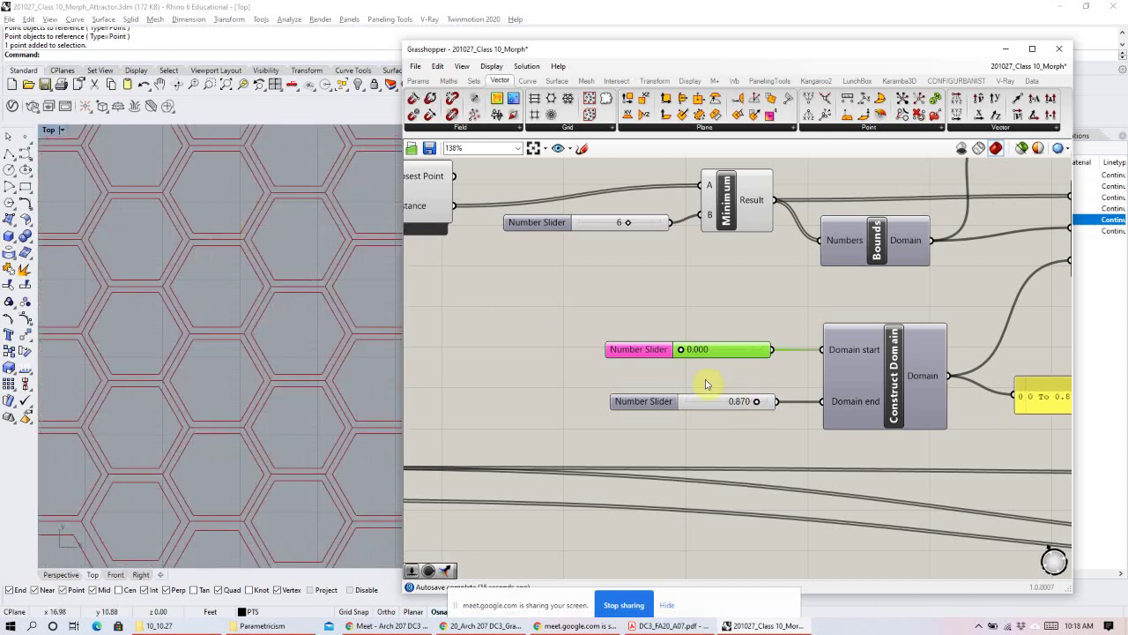
{"action": "left_click", "coordinate": [755, 403]}
{"action": "mouse_move", "coordinate": [757, 403]}
{"action": "left_mouse_down"}
{"action": "mouse_move", "coordinate": [728, 401]}
{"action": "mouse_move", "coordinate": [777, 405]}
{"action": "left_mouse_up"}
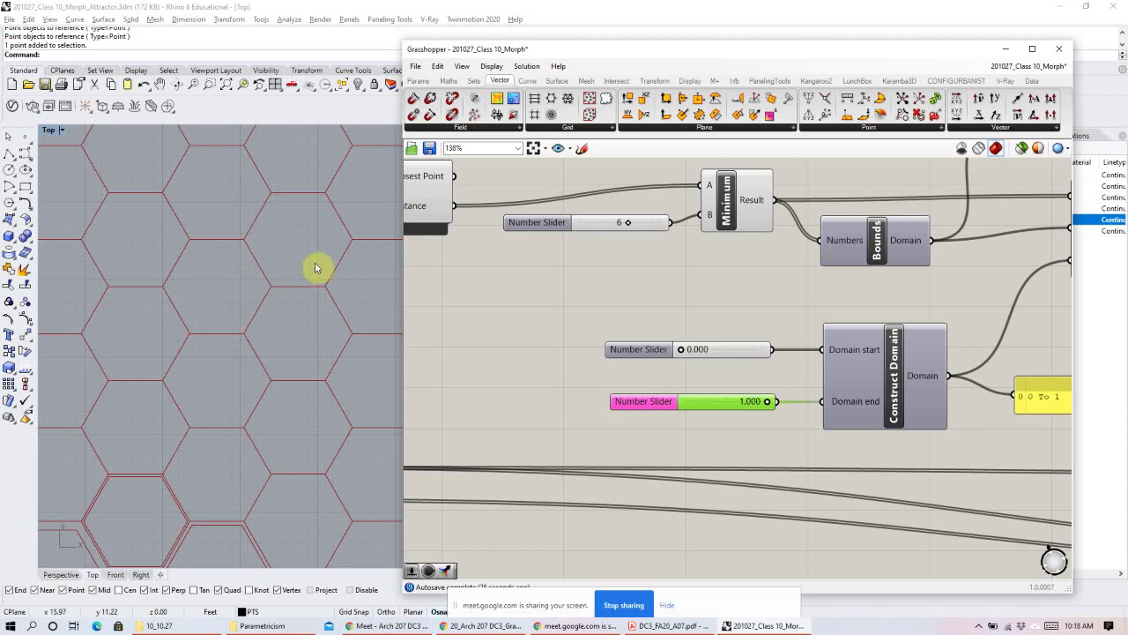
Set the Construct Domain's Domain end to 0.798 and its Domain start to 0.058, and check the whole array.
{"action": "left_click_drag", "start_coordinate": [772, 402], "coordinate": [751, 402]}
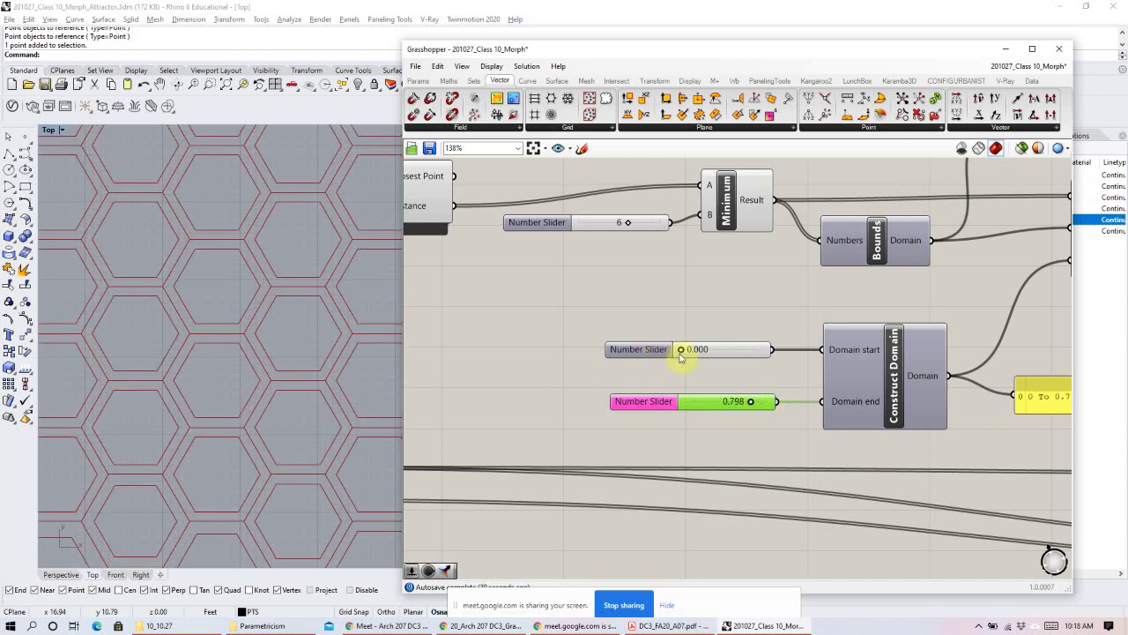
{"action": "left_click_drag", "start_coordinate": [681, 351], "coordinate": [685, 354]}
{"action": "scroll", "coordinate": [766, 409], "scroll_direction": "down", "scroll_amount": 4}
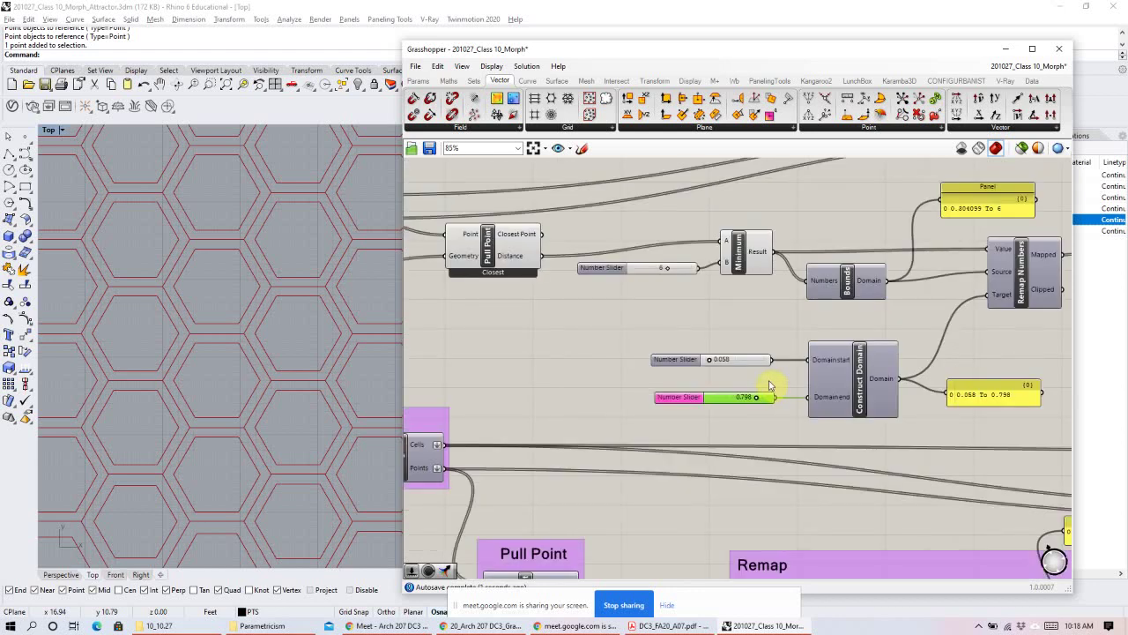
{"action": "scroll", "coordinate": [227, 356], "scroll_direction": "down", "scroll_amount": 5}
{"action": "right_click_drag", "start_coordinate": [205, 351], "coordinate": [232, 327]}
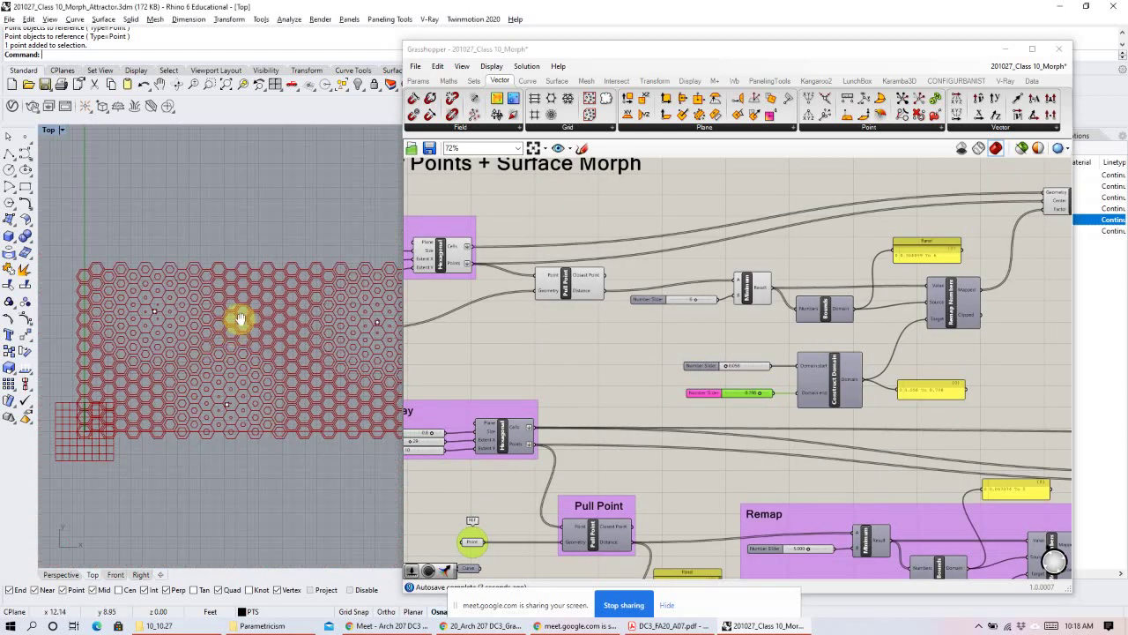
Add a Boundary Surfaces component beyond the new Scale and wire Scale's Geometry output into its Edges input.
{"action": "scroll", "coordinate": [240, 308], "scroll_direction": "up", "scroll_amount": 3}
{"action": "right_click_drag", "start_coordinate": [953, 386], "coordinate": [823, 372]}
{"action": "right_click_drag", "start_coordinate": [881, 323], "coordinate": [802, 259]}
{"action": "left_click_drag", "start_coordinate": [874, 261], "coordinate": [868, 276]}
{"action": "right_click_drag", "start_coordinate": [950, 335], "coordinate": [655, 322]}
{"action": "left_click", "coordinate": [1111, 432]}
{"action": "scroll", "coordinate": [607, 228], "scroll_direction": "up", "scroll_amount": 3}
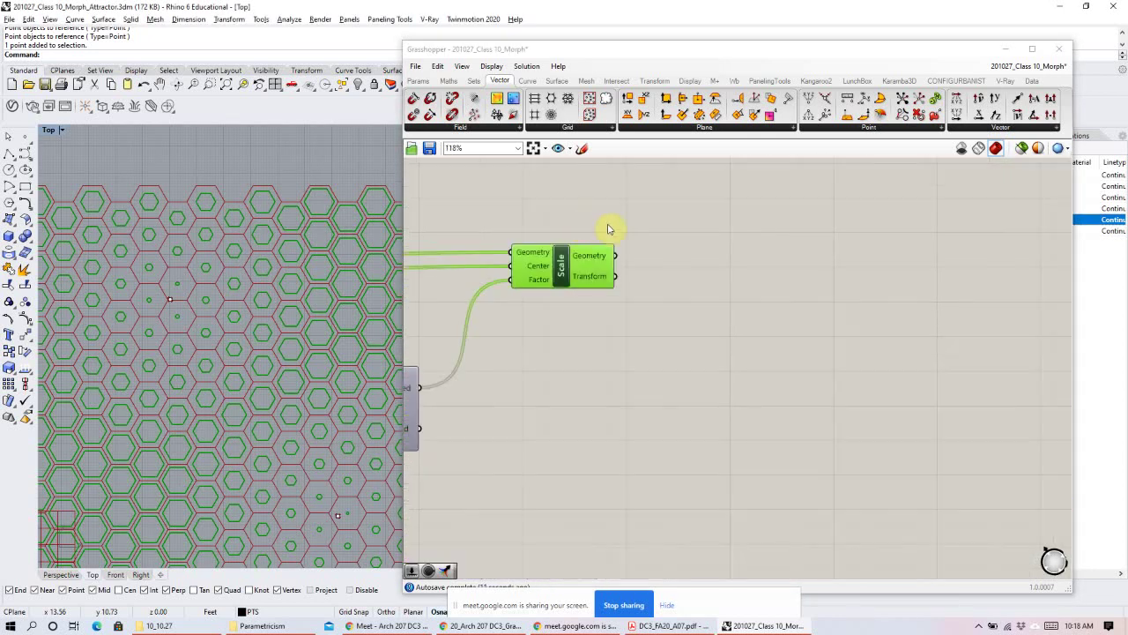
{"action": "double_click", "coordinate": [698, 256]}
{"action": "type", "text": "boun"}
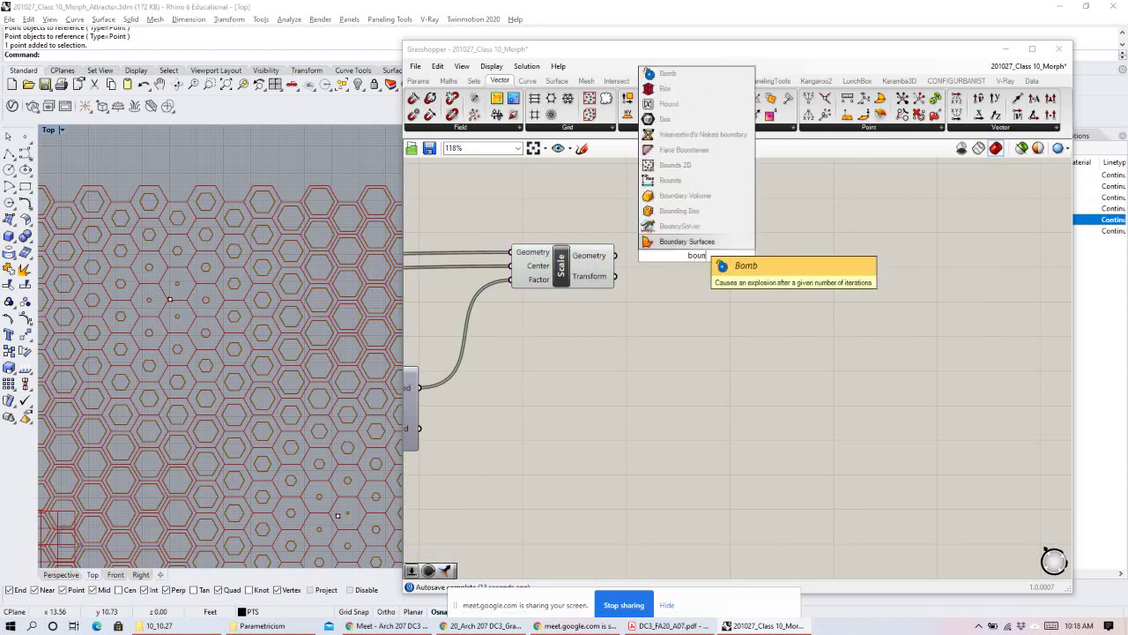
{"action": "left_click", "coordinate": [687, 240]}
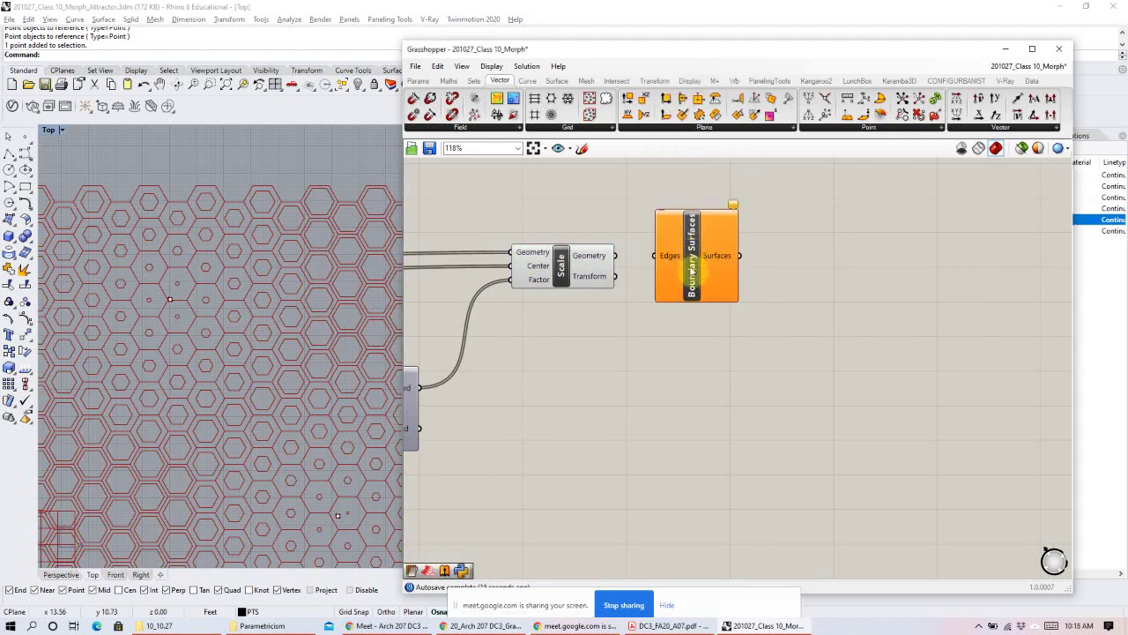
{"action": "left_click_drag", "start_coordinate": [693, 289], "coordinate": [827, 289]}
{"action": "left_click_drag", "start_coordinate": [614, 255], "coordinate": [791, 275]}
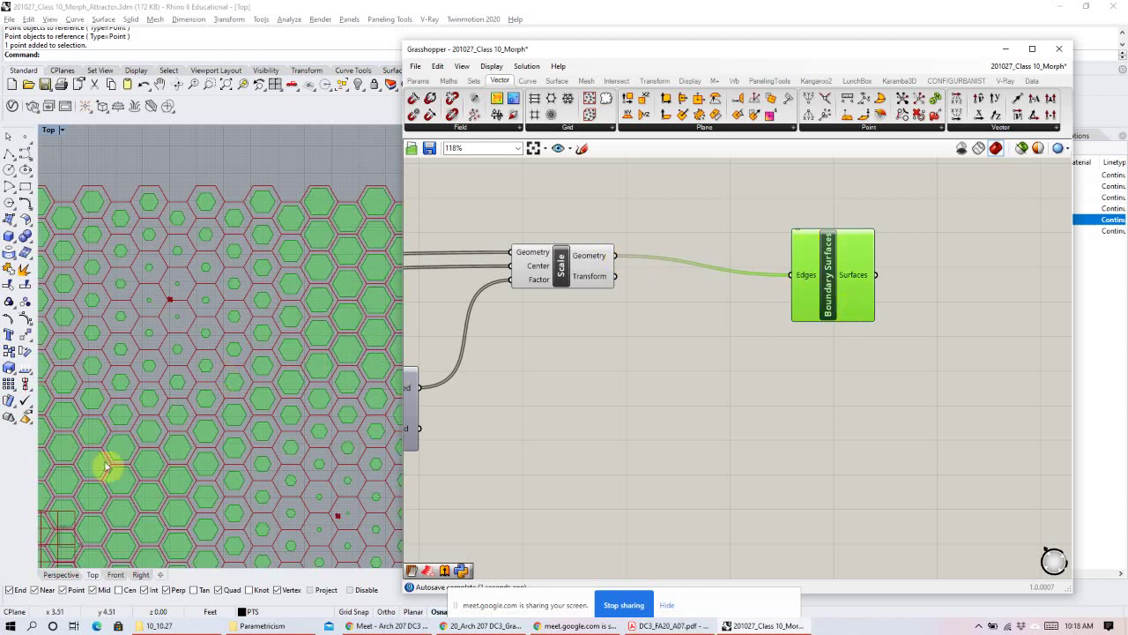
Move Boundary Surfaces farther from the new Scale to leave room between them, using the older chain's Merge as reference.
{"action": "scroll", "coordinate": [693, 335], "scroll_direction": "down", "scroll_amount": 5}
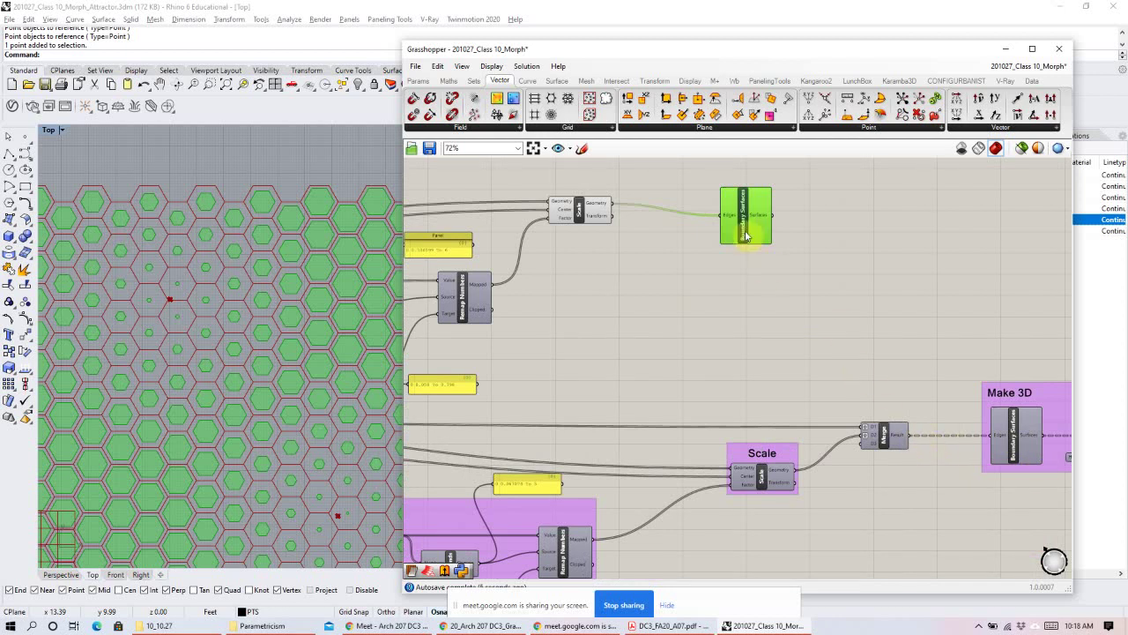
{"action": "left_click_drag", "start_coordinate": [746, 205], "coordinate": [822, 210]}
{"action": "scroll", "coordinate": [882, 432], "scroll_direction": "up", "scroll_amount": 3}
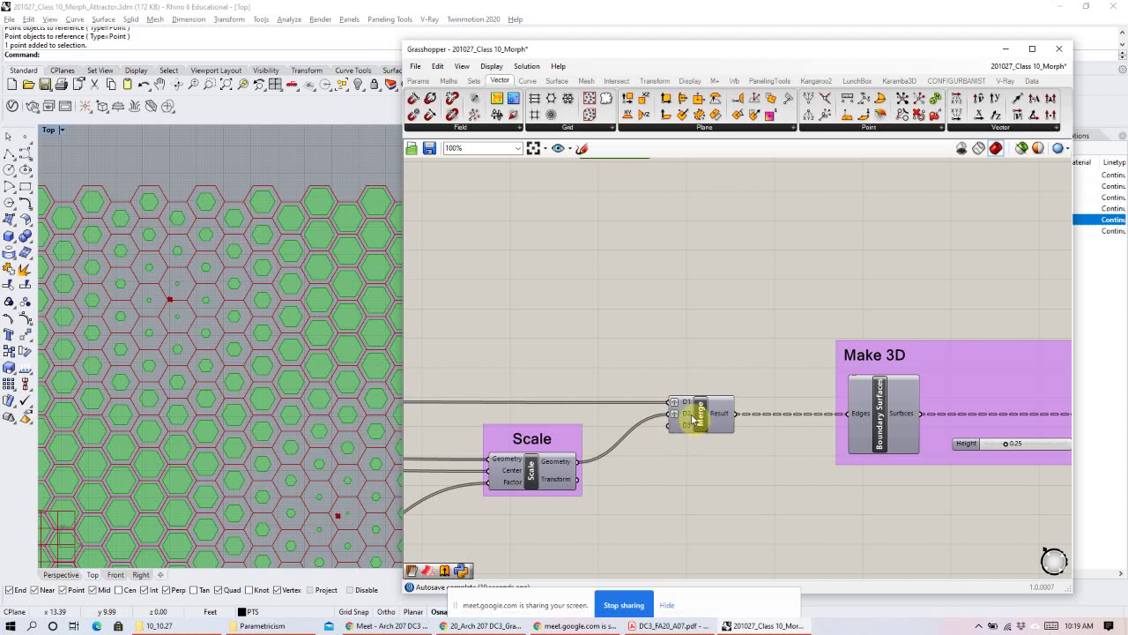
{"action": "scroll", "coordinate": [647, 340], "scroll_direction": "down", "scroll_amount": 3}
{"action": "scroll", "coordinate": [763, 271], "scroll_direction": "up", "scroll_amount": 3}
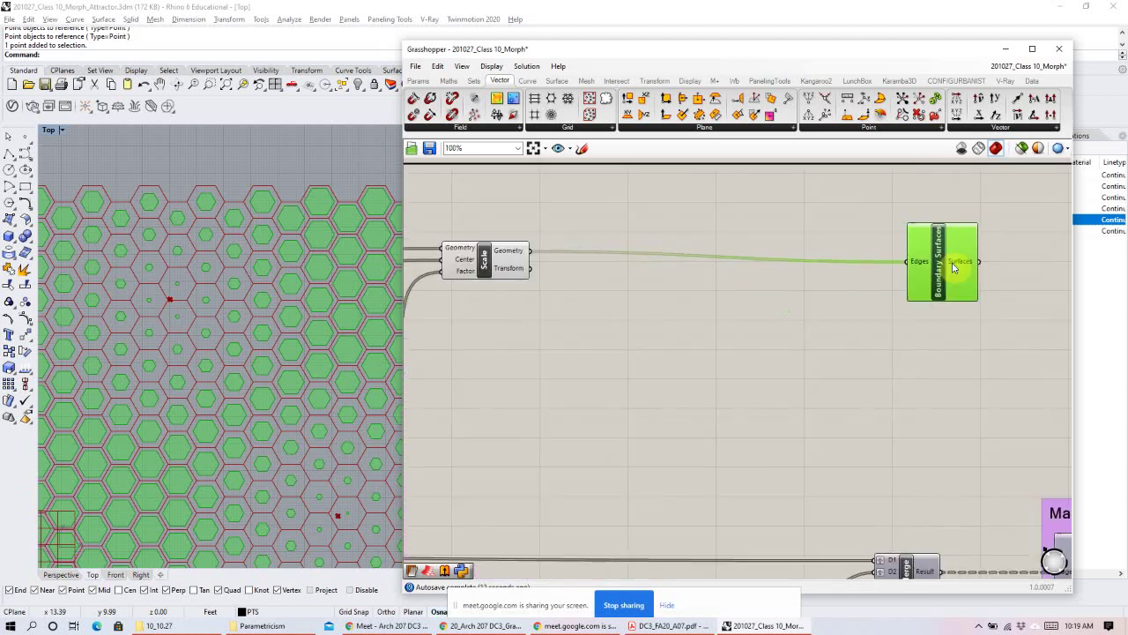
Highlight the new Scale's output and examine its hexagons against the original cells and filled surfaces in Rhino.
{"action": "left_click", "coordinate": [704, 287]}
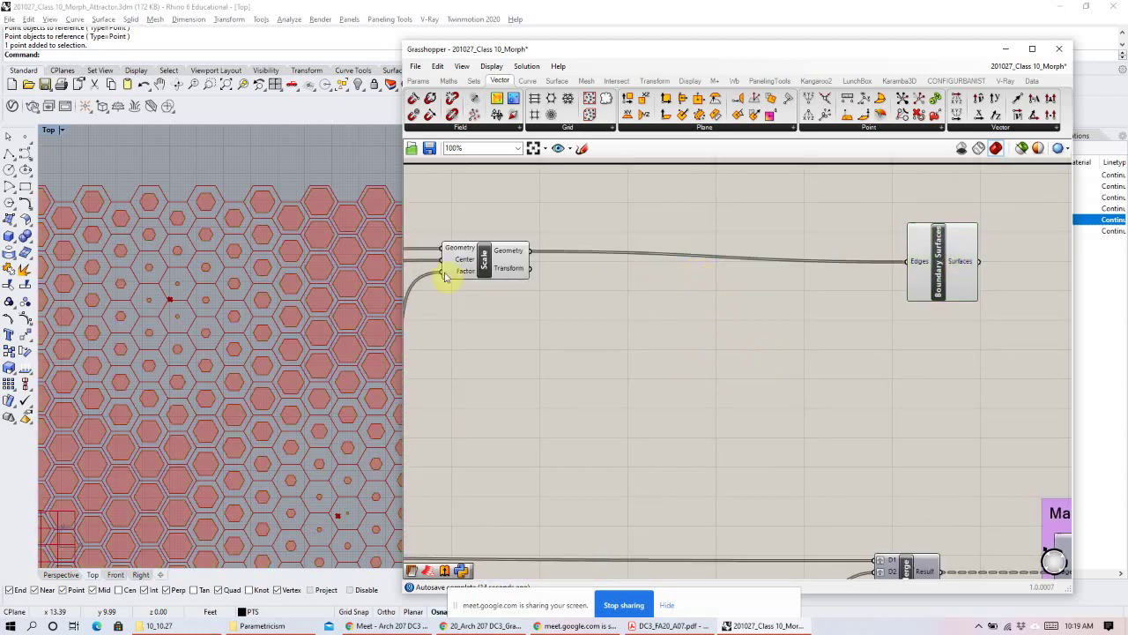
{"action": "left_click", "coordinate": [501, 268]}
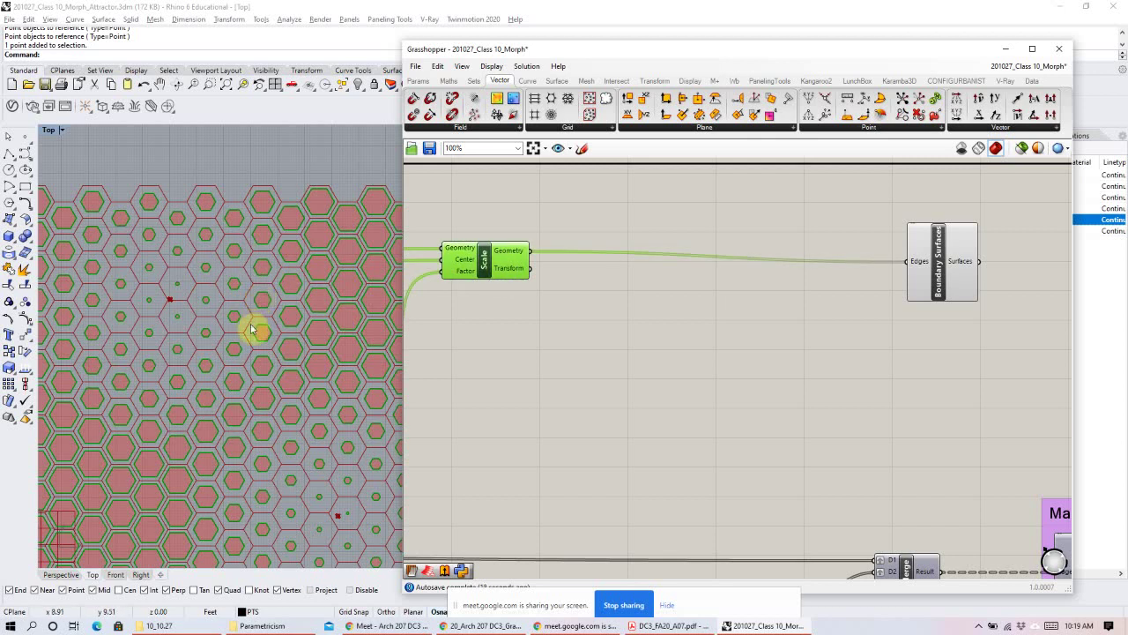
{"action": "scroll", "coordinate": [247, 353], "scroll_direction": "down", "scroll_amount": 5}
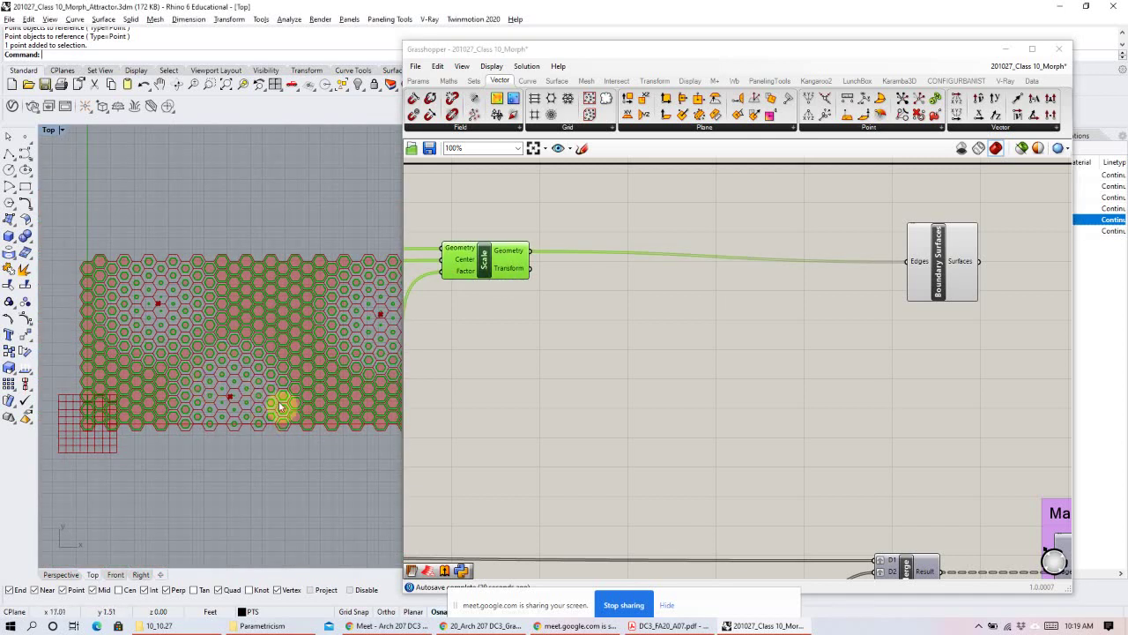
{"action": "scroll", "coordinate": [227, 437], "scroll_direction": "up", "scroll_amount": 5}
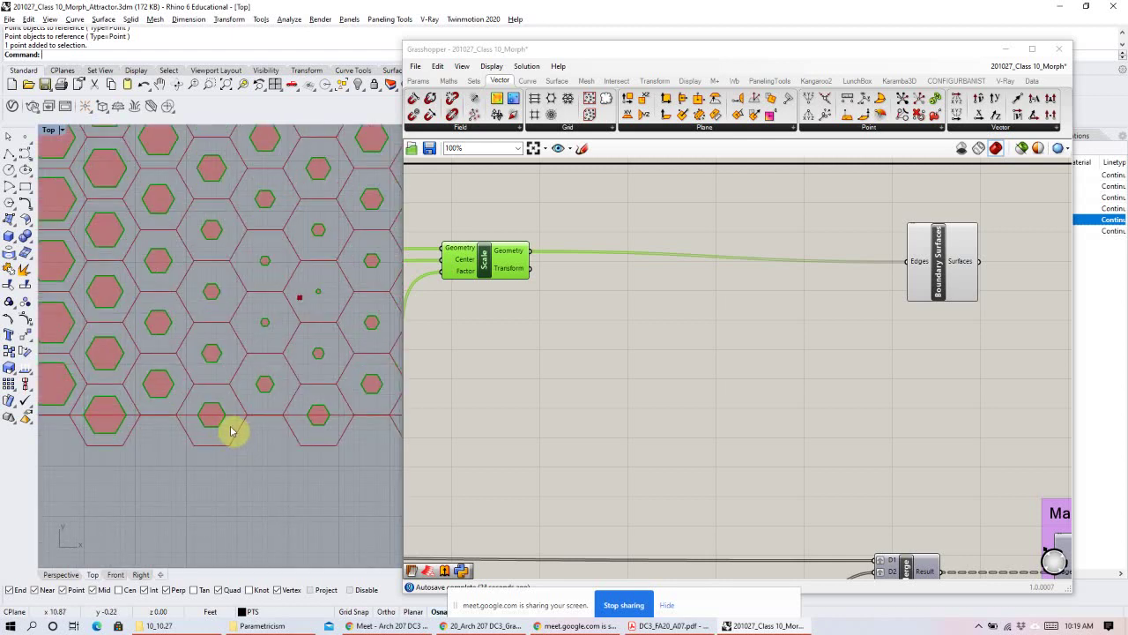
{"action": "scroll", "coordinate": [225, 354], "scroll_direction": "down", "scroll_amount": 5}
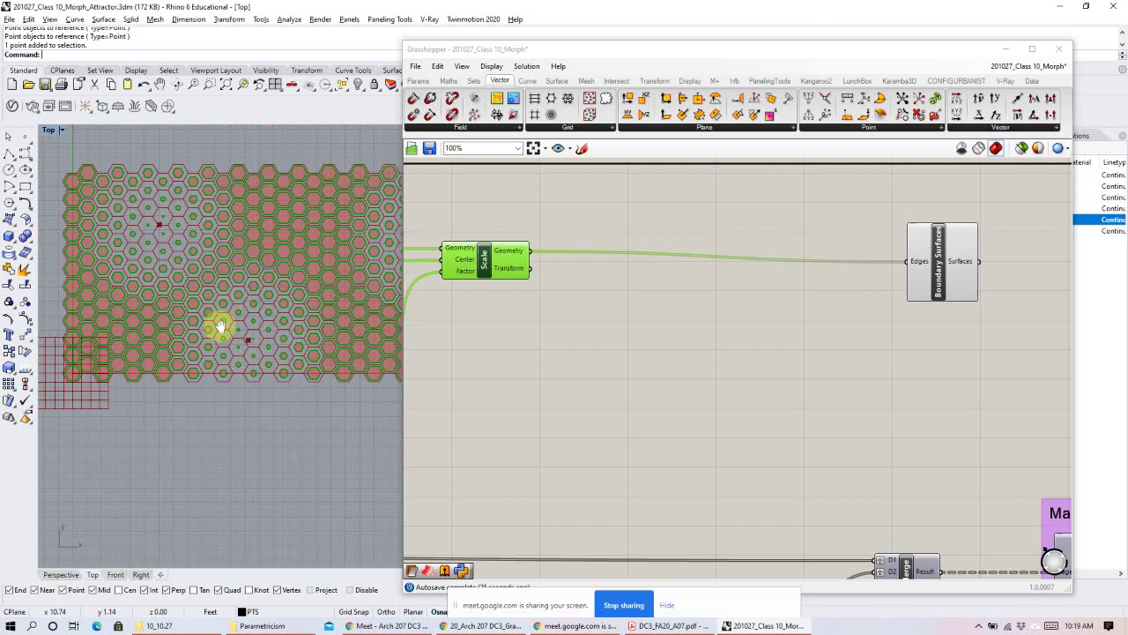
Add a Merge component between the new Scale and Boundary Surfaces.
{"action": "left_click_drag", "start_coordinate": [484, 258], "coordinate": [489, 276]}
{"action": "double_click", "coordinate": [732, 245]}
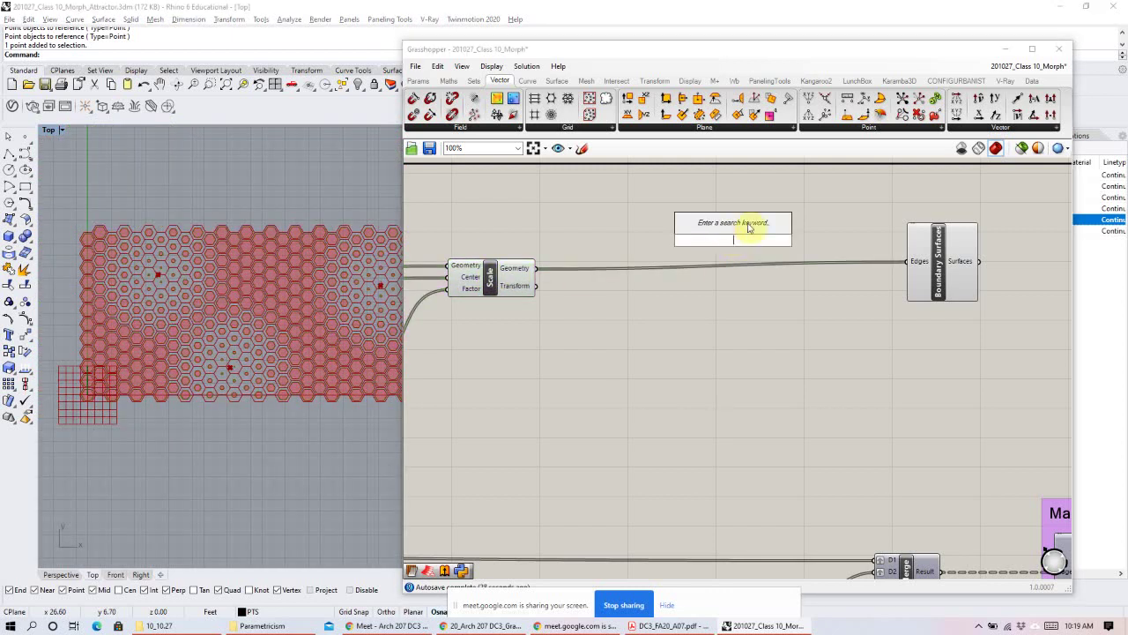
{"action": "type", "text": "merg"}
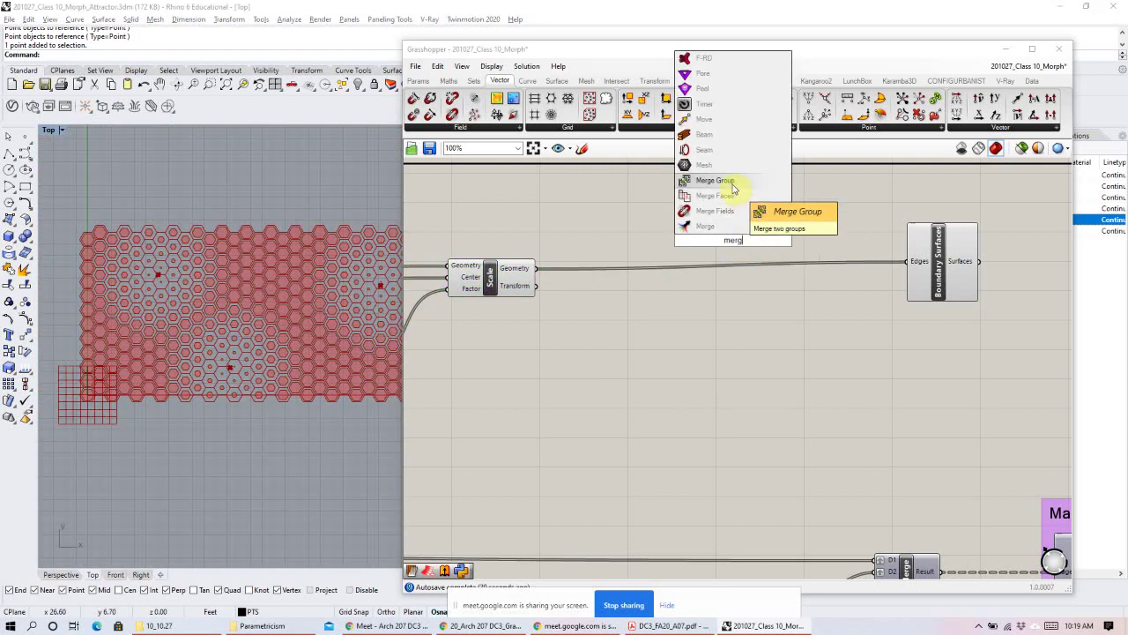
{"action": "type", "text": "e"}
{"action": "left_click", "coordinate": [745, 232]}
{"action": "left_click_drag", "start_coordinate": [709, 245], "coordinate": [696, 243]}
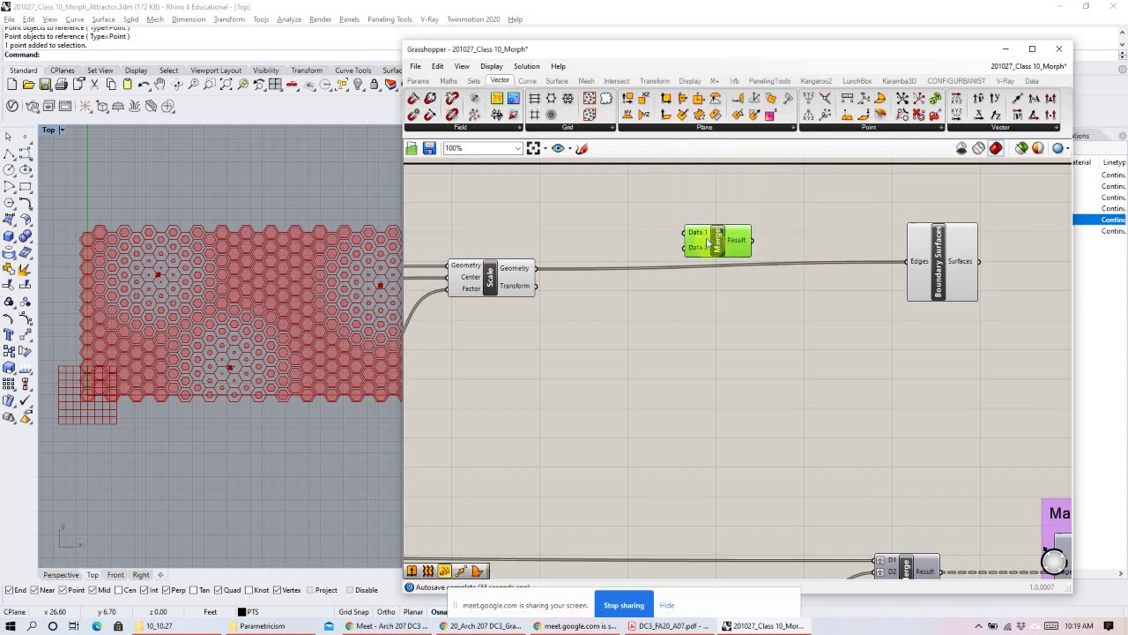
Graft both the Data 1 and Data 2 inputs of the new Merge component.
{"action": "scroll", "coordinate": [696, 244], "scroll_direction": "up", "scroll_amount": 3}
{"action": "right_click", "coordinate": [676, 233]}
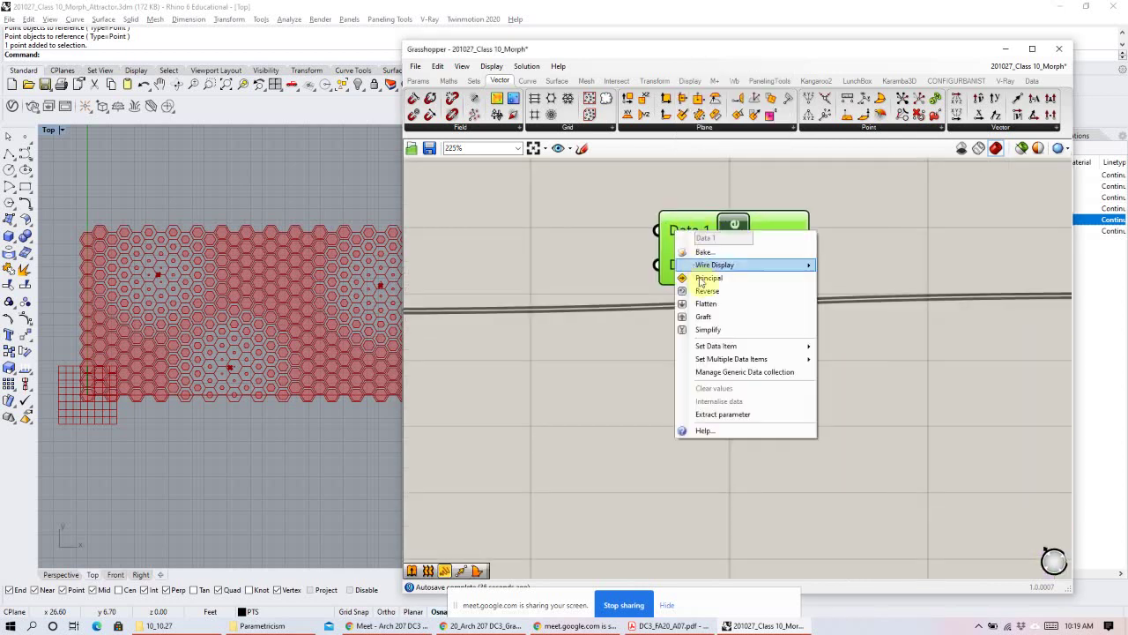
{"action": "right_click", "coordinate": [674, 264]}
{"action": "right_click", "coordinate": [672, 266]}
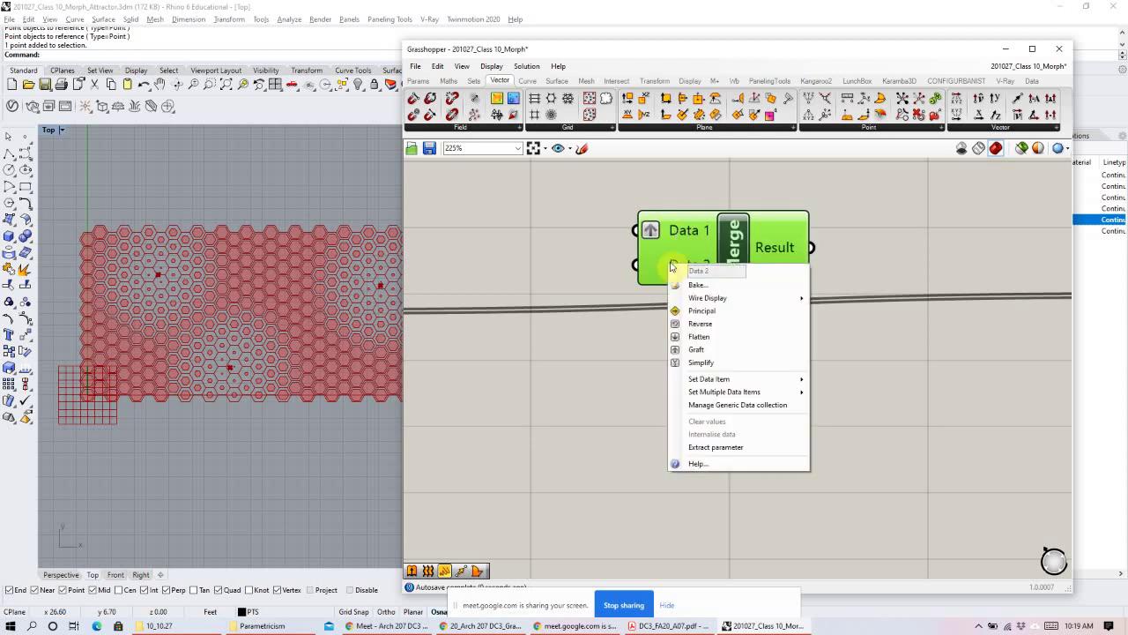
{"action": "left_click", "coordinate": [692, 349]}
{"action": "scroll", "coordinate": [692, 257], "scroll_direction": "down", "scroll_amount": 2}
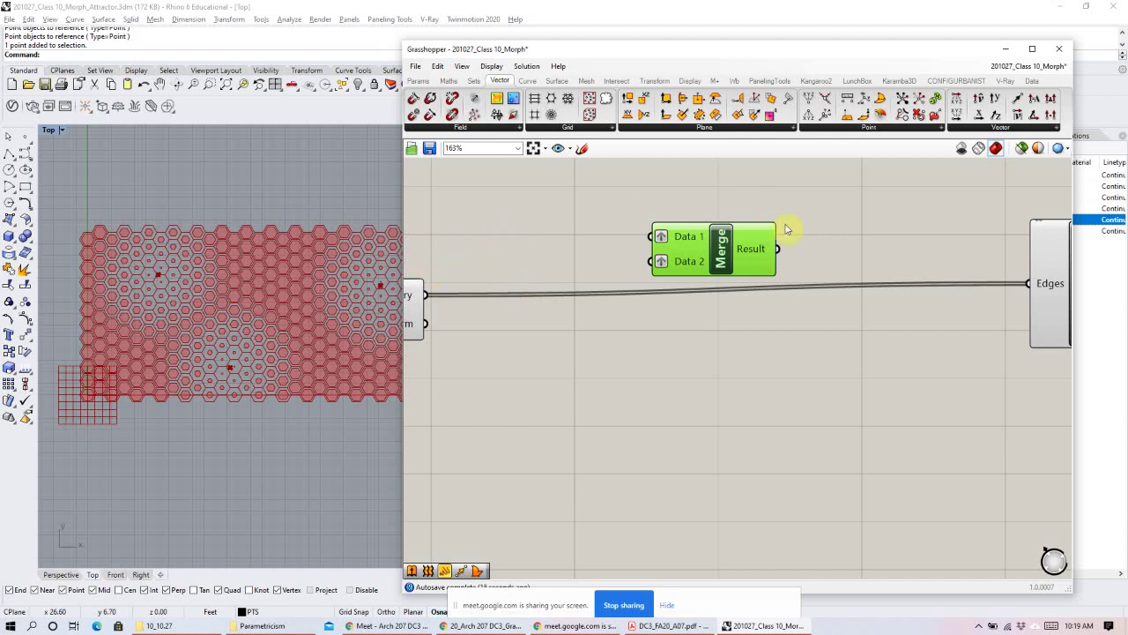
Wire Merge's Result into Boundary Surfaces' Edges input and the new Scale's Geometry into Merge's second data input.
{"action": "scroll", "coordinate": [820, 244], "scroll_direction": "down", "scroll_amount": 3}
{"action": "left_click_drag", "start_coordinate": [851, 251], "coordinate": [1003, 266]}
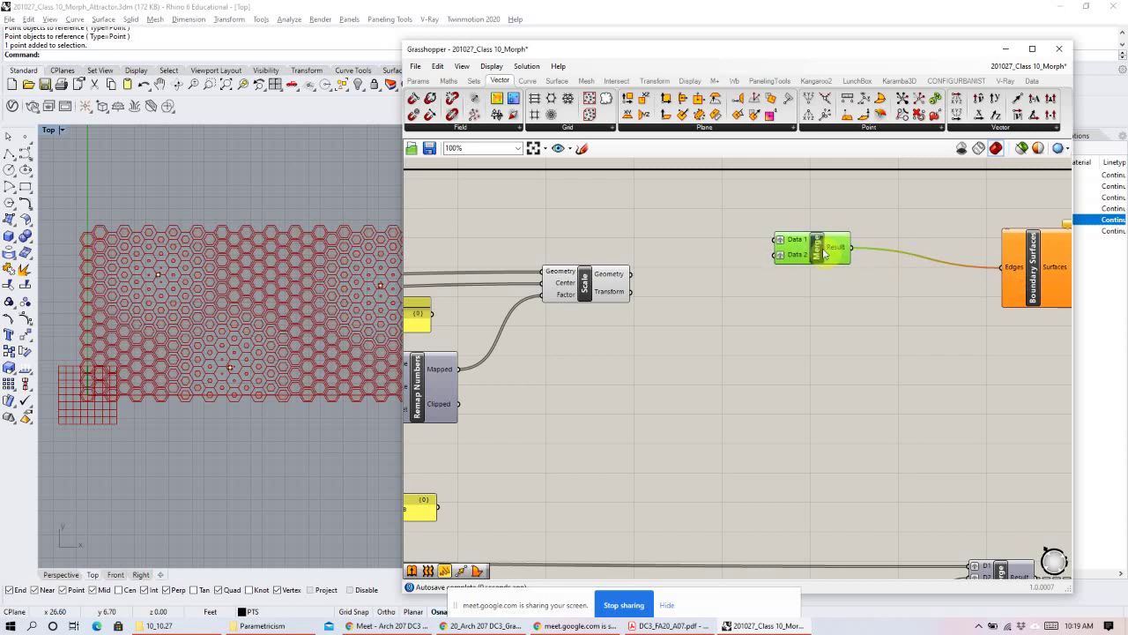
{"action": "left_click_drag", "start_coordinate": [824, 253], "coordinate": [834, 263]}
{"action": "left_click_drag", "start_coordinate": [632, 279], "coordinate": [783, 263]}
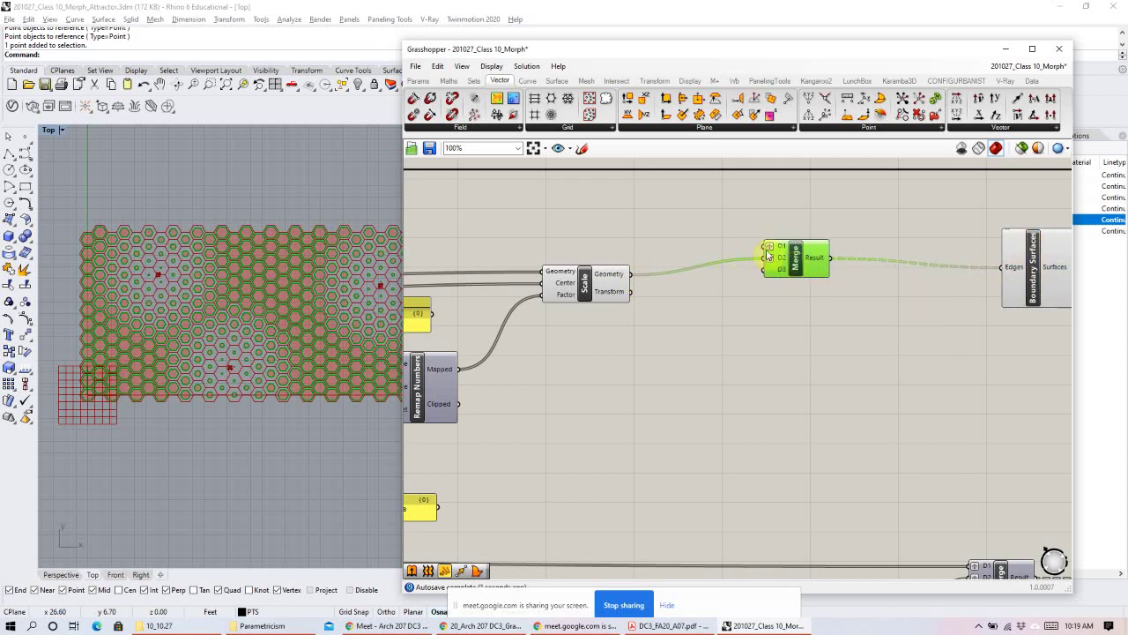
Wire the new hexagonal grid's Cells output into Merge's D1 input and inspect the surfaces in Rhino.
{"action": "scroll", "coordinate": [799, 269], "scroll_direction": "down", "scroll_amount": 3}
{"action": "scroll", "coordinate": [805, 274], "scroll_direction": "left", "scroll_amount": 5}
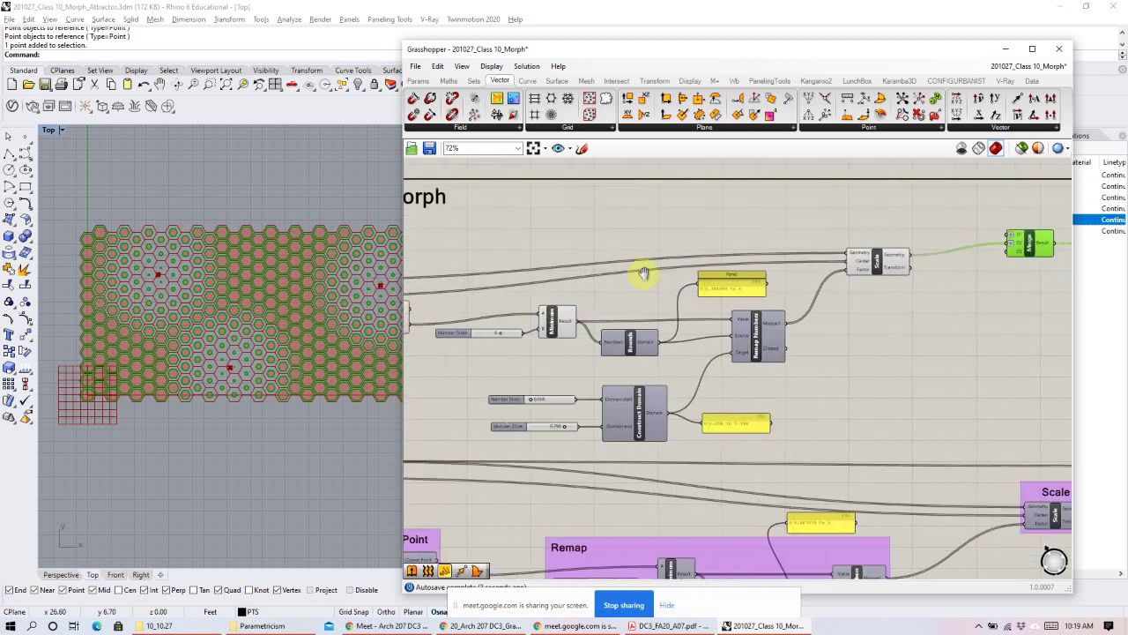
{"action": "left_click_drag", "start_coordinate": [498, 281], "coordinate": [861, 287]}
{"action": "scroll", "coordinate": [567, 360], "scroll_direction": "down", "scroll_amount": 3}
{"action": "scroll", "coordinate": [864, 317], "scroll_direction": "up", "scroll_amount": 4}
{"action": "left_click", "coordinate": [908, 319]}
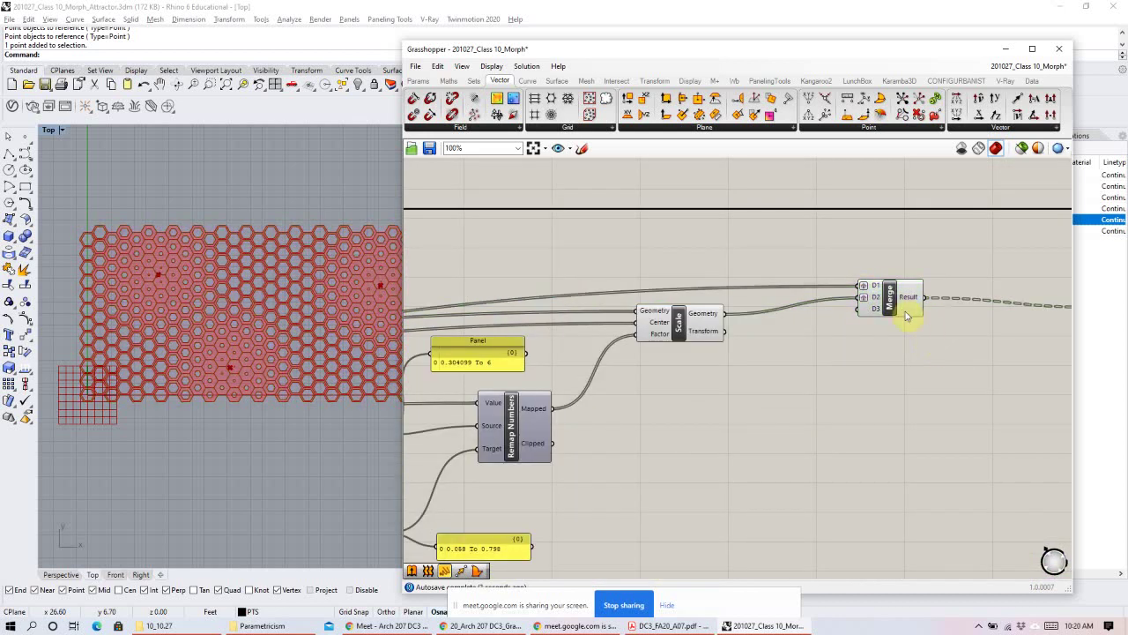
{"action": "scroll", "coordinate": [264, 345], "scroll_direction": "up", "scroll_amount": 2}
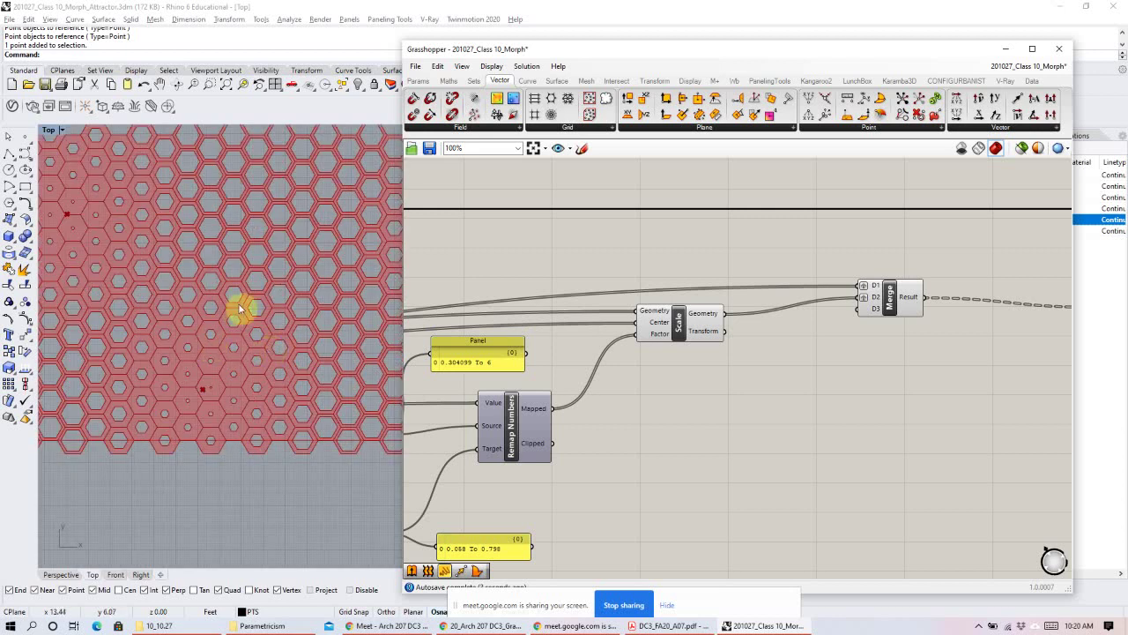
{"action": "scroll", "coordinate": [207, 300], "scroll_direction": "down", "scroll_amount": 3}
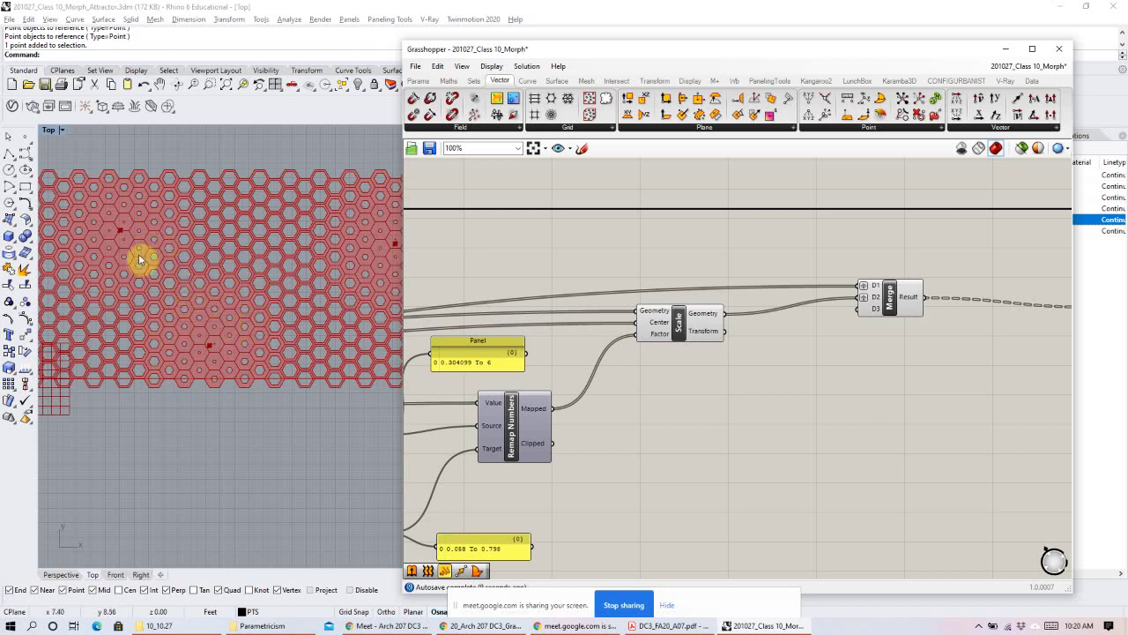
{"action": "scroll", "coordinate": [183, 285], "scroll_direction": "up", "scroll_amount": 5}
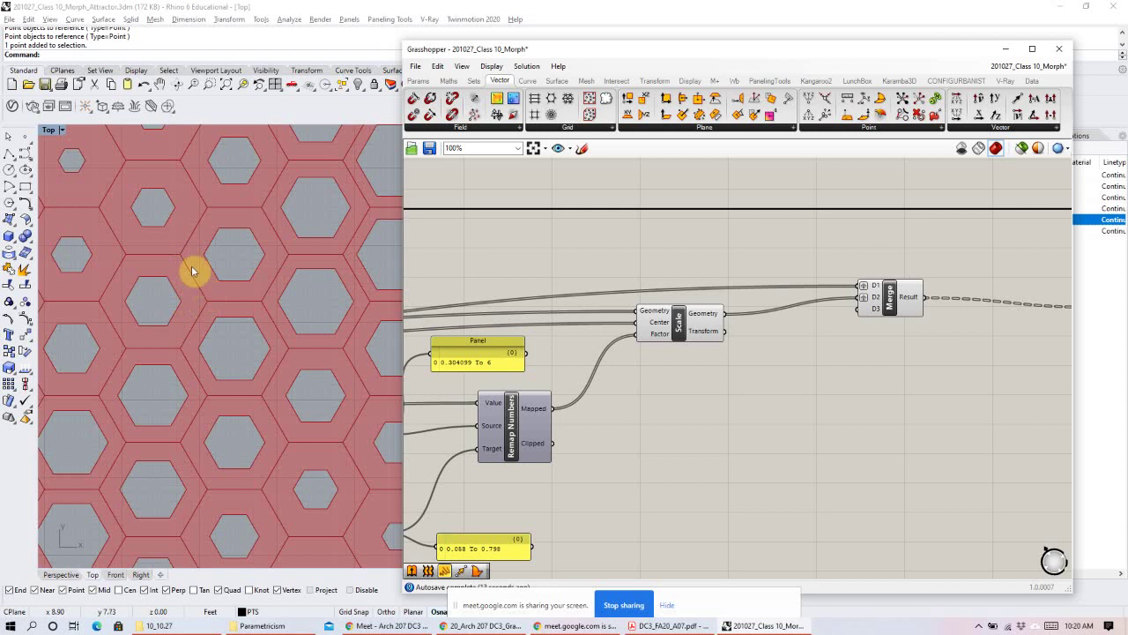
{"action": "scroll", "coordinate": [191, 262], "scroll_direction": "down", "scroll_amount": 6}
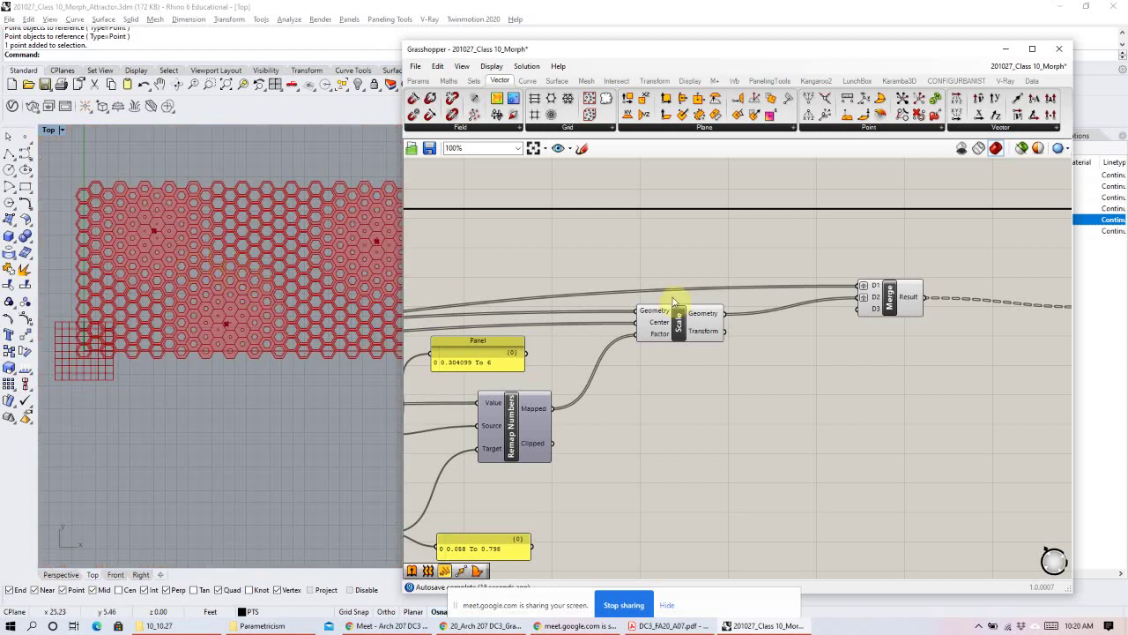
Move Merge and Boundary Surfaces closer to the new Scale to tighten the component chain.
{"action": "right_click_drag", "start_coordinate": [943, 335], "coordinate": [847, 328]}
{"action": "left_click_drag", "start_coordinate": [806, 305], "coordinate": [770, 308]}
{"action": "left_click_drag", "start_coordinate": [1040, 307], "coordinate": [894, 301]}
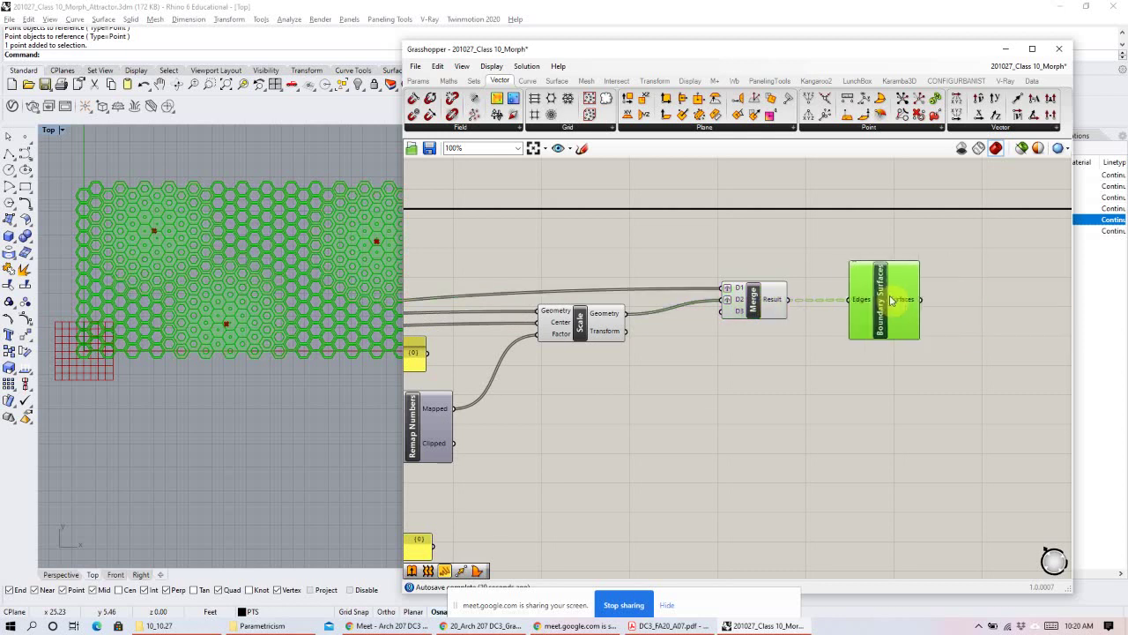
Add an Extrude component beyond Boundary Surfaces and wire the Surfaces output into its Base input.
{"action": "right_click_drag", "start_coordinate": [962, 315], "coordinate": [781, 315]}
{"action": "double_click", "coordinate": [781, 308]}
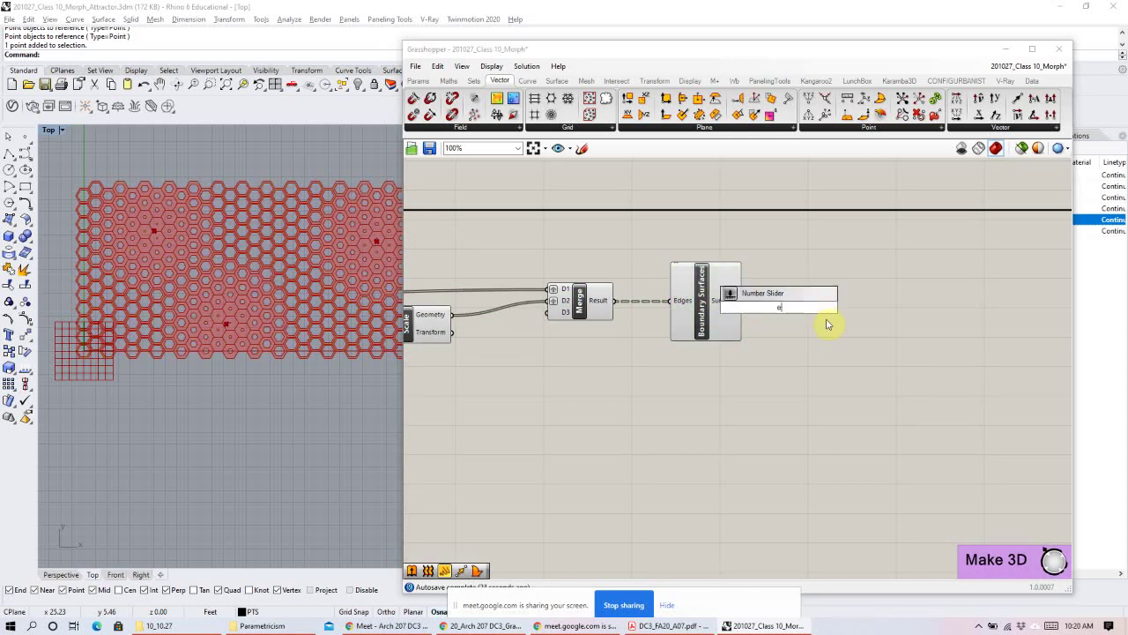
{"action": "type", "text": "extr"}
{"action": "key", "text": "Return"}
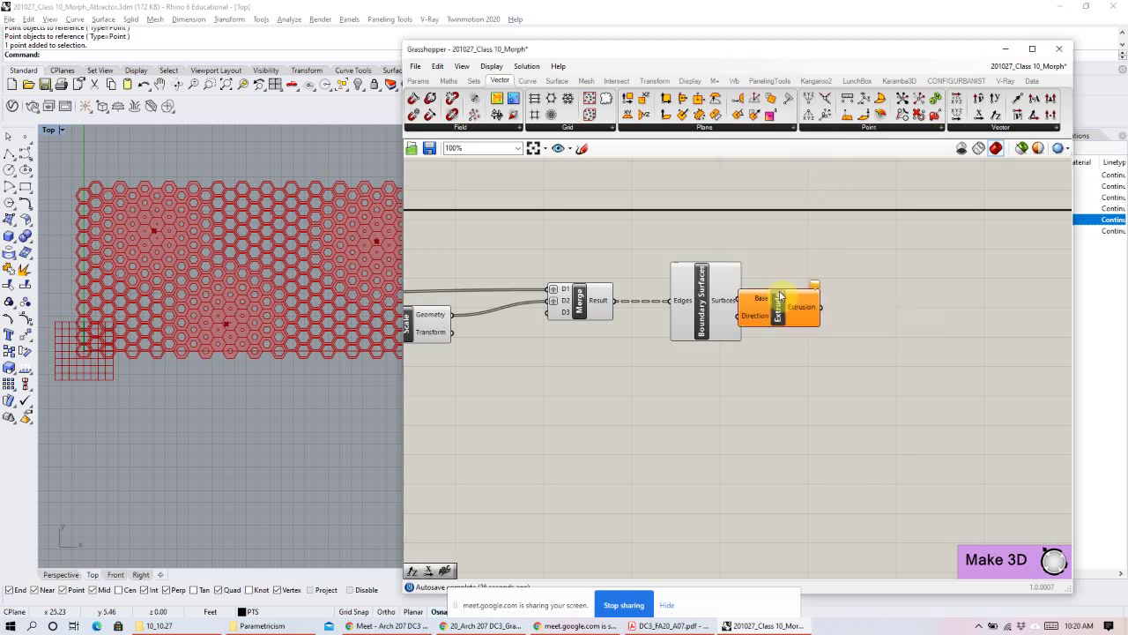
{"action": "left_click_drag", "start_coordinate": [780, 310], "coordinate": [898, 308]}
Add a Unit Z component below the Surfaces wire and connect its Unit vector output to Extrude's Direction input.
{"action": "double_click", "coordinate": [788, 347]}
{"action": "type", "text": "unit z"}
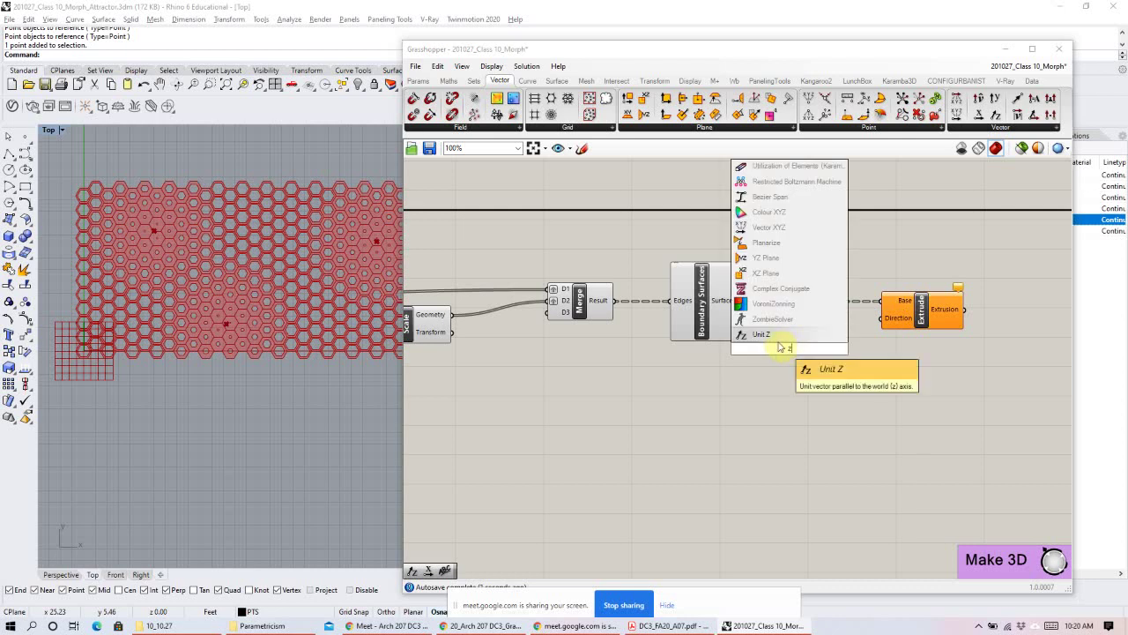
{"action": "key", "text": "Return"}
{"action": "left_click_drag", "start_coordinate": [832, 349], "coordinate": [882, 318]}
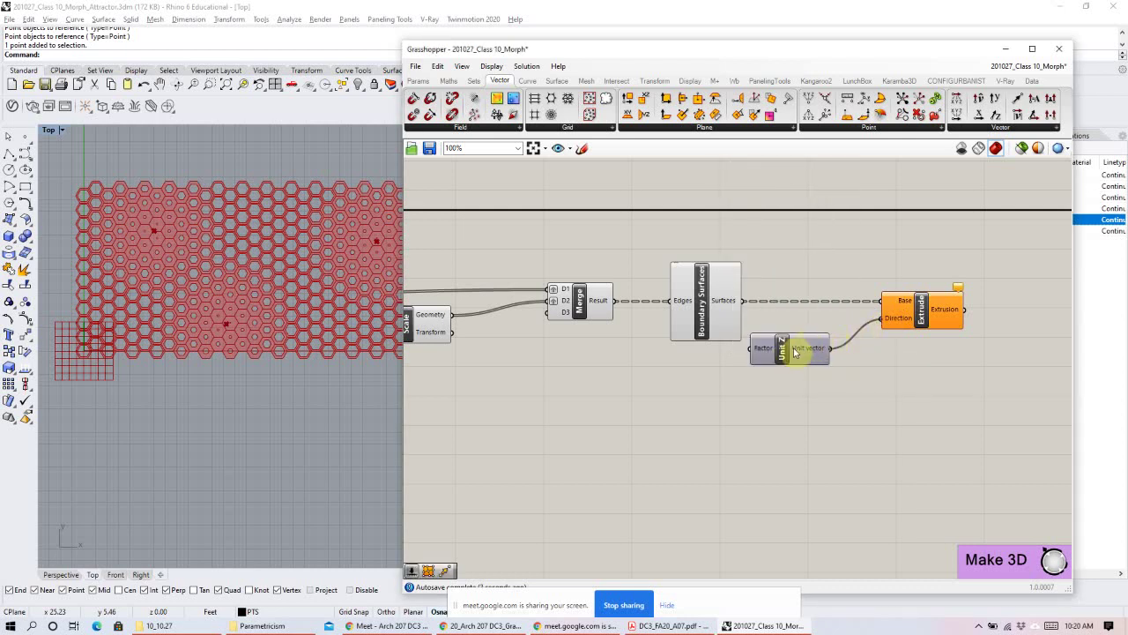
{"action": "left_click_drag", "start_coordinate": [792, 355], "coordinate": [786, 371]}
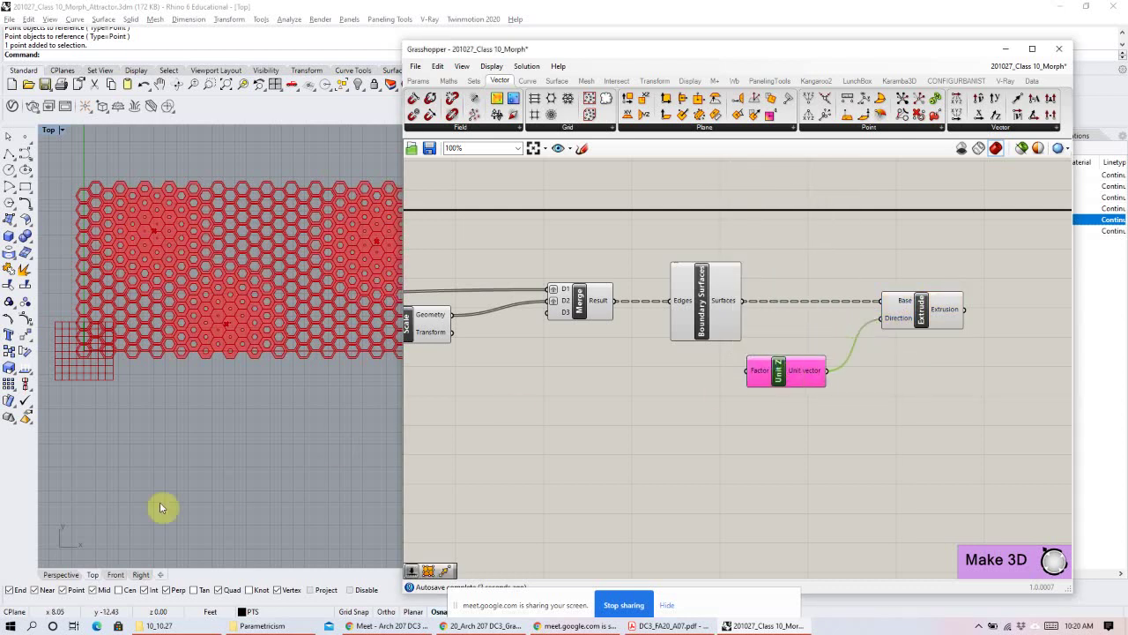
Show the extruded hexagons in Rhino's Perspective view and set its display mode to Ghosted.
{"action": "left_click", "coordinate": [60, 574]}
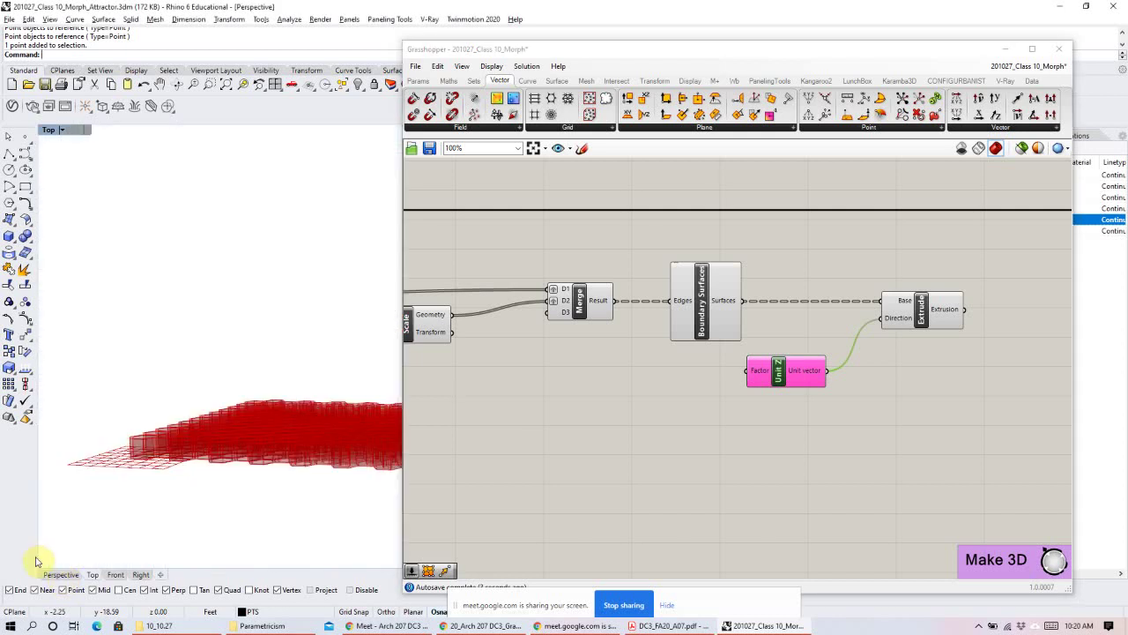
{"action": "right_click_drag", "start_coordinate": [210, 385], "coordinate": [133, 227]}
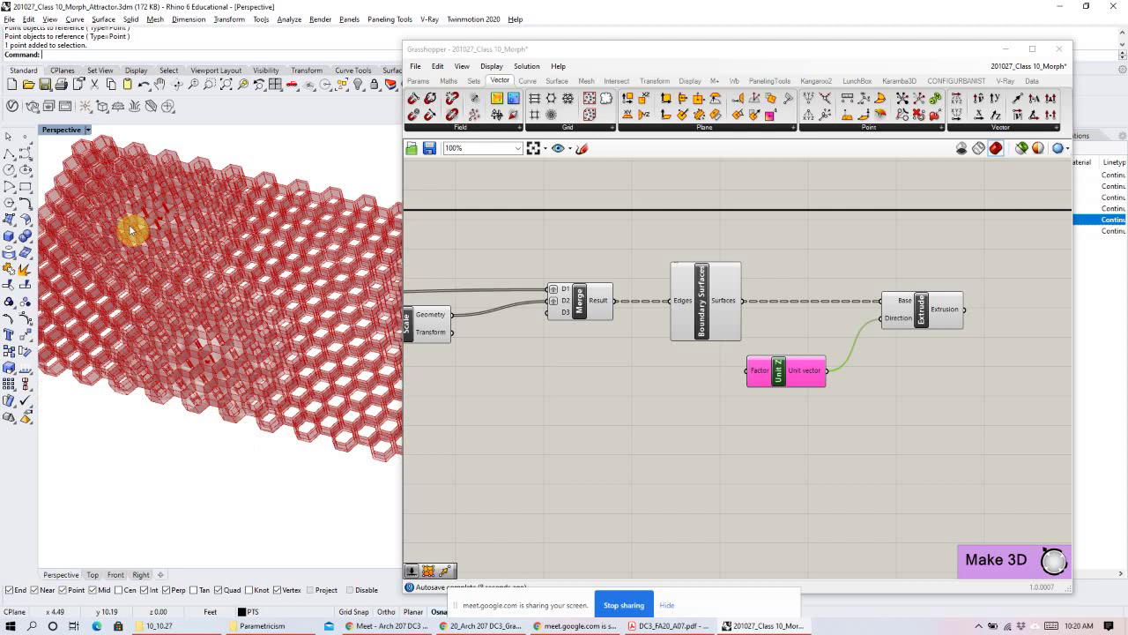
{"action": "right_click_drag", "start_coordinate": [265, 398], "coordinate": [99, 155]}
{"action": "left_click", "coordinate": [87, 130]}
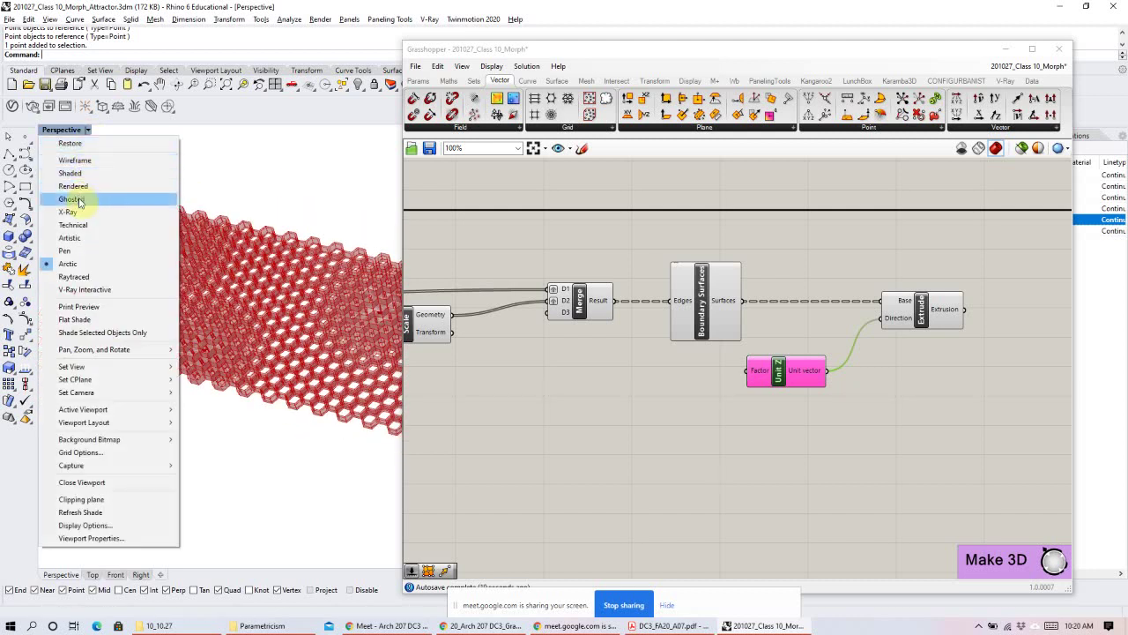
{"action": "left_click", "coordinate": [76, 196]}
{"action": "right_click_drag", "start_coordinate": [348, 350], "coordinate": [299, 353], "text": "ctrl"}
Space out the extrusion components by shifting Unit Z back from Extrude and moving Extrude farther from Boundary Surfaces.
{"action": "left_click", "coordinate": [809, 372]}
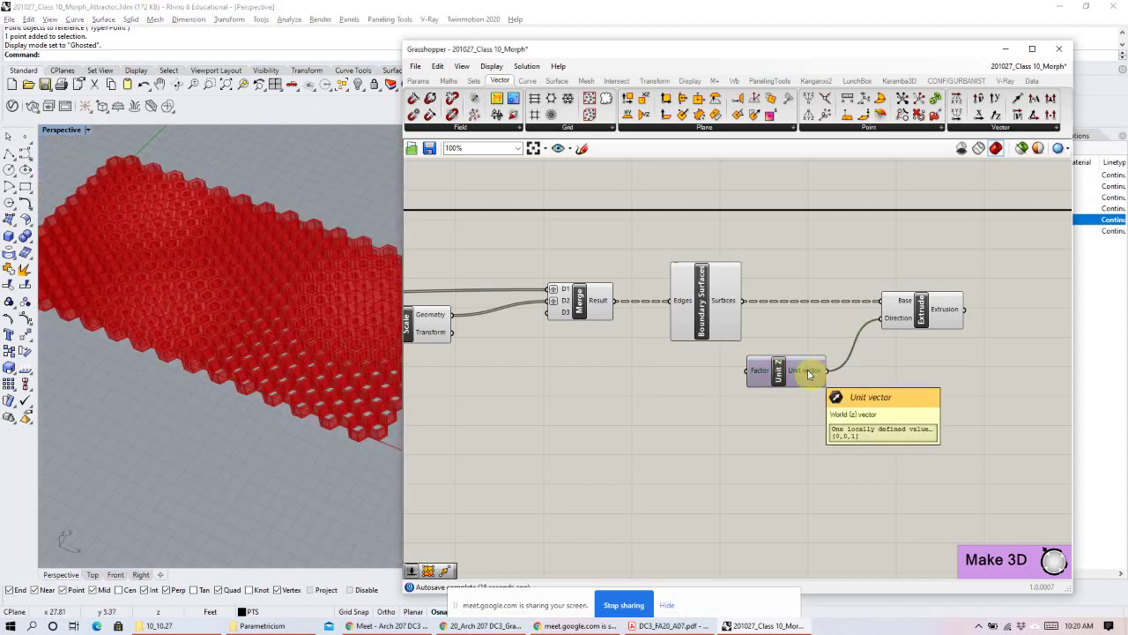
{"action": "left_click_drag", "start_coordinate": [810, 373], "coordinate": [785, 378]}
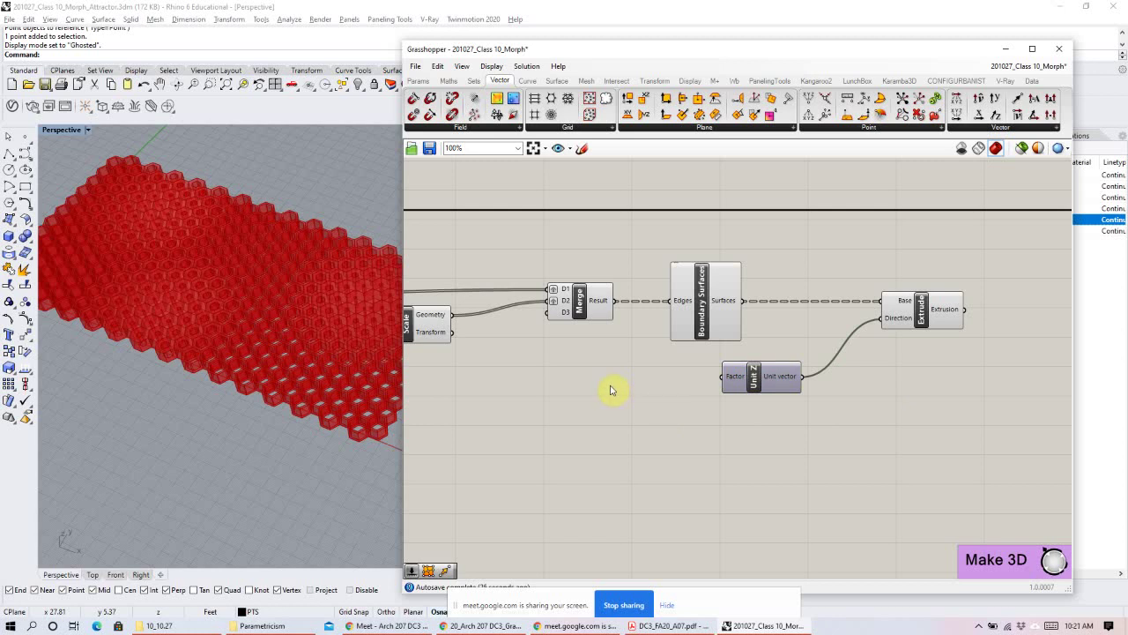
{"action": "scroll", "coordinate": [717, 397], "scroll_direction": "down", "scroll_amount": 5}
{"action": "right_click_drag", "start_coordinate": [749, 479], "coordinate": [788, 372]}
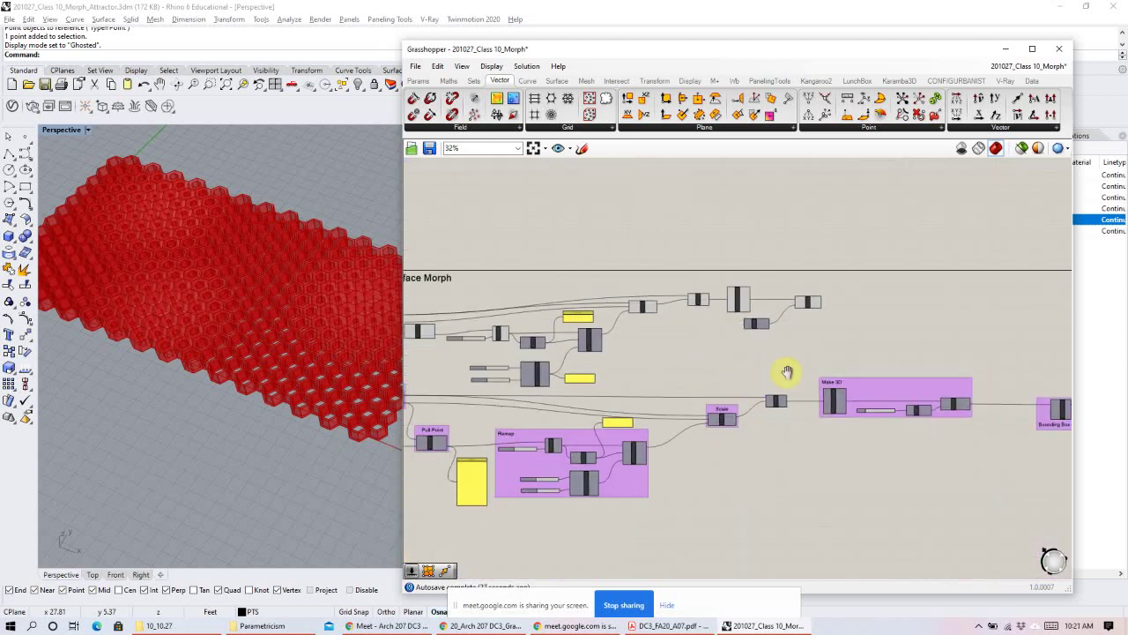
{"action": "scroll", "coordinate": [787, 372], "scroll_direction": "down", "scroll_amount": 2}
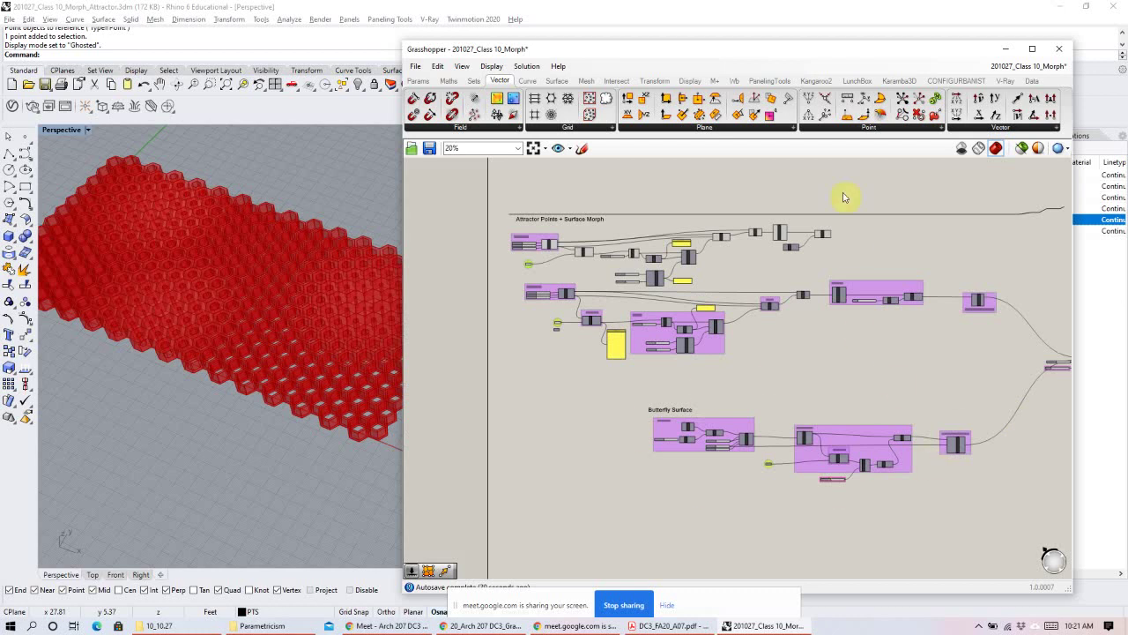
{"action": "scroll", "coordinate": [850, 250], "scroll_direction": "up", "scroll_amount": 7}
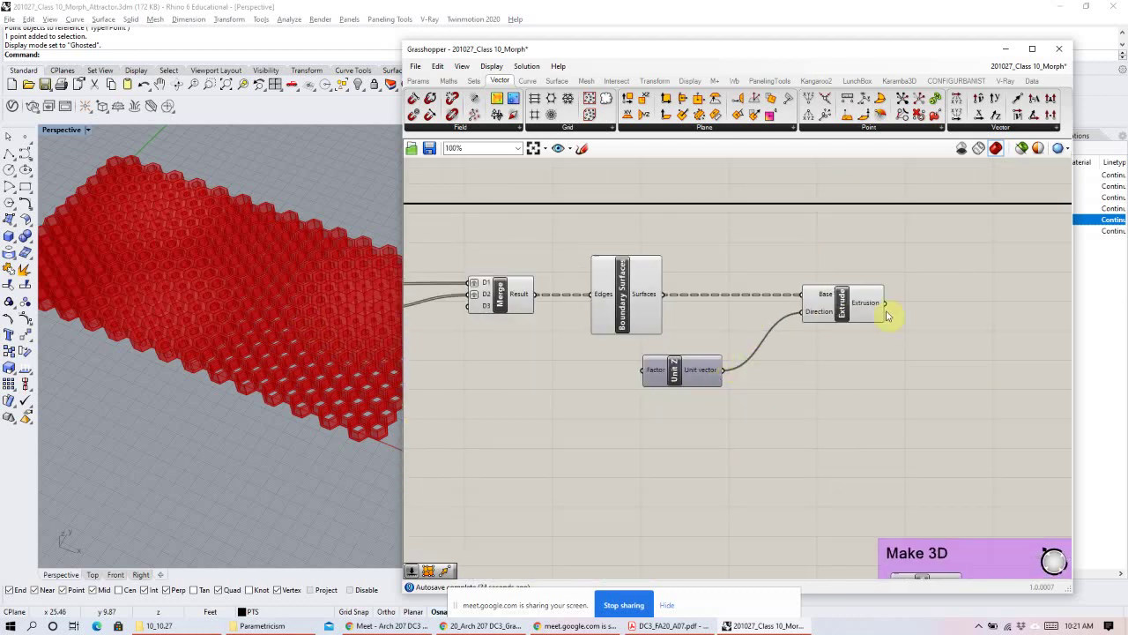
{"action": "left_click", "coordinate": [828, 305]}
{"action": "left_click", "coordinate": [927, 302]}
{"action": "left_click_drag", "start_coordinate": [857, 313], "coordinate": [887, 307]}
Move the entire older attractor chain and Butterfly Surface groups down, away from the new chain.
{"action": "scroll", "coordinate": [838, 310], "scroll_direction": "down", "scroll_amount": 5}
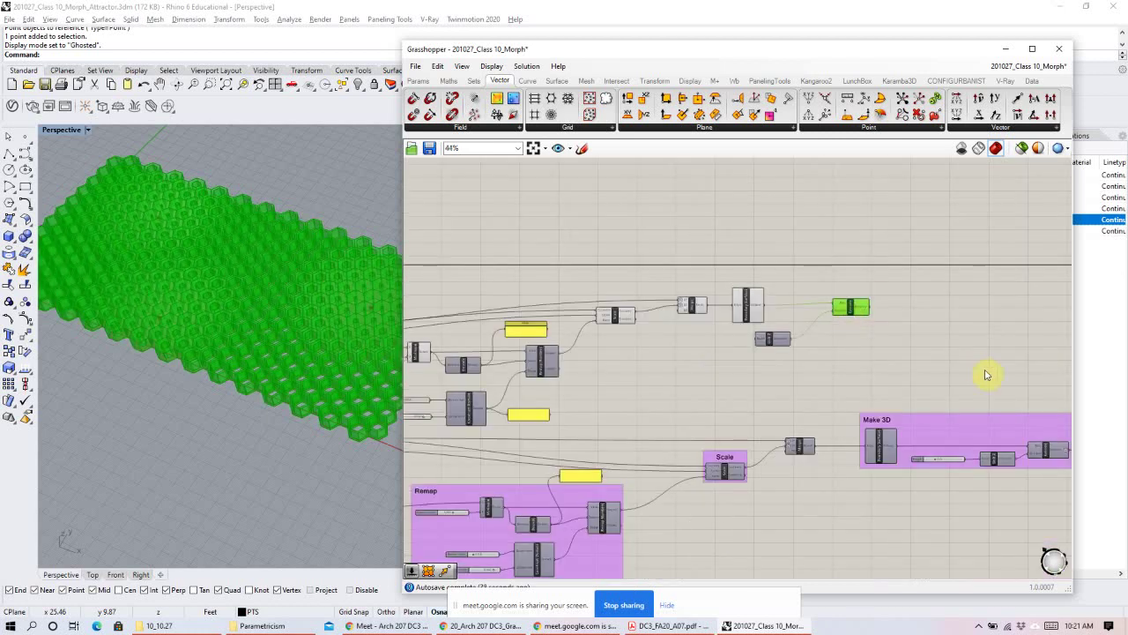
{"action": "scroll", "coordinate": [782, 365], "scroll_direction": "down", "scroll_amount": 2}
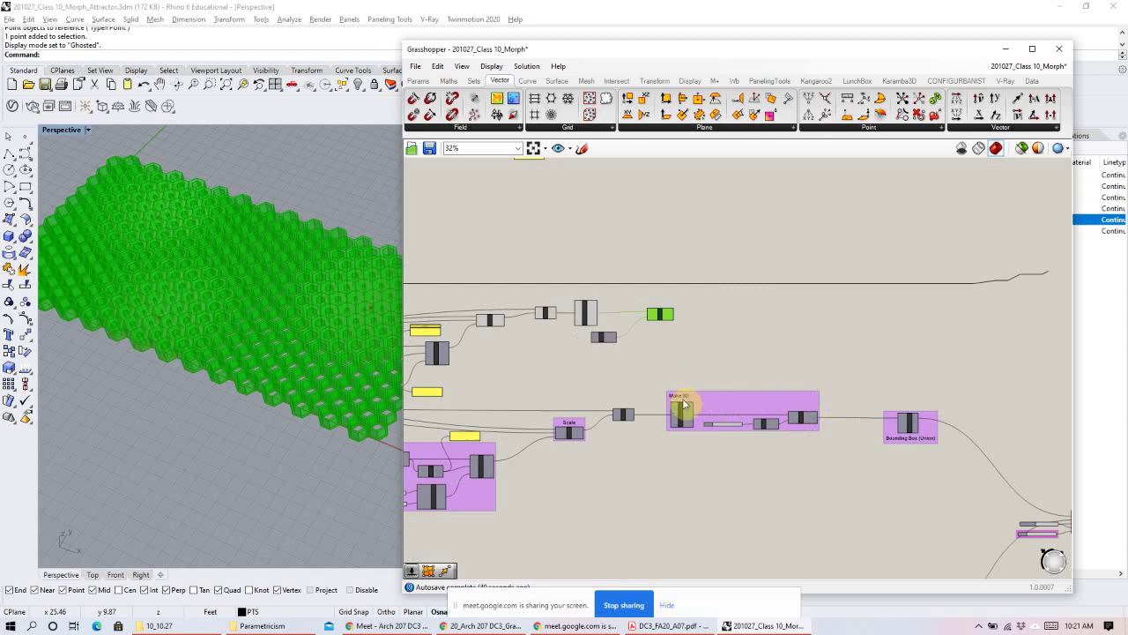
{"action": "scroll", "coordinate": [588, 359], "scroll_direction": "down", "scroll_amount": 5}
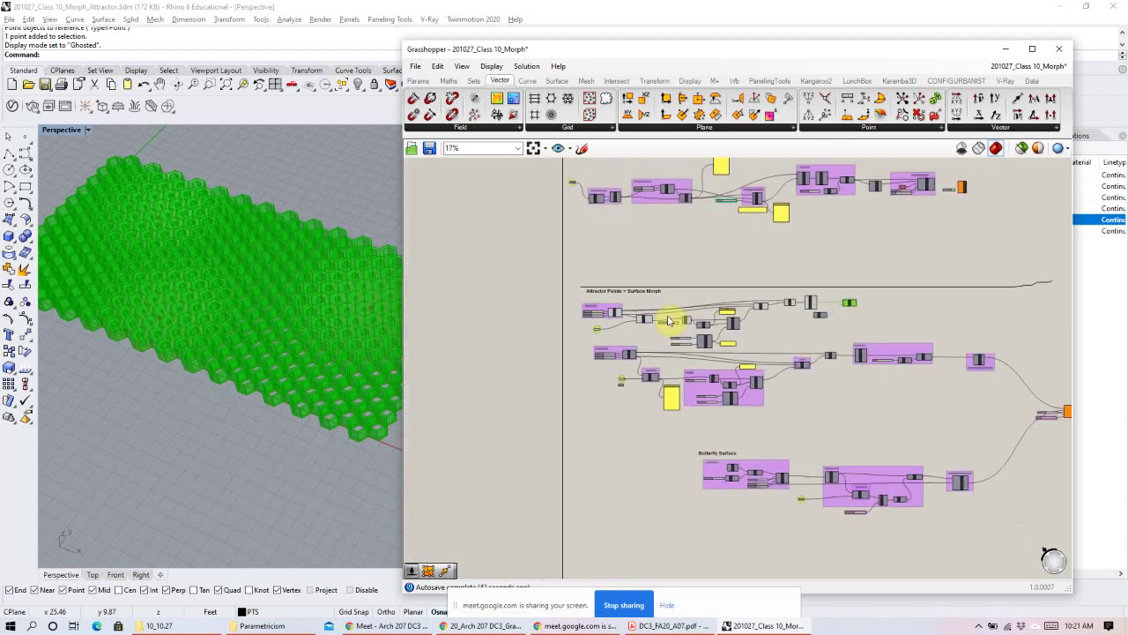
{"action": "left_click_drag", "start_coordinate": [978, 472], "coordinate": [633, 424]}
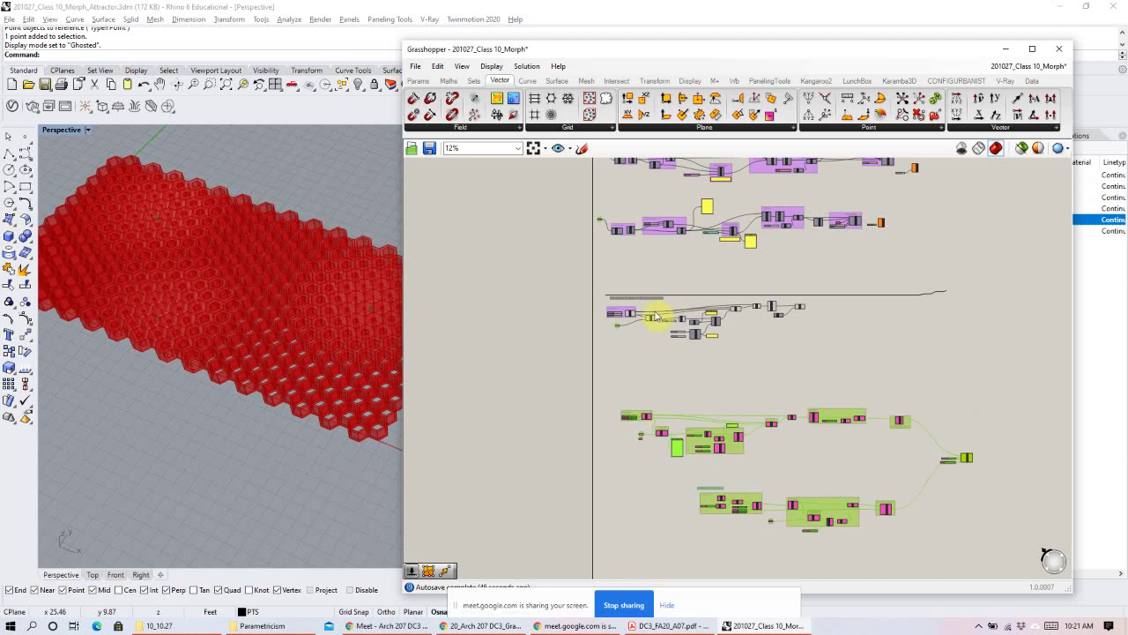
Switch Rhino back to the Top view with the whole array framed, and bring up the referenced Point parameter in Grasshopper.
{"action": "scroll", "coordinate": [655, 317], "scroll_direction": "up", "scroll_amount": 5}
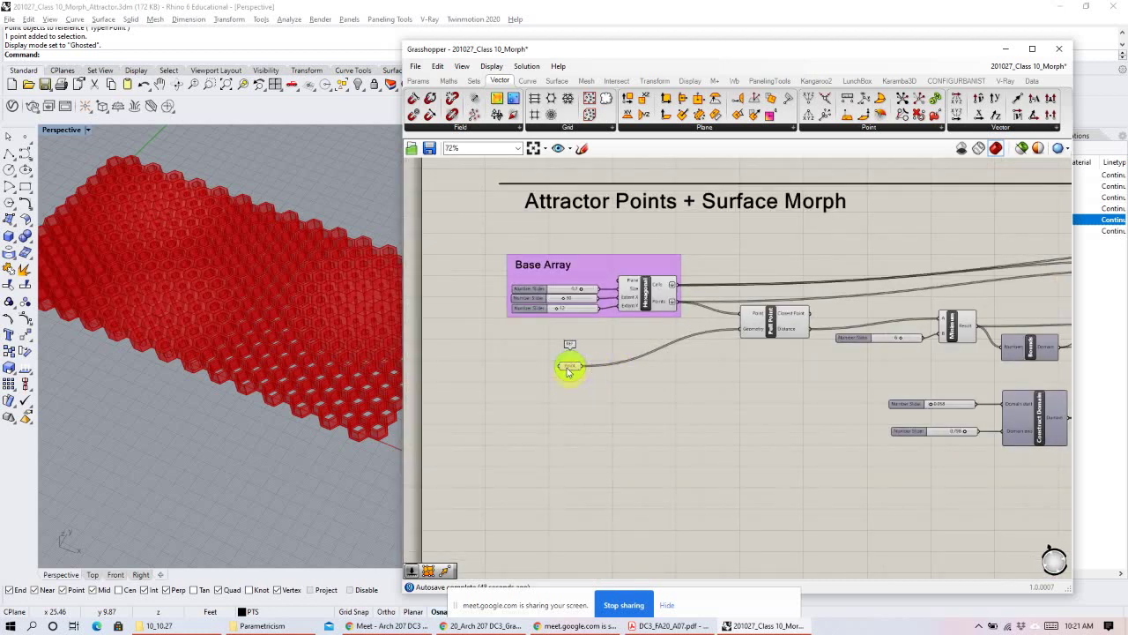
{"action": "scroll", "coordinate": [569, 370], "scroll_direction": "up", "scroll_amount": 3}
{"action": "left_click", "coordinate": [61, 577]}
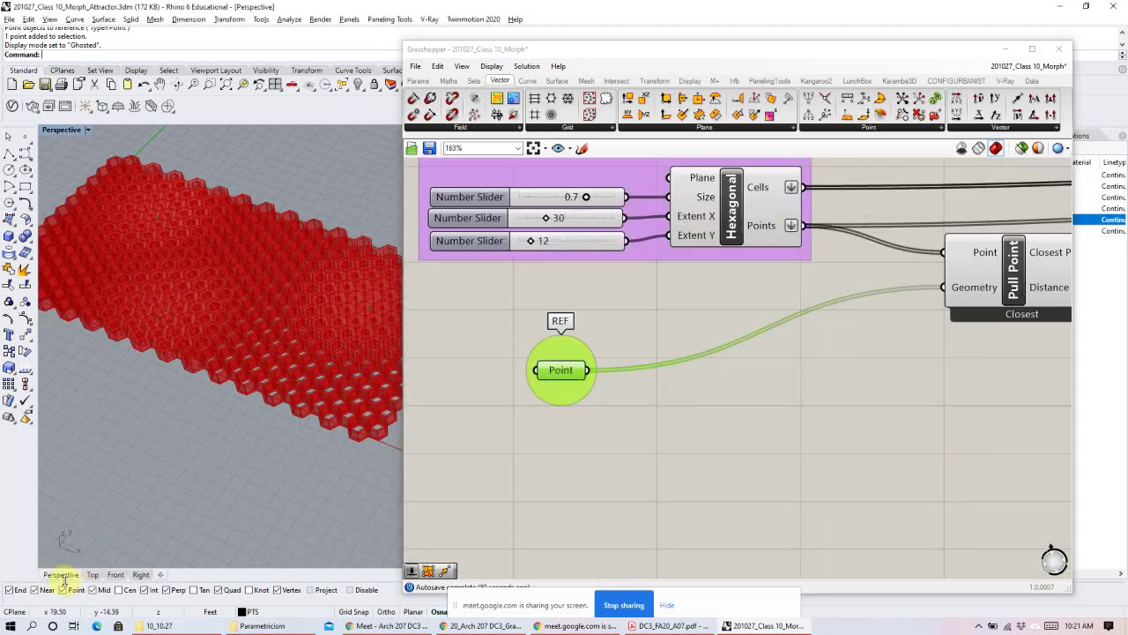
{"action": "left_click", "coordinate": [94, 574]}
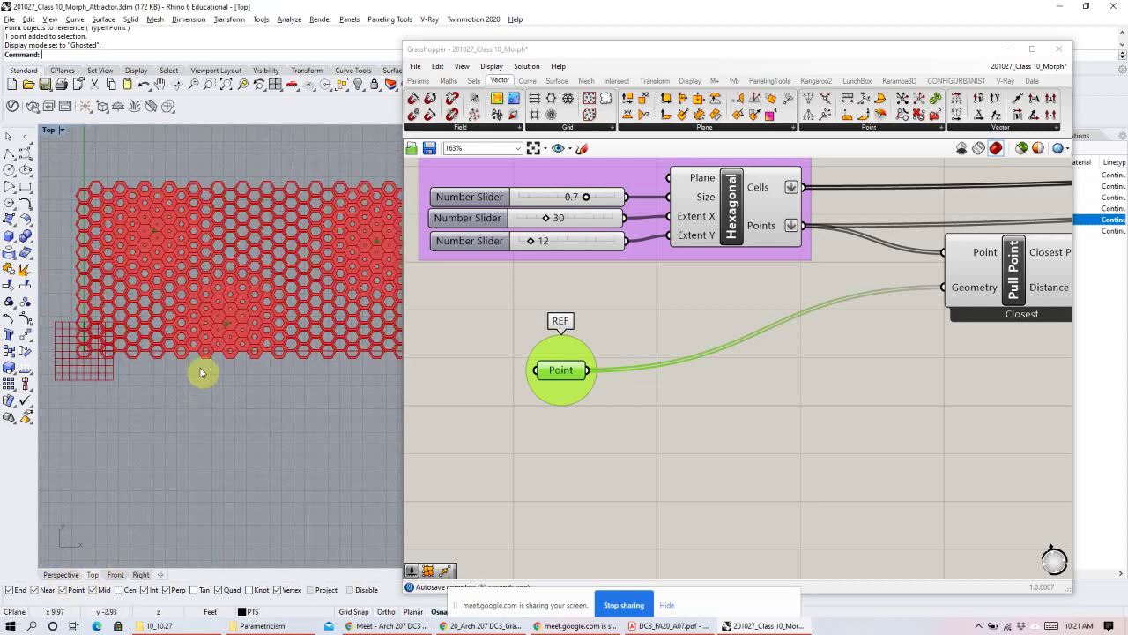
{"action": "left_click", "coordinate": [650, 352]}
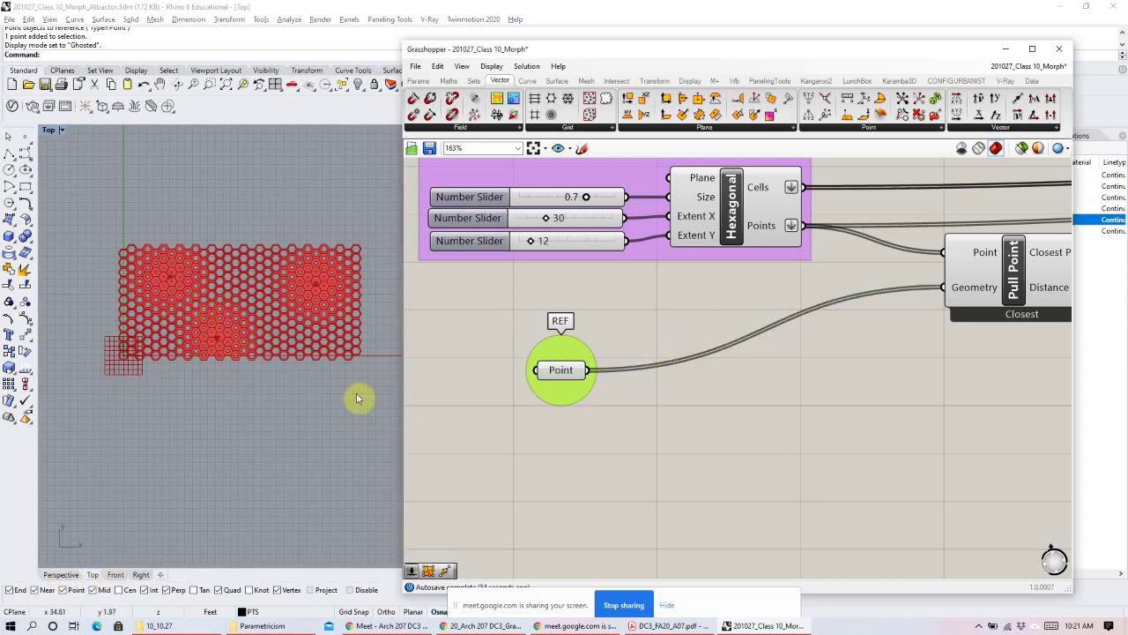
Add a Curve parameter and align it below the referenced Point parameter.
{"action": "double_click", "coordinate": [569, 466]}
{"action": "type", "text": "curve"}
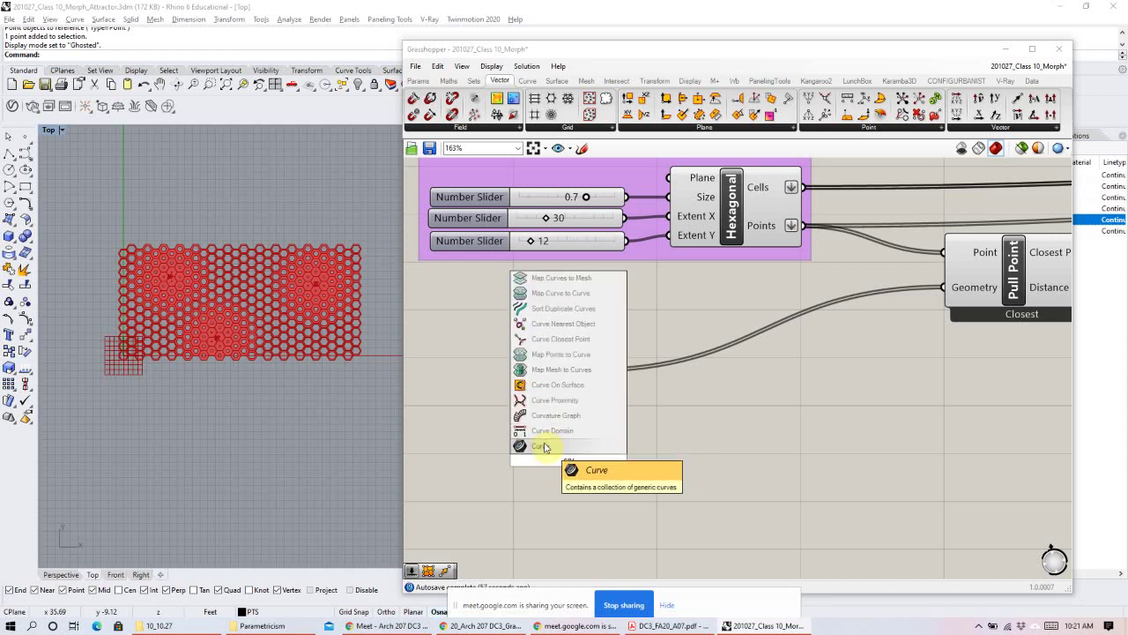
{"action": "left_click", "coordinate": [544, 446]}
{"action": "left_click_drag", "start_coordinate": [578, 470], "coordinate": [568, 472]}
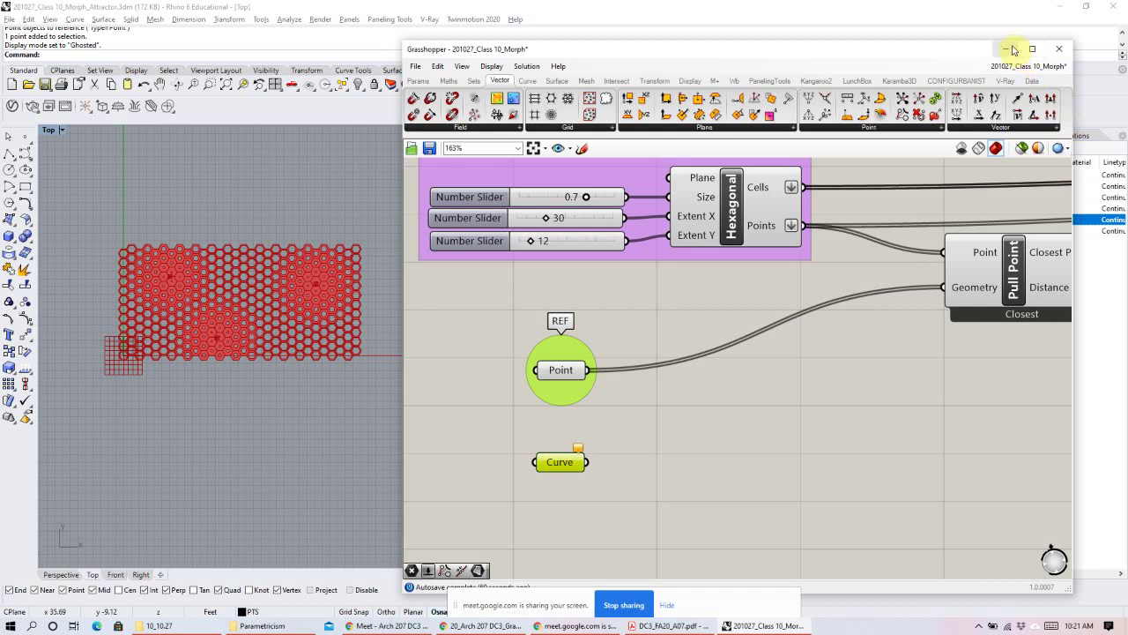
Bring Rhino forward and create a new current layer named CRV.
{"action": "left_click", "coordinate": [1013, 49]}
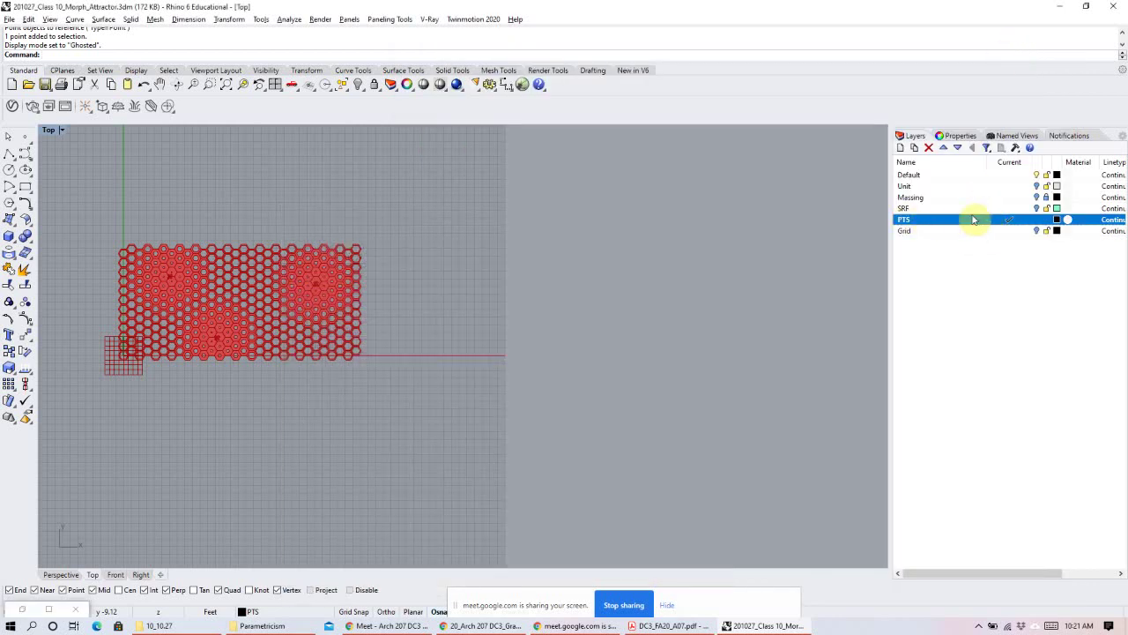
{"action": "left_click", "coordinate": [900, 147]}
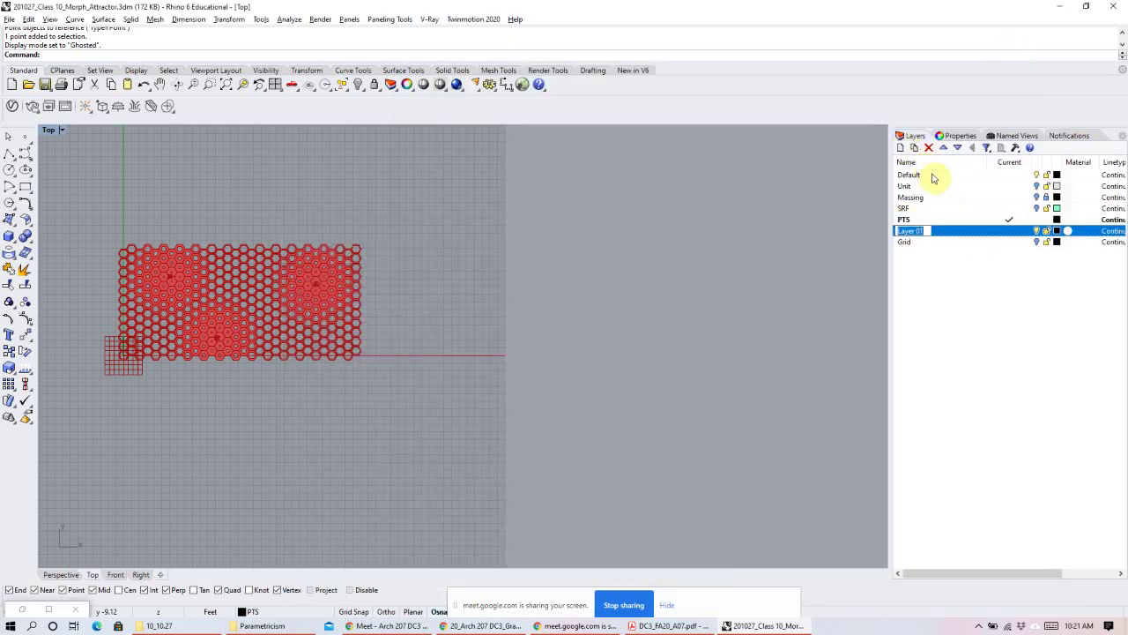
{"action": "key", "text": "Return"}
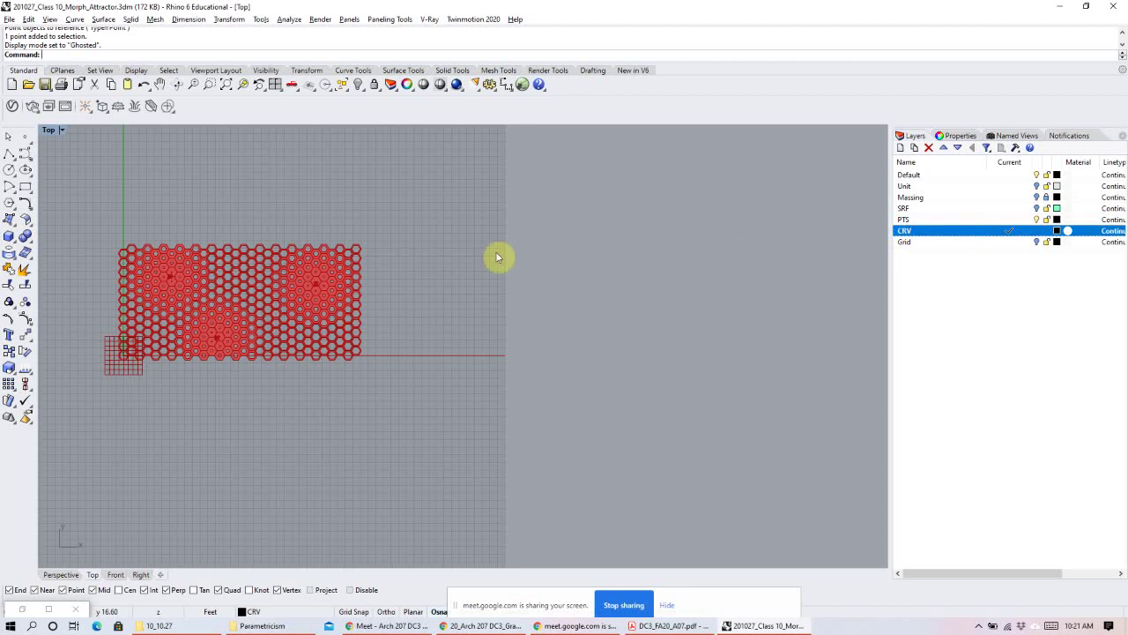
Draw a degree-3 control point curve rising diagonally across the hexagonal array, with both ends extending past its edges.
{"action": "left_click", "coordinate": [25, 154]}
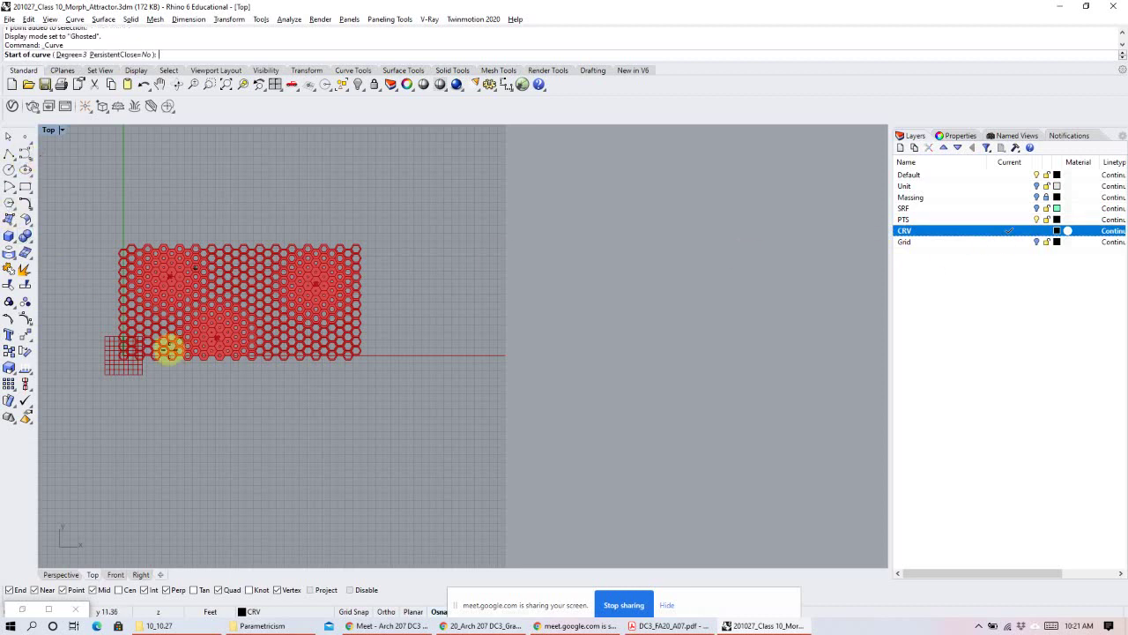
{"action": "left_click", "coordinate": [146, 377]}
{"action": "left_click", "coordinate": [183, 303]}
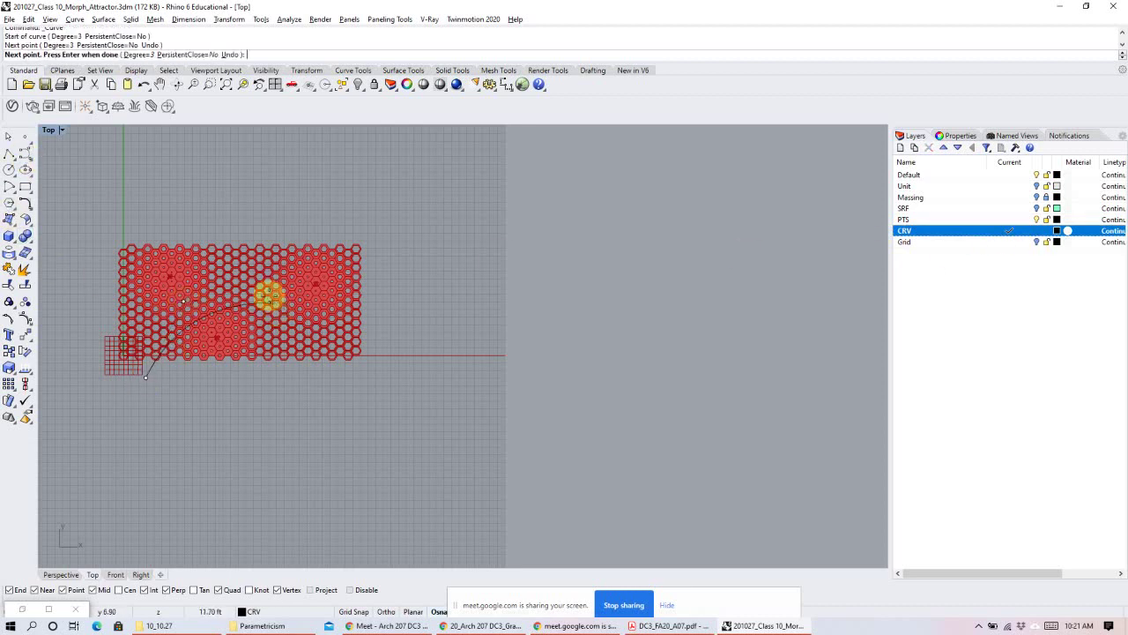
{"action": "left_click", "coordinate": [276, 297]}
{"action": "left_click", "coordinate": [298, 267]}
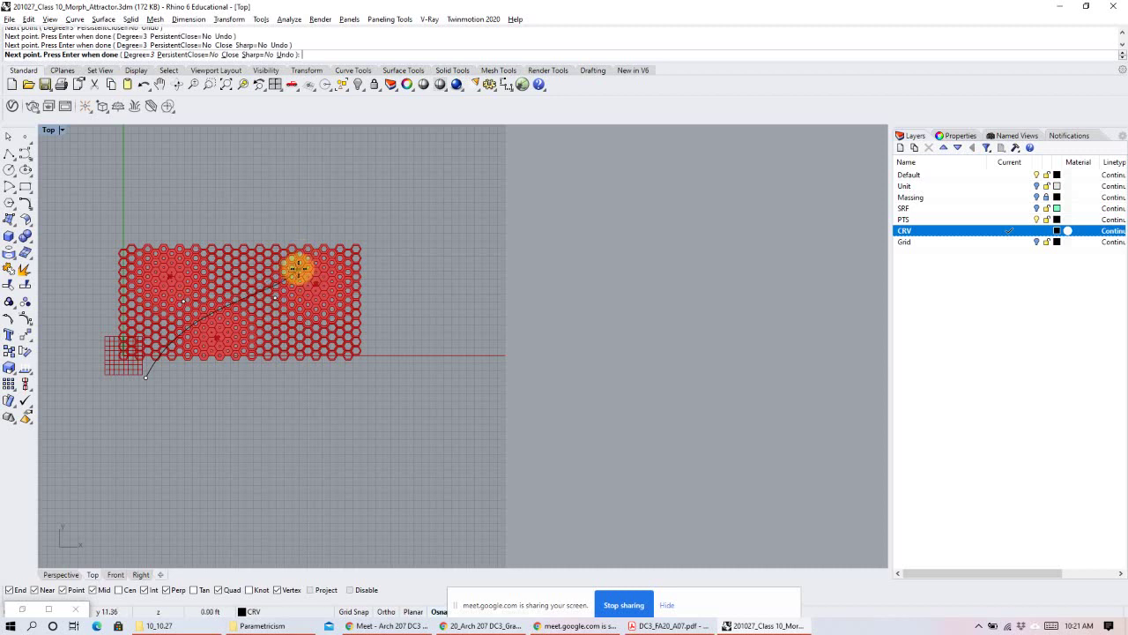
{"action": "left_click", "coordinate": [309, 221]}
{"action": "key", "text": "Return"}
Reference the drawn curve in the Curve parameter and wire it into Pull Point's Geometry input in place of the Point.
{"action": "left_click", "coordinate": [304, 230]}
{"action": "left_click", "coordinate": [18, 610]}
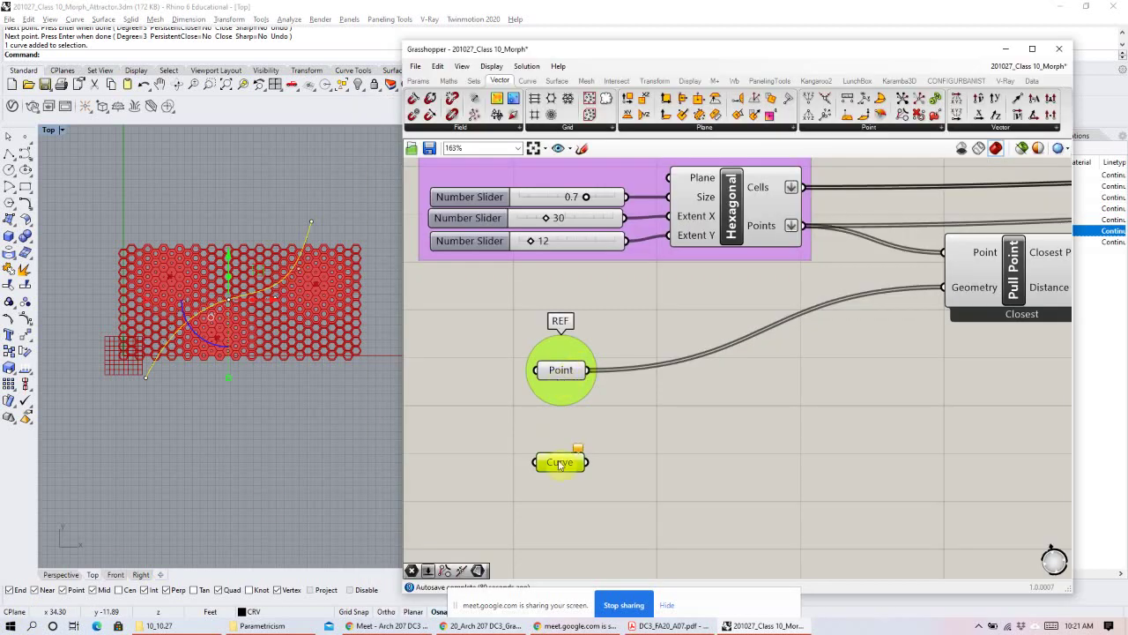
{"action": "right_click", "coordinate": [560, 465]}
{"action": "left_click", "coordinate": [586, 523]}
{"action": "left_click", "coordinate": [758, 442]}
{"action": "left_click", "coordinate": [265, 483]}
{"action": "left_click_drag", "start_coordinate": [591, 464], "coordinate": [945, 294], "text": "shift"}
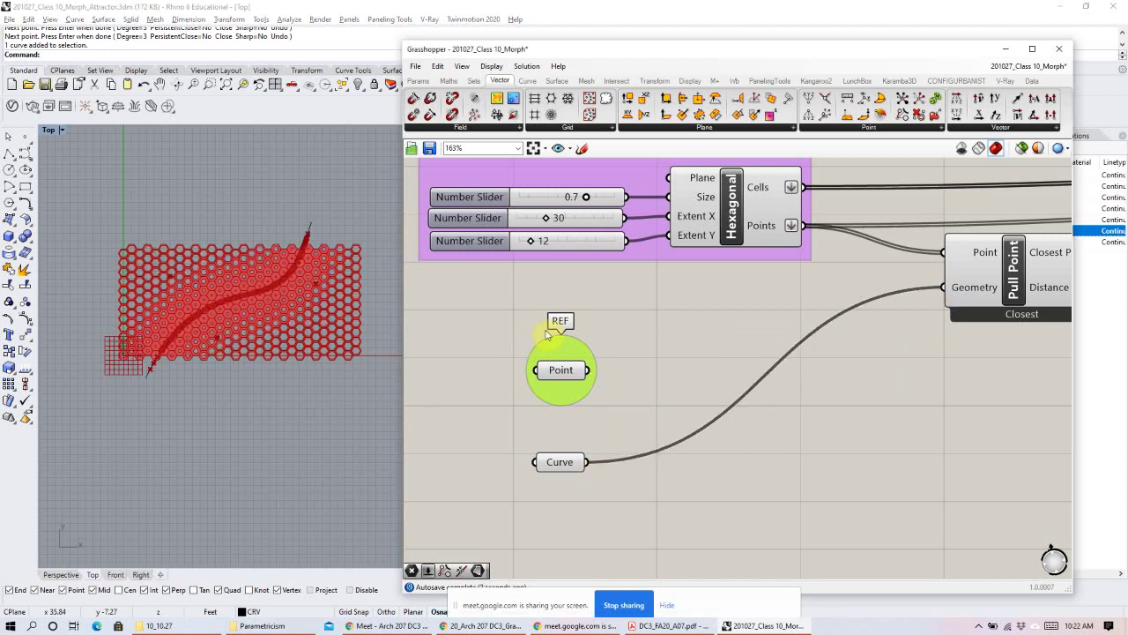
Turn off the preview of the Hexagonal, Pull Point and Minimum components.
{"action": "scroll", "coordinate": [716, 387], "scroll_direction": "down", "scroll_amount": 5}
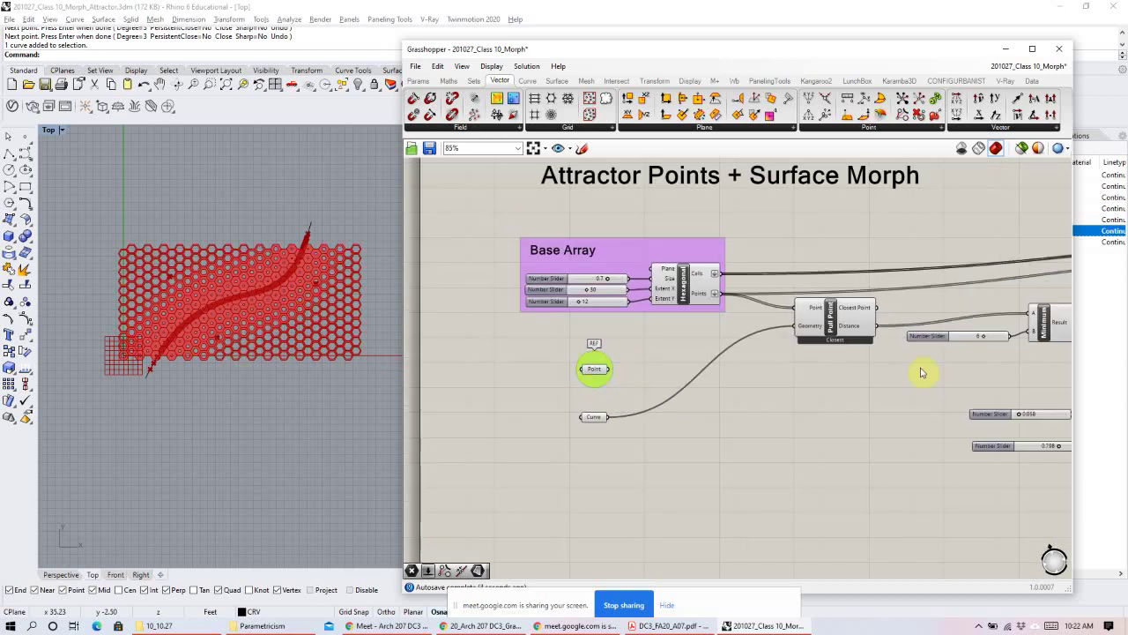
{"action": "left_click_drag", "start_coordinate": [586, 296], "coordinate": [478, 297]}
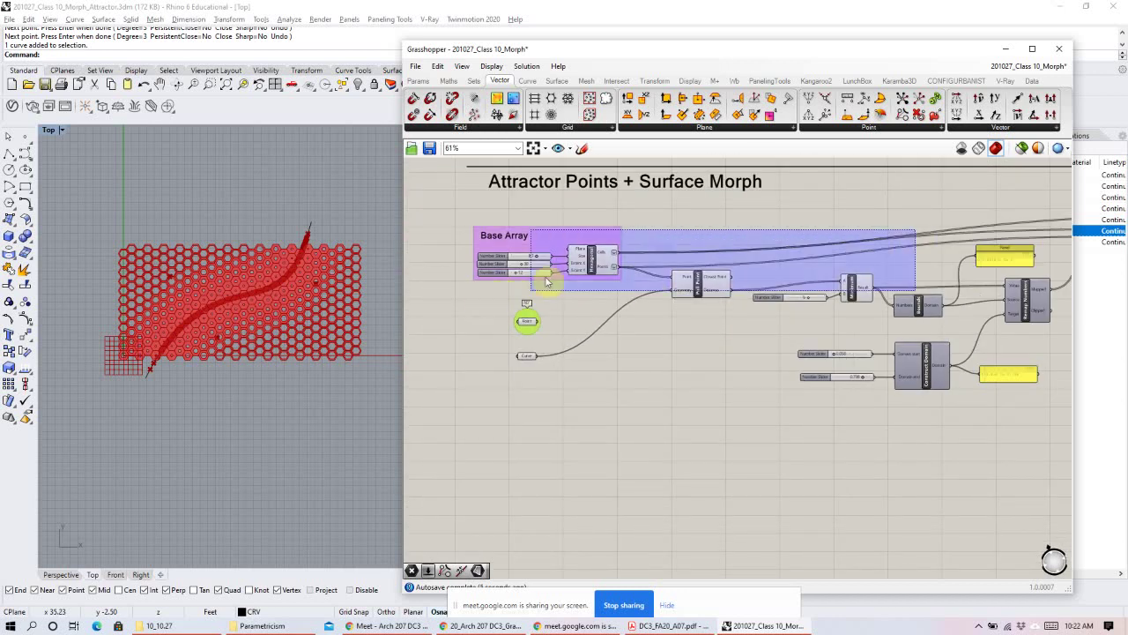
{"action": "right_click", "coordinate": [663, 204]}
{"action": "left_click", "coordinate": [696, 226]}
{"action": "left_click", "coordinate": [335, 291]}
Set the slider feeding Minimum's B input to 4 and check the pattern in Rhino's Perspective and Top views.
{"action": "scroll", "coordinate": [241, 293], "scroll_direction": "up", "scroll_amount": 5}
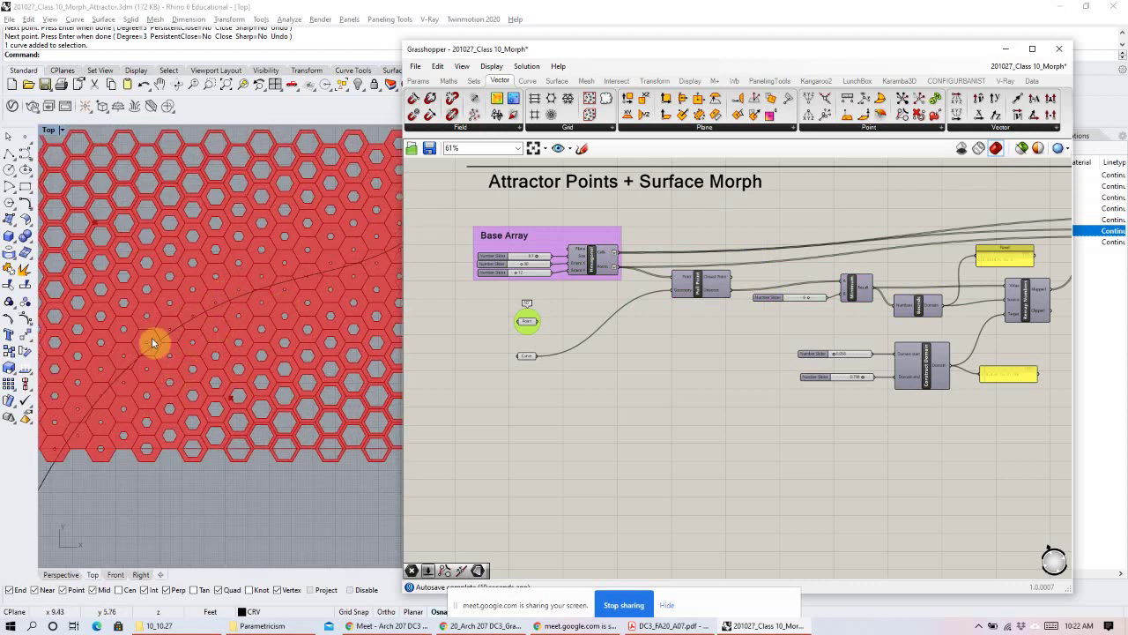
{"action": "scroll", "coordinate": [137, 353], "scroll_direction": "down", "scroll_amount": 3}
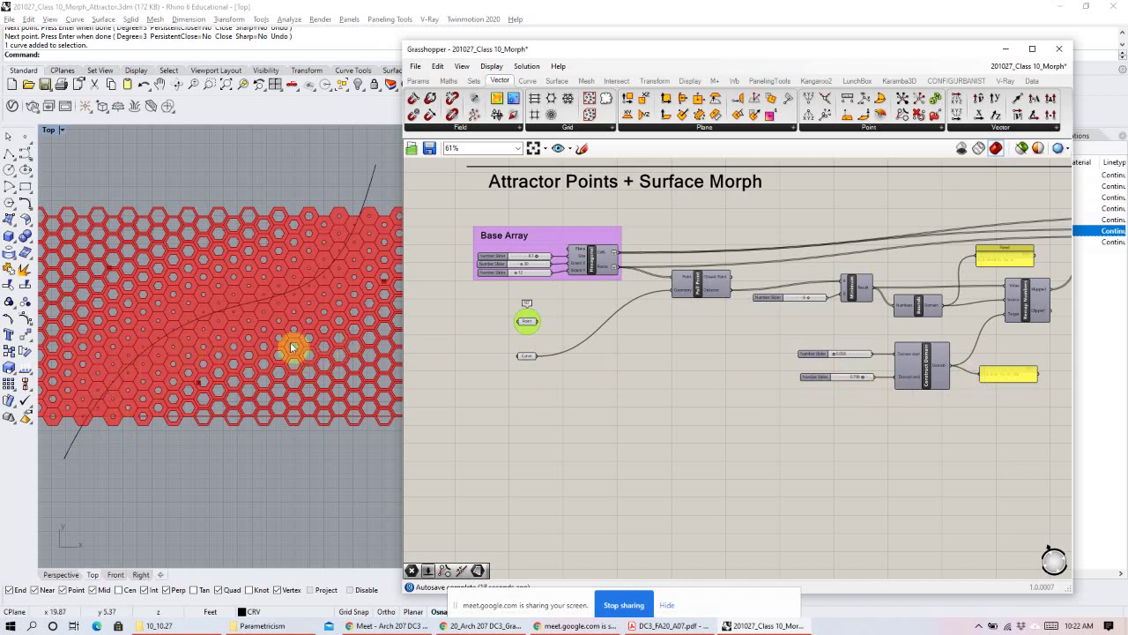
{"action": "scroll", "coordinate": [806, 300], "scroll_direction": "up", "scroll_amount": 3}
{"action": "scroll", "coordinate": [887, 304], "scroll_direction": "up", "scroll_amount": 3}
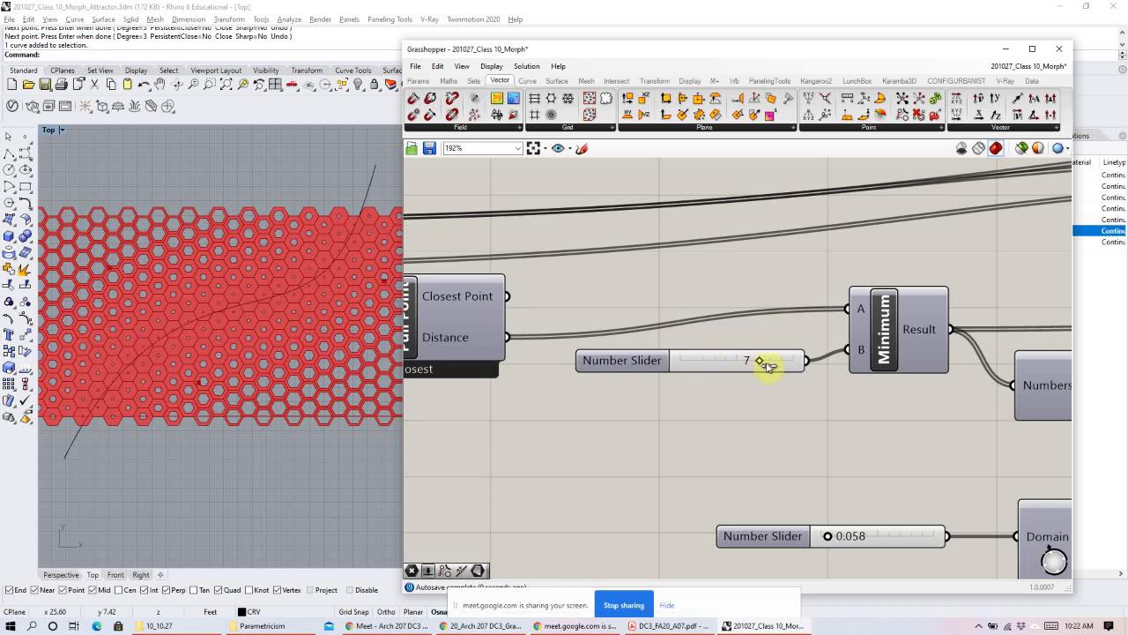
{"action": "left_click_drag", "start_coordinate": [728, 366], "coordinate": [764, 368]}
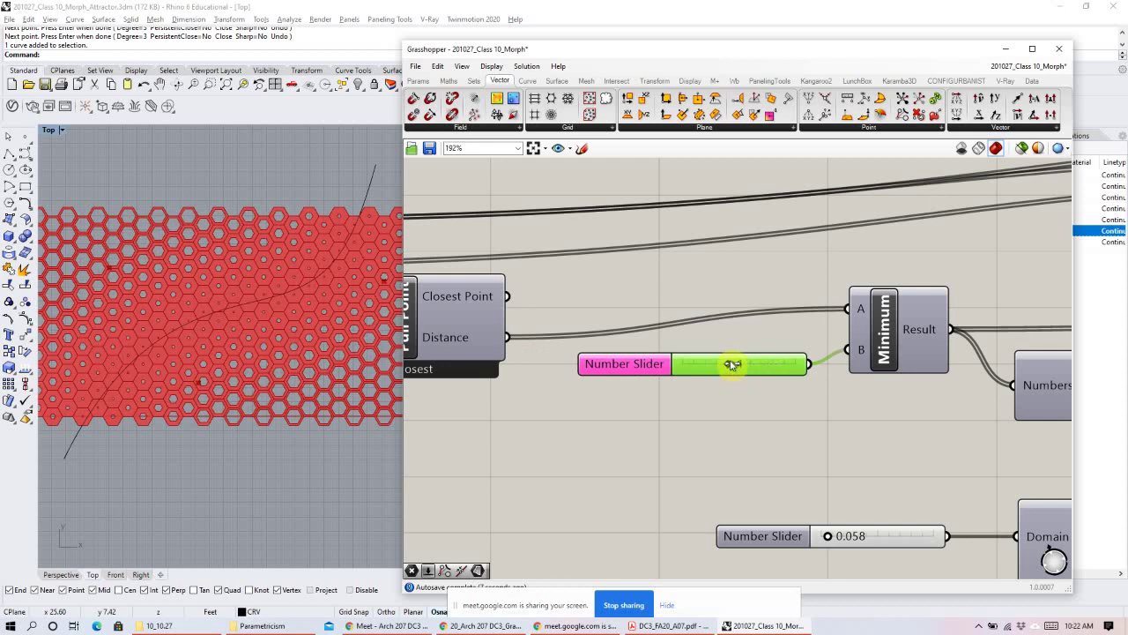
{"action": "left_click", "coordinate": [724, 444]}
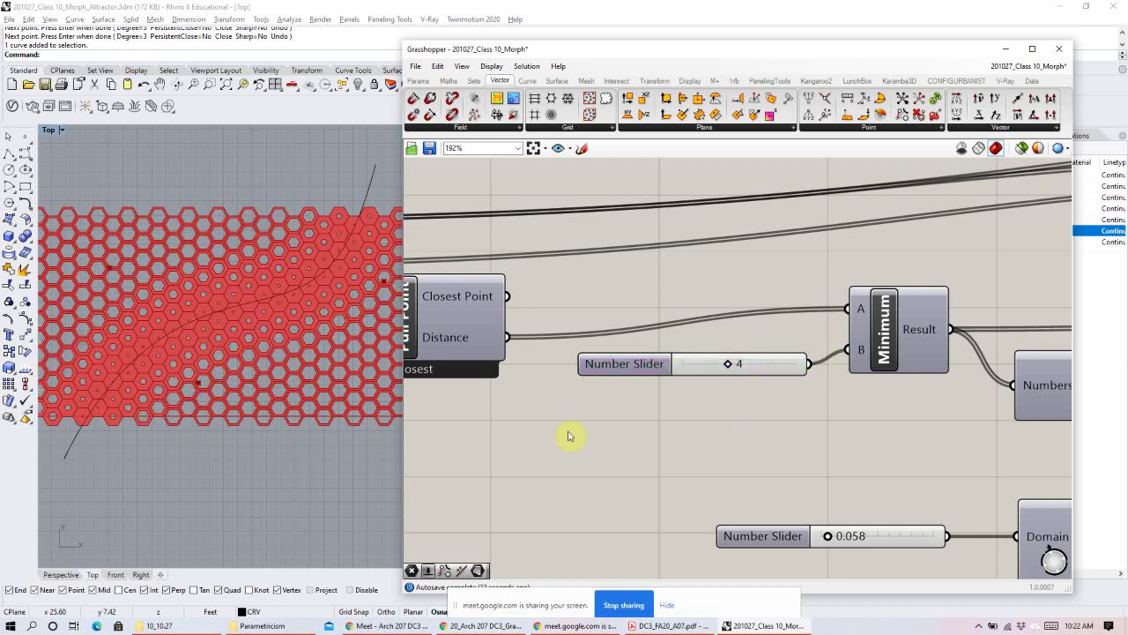
{"action": "scroll", "coordinate": [285, 418], "scroll_direction": "down", "scroll_amount": 4}
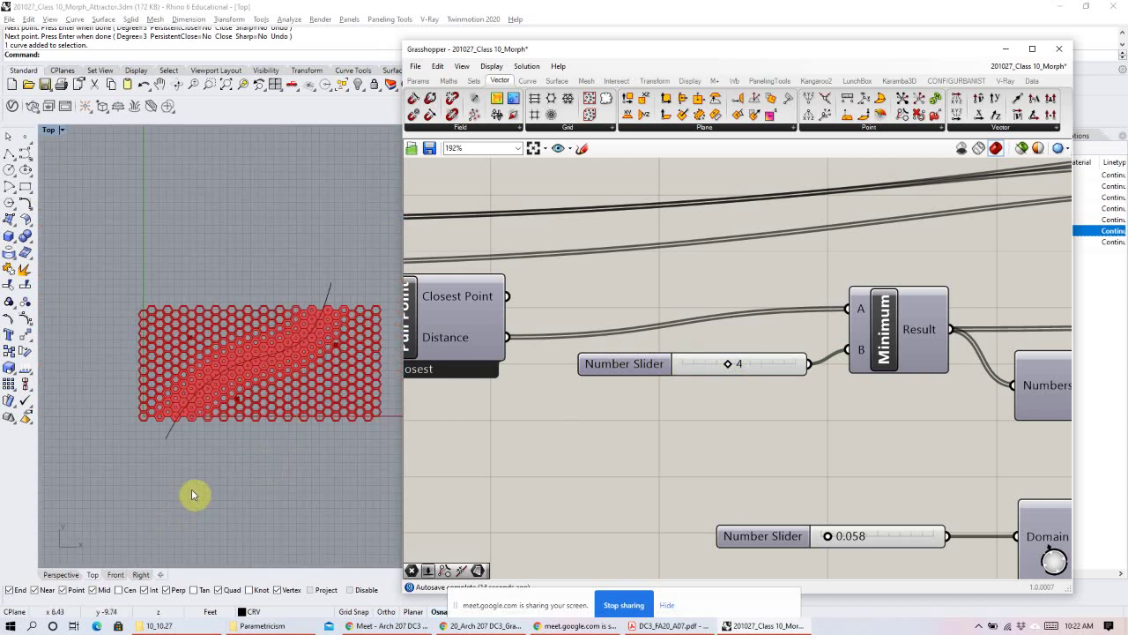
{"action": "left_click", "coordinate": [61, 573]}
{"action": "right_click_drag", "start_coordinate": [139, 503], "coordinate": [275, 446]}
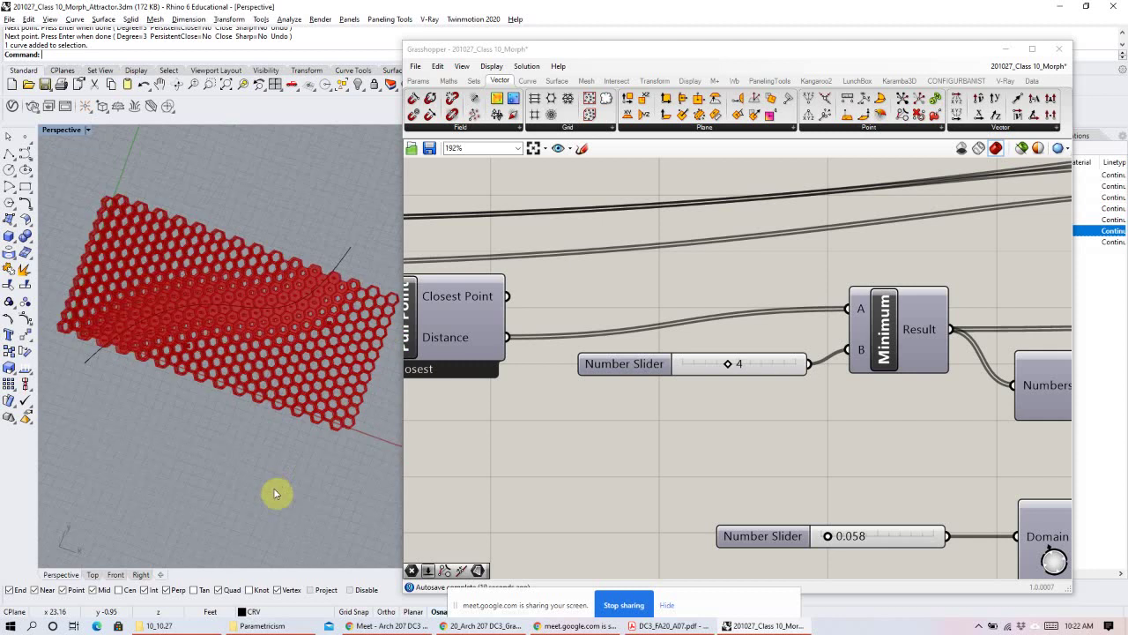
{"action": "left_click", "coordinate": [91, 574]}
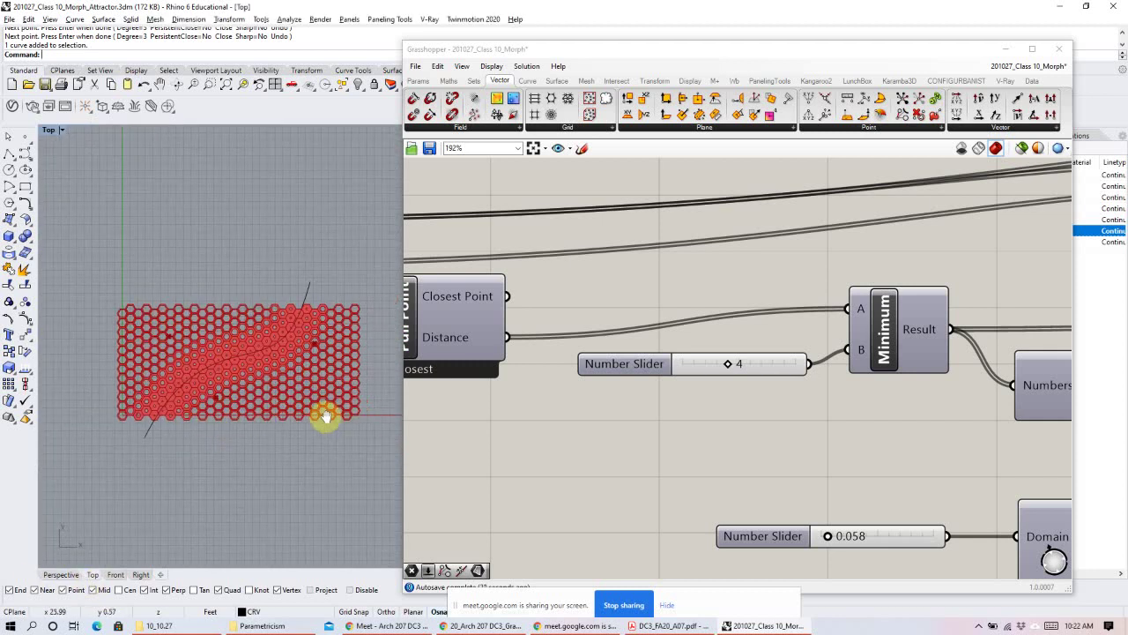
Group the Curve parameter and give the group a blob outline.
{"action": "right_click_drag", "start_coordinate": [594, 416], "coordinate": [809, 398]}
{"action": "scroll", "coordinate": [637, 433], "scroll_direction": "down", "scroll_amount": 4}
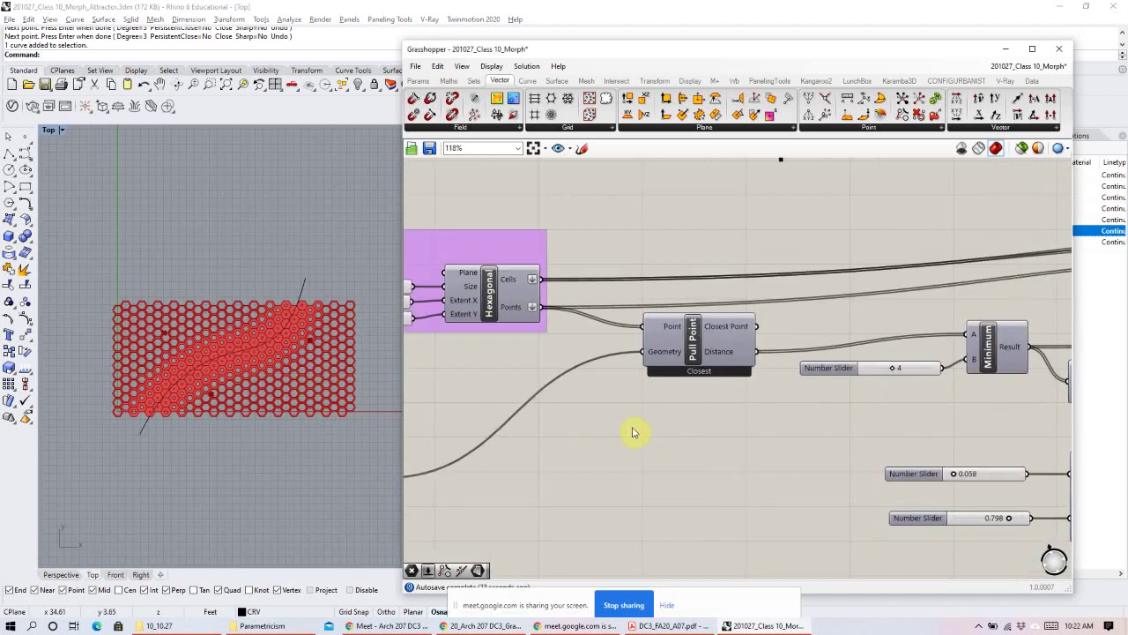
{"action": "scroll", "coordinate": [680, 433], "scroll_direction": "up", "scroll_amount": 3}
{"action": "left_click_drag", "start_coordinate": [536, 447], "coordinate": [540, 448]}
{"action": "key", "text": "ctrl+g"}
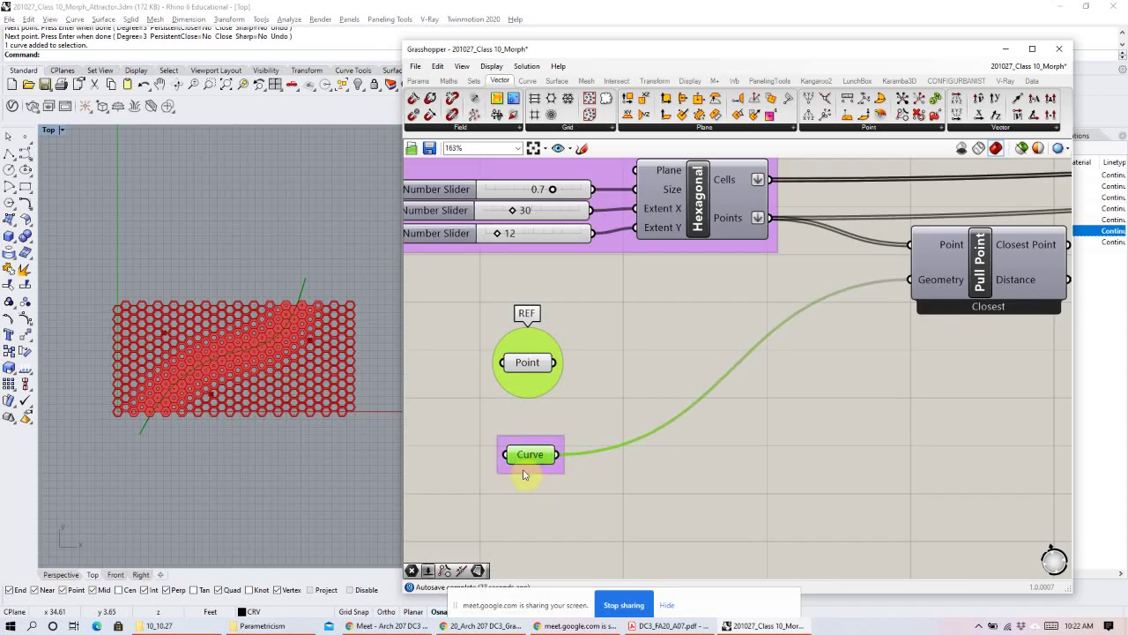
{"action": "right_click", "coordinate": [524, 474]}
{"action": "left_click", "coordinate": [554, 516]}
Colour the Curve parameter's group green like the Point group and label it REF.
{"action": "right_click", "coordinate": [536, 443]}
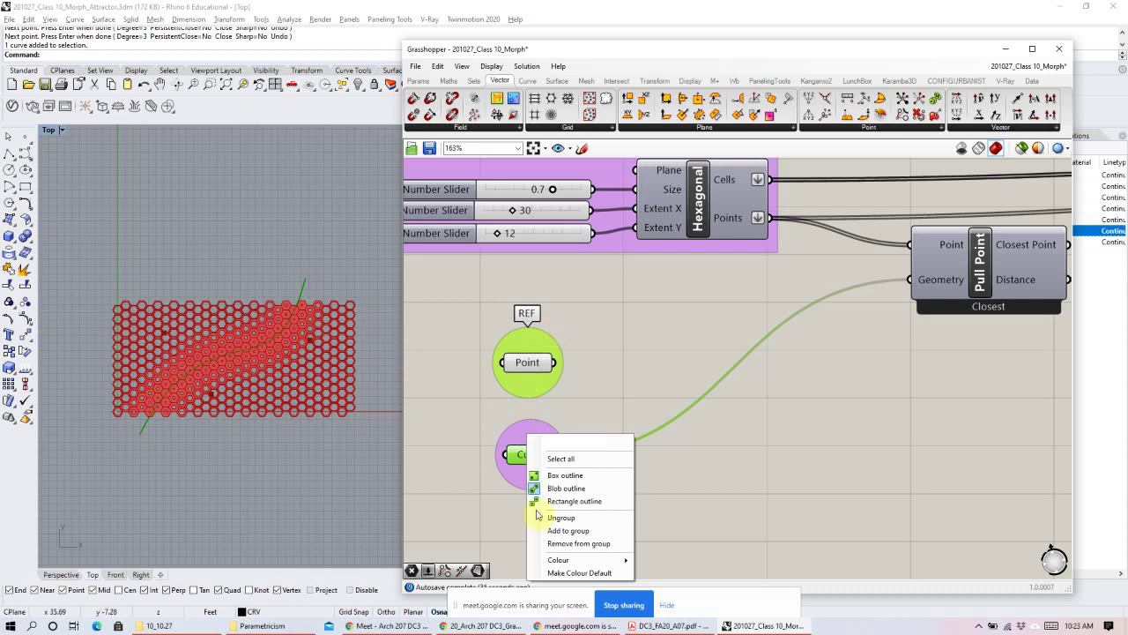
{"action": "mouse_move", "coordinate": [580, 559]}
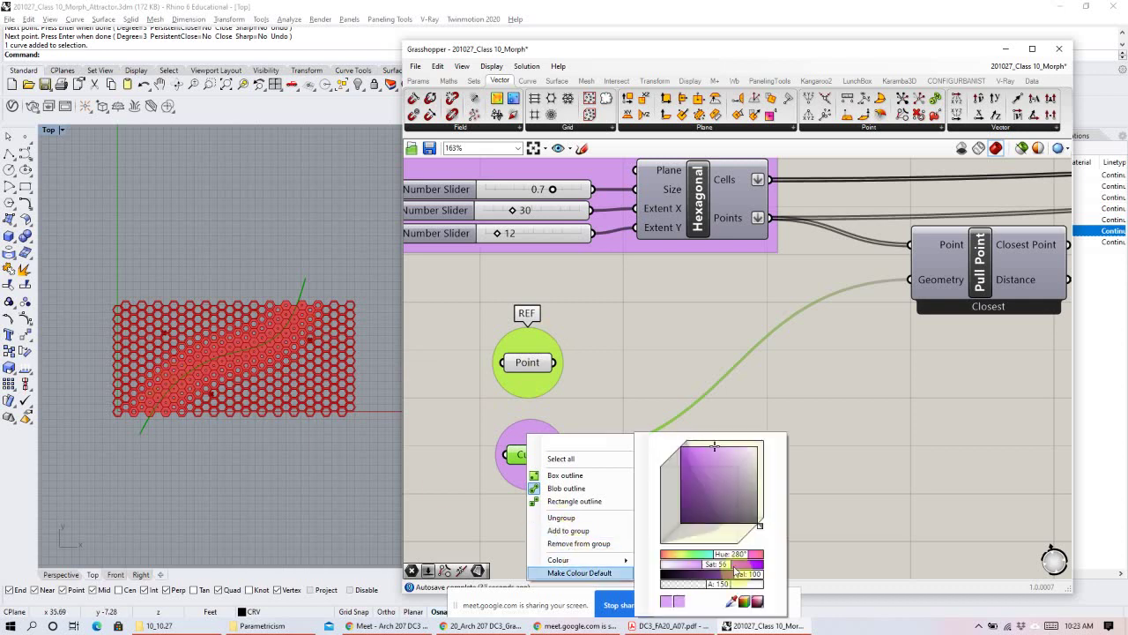
{"action": "left_click_drag", "start_coordinate": [727, 555], "coordinate": [698, 553]}
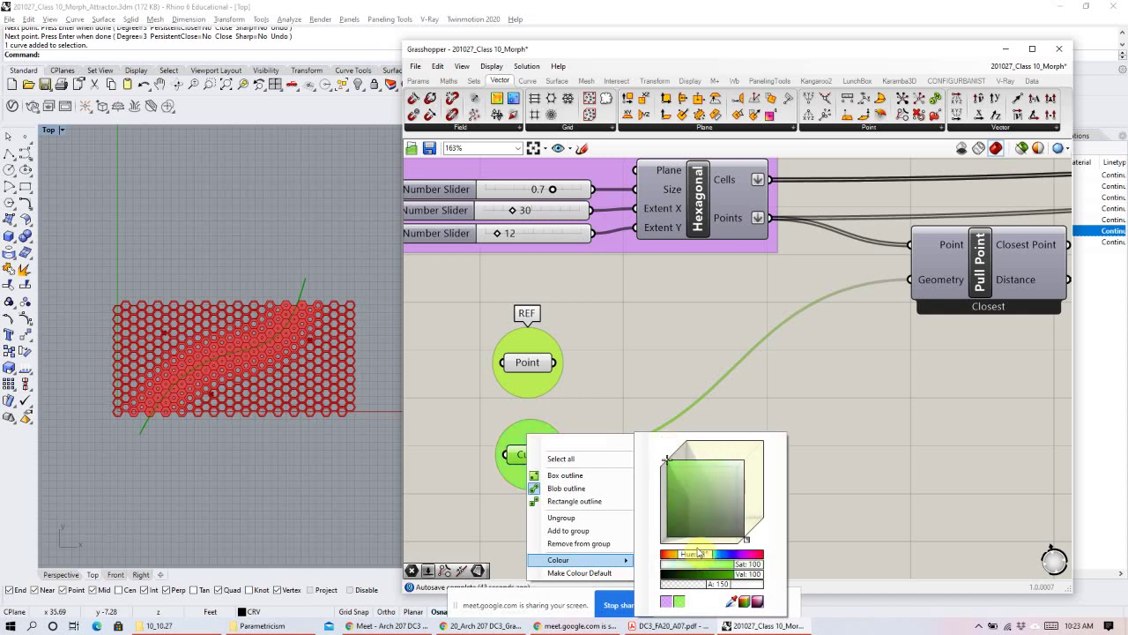
{"action": "left_click", "coordinate": [690, 346]}
{"action": "right_click", "coordinate": [529, 429]}
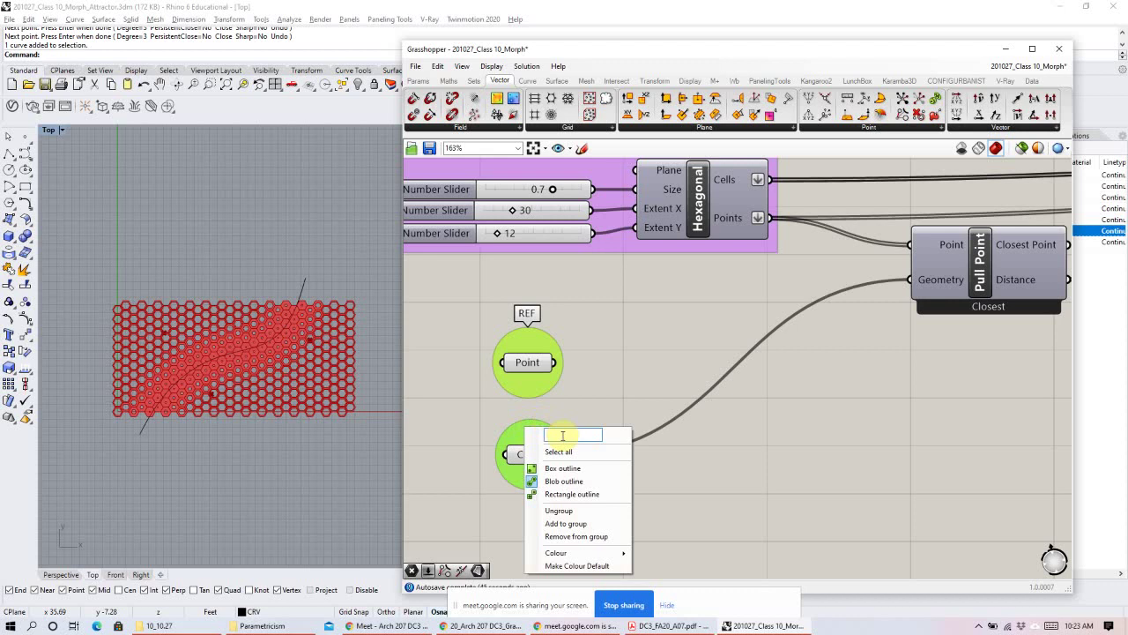
Shift the Point group up slightly and reconnect Point to Pull Point's Geometry input in place of Curve.
{"action": "left_click", "coordinate": [527, 363]}
{"action": "left_click_drag", "start_coordinate": [527, 362], "coordinate": [917, 281]}
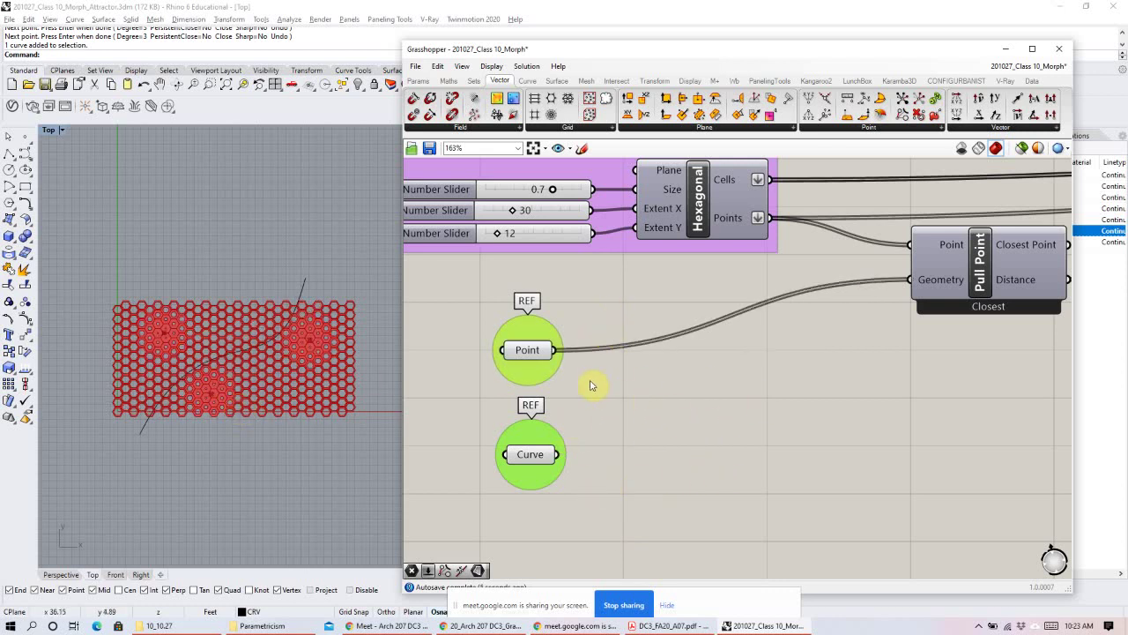
{"action": "scroll", "coordinate": [593, 379], "scroll_direction": "down", "scroll_amount": 4}
Make Default the current Rhino layer and turn off the CRV and PTS layers.
{"action": "left_click", "coordinate": [1006, 48]}
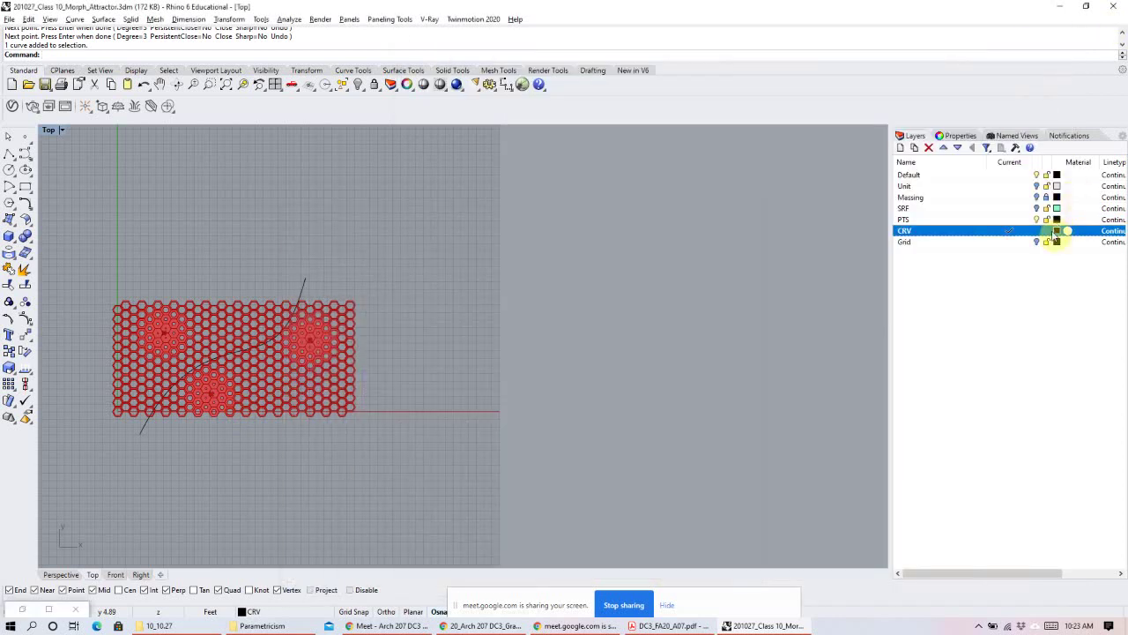
{"action": "left_click", "coordinate": [1020, 175]}
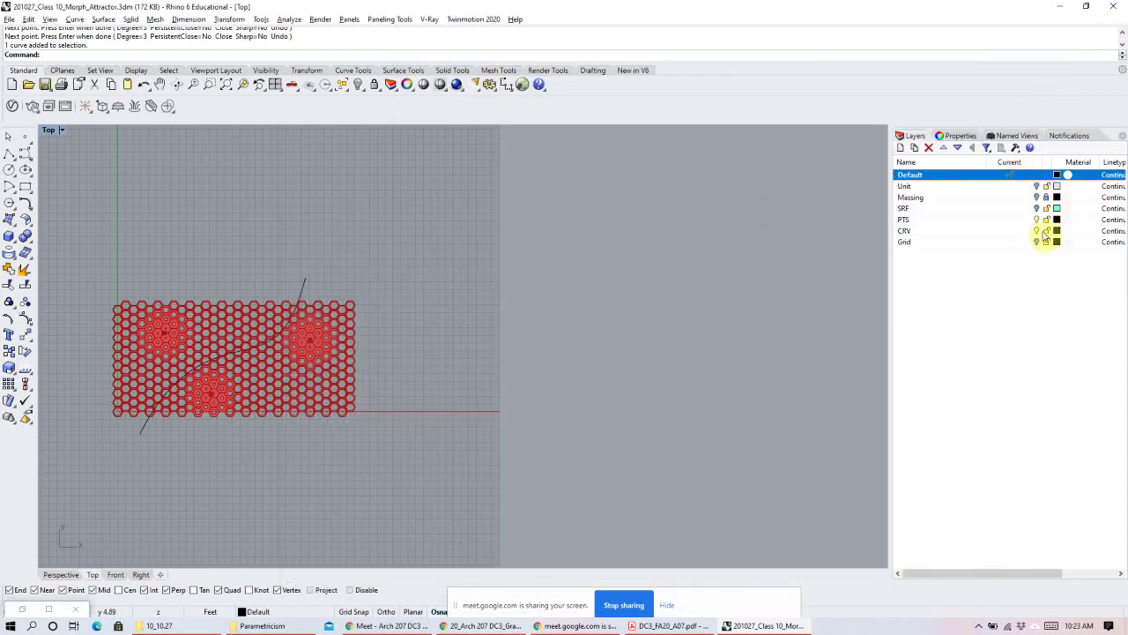
{"action": "left_click", "coordinate": [1041, 231]}
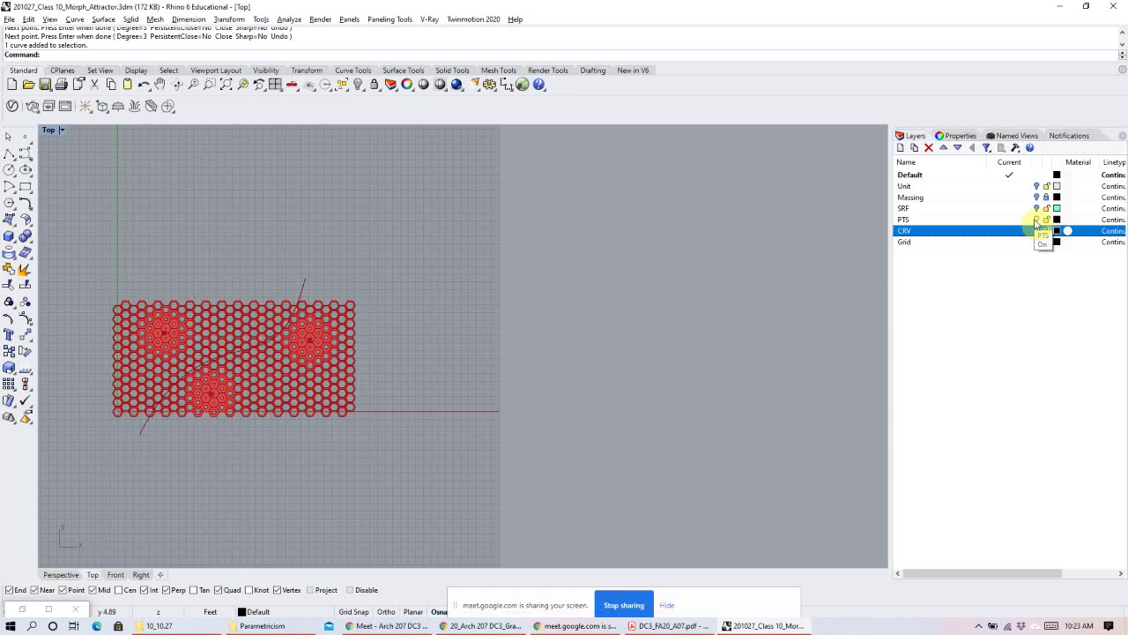
{"action": "left_click", "coordinate": [1037, 219]}
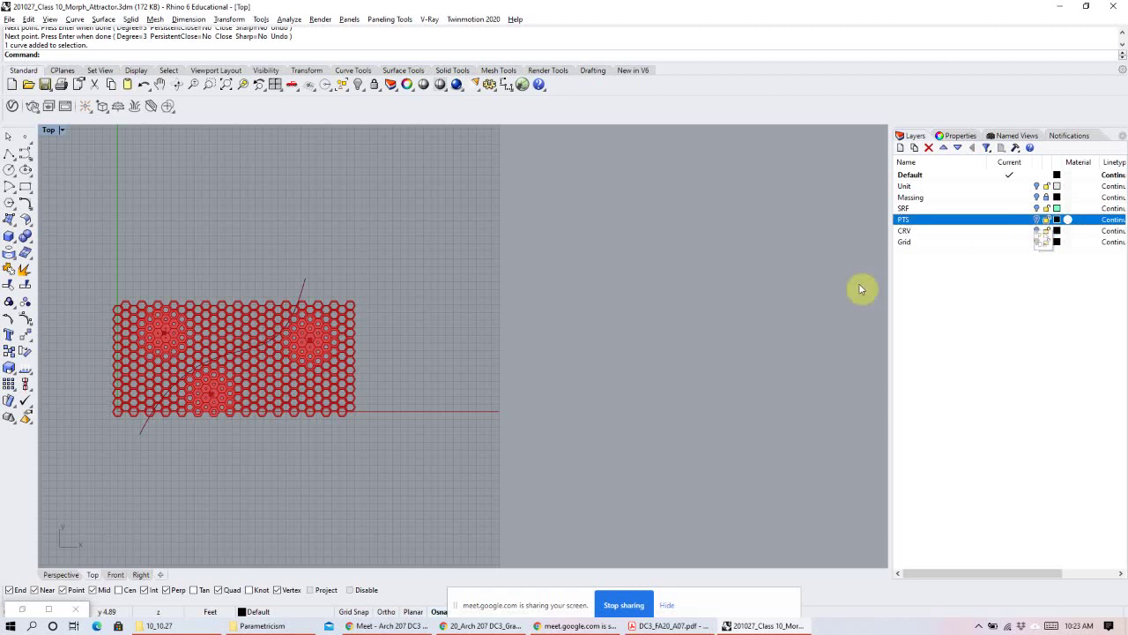
Turn off the preview of the Base Array components and the referenced Point and Curve parameters in Grasshopper.
{"action": "left_click", "coordinate": [22, 609]}
{"action": "left_click_drag", "start_coordinate": [542, 362], "coordinate": [511, 261]}
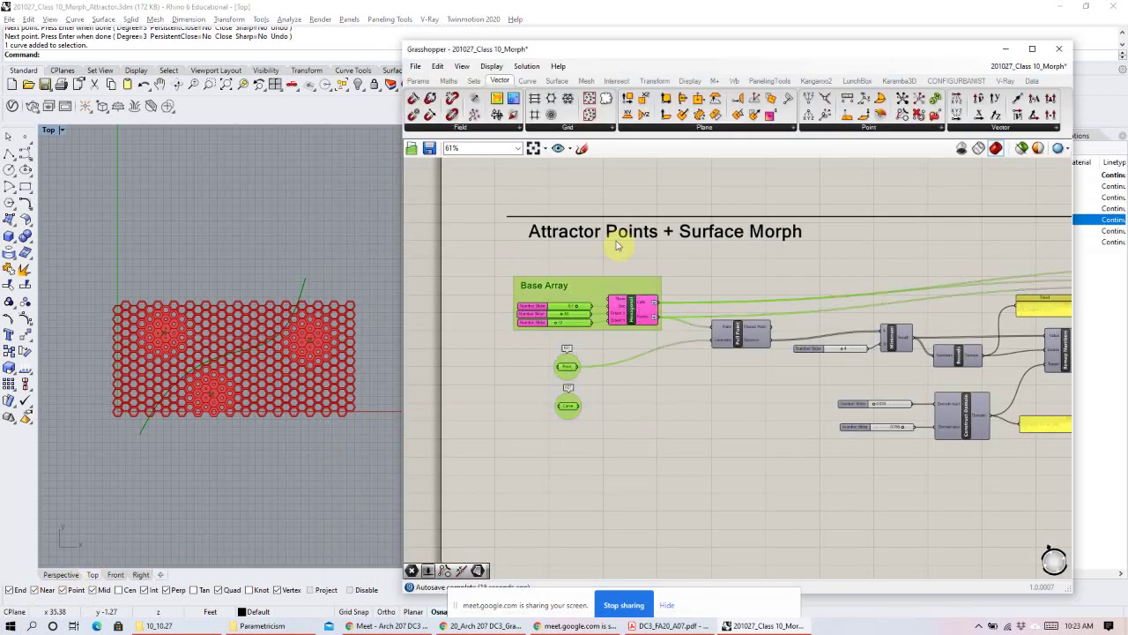
{"action": "right_click", "coordinate": [615, 255]}
{"action": "left_click", "coordinate": [651, 275]}
{"action": "left_click", "coordinate": [617, 262]}
Widen the Grasshopper window and add a scribble reading "Pull Point" beneath the Pull Point component.
{"action": "right_click_drag", "start_coordinate": [899, 396], "coordinate": [896, 354]}
{"action": "scroll", "coordinate": [694, 315], "scroll_direction": "up", "scroll_amount": 1}
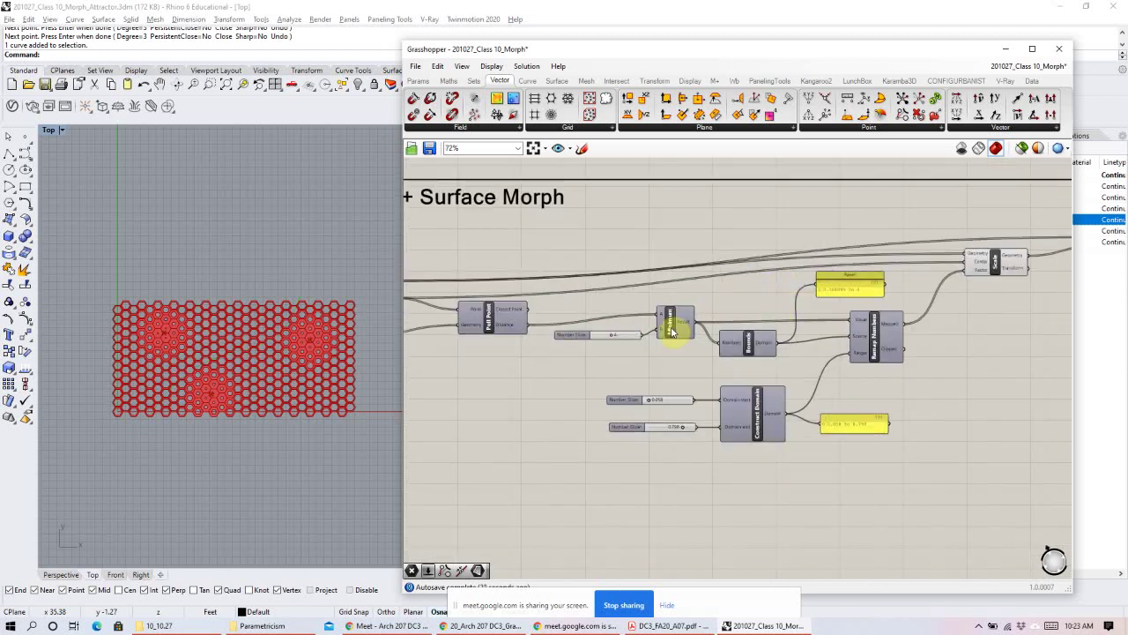
{"action": "left_click_drag", "start_coordinate": [396, 219], "coordinate": [318, 216]}
{"action": "right_click_drag", "start_coordinate": [569, 241], "coordinate": [654, 242]}
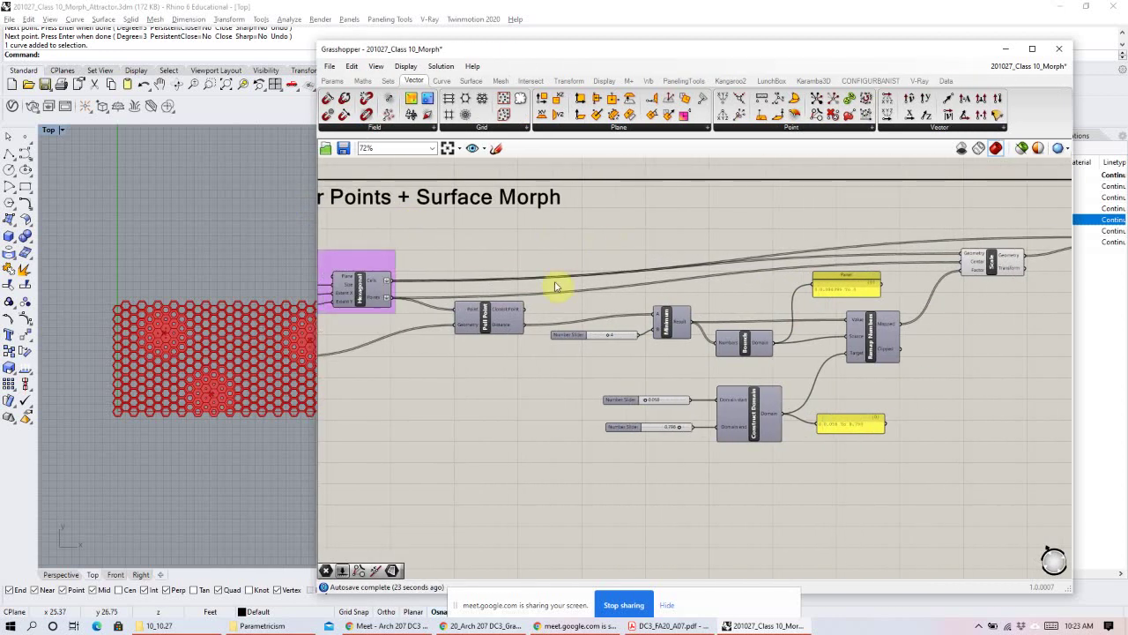
{"action": "double_click", "coordinate": [483, 365]}
{"action": "type", "text": "scr"}
{"action": "scroll", "coordinate": [460, 359], "scroll_direction": "up", "scroll_amount": 4}
{"action": "double_click", "coordinate": [462, 375]}
{"action": "type", "text": "Pull Point"}
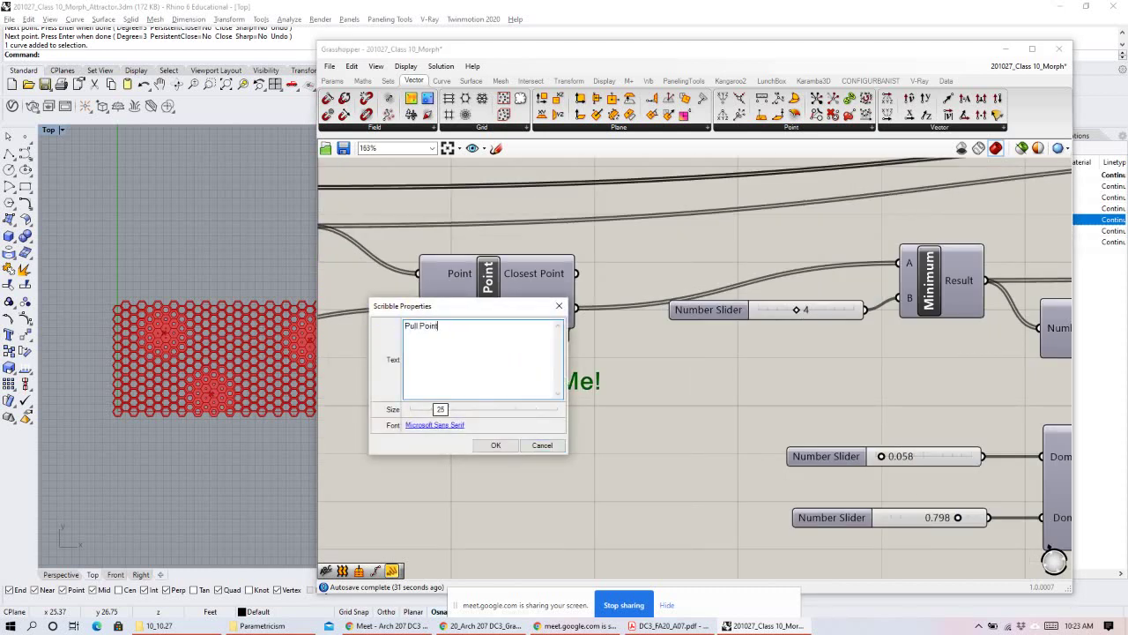
{"action": "left_click", "coordinate": [496, 445]}
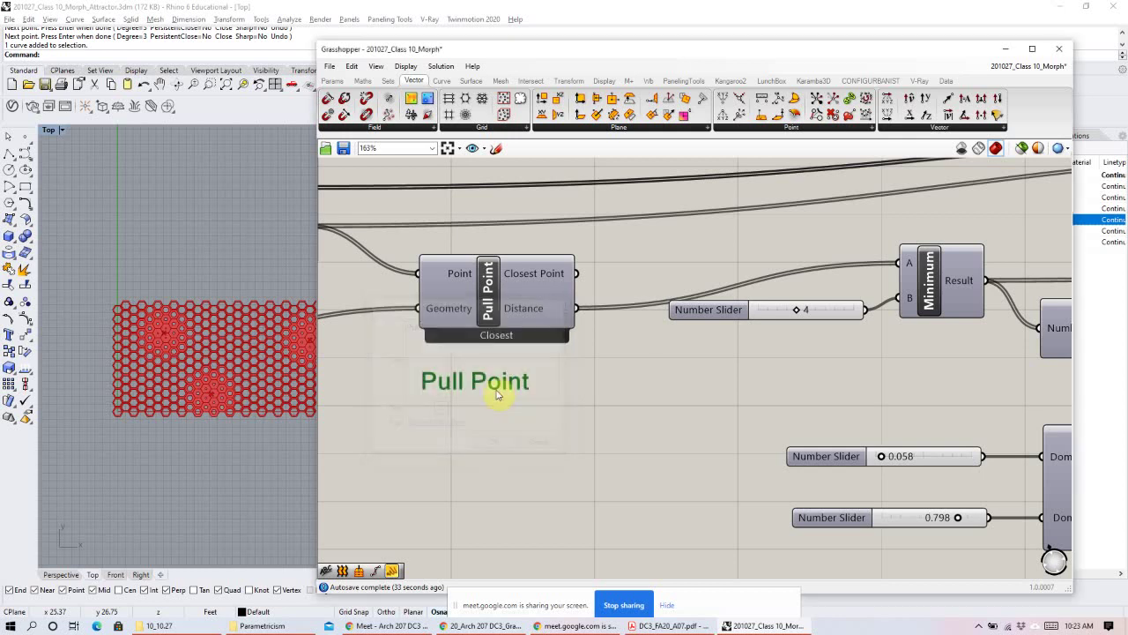
Place the "Pull Point" scribble above the Pull Point component and group the two together.
{"action": "left_click_drag", "start_coordinate": [500, 388], "coordinate": [524, 250]}
{"action": "mouse_move", "coordinate": [543, 370]}
{"action": "left_mouse_down"}
{"action": "mouse_move", "coordinate": [491, 315]}
{"action": "mouse_move", "coordinate": [466, 236]}
{"action": "left_mouse_up"}
{"action": "left_click", "coordinate": [578, 265]}
Move the Minimum, Bounds, Construct Domain and Remap Numbers components down together with their sliders and panels.
{"action": "scroll", "coordinate": [617, 335], "scroll_direction": "down", "scroll_amount": 5}
{"action": "left_click_drag", "start_coordinate": [899, 457], "coordinate": [539, 235]}
{"action": "left_click_drag", "start_coordinate": [634, 280], "coordinate": [636, 320]}
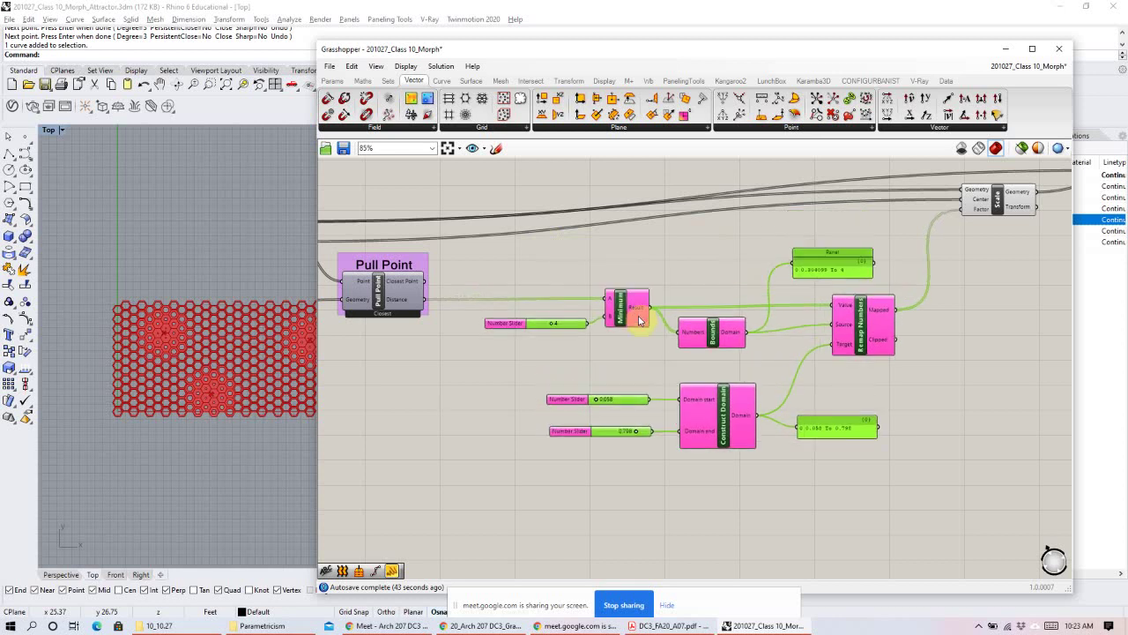
Add a scribble reading "Remap" and place it above the Minimum component.
{"action": "double_click", "coordinate": [697, 263]}
{"action": "type", "text": "scribble"}
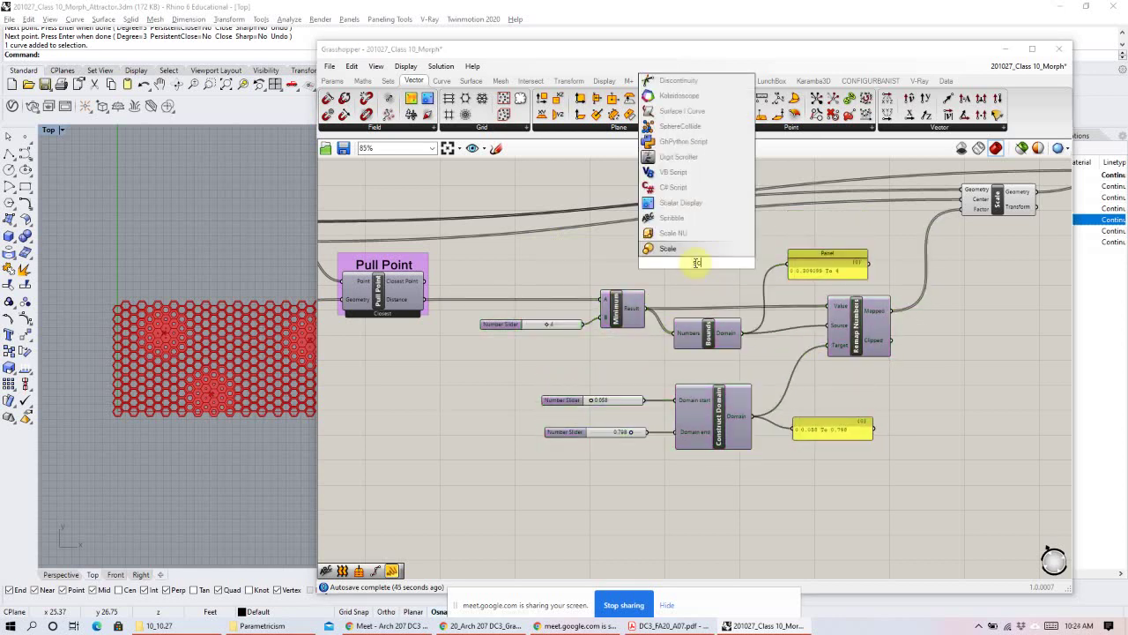
{"action": "left_click", "coordinate": [696, 254]}
{"action": "double_click", "coordinate": [697, 263]}
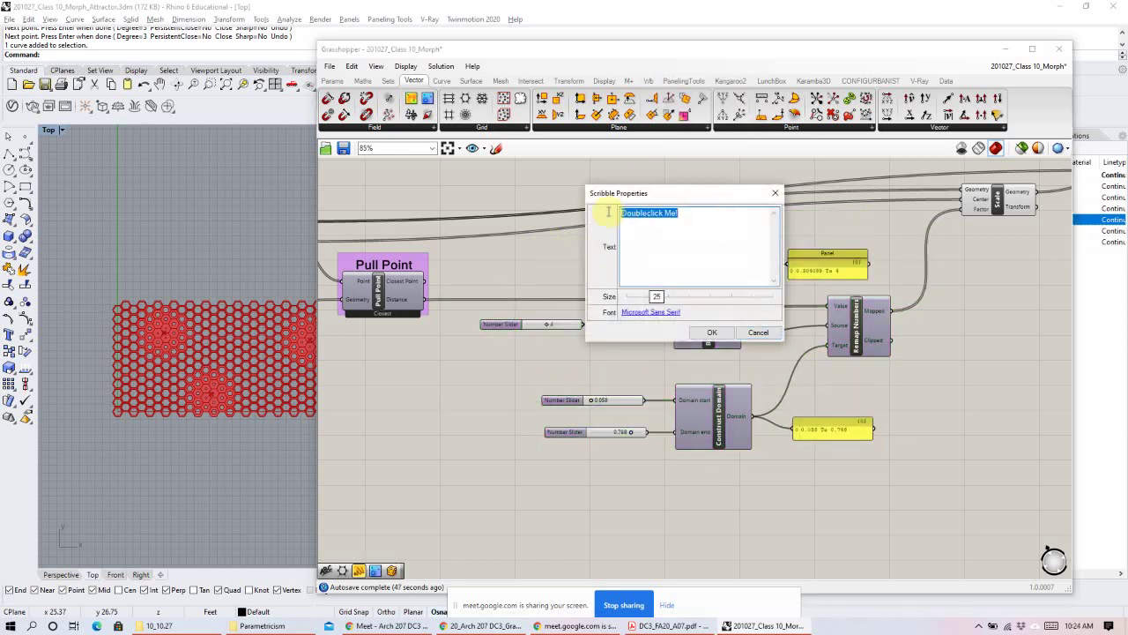
{"action": "type", "text": "Remap"}
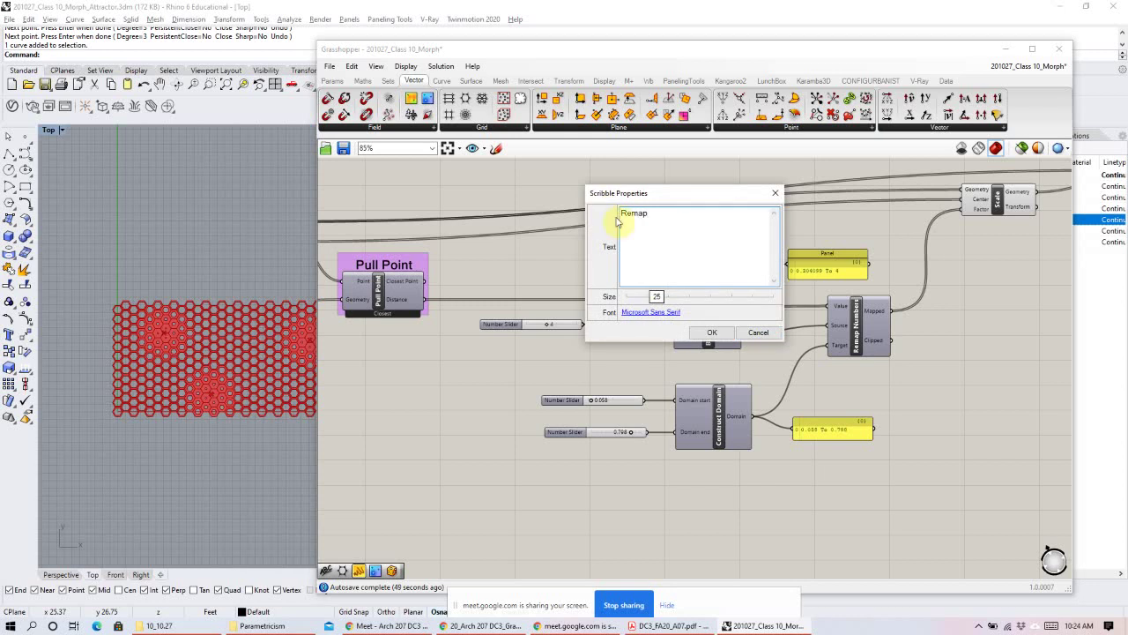
{"action": "left_click", "coordinate": [714, 332]}
{"action": "left_click_drag", "start_coordinate": [645, 269], "coordinate": [570, 273]}
Group the "Remap" scribble with the Minimum, Bounds, Construct Domain and Remap Numbers components, their sliders and panels, and shift the label to the group's corner.
{"action": "mouse_move", "coordinate": [927, 450]}
{"action": "left_mouse_down"}
{"action": "mouse_move", "coordinate": [537, 284]}
{"action": "mouse_move", "coordinate": [568, 285]}
{"action": "left_mouse_up"}
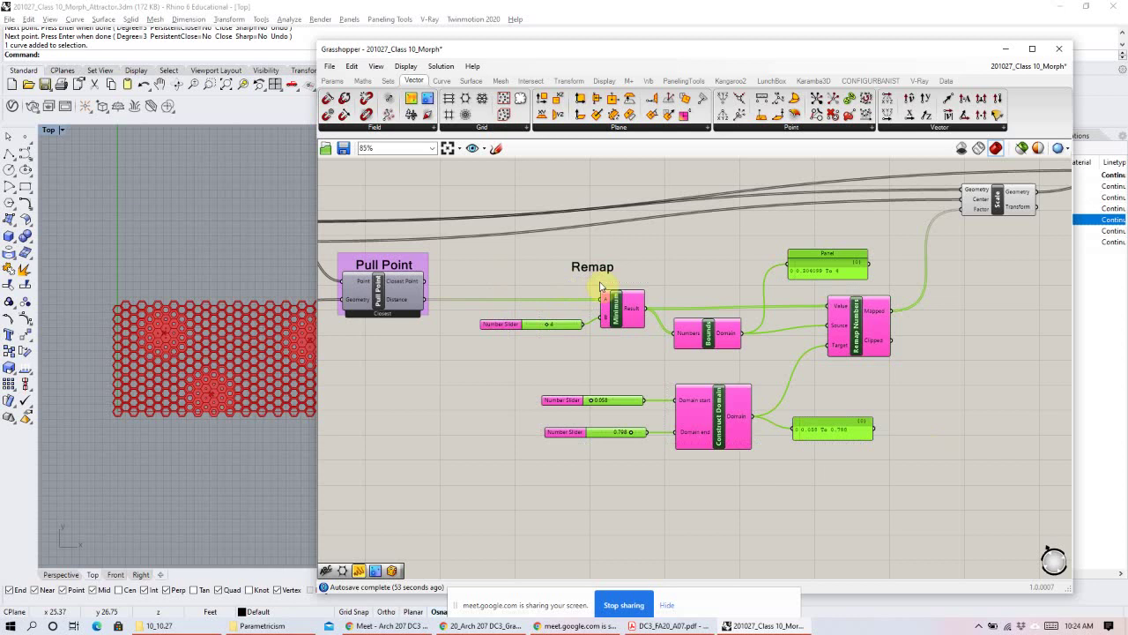
{"action": "key", "text": "ctrl+g"}
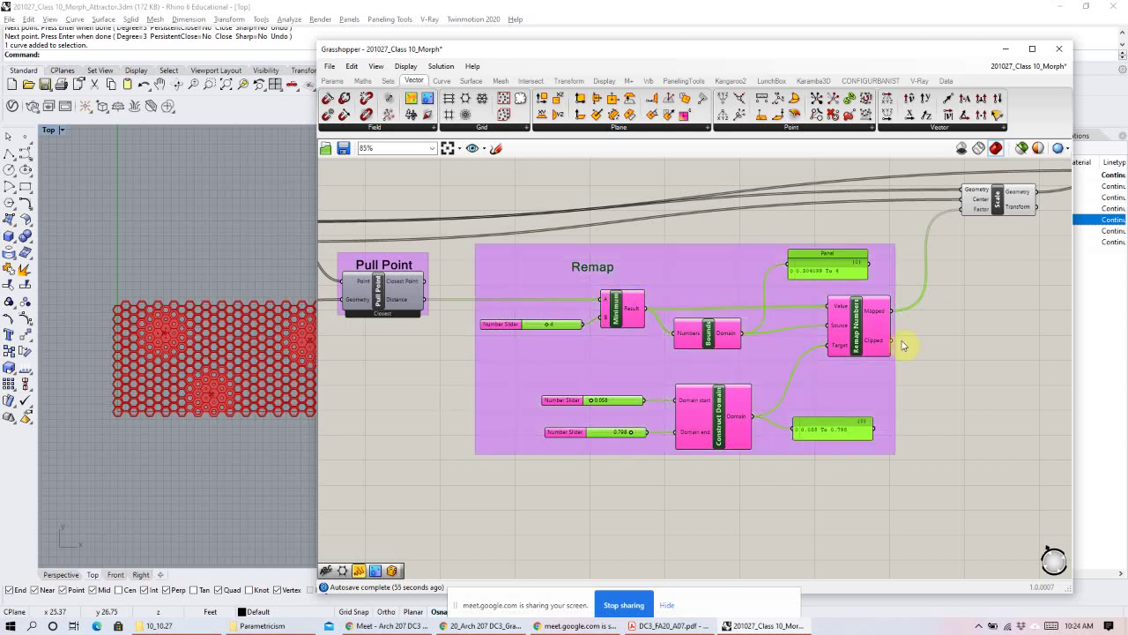
{"action": "left_click", "coordinate": [749, 308]}
{"action": "left_click_drag", "start_coordinate": [585, 270], "coordinate": [502, 269]}
{"action": "left_click", "coordinate": [988, 309]}
Move the Scale component slightly down to make room above it.
{"action": "right_click_drag", "start_coordinate": [1024, 319], "coordinate": [736, 282]}
{"action": "left_click_drag", "start_coordinate": [666, 267], "coordinate": [662, 283]}
{"action": "left_click", "coordinate": [730, 310]}
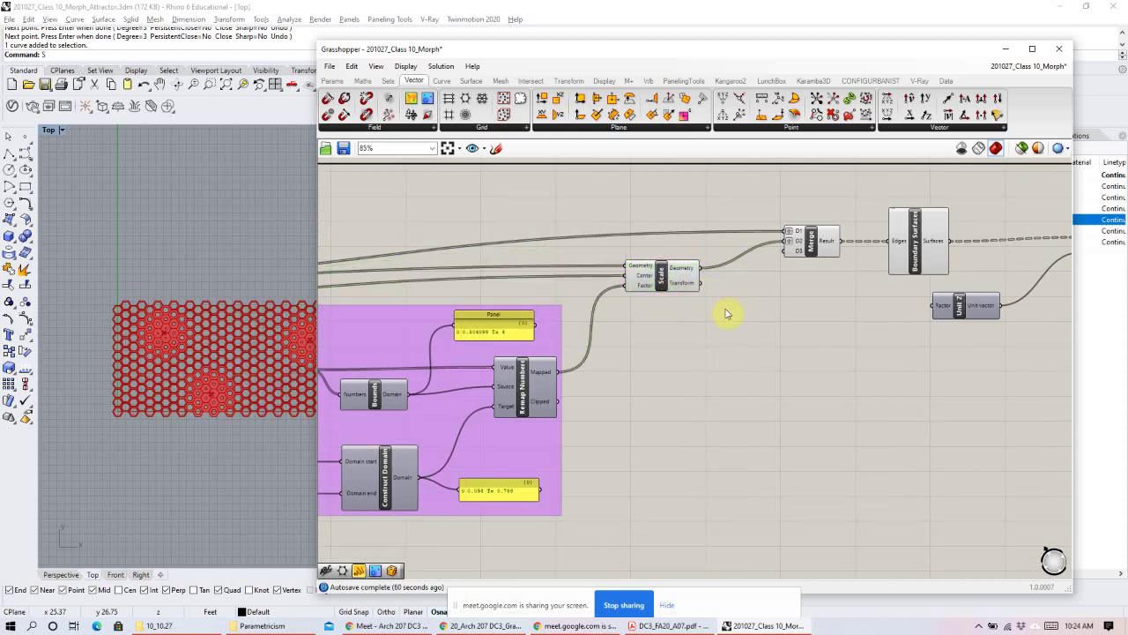
{"action": "left_click", "coordinate": [191, 148]}
{"action": "left_click", "coordinate": [668, 198]}
{"action": "double_click", "coordinate": [668, 196]}
{"action": "type", "text": "sca"}
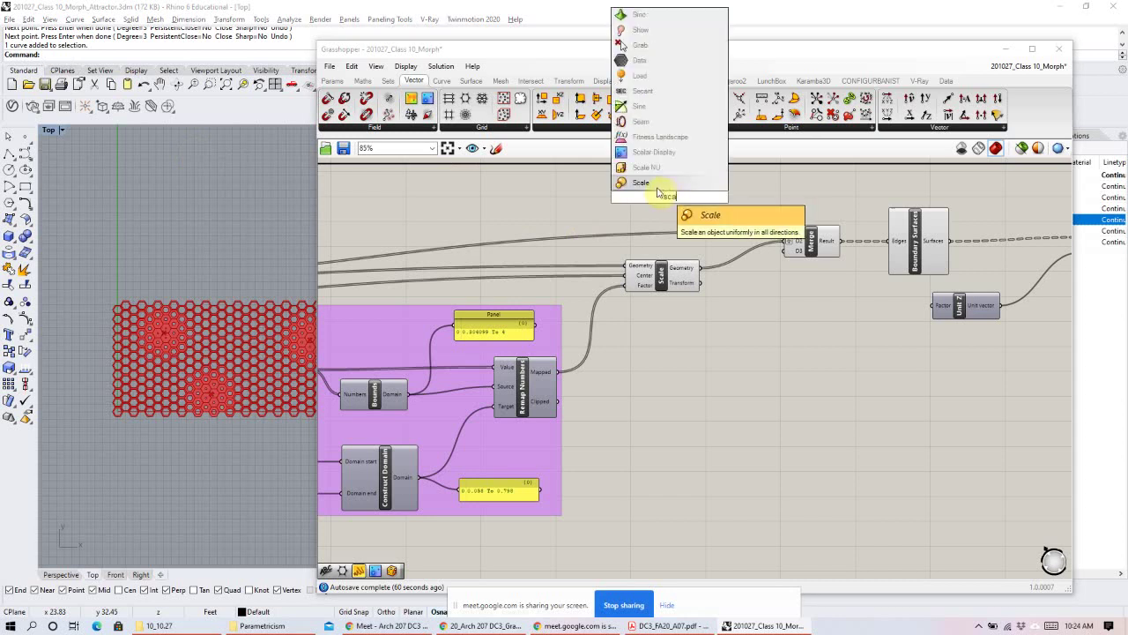
{"action": "key", "text": "Return"}
{"action": "left_click", "coordinate": [667, 199]}
{"action": "key", "text": "Delete"}
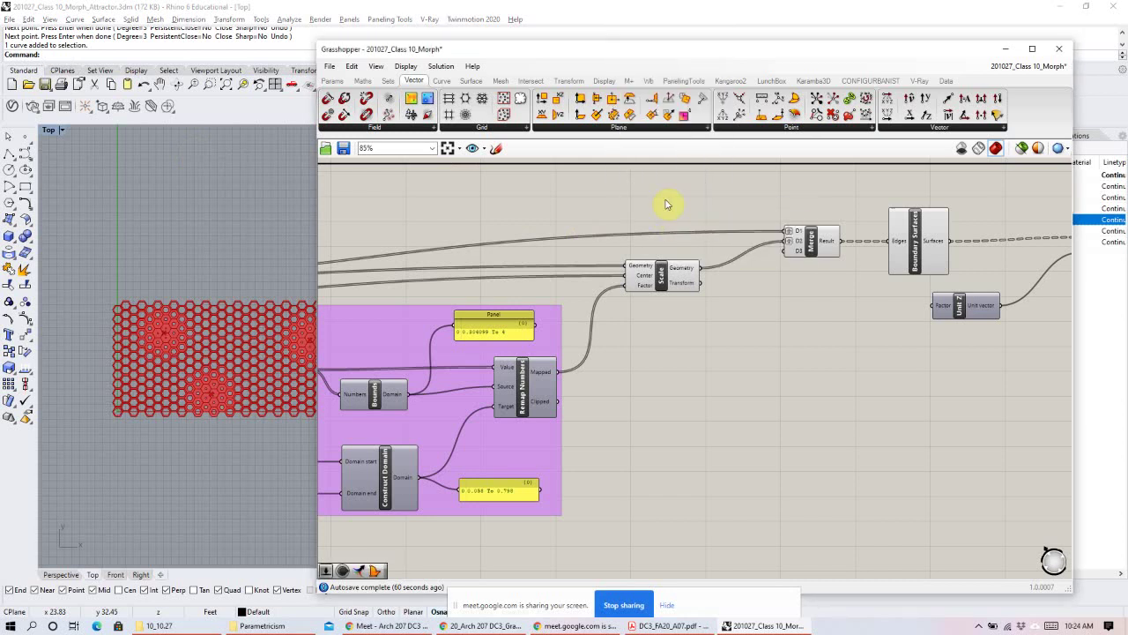
Add a scribble reading "Scale" to the canvas above the Scale component.
{"action": "double_click", "coordinate": [667, 201]}
{"action": "type", "text": "sc"}
{"action": "left_click", "coordinate": [663, 209]}
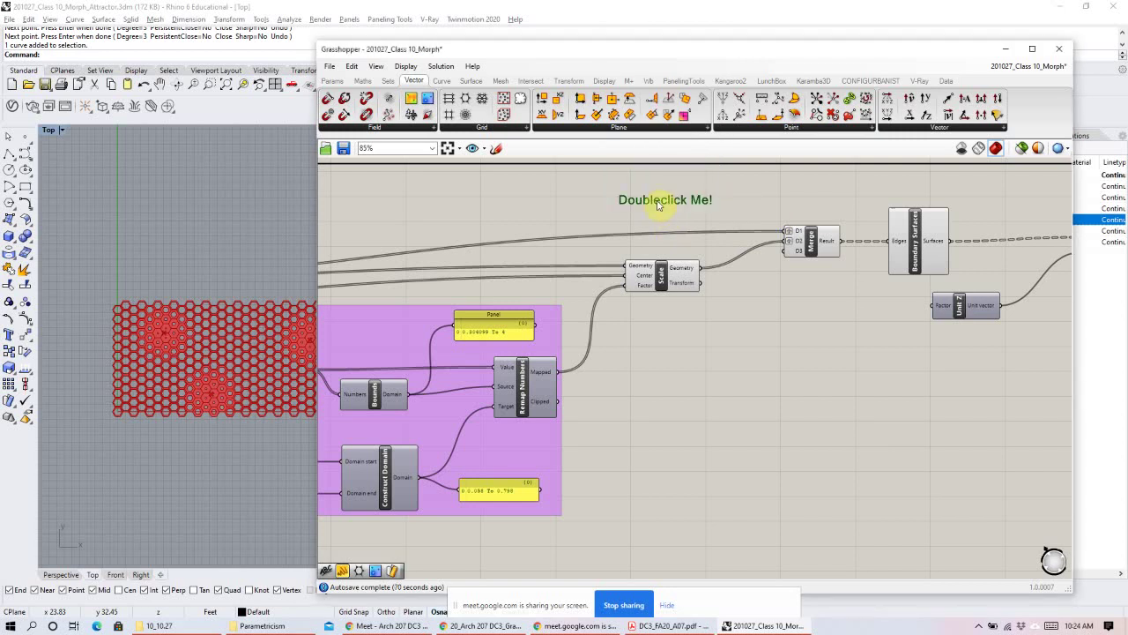
{"action": "double_click", "coordinate": [663, 201]}
{"action": "left_click_drag", "start_coordinate": [706, 164], "coordinate": [577, 150]}
{"action": "type", "text": "Scale"}
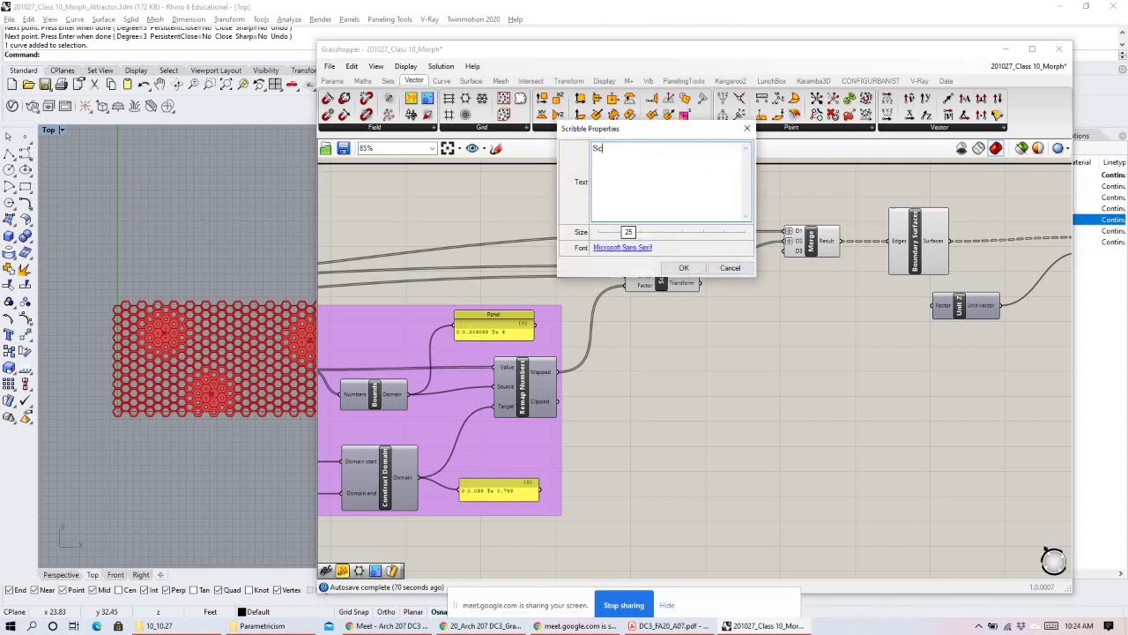
{"action": "left_click", "coordinate": [683, 268]}
Place the "Scale" scribble directly above the Scale component and group the two together.
{"action": "mouse_move", "coordinate": [644, 216]}
{"action": "left_mouse_down"}
{"action": "mouse_move", "coordinate": [635, 256]}
{"action": "mouse_move", "coordinate": [667, 263]}
{"action": "left_mouse_up"}
{"action": "left_click_drag", "start_coordinate": [706, 319], "coordinate": [630, 251]}
{"action": "key", "text": "ctrl+g"}
Arrange the Merge, Boundary Surfaces, Unit Z and Extrude components closer together in a compact layout.
{"action": "left_click_drag", "start_coordinate": [800, 254], "coordinate": [802, 242]}
{"action": "right_click_drag", "start_coordinate": [803, 309], "coordinate": [615, 324]}
{"action": "left_click_drag", "start_coordinate": [731, 256], "coordinate": [727, 243]}
{"action": "left_click_drag", "start_coordinate": [810, 326], "coordinate": [777, 310]}
{"action": "left_click_drag", "start_coordinate": [927, 271], "coordinate": [863, 267]}
{"action": "left_click_drag", "start_coordinate": [885, 361], "coordinate": [820, 388]}
Add a scribble reading "Make 3D" beneath the Unit Z and Extrude components.
{"action": "double_click", "coordinate": [811, 373]}
{"action": "type", "text": "s"}
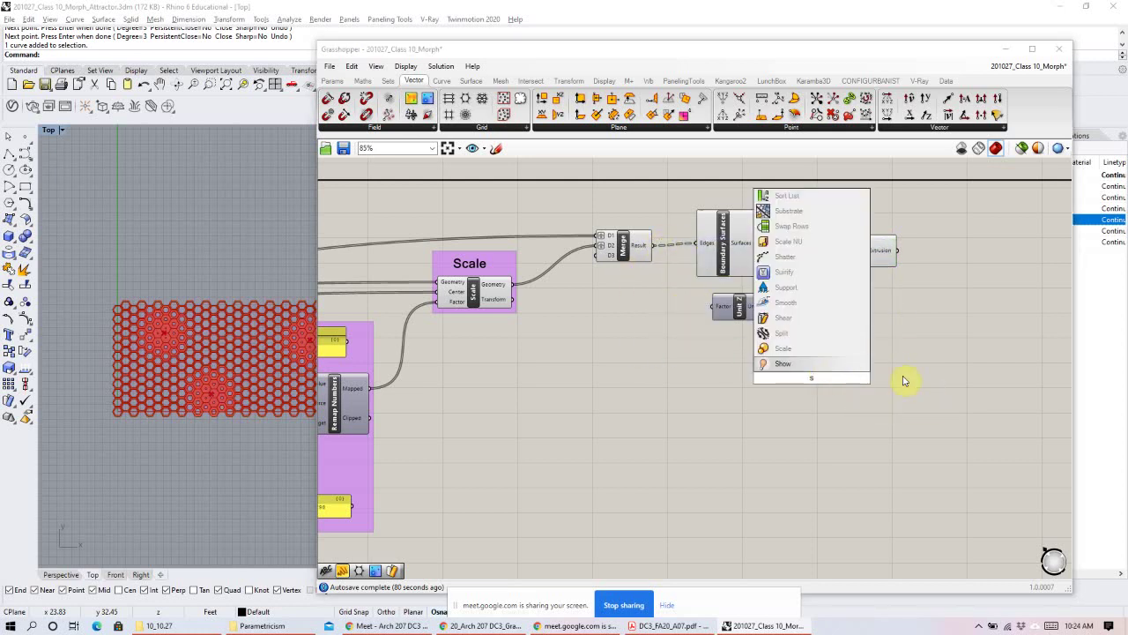
{"action": "type", "text": "cr"}
{"action": "left_click", "coordinate": [838, 370]}
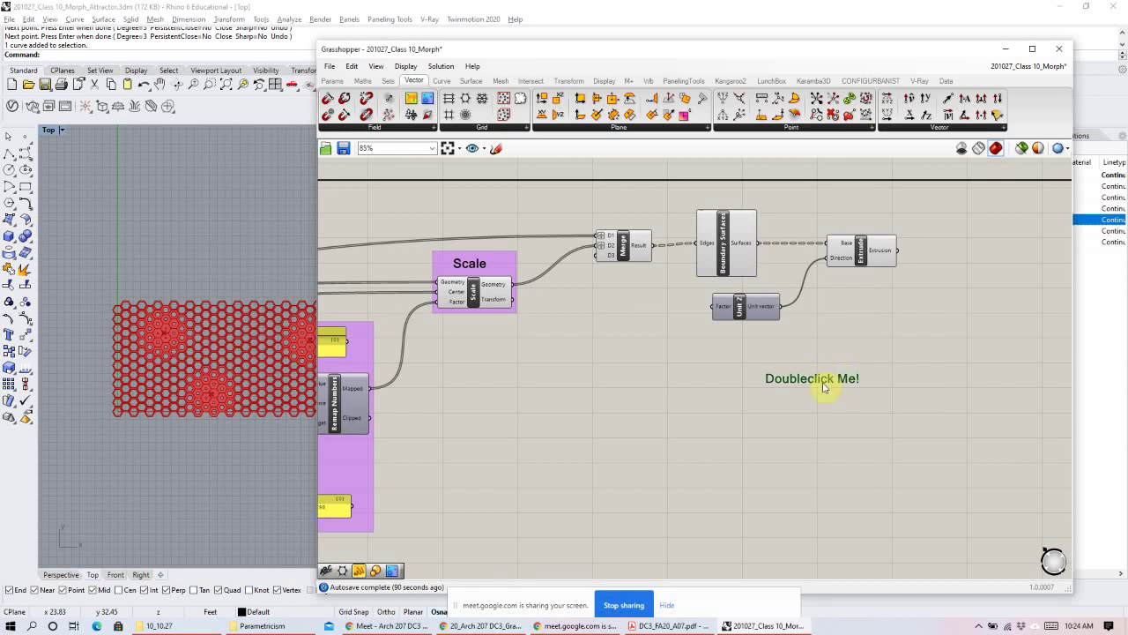
{"action": "double_click", "coordinate": [824, 381]}
{"action": "type", "text": "Mak"}
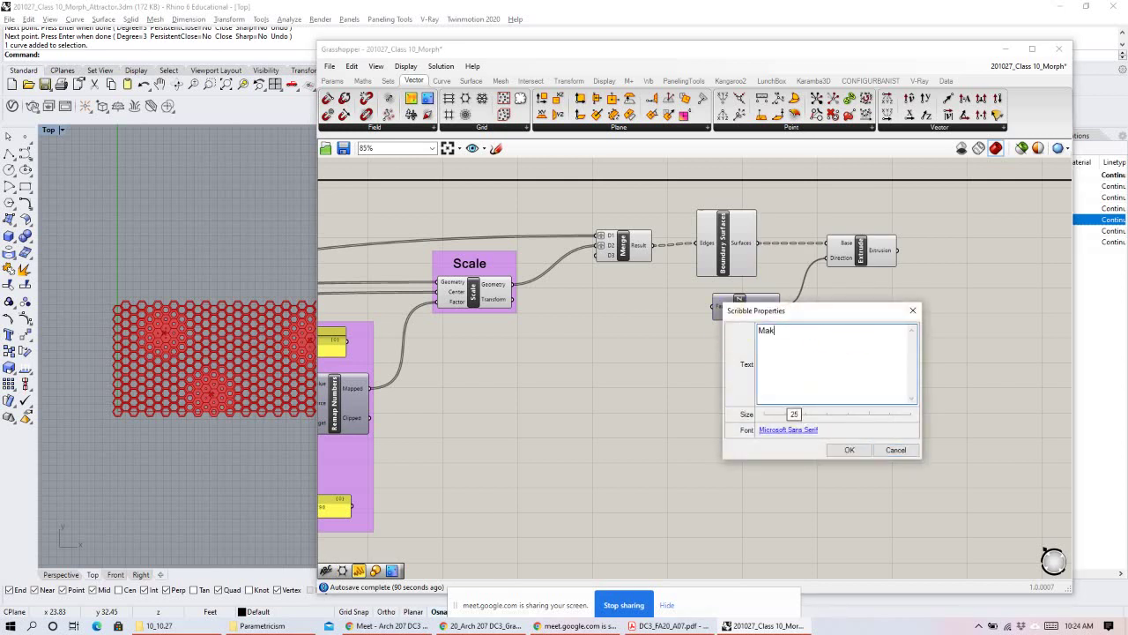
{"action": "type", "text": "e 3D"}
{"action": "left_click", "coordinate": [848, 449]}
Place the "Make 3D" scribble above the Merge component and group it with Merge, Boundary Surfaces, Unit Z and Extrude.
{"action": "mouse_move", "coordinate": [806, 379]}
{"action": "left_mouse_down"}
{"action": "mouse_move", "coordinate": [707, 294]}
{"action": "mouse_move", "coordinate": [642, 201]}
{"action": "left_mouse_up"}
{"action": "left_click_drag", "start_coordinate": [922, 321], "coordinate": [586, 185]}
{"action": "key", "text": "ctrl+g"}
{"action": "left_click", "coordinate": [967, 369]}
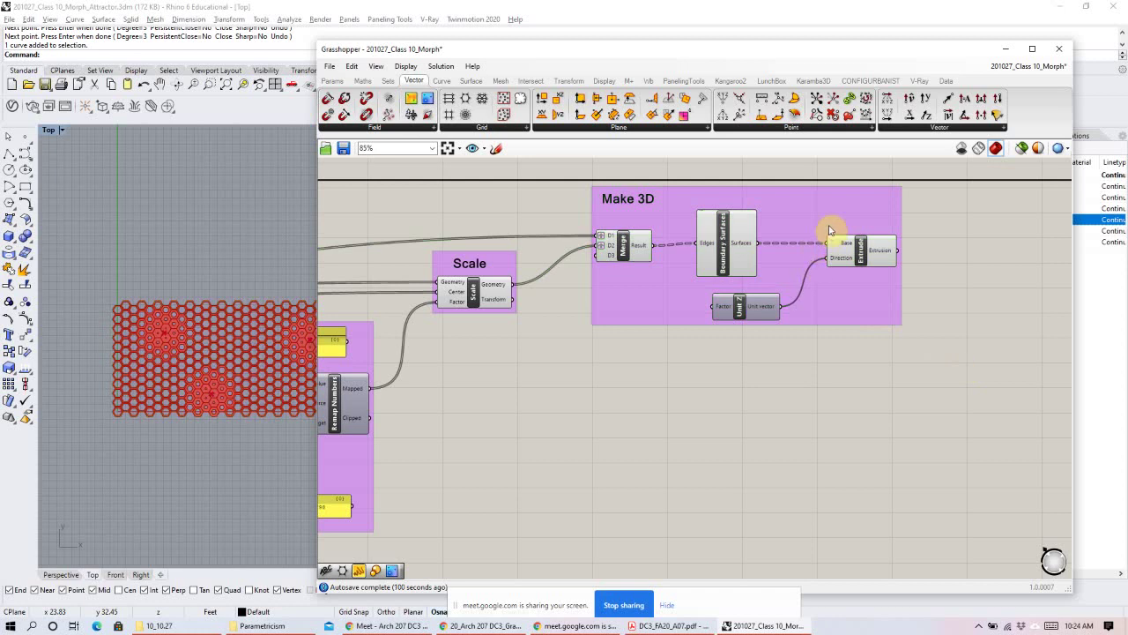
Move the "Attractor Points + Surface Morph" title scribble up, closer to the dividing line.
{"action": "scroll", "coordinate": [696, 273], "scroll_direction": "down", "scroll_amount": 6}
{"action": "left_click_drag", "start_coordinate": [908, 402], "coordinate": [434, 259]}
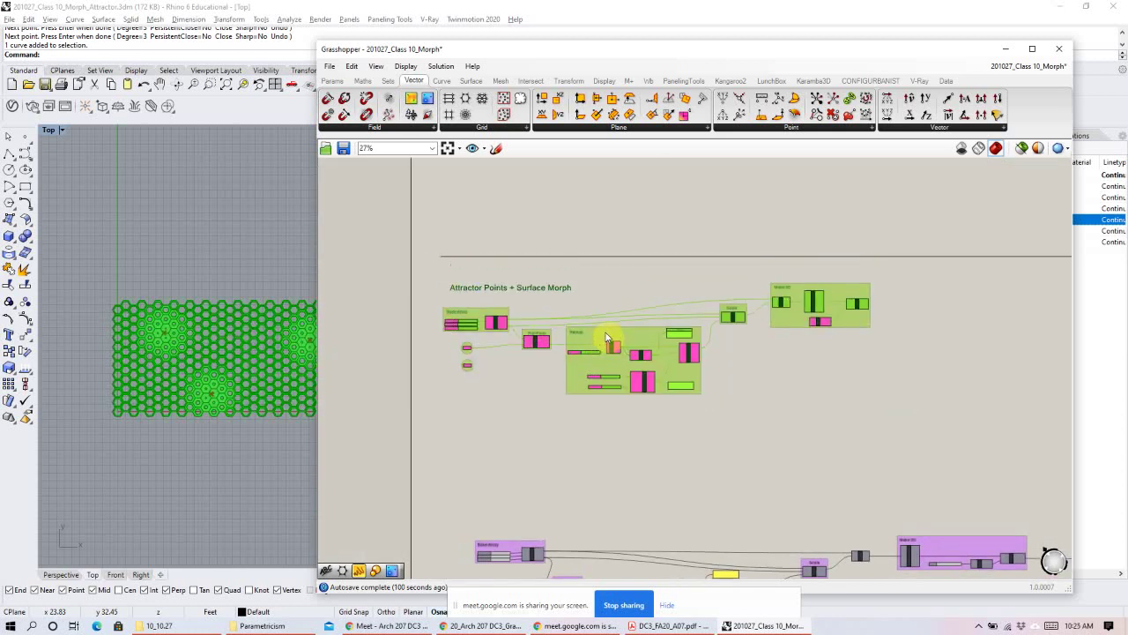
{"action": "left_click", "coordinate": [511, 284]}
{"action": "scroll", "coordinate": [508, 282], "scroll_direction": "up", "scroll_amount": 2}
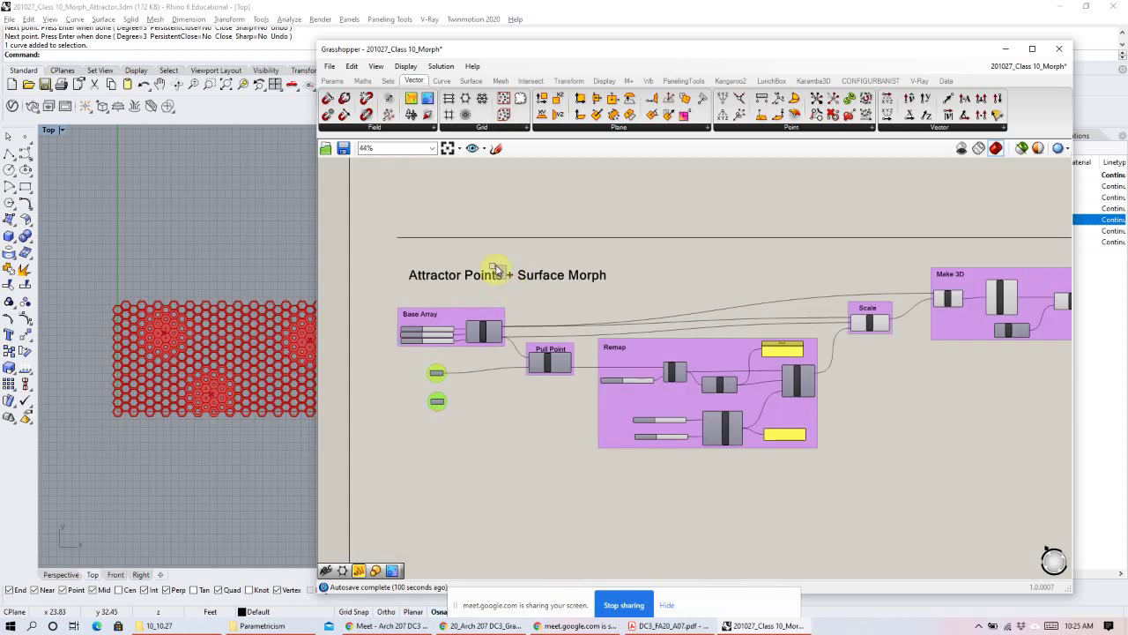
{"action": "left_click_drag", "start_coordinate": [483, 269], "coordinate": [467, 249]}
{"action": "left_click", "coordinate": [638, 267]}
Move the Base Array group up, closer to the "Attractor Points + Surface Morph" title.
{"action": "scroll", "coordinate": [639, 267], "scroll_direction": "up", "scroll_amount": 3}
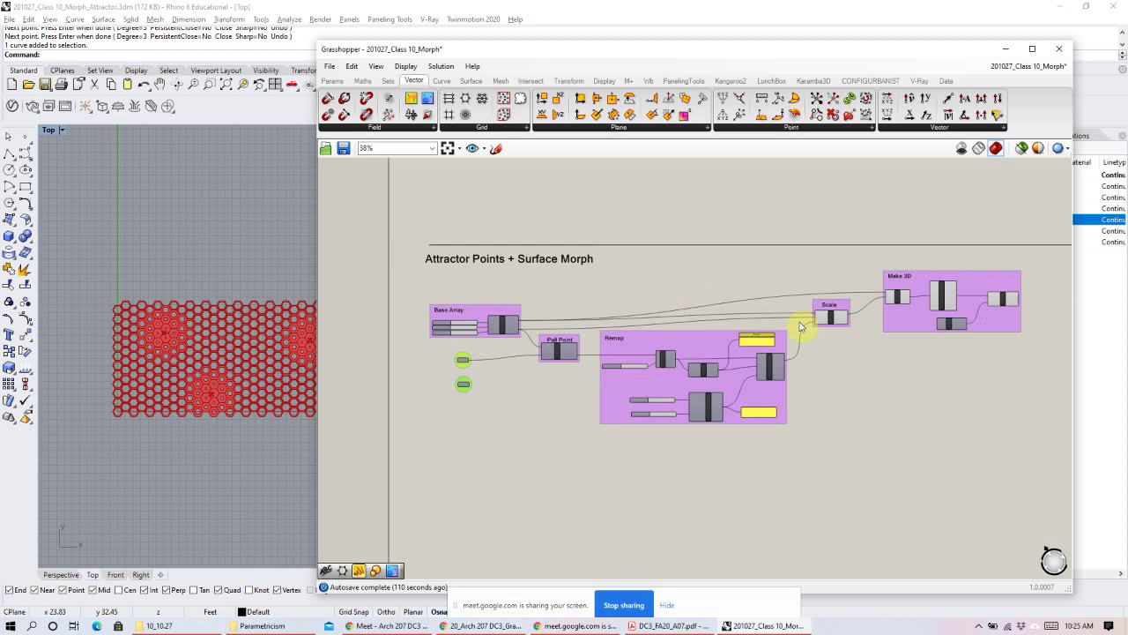
{"action": "left_click", "coordinate": [788, 239]}
{"action": "left_click", "coordinate": [796, 382]}
{"action": "scroll", "coordinate": [796, 383], "scroll_direction": "down", "scroll_amount": 3}
{"action": "right_click_drag", "start_coordinate": [672, 392], "coordinate": [791, 358]}
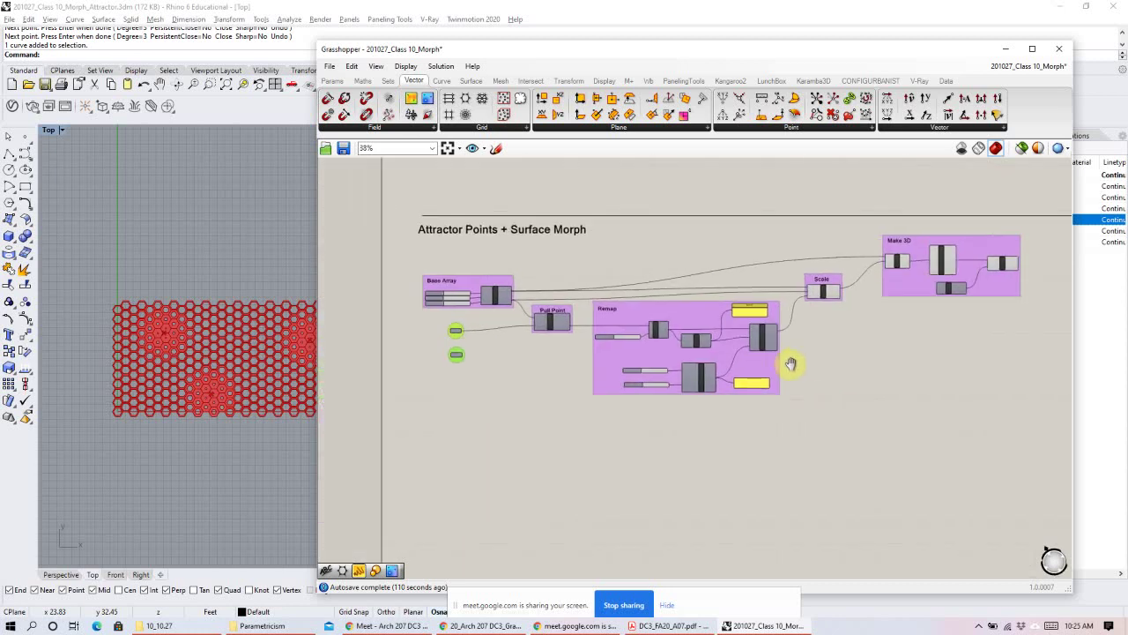
{"action": "left_click_drag", "start_coordinate": [494, 276], "coordinate": [494, 258]}
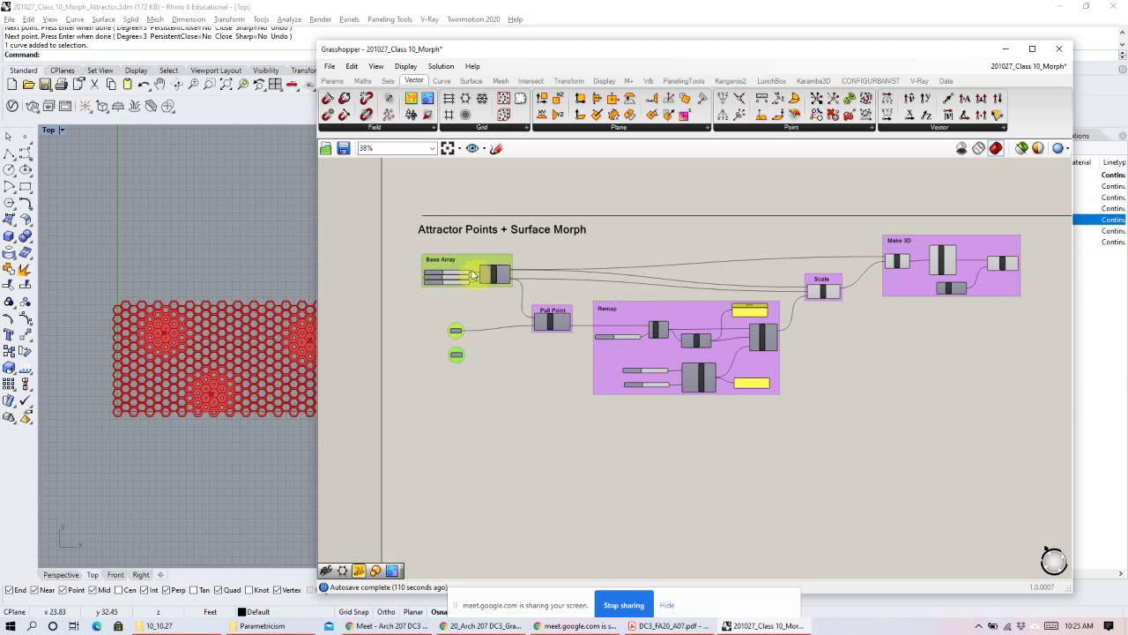
{"action": "left_click", "coordinate": [848, 279]}
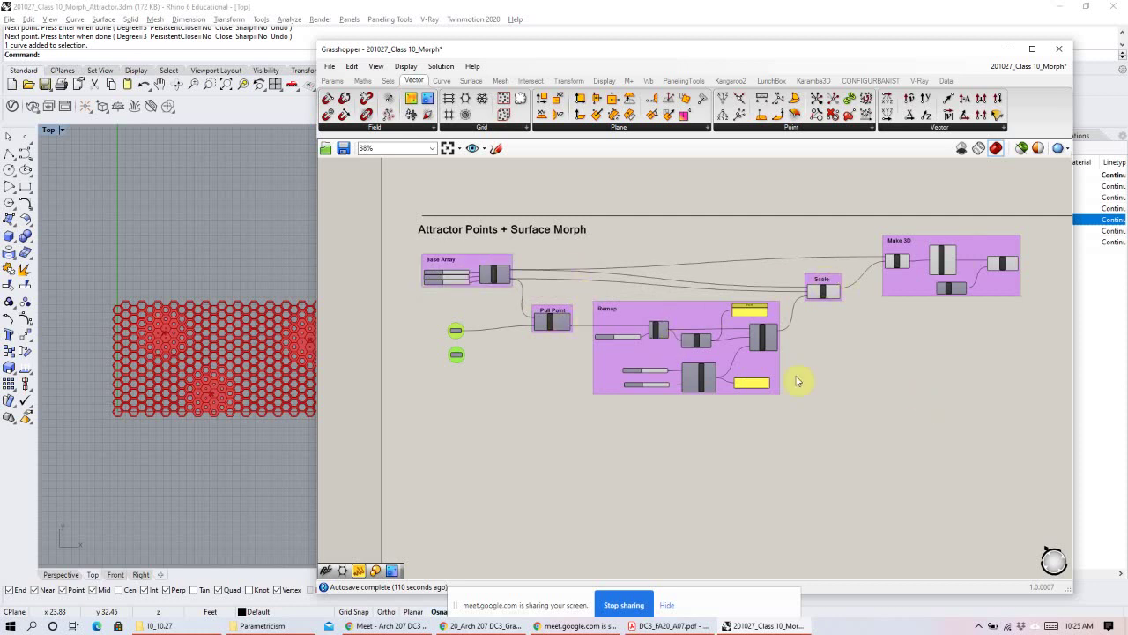
Turn off the preview of the Scale, Merge and Boundary Surfaces components, leaving out Extrude.
{"action": "scroll", "coordinate": [491, 335], "scroll_direction": "up", "scroll_amount": 3}
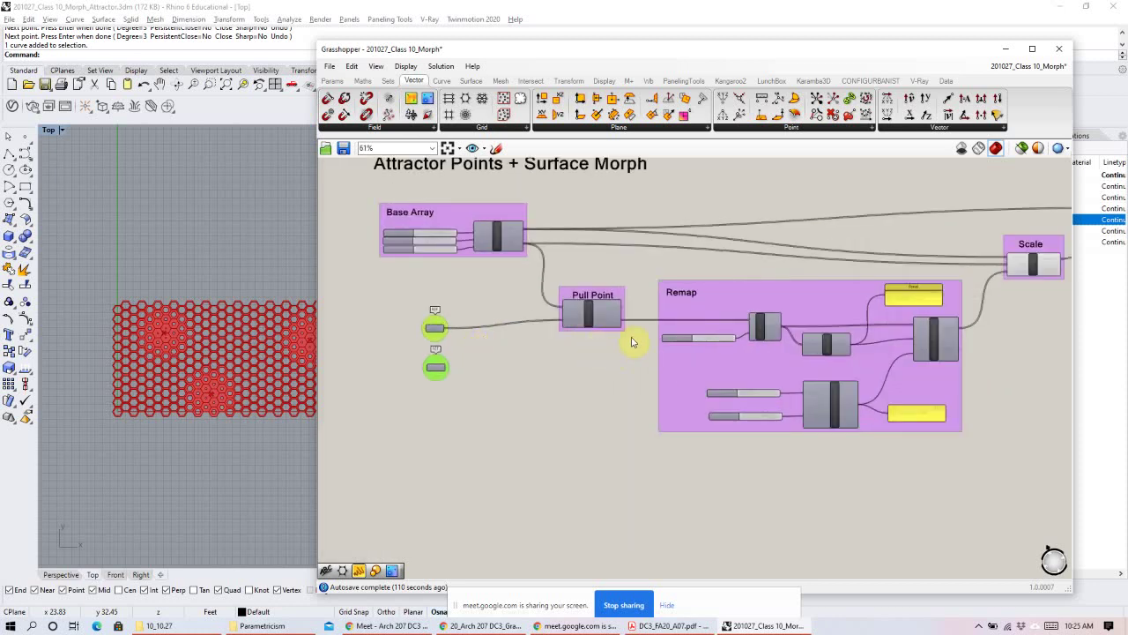
{"action": "scroll", "coordinate": [680, 340], "scroll_direction": "down", "scroll_amount": 2}
{"action": "scroll", "coordinate": [887, 235], "scroll_direction": "up", "scroll_amount": 3}
{"action": "scroll", "coordinate": [660, 284], "scroll_direction": "up", "scroll_amount": 1}
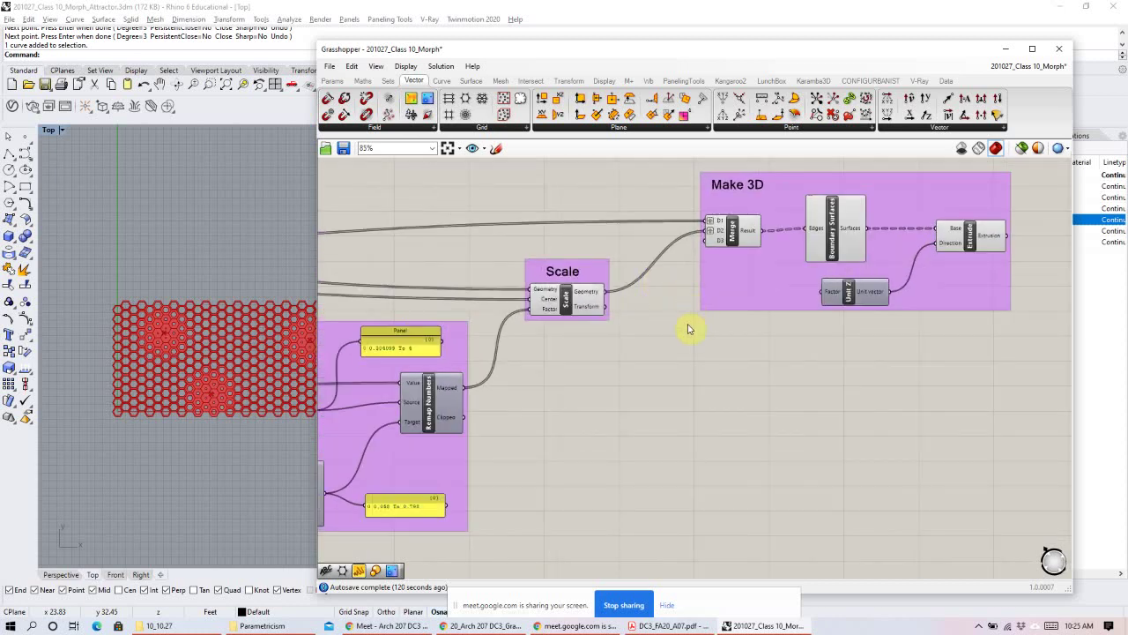
{"action": "right_click_drag", "start_coordinate": [691, 329], "coordinate": [709, 397]}
{"action": "left_click_drag", "start_coordinate": [856, 212], "coordinate": [611, 370]}
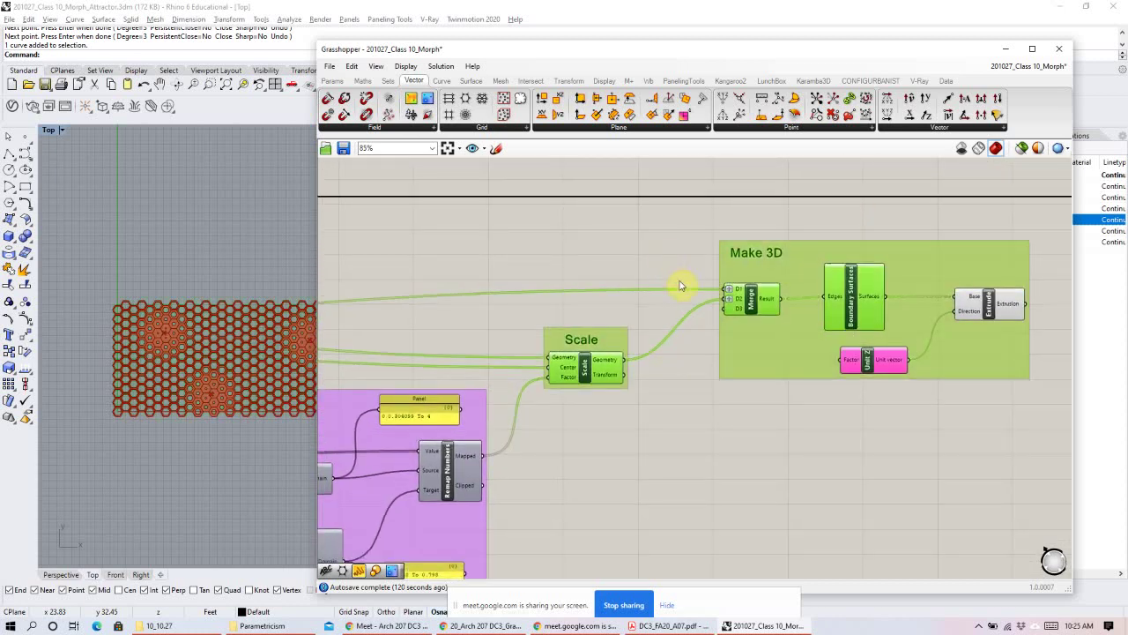
{"action": "right_click", "coordinate": [675, 267]}
{"action": "left_click", "coordinate": [705, 306]}
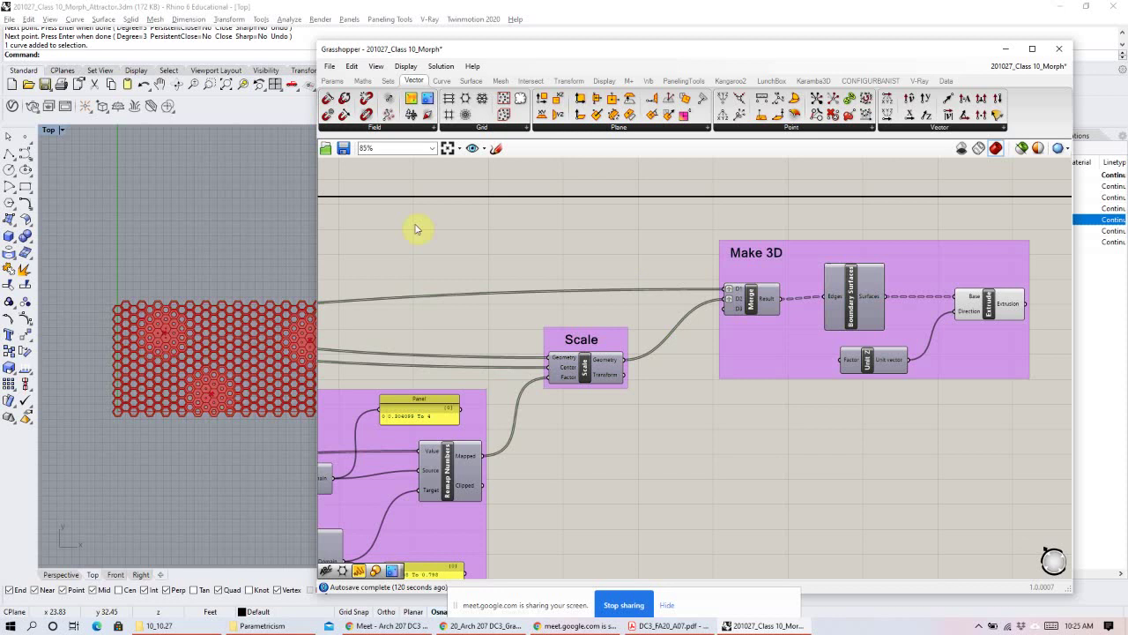
Widen the Grasshopper window across the screen and move the Make 3D group closer to the Scale group.
{"action": "left_click_drag", "start_coordinate": [315, 246], "coordinate": [122, 244]}
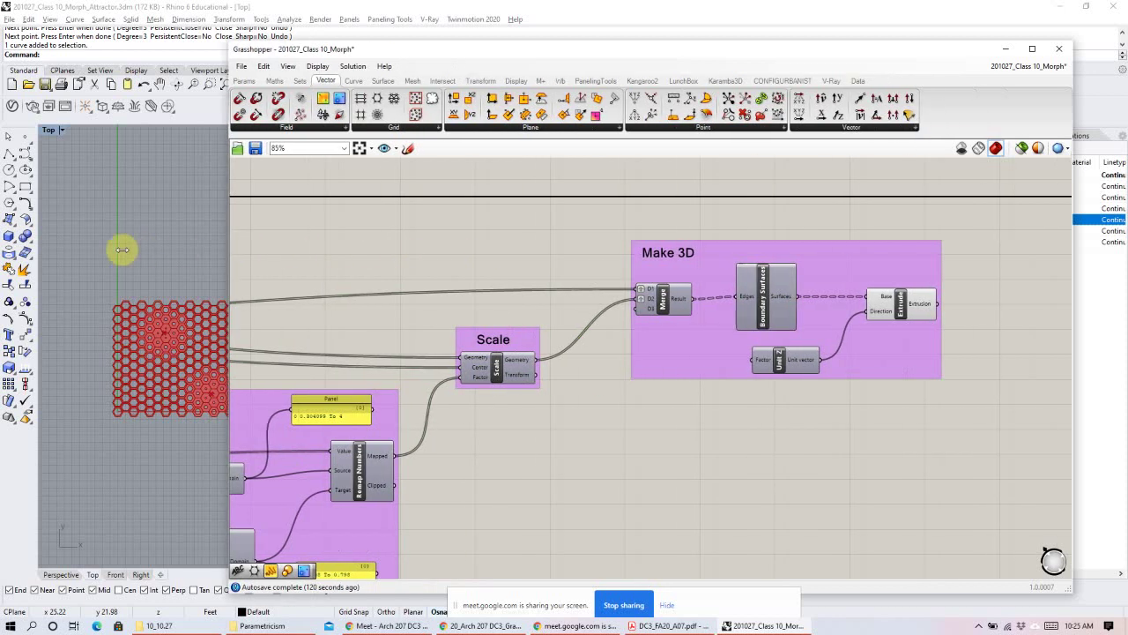
{"action": "right_click_drag", "start_coordinate": [330, 252], "coordinate": [545, 214]}
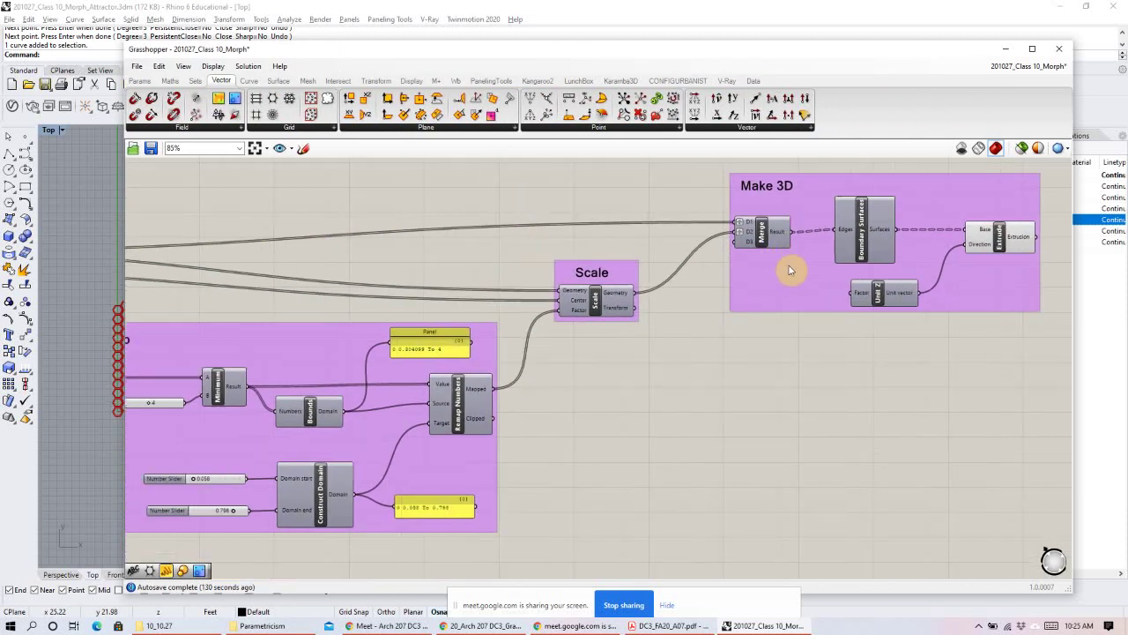
{"action": "left_click_drag", "start_coordinate": [788, 262], "coordinate": [755, 272]}
{"action": "right_click_drag", "start_coordinate": [642, 360], "coordinate": [674, 368]}
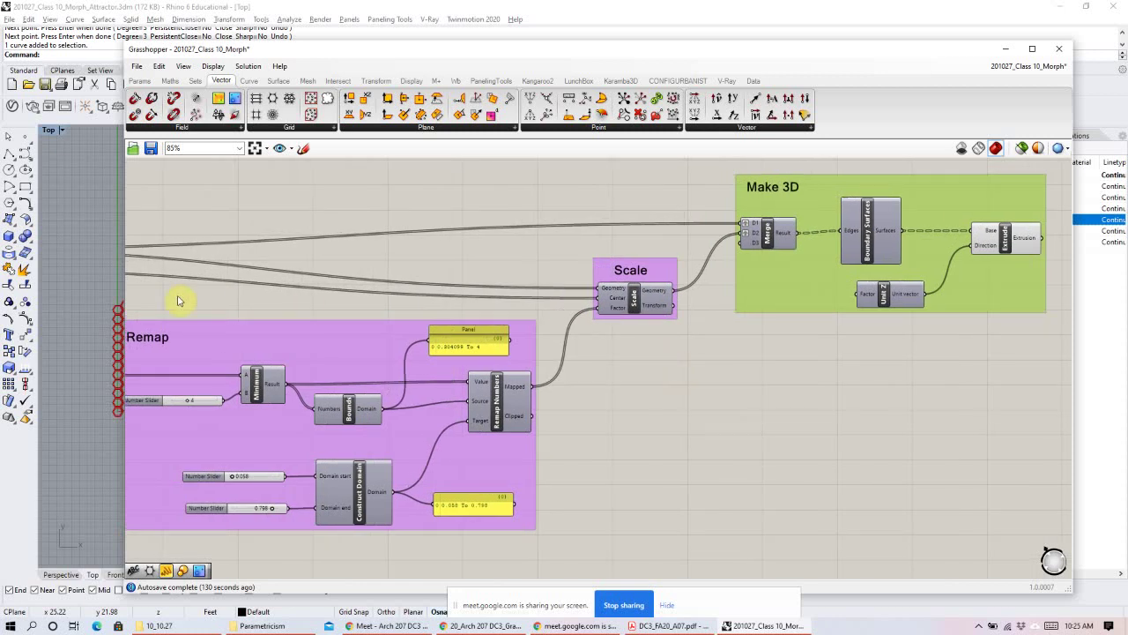
{"action": "left_click_drag", "start_coordinate": [120, 222], "coordinate": [22, 225]}
{"action": "right_click_drag", "start_coordinate": [256, 249], "coordinate": [341, 251]}
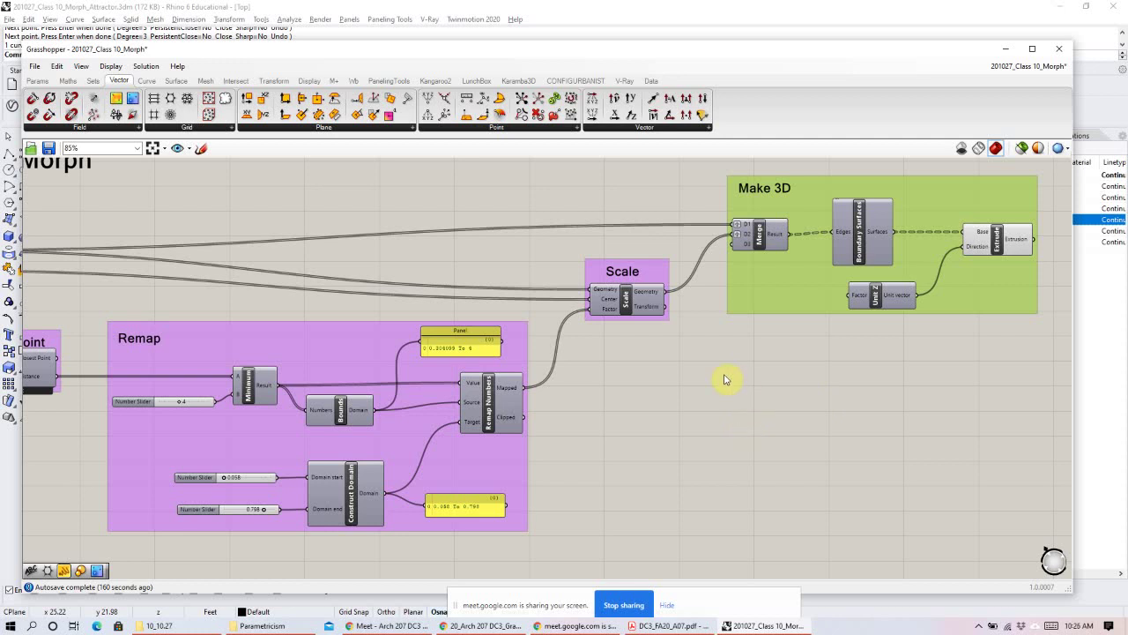
Switch to the Google Meet window to check the call and minimize it again.
{"action": "scroll", "coordinate": [725, 379], "scroll_direction": "down", "scroll_amount": 3}
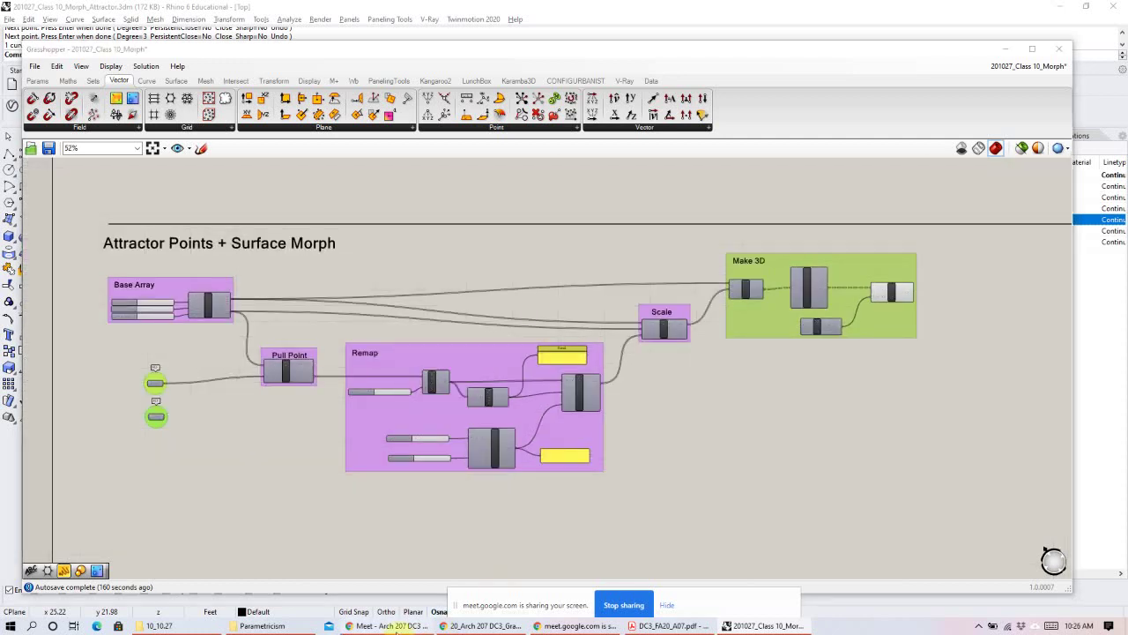
{"action": "left_click", "coordinate": [393, 626]}
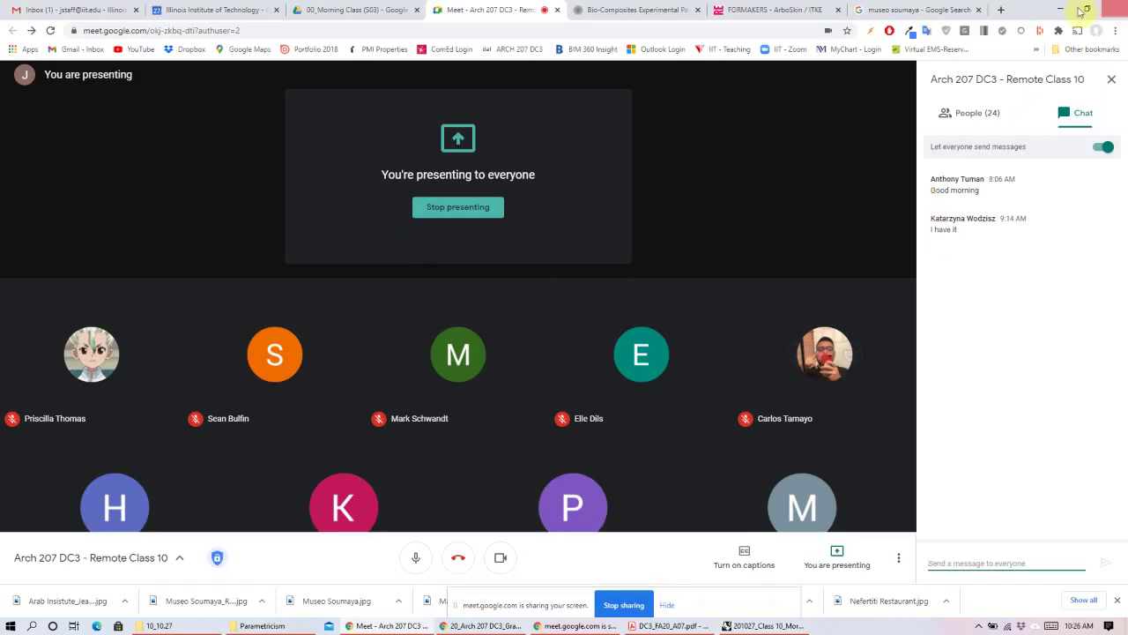
{"action": "left_click", "coordinate": [1061, 8]}
Select the Extrude component in the Make 3D group and narrow the Grasshopper window to uncover the Rhino viewport.
{"action": "scroll", "coordinate": [609, 340], "scroll_direction": "down", "scroll_amount": 3}
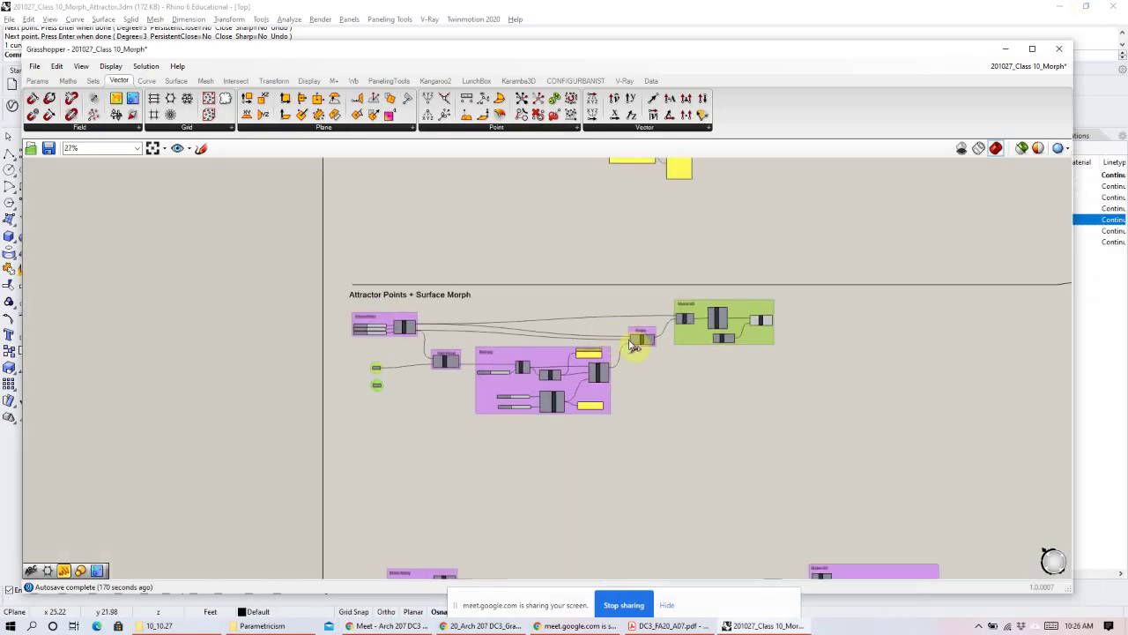
{"action": "right_click_drag", "start_coordinate": [609, 340], "coordinate": [457, 252]}
{"action": "scroll", "coordinate": [574, 346], "scroll_direction": "down", "scroll_amount": 2}
{"action": "right_click_drag", "start_coordinate": [656, 416], "coordinate": [701, 419]}
{"action": "scroll", "coordinate": [564, 295], "scroll_direction": "up", "scroll_amount": 7}
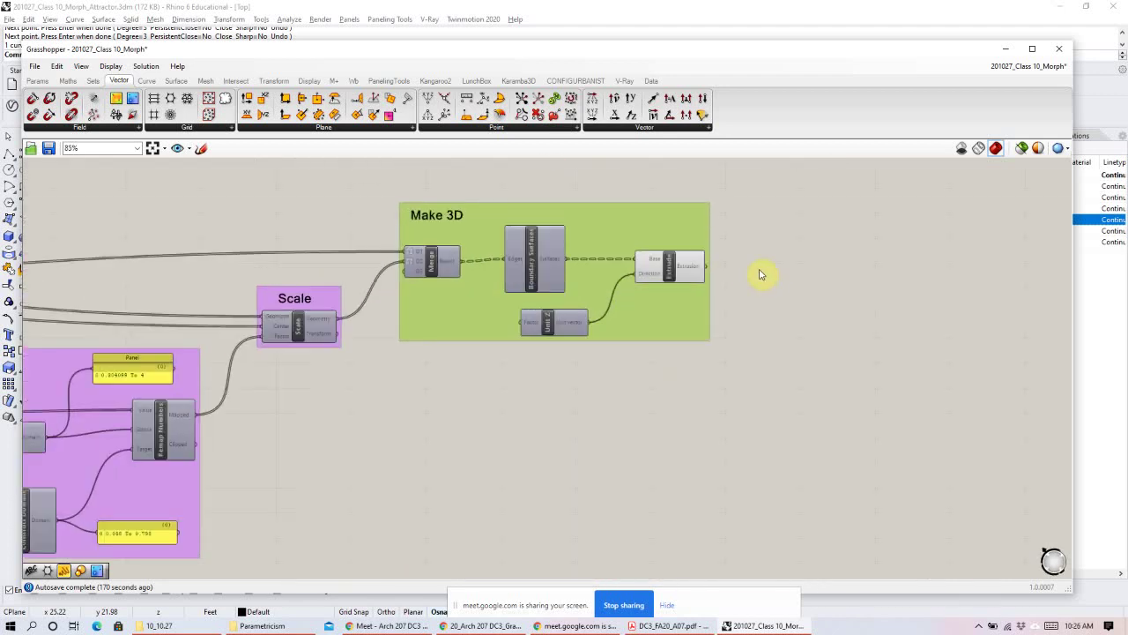
{"action": "left_click", "coordinate": [684, 269]}
{"action": "left_click", "coordinate": [846, 294]}
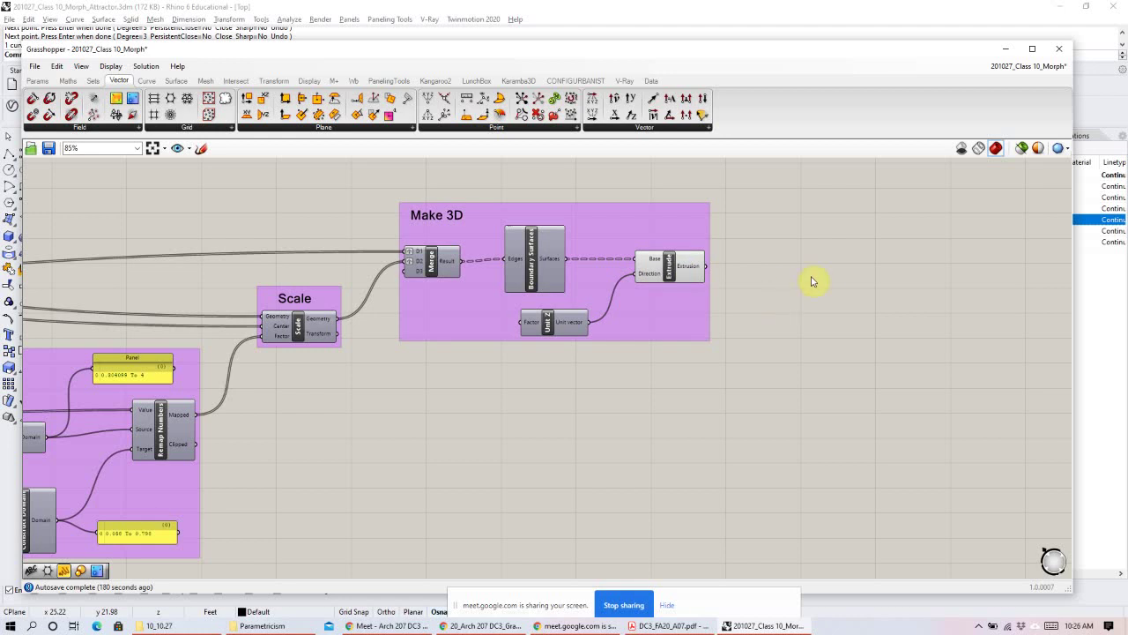
{"action": "left_click", "coordinate": [685, 267]}
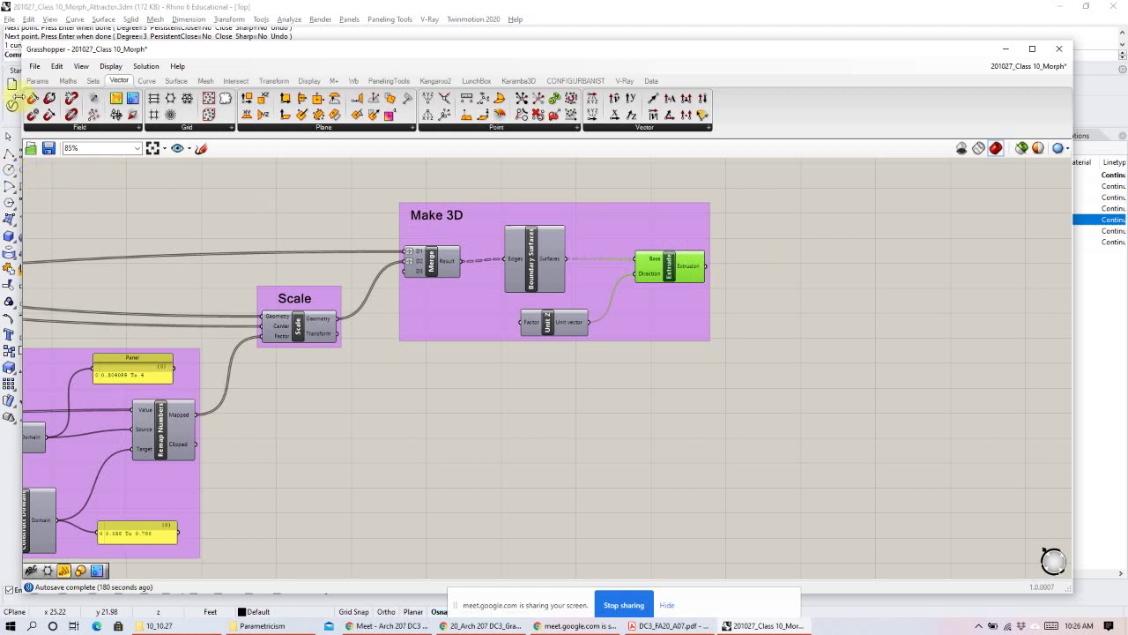
{"action": "left_click_drag", "start_coordinate": [20, 51], "coordinate": [340, 51]}
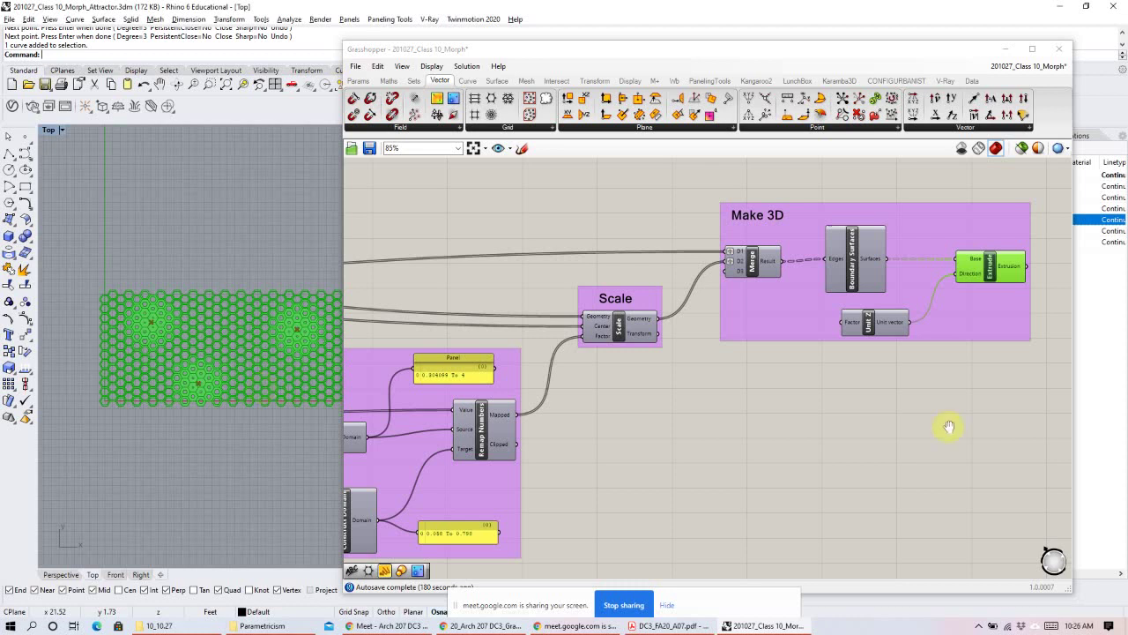
Clear the Extrude selection and turn on the preview of the Surface From Points component in the Butterfly Surface definition.
{"action": "left_click", "coordinate": [806, 422]}
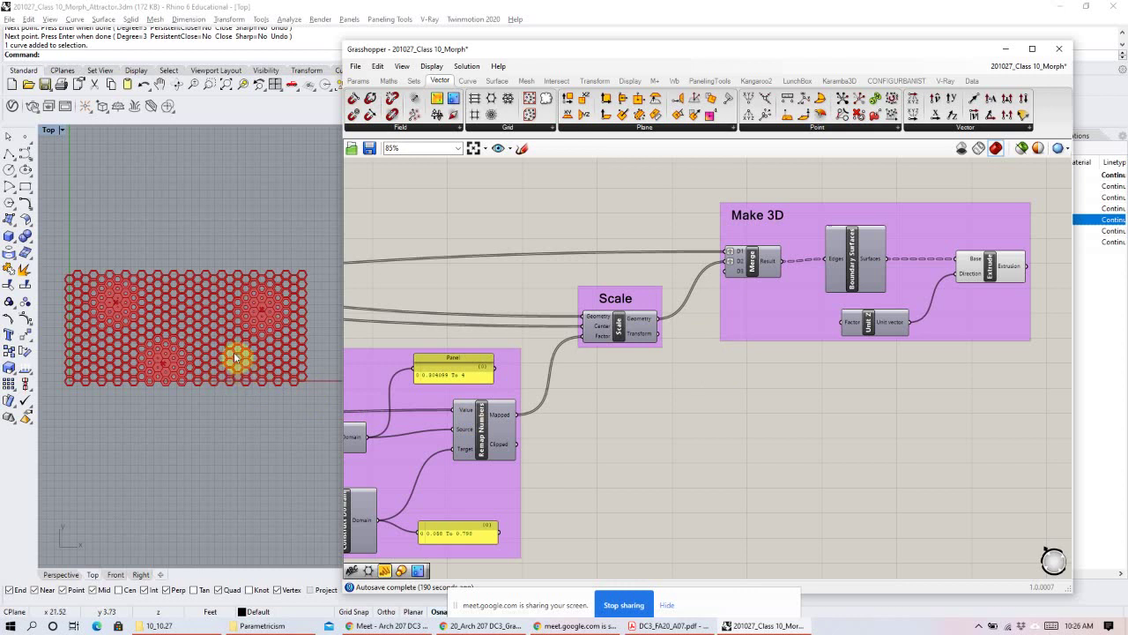
{"action": "scroll", "coordinate": [685, 308], "scroll_direction": "down", "scroll_amount": 5}
{"action": "right_click_drag", "start_coordinate": [753, 357], "coordinate": [741, 350]}
{"action": "right_click_drag", "start_coordinate": [683, 472], "coordinate": [670, 333]}
{"action": "right_click_drag", "start_coordinate": [660, 477], "coordinate": [654, 325]}
{"action": "right_click_drag", "start_coordinate": [796, 486], "coordinate": [670, 428]}
{"action": "scroll", "coordinate": [631, 335], "scroll_direction": "up", "scroll_amount": 3}
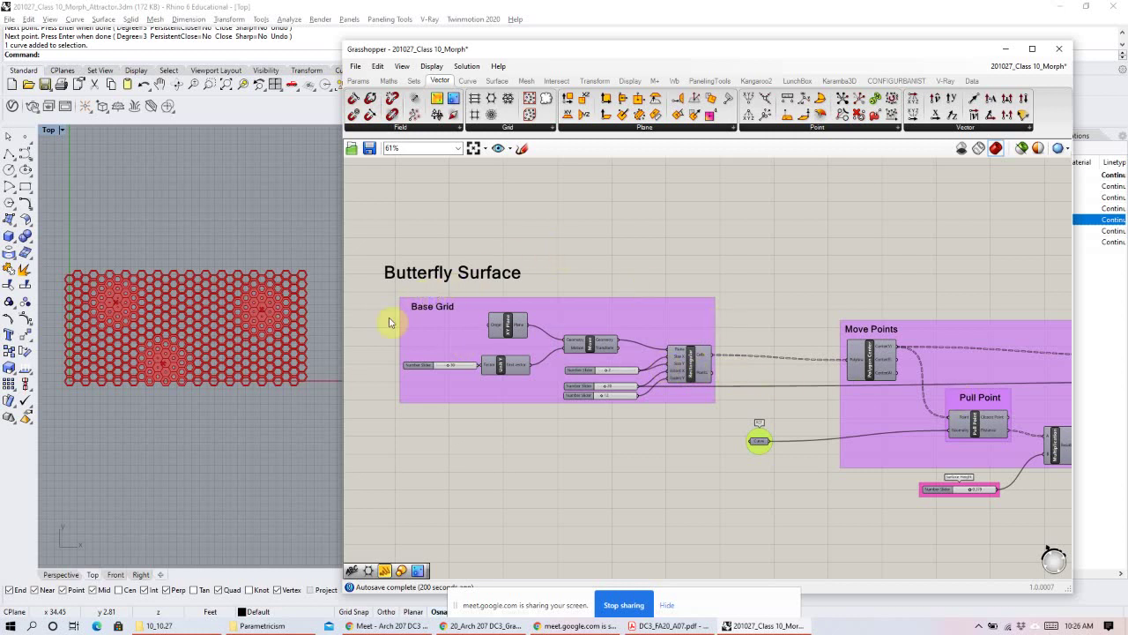
{"action": "scroll", "coordinate": [640, 330], "scroll_direction": "down", "scroll_amount": 3}
{"action": "right_click_drag", "start_coordinate": [854, 382], "coordinate": [760, 379]}
{"action": "scroll", "coordinate": [870, 344], "scroll_direction": "up", "scroll_amount": 2}
{"action": "right_click", "coordinate": [901, 268]}
{"action": "left_click", "coordinate": [915, 276]}
{"action": "scroll", "coordinate": [185, 324], "scroll_direction": "down", "scroll_amount": 3}
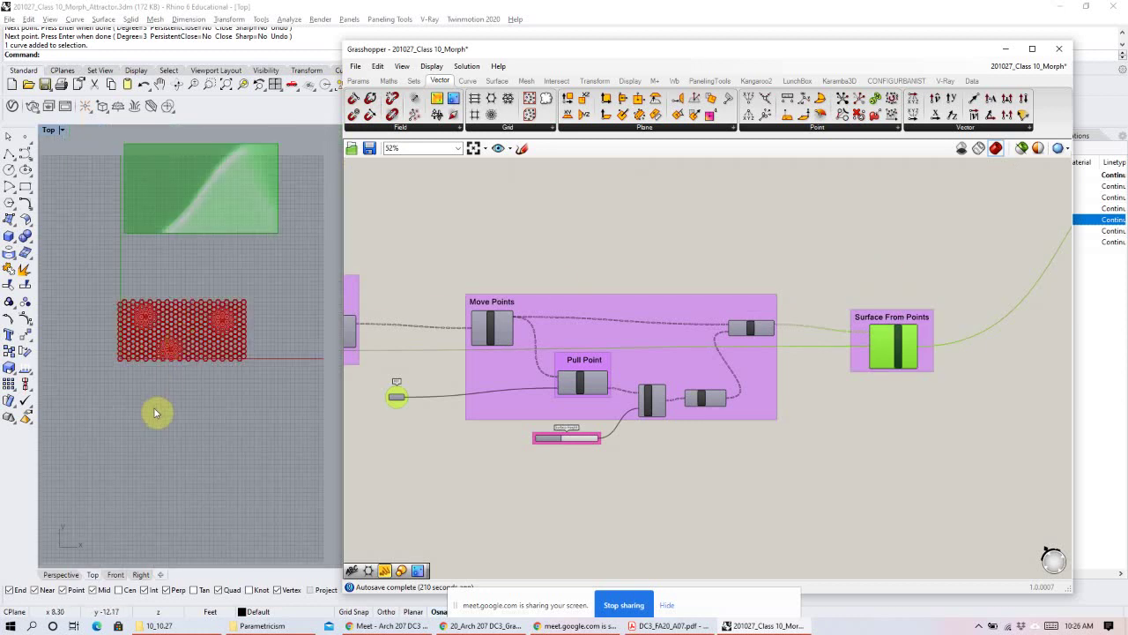
Switch Rhino to the Perspective view and examine the butterfly surface beside the hexagonal array from a low angle.
{"action": "left_click", "coordinate": [62, 574]}
{"action": "scroll", "coordinate": [156, 365], "scroll_direction": "down", "scroll_amount": 3}
{"action": "right_click_drag", "start_coordinate": [191, 365], "coordinate": [203, 331]}
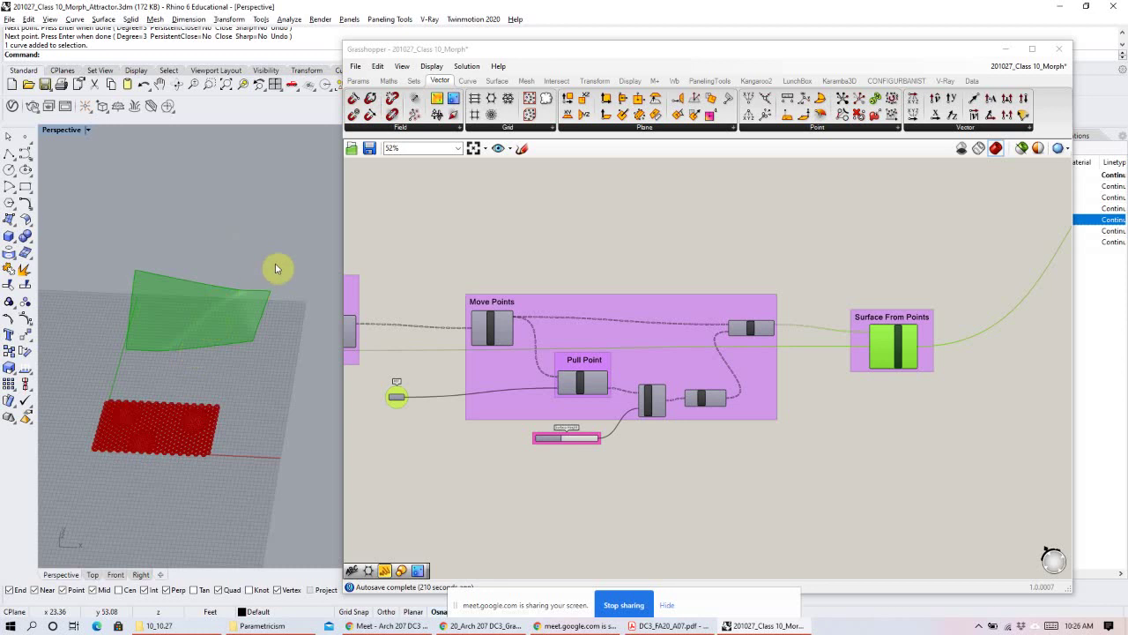
{"action": "scroll", "coordinate": [173, 344], "scroll_direction": "up", "scroll_amount": 3}
{"action": "right_click_drag", "start_coordinate": [259, 397], "coordinate": [272, 329]}
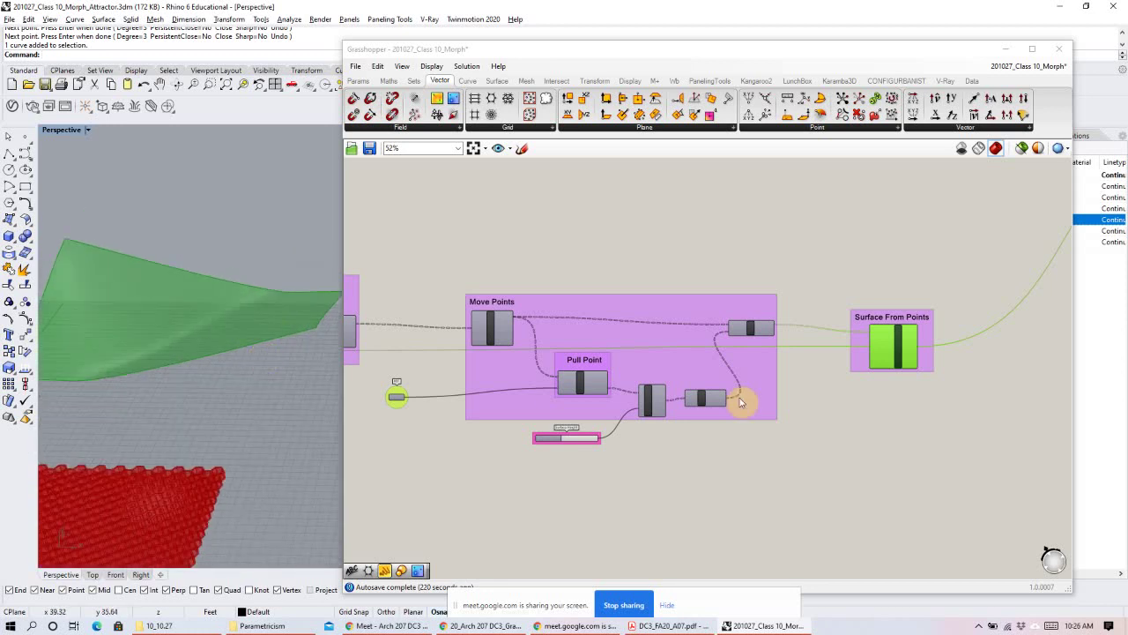
Select the Move component in the Move Points group and inspect its moved points in the Perspective view.
{"action": "scroll", "coordinate": [783, 340], "scroll_direction": "up", "scroll_amount": 2}
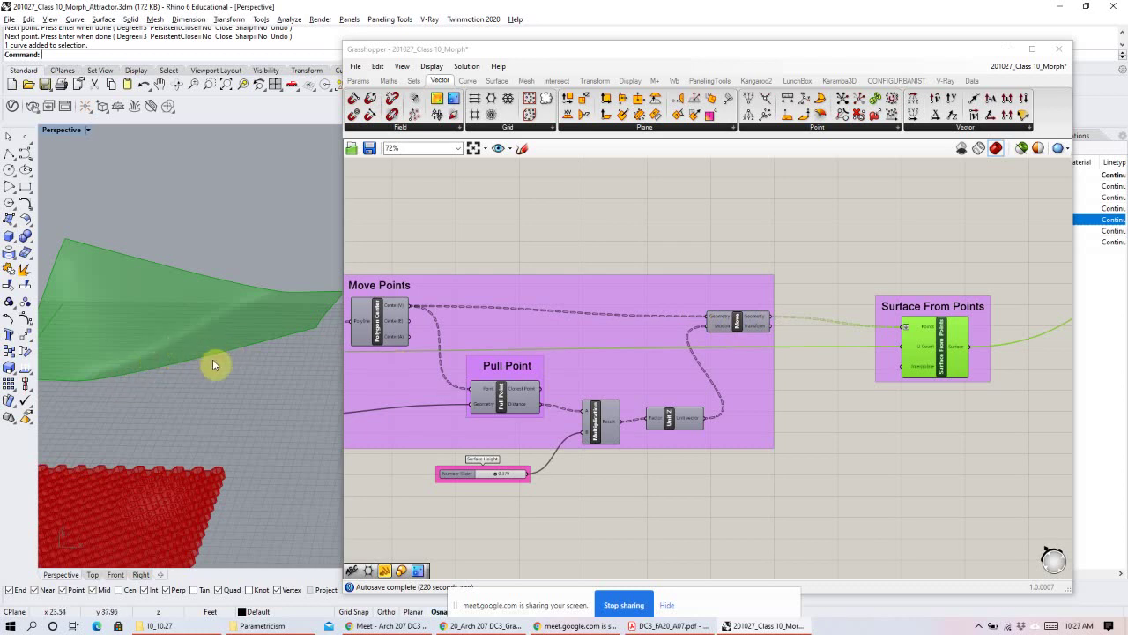
{"action": "right_click_drag", "start_coordinate": [233, 336], "coordinate": [124, 432]}
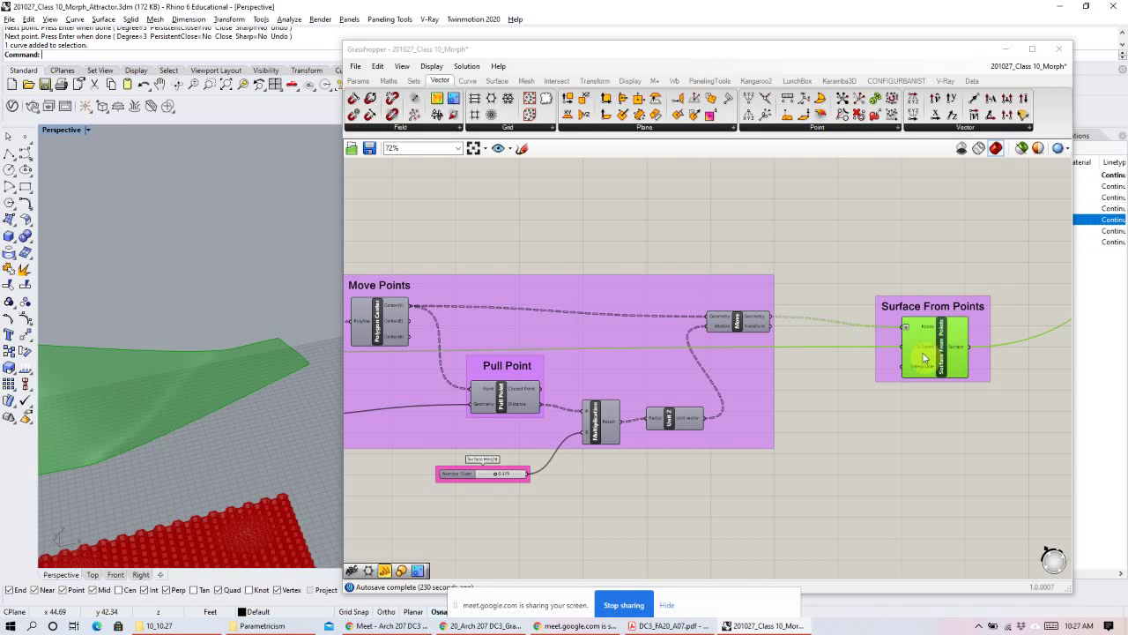
{"action": "left_click", "coordinate": [741, 319]}
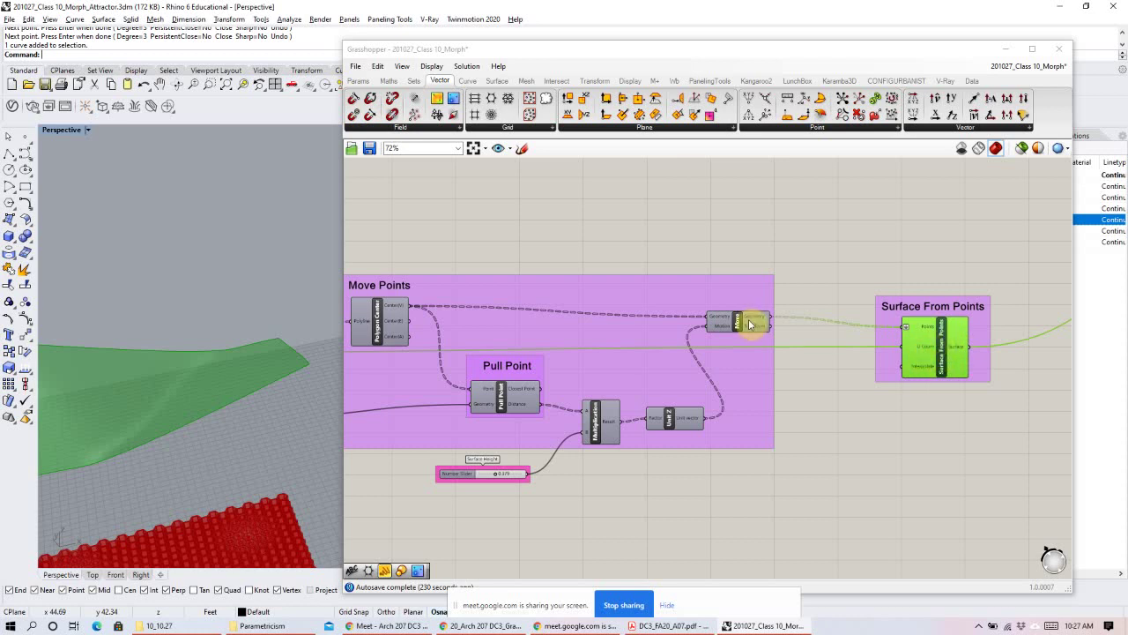
{"action": "right_click_drag", "start_coordinate": [148, 395], "coordinate": [235, 382]}
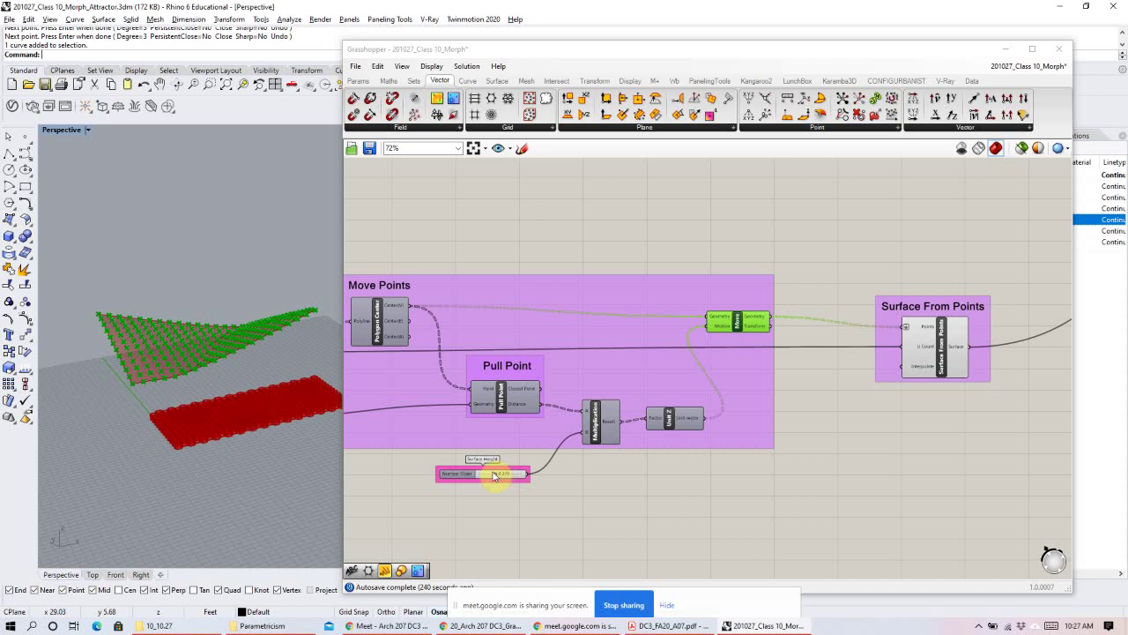
Examine the Butterfly Surface definition from Base Grid through Move Points to Surface From Points alongside the modelled surface.
{"action": "mouse_move", "coordinate": [497, 477]}
{"action": "left_mouse_down"}
{"action": "mouse_move", "coordinate": [474, 474]}
{"action": "mouse_move", "coordinate": [492, 473]}
{"action": "left_mouse_up"}
{"action": "left_click", "coordinate": [539, 253]}
{"action": "scroll", "coordinate": [539, 253], "scroll_direction": "down", "scroll_amount": 4}
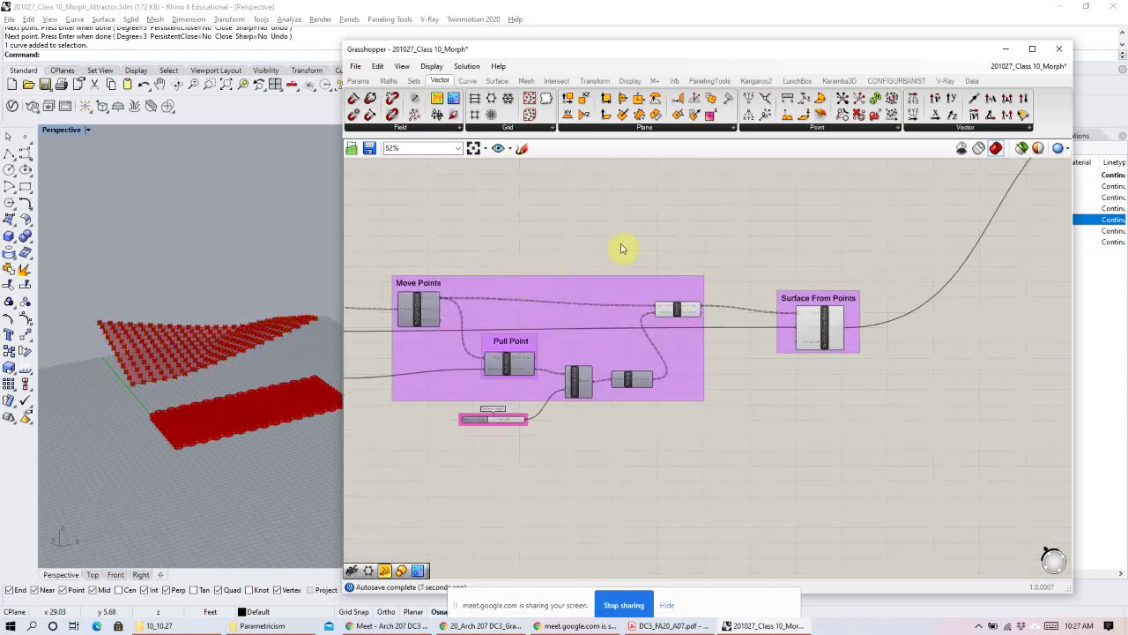
{"action": "right_click_drag", "start_coordinate": [521, 221], "coordinate": [712, 303]}
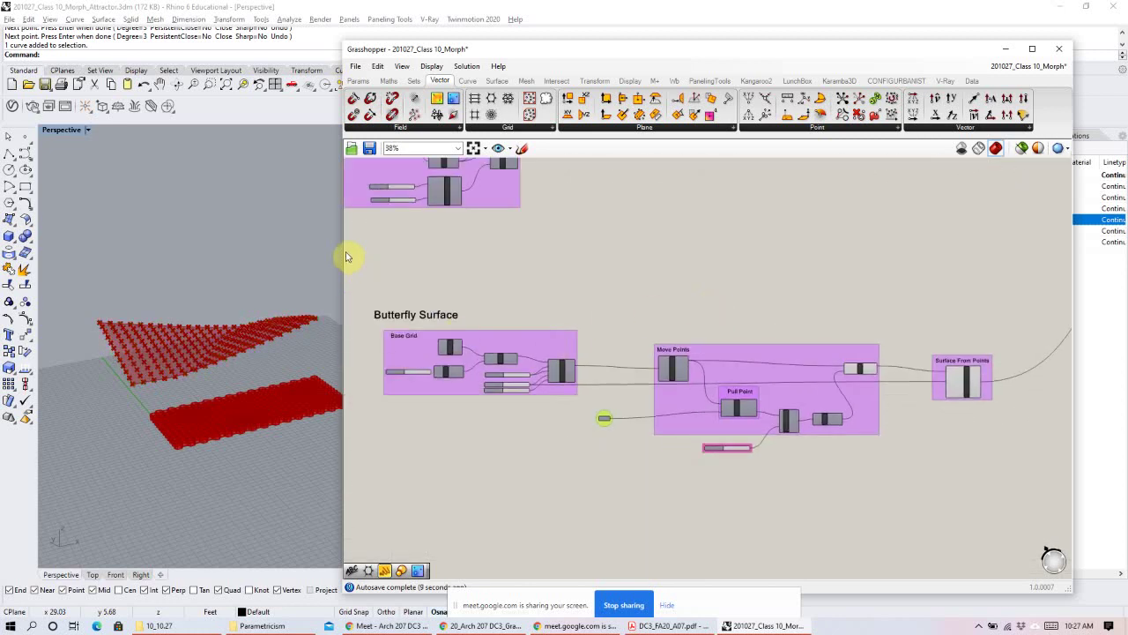
{"action": "left_click_drag", "start_coordinate": [342, 249], "coordinate": [382, 244]}
{"action": "scroll", "coordinate": [599, 313], "scroll_direction": "down", "scroll_amount": 2}
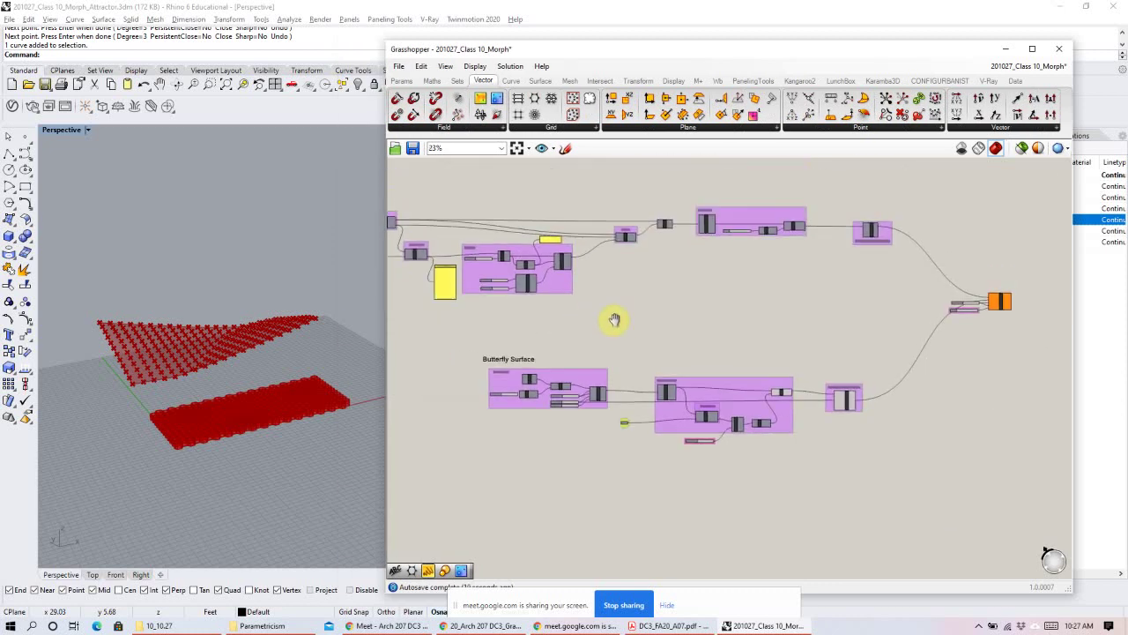
{"action": "scroll", "coordinate": [858, 257], "scroll_direction": "up", "scroll_amount": 1}
{"action": "right_click_drag", "start_coordinate": [314, 412], "coordinate": [282, 428]}
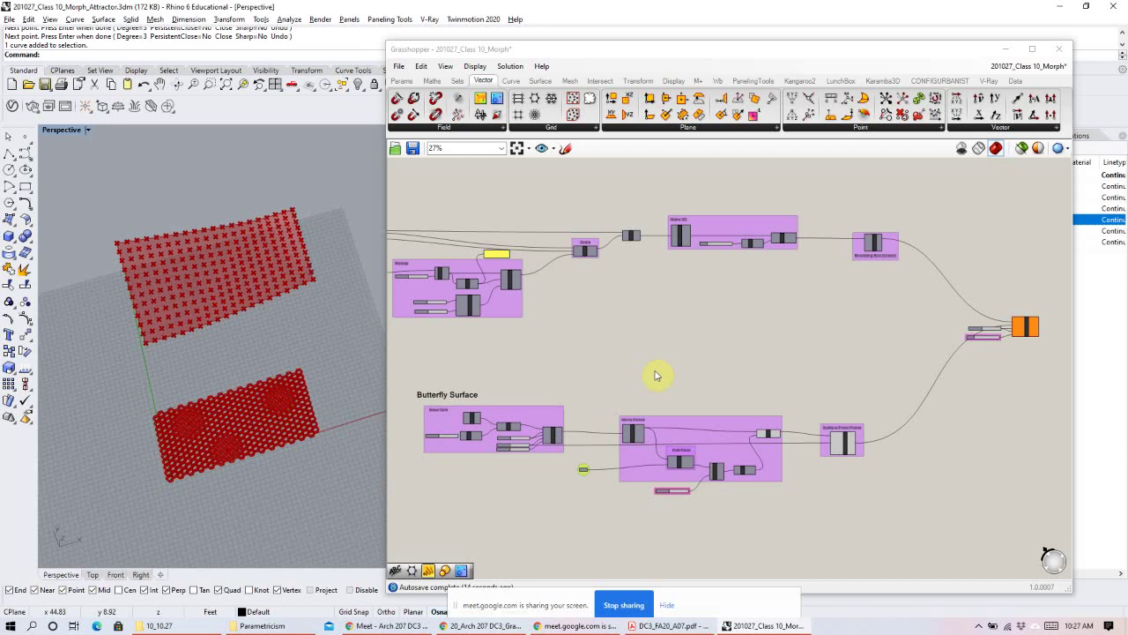
{"action": "right_click_drag", "start_coordinate": [593, 347], "coordinate": [653, 319]}
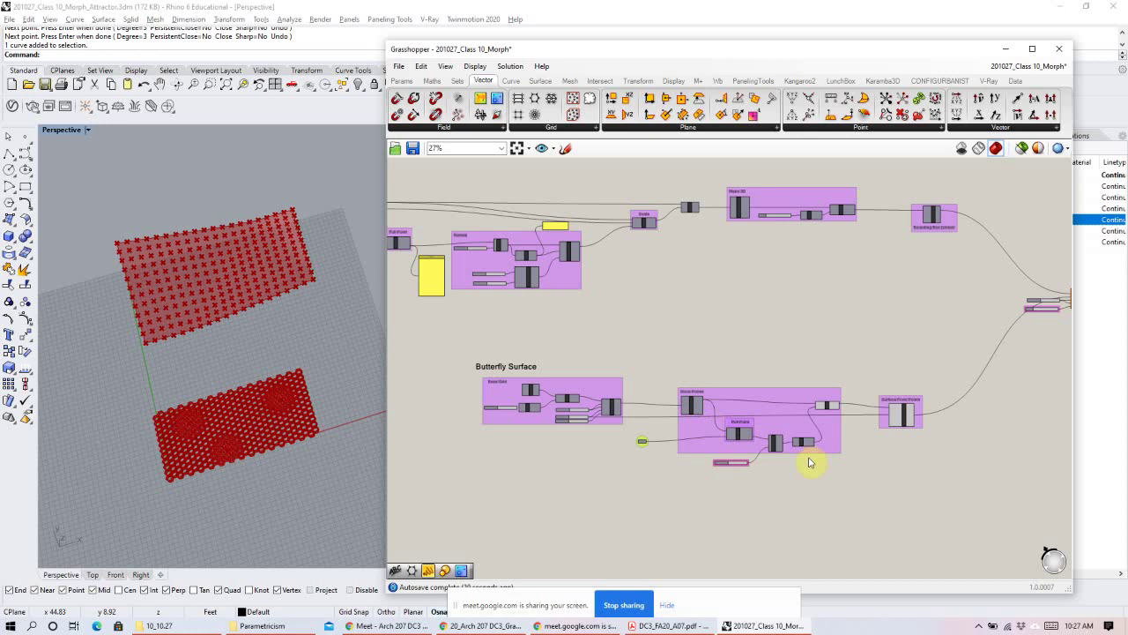
{"action": "scroll", "coordinate": [591, 346], "scroll_direction": "up", "scroll_amount": 5}
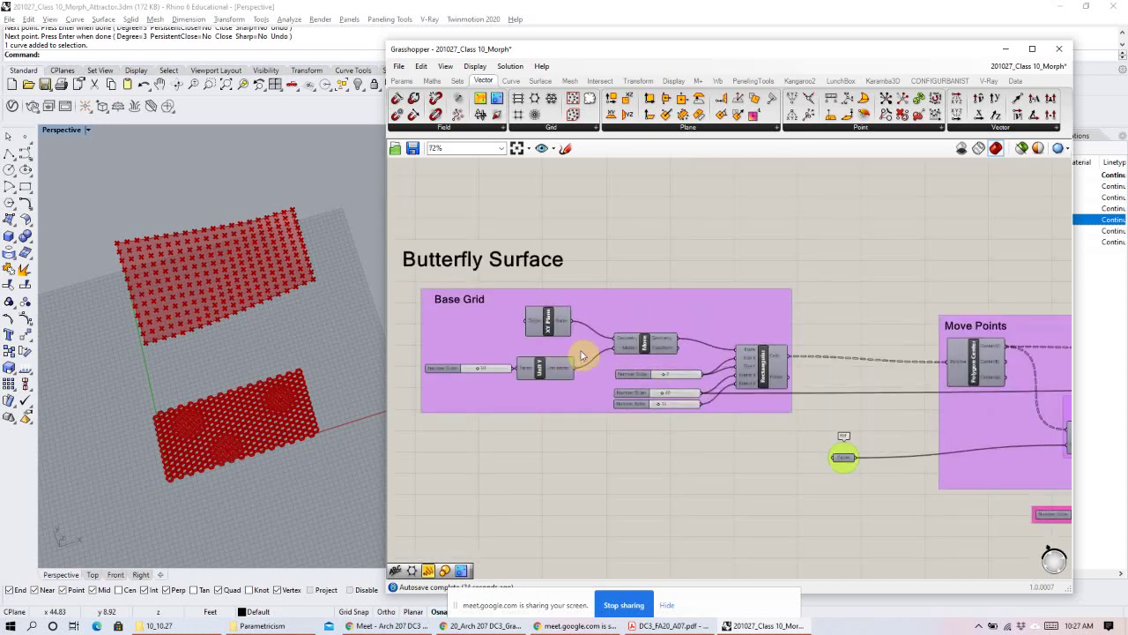
{"action": "scroll", "coordinate": [702, 280], "scroll_direction": "down", "scroll_amount": 5}
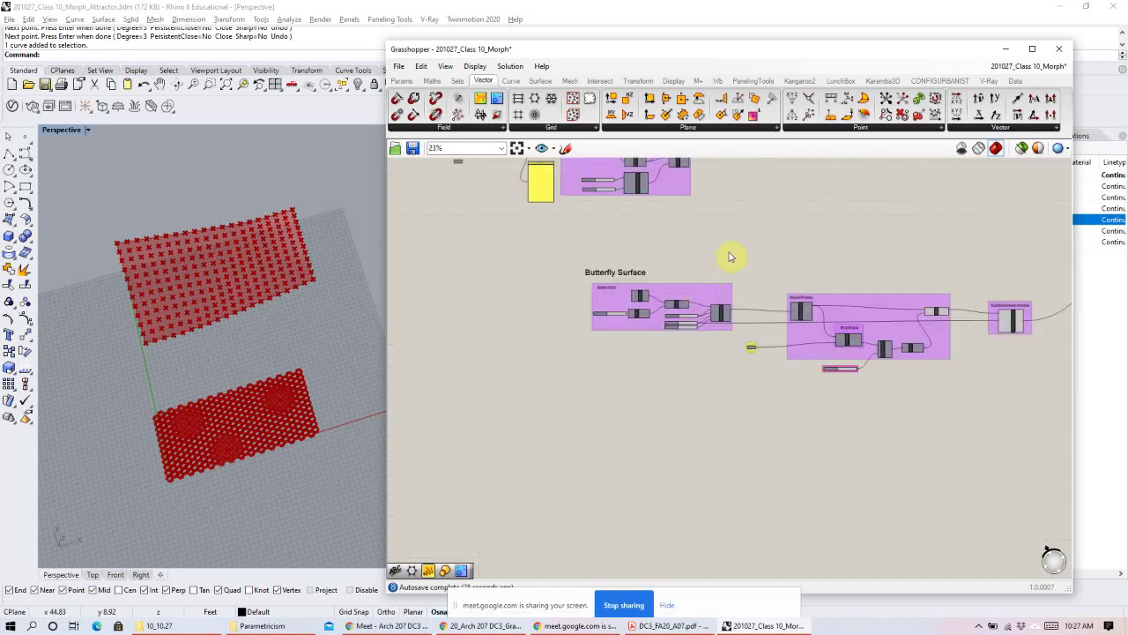
Turn off the preview of the other definitions on the canvas, leaving the Butterfly Surface definition displayed.
{"action": "left_click_drag", "start_coordinate": [994, 244], "coordinate": [845, 254]}
{"action": "scroll", "coordinate": [848, 250], "scroll_direction": "down", "scroll_amount": 3}
{"action": "right_click_drag", "start_coordinate": [849, 250], "coordinate": [819, 365]}
{"action": "scroll", "coordinate": [819, 365], "scroll_direction": "down", "scroll_amount": 1}
{"action": "left_click_drag", "start_coordinate": [804, 261], "coordinate": [604, 355]}
{"action": "right_click", "coordinate": [812, 304]}
{"action": "left_click", "coordinate": [848, 317]}
{"action": "left_click", "coordinate": [545, 364]}
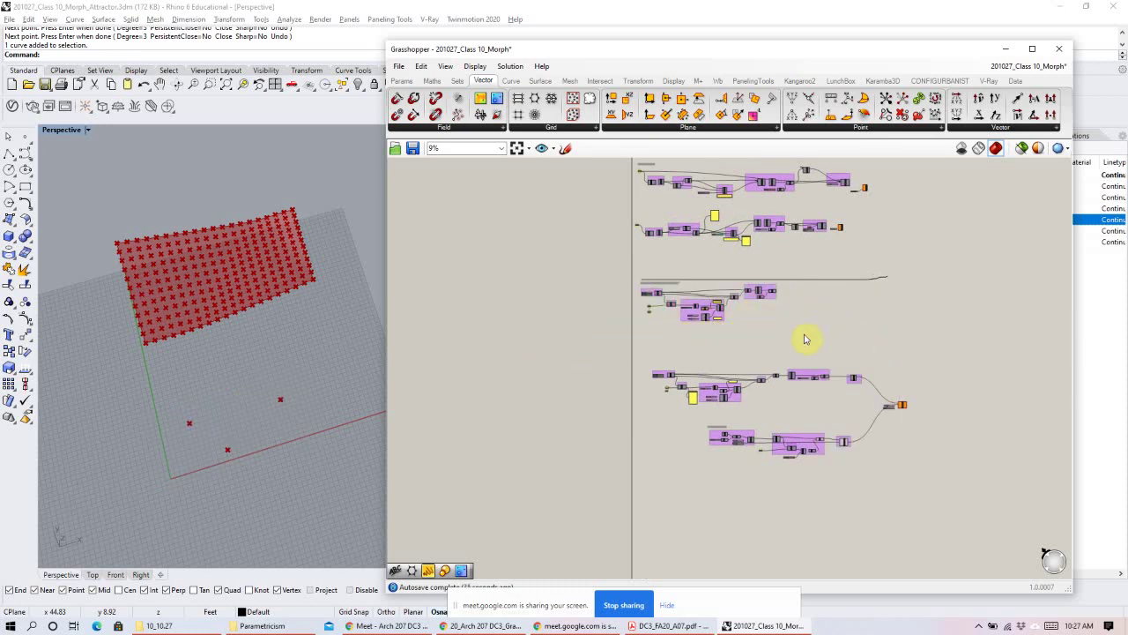
{"action": "left_click_drag", "start_coordinate": [954, 334], "coordinate": [646, 426]}
{"action": "right_click", "coordinate": [876, 310]}
{"action": "left_click", "coordinate": [898, 327]}
Turn off the preview of the Move Points, Pull Point and Surface From Points groups in the Butterfly Surface definition.
{"action": "right_click_drag", "start_coordinate": [227, 297], "coordinate": [291, 317]}
{"action": "left_click_drag", "start_coordinate": [387, 315], "coordinate": [494, 321]}
{"action": "right_click_drag", "start_coordinate": [866, 344], "coordinate": [684, 297]}
{"action": "scroll", "coordinate": [685, 298], "scroll_direction": "up", "scroll_amount": 4}
{"action": "scroll", "coordinate": [633, 365], "scroll_direction": "up", "scroll_amount": 5}
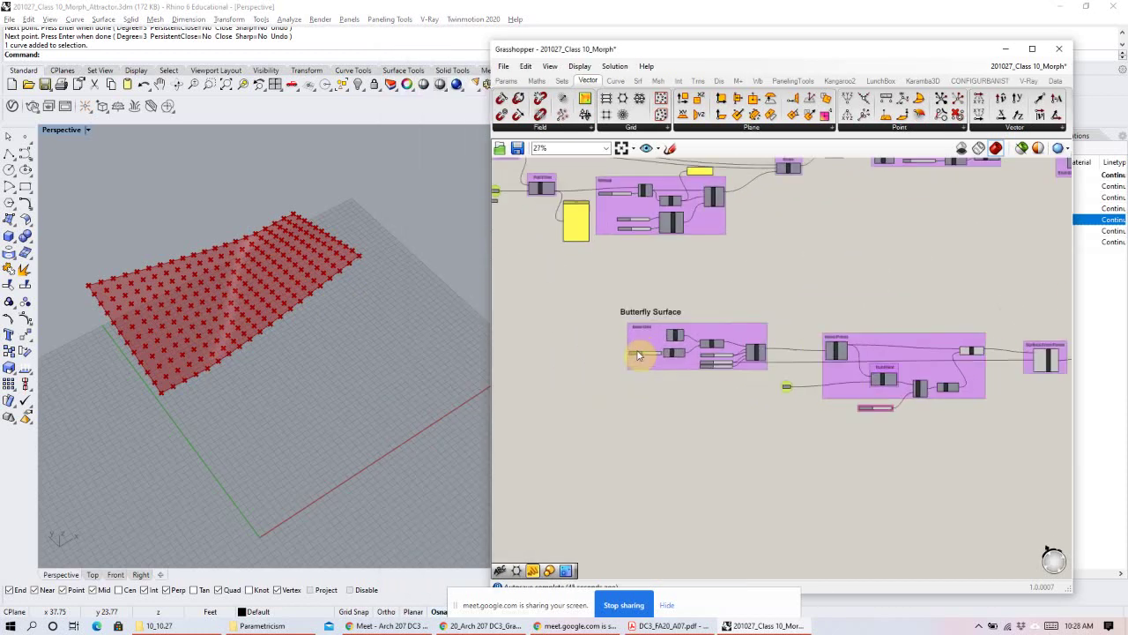
{"action": "right_click_drag", "start_coordinate": [773, 356], "coordinate": [722, 315]}
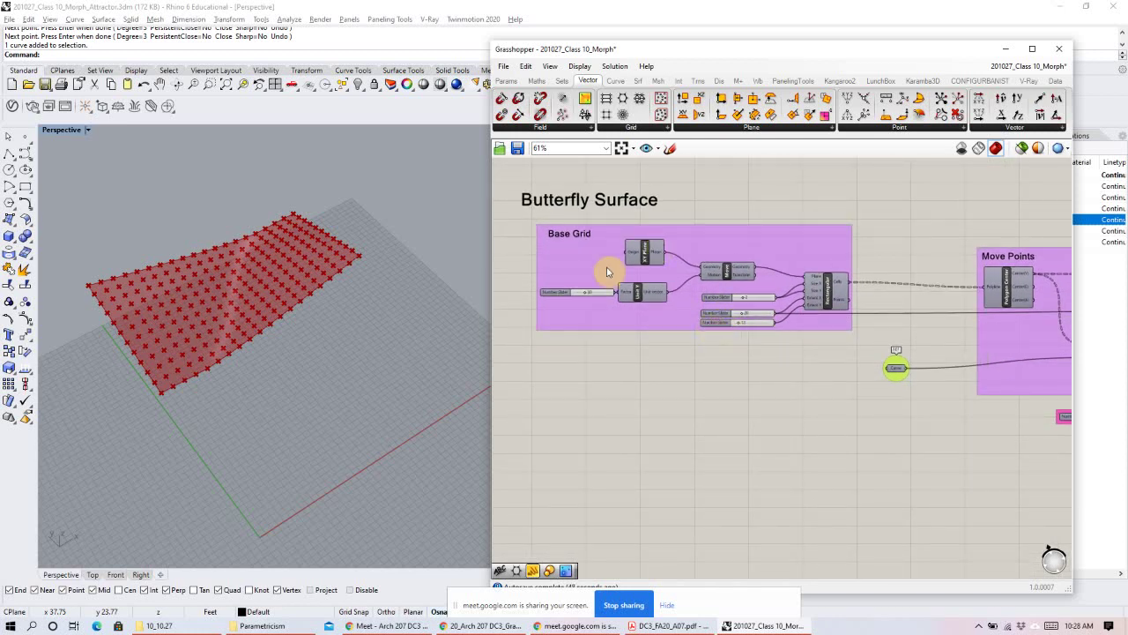
{"action": "left_click", "coordinate": [590, 295]}
{"action": "left_click_drag", "start_coordinate": [590, 295], "coordinate": [577, 295]}
{"action": "left_click", "coordinate": [824, 289]}
{"action": "scroll", "coordinate": [690, 284], "scroll_direction": "down", "scroll_amount": 3}
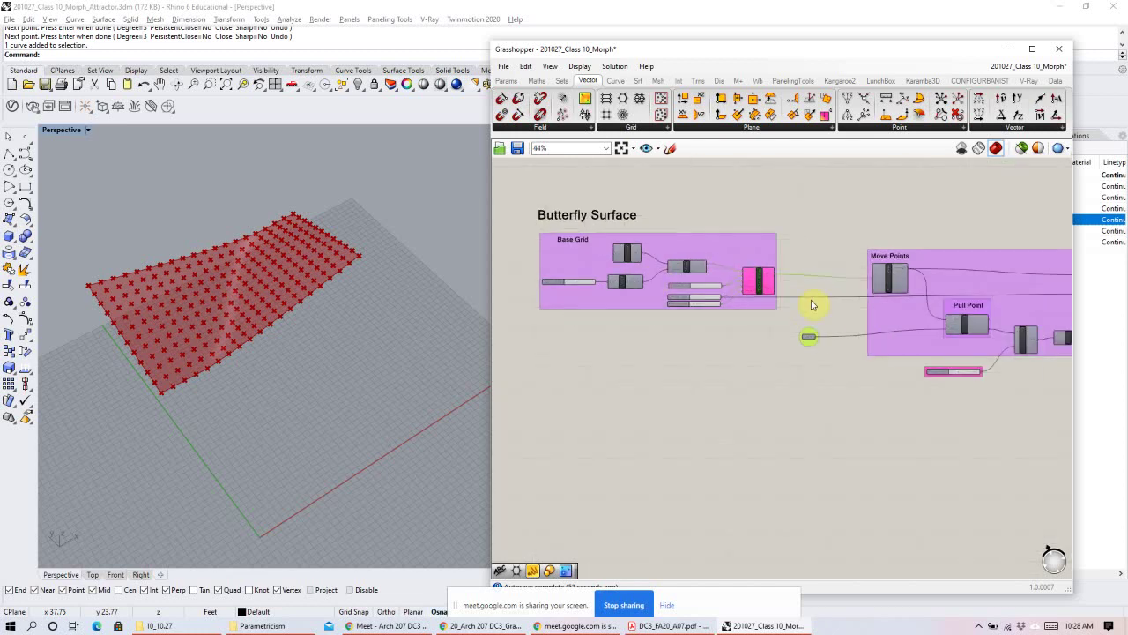
{"action": "left_click_drag", "start_coordinate": [1049, 232], "coordinate": [732, 344]}
{"action": "right_click", "coordinate": [876, 201]}
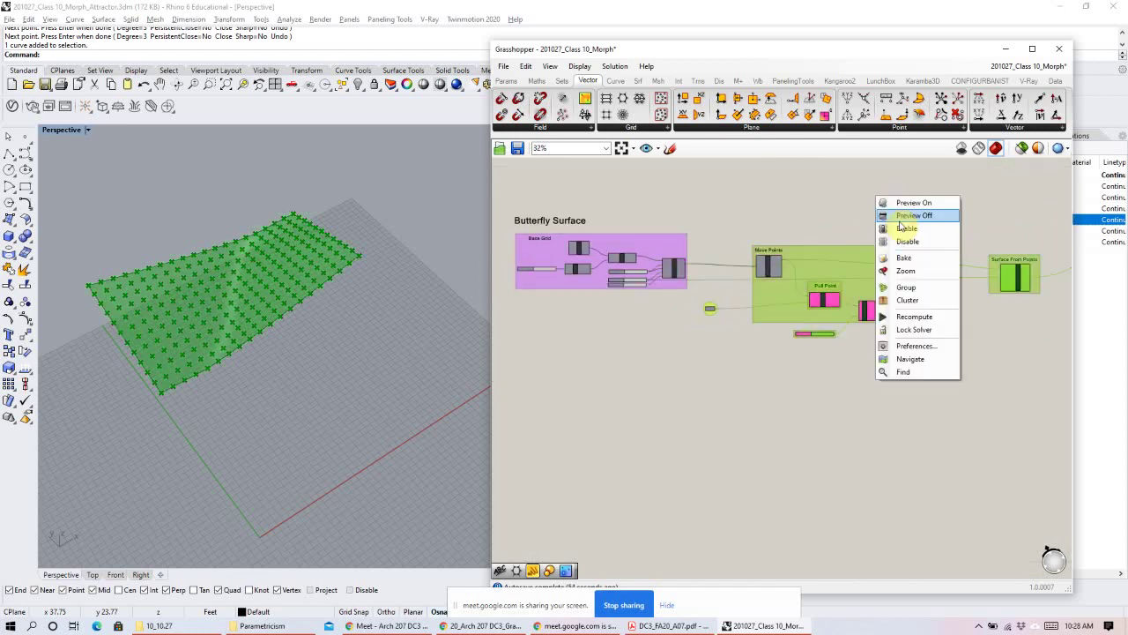
{"action": "left_click", "coordinate": [892, 217]}
Turn on the preview of the Rectangular grid component in the Base Grid group.
{"action": "scroll", "coordinate": [756, 264], "scroll_direction": "up", "scroll_amount": 3}
{"action": "left_click", "coordinate": [755, 265]}
{"action": "right_click", "coordinate": [827, 214]}
{"action": "left_click", "coordinate": [847, 230]}
{"action": "right_click_drag", "start_coordinate": [600, 259], "coordinate": [759, 261]}
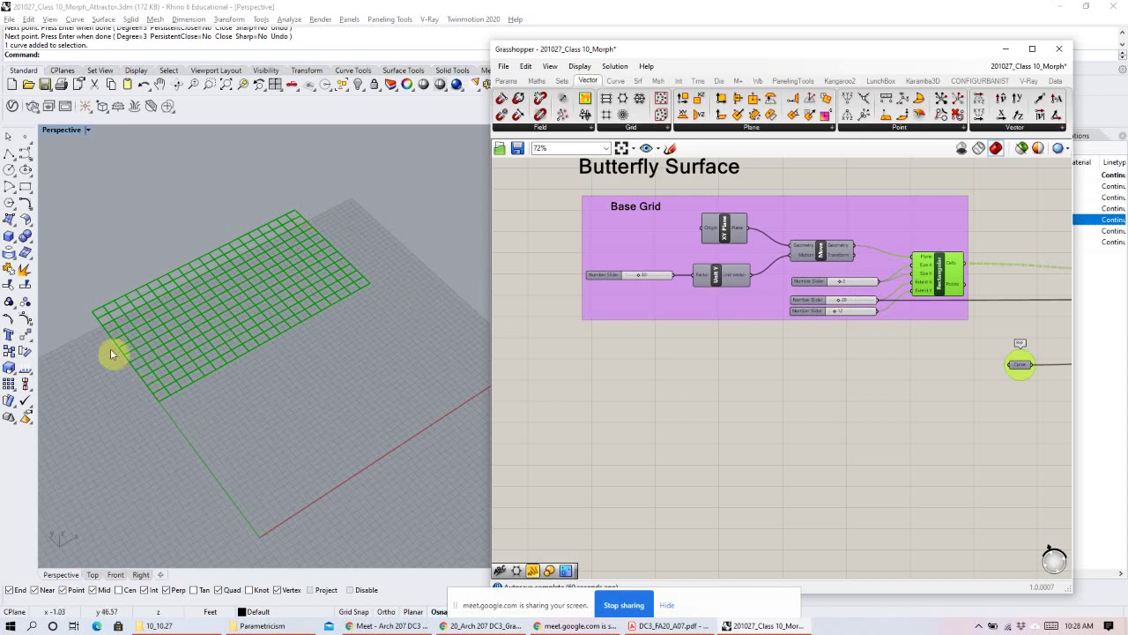
Add a second Rectangular grid component and place it in the empty space below the Base Grid group.
{"action": "scroll", "coordinate": [693, 394], "scroll_direction": "down", "scroll_amount": 2}
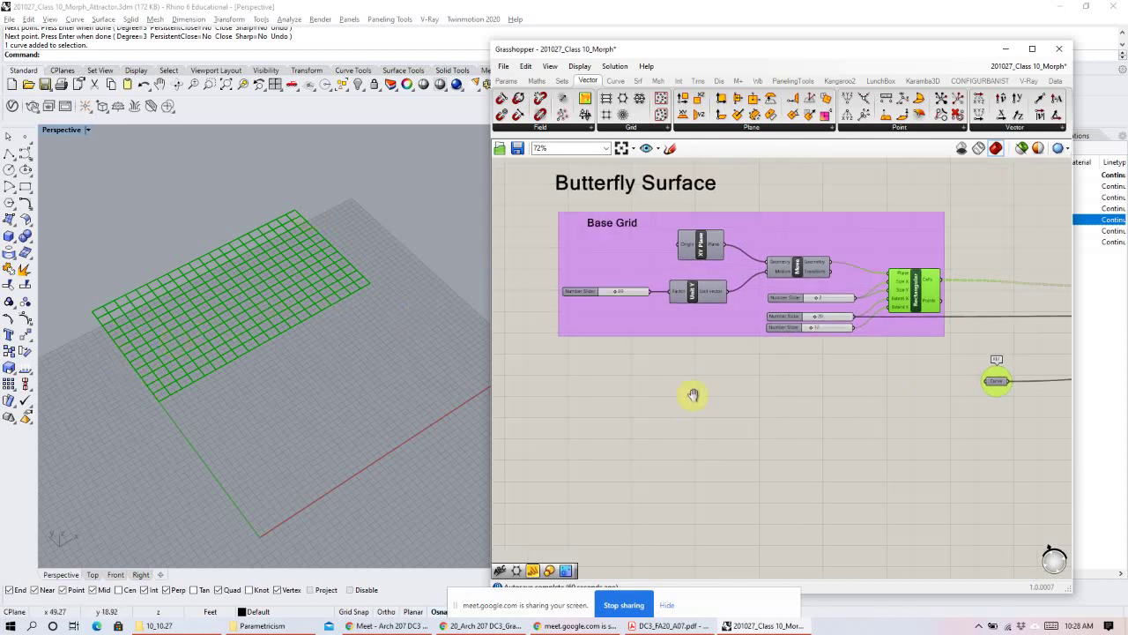
{"action": "right_click_drag", "start_coordinate": [749, 408], "coordinate": [746, 312]}
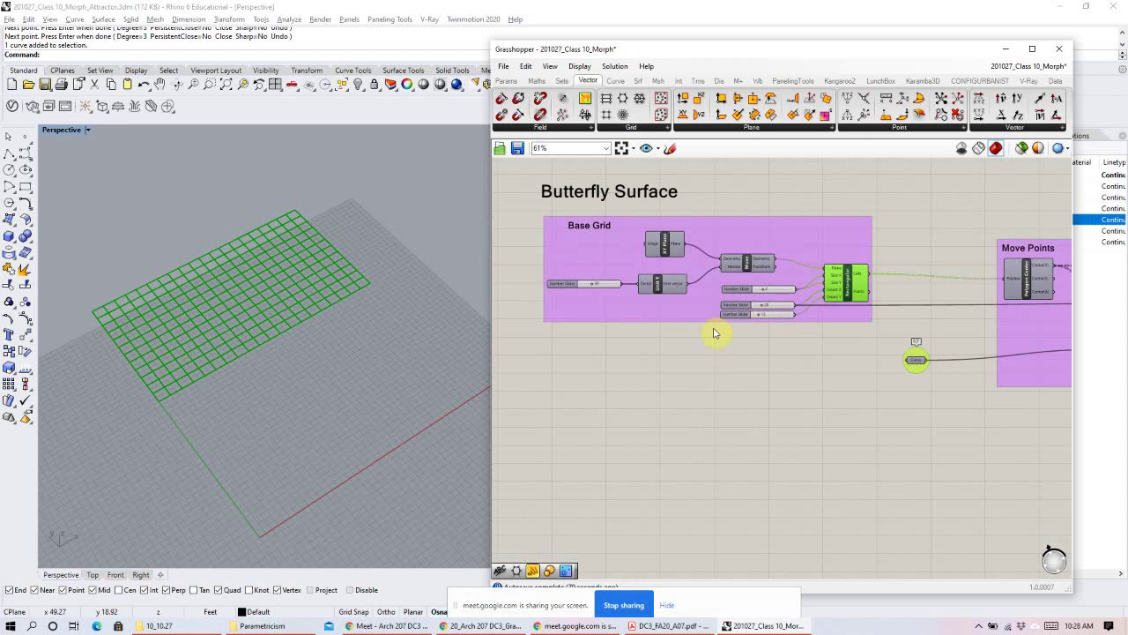
{"action": "scroll", "coordinate": [633, 365], "scroll_direction": "up", "scroll_amount": 1}
{"action": "left_click", "coordinate": [654, 356]}
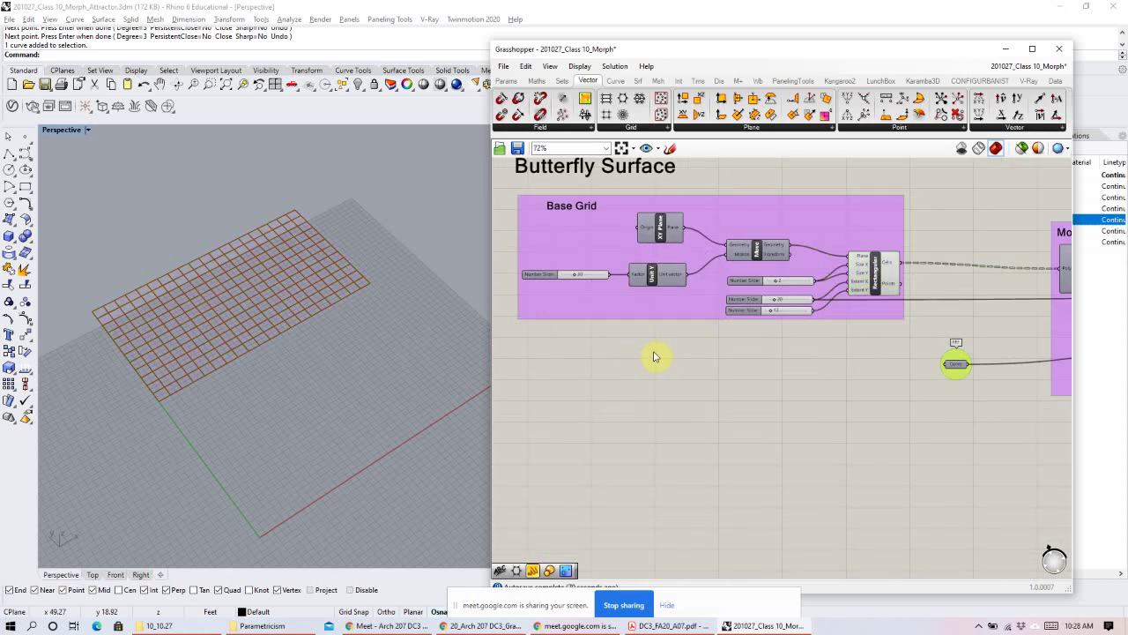
{"action": "double_click", "coordinate": [655, 356]}
{"action": "type", "text": "rect"}
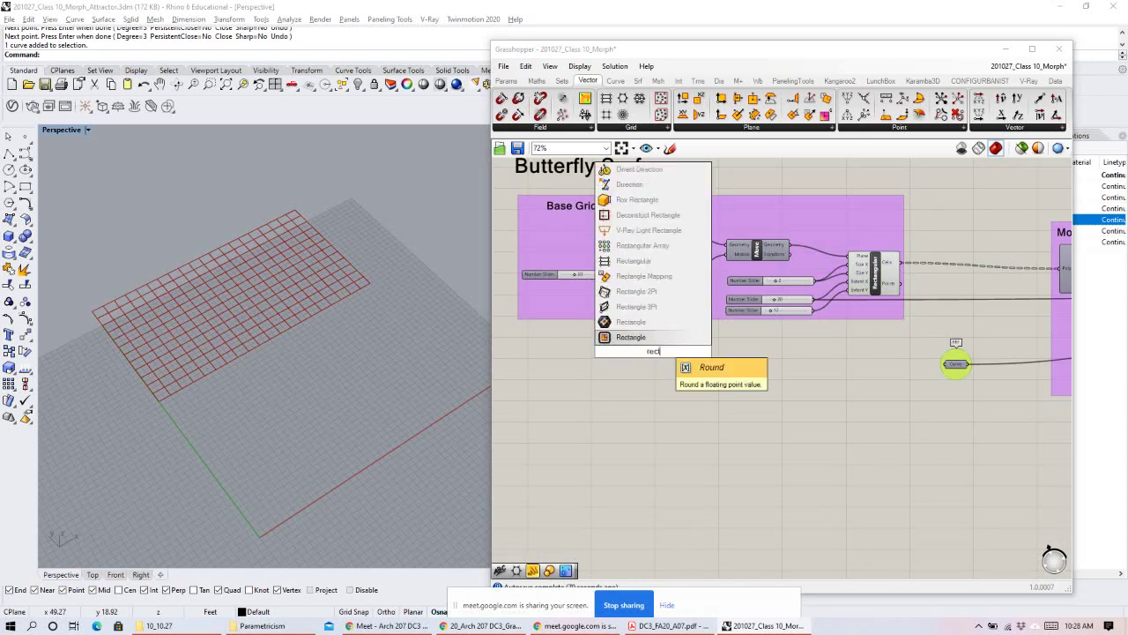
{"action": "left_click", "coordinate": [629, 263]}
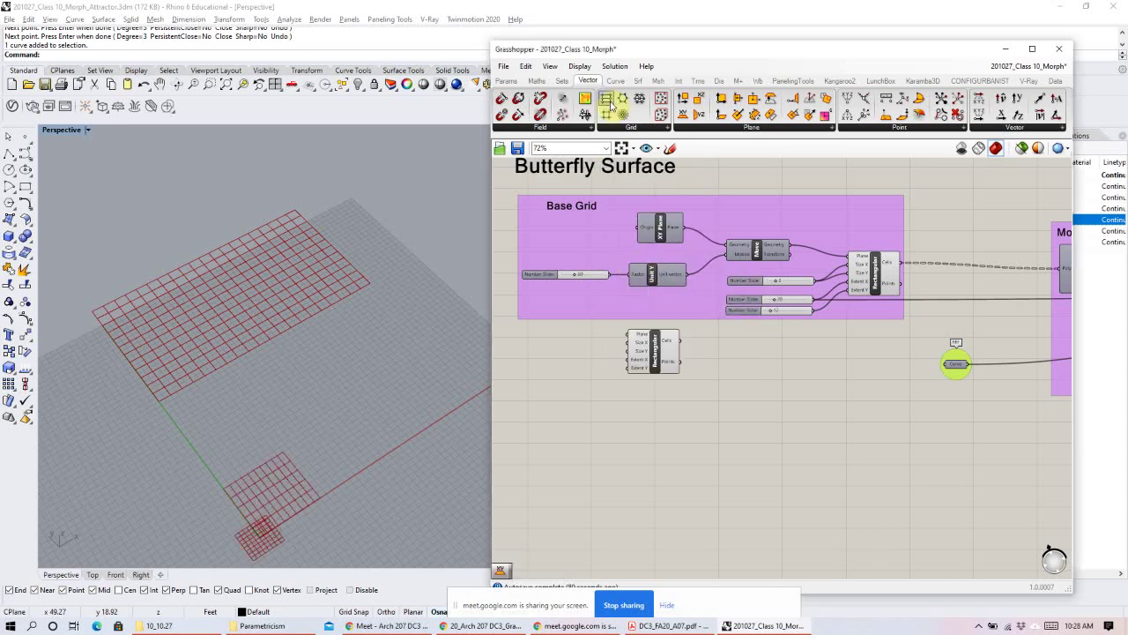
{"action": "left_click", "coordinate": [629, 128]}
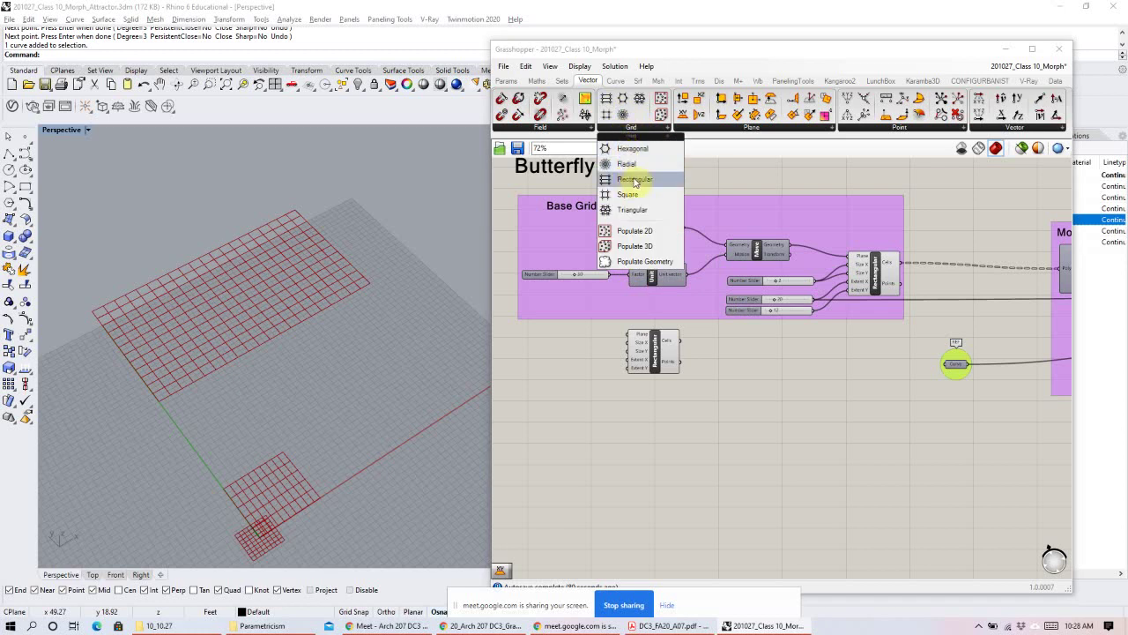
{"action": "left_click_drag", "start_coordinate": [655, 362], "coordinate": [802, 410]}
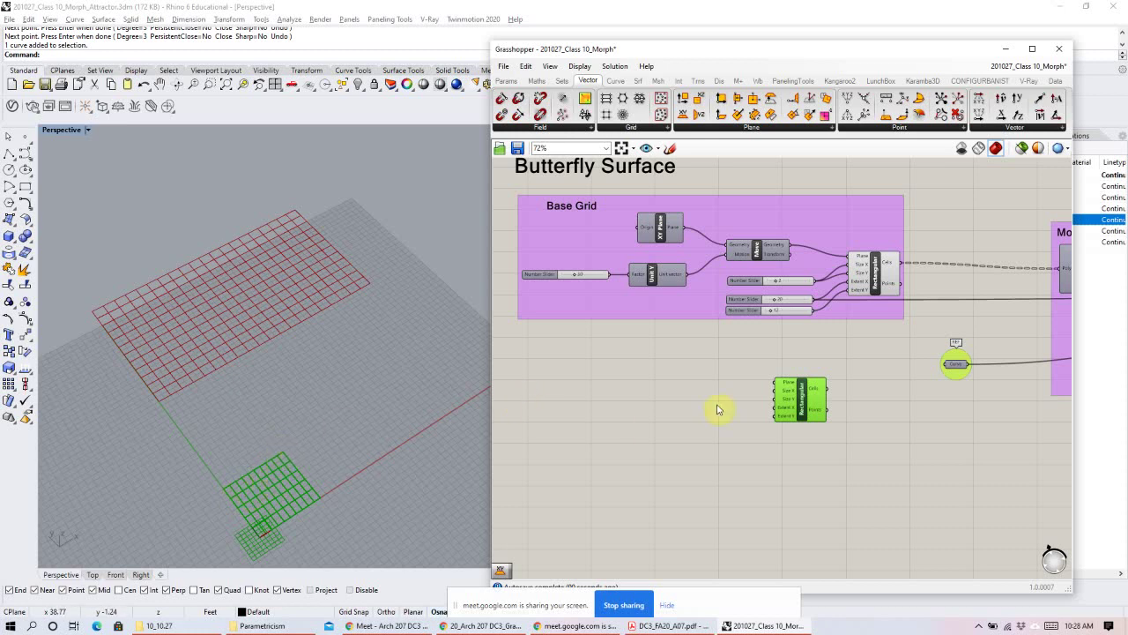
Add an XY Plane component ahead of the new Rectangular grid component.
{"action": "double_click", "coordinate": [665, 384]}
{"action": "type", "text": "x"}
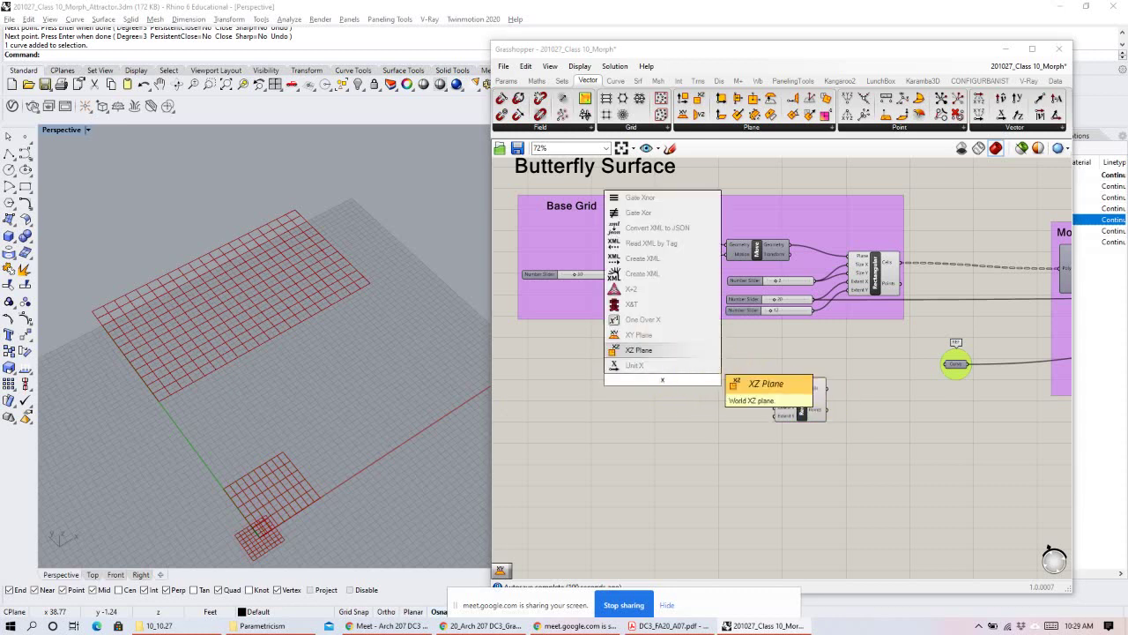
{"action": "type", "text": "y"}
{"action": "key", "text": "Return"}
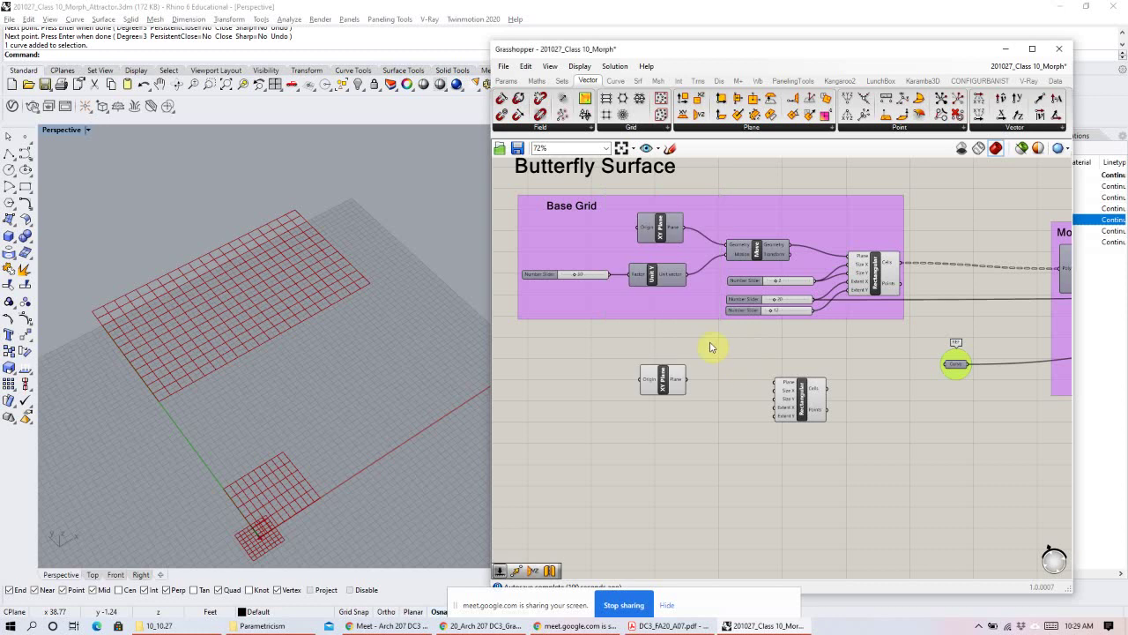
{"action": "left_click_drag", "start_coordinate": [663, 383], "coordinate": [665, 373]}
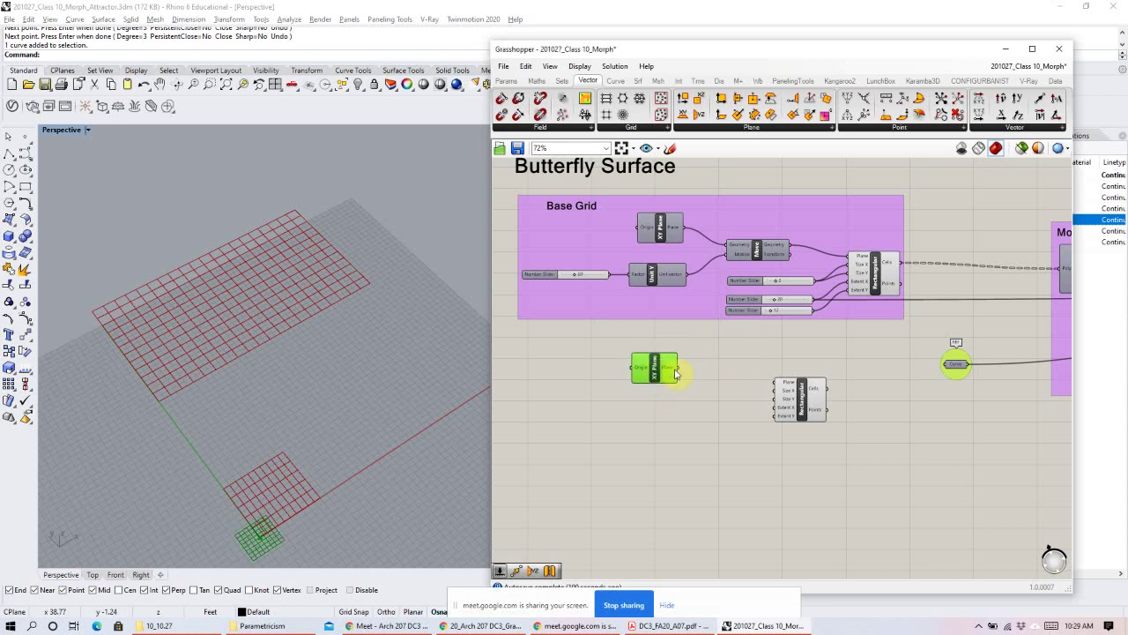
Add a Move component between the new XY Plane and Rectangular grid, and connect the plane to its Geometry input.
{"action": "double_click", "coordinate": [702, 380]}
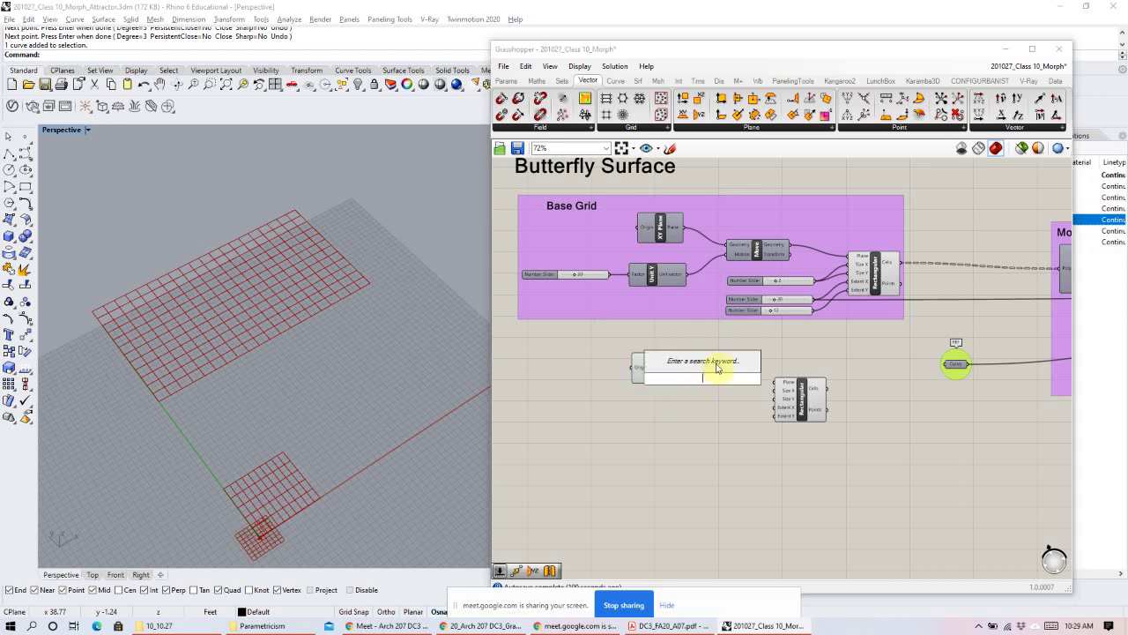
{"action": "type", "text": "move"}
{"action": "key", "text": "Return"}
{"action": "mouse_move", "coordinate": [655, 374]}
{"action": "left_mouse_down"}
{"action": "mouse_move", "coordinate": [624, 383]}
{"action": "mouse_move", "coordinate": [671, 373]}
{"action": "left_mouse_up"}
{"action": "left_click", "coordinate": [637, 428]}
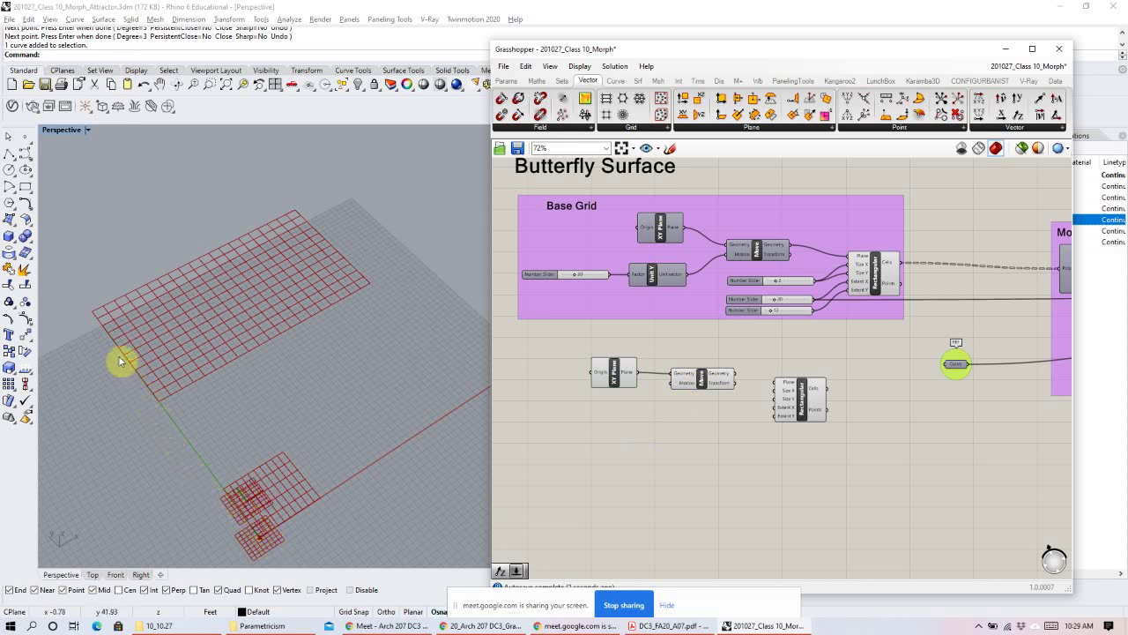
Add a Unit Y vector below the new XY Plane and connect it to the Move component's Motion input.
{"action": "double_click", "coordinate": [607, 423]}
{"action": "type", "text": "unit y"}
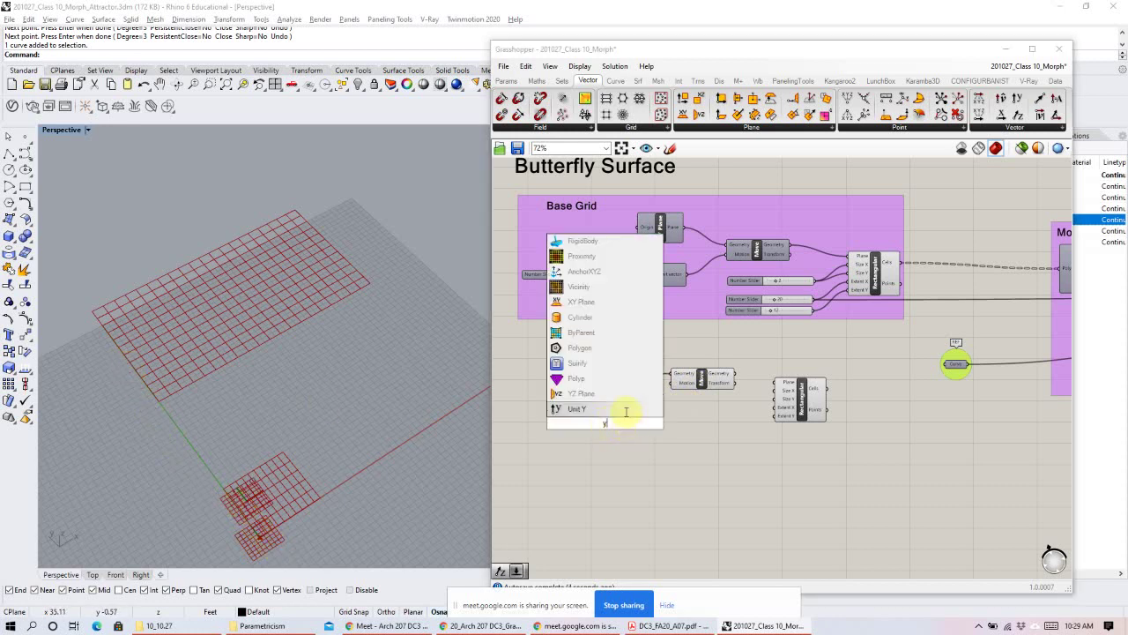
{"action": "key", "text": "Return"}
{"action": "left_click_drag", "start_coordinate": [666, 386], "coordinate": [671, 384]}
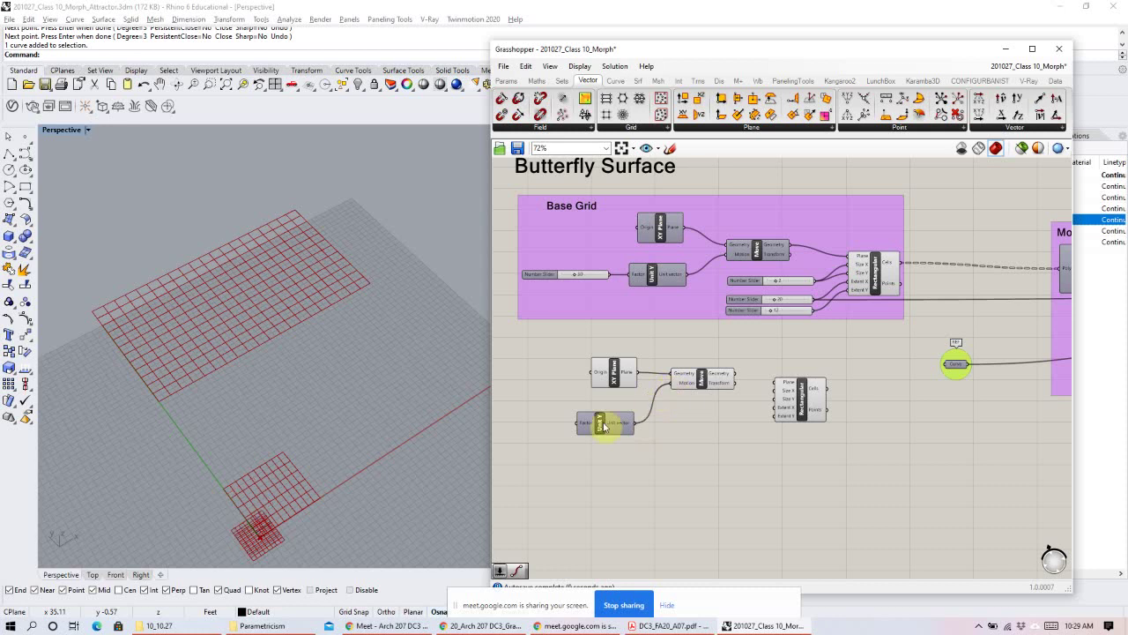
Add a number slider and connect it to the Factor input of the new Unit Y vector.
{"action": "double_click", "coordinate": [527, 435]}
{"action": "type", "text": "number slider"}
{"action": "key", "text": "Return"}
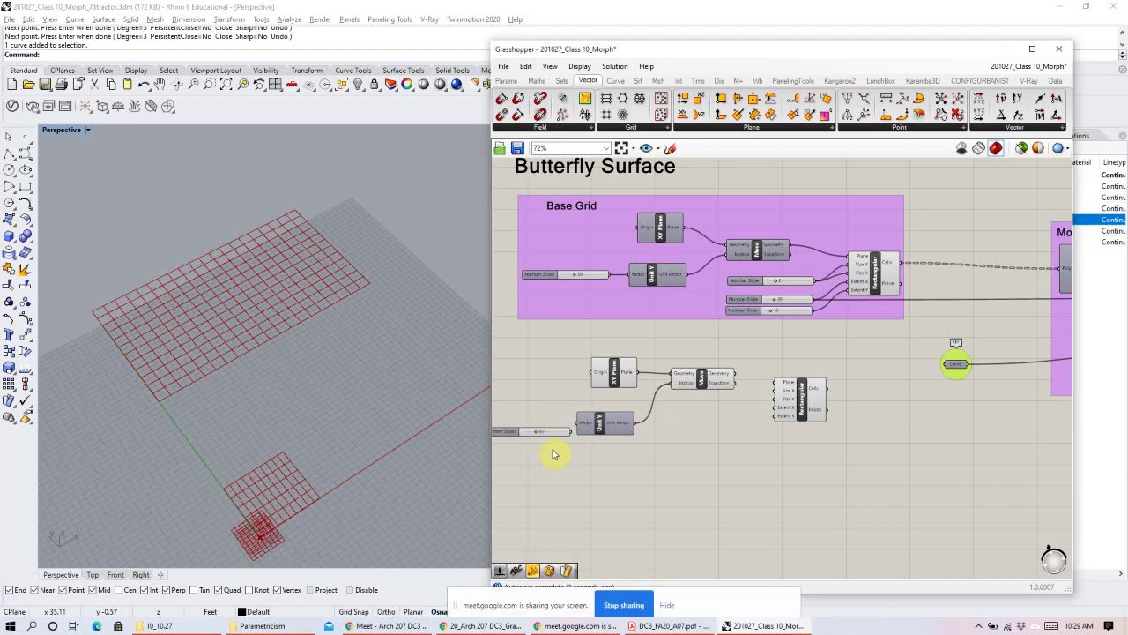
{"action": "mouse_move", "coordinate": [561, 438]}
{"action": "left_mouse_down"}
{"action": "mouse_move", "coordinate": [555, 431]}
{"action": "mouse_move", "coordinate": [578, 424]}
{"action": "left_mouse_up"}
Connect the moved plane to the new Rectangular grid's Plane input and align the grid component beside Move.
{"action": "left_click", "coordinate": [702, 378]}
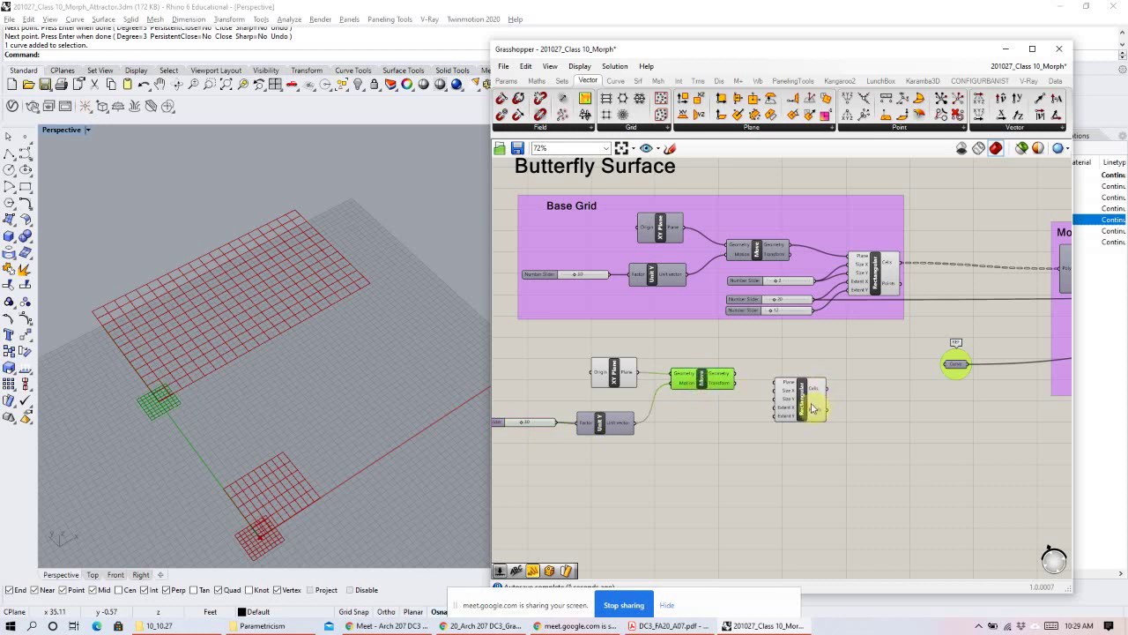
{"action": "left_click", "coordinate": [812, 408]}
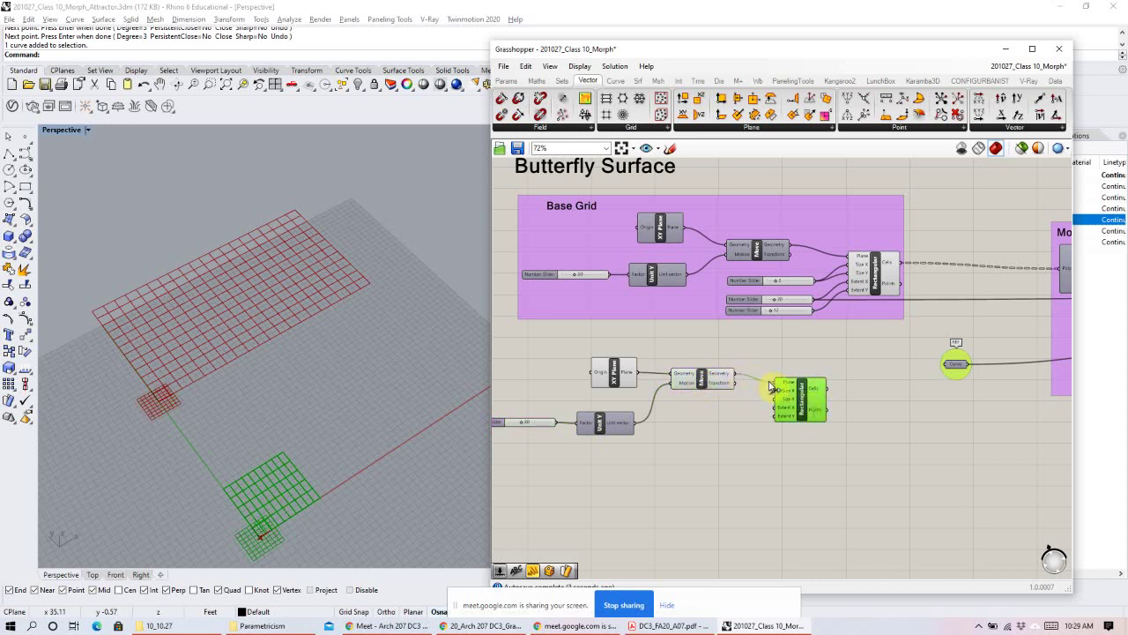
{"action": "left_click_drag", "start_coordinate": [769, 386], "coordinate": [826, 389]}
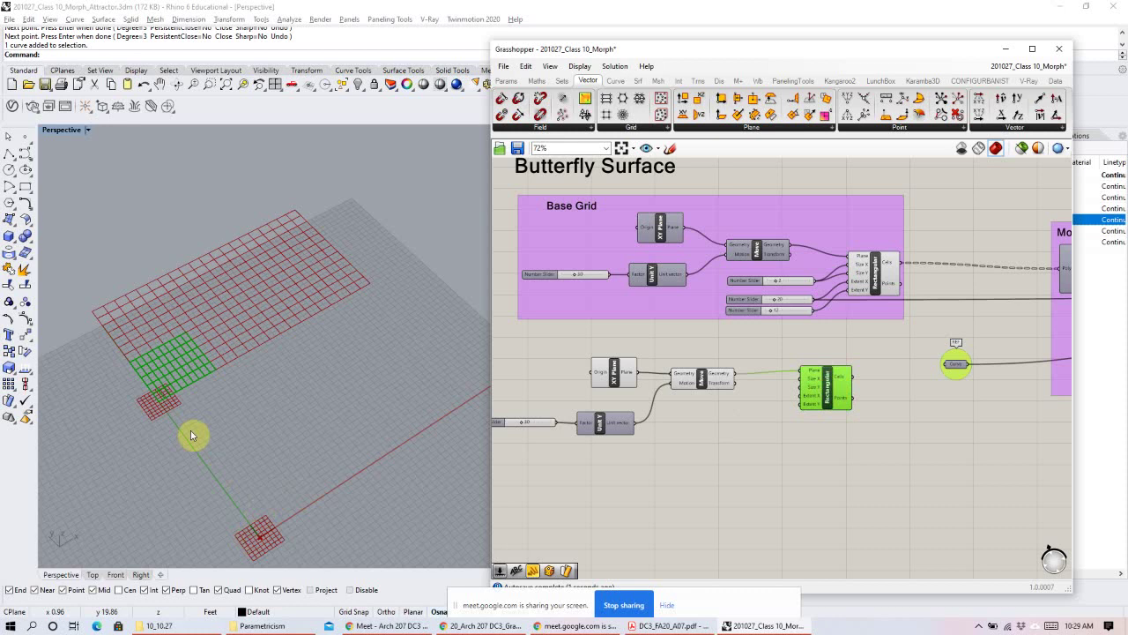
{"action": "left_click", "coordinate": [657, 391]}
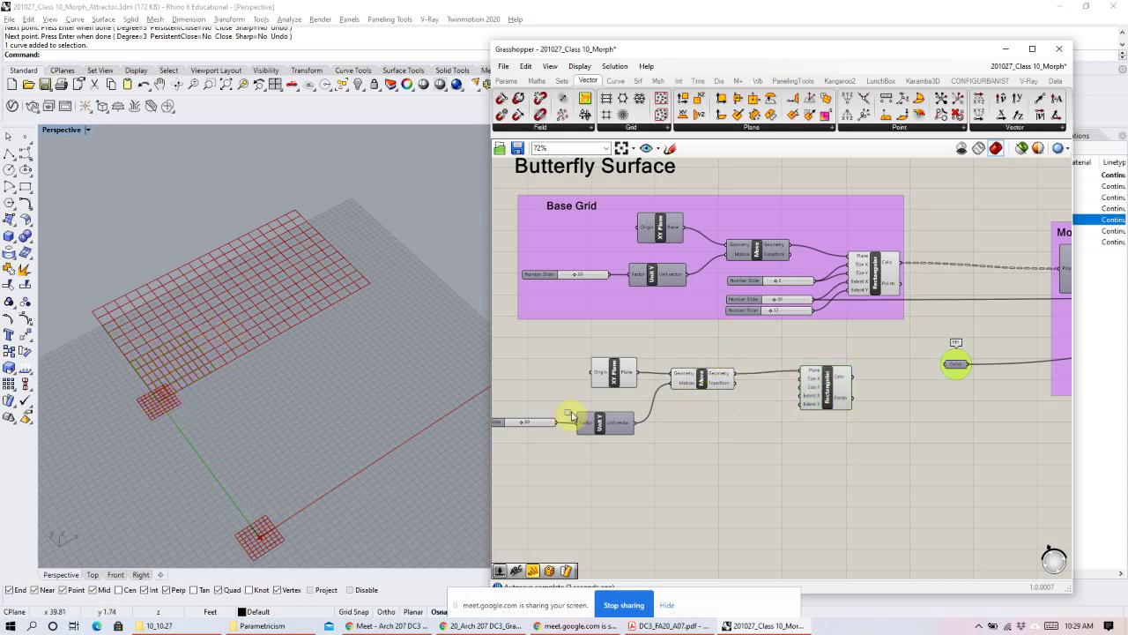
Turn off the preview of the new XY Plane, Unit Y and Move components.
{"action": "left_click_drag", "start_coordinate": [721, 345], "coordinate": [531, 435]}
{"action": "right_click", "coordinate": [728, 405]}
{"action": "left_click", "coordinate": [753, 424]}
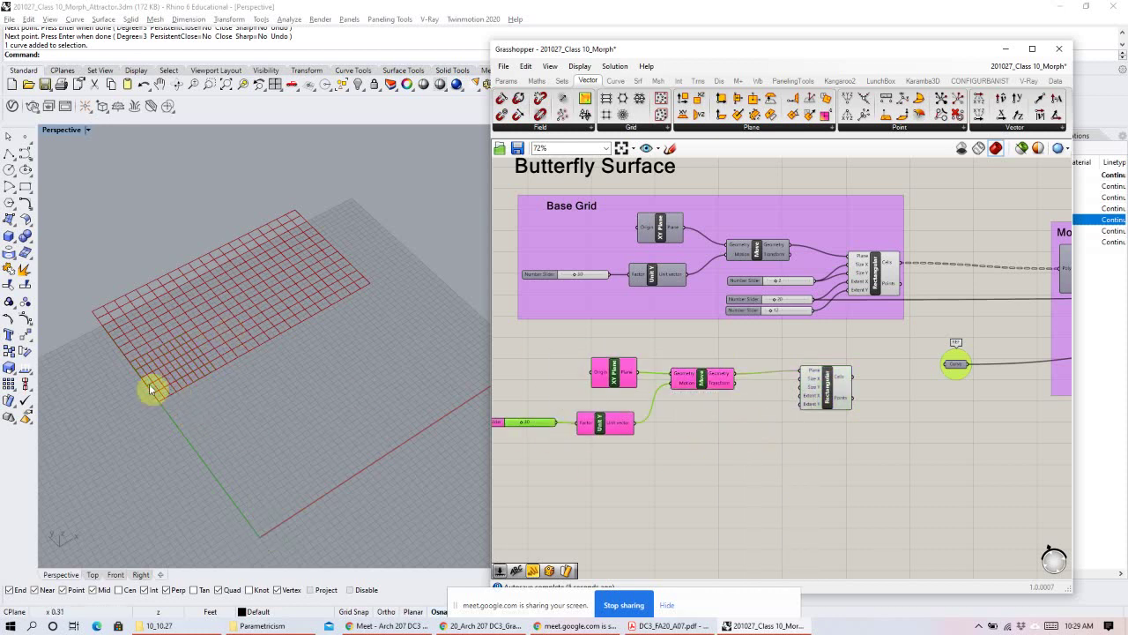
Turn off the preview of the original Rectangular grid in the Base Grid group.
{"action": "left_click_drag", "start_coordinate": [959, 216], "coordinate": [852, 305]}
{"action": "right_click", "coordinate": [938, 216]}
{"action": "left_click", "coordinate": [963, 234]}
{"action": "left_click", "coordinate": [853, 382]}
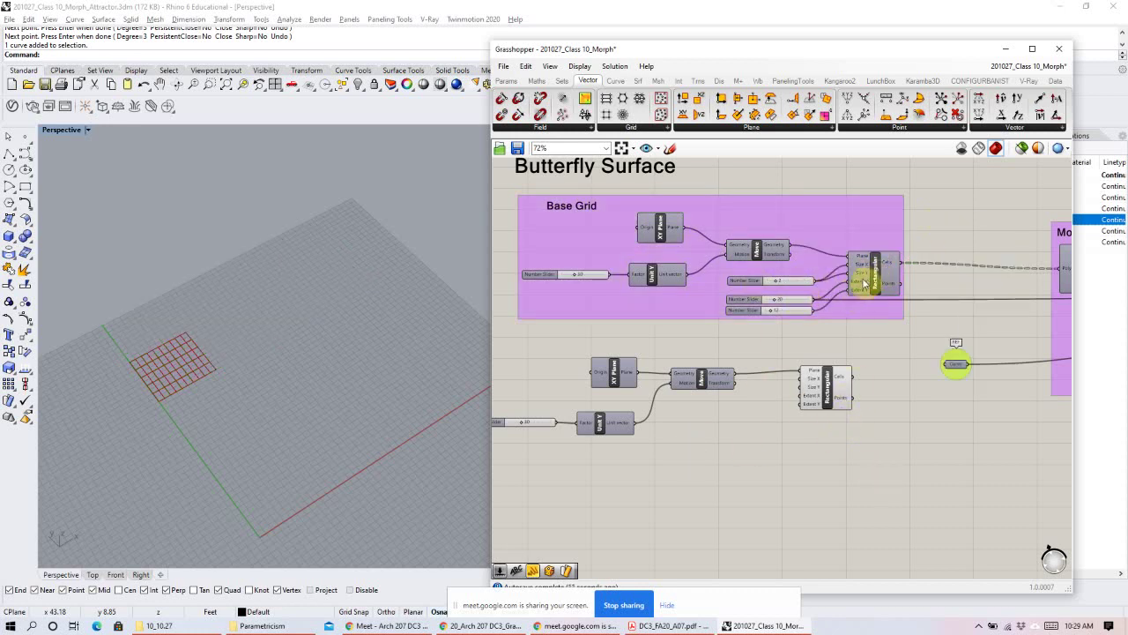
{"action": "scroll", "coordinate": [868, 373], "scroll_direction": "up", "scroll_amount": 1}
{"action": "scroll", "coordinate": [868, 373], "scroll_direction": "up", "scroll_amount": 1}
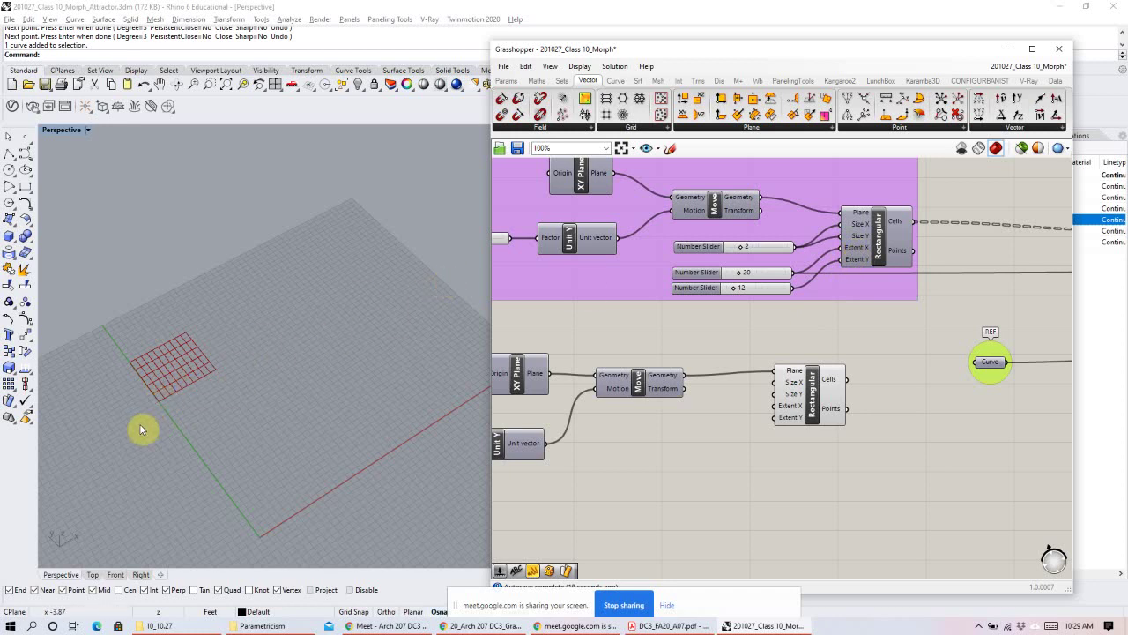
Add a number slider set to 2 and connect it to the new Rectangular grid's Size X and Size Y inputs.
{"action": "double_click", "coordinate": [685, 434]}
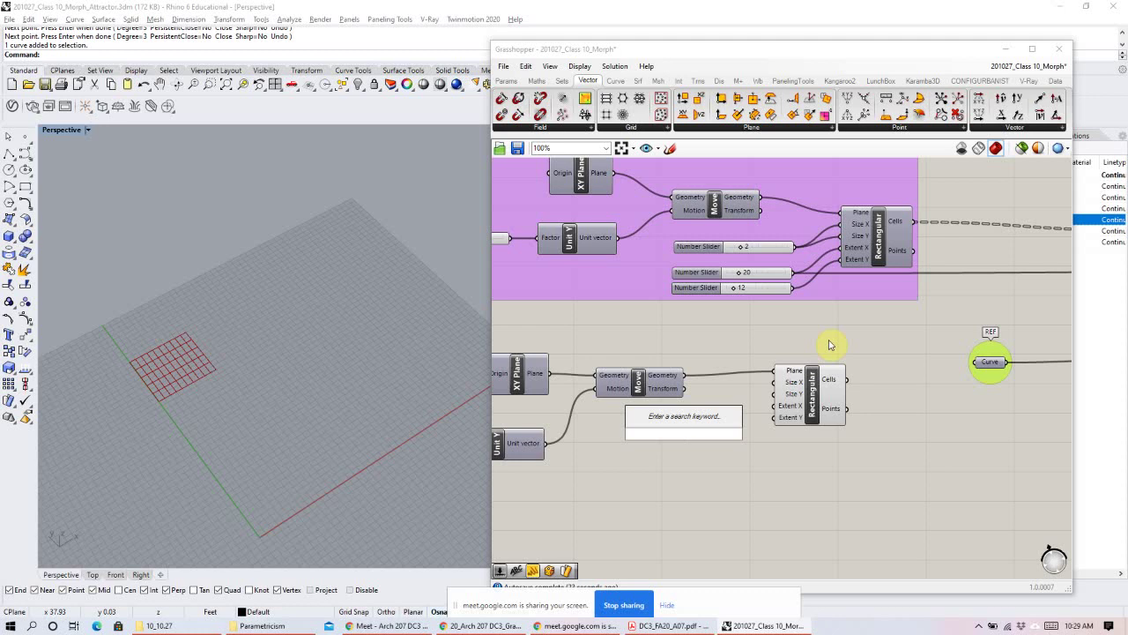
{"action": "type", "text": "2"}
{"action": "key", "text": "Return"}
{"action": "left_click_drag", "start_coordinate": [710, 439], "coordinate": [775, 383]}
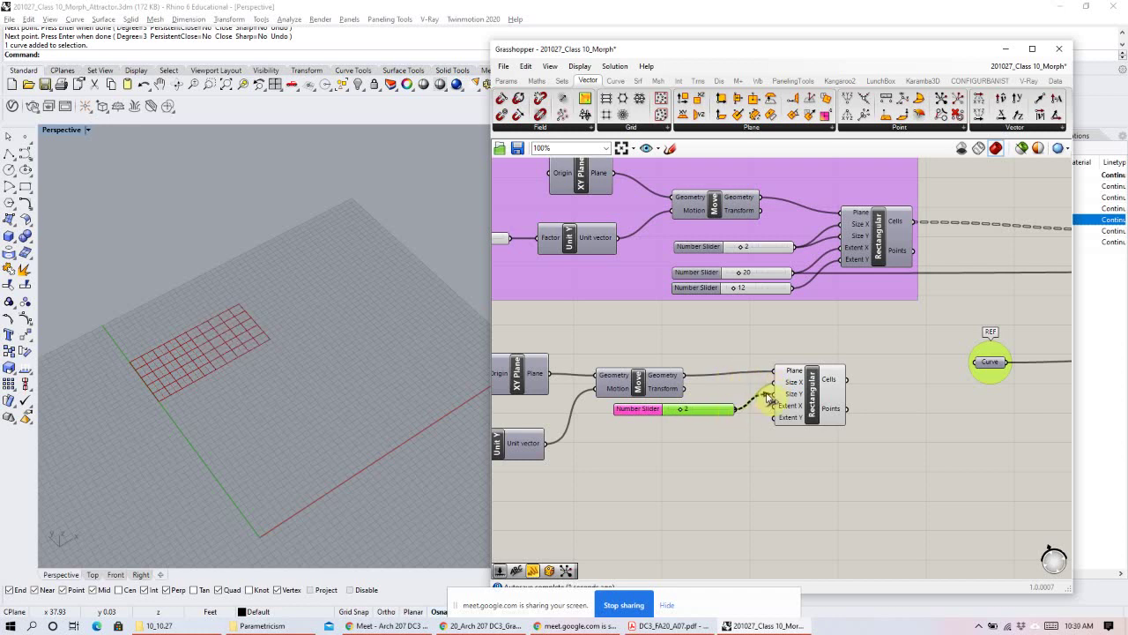
{"action": "left_click_drag", "start_coordinate": [795, 392], "coordinate": [839, 411]}
{"action": "left_click_drag", "start_coordinate": [723, 411], "coordinate": [788, 410]}
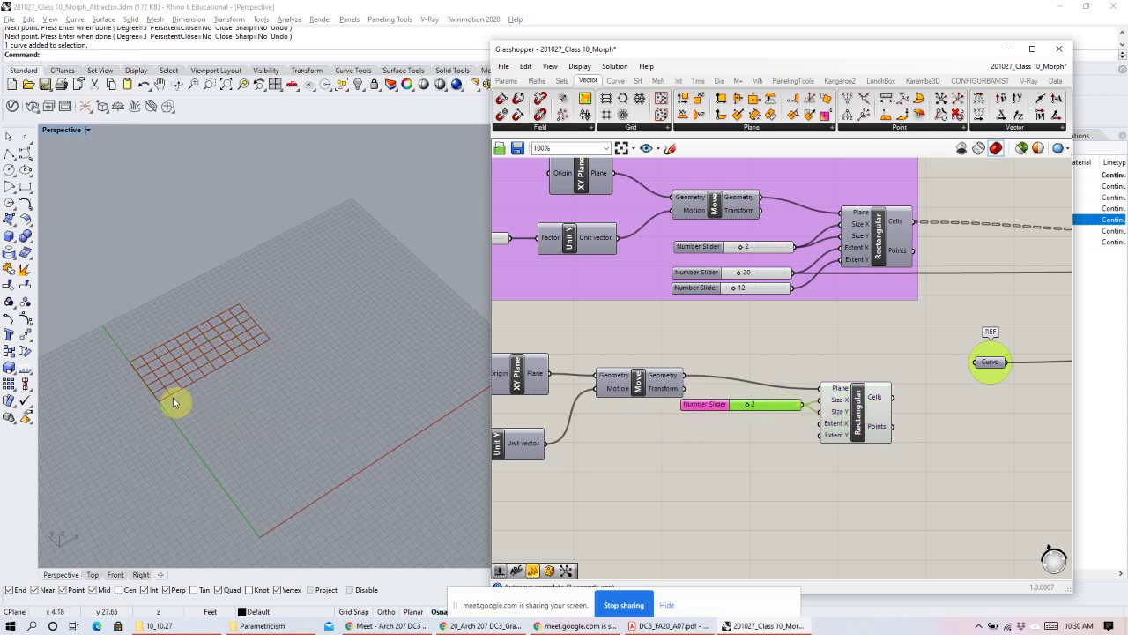
Add number sliders of 20 and 12 and connect them to the new grid's Extent X and Extent Y inputs.
{"action": "left_click", "coordinate": [770, 453]}
{"action": "double_click", "coordinate": [747, 445]}
{"action": "type", "text": "20"}
{"action": "key", "text": "Return"}
{"action": "left_click_drag", "start_coordinate": [788, 446], "coordinate": [765, 447]}
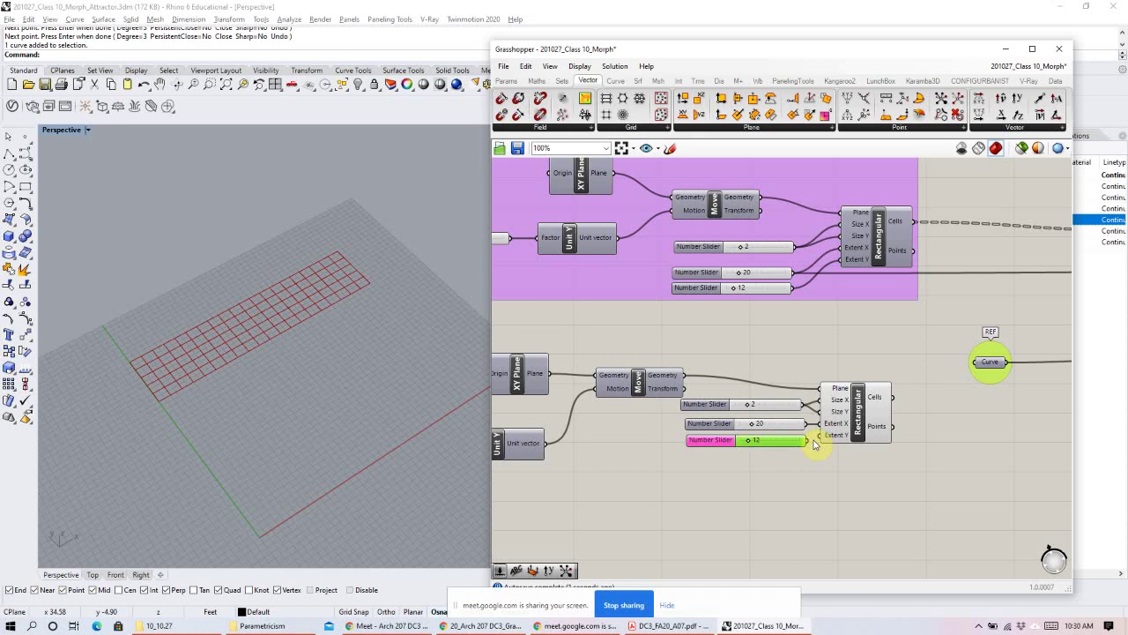
{"action": "left_click_drag", "start_coordinate": [825, 441], "coordinate": [876, 432]}
Line up the three sliders before the new Rectangular grid and align the Move component with it.
{"action": "left_click_drag", "start_coordinate": [798, 465], "coordinate": [776, 410]}
{"action": "left_click_drag", "start_coordinate": [793, 467], "coordinate": [787, 404]}
{"action": "left_click", "coordinate": [823, 473]}
{"action": "left_click_drag", "start_coordinate": [633, 391], "coordinate": [624, 399]}
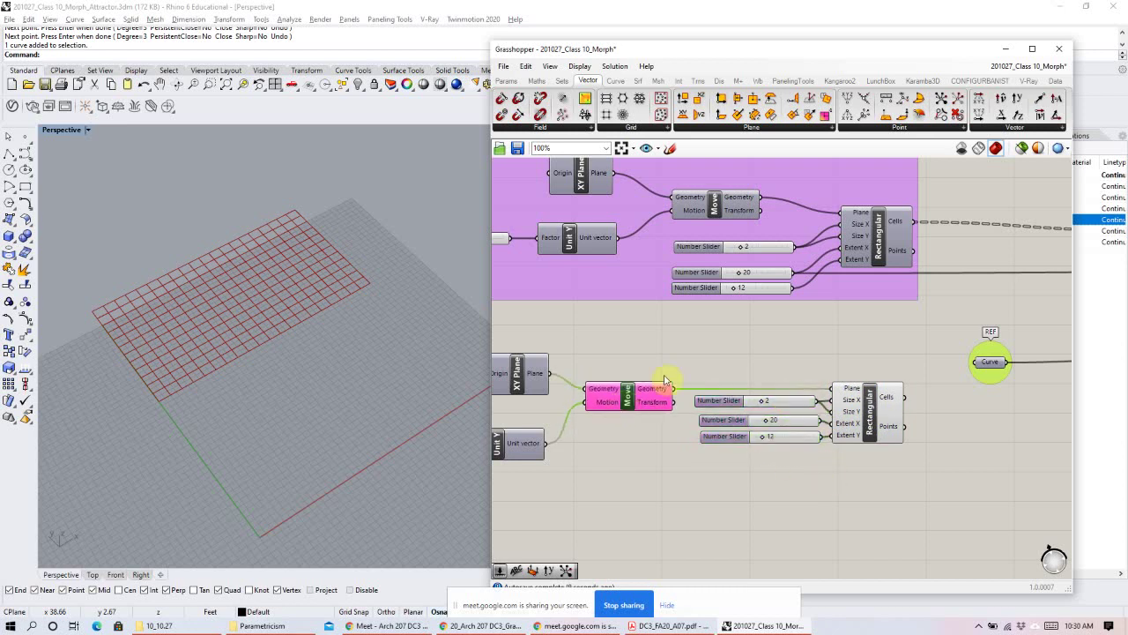
{"action": "left_click", "coordinate": [674, 378]}
Select all the recreated base grid components and move them further below the original Base Grid group.
{"action": "scroll", "coordinate": [740, 385], "scroll_direction": "down", "scroll_amount": 3}
{"action": "right_click_drag", "start_coordinate": [707, 414], "coordinate": [781, 395]}
{"action": "left_click_drag", "start_coordinate": [955, 441], "coordinate": [590, 352]}
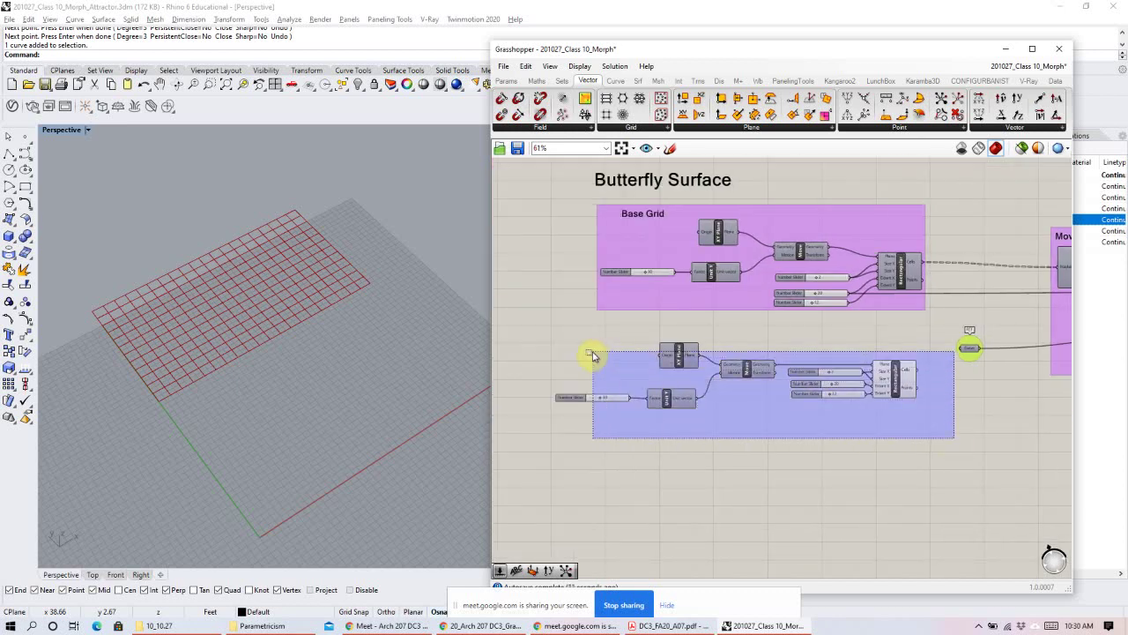
{"action": "left_click_drag", "start_coordinate": [687, 363], "coordinate": [679, 432]}
Widen the Grasshopper window and group the recreated base grid components.
{"action": "right_click_drag", "start_coordinate": [859, 397], "coordinate": [873, 293]}
{"action": "scroll", "coordinate": [782, 285], "scroll_direction": "up", "scroll_amount": 3}
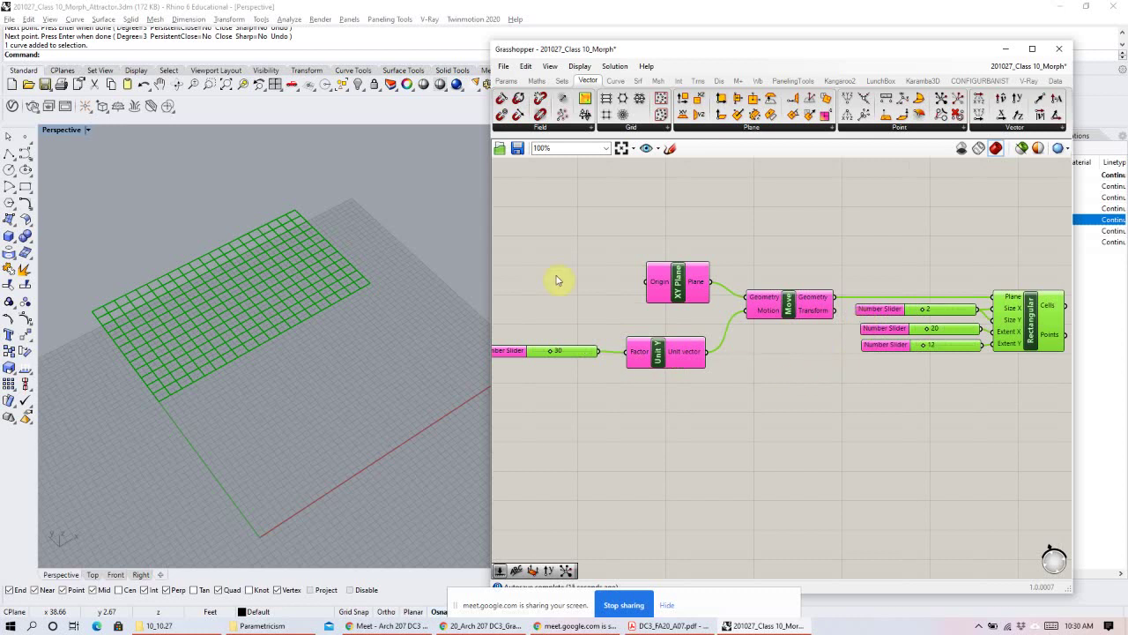
{"action": "left_click_drag", "start_coordinate": [491, 265], "coordinate": [331, 246]}
{"action": "right_click_drag", "start_coordinate": [489, 252], "coordinate": [537, 256]}
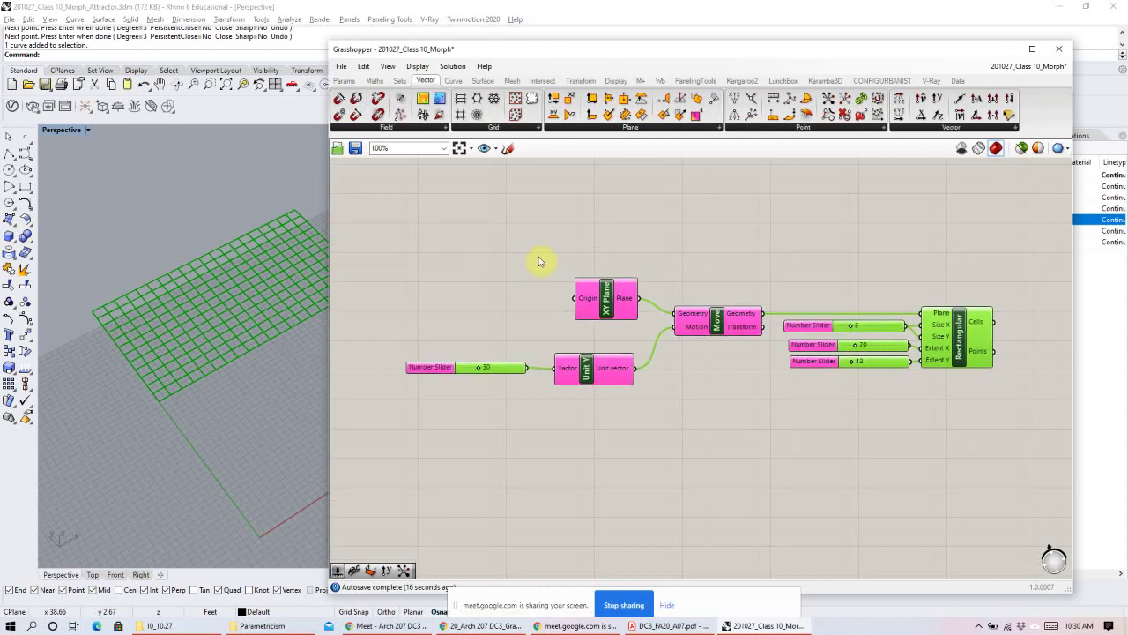
{"action": "key", "text": "ctrl+g"}
{"action": "left_click", "coordinate": [617, 256]}
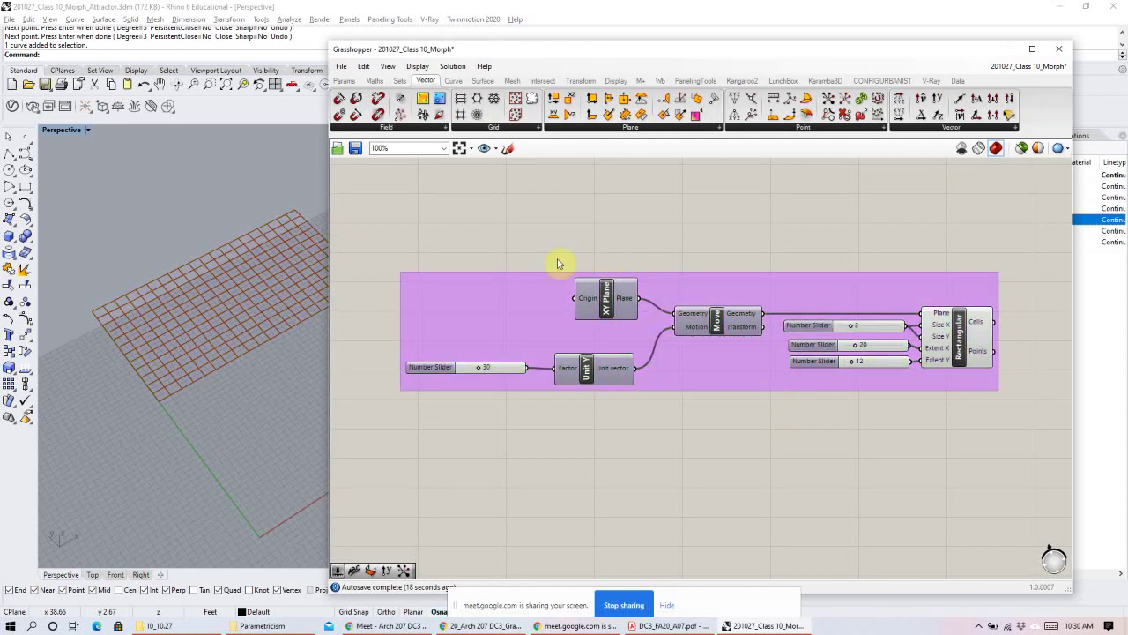
Add a scribble above the new group with the text "Base Grid".
{"action": "double_click", "coordinate": [557, 258]}
{"action": "type", "text": "scribble"}
{"action": "key", "text": "Return"}
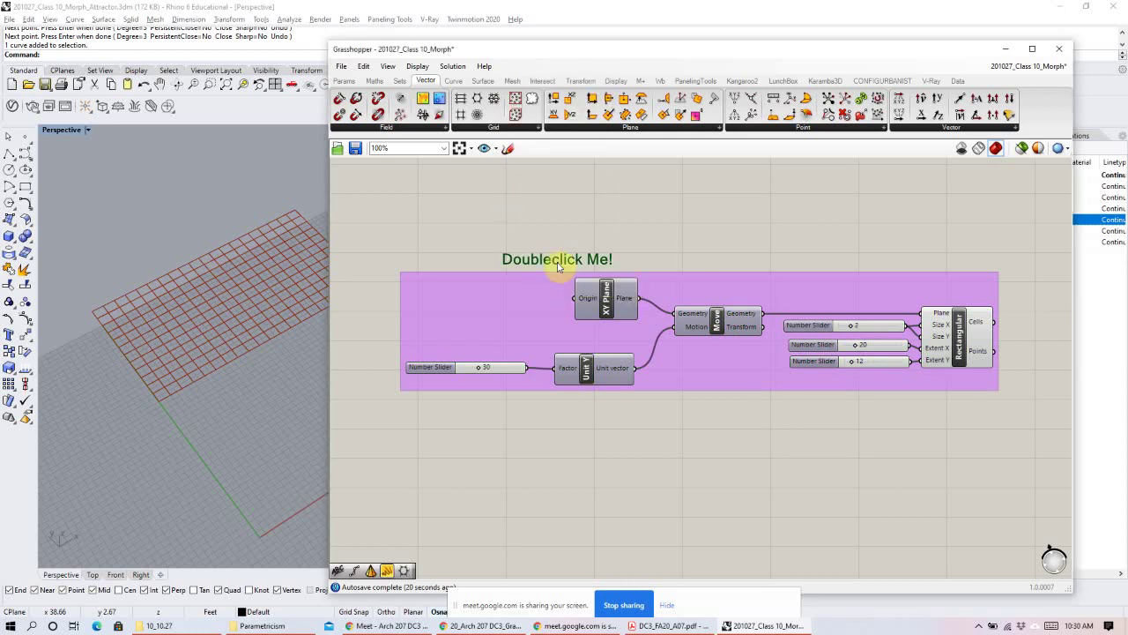
{"action": "double_click", "coordinate": [560, 258]}
{"action": "type", "text": "Base Grid"}
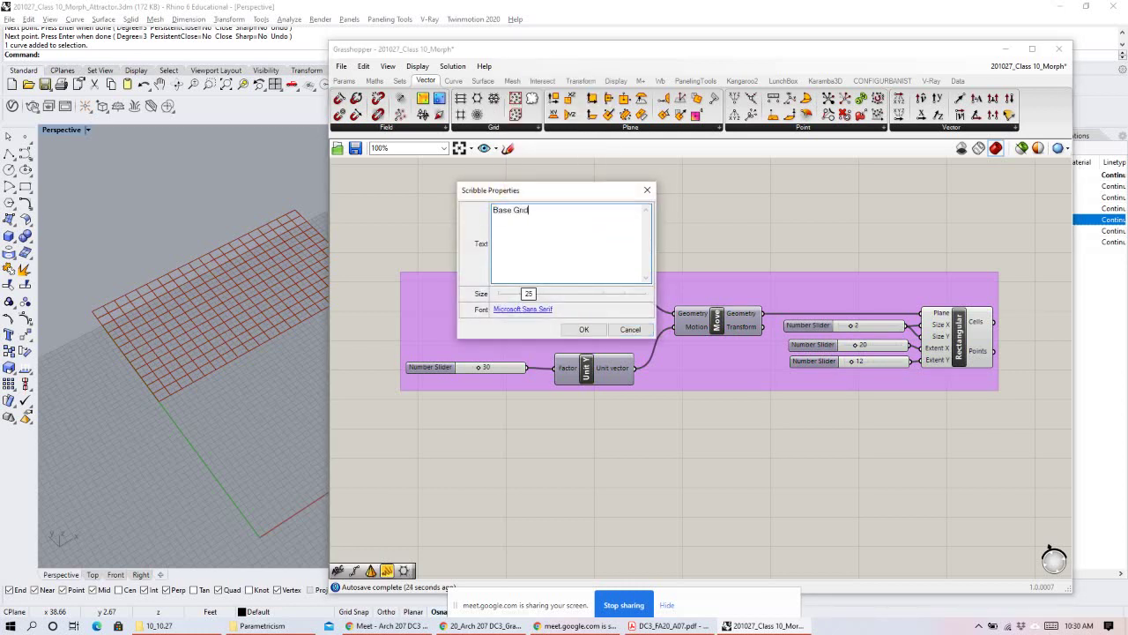
{"action": "left_click", "coordinate": [584, 329]}
Place the Base Grid label in the new group's corner as part of the group, and straighten the Rectangular and Move components.
{"action": "left_click_drag", "start_coordinate": [527, 265], "coordinate": [449, 283]}
{"action": "right_click", "coordinate": [519, 285]}
{"action": "left_click", "coordinate": [542, 390]}
{"action": "left_click", "coordinate": [530, 234]}
{"action": "left_click_drag", "start_coordinate": [959, 354], "coordinate": [959, 351]}
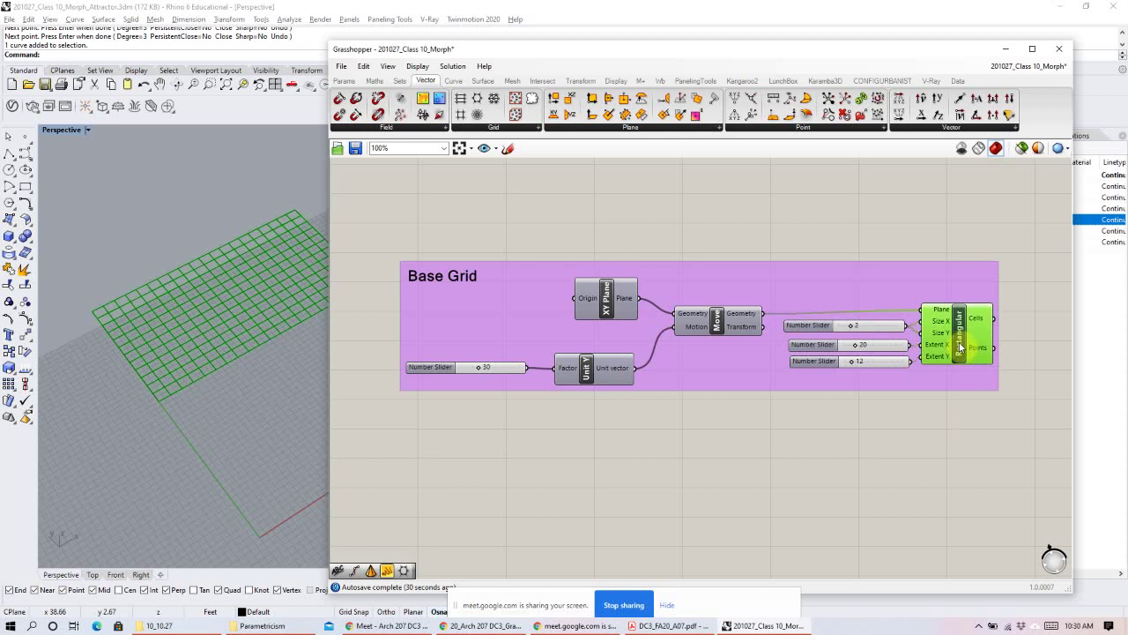
{"action": "left_click_drag", "start_coordinate": [720, 317], "coordinate": [725, 314]}
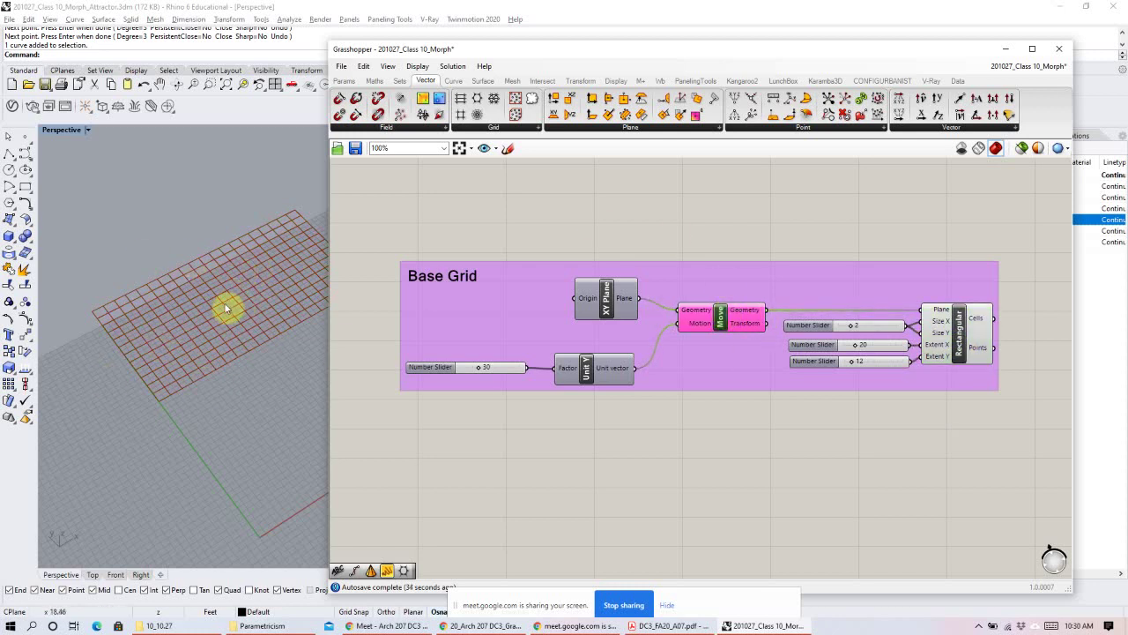
Turn on the preview of the Move component in the original Move Points group.
{"action": "scroll", "coordinate": [577, 239], "scroll_direction": "down", "scroll_amount": 3}
{"action": "right_click_drag", "start_coordinate": [823, 239], "coordinate": [843, 337]}
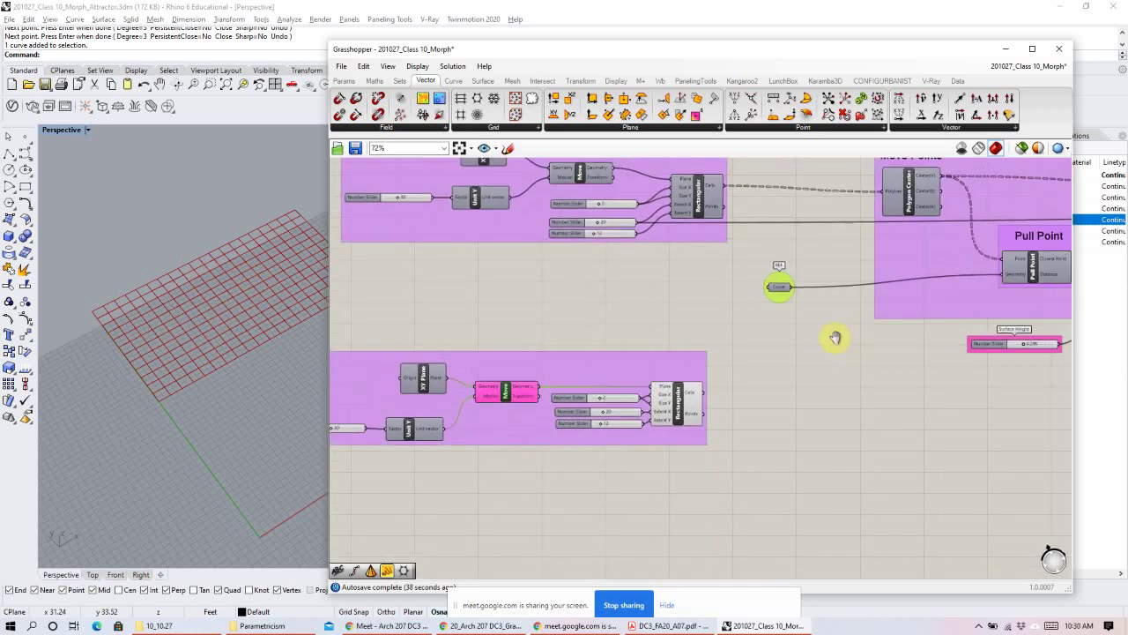
{"action": "right_click_drag", "start_coordinate": [703, 374], "coordinate": [412, 397]}
{"action": "left_click", "coordinate": [748, 295]}
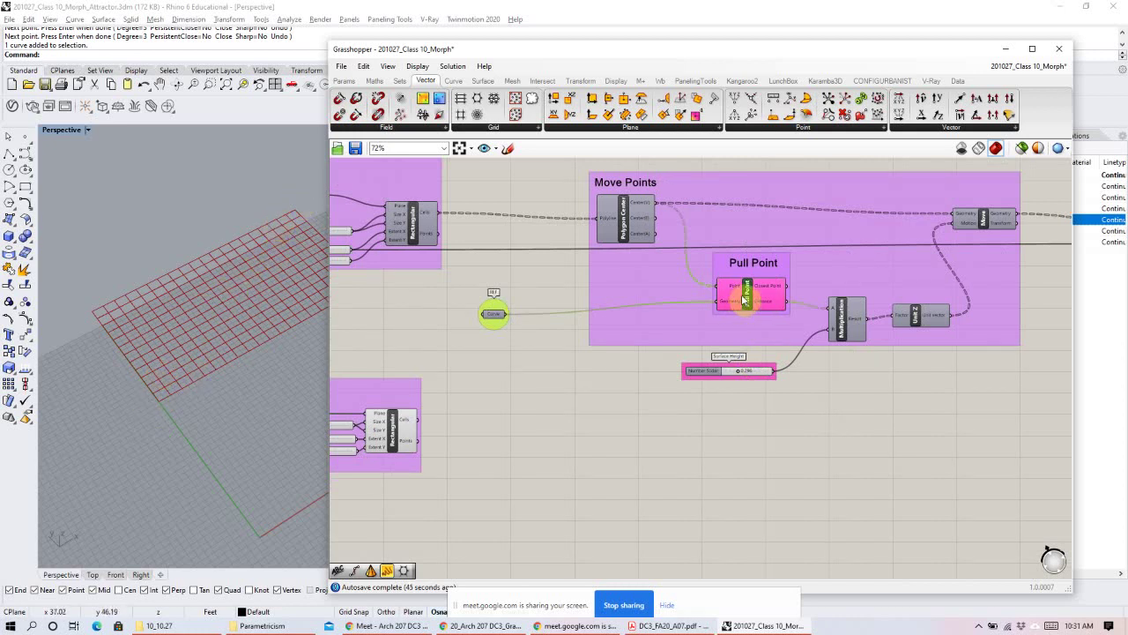
{"action": "left_click", "coordinate": [983, 218]}
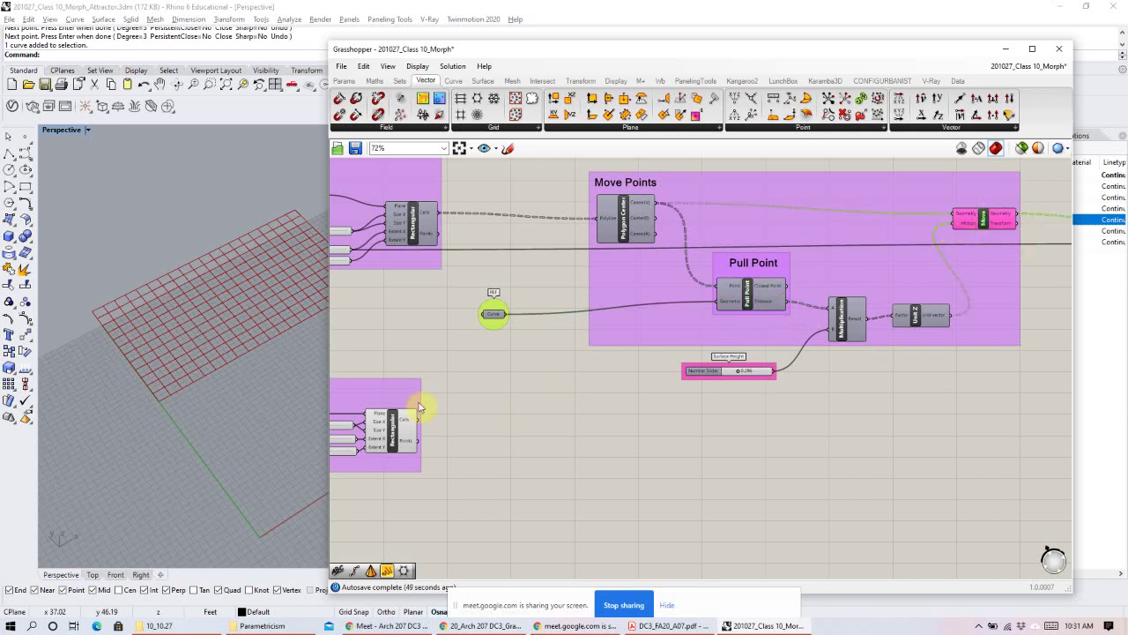
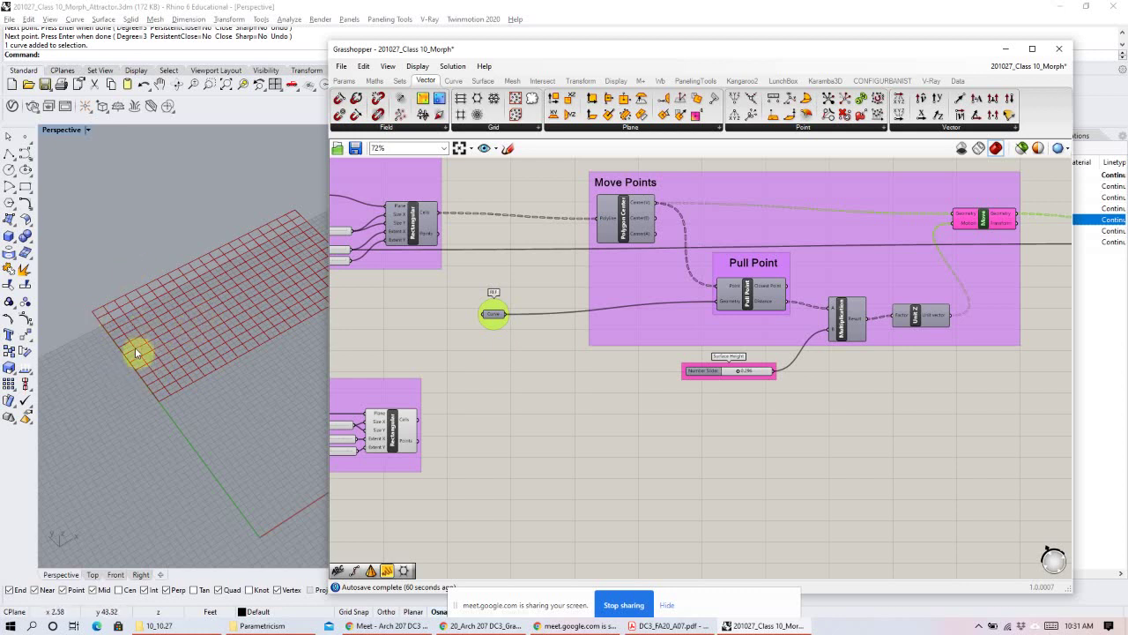
{"action": "right_click_drag", "start_coordinate": [156, 361], "coordinate": [148, 224]}
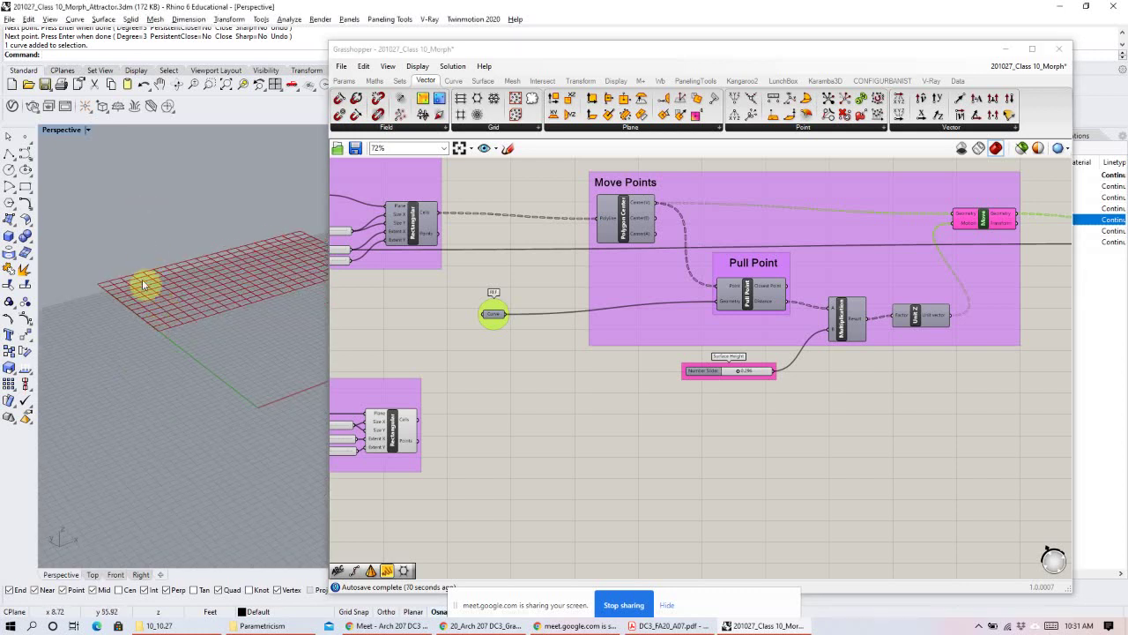
{"action": "right_click", "coordinate": [986, 222]}
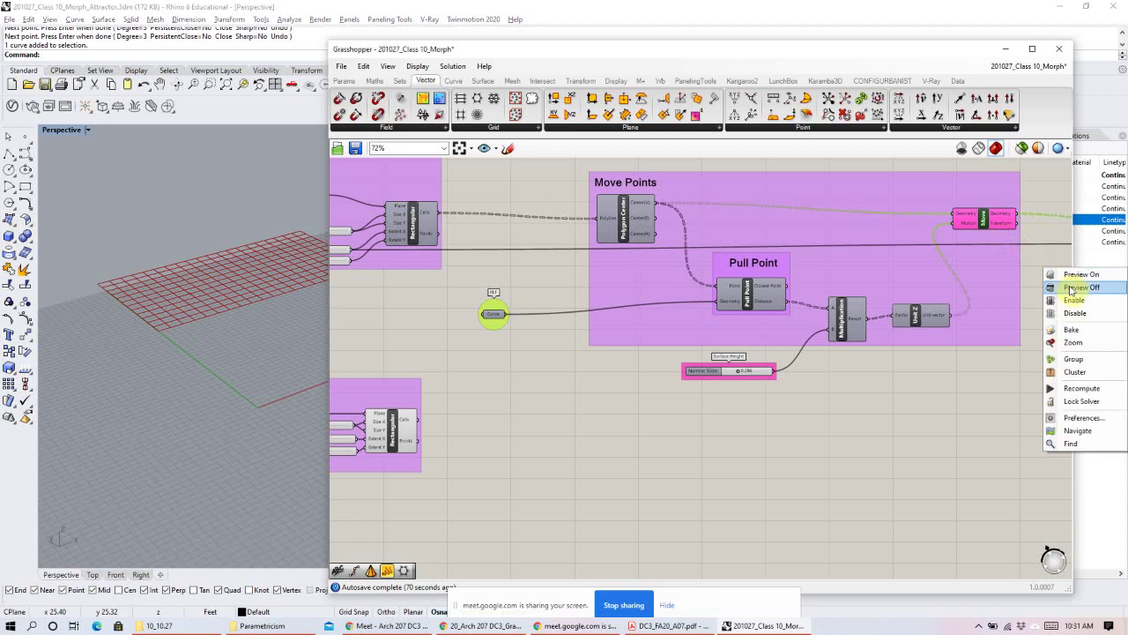
{"action": "left_click", "coordinate": [1008, 285]}
{"action": "right_click_drag", "start_coordinate": [218, 302], "coordinate": [209, 315]}
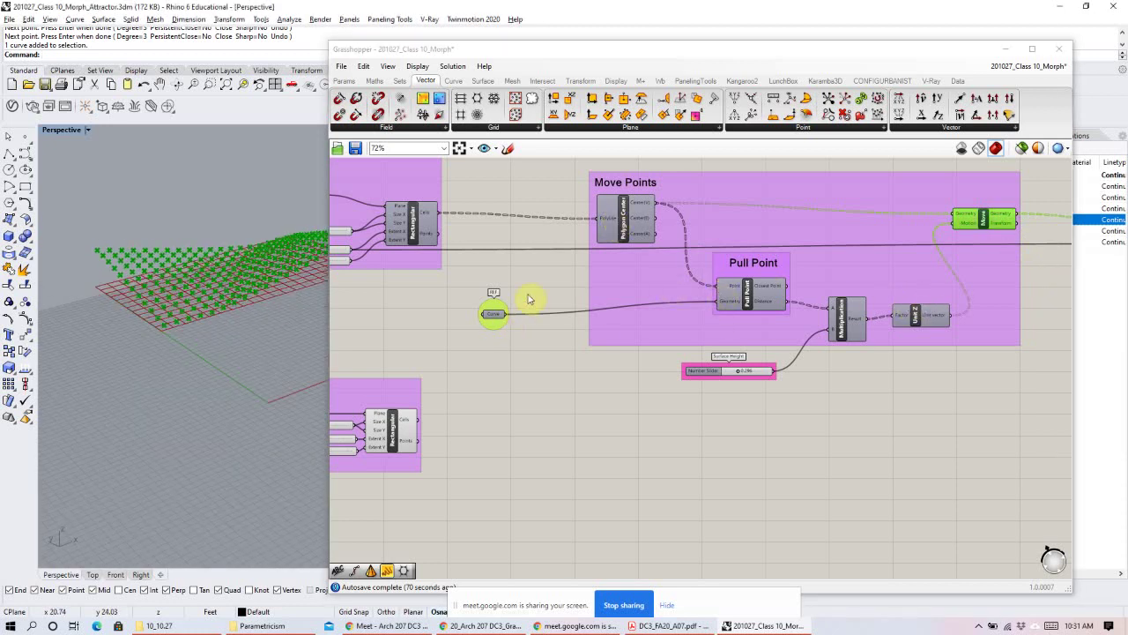
Turn on the preview of the REF Curve parameter and examine the moved points around it from several angles.
{"action": "left_click", "coordinate": [493, 314]}
{"action": "right_click", "coordinate": [514, 354]}
{"action": "left_click", "coordinate": [533, 361]}
{"action": "right_click_drag", "start_coordinate": [276, 340], "coordinate": [229, 373]}
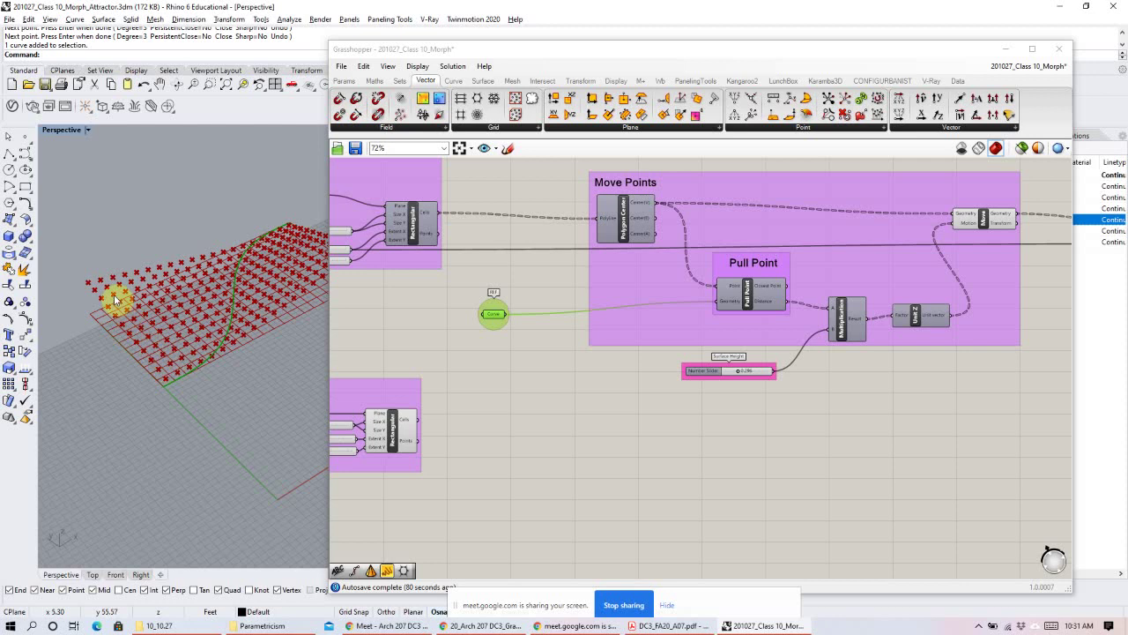
{"action": "right_click_drag", "start_coordinate": [154, 377], "coordinate": [159, 320]}
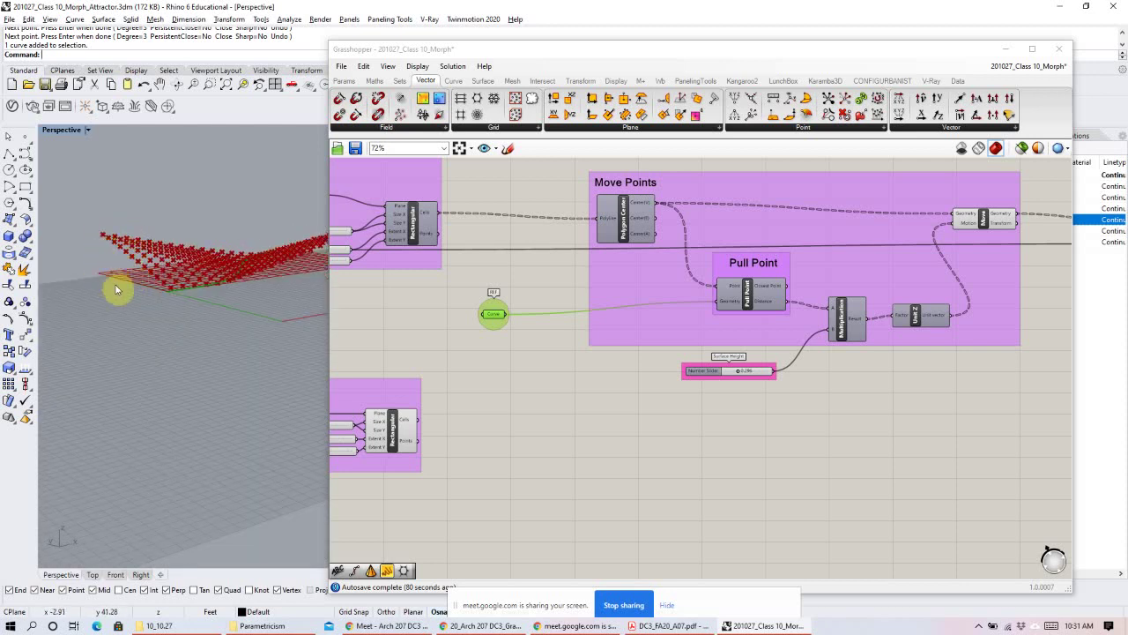
{"action": "mouse_move", "coordinate": [230, 273]}
{"action": "right_mouse_down"}
{"action": "mouse_move", "coordinate": [237, 368]}
{"action": "mouse_move", "coordinate": [239, 270]}
{"action": "right_mouse_up"}
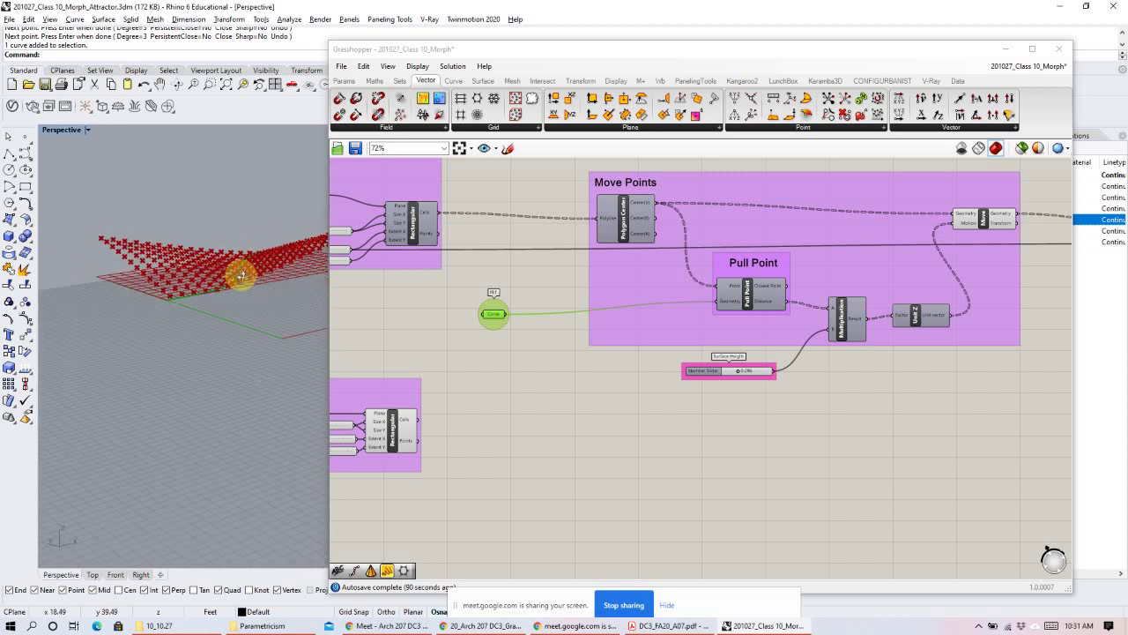
Turn off the previews of the REF Curve parameter and the Move component in the Move Points group.
{"action": "right_click", "coordinate": [517, 291]}
{"action": "left_click", "coordinate": [539, 306]}
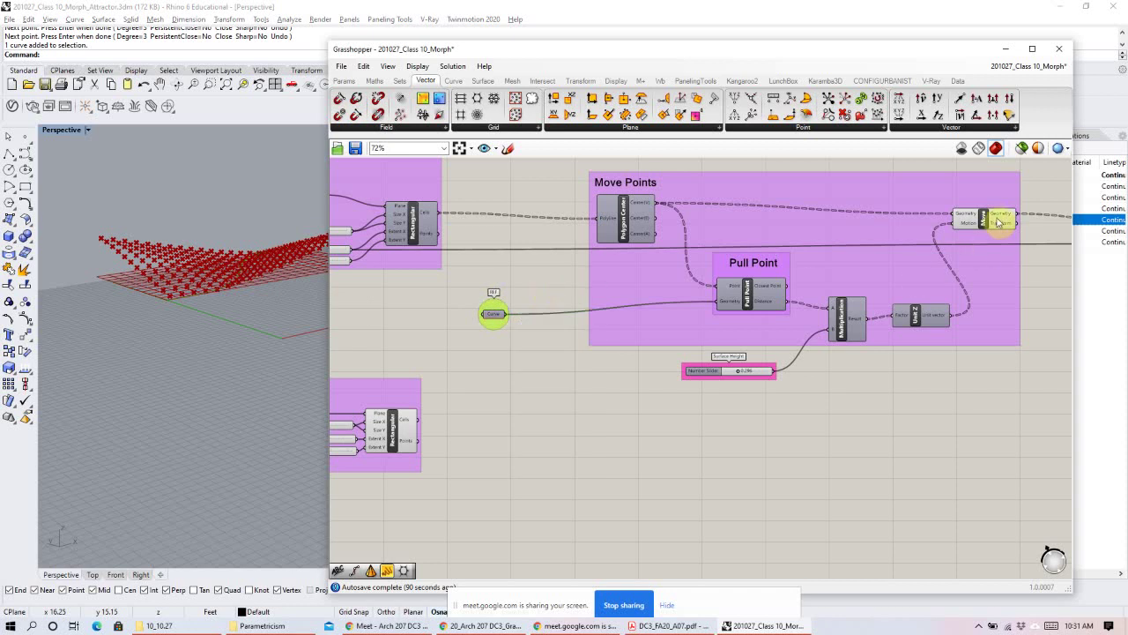
{"action": "left_click_drag", "start_coordinate": [989, 223], "coordinate": [984, 215]}
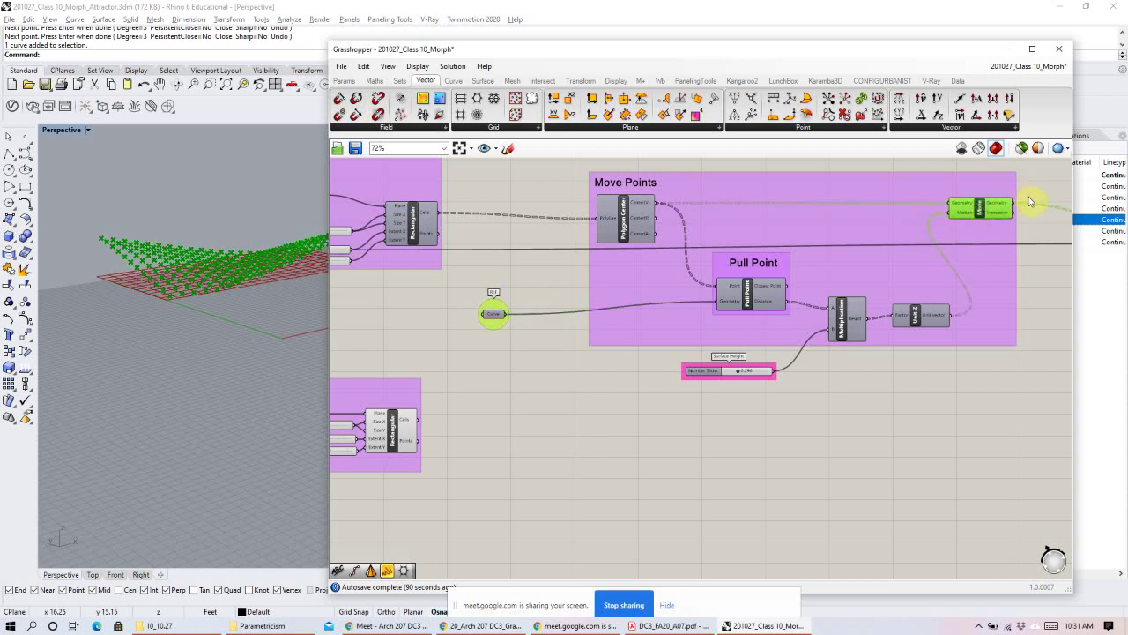
{"action": "right_click_drag", "start_coordinate": [1029, 201], "coordinate": [1034, 196]}
{"action": "right_click", "coordinate": [1034, 224]}
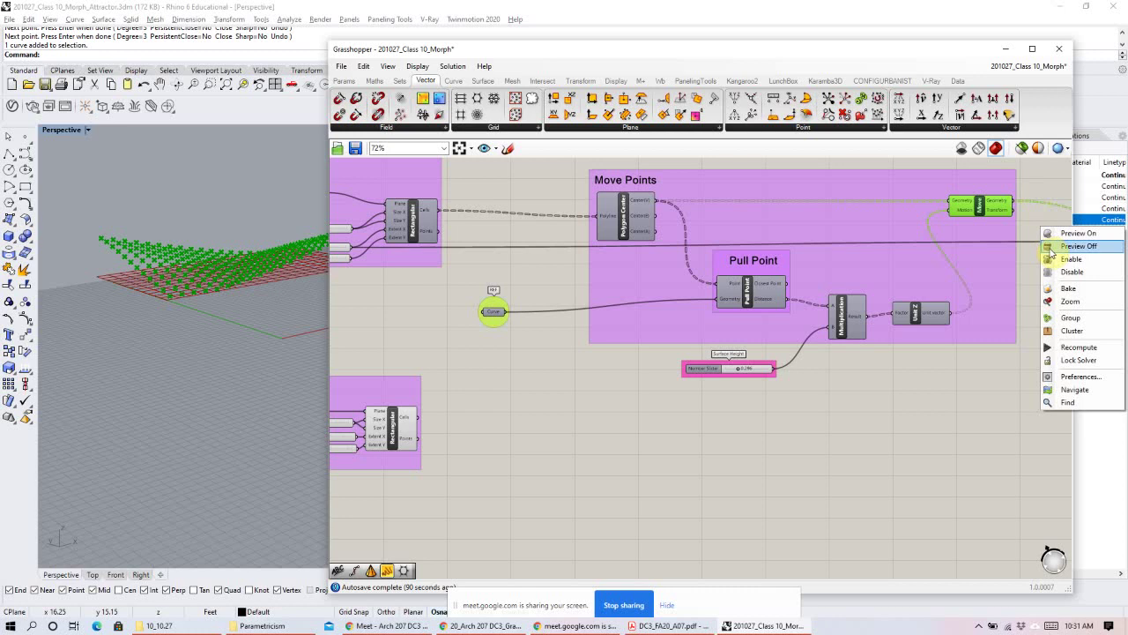
{"action": "left_click", "coordinate": [1053, 238]}
Connect a Point parameter to the original Rectangular grid's Points output to view the grid points, and delete the parameter.
{"action": "scroll", "coordinate": [668, 358], "scroll_direction": "down", "scroll_amount": 2}
{"action": "scroll", "coordinate": [572, 422], "scroll_direction": "up", "scroll_amount": 2}
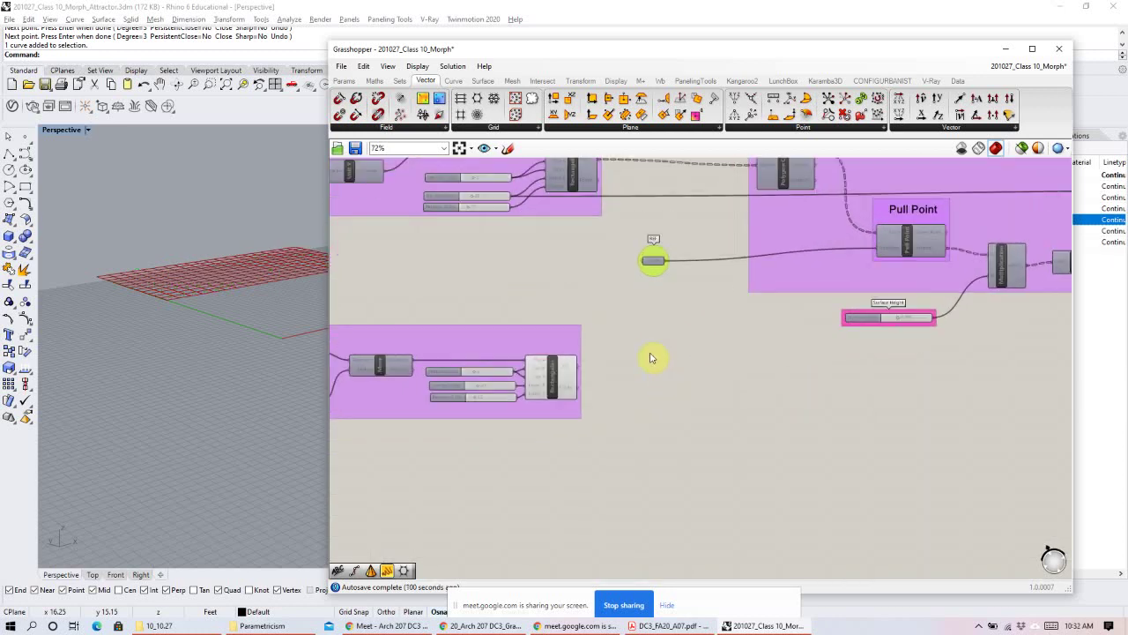
{"action": "scroll", "coordinate": [592, 415], "scroll_direction": "up", "scroll_amount": 1}
{"action": "left_click", "coordinate": [572, 408]}
{"action": "right_click_drag", "start_coordinate": [750, 403], "coordinate": [648, 444]}
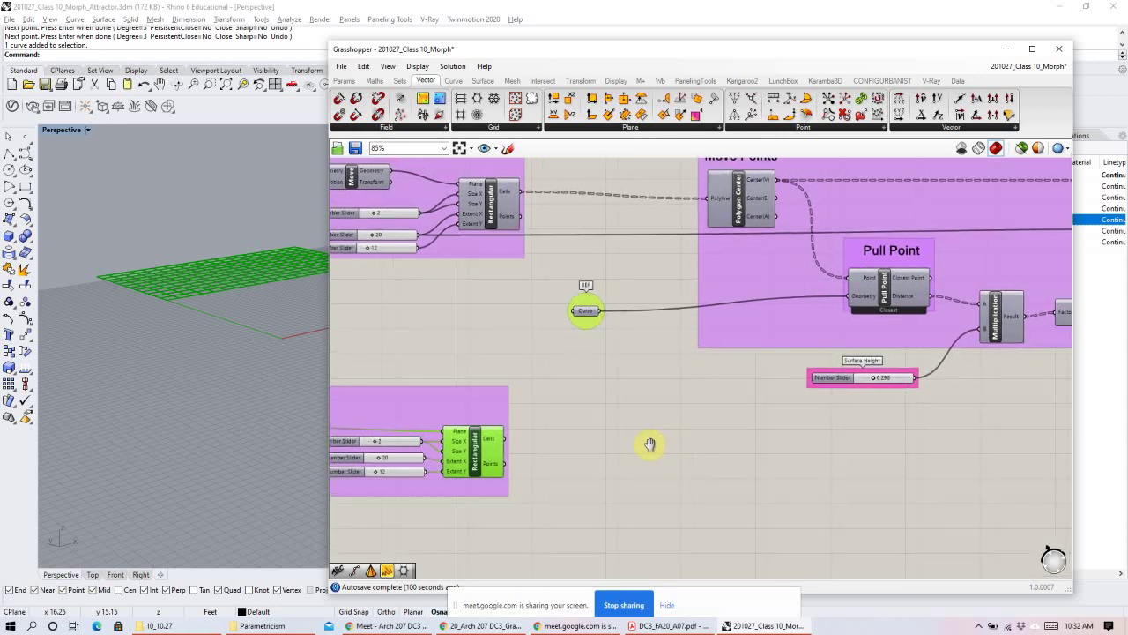
{"action": "double_click", "coordinate": [553, 213]}
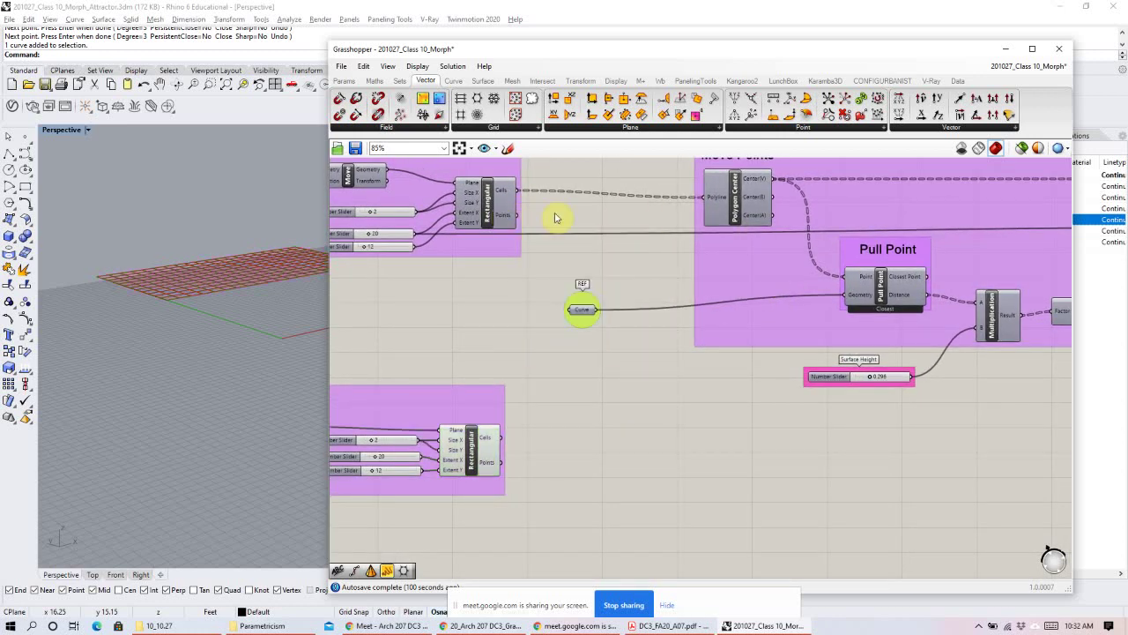
{"action": "type", "text": "point"}
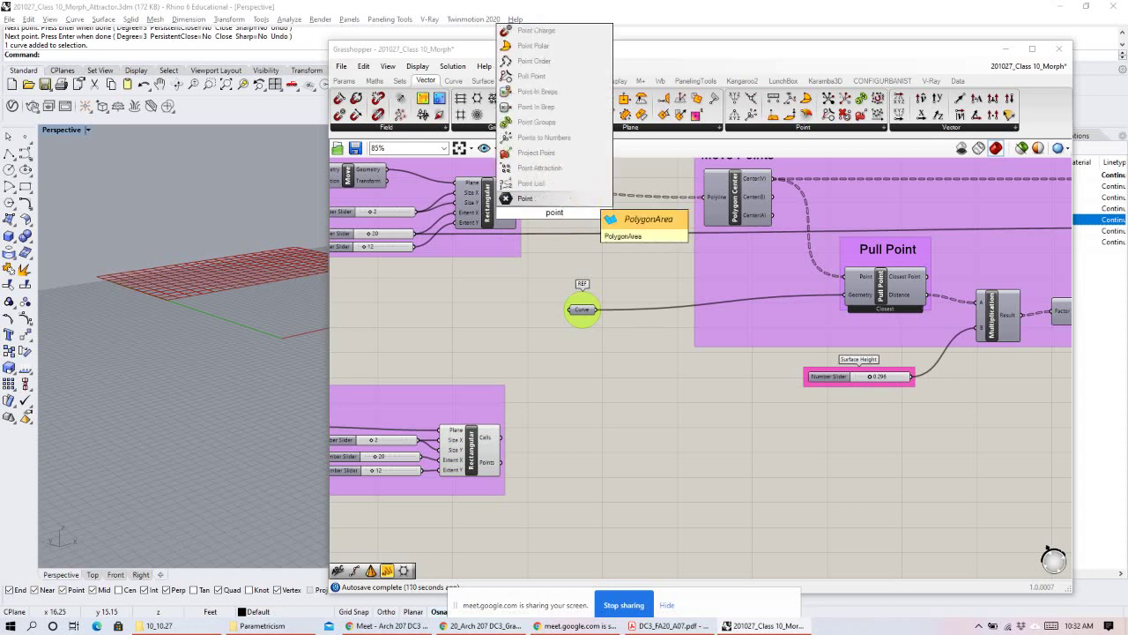
{"action": "left_click", "coordinate": [529, 196]}
{"action": "left_click_drag", "start_coordinate": [514, 214], "coordinate": [543, 213]}
{"action": "right_click_drag", "start_coordinate": [291, 274], "coordinate": [189, 394]}
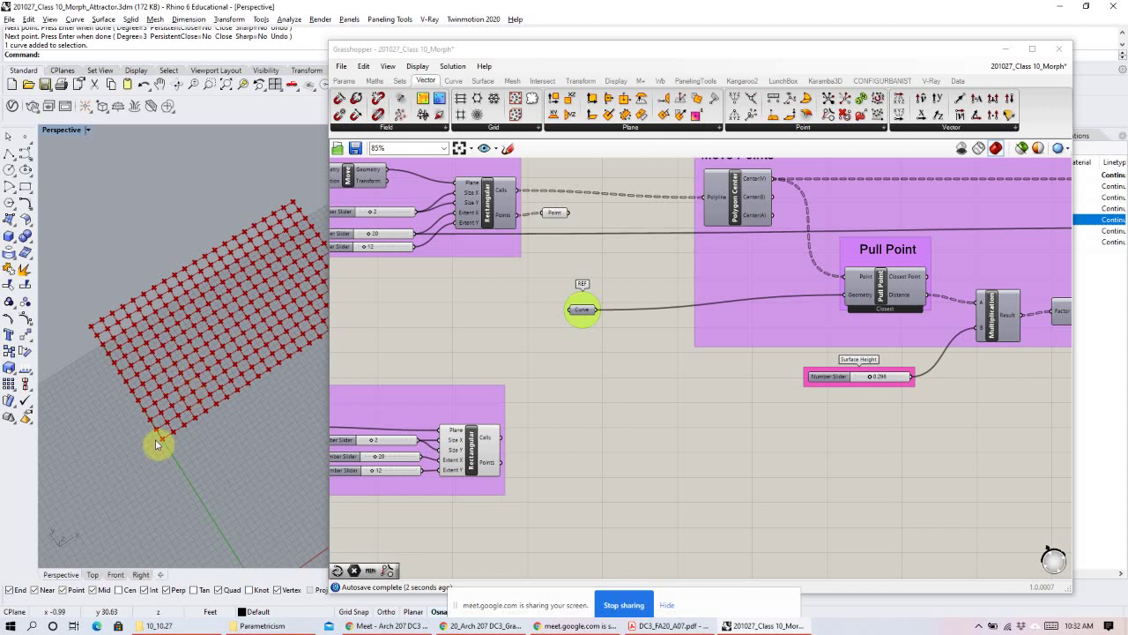
{"action": "left_click", "coordinate": [579, 221]}
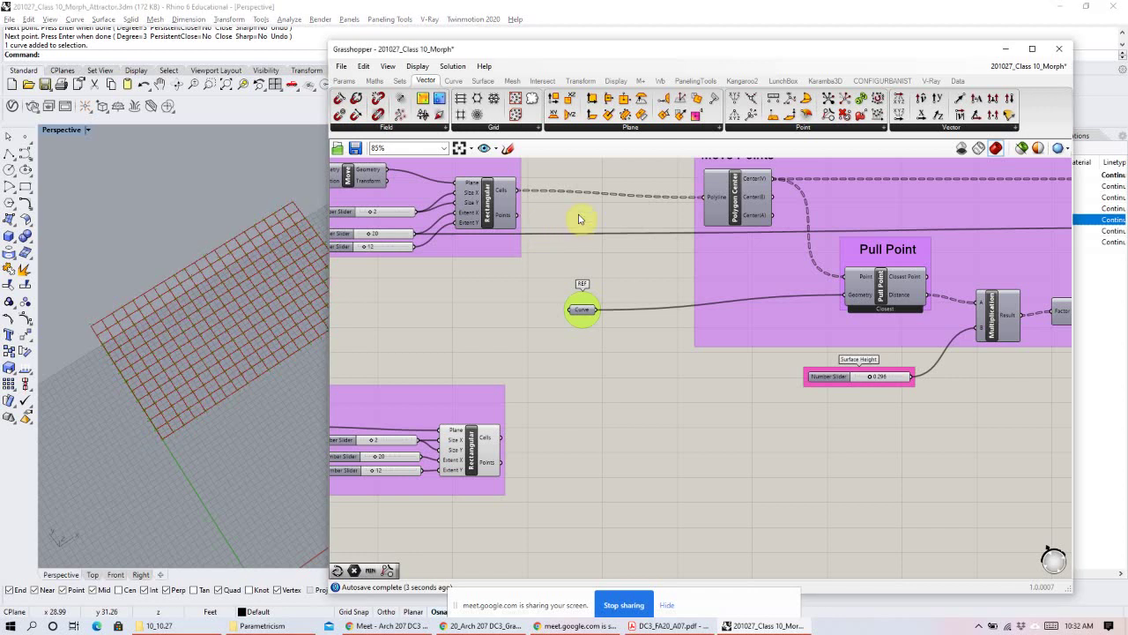
Add a Polygon Center component fed by the recreated Rectangular grid's Cells output, and examine the cell center points in the viewport.
{"action": "right_click_drag", "start_coordinate": [726, 400], "coordinate": [748, 387]}
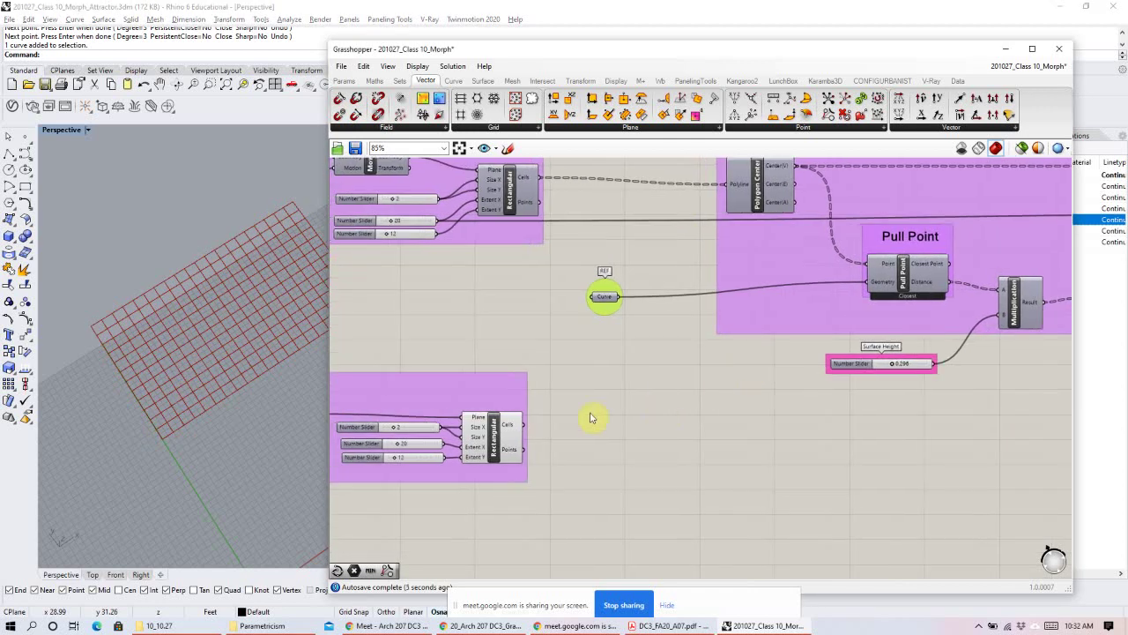
{"action": "left_click", "coordinate": [751, 187]}
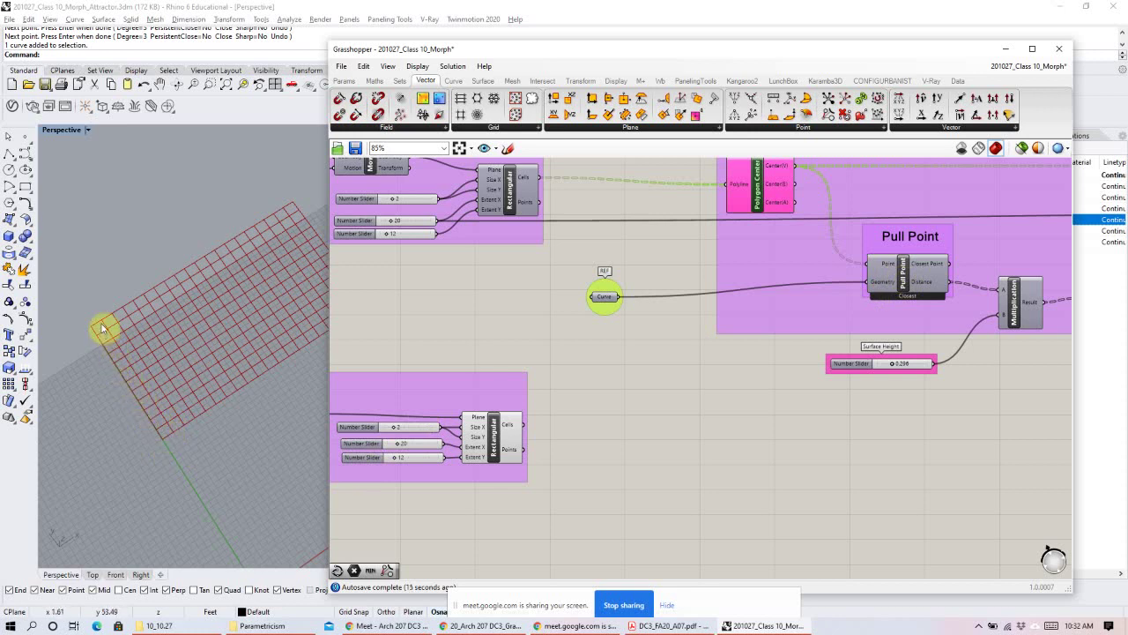
{"action": "double_click", "coordinate": [607, 353]}
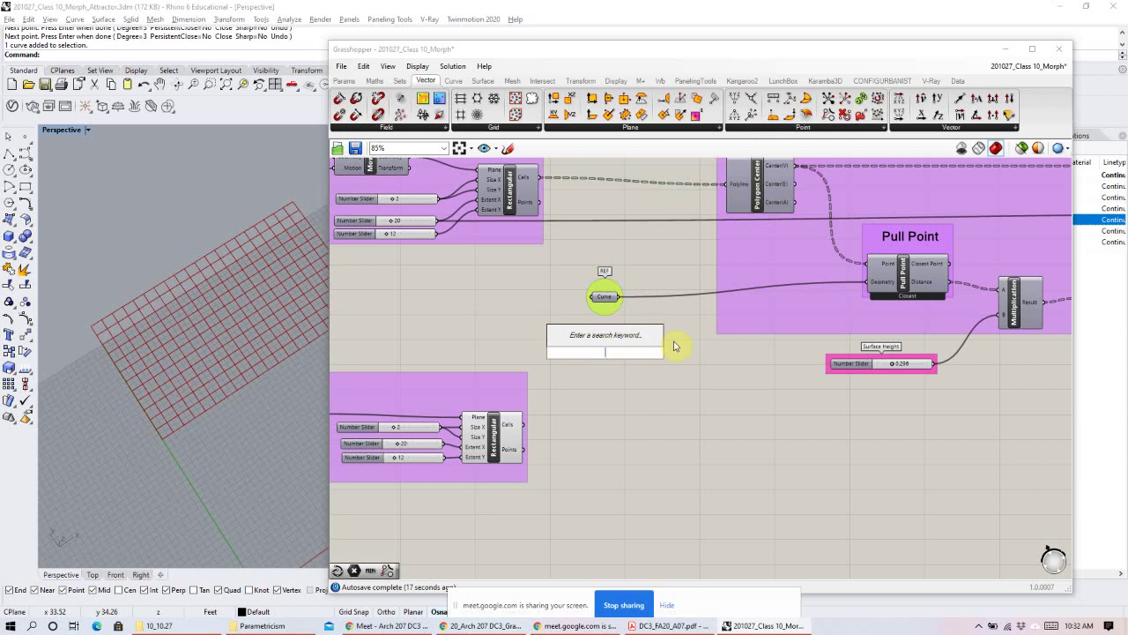
{"action": "type", "text": "poly"}
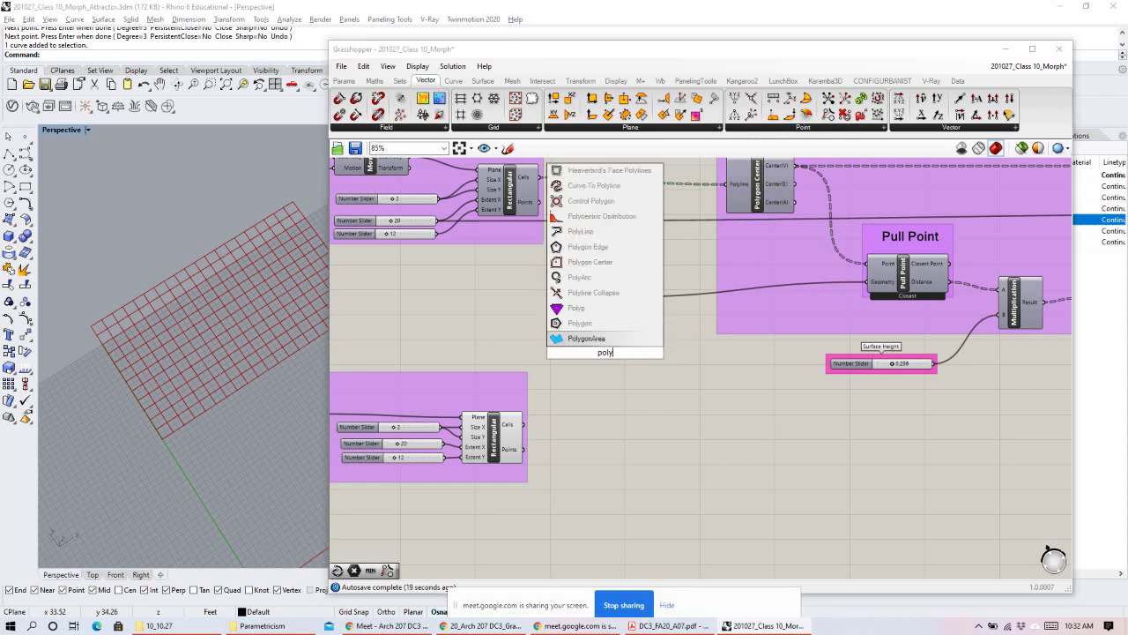
{"action": "left_click", "coordinate": [606, 267]}
{"action": "scroll", "coordinate": [630, 383], "scroll_direction": "up", "scroll_amount": 3}
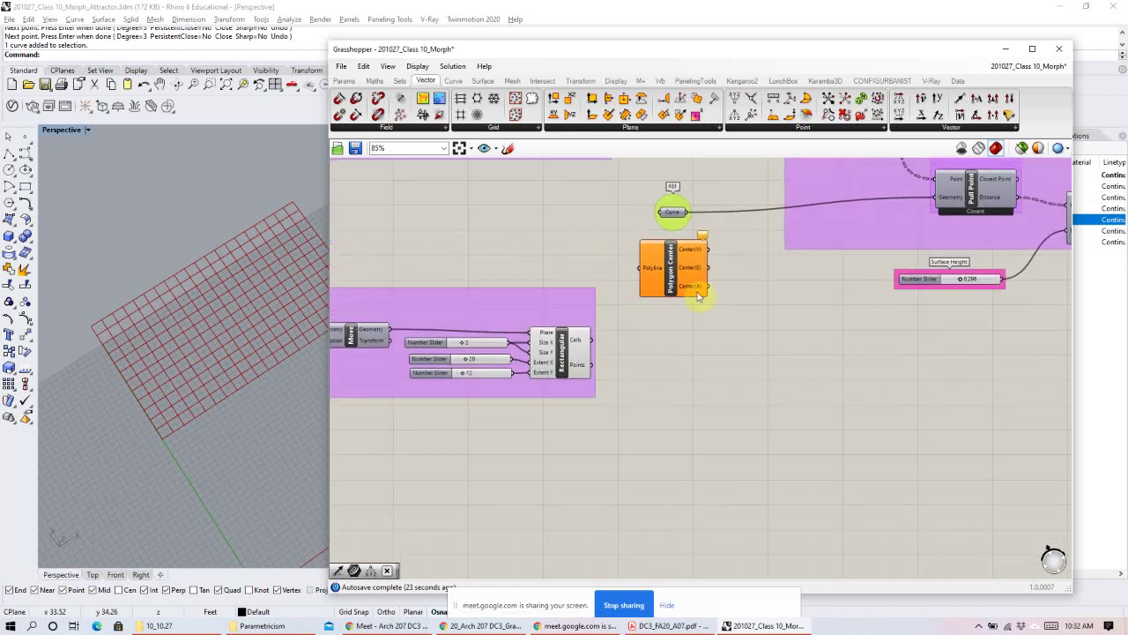
{"action": "left_click_drag", "start_coordinate": [677, 302], "coordinate": [648, 341]}
{"action": "right_click_drag", "start_coordinate": [198, 404], "coordinate": [100, 379]}
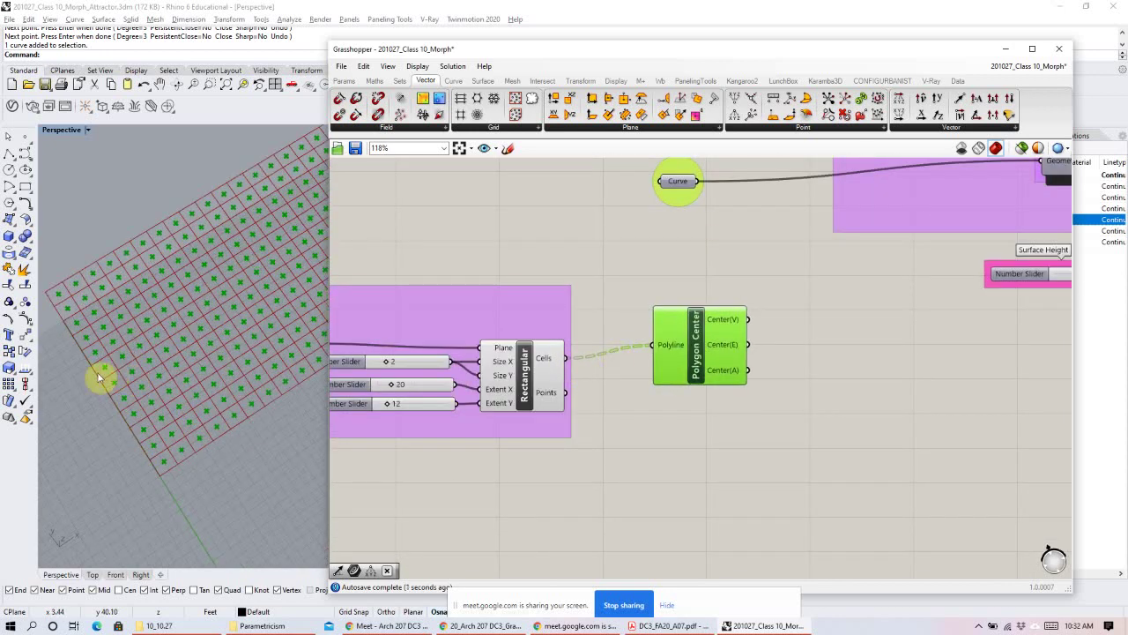
{"action": "left_click_drag", "start_coordinate": [388, 214], "coordinate": [476, 224]}
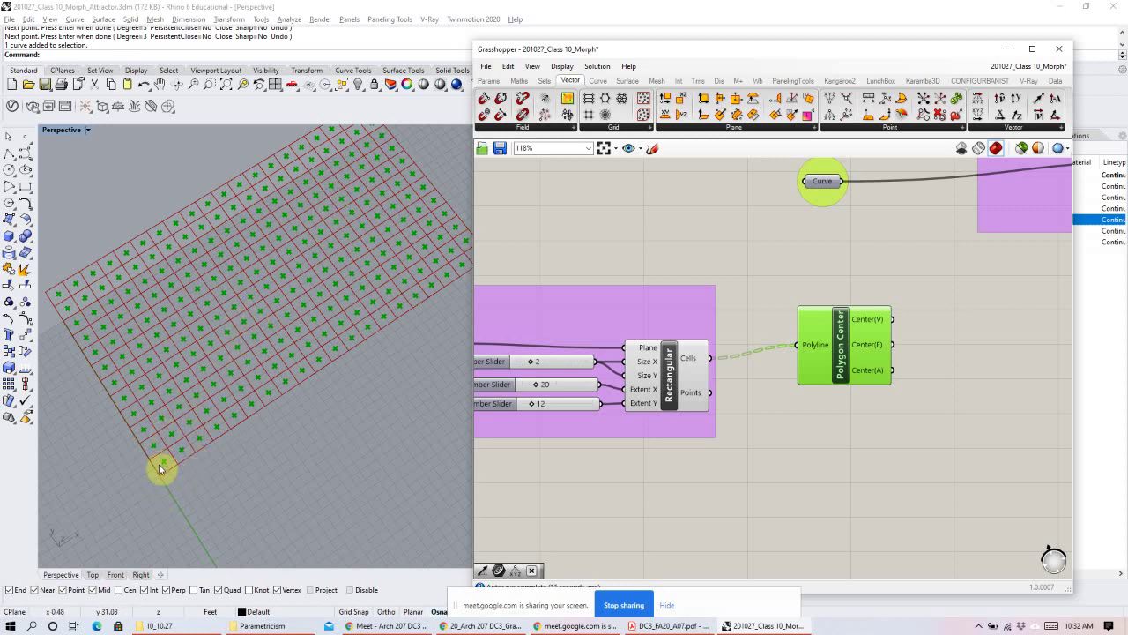
{"action": "scroll", "coordinate": [196, 327], "scroll_direction": "down", "scroll_amount": 3}
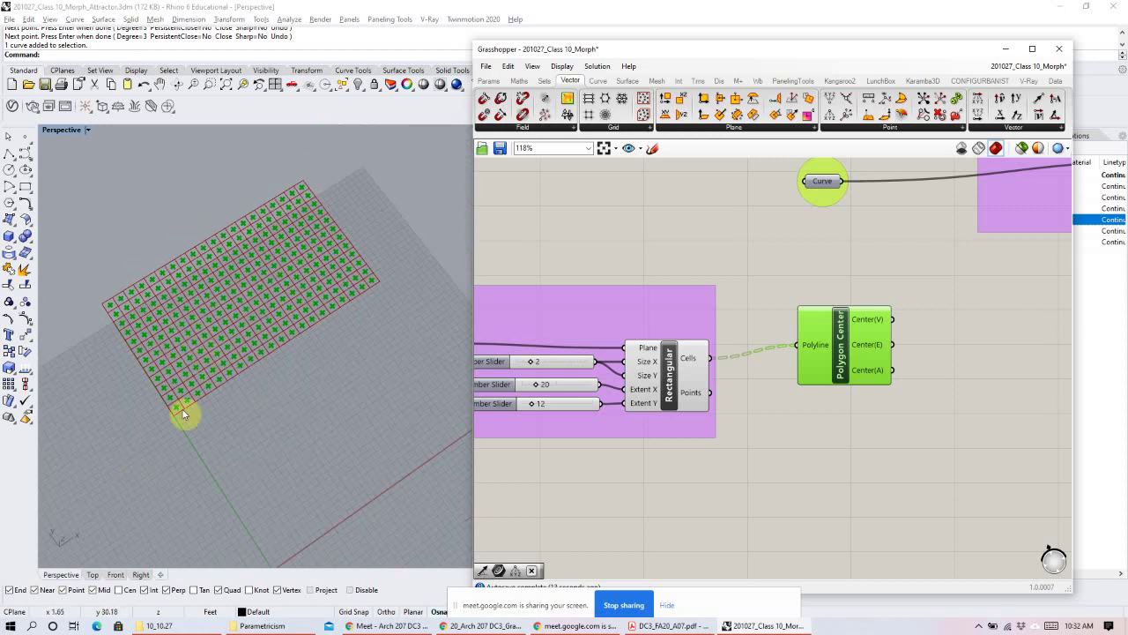
{"action": "scroll", "coordinate": [706, 352], "scroll_direction": "down", "scroll_amount": 3}
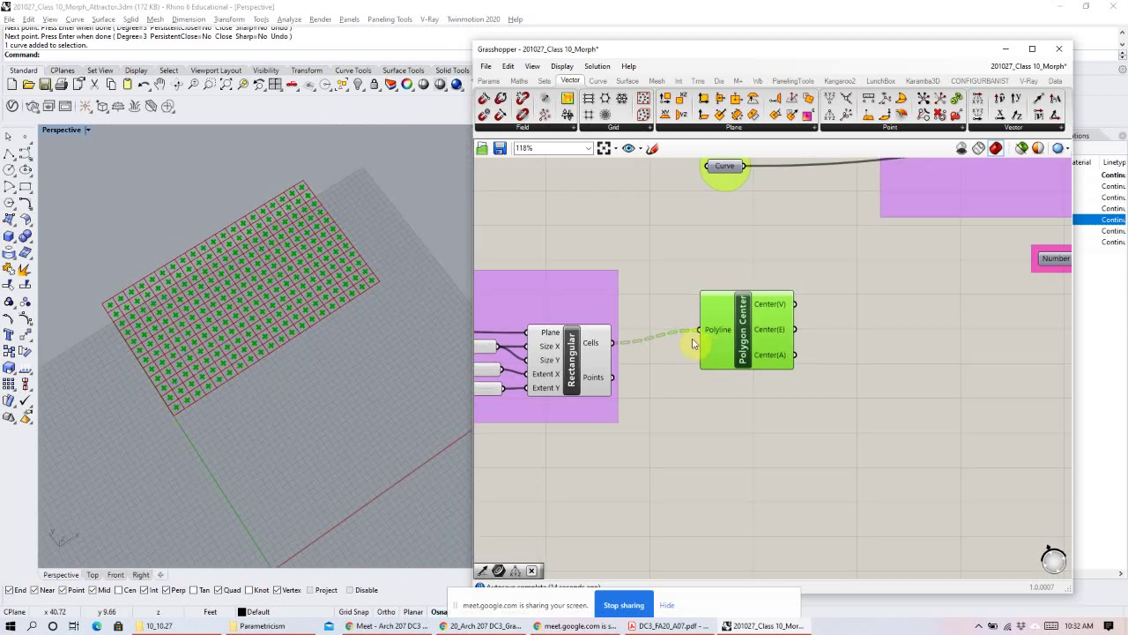
Add an empty Curve parameter below the new Polygon Center component and shift the Polygon Center slightly toward the grid component.
{"action": "left_click", "coordinate": [776, 396]}
{"action": "scroll", "coordinate": [692, 353], "scroll_direction": "up", "scroll_amount": 2}
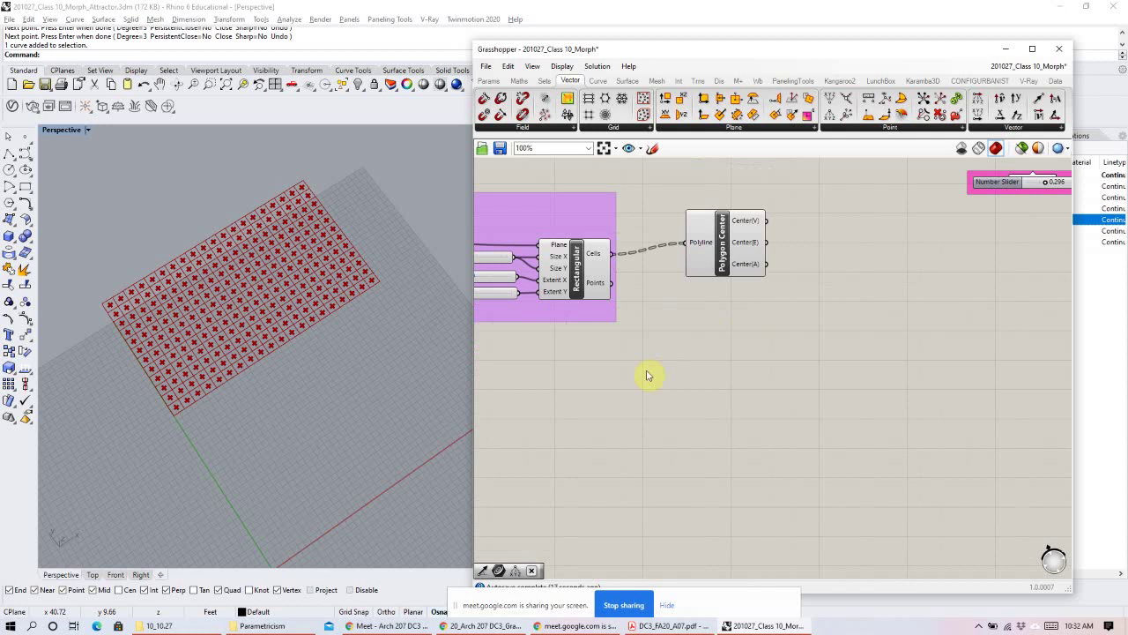
{"action": "double_click", "coordinate": [647, 373]}
{"action": "type", "text": "cur"}
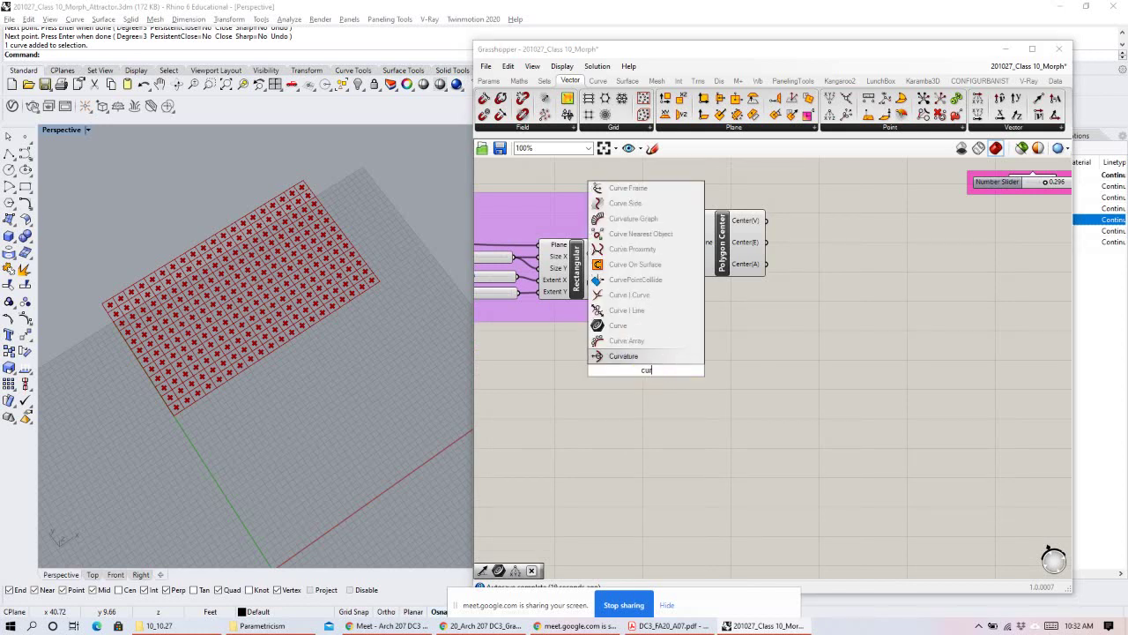
{"action": "left_click", "coordinate": [657, 326]}
{"action": "left_click_drag", "start_coordinate": [652, 375], "coordinate": [661, 379]}
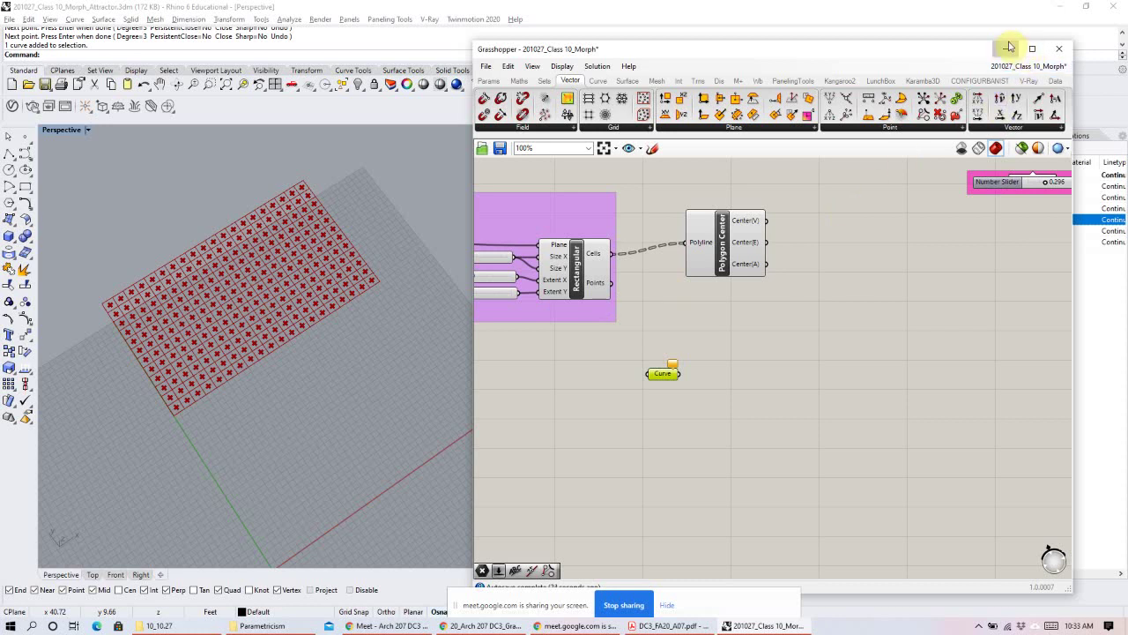
{"action": "left_click_drag", "start_coordinate": [699, 259], "coordinate": [686, 264]}
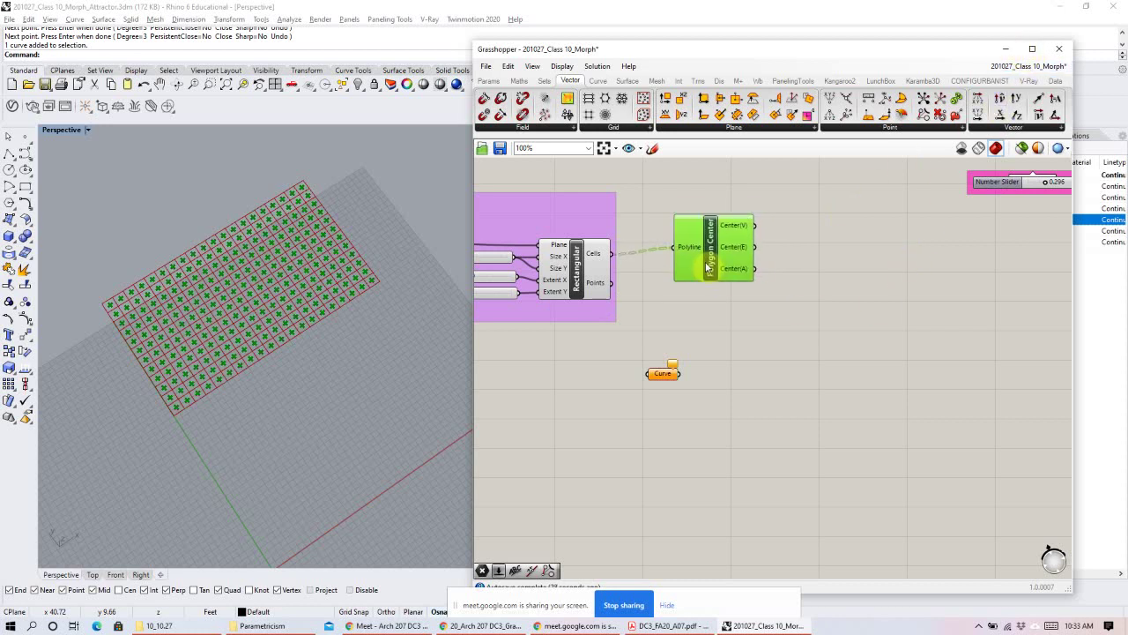
{"action": "left_click", "coordinate": [25, 152]}
{"action": "left_click", "coordinate": [229, 428]}
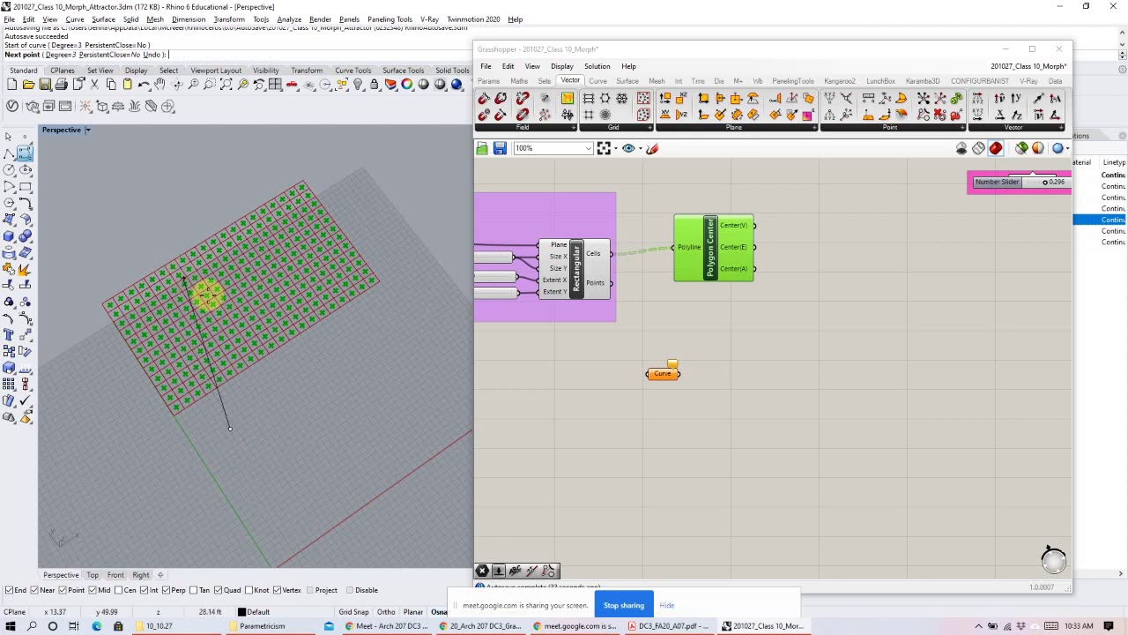
{"action": "left_click", "coordinate": [208, 295]}
{"action": "left_click", "coordinate": [324, 231]}
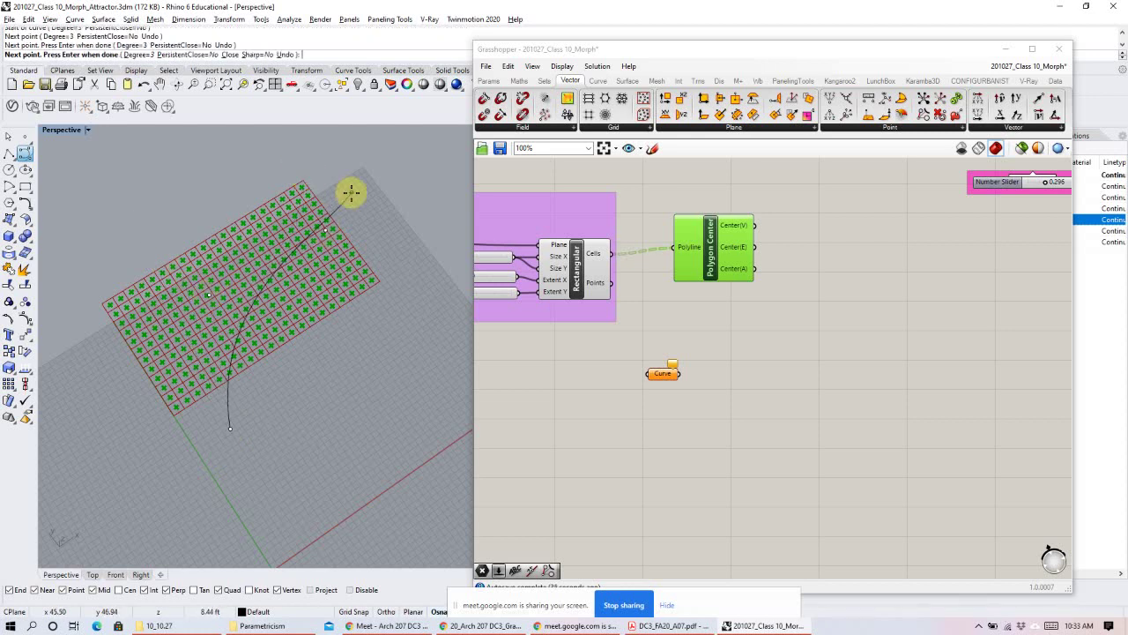
{"action": "key", "text": "Escape"}
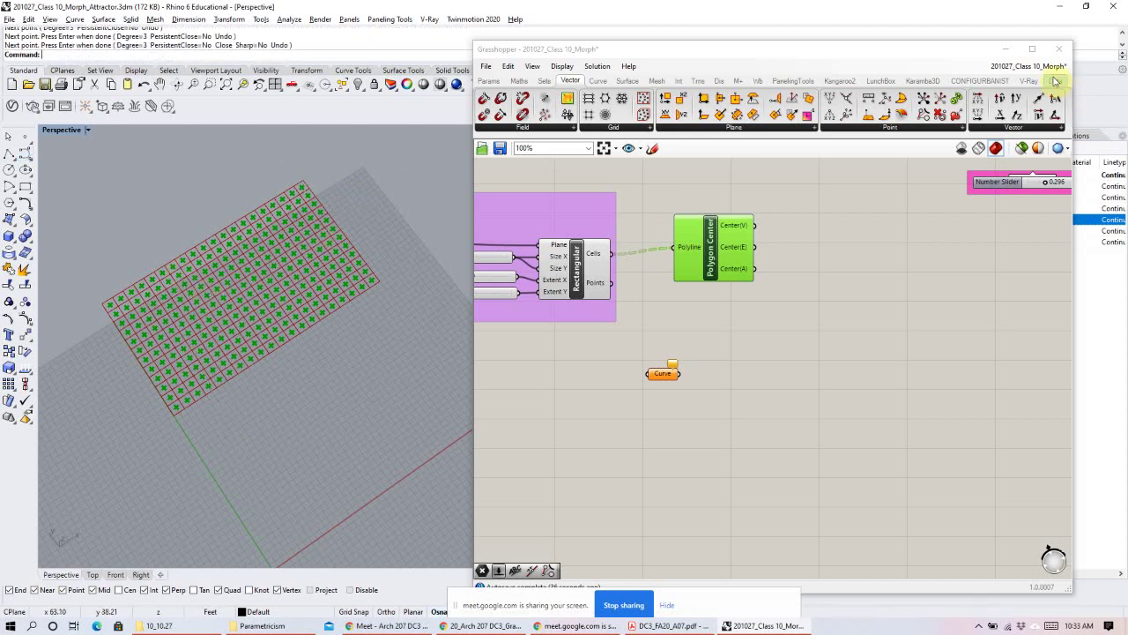
Minimize the Grasshopper window, show the Grid layer, and delete the curve that crosses the grid.
{"action": "left_click", "coordinate": [1006, 49]}
{"action": "left_click", "coordinate": [1034, 285]}
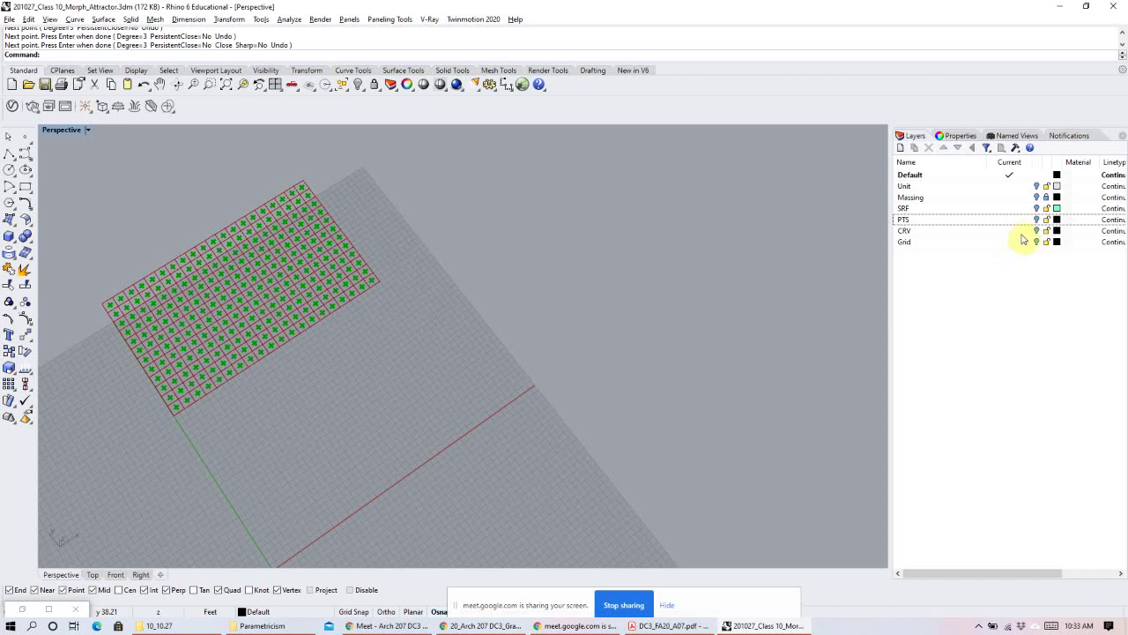
{"action": "left_click", "coordinate": [1038, 243]}
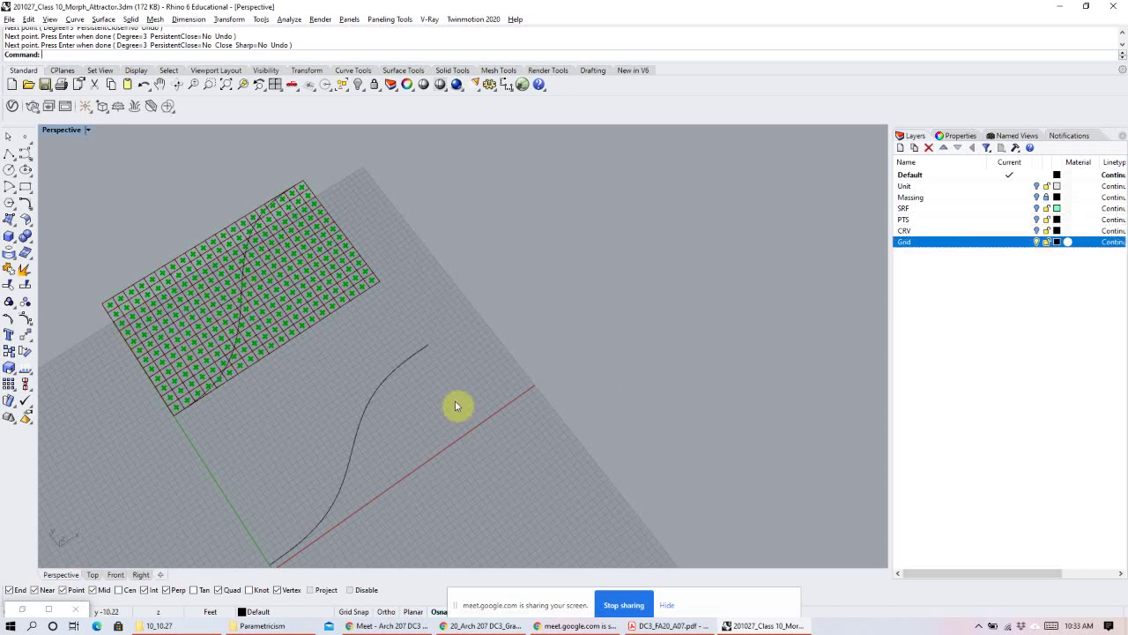
{"action": "left_click", "coordinate": [238, 332]}
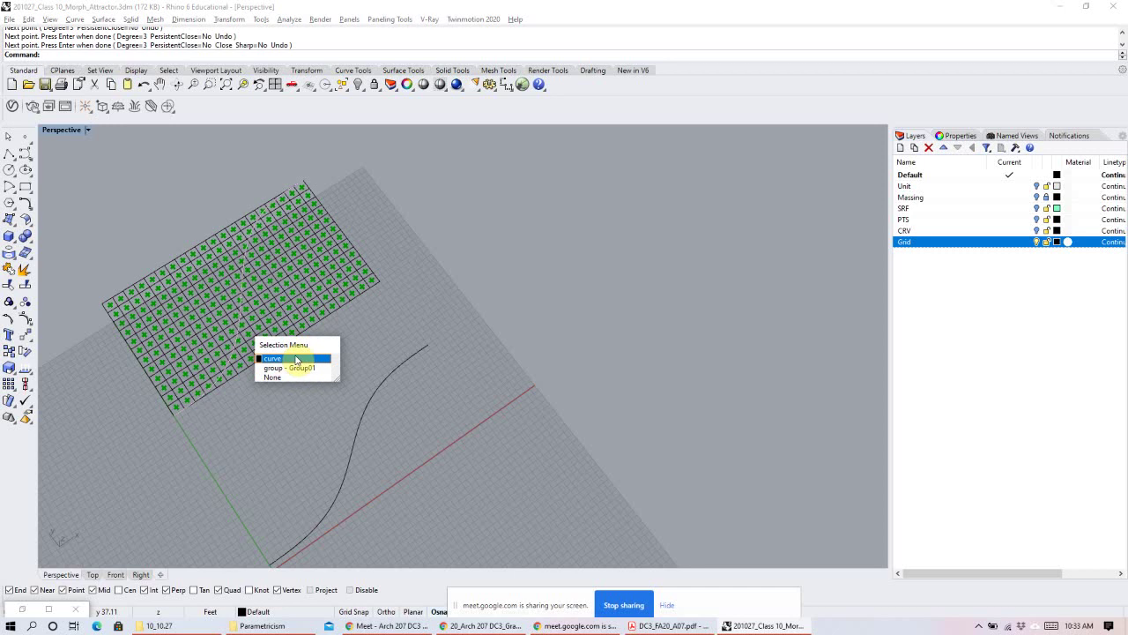
{"action": "left_click", "coordinate": [295, 358]}
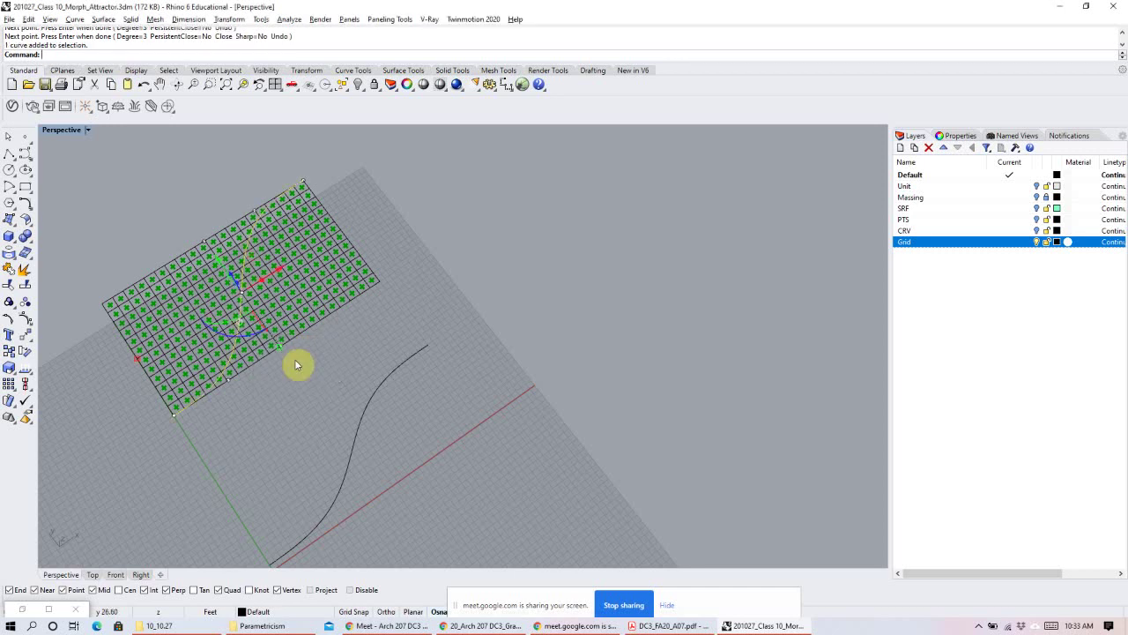
{"action": "key", "text": "Delete"}
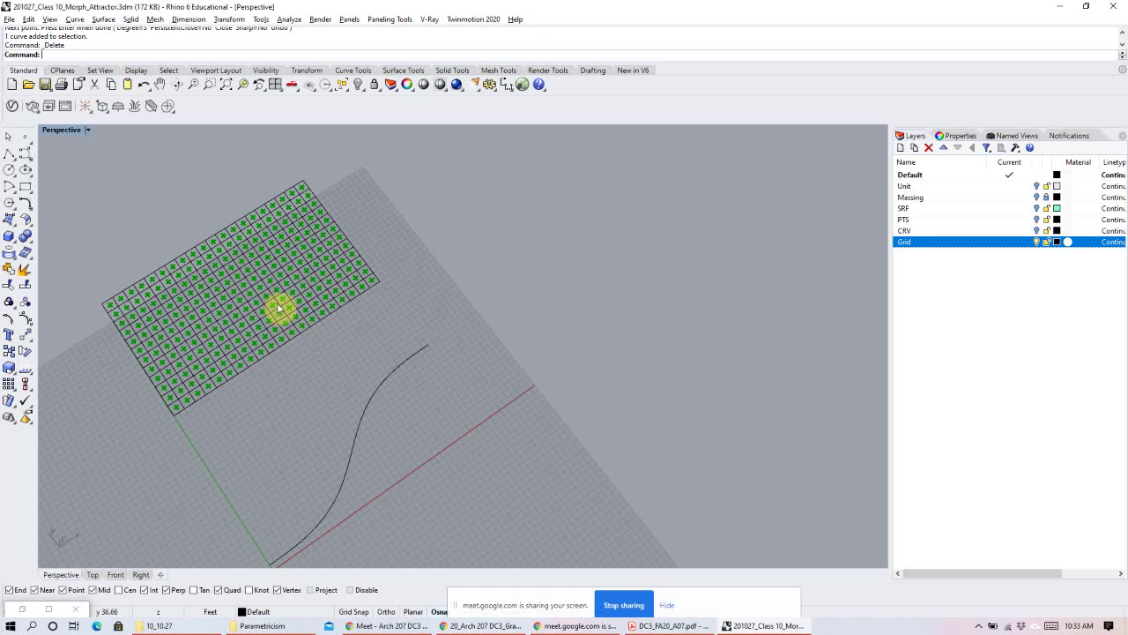
Make Grid the current layer and bring the Grasshopper window back.
{"action": "scroll", "coordinate": [353, 313], "scroll_direction": "up", "scroll_amount": 2}
{"action": "scroll", "coordinate": [406, 361], "scroll_direction": "up", "scroll_amount": 2}
{"action": "scroll", "coordinate": [423, 366], "scroll_direction": "down", "scroll_amount": 2}
{"action": "scroll", "coordinate": [411, 357], "scroll_direction": "down", "scroll_amount": 2}
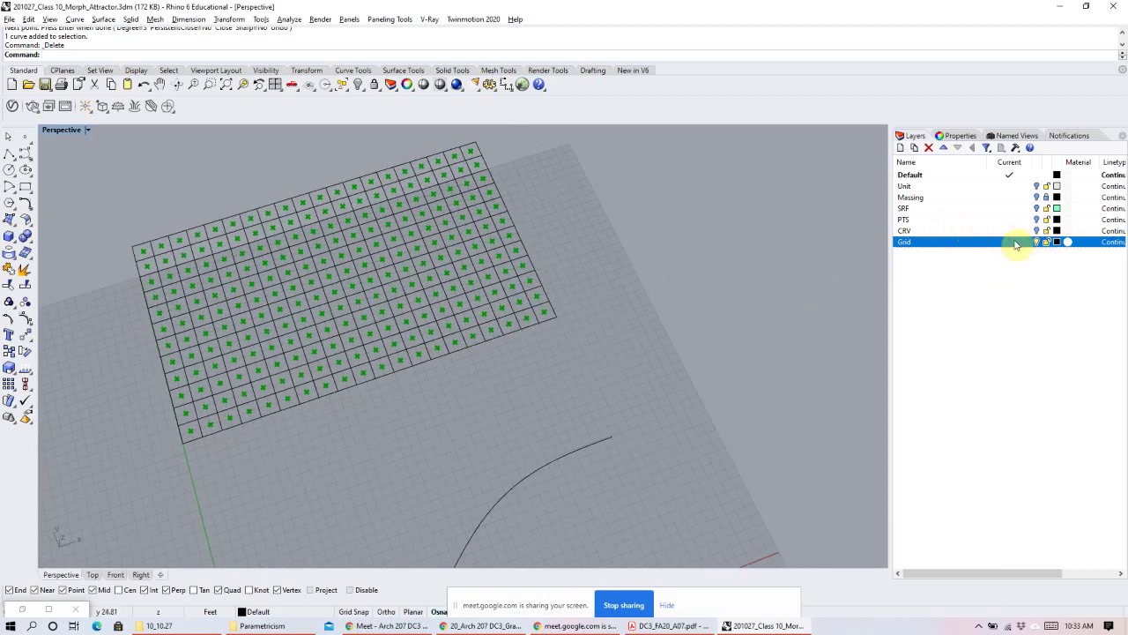
{"action": "left_click", "coordinate": [1008, 242]}
{"action": "right_click_drag", "start_coordinate": [436, 367], "coordinate": [365, 433]}
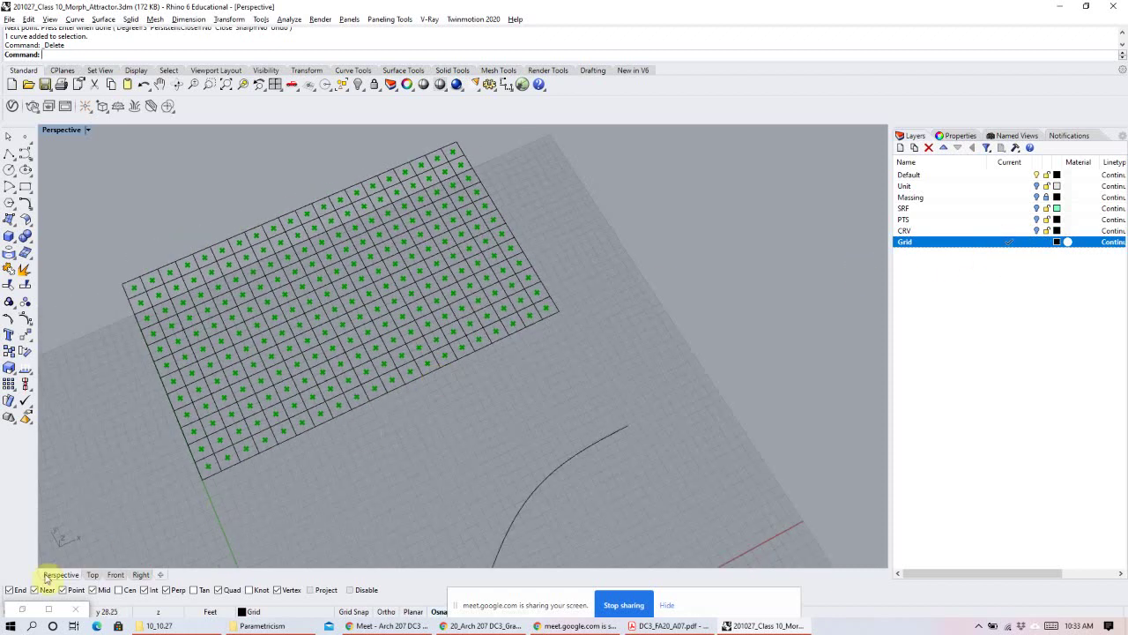
{"action": "left_click", "coordinate": [21, 611]}
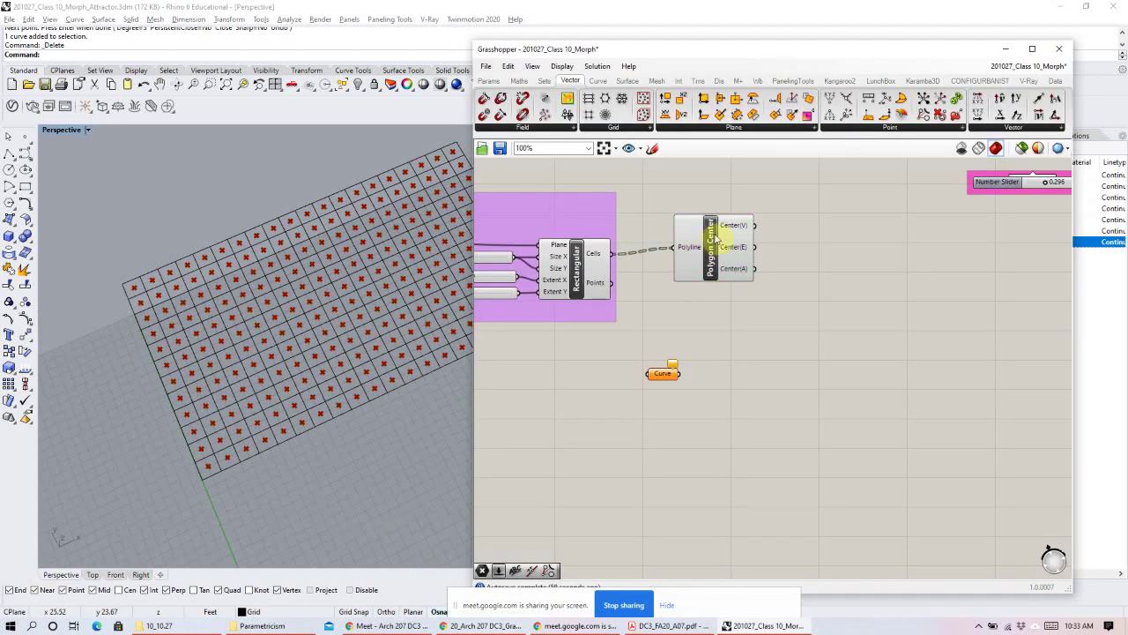
{"action": "left_click", "coordinate": [579, 262]}
{"action": "right_click", "coordinate": [599, 254]}
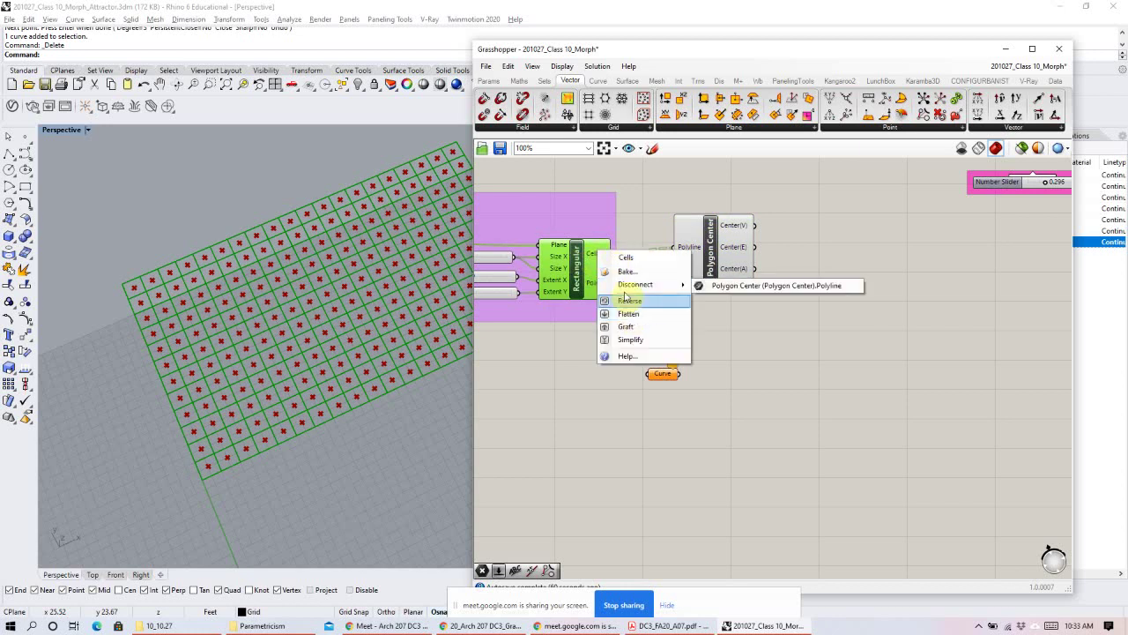
{"action": "right_click", "coordinate": [588, 255]}
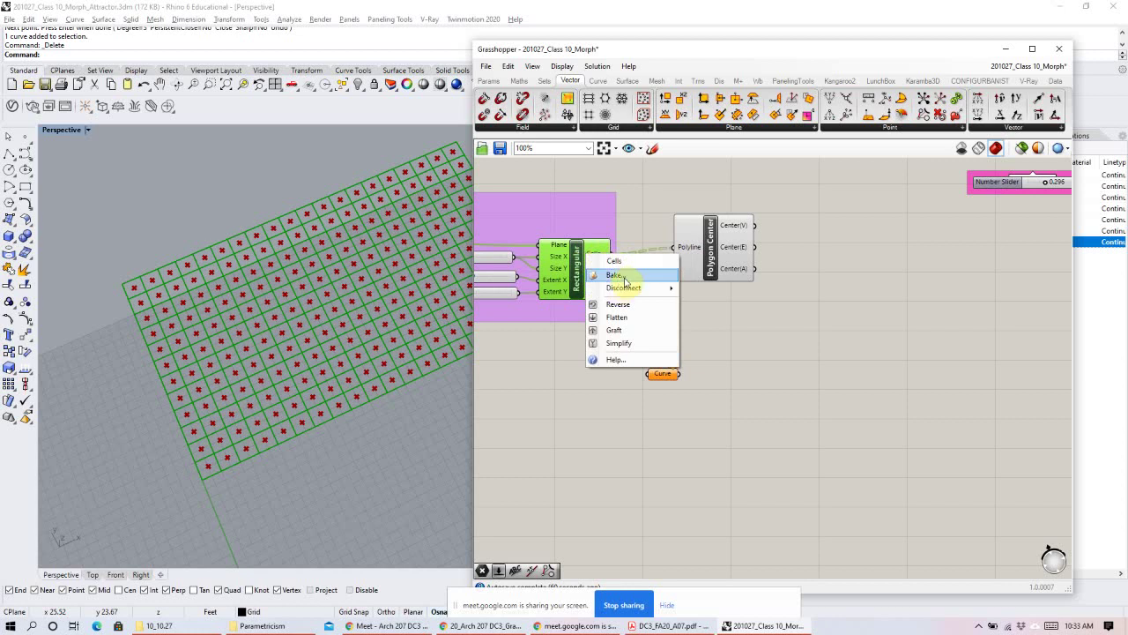
{"action": "left_click", "coordinate": [615, 275]}
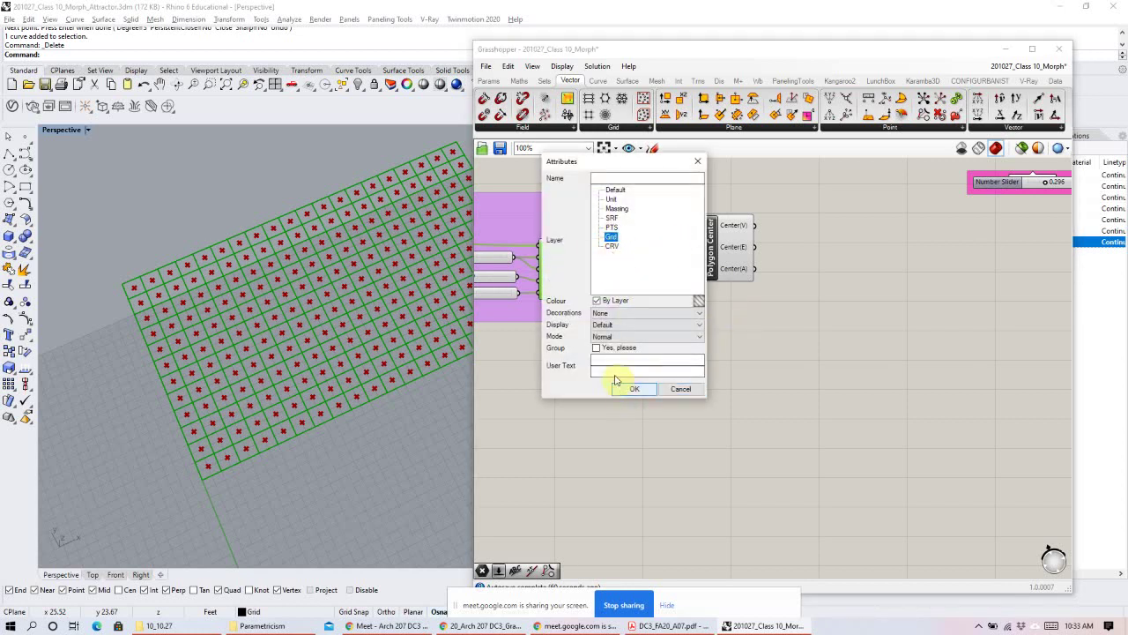
{"action": "left_click", "coordinate": [681, 390]}
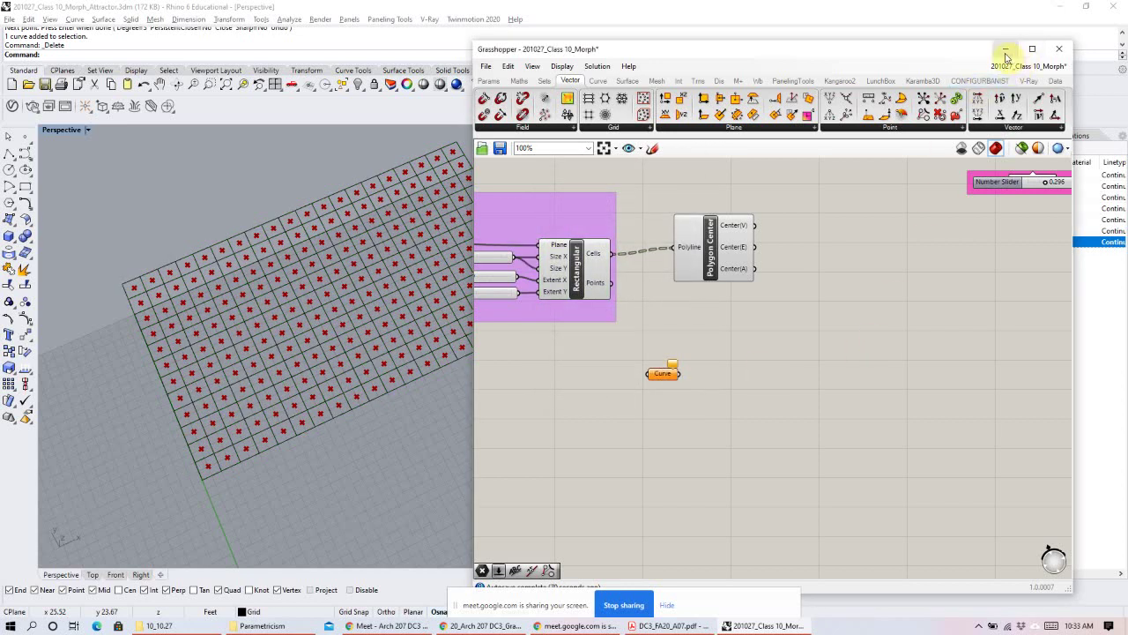
Turn off the preview of the new Polygon Center component and minimize the Grasshopper window to expose the grid.
{"action": "left_click", "coordinate": [714, 249]}
{"action": "right_click", "coordinate": [811, 234]}
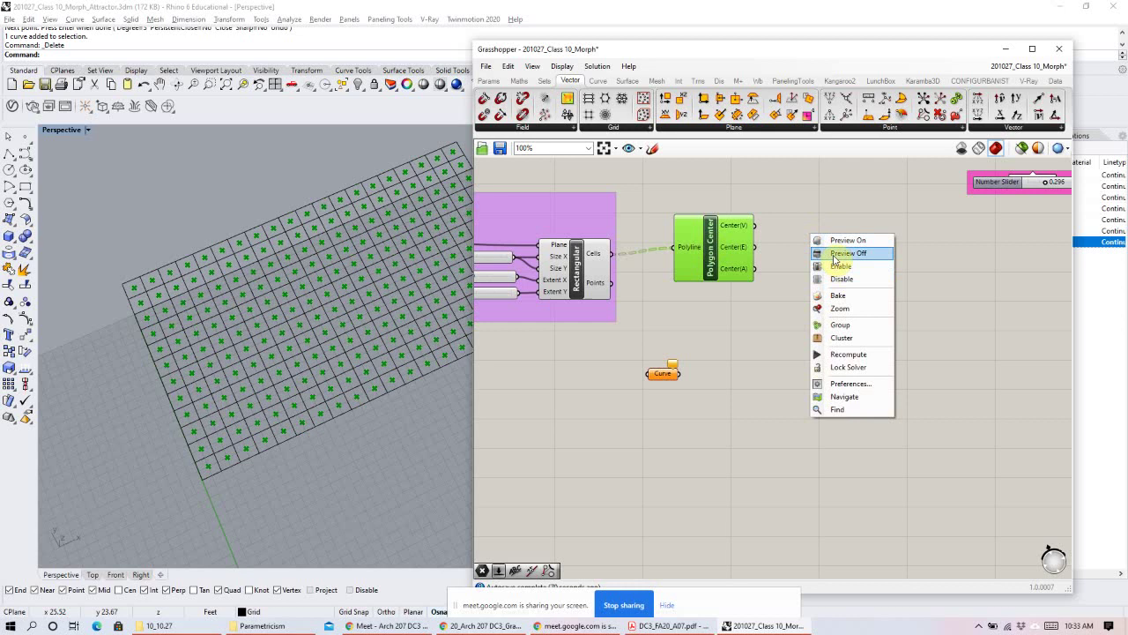
{"action": "left_click", "coordinate": [838, 254]}
{"action": "left_click", "coordinate": [1004, 49]}
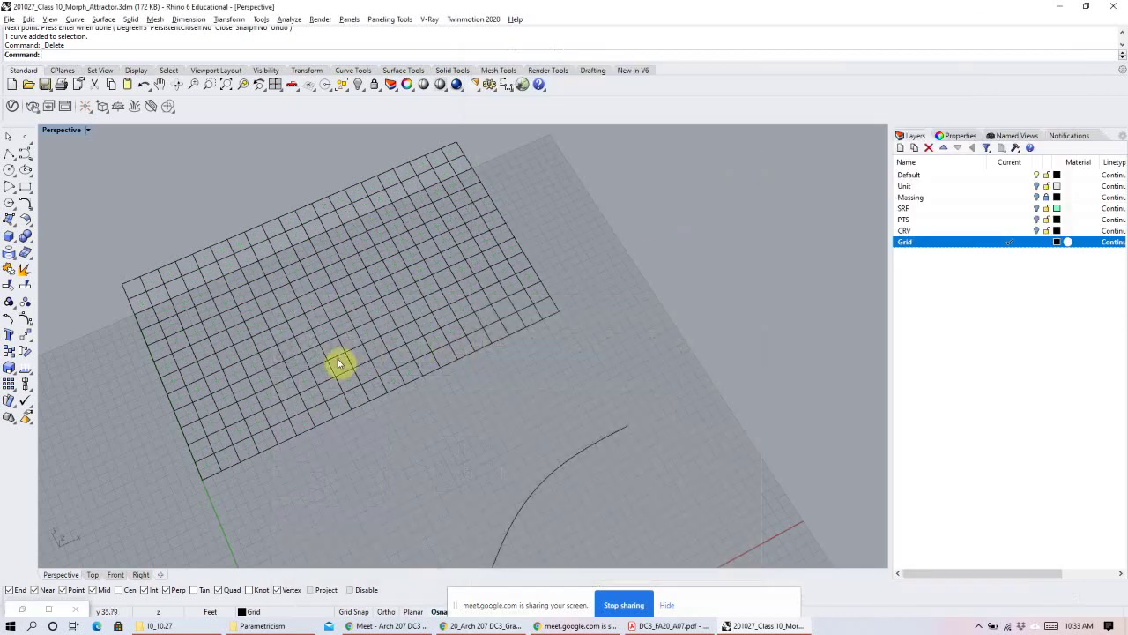
{"action": "right_click_drag", "start_coordinate": [466, 372], "coordinate": [486, 394], "text": "shift"}
{"action": "right_click_drag", "start_coordinate": [597, 333], "coordinate": [629, 360], "text": "shift"}
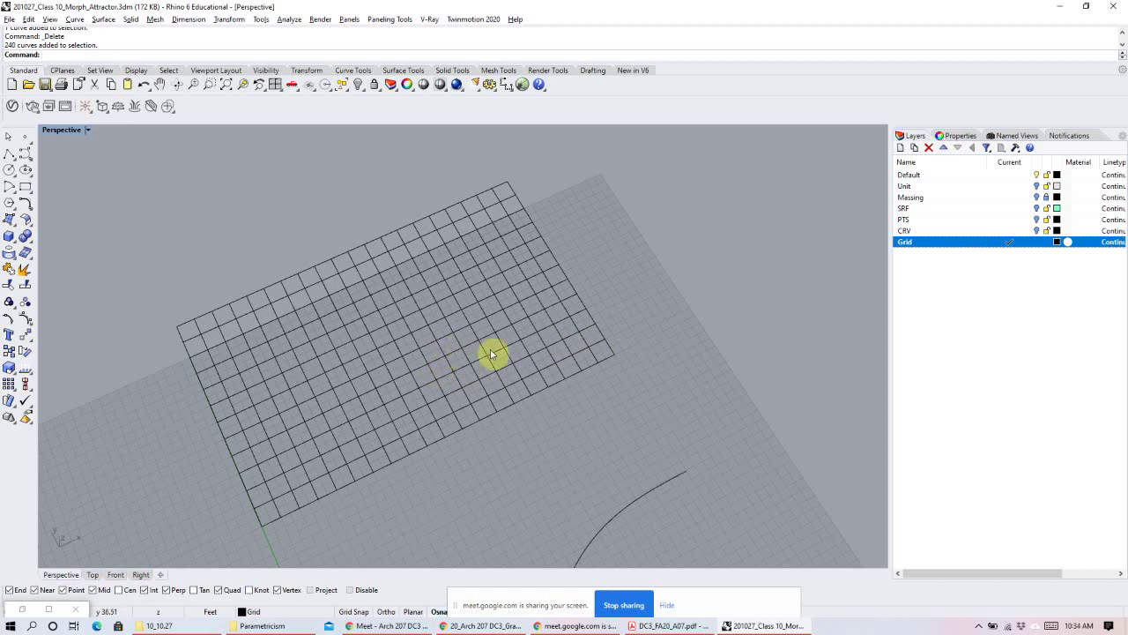
{"action": "key", "text": "BackSpace"}
{"action": "type", "text": "Line"}
{"action": "key", "text": "Return"}
{"action": "key", "text": "Escape"}
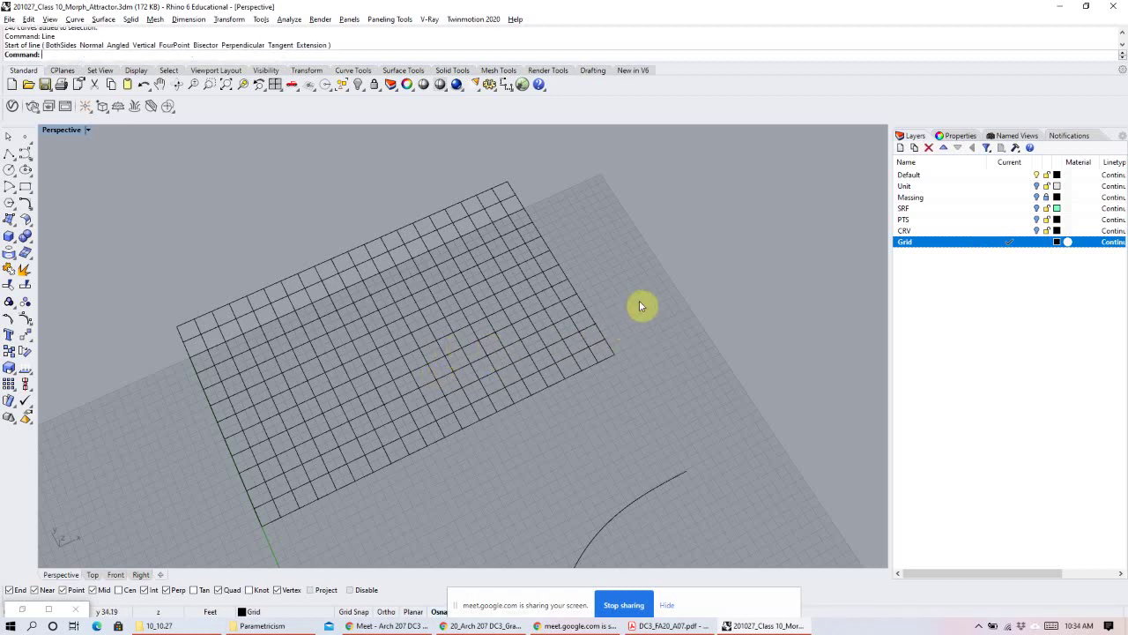
Draw a short straight polyline outward from the grid's far corner, in line with its long edge.
{"action": "type", "text": "Polyline"}
{"action": "key", "text": "Return"}
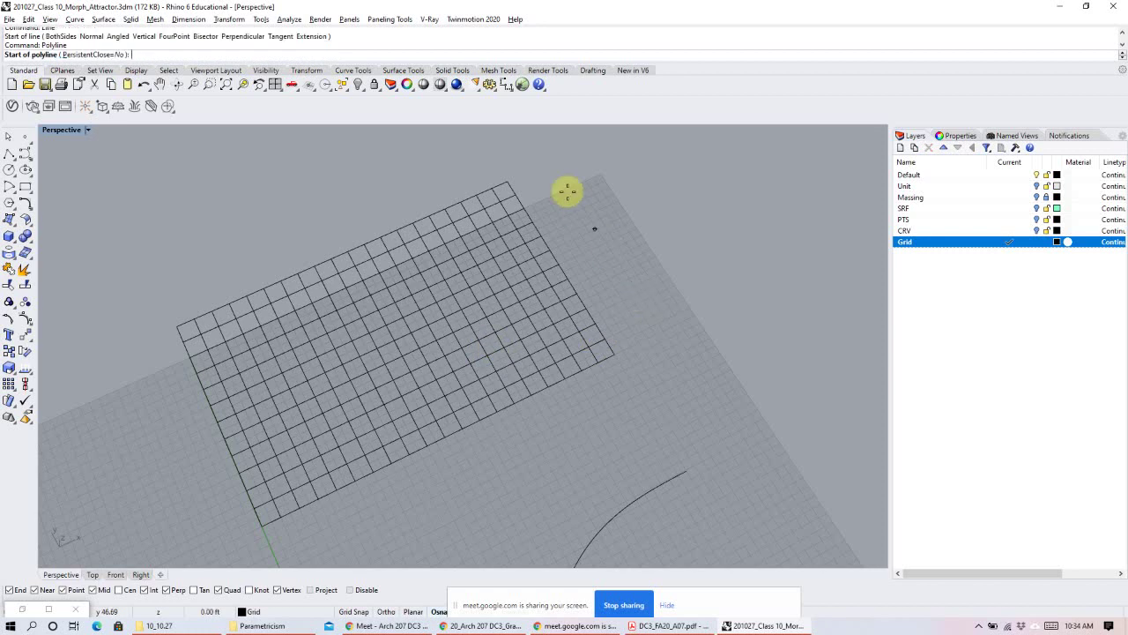
{"action": "right_click_drag", "start_coordinate": [478, 250], "coordinate": [544, 305]}
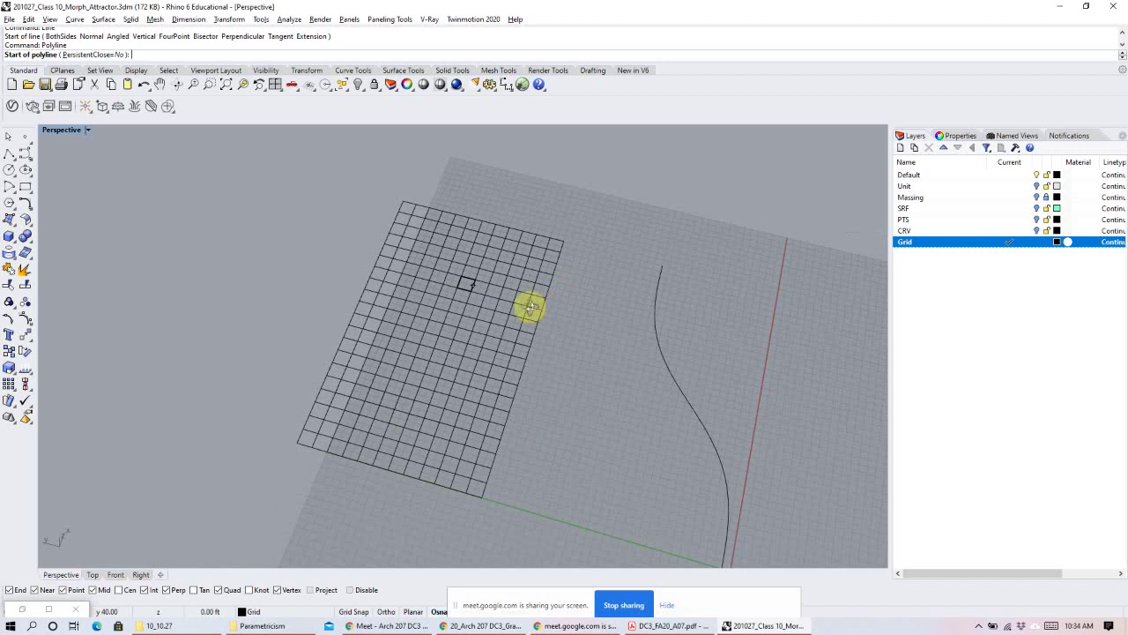
{"action": "right_click_drag", "start_coordinate": [479, 290], "coordinate": [514, 230]}
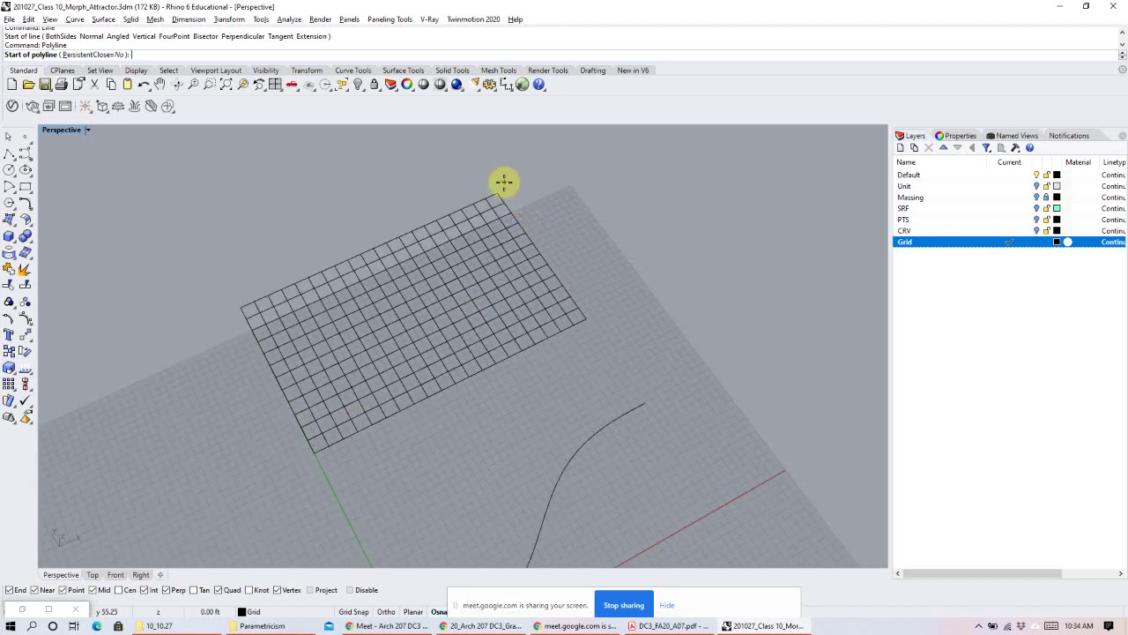
{"action": "left_click", "coordinate": [499, 190]}
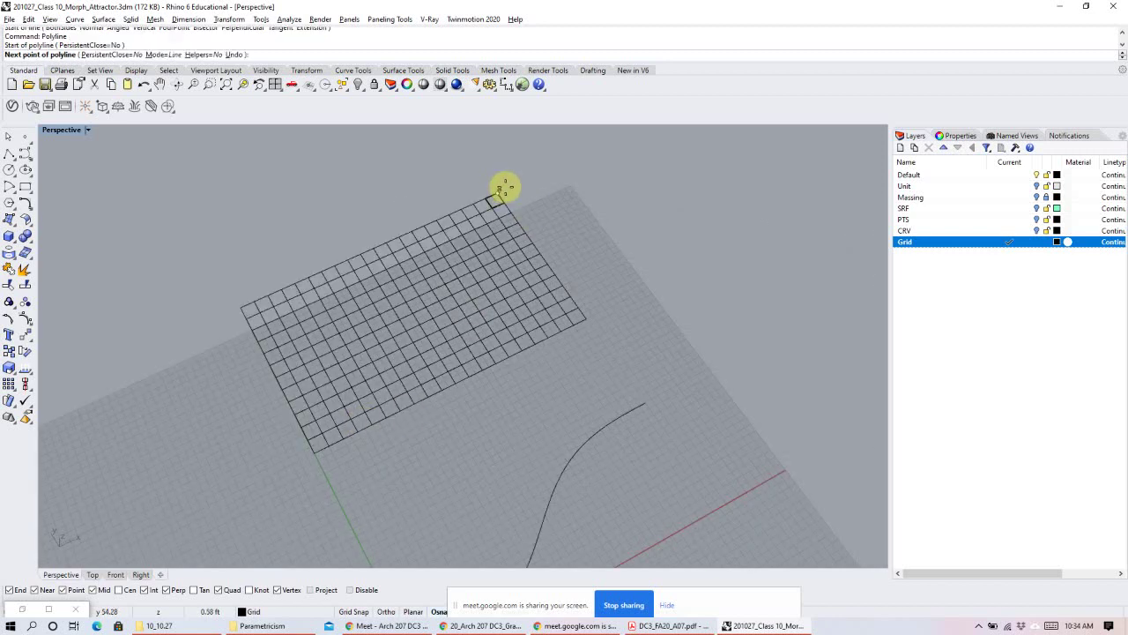
{"action": "left_click", "coordinate": [552, 173]}
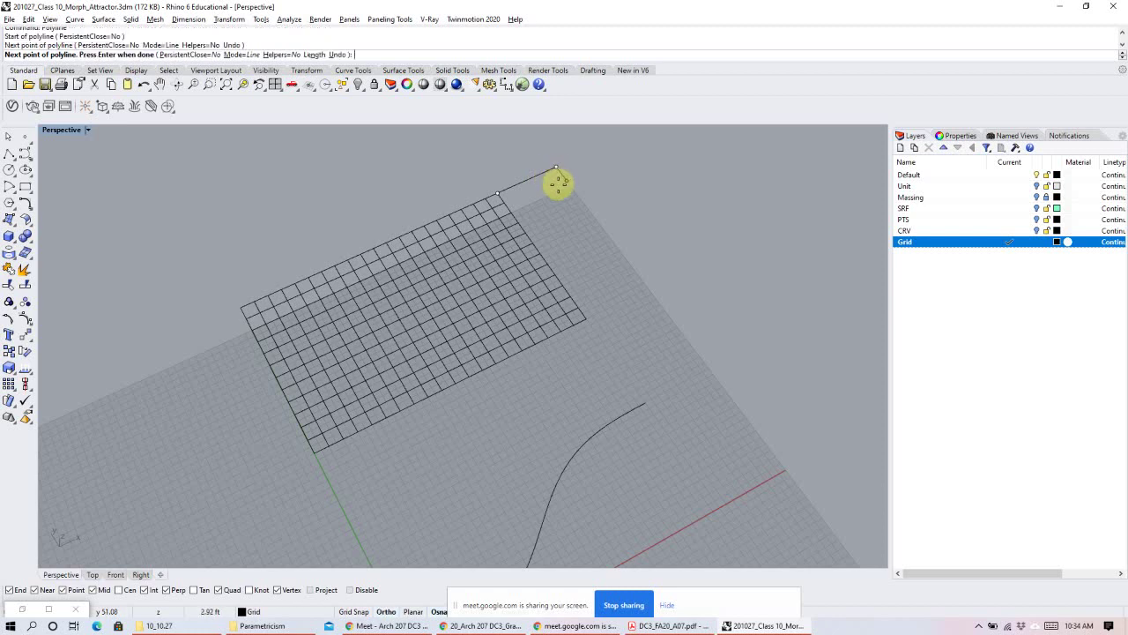
{"action": "right_click", "coordinate": [528, 199]}
Hide the screen-sharing bar and draw a second short straight polyline outward from the diagonally opposite grid corner, parallel to the first.
{"action": "right_click_drag", "start_coordinate": [529, 199], "coordinate": [506, 177]}
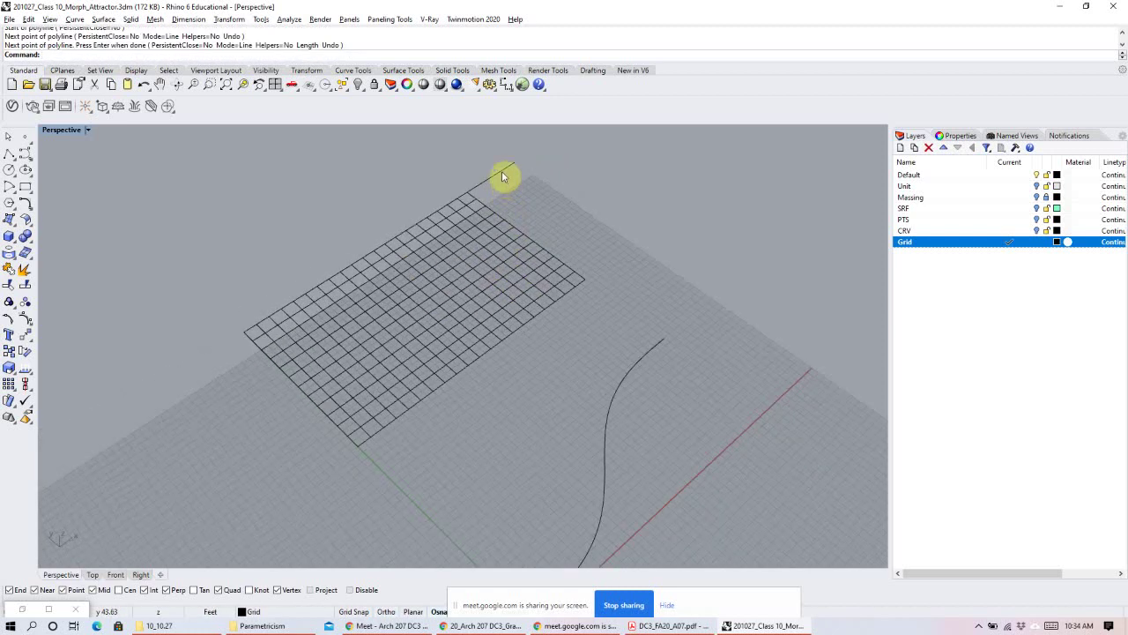
{"action": "left_click", "coordinate": [502, 174]}
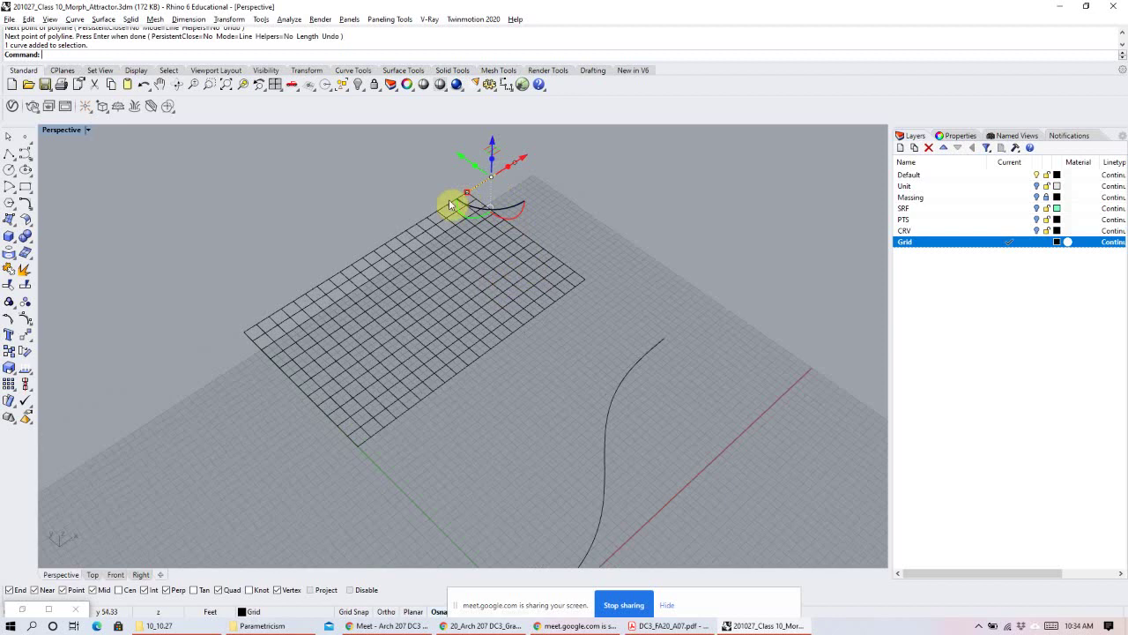
{"action": "left_click", "coordinate": [668, 605]}
{"action": "key", "text": "Return"}
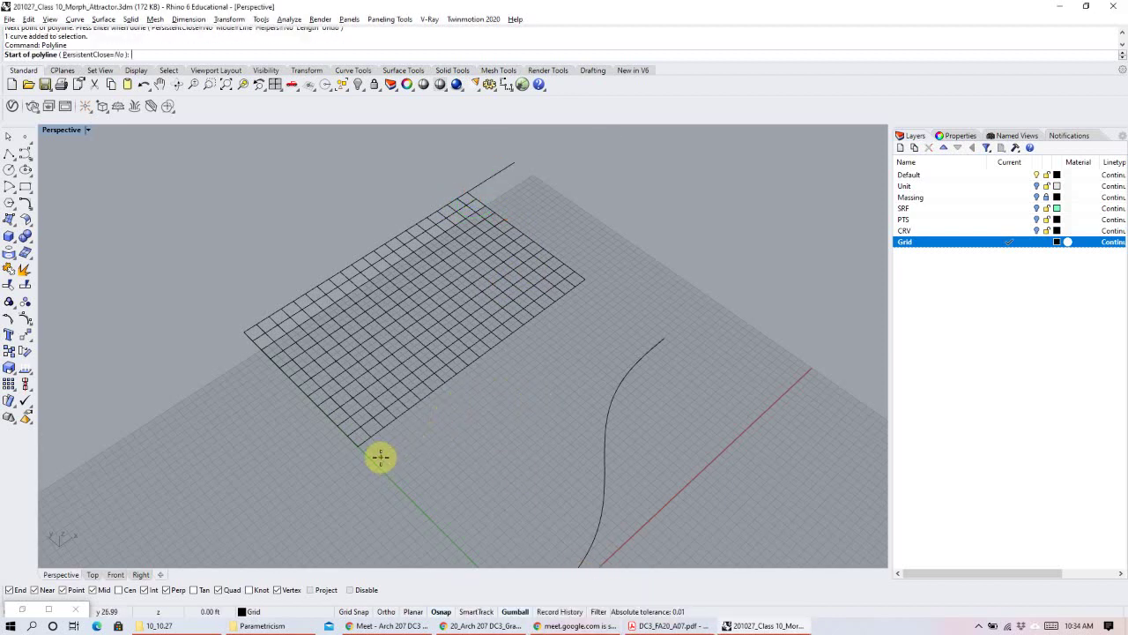
{"action": "left_click", "coordinate": [358, 447]}
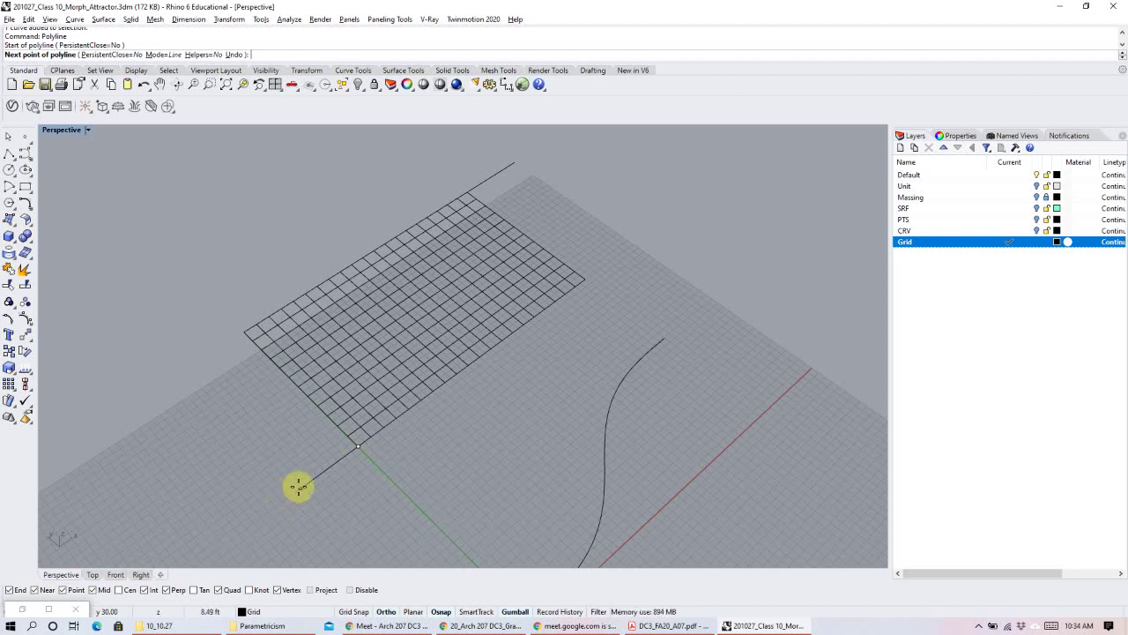
{"action": "left_click", "coordinate": [286, 497]}
{"action": "key", "text": "Return"}
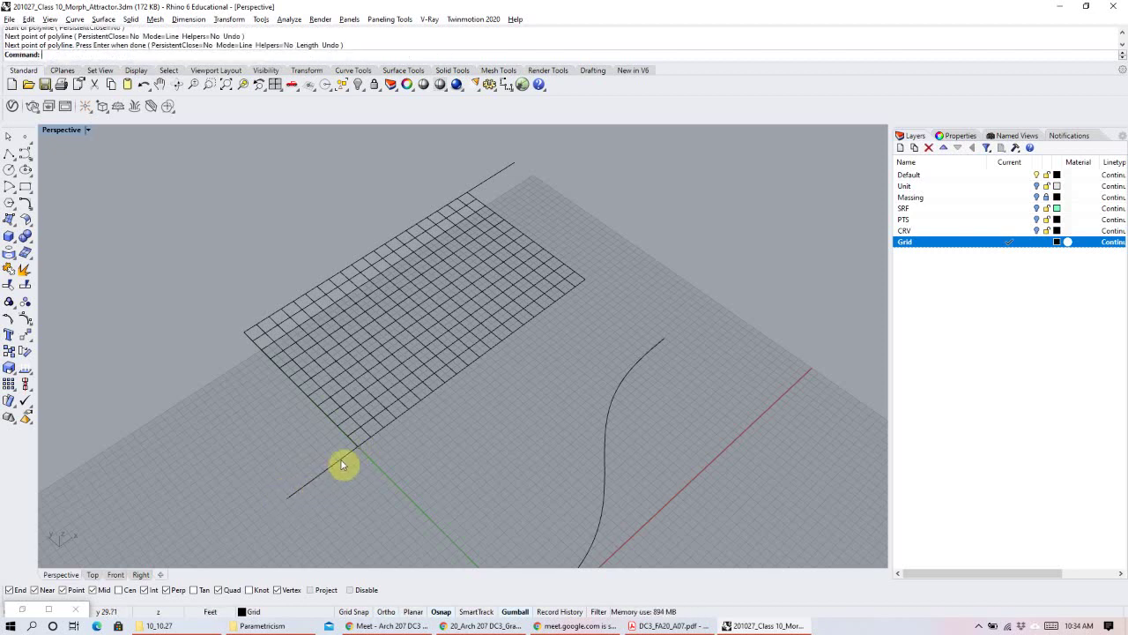
Start a BlendCrv curve blend between the two short lines at opposite corners of the grid.
{"action": "left_click", "coordinate": [321, 477]}
{"action": "left_click", "coordinate": [498, 187]}
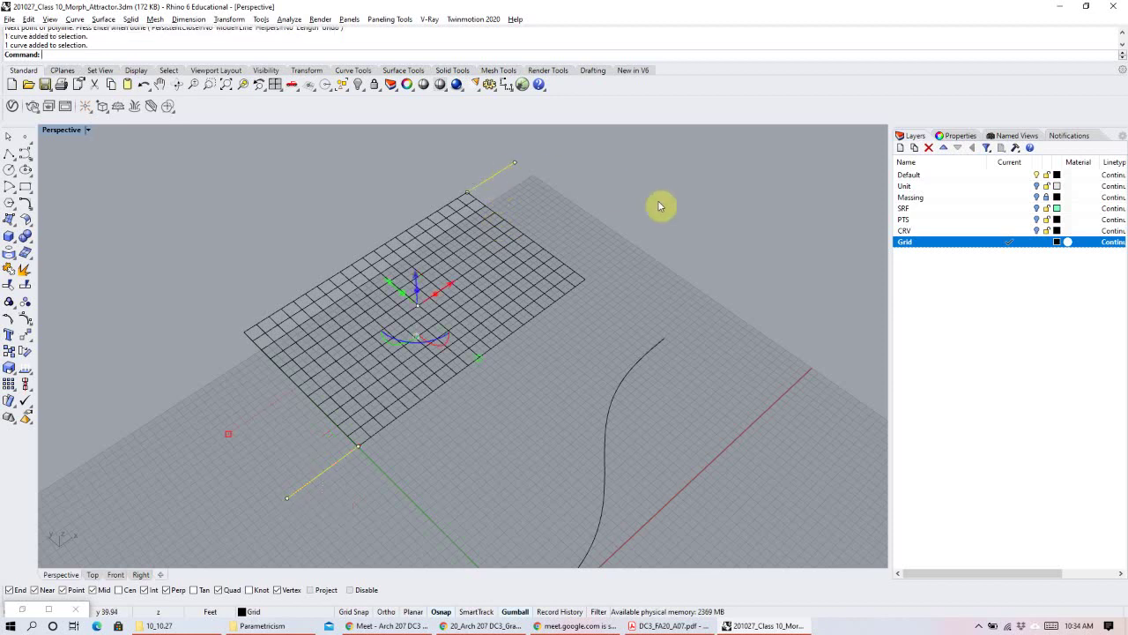
{"action": "left_click", "coordinate": [652, 302]}
{"action": "right_click_drag", "start_coordinate": [648, 315], "coordinate": [657, 319]}
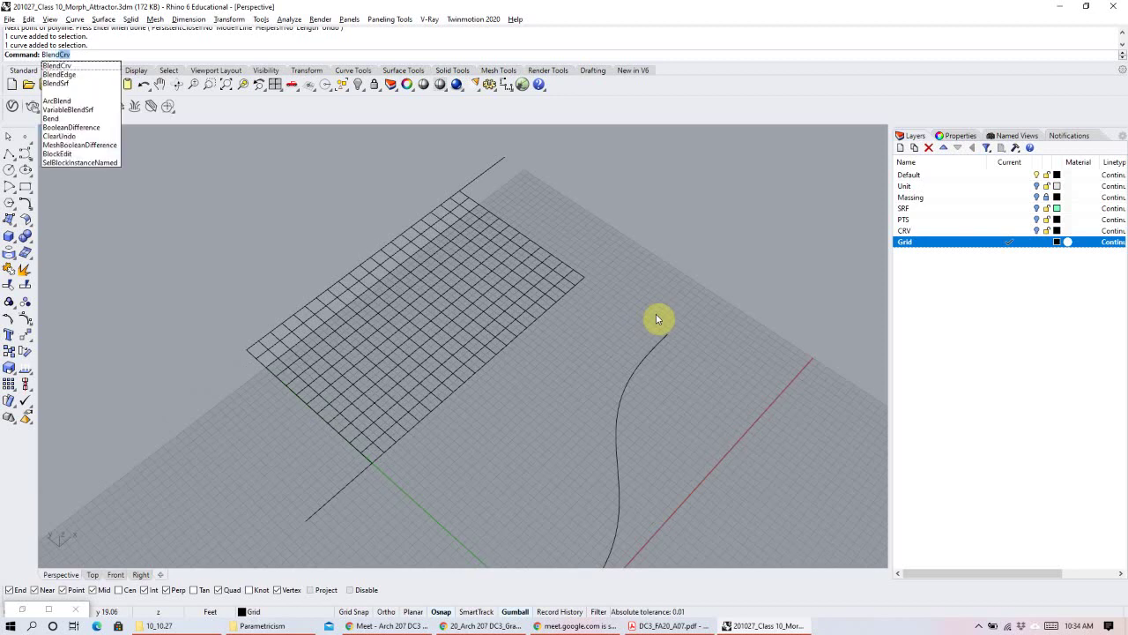
{"action": "key", "text": "Return"}
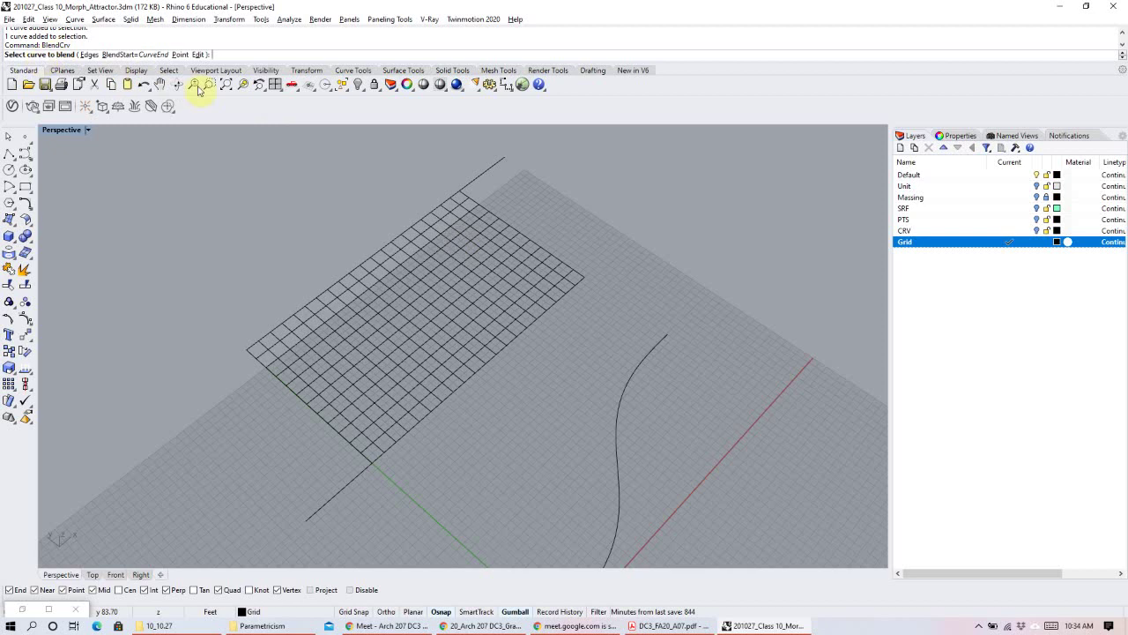
{"action": "left_click", "coordinate": [492, 172]}
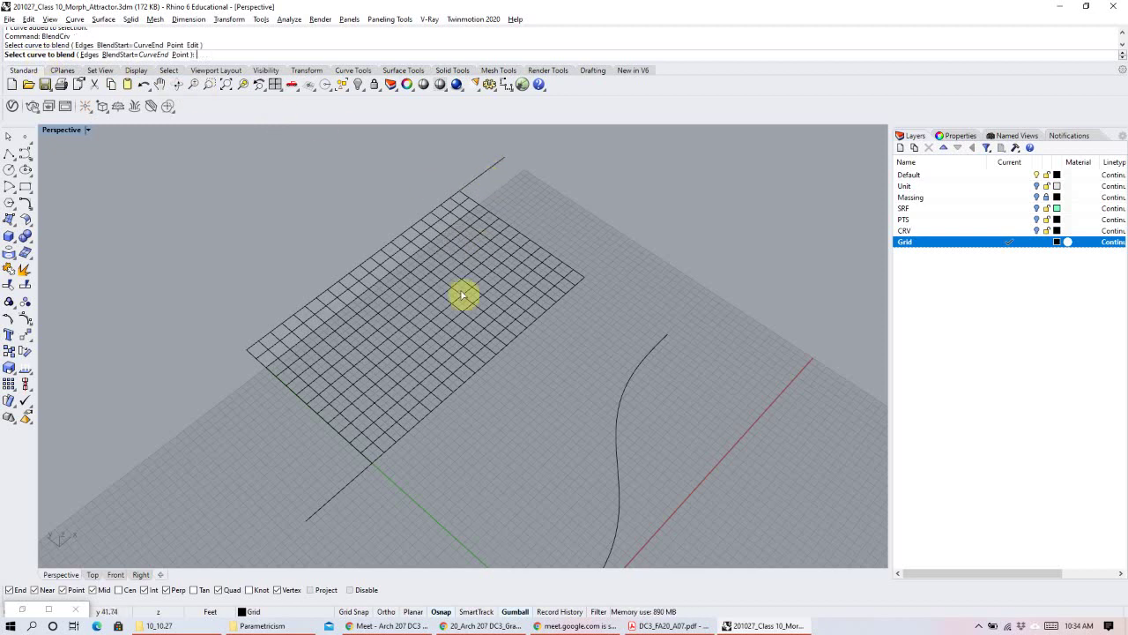
{"action": "left_click", "coordinate": [358, 481]}
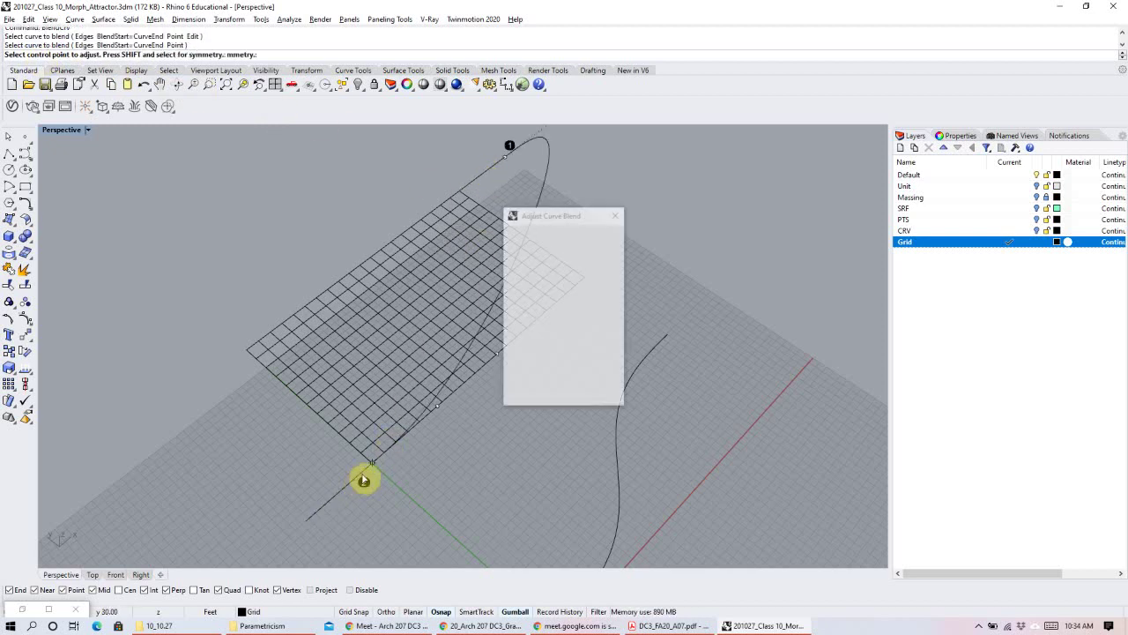
Flip the blend's first end so the curve sweeps diagonally across the grid, keep Curvature continuity, and accept the blend.
{"action": "left_click", "coordinate": [530, 333]}
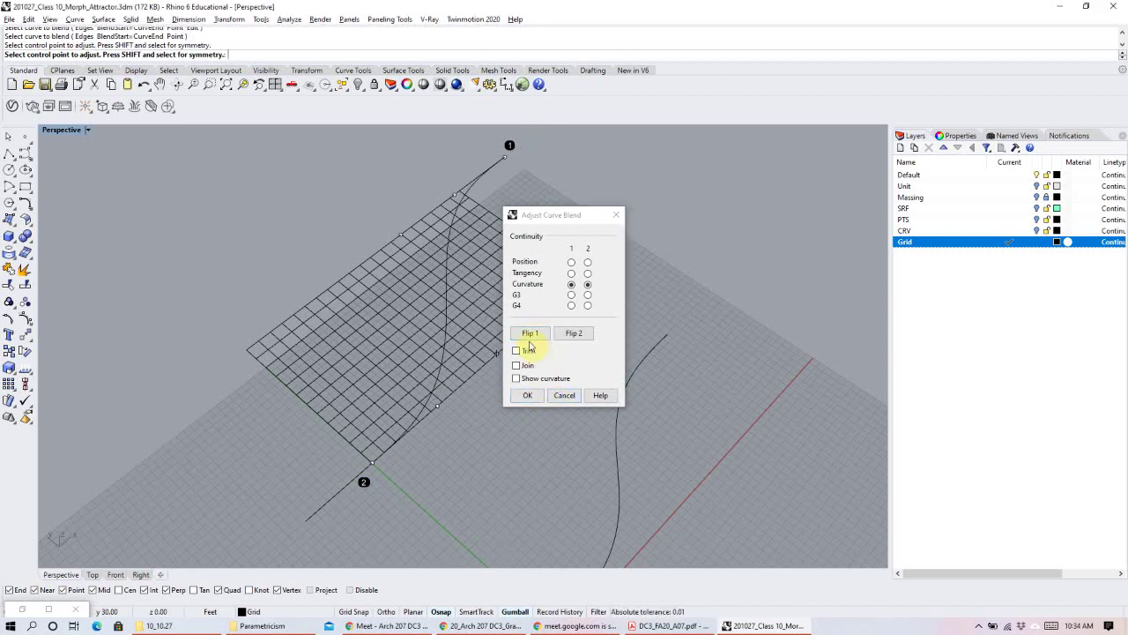
{"action": "left_click", "coordinate": [532, 333]}
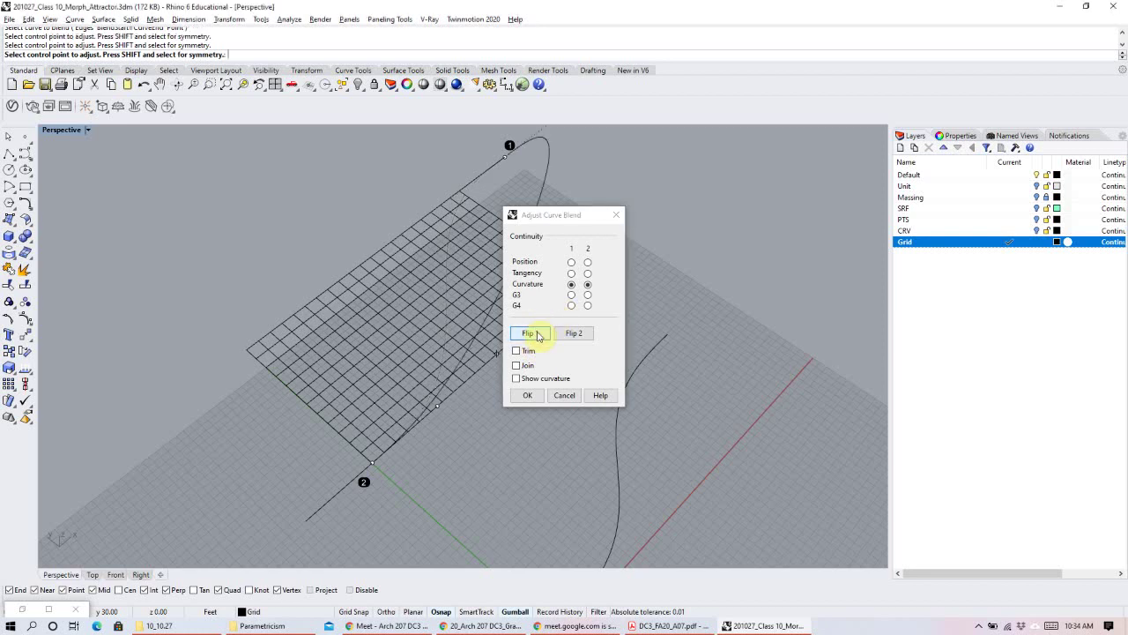
{"action": "right_click_drag", "start_coordinate": [373, 344], "coordinate": [466, 132]}
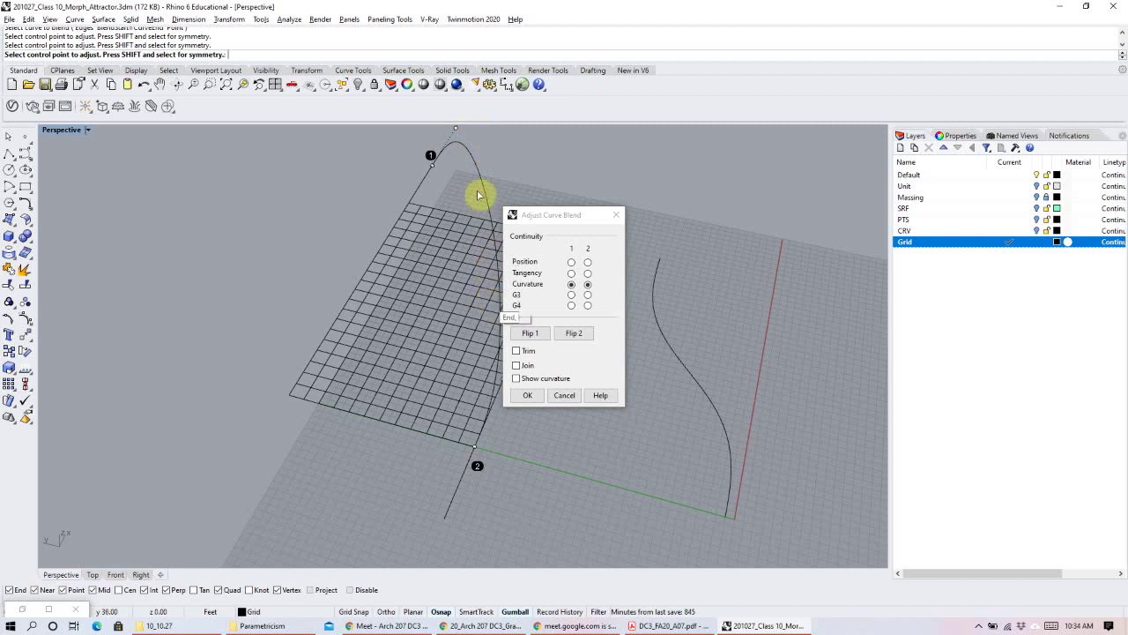
{"action": "left_click", "coordinate": [532, 334]}
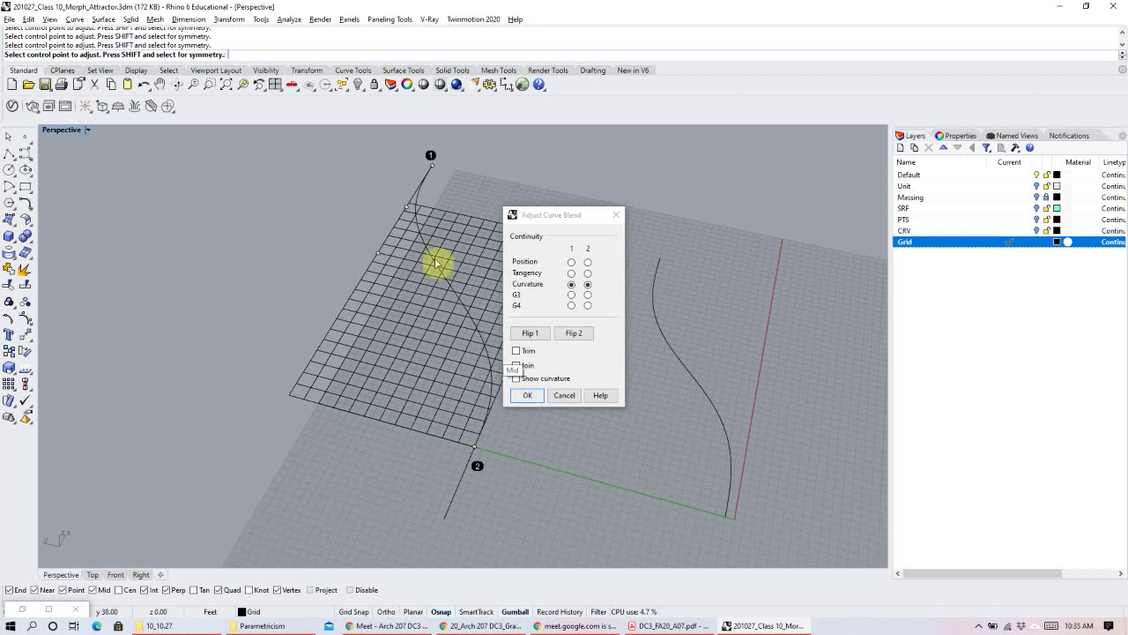
{"action": "left_click_drag", "start_coordinate": [431, 171], "coordinate": [554, 361]}
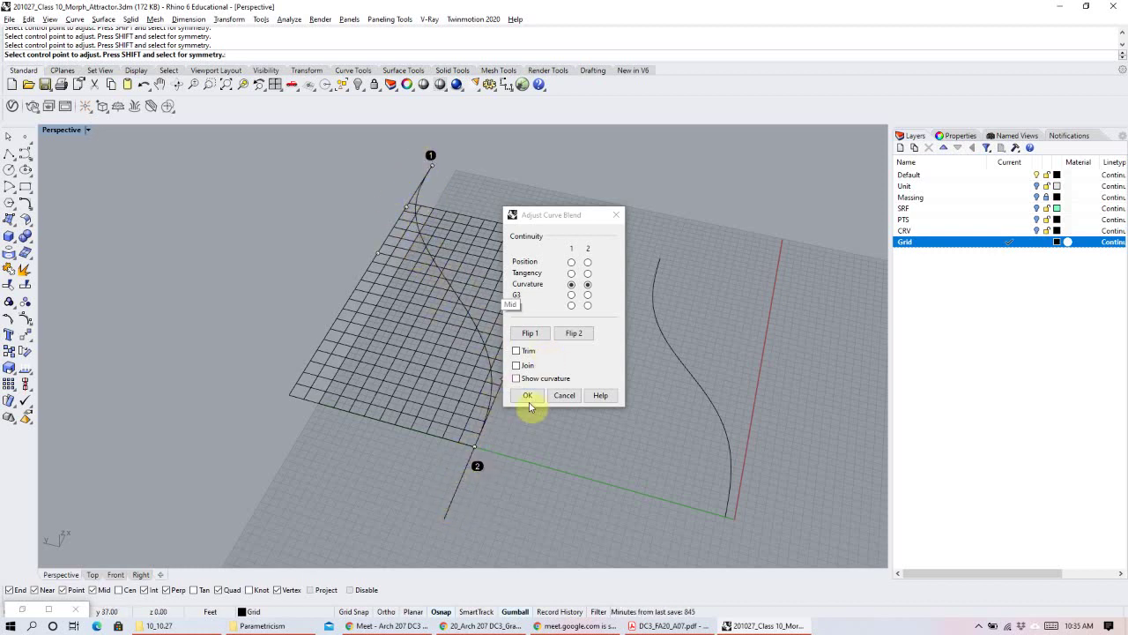
{"action": "left_click", "coordinate": [529, 399]}
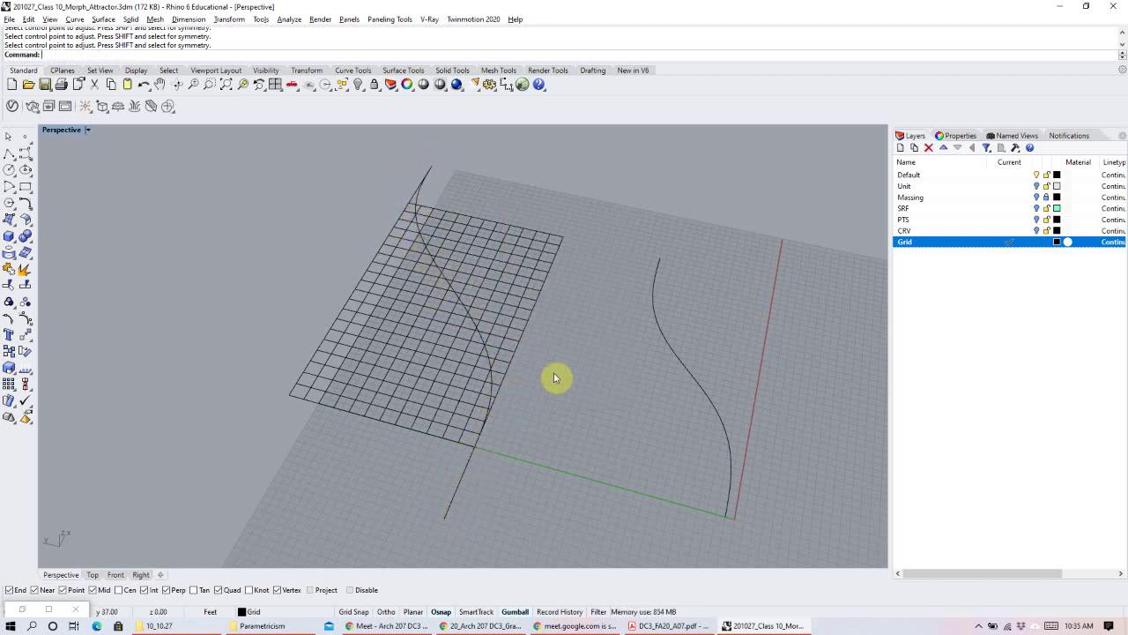
Delete the two short helper lines at the grid's corners, keeping only the blend curve.
{"action": "left_click", "coordinate": [479, 333]}
{"action": "key", "text": "Escape"}
{"action": "left_click", "coordinate": [409, 200]}
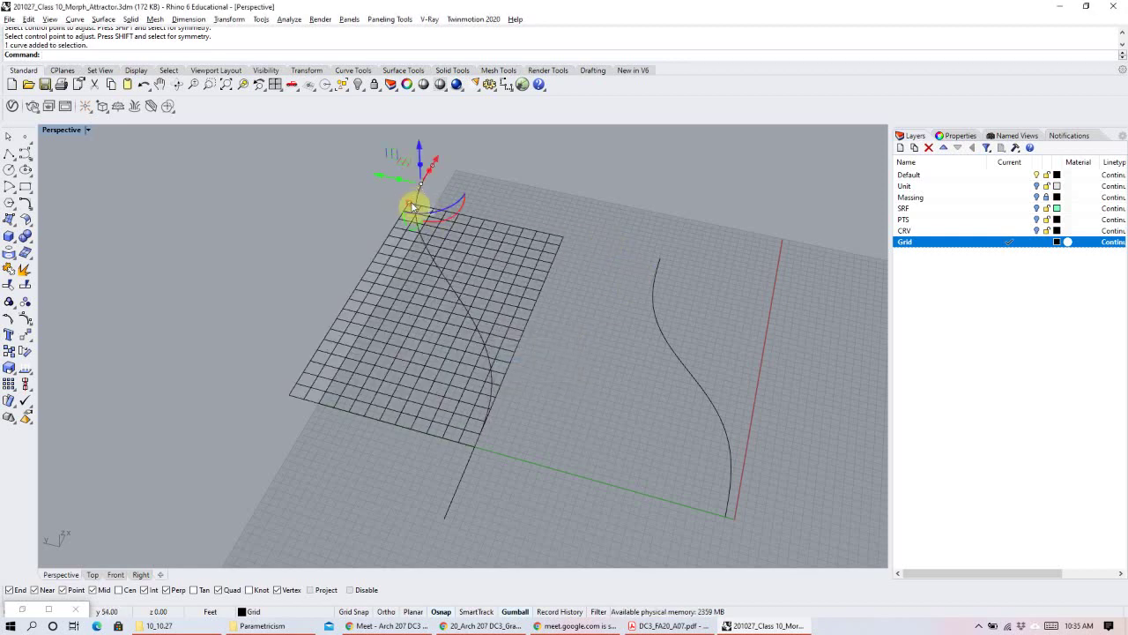
{"action": "key", "text": "Delete"}
{"action": "left_click", "coordinate": [461, 492]}
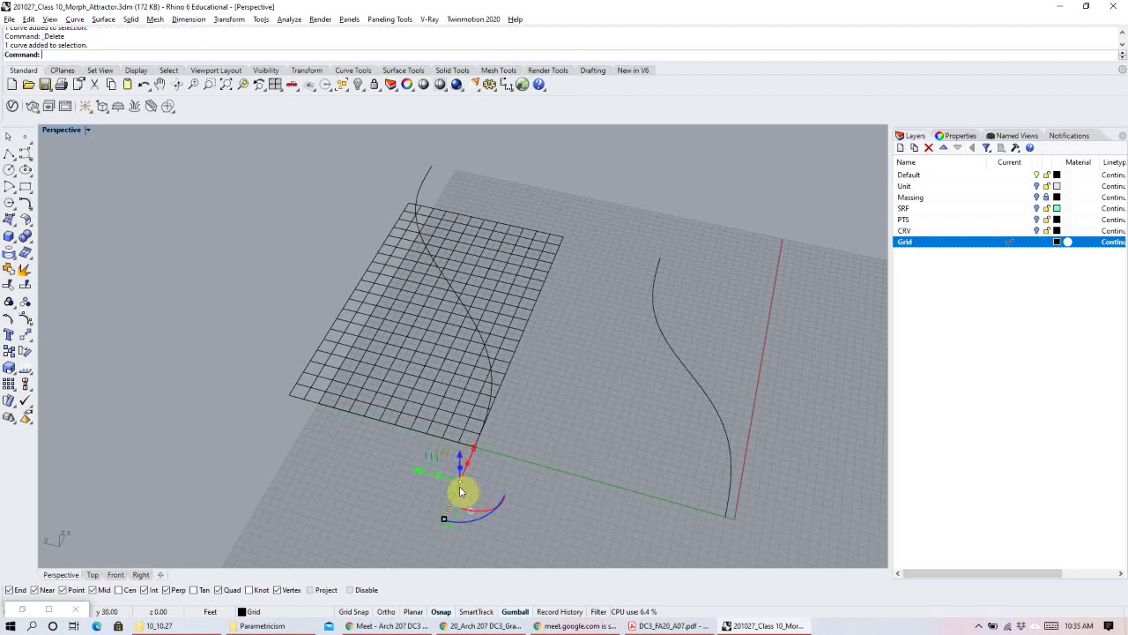
{"action": "key", "text": "Delete"}
Move the blend curve along the grid's long direction so it overhangs the grid at both ends.
{"action": "left_click", "coordinate": [421, 197]}
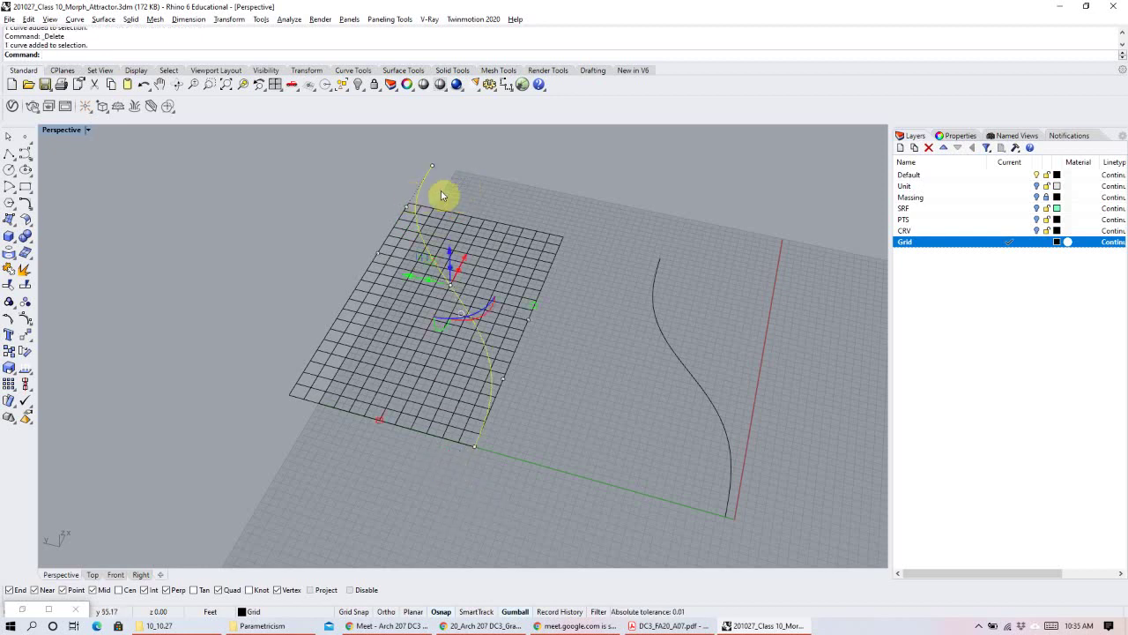
{"action": "right_click_drag", "start_coordinate": [629, 323], "coordinate": [468, 305]}
{"action": "left_click_drag", "start_coordinate": [488, 282], "coordinate": [457, 284]}
{"action": "left_click", "coordinate": [622, 288]}
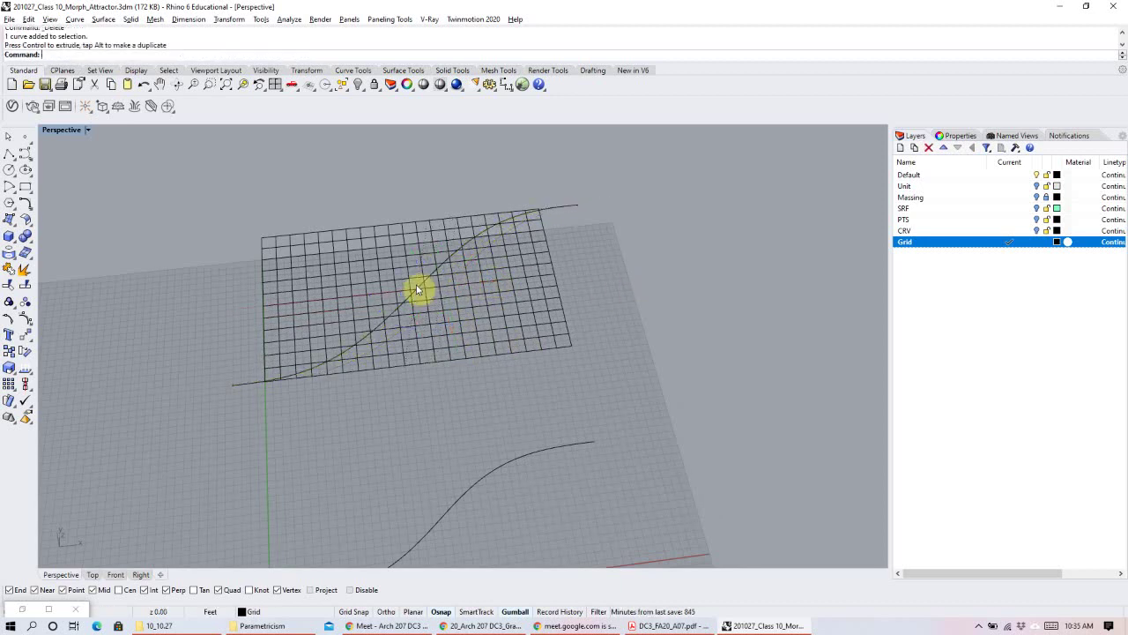
{"action": "right_click_drag", "start_coordinate": [617, 212], "coordinate": [535, 301]}
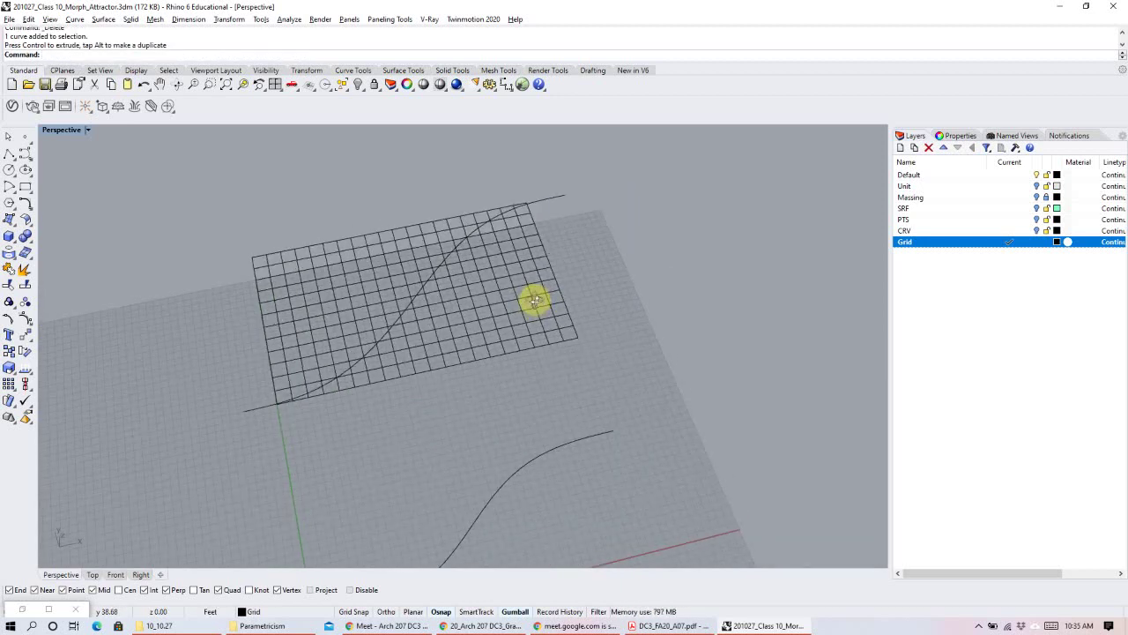
Select the blend curve, restore the Grasshopper window, and set it as the single curve of the empty Curve parameter.
{"action": "left_click", "coordinate": [548, 198]}
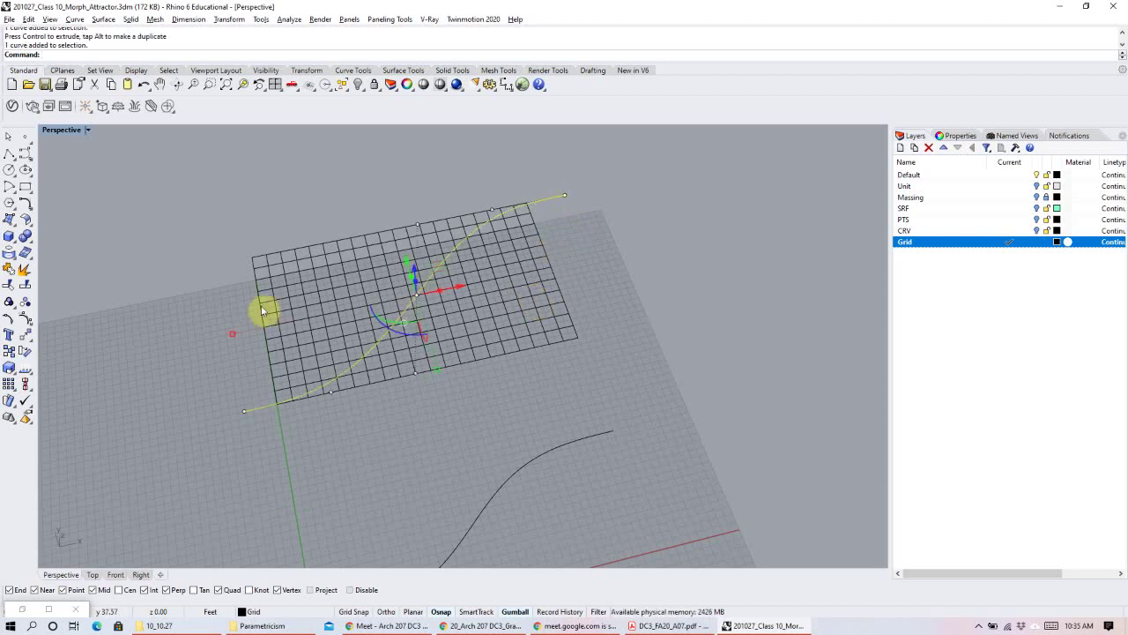
{"action": "left_click", "coordinate": [617, 343]}
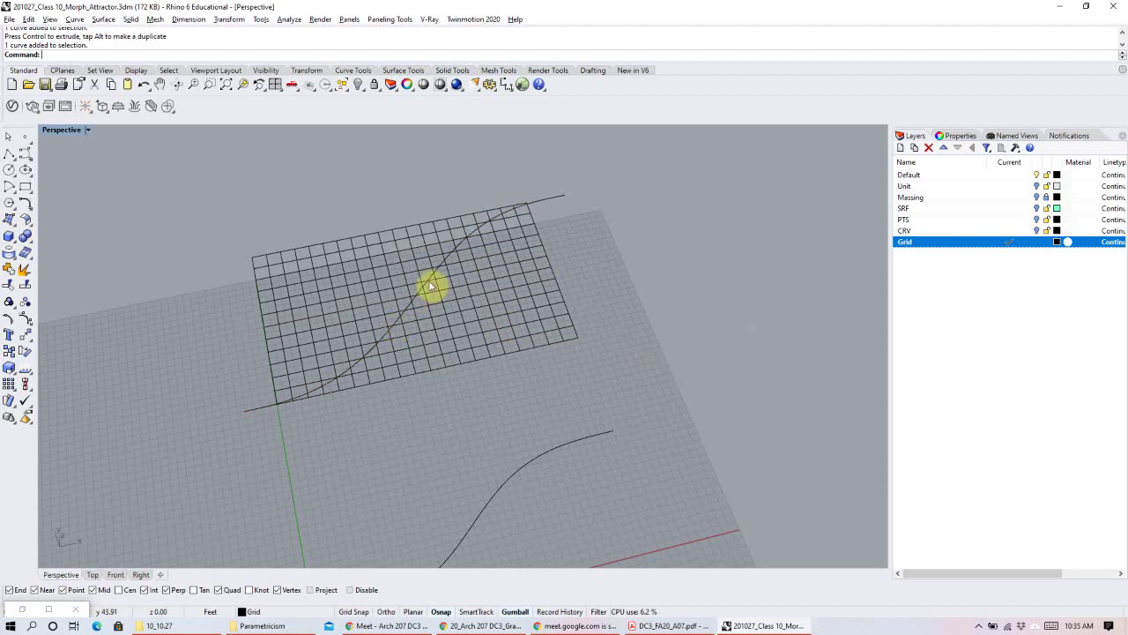
{"action": "left_click", "coordinate": [548, 200]}
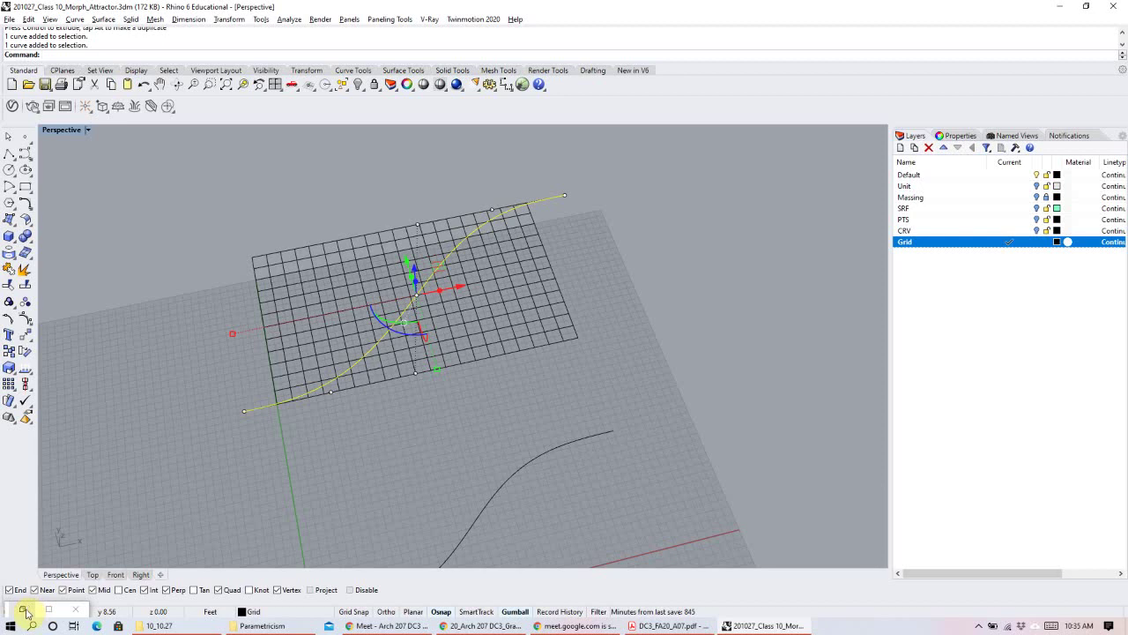
{"action": "left_click", "coordinate": [26, 615]}
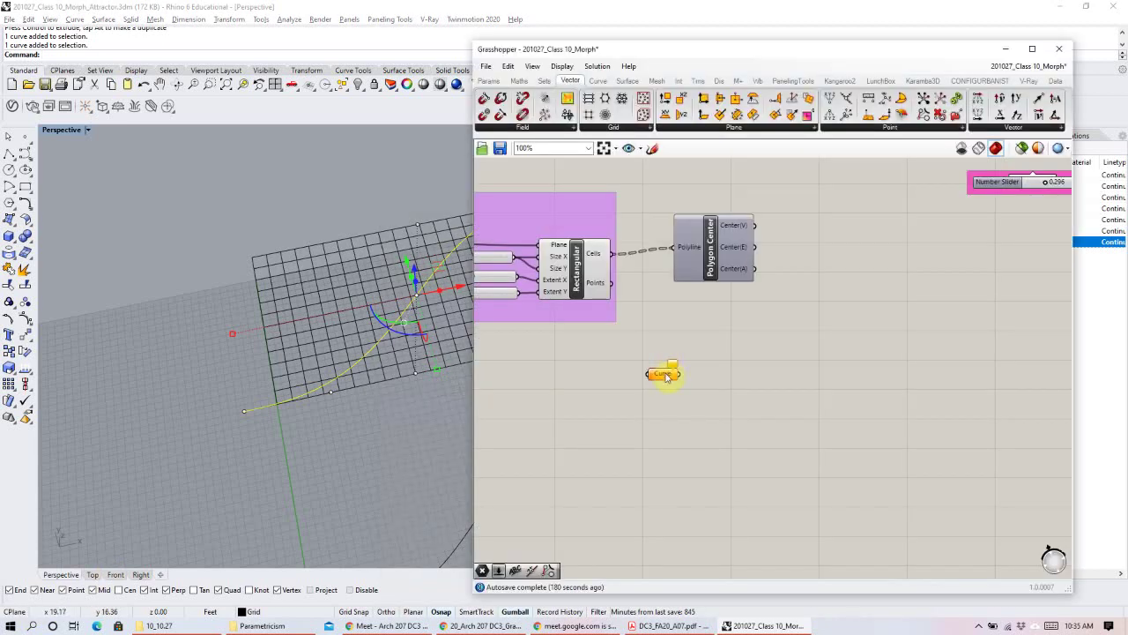
{"action": "right_click", "coordinate": [659, 373]}
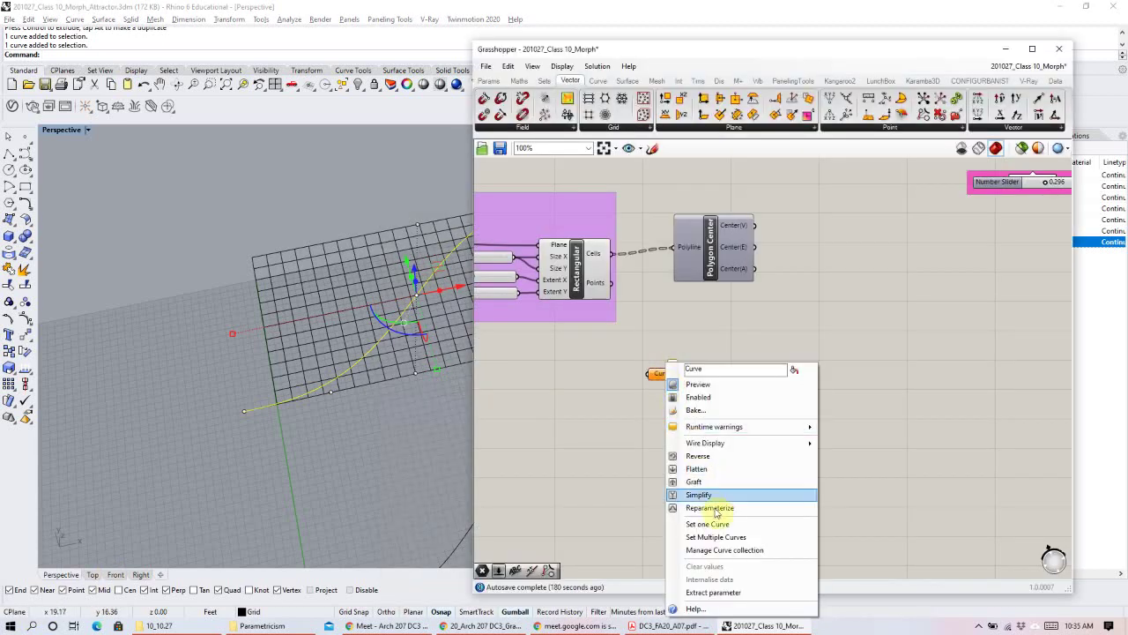
{"action": "left_click", "coordinate": [721, 525]}
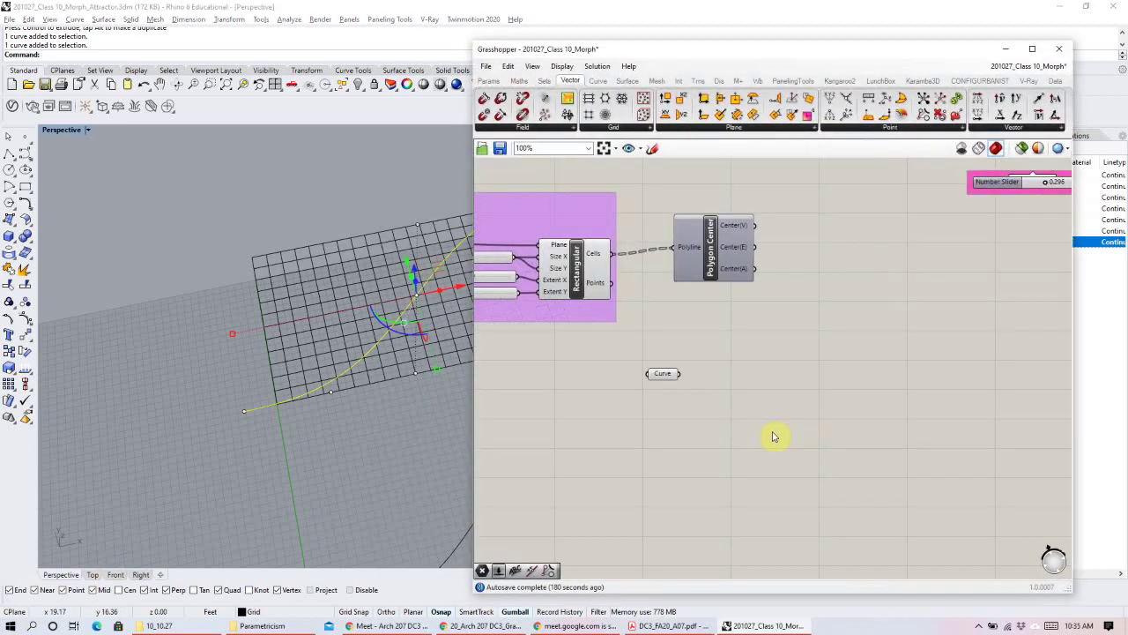
{"action": "left_click_drag", "start_coordinate": [729, 343], "coordinate": [603, 407]}
{"action": "right_click_drag", "start_coordinate": [279, 406], "coordinate": [326, 340]}
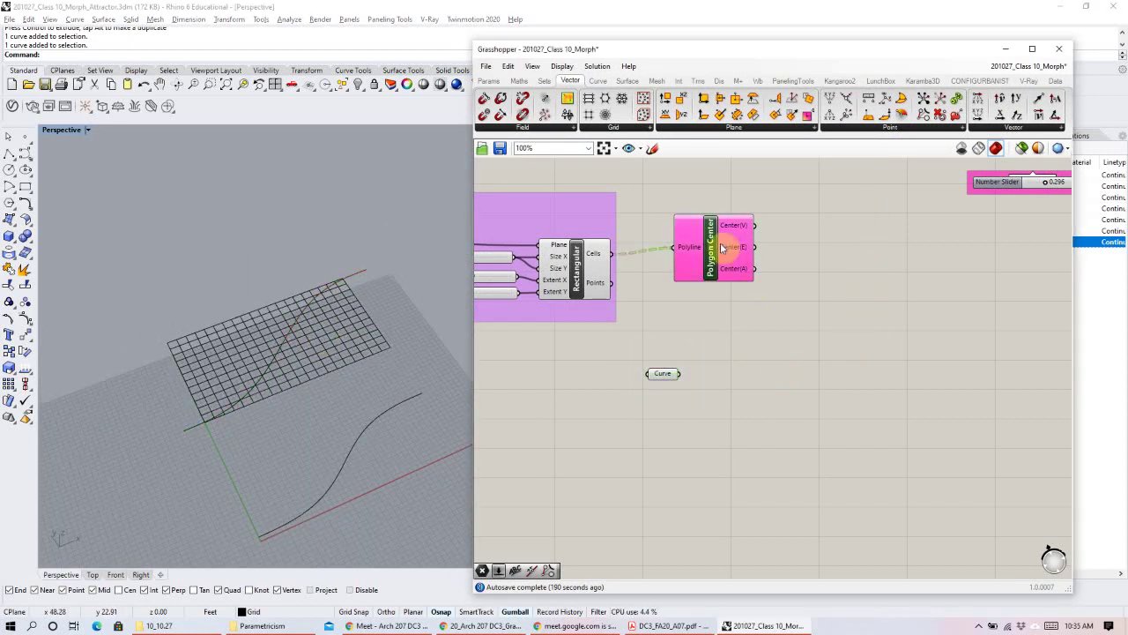
Add a Pull Point component and connect Polygon Center's Center(V) output to its Point input.
{"action": "left_click_drag", "start_coordinate": [730, 239], "coordinate": [725, 245]}
{"action": "double_click", "coordinate": [899, 299]}
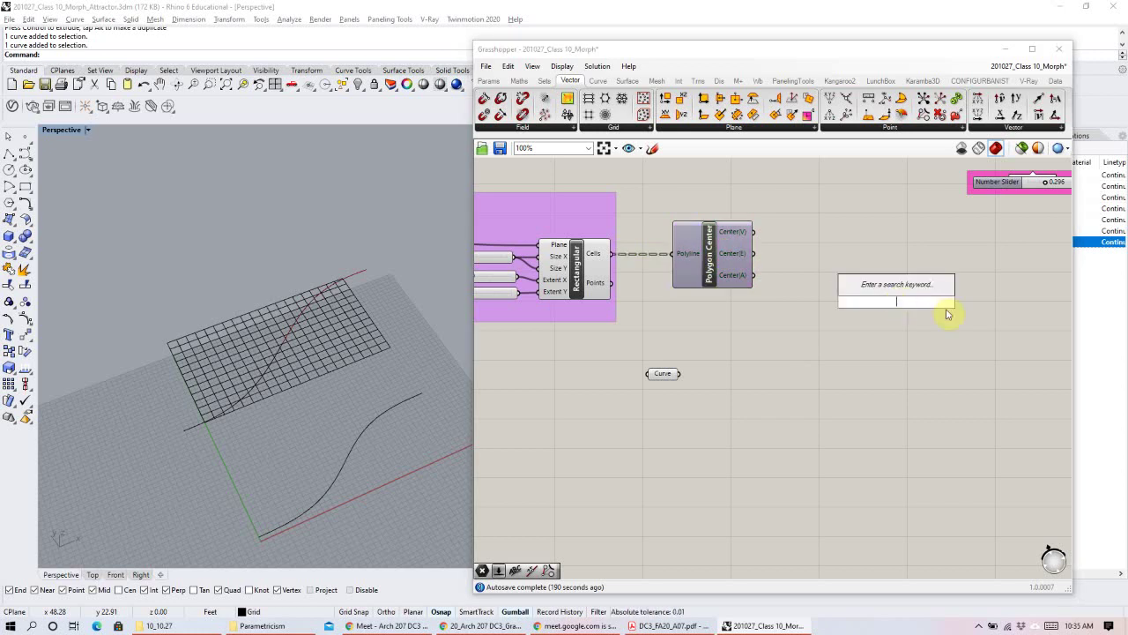
{"action": "type", "text": "pul"}
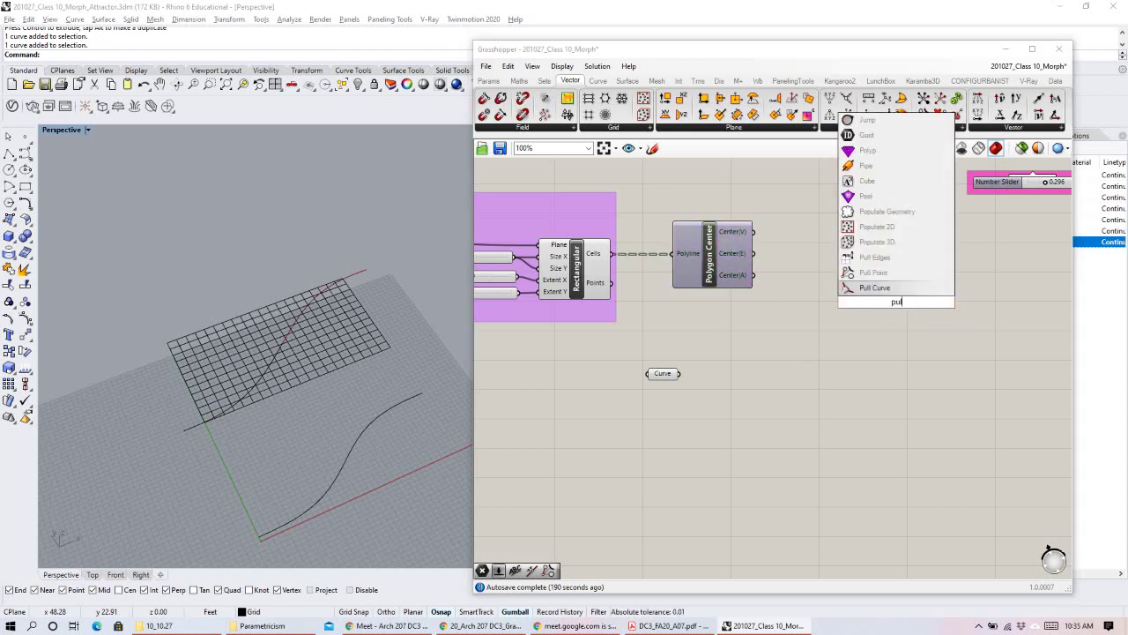
{"action": "left_click", "coordinate": [899, 274]}
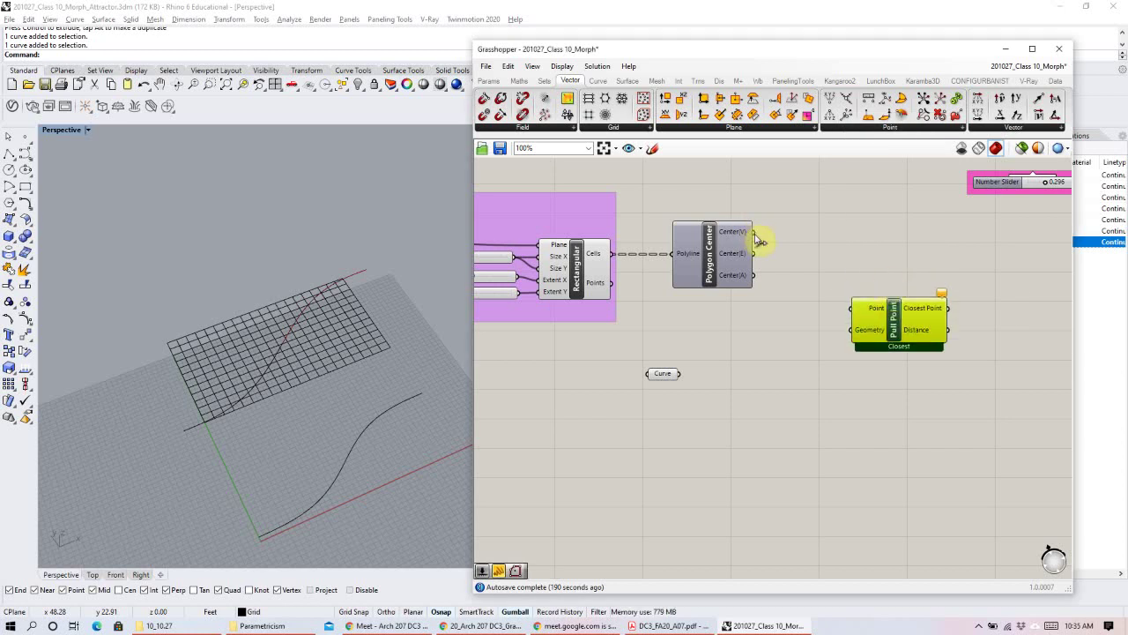
{"action": "left_click_drag", "start_coordinate": [842, 280], "coordinate": [854, 311]}
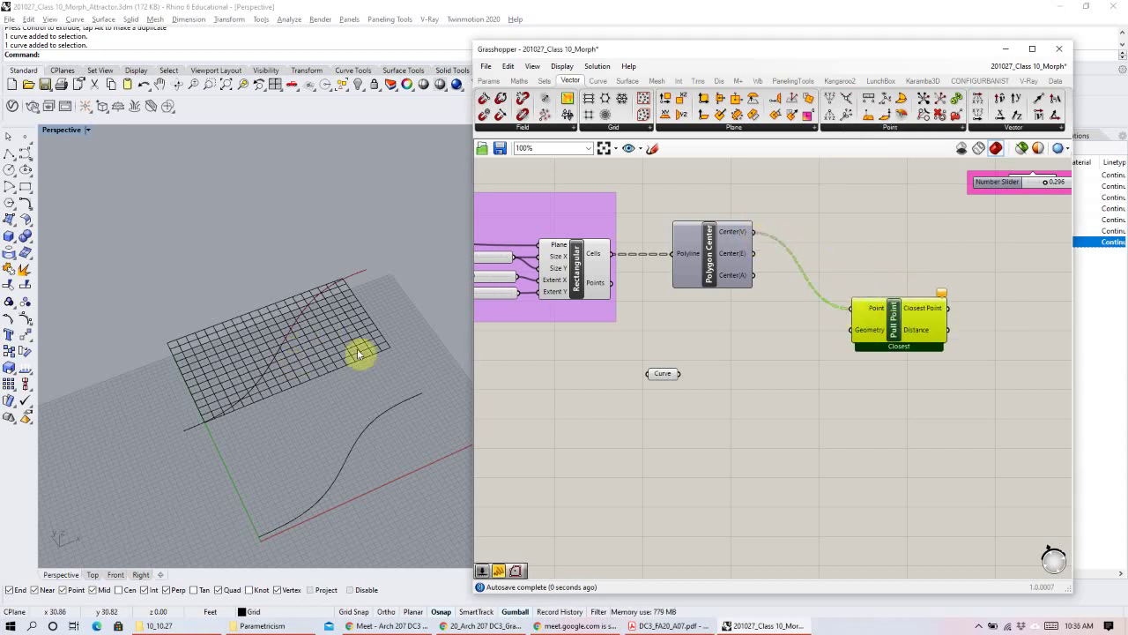
Turn on Polygon Center's preview and connect the Curve parameter to Pull Point's Geometry input.
{"action": "left_click", "coordinate": [696, 260]}
{"action": "right_click", "coordinate": [796, 215]}
{"action": "left_click", "coordinate": [796, 215]}
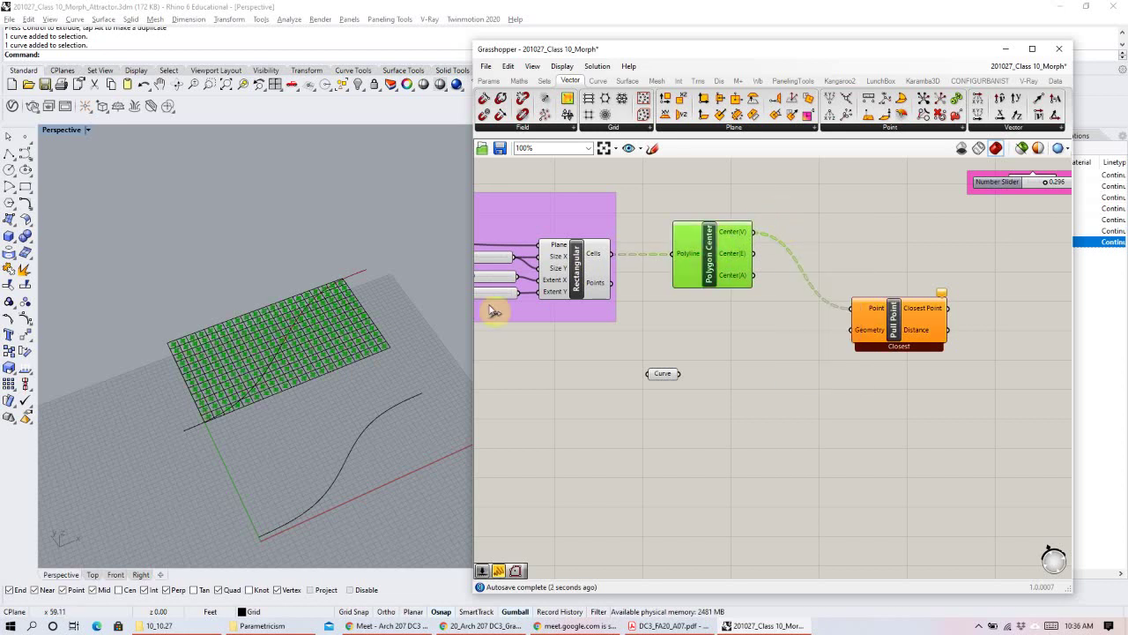
{"action": "left_click_drag", "start_coordinate": [681, 379], "coordinate": [879, 326]}
{"action": "left_click", "coordinate": [861, 327]}
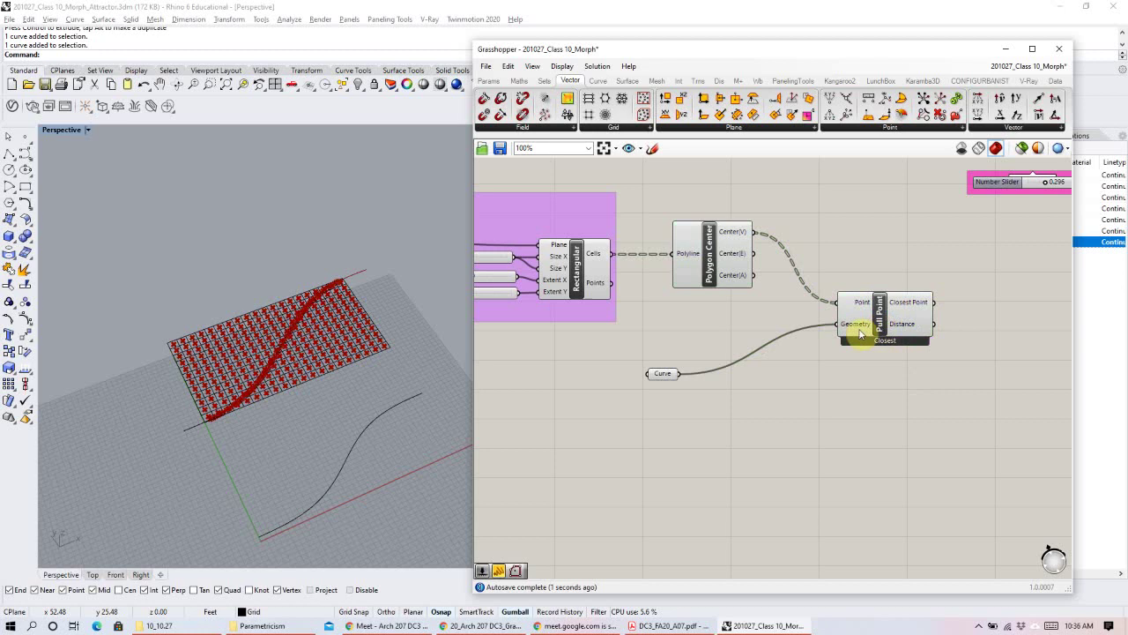
{"action": "right_click_drag", "start_coordinate": [304, 356], "coordinate": [199, 435]}
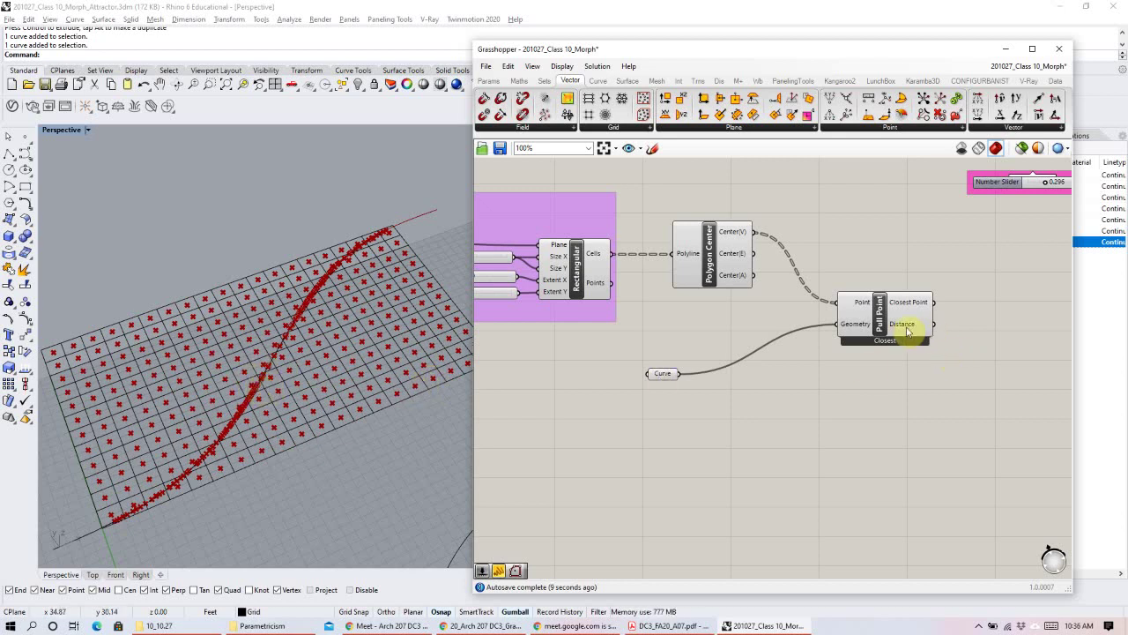
{"action": "mouse_move", "coordinate": [908, 331]}
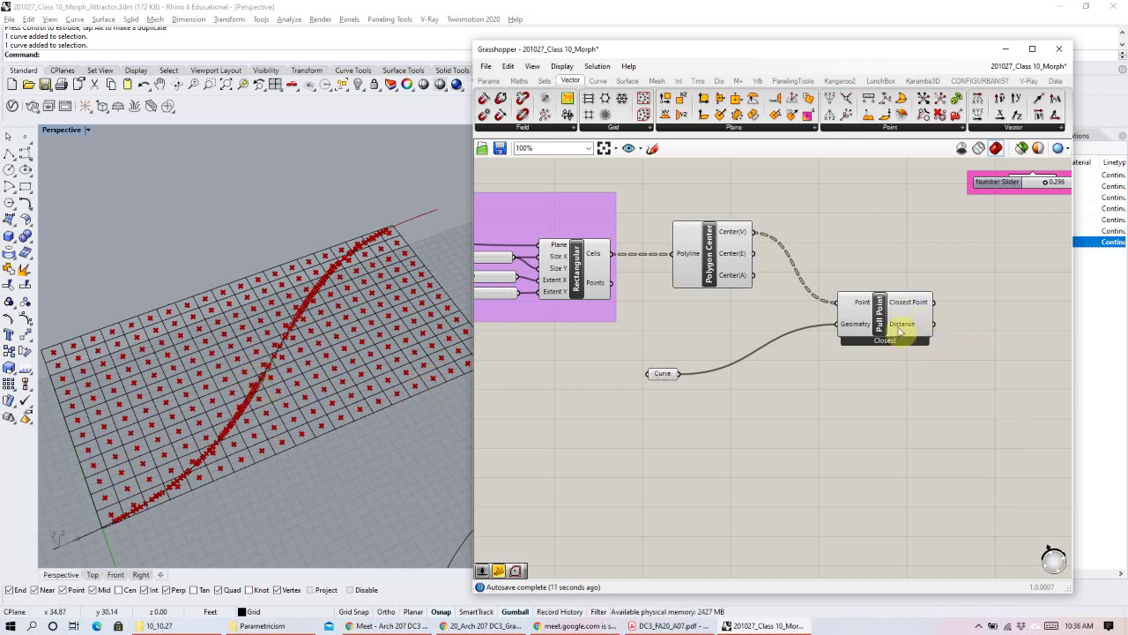
Group the Curve parameter with a blob outline and colour the group green.
{"action": "scroll", "coordinate": [748, 332], "scroll_direction": "down", "scroll_amount": 1}
{"action": "left_click_drag", "start_coordinate": [705, 346], "coordinate": [647, 400]}
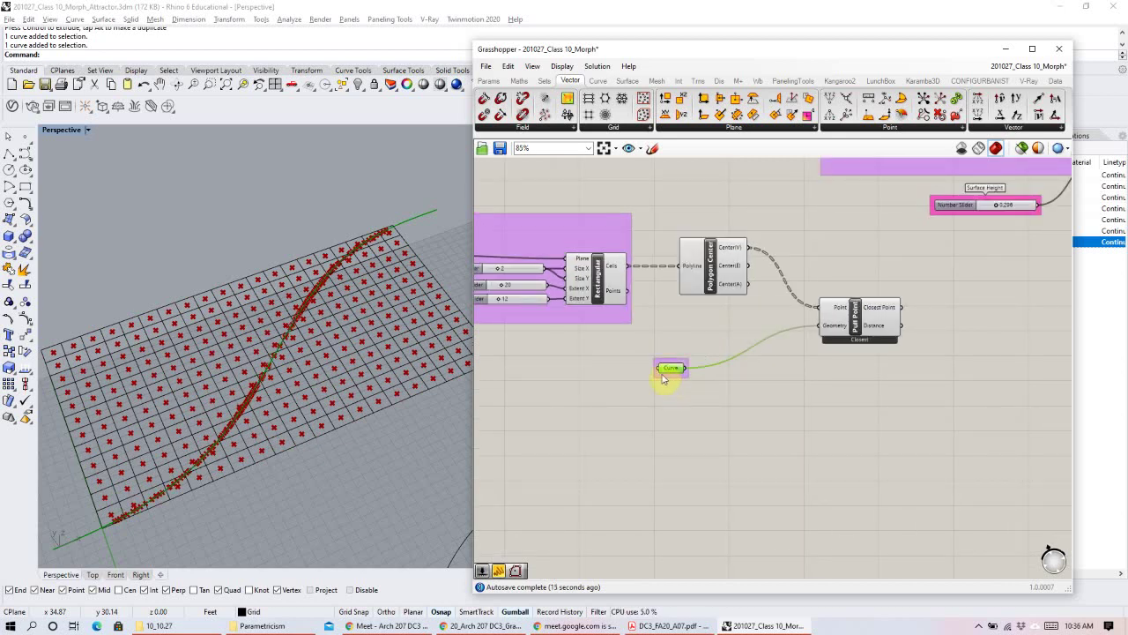
{"action": "right_click", "coordinate": [663, 374]}
{"action": "left_click", "coordinate": [710, 425]}
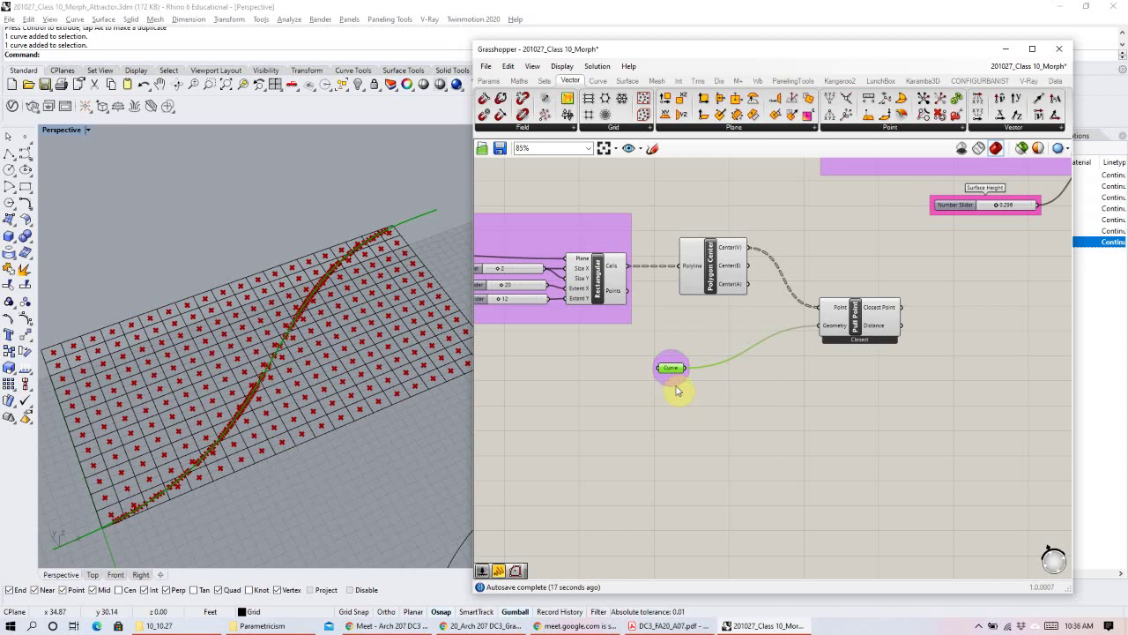
{"action": "right_click", "coordinate": [681, 361]}
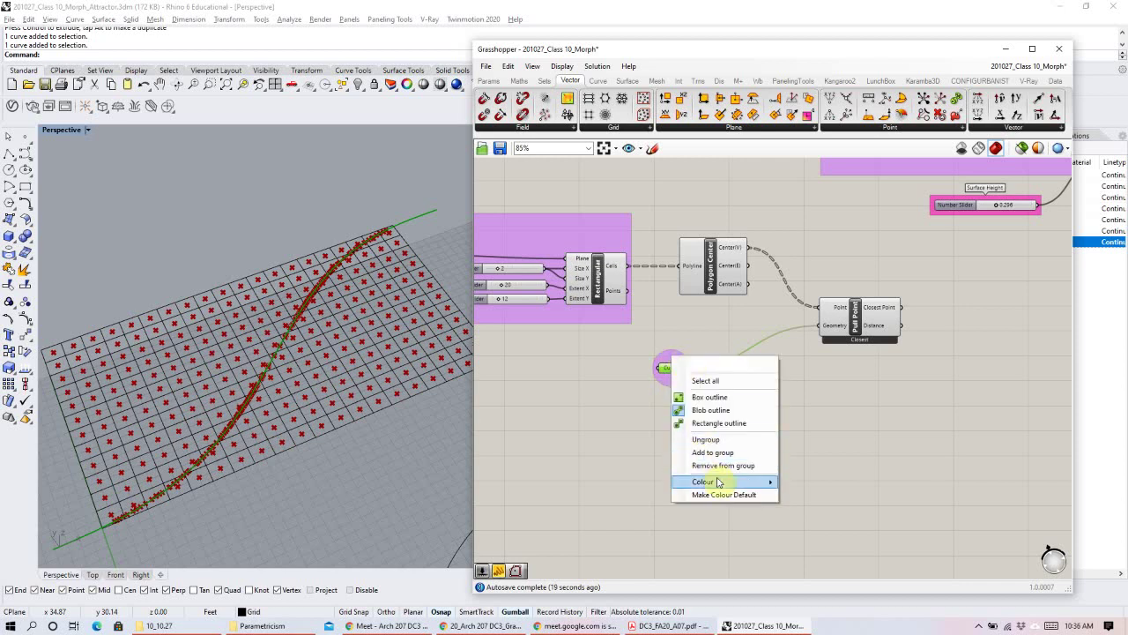
{"action": "mouse_move", "coordinate": [712, 481]}
{"action": "left_click_drag", "start_coordinate": [889, 554], "coordinate": [828, 552]}
{"action": "left_click", "coordinate": [880, 396]}
Label the Curve parameter's group REF and shift it away from the grid group.
{"action": "right_click", "coordinate": [672, 355]}
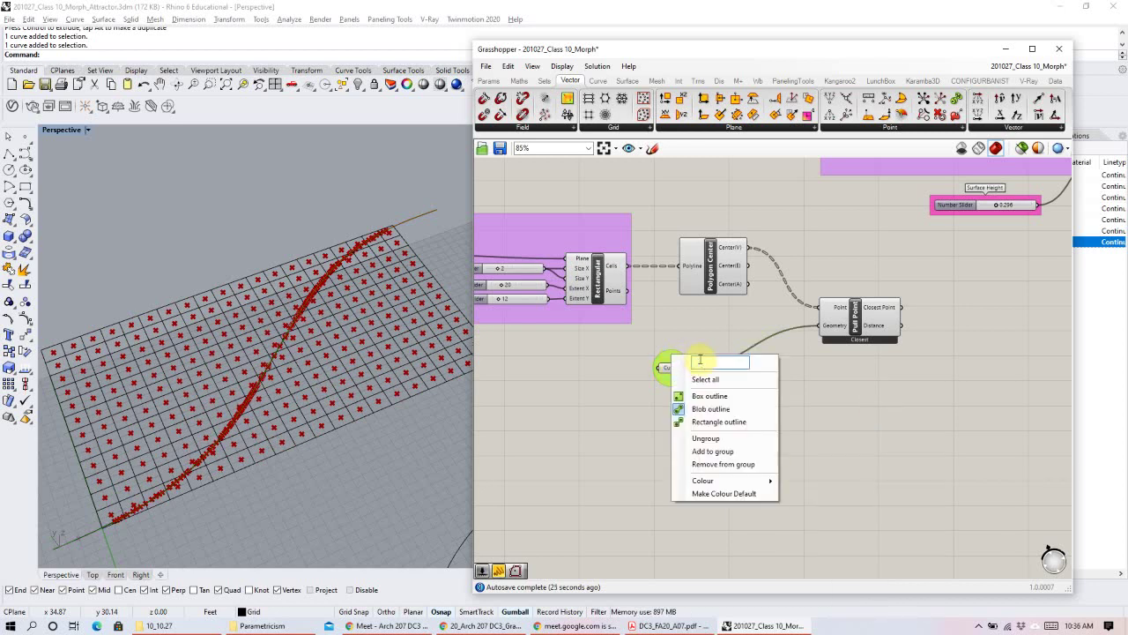
{"action": "left_click", "coordinate": [714, 364]}
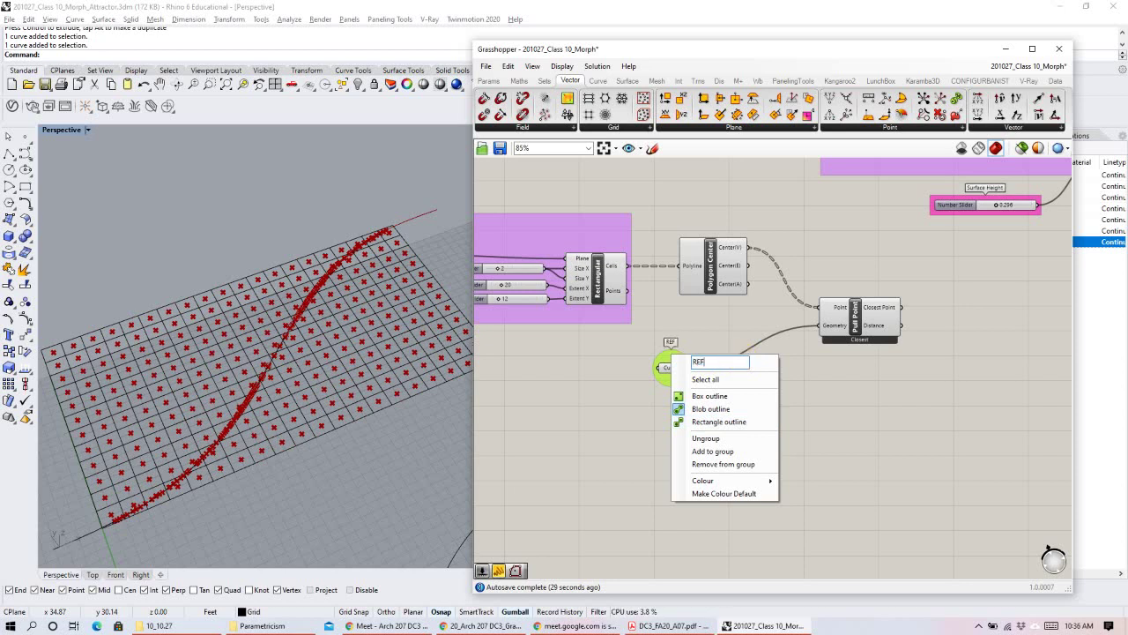
{"action": "type", "text": "REF"}
{"action": "key", "text": "Return"}
{"action": "left_click_drag", "start_coordinate": [684, 377], "coordinate": [631, 394]}
Move all the recreated components, from the base grid to Pull Point, slightly down the canvas.
{"action": "right_click_drag", "start_coordinate": [808, 378], "coordinate": [688, 393]}
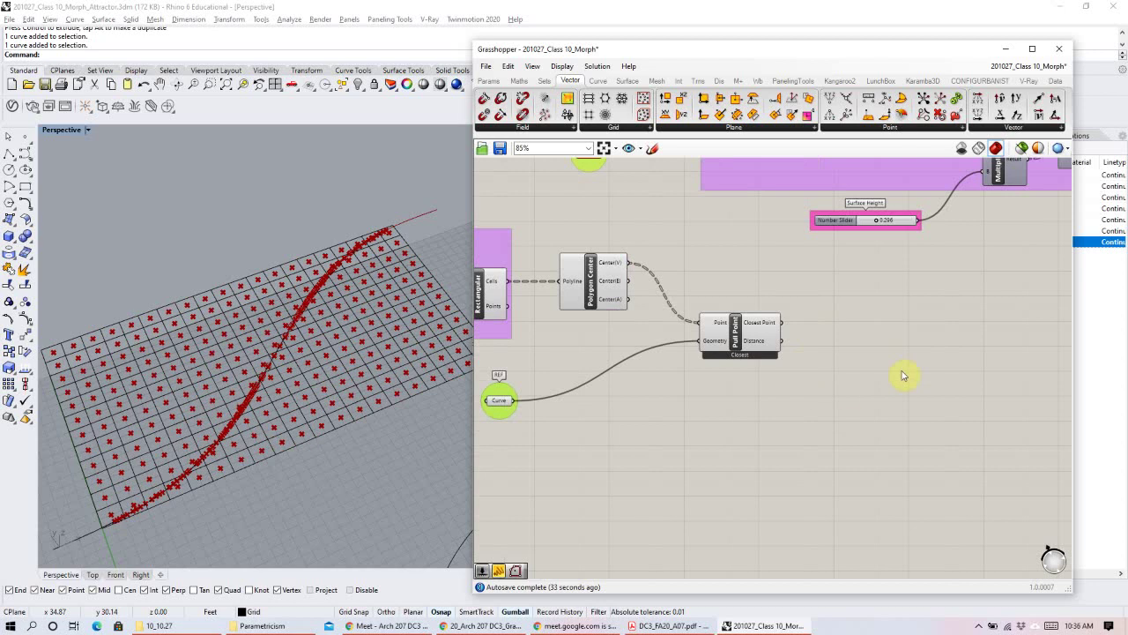
{"action": "scroll", "coordinate": [904, 375], "scroll_direction": "down", "scroll_amount": 3}
{"action": "left_click_drag", "start_coordinate": [1022, 270], "coordinate": [473, 412]}
{"action": "left_click_drag", "start_coordinate": [532, 271], "coordinate": [536, 303]}
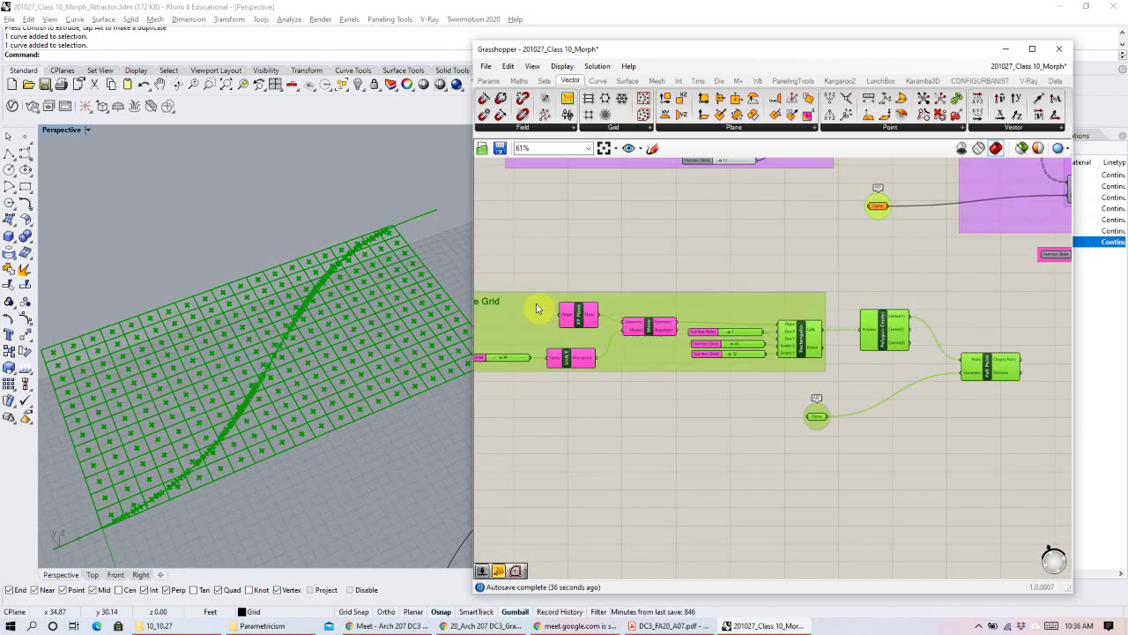
{"action": "left_click", "coordinate": [931, 311]}
{"action": "right_click_drag", "start_coordinate": [1067, 388], "coordinate": [932, 310]}
Add a Move component beyond Pull Point, leaving space between them.
{"action": "right_click_drag", "start_coordinate": [827, 304], "coordinate": [733, 336]}
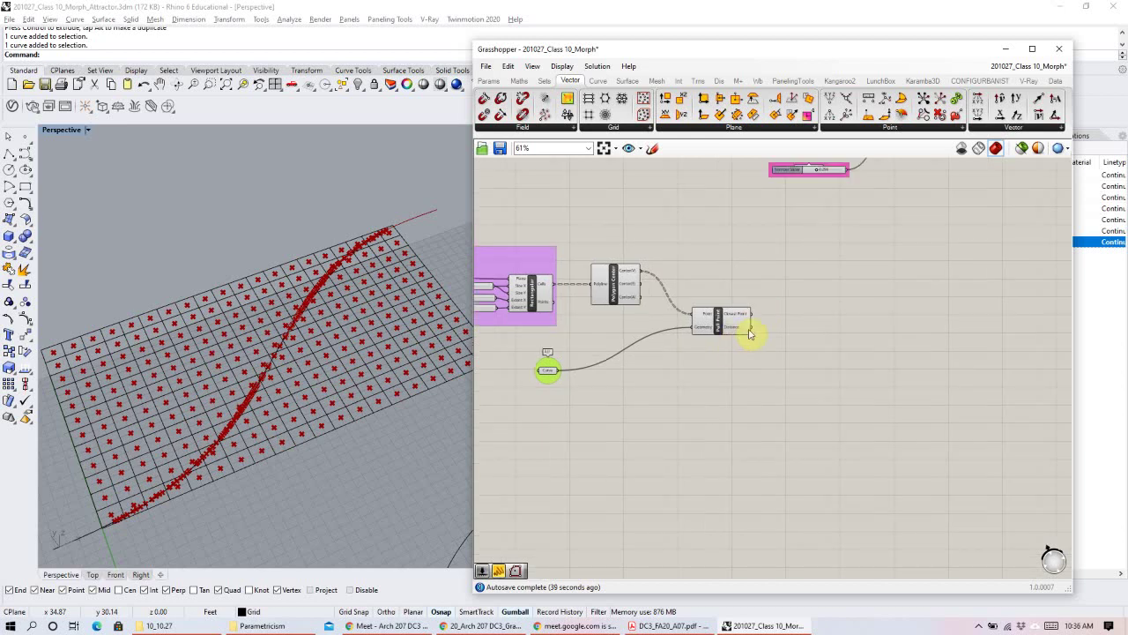
{"action": "right_click_drag", "start_coordinate": [826, 345], "coordinate": [751, 359]}
{"action": "double_click", "coordinate": [804, 310]}
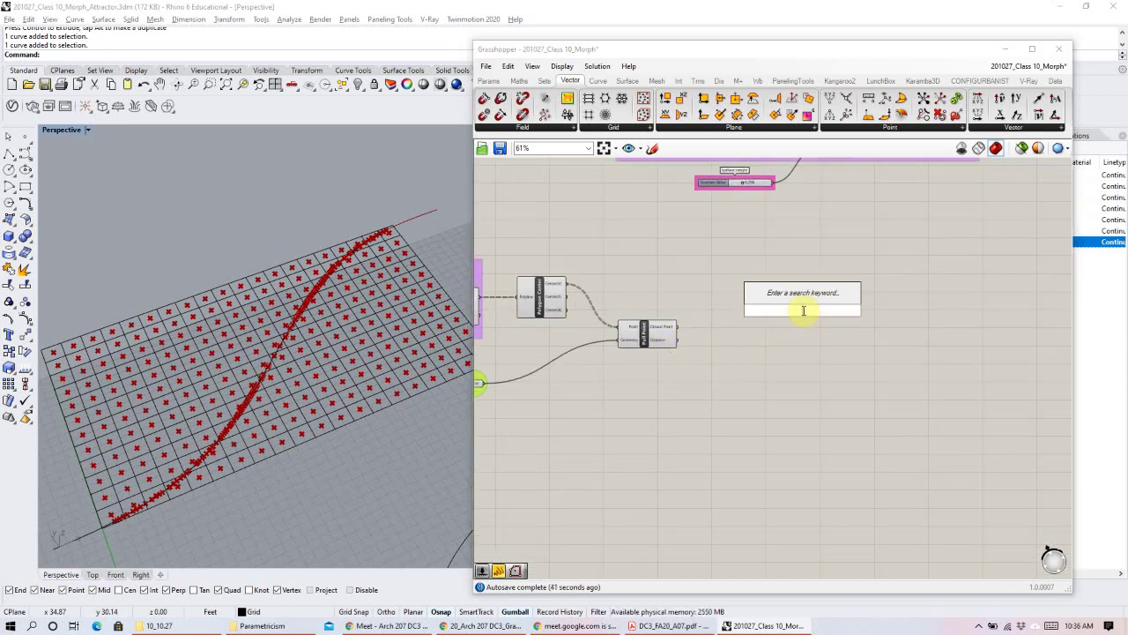
{"action": "type", "text": "mov"}
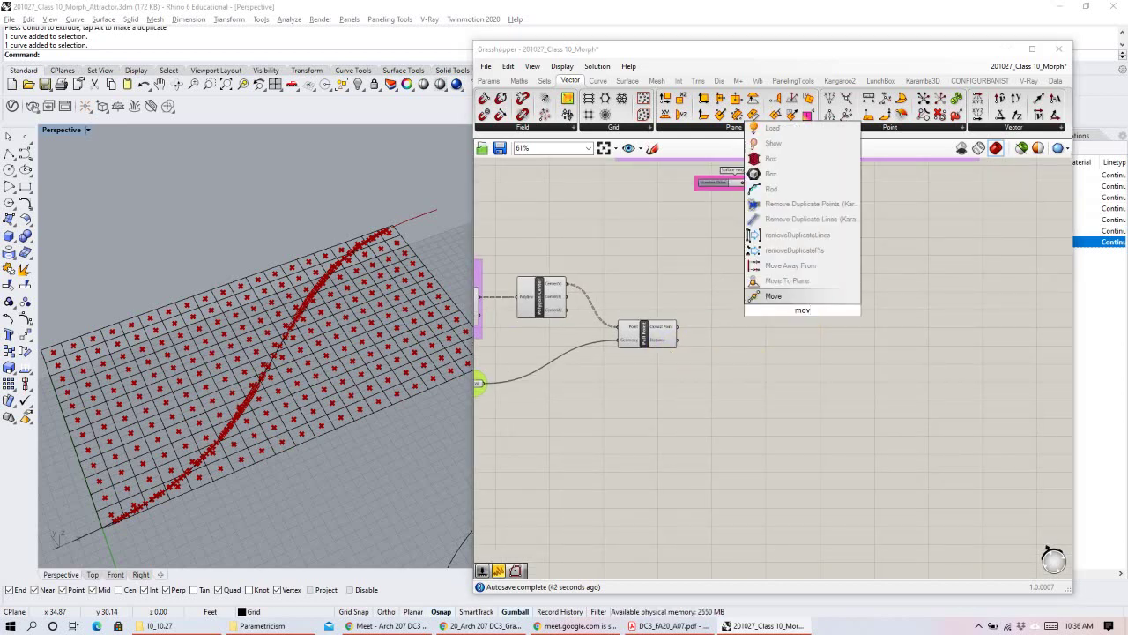
{"action": "left_click", "coordinate": [774, 296]}
{"action": "left_click_drag", "start_coordinate": [804, 311], "coordinate": [830, 305]}
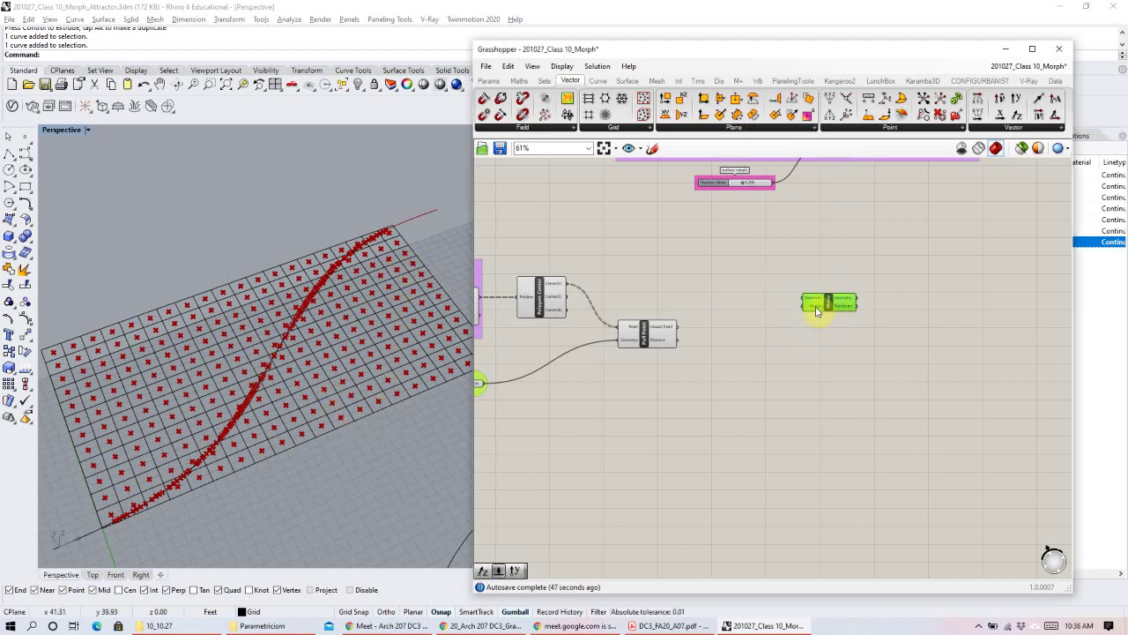
Add a Unit Z vector and connect it to the Move component's Motion input.
{"action": "right_click_drag", "start_coordinate": [801, 340], "coordinate": [869, 327]}
{"action": "left_click", "coordinate": [868, 327]}
{"action": "left_click", "coordinate": [1014, 127]}
{"action": "left_click_drag", "start_coordinate": [824, 299], "coordinate": [857, 330]}
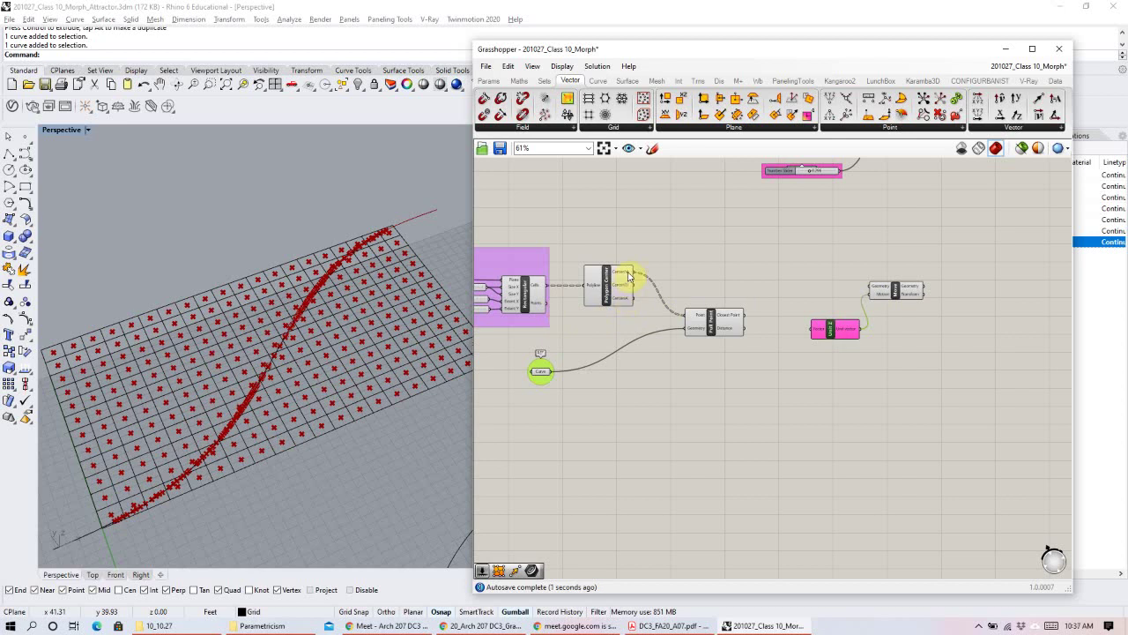
Connect Center(V) to Move's Geometry input and Pull Point's Distance output to Unit Z's Factor input.
{"action": "left_click_drag", "start_coordinate": [813, 271], "coordinate": [866, 289]}
{"action": "left_click_drag", "start_coordinate": [911, 288], "coordinate": [940, 288]}
{"action": "mouse_move", "coordinate": [820, 332]}
{"action": "left_mouse_down"}
{"action": "mouse_move", "coordinate": [834, 328]}
{"action": "mouse_move", "coordinate": [813, 331]}
{"action": "left_mouse_up"}
{"action": "right_click_drag", "start_coordinate": [395, 396], "coordinate": [342, 343]}
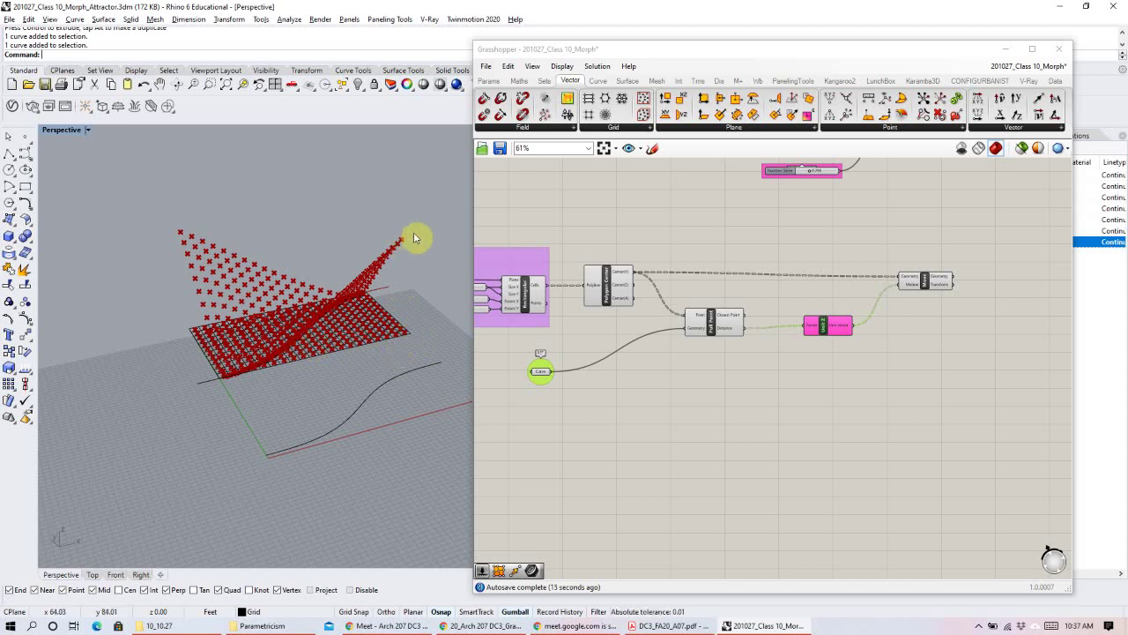
Add a Multiplication component between Pull Point and Unit Z, feeding Distance into A and Result into Factor.
{"action": "double_click", "coordinate": [789, 352]}
{"action": "type", "text": "mu"}
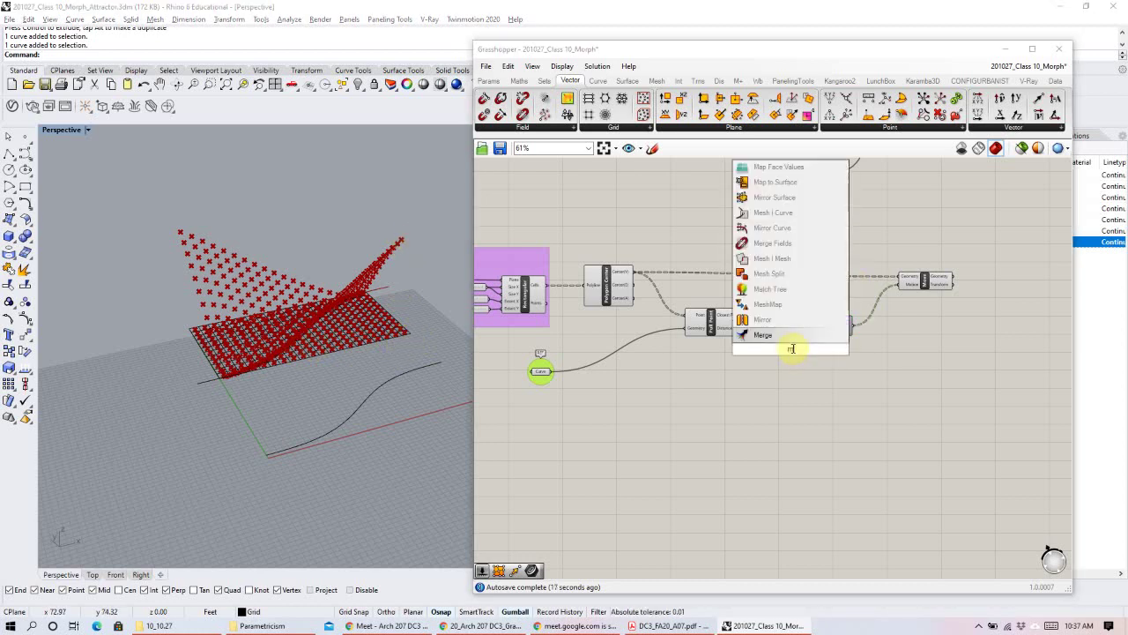
{"action": "type", "text": "l"}
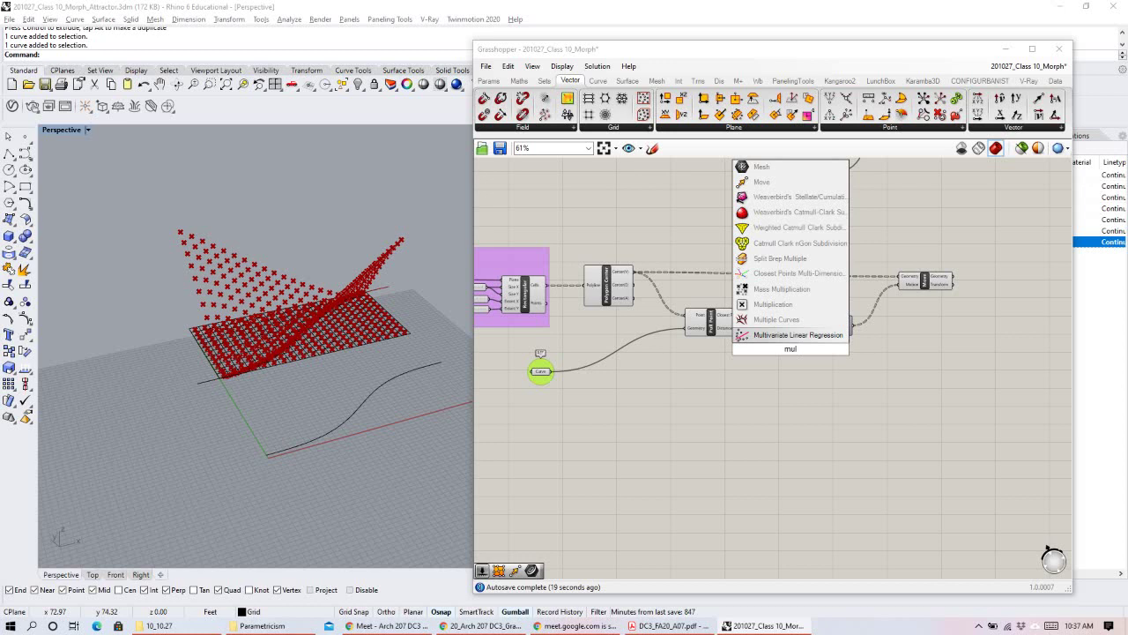
{"action": "left_click", "coordinate": [767, 304]}
{"action": "scroll", "coordinate": [781, 385], "scroll_direction": "up", "scroll_amount": 3}
{"action": "left_click_drag", "start_coordinate": [756, 379], "coordinate": [728, 350]}
{"action": "left_click_drag", "start_coordinate": [819, 328], "coordinate": [882, 302]}
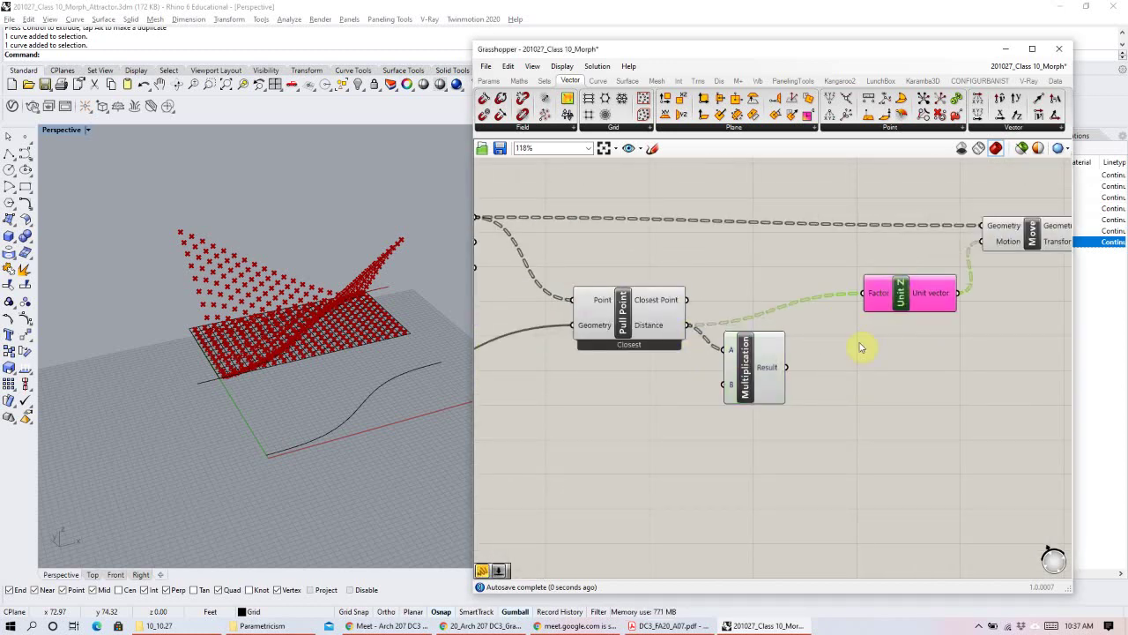
{"action": "left_click", "coordinate": [773, 384]}
{"action": "left_click_drag", "start_coordinate": [787, 367], "coordinate": [863, 292]}
{"action": "left_click_drag", "start_coordinate": [736, 385], "coordinate": [734, 407]}
Create a number slider set to 0.25 and connect it to Multiplication's B input.
{"action": "left_click", "coordinate": [667, 428]}
{"action": "double_click", "coordinate": [712, 415]}
{"action": "type", "text": ".25"}
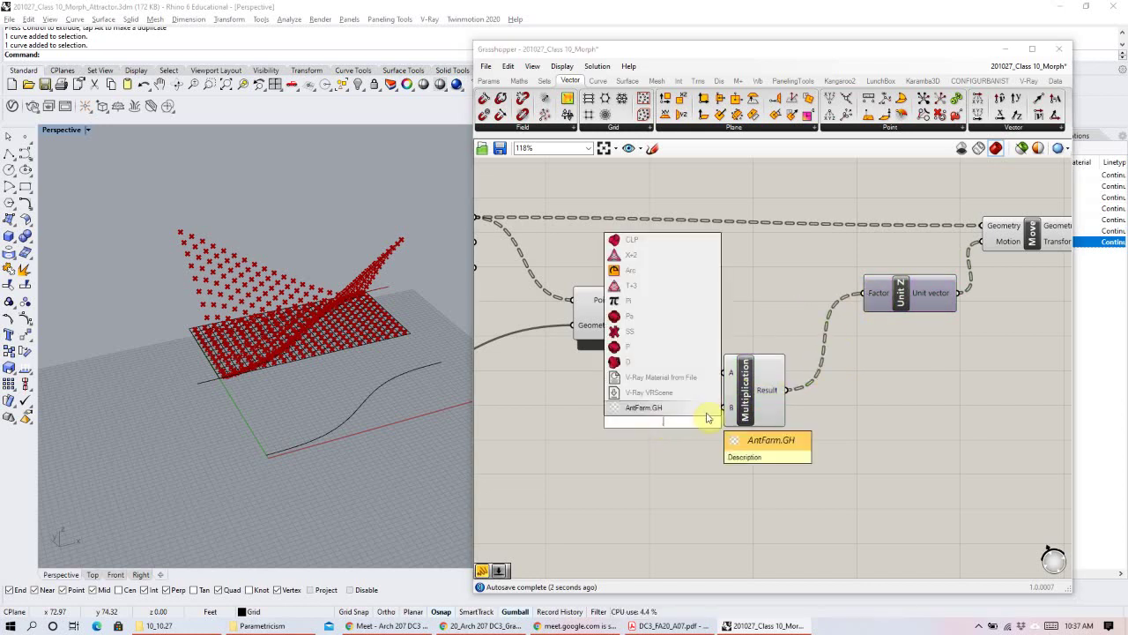
{"action": "key", "text": "Return"}
{"action": "left_click_drag", "start_coordinate": [713, 427], "coordinate": [729, 407]}
{"action": "left_click_drag", "start_coordinate": [633, 418], "coordinate": [570, 413]}
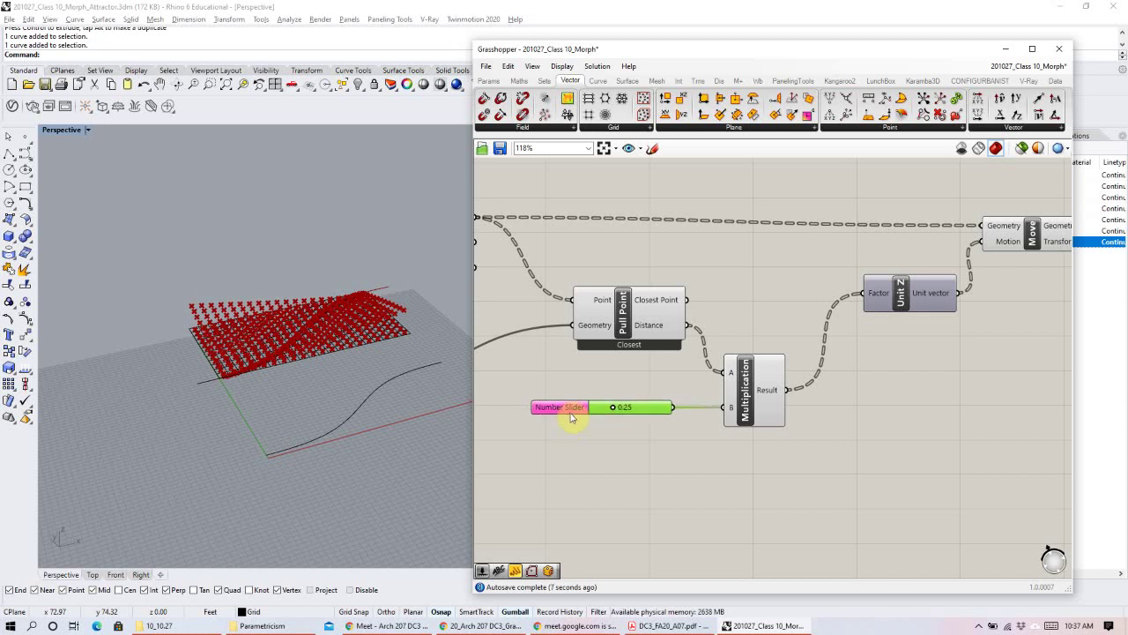
Rename the 0.25 slider Height and put it in a box-outlined group coloured pink.
{"action": "right_click", "coordinate": [572, 411]}
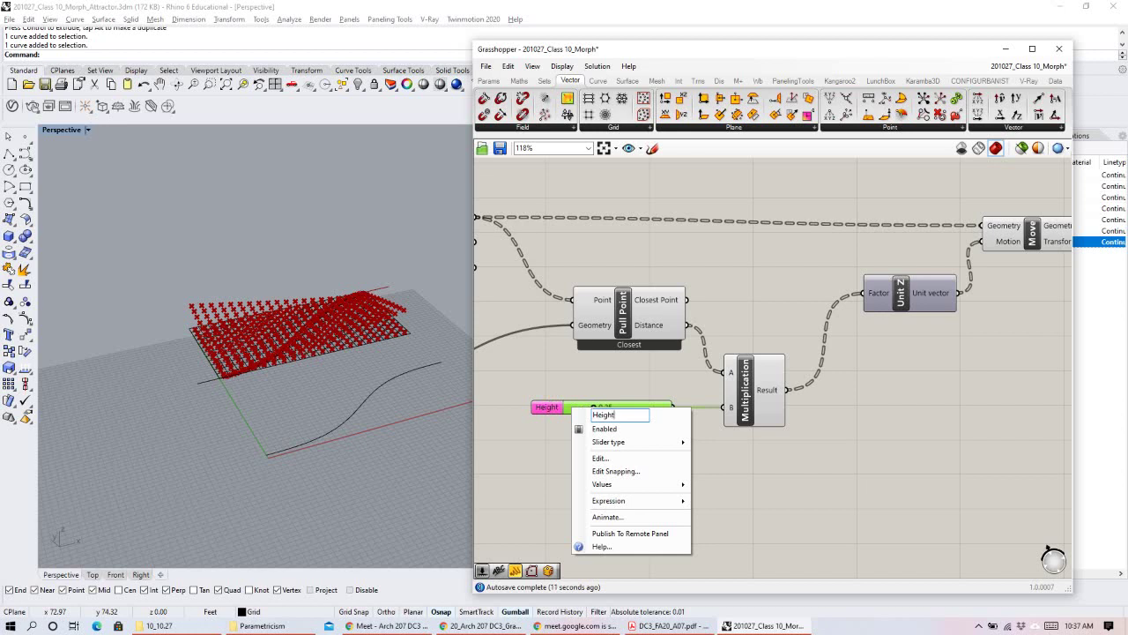
{"action": "left_click", "coordinate": [637, 379]}
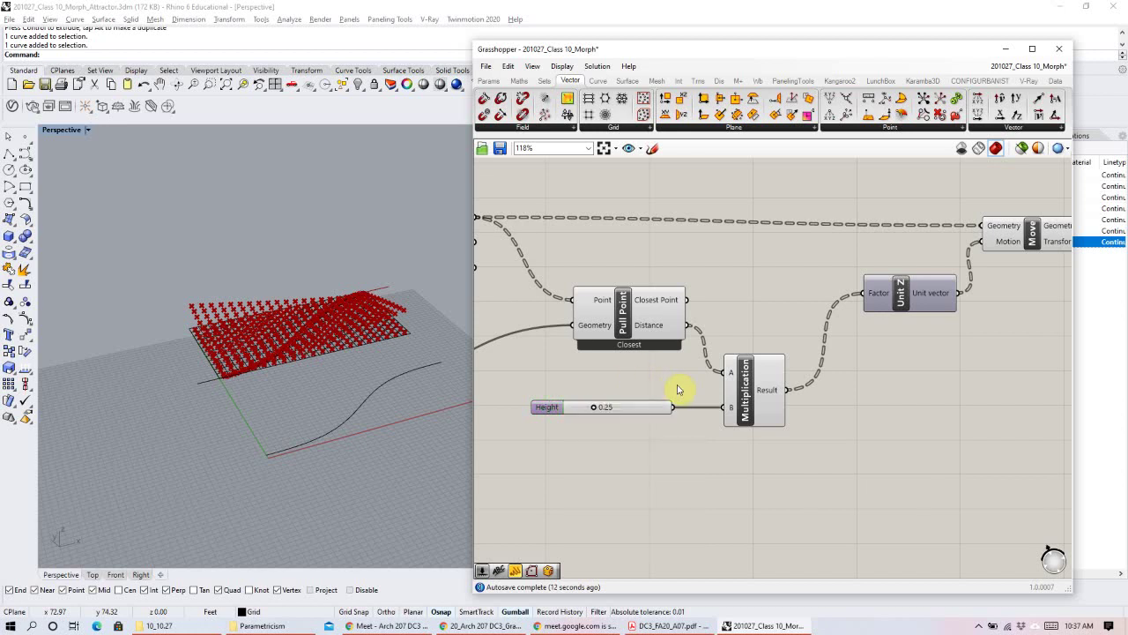
{"action": "left_click_drag", "start_coordinate": [655, 423], "coordinate": [640, 426]}
{"action": "right_click", "coordinate": [640, 427]}
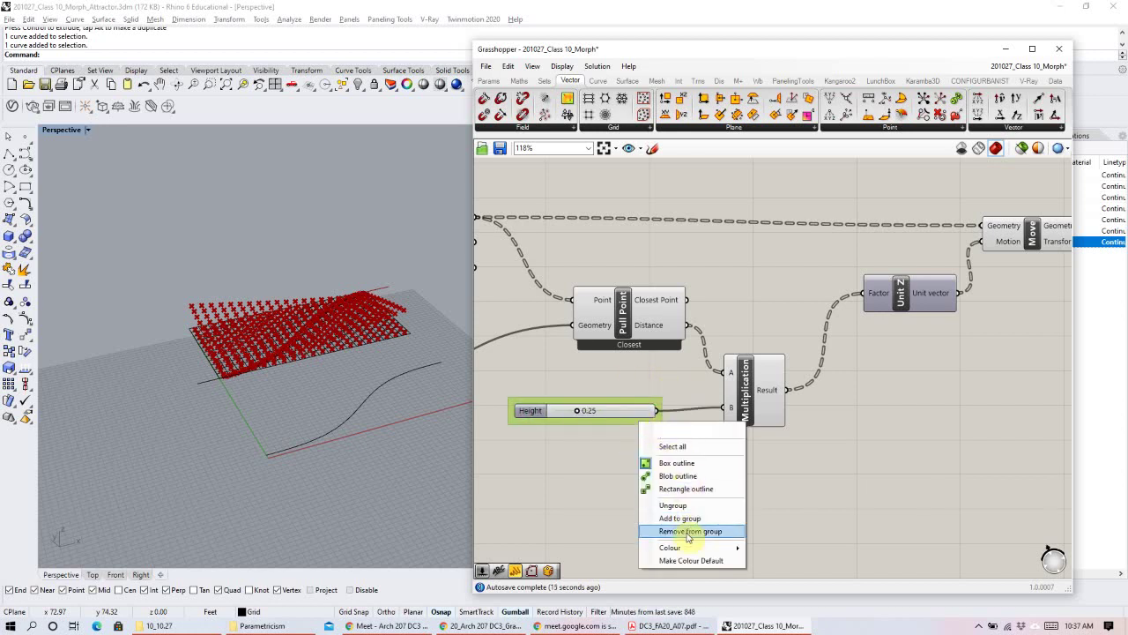
{"action": "mouse_move", "coordinate": [693, 548]}
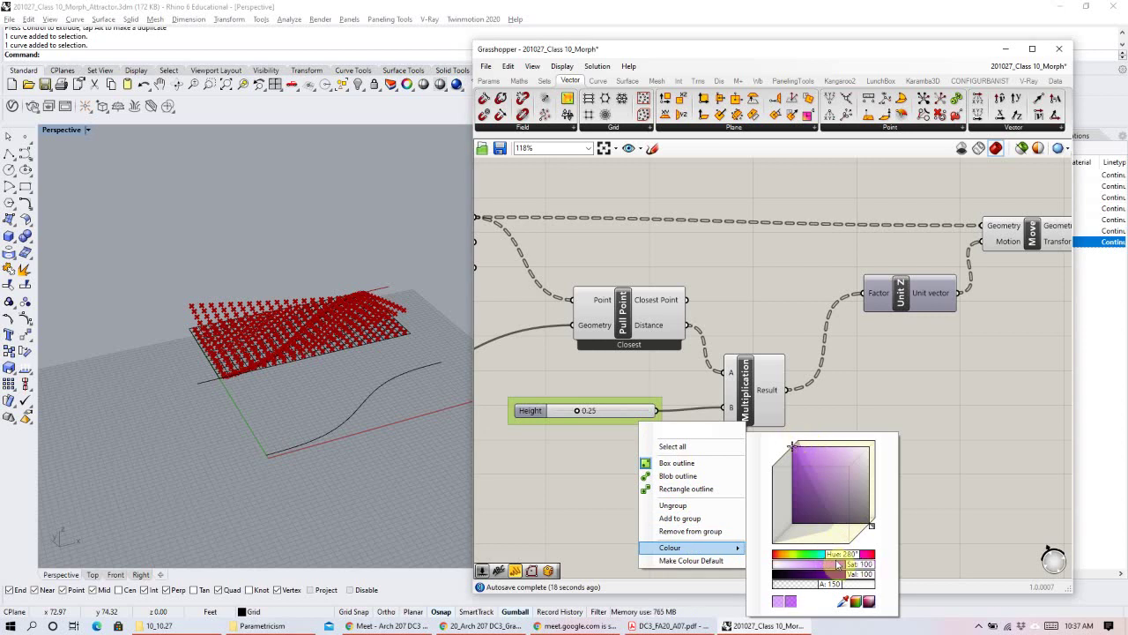
{"action": "left_click_drag", "start_coordinate": [835, 556], "coordinate": [852, 555]}
{"action": "left_click", "coordinate": [635, 447]}
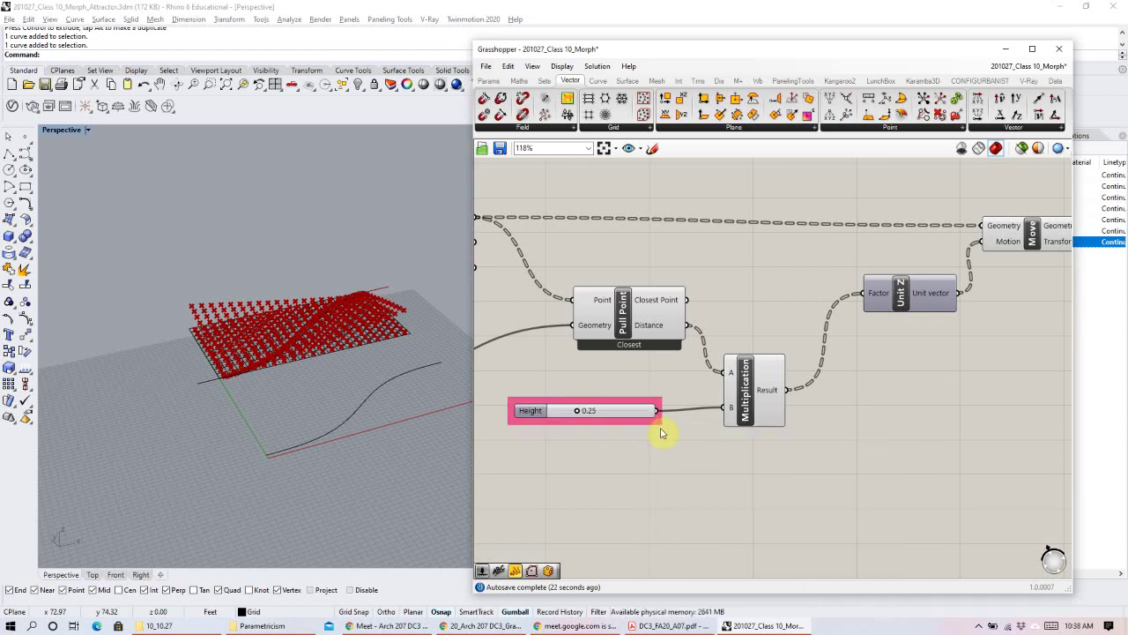
Select the Move component and examine its raised points above the grid in the Rhino viewport.
{"action": "scroll", "coordinate": [589, 394], "scroll_direction": "down", "scroll_amount": 2}
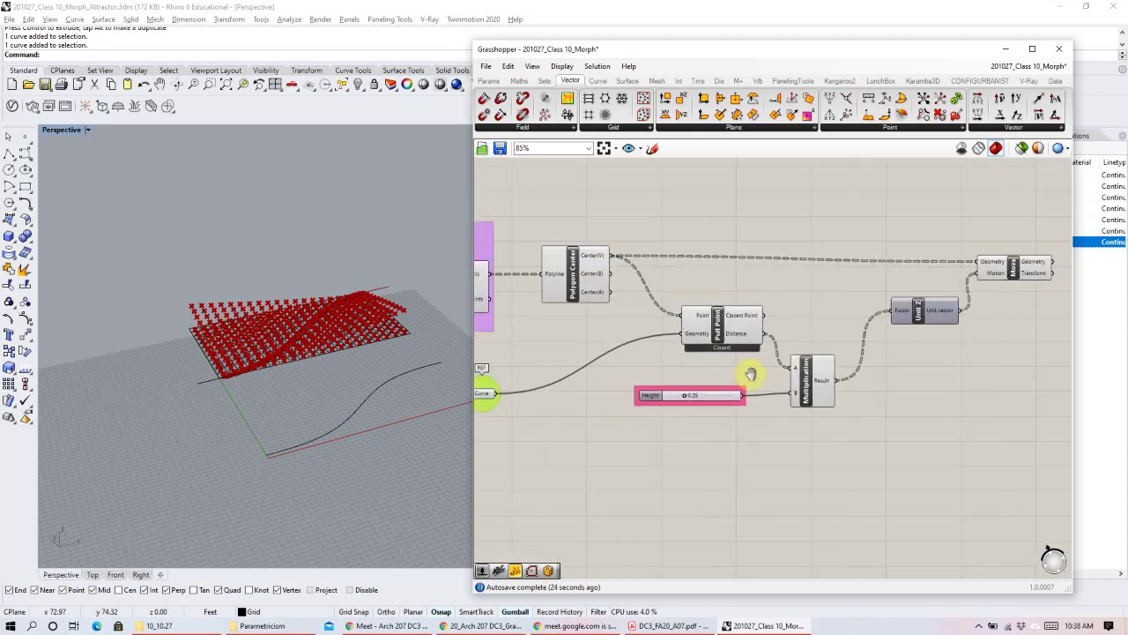
{"action": "right_click_drag", "start_coordinate": [594, 370], "coordinate": [612, 396]}
{"action": "right_click_drag", "start_coordinate": [1058, 392], "coordinate": [752, 398]}
{"action": "scroll", "coordinate": [776, 387], "scroll_direction": "up", "scroll_amount": 1}
{"action": "left_click_drag", "start_coordinate": [935, 273], "coordinate": [945, 266]}
{"action": "right_click_drag", "start_coordinate": [384, 398], "coordinate": [329, 373]}
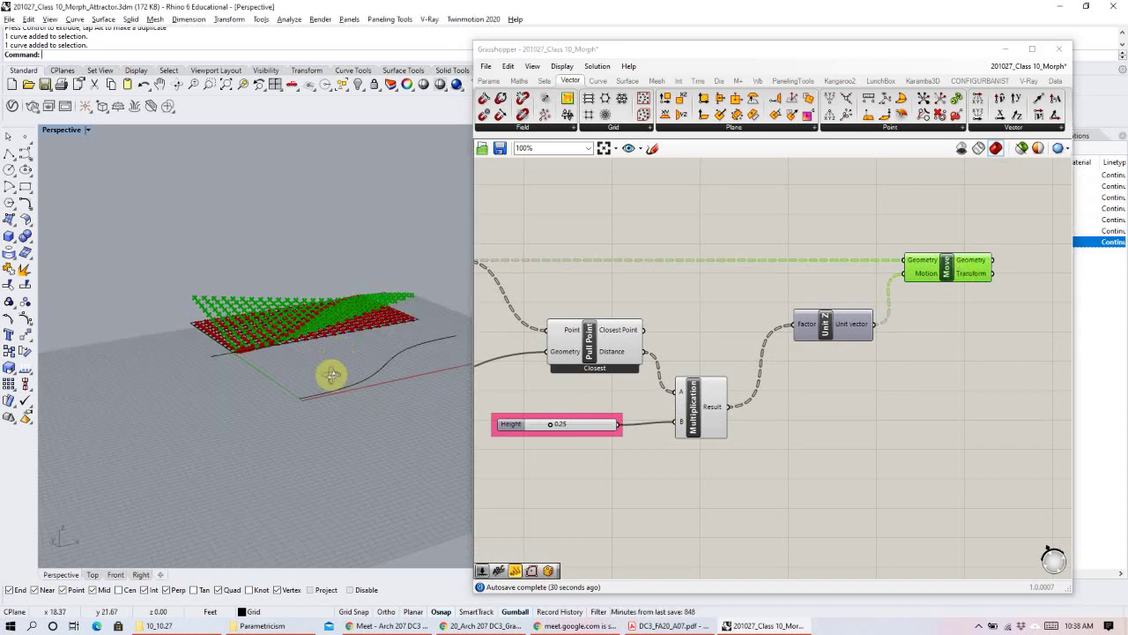
Add a Surface From Points component beside the raising Move component and connect Move's Geometry output to Points.
{"action": "right_click_drag", "start_coordinate": [926, 360], "coordinate": [831, 323]}
{"action": "double_click", "coordinate": [848, 289]}
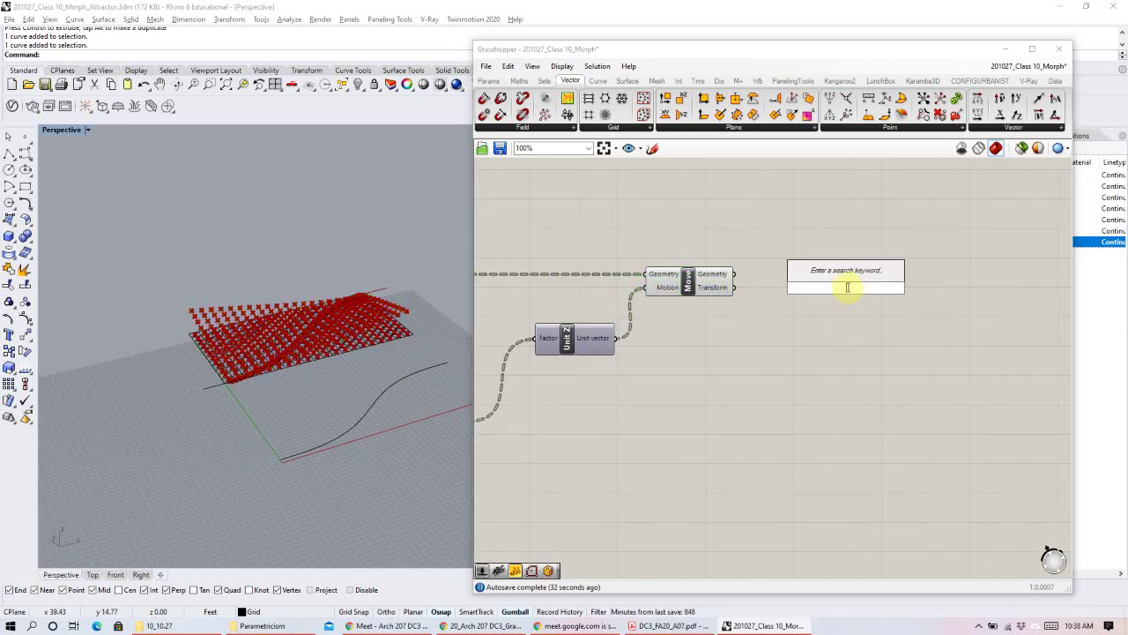
{"action": "type", "text": "surfa"}
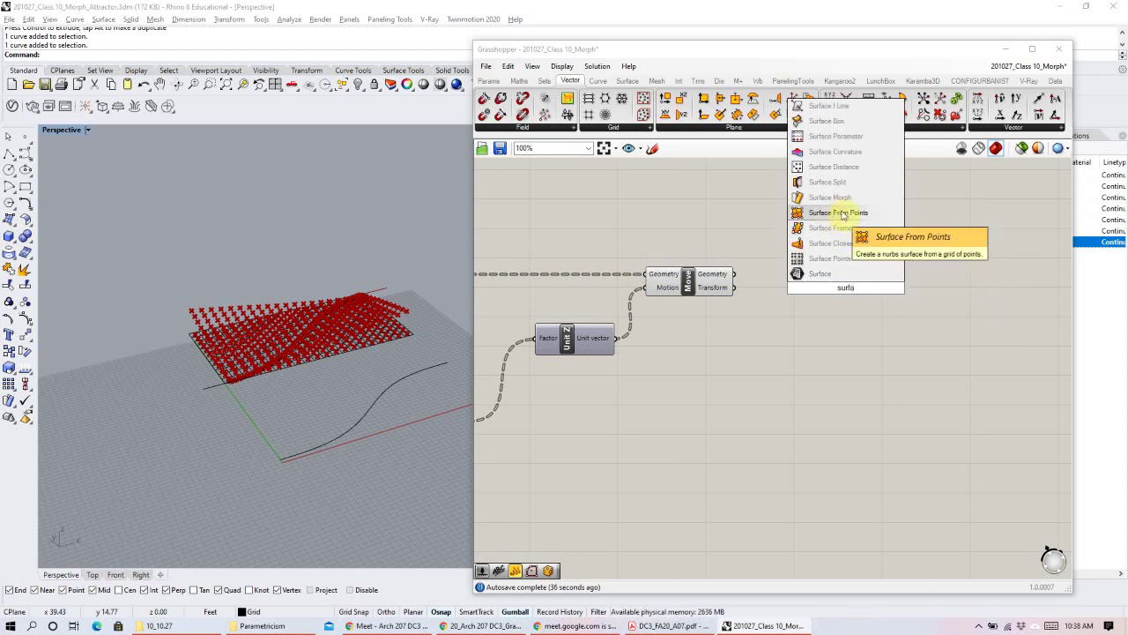
{"action": "left_click", "coordinate": [808, 215]}
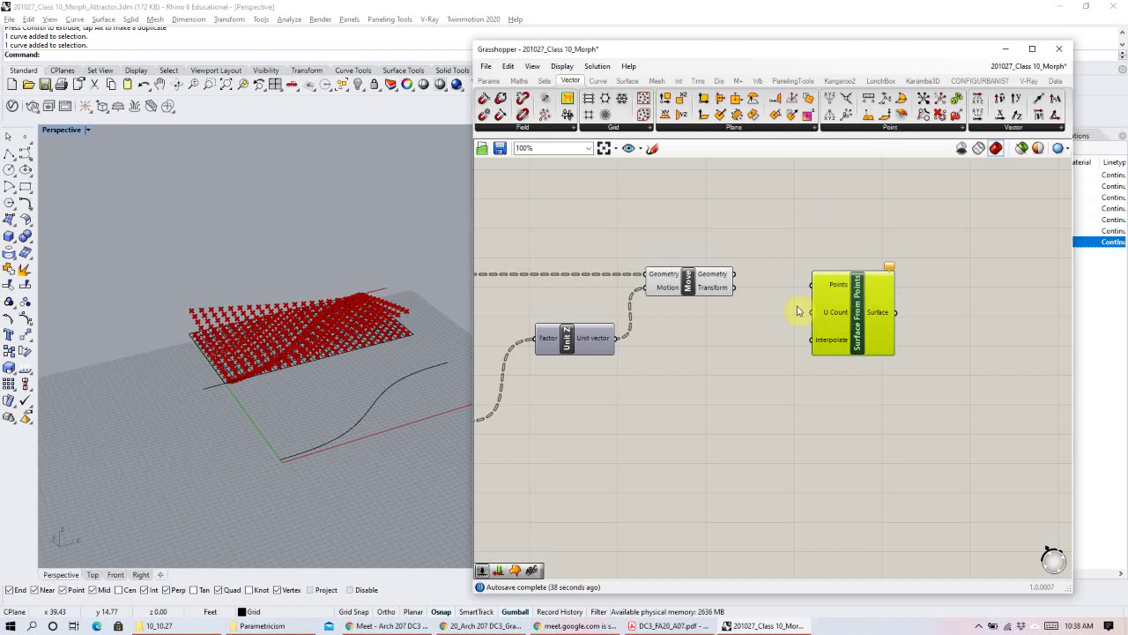
{"action": "left_click_drag", "start_coordinate": [869, 349], "coordinate": [907, 342]}
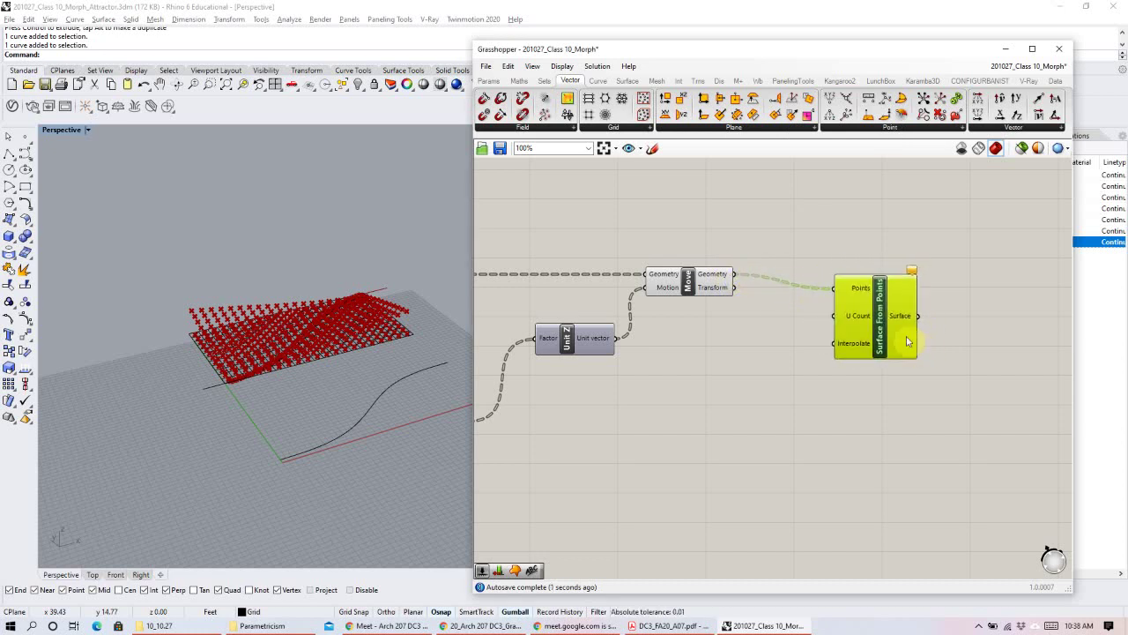
{"action": "left_click", "coordinate": [708, 276]}
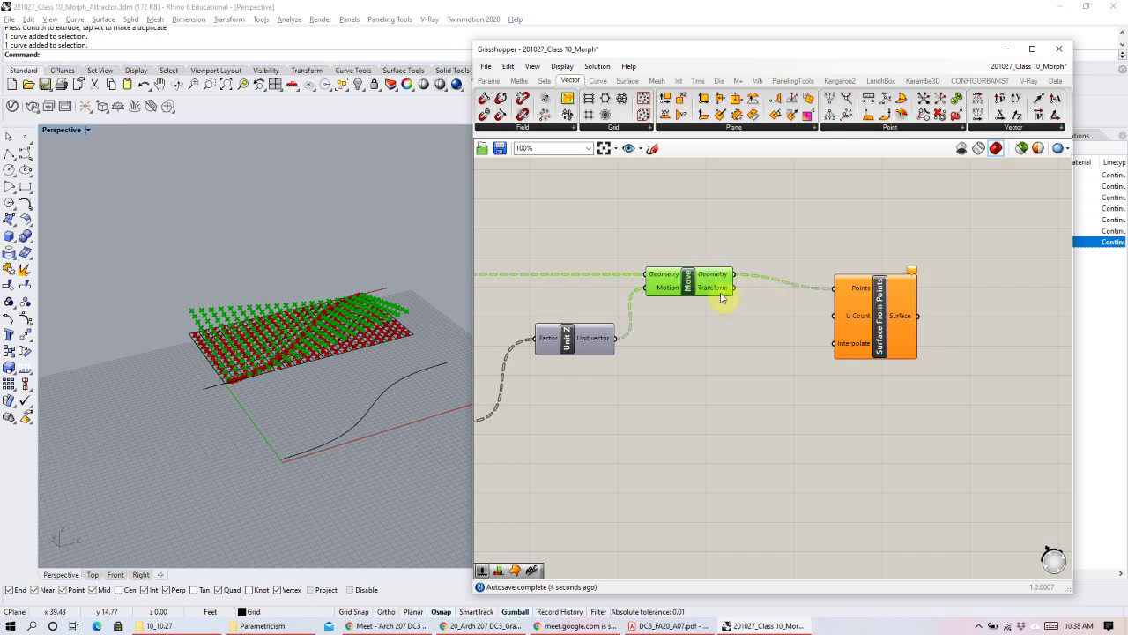
{"action": "left_click_drag", "start_coordinate": [869, 328], "coordinate": [844, 316]}
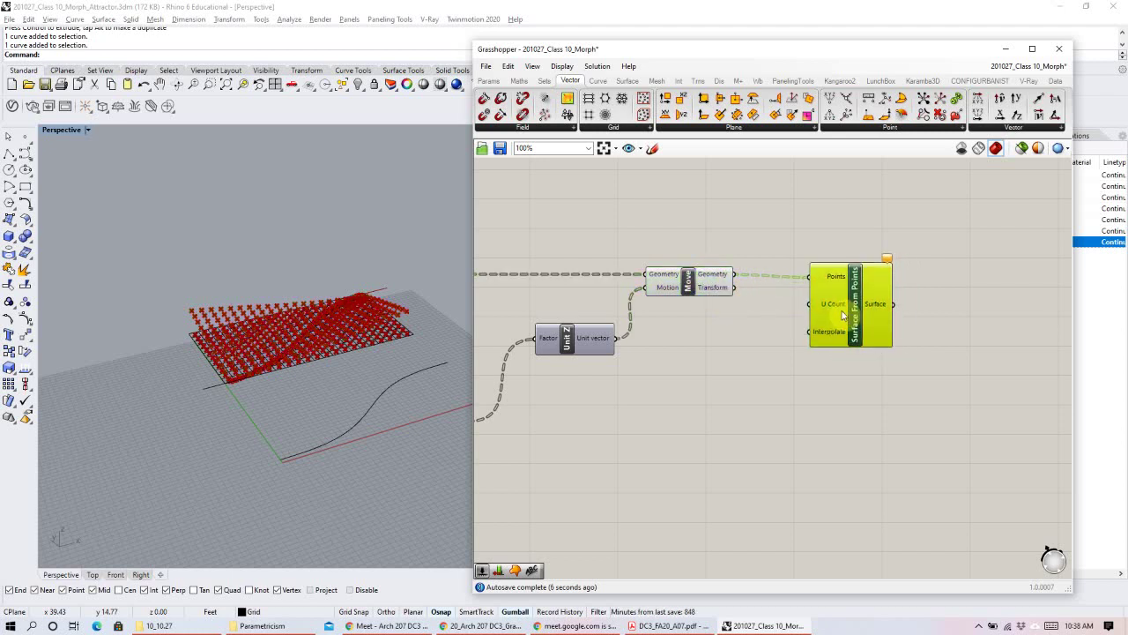
Connect the Rectangular grid's Extent X slider, set to 20, to the U Count input of Surface From Points.
{"action": "right_click_drag", "start_coordinate": [312, 362], "coordinate": [261, 395]}
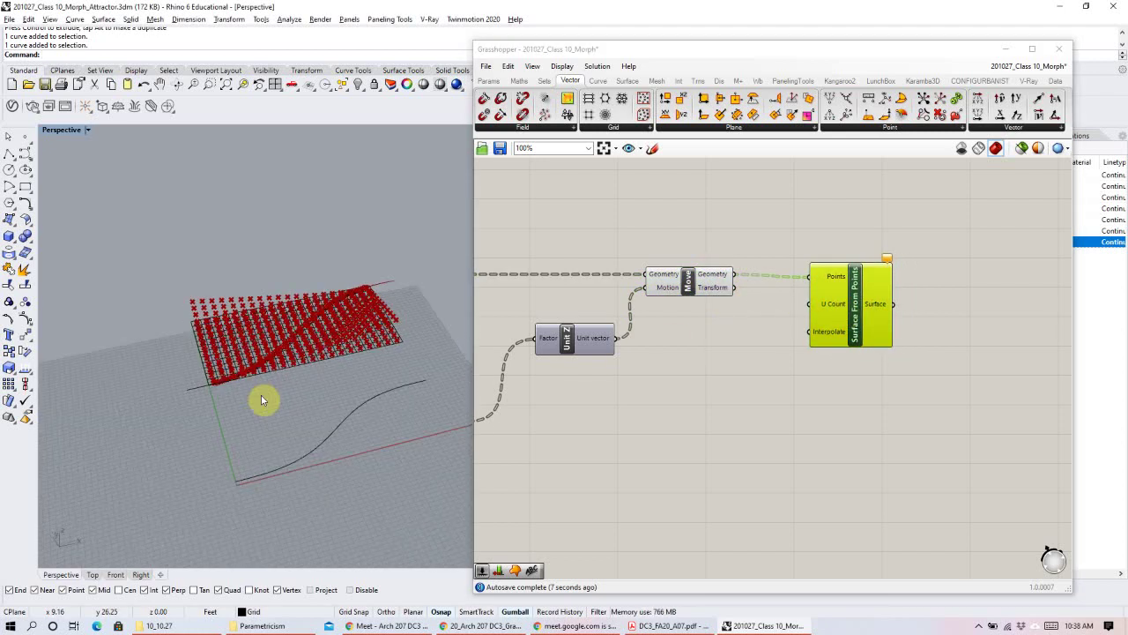
{"action": "right_click_drag", "start_coordinate": [639, 368], "coordinate": [695, 356]}
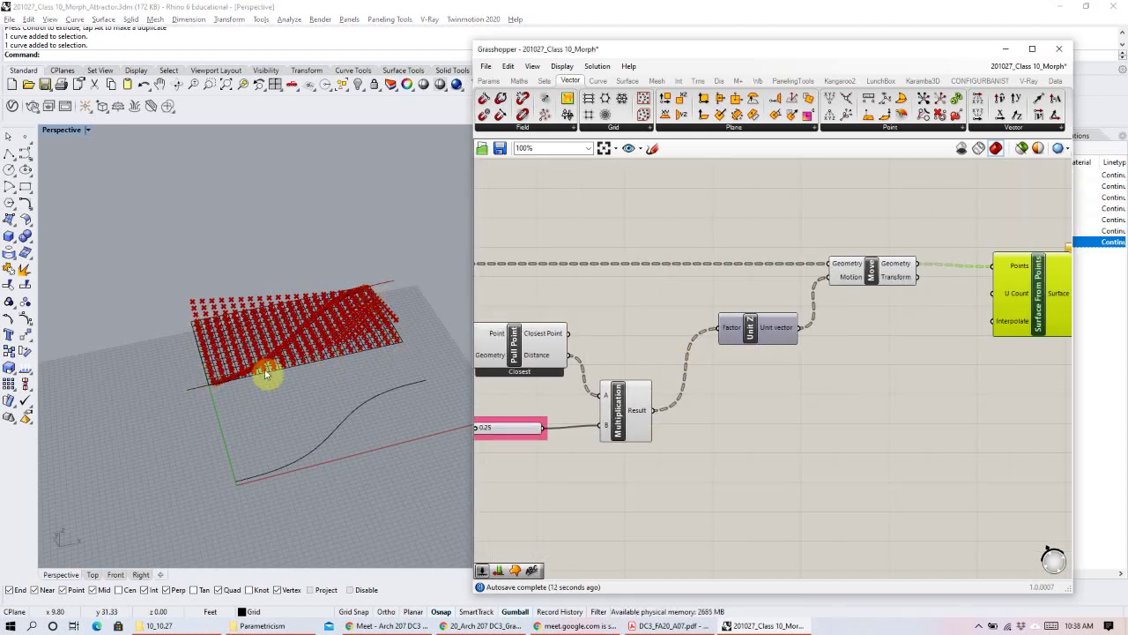
{"action": "scroll", "coordinate": [798, 323], "scroll_direction": "down", "scroll_amount": 2}
{"action": "scroll", "coordinate": [680, 332], "scroll_direction": "up", "scroll_amount": 4}
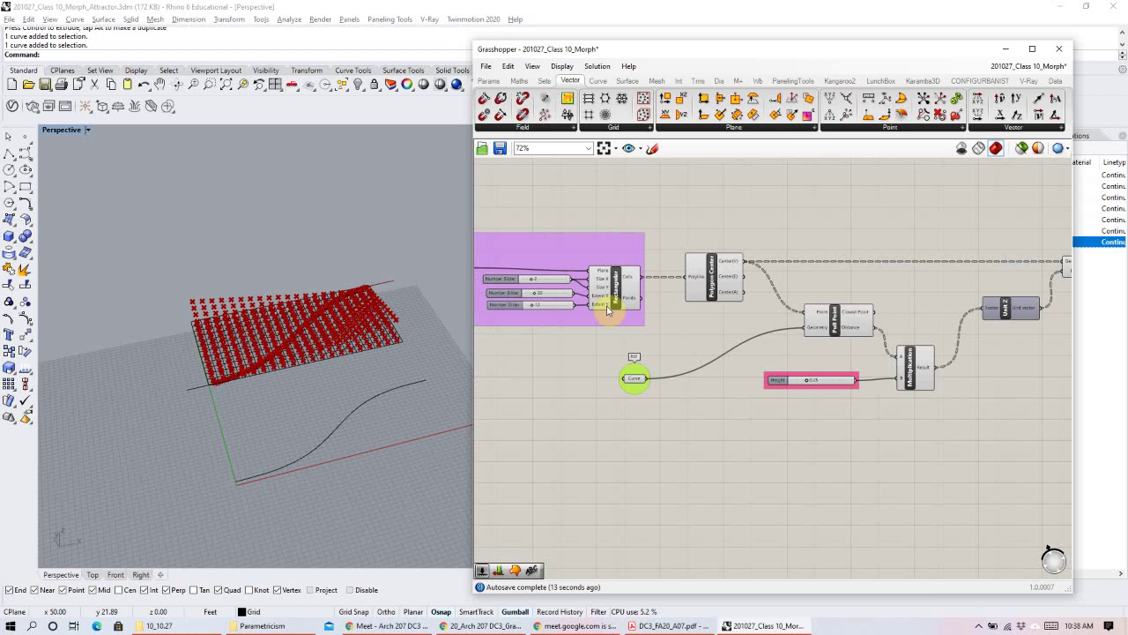
{"action": "scroll", "coordinate": [646, 306], "scroll_direction": "down", "scroll_amount": 2}
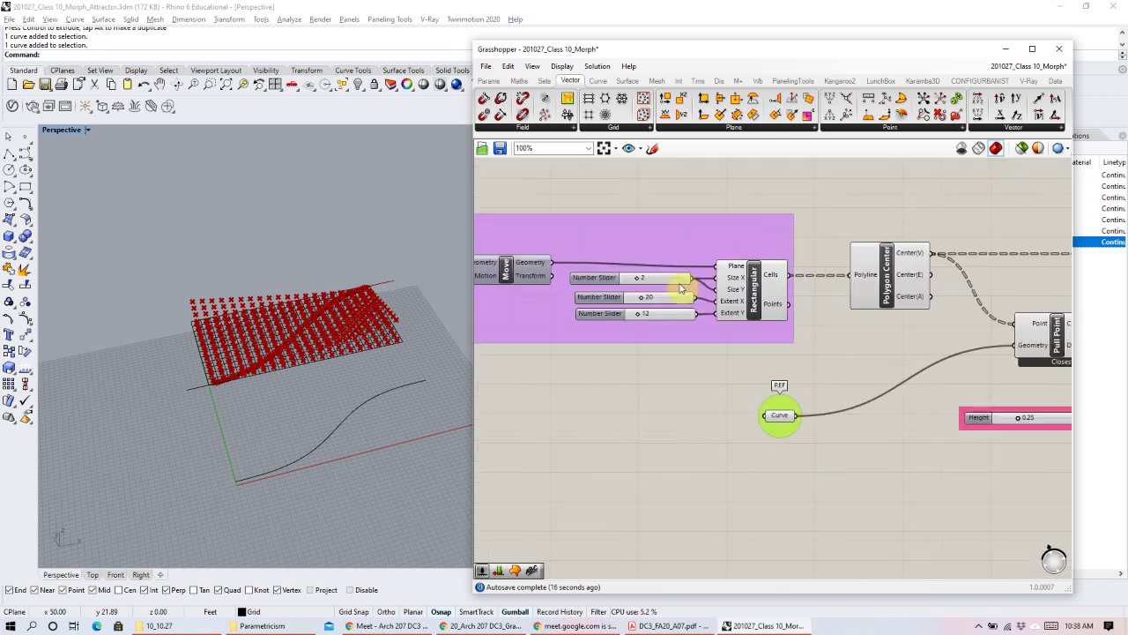
{"action": "scroll", "coordinate": [636, 312], "scroll_direction": "up", "scroll_amount": 2}
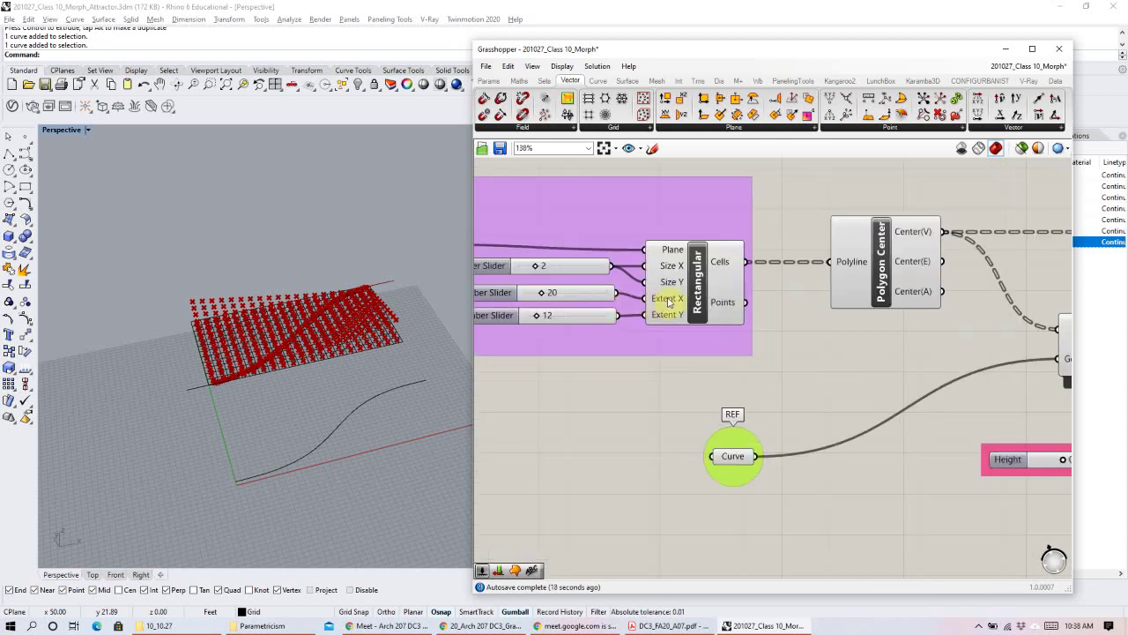
{"action": "scroll", "coordinate": [626, 300], "scroll_direction": "down", "scroll_amount": 8}
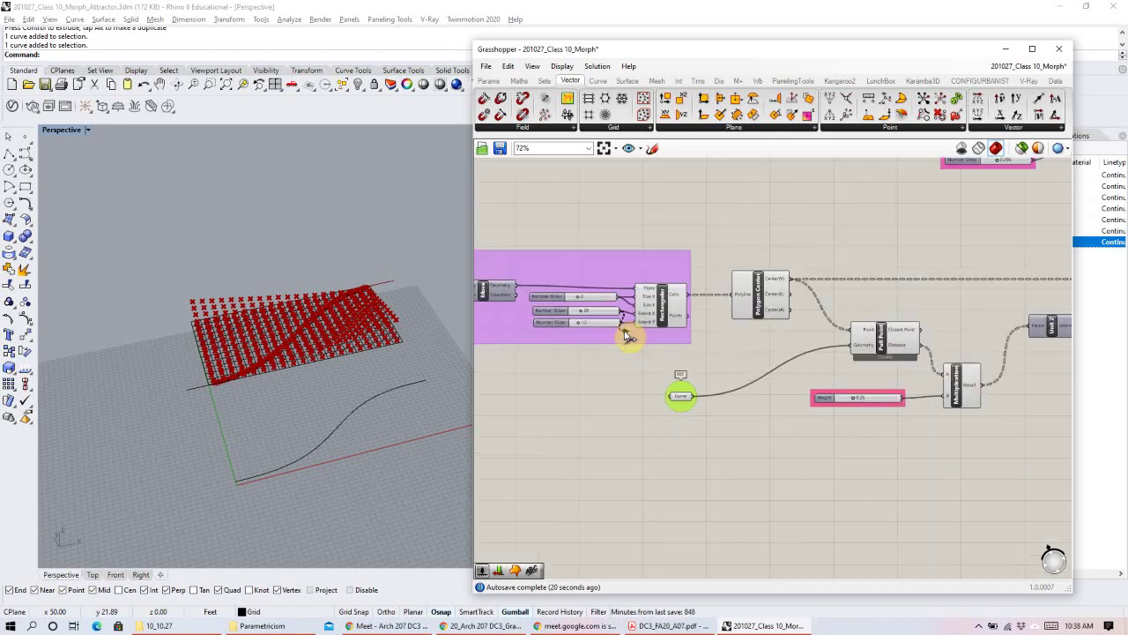
{"action": "scroll", "coordinate": [895, 317], "scroll_direction": "up", "scroll_amount": 5}
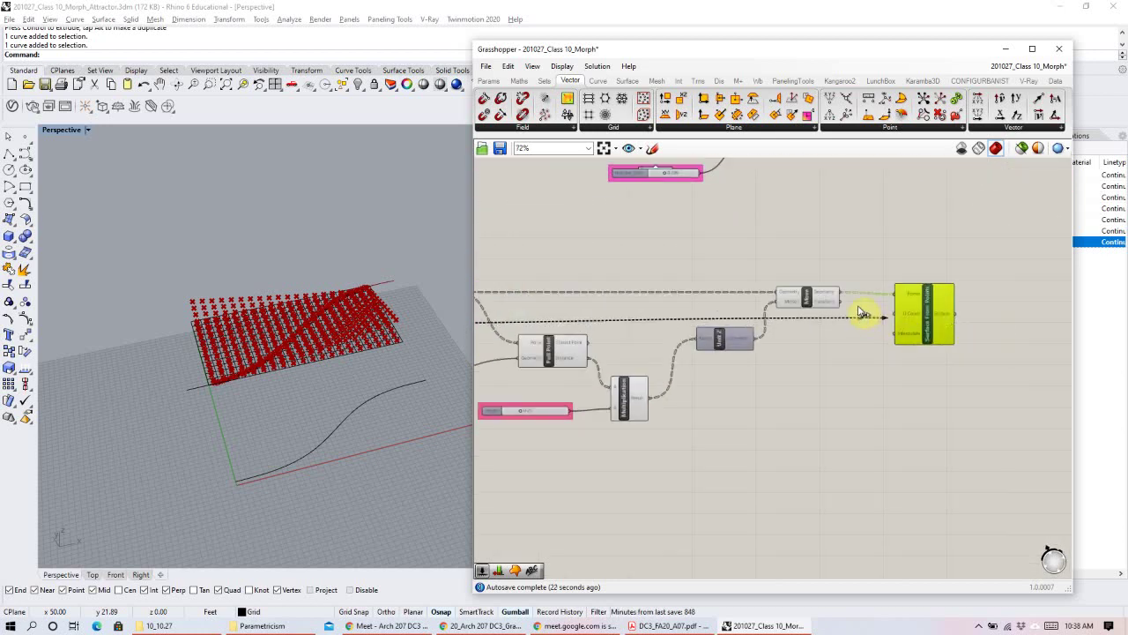
{"action": "left_click", "coordinate": [937, 307]}
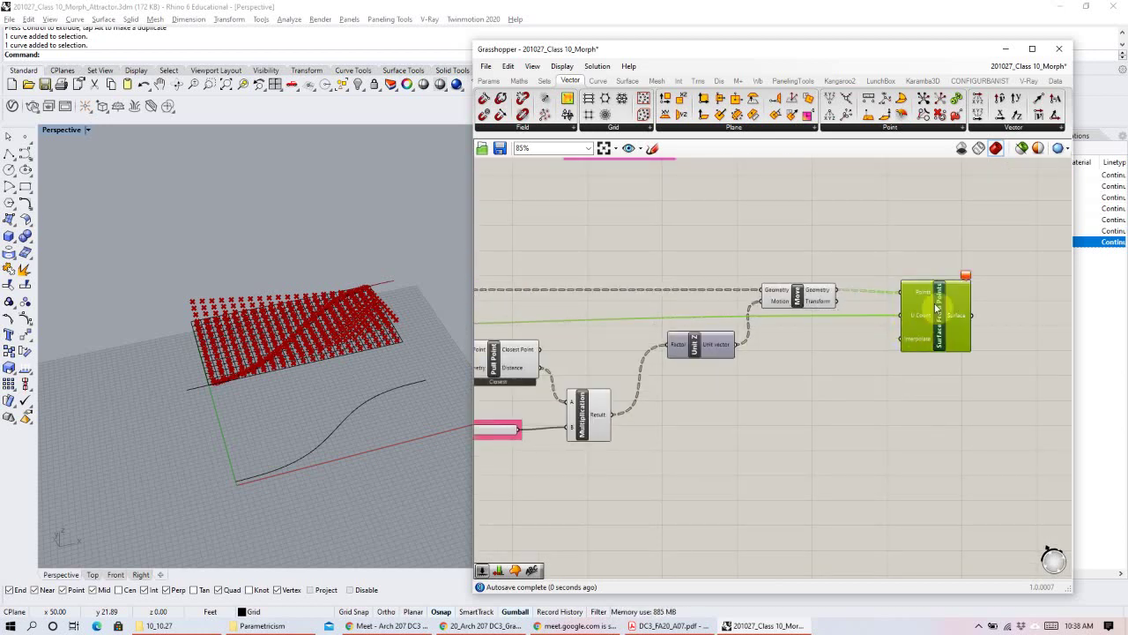
Examine the Surface From Points inputs and compare the Extent X slider with the rectangular grid in the Rhino viewport.
{"action": "scroll", "coordinate": [997, 297], "scroll_direction": "up", "scroll_amount": 3}
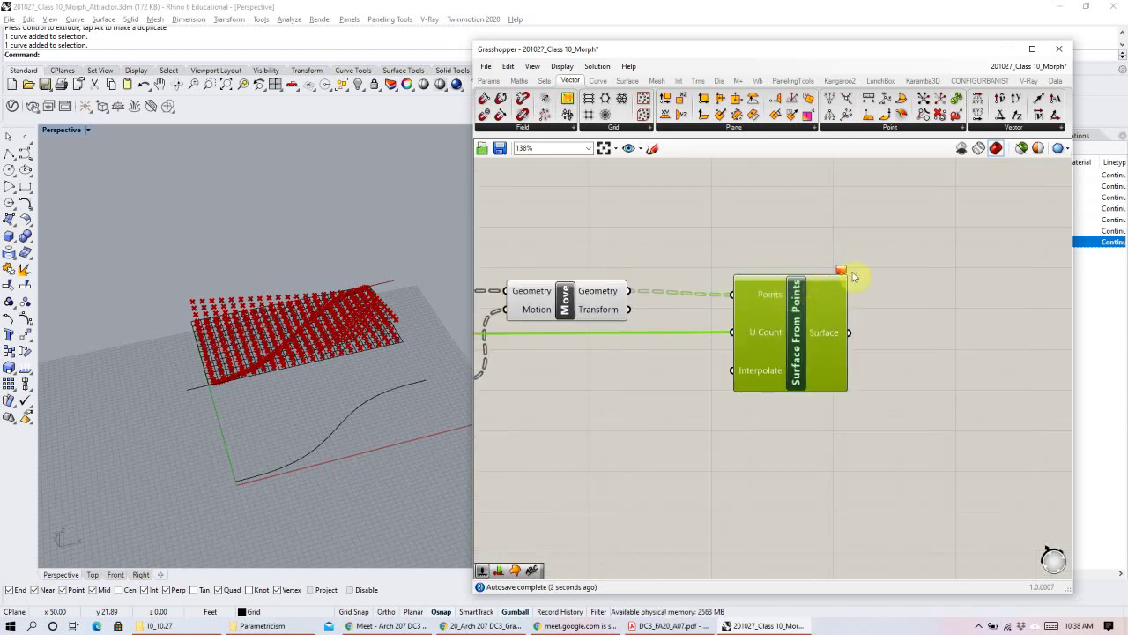
{"action": "scroll", "coordinate": [783, 263], "scroll_direction": "down", "scroll_amount": 4}
{"action": "right_click_drag", "start_coordinate": [781, 259], "coordinate": [739, 317]}
{"action": "scroll", "coordinate": [732, 402], "scroll_direction": "up", "scroll_amount": 5}
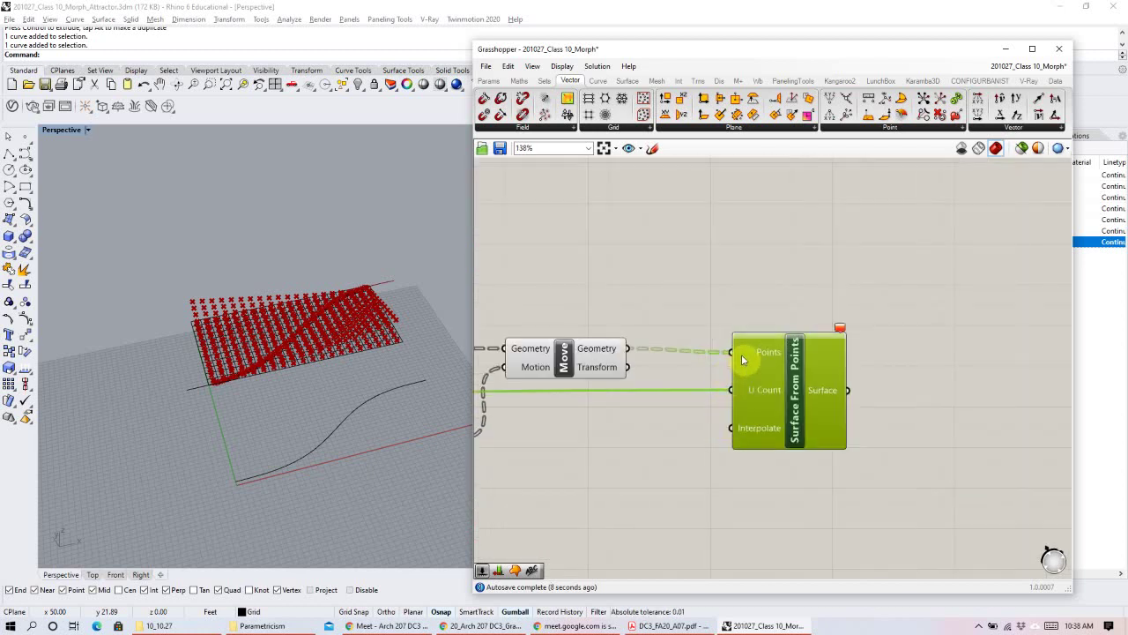
{"action": "scroll", "coordinate": [744, 353], "scroll_direction": "down", "scroll_amount": 1}
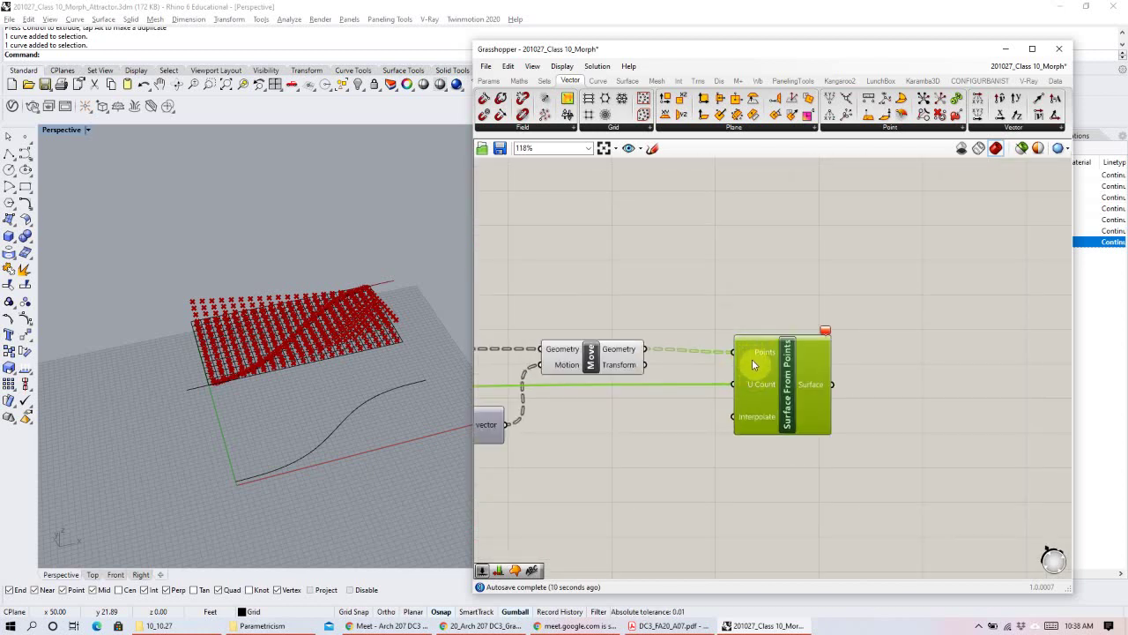
{"action": "right_click_drag", "start_coordinate": [745, 391], "coordinate": [713, 331]}
{"action": "left_click_drag", "start_coordinate": [713, 331], "coordinate": [697, 334]}
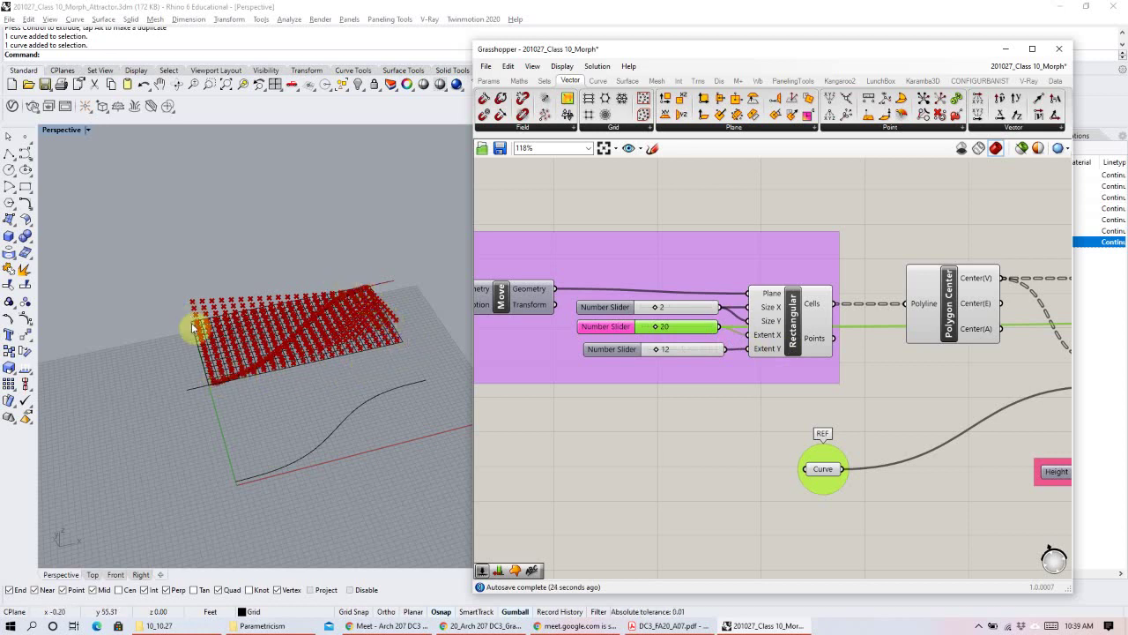
{"action": "left_click", "coordinate": [784, 326]}
{"action": "right_click_drag", "start_coordinate": [323, 383], "coordinate": [205, 371]}
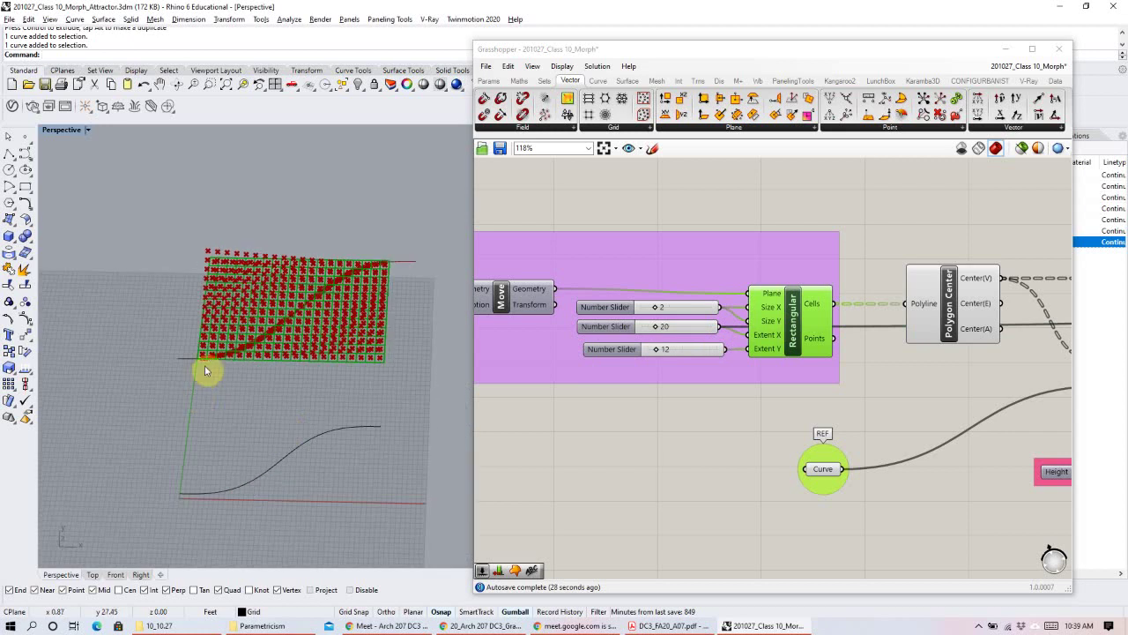
{"action": "left_click", "coordinate": [692, 329]}
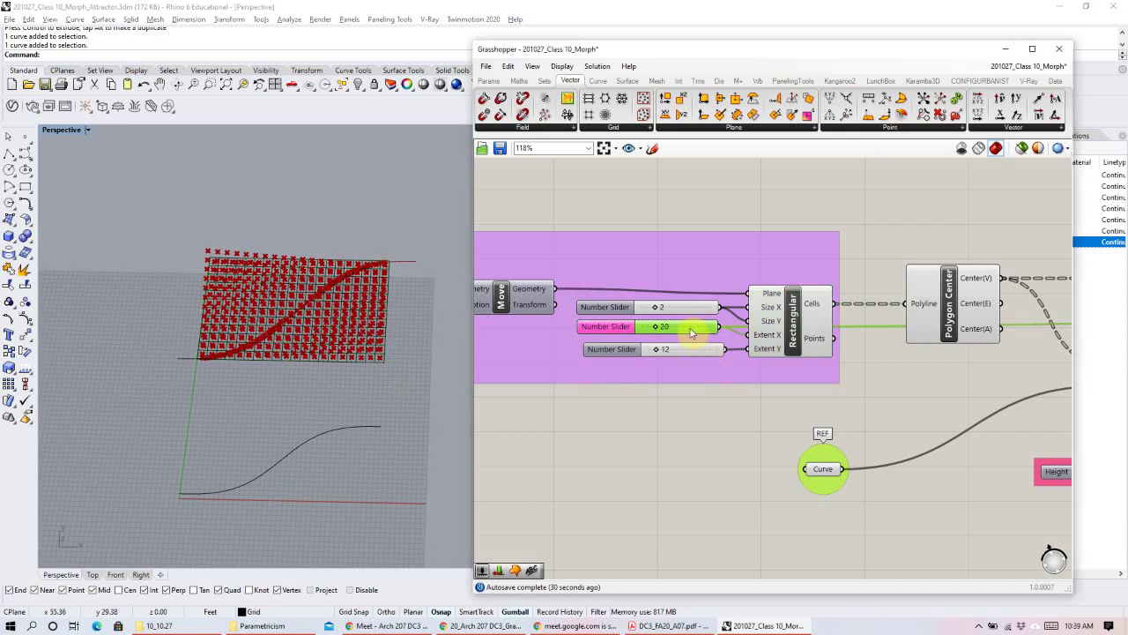
{"action": "scroll", "coordinate": [679, 333], "scroll_direction": "down", "scroll_amount": 3}
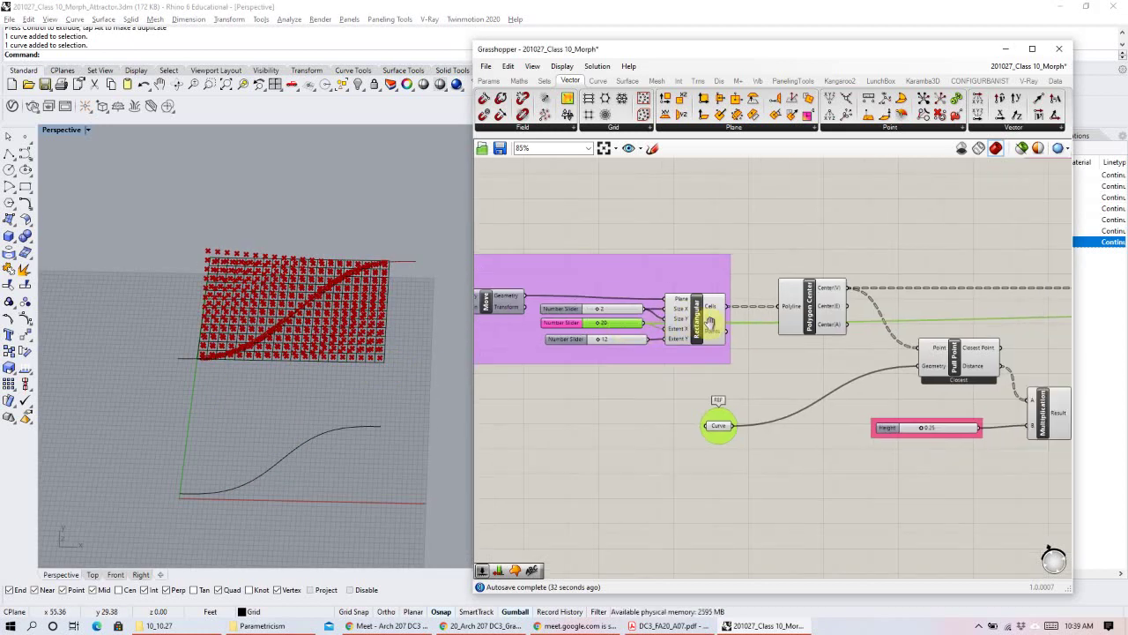
{"action": "right_click_drag", "start_coordinate": [772, 329], "coordinate": [693, 341]}
{"action": "scroll", "coordinate": [688, 338], "scroll_direction": "up", "scroll_amount": 3}
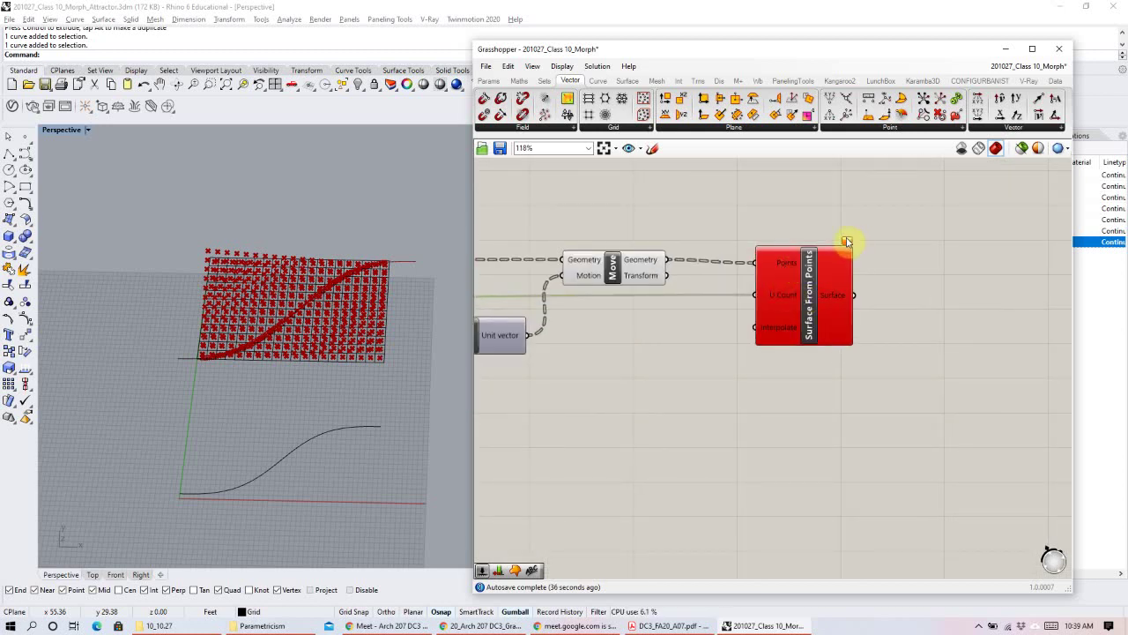
Connect an enlarged panel to the raising Move component's Geometry output and look through its point coordinate lists.
{"action": "left_click", "coordinate": [774, 263]}
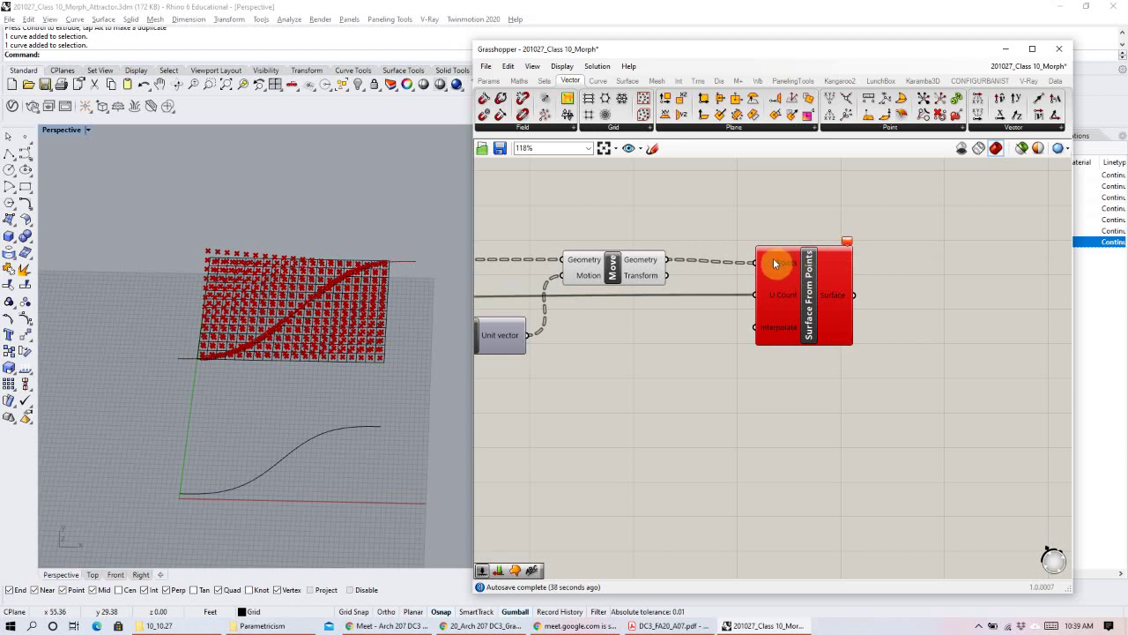
{"action": "right_click", "coordinate": [772, 264]}
{"action": "left_click", "coordinate": [742, 231]}
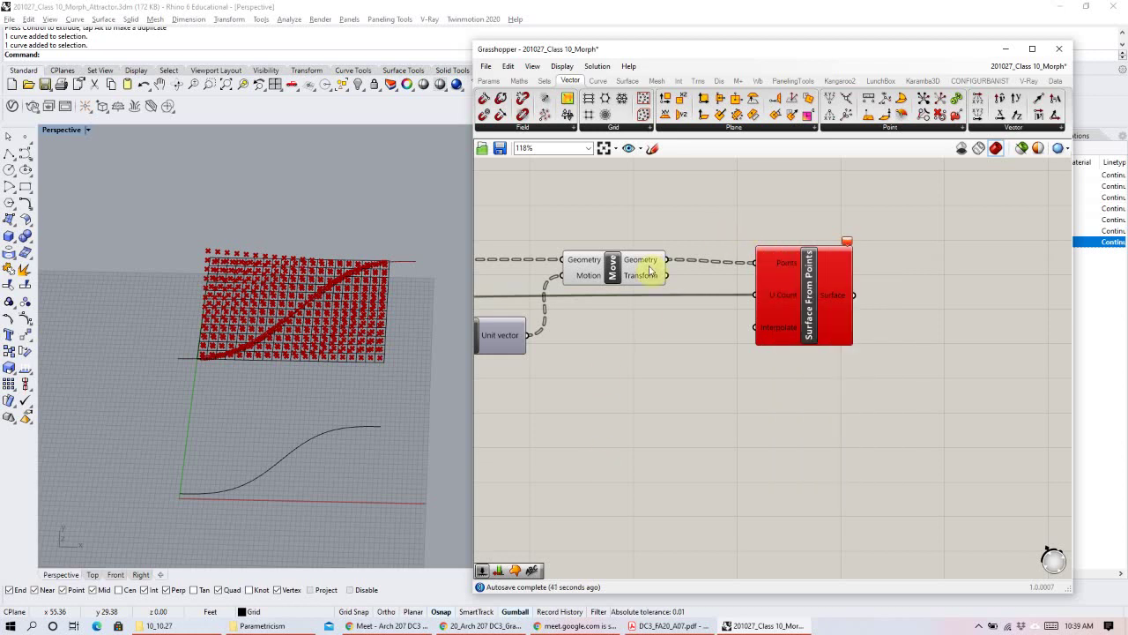
{"action": "double_click", "coordinate": [706, 211]}
{"action": "type", "text": "pan"}
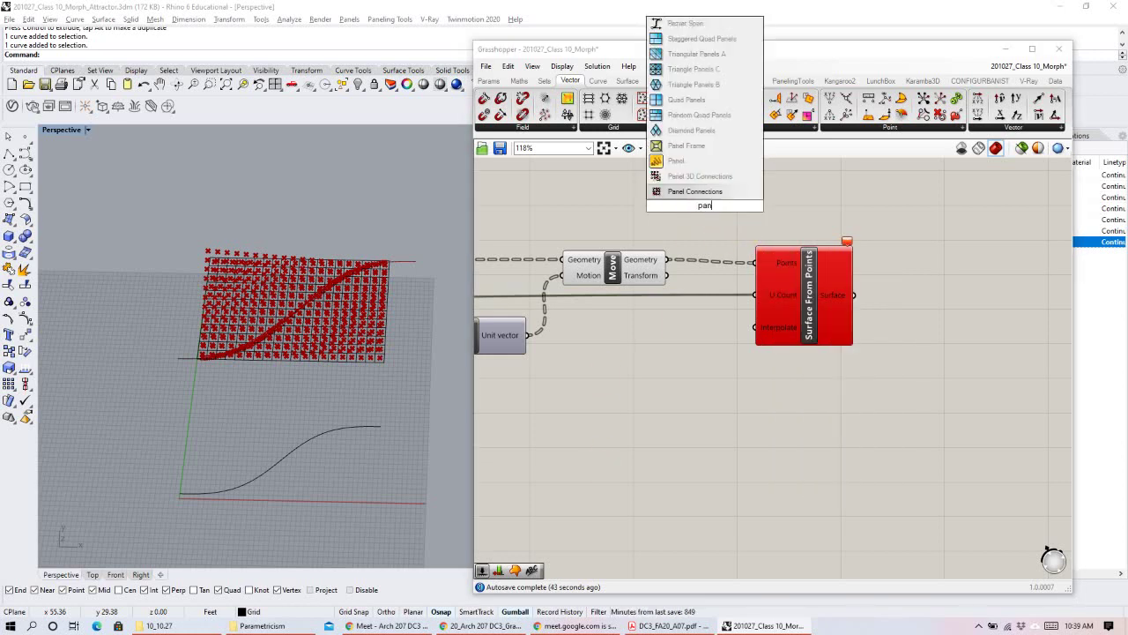
{"action": "left_click", "coordinate": [677, 161]}
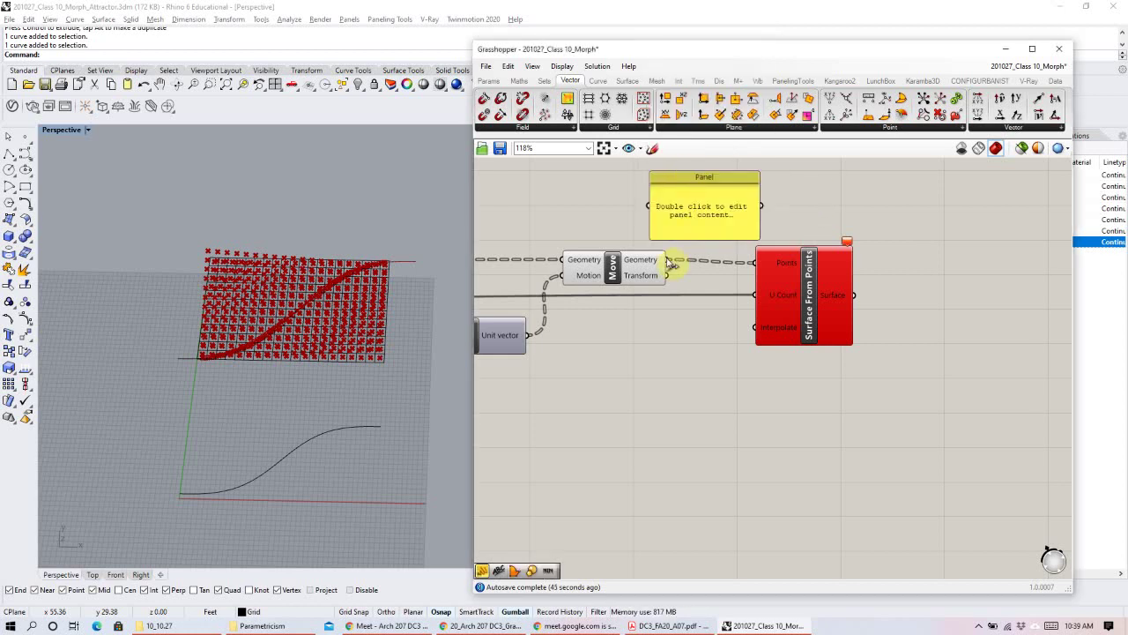
{"action": "left_click_drag", "start_coordinate": [661, 206], "coordinate": [649, 205]}
{"action": "right_click_drag", "start_coordinate": [741, 150], "coordinate": [735, 262]}
{"action": "left_click_drag", "start_coordinate": [697, 304], "coordinate": [826, 411]}
{"action": "left_click_drag", "start_coordinate": [776, 322], "coordinate": [750, 281]}
{"action": "right_click_drag", "start_coordinate": [749, 280], "coordinate": [718, 377]}
{"action": "left_click_drag", "start_coordinate": [719, 376], "coordinate": [918, 342]}
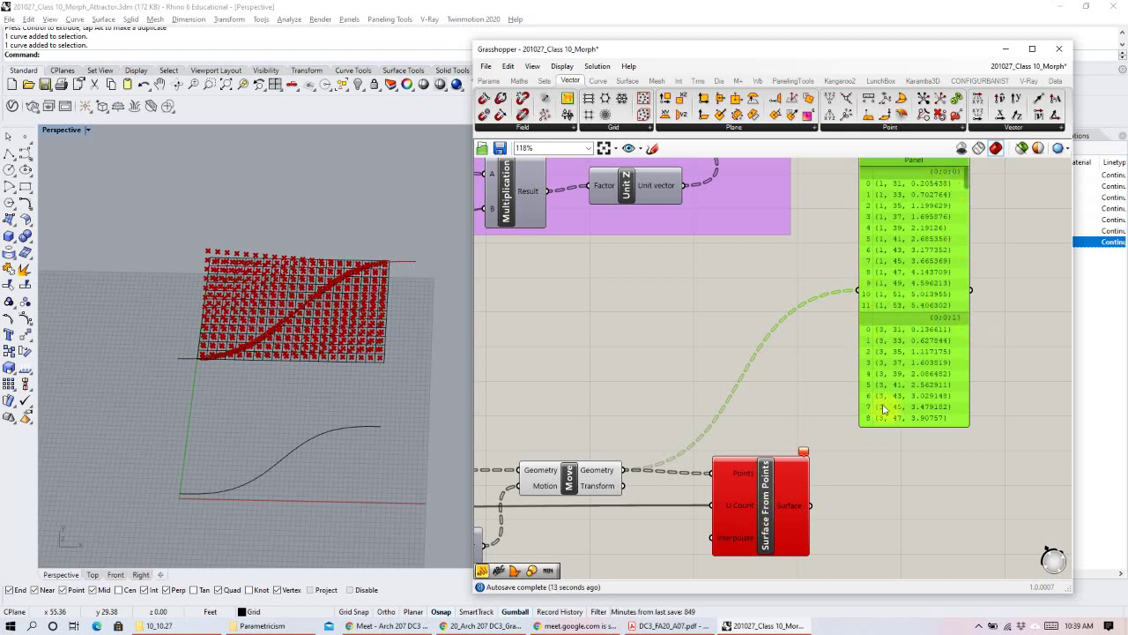
{"action": "left_click_drag", "start_coordinate": [971, 182], "coordinate": [973, 293]}
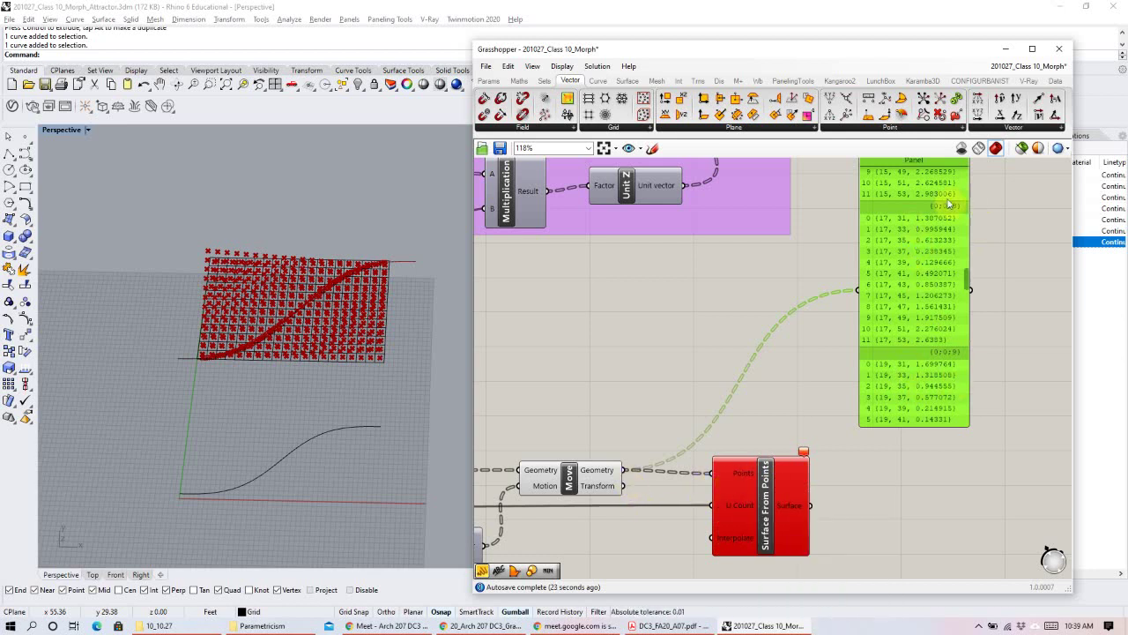
Flatten the Points input of Surface From Points and inspect the surface in the Rhino viewport.
{"action": "right_click", "coordinate": [729, 473]}
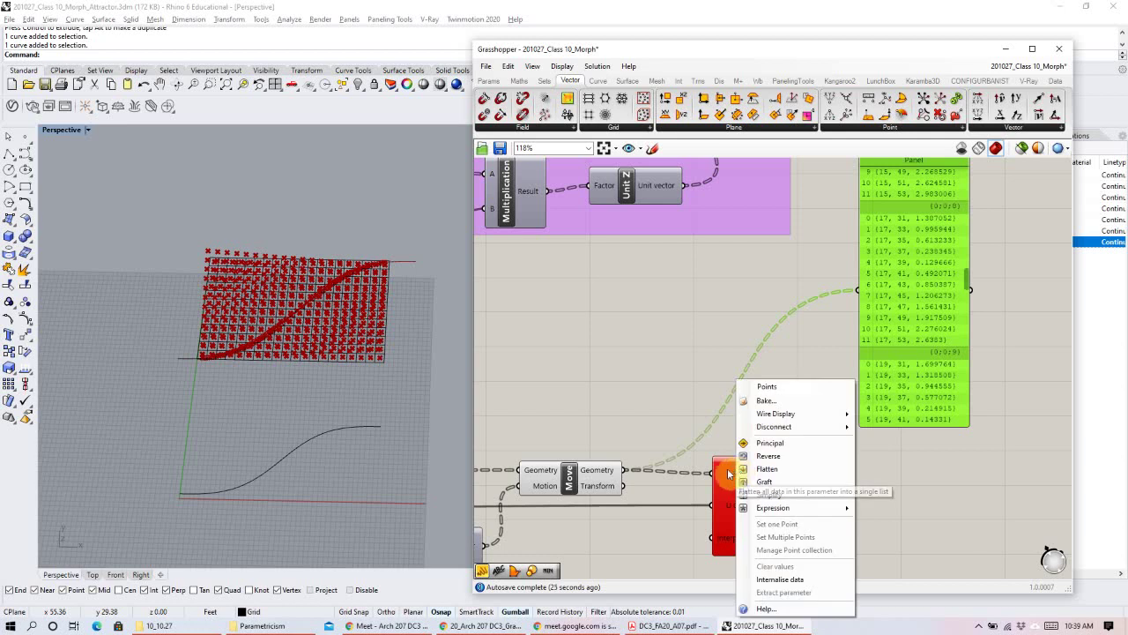
{"action": "right_click", "coordinate": [720, 473]}
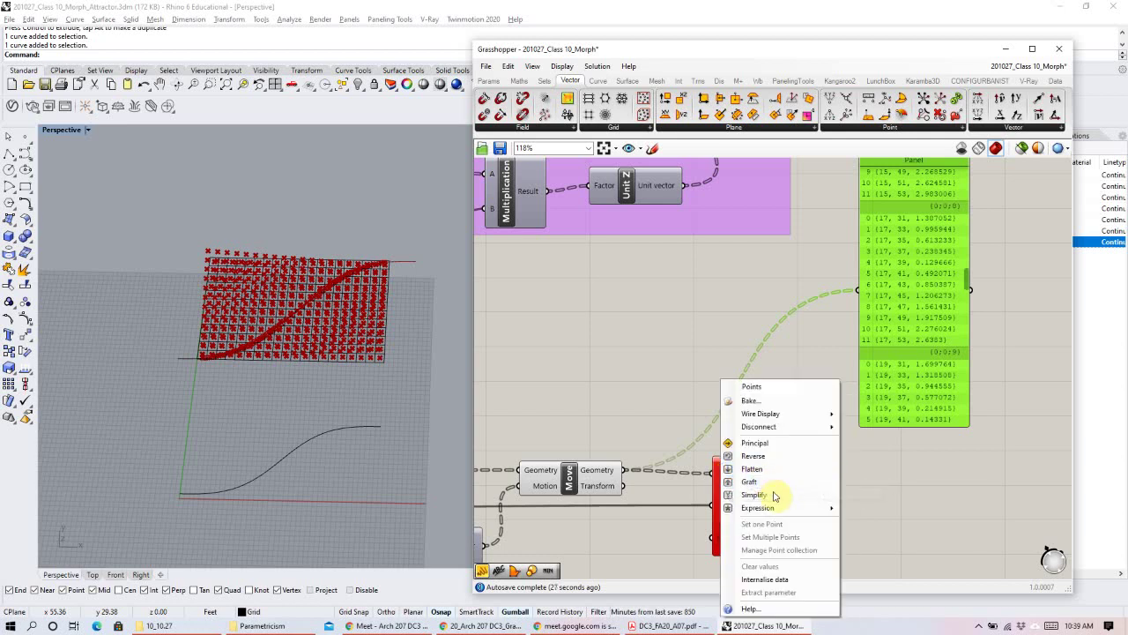
{"action": "left_click", "coordinate": [753, 470]}
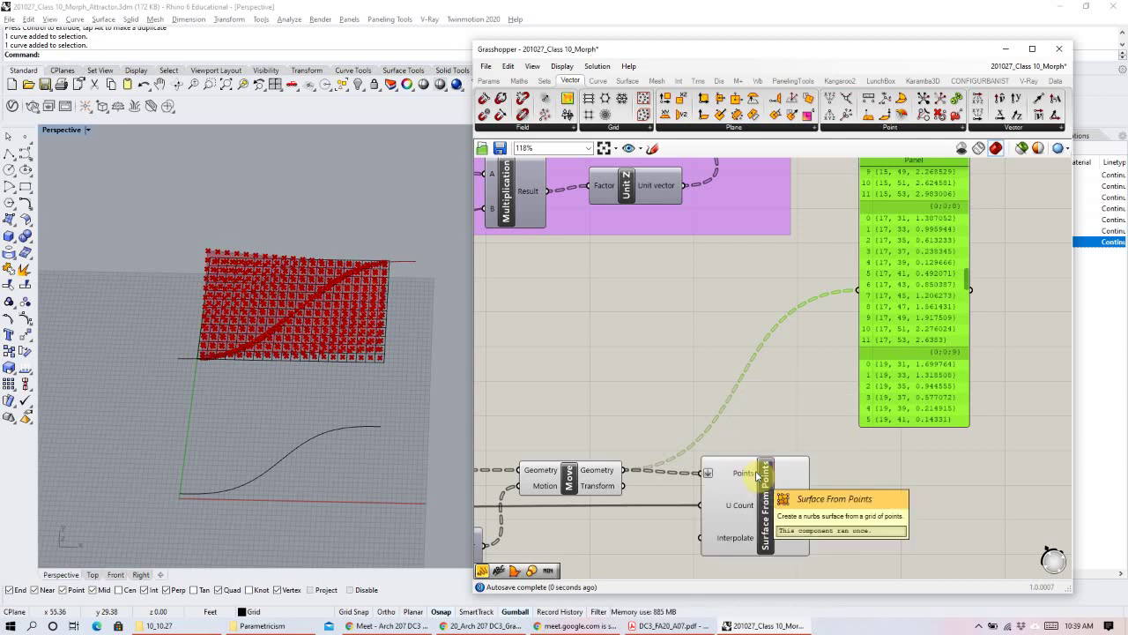
{"action": "left_click_drag", "start_coordinate": [777, 493], "coordinate": [793, 490]}
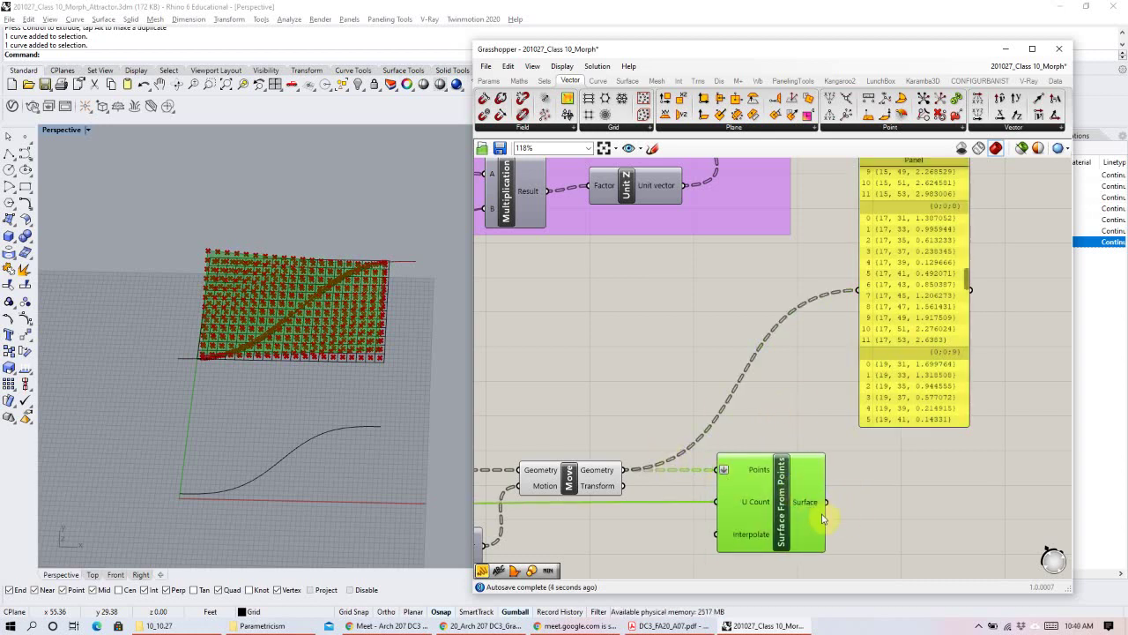
{"action": "left_click", "coordinate": [631, 394]}
{"action": "right_click_drag", "start_coordinate": [749, 514], "coordinate": [890, 499]}
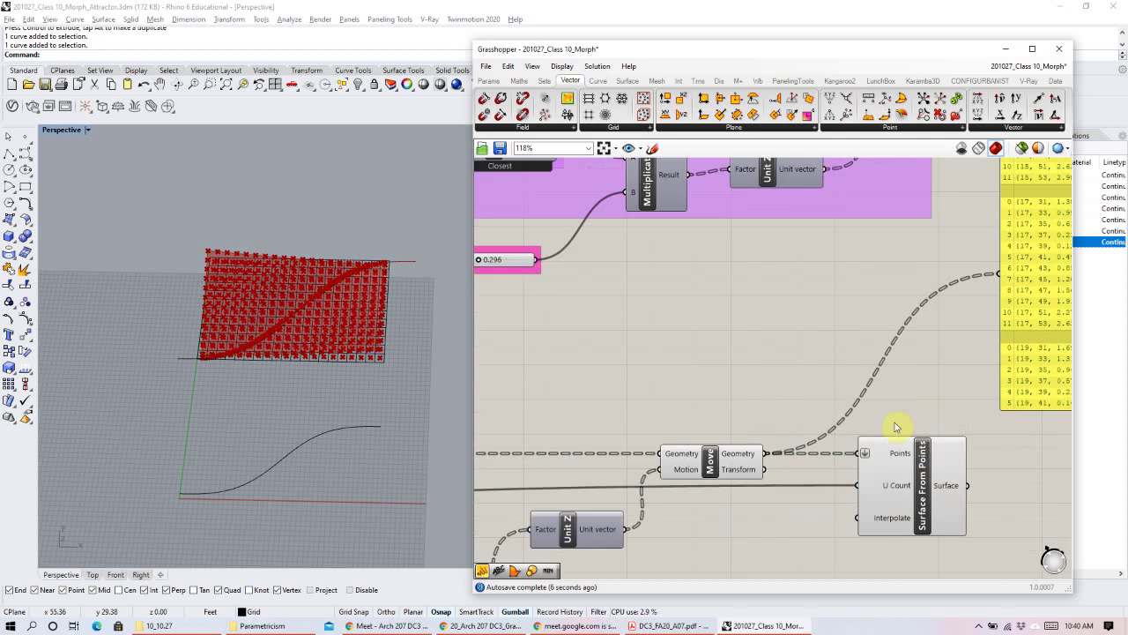
{"action": "right_click_drag", "start_coordinate": [415, 317], "coordinate": [408, 294]}
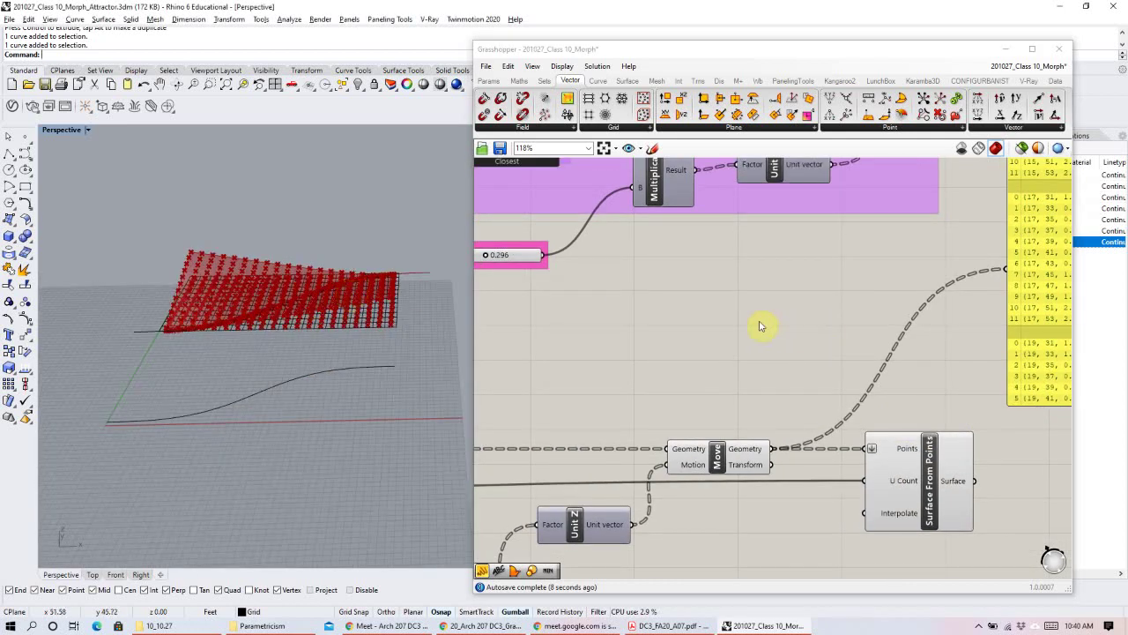
Remove the point coordinate panel from the raising Move component and reposition the Move component slightly.
{"action": "scroll", "coordinate": [764, 326], "scroll_direction": "down", "scroll_amount": 2}
{"action": "left_click", "coordinate": [1027, 310]}
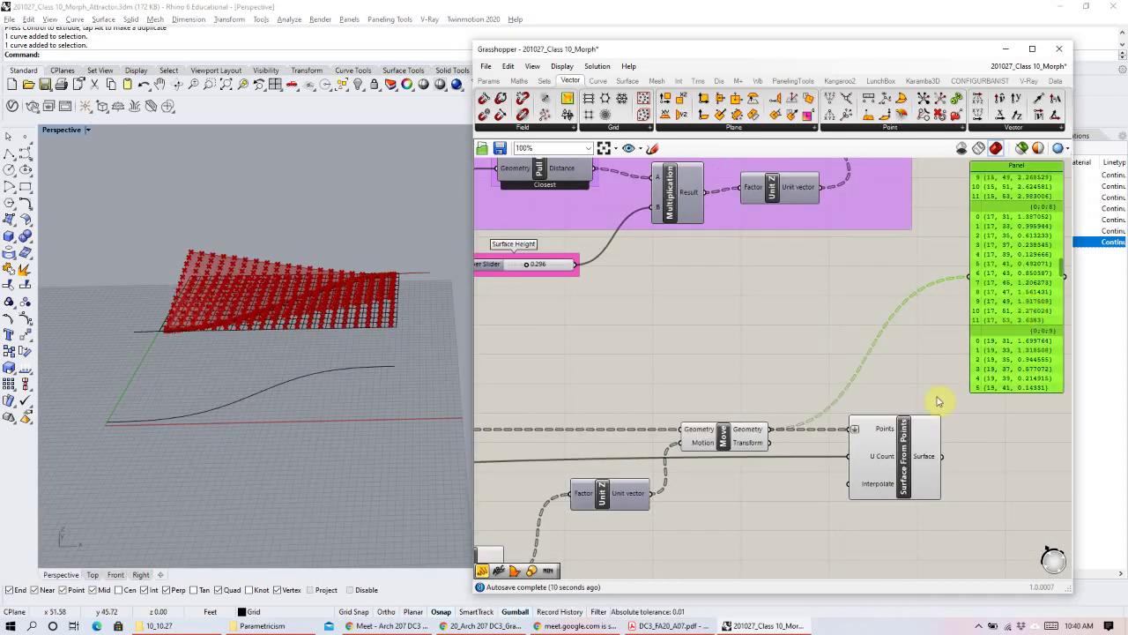
{"action": "right_click_drag", "start_coordinate": [857, 441], "coordinate": [888, 360]}
{"action": "mouse_move", "coordinate": [745, 363]}
{"action": "left_mouse_down"}
{"action": "mouse_move", "coordinate": [720, 360]}
{"action": "mouse_move", "coordinate": [760, 367]}
{"action": "left_mouse_up"}
{"action": "left_click", "coordinate": [840, 441]}
Turn off the preview of the components feeding Surface From Points so only the surface is displayed.
{"action": "scroll", "coordinate": [655, 335], "scroll_direction": "down", "scroll_amount": 2}
{"action": "right_click_drag", "start_coordinate": [655, 335], "coordinate": [877, 383]}
{"action": "scroll", "coordinate": [877, 383], "scroll_direction": "down", "scroll_amount": 2}
{"action": "left_click_drag", "start_coordinate": [987, 275], "coordinate": [612, 294]}
{"action": "right_click", "coordinate": [582, 255]}
{"action": "left_click", "coordinate": [595, 280]}
{"action": "left_click", "coordinate": [844, 302]}
{"action": "scroll", "coordinate": [886, 360], "scroll_direction": "up", "scroll_amount": 4}
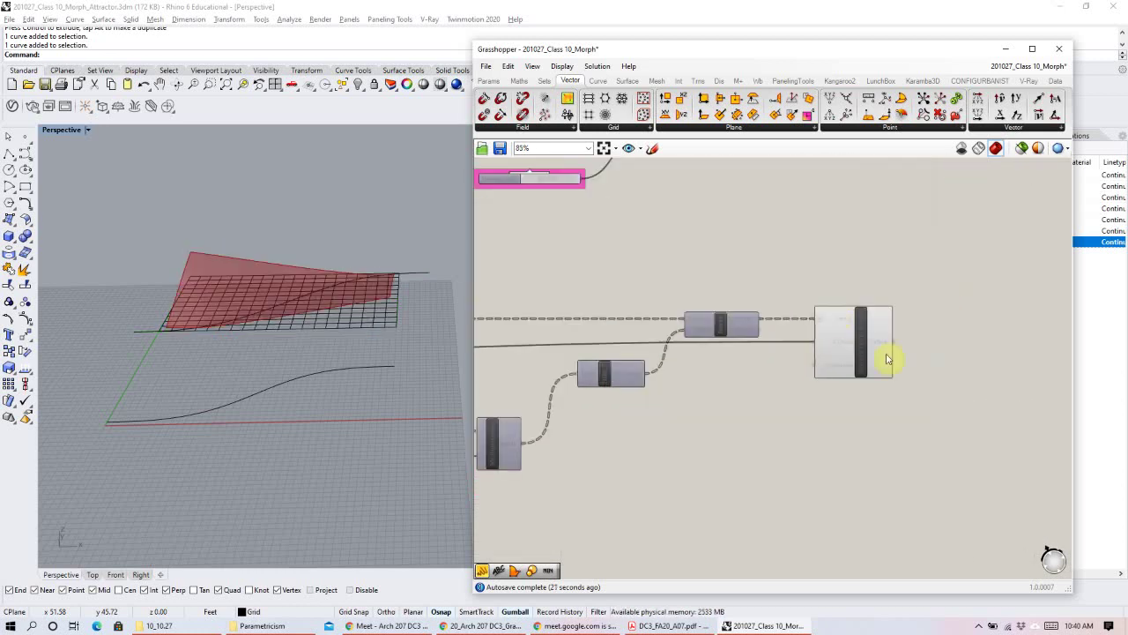
Inspect the highlighted Surface From Points result and set the Height slider feeding the Multiplication component to 0.41.
{"action": "left_click", "coordinate": [873, 352]}
{"action": "right_click_drag", "start_coordinate": [287, 325], "coordinate": [340, 327]}
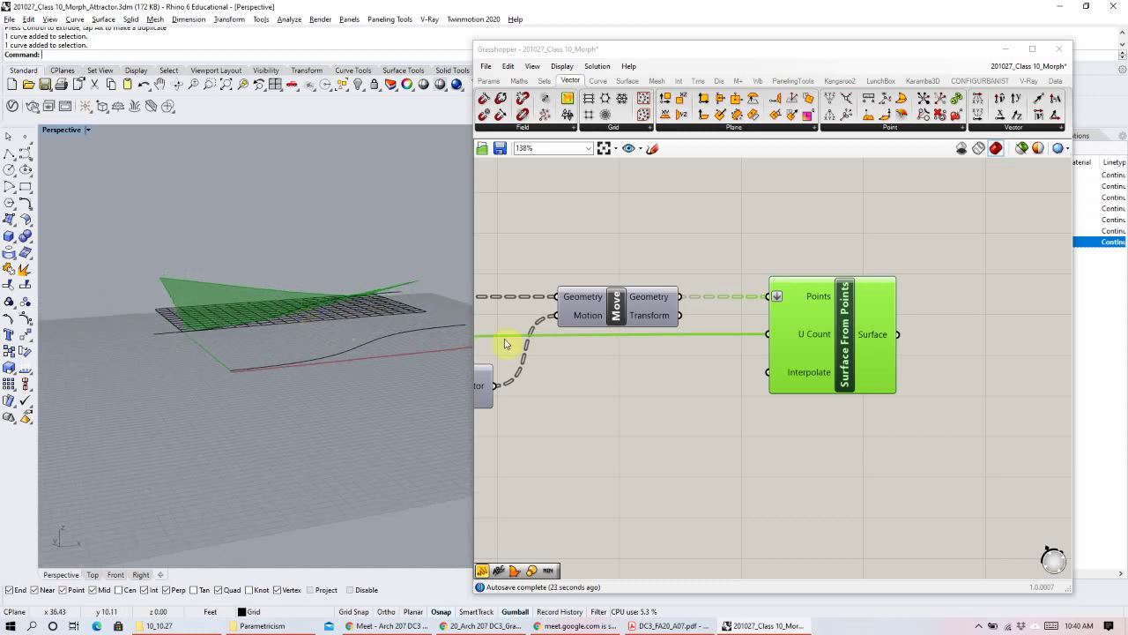
{"action": "right_click_drag", "start_coordinate": [493, 372], "coordinate": [693, 372]}
{"action": "scroll", "coordinate": [651, 379], "scroll_direction": "down", "scroll_amount": 1}
{"action": "scroll", "coordinate": [687, 362], "scroll_direction": "down", "scroll_amount": 2}
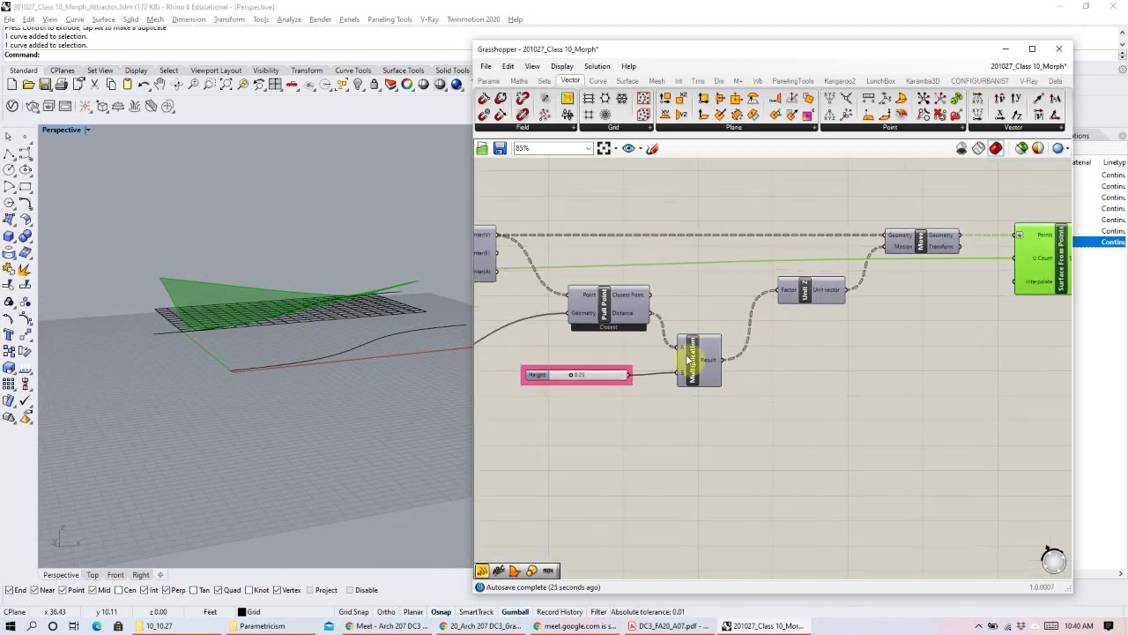
{"action": "scroll", "coordinate": [586, 381], "scroll_direction": "up", "scroll_amount": 3}
{"action": "mouse_move", "coordinate": [562, 374]}
{"action": "left_mouse_down"}
{"action": "mouse_move", "coordinate": [576, 373]}
{"action": "mouse_move", "coordinate": [552, 371]}
{"action": "mouse_move", "coordinate": [576, 369]}
{"action": "left_mouse_up"}
{"action": "right_click_drag", "start_coordinate": [296, 351], "coordinate": [269, 365]}
{"action": "scroll", "coordinate": [794, 379], "scroll_direction": "down", "scroll_amount": 2}
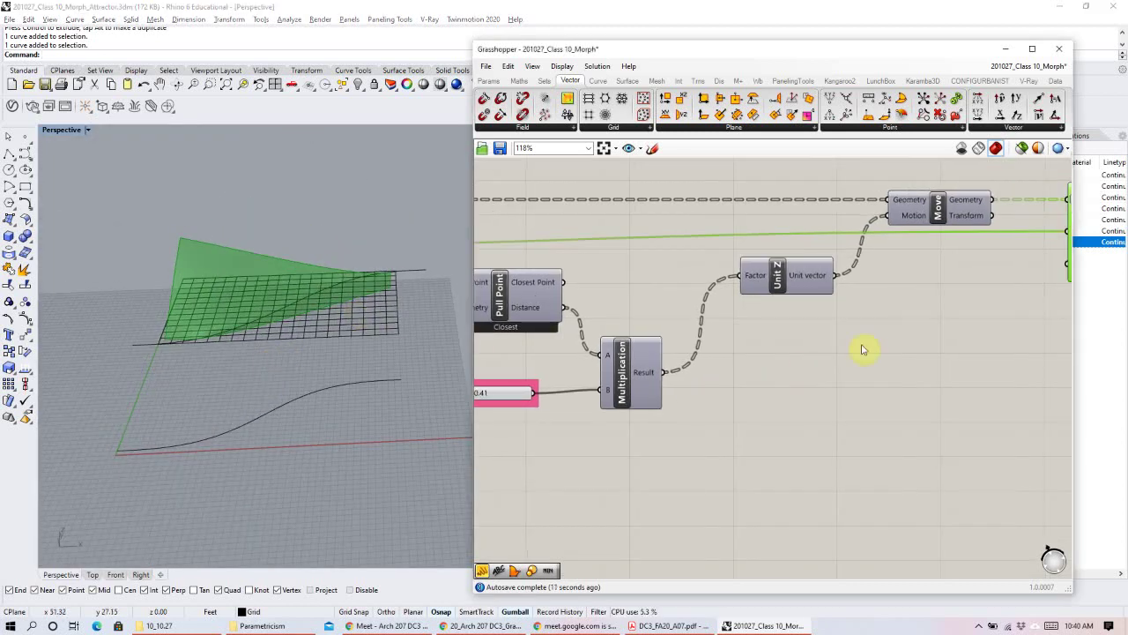
{"action": "right_click_drag", "start_coordinate": [1029, 320], "coordinate": [793, 353]}
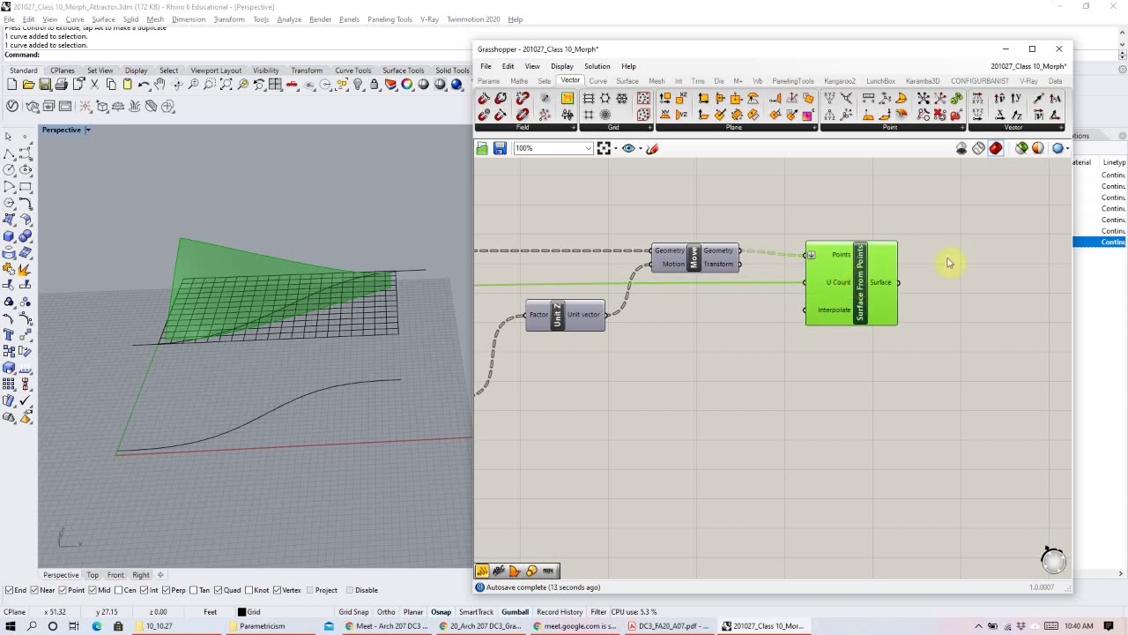
{"action": "left_click", "coordinate": [978, 257]}
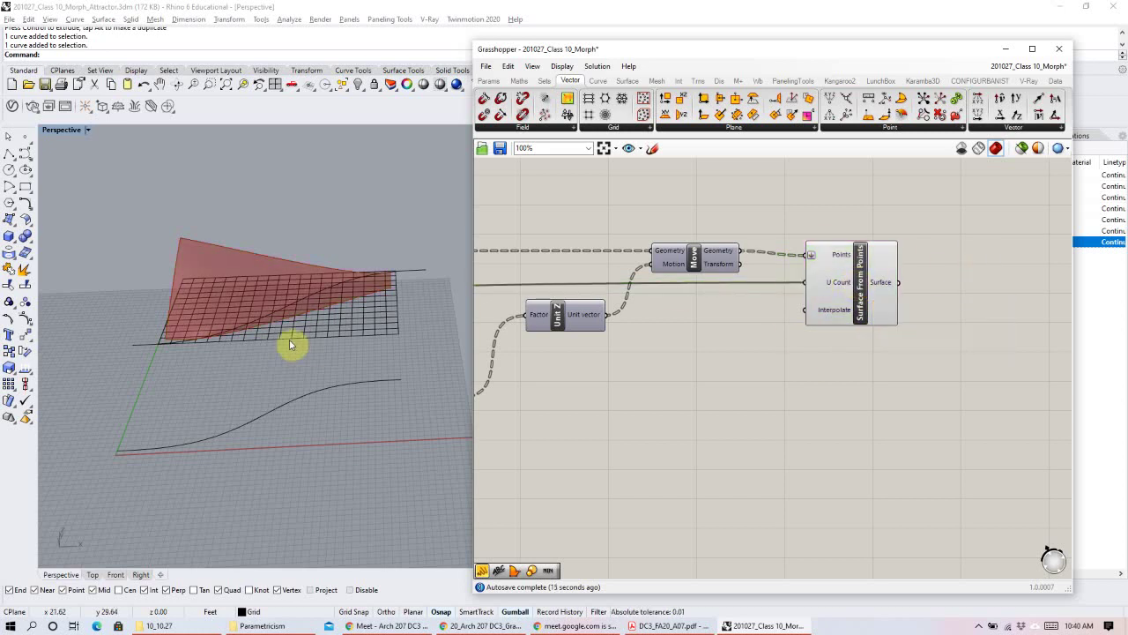
{"action": "left_click", "coordinate": [288, 371]}
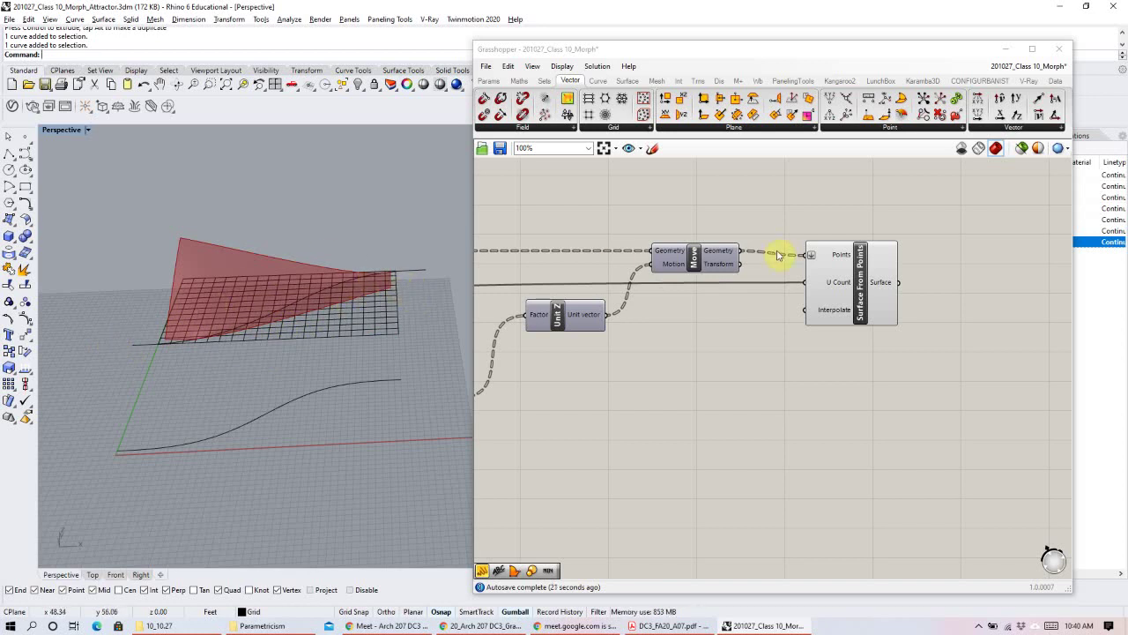
Enable the preview of the Extrude component in the new Make 3D group to display the hexagonal pattern.
{"action": "scroll", "coordinate": [776, 256], "scroll_direction": "down", "scroll_amount": 3}
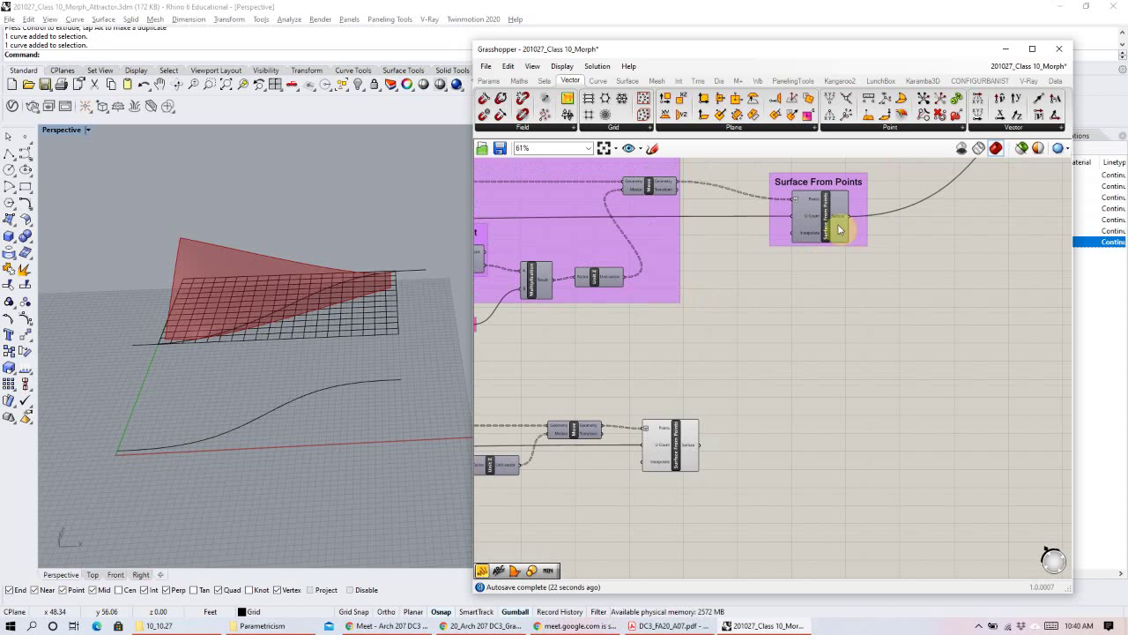
{"action": "scroll", "coordinate": [838, 300], "scroll_direction": "down", "scroll_amount": 2}
{"action": "scroll", "coordinate": [868, 369], "scroll_direction": "up", "scroll_amount": 4}
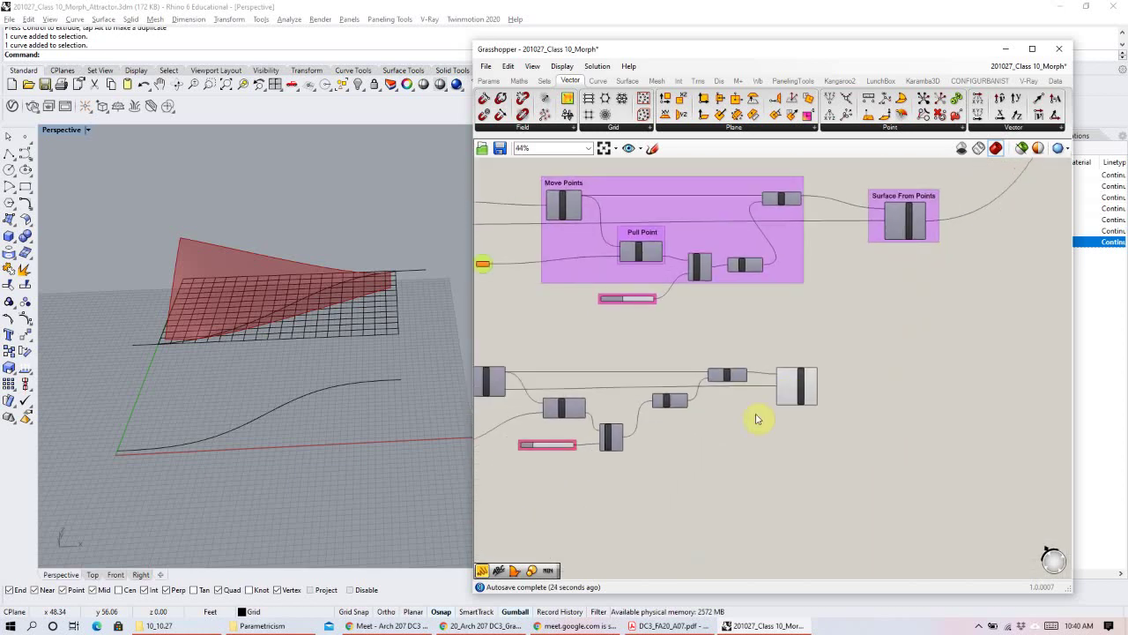
{"action": "scroll", "coordinate": [802, 327], "scroll_direction": "down", "scroll_amount": 8}
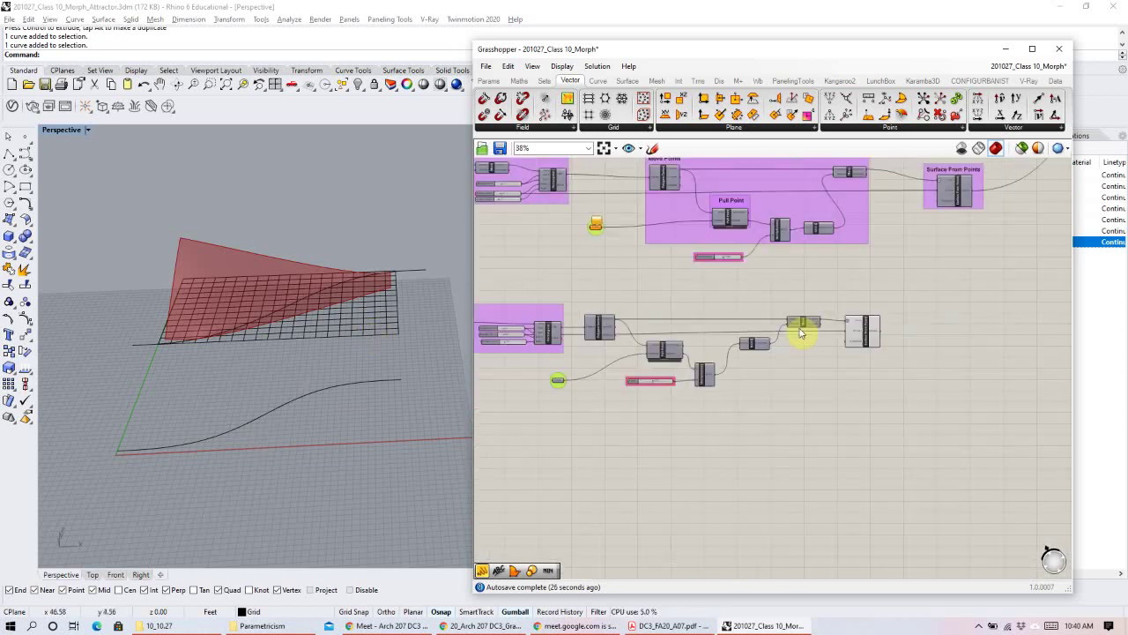
{"action": "right_click_drag", "start_coordinate": [831, 305], "coordinate": [899, 573]}
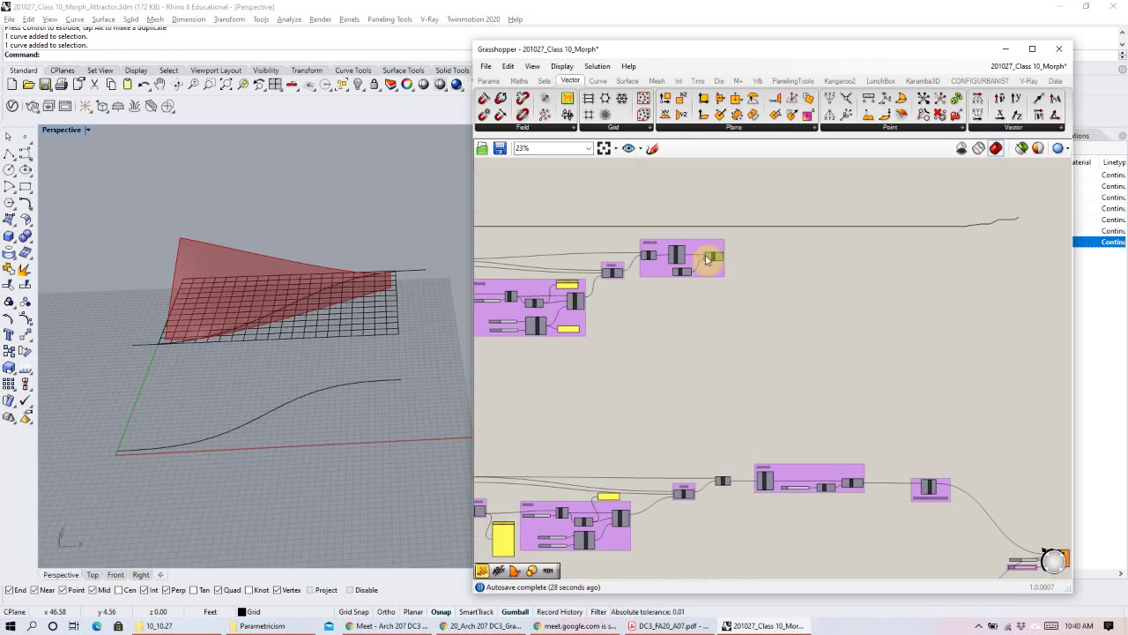
{"action": "left_click", "coordinate": [714, 269]}
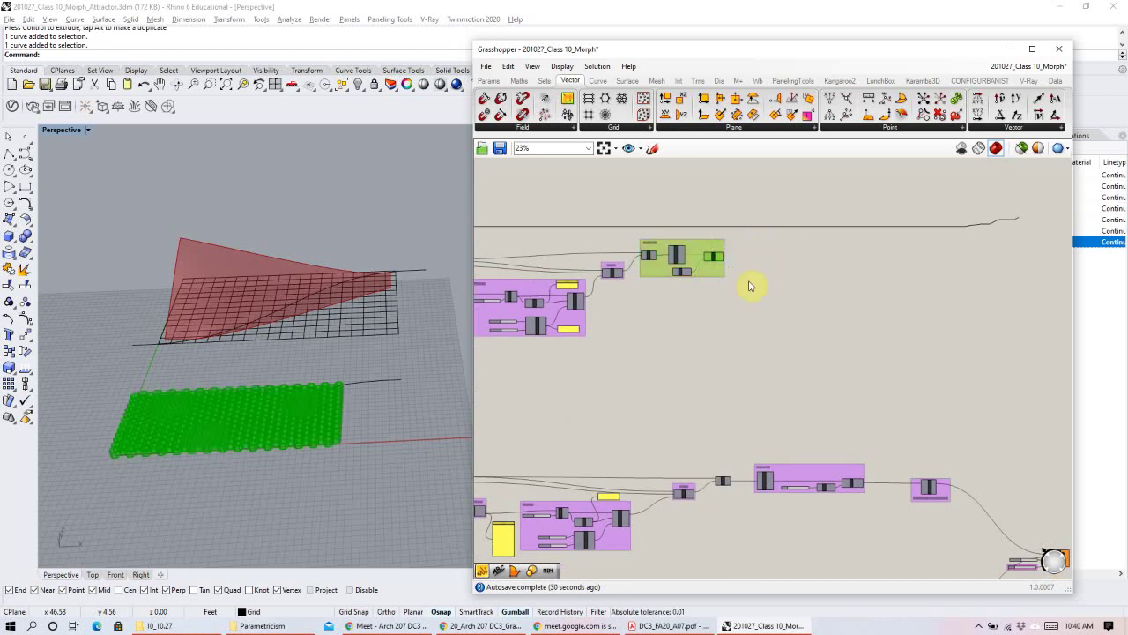
{"action": "left_click", "coordinate": [467, 425]}
{"action": "right_click_drag", "start_coordinate": [252, 428], "coordinate": [214, 396]}
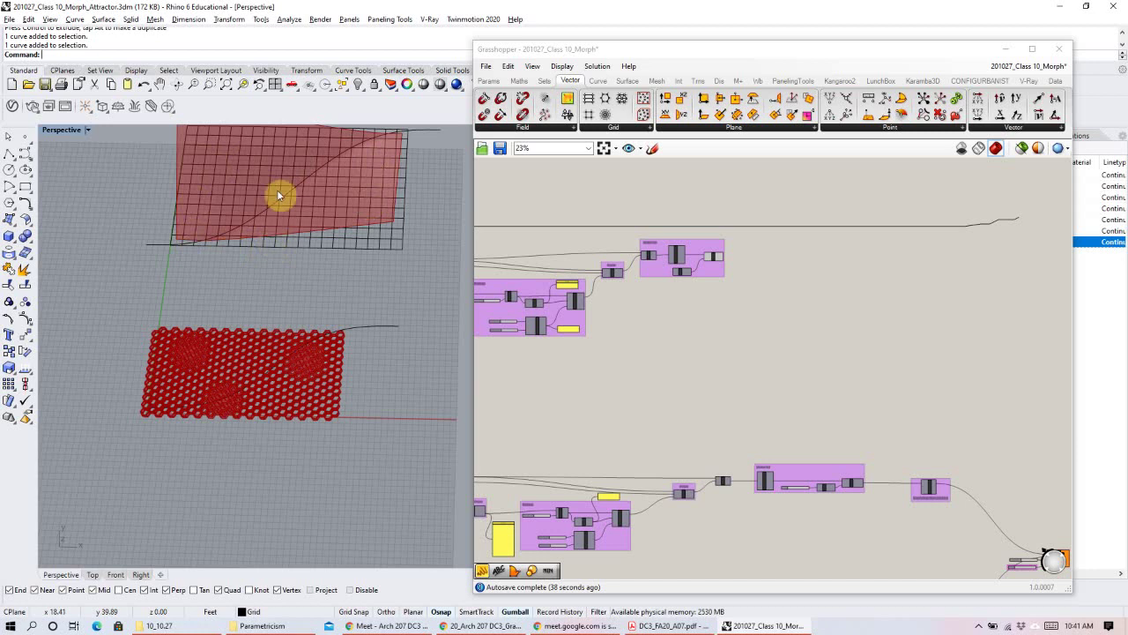
Find the example's Surface Morph component and trace the connection coming from the Surface From Points group.
{"action": "scroll", "coordinate": [644, 246], "scroll_direction": "down", "scroll_amount": 5}
{"action": "left_click_drag", "start_coordinate": [897, 431], "coordinate": [685, 256]}
{"action": "left_click_drag", "start_coordinate": [955, 423], "coordinate": [623, 282]}
{"action": "left_click_drag", "start_coordinate": [796, 295], "coordinate": [902, 284]}
{"action": "left_click", "coordinate": [902, 285]}
{"action": "scroll", "coordinate": [881, 440], "scroll_direction": "up", "scroll_amount": 5}
{"action": "scroll", "coordinate": [781, 423], "scroll_direction": "up", "scroll_amount": 3}
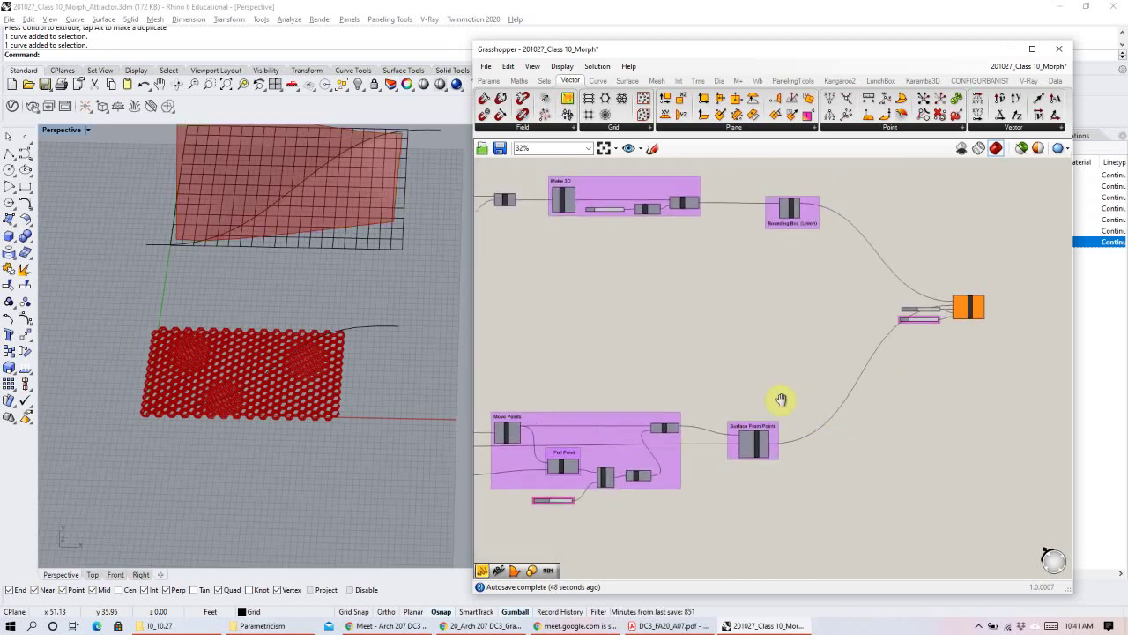
{"action": "right_click_drag", "start_coordinate": [819, 307], "coordinate": [700, 408]}
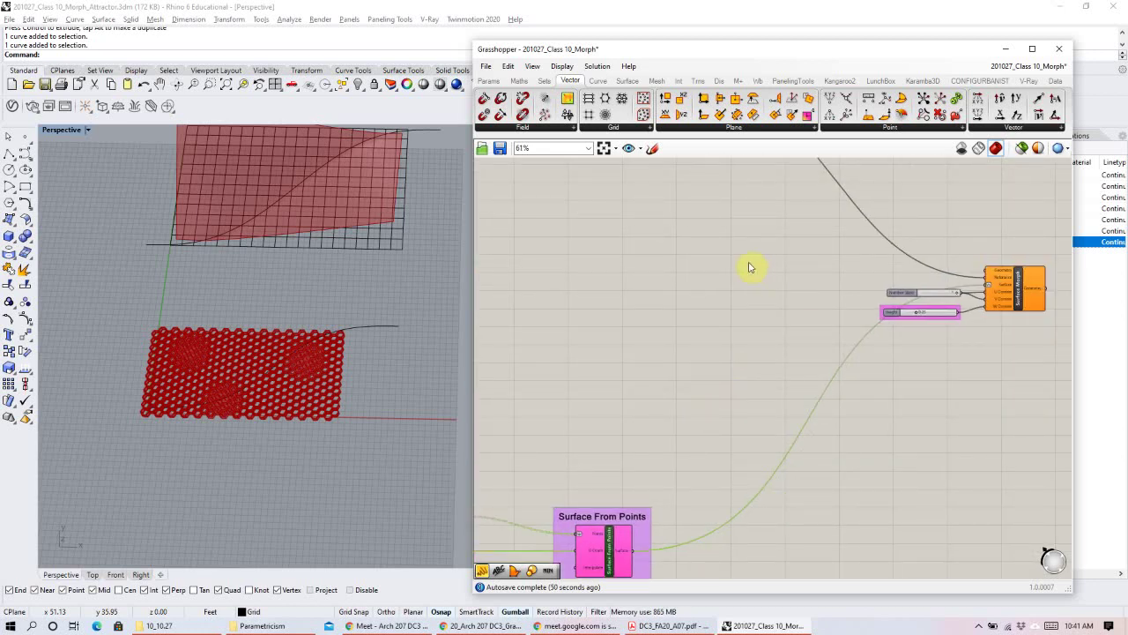
Examine the example Surface Morph inputs: the Bounding Box (Union) reference, the surface, and the U, V and W domain sliders.
{"action": "right_click_drag", "start_coordinate": [749, 268], "coordinate": [752, 333]}
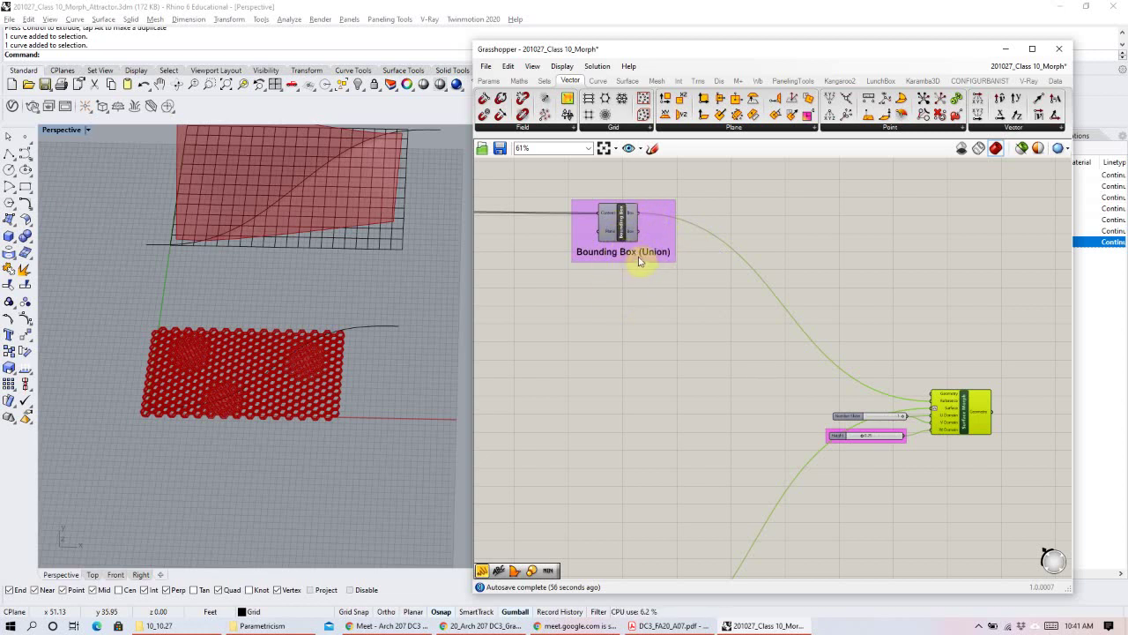
{"action": "right_click_drag", "start_coordinate": [625, 283], "coordinate": [592, 275]}
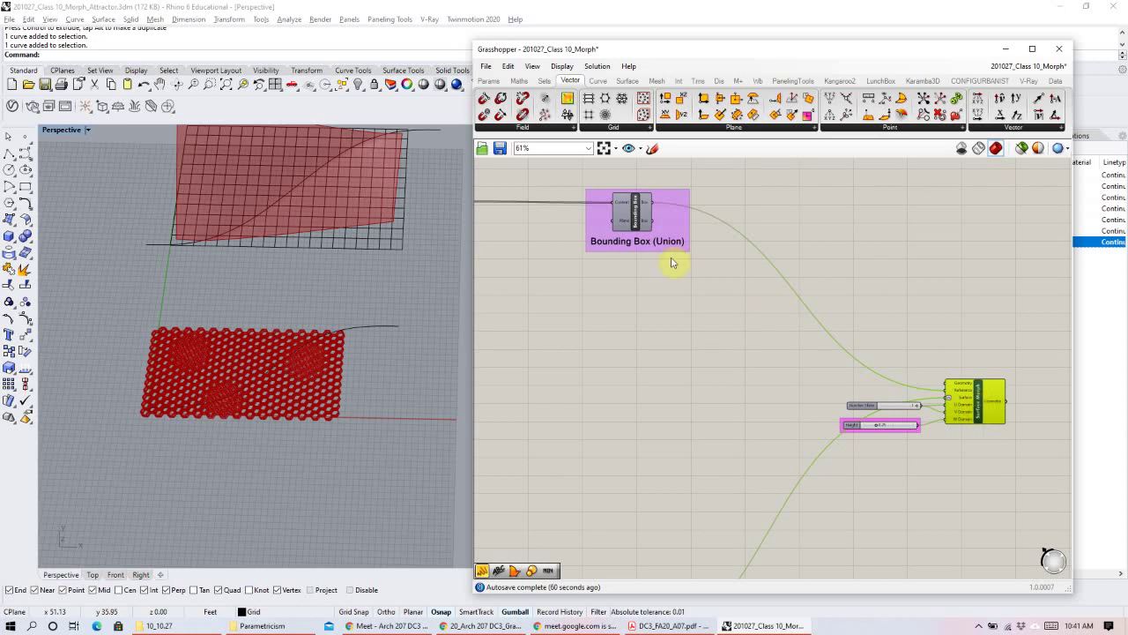
{"action": "right_click_drag", "start_coordinate": [991, 408], "coordinate": [989, 404]}
{"action": "scroll", "coordinate": [989, 404], "scroll_direction": "up", "scroll_amount": 3}
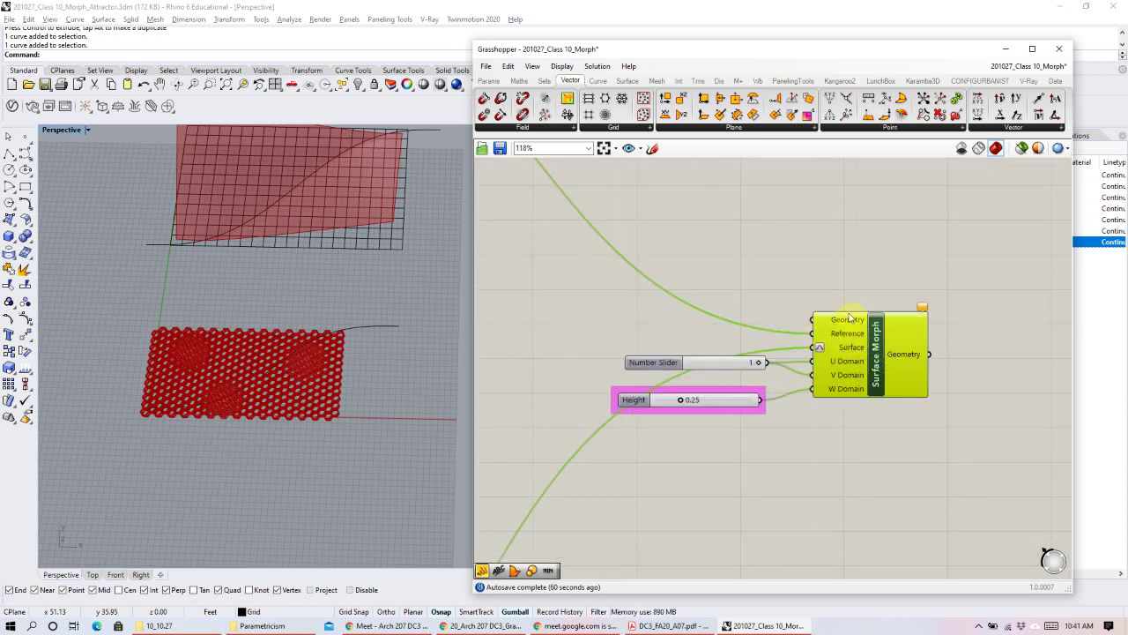
{"action": "scroll", "coordinate": [846, 339], "scroll_direction": "down", "scroll_amount": 5}
{"action": "right_click_drag", "start_coordinate": [682, 270], "coordinate": [781, 309]}
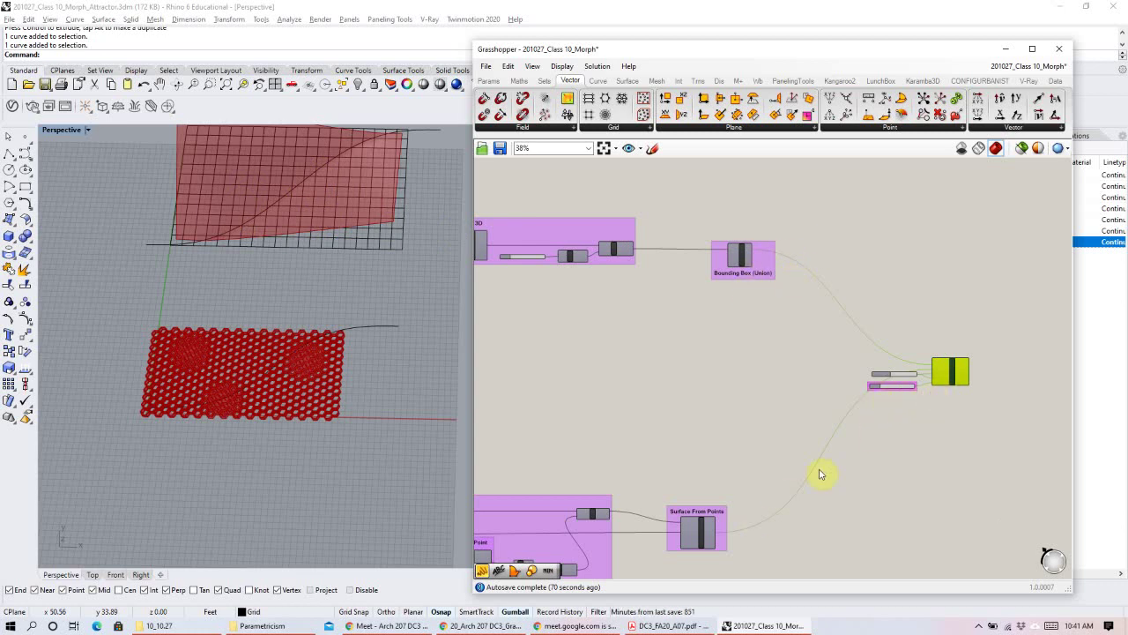
{"action": "scroll", "coordinate": [904, 327], "scroll_direction": "up", "scroll_amount": 3}
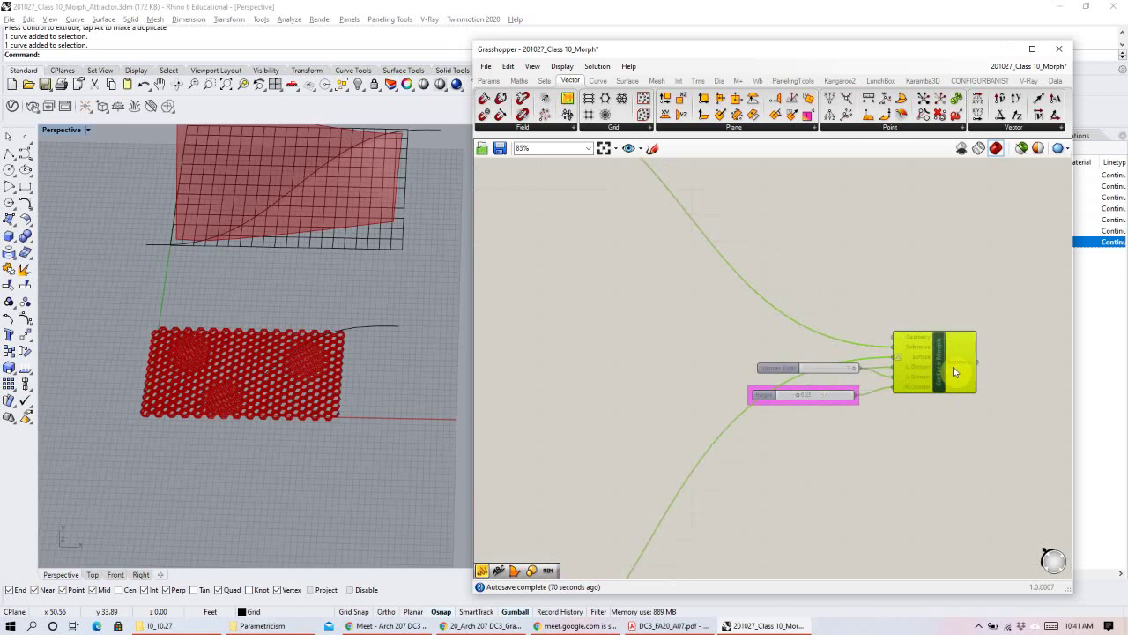
{"action": "scroll", "coordinate": [913, 361], "scroll_direction": "down", "scroll_amount": 3}
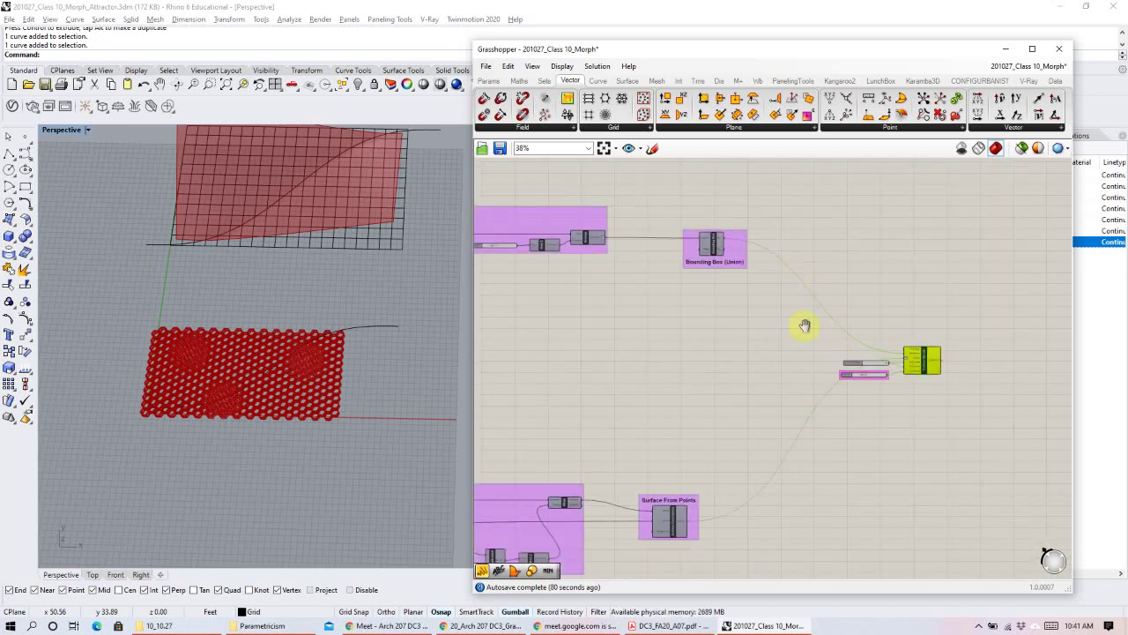
Add a Surface Morph component to the empty canvas area beyond the new Make 3D and Surface From Points components.
{"action": "scroll", "coordinate": [728, 265], "scroll_direction": "up", "scroll_amount": 2}
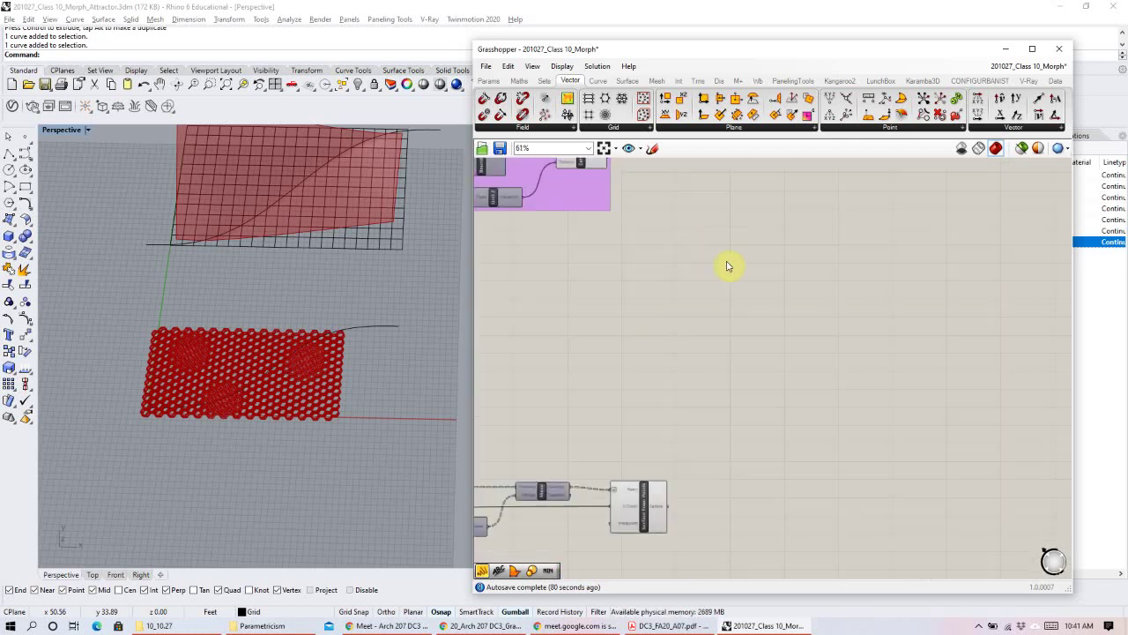
{"action": "double_click", "coordinate": [882, 327]}
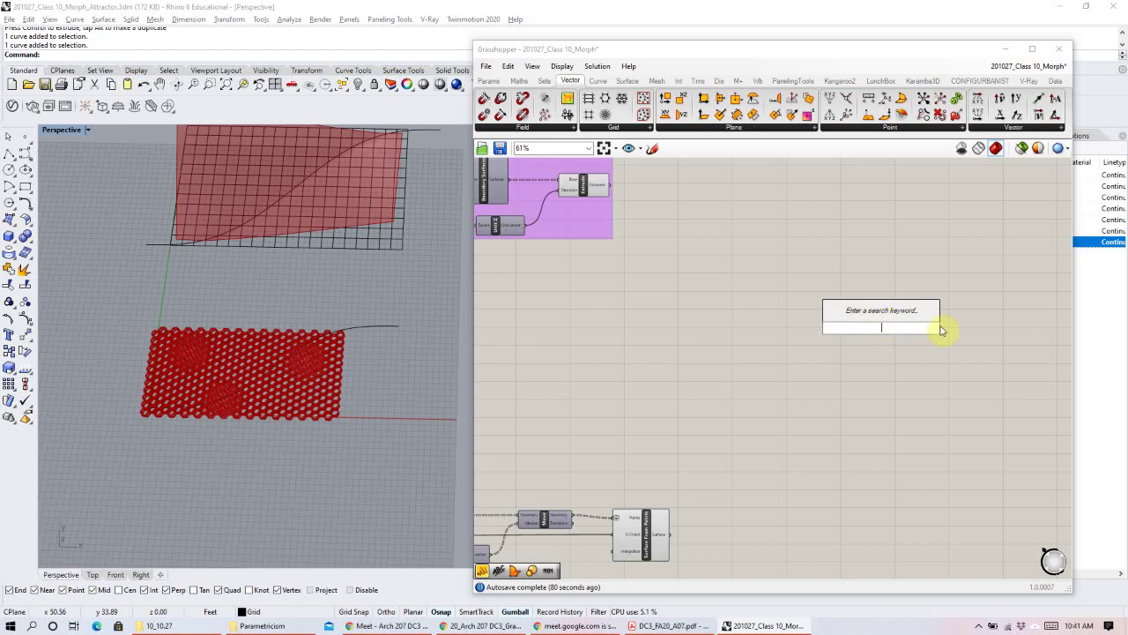
{"action": "type", "text": "surfac"}
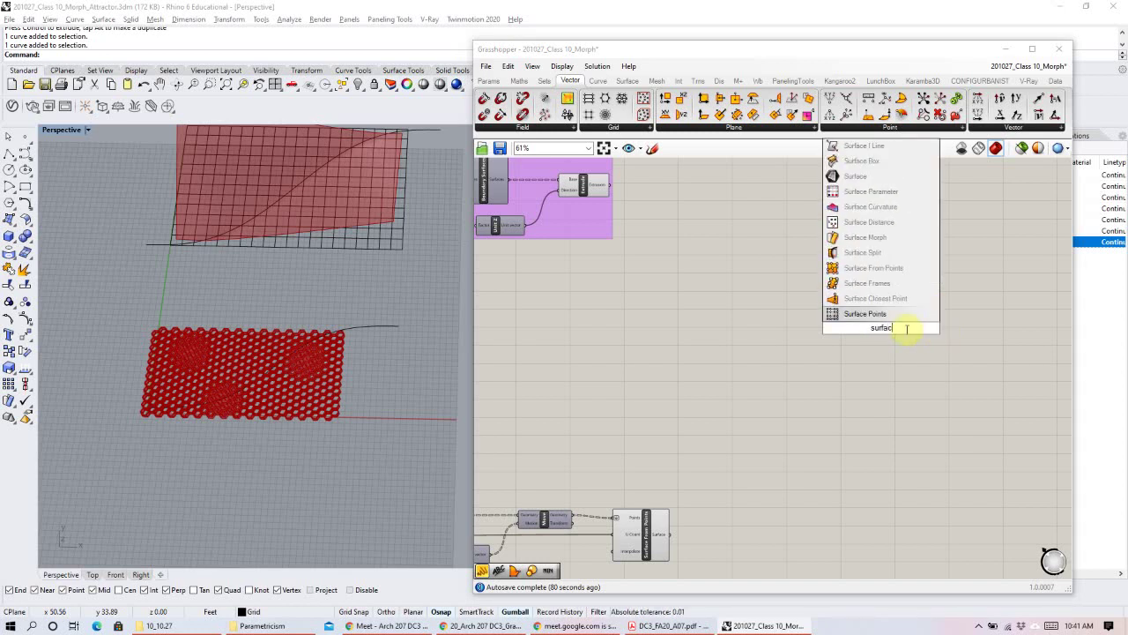
{"action": "type", "text": "e"}
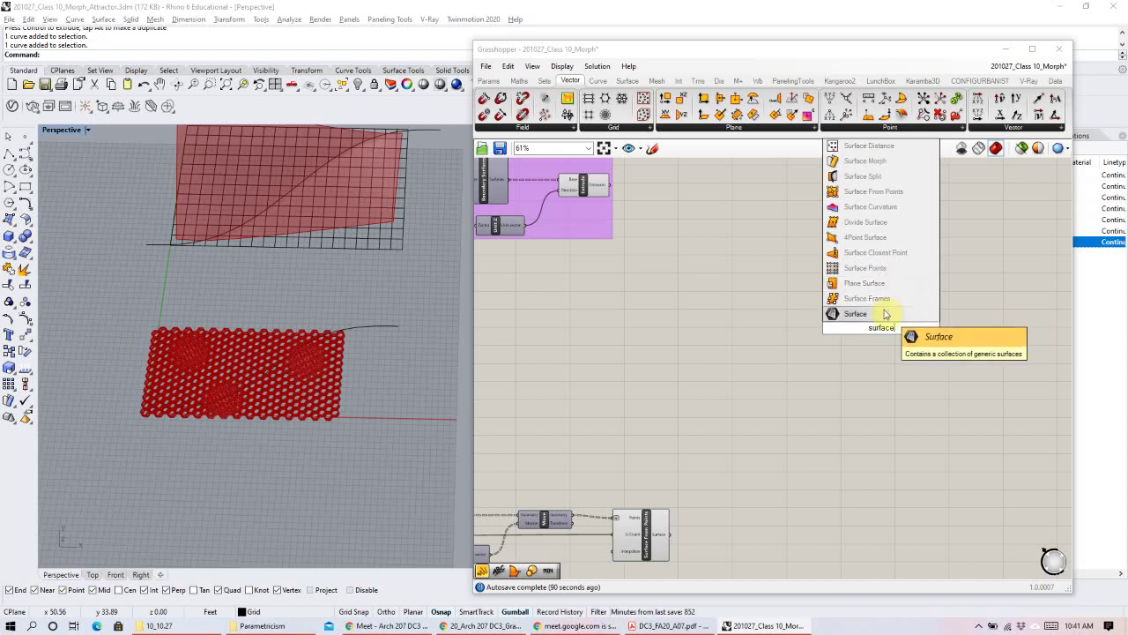
{"action": "left_click", "coordinate": [867, 162]}
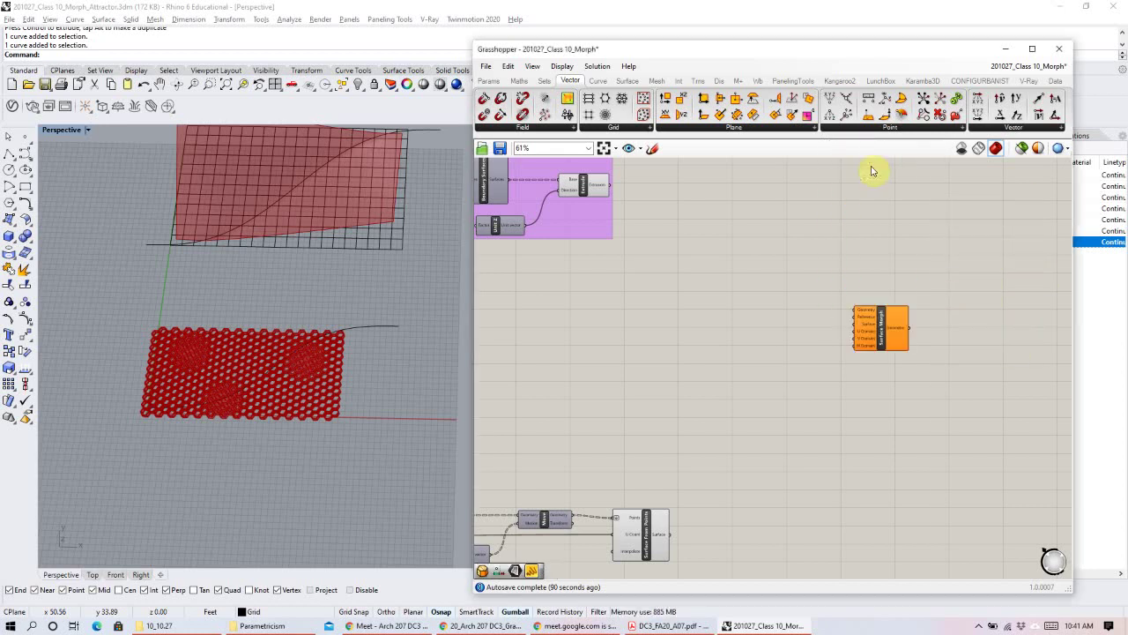
Widen the Grasshopper window and reposition the new Surface Morph component between the heights of Extrude and Surface From Points.
{"action": "left_click_drag", "start_coordinate": [879, 345], "coordinate": [920, 345]}
{"action": "left_click_drag", "start_coordinate": [472, 295], "coordinate": [305, 294]}
{"action": "right_click_drag", "start_coordinate": [493, 300], "coordinate": [587, 297]}
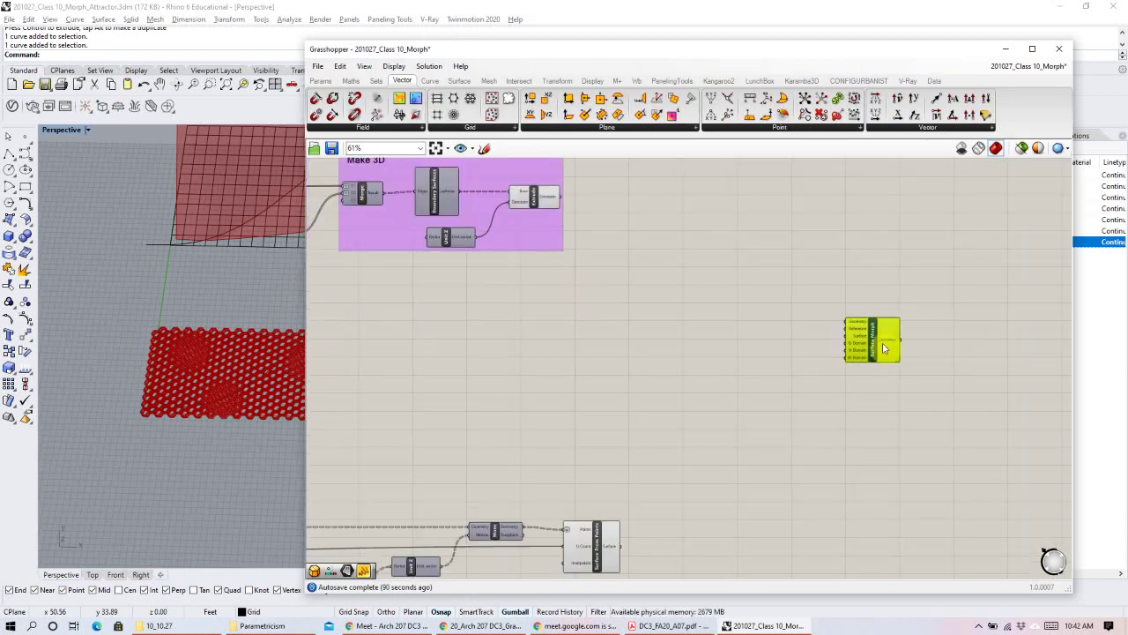
{"action": "left_click_drag", "start_coordinate": [859, 343], "coordinate": [858, 362]}
{"action": "left_click", "coordinate": [780, 362]}
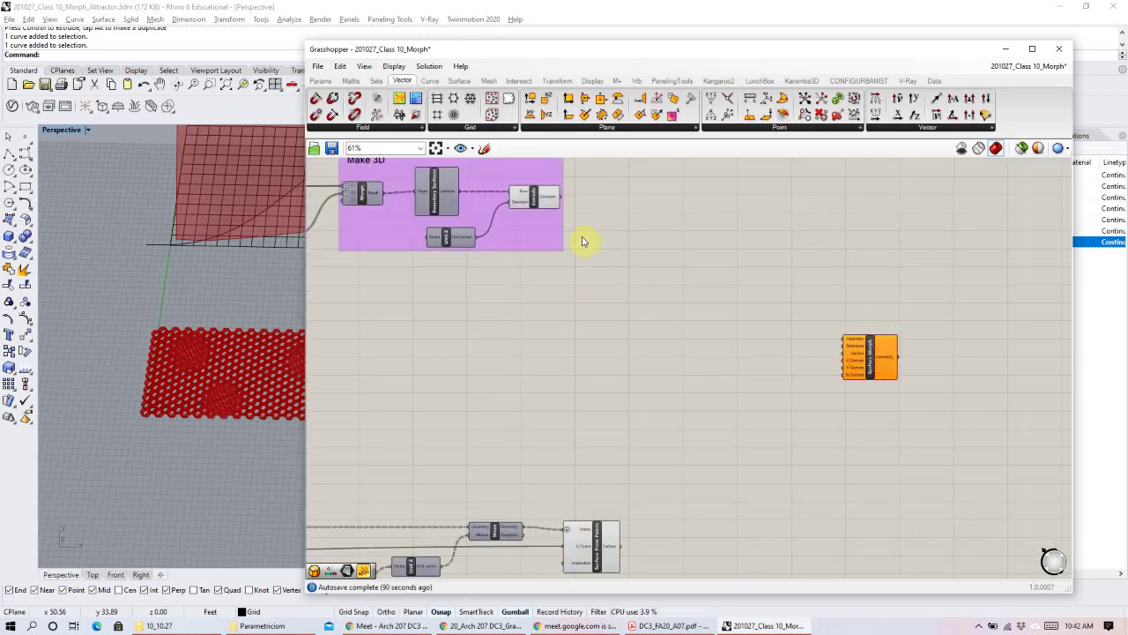
Add a Bounding Box component and place it between the Make 3D group and Surface Morph.
{"action": "double_click", "coordinate": [642, 320]}
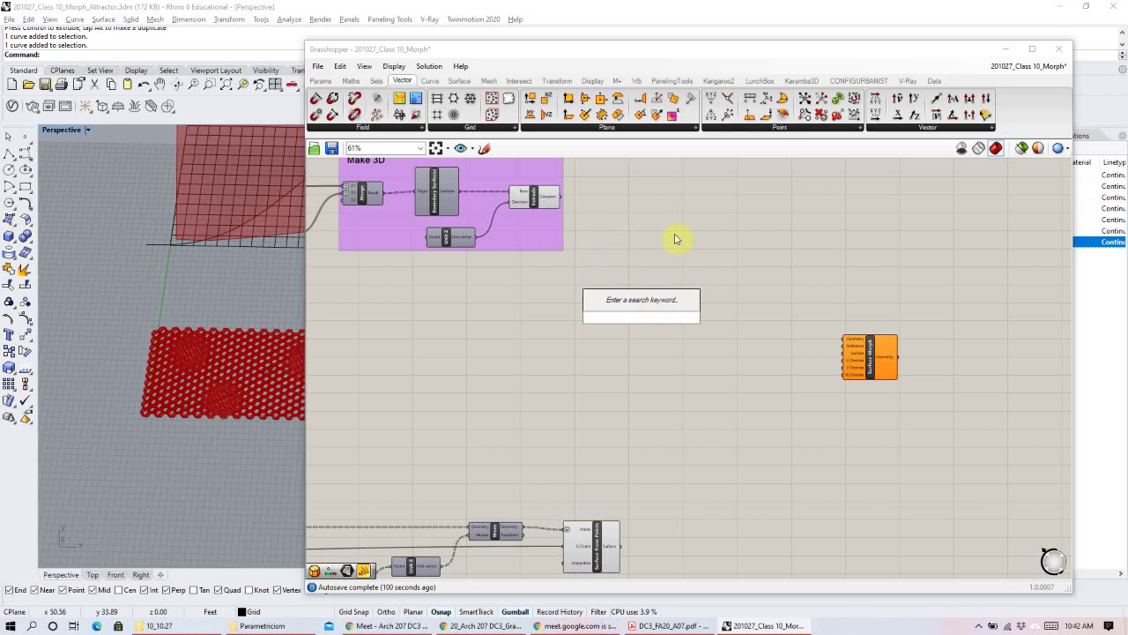
{"action": "type", "text": "bounding"}
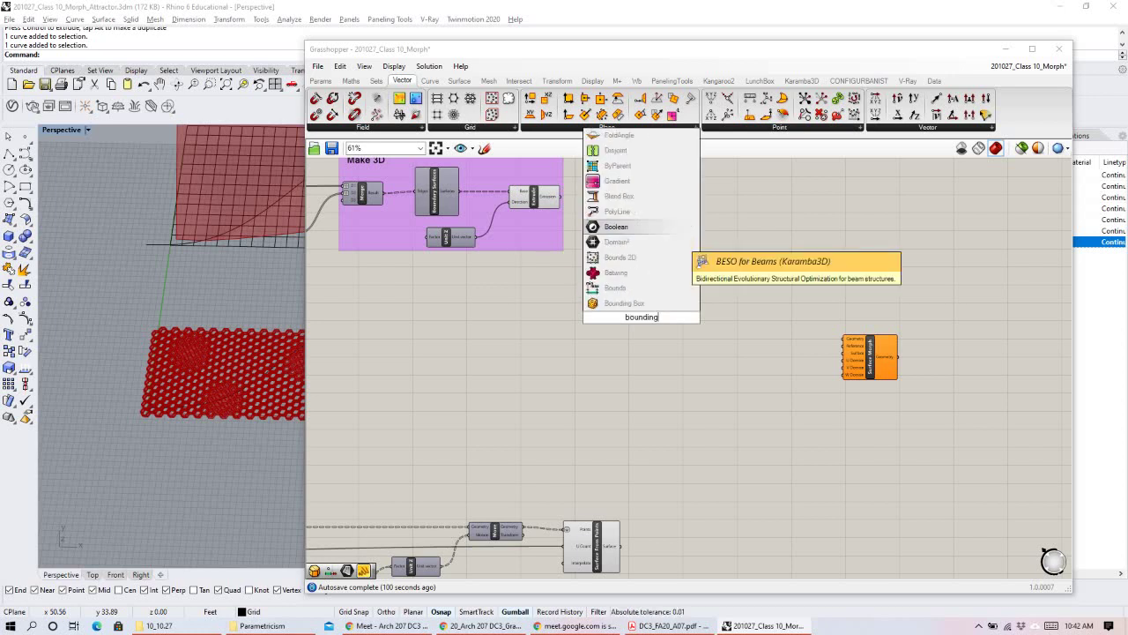
{"action": "left_click", "coordinate": [665, 302]}
{"action": "left_click_drag", "start_coordinate": [642, 319], "coordinate": [679, 274]}
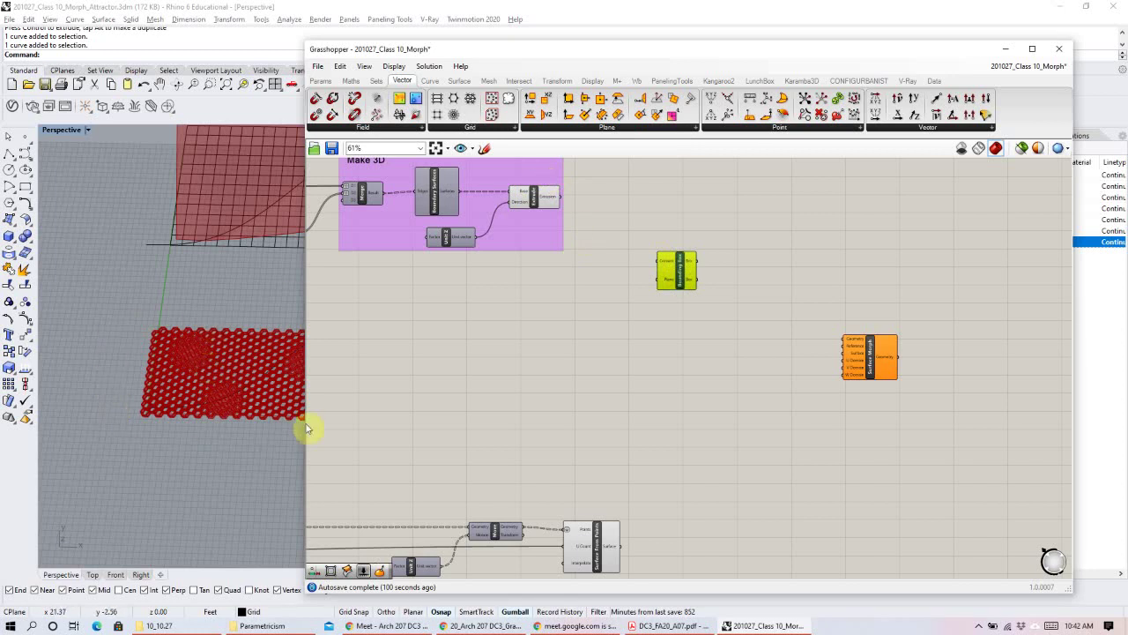
{"action": "right_click_drag", "start_coordinate": [204, 370], "coordinate": [173, 369]}
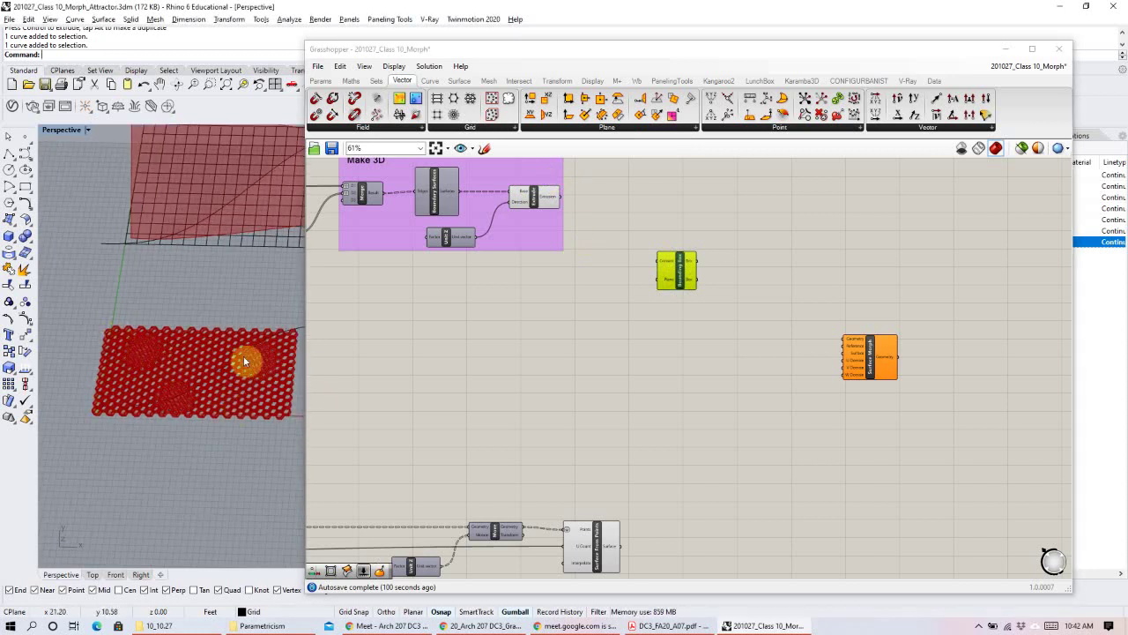
Switch the Bounding Box component to Union Box and connect the Extrude component's Extrusion output to its Content input.
{"action": "scroll", "coordinate": [677, 265], "scroll_direction": "up", "scroll_amount": 3}
{"action": "scroll", "coordinate": [665, 334], "scroll_direction": "up", "scroll_amount": 2}
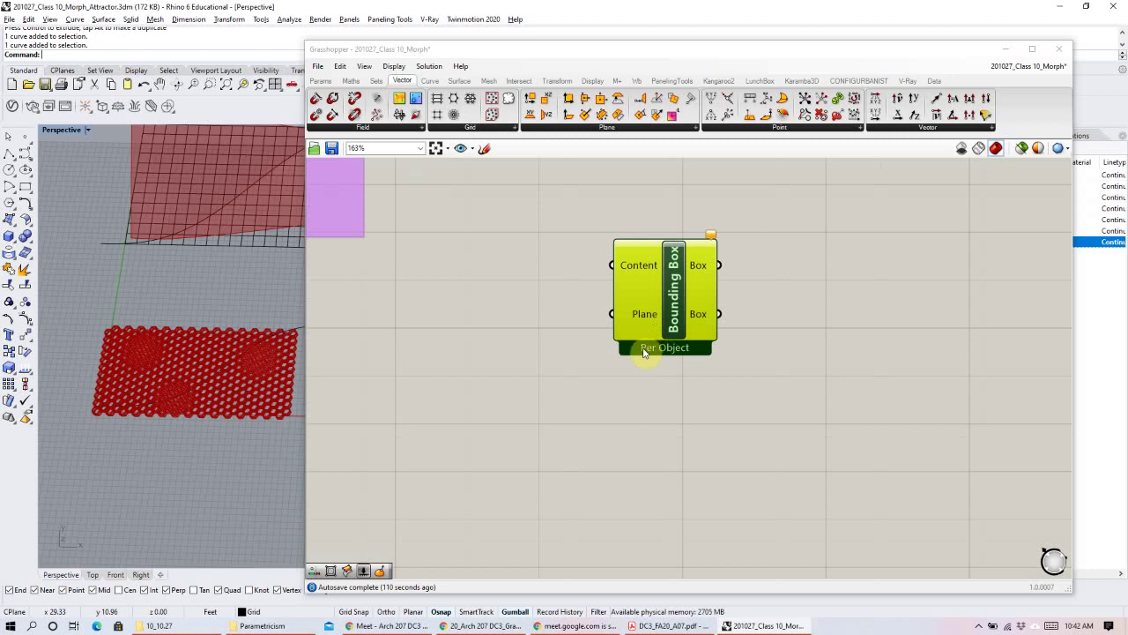
{"action": "right_click", "coordinate": [675, 328]}
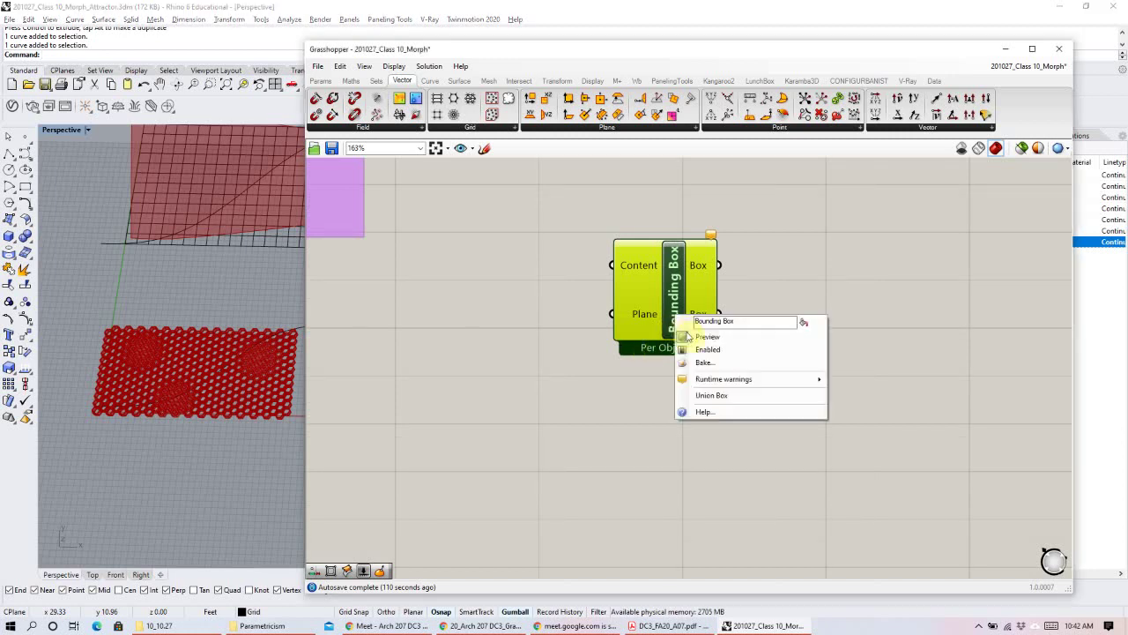
{"action": "left_click", "coordinate": [701, 394]}
{"action": "scroll", "coordinate": [694, 308], "scroll_direction": "down", "scroll_amount": 3}
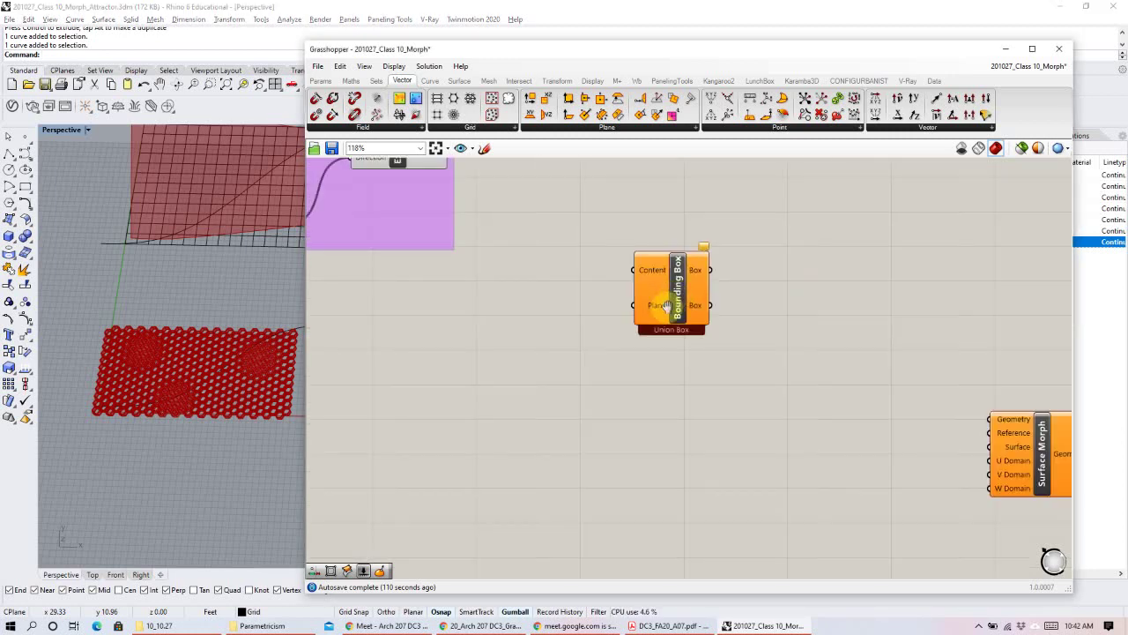
{"action": "scroll", "coordinate": [695, 373], "scroll_direction": "up", "scroll_amount": 2}
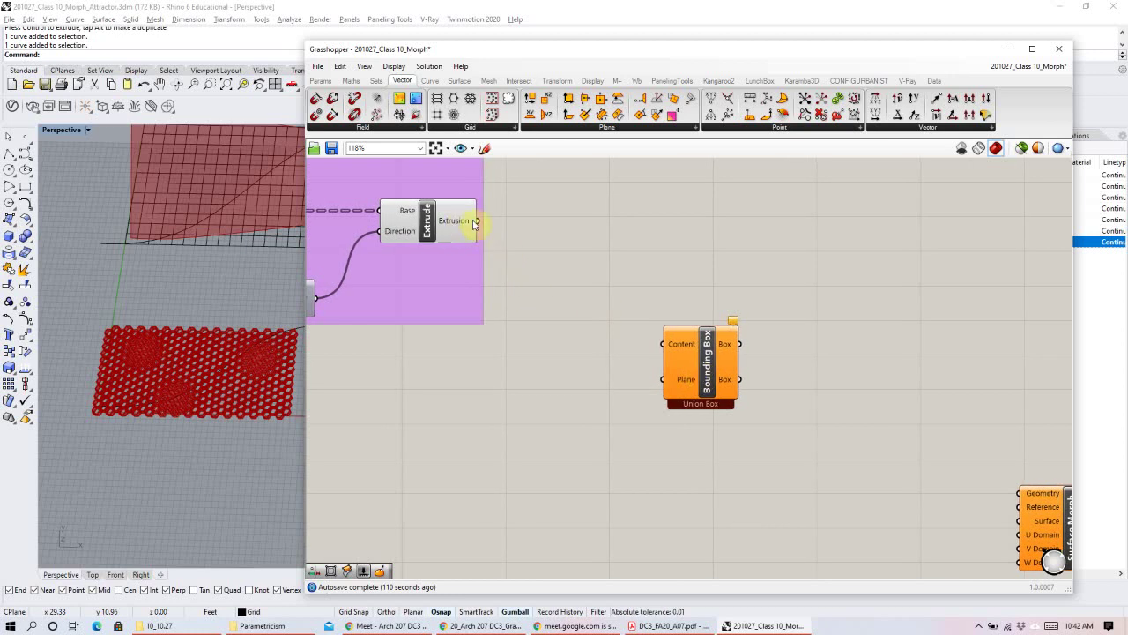
{"action": "left_click_drag", "start_coordinate": [530, 242], "coordinate": [678, 346]}
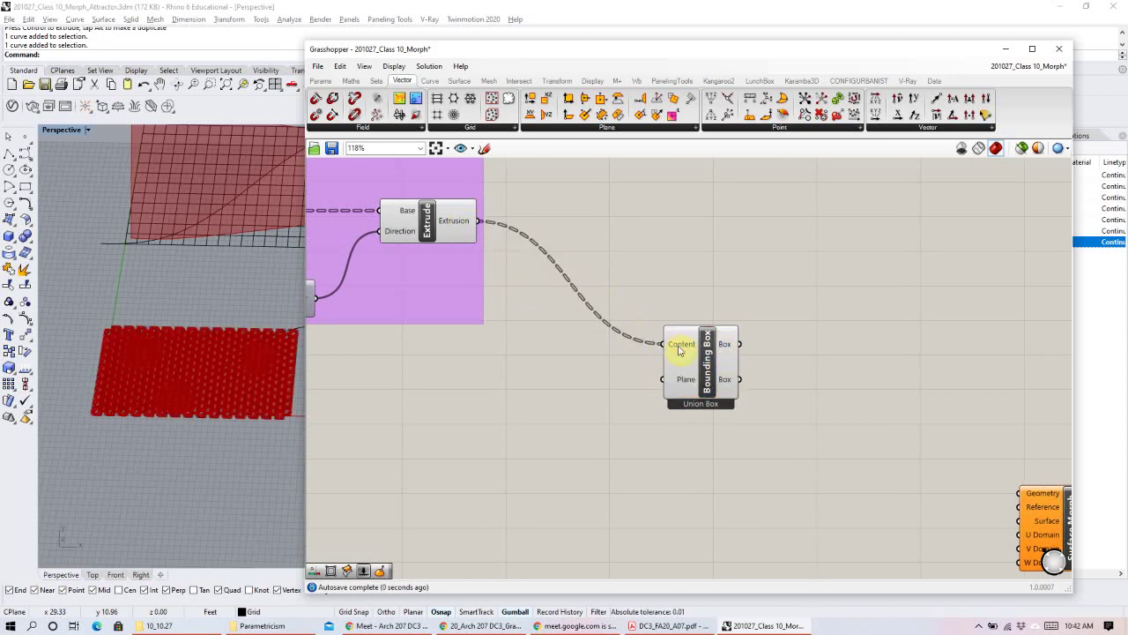
Add a Panel above Bounding Box and connect the Extrusion output to it to inspect the data structure.
{"action": "right_click", "coordinate": [679, 346]}
{"action": "left_click", "coordinate": [667, 237]}
{"action": "double_click", "coordinate": [667, 237]}
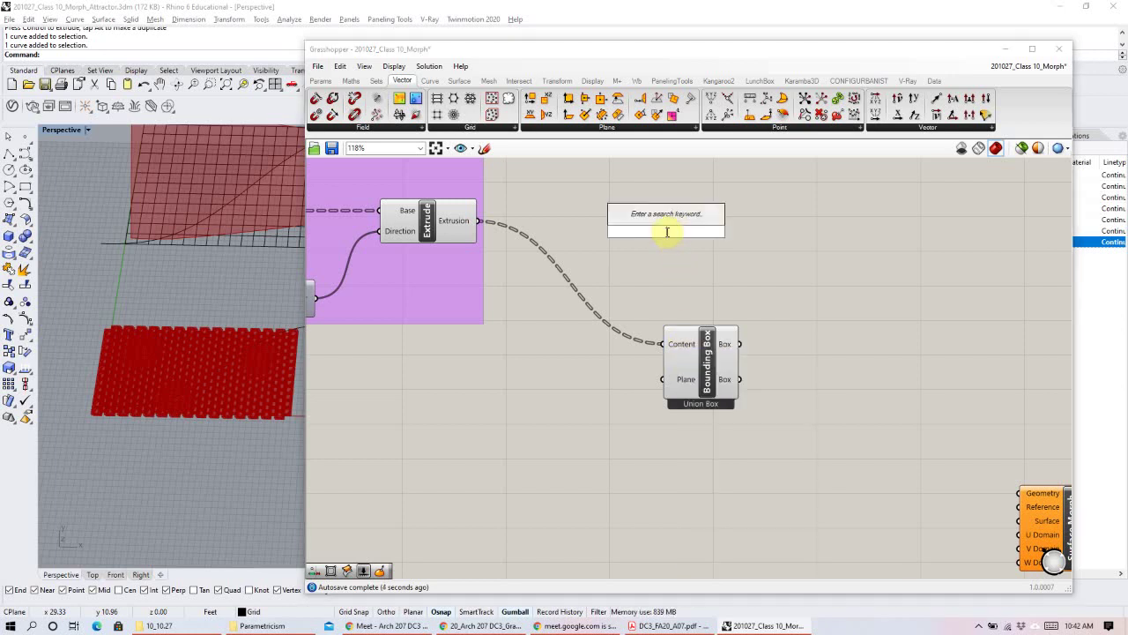
{"action": "type", "text": "pan"}
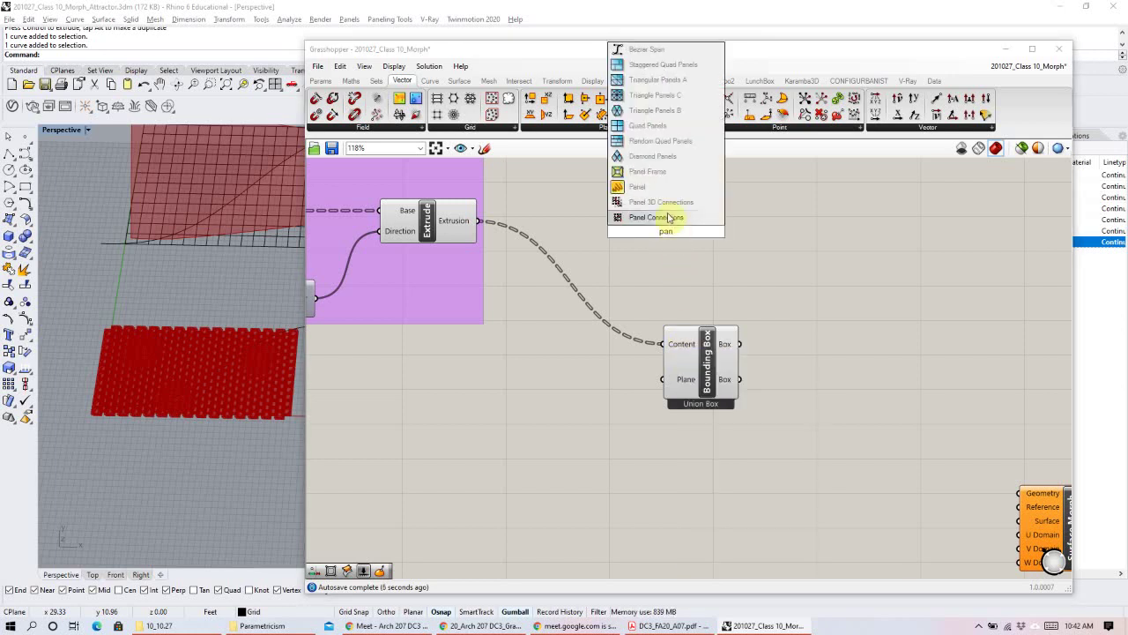
{"action": "left_click", "coordinate": [636, 187]}
{"action": "left_click_drag", "start_coordinate": [482, 227], "coordinate": [610, 231]}
{"action": "left_click_drag", "start_coordinate": [672, 265], "coordinate": [676, 300]}
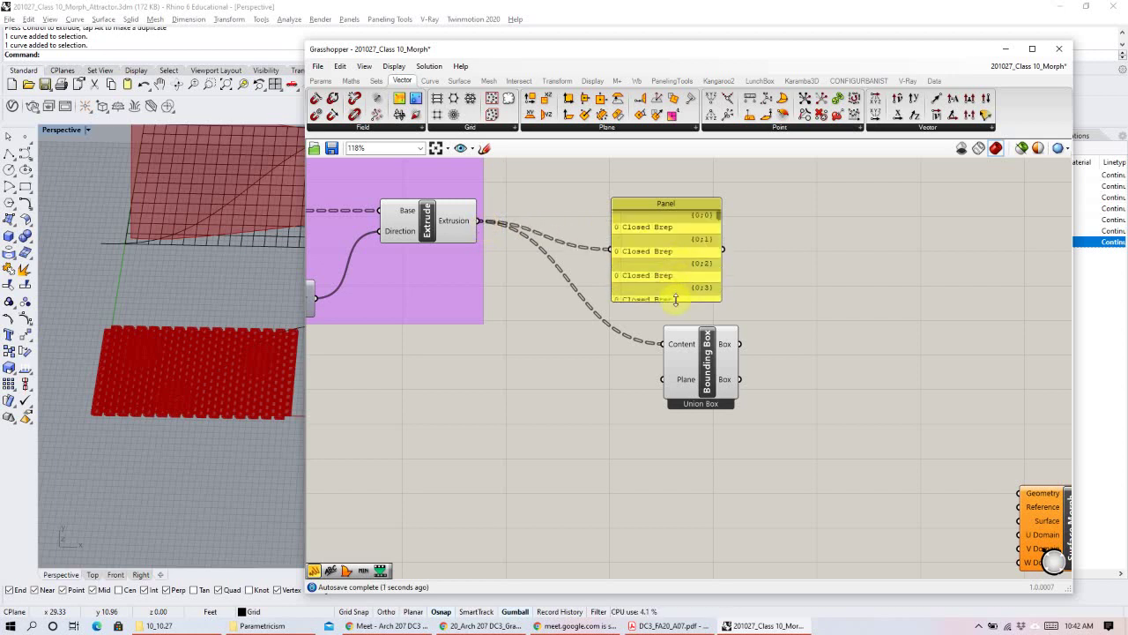
Flatten the Bounding Box's Content input and narrow the Grasshopper window to expose more of the Rhino viewport.
{"action": "right_click", "coordinate": [683, 346]}
{"action": "left_click", "coordinate": [724, 438]}
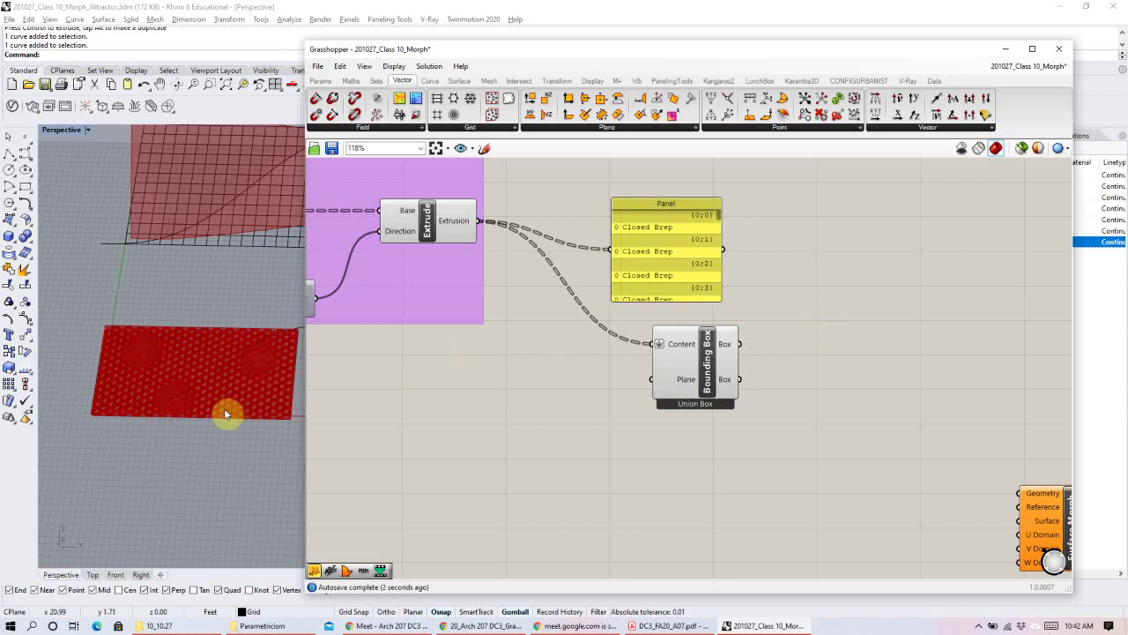
{"action": "scroll", "coordinate": [230, 402], "scroll_direction": "up", "scroll_amount": 3}
{"action": "left_click_drag", "start_coordinate": [302, 346], "coordinate": [482, 344]}
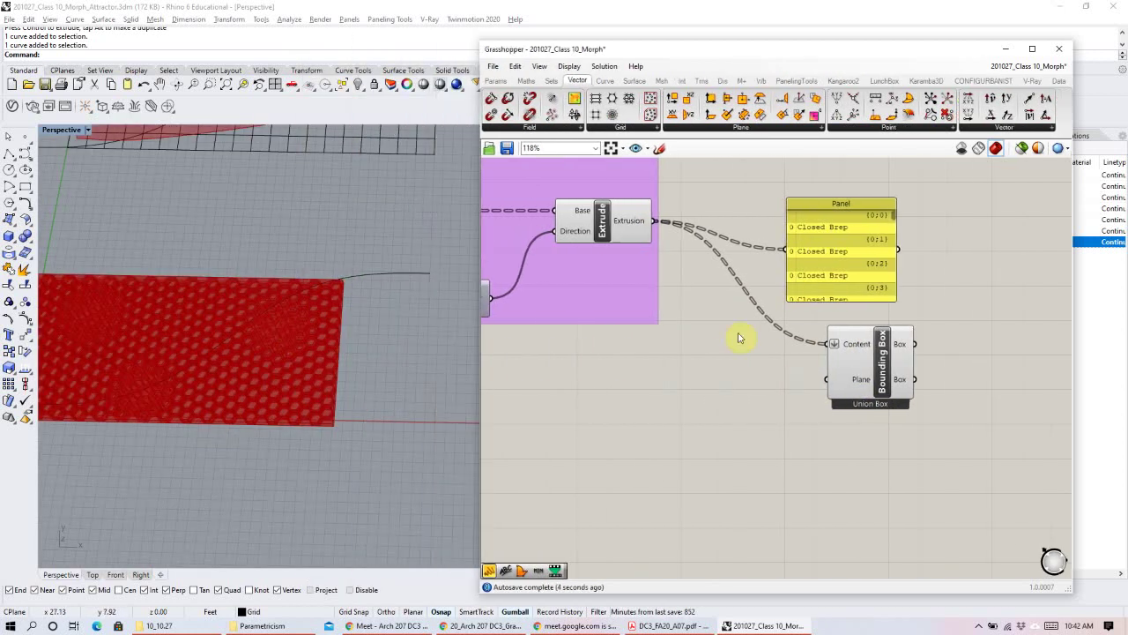
Turn the Content input's flattening off and back on, comparing the bounding box preview around the hexagonal pattern.
{"action": "right_click", "coordinate": [846, 344]}
{"action": "left_click", "coordinate": [904, 432]}
{"action": "mouse_move", "coordinate": [323, 398]}
{"action": "right_mouse_down"}
{"action": "mouse_move", "coordinate": [320, 380]}
{"action": "mouse_move", "coordinate": [305, 396]}
{"action": "mouse_move", "coordinate": [422, 421]}
{"action": "right_mouse_up"}
{"action": "scroll", "coordinate": [338, 418], "scroll_direction": "up", "scroll_amount": 5}
{"action": "scroll", "coordinate": [338, 418], "scroll_direction": "down", "scroll_amount": 2}
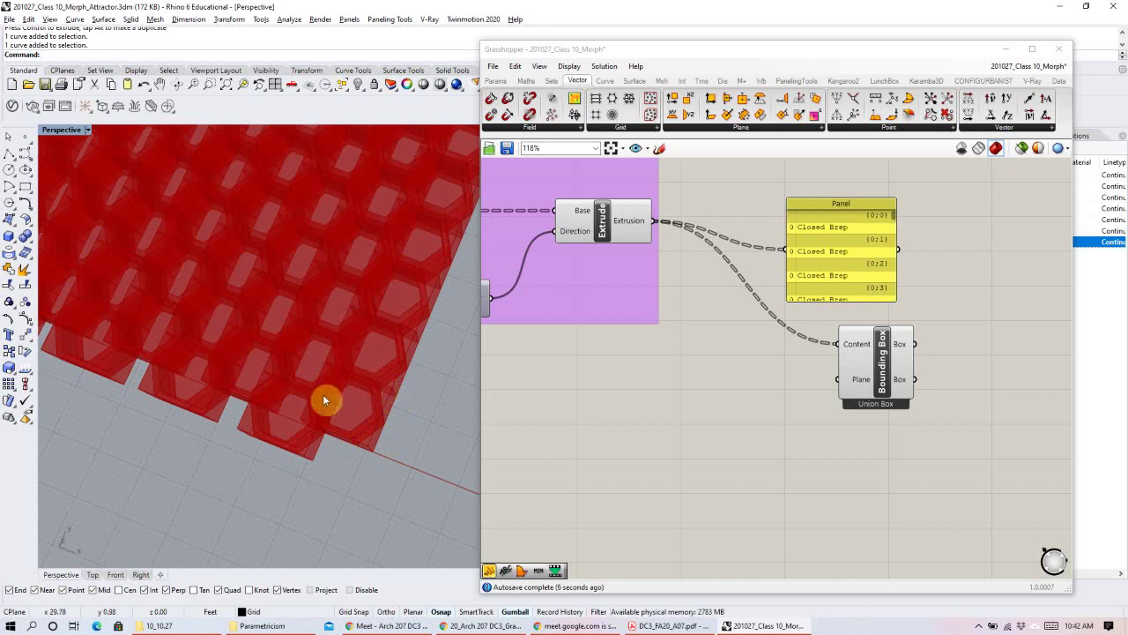
{"action": "right_click_drag", "start_coordinate": [847, 343], "coordinate": [843, 344]}
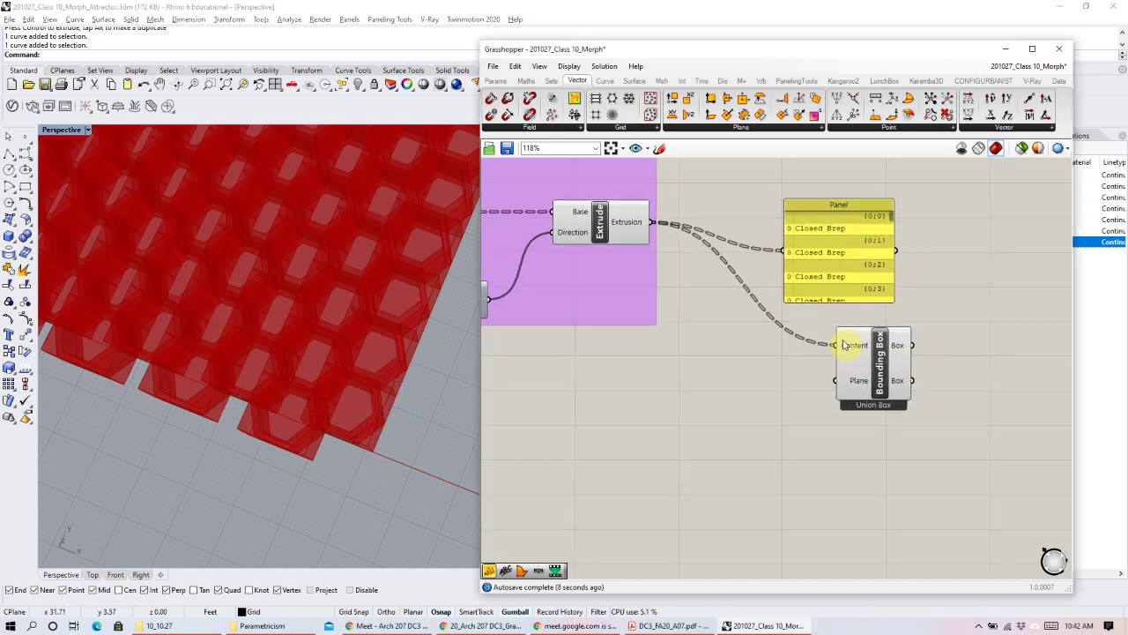
{"action": "right_click", "coordinate": [846, 346]}
{"action": "left_click", "coordinate": [884, 432]}
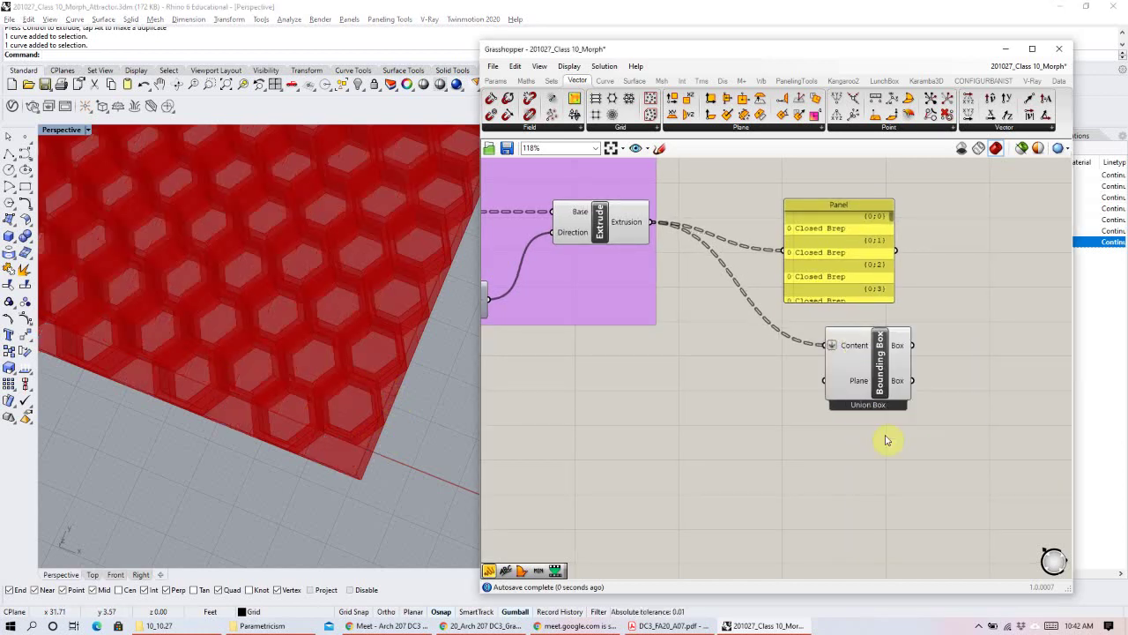
{"action": "scroll", "coordinate": [210, 349], "scroll_direction": "down", "scroll_amount": 5}
{"action": "right_click_drag", "start_coordinate": [316, 385], "coordinate": [345, 373]}
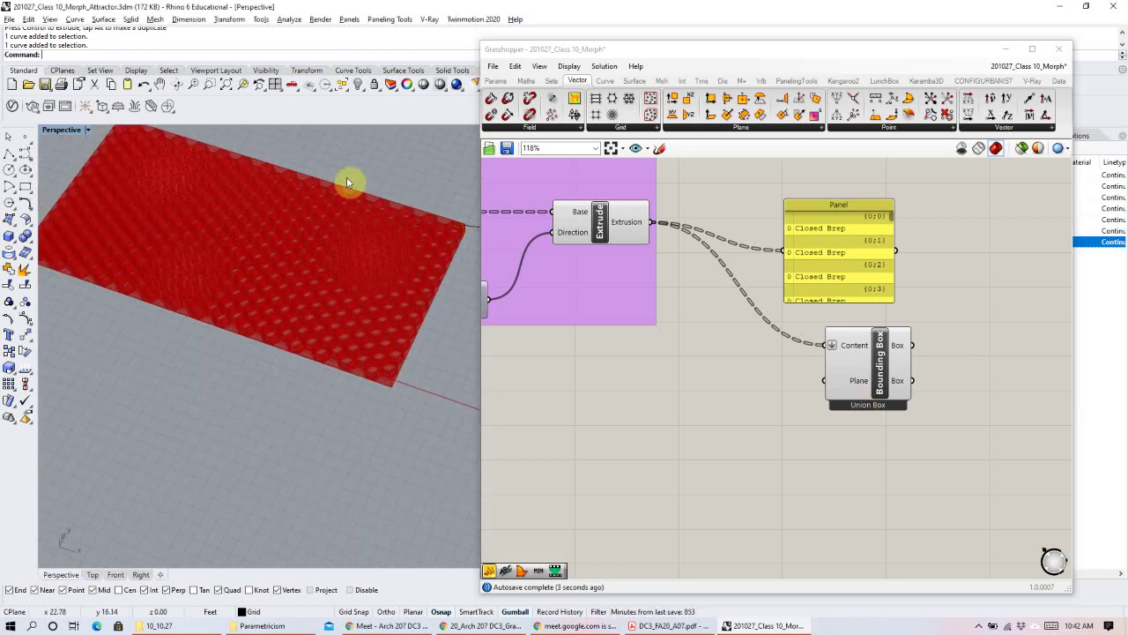
{"action": "left_click", "coordinate": [880, 374]}
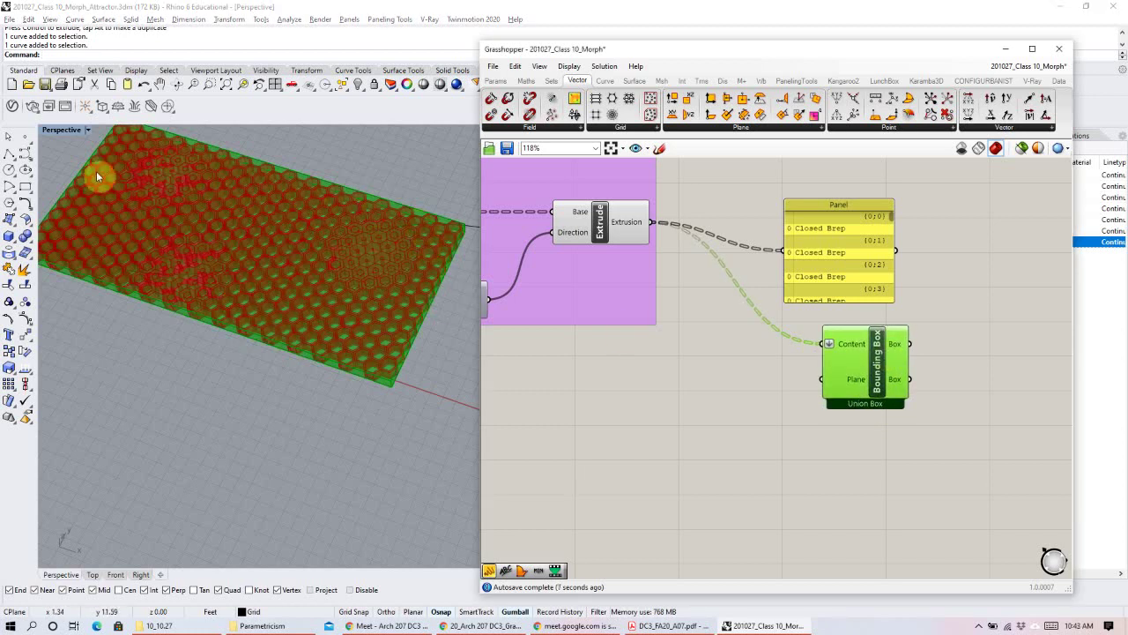
Delete the Panel connected to the Extrusion output and select the Bounding Box component.
{"action": "left_click", "coordinate": [845, 291]}
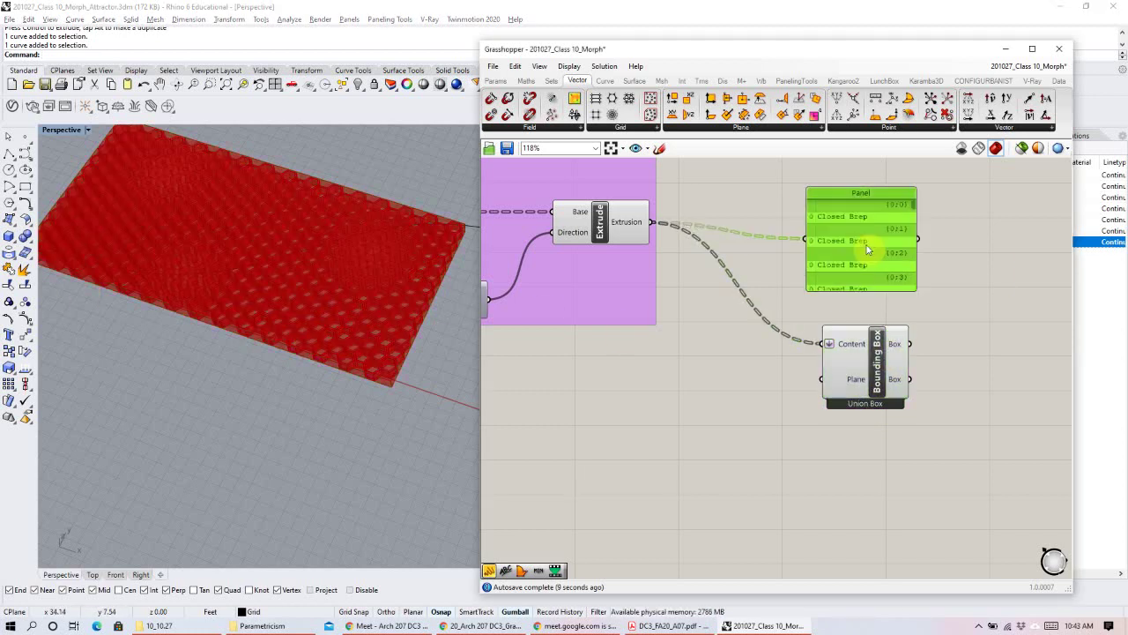
{"action": "key", "text": "Delete"}
{"action": "left_click", "coordinate": [868, 366]}
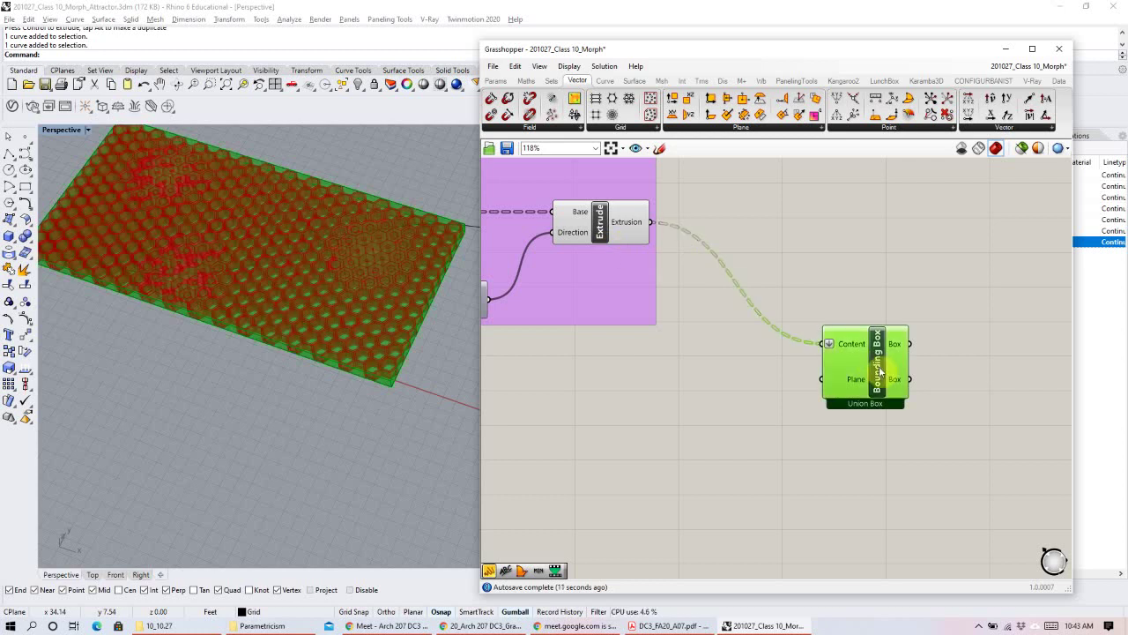
Widen the Grasshopper window and move Surface Morph up closer to the height of Bounding Box.
{"action": "scroll", "coordinate": [746, 257], "scroll_direction": "down", "scroll_amount": 2}
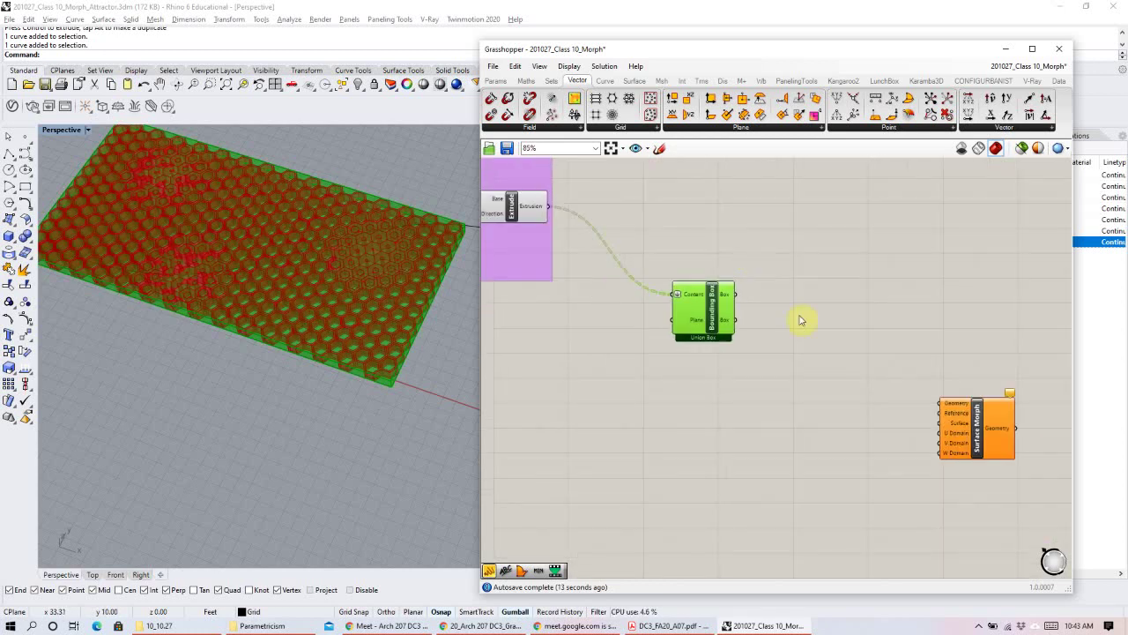
{"action": "left_click_drag", "start_coordinate": [482, 304], "coordinate": [402, 295]}
{"action": "right_click_drag", "start_coordinate": [629, 323], "coordinate": [646, 350]}
{"action": "left_click_drag", "start_coordinate": [959, 405], "coordinate": [958, 350]}
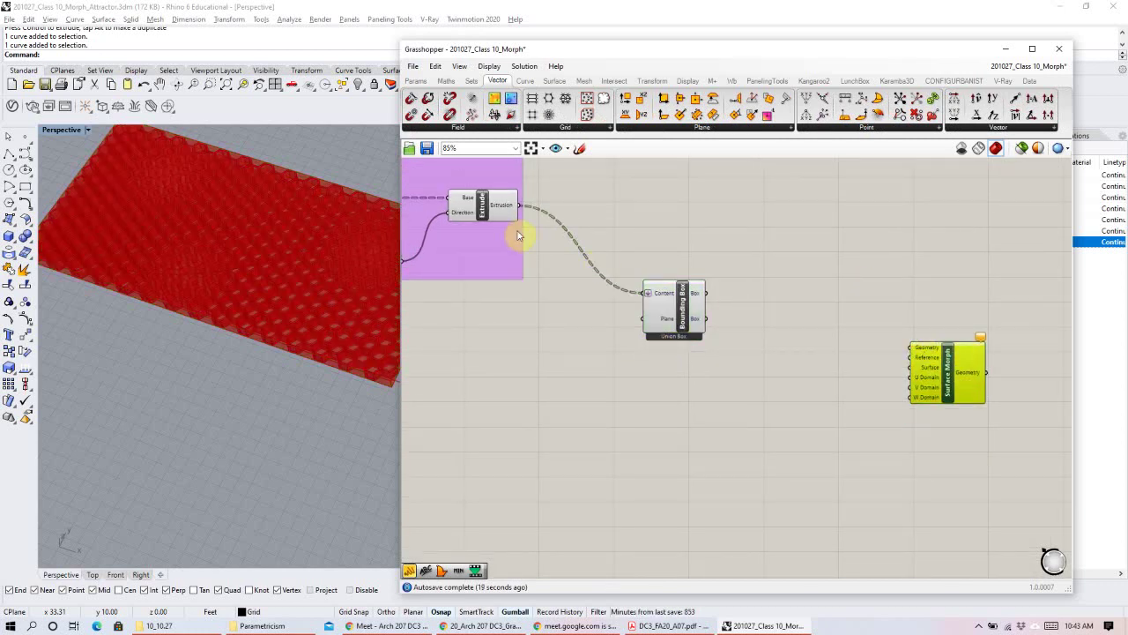
Connect the Extrusion output to Surface Morph's Geometry input and the Bounding Box's upper Box output to its Reference input.
{"action": "left_click", "coordinate": [494, 209]}
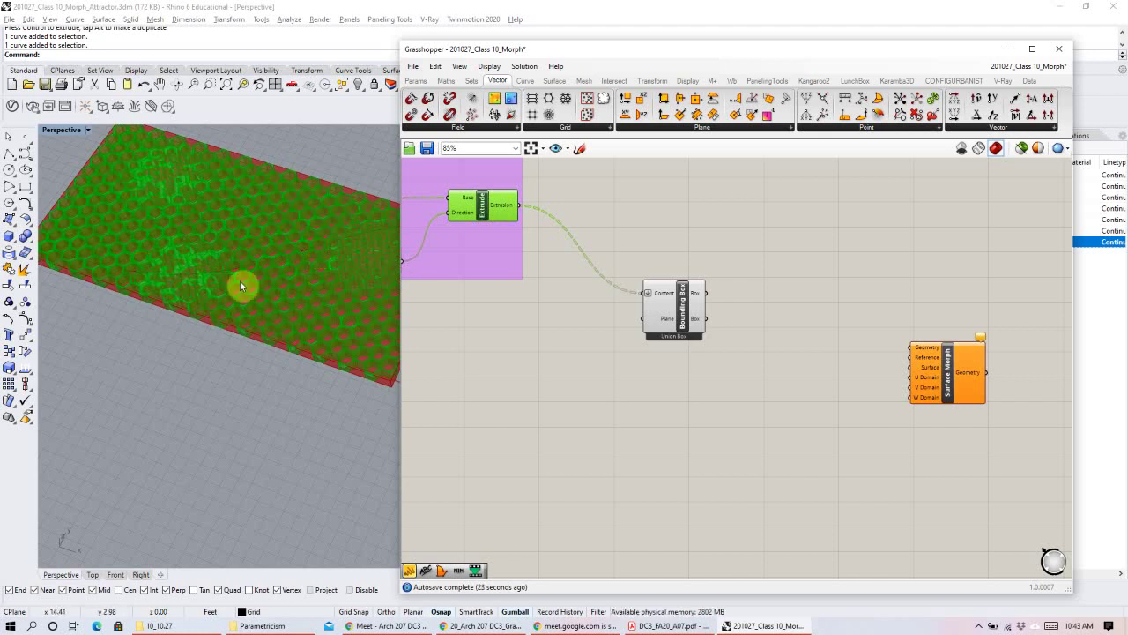
{"action": "left_click_drag", "start_coordinate": [518, 208], "coordinate": [915, 349]}
{"action": "left_click_drag", "start_coordinate": [686, 310], "coordinate": [695, 348]}
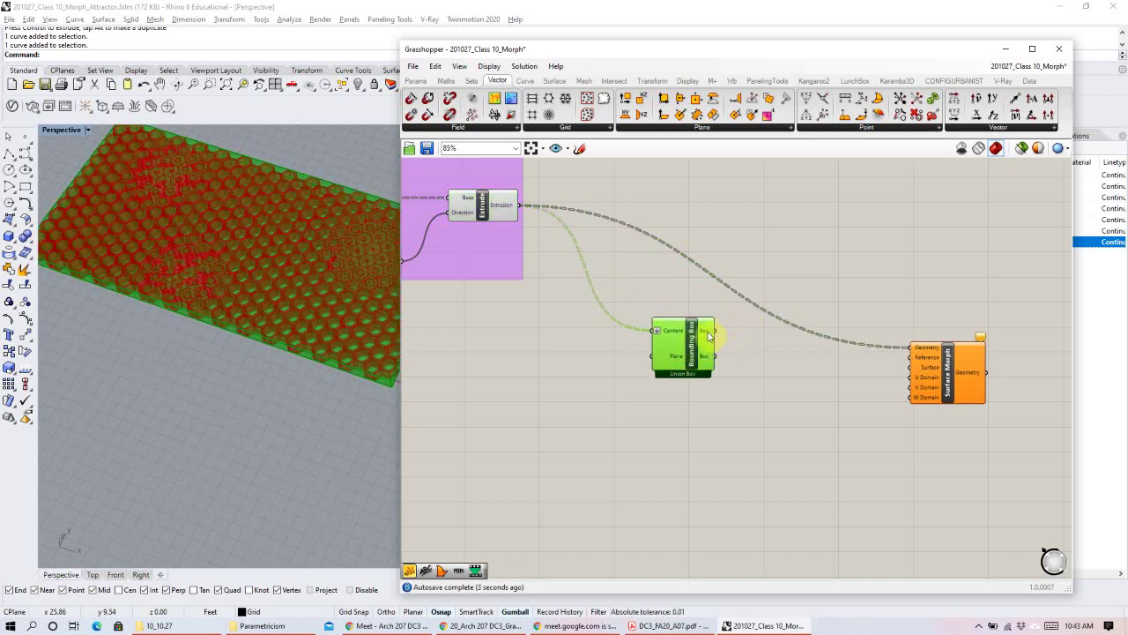
{"action": "left_click_drag", "start_coordinate": [821, 356], "coordinate": [945, 372]}
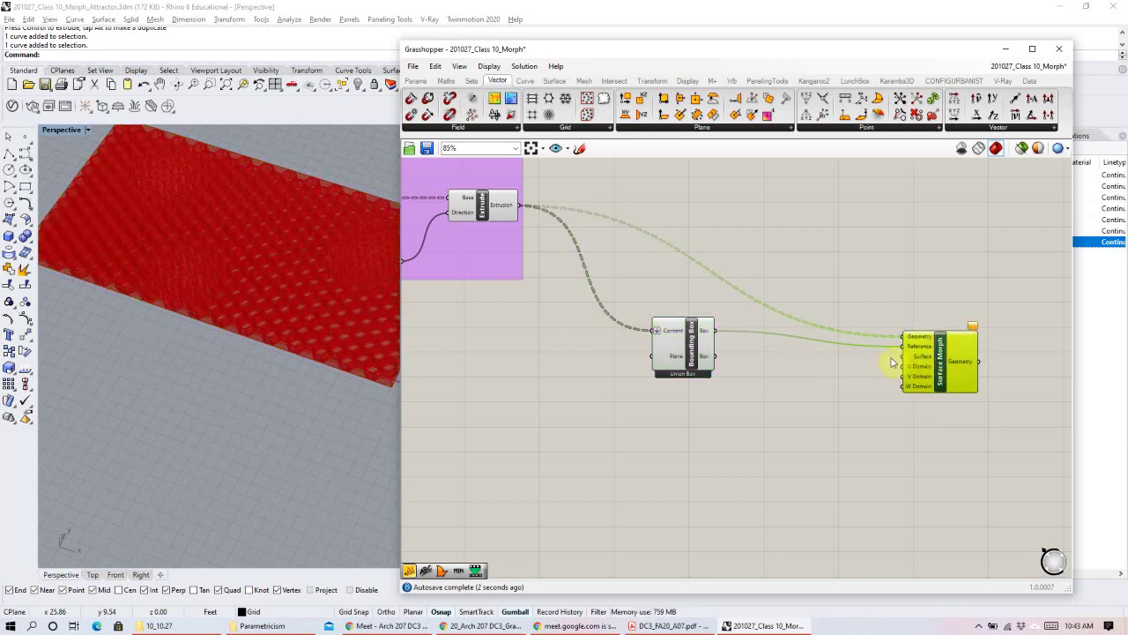
Connect the Surface From Points output to Surface Morph's Surface input and adjust the Bounding Box's position.
{"action": "scroll", "coordinate": [847, 364], "scroll_direction": "down", "scroll_amount": 2}
{"action": "scroll", "coordinate": [710, 386], "scroll_direction": "down", "scroll_amount": 1}
{"action": "left_click", "coordinate": [567, 509]}
{"action": "scroll", "coordinate": [252, 231], "scroll_direction": "down", "scroll_amount": 5}
{"action": "right_click_drag", "start_coordinate": [252, 232], "coordinate": [265, 288]}
{"action": "left_click_drag", "start_coordinate": [591, 510], "coordinate": [816, 262]}
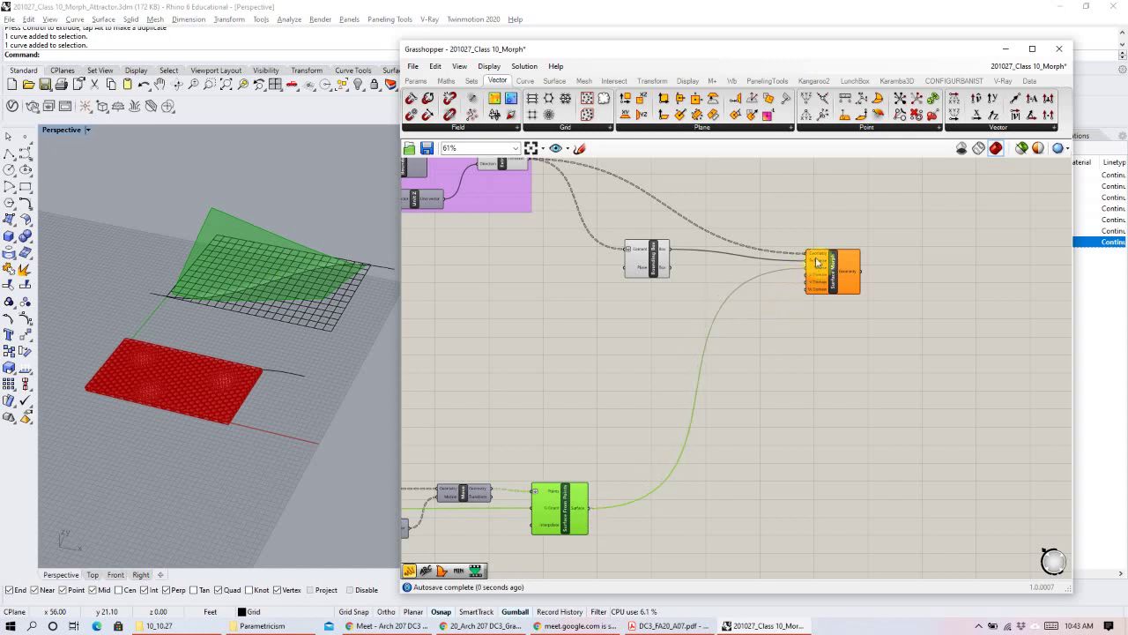
{"action": "scroll", "coordinate": [816, 262], "scroll_direction": "up", "scroll_amount": 2}
{"action": "left_click_drag", "start_coordinate": [584, 264], "coordinate": [601, 293]}
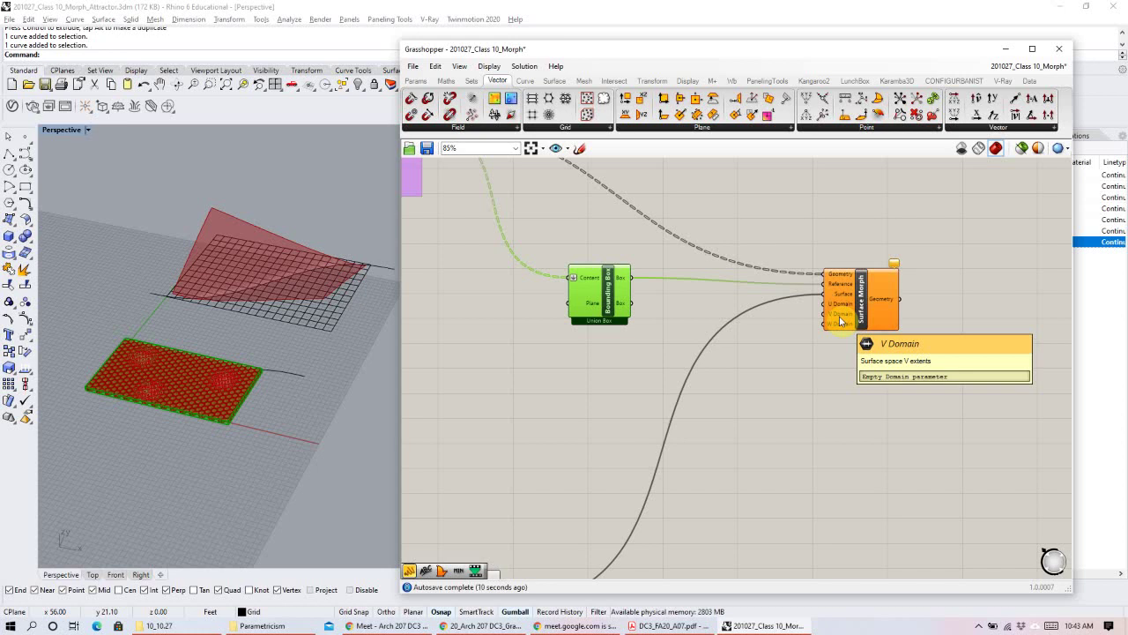
Check the example definition's Surface Morph inputs and reparameterize the new Surface Morph's Surface input to match.
{"action": "scroll", "coordinate": [841, 321], "scroll_direction": "down", "scroll_amount": 6}
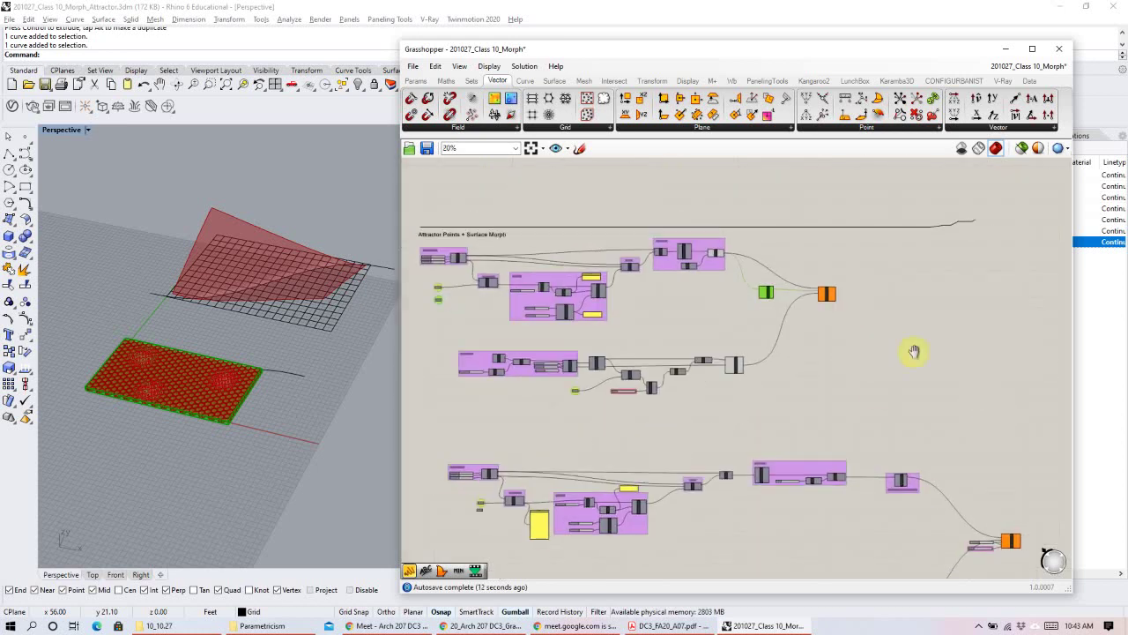
{"action": "scroll", "coordinate": [884, 408], "scroll_direction": "up", "scroll_amount": 4}
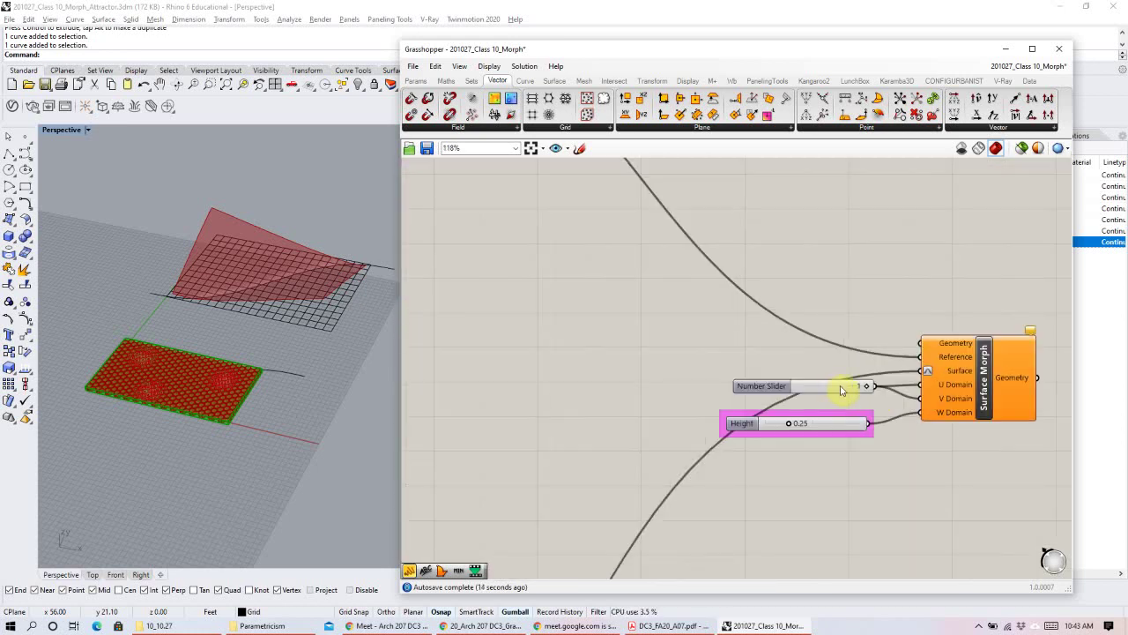
{"action": "scroll", "coordinate": [755, 252], "scroll_direction": "down", "scroll_amount": 4}
{"action": "right_click_drag", "start_coordinate": [755, 253], "coordinate": [819, 314]}
{"action": "scroll", "coordinate": [612, 245], "scroll_direction": "up", "scroll_amount": 5}
{"action": "scroll", "coordinate": [820, 320], "scroll_direction": "up", "scroll_amount": 1}
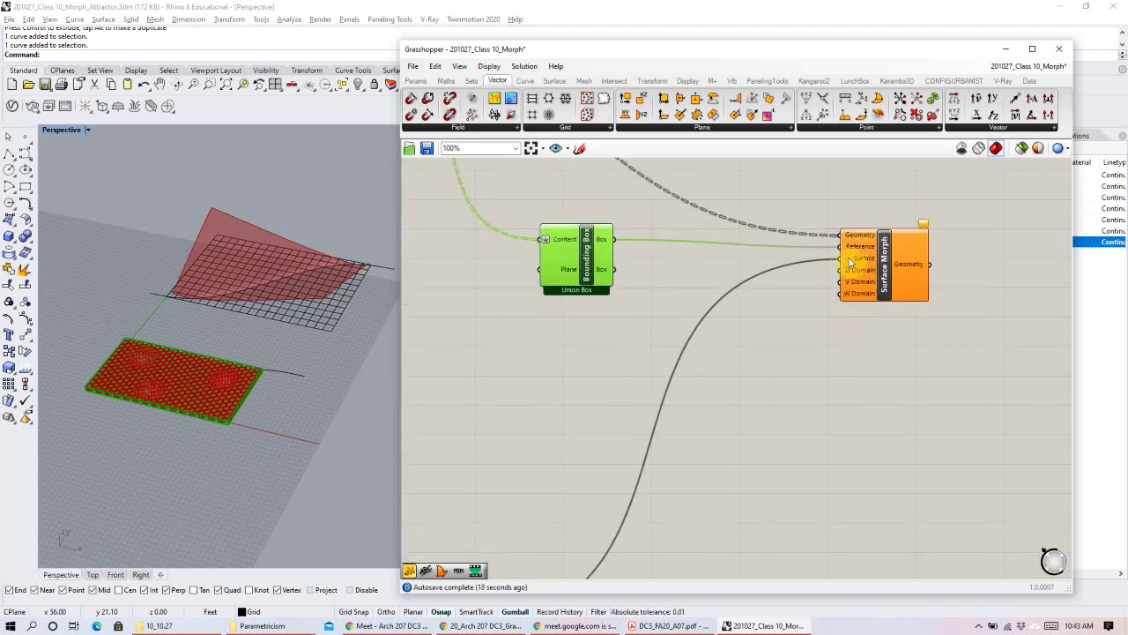
{"action": "right_click", "coordinate": [848, 257]}
{"action": "left_click", "coordinate": [881, 385]}
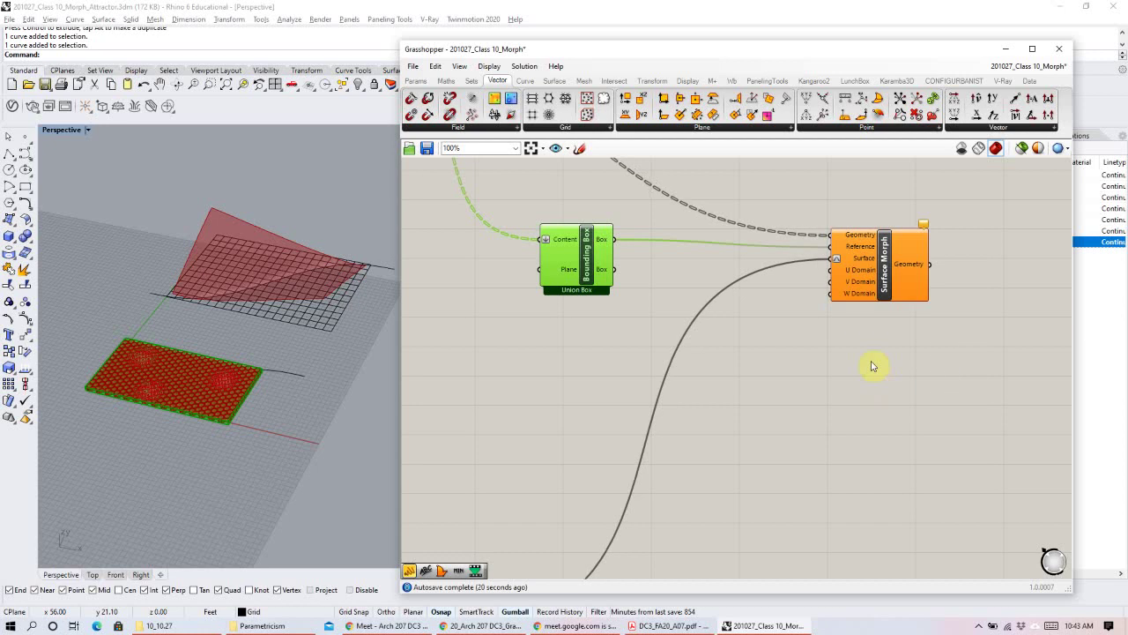
Add a number slider with value 1 and connect it to Surface Morph's U Domain and V Domain inputs.
{"action": "double_click", "coordinate": [780, 298]}
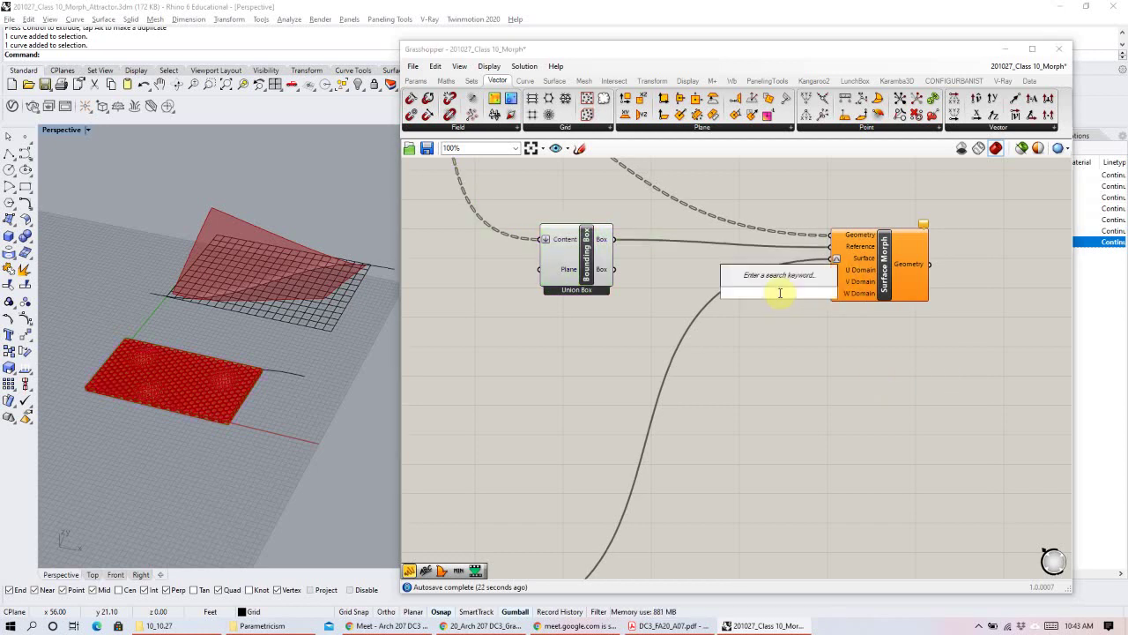
{"action": "type", "text": "1"}
{"action": "key", "text": "Return"}
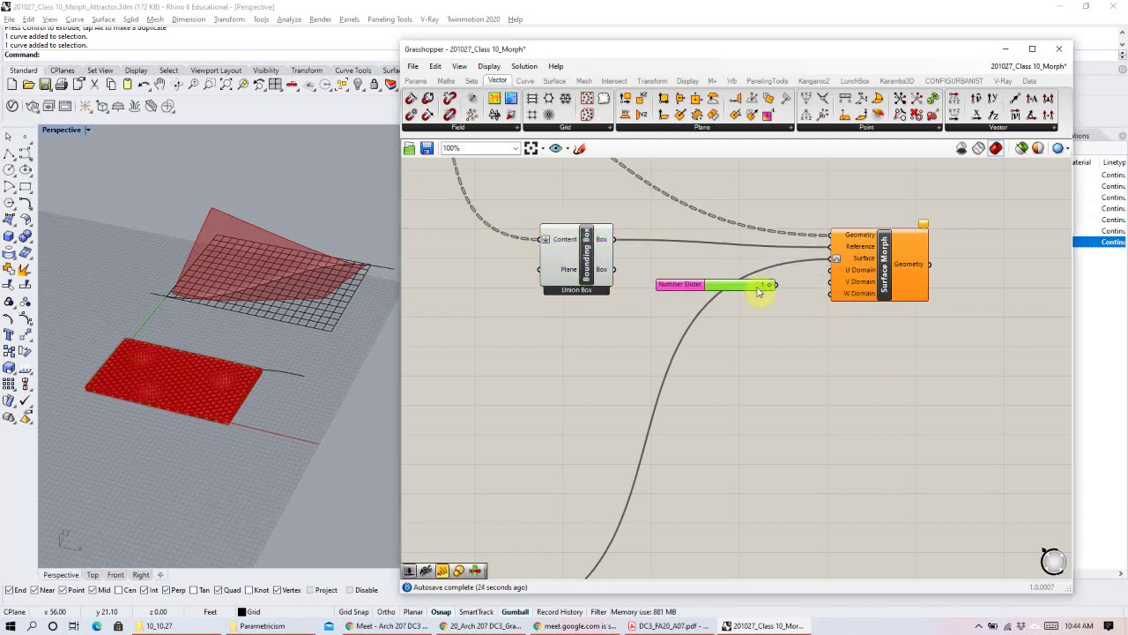
{"action": "left_click_drag", "start_coordinate": [780, 289], "coordinate": [830, 294]}
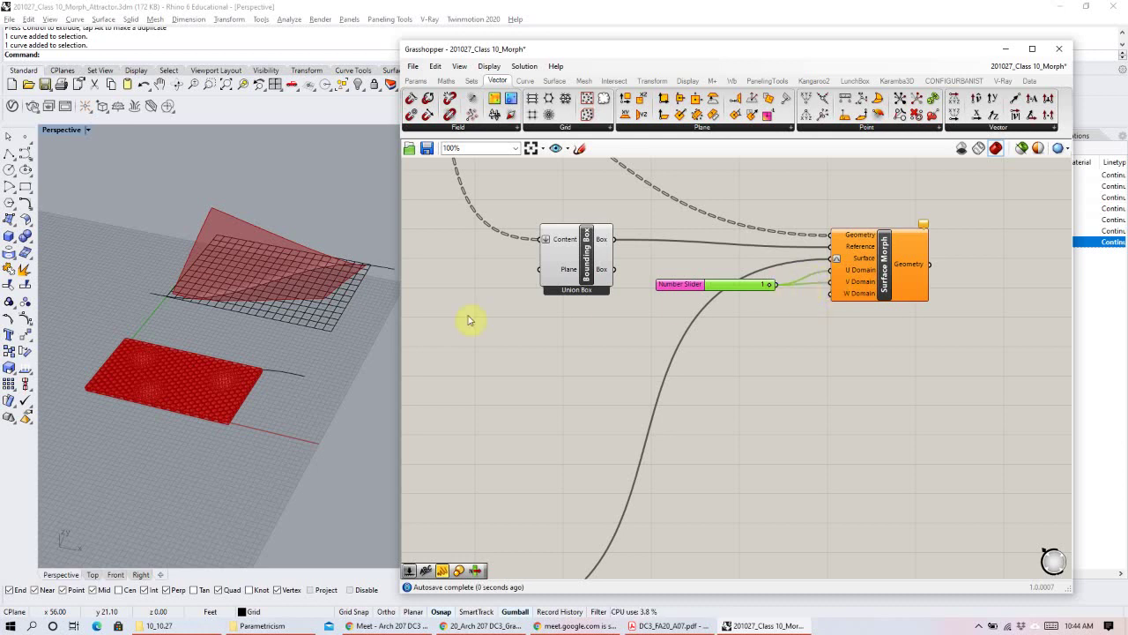
Inspect the pattern and target surface in the viewport, and nudge the number slider and Bounding Box to tidy the layout.
{"action": "right_click_drag", "start_coordinate": [239, 383], "coordinate": [221, 470]}
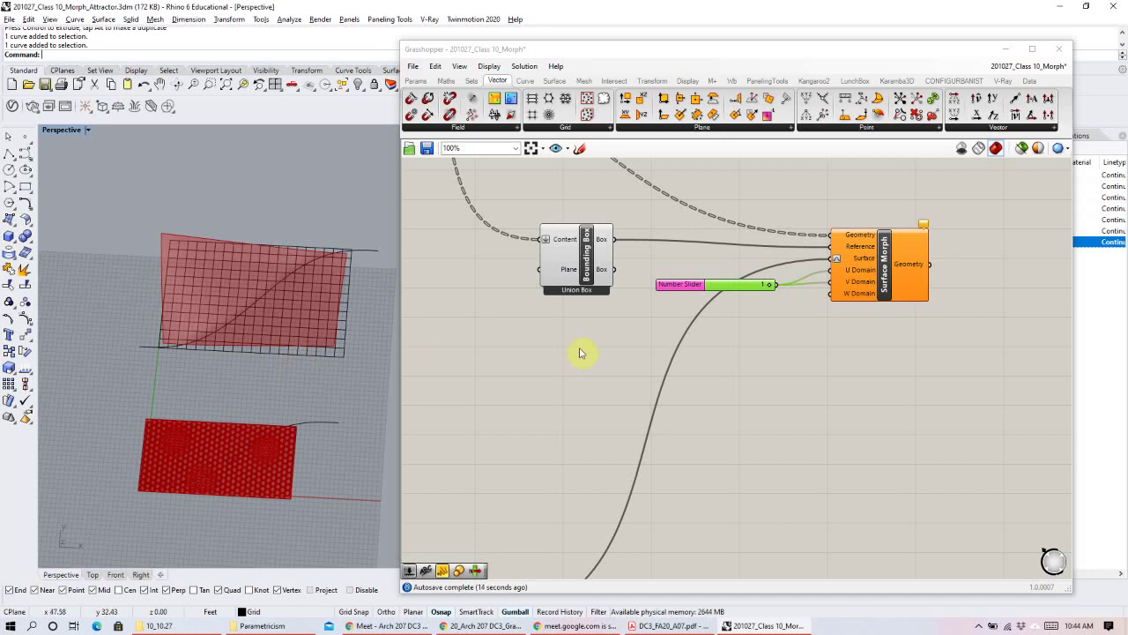
{"action": "left_click_drag", "start_coordinate": [702, 289], "coordinate": [708, 286]}
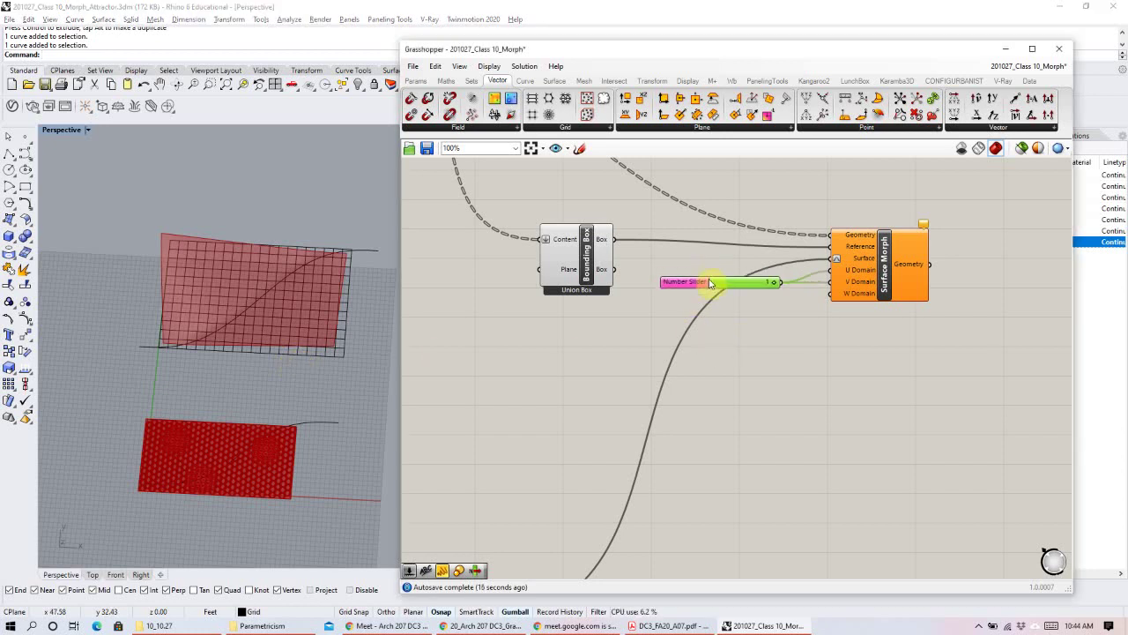
{"action": "left_click", "coordinate": [593, 268]}
{"action": "left_click_drag", "start_coordinate": [593, 268], "coordinate": [600, 271]}
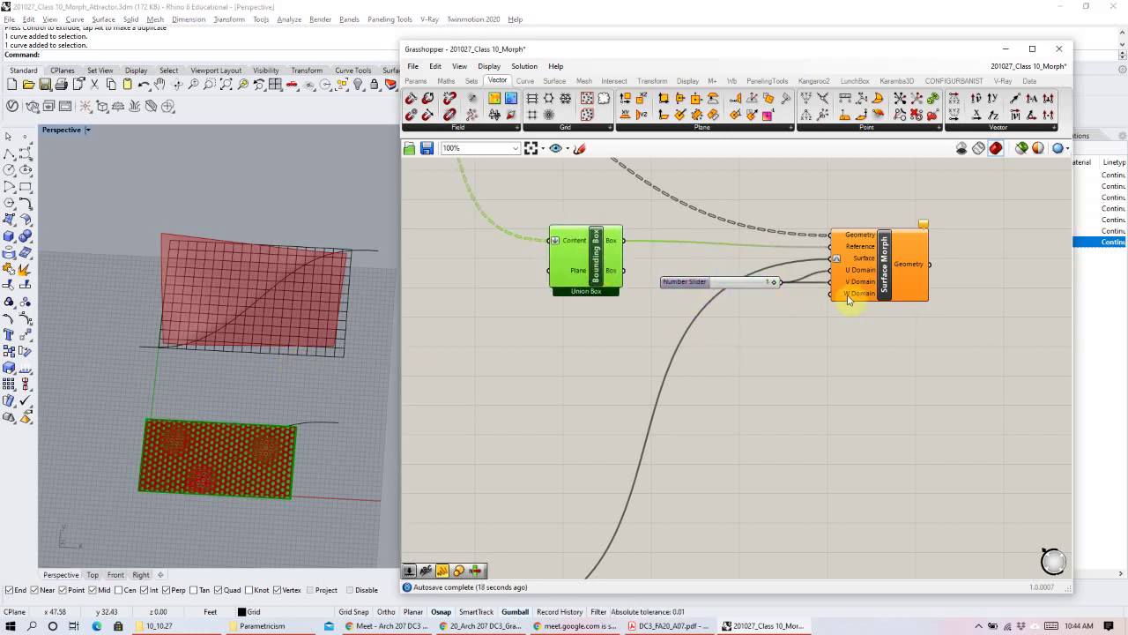
{"action": "left_click", "coordinate": [763, 315]}
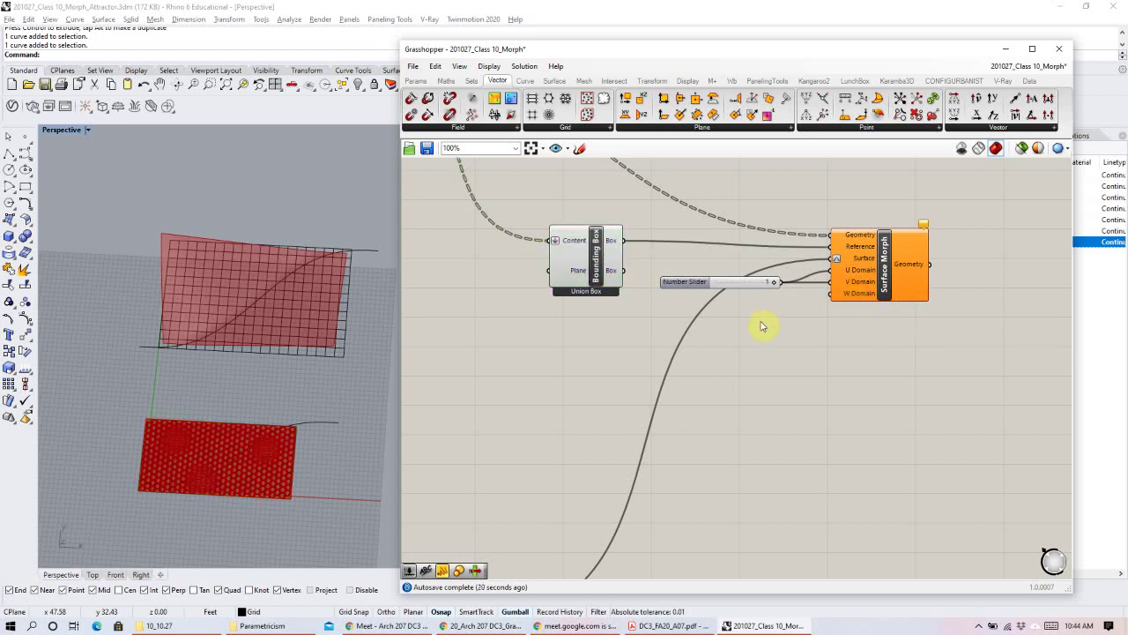
Add a number slider with value 1.25 below the existing one and connect it to Surface Morph's W Domain input.
{"action": "double_click", "coordinate": [762, 323]}
{"action": "type", "text": "1.25"}
{"action": "key", "text": "Return"}
{"action": "left_click_drag", "start_coordinate": [802, 322], "coordinate": [772, 308]}
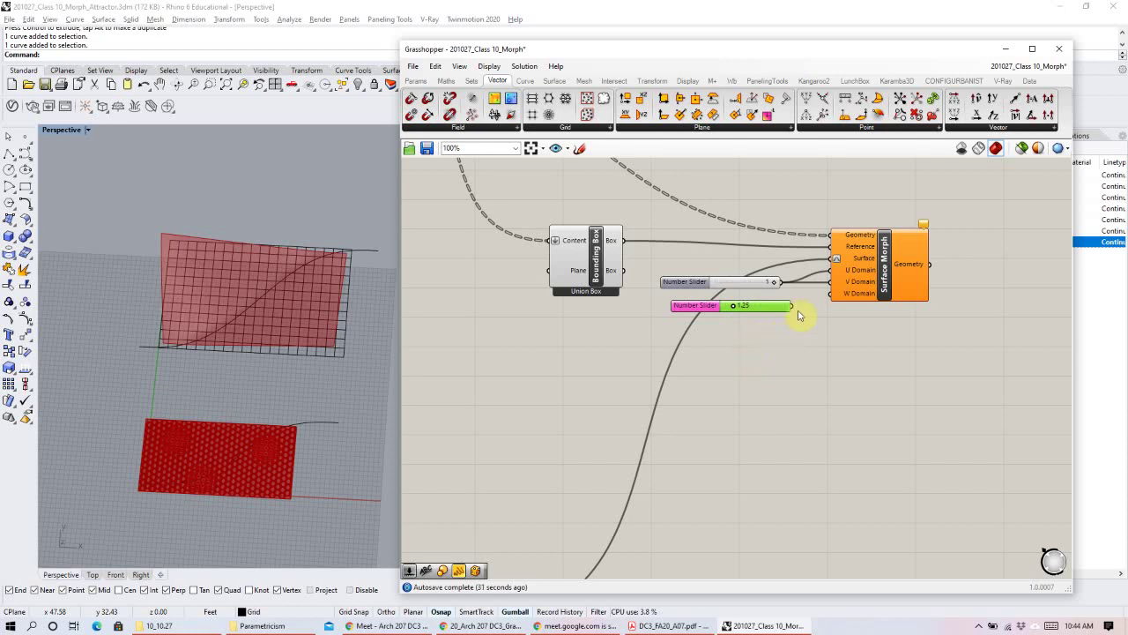
{"action": "left_click_drag", "start_coordinate": [794, 305], "coordinate": [832, 293]}
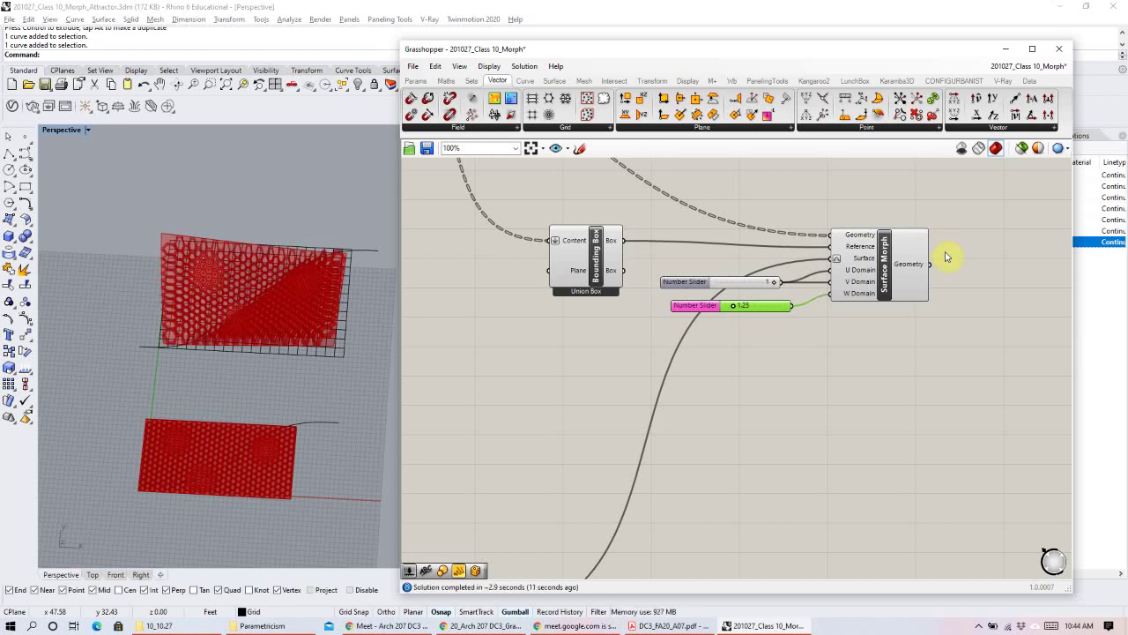
Turn off the preview of the upstream pattern and surface components that feed the Bounding Box and Surface Morph.
{"action": "left_click", "coordinate": [679, 361]}
{"action": "left_click", "coordinate": [289, 351]}
{"action": "right_click_drag", "start_coordinate": [288, 351], "coordinate": [265, 405]}
{"action": "scroll", "coordinate": [290, 294], "scroll_direction": "up", "scroll_amount": 2}
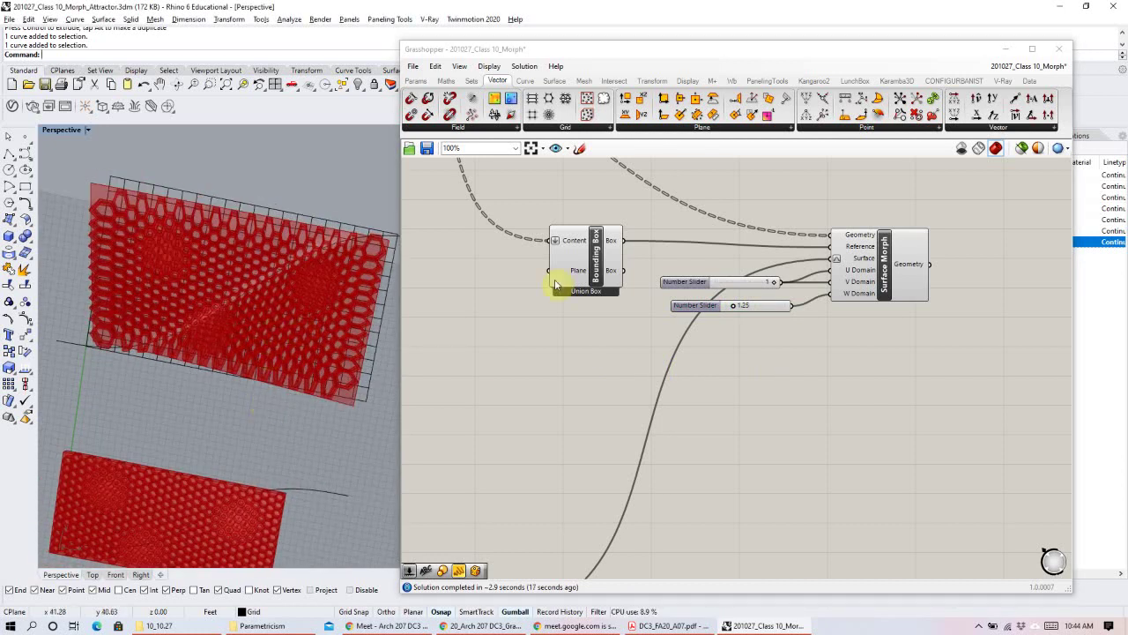
{"action": "scroll", "coordinate": [555, 333], "scroll_direction": "down", "scroll_amount": 3}
{"action": "scroll", "coordinate": [756, 332], "scroll_direction": "down", "scroll_amount": 3}
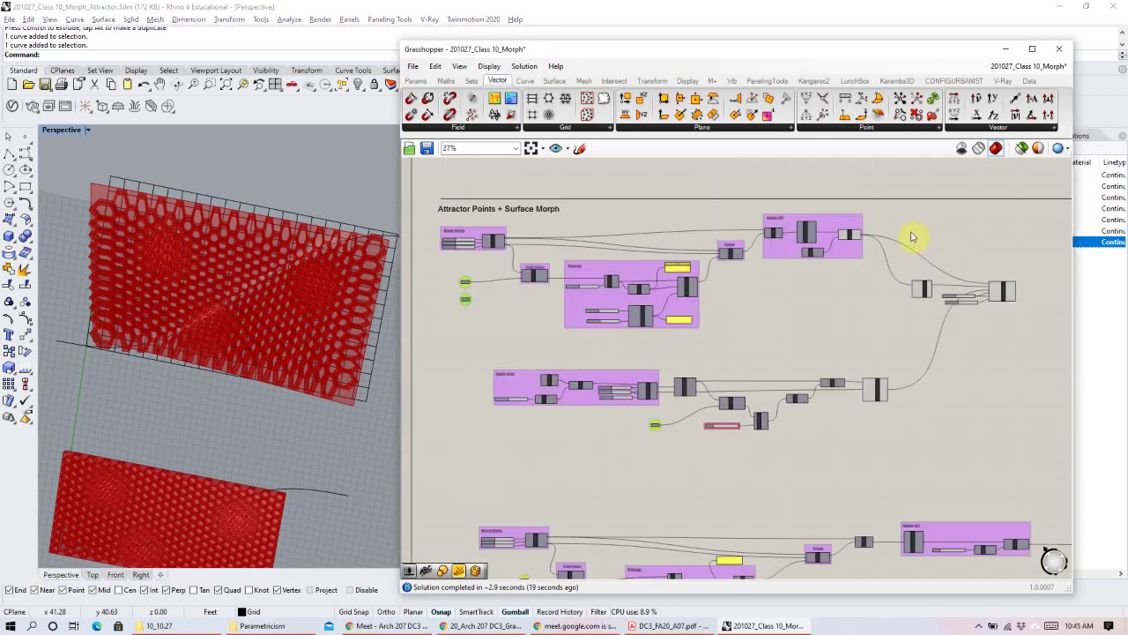
{"action": "left_click_drag", "start_coordinate": [893, 200], "coordinate": [460, 431]}
{"action": "right_click", "coordinate": [885, 211]}
{"action": "left_click", "coordinate": [881, 221]}
Examine the morphed hexagonal pattern from several angles in the full Perspective viewport, with the Grasshopper window out of the way.
{"action": "right_click_drag", "start_coordinate": [260, 374], "coordinate": [171, 273]}
{"action": "scroll", "coordinate": [329, 268], "scroll_direction": "up", "scroll_amount": 3}
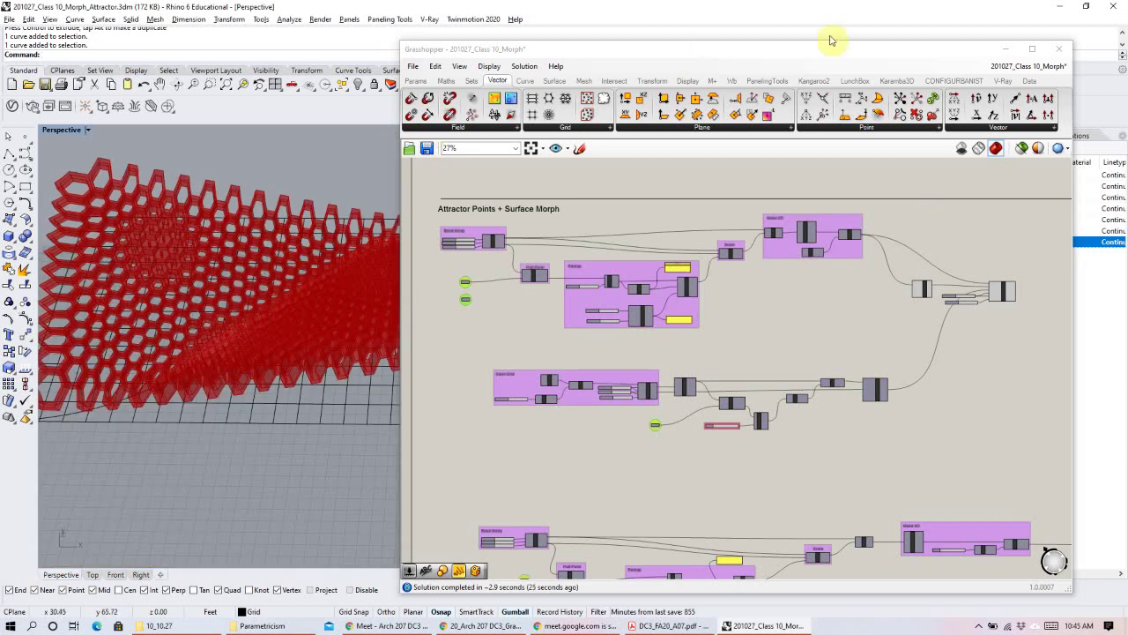
{"action": "left_click", "coordinate": [1006, 48]}
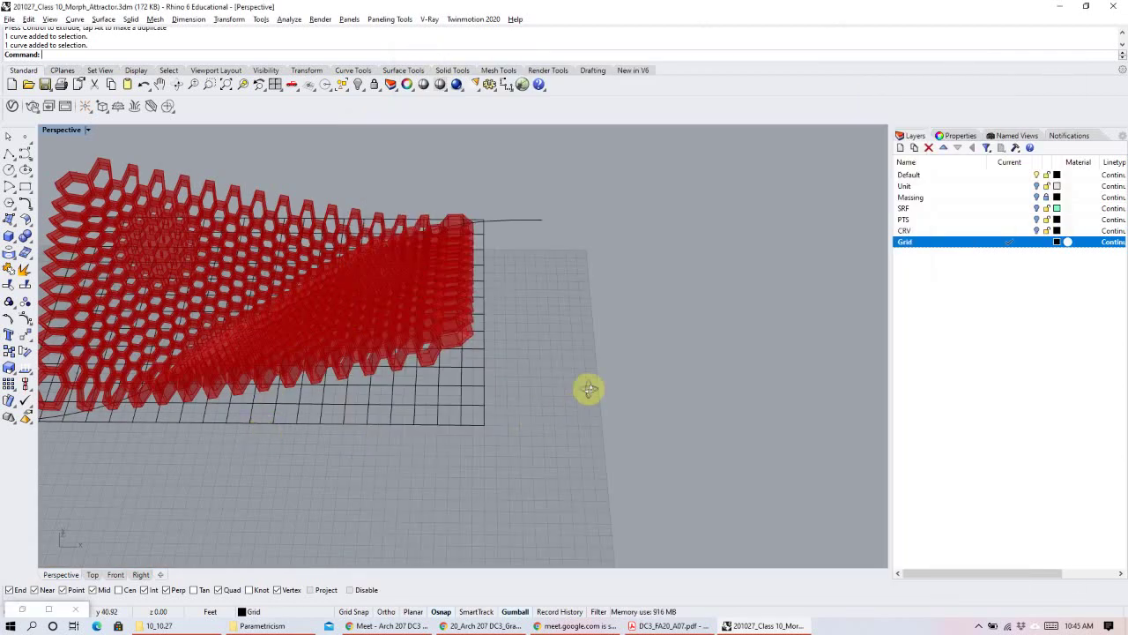
{"action": "scroll", "coordinate": [569, 423], "scroll_direction": "down", "scroll_amount": 5}
{"action": "scroll", "coordinate": [529, 414], "scroll_direction": "down", "scroll_amount": 2}
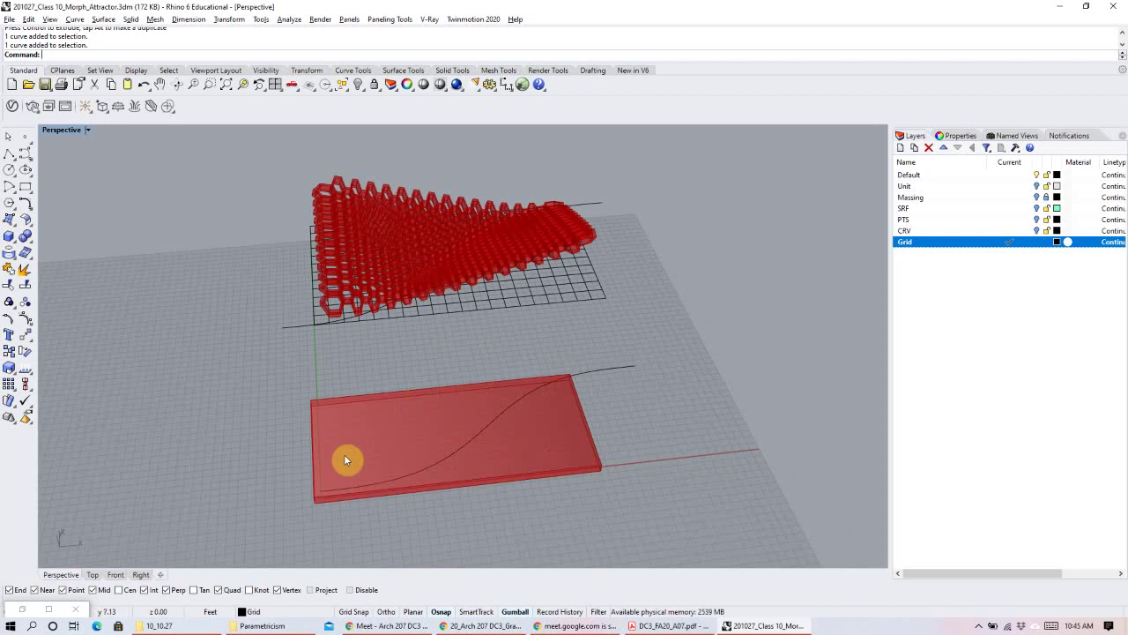
{"action": "mouse_move", "coordinate": [431, 474]}
{"action": "right_mouse_down"}
{"action": "mouse_move", "coordinate": [552, 403]}
{"action": "mouse_move", "coordinate": [406, 322]}
{"action": "mouse_move", "coordinate": [456, 262]}
{"action": "mouse_move", "coordinate": [415, 318]}
{"action": "mouse_move", "coordinate": [529, 323]}
{"action": "mouse_move", "coordinate": [559, 229]}
{"action": "mouse_move", "coordinate": [582, 297]}
{"action": "mouse_move", "coordinate": [537, 383]}
{"action": "right_mouse_up"}
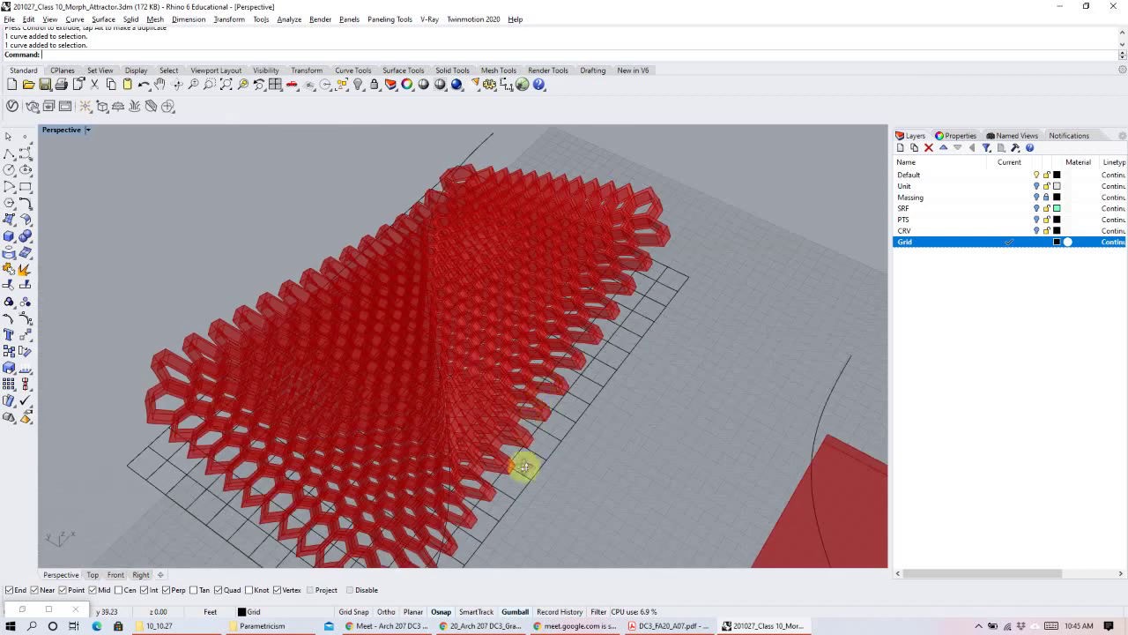
{"action": "right_click_drag", "start_coordinate": [503, 435], "coordinate": [182, 365]}
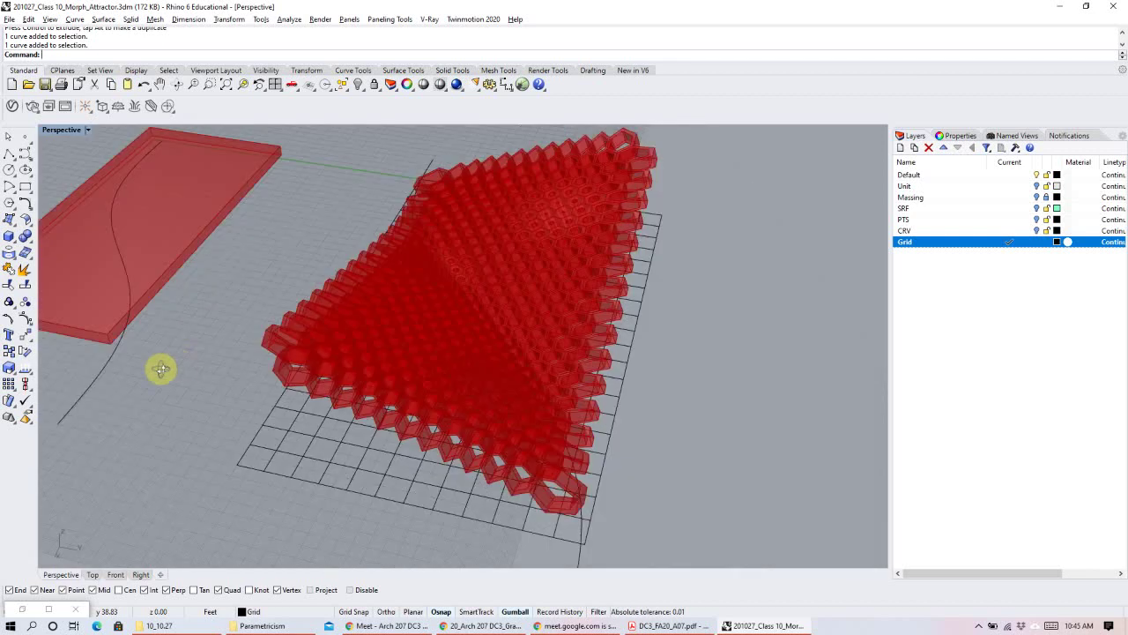
{"action": "right_click_drag", "start_coordinate": [111, 382], "coordinate": [529, 335]}
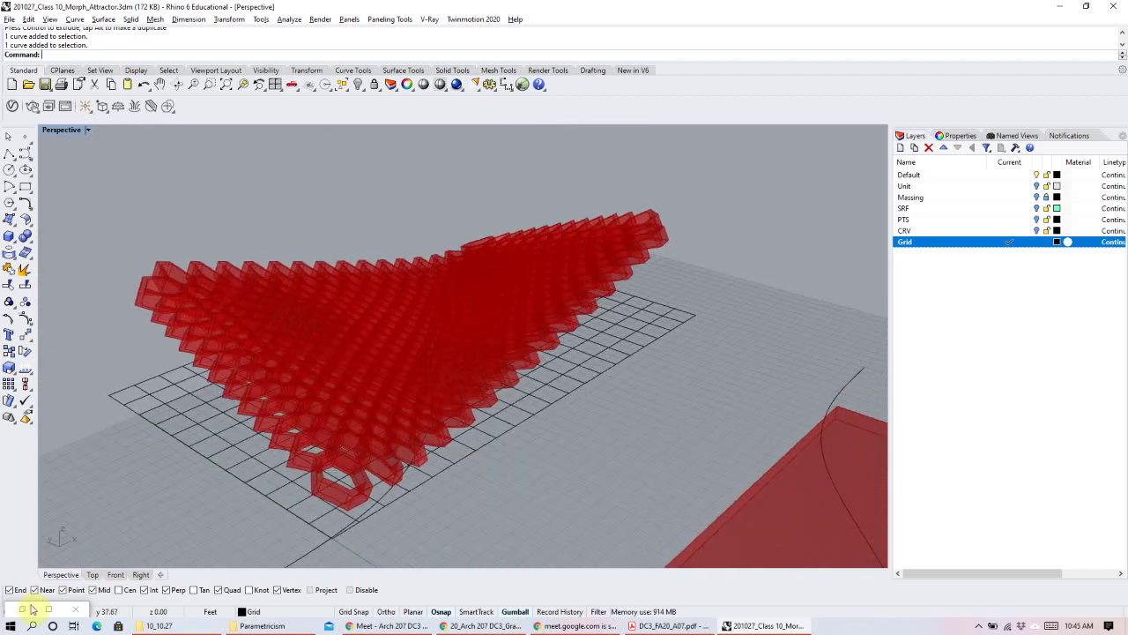
Return to the Grasshopper definition and set the Height slider feeding the Multiplication to 0.54.
{"action": "left_click", "coordinate": [24, 609]}
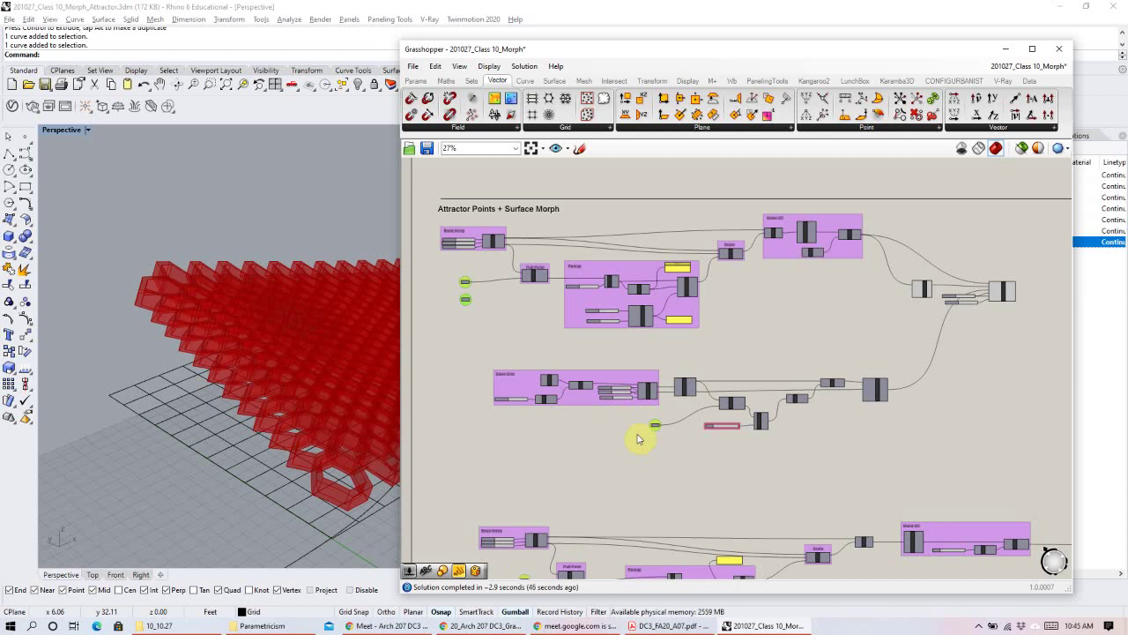
{"action": "scroll", "coordinate": [670, 432], "scroll_direction": "up", "scroll_amount": 5}
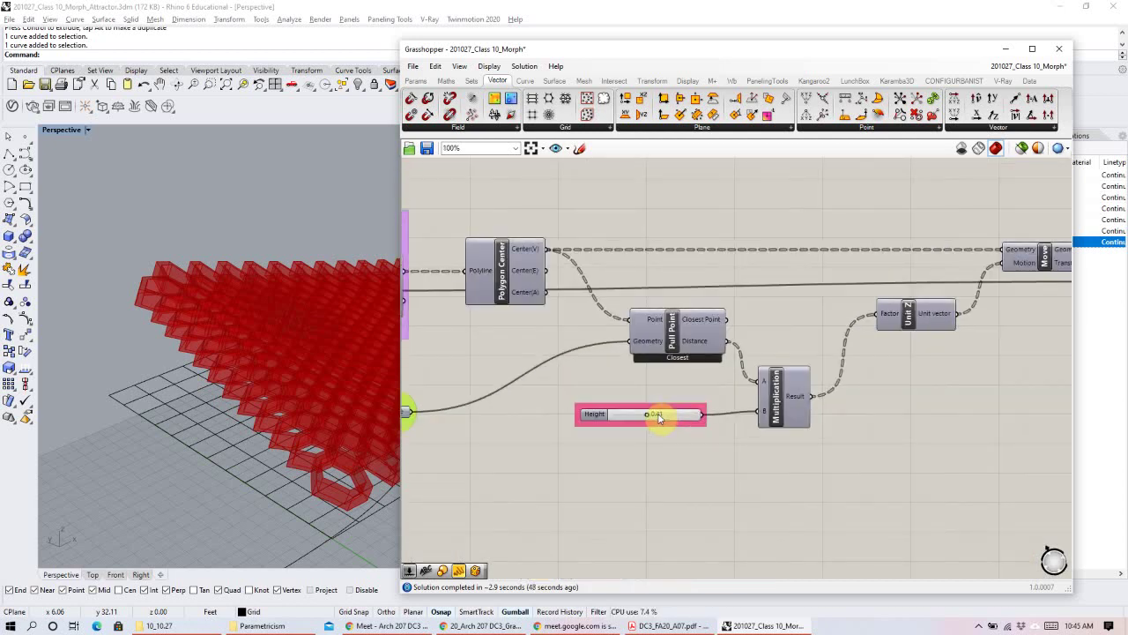
{"action": "right_click_drag", "start_coordinate": [403, 415], "coordinate": [265, 396]}
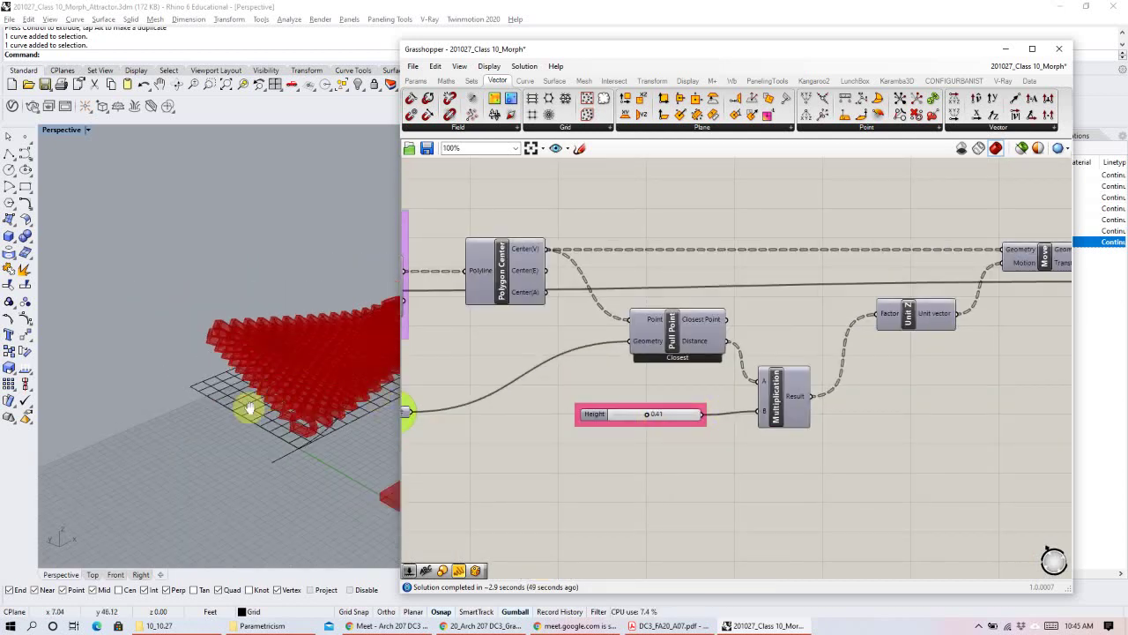
{"action": "scroll", "coordinate": [252, 406], "scroll_direction": "down", "scroll_amount": 2}
{"action": "left_click", "coordinate": [648, 415]}
{"action": "left_click_drag", "start_coordinate": [648, 416], "coordinate": [656, 418]}
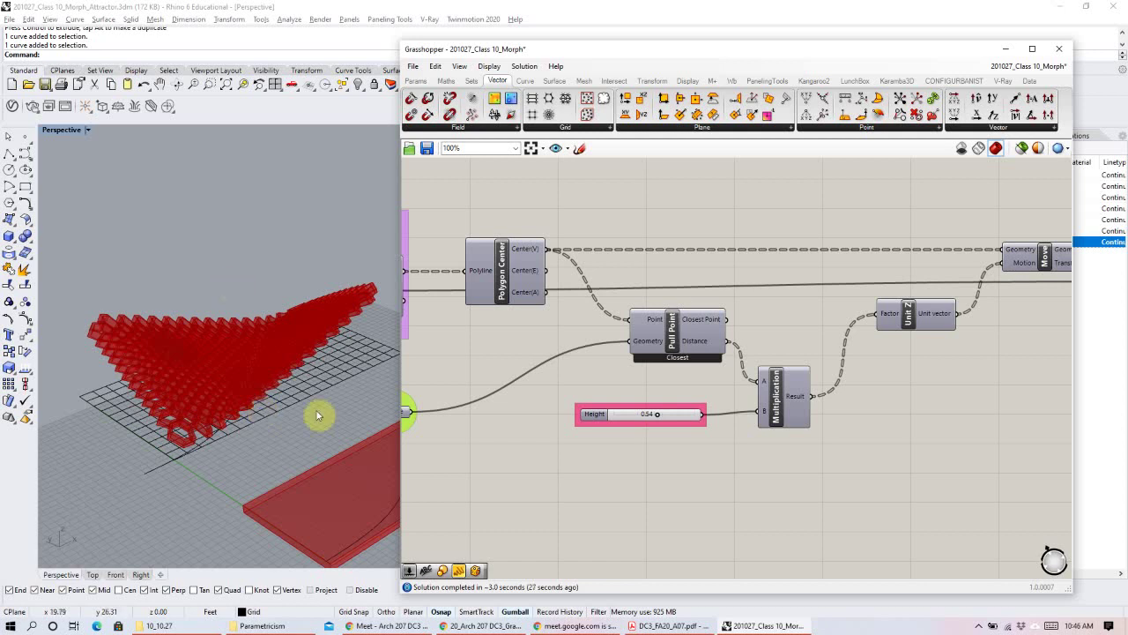
Replace the referenced Point with the referenced Curve as the Geometry input of the hexagonal pattern's Pull Point component.
{"action": "scroll", "coordinate": [705, 335], "scroll_direction": "down", "scroll_amount": 5}
{"action": "scroll", "coordinate": [1040, 476], "scroll_direction": "up", "scroll_amount": 2}
{"action": "scroll", "coordinate": [1040, 474], "scroll_direction": "up", "scroll_amount": 1}
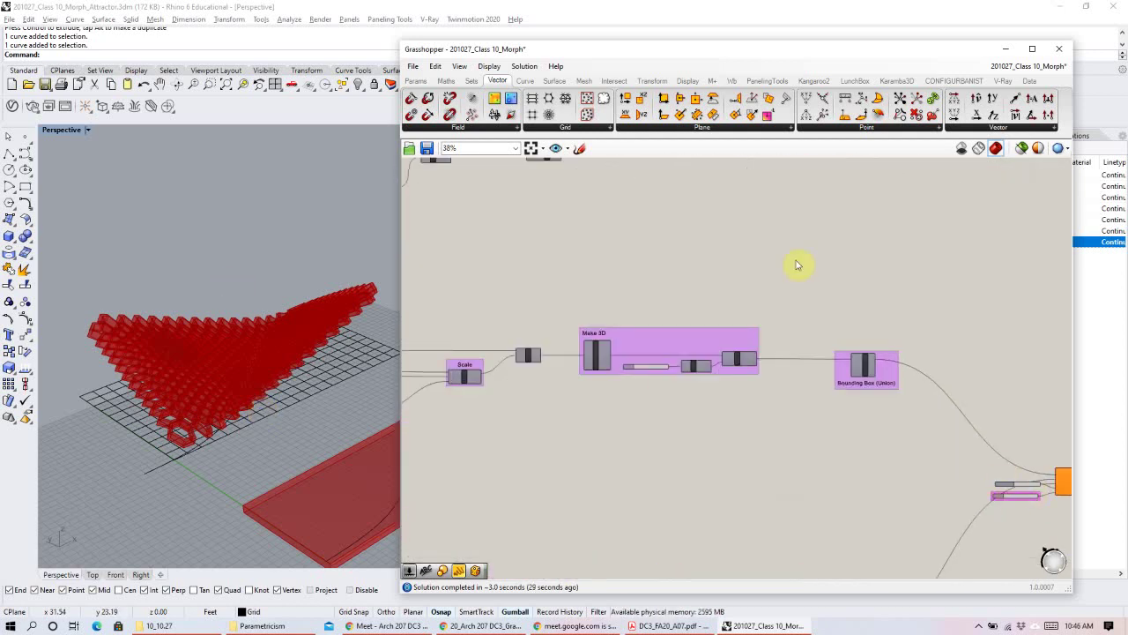
{"action": "right_click_drag", "start_coordinate": [767, 218], "coordinate": [802, 513]}
{"action": "scroll", "coordinate": [849, 355], "scroll_direction": "up", "scroll_amount": 4}
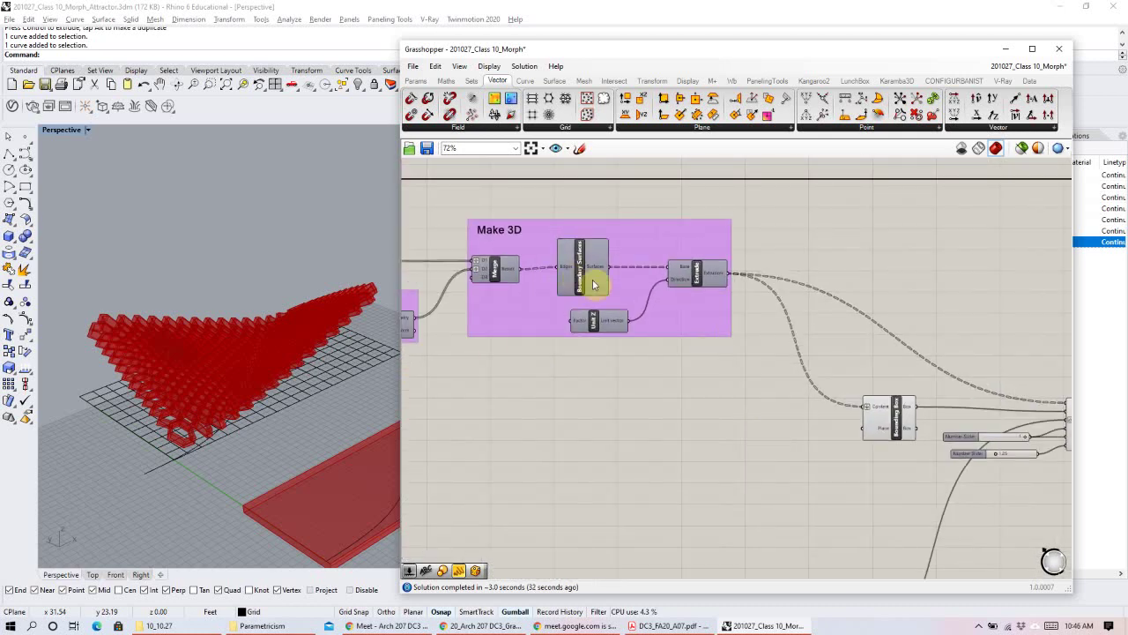
{"action": "scroll", "coordinate": [679, 395], "scroll_direction": "down", "scroll_amount": 3}
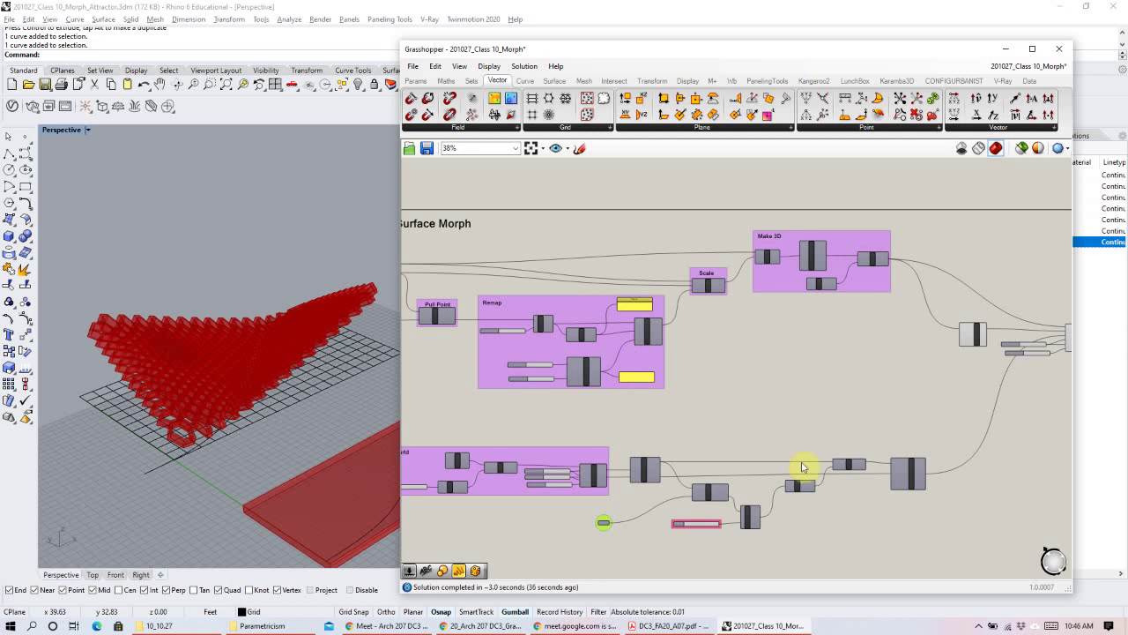
{"action": "right_click_drag", "start_coordinate": [793, 451], "coordinate": [713, 323]}
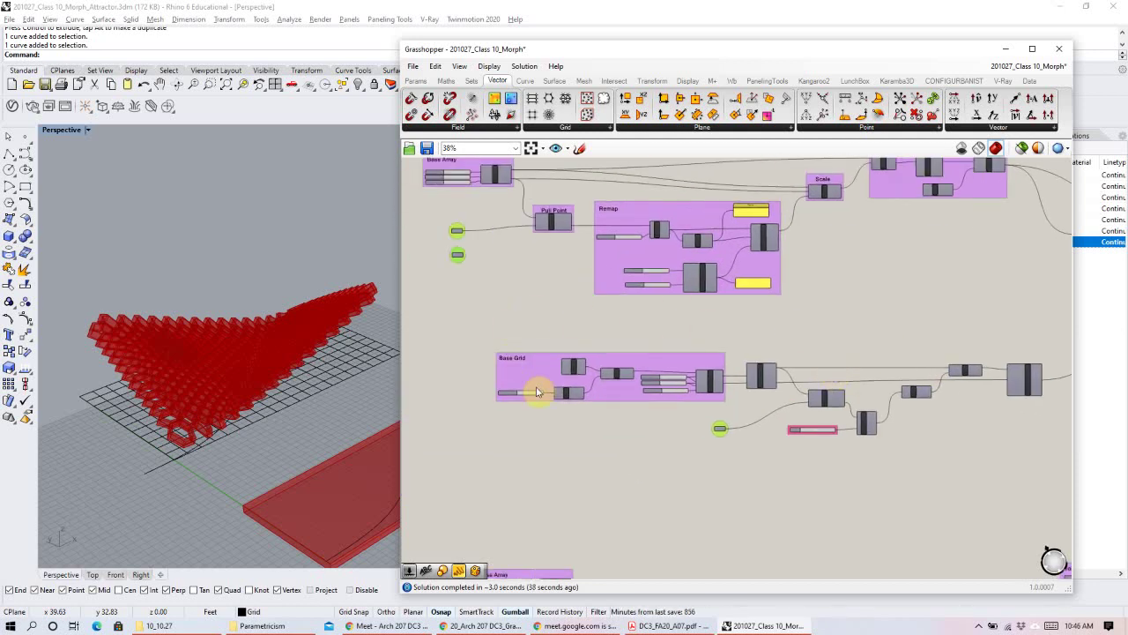
{"action": "scroll", "coordinate": [521, 309], "scroll_direction": "up", "scroll_amount": 3}
{"action": "scroll", "coordinate": [495, 315], "scroll_direction": "up", "scroll_amount": 3}
{"action": "scroll", "coordinate": [526, 267], "scroll_direction": "up", "scroll_amount": 1}
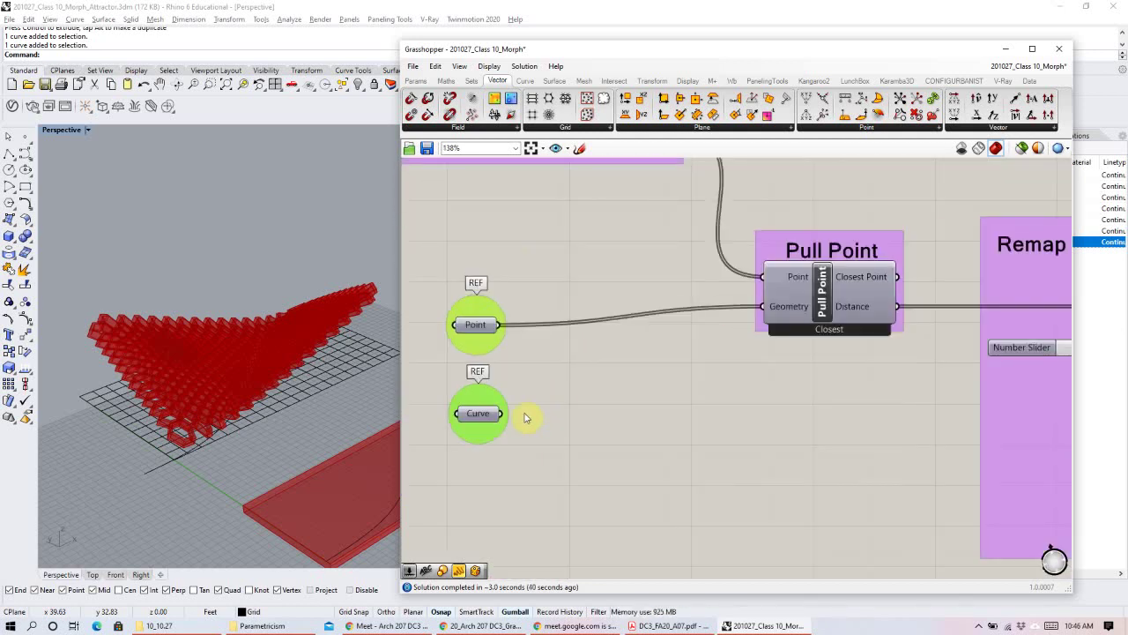
{"action": "left_click_drag", "start_coordinate": [500, 413], "coordinate": [755, 318]}
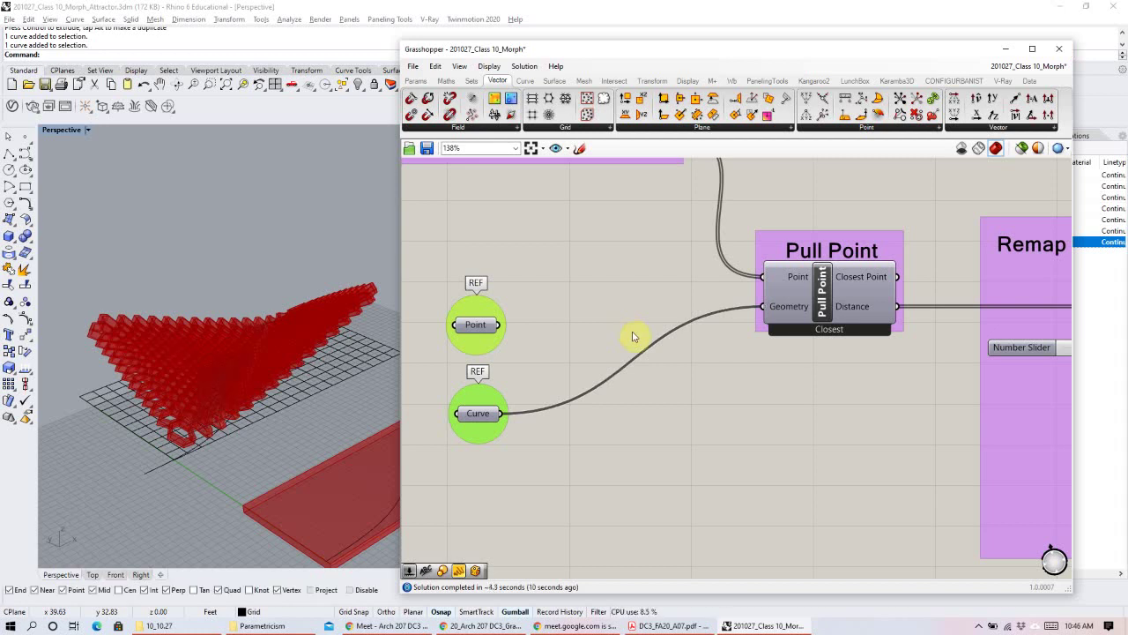
Space the Bounding Box further from Surface Morph, and group Surface Morph with its two number sliders.
{"action": "right_click_drag", "start_coordinate": [291, 387], "coordinate": [236, 479]}
{"action": "right_click_drag", "start_coordinate": [236, 482], "coordinate": [352, 373]}
{"action": "scroll", "coordinate": [620, 300], "scroll_direction": "down", "scroll_amount": 1}
{"action": "scroll", "coordinate": [620, 300], "scroll_direction": "down", "scroll_amount": 6}
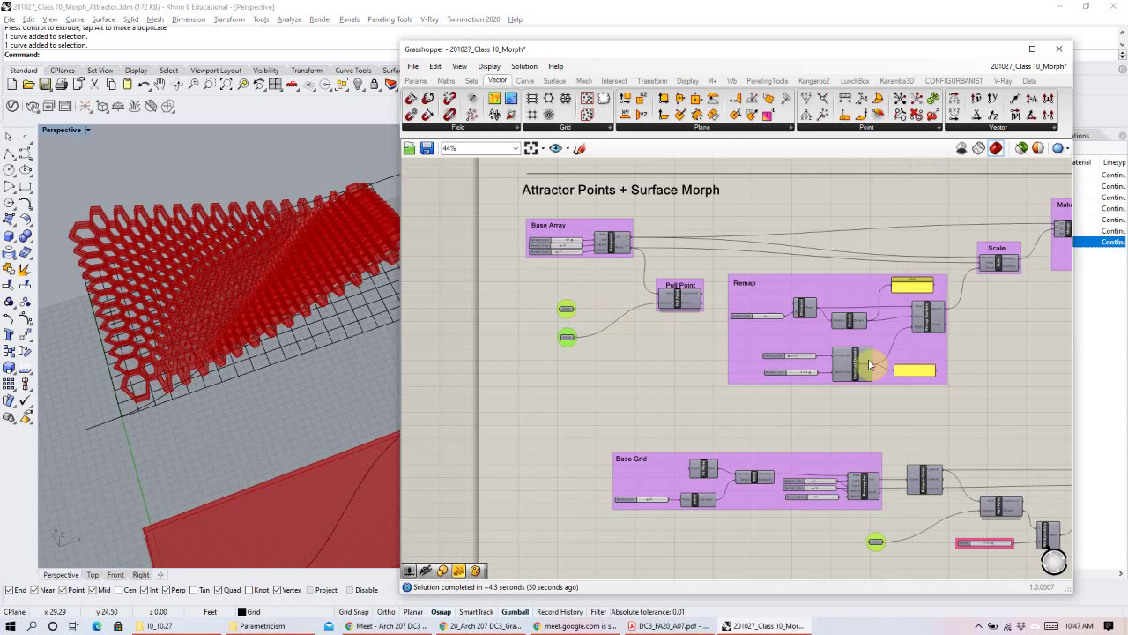
{"action": "scroll", "coordinate": [811, 360], "scroll_direction": "up", "scroll_amount": 5}
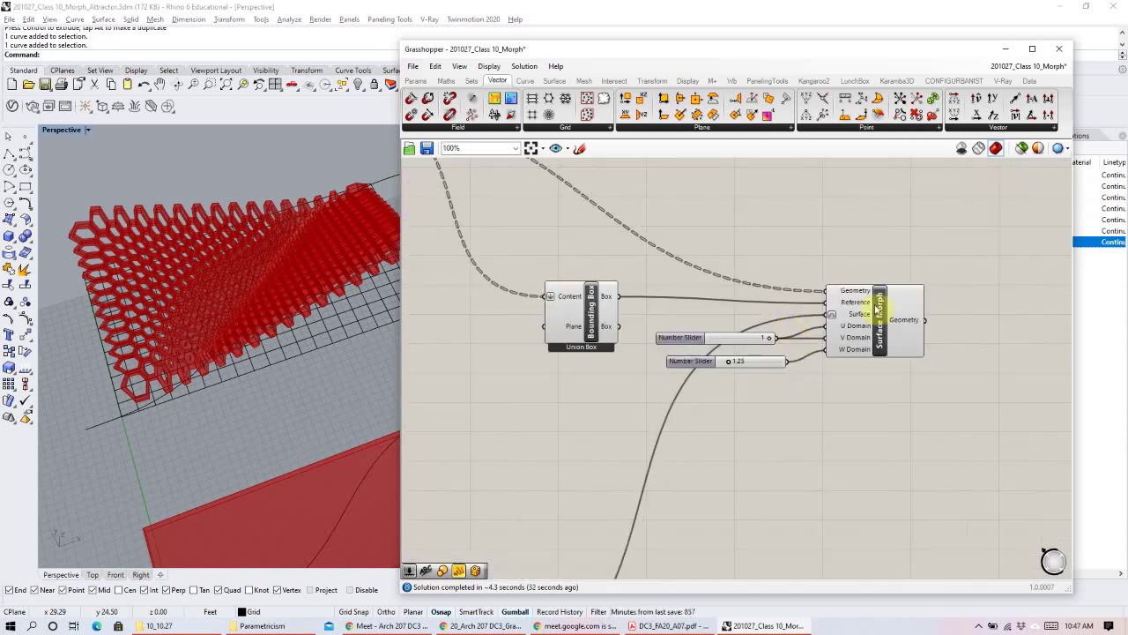
{"action": "left_click_drag", "start_coordinate": [936, 269], "coordinate": [529, 380]}
{"action": "mouse_move", "coordinate": [605, 336]}
{"action": "left_mouse_down"}
{"action": "mouse_move", "coordinate": [708, 338]}
{"action": "mouse_move", "coordinate": [598, 338]}
{"action": "left_mouse_up"}
{"action": "right_click_drag", "start_coordinate": [742, 372], "coordinate": [713, 398]}
{"action": "left_click_drag", "start_coordinate": [982, 272], "coordinate": [735, 436]}
{"action": "key", "text": "ctrl+g"}
Add a Scribble note reading "Surface Morph" above the Surface Morph components and include it in their group.
{"action": "double_click", "coordinate": [794, 282]}
{"action": "type", "text": "scr"}
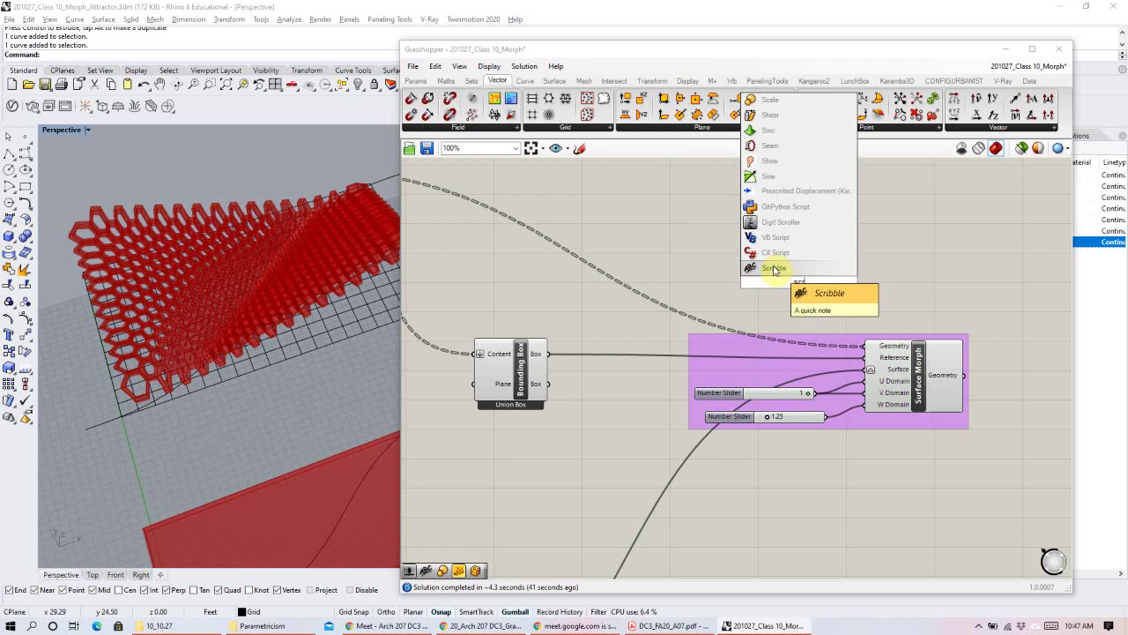
{"action": "left_click", "coordinate": [774, 269]}
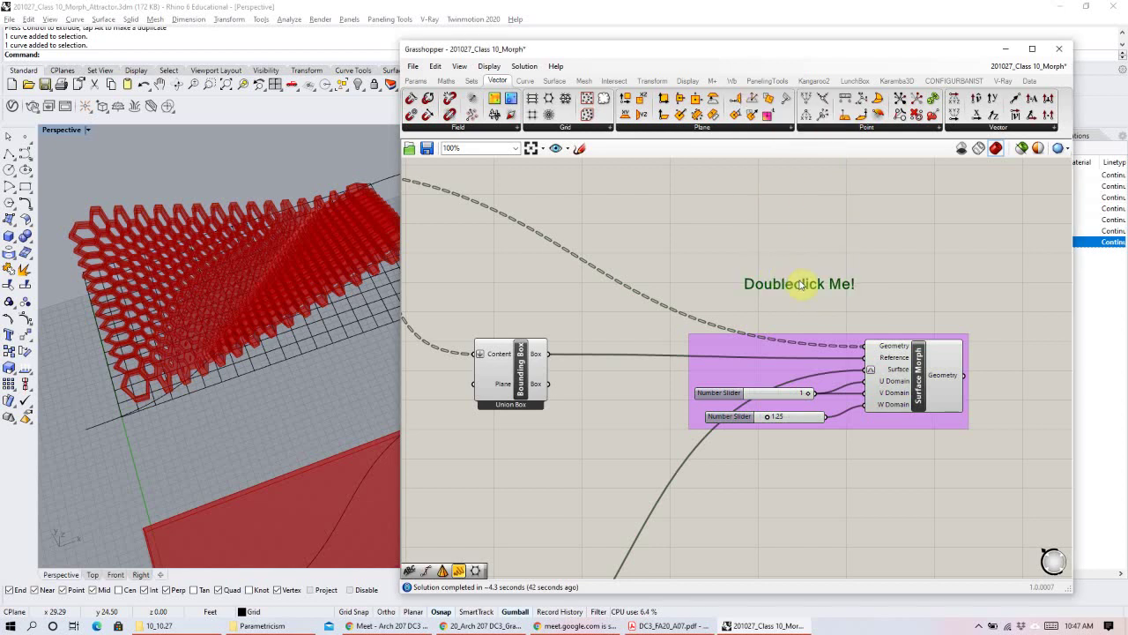
{"action": "double_click", "coordinate": [800, 283]}
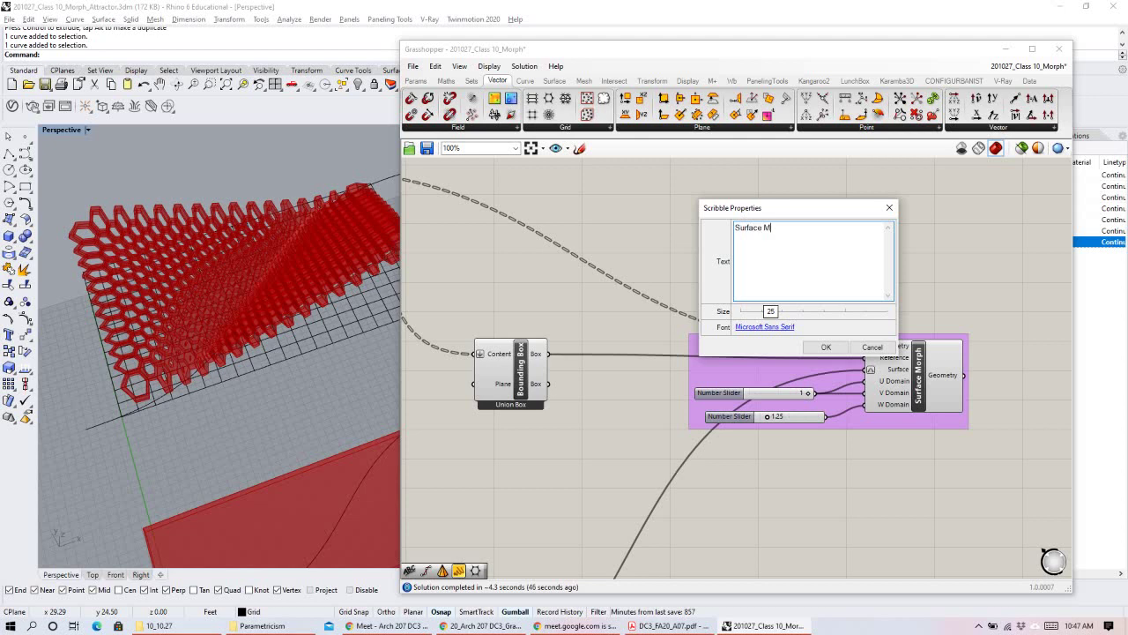
{"action": "left_click", "coordinate": [827, 348]}
{"action": "left_click_drag", "start_coordinate": [785, 294], "coordinate": [740, 317]}
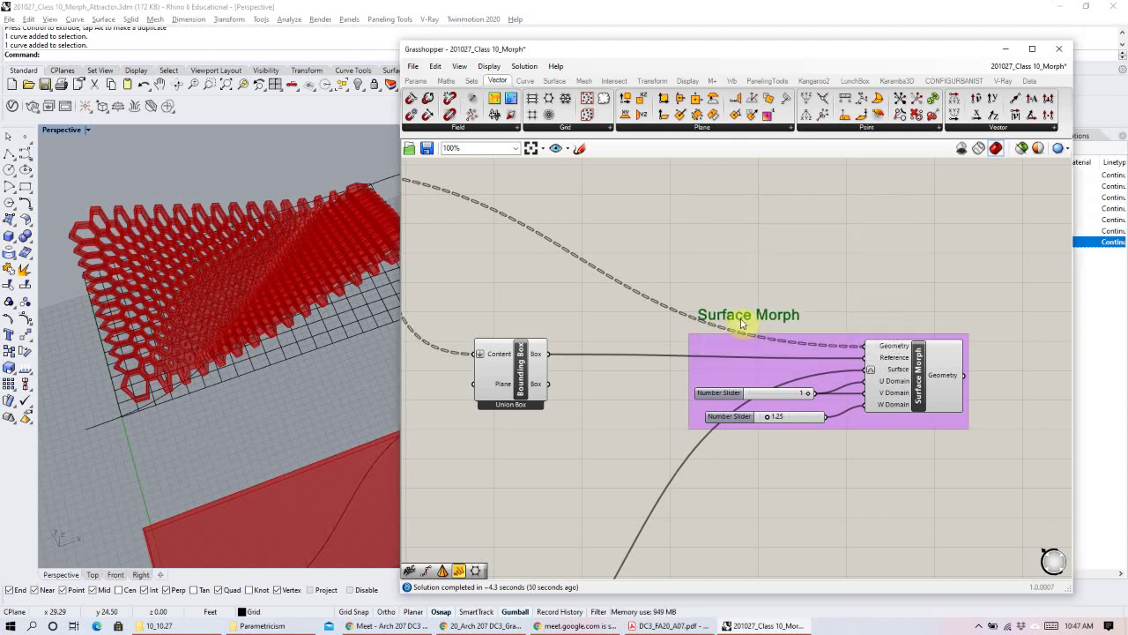
{"action": "right_click", "coordinate": [801, 348]}
{"action": "left_click", "coordinate": [847, 441]}
Compare the surface-building components with the example definition's Move Points and Surface From Points groups.
{"action": "scroll", "coordinate": [855, 328], "scroll_direction": "down", "scroll_amount": 2}
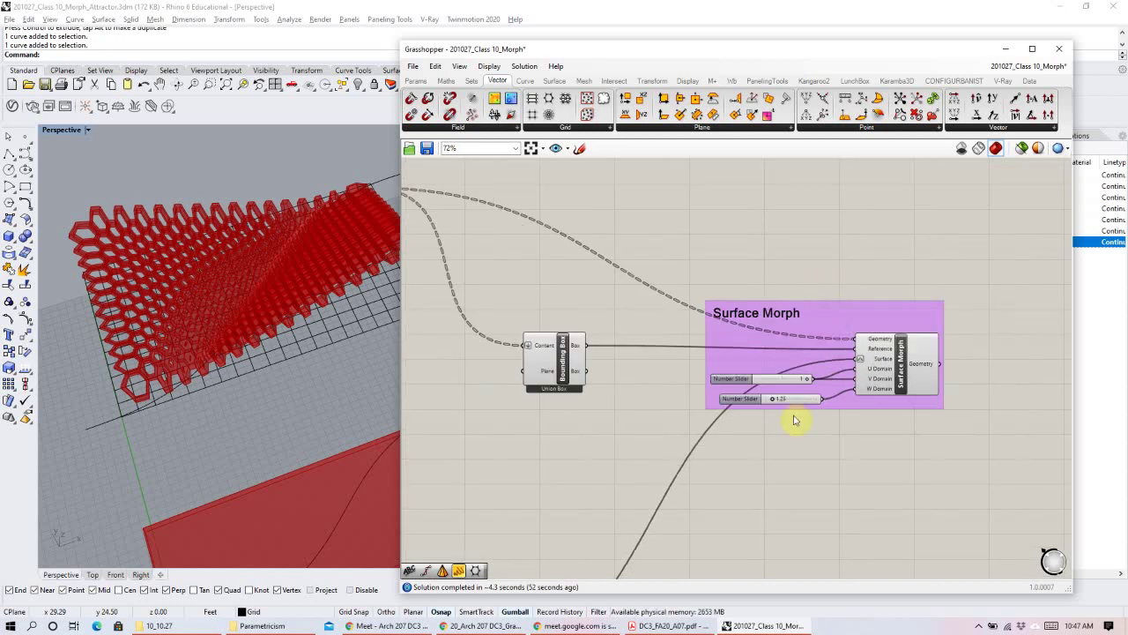
{"action": "scroll", "coordinate": [782, 437], "scroll_direction": "down", "scroll_amount": 2}
{"action": "scroll", "coordinate": [776, 365], "scroll_direction": "up", "scroll_amount": 1}
{"action": "scroll", "coordinate": [745, 410], "scroll_direction": "up", "scroll_amount": 2}
{"action": "right_click_drag", "start_coordinate": [675, 428], "coordinate": [865, 419]}
{"action": "left_click", "coordinate": [930, 351]}
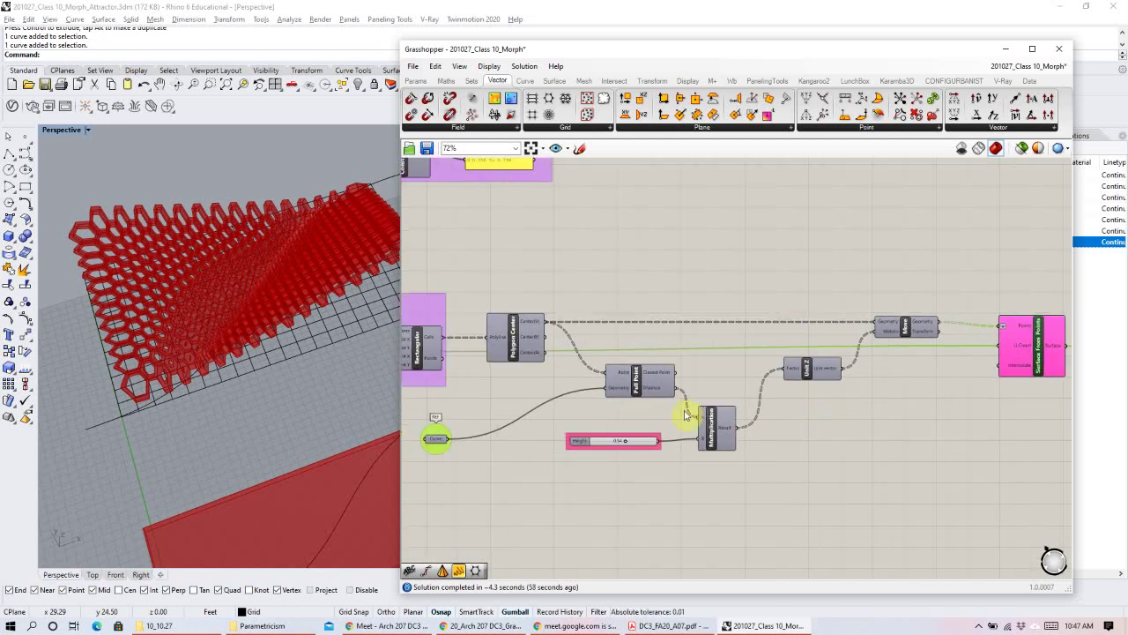
{"action": "scroll", "coordinate": [551, 322], "scroll_direction": "down", "scroll_amount": 3}
{"action": "right_click_drag", "start_coordinate": [793, 410], "coordinate": [795, 360]}
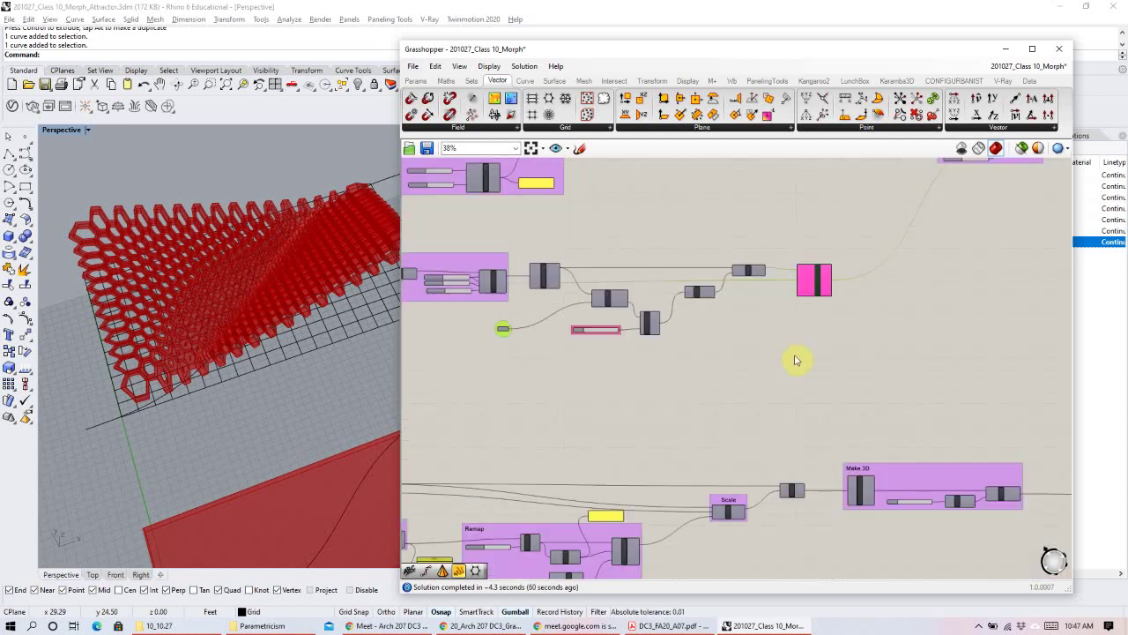
{"action": "scroll", "coordinate": [763, 309], "scroll_direction": "up", "scroll_amount": 3}
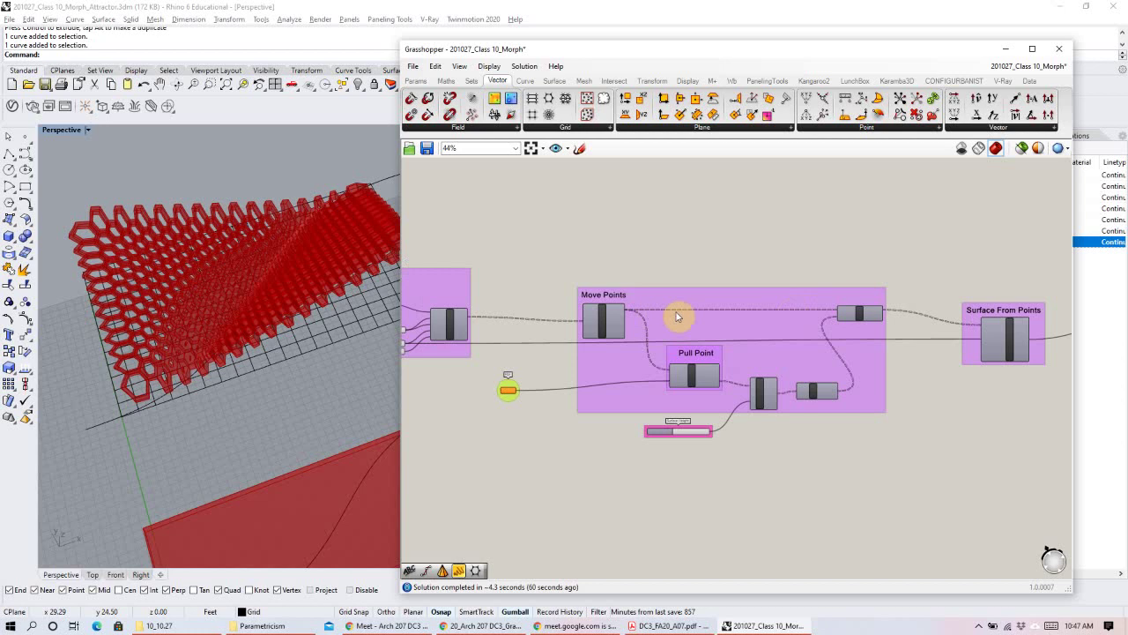
{"action": "scroll", "coordinate": [670, 282], "scroll_direction": "down", "scroll_amount": 2}
{"action": "scroll", "coordinate": [611, 397], "scroll_direction": "up", "scroll_amount": 3}
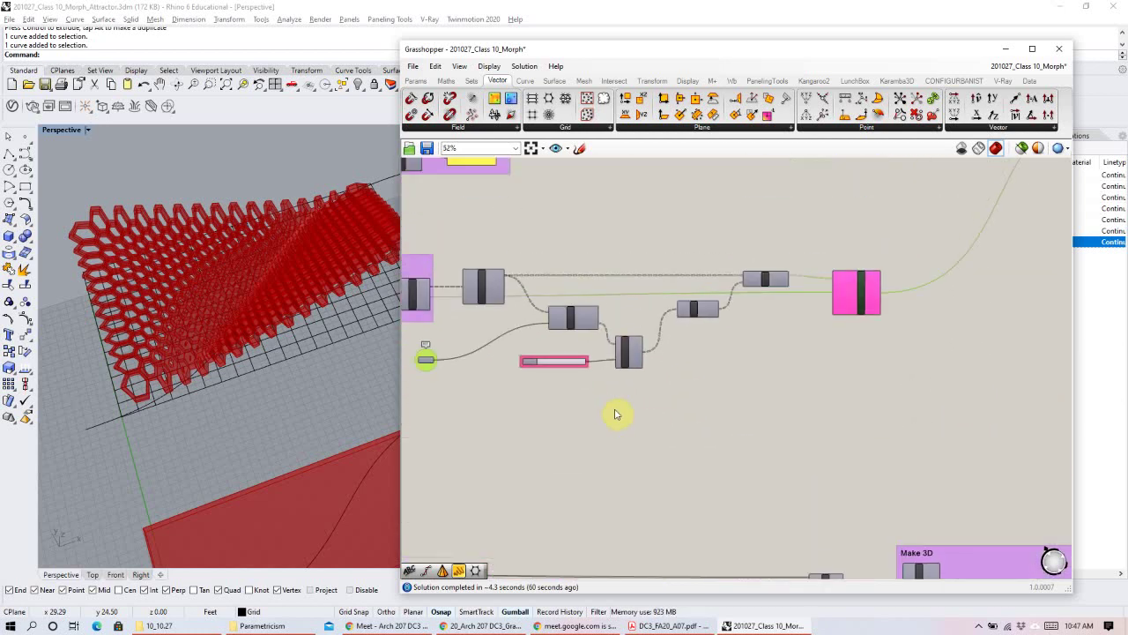
{"action": "scroll", "coordinate": [718, 350], "scroll_direction": "up", "scroll_amount": 1}
{"action": "right_click_drag", "start_coordinate": [718, 350], "coordinate": [763, 357]}
Rearrange the point-moving components and the Height slider, and group Pull Point, Multiplication, Unit Z and Move.
{"action": "left_click", "coordinate": [534, 317]}
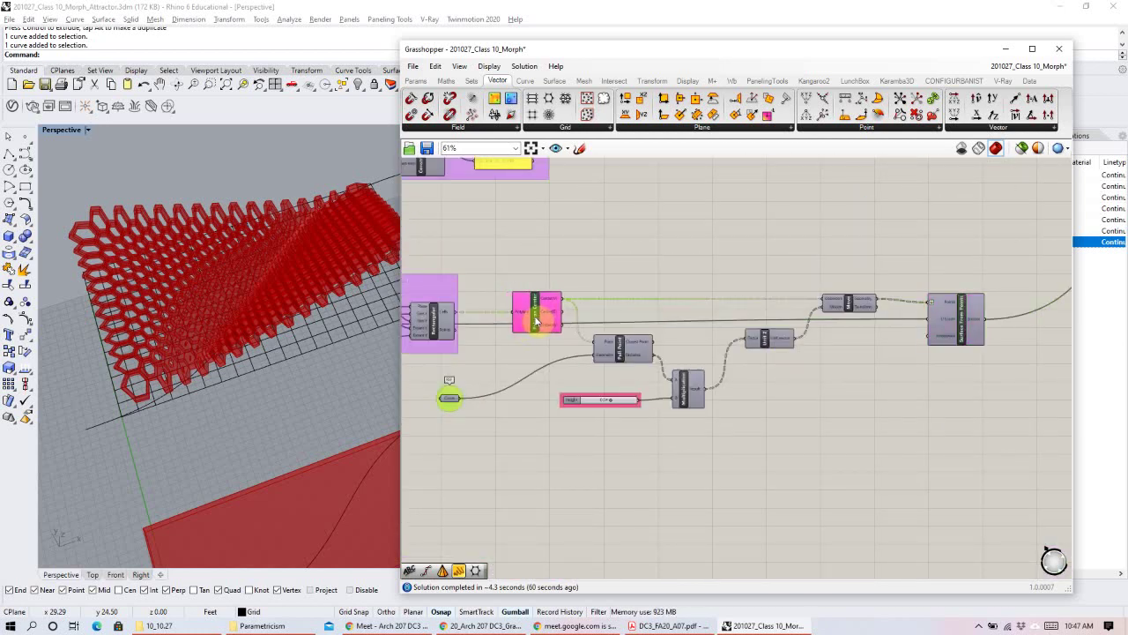
{"action": "left_click_drag", "start_coordinate": [885, 435], "coordinate": [561, 242]}
{"action": "left_click_drag", "start_coordinate": [624, 360], "coordinate": [653, 361]}
{"action": "left_click", "coordinate": [649, 406]}
{"action": "left_click_drag", "start_coordinate": [650, 405], "coordinate": [613, 422]}
{"action": "left_click_drag", "start_coordinate": [921, 238], "coordinate": [637, 397], "text": "shift"}
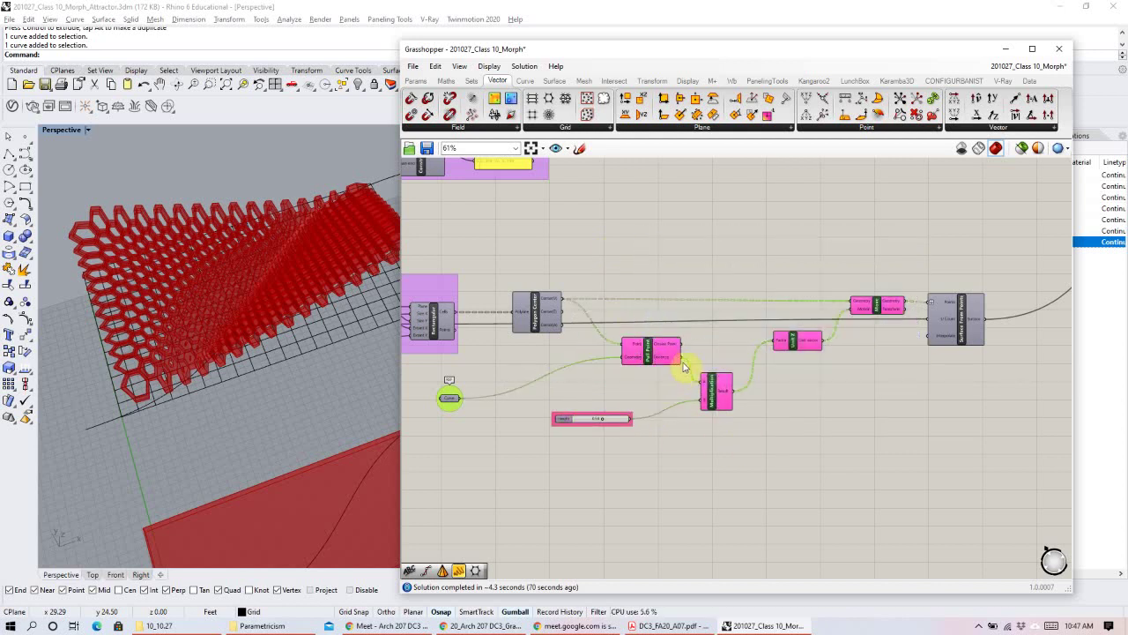
{"action": "key", "text": "ctrl+g"}
Add a Scribble note reading "Move Points" above the grouped point-moving components.
{"action": "double_click", "coordinate": [665, 266]}
{"action": "type", "text": "scr"}
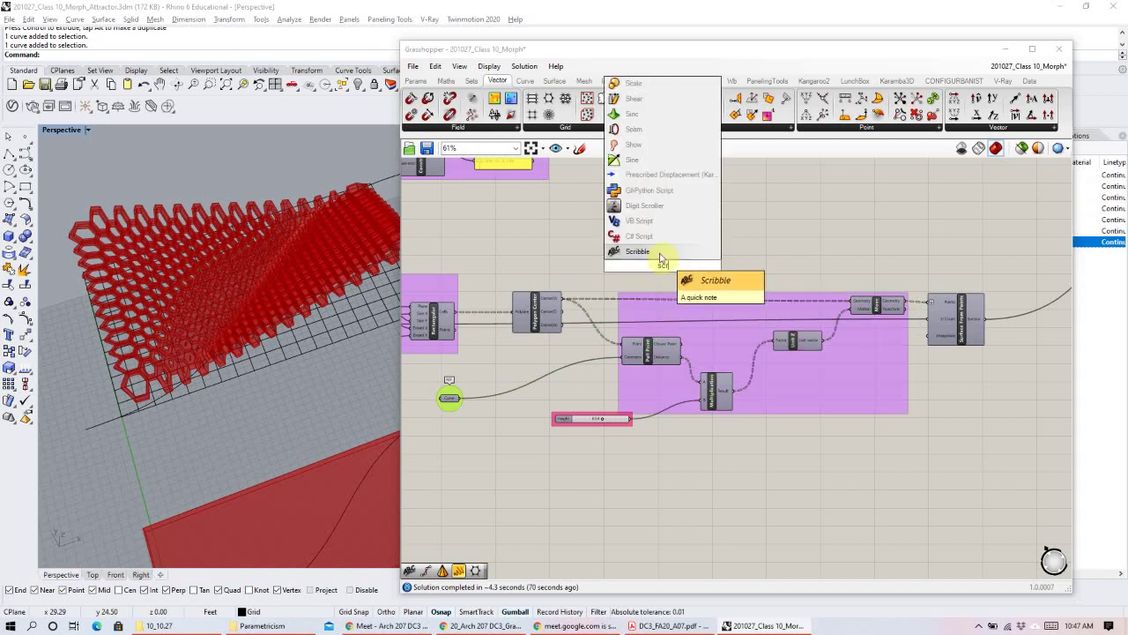
{"action": "left_click", "coordinate": [661, 254]}
{"action": "double_click", "coordinate": [660, 263]}
{"action": "key", "text": "Escape"}
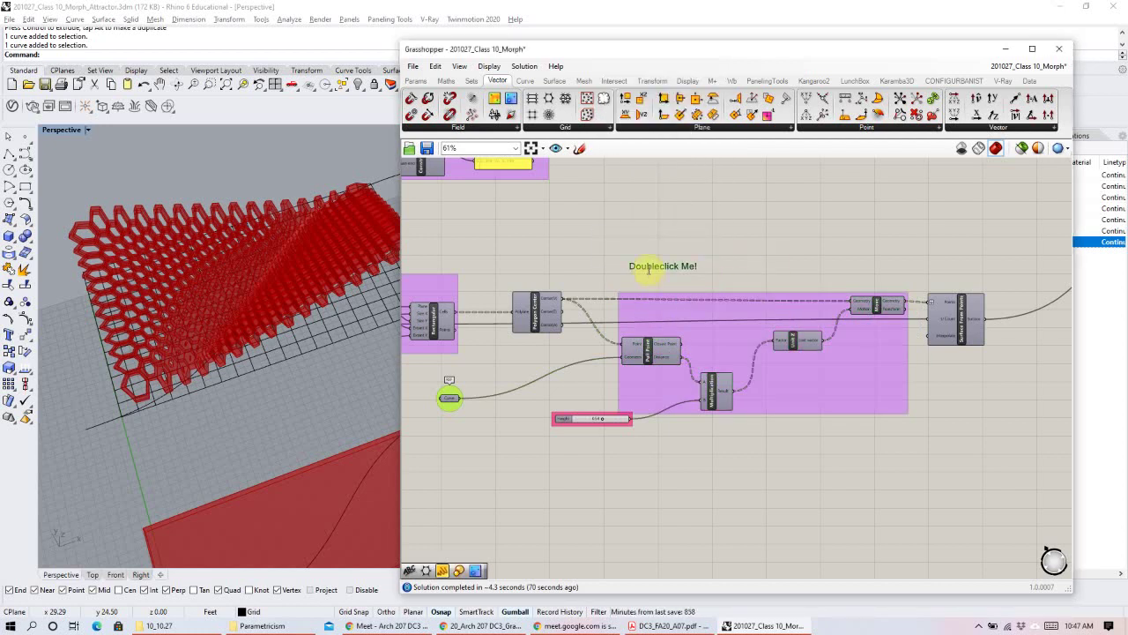
{"action": "double_click", "coordinate": [649, 270]}
{"action": "left_click_drag", "start_coordinate": [583, 218], "coordinate": [635, 226]}
{"action": "type", "text": "Move Points"}
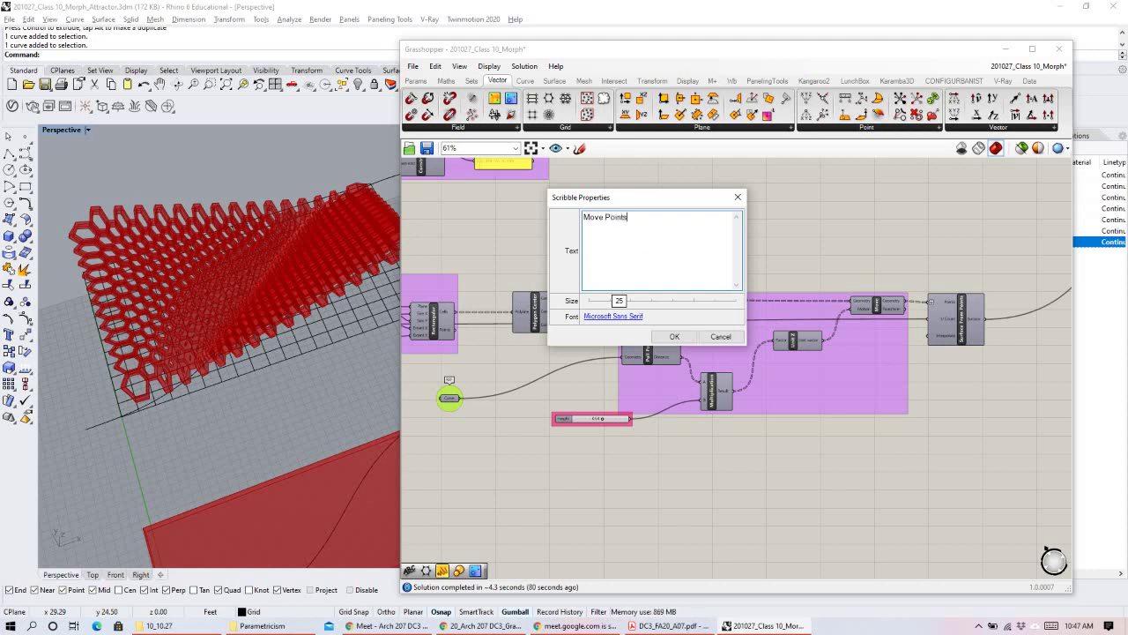
{"action": "left_click", "coordinate": [674, 336]}
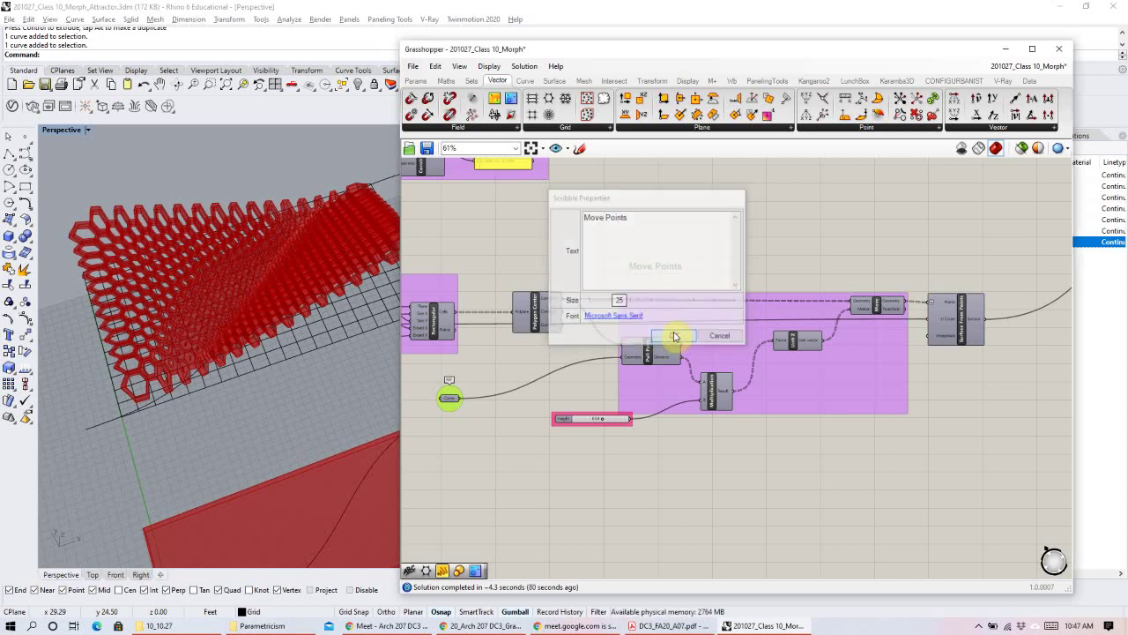
Place the "Move Points" note at the upper corner above Pull Point and include it in the point-moving group.
{"action": "left_click_drag", "start_coordinate": [651, 300], "coordinate": [655, 312]}
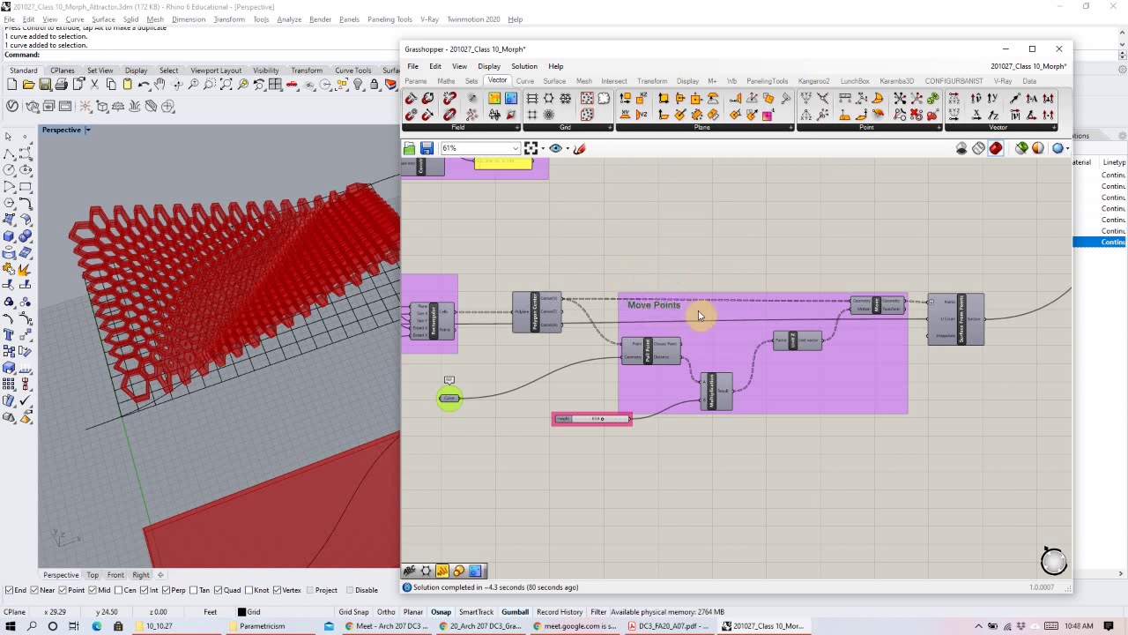
{"action": "right_click", "coordinate": [716, 323]}
{"action": "left_click", "coordinate": [768, 408]}
{"action": "left_click", "coordinate": [888, 390]}
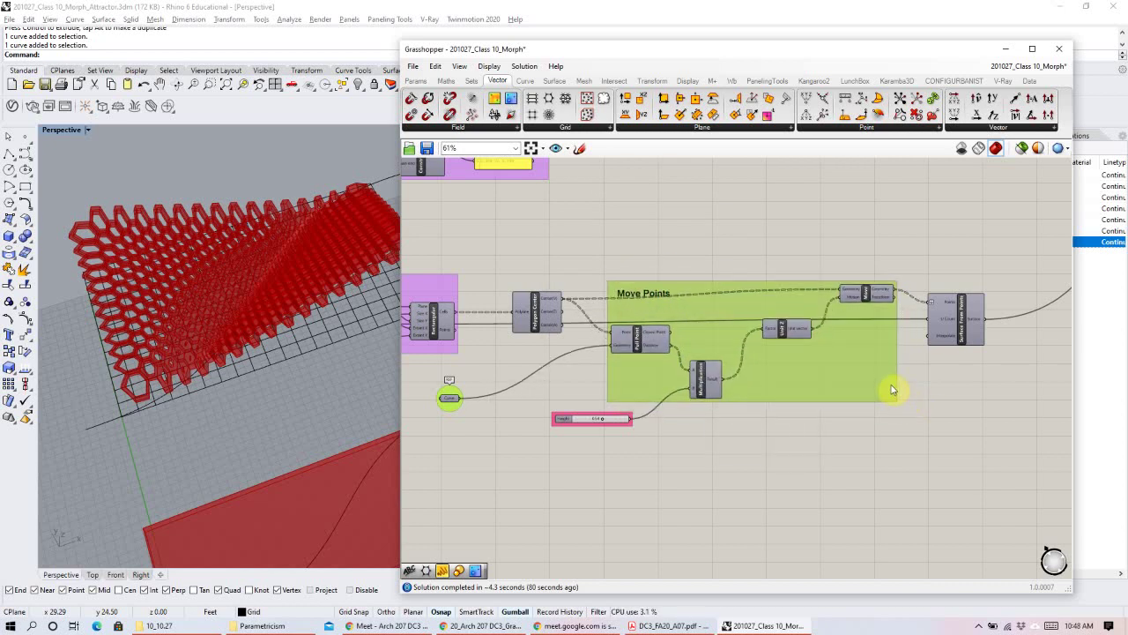
Spread out Surface From Points, Polygon Center, the Move Points group and the Height slider so their wires run clearly.
{"action": "left_click_drag", "start_coordinate": [958, 320], "coordinate": [1000, 267]}
{"action": "mouse_move", "coordinate": [548, 315]}
{"action": "left_mouse_down"}
{"action": "mouse_move", "coordinate": [548, 273]}
{"action": "mouse_move", "coordinate": [545, 321]}
{"action": "left_mouse_up"}
{"action": "left_click_drag", "start_coordinate": [796, 390], "coordinate": [793, 435]}
{"action": "left_click_drag", "start_coordinate": [617, 421], "coordinate": [659, 458]}
{"action": "right_click_drag", "start_coordinate": [874, 398], "coordinate": [829, 382]}
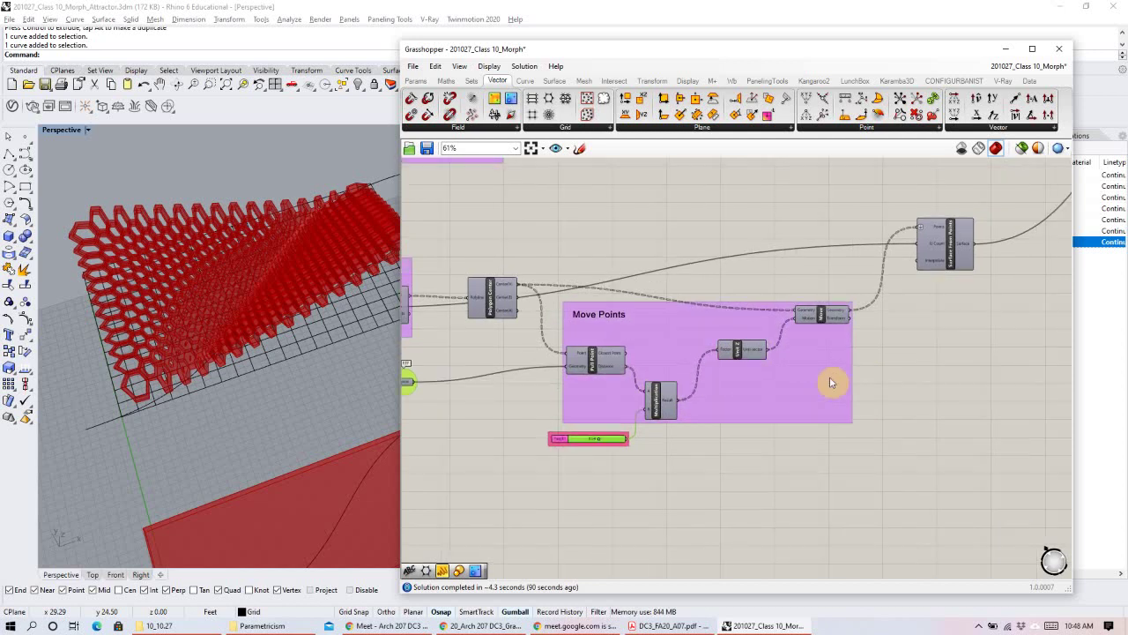
Widen the Grasshopper window so that the base grid, Move Points group and Surface From Points fit together.
{"action": "left_click_drag", "start_coordinate": [397, 182], "coordinate": [162, 181]}
{"action": "right_click_drag", "start_coordinate": [496, 253], "coordinate": [771, 388]}
{"action": "scroll", "coordinate": [670, 497], "scroll_direction": "up", "scroll_amount": 3}
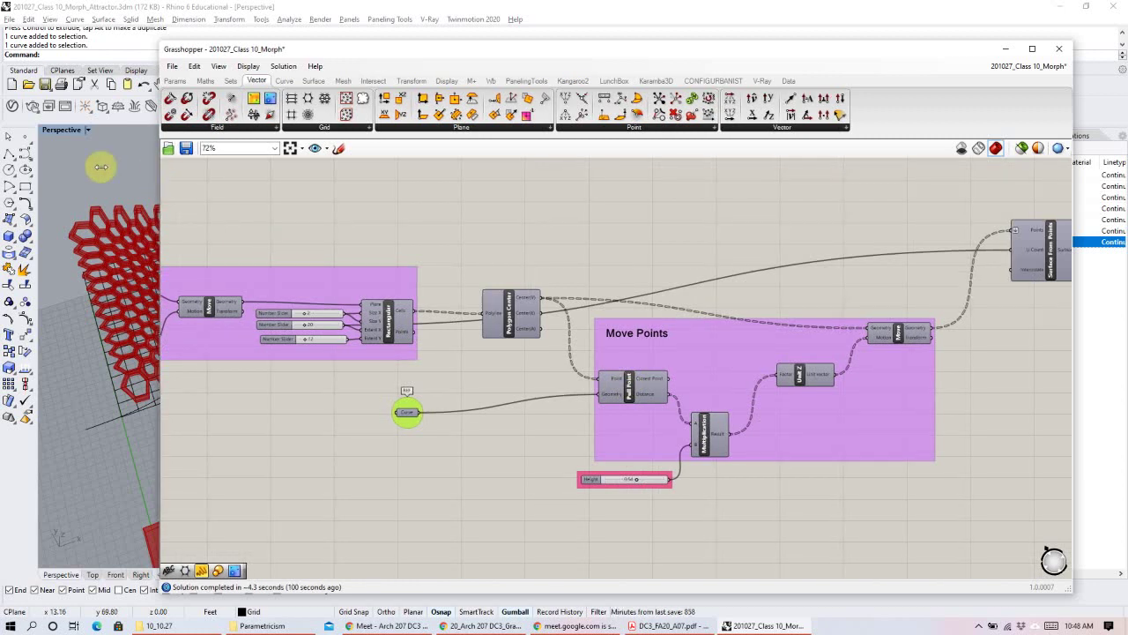
{"action": "left_click_drag", "start_coordinate": [145, 167], "coordinate": [65, 166]}
{"action": "right_click_drag", "start_coordinate": [312, 245], "coordinate": [389, 246]}
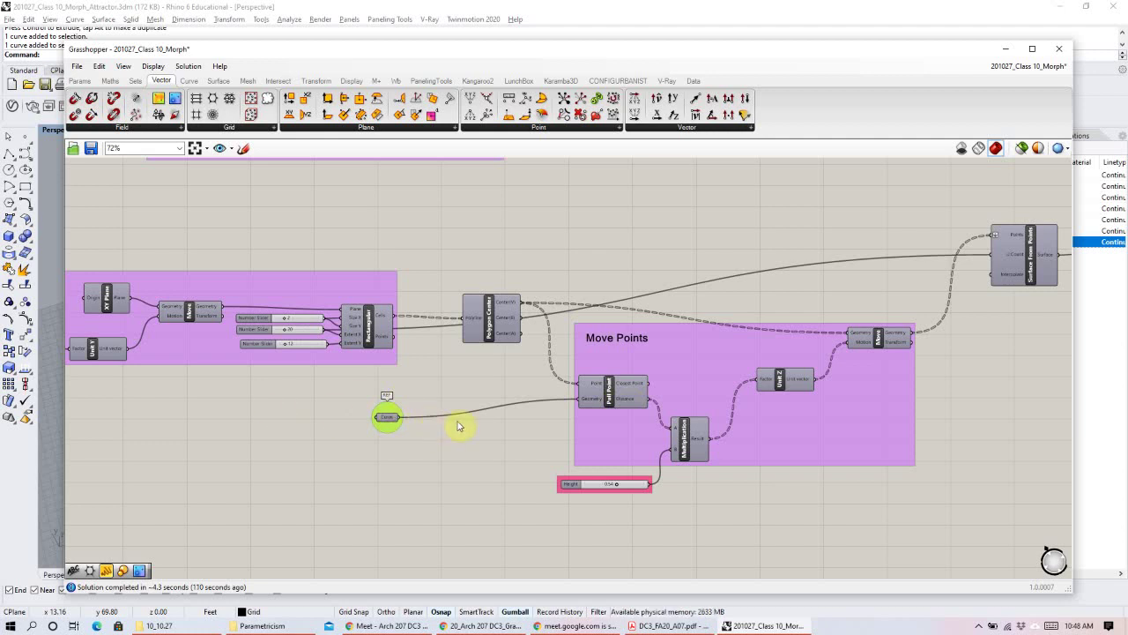
Lower the attractor Curve parameter and shift the Height slider further away from Multiplication.
{"action": "left_click_drag", "start_coordinate": [395, 433], "coordinate": [391, 452]}
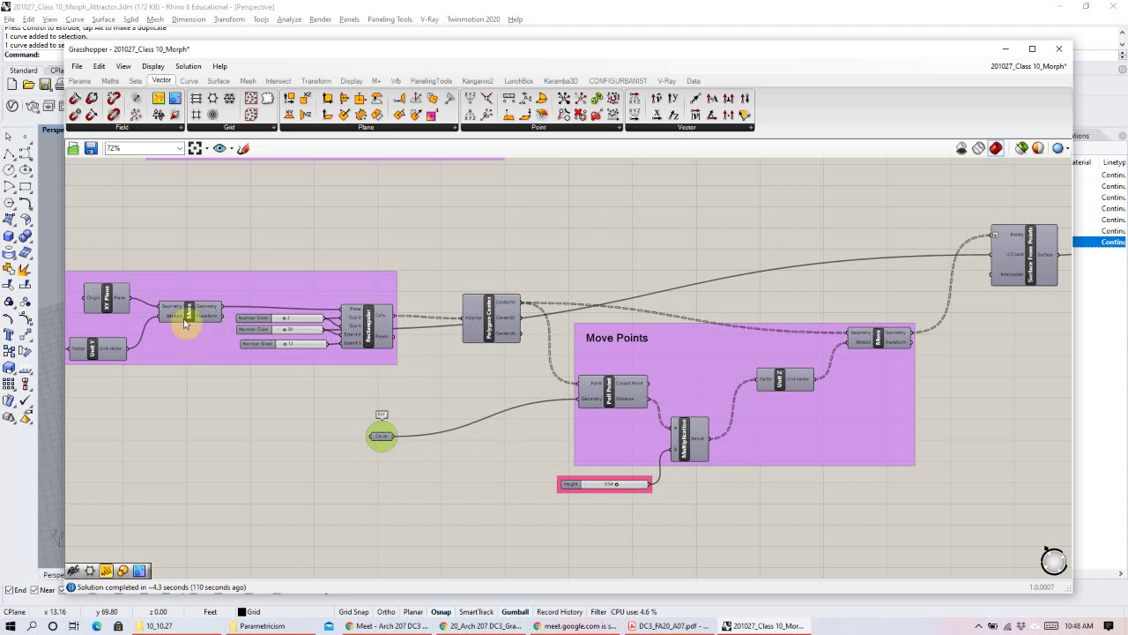
{"action": "left_click", "coordinate": [880, 337]}
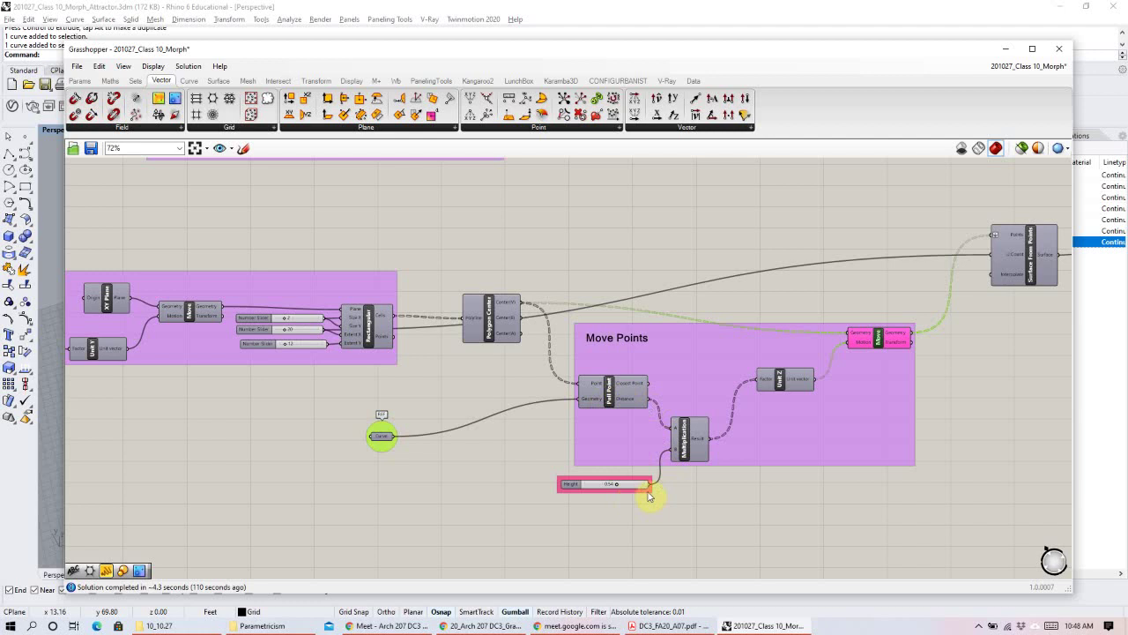
{"action": "left_click_drag", "start_coordinate": [623, 486], "coordinate": [593, 491]}
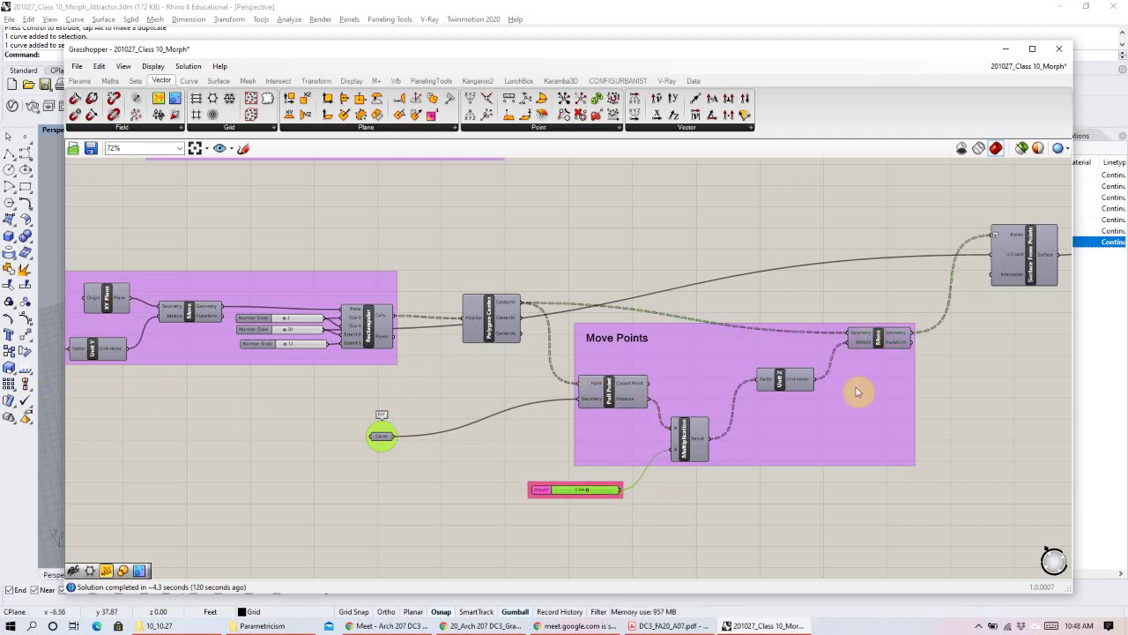
Reposition the Surface Morph group and move the Bounding Box closer to it, level with the Reference input.
{"action": "right_click_drag", "start_coordinate": [983, 359], "coordinate": [684, 390]}
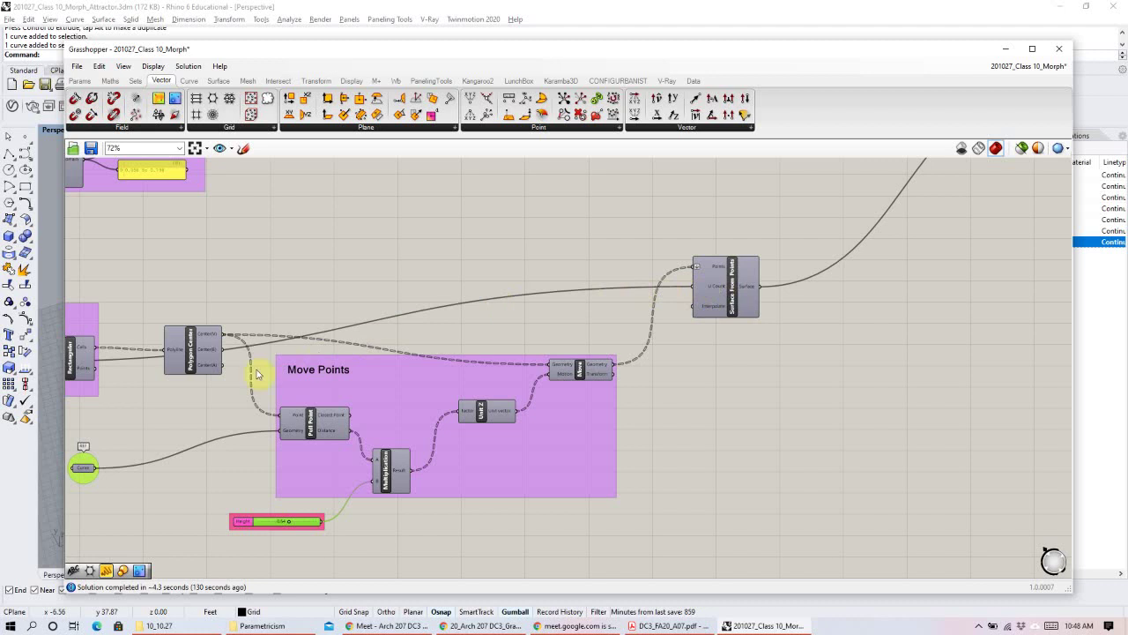
{"action": "right_click_drag", "start_coordinate": [220, 398], "coordinate": [505, 359]}
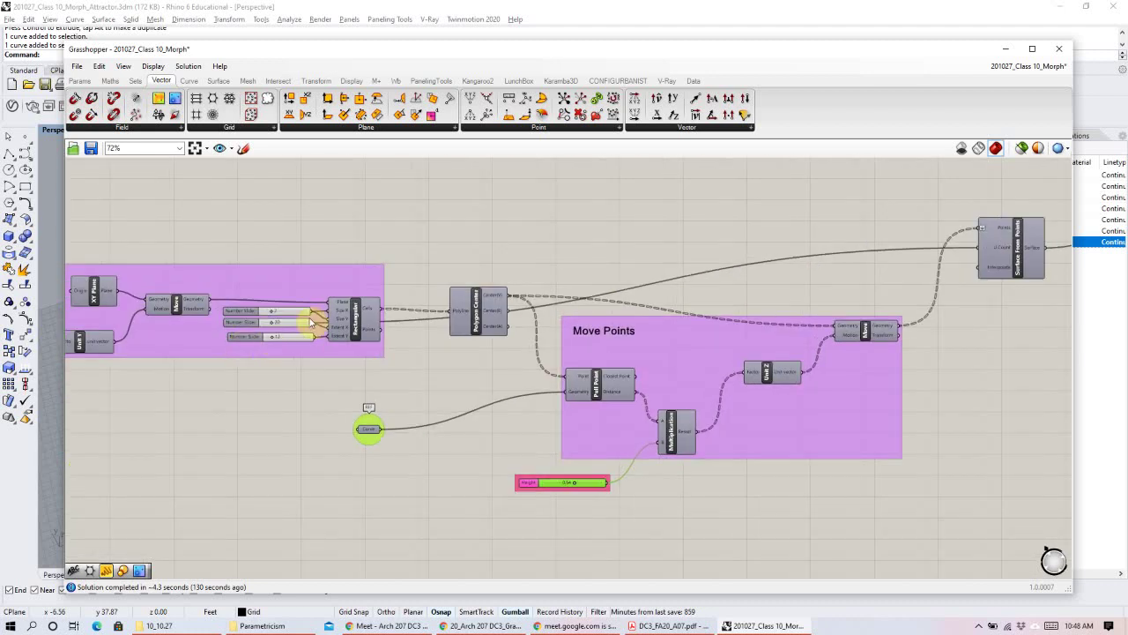
{"action": "left_click_drag", "start_coordinate": [287, 325], "coordinate": [324, 333]}
{"action": "right_click_drag", "start_coordinate": [958, 341], "coordinate": [453, 360]}
{"action": "right_click_drag", "start_coordinate": [741, 270], "coordinate": [561, 330]}
{"action": "right_click_drag", "start_coordinate": [726, 252], "coordinate": [672, 321]}
{"action": "scroll", "coordinate": [714, 274], "scroll_direction": "up", "scroll_amount": 2}
{"action": "left_click", "coordinate": [723, 293]}
{"action": "left_click_drag", "start_coordinate": [846, 221], "coordinate": [699, 271]}
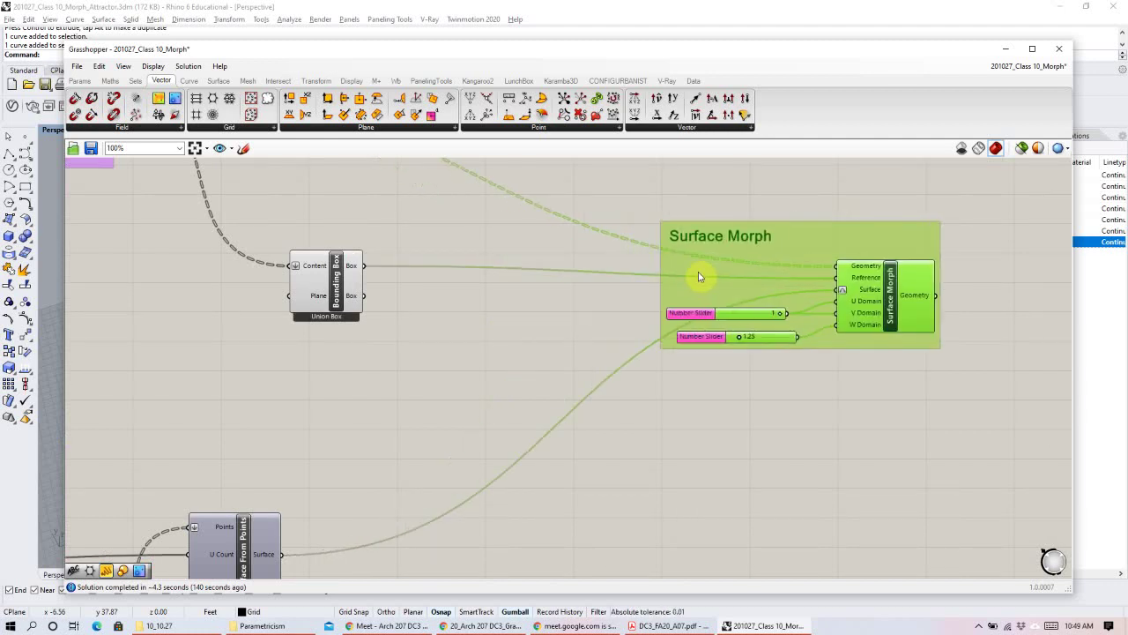
{"action": "left_click", "coordinate": [549, 303]}
{"action": "left_click_drag", "start_coordinate": [333, 285], "coordinate": [523, 297]}
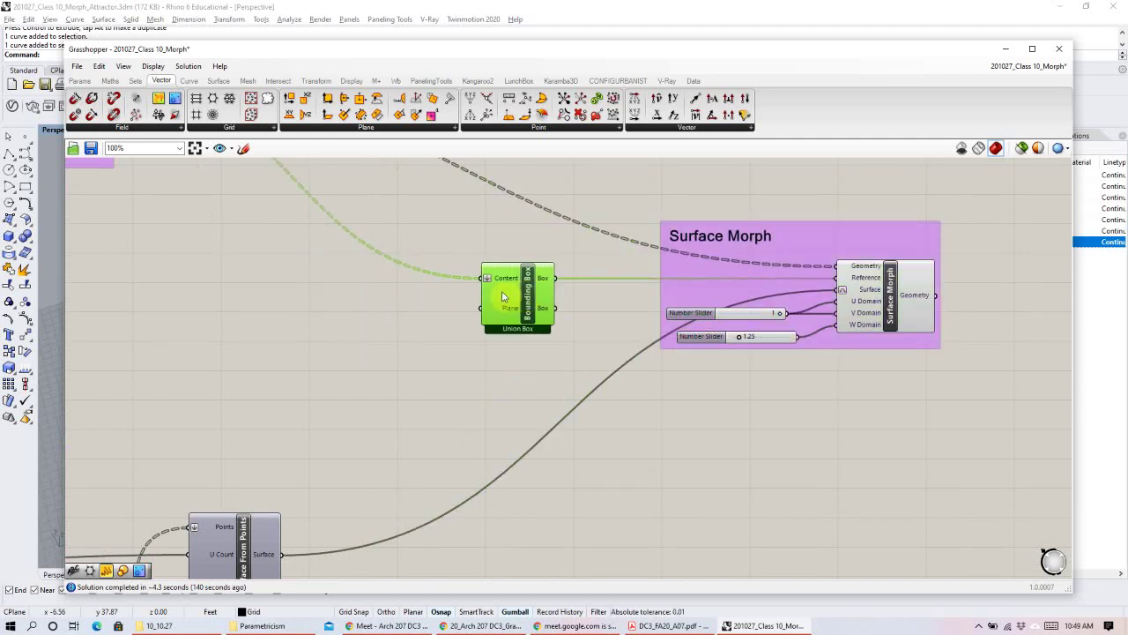
Trace the Extrude output through the union Bounding Box and into Surface Morph's Geometry and Reference inputs.
{"action": "scroll", "coordinate": [520, 304], "scroll_direction": "down", "scroll_amount": 3}
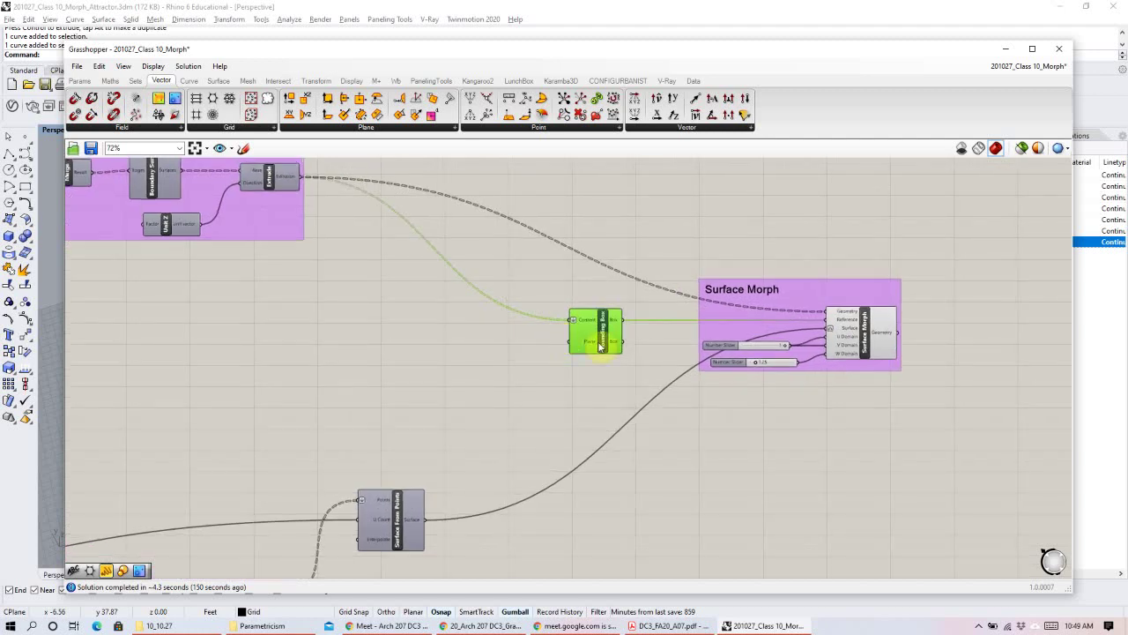
{"action": "left_click", "coordinate": [272, 182]}
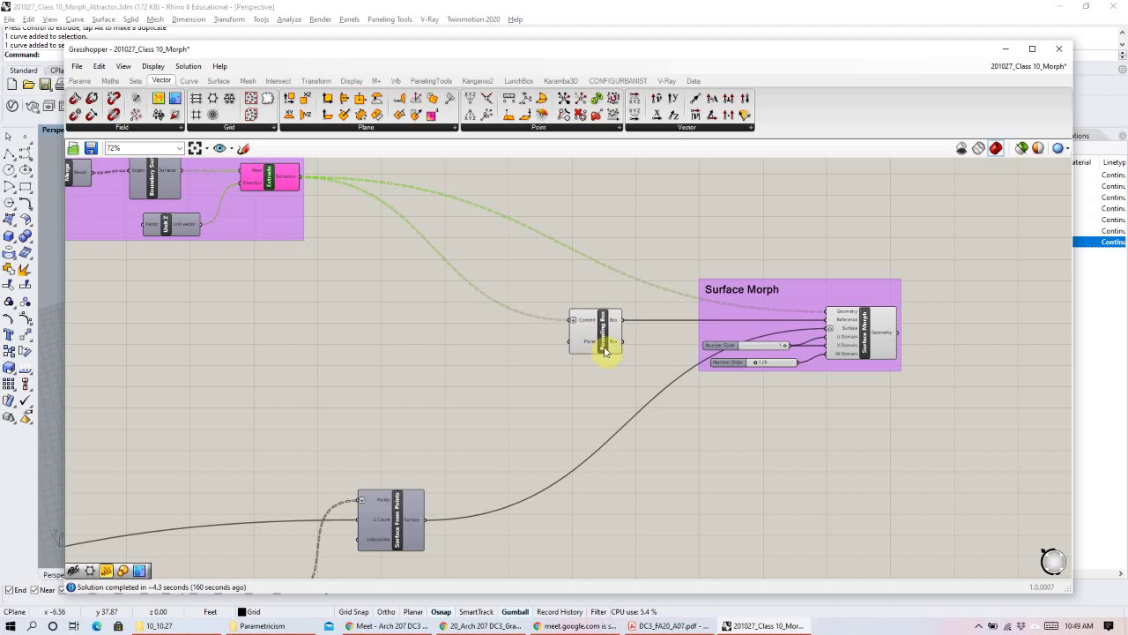
{"action": "scroll", "coordinate": [605, 351], "scroll_direction": "up", "scroll_amount": 4}
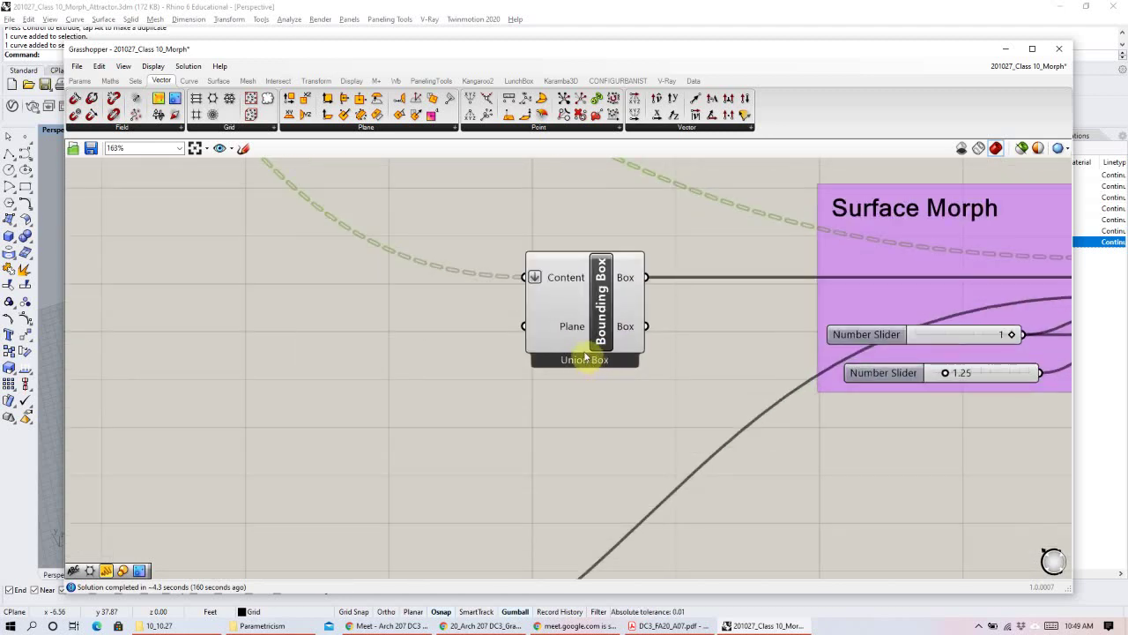
{"action": "scroll", "coordinate": [585, 360], "scroll_direction": "down", "scroll_amount": 3}
{"action": "scroll", "coordinate": [605, 361], "scroll_direction": "down", "scroll_amount": 1}
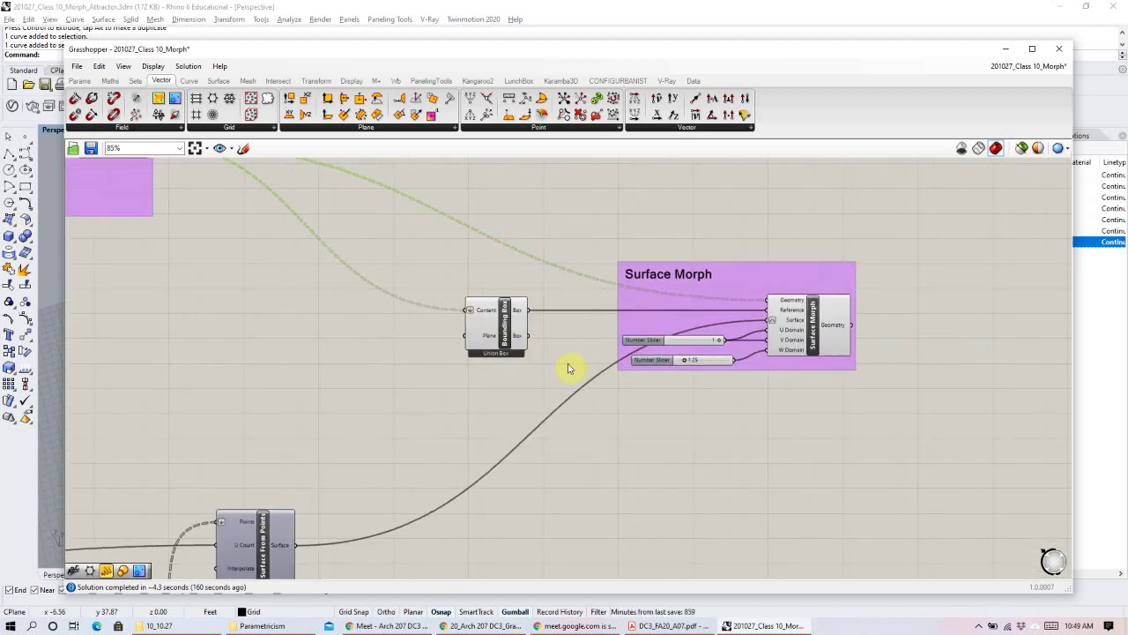
{"action": "left_click", "coordinate": [834, 333]}
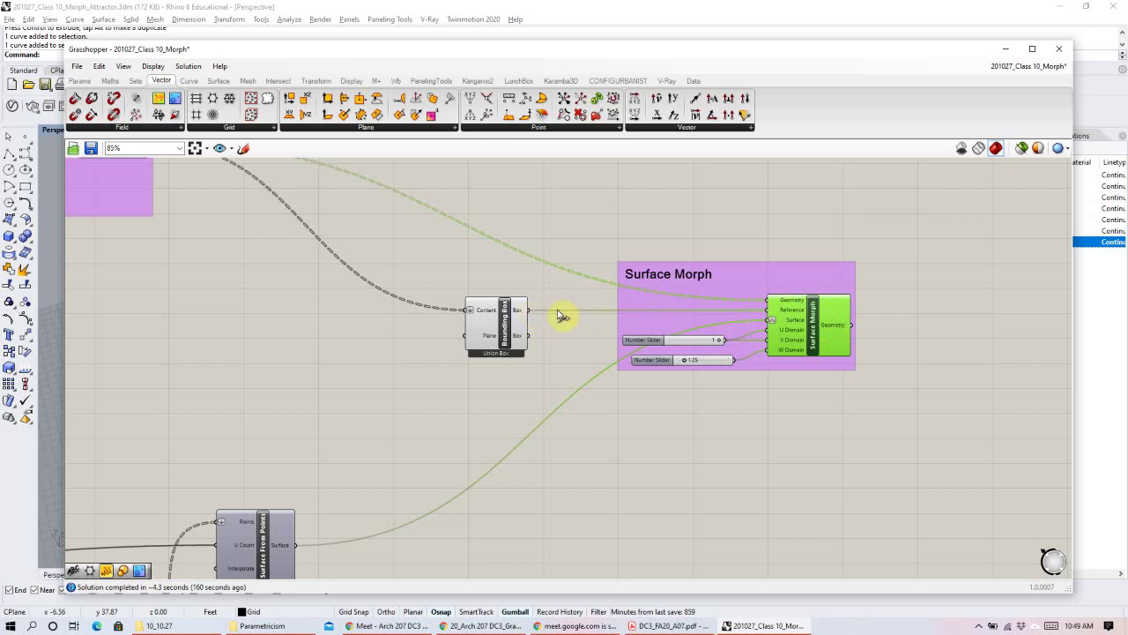
{"action": "left_click", "coordinate": [170, 195]}
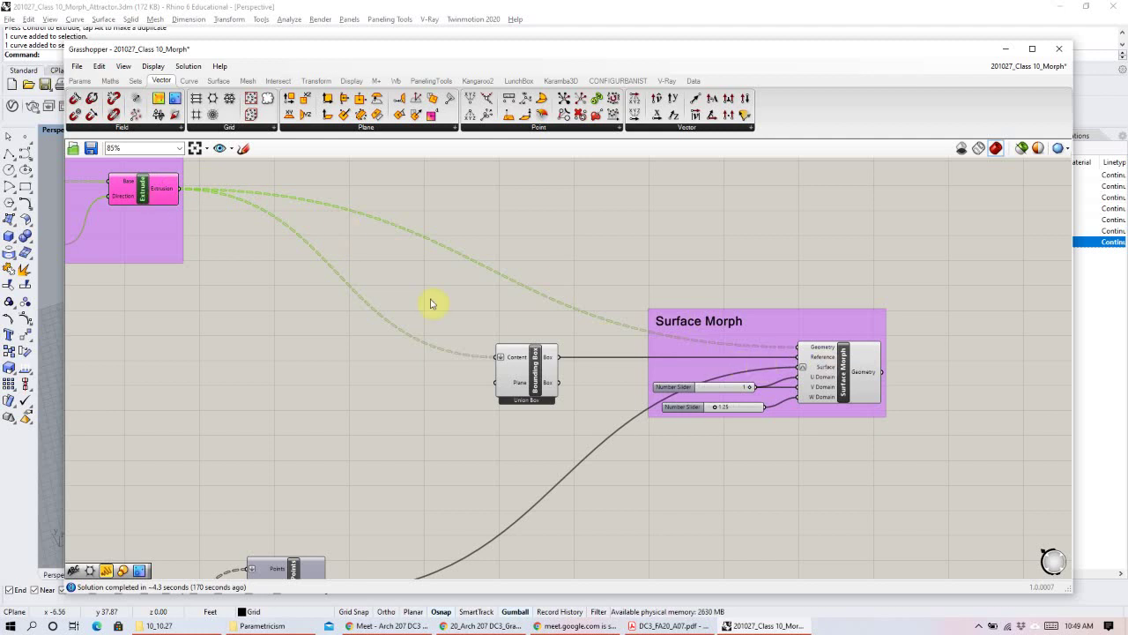
{"action": "left_click", "coordinate": [536, 364]}
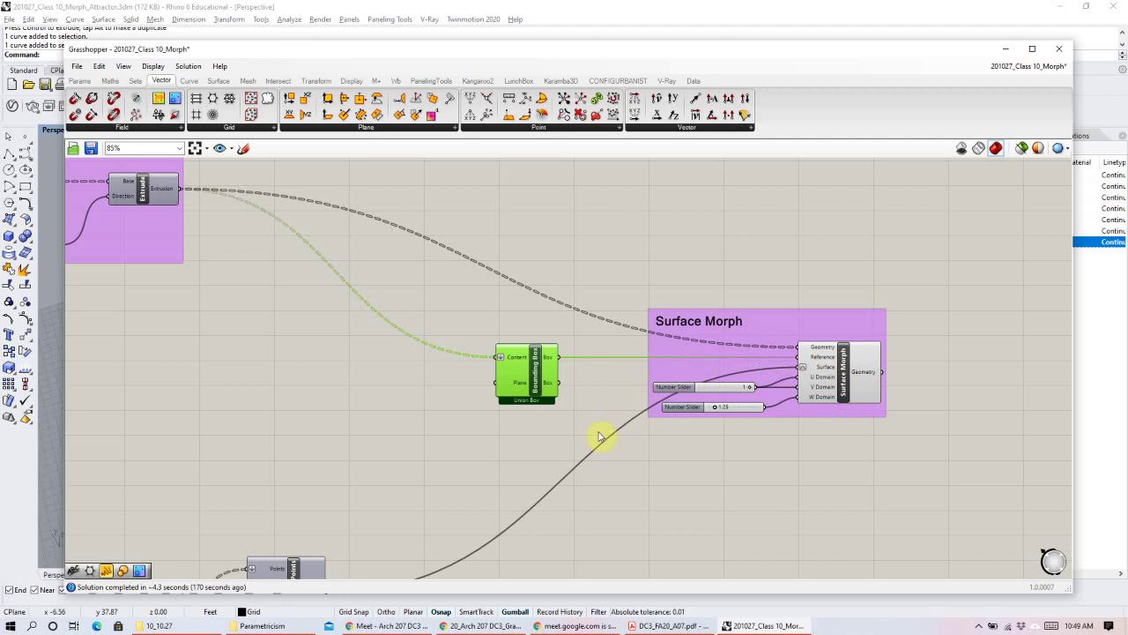
Trace Surface From Points into Surface Morph and check the Reparameterize option on its Surface input.
{"action": "right_click_drag", "start_coordinate": [612, 444], "coordinate": [618, 371]}
{"action": "left_click", "coordinate": [304, 520]}
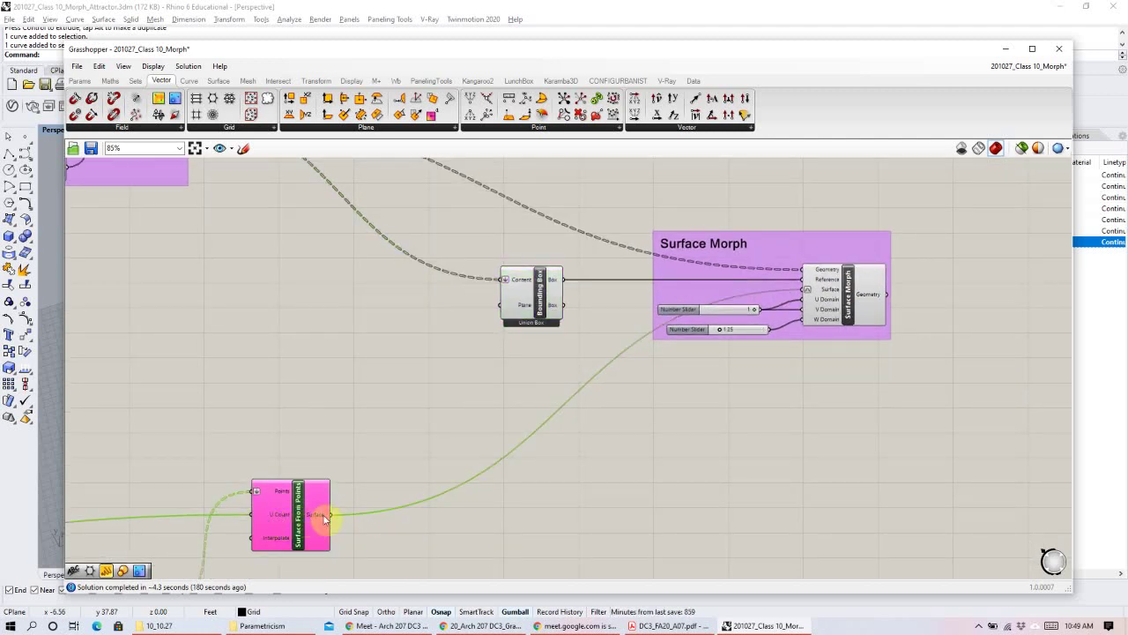
{"action": "left_click_drag", "start_coordinate": [701, 329], "coordinate": [807, 298]}
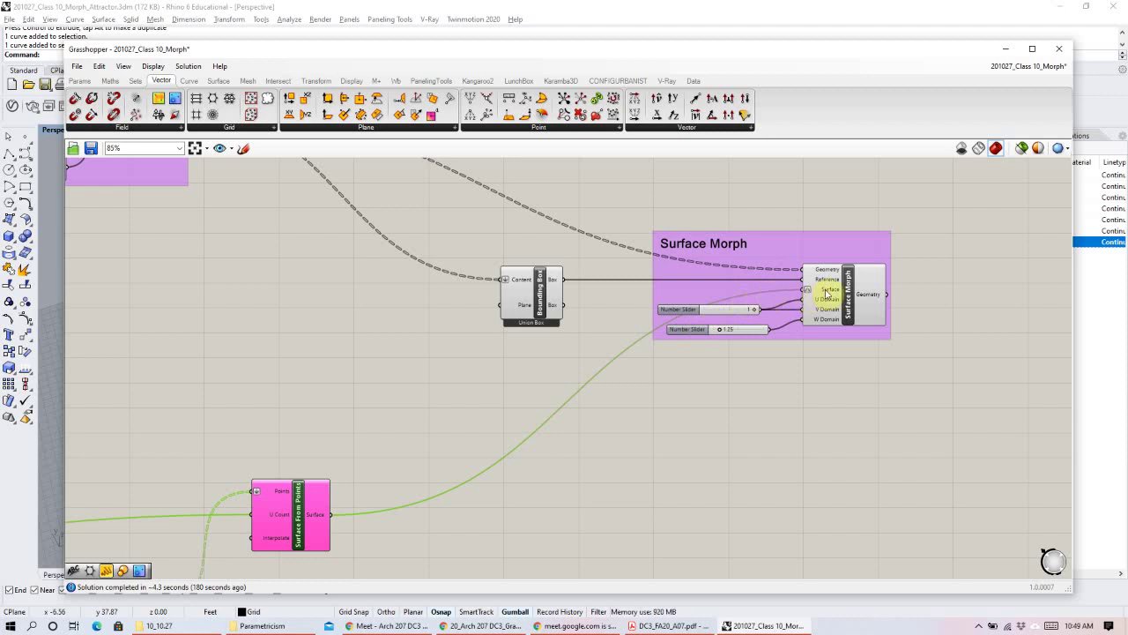
{"action": "scroll", "coordinate": [818, 293], "scroll_direction": "up", "scroll_amount": 5}
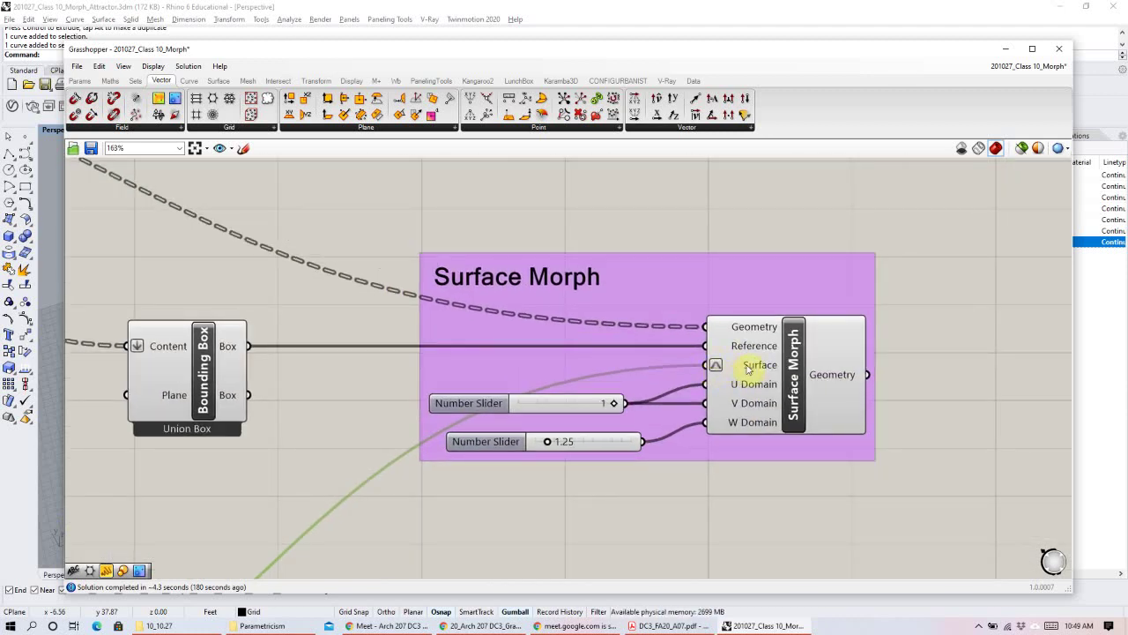
{"action": "right_click", "coordinate": [742, 368]}
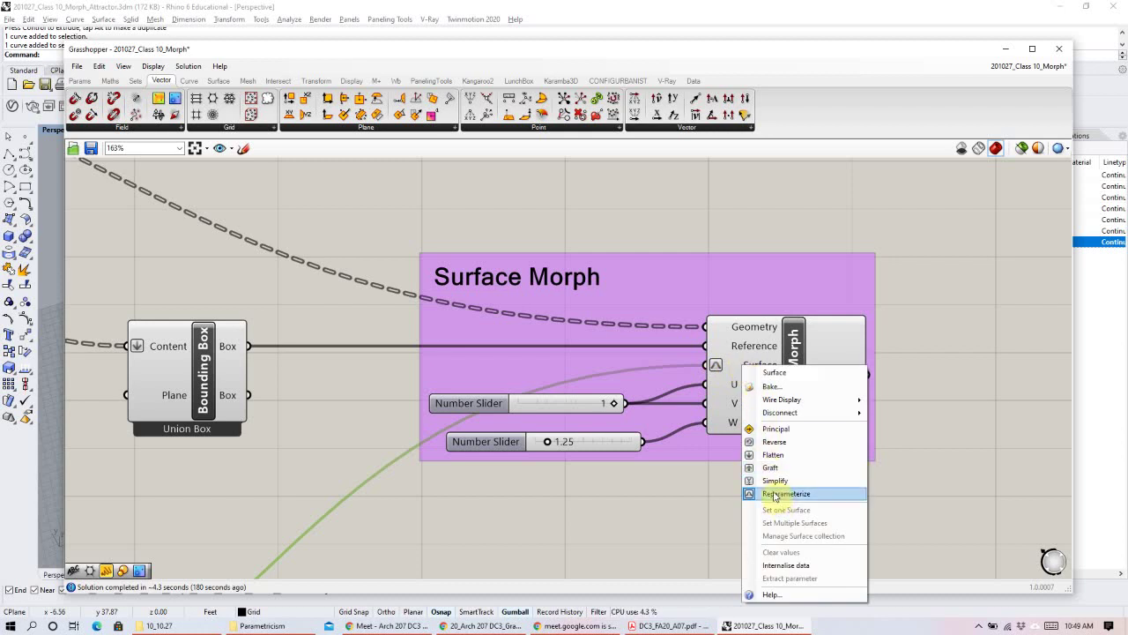
{"action": "left_click", "coordinate": [741, 367]}
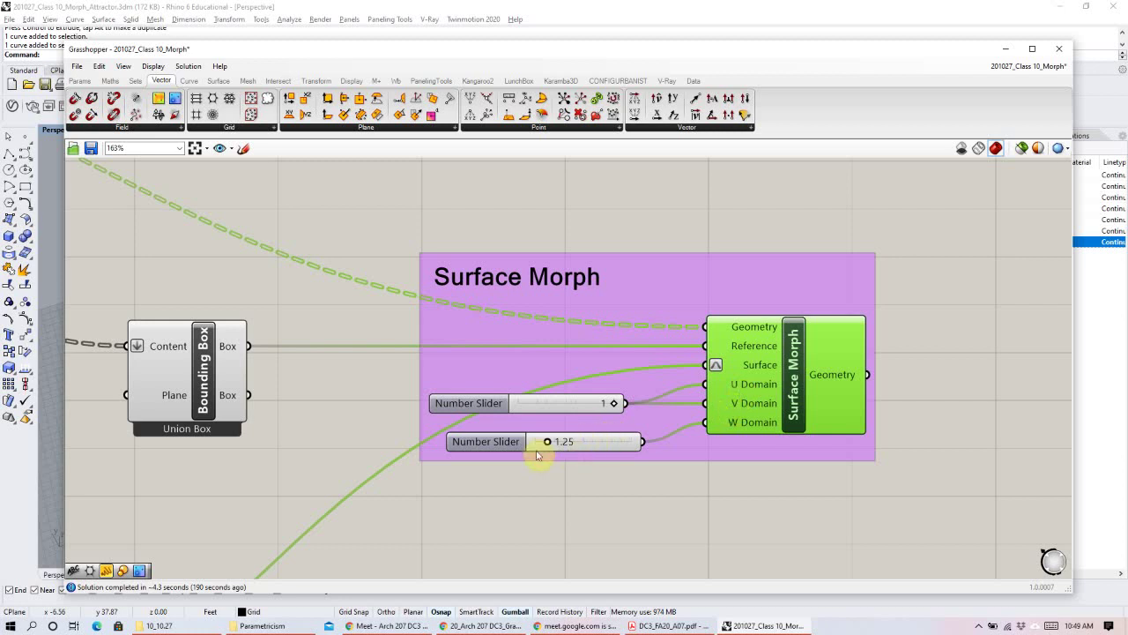
Rename the W Domain number slider "Height" and align it beneath the other slider in the Surface Morph group.
{"action": "left_click", "coordinate": [606, 448]}
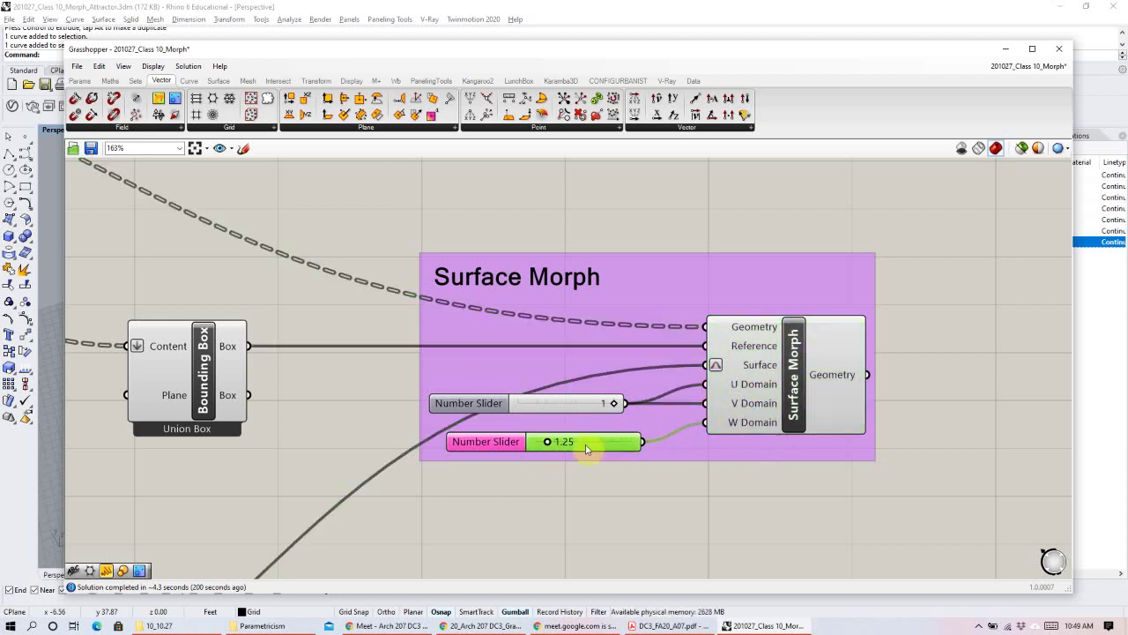
{"action": "left_click_drag", "start_coordinate": [587, 449], "coordinate": [562, 454]}
{"action": "right_click", "coordinate": [587, 445]}
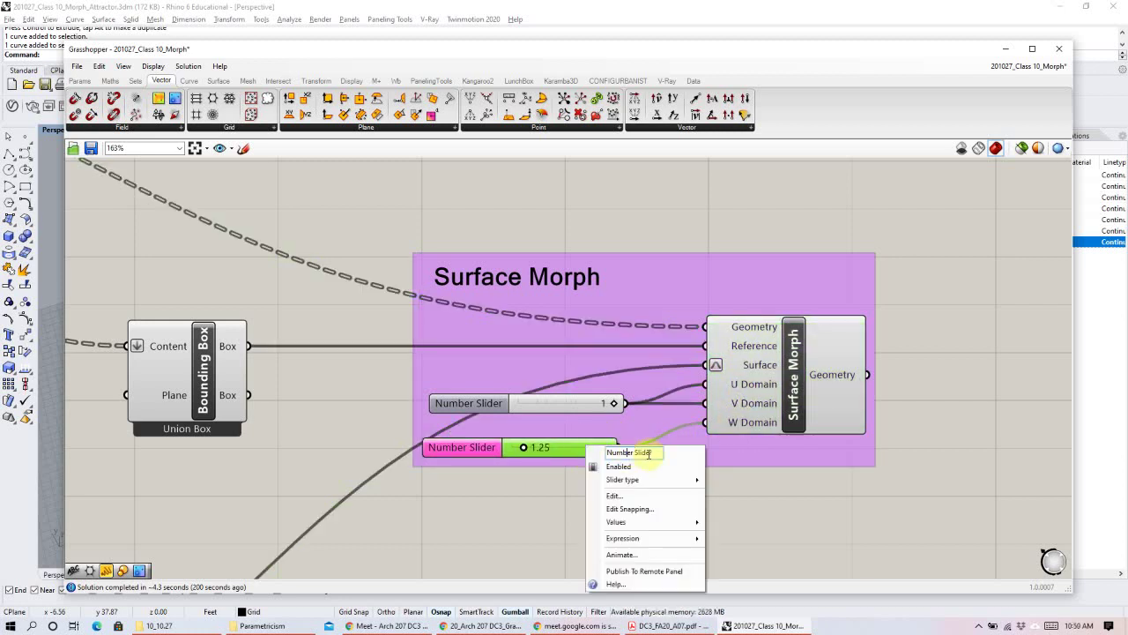
{"action": "left_click_drag", "start_coordinate": [657, 454], "coordinate": [573, 451]}
{"action": "type", "text": "Height"}
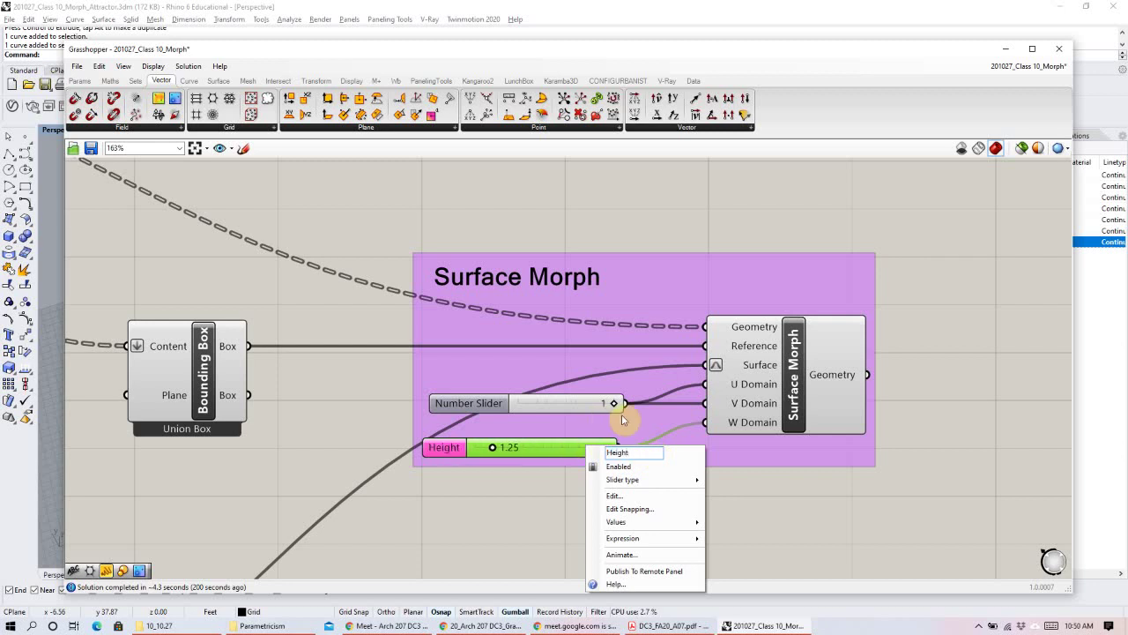
{"action": "left_click", "coordinate": [539, 476]}
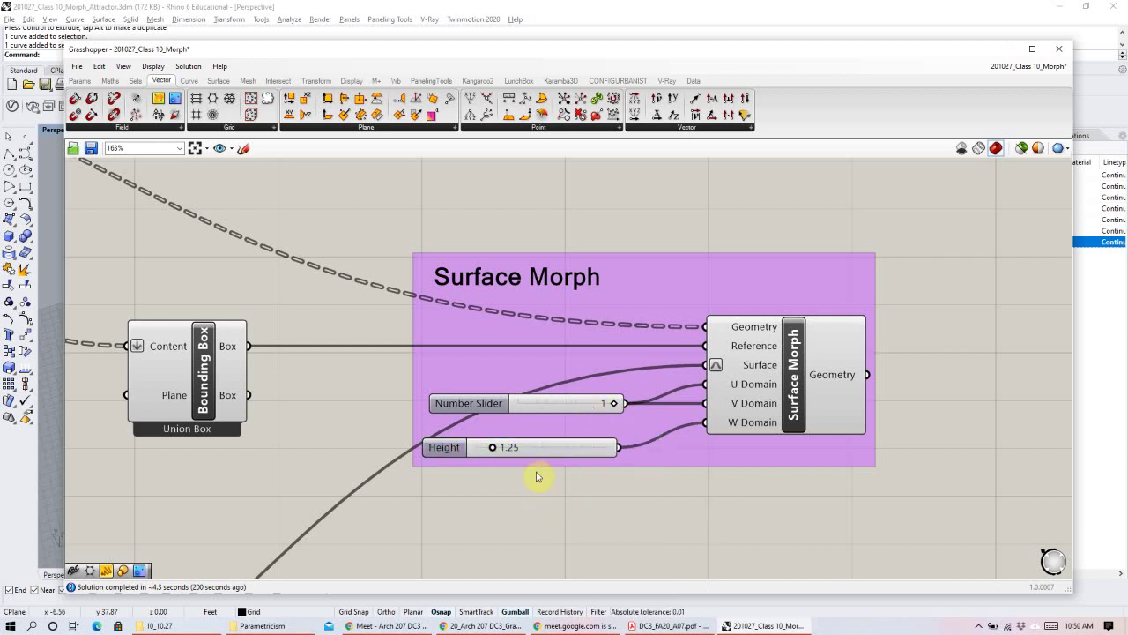
{"action": "left_click_drag", "start_coordinate": [571, 458], "coordinate": [582, 444]}
{"action": "left_click", "coordinate": [852, 482]}
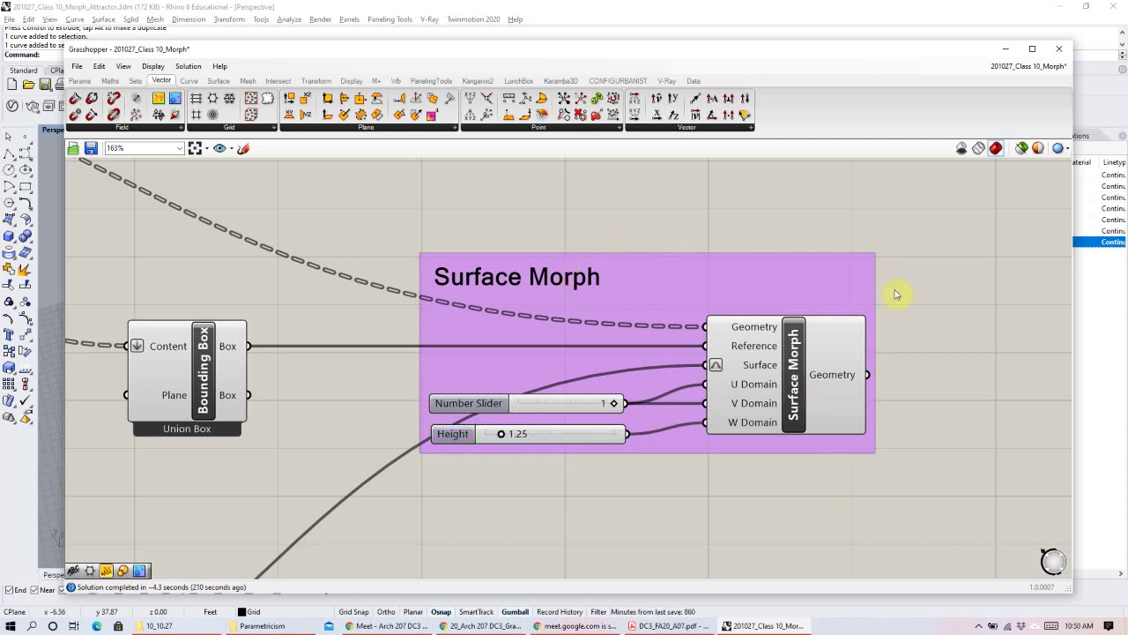
Review the layout of the whole Attractor Points + Surface Morph definition, including its ungrouped components.
{"action": "scroll", "coordinate": [574, 282], "scroll_direction": "down", "scroll_amount": 6}
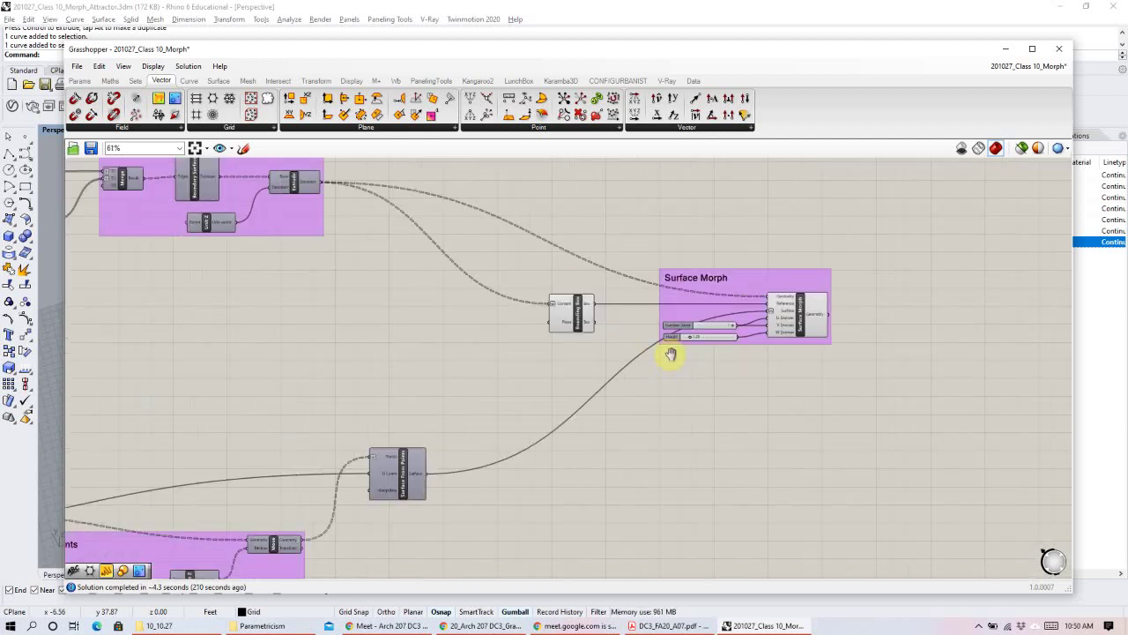
{"action": "right_click_drag", "start_coordinate": [515, 359], "coordinate": [719, 338]}
{"action": "right_click_drag", "start_coordinate": [544, 335], "coordinate": [592, 323]}
{"action": "scroll", "coordinate": [599, 322], "scroll_direction": "down", "scroll_amount": 1}
{"action": "right_click_drag", "start_coordinate": [644, 352], "coordinate": [574, 374]}
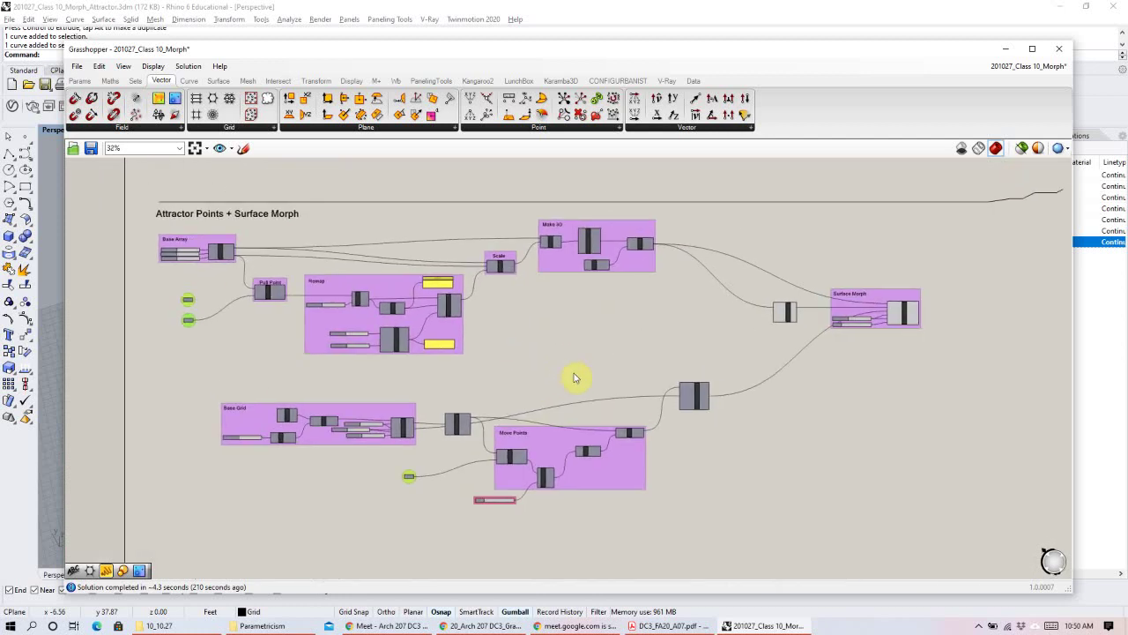
Save the Grasshopper definition 201027_Class 10_Morph.
{"action": "scroll", "coordinate": [536, 350], "scroll_direction": "up", "scroll_amount": 2}
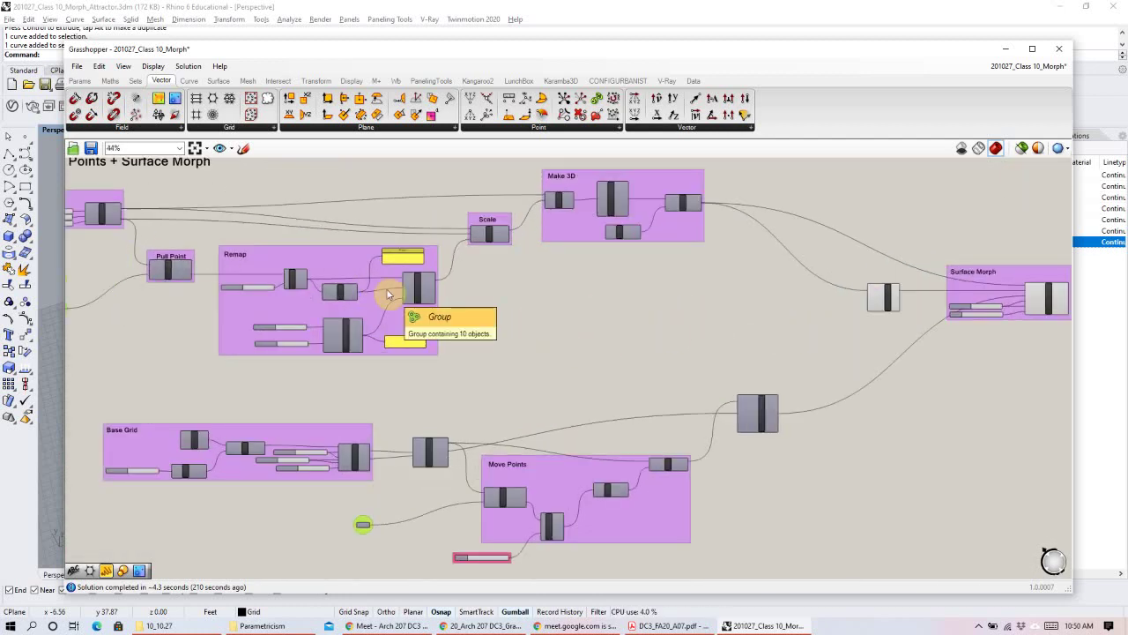
{"action": "key", "text": "ctrl+s"}
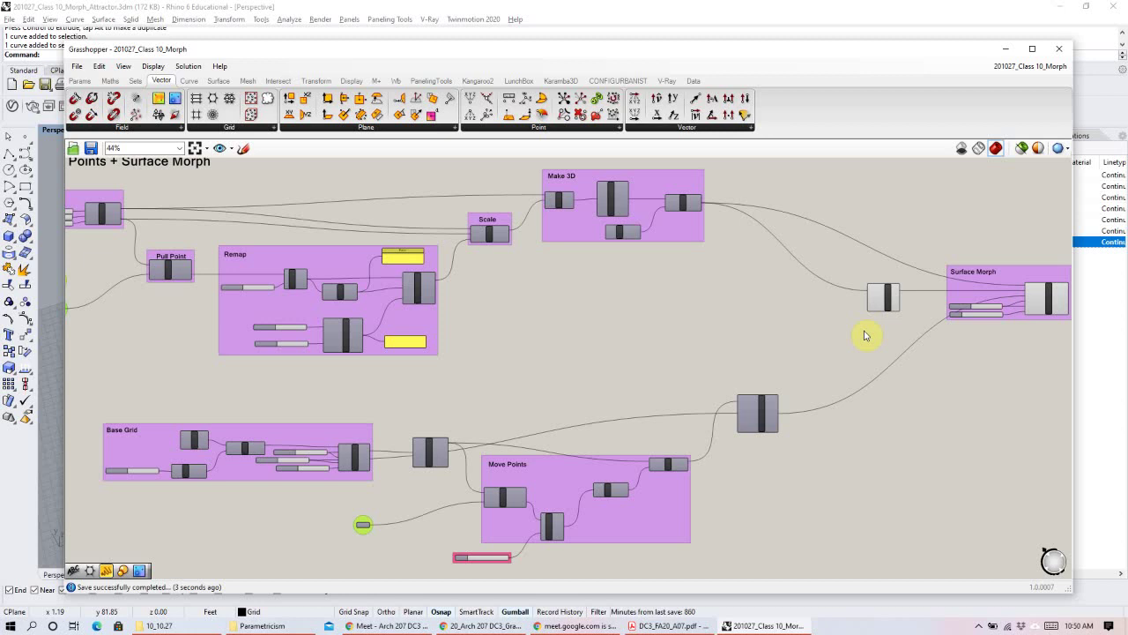
Review the Attractor Points + Surface Morph groups from Base Array and Base Grid onward, including their place among all definitions on the canvas.
{"action": "right_click_drag", "start_coordinate": [596, 265], "coordinate": [424, 332]}
{"action": "scroll", "coordinate": [423, 333], "scroll_direction": "up", "scroll_amount": 3}
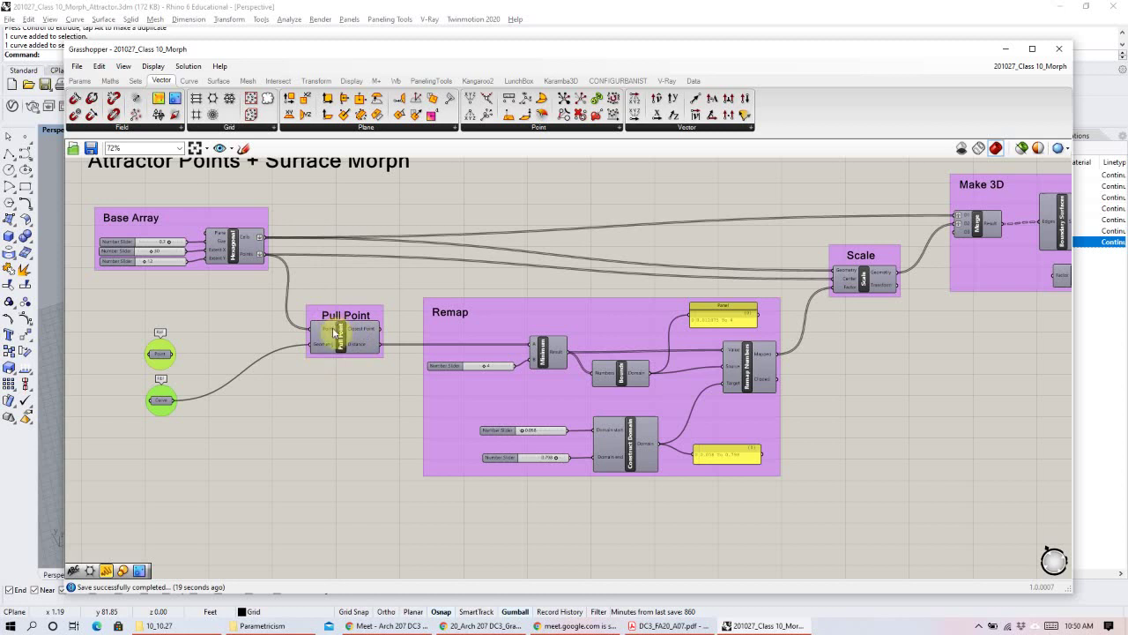
{"action": "scroll", "coordinate": [335, 333], "scroll_direction": "down", "scroll_amount": 2}
{"action": "scroll", "coordinate": [574, 517], "scroll_direction": "up", "scroll_amount": 1}
{"action": "right_click_drag", "start_coordinate": [574, 517], "coordinate": [536, 395]}
{"action": "scroll", "coordinate": [536, 395], "scroll_direction": "up", "scroll_amount": 1}
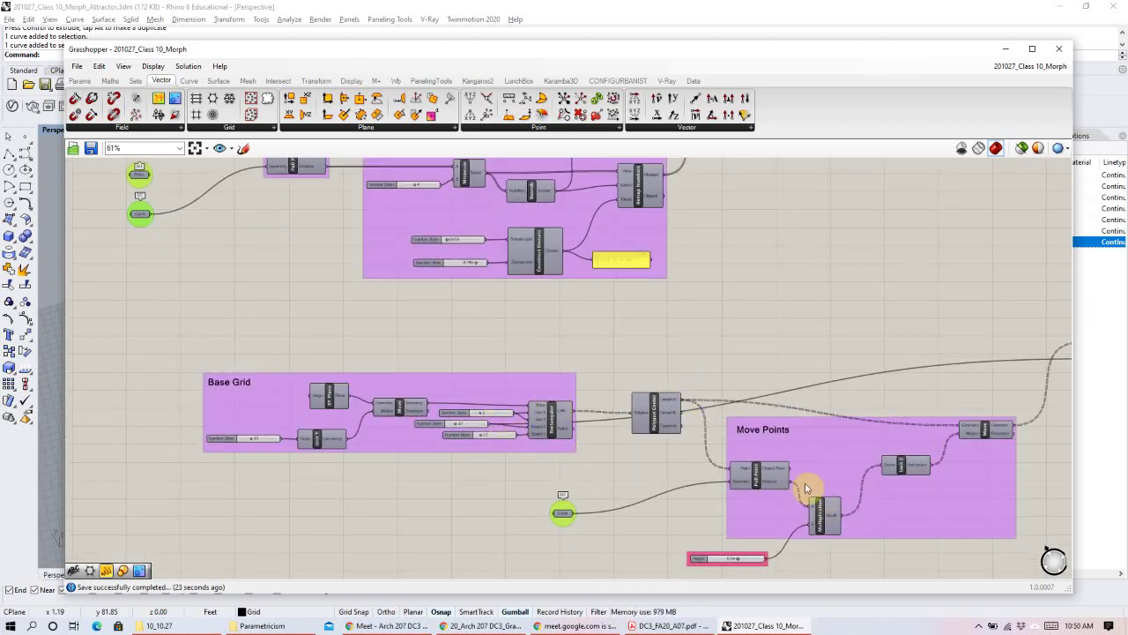
{"action": "right_click_drag", "start_coordinate": [382, 284], "coordinate": [371, 427]}
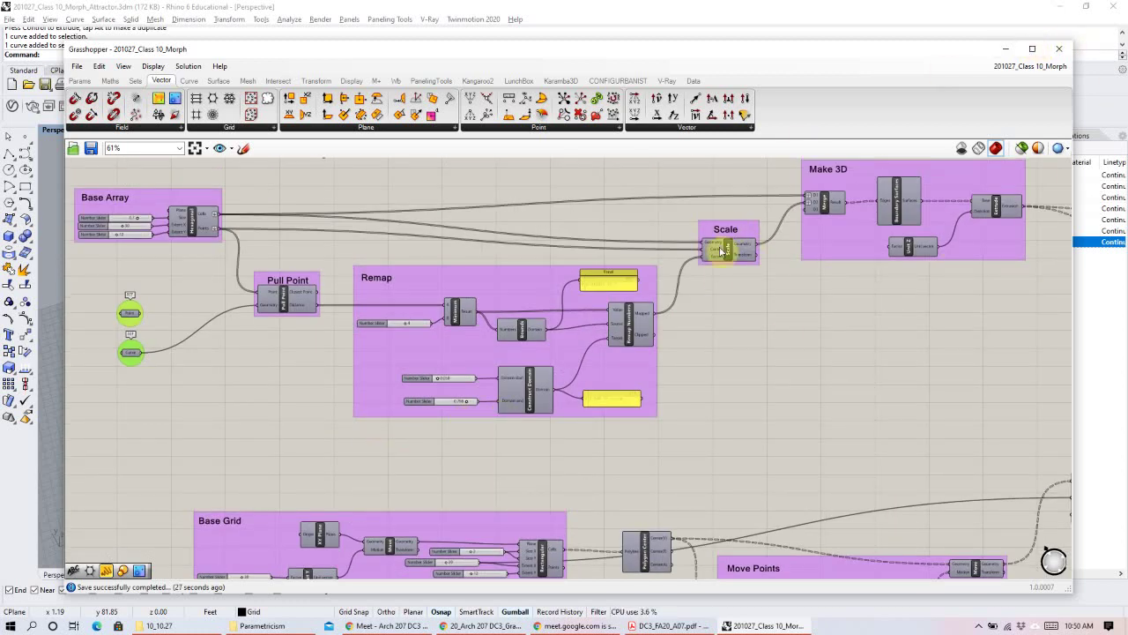
{"action": "right_click_drag", "start_coordinate": [864, 342], "coordinate": [715, 303]}
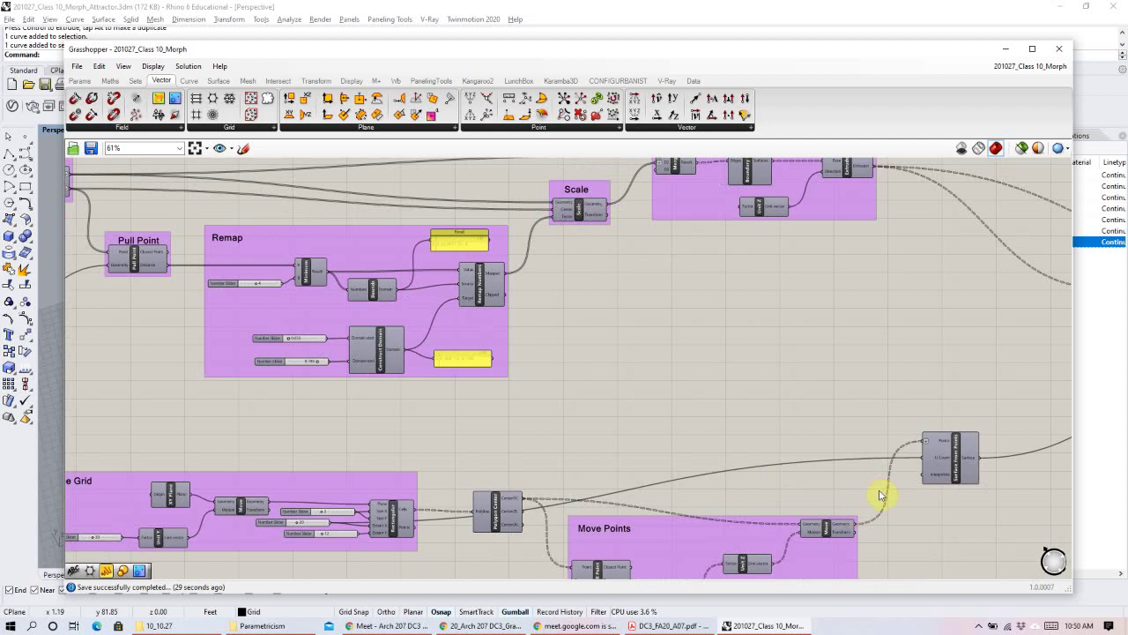
{"action": "right_click_drag", "start_coordinate": [816, 294], "coordinate": [914, 380]}
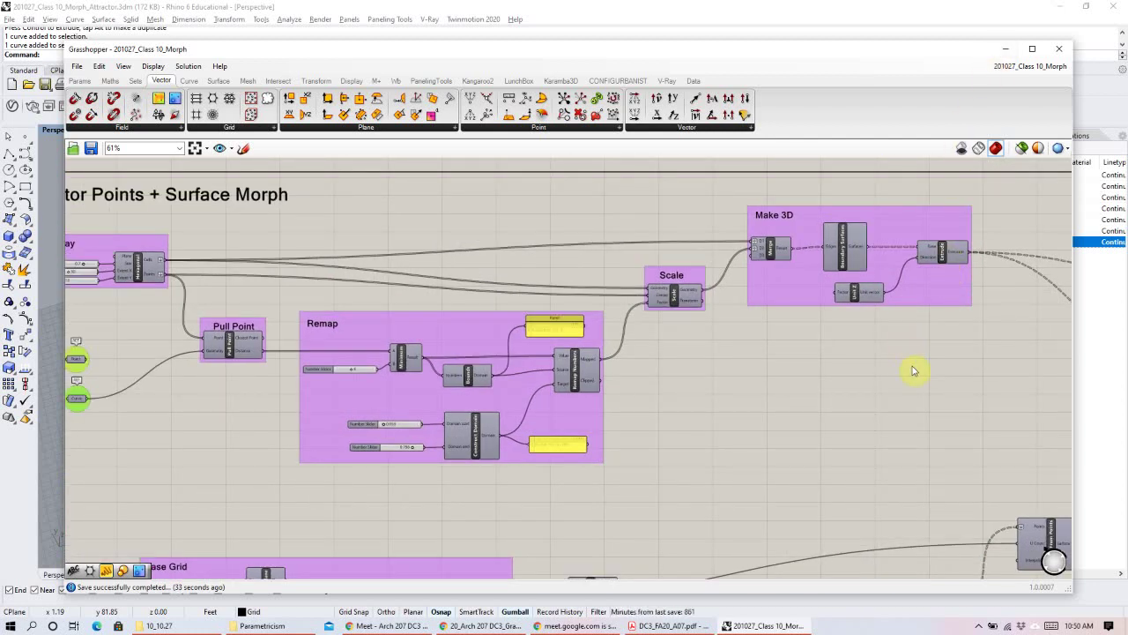
{"action": "right_click_drag", "start_coordinate": [912, 371], "coordinate": [900, 368]}
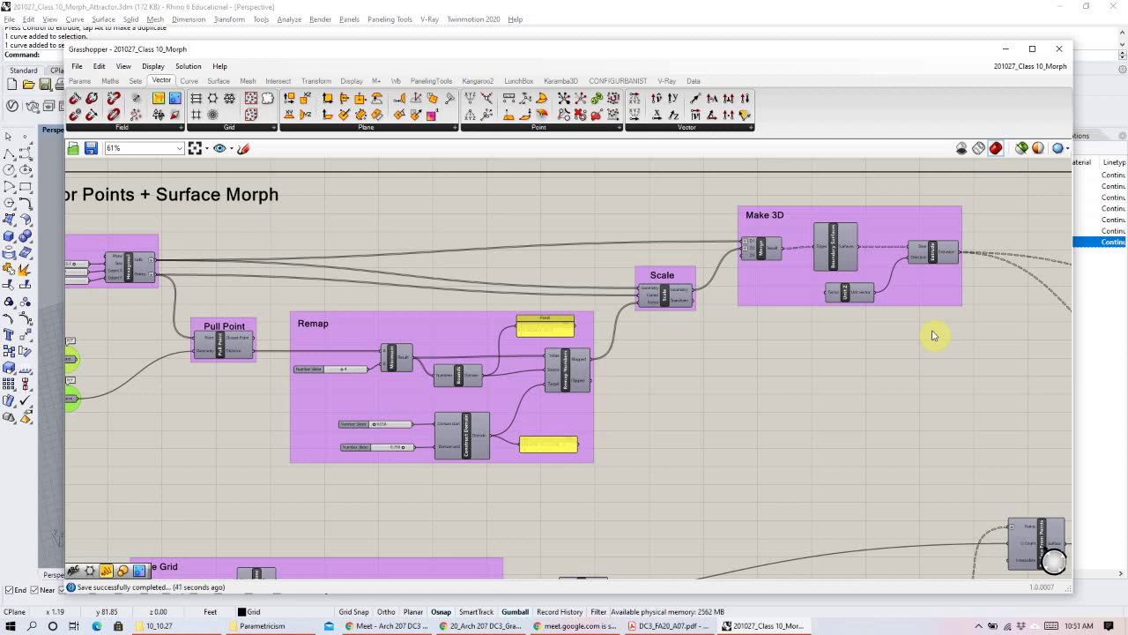
{"action": "scroll", "coordinate": [882, 322], "scroll_direction": "down", "scroll_amount": 5}
{"action": "right_click_drag", "start_coordinate": [831, 307], "coordinate": [655, 365]}
{"action": "scroll", "coordinate": [675, 423], "scroll_direction": "down", "scroll_amount": 2}
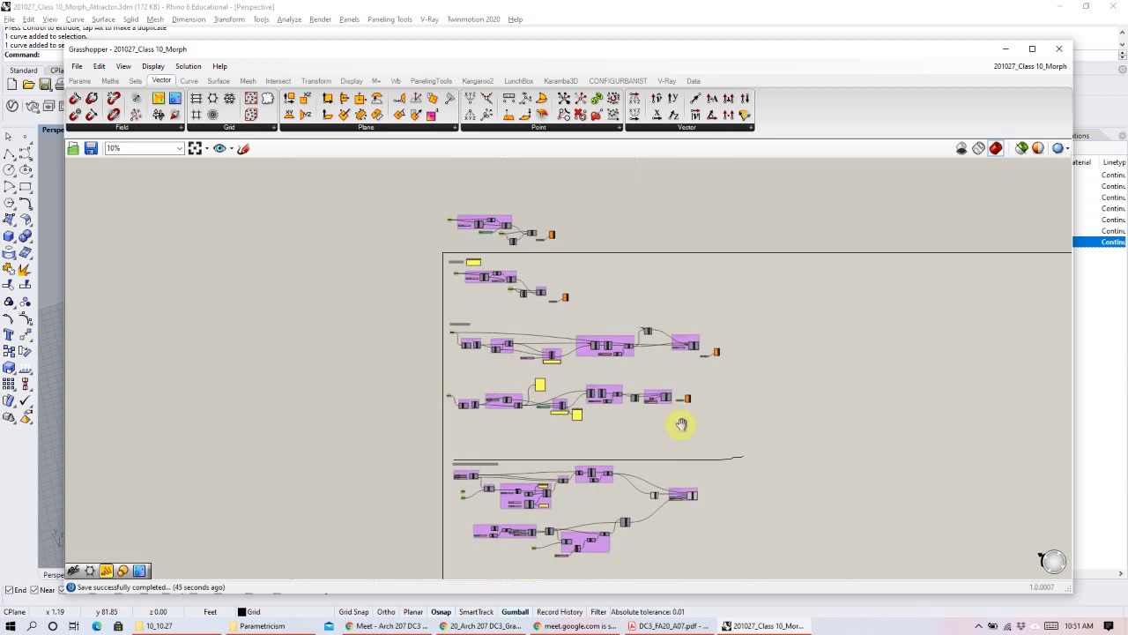
{"action": "right_click_drag", "start_coordinate": [675, 423], "coordinate": [675, 435]}
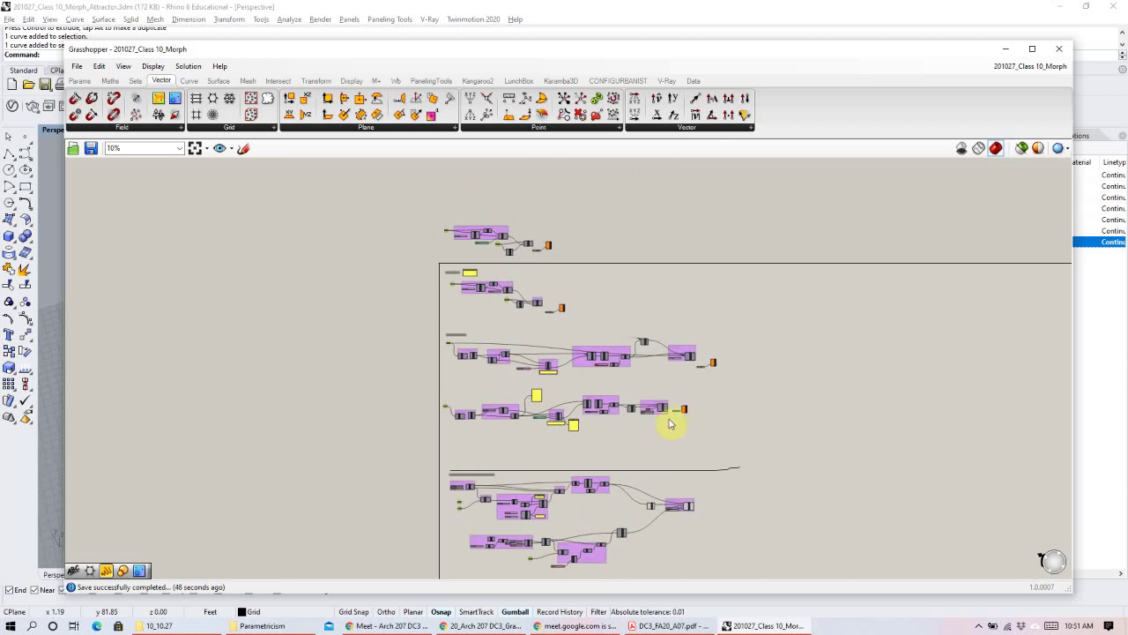
Minimize Grasshopper and Rhino and switch to the assignment sheet DC3_FA20_A07.pdf in Adobe Acrobat Reader.
{"action": "left_click", "coordinate": [1008, 53]}
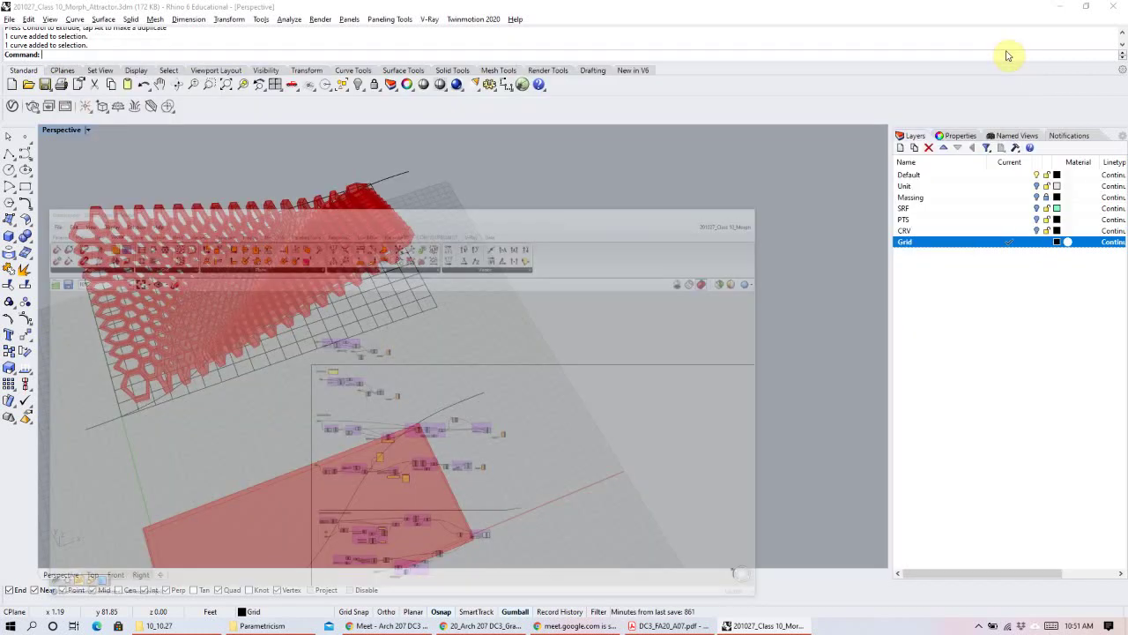
{"action": "left_click", "coordinate": [1055, 8]}
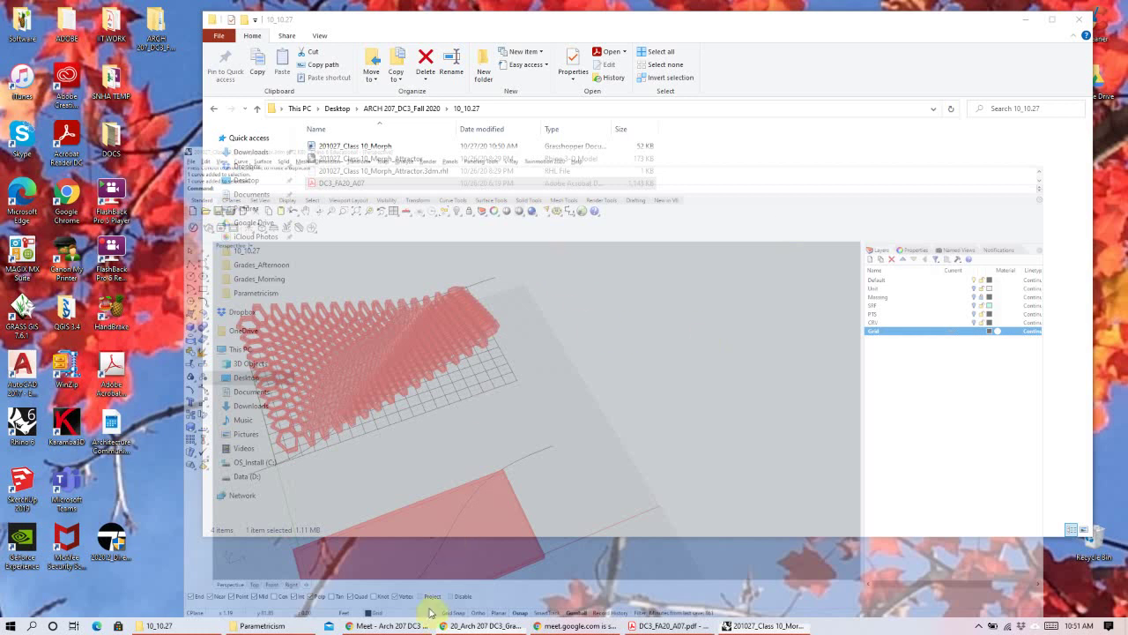
{"action": "left_click", "coordinate": [670, 625]}
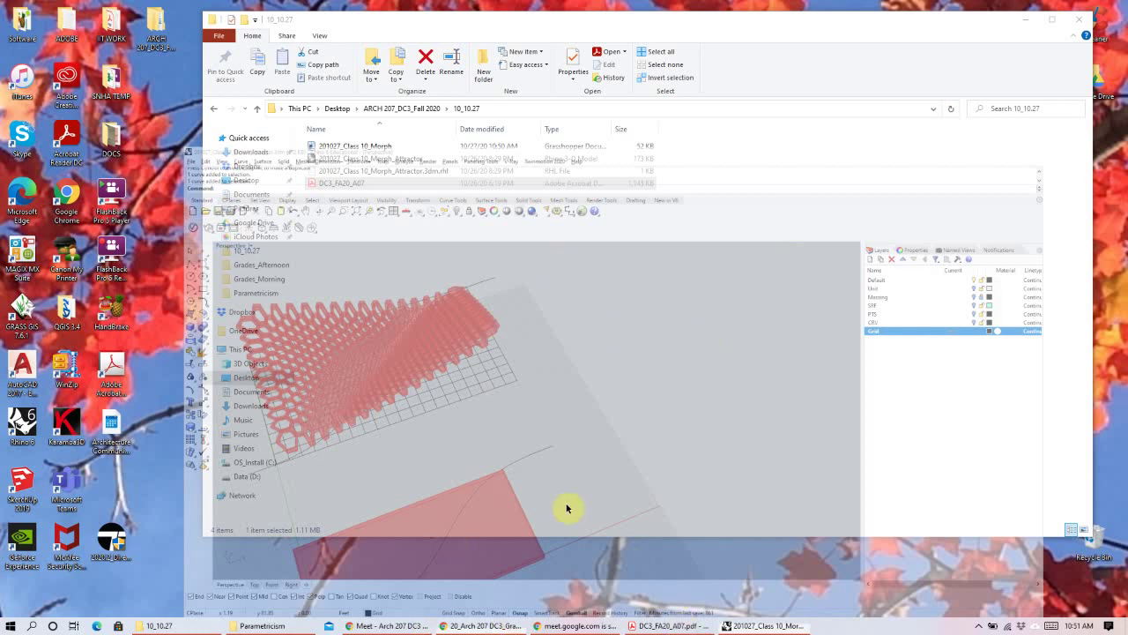
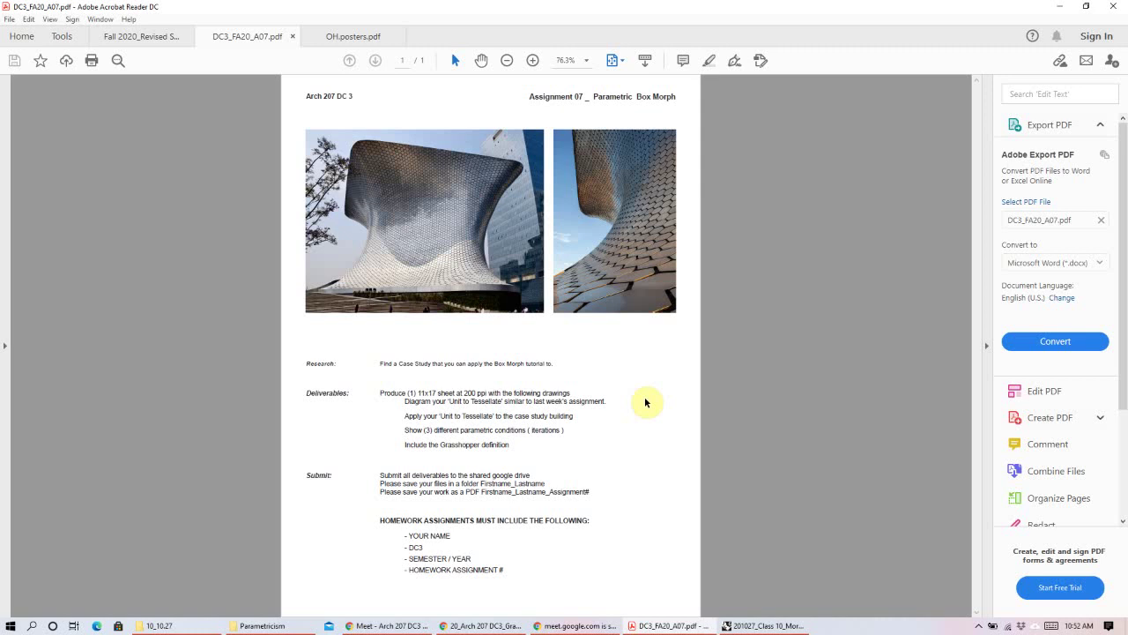
Switch to the Google Meet class call in Chrome, show its participants and stop presenting the screen.
{"action": "left_click", "coordinate": [394, 626]}
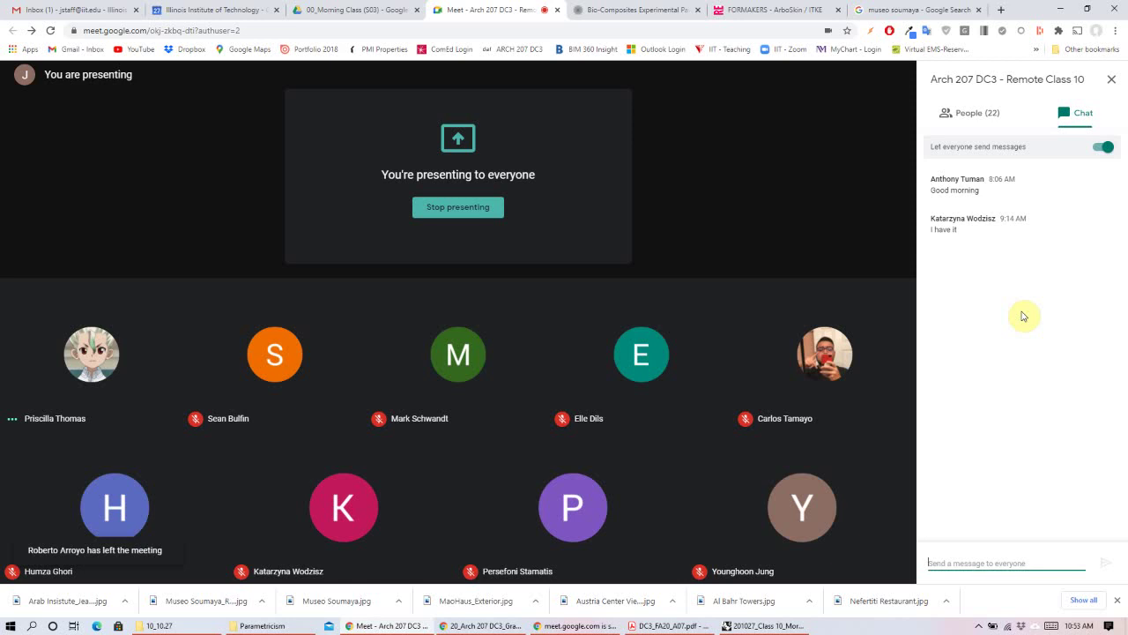
{"action": "left_click", "coordinate": [970, 112]}
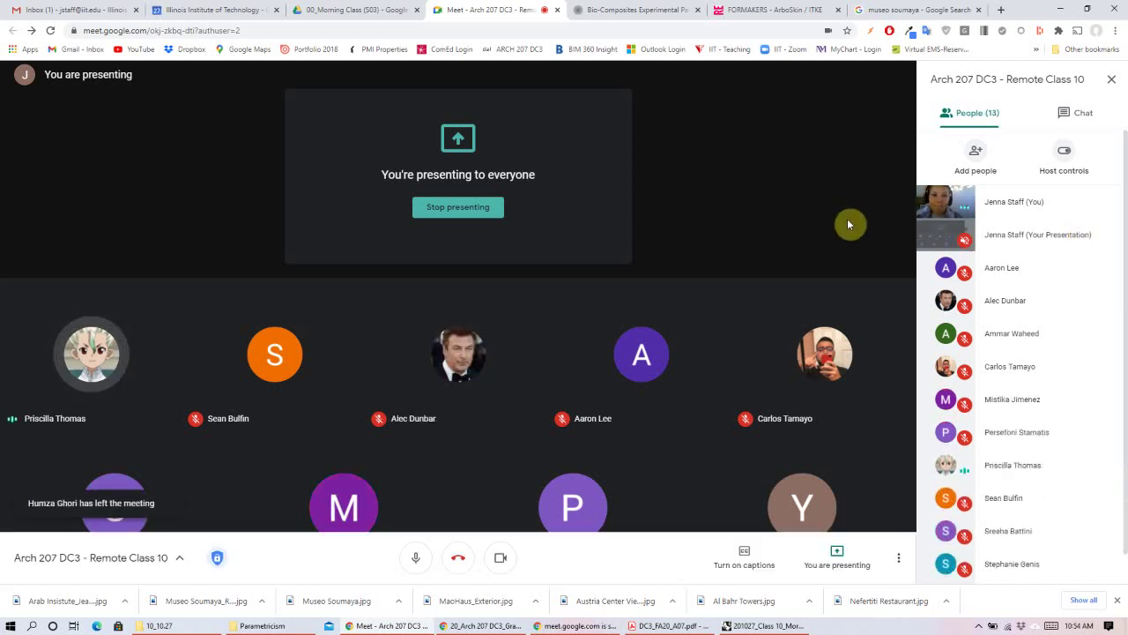
{"action": "left_click", "coordinate": [837, 551]}
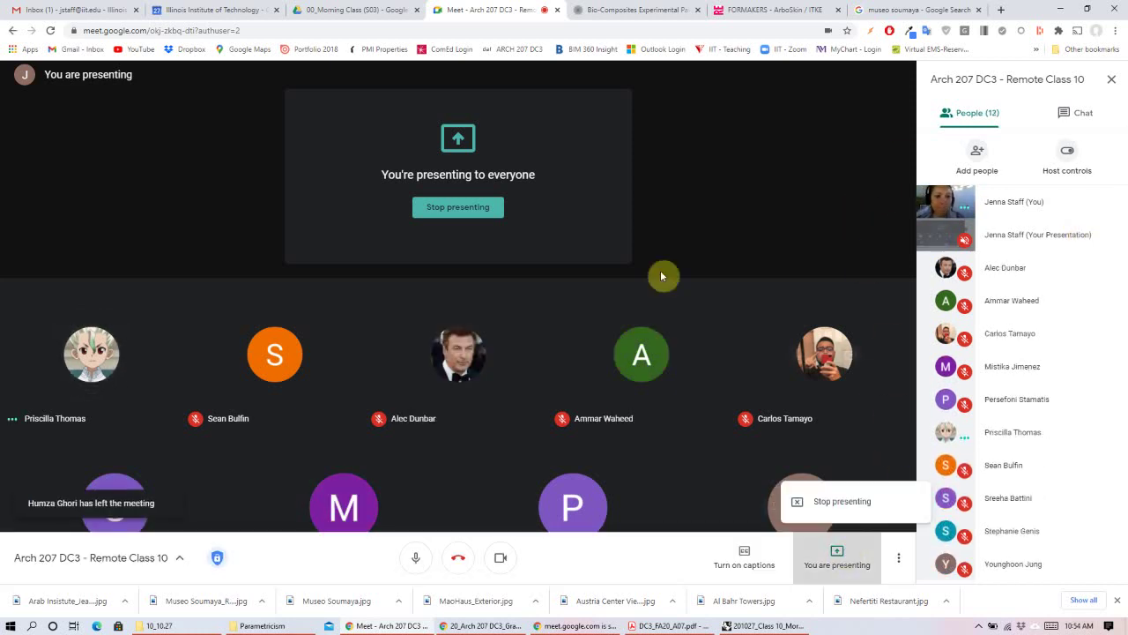
{"action": "left_click", "coordinate": [811, 501]}
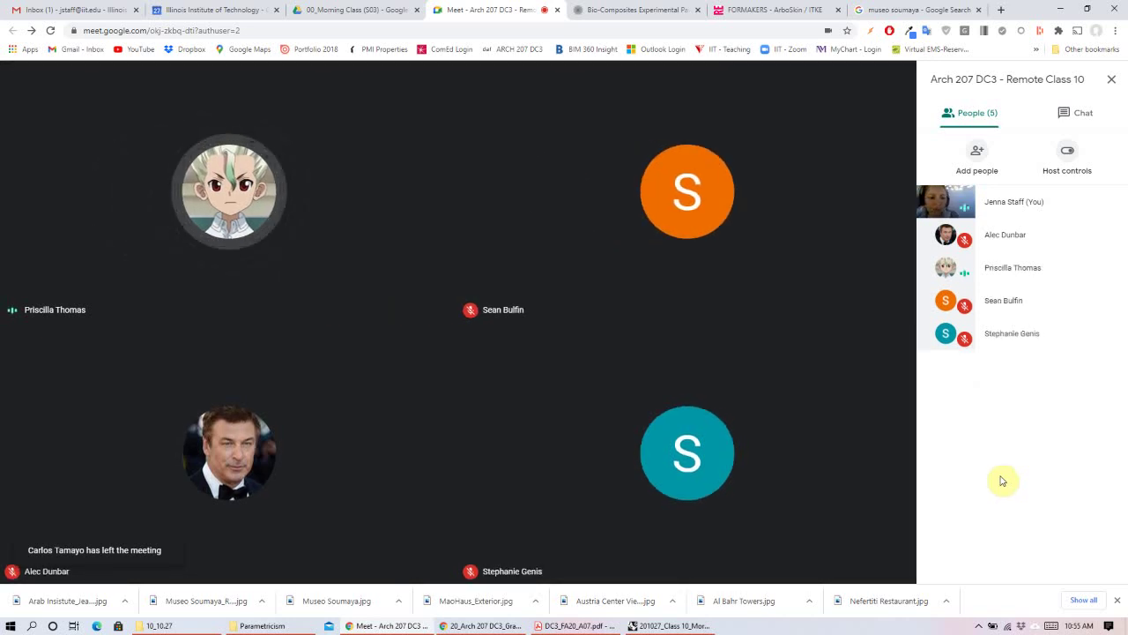
{"action": "left_click", "coordinate": [978, 626]}
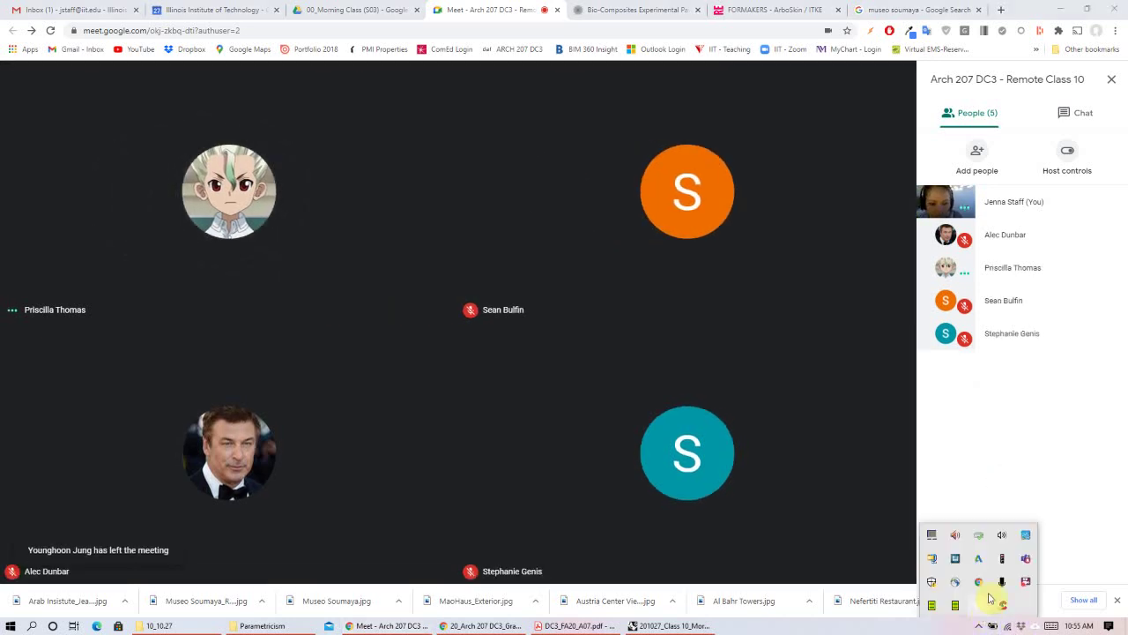